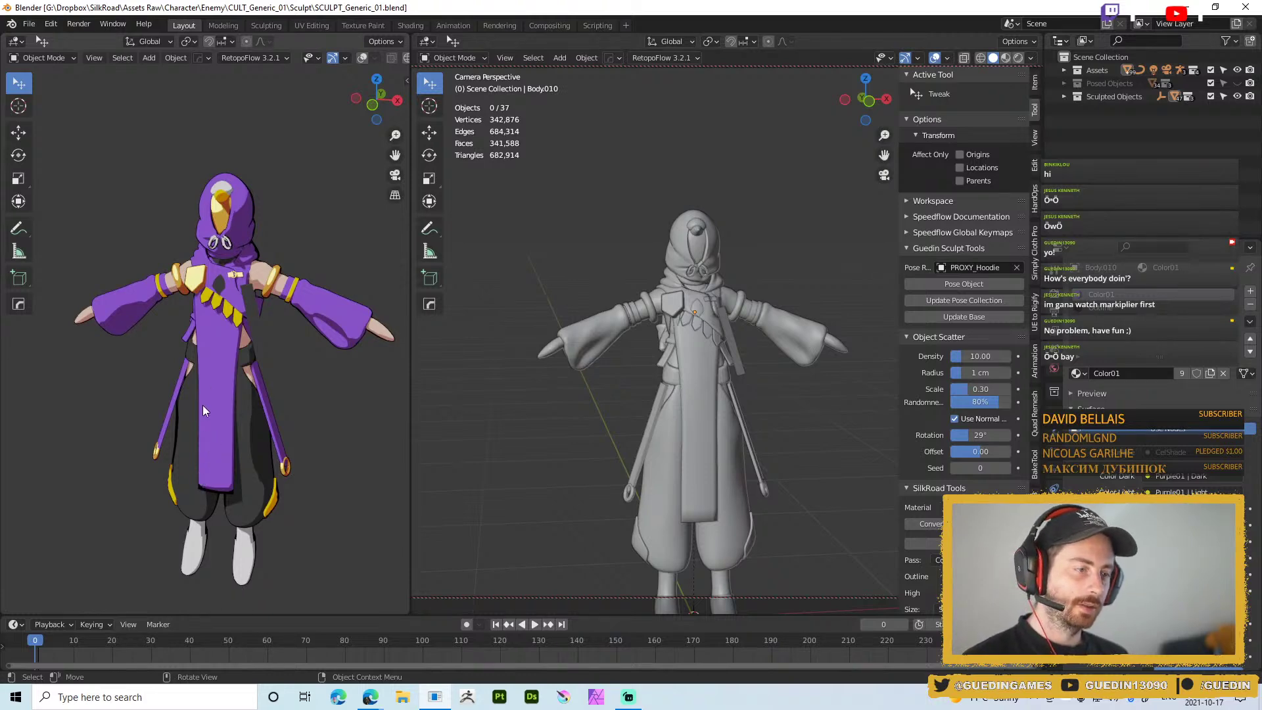
# Examine the hooded cult character's coloured and grey sculpt views, including its sleeves and hands, from several angles
pyautogui.moveTo(224, 427); pyautogui.dragTo(210, 381, button='middle')
pyautogui.moveTo(114, 516); pyautogui.dragTo(217, 355, button='middle')
pyautogui.moveTo(188, 420); pyautogui.dragTo(186, 365, button='middle')
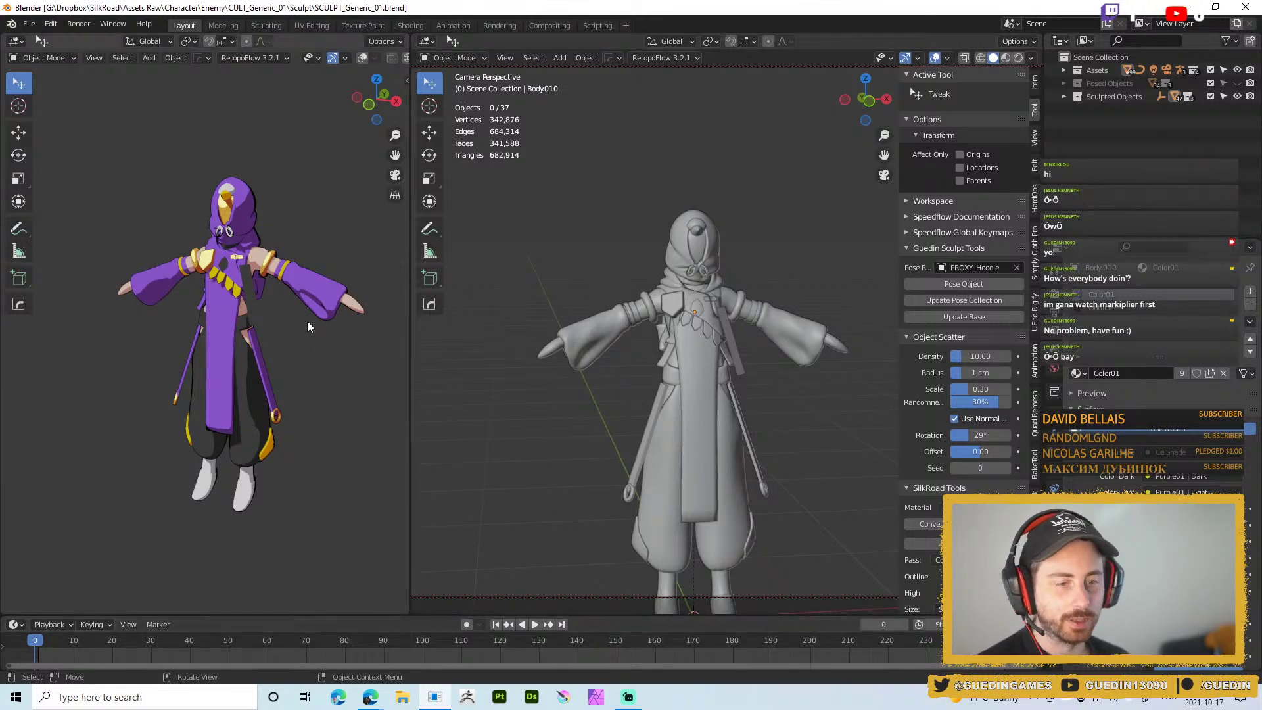
pyautogui.moveTo(309, 432)
pyautogui.mouseDown(button='middle')
pyautogui.moveTo(309, 460)
pyautogui.moveTo(298, 414)
pyautogui.mouseUp(button='middle')
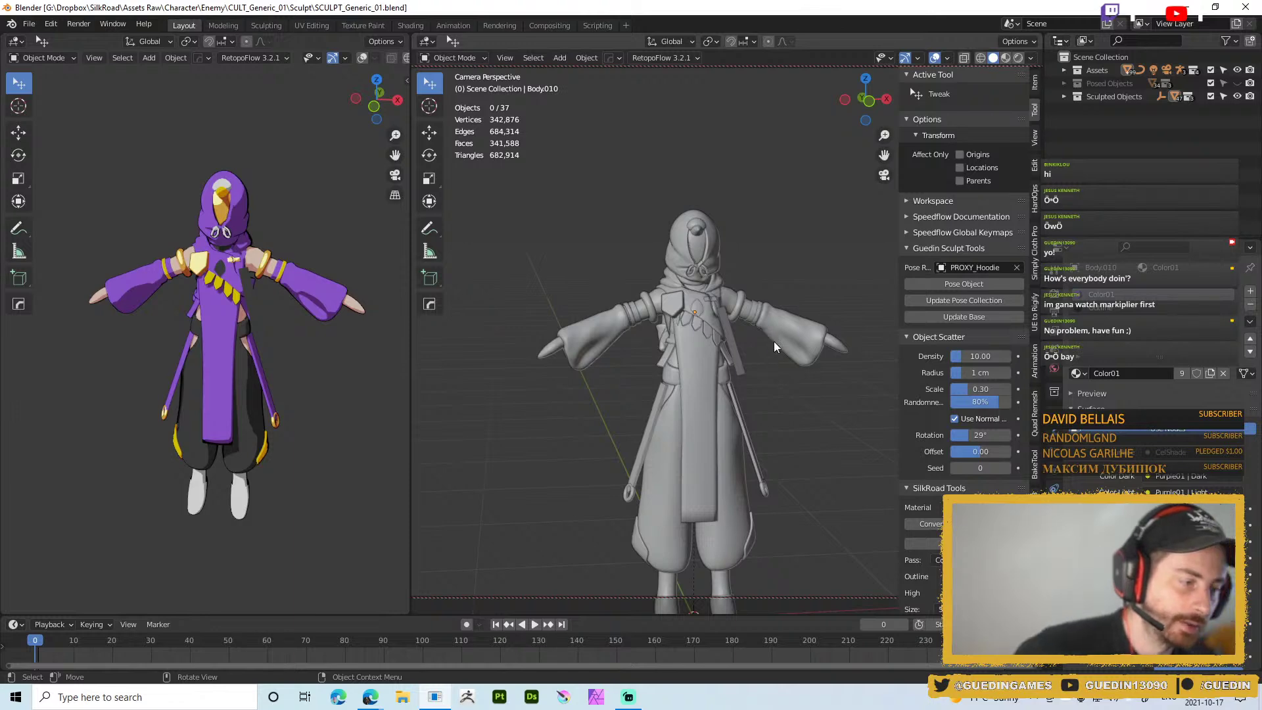
pyautogui.moveTo(827, 325)
pyautogui.mouseDown(button='middle')
pyautogui.moveTo(821, 356)
pyautogui.moveTo(815, 329)
pyautogui.mouseUp(button='middle')
pyautogui.scroll(4, 816, 329)
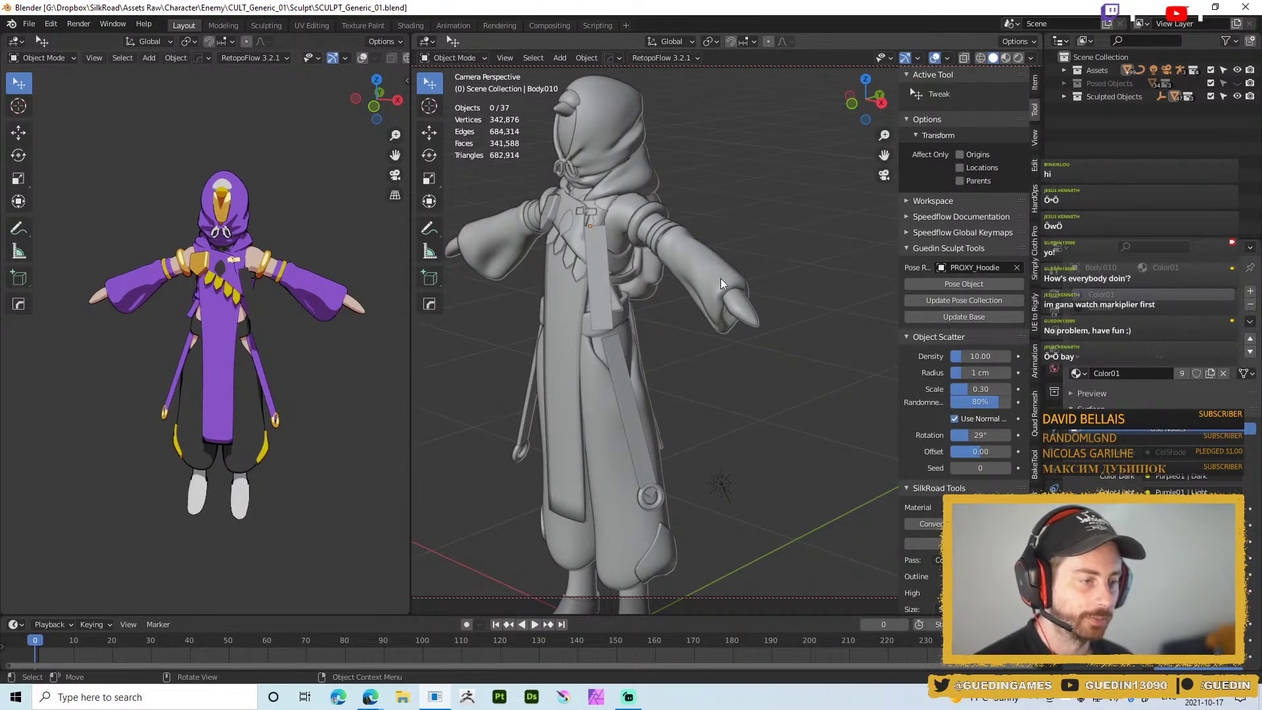
pyautogui.moveTo(720, 294); pyautogui.dragTo(728, 341, button='middle')
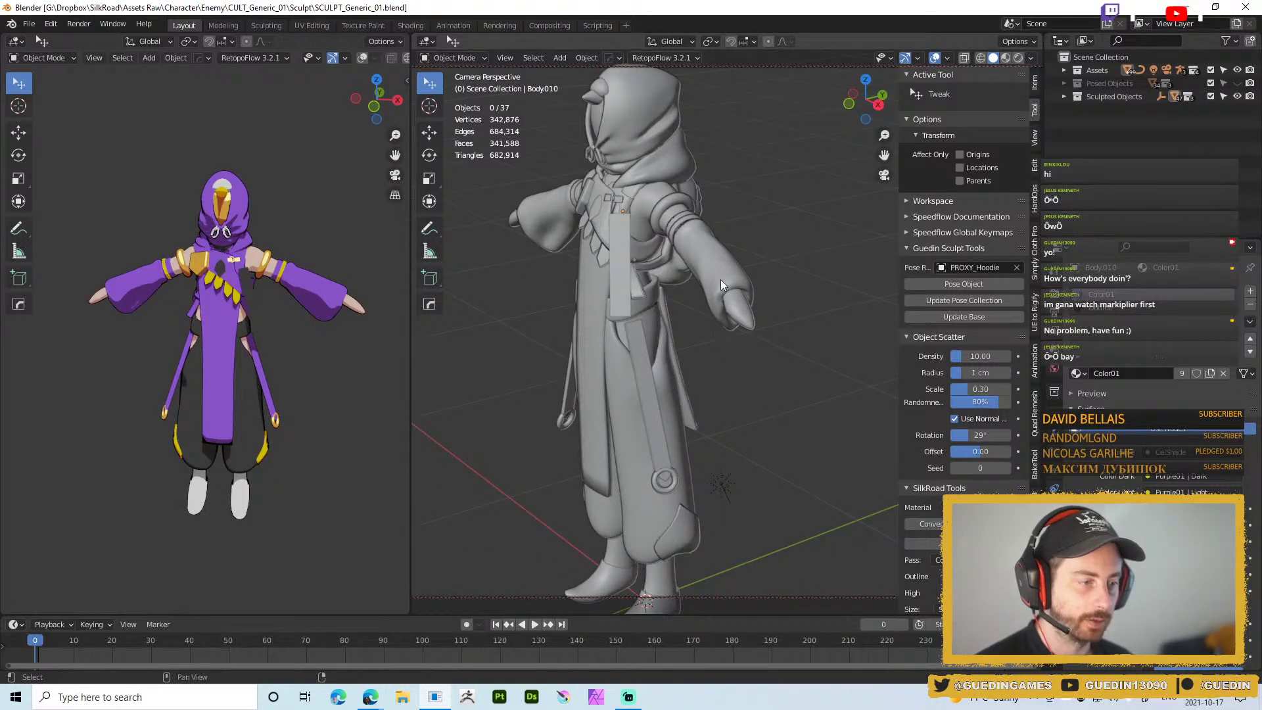
pyautogui.moveTo(735, 292); pyautogui.dragTo(742, 213, button='middle')
pyautogui.moveTo(696, 281)
pyautogui.mouseDown(button='middle')
pyautogui.moveTo(713, 297)
pyautogui.moveTo(703, 274)
pyautogui.mouseUp(button='middle')
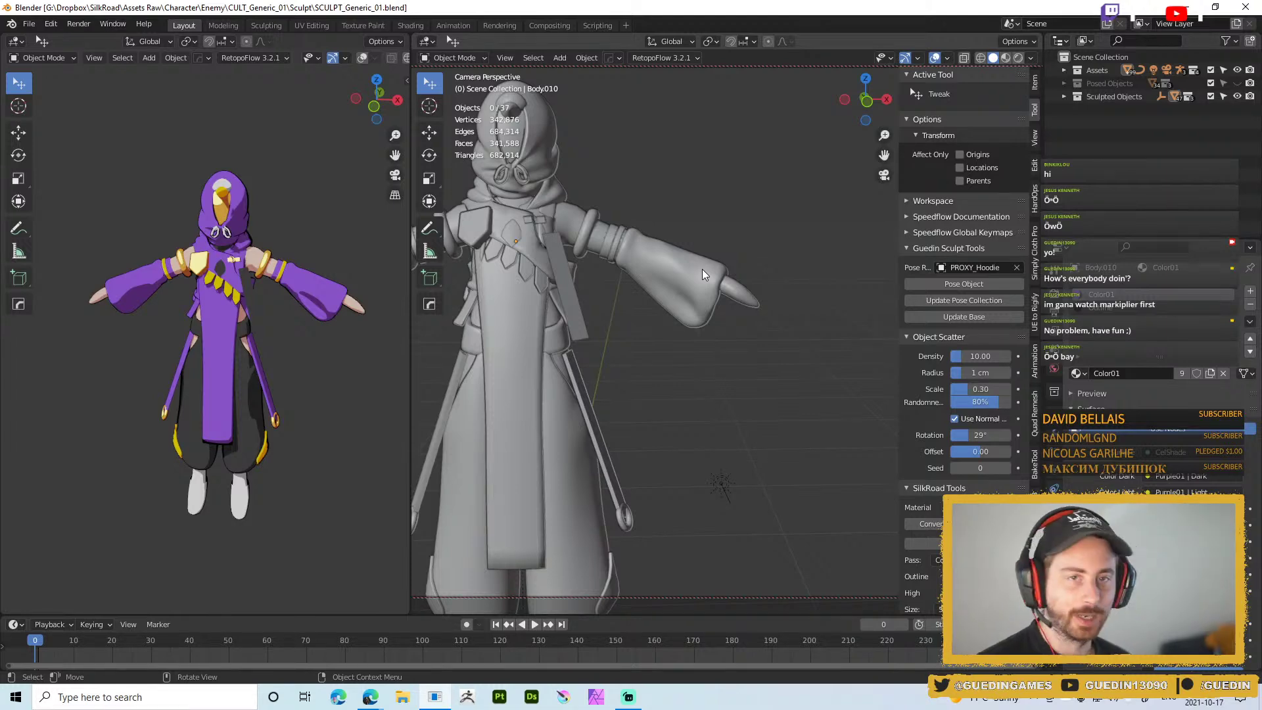
pyautogui.keyDown('ctrl'); pyautogui.moveTo(551, 315); pyautogui.dragTo(616, 344, button='middle'); pyautogui.keyUp('ctrl')
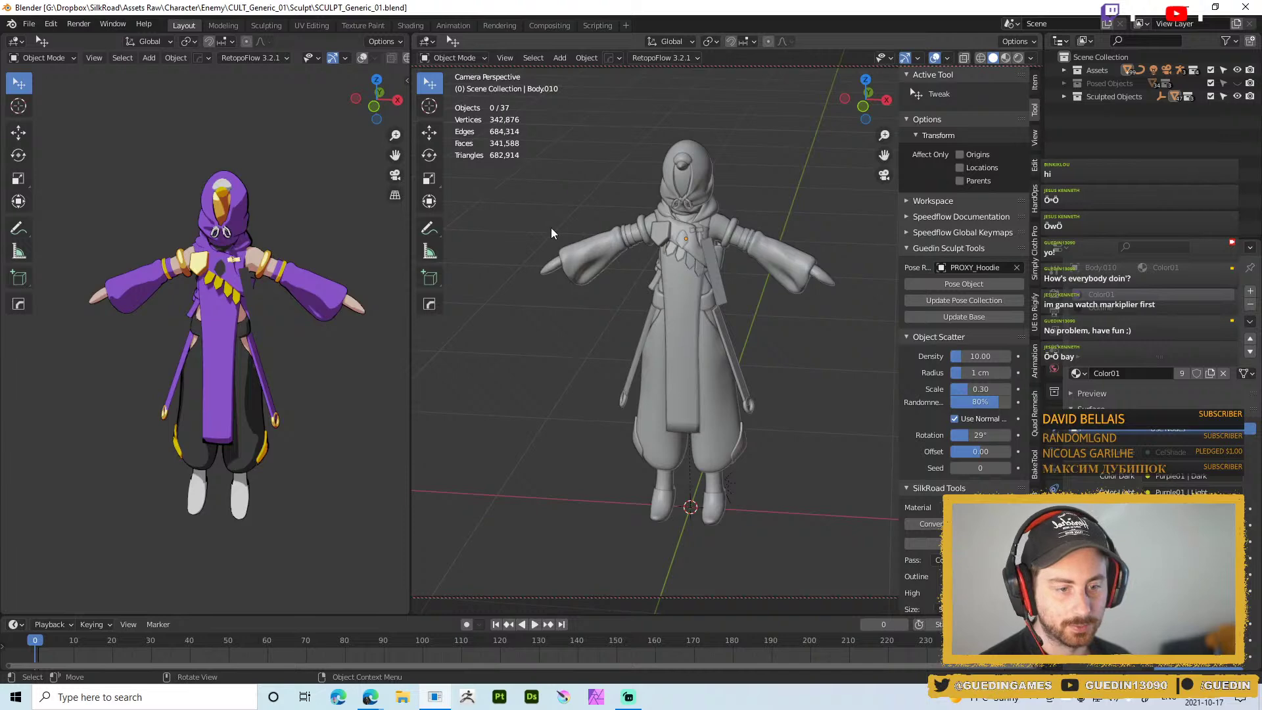
pyautogui.moveTo(688, 239); pyautogui.dragTo(648, 284, button='middle')
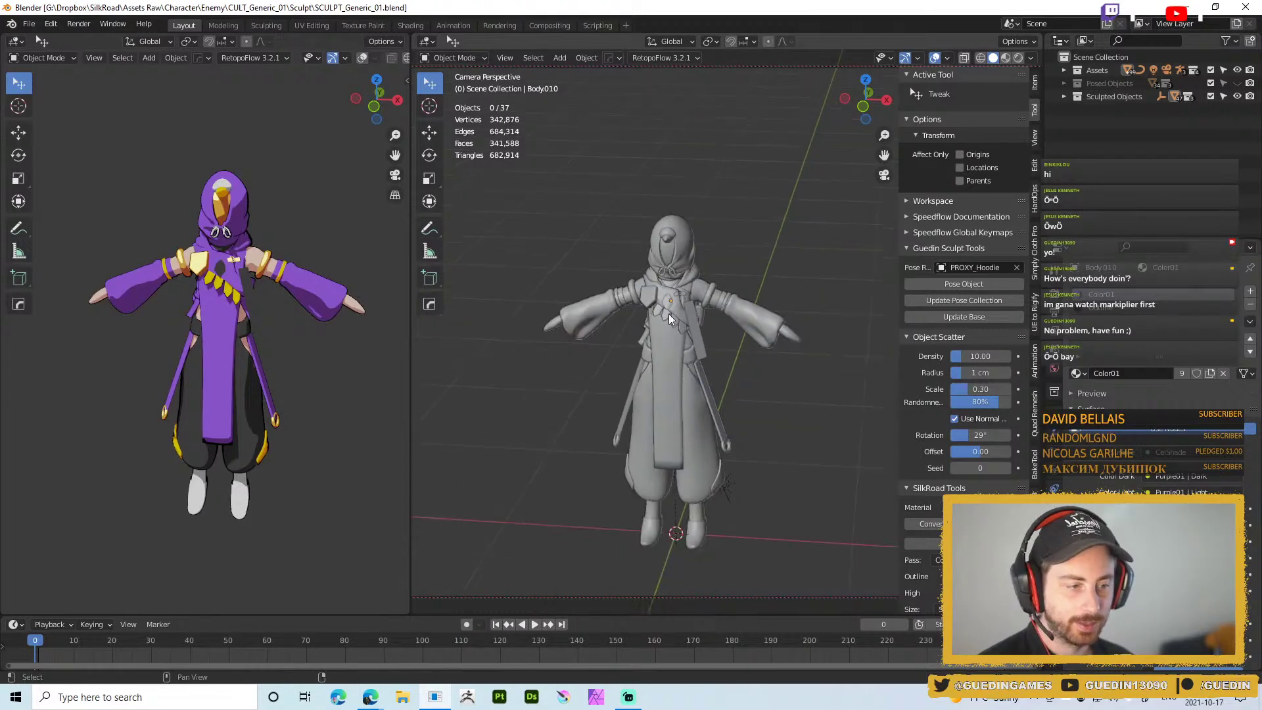
pyautogui.keyDown('shift'); pyautogui.moveTo(751, 386); pyautogui.dragTo(747, 310, button='middle'); pyautogui.keyUp('shift')
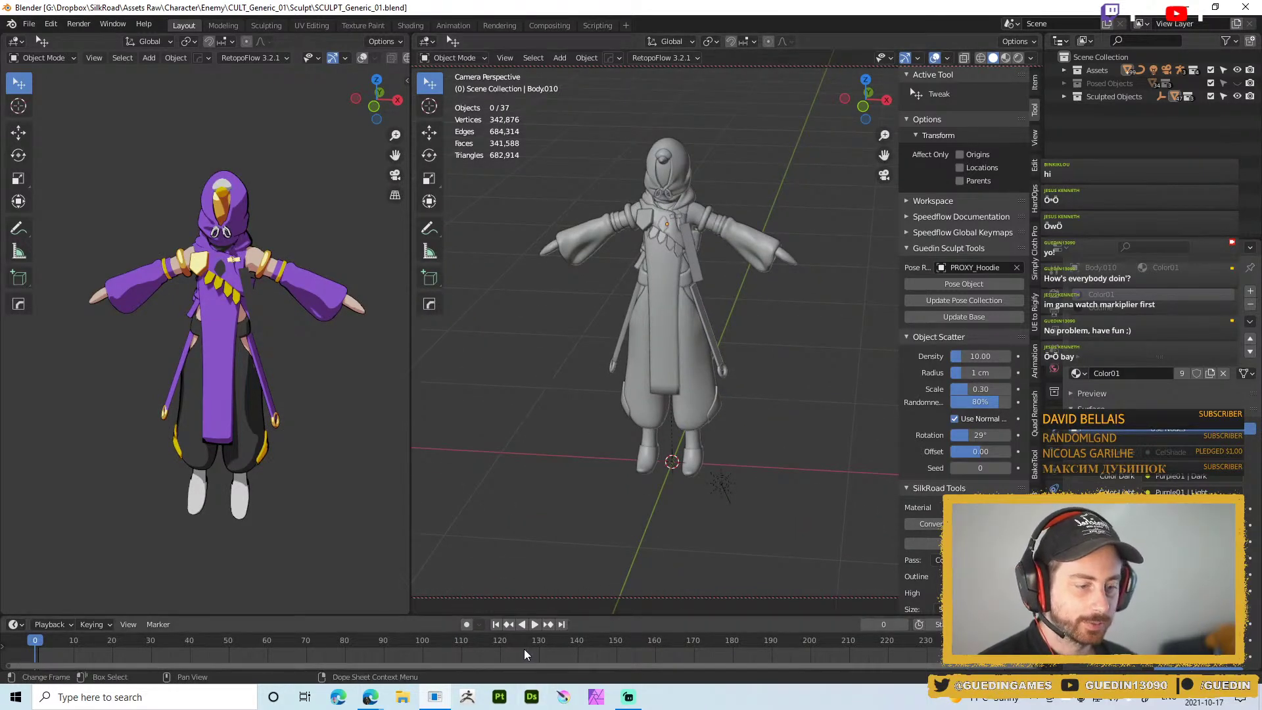
# Switch to the second Blender window and open the recent file HERO_Rig_01.blend
pyautogui.middleClick(441, 698)
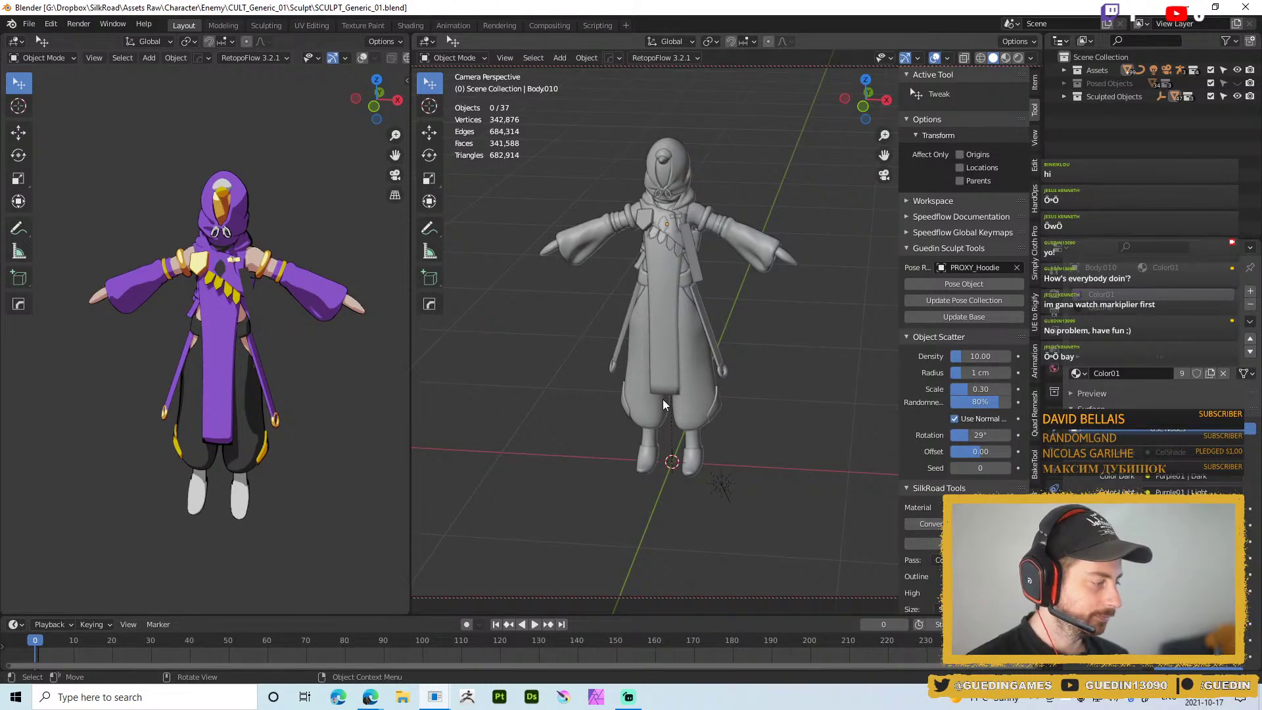
pyautogui.moveTo(434, 696)
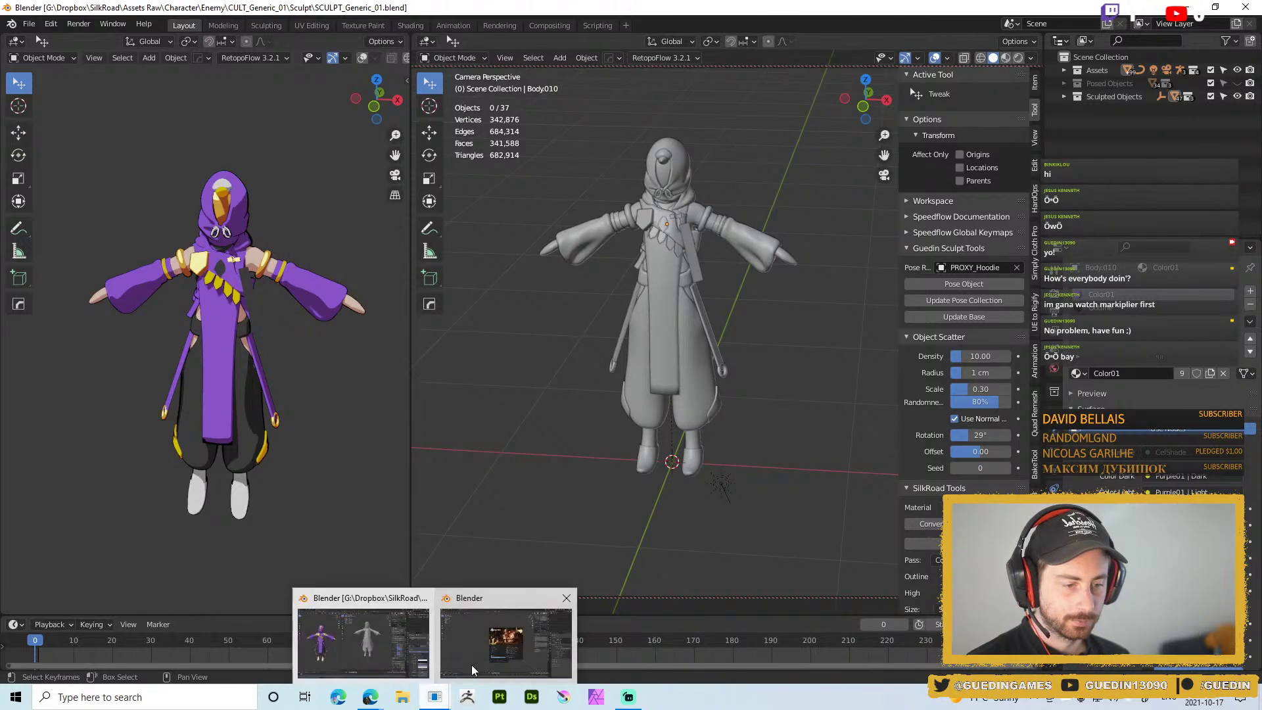
pyautogui.click(509, 641)
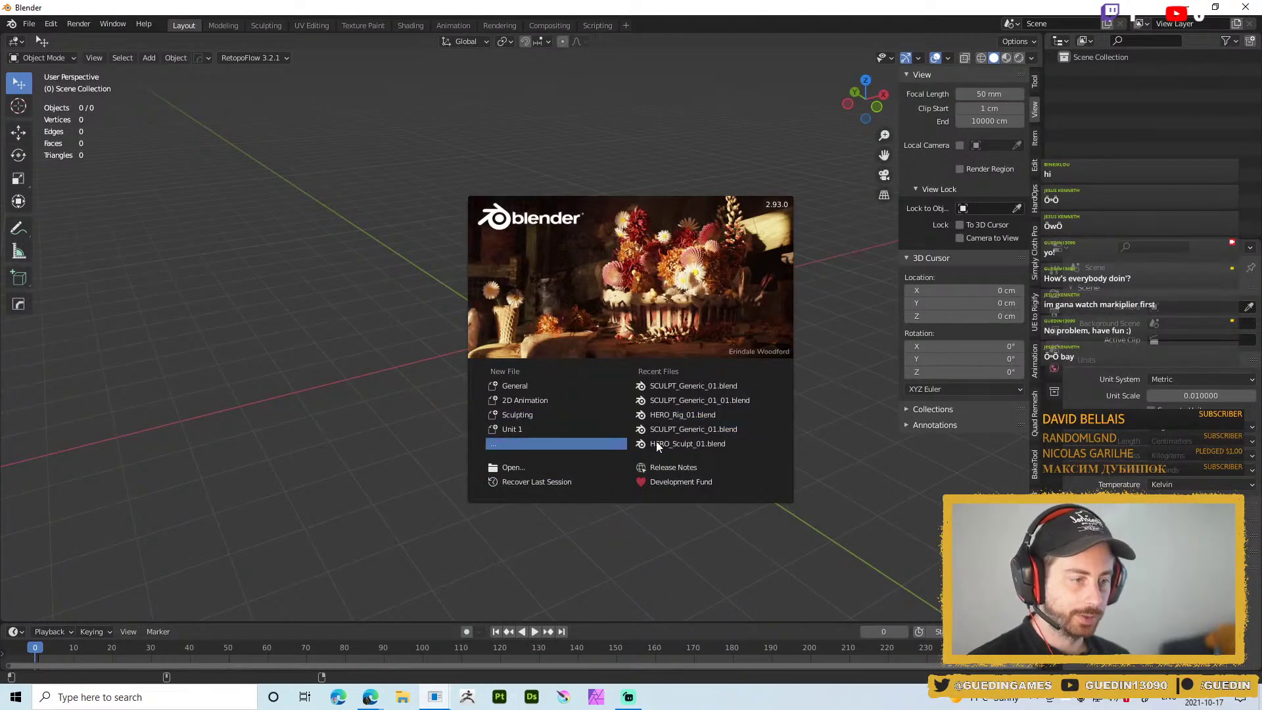
pyautogui.click(713, 414)
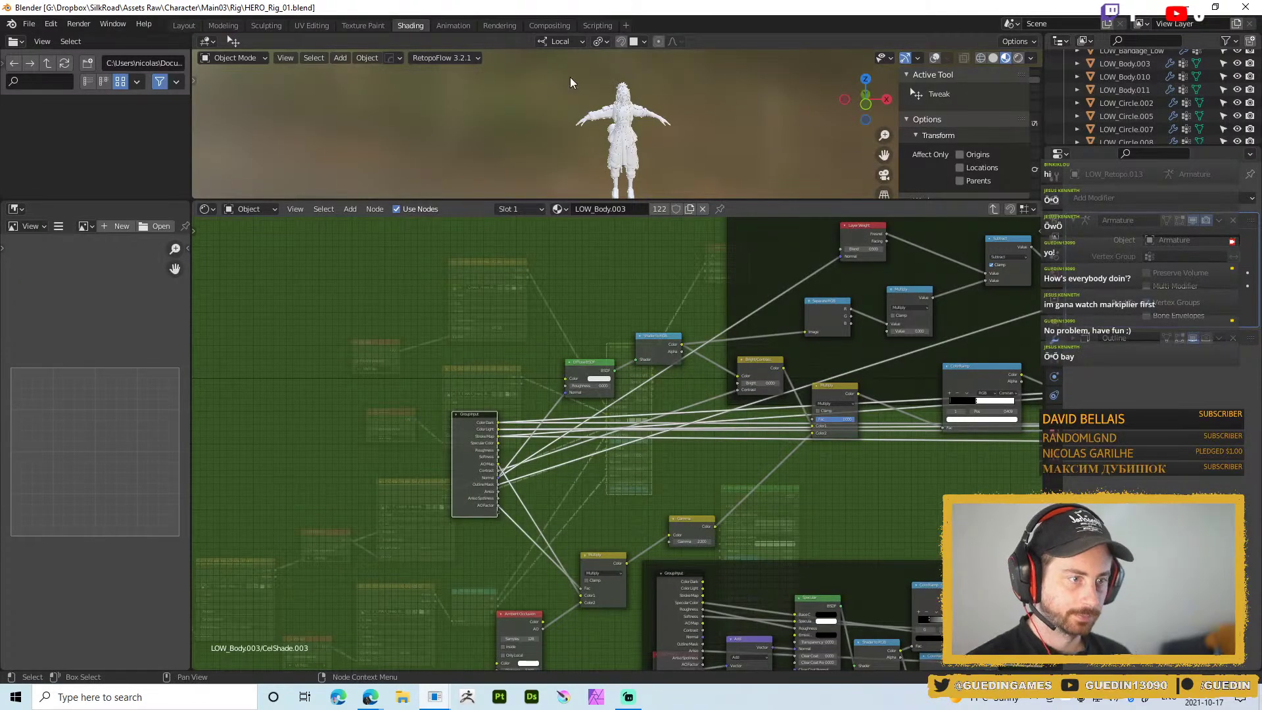
# Show the hero character in the Layout workspace with material preview shading and unhide the Rendering collection
pyautogui.click(183, 25)
pyautogui.moveTo(611, 246)
pyautogui.mouseDown(button='middle')
pyautogui.moveTo(664, 300)
pyautogui.moveTo(756, 325)
pyautogui.mouseUp(button='middle')
pyautogui.press('z')
pyautogui.click(750, 397)
pyautogui.keyDown('shift'); pyautogui.moveTo(748, 386); pyautogui.dragTo(729, 414, button='middle'); pyautogui.keyUp('shift')
pyautogui.click(1035, 59)
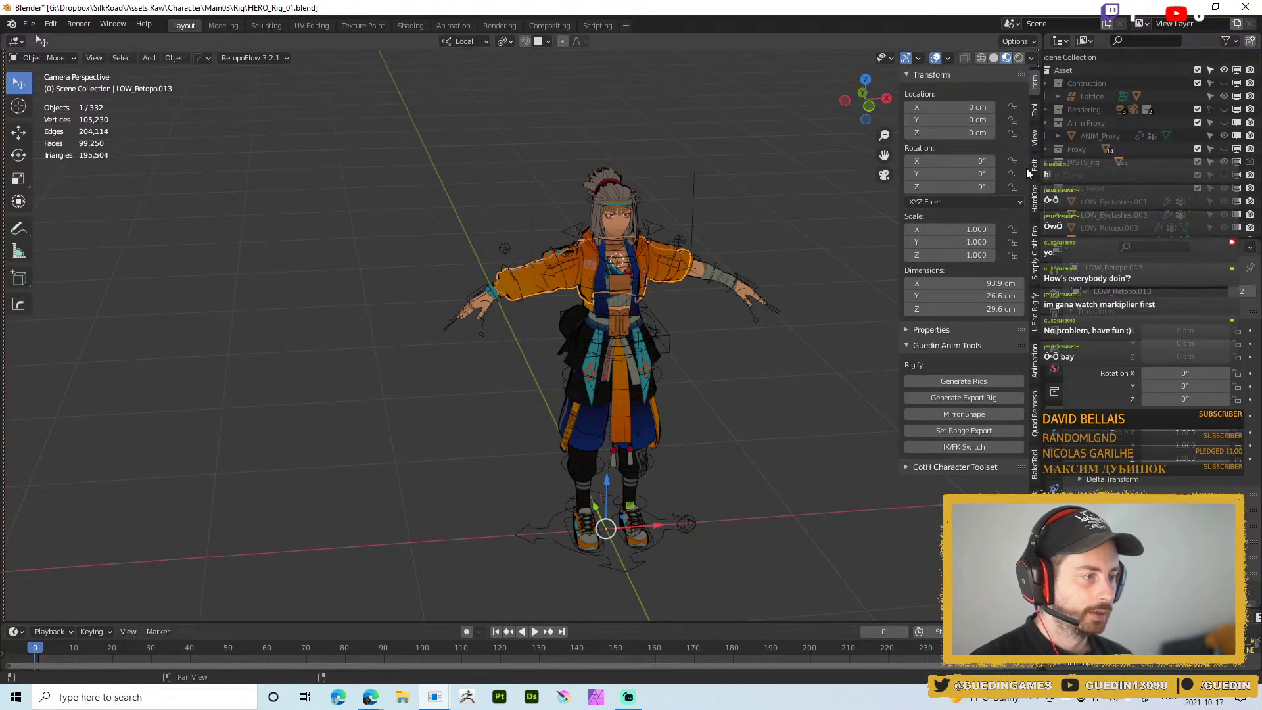
pyautogui.moveTo(1039, 177); pyautogui.dragTo(999, 186)
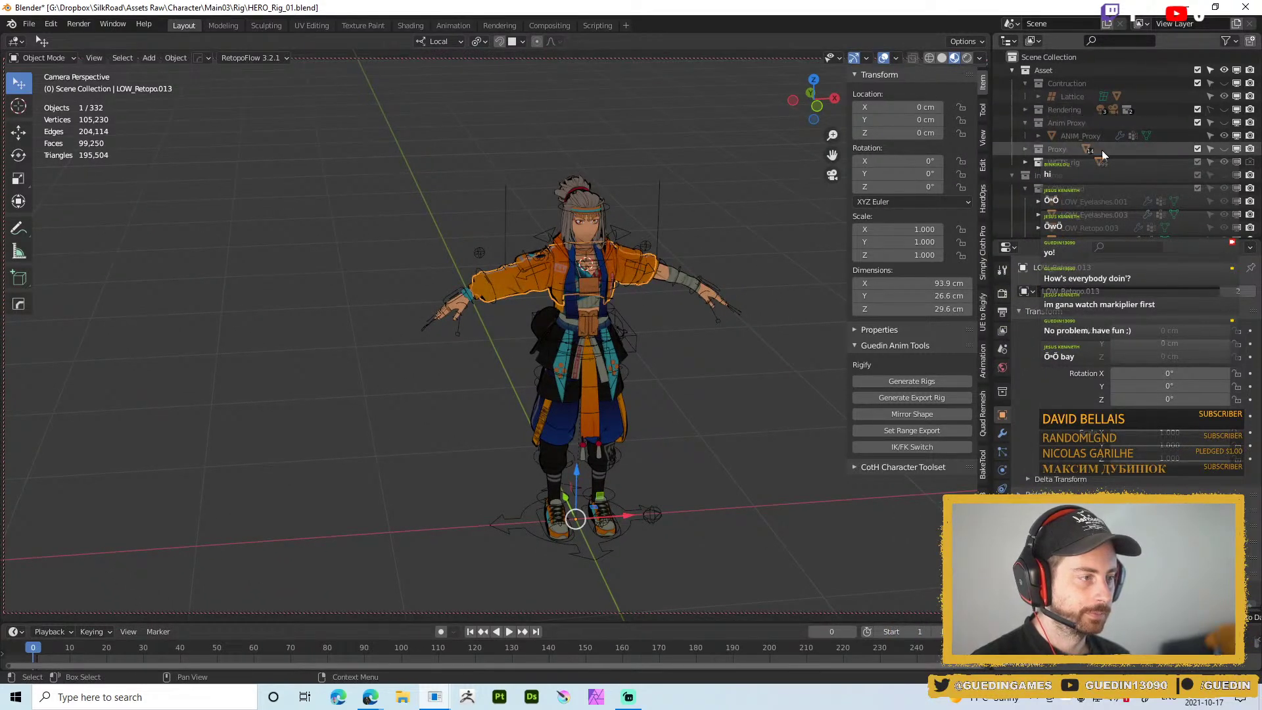
pyautogui.click(1223, 110)
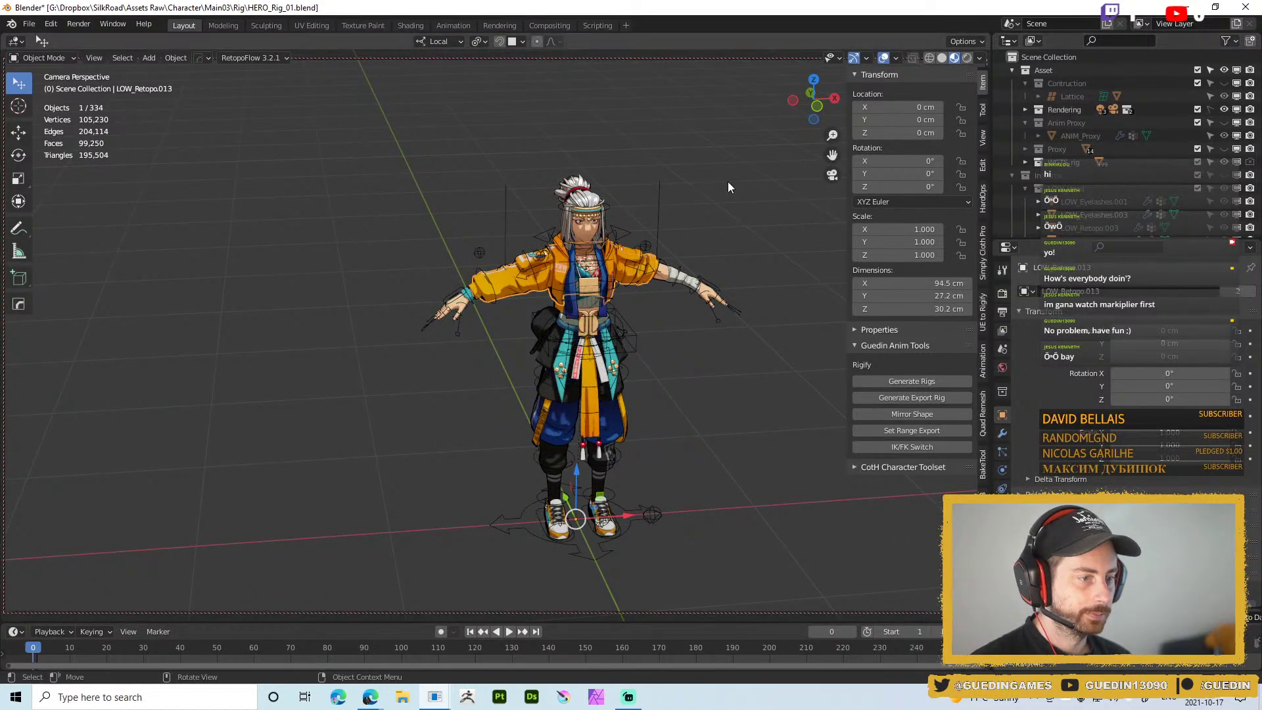
# Select the hero's arm and hand mesh and frame the upper body with overlays displayed
pyautogui.hotkey('shift', 'alt', 'z')
pyautogui.moveTo(715, 222); pyautogui.dragTo(668, 316, button='middle')
pyautogui.click(708, 287)
pyautogui.press('KP_0')
pyautogui.hotkey('shift', 'alt', 'z')
pyautogui.press('z')
pyautogui.click(620, 281)
pyautogui.moveTo(621, 276); pyautogui.dragTo(452, 259, button='middle')
pyautogui.scroll(-6, 452, 259)
pyautogui.moveTo(510, 292); pyautogui.dragTo(198, 191, button='middle')
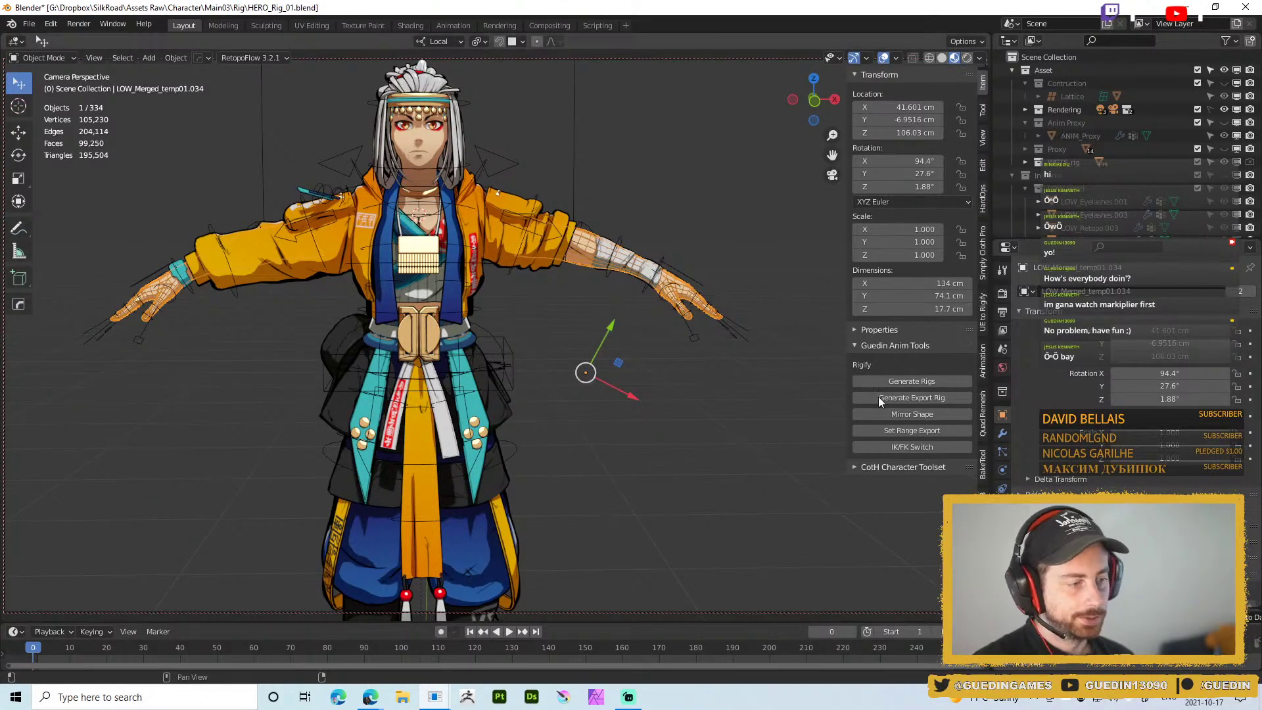
# Disable the viewport display of the modifier below Armature on the arm and hand mesh
pyautogui.moveTo(689, 249); pyautogui.dragTo(716, 251, button='middle')
pyautogui.click(1003, 432)
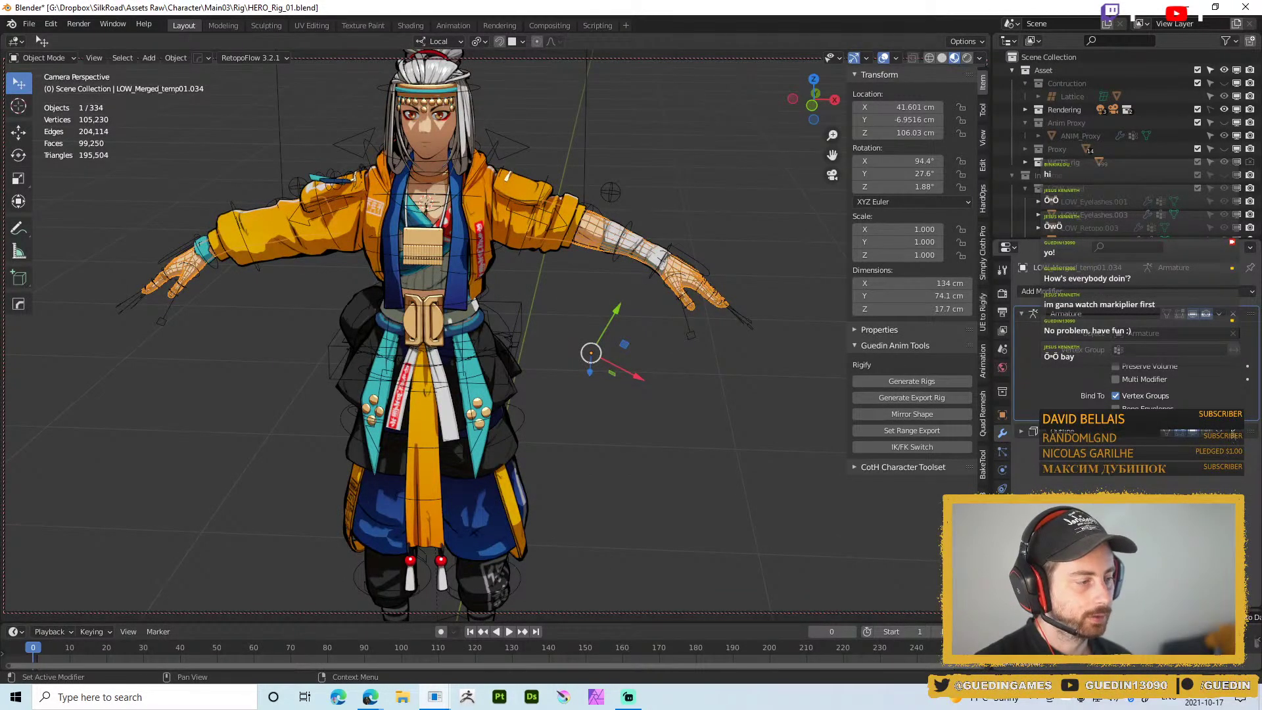
pyautogui.click(1194, 432)
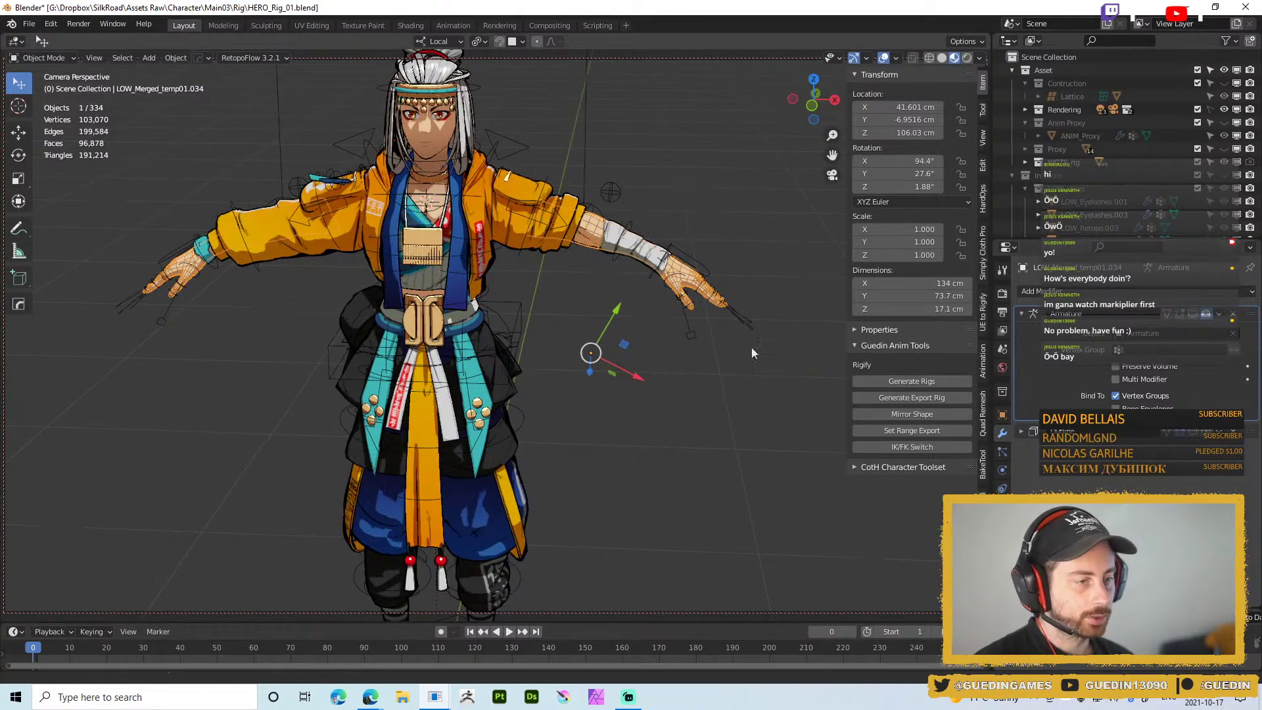
# Try to export the selected arm and hand mesh with Export Temp
pyautogui.scroll(5, 737, 345)
pyautogui.hotkey('ctrl', 's')
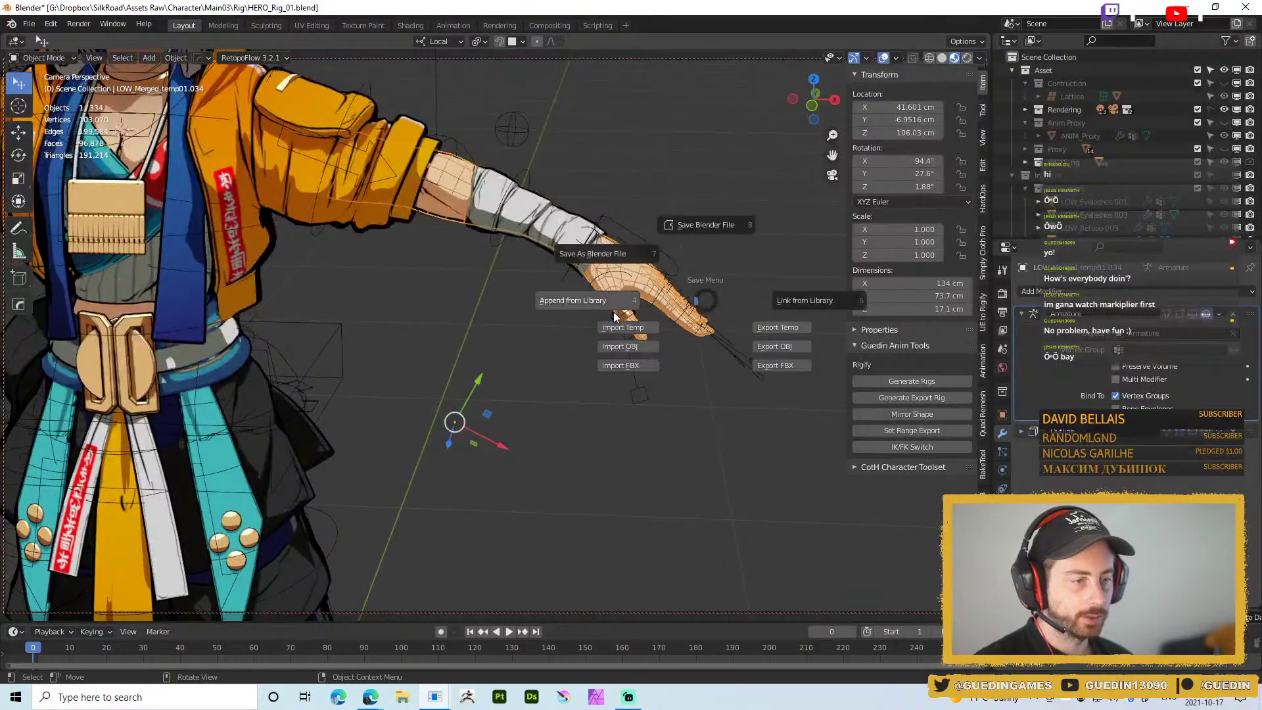
pyautogui.click(765, 329)
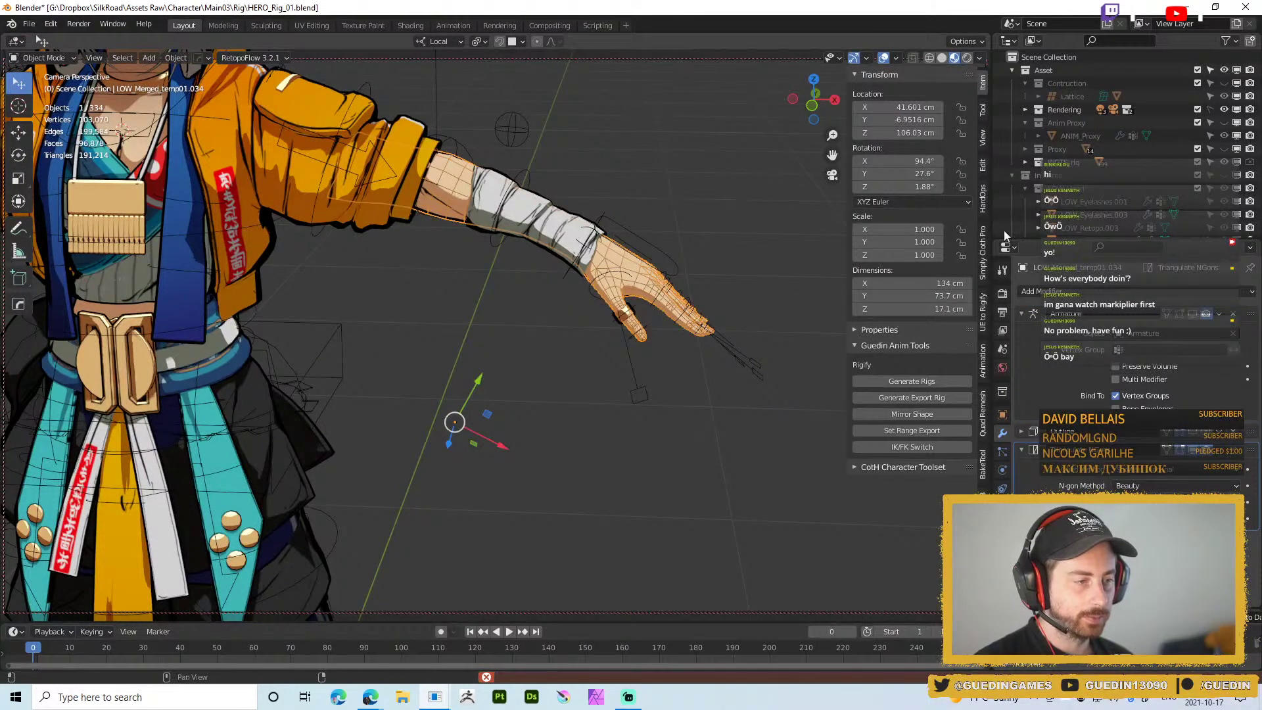
pyautogui.click(982, 109)
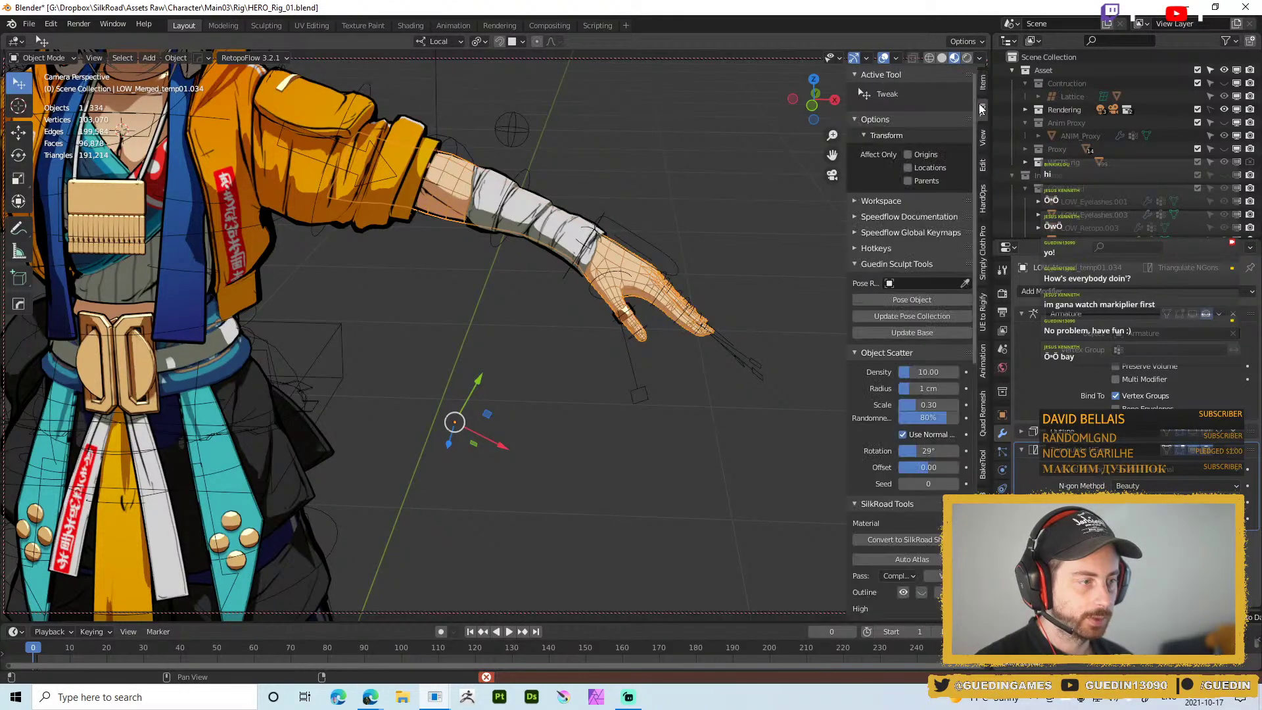
pyautogui.click(53, 23)
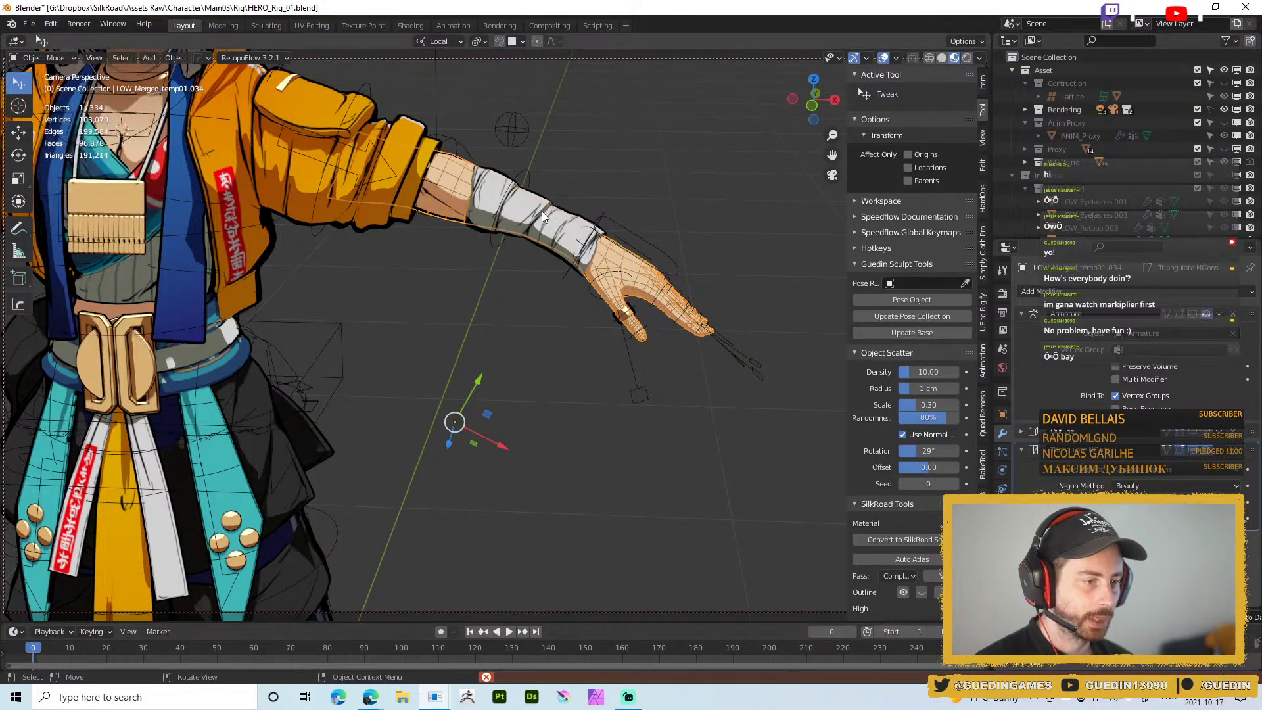
# Export the selected arm and hand mesh to the Desktop as HERO_Rig_01.obj
pyautogui.hotkey('ctrl', 's')
pyautogui.click(614, 257)
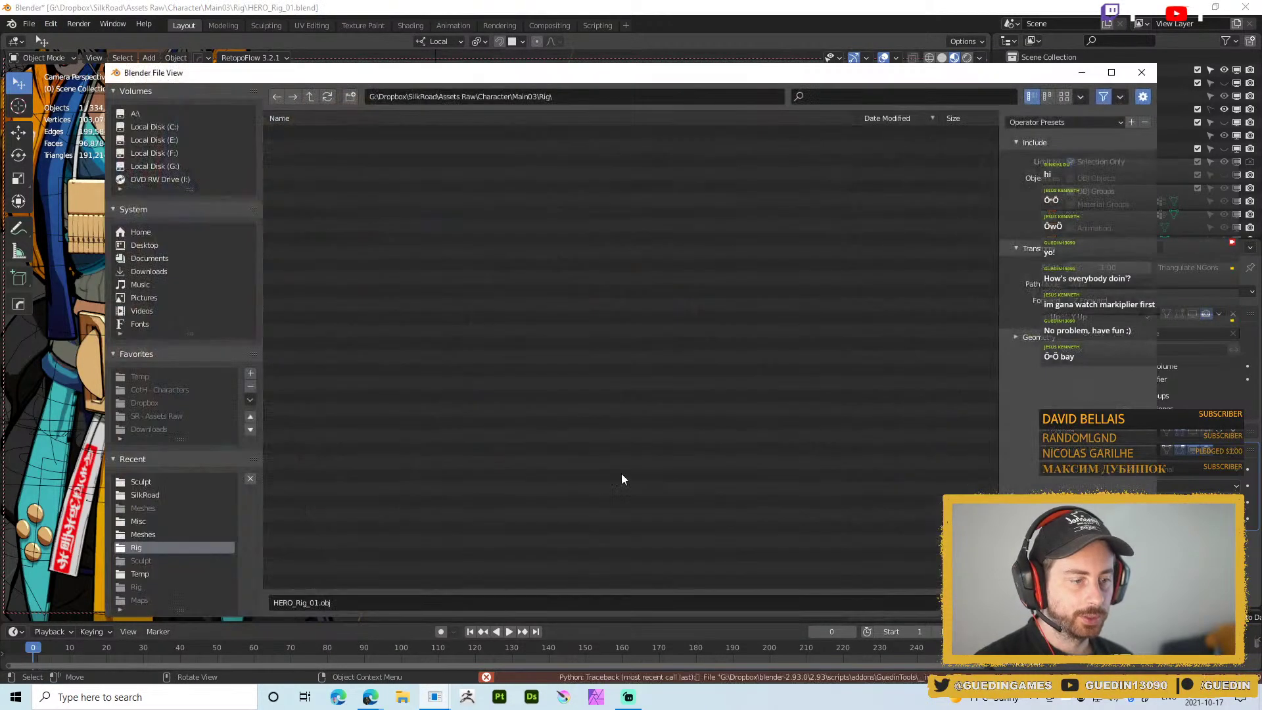
pyautogui.click(1065, 122)
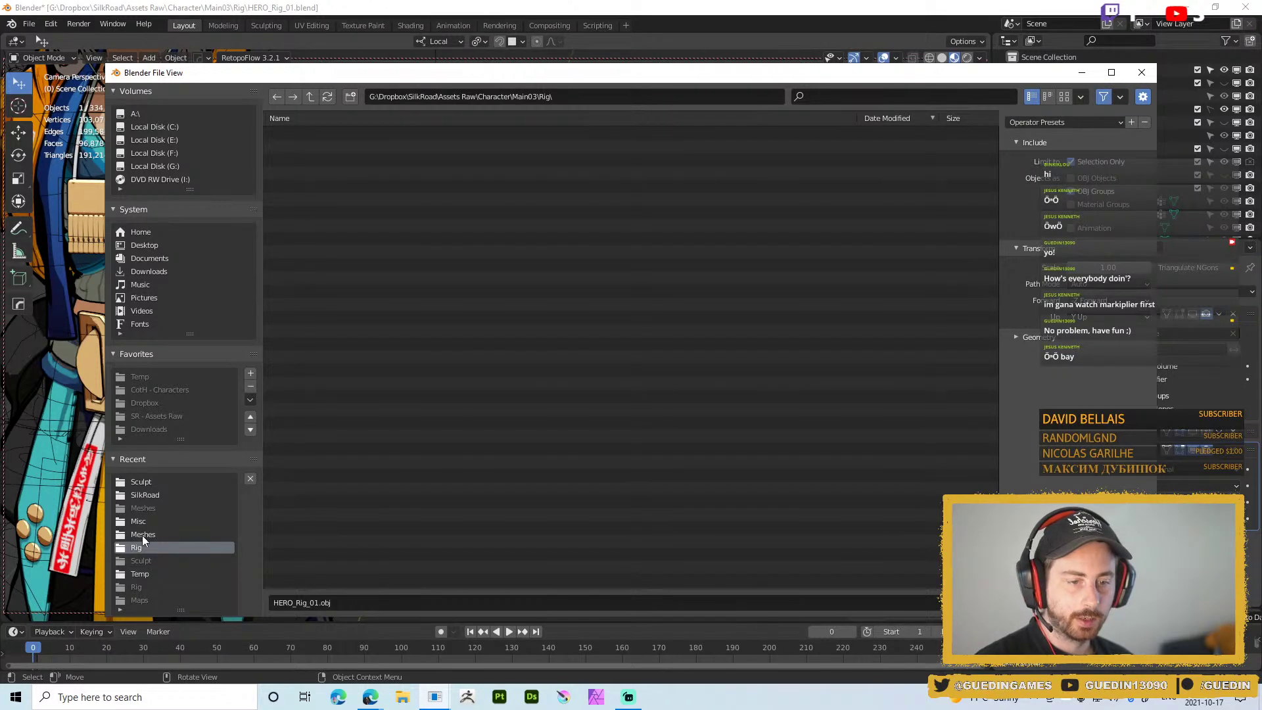
pyautogui.click(135, 574)
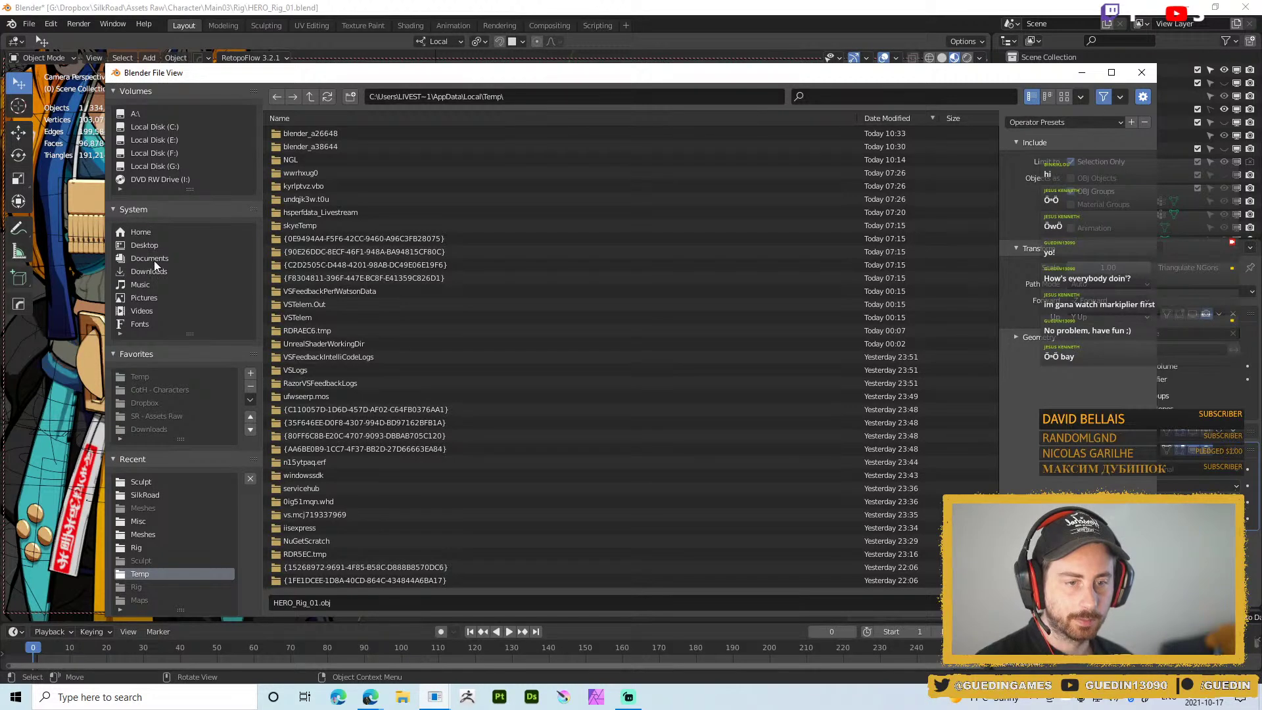
pyautogui.click(144, 245)
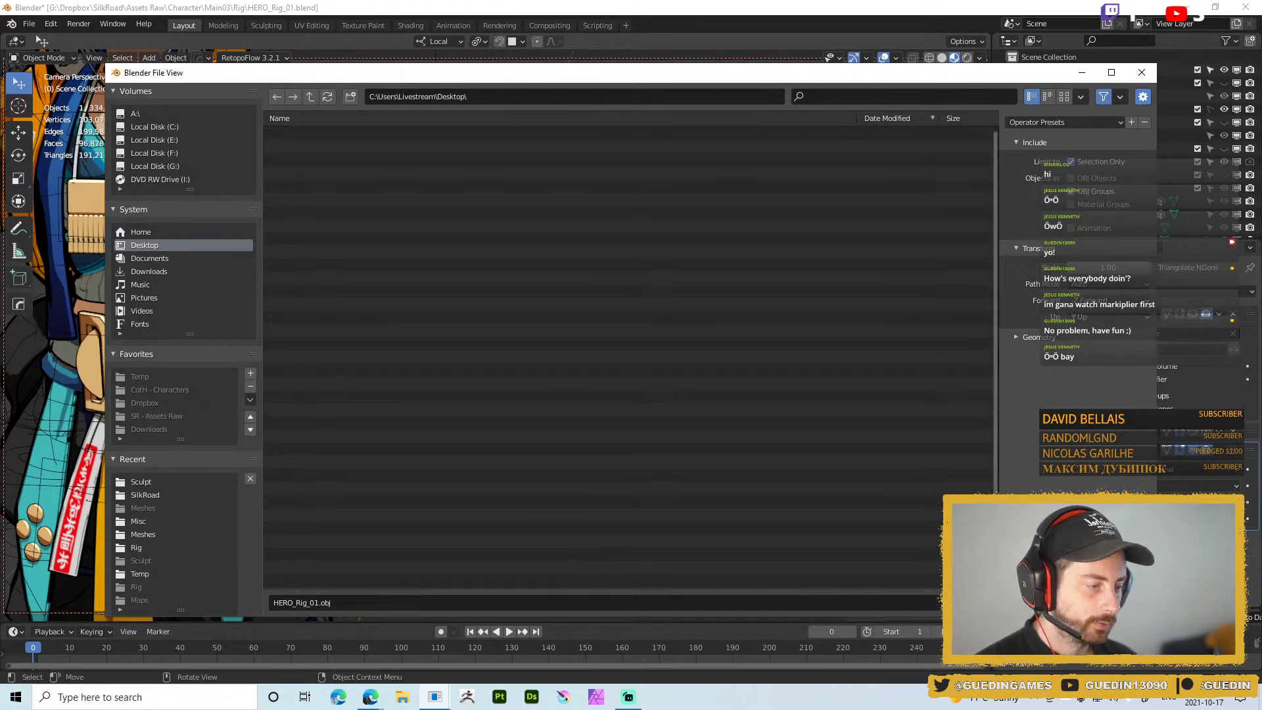
pyautogui.click(973, 603)
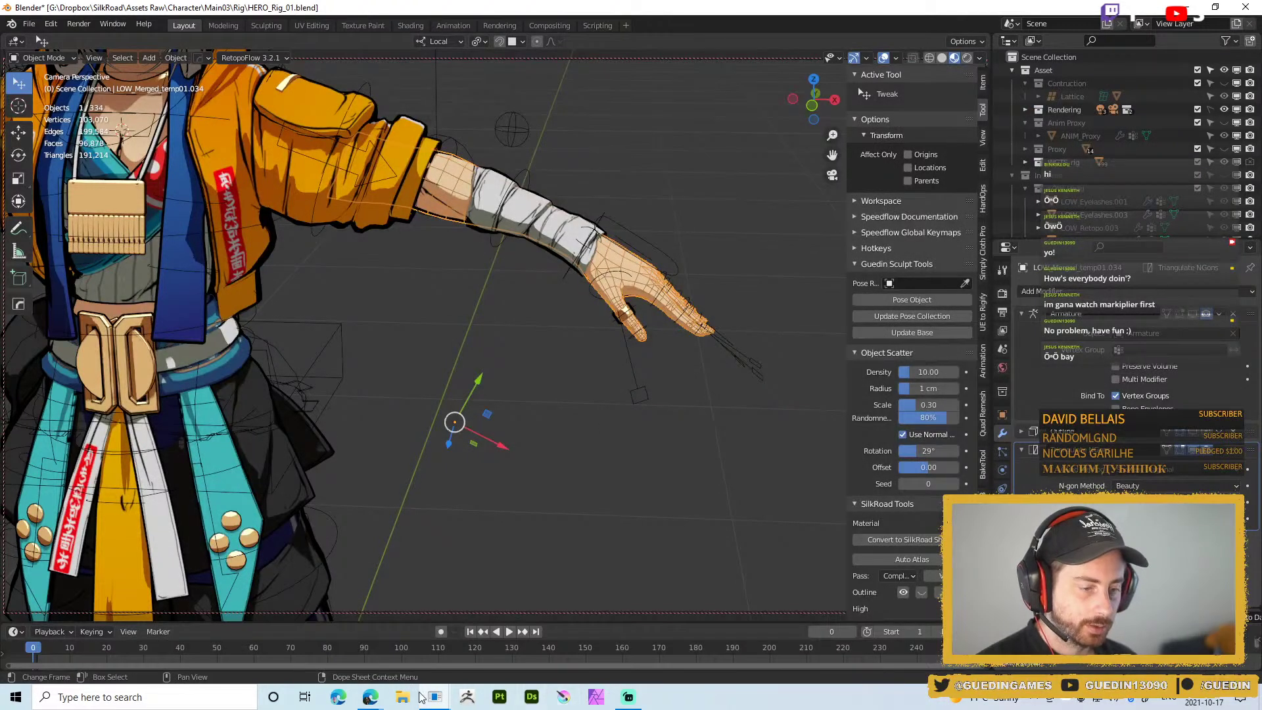
# Switch back to the SCULPT_Generic_01.blend window and import HERO_Rig_01.obj from the Desktop
pyautogui.click(335, 598)
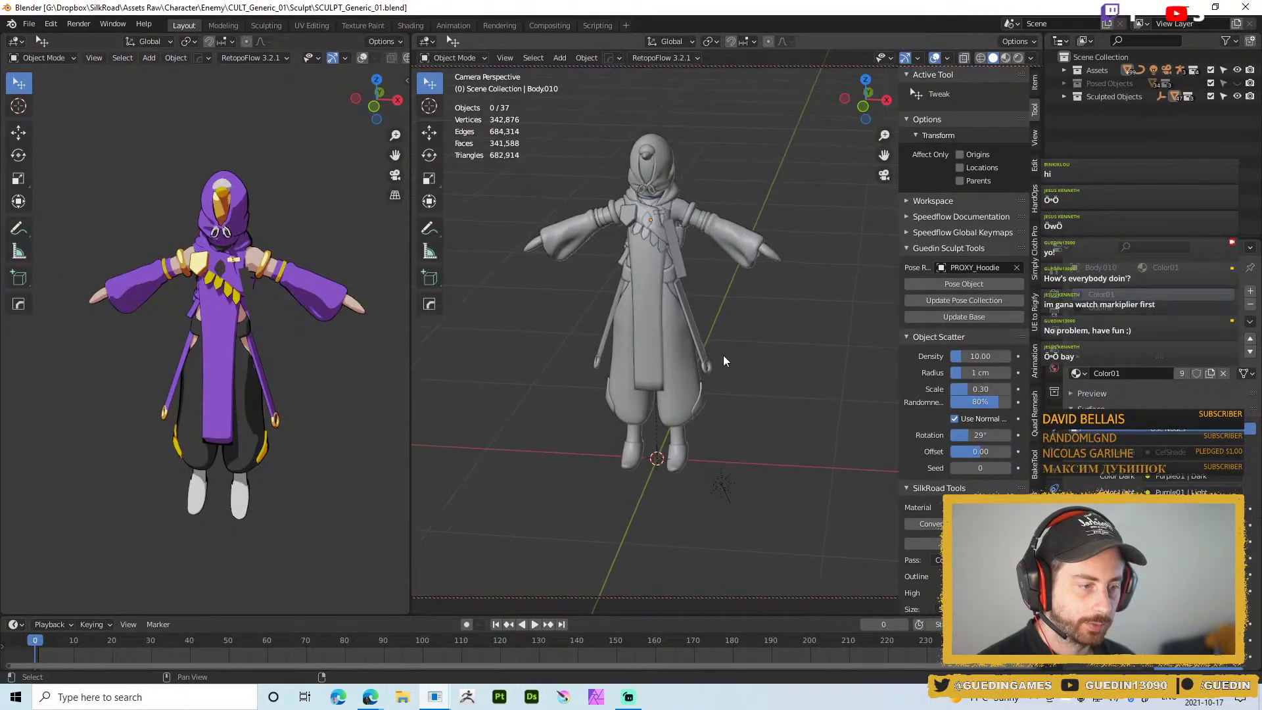
pyautogui.hotkey('ctrl', 's')
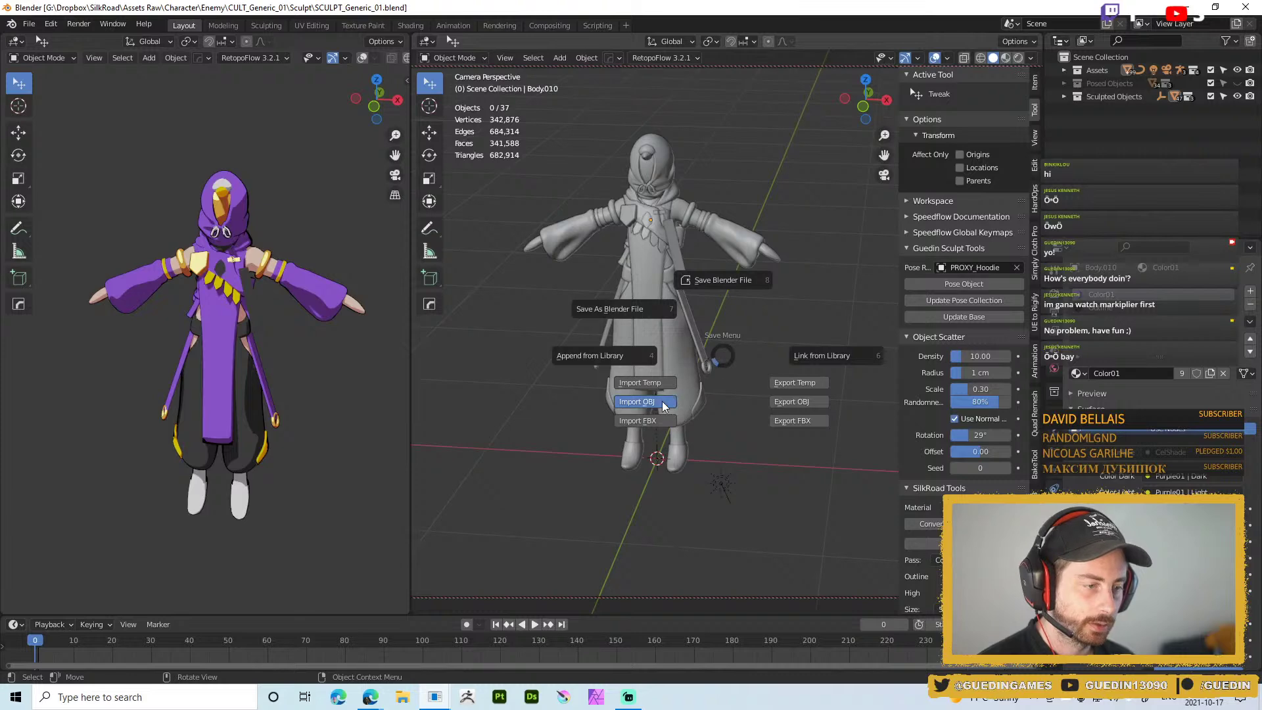
pyautogui.click(662, 403)
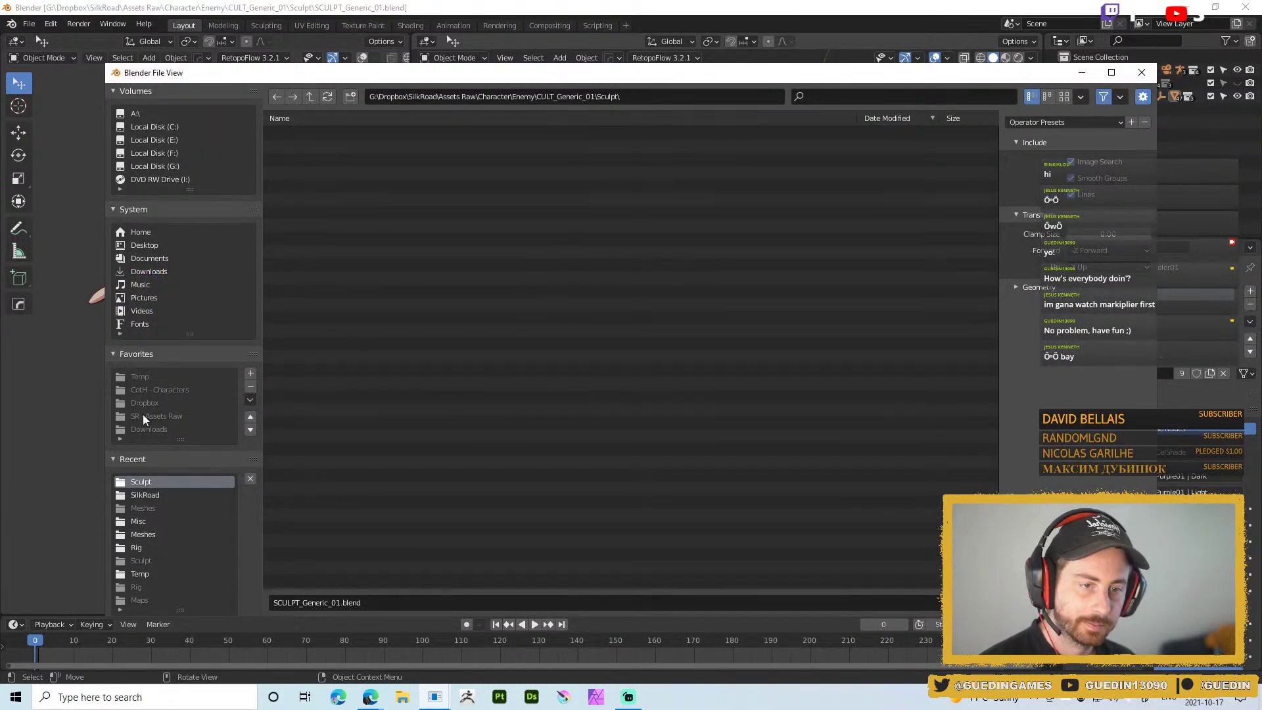
pyautogui.click(142, 246)
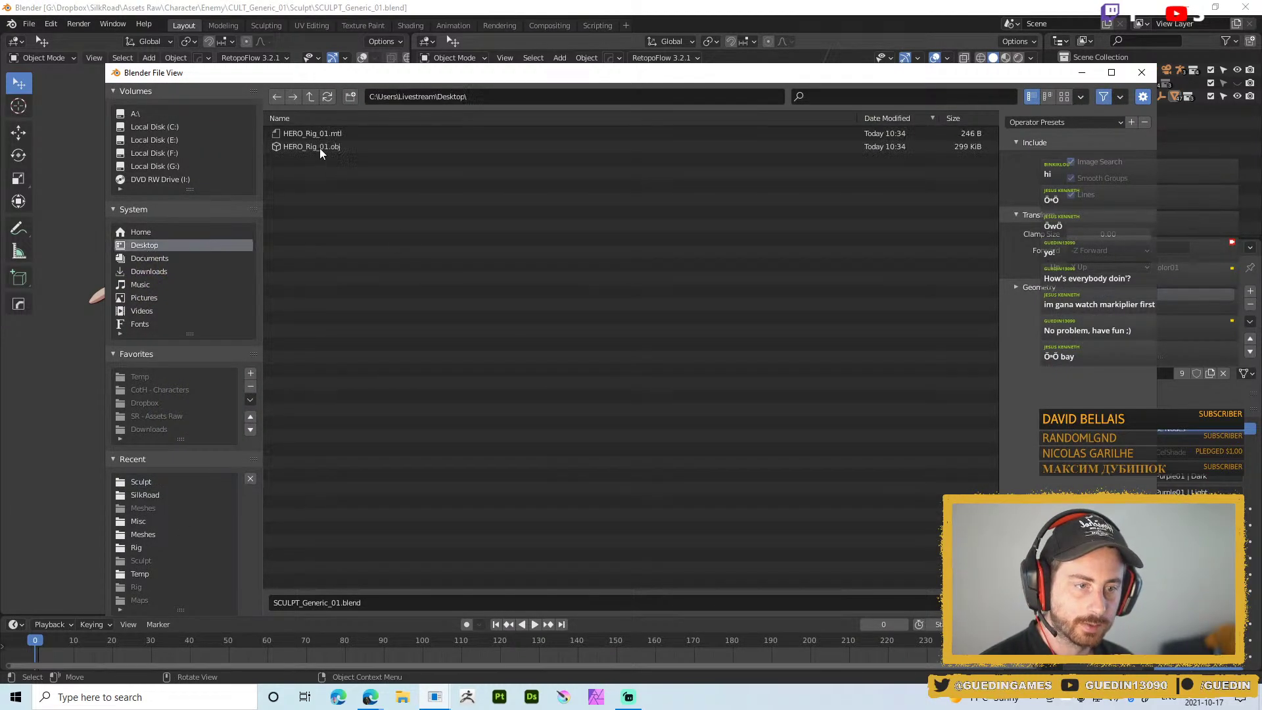
pyautogui.doubleClick(341, 146)
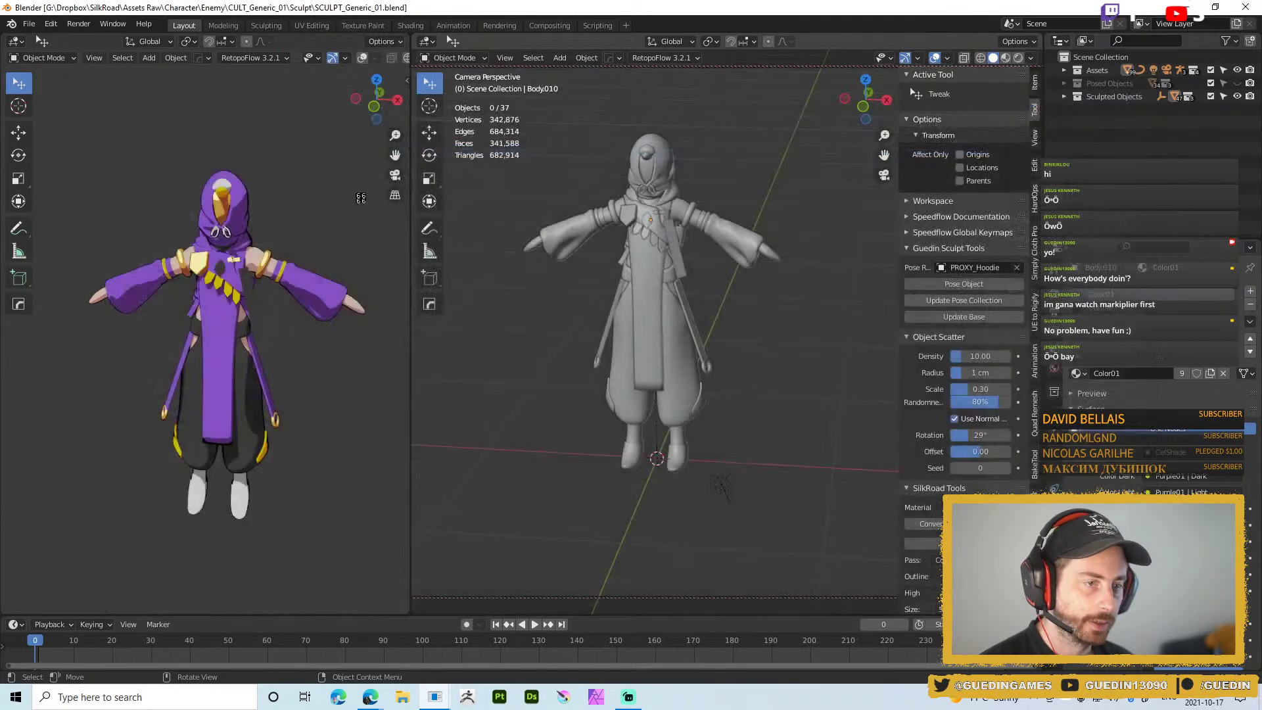
# Isolate the imported arm and hand mesh in local view and frame the open end of its upper arm
pyautogui.scroll(5, 727, 311)
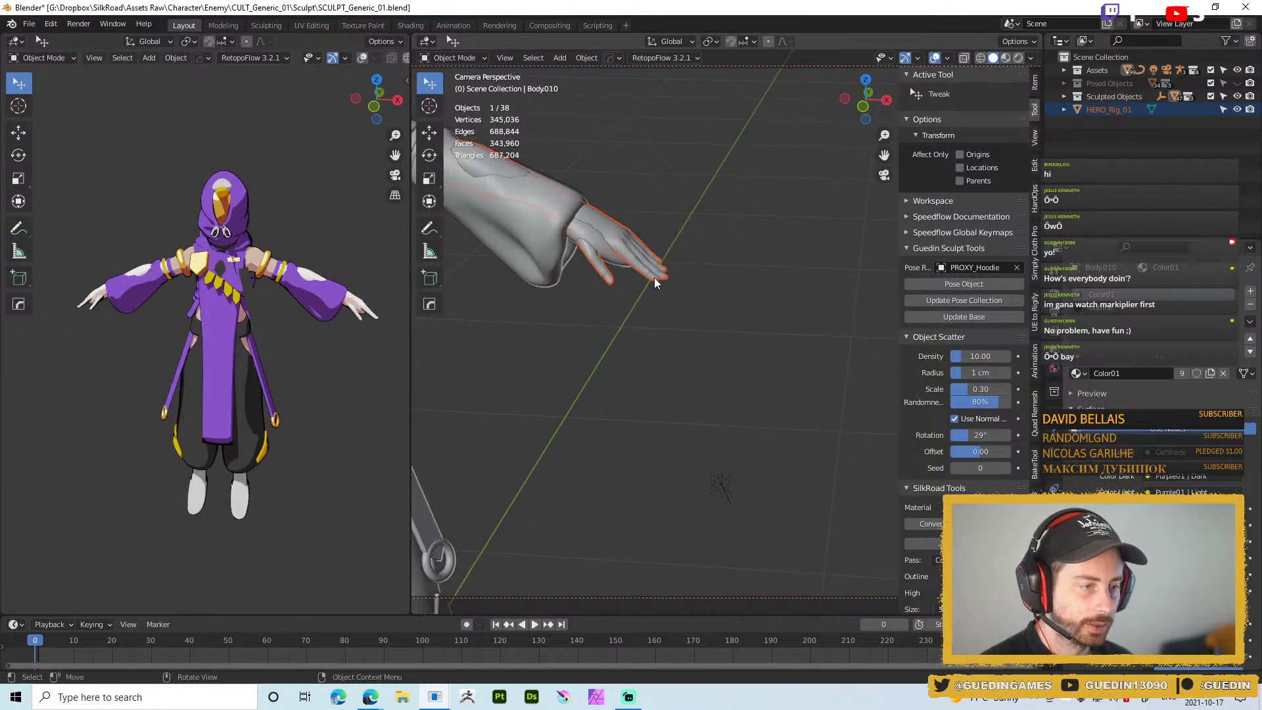
pyautogui.press('KP_Divide')
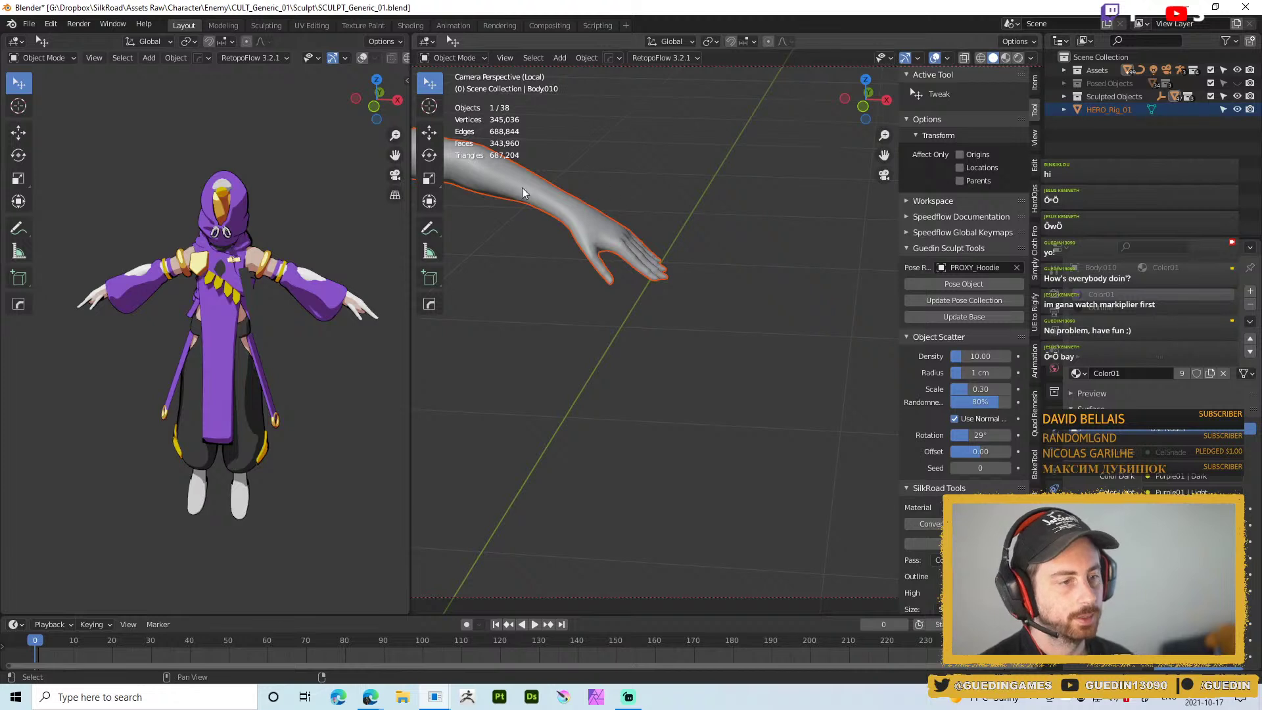
pyautogui.keyDown('shift'); pyautogui.moveTo(575, 192); pyautogui.dragTo(823, 283, button='middle'); pyautogui.keyUp('shift')
pyautogui.scroll(-1, 764, 329)
pyautogui.scroll(3, 762, 330)
pyautogui.moveTo(763, 330); pyautogui.dragTo(766, 278, button='middle')
pyautogui.keyDown('shift'); pyautogui.moveTo(760, 217); pyautogui.dragTo(685, 342, button='middle'); pyautogui.keyUp('shift')
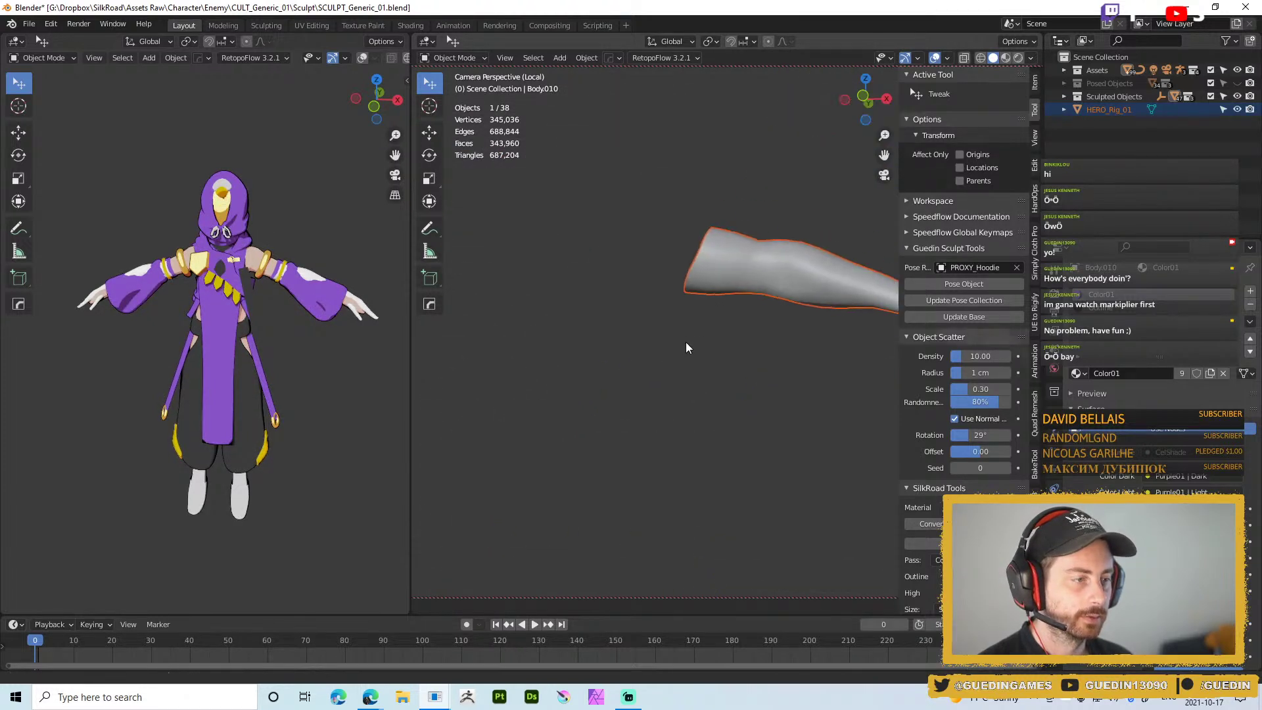
# Switch to the HERO_Rig_01.blend window and quit it without saving the changes
pyautogui.scroll(-5, 685, 339)
pyautogui.moveTo(685, 234); pyautogui.dragTo(746, 334, button='middle')
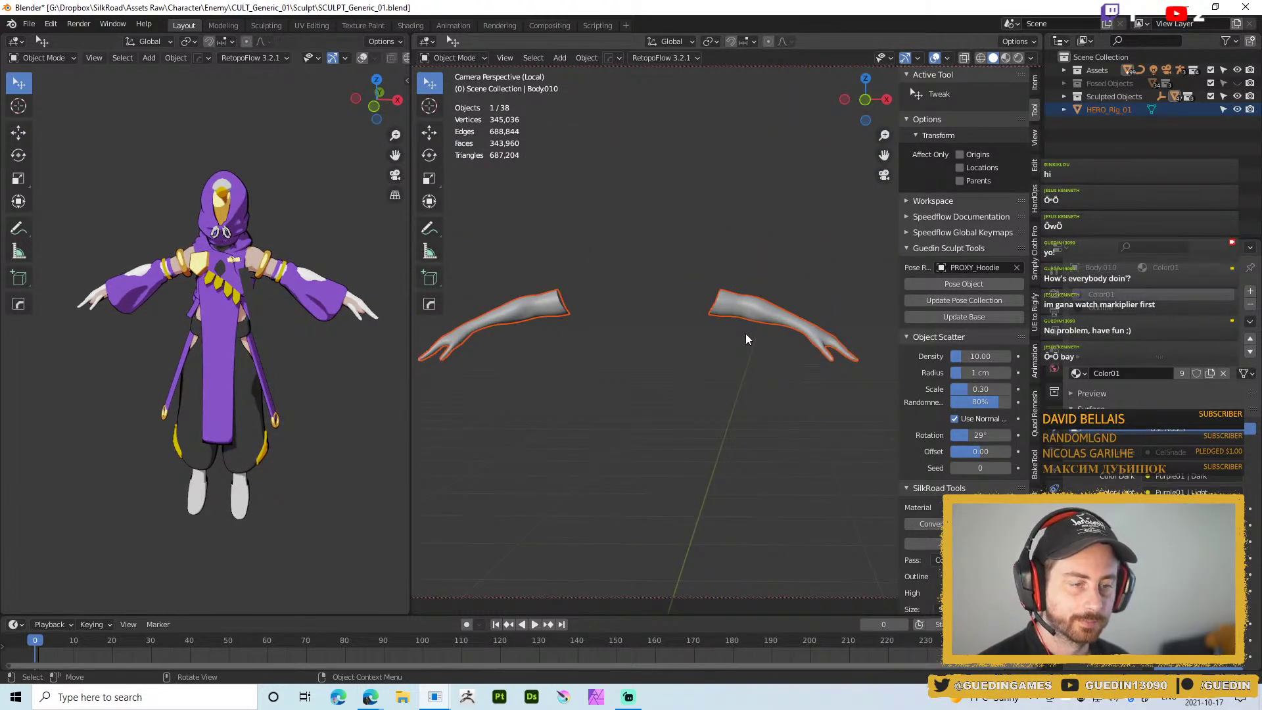
pyautogui.moveTo(625, 358); pyautogui.dragTo(559, 376, button='middle')
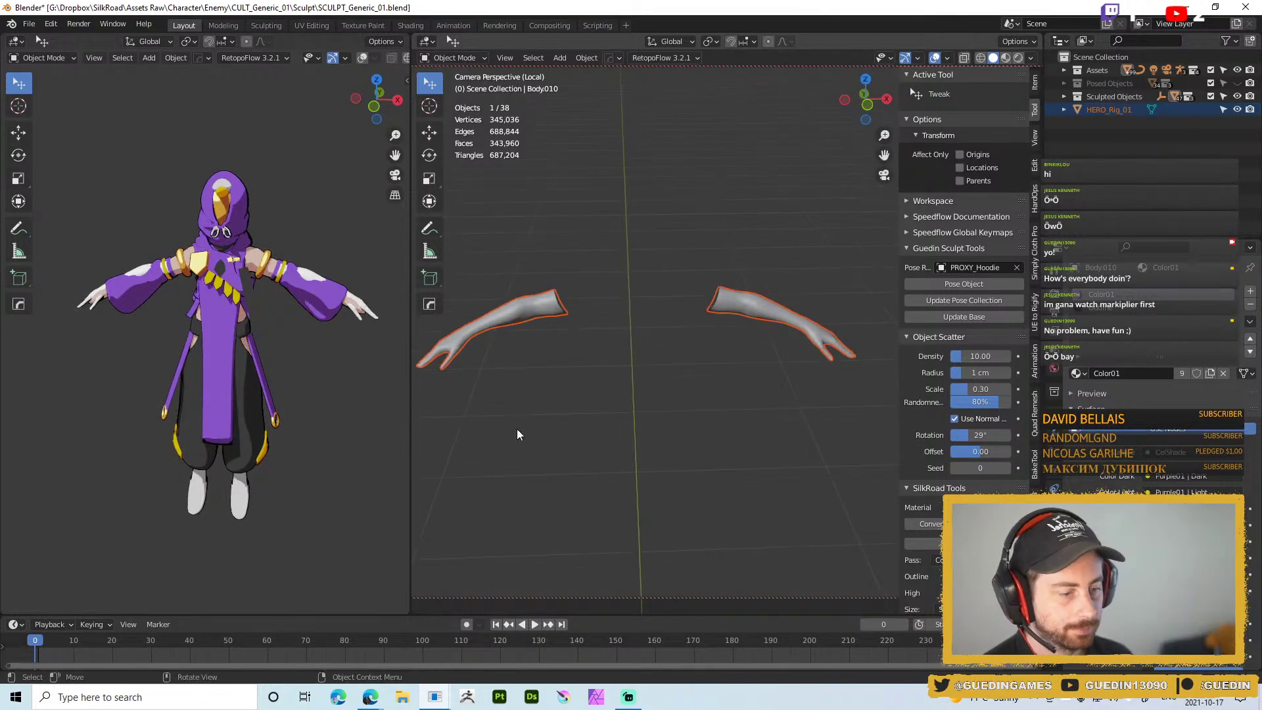
pyautogui.moveTo(435, 696)
pyautogui.click(508, 641)
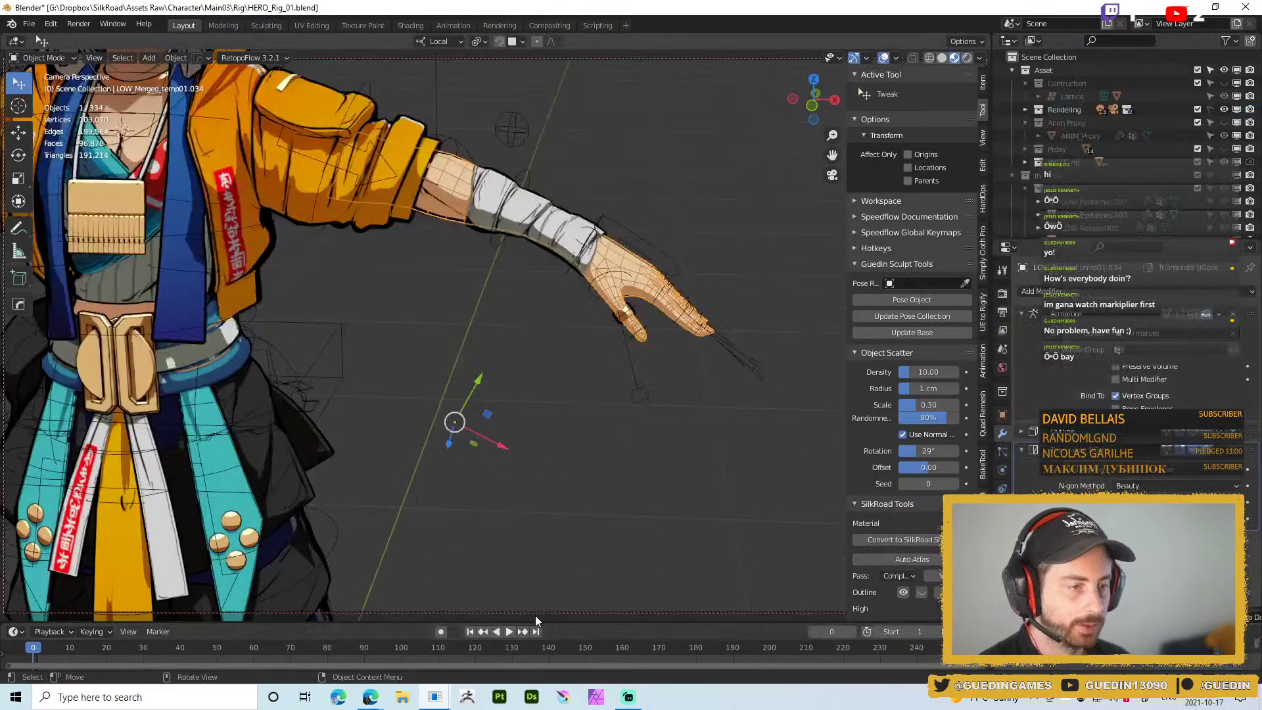
pyautogui.hotkey('ctrl', 'q')
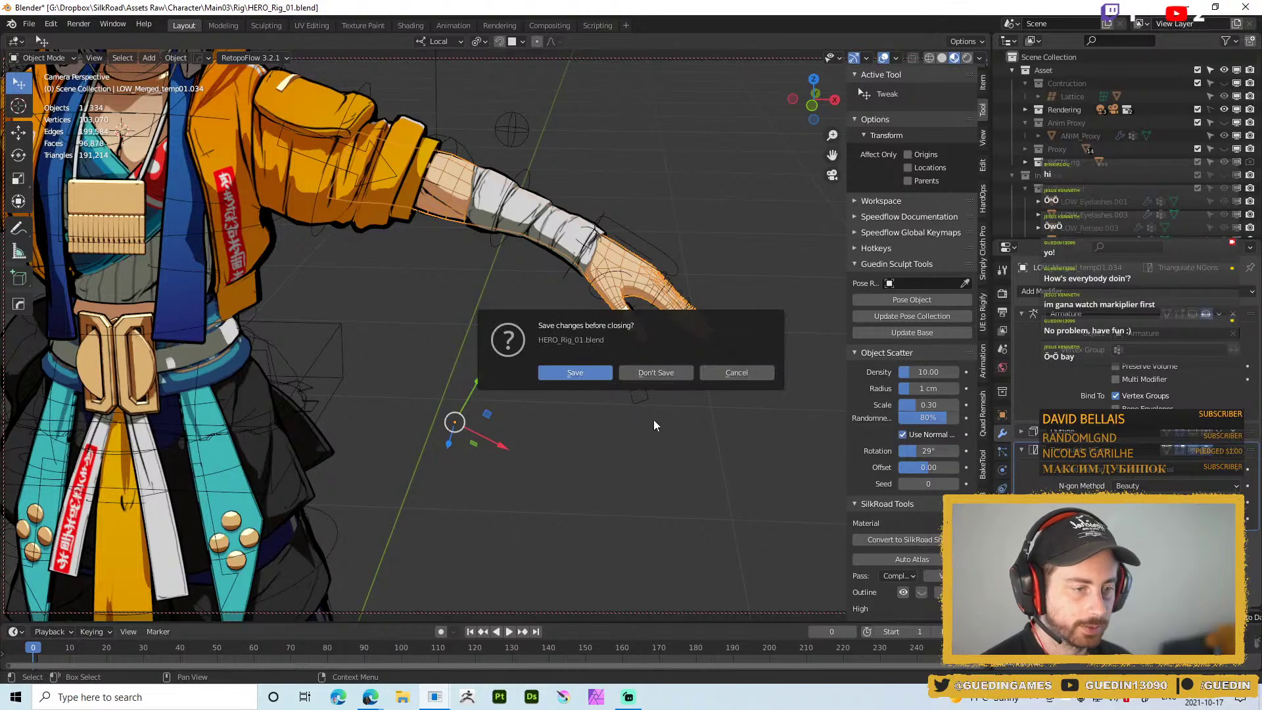
pyautogui.click(658, 372)
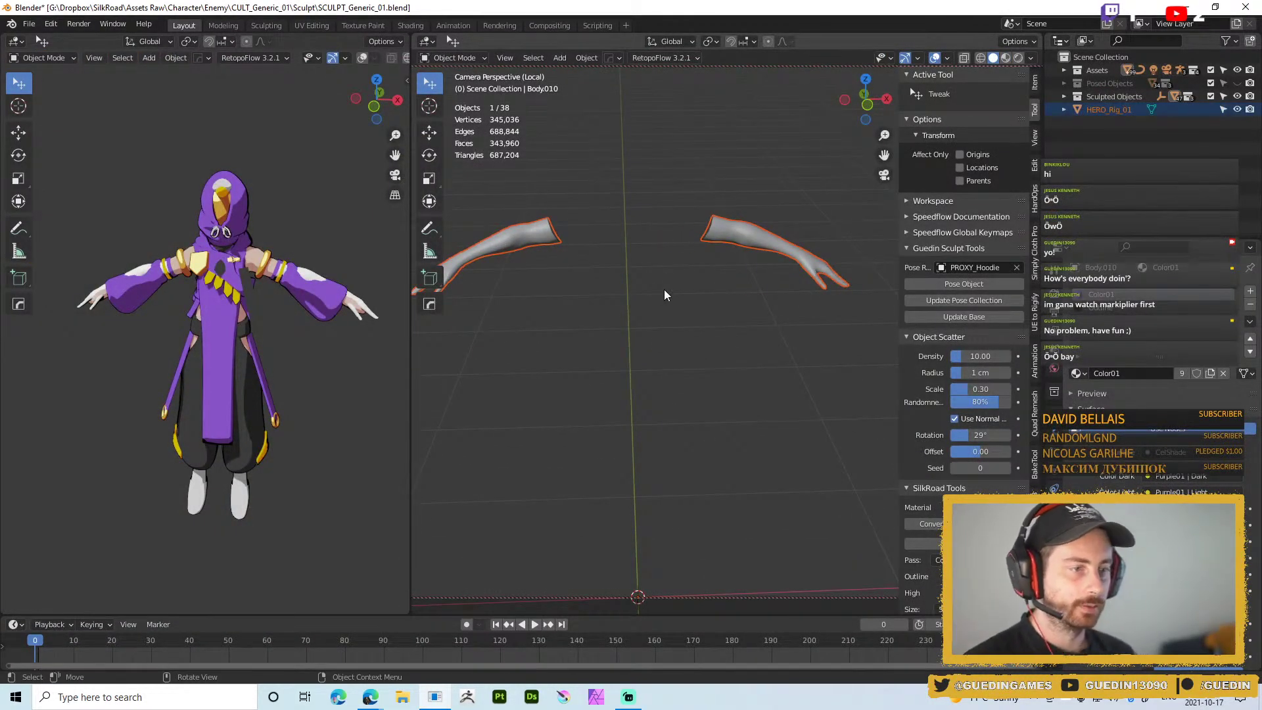
# Select the imported HERO_Rig_01 mesh and examine its arm, palm and fingers from several angles
pyautogui.keyDown('alt'); pyautogui.moveTo(771, 242); pyautogui.dragTo(754, 261); pyautogui.keyUp('alt')
pyautogui.click(755, 259)
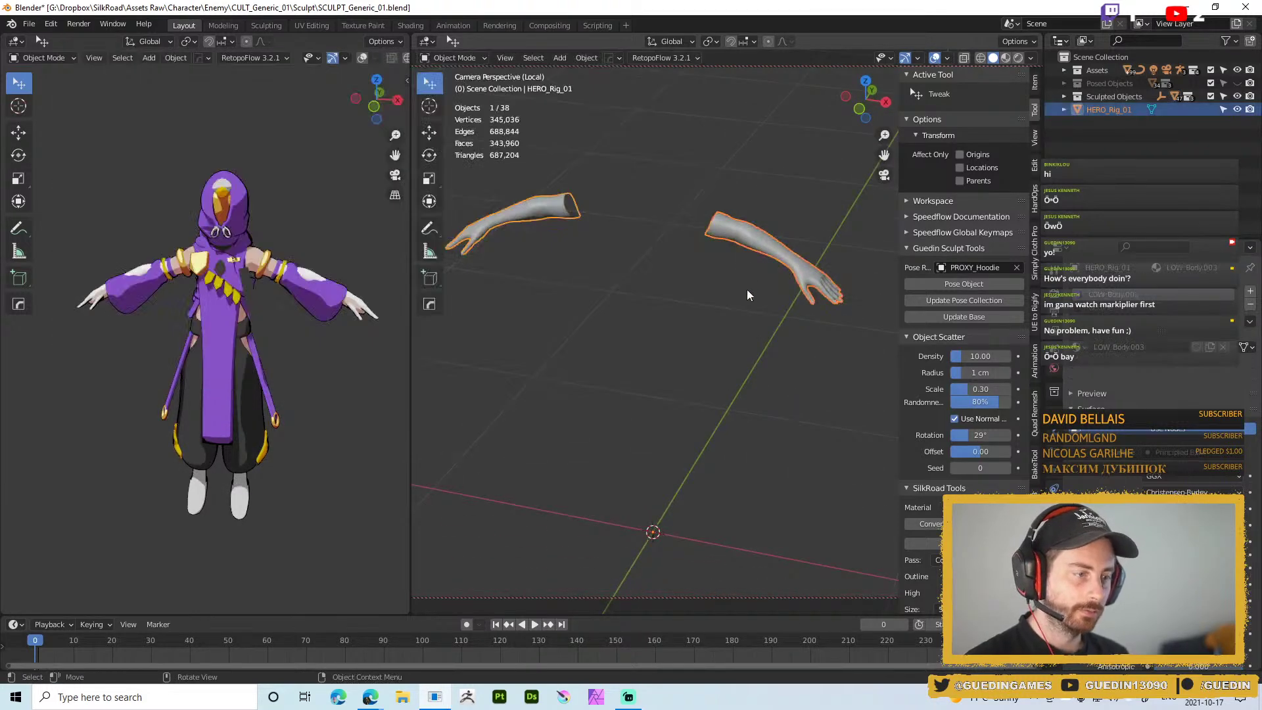
pyautogui.keyDown('alt'); pyautogui.moveTo(705, 239); pyautogui.dragTo(635, 288, button='middle'); pyautogui.keyUp('alt')
pyautogui.keyDown('alt'); pyautogui.moveTo(739, 298); pyautogui.dragTo(654, 331); pyautogui.keyUp('alt')
pyautogui.keyDown('alt'); pyautogui.moveTo(654, 331); pyautogui.dragTo(718, 278, button='right'); pyautogui.keyUp('alt')
pyautogui.keyDown('alt'); pyautogui.moveTo(718, 278); pyautogui.dragTo(817, 223); pyautogui.keyUp('alt')
pyautogui.keyDown('alt'); pyautogui.moveTo(651, 339); pyautogui.dragTo(708, 307, button='right'); pyautogui.keyUp('alt')
pyautogui.keyDown('alt'); pyautogui.moveTo(708, 306); pyautogui.dragTo(764, 203); pyautogui.keyUp('alt')
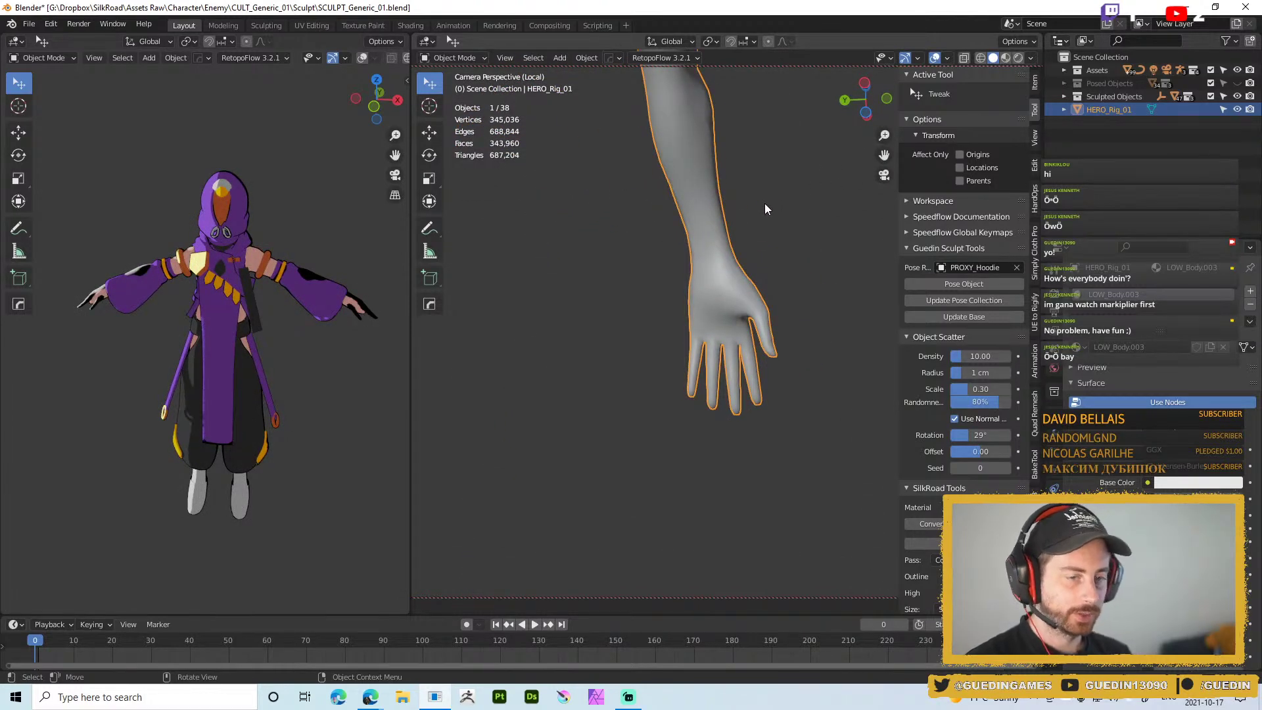
pyautogui.keyDown('alt'); pyautogui.moveTo(579, 297); pyautogui.dragTo(648, 259); pyautogui.keyUp('alt')
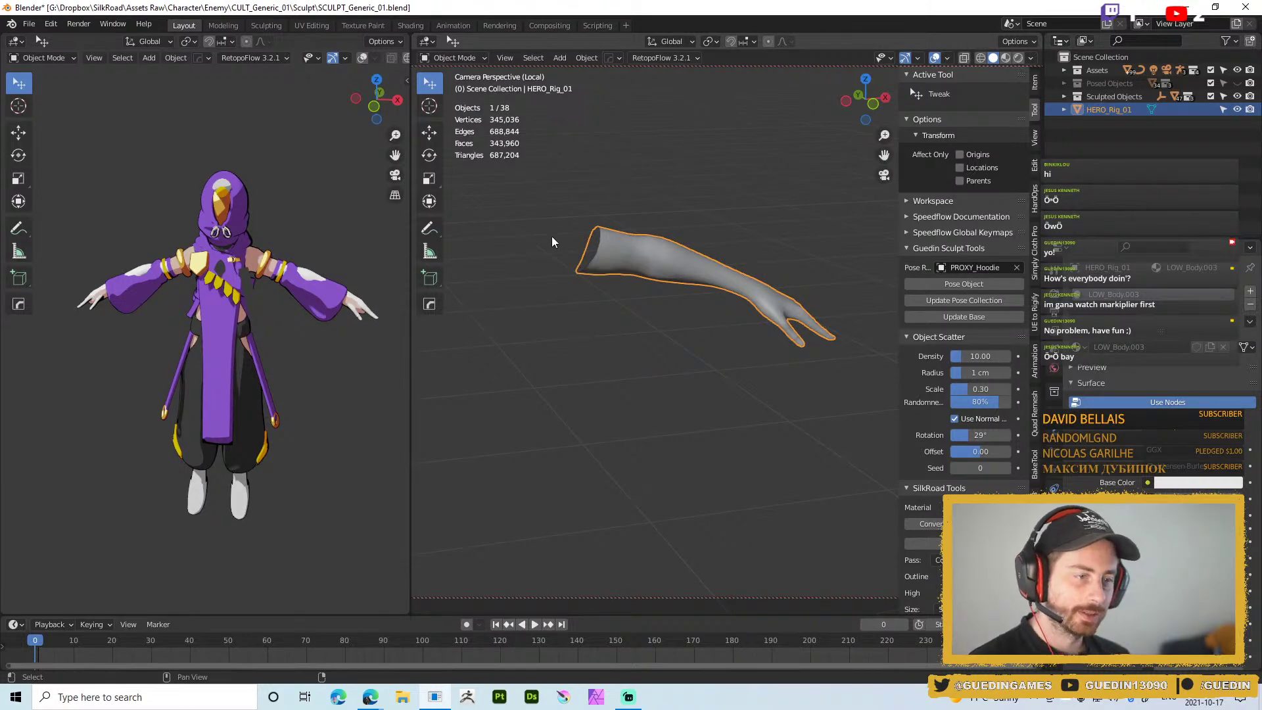
pyautogui.keyDown('alt'); pyautogui.moveTo(558, 238); pyautogui.dragTo(525, 295); pyautogui.keyUp('alt')
# Widen the solid-shaded viewport and rename the imported arm mesh to Hand
pyautogui.moveTo(410, 346); pyautogui.dragTo(302, 358)
pyautogui.scroll(-4, 196, 326)
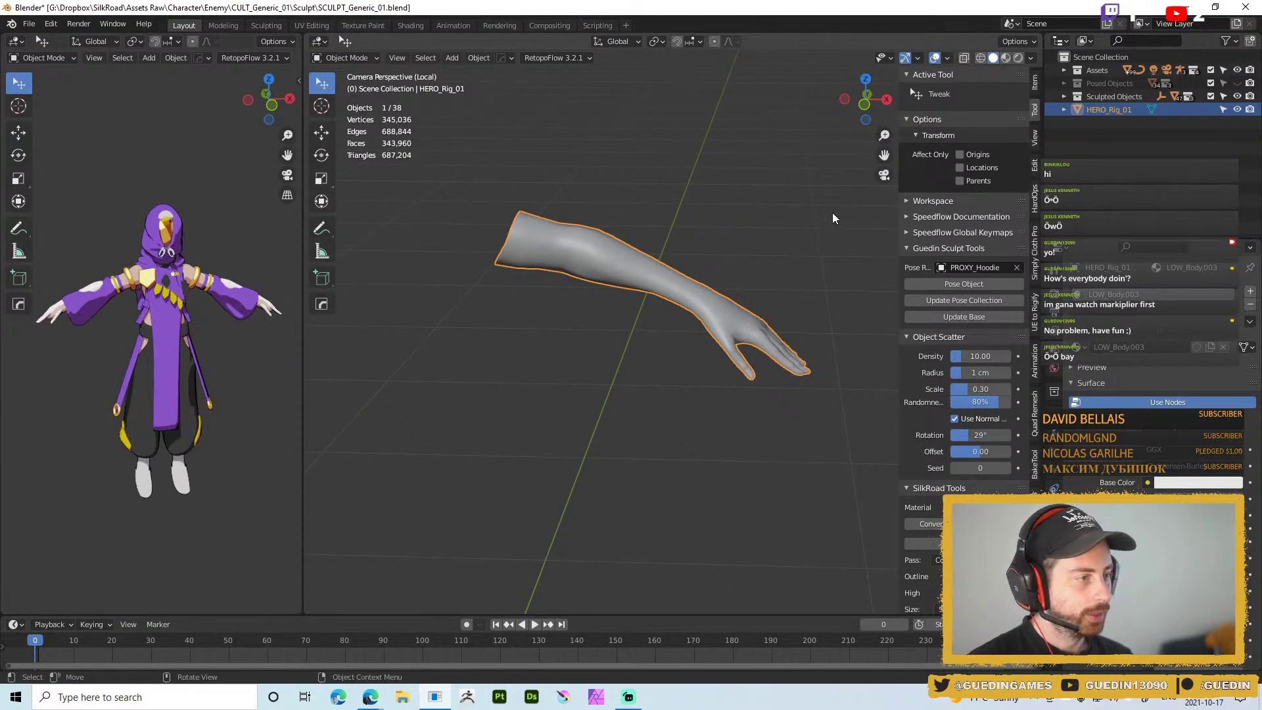
pyautogui.moveTo(857, 193); pyautogui.dragTo(642, 292, button='middle')
pyautogui.press('F2')
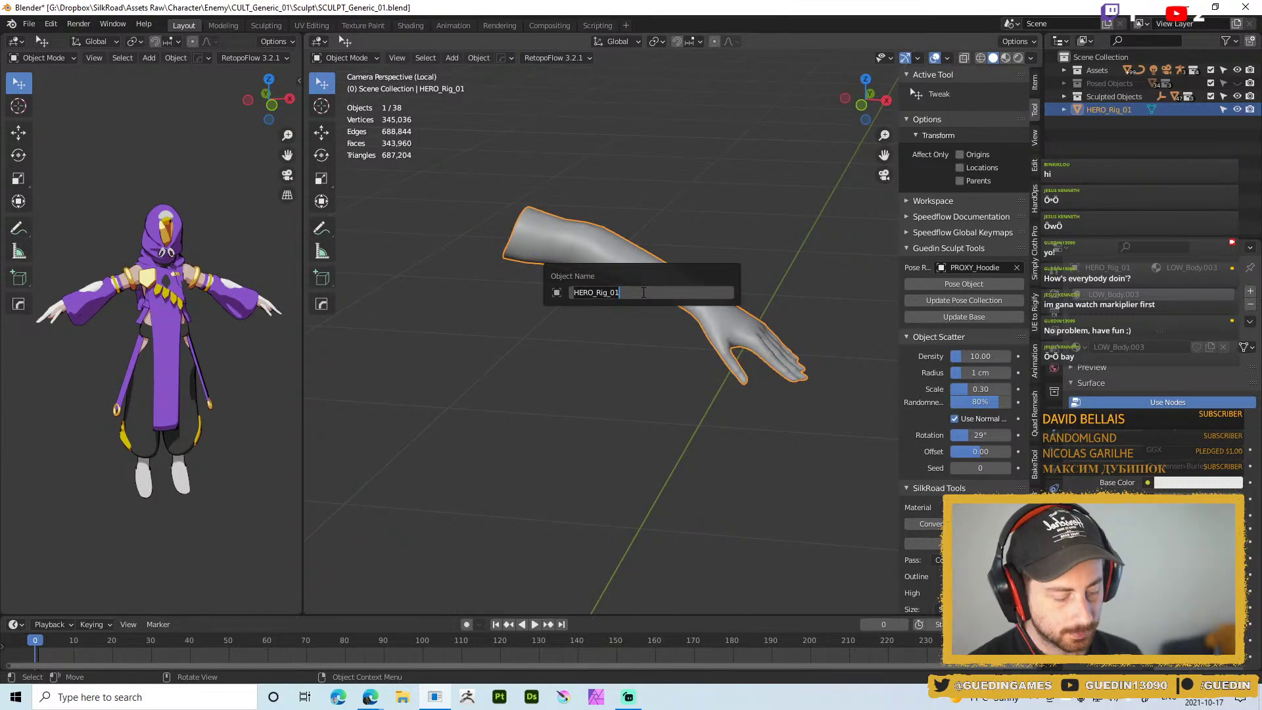
pyautogui.write('Hand')
pyautogui.press('Return')
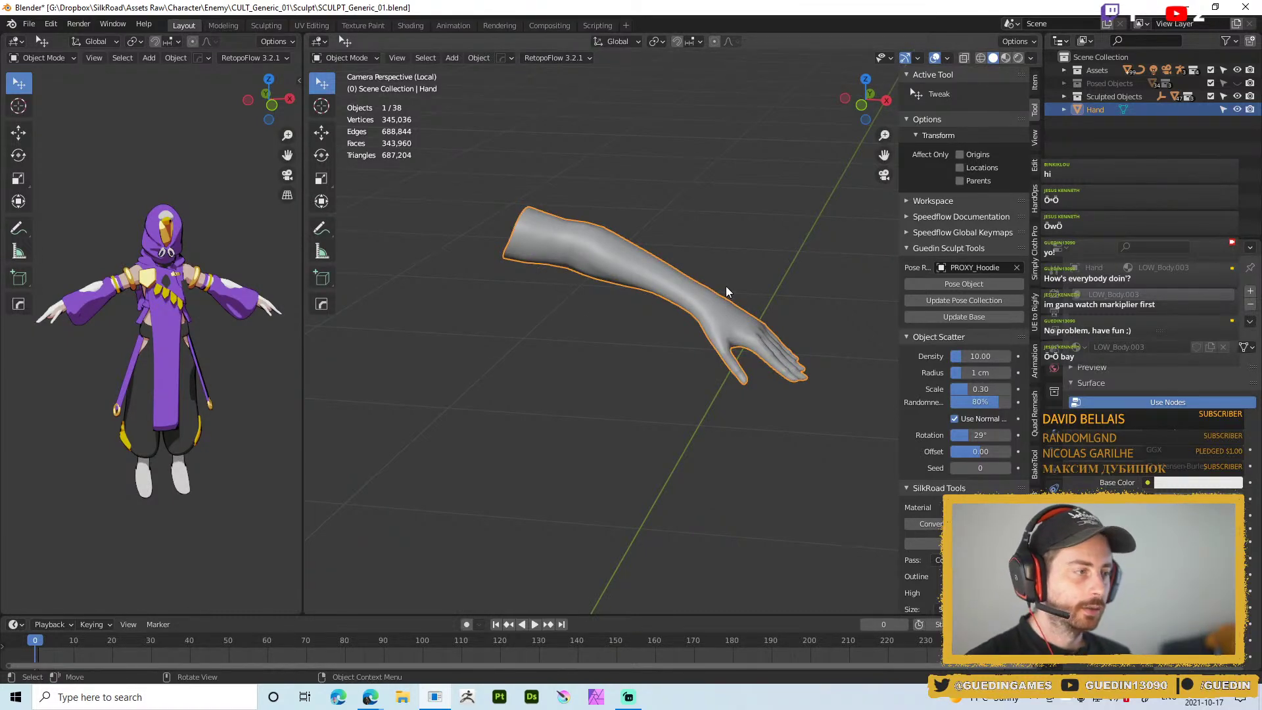
# Leave local view and select an edge loop around the Body mesh's left arm, near the elbow, in Edit Mode
pyautogui.press('KP_Divide')
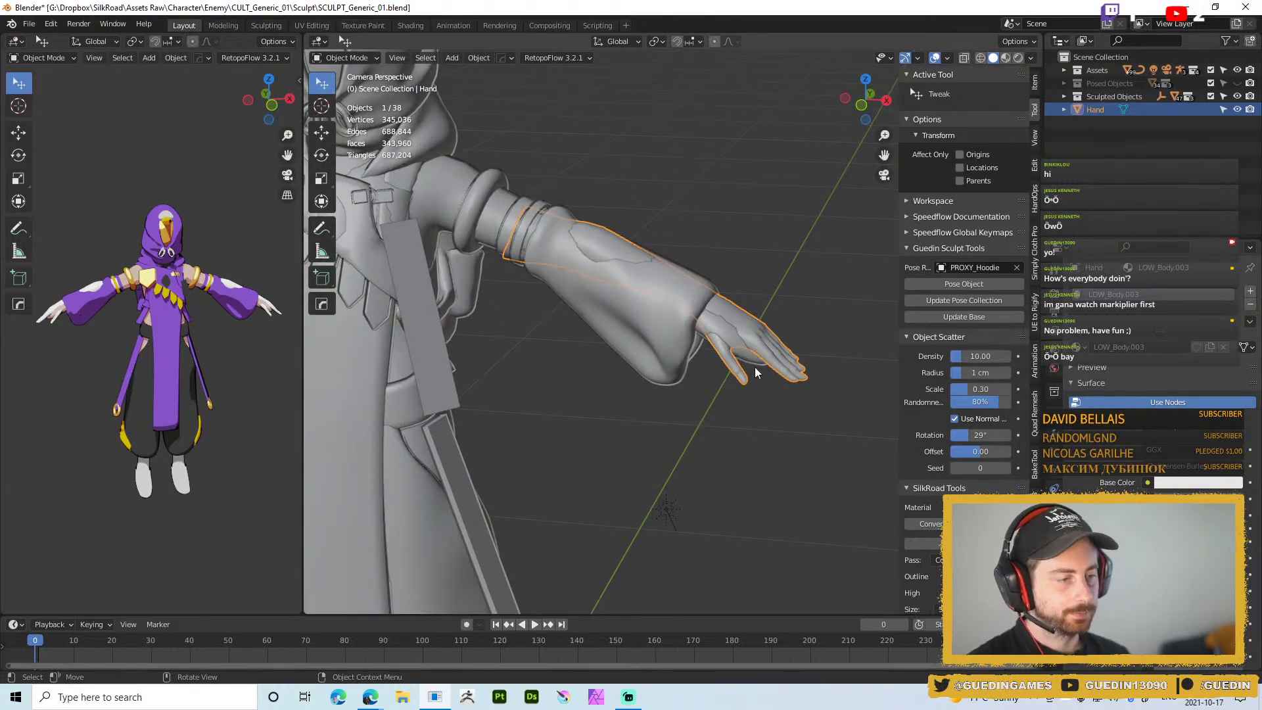
pyautogui.click(483, 325)
pyautogui.moveTo(484, 324); pyautogui.dragTo(660, 321, button='middle')
pyautogui.scroll(8, 660, 321)
pyautogui.press('Tab')
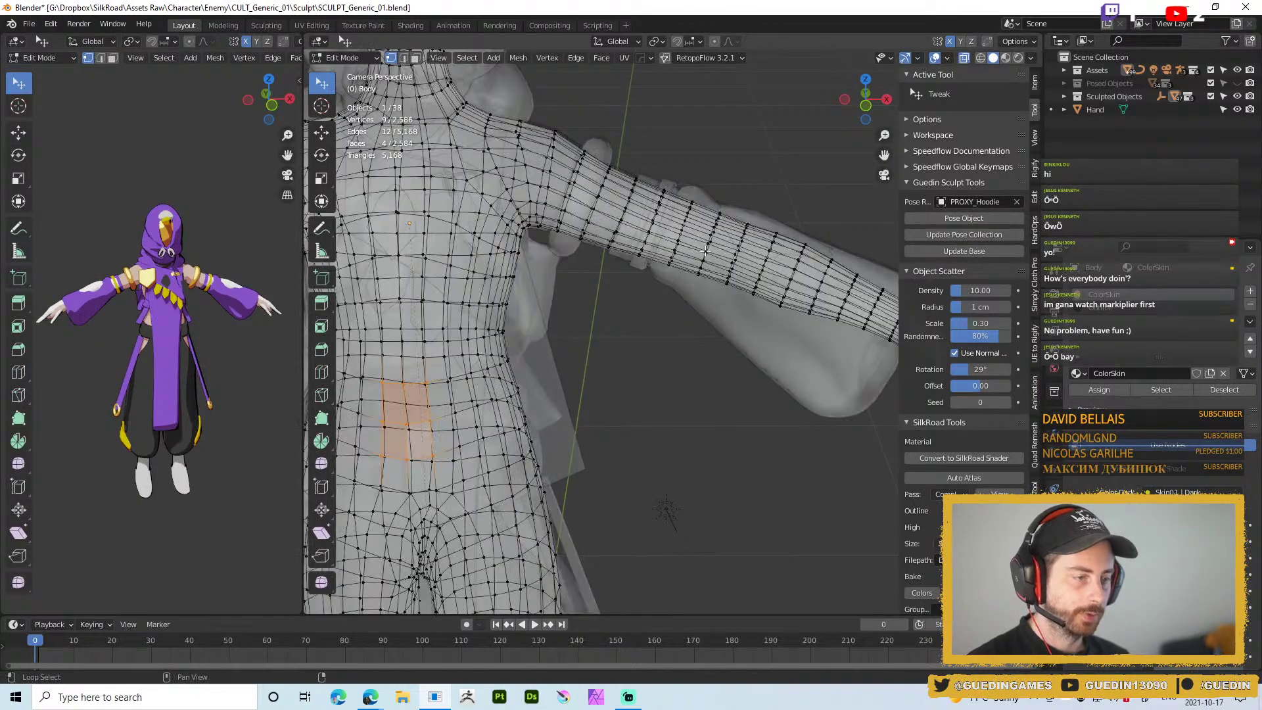
pyautogui.keyDown('alt'); pyautogui.click(708, 237); pyautogui.keyUp('alt')
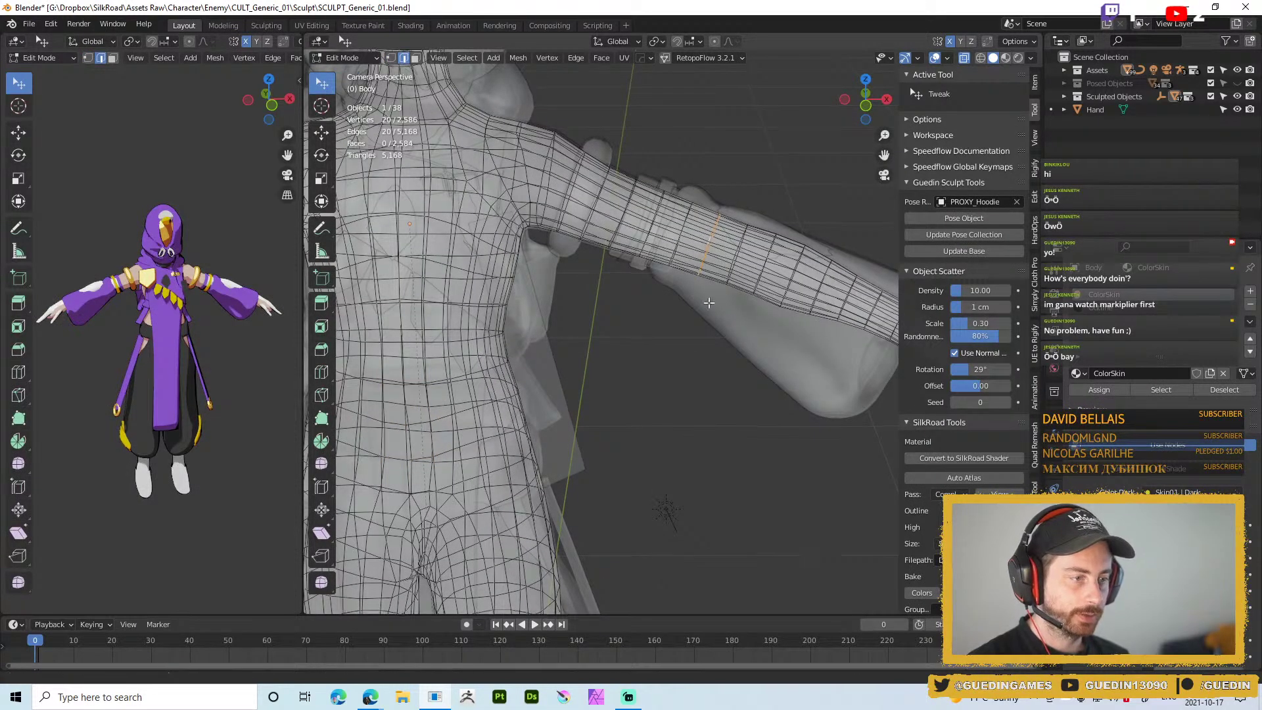
# Check which modifiers the Body mesh has and collapse its Outline modifier
pyautogui.scroll(-7, 718, 294)
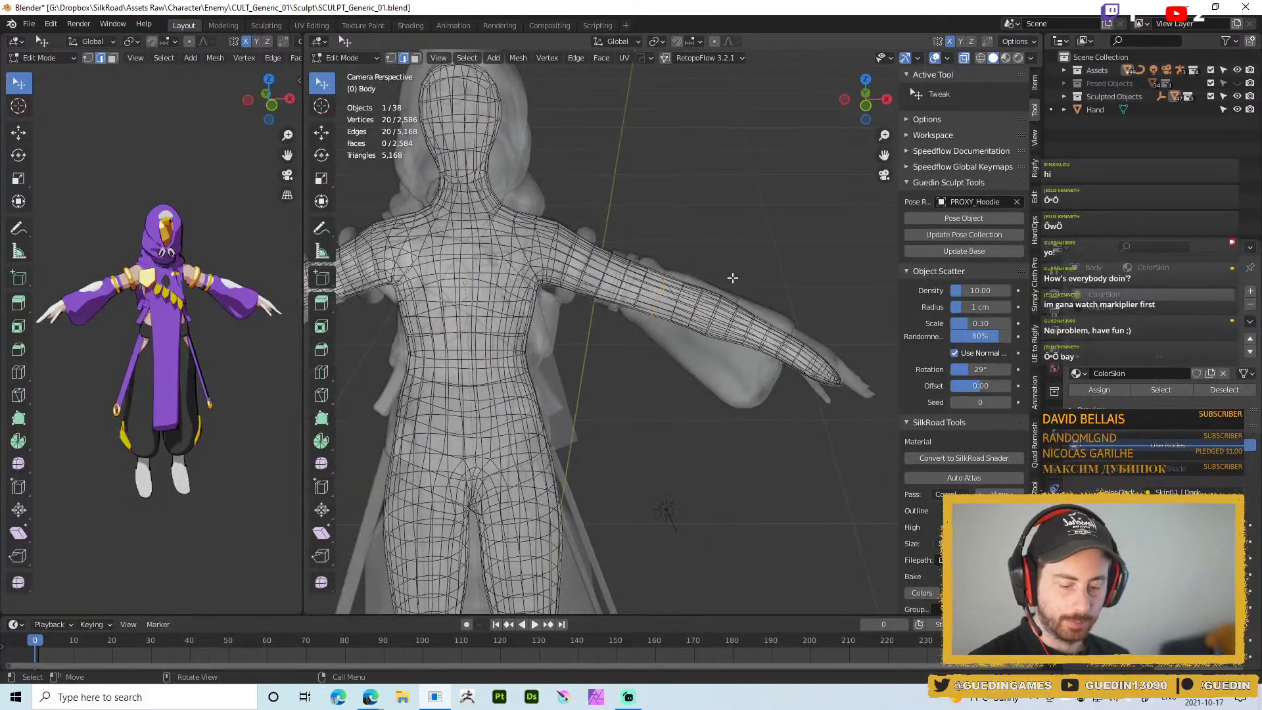
pyautogui.scroll(2, 658, 299)
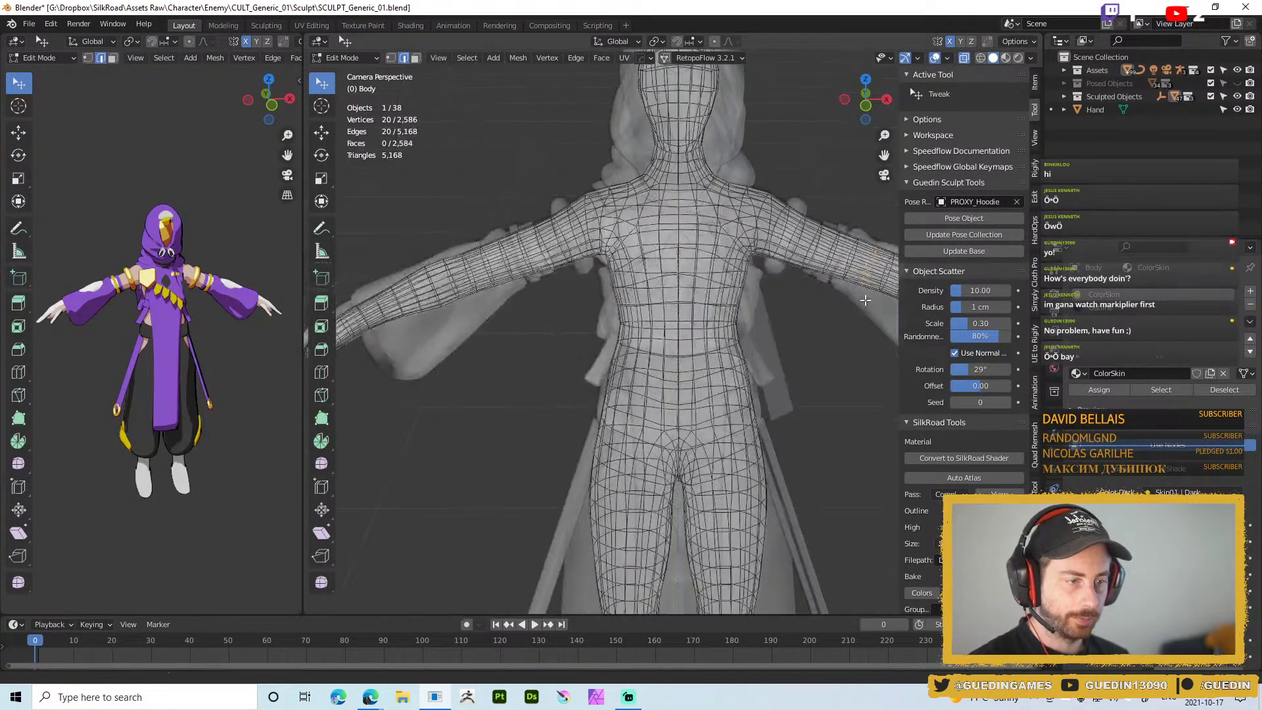
pyautogui.scroll(-3, 650, 282)
pyautogui.moveTo(650, 282); pyautogui.dragTo(648, 342, button='middle')
pyautogui.click(1055, 432)
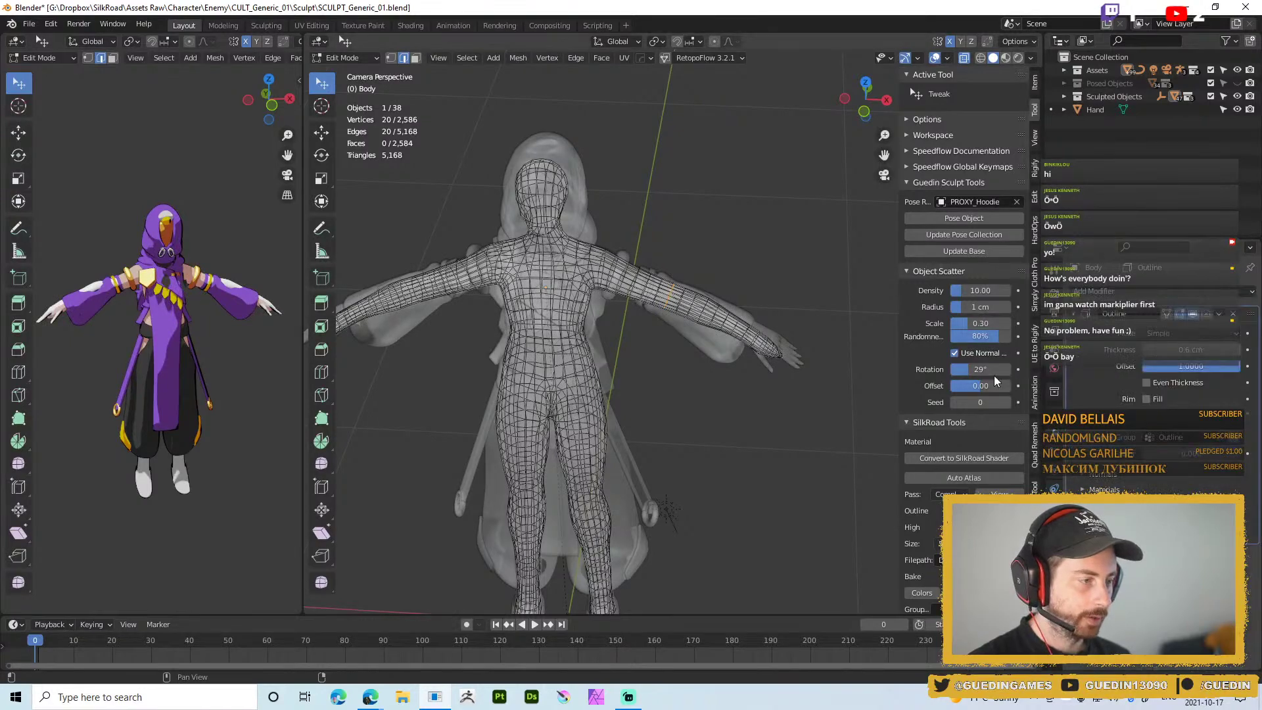
pyautogui.click(1073, 314)
pyautogui.keyDown('alt'); pyautogui.moveTo(713, 293); pyautogui.dragTo(723, 152, button='middle'); pyautogui.keyUp('alt')
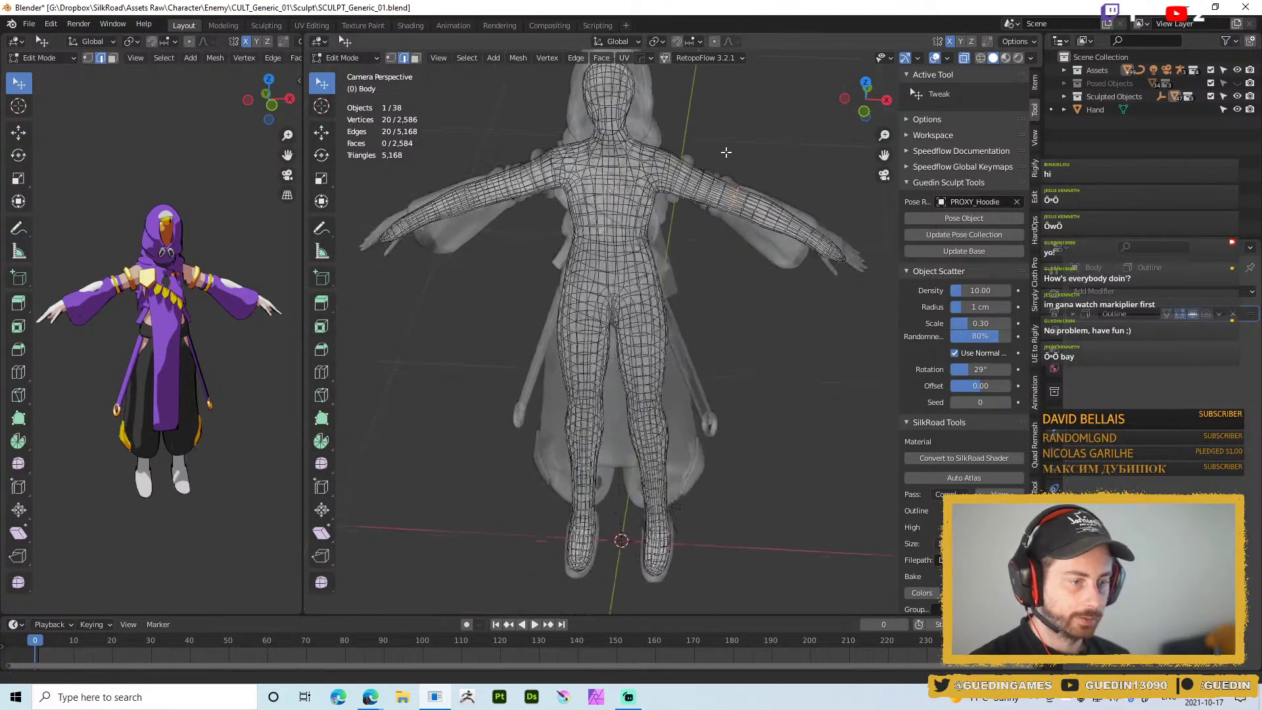
# Rip the Body mesh along the selected left arm edge loop, leaving the split vertices in place
pyautogui.scroll(3, 735, 226)
pyautogui.keyDown('alt'); pyautogui.moveTo(735, 226); pyautogui.dragTo(690, 275, button='middle'); pyautogui.keyUp('alt')
pyautogui.scroll(3, 690, 275)
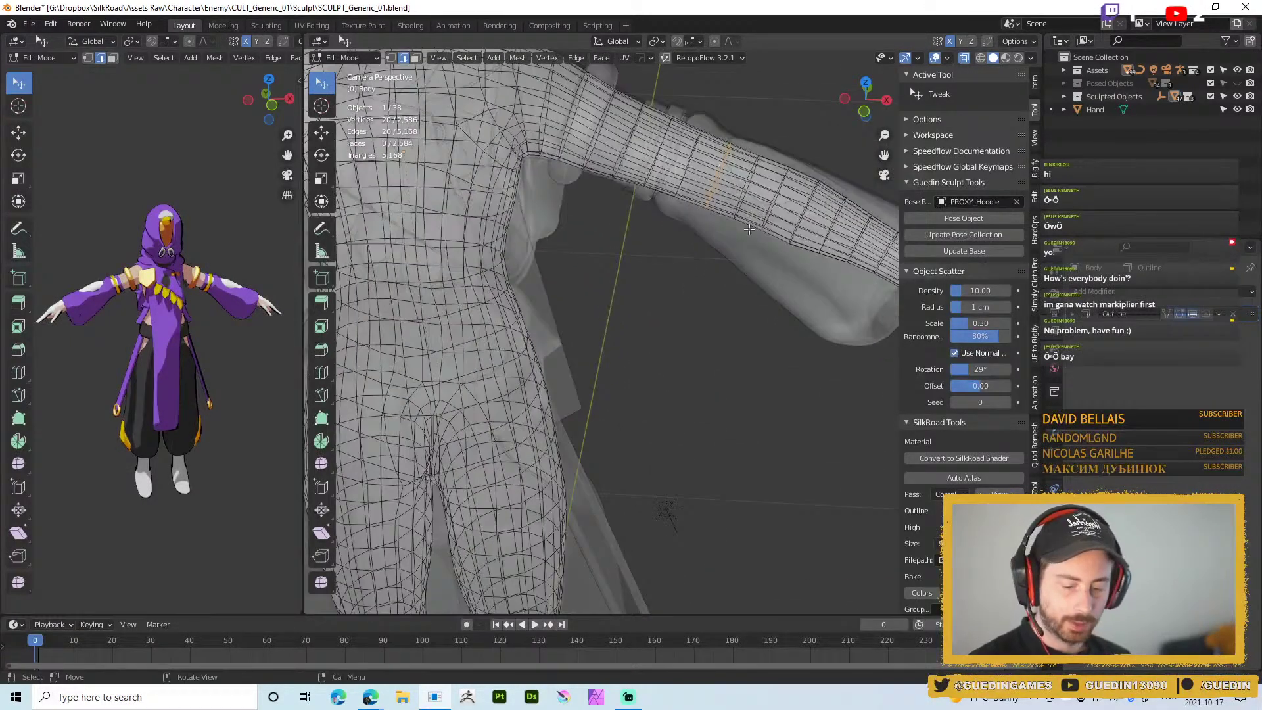
pyautogui.press('v')
pyautogui.rightClick(742, 215)
pyautogui.keyDown('alt'); pyautogui.moveTo(742, 224); pyautogui.dragTo(735, 364, button='middle'); pyautogui.keyUp('alt')
pyautogui.scroll(-3, 735, 364)
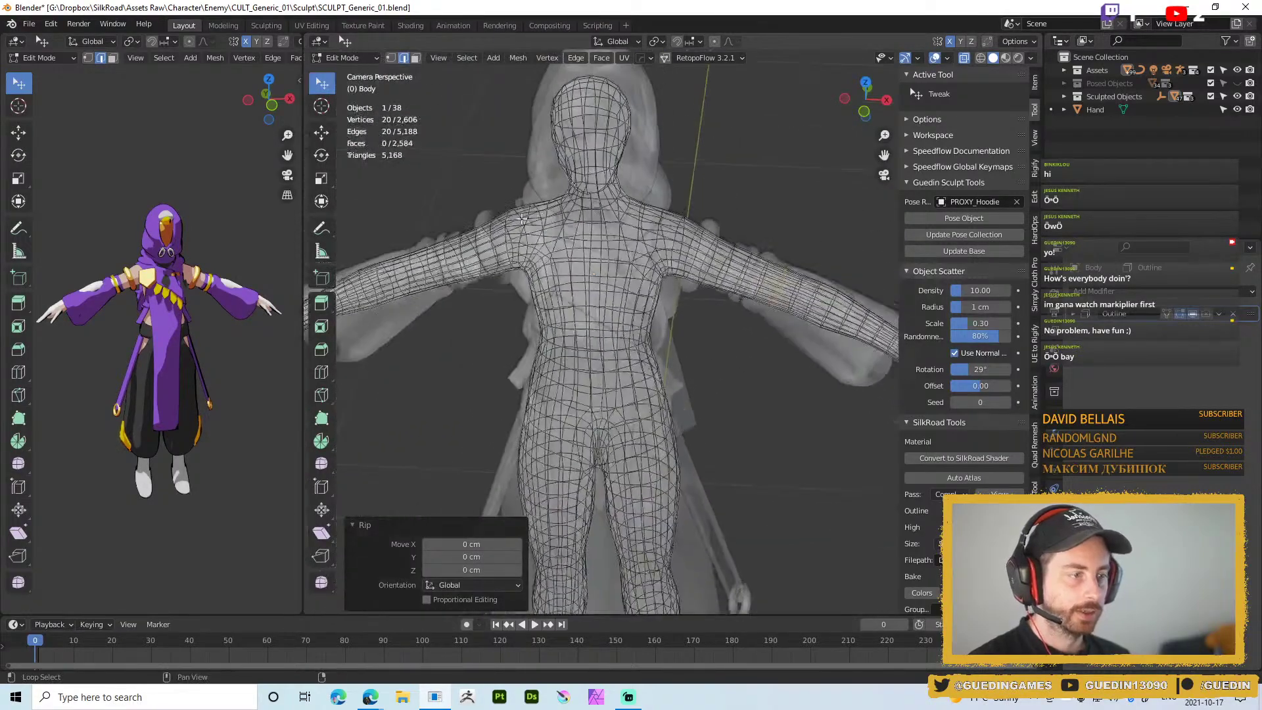
# Add the matching edge loop on the Body's right arm to the selection and rip it in place
pyautogui.keyDown('alt'); pyautogui.moveTo(428, 257); pyautogui.dragTo(647, 254, button='middle'); pyautogui.keyUp('alt')
pyautogui.scroll(4, 647, 254)
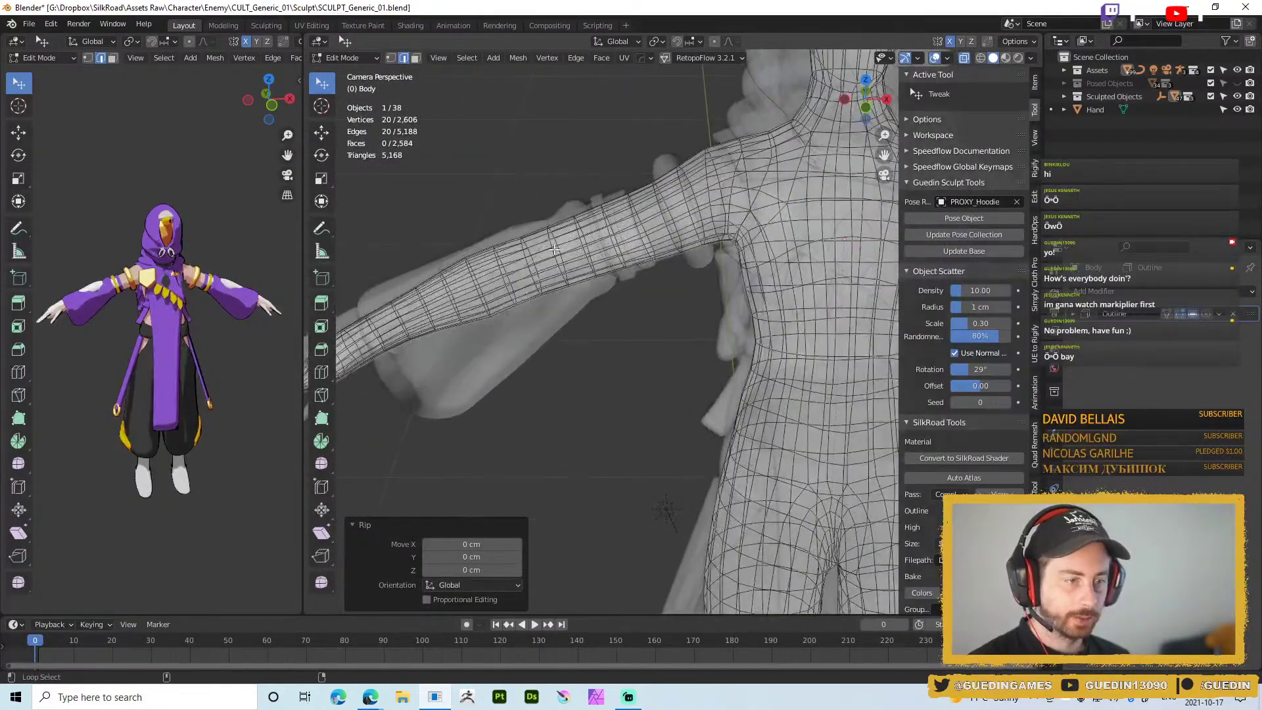
pyautogui.keyDown('alt'); pyautogui.keyDown('shift'); pyautogui.click(554, 252); pyautogui.keyUp('shift'); pyautogui.keyUp('alt')
pyautogui.press('v')
pyautogui.rightClick(555, 251)
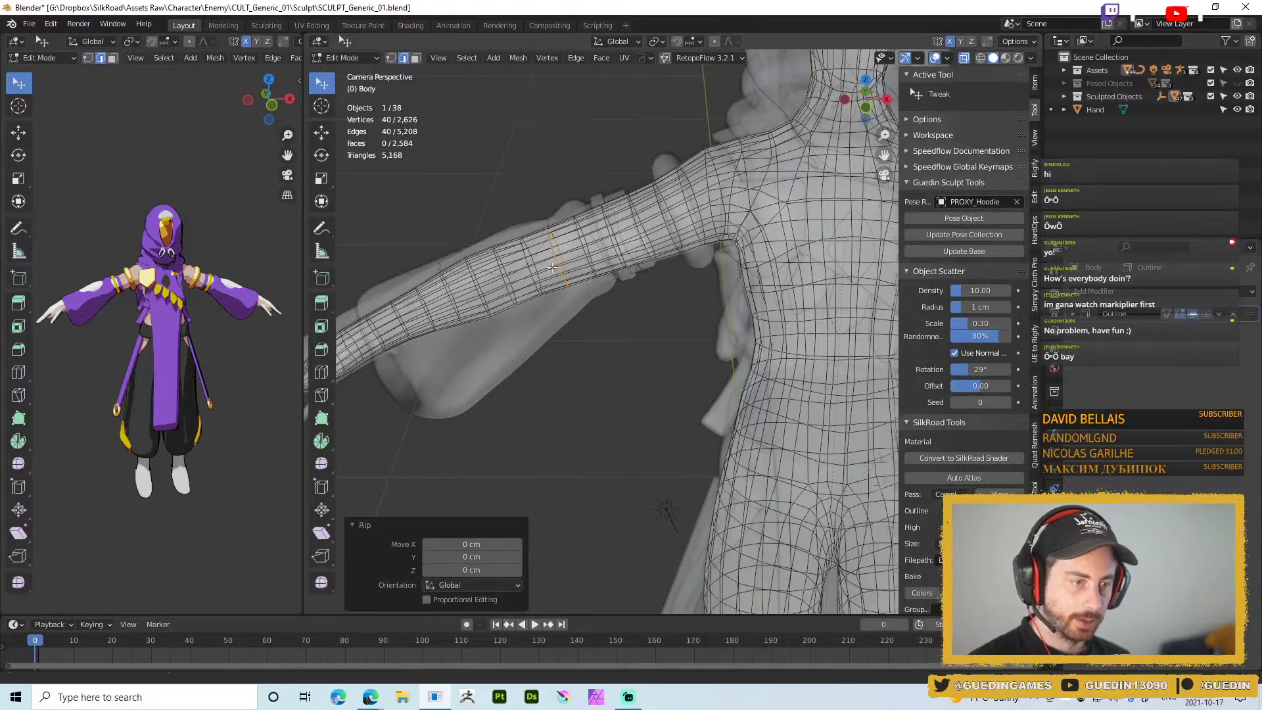
# Select both detached forearm and hand pieces of the Body mesh and delete them
pyautogui.scroll(-3, 594, 320)
pyautogui.press('l')
pyautogui.keyDown('shift'); pyautogui.moveTo(891, 314); pyautogui.dragTo(654, 300, button='middle'); pyautogui.keyUp('shift')
pyautogui.press('l')
pyautogui.press('x')
pyautogui.click(723, 248)
pyautogui.press('Tab')
pyautogui.press('KP_Decimal')
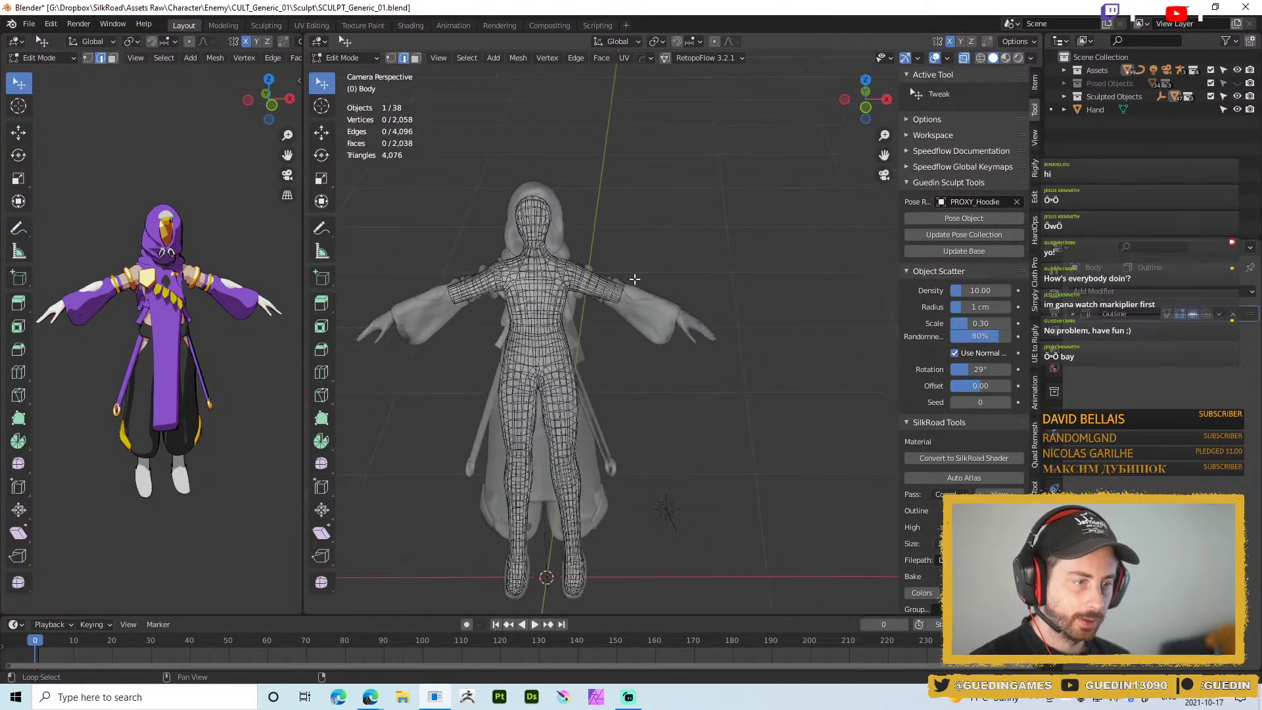
# Select the Hand object and choose PROXY_Body as the pose setting in Guedin Sculpt Tools
pyautogui.scroll(5, 723, 242)
pyautogui.keyDown('shift'); pyautogui.moveTo(803, 235); pyautogui.dragTo(657, 319, button='middle'); pyautogui.keyUp('shift')
pyautogui.click(674, 282)
pyautogui.scroll(-3, 657, 315)
pyautogui.click(709, 306)
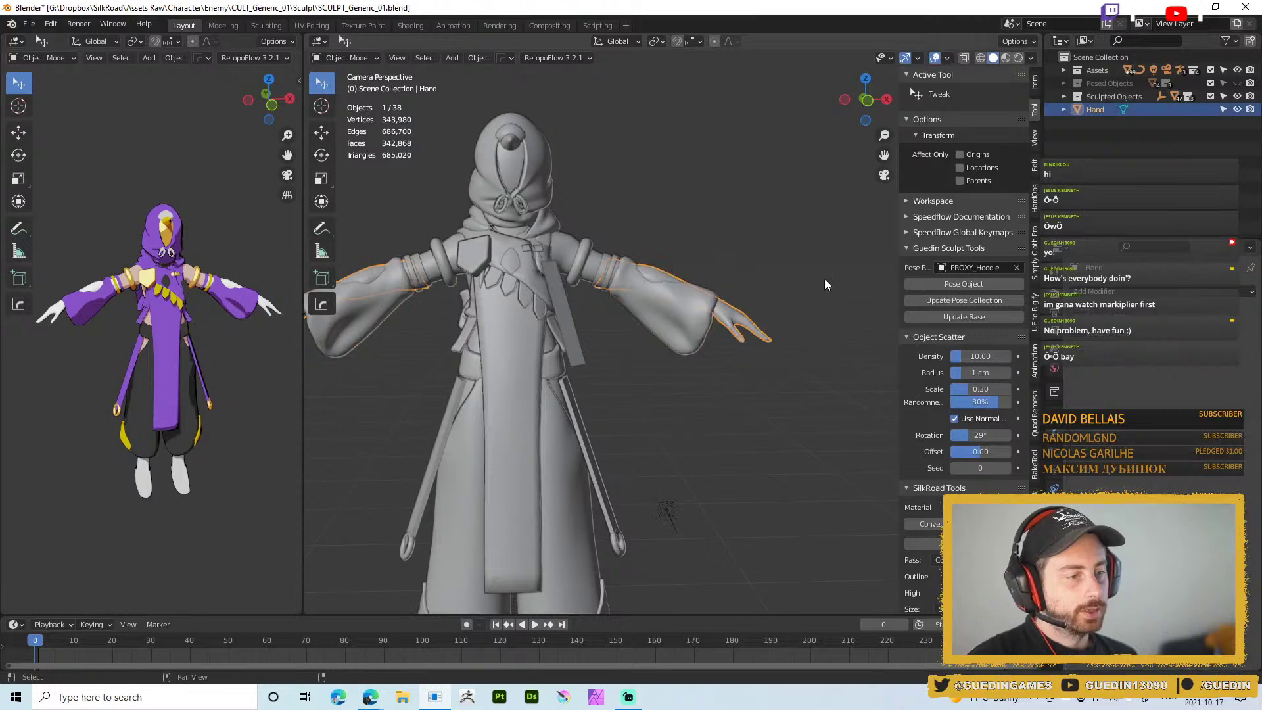
pyautogui.scroll(-2, 727, 289)
pyautogui.click(952, 268)
pyautogui.write('Pro')
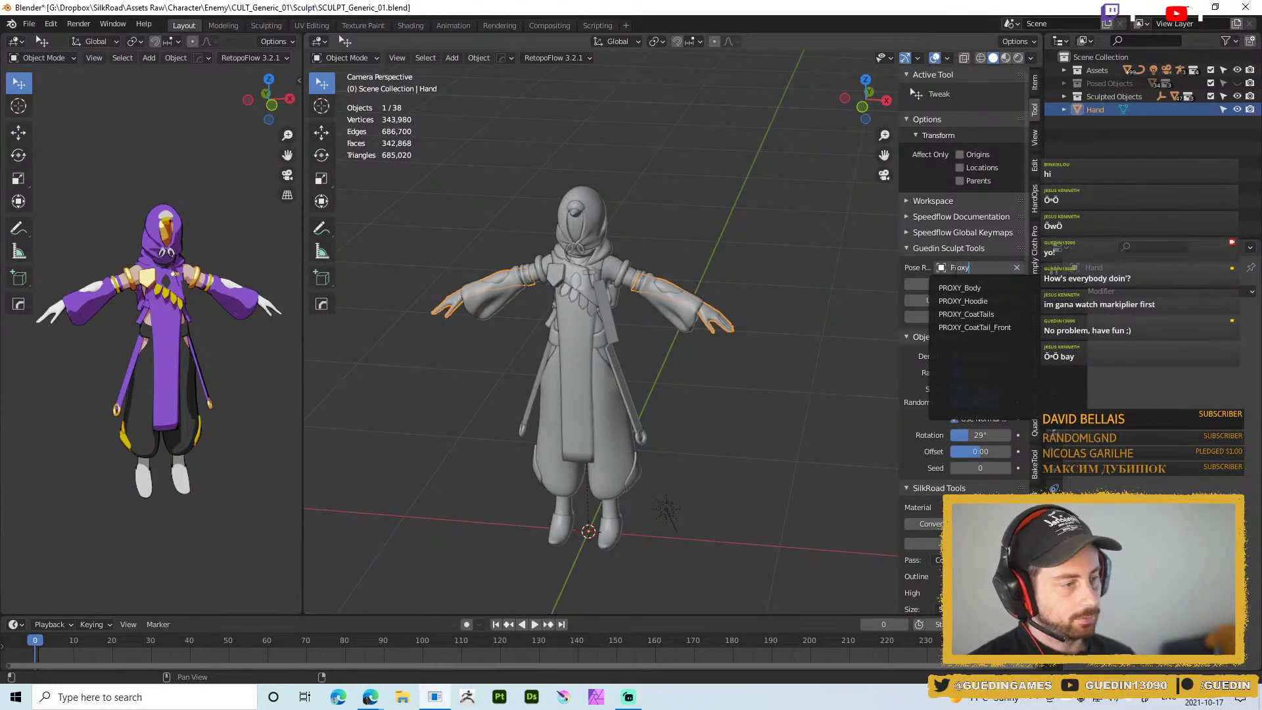
pyautogui.write('xy')
pyautogui.click(963, 288)
# Link the Body's skin material to the Hand mesh, using Body as the active object
pyautogui.scroll(3, 547, 239)
pyautogui.keyDown('shift'); pyautogui.click(573, 210); pyautogui.keyUp('shift')
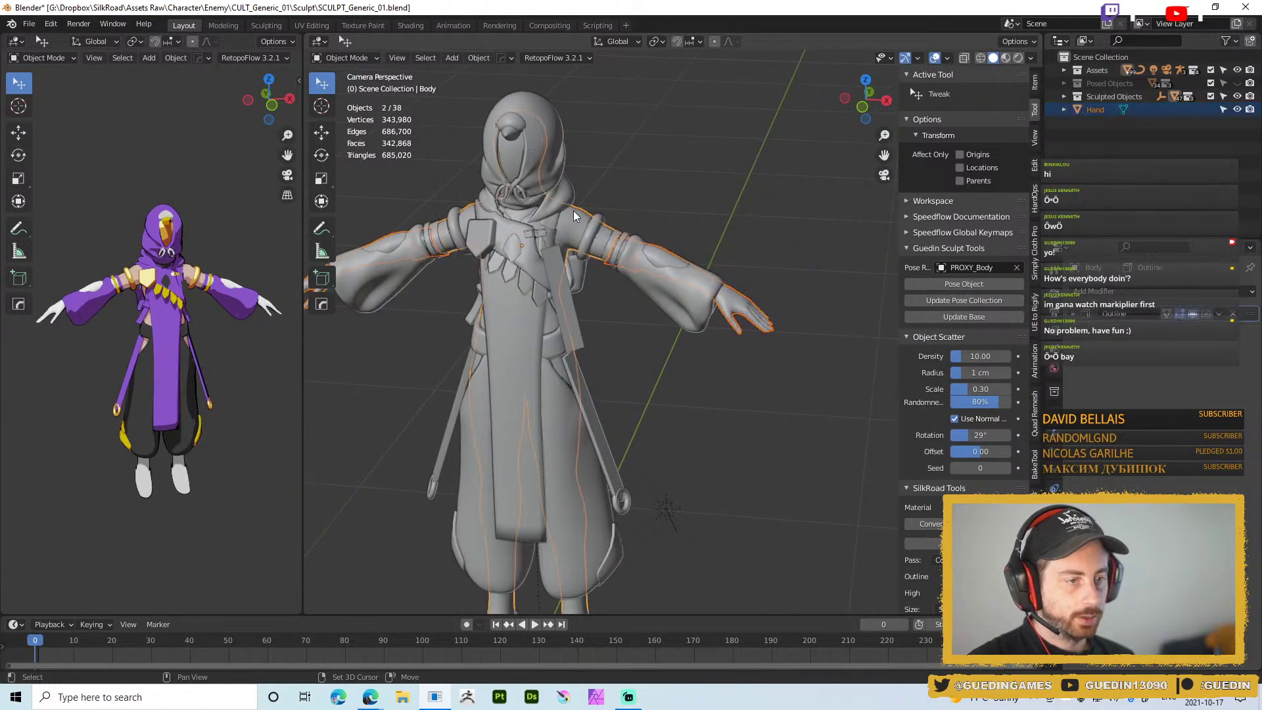
pyautogui.moveTo(183, 258); pyautogui.dragTo(152, 316, button='middle')
pyautogui.scroll(4, 152, 322)
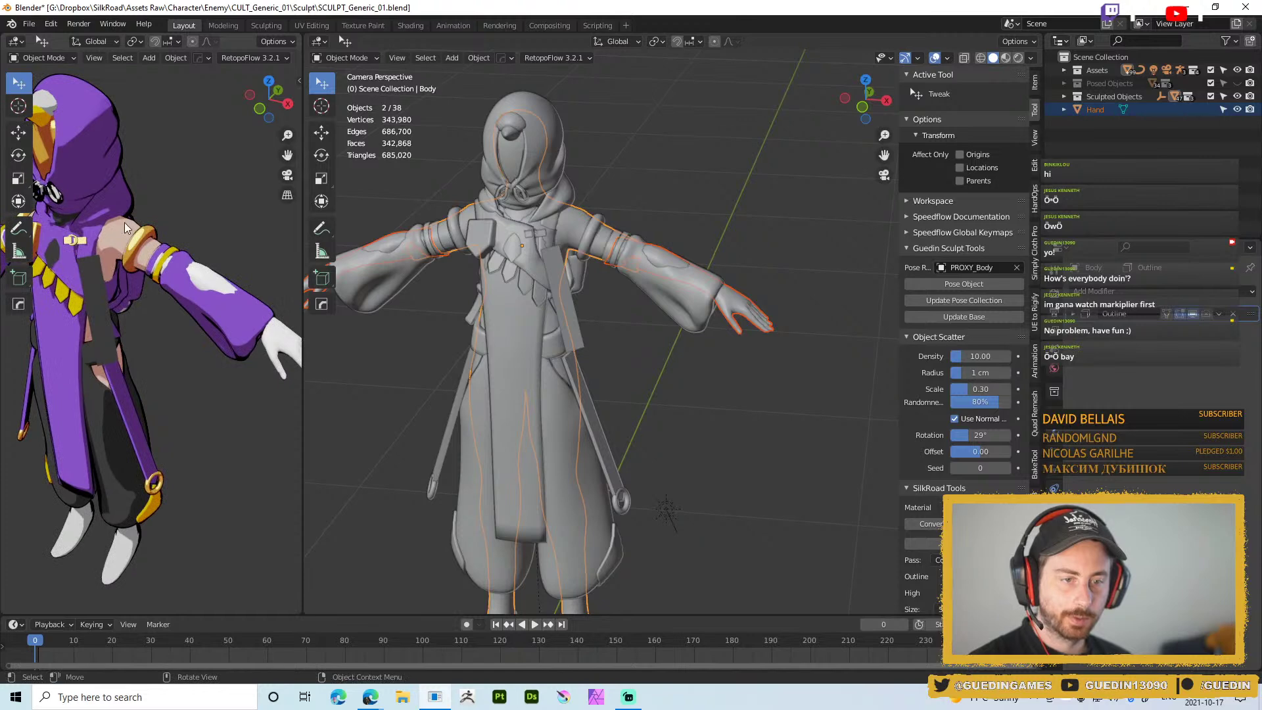
pyautogui.scroll(-4, 125, 221)
pyautogui.moveTo(132, 226); pyautogui.dragTo(157, 242, button='middle')
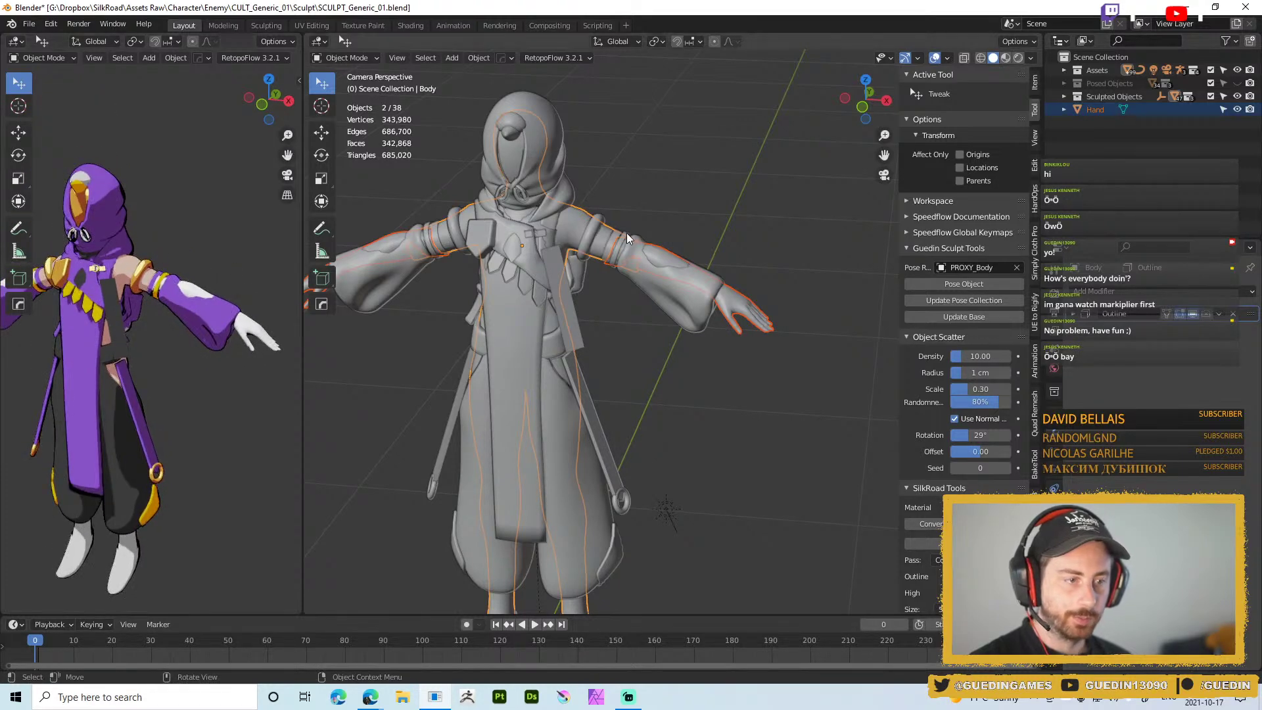
pyautogui.hotkey('ctrl', 'l')
pyautogui.click(626, 300)
pyautogui.moveTo(152, 276); pyautogui.dragTo(203, 290, button='middle')
# Select only the Hand mesh and save the sculpt file
pyautogui.click(752, 316)
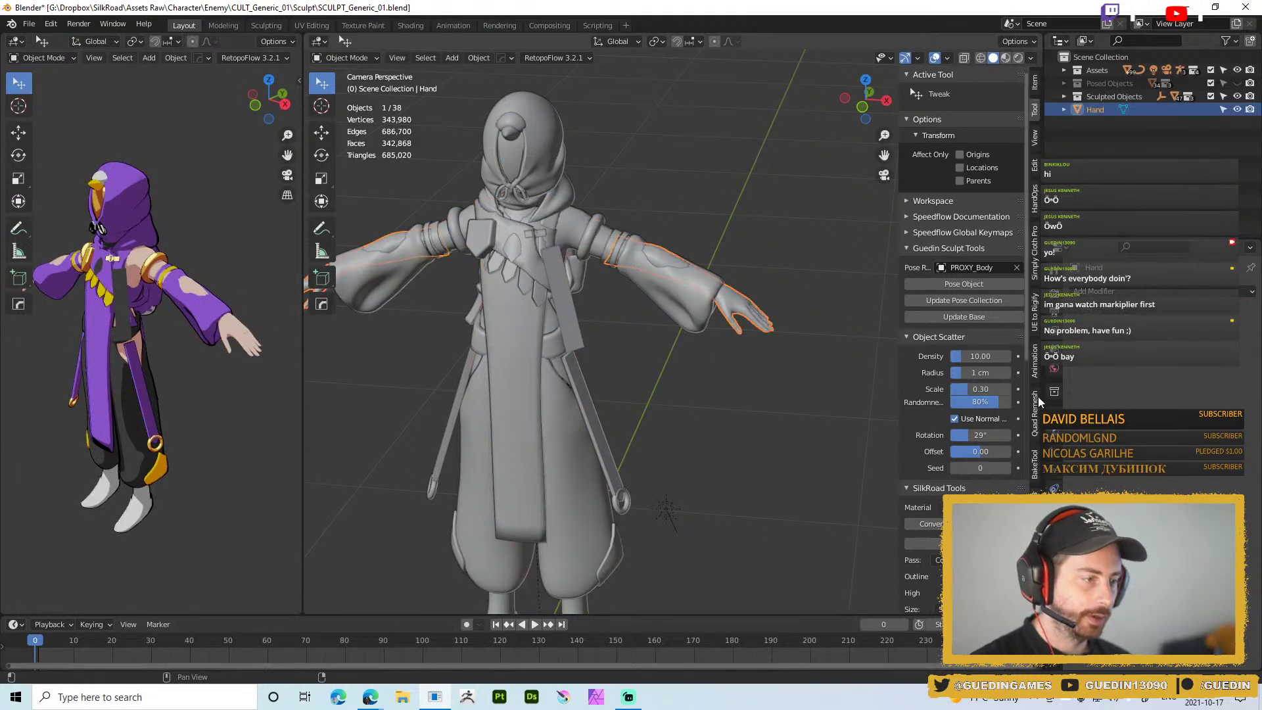
pyautogui.scroll(-8, 978, 408)
pyautogui.hotkey('ctrl', 's')
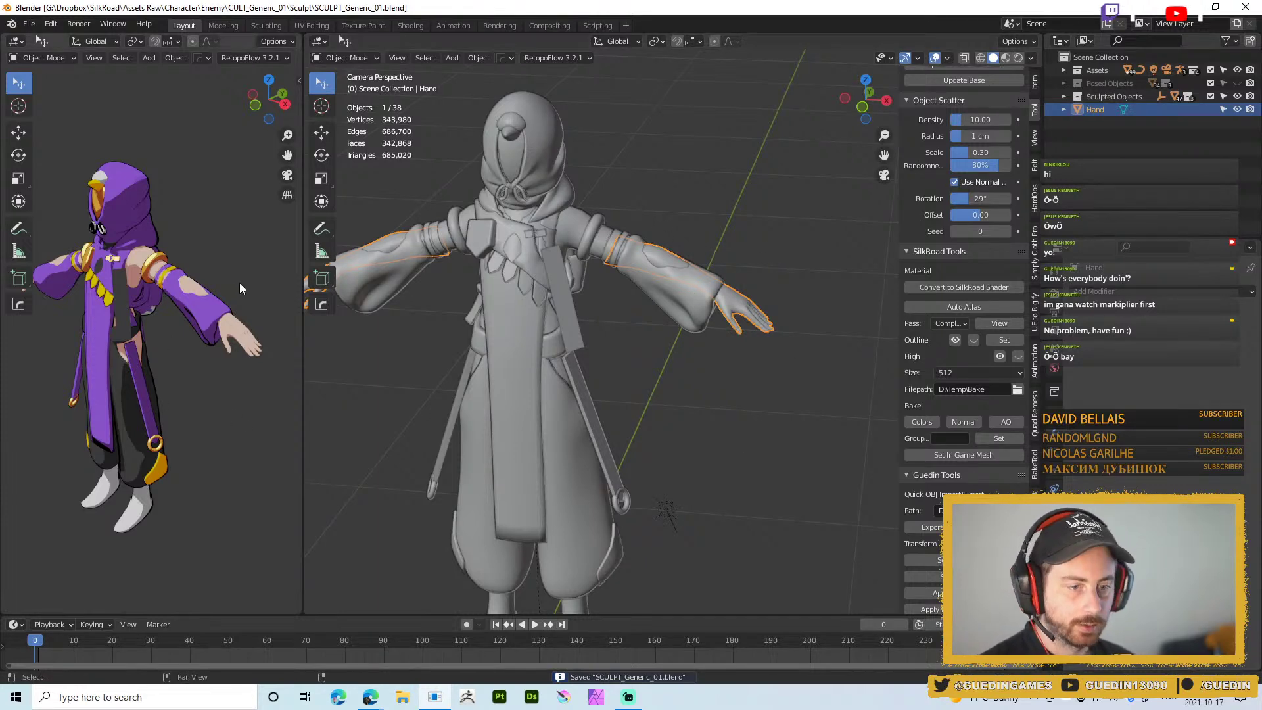
# Set the SilkRoad Tools outline on the Hand mesh and inspect it on the fingers in the rendered view
pyautogui.scroll(3, 211, 309)
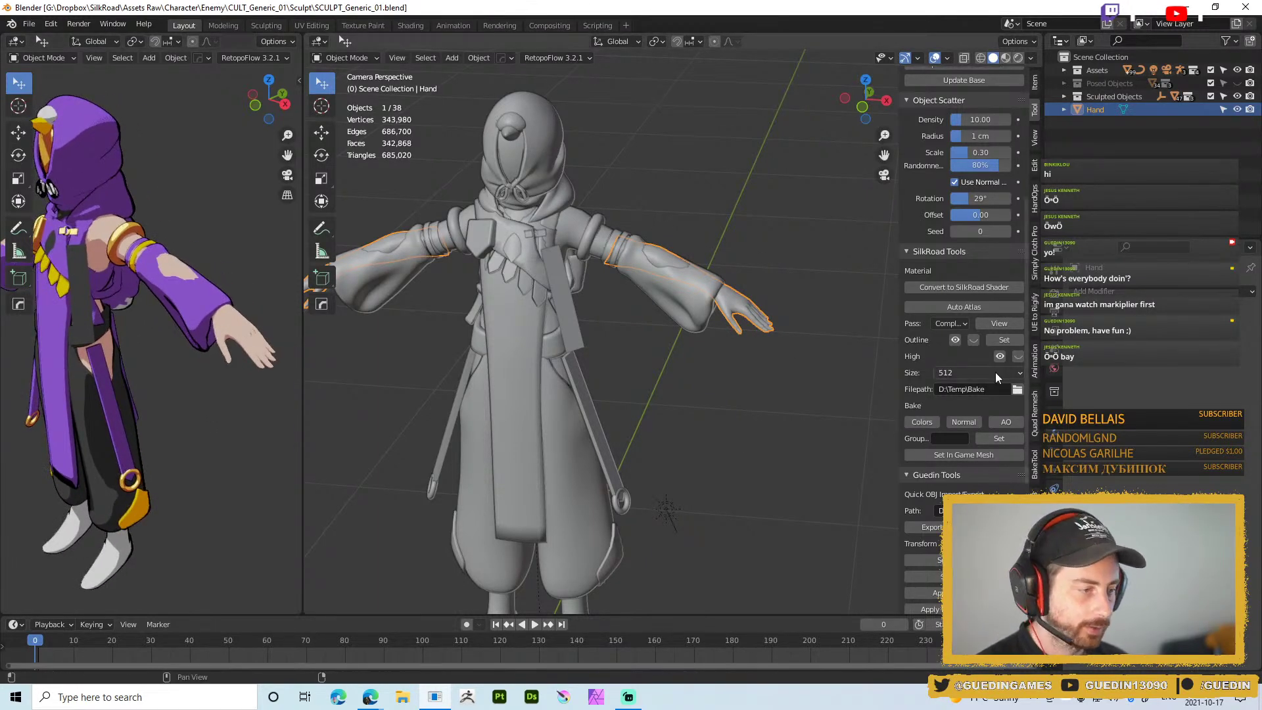
pyautogui.click(1004, 338)
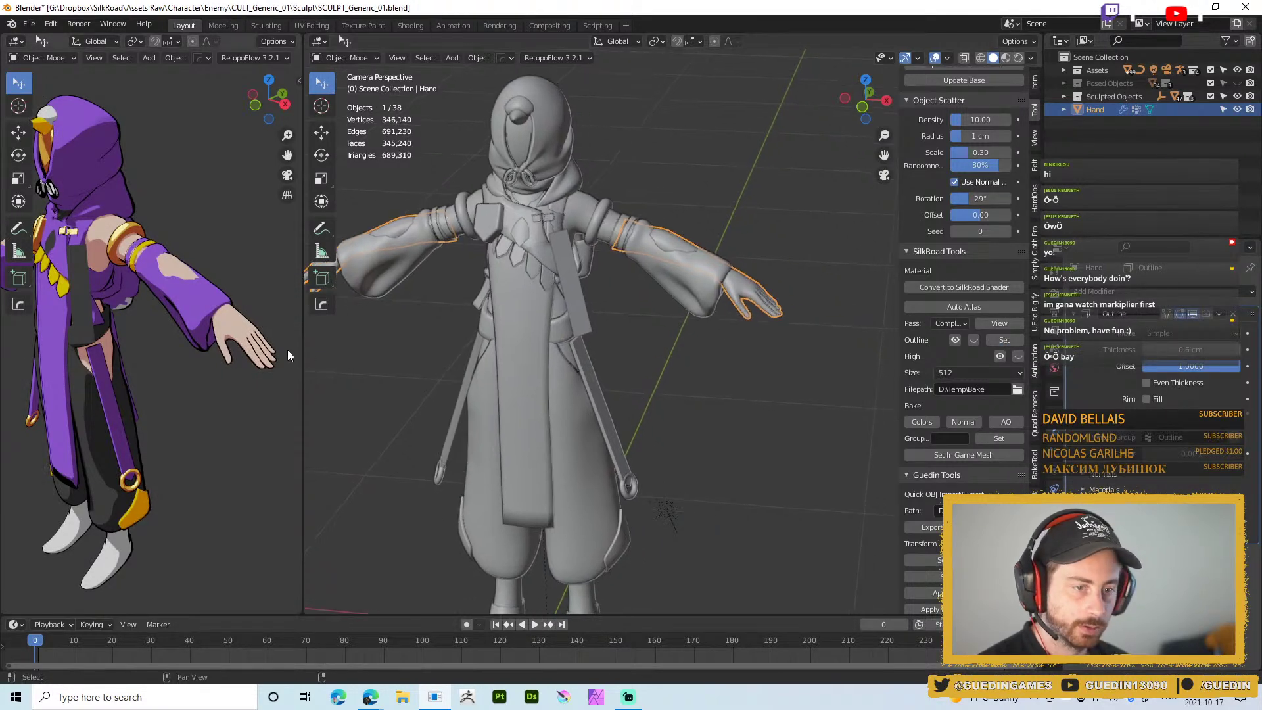
pyautogui.scroll(6, 234, 373)
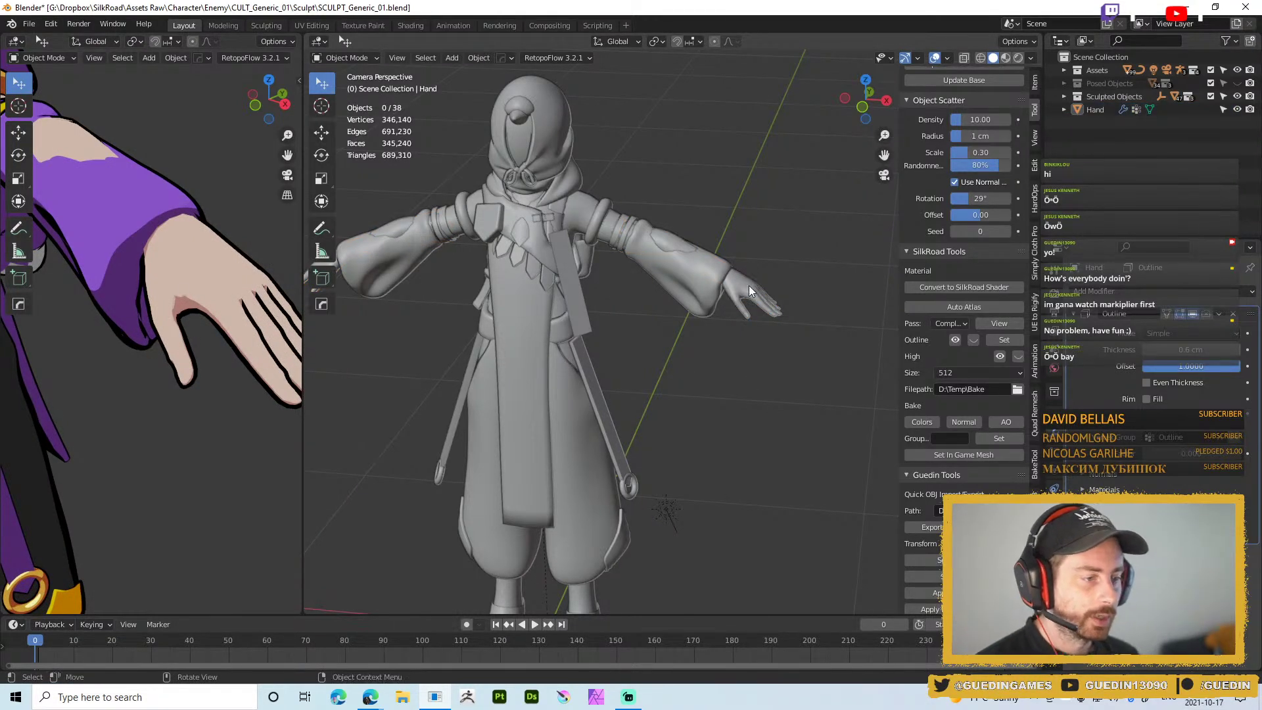
pyautogui.scroll(-3, 502, 370)
# Pose the Hand mesh with Pose Object in Guedin Sculpt Tools, using PROXY_Body as the pose reference
pyautogui.scroll(-8, 156, 215)
pyautogui.moveTo(144, 349); pyautogui.dragTo(232, 346, button='middle')
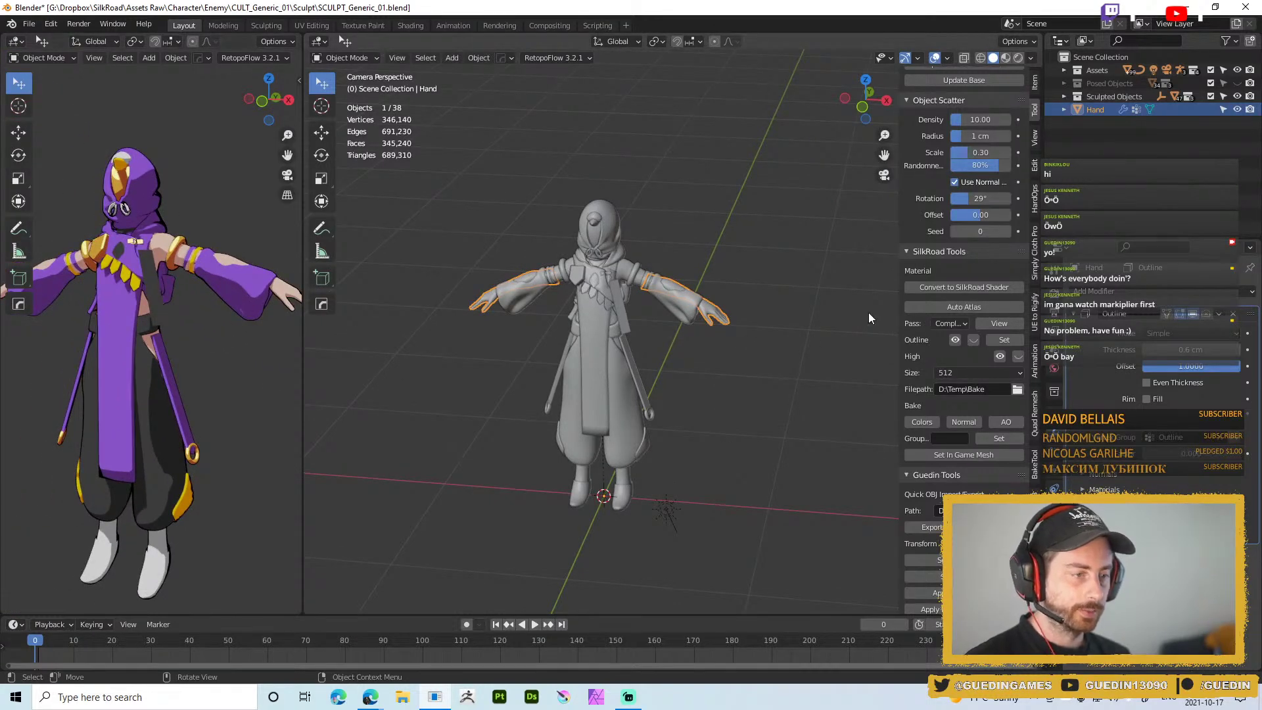
pyautogui.click(1036, 80)
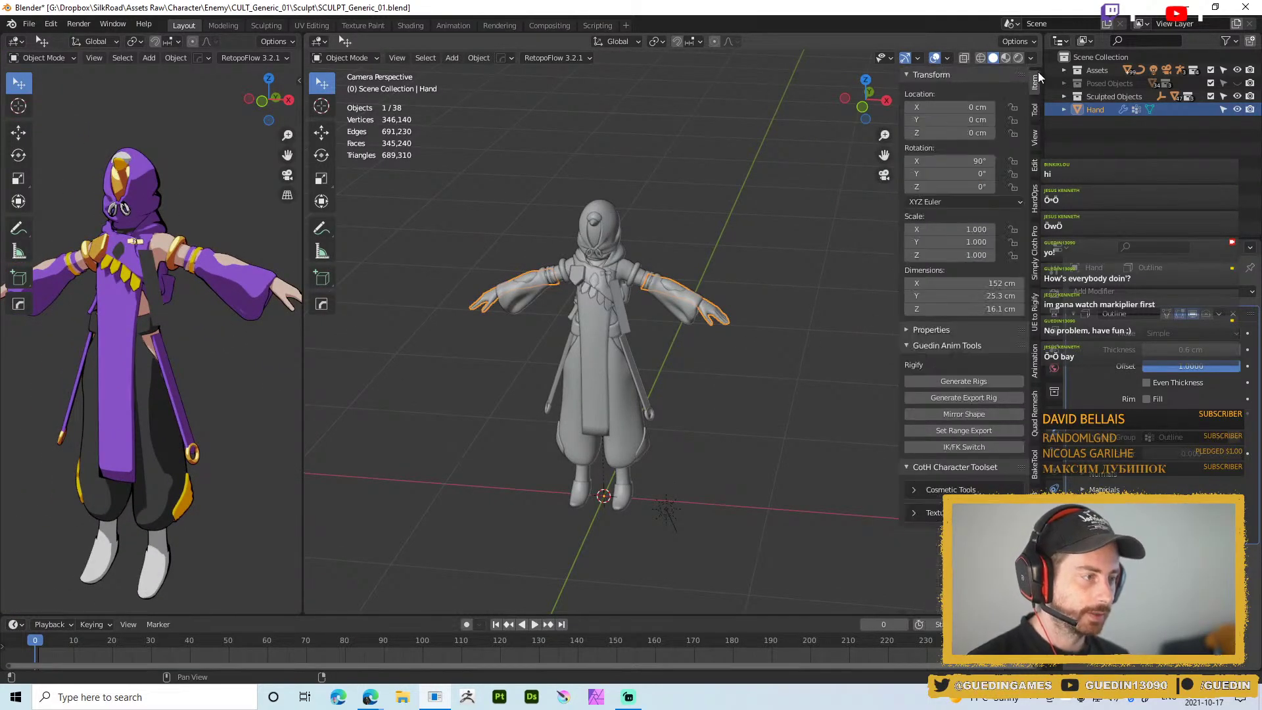
pyautogui.click(1035, 109)
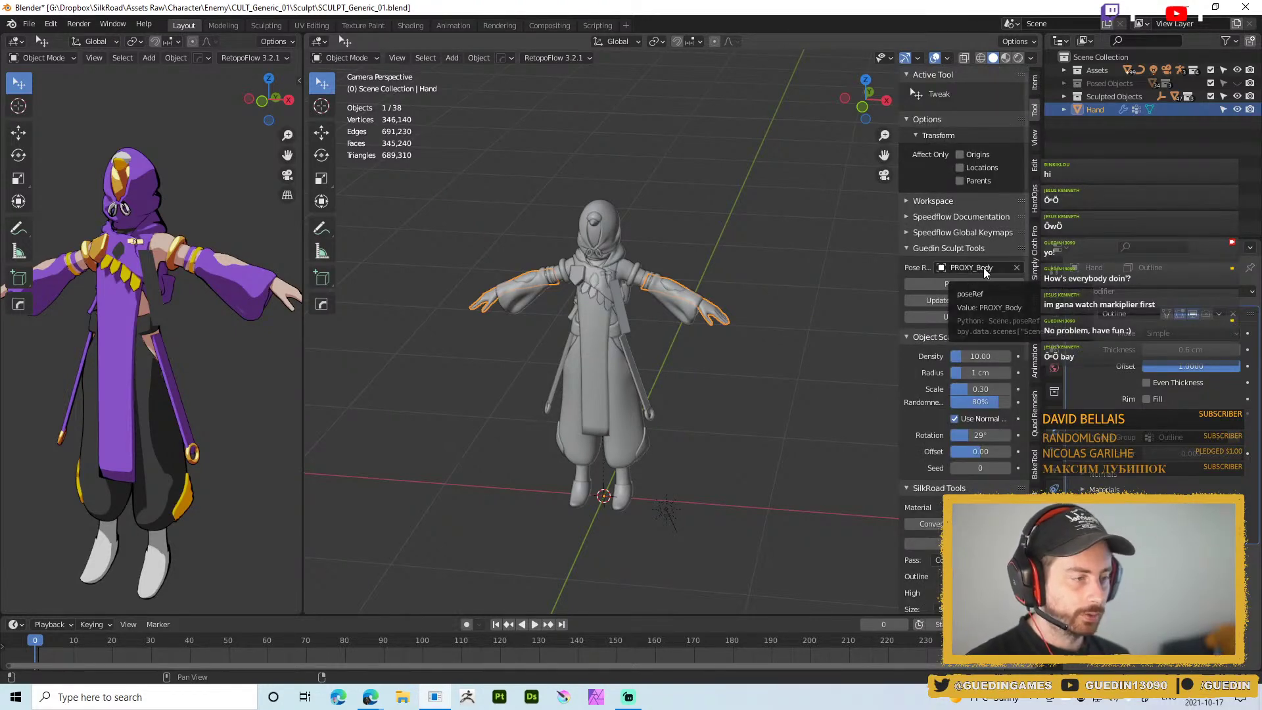
pyautogui.click(963, 284)
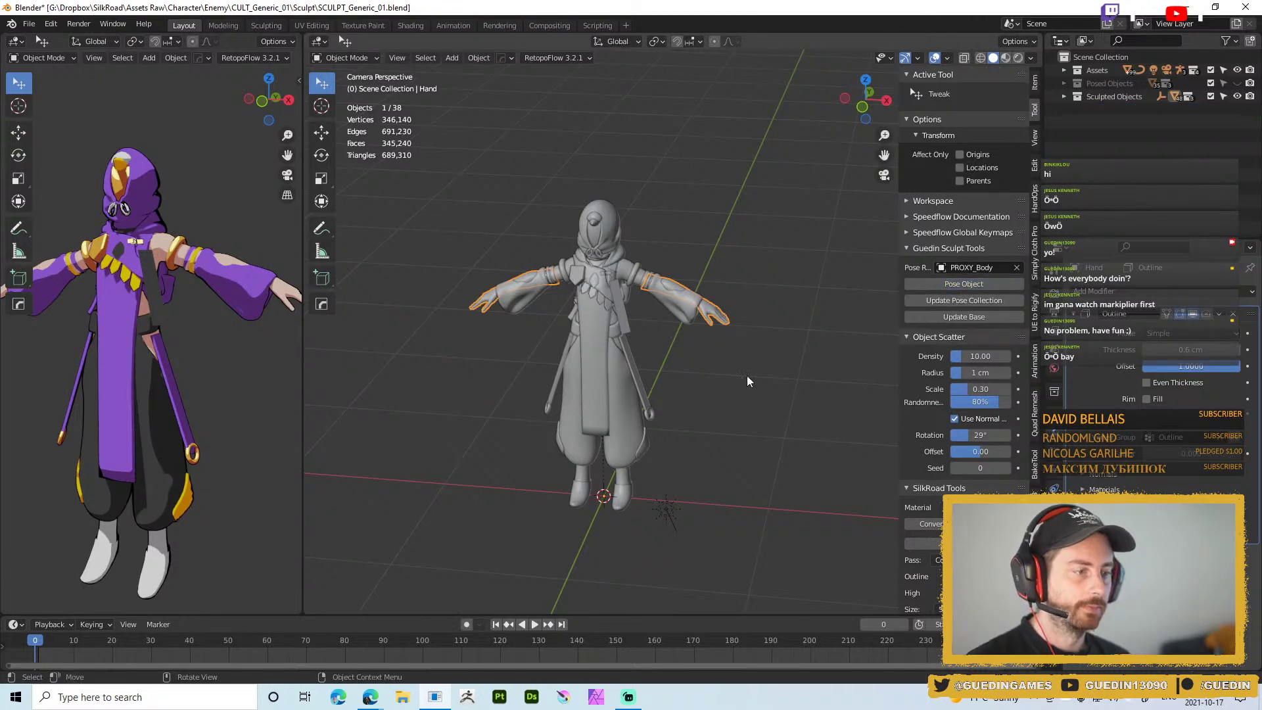
# Check the posed character in the rendered view at frames 19 and 10, staying on frame 10
pyautogui.click(74, 640)
pyautogui.moveTo(137, 382); pyautogui.dragTo(73, 460, button='middle')
pyautogui.click(110, 639)
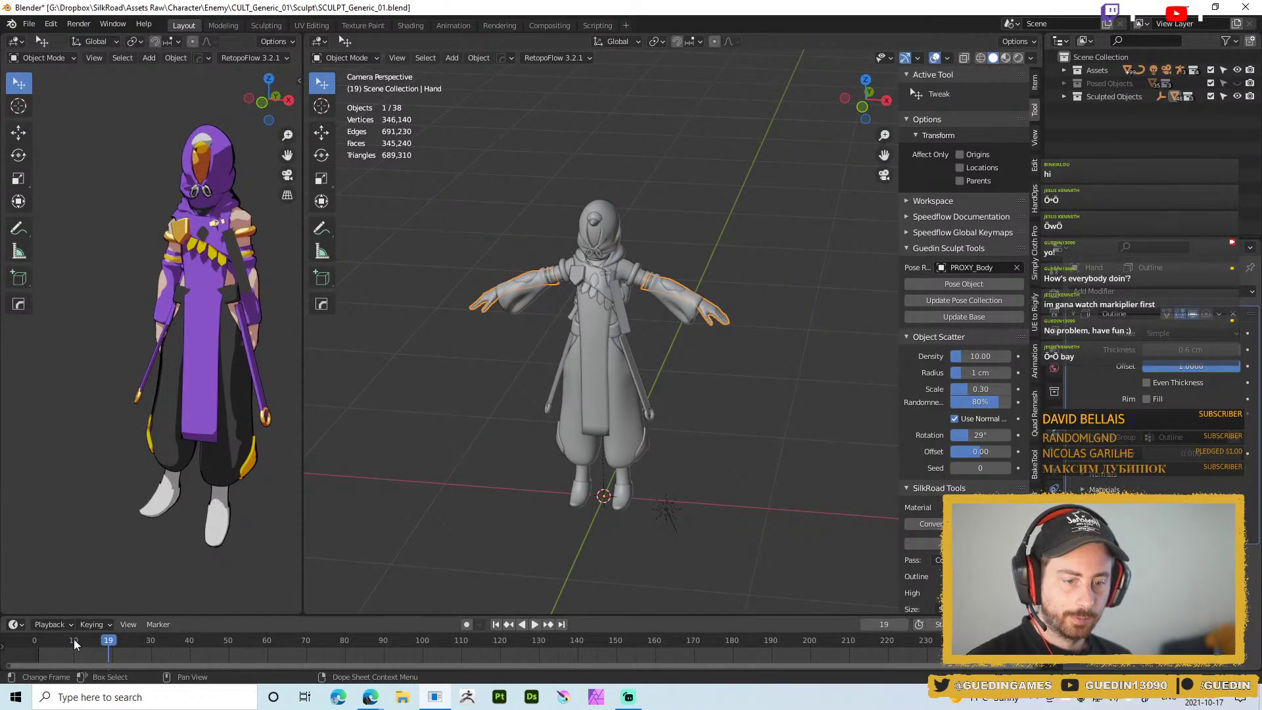
pyautogui.press('Down')
pyautogui.moveTo(210, 389); pyautogui.dragTo(296, 414, button='middle')
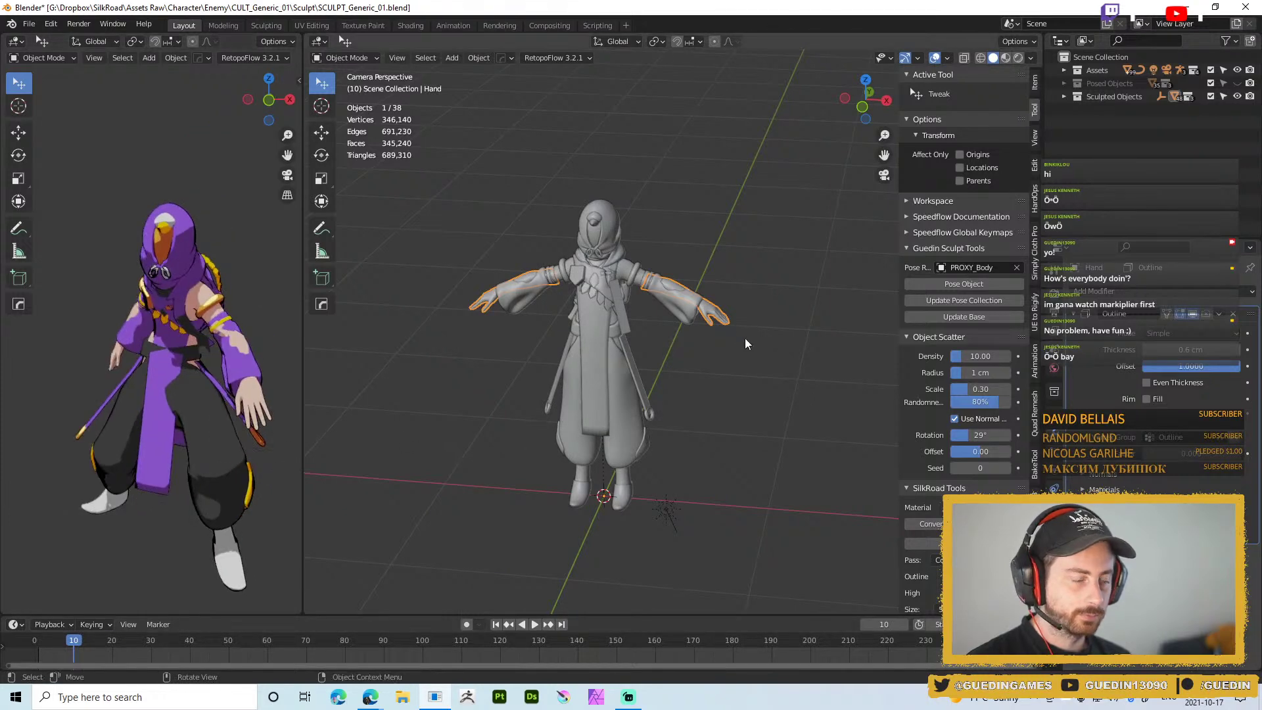
# Select the forearm sleeve and examine its shape, its upper opening and the neighbouring arm bands from several angles
pyautogui.scroll(3, 759, 346)
pyautogui.scroll(5, 724, 380)
pyautogui.click(725, 417)
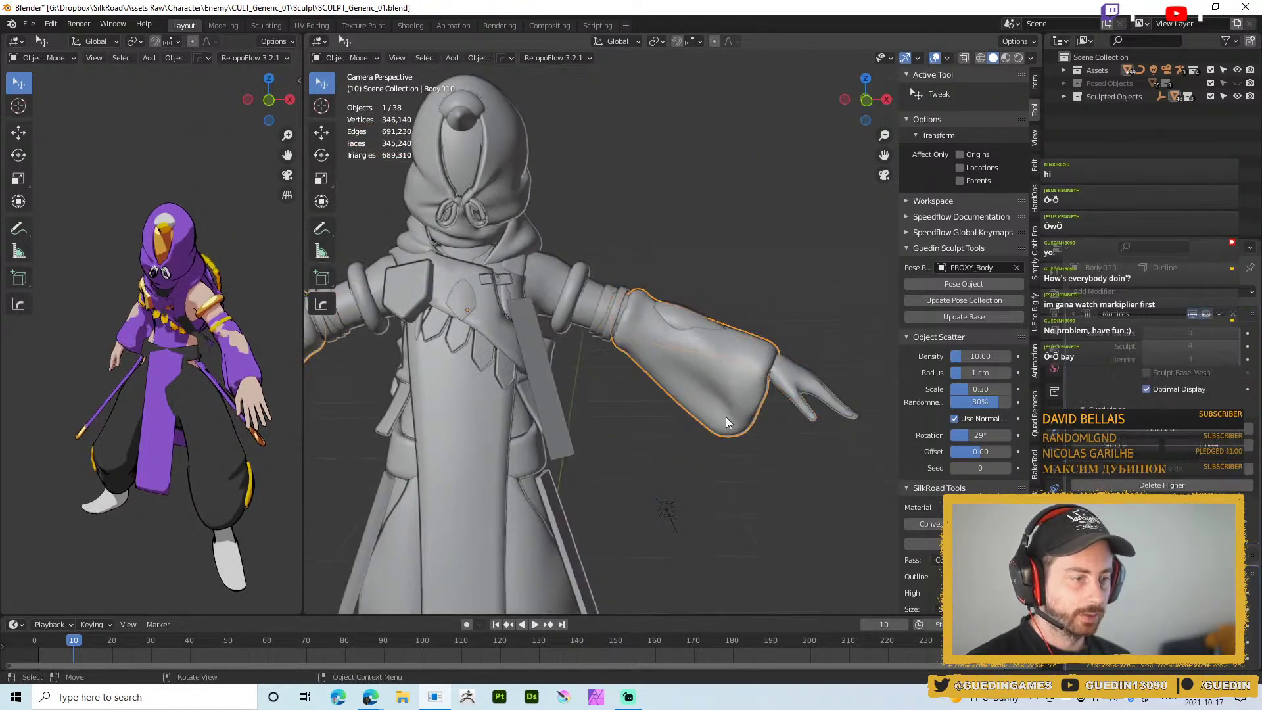
pyautogui.moveTo(616, 283); pyautogui.dragTo(708, 321, button='middle')
pyautogui.scroll(3, 685, 354)
pyautogui.moveTo(676, 369); pyautogui.dragTo(724, 401, button='middle')
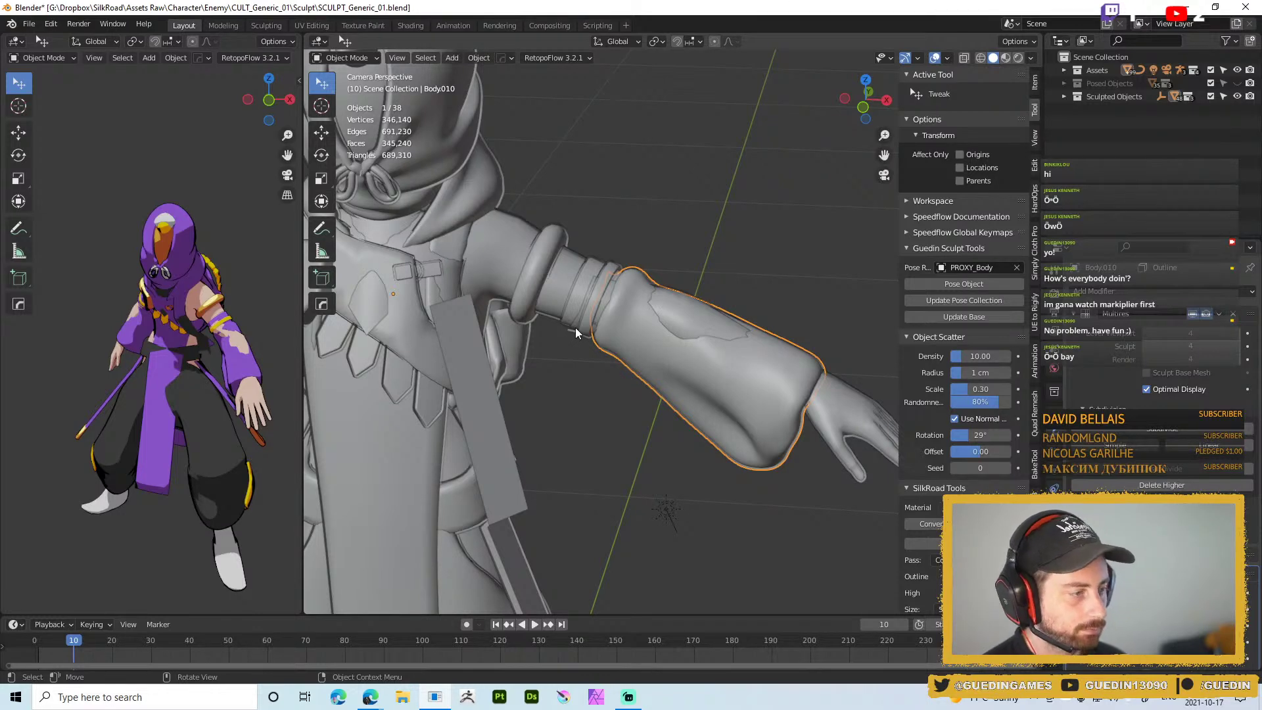
pyautogui.scroll(5, 700, 281)
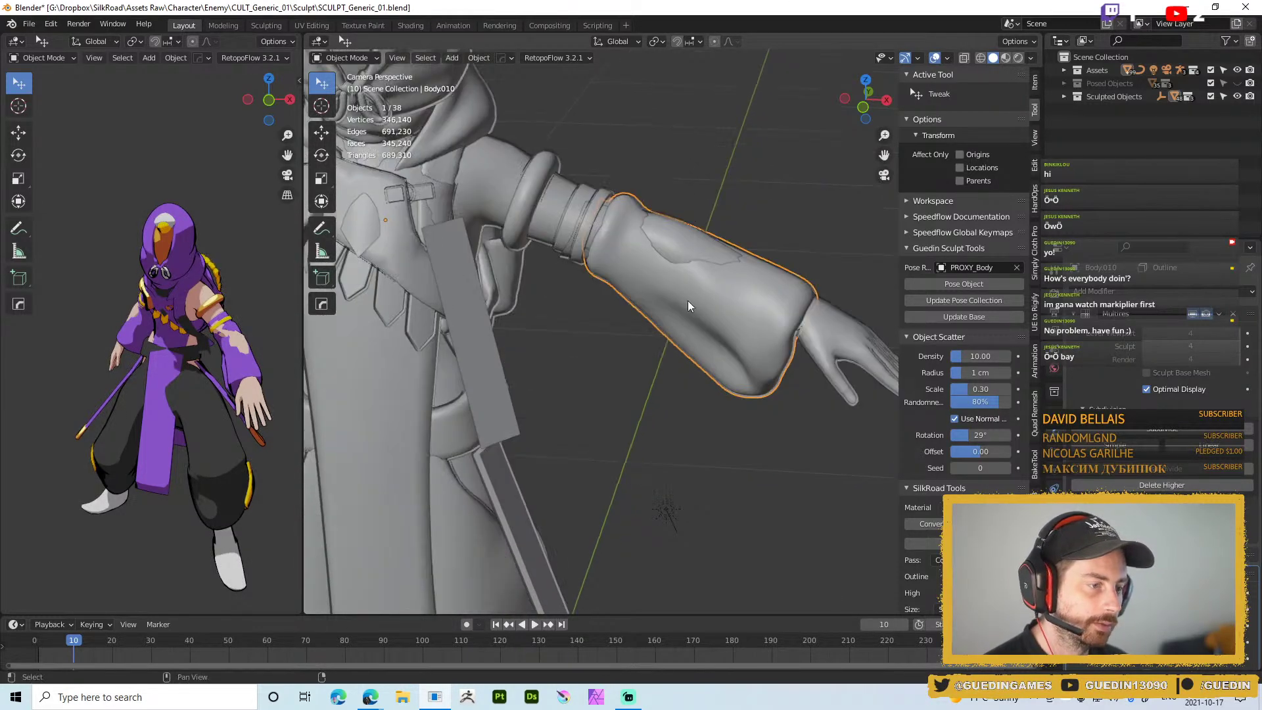
pyautogui.moveTo(711, 321)
pyautogui.keyDown('shift'); pyautogui.mouseDown(button='middle')
pyautogui.moveTo(684, 329)
pyautogui.moveTo(704, 324)
pyautogui.mouseUp(button='middle'); pyautogui.keyUp('shift')
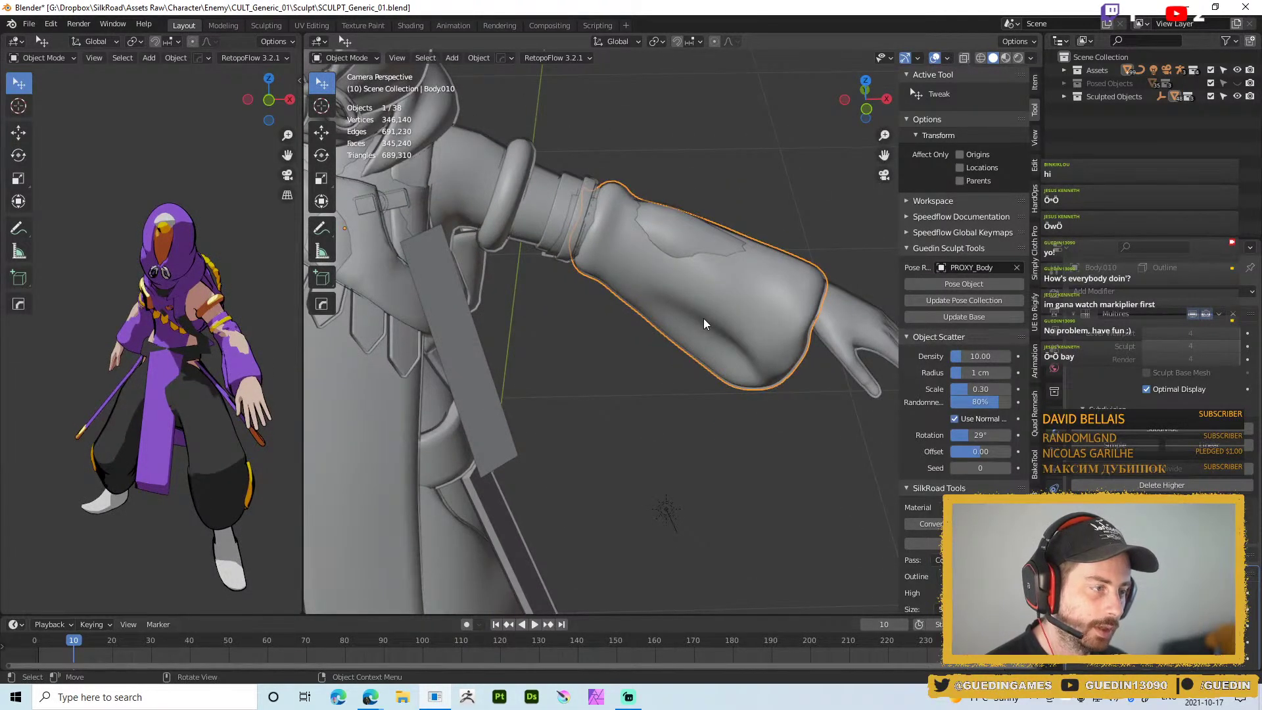
pyautogui.moveTo(671, 352); pyautogui.dragTo(722, 344, button='middle')
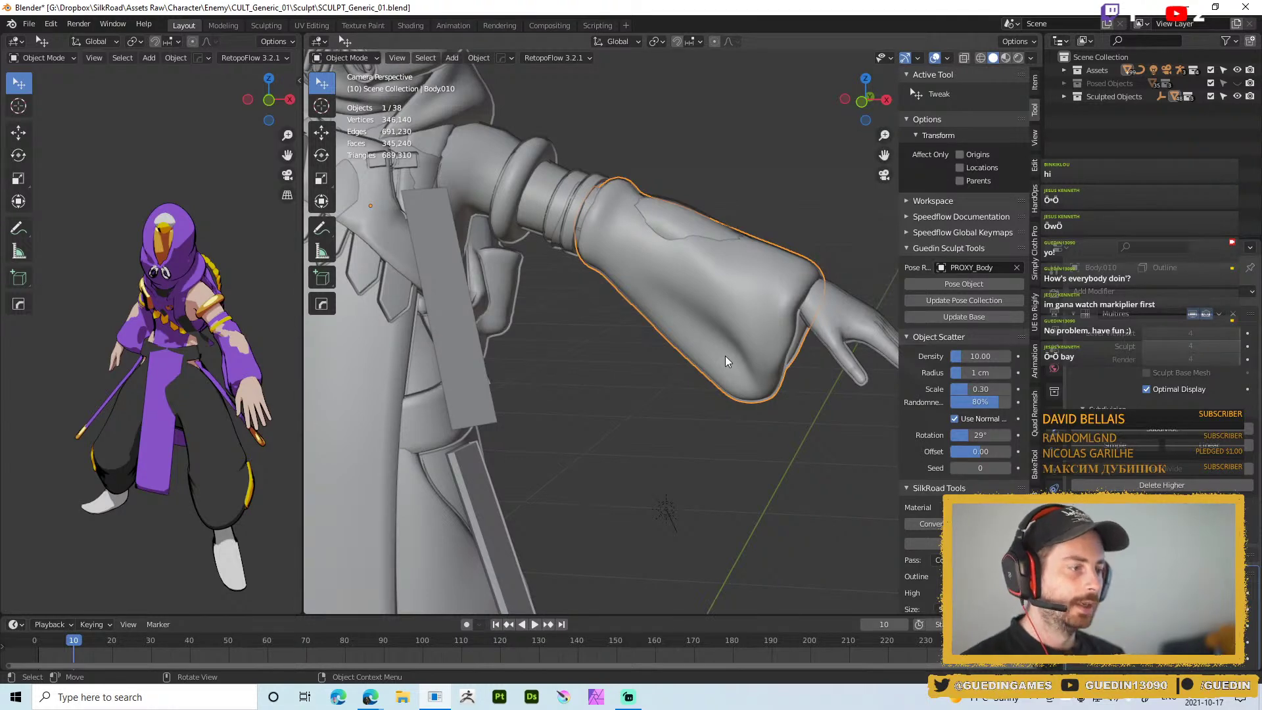
pyautogui.moveTo(724, 356); pyautogui.dragTo(869, 427, button='middle')
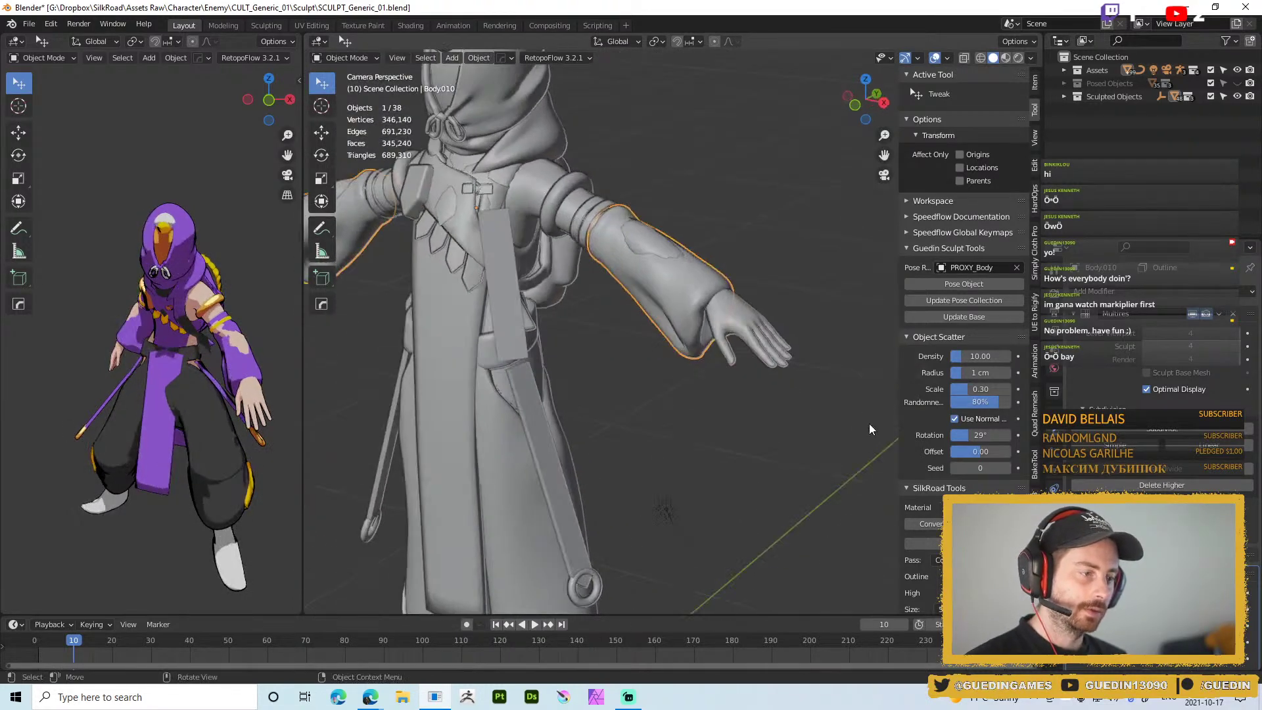
pyautogui.moveTo(652, 361); pyautogui.dragTo(708, 351, button='middle')
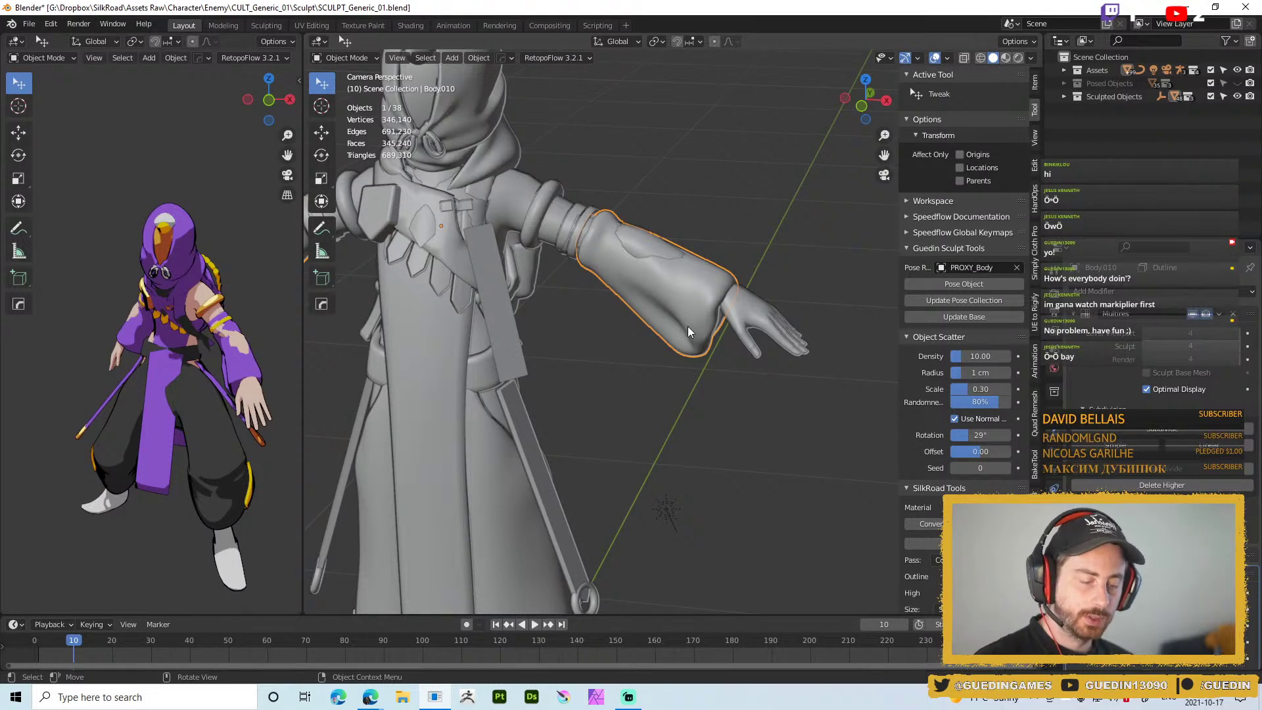
pyautogui.press('Delete')
pyautogui.moveTo(621, 271); pyautogui.dragTo(562, 350, button='middle')
pyautogui.hotkey('ctrl', 'z')
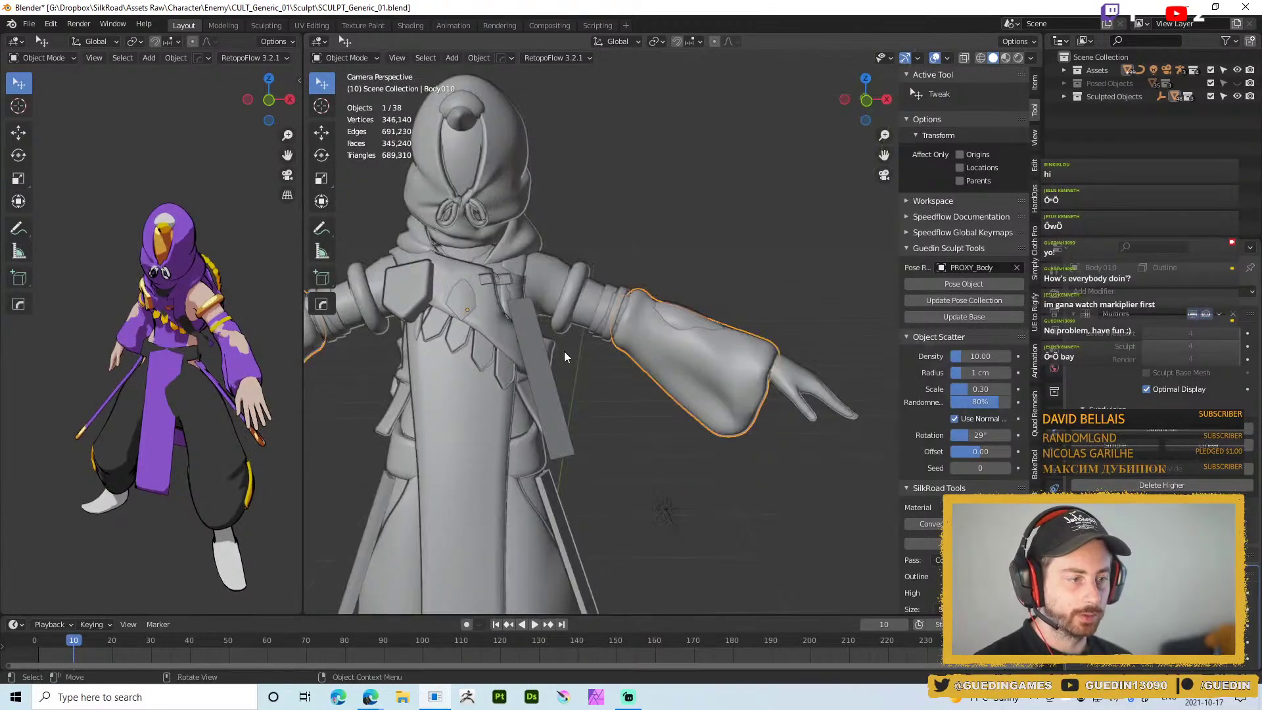
# Snap the 3D cursor to the edge loop at the sleeve's upper opening near the arm bands and return to Object Mode
pyautogui.moveTo(732, 84); pyautogui.dragTo(698, 369, button='middle')
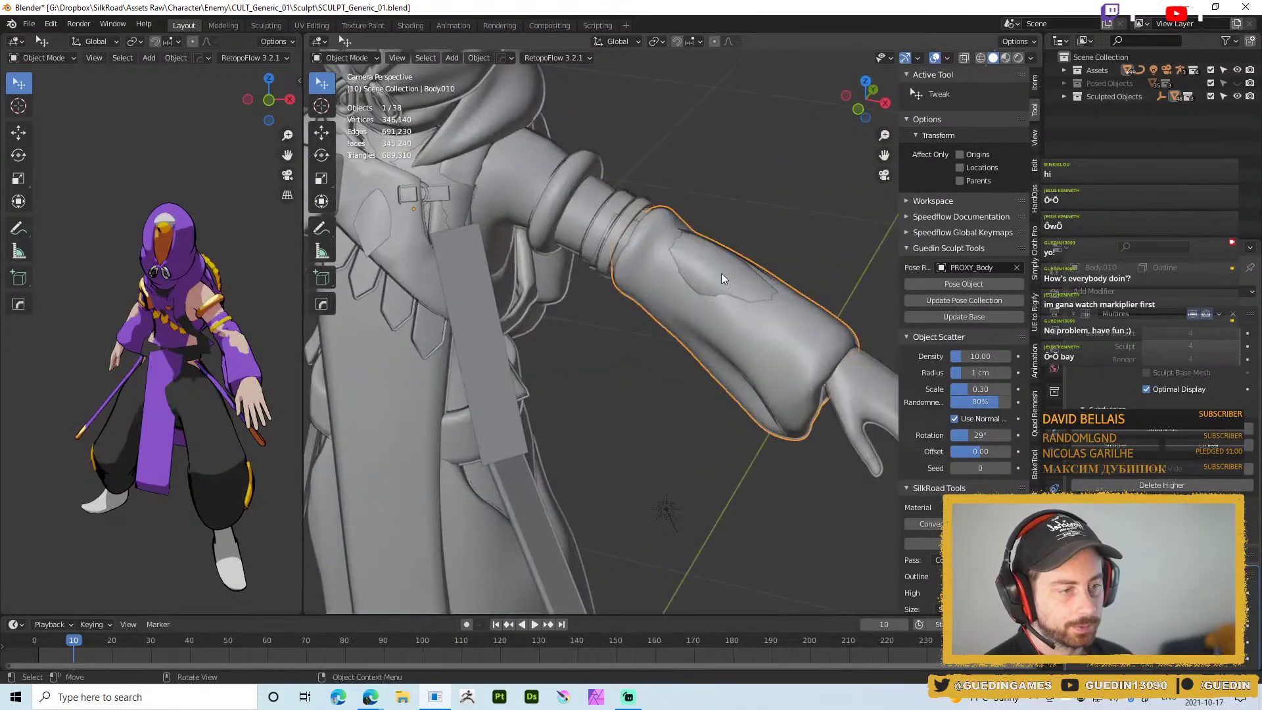
pyautogui.moveTo(713, 259); pyautogui.dragTo(715, 299, button='middle')
pyautogui.press('Tab')
pyautogui.moveTo(656, 271); pyautogui.dragTo(580, 126, button='middle')
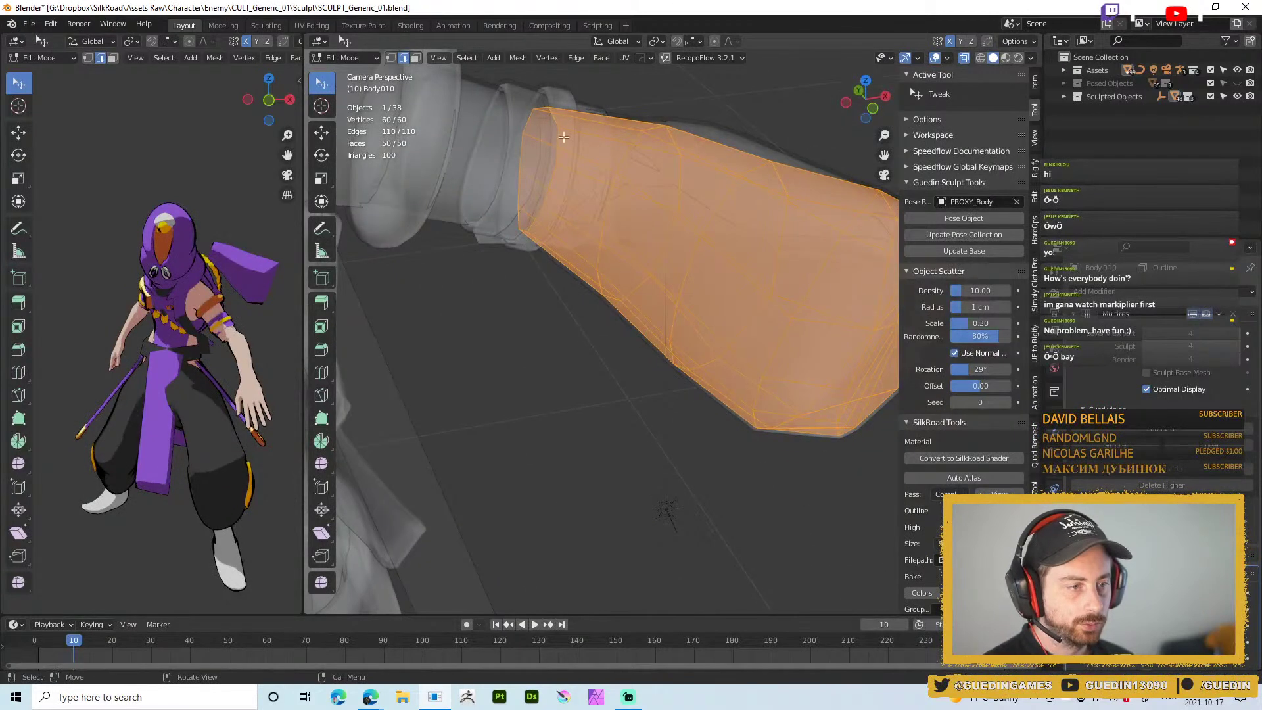
pyautogui.hotkey('alt', 'a')
pyautogui.keyDown('alt'); pyautogui.click(563, 141); pyautogui.keyUp('alt')
pyautogui.scroll(-2, 690, 254)
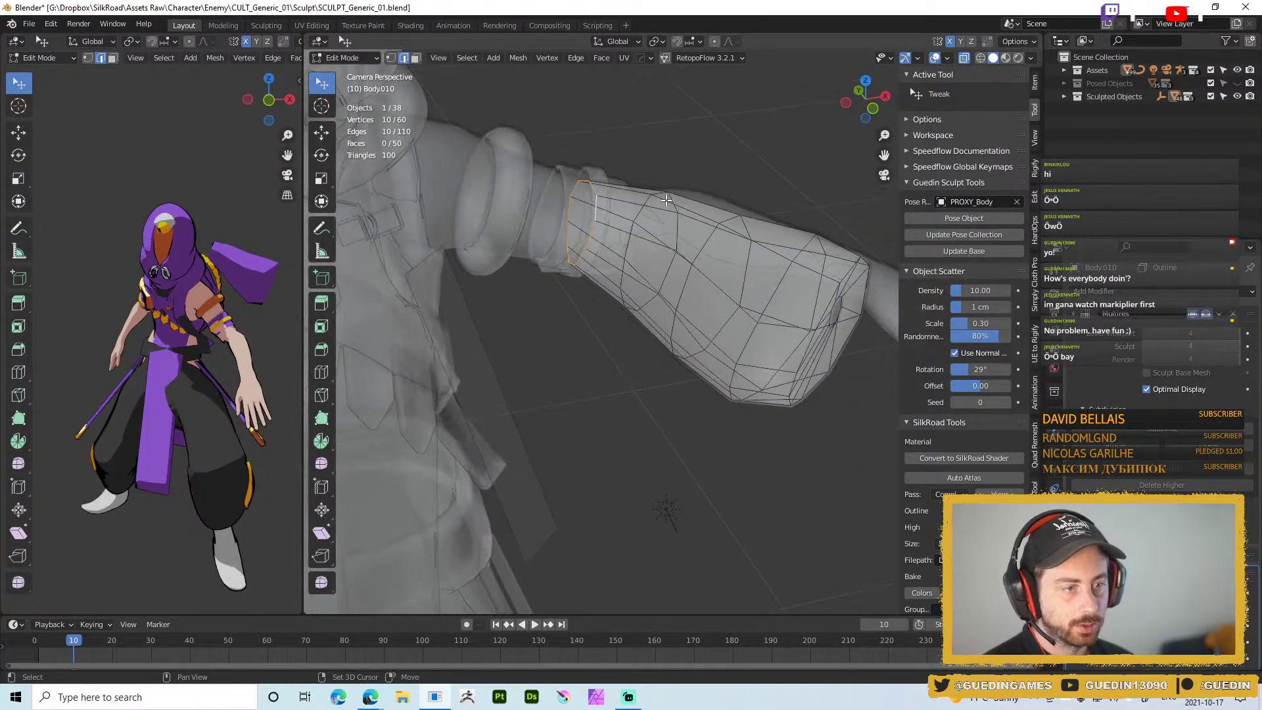
pyautogui.hotkey('shift', 's')
pyautogui.click(677, 278)
pyautogui.press('Tab')
pyautogui.scroll(2, 650, 309)
pyautogui.scroll(-2, 649, 309)
pyautogui.moveTo(719, 274); pyautogui.dragTo(664, 253, button='middle')
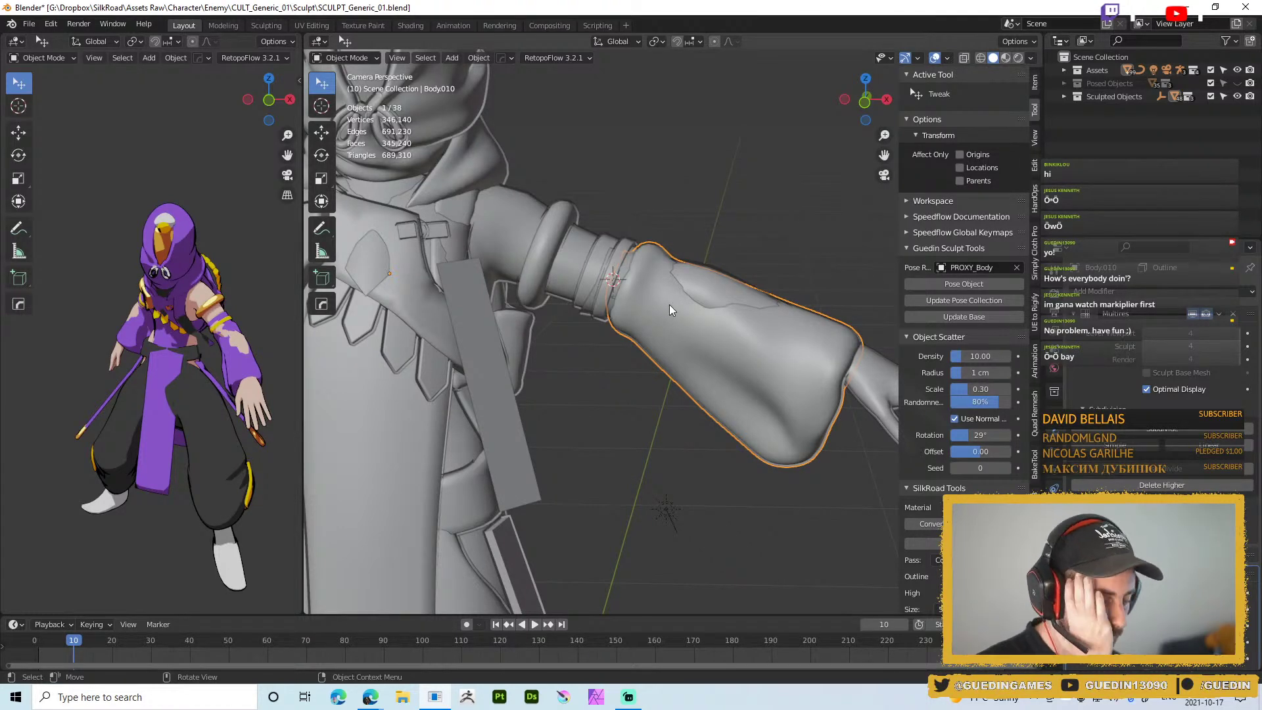
# Add a mesh circle with 8 vertices at the 3D cursor
pyautogui.moveTo(829, 295); pyautogui.dragTo(685, 283, button='middle')
pyautogui.hotkey('shift', 'a')
pyautogui.moveTo(685, 283)
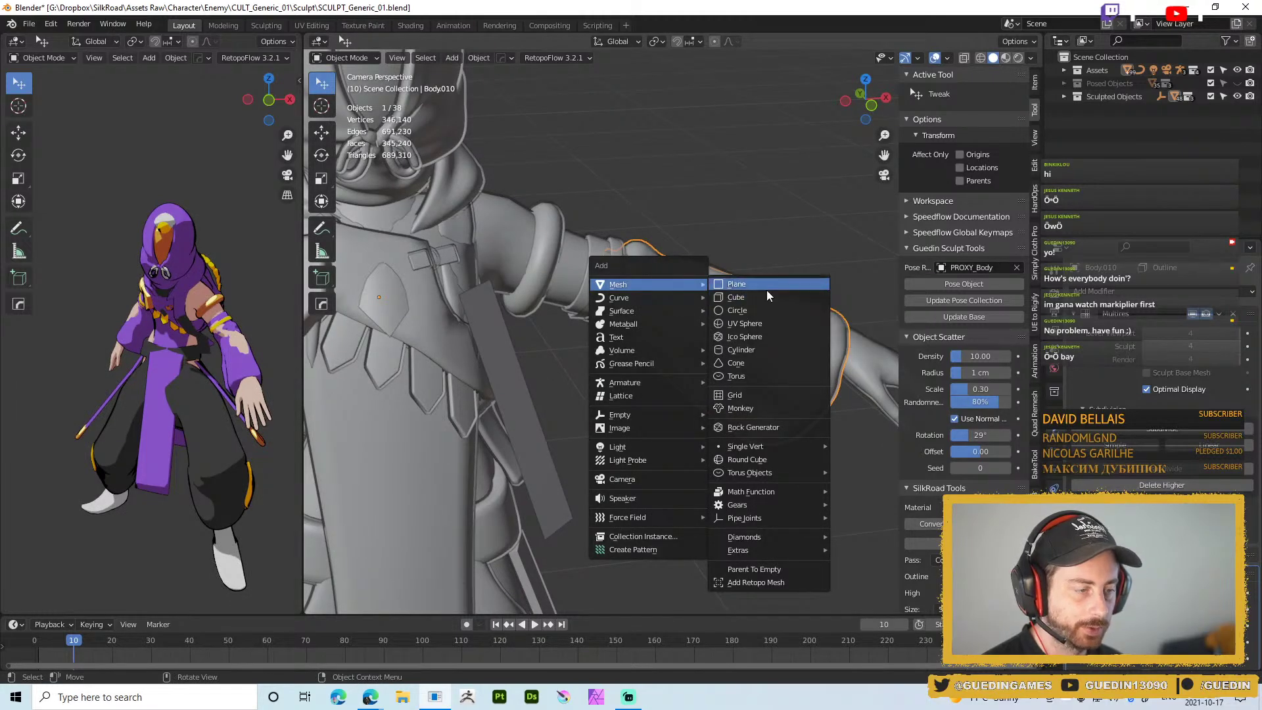
pyautogui.moveTo(645, 290)
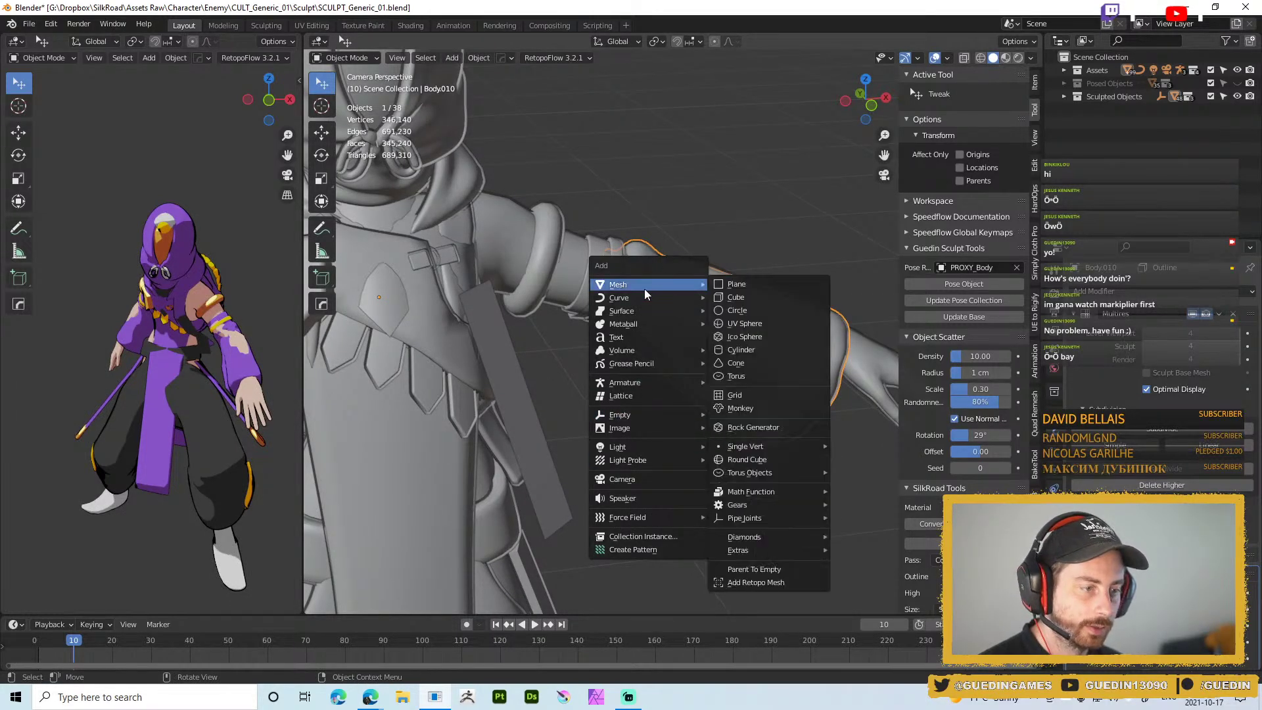
pyautogui.click(751, 312)
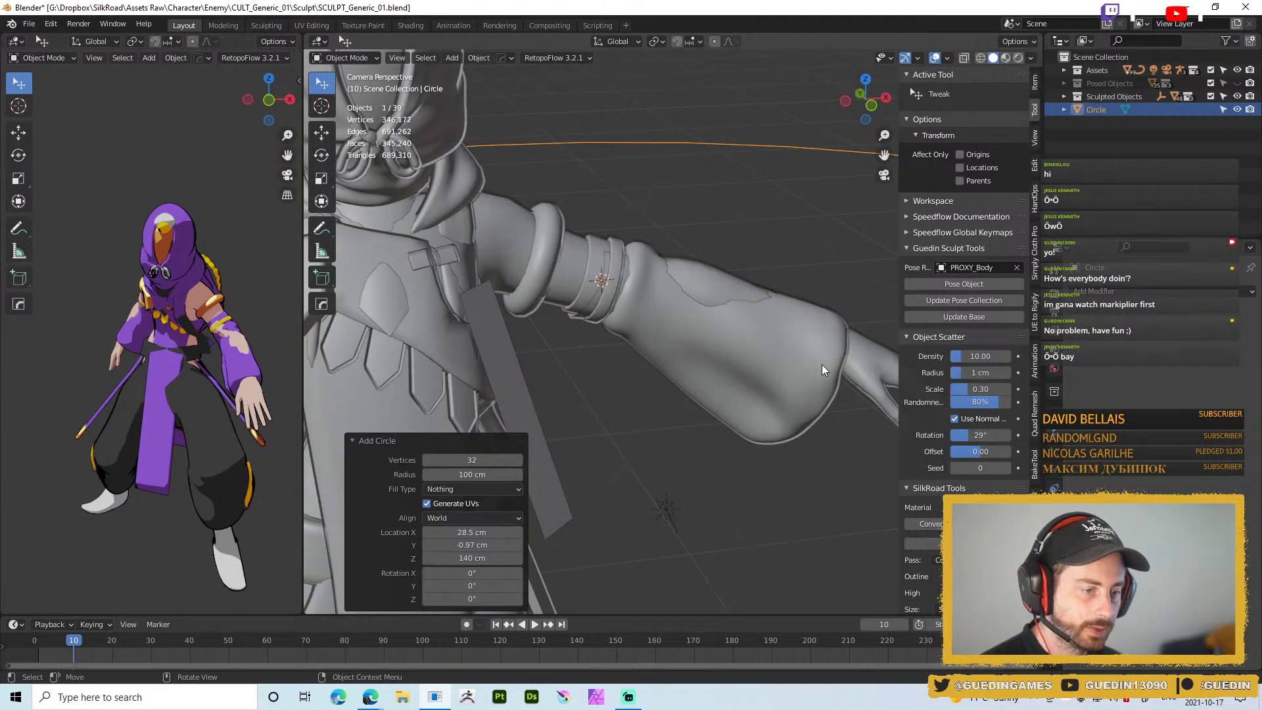
pyautogui.click(473, 460)
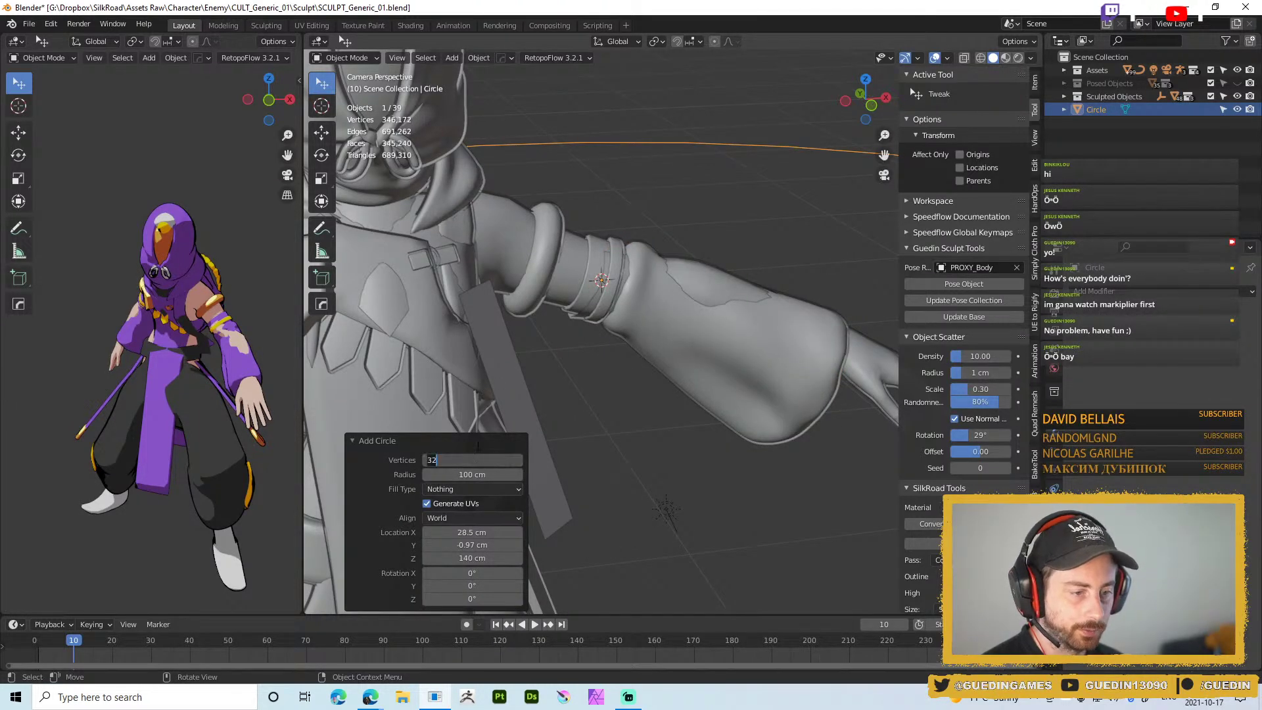
pyautogui.write('8')
pyautogui.press('Return')
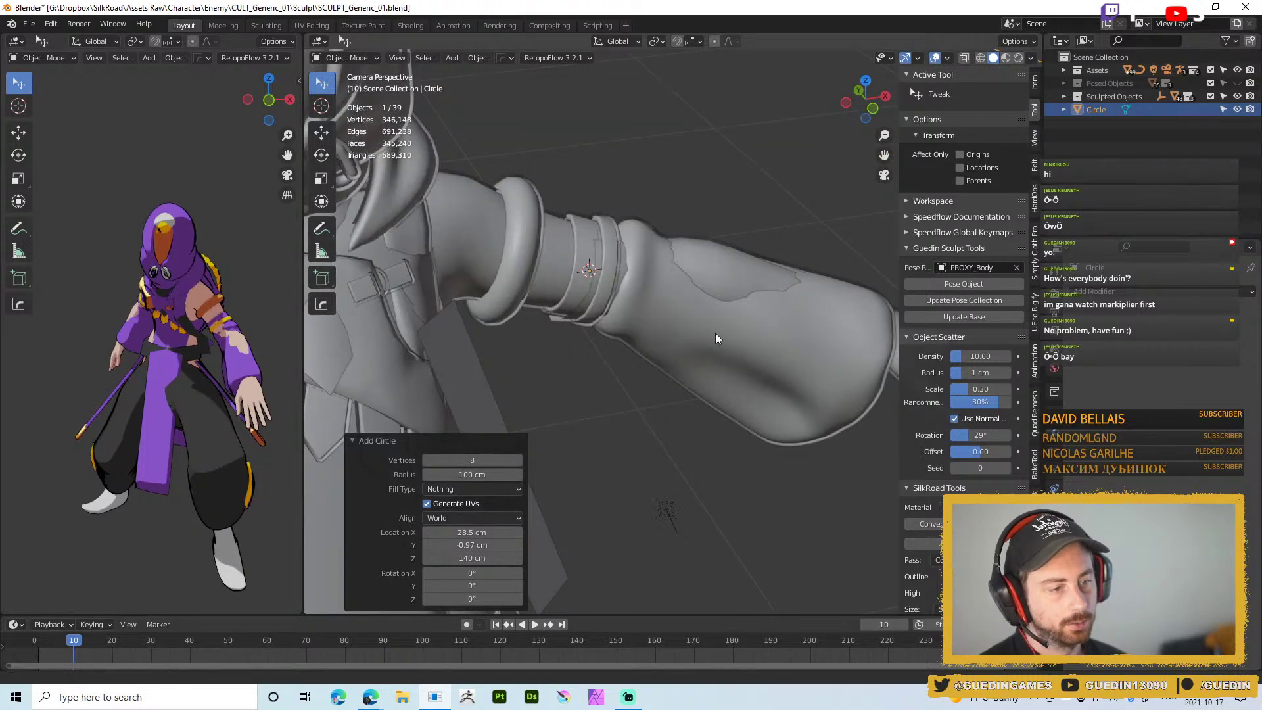
# Scale the circle down towards the arm's thickness, by about 0.249 and again by 0.470
pyautogui.press('Home')
pyautogui.press('s')
pyautogui.click(728, 376)
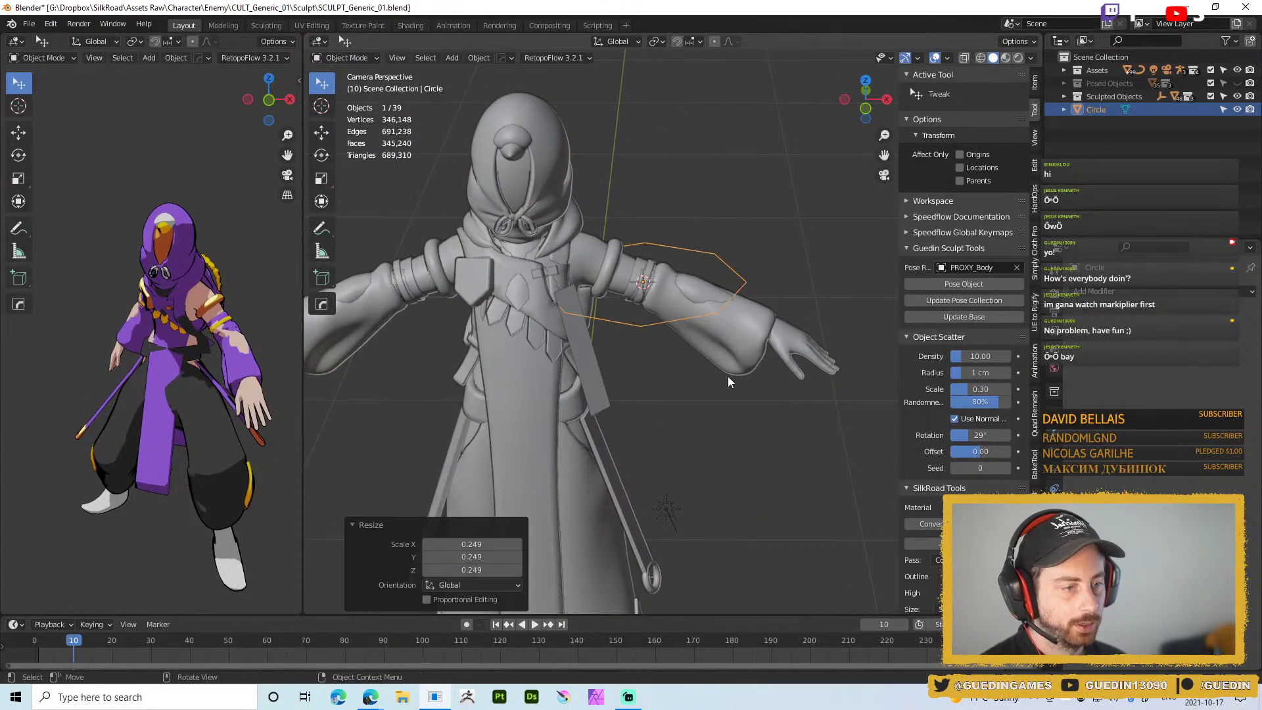
pyautogui.press('s')
pyautogui.click(700, 311)
# Rotate the circle about 65.9° in the front-facing view so it stands across the arm at the sleeve opening
pyautogui.moveTo(700, 310); pyautogui.dragTo(699, 329, button='middle')
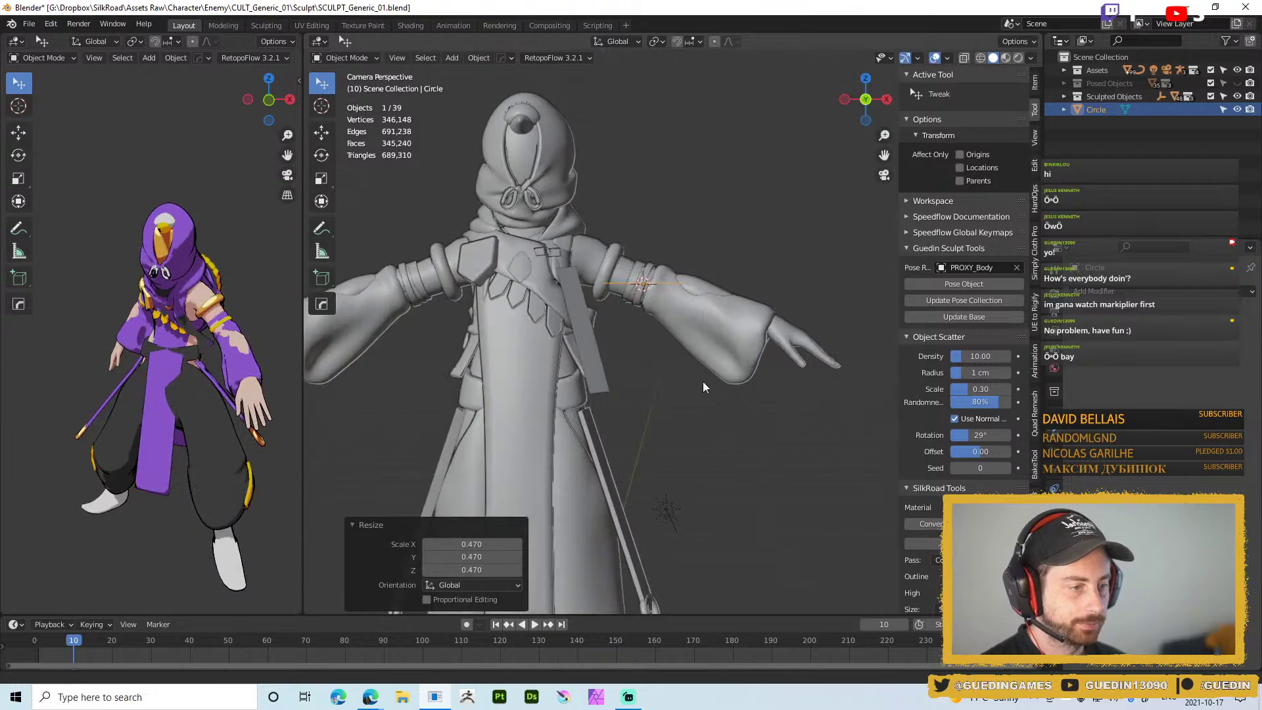
pyautogui.scroll(6, 699, 326)
pyautogui.press('r')
pyautogui.click(732, 168)
pyautogui.keyDown('shift'); pyautogui.moveTo(594, 168); pyautogui.dragTo(582, 401, button='middle'); pyautogui.keyUp('shift')
pyautogui.scroll(-4, 656, 357)
pyautogui.moveTo(624, 265); pyautogui.dragTo(869, 341, button='middle')
# Leave the camera view, make the Lighting collection inside Assets selectable and select the camera
pyautogui.press('KP_0')
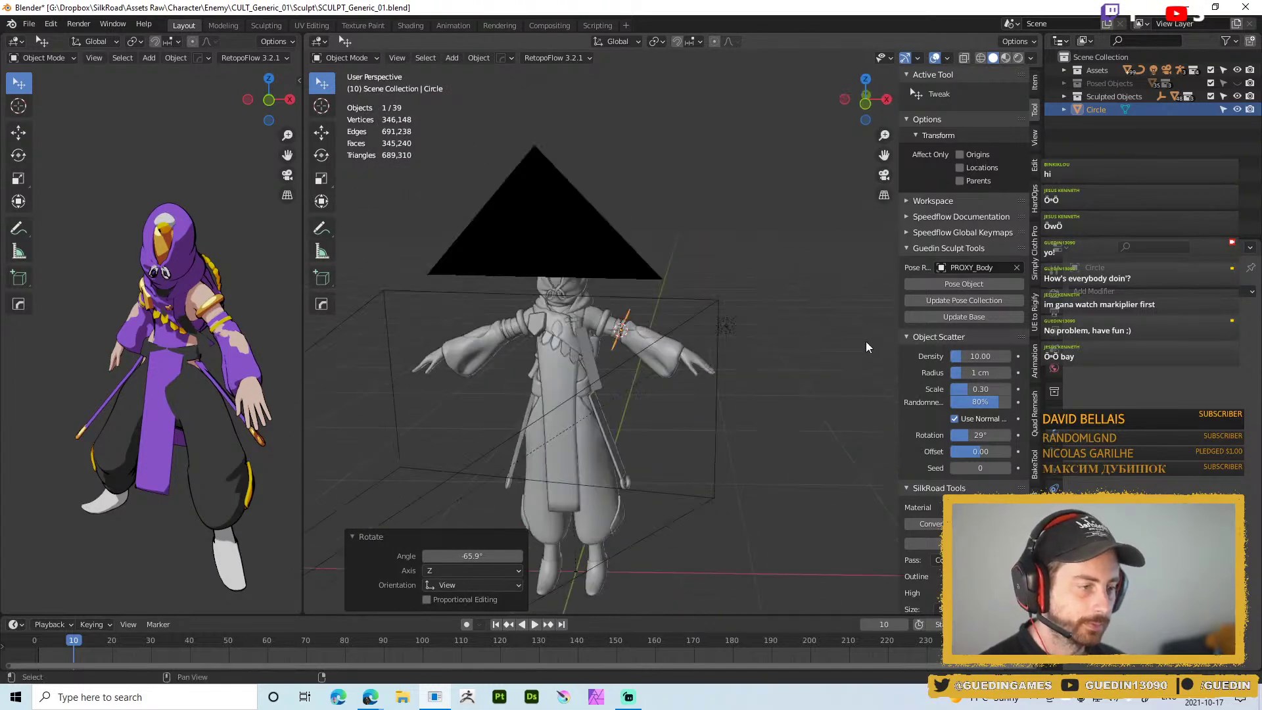
pyautogui.click(1064, 70)
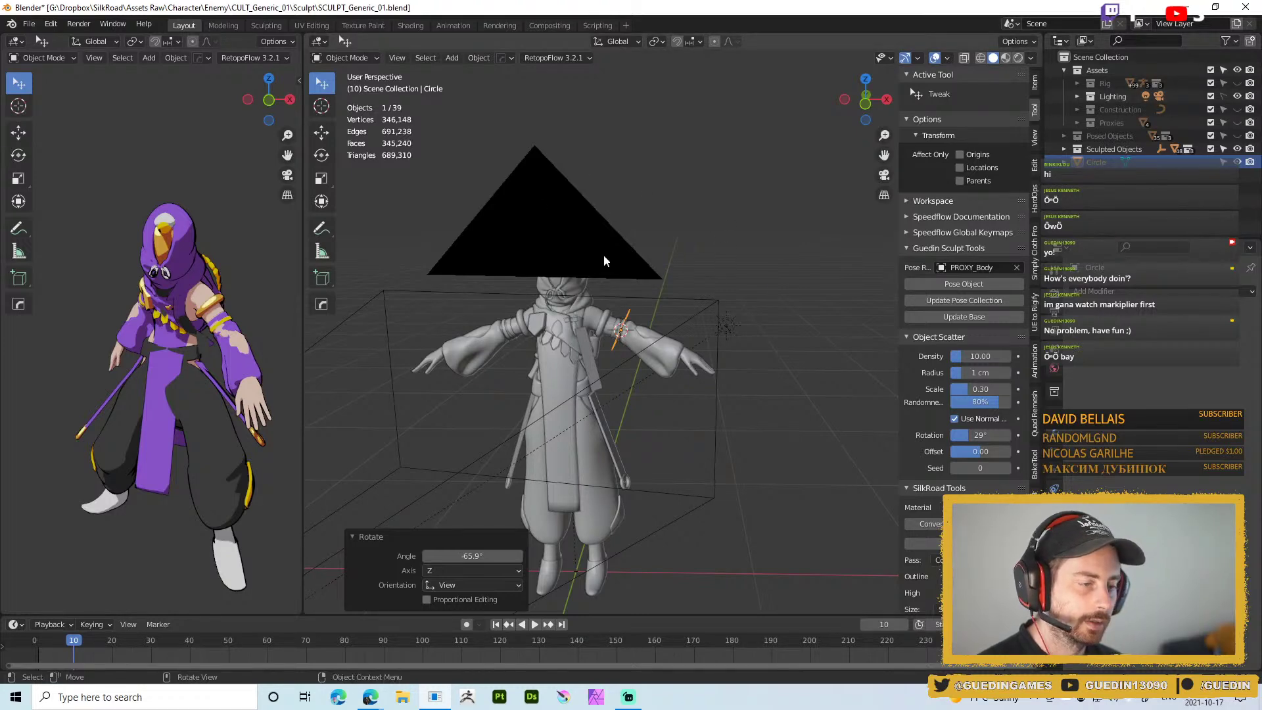
pyautogui.scroll(-4, 657, 283)
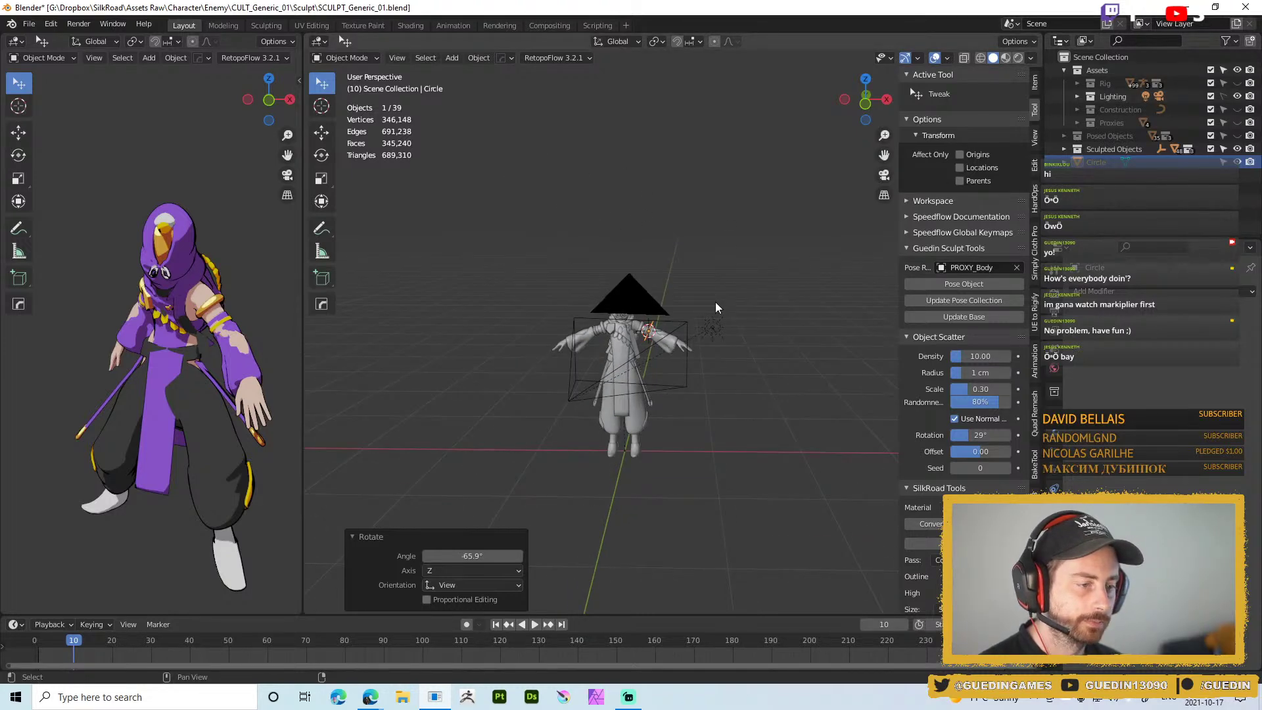
pyautogui.click(1224, 97)
pyautogui.click(647, 281)
pyautogui.scroll(2, 669, 309)
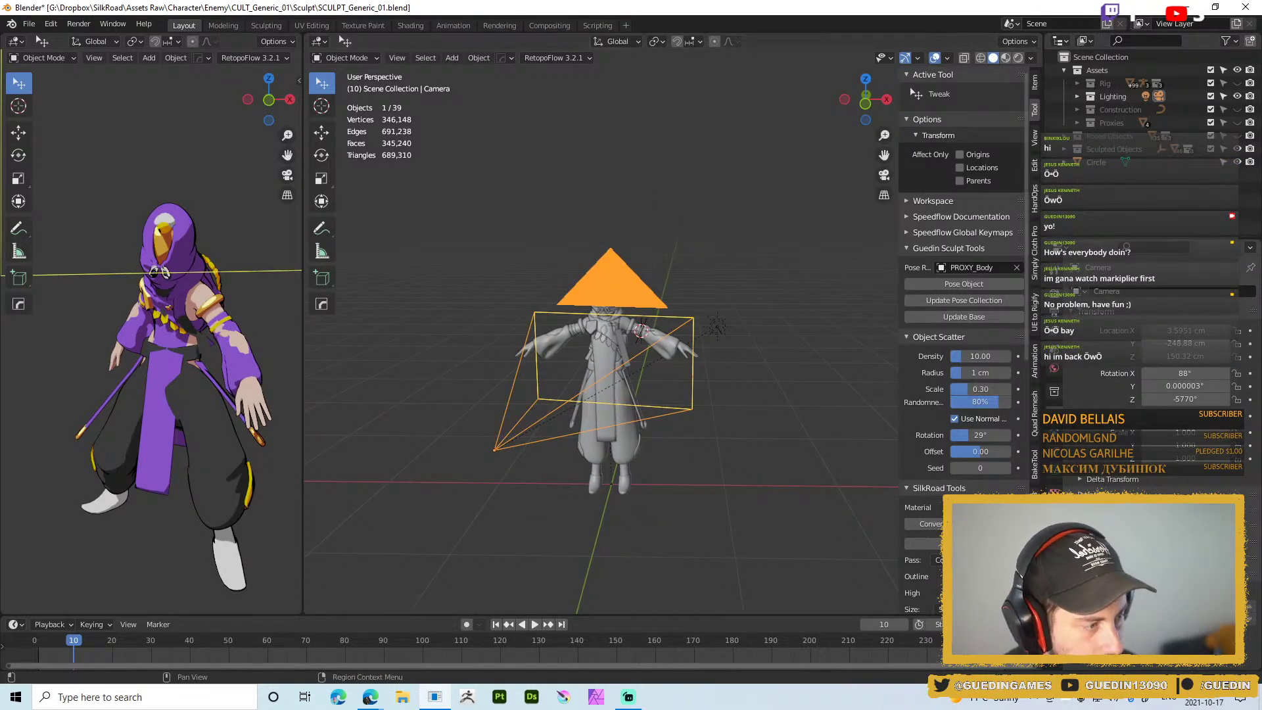
# Reduce the camera's viewport display size and deselect the camera
pyautogui.click(1054, 472)
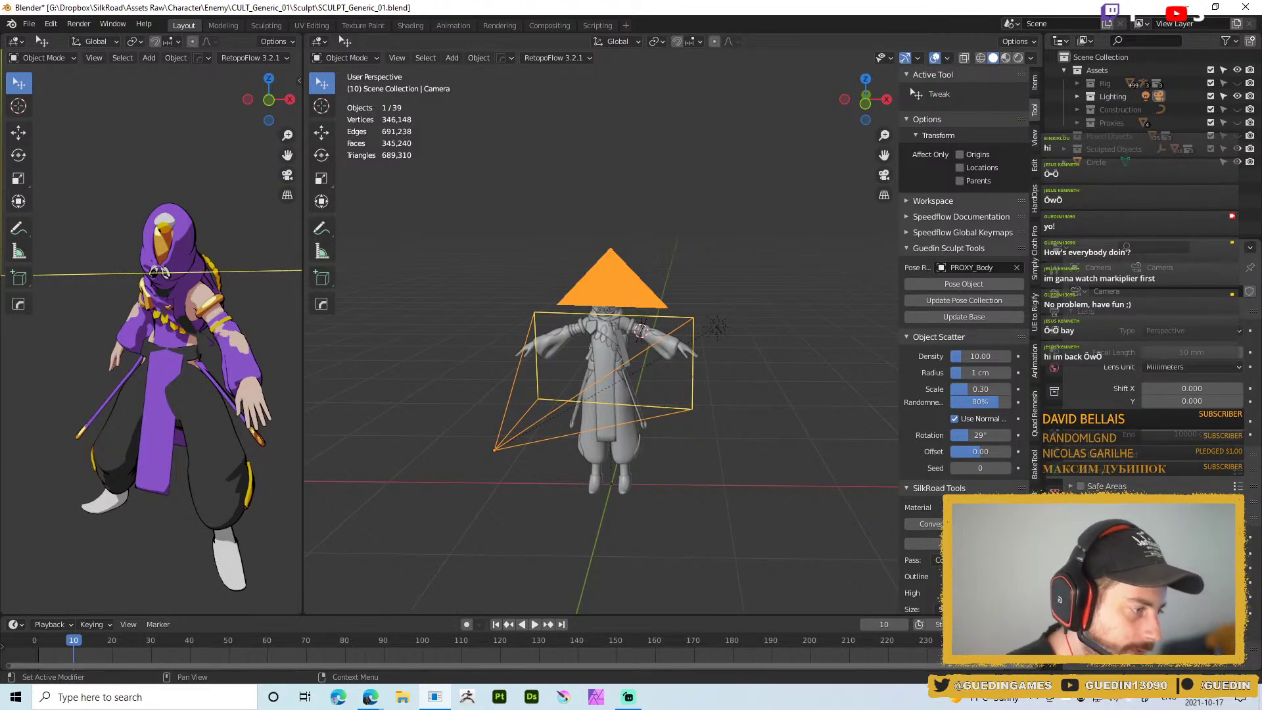
pyautogui.press('Return')
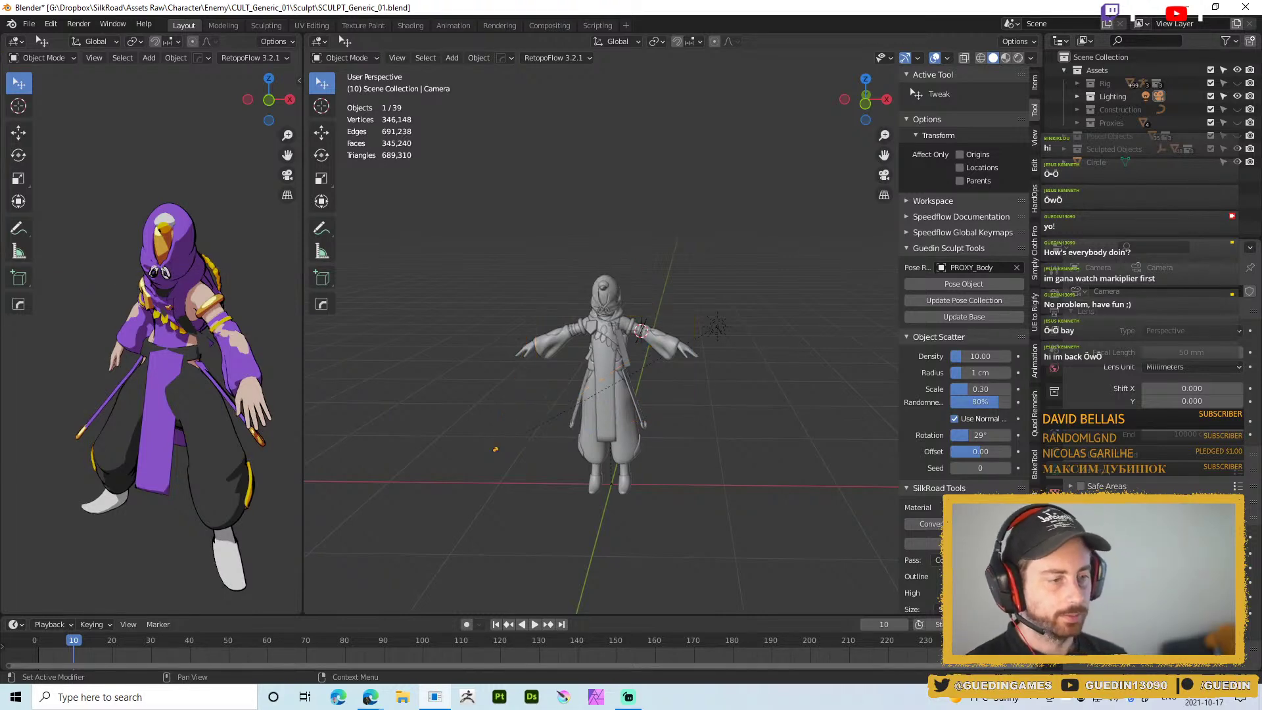
pyautogui.scroll(3, 581, 376)
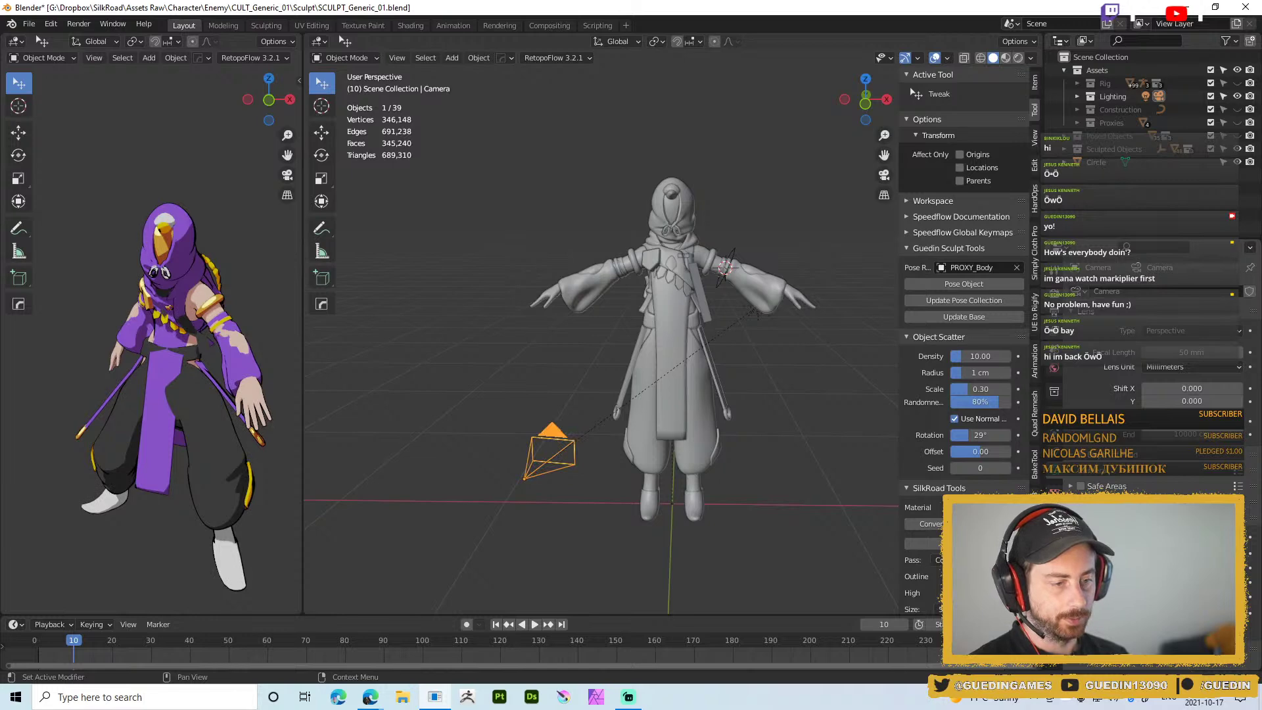
pyautogui.moveTo(806, 412); pyautogui.dragTo(531, 387, button='middle')
pyautogui.click(743, 424)
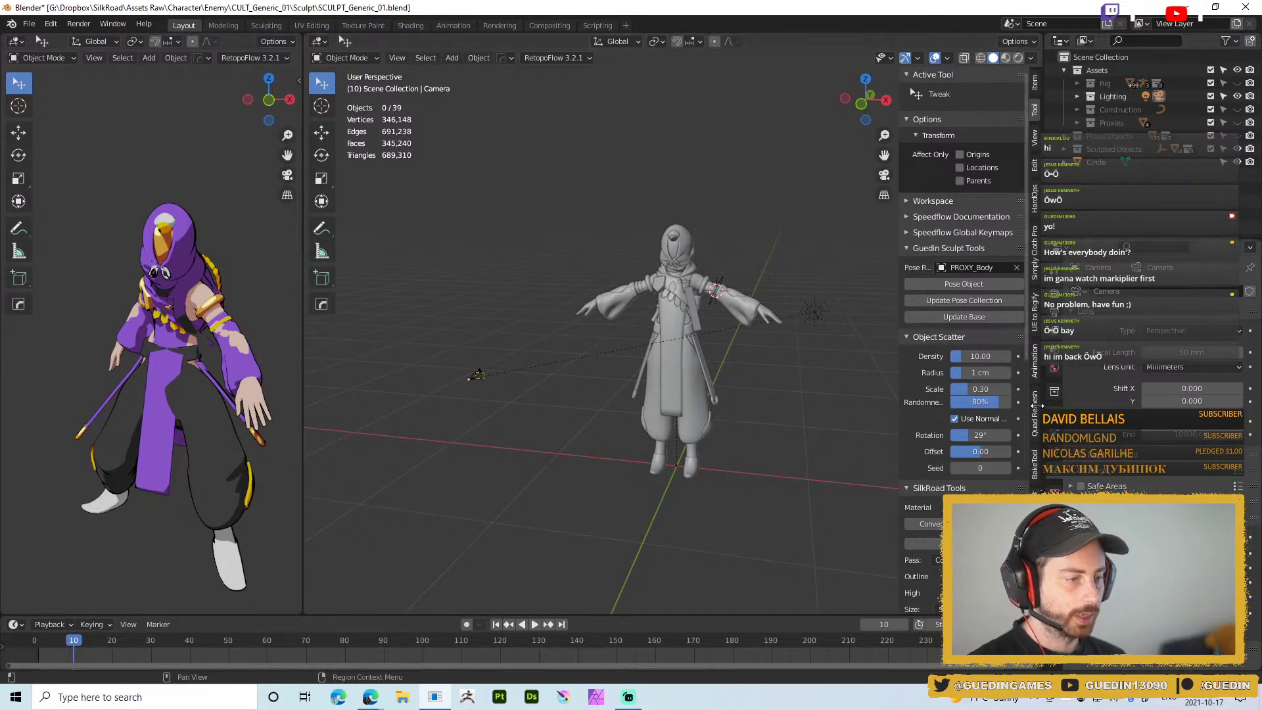
# Center the view on the trousers mesh and look at the whole character
pyautogui.click(672, 369)
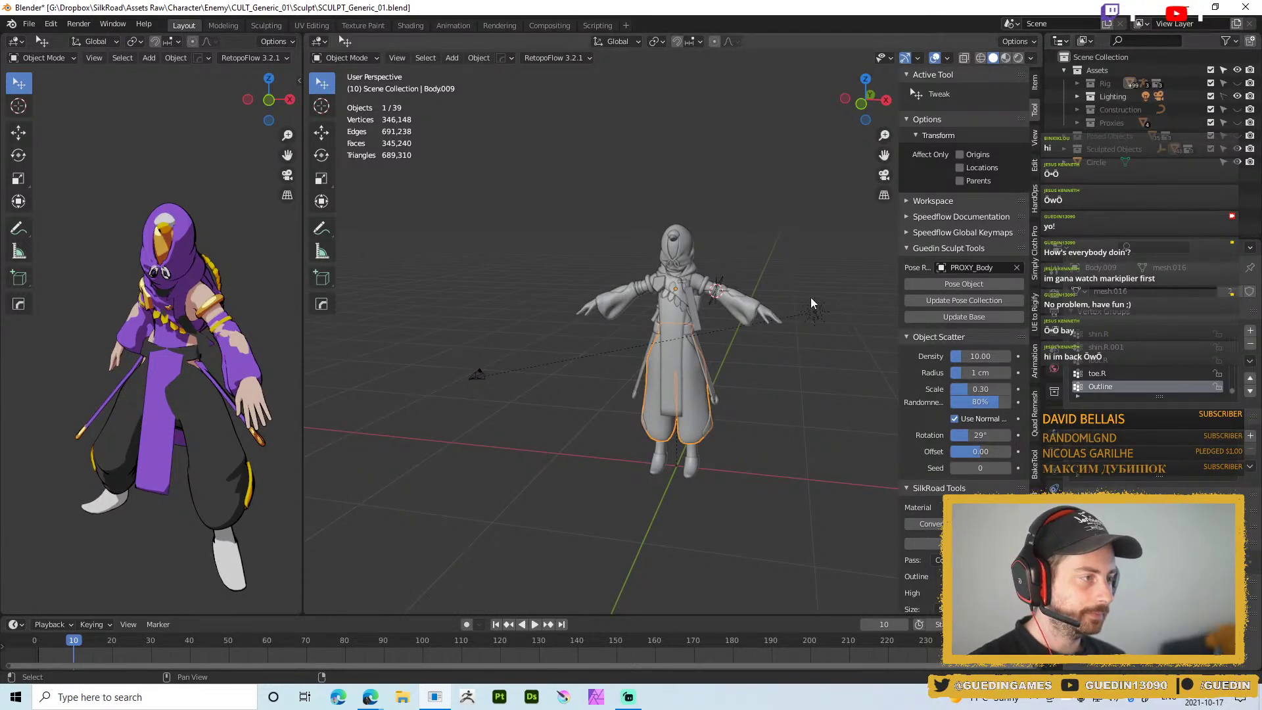
pyautogui.press('KP_Decimal')
pyautogui.scroll(-4, 689, 302)
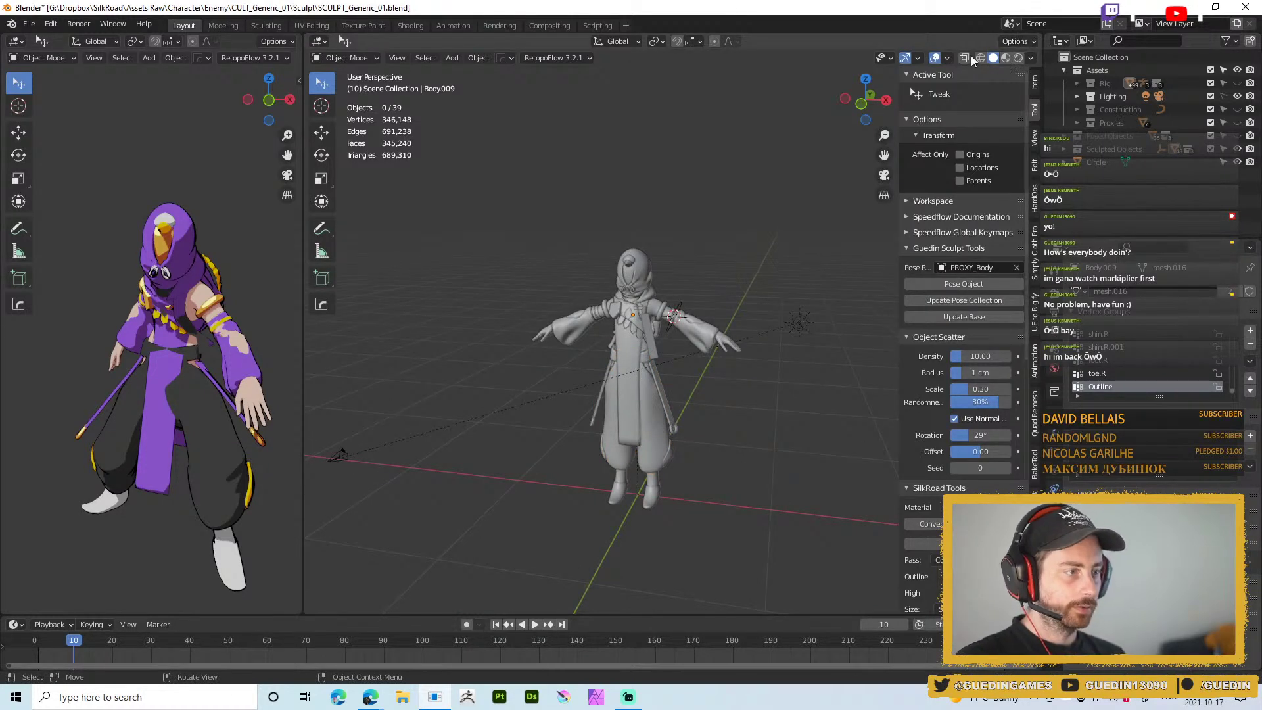
# Select the circle at the sleeve opening, collapse the Assets collection and save the file
pyautogui.click(947, 57)
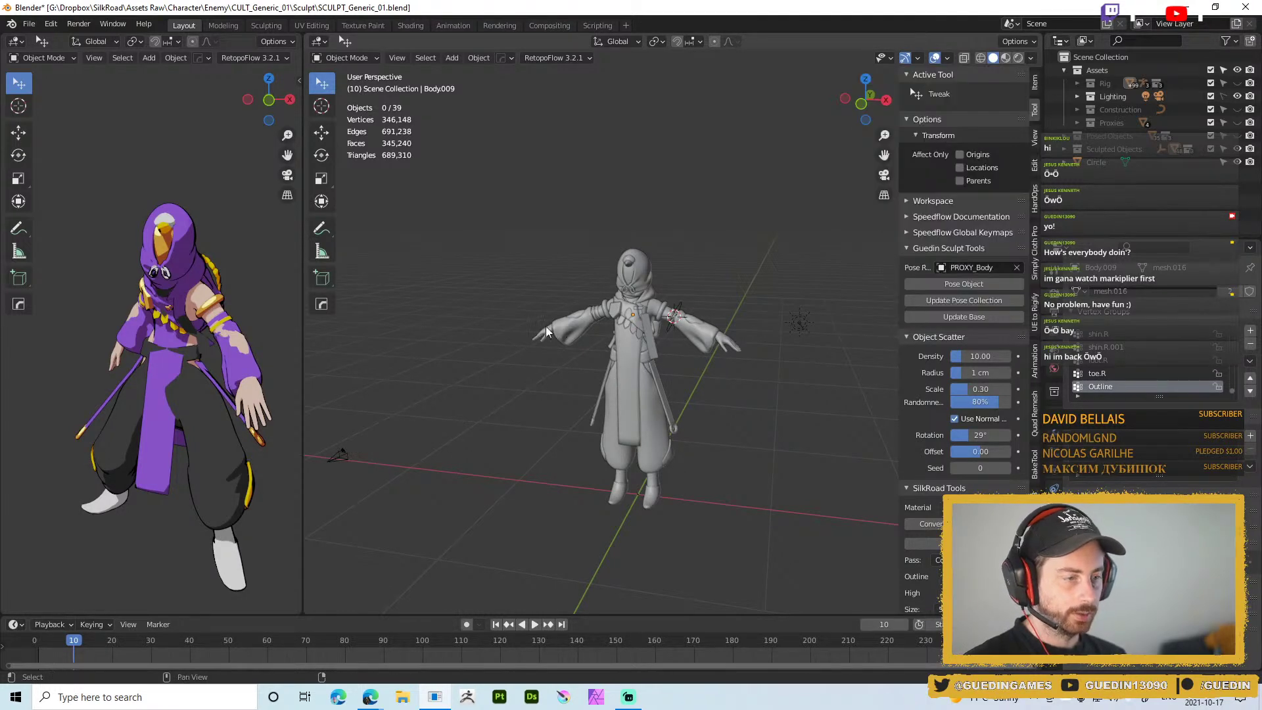
pyautogui.scroll(6, 545, 394)
pyautogui.keyDown('shift'); pyautogui.moveTo(591, 177); pyautogui.dragTo(503, 351, button='middle'); pyautogui.keyUp('shift')
pyautogui.click(698, 260)
pyautogui.moveTo(771, 270); pyautogui.dragTo(763, 198, button='middle')
pyautogui.click(1063, 70)
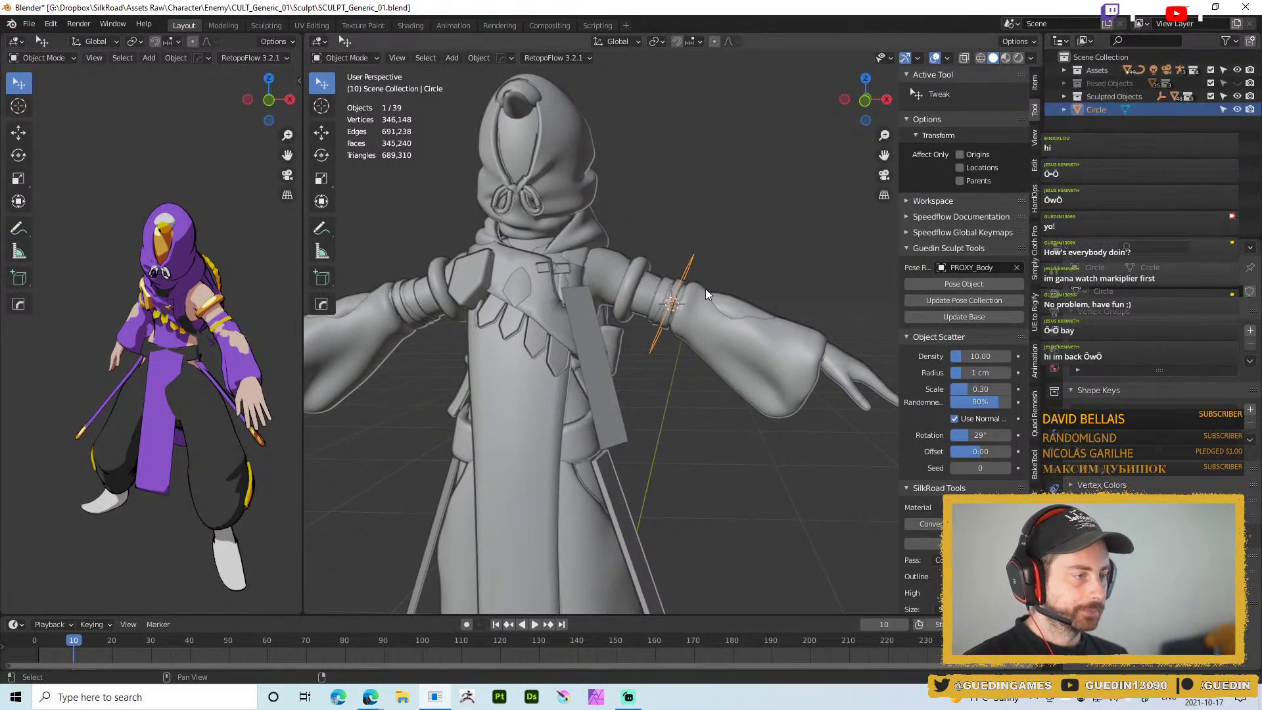
pyautogui.hotkey('ctrl', 's')
pyautogui.click(668, 199)
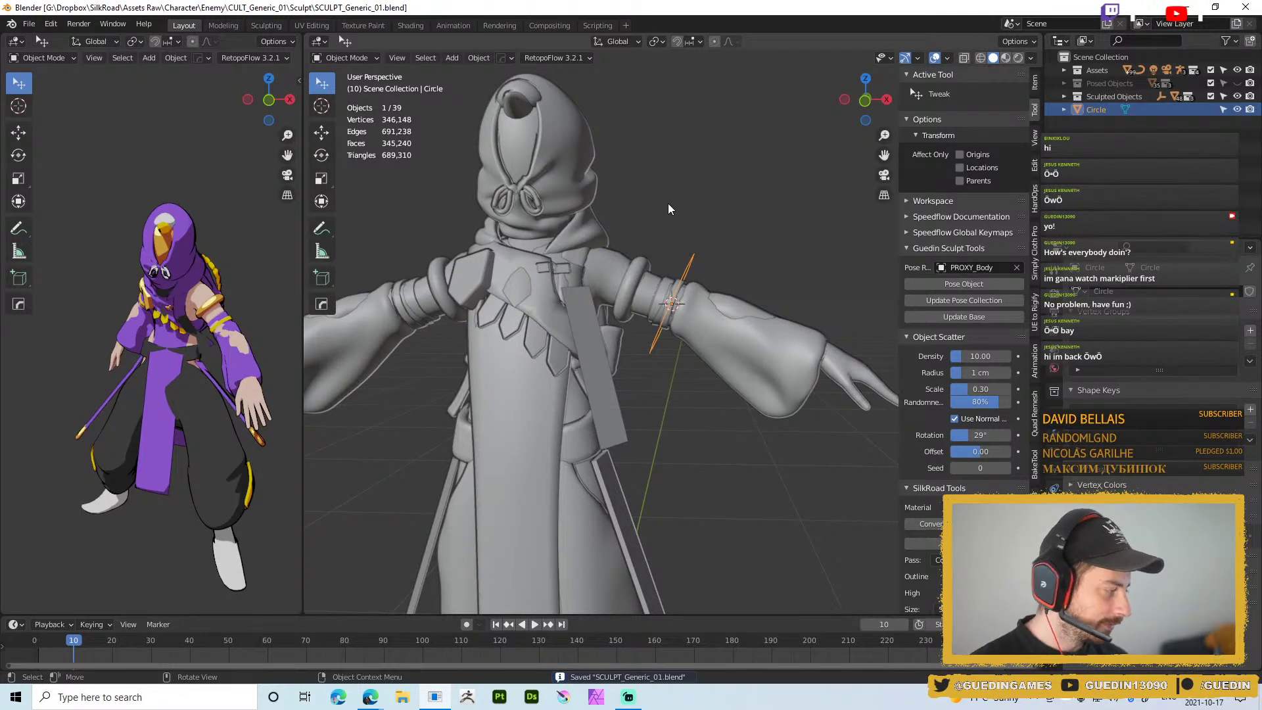
# In Edit Mode, scale the circle down and move it about 1.28 cm in X and -0.29 cm in Z onto the sleeve opening
pyautogui.moveTo(593, 280); pyautogui.dragTo(718, 347, button='middle')
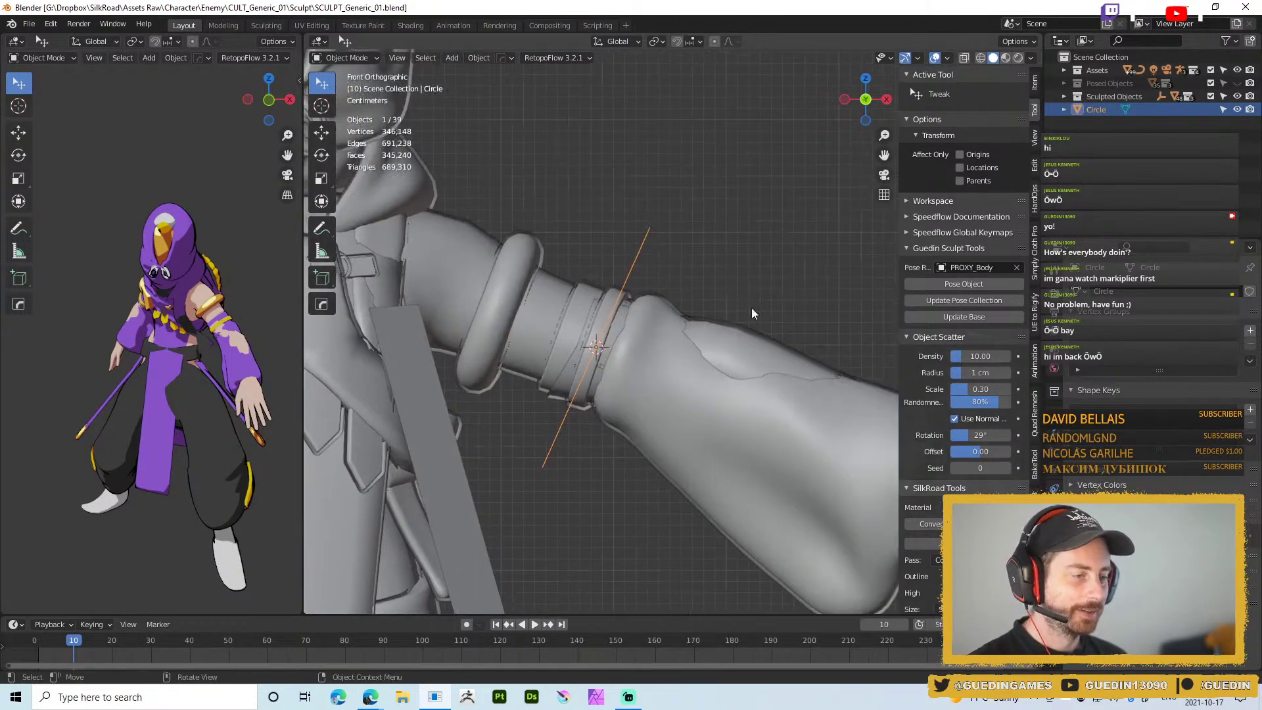
pyautogui.press('Tab')
pyautogui.press('1')
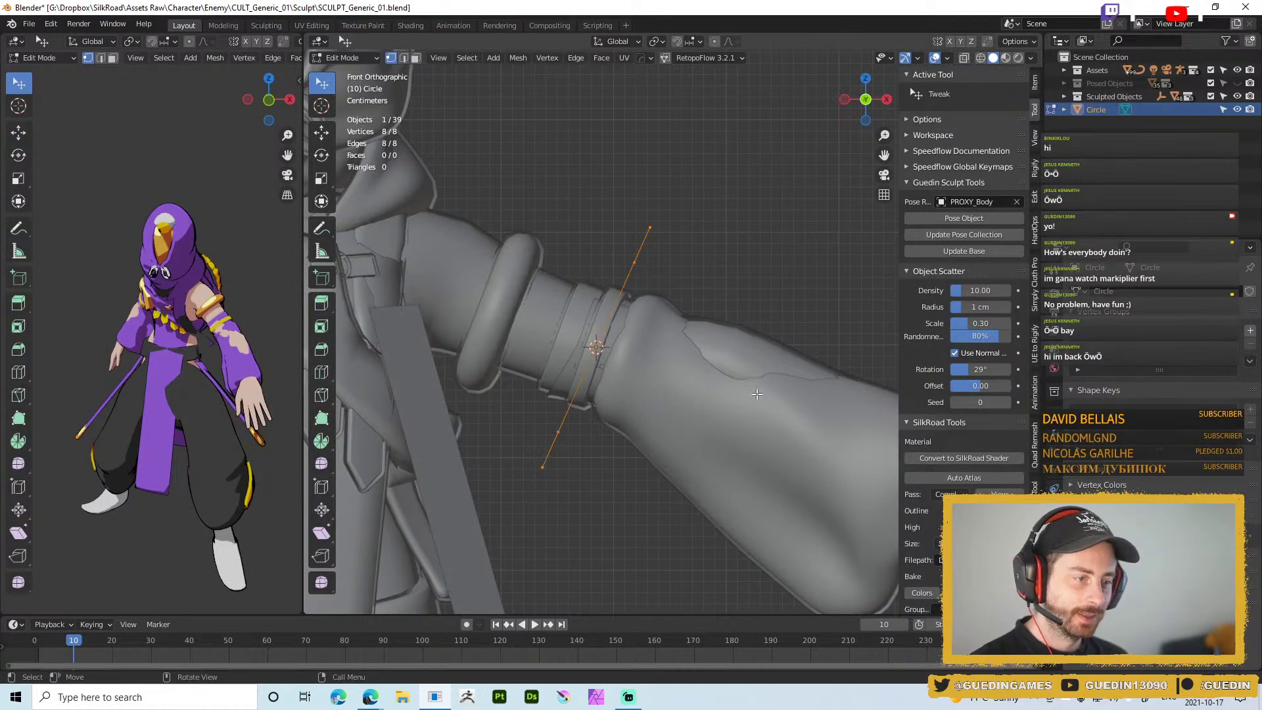
pyautogui.press('s')
pyautogui.click(740, 369)
pyautogui.press('g')
pyautogui.click(674, 370)
# From the side view, scale the circle by 0.813 so it fits around the arm
pyautogui.press('KP_3')
pyautogui.scroll(3, 685, 436)
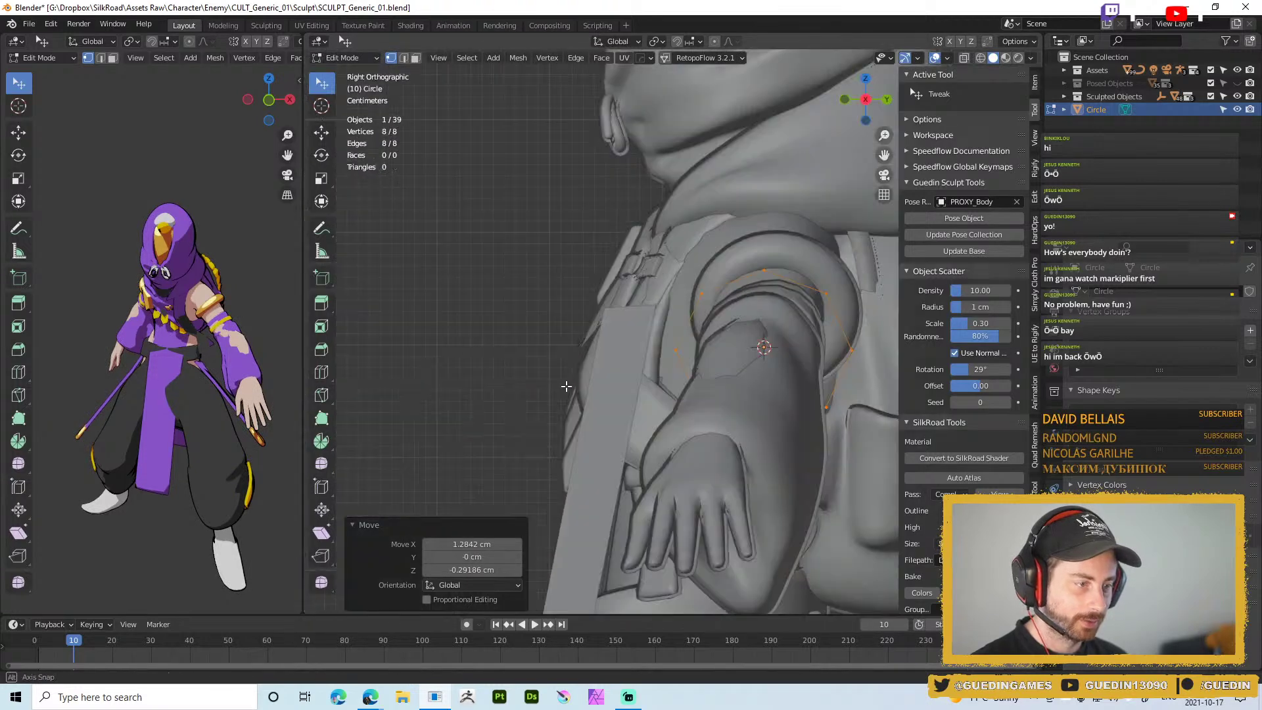
pyautogui.keyDown('shift'); pyautogui.moveTo(685, 436); pyautogui.dragTo(455, 394, button='middle'); pyautogui.keyUp('shift')
pyautogui.press('s')
pyautogui.click(658, 390)
pyautogui.moveTo(658, 390); pyautogui.dragTo(755, 416, button='middle')
pyautogui.scroll(2, 756, 426)
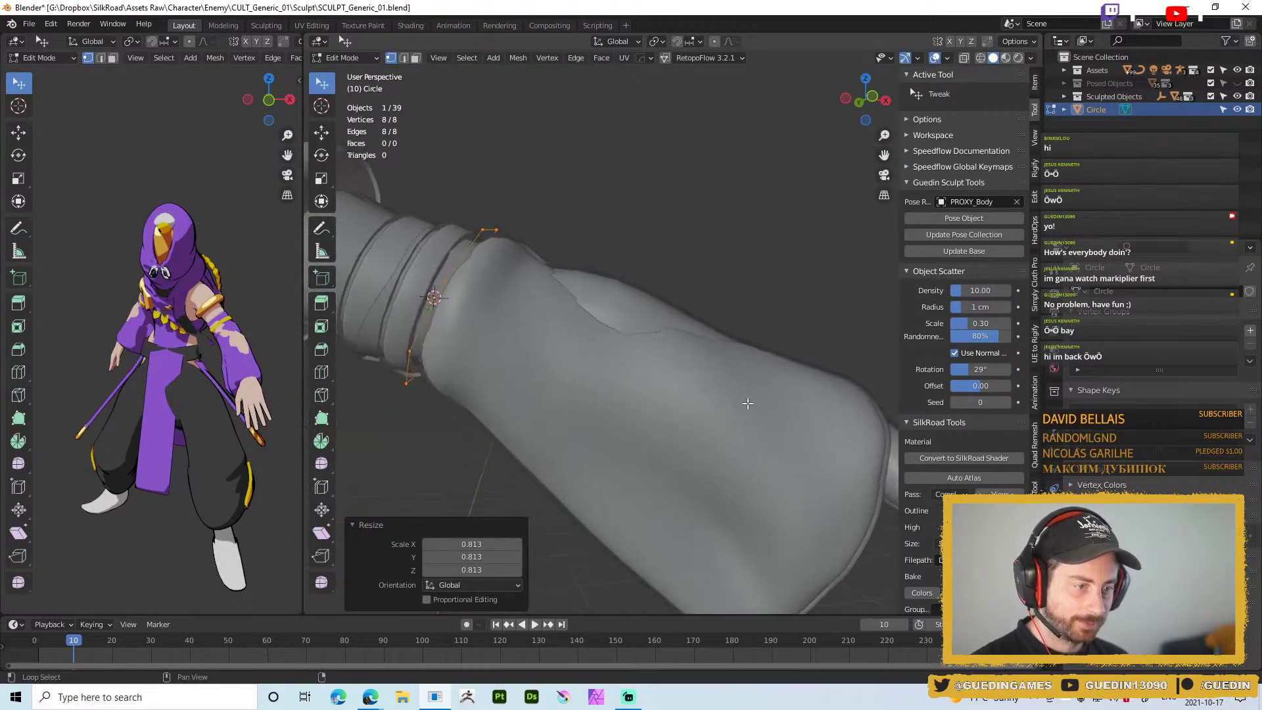
# Extrude the circle along the forearm towards the wrist, then resize and reposition the new end loop over the cuff
pyautogui.press('KP_1')
pyautogui.press('e')
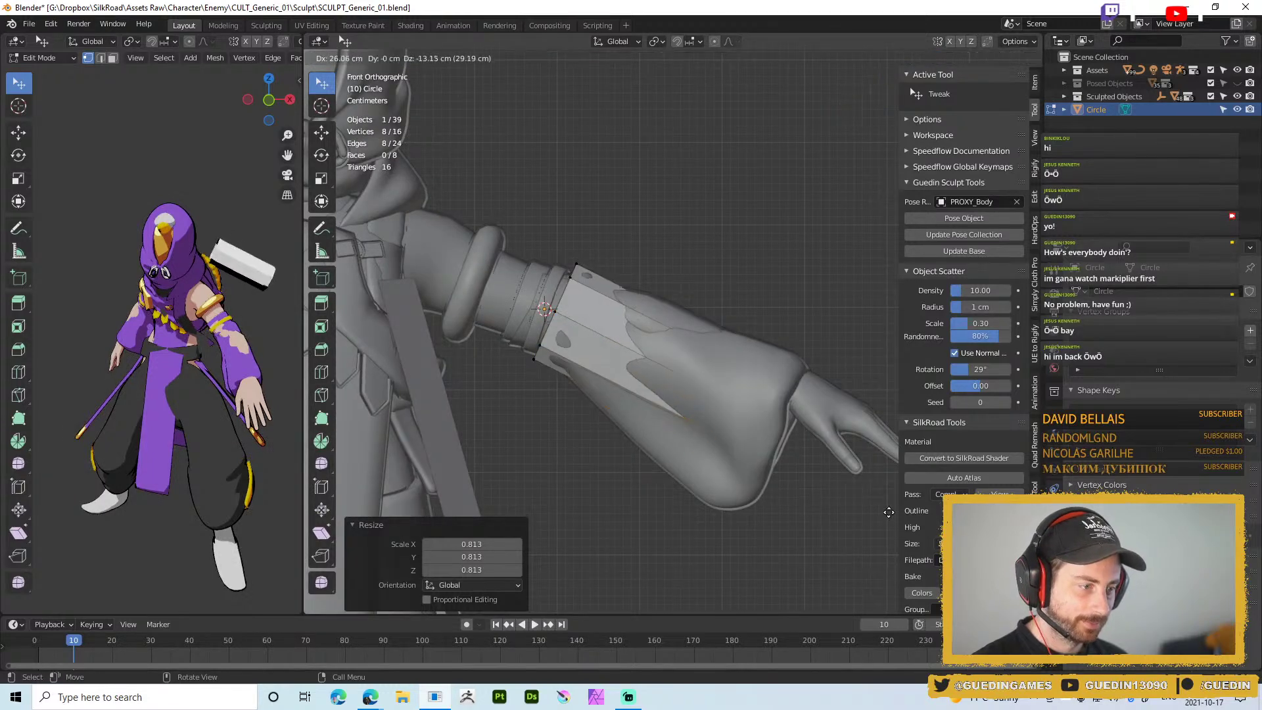
pyautogui.click(909, 522)
pyautogui.moveTo(862, 421); pyautogui.dragTo(756, 442, button='middle')
pyautogui.press('s')
pyautogui.click(753, 457)
pyautogui.press('KP_1')
pyautogui.press('g')
pyautogui.click(763, 474)
# Tilt the cuff-end loop to follow the sleeve's slant, finishing with a -7.77° rotation, and shift it about 1.36 cm up in Z
pyautogui.moveTo(762, 474); pyautogui.dragTo(812, 299, button='middle')
pyautogui.press('r')
pyautogui.click(848, 459)
pyautogui.press('g')
pyautogui.click(828, 473)
pyautogui.moveTo(748, 403); pyautogui.dragTo(782, 343, button='middle')
pyautogui.press('r')
pyautogui.click(807, 294)
pyautogui.press('g')
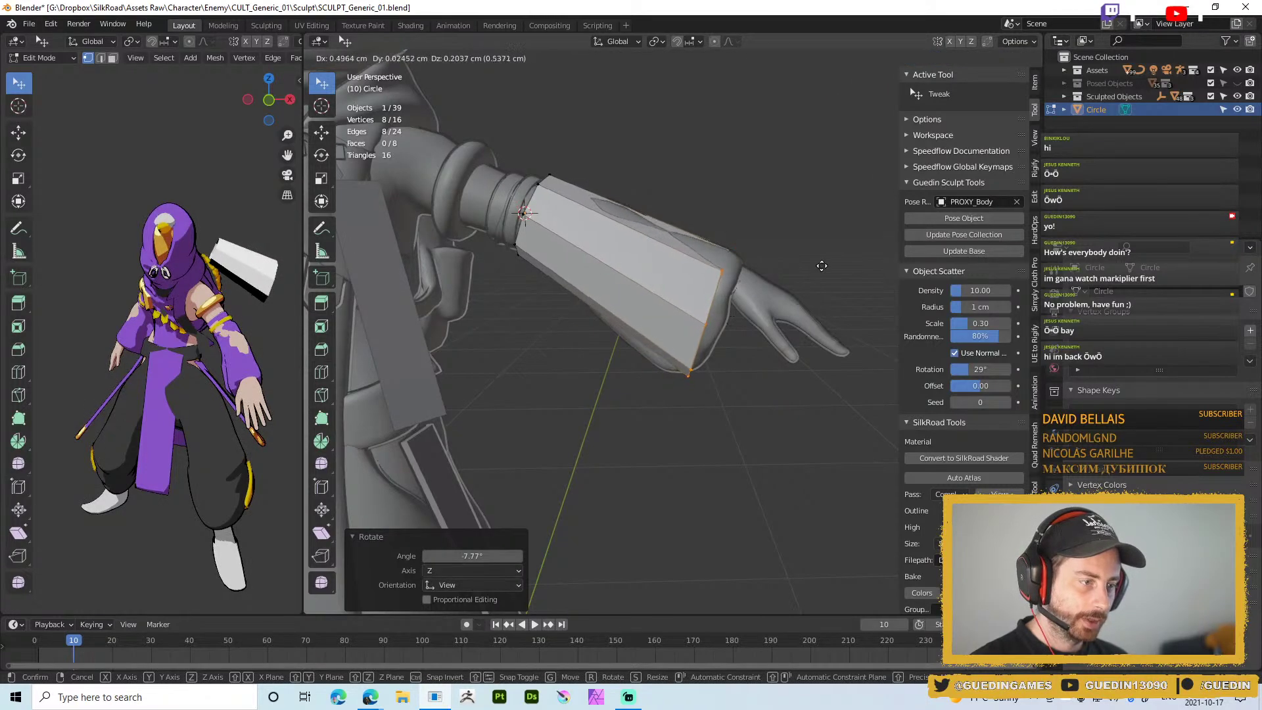
pyautogui.click(822, 267)
# Scale the cuff-end loop by 1.101 to match the width of the existing sleeve
pyautogui.press('s')
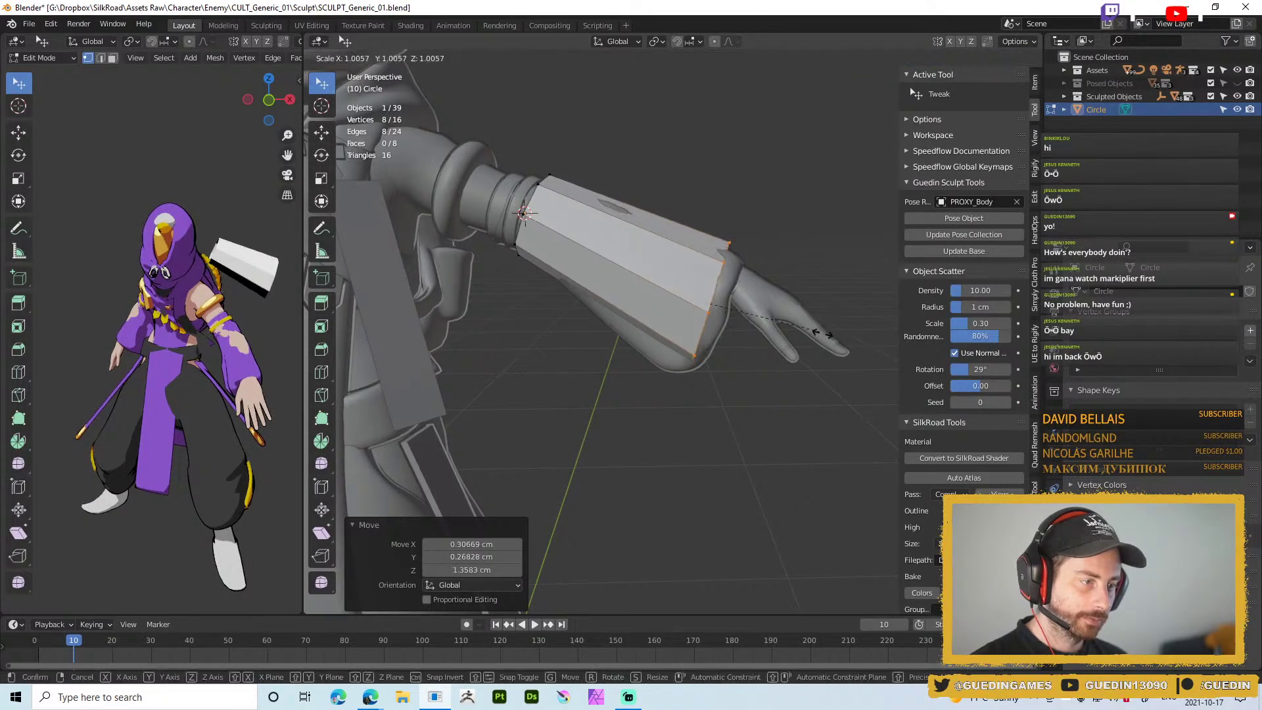
pyautogui.click(823, 334)
pyautogui.moveTo(823, 334); pyautogui.dragTo(664, 337, button='middle')
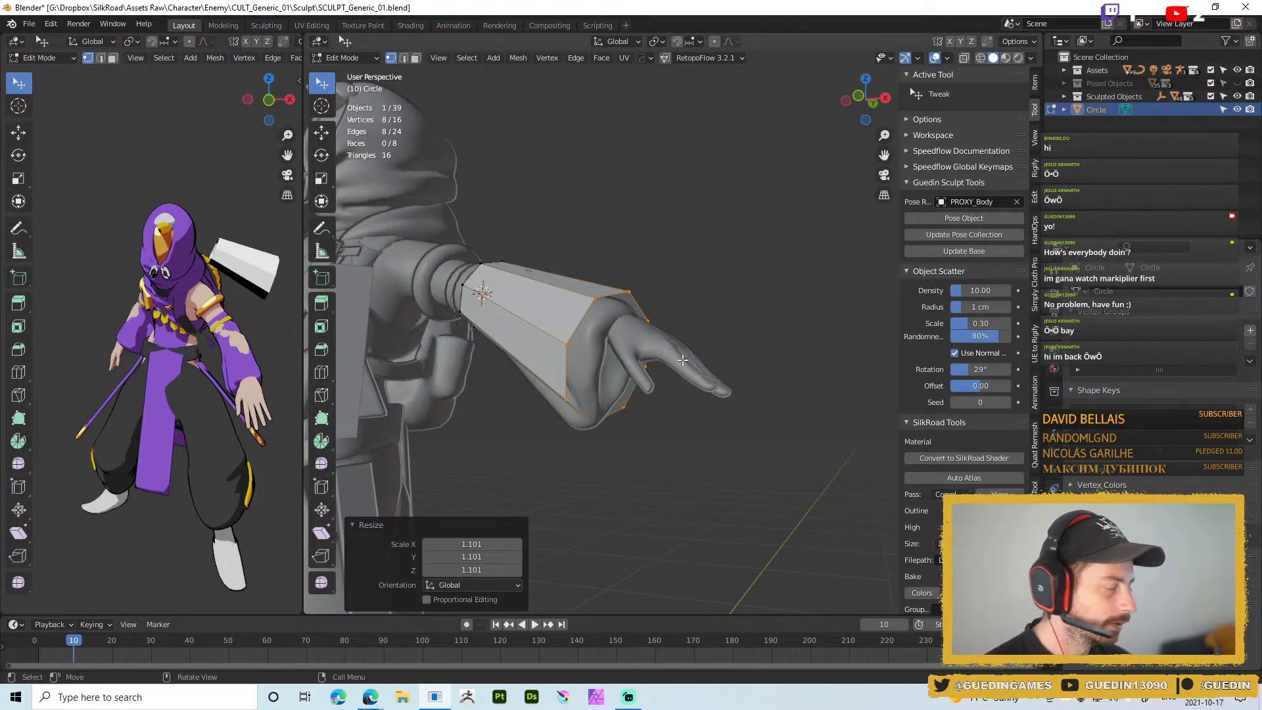
pyautogui.moveTo(575, 284); pyautogui.dragTo(595, 313, button='middle')
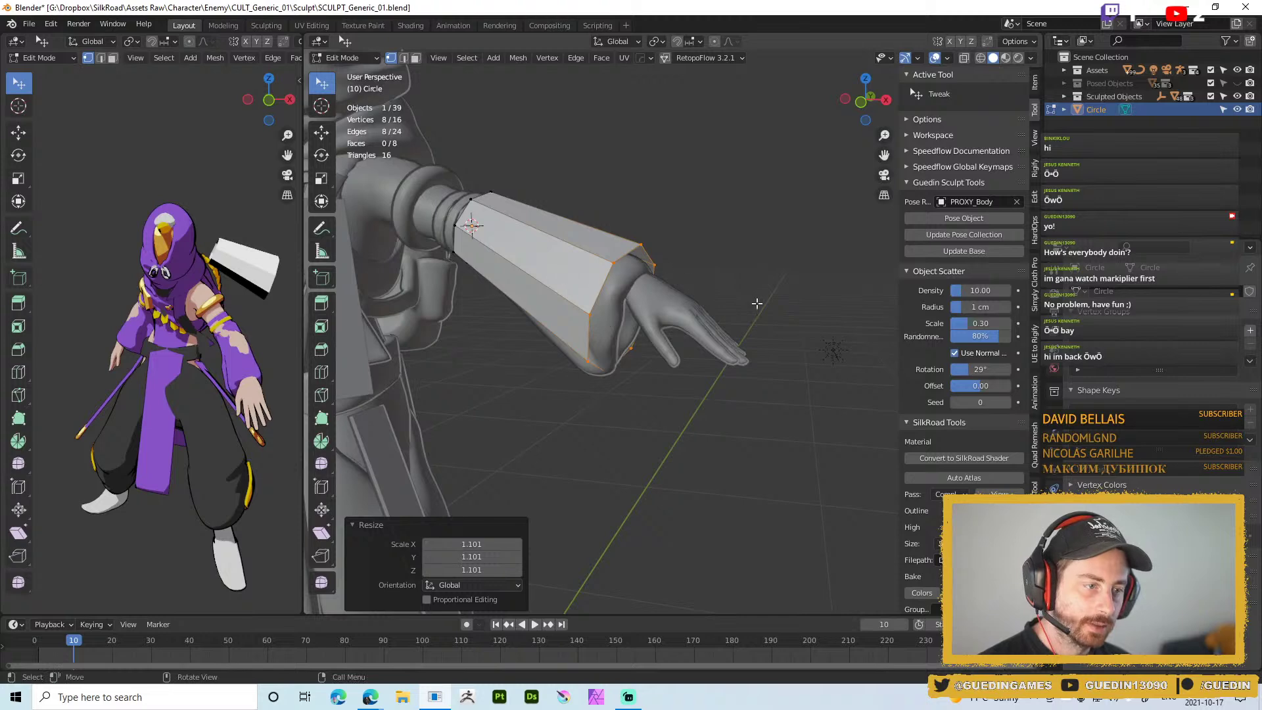
pyautogui.scroll(2, 603, 320)
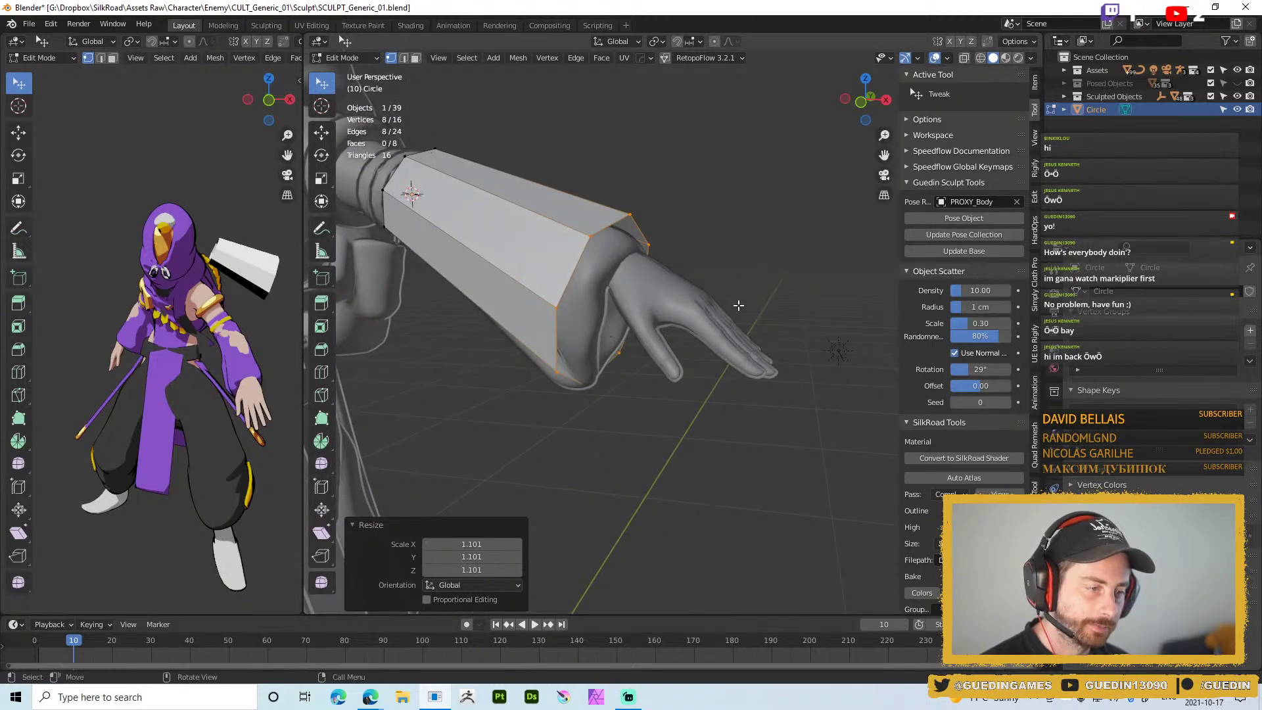
# Clear the old sleeve mesh out of the viewport and extrude the new sleeve's cuff loop inward, scaling it by 0.648 and 0.626
pyautogui.press('Tab')
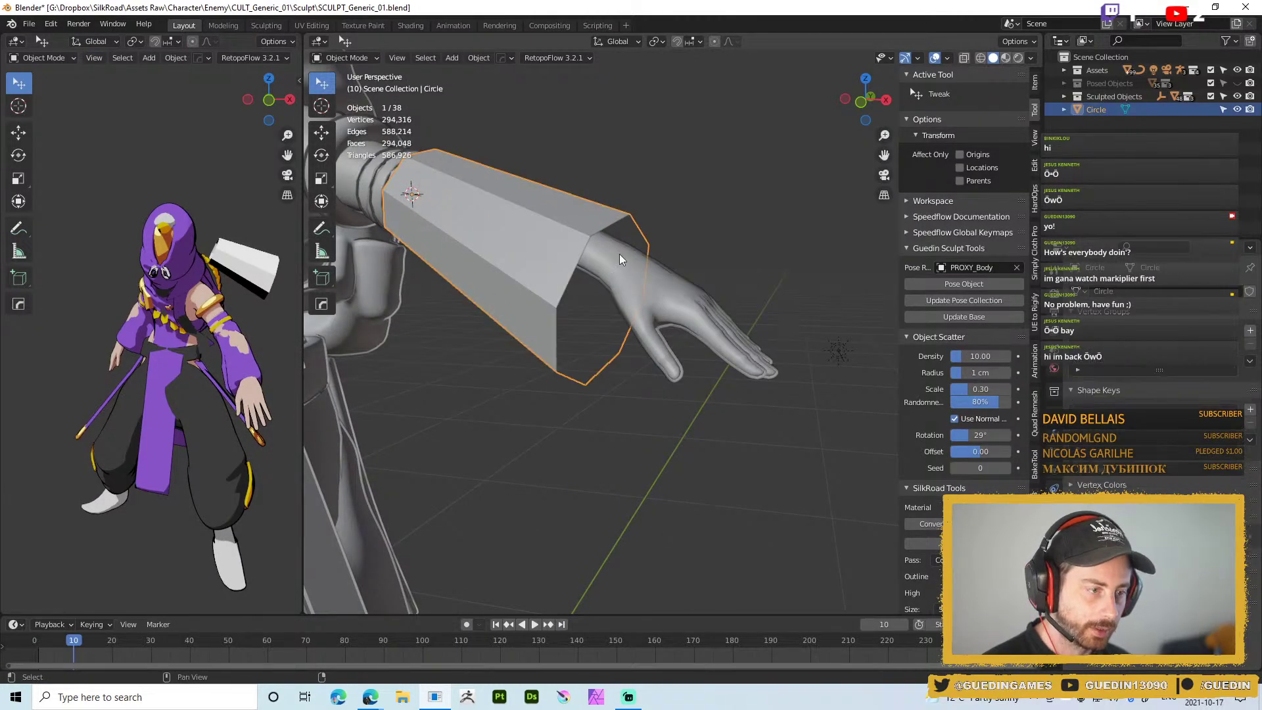
pyautogui.press('Tab')
pyautogui.moveTo(613, 269); pyautogui.dragTo(756, 355, button='middle')
pyautogui.press('g')
pyautogui.rightClick(751, 293)
pyautogui.press('s')
pyautogui.click(728, 311)
pyautogui.press('s')
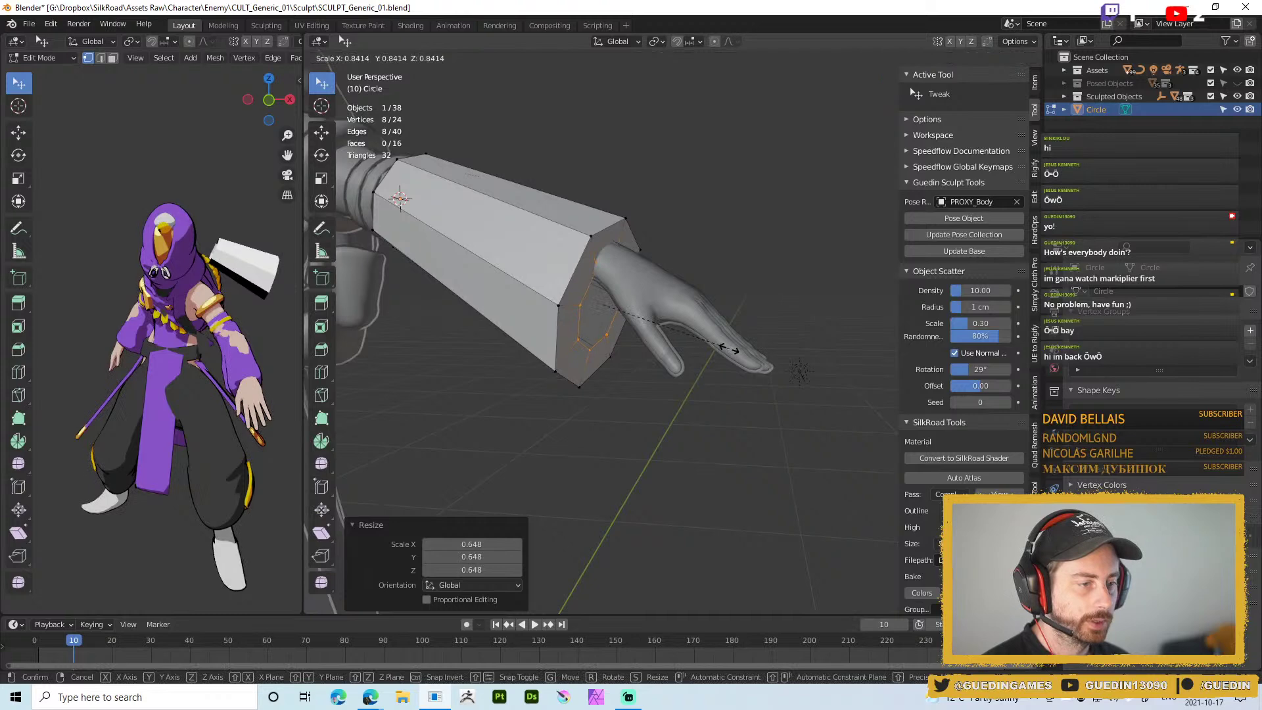
pyautogui.click(695, 341)
# Show the translate gizmo and set the transform orientation to Local
pyautogui.press('w')
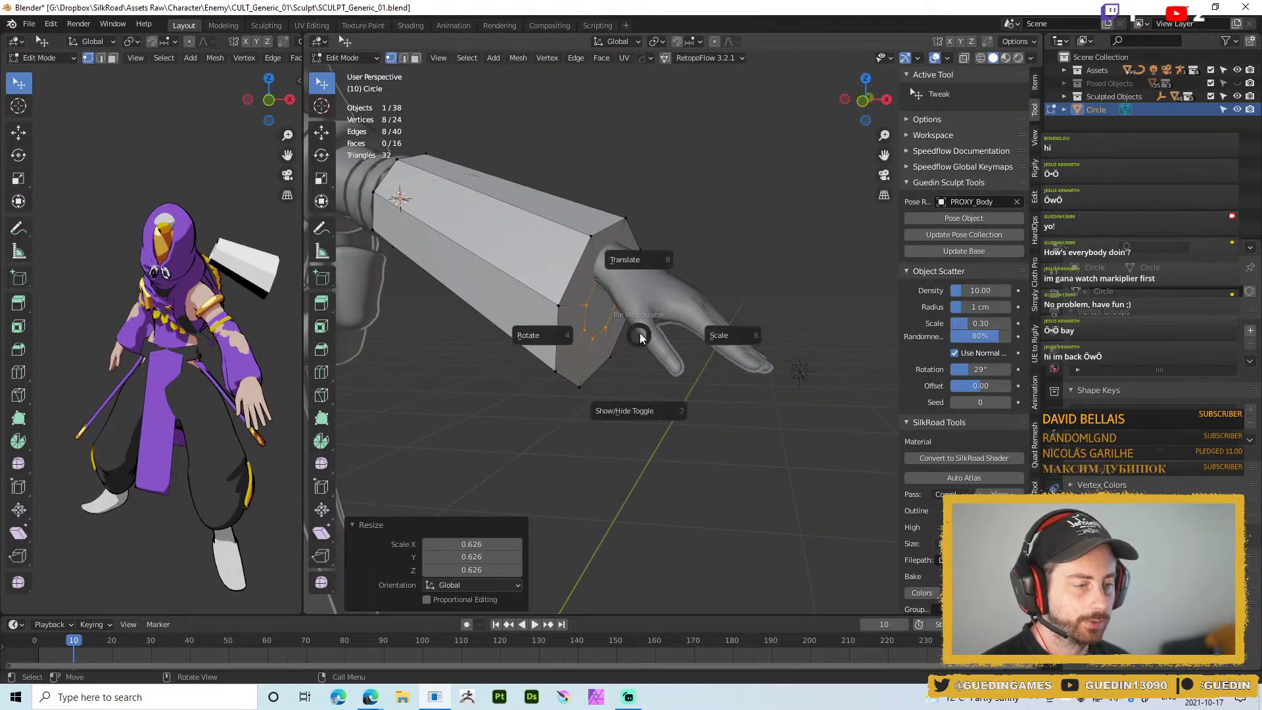
pyautogui.click(618, 415)
pyautogui.press(',')
pyautogui.click(641, 291)
# Shift the inner cuff loop about 3.89 cm along local X, then adjust it along local Y and Z to surround the wrist
pyautogui.moveTo(618, 256); pyautogui.dragTo(643, 226)
pyautogui.moveTo(642, 226); pyautogui.dragTo(698, 284, button='middle')
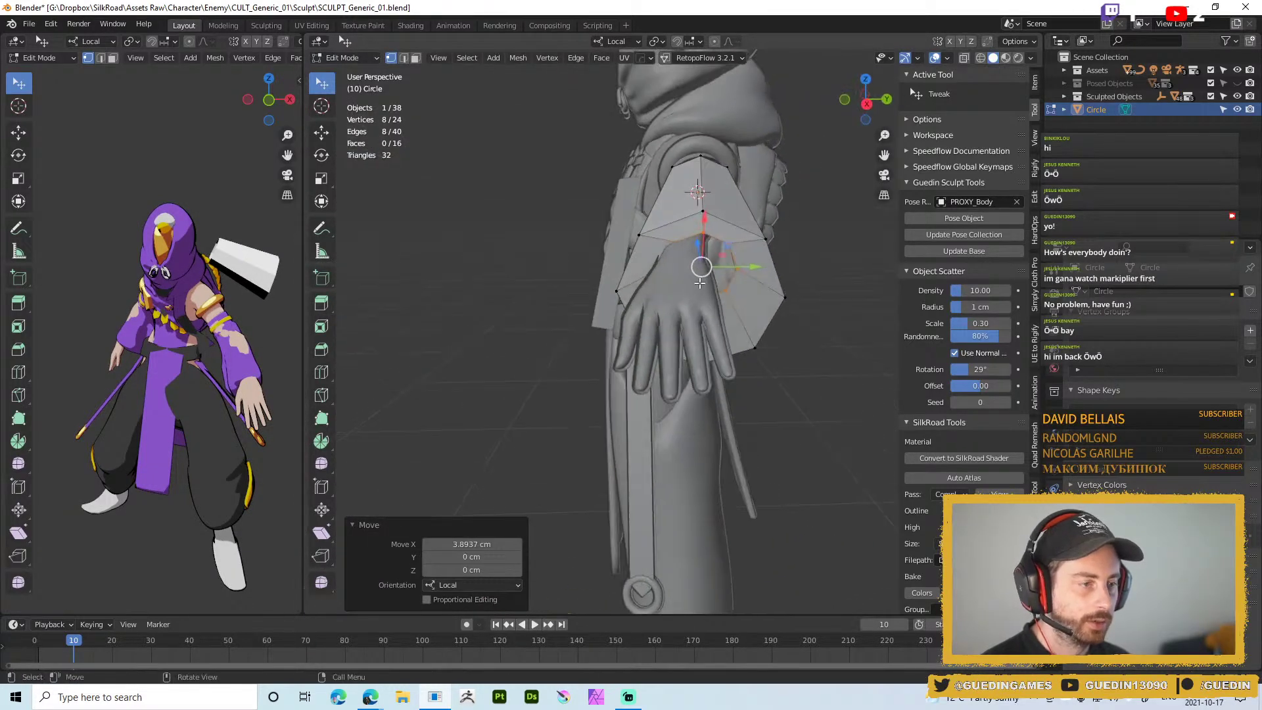
pyautogui.moveTo(756, 263); pyautogui.dragTo(738, 270)
pyautogui.moveTo(737, 270); pyautogui.dragTo(565, 266, button='middle')
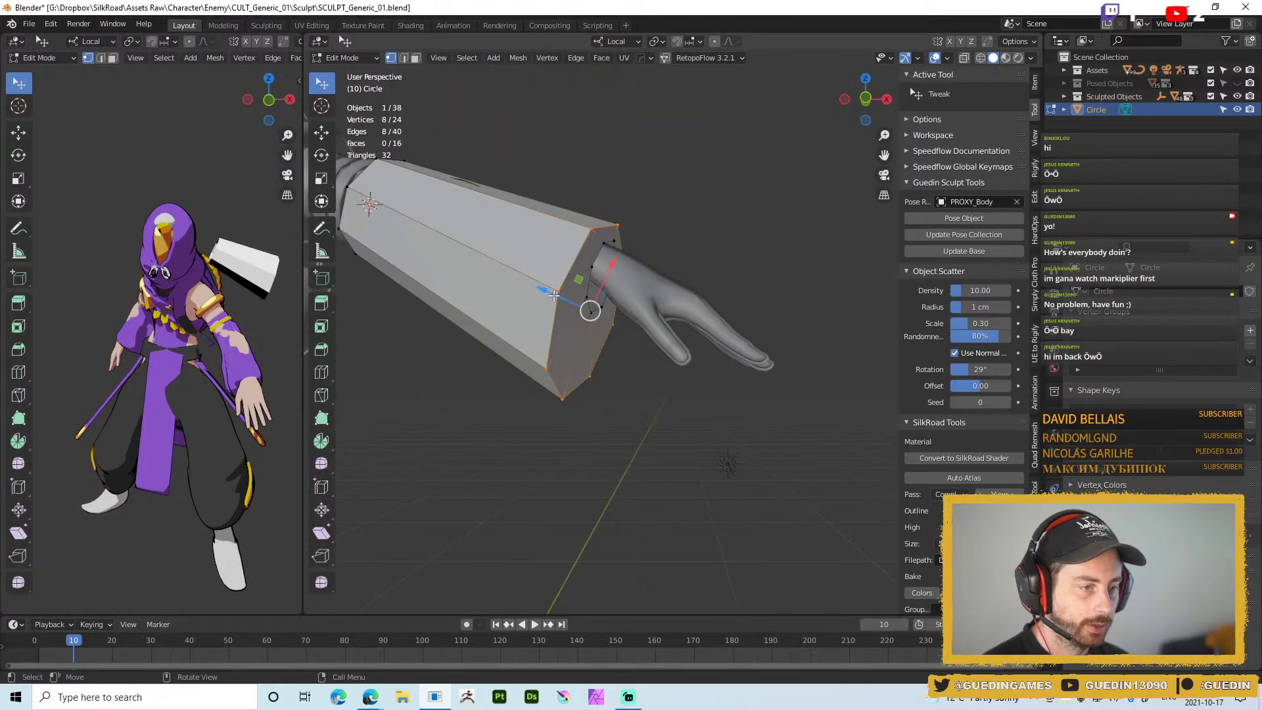
pyautogui.keyDown('alt'); pyautogui.click(590, 266); pyautogui.keyUp('alt')
pyautogui.moveTo(560, 254); pyautogui.dragTo(552, 258)
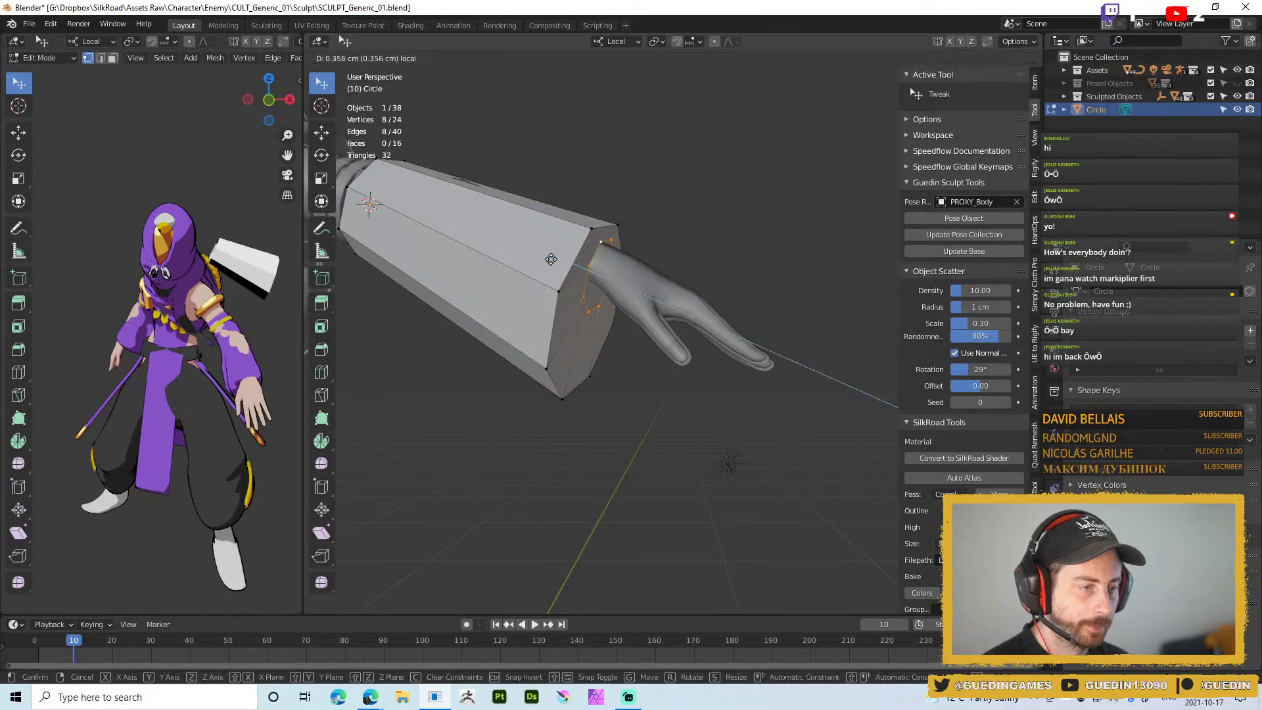
pyautogui.click(545, 259)
# Add evenly spaced loop cuts along the sleeve tube between the upper opening and the cuff
pyautogui.moveTo(546, 261); pyautogui.dragTo(583, 308, button='middle')
pyautogui.hotkey('ctrl', 'r')
pyautogui.scroll(1, 552, 242)
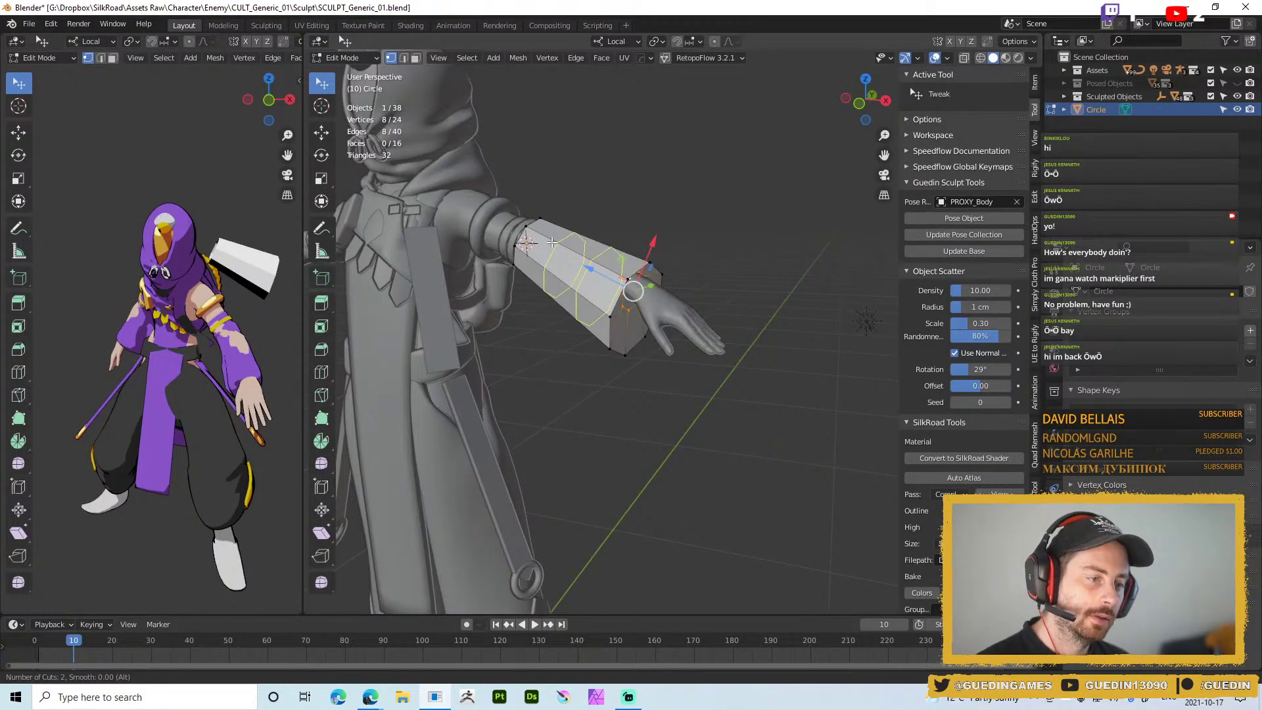
pyautogui.click(552, 242)
pyautogui.moveTo(552, 242); pyautogui.dragTo(667, 333, button='middle')
pyautogui.press('Tab')
pyautogui.press('Tab')
# Select the edge loop at the sleeve's upper opening, scale it to fit the arm and save the file from Object Mode
pyautogui.scroll(3, 728, 373)
pyautogui.press('2')
pyautogui.keyDown('alt'); pyautogui.click(668, 333); pyautogui.keyUp('alt')
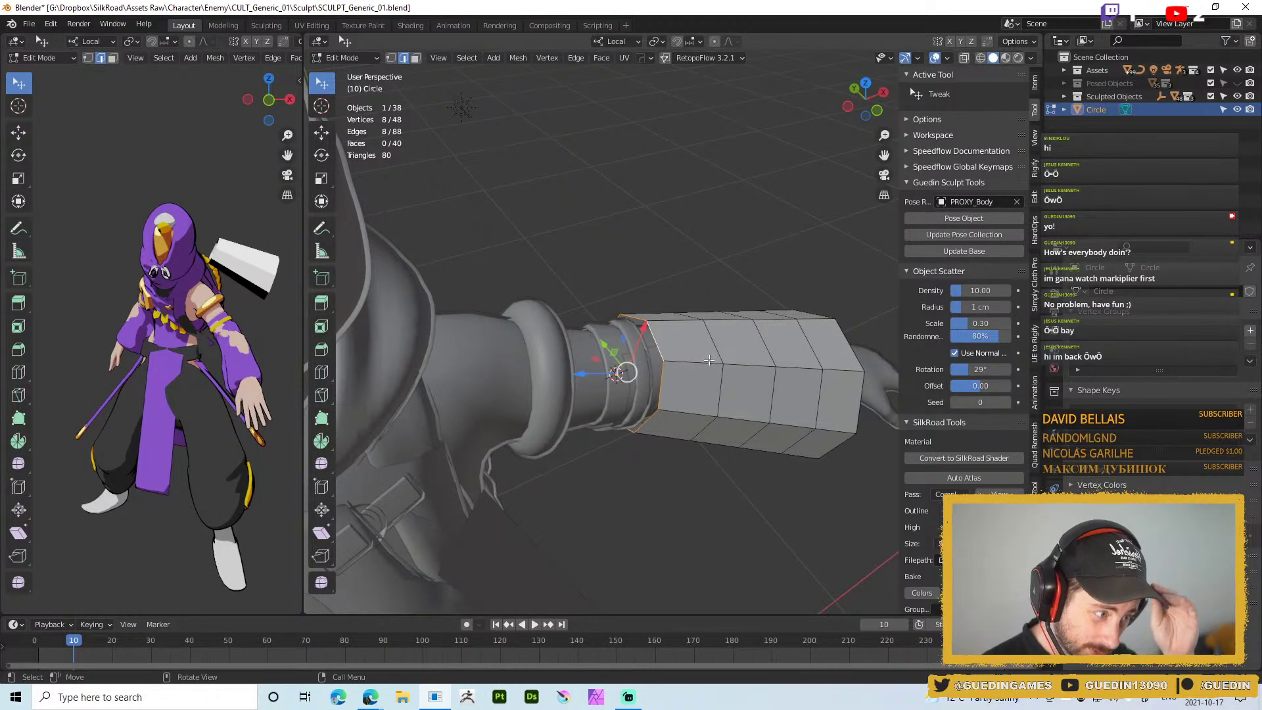
pyautogui.moveTo(707, 421)
pyautogui.mouseDown(button='middle')
pyautogui.moveTo(688, 302)
pyautogui.moveTo(717, 378)
pyautogui.moveTo(904, 405)
pyautogui.moveTo(688, 318)
pyautogui.moveTo(685, 386)
pyautogui.moveTo(664, 380)
pyautogui.moveTo(769, 361)
pyautogui.mouseUp(button='middle')
pyautogui.press('s')
pyautogui.click(710, 376)
pyautogui.press('Tab')
pyautogui.scroll(-7, 685, 385)
pyautogui.hotkey('ctrl', 's')
pyautogui.click(692, 219)
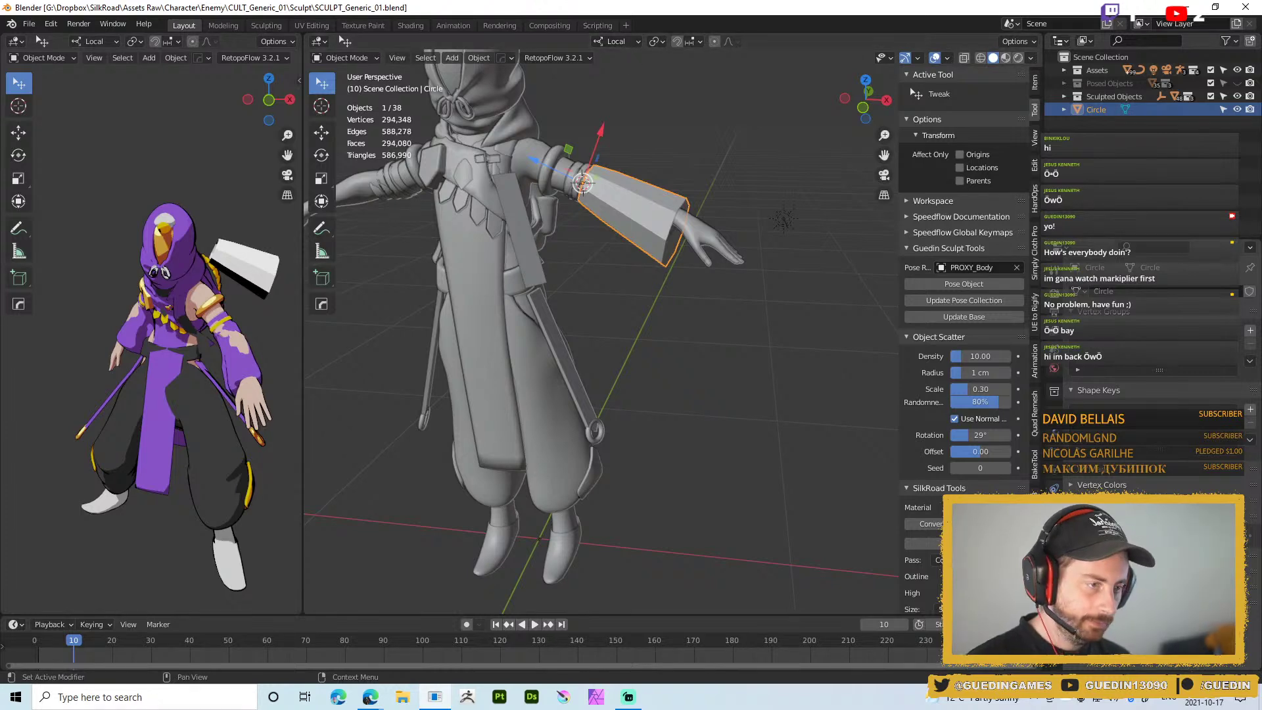
# Turn the sleeve tube into a cloth object with Simply Cloth Pro's Create Cloth and inspect its mesh in Edit Mode
pyautogui.press('KP_Decimal')
pyautogui.moveTo(644, 342); pyautogui.dragTo(418, 288, button='middle')
pyautogui.moveTo(512, 310); pyautogui.dragTo(692, 246, button='middle')
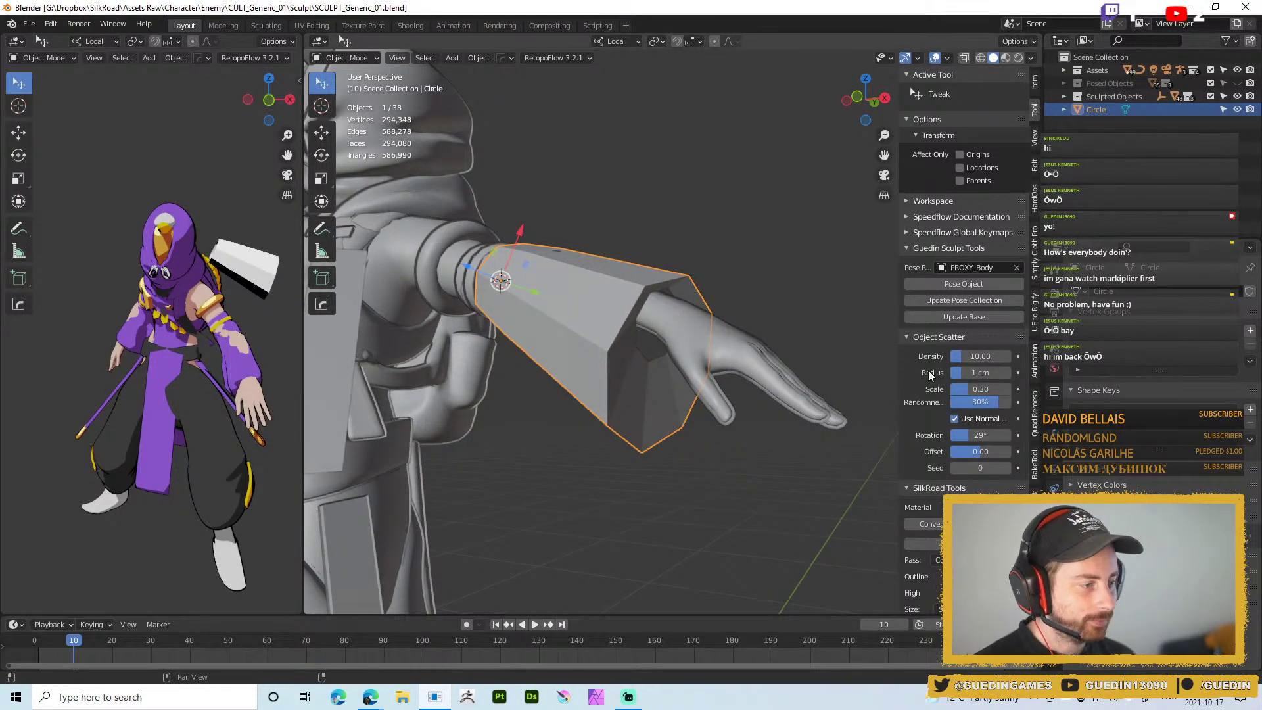
pyautogui.click(1036, 245)
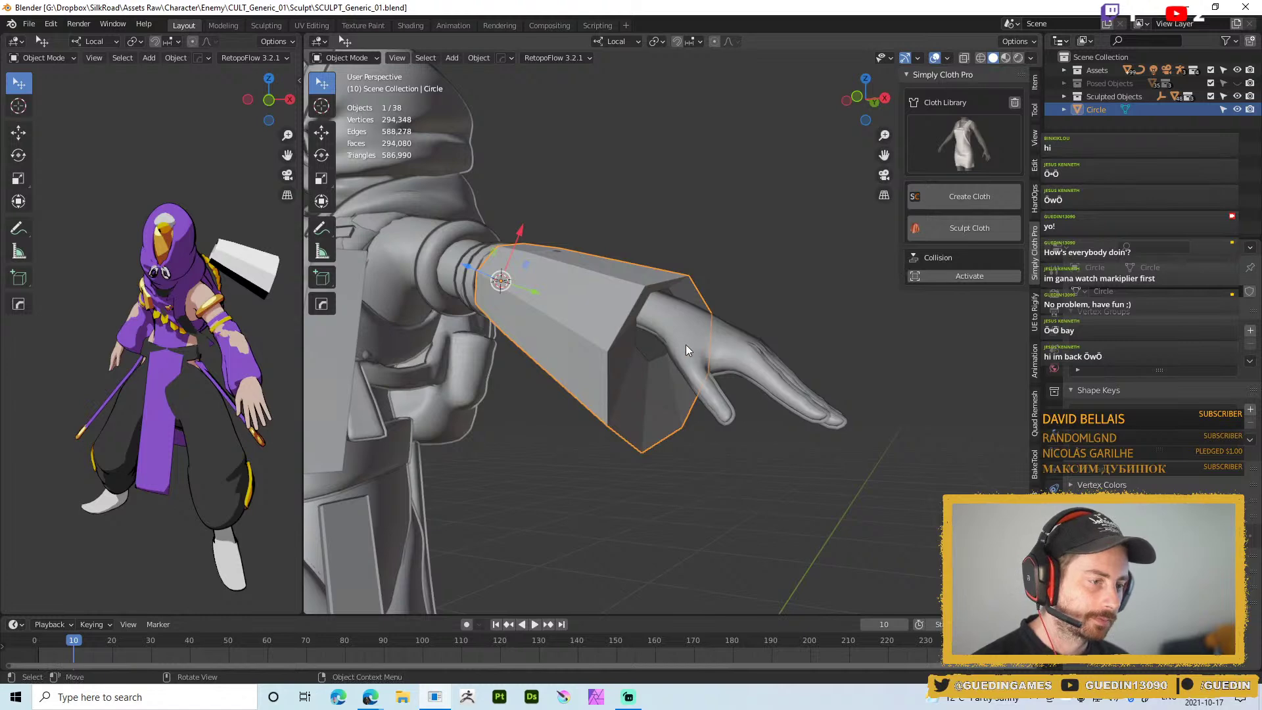
pyautogui.click(969, 196)
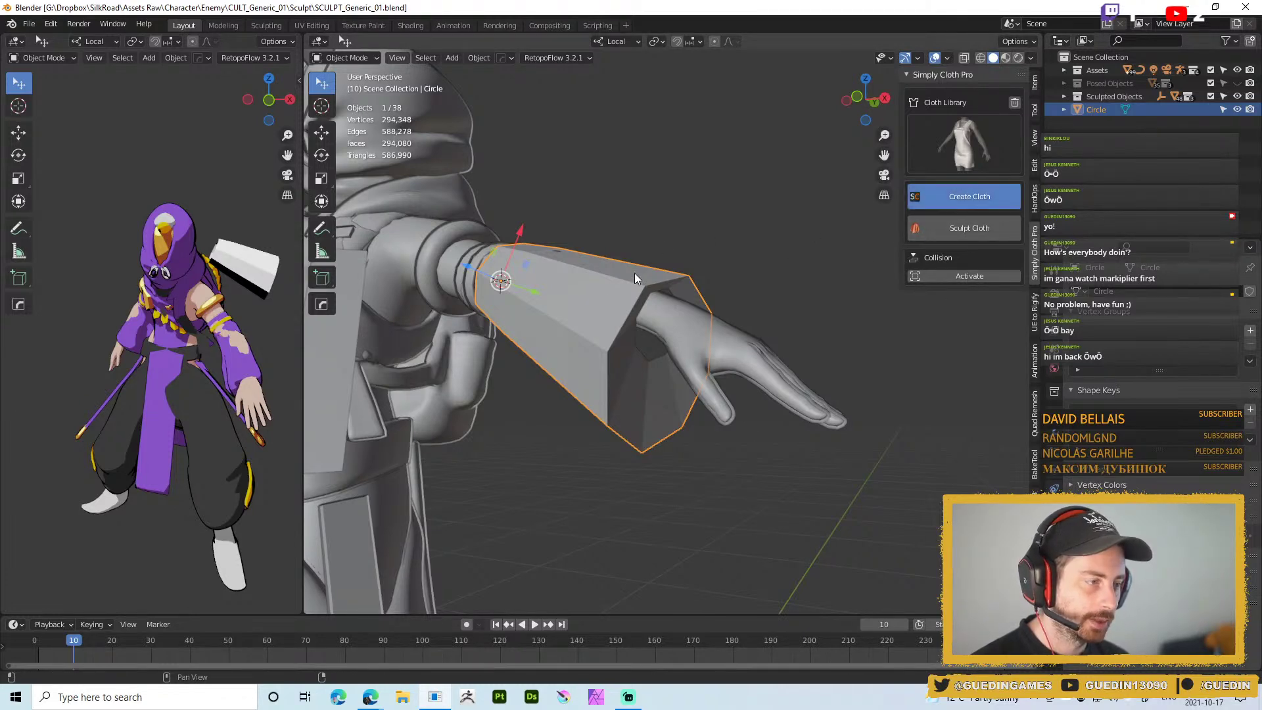
pyautogui.moveTo(641, 310); pyautogui.dragTo(606, 277, button='middle')
pyautogui.press('Tab')
pyautogui.scroll(2, 606, 278)
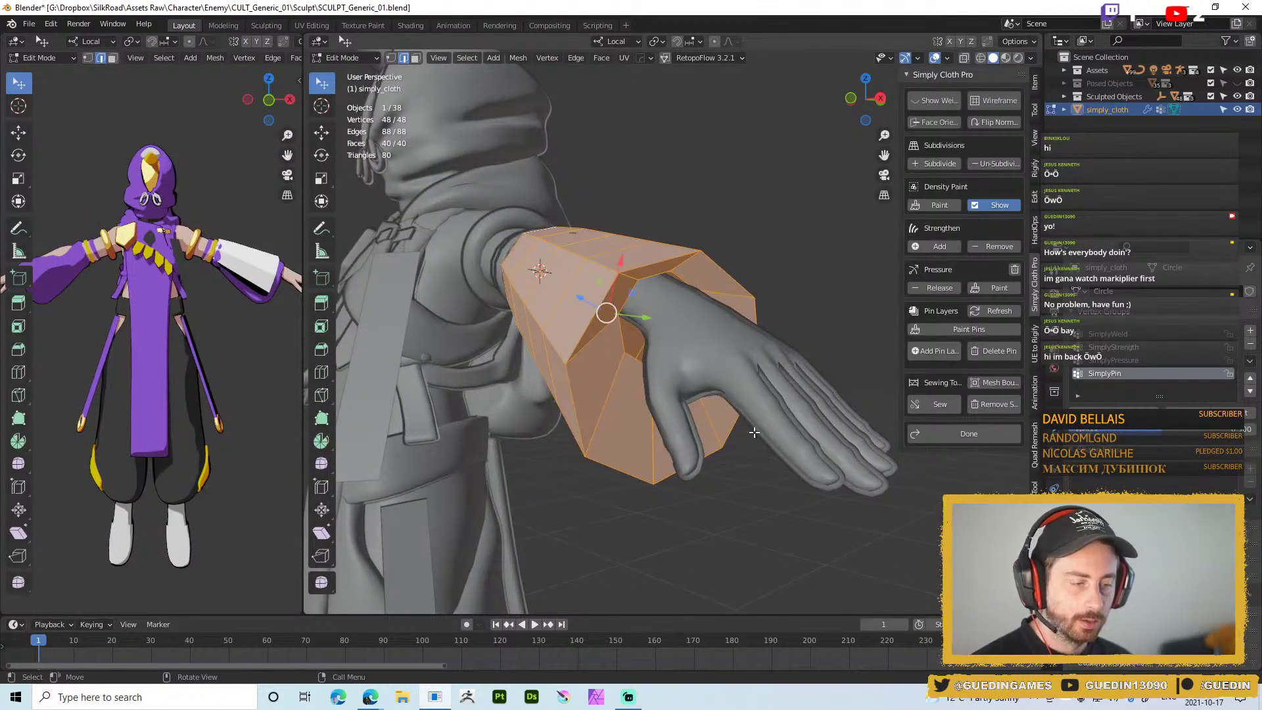
pyautogui.press('Tab')
pyautogui.scroll(-4, 535, 428)
pyautogui.moveTo(637, 353); pyautogui.dragTo(612, 375, button='middle')
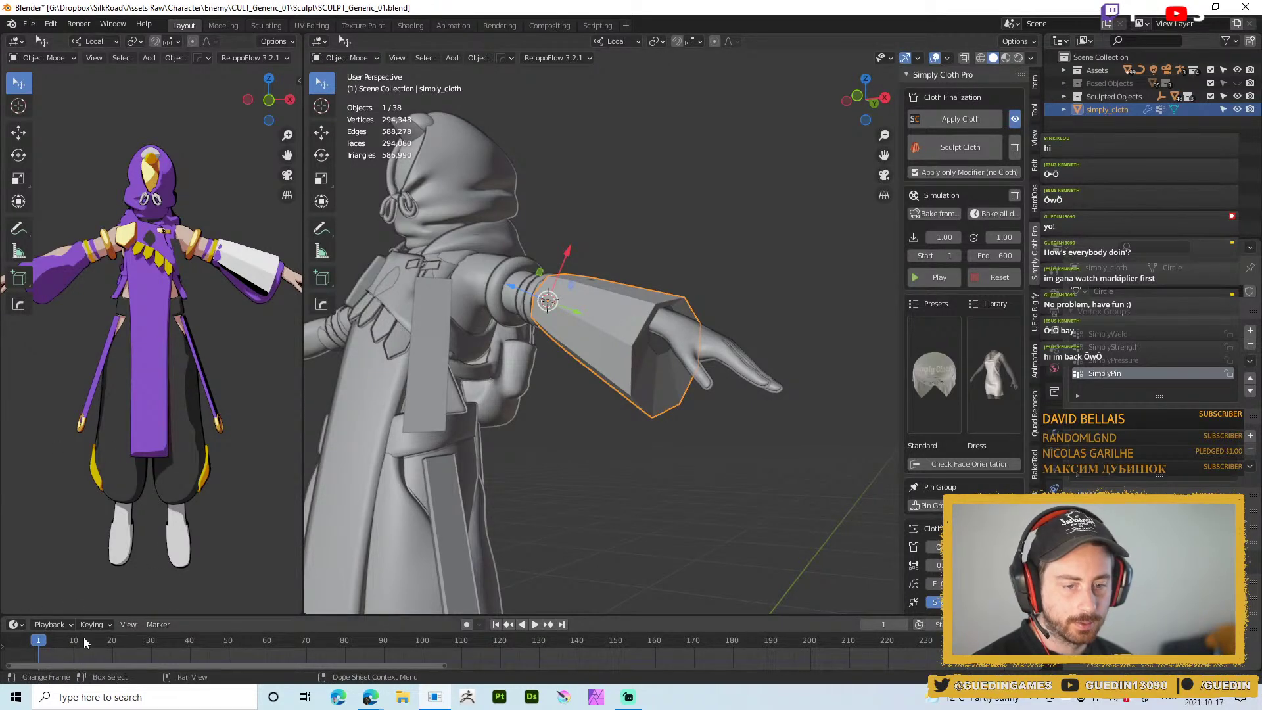
# Play the timeline briefly to check the cloth sleeve and the posed character, then stop at frame 0
pyautogui.press('space')
pyautogui.moveTo(102, 636); pyautogui.dragTo(34, 644)
pyautogui.press('space')
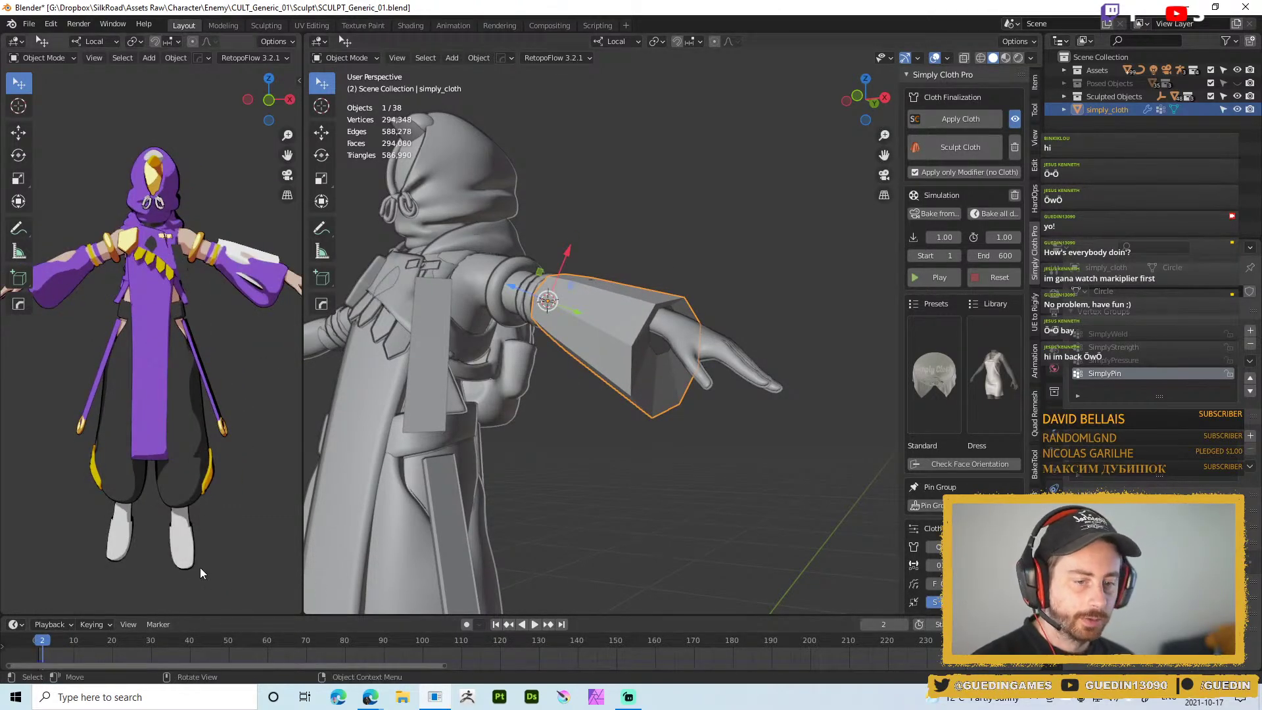
pyautogui.press('space')
pyautogui.click(30, 638)
pyautogui.press('space')
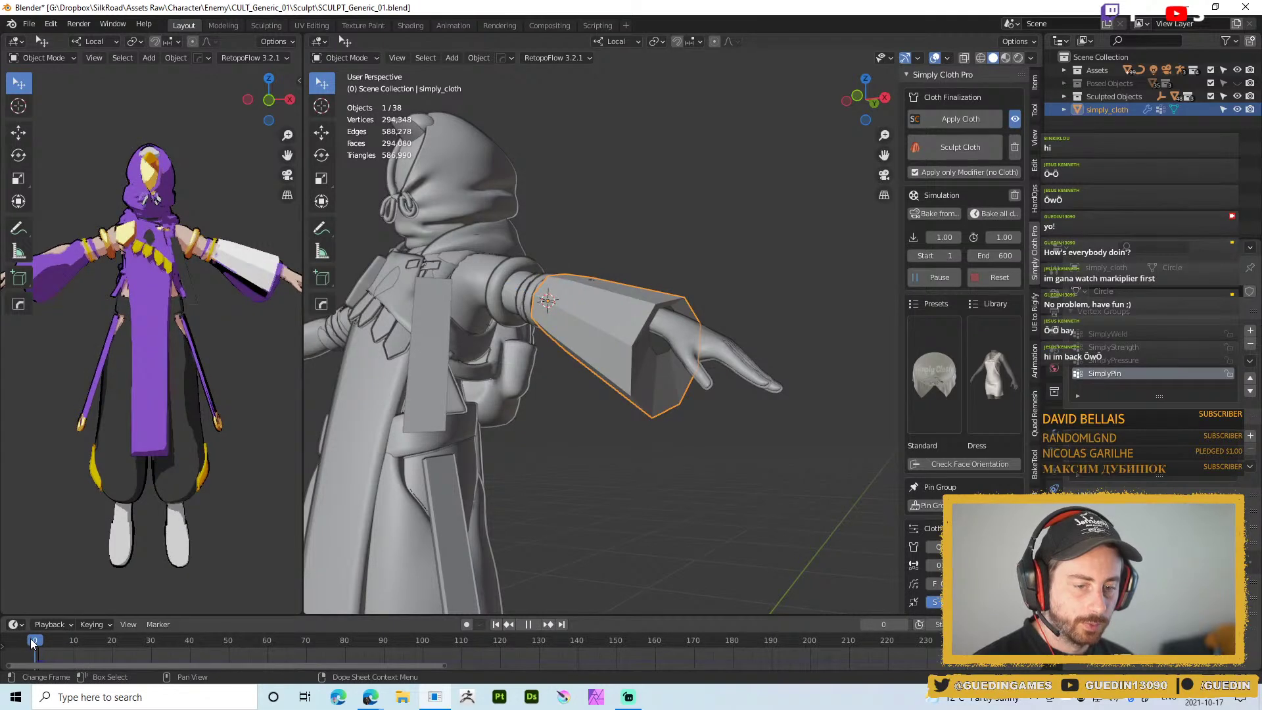
pyautogui.press('space')
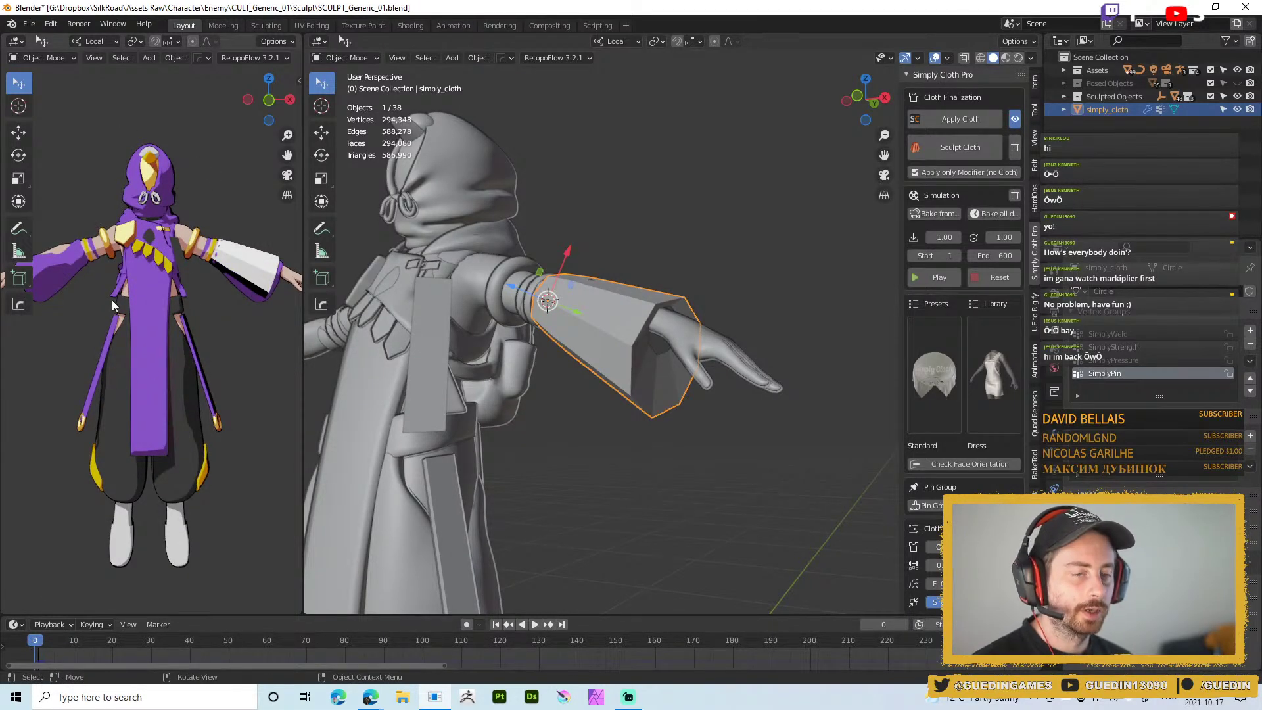
# Expand the Assets collection, make its Rig collection visible and select the rig
pyautogui.moveTo(222, 481); pyautogui.dragTo(200, 236, button='middle')
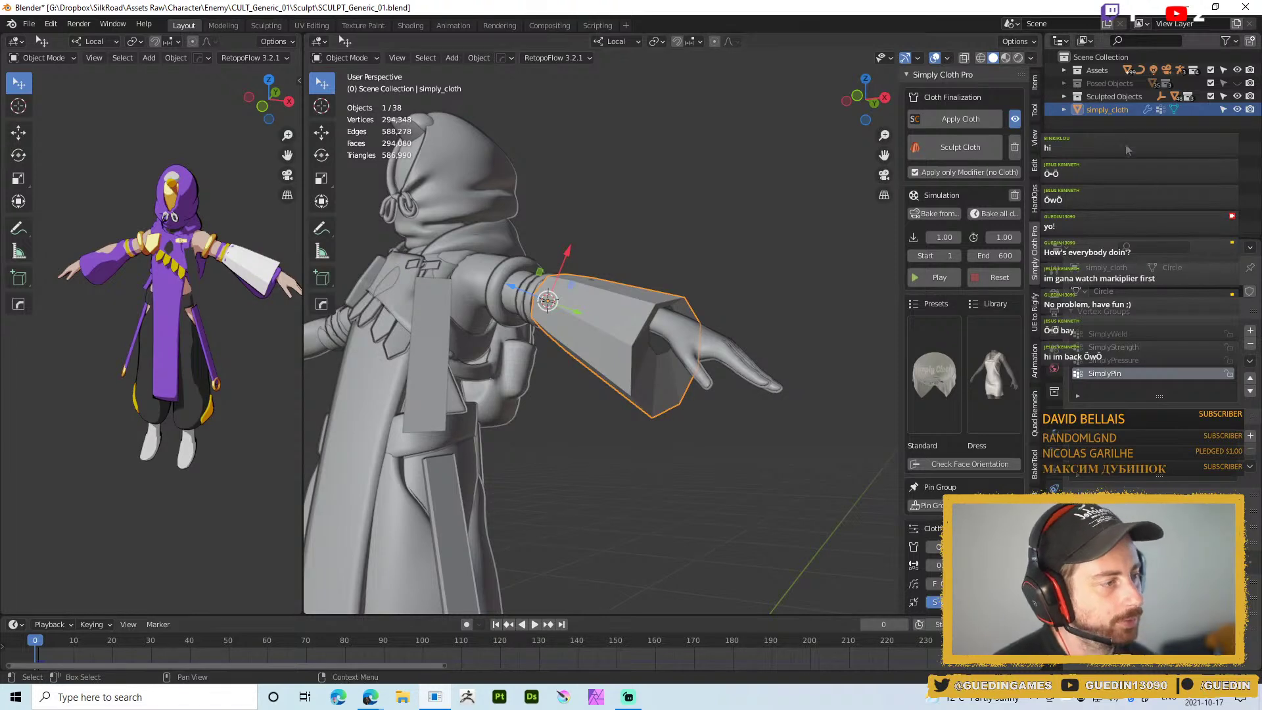
pyautogui.click(1104, 98)
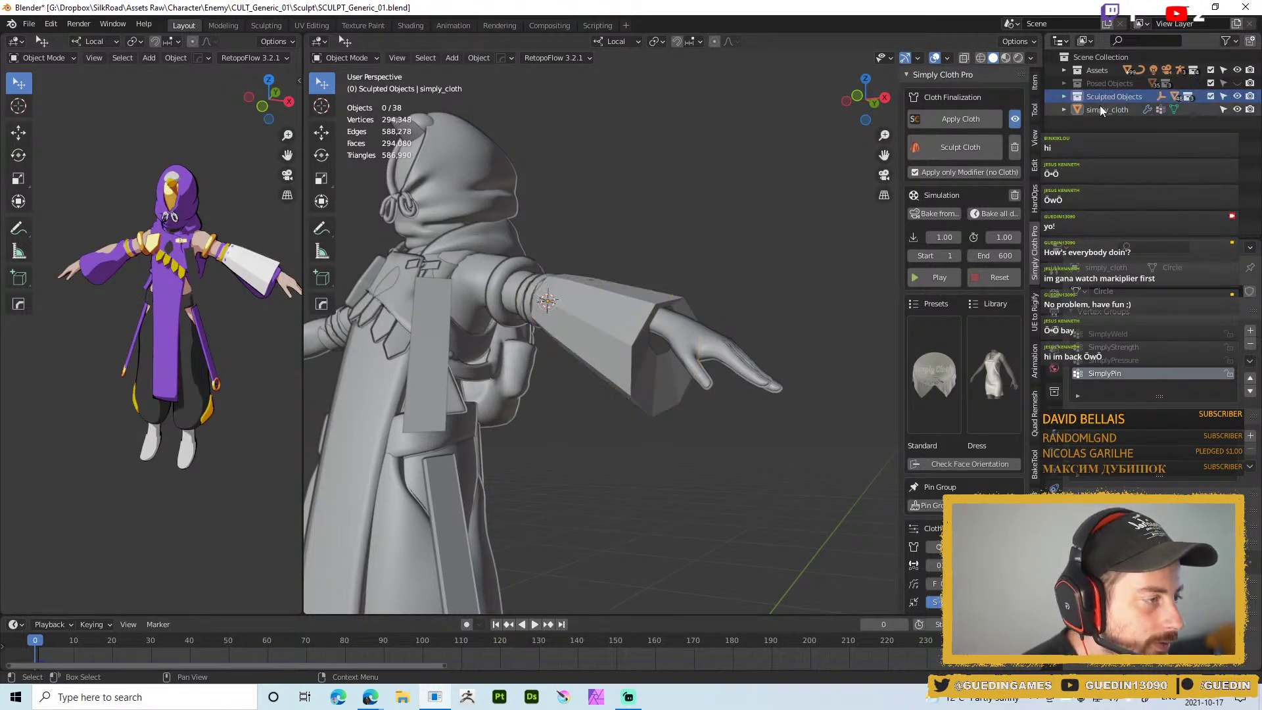
pyautogui.click(1064, 71)
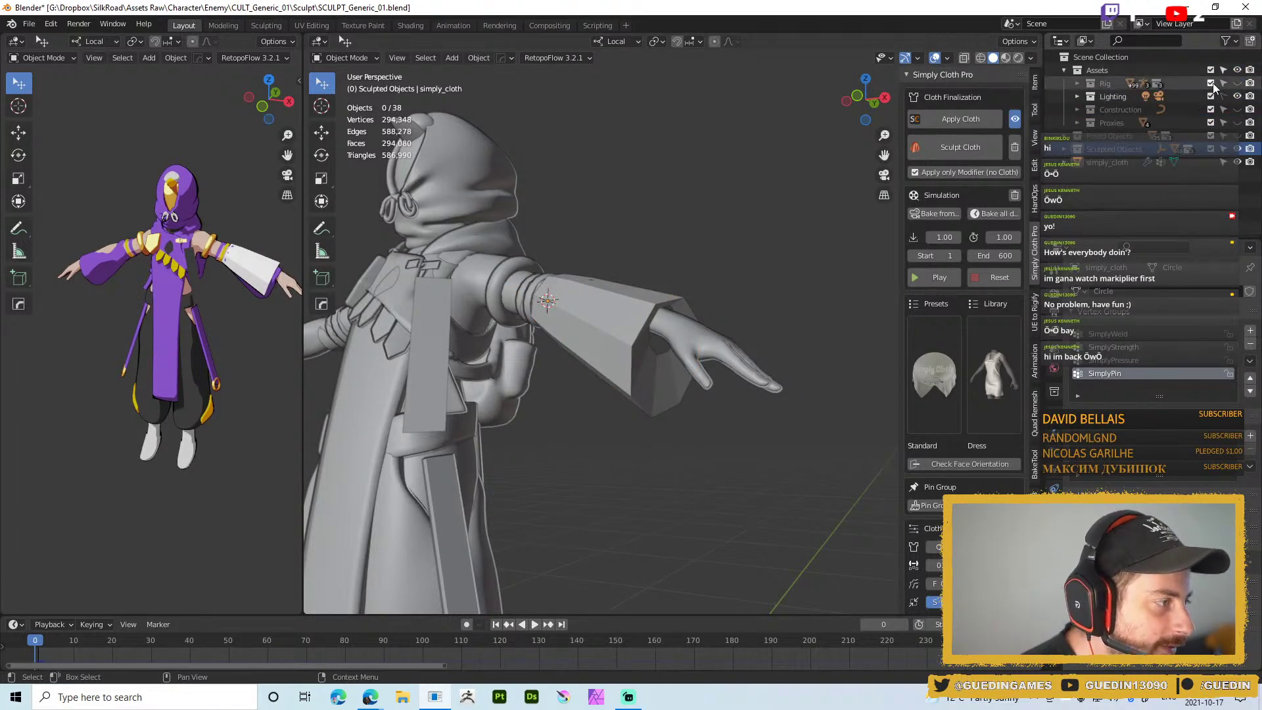
pyautogui.click(1237, 83)
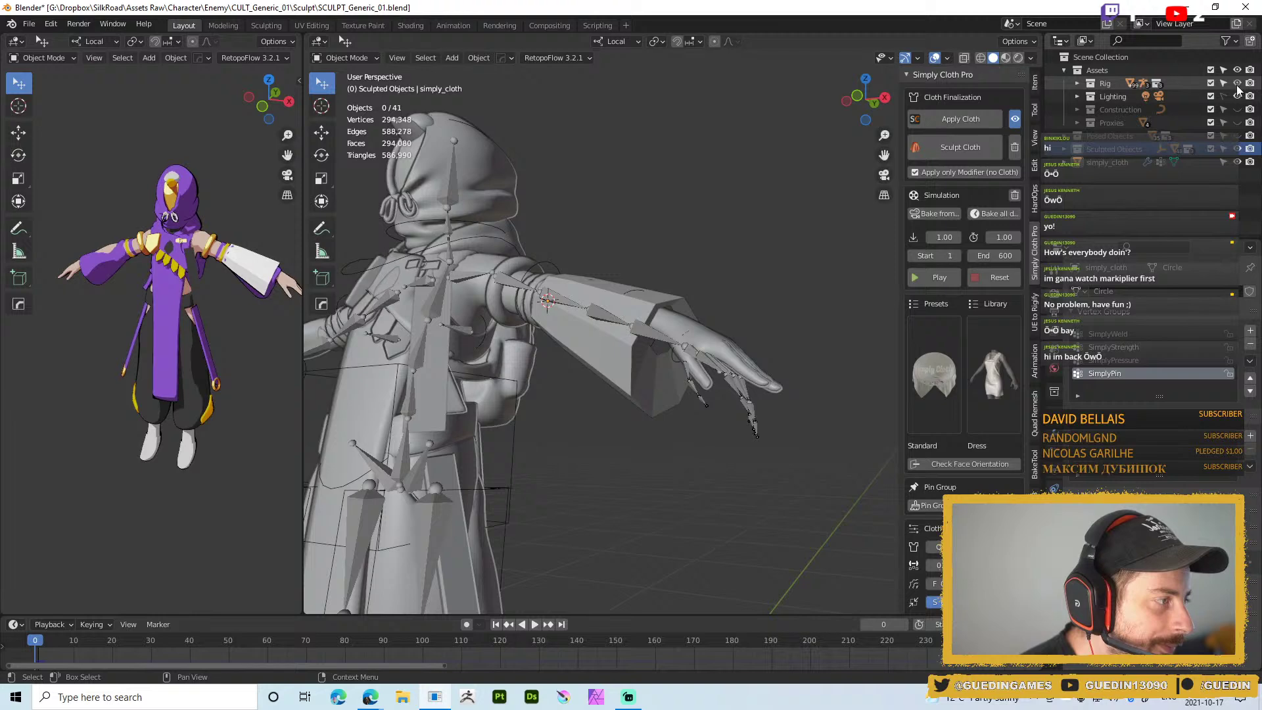
pyautogui.click(353, 266)
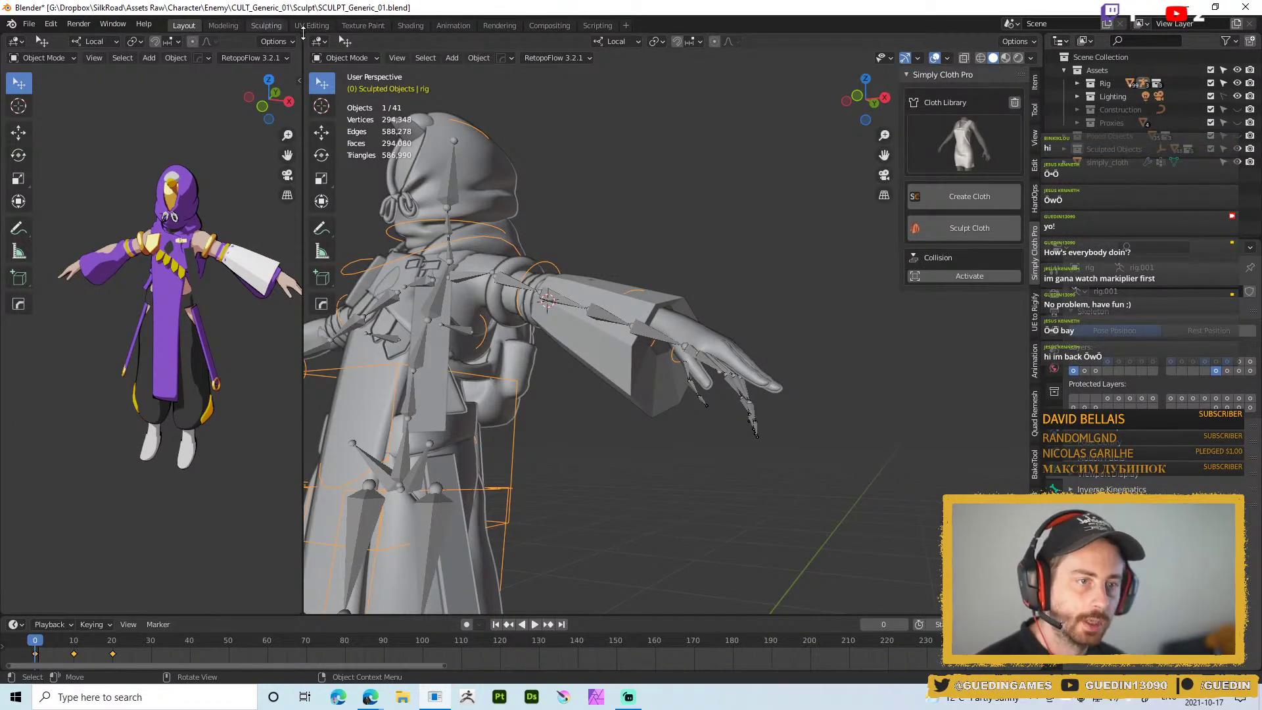
# Switch to the Animation workspace and unlink the Pose_Collection_01 action from the rig
pyautogui.click(452, 26)
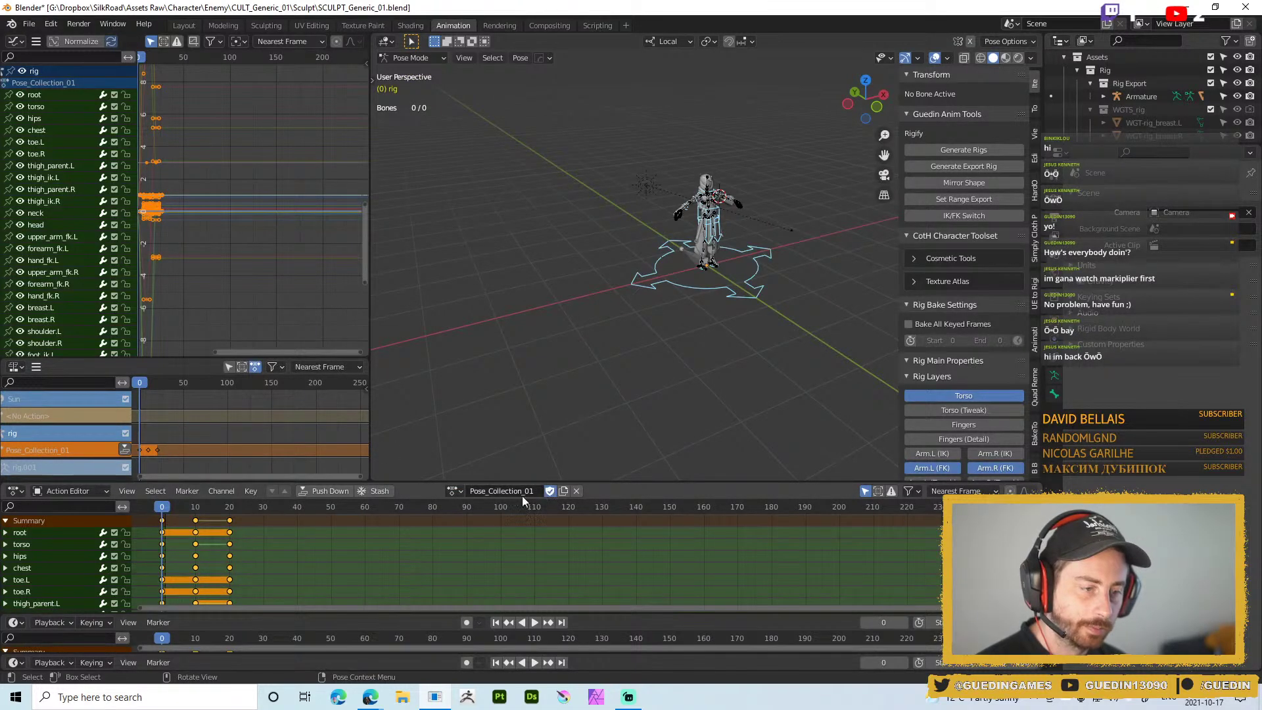
pyautogui.click(454, 491)
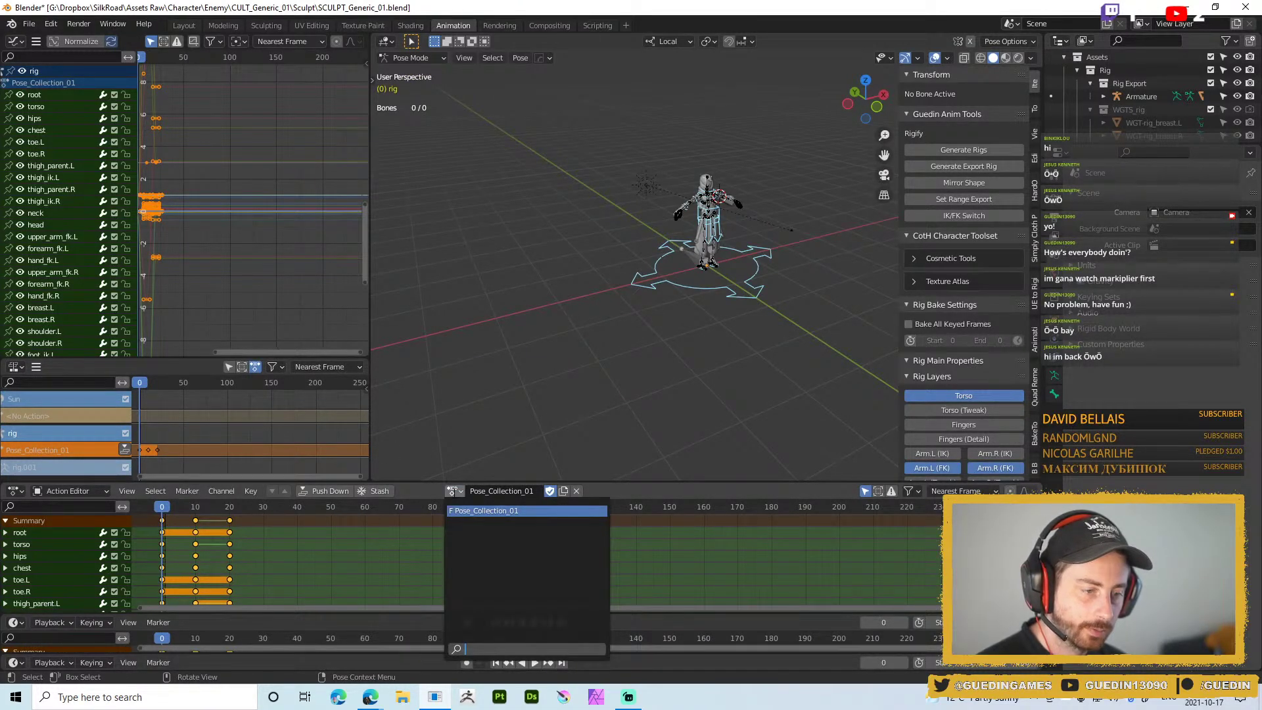
pyautogui.click(522, 511)
pyautogui.click(577, 491)
# Play the timeline briefly to check the rig without its action and switch it to Object Mode
pyautogui.press('space')
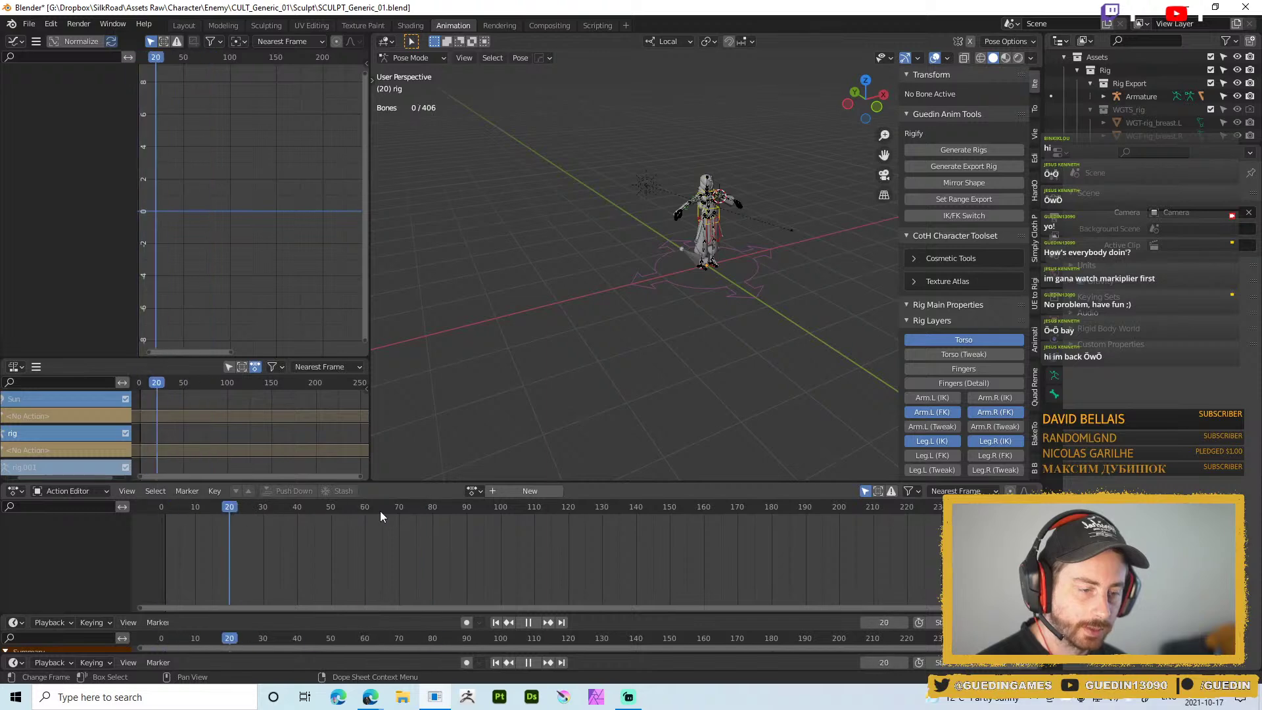
pyautogui.press('space')
pyautogui.hotkey('ctrl', 'Tab')
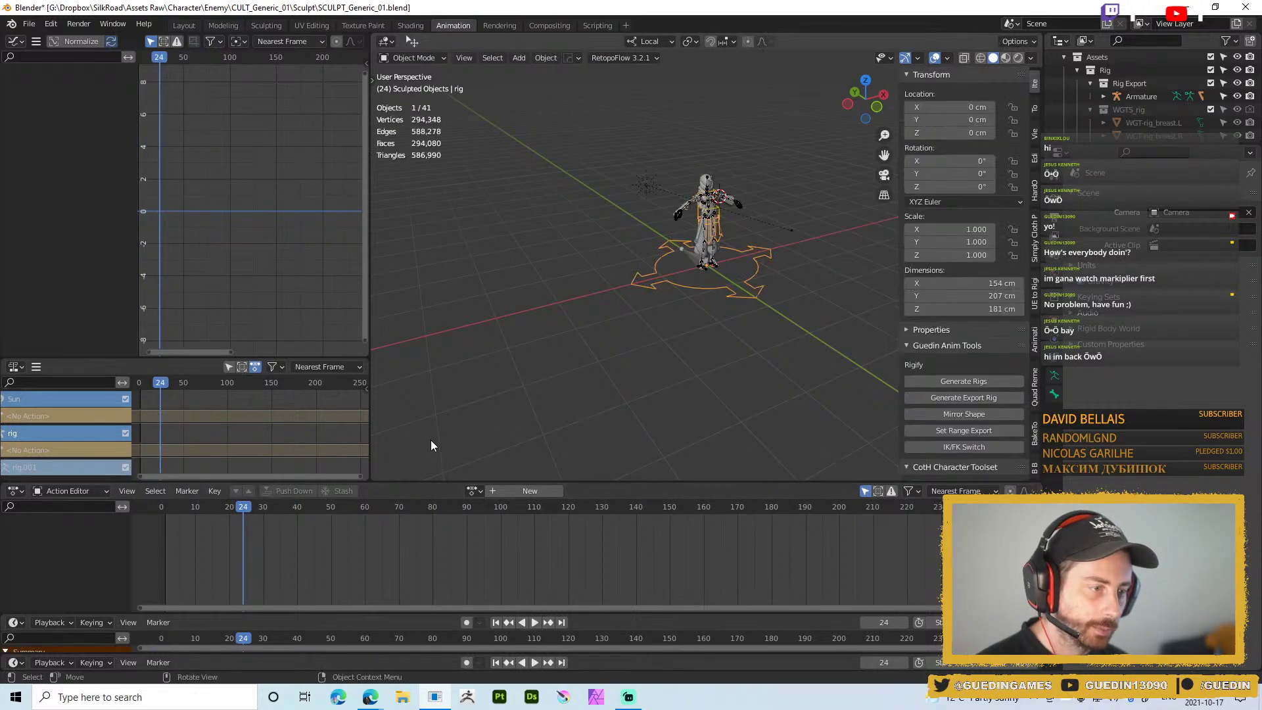
pyautogui.press('space')
pyautogui.press('space')
# Return to the Layout workspace, deselect the rig and hide the Rig collection
pyautogui.click(187, 28)
pyautogui.click(626, 221)
pyautogui.moveTo(494, 236); pyautogui.dragTo(715, 333, button='middle')
pyautogui.scroll(4, 683, 325)
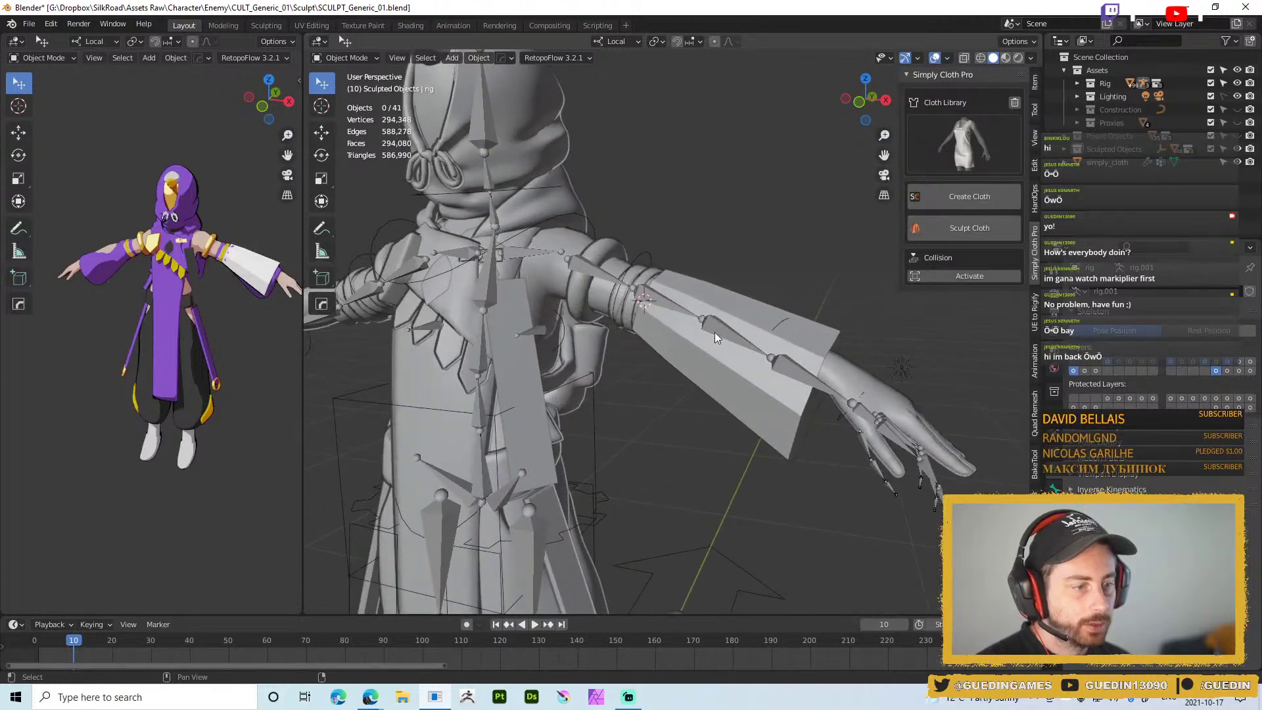
pyautogui.click(1237, 84)
# Select the cloth sleeve and widen the sidebar to show its Simply Cloth Pro settings in full
pyautogui.press('Left')
pyautogui.moveTo(689, 322); pyautogui.dragTo(714, 337, button='middle')
pyautogui.click(729, 291)
pyautogui.scroll(3, 621, 318)
pyautogui.scroll(-4, 676, 279)
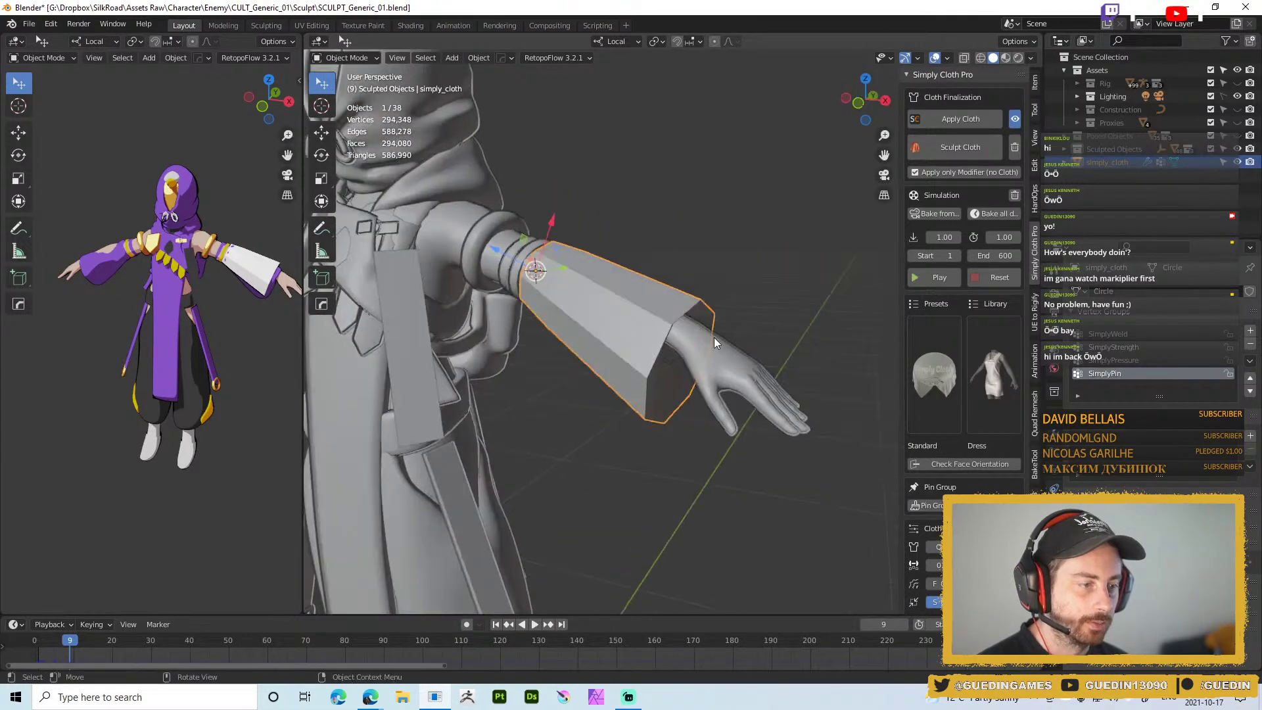
pyautogui.click(714, 337)
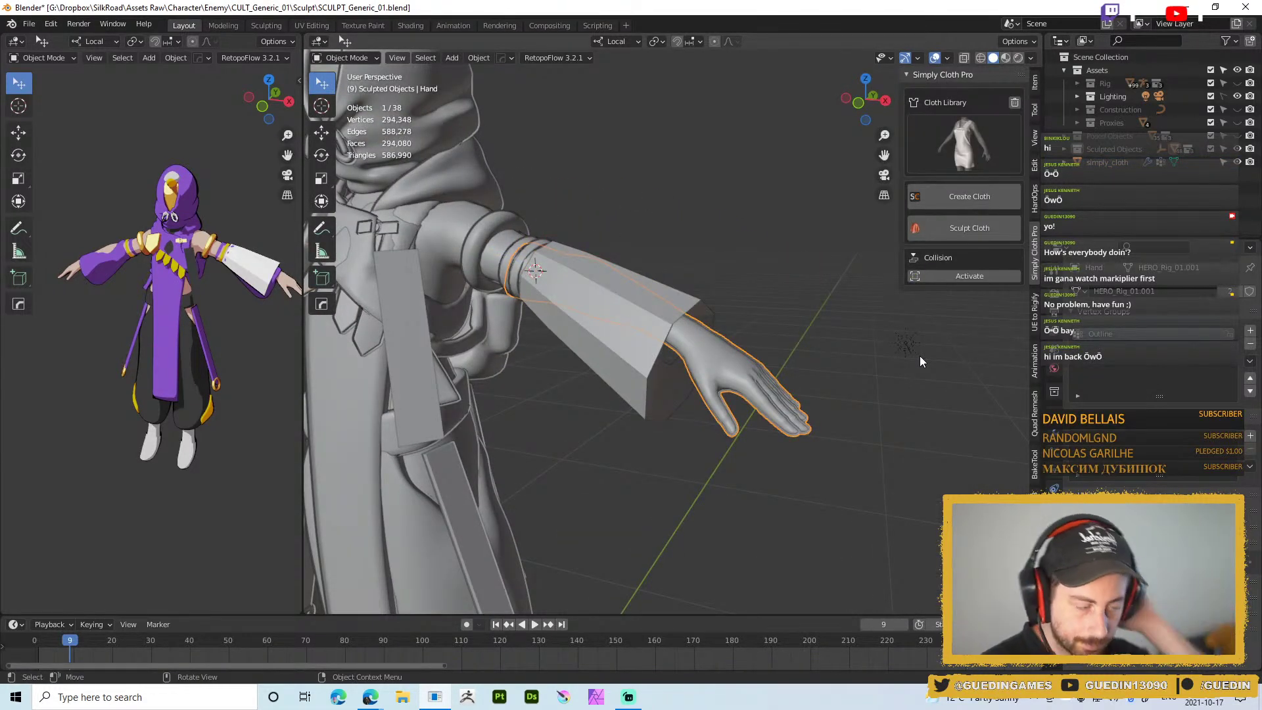
pyautogui.click(655, 317)
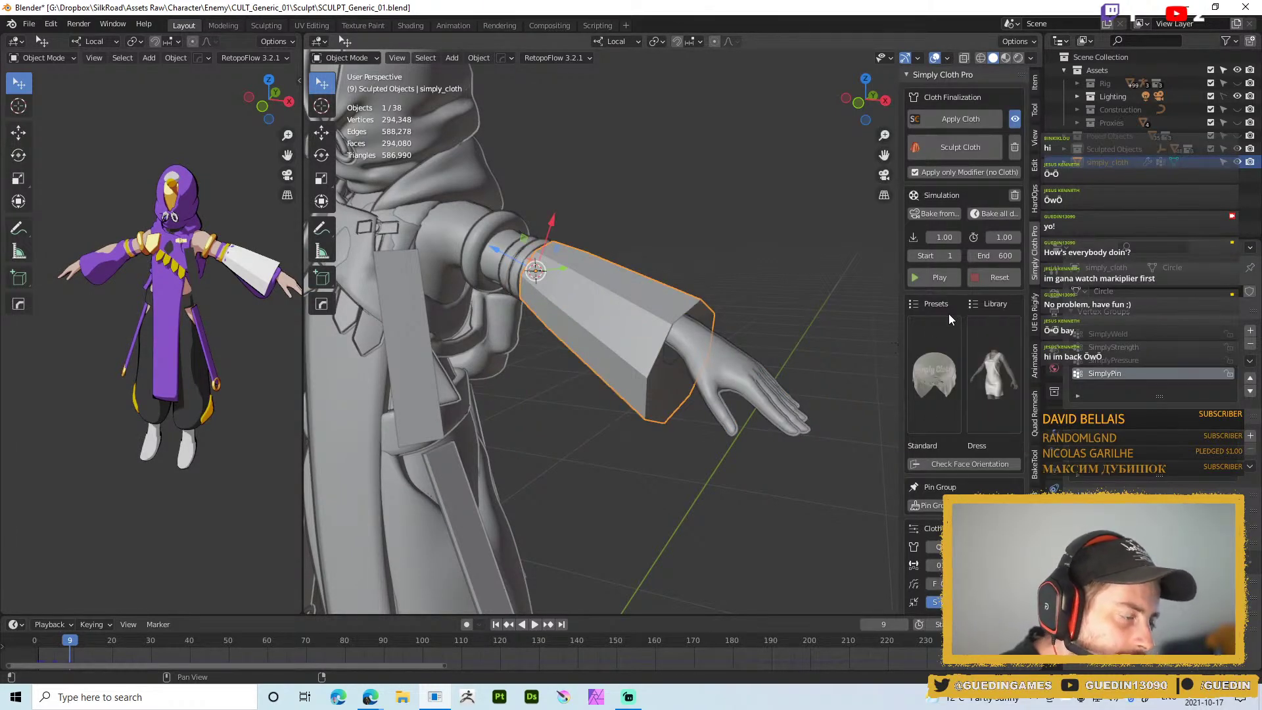
pyautogui.moveTo(877, 304); pyautogui.dragTo(811, 306)
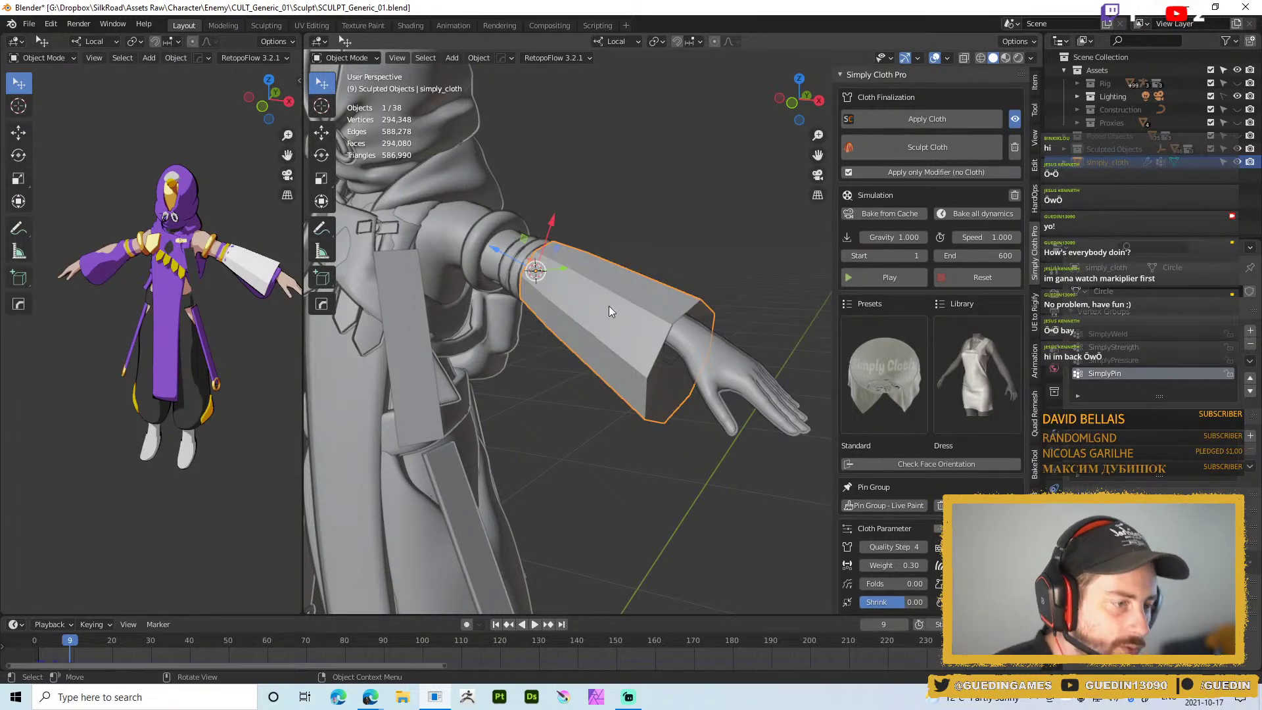
# In Edit Mode, select the sleeve's edge loops at the upper opening and around the wrist
pyautogui.press('Tab')
pyautogui.moveTo(621, 306); pyautogui.dragTo(743, 389, button='middle')
pyautogui.keyDown('alt'); pyautogui.click(664, 346); pyautogui.keyUp('alt')
pyautogui.keyDown('alt'); pyautogui.keyDown('shift'); pyautogui.click(461, 243); pyautogui.keyUp('shift'); pyautogui.keyUp('alt')
pyautogui.moveTo(461, 243); pyautogui.dragTo(637, 300, button='middle')
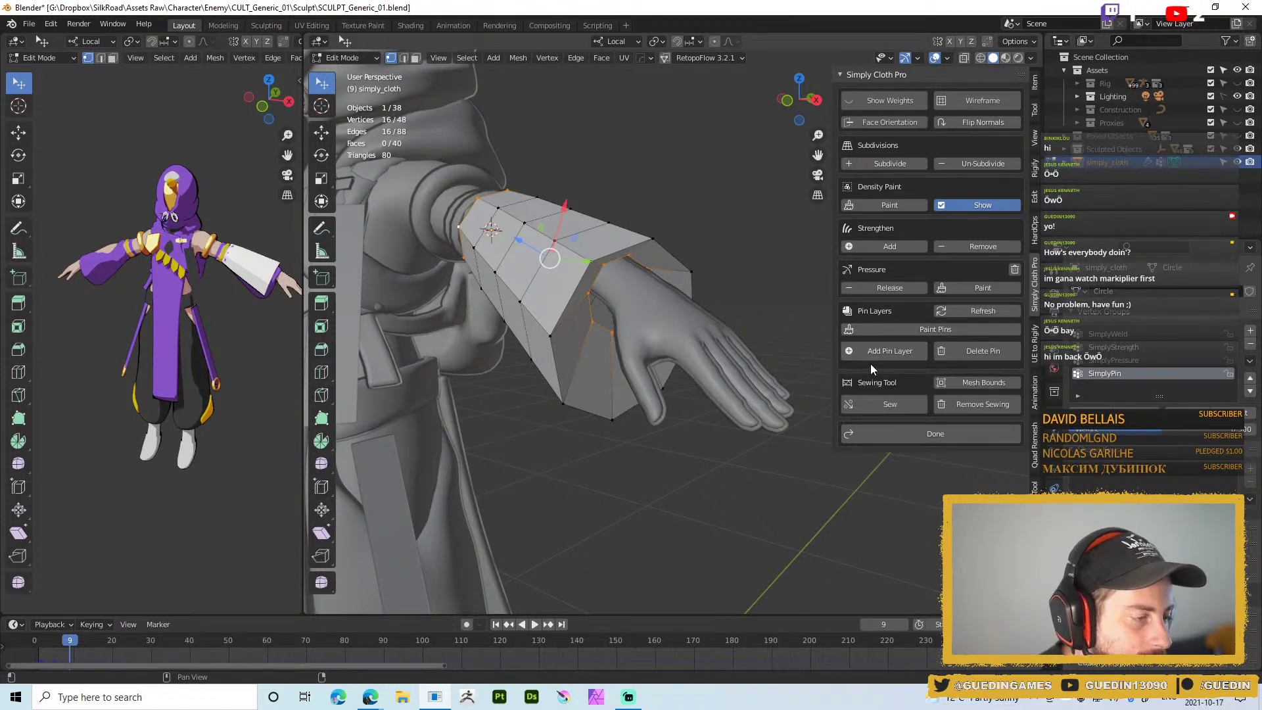
# Add a pin layer named Pin with a weight value of 1.00 for the selected loops
pyautogui.click(895, 356)
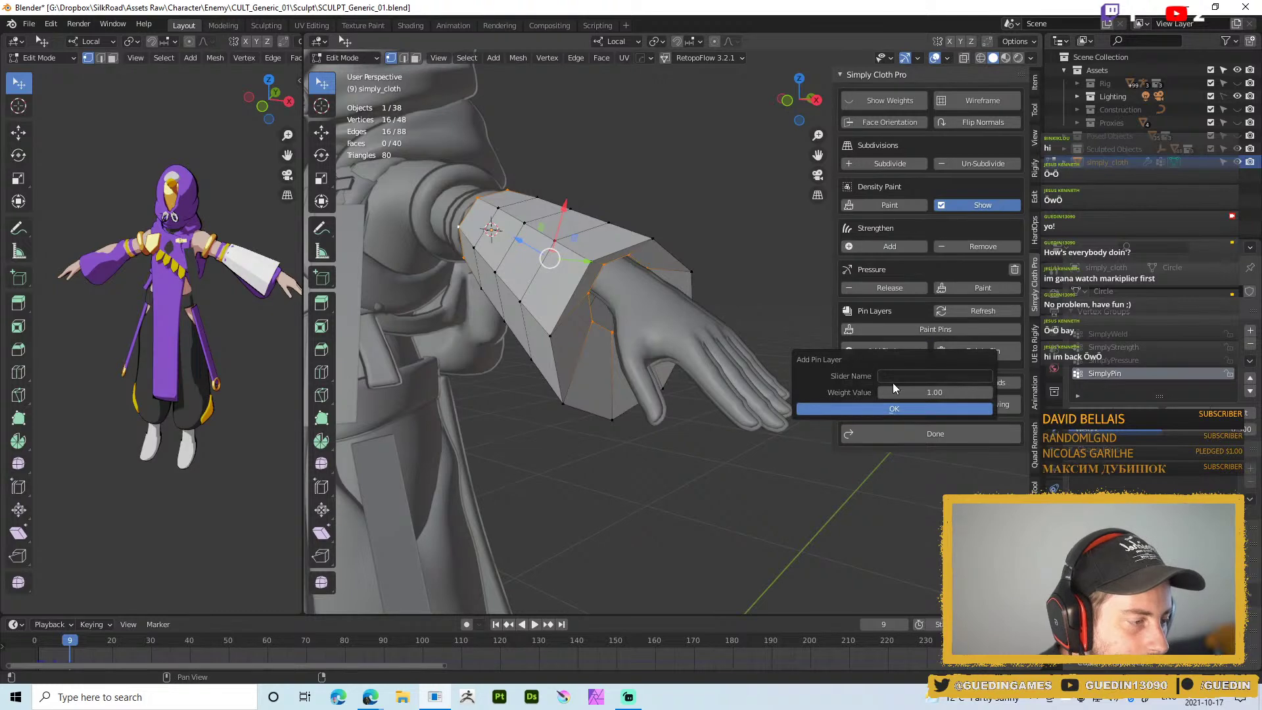
pyautogui.click(938, 375)
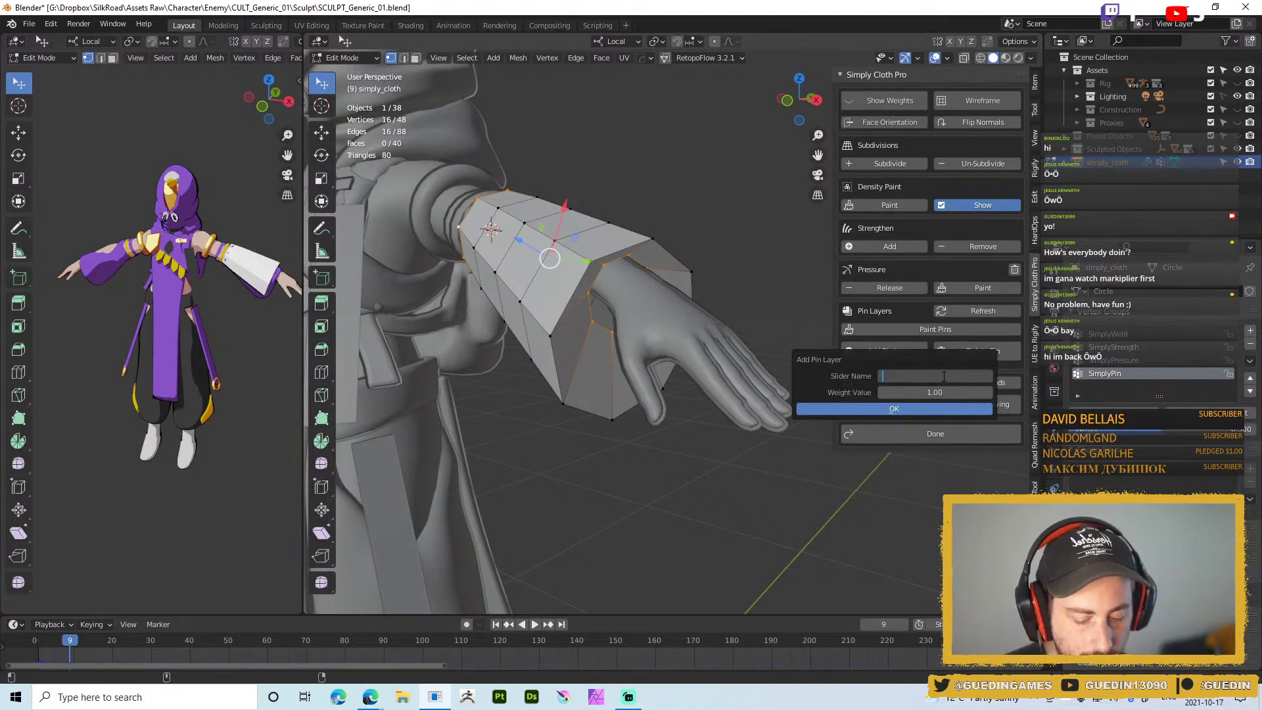
pyautogui.write('Pin')
pyautogui.press('Return')
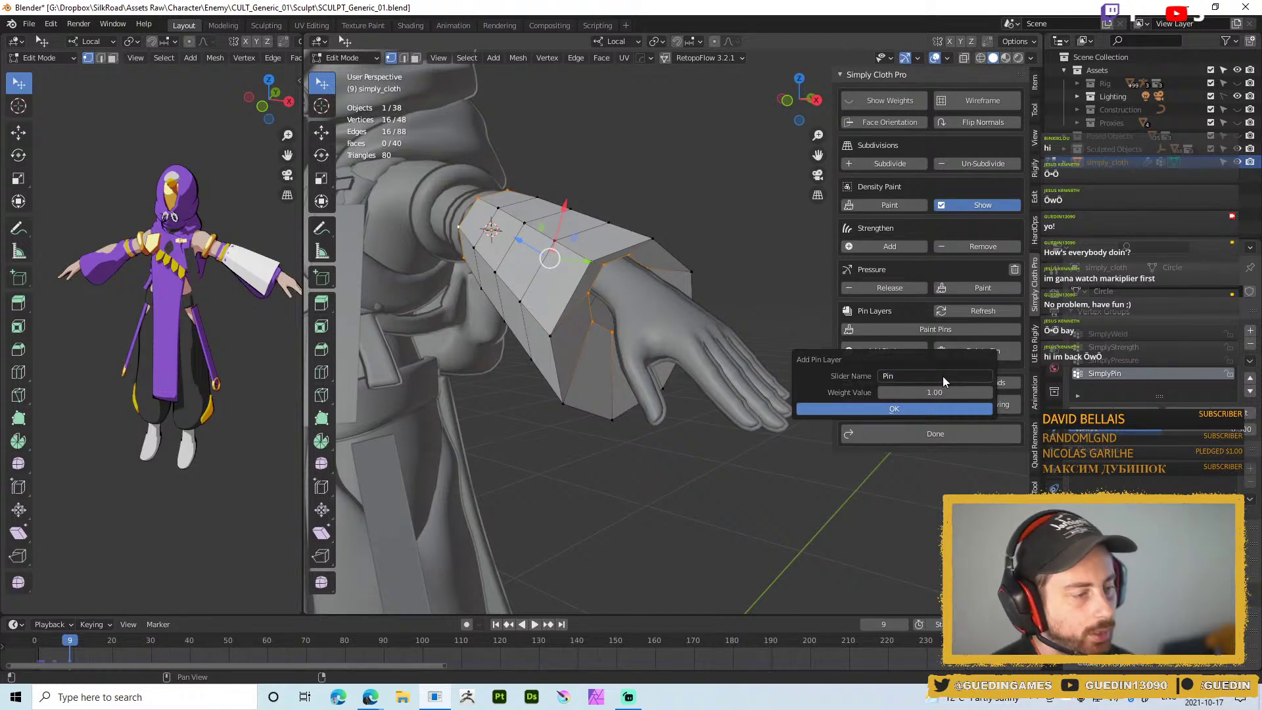
pyautogui.click(877, 408)
# Inspect the sleeve's pin weights in Edit Mode and return to Object Mode
pyautogui.moveTo(564, 219); pyautogui.dragTo(772, 385, button='middle')
pyautogui.press('Tab')
pyautogui.moveTo(680, 488); pyautogui.dragTo(740, 441, button='middle')
pyautogui.moveTo(734, 282); pyautogui.dragTo(611, 331, button='middle')
pyautogui.press('Tab')
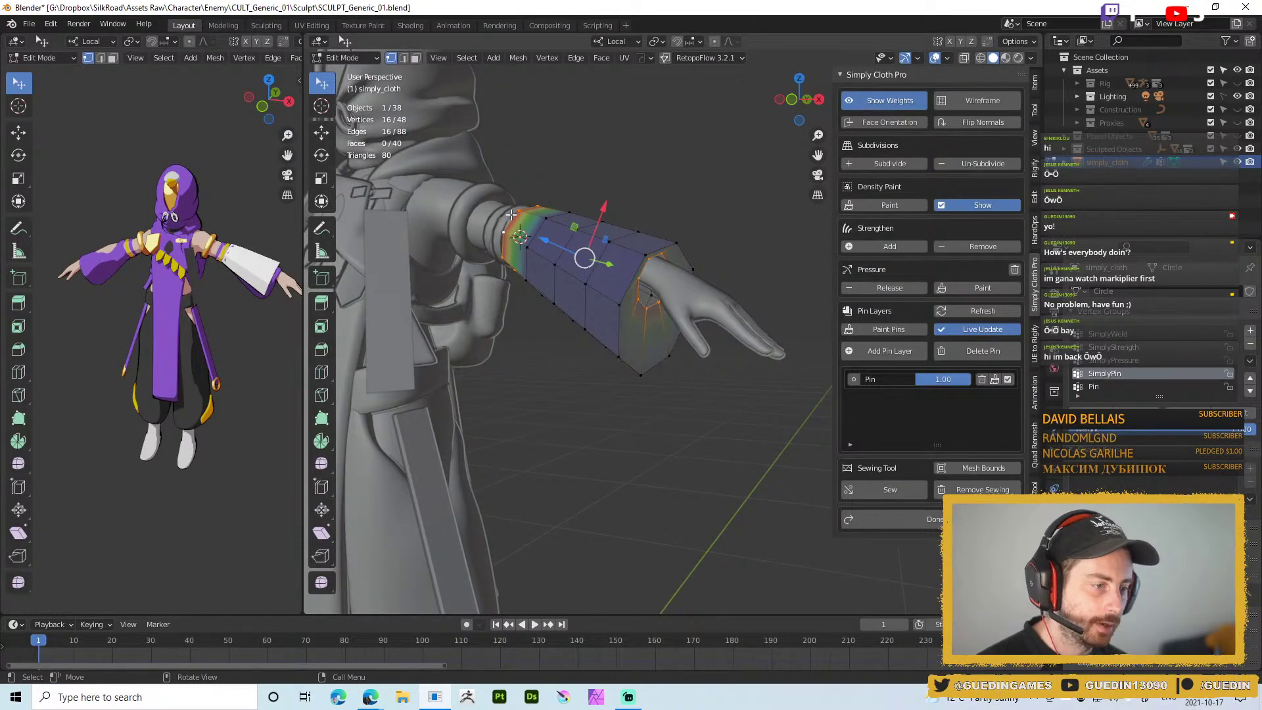
pyautogui.press('Tab')
pyautogui.moveTo(584, 396); pyautogui.dragTo(747, 393, button='middle')
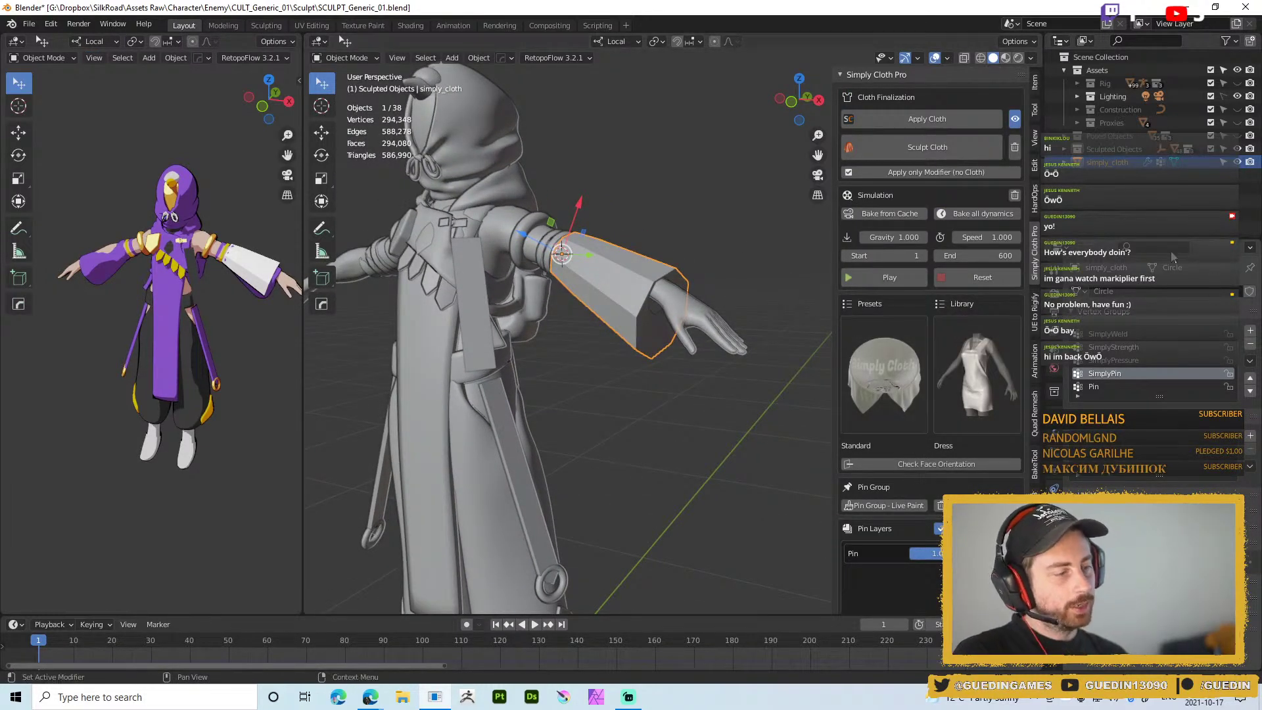
# Look through the sleeve's pin layer and cloth settings and save the file
pyautogui.scroll(-1, 904, 432)
pyautogui.scroll(-10, 971, 460)
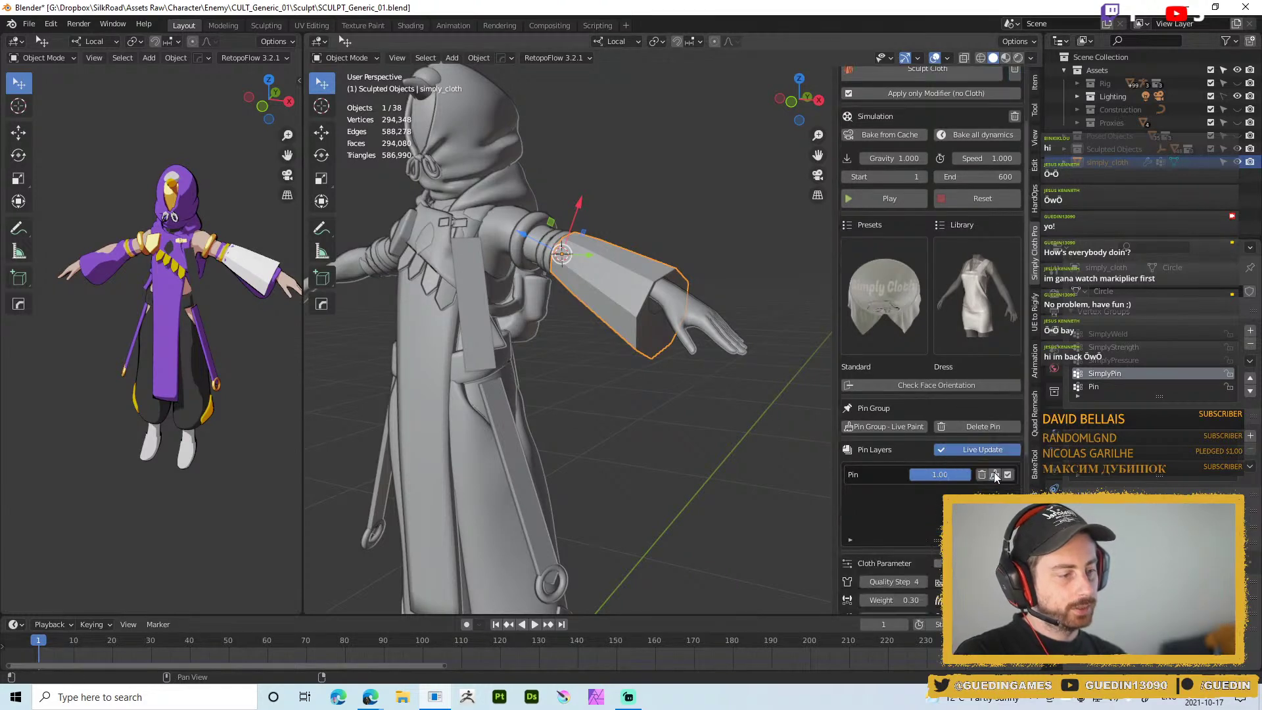
pyautogui.scroll(10, 970, 465)
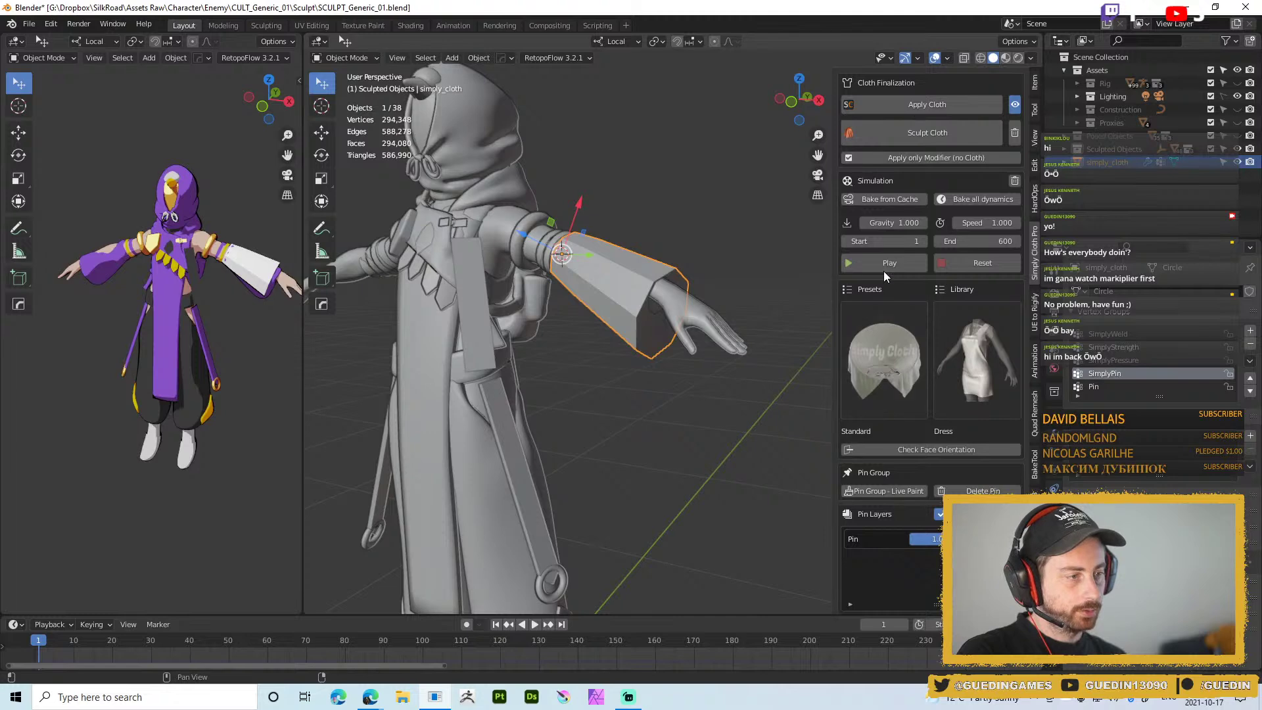
pyautogui.hotkey('ctrl', 's')
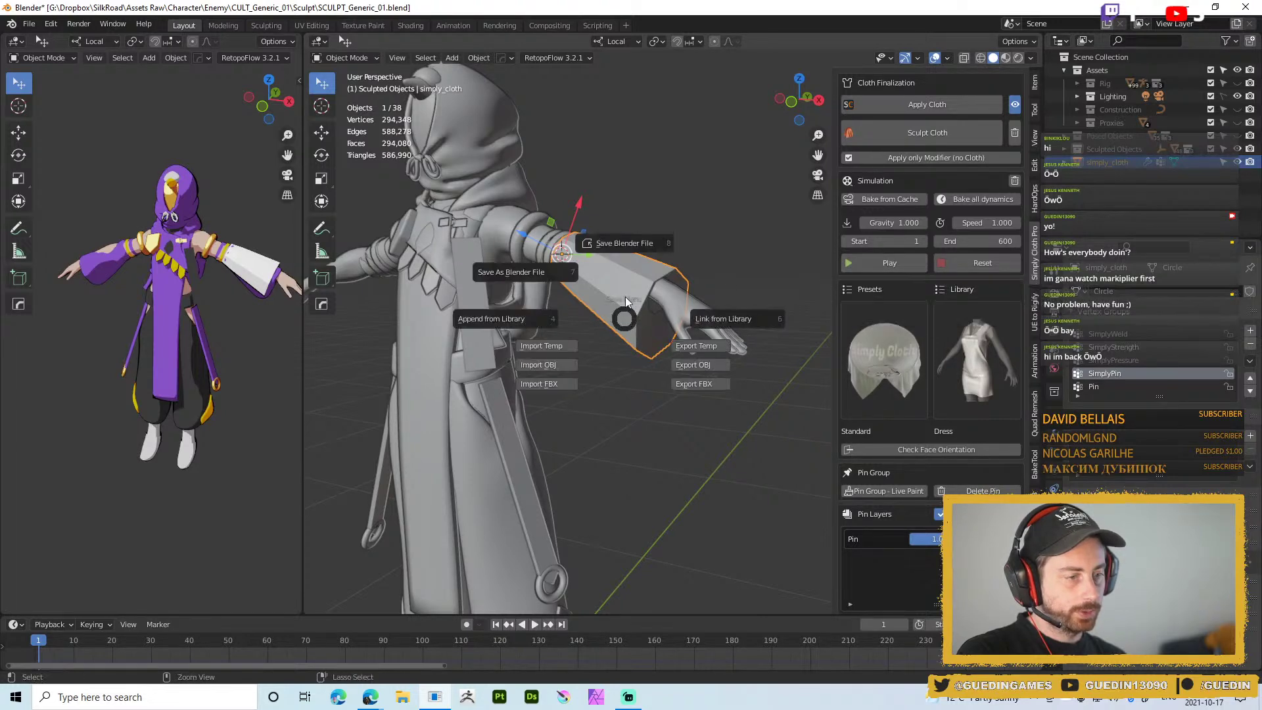
pyautogui.click(623, 243)
# Play the cloth simulation in two short runs and check the sleeve from several angles
pyautogui.click(889, 263)
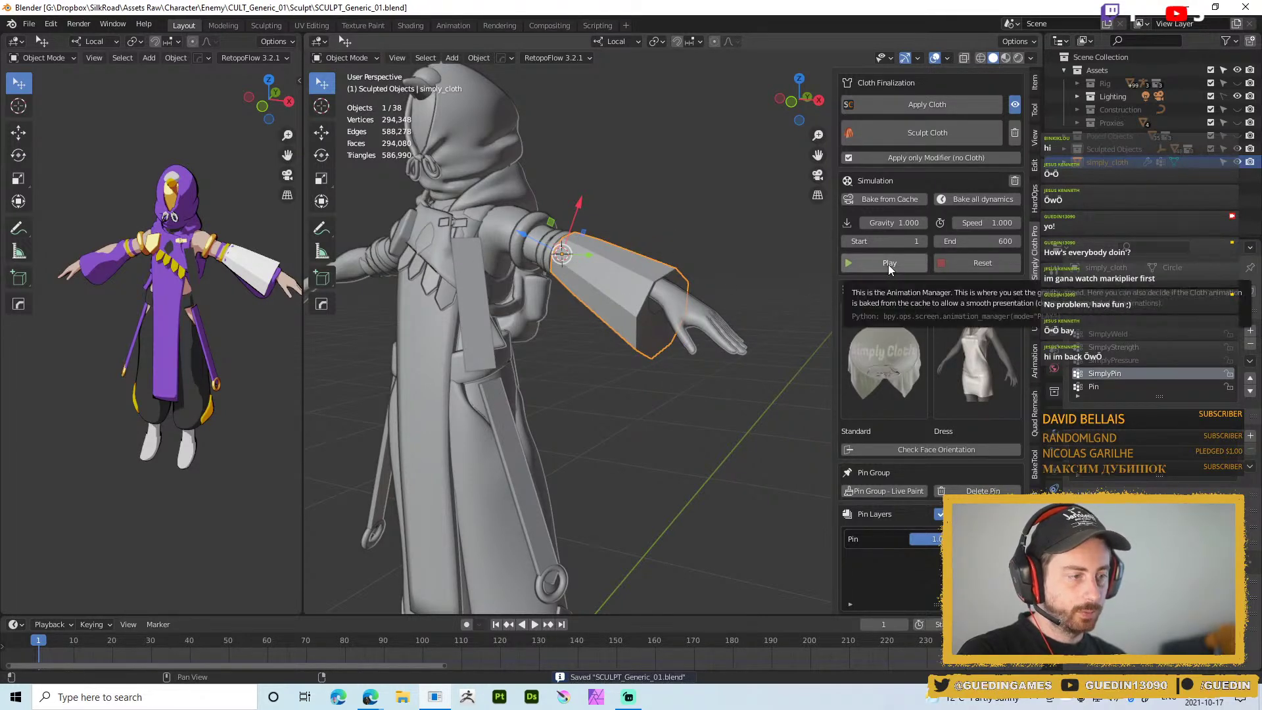
pyautogui.click(889, 263)
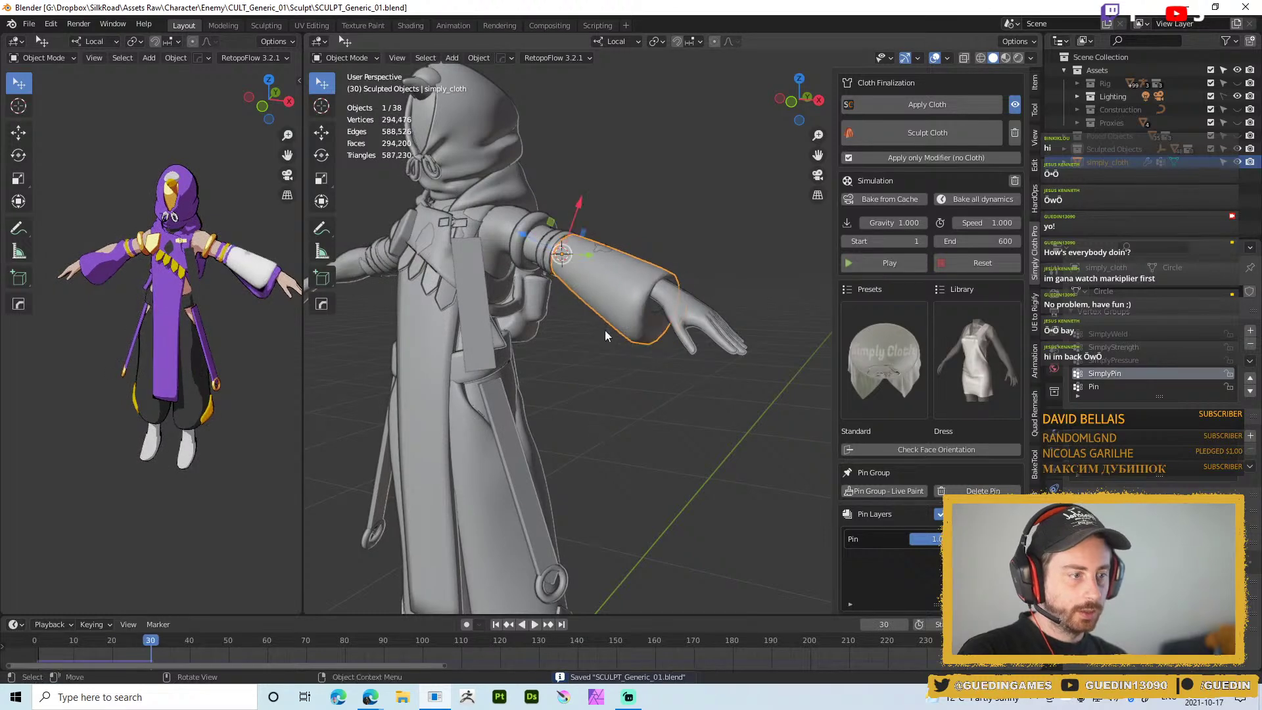
pyautogui.moveTo(728, 369); pyautogui.dragTo(815, 309, button='middle')
pyautogui.click(898, 258)
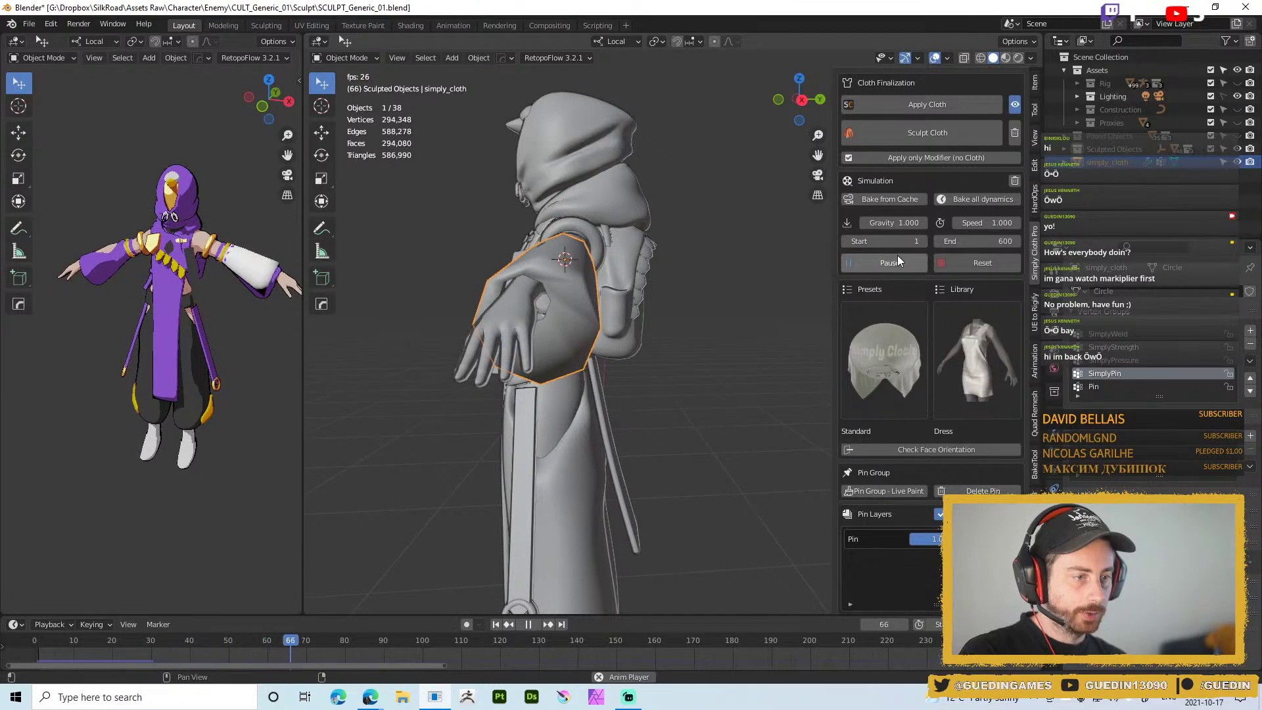
pyautogui.click(897, 260)
pyautogui.moveTo(500, 358); pyautogui.dragTo(605, 331, button='middle')
# Save the file, reset the cloth simulation and reselect the sleeve
pyautogui.hotkey('ctrl', 's')
pyautogui.click(601, 251)
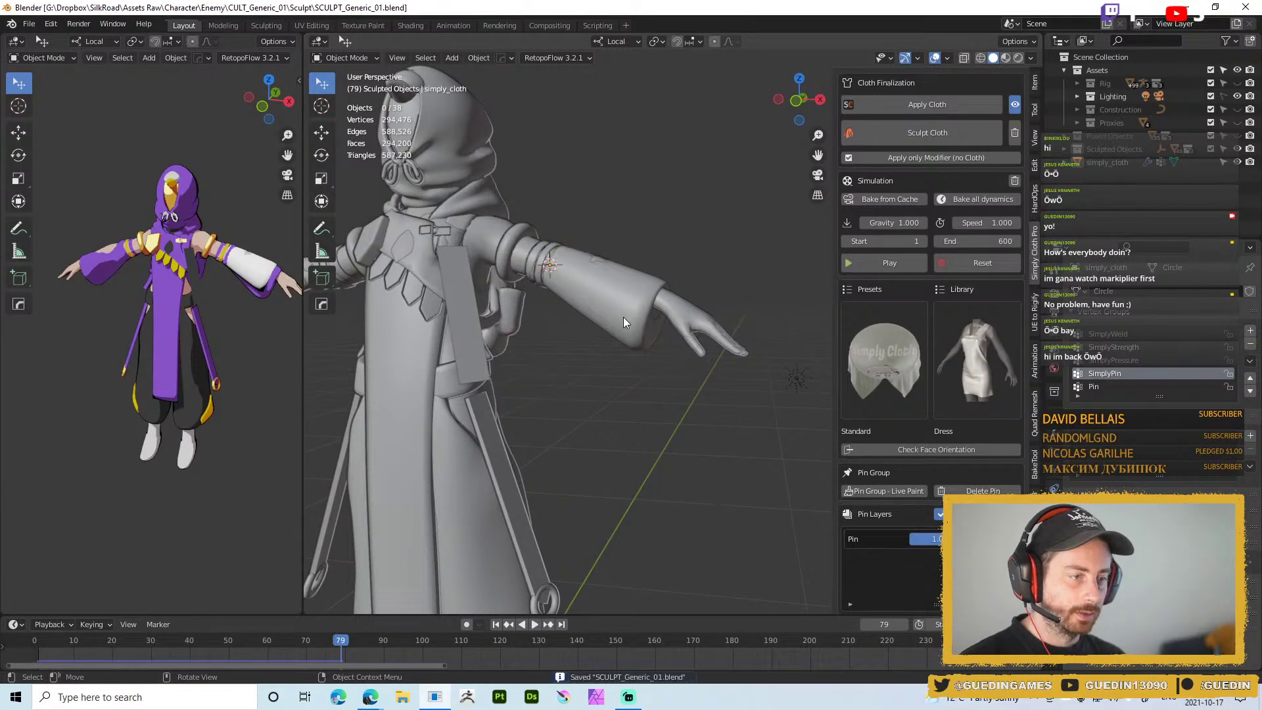
pyautogui.moveTo(761, 394); pyautogui.dragTo(755, 360, button='middle')
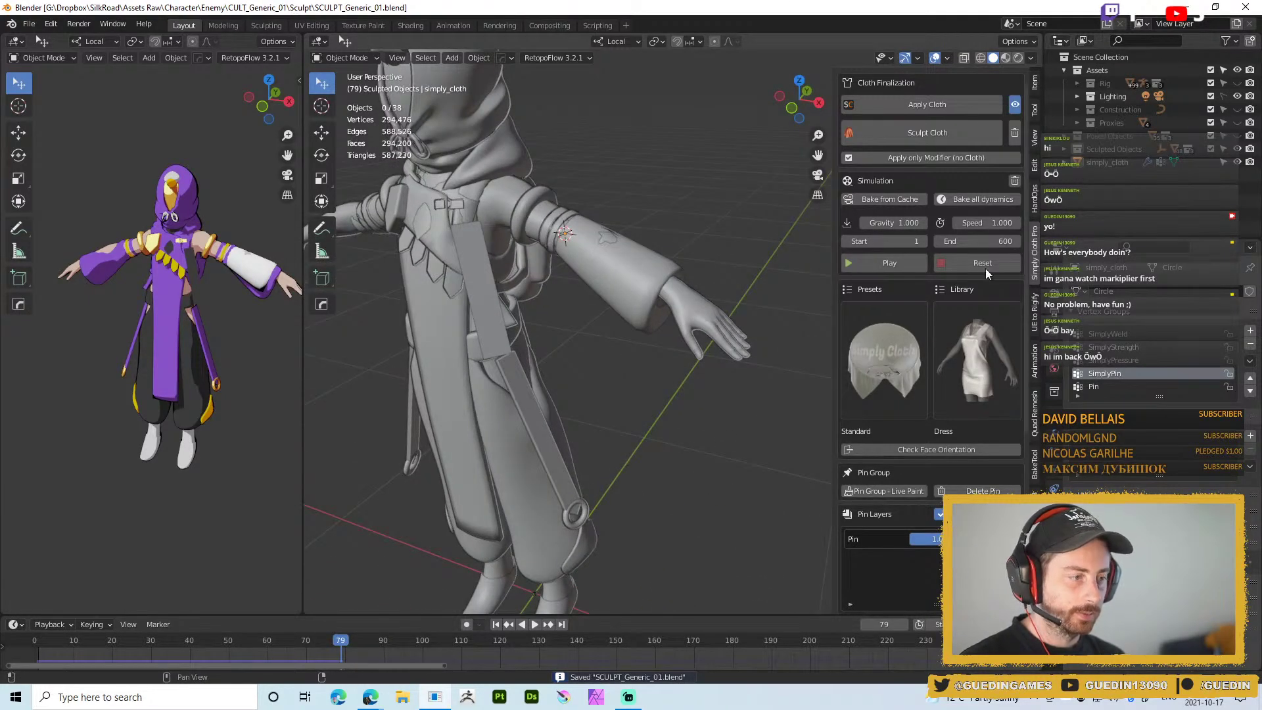
pyautogui.click(982, 263)
pyautogui.click(626, 294)
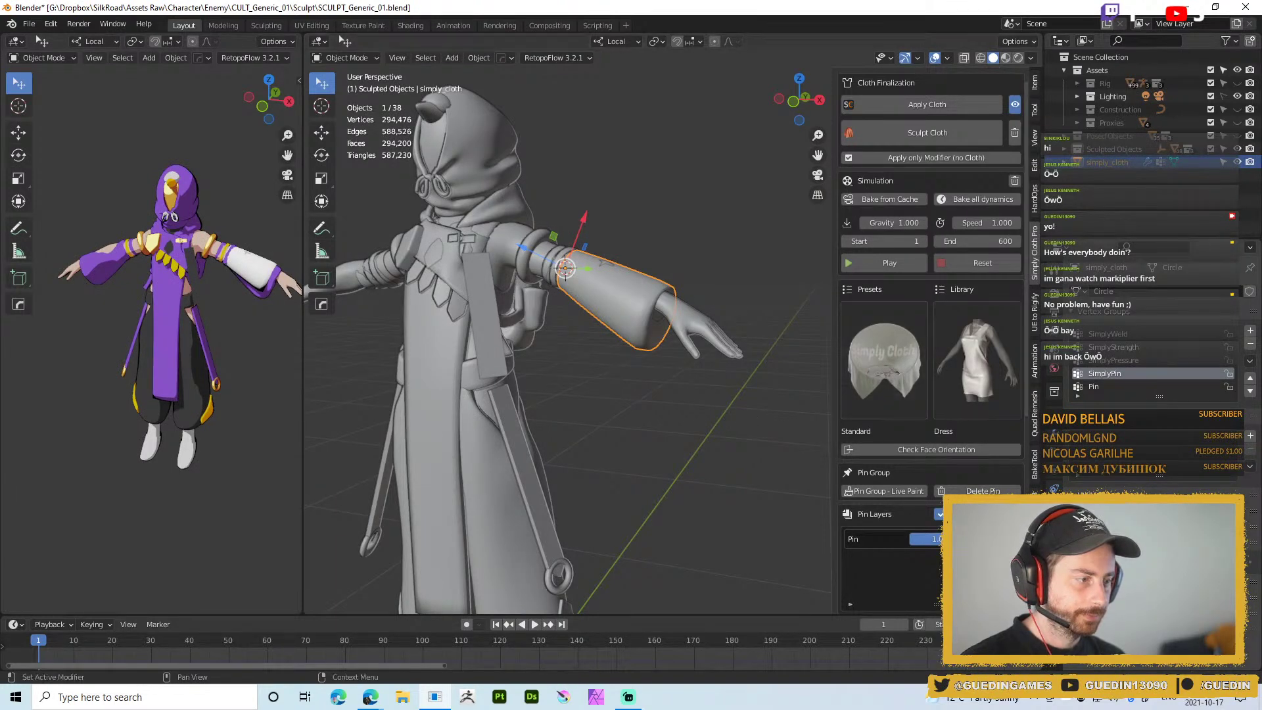
# Review the sleeve's modifiers, constraints, physics settings and Simply Cloth parameters
pyautogui.click(1054, 436)
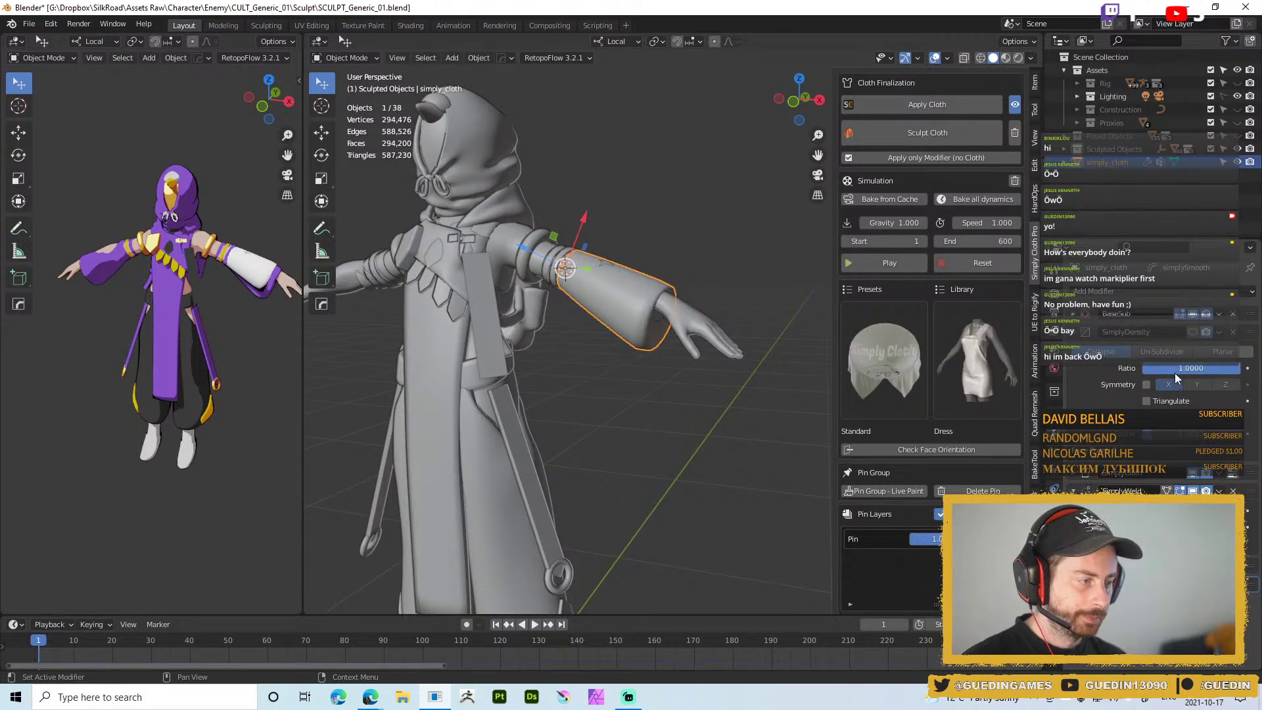
pyautogui.click(1055, 489)
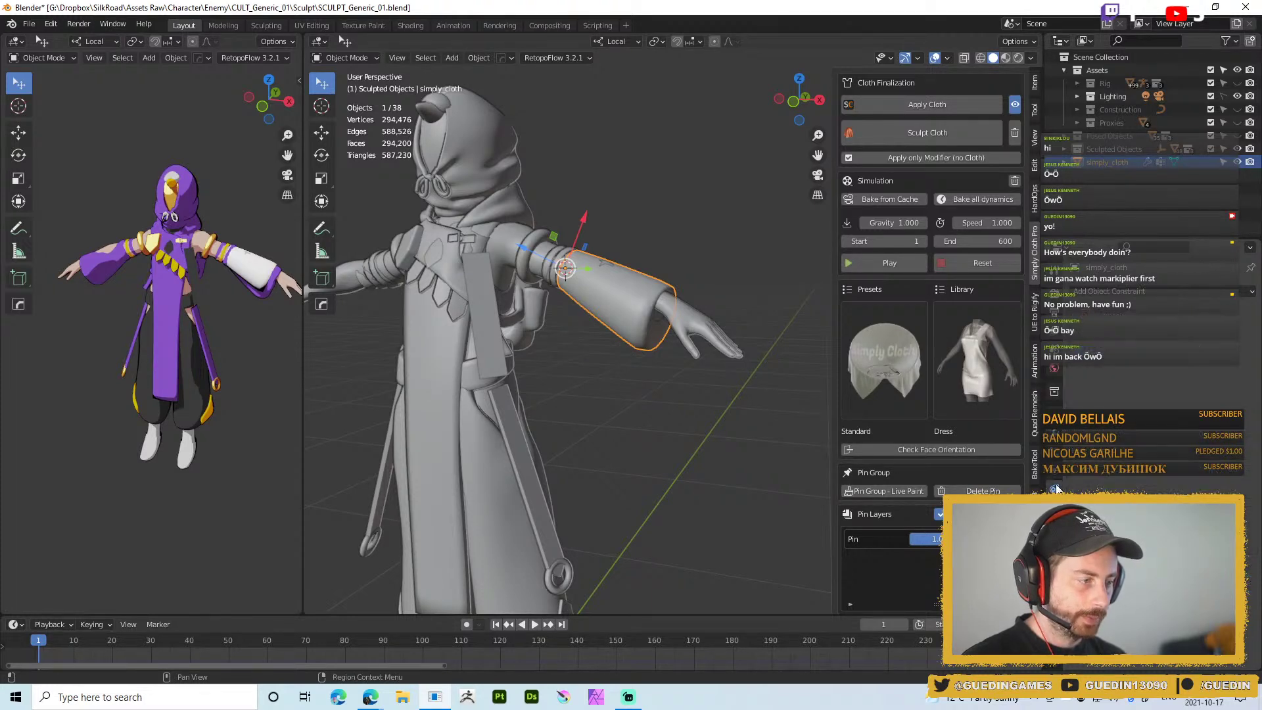
pyautogui.click(1057, 476)
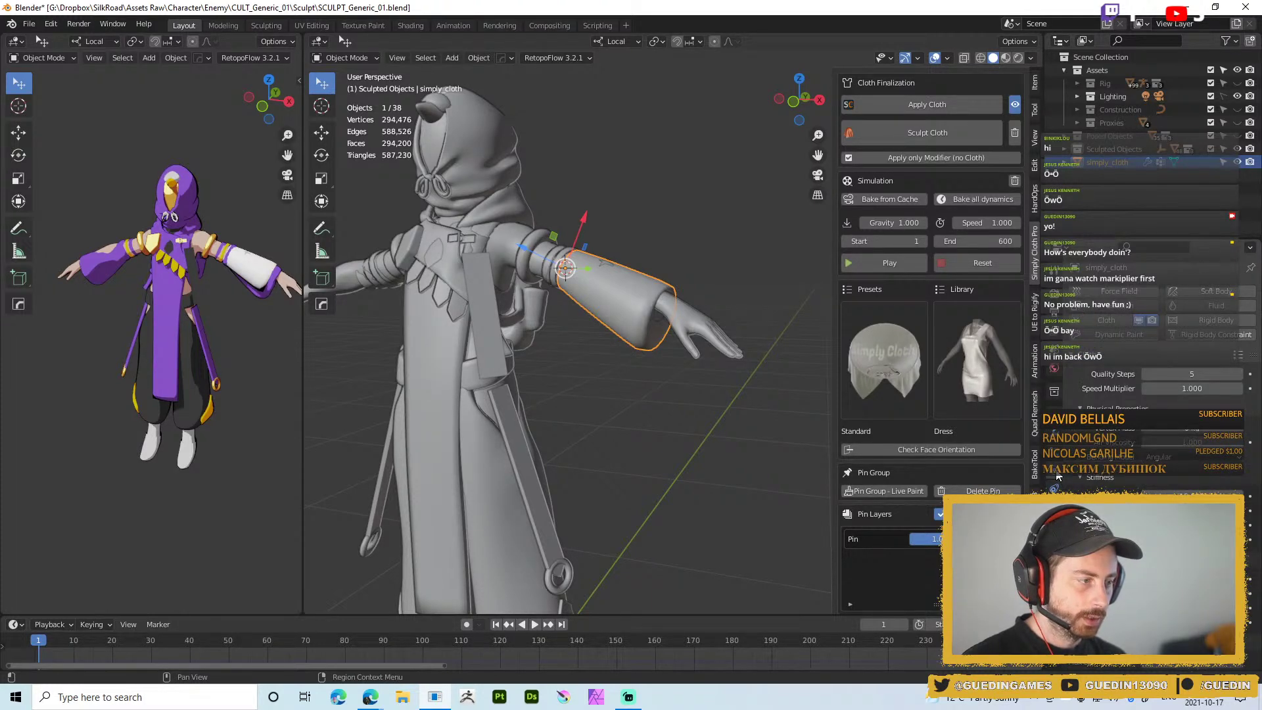
pyautogui.scroll(-8, 945, 468)
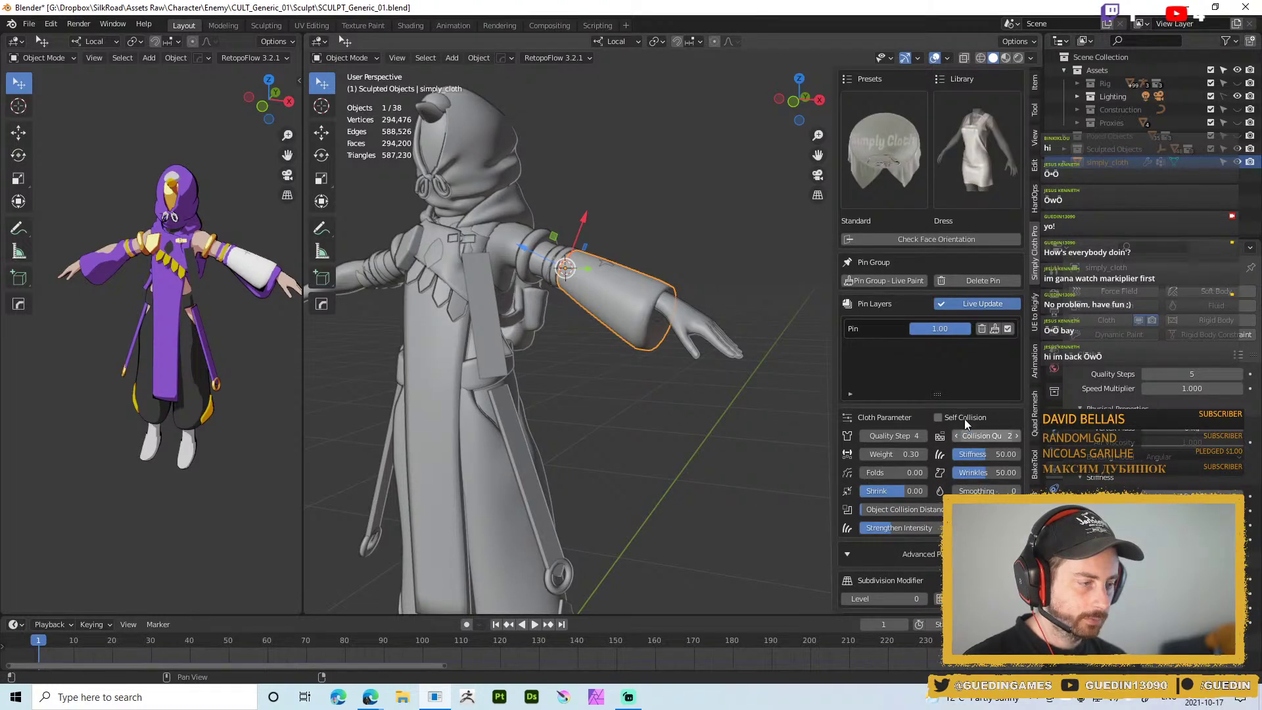
pyautogui.scroll(8, 925, 263)
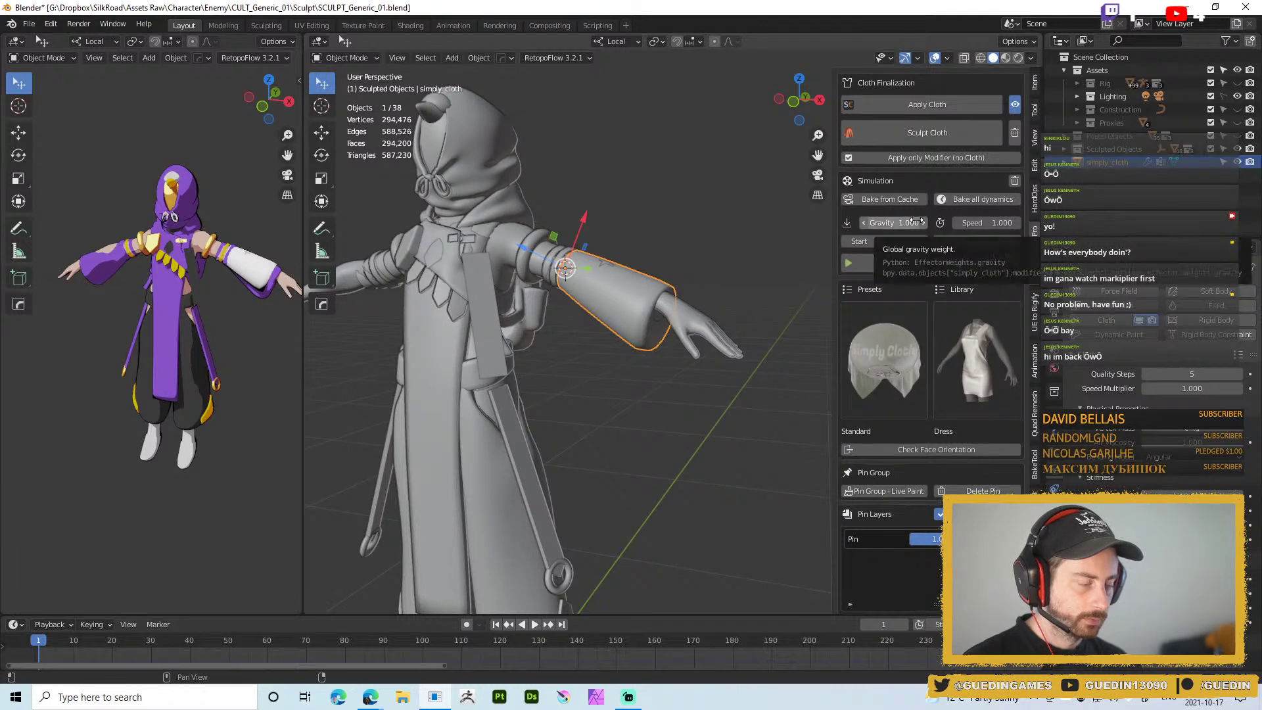
# Apply the Leather cloth preset to the sleeve
pyautogui.click(867, 336)
pyautogui.click(890, 335)
pyautogui.click(417, 474)
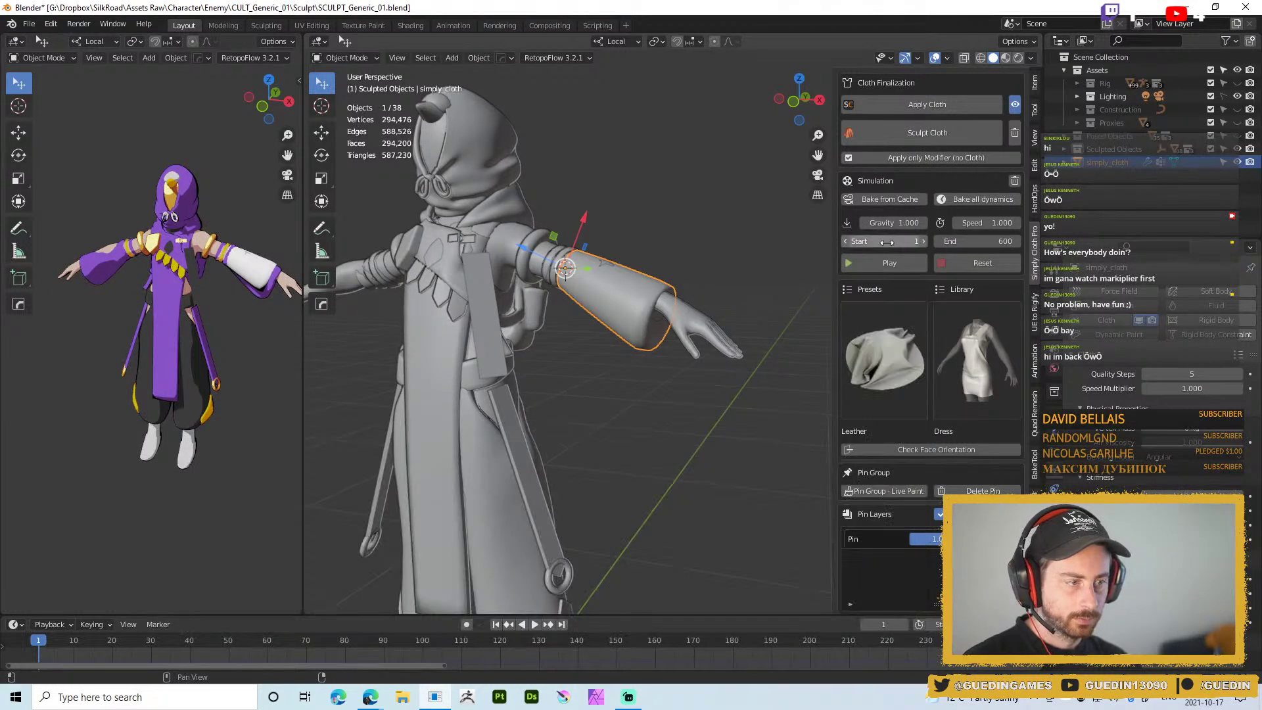
# Run the sleeve's cloth simulation briefly with the Leather preset and reset it
pyautogui.click(871, 263)
pyautogui.click(871, 262)
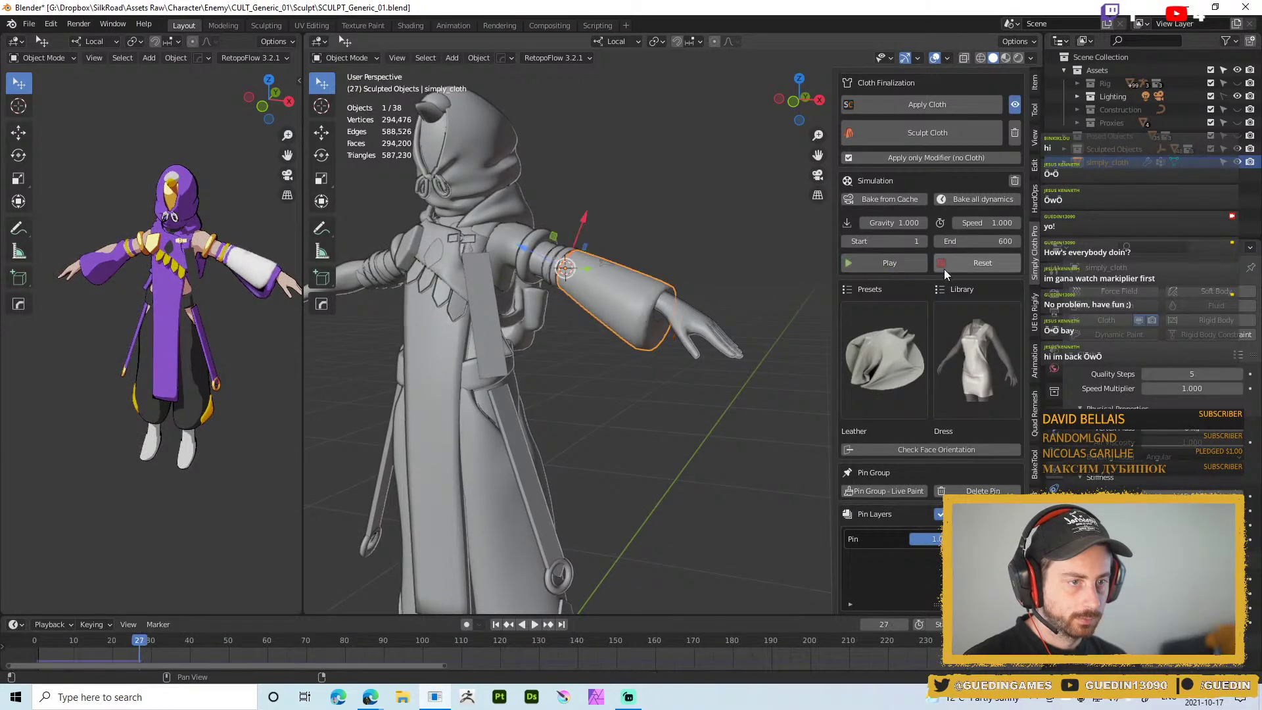
pyautogui.click(968, 261)
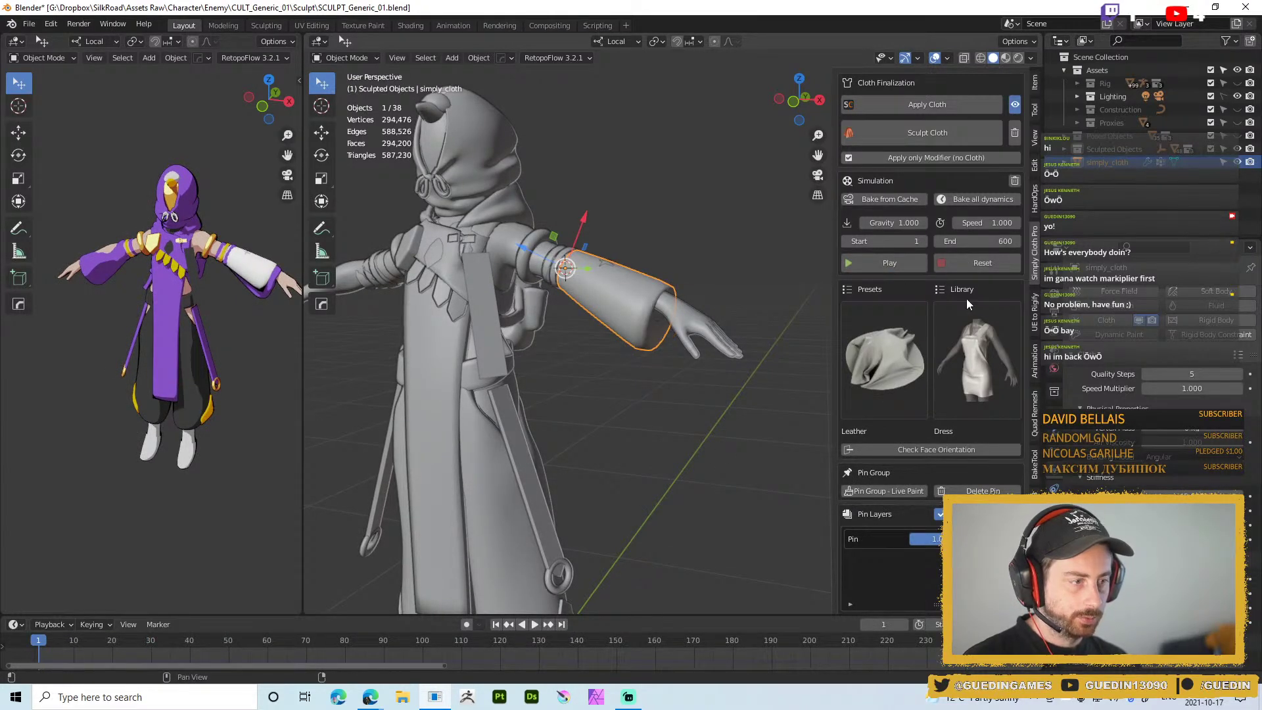
# Set the sleeve's Subdivision Modifier level to 1 and check its shape around the arm
pyautogui.scroll(-10, 915, 492)
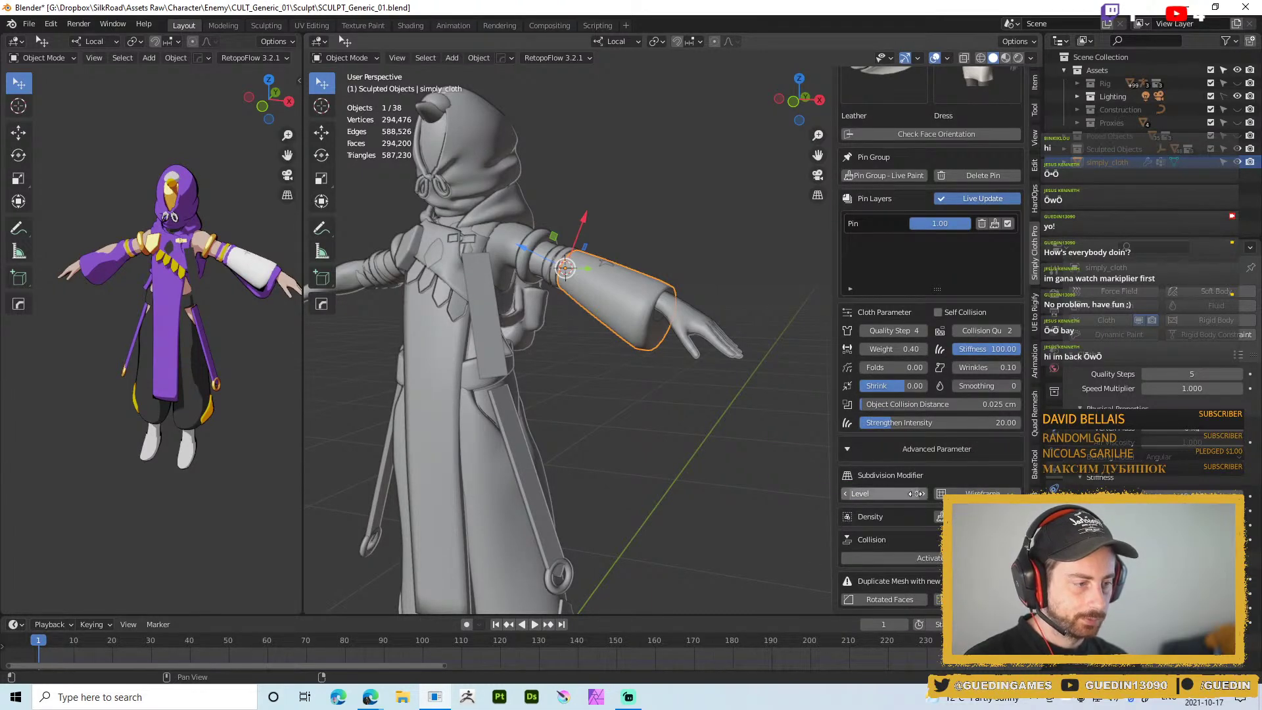
pyautogui.click(923, 493)
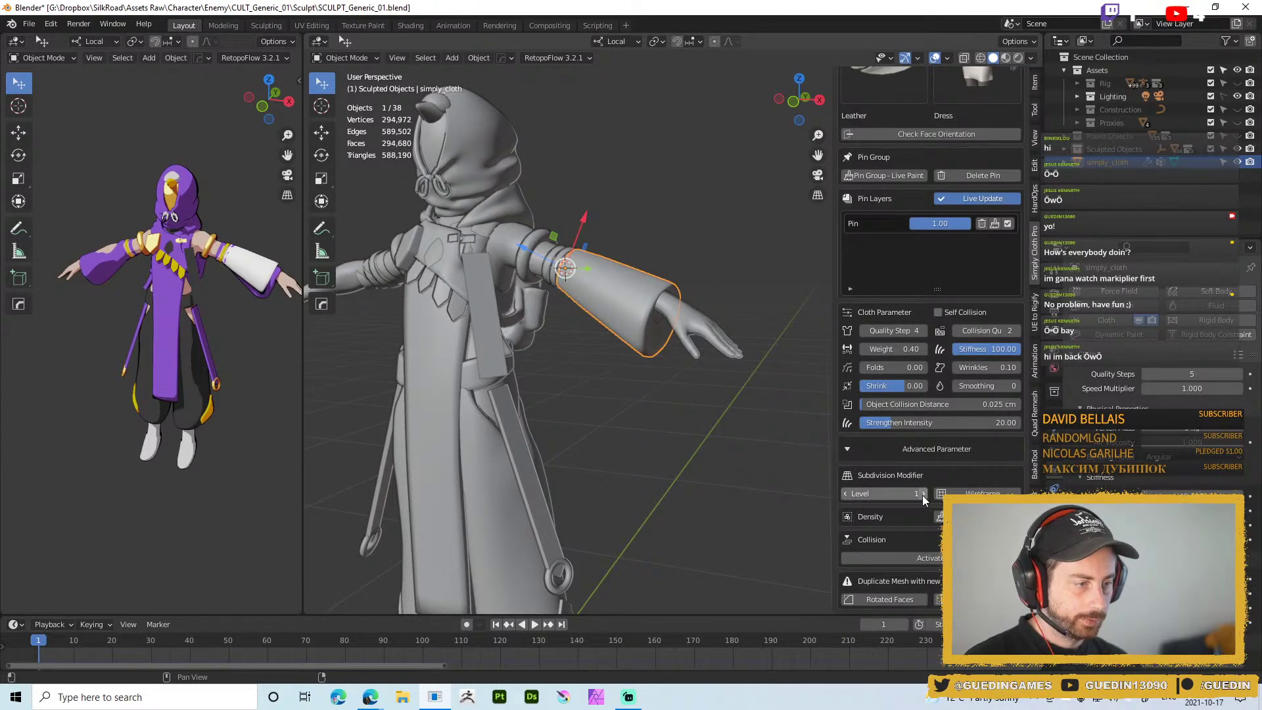
pyautogui.moveTo(685, 390); pyautogui.dragTo(922, 297, button='middle')
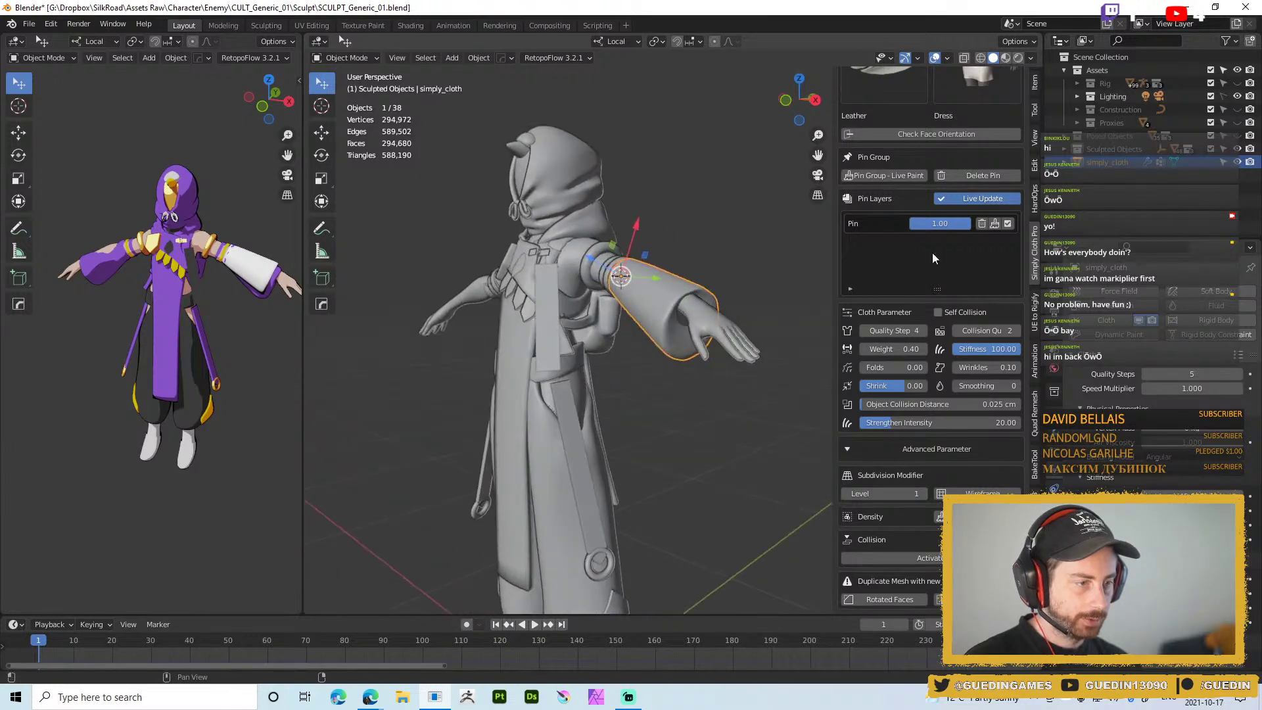
# Run the sleeve's cloth simulation briefly with the subdivision level at 1 and pause it
pyautogui.scroll(8, 897, 227)
pyautogui.click(869, 209)
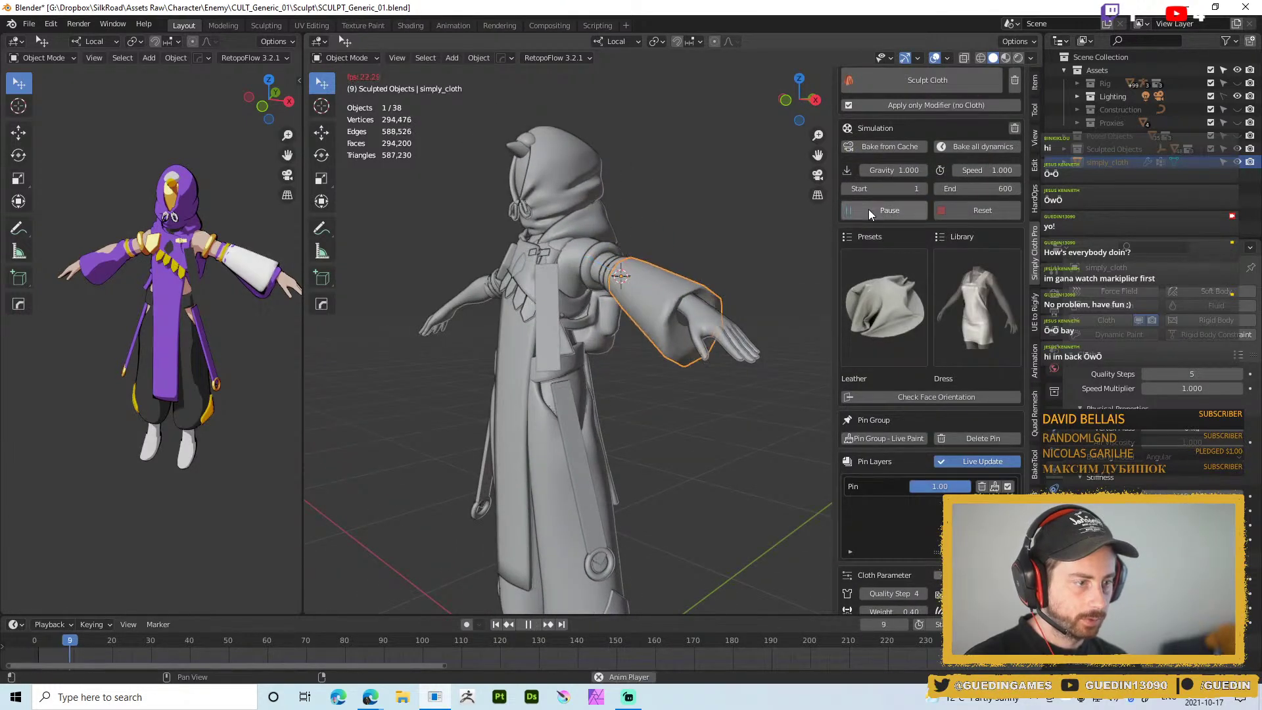
pyautogui.click(869, 209)
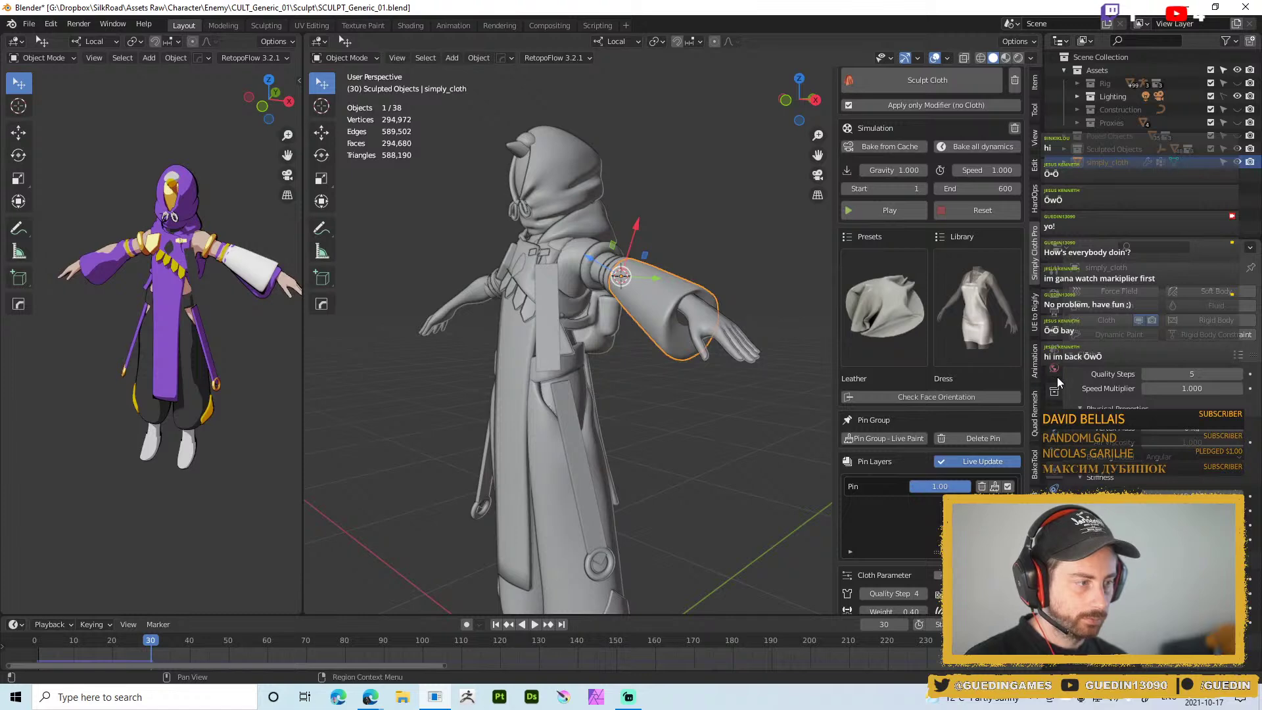
# Show the sleeve's modifier stack and set its Subdivision Modifier level to 2
pyautogui.click(1055, 440)
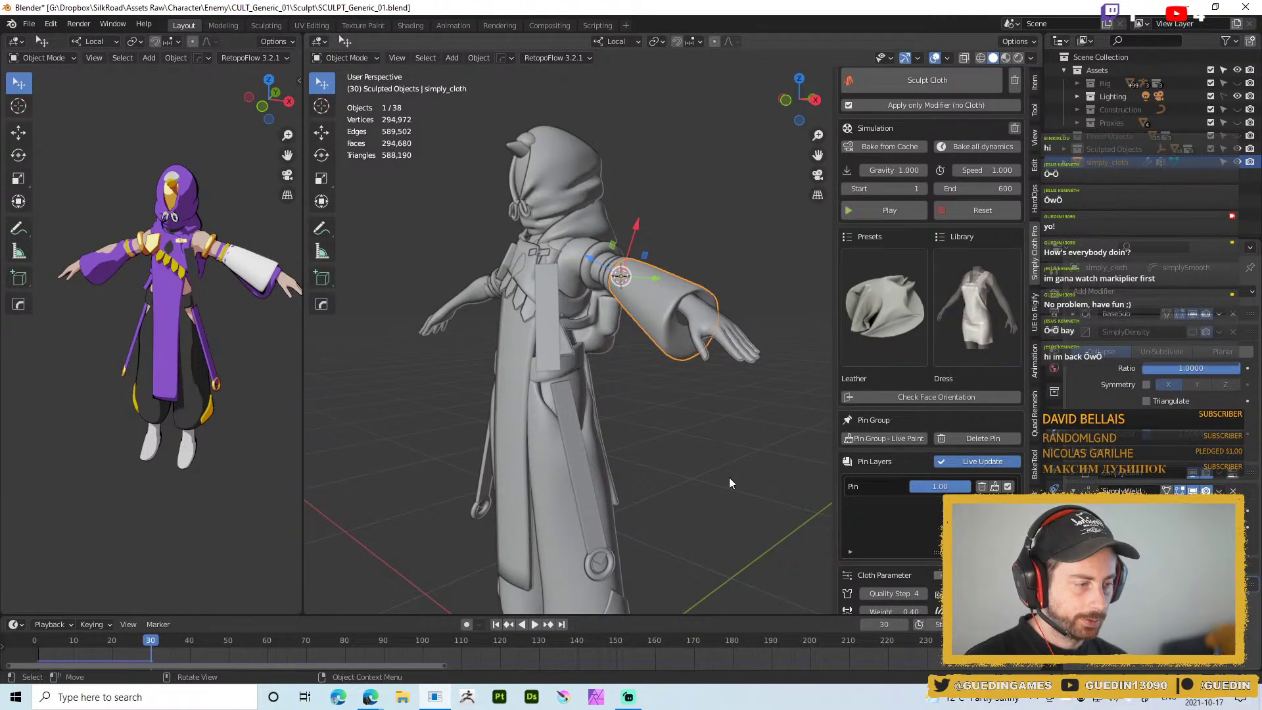
pyautogui.scroll(-4, 914, 523)
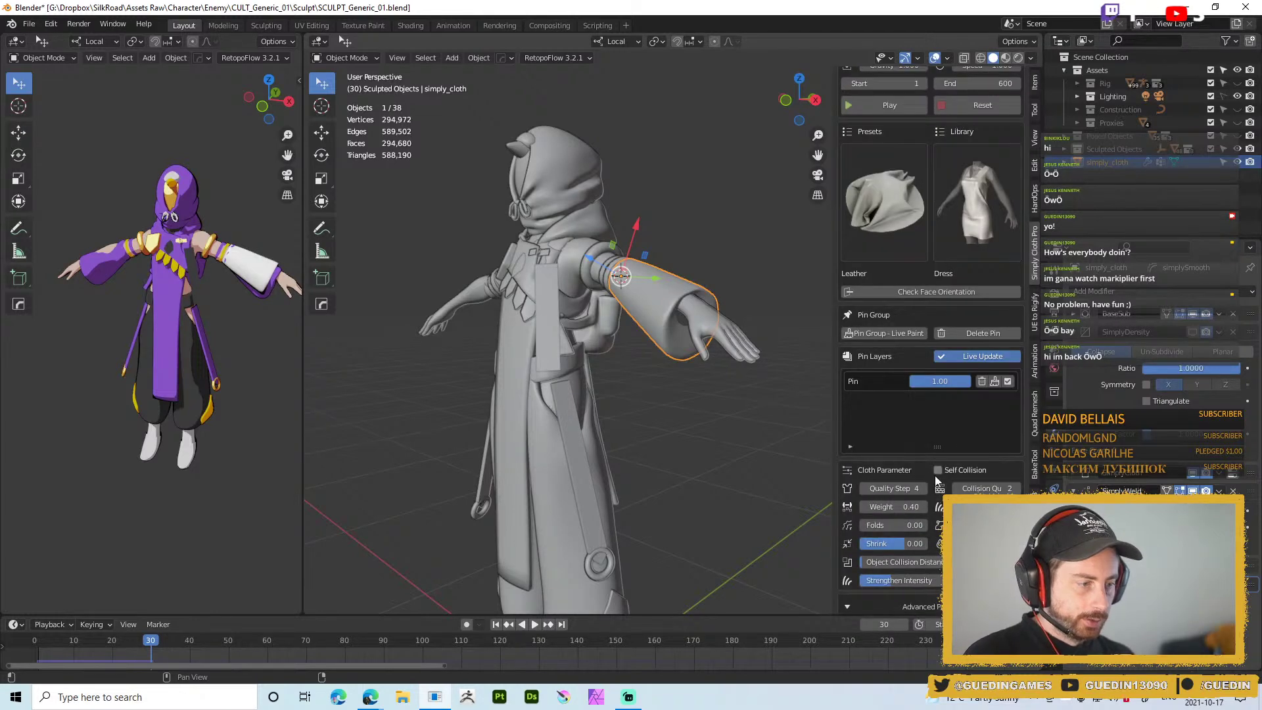
pyautogui.scroll(-6, 937, 482)
pyautogui.click(922, 494)
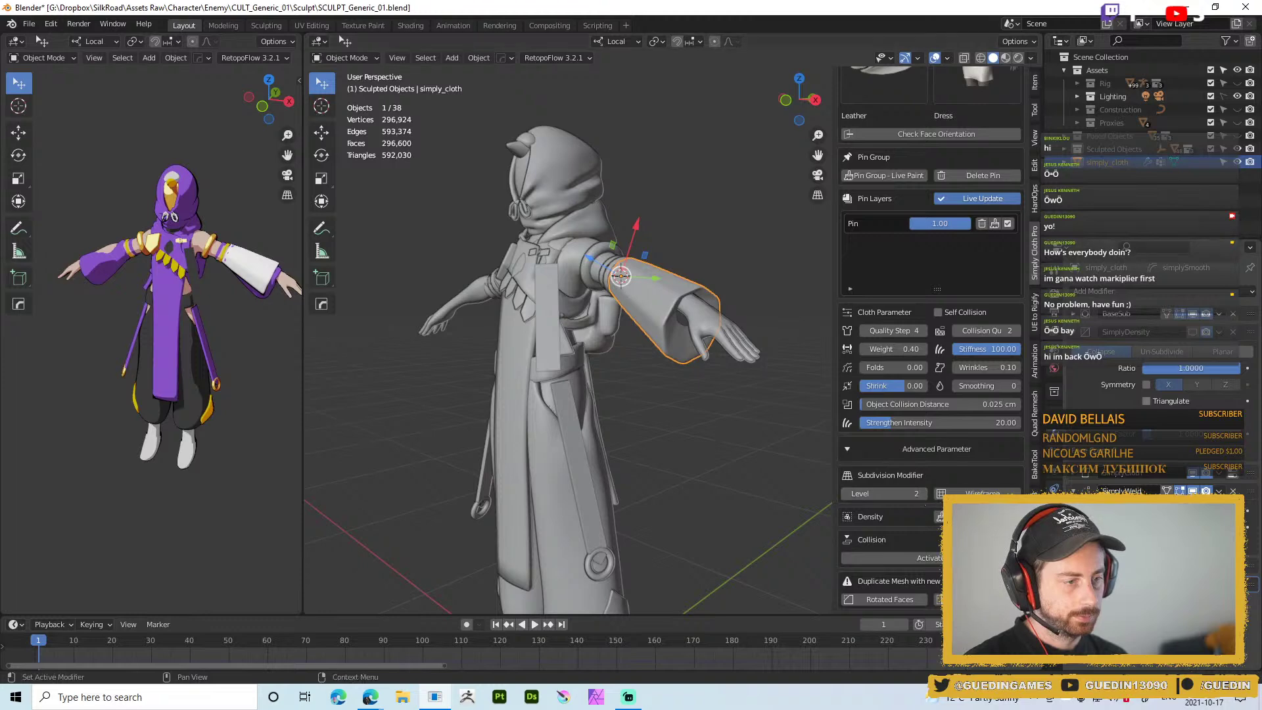
# Review the BaseSub modifier's advanced settings and compare Catmull-Clark with Simple subdivision on the sleeve
pyautogui.click(1072, 315)
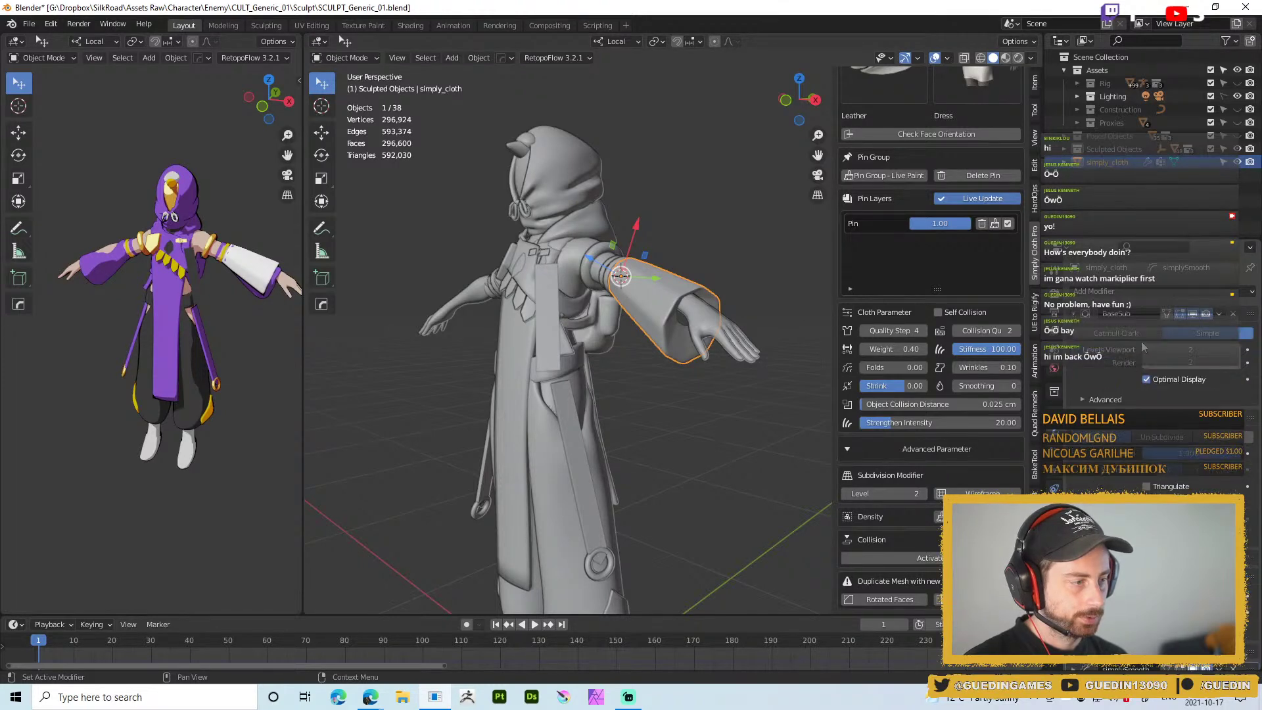
pyautogui.click(1104, 399)
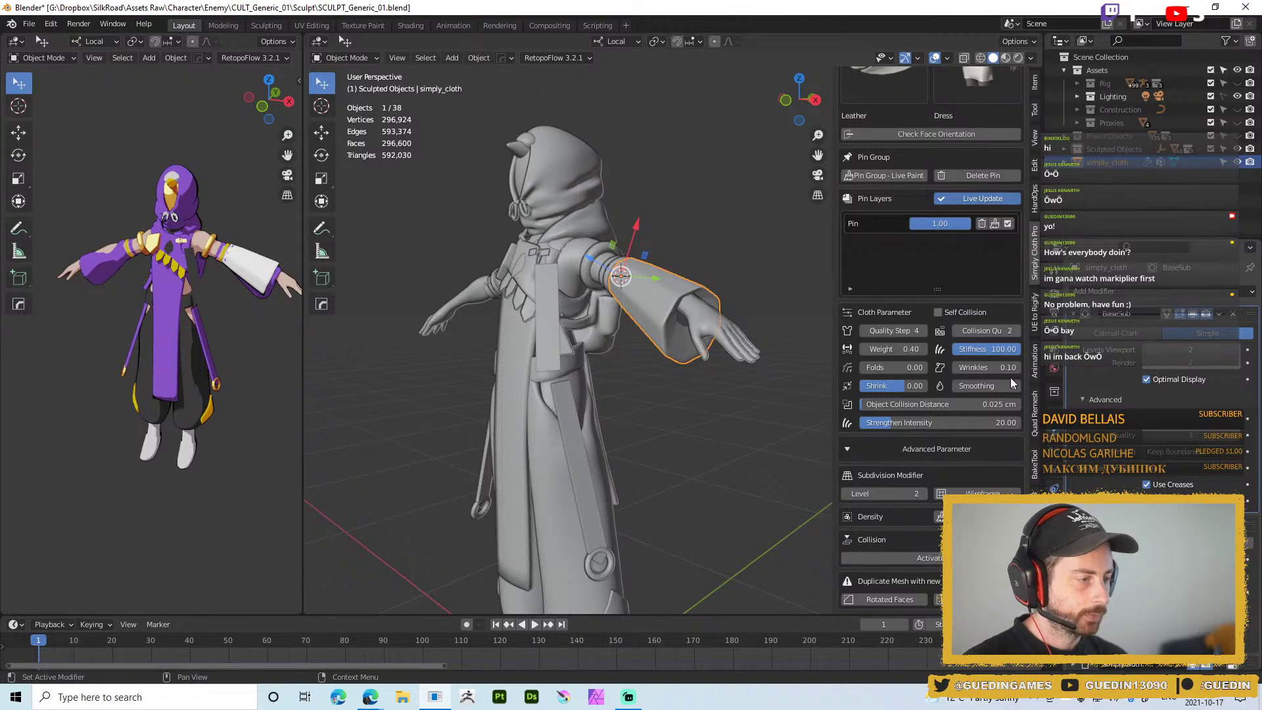
pyautogui.scroll(-4, 1174, 467)
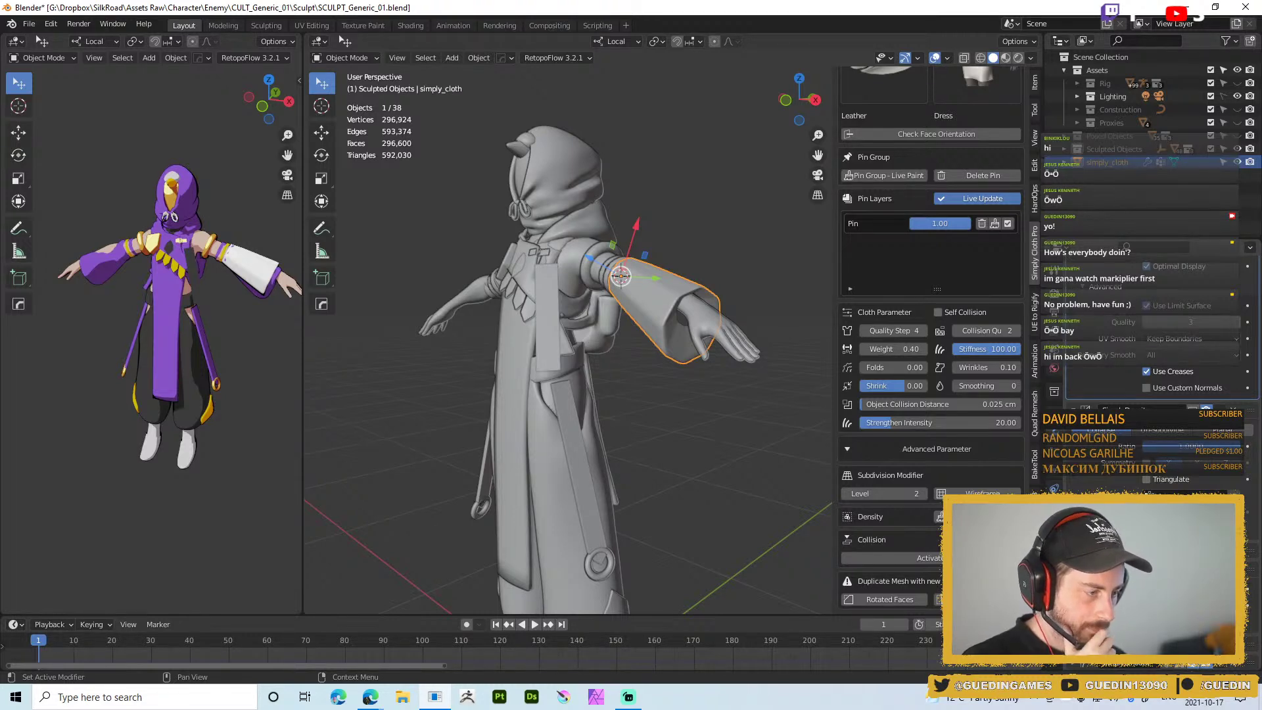
pyautogui.scroll(4, 1172, 468)
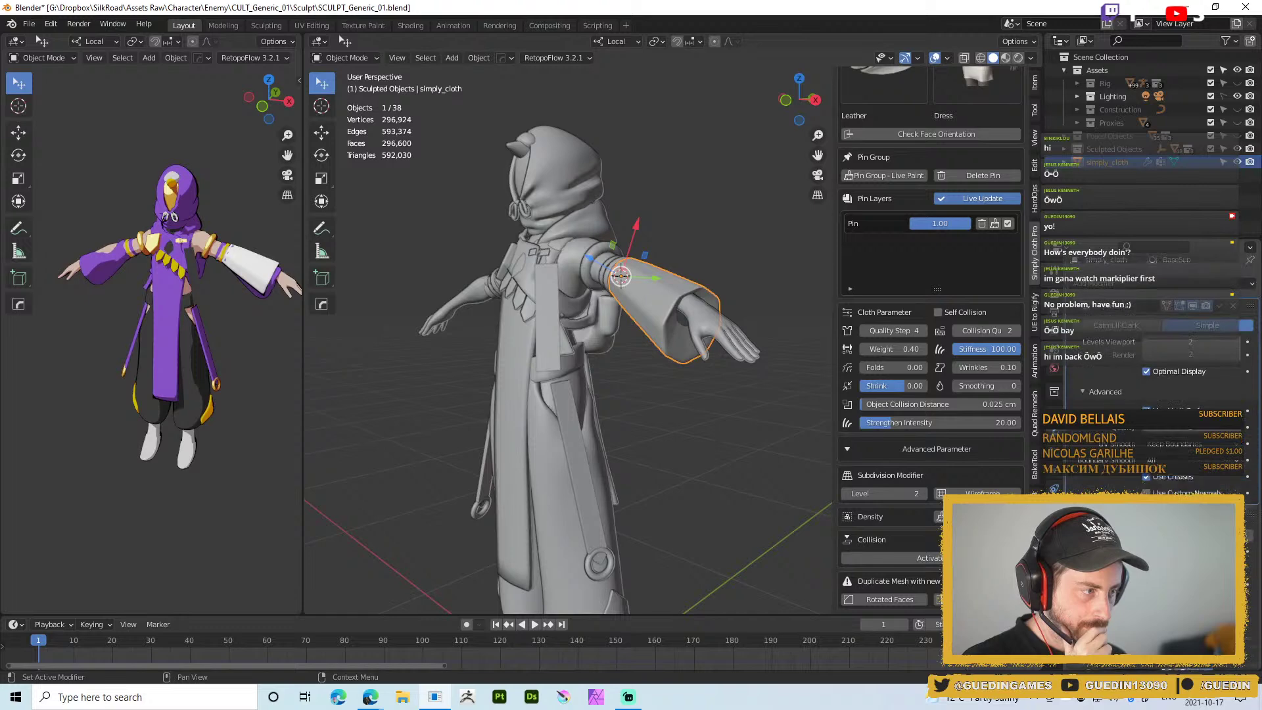
pyautogui.click(1118, 334)
pyautogui.scroll(2, 870, 240)
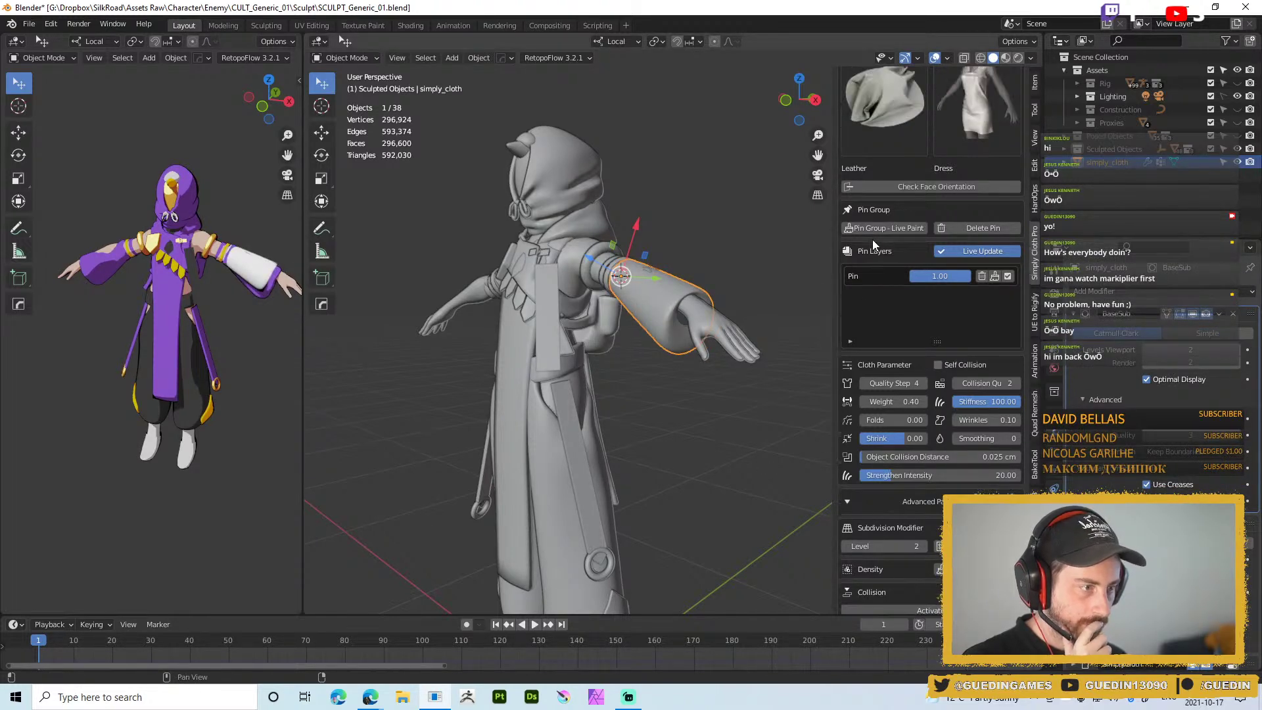
pyautogui.click(1209, 333)
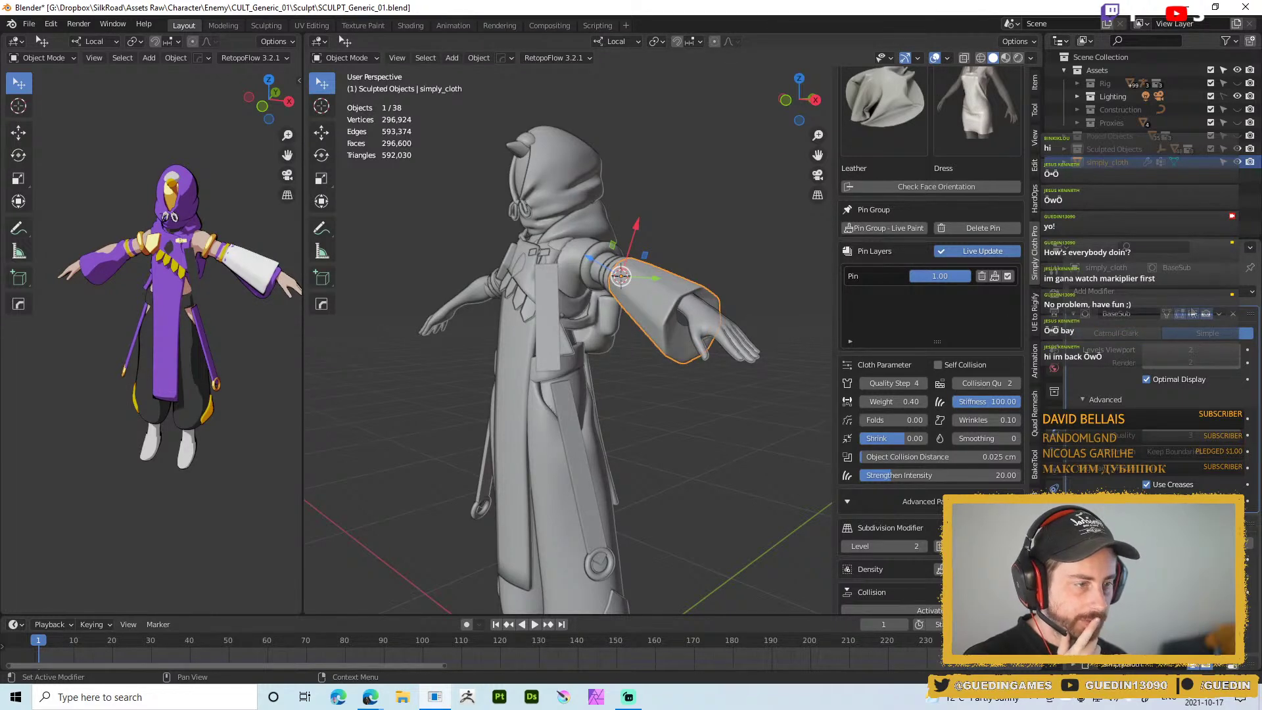
pyautogui.scroll(1, 910, 354)
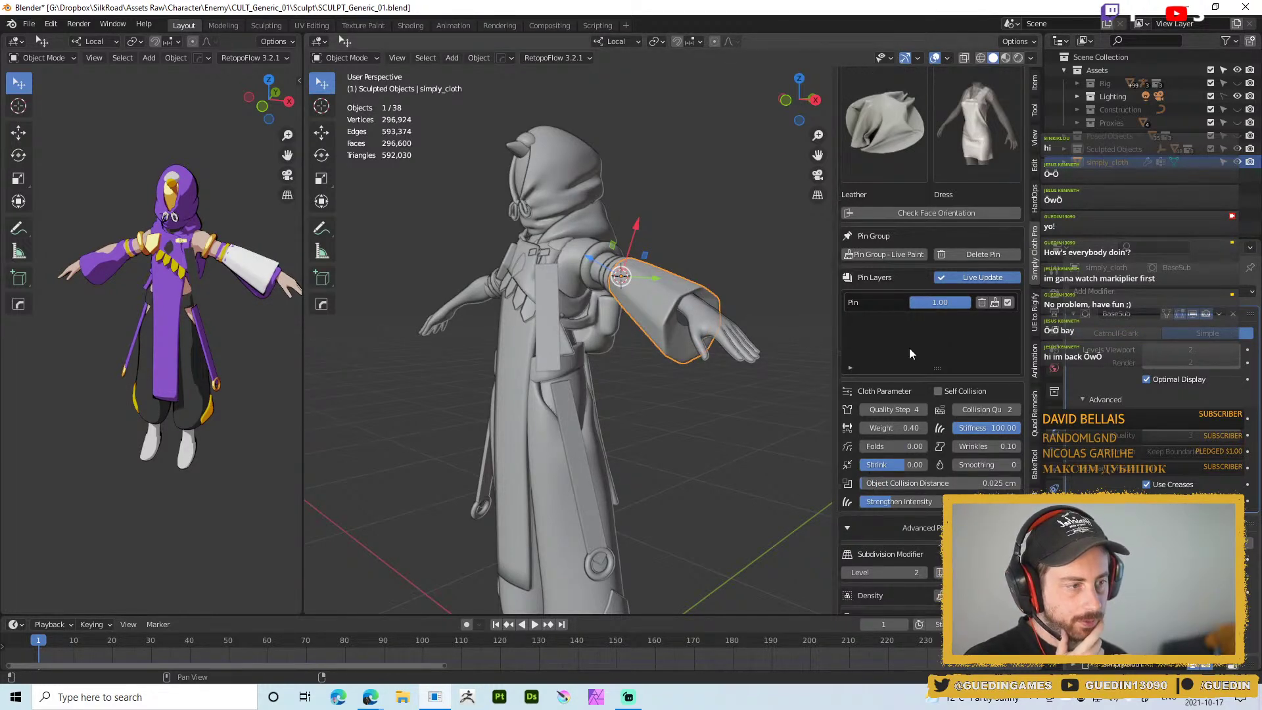
# Run the sleeve's cloth simulation with the subdivision level at 2, pause it and inspect the sleeve
pyautogui.scroll(8, 910, 353)
pyautogui.click(880, 234)
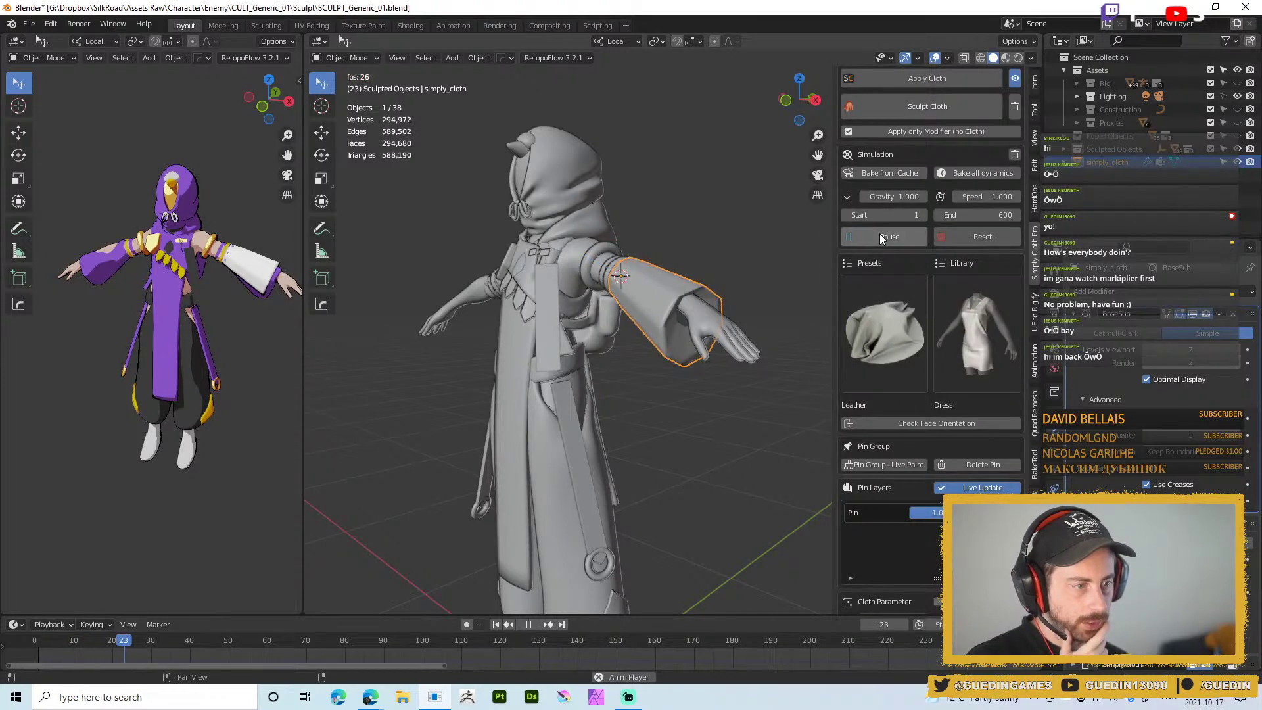
pyautogui.click(880, 234)
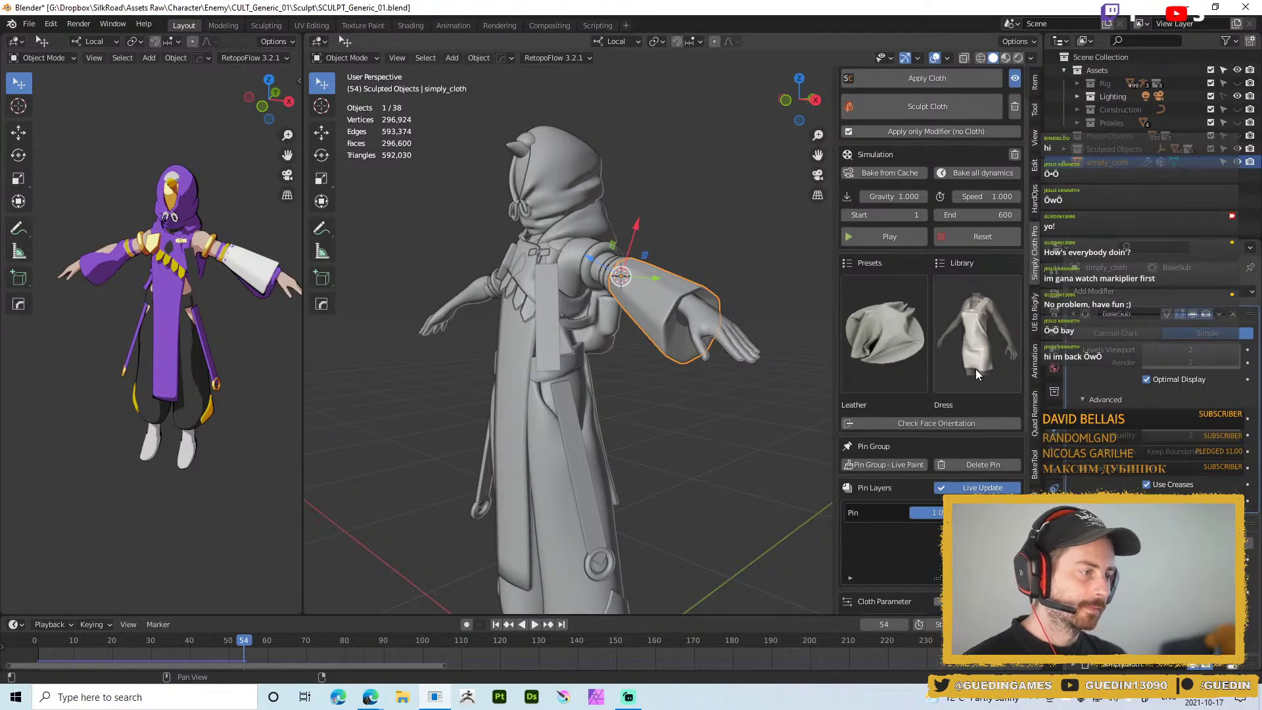
pyautogui.scroll(2, 1019, 326)
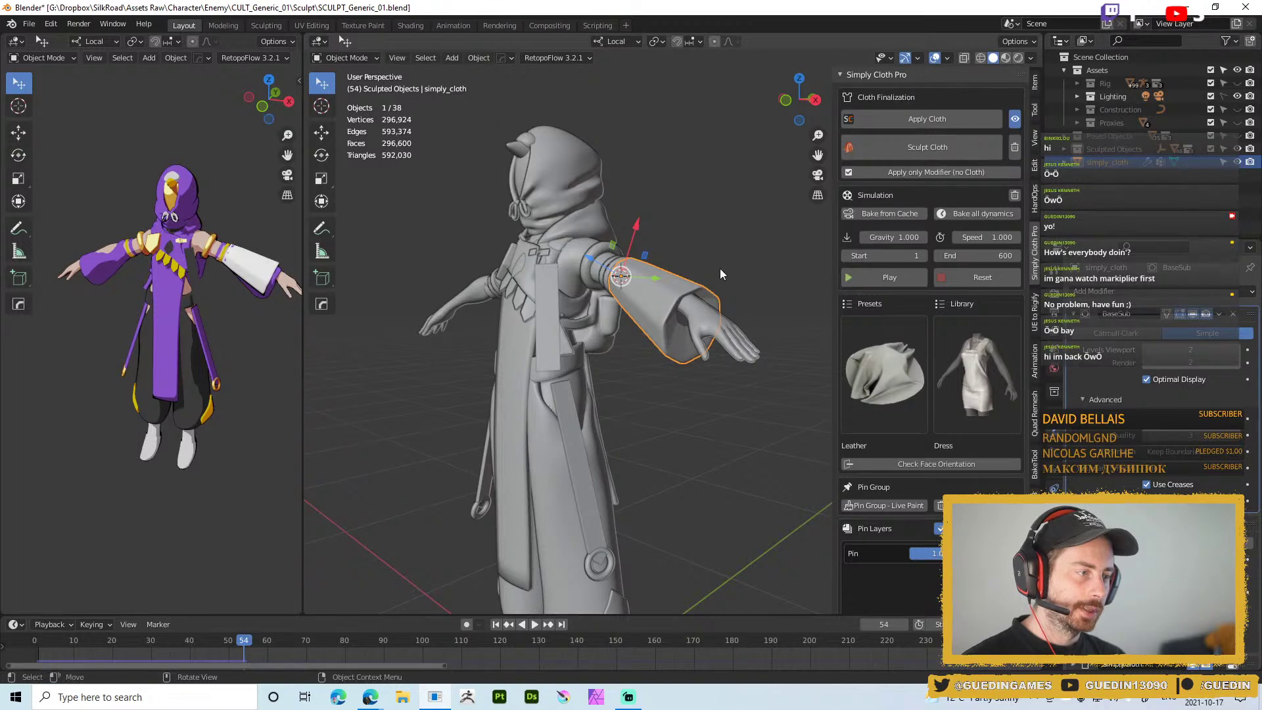
pyautogui.keyDown('shift'); pyautogui.moveTo(780, 397); pyautogui.dragTo(769, 368, button='middle'); pyautogui.keyUp('shift')
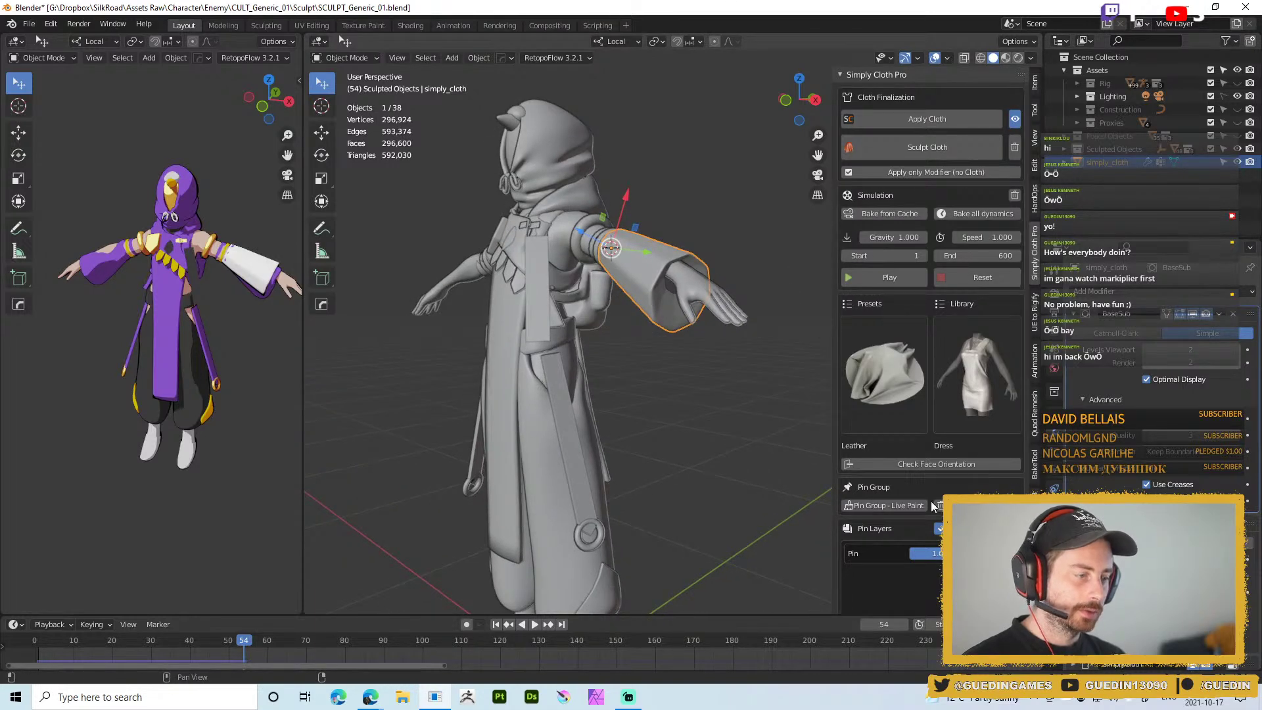
# Review the Simply Cloth parameters and check the scene's unit system and unit scale
pyautogui.scroll(-10, 929, 496)
pyautogui.scroll(-2, 767, 511)
pyautogui.scroll(1, 913, 497)
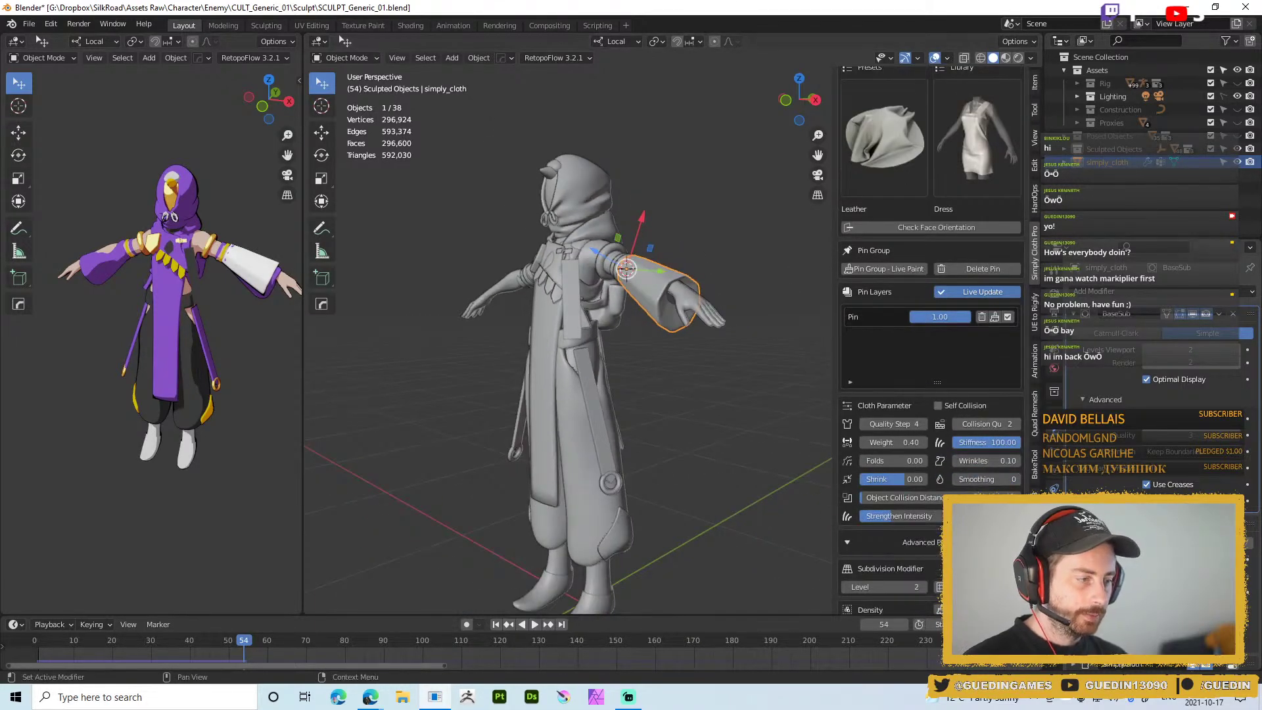
pyautogui.click(1054, 295)
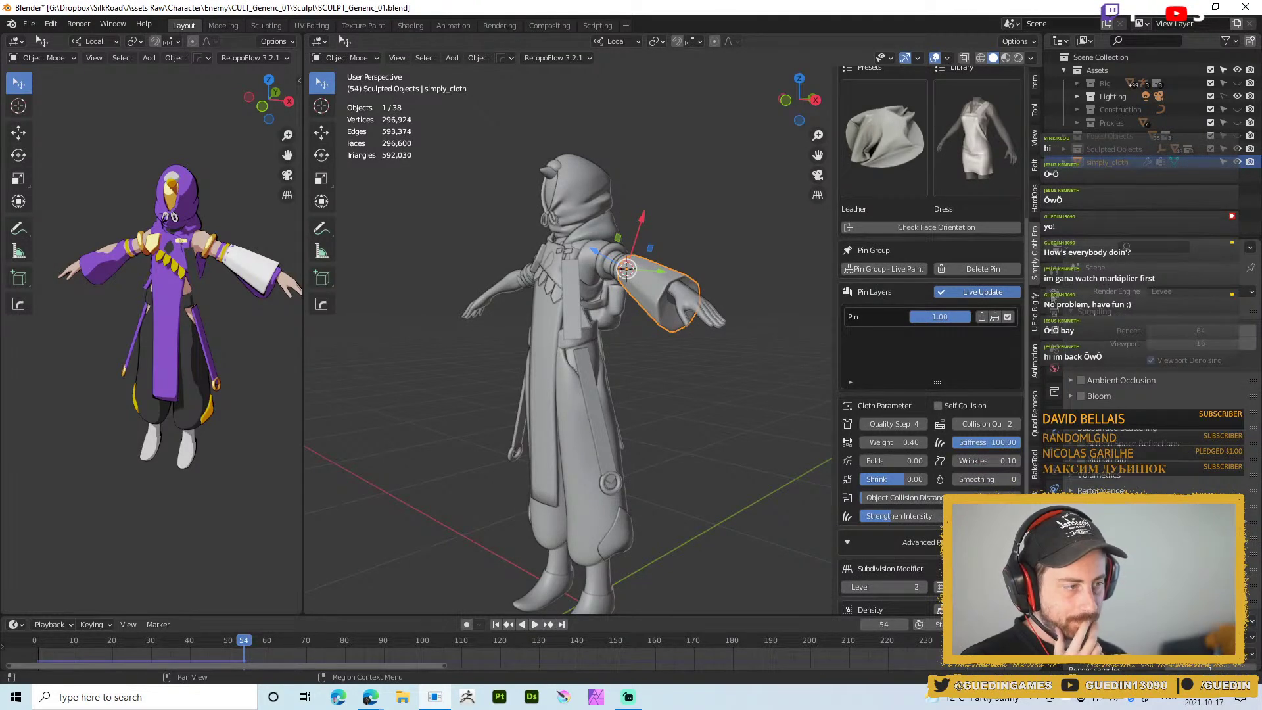
pyautogui.click(1053, 350)
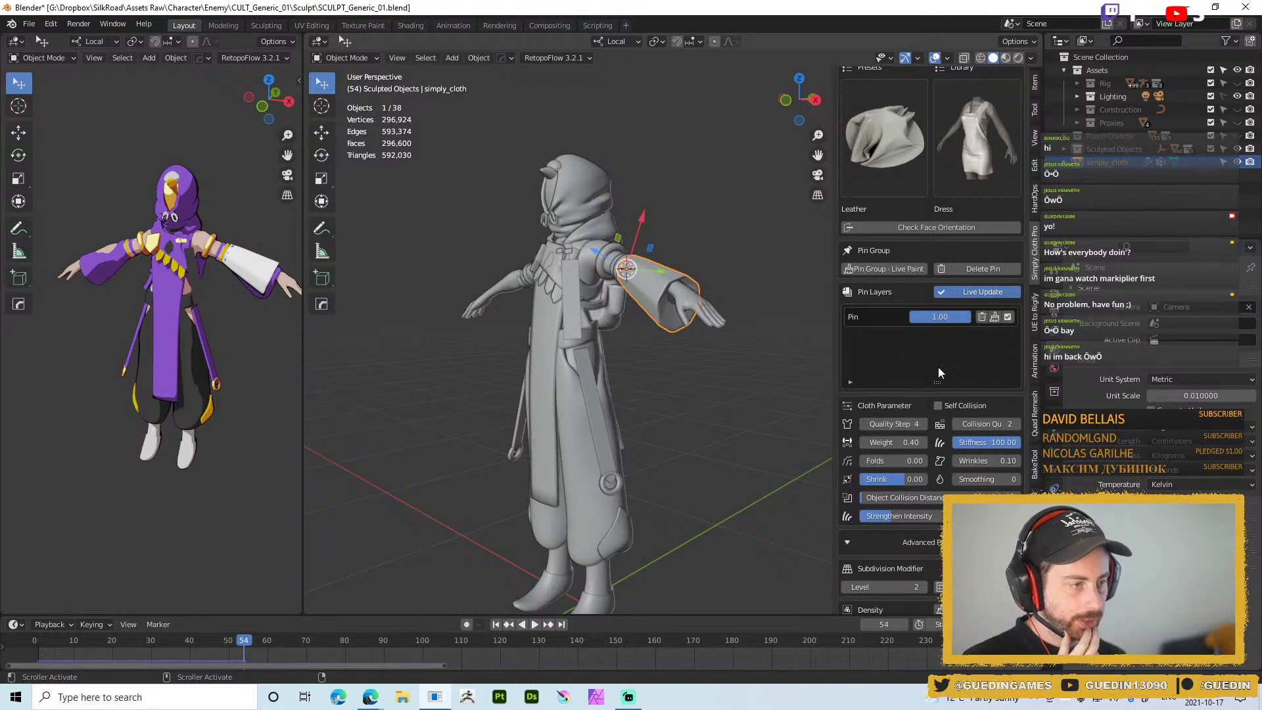
# Set the cloth simulation's gravity to 100, test the sleeve's drape around the arm and reset the simulation
pyautogui.scroll(1, 939, 373)
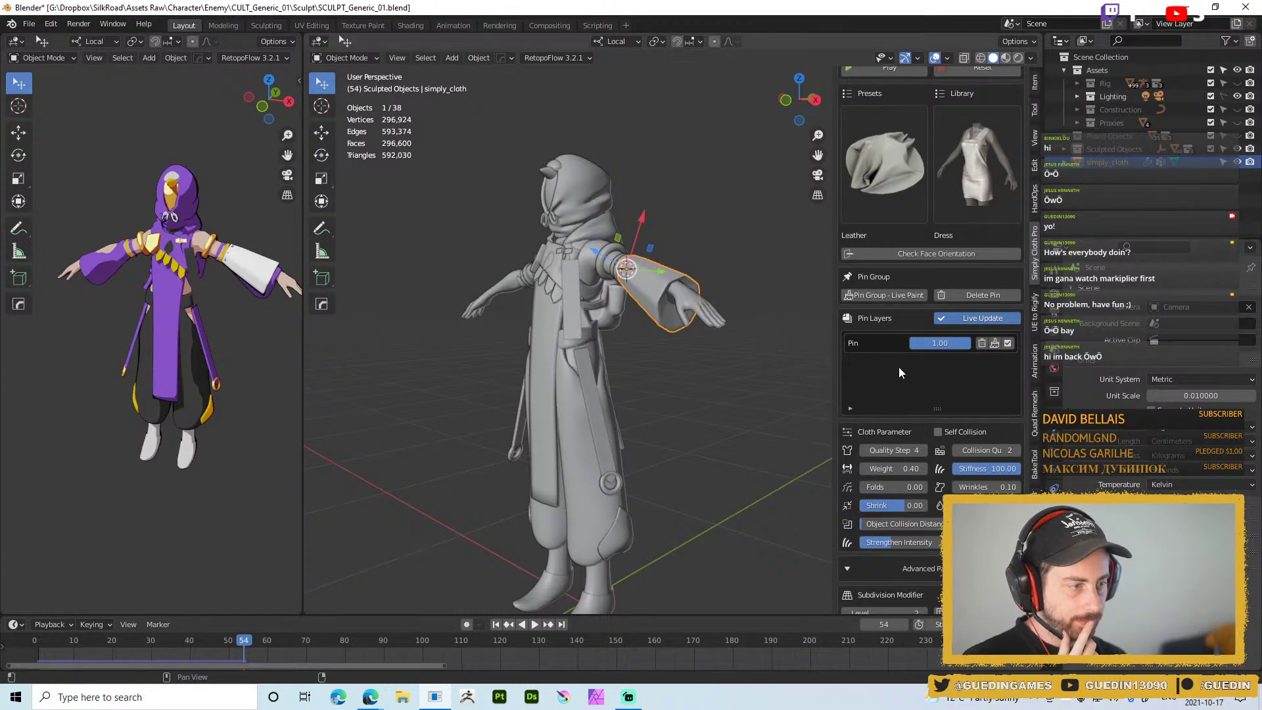
pyautogui.scroll(8, 901, 372)
pyautogui.click(894, 237)
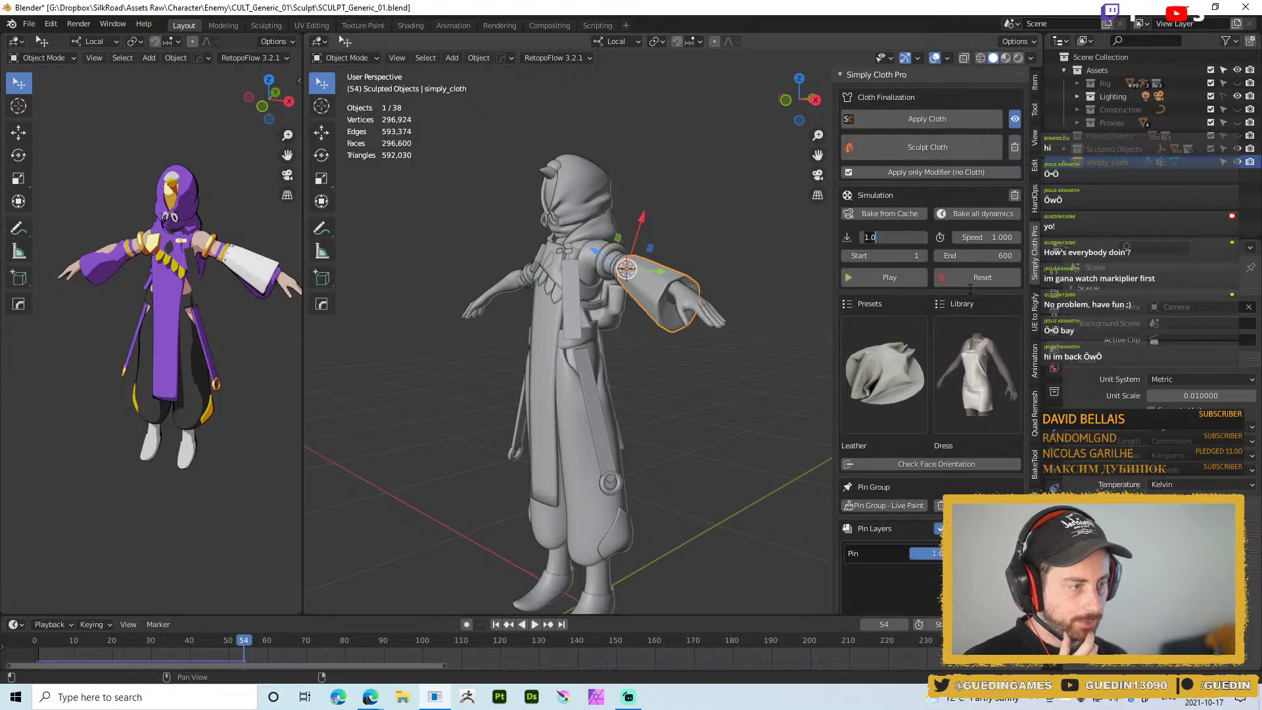
pyautogui.click(887, 281)
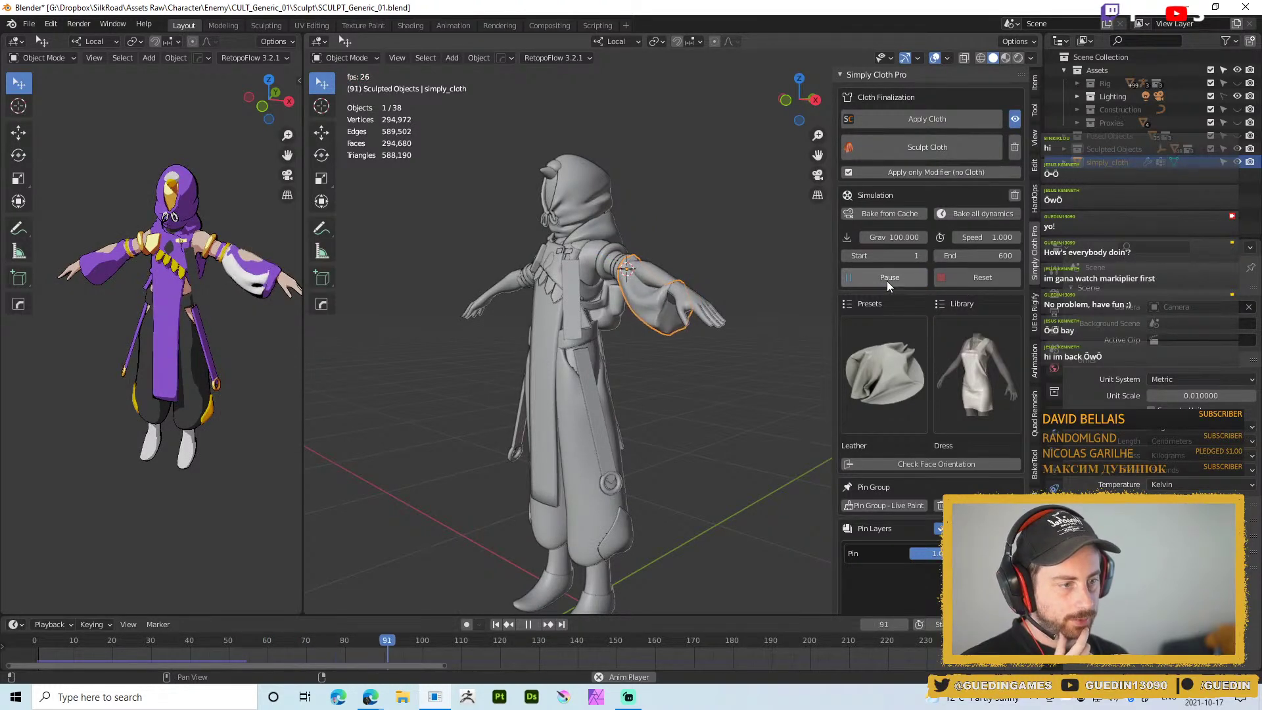
pyautogui.click(886, 281)
pyautogui.moveTo(594, 487); pyautogui.dragTo(661, 439, button='middle')
pyautogui.moveTo(662, 348); pyautogui.dragTo(708, 348, button='middle')
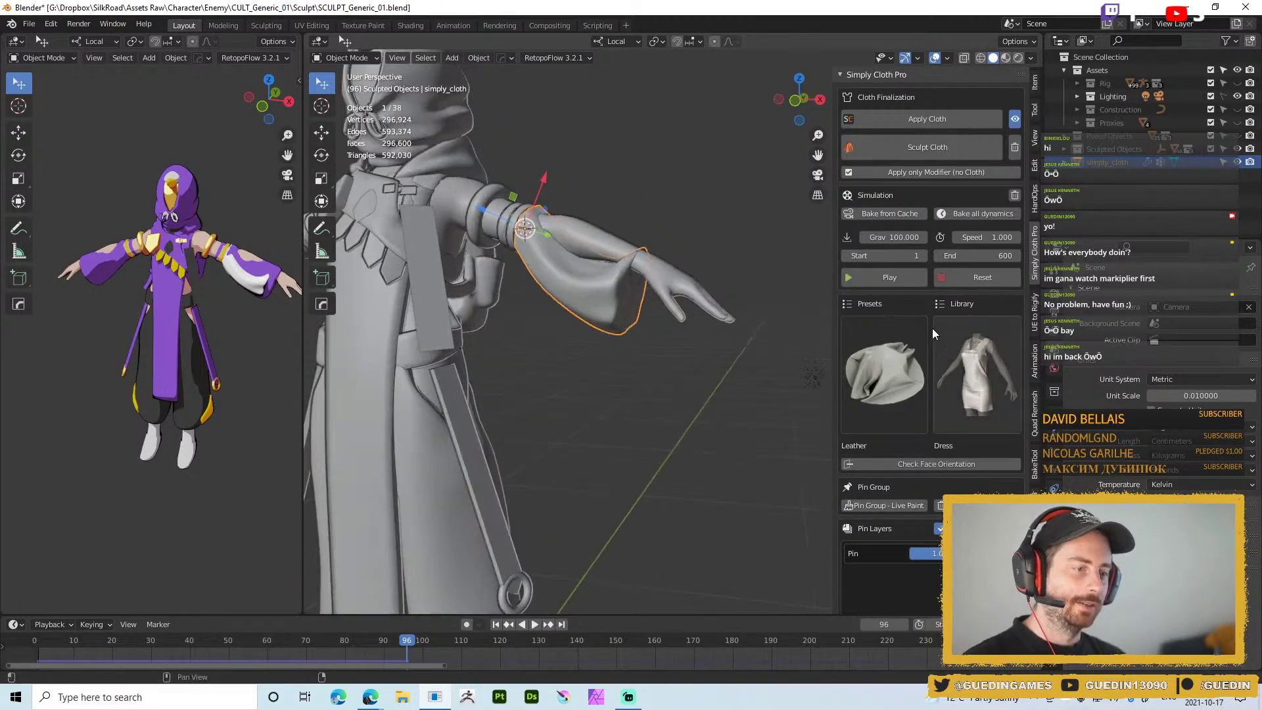
pyautogui.click(980, 278)
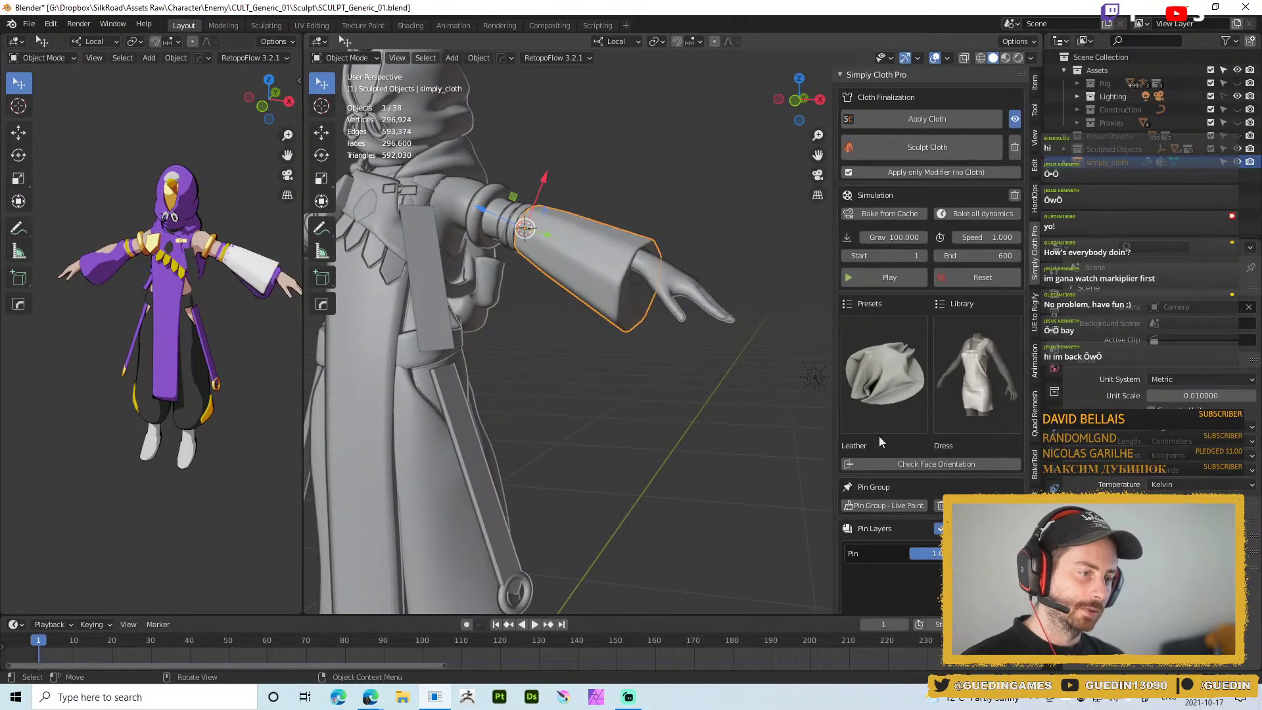
# Rerun the sleeve's cloth simulation at gravity 100 from another angle and reset it
pyautogui.moveTo(684, 322); pyautogui.dragTo(696, 372, button='middle')
pyautogui.click(885, 278)
pyautogui.click(884, 279)
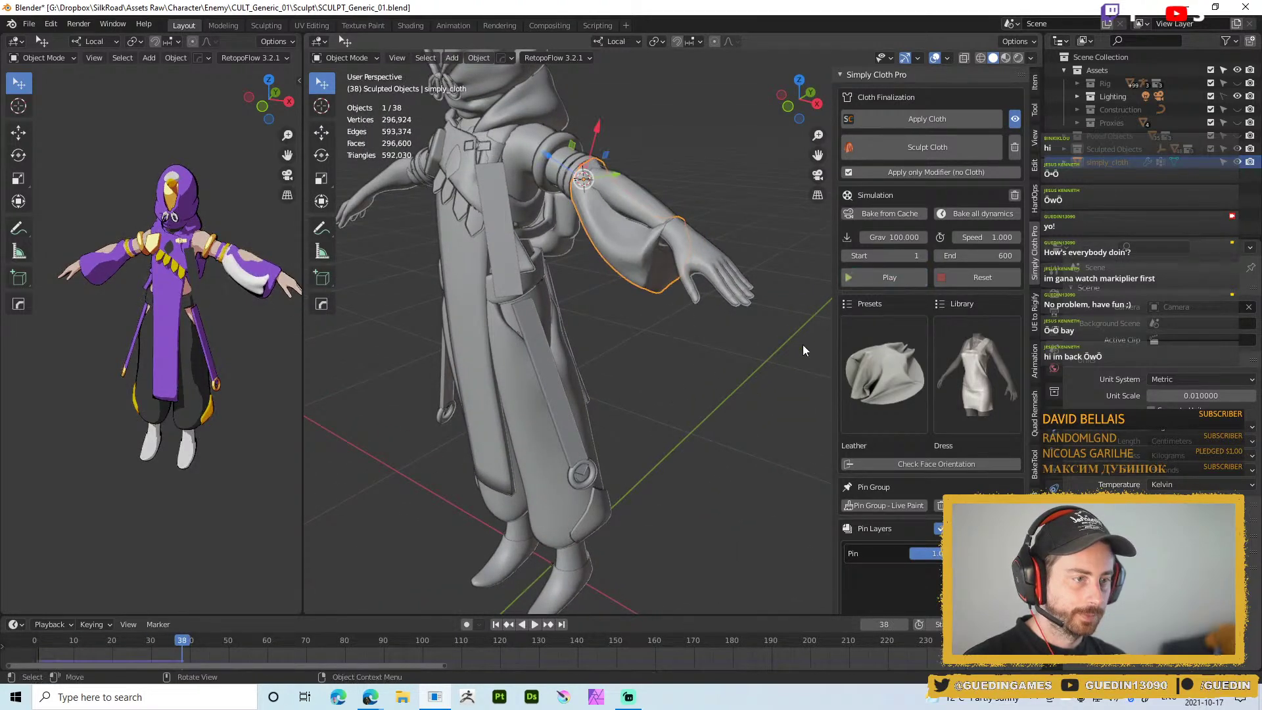
pyautogui.click(992, 277)
pyautogui.keyDown('shift'); pyautogui.moveTo(773, 281); pyautogui.dragTo(740, 318, button='middle'); pyautogui.keyUp('shift')
pyautogui.moveTo(608, 283); pyautogui.dragTo(644, 271, button='middle')
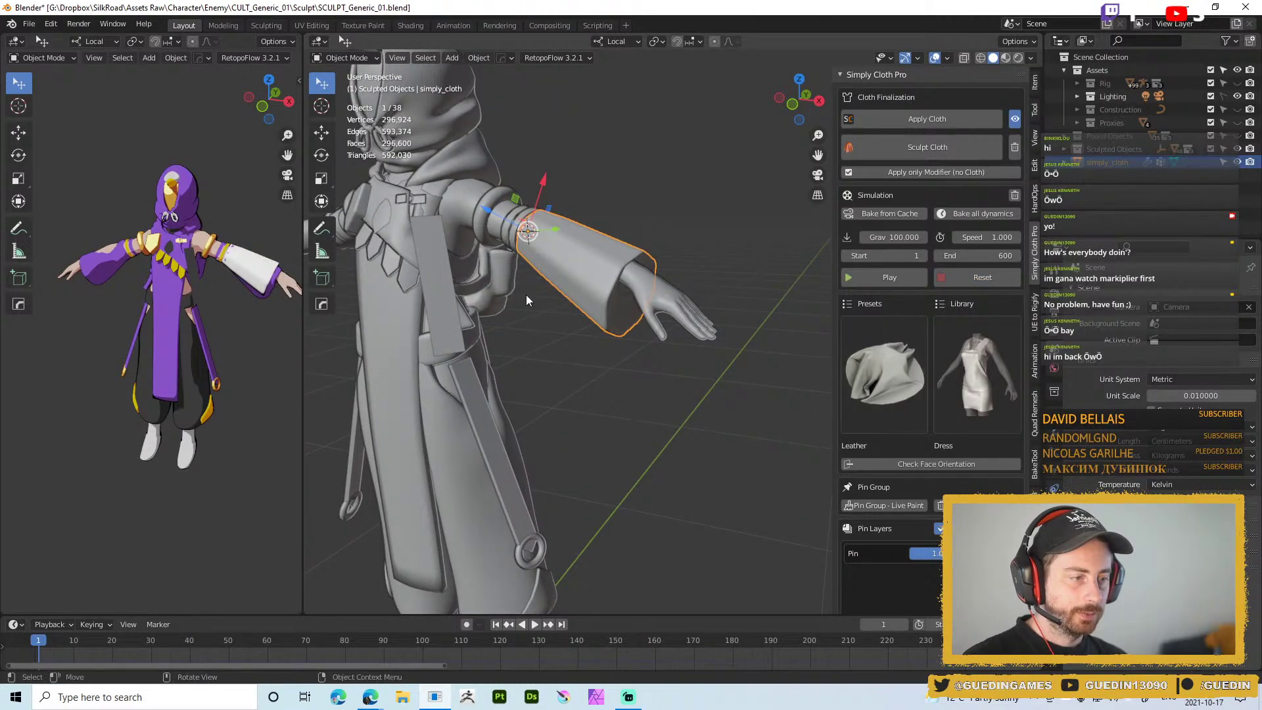
# Disable the hand object's Outline modifier in the viewport and activate Simply Cloth collision on the hand
pyautogui.click(688, 305)
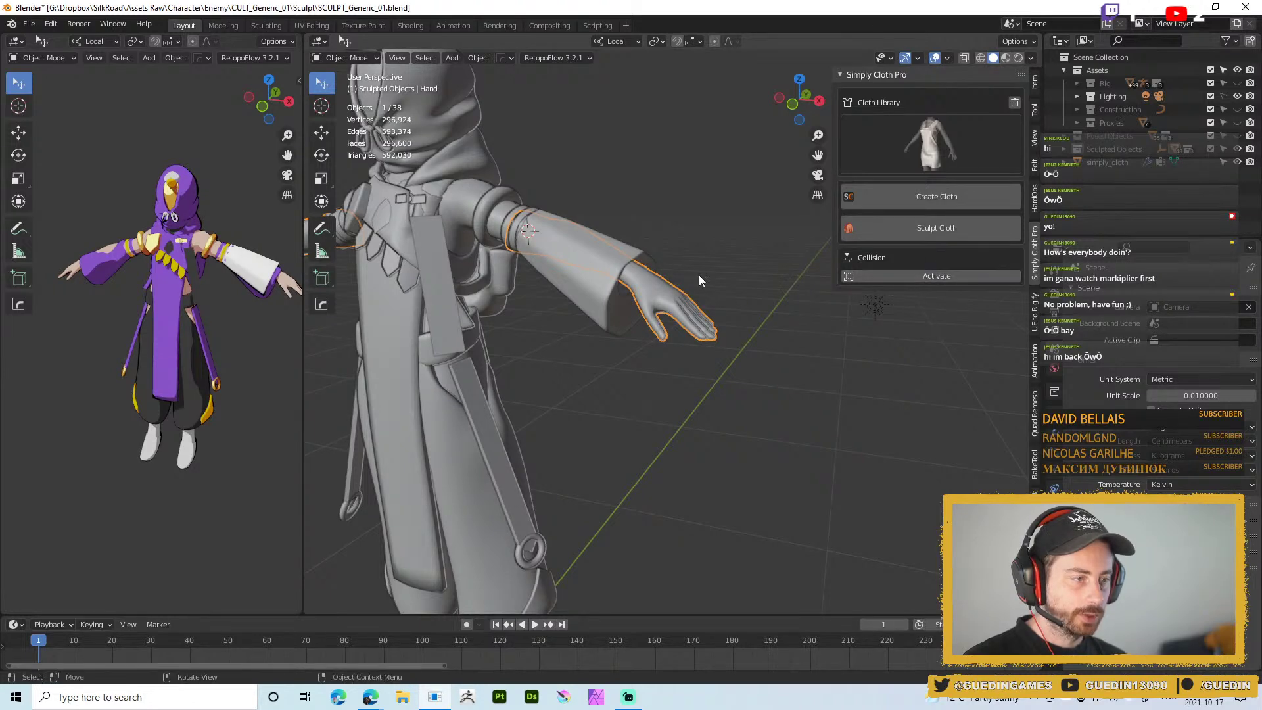
pyautogui.click(1055, 431)
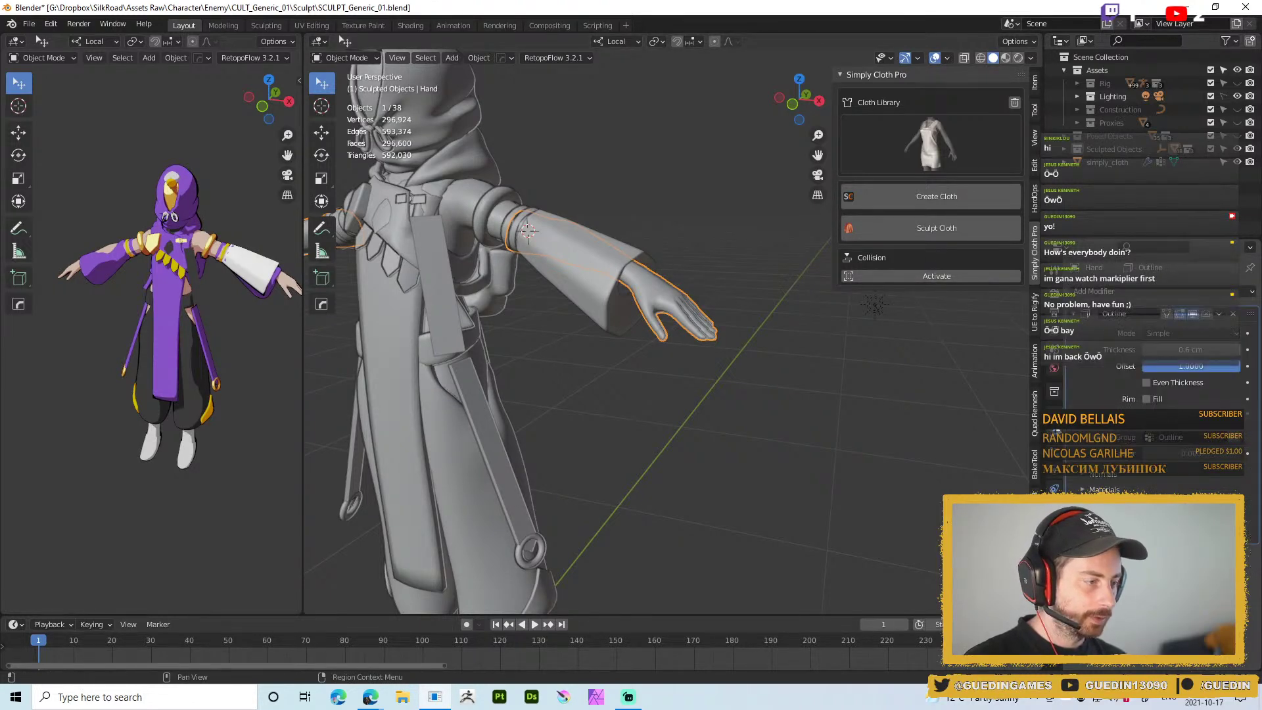
pyautogui.click(1194, 315)
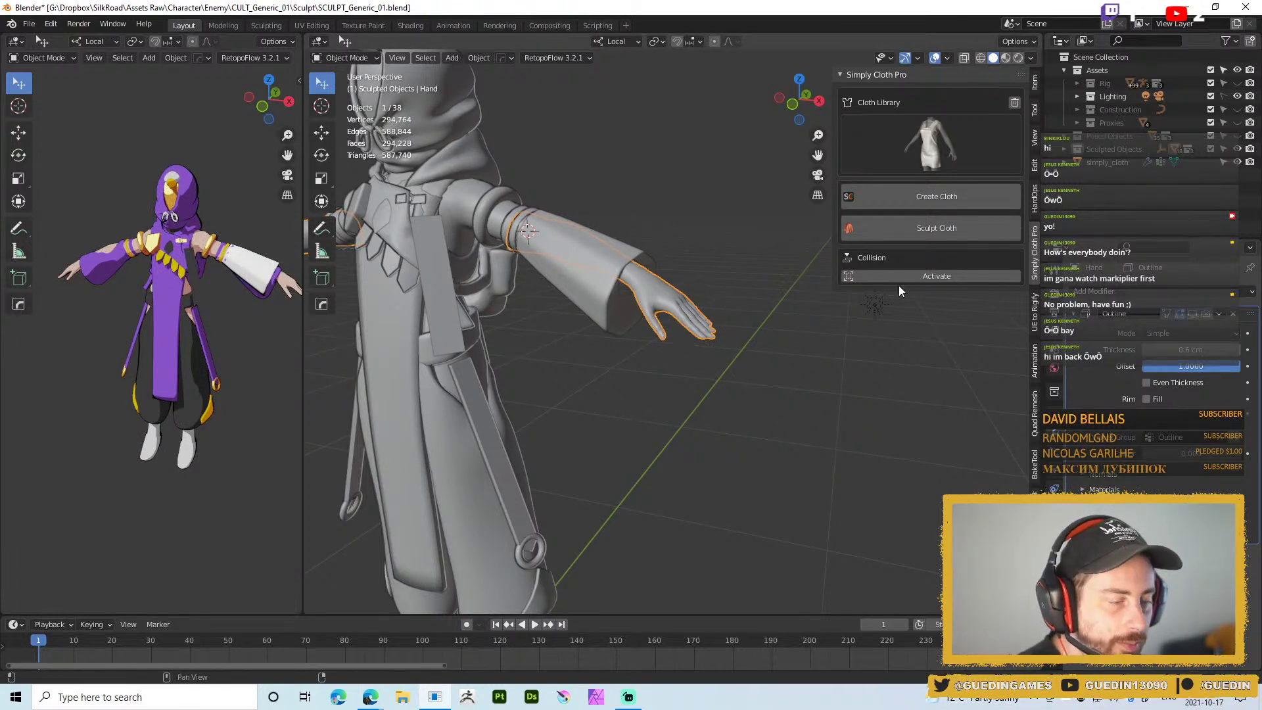
pyautogui.click(919, 281)
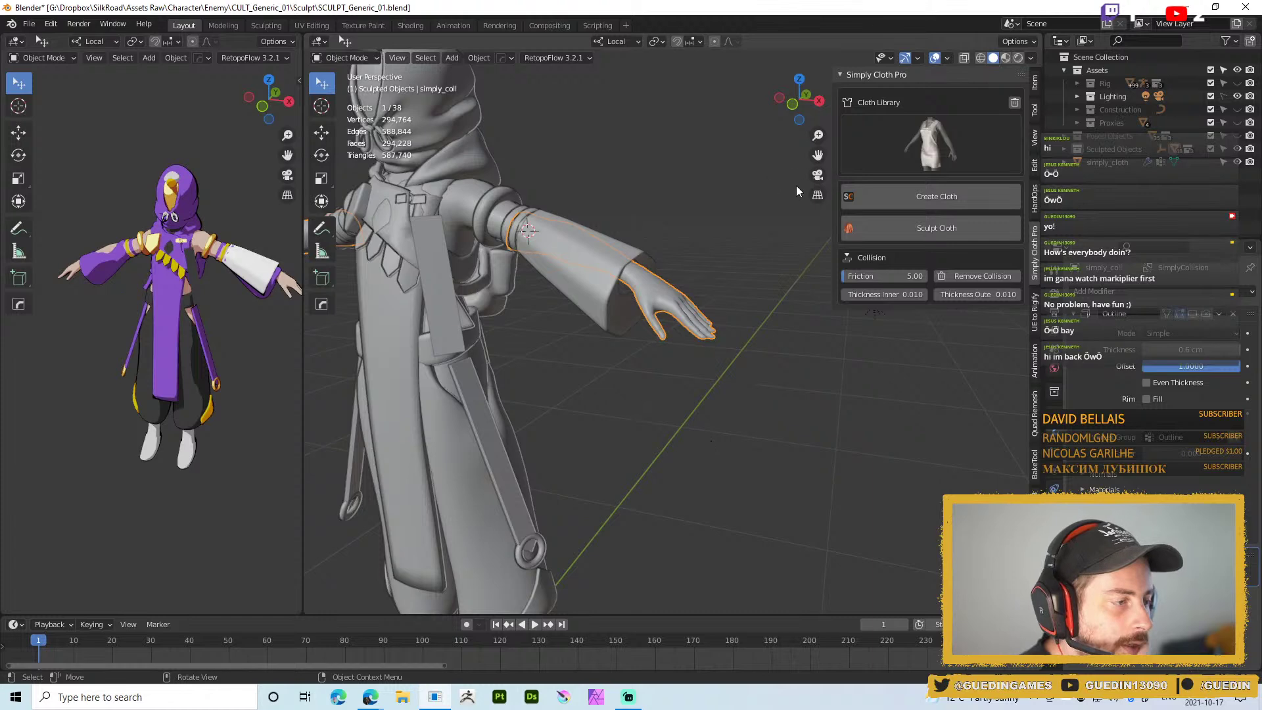
# Test the sleeve's cloth simulation against the arm with the Outline modifier disabled and reset it
pyautogui.click(596, 235)
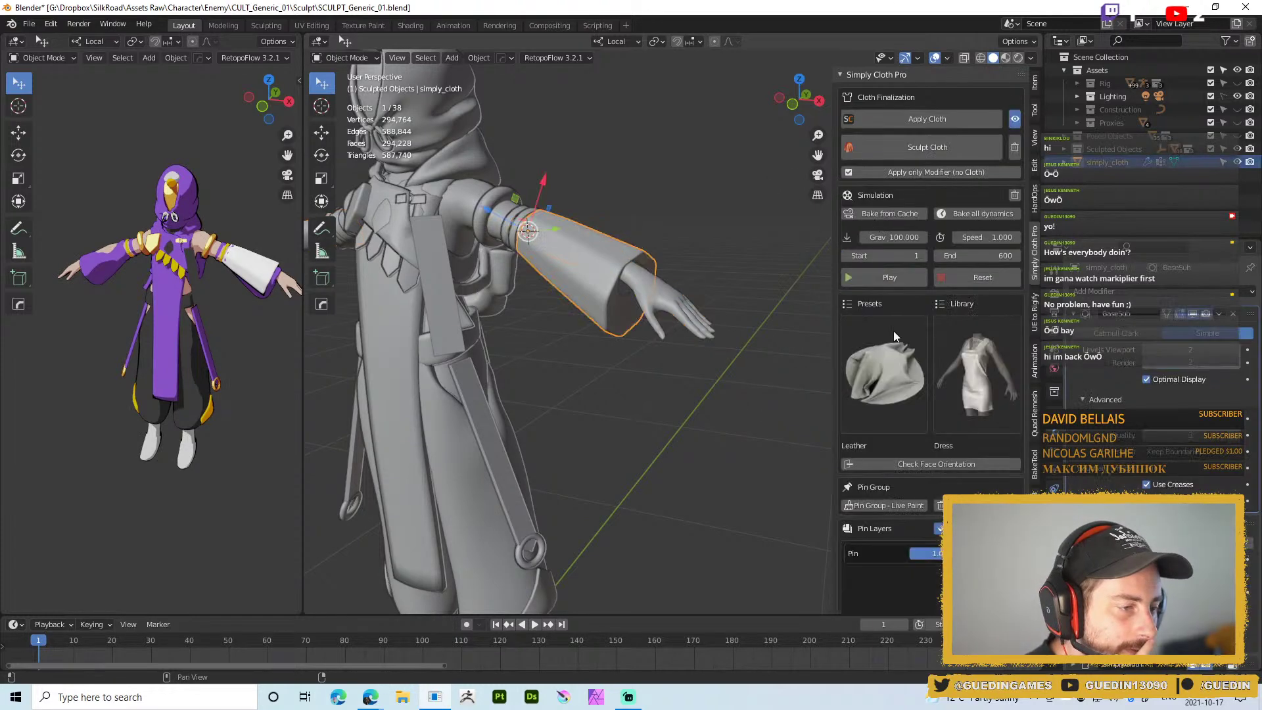
pyautogui.click(897, 273)
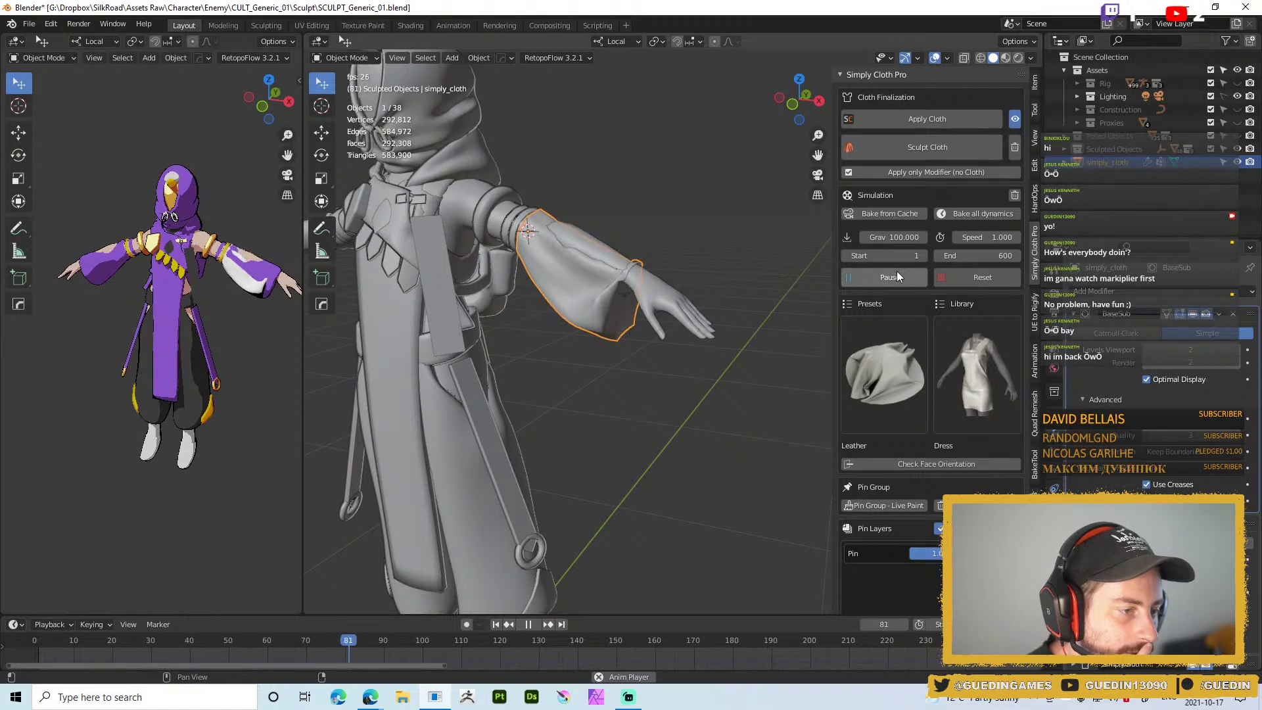
pyautogui.click(886, 280)
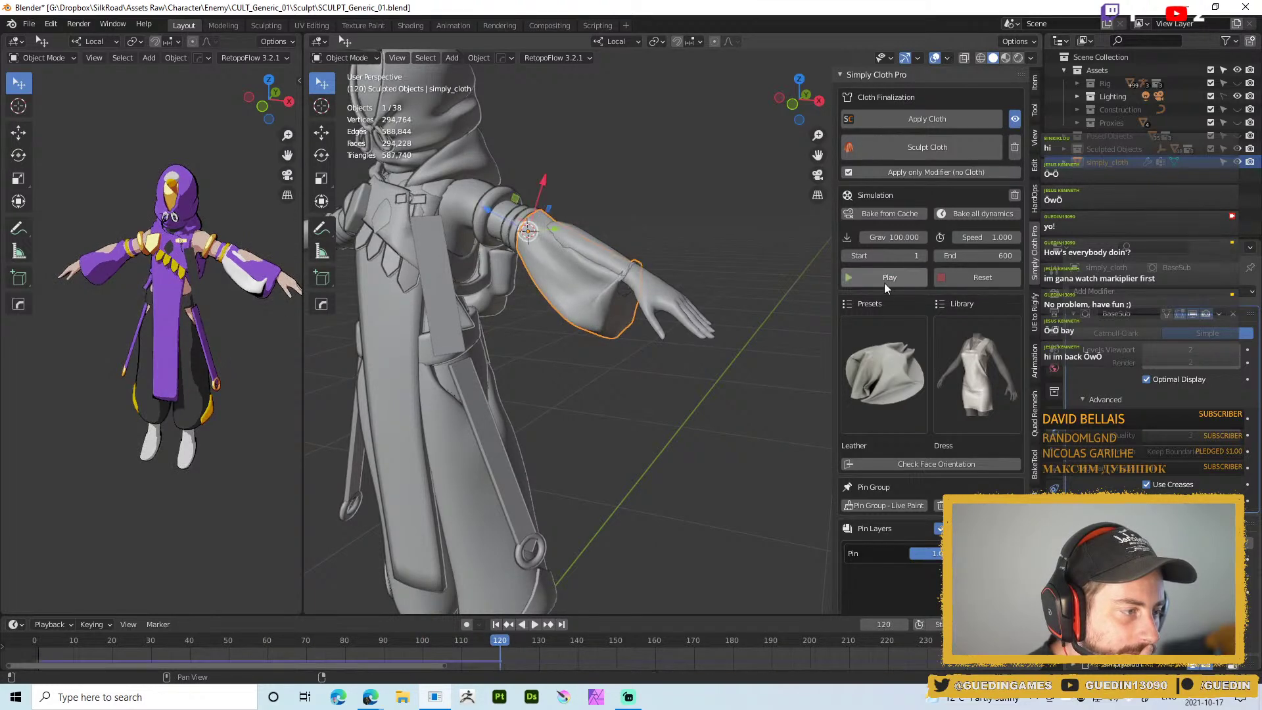
pyautogui.click(969, 276)
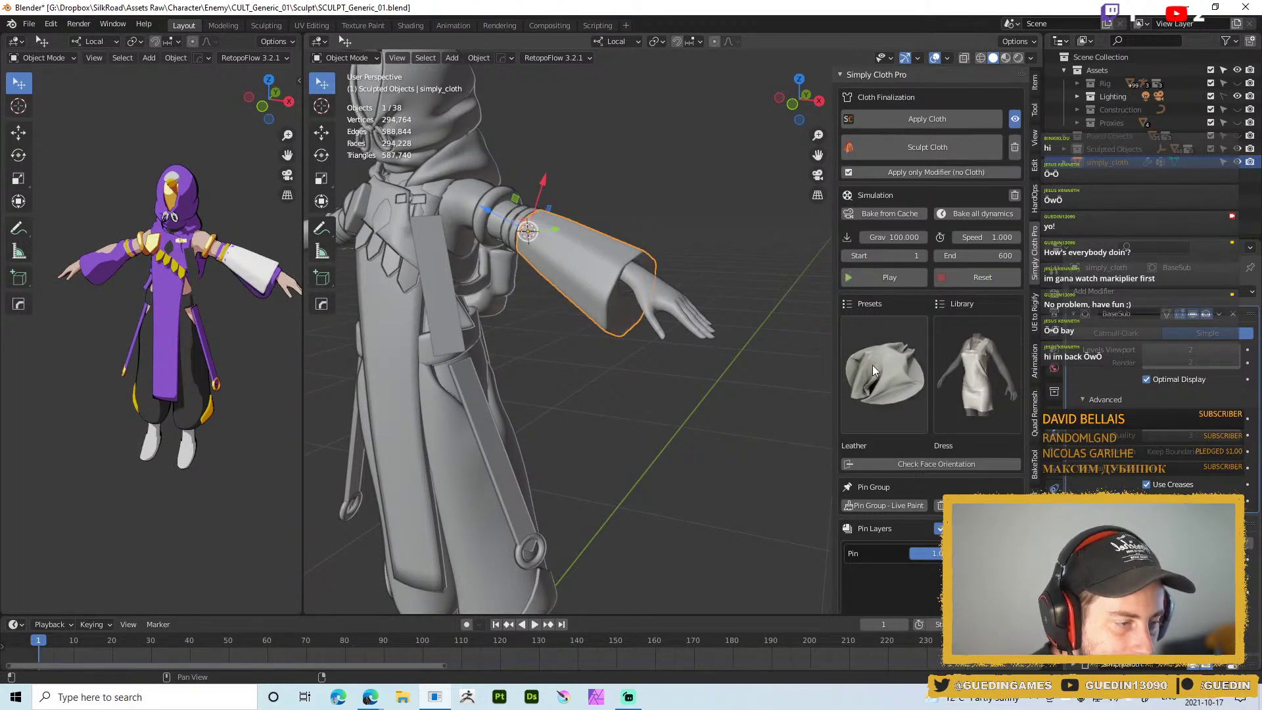
pyautogui.scroll(-3, 953, 480)
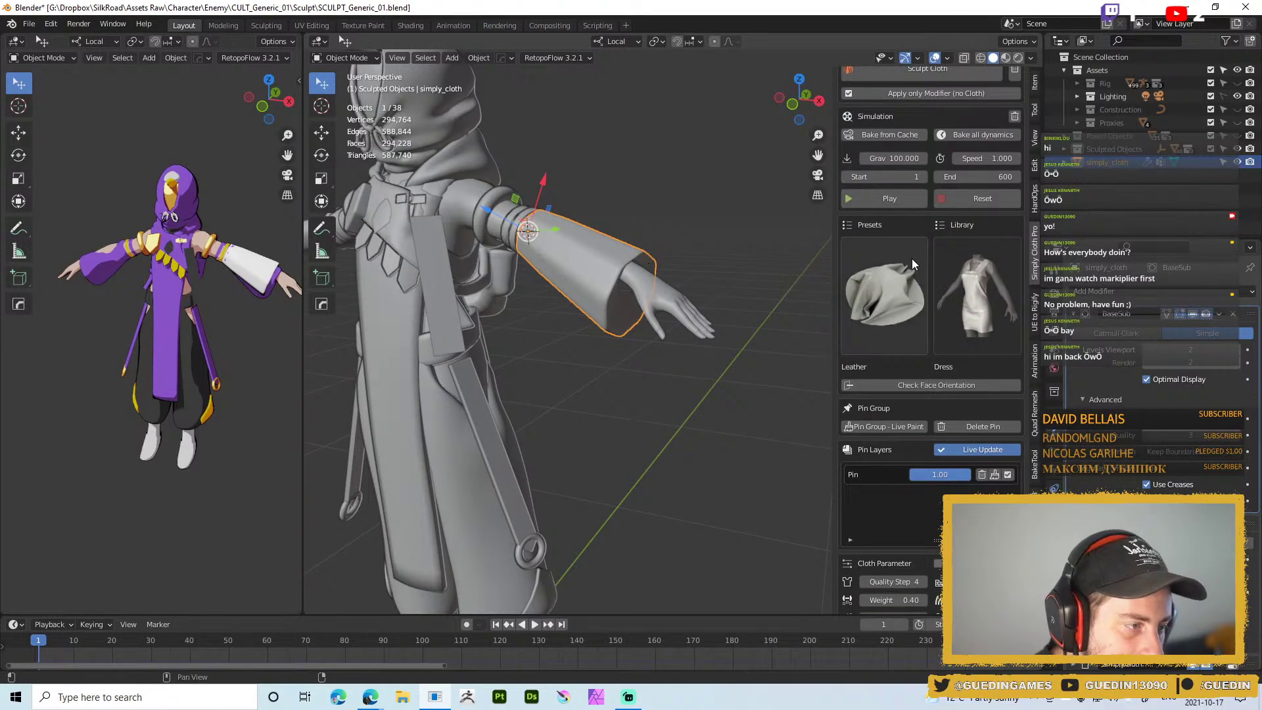
# Rerun the sleeve's cloth simulation with Simple subdivision at gravity 100 and reset it
pyautogui.click(866, 194)
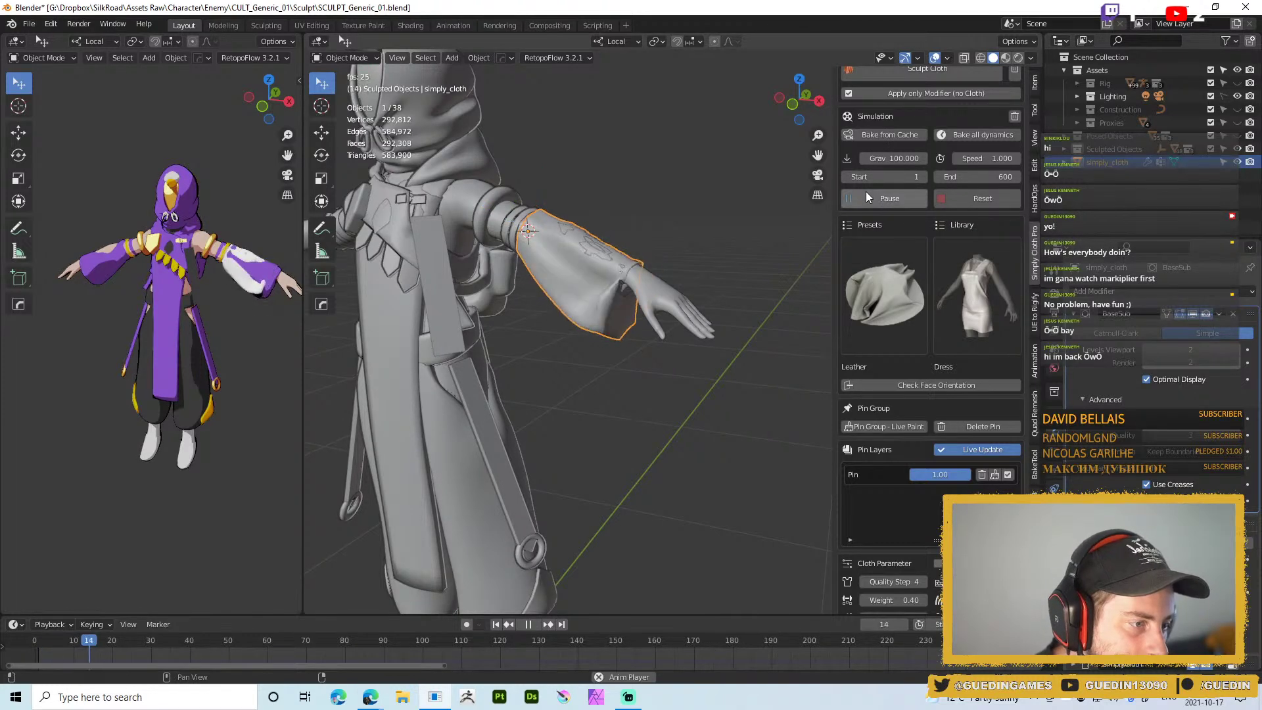
pyautogui.click(866, 194)
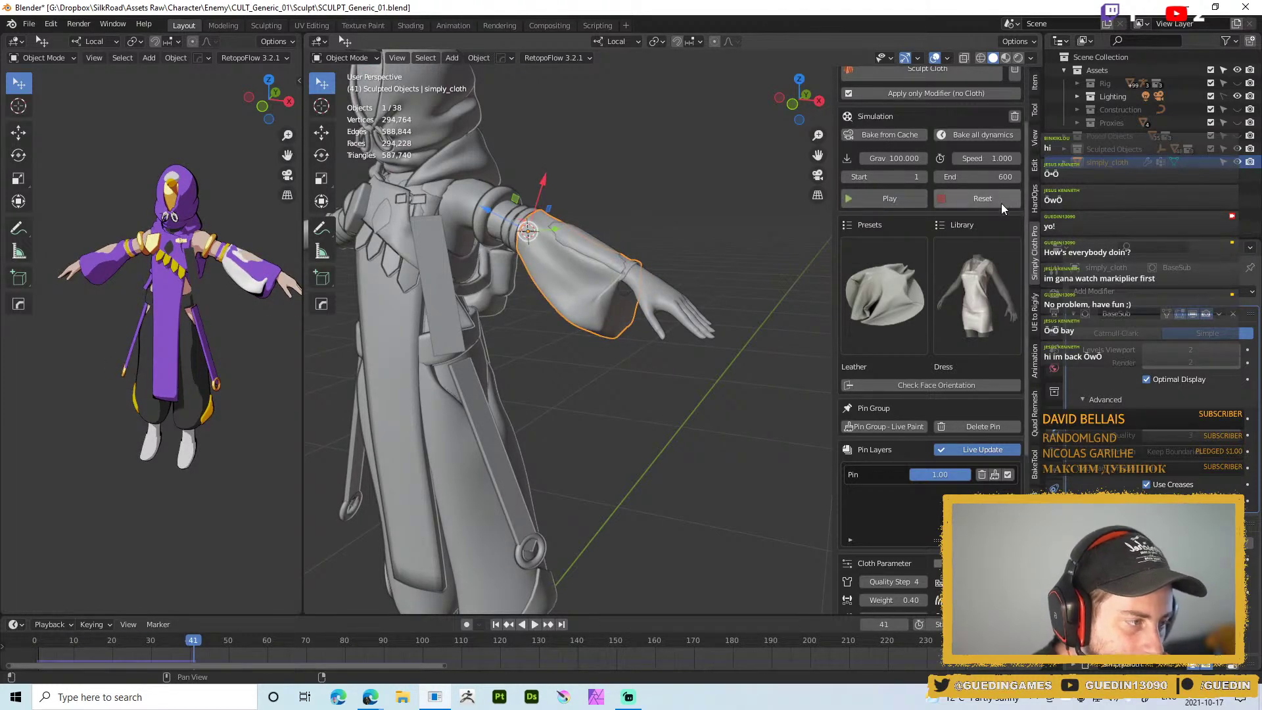
pyautogui.click(986, 198)
# Set the simulation gravity to 50 and test the sleeve's drape with Simple and then Catmull-Clark subdivision
pyautogui.click(891, 157)
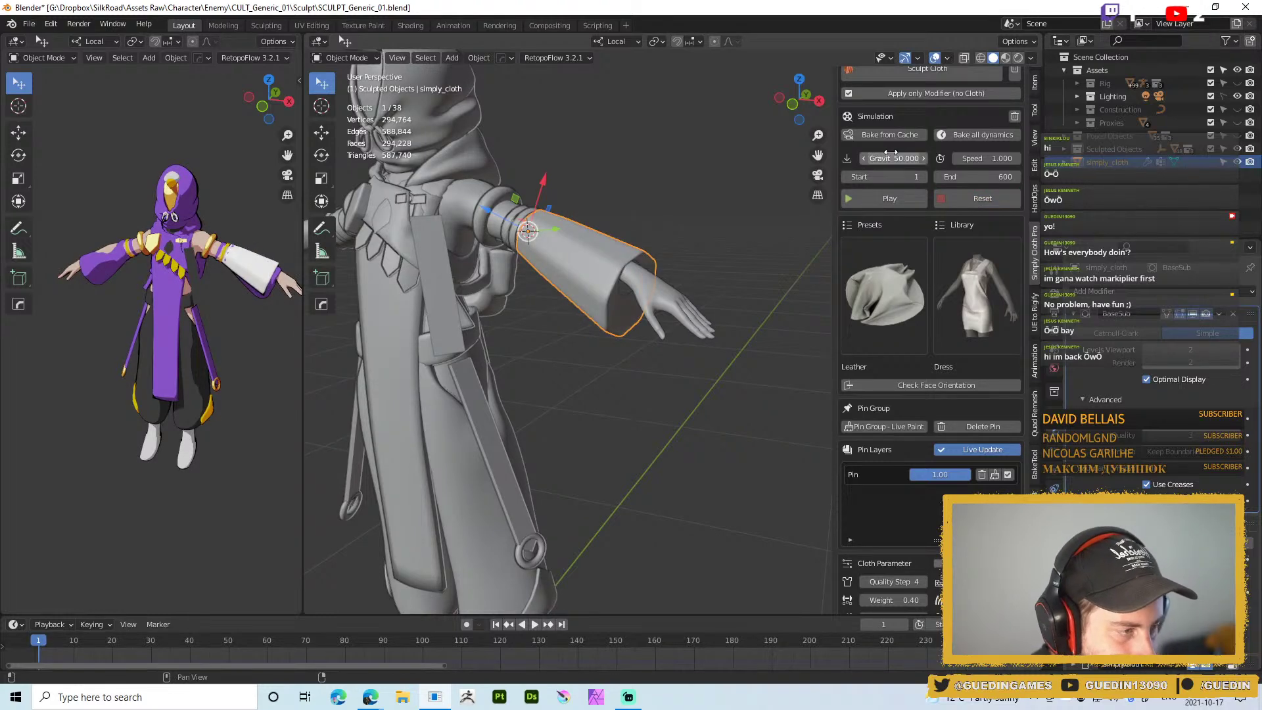
pyautogui.click(896, 201)
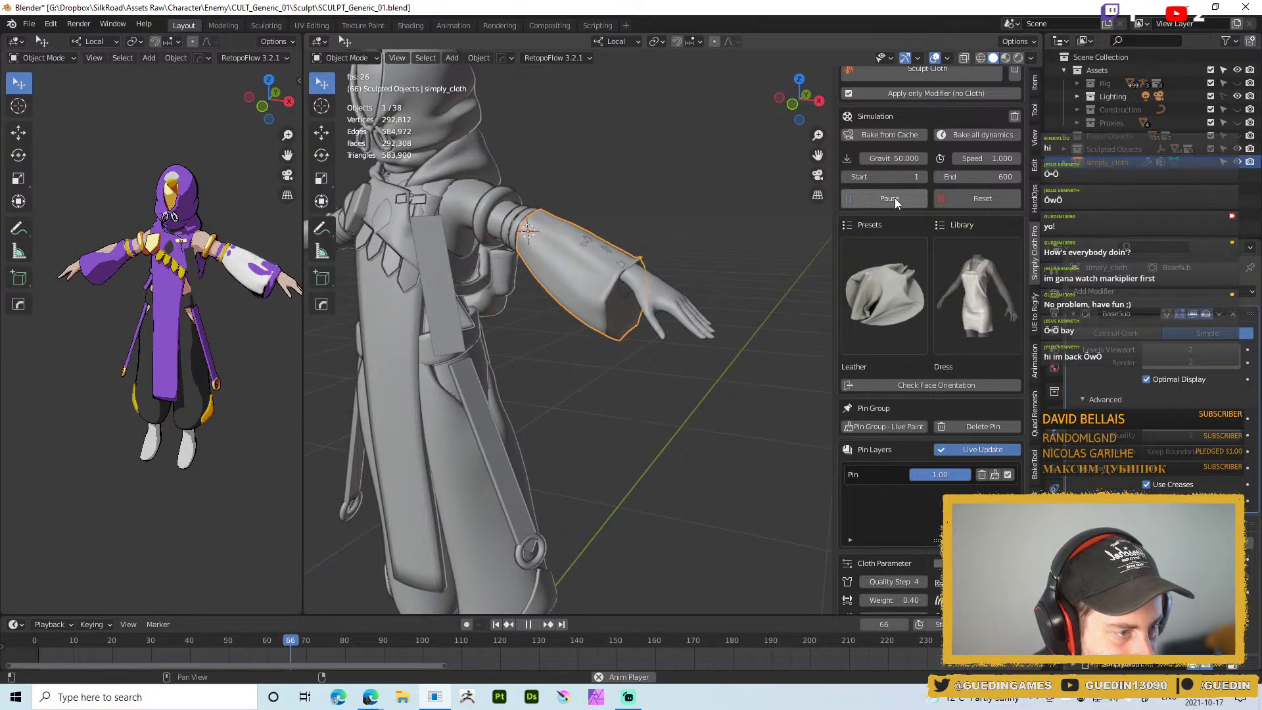
pyautogui.click(894, 199)
pyautogui.click(947, 199)
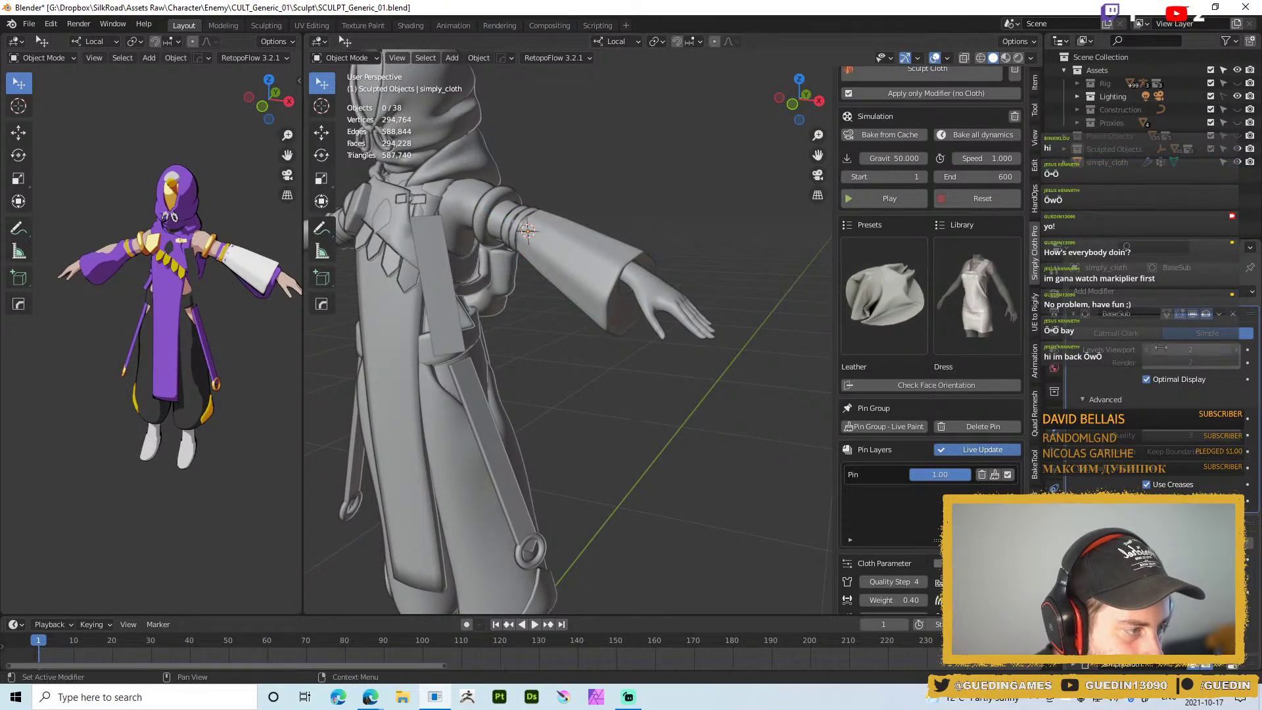
pyautogui.click(905, 201)
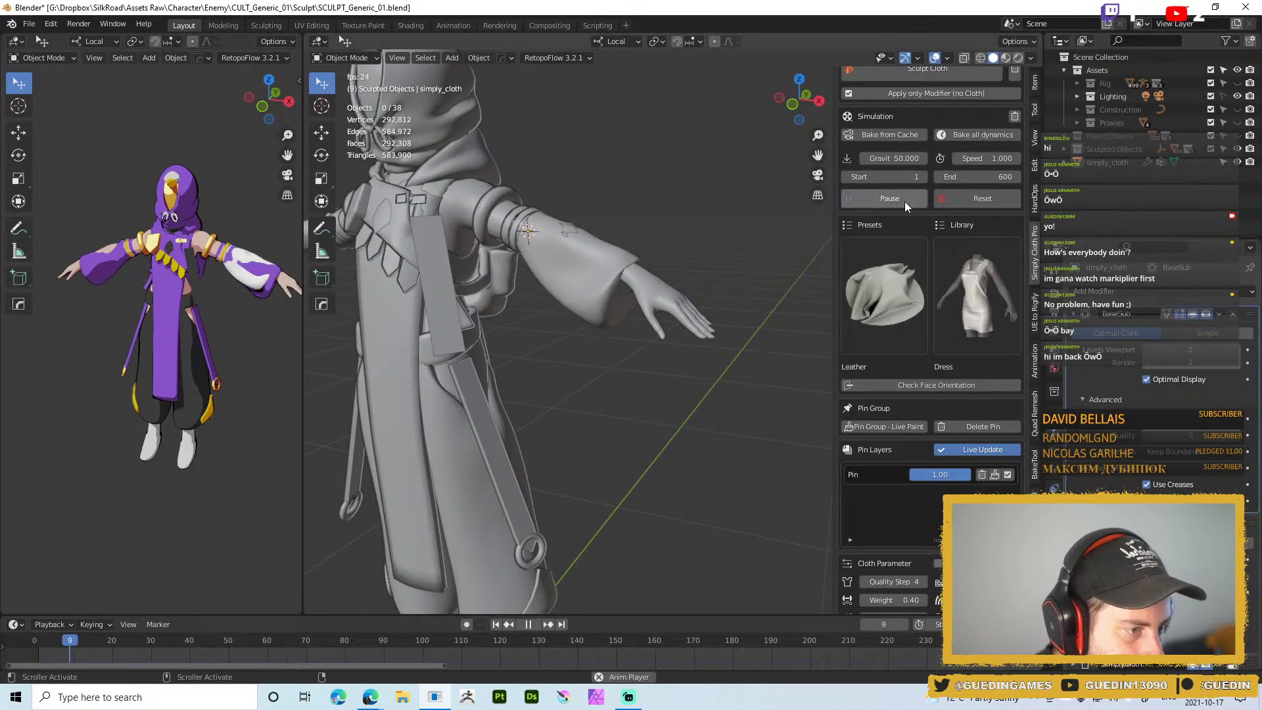
pyautogui.click(905, 201)
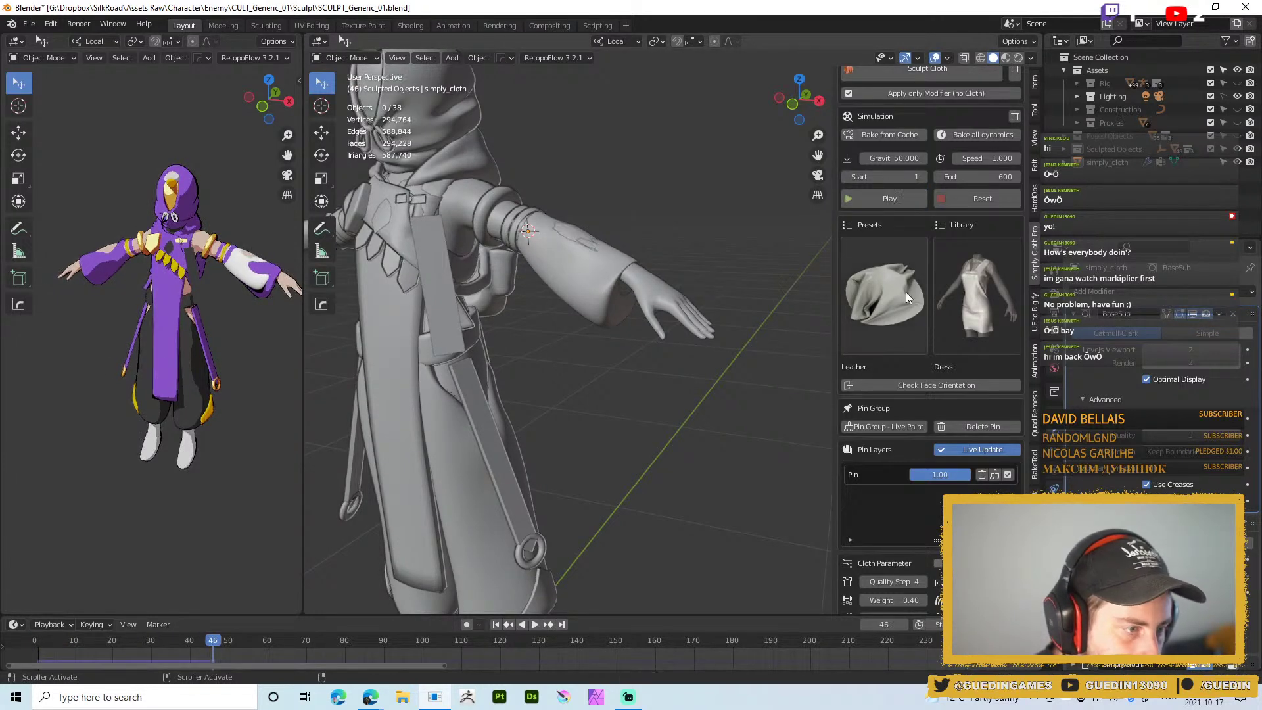
# Apply the Pressure cloth preset to the sleeve, run the simulation and reset it
pyautogui.click(892, 309)
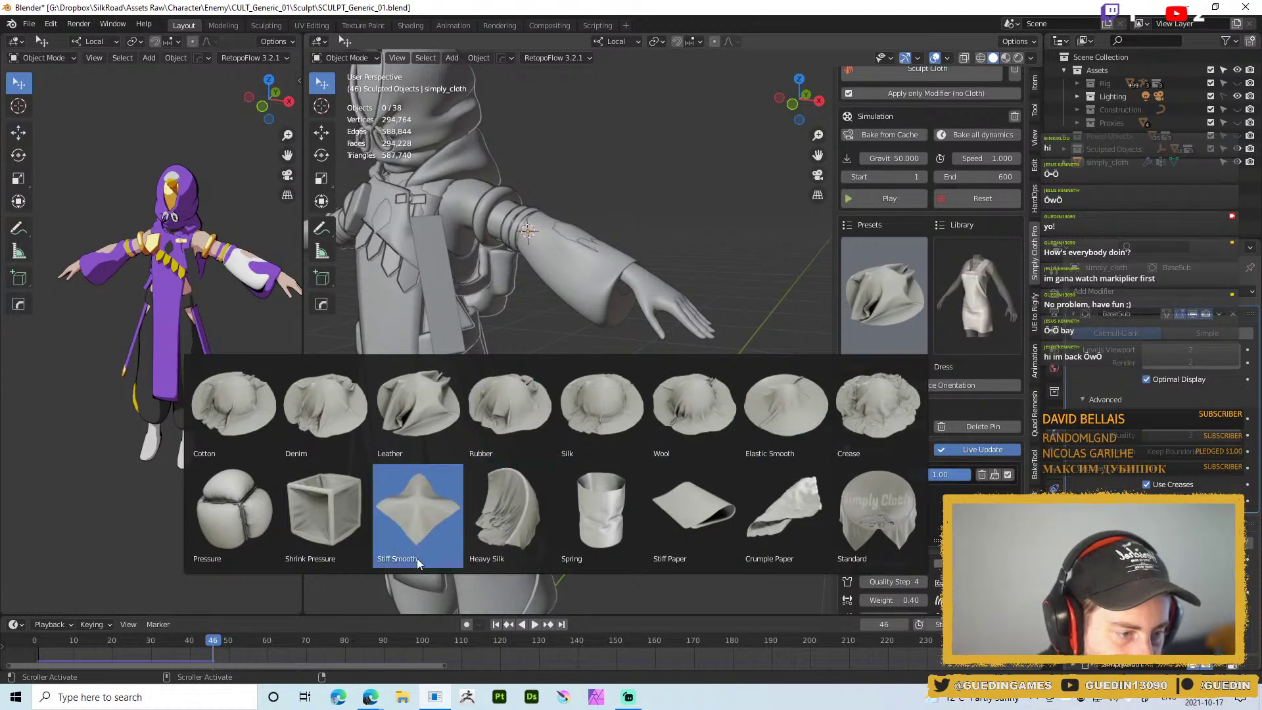
pyautogui.click(258, 503)
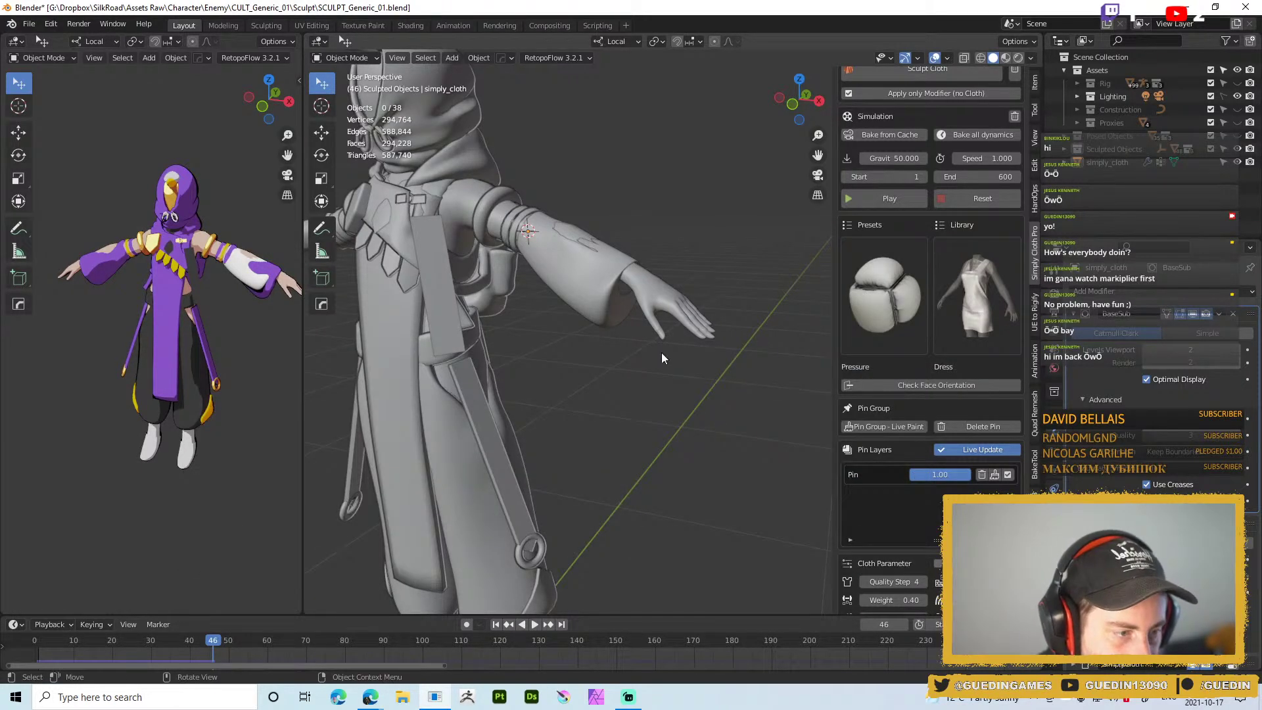
pyautogui.click(889, 198)
pyautogui.click(890, 198)
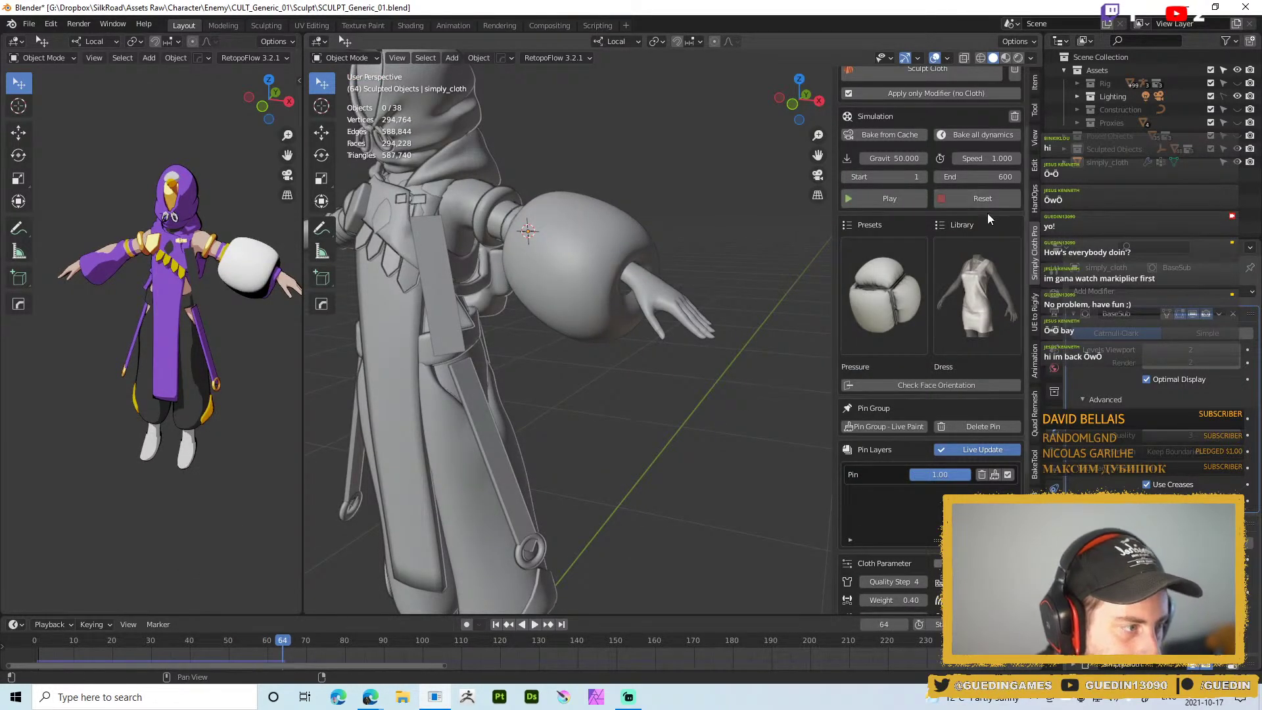
pyautogui.click(997, 196)
# Set the sleeve cloth's Shrink to -0.05
pyautogui.scroll(-2, 831, 460)
pyautogui.scroll(-3, 839, 513)
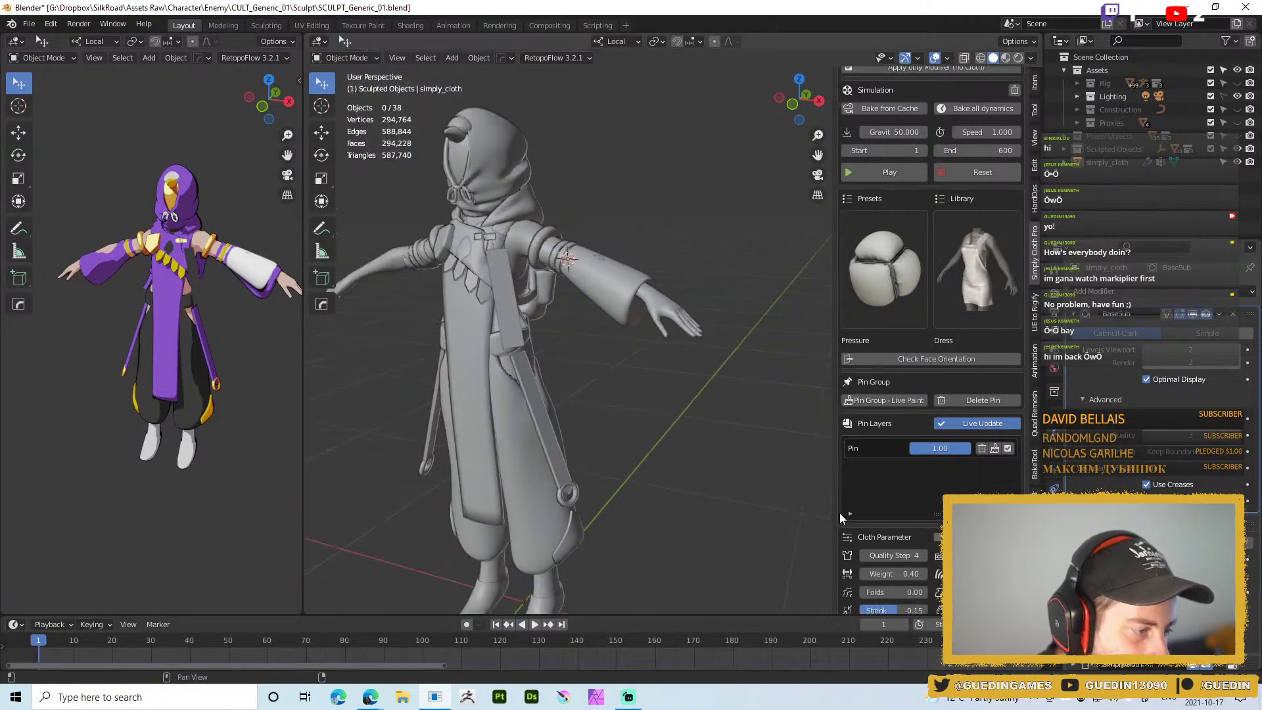
pyautogui.click(910, 558)
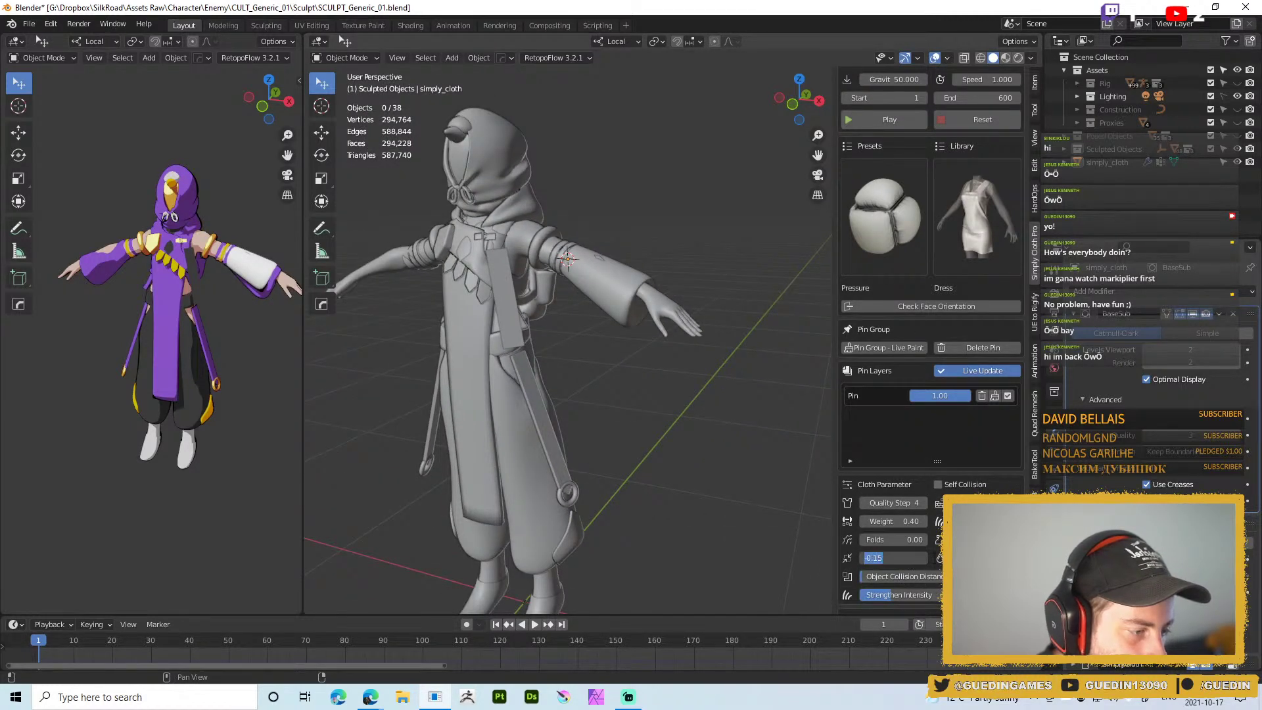
pyautogui.write('-0.05')
pyautogui.press('Return')
# Switch the sleeve to the Cotton cloth preset, run the simulation and reset it
pyautogui.click(899, 201)
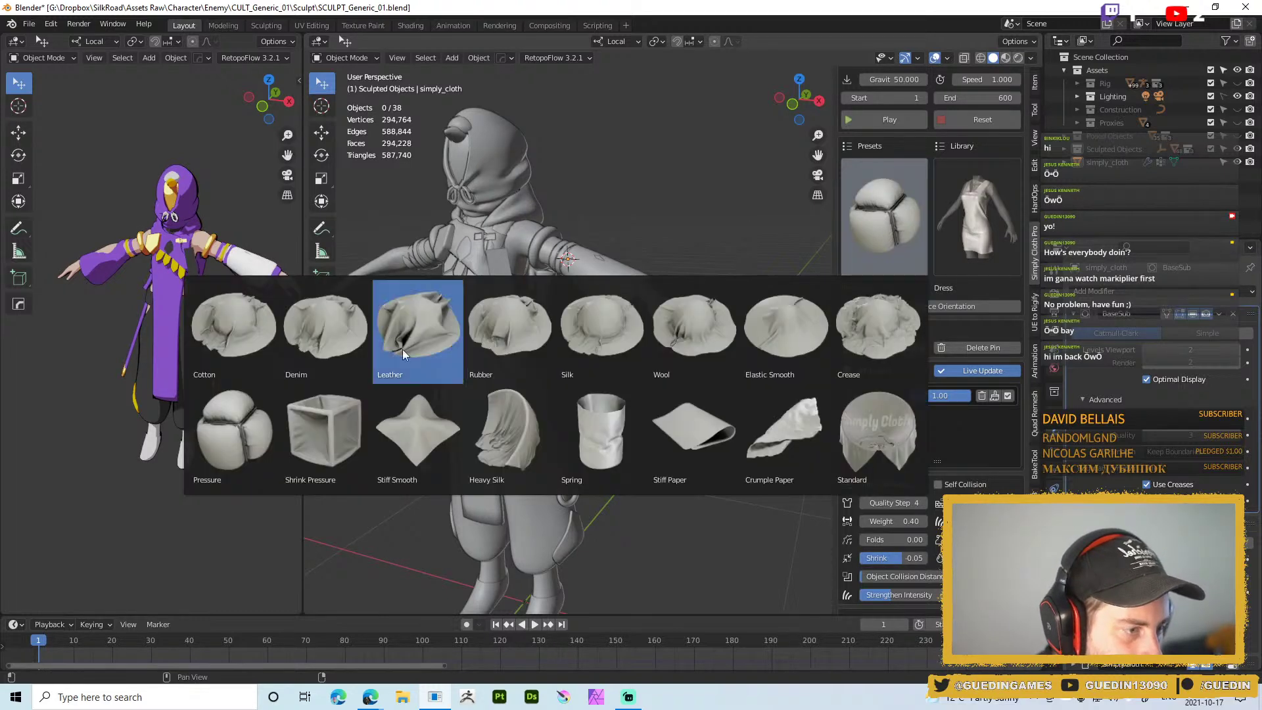
pyautogui.click(238, 326)
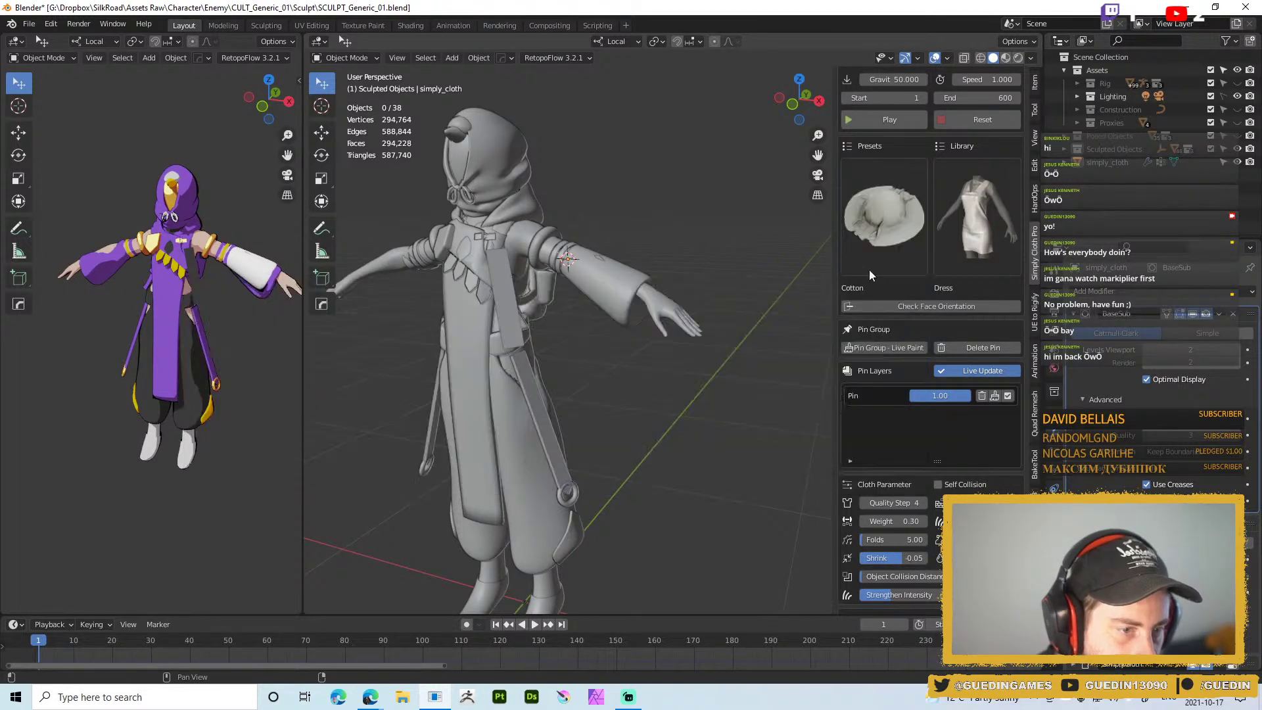
pyautogui.click(889, 123)
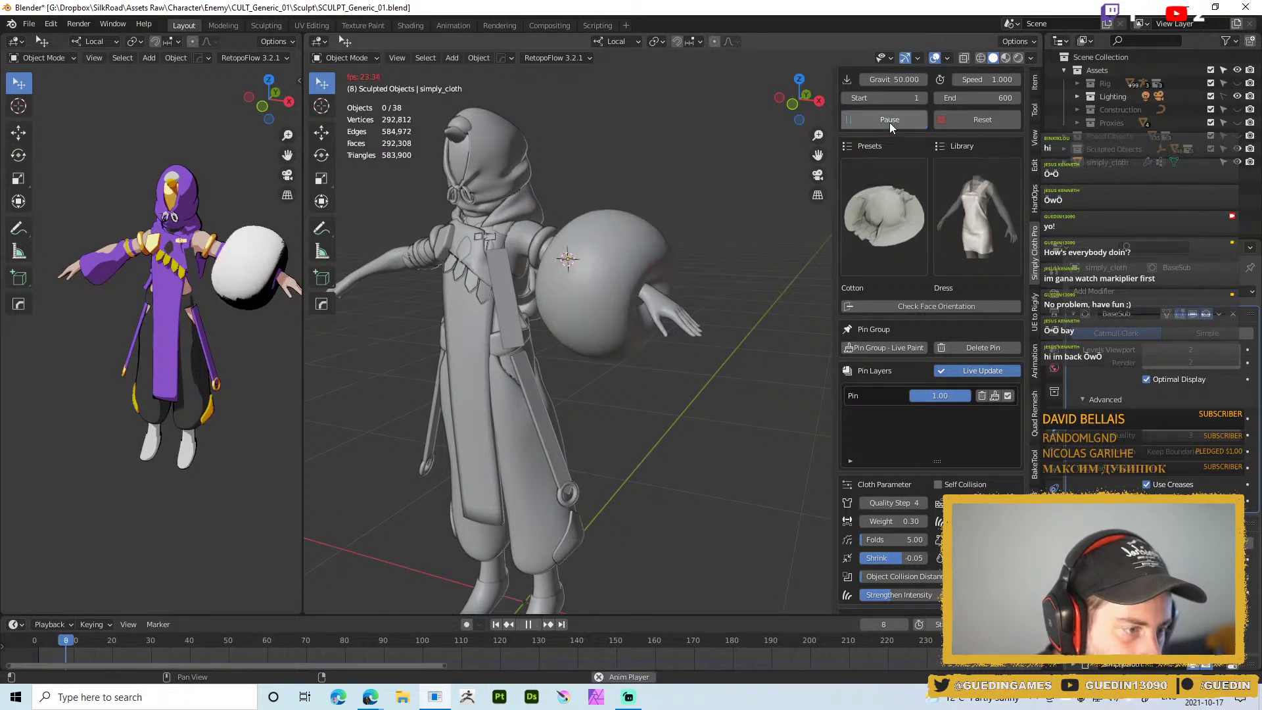
pyautogui.click(937, 121)
# Set the cloth's Shrink to 0, test the sleeve simulation and reset it
pyautogui.click(909, 556)
pyautogui.press('Return')
pyautogui.click(904, 118)
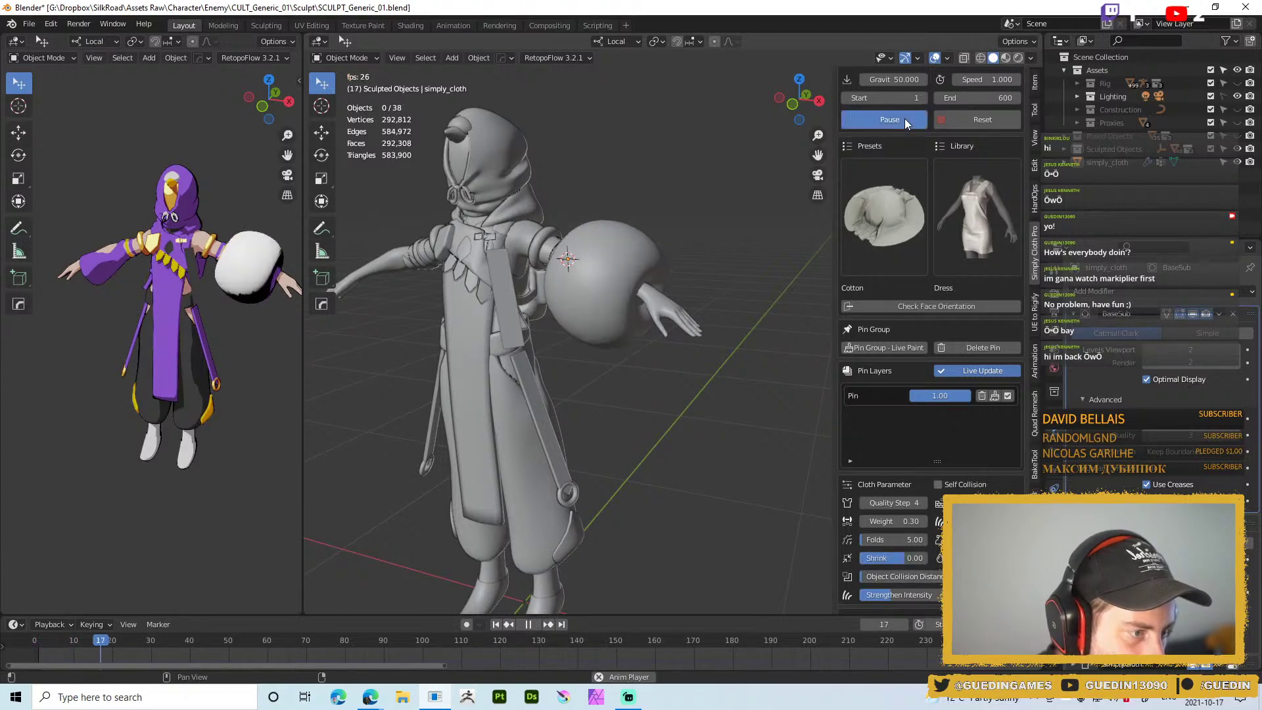
pyautogui.click(977, 119)
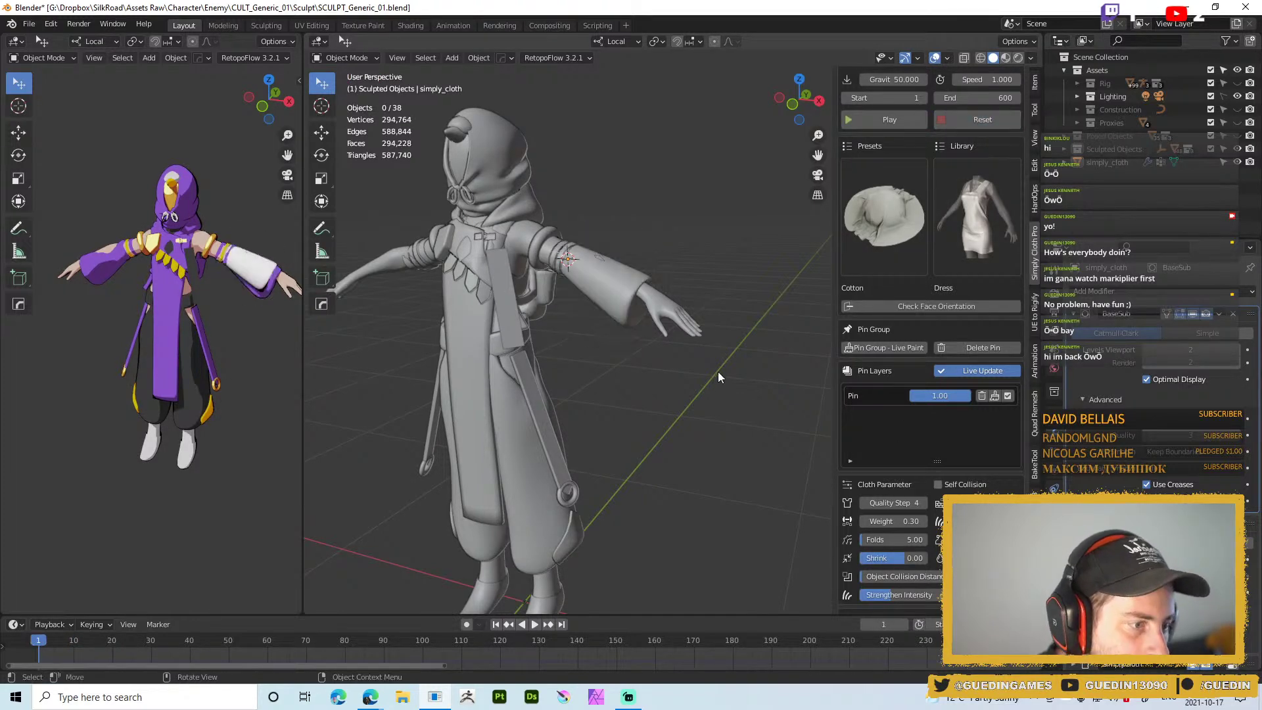
# Enable Self Collision for the sleeve cloth, test the simulation and reset it
pyautogui.scroll(-4, 936, 555)
pyautogui.scroll(4, 960, 479)
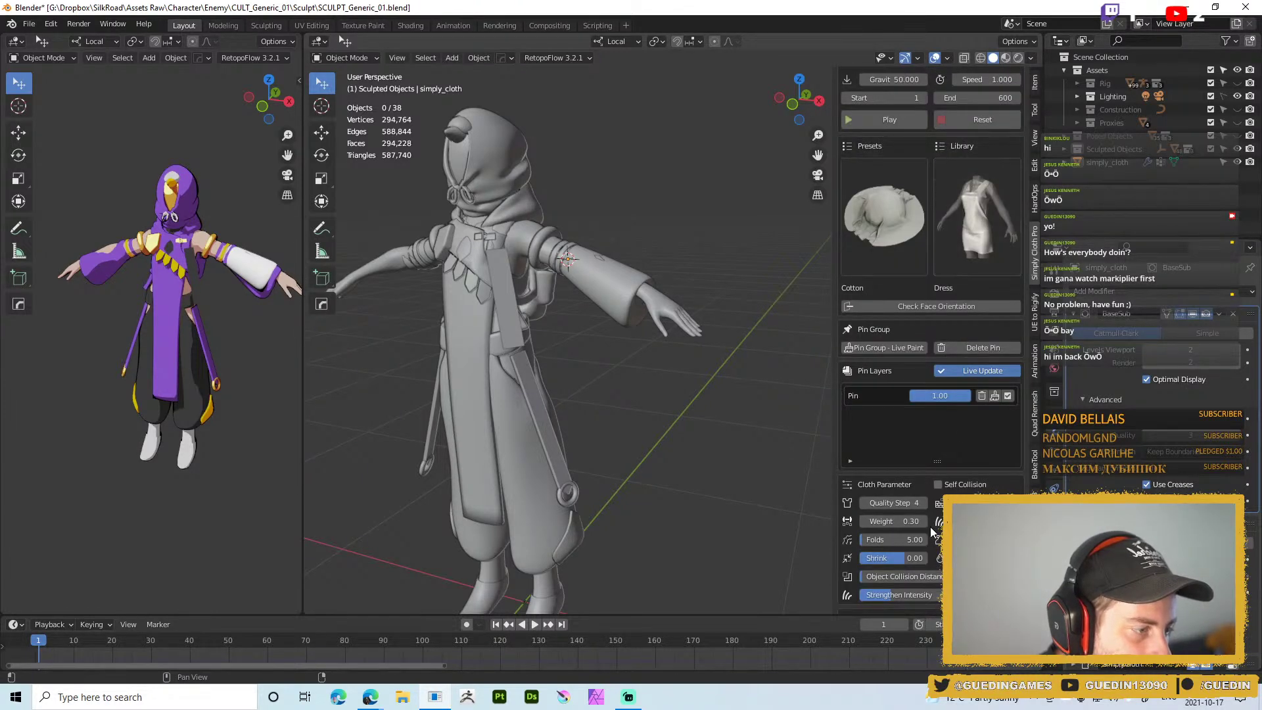
pyautogui.scroll(-2, 991, 427)
pyautogui.scroll(4, 901, 413)
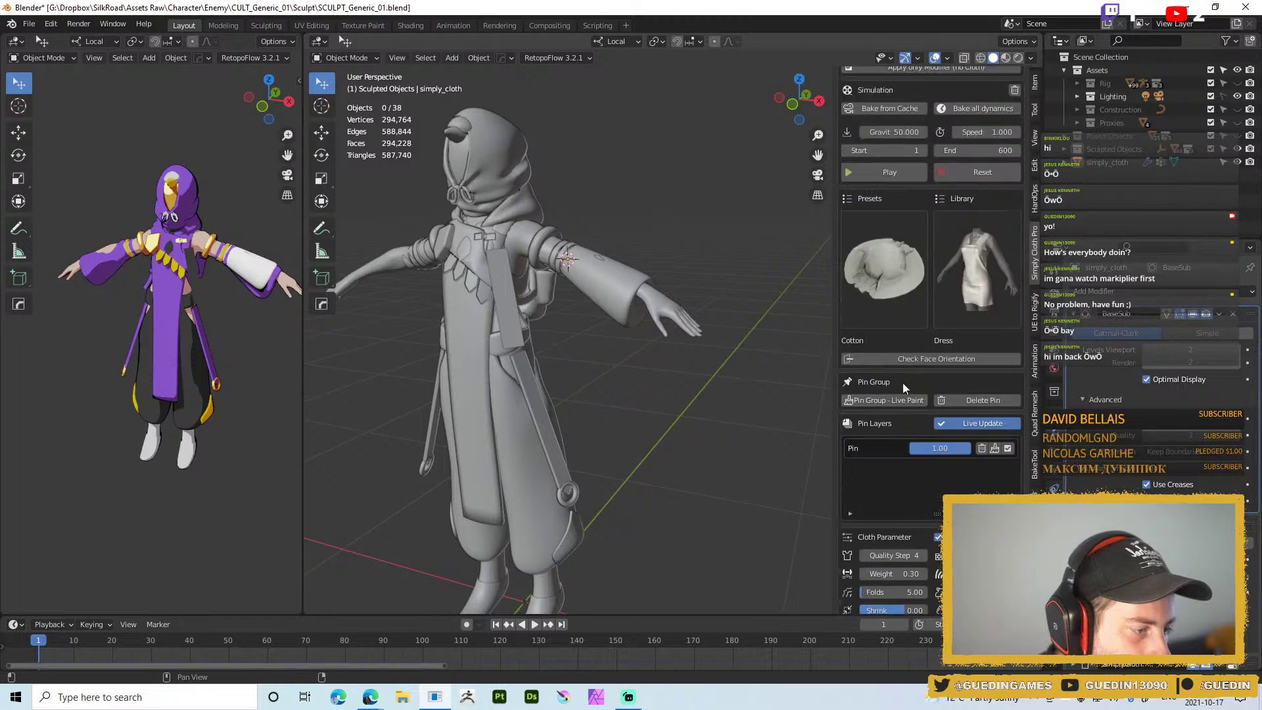
pyautogui.click(870, 172)
pyautogui.click(870, 172)
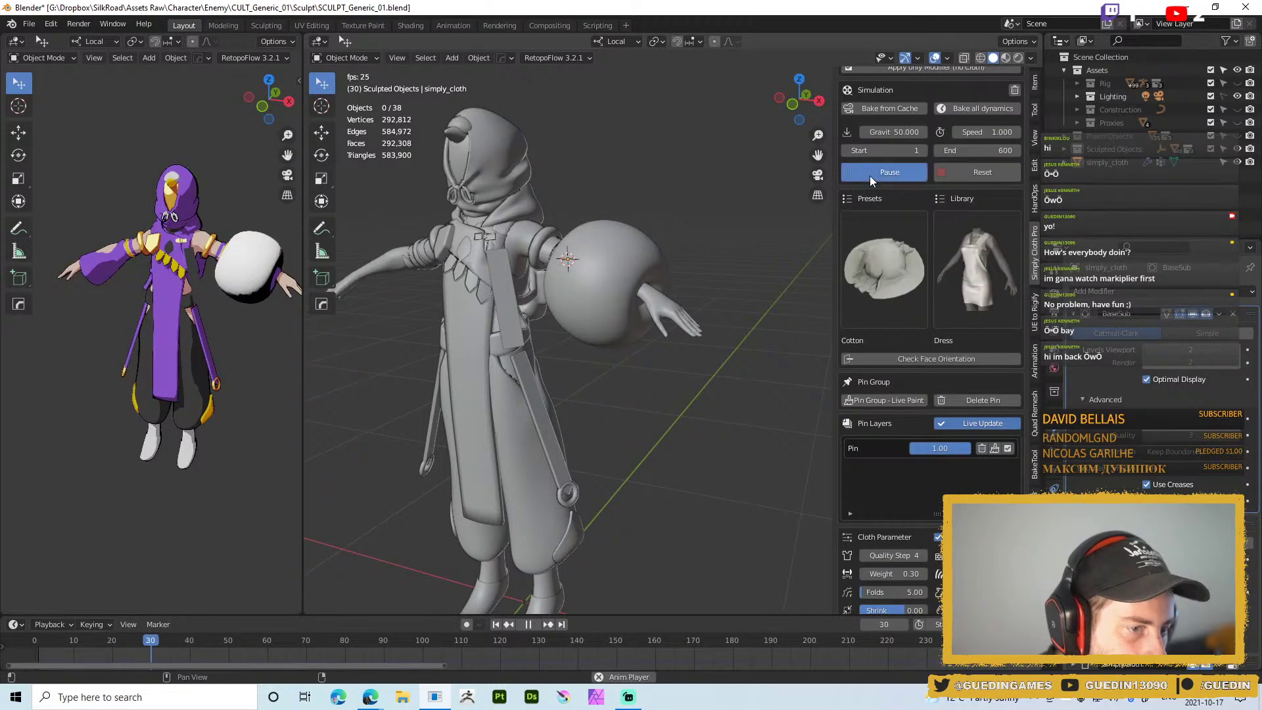
pyautogui.scroll(1, 990, 210)
pyautogui.click(986, 204)
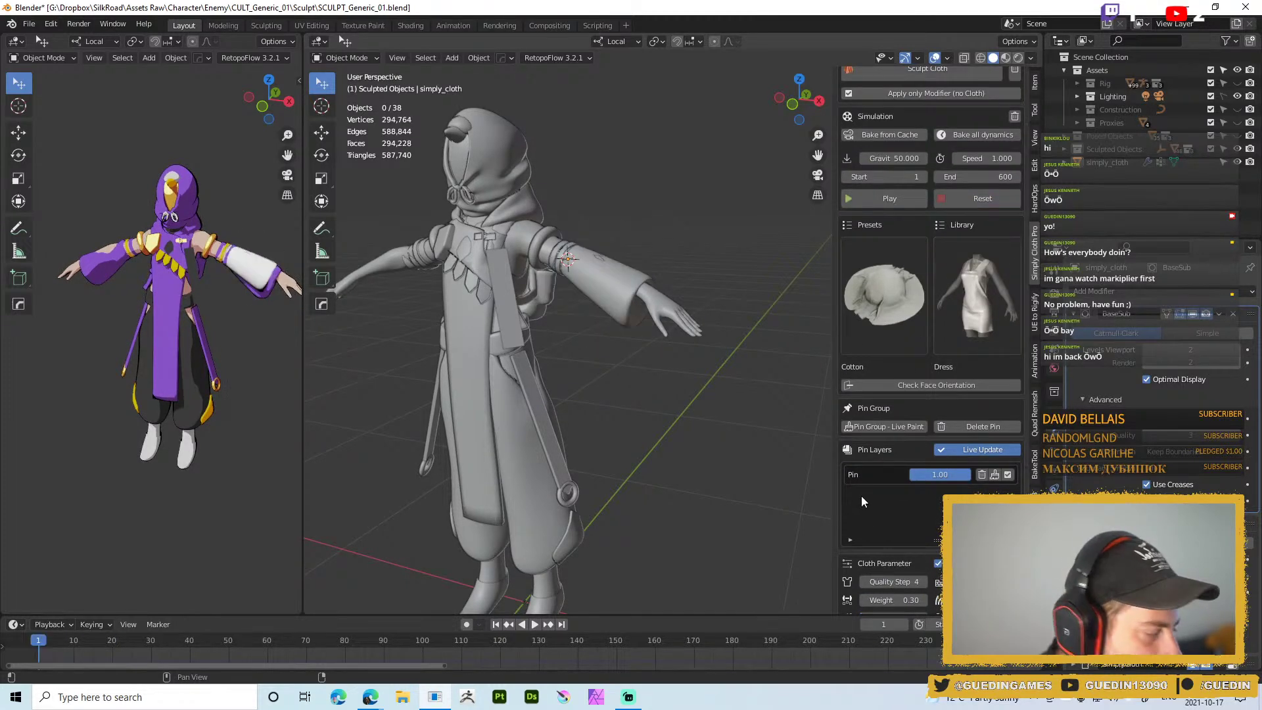
# Raise the cloth's Shrink to about 0.14, run the sleeve simulation and reset it
pyautogui.scroll(-3, 933, 341)
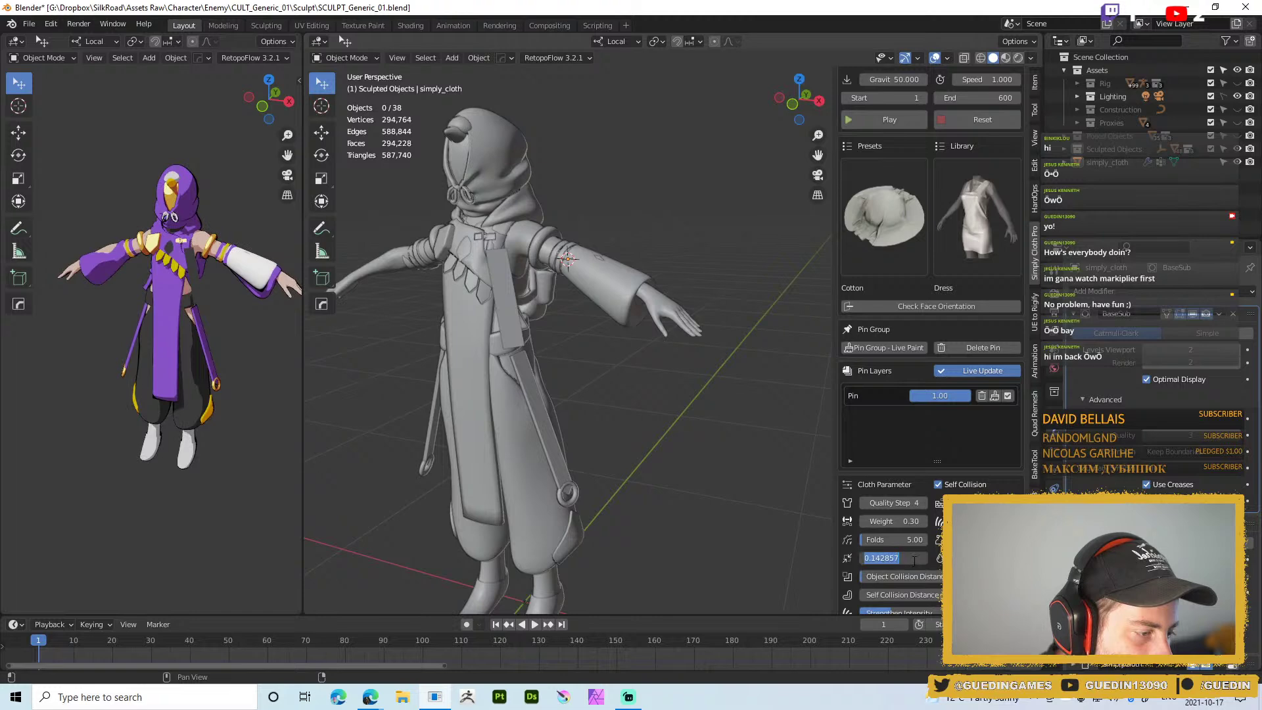
pyautogui.click(898, 122)
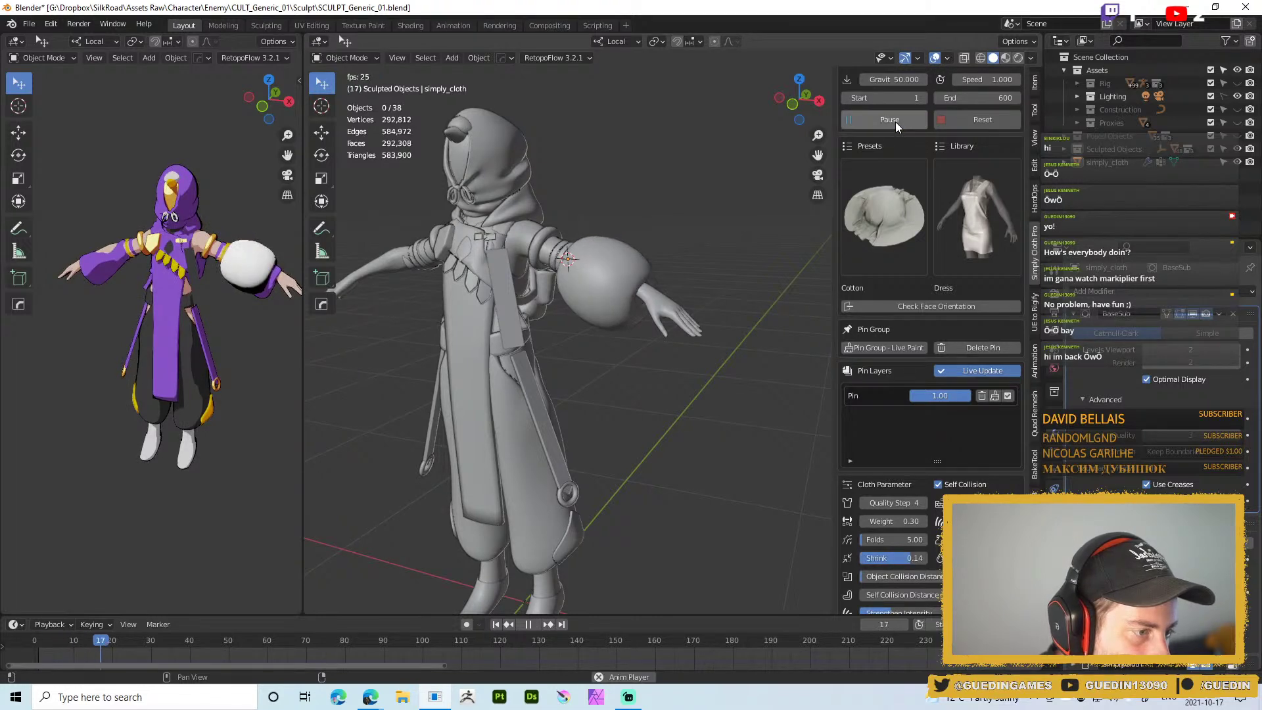
pyautogui.click(966, 125)
# Apply the Shrink Pressure cloth preset to the sleeve, run the simulation and reset it
pyautogui.scroll(-4, 1157, 342)
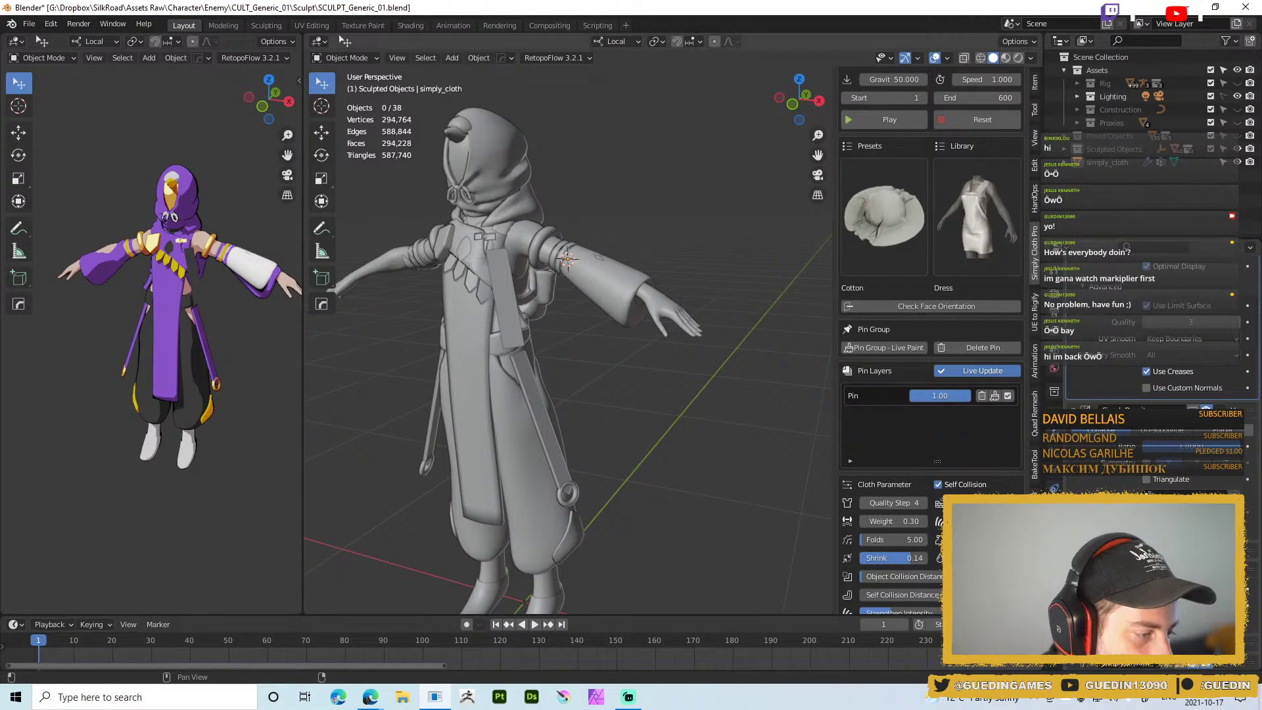
pyautogui.scroll(-5, 902, 535)
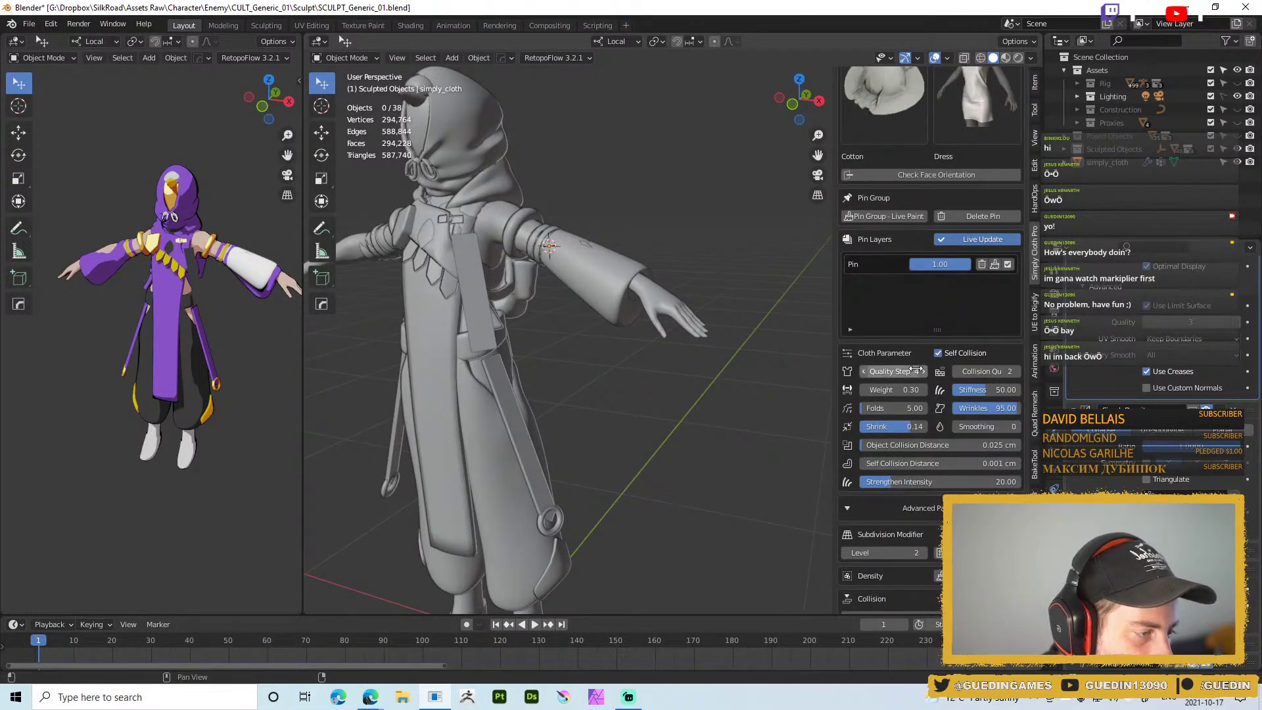
pyautogui.scroll(2, 924, 408)
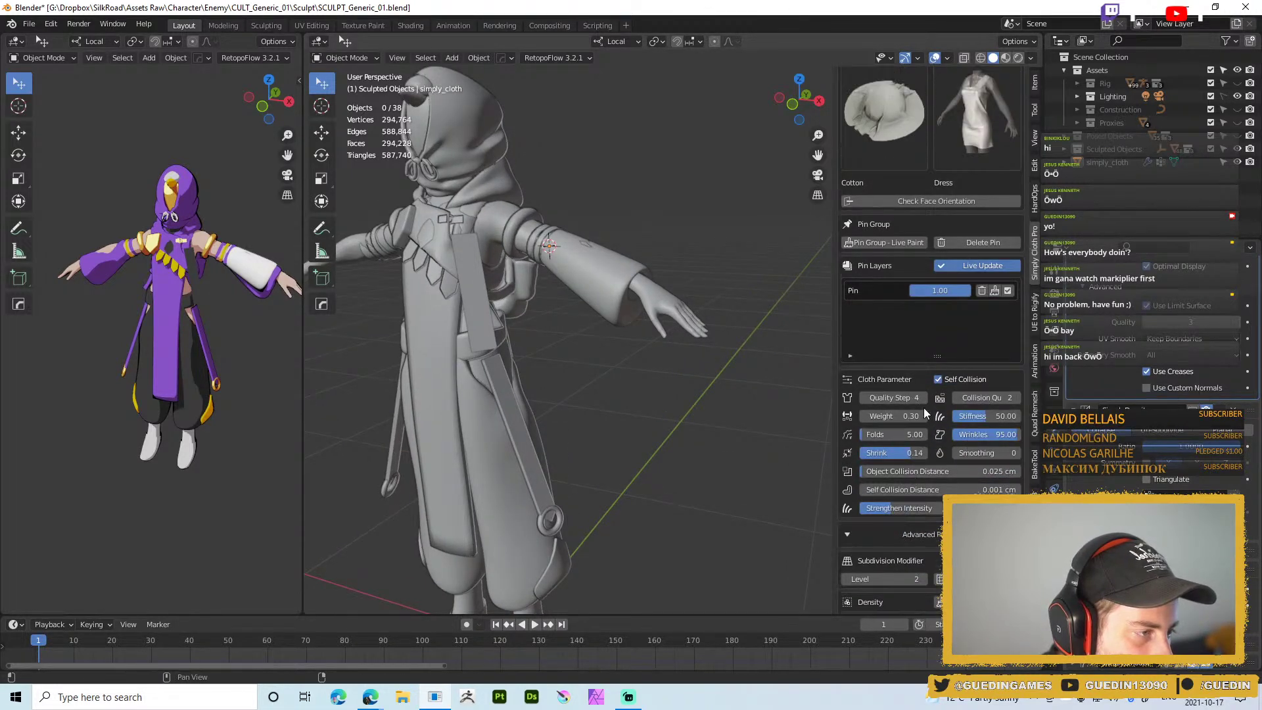
pyautogui.scroll(4, 917, 413)
pyautogui.click(894, 284)
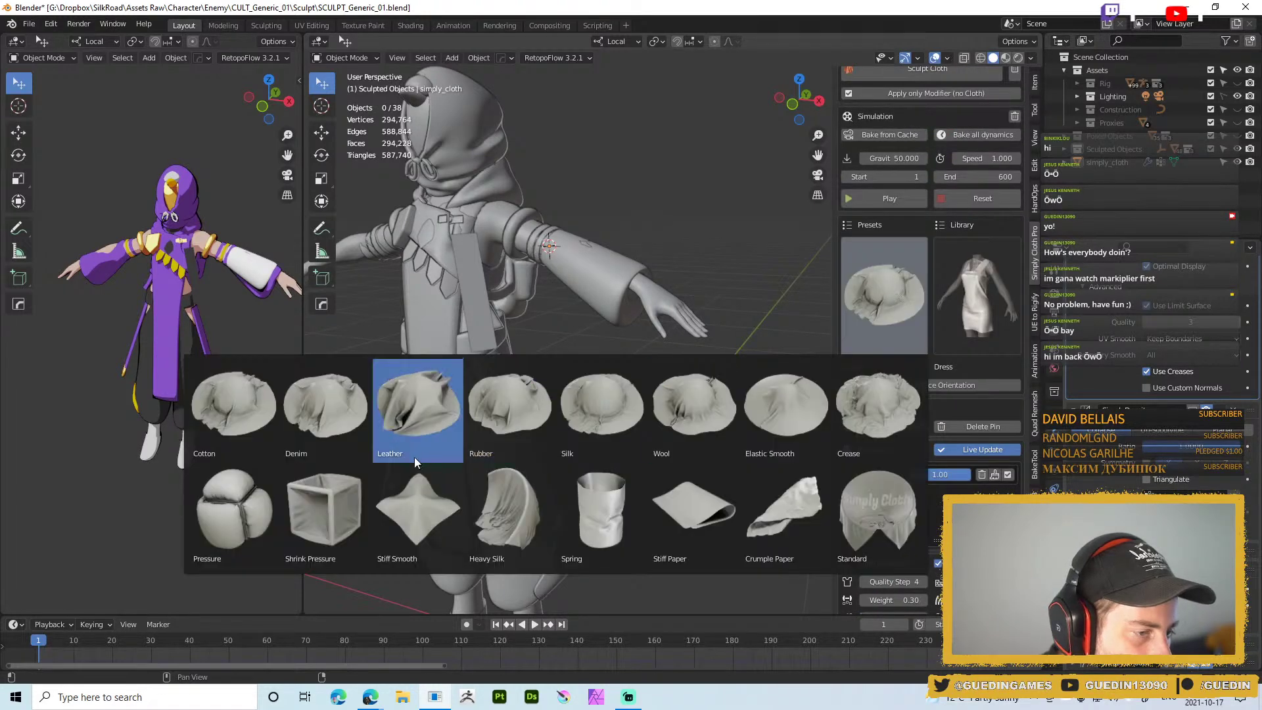
pyautogui.click(317, 531)
pyautogui.click(898, 200)
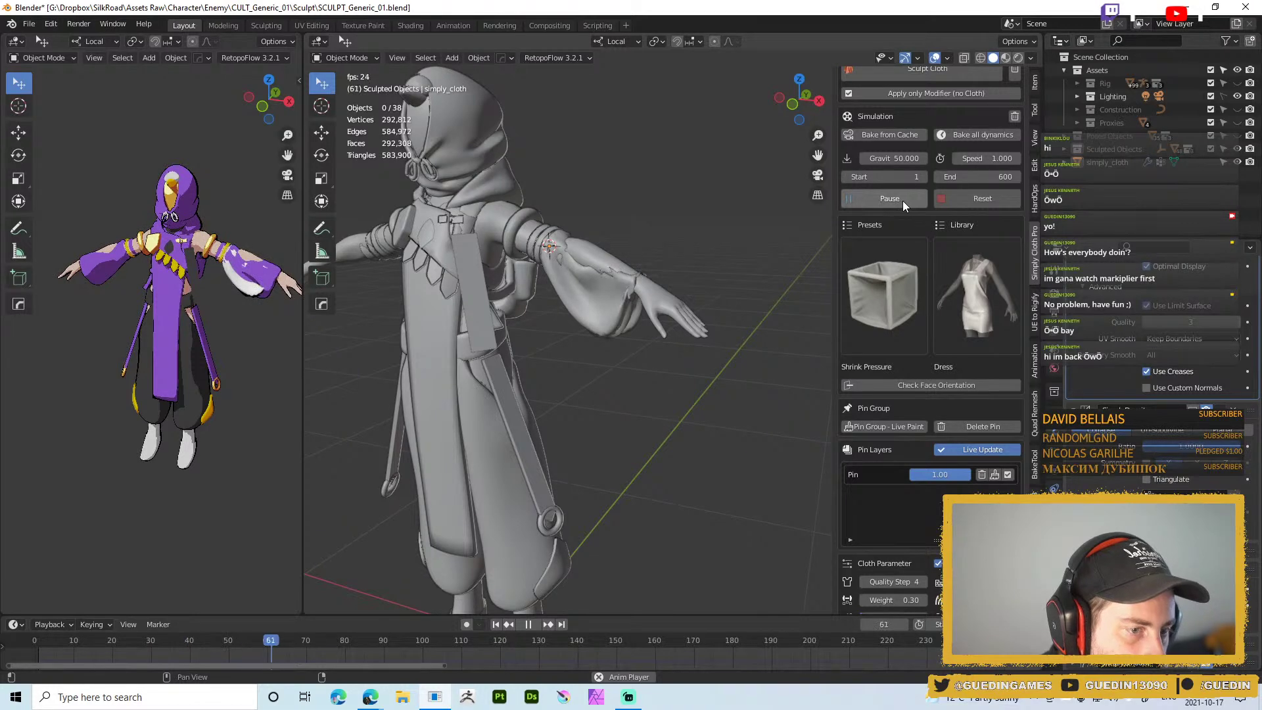
pyautogui.click(902, 200)
pyautogui.click(972, 201)
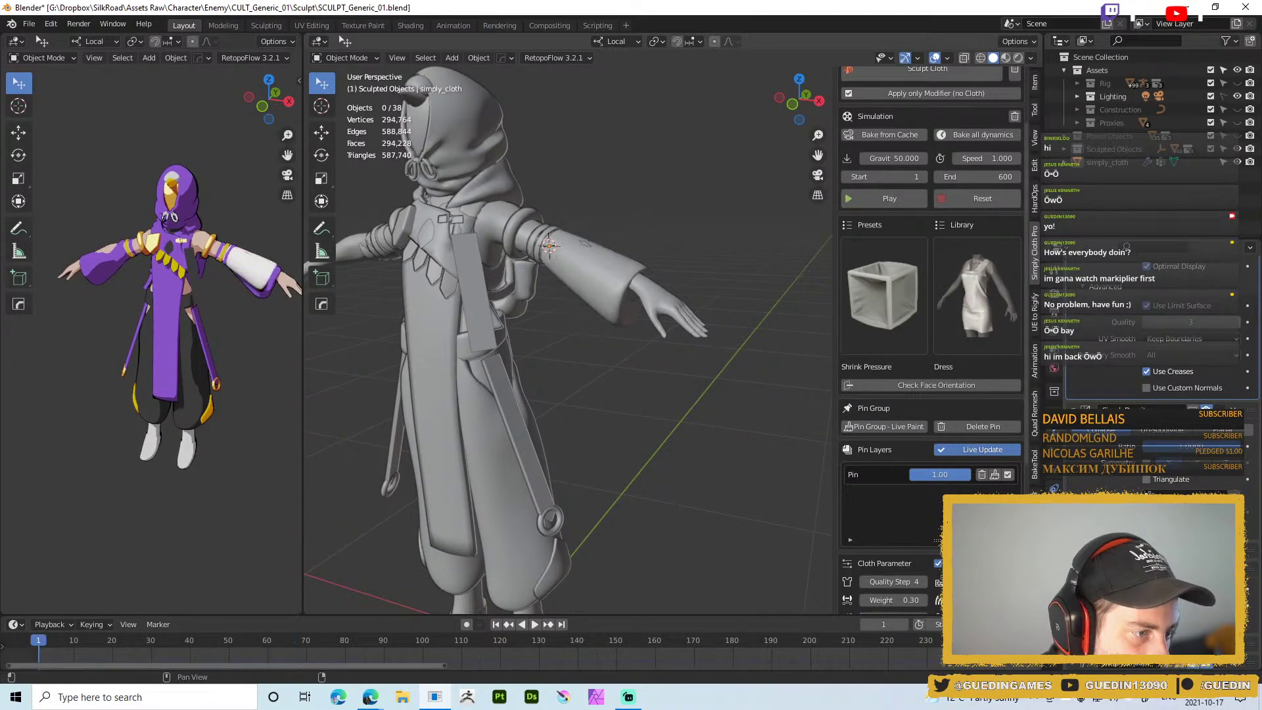
# Set the sleeve cloth's quality steps and collision quality to 4 and run the simulation
pyautogui.scroll(-2, 917, 516)
pyautogui.click(923, 529)
pyautogui.click(924, 529)
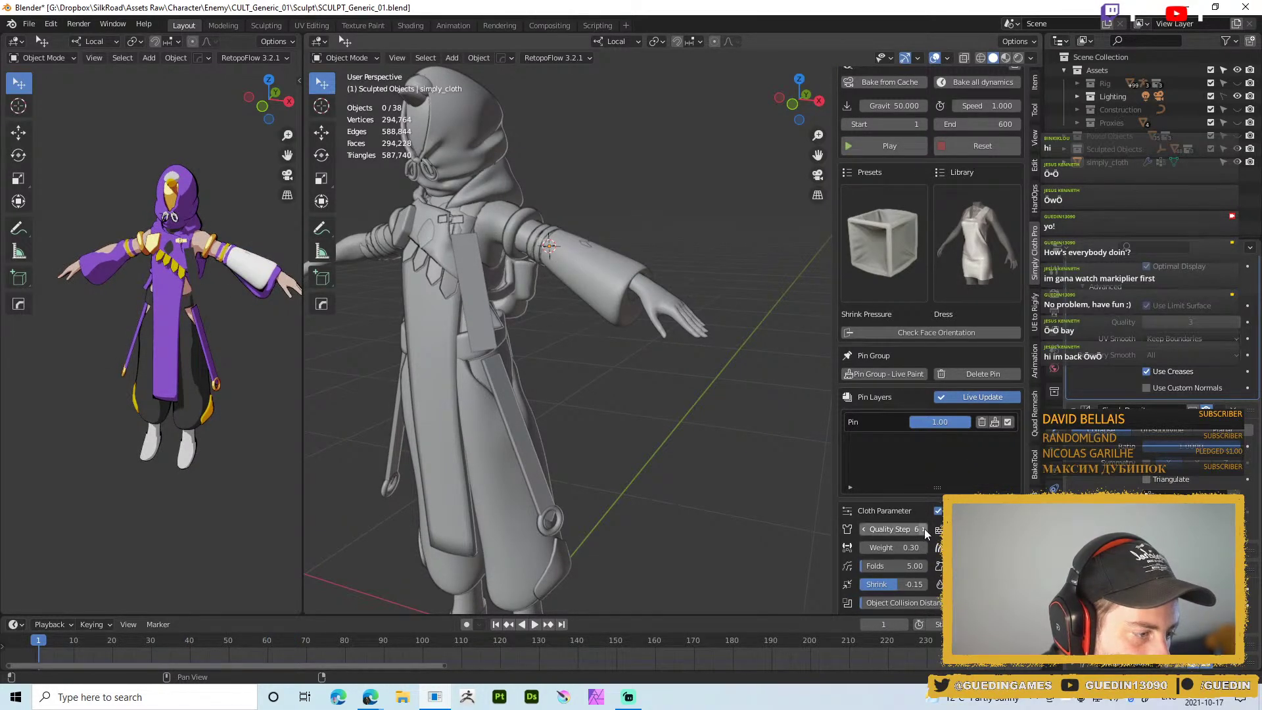
pyautogui.click(864, 529)
pyautogui.click(864, 530)
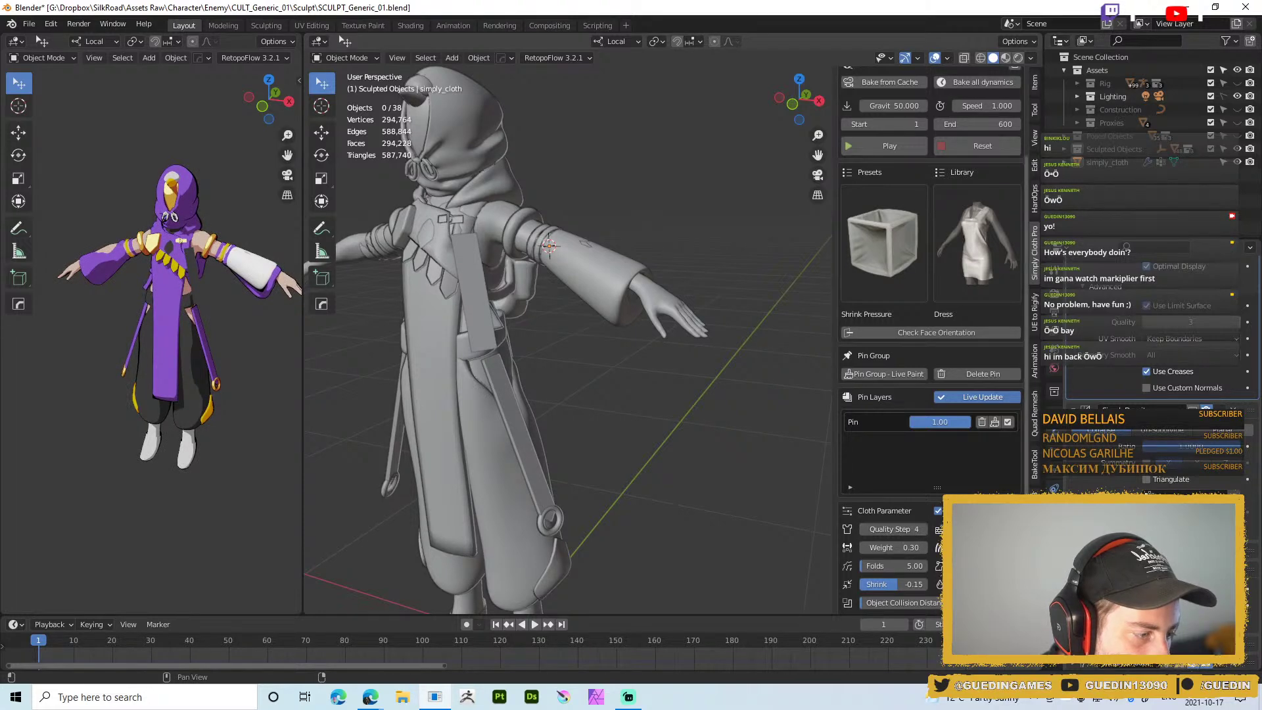
pyautogui.click(867, 145)
pyautogui.click(867, 145)
# Increase the cloth's Self Collision Distance, reset the simulation and run the sleeve's drape again
pyautogui.scroll(-2, 931, 340)
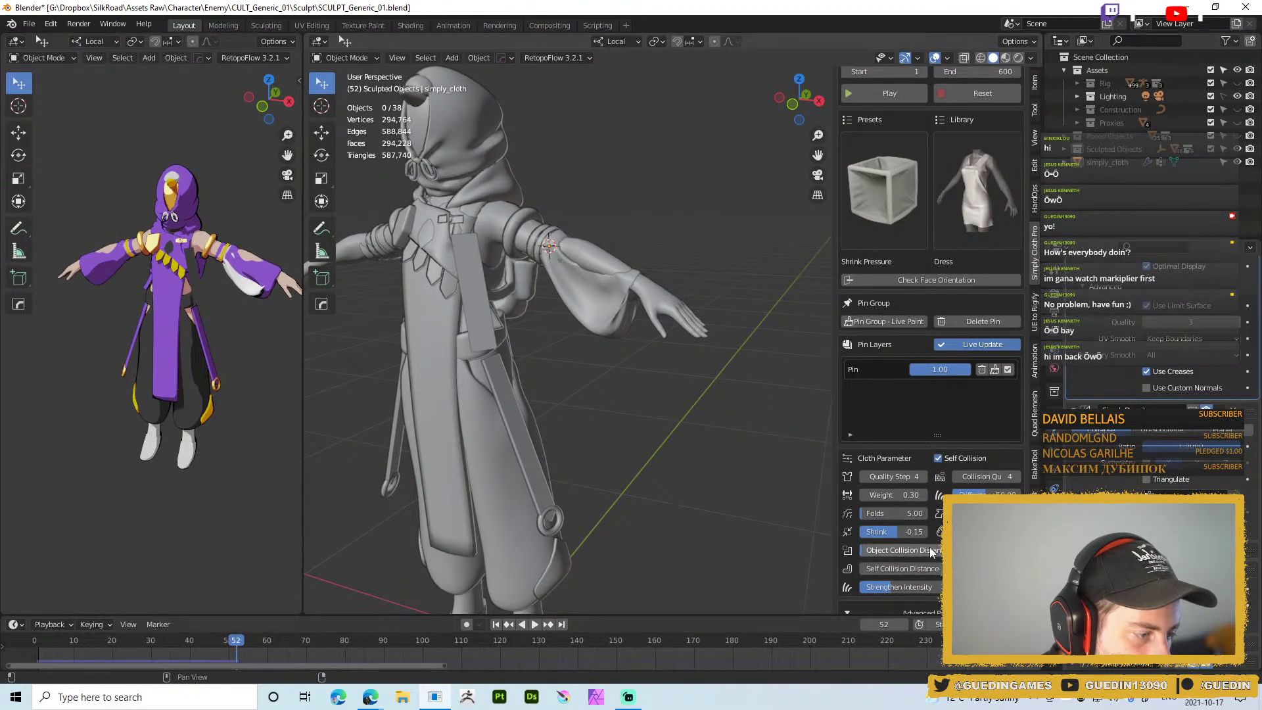
pyautogui.click(902, 569)
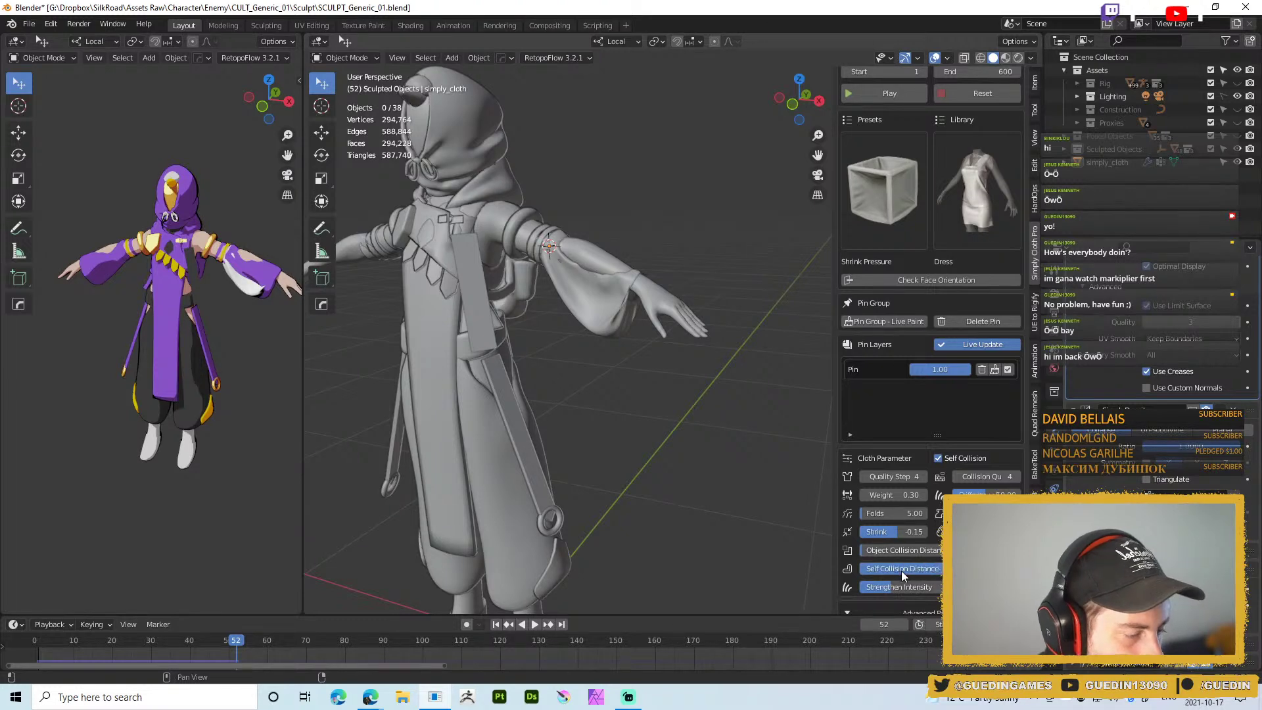
pyautogui.click(881, 93)
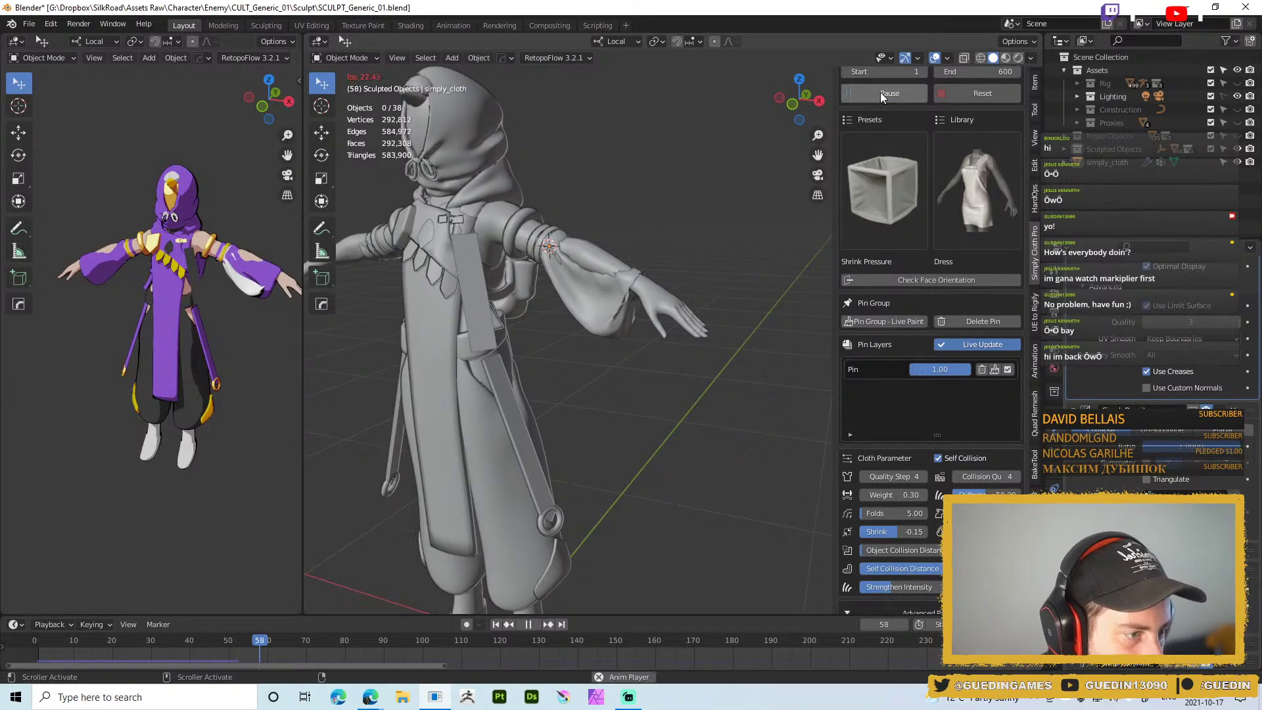
pyautogui.click(957, 96)
pyautogui.click(910, 100)
pyautogui.click(910, 100)
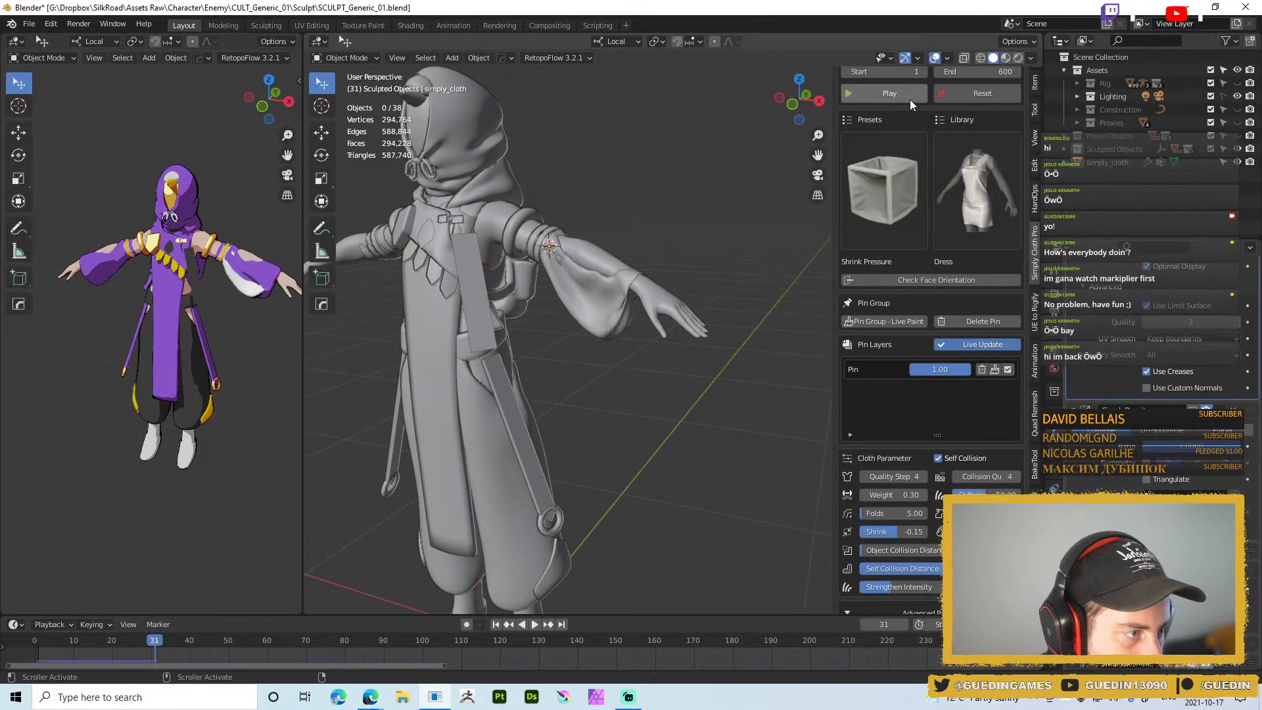
# Set the sleeve cloth's Object Collision Distance to 1 cm, run the simulation and reset it
pyautogui.click(956, 98)
pyautogui.click(900, 550)
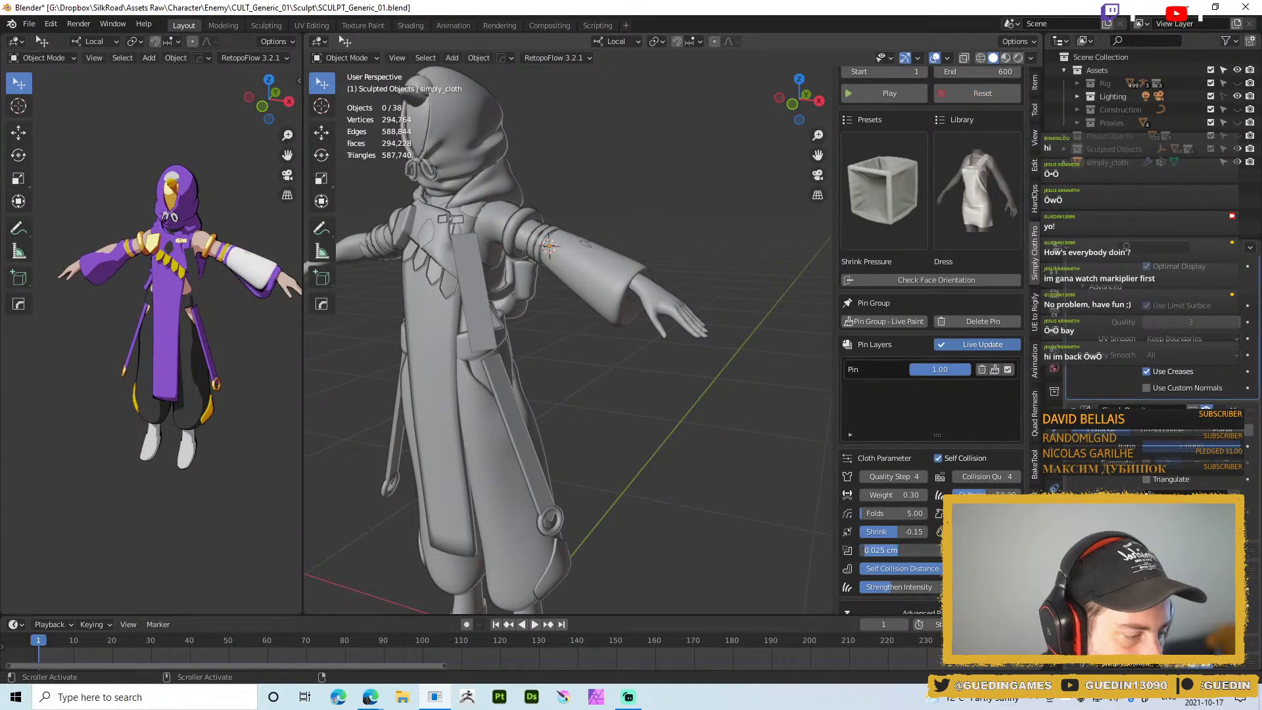
pyautogui.write('1')
pyautogui.press('Return')
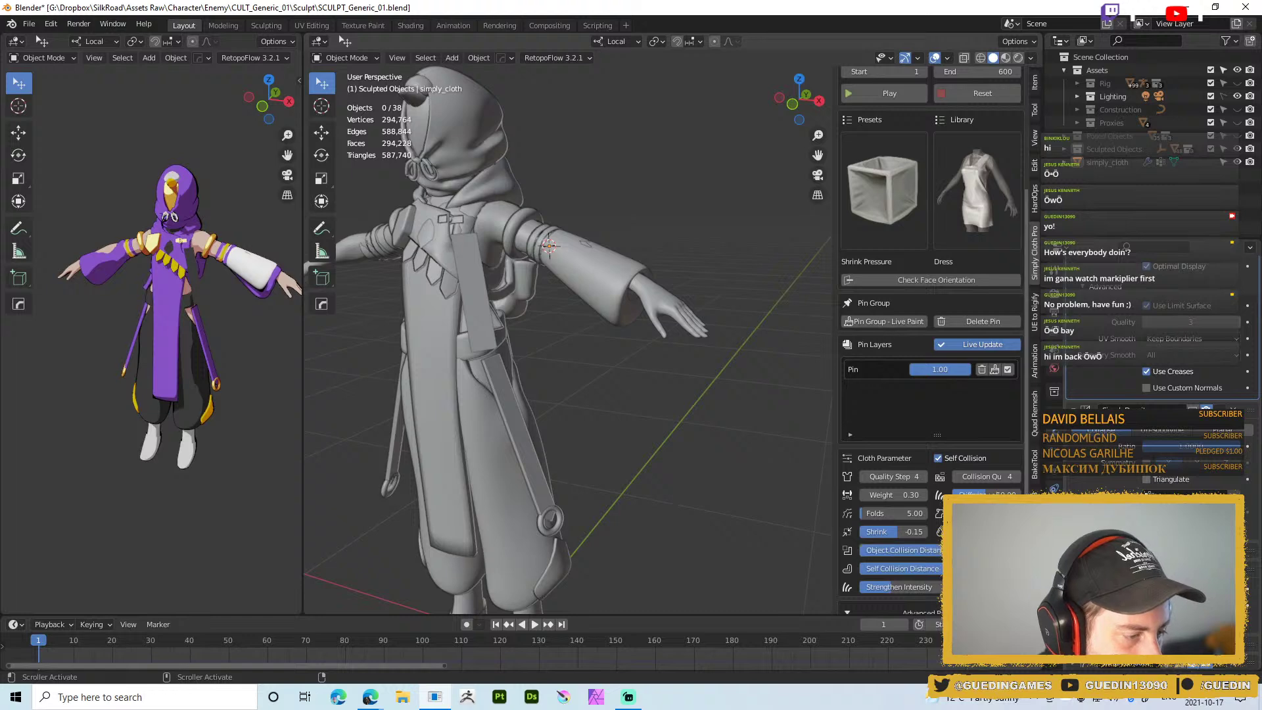
pyautogui.click(892, 96)
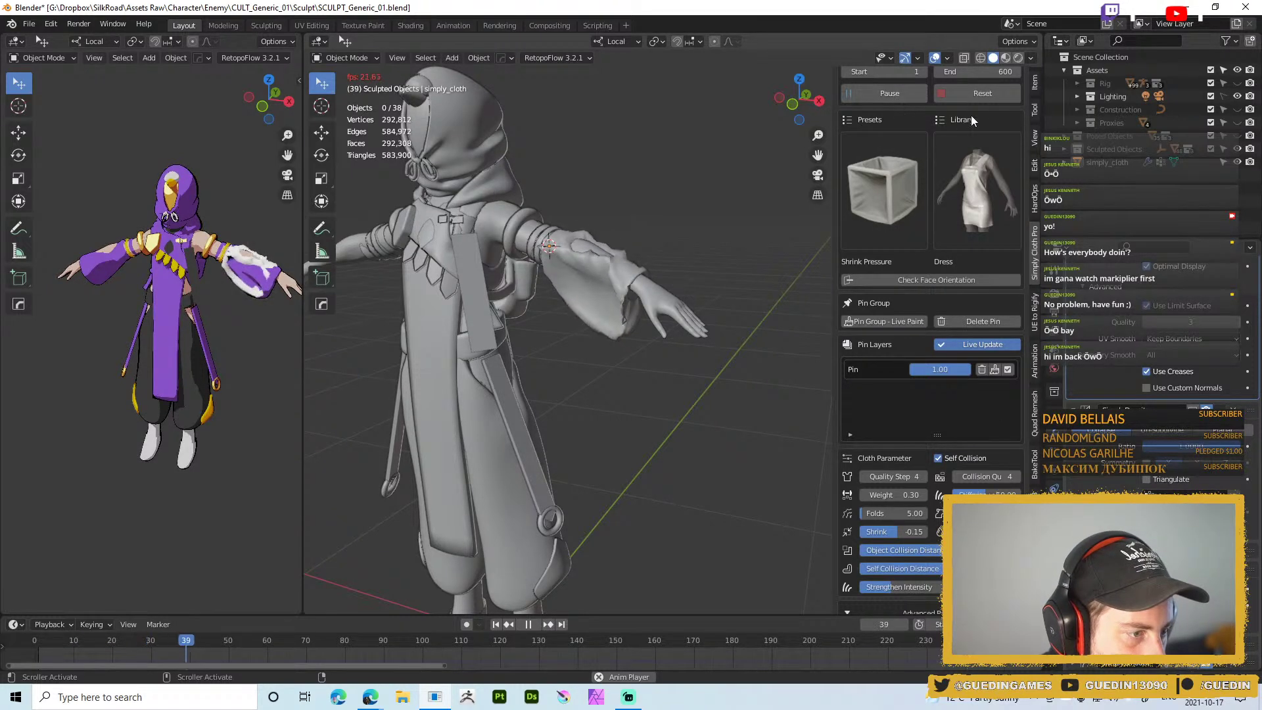
pyautogui.click(996, 100)
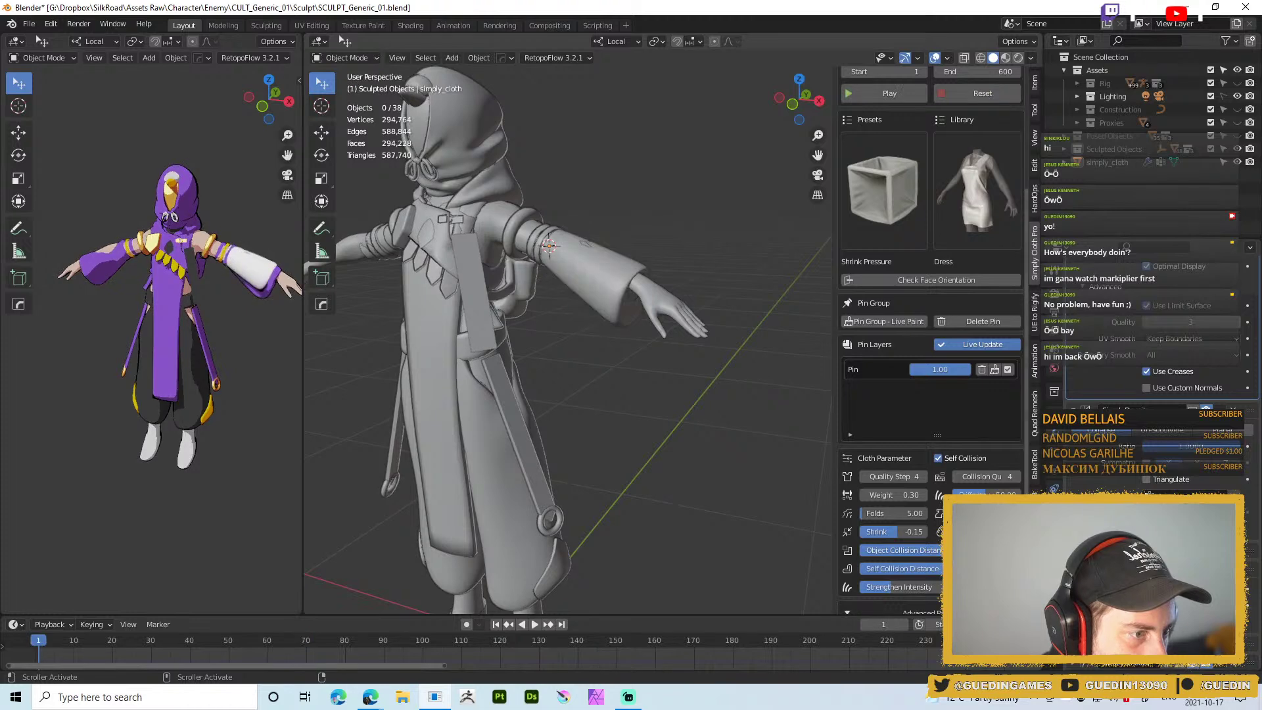
# Shrink two faces on the sleeve's upper side near the arm bands inward about 2.4 cm, with smooth proportional editing
pyautogui.press('Tab')
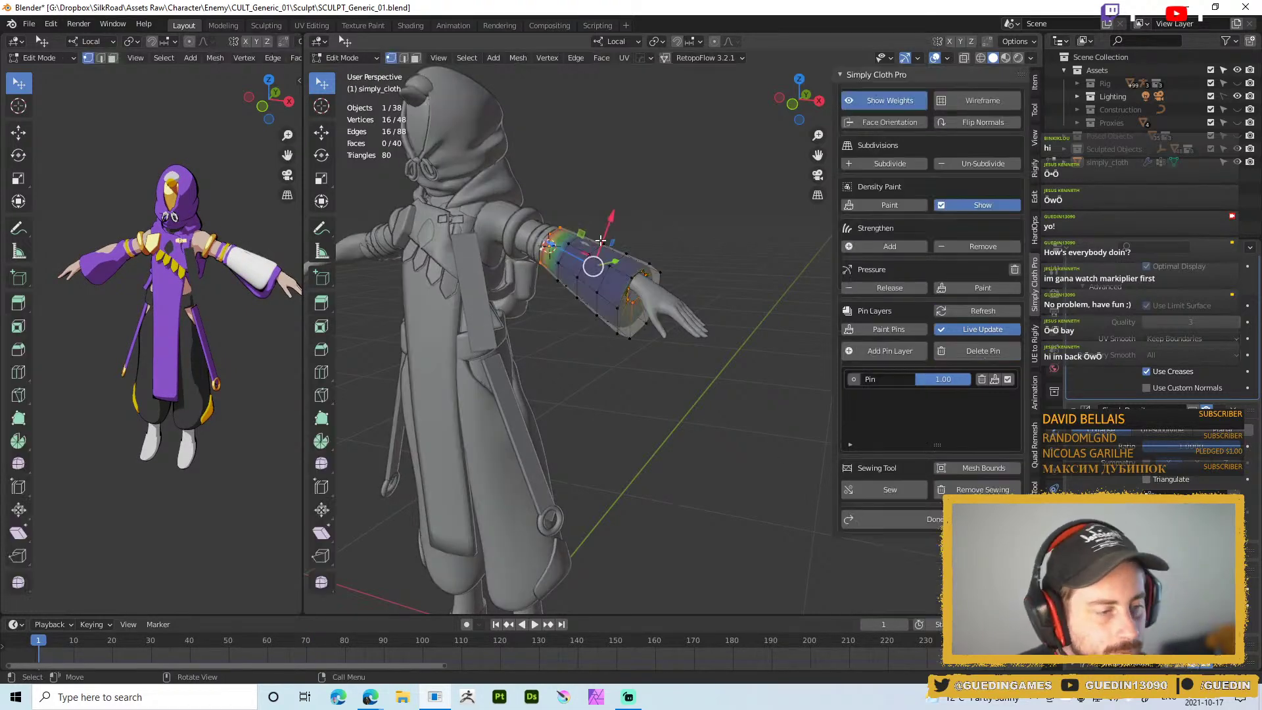
pyautogui.scroll(3, 594, 259)
pyautogui.press('3')
pyautogui.click(546, 200)
pyautogui.moveTo(547, 199); pyautogui.dragTo(565, 197, button='middle')
pyautogui.keyDown('shift'); pyautogui.click(567, 197); pyautogui.keyUp('shift')
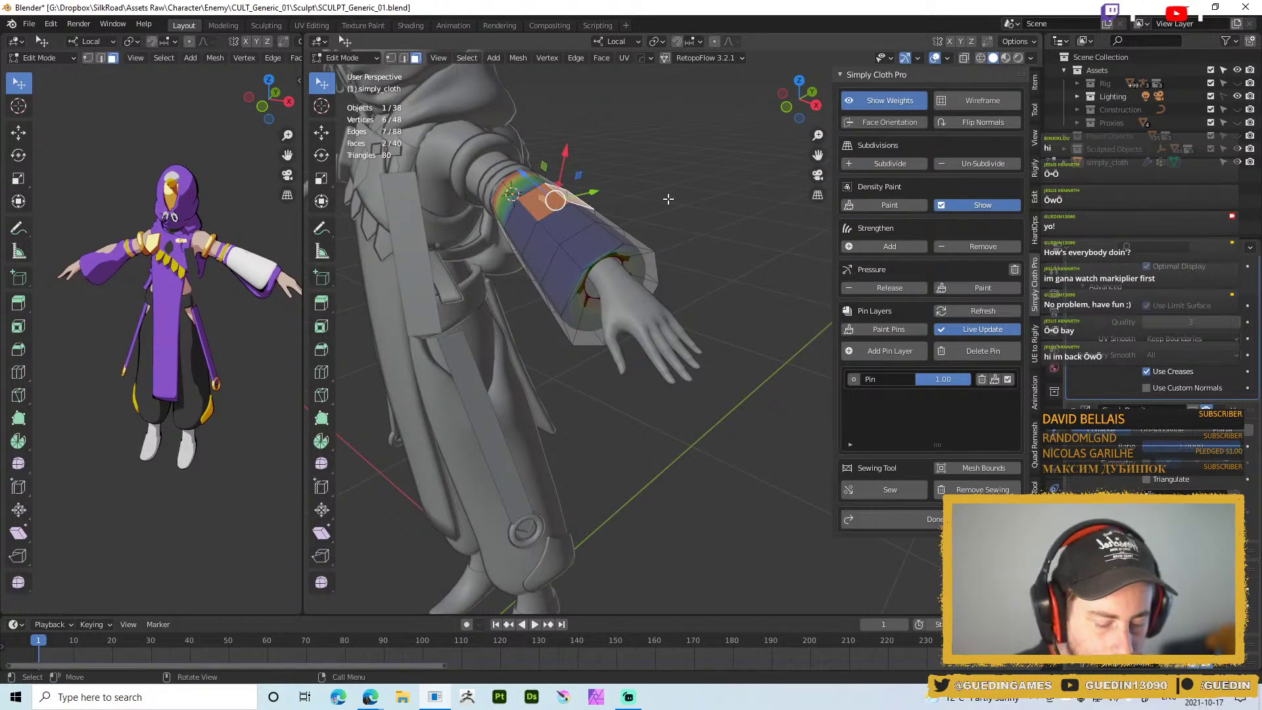
pyautogui.hotkey('alt', 's')
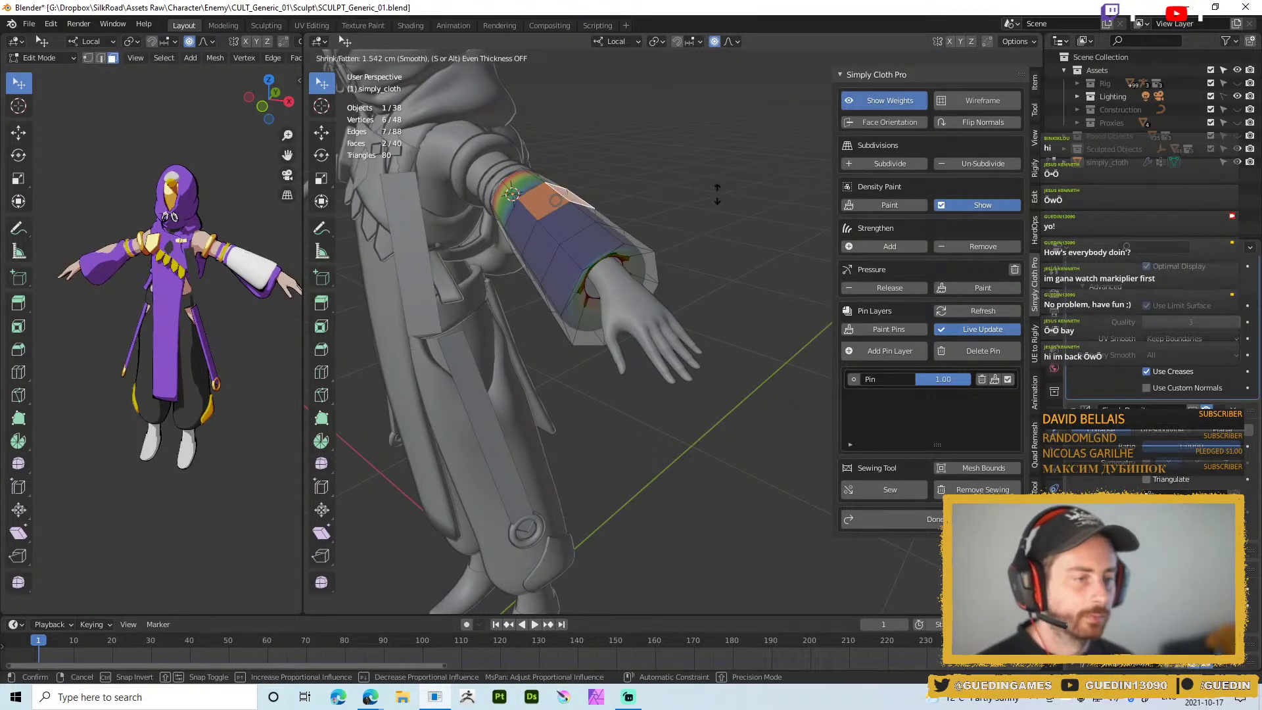
pyautogui.scroll(-10, 723, 209)
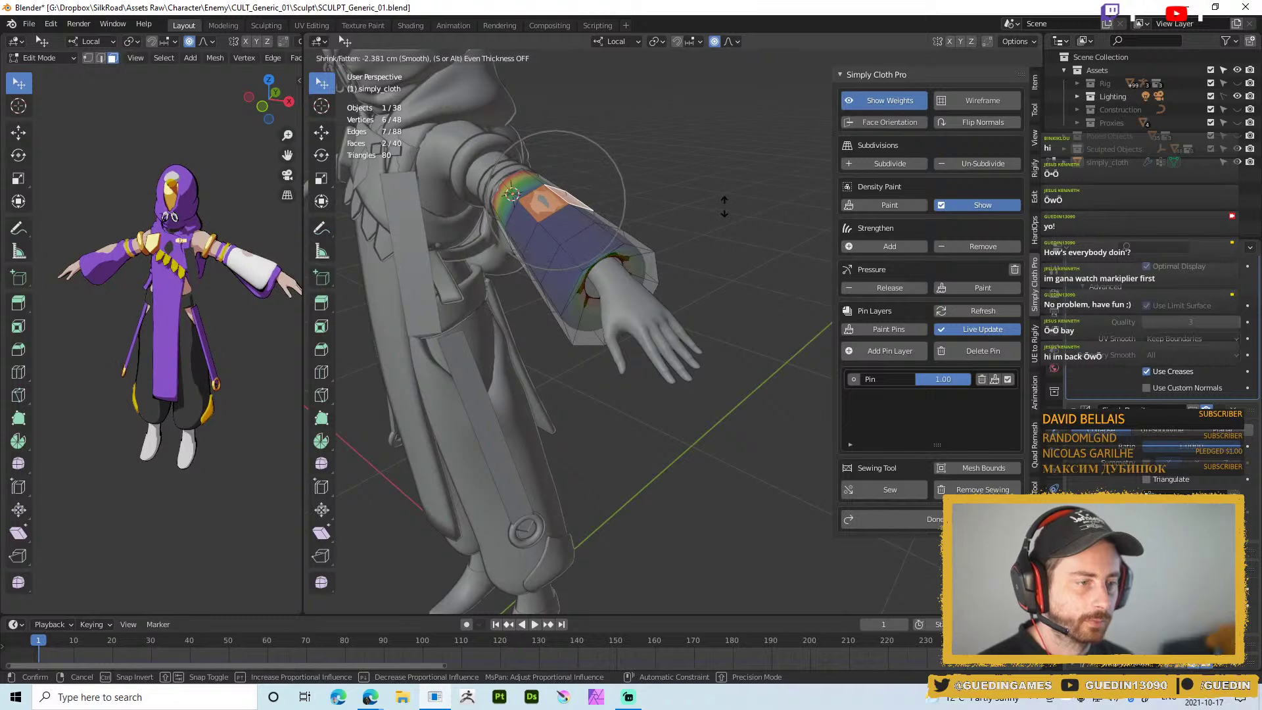
pyautogui.click(723, 209)
pyautogui.press('Tab')
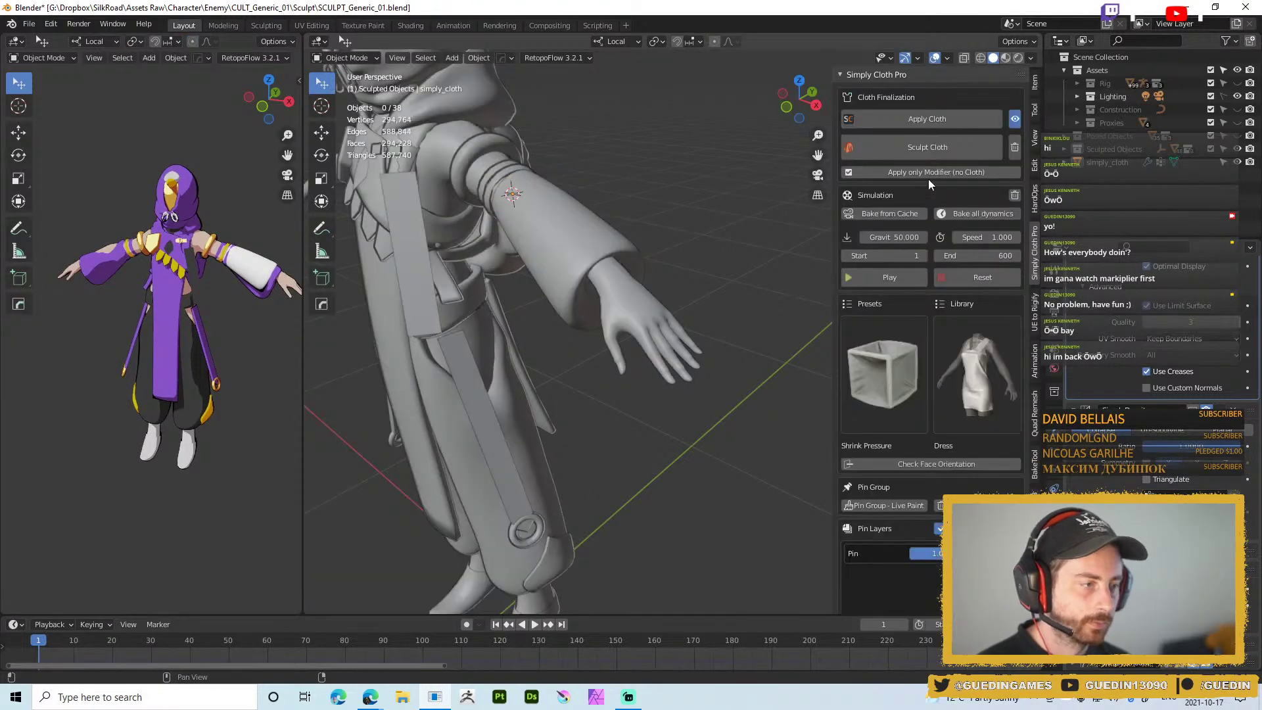
# Run the reshaped sleeve's cloth simulation, check the drape around the arm and reset it
pyautogui.click(881, 277)
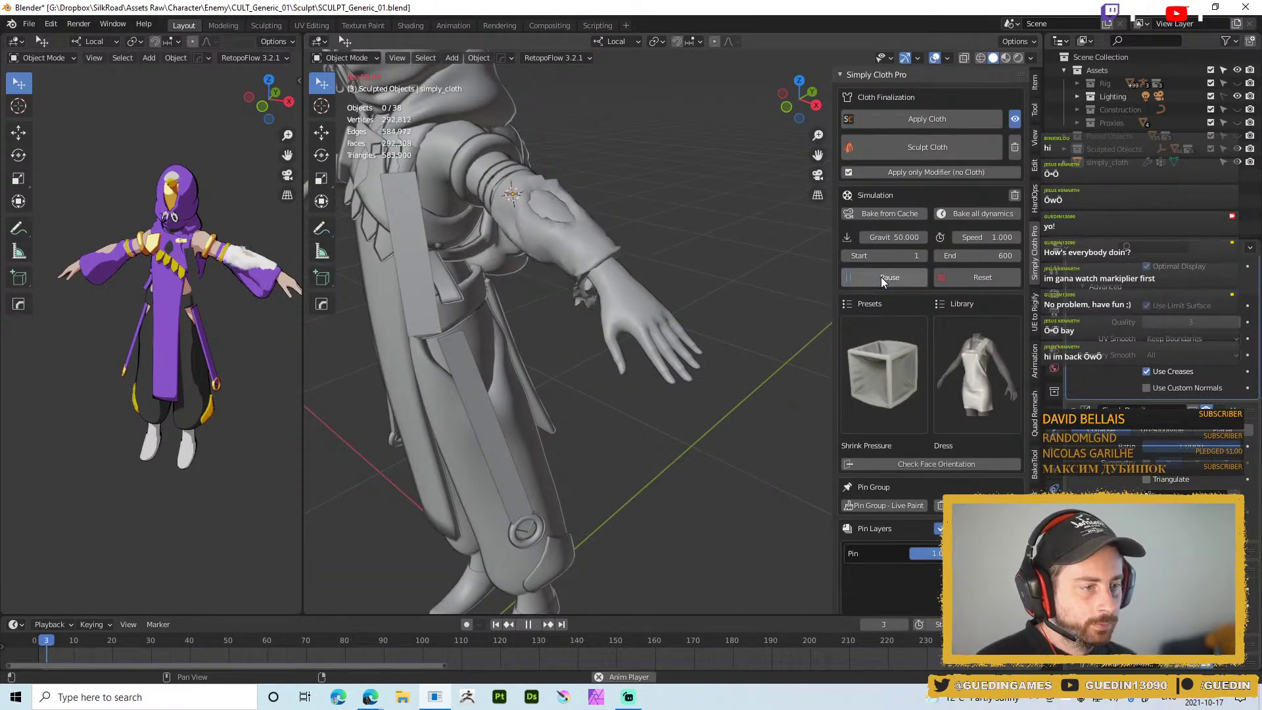
pyautogui.moveTo(685, 247); pyautogui.dragTo(973, 349, button='middle')
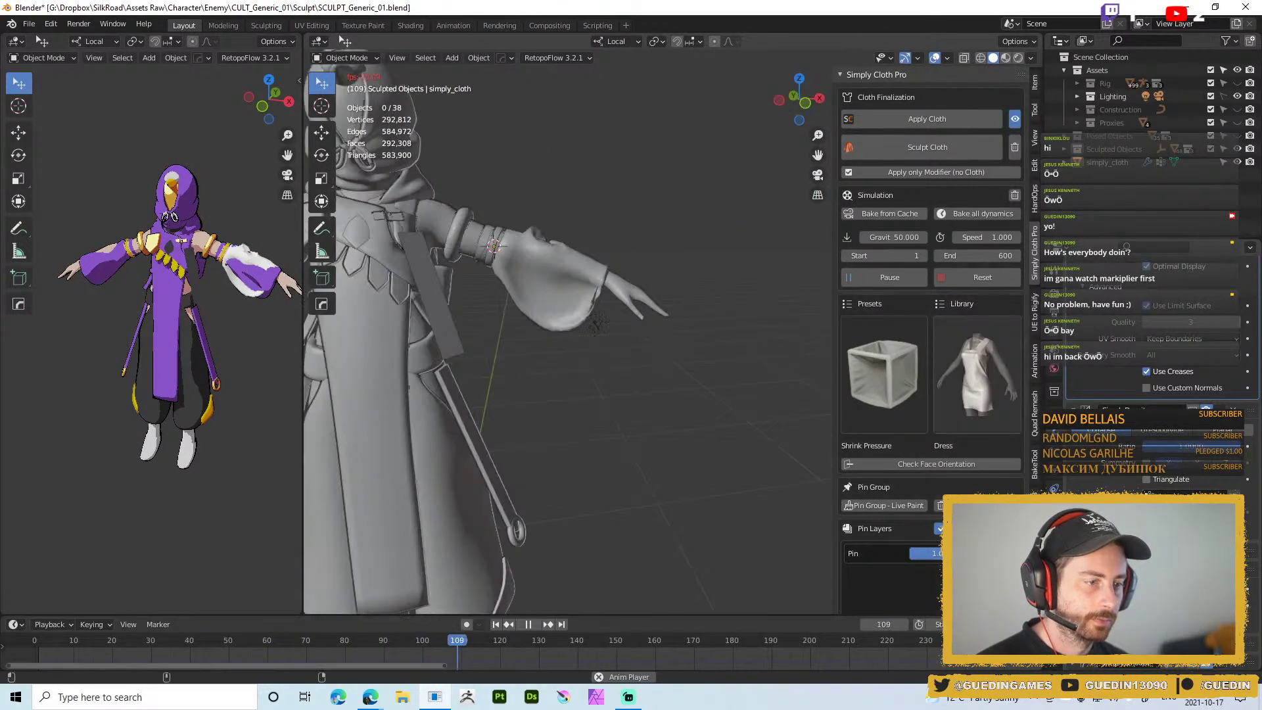
pyautogui.click(977, 287)
# Apply the Cotton cloth preset to the sleeve, run the simulation and reset it
pyautogui.click(892, 393)
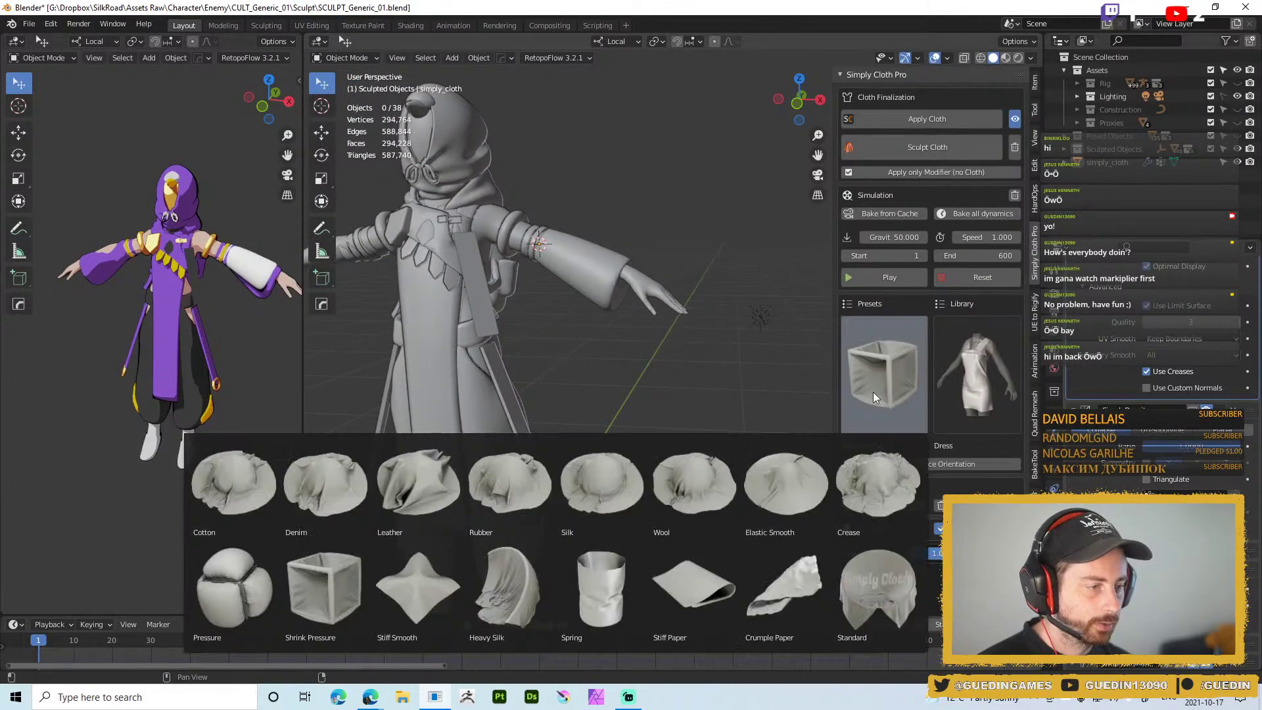
pyautogui.click(226, 480)
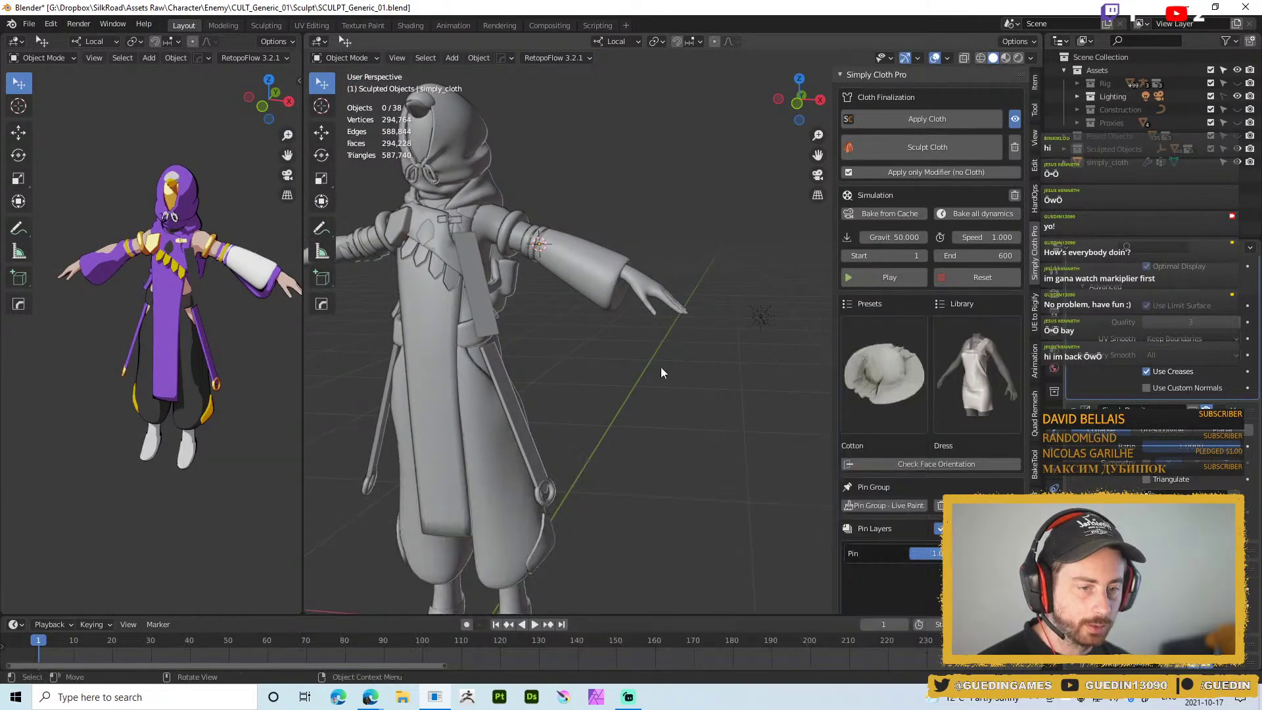
pyautogui.click(874, 273)
pyautogui.moveTo(574, 330); pyautogui.dragTo(460, 263, button='middle')
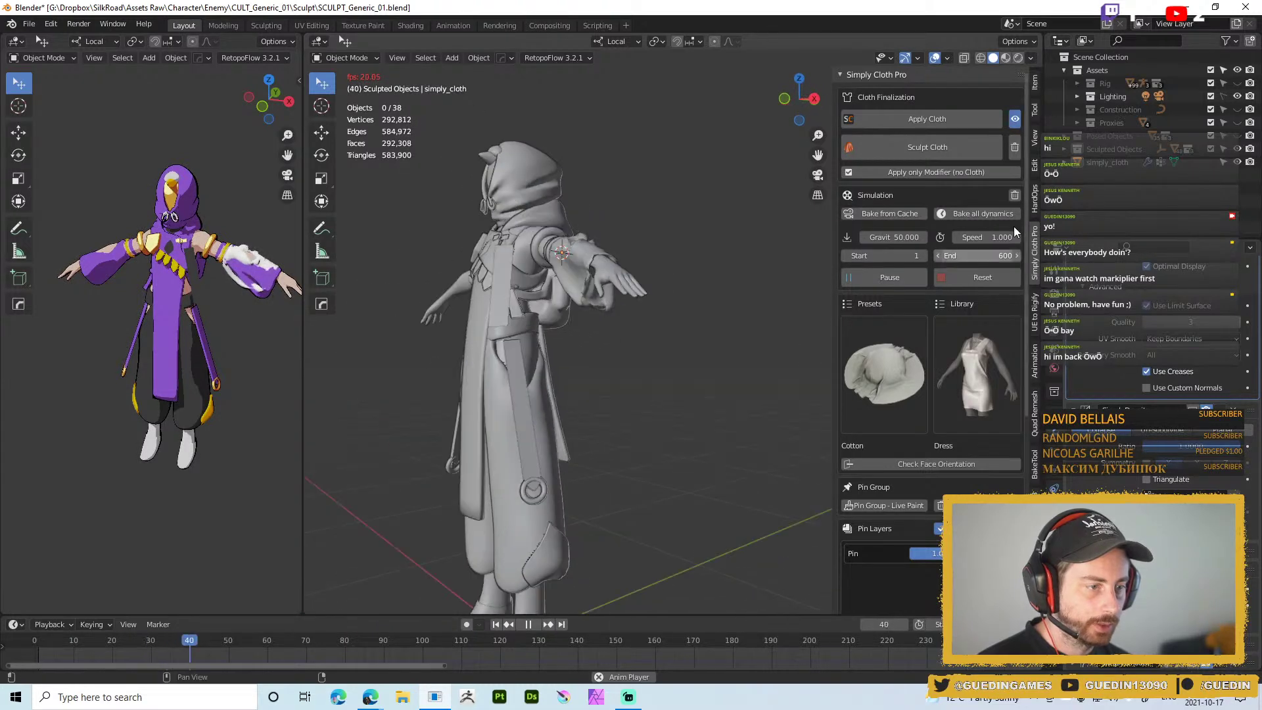
pyautogui.click(959, 281)
pyautogui.moveTo(618, 387); pyautogui.dragTo(725, 372, button='middle')
pyautogui.scroll(2, 724, 372)
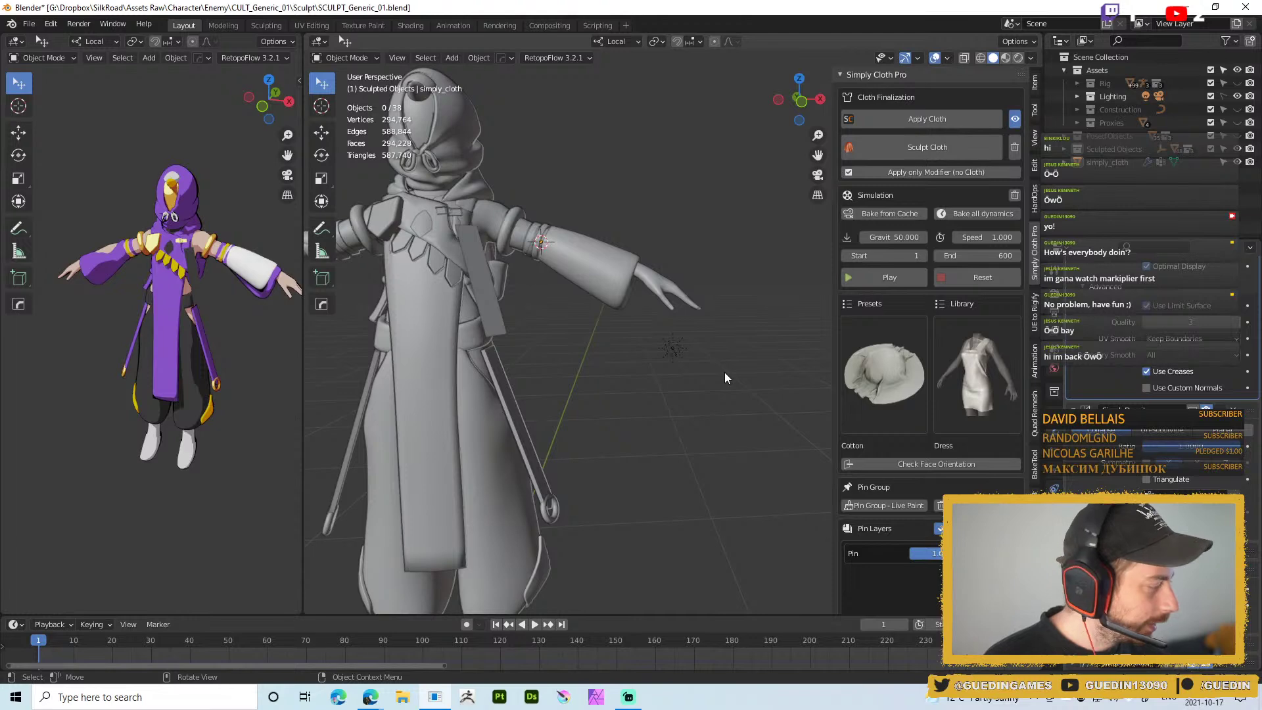
# Delete the low-poly cloth sleeve object
pyautogui.click(610, 274)
pyautogui.press('x')
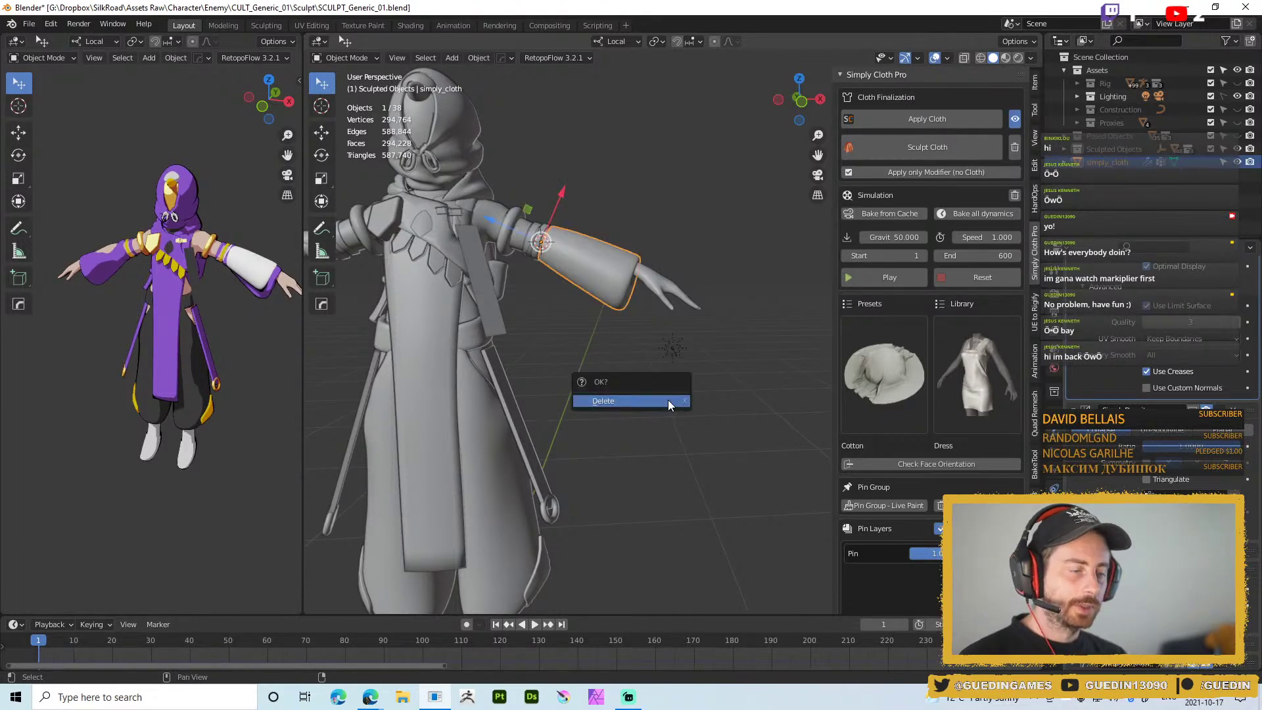
pyautogui.click(628, 399)
# Remove the collision physics from the bare arms mesh and deselect it
pyautogui.click(661, 291)
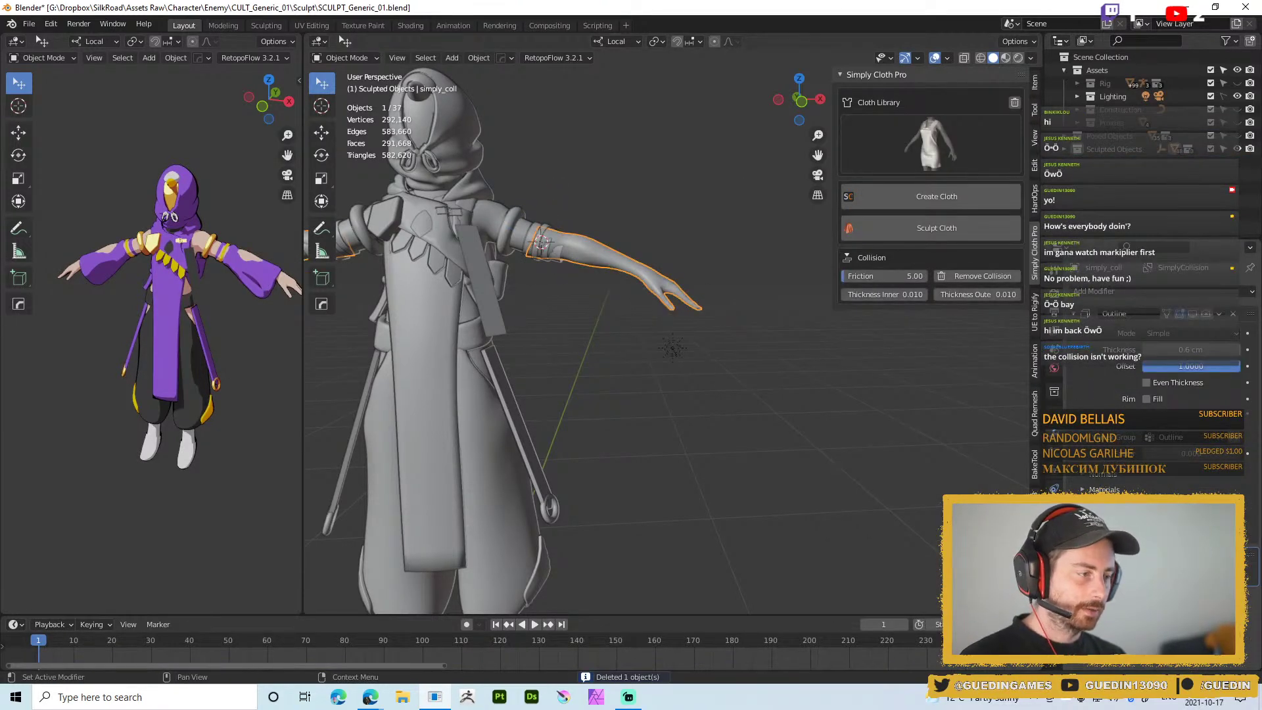
pyautogui.click(1055, 488)
pyautogui.click(1053, 481)
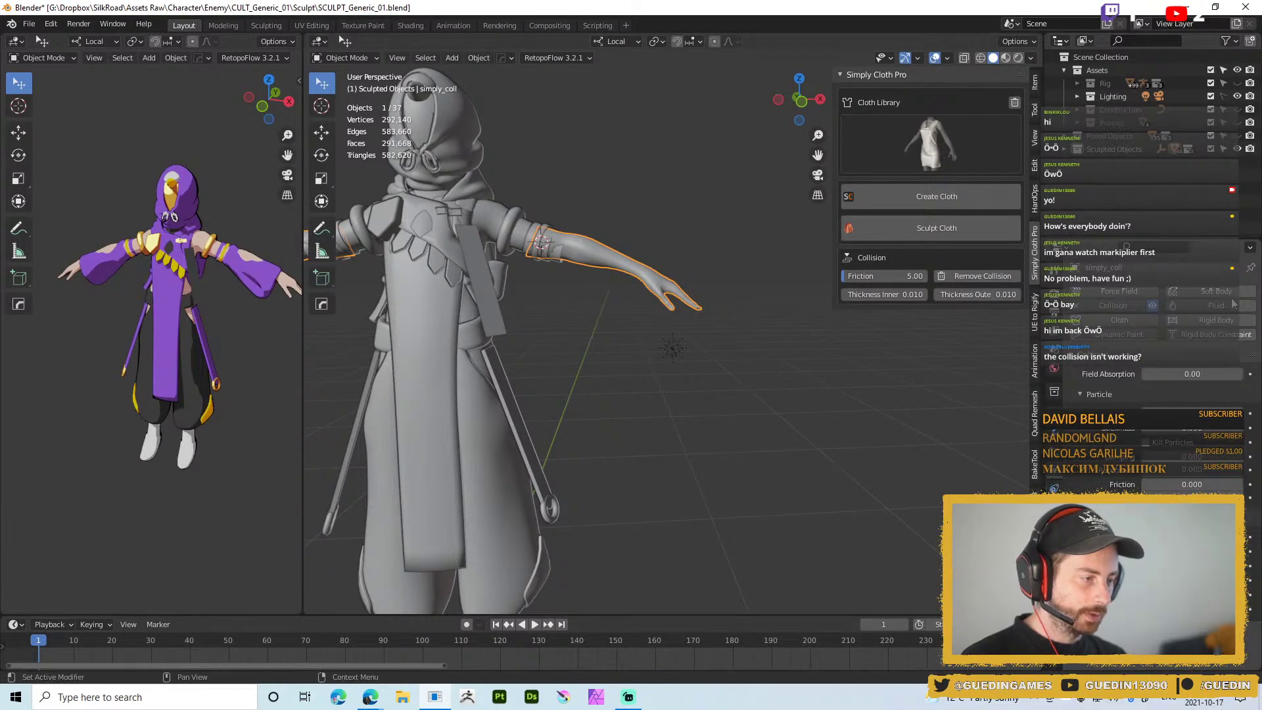
pyautogui.click(1110, 305)
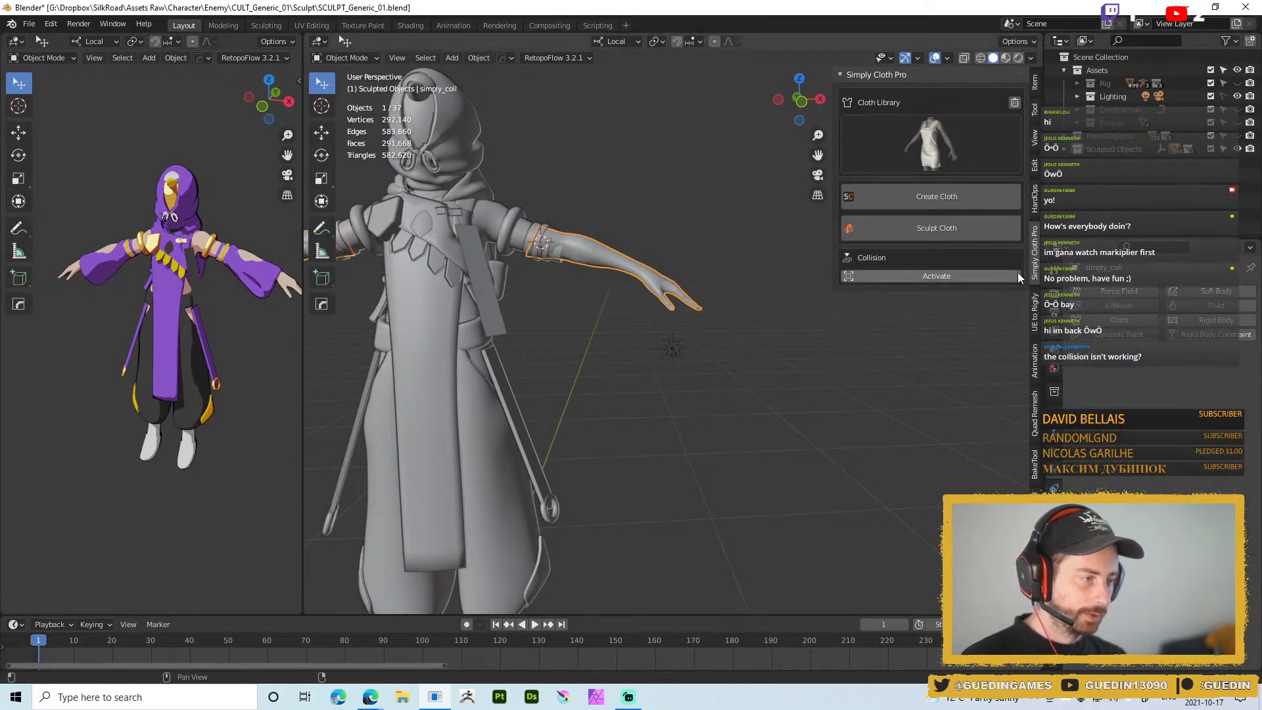
pyautogui.click(1056, 435)
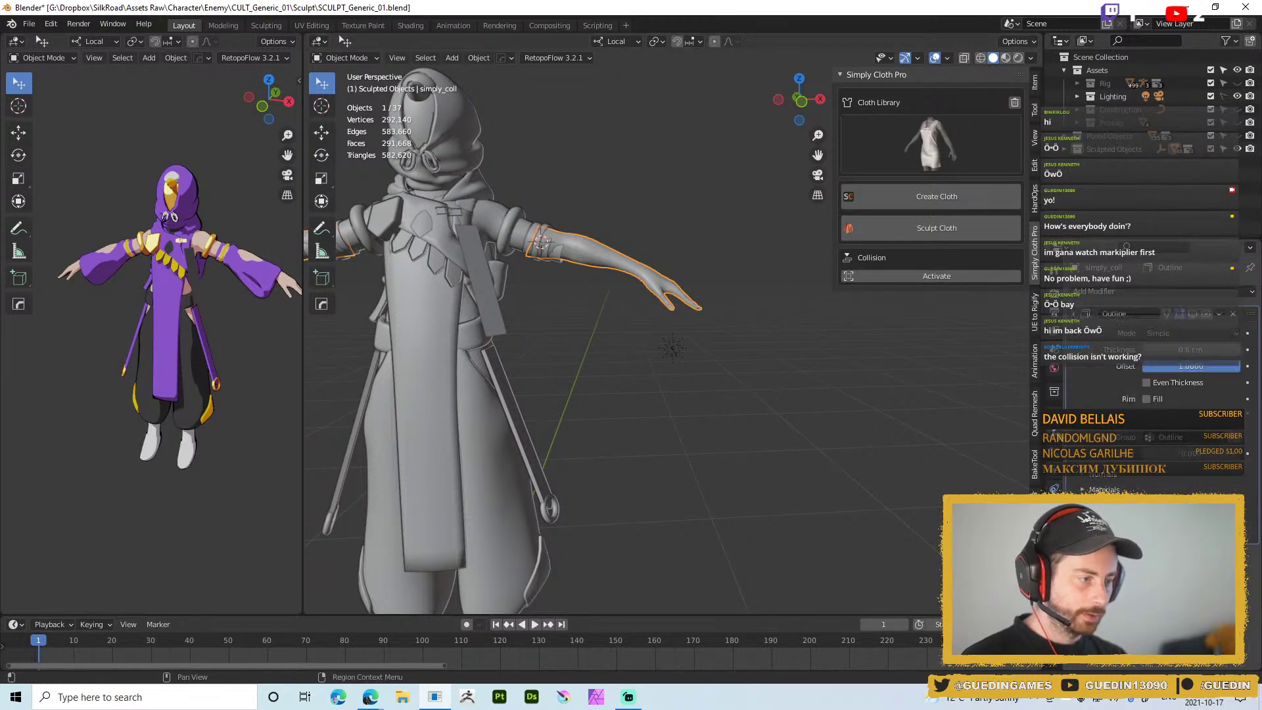
pyautogui.click(712, 392)
pyautogui.moveTo(712, 392)
pyautogui.mouseDown(button='middle')
pyautogui.moveTo(617, 279)
pyautogui.moveTo(730, 365)
pyautogui.mouseUp(button='middle')
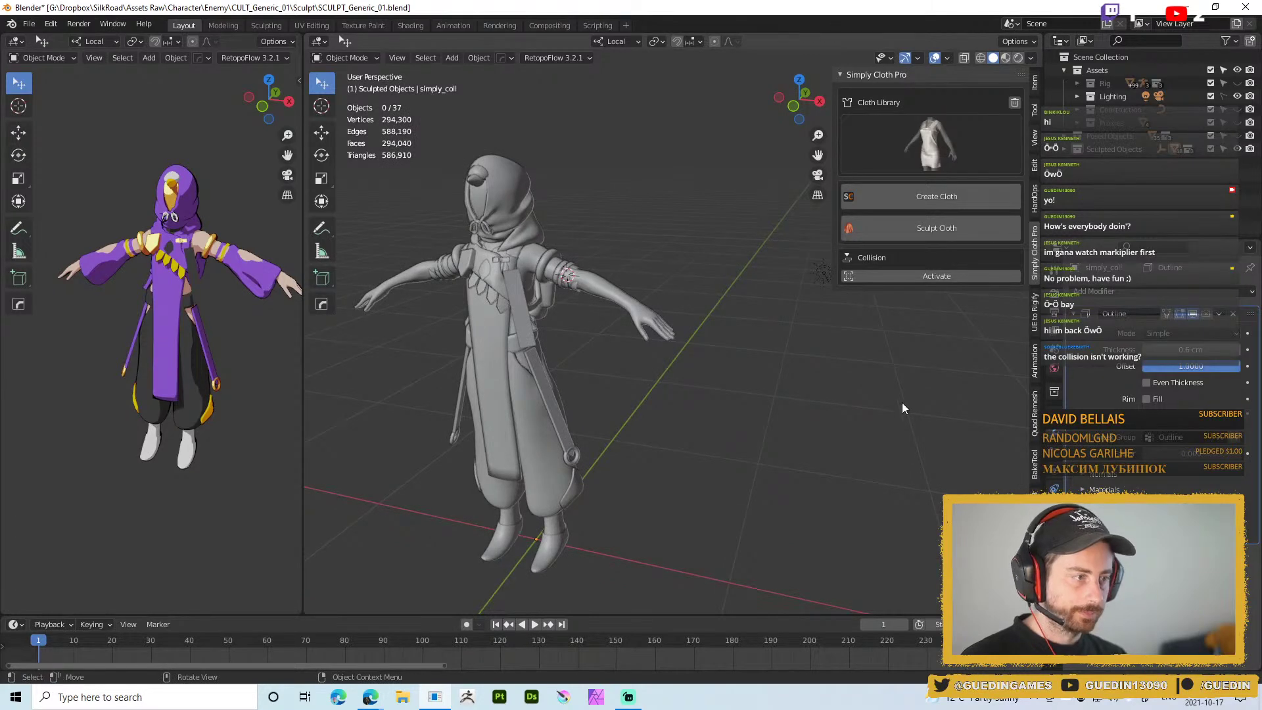
# Reveal all hidden objects and select the original sculpted sleeves
pyautogui.hotkey('alt', 'h')
pyautogui.click(701, 422)
pyautogui.scroll(3, 531, 297)
pyautogui.click(551, 294)
pyautogui.keyDown('shift'); pyautogui.moveTo(656, 356); pyautogui.dragTo(876, 476, button='middle'); pyautogui.keyUp('shift')
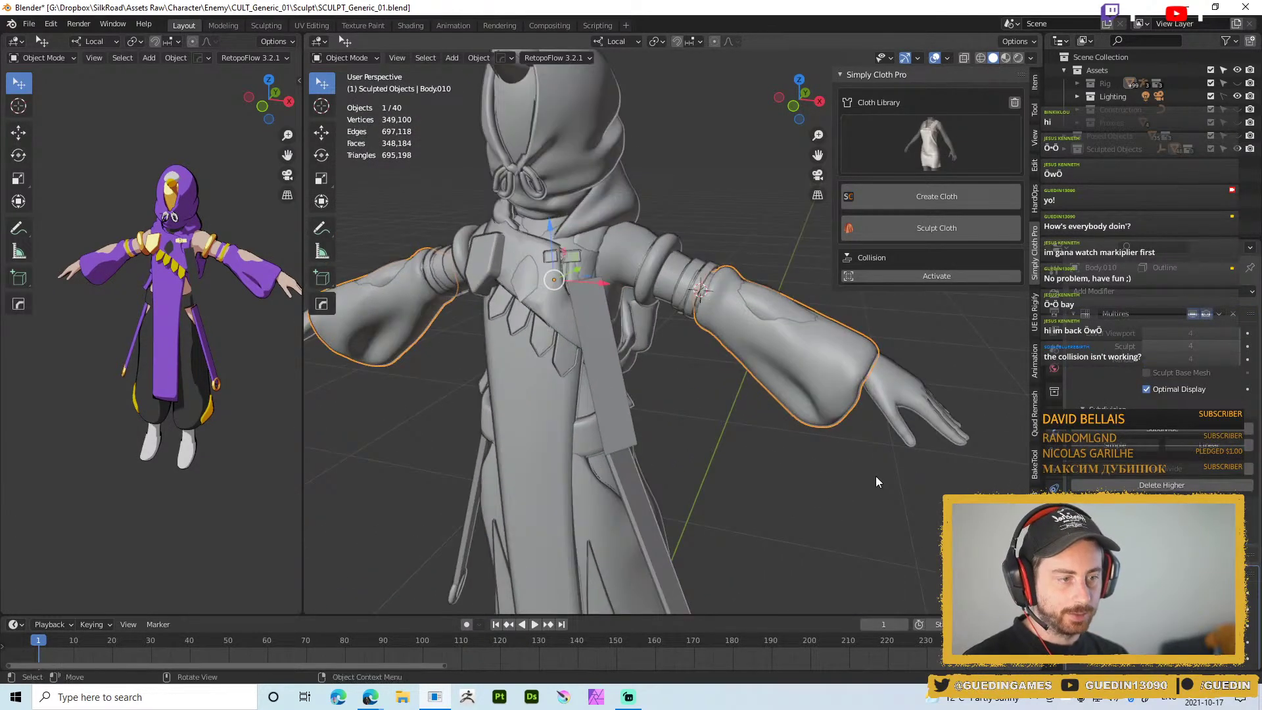
# Narrow the viewport sidebar, show its item properties, and switch the sculpted sleeves to Sculpt Mode
pyautogui.click(837, 143)
pyautogui.moveTo(833, 147); pyautogui.dragTo(941, 156)
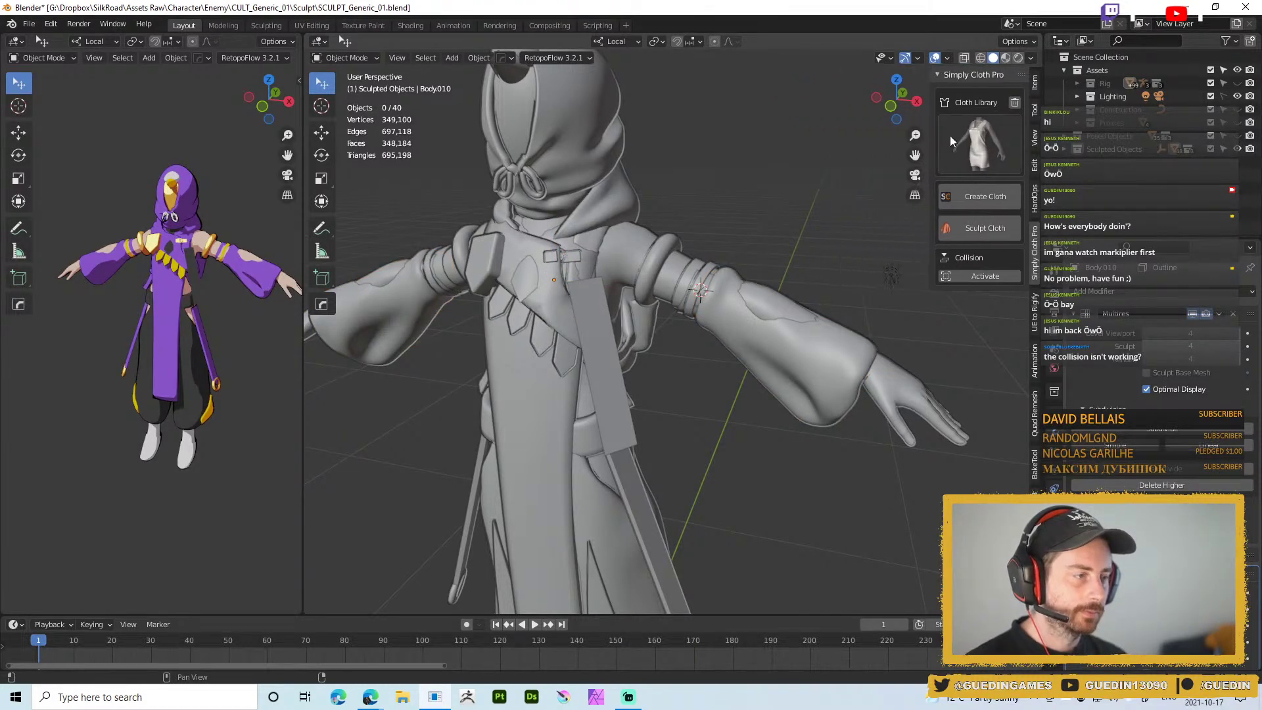
pyautogui.click(1034, 85)
pyautogui.click(825, 343)
pyautogui.hotkey('ctrl', 'Tab')
pyautogui.click(834, 387)
pyautogui.click(796, 330)
pyautogui.moveTo(811, 356); pyautogui.dragTo(814, 378)
pyautogui.hotkey('ctrl', 'z')
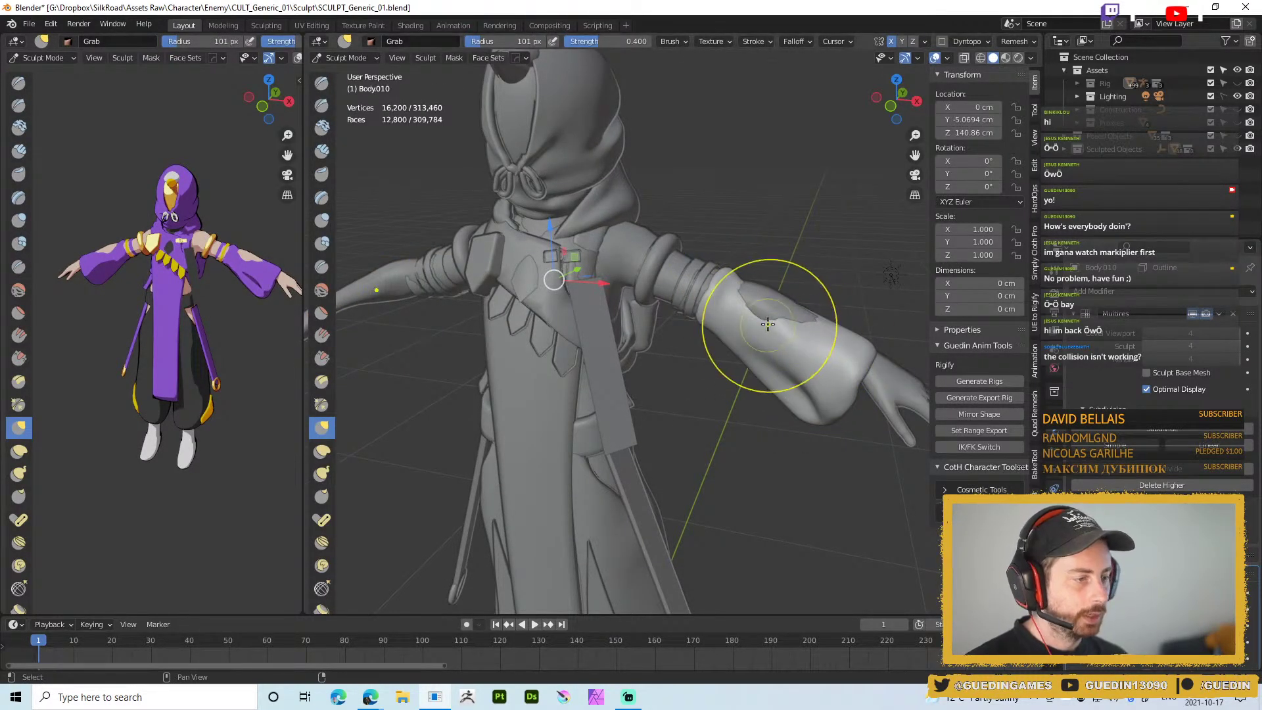
# Lower the sleeves' multires sculpt subdivision by three levels
pyautogui.moveTo(769, 325); pyautogui.dragTo(802, 276, button='middle')
pyautogui.hotkey('ctrl', 'pagedown')
pyautogui.hotkey('ctrl', 'pagedown')
pyautogui.hotkey('ctrl', 'pagedown')
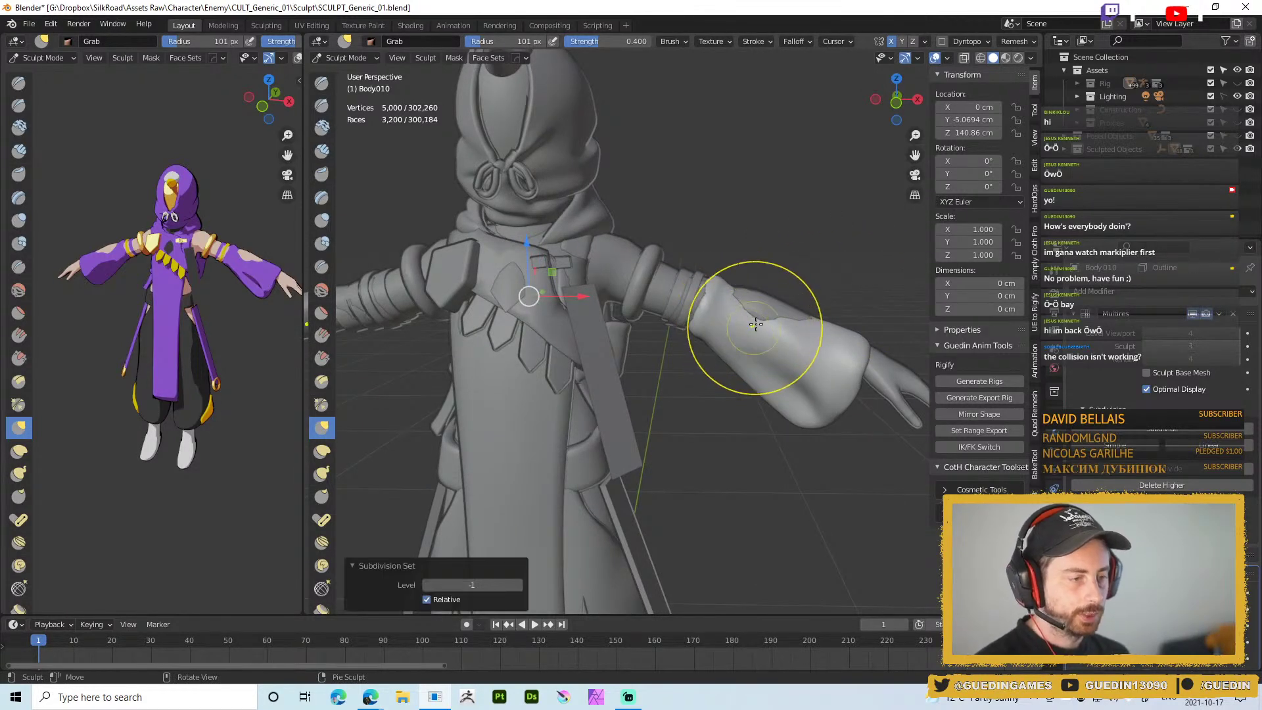
# Pull the sleeve's upper side outward over the arm with the Grab brush, reducing its radius to 122 px
pyautogui.press('f')
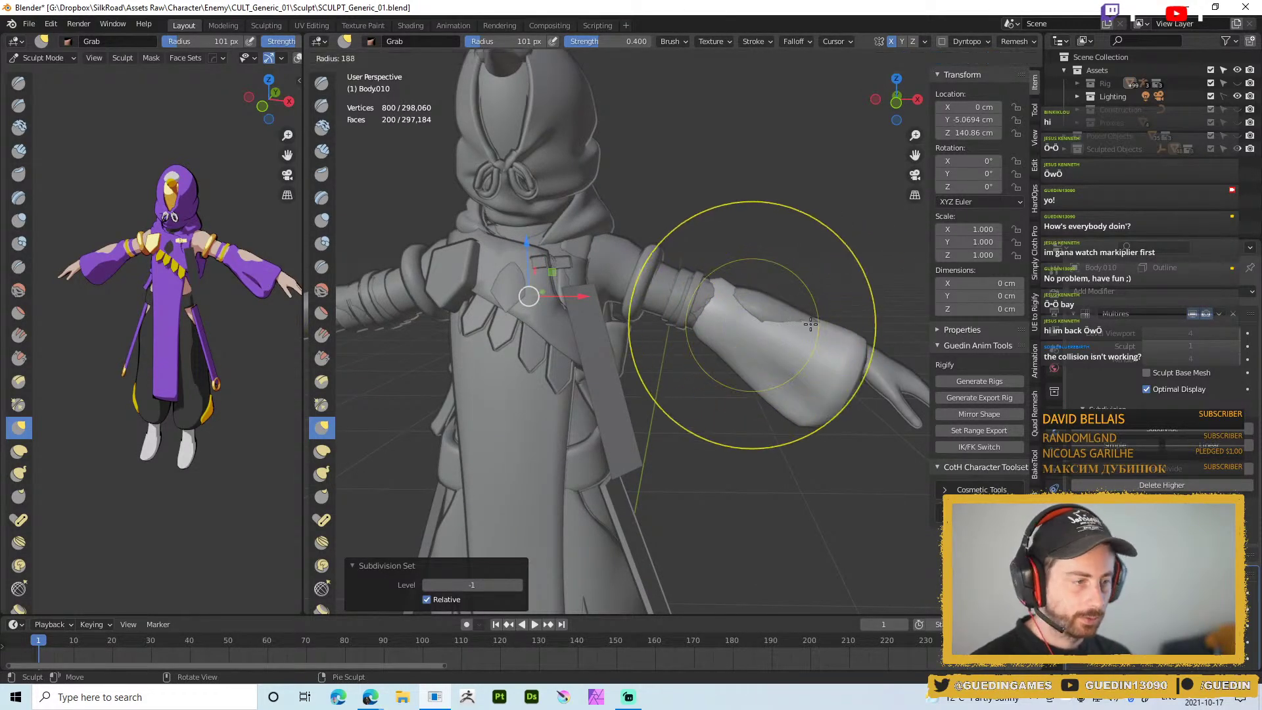
pyautogui.click(868, 319)
pyautogui.moveTo(868, 319)
pyautogui.mouseDown(button='middle')
pyautogui.moveTo(737, 334)
pyautogui.moveTo(756, 302)
pyautogui.moveTo(825, 339)
pyautogui.moveTo(754, 146)
pyautogui.moveTo(727, 155)
pyautogui.mouseUp(button='middle')
pyautogui.press('f')
pyautogui.click(767, 296)
pyautogui.scroll(5, 696, 232)
pyautogui.moveTo(696, 232)
pyautogui.mouseDown(button='middle')
pyautogui.moveTo(685, 361)
pyautogui.moveTo(684, 227)
pyautogui.mouseUp(button='middle')
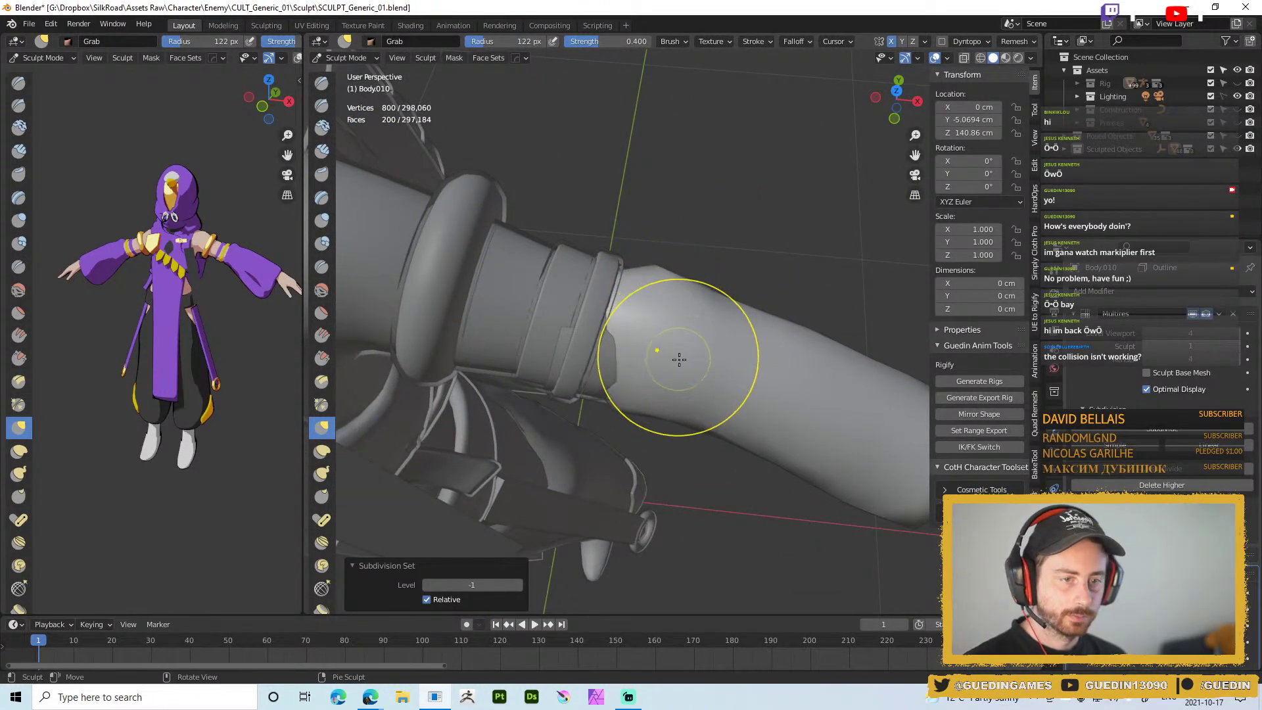
# Switch to the Draw brush at 60 px radius for the sleeve's shoulder-side end and raise the subdivision one level
pyautogui.rightClick(689, 352)
pyautogui.click(689, 275)
pyautogui.press('f')
pyautogui.click(661, 332)
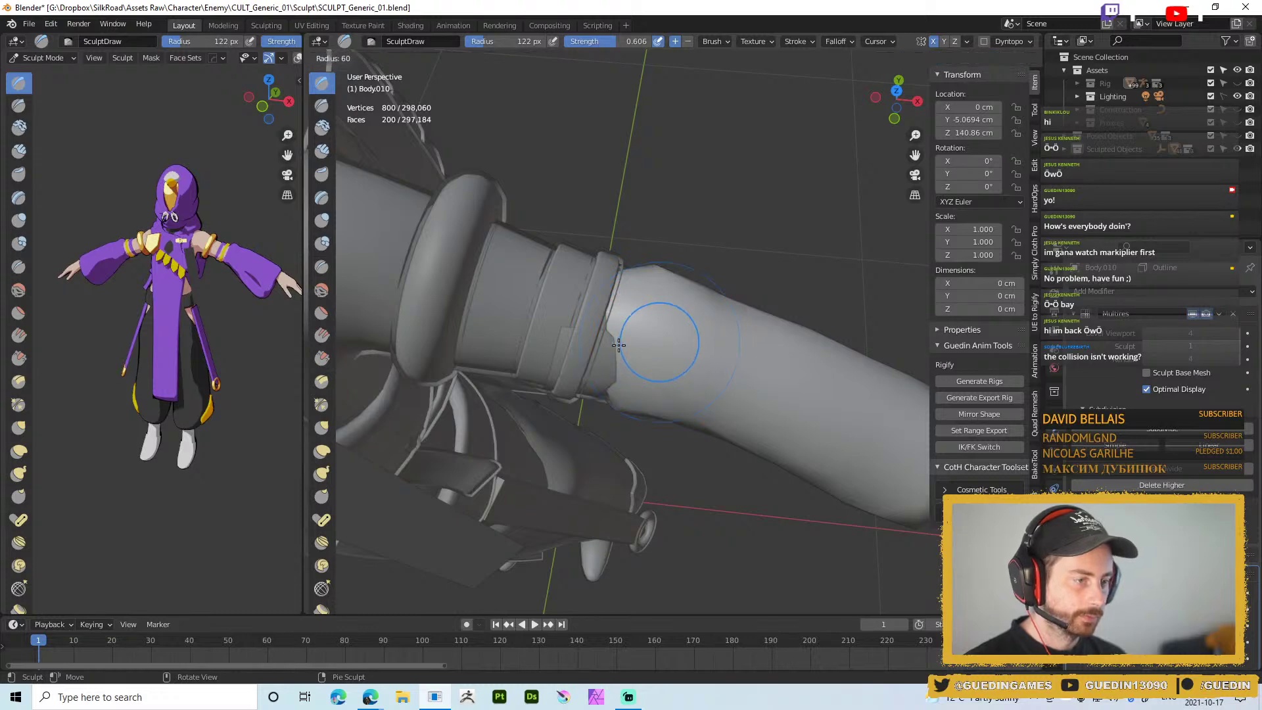
pyautogui.press('pageup')
pyautogui.press('f')
pyautogui.click(615, 303)
# Shape the sleeve's opening beside the arm bands with the Draw brush, using radii of 38, 50 and 40 px
pyautogui.moveTo(615, 303); pyautogui.dragTo(615, 282, button='middle')
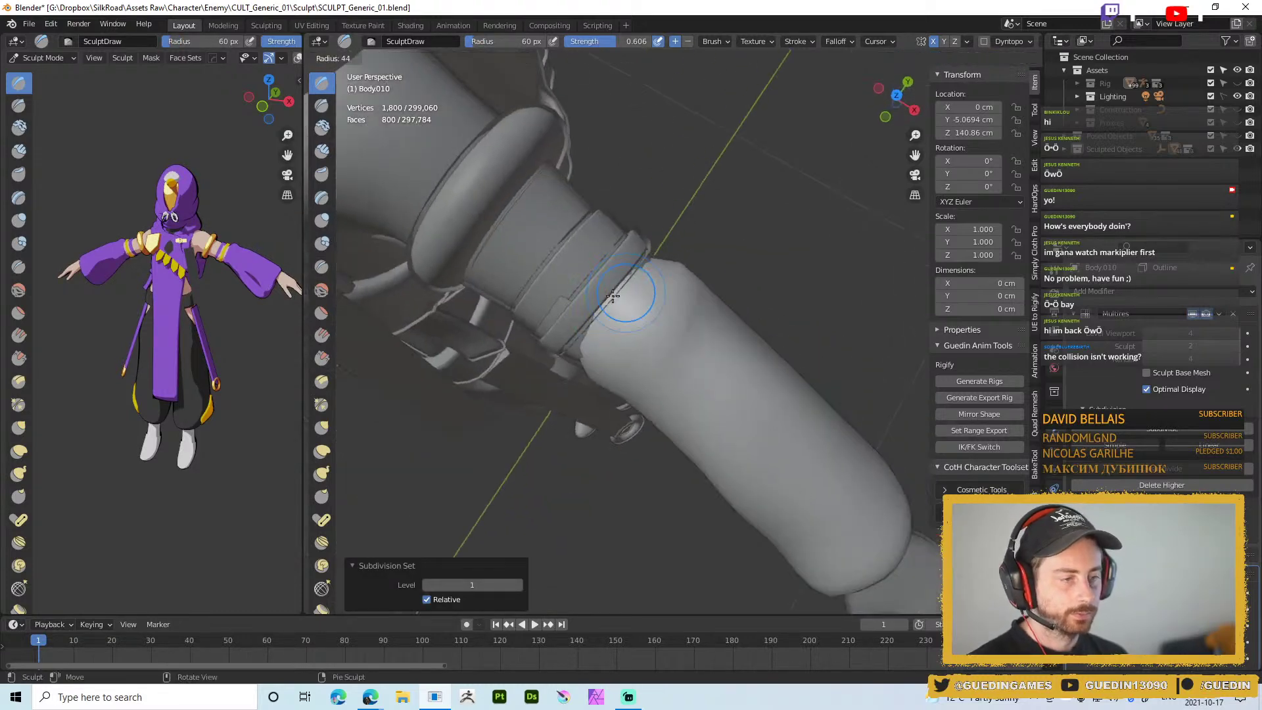
pyautogui.press('f')
pyautogui.click(608, 303)
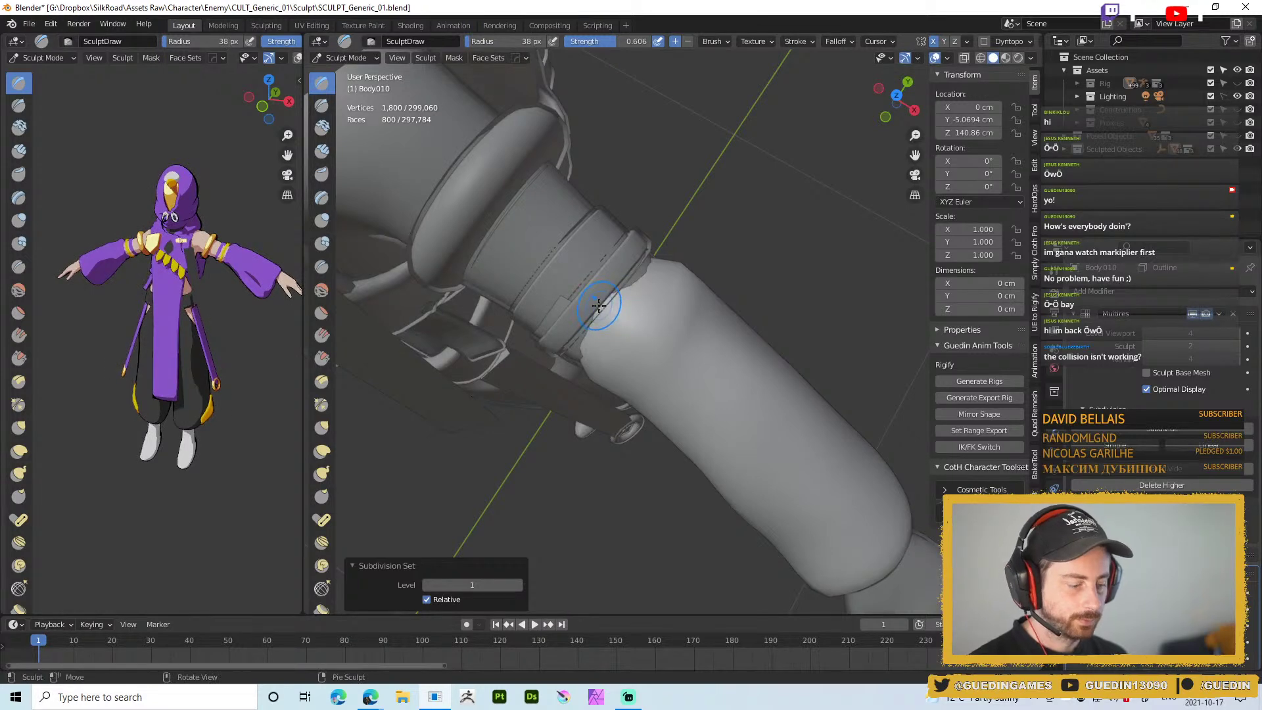
pyautogui.moveTo(616, 305); pyautogui.dragTo(620, 294, button='middle')
pyautogui.press('f')
pyautogui.click(629, 280)
pyautogui.moveTo(651, 338)
pyautogui.mouseDown(button='middle')
pyautogui.moveTo(630, 287)
pyautogui.moveTo(626, 298)
pyautogui.mouseUp(button='middle')
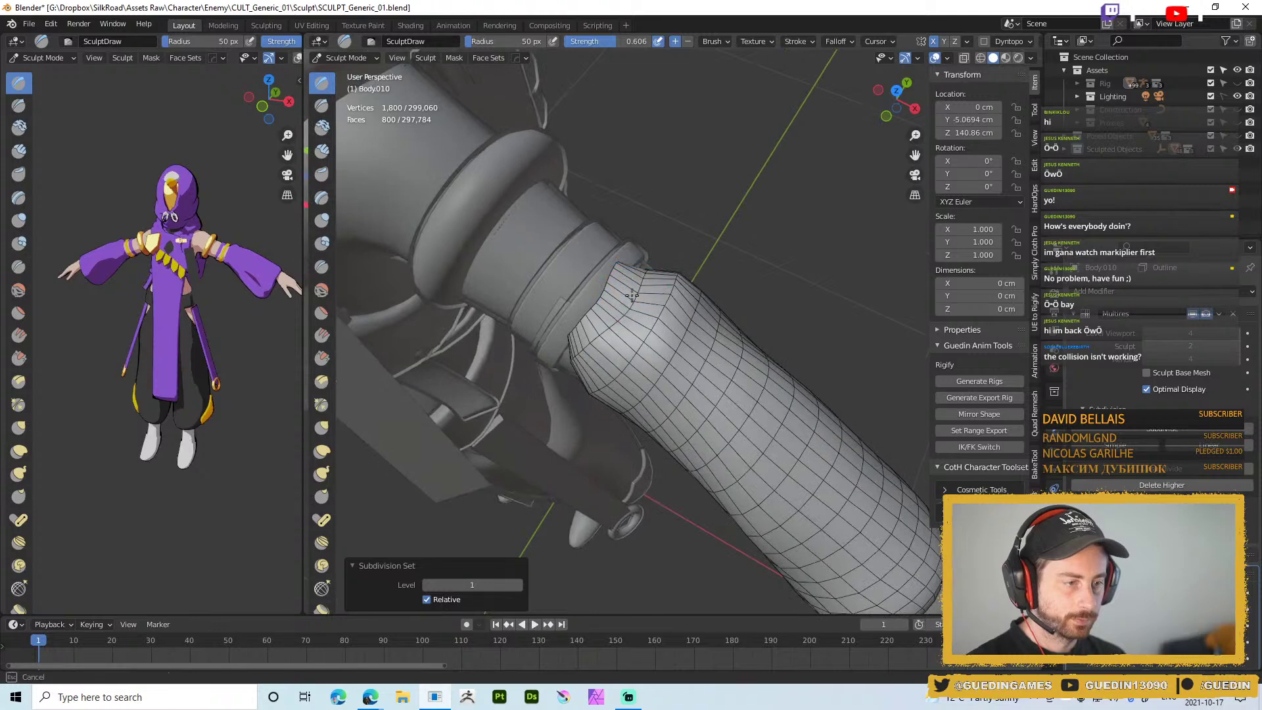
pyautogui.press('f')
pyautogui.click(616, 325)
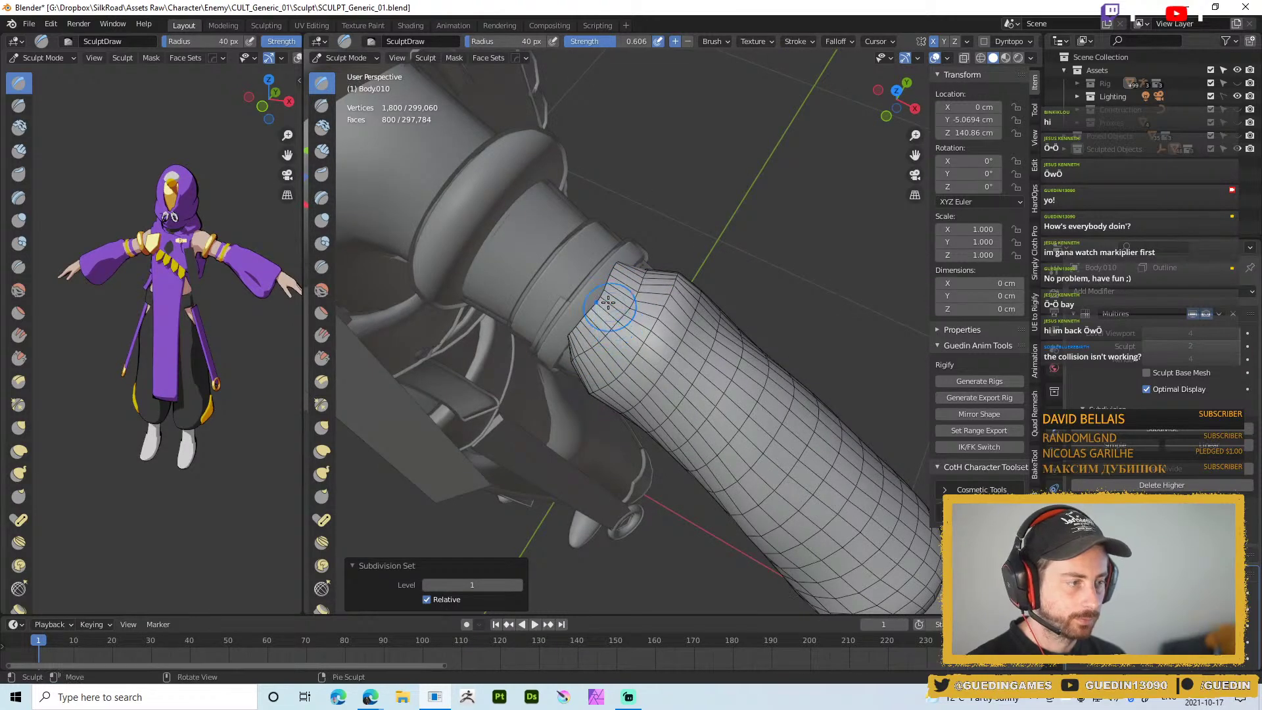
# Raise the sleeve's subdivision two levels and adjust its opening beside the arm bands with a 34 px Grab brush
pyautogui.hotkey('ctrl', 'pageup')
pyautogui.hotkey('ctrl', 'pageup')
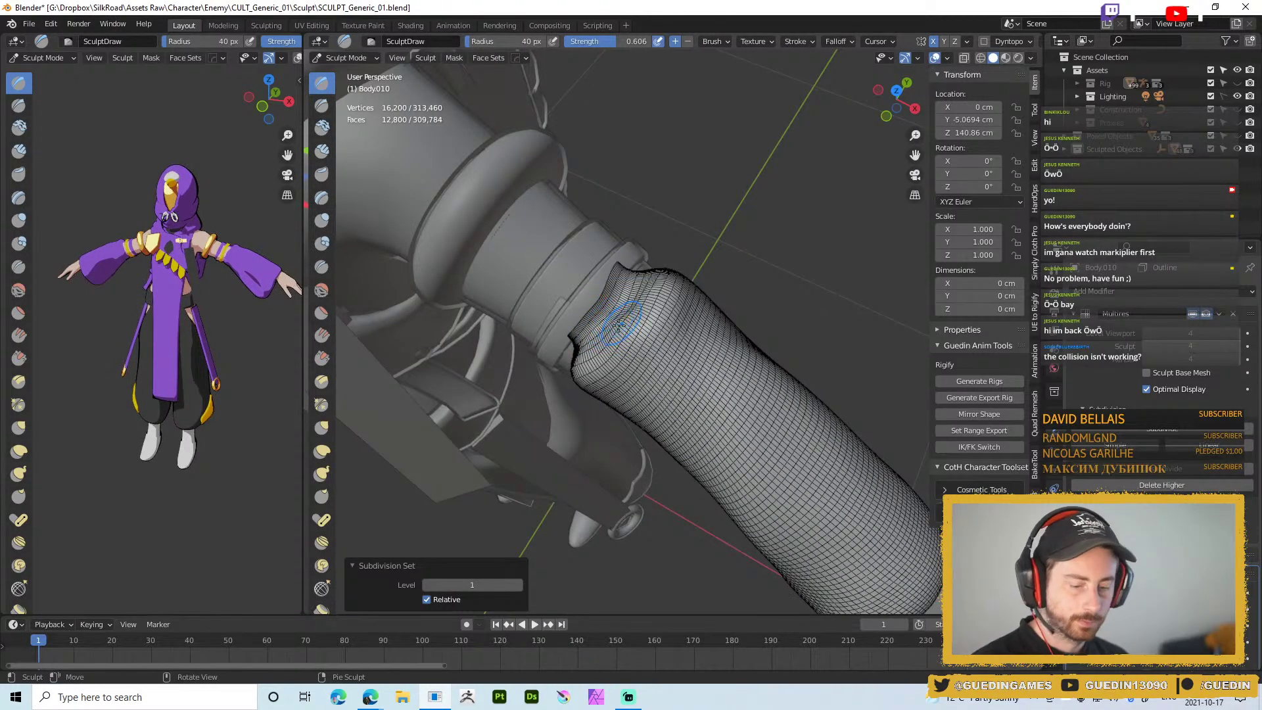
pyautogui.press('g')
pyautogui.press('f')
pyautogui.click(633, 317)
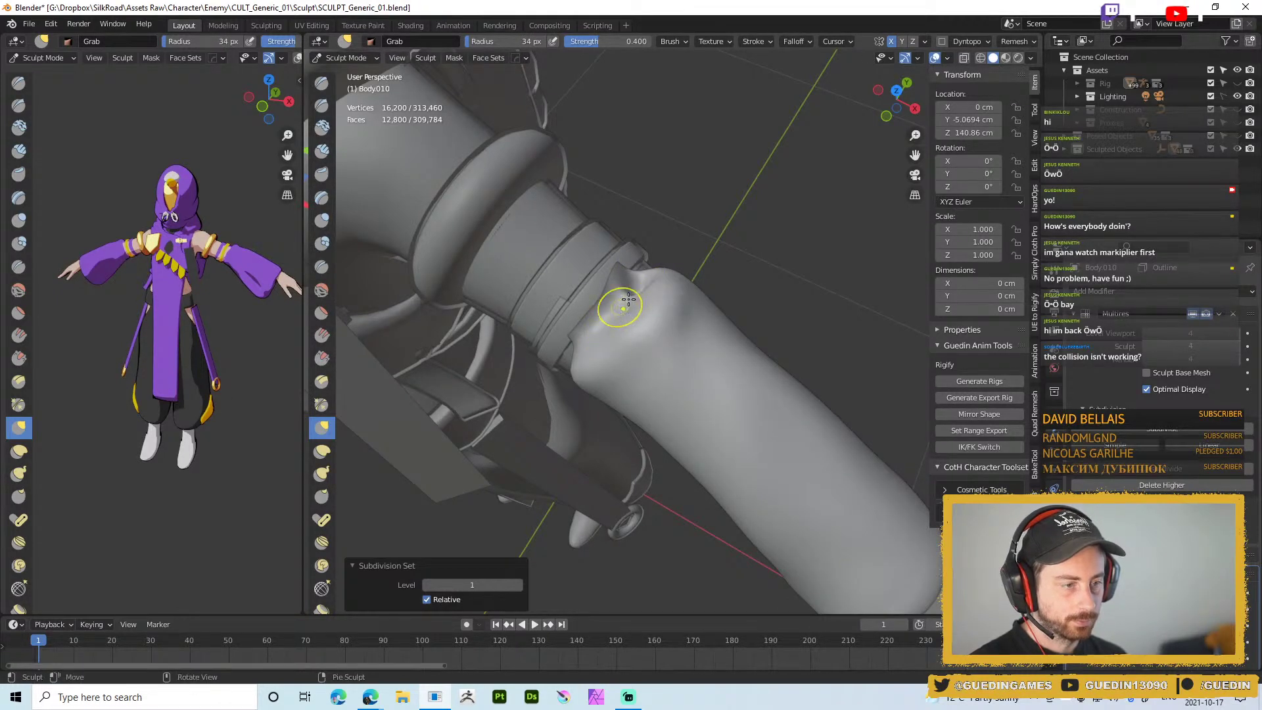
pyautogui.hotkey('shift', 'z')
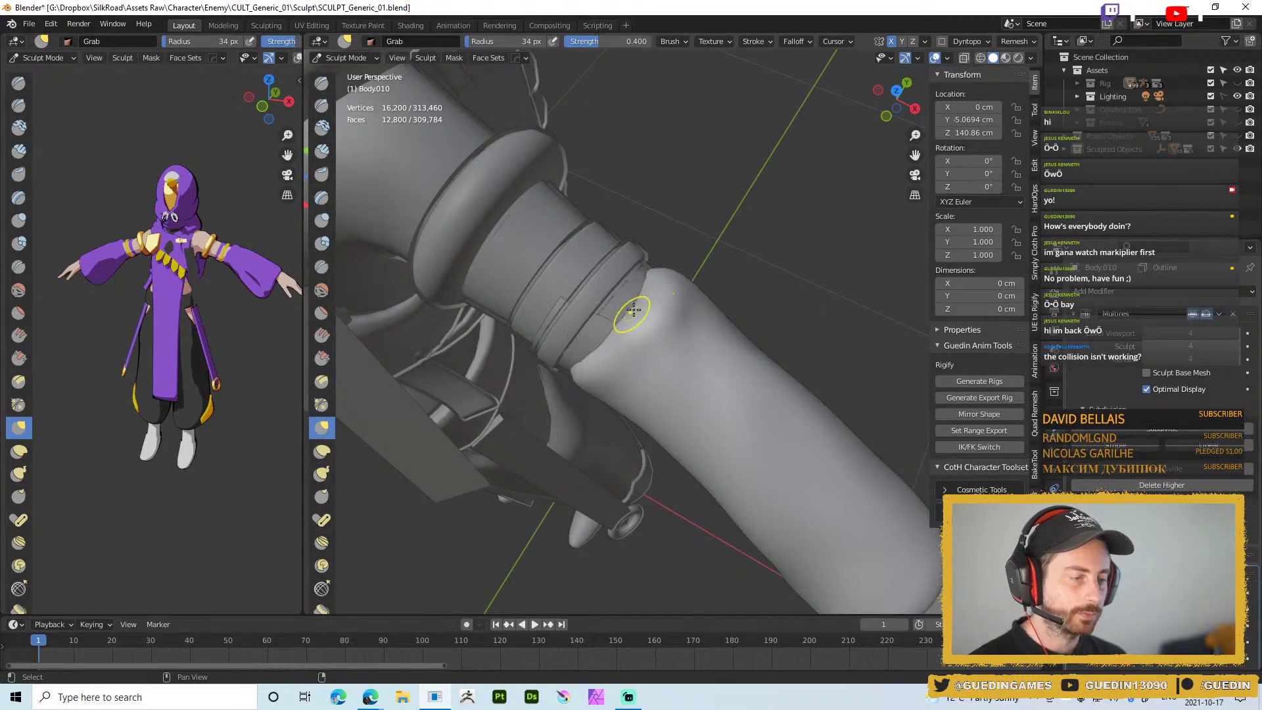
# Review the sleeve's mesh in wireframe and switch to the Draw brush at 41 px radius for its opening
pyautogui.moveTo(631, 307); pyautogui.dragTo(633, 302, button='middle')
pyautogui.press('f')
pyautogui.click(660, 289)
pyautogui.hotkey('shift', 'z')
pyautogui.rightClick(643, 301)
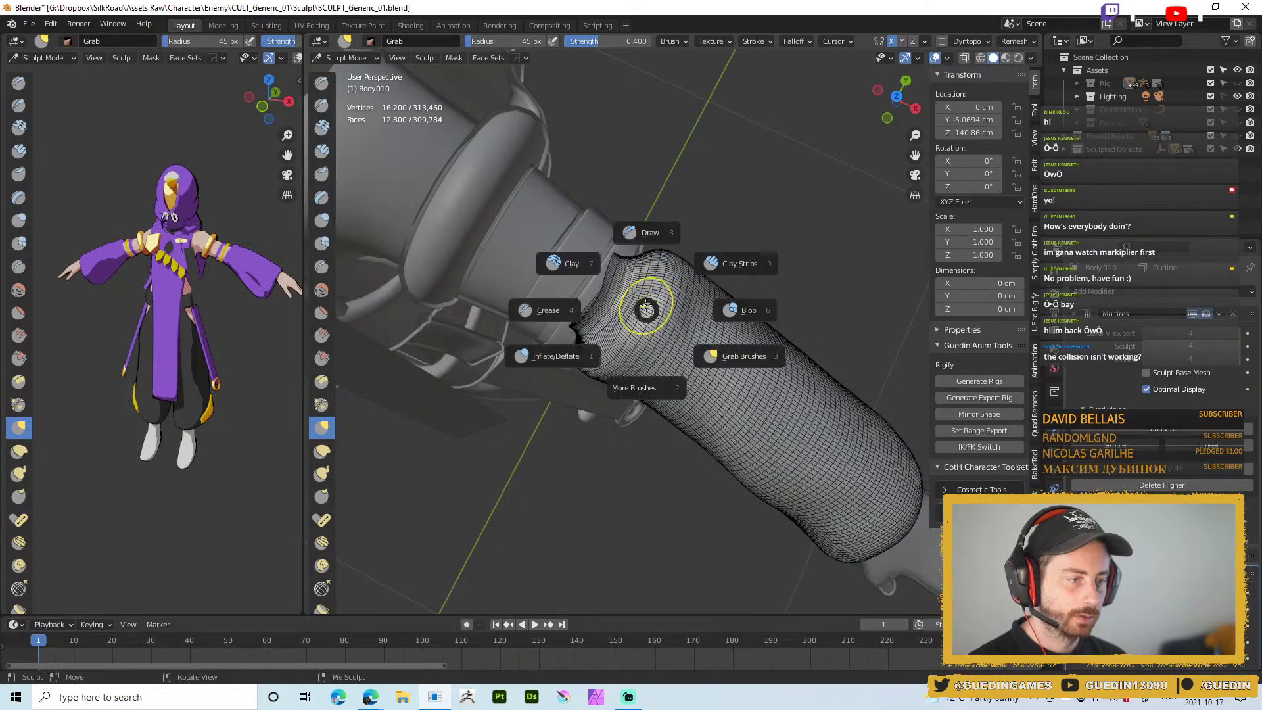
pyautogui.click(648, 232)
pyautogui.hotkey('shift', 'z')
pyautogui.press('f')
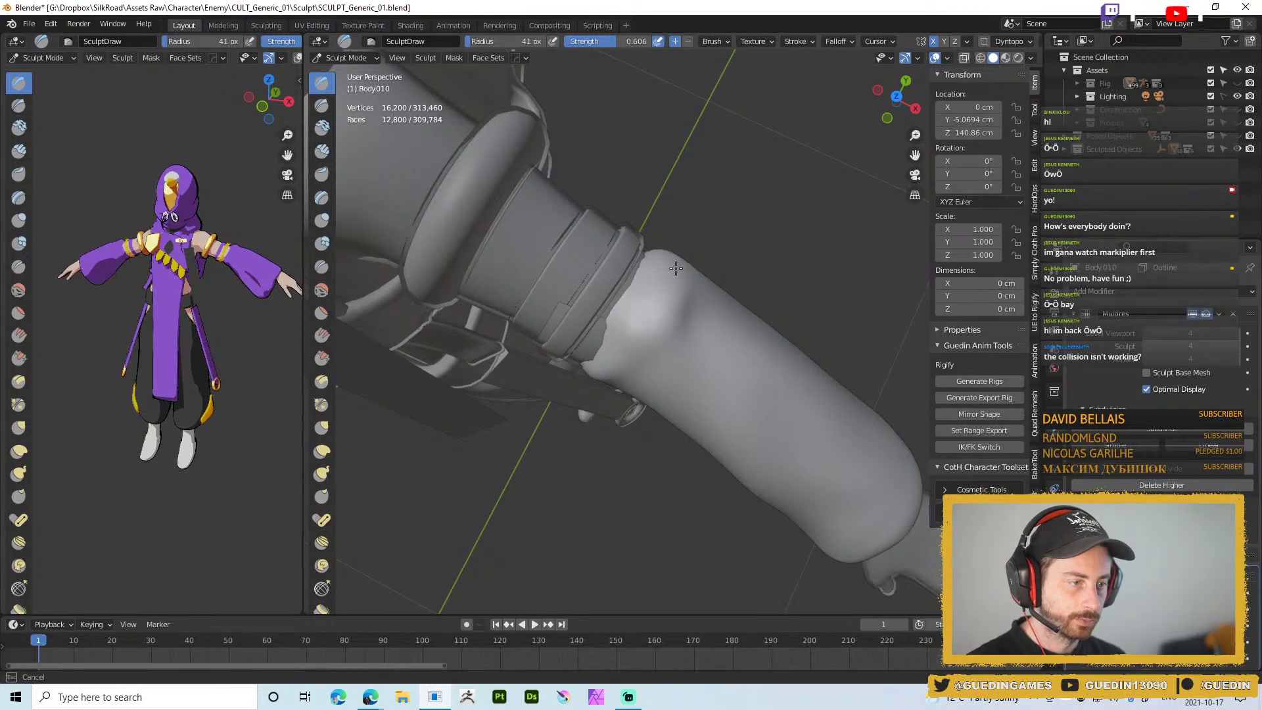
pyautogui.click(640, 276)
# Build up the sleeve's opening edge beside the arm bands with the Draw brush, using radii of 50, 26 and 36 px
pyautogui.moveTo(664, 343); pyautogui.dragTo(657, 302, button='middle')
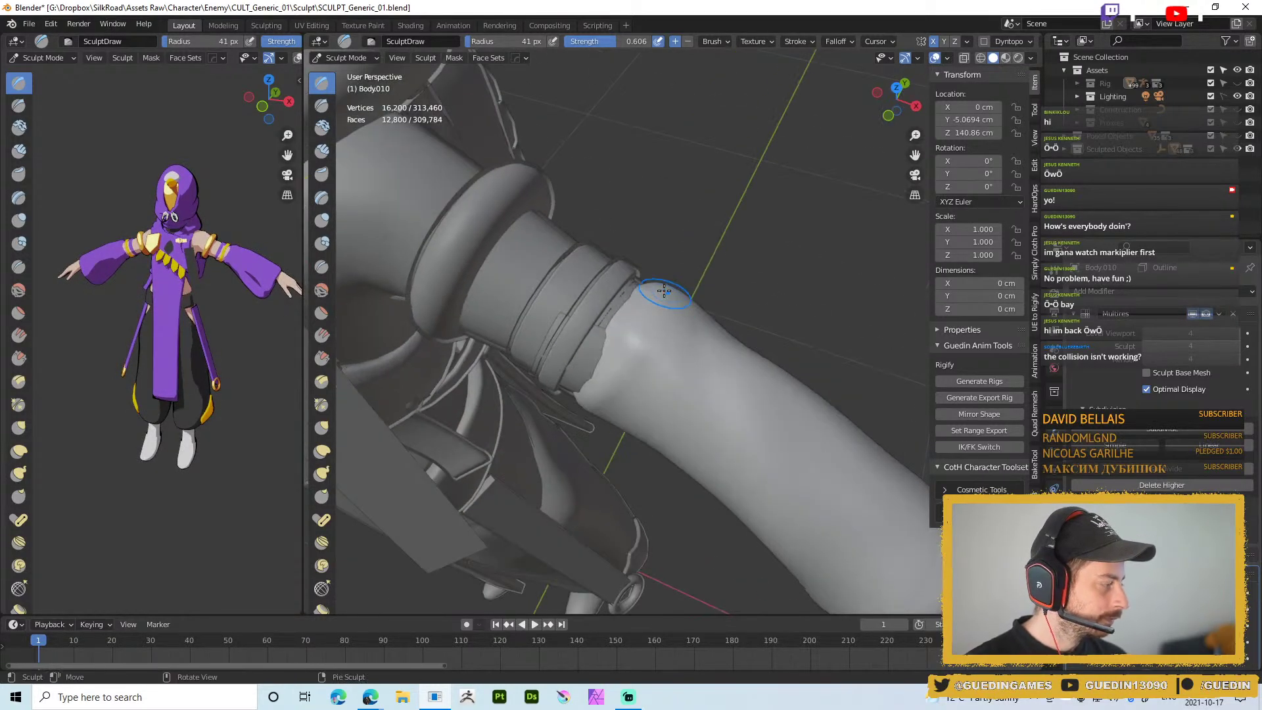
pyautogui.moveTo(673, 344); pyautogui.dragTo(626, 282, button='middle')
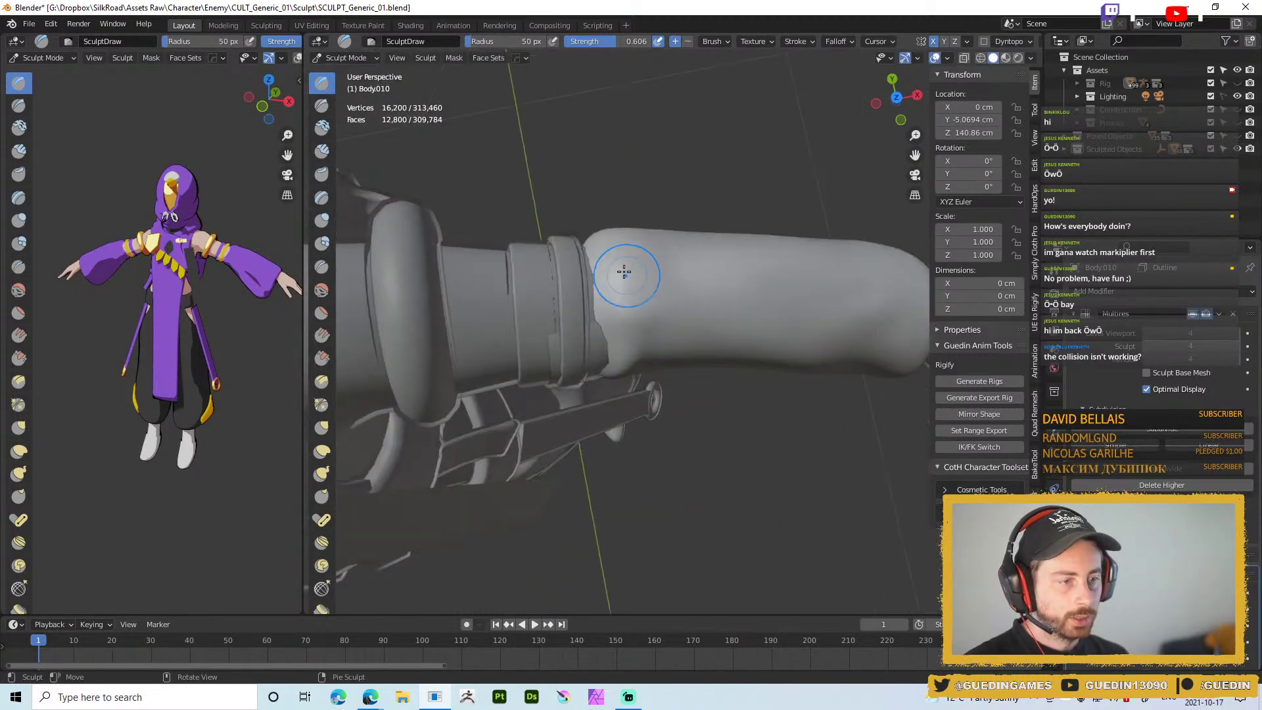
pyautogui.press('f')
pyautogui.click(616, 355)
pyautogui.moveTo(616, 356); pyautogui.dragTo(610, 299, button='middle')
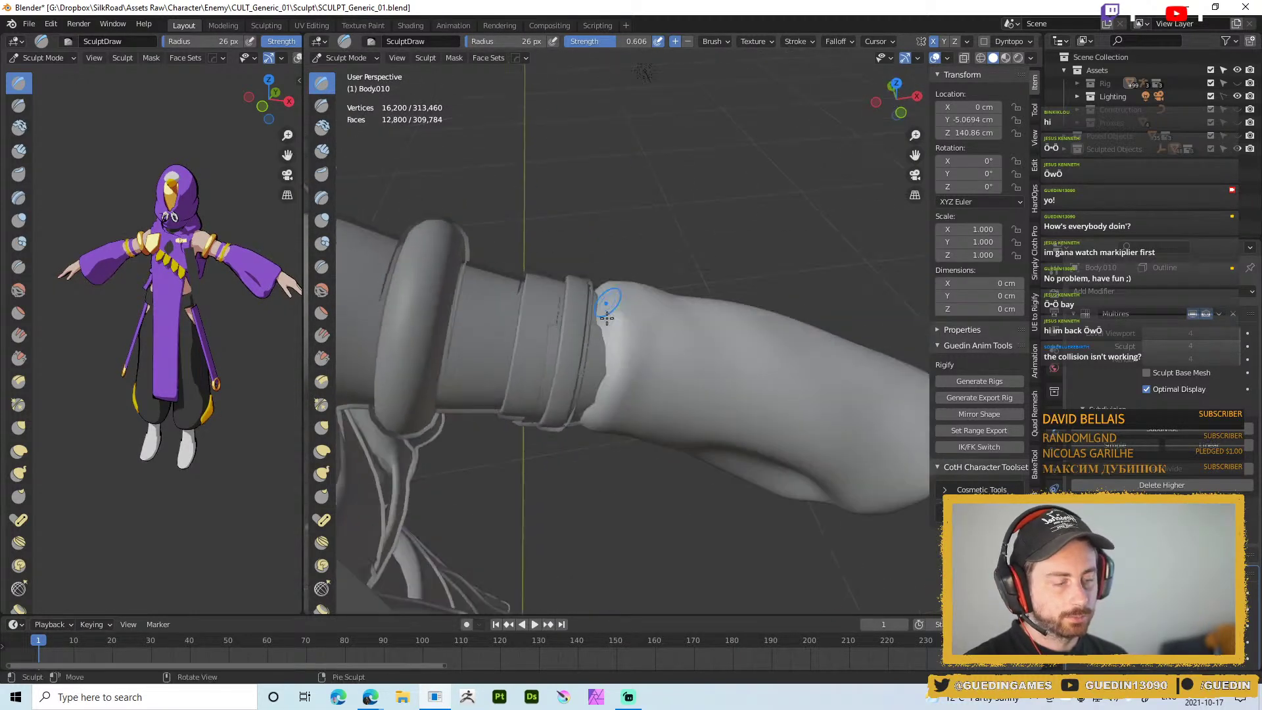
pyautogui.moveTo(598, 406); pyautogui.dragTo(585, 399, button='middle')
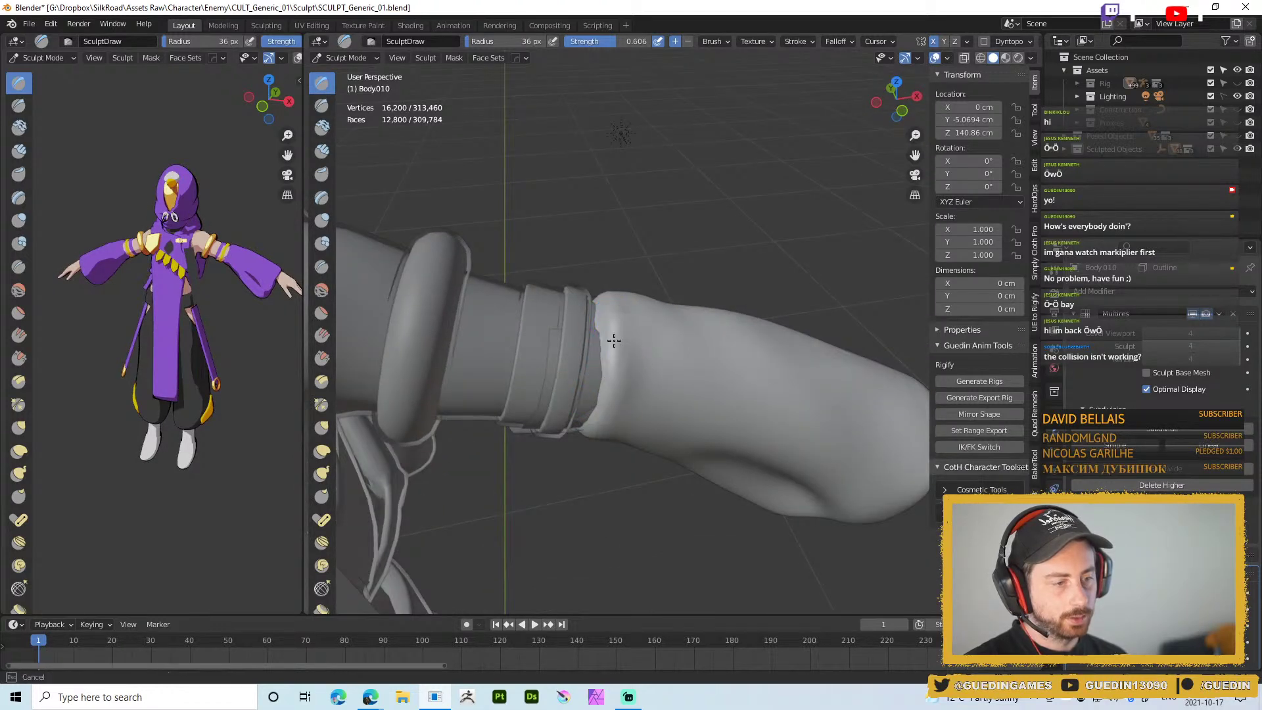
# Extend the upper part of the sleeve's opening toward the arm bands with a 23 px Draw brush
pyautogui.moveTo(632, 361); pyautogui.dragTo(648, 366, button='middle')
pyautogui.moveTo(714, 220); pyautogui.dragTo(642, 319, button='middle')
pyautogui.press('f')
pyautogui.click(615, 303)
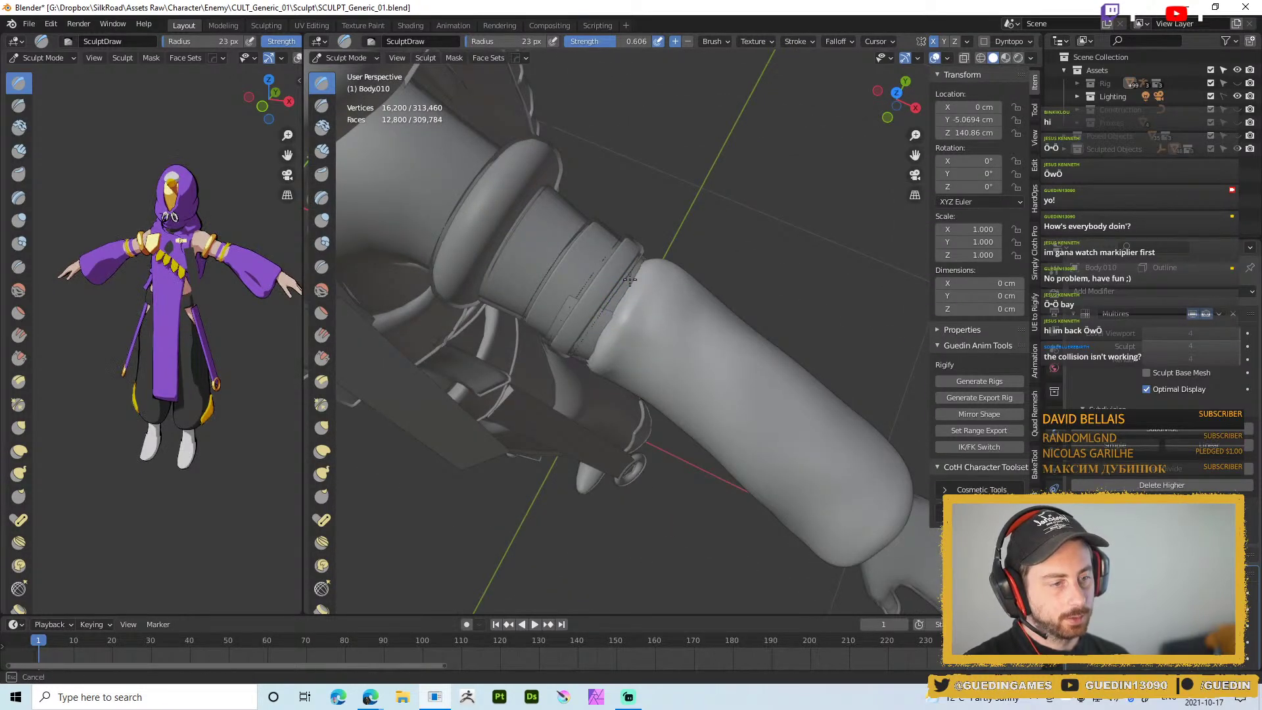
pyautogui.moveTo(640, 271); pyautogui.dragTo(628, 219, button='middle')
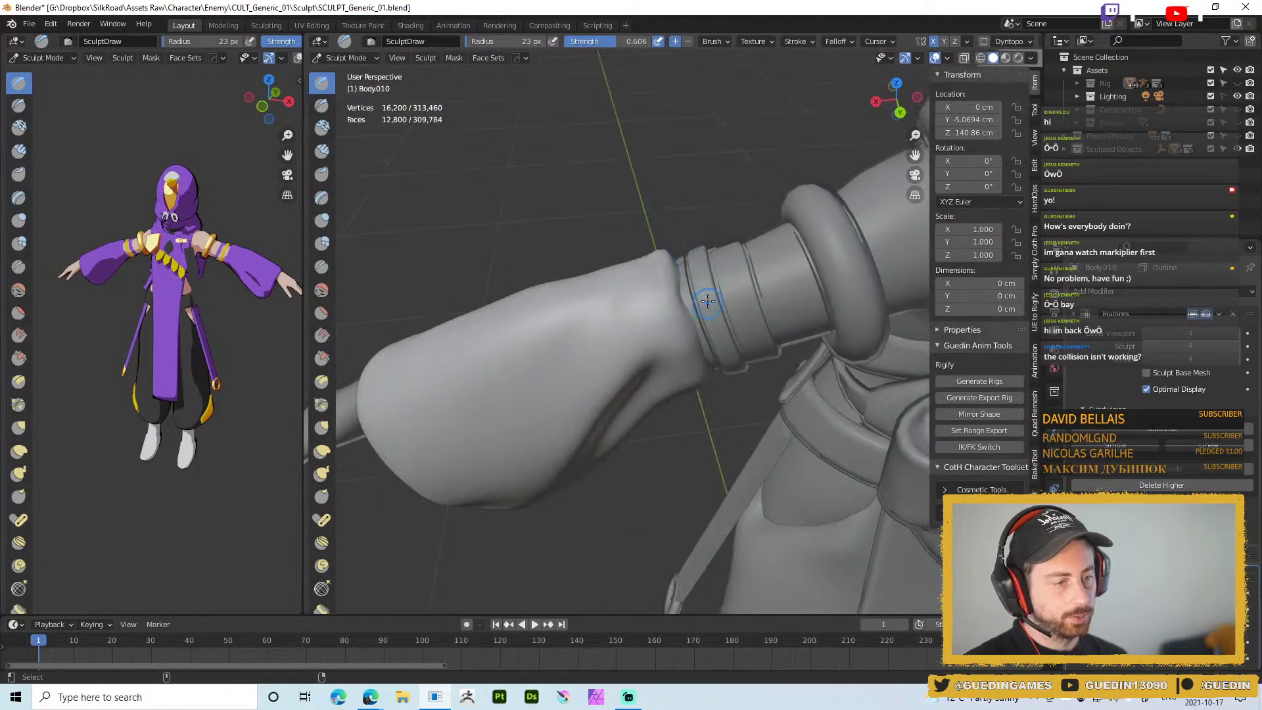
# Shape the back of the sleeve's opening along the last arm band with a 22 px Draw brush
pyautogui.keyDown('shift'); pyautogui.moveTo(708, 304); pyautogui.dragTo(664, 273, button='middle'); pyautogui.keyUp('shift')
pyautogui.press('f')
pyautogui.click(652, 266)
pyautogui.press('f')
pyautogui.click(657, 284)
pyautogui.moveTo(658, 287); pyautogui.dragTo(661, 302)
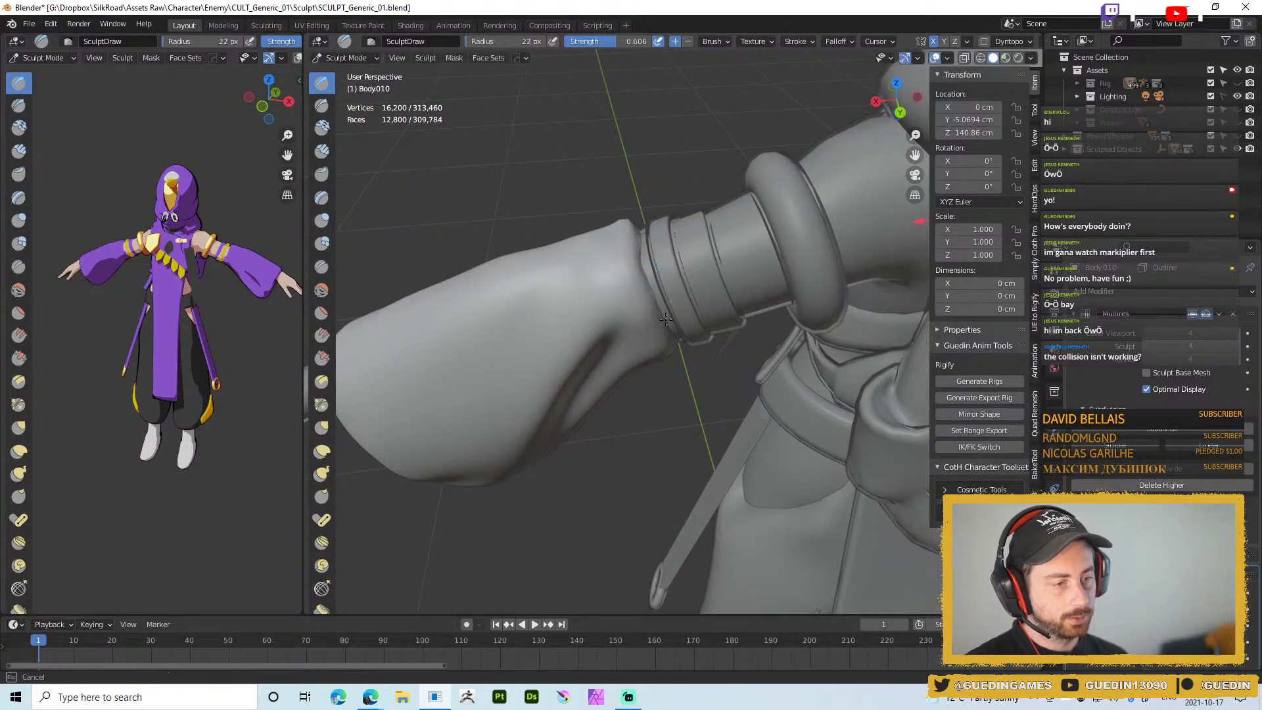
pyautogui.moveTo(668, 308); pyautogui.dragTo(657, 217, button='middle')
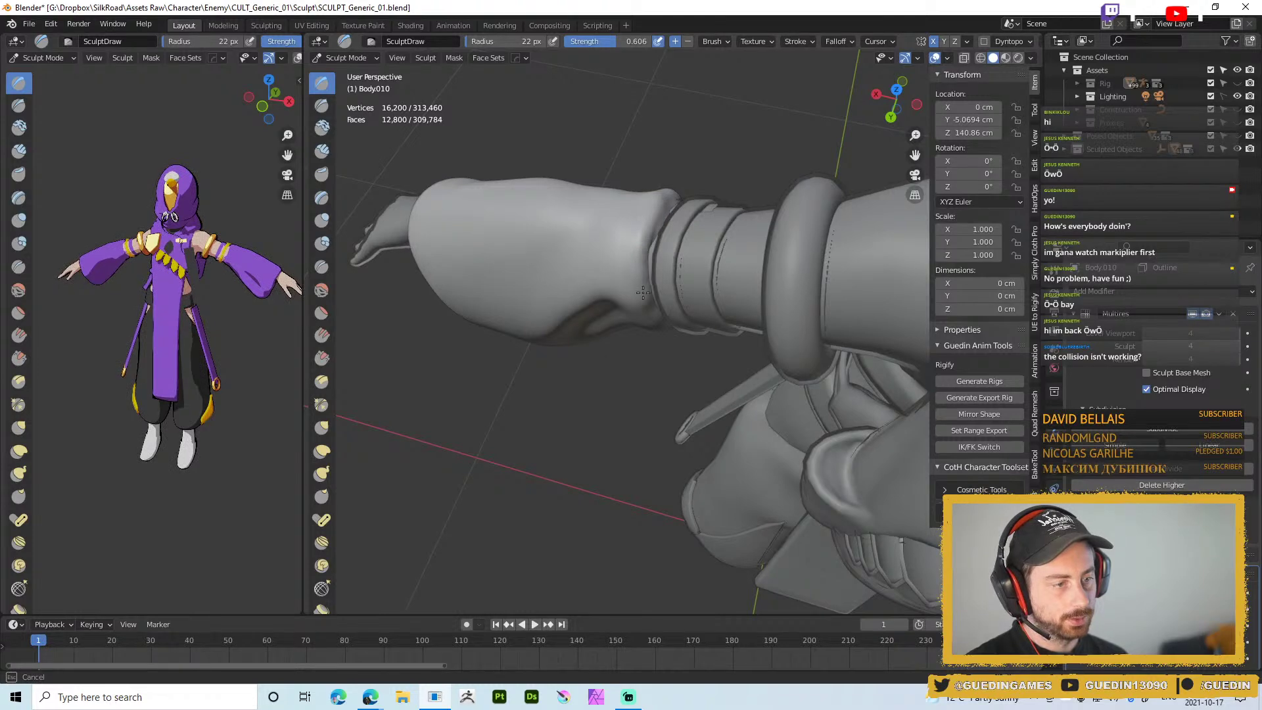
# Fill out the top of the sleeve beside the arm bands with a 35 px Draw brush
pyautogui.moveTo(645, 269); pyautogui.dragTo(670, 305, button='middle')
pyautogui.press('f')
pyautogui.moveTo(637, 265); pyautogui.dragTo(631, 254, button='middle')
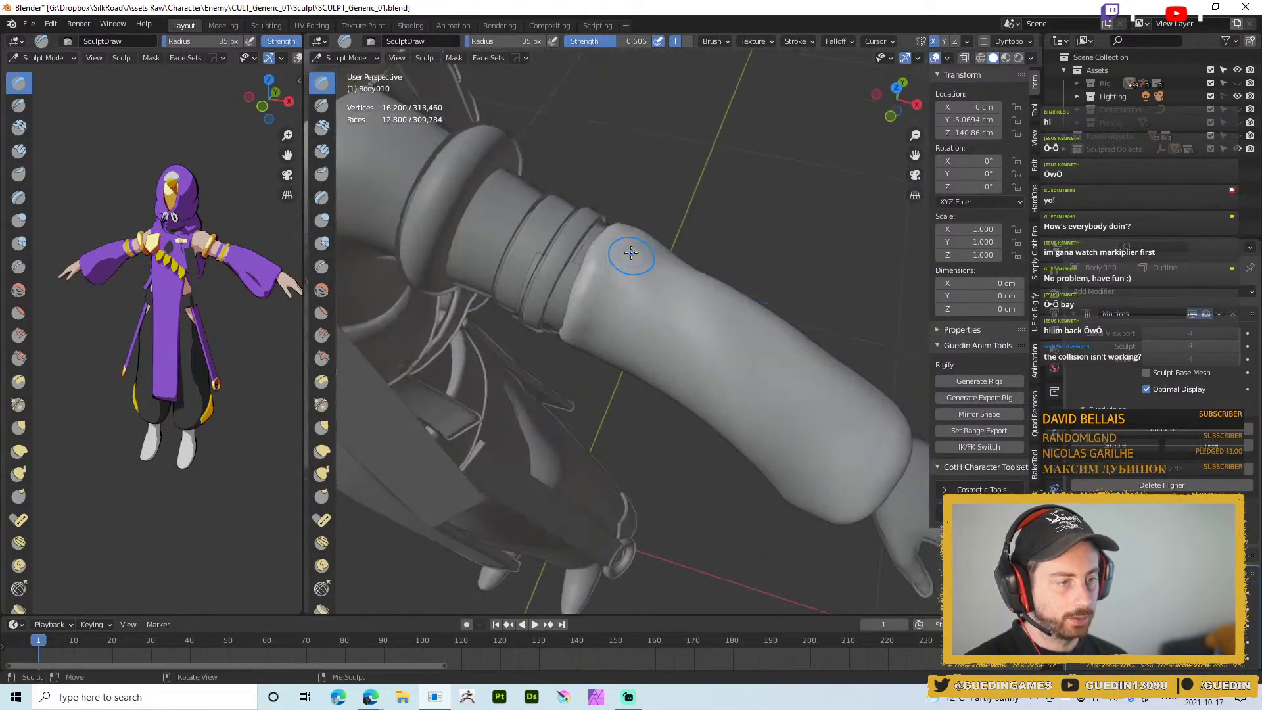
# Smooth the sleeve's opening edge with the Smooth brush at 0.315 strength, using radii of 26 and 38 px
pyautogui.hotkey('shift', 's')
pyautogui.hotkey('shift', 'f')
pyautogui.click(611, 297)
pyautogui.moveTo(611, 296)
pyautogui.mouseDown(button='middle')
pyautogui.moveTo(632, 270)
pyautogui.moveTo(576, 279)
pyautogui.mouseUp(button='middle')
pyautogui.press('f')
pyautogui.click(571, 278)
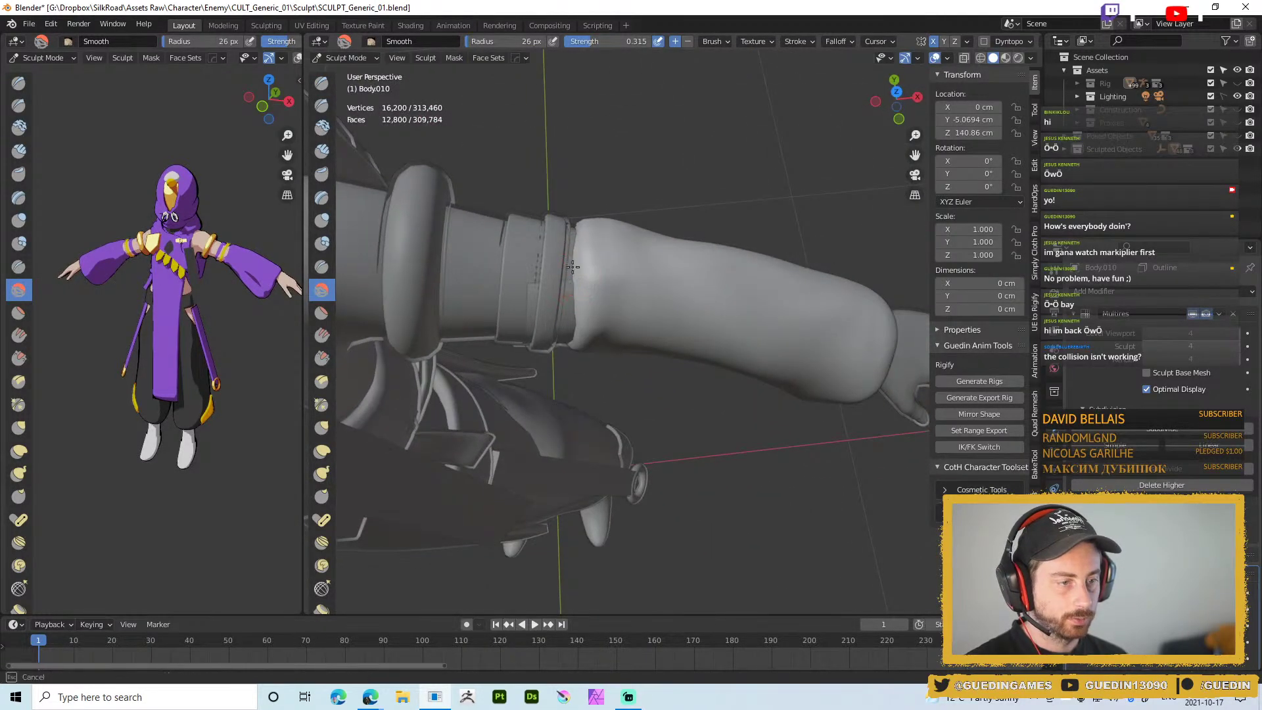
pyautogui.press('f')
pyautogui.click(580, 280)
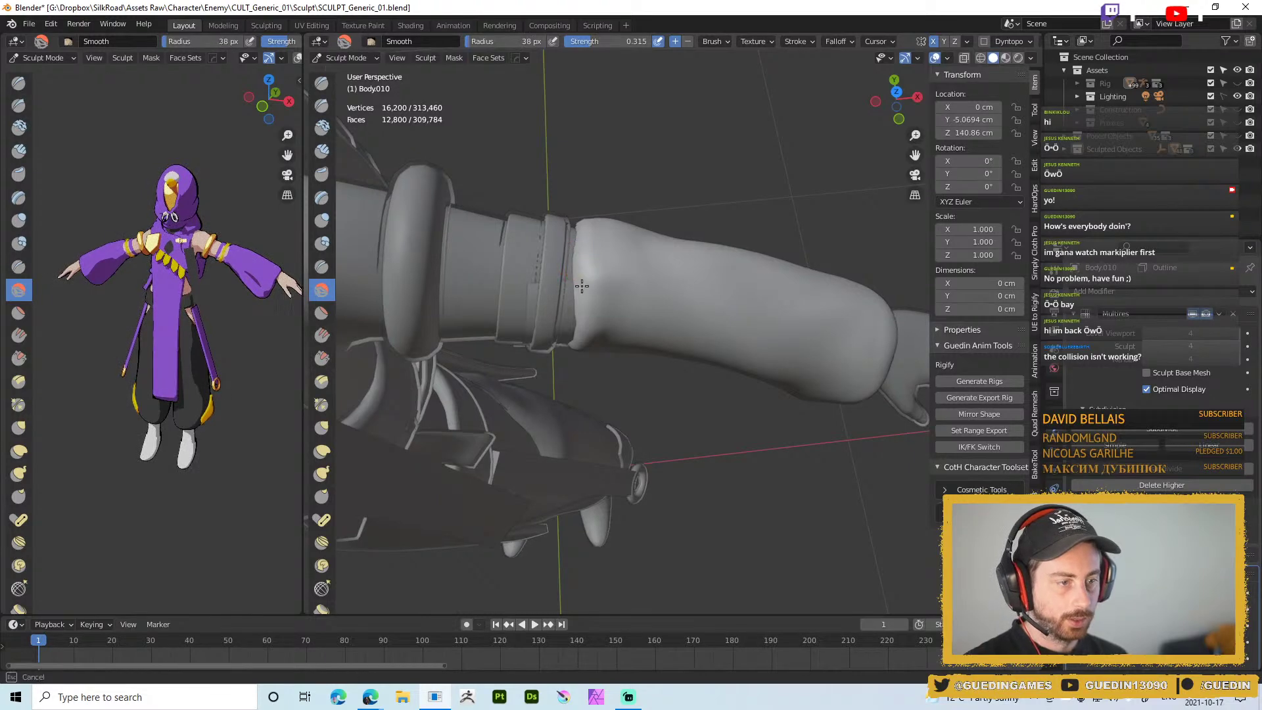
# Return to the Draw brush and thicken the sleeve's opening edge with radii of 29 and 45 px
pyautogui.rightClick(579, 268)
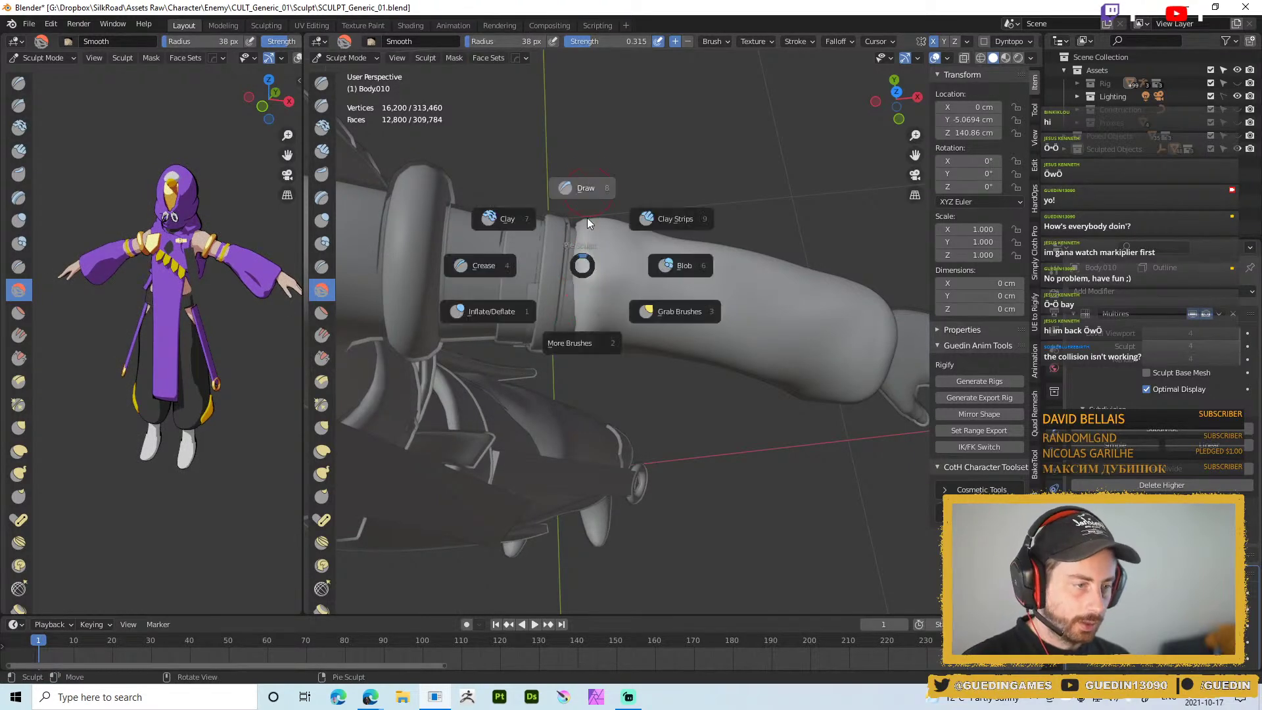
pyautogui.click(578, 259)
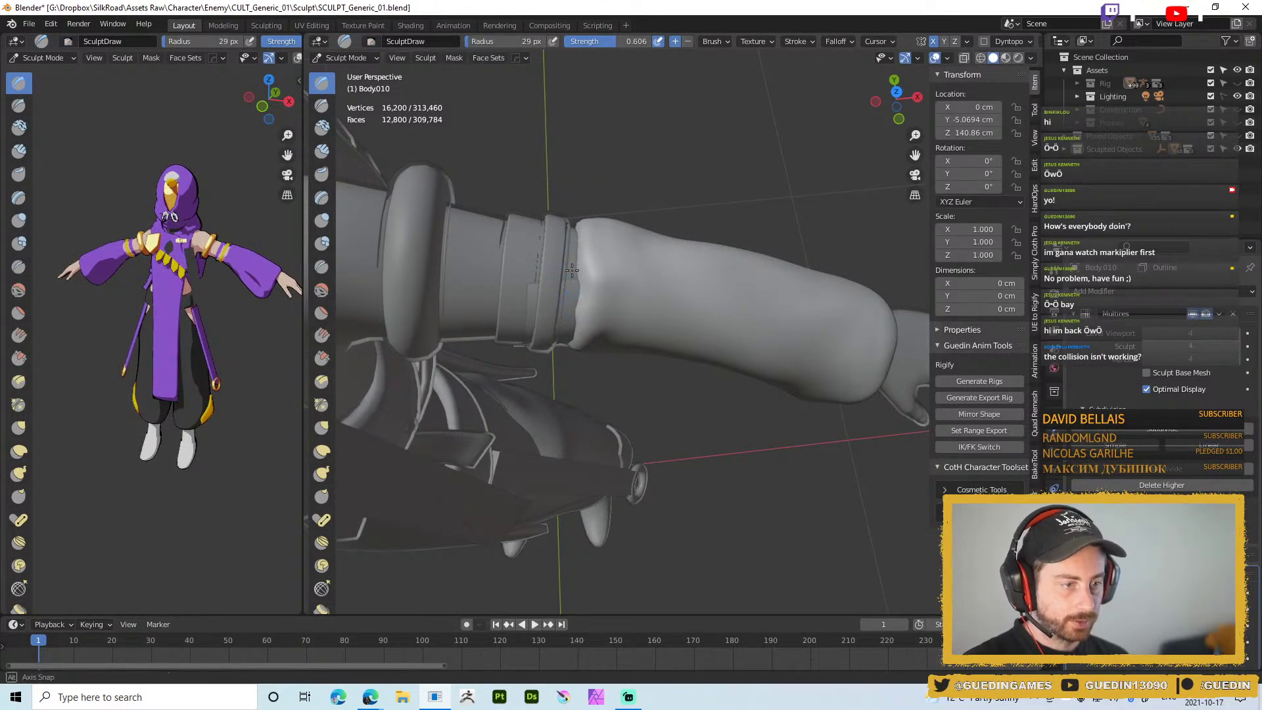
pyautogui.moveTo(569, 284); pyautogui.dragTo(570, 273, button='middle')
pyautogui.press('f')
pyautogui.click(581, 281)
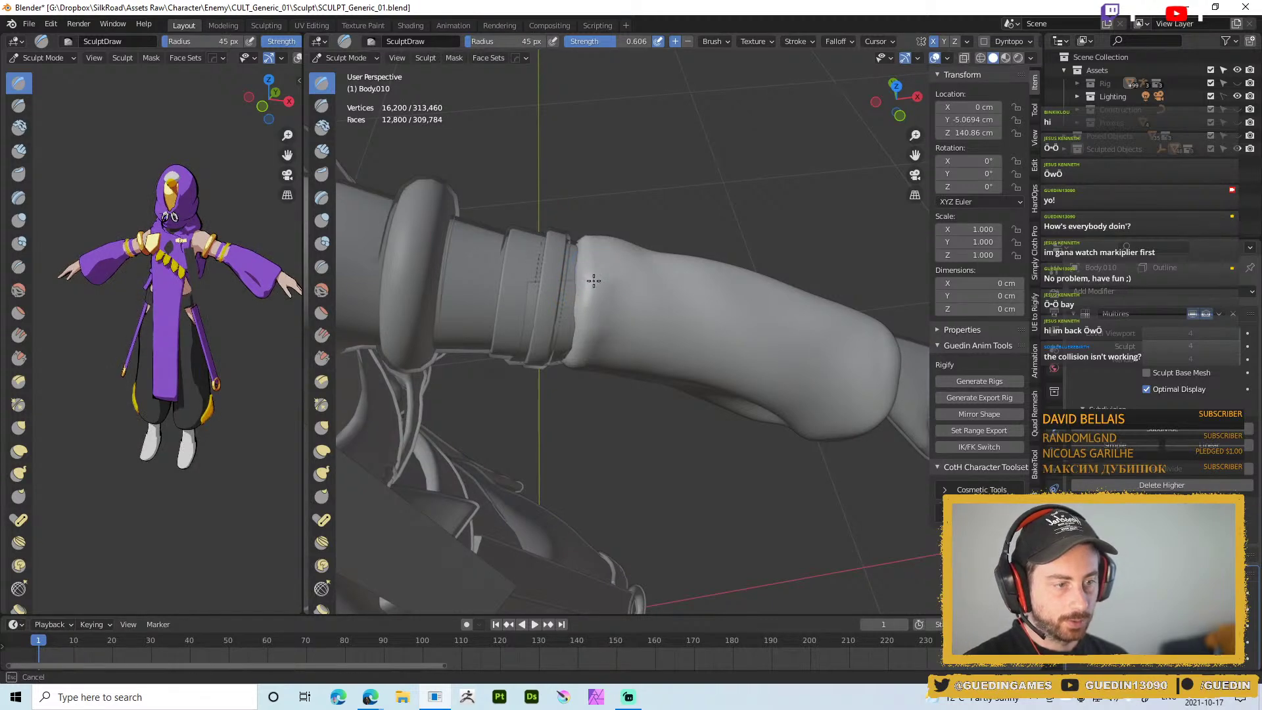
# Build up the front and rear sides of the sleeve's opening with the Draw brush, ending at 46 px radius
pyautogui.moveTo(613, 336)
pyautogui.keyDown('shift'); pyautogui.mouseDown(button='middle')
pyautogui.moveTo(642, 211)
pyautogui.moveTo(605, 244)
pyautogui.mouseUp(button='middle'); pyautogui.keyUp('shift')
pyautogui.press('f')
pyautogui.click(631, 214)
pyautogui.moveTo(622, 196); pyautogui.dragTo(583, 309, button='middle')
pyautogui.moveTo(583, 309); pyautogui.dragTo(608, 263)
pyautogui.moveTo(608, 263); pyautogui.dragTo(644, 230, button='middle')
pyautogui.press('f')
pyautogui.click(664, 244)
pyautogui.moveTo(641, 238)
pyautogui.mouseDown()
pyautogui.moveTo(636, 258)
pyautogui.moveTo(647, 252)
pyautogui.mouseUp()
pyautogui.moveTo(648, 253)
pyautogui.mouseDown(button='middle')
pyautogui.moveTo(611, 321)
pyautogui.moveTo(671, 219)
pyautogui.moveTo(685, 230)
pyautogui.moveTo(656, 257)
pyautogui.moveTo(677, 256)
pyautogui.moveTo(658, 240)
pyautogui.mouseUp(button='middle')
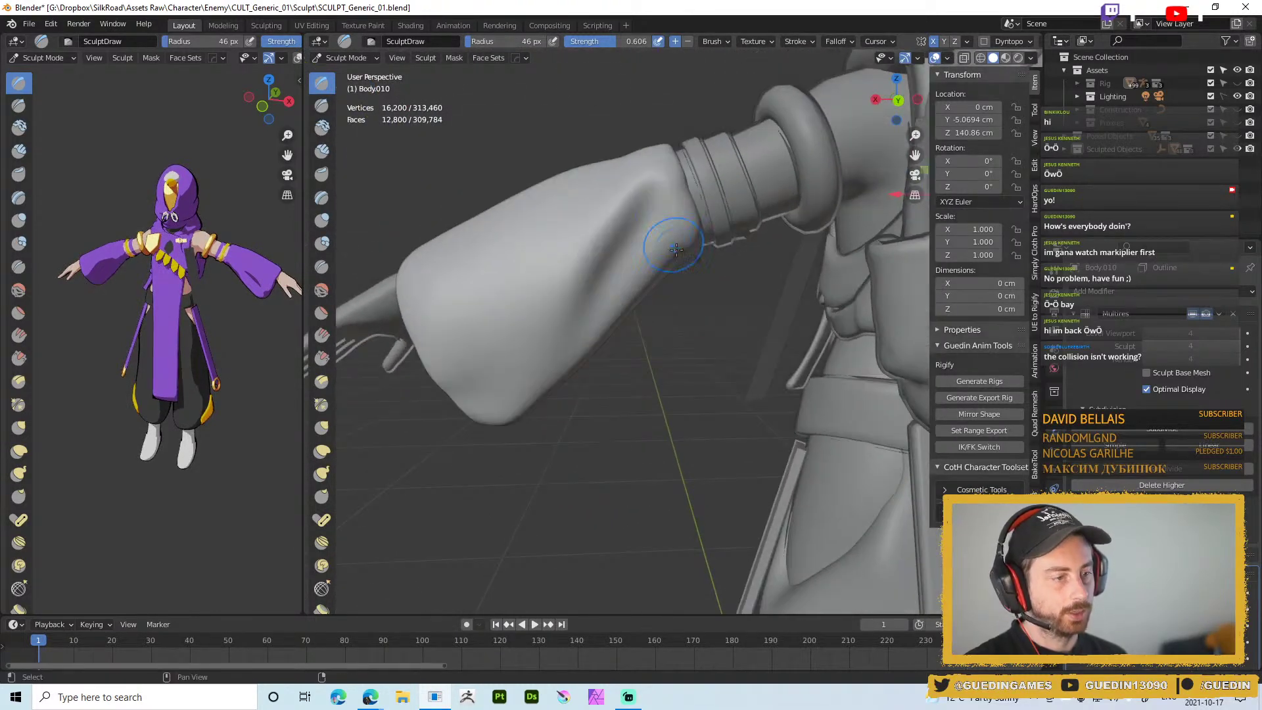
# Refine the back of the sleeve beside the arm bands with the Draw brush, reducing its radius to 29 and 21 px
pyautogui.press('f')
pyautogui.click(665, 195)
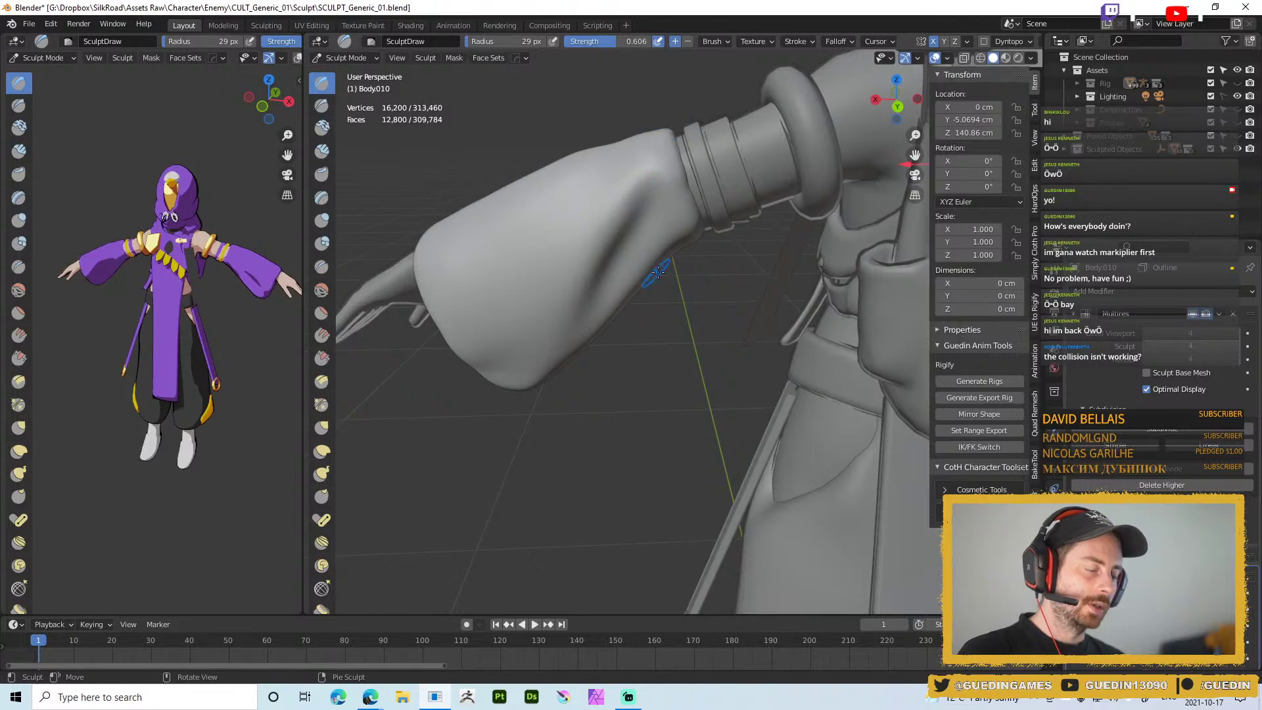
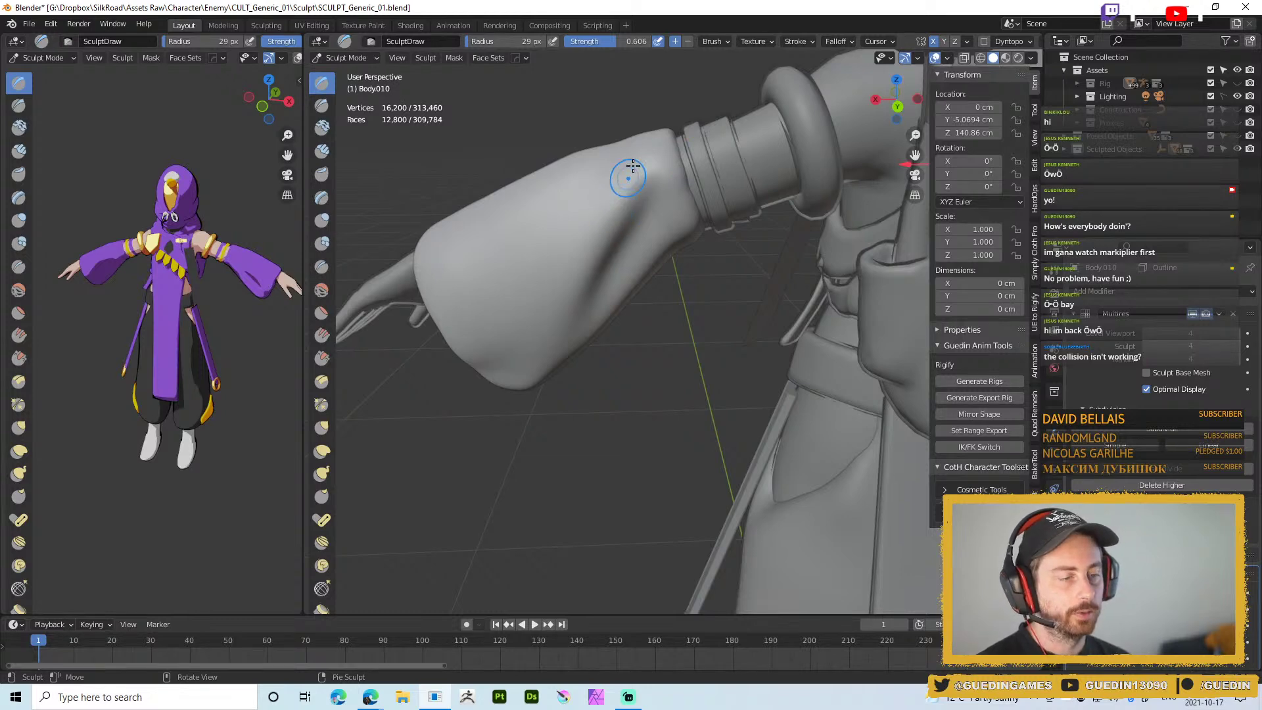
pyautogui.moveTo(650, 202); pyautogui.dragTo(654, 192, button='middle')
pyautogui.press('[')
pyautogui.press('[')
pyautogui.press('[')
pyautogui.moveTo(612, 258); pyautogui.dragTo(643, 263, button='middle')
pyautogui.scroll(-6, 620, 284)
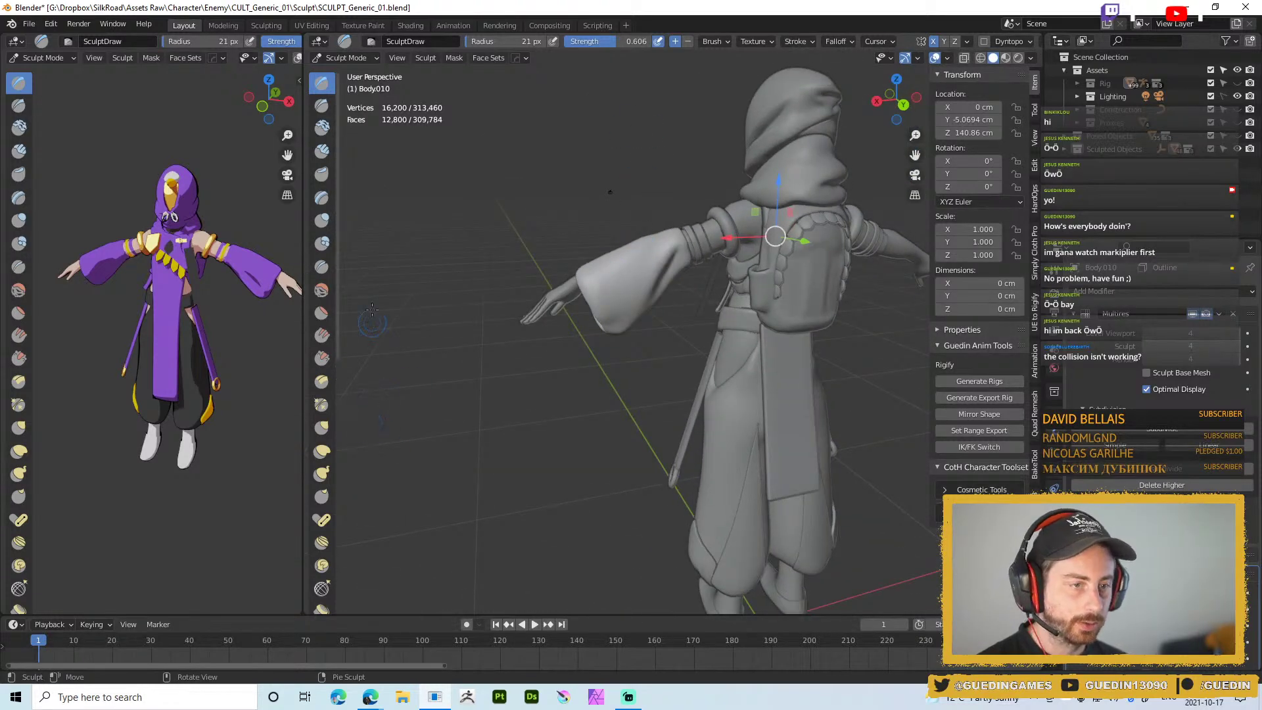
# Show the sculpting tools in two columns in the main viewport and hide them in the reference viewport
pyautogui.moveTo(337, 202); pyautogui.dragTo(363, 205)
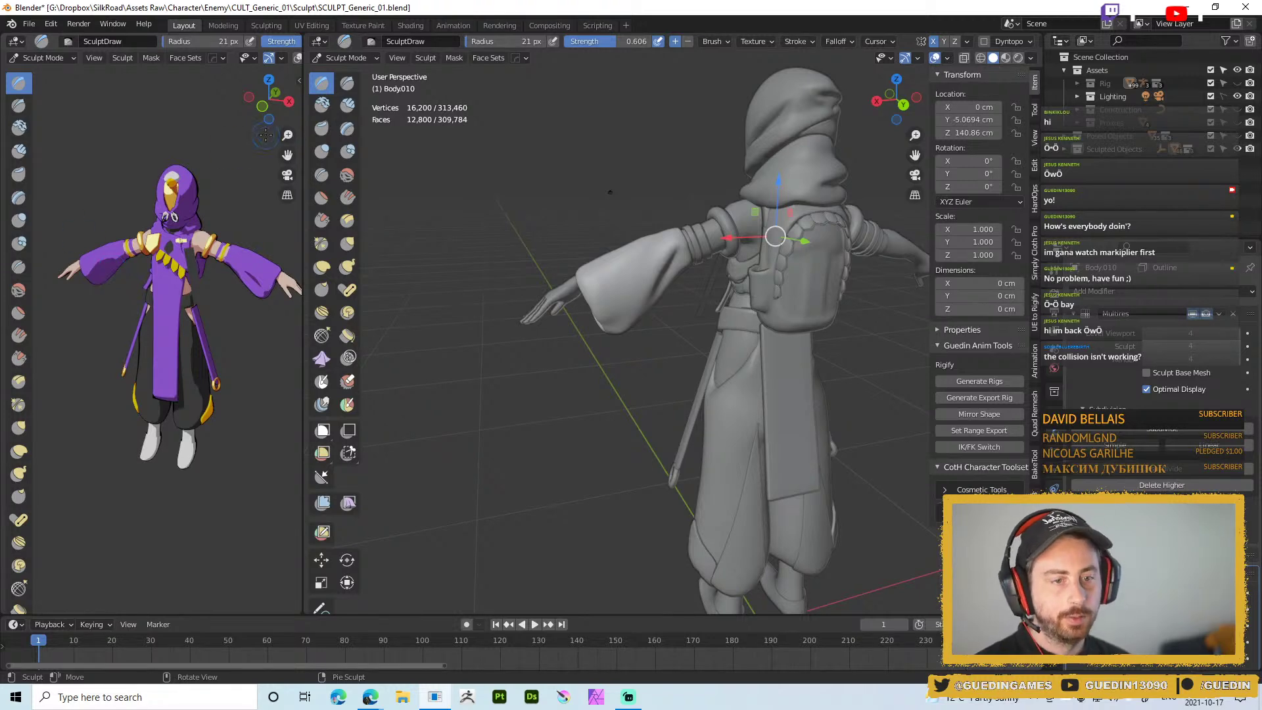
pyautogui.press('t')
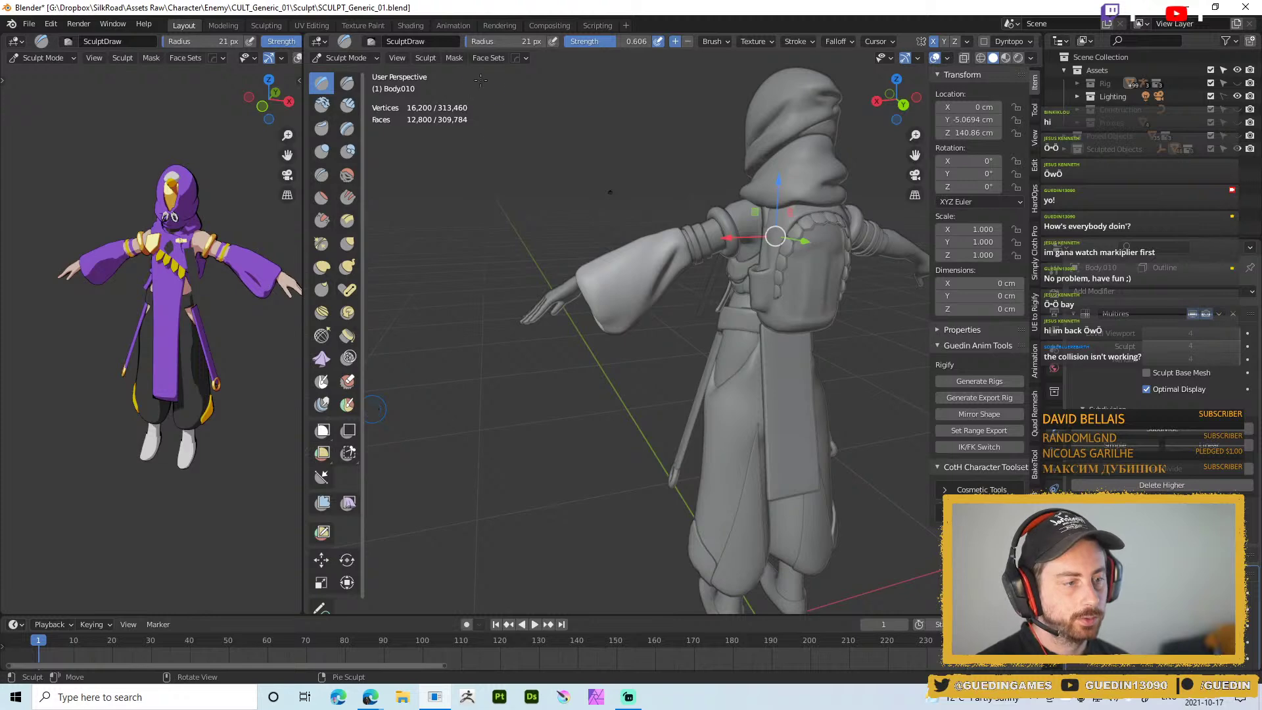
# Switch to the Cloth brush at 94 px radius and lower the sleeve's subdivision two levels
pyautogui.click(349, 503)
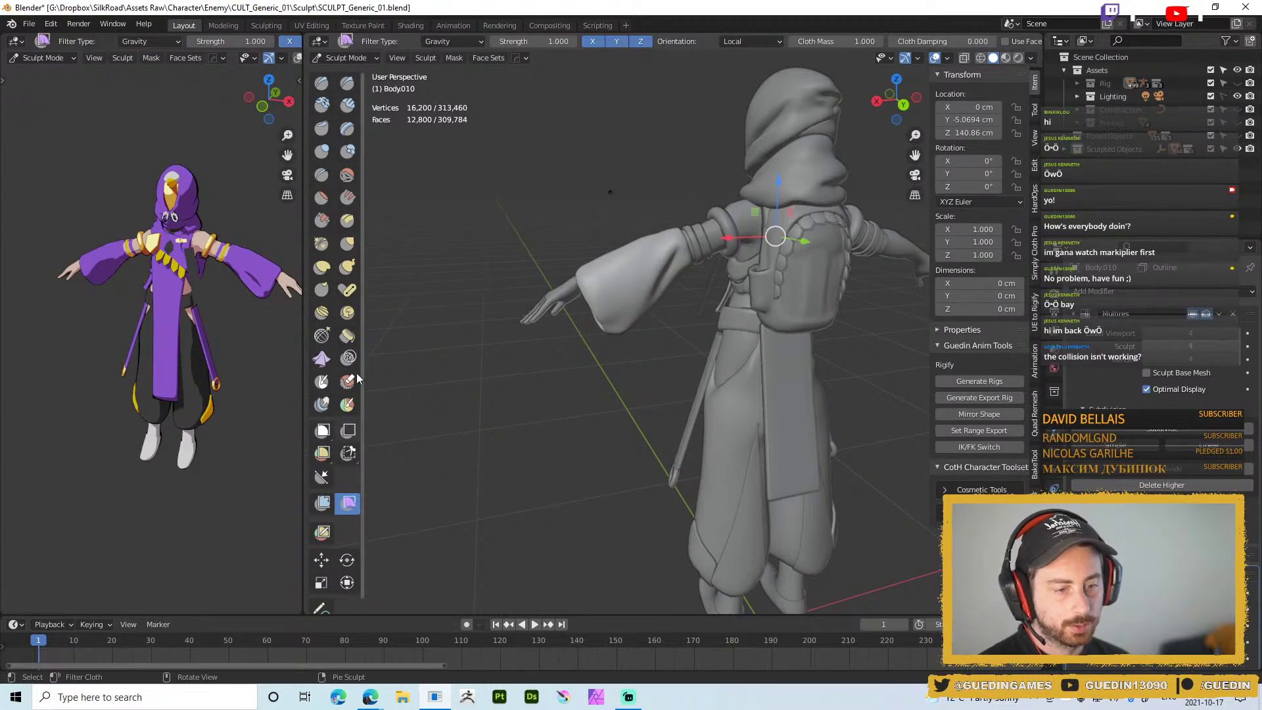
pyautogui.scroll(4, 654, 341)
pyautogui.click(321, 359)
pyautogui.press('f')
pyautogui.click(611, 305)
pyautogui.moveTo(611, 304)
pyautogui.mouseDown(button='middle')
pyautogui.moveTo(594, 252)
pyautogui.moveTo(556, 296)
pyautogui.mouseUp(button='middle')
pyautogui.press('pagedown')
pyautogui.press('pagedown')
pyautogui.moveTo(526, 329); pyautogui.dragTo(565, 330, button='middle')
pyautogui.press('f')
pyautogui.click(623, 331)
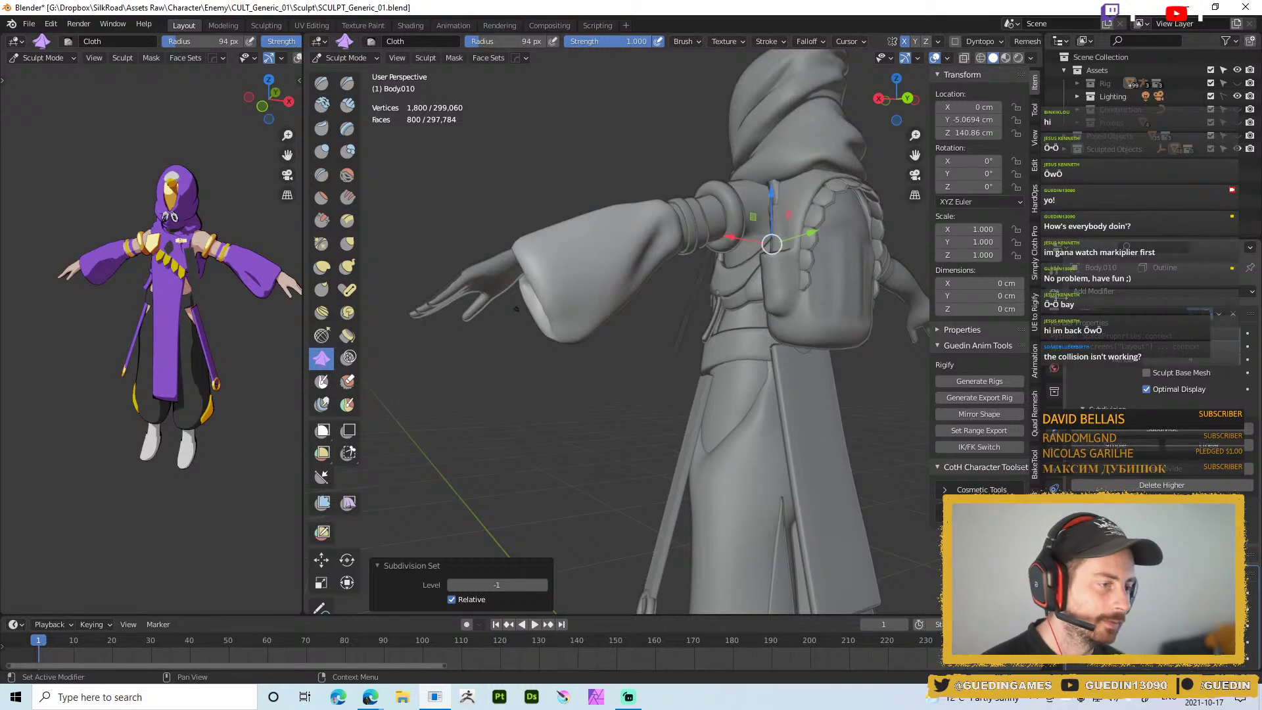
# Enlarge the Cloth brush to 106 px and open its brush settings down to the simulation options
pyautogui.moveTo(815, 309)
pyautogui.mouseDown(button='middle')
pyautogui.moveTo(829, 327)
pyautogui.moveTo(874, 322)
pyautogui.mouseUp(button='middle')
pyautogui.moveTo(568, 304); pyautogui.dragTo(557, 329, button='middle')
pyautogui.press('f')
pyautogui.click(555, 333)
pyautogui.press('f')
pyautogui.click(641, 319)
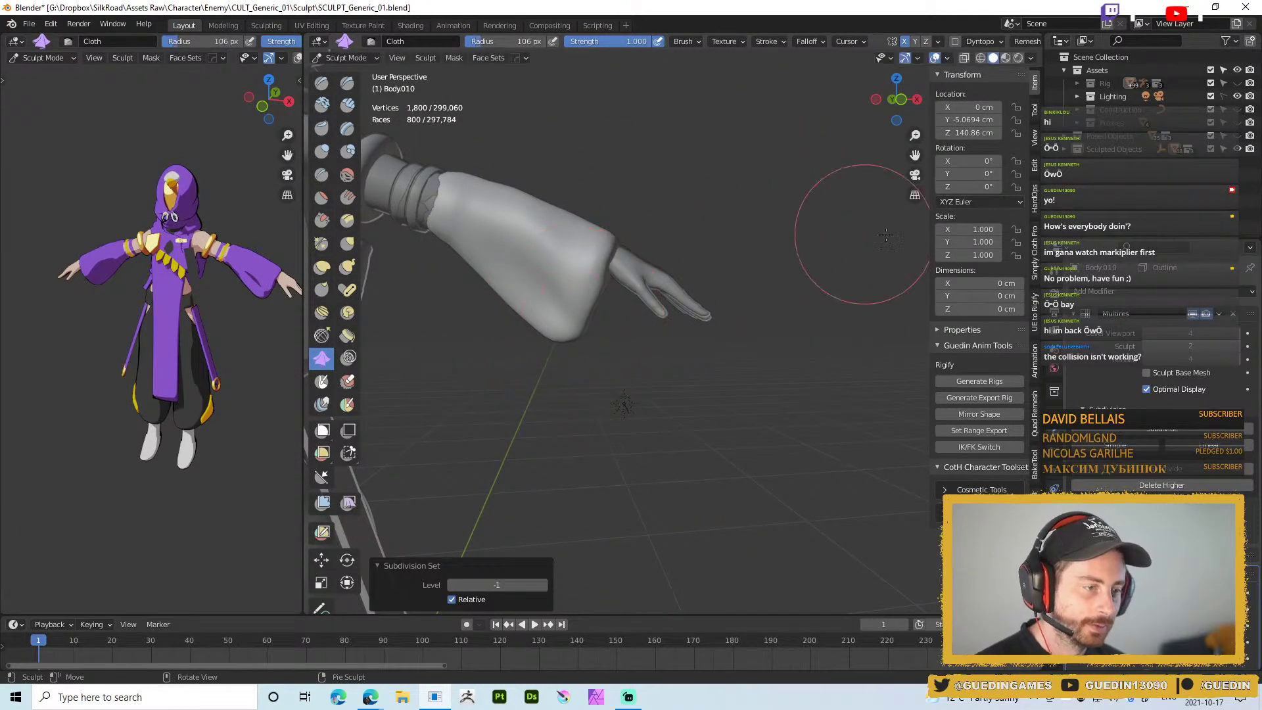
pyautogui.click(1054, 271)
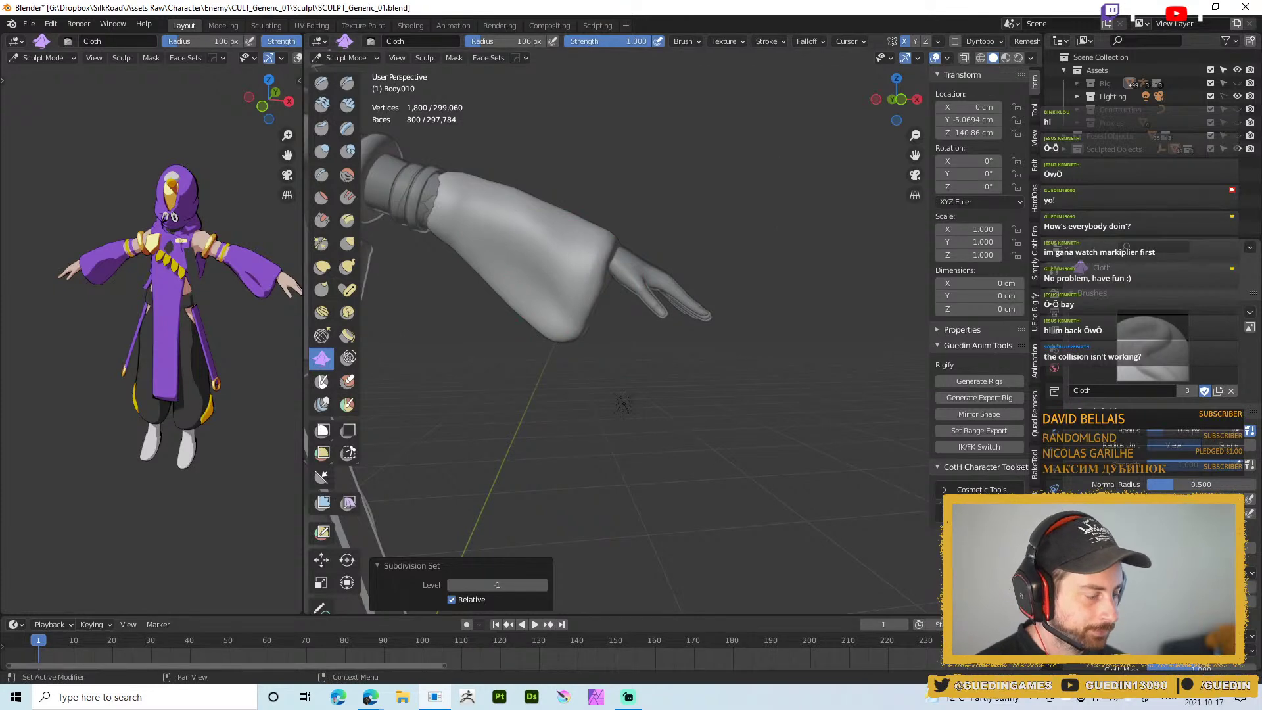
pyautogui.scroll(-4, 1166, 380)
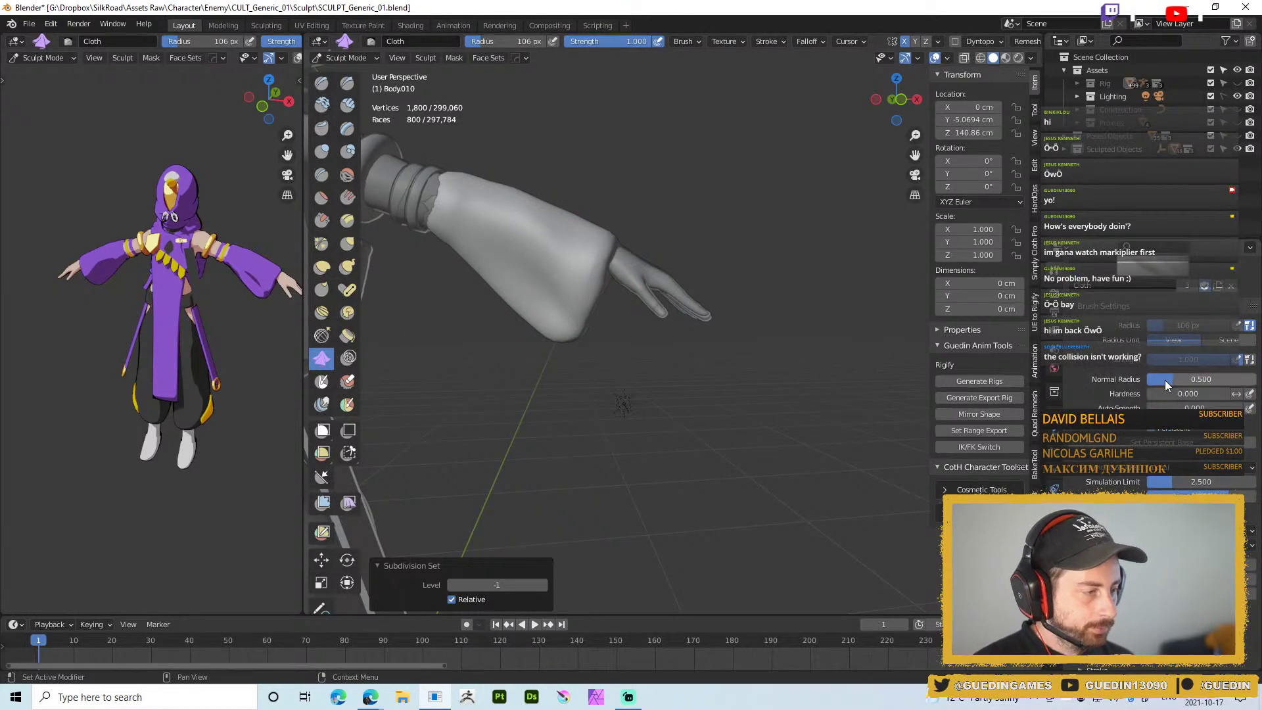
# Try dragging folds into the sleeve's lower hem with a 127 px Cloth brush, and undo the last stroke
pyautogui.moveTo(592, 279)
pyautogui.mouseDown()
pyautogui.moveTo(561, 326)
pyautogui.moveTo(572, 333)
pyautogui.moveTo(569, 309)
pyautogui.mouseUp()
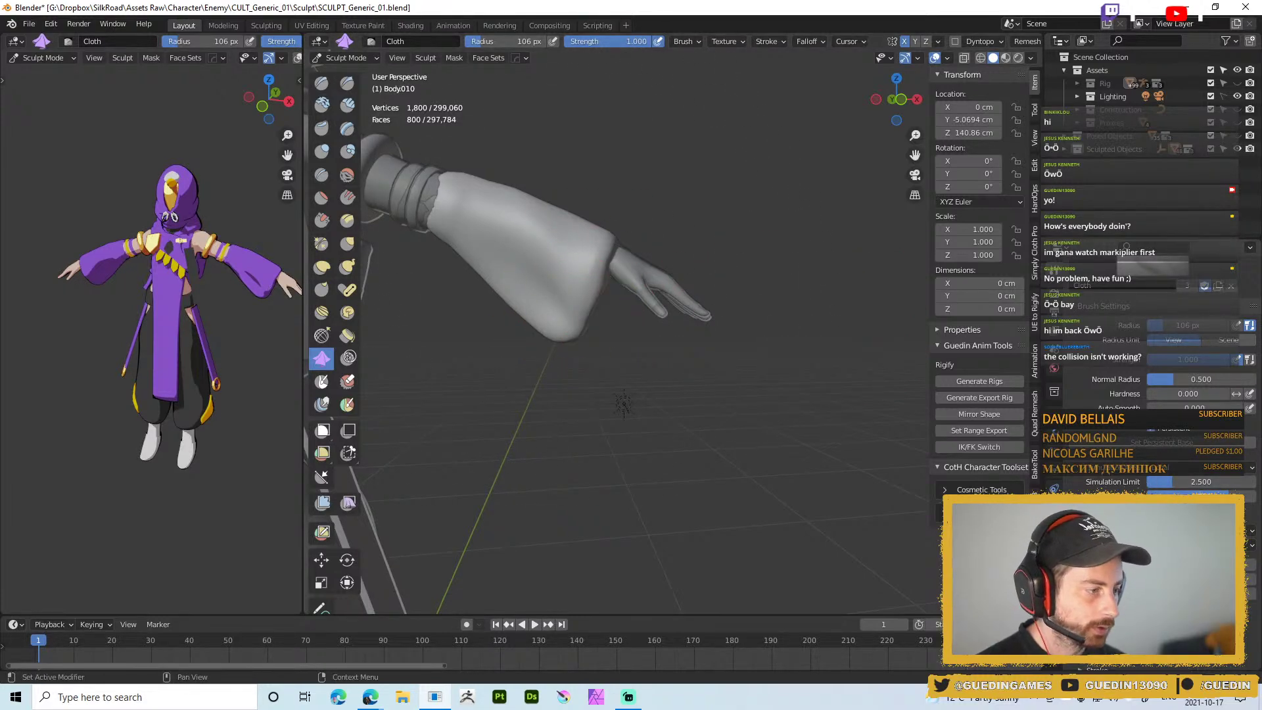
pyautogui.press('f')
pyautogui.click(661, 329)
pyautogui.moveTo(563, 328)
pyautogui.mouseDown()
pyautogui.moveTo(588, 319)
pyautogui.moveTo(576, 337)
pyautogui.mouseUp()
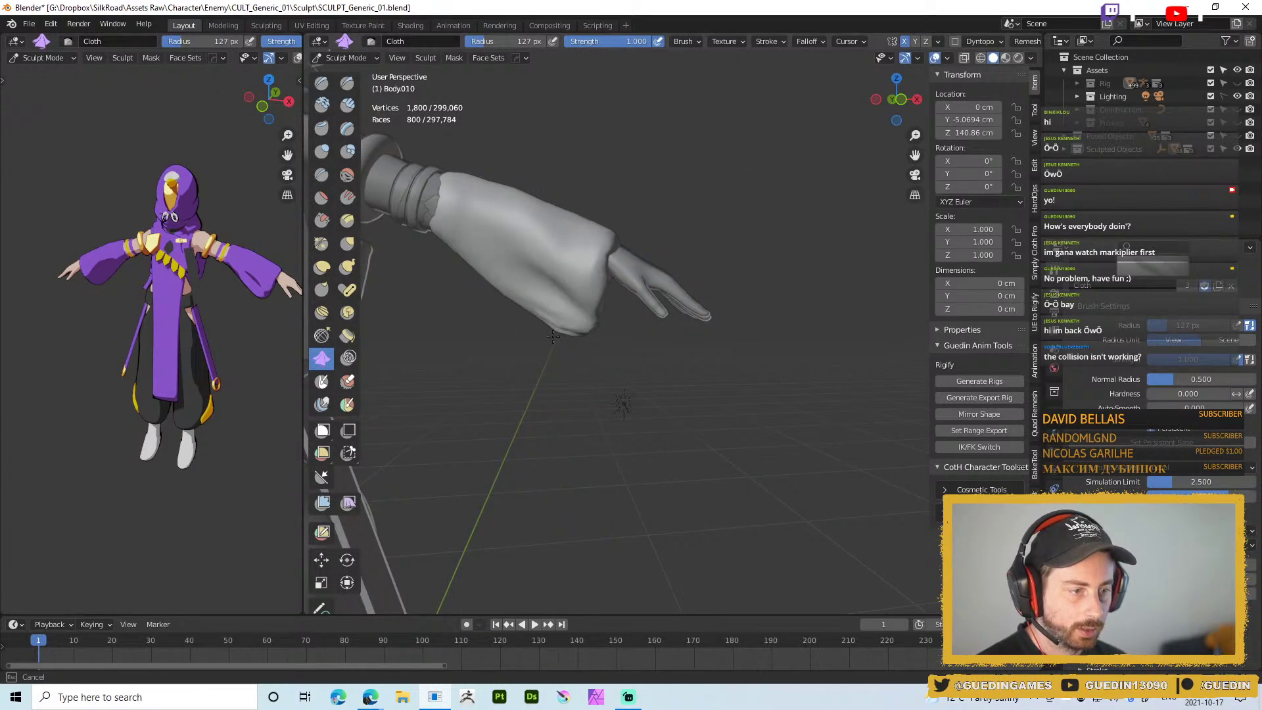
pyautogui.hotkey('ctrl', 'z')
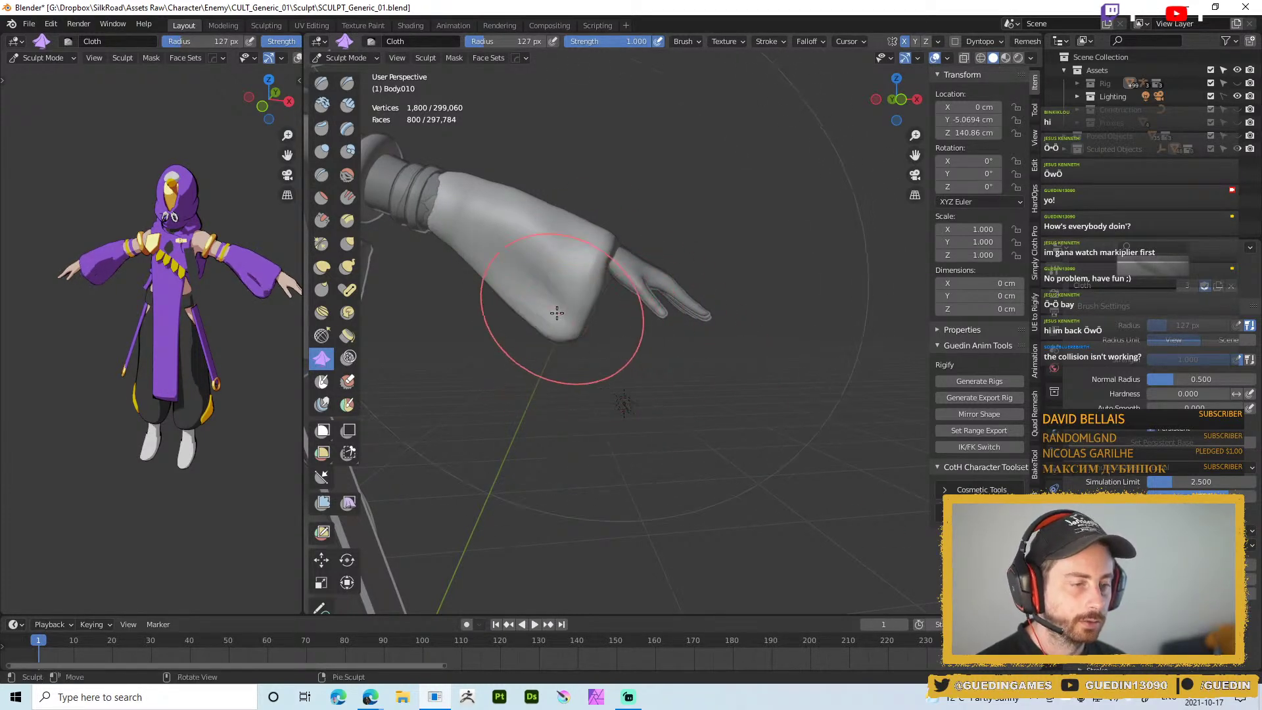
# Lower the Cloth brush strength to 0.424 and drag folds into the sleeve's lower half near the hem
pyautogui.press('f')
pyautogui.click(622, 318)
pyautogui.hotkey('shift', 'f')
pyautogui.click(492, 327)
pyautogui.moveTo(519, 329)
pyautogui.mouseDown()
pyautogui.moveTo(550, 334)
pyautogui.moveTo(576, 297)
pyautogui.mouseUp()
pyautogui.moveTo(519, 236); pyautogui.dragTo(544, 296)
pyautogui.moveTo(505, 234)
pyautogui.mouseDown()
pyautogui.moveTo(551, 292)
pyautogui.moveTo(549, 328)
pyautogui.mouseUp()
pyautogui.moveTo(549, 329)
pyautogui.mouseDown()
pyautogui.moveTo(536, 338)
pyautogui.moveTo(541, 319)
pyautogui.moveTo(515, 316)
pyautogui.moveTo(491, 287)
pyautogui.moveTo(520, 316)
pyautogui.mouseUp()
# Set the Cloth brush radius to 111 px and work folds into the other side of the sleeve
pyautogui.press('f')
pyautogui.press('f')
pyautogui.click(556, 273)
pyautogui.press('f')
pyautogui.click(536, 325)
pyautogui.scroll(-4, 569, 330)
pyautogui.moveTo(568, 330); pyautogui.dragTo(493, 337, button='middle')
pyautogui.moveTo(651, 305); pyautogui.dragTo(647, 310)
pyautogui.moveTo(647, 311); pyautogui.dragTo(703, 272, button='middle')
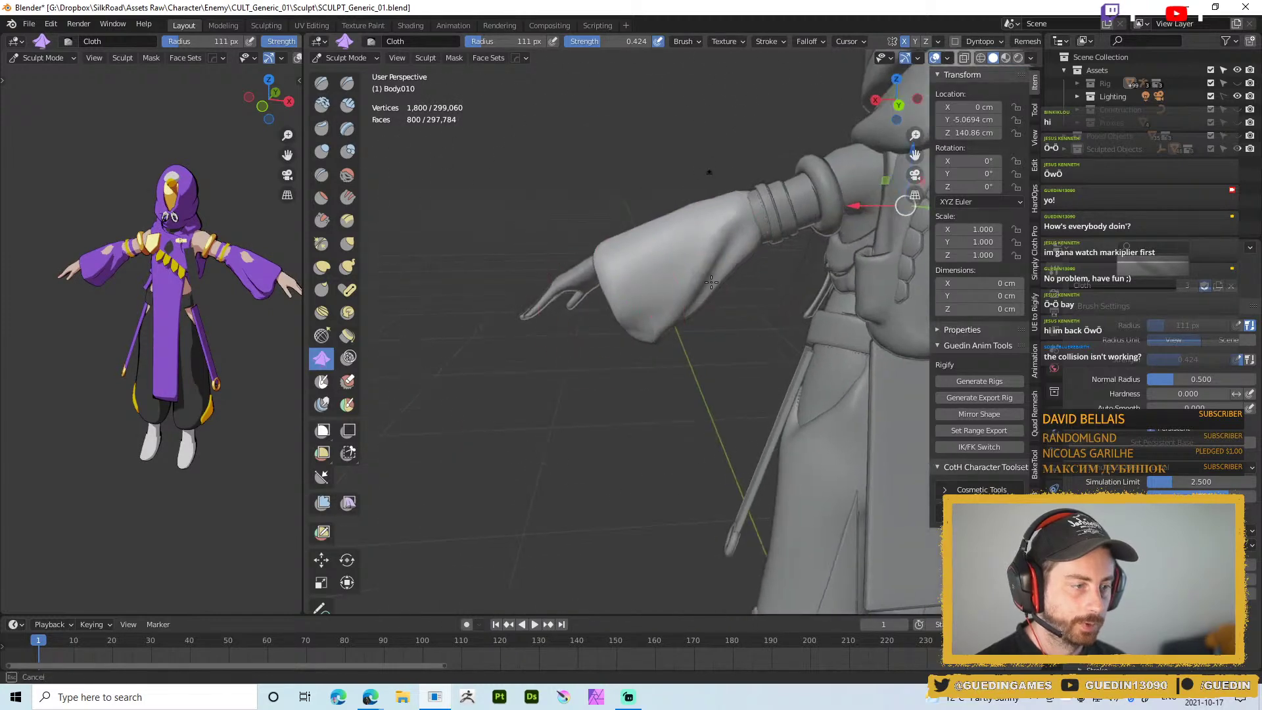
# Push larger folds into the sleeve with the Cloth brush at 138 and 136 px, stepping the subdivision down and back up one level
pyautogui.press('f')
pyautogui.click(715, 262)
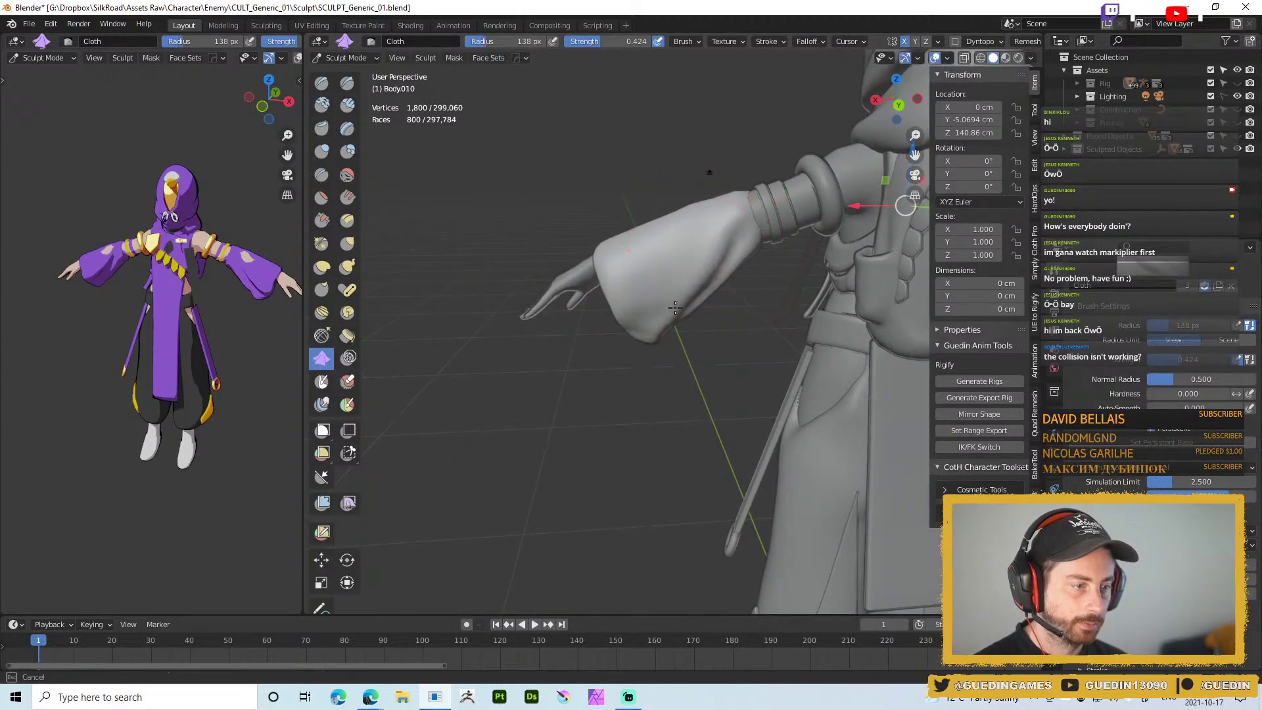
pyautogui.moveTo(675, 314)
pyautogui.mouseDown()
pyautogui.moveTo(691, 298)
pyautogui.moveTo(662, 248)
pyautogui.mouseUp()
pyautogui.press('pagedown')
pyautogui.moveTo(662, 248)
pyautogui.mouseDown(button='middle')
pyautogui.moveTo(817, 310)
pyautogui.moveTo(662, 324)
pyautogui.moveTo(631, 312)
pyautogui.mouseUp(button='middle')
pyautogui.press('pageup')
pyautogui.moveTo(638, 294)
pyautogui.mouseDown()
pyautogui.moveTo(676, 315)
pyautogui.moveTo(620, 380)
pyautogui.moveTo(654, 278)
pyautogui.moveTo(645, 257)
pyautogui.moveTo(592, 230)
pyautogui.mouseUp()
pyautogui.moveTo(591, 231)
pyautogui.mouseDown(button='middle')
pyautogui.moveTo(702, 246)
pyautogui.moveTo(677, 249)
pyautogui.mouseUp(button='middle')
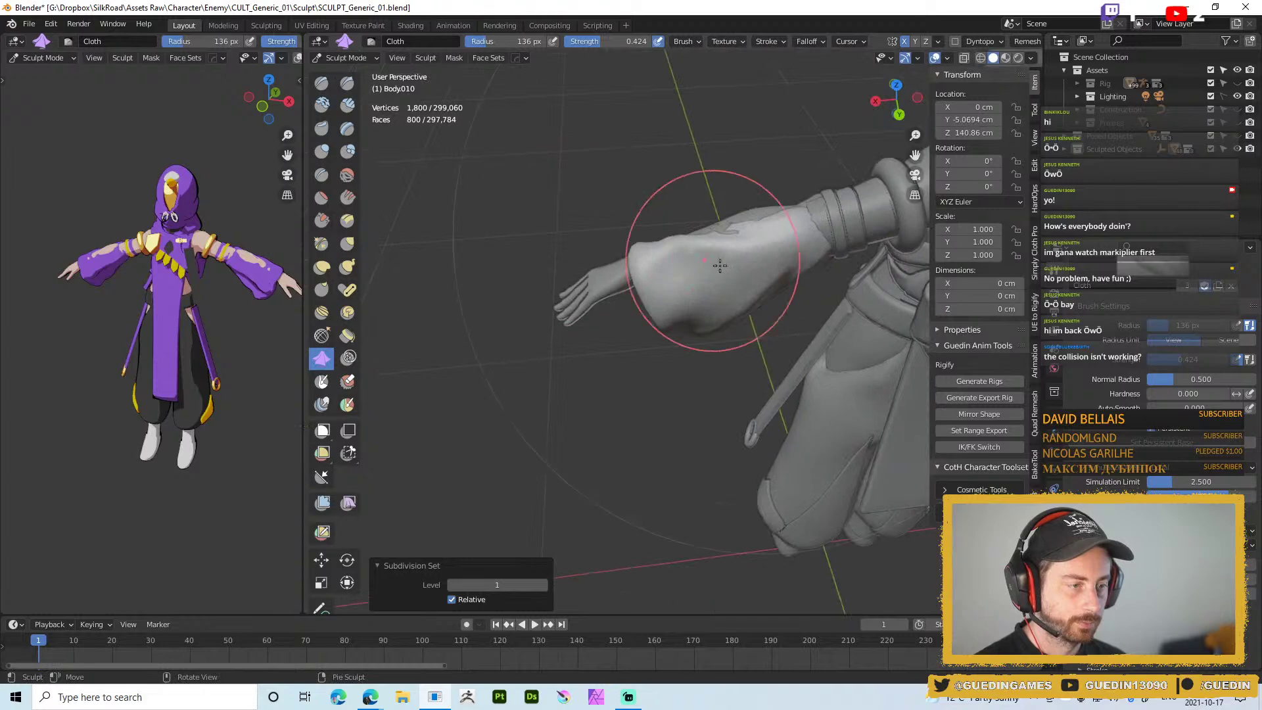
# Try a Cloth stroke on the middle of the sleeve at about 112 px radius, and undo the last two changes
pyautogui.moveTo(763, 287); pyautogui.dragTo(747, 290, button='middle')
pyautogui.moveTo(747, 290); pyautogui.dragTo(738, 290)
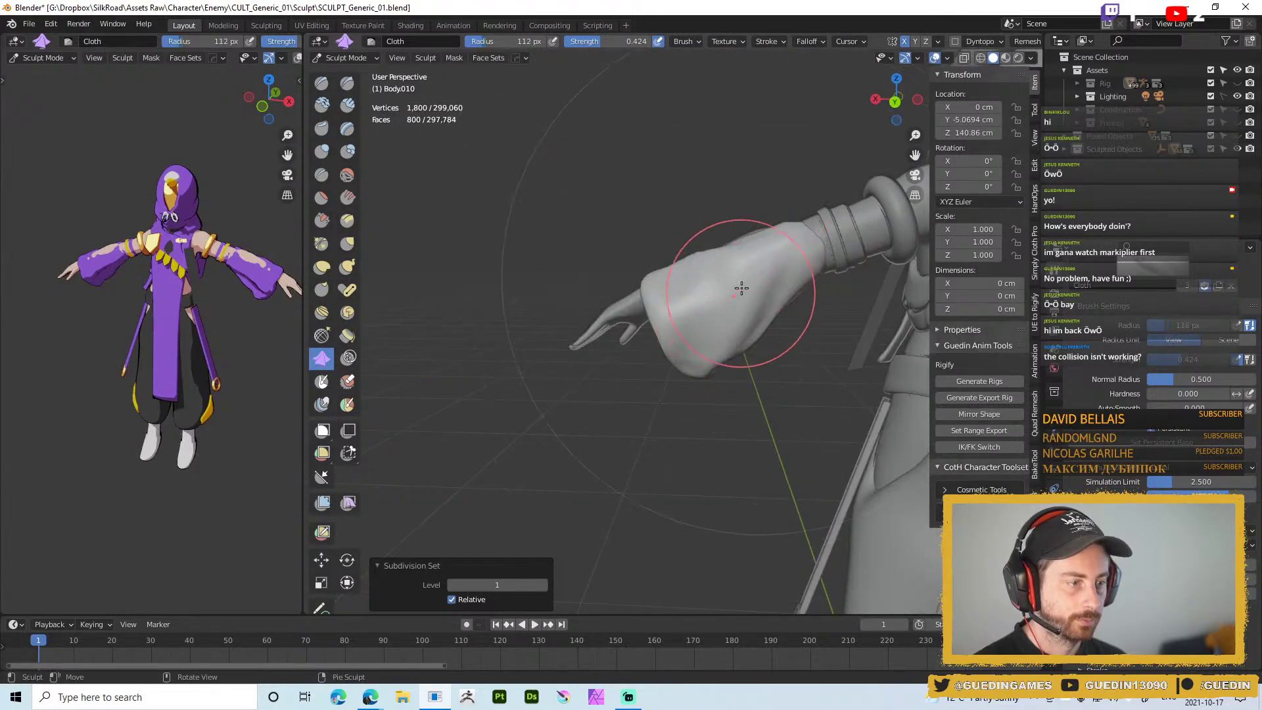
pyautogui.press('f')
pyautogui.click(636, 311)
pyautogui.hotkey('ctrl', 'z')
pyautogui.hotkey('ctrl', 'z')
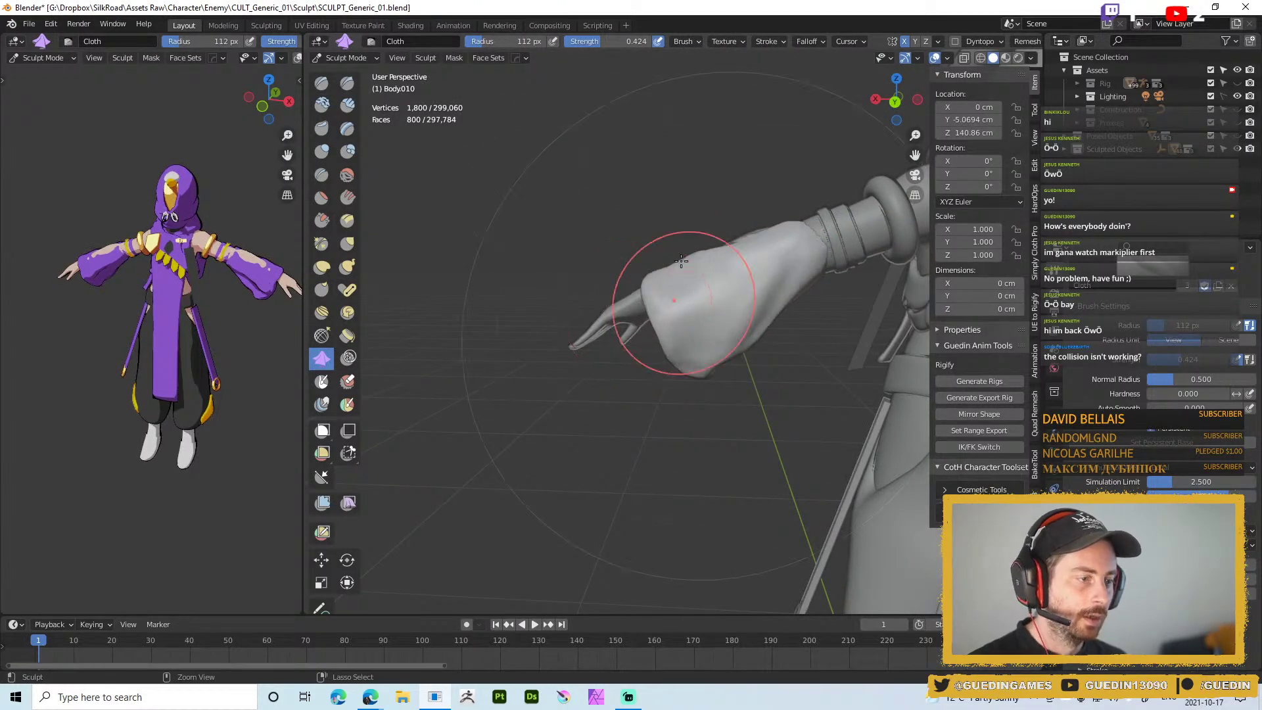
# Undo the last Cloth stroke on the sleeve and set the brush radius to 79 px
pyautogui.moveTo(626, 296); pyautogui.dragTo(707, 309, button='middle')
pyautogui.hotkey('ctrl', 'z')
pyautogui.moveTo(575, 324)
pyautogui.mouseDown(button='middle')
pyautogui.moveTo(631, 296)
pyautogui.moveTo(617, 332)
pyautogui.moveTo(641, 337)
pyautogui.mouseUp(button='middle')
pyautogui.press('f')
pyautogui.click(639, 325)
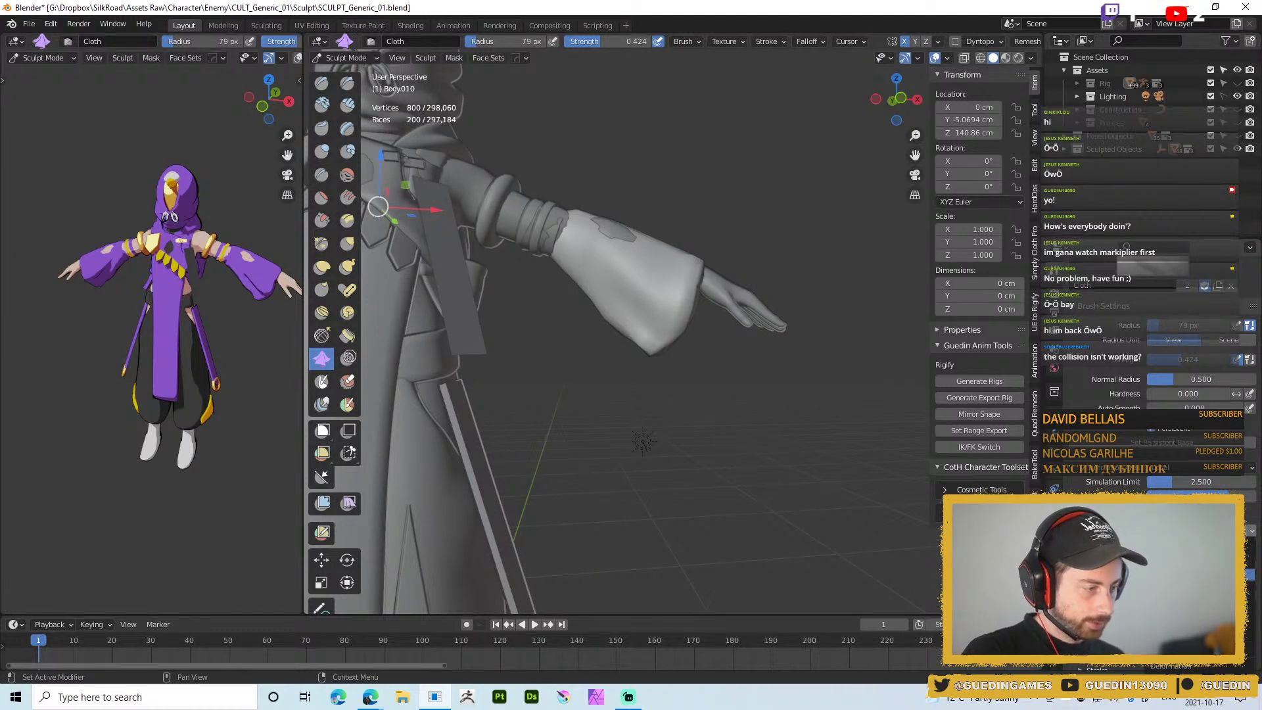
# Set the Cloth brush radius to 98 px and strength to 1.000, and work strokes into the lower sleeve near the hem
pyautogui.press('f')
pyautogui.click(653, 287)
pyautogui.moveTo(651, 302); pyautogui.dragTo(653, 299)
pyautogui.hotkey('shift', 'f')
pyautogui.click(653, 293)
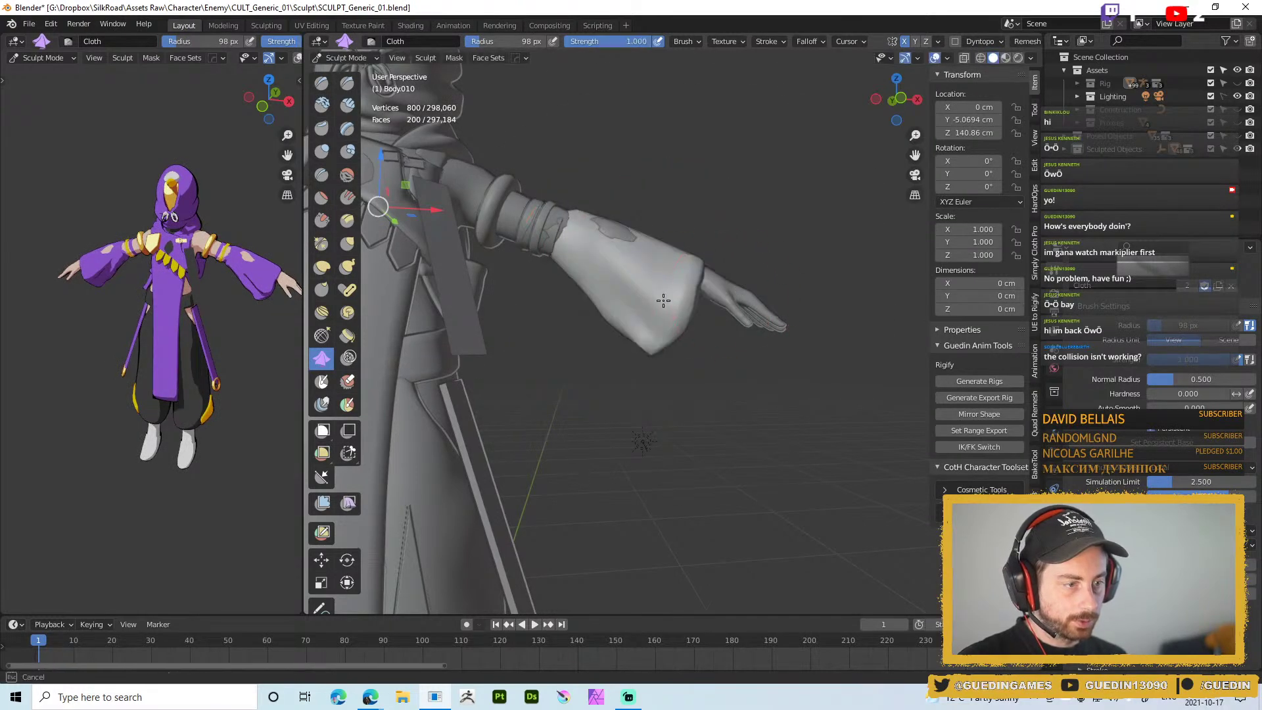
pyautogui.moveTo(635, 309); pyautogui.dragTo(670, 259, button='middle')
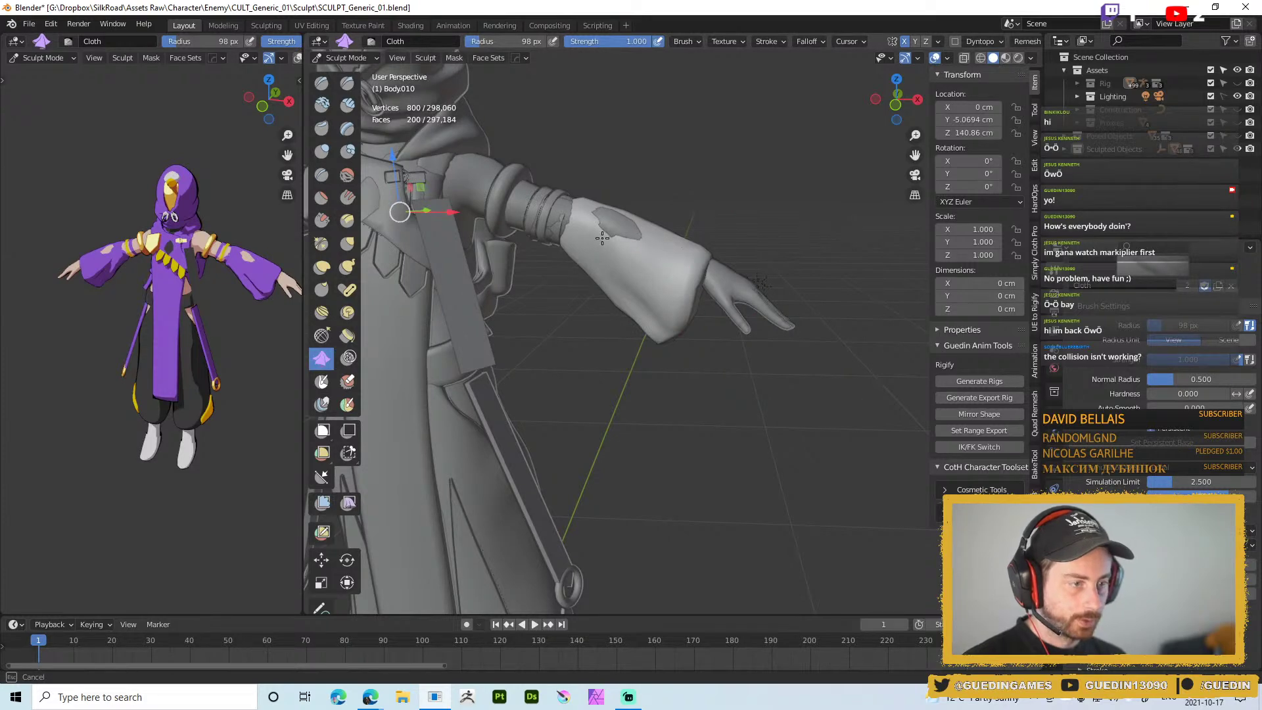
pyautogui.moveTo(649, 305); pyautogui.dragTo(662, 310, button='middle')
# Leave sculpting for Object Mode and examine the sleeves on the whole character
pyautogui.hotkey('ctrl', 'Tab')
pyautogui.moveTo(595, 361); pyautogui.dragTo(643, 321, button='middle')
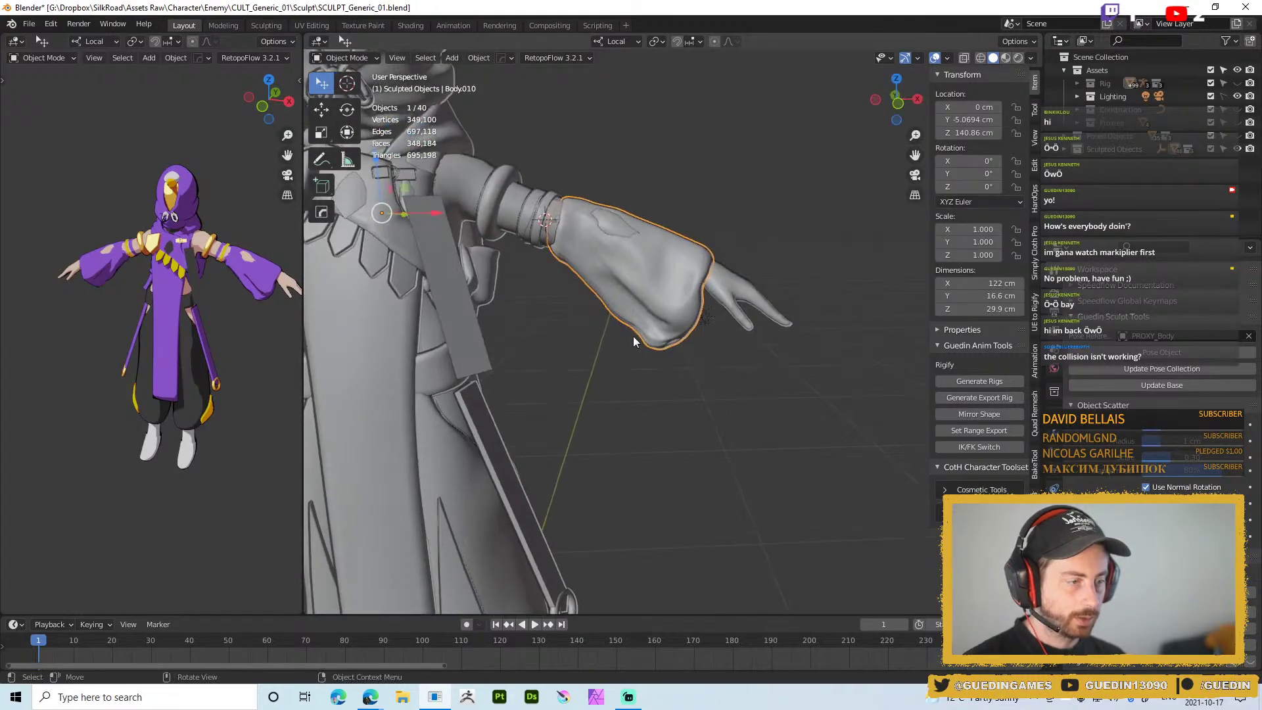
pyautogui.moveTo(708, 444); pyautogui.dragTo(654, 309, button='middle')
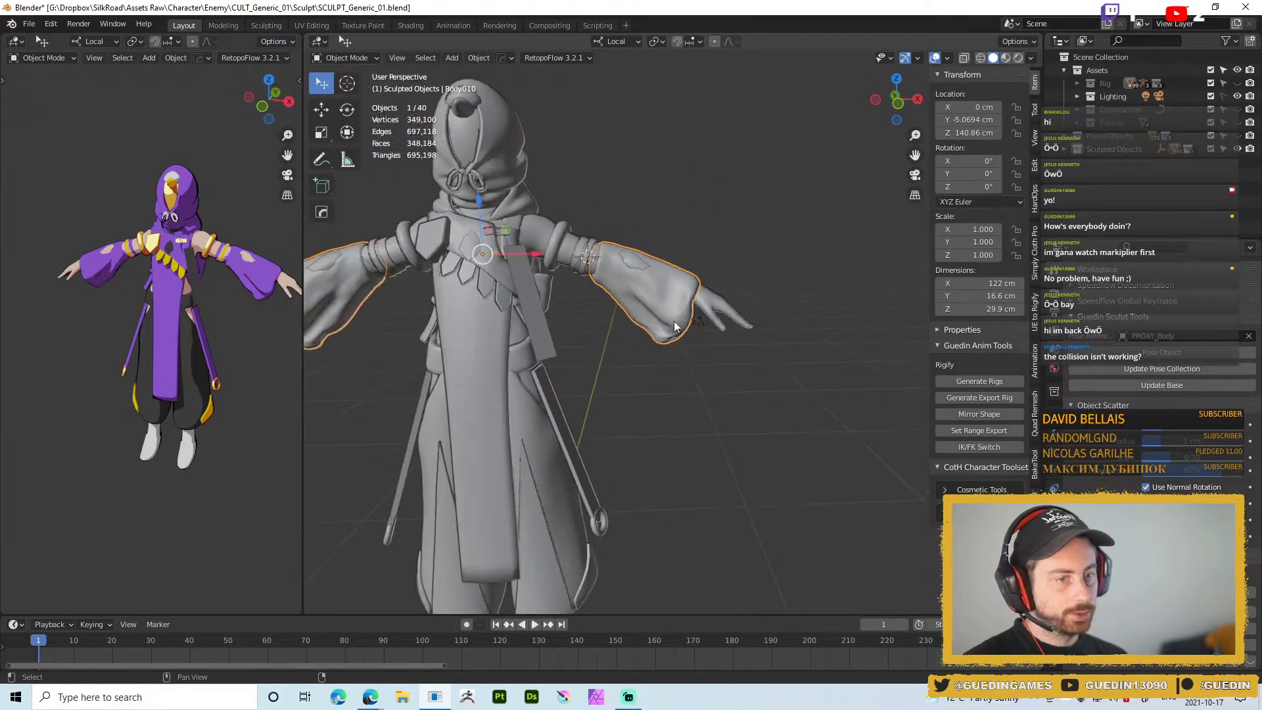
pyautogui.press('Tab')
pyautogui.press('Tab')
pyautogui.scroll(-1, 713, 335)
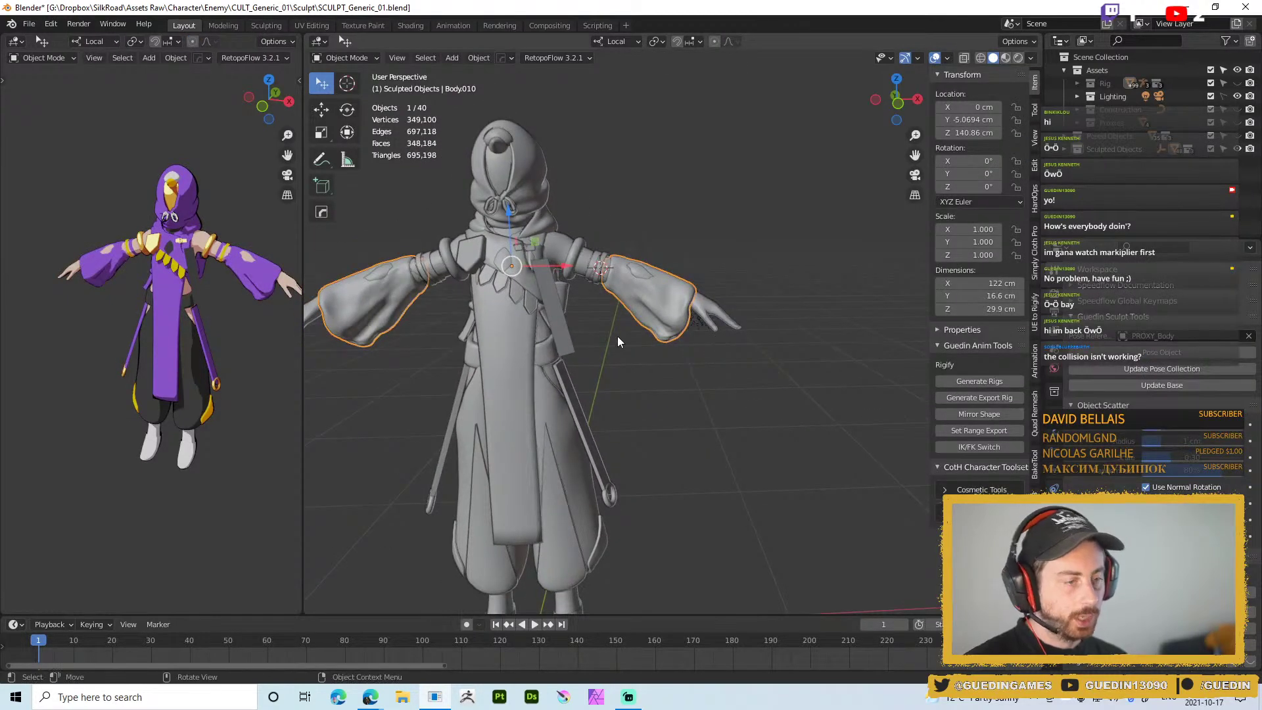
# Try scaling the sleeves object down to 0.001 and undo the scaling
pyautogui.press('s')
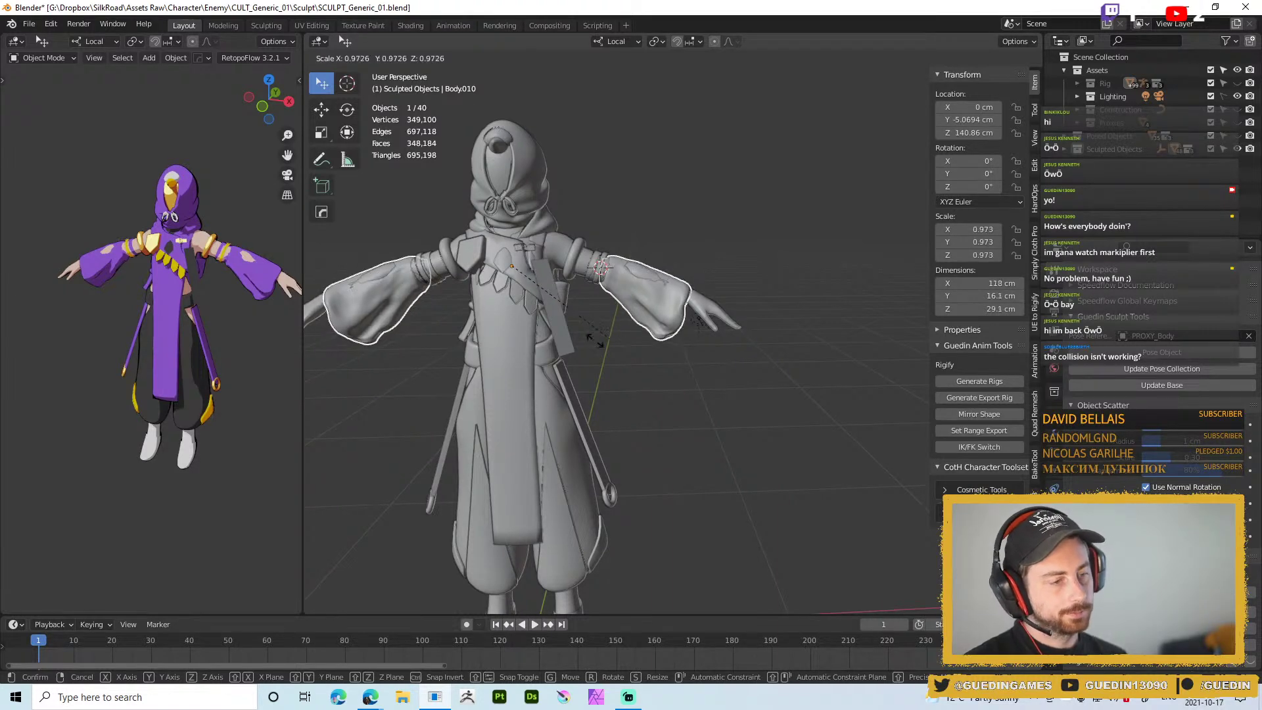
pyautogui.press('Escape')
pyautogui.keyDown('shift'); pyautogui.moveTo(672, 455); pyautogui.dragTo(691, 363, button='middle'); pyautogui.keyUp('shift')
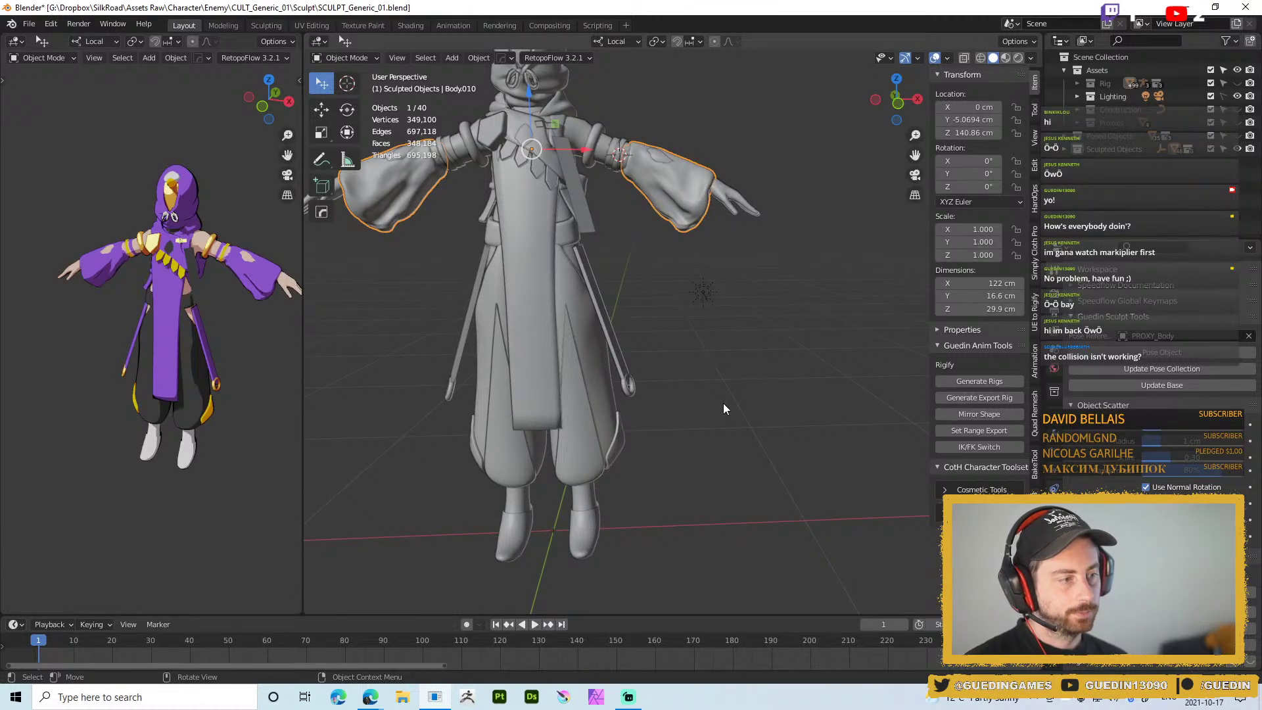
pyautogui.write('s0')
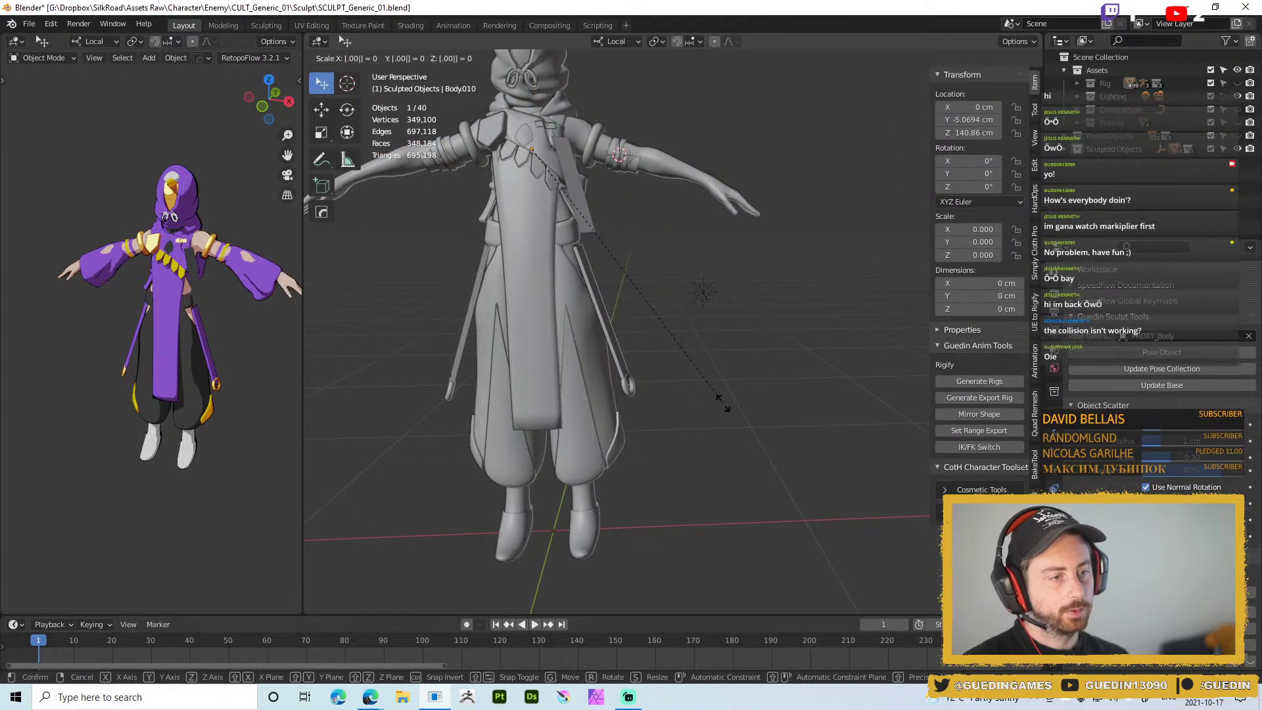
pyautogui.write('1')
pyautogui.press('Return')
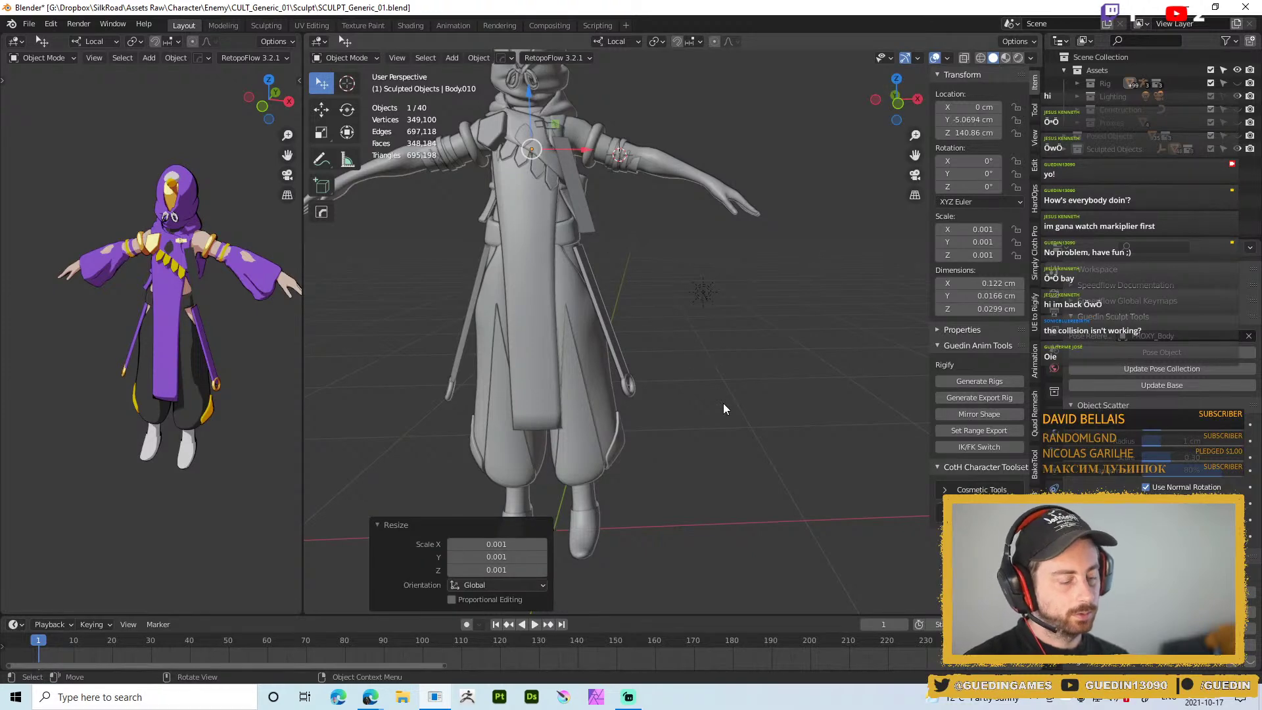
pyautogui.hotkey('ctrl', 'z')
# Isolate the sleeves in local view and scale them to 0.01
pyautogui.moveTo(799, 407); pyautogui.dragTo(716, 335, button='middle')
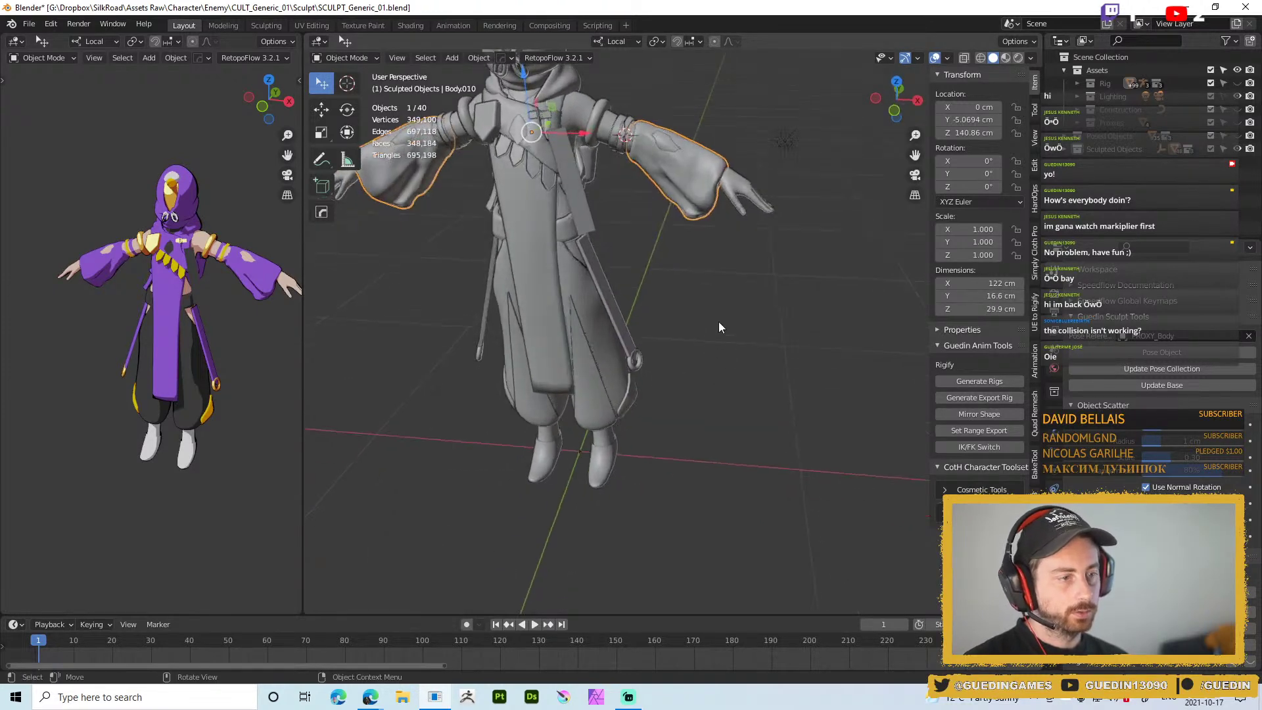
pyautogui.press('KP_Divide')
pyautogui.write('s.0')
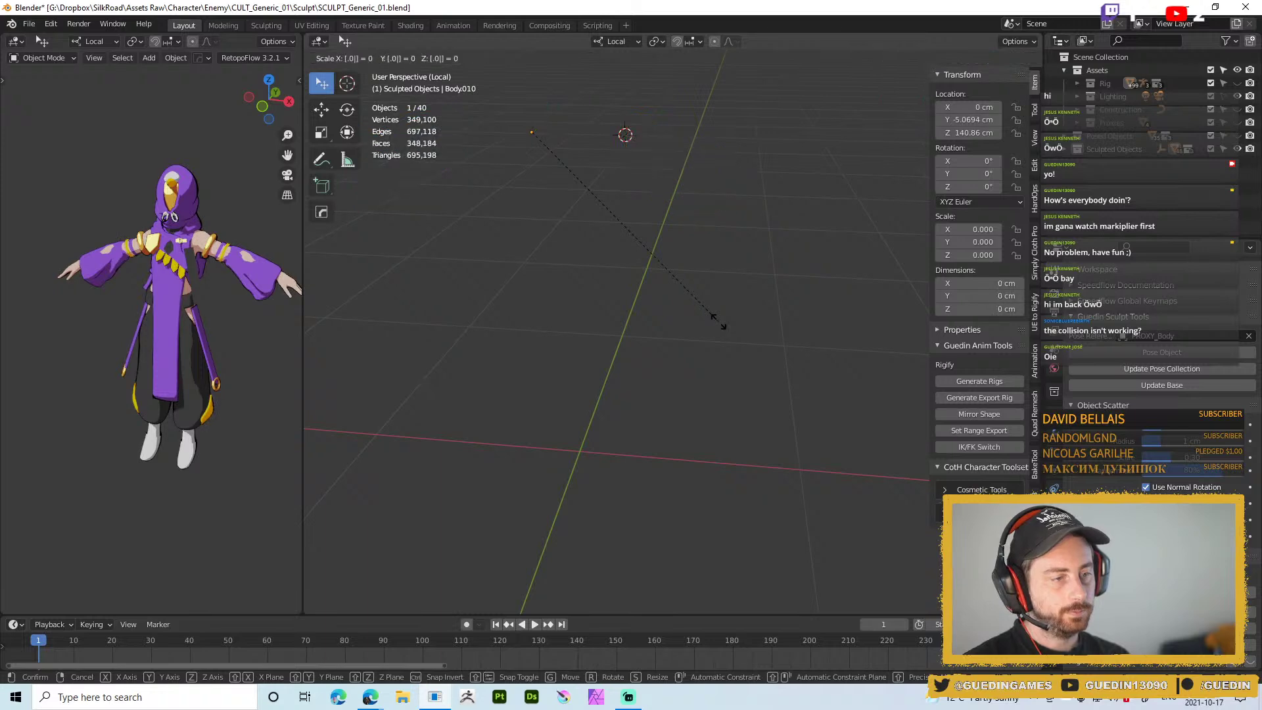
pyautogui.press('Return')
pyautogui.press('KP_Decimal')
# Return to Sculpt Mode and test the Cloth brush on the lower edge of the scaled-down sleeve
pyautogui.moveTo(719, 321); pyautogui.dragTo(583, 191, button='middle')
pyautogui.scroll(3, 645, 309)
pyautogui.hotkey('ctrl', 'Tab')
pyautogui.click(674, 310)
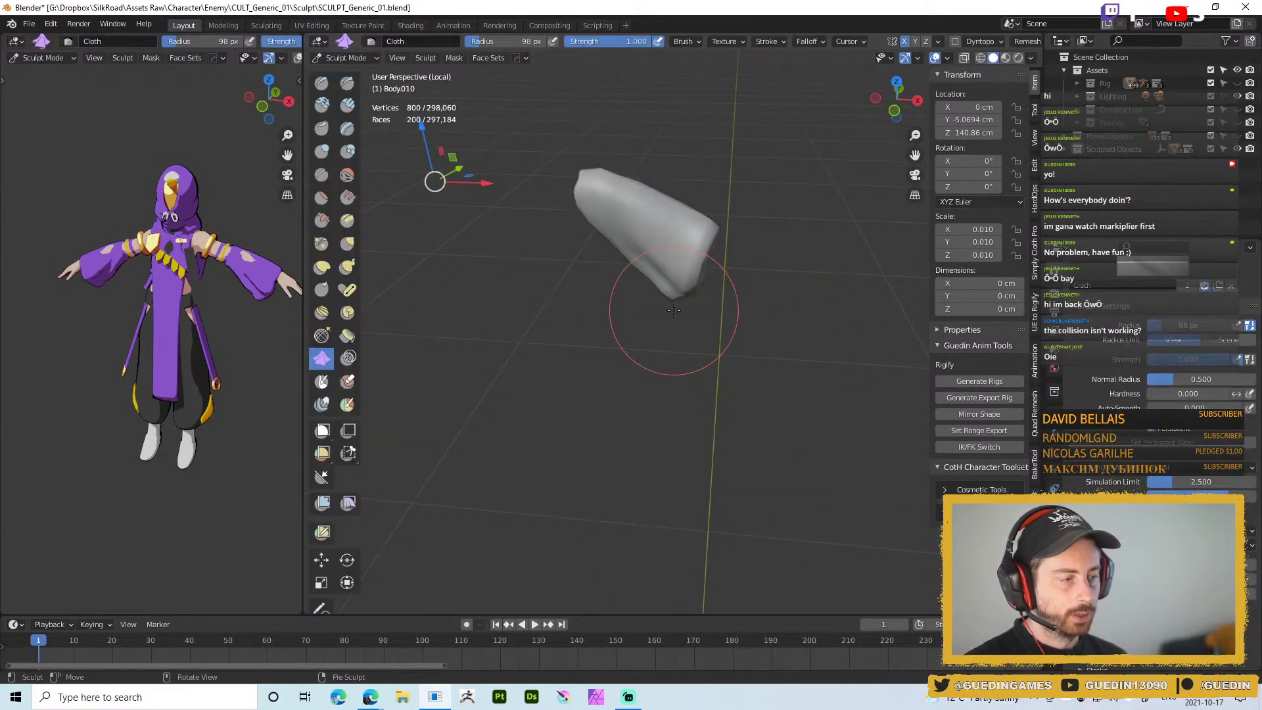
pyautogui.moveTo(716, 260); pyautogui.dragTo(659, 247, button='middle')
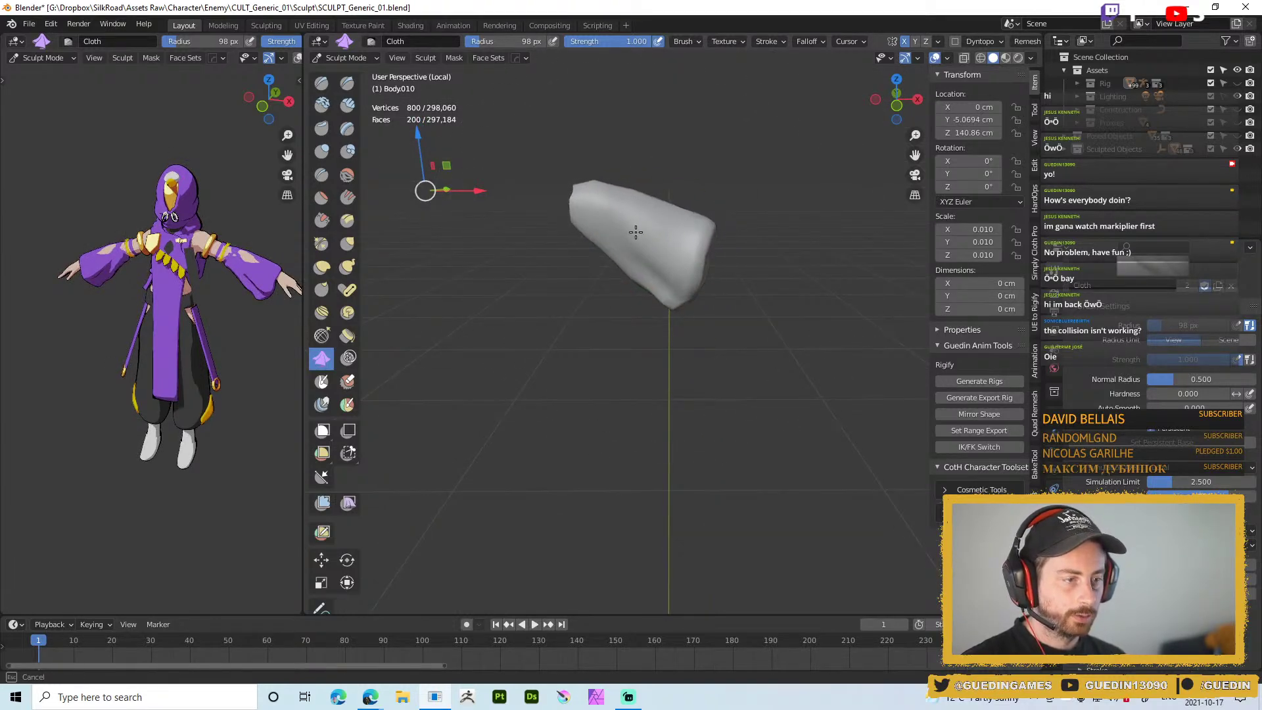
# Try to apply the sleeves' scale in Object Mode, and make their object and object data single-user
pyautogui.hotkey('ctrl', 'Tab')
pyautogui.hotkey('ctrl', 'a')
pyautogui.click(675, 236)
pyautogui.hotkey('ctrl', 'l')
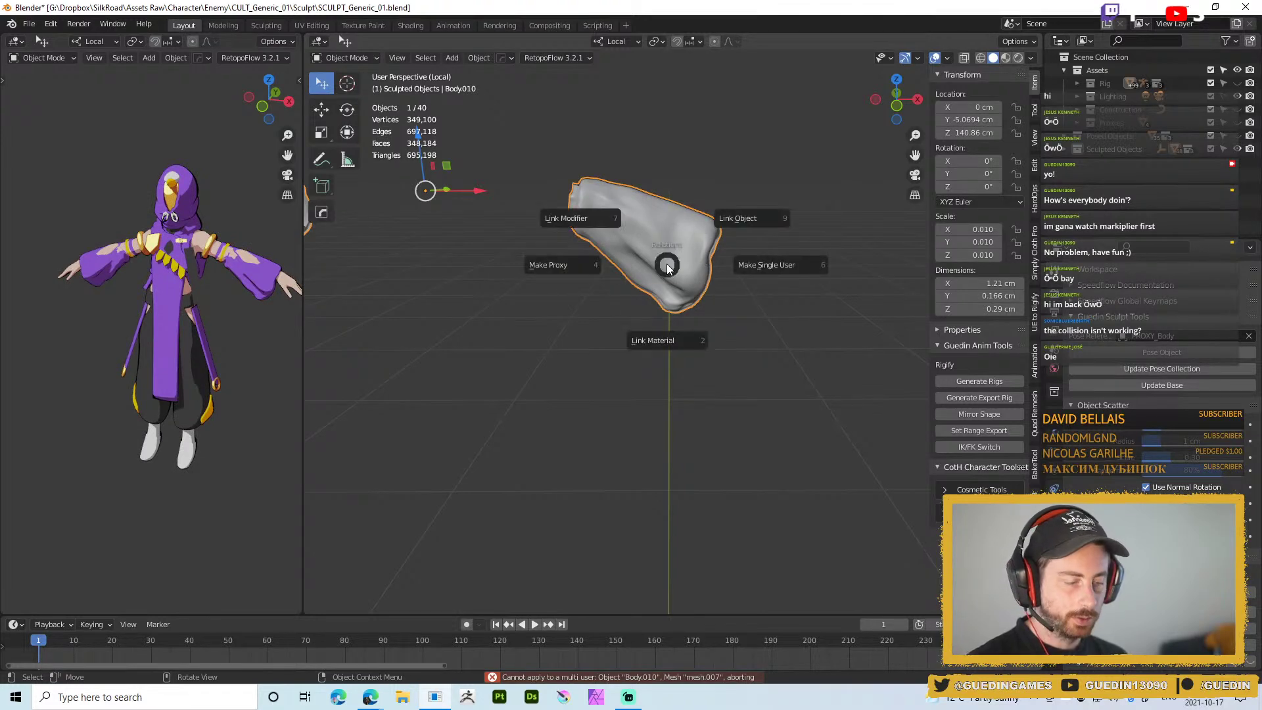
pyautogui.click(763, 267)
pyautogui.press('Return')
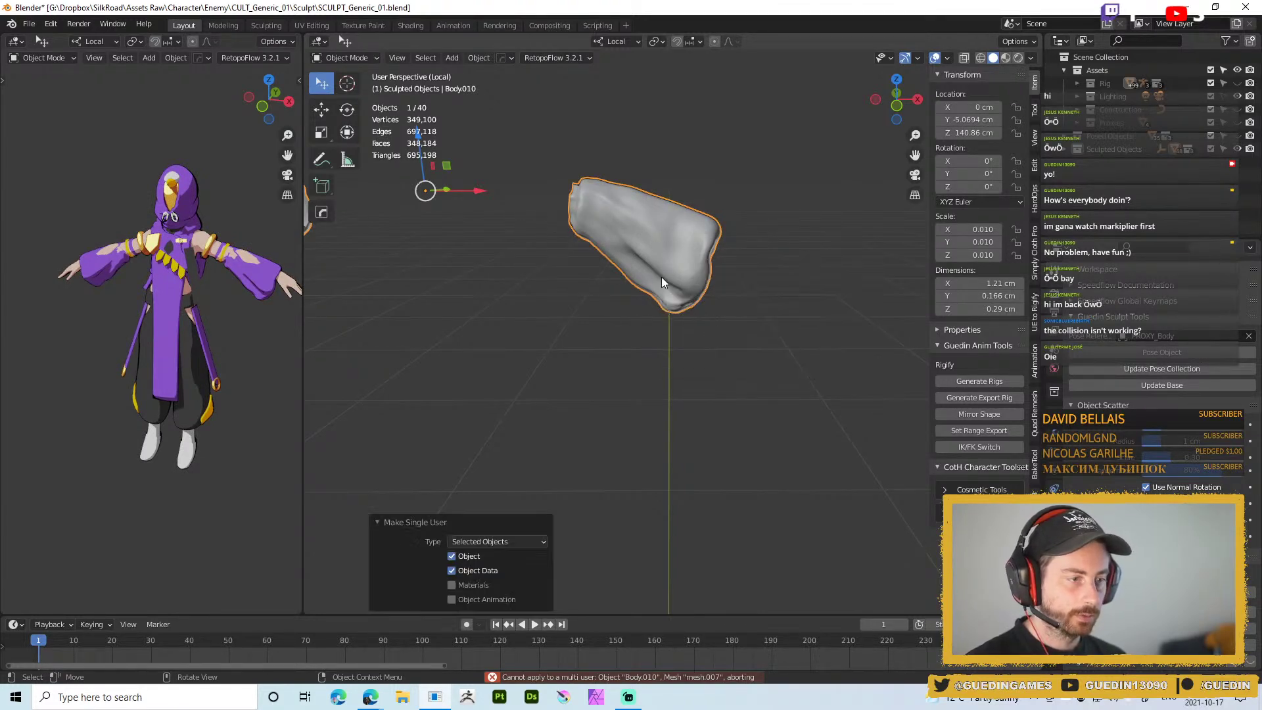
# Apply the sleeves' scale and turn off the Solidify modifier's viewport display
pyautogui.moveTo(700, 295); pyautogui.dragTo(712, 317, button='middle')
pyautogui.hotkey('ctrl', 'a')
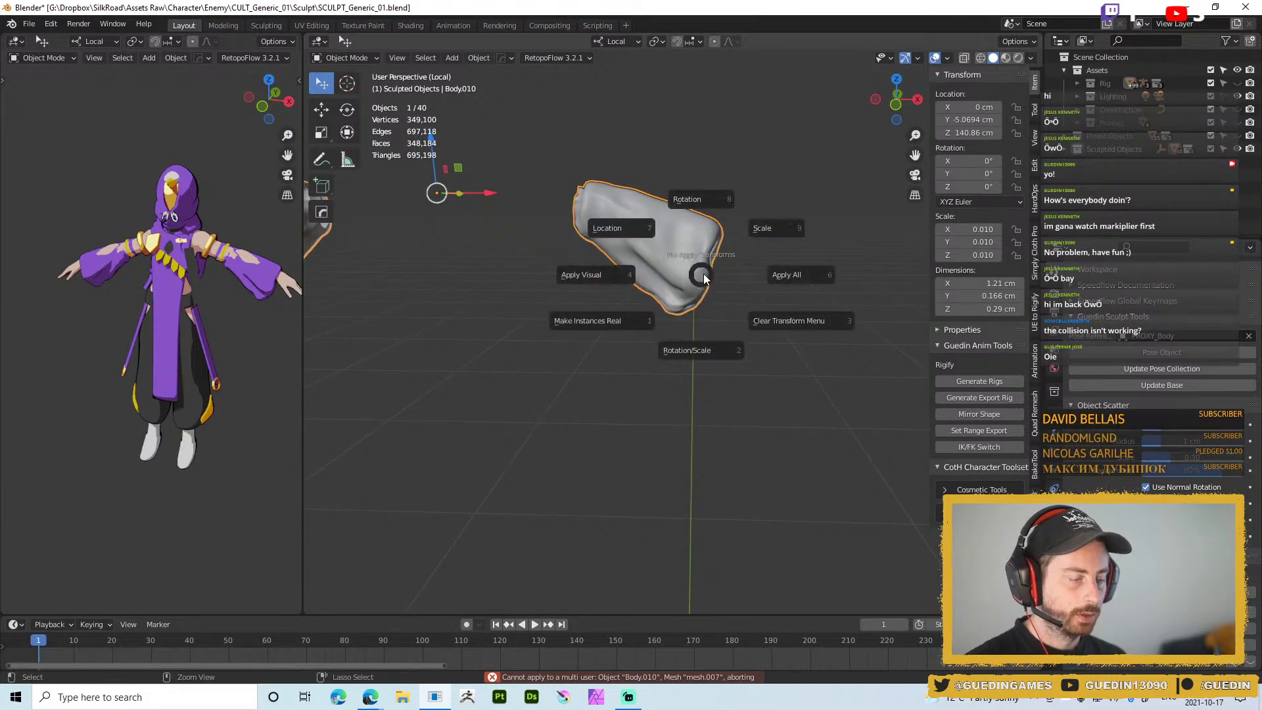
pyautogui.click(756, 266)
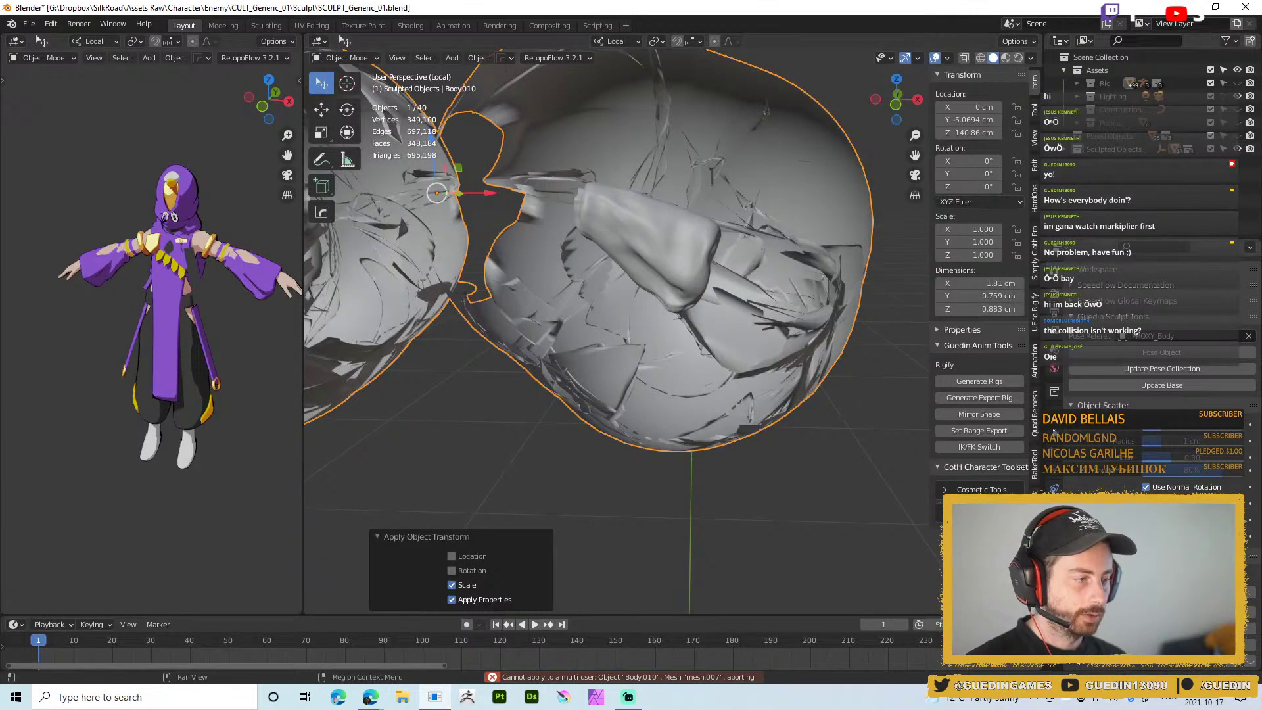
pyautogui.click(1055, 431)
pyautogui.click(1194, 468)
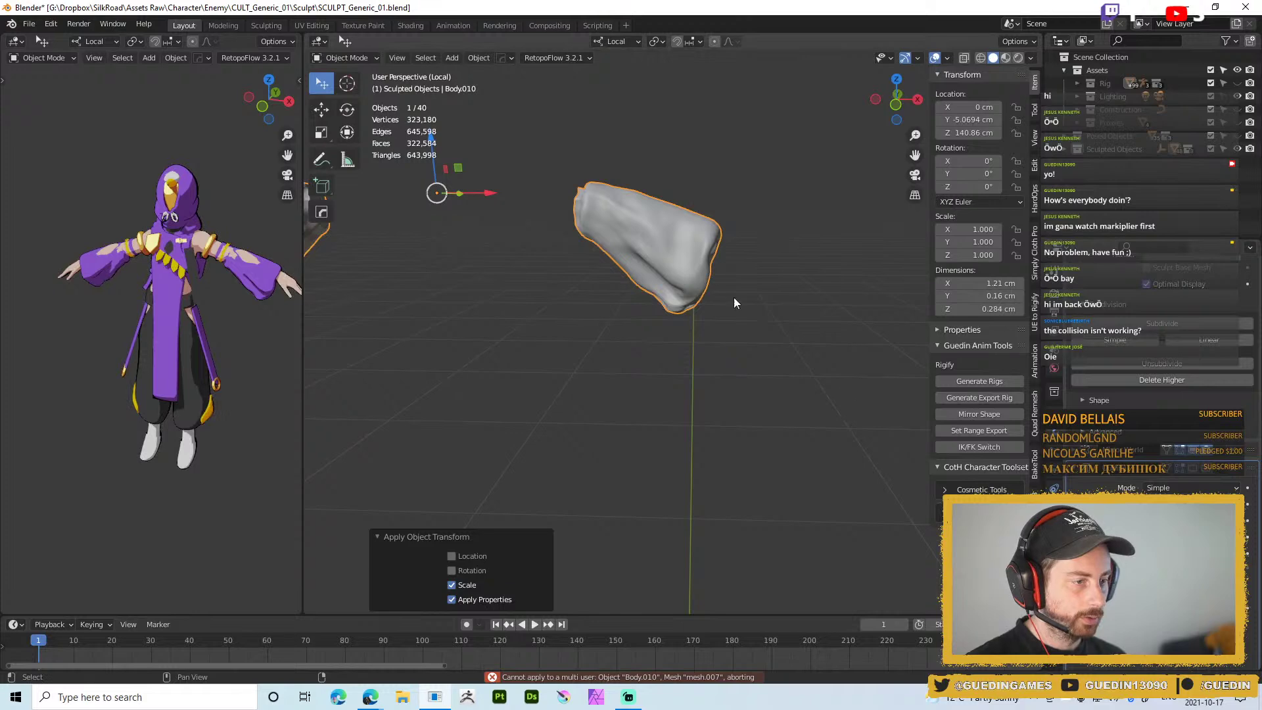
# Test a Cloth stroke at 115 px radius on the rescaled sleeve in Sculpt Mode
pyautogui.moveTo(711, 238); pyautogui.dragTo(709, 259, button='middle')
pyautogui.hotkey('ctrl', 'Tab')
pyautogui.moveTo(671, 250)
pyautogui.mouseDown()
pyautogui.moveTo(684, 257)
pyautogui.moveTo(713, 221)
pyautogui.moveTo(761, 211)
pyautogui.moveTo(633, 279)
pyautogui.mouseUp()
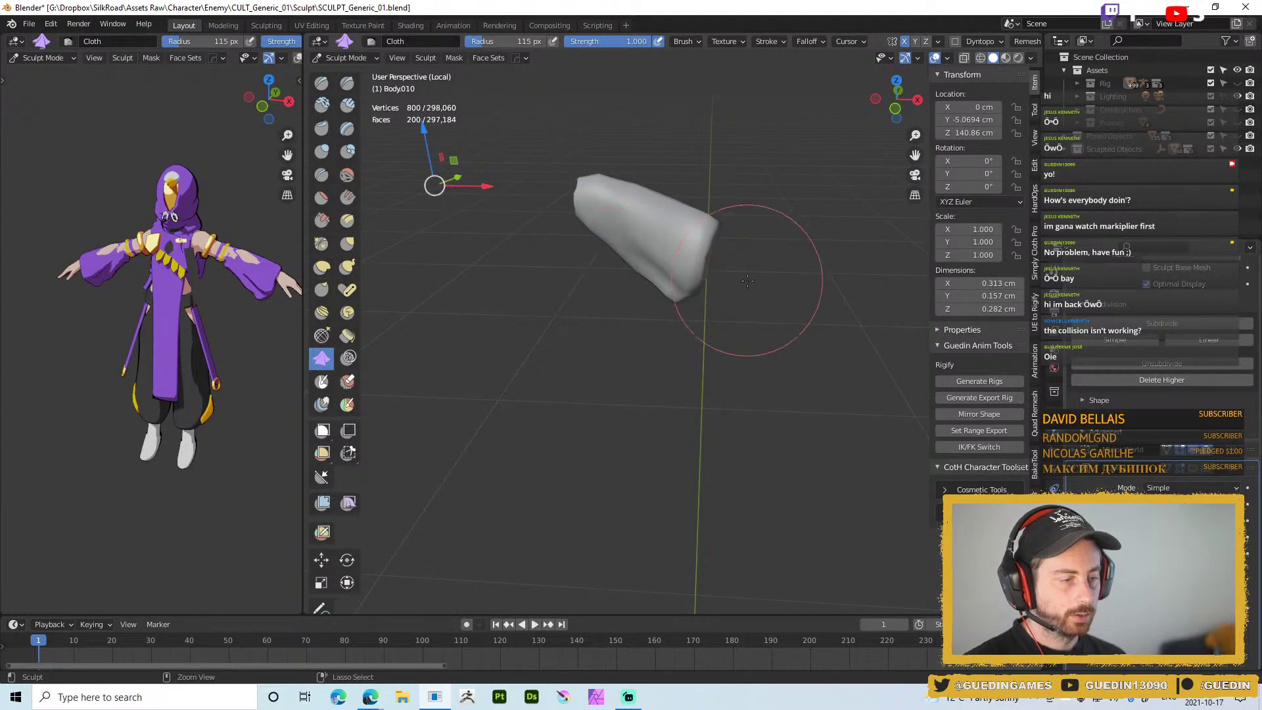
# Return to Object Mode, leave local view and scale the sleeves up by 100
pyautogui.hotkey('ctrl', 'Tab')
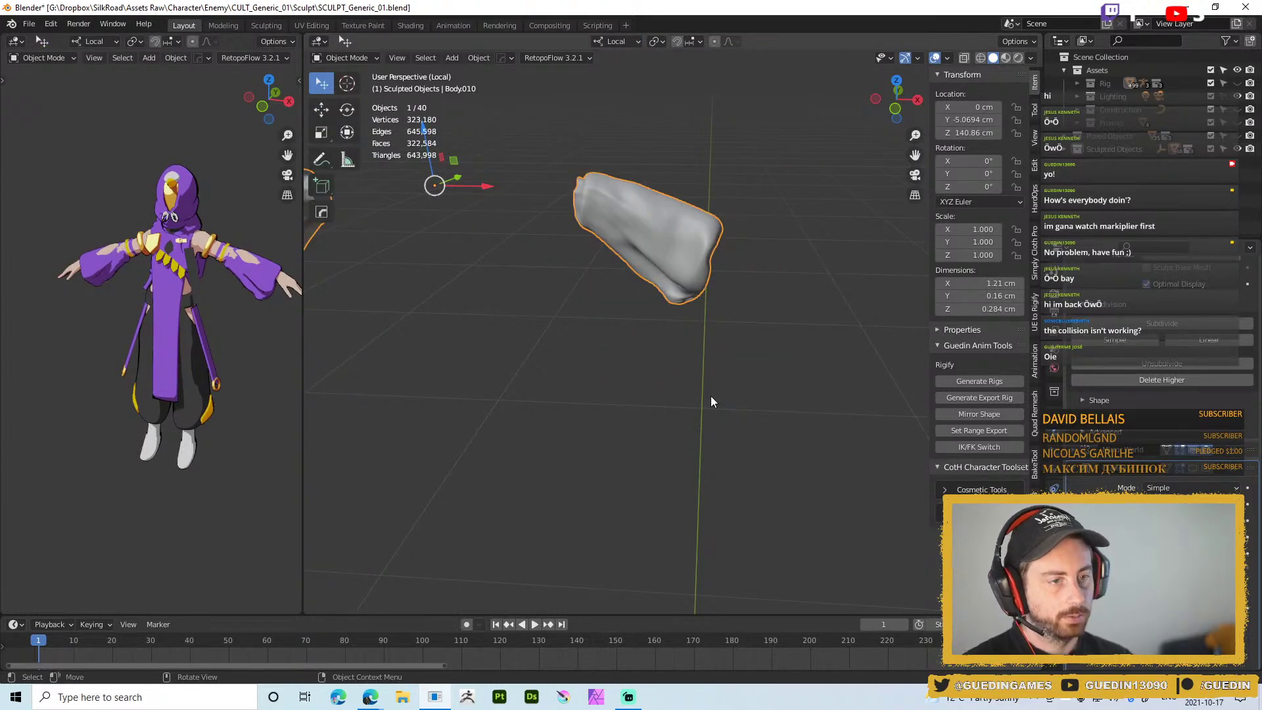
pyautogui.press('KP_Divide')
pyautogui.write('s')
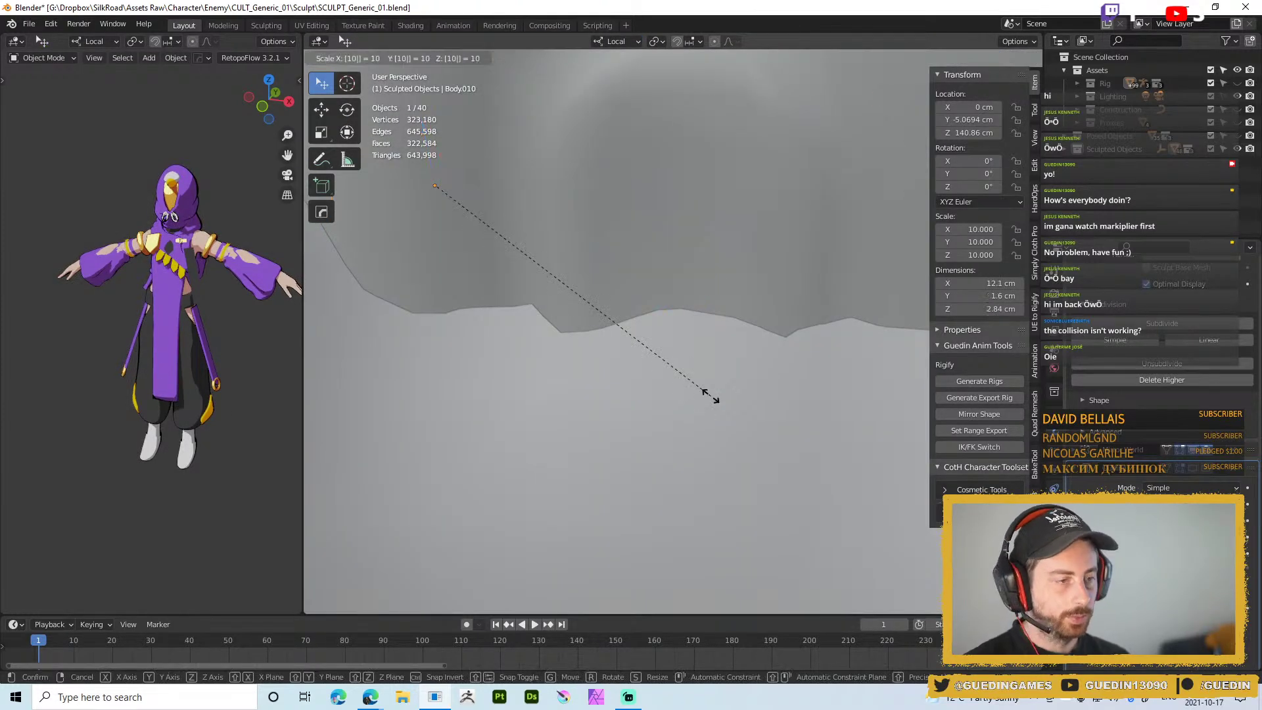
pyautogui.write('100')
pyautogui.press('Return')
pyautogui.press('KP_Decimal')
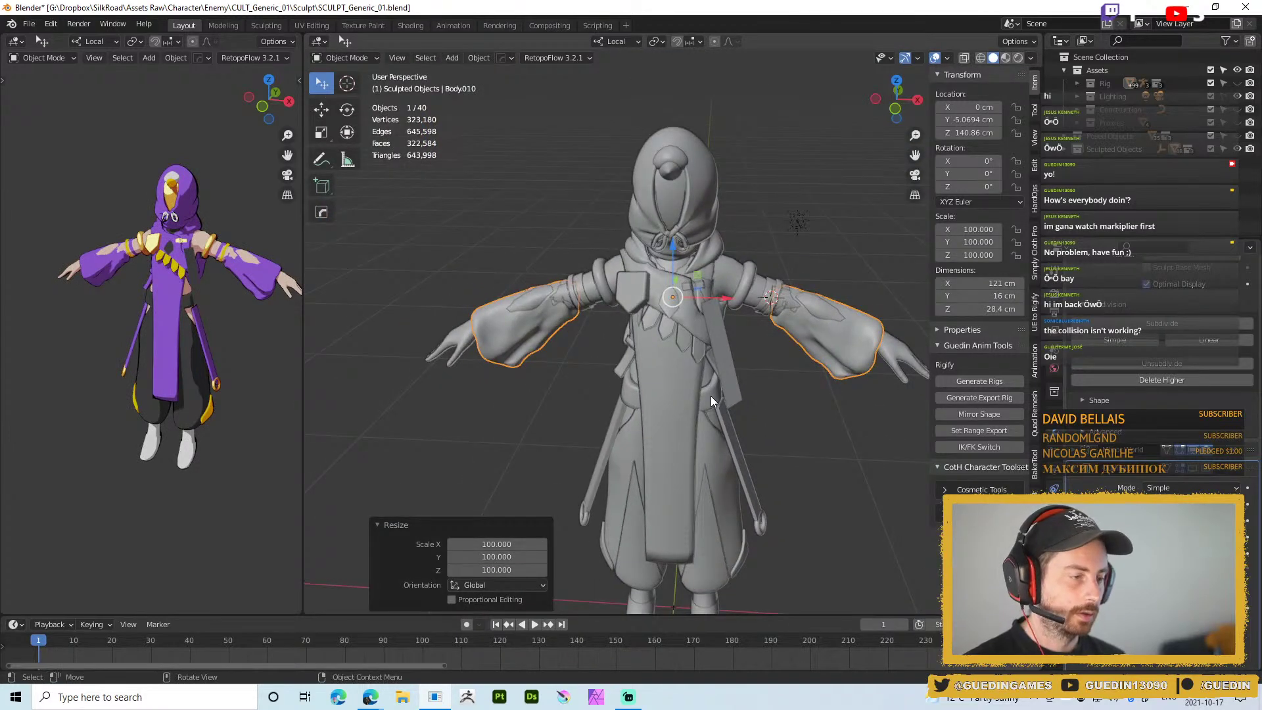
# Enter Sculpt Mode, enlarge the Cloth brush to 181 px and make a stroke on the sleeve
pyautogui.moveTo(801, 265); pyautogui.dragTo(827, 321, button='middle')
pyautogui.hotkey('ctrl', 'Tab')
pyautogui.moveTo(761, 281)
pyautogui.mouseDown(button='middle')
pyautogui.moveTo(672, 255)
pyautogui.moveTo(632, 204)
pyautogui.moveTo(655, 254)
pyautogui.mouseUp(button='middle')
pyautogui.scroll(4, 677, 274)
pyautogui.press('f')
pyautogui.click(682, 274)
pyautogui.moveTo(682, 274); pyautogui.dragTo(707, 265)
pyautogui.moveTo(707, 265)
pyautogui.mouseDown(button='middle')
pyautogui.moveTo(687, 263)
pyautogui.moveTo(676, 281)
pyautogui.moveTo(710, 283)
pyautogui.moveTo(694, 231)
pyautogui.moveTo(716, 289)
pyautogui.mouseUp(button='middle')
# Set the Cloth brush strength to 0.600 and make another stroke across the upper sleeve
pyautogui.hotkey('shift', 'f')
pyautogui.click(684, 285)
pyautogui.click(694, 231)
pyautogui.moveTo(642, 273)
pyautogui.mouseDown()
pyautogui.moveTo(722, 325)
pyautogui.moveTo(677, 259)
pyautogui.mouseUp()
pyautogui.moveTo(732, 327); pyautogui.dragTo(726, 338, button='middle')
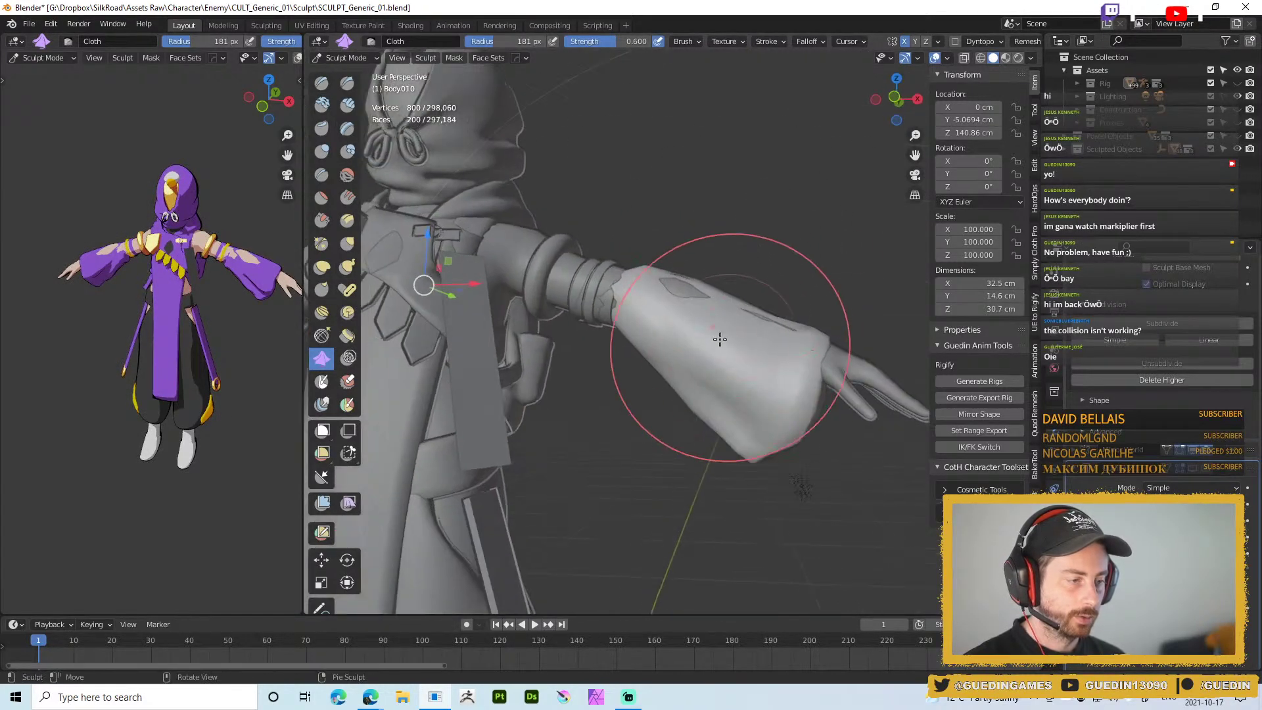
# Raise the sleeve's subdivision by one level and drag Cloth folds into it, reducing the brush radius to 123 px
pyautogui.hotkey('ctrl', '1')
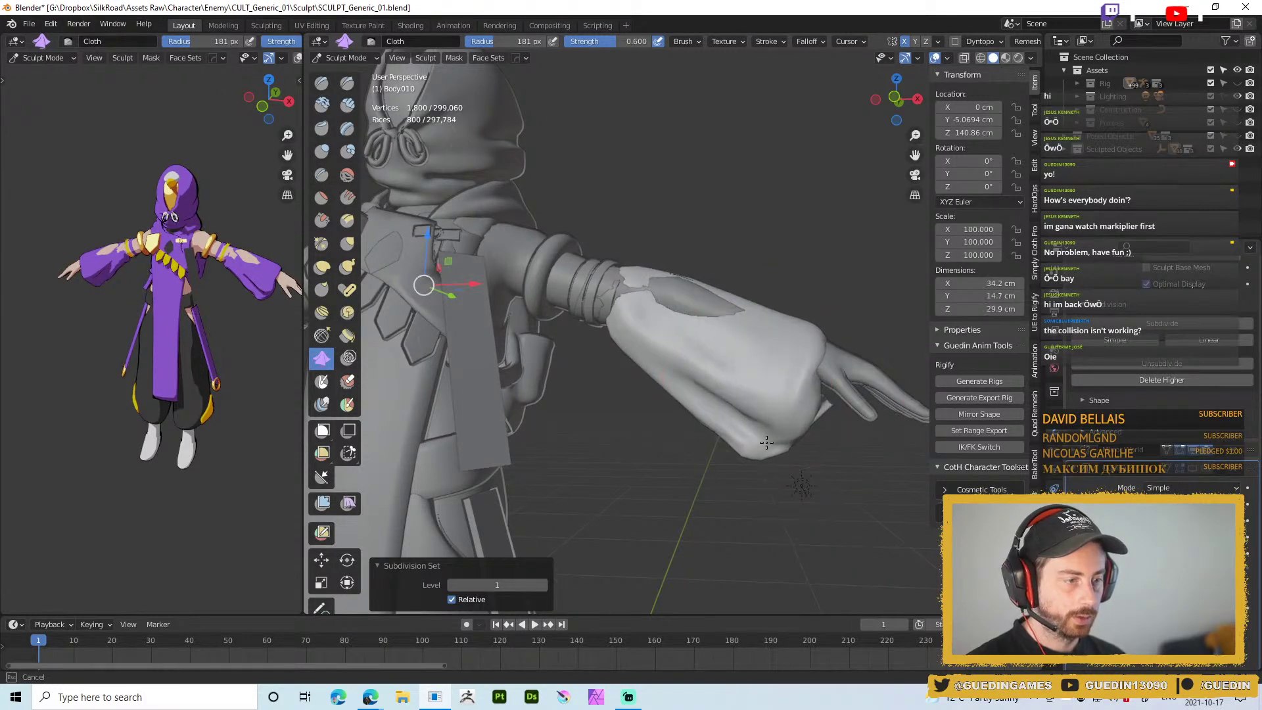
pyautogui.moveTo(666, 311); pyautogui.dragTo(713, 340)
pyautogui.press('f')
pyautogui.moveTo(730, 394); pyautogui.dragTo(725, 391)
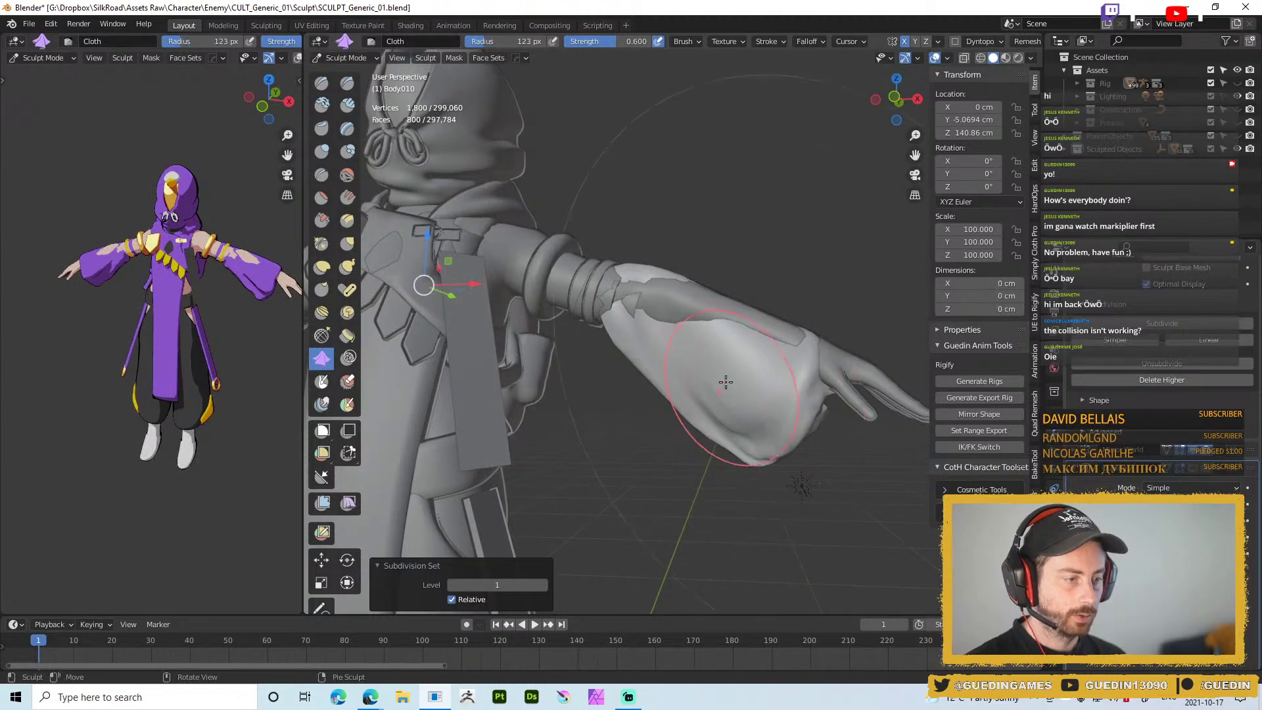
pyautogui.moveTo(760, 431); pyautogui.dragTo(714, 380, button='middle')
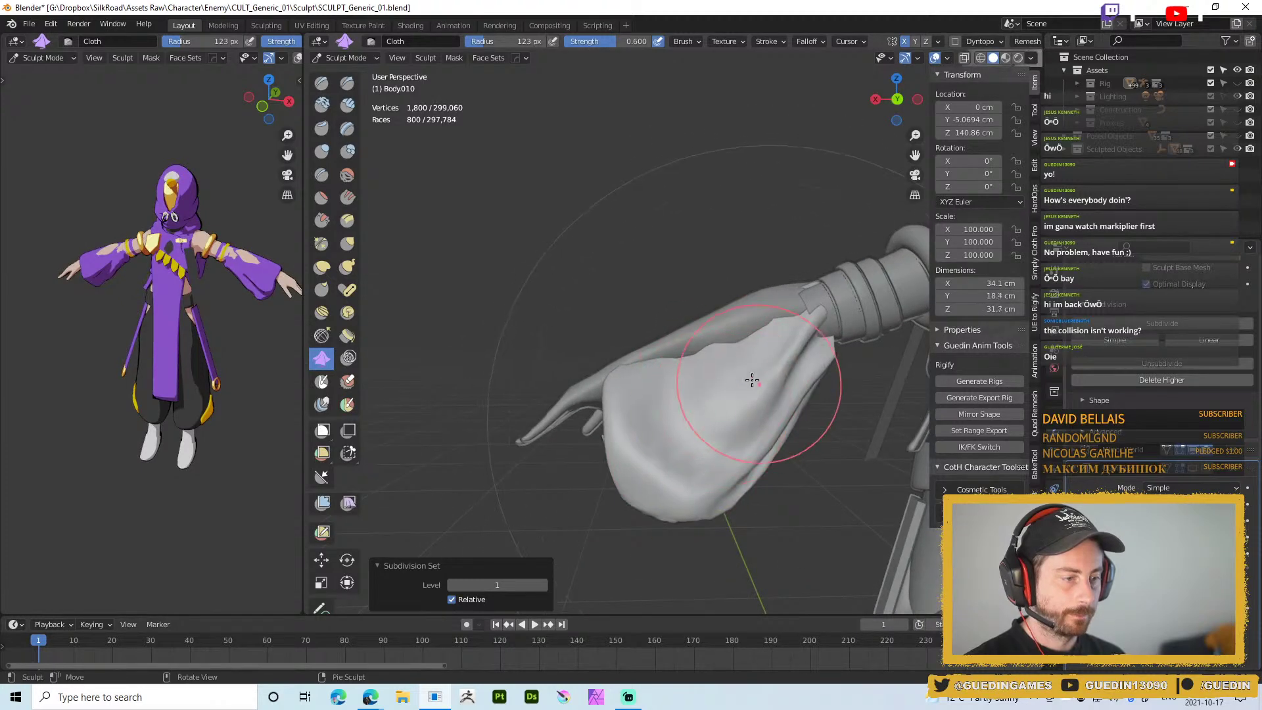
# Reshape the back of the sleeve with the Grab brush at 263 px, stepping the subdivision down and back up one level
pyautogui.press('g')
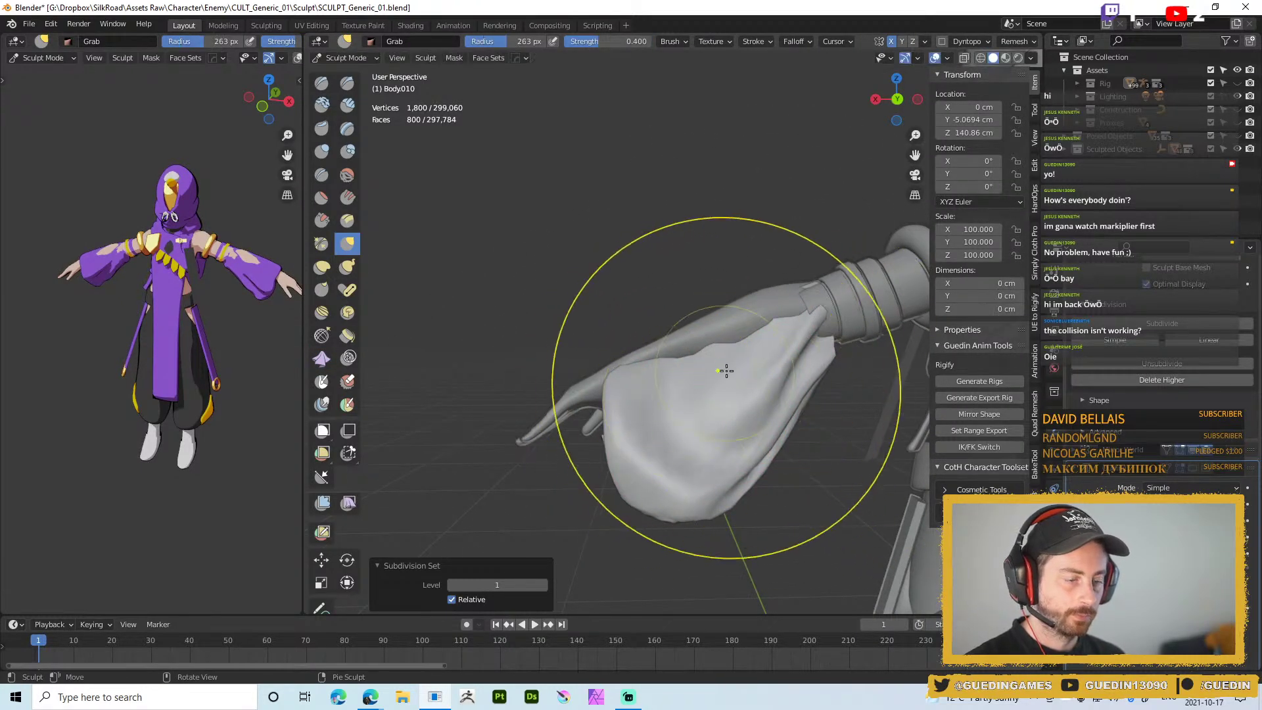
pyautogui.press('pagedown')
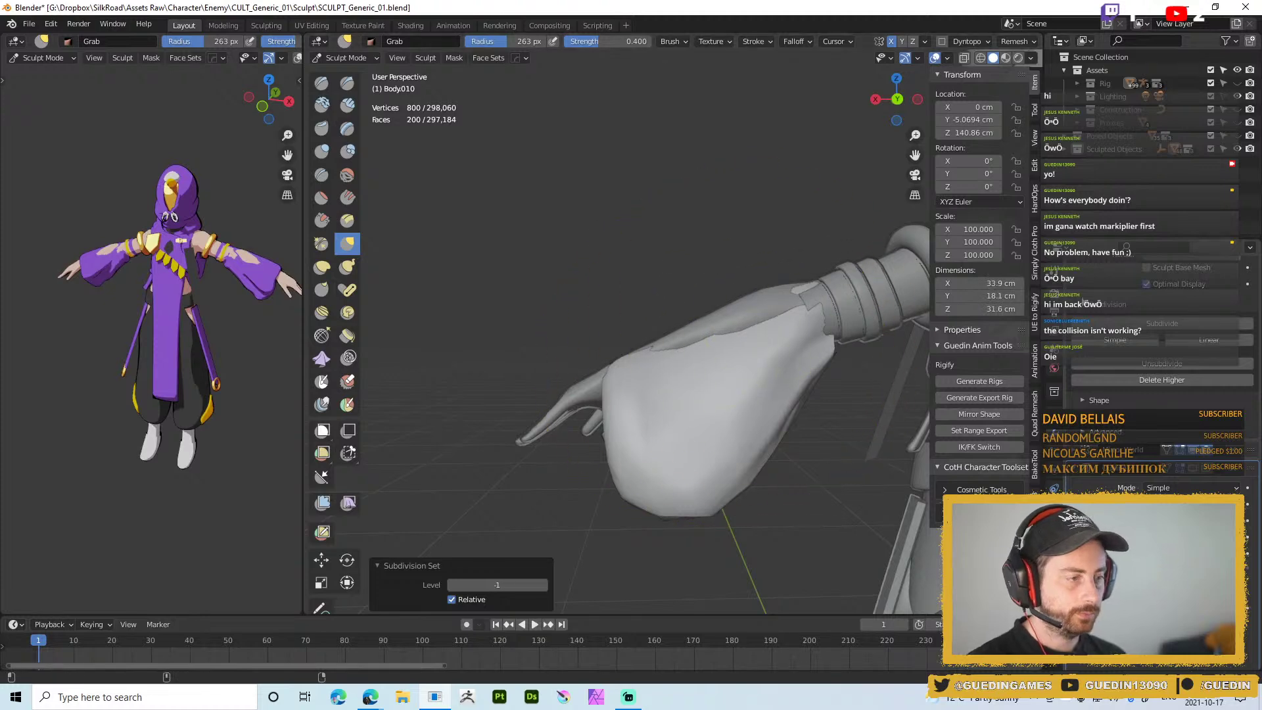
pyautogui.press('pageup')
pyautogui.moveTo(792, 338)
pyautogui.mouseDown()
pyautogui.moveTo(727, 358)
pyautogui.moveTo(670, 333)
pyautogui.mouseUp()
pyautogui.moveTo(671, 332)
pyautogui.mouseDown(button='middle')
pyautogui.moveTo(653, 309)
pyautogui.moveTo(784, 375)
pyautogui.mouseUp(button='middle')
# Enable Sculpt Base Mesh, set the Grab brush radius to 190 px and pull the sleeve around the forearm
pyautogui.press('f')
pyautogui.click(819, 336)
pyautogui.moveTo(591, 369)
pyautogui.mouseDown(button='middle')
pyautogui.moveTo(645, 355)
pyautogui.moveTo(677, 325)
pyautogui.moveTo(610, 343)
pyautogui.mouseUp(button='middle')
pyautogui.press('f')
pyautogui.click(678, 330)
pyautogui.moveTo(677, 330); pyautogui.dragTo(704, 306)
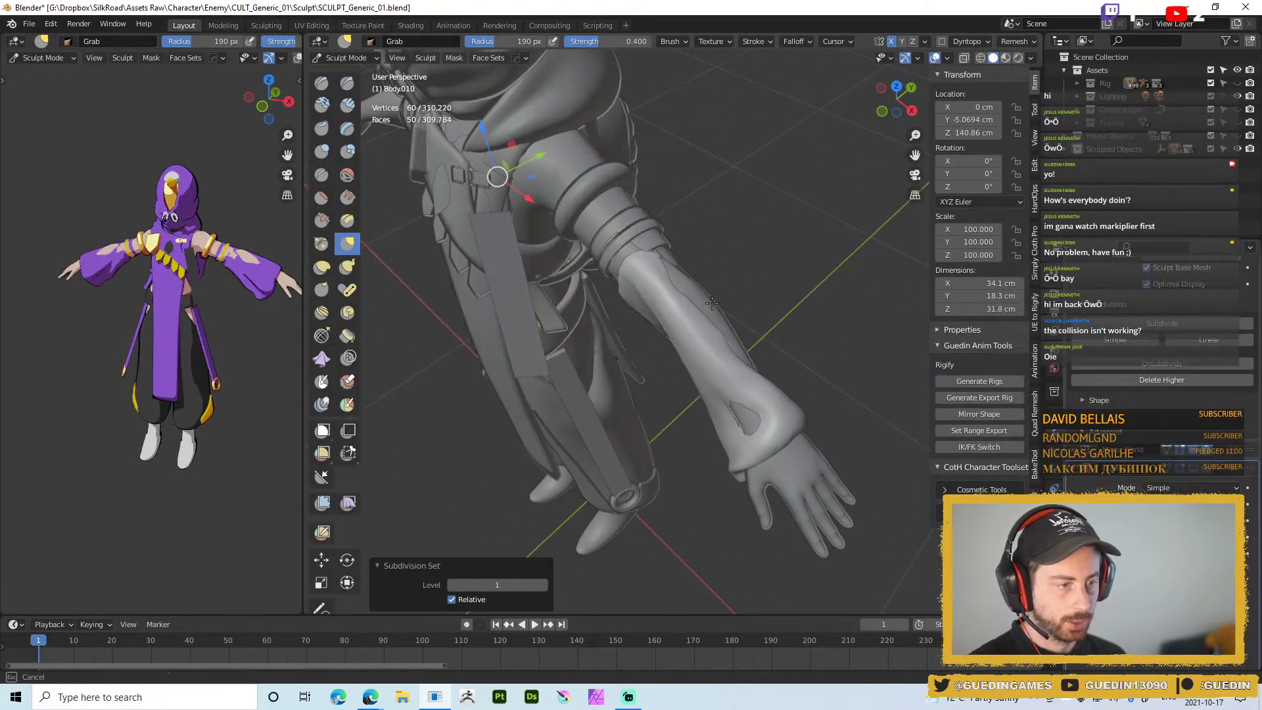
# Grab the sleeve's lower edge near the wrist to reshape it, and undo the last Grab stroke
pyautogui.moveTo(718, 309); pyautogui.dragTo(689, 439, button='middle')
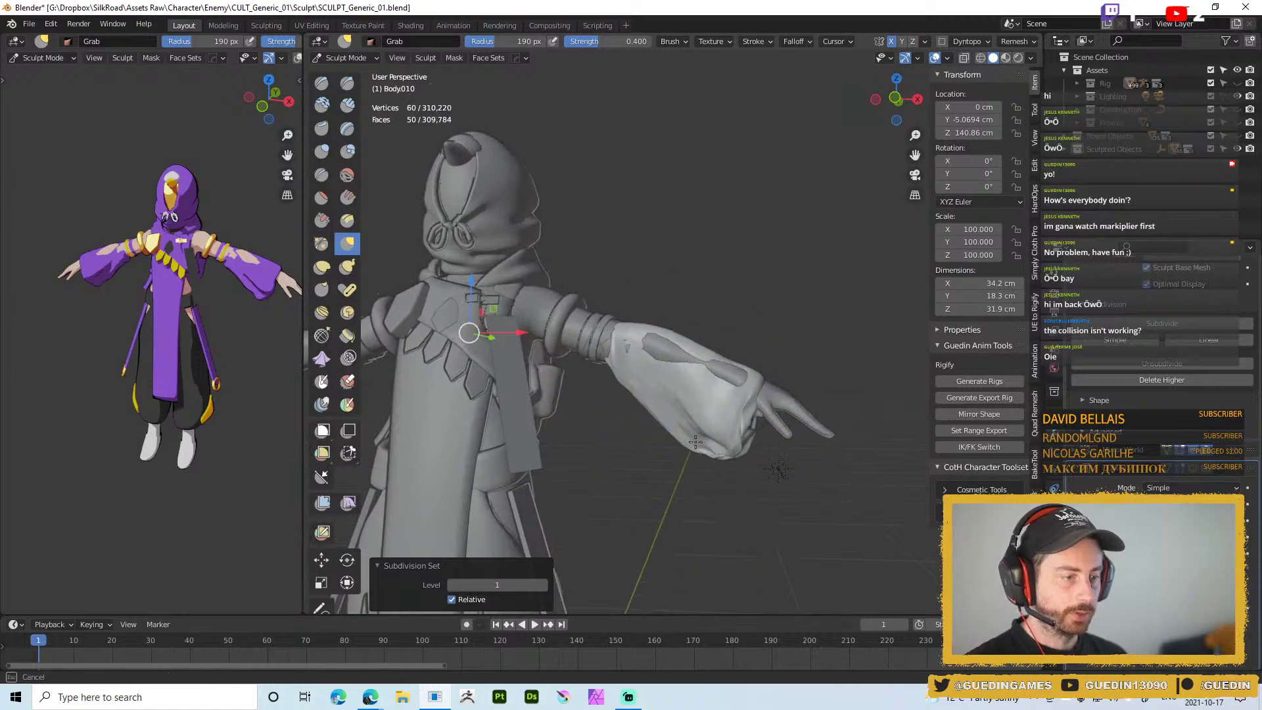
pyautogui.moveTo(724, 426); pyautogui.dragTo(715, 439)
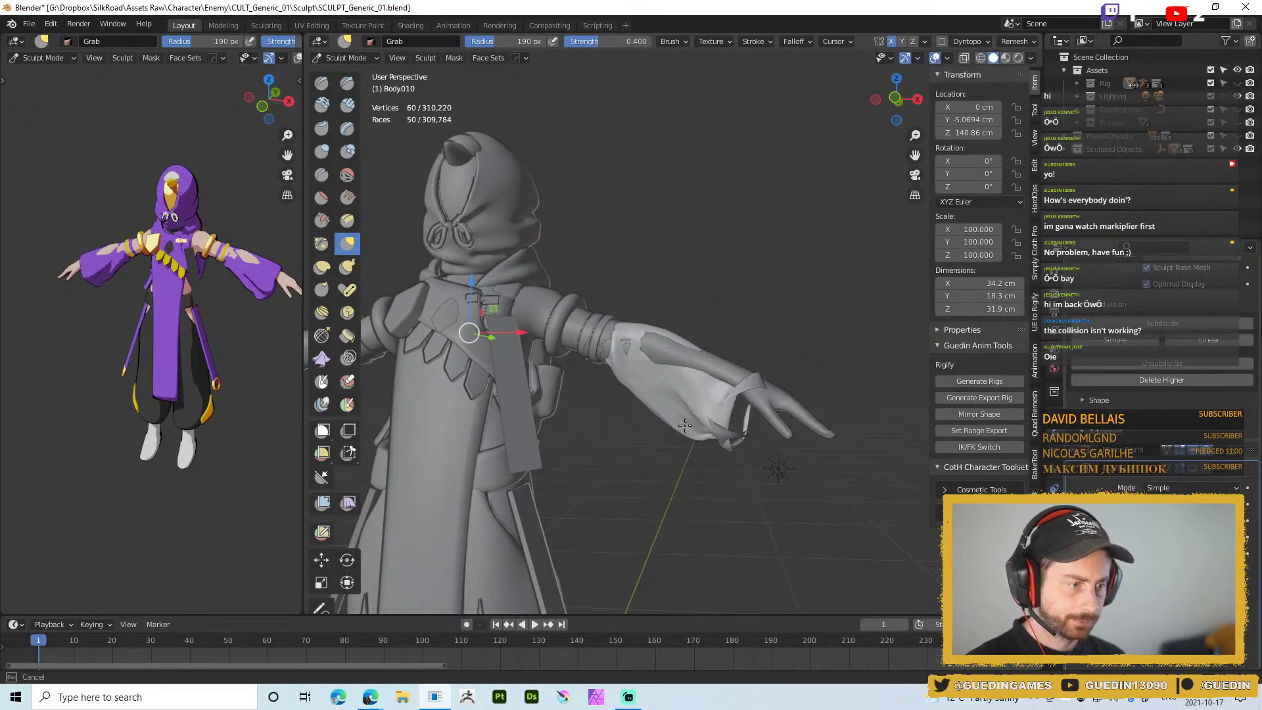
pyautogui.moveTo(746, 410); pyautogui.dragTo(549, 454, button='middle')
pyautogui.moveTo(848, 434); pyautogui.dragTo(829, 414)
pyautogui.keyDown('shift'); pyautogui.moveTo(822, 408); pyautogui.dragTo(648, 448, button='middle'); pyautogui.keyUp('shift')
pyautogui.hotkey('ctrl', 'z')
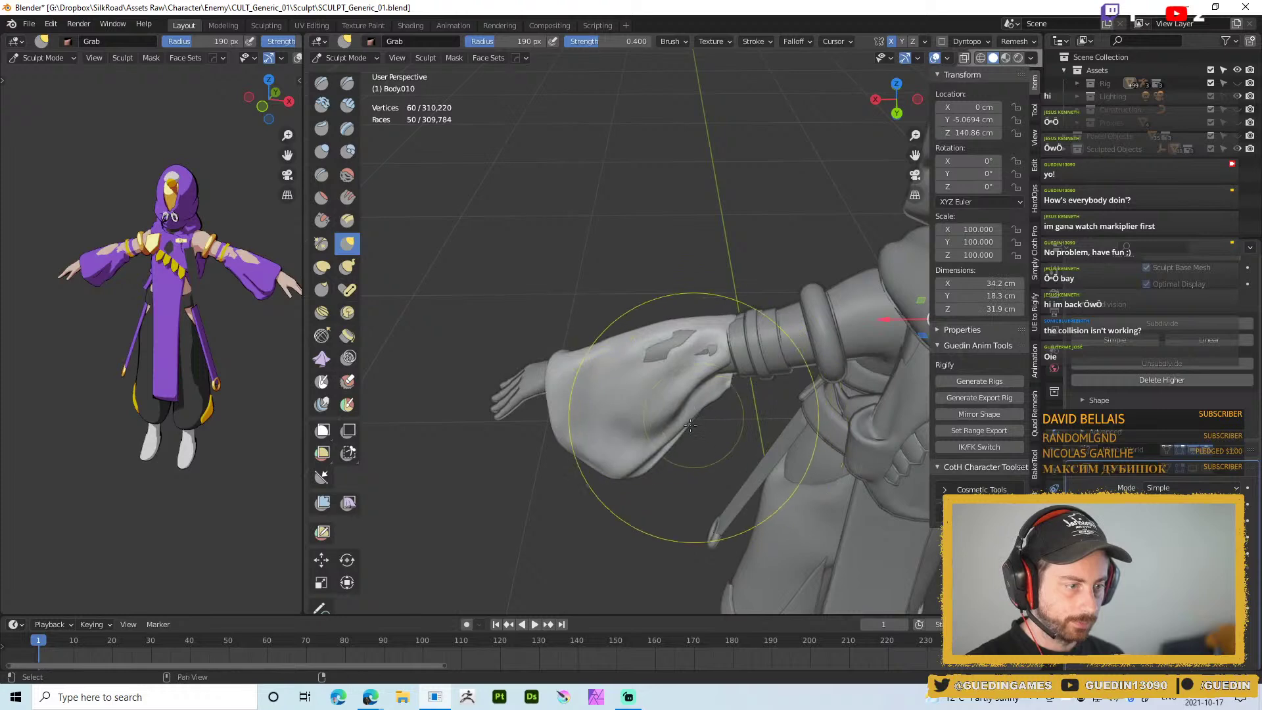
# Examine the sleeve's base mesh in Edit Mode and return to Sculpt Mode
pyautogui.moveTo(696, 410); pyautogui.dragTo(692, 431, button='middle')
pyautogui.press('Tab')
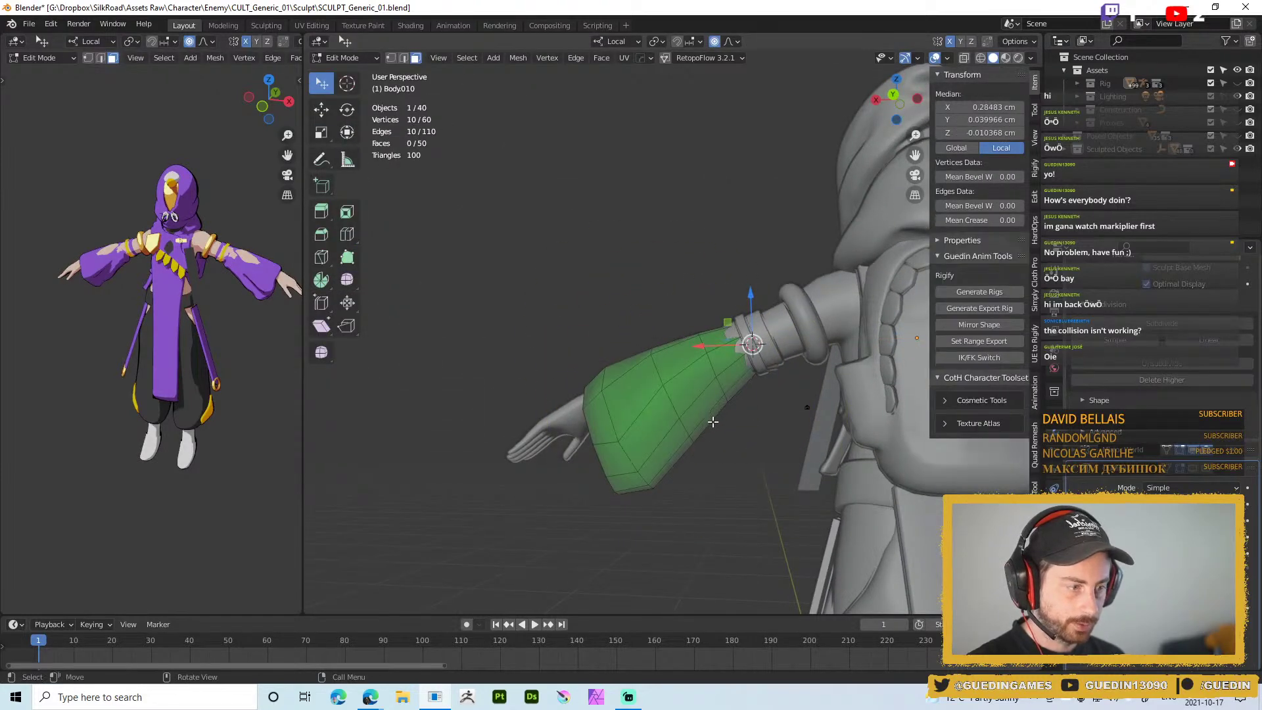
pyautogui.press('Tab')
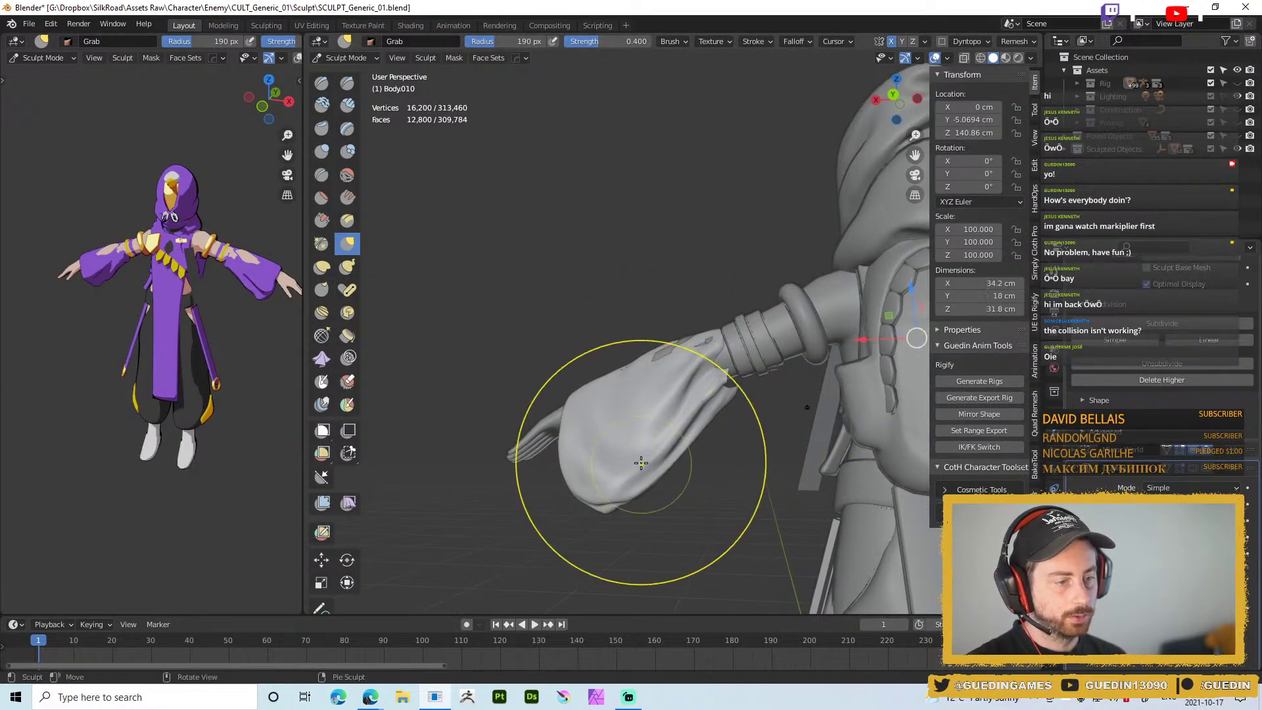
# Smooth out the folds on the sleeve with the Smooth brush at strength 1.000 and a 190 px radius
pyautogui.press('s')
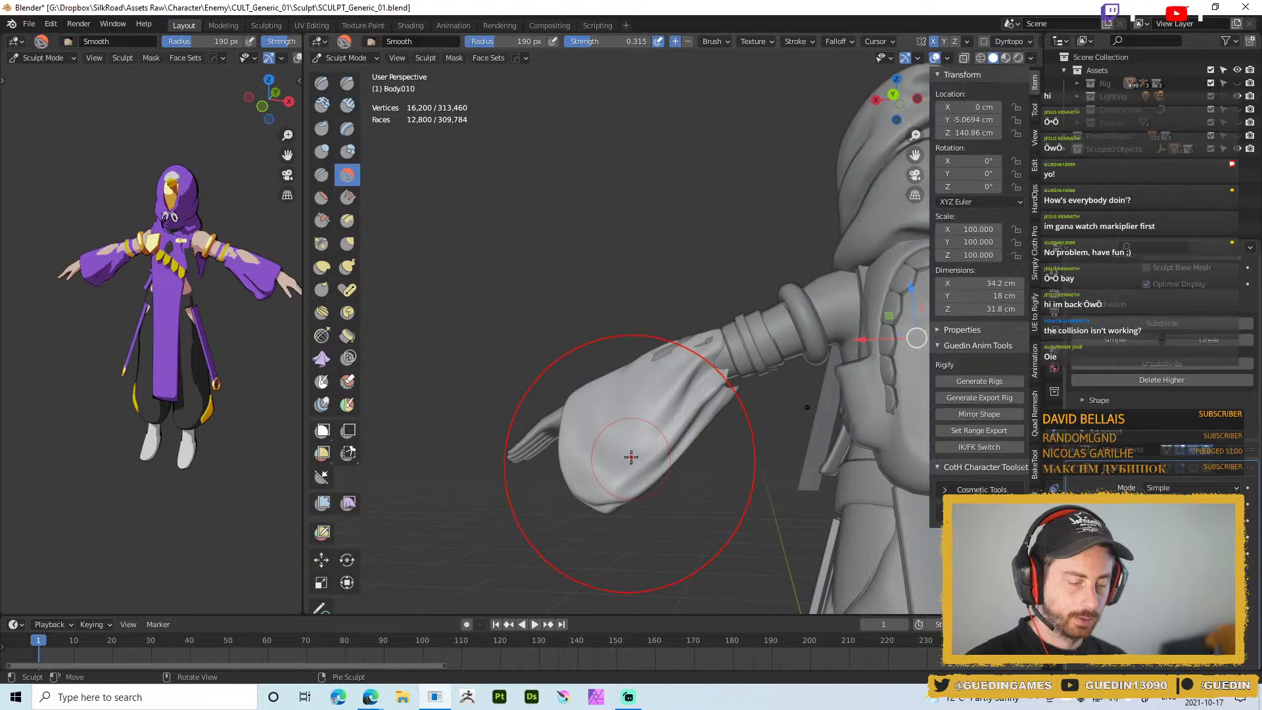
pyautogui.press('f')
pyautogui.press('Escape')
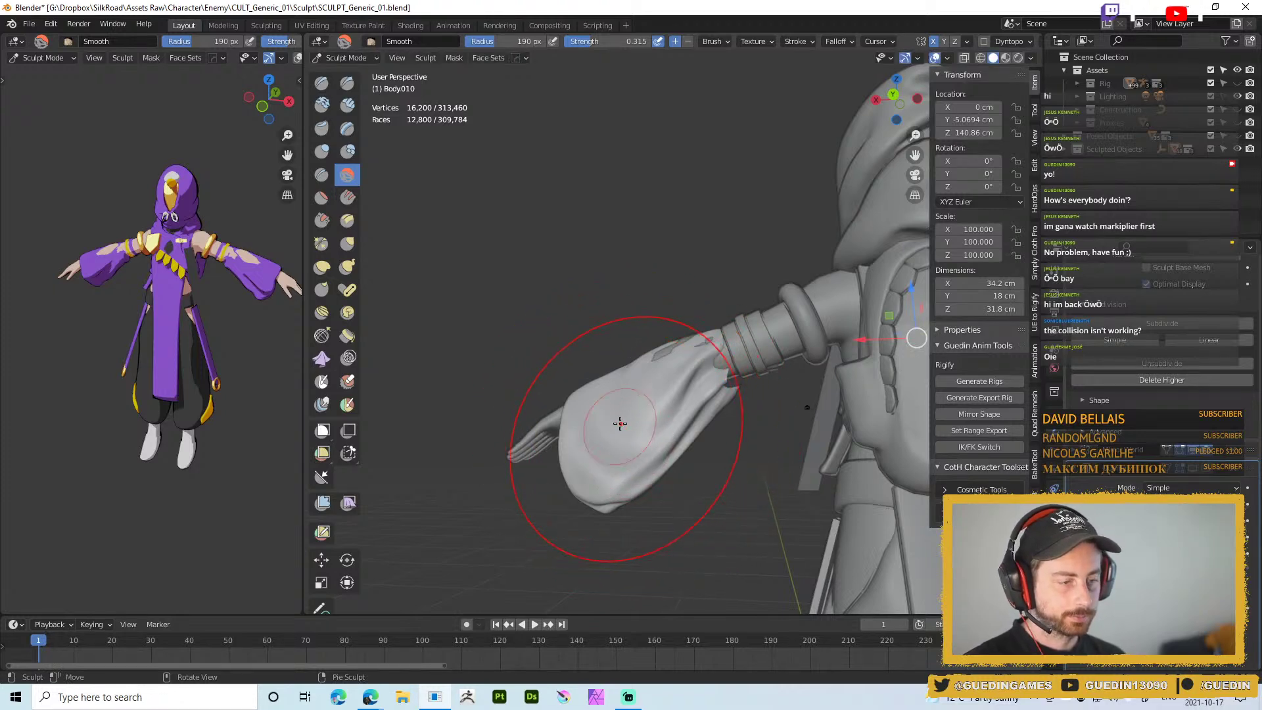
pyautogui.hotkey('shift', 'f')
pyautogui.click(624, 433)
pyautogui.moveTo(624, 433)
pyautogui.mouseDown()
pyautogui.moveTo(614, 485)
pyautogui.moveTo(653, 441)
pyautogui.moveTo(689, 367)
pyautogui.mouseUp()
pyautogui.moveTo(672, 437); pyautogui.dragTo(677, 455)
# Smooth the opposite side of the sleeve from the forearm down to its lower edge
pyautogui.moveTo(677, 455); pyautogui.dragTo(901, 434, button='middle')
pyautogui.moveTo(620, 451); pyautogui.dragTo(600, 440)
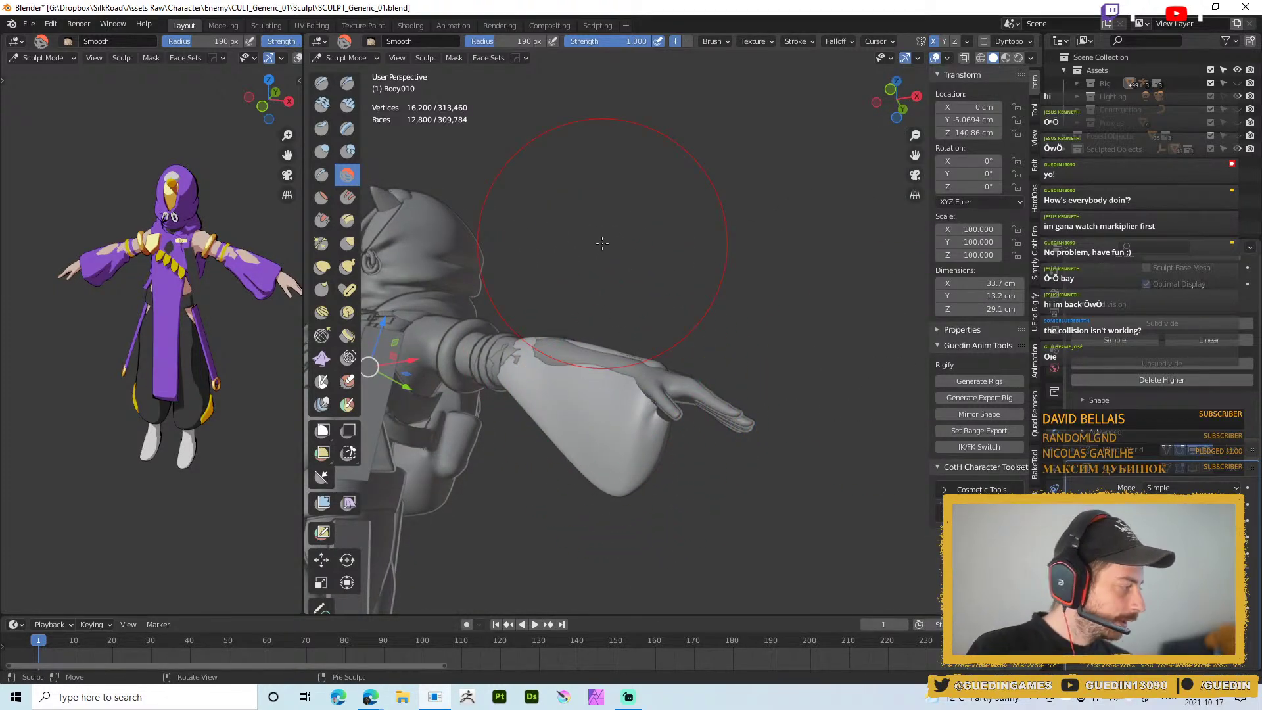
pyautogui.moveTo(572, 382); pyautogui.dragTo(577, 477, button='middle')
pyautogui.moveTo(566, 394)
pyautogui.mouseDown()
pyautogui.moveTo(497, 354)
pyautogui.moveTo(510, 348)
pyautogui.mouseUp()
pyautogui.moveTo(509, 349)
pyautogui.mouseDown(button='middle')
pyautogui.moveTo(526, 277)
pyautogui.moveTo(531, 290)
pyautogui.mouseUp(button='middle')
pyautogui.moveTo(559, 427); pyautogui.dragTo(505, 384)
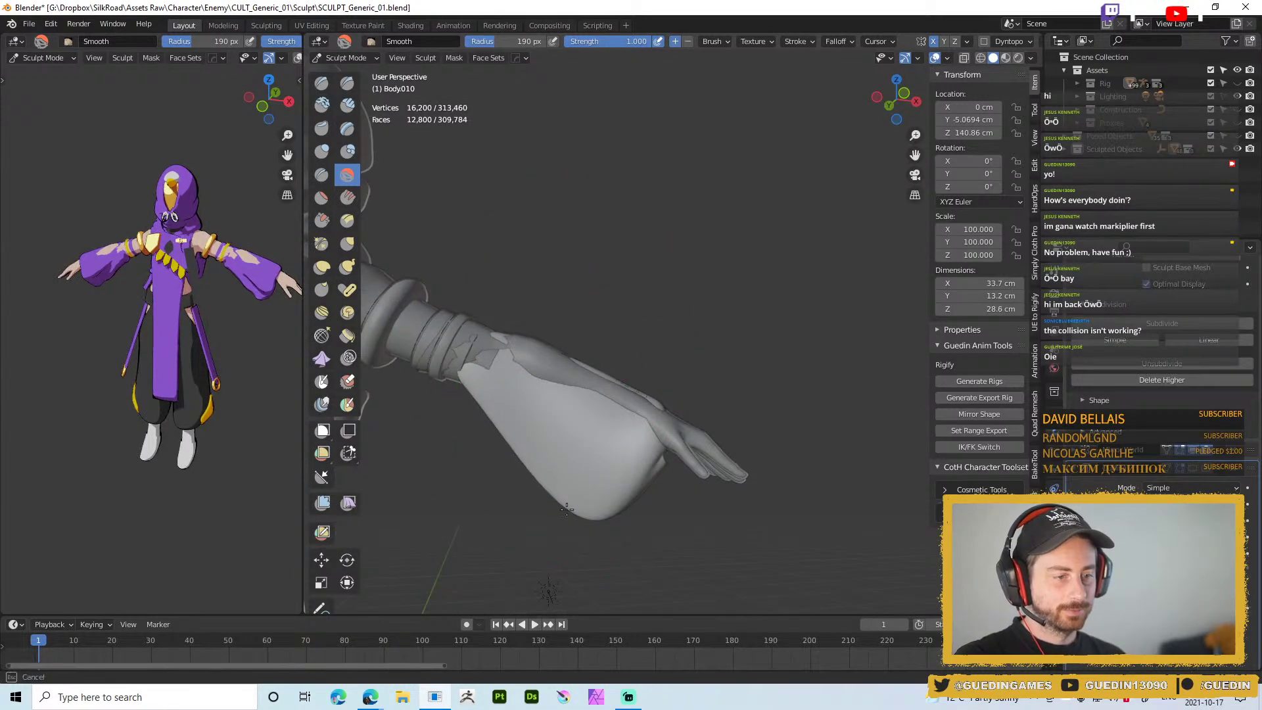
pyautogui.moveTo(573, 501); pyautogui.dragTo(567, 483)
# Reduce the Smooth brush radius to 149 px and smooth the lower part of the sleeve near the hand
pyautogui.moveTo(567, 483); pyautogui.dragTo(594, 493, button='middle')
pyautogui.press('f')
pyautogui.click(571, 478)
pyautogui.moveTo(578, 440); pyautogui.dragTo(567, 460)
# Lower the sleeve's subdivision by one level and inflate it over the forearm with the Inflate/Deflate brush at 114 px
pyautogui.moveTo(567, 460)
pyautogui.mouseDown(button='middle')
pyautogui.moveTo(594, 471)
pyautogui.moveTo(612, 454)
pyautogui.mouseUp(button='middle')
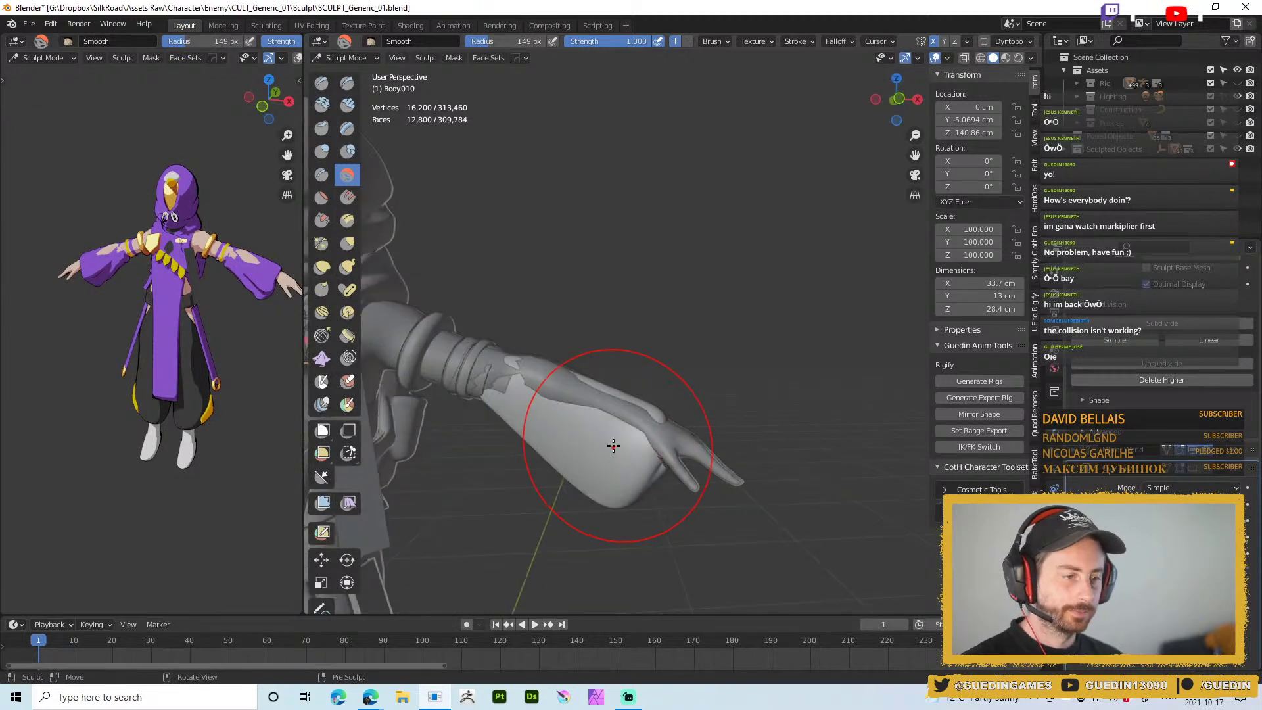
pyautogui.press('pagedown')
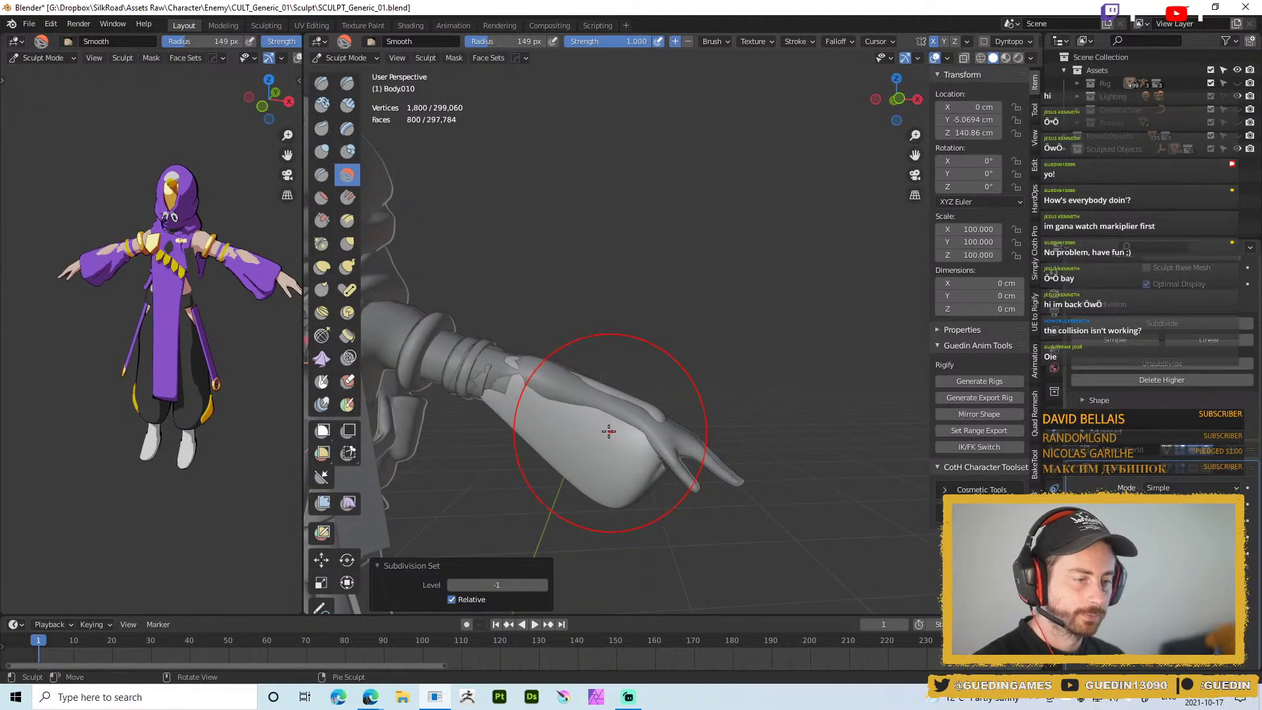
pyautogui.rightClick(609, 432)
pyautogui.click(508, 431)
pyautogui.press('f')
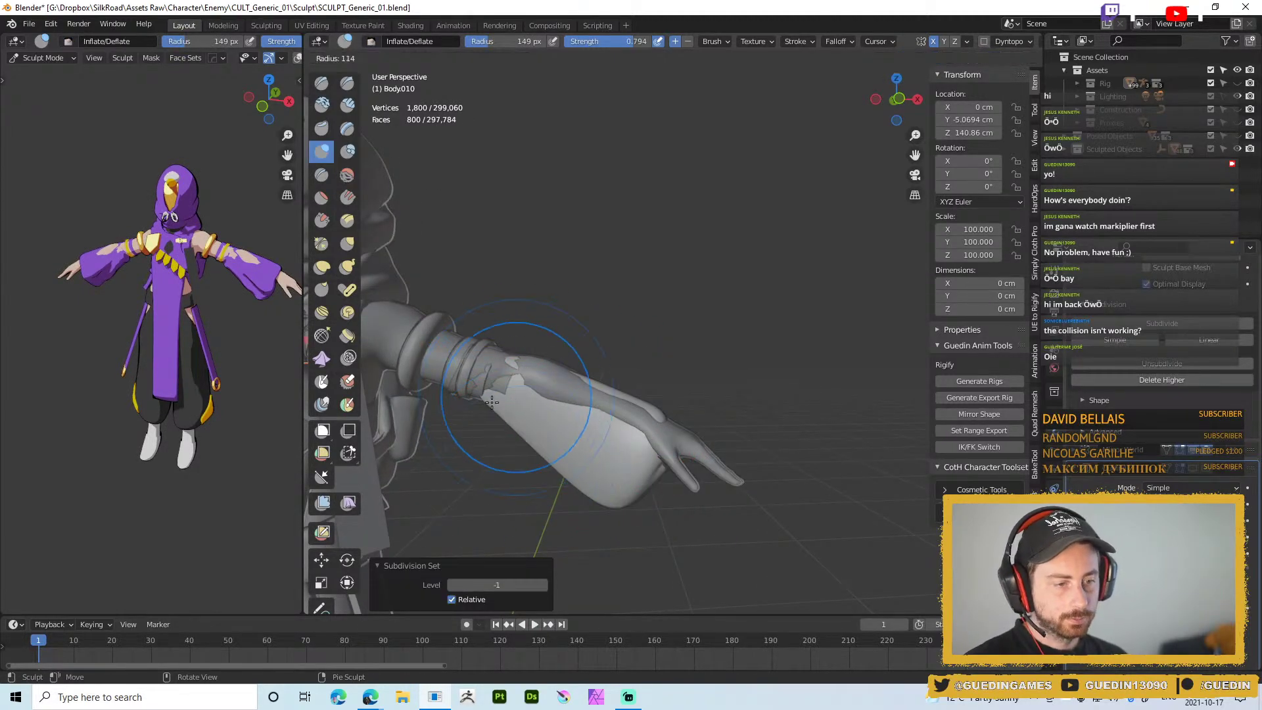
pyautogui.click(495, 402)
pyautogui.moveTo(493, 391); pyautogui.dragTo(581, 396)
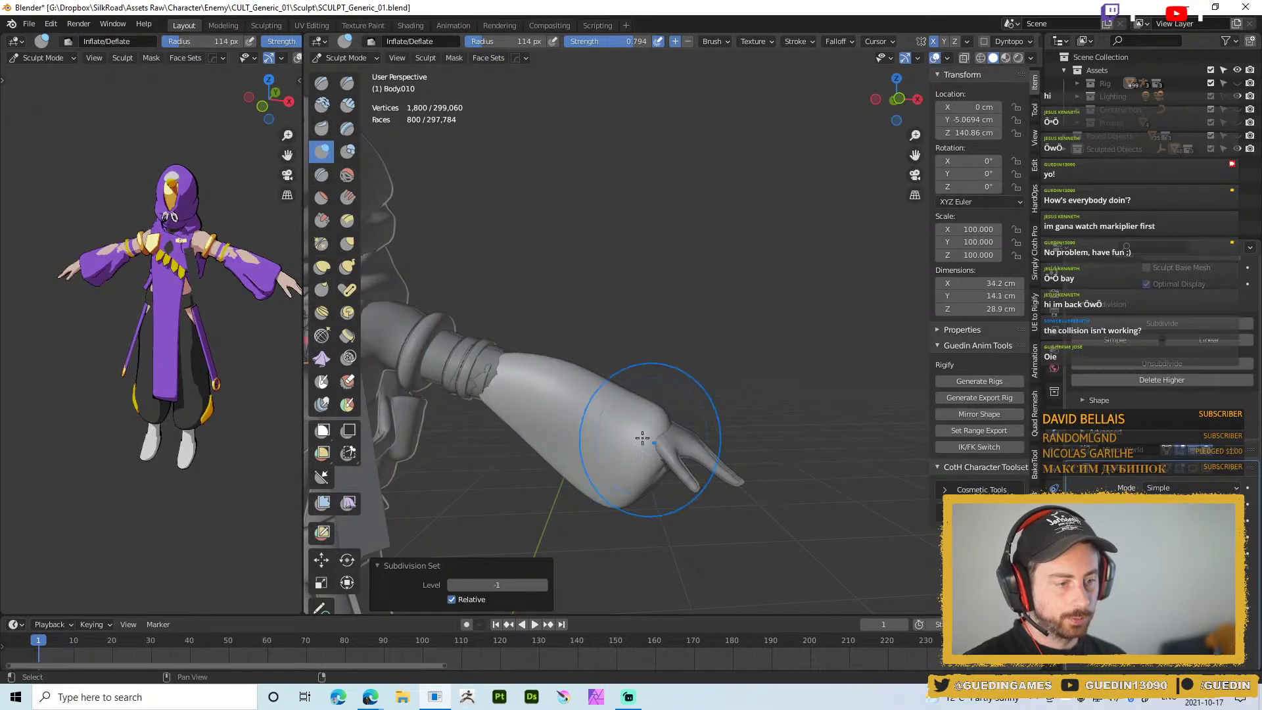
# Inflate the sleeve around the wrist with the Inflate/Deflate brush at an 82 px radius
pyautogui.moveTo(658, 438); pyautogui.dragTo(611, 442, button='middle')
pyautogui.press('f')
pyautogui.click(629, 448)
pyautogui.moveTo(639, 444); pyautogui.dragTo(652, 432)
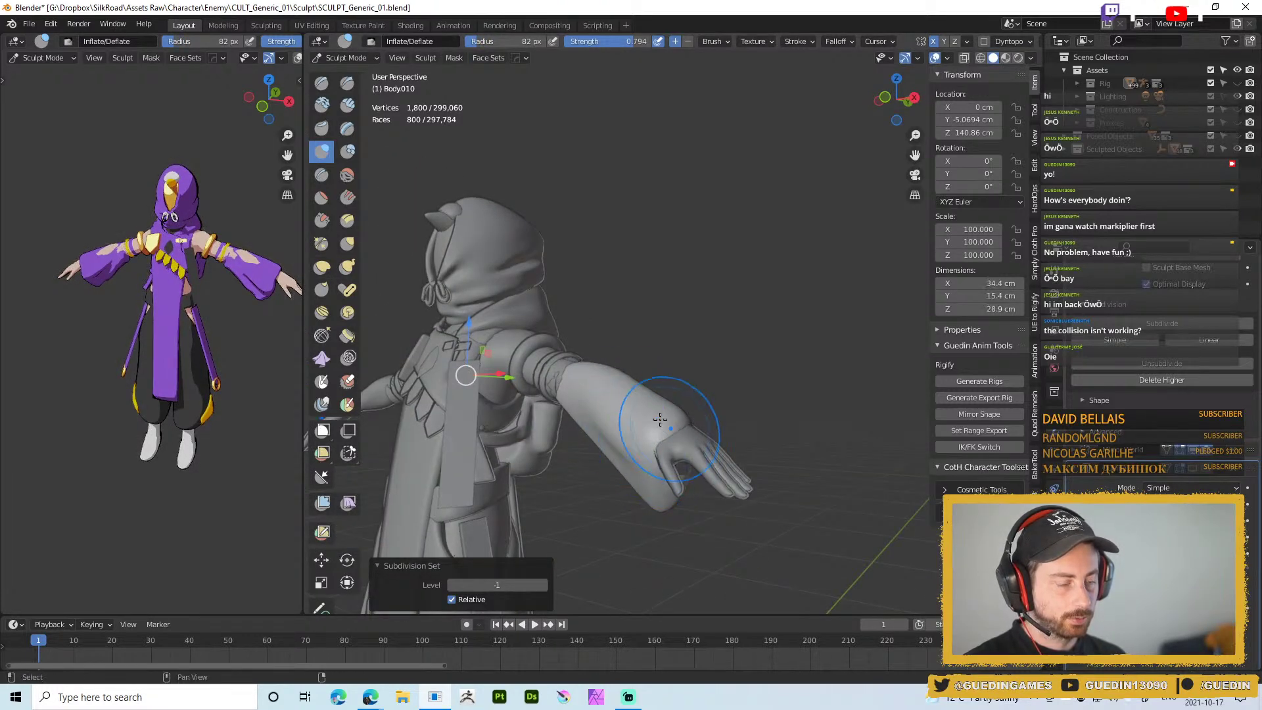
pyautogui.moveTo(673, 429); pyautogui.dragTo(715, 424, button='middle')
pyautogui.moveTo(771, 374)
pyautogui.mouseDown(button='middle')
pyautogui.moveTo(704, 428)
pyautogui.moveTo(657, 443)
pyautogui.moveTo(684, 414)
pyautogui.moveTo(662, 397)
pyautogui.moveTo(673, 395)
pyautogui.moveTo(637, 405)
pyautogui.moveTo(622, 394)
pyautogui.moveTo(657, 395)
pyautogui.moveTo(636, 388)
pyautogui.moveTo(641, 372)
pyautogui.moveTo(692, 379)
pyautogui.mouseUp(button='middle')
# Lower the sleeve by one multires subdivision level and smooth its surface with the Smooth brush at 0.370 strength
pyautogui.press('g')
pyautogui.press('pagedown')
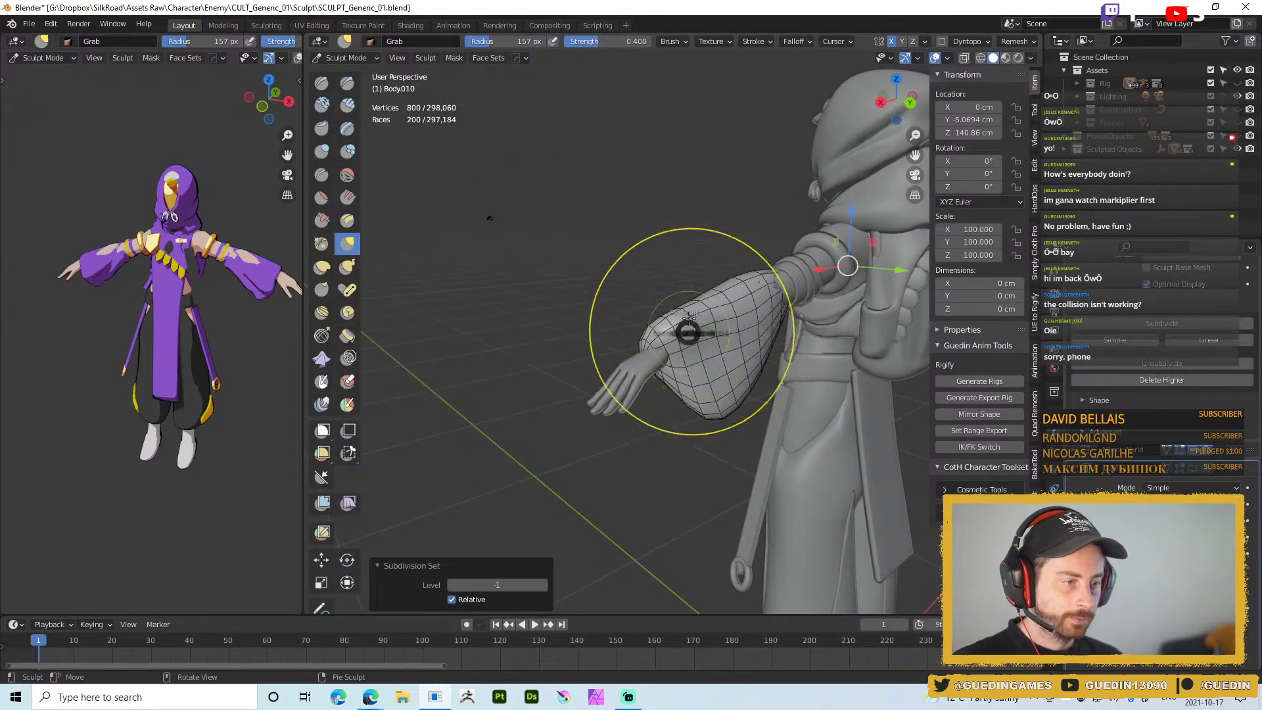
pyautogui.press('x')
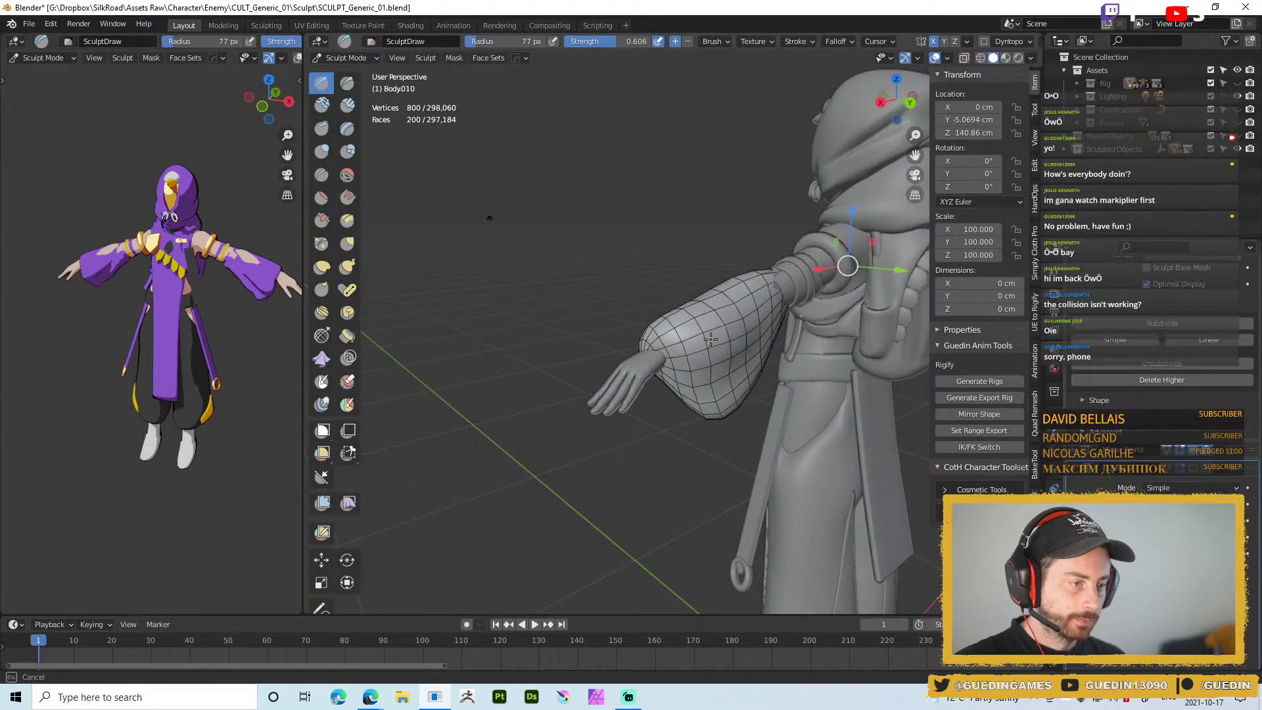
pyautogui.hotkey('shift', 's')
pyautogui.hotkey('shift', 'f')
pyautogui.click(655, 370)
pyautogui.moveTo(656, 369); pyautogui.dragTo(723, 348, button='middle')
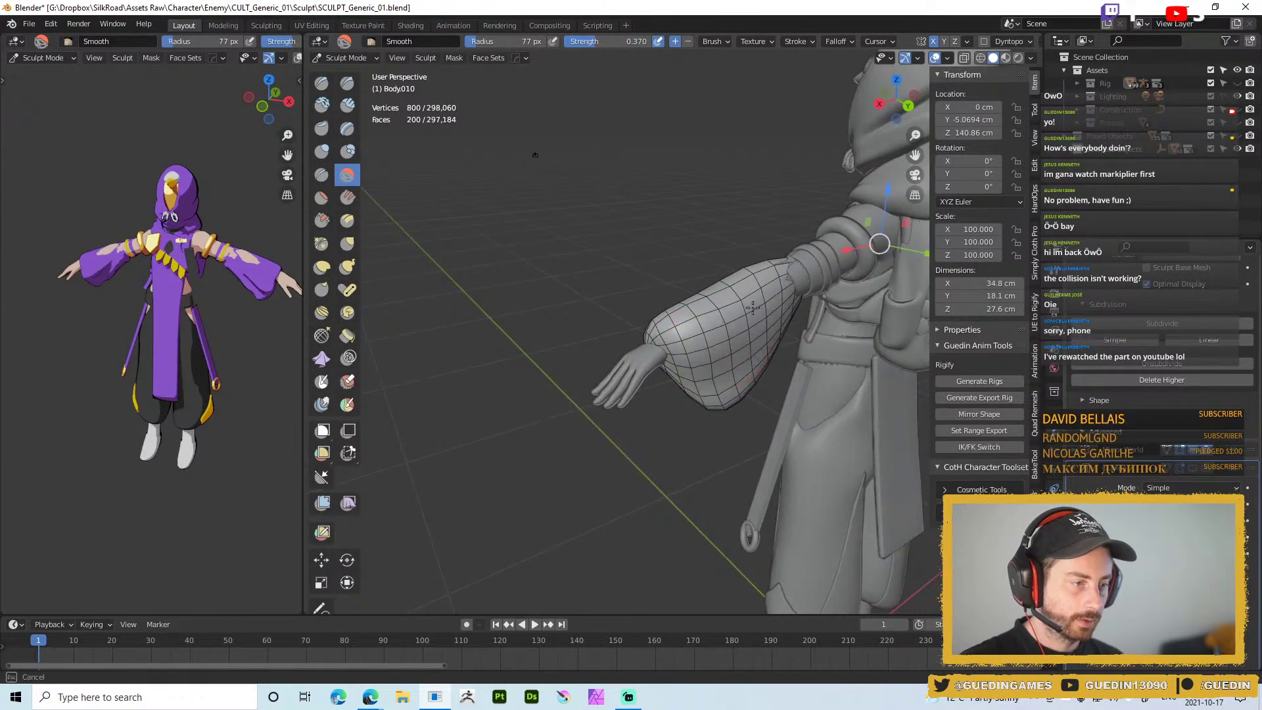
pyautogui.moveTo(763, 287); pyautogui.dragTo(792, 265, button='middle')
pyautogui.moveTo(763, 278)
pyautogui.mouseDown()
pyautogui.moveTo(779, 271)
pyautogui.moveTo(770, 259)
pyautogui.mouseUp()
# Sculpt the sleeve's upper end and cuff with the Draw brush at a 50 px radius
pyautogui.press('x')
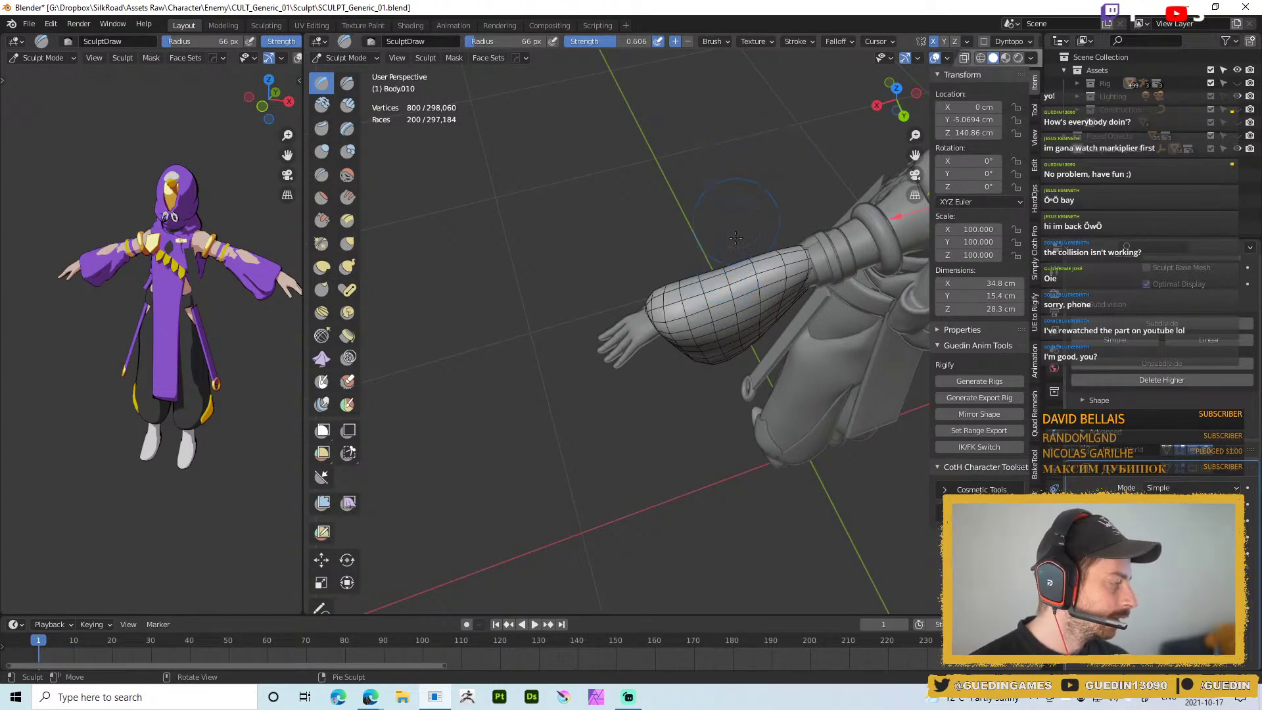
pyautogui.keyDown('shift'); pyautogui.moveTo(780, 263); pyautogui.dragTo(685, 278, button='middle'); pyautogui.keyUp('shift')
pyautogui.press('f')
pyautogui.click(680, 278)
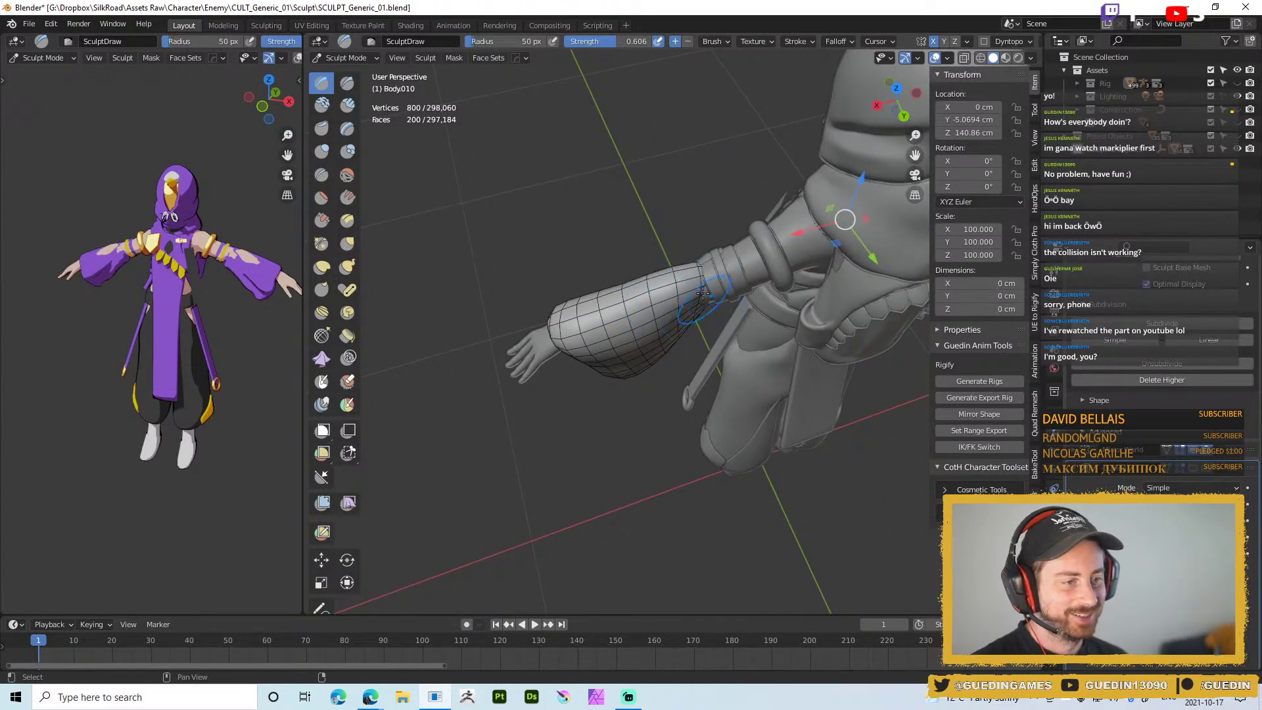
pyautogui.moveTo(705, 340); pyautogui.dragTo(686, 268, button='middle')
pyautogui.moveTo(688, 271); pyautogui.dragTo(698, 284)
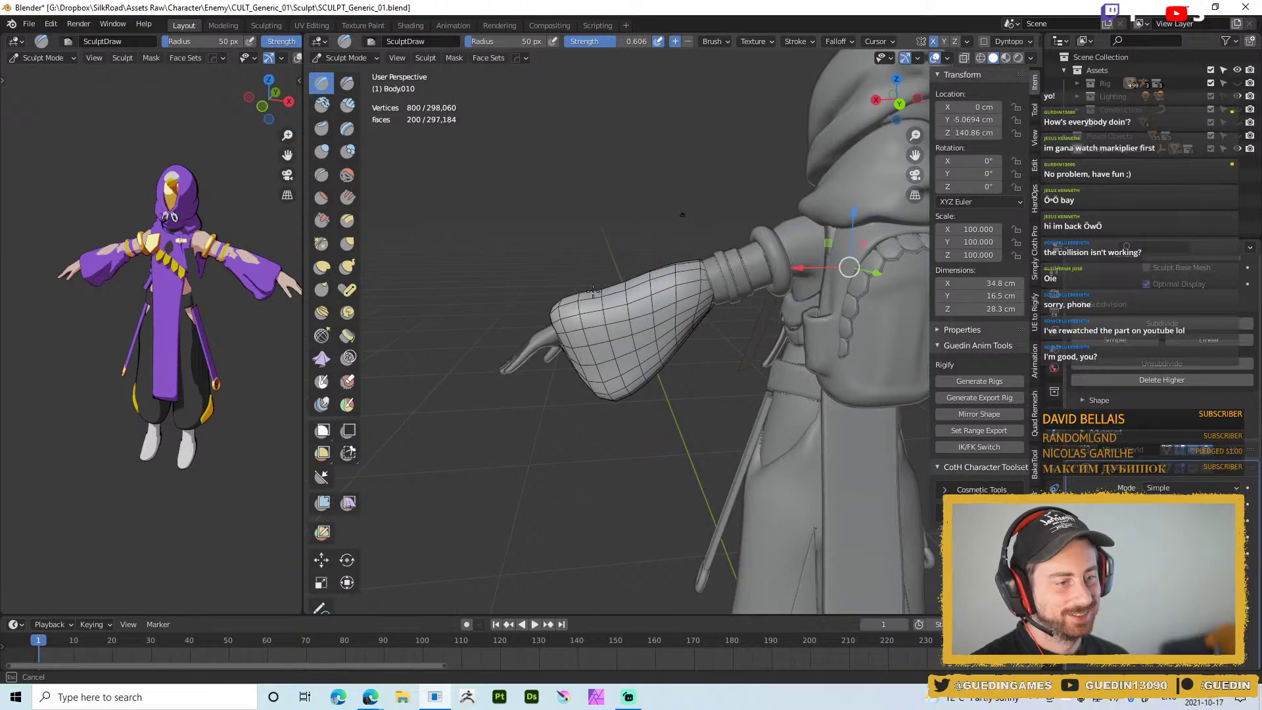
pyautogui.moveTo(554, 299); pyautogui.dragTo(576, 311)
pyautogui.moveTo(576, 312); pyautogui.dragTo(657, 279, button='middle')
# Reshape the sleeve's hanging lower edge with the Draw brush at a 63 px radius
pyautogui.press('f')
pyautogui.click(631, 368)
pyautogui.moveTo(618, 394); pyautogui.dragTo(586, 371)
pyautogui.moveTo(598, 362)
pyautogui.mouseDown(button='middle')
pyautogui.moveTo(639, 327)
pyautogui.moveTo(507, 338)
pyautogui.mouseUp(button='middle')
pyautogui.moveTo(507, 338); pyautogui.dragTo(501, 308)
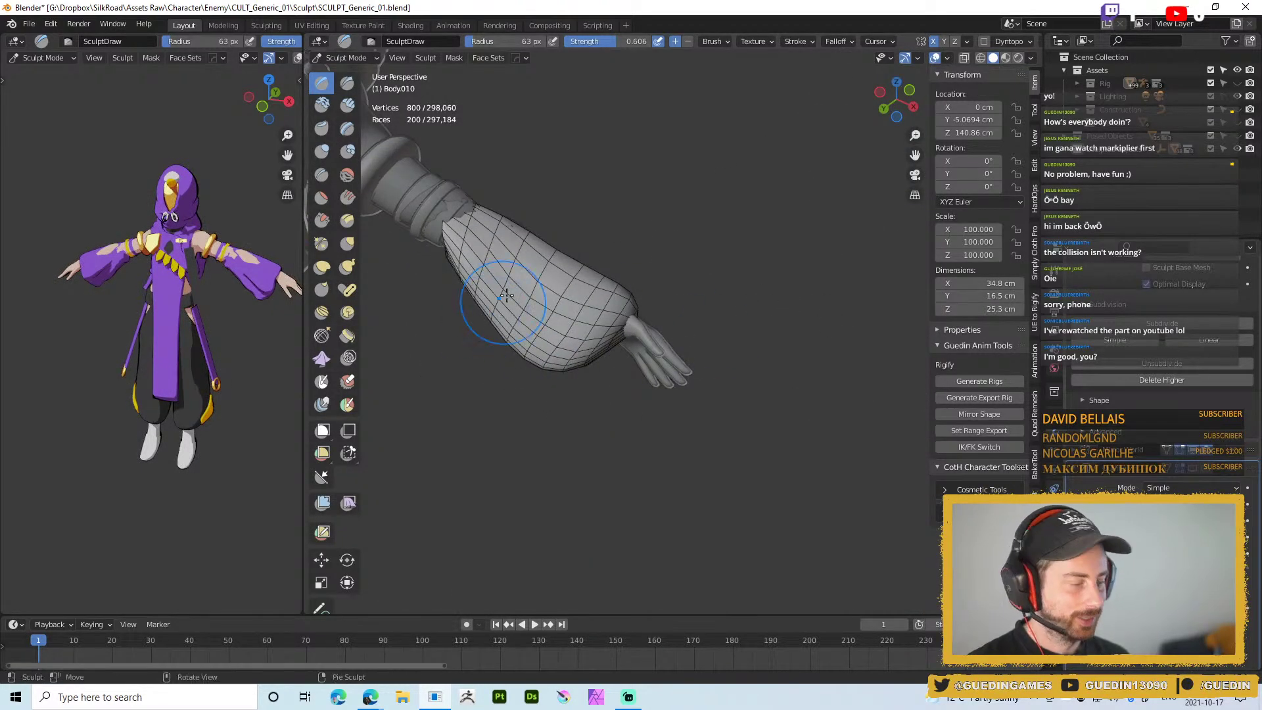
# Pull the sleeve's upper opening into place against the arm bands with the Grab brush at an 89 px radius
pyautogui.moveTo(513, 322)
pyautogui.mouseDown(button='middle')
pyautogui.moveTo(469, 218)
pyautogui.moveTo(617, 274)
pyautogui.moveTo(653, 372)
pyautogui.moveTo(660, 324)
pyautogui.moveTo(682, 319)
pyautogui.moveTo(667, 311)
pyautogui.mouseUp(button='middle')
pyautogui.press('g')
pyautogui.scroll(3, 667, 311)
pyautogui.press('f')
pyautogui.click(662, 310)
pyautogui.moveTo(656, 313); pyautogui.dragTo(646, 305)
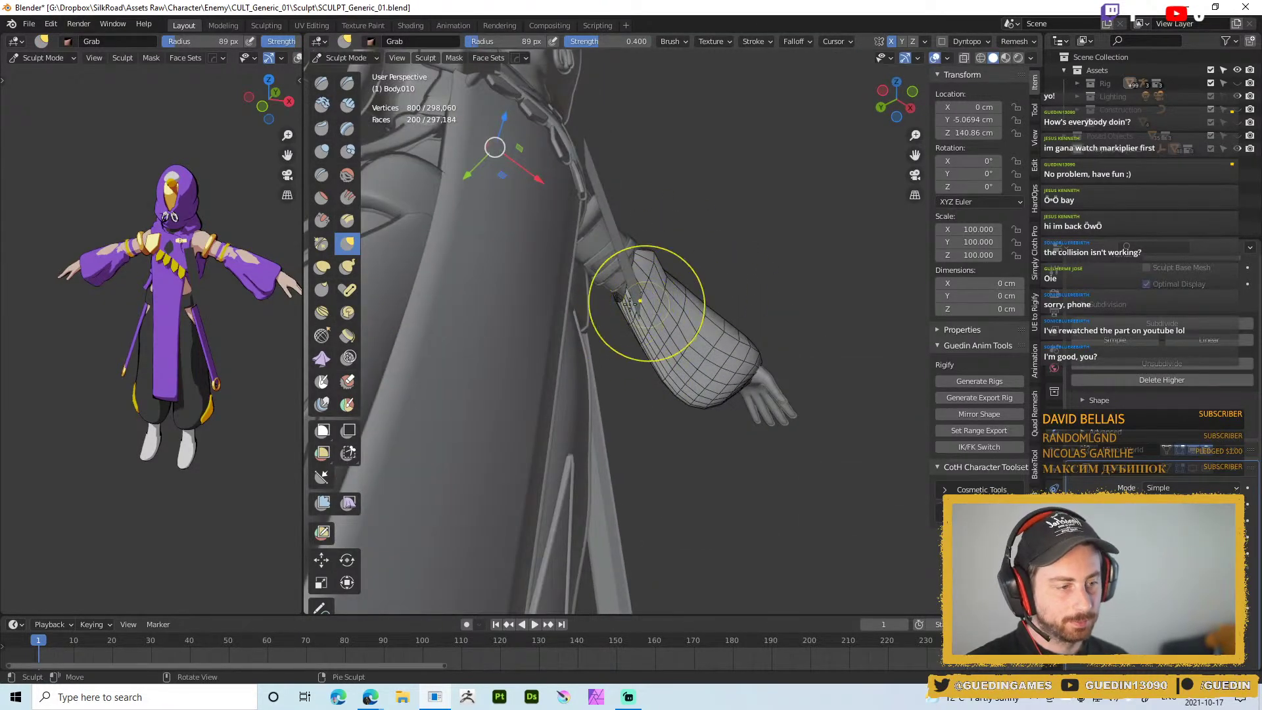
pyautogui.moveTo(632, 281); pyautogui.dragTo(624, 285, button='middle')
pyautogui.scroll(-3, 624, 284)
pyautogui.moveTo(648, 238); pyautogui.dragTo(646, 242)
pyautogui.moveTo(647, 238); pyautogui.dragTo(646, 259, button='middle')
# Refine the sleeve's silhouette around the upper arm from several sides with the Grab brush at a 77 px radius
pyautogui.press('f')
pyautogui.click(641, 257)
pyautogui.moveTo(648, 250)
pyautogui.mouseDown()
pyautogui.moveTo(652, 266)
pyautogui.moveTo(694, 283)
pyautogui.moveTo(750, 286)
pyautogui.moveTo(730, 253)
pyautogui.mouseUp()
pyautogui.moveTo(730, 253); pyautogui.dragTo(643, 236, button='middle')
pyautogui.moveTo(644, 236); pyautogui.dragTo(664, 227)
pyautogui.moveTo(665, 226); pyautogui.dragTo(567, 254, button='middle')
pyautogui.moveTo(664, 215); pyautogui.dragTo(680, 217)
pyautogui.moveTo(669, 216)
pyautogui.mouseDown(button='middle')
pyautogui.moveTo(646, 206)
pyautogui.moveTo(654, 217)
pyautogui.mouseUp(button='middle')
pyautogui.moveTo(712, 276)
pyautogui.mouseDown(button='middle')
pyautogui.moveTo(795, 225)
pyautogui.moveTo(777, 219)
pyautogui.mouseUp(button='middle')
# Check the sleeve's base cage against the arm in Edit Mode with X-ray turned on
pyautogui.press('Tab')
pyautogui.scroll(3, 737, 272)
pyautogui.hotkey('alt', 'z')
pyautogui.keyDown('shift'); pyautogui.moveTo(776, 220); pyautogui.dragTo(690, 318, button='middle'); pyautogui.keyUp('shift')
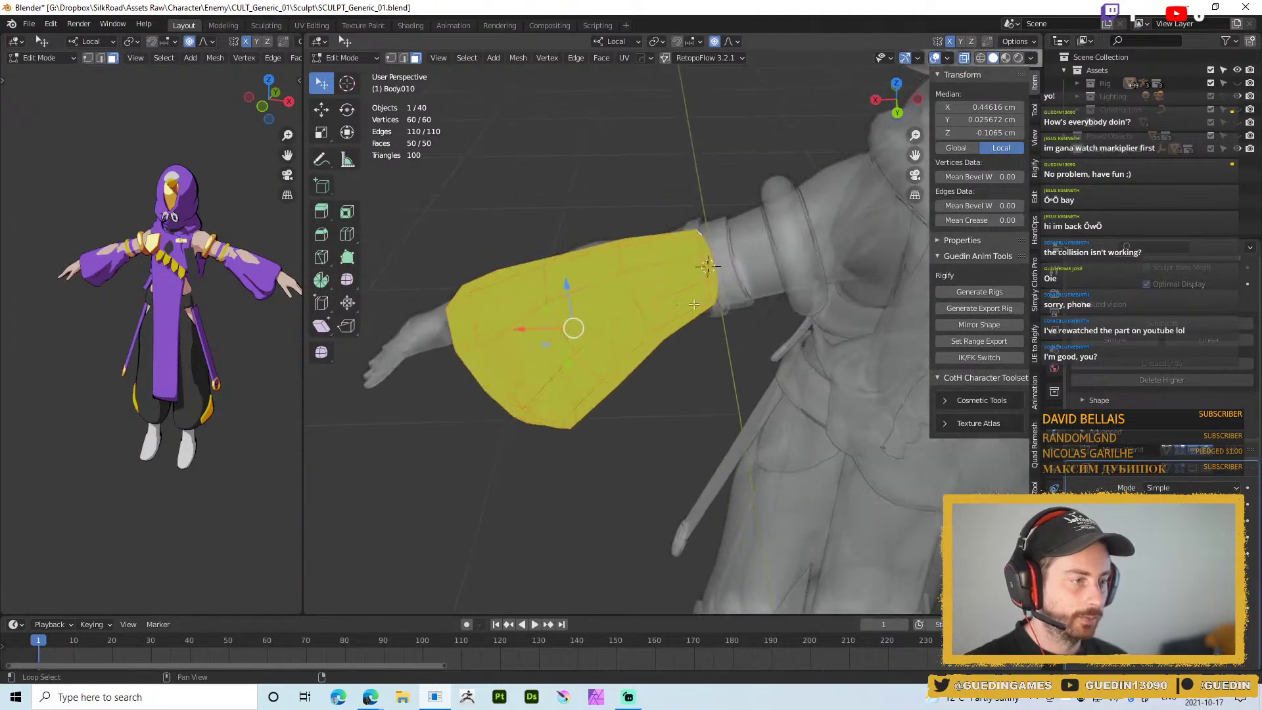
pyautogui.press('Tab')
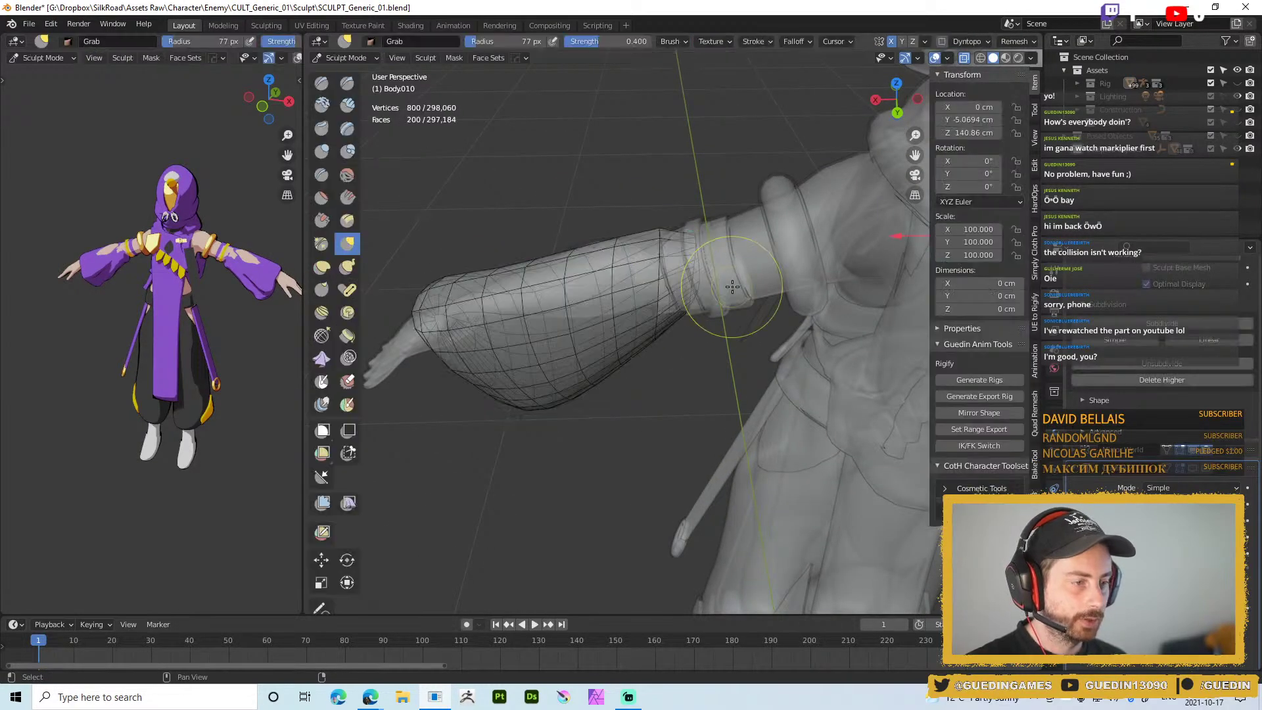
# Return to Object Mode and remove the Multires modifier from the sleeve
pyautogui.scroll(-3, 731, 287)
pyautogui.hotkey('ctrl', 'Tab')
pyautogui.moveTo(605, 349)
pyautogui.mouseDown(button='middle')
pyautogui.moveTo(653, 250)
pyautogui.moveTo(690, 299)
pyautogui.mouseUp(button='middle')
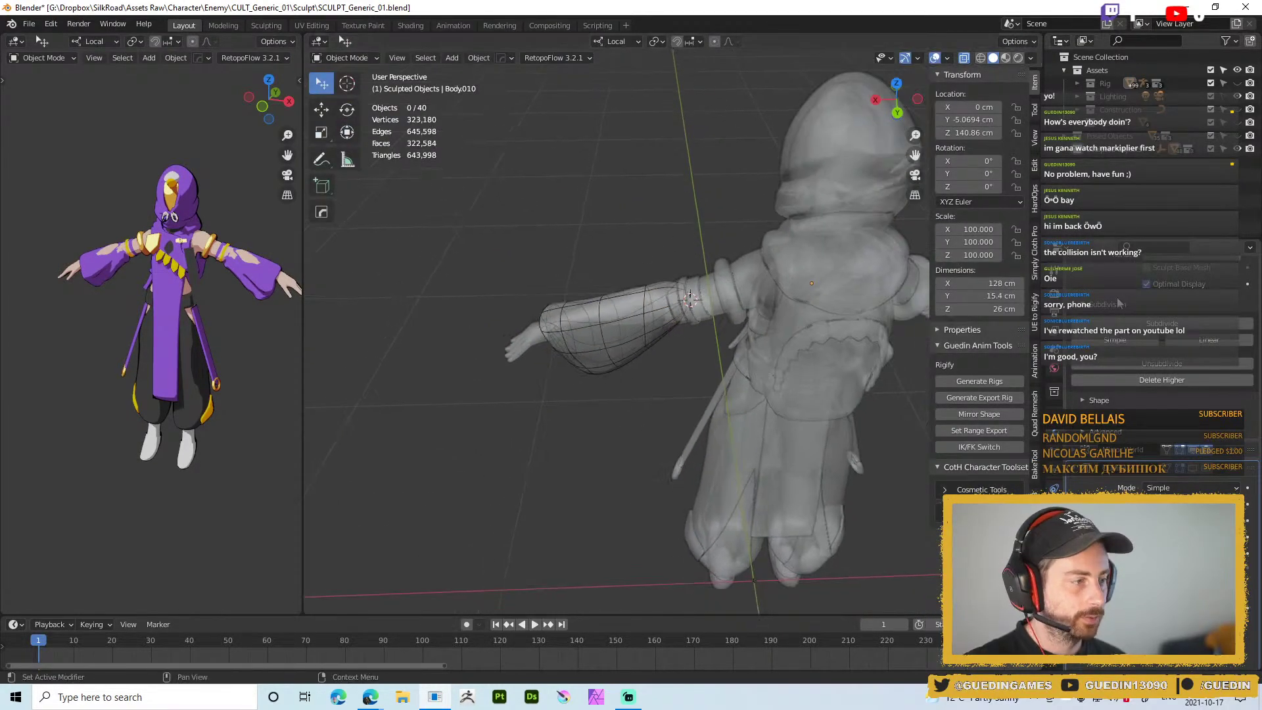
pyautogui.scroll(4, 1240, 324)
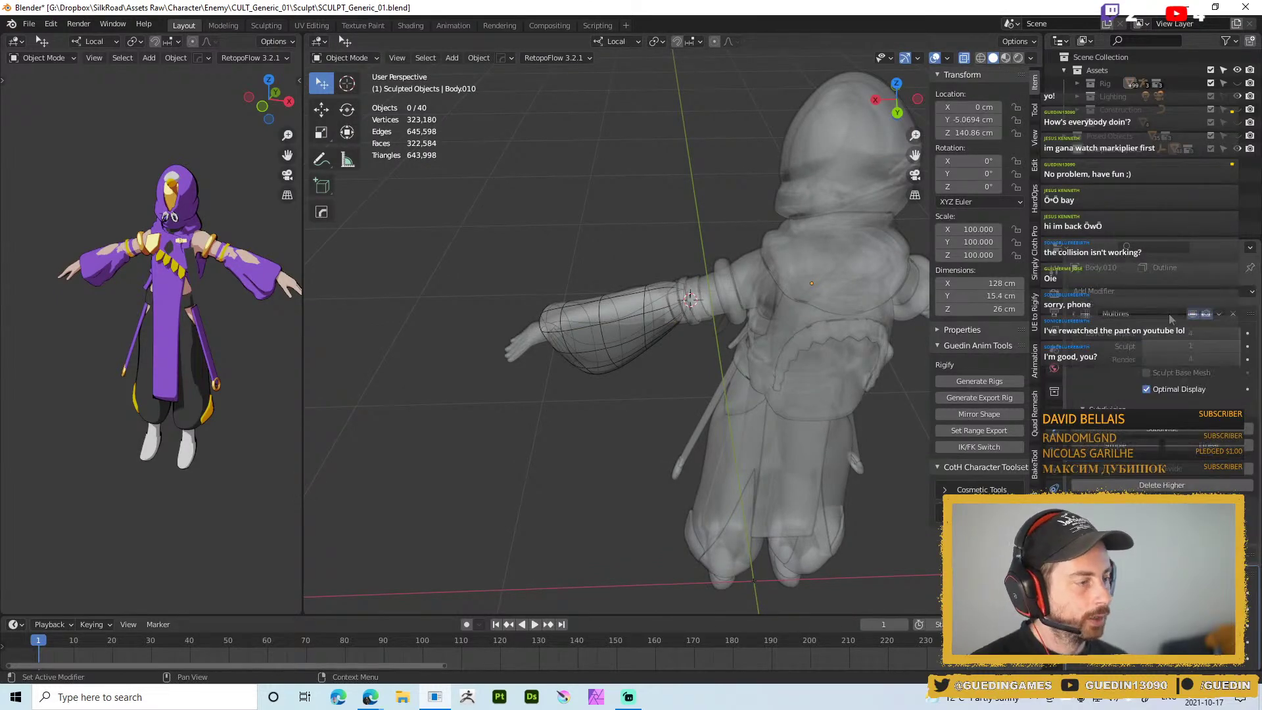
pyautogui.click(1232, 314)
# In Edit Mode, select the sleeve's inner wrist opening edge loop and move it up along Z
pyautogui.scroll(4, 676, 288)
pyautogui.moveTo(729, 353); pyautogui.dragTo(741, 412, button='middle')
pyautogui.press('Tab')
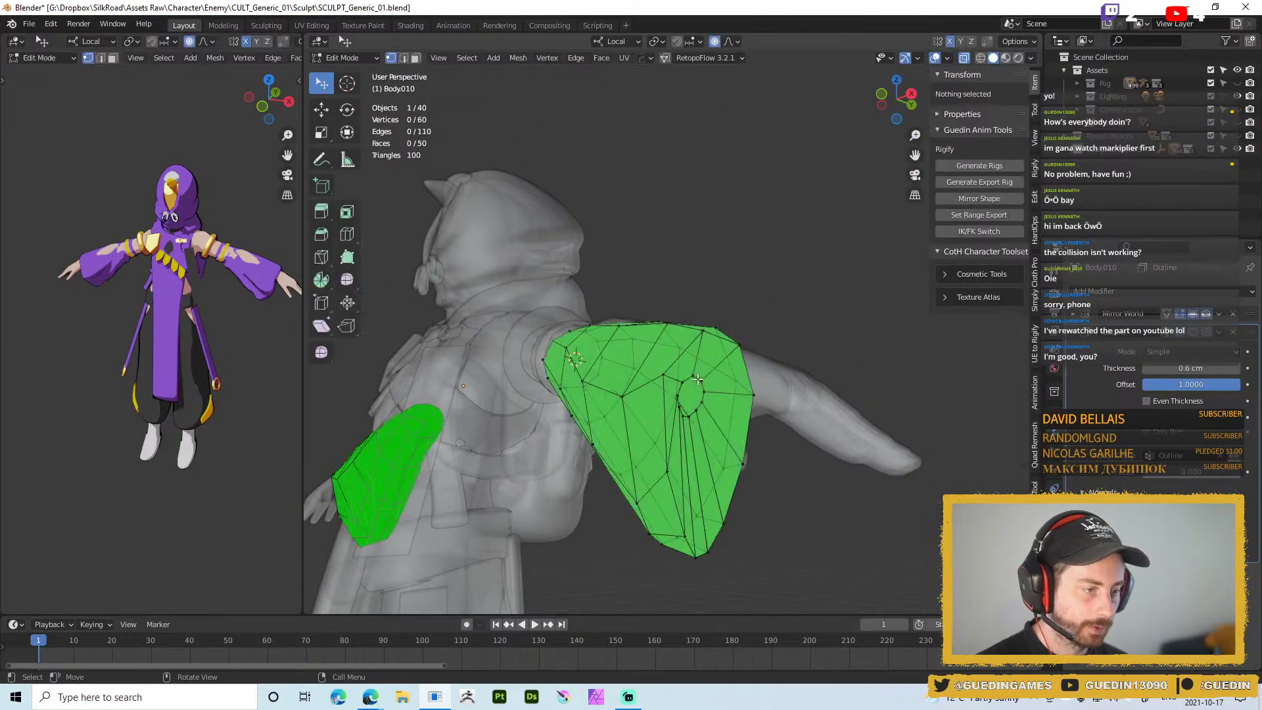
pyautogui.keyDown('alt'); pyautogui.click(697, 379); pyautogui.keyUp('alt')
pyautogui.moveTo(717, 412); pyautogui.dragTo(728, 401, button='middle')
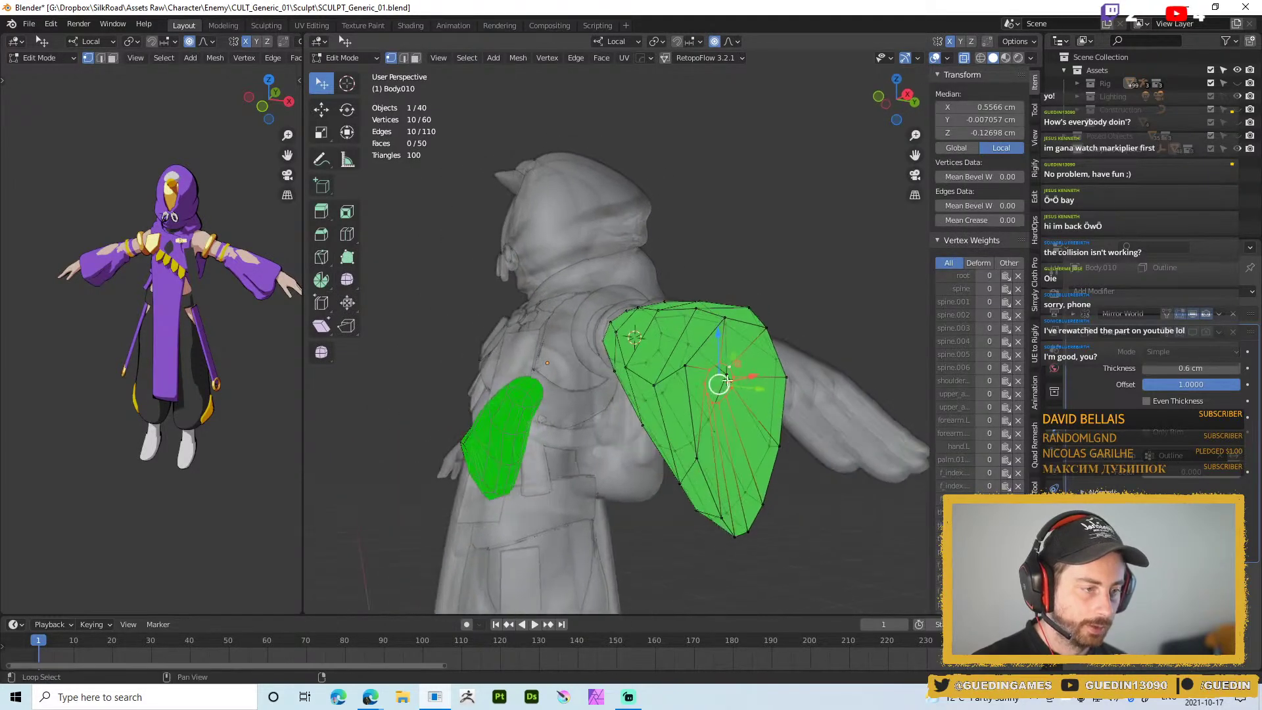
pyautogui.moveTo(718, 342); pyautogui.dragTo(724, 302)
pyautogui.rightClick(724, 311)
pyautogui.moveTo(723, 302)
pyautogui.mouseDown(button='middle')
pyautogui.moveTo(672, 430)
pyautogui.moveTo(705, 356)
pyautogui.moveTo(715, 376)
pyautogui.mouseUp(button='middle')
# Bring the sleeve into Sculpt Mode, add a new Multires modifier and subdivide it once with Catmull-Clark
pyautogui.press('Tab')
pyautogui.scroll(-3, 684, 400)
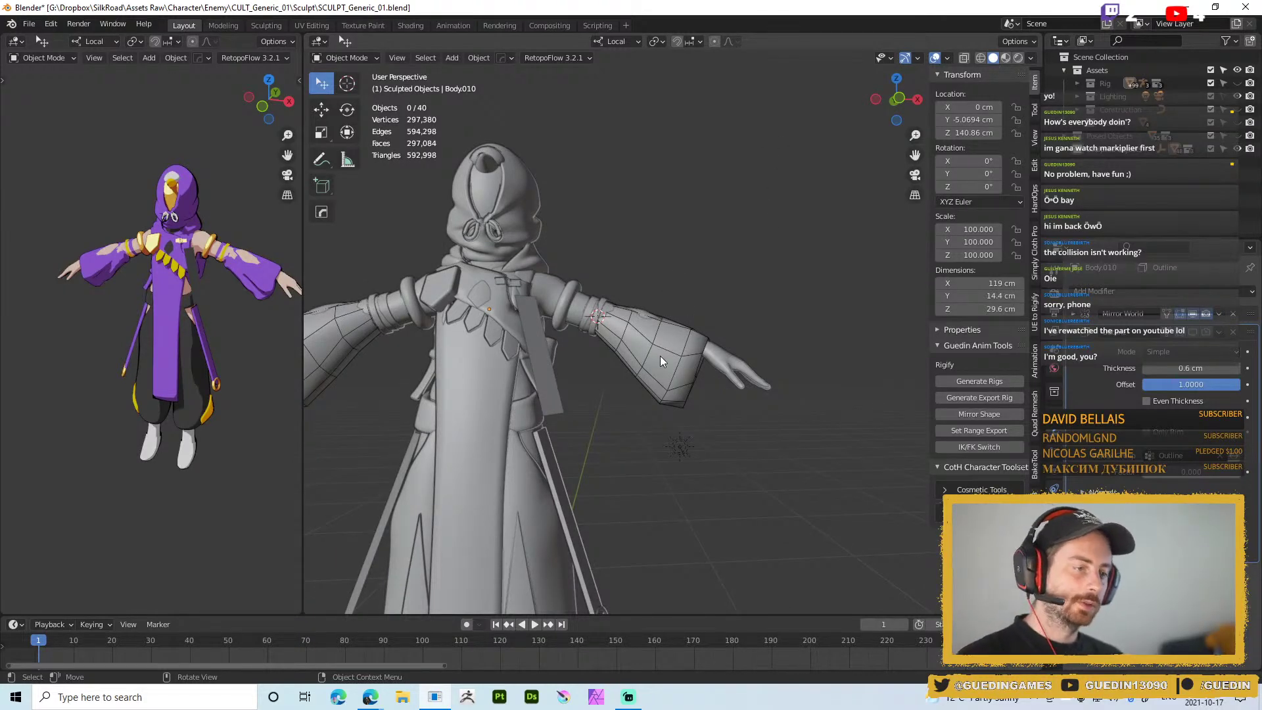
pyautogui.click(680, 363)
pyautogui.hotkey('ctrl', 'Tab')
pyautogui.click(678, 433)
pyautogui.moveTo(671, 349); pyautogui.dragTo(672, 389, button='middle')
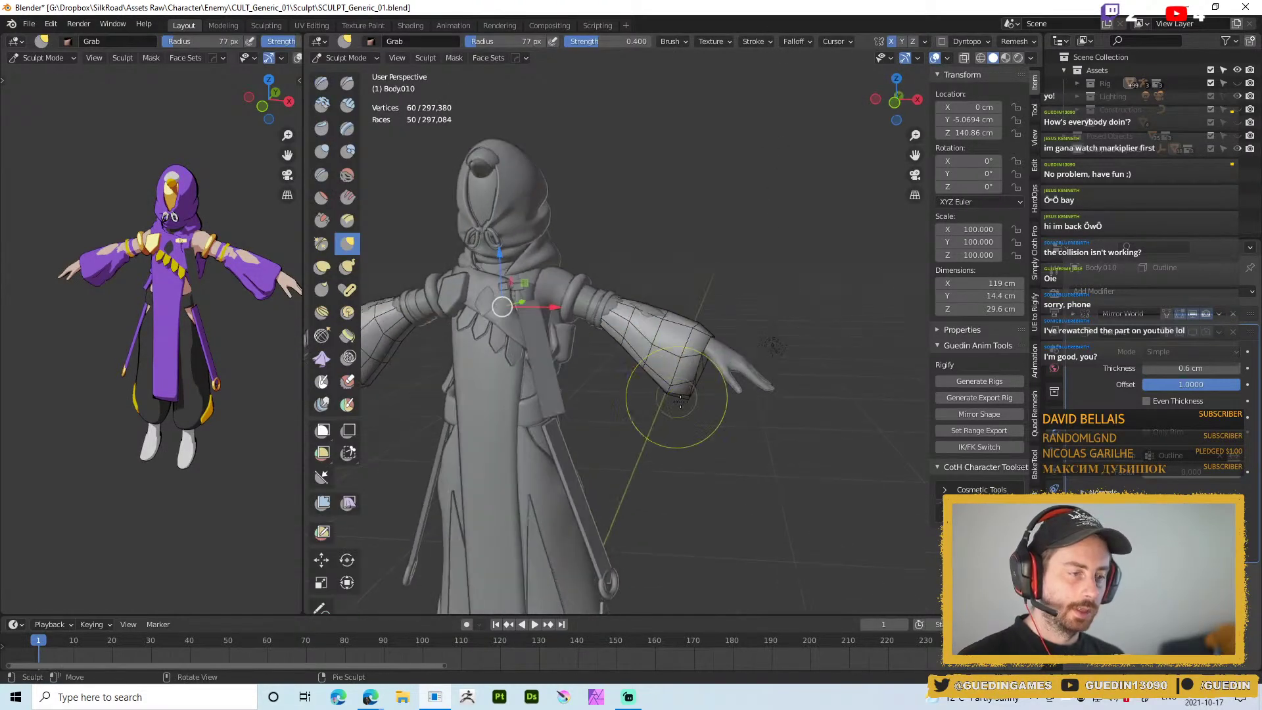
pyautogui.hotkey('ctrl', '0')
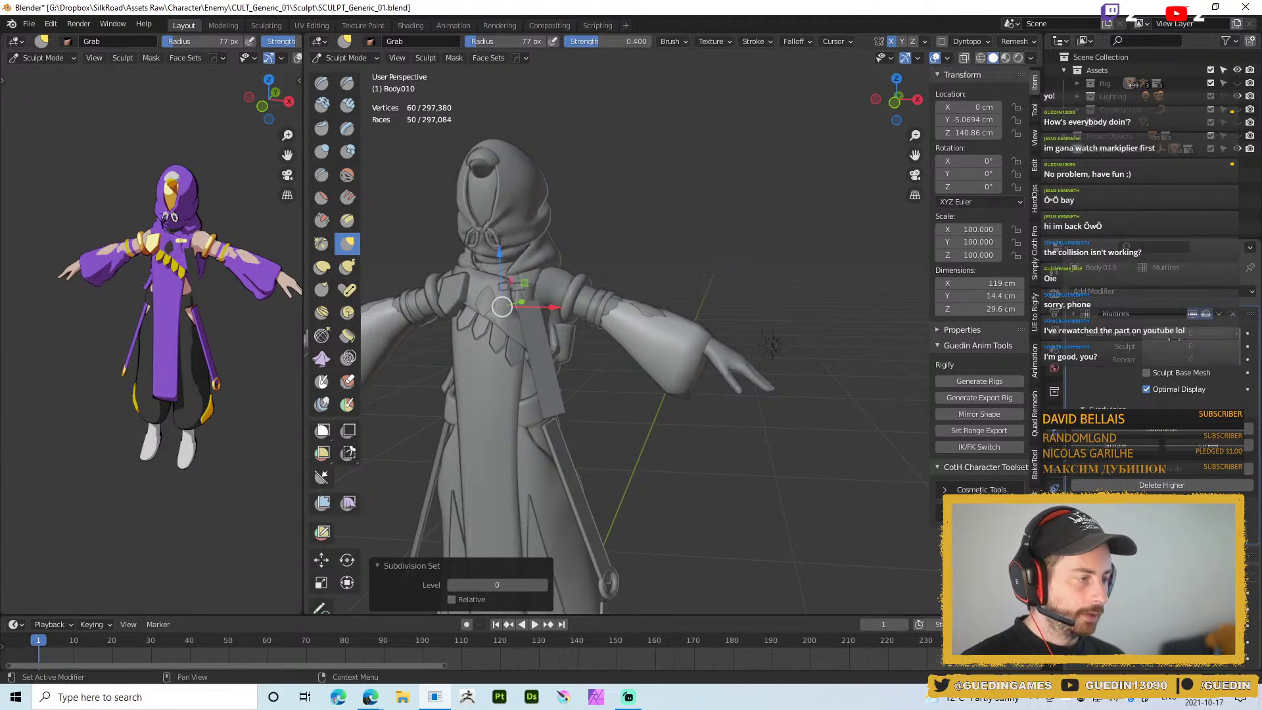
pyautogui.click(1162, 429)
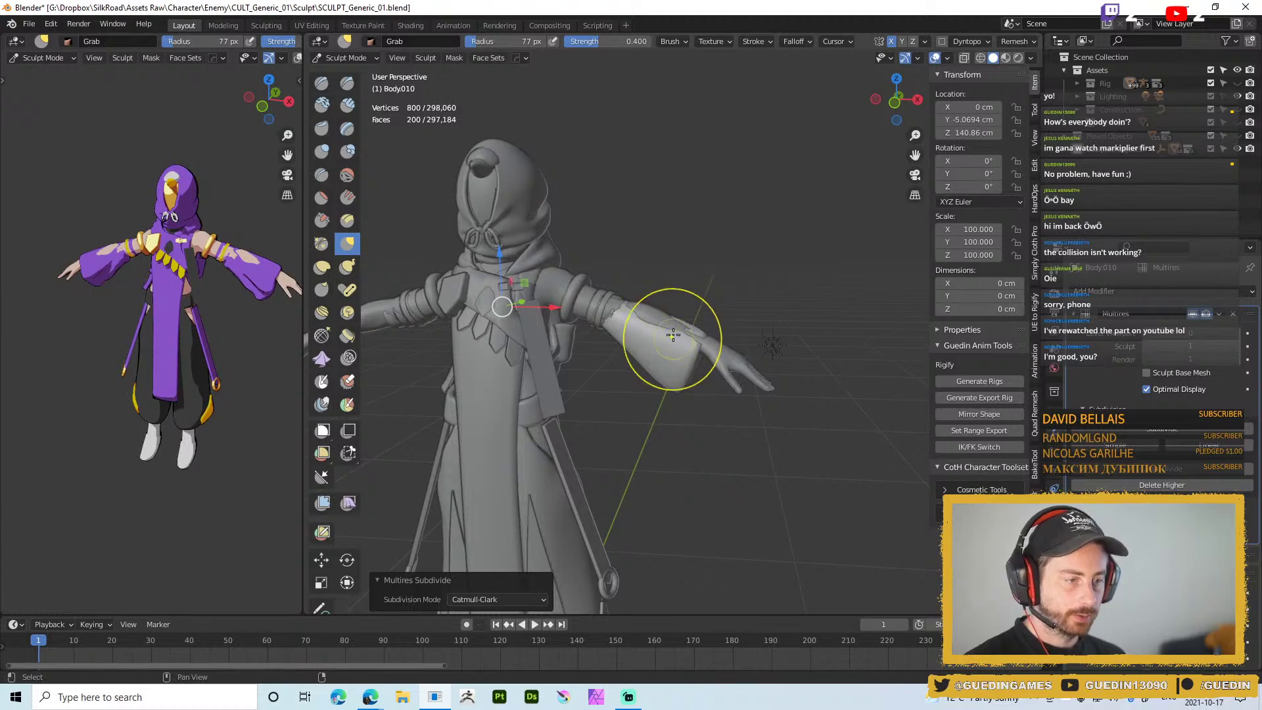
# Reshape the forearm section of the sleeve with the Grab brush at a 97 px radius
pyautogui.moveTo(676, 344); pyautogui.dragTo(685, 326, button='middle')
pyautogui.press('f')
pyautogui.click(756, 324)
pyautogui.moveTo(660, 332); pyautogui.dragTo(656, 316)
pyautogui.click(592, 341)
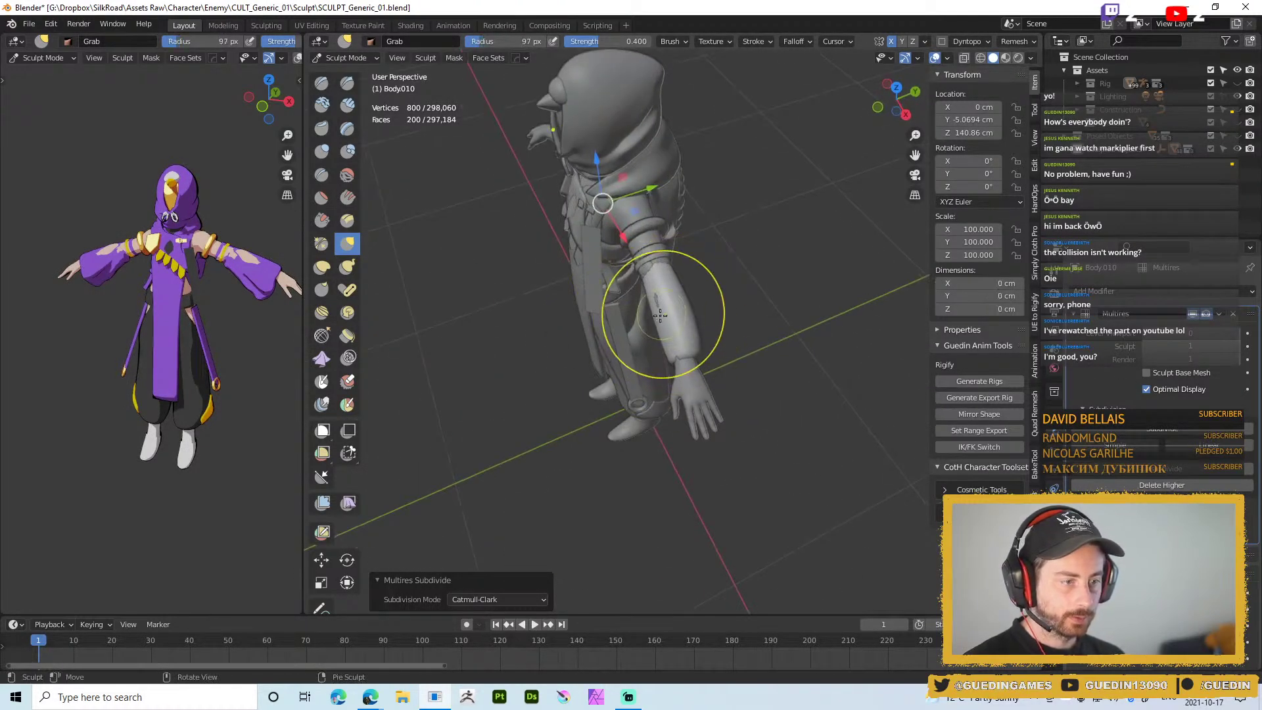
pyautogui.moveTo(686, 300); pyautogui.dragTo(707, 290, button='middle')
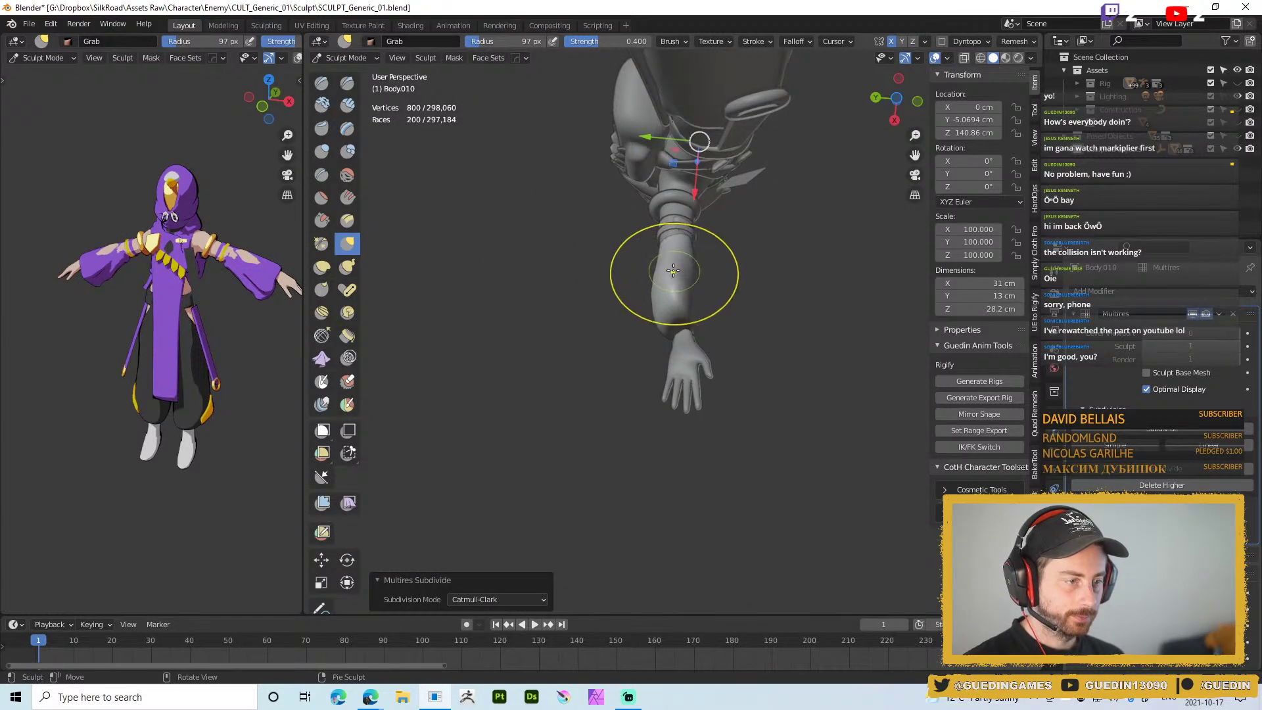
# Adjust the sleeve's outline with a resized Grab brush, pulling it from the hand end and from the side
pyautogui.moveTo(624, 303)
pyautogui.mouseDown(button='middle')
pyautogui.moveTo(693, 285)
pyautogui.moveTo(700, 269)
pyautogui.mouseUp(button='middle')
pyautogui.press('f')
pyautogui.click(675, 299)
pyautogui.moveTo(675, 299); pyautogui.dragTo(695, 270)
pyautogui.moveTo(656, 307)
pyautogui.mouseDown(button='middle')
pyautogui.moveTo(875, 312)
pyautogui.moveTo(920, 299)
pyautogui.mouseUp(button='middle')
pyautogui.scroll(3, 633, 239)
pyautogui.moveTo(631, 238); pyautogui.dragTo(576, 259, button='middle')
pyautogui.moveTo(571, 262); pyautogui.dragTo(556, 268)
pyautogui.scroll(-3, 556, 268)
pyautogui.moveTo(556, 268)
pyautogui.mouseDown(button='middle')
pyautogui.moveTo(626, 273)
pyautogui.moveTo(614, 172)
pyautogui.mouseUp(button='middle')
# Switch to the Draw brush and set its radius to 31 px for work at the sleeve's cuff
pyautogui.press('w')
pyautogui.click(641, 192)
pyautogui.scroll(5, 611, 196)
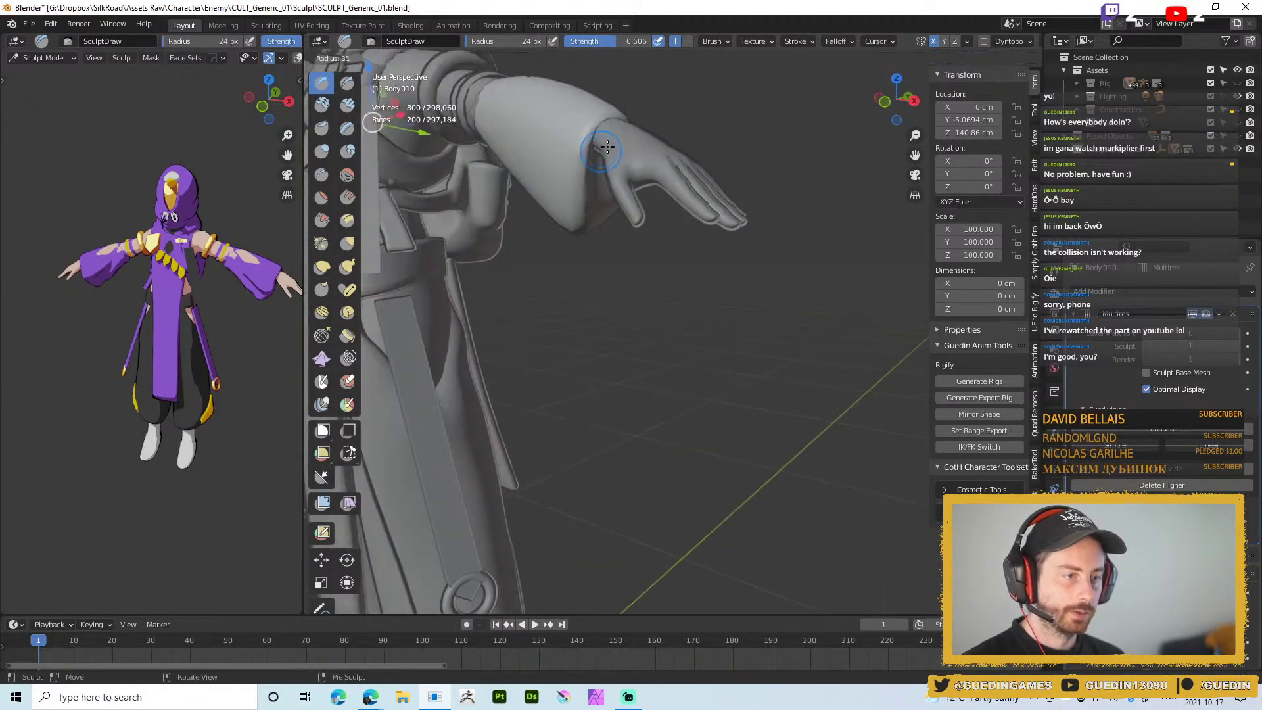
pyautogui.press('w')
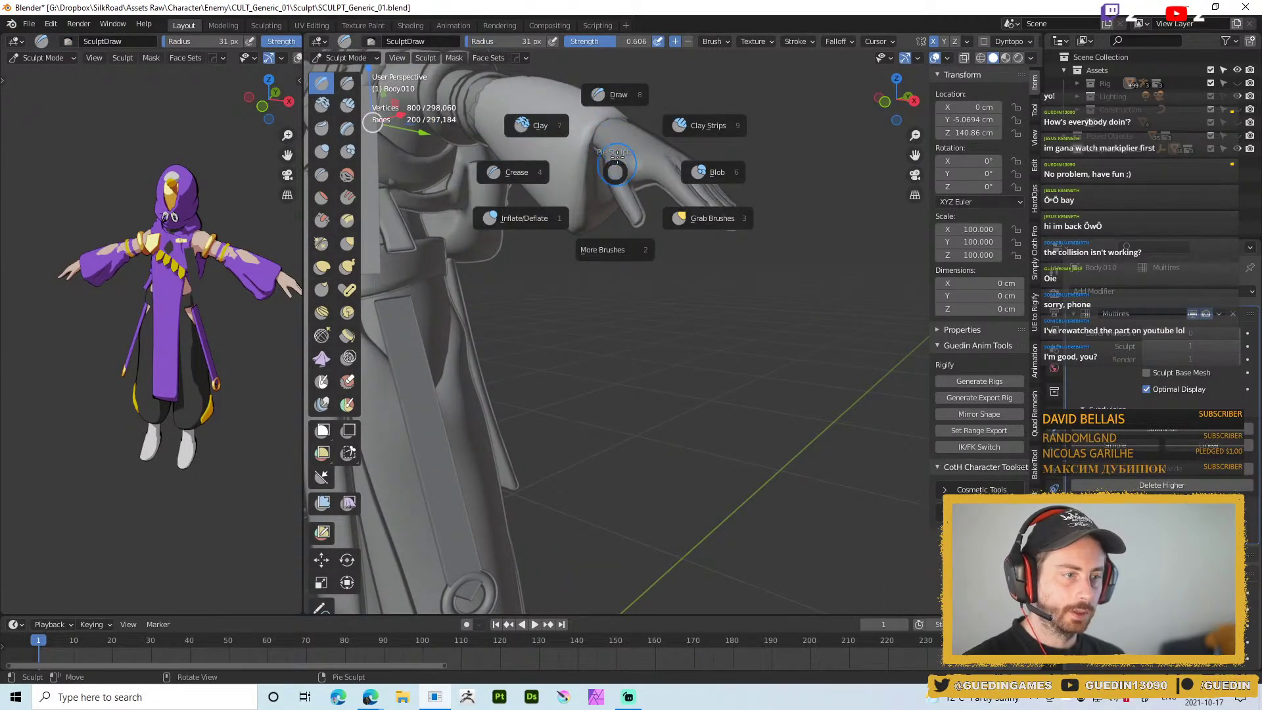
pyautogui.click(572, 187)
pyautogui.moveTo(601, 125)
pyautogui.mouseDown(button='middle')
pyautogui.moveTo(615, 272)
pyautogui.moveTo(649, 290)
pyautogui.moveTo(648, 198)
pyautogui.moveTo(744, 193)
pyautogui.mouseUp(button='middle')
# Sculpt strokes along the sleeve's underside from elbow to wrist opening with the Draw brush at a 22 px radius
pyautogui.press('f')
pyautogui.click(611, 253)
pyautogui.moveTo(614, 301); pyautogui.dragTo(614, 263, button='right')
pyautogui.moveTo(611, 299); pyautogui.dragTo(610, 273, button='middle')
pyautogui.press('f')
pyautogui.click(609, 323)
pyautogui.moveTo(603, 330); pyautogui.dragTo(600, 266)
pyautogui.moveTo(609, 316); pyautogui.dragTo(612, 286)
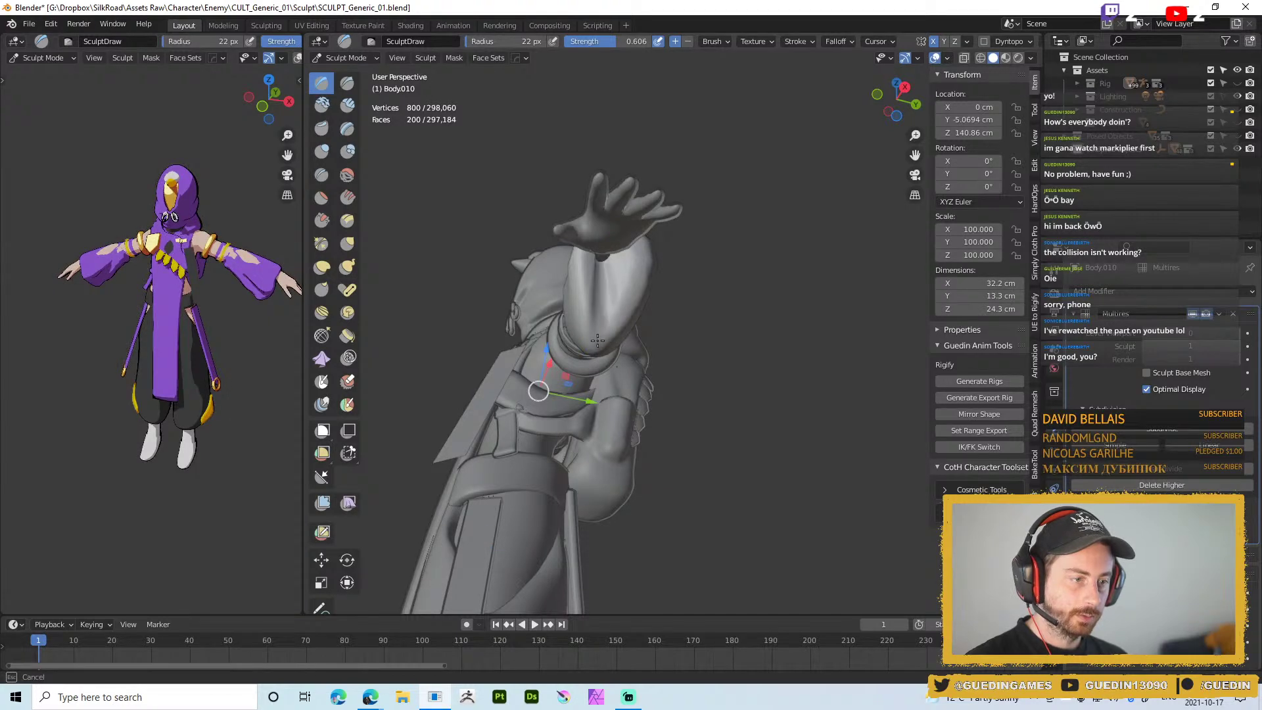
pyautogui.moveTo(602, 321); pyautogui.dragTo(610, 320, button='middle')
pyautogui.moveTo(629, 284); pyautogui.dragTo(637, 268)
# Sculpt broad diagonal strokes across the front and back of the sleeve with the Draw brush at a 55 px radius
pyautogui.moveTo(634, 266)
pyautogui.mouseDown(button='middle')
pyautogui.moveTo(607, 315)
pyautogui.moveTo(593, 273)
pyautogui.mouseUp(button='middle')
pyautogui.press('f')
pyautogui.click(623, 292)
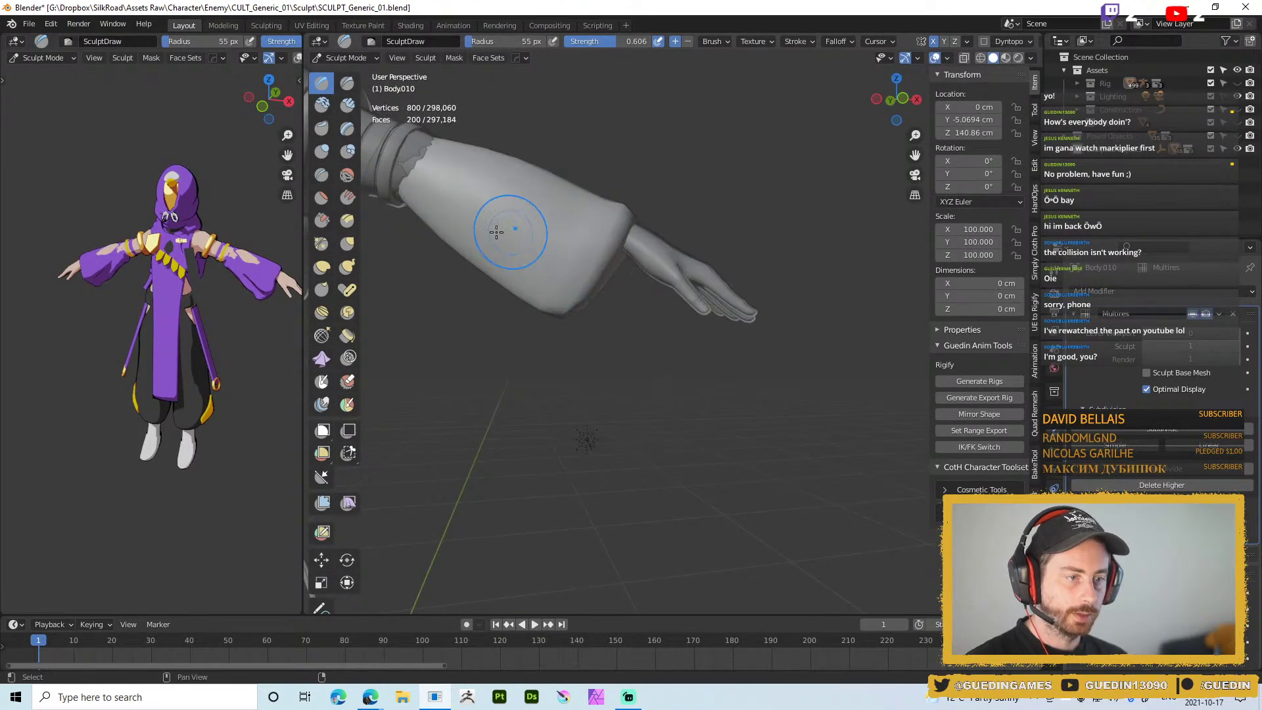
pyautogui.moveTo(512, 230); pyautogui.dragTo(488, 216, button='middle')
pyautogui.moveTo(460, 186); pyautogui.dragTo(545, 261)
pyautogui.moveTo(483, 209); pyautogui.dragTo(533, 274)
pyautogui.moveTo(521, 248); pyautogui.dragTo(568, 281)
pyautogui.moveTo(507, 225)
pyautogui.mouseDown(button='middle')
pyautogui.moveTo(465, 169)
pyautogui.moveTo(658, 243)
pyautogui.moveTo(719, 311)
pyautogui.mouseUp(button='middle')
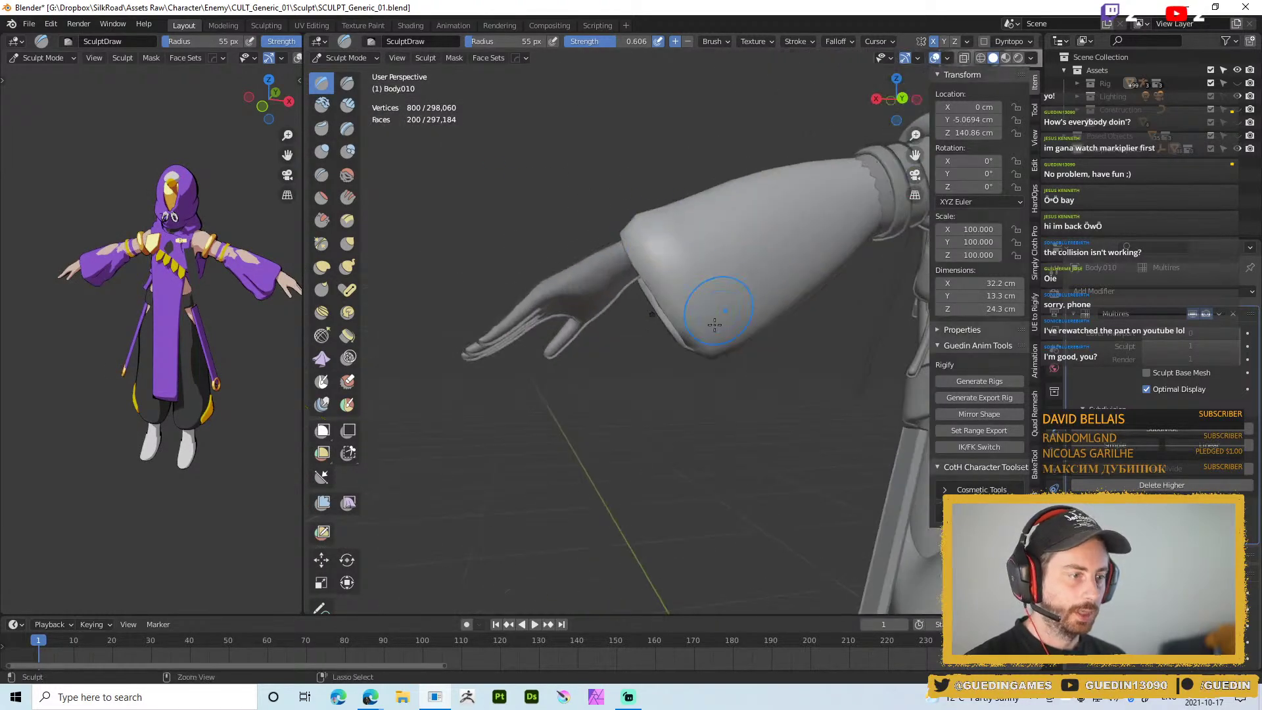
pyautogui.moveTo(813, 213)
pyautogui.mouseDown()
pyautogui.moveTo(733, 317)
pyautogui.moveTo(764, 288)
pyautogui.moveTo(768, 257)
pyautogui.mouseUp()
# Subdivide the sleeve's multires mesh one more level and reduce the Draw brush radius to 19 px
pyautogui.hotkey('ctrl', 'd')
pyautogui.scroll(-2, 776, 237)
pyautogui.press('f')
pyautogui.click(714, 310)
pyautogui.press('f')
pyautogui.click(691, 314)
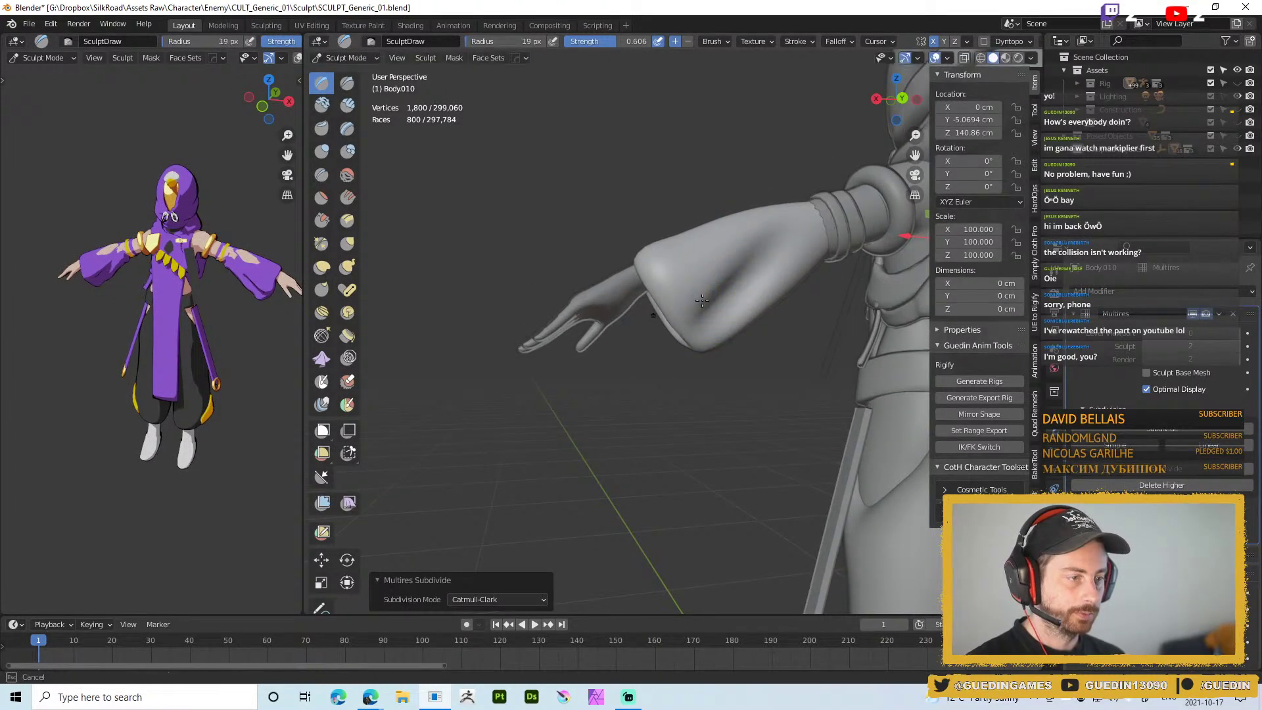
# Reduce the Draw brush radius to 16 px and hide the transform gizmo
pyautogui.moveTo(706, 295)
pyautogui.mouseDown(button='middle')
pyautogui.moveTo(741, 239)
pyautogui.moveTo(645, 274)
pyautogui.moveTo(645, 335)
pyautogui.mouseUp(button='middle')
pyautogui.press('f')
pyautogui.hotkey('ctrl', 'space')
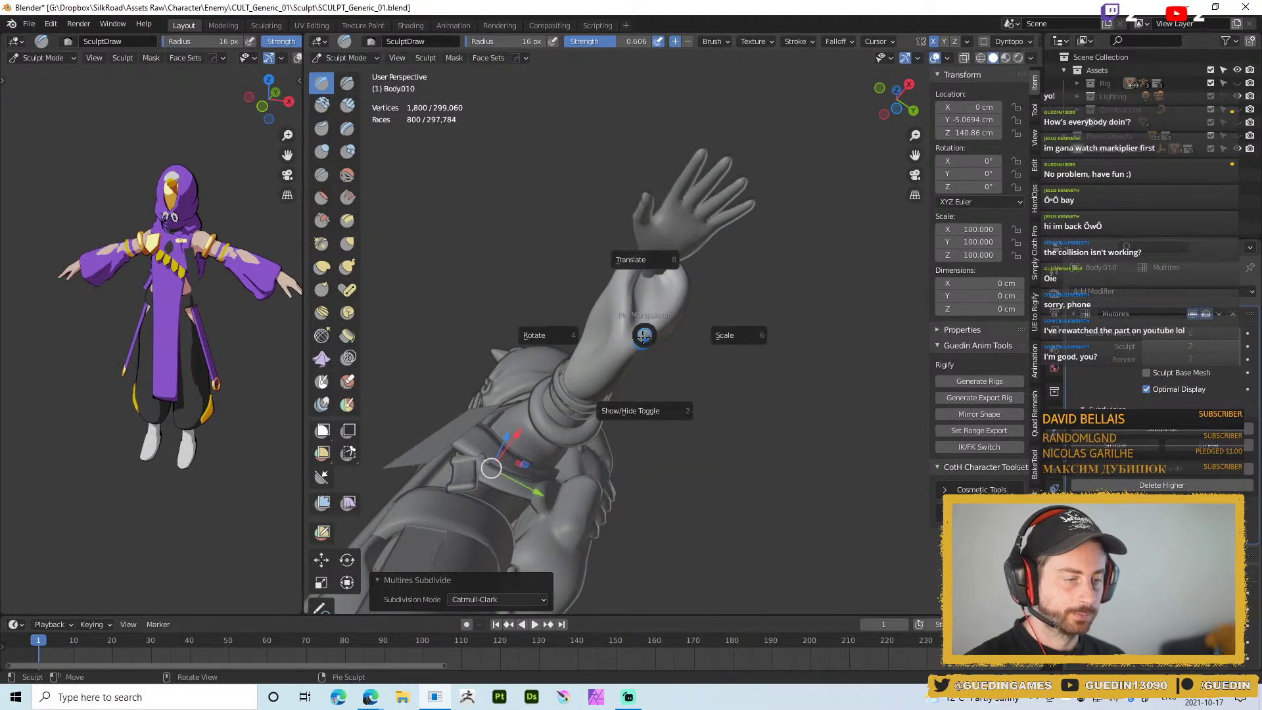
pyautogui.click(645, 402)
# Sculpt fine fold strokes along the sleeve's underside below the wrist opening with a small Draw brush
pyautogui.moveTo(654, 290)
pyautogui.mouseDown(button='middle')
pyautogui.moveTo(653, 330)
pyautogui.moveTo(630, 291)
pyautogui.mouseUp(button='middle')
pyautogui.press('f')
pyautogui.click(655, 275)
pyautogui.moveTo(630, 292); pyautogui.dragTo(641, 328)
pyautogui.moveTo(641, 327); pyautogui.dragTo(627, 320, button='middle')
pyautogui.press('f')
pyautogui.click(631, 321)
pyautogui.moveTo(622, 305); pyautogui.dragTo(603, 333)
pyautogui.moveTo(600, 303); pyautogui.dragTo(613, 322, button='middle')
pyautogui.moveTo(619, 309); pyautogui.dragTo(639, 315)
pyautogui.moveTo(634, 304)
pyautogui.mouseDown(button='middle')
pyautogui.moveTo(658, 289)
pyautogui.moveTo(684, 204)
pyautogui.moveTo(656, 250)
pyautogui.moveTo(759, 247)
pyautogui.mouseUp(button='middle')
# Carve the sleeve's upper edge beside the arm bands with the inverted Draw brush, and reduce its radius to 16 px
pyautogui.press('f')
pyautogui.click(653, 275)
pyautogui.press('f')
pyautogui.click(684, 203)
pyautogui.moveTo(684, 228); pyautogui.dragTo(866, 209, button='middle')
pyautogui.moveTo(573, 176)
pyautogui.mouseDown(button='middle')
pyautogui.moveTo(611, 172)
pyautogui.moveTo(666, 247)
pyautogui.mouseUp(button='middle')
pyautogui.press('f')
pyautogui.click(666, 252)
pyautogui.press('f')
pyautogui.click(642, 246)
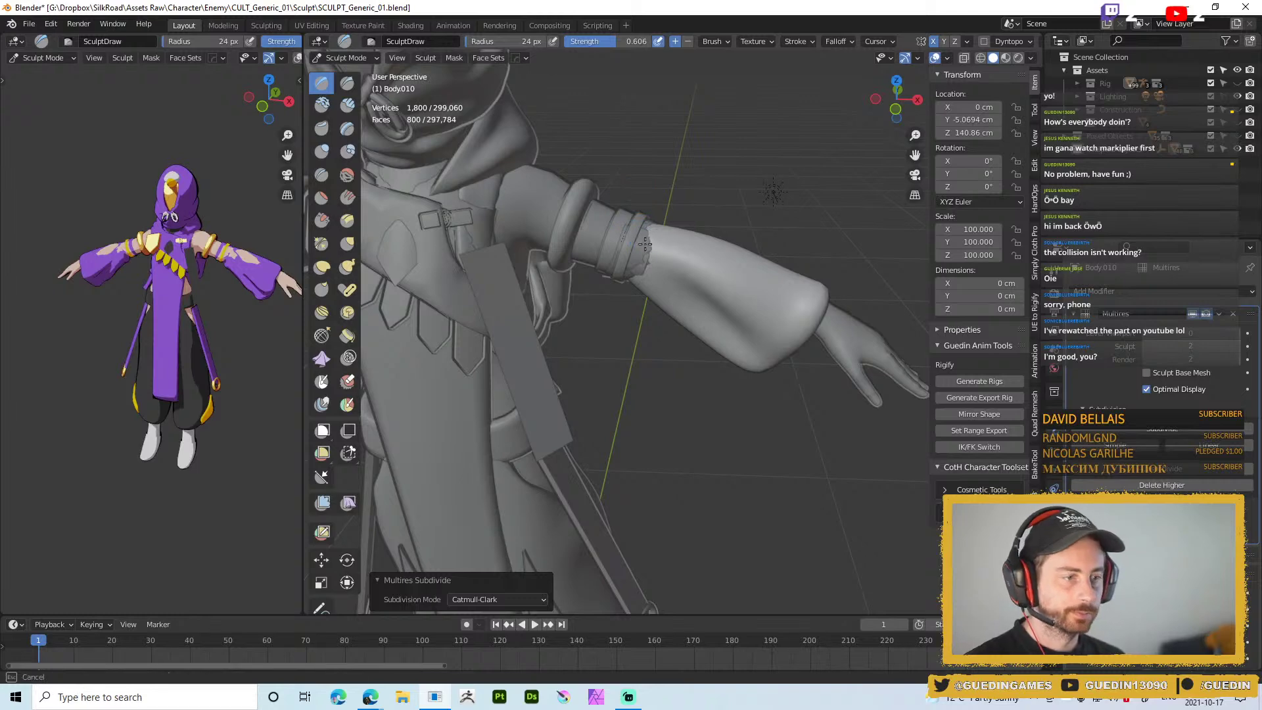
pyautogui.moveTo(630, 273); pyautogui.dragTo(634, 262, button='middle')
pyautogui.keyDown('ctrl'); pyautogui.moveTo(622, 273); pyautogui.dragTo(641, 241); pyautogui.keyUp('ctrl')
pyautogui.moveTo(642, 252); pyautogui.dragTo(620, 314, button='middle')
pyautogui.press('f')
pyautogui.click(642, 252)
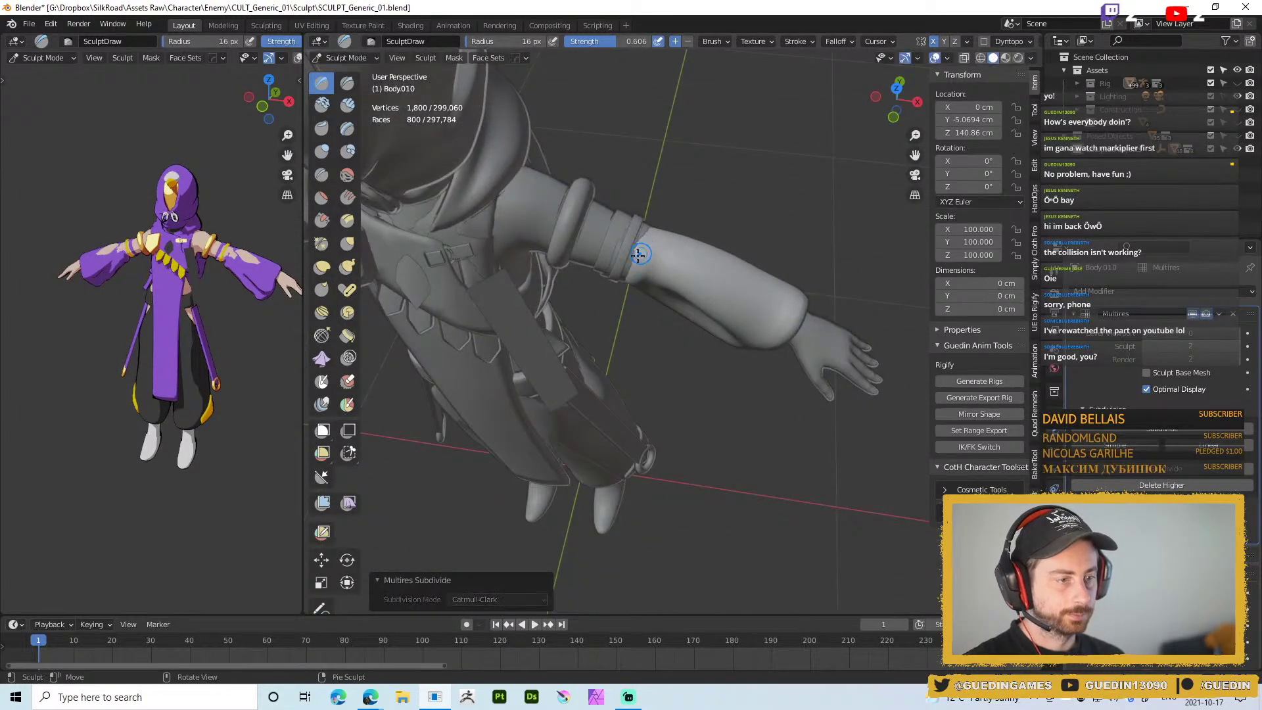
# Extrude the edge loop at the sleeve's arm-band opening in Edit Mode and scale the new loop inward to 0.609
pyautogui.moveTo(650, 237); pyautogui.dragTo(640, 264, button='middle')
pyautogui.press('Tab')
pyautogui.scroll(4, 694, 227)
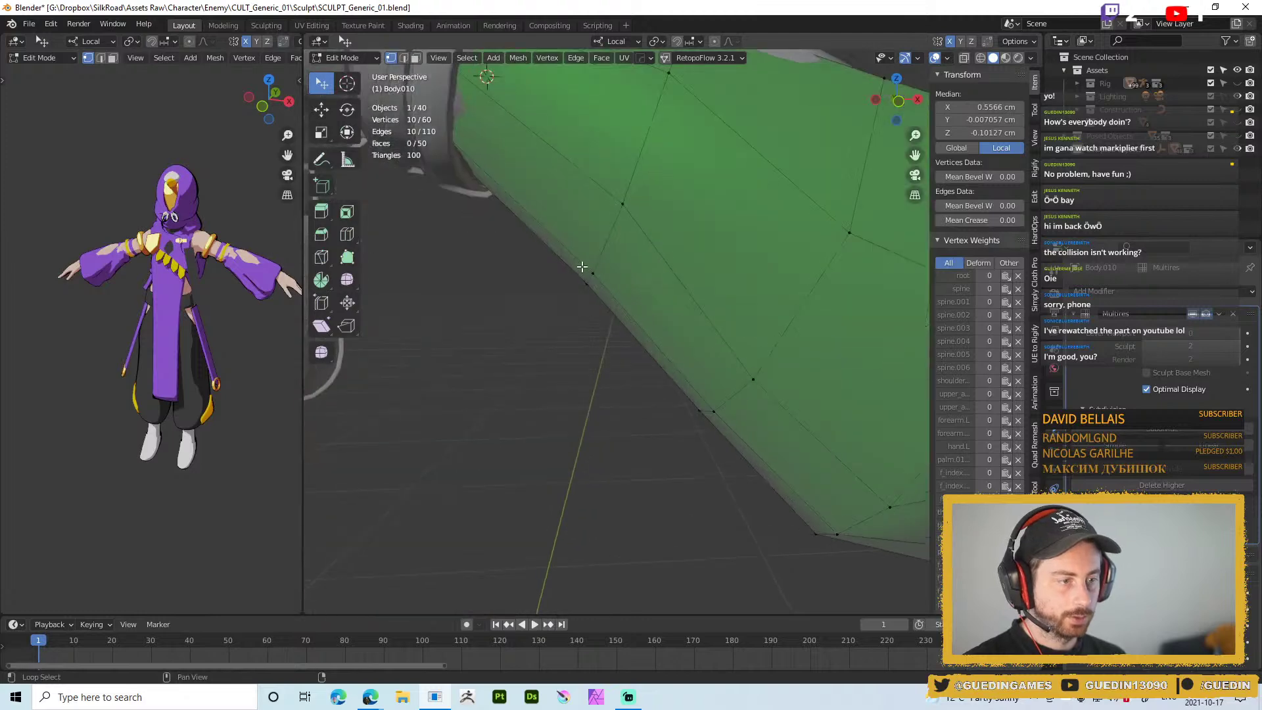
pyautogui.scroll(-4, 578, 276)
pyautogui.moveTo(623, 243); pyautogui.dragTo(673, 316, button='middle')
pyautogui.keyDown('alt'); pyautogui.click(633, 243); pyautogui.keyUp('alt')
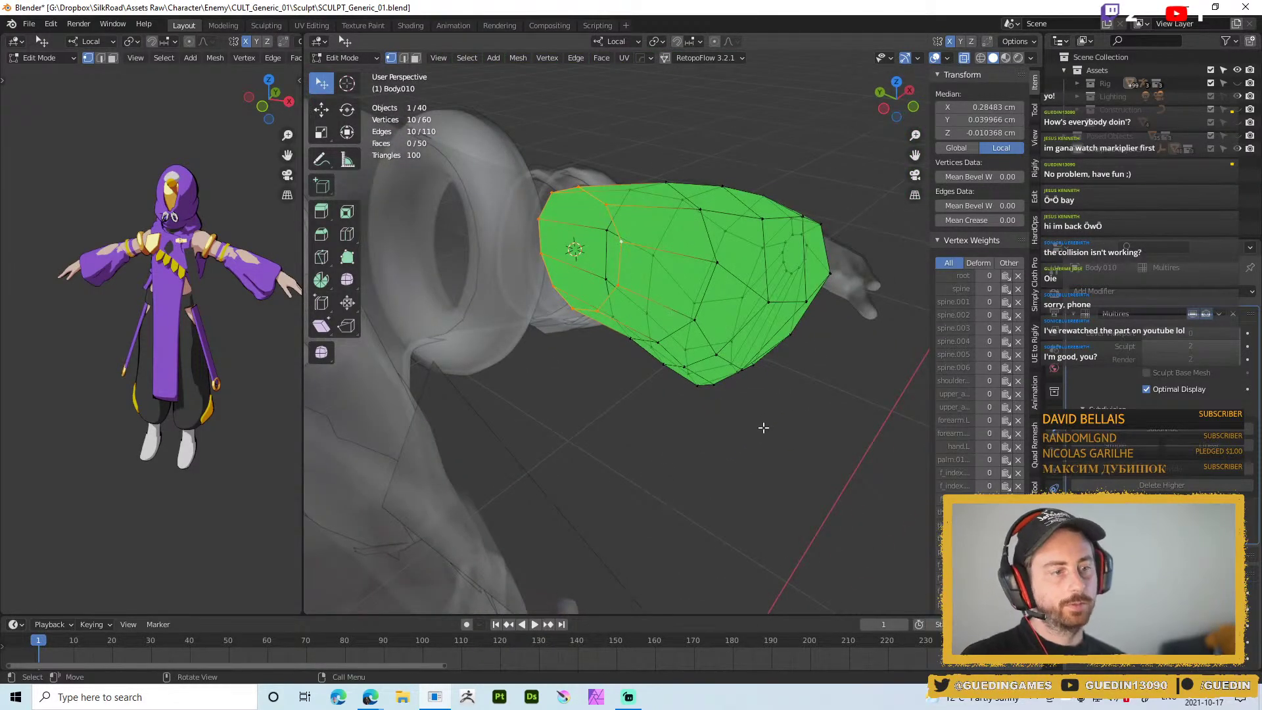
pyautogui.press('e')
pyautogui.press('Escape')
pyautogui.press('s')
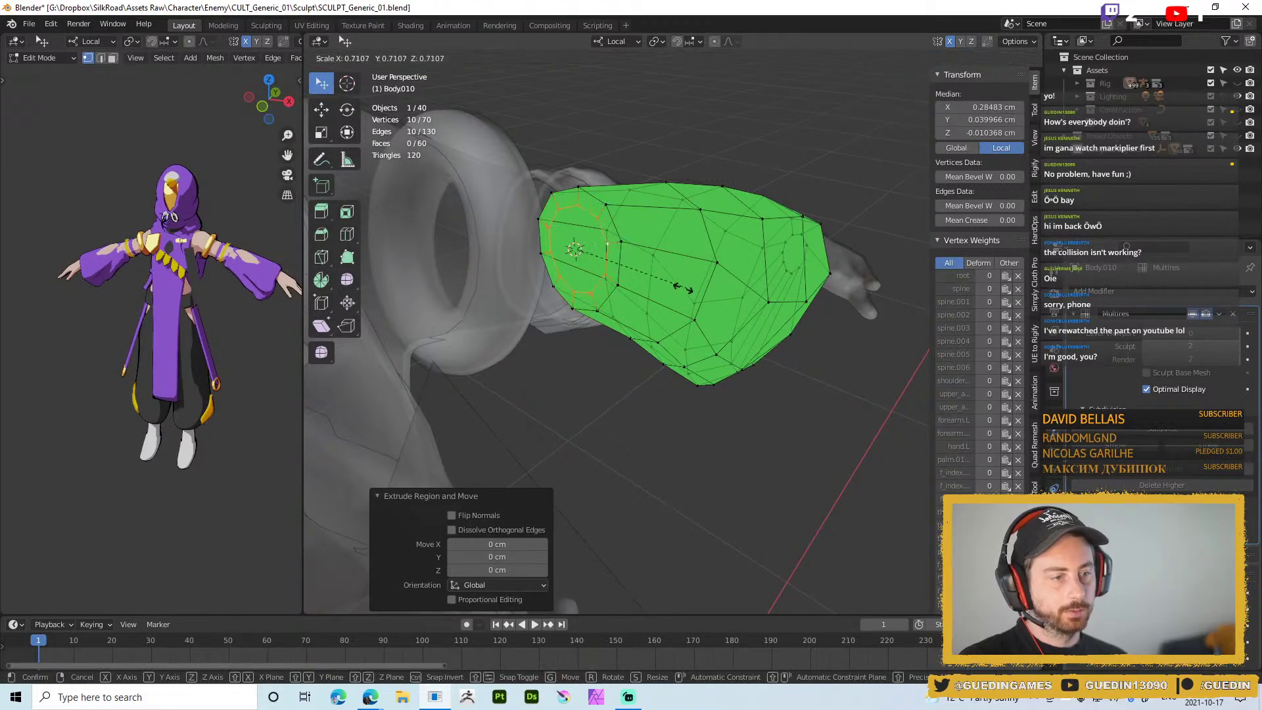
pyautogui.click(670, 282)
# Scale the inner loop of the sleeve's arm-band opening by 0.801 and return to Sculpt Mode with X-ray off
pyautogui.moveTo(680, 282); pyautogui.dragTo(667, 316, button='middle')
pyautogui.press('s')
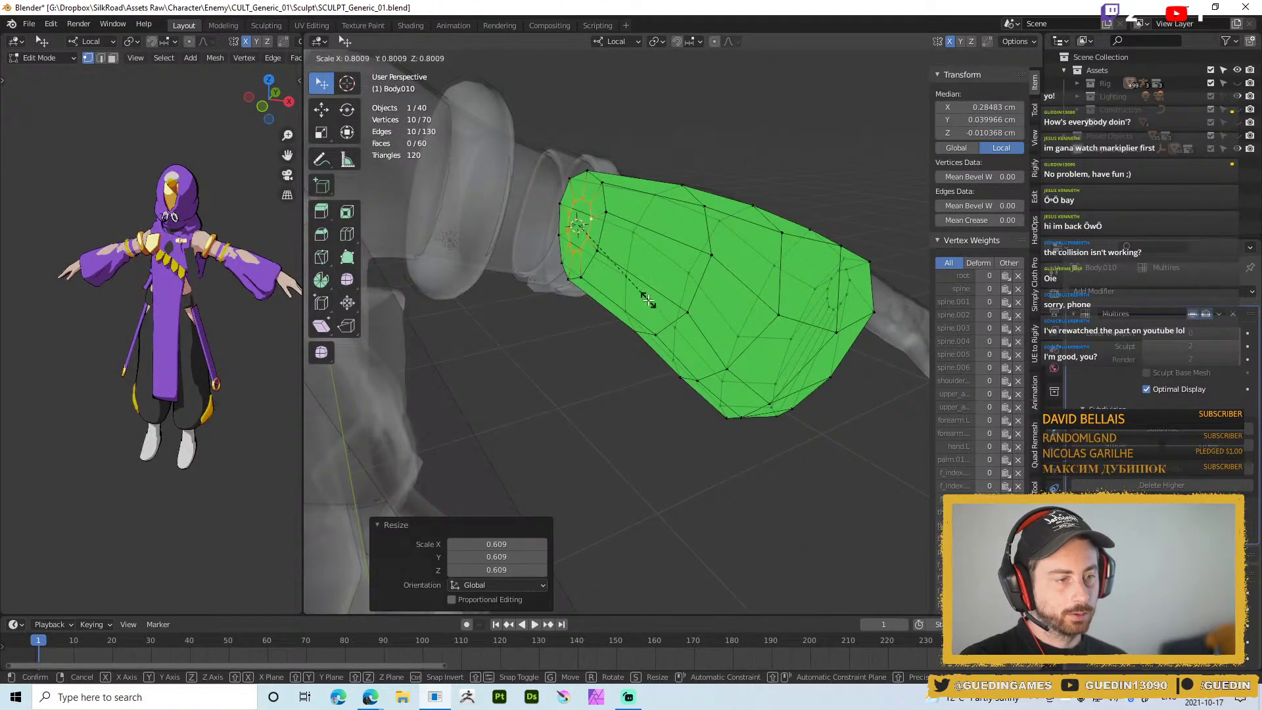
pyautogui.click(647, 300)
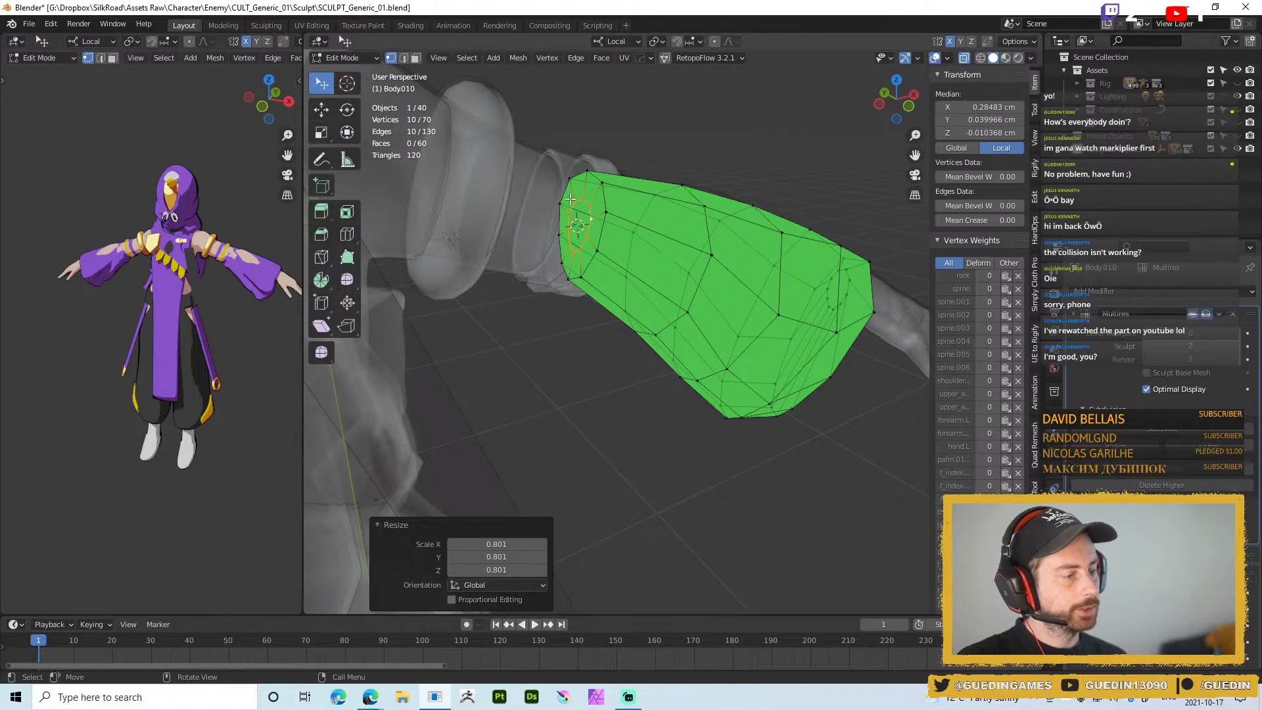
pyautogui.press('Tab')
pyautogui.moveTo(597, 215)
pyautogui.mouseDown(button='middle')
pyautogui.moveTo(637, 237)
pyautogui.moveTo(660, 229)
pyautogui.mouseUp(button='middle')
pyautogui.press('z')
pyautogui.hotkey('alt', 'z')
# Smooth and build up the sleeve's edge around the arm bands with the Draw brush at a 32 px radius
pyautogui.click(695, 228)
pyautogui.keyDown('shift'); pyautogui.moveTo(649, 192); pyautogui.dragTo(646, 177); pyautogui.keyUp('shift')
pyautogui.moveTo(635, 240)
pyautogui.mouseDown(button='middle')
pyautogui.moveTo(614, 322)
pyautogui.moveTo(601, 210)
pyautogui.moveTo(728, 245)
pyautogui.moveTo(614, 246)
pyautogui.moveTo(658, 262)
pyautogui.moveTo(647, 282)
pyautogui.moveTo(773, 304)
pyautogui.moveTo(663, 352)
pyautogui.moveTo(688, 321)
pyautogui.mouseUp(button='middle')
pyautogui.moveTo(658, 368)
pyautogui.mouseDown(button='middle')
pyautogui.moveTo(626, 397)
pyautogui.moveTo(590, 485)
pyautogui.moveTo(684, 408)
pyautogui.moveTo(769, 370)
pyautogui.mouseUp(button='middle')
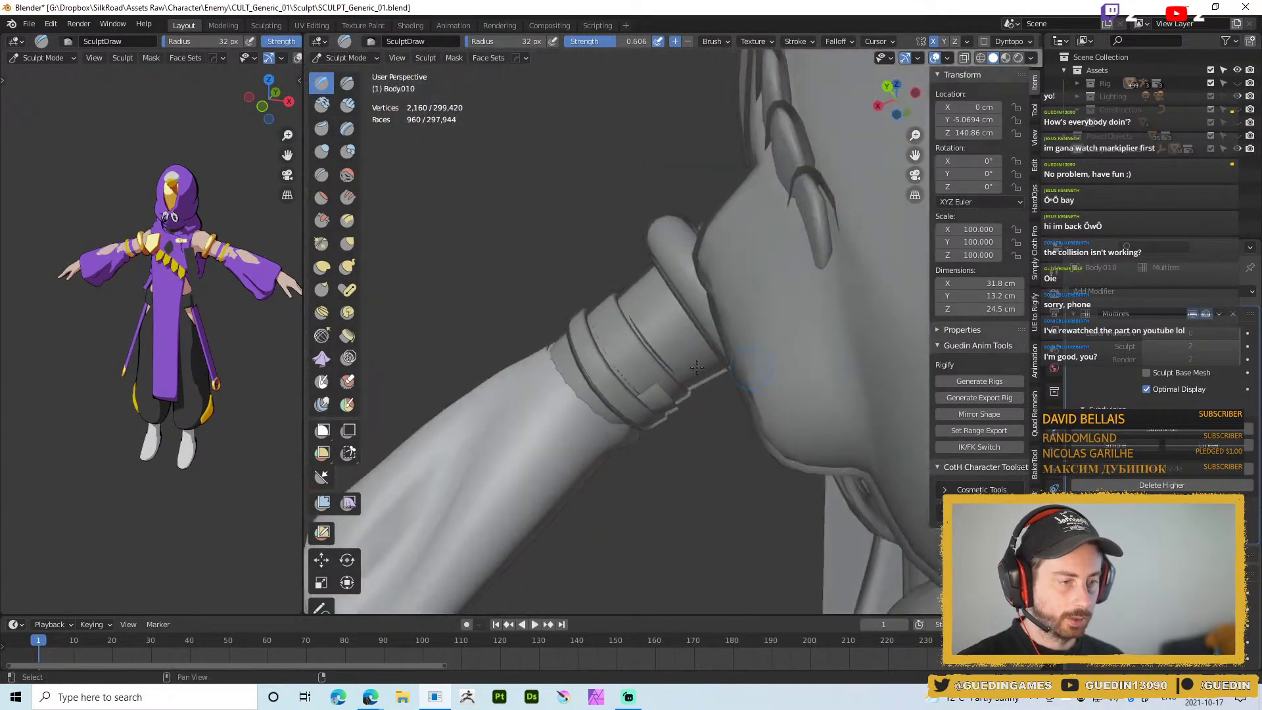
pyautogui.moveTo(562, 373); pyautogui.dragTo(580, 385)
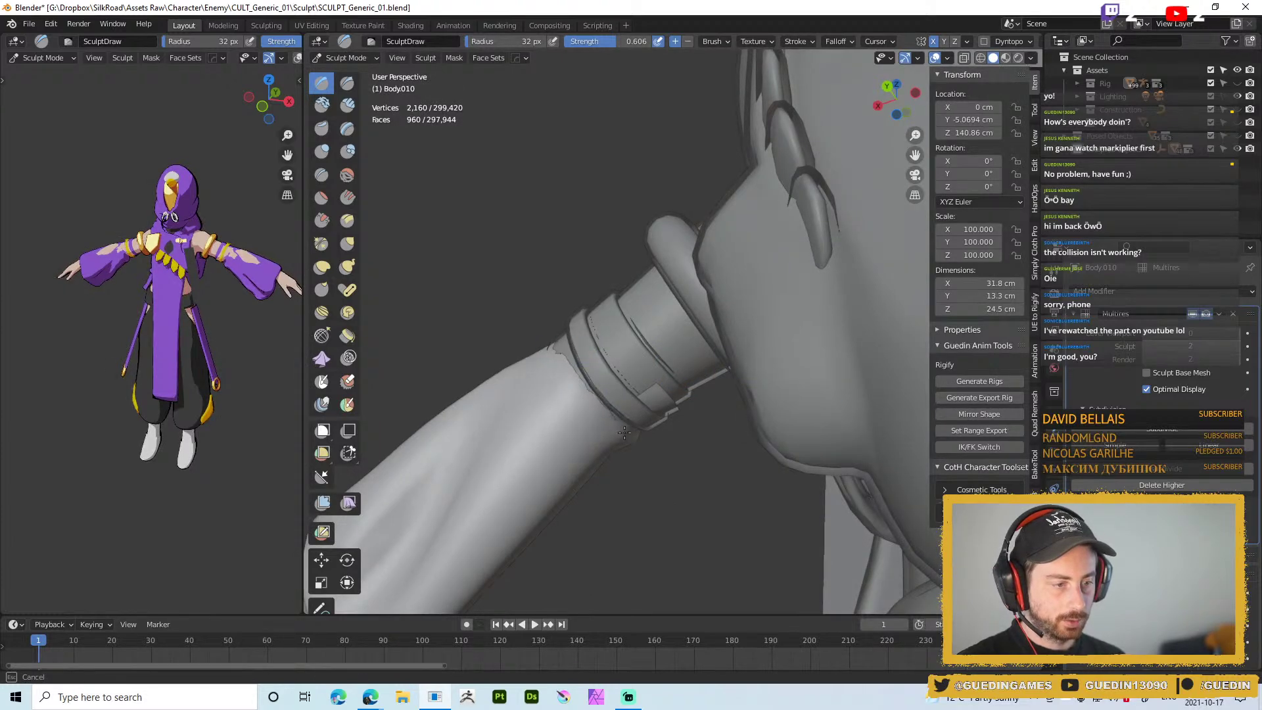
pyautogui.moveTo(584, 387); pyautogui.dragTo(592, 397, button='middle')
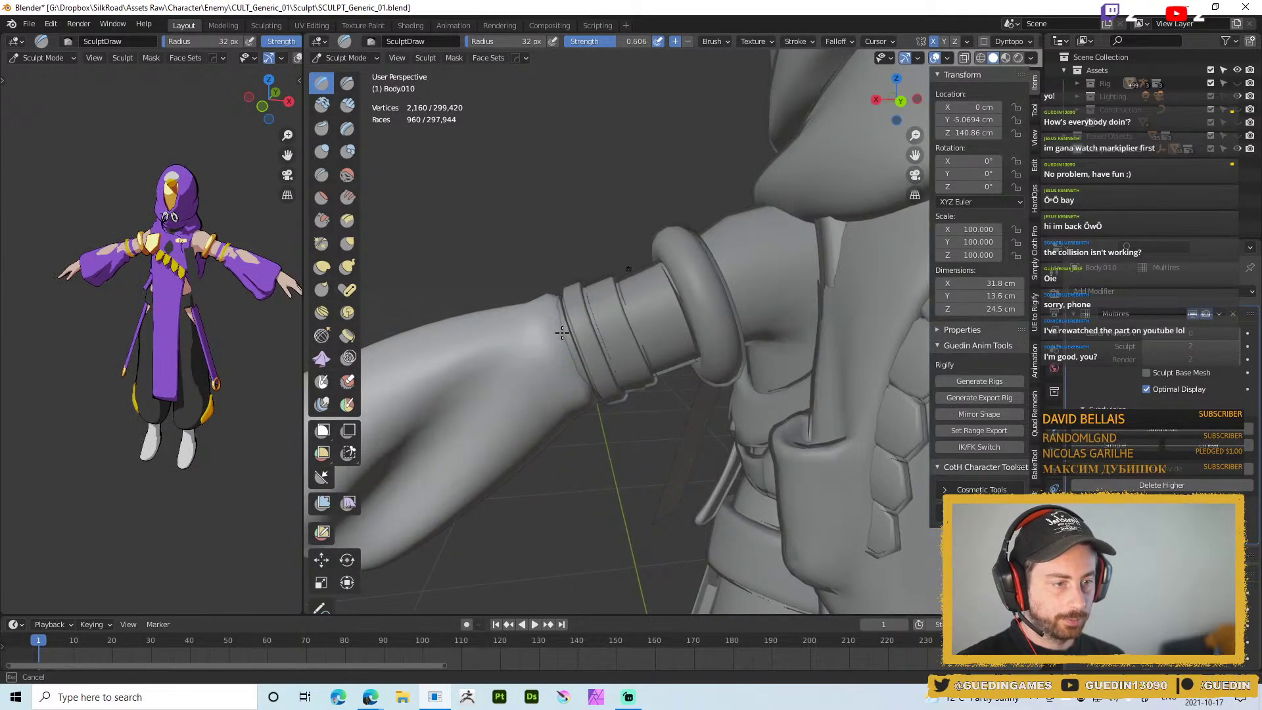
pyautogui.moveTo(592, 413)
pyautogui.mouseDown(button='middle')
pyautogui.moveTo(549, 283)
pyautogui.moveTo(513, 341)
pyautogui.moveTo(647, 264)
pyautogui.moveTo(659, 279)
pyautogui.moveTo(657, 269)
pyautogui.moveTo(629, 282)
pyautogui.mouseUp(button='middle')
pyautogui.moveTo(625, 289); pyautogui.dragTo(623, 288)
# Smooth the sleeve's end beside the arm bands with a resized brush, and subdivide its multires mesh one more level
pyautogui.moveTo(675, 286); pyautogui.dragTo(668, 281, button='middle')
pyautogui.press('f')
pyautogui.click(691, 283)
pyautogui.moveTo(653, 263)
pyautogui.keyDown('shift'); pyautogui.mouseDown()
pyautogui.moveTo(663, 244)
pyautogui.moveTo(633, 263)
pyautogui.mouseUp(); pyautogui.keyUp('shift')
pyautogui.moveTo(676, 220); pyautogui.dragTo(692, 247, button='middle')
pyautogui.press('f')
pyautogui.click(639, 249)
pyautogui.keyDown('shift'); pyautogui.moveTo(658, 238); pyautogui.dragTo(641, 264); pyautogui.keyUp('shift')
pyautogui.hotkey('ctrl', 'd')
# Sculpt small gathers around the sleeve's edge at the arm bands with the Draw brush at a 39 px radius
pyautogui.moveTo(664, 237)
pyautogui.mouseDown(button='middle')
pyautogui.moveTo(630, 248)
pyautogui.moveTo(623, 266)
pyautogui.moveTo(675, 239)
pyautogui.mouseUp(button='middle')
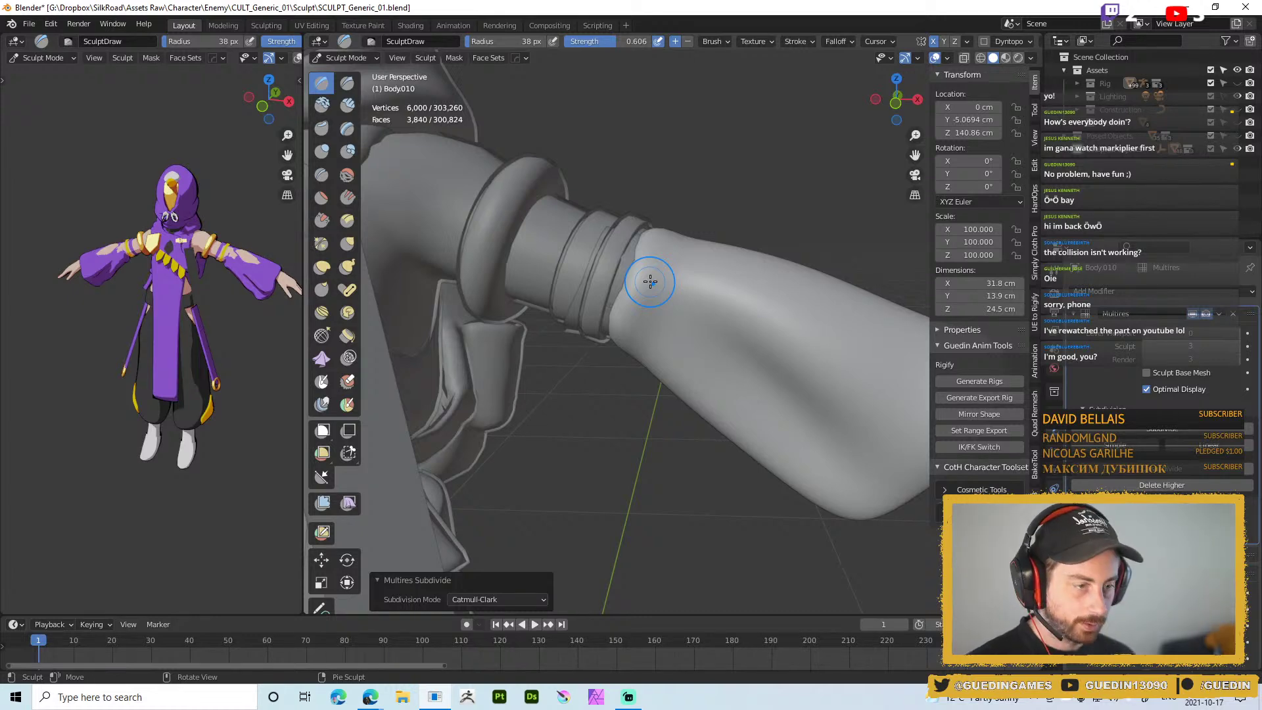
pyautogui.moveTo(654, 228)
pyautogui.mouseDown(button='middle')
pyautogui.moveTo(659, 242)
pyautogui.moveTo(634, 259)
pyautogui.mouseUp(button='middle')
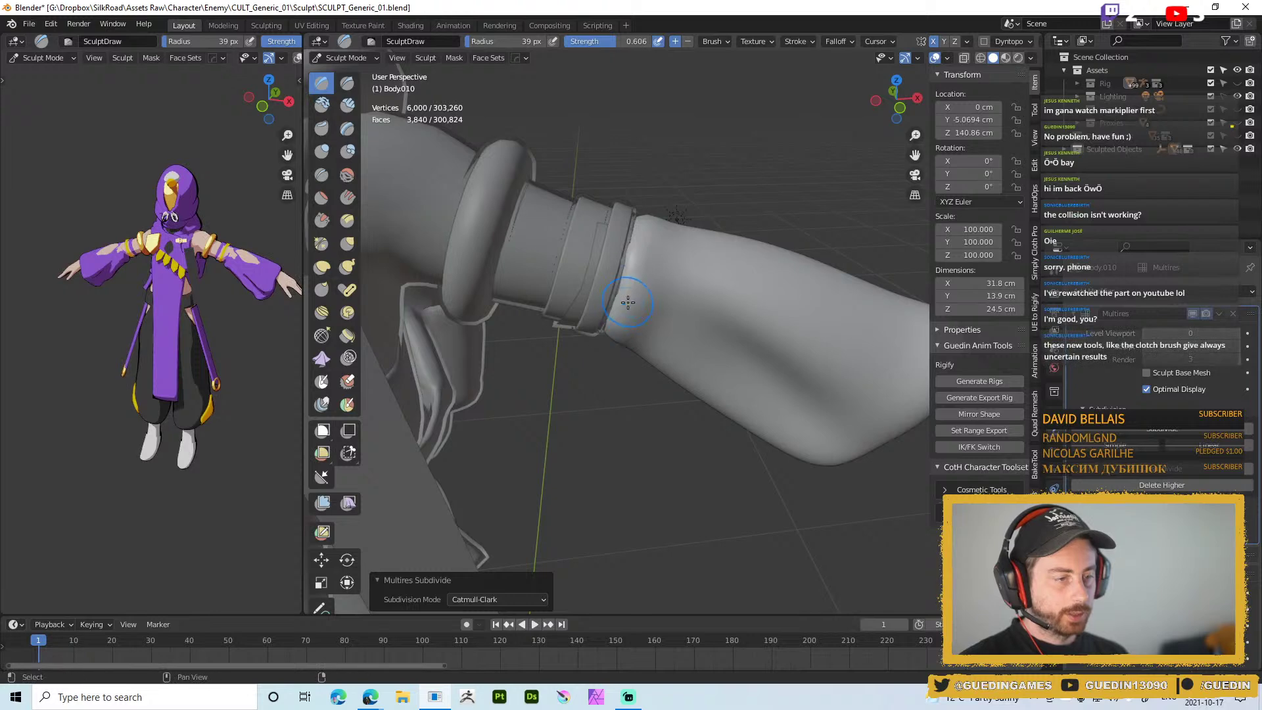
pyautogui.moveTo(610, 325); pyautogui.dragTo(625, 266, button='middle')
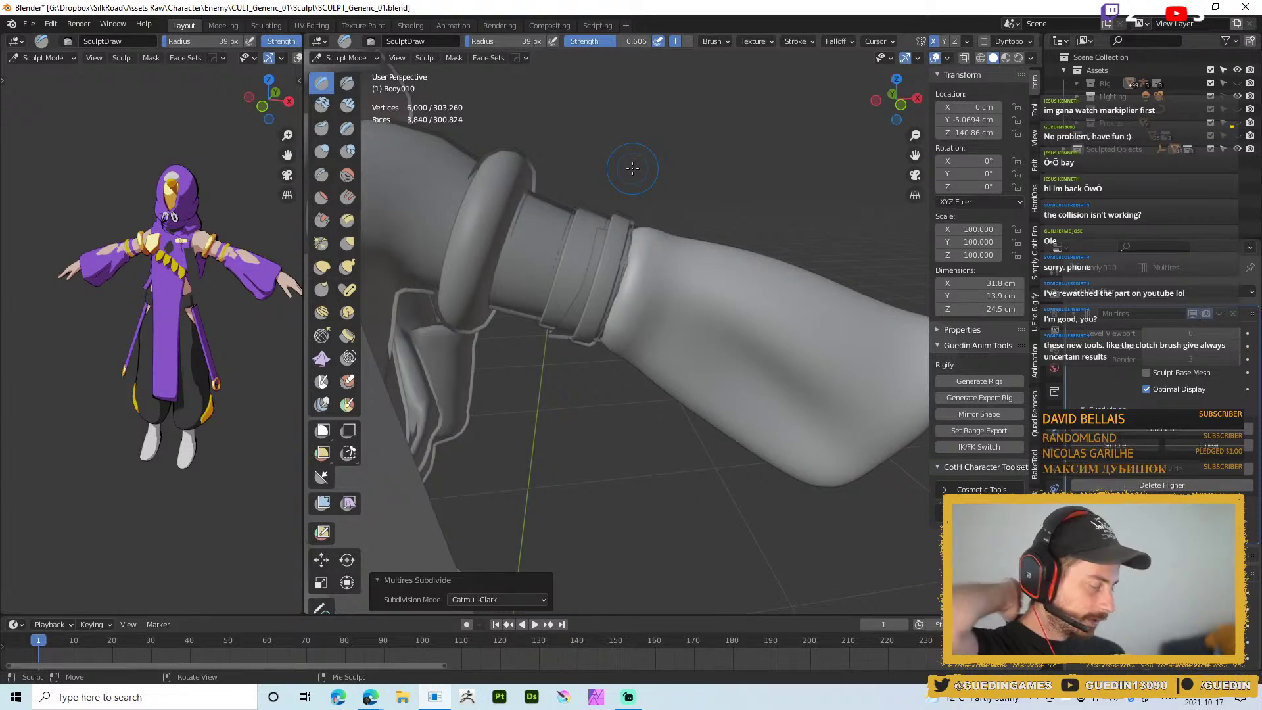
pyautogui.moveTo(636, 256)
pyautogui.mouseDown(button='middle')
pyautogui.moveTo(618, 263)
pyautogui.moveTo(606, 318)
pyautogui.mouseUp(button='middle')
pyautogui.moveTo(624, 289)
pyautogui.mouseDown()
pyautogui.moveTo(560, 376)
pyautogui.moveTo(600, 350)
pyautogui.moveTo(600, 337)
pyautogui.moveTo(559, 378)
pyautogui.mouseUp()
pyautogui.moveTo(607, 315)
pyautogui.mouseDown(button='middle')
pyautogui.moveTo(648, 263)
pyautogui.moveTo(631, 259)
pyautogui.moveTo(641, 207)
pyautogui.mouseUp(button='middle')
pyautogui.moveTo(641, 206)
pyautogui.mouseDown()
pyautogui.moveTo(630, 259)
pyautogui.moveTo(637, 217)
pyautogui.mouseUp()
pyautogui.moveTo(637, 217); pyautogui.dragTo(643, 247, button='middle')
pyautogui.moveTo(643, 248); pyautogui.dragTo(628, 256)
pyautogui.moveTo(636, 254); pyautogui.dragTo(717, 267, button='middle')
# Reduce the Draw brush radius to 25 px and refine the sleeve's edge where it meets the arm bands
pyautogui.hotkey('shift', 's')
pyautogui.moveTo(735, 349)
pyautogui.mouseDown(button='middle')
pyautogui.moveTo(710, 361)
pyautogui.moveTo(668, 339)
pyautogui.moveTo(702, 357)
pyautogui.moveTo(771, 323)
pyautogui.moveTo(697, 355)
pyautogui.moveTo(703, 368)
pyautogui.mouseUp(button='middle')
pyautogui.press('x')
pyautogui.scroll(-4, 770, 324)
pyautogui.scroll(5, 750, 506)
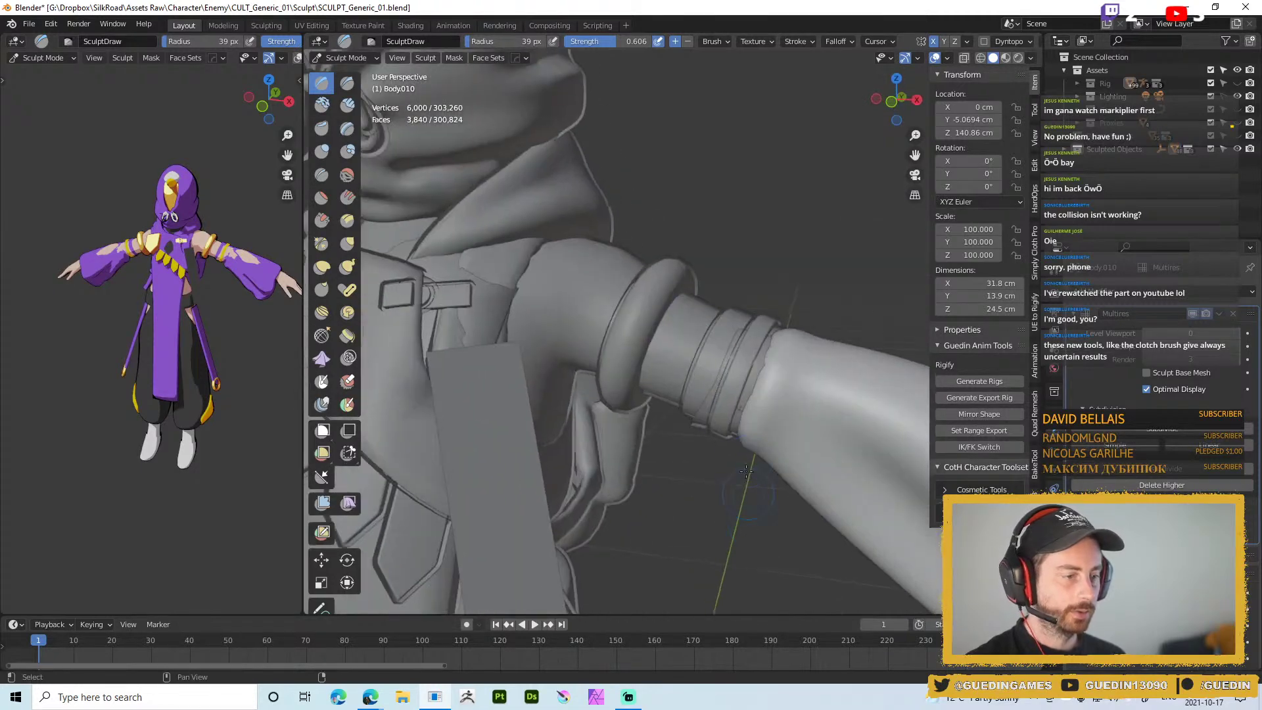
pyautogui.moveTo(750, 506); pyautogui.dragTo(700, 285, button='middle')
pyautogui.press('[')
pyautogui.press('[')
pyautogui.press('[')
pyautogui.press('[')
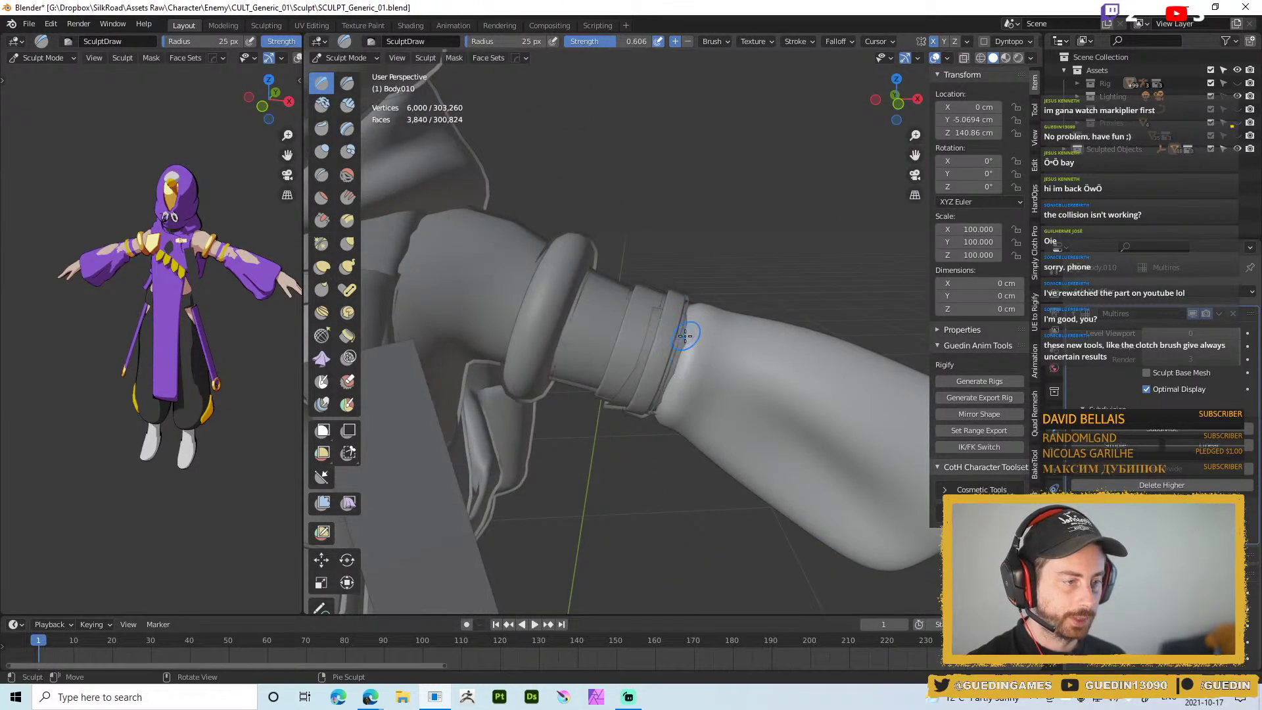
pyautogui.moveTo(675, 377)
pyautogui.mouseDown(button='middle')
pyautogui.moveTo(662, 399)
pyautogui.moveTo(684, 336)
pyautogui.mouseUp(button='middle')
pyautogui.scroll(-5, 684, 335)
pyautogui.moveTo(620, 253); pyautogui.dragTo(697, 235, button='middle')
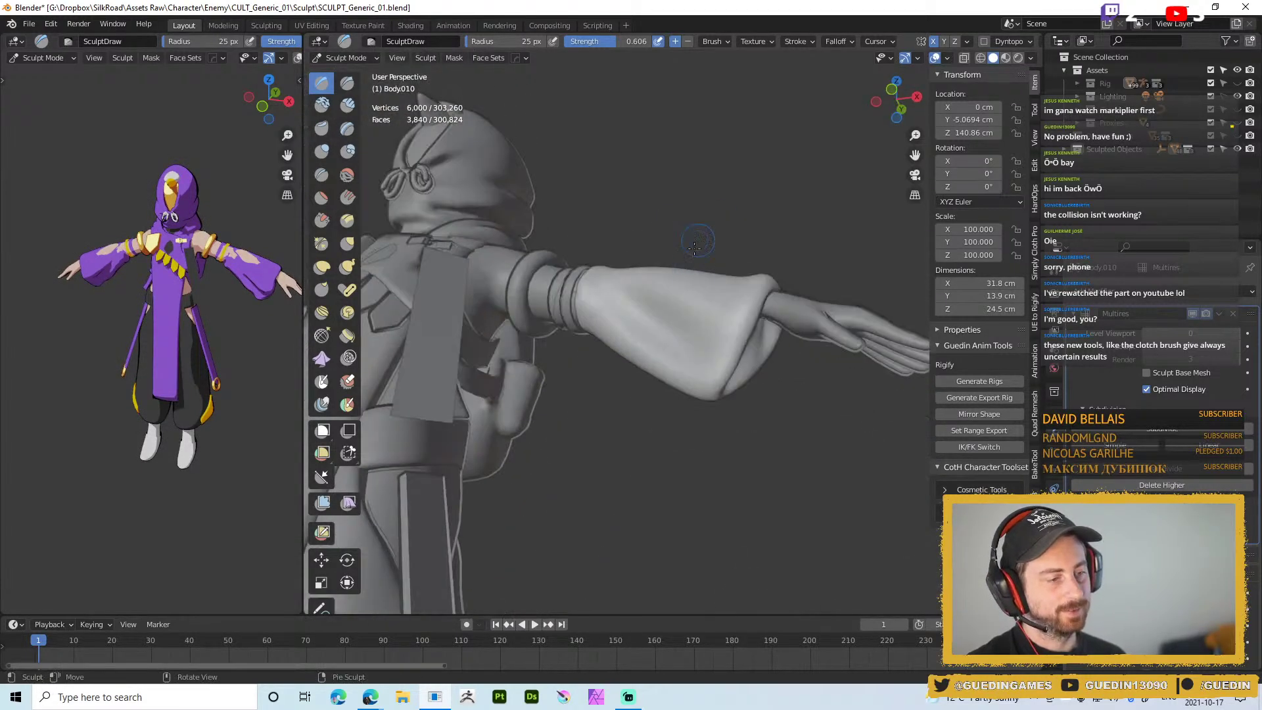
# Sculpt broad folds along the length of the sleeve with the Draw brush at radii of 57 and 45 px
pyautogui.moveTo(698, 373); pyautogui.dragTo(657, 279, button='middle')
pyautogui.press('f')
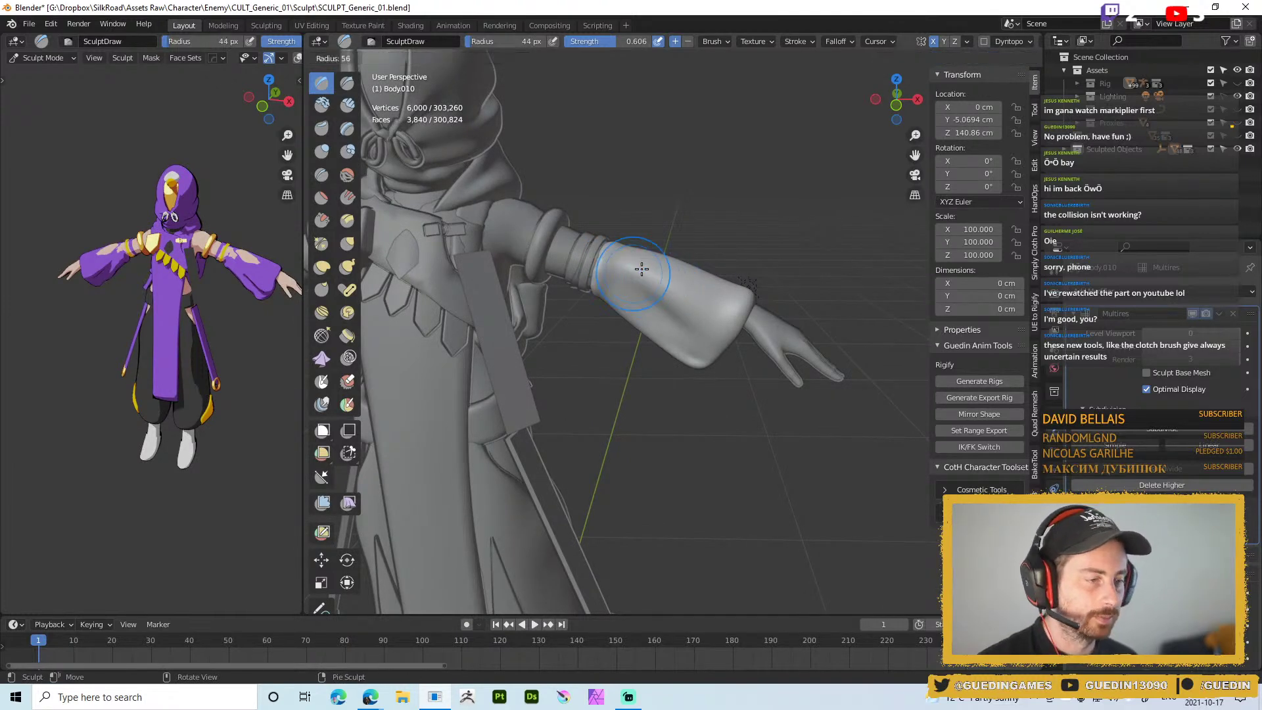
pyautogui.click(664, 279)
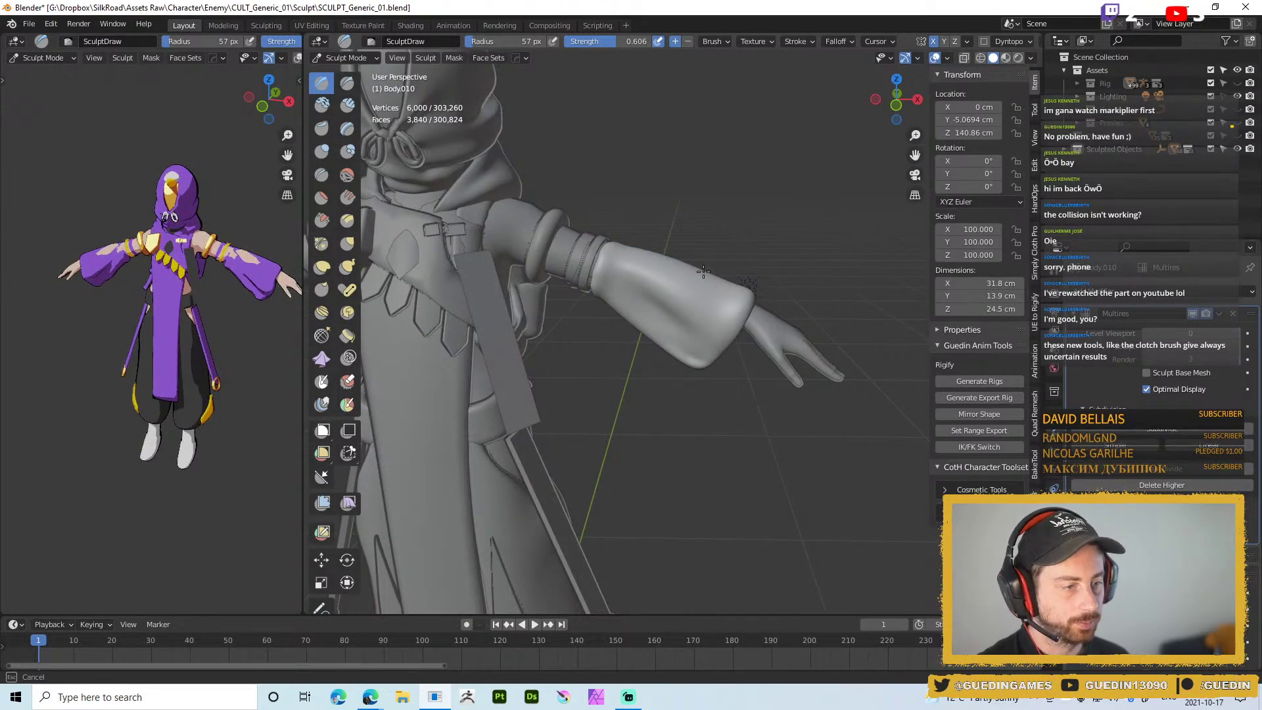
pyautogui.moveTo(679, 271)
pyautogui.mouseDown(button='middle')
pyautogui.moveTo(665, 273)
pyautogui.moveTo(664, 256)
pyautogui.mouseUp(button='middle')
pyautogui.press('f')
pyautogui.click(630, 234)
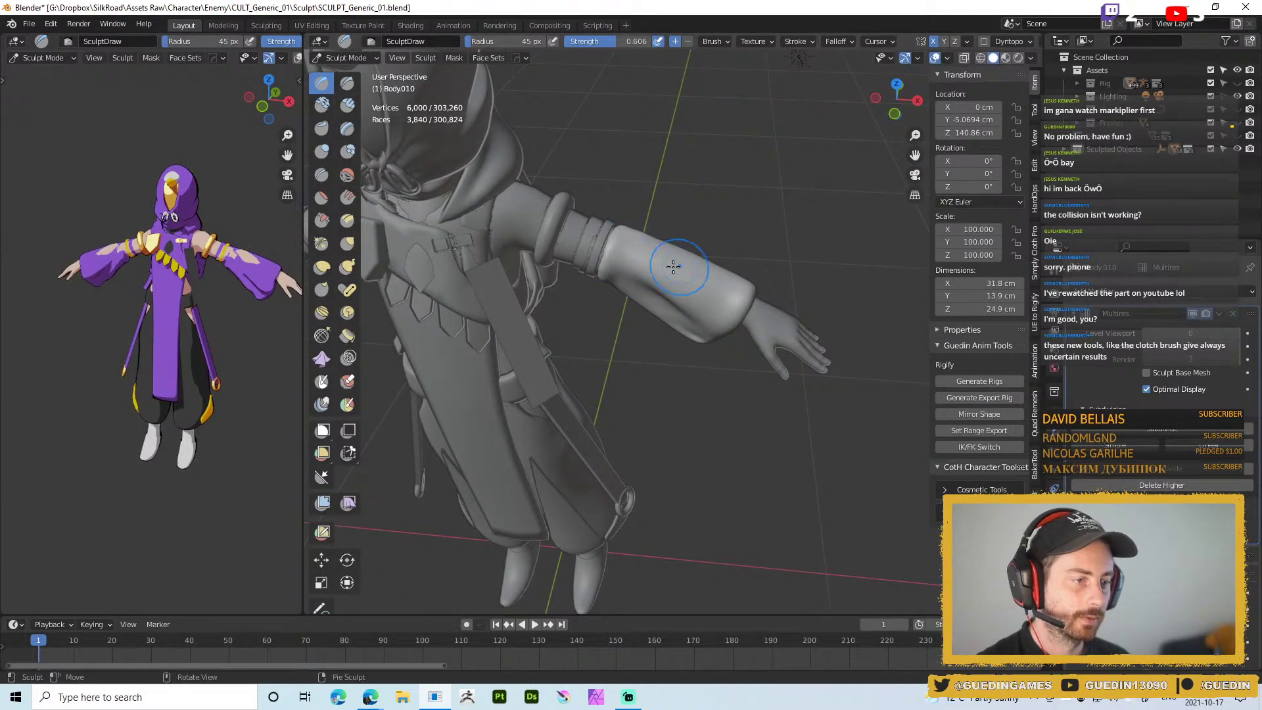
pyautogui.moveTo(657, 248)
pyautogui.mouseDown(button='middle')
pyautogui.moveTo(684, 259)
pyautogui.moveTo(721, 239)
pyautogui.moveTo(686, 331)
pyautogui.moveTo(657, 308)
pyautogui.mouseUp(button='middle')
pyautogui.moveTo(706, 349); pyautogui.dragTo(742, 280, button='middle')
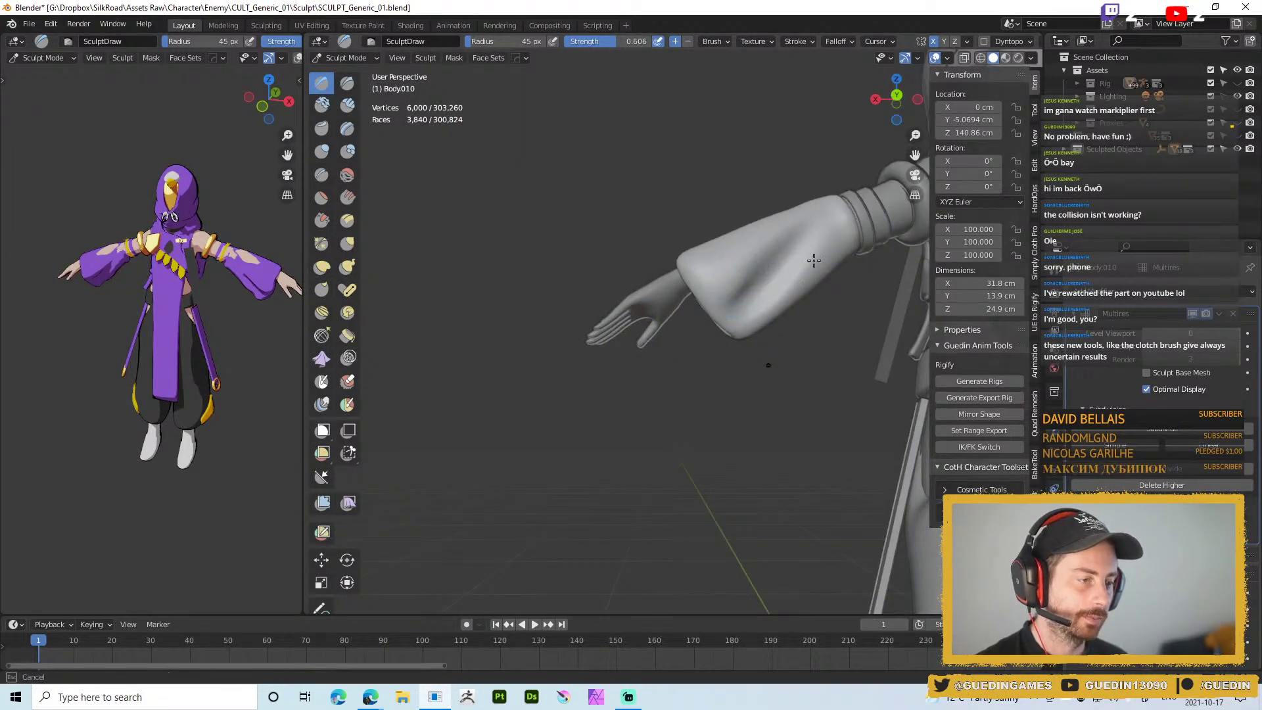
pyautogui.moveTo(773, 284); pyautogui.dragTo(776, 240)
# Reduce the Draw brush radius stepwise to 17 px and sculpt finer folds on the sleeve near the wrist opening
pyautogui.press('[')
pyautogui.press('[')
pyautogui.press('[')
pyautogui.press('[')
pyautogui.moveTo(746, 256)
pyautogui.mouseDown(button='middle')
pyautogui.moveTo(738, 276)
pyautogui.moveTo(740, 214)
pyautogui.mouseUp(button='middle')
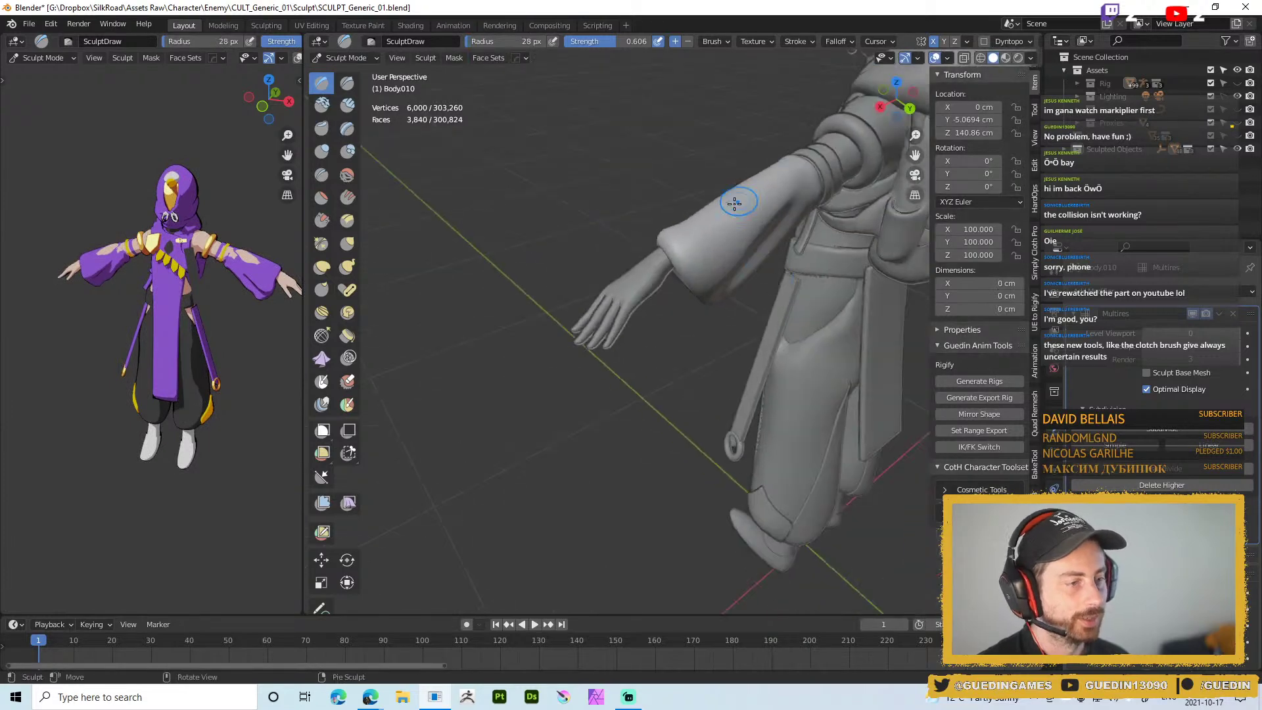
pyautogui.click(711, 258)
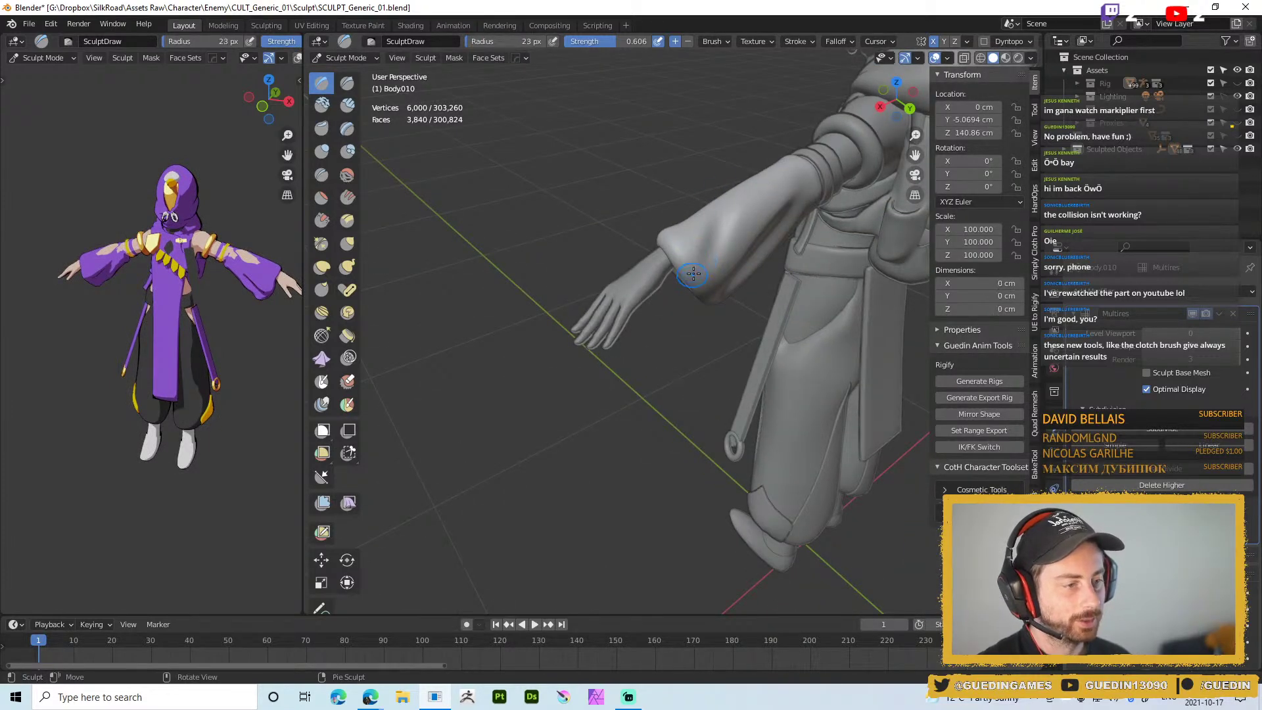
pyautogui.press('[')
pyautogui.press('[')
pyautogui.press('[')
pyautogui.press('[')
pyautogui.press('[')
pyautogui.press('[')
pyautogui.moveTo(691, 277); pyautogui.dragTo(689, 272, button='middle')
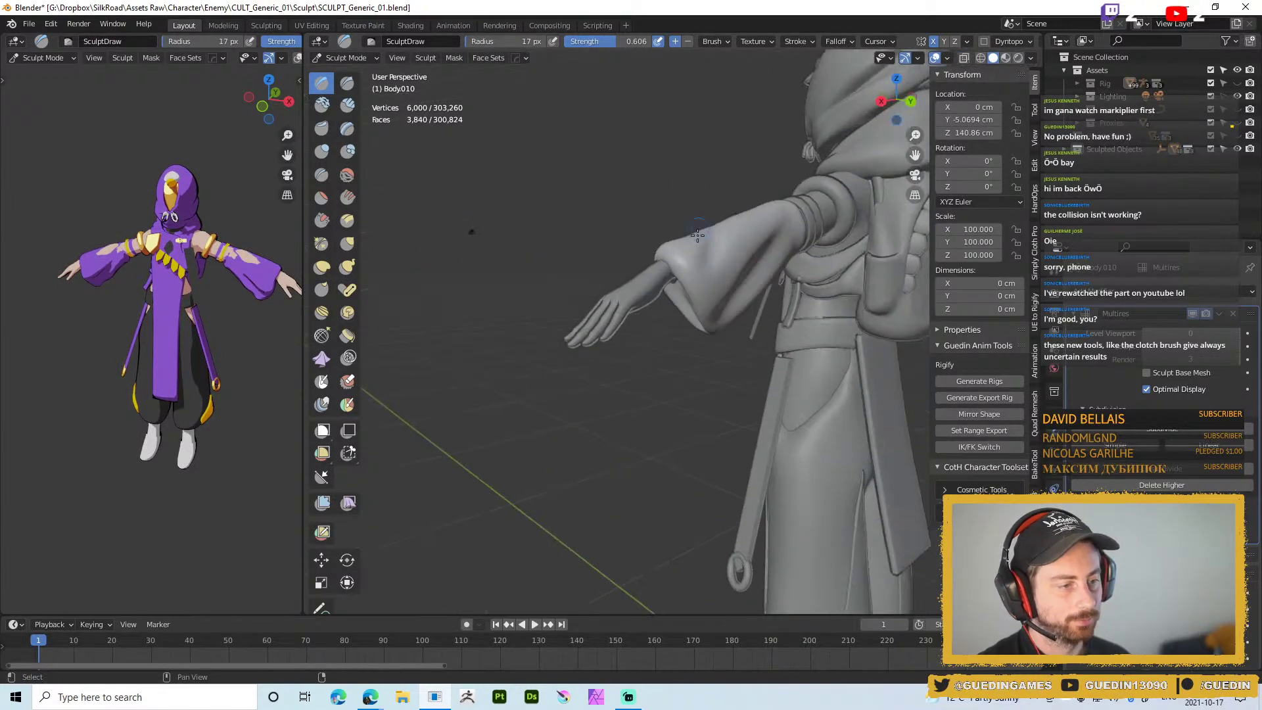
pyautogui.click(690, 274)
pyautogui.moveTo(700, 285)
pyautogui.mouseDown(button='middle')
pyautogui.moveTo(684, 303)
pyautogui.moveTo(696, 307)
pyautogui.moveTo(706, 277)
pyautogui.mouseUp(button='middle')
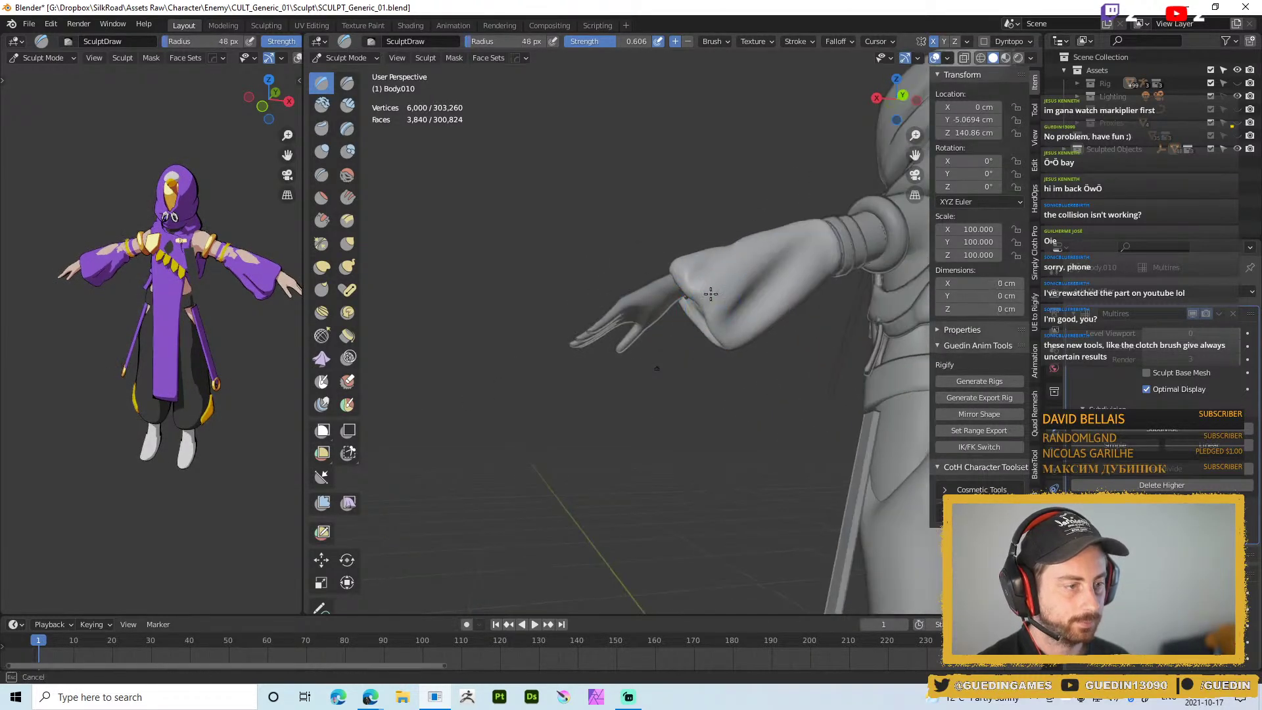
# Switch to the Clay Strips brush and set its radius to 32 px
pyautogui.moveTo(745, 219)
pyautogui.mouseDown(button='middle')
pyautogui.moveTo(709, 296)
pyautogui.moveTo(735, 275)
pyautogui.moveTo(717, 273)
pyautogui.moveTo(766, 263)
pyautogui.moveTo(776, 237)
pyautogui.moveTo(753, 181)
pyautogui.moveTo(785, 140)
pyautogui.moveTo(719, 178)
pyautogui.moveTo(727, 220)
pyautogui.mouseUp(button='middle')
pyautogui.scroll(-3, 756, 283)
pyautogui.scroll(4, 778, 232)
pyautogui.rightClick(706, 232)
pyautogui.click(776, 185)
pyautogui.press('f')
pyautogui.click(723, 155)
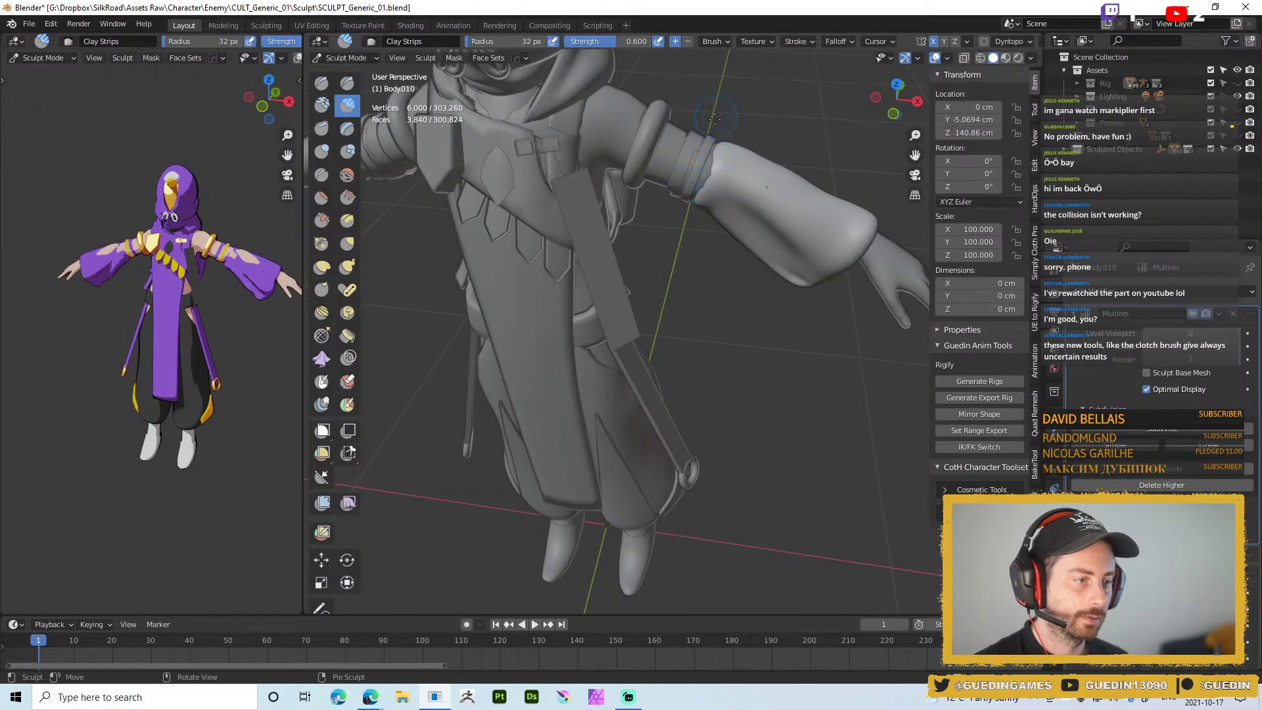
# Raise the Clay Strips strength to 0.897 and sculpt the sleeve near the arm bands with the radius enlarged to 37 px
pyautogui.click(712, 189)
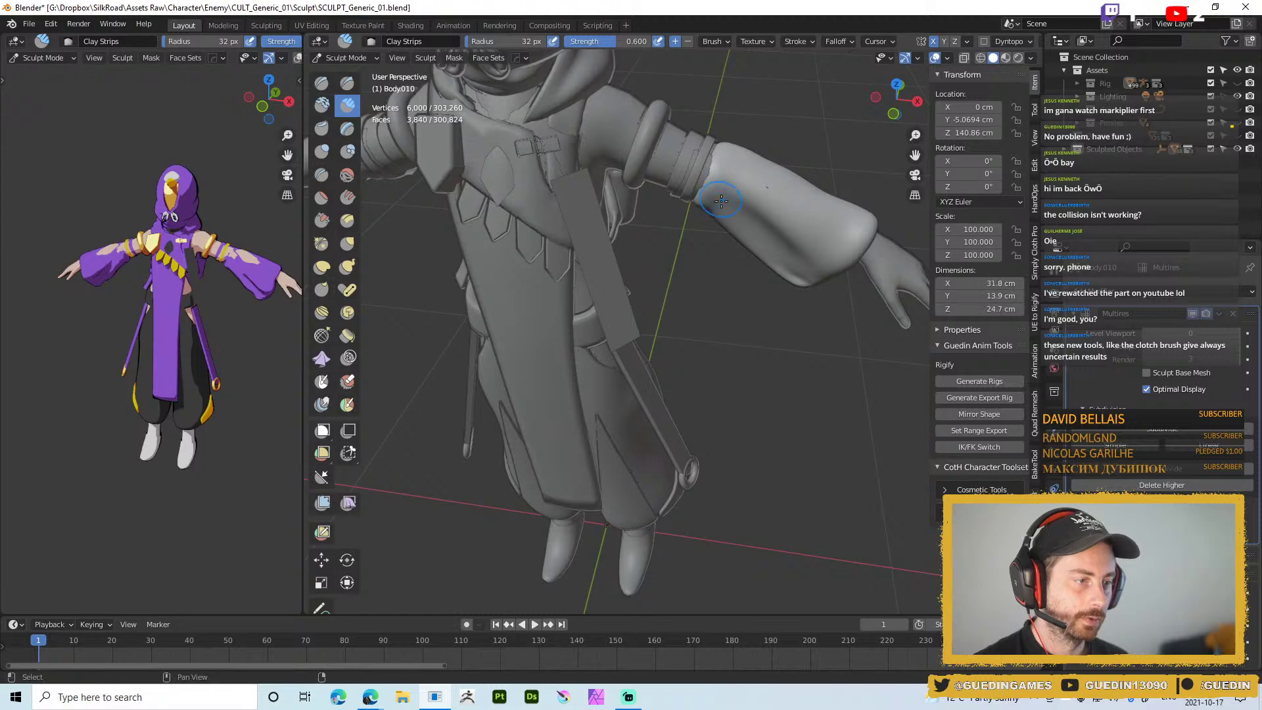
pyautogui.moveTo(712, 189); pyautogui.dragTo(723, 185, button='middle')
pyautogui.scroll(2, 723, 185)
pyautogui.hotkey('shift', 'f')
pyautogui.click(725, 184)
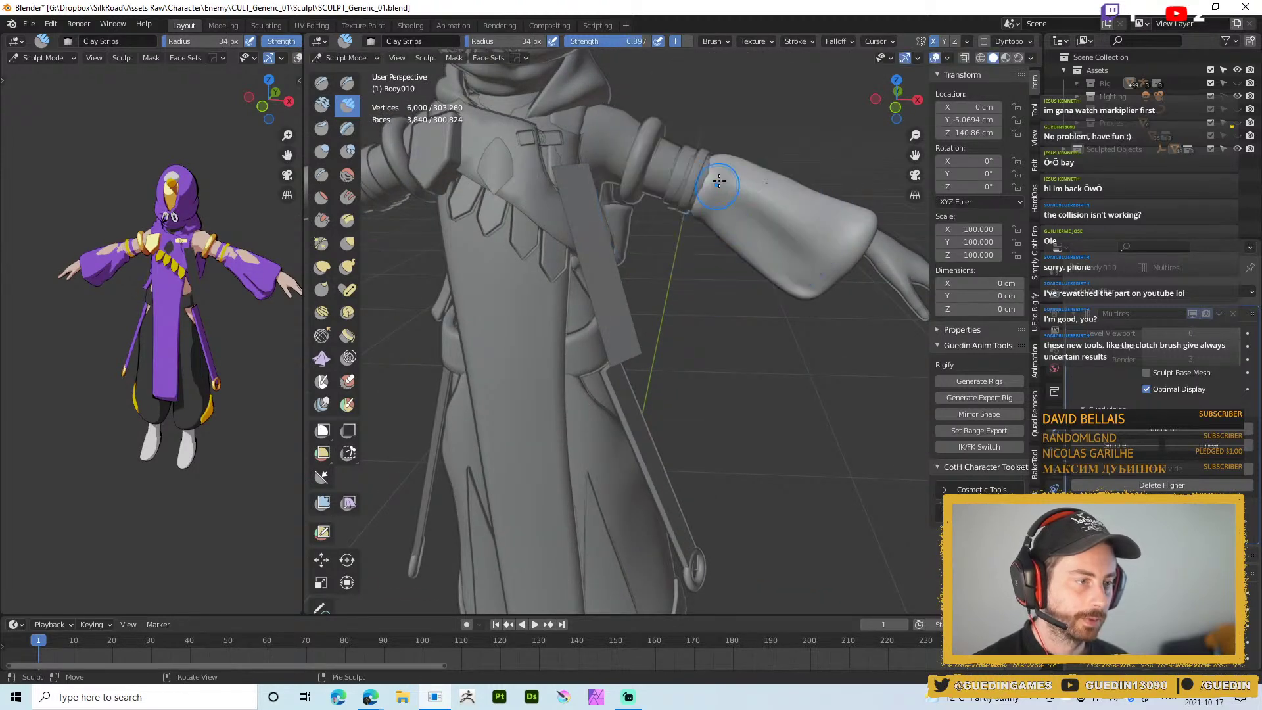
pyautogui.moveTo(752, 197); pyautogui.dragTo(735, 192, button='middle')
pyautogui.press('f')
pyautogui.click(732, 192)
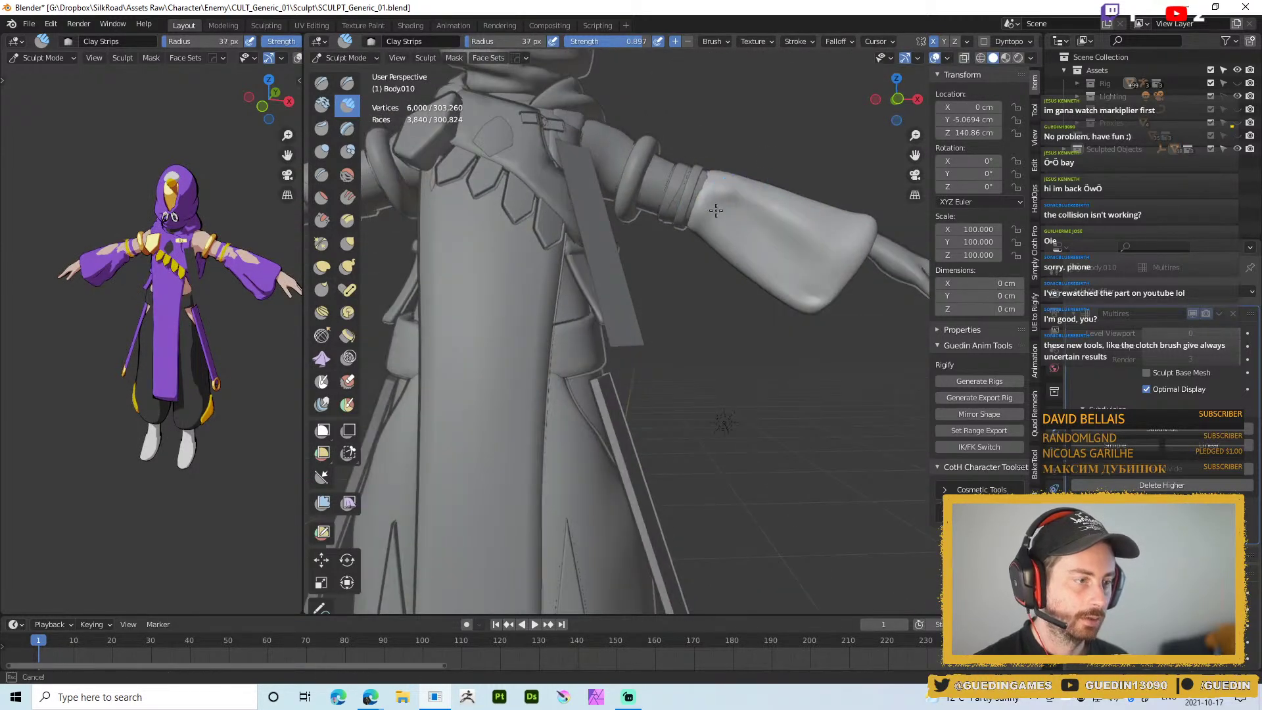
pyautogui.moveTo(753, 226); pyautogui.dragTo(764, 230)
# Sculpt folds across the front and top of the sleeve with Clay Strips at a 40 px radius
pyautogui.moveTo(763, 230)
pyautogui.mouseDown(button='middle')
pyautogui.moveTo(730, 263)
pyautogui.moveTo(743, 238)
pyautogui.mouseUp(button='middle')
pyautogui.press('f')
pyautogui.click(753, 236)
pyautogui.moveTo(739, 227)
pyautogui.mouseDown()
pyautogui.moveTo(722, 222)
pyautogui.moveTo(771, 195)
pyautogui.mouseUp()
pyautogui.moveTo(771, 197)
pyautogui.mouseDown(button='middle')
pyautogui.moveTo(739, 204)
pyautogui.moveTo(759, 223)
pyautogui.mouseUp(button='middle')
pyautogui.moveTo(756, 233); pyautogui.dragTo(777, 211)
pyautogui.moveTo(830, 299); pyautogui.dragTo(817, 263, button='middle')
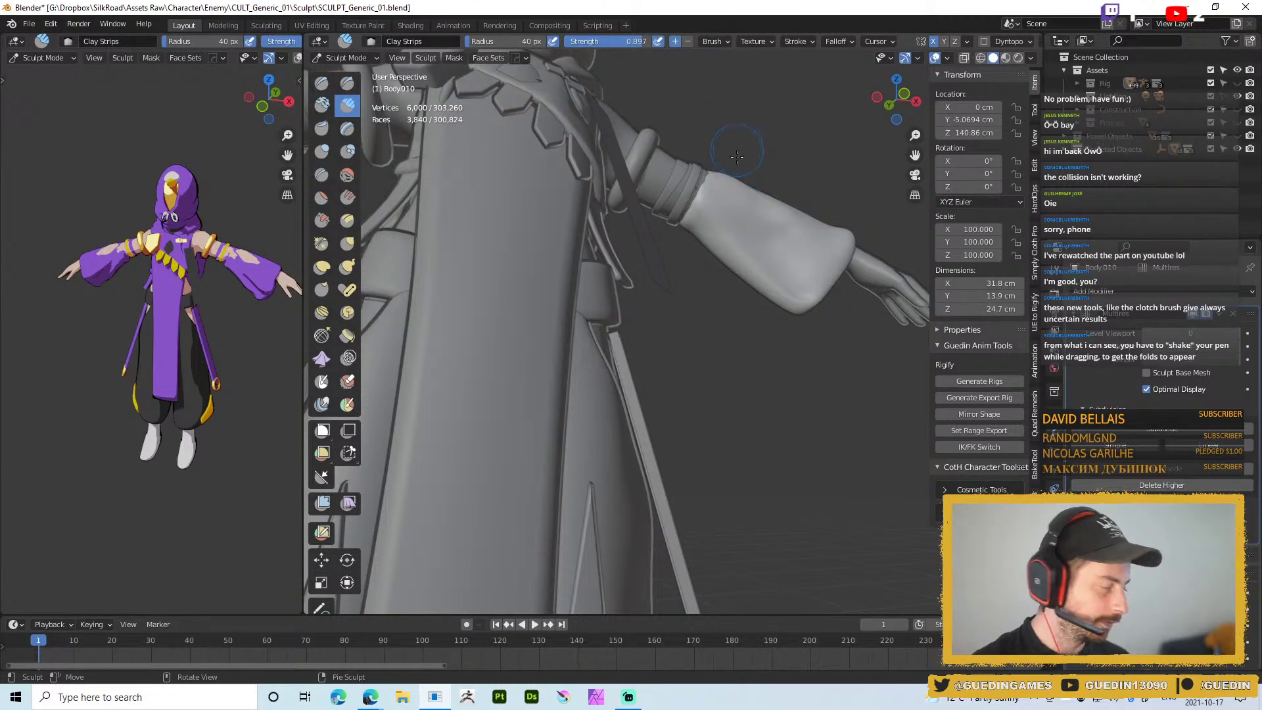
pyautogui.moveTo(736, 148); pyautogui.dragTo(658, 226, button='middle')
pyautogui.moveTo(734, 171); pyautogui.dragTo(766, 221, button='middle')
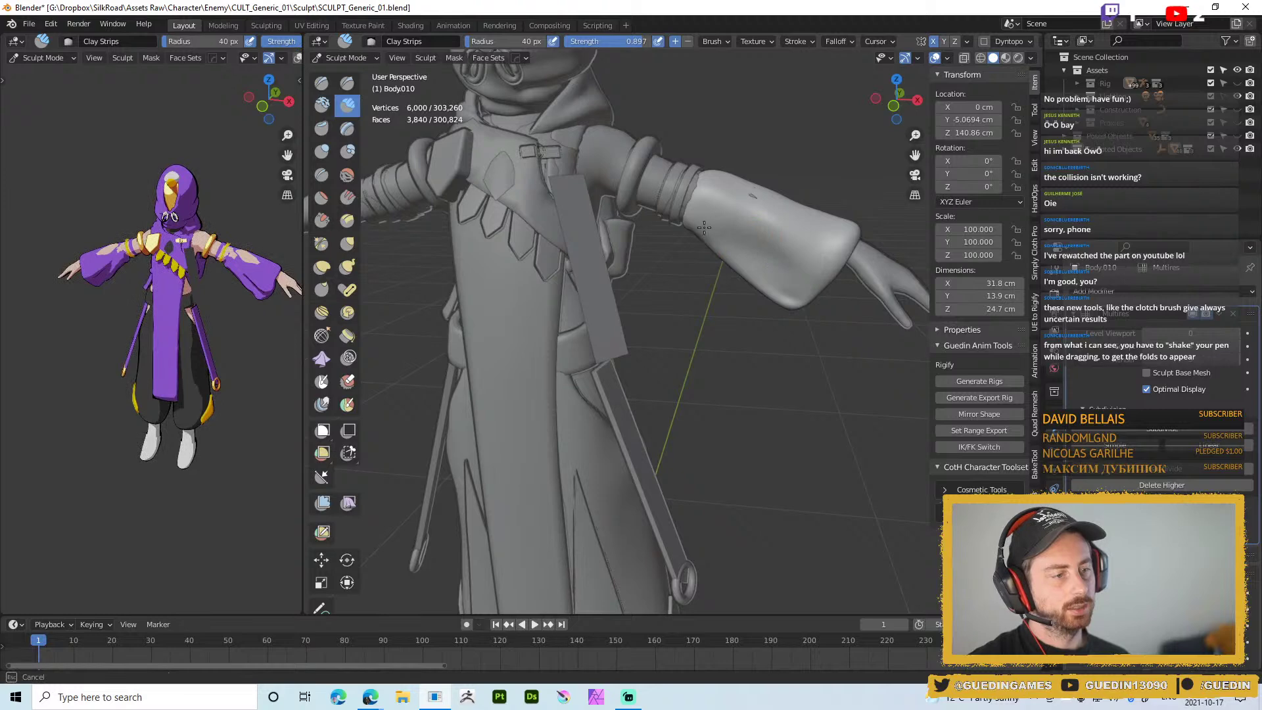
pyautogui.moveTo(749, 229); pyautogui.dragTo(765, 149, button='middle')
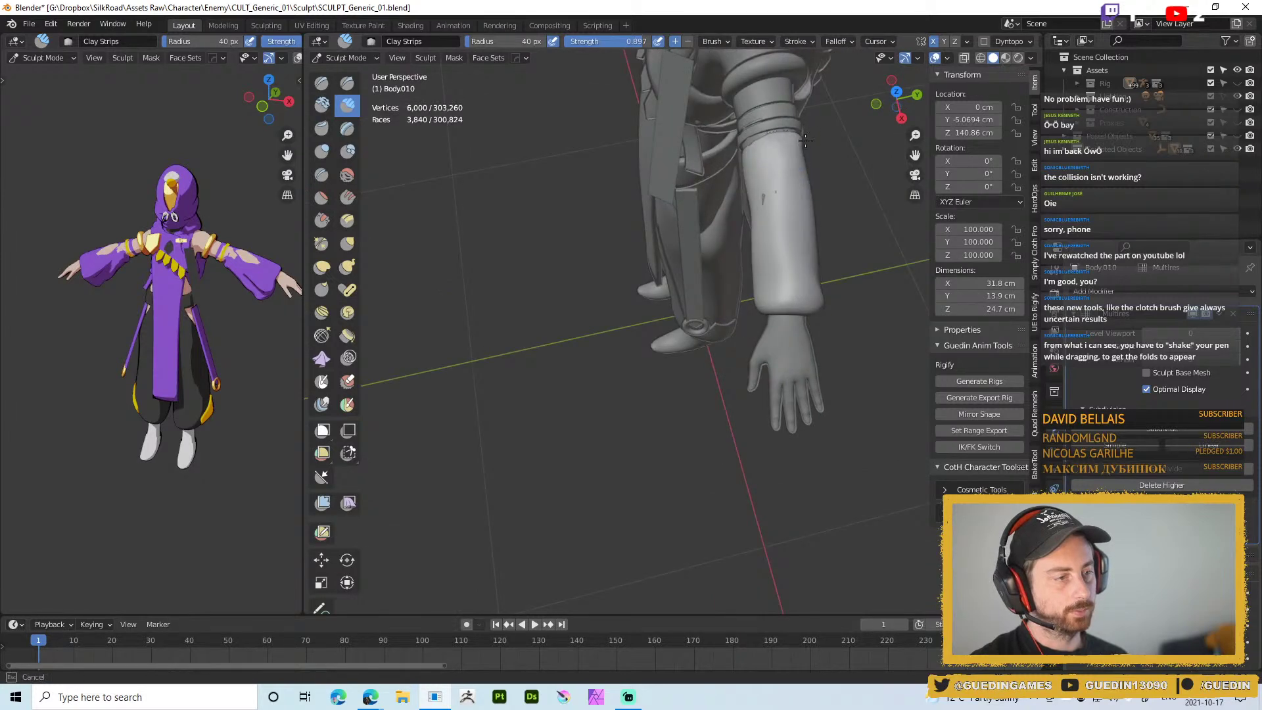
pyautogui.moveTo(760, 225); pyautogui.dragTo(796, 142, button='middle')
pyautogui.moveTo(765, 211); pyautogui.dragTo(704, 212, button='middle')
# Switch back to the Draw brush and reduce its radius to 23 px for work on the sleeve's top
pyautogui.rightClick(744, 207)
pyautogui.click(741, 135)
pyautogui.press('f')
pyautogui.click(690, 184)
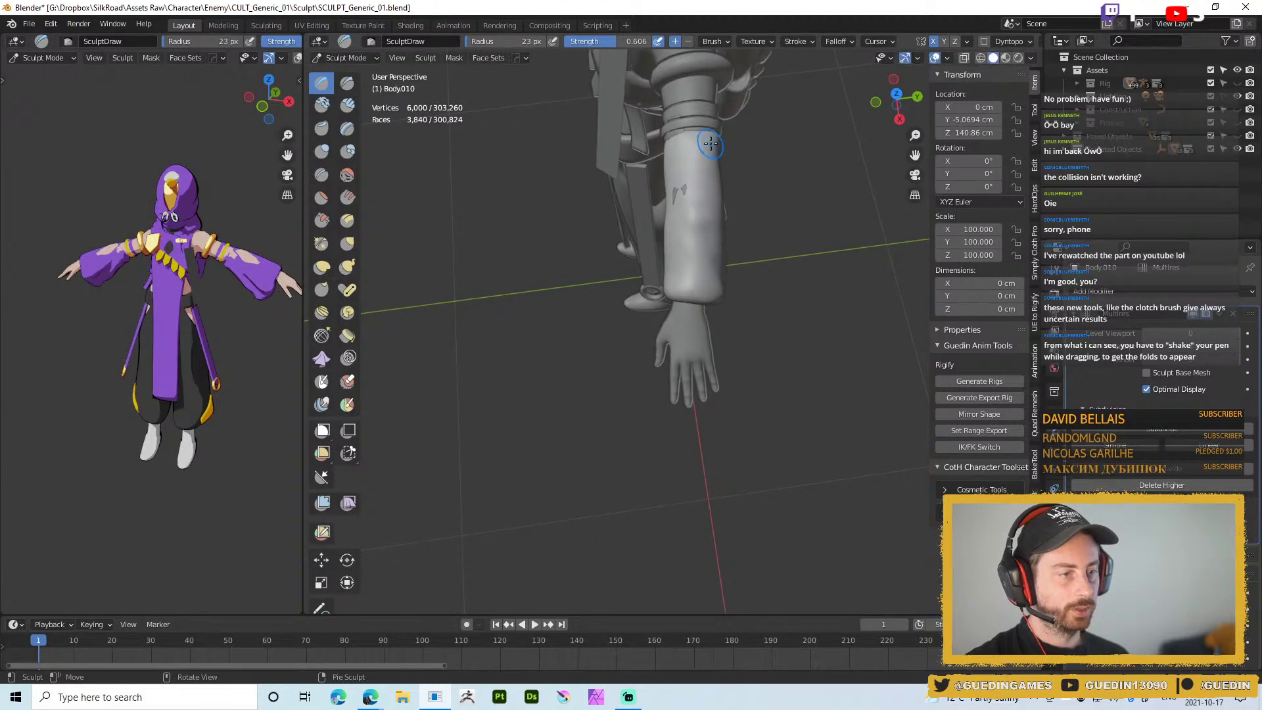
pyautogui.press('f')
pyautogui.click(689, 230)
# Build up the sleeve's surface where the arm pokes through with the Draw brush at a 33 px radius
pyautogui.moveTo(716, 197); pyautogui.dragTo(680, 215, button='middle')
pyautogui.press('f')
pyautogui.click(712, 213)
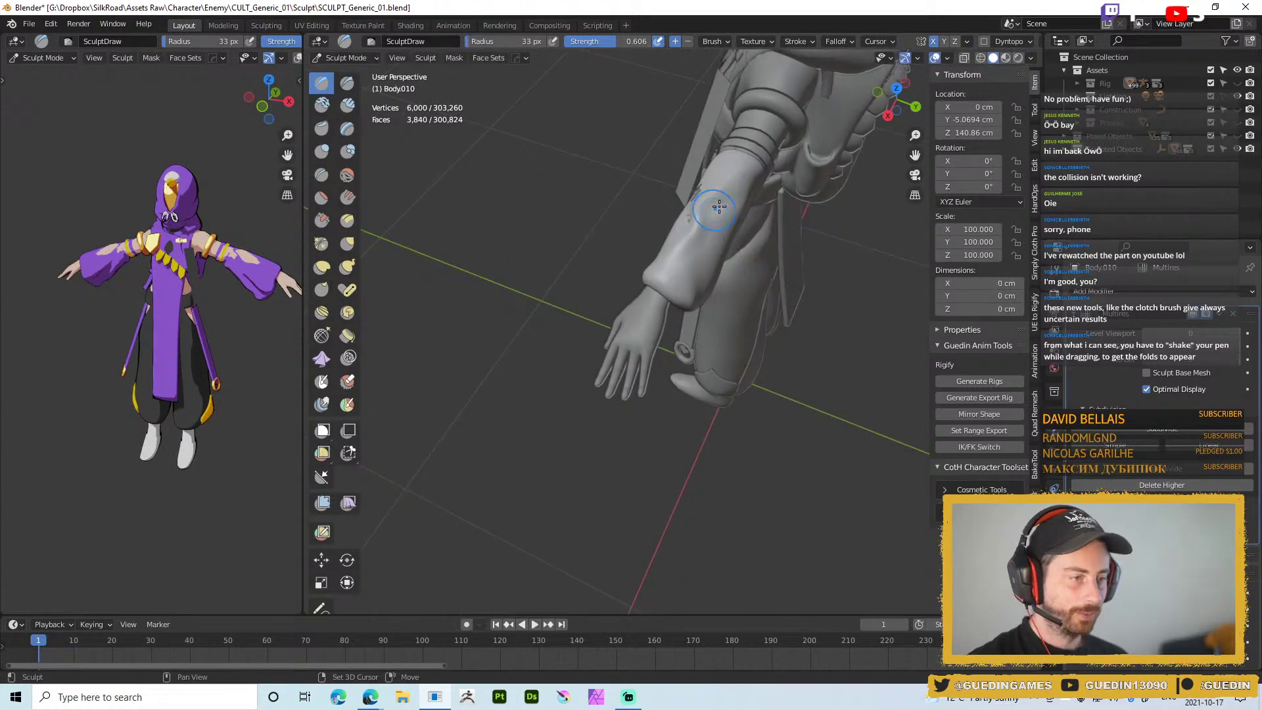
pyautogui.moveTo(759, 222)
pyautogui.mouseDown(button='middle')
pyautogui.moveTo(698, 239)
pyautogui.moveTo(714, 229)
pyautogui.mouseUp(button='middle')
pyautogui.moveTo(695, 227); pyautogui.dragTo(685, 230)
pyautogui.moveTo(720, 212); pyautogui.dragTo(753, 172, button='middle')
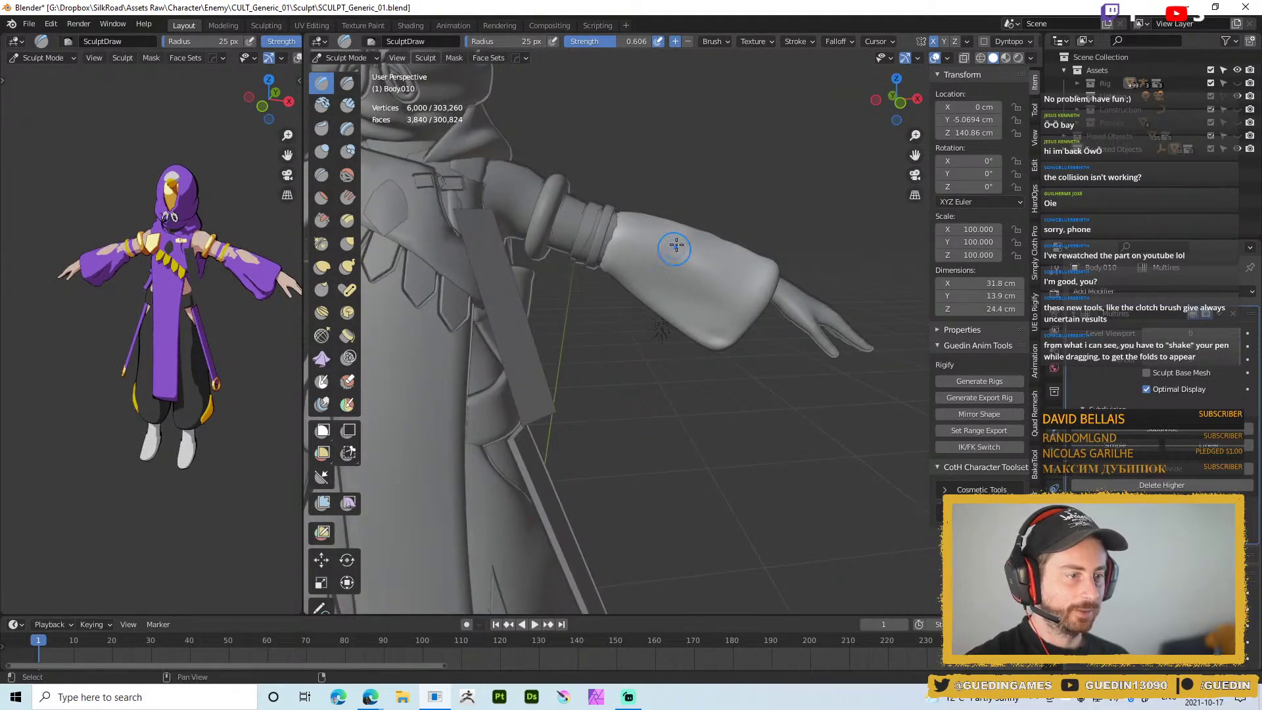
# Subdivide the sleeve's multires mesh another level and sculpt fine folds near the arm bands with a 21 px Draw brush
pyautogui.scroll(-3, 674, 253)
pyautogui.moveTo(674, 253); pyautogui.dragTo(634, 253, button='middle')
pyautogui.rightClick(642, 258)
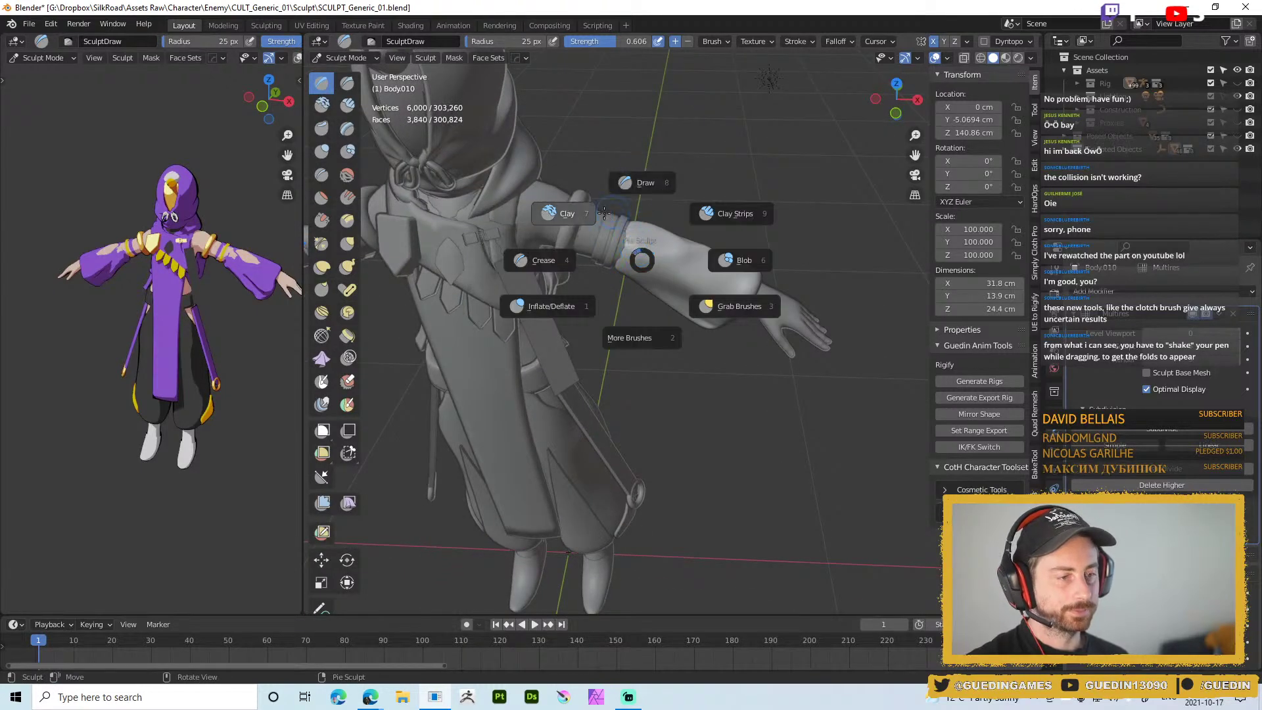
pyautogui.click(647, 232)
pyautogui.hotkey('ctrl', 'd')
pyautogui.moveTo(636, 221)
pyautogui.mouseDown(button='middle')
pyautogui.moveTo(614, 230)
pyautogui.moveTo(621, 203)
pyautogui.moveTo(631, 210)
pyautogui.mouseUp(button='middle')
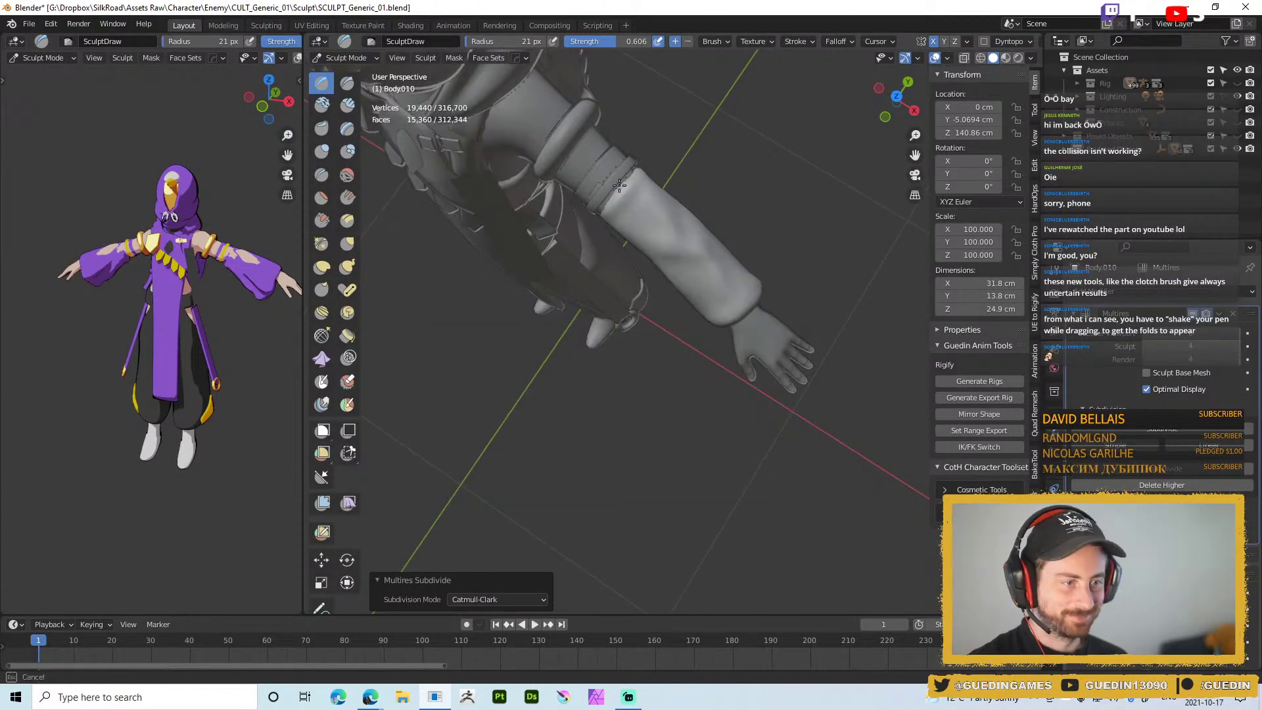
pyautogui.moveTo(558, 251); pyautogui.dragTo(650, 156, button='middle')
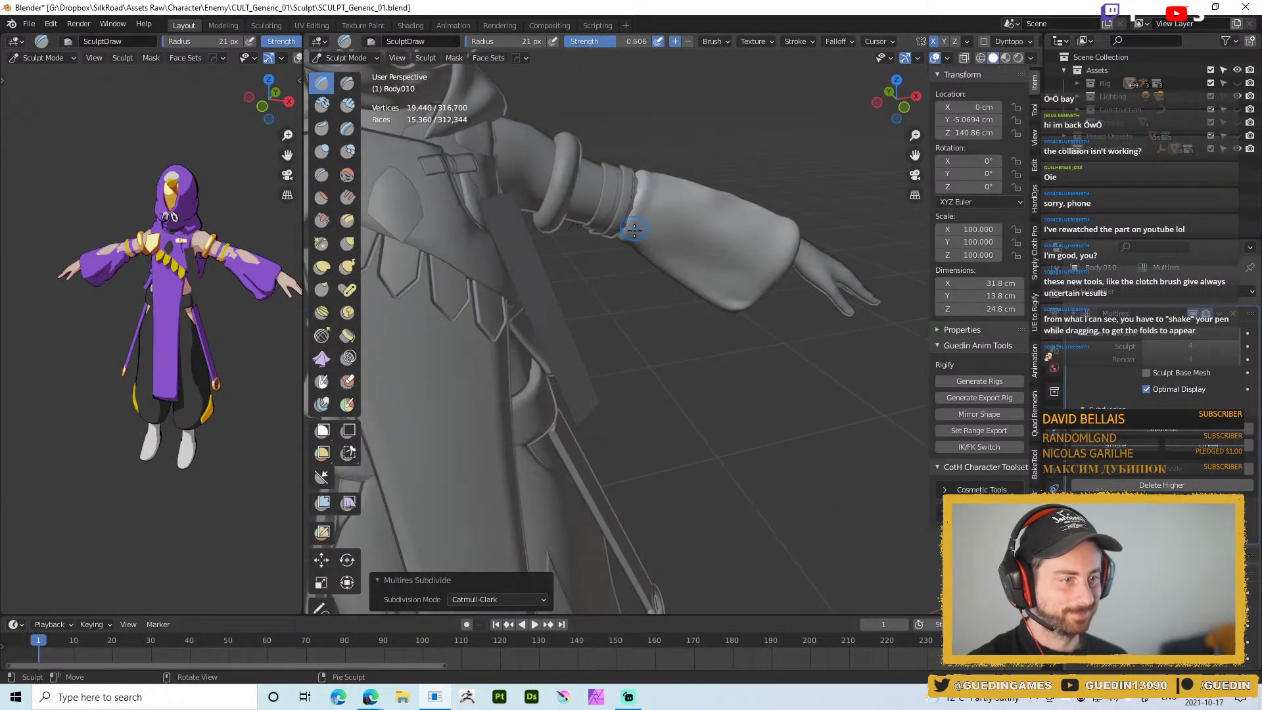
# Touch up the sleeve's surface below the arm bands with the Draw brush and switch the viewport to Material Preview shading
pyautogui.moveTo(633, 226); pyautogui.dragTo(638, 182, button='middle')
pyautogui.moveTo(627, 225); pyautogui.dragTo(631, 206, button='middle')
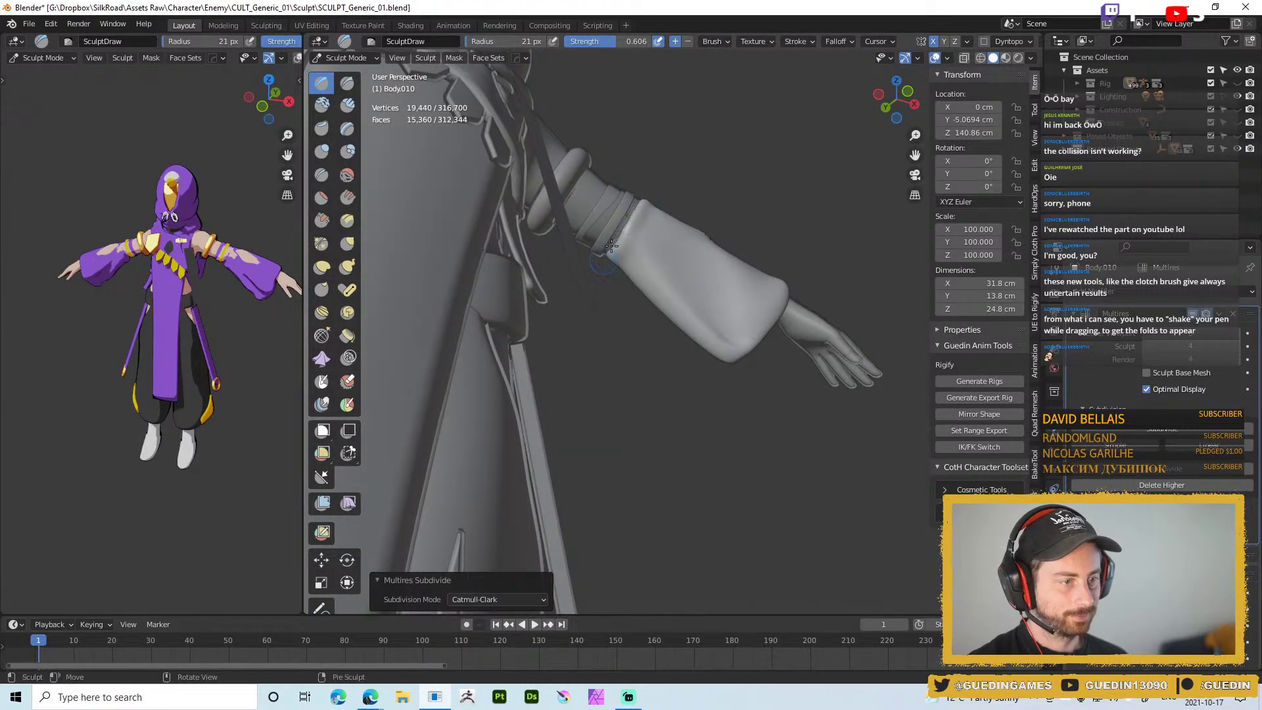
pyautogui.moveTo(622, 277)
pyautogui.mouseDown(button='middle')
pyautogui.moveTo(710, 231)
pyautogui.moveTo(684, 245)
pyautogui.mouseUp(button='middle')
pyautogui.moveTo(686, 245); pyautogui.dragTo(695, 234)
pyautogui.moveTo(690, 239); pyautogui.dragTo(725, 270, button='middle')
pyautogui.press('z')
pyautogui.scroll(-2, 728, 408)
pyautogui.moveTo(696, 381); pyautogui.dragTo(881, 394, button='middle')
pyautogui.moveTo(738, 326); pyautogui.dragTo(833, 357, button='middle')
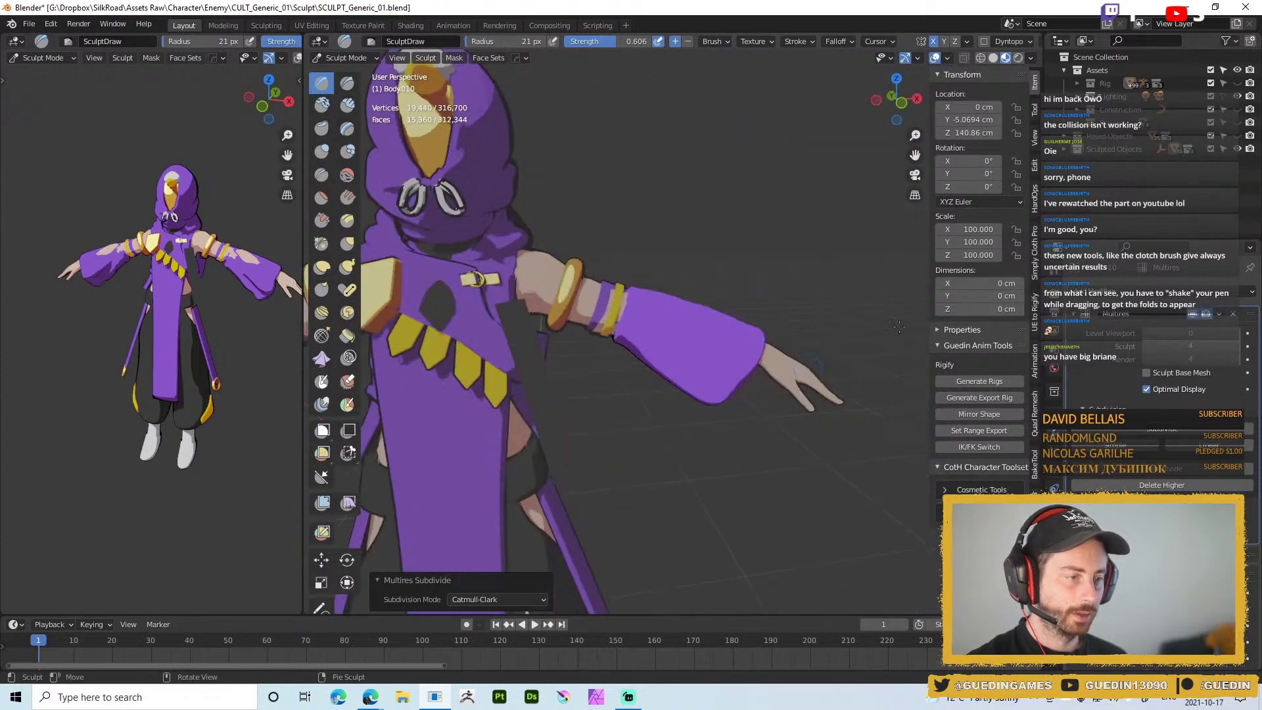
# Return to Object Mode, raise the sleeve's Multires viewport level to 4, and turn on its outline modifier
pyautogui.press('KP_0')
pyautogui.hotkey('ctrl', 'Tab')
pyautogui.click(673, 363)
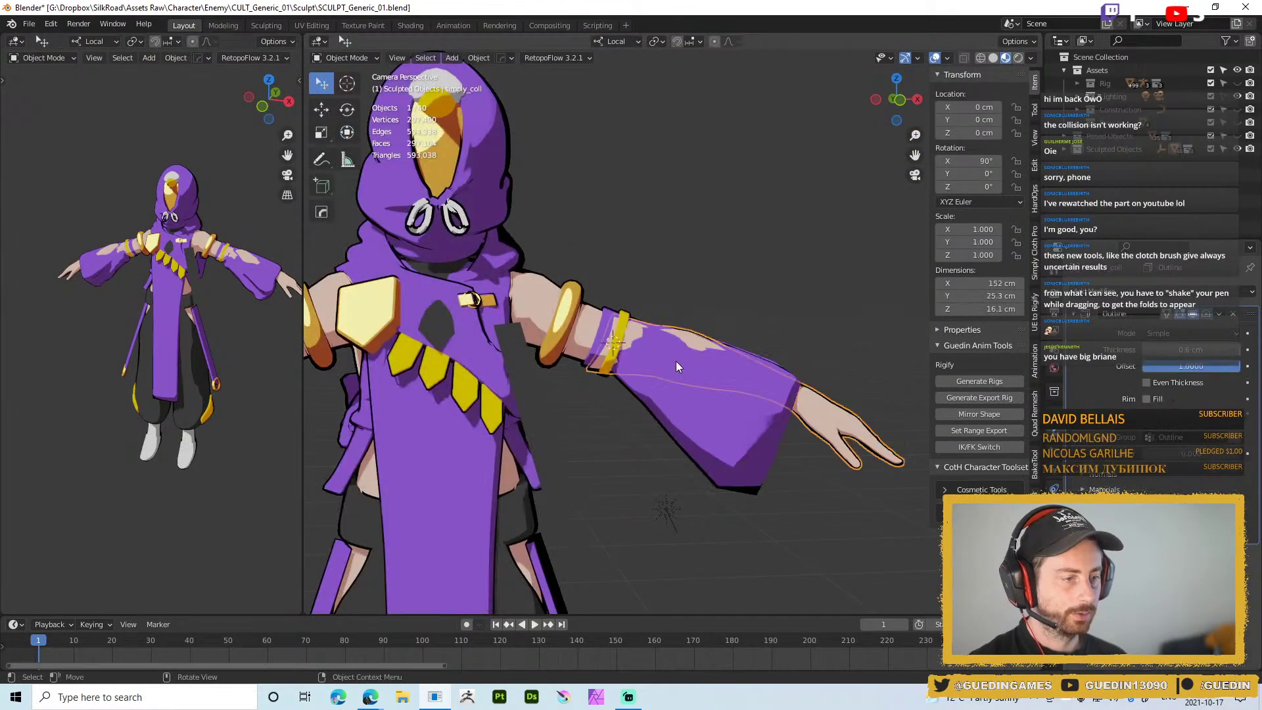
pyautogui.click(1236, 333)
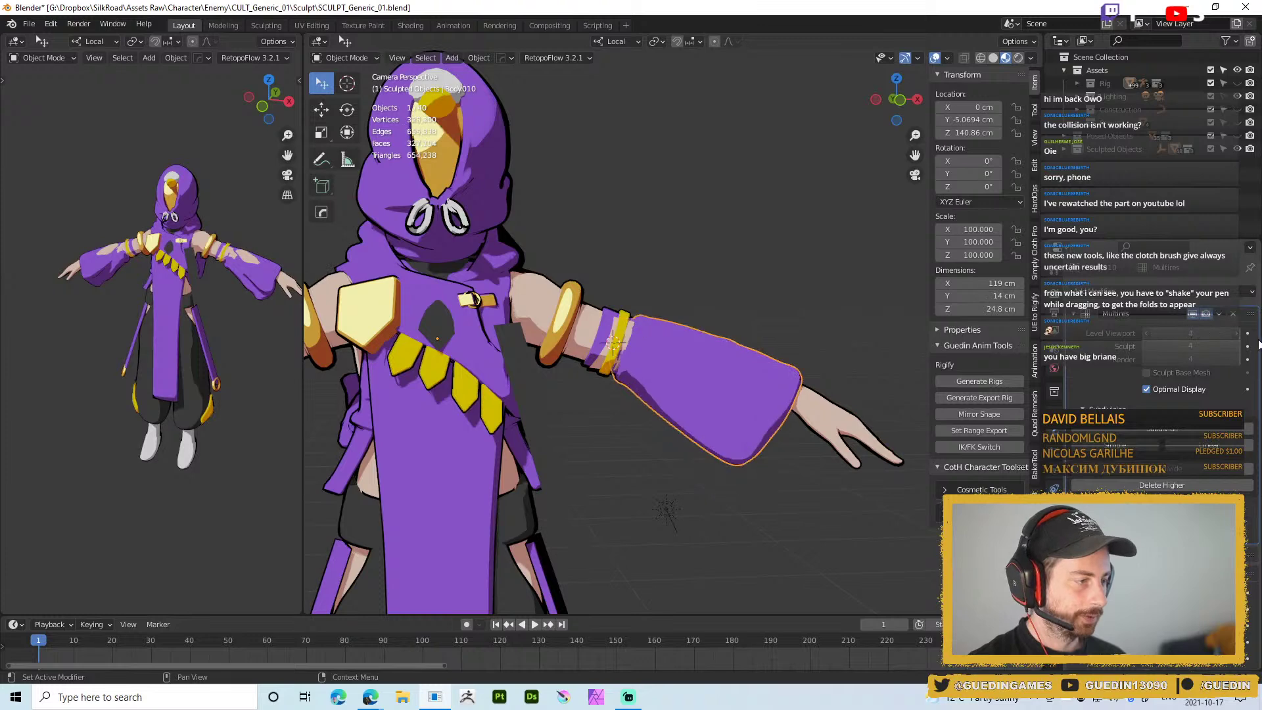
pyautogui.moveTo(710, 342); pyautogui.dragTo(742, 339, button='middle')
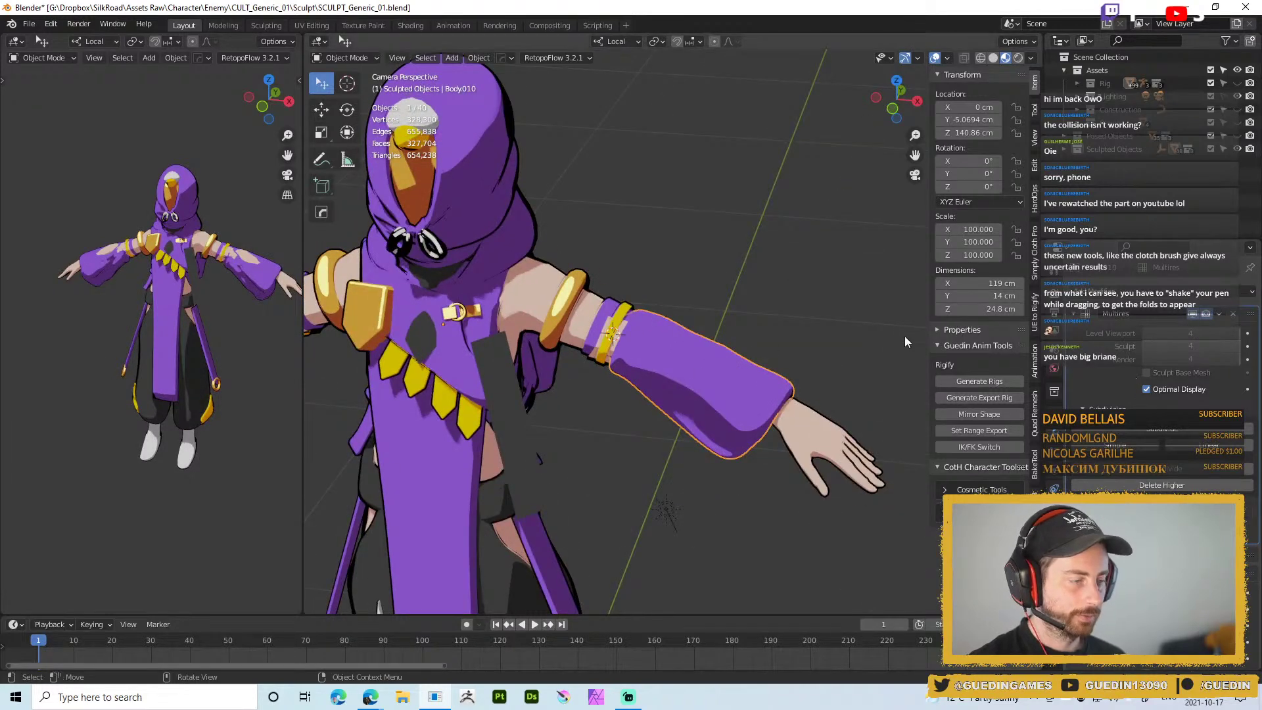
pyautogui.click(1193, 574)
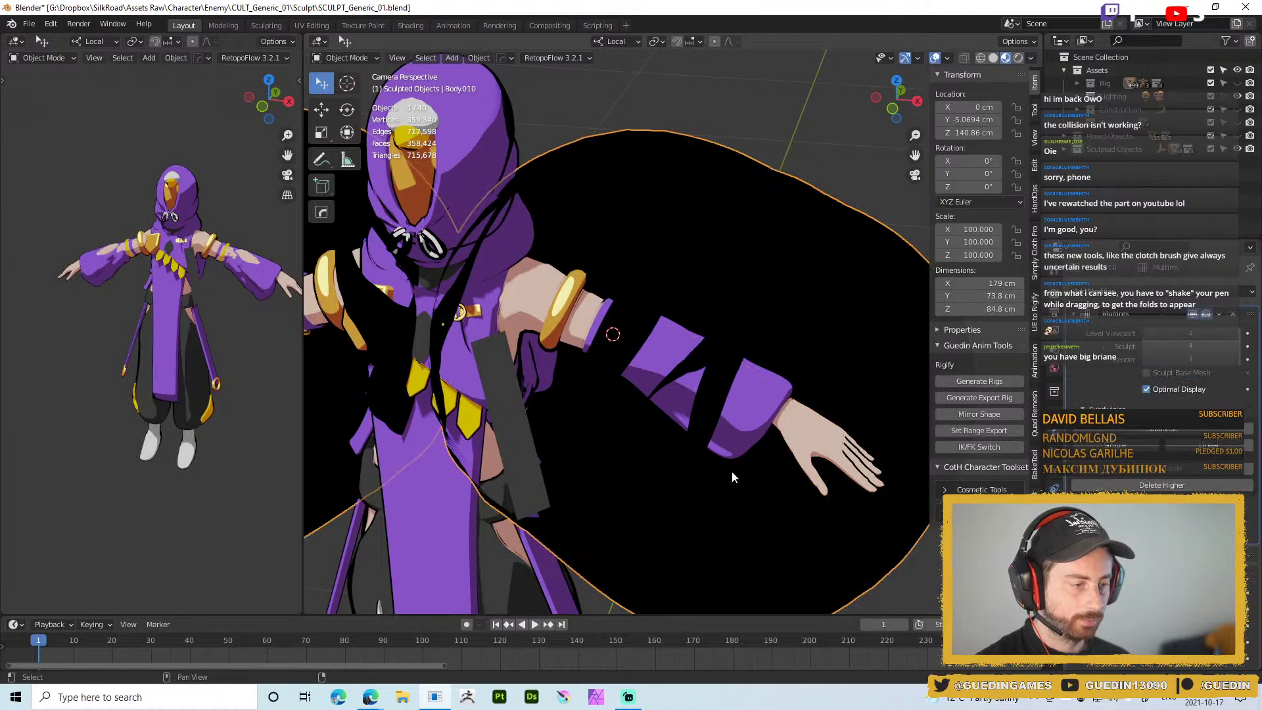
pyautogui.hotkey('ctrl', 'l')
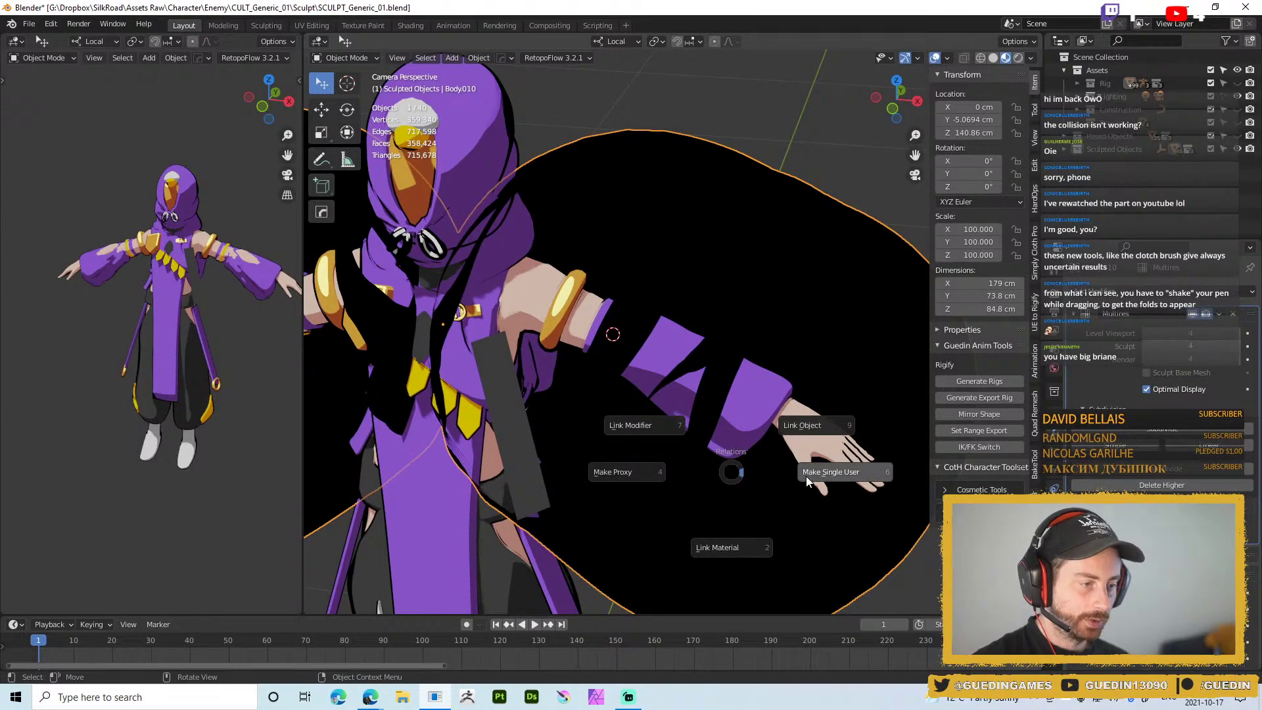
pyautogui.click(734, 474)
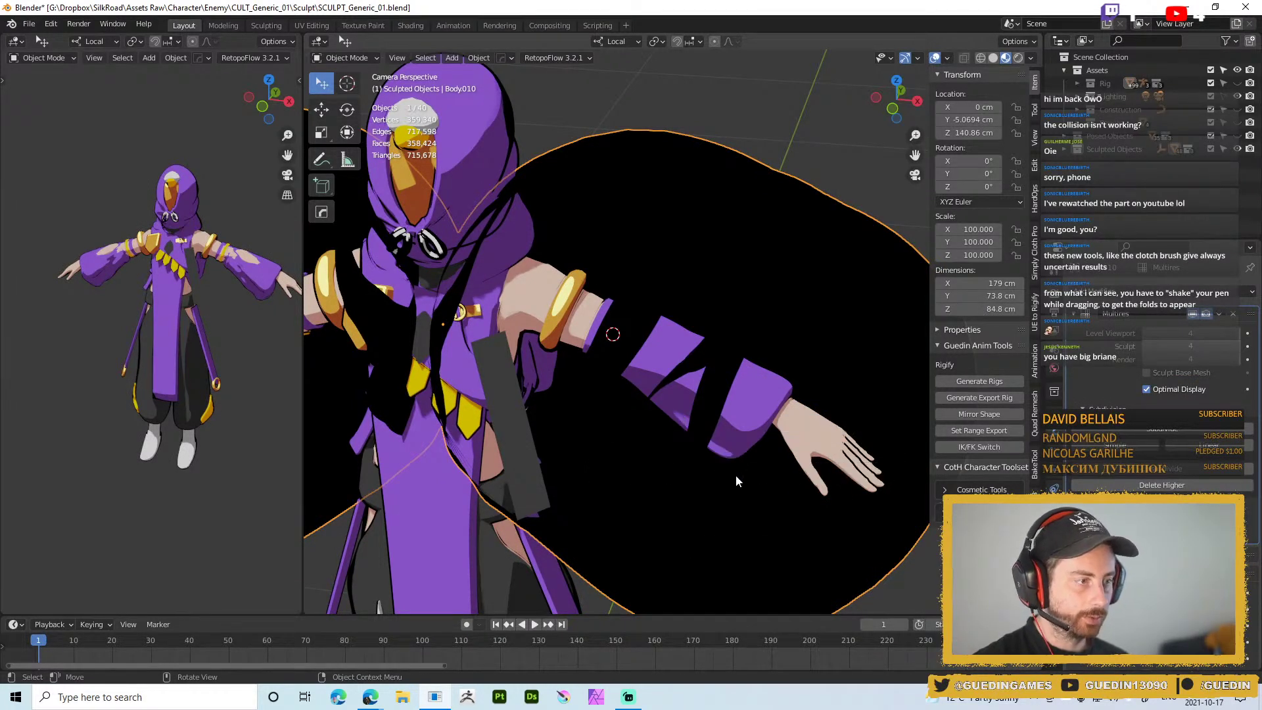
# Apply the scale of the sleeve object
pyautogui.keyDown('shift'); pyautogui.moveTo(834, 350); pyautogui.dragTo(737, 280, button='middle'); pyautogui.keyUp('shift')
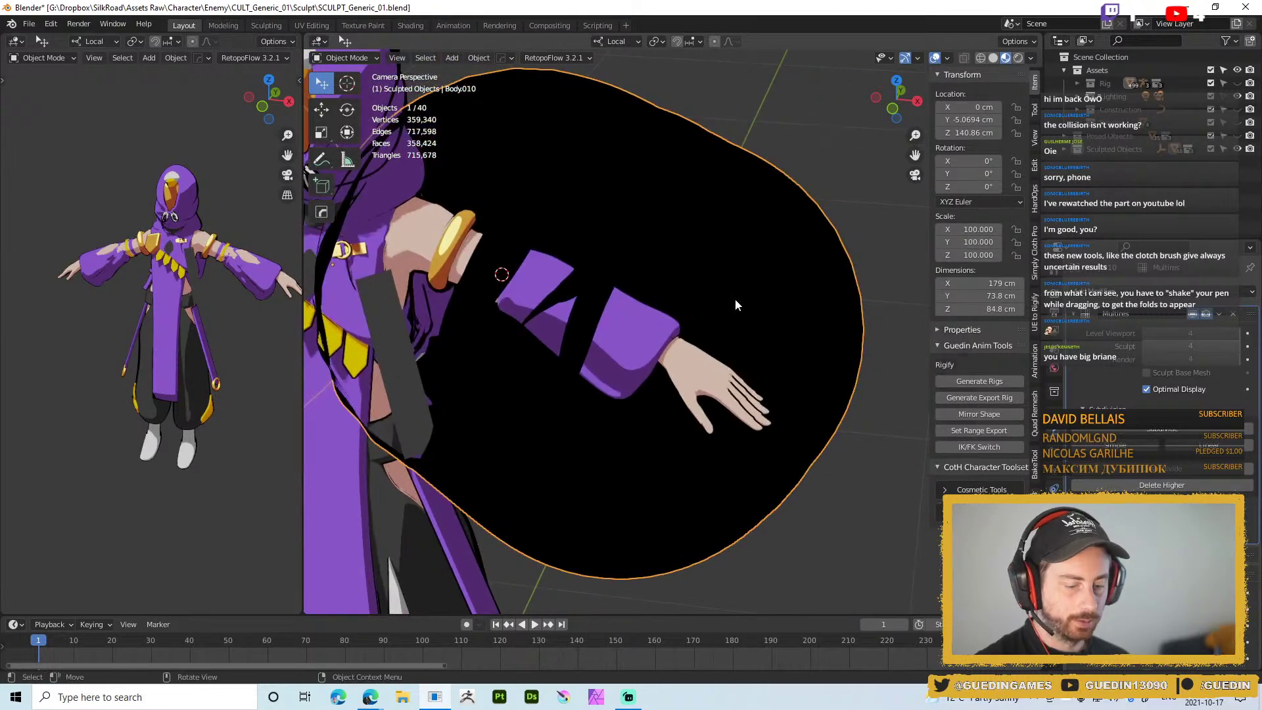
pyautogui.hotkey('ctrl', 'a')
pyautogui.hotkey('ctrl', 'a')
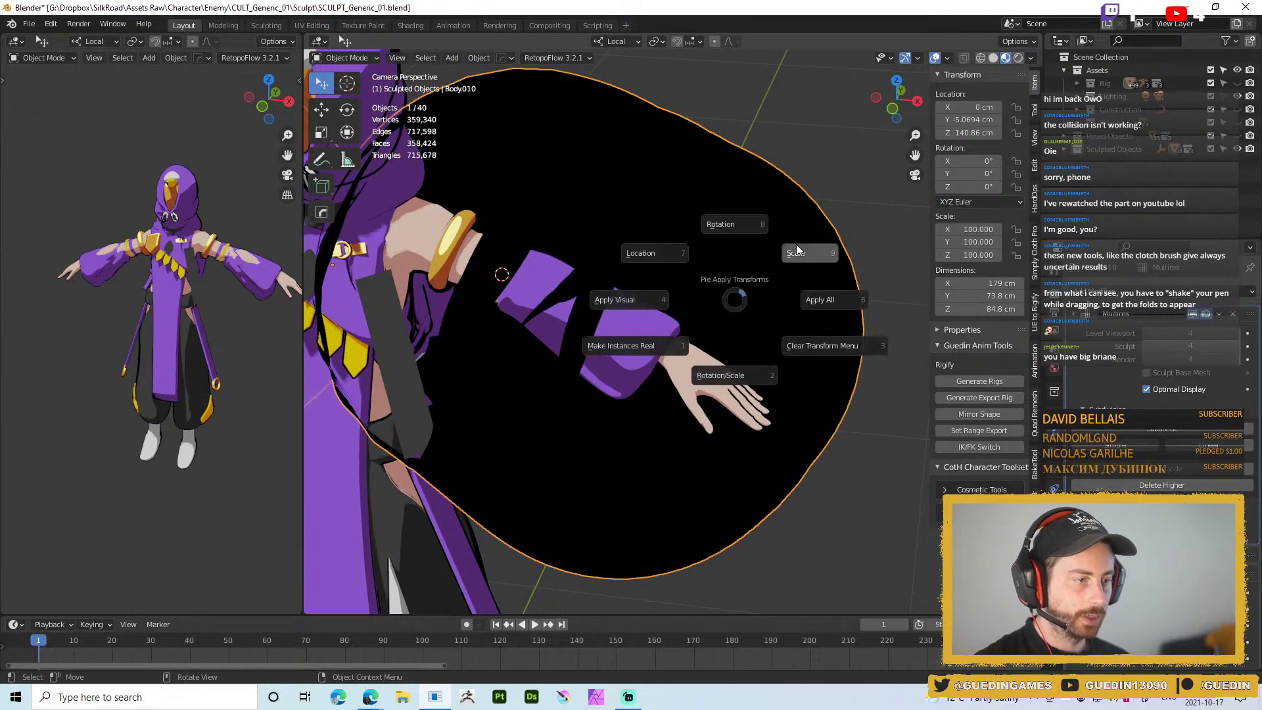
pyautogui.click(797, 250)
pyautogui.scroll(-5, 677, 291)
pyautogui.moveTo(668, 266); pyautogui.dragTo(697, 329, button='middle')
pyautogui.scroll(3, 750, 349)
pyautogui.click(813, 288)
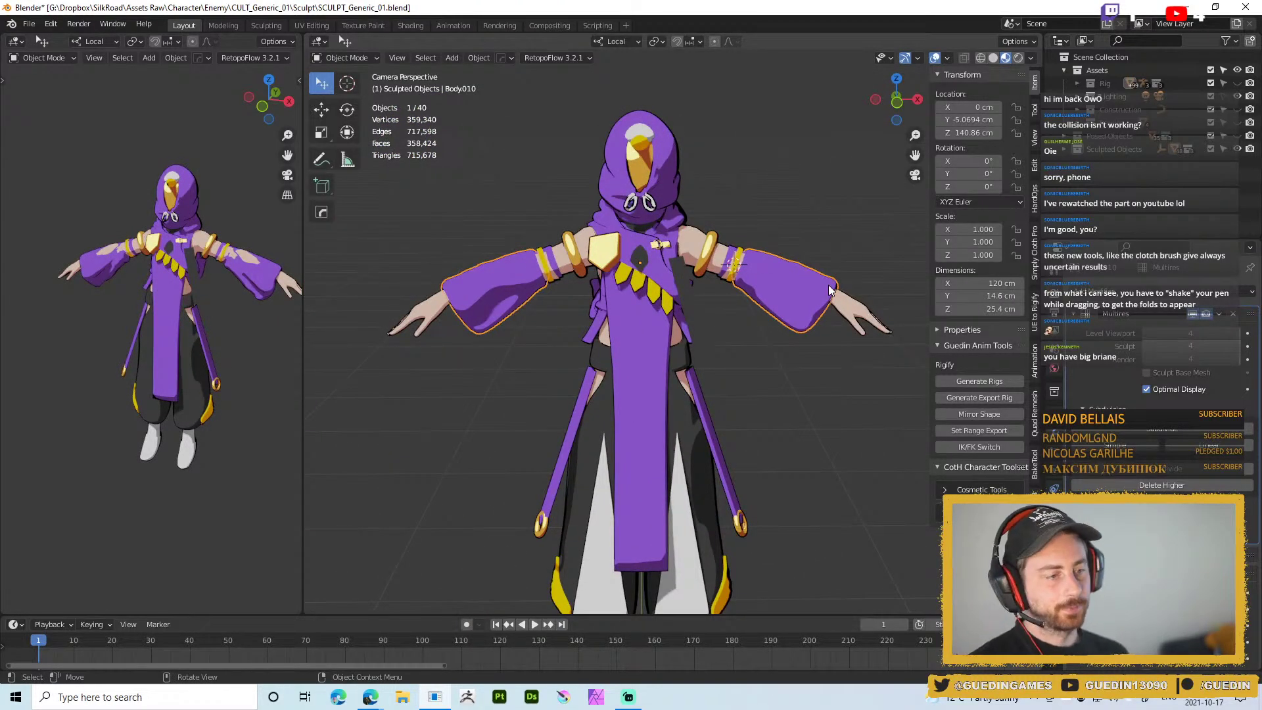
# Enter Sculpt Mode on the sleeve and nudge its lower edge with the Grab brush at a 64 px radius
pyautogui.moveTo(803, 296)
pyautogui.mouseDown(button='middle')
pyautogui.moveTo(792, 347)
pyautogui.moveTo(830, 354)
pyautogui.mouseUp(button='middle')
pyautogui.keyDown('shift'); pyautogui.moveTo(830, 353); pyautogui.dragTo(763, 351, button='middle'); pyautogui.keyUp('shift')
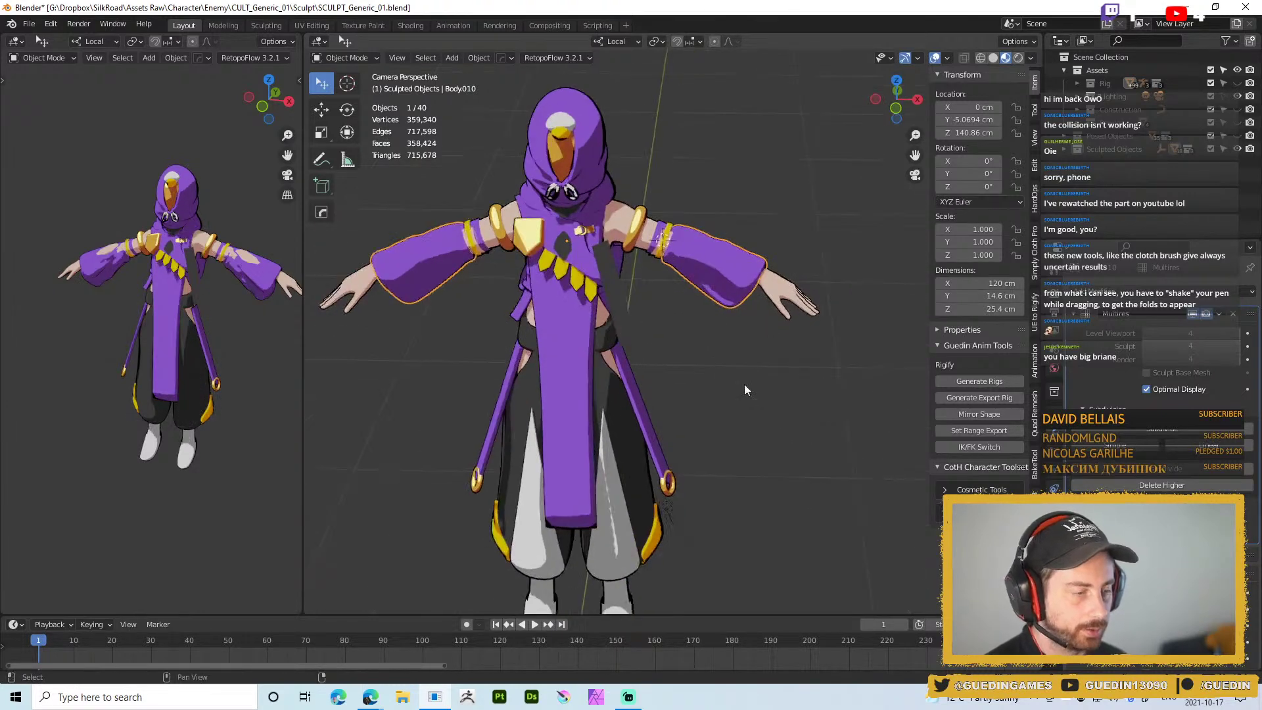
pyautogui.scroll(2, 766, 329)
pyautogui.moveTo(768, 301); pyautogui.dragTo(773, 329, button='middle')
pyautogui.hotkey('ctrl', 'Tab')
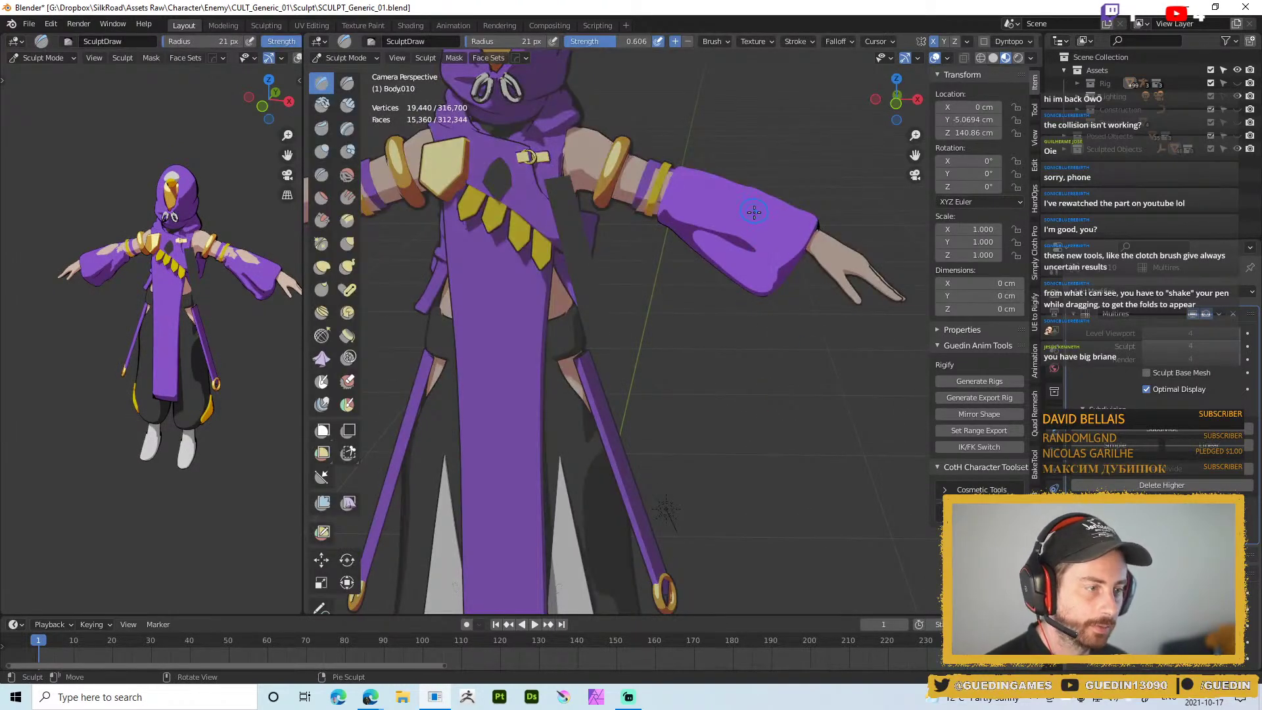
pyautogui.click(348, 290)
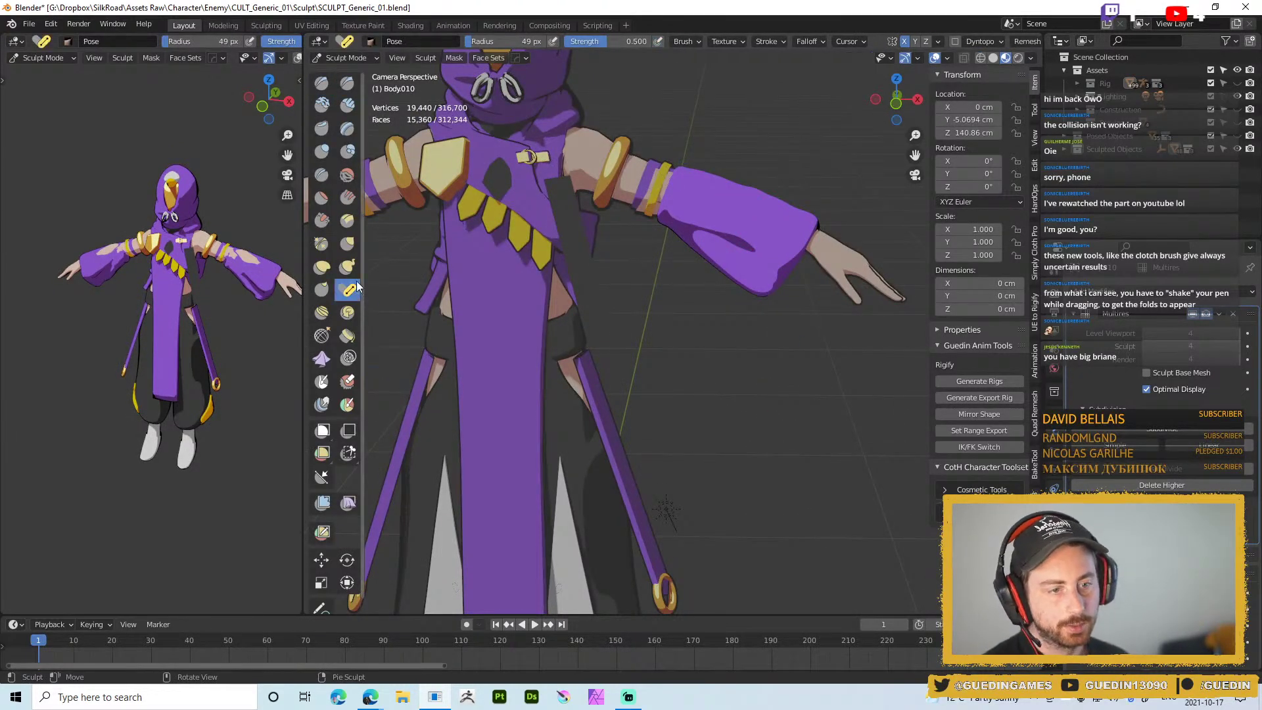
pyautogui.press('g')
pyautogui.moveTo(722, 276); pyautogui.dragTo(722, 263)
pyautogui.moveTo(726, 270); pyautogui.dragTo(718, 262)
pyautogui.moveTo(696, 252); pyautogui.dragTo(701, 244)
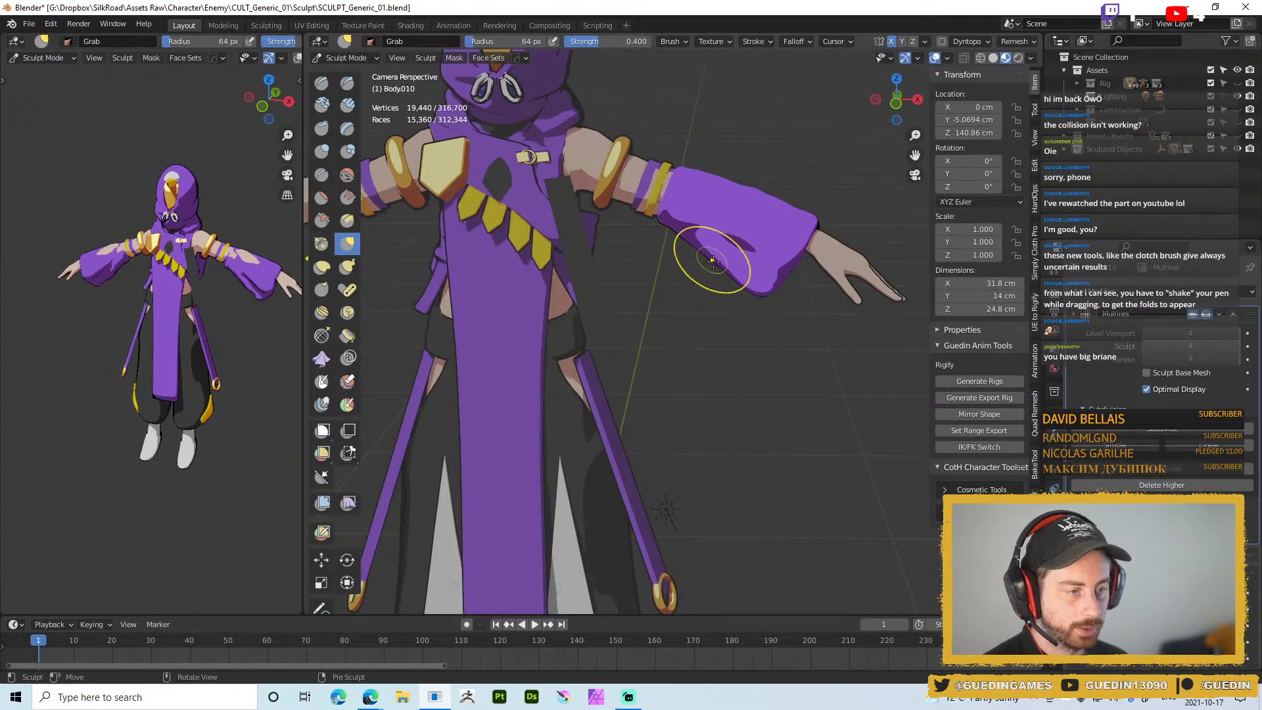
# Lower the sleeve's multires sculpt level by one and pull the cuff's underside with a 46 px Grab brush
pyautogui.press('pagedown')
pyautogui.press('f')
pyautogui.click(715, 290)
pyautogui.moveTo(732, 288); pyautogui.dragTo(746, 292)
pyautogui.moveTo(745, 292)
pyautogui.mouseDown()
pyautogui.moveTo(776, 296)
pyautogui.moveTo(788, 275)
pyautogui.mouseUp()
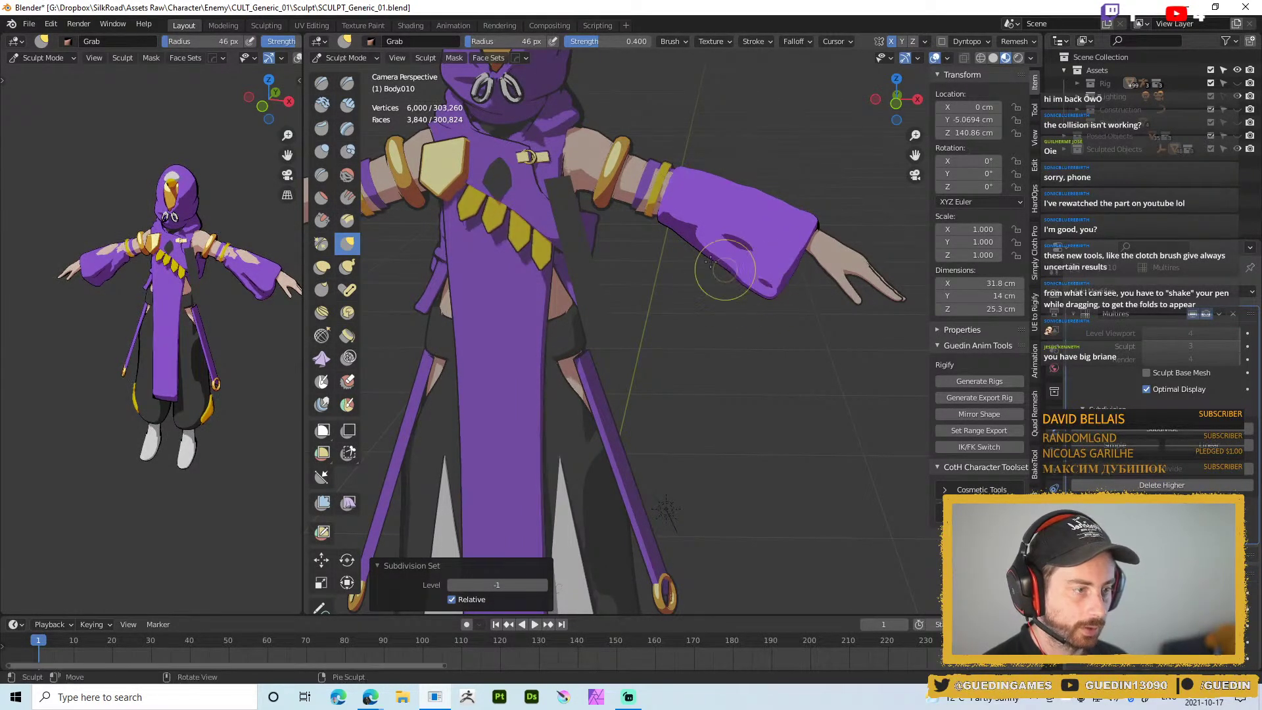
pyautogui.moveTo(754, 284); pyautogui.dragTo(766, 289)
# Reshape the back of the sleeve and its lower corner with an enlarged Grab brush
pyautogui.moveTo(765, 289); pyautogui.dragTo(771, 204, button='middle')
pyautogui.scroll(-5, 771, 195)
pyautogui.moveTo(795, 155)
pyautogui.mouseDown(button='middle')
pyautogui.moveTo(817, 224)
pyautogui.moveTo(679, 258)
pyautogui.moveTo(668, 233)
pyautogui.mouseUp(button='middle')
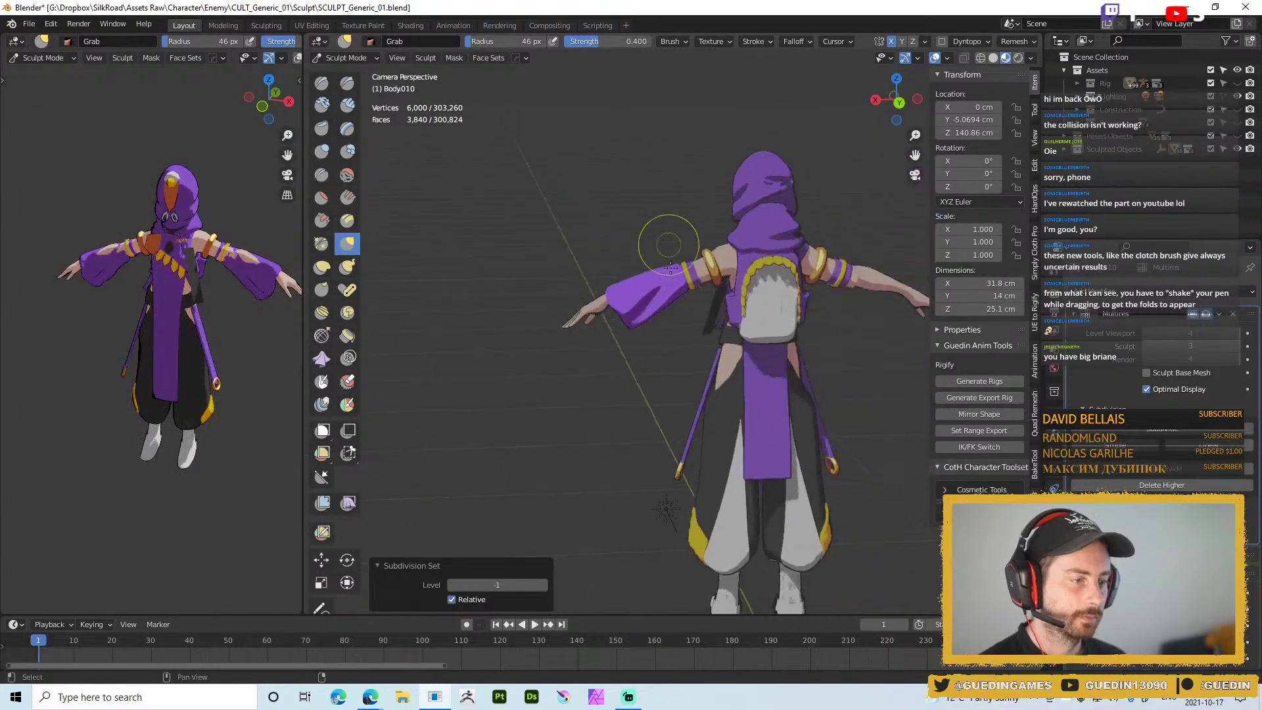
pyautogui.scroll(4, 668, 233)
pyautogui.press('f')
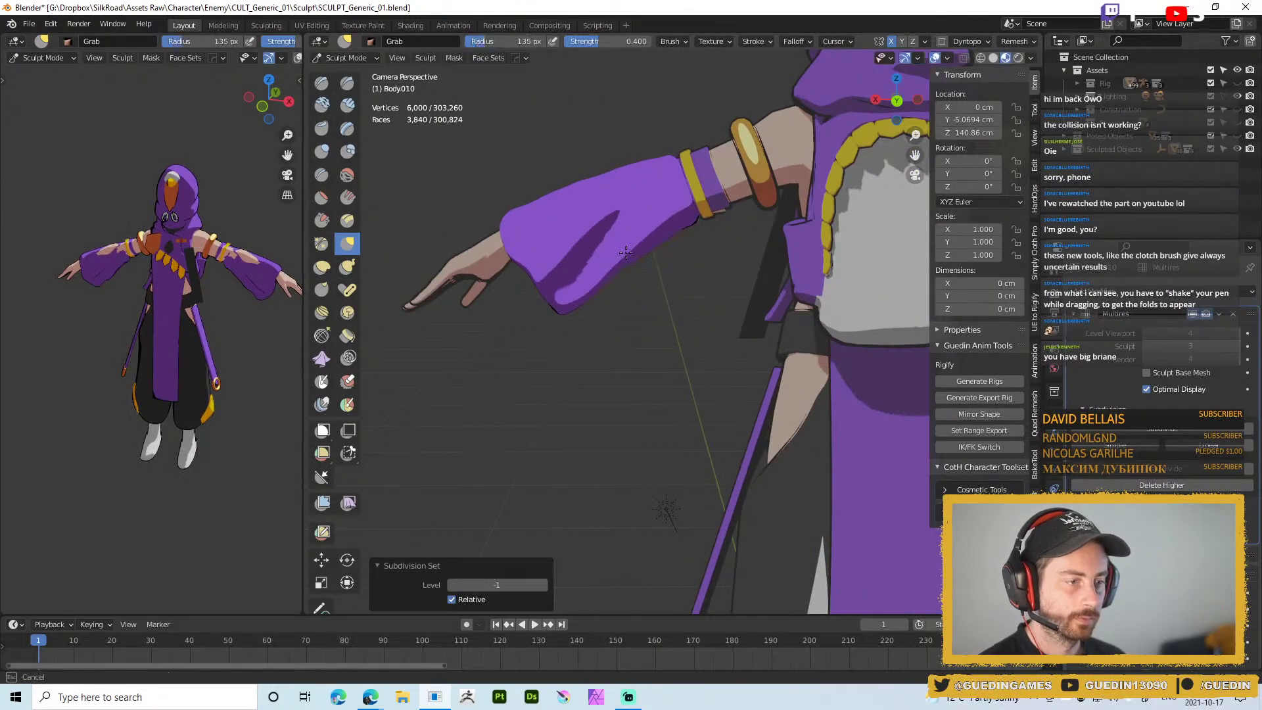
pyautogui.click(606, 282)
pyautogui.moveTo(606, 282); pyautogui.dragTo(661, 238)
pyautogui.moveTo(569, 289); pyautogui.dragTo(591, 309)
# Adjust the cuff's lower back corner with the Grab brush at a 23 px radius, and enlarge the radius to 75 px
pyautogui.press('f')
pyautogui.click(581, 297)
pyautogui.click(563, 314)
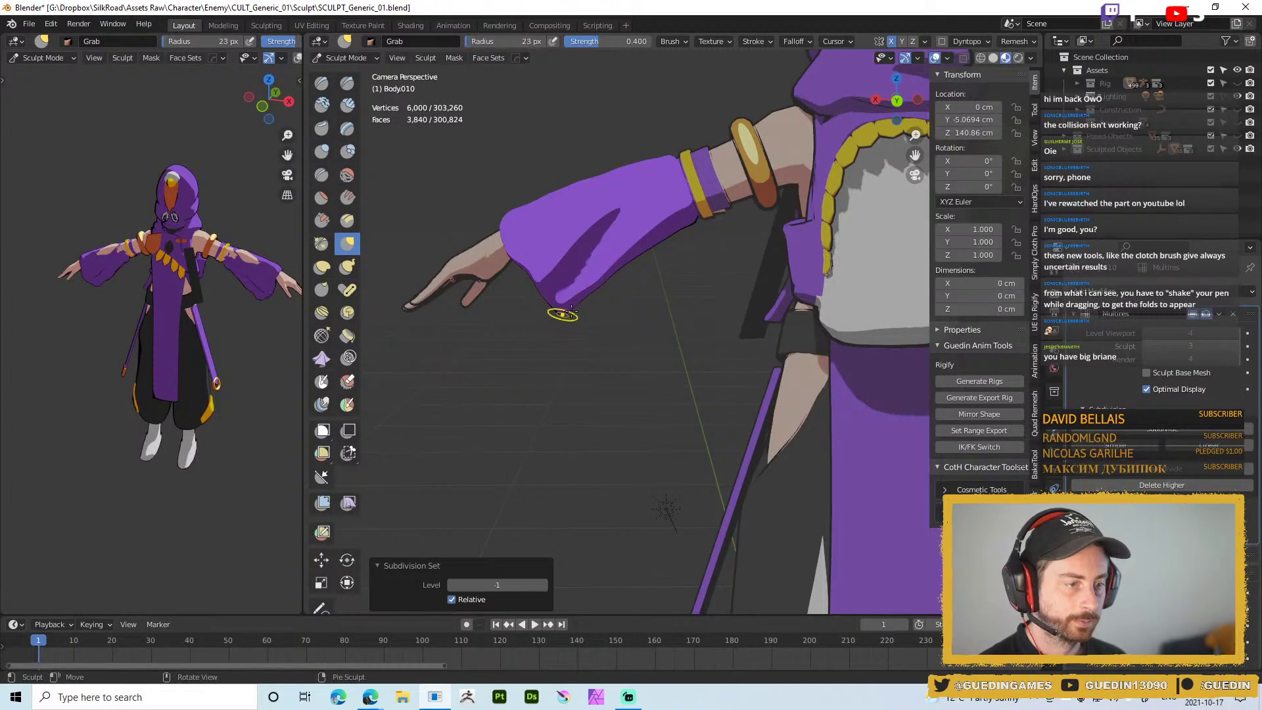
pyautogui.press('f')
pyautogui.click(648, 285)
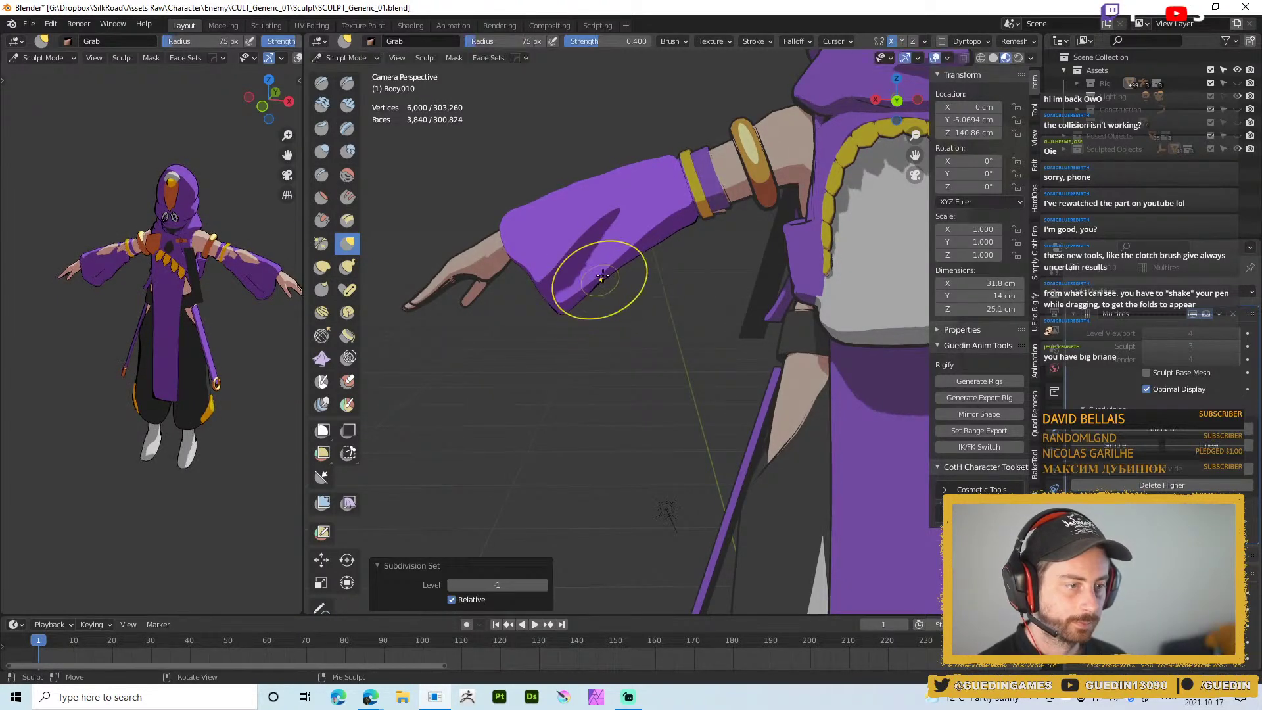
# Switch to the Draw brush and sculpt the fold on the back of the sleeve with a 59 px radius
pyautogui.hotkey('shift', 's')
pyautogui.hotkey('shift', 'f')
pyautogui.click(641, 210)
pyautogui.press('w')
pyautogui.click(639, 212)
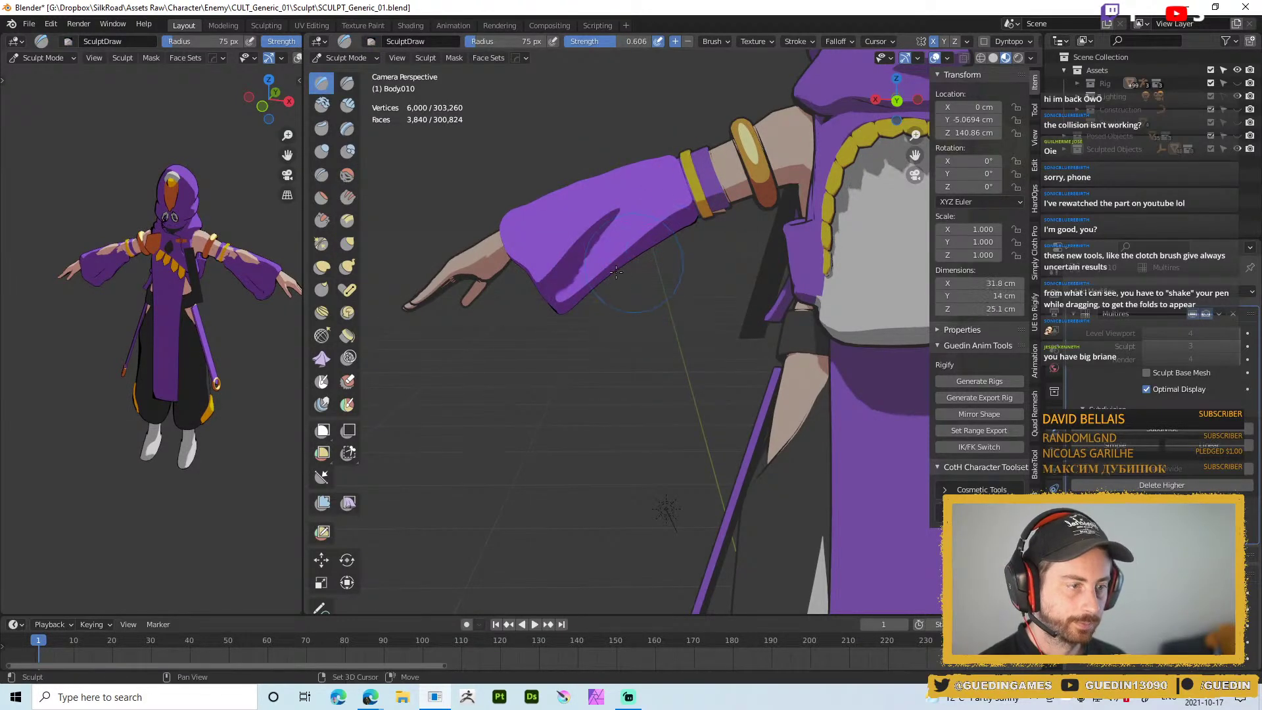
pyautogui.moveTo(639, 259)
pyautogui.mouseDown(button='middle')
pyautogui.moveTo(592, 296)
pyautogui.moveTo(675, 197)
pyautogui.moveTo(623, 194)
pyautogui.mouseUp(button='middle')
pyautogui.press('f')
pyautogui.click(579, 302)
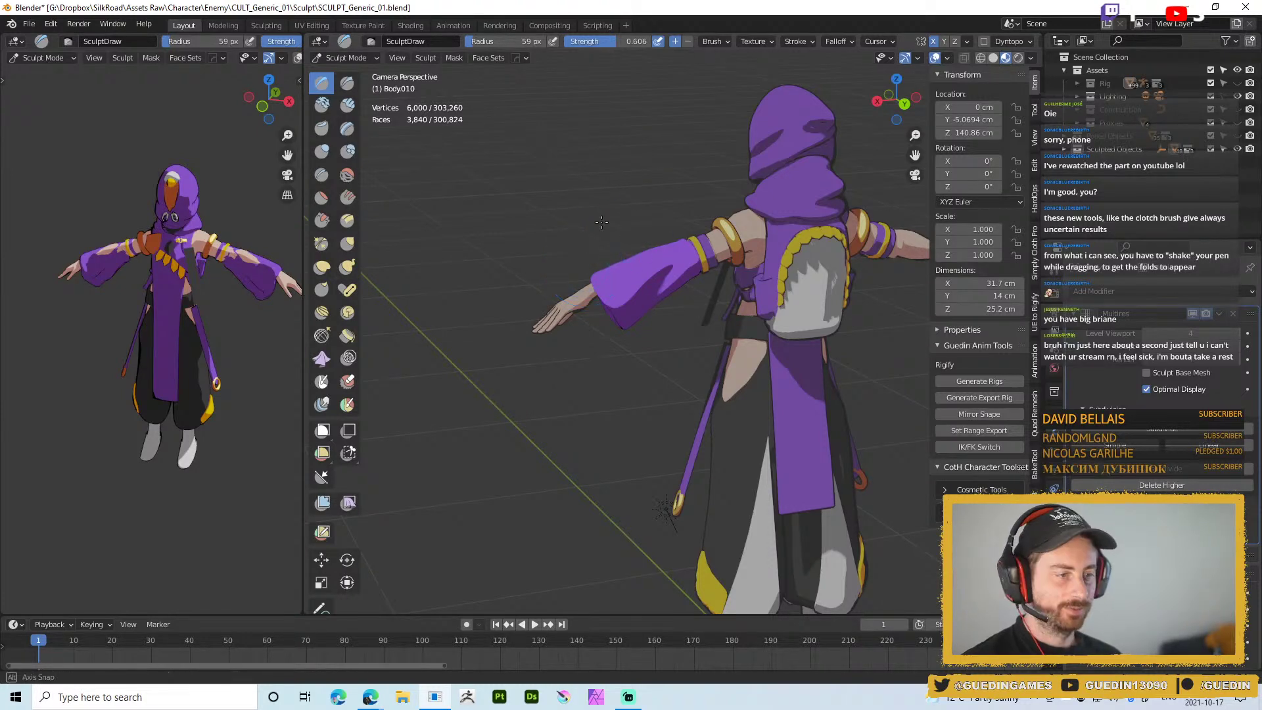
pyautogui.moveTo(602, 222); pyautogui.dragTo(584, 199, button='middle')
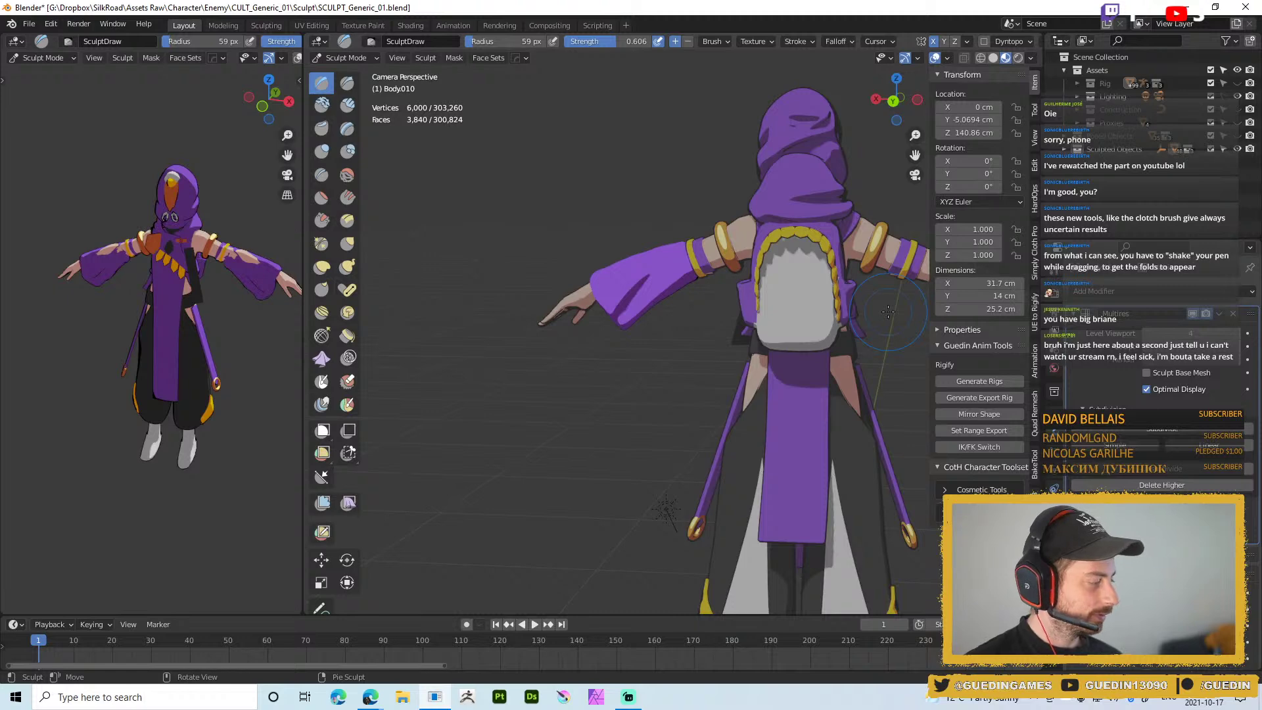
# Refine the folds around the sleeve's back and underside with the Draw brush at a 40 px radius
pyautogui.moveTo(567, 231); pyautogui.dragTo(587, 267, button='middle')
pyautogui.press('f')
pyautogui.click(538, 264)
pyautogui.moveTo(548, 260)
pyautogui.keyDown('ctrl'); pyautogui.mouseDown(button='middle')
pyautogui.moveTo(551, 329)
pyautogui.moveTo(600, 259)
pyautogui.moveTo(578, 252)
pyautogui.moveTo(578, 282)
pyautogui.moveTo(687, 265)
pyautogui.moveTo(622, 294)
pyautogui.mouseUp(button='middle'); pyautogui.keyUp('ctrl')
pyautogui.keyDown('ctrl'); pyautogui.moveTo(621, 294); pyautogui.dragTo(543, 251, button='middle'); pyautogui.keyUp('ctrl')
pyautogui.moveTo(618, 212)
pyautogui.keyDown('shift'); pyautogui.mouseDown(button='middle')
pyautogui.moveTo(616, 259)
pyautogui.moveTo(550, 240)
pyautogui.moveTo(633, 238)
pyautogui.mouseUp(button='middle'); pyautogui.keyUp('shift')
pyautogui.scroll(1, 621, 231)
pyautogui.press('f')
pyautogui.click(620, 285)
pyautogui.moveTo(620, 285)
pyautogui.mouseDown(button='middle')
pyautogui.moveTo(603, 277)
pyautogui.moveTo(552, 312)
pyautogui.moveTo(411, 368)
pyautogui.mouseUp(button='middle')
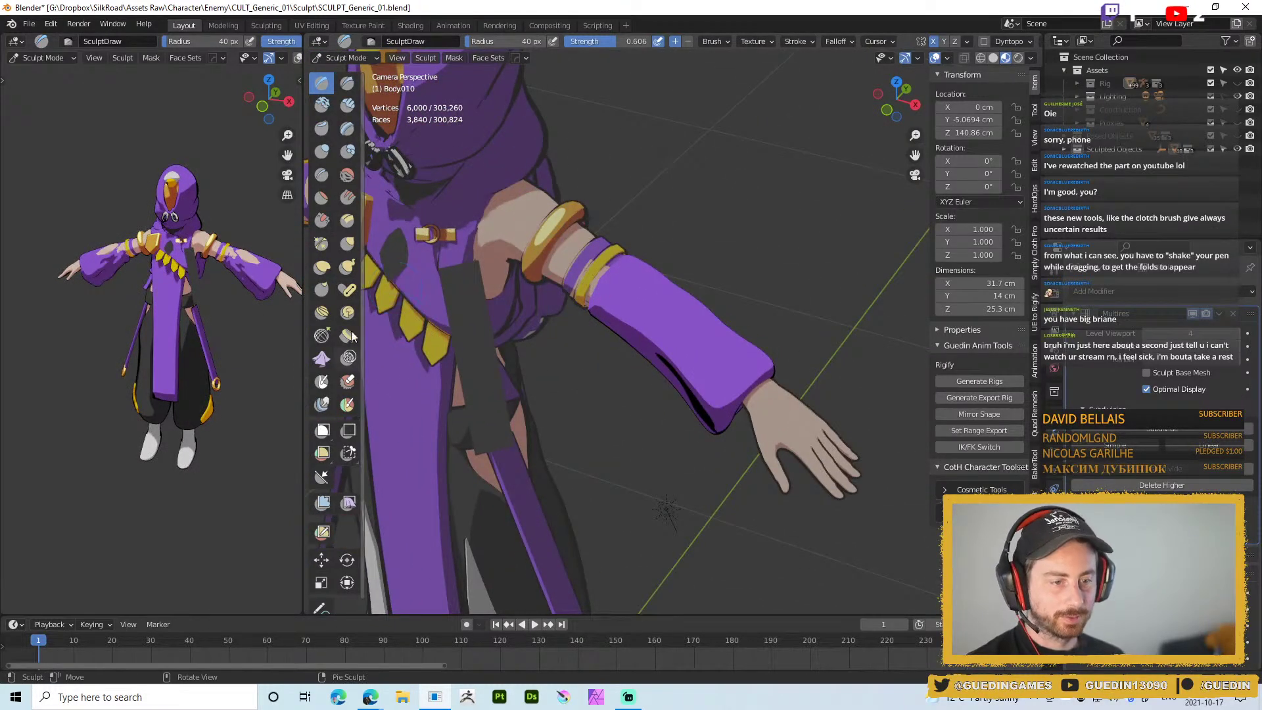
pyautogui.moveTo(579, 296); pyautogui.dragTo(613, 263, button='middle')
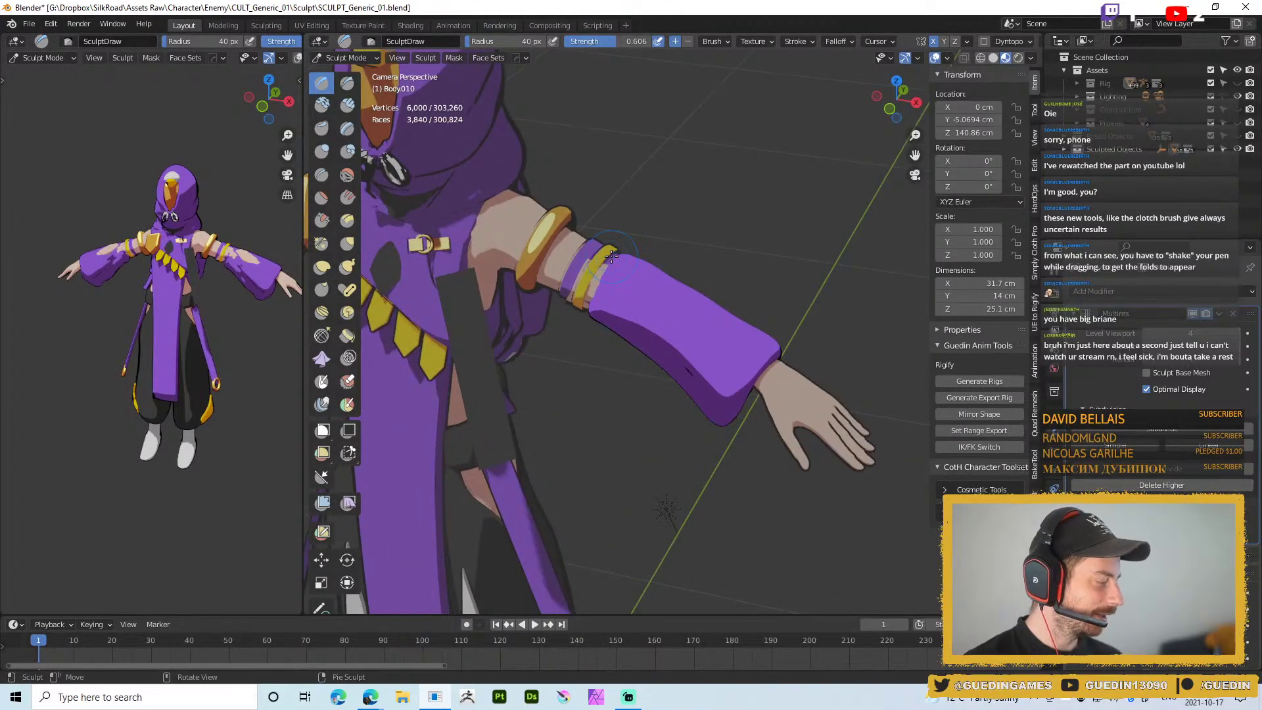
pyautogui.moveTo(611, 255)
pyautogui.mouseDown(button='middle')
pyautogui.moveTo(599, 276)
pyautogui.moveTo(643, 249)
pyautogui.moveTo(675, 359)
pyautogui.moveTo(667, 401)
pyautogui.mouseUp(button='middle')
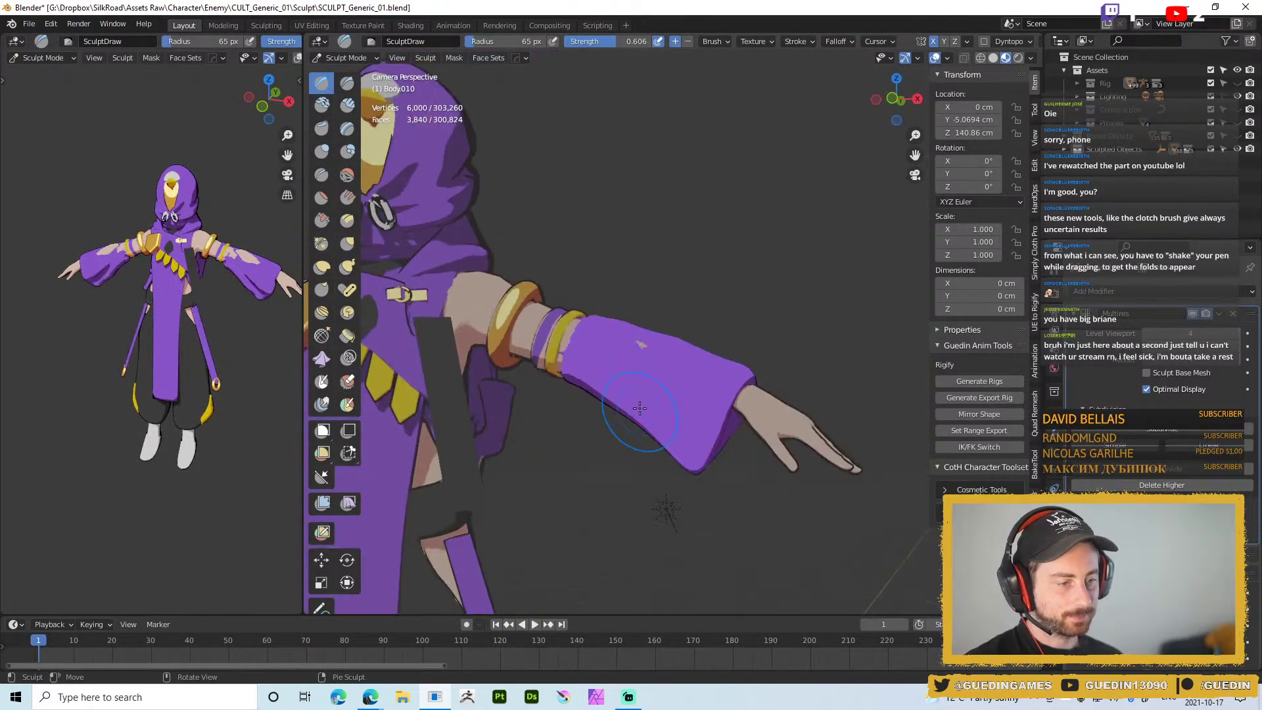
# Switch to the Grab brush and reshape the lower edge of the sleeve
pyautogui.press('g')
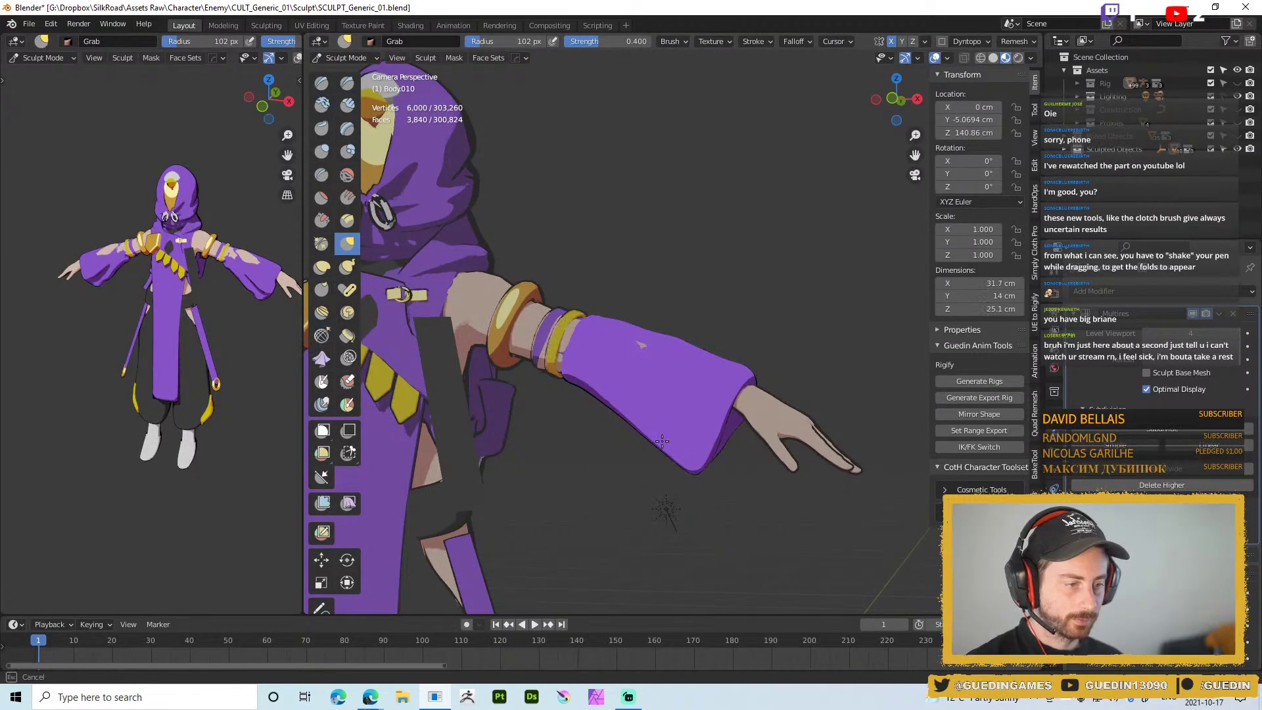
pyautogui.press('f')
pyautogui.moveTo(676, 472)
pyautogui.mouseDown(button='middle')
pyautogui.moveTo(621, 357)
pyautogui.moveTo(690, 351)
pyautogui.moveTo(608, 460)
pyautogui.moveTo(692, 361)
pyautogui.mouseUp(button='middle')
pyautogui.rightClick(692, 360)
pyautogui.click(602, 406)
pyautogui.moveTo(602, 407)
pyautogui.mouseDown(button='middle')
pyautogui.moveTo(651, 388)
pyautogui.moveTo(621, 378)
pyautogui.moveTo(676, 341)
pyautogui.mouseUp(button='middle')
# Lower the sculpt level by one more and puff out the sleeve's cuff with the Inflate/Deflate brush at a 38 px radius
pyautogui.press('f')
pyautogui.click(644, 371)
pyautogui.press('pagedown')
pyautogui.press('f')
pyautogui.click(643, 356)
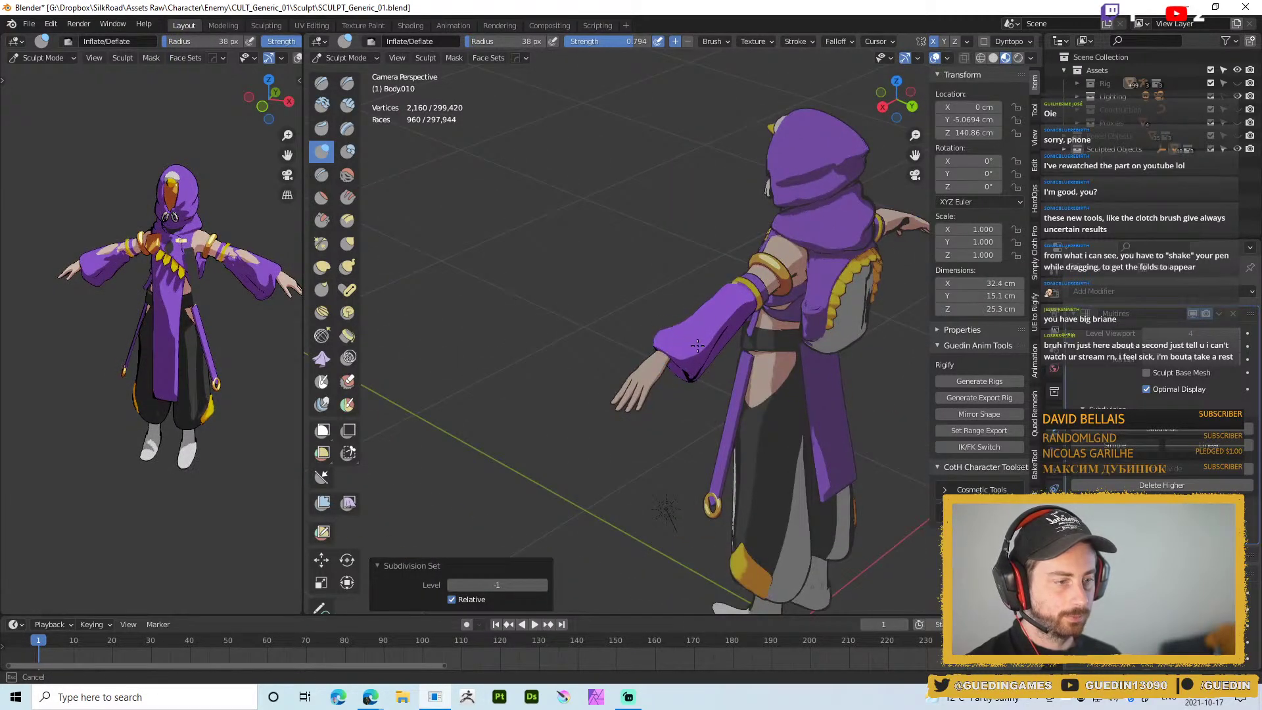
pyautogui.moveTo(706, 377); pyautogui.dragTo(699, 381)
pyautogui.moveTo(701, 381); pyautogui.dragTo(658, 343, button='middle')
pyautogui.moveTo(688, 393); pyautogui.dragTo(703, 382)
pyautogui.moveTo(701, 383); pyautogui.dragTo(691, 375, button='middle')
pyautogui.moveTo(687, 383)
pyautogui.mouseDown()
pyautogui.moveTo(663, 359)
pyautogui.moveTo(703, 327)
pyautogui.moveTo(768, 332)
pyautogui.mouseUp()
# Add volume to the front and lower corner of the cuff with the Inflate/Deflate brush at 36 px and 22 px radii
pyautogui.press('f')
pyautogui.click(761, 321)
pyautogui.moveTo(762, 321)
pyautogui.mouseDown(button='middle')
pyautogui.moveTo(723, 352)
pyautogui.moveTo(740, 362)
pyautogui.moveTo(806, 340)
pyautogui.moveTo(775, 255)
pyautogui.mouseUp(button='middle')
pyautogui.press('f')
pyautogui.click(762, 342)
pyautogui.press('f')
pyautogui.click(806, 337)
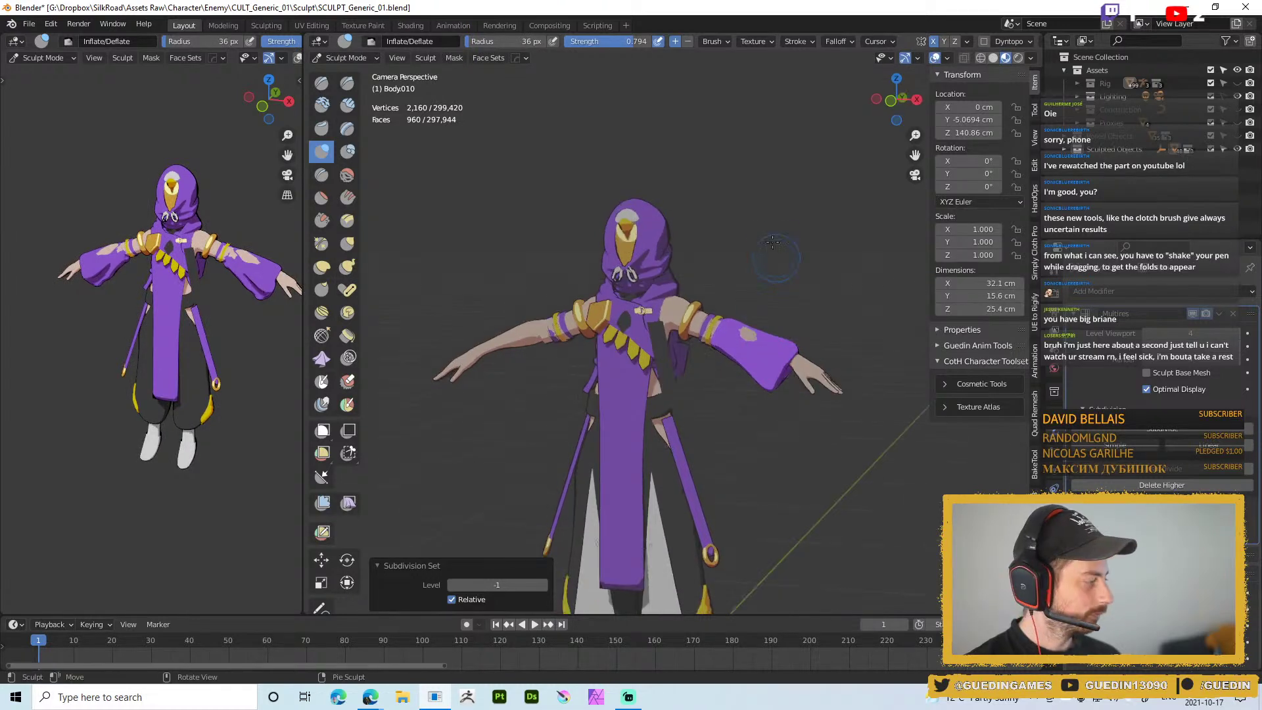
pyautogui.moveTo(763, 350); pyautogui.dragTo(785, 353, button='middle')
pyautogui.moveTo(768, 389); pyautogui.dragTo(748, 393)
pyautogui.press('f')
pyautogui.click(771, 387)
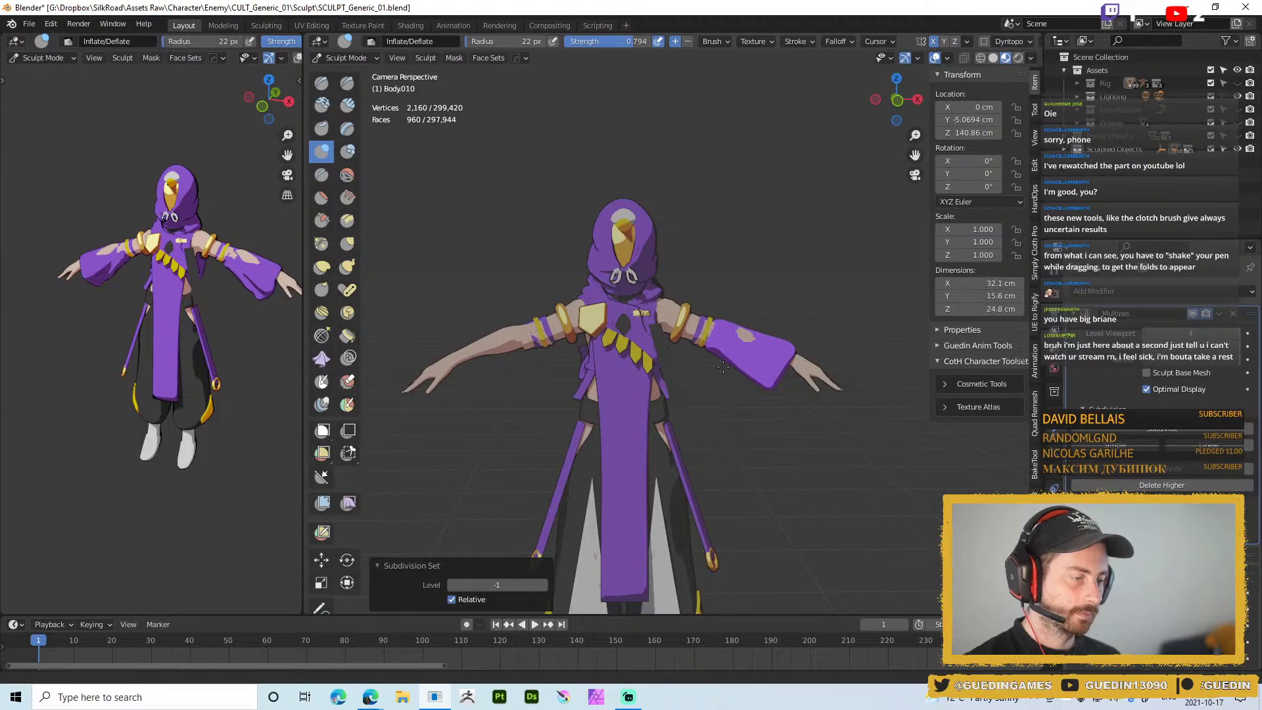
pyautogui.scroll(-3, 757, 394)
pyautogui.moveTo(759, 391); pyautogui.dragTo(772, 417, button='middle')
# Return to Object Mode and move the timeline to frame 10 to review the sleeves on the whole character
pyautogui.hotkey('ctrl', 'Tab')
pyautogui.click(731, 430)
pyautogui.scroll(3, 730, 435)
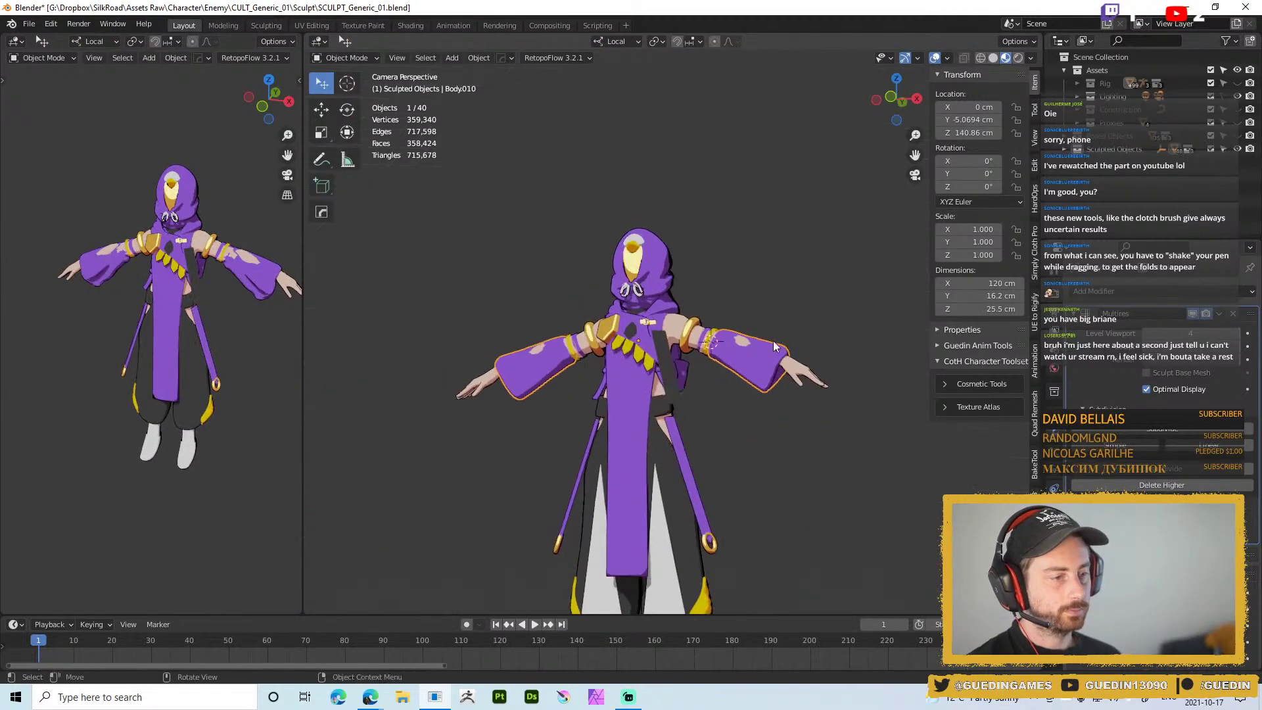
pyautogui.moveTo(799, 368); pyautogui.dragTo(761, 344, button='middle')
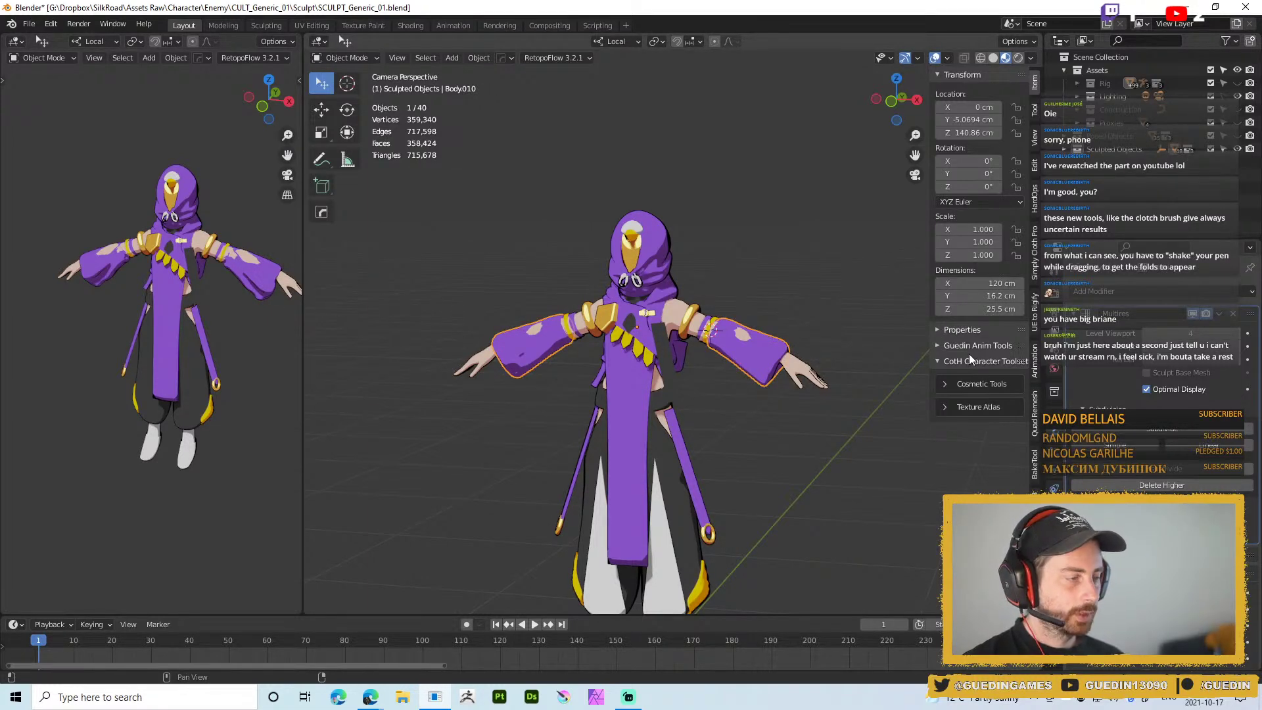
pyautogui.moveTo(747, 342); pyautogui.dragTo(819, 373, button='middle')
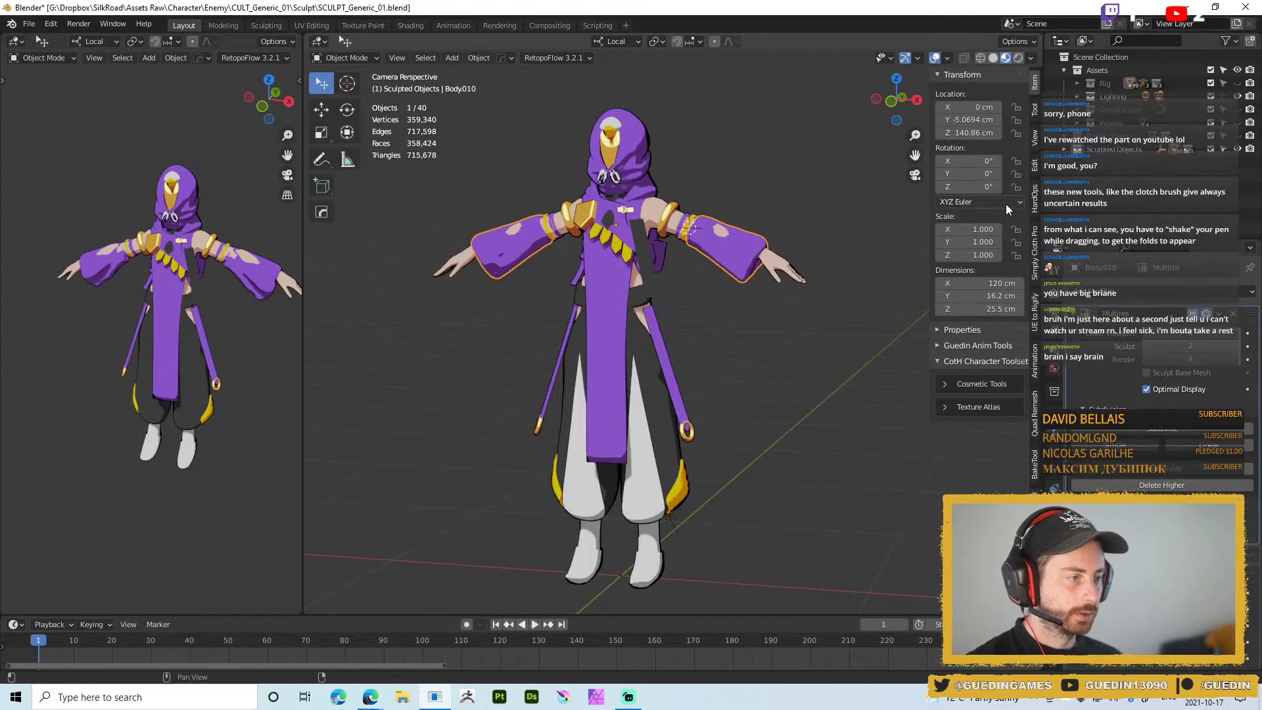
pyautogui.click(73, 638)
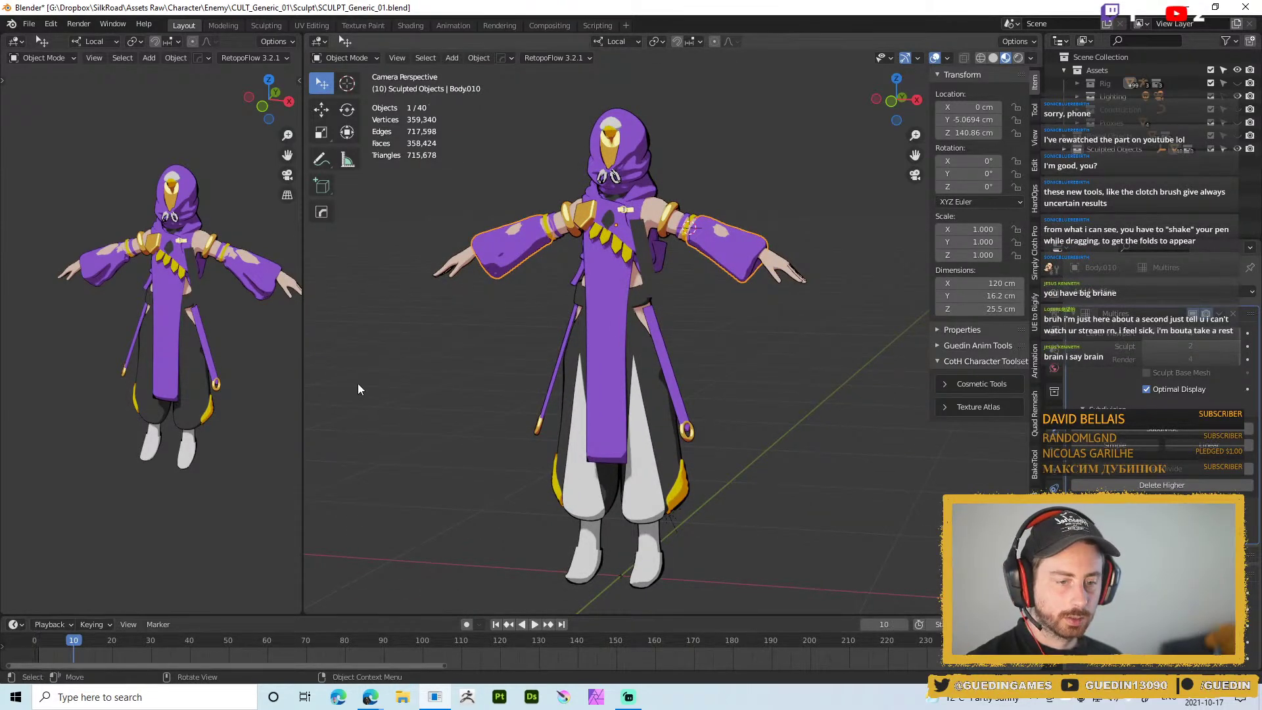
pyautogui.moveTo(132, 530); pyautogui.dragTo(231, 385, button='middle')
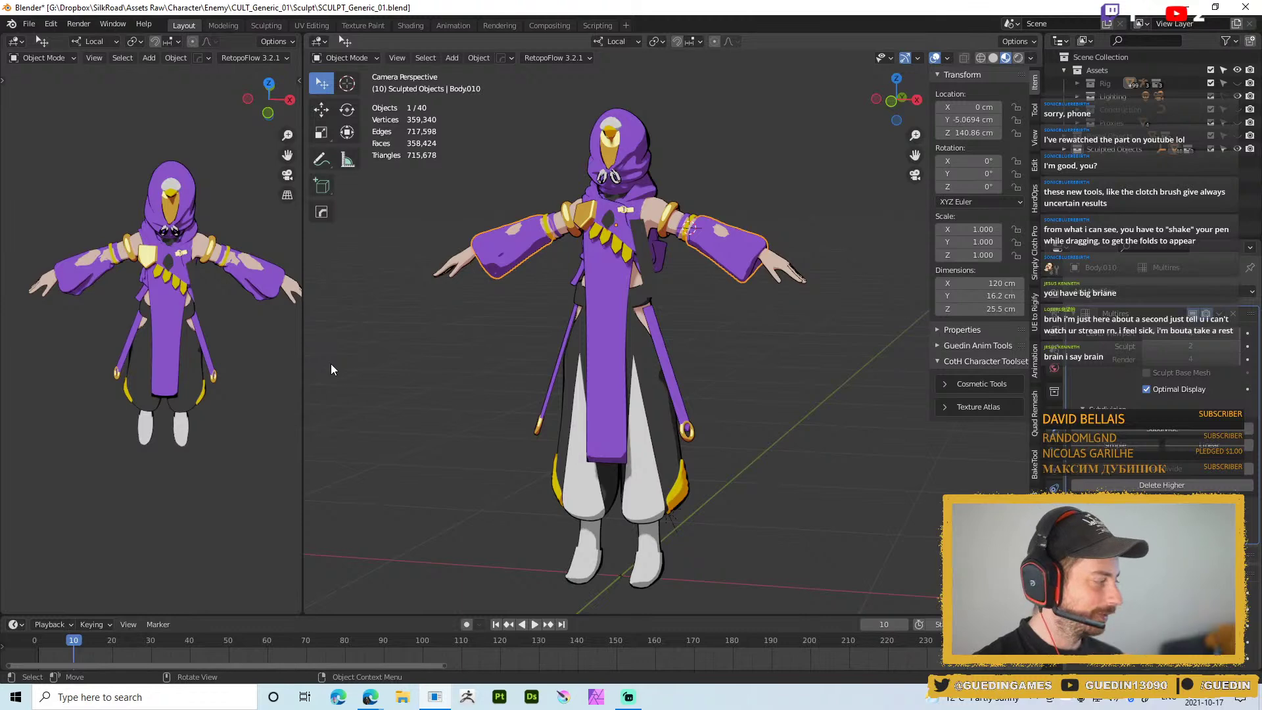
# Deselect the sleeves, open PureRef and look over the costume illustrations on the reference board
pyautogui.moveTo(747, 326); pyautogui.dragTo(664, 318, button='middle')
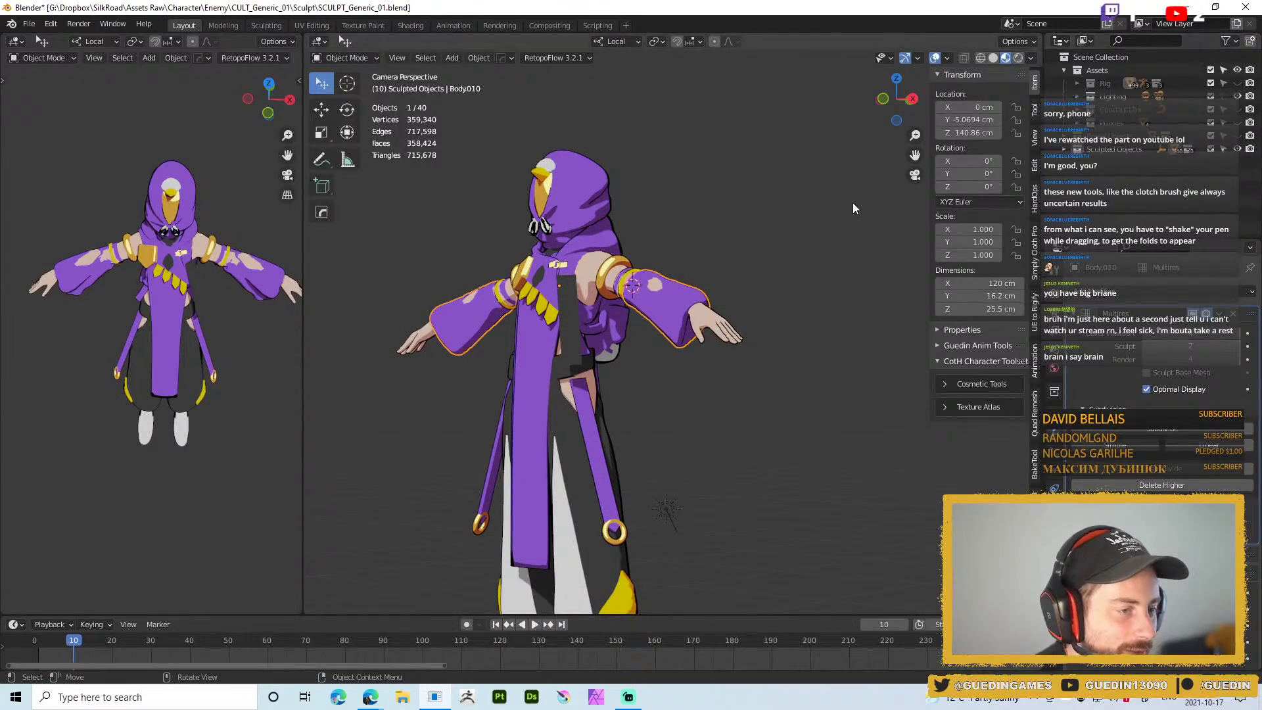
pyautogui.click(1094, 154)
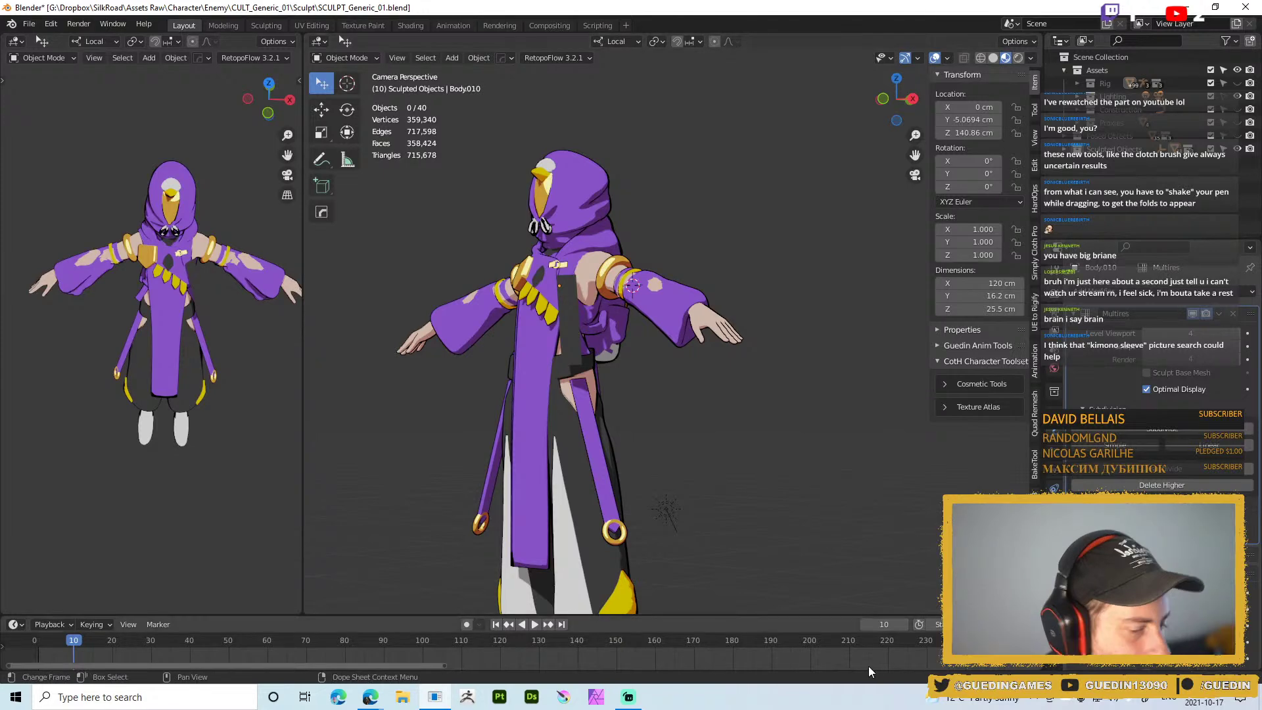
pyautogui.click(207, 701)
pyautogui.write('purer')
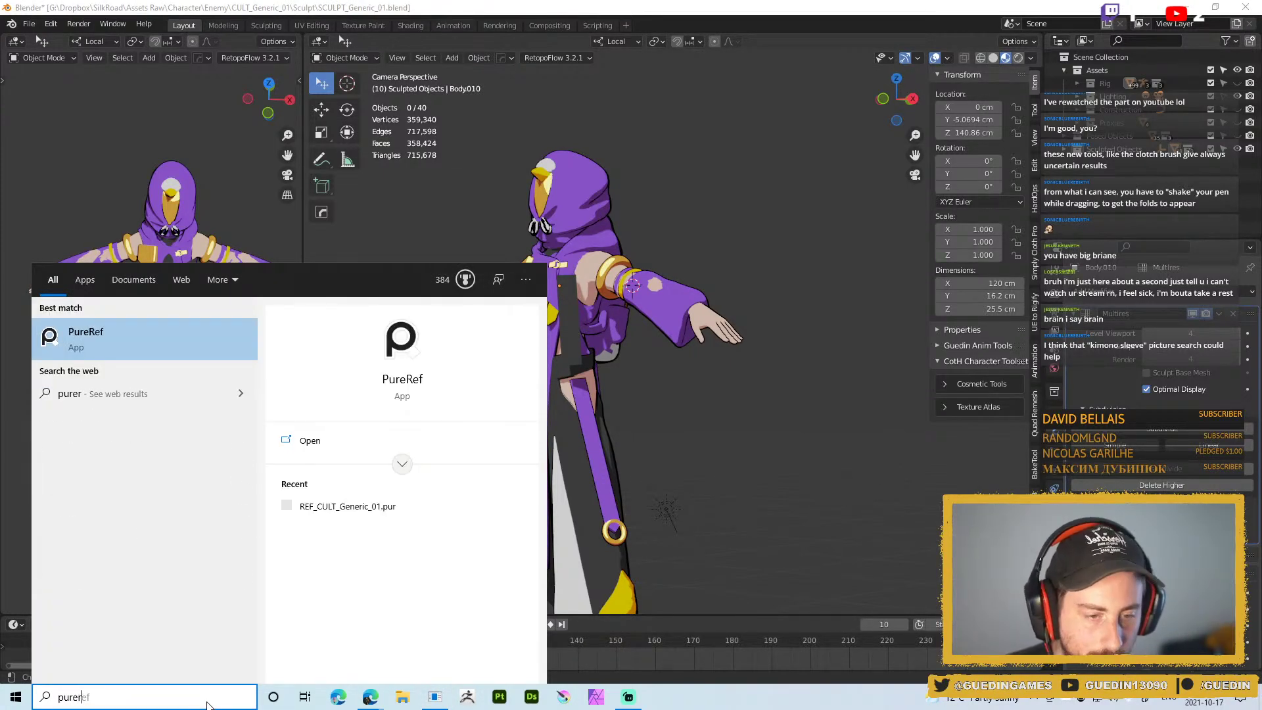
pyautogui.press('Return')
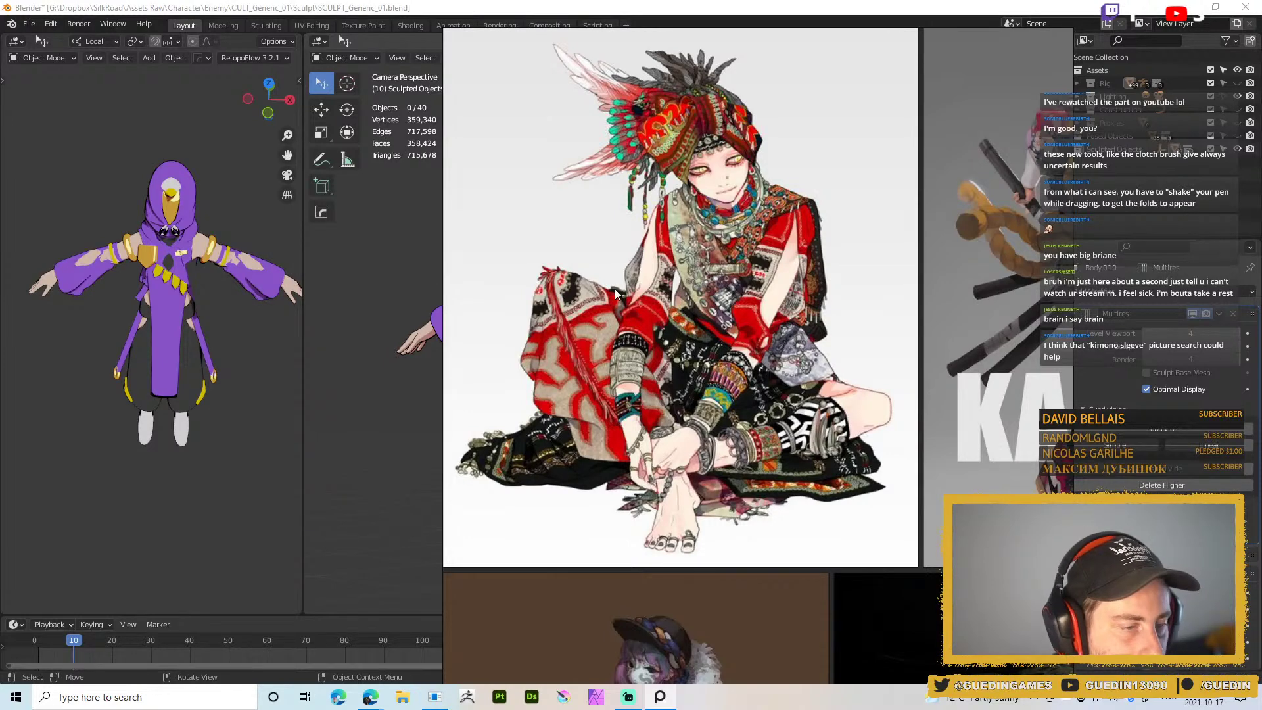
pyautogui.moveTo(865, 295); pyautogui.dragTo(819, 308, button='right')
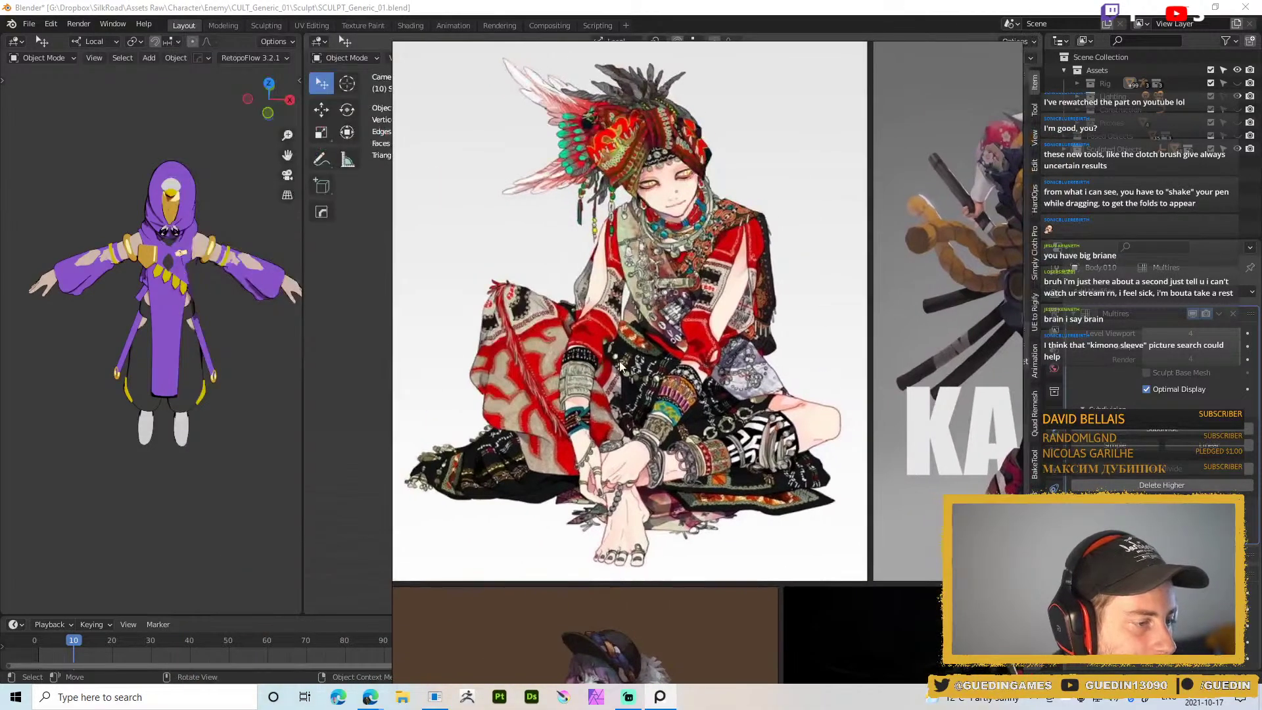
pyautogui.moveTo(619, 361); pyautogui.dragTo(1261, 332, button='right')
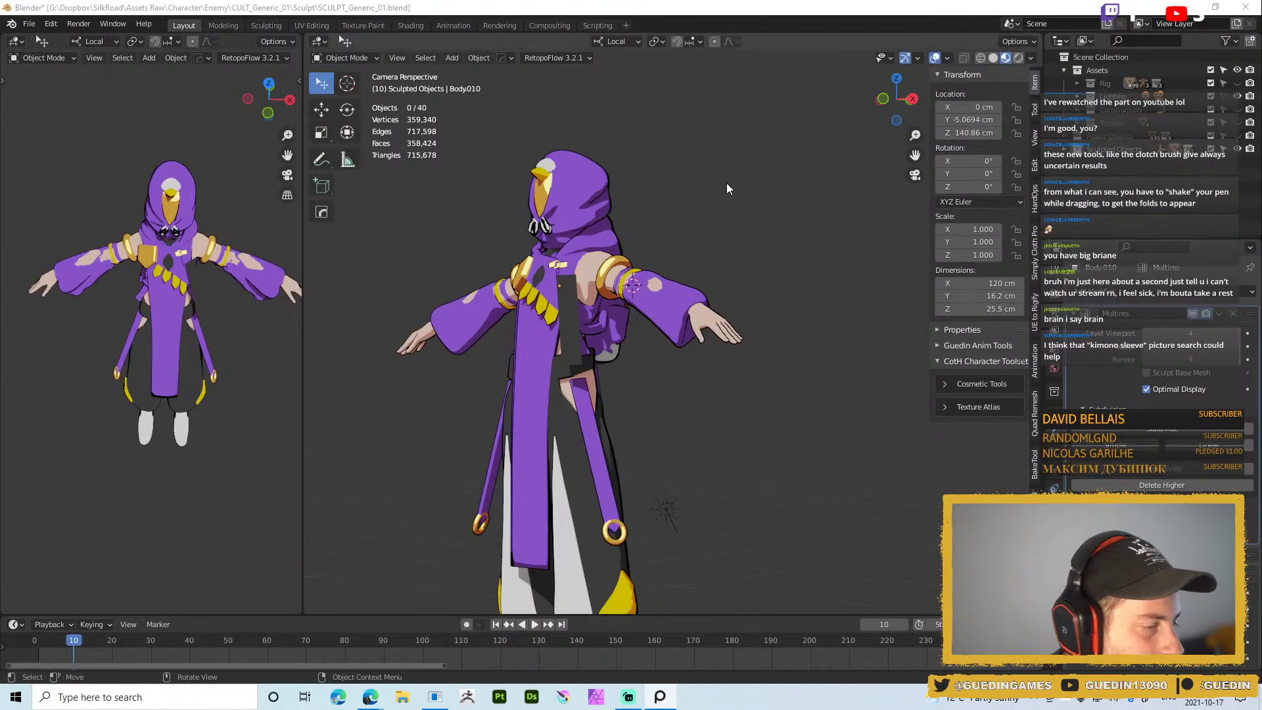
# Back in Blender, select the sleeves and enter Sculpt Mode on them
pyautogui.moveTo(782, 199); pyautogui.dragTo(587, 165, button='middle')
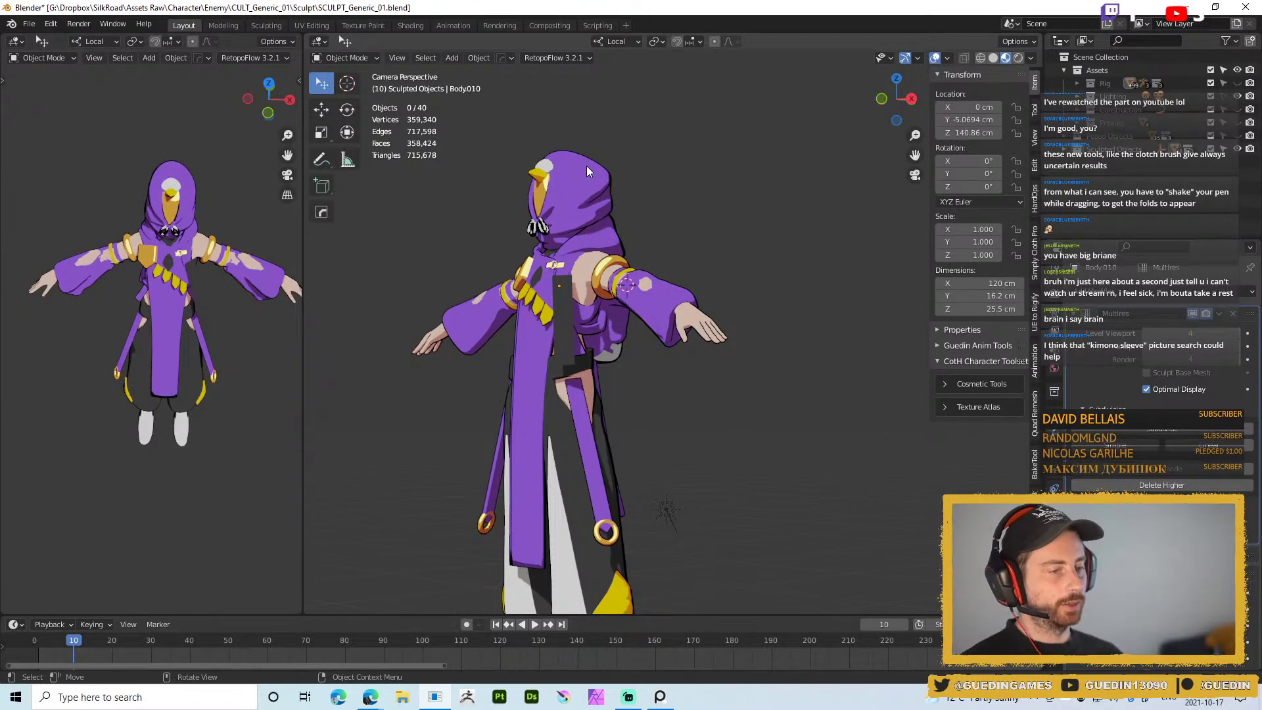
pyautogui.moveTo(688, 170); pyautogui.dragTo(647, 247, button='middle')
pyautogui.scroll(3, 647, 248)
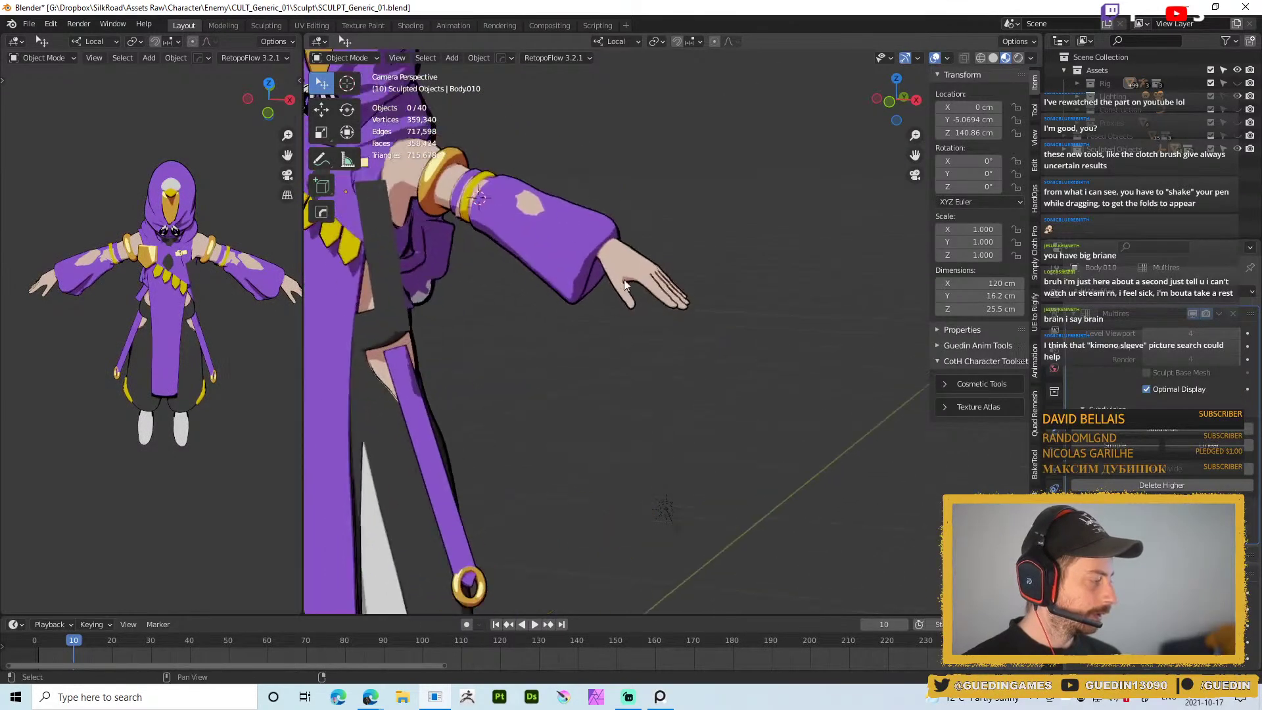
pyautogui.moveTo(621, 302); pyautogui.dragTo(624, 258, button='middle')
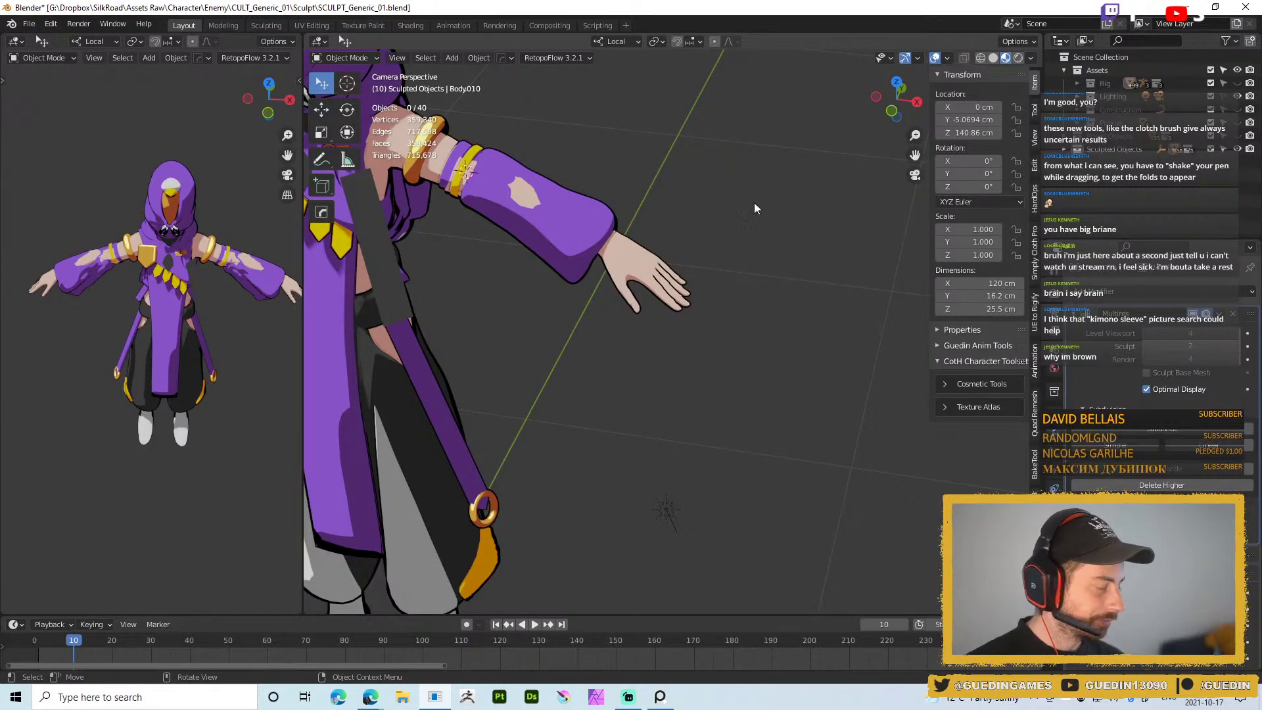
pyautogui.moveTo(585, 191)
pyautogui.mouseDown(button='middle')
pyautogui.moveTo(560, 158)
pyautogui.moveTo(534, 233)
pyautogui.moveTo(545, 283)
pyautogui.moveTo(603, 203)
pyautogui.mouseUp(button='middle')
pyautogui.click(549, 300)
pyautogui.moveTo(641, 274)
pyautogui.mouseDown(button='middle')
pyautogui.moveTo(611, 258)
pyautogui.moveTo(633, 250)
pyautogui.mouseUp(button='middle')
pyautogui.hotkey('ctrl', 'Tab')
pyautogui.click(625, 325)
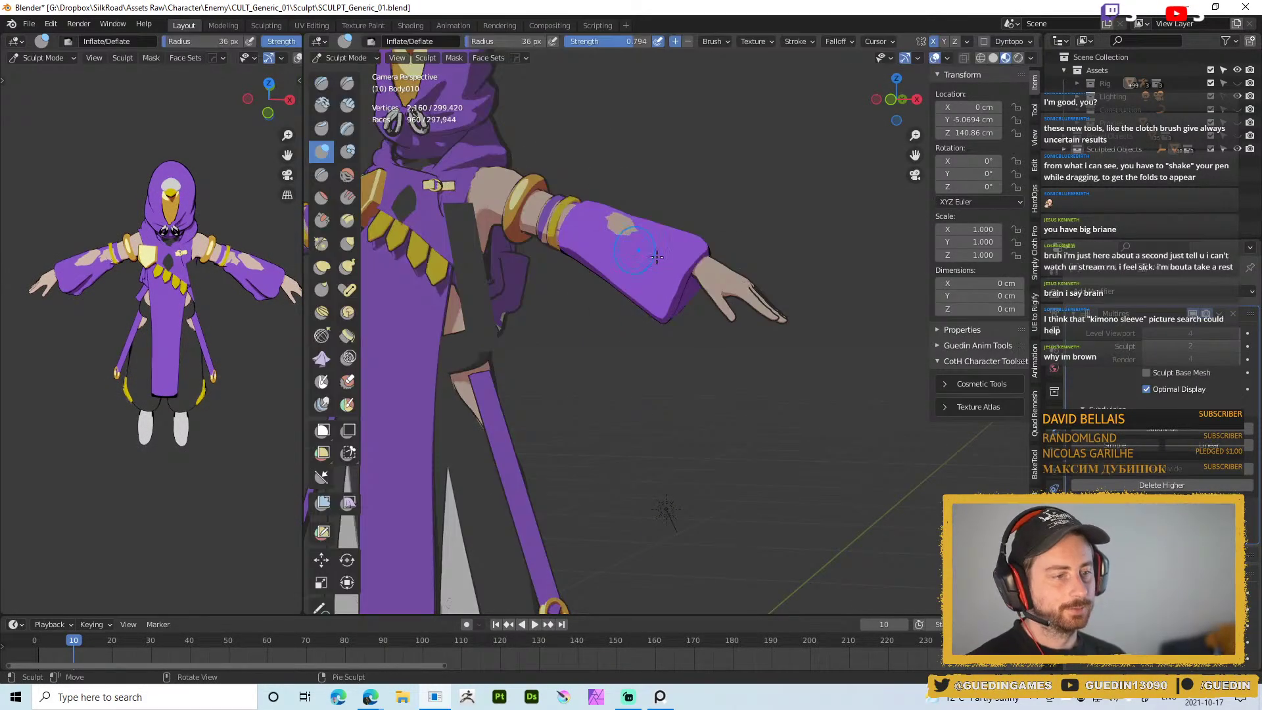
# Reshape the upper part of the sleeve with the Grab brush, using a 107 px radius for the stroke near the armband
pyautogui.press('g')
pyautogui.moveTo(648, 239)
pyautogui.mouseDown(button='middle')
pyautogui.moveTo(637, 232)
pyautogui.moveTo(527, 303)
pyautogui.moveTo(633, 211)
pyautogui.mouseUp(button='middle')
pyautogui.press('f')
pyautogui.click(618, 227)
pyautogui.moveTo(642, 220)
pyautogui.mouseDown()
pyautogui.moveTo(642, 248)
pyautogui.moveTo(684, 227)
pyautogui.mouseUp()
pyautogui.moveTo(684, 228); pyautogui.dragTo(673, 194, button='middle')
pyautogui.press('f')
pyautogui.click(673, 194)
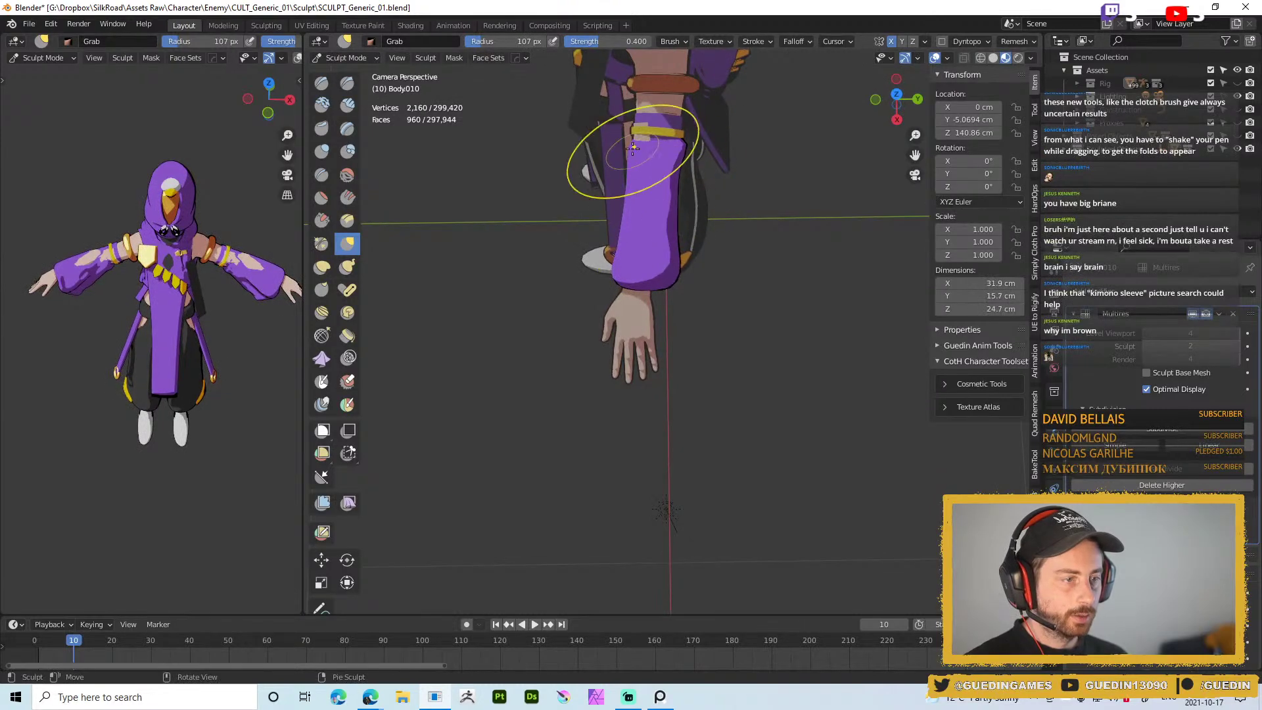
pyautogui.moveTo(648, 146); pyautogui.dragTo(651, 153)
pyautogui.moveTo(651, 152); pyautogui.dragTo(649, 254, button='middle')
# Return to Object Mode and deselect the sleeves to see their outlined shape on the whole character
pyautogui.hotkey('ctrl', 'Tab')
pyautogui.click(721, 204)
pyautogui.moveTo(722, 204); pyautogui.dragTo(674, 220, button='middle')
pyautogui.scroll(-2, 673, 219)
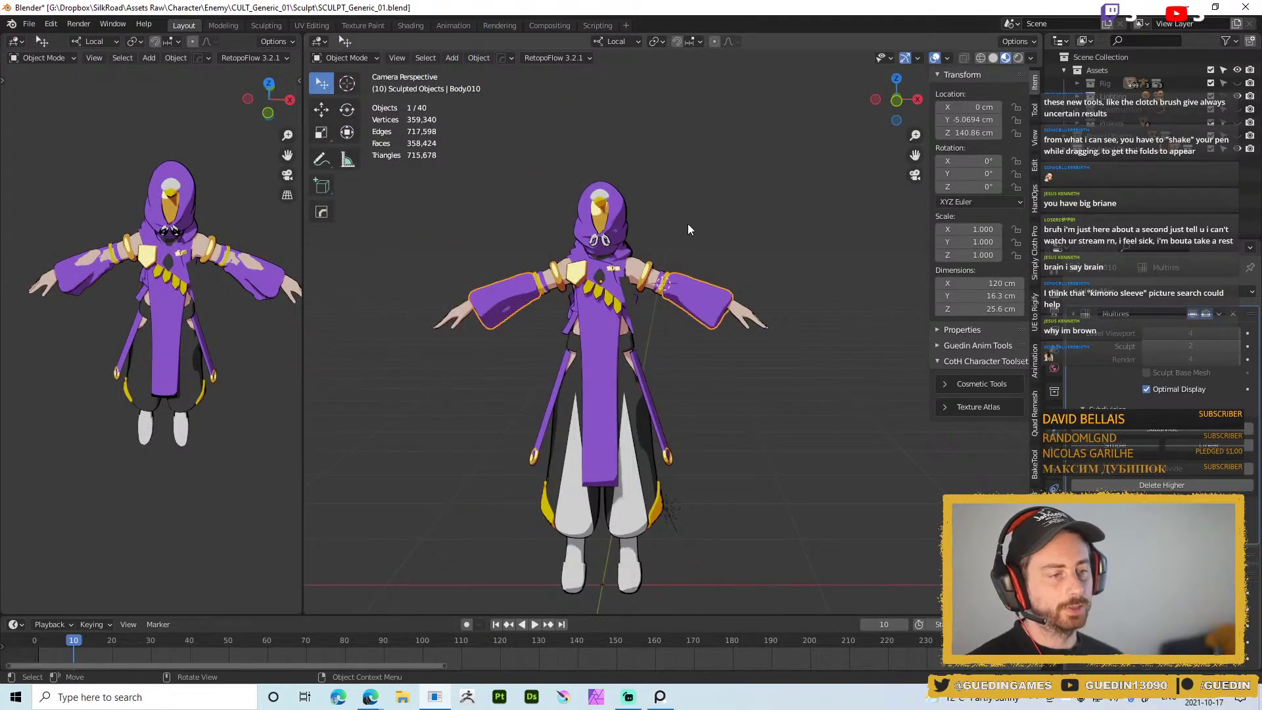
pyautogui.click(716, 466)
# Examine the silhouette and shading of both sleeves on the character from different angles and distances
pyautogui.moveTo(738, 117); pyautogui.dragTo(846, 376, button='middle')
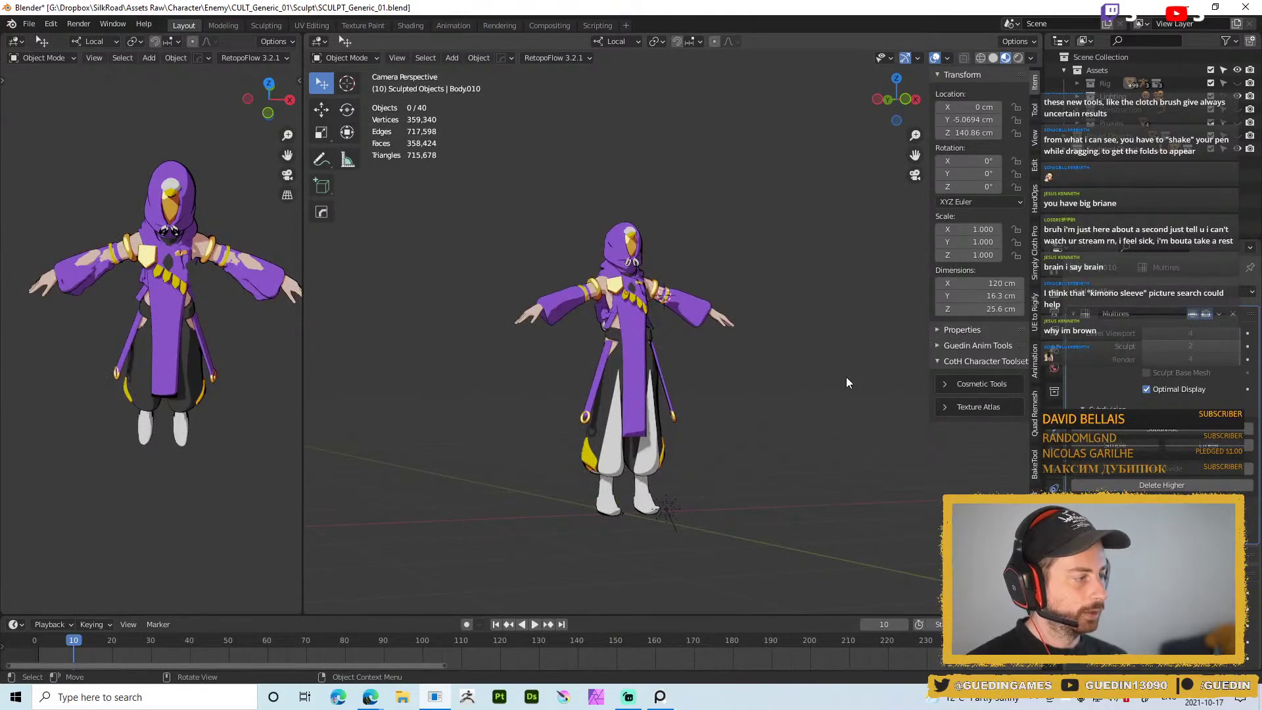
pyautogui.moveTo(675, 309); pyautogui.dragTo(758, 244, button='middle')
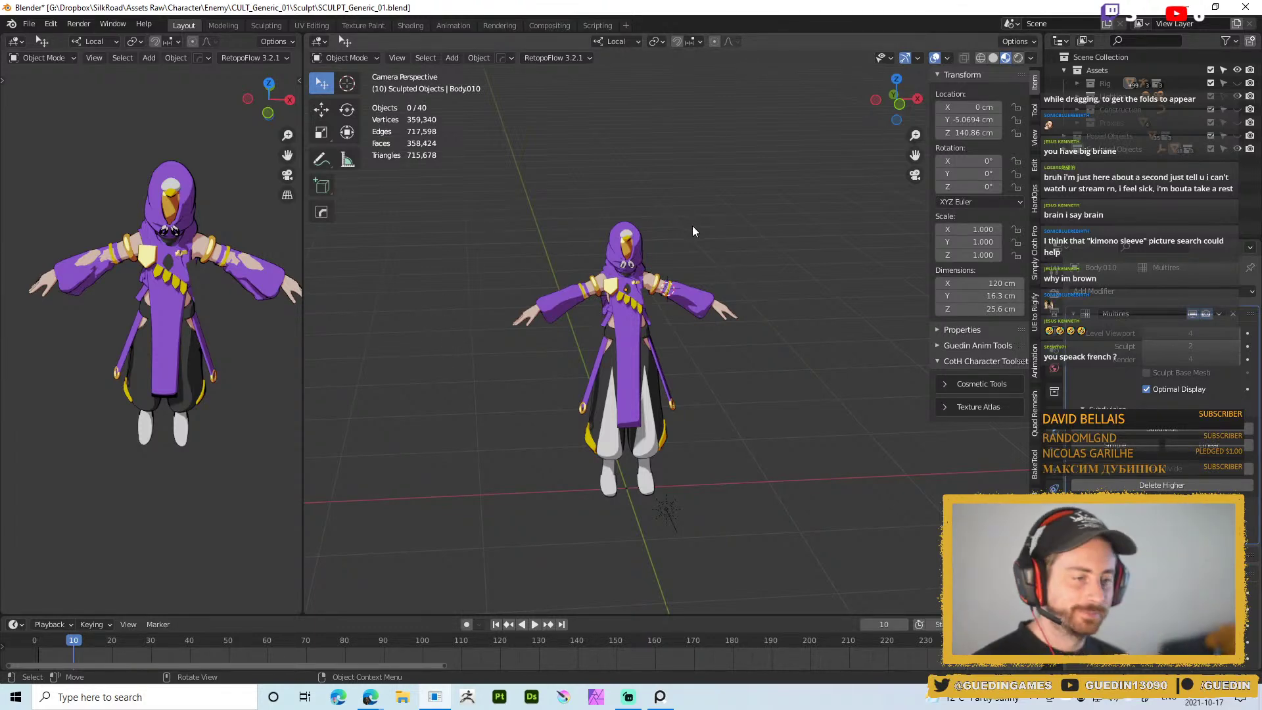
pyautogui.scroll(3, 689, 299)
pyautogui.moveTo(688, 297); pyautogui.dragTo(719, 253, button='middle')
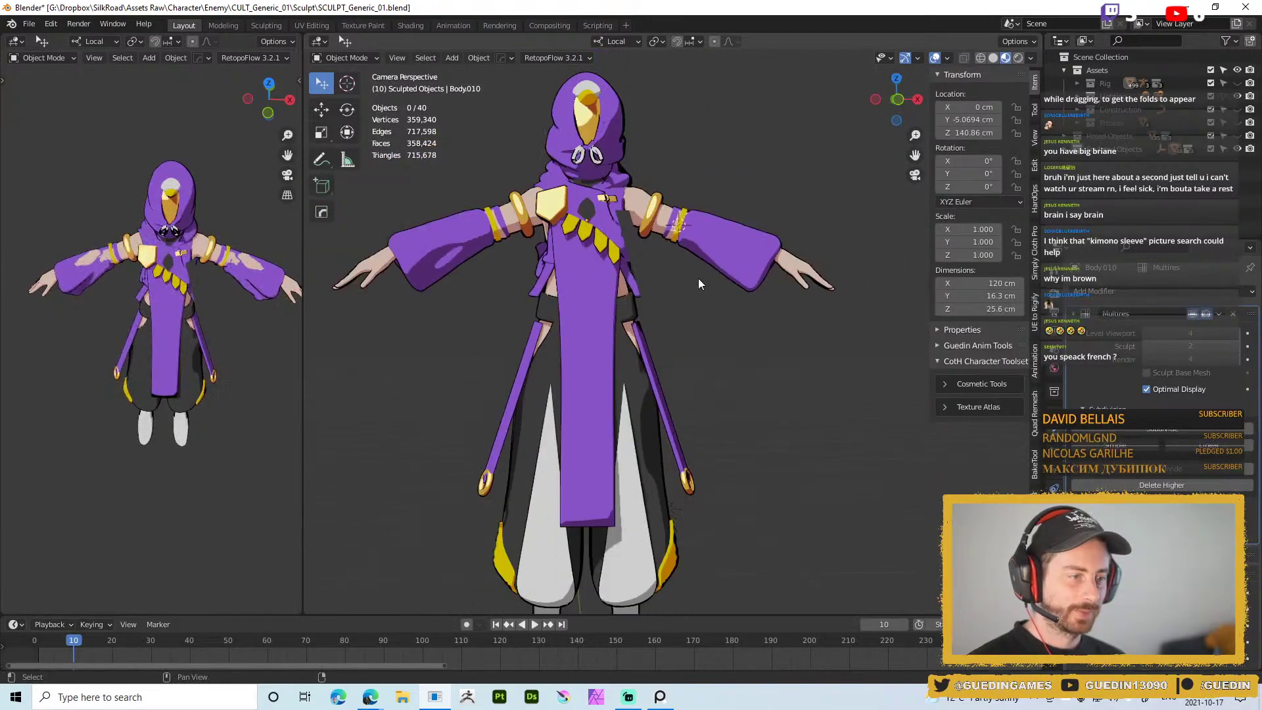
pyautogui.scroll(-2, 680, 329)
pyautogui.moveTo(680, 329); pyautogui.dragTo(783, 250, button='middle')
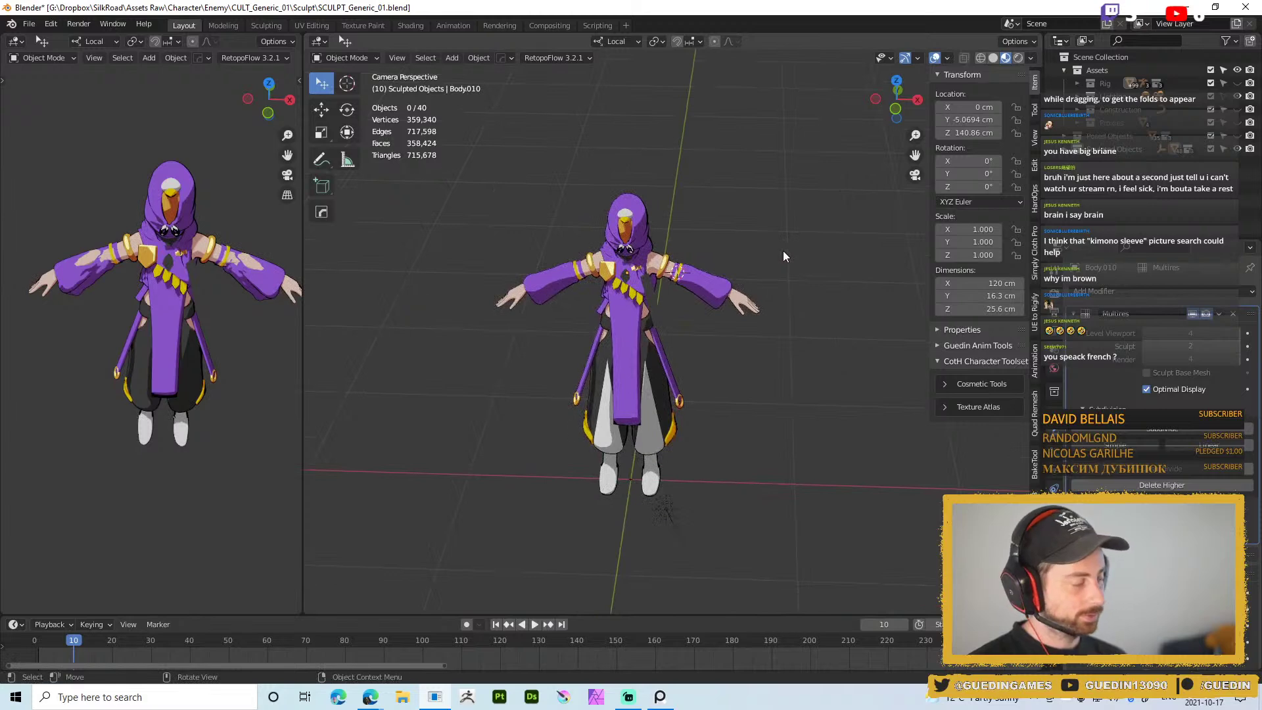
pyautogui.scroll(2, 635, 254)
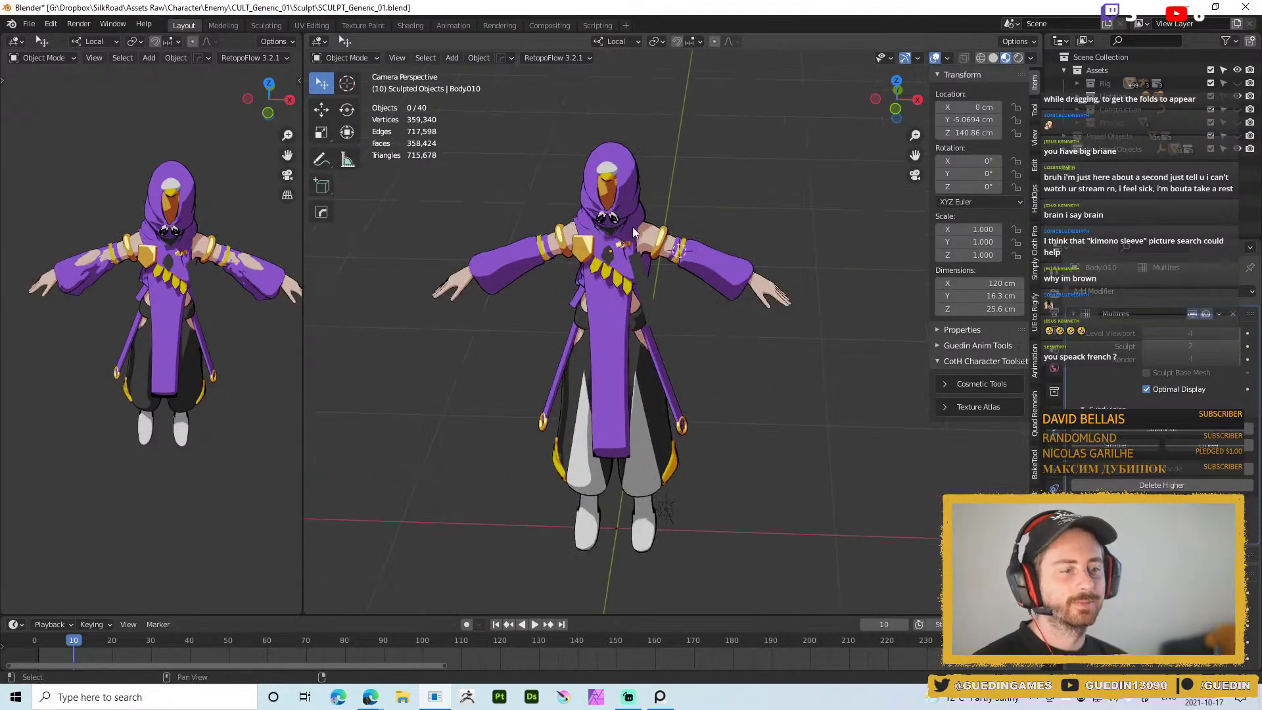
pyautogui.moveTo(635, 253); pyautogui.dragTo(630, 229, button='middle')
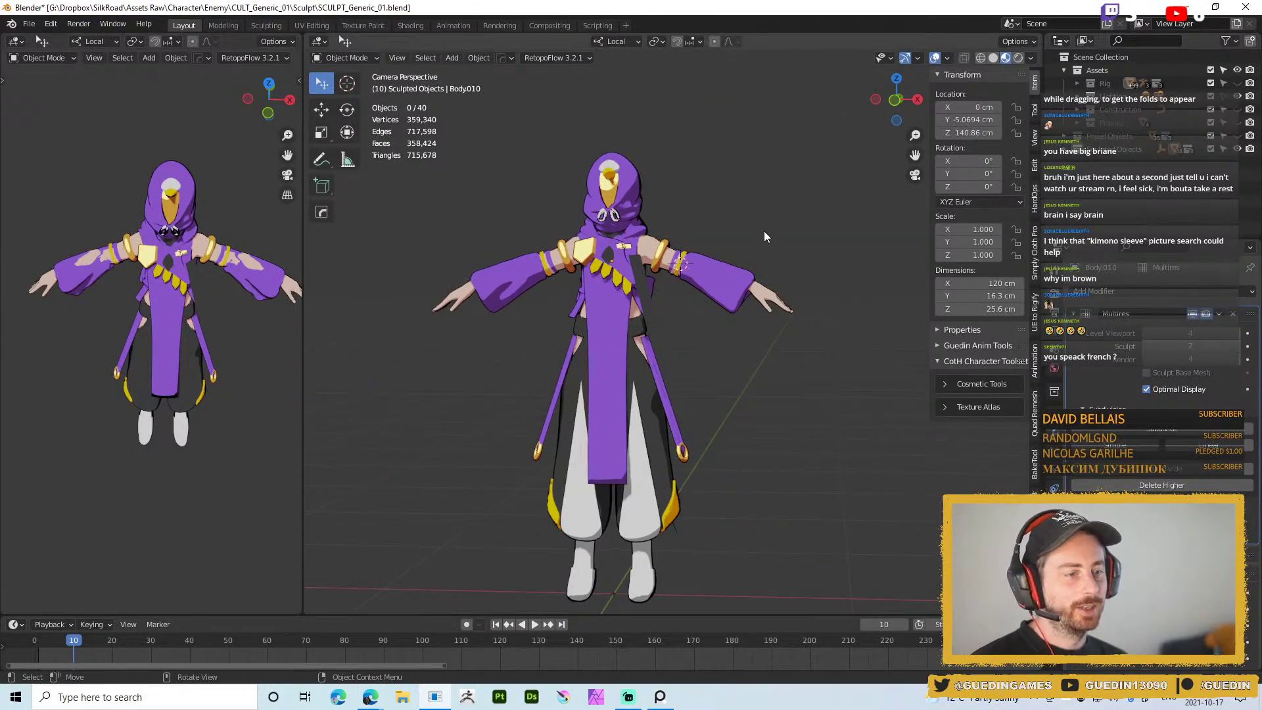
pyautogui.moveTo(471, 196); pyautogui.dragTo(651, 217, button='middle')
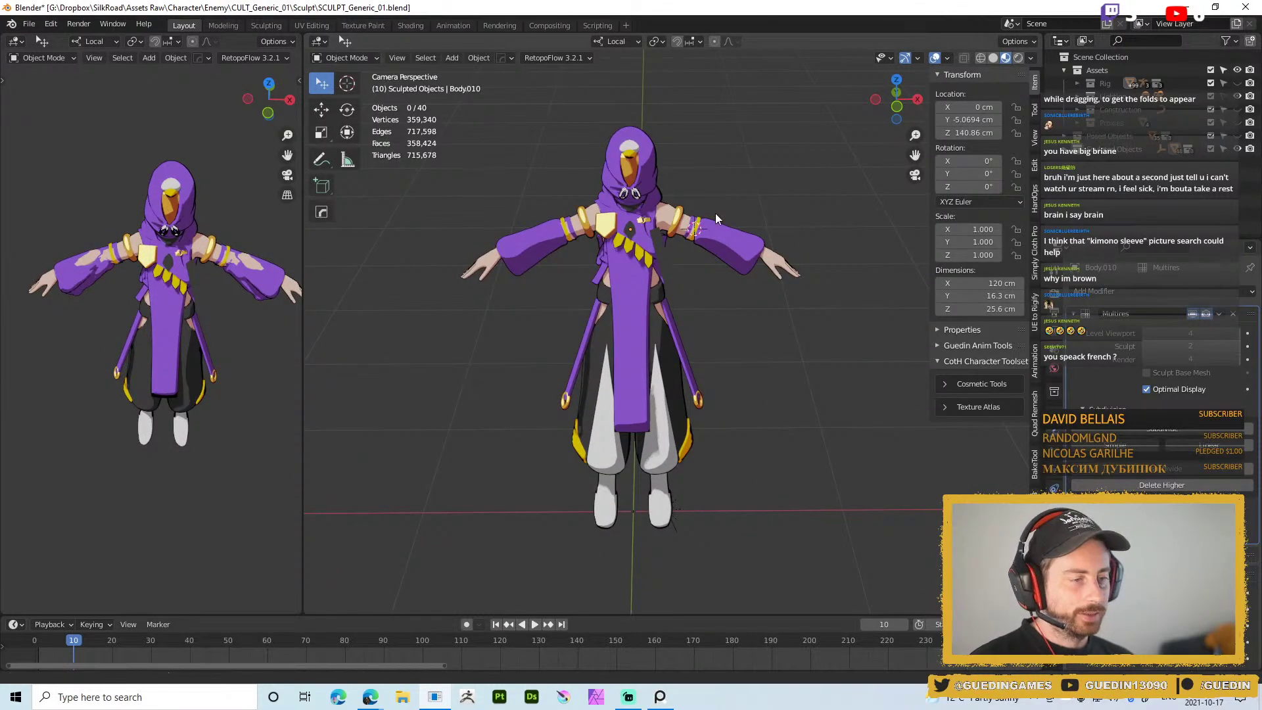
pyautogui.scroll(5, 733, 200)
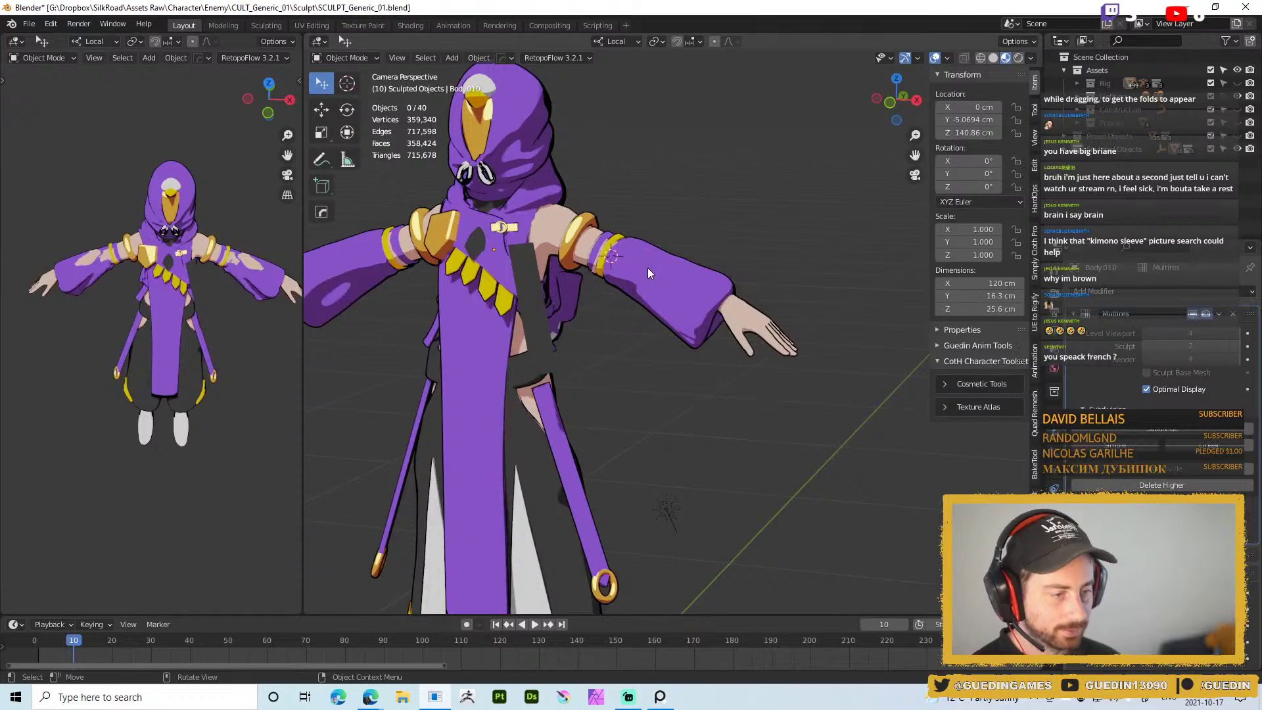
pyautogui.scroll(-3, 701, 347)
# Select the sleeves, adjust the side edge in Sculpt Mode with the Grab brush at 46 px, and undo the last stroke
pyautogui.moveTo(701, 347)
pyautogui.mouseDown(button='middle')
pyautogui.moveTo(681, 274)
pyautogui.moveTo(587, 282)
pyautogui.moveTo(685, 280)
pyautogui.moveTo(577, 317)
pyautogui.moveTo(712, 318)
pyautogui.mouseUp(button='middle')
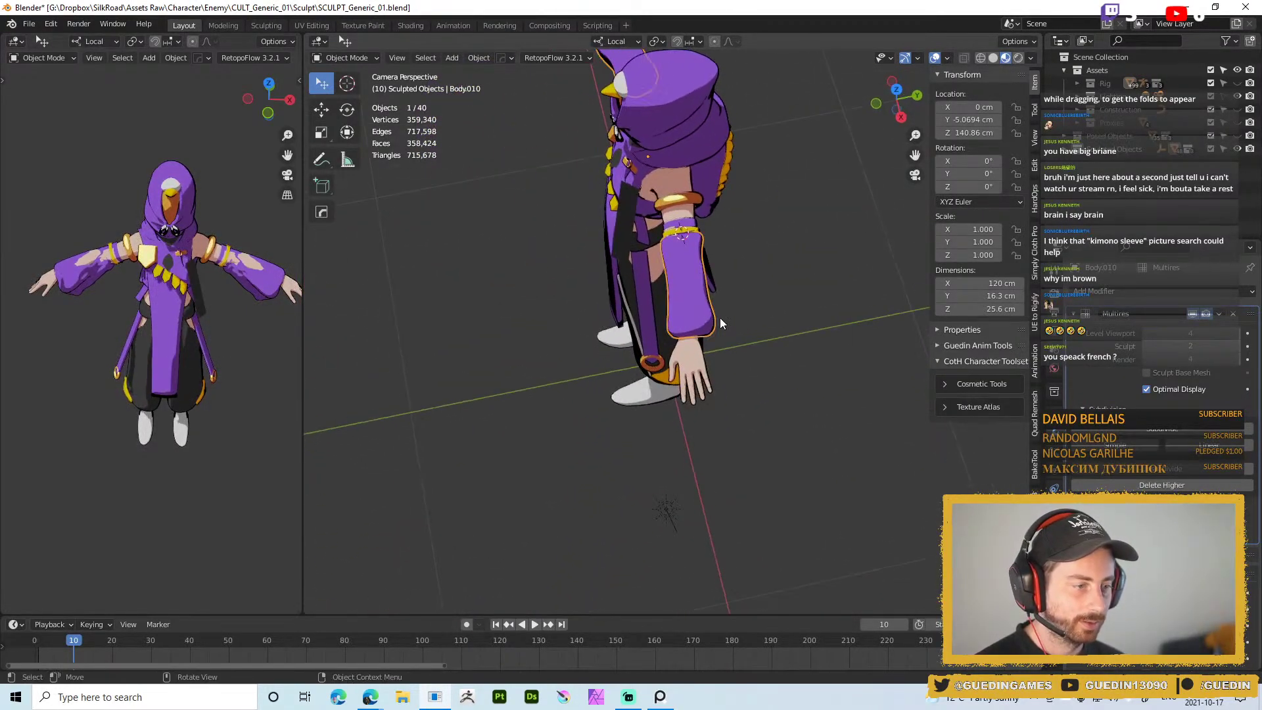
pyautogui.hotkey('ctrl', 'Tab')
pyautogui.moveTo(676, 420)
pyautogui.mouseDown(button='middle')
pyautogui.moveTo(684, 318)
pyautogui.moveTo(733, 295)
pyautogui.mouseUp(button='middle')
pyautogui.press('f')
pyautogui.moveTo(738, 260); pyautogui.dragTo(742, 257)
pyautogui.click(728, 260)
pyautogui.press('f')
pyautogui.click(729, 320)
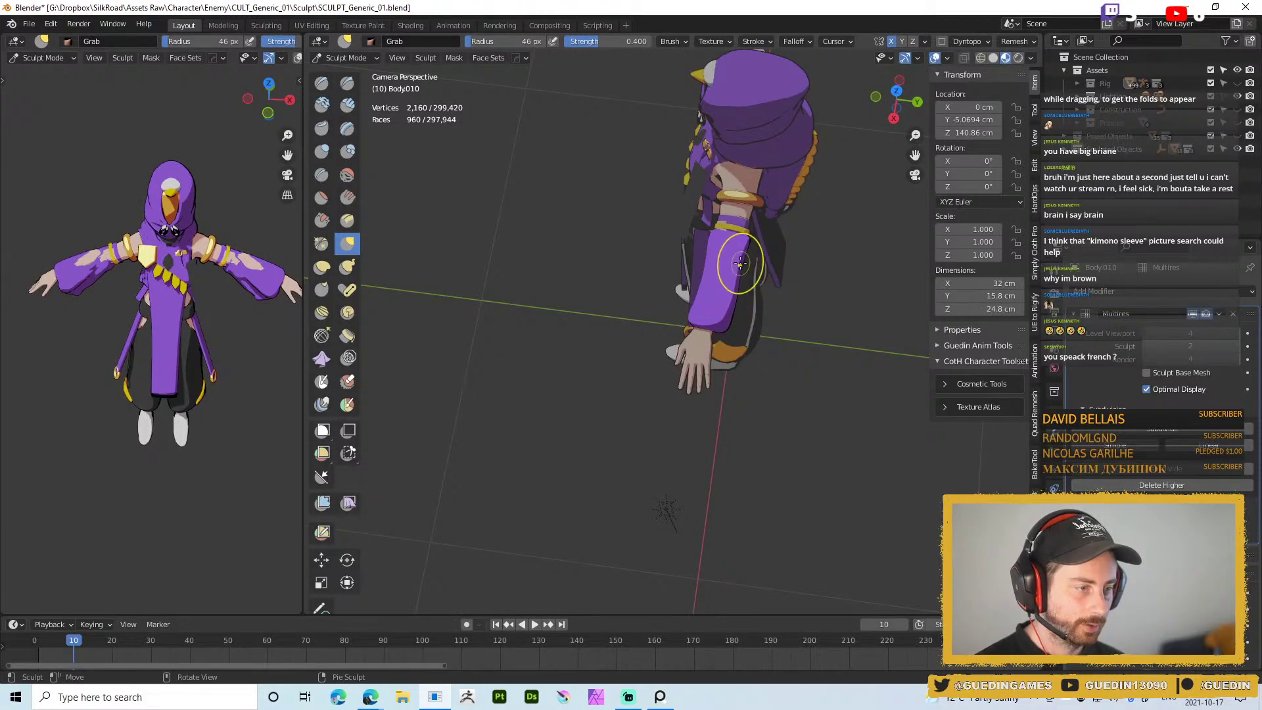
pyautogui.hotkey('ctrl', 'z')
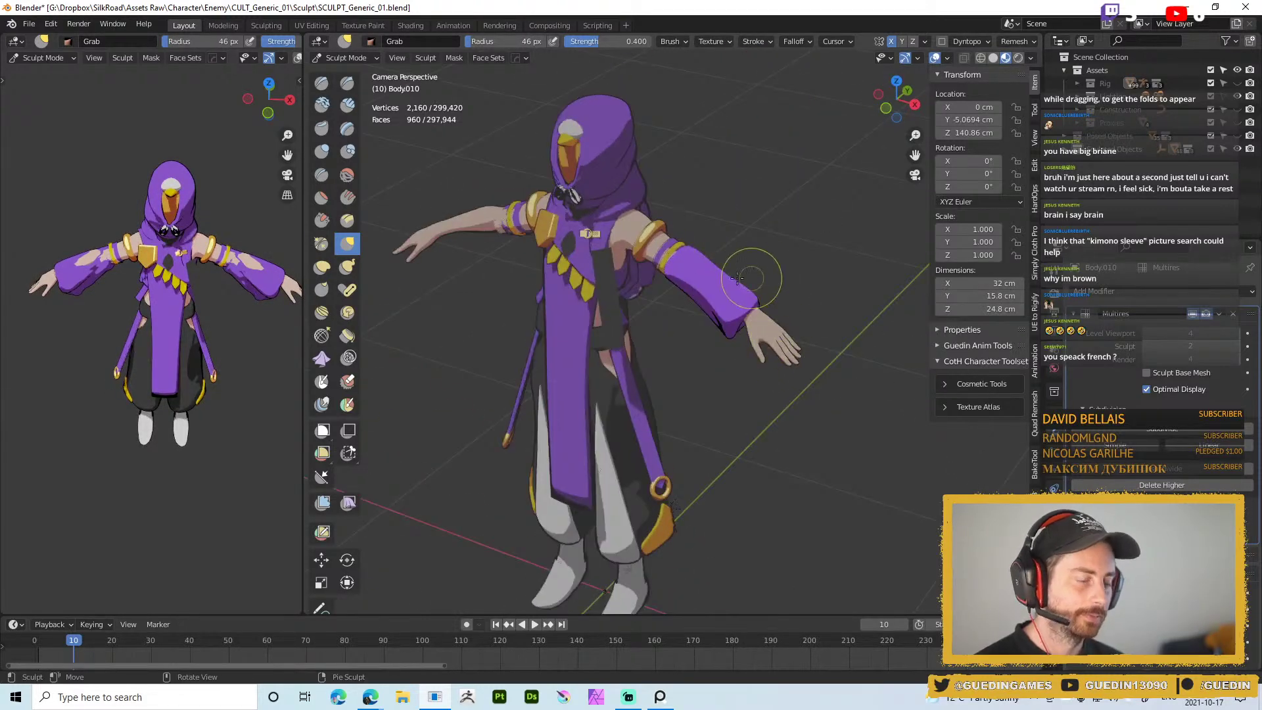
# Switch the main viewport to solid shading and return the sleeves to Object Mode
pyautogui.press('z')
pyautogui.moveTo(685, 293); pyautogui.dragTo(774, 299, button='middle')
pyautogui.scroll(-2, 775, 299)
pyautogui.hotkey('ctrl', 'Tab')
pyautogui.scroll(3, 658, 368)
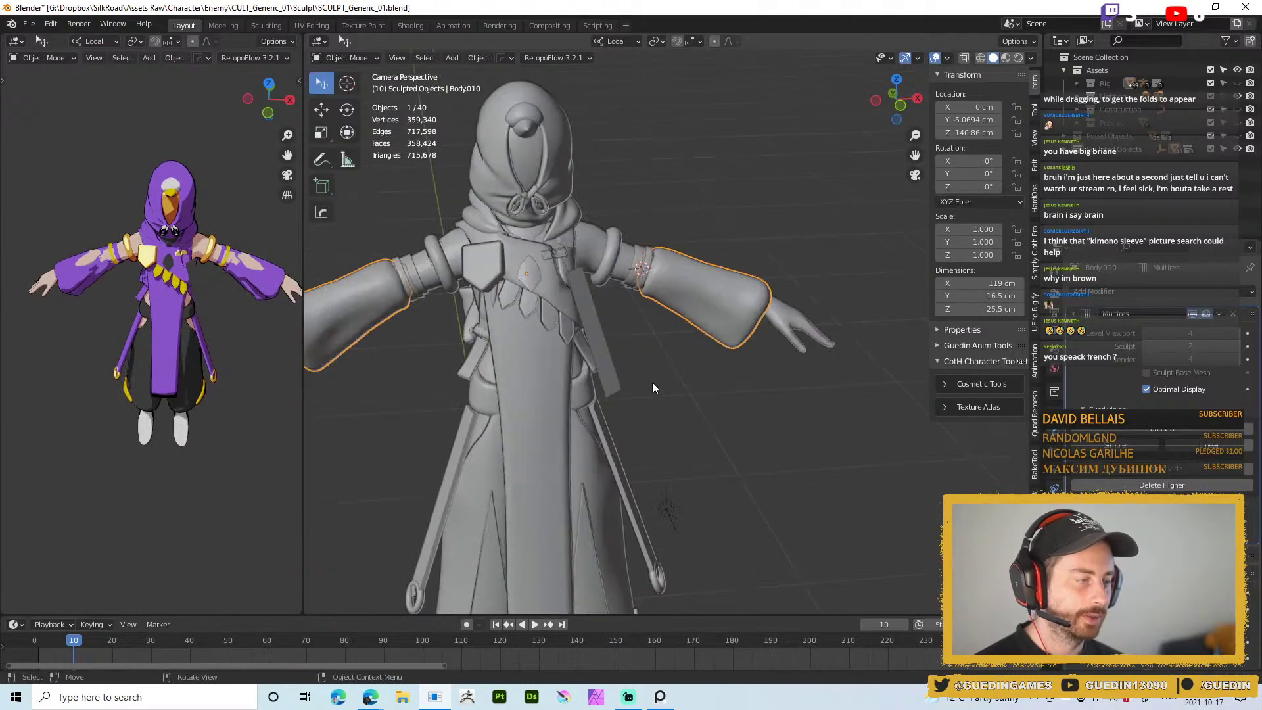
# Go to the Animation workspace and make the Rig collection visible around the character
pyautogui.click(452, 25)
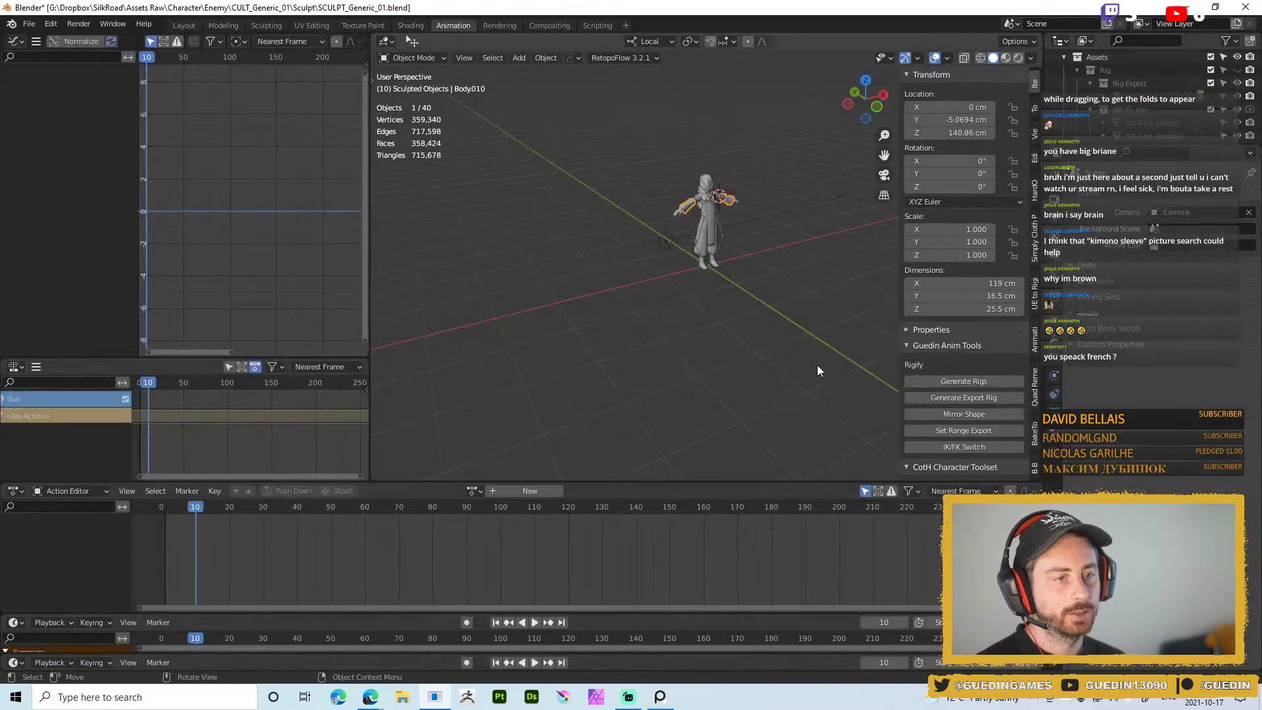
pyautogui.scroll(8, 704, 125)
pyautogui.keyDown('shift'); pyautogui.moveTo(704, 124); pyautogui.dragTo(665, 273, button='middle'); pyautogui.keyUp('shift')
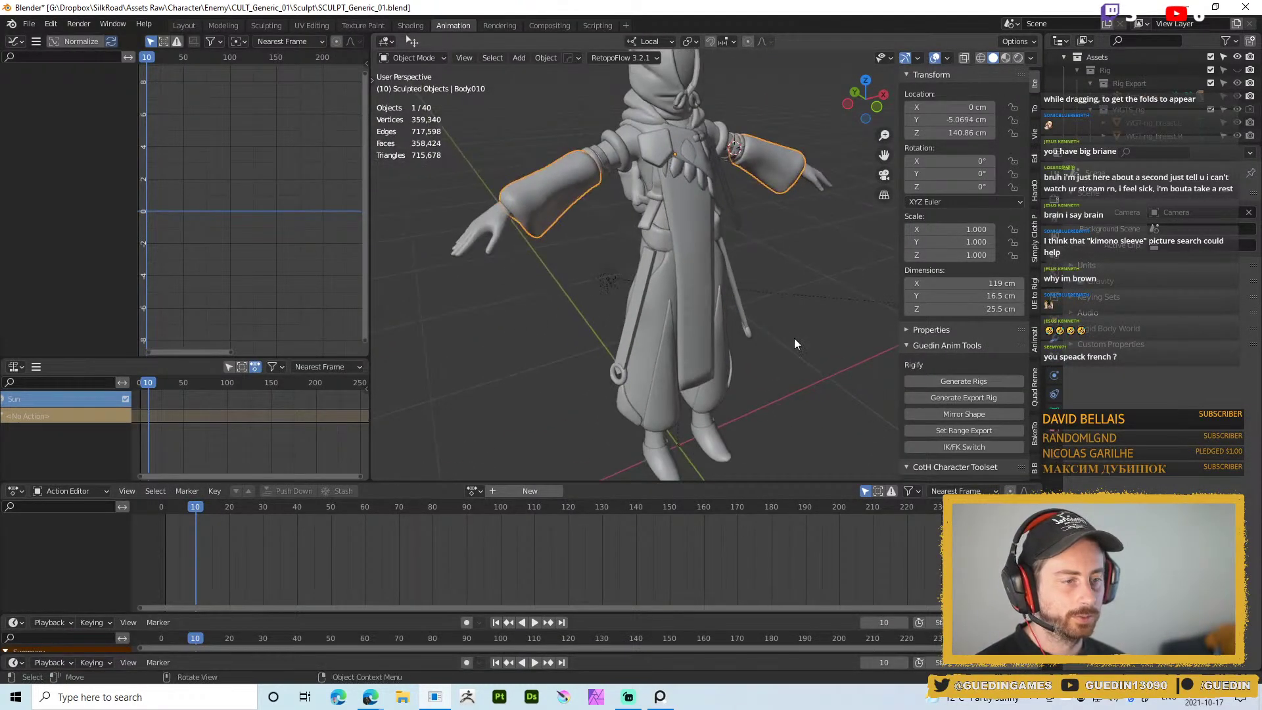
pyautogui.click(1077, 70)
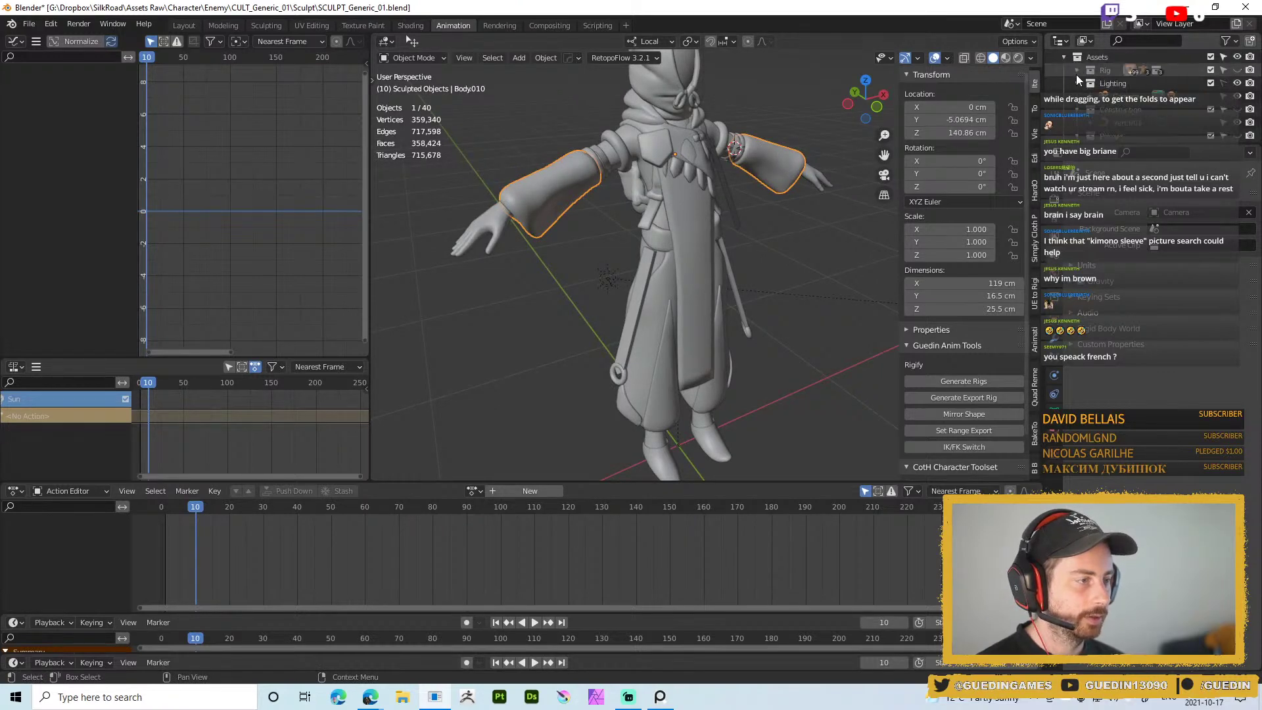
pyautogui.click(1210, 70)
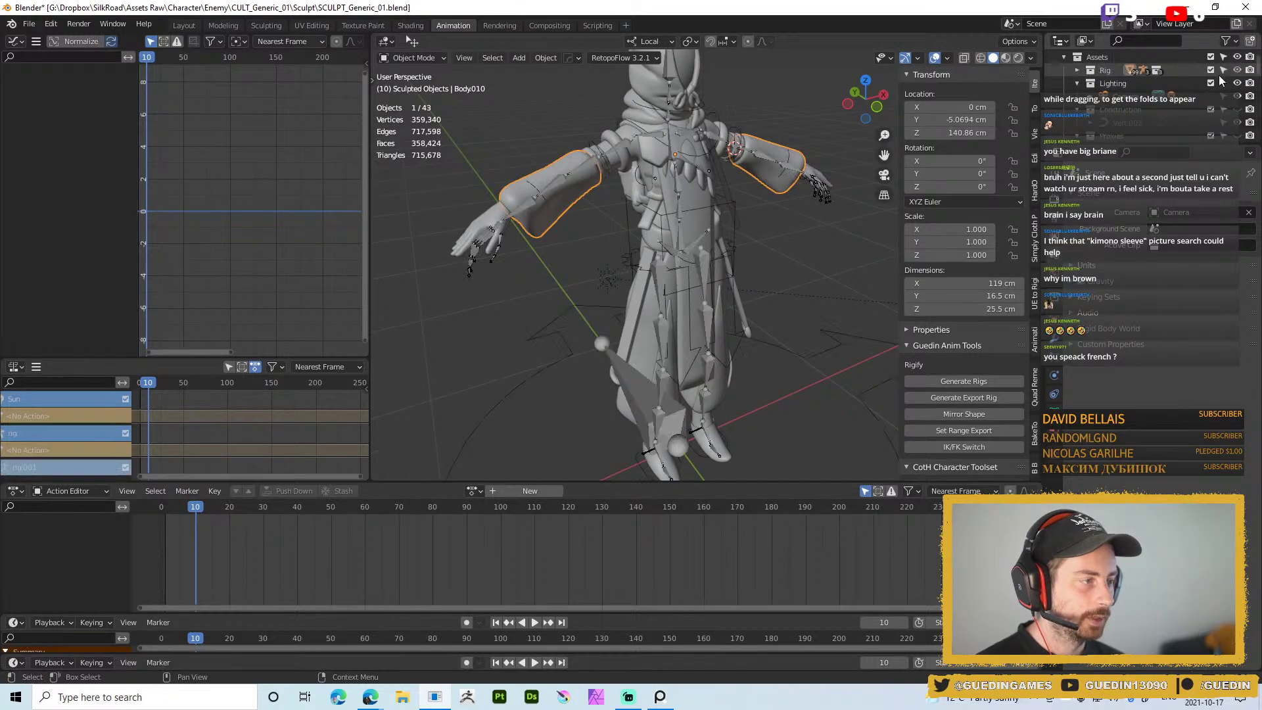
# Assign the Pose_Collection_01 action to the character's rig
pyautogui.click(473, 491)
pyautogui.click(520, 511)
pyautogui.moveTo(692, 295); pyautogui.dragTo(737, 263, button='middle')
pyautogui.scroll(2, 855, 201)
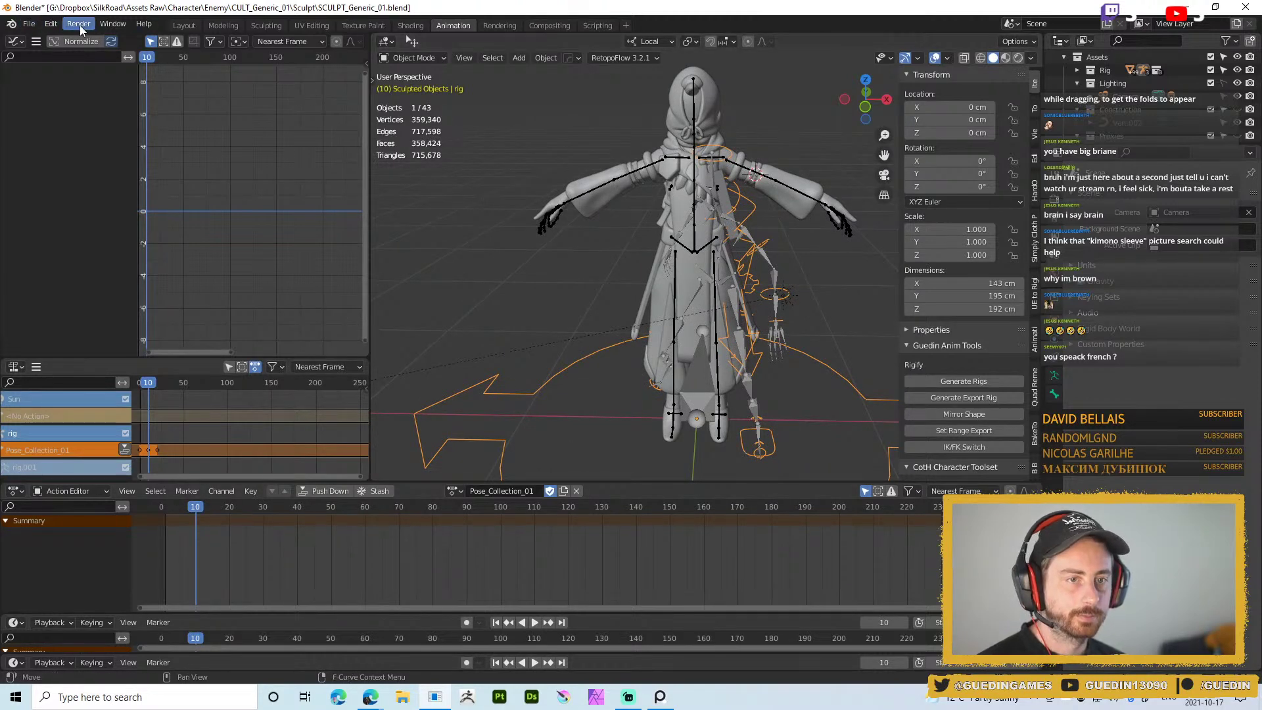
# Return to the Layout workspace, select the sleeves and hide the Rig collection
pyautogui.click(184, 25)
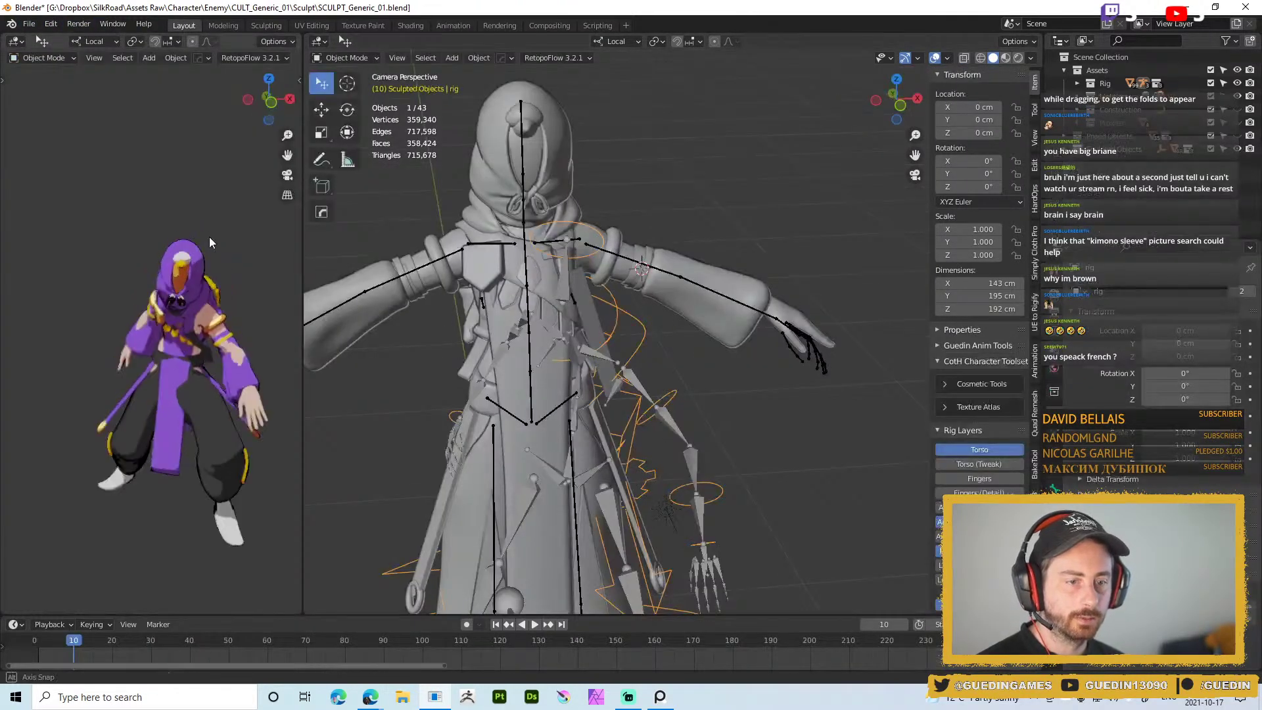
pyautogui.keyDown('shift'); pyautogui.moveTo(724, 394); pyautogui.dragTo(696, 278, button='middle'); pyautogui.keyUp('shift')
pyautogui.click(705, 225)
pyautogui.moveTo(767, 319); pyautogui.dragTo(736, 289, button='middle')
pyautogui.scroll(-3, 736, 286)
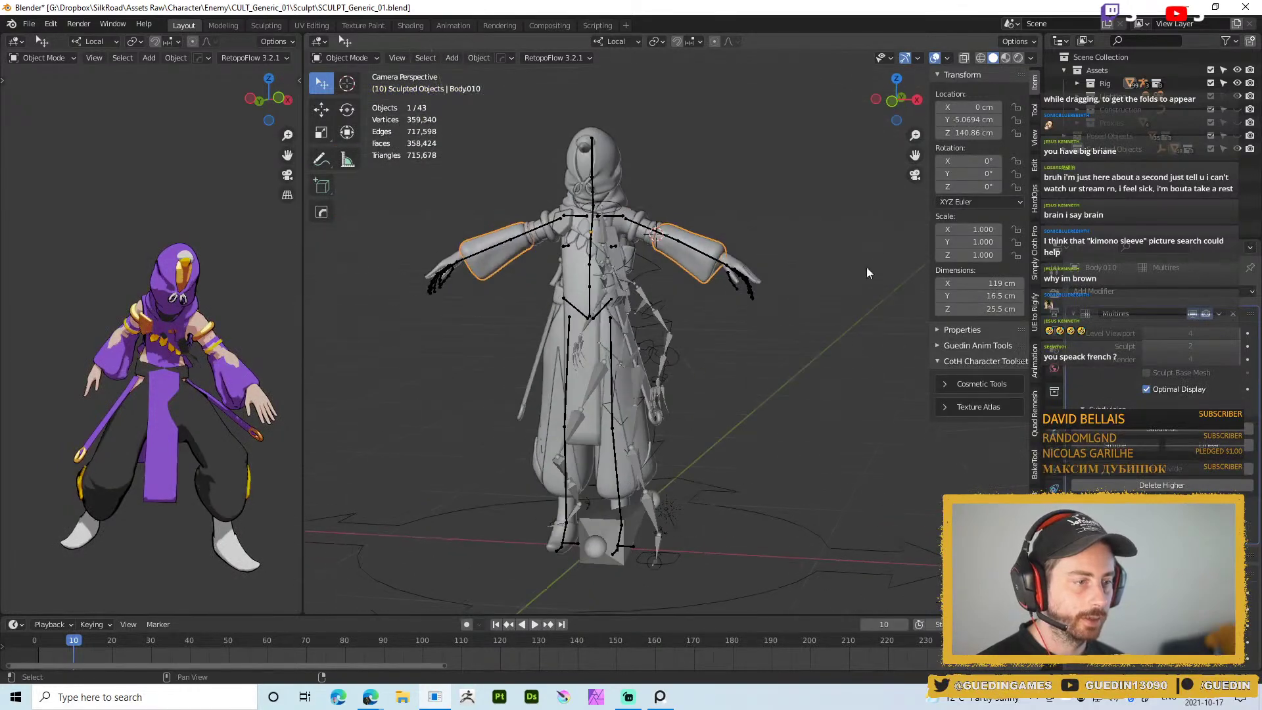
pyautogui.click(1238, 70)
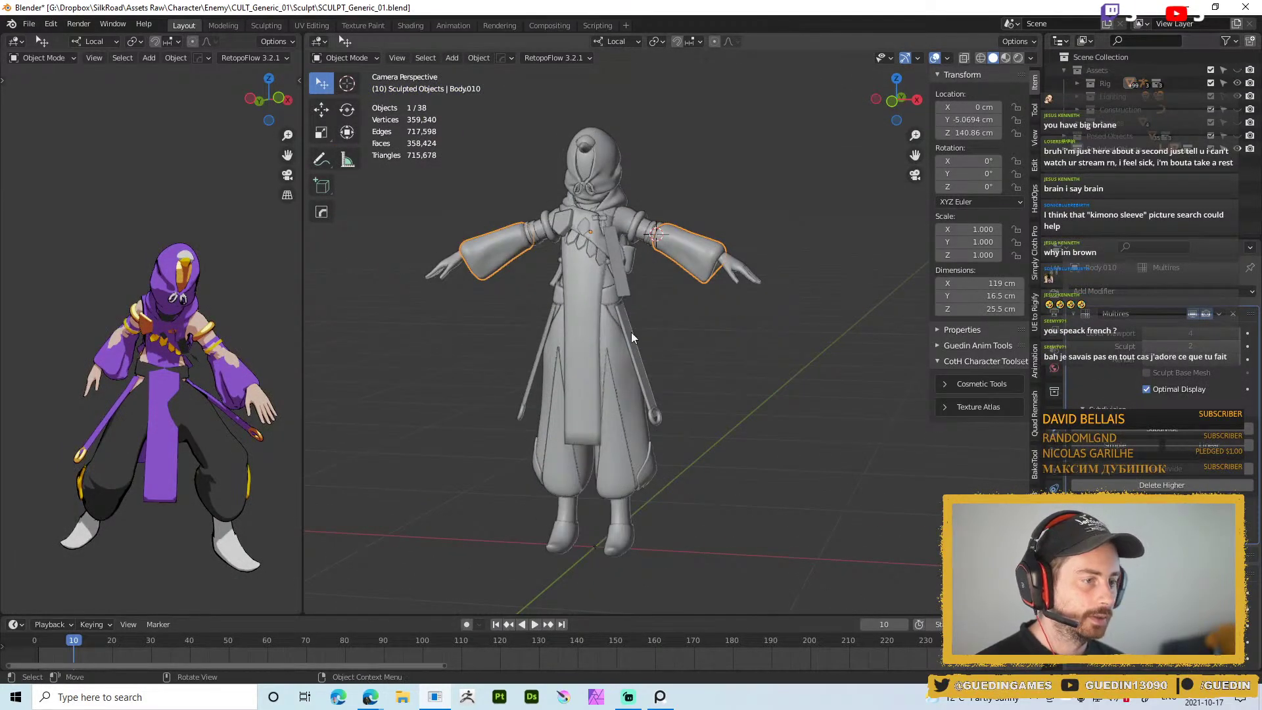
# Save the file and bring up the Guedin Sculpt Tools while reviewing the posed character in the preview viewport
pyautogui.hotkey('ctrl', 's')
pyautogui.click(759, 203)
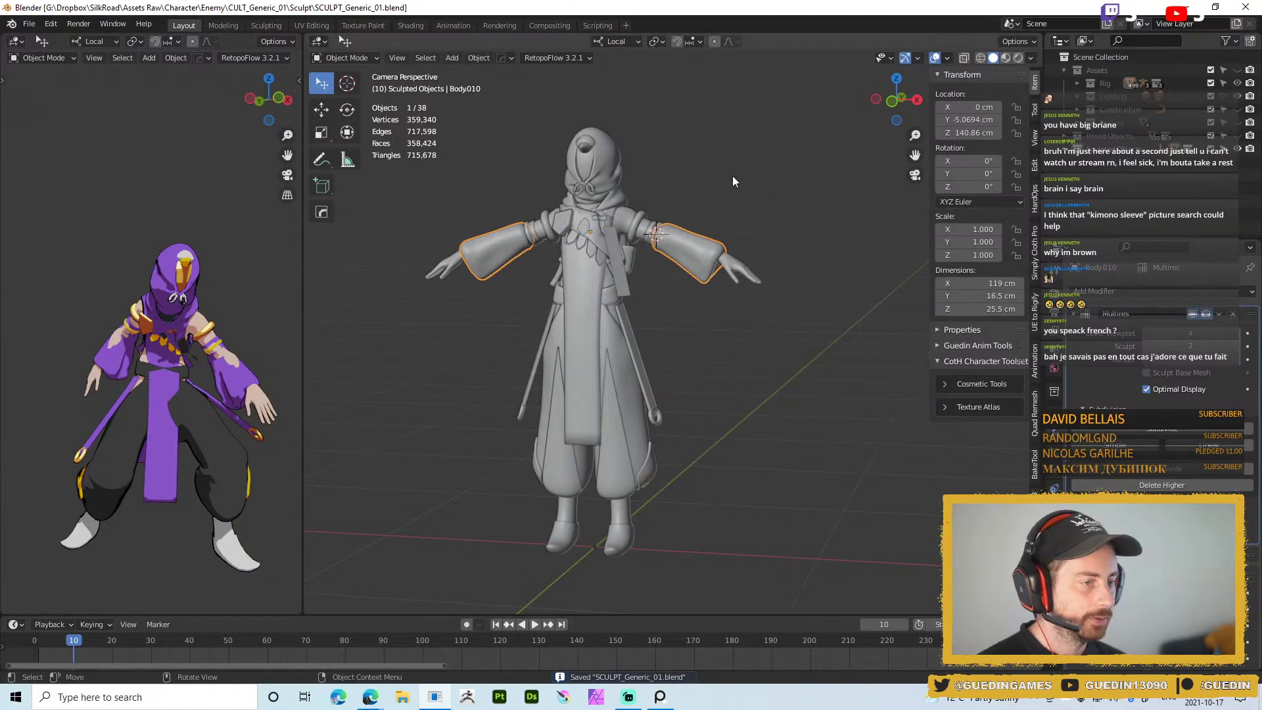
pyautogui.click(1034, 109)
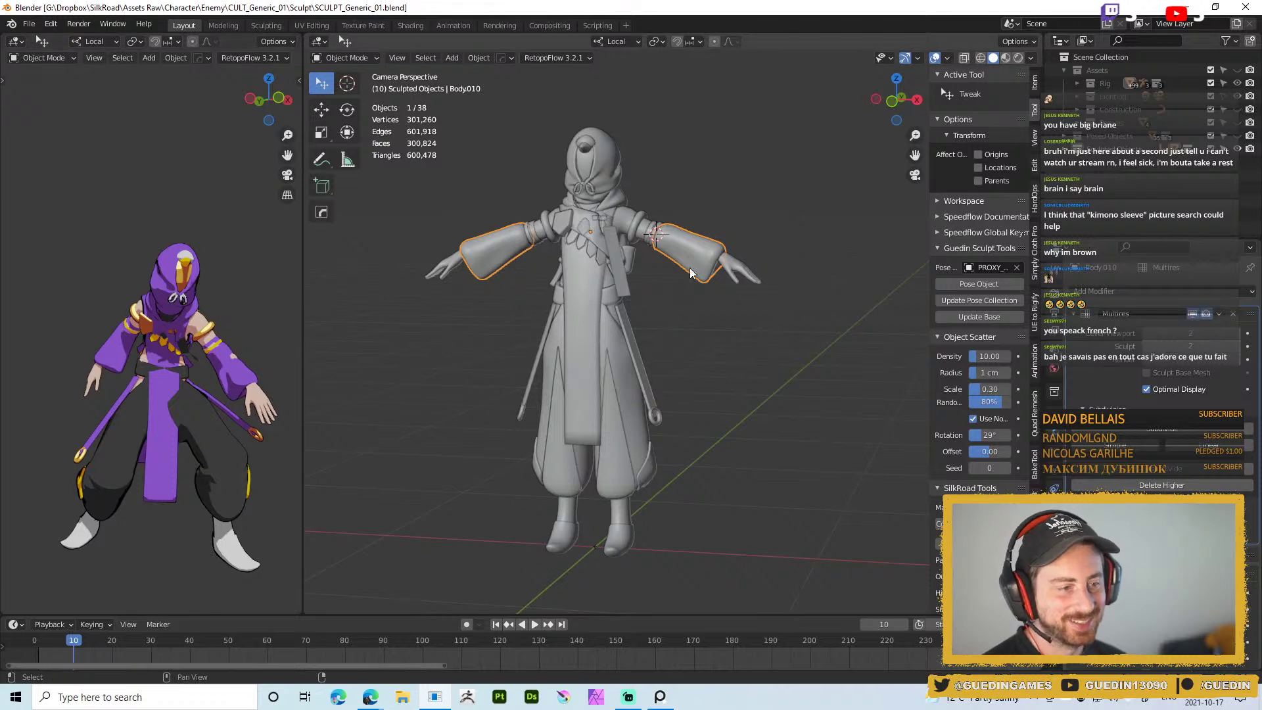
pyautogui.moveTo(680, 289); pyautogui.dragTo(815, 389, button='middle')
pyautogui.moveTo(176, 322); pyautogui.dragTo(238, 342, button='middle')
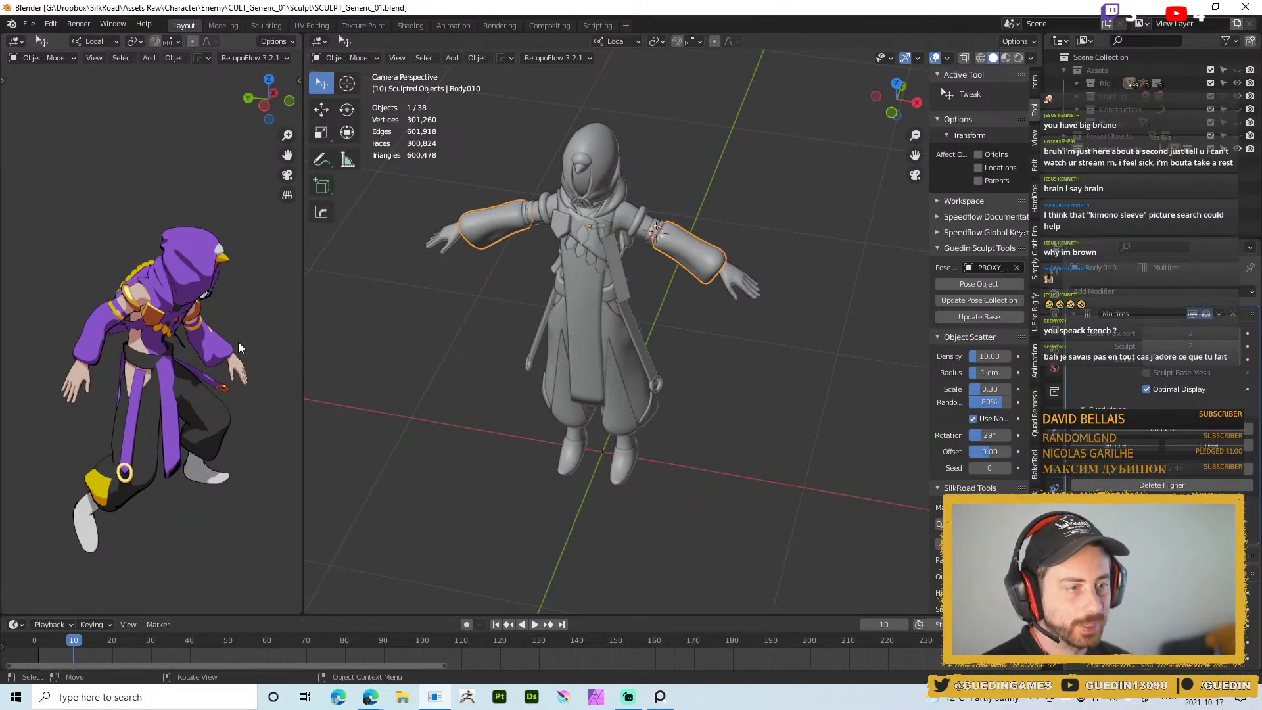
# Examine the flared sleeves on the sculpt and on the posed preview from several angles
pyautogui.moveTo(697, 362); pyautogui.dragTo(756, 325, button='middle')
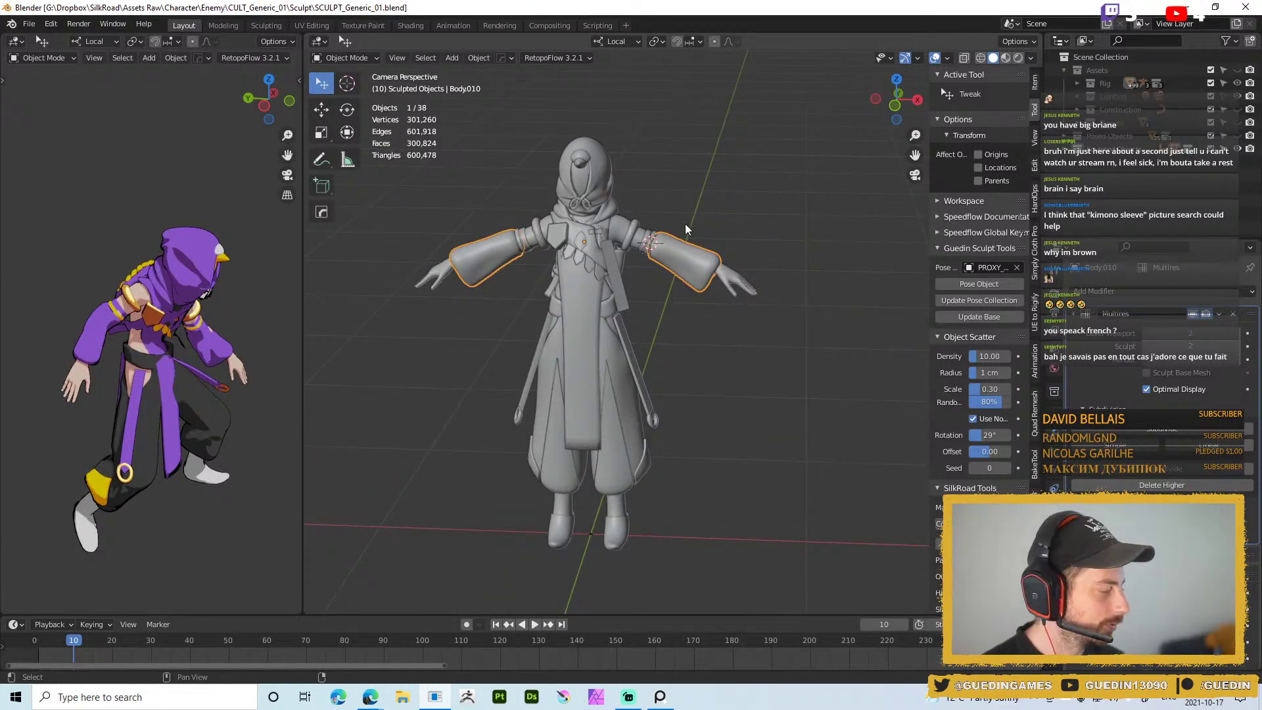
pyautogui.scroll(4, 664, 263)
pyautogui.moveTo(661, 215); pyautogui.dragTo(513, 334, button='middle')
pyautogui.click(583, 330)
pyautogui.click(658, 330)
pyautogui.scroll(-3, 631, 336)
pyautogui.moveTo(614, 342); pyautogui.dragTo(740, 344, button='middle')
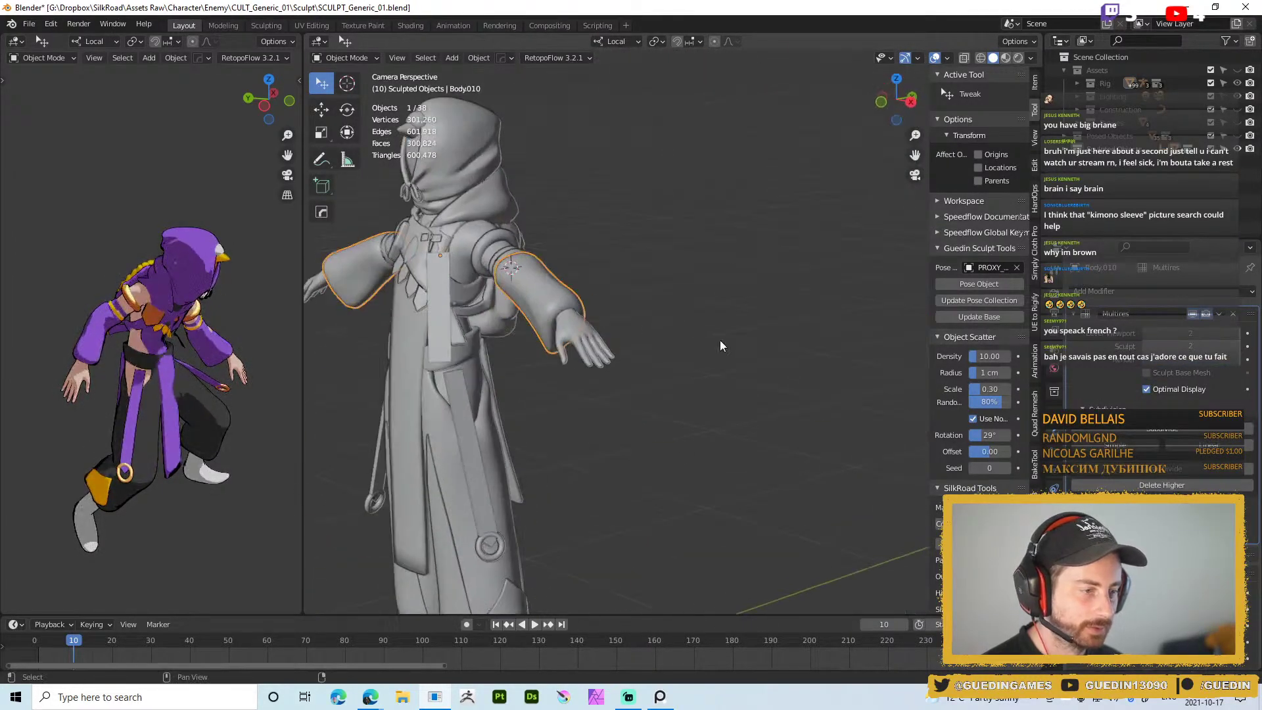
pyautogui.scroll(3, 563, 317)
pyautogui.moveTo(563, 317); pyautogui.dragTo(622, 307, button='middle')
pyautogui.moveTo(190, 355); pyautogui.dragTo(210, 334, button='middle')
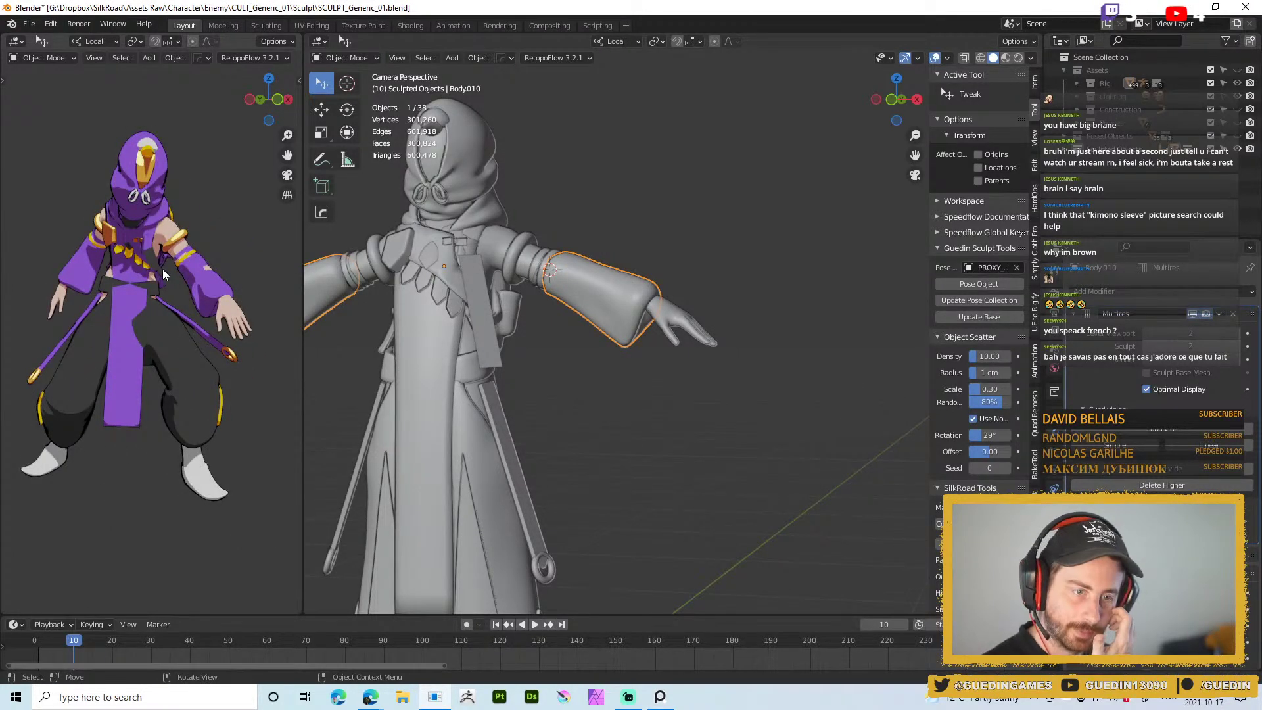
pyautogui.scroll(2, 195, 290)
pyautogui.moveTo(255, 241); pyautogui.dragTo(178, 287, button='middle')
pyautogui.scroll(-3, 195, 289)
pyautogui.moveTo(421, 299)
pyautogui.mouseDown(button='middle')
pyautogui.moveTo(529, 303)
pyautogui.moveTo(748, 255)
pyautogui.moveTo(602, 194)
pyautogui.moveTo(641, 394)
pyautogui.mouseUp(button='middle')
pyautogui.scroll(3, 680, 255)
pyautogui.moveTo(679, 255); pyautogui.dragTo(559, 266, button='middle')
pyautogui.scroll(2, 568, 279)
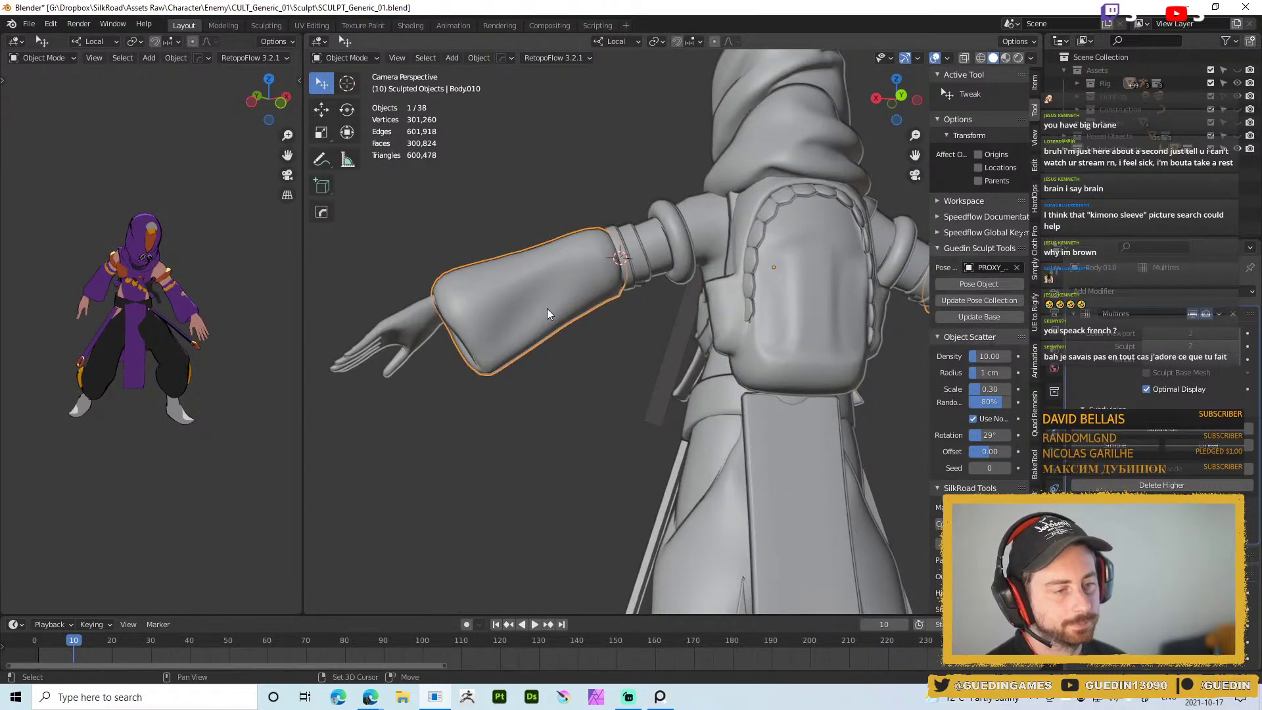
pyautogui.hotkey('shift', 'a')
pyautogui.moveTo(560, 313)
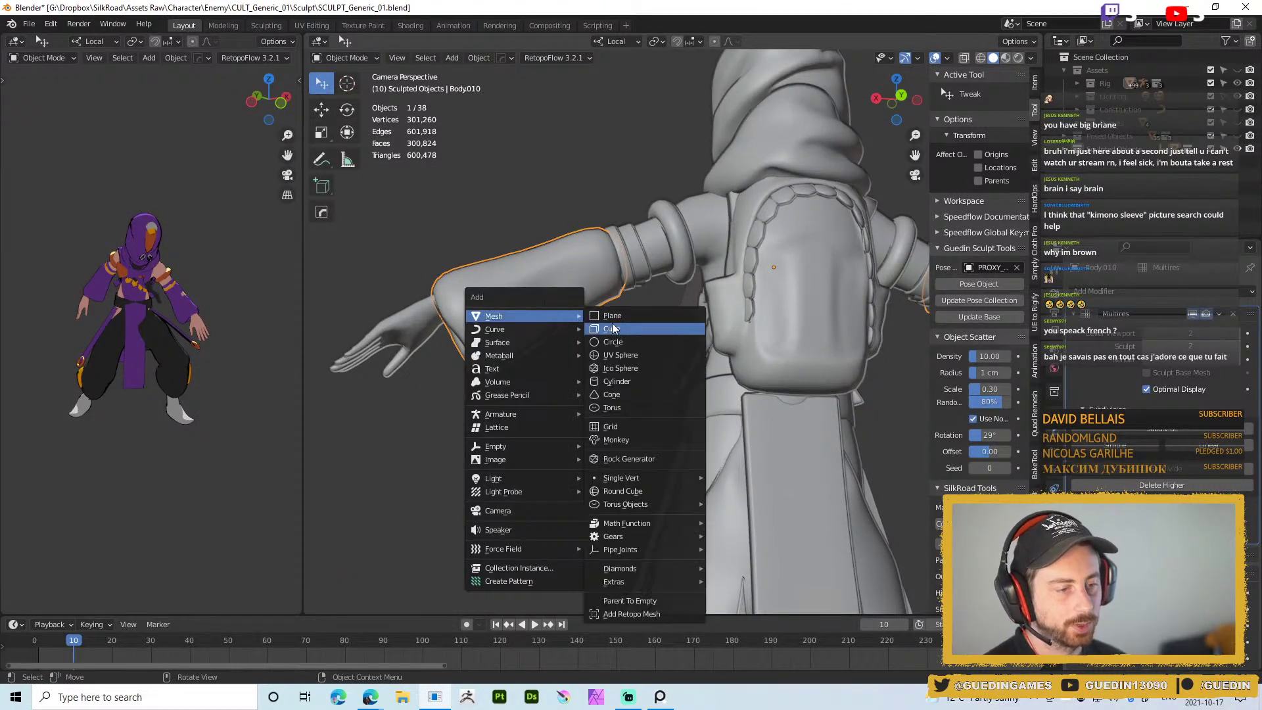
pyautogui.click(613, 320)
pyautogui.press('s')
pyautogui.click(543, 353)
pyautogui.press('s')
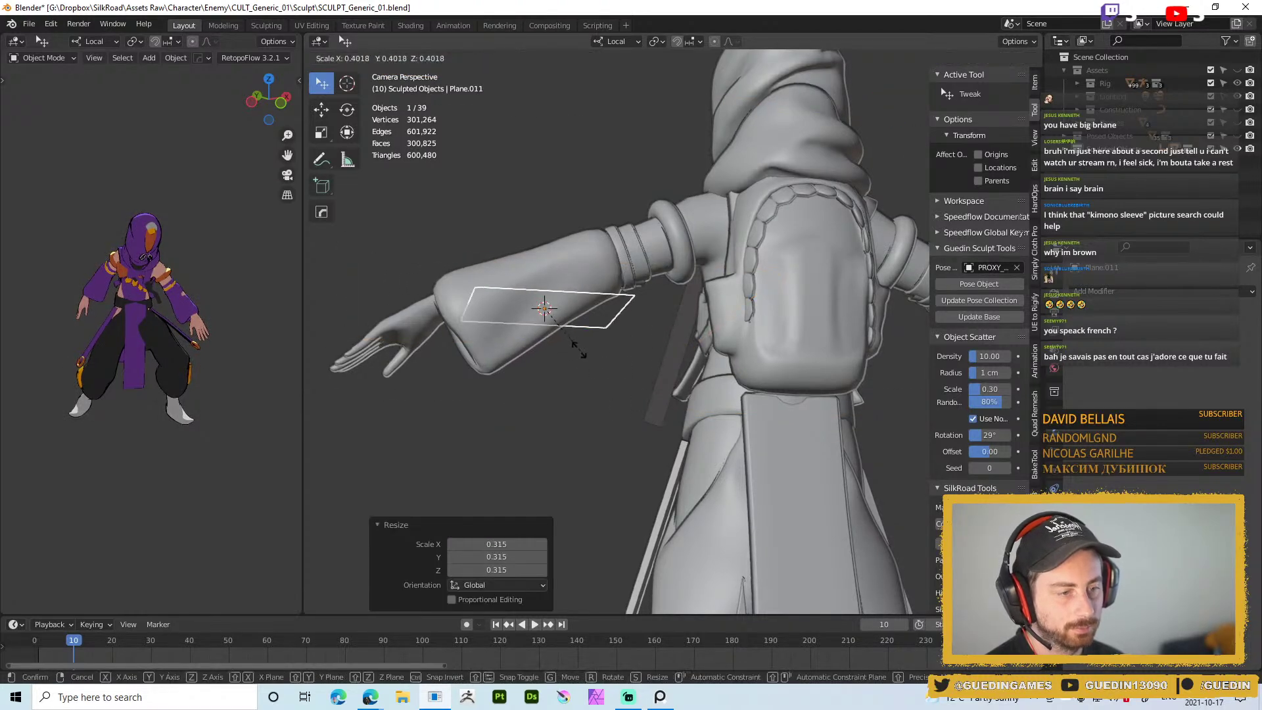
pyautogui.click(541, 289)
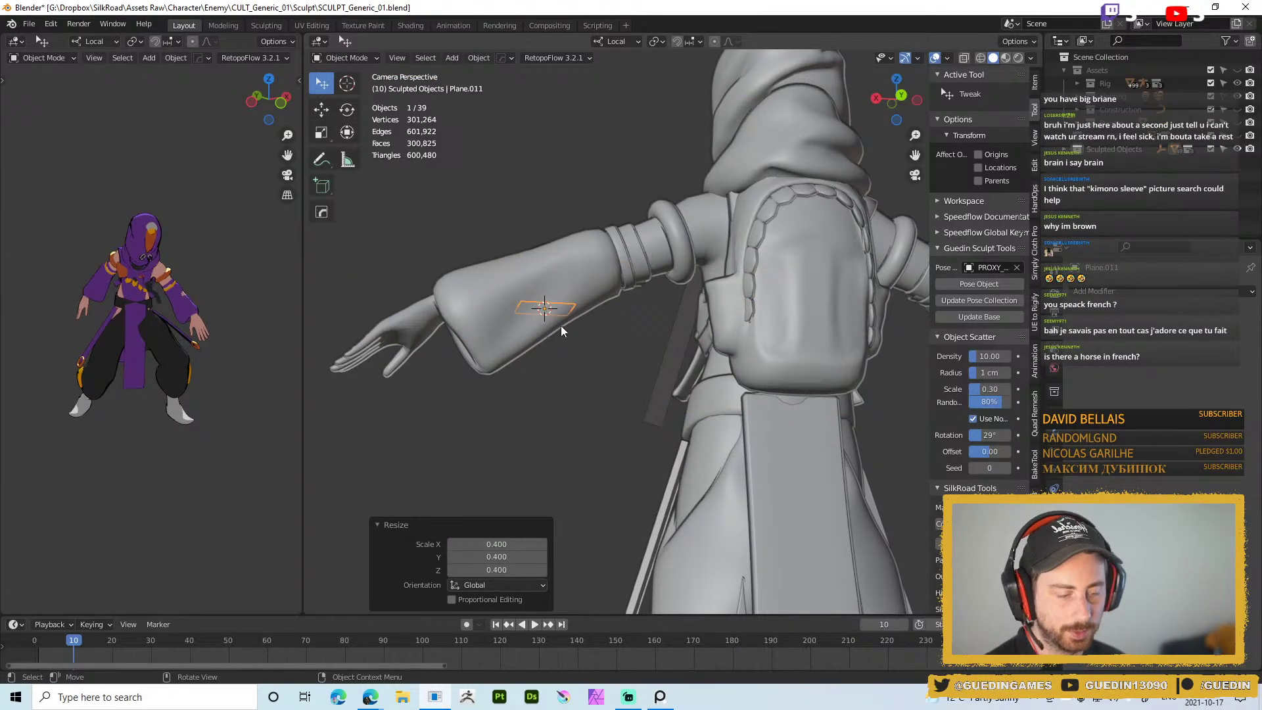
pyautogui.press('r')
pyautogui.press('x')
pyautogui.rightClick(532, 311)
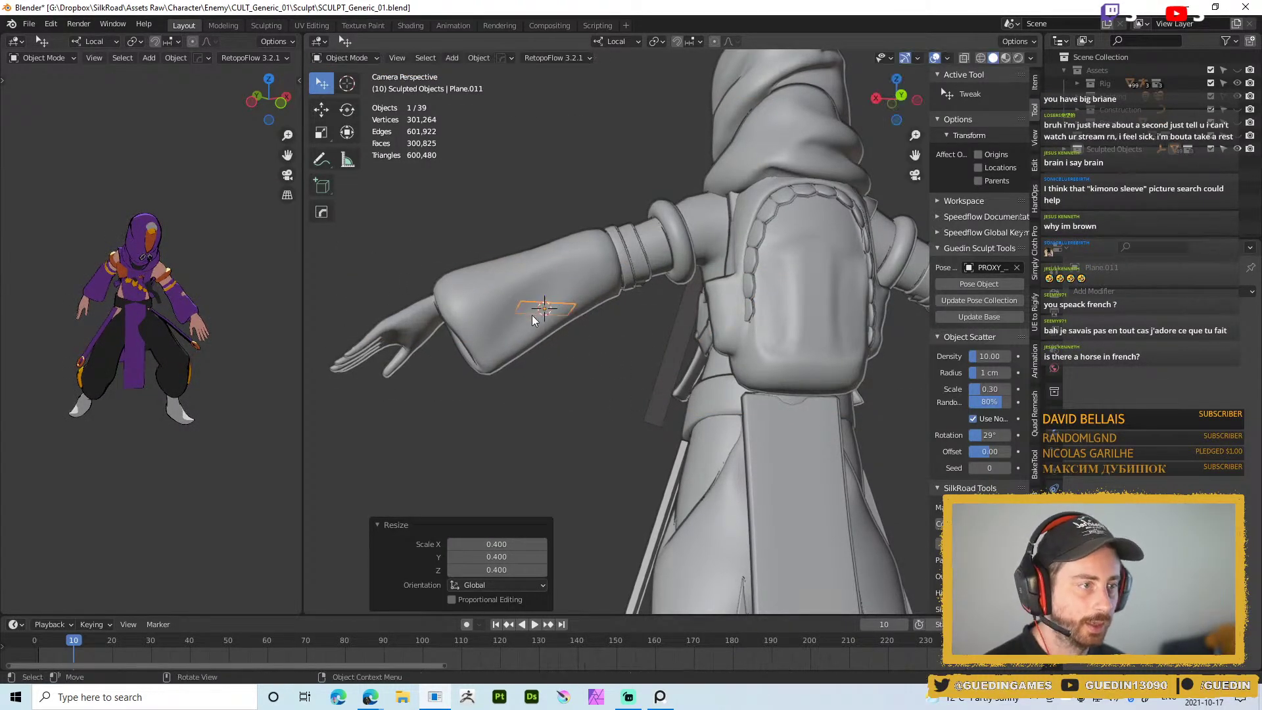
pyautogui.hotkey('ctrl', 'shift', 'Tab')
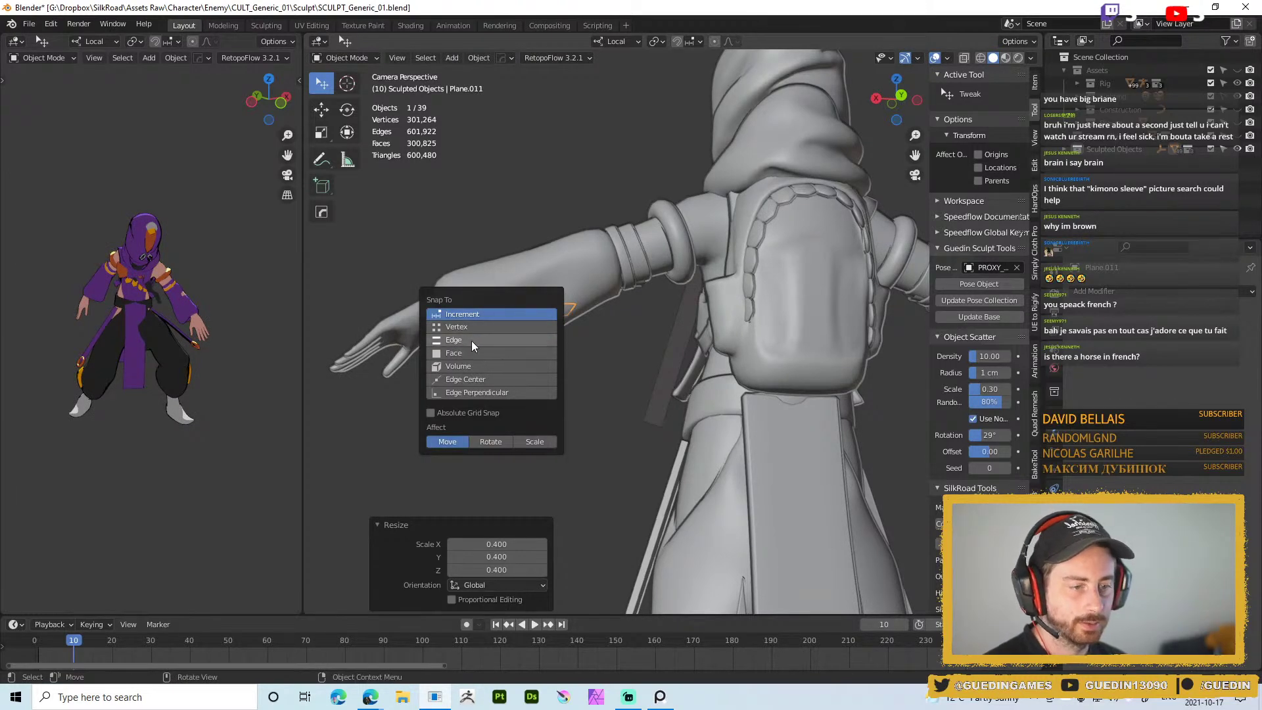
pyautogui.moveTo(578, 346); pyautogui.dragTo(555, 343, button='middle')
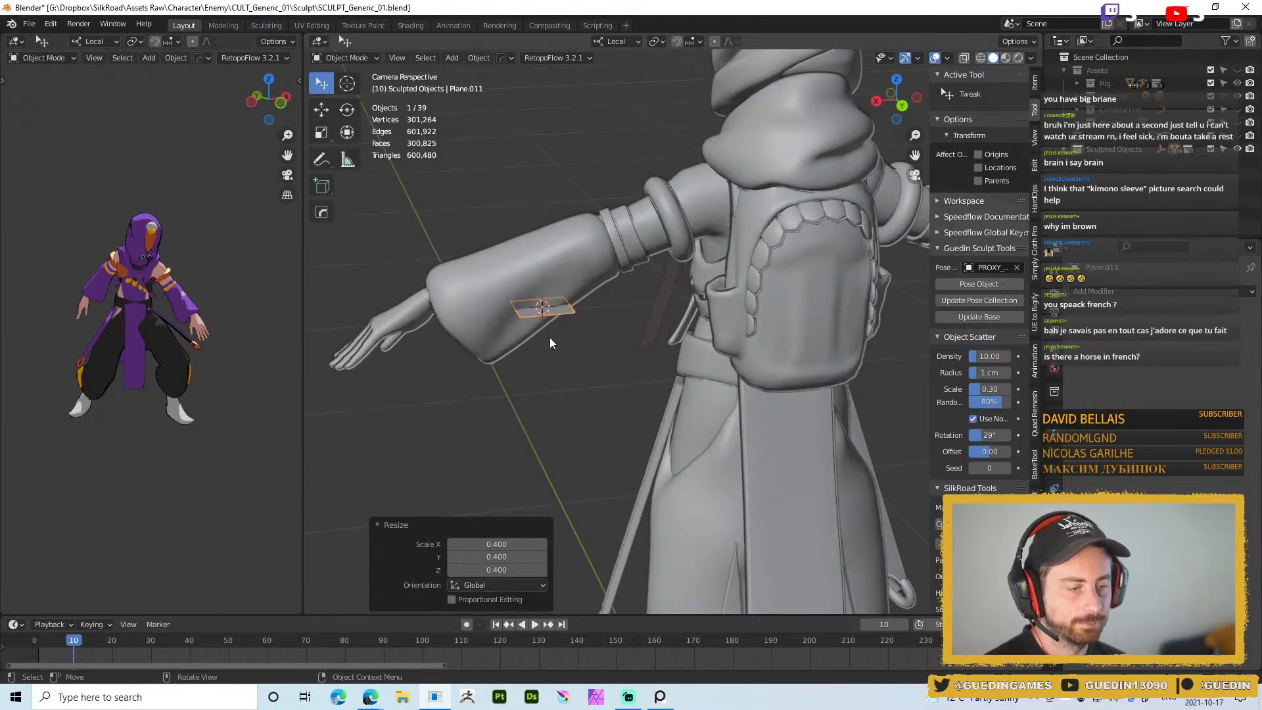
pyautogui.press('x')
pyautogui.click(555, 348)
# Configure snapping to Face with Align Rotation to Target enabled, leaving snapping itself switched off
pyautogui.moveTo(513, 275); pyautogui.dragTo(629, 264, button='middle')
pyautogui.click(547, 302)
pyautogui.hotkey('shift', 'Tab')
pyautogui.hotkey('ctrl', 'shift', 'Tab')
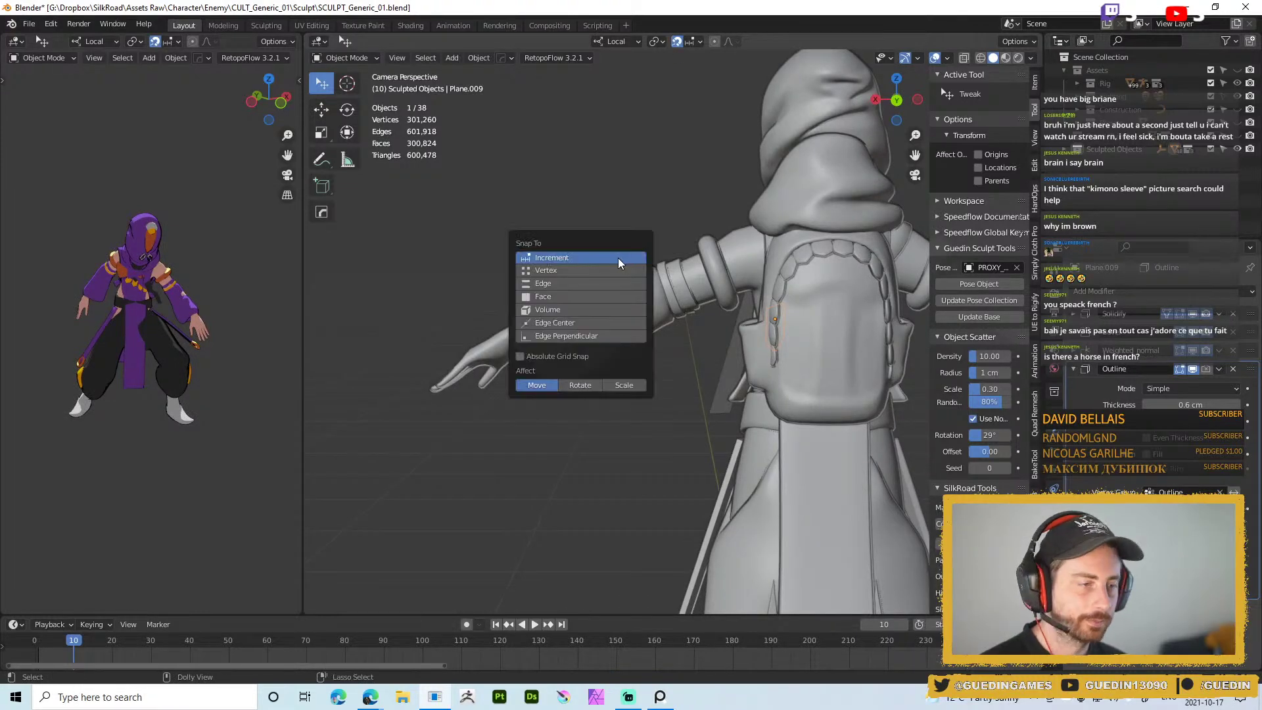
pyautogui.click(536, 296)
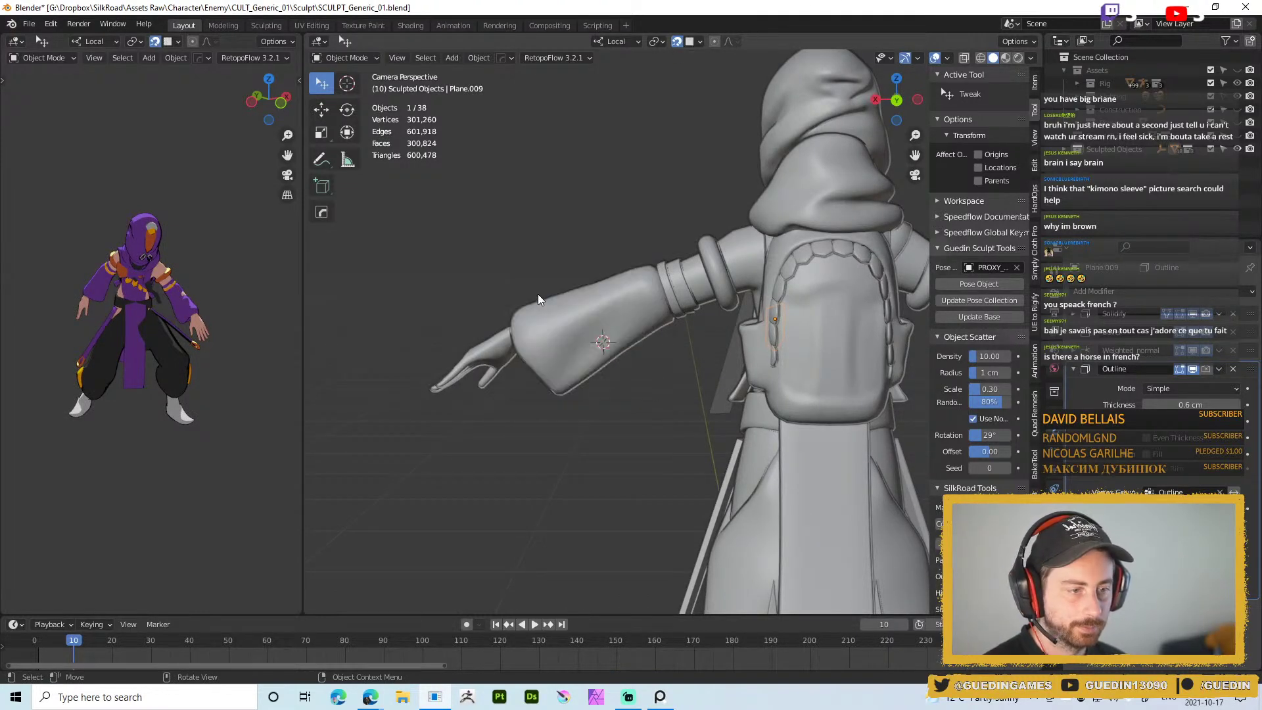
pyautogui.hotkey('ctrl', 'shift', 'Tab')
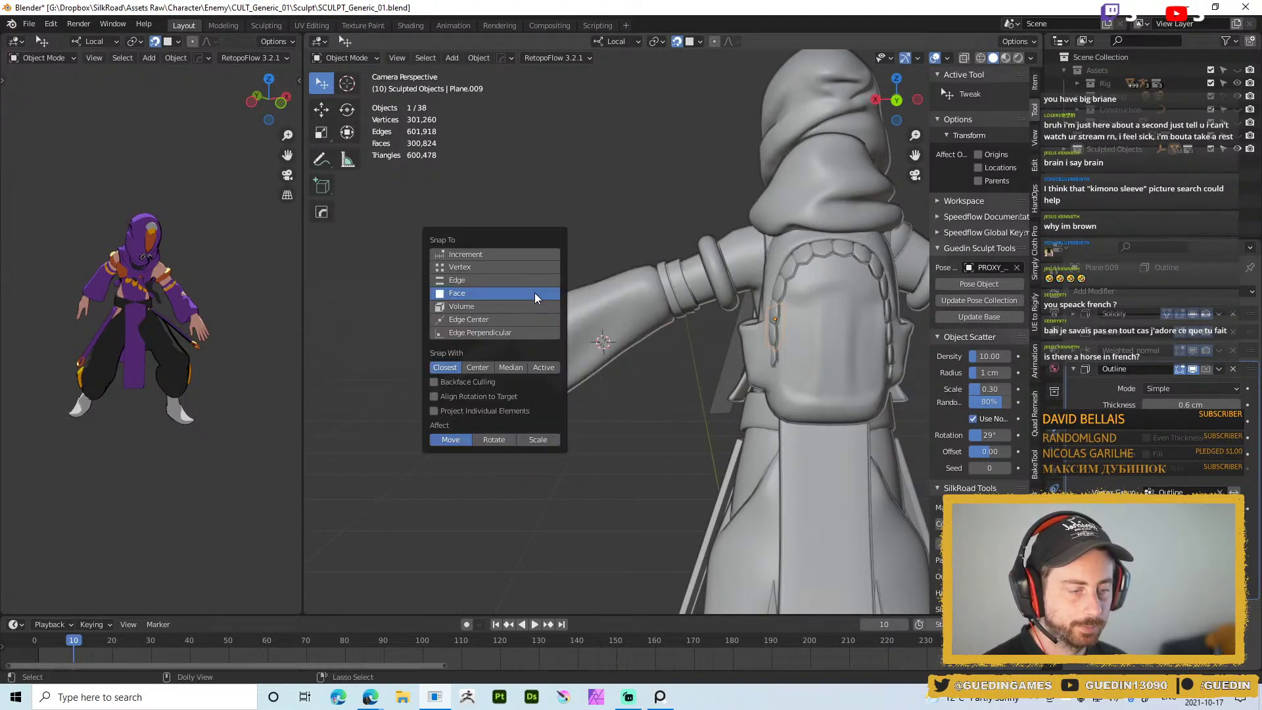
pyautogui.click(433, 396)
pyautogui.moveTo(627, 198); pyautogui.dragTo(594, 211, button='middle')
pyautogui.hotkey('shift', 'Tab')
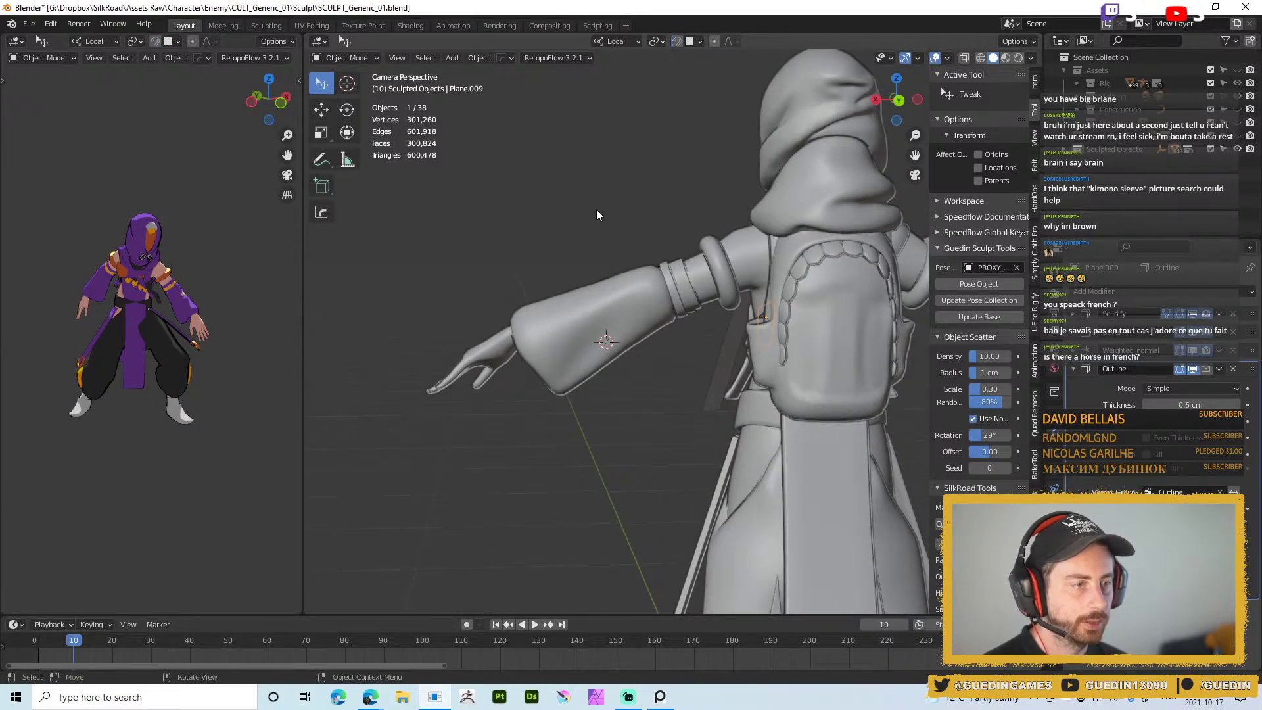
# Duplicate the pointed trim plate from the chest and place the copy on the back of the left sleeve
pyautogui.moveTo(635, 301); pyautogui.dragTo(630, 215, button='middle')
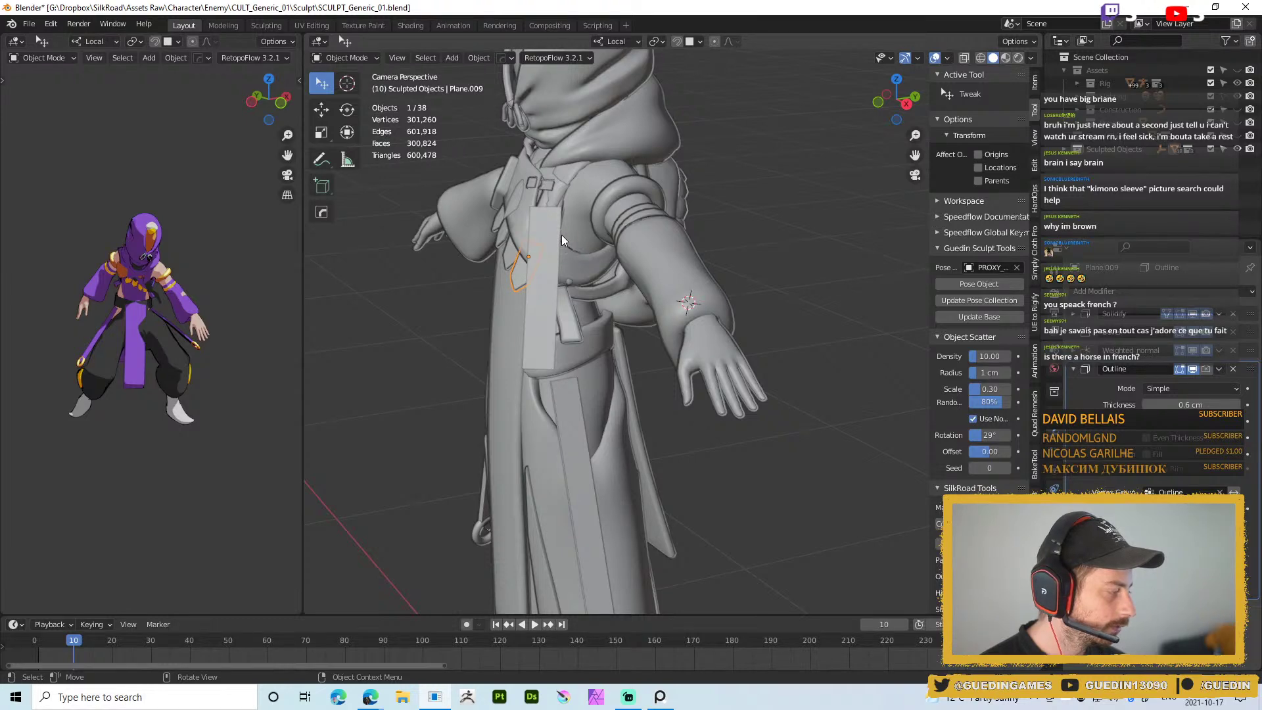
pyautogui.moveTo(562, 238); pyautogui.dragTo(610, 278, button='middle')
pyautogui.scroll(3, 566, 237)
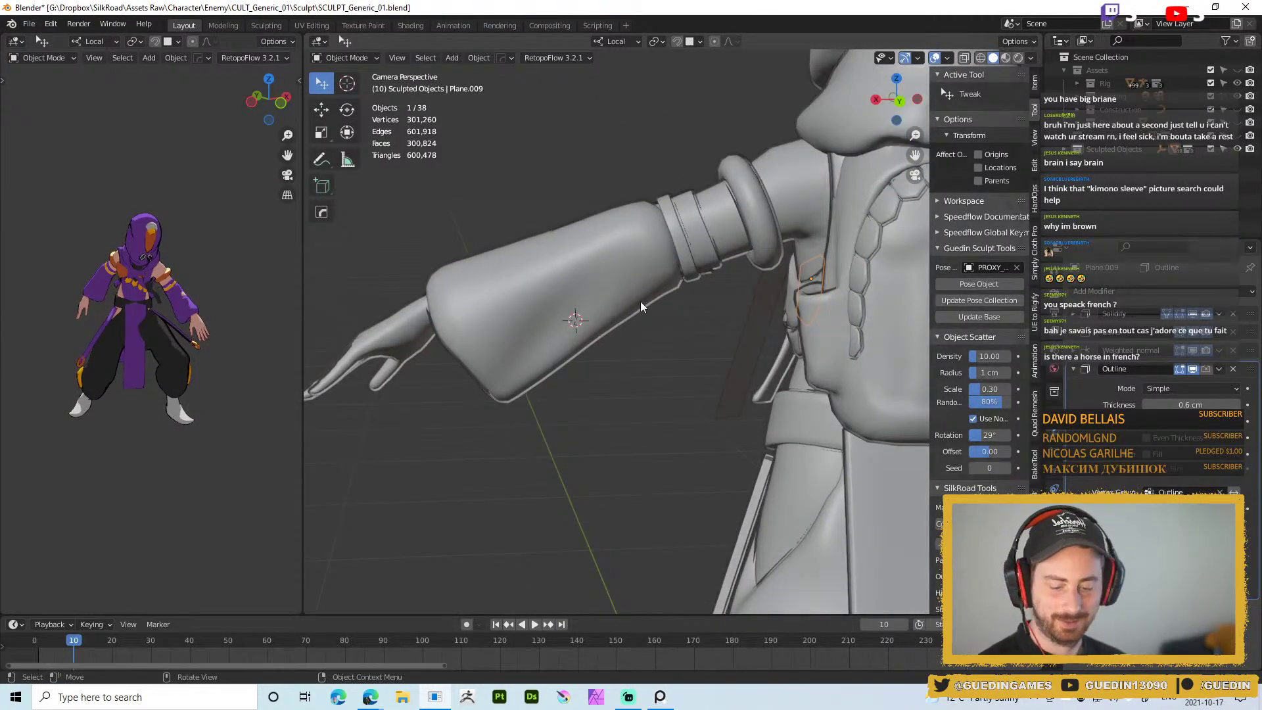
pyautogui.hotkey('shift', 'd')
pyautogui.click(620, 329)
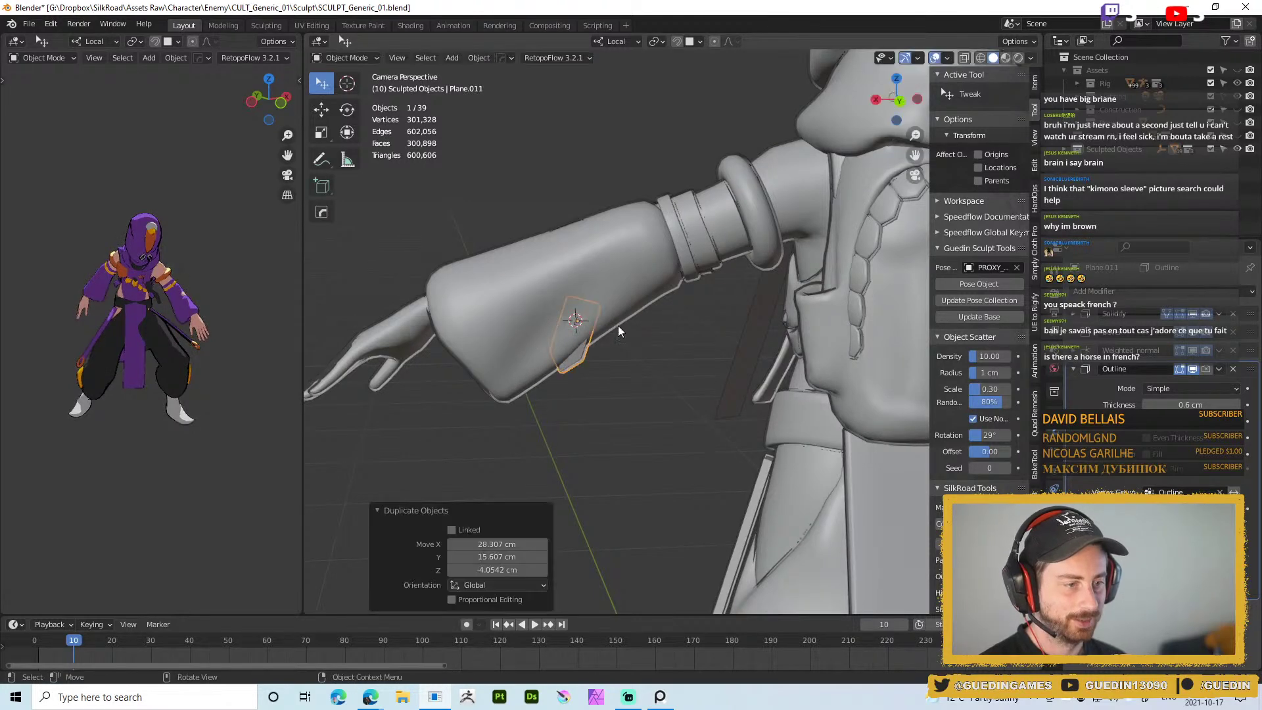
# Move the copied plate onto the sleeve surface and rotate it so its point hangs straight down
pyautogui.hotkey('ctrl', 'shift', 'Tab')
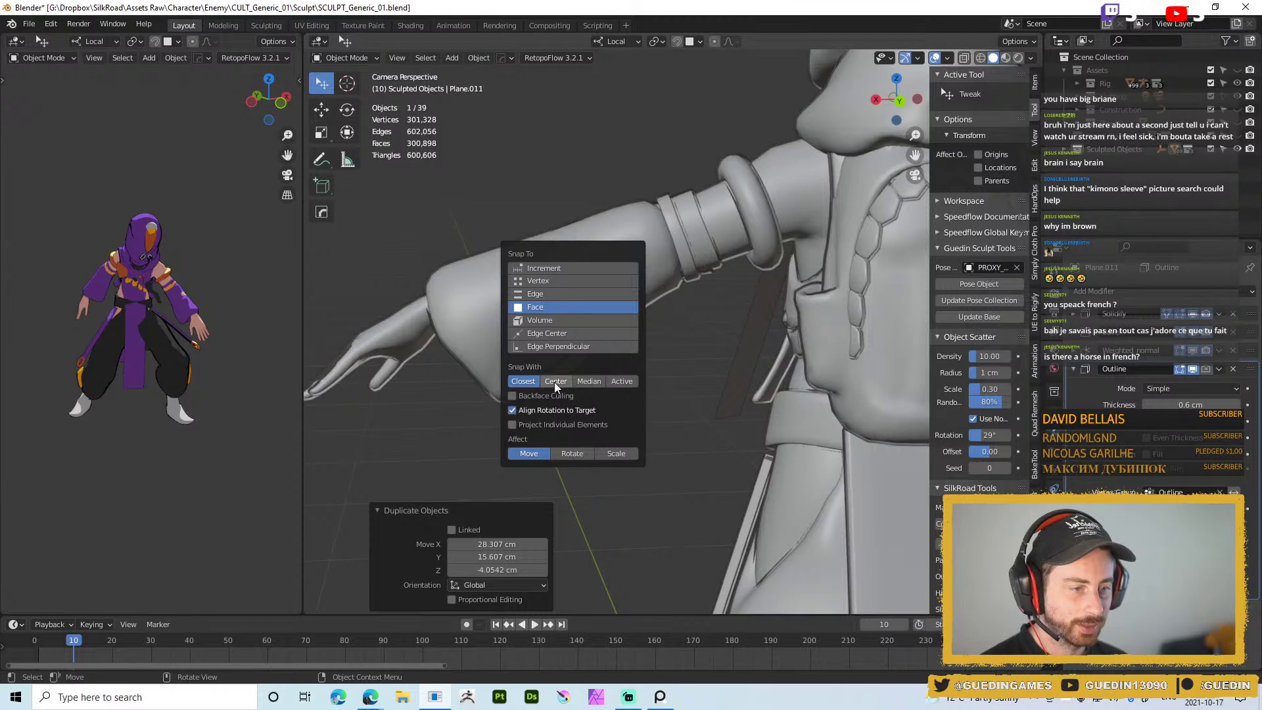
pyautogui.press('g')
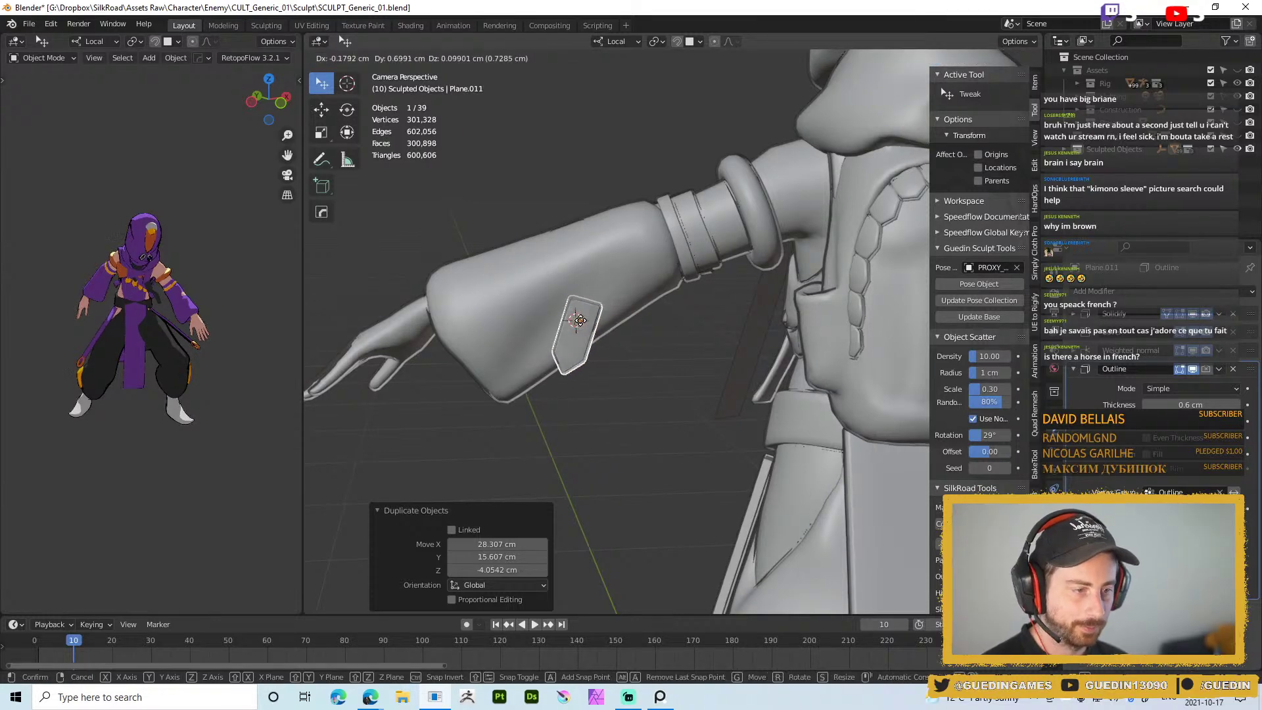
pyautogui.click(579, 321)
pyautogui.press('r')
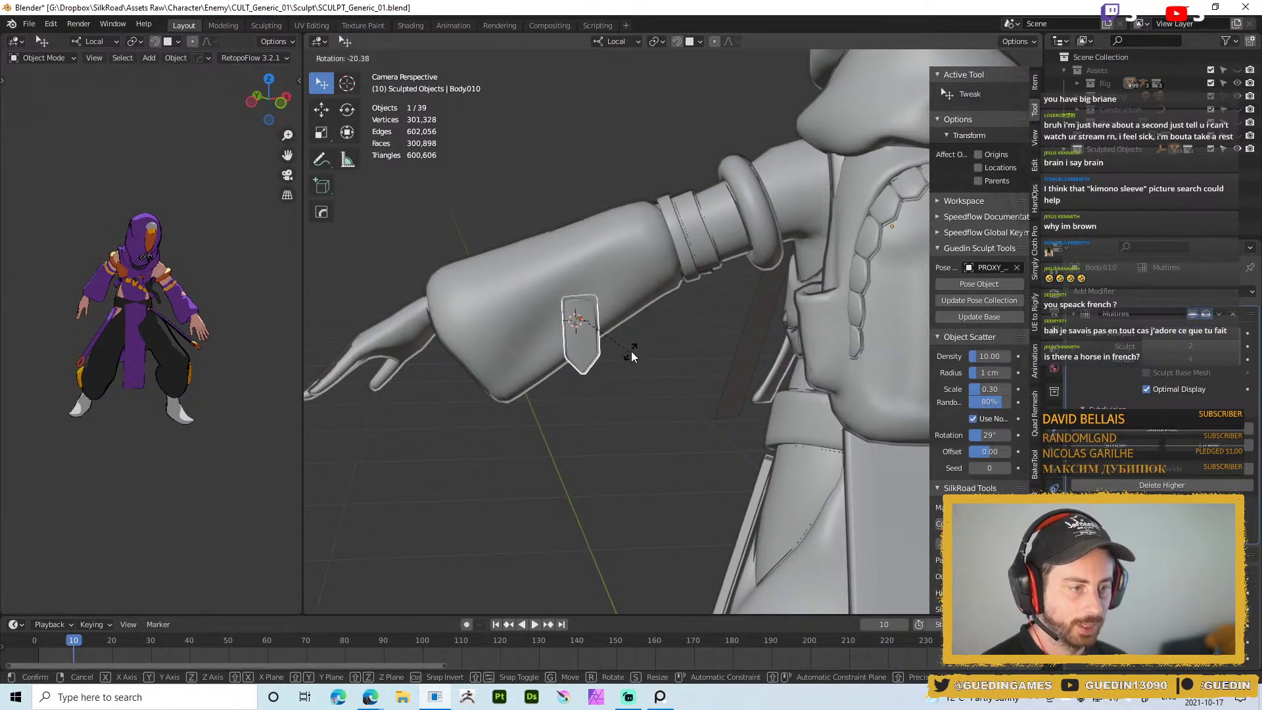
pyautogui.click(628, 352)
# Toggle the transform gizmo and widen the plate's whole mesh along its local X axis in Edit Mode
pyautogui.moveTo(589, 342); pyautogui.dragTo(617, 326, button='middle')
pyautogui.press('Tab')
pyautogui.press('a')
pyautogui.hotkey('alt', 'space')
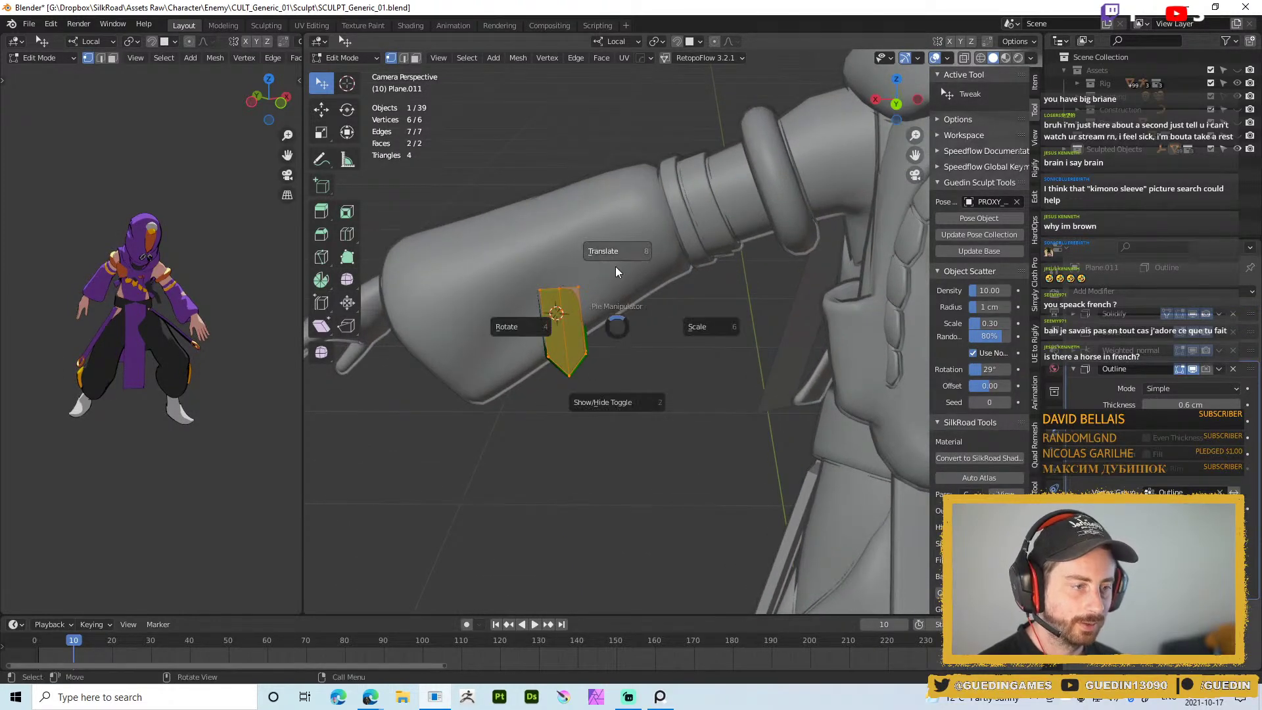
pyautogui.click(614, 402)
pyautogui.press('s')
pyautogui.press('x')
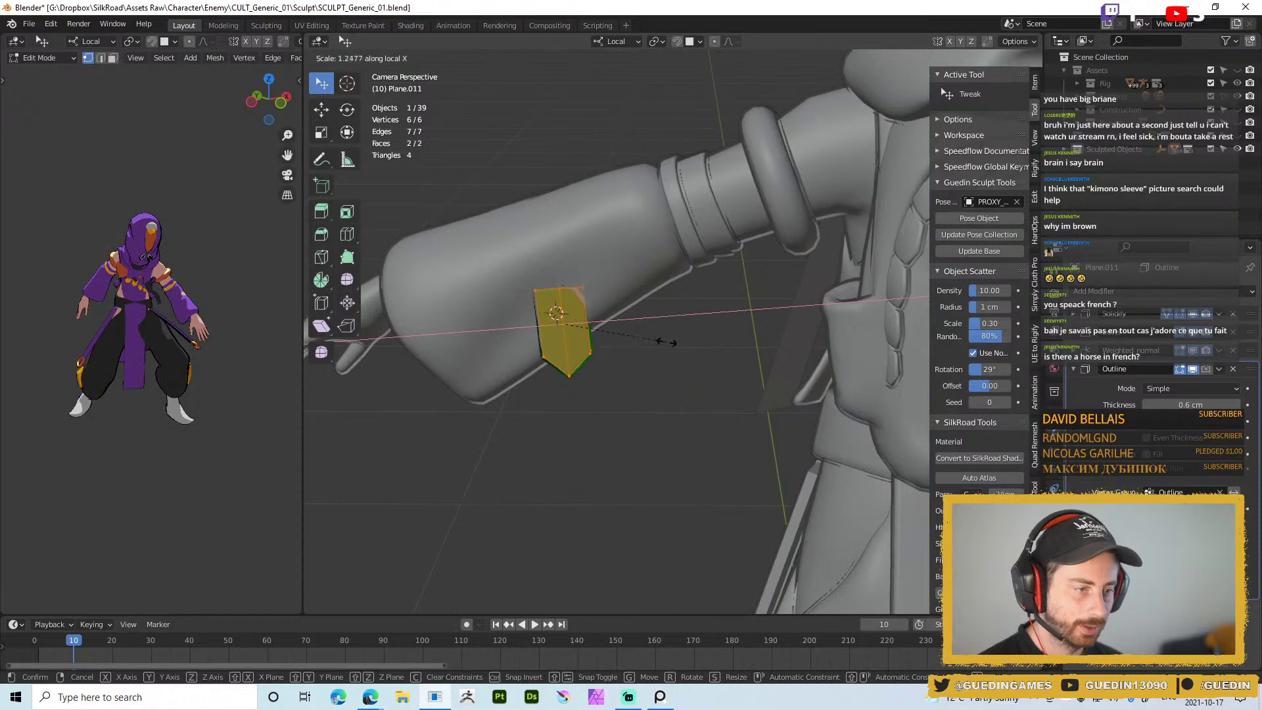
pyautogui.click(687, 353)
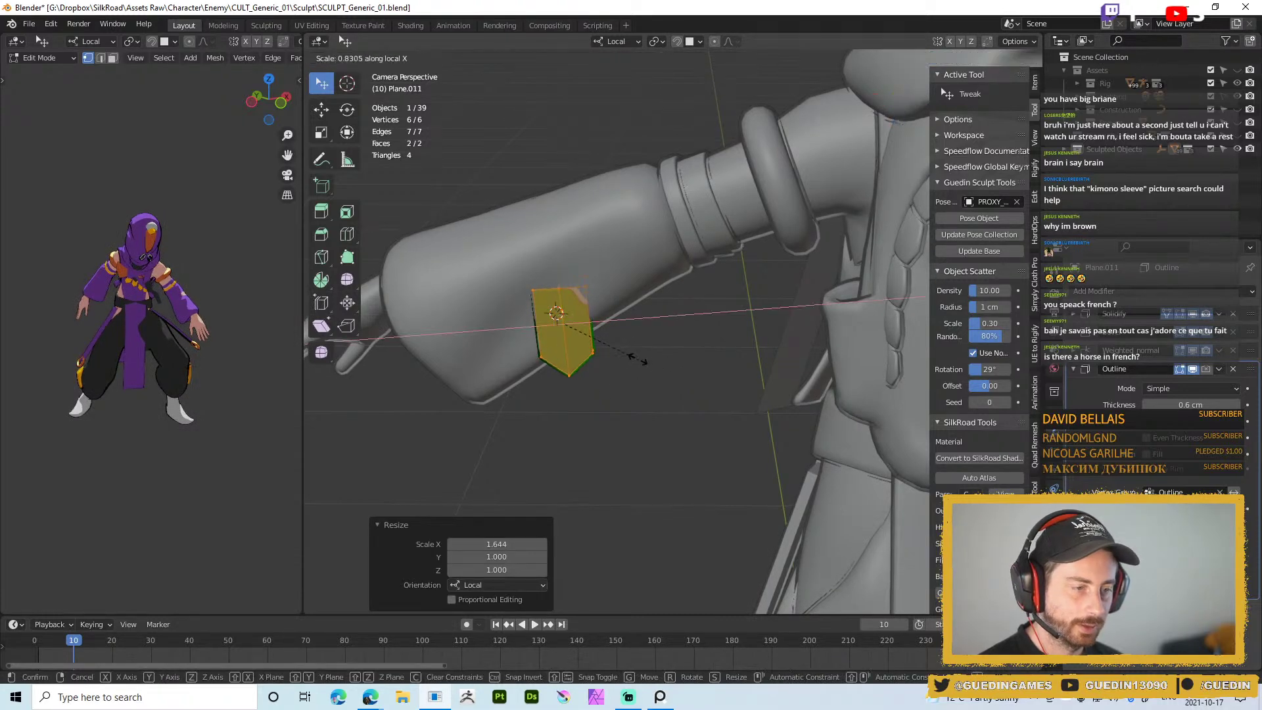
pyautogui.press('Tab')
# Scale the widened sleeve plate up uniformly by about 1.149
pyautogui.scroll(2, 563, 318)
pyautogui.keyDown('shift'); pyautogui.moveTo(642, 395); pyautogui.dragTo(612, 320, button='middle'); pyautogui.keyUp('shift')
pyautogui.press('s')
pyautogui.click(590, 337)
# Duplicate the plate twice along the sleeve toward the cuff and enlarge the copy nearest the hand
pyautogui.hotkey('shift', 'd')
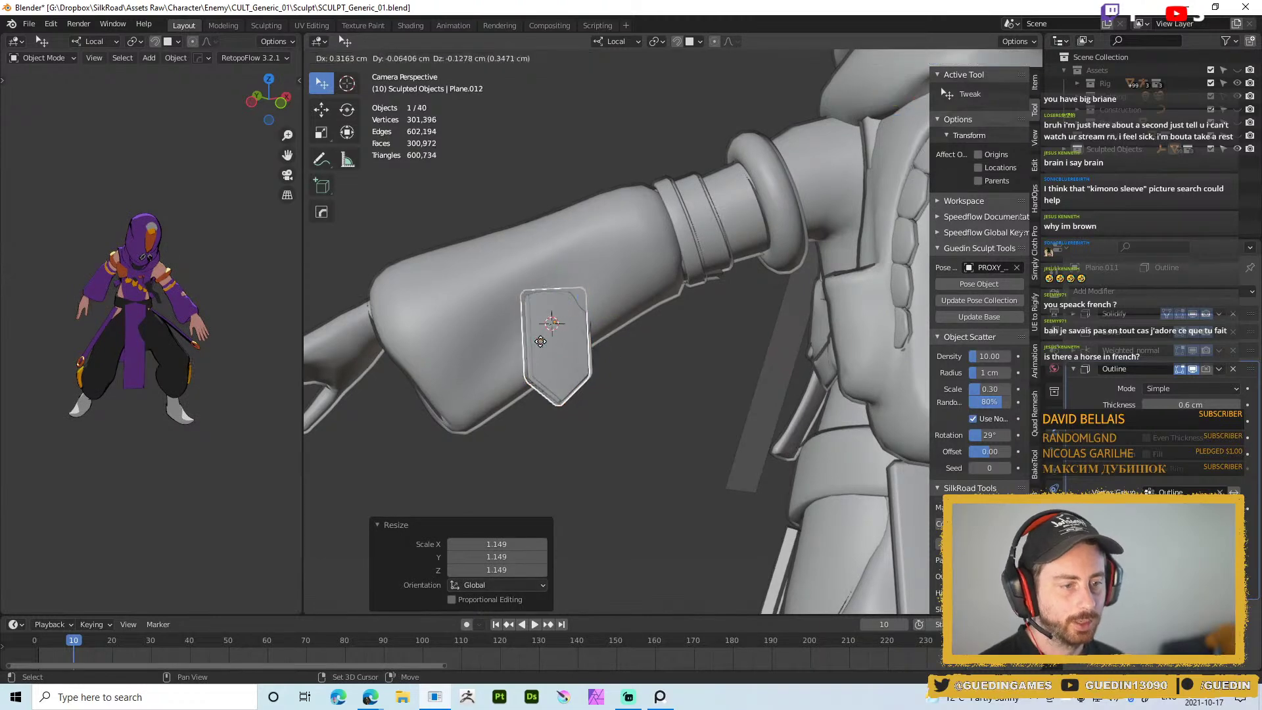
pyautogui.click(508, 353)
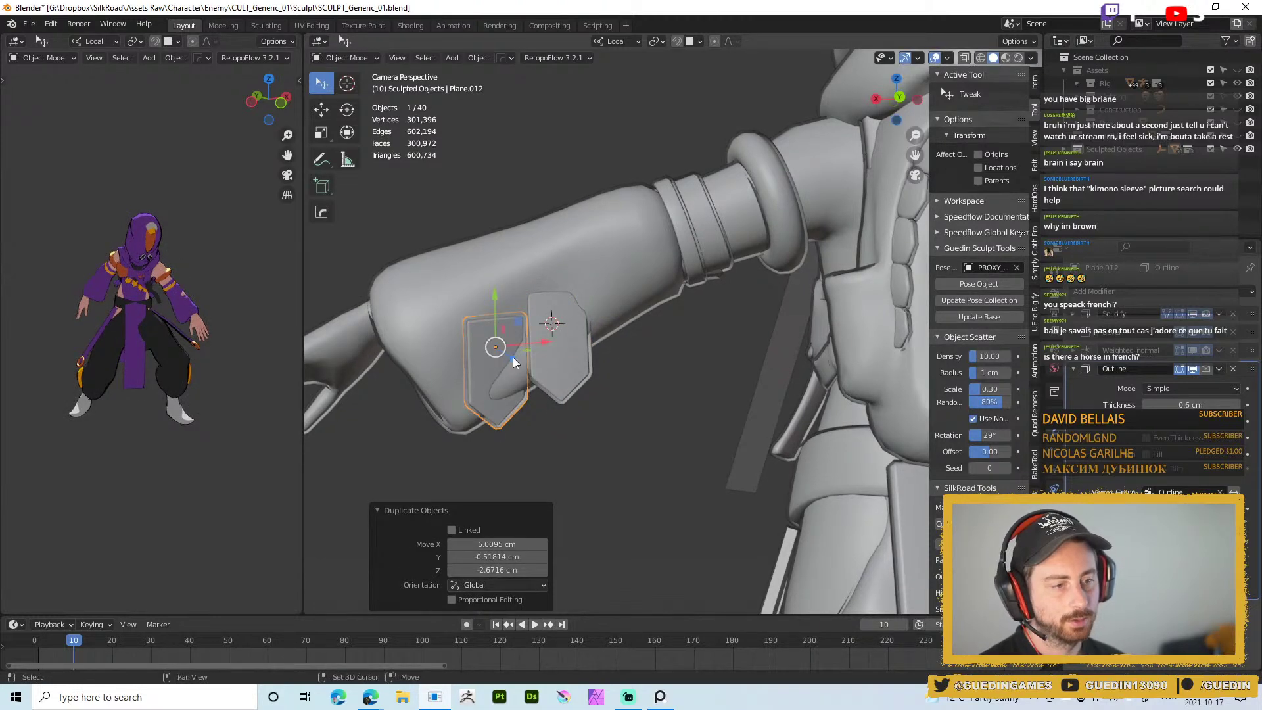
pyautogui.hotkey('shift', 'd')
pyautogui.click(446, 368)
pyautogui.press('s')
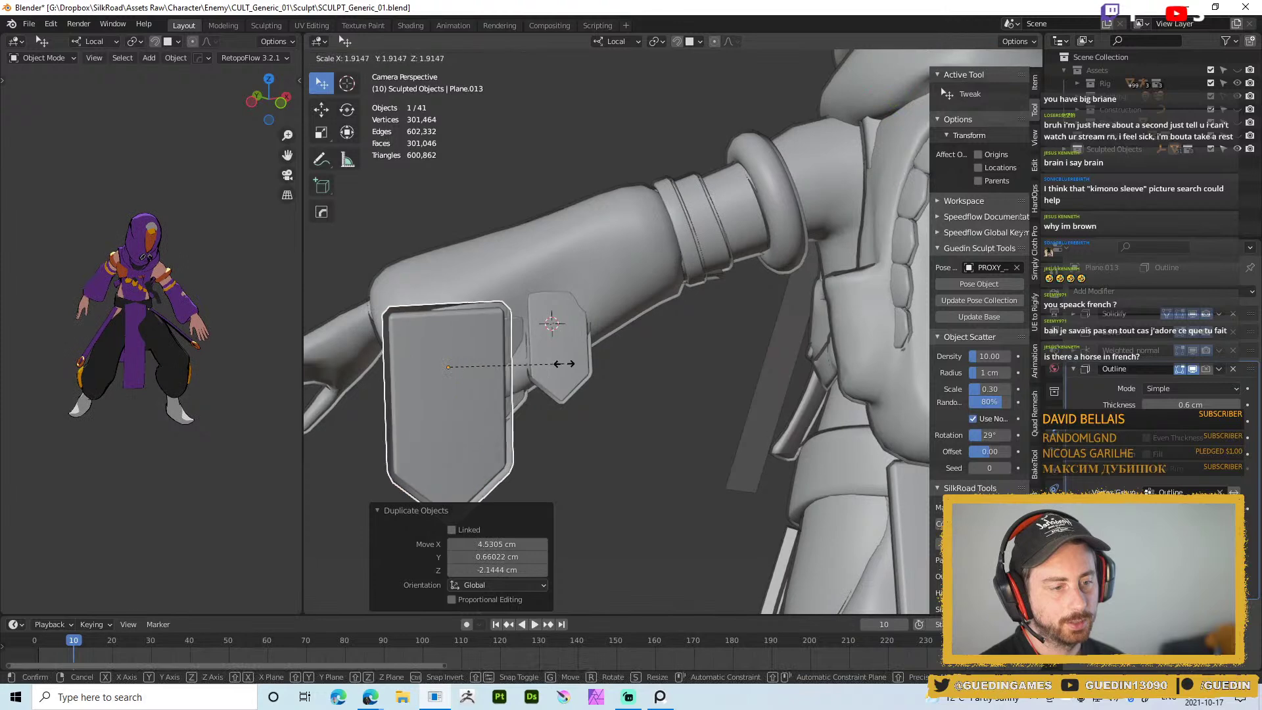
pyautogui.click(500, 342)
# Resize the middle plate and reposition the plates into a graduated row along the sleeve's lower edge
pyautogui.click(514, 330)
pyautogui.press('s')
pyautogui.click(564, 367)
pyautogui.click(575, 309)
pyautogui.moveTo(575, 309); pyautogui.dragTo(608, 289)
pyautogui.moveTo(523, 322)
pyautogui.mouseDown()
pyautogui.moveTo(511, 332)
pyautogui.moveTo(535, 317)
pyautogui.mouseUp()
pyautogui.scroll(-4, 557, 180)
pyautogui.moveTo(542, 395); pyautogui.dragTo(788, 215, button='middle')
pyautogui.click(557, 180)
# Select the three sleeve plates and rotate them together about their local X axis
pyautogui.scroll(-4, 624, 185)
pyautogui.moveTo(245, 352); pyautogui.dragTo(53, 358, button='middle')
pyautogui.moveTo(596, 277); pyautogui.dragTo(554, 257, button='middle')
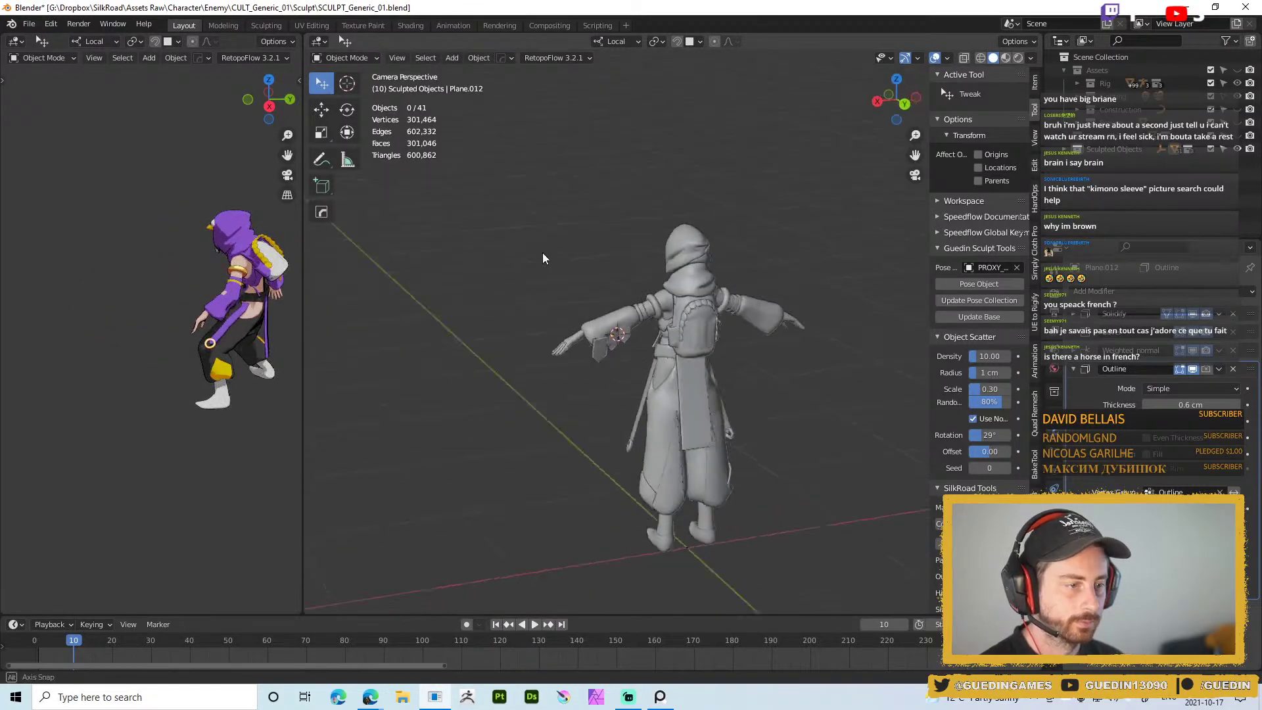
pyautogui.scroll(5, 546, 428)
pyautogui.click(493, 391)
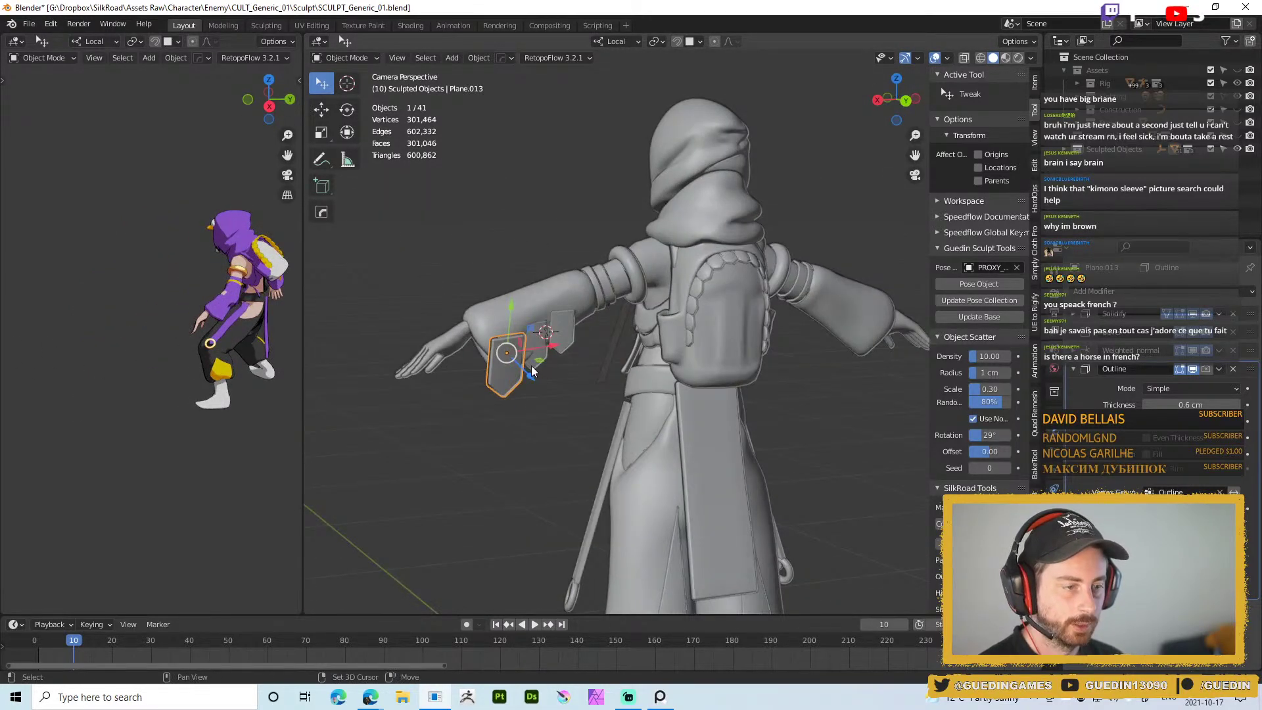
pyautogui.keyDown('shift'); pyautogui.click(567, 332); pyautogui.keyUp('shift')
pyautogui.moveTo(566, 331); pyautogui.dragTo(535, 405, button='middle')
pyautogui.press('r')
pyautogui.press('x')
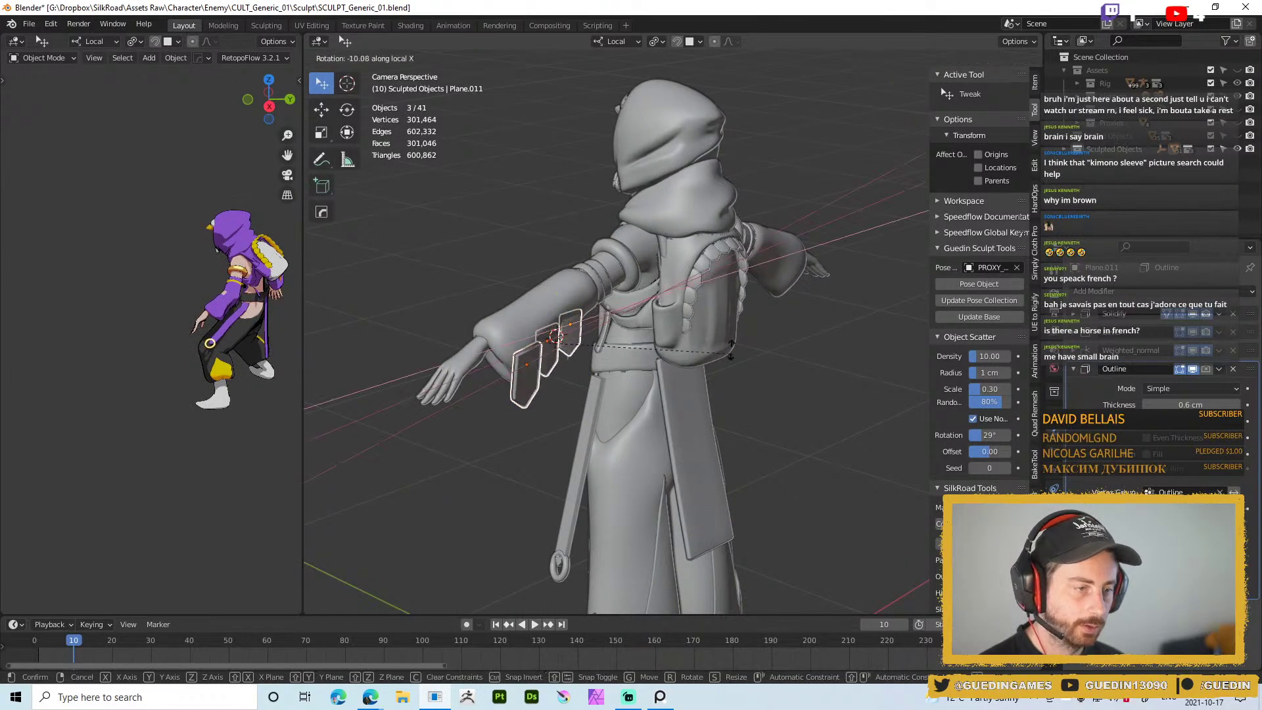
pyautogui.click(621, 366)
pyautogui.click(559, 261)
# Move the middle sleeve plate about 0.6 cm closer to the smallest plate
pyautogui.scroll(-3, 558, 261)
pyautogui.moveTo(557, 260); pyautogui.dragTo(454, 227, button='middle')
pyautogui.scroll(4, 659, 296)
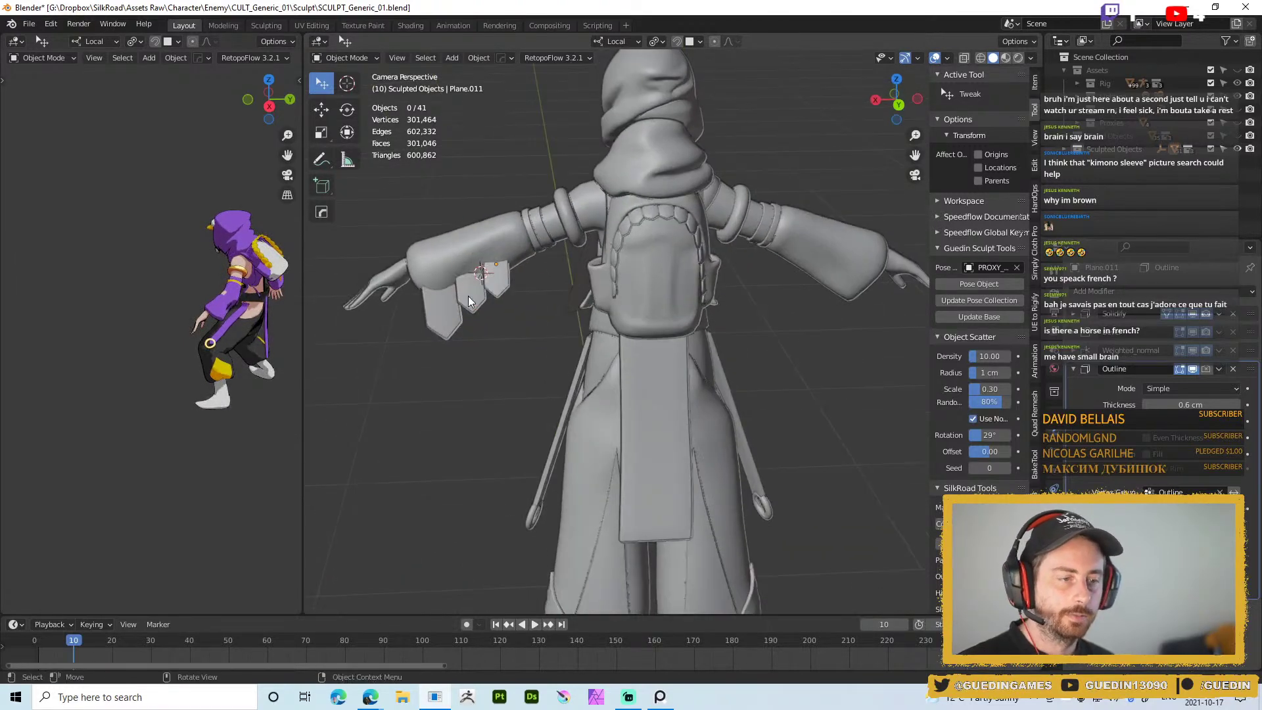
pyautogui.click(472, 288)
pyautogui.moveTo(472, 288); pyautogui.dragTo(539, 227, button='middle')
pyautogui.scroll(4, 539, 218)
pyautogui.moveTo(482, 194); pyautogui.dragTo(496, 223, button='middle')
pyautogui.press('g')
pyautogui.click(505, 219)
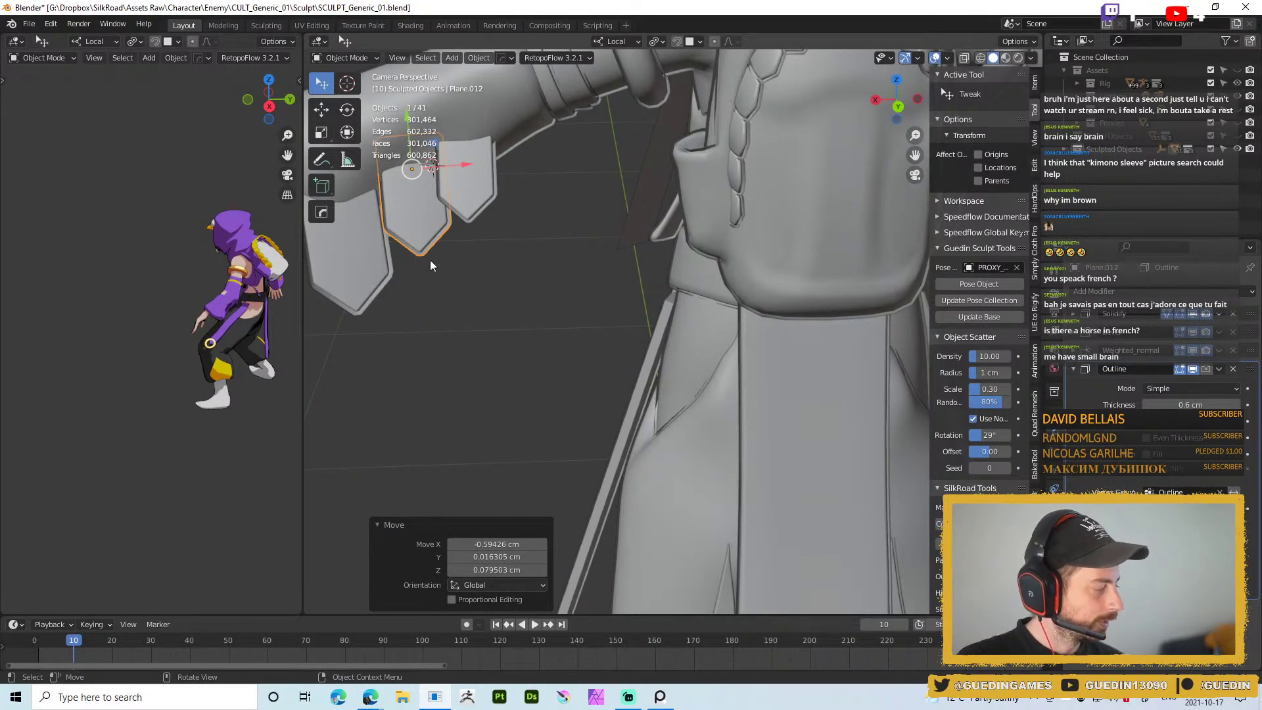
# Try to rotate the largest sleeve plate about its local Y axis while viewing the arm from below
pyautogui.keyDown('shift'); pyautogui.moveTo(458, 284); pyautogui.dragTo(573, 304, button='middle'); pyautogui.keyUp('shift')
pyautogui.moveTo(531, 255); pyautogui.dragTo(536, 210, button='middle')
pyautogui.click(545, 322)
pyautogui.press('h')
pyautogui.click(550, 299)
pyautogui.moveTo(554, 306); pyautogui.dragTo(473, 316, button='middle')
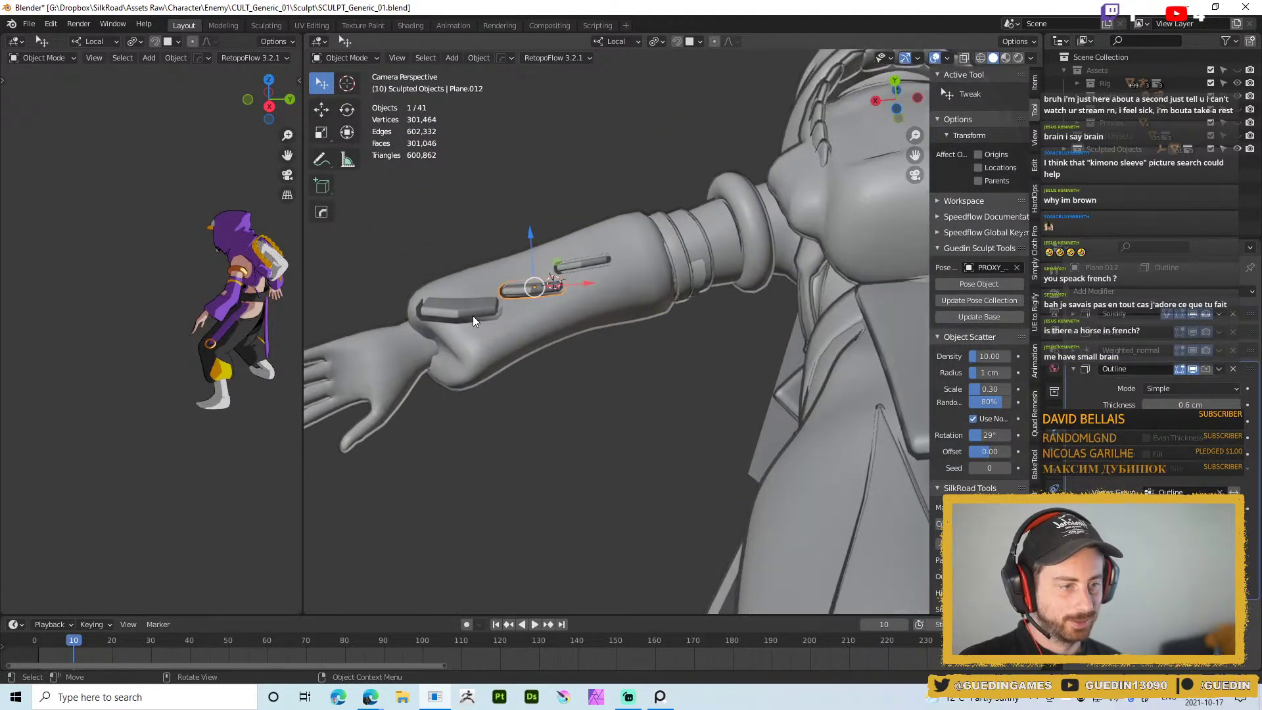
pyautogui.press('r')
pyautogui.press('y')
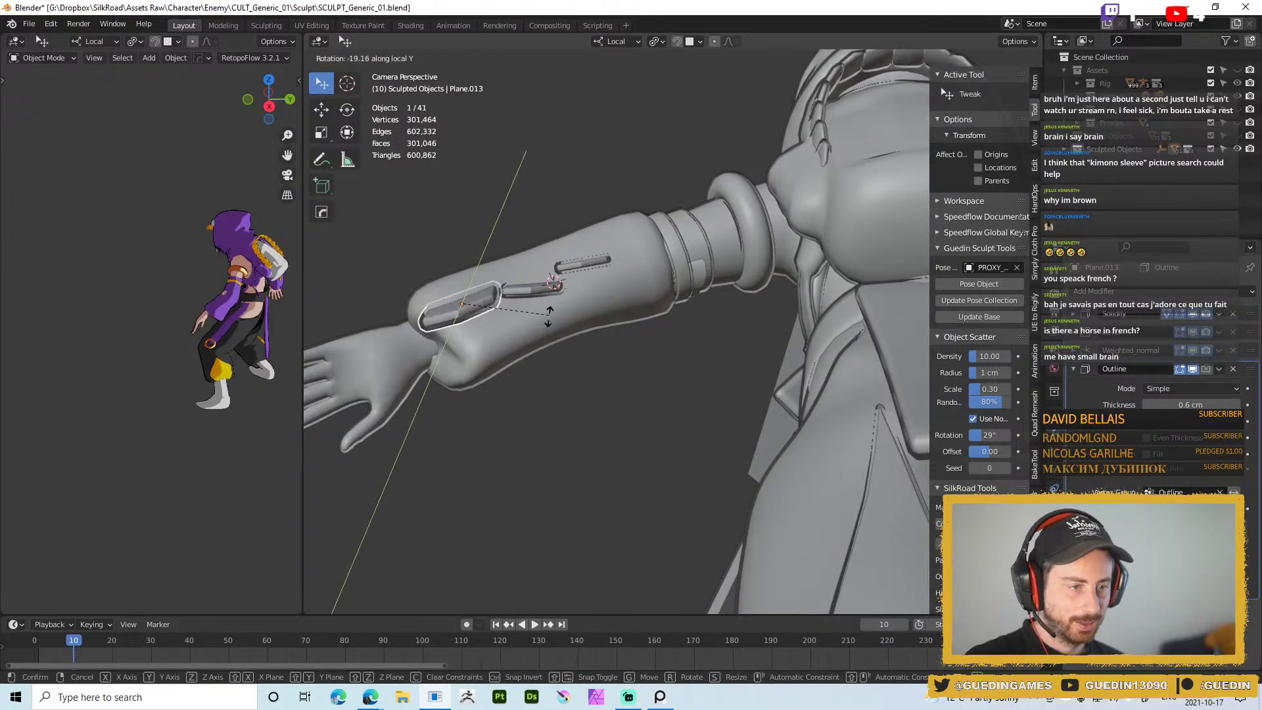
pyautogui.click(536, 293)
# Rotate the middle plate and the largest plate individually about their local Y axes
pyautogui.click(536, 290)
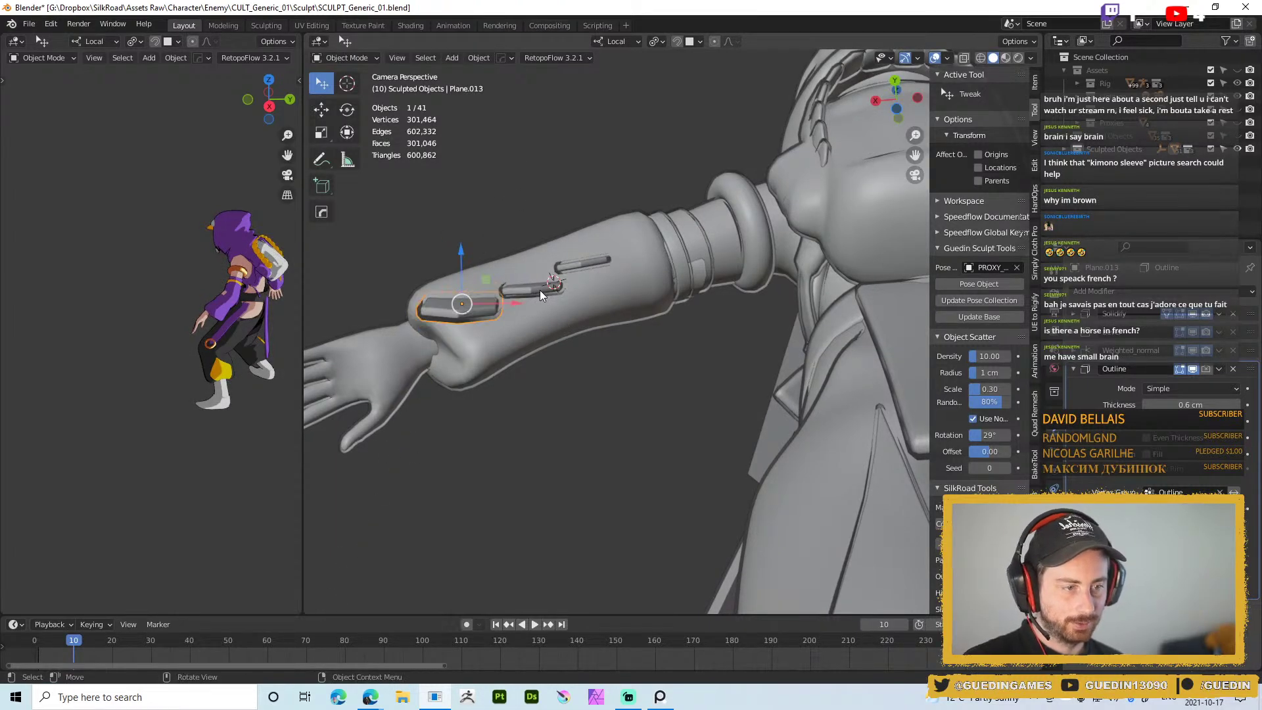
pyautogui.press('r')
pyautogui.press('y')
pyautogui.click(566, 290)
pyautogui.click(460, 307)
pyautogui.press('r')
pyautogui.press('y')
pyautogui.click(538, 314)
# Rotate the smallest sleeve plate about its local Y axis so it follows the sleeve surface
pyautogui.click(587, 264)
pyautogui.press('r')
pyautogui.press('y')
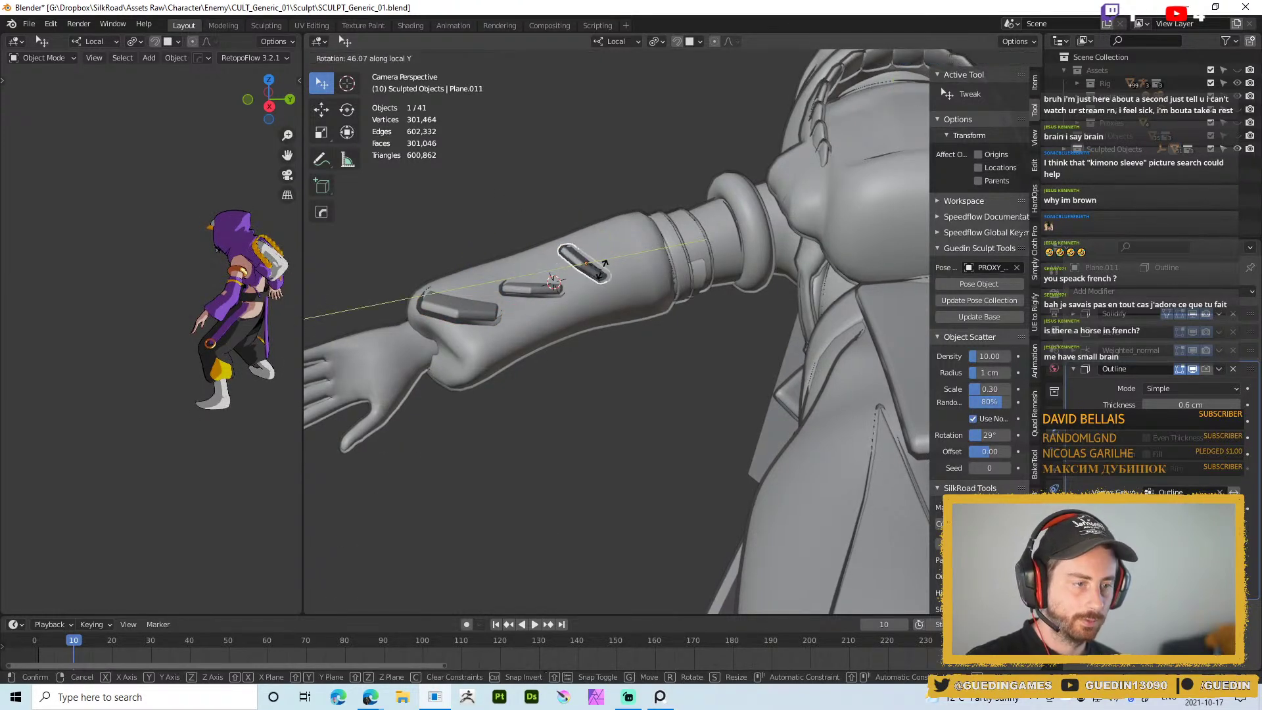
pyautogui.click(605, 255)
# Add the middle and largest plates to the selection and mirror all three onto the opposite sleeve across the world axis
pyautogui.keyDown('shift'); pyautogui.click(519, 292); pyautogui.keyUp('shift')
pyautogui.keyDown('shift'); pyautogui.click(463, 305); pyautogui.keyUp('shift')
pyautogui.moveTo(463, 305); pyautogui.dragTo(618, 357, button='middle')
pyautogui.hotkey('shift', 'q')
pyautogui.click(618, 419)
# Deselect the plates and display the whole character in Material Preview shading
pyautogui.scroll(-3, 590, 303)
pyautogui.click(592, 421)
pyautogui.moveTo(595, 421); pyautogui.dragTo(477, 295, button='middle')
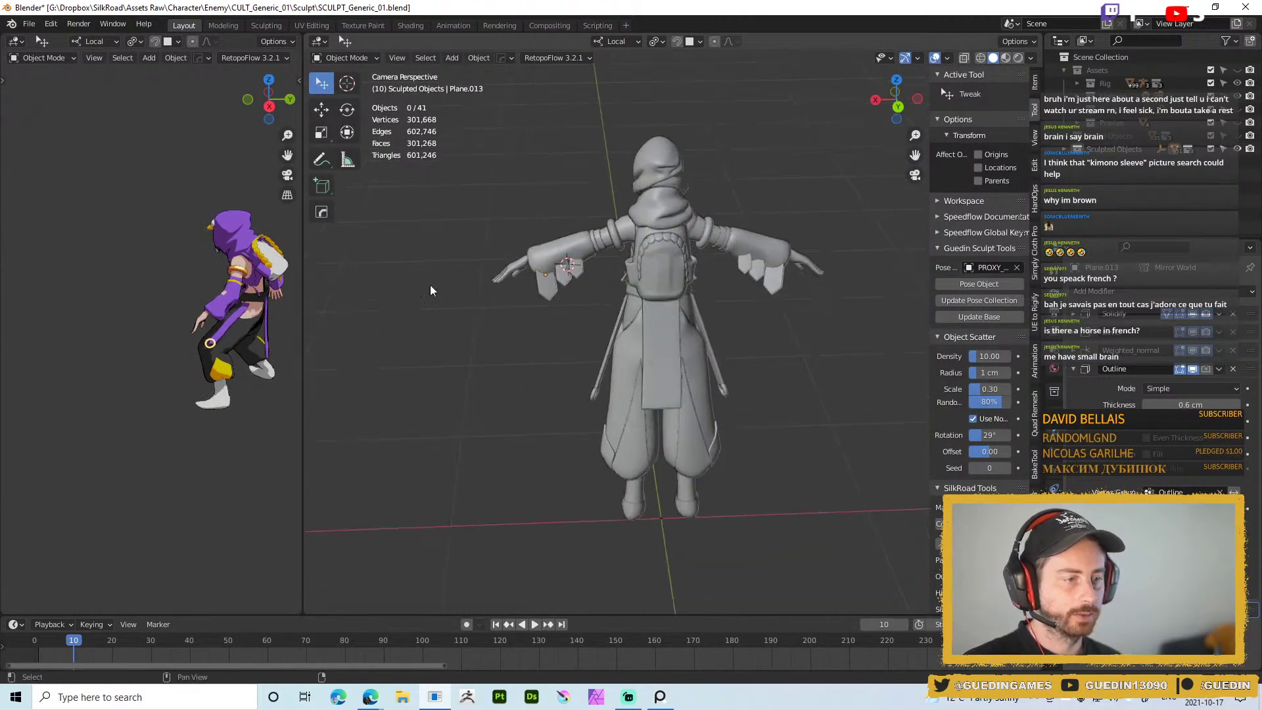
pyautogui.press('z')
pyautogui.click(601, 439)
# Temporarily hide an object on the character's legs and reveal the hidden objects again
pyautogui.moveTo(539, 324); pyautogui.dragTo(460, 316, button='middle')
pyautogui.scroll(-2, 681, 322)
pyautogui.scroll(3, 606, 326)
pyautogui.scroll(-3, 606, 326)
pyautogui.click(699, 463)
pyautogui.moveTo(628, 409); pyautogui.dragTo(742, 417, button='middle')
pyautogui.press('h')
pyautogui.moveTo(664, 383); pyautogui.dragTo(886, 362, button='middle')
pyautogui.scroll(4, 763, 329)
pyautogui.scroll(3, 628, 365)
pyautogui.scroll(2, 609, 404)
pyautogui.click(641, 420)
pyautogui.hotkey('alt', 'h')
# Select the two extra leg pieces, including the grey panel, and move them into a non-visible sub-collection of Sculpted Objects
pyautogui.click(686, 405)
pyautogui.moveTo(686, 405); pyautogui.dragTo(612, 414, button='middle')
pyautogui.click(651, 417)
pyautogui.moveTo(717, 417); pyautogui.dragTo(618, 407, button='middle')
pyautogui.keyDown('shift'); pyautogui.click(804, 440); pyautogui.keyUp('shift')
pyautogui.press('m')
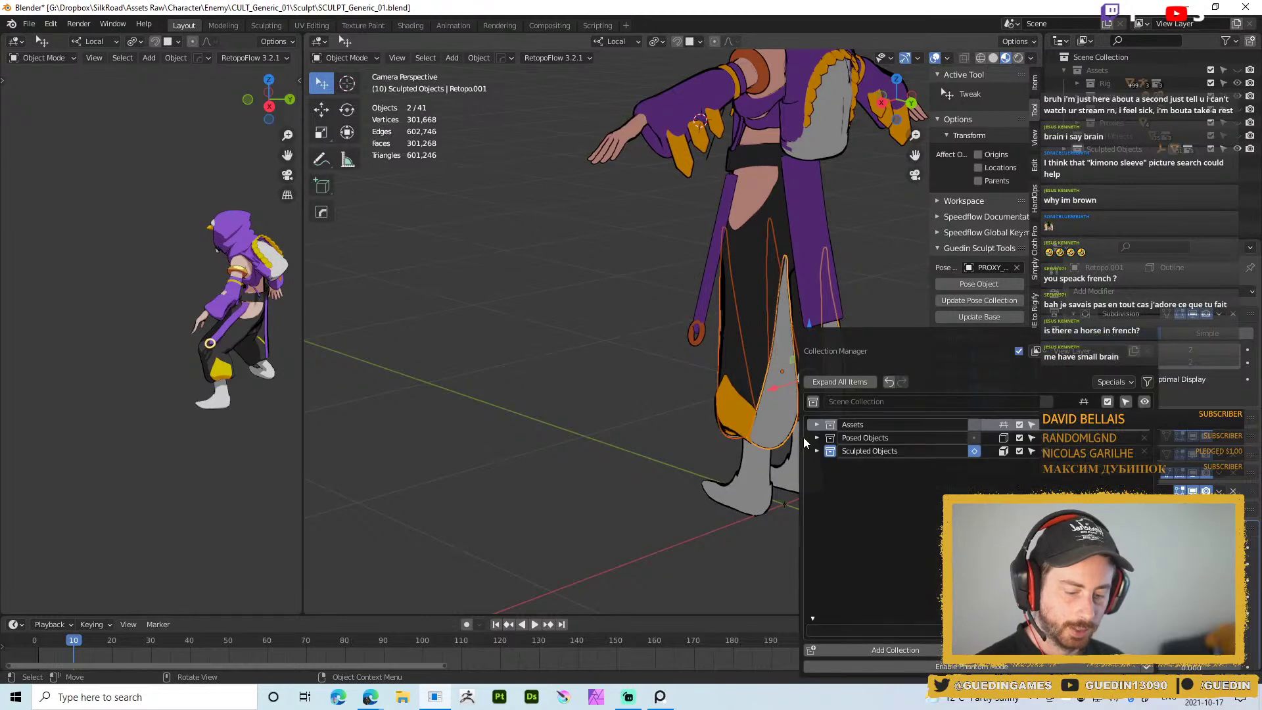
pyautogui.click(817, 451)
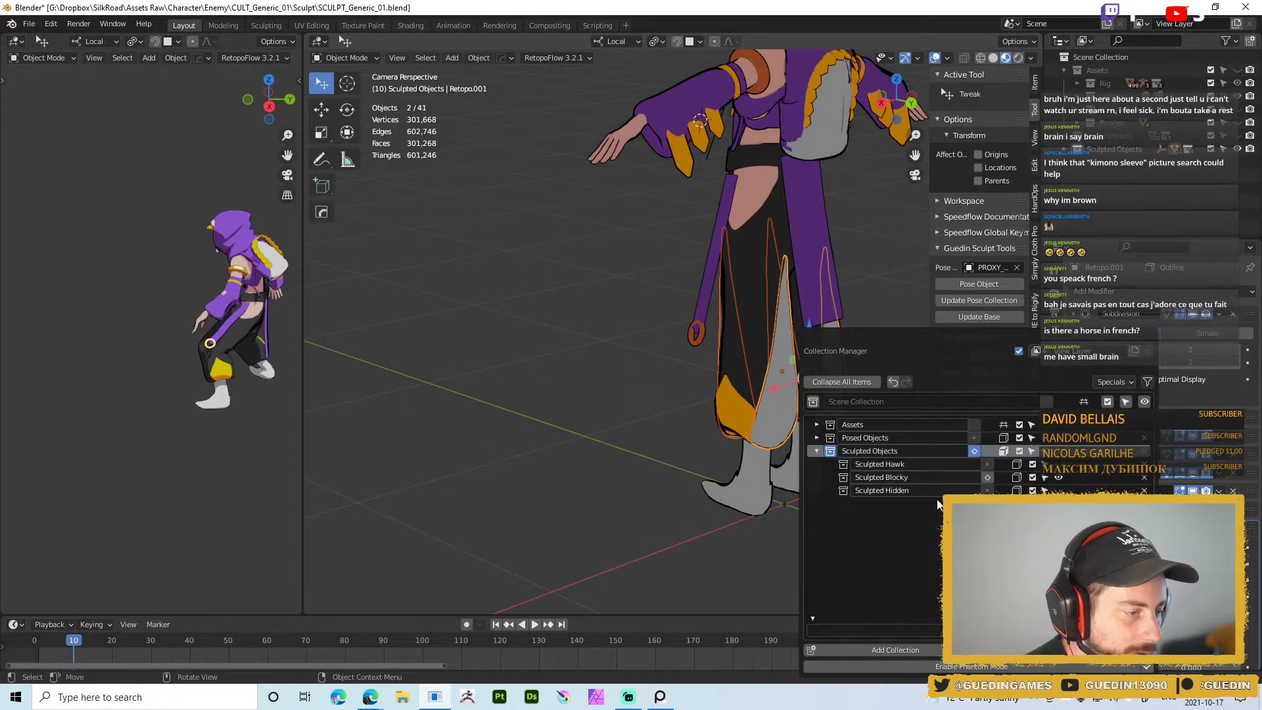
pyautogui.click(1017, 465)
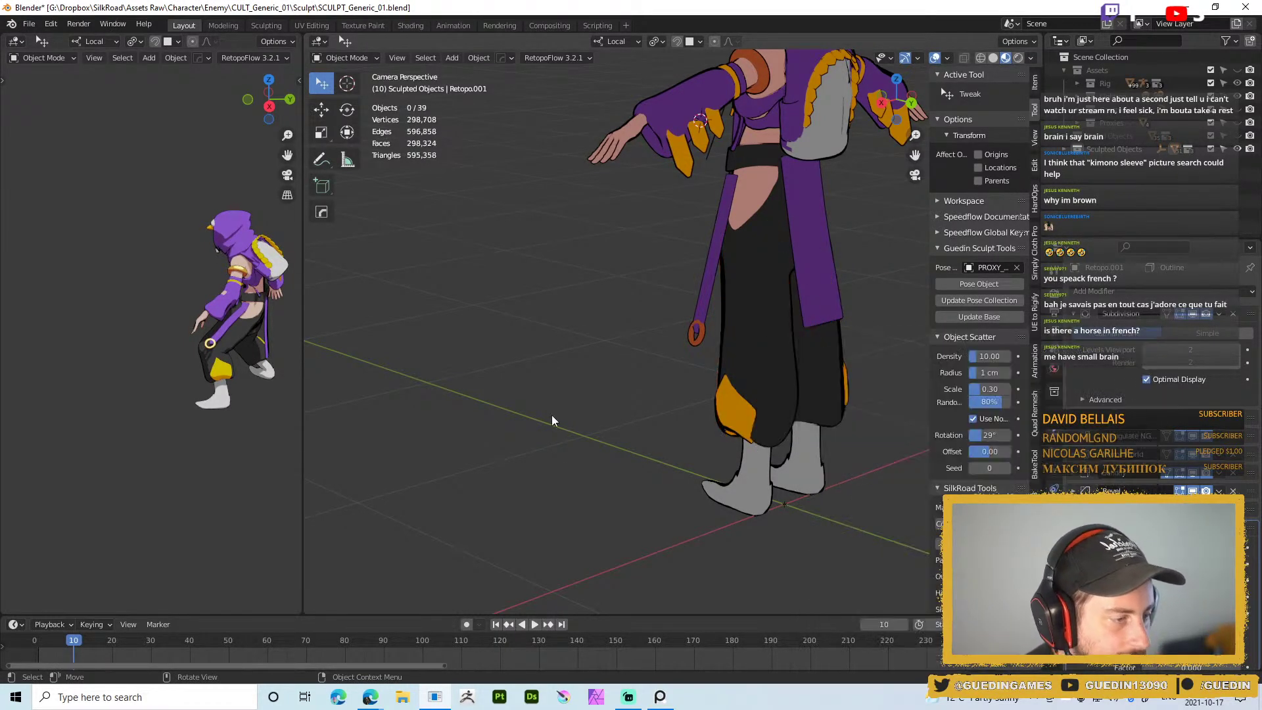
# Move the middle sleeve plate closer to the largest plate
pyautogui.moveTo(530, 262); pyautogui.dragTo(581, 146, button='middle')
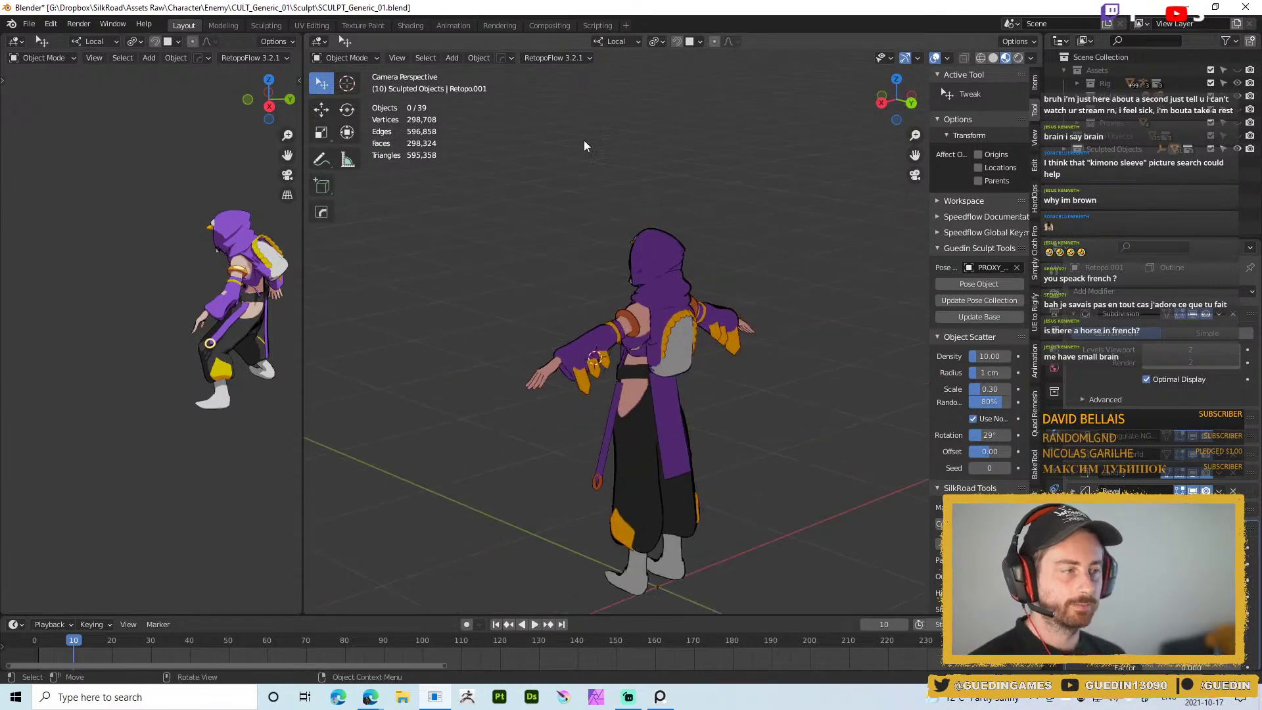
pyautogui.moveTo(542, 281); pyautogui.dragTo(566, 206, button='middle')
pyautogui.keyDown('ctrl'); pyautogui.moveTo(573, 73); pyautogui.dragTo(447, 336, button='middle'); pyautogui.keyUp('ctrl')
pyautogui.click(446, 333)
pyautogui.press('g')
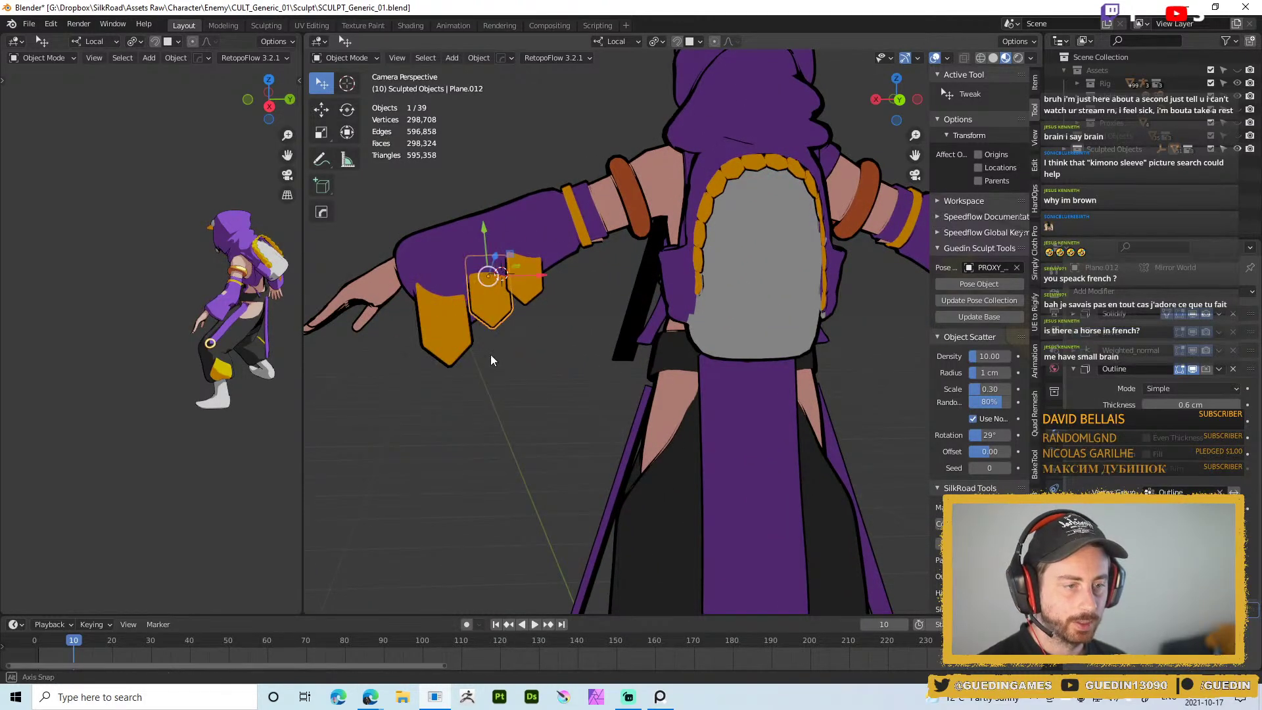
pyautogui.click(493, 309)
# Move the smallest plate about 2.5 cm along global X and 1.1 cm down beside the middle plate, and rotate it slightly
pyautogui.click(495, 312)
pyautogui.press('g')
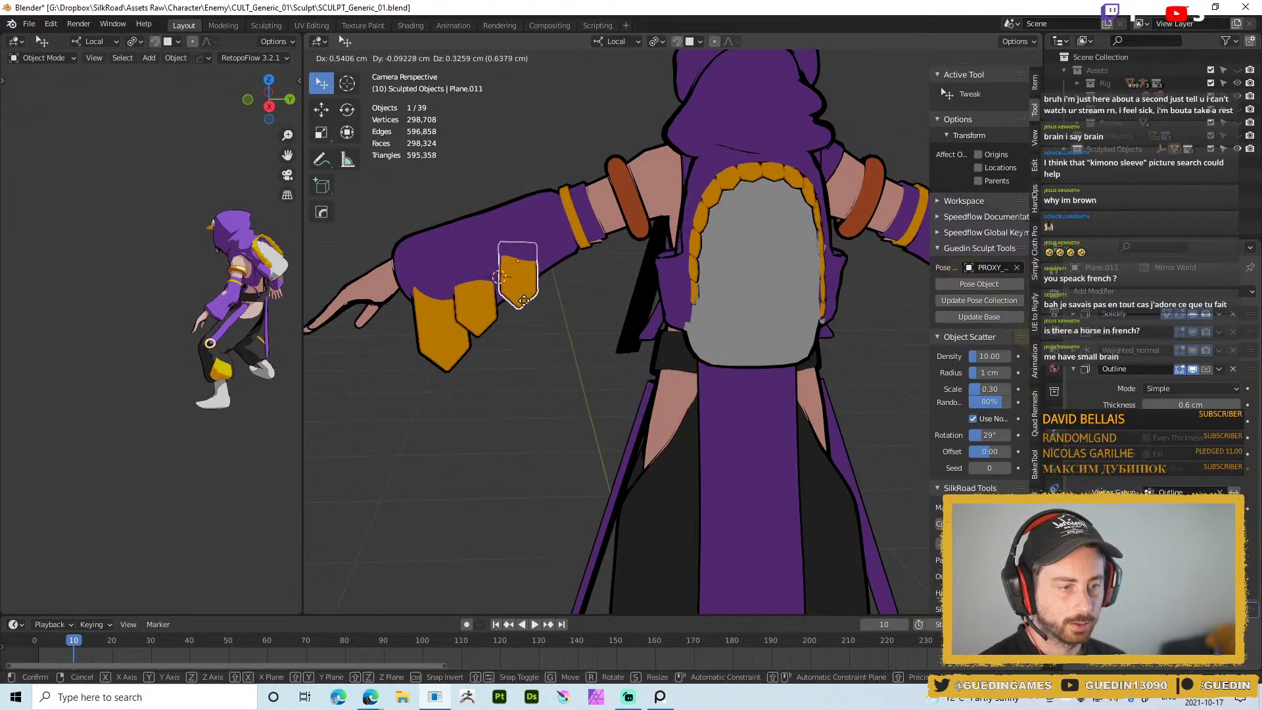
pyautogui.click(489, 351)
pyautogui.press('r')
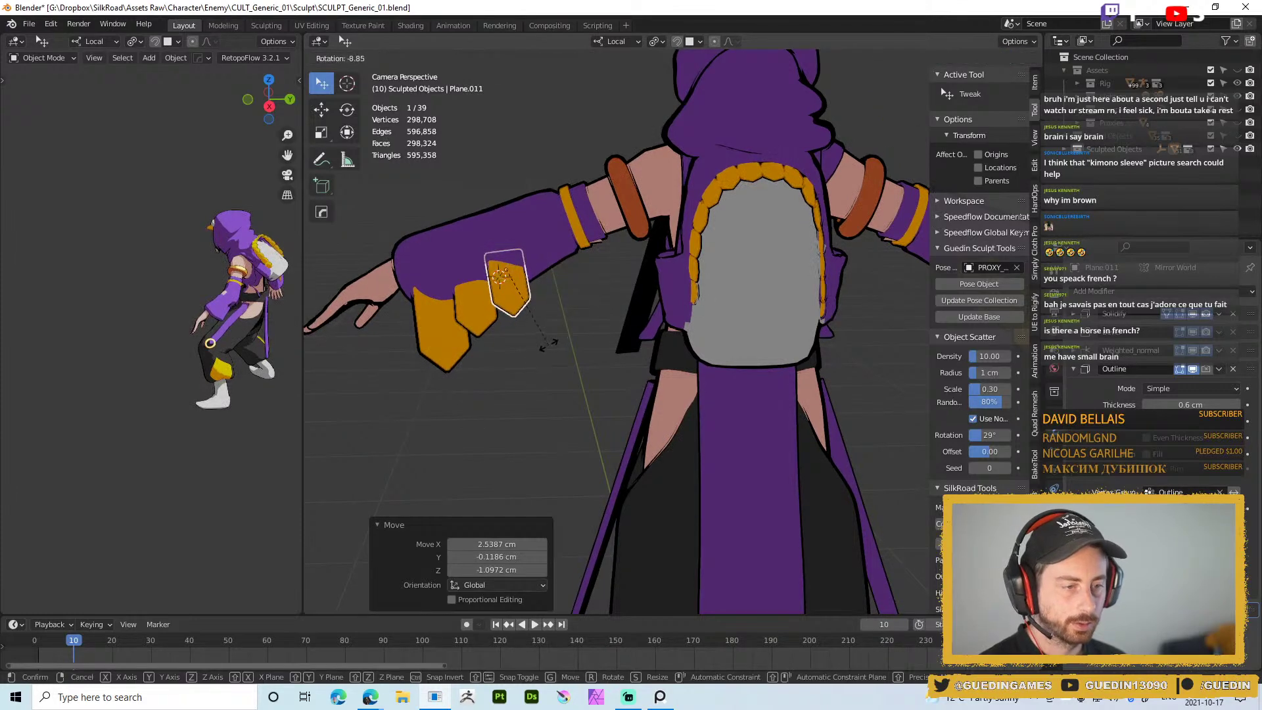
pyautogui.click(572, 337)
# Scale the smallest plate down and reposition it against the middle plate
pyautogui.press('s')
pyautogui.click(584, 309)
pyautogui.press('g')
pyautogui.click(556, 300)
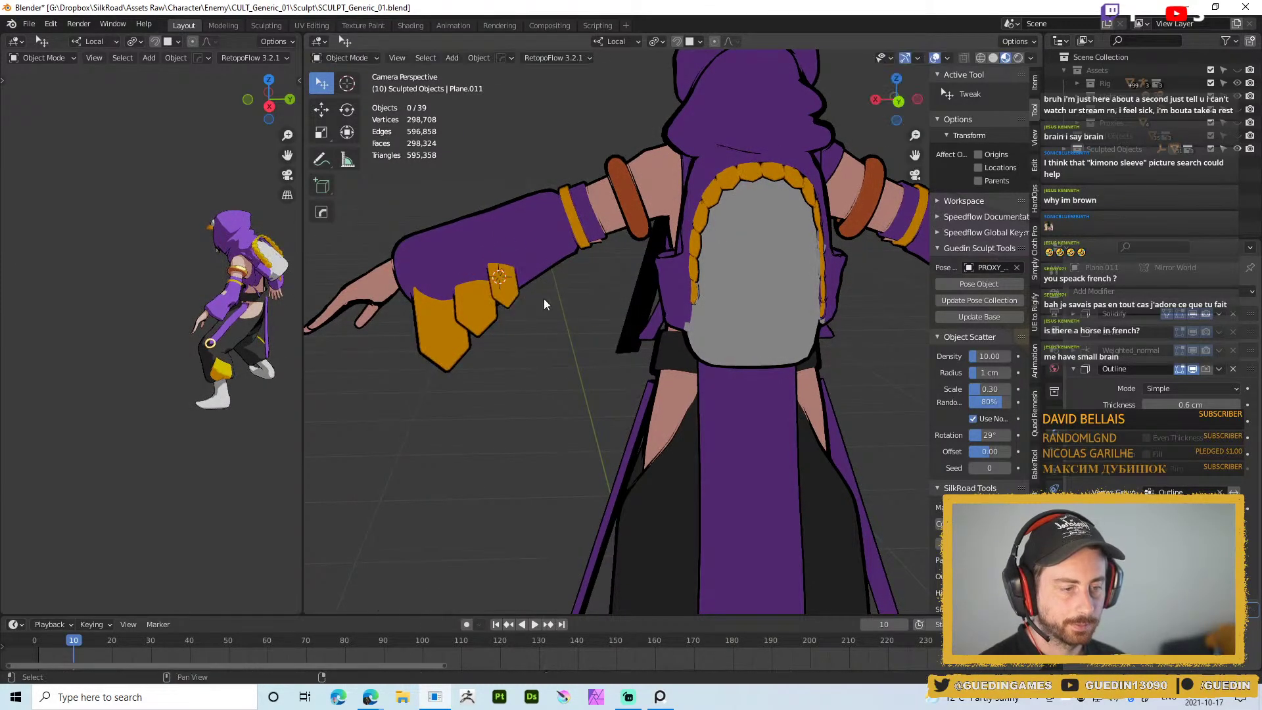
# Select the middle and largest sleeve plates and transfer them to the posed character with Pose Object
pyautogui.click(535, 318)
pyautogui.scroll(-2, 527, 329)
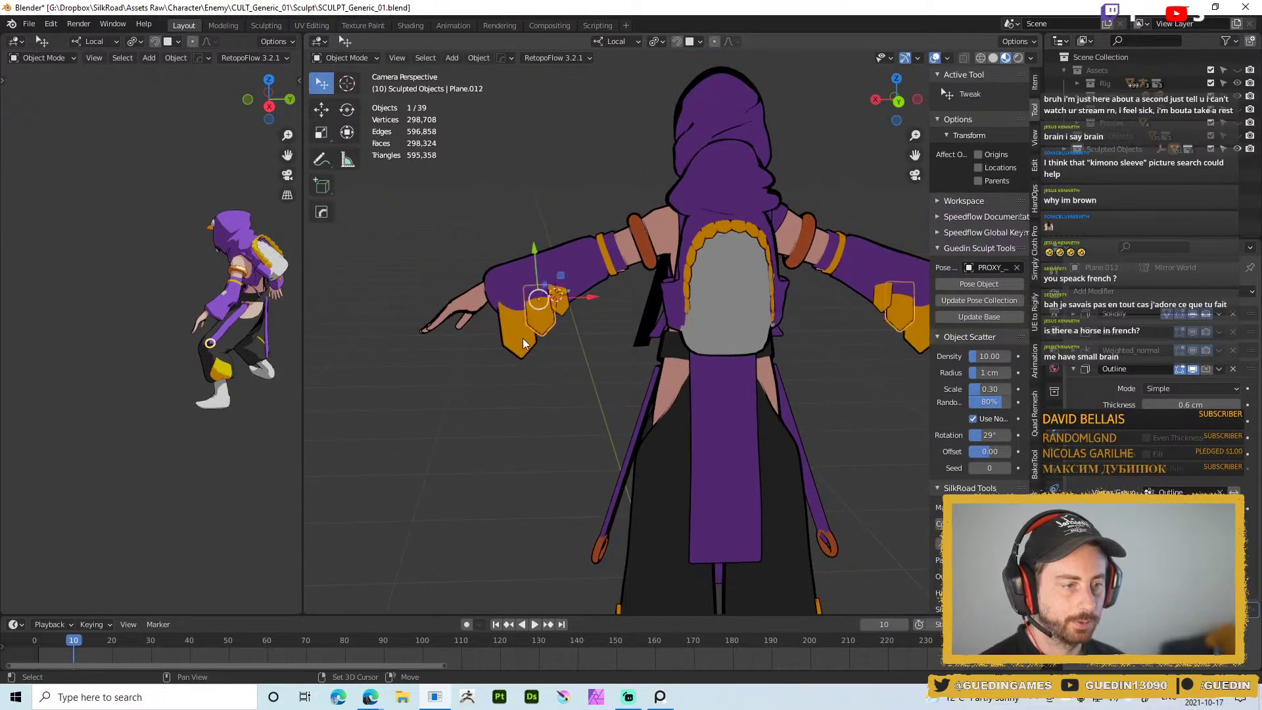
pyautogui.keyDown('shift'); pyautogui.click(522, 338); pyautogui.keyUp('shift')
pyautogui.scroll(-3, 556, 242)
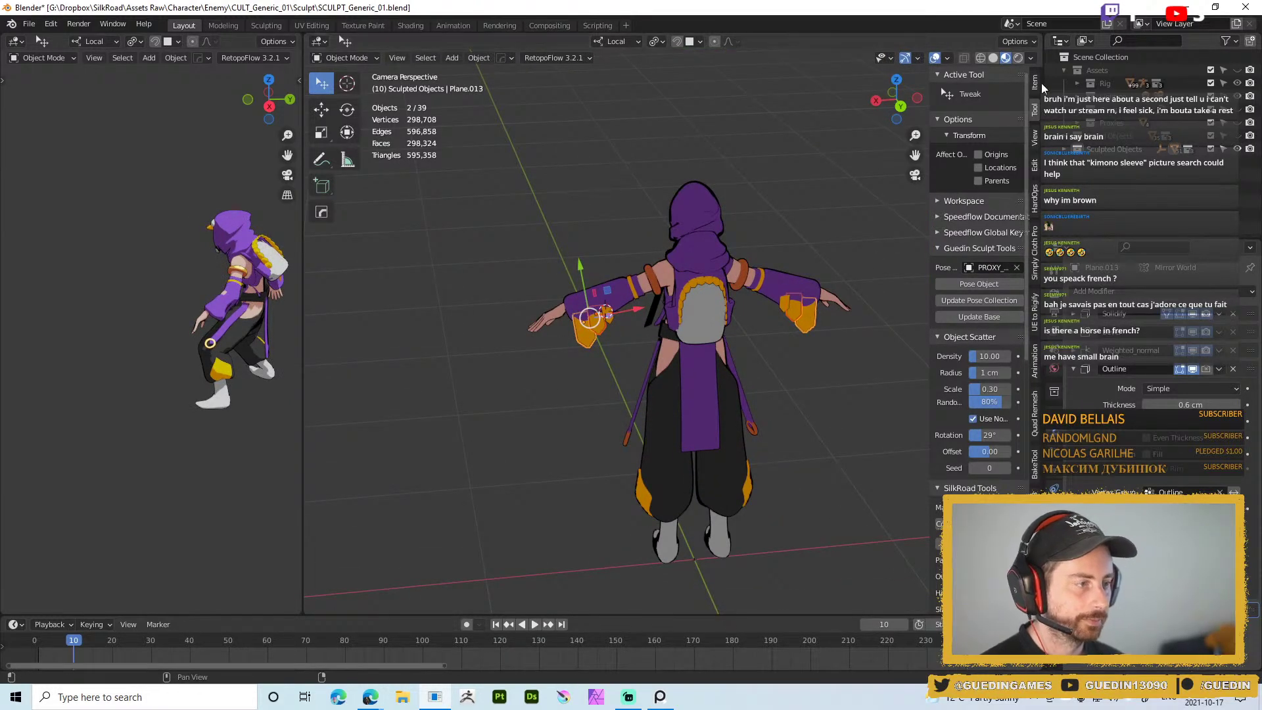
pyautogui.click(979, 285)
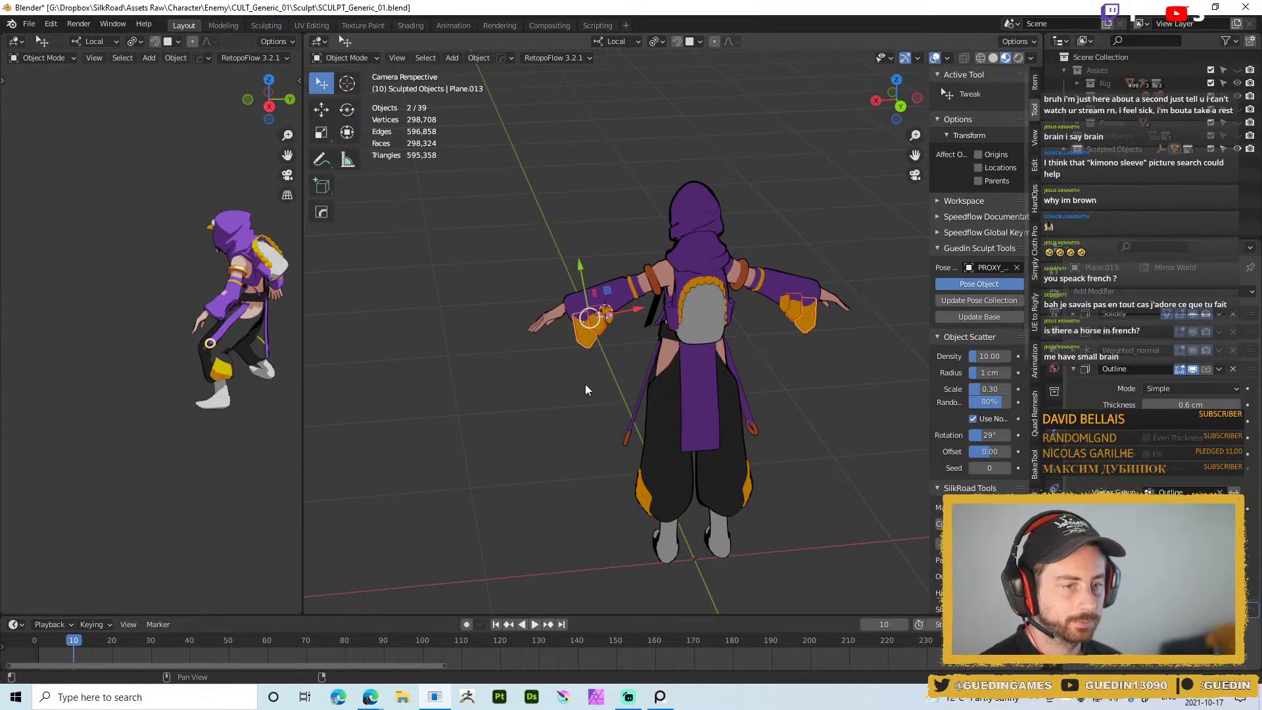
# Check the plates on the posed arm, select all three sleeve plates, and run Pose Object on them
pyautogui.moveTo(239, 397); pyautogui.dragTo(122, 367, button='middle')
pyautogui.scroll(2, 227, 427)
pyautogui.keyDown('shift'); pyautogui.moveTo(295, 322); pyautogui.dragTo(200, 338, button='middle'); pyautogui.keyUp('shift')
pyautogui.scroll(4, 200, 342)
pyautogui.keyDown('shift'); pyautogui.moveTo(270, 364); pyautogui.dragTo(196, 363, button='middle'); pyautogui.keyUp('shift')
pyautogui.moveTo(196, 363); pyautogui.dragTo(191, 326, button='middle')
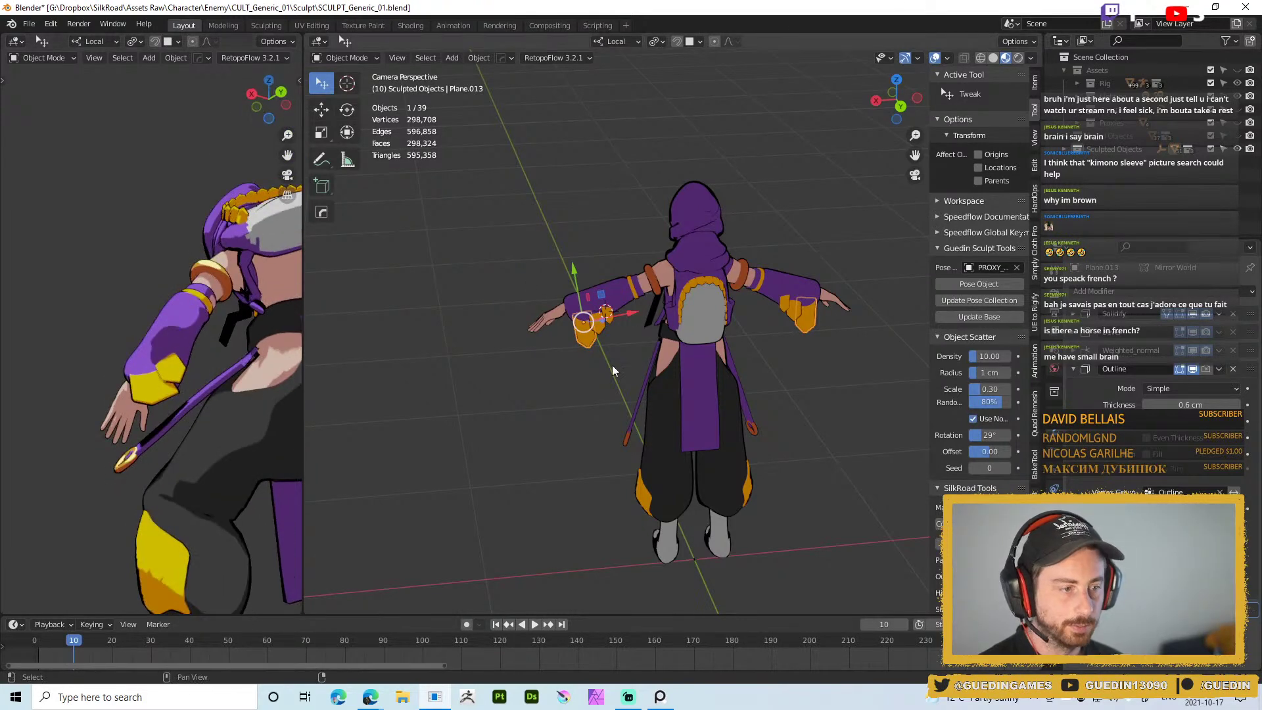
pyautogui.scroll(3, 592, 302)
pyautogui.click(522, 330)
pyautogui.keyDown('shift'); pyautogui.click(501, 332); pyautogui.keyUp('shift')
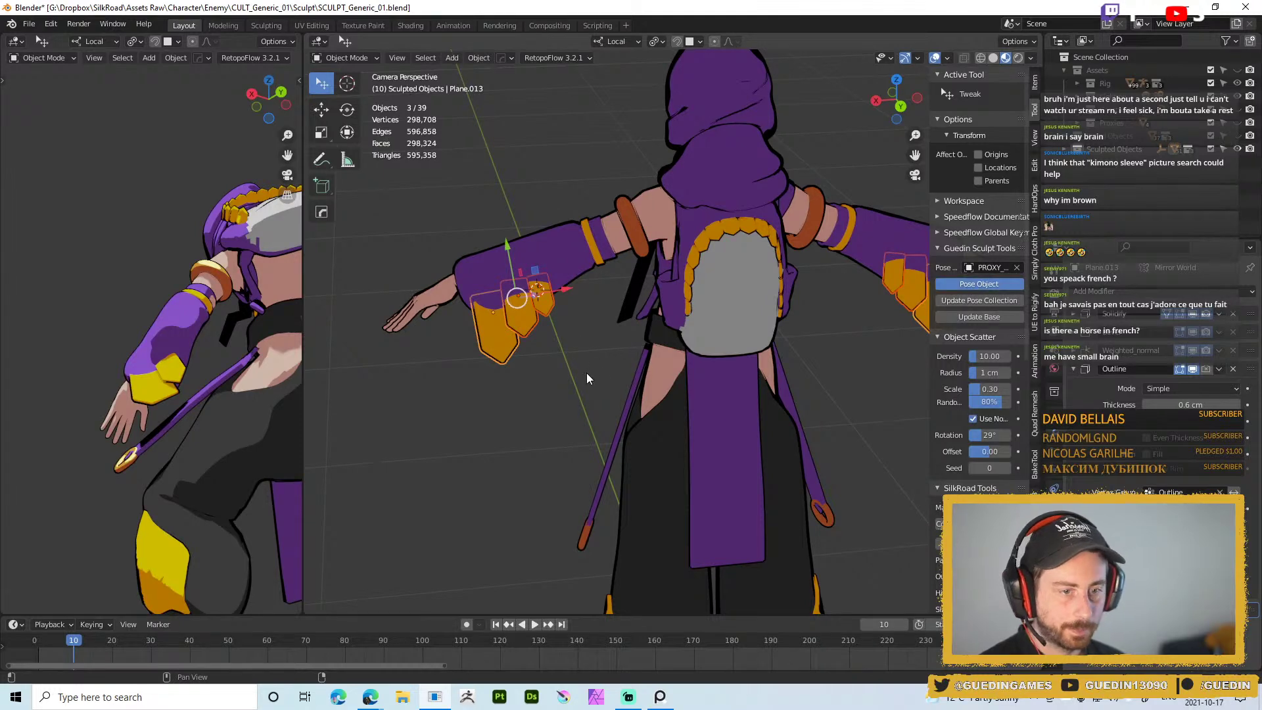
# Examine the sleeve plates and overall silhouette on the posed and unposed characters from the front and back
pyautogui.scroll(-4, 184, 438)
pyautogui.moveTo(184, 438); pyautogui.dragTo(133, 338, button='middle')
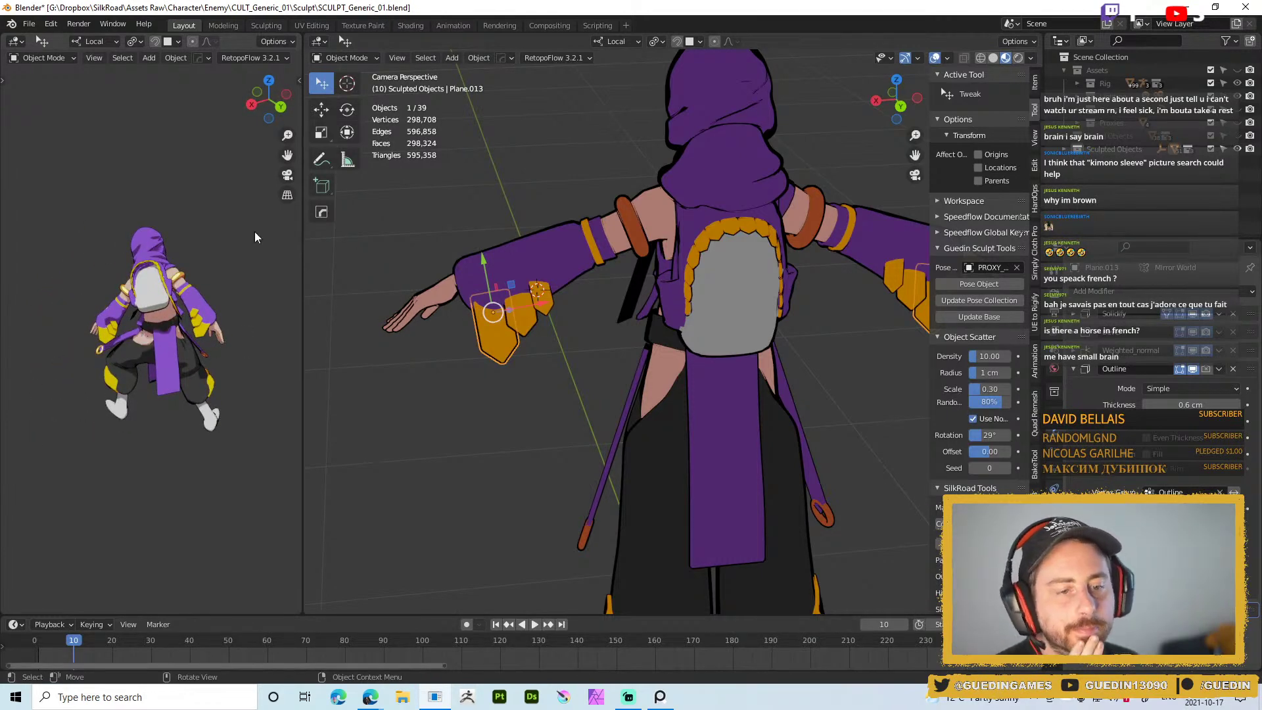
pyautogui.moveTo(200, 361); pyautogui.dragTo(200, 258, button='middle')
pyautogui.keyDown('ctrl'); pyautogui.moveTo(493, 464); pyautogui.dragTo(503, 372, button='middle'); pyautogui.keyUp('ctrl')
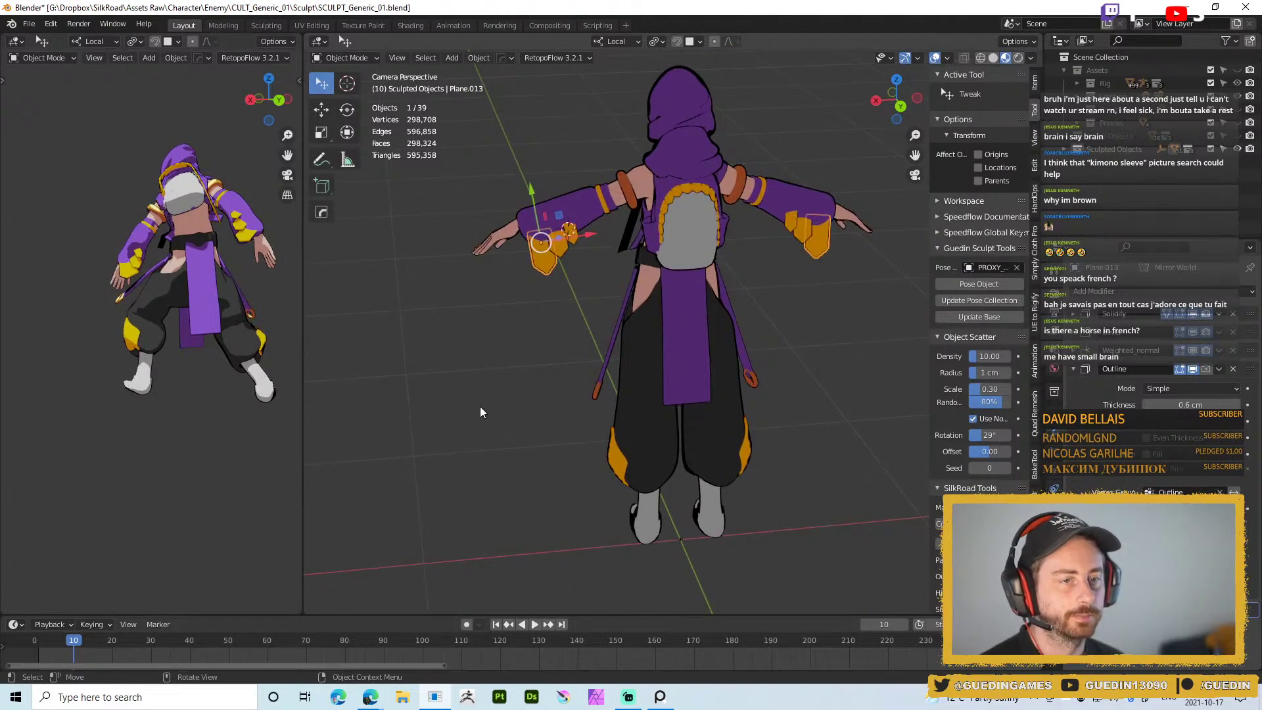
pyautogui.moveTo(199, 262); pyautogui.dragTo(211, 382, button='middle')
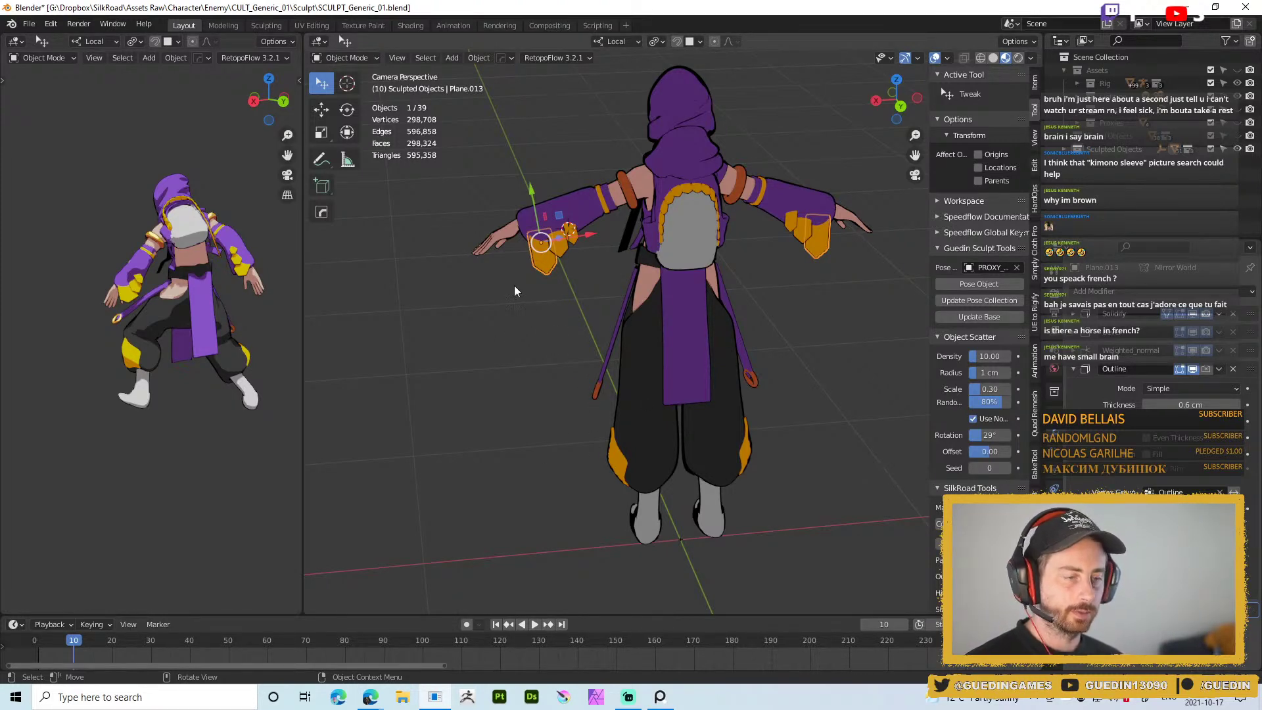
pyautogui.moveTo(521, 414); pyautogui.dragTo(664, 353, button='middle')
pyautogui.scroll(4, 702, 347)
pyautogui.click(585, 356)
pyautogui.scroll(-4, 585, 356)
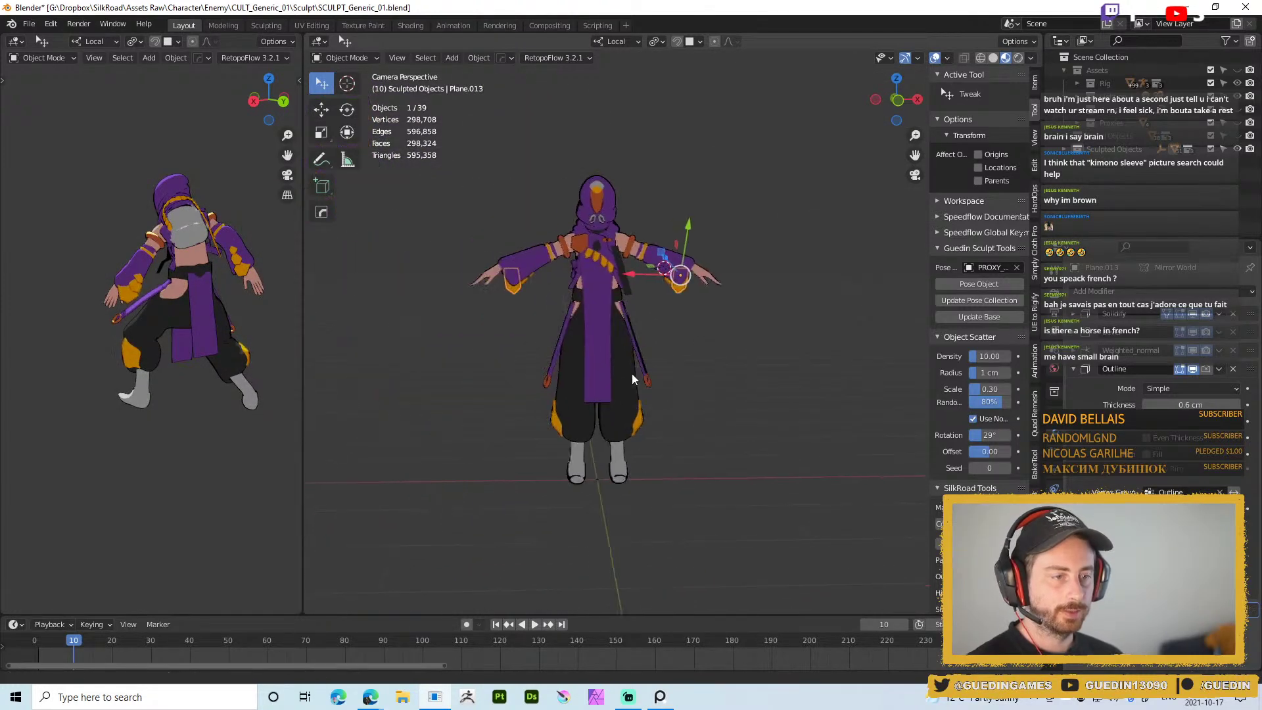
pyautogui.moveTo(624, 396); pyautogui.dragTo(671, 358, button='middle')
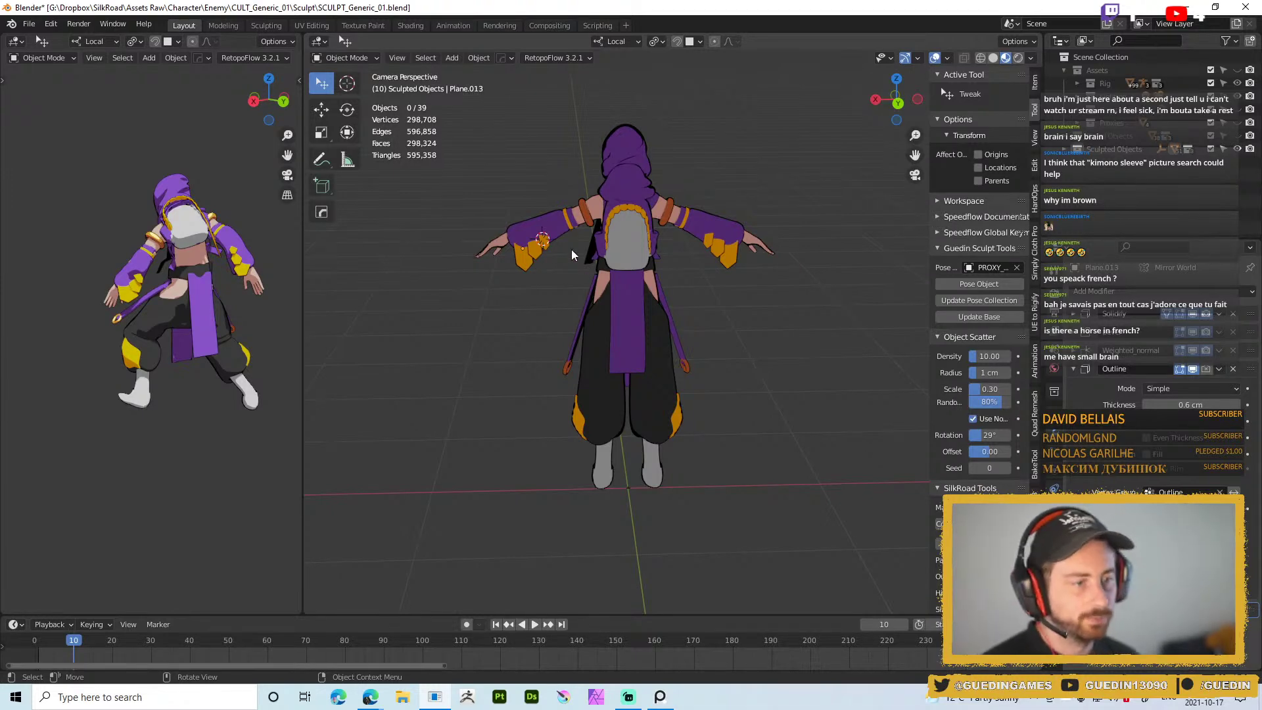
pyautogui.scroll(5, 434, 166)
pyautogui.moveTo(434, 165); pyautogui.dragTo(501, 193, button='middle')
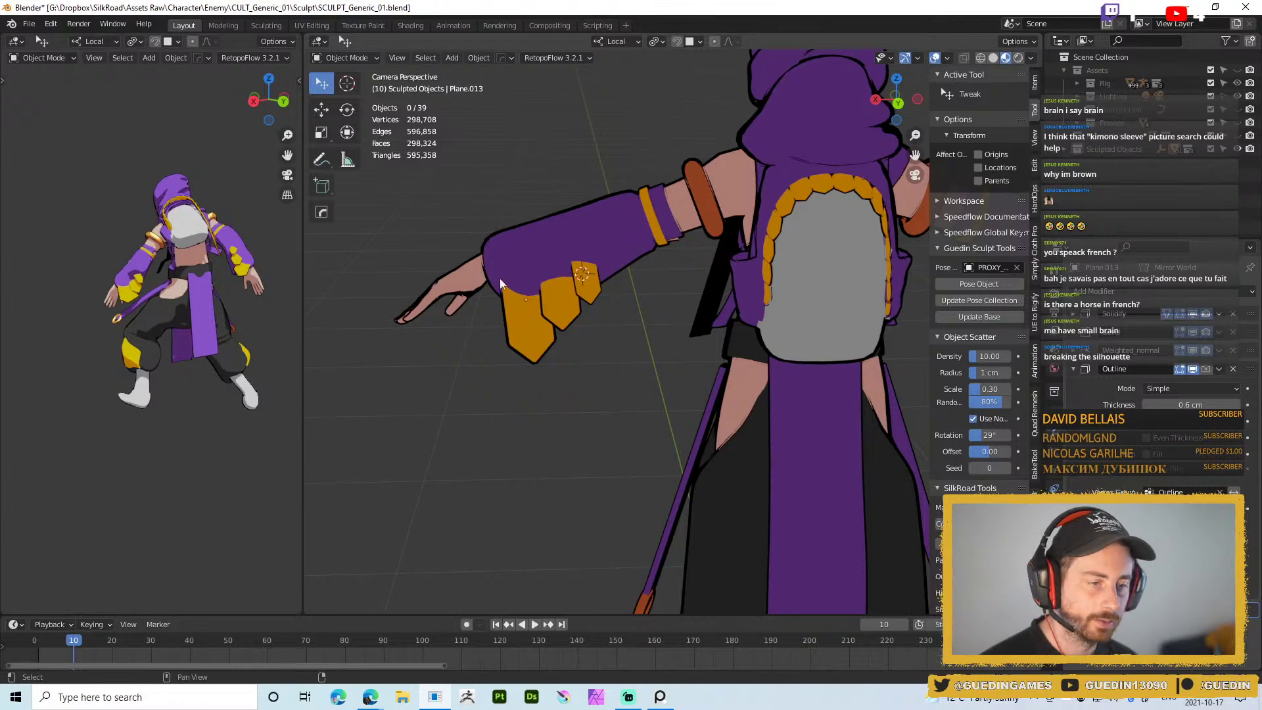
pyautogui.scroll(-4, 526, 233)
pyautogui.moveTo(544, 262); pyautogui.dragTo(641, 288, button='middle')
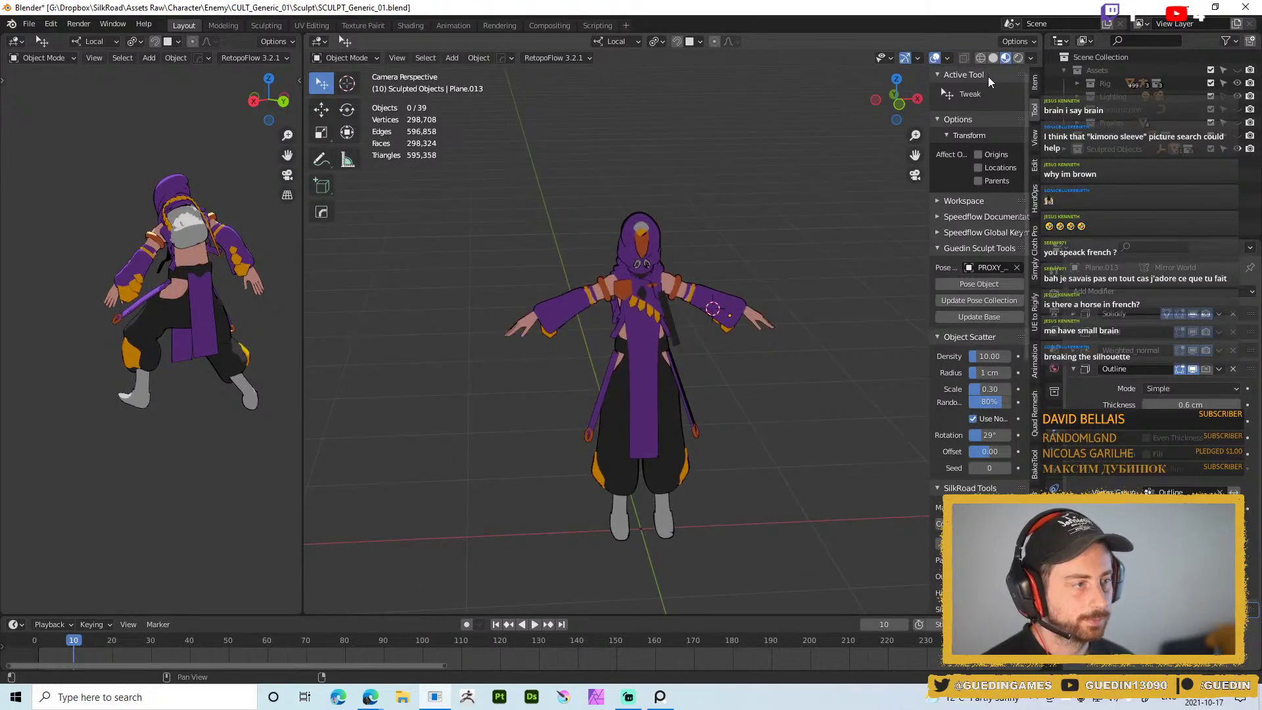
# Show the Assets collection for its lighting, hide the rig and viewport overlays, and view the lit character from behind
pyautogui.click(1232, 70)
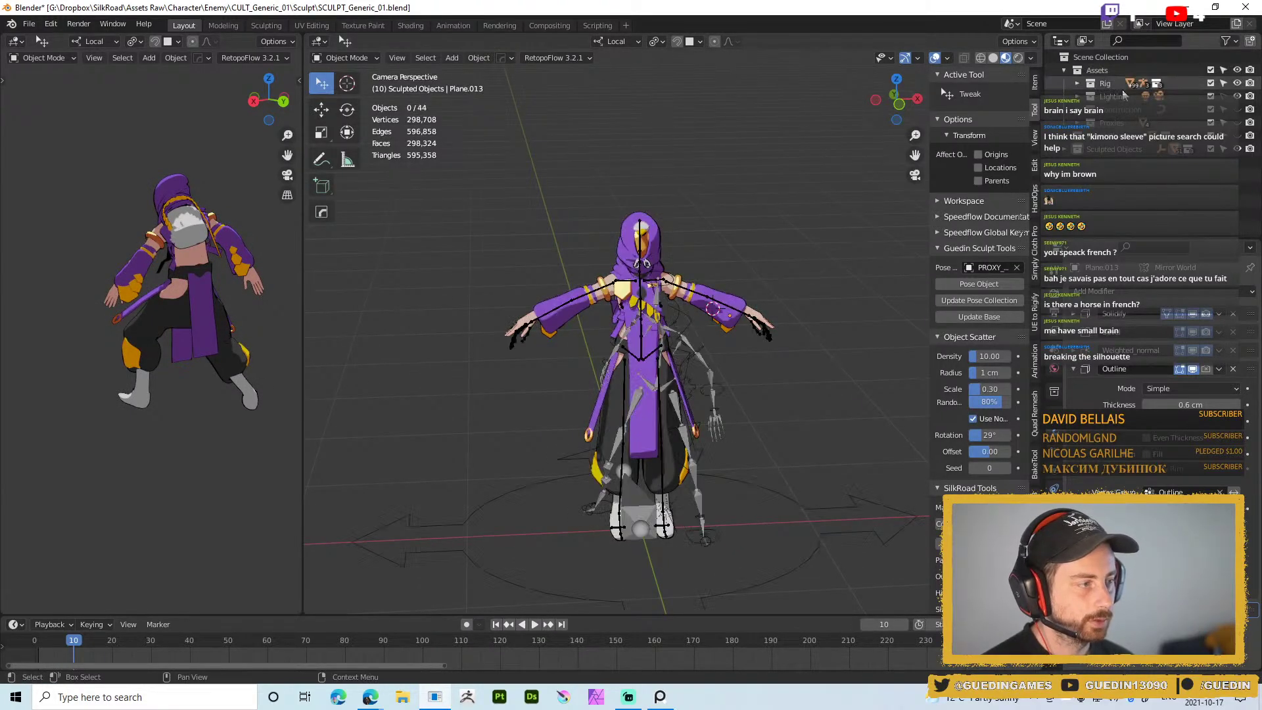
pyautogui.moveTo(740, 230); pyautogui.dragTo(662, 297, button='middle')
pyautogui.scroll(4, 739, 317)
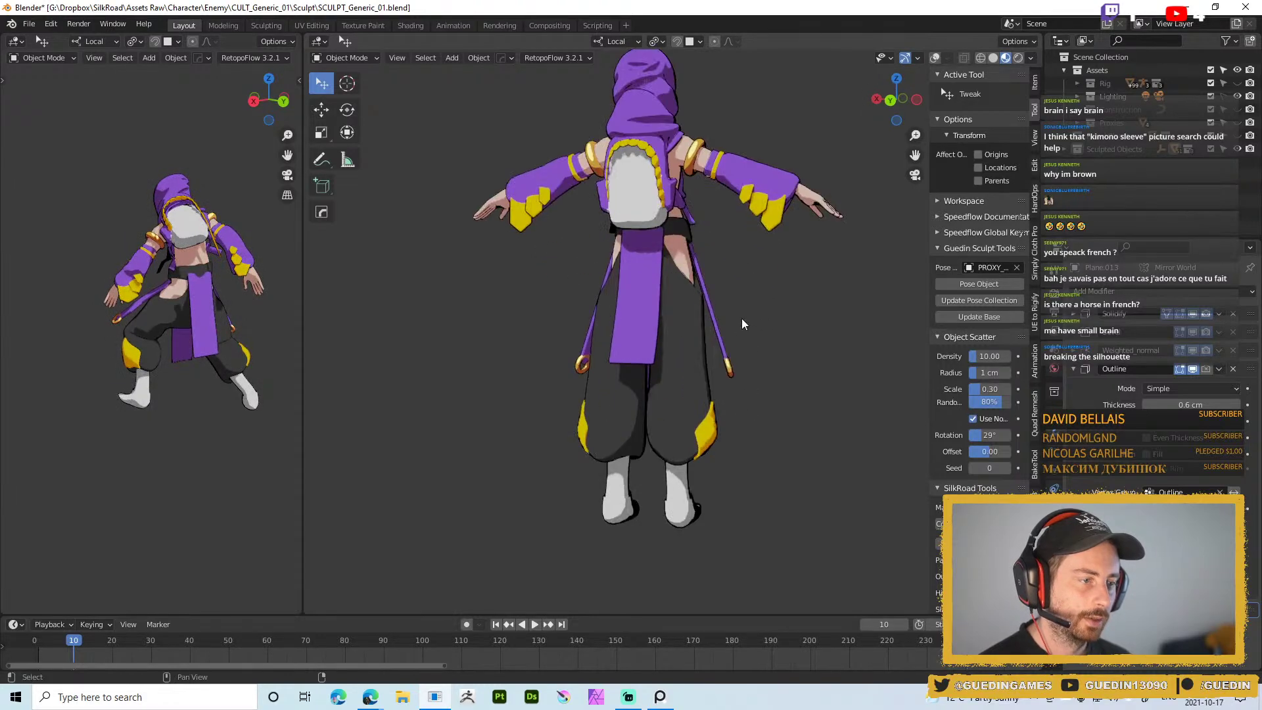
pyautogui.scroll(-1, 728, 333)
pyautogui.keyDown('shift'); pyautogui.moveTo(548, 243); pyautogui.dragTo(520, 366, button='middle'); pyautogui.keyUp('shift')
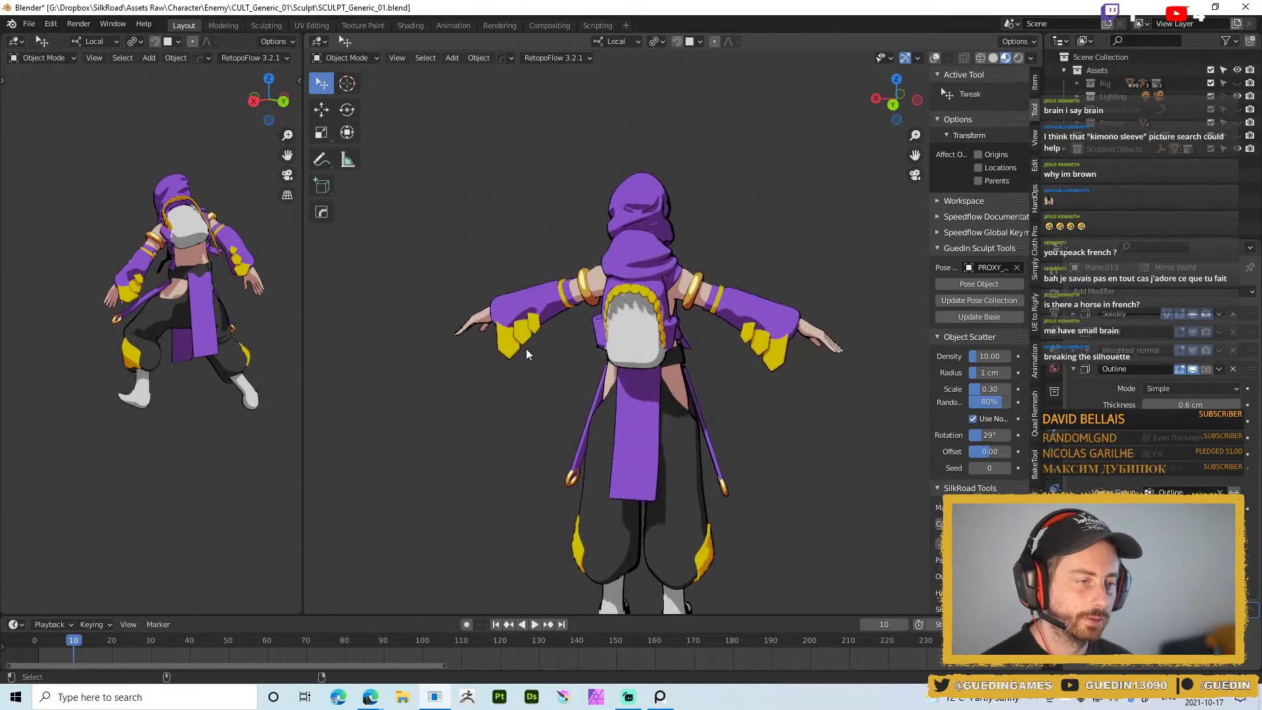
pyautogui.moveTo(549, 226); pyautogui.dragTo(514, 193, button='middle')
pyautogui.moveTo(550, 334); pyautogui.dragTo(495, 332, button='middle')
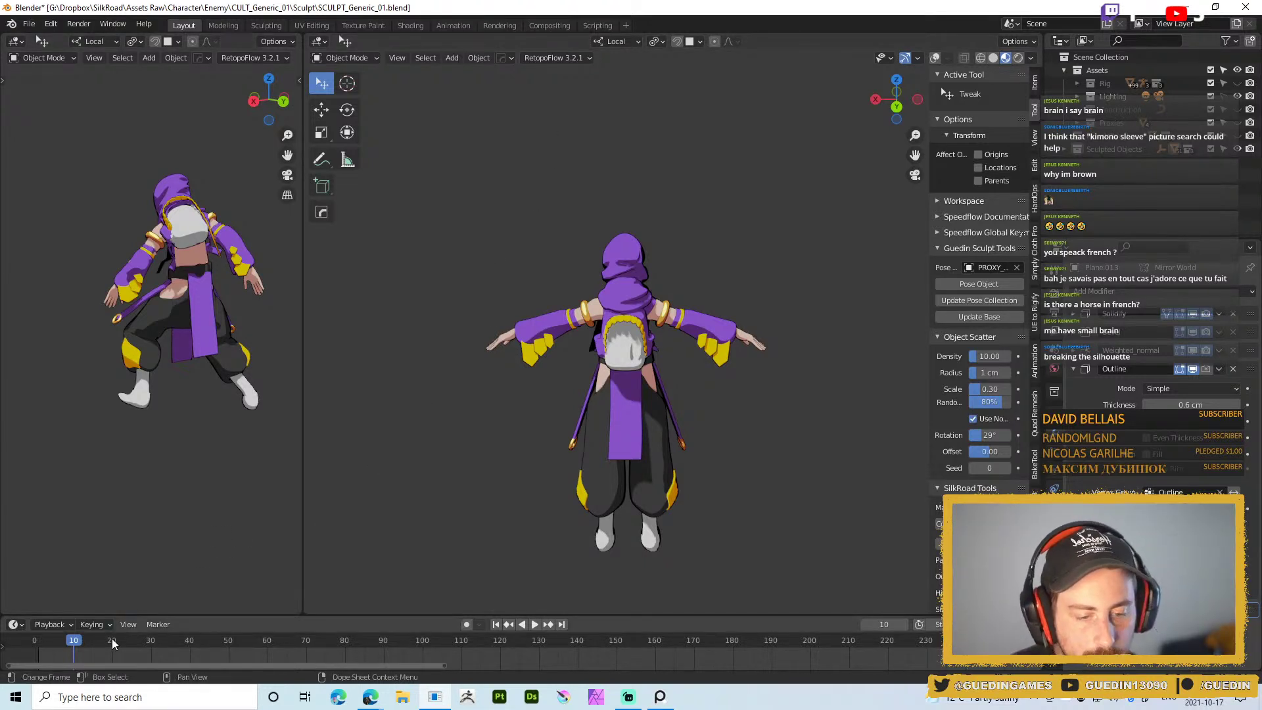
# Set the animation to frame 25 and examine the sleeve plates on both character versions from behind
pyautogui.press('space')
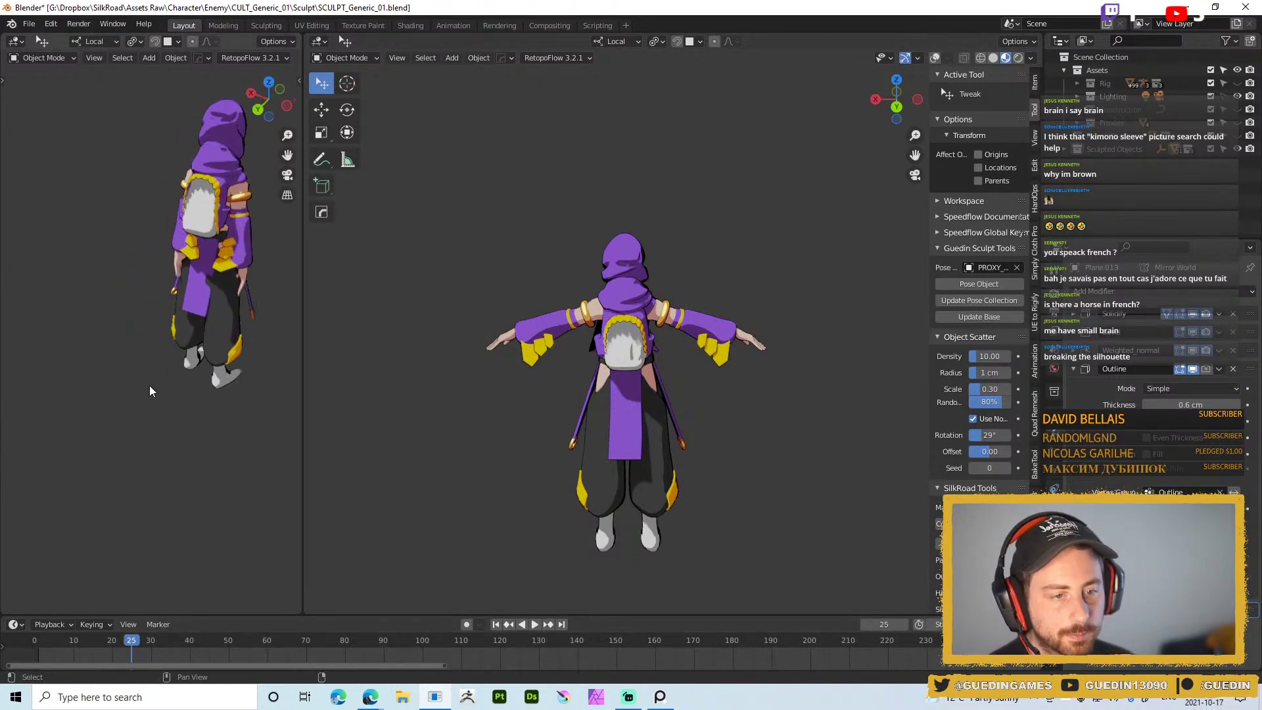
pyautogui.press('space')
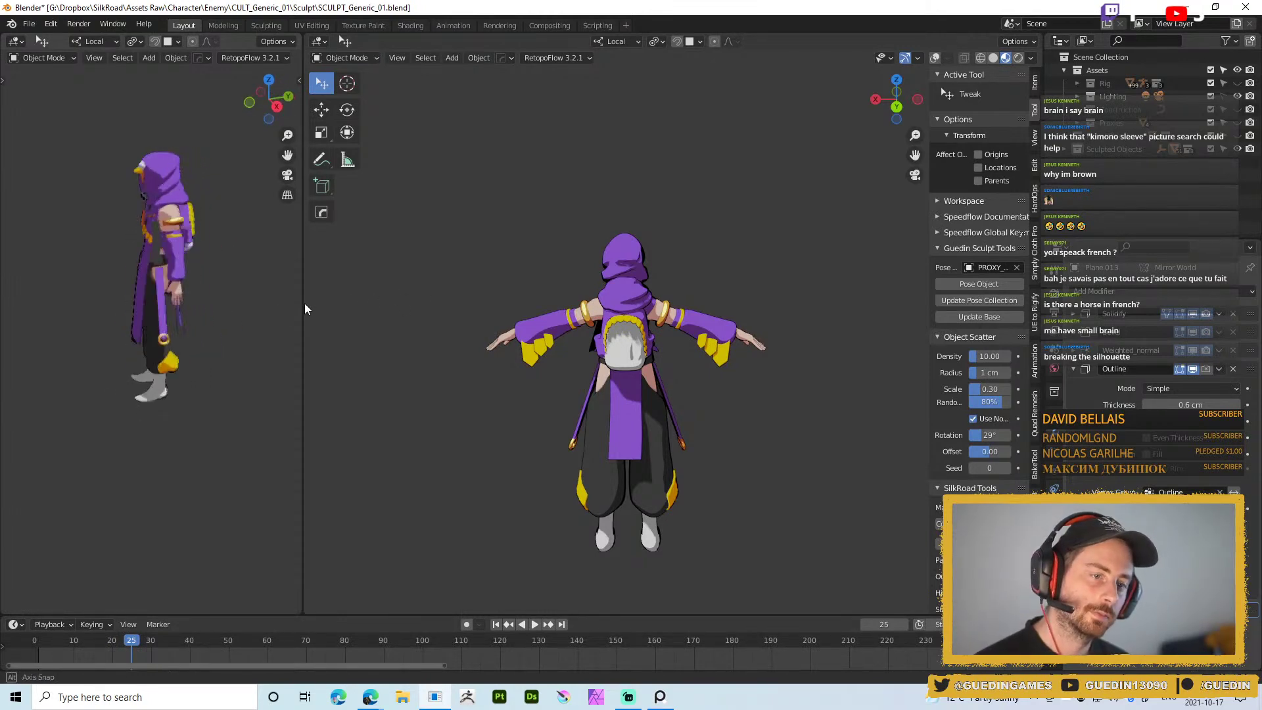
pyautogui.moveTo(611, 302); pyautogui.dragTo(640, 406, button='middle')
pyautogui.scroll(4, 640, 406)
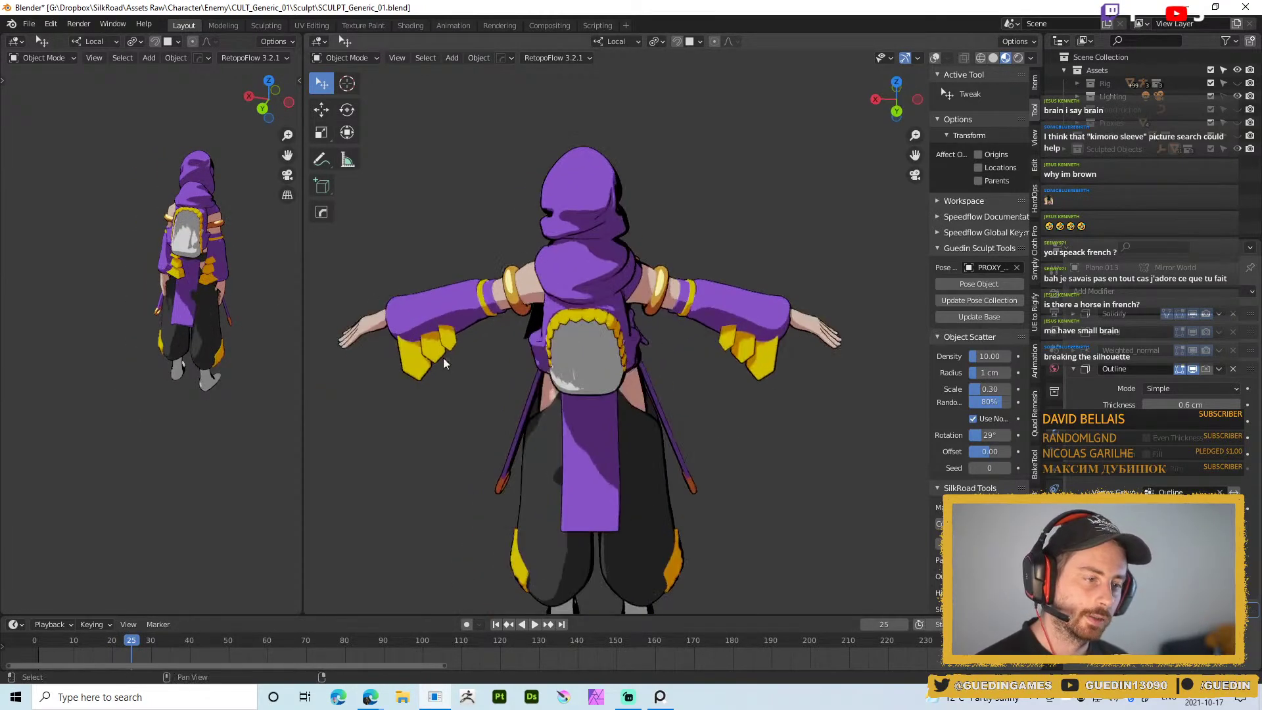
pyautogui.keyDown('shift'); pyautogui.moveTo(458, 341); pyautogui.dragTo(480, 239, button='middle'); pyautogui.keyUp('shift')
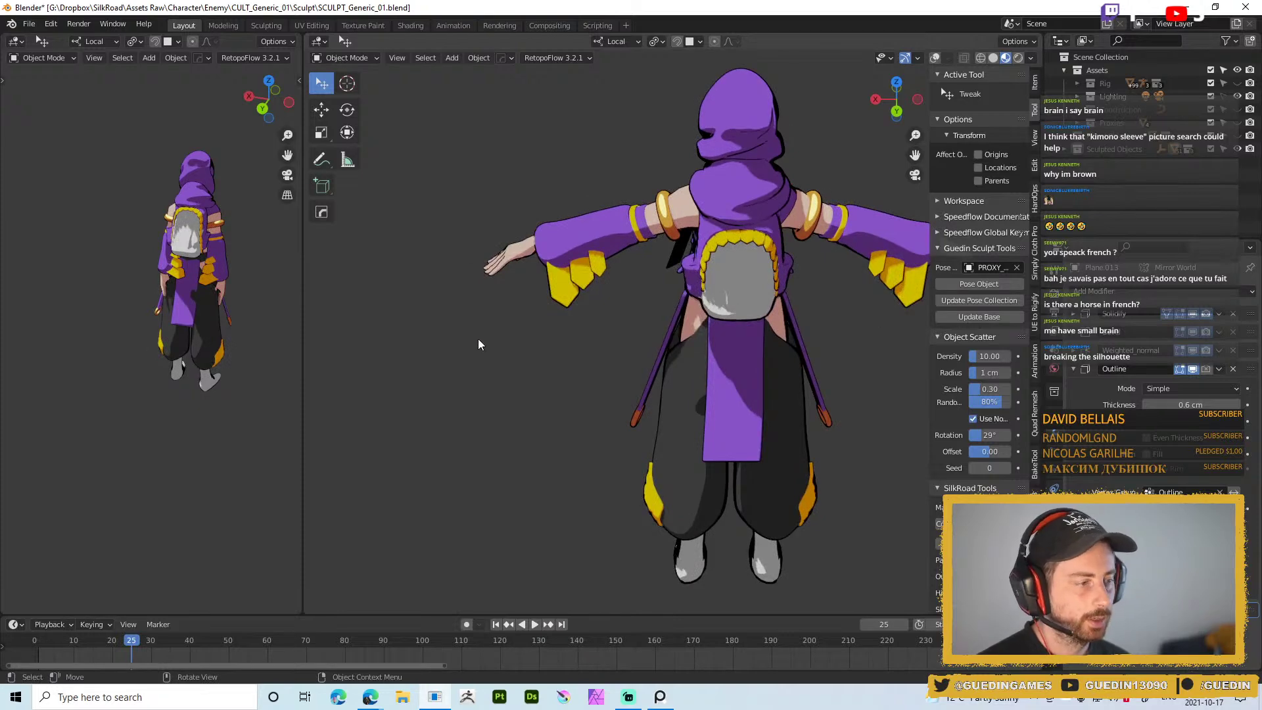
pyautogui.keyDown('ctrl'); pyautogui.moveTo(710, 281); pyautogui.dragTo(692, 234, button='middle'); pyautogui.keyUp('ctrl')
pyautogui.keyDown('shift'); pyautogui.moveTo(692, 234); pyautogui.dragTo(666, 299, button='middle'); pyautogui.keyUp('shift')
pyautogui.scroll(-5, 665, 298)
pyautogui.moveTo(648, 247); pyautogui.dragTo(479, 353, button='middle')
pyautogui.scroll(6, 637, 356)
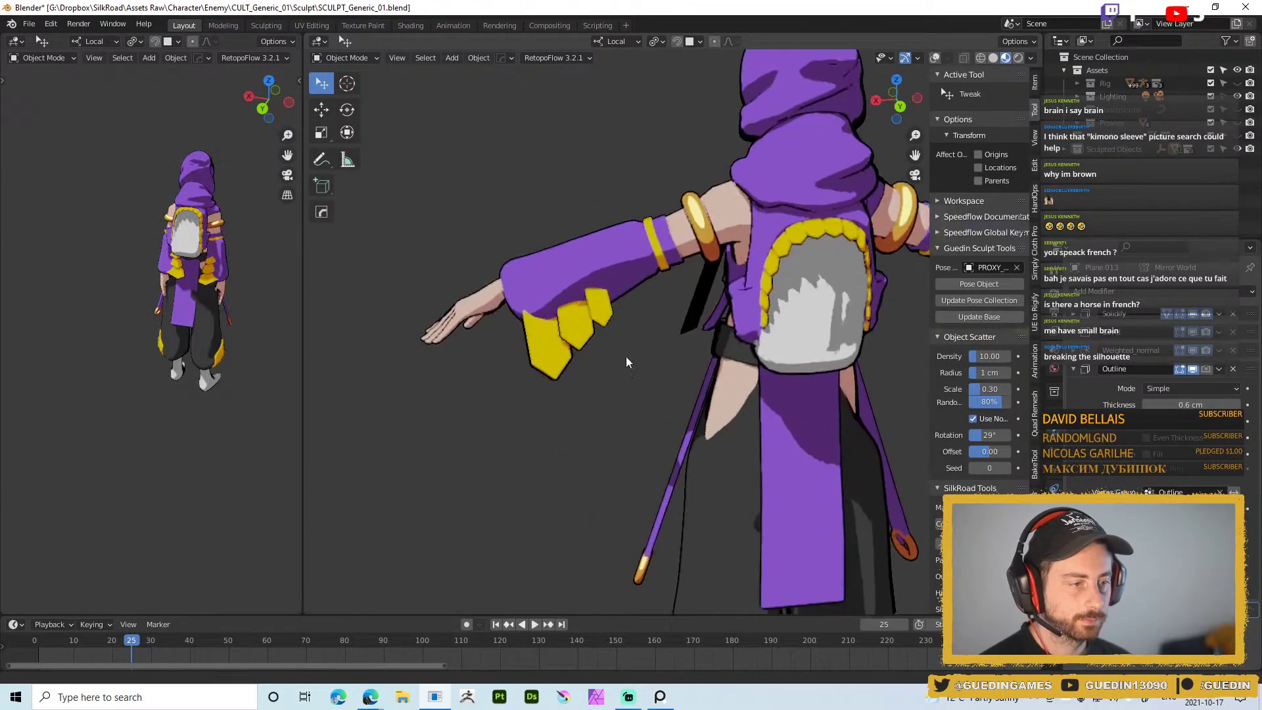
# Select the largest sleeve plate and return the viewport to Solid shading with overlays visible, ending in Object Mode
pyautogui.click(649, 302)
pyautogui.press('Tab')
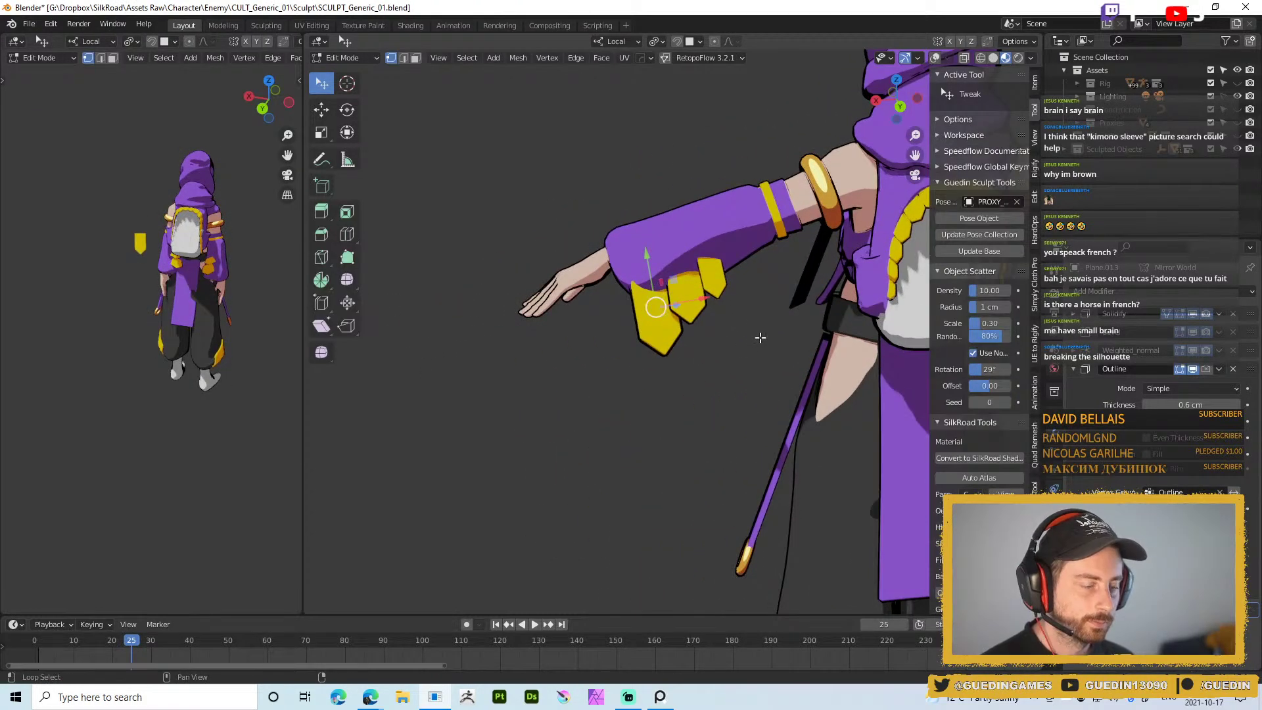
pyautogui.press('z')
pyautogui.hotkey('shift', 'alt', 'z')
pyautogui.scroll(4, 569, 349)
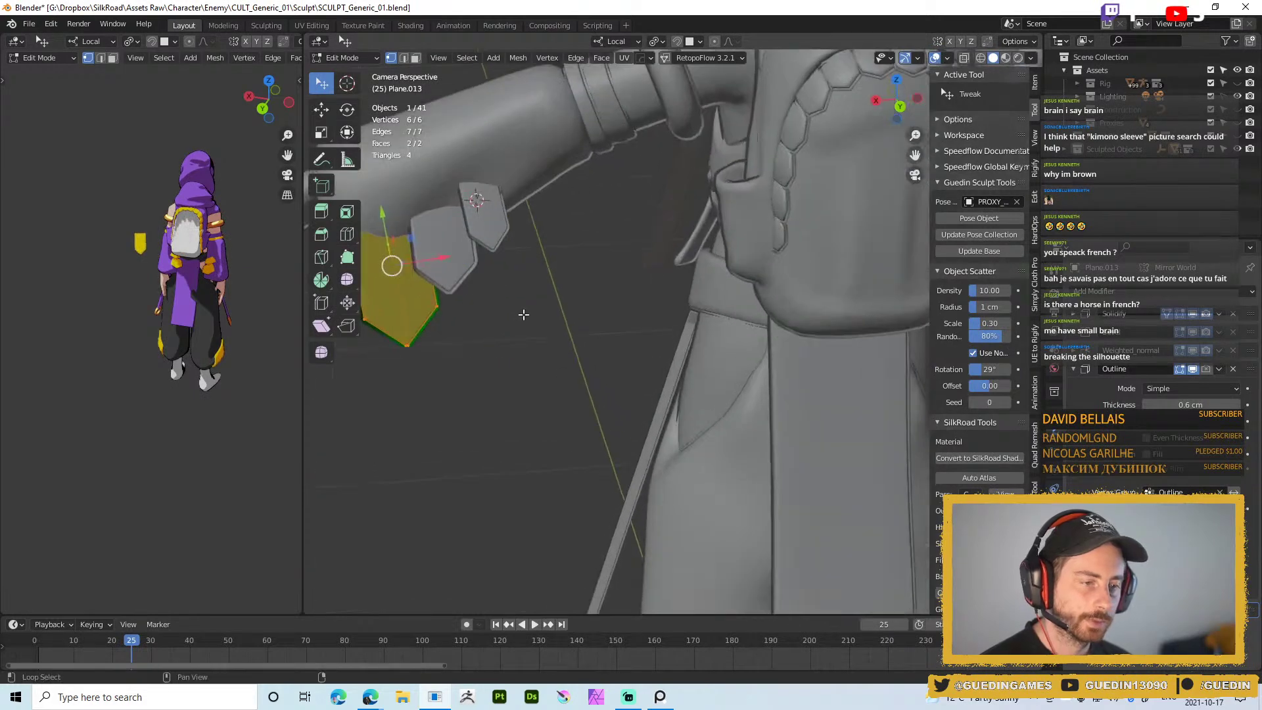
pyautogui.press('Tab')
# Select all three sleeve plates with the largest as the active object and link their object data
pyautogui.scroll(-2, 514, 296)
pyautogui.keyDown('shift'); pyautogui.click(582, 251); pyautogui.keyUp('shift')
pyautogui.keyDown('shift'); pyautogui.click(496, 325); pyautogui.keyUp('shift')
pyautogui.press('z')
pyautogui.press('z')
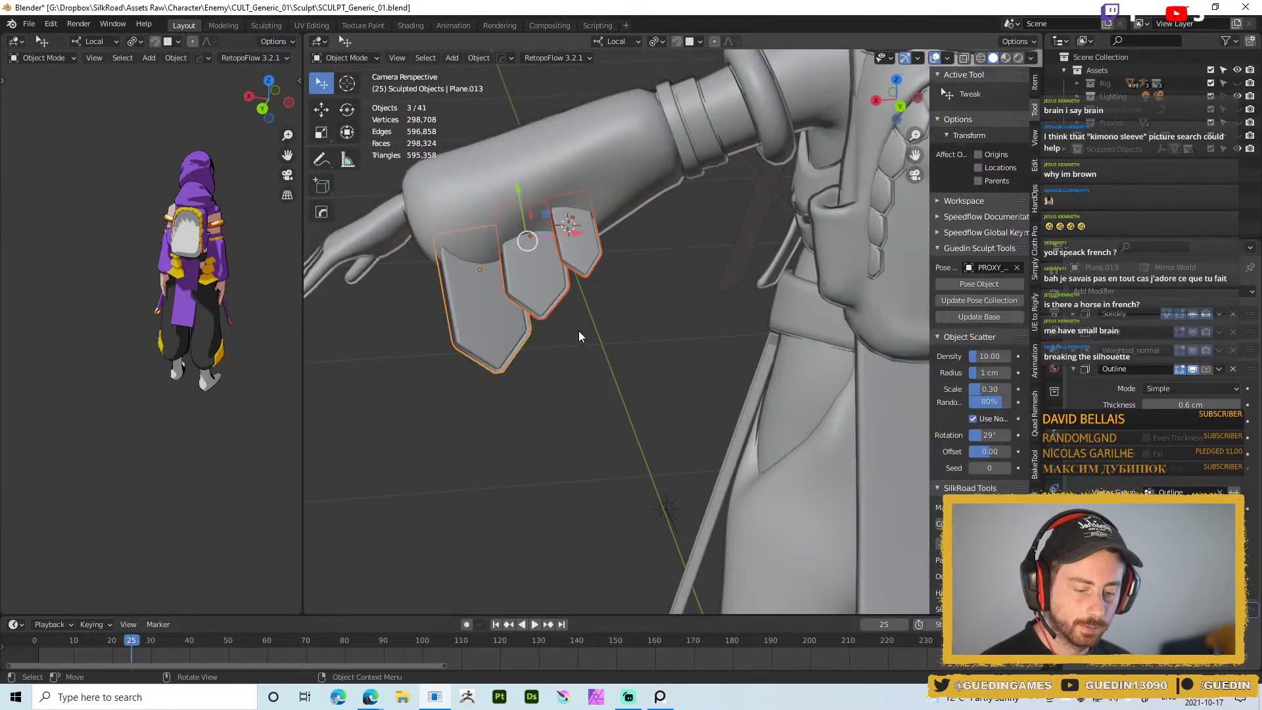
pyautogui.hotkey('ctrl', 'l')
pyautogui.click(662, 289)
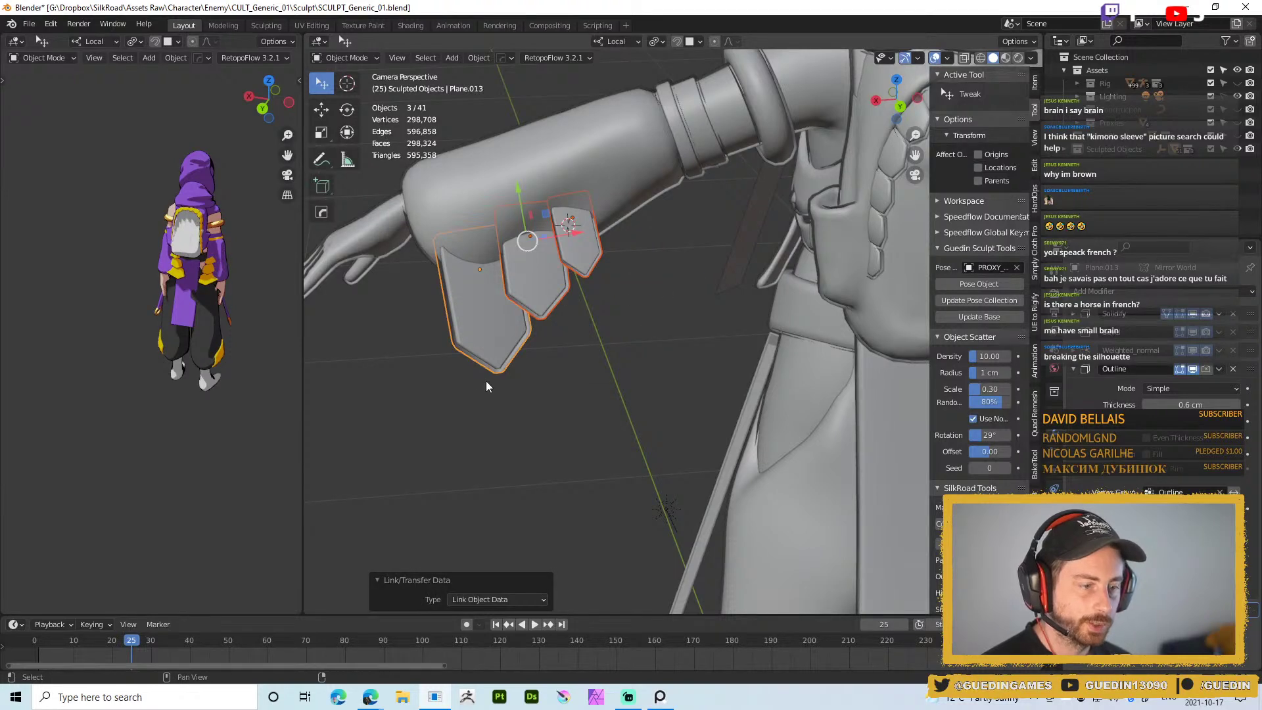
# Bevel the lower corner vertices of the largest sleeve plate to round its point, with width 1.24 cm and 2 segments
pyautogui.click(494, 354)
pyautogui.press('Tab')
pyautogui.moveTo(503, 368); pyautogui.dragTo(502, 362)
pyautogui.scroll(3, 510, 367)
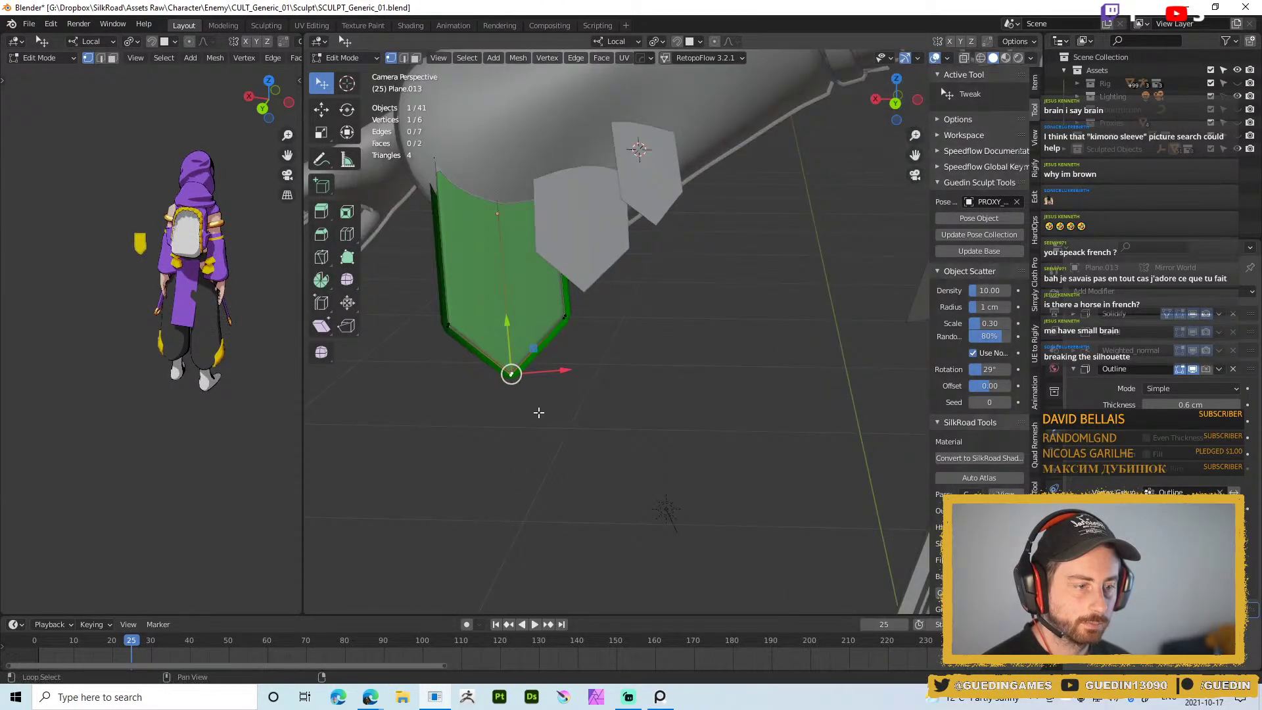
pyautogui.click(476, 352)
pyautogui.keyDown('shift'); pyautogui.click(549, 336); pyautogui.keyUp('shift')
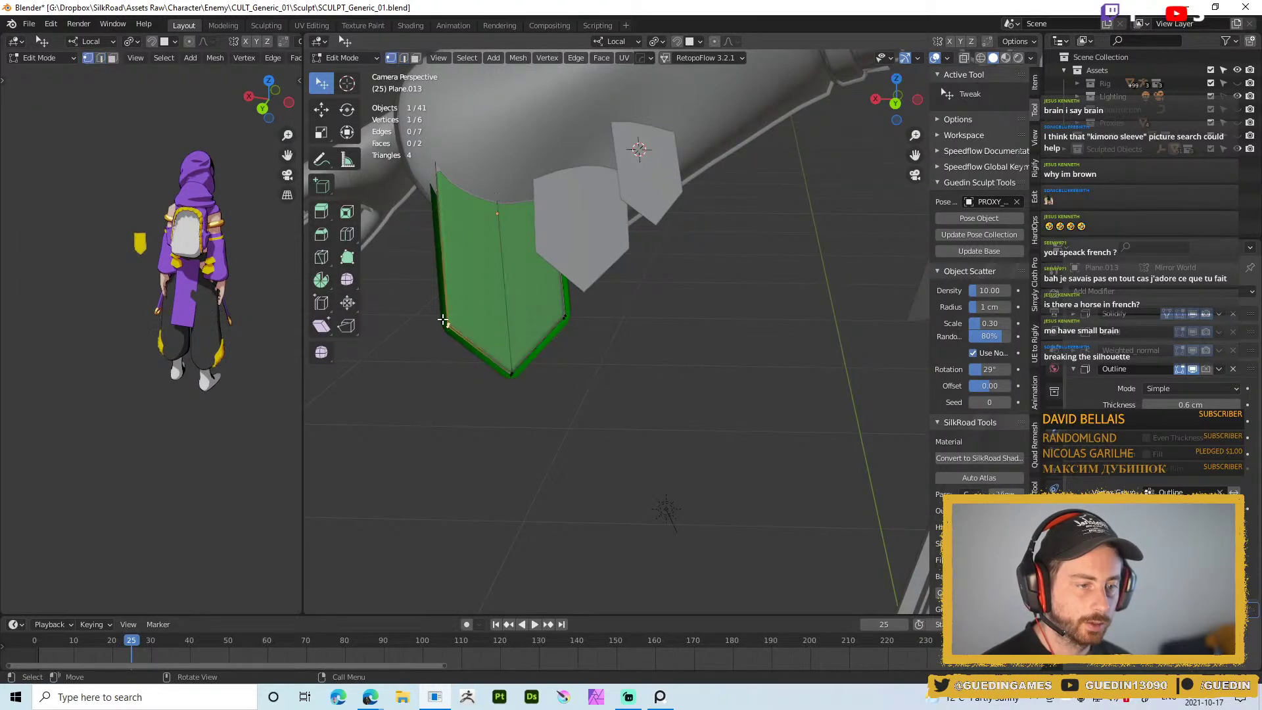
pyautogui.press('Tab')
pyautogui.moveTo(525, 400); pyautogui.dragTo(560, 376, button='middle')
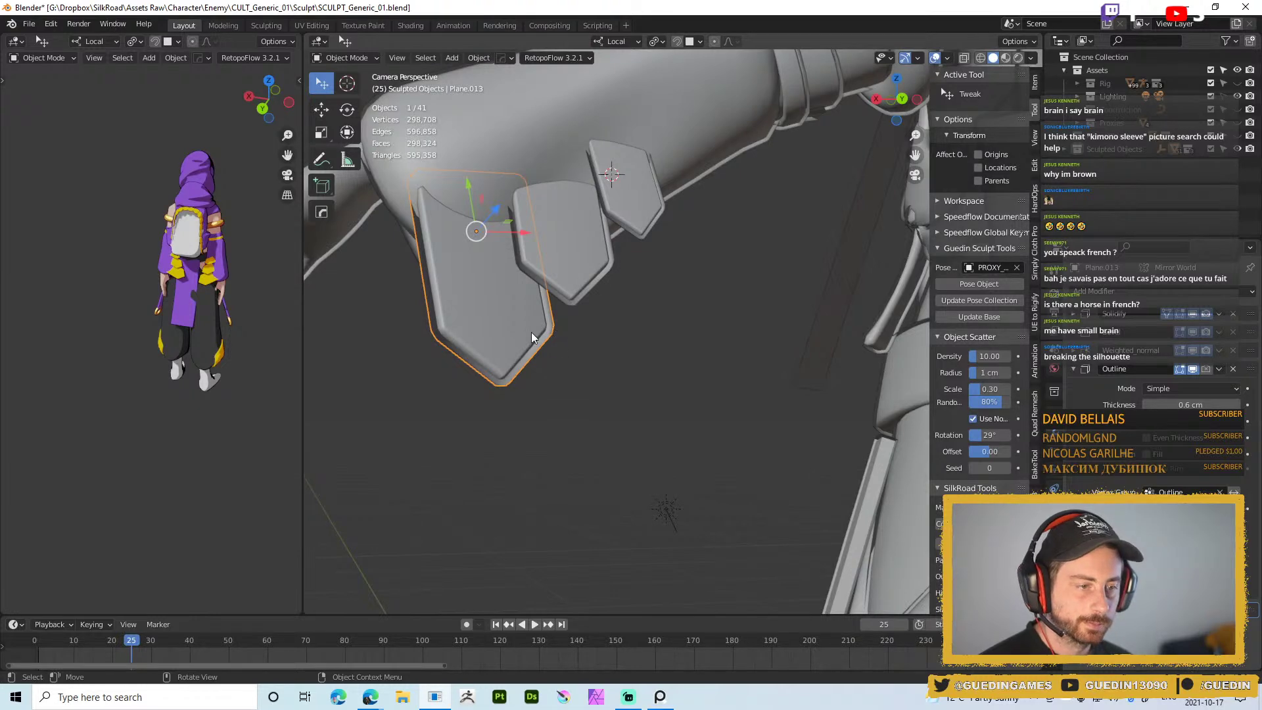
pyautogui.press('Tab')
pyautogui.click(437, 330)
pyautogui.click(518, 360)
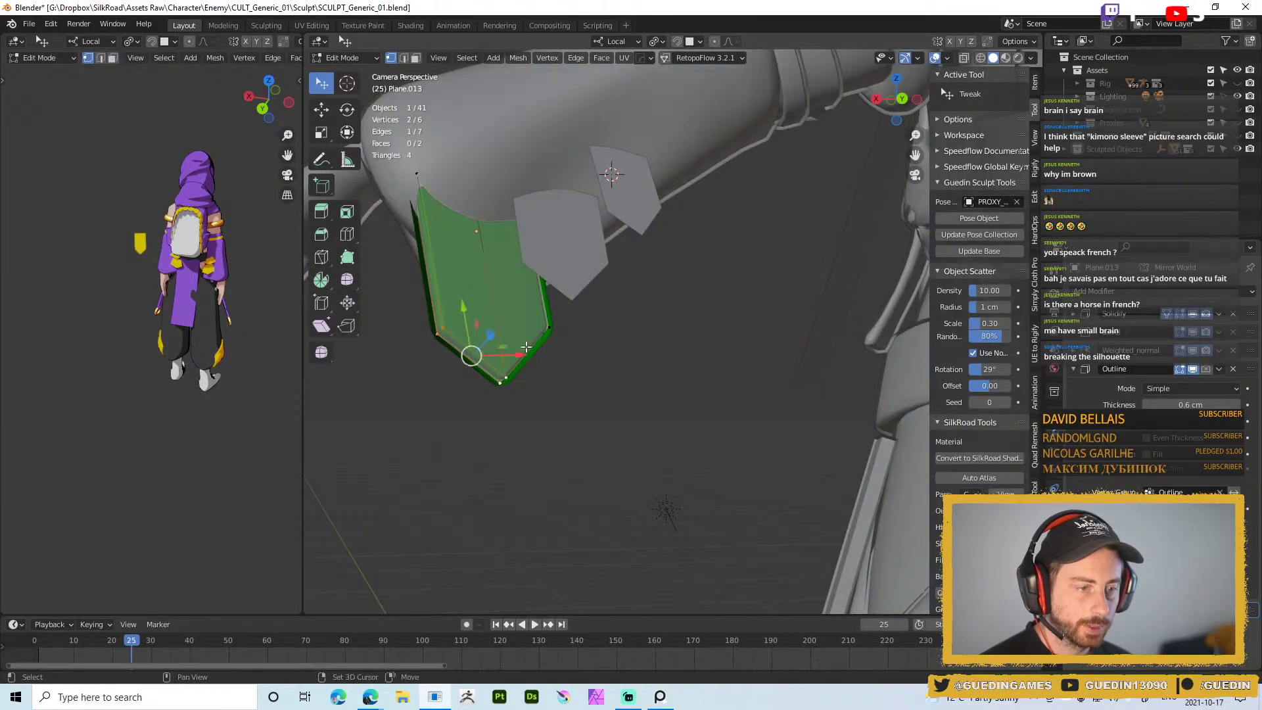
pyautogui.hotkey('ctrl', 'b')
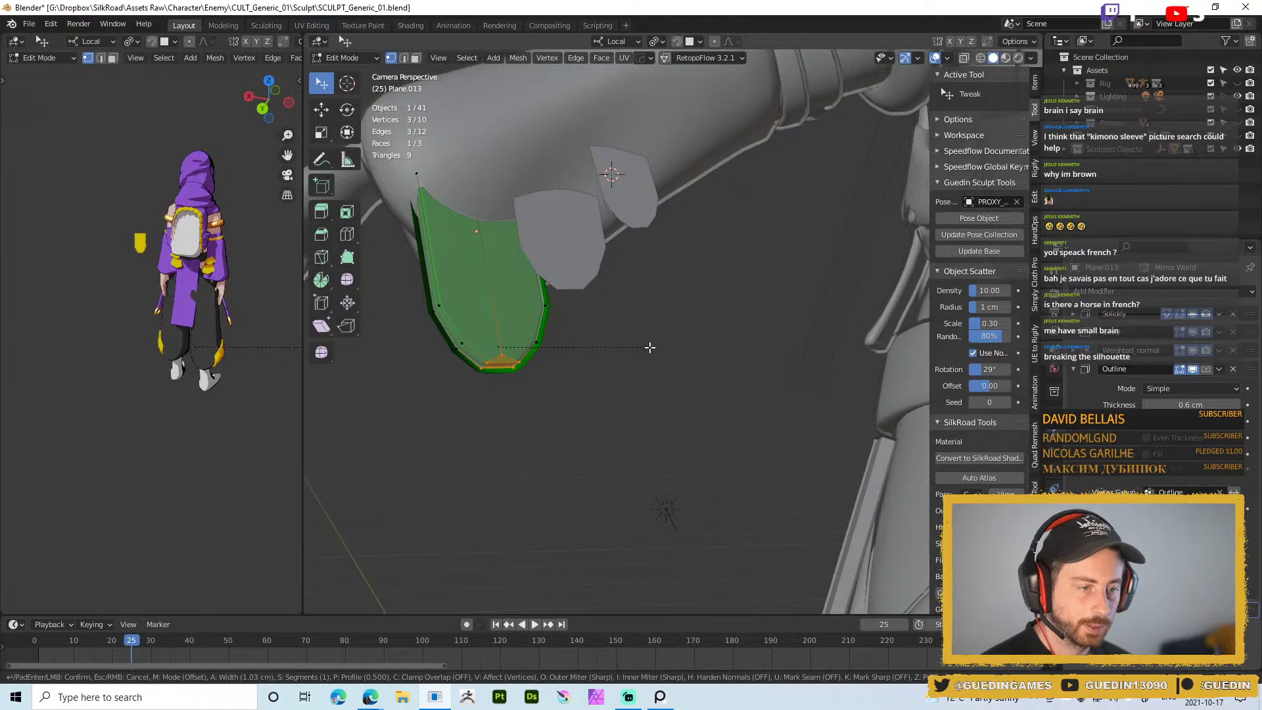
pyautogui.scroll(1, 649, 346)
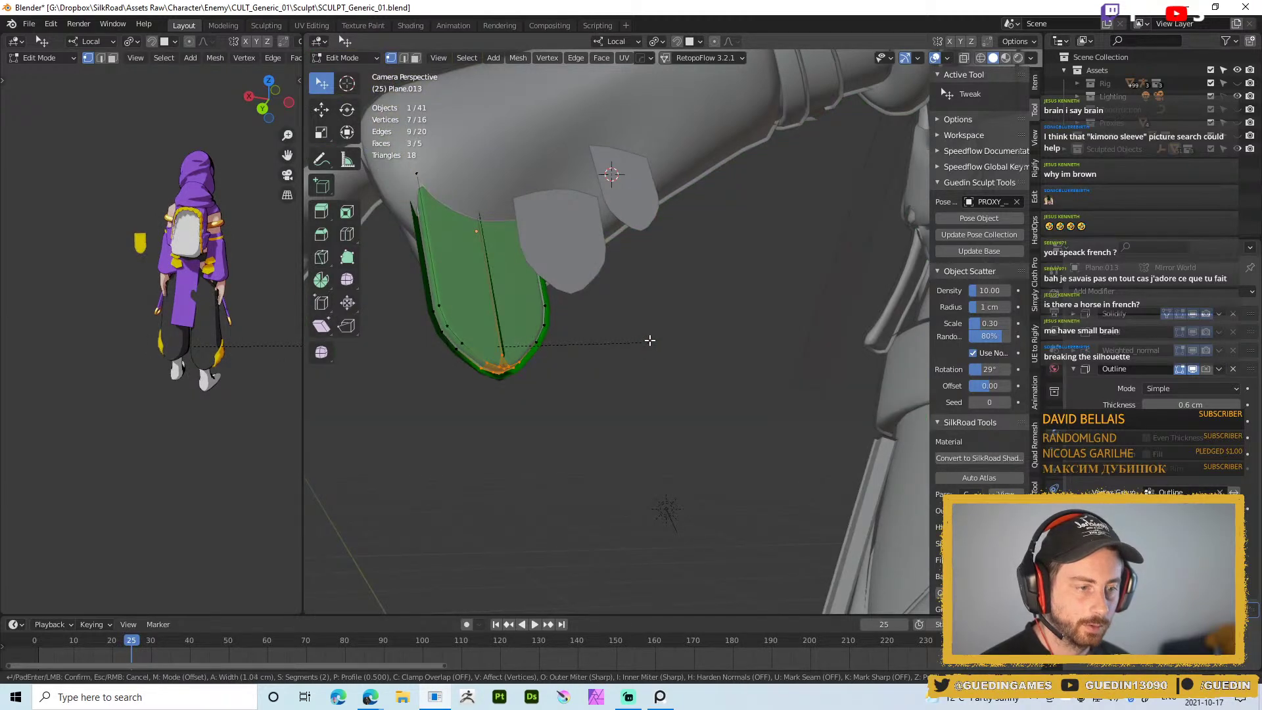
pyautogui.click(572, 343)
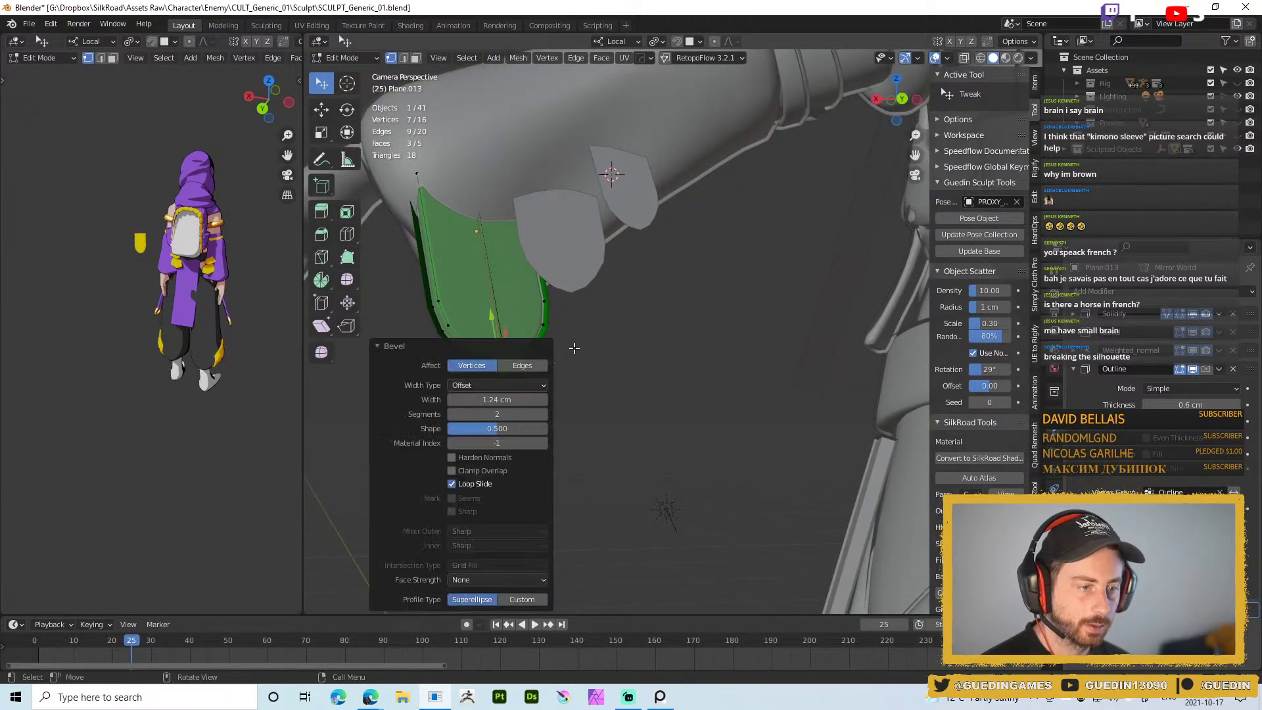
# Dissolve the surplus inner vertices around the rounded tip of the largest sleeve plate
pyautogui.scroll(2, 578, 351)
pyautogui.hotkey('alt', 'a')
pyautogui.moveTo(685, 358); pyautogui.dragTo(633, 404, button='middle')
pyautogui.press('Tab')
pyautogui.moveTo(614, 344); pyautogui.dragTo(549, 365, button='middle')
pyautogui.click(546, 364)
pyautogui.click(545, 366)
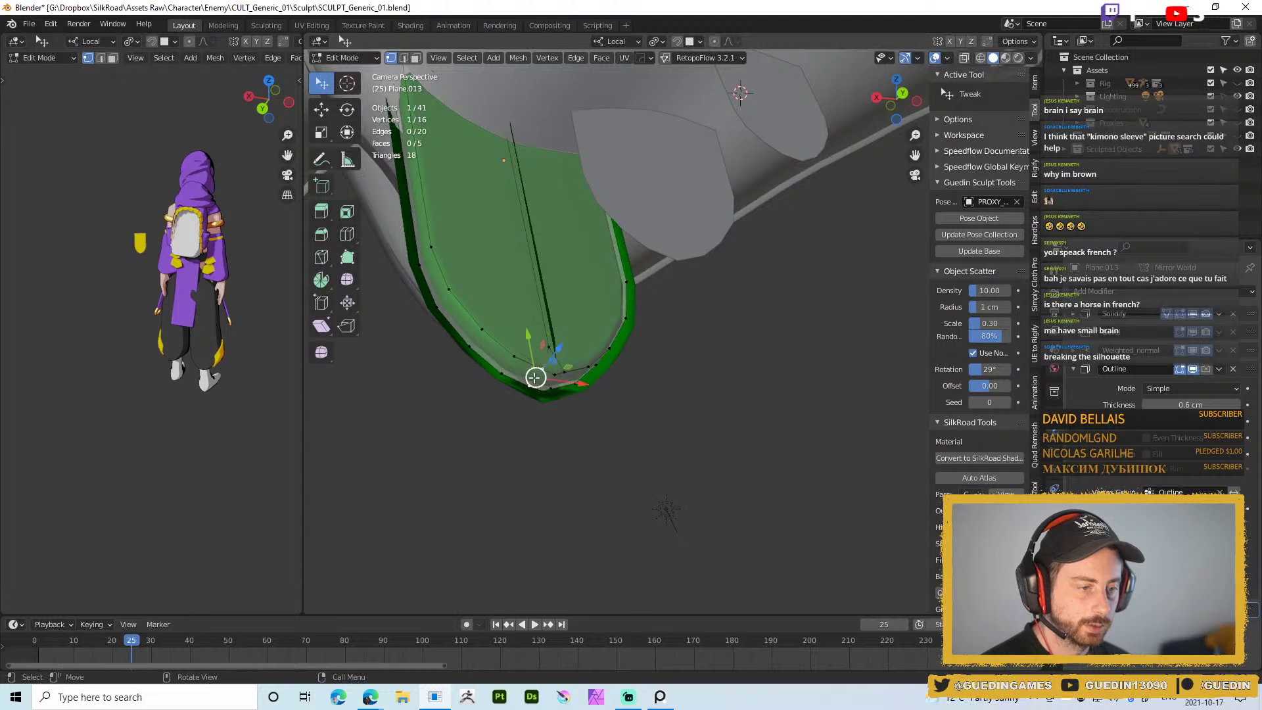
pyautogui.hotkey('alt', 'space')
pyautogui.click(561, 446)
pyautogui.moveTo(633, 420); pyautogui.dragTo(501, 380, button='middle')
pyautogui.click(501, 384)
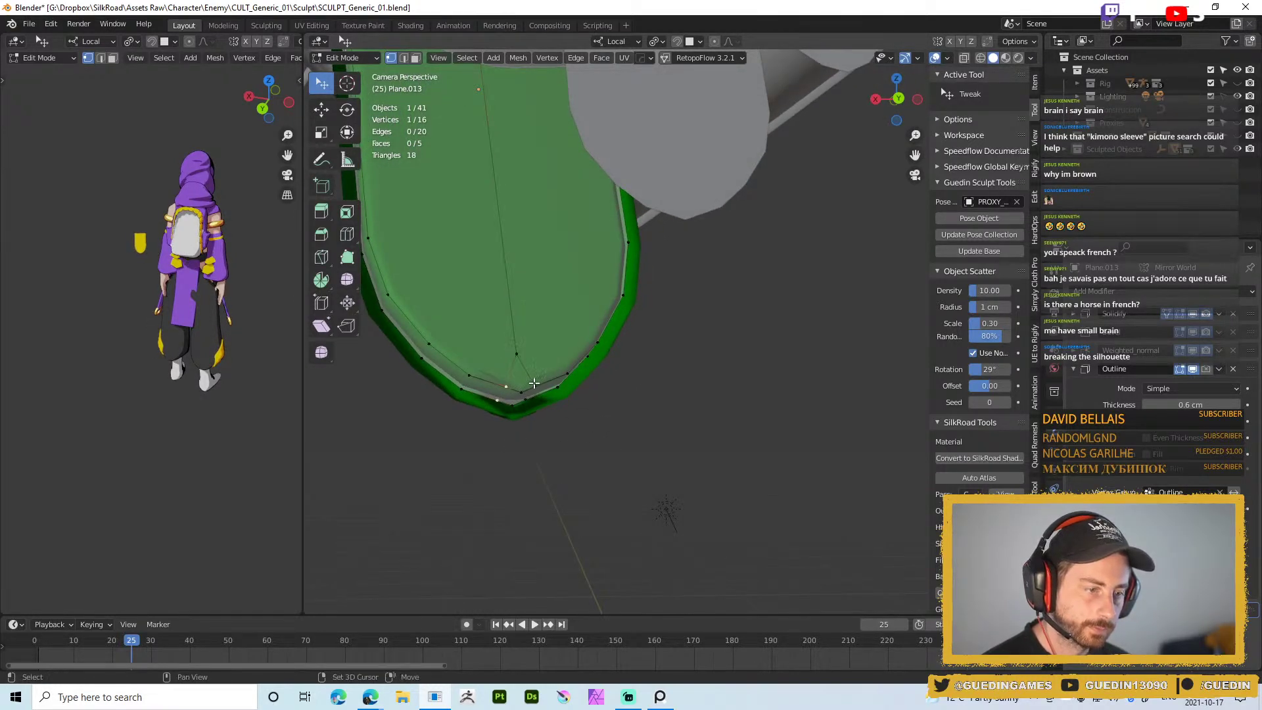
pyautogui.press('x')
pyautogui.click(514, 477)
pyautogui.moveTo(514, 477); pyautogui.dragTo(578, 423, button='middle')
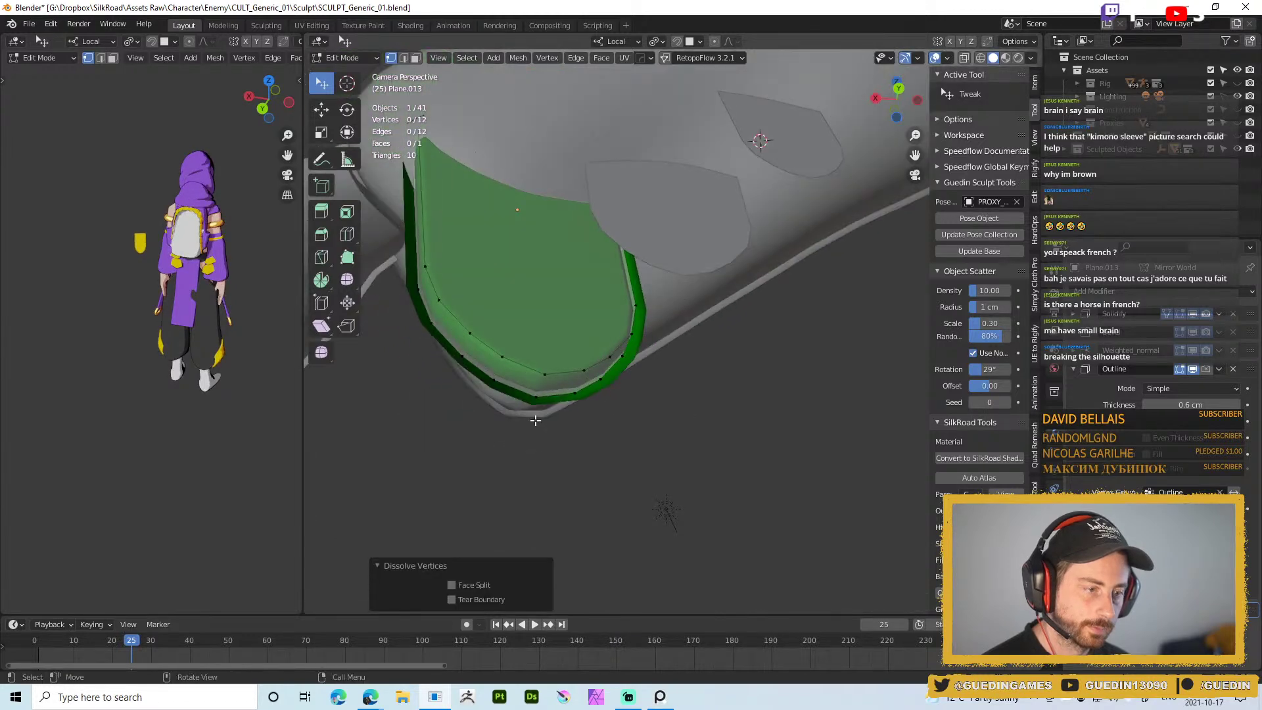
# Relax the edge path along the plate's rounded lower border with cubic interpolation and 1 iteration, ending in Object Mode
pyautogui.press('2')
pyautogui.click(514, 310)
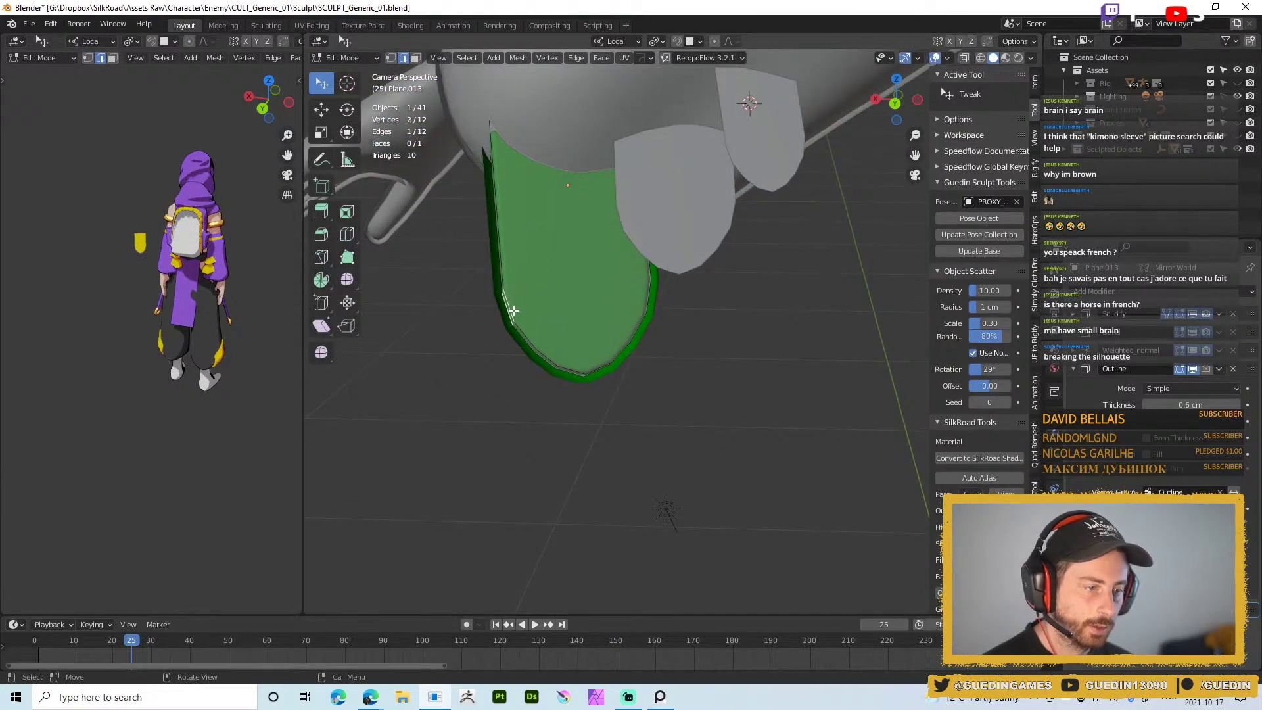
pyautogui.keyDown('ctrl'); pyautogui.click(648, 299); pyautogui.keyUp('ctrl')
pyautogui.hotkey('alt', 'w')
pyautogui.click(718, 389)
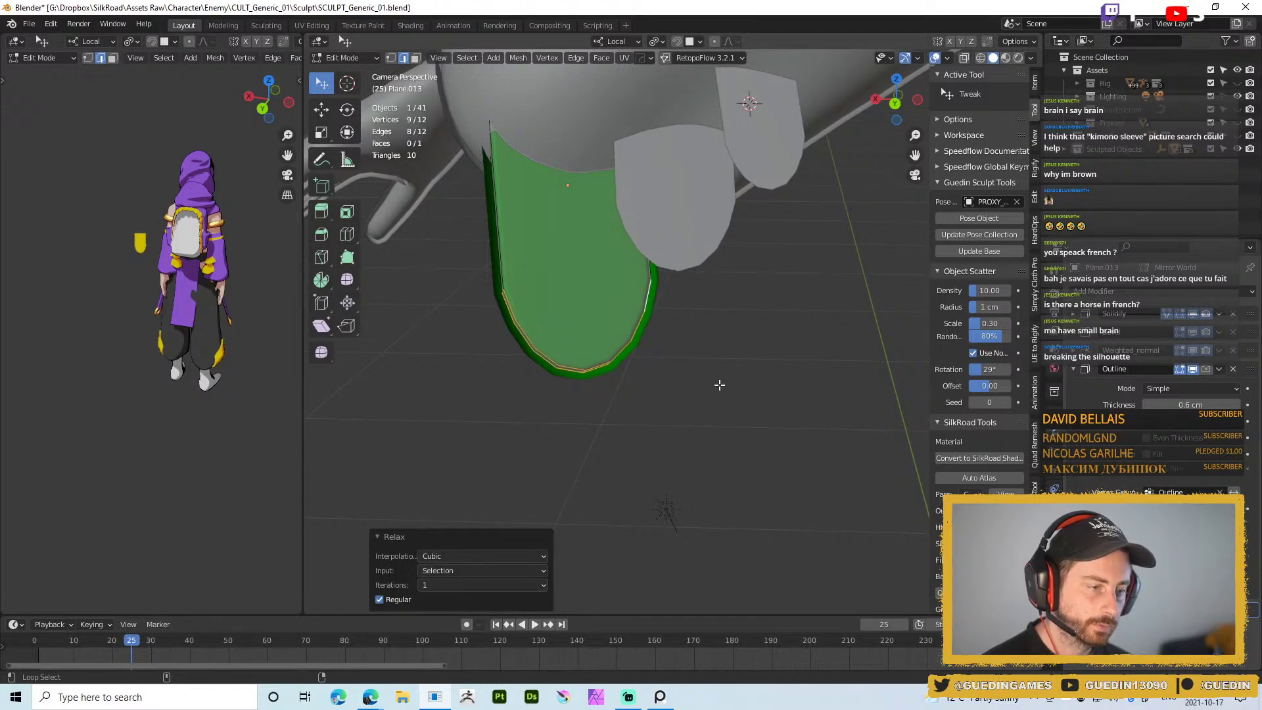
pyautogui.click(724, 464)
pyautogui.press('Tab')
# Deselect everything, examine the rounded sleeve plates on the whole character from behind, and briefly play the animation
pyautogui.scroll(-8, 606, 334)
pyautogui.click(595, 335)
pyautogui.moveTo(606, 334); pyautogui.dragTo(629, 372, button='middle')
pyautogui.scroll(2, 628, 372)
pyautogui.scroll(-3, 631, 355)
pyautogui.moveTo(637, 300); pyautogui.dragTo(632, 385, button='middle')
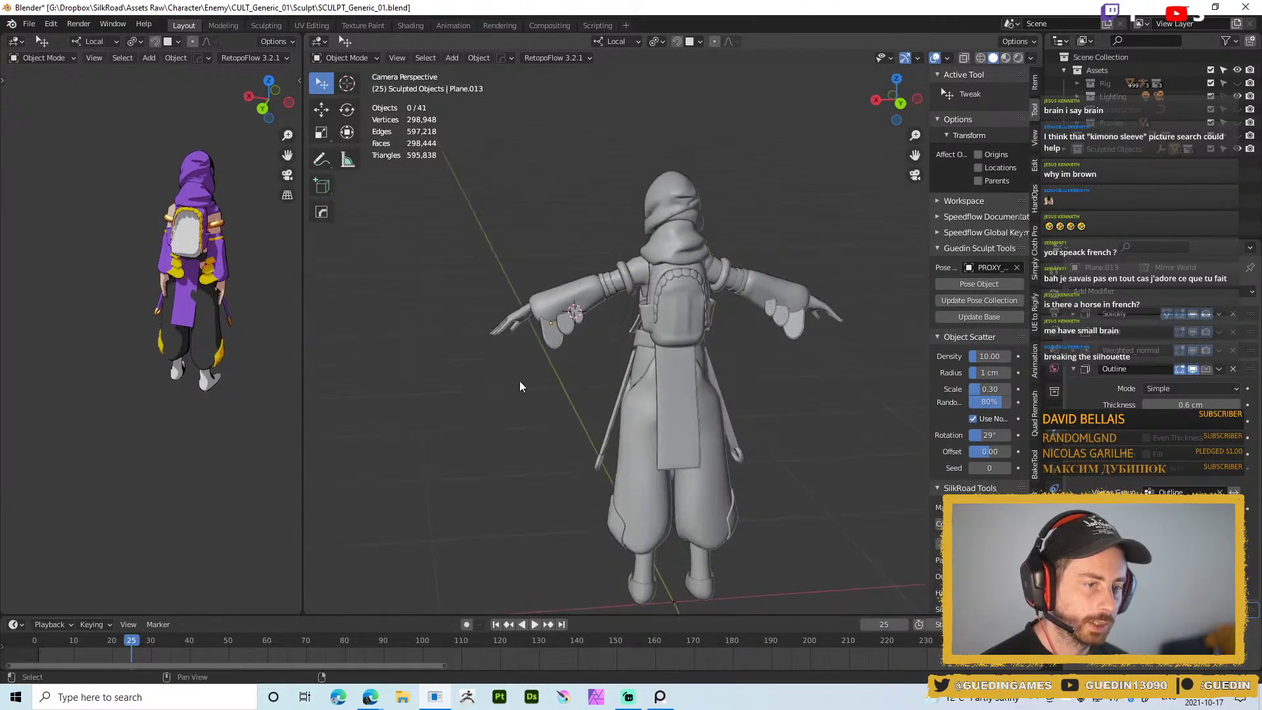
pyautogui.press('space')
pyautogui.press('space')
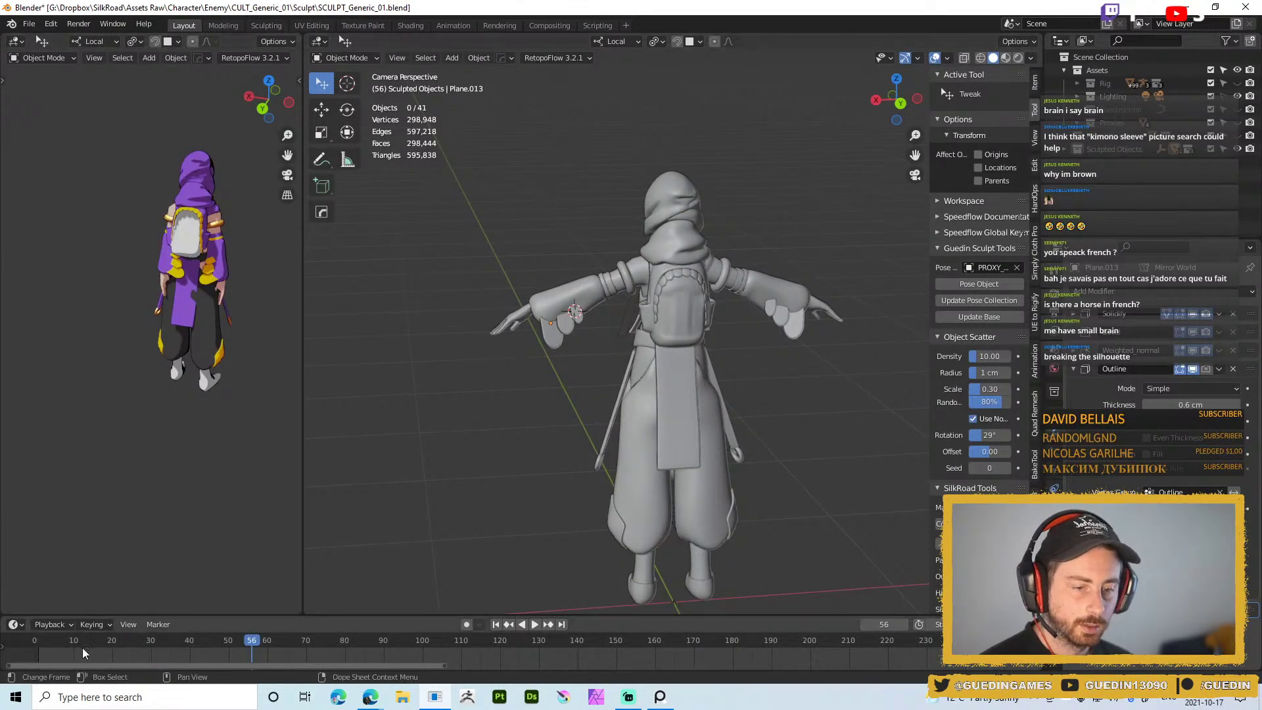
# Return the timeline to frame 25 and examine the rounded plates from behind at close and full-figure distance
pyautogui.click(73, 641)
pyautogui.scroll(8, 567, 349)
pyautogui.moveTo(568, 480); pyautogui.dragTo(623, 325, button='middle')
pyautogui.press('Up')
pyautogui.scroll(-4, 662, 374)
pyautogui.moveTo(662, 374); pyautogui.dragTo(632, 355, button='middle')
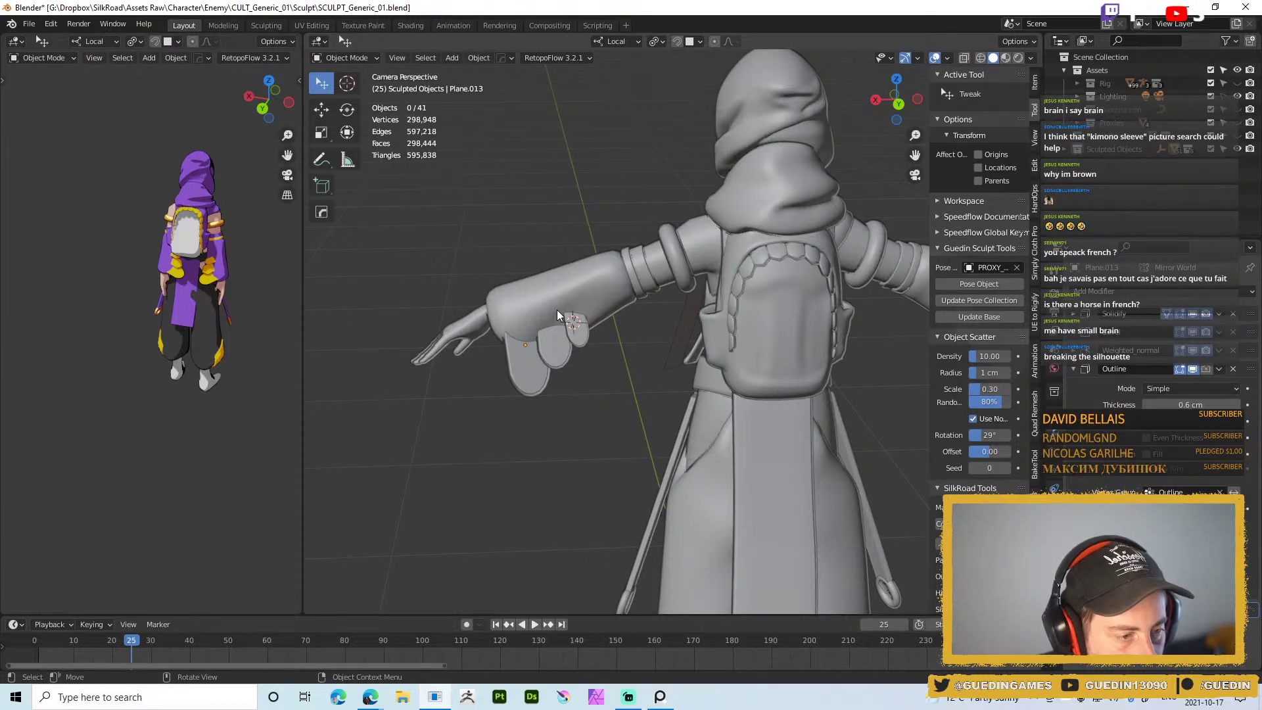
pyautogui.scroll(2, 637, 409)
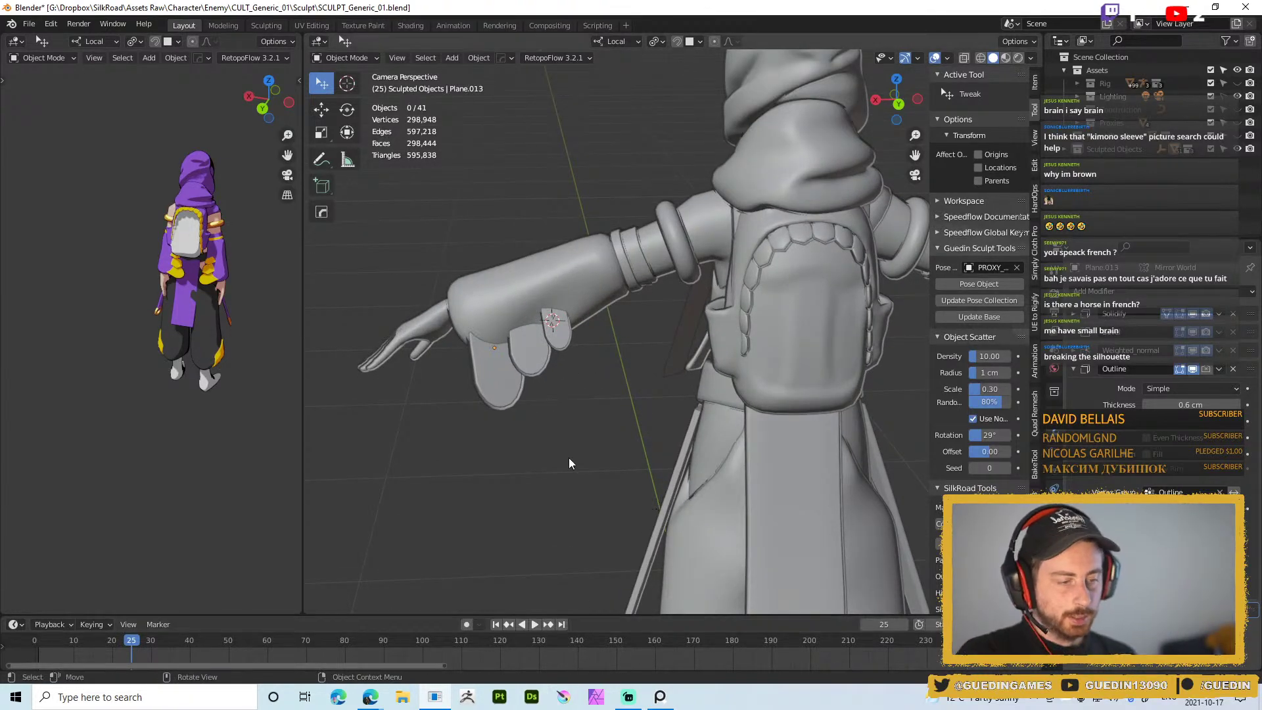
pyautogui.scroll(-6, 614, 401)
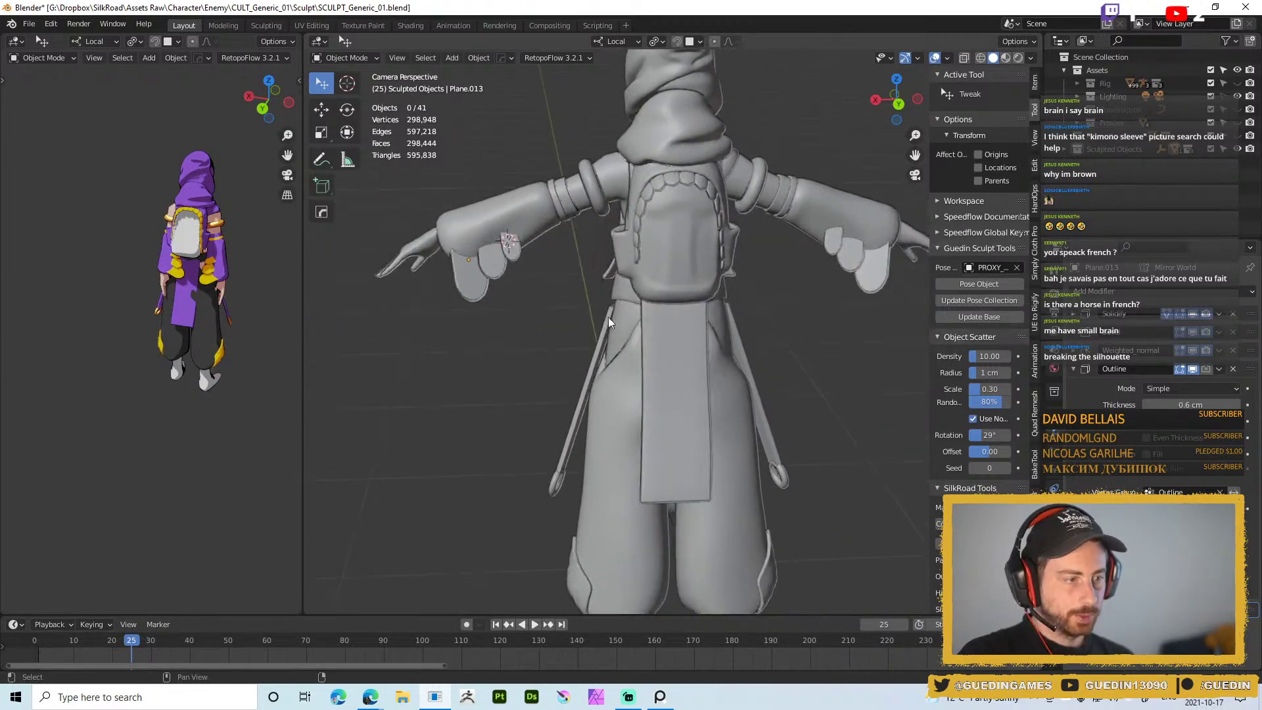
pyautogui.scroll(4, 617, 372)
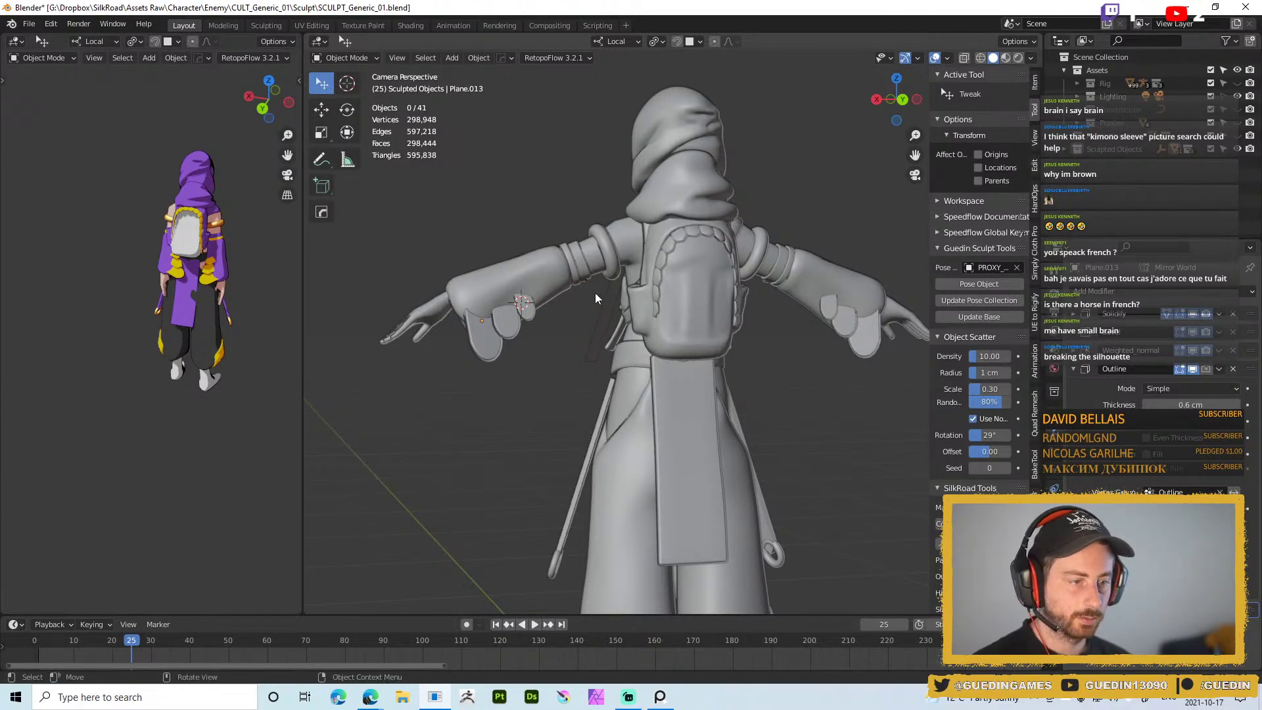
# Hide the viewport overlays and capture a screen snip of the sculpted character from behind
pyautogui.hotkey('shift', 'alt', 'z')
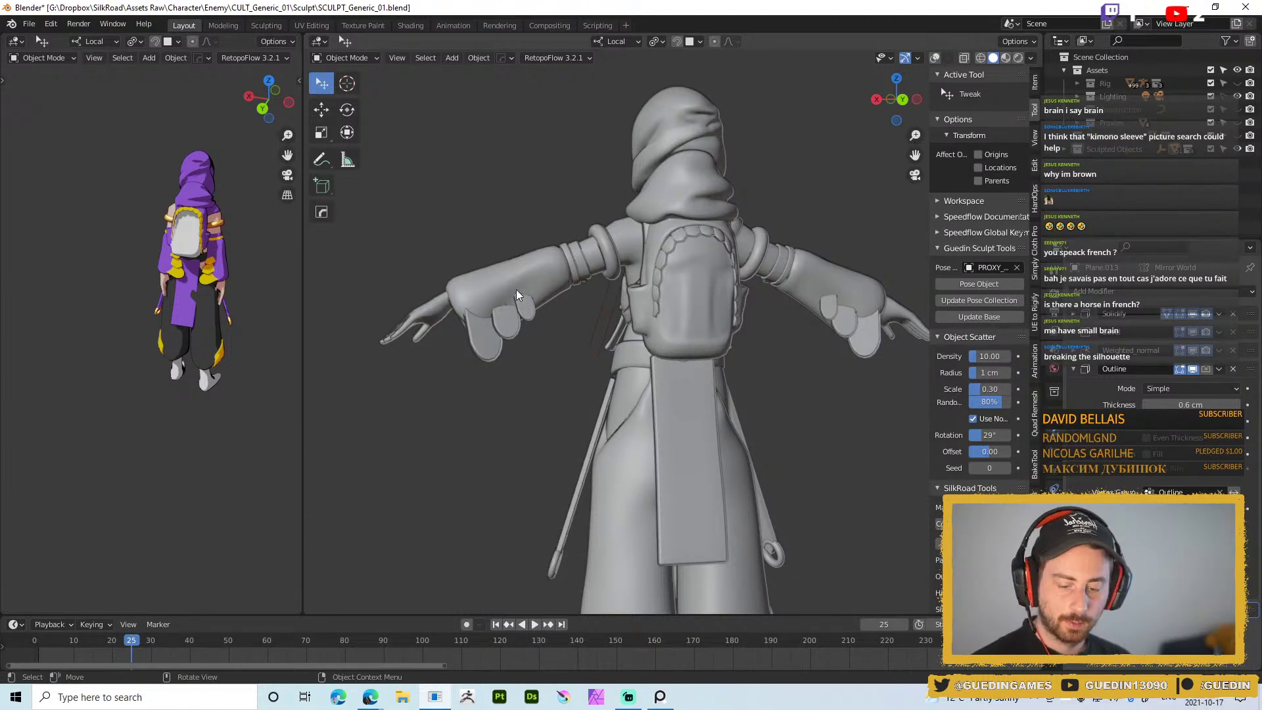
pyautogui.press('super+shift+s')
pyautogui.moveTo(365, 81); pyautogui.dragTo(947, 567)
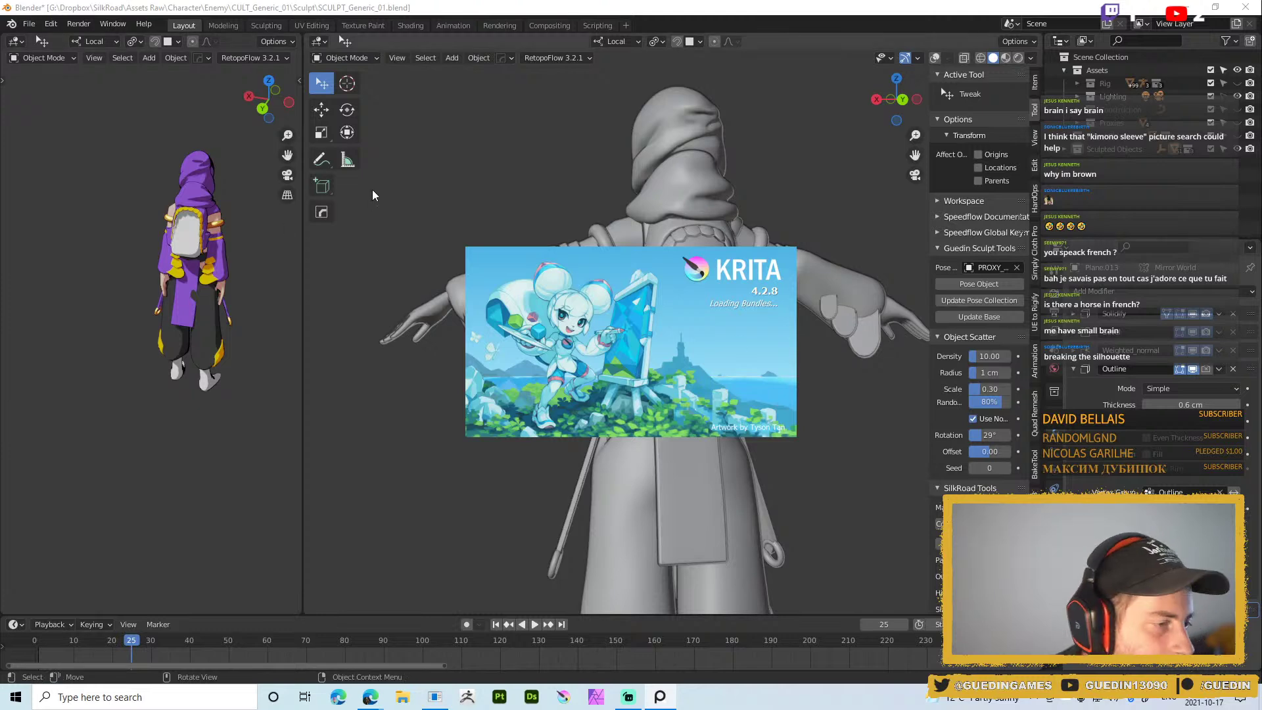
# Examine the sleeves and overall silhouette of the toon-shaded and sculpted characters from behind, the front and the sides
pyautogui.scroll(5, 194, 285)
pyautogui.scroll(-3, 169, 283)
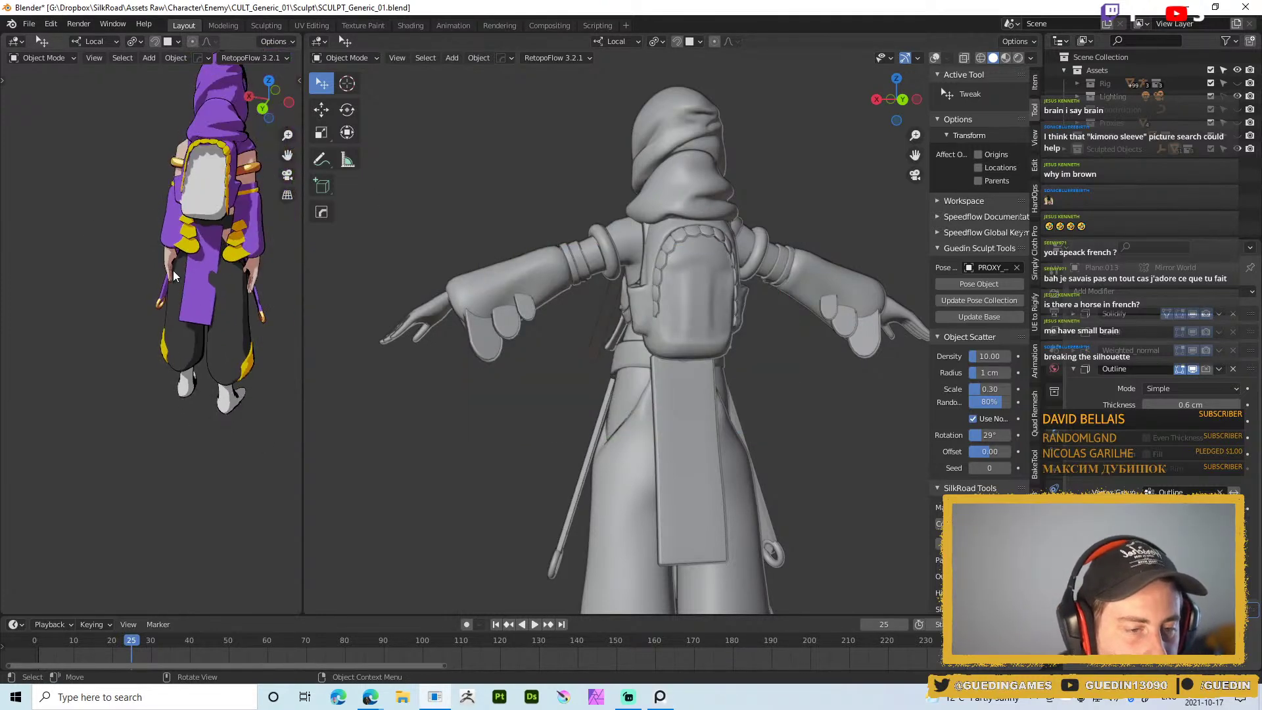
pyautogui.moveTo(150, 250); pyautogui.dragTo(209, 221, button='middle')
pyautogui.scroll(2, 206, 301)
pyautogui.moveTo(708, 325); pyautogui.dragTo(896, 352, button='middle')
pyautogui.moveTo(708, 364); pyautogui.dragTo(624, 361, button='middle')
pyautogui.moveTo(141, 317)
pyautogui.mouseDown(button='middle')
pyautogui.moveTo(189, 262)
pyautogui.moveTo(190, 330)
pyautogui.moveTo(243, 321)
pyautogui.mouseUp(button='middle')
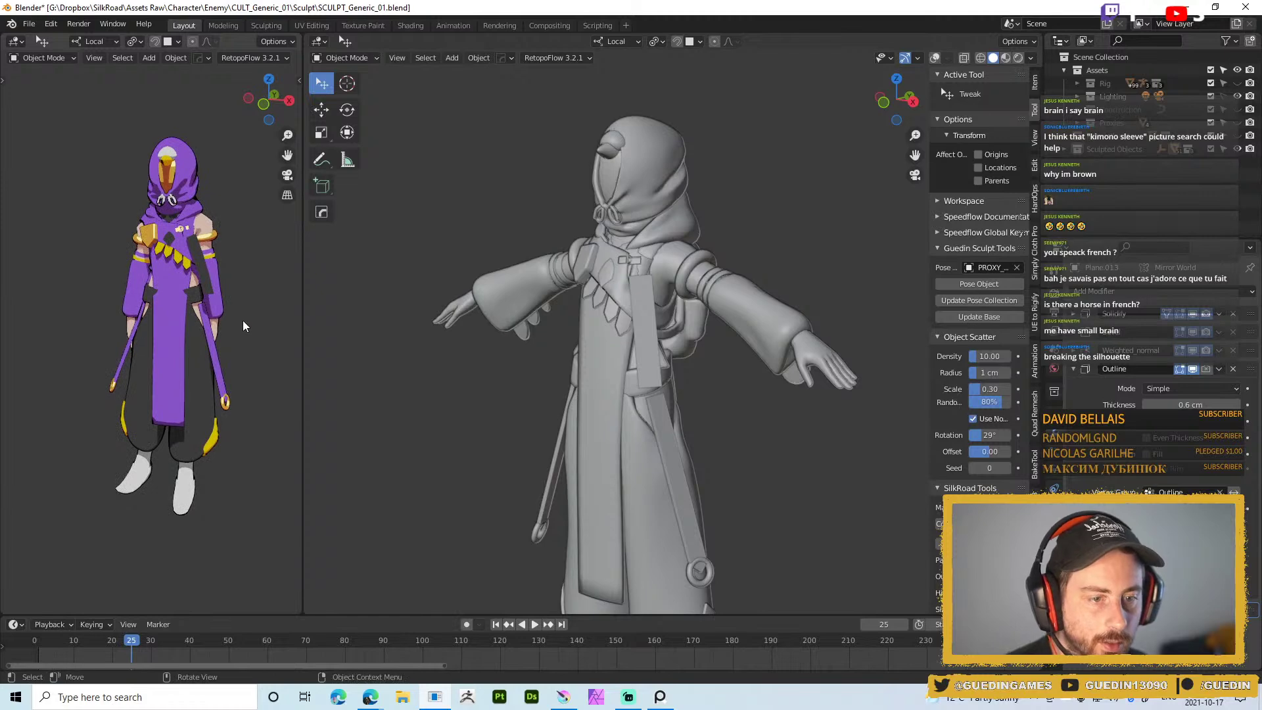
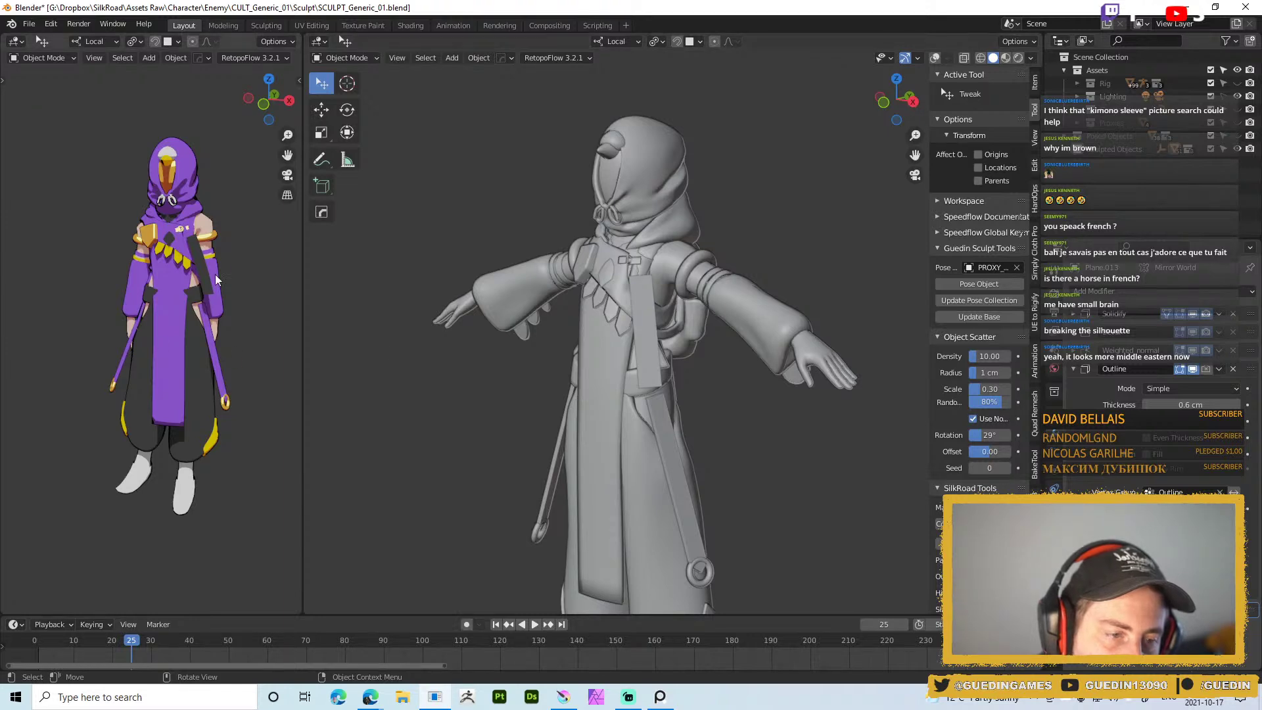
pyautogui.scroll(-1, 819, 399)
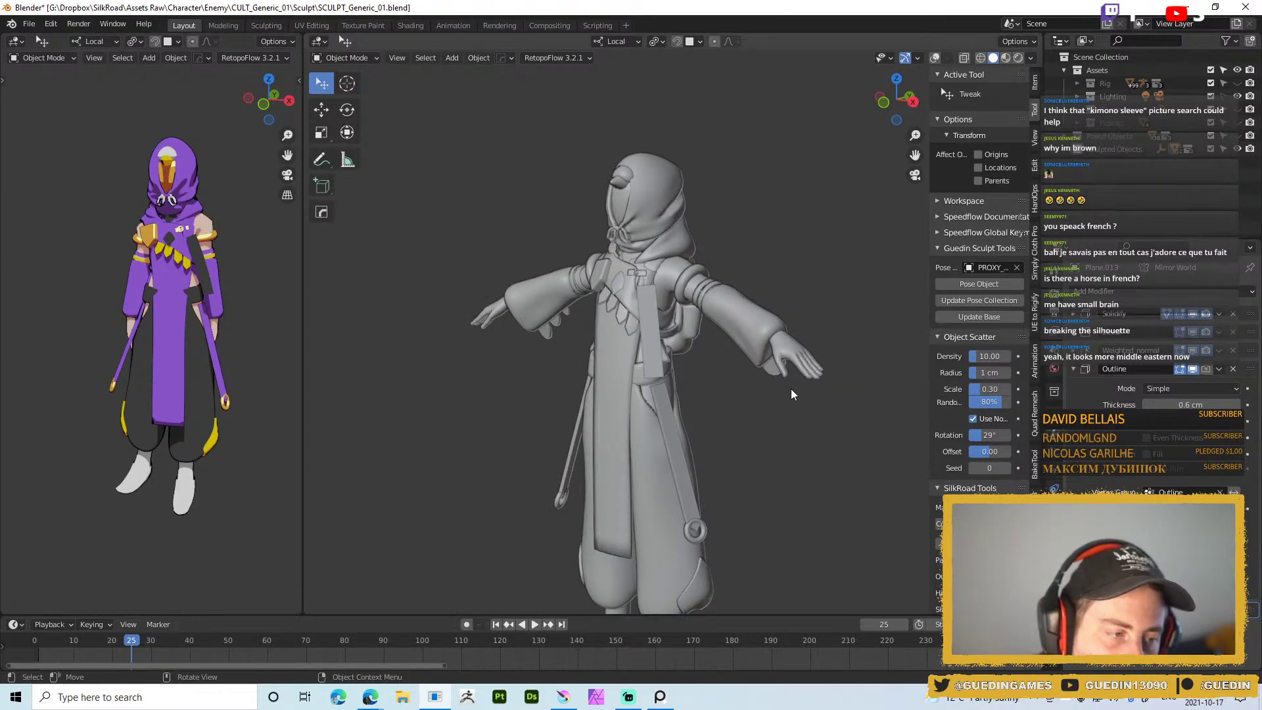
pyautogui.scroll(1, 791, 389)
pyautogui.scroll(1, 789, 388)
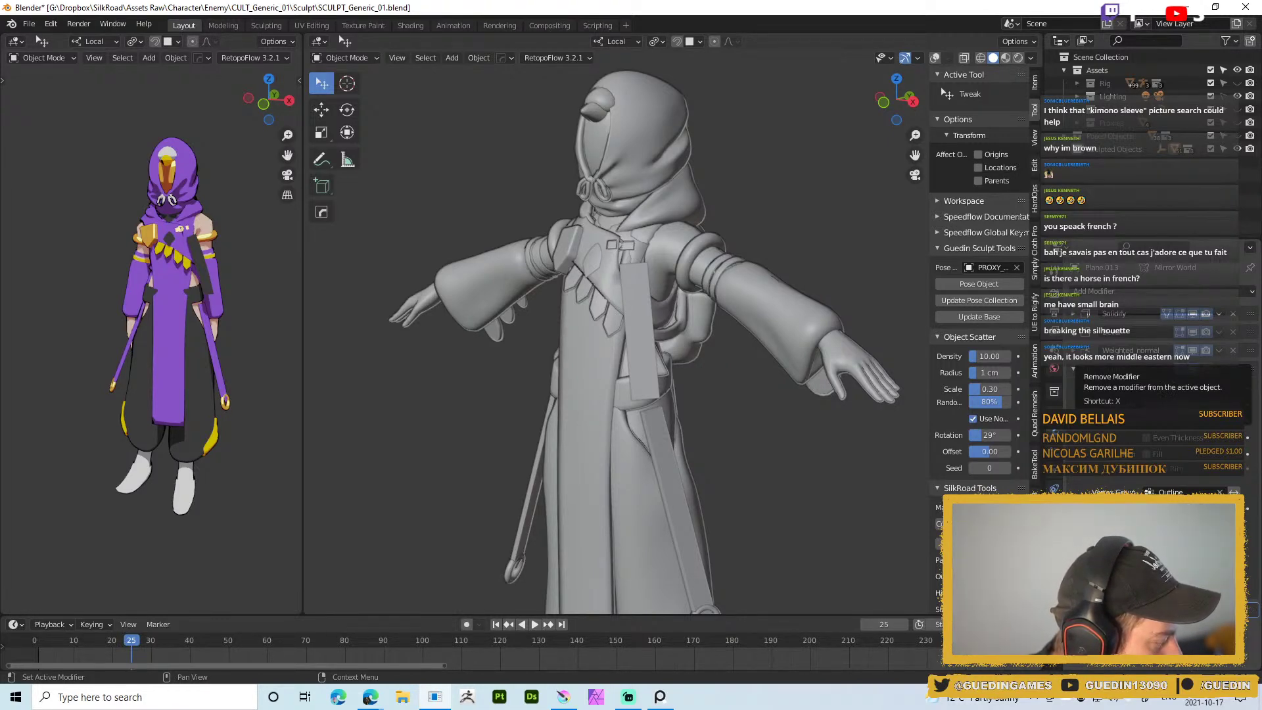
pyautogui.moveTo(794, 330)
pyautogui.mouseDown(button='middle')
pyautogui.moveTo(515, 415)
pyautogui.moveTo(756, 360)
pyautogui.moveTo(555, 310)
pyautogui.mouseUp(button='middle')
pyautogui.press('Home')
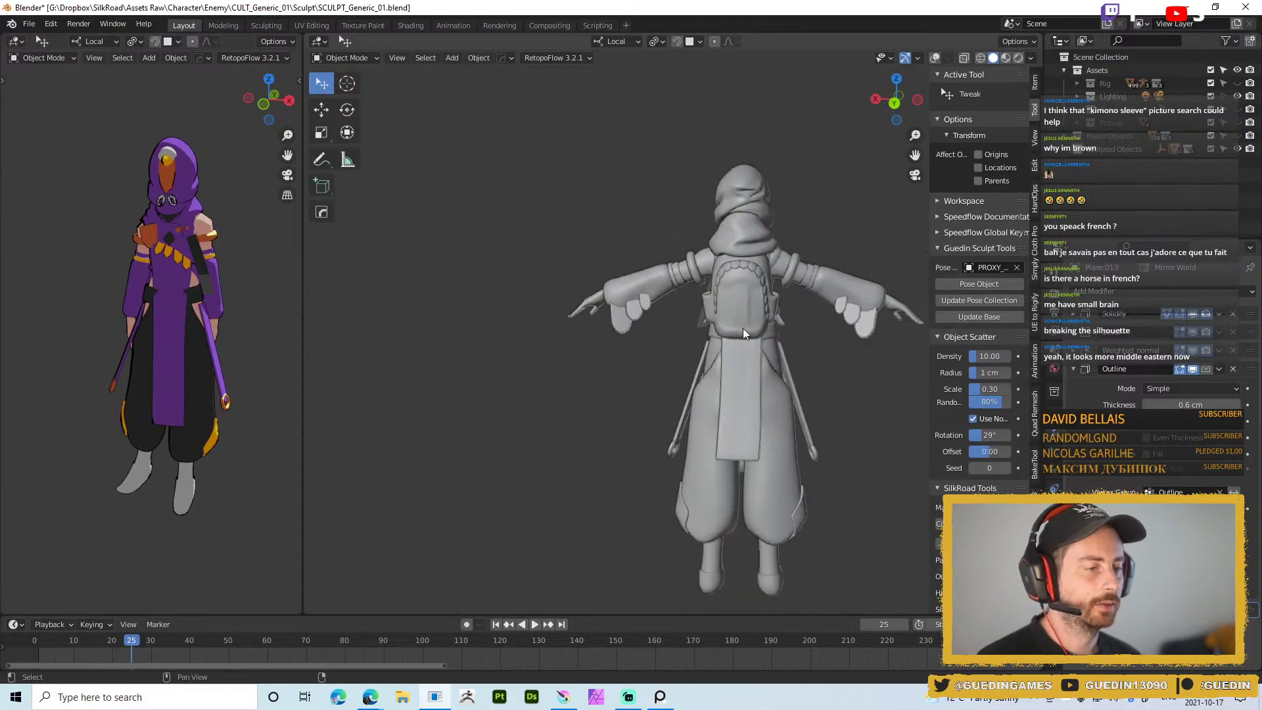
pyautogui.moveTo(126, 361); pyautogui.dragTo(291, 329, button='middle')
pyautogui.moveTo(539, 329)
pyautogui.mouseDown(button='middle')
pyautogui.moveTo(681, 334)
pyautogui.moveTo(778, 309)
pyautogui.moveTo(680, 301)
pyautogui.mouseUp(button='middle')
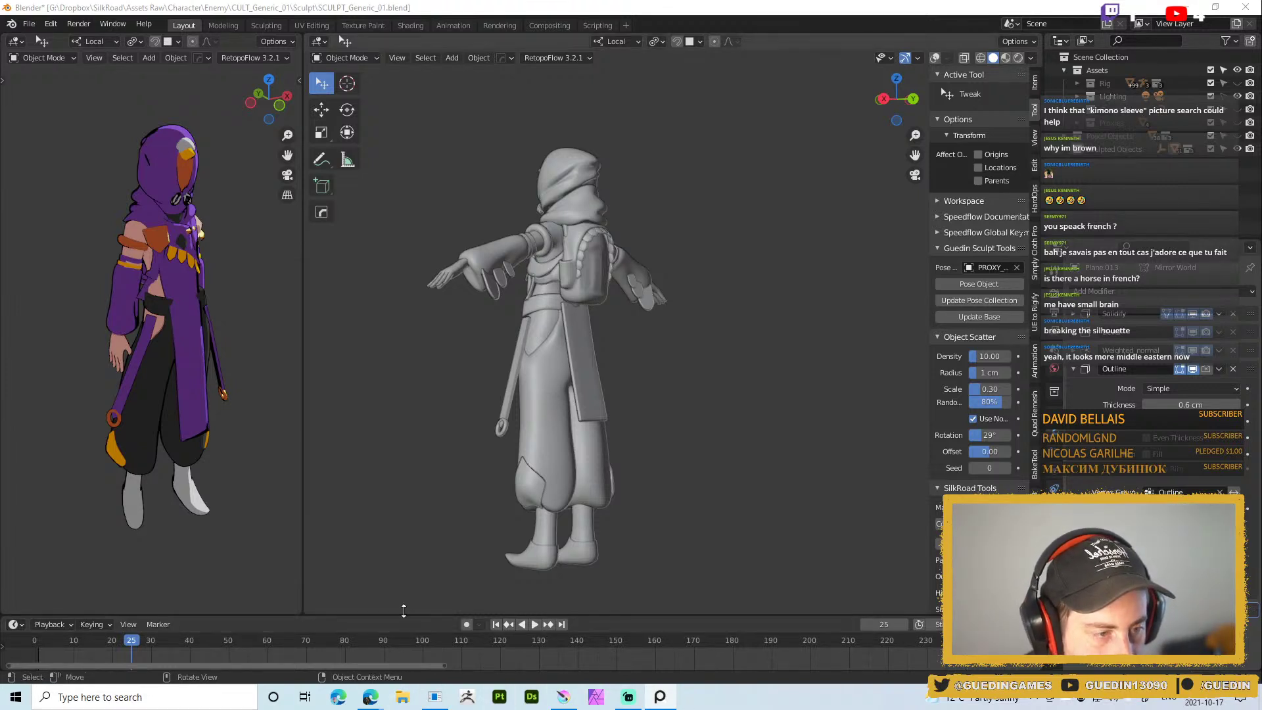
# Switch to Krita and create a 901 by 731 px document from the clipboard, interpreting the image colours as Web (sRGB)
pyautogui.click(564, 698)
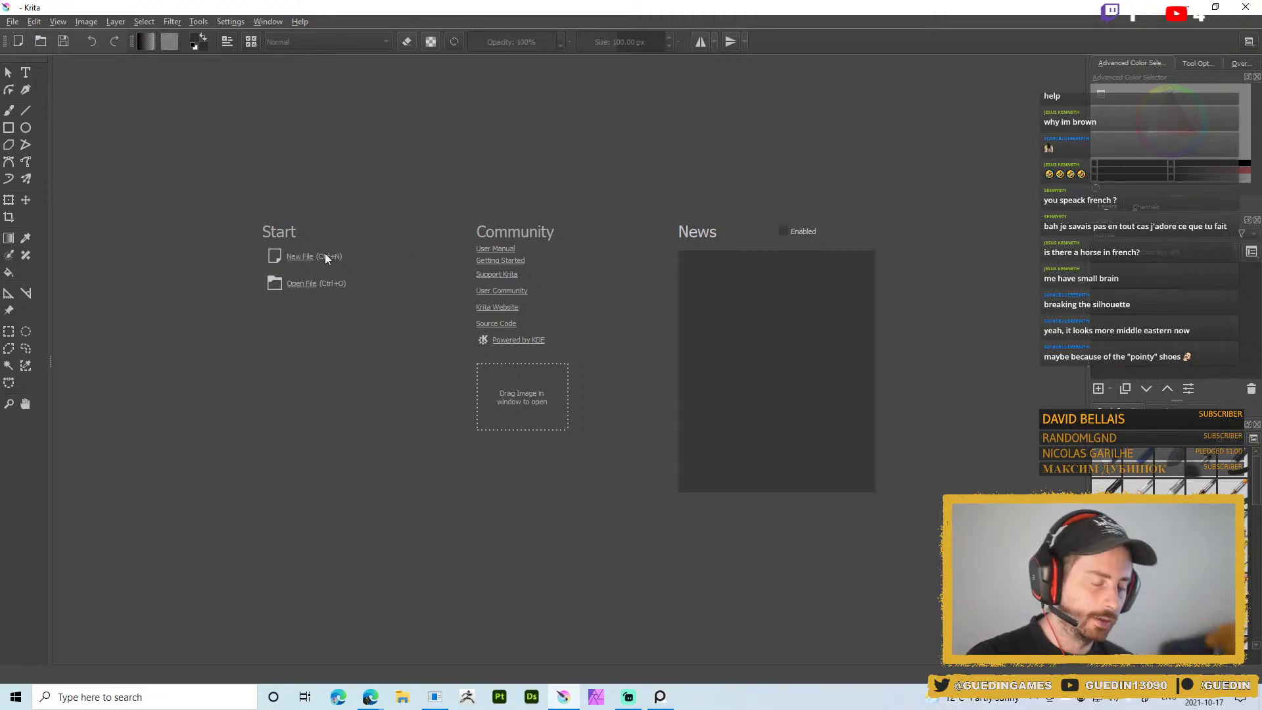
pyautogui.click(12, 21)
pyautogui.click(587, 167)
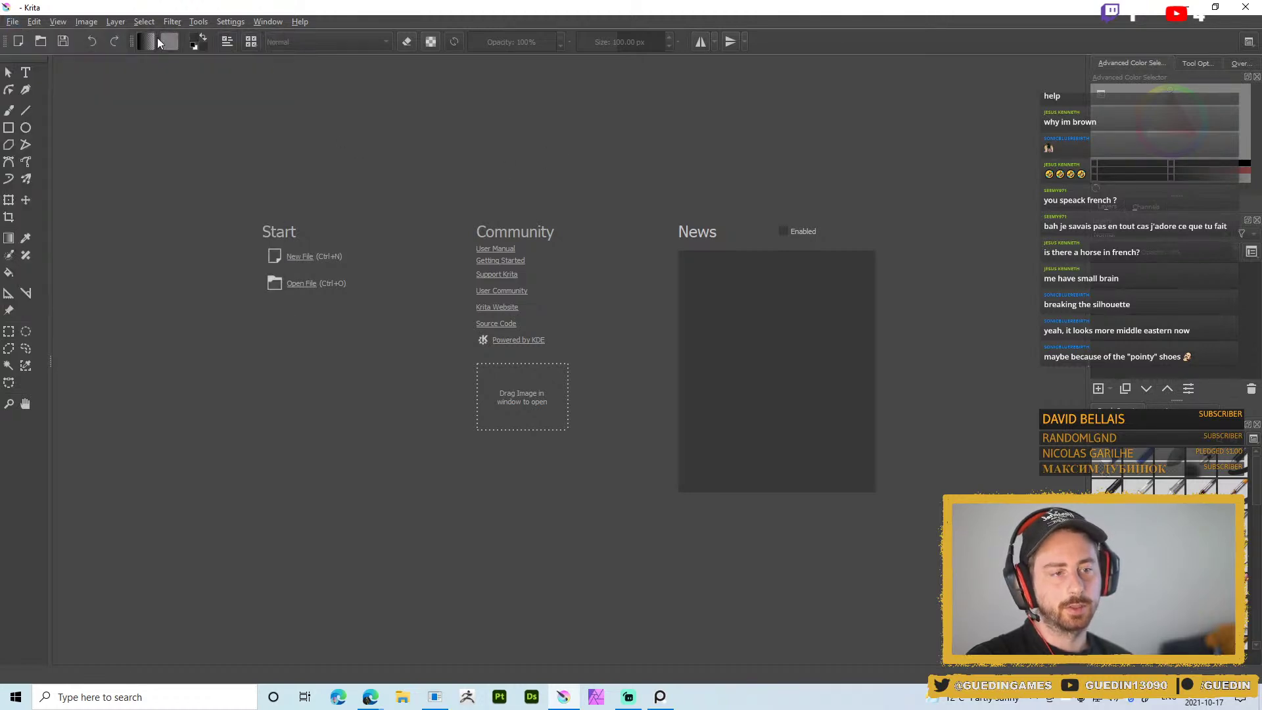
pyautogui.click(12, 22)
pyautogui.click(49, 37)
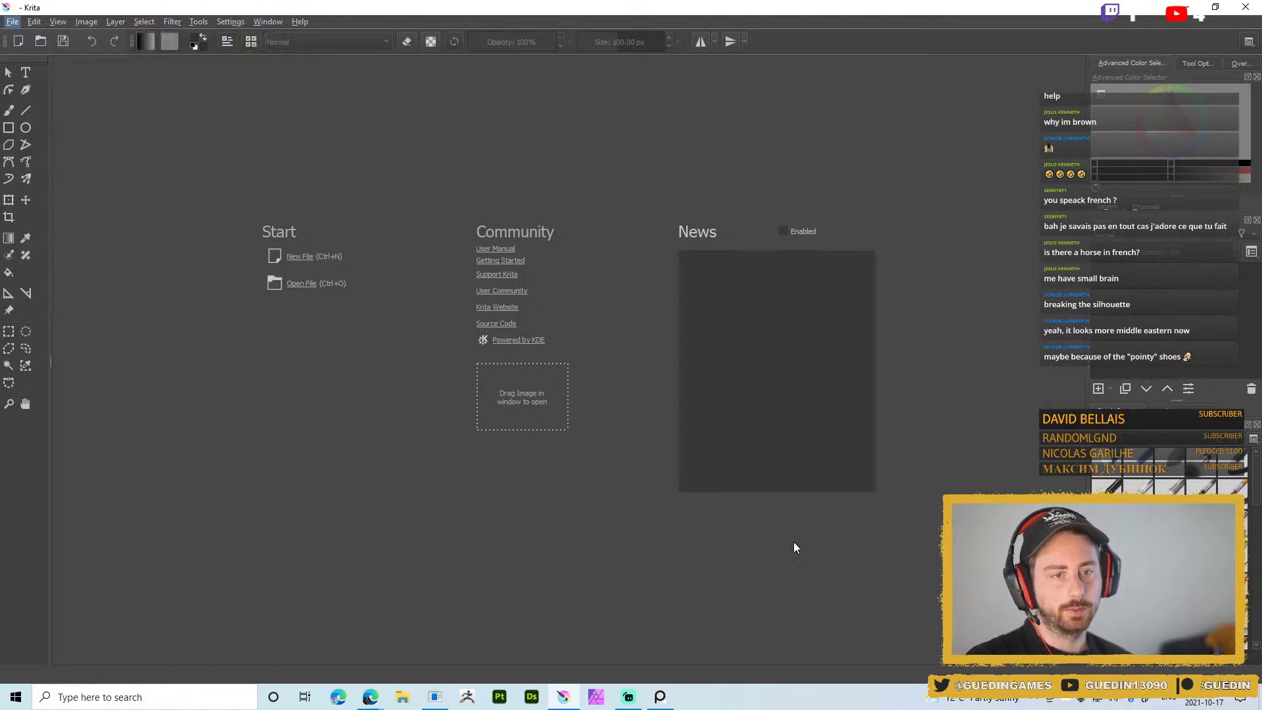
pyautogui.click(495, 218)
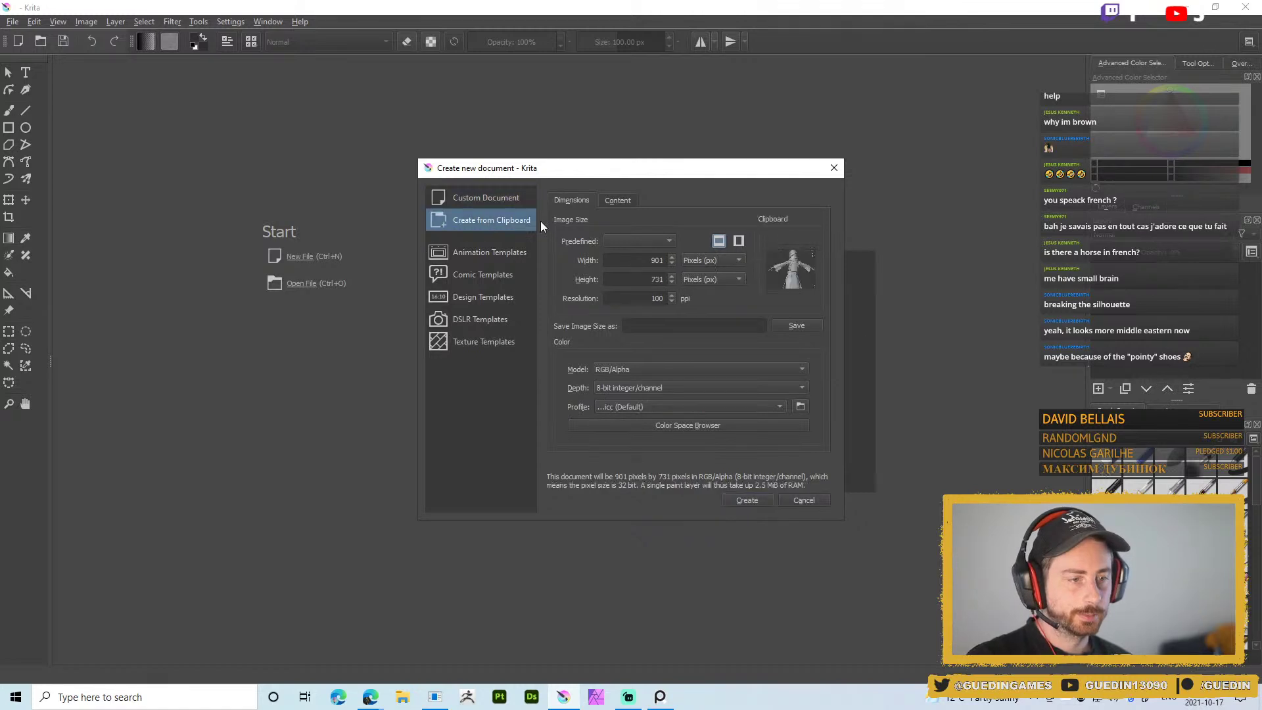
pyautogui.click(733, 500)
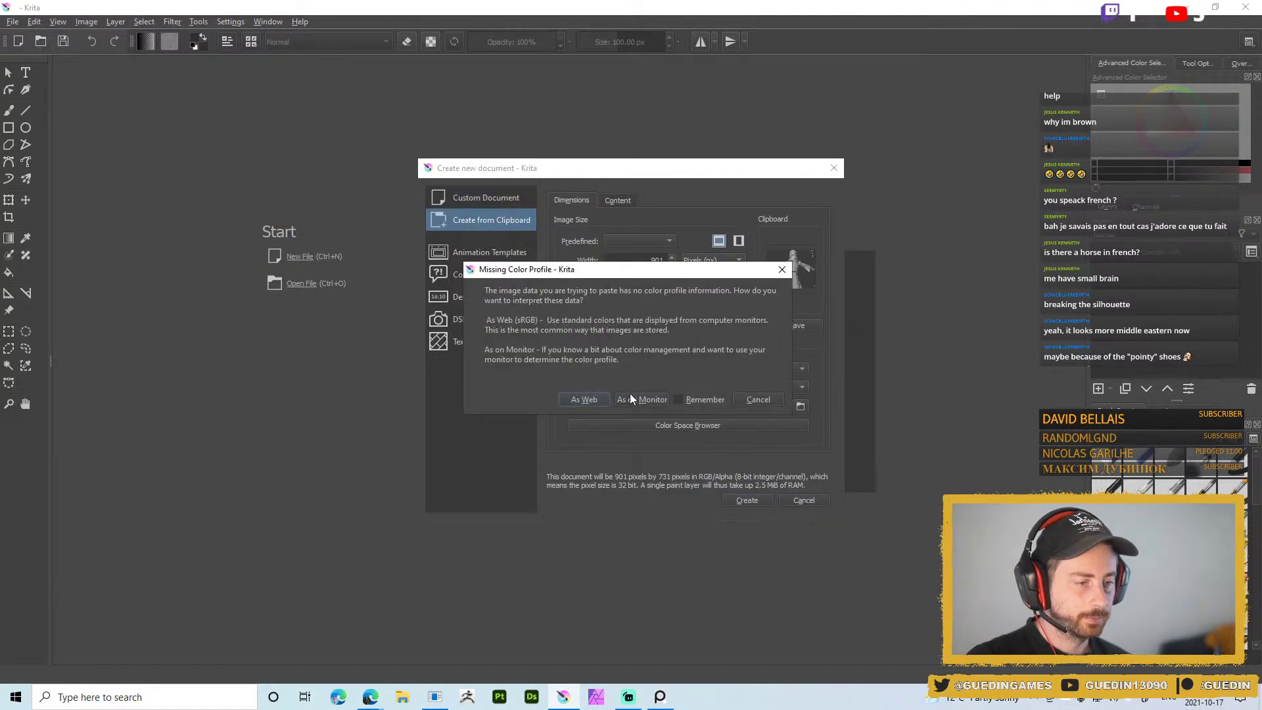
pyautogui.click(584, 400)
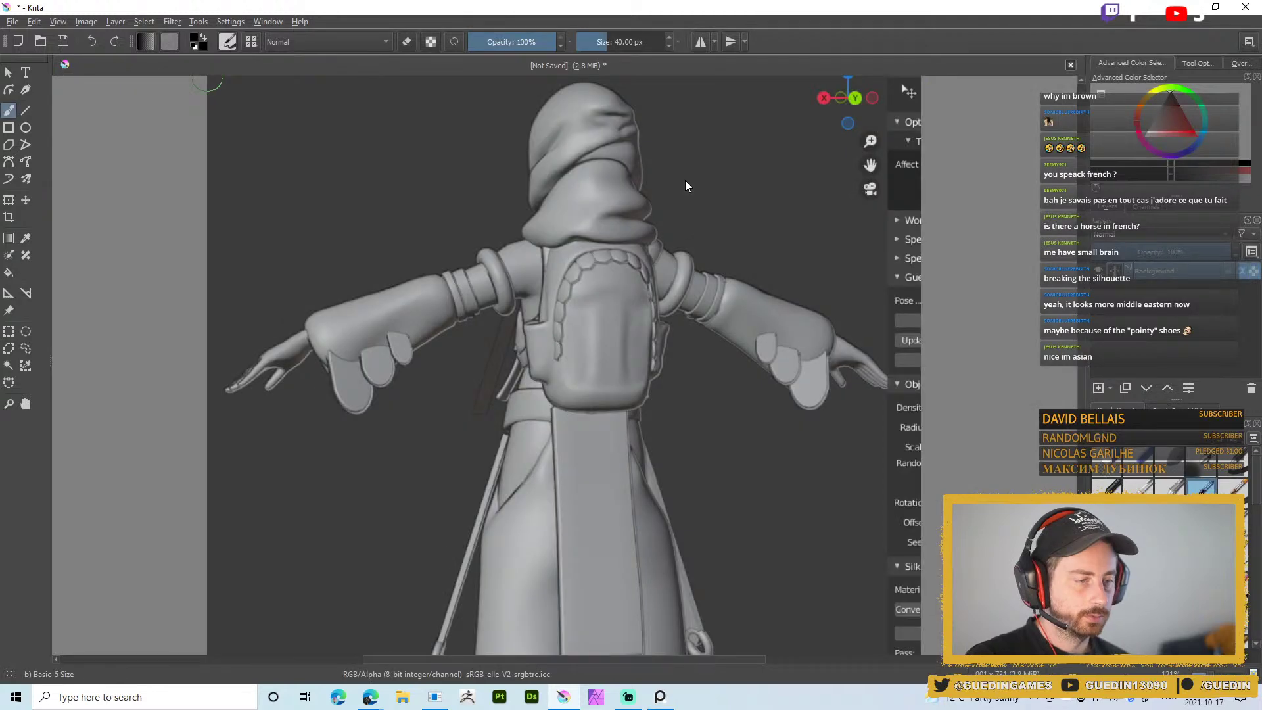
# Add an empty paint layer and a solid-colour fill layer in a grey sampled from the screen
pyautogui.click(1099, 388)
pyautogui.moveTo(411, 336)
pyautogui.mouseDown(button='middle')
pyautogui.moveTo(439, 308)
pyautogui.moveTo(526, 312)
pyautogui.mouseUp(button='middle')
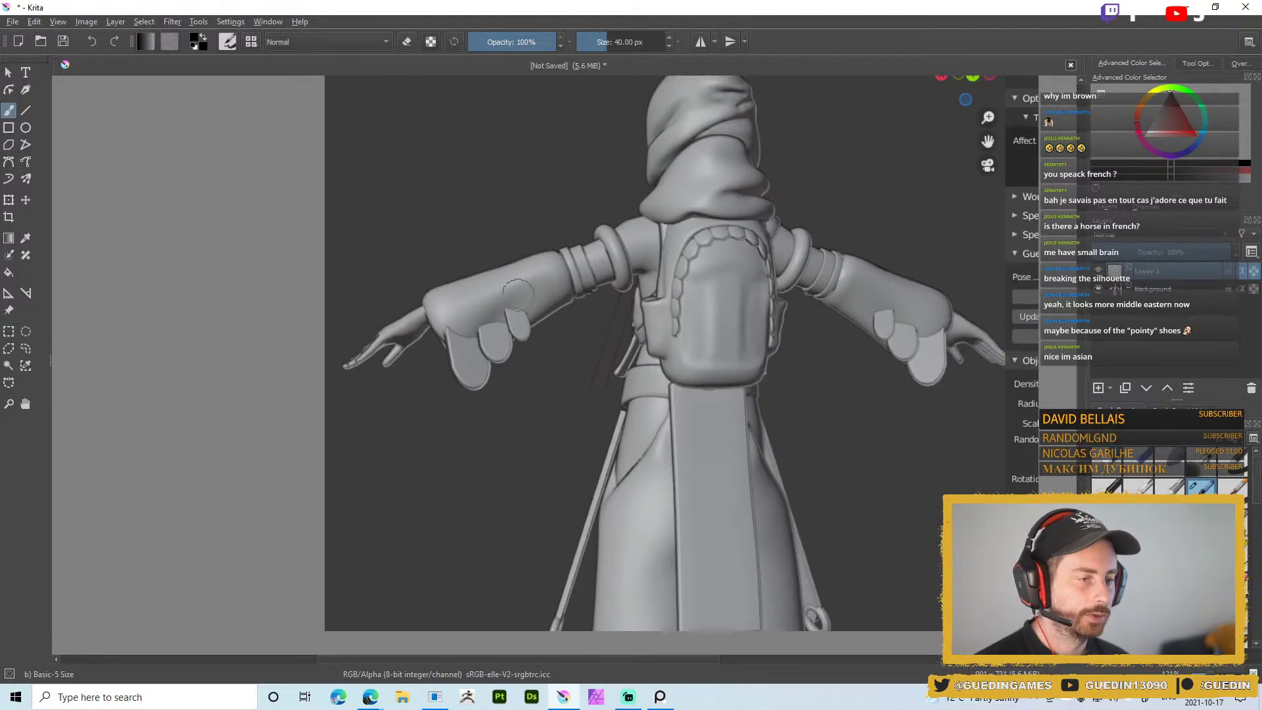
pyautogui.click(1157, 289)
pyautogui.click(1111, 388)
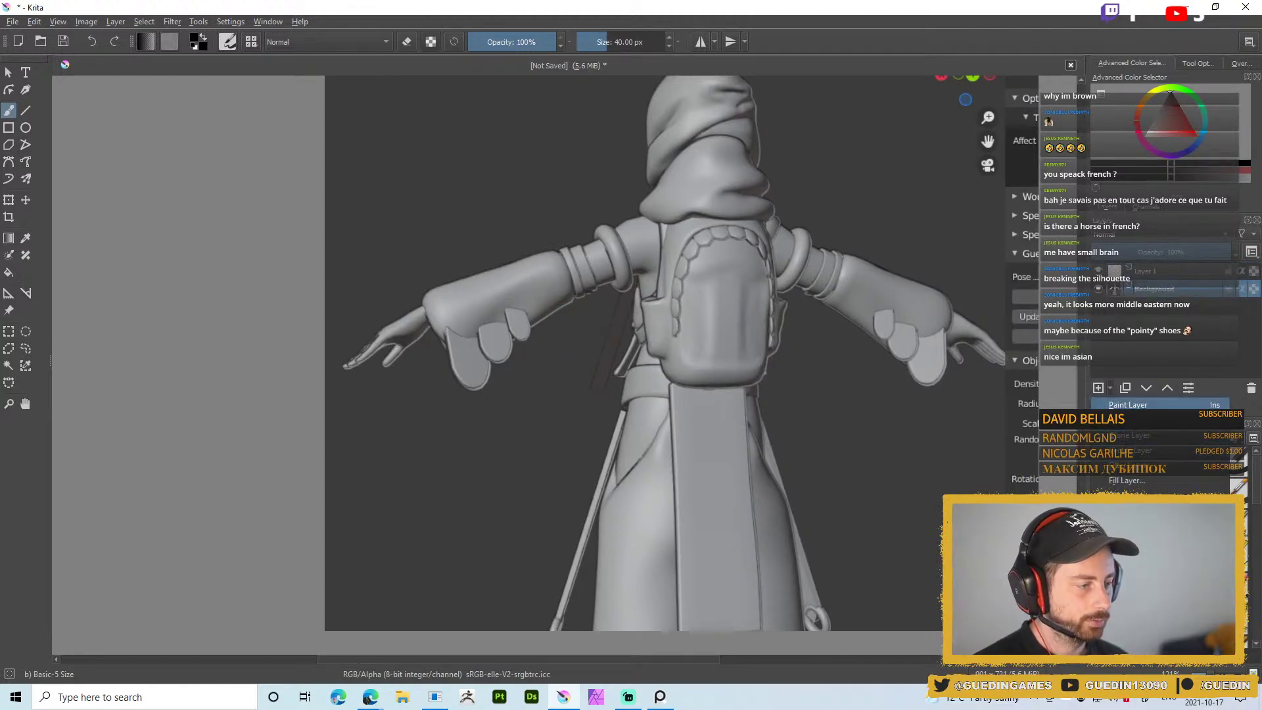
pyautogui.click(1124, 482)
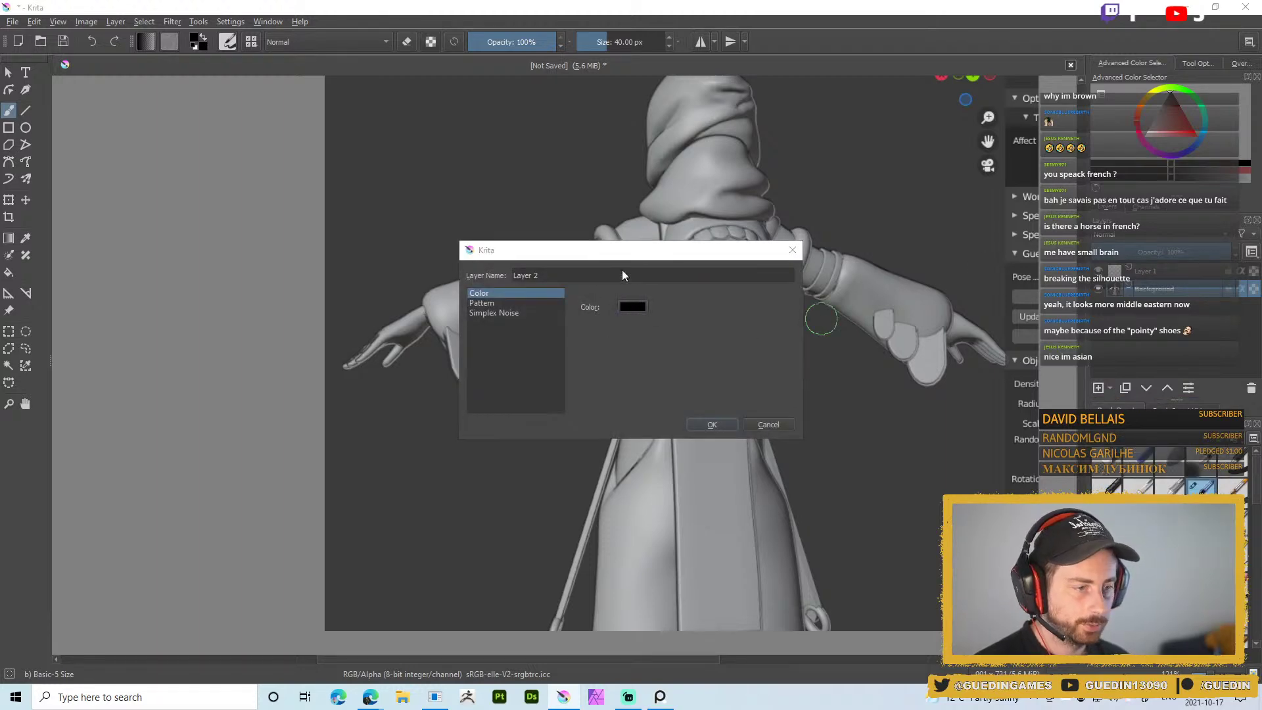
pyautogui.click(623, 304)
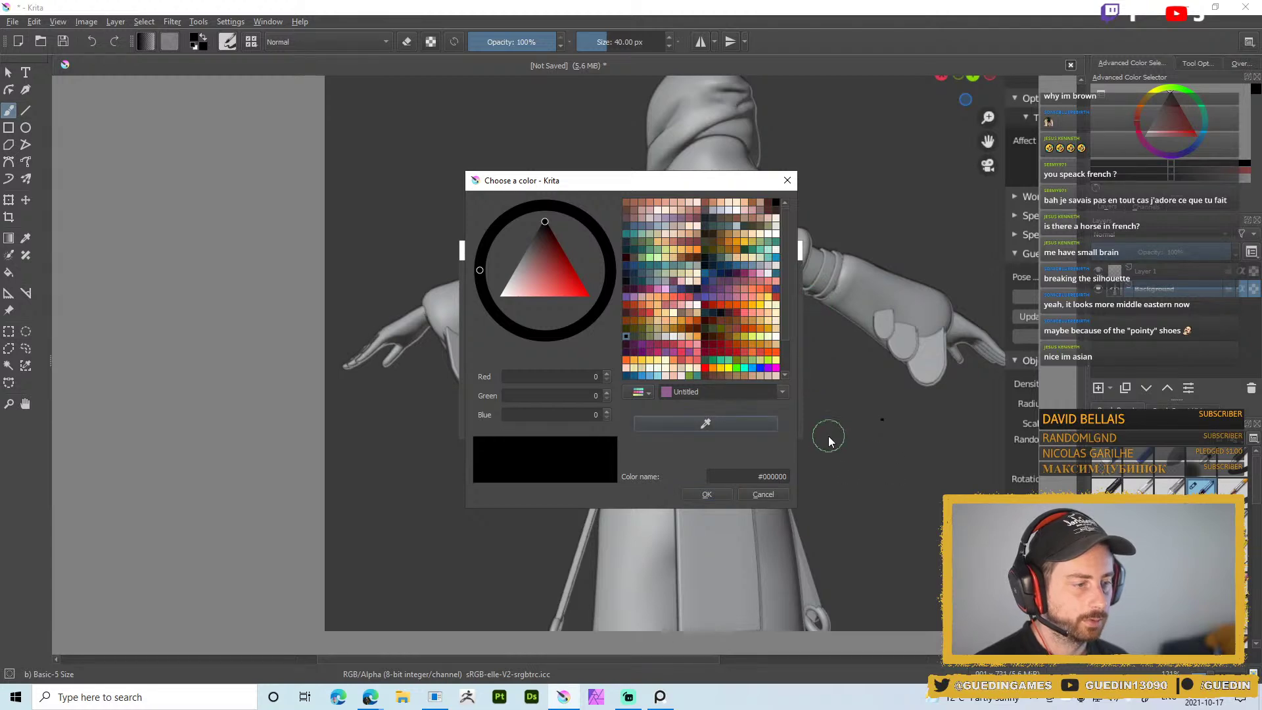
pyautogui.click(726, 425)
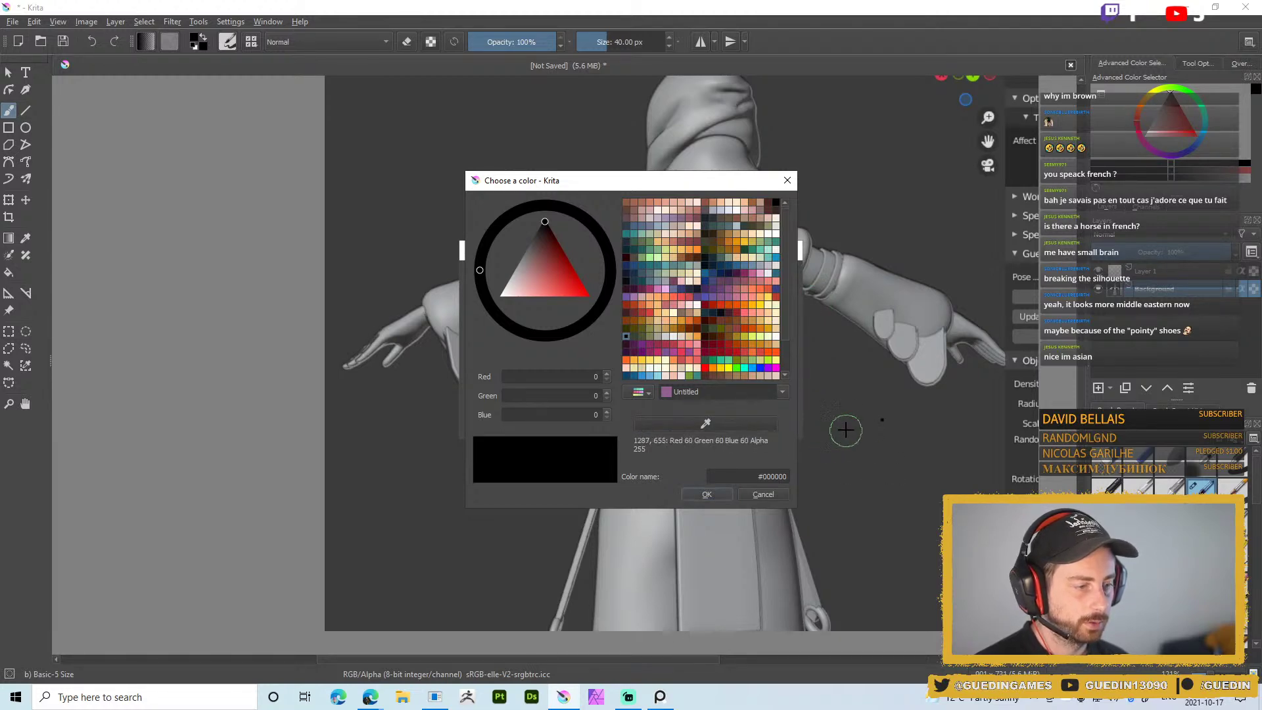
pyautogui.click(742, 452)
pyautogui.click(707, 495)
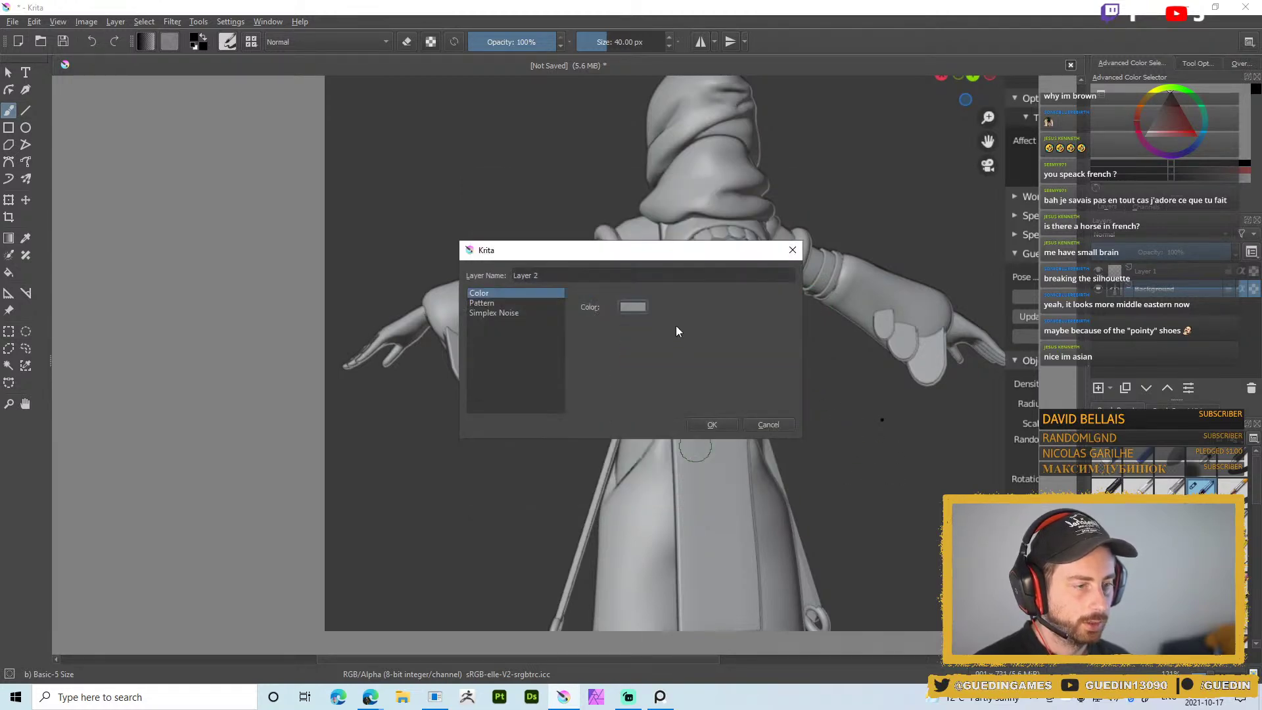
pyautogui.click(713, 426)
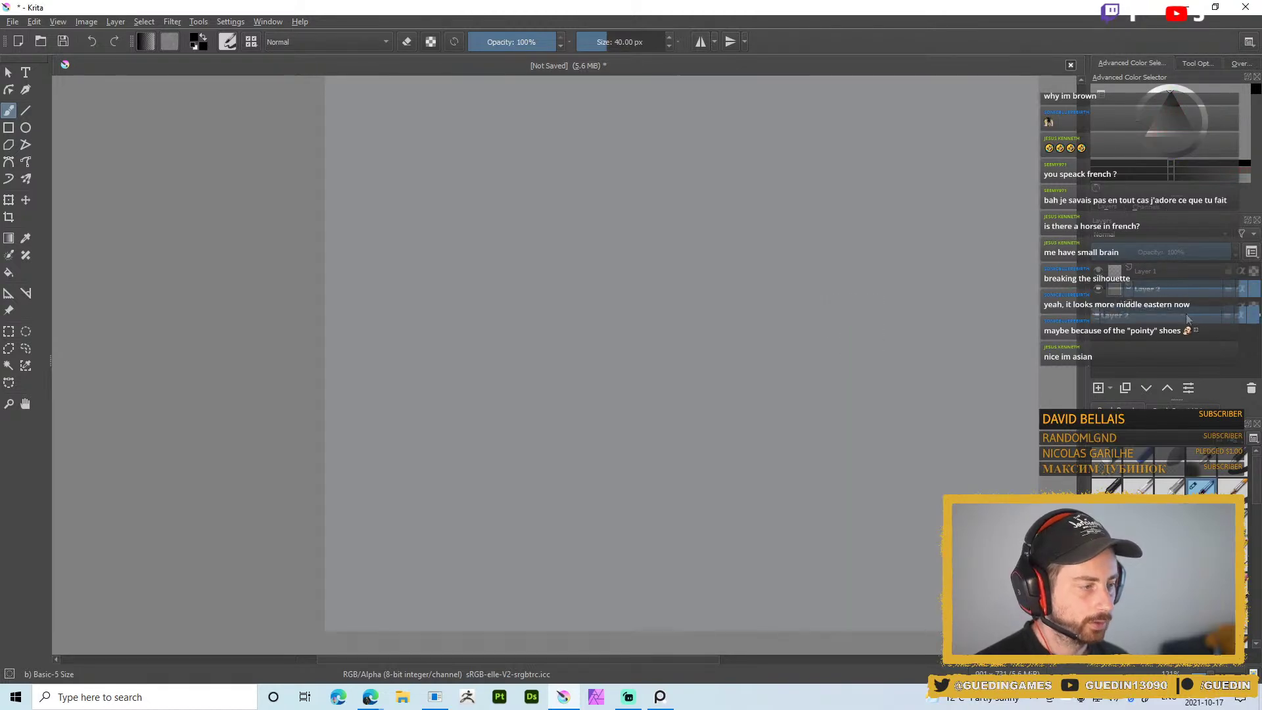
# Fade the character image over the grey fill and ready the Pencil-2 brush at 4.71 px on the empty paint layer
pyautogui.hotkey('ctrl', 'v')
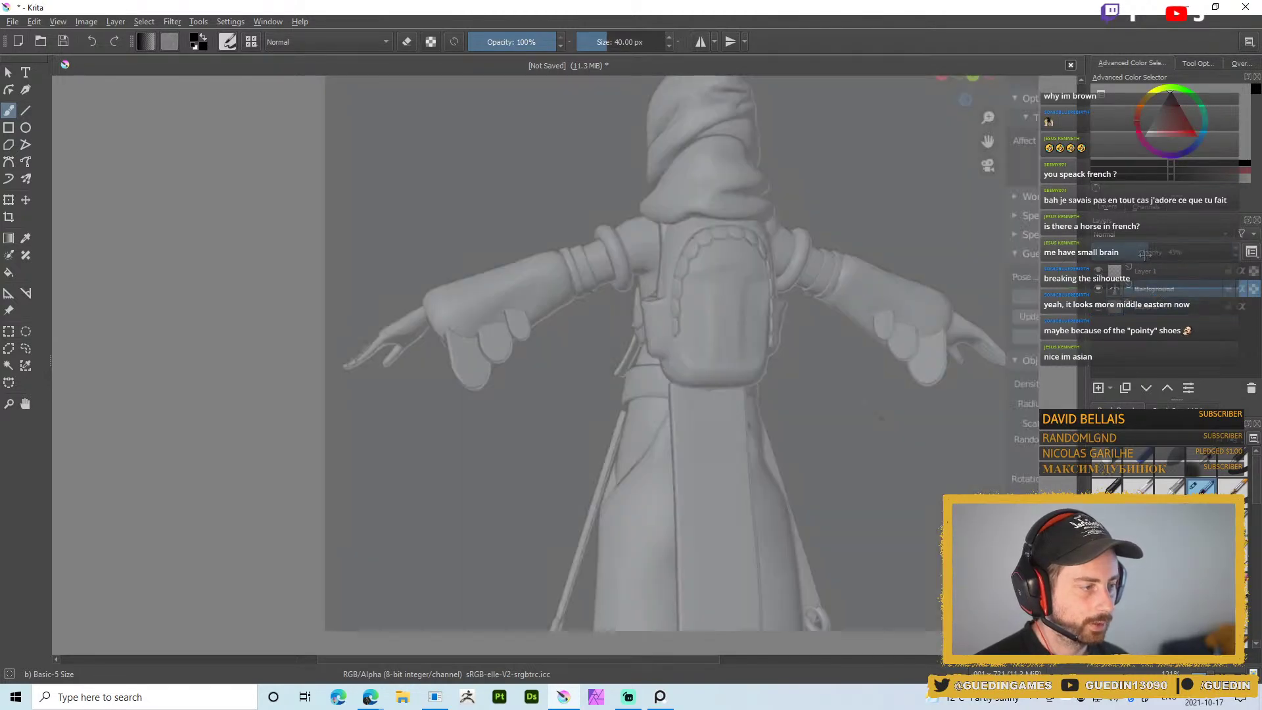
pyautogui.click(1155, 280)
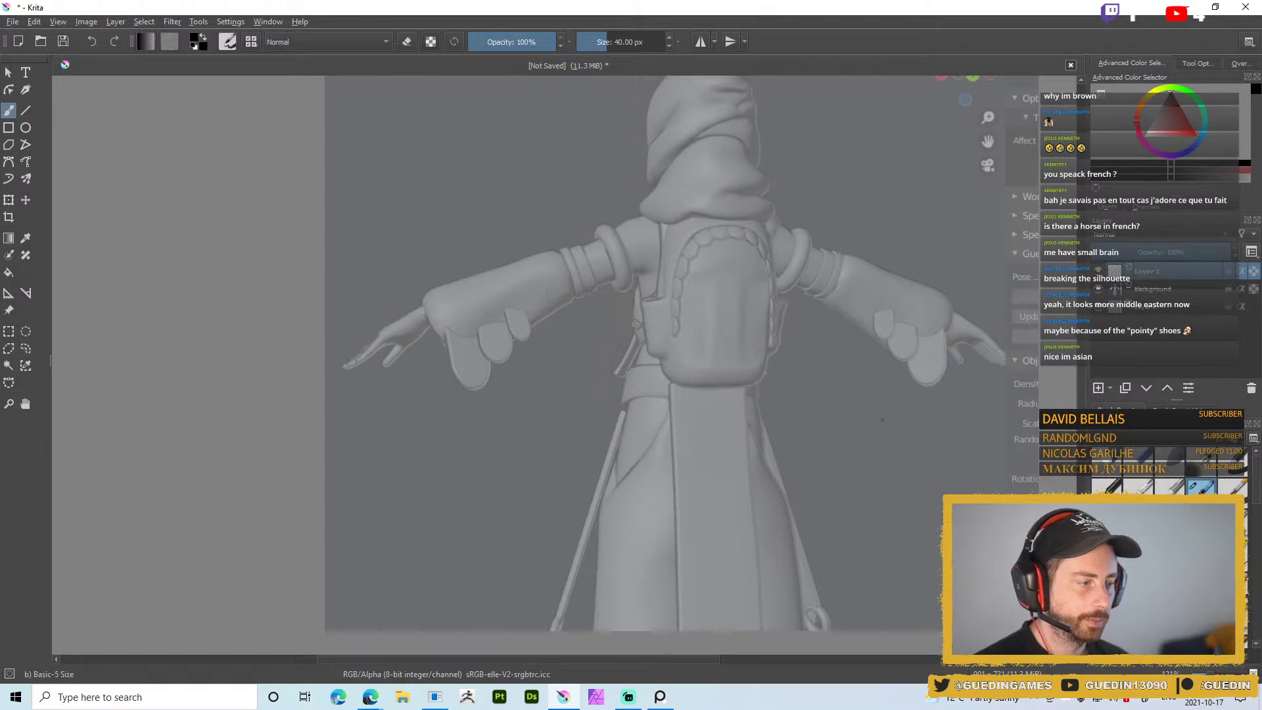
pyautogui.rightClick(558, 290)
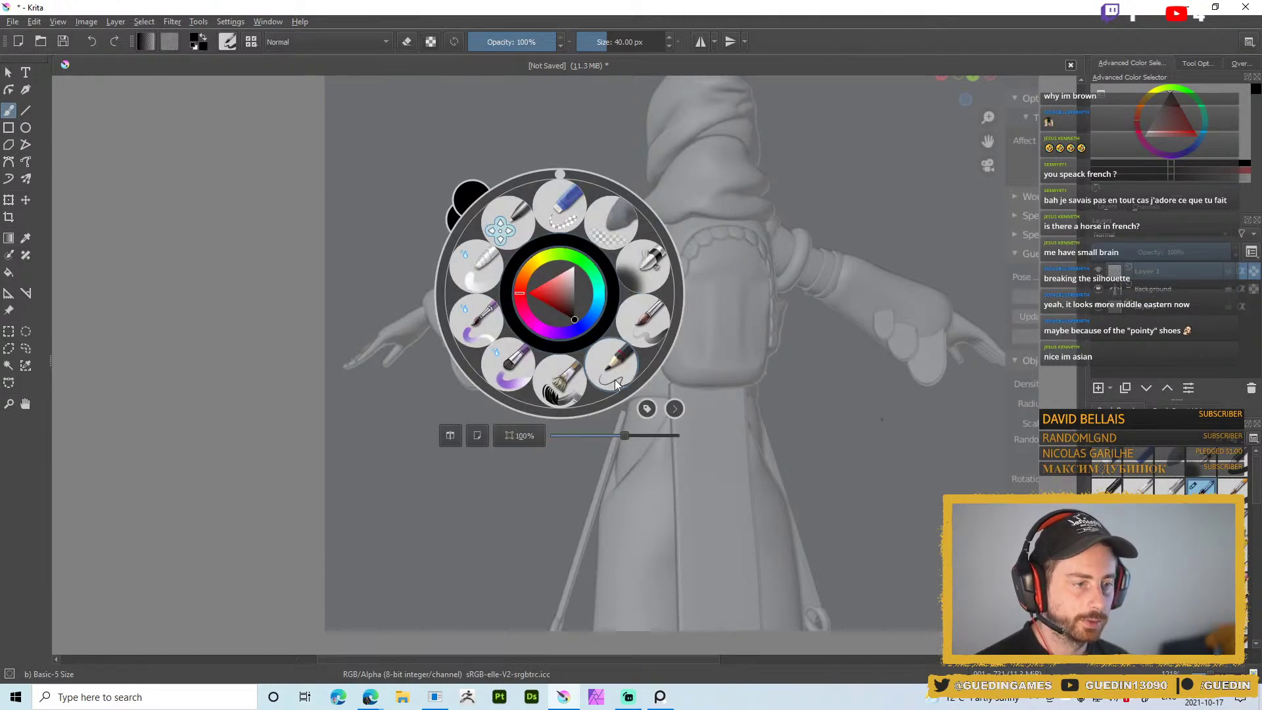
pyautogui.click(594, 349)
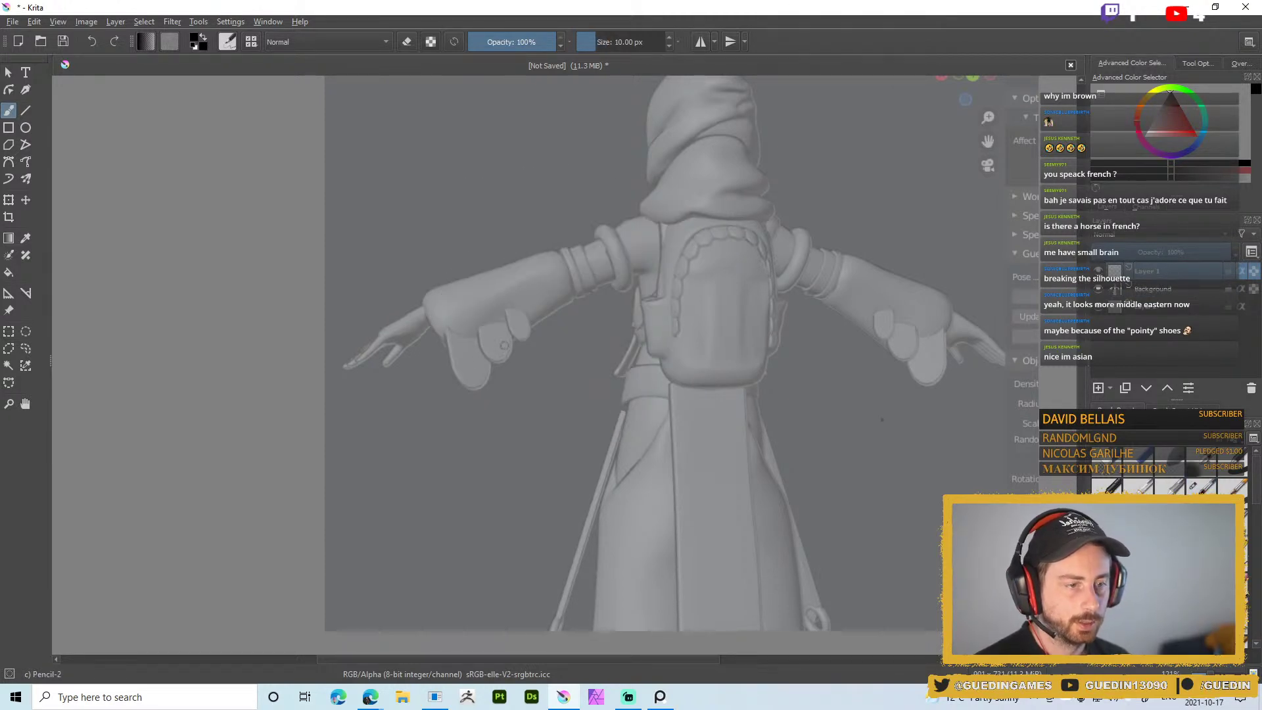
pyautogui.keyDown('shift'); pyautogui.moveTo(489, 303); pyautogui.dragTo(474, 301); pyautogui.keyUp('shift')
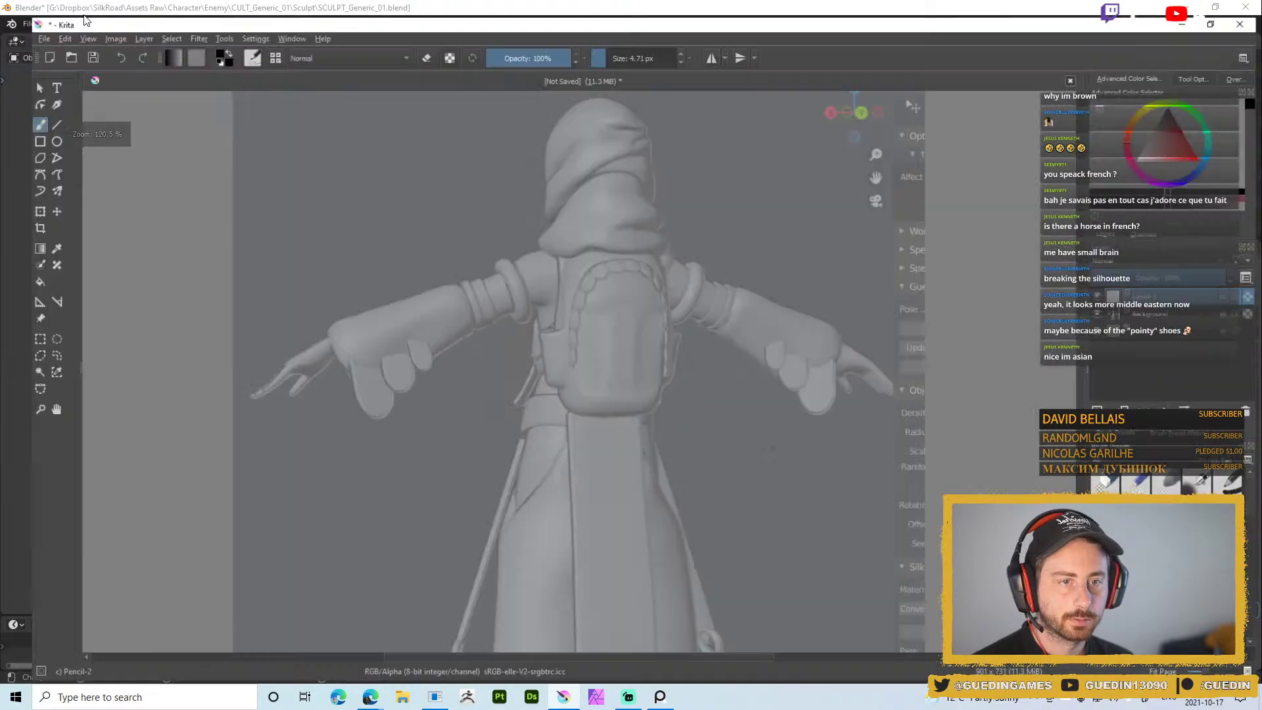
# Scale the image proportionally to a width of 2000 px
pyautogui.click(86, 22)
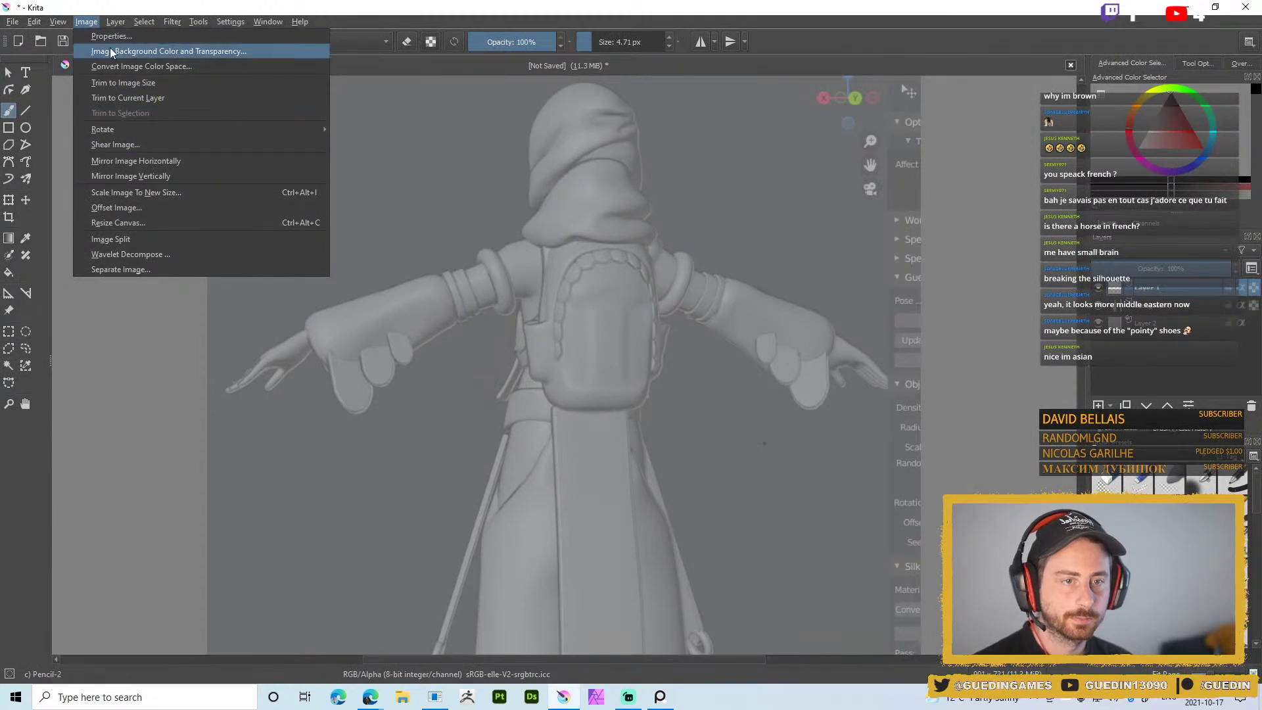
pyautogui.click(131, 195)
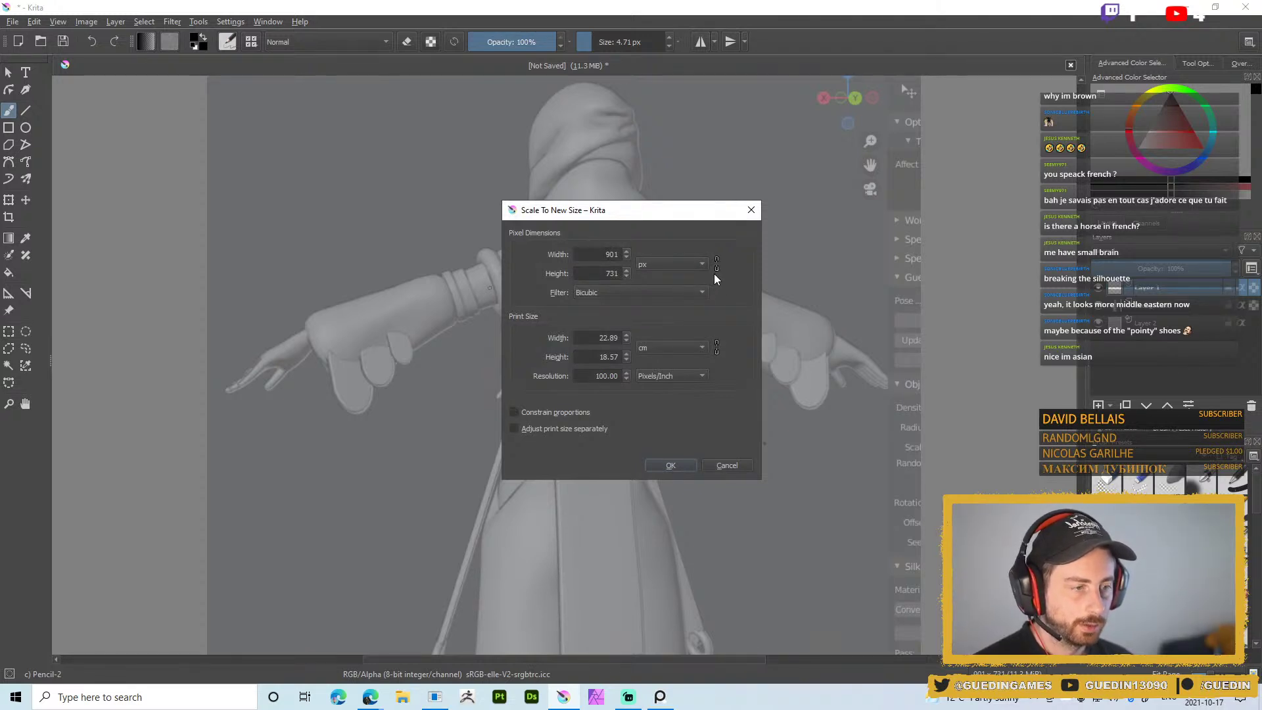
pyautogui.doubleClick(601, 254)
pyautogui.write('2000')
pyautogui.press('Return')
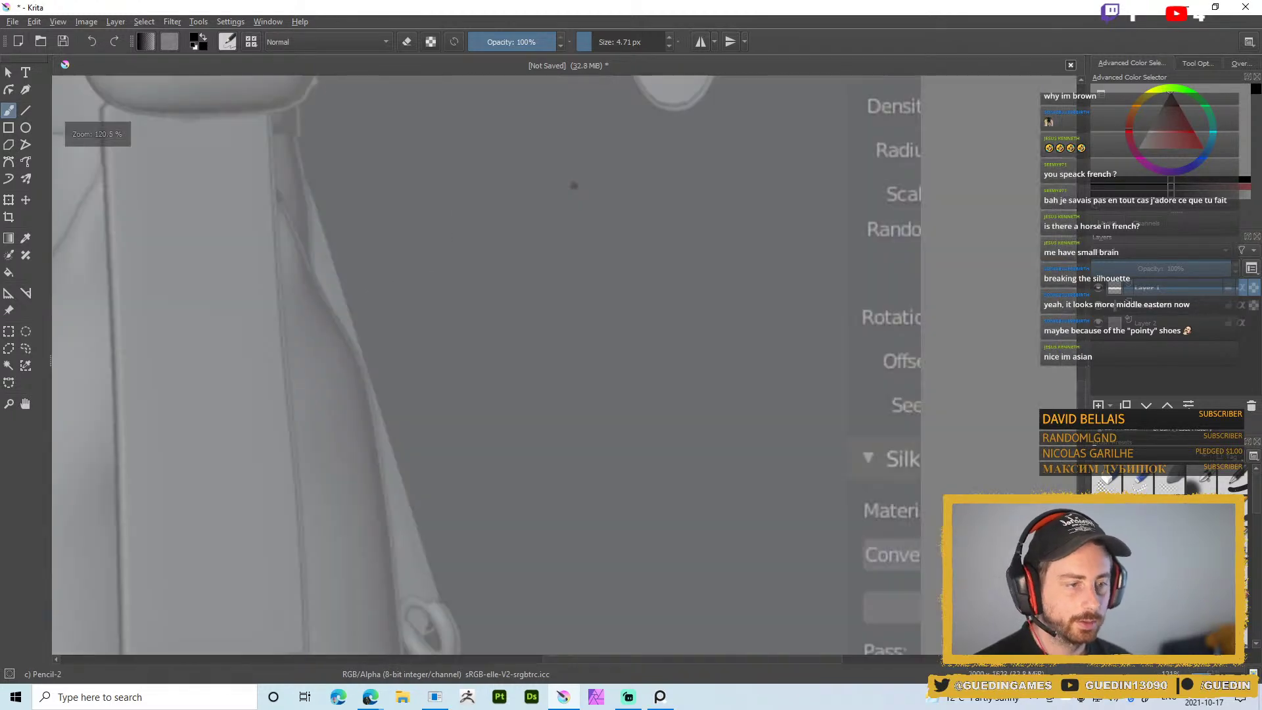
pyautogui.keyDown('ctrl'); pyautogui.scroll(-5, 482, 282); pyautogui.keyUp('ctrl')
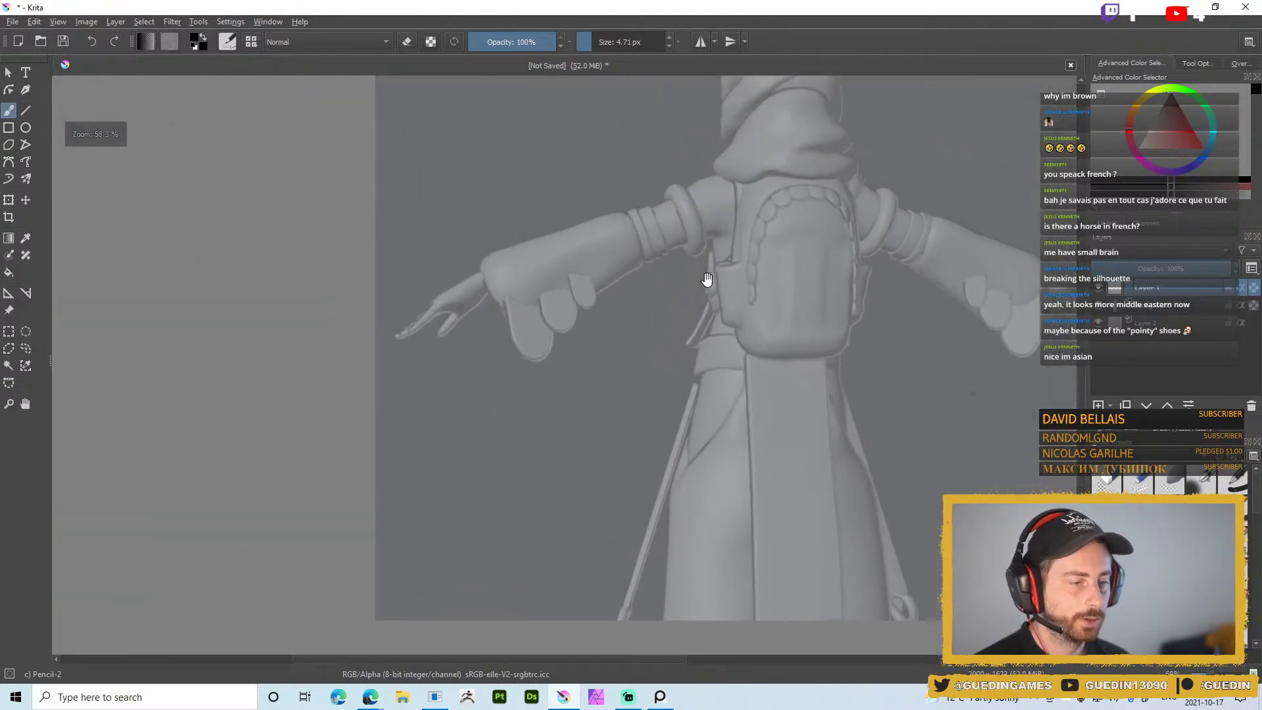
pyautogui.moveTo(509, 240); pyautogui.dragTo(590, 358)
pyautogui.hotkey('ctrl', 'z')
pyautogui.rightClick(665, 330)
pyautogui.rightClick(737, 347)
pyautogui.rightClick(738, 347)
pyautogui.rightClick(783, 414)
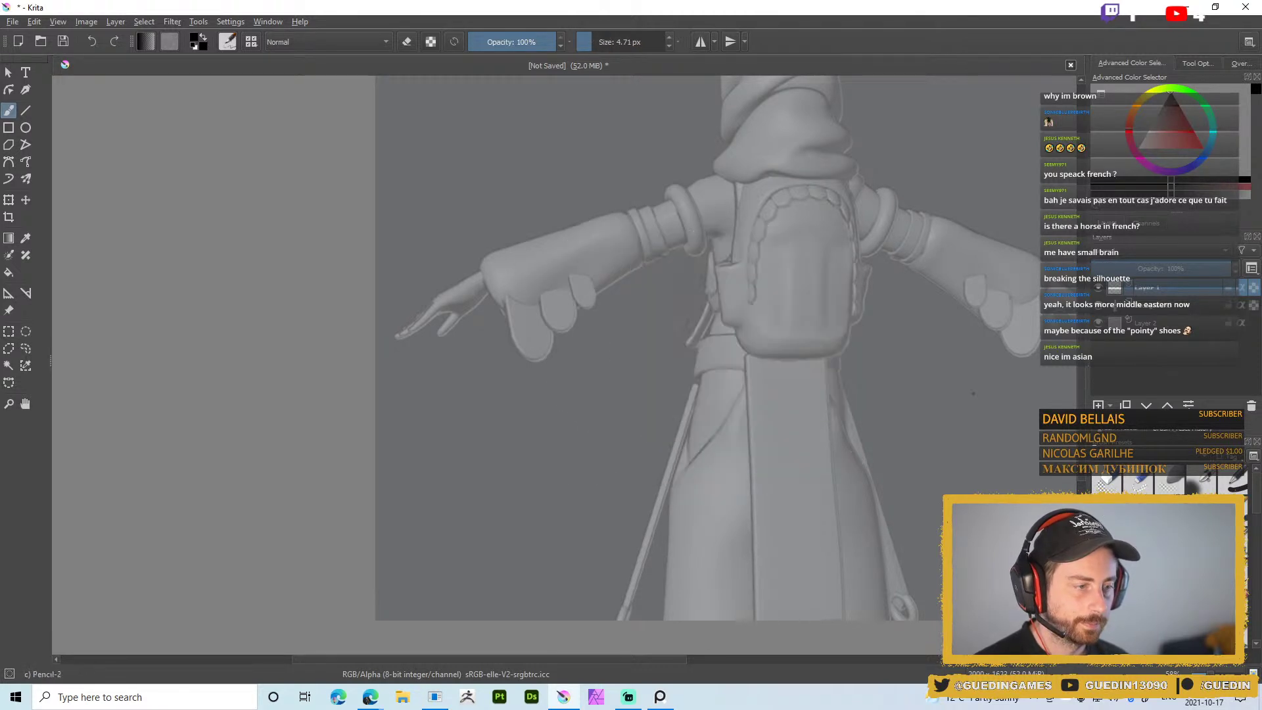
# Try sketching the outer edge of the largest hanging plate on the character's left sleeve
pyautogui.keyDown('ctrl'); pyautogui.scroll(2, 526, 312); pyautogui.keyUp('ctrl')
pyautogui.keyDown('ctrl'); pyautogui.scroll(1, 528, 309); pyautogui.keyUp('ctrl')
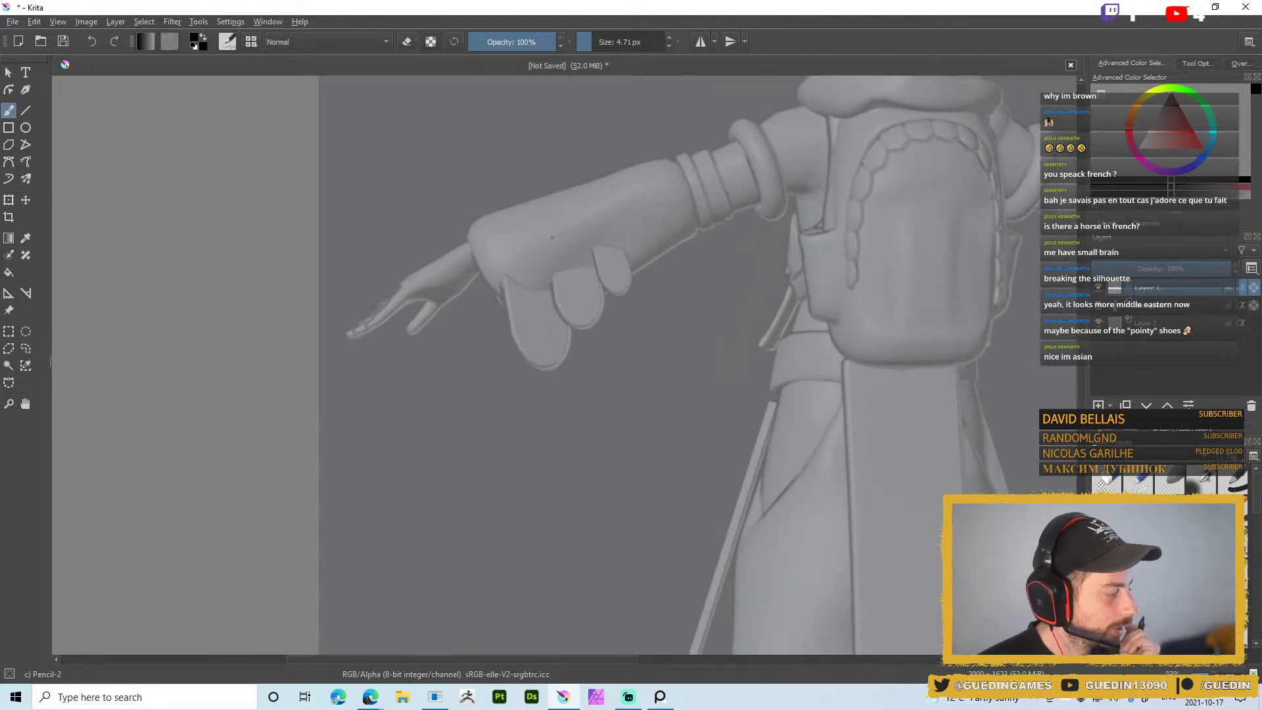
pyautogui.moveTo(570, 201); pyautogui.dragTo(499, 261, button='middle')
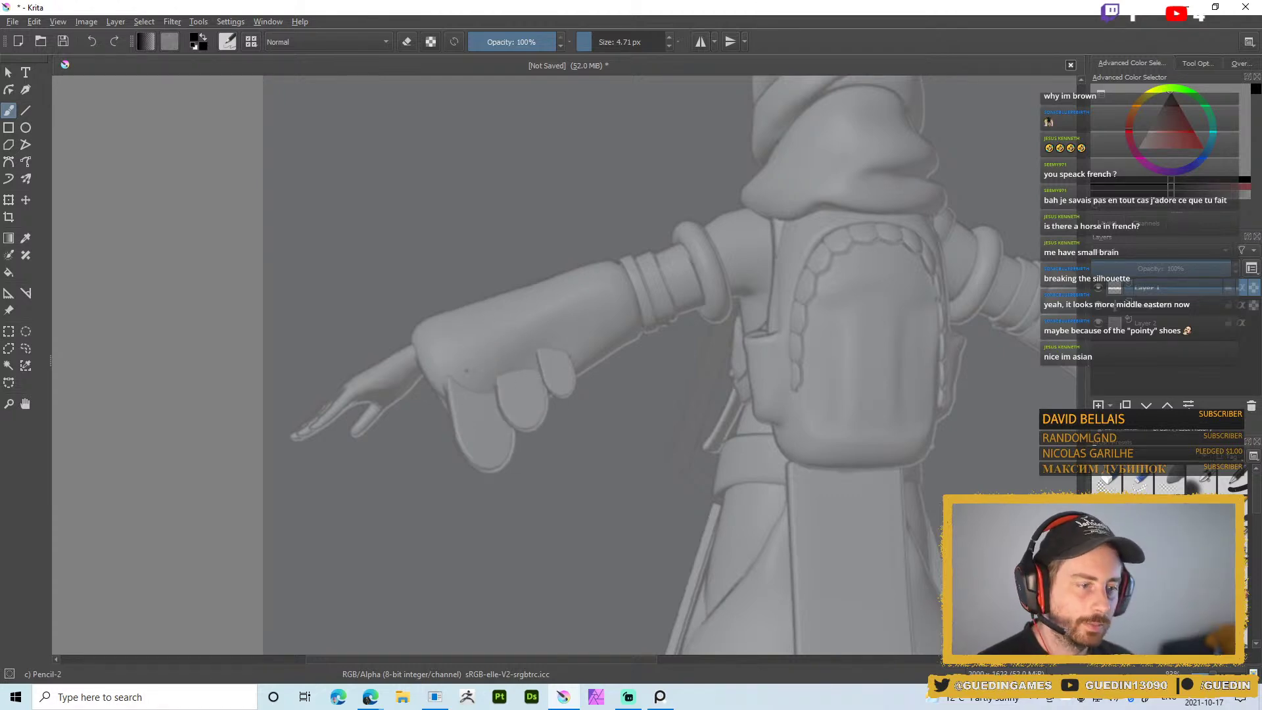
pyautogui.moveTo(436, 356); pyautogui.dragTo(545, 398)
pyautogui.hotkey('ctrl', 'z')
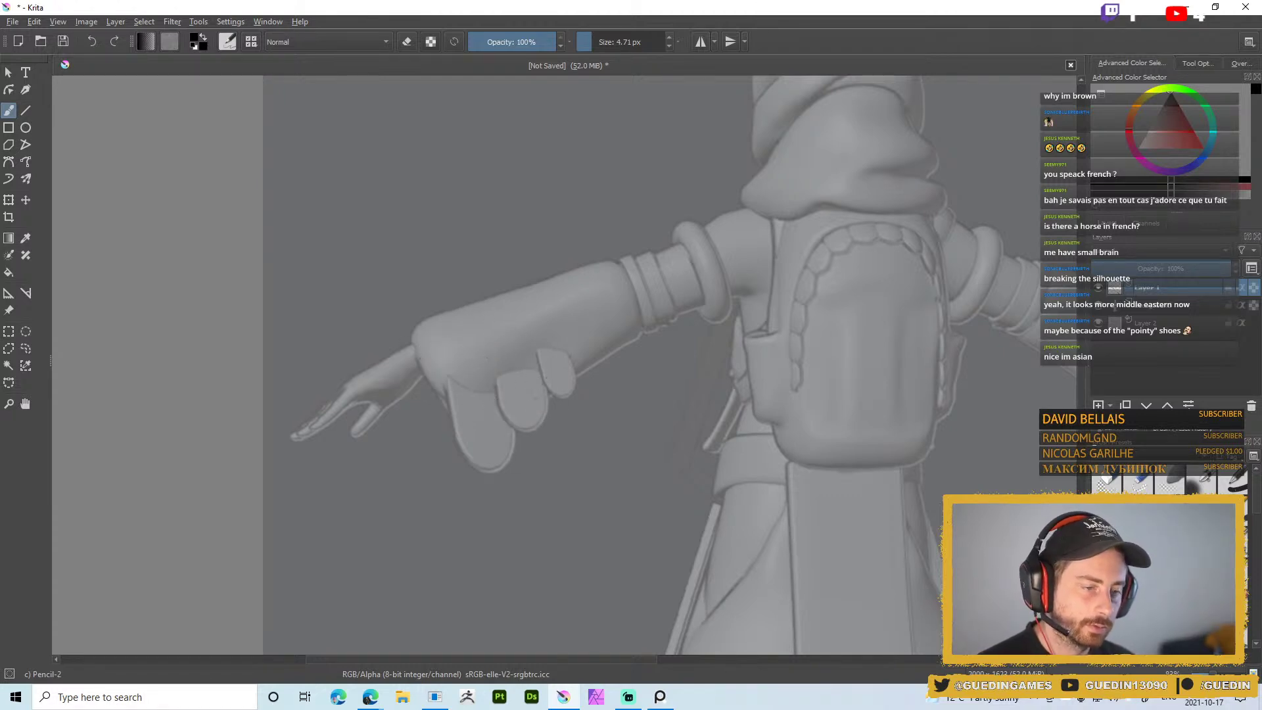
pyautogui.moveTo(447, 369); pyautogui.dragTo(448, 419)
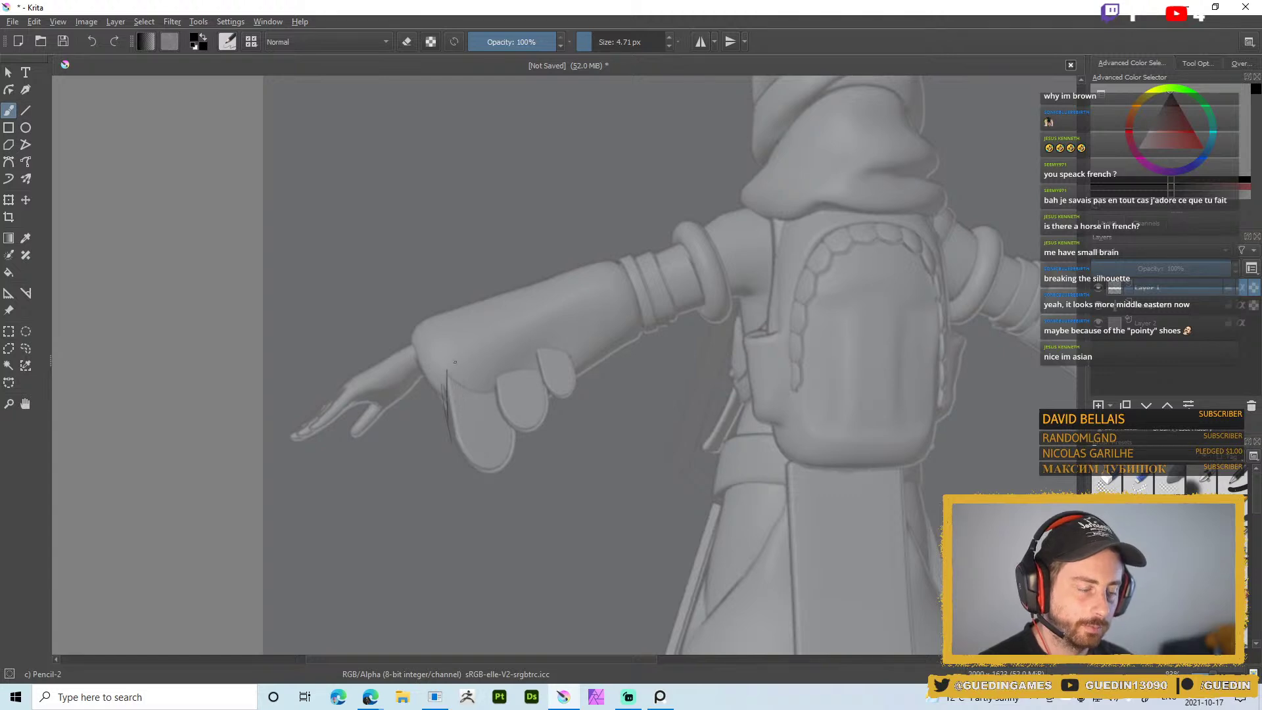
pyautogui.moveTo(447, 370)
pyautogui.mouseDown()
pyautogui.moveTo(462, 463)
pyautogui.moveTo(476, 471)
pyautogui.mouseUp()
pyautogui.hotkey('ctrl', 'z')
pyautogui.hotkey('ctrl', 'z')
pyautogui.hotkey('ctrl', 'z')
# Set the Pencil-2 brush to 57% opacity and 11.13 px and sketch the largest sleeve plate's outer edge
pyautogui.rightClick(483, 409)
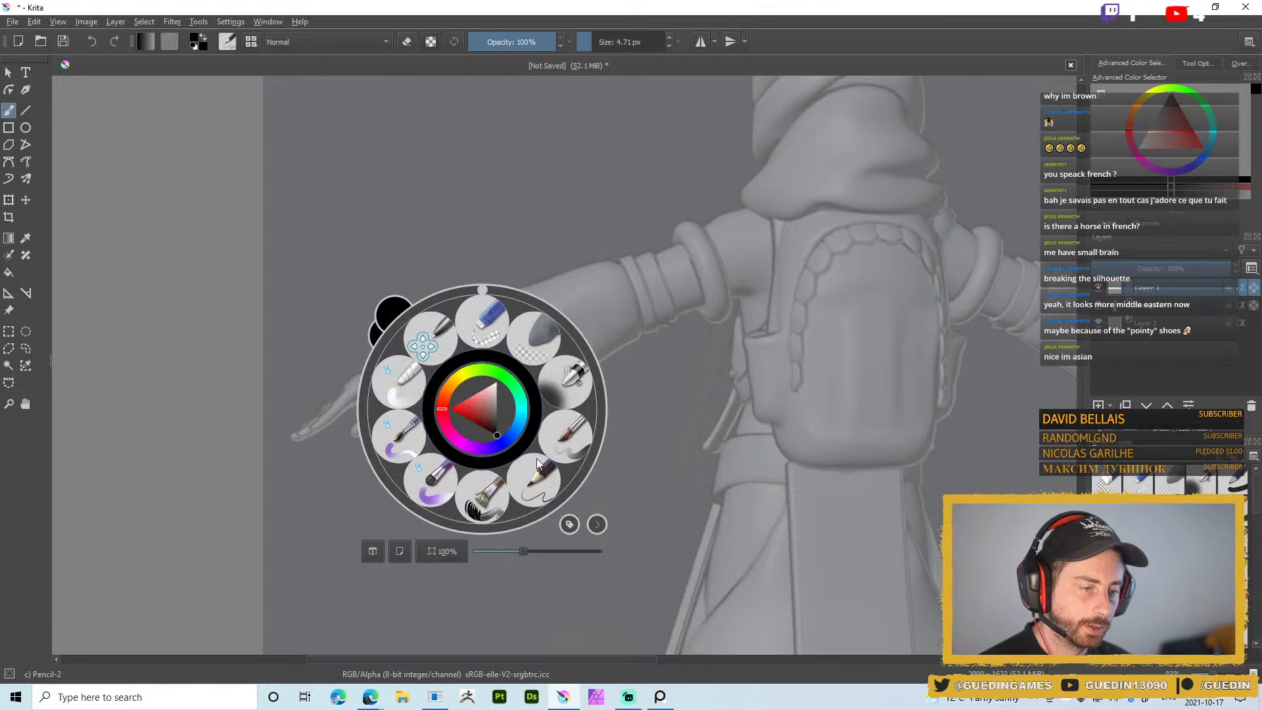
pyautogui.click(534, 479)
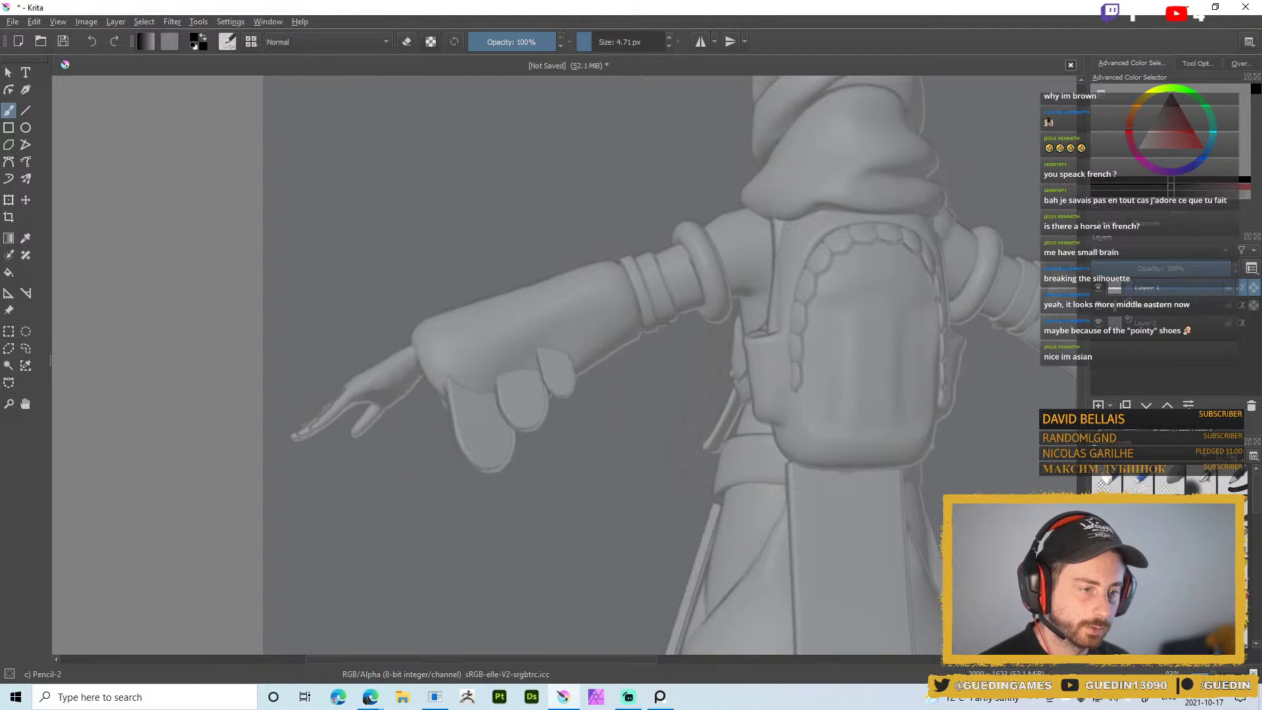
pyautogui.moveTo(448, 380); pyautogui.dragTo(470, 456)
pyautogui.moveTo(555, 42); pyautogui.dragTo(518, 42)
pyautogui.moveTo(447, 382); pyautogui.dragTo(470, 457)
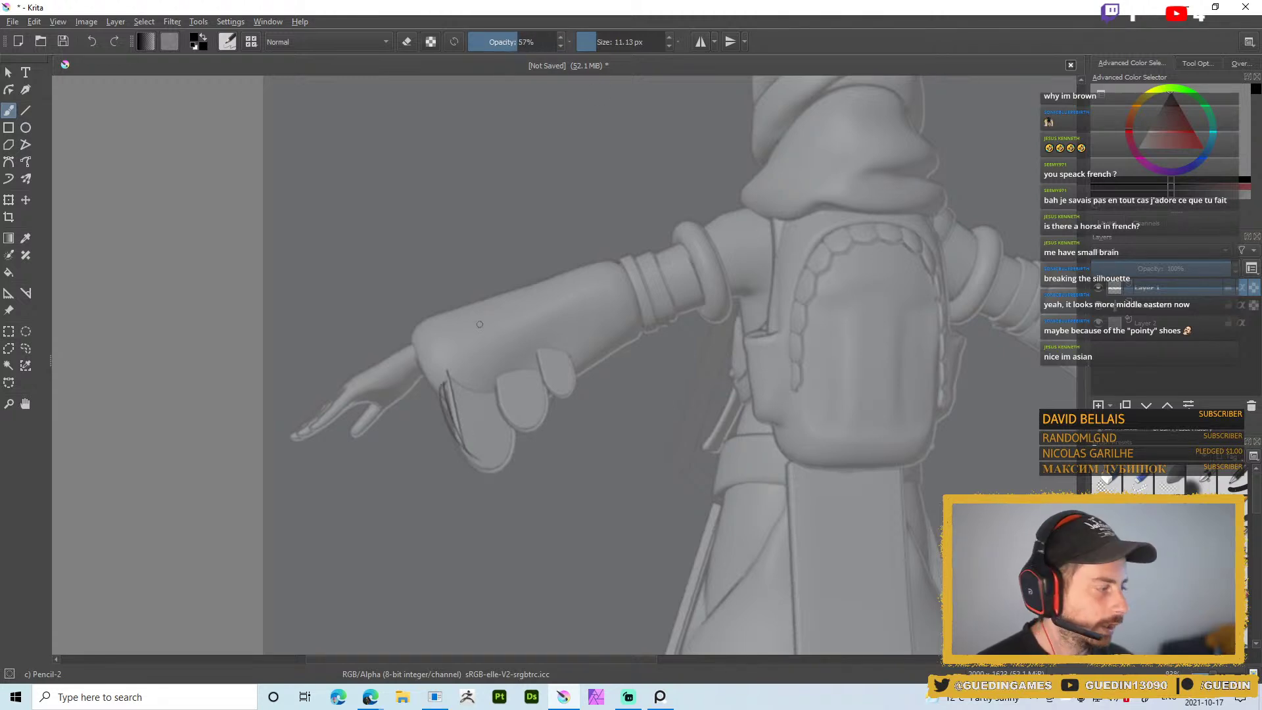
# Sketch small rings along the left sleeve's lower edge, linked by drooping swags with hanging tassels
pyautogui.moveTo(451, 370)
pyautogui.mouseDown()
pyautogui.moveTo(437, 379)
pyautogui.moveTo(497, 371)
pyautogui.moveTo(613, 314)
pyautogui.moveTo(470, 407)
pyautogui.moveTo(498, 414)
pyautogui.moveTo(511, 377)
pyautogui.mouseUp()
pyautogui.moveTo(508, 374)
pyautogui.mouseDown()
pyautogui.moveTo(515, 399)
pyautogui.moveTo(486, 428)
pyautogui.mouseUp()
pyautogui.moveTo(457, 385)
pyautogui.mouseDown()
pyautogui.moveTo(525, 400)
pyautogui.moveTo(554, 351)
pyautogui.moveTo(542, 396)
pyautogui.mouseUp()
pyautogui.moveTo(558, 351)
pyautogui.mouseDown()
pyautogui.moveTo(545, 398)
pyautogui.moveTo(550, 368)
pyautogui.moveTo(605, 358)
pyautogui.moveTo(610, 322)
pyautogui.mouseUp()
pyautogui.moveTo(610, 325)
pyautogui.mouseDown()
pyautogui.moveTo(580, 376)
pyautogui.moveTo(584, 432)
pyautogui.moveTo(540, 430)
pyautogui.moveTo(543, 462)
pyautogui.mouseUp()
pyautogui.moveTo(492, 419); pyautogui.dragTo(495, 469)
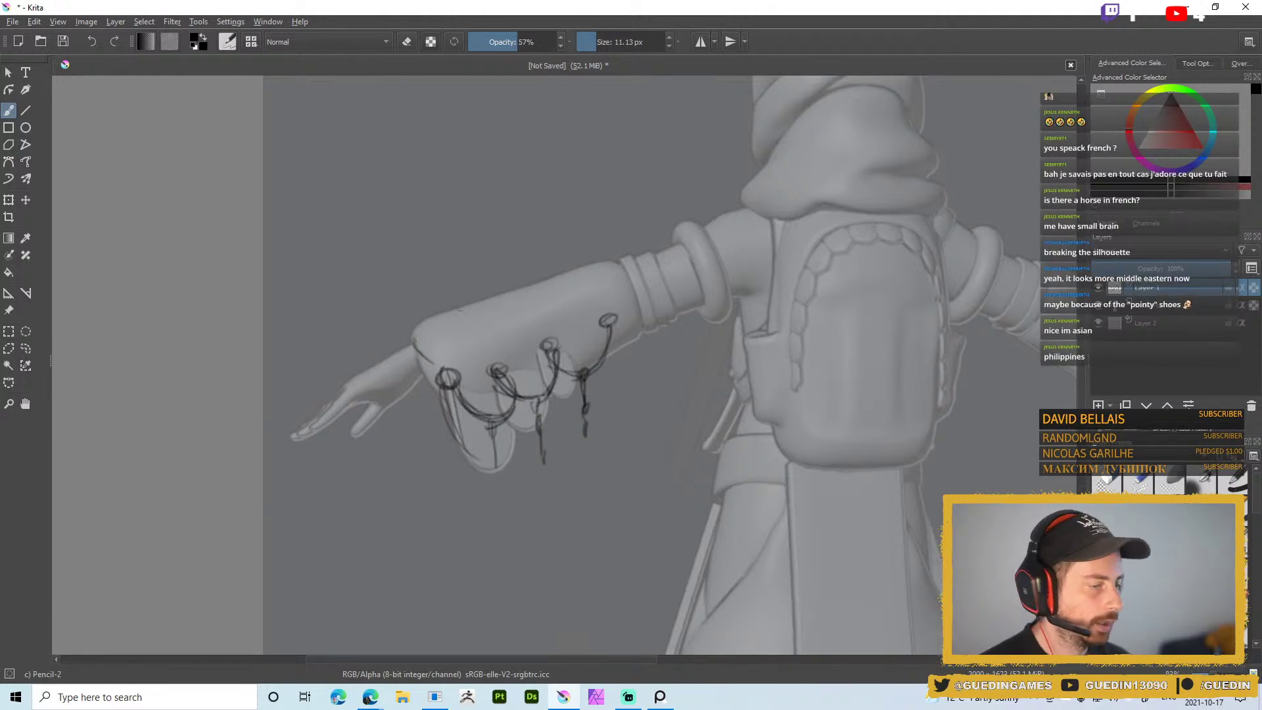
# Sketch the left wrist and cuff opening with the upper, lower and elbow-side contours of the sleeve
pyautogui.moveTo(351, 370)
pyautogui.mouseDown()
pyautogui.moveTo(447, 332)
pyautogui.moveTo(431, 360)
pyautogui.moveTo(457, 361)
pyautogui.moveTo(411, 345)
pyautogui.moveTo(464, 359)
pyautogui.mouseUp()
pyautogui.moveTo(454, 352)
pyautogui.mouseDown()
pyautogui.moveTo(446, 331)
pyautogui.moveTo(462, 369)
pyautogui.mouseUp()
pyautogui.moveTo(443, 313)
pyautogui.mouseDown()
pyautogui.moveTo(446, 342)
pyautogui.moveTo(458, 306)
pyautogui.moveTo(559, 273)
pyautogui.mouseUp()
pyautogui.moveTo(471, 298); pyautogui.dragTo(584, 262)
pyautogui.moveTo(523, 283)
pyautogui.mouseDown()
pyautogui.moveTo(596, 248)
pyautogui.moveTo(607, 276)
pyautogui.moveTo(624, 270)
pyautogui.mouseUp()
pyautogui.moveTo(469, 305)
pyautogui.mouseDown()
pyautogui.moveTo(621, 271)
pyautogui.moveTo(467, 362)
pyautogui.mouseUp()
pyautogui.moveTo(457, 358); pyautogui.dragTo(483, 378)
pyautogui.moveTo(455, 368); pyautogui.dragTo(502, 373)
pyautogui.moveTo(470, 391); pyautogui.dragTo(629, 312)
pyautogui.moveTo(595, 336)
pyautogui.mouseDown()
pyautogui.moveTo(632, 297)
pyautogui.moveTo(639, 316)
pyautogui.mouseUp()
pyautogui.moveTo(535, 317); pyautogui.dragTo(631, 294)
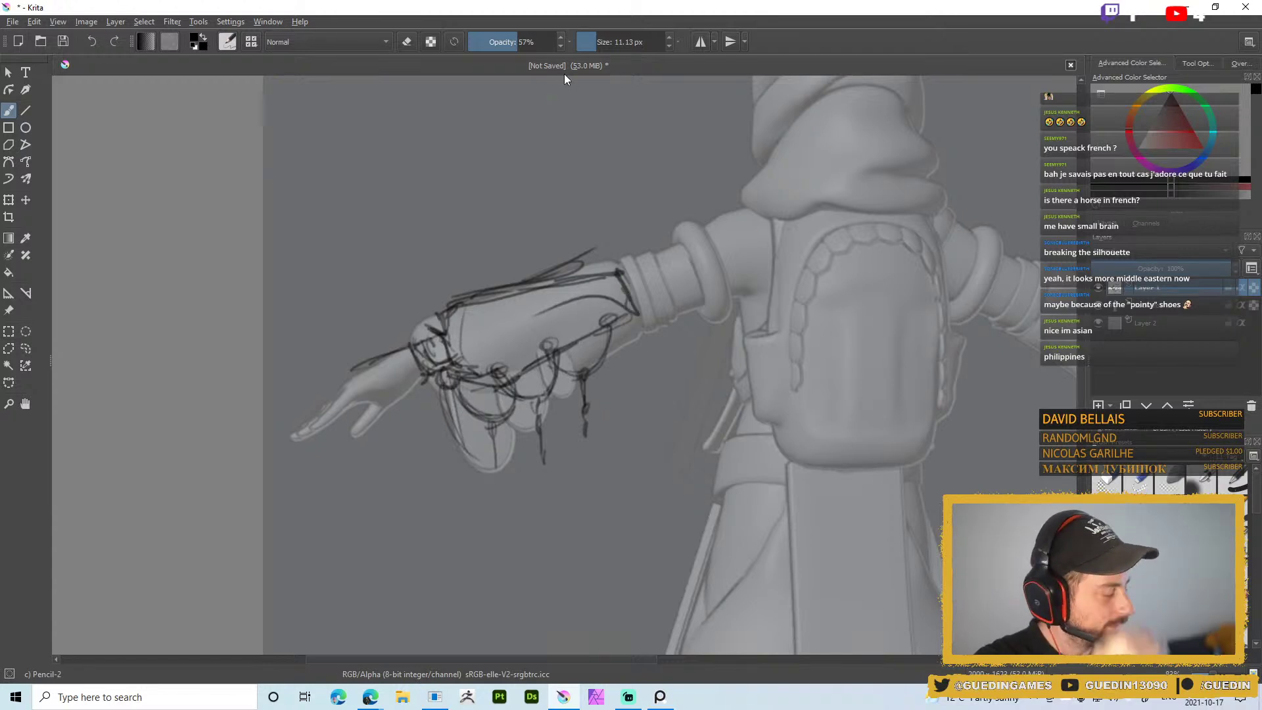
# Add a small knot on top of the left cuff and outline the hand and fingers
pyautogui.moveTo(432, 304); pyautogui.dragTo(445, 315)
pyautogui.moveTo(433, 313); pyautogui.dragTo(451, 327)
pyautogui.moveTo(560, 276); pyautogui.dragTo(607, 263)
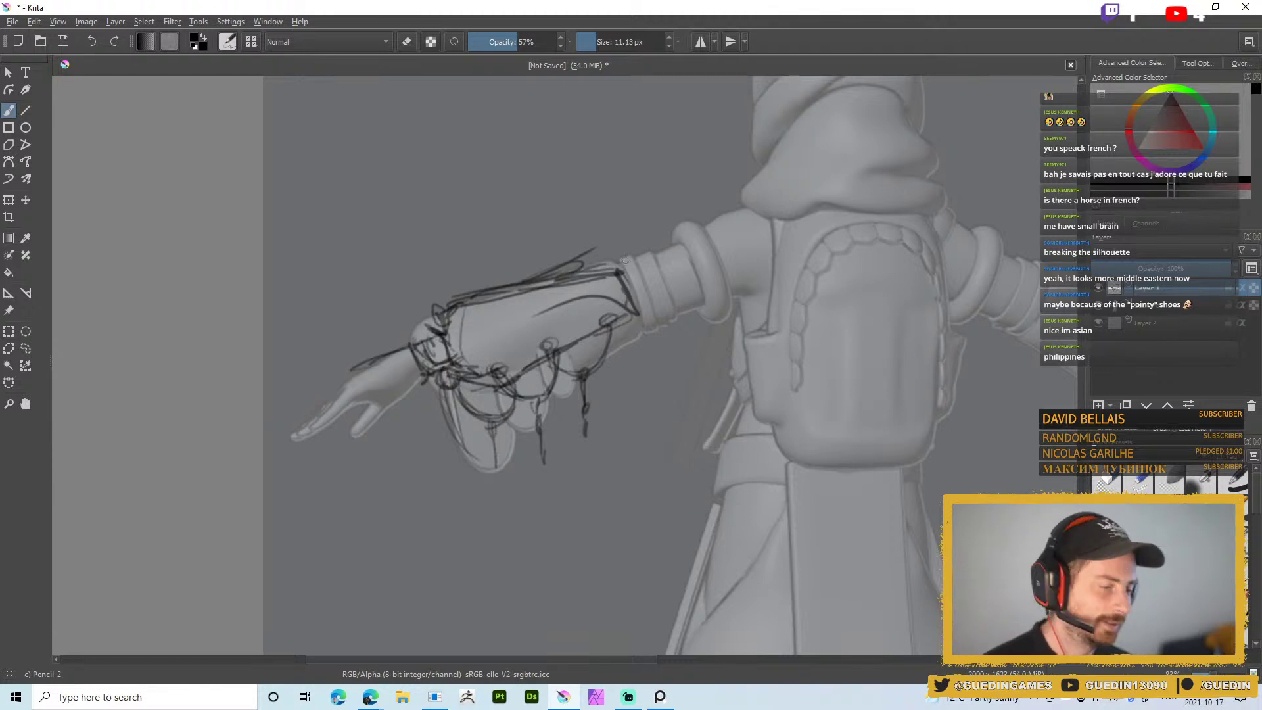
pyautogui.moveTo(399, 354)
pyautogui.mouseDown()
pyautogui.moveTo(282, 437)
pyautogui.moveTo(380, 401)
pyautogui.moveTo(351, 444)
pyautogui.moveTo(427, 366)
pyautogui.mouseUp()
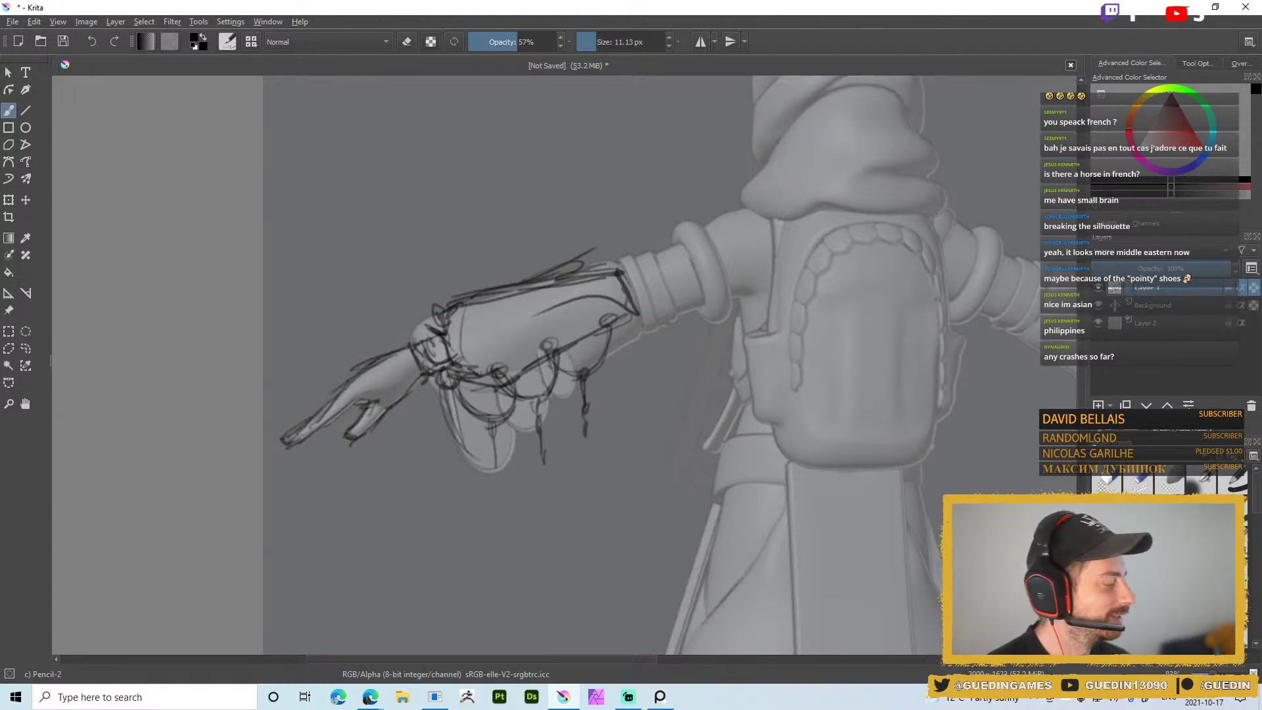
pyautogui.moveTo(450, 309); pyautogui.dragTo(440, 332)
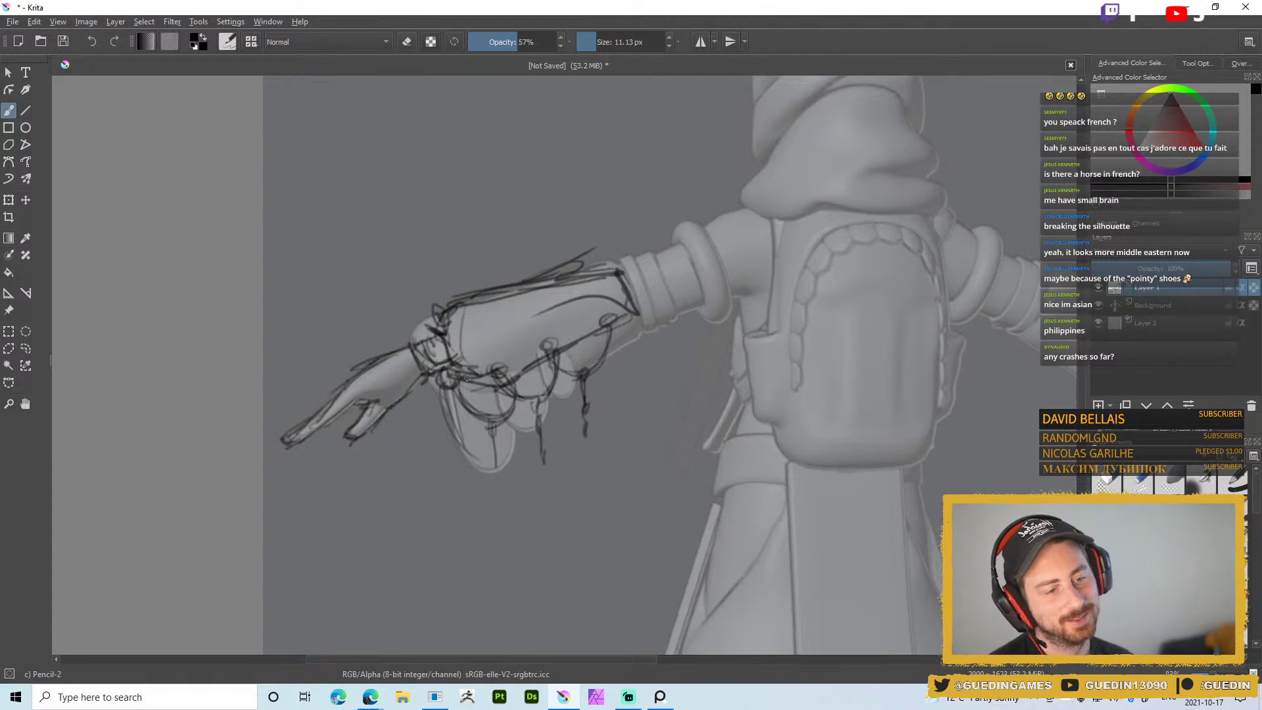
# Sketch crossing diagonal fold lines and hatching over the left forearm sleeve
pyautogui.moveTo(553, 360); pyautogui.dragTo(639, 314)
pyautogui.moveTo(472, 297)
pyautogui.mouseDown()
pyautogui.moveTo(480, 365)
pyautogui.moveTo(513, 355)
pyautogui.moveTo(478, 355)
pyautogui.mouseUp()
pyautogui.moveTo(516, 287)
pyautogui.mouseDown()
pyautogui.moveTo(483, 358)
pyautogui.moveTo(503, 335)
pyautogui.mouseUp()
pyautogui.moveTo(497, 340); pyautogui.dragTo(479, 356)
pyautogui.moveTo(565, 317); pyautogui.dragTo(546, 346)
pyautogui.moveTo(570, 280); pyautogui.dragTo(538, 349)
pyautogui.moveTo(580, 303); pyautogui.dragTo(566, 325)
pyautogui.moveTo(589, 271)
pyautogui.mouseDown()
pyautogui.moveTo(519, 362)
pyautogui.moveTo(579, 286)
pyautogui.mouseUp()
pyautogui.moveTo(588, 283); pyautogui.dragTo(476, 394)
pyautogui.moveTo(557, 325); pyautogui.dragTo(492, 371)
pyautogui.moveTo(571, 299)
pyautogui.mouseDown()
pyautogui.moveTo(516, 355)
pyautogui.moveTo(561, 315)
pyautogui.moveTo(482, 353)
pyautogui.mouseUp()
pyautogui.moveTo(461, 365)
pyautogui.mouseDown()
pyautogui.moveTo(427, 393)
pyautogui.moveTo(462, 365)
pyautogui.mouseUp()
pyautogui.moveTo(444, 385); pyautogui.dragTo(412, 410)
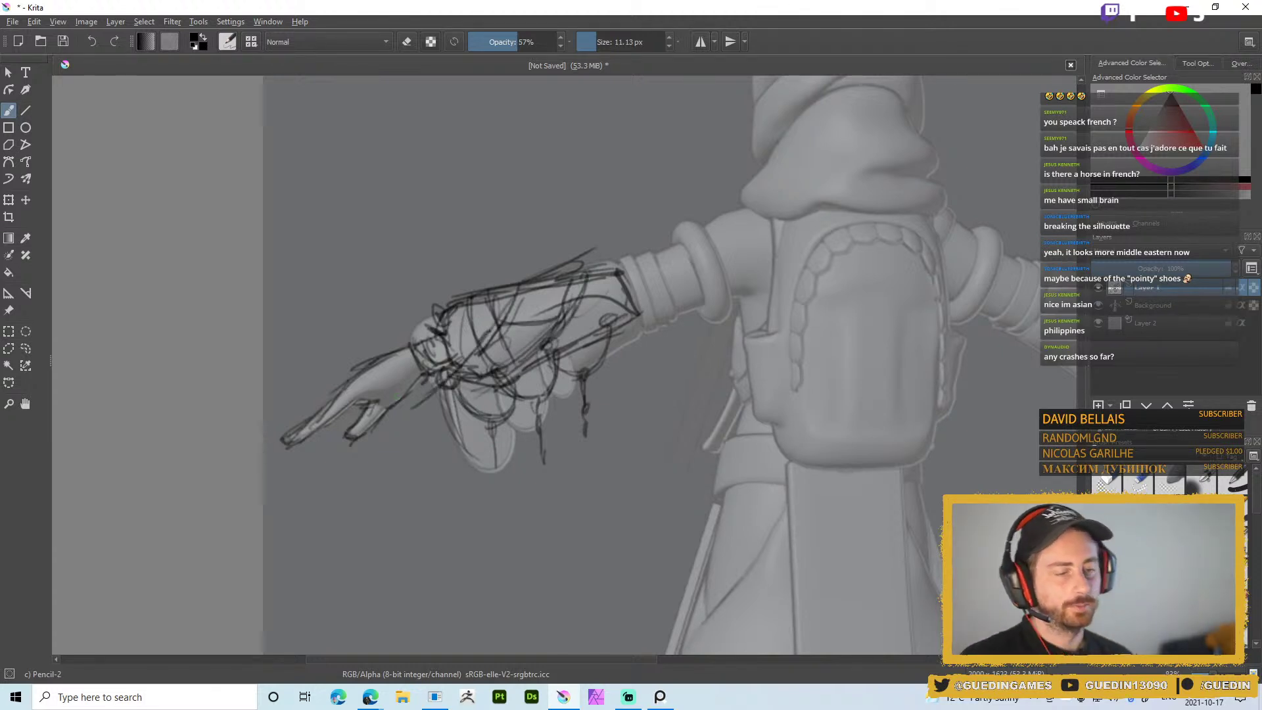
pyautogui.moveTo(480, 428); pyautogui.dragTo(510, 421)
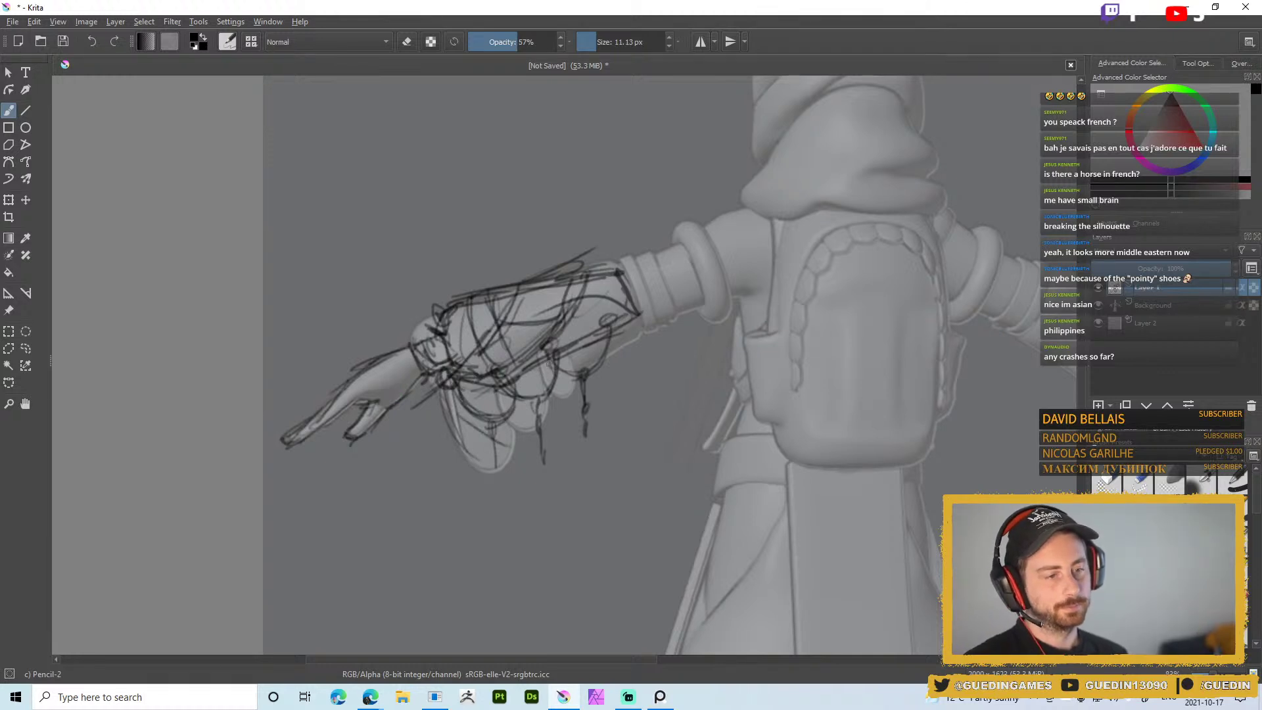
pyautogui.moveTo(464, 333); pyautogui.dragTo(502, 321)
pyautogui.moveTo(473, 365)
pyautogui.mouseDown()
pyautogui.moveTo(522, 305)
pyautogui.moveTo(544, 343)
pyautogui.mouseUp()
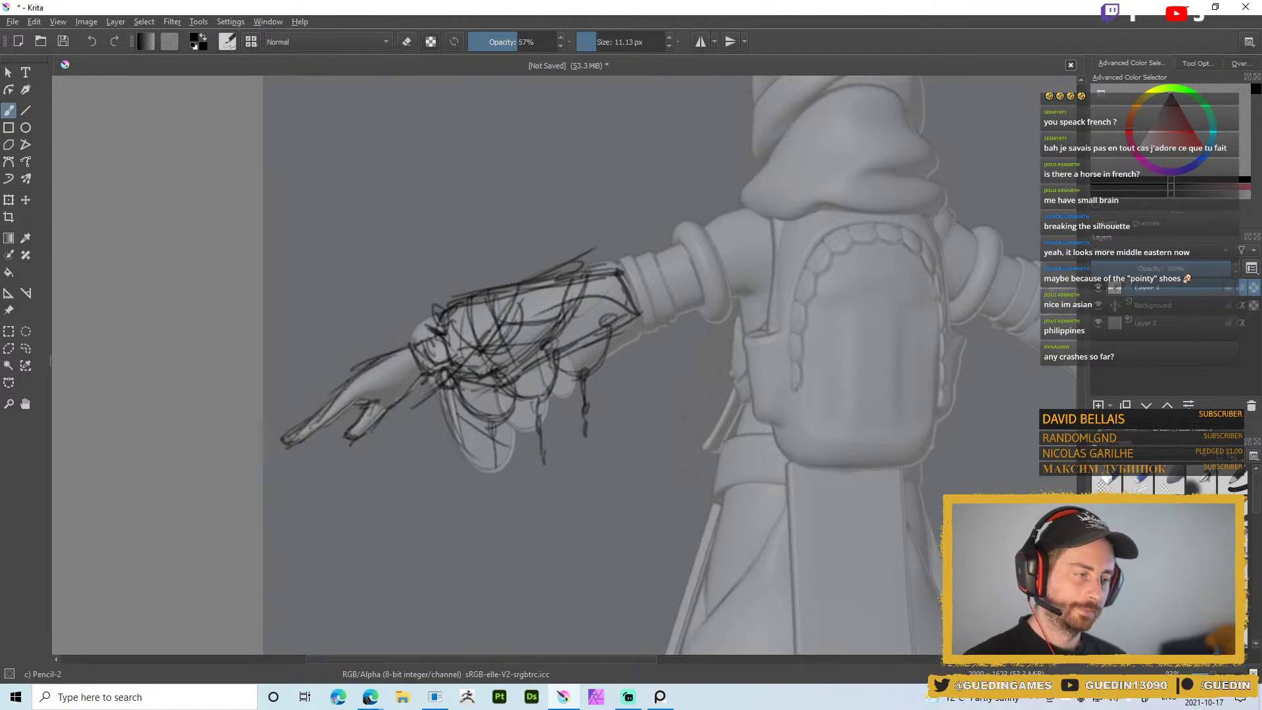
# Erase the rings, swags and fold lines from the left sleeve sketch and return to the Pencil-2 brush
pyautogui.rightClick(621, 290)
pyautogui.click(621, 198)
pyautogui.moveTo(460, 342)
pyautogui.mouseDown()
pyautogui.moveTo(587, 305)
pyautogui.moveTo(507, 342)
pyautogui.moveTo(487, 454)
pyautogui.moveTo(462, 350)
pyautogui.moveTo(513, 385)
pyautogui.moveTo(579, 270)
pyautogui.moveTo(614, 309)
pyautogui.moveTo(595, 334)
pyautogui.mouseUp()
pyautogui.rightClick(595, 334)
pyautogui.click(624, 416)
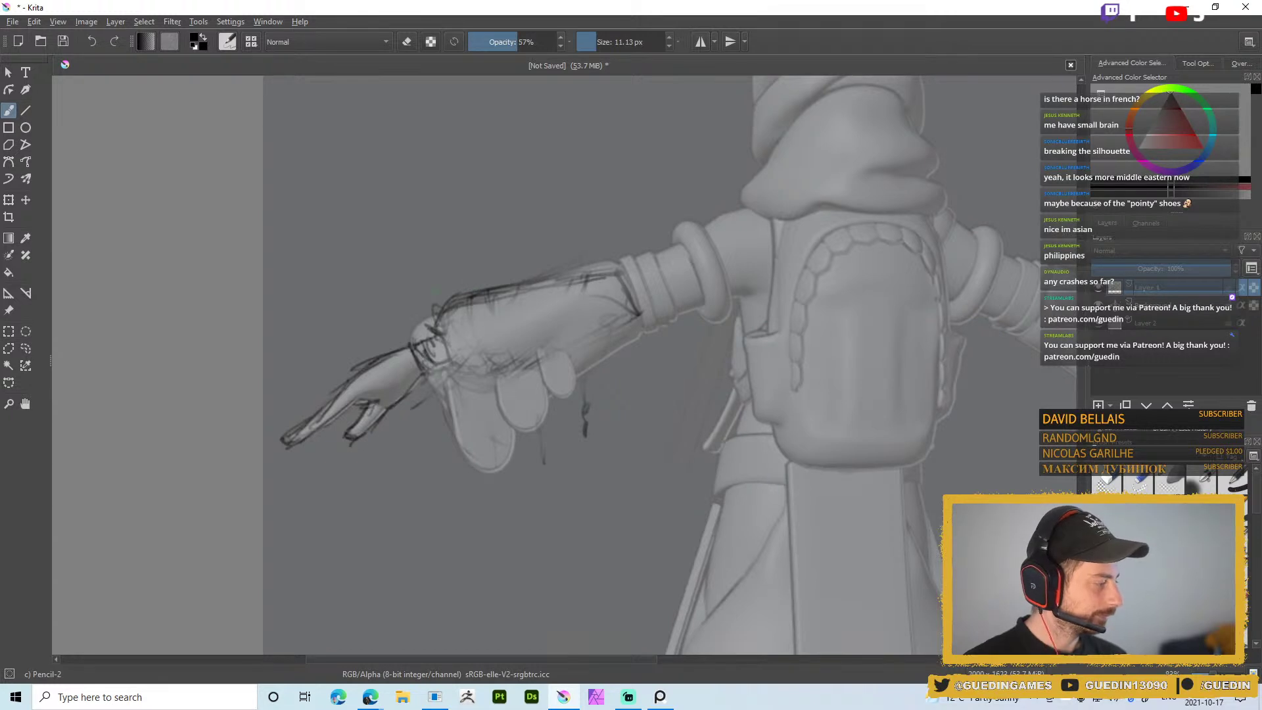
# Redraw the left sleeve with a sagging, draped lower edge, diagonal folds and a gathered band near the elbow
pyautogui.moveTo(437, 331)
pyautogui.mouseDown()
pyautogui.moveTo(442, 304)
pyautogui.moveTo(455, 391)
pyautogui.moveTo(438, 343)
pyautogui.moveTo(442, 371)
pyautogui.moveTo(434, 336)
pyautogui.moveTo(486, 421)
pyautogui.moveTo(542, 403)
pyautogui.moveTo(595, 306)
pyautogui.moveTo(577, 316)
pyautogui.moveTo(565, 395)
pyautogui.moveTo(493, 428)
pyautogui.moveTo(597, 357)
pyautogui.mouseUp()
pyautogui.moveTo(551, 394)
pyautogui.mouseDown()
pyautogui.moveTo(518, 420)
pyautogui.moveTo(628, 313)
pyautogui.mouseUp()
pyautogui.moveTo(575, 372)
pyautogui.mouseDown()
pyautogui.moveTo(638, 307)
pyautogui.moveTo(630, 264)
pyautogui.moveTo(656, 333)
pyautogui.moveTo(638, 251)
pyautogui.mouseUp()
pyautogui.moveTo(656, 321)
pyautogui.mouseDown()
pyautogui.moveTo(618, 261)
pyautogui.moveTo(528, 284)
pyautogui.moveTo(598, 260)
pyautogui.mouseUp()
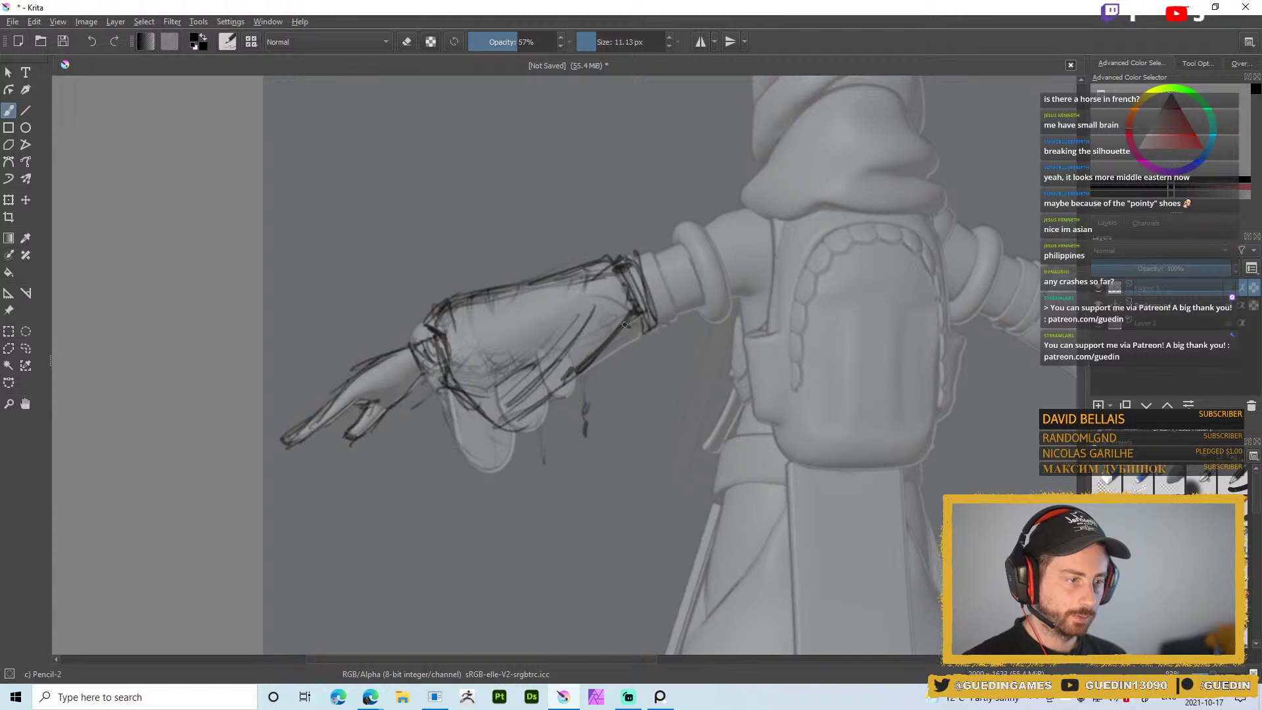
pyautogui.moveTo(635, 324); pyautogui.dragTo(573, 384)
pyautogui.moveTo(627, 301); pyautogui.dragTo(600, 349)
pyautogui.moveTo(578, 374); pyautogui.dragTo(539, 401)
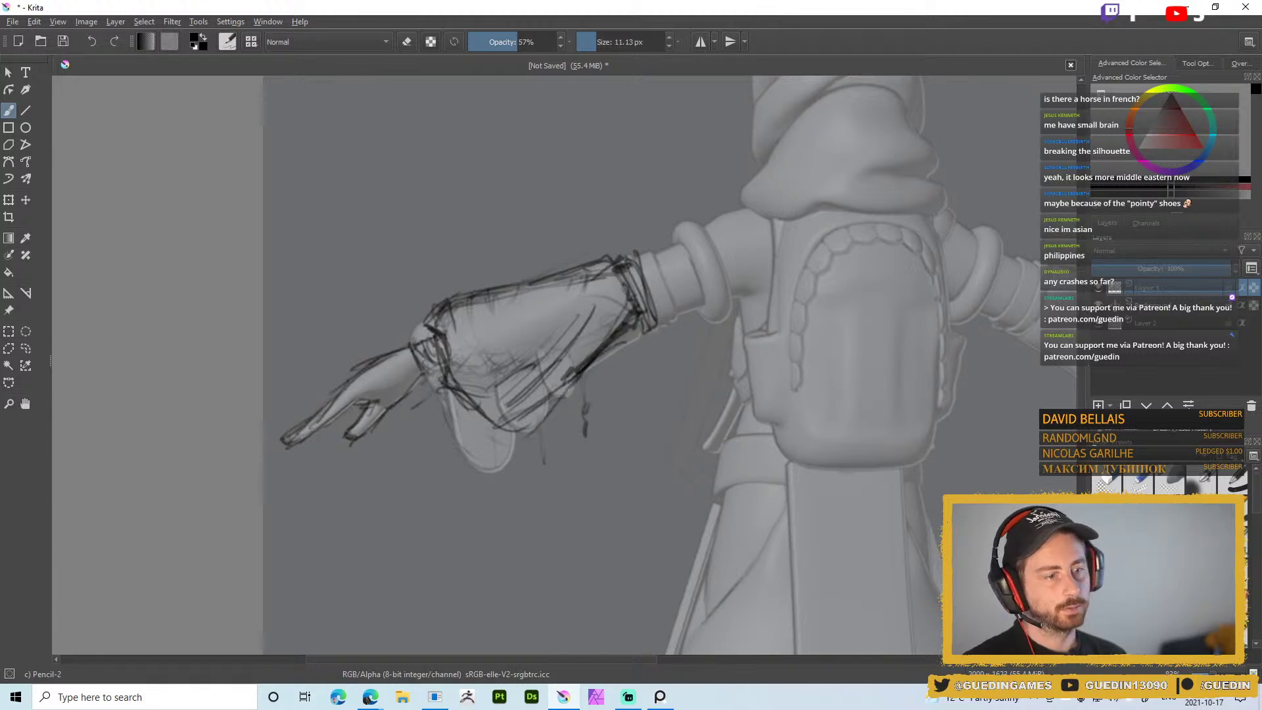
# Extend the left sleeve's lower edge into a pointed drape below the cuff and sketch diagonal folds rising from it
pyautogui.moveTo(460, 394)
pyautogui.mouseDown()
pyautogui.moveTo(499, 439)
pyautogui.moveTo(536, 439)
pyautogui.moveTo(470, 452)
pyautogui.moveTo(530, 404)
pyautogui.moveTo(493, 428)
pyautogui.mouseUp()
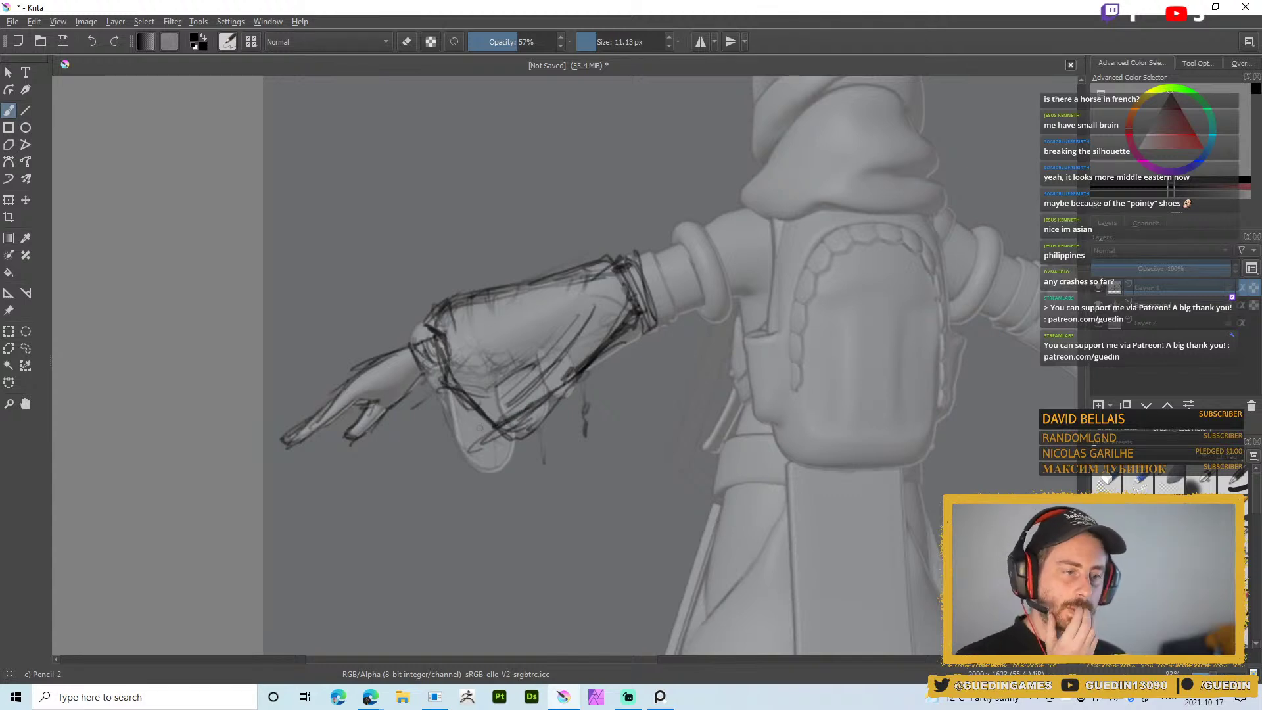
pyautogui.moveTo(453, 381)
pyautogui.mouseDown()
pyautogui.moveTo(457, 455)
pyautogui.moveTo(494, 433)
pyautogui.moveTo(471, 450)
pyautogui.mouseUp()
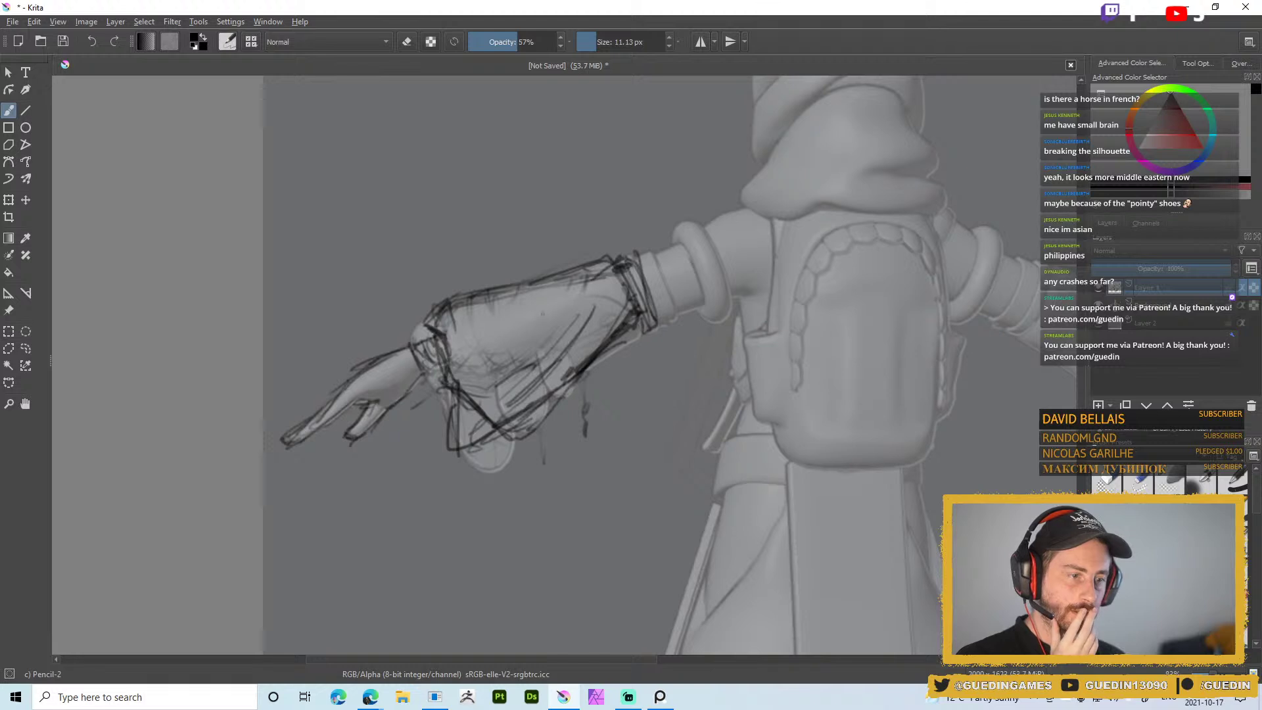
pyautogui.moveTo(450, 414); pyautogui.dragTo(556, 309)
pyautogui.moveTo(478, 407); pyautogui.dragTo(552, 314)
pyautogui.moveTo(476, 453); pyautogui.dragTo(555, 307)
pyautogui.moveTo(497, 420); pyautogui.dragTo(546, 329)
# Add ragged strokes along the left sleeve's lower hem and steep fold lines running up towards the elbow
pyautogui.moveTo(500, 421)
pyautogui.mouseDown()
pyautogui.moveTo(431, 487)
pyautogui.moveTo(509, 398)
pyautogui.moveTo(453, 457)
pyautogui.moveTo(509, 442)
pyautogui.moveTo(513, 427)
pyautogui.mouseUp()
pyautogui.moveTo(490, 460); pyautogui.dragTo(526, 355)
pyautogui.moveTo(483, 499); pyautogui.dragTo(536, 327)
pyautogui.moveTo(503, 489)
pyautogui.mouseDown()
pyautogui.moveTo(551, 332)
pyautogui.moveTo(494, 483)
pyautogui.mouseUp()
pyautogui.moveTo(506, 434); pyautogui.dragTo(558, 413)
pyautogui.moveTo(563, 363)
pyautogui.mouseDown()
pyautogui.moveTo(546, 429)
pyautogui.moveTo(544, 330)
pyautogui.mouseUp()
pyautogui.moveTo(554, 396); pyautogui.dragTo(574, 324)
pyautogui.moveTo(569, 370); pyautogui.dragTo(567, 267)
# Lighten the messy fold lines in the middle of the left sleeve using the Eraser Soft brush at 43.76 px
pyautogui.rightClick(563, 317)
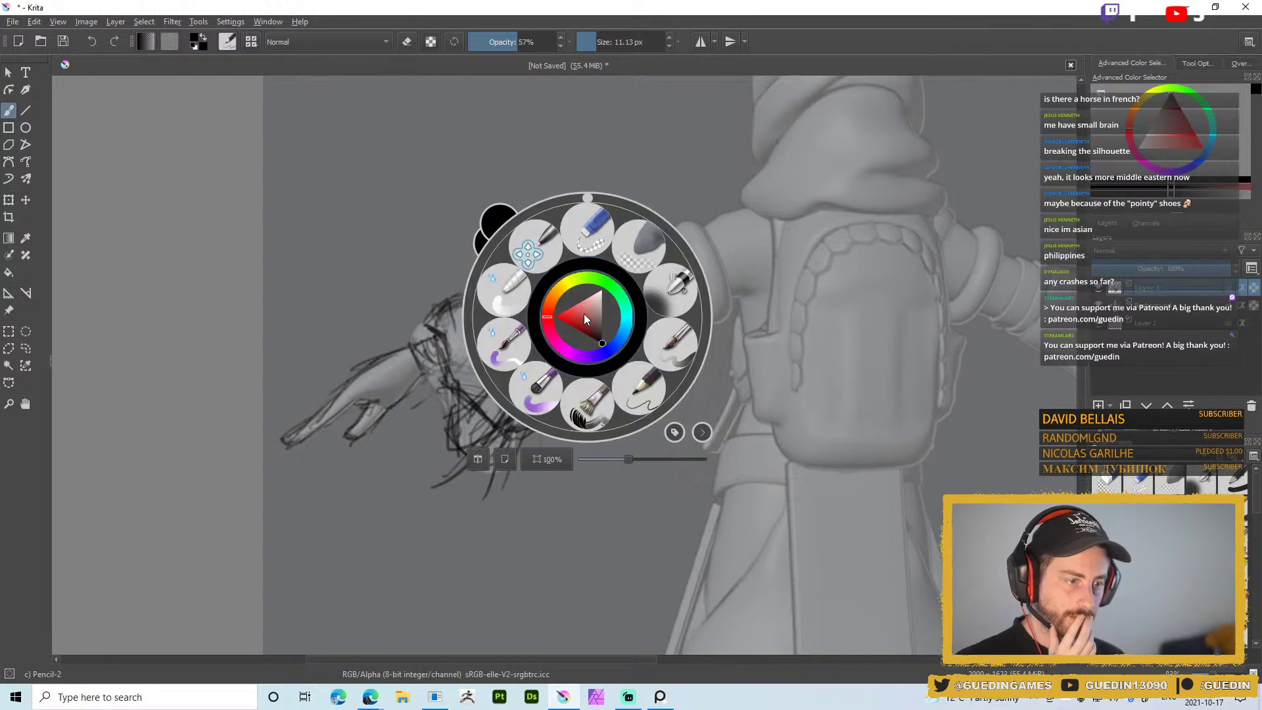
pyautogui.click(516, 379)
pyautogui.keyDown('shift'); pyautogui.moveTo(519, 377); pyautogui.dragTo(454, 415); pyautogui.keyUp('shift')
pyautogui.moveTo(510, 368)
pyautogui.mouseDown()
pyautogui.moveTo(480, 421)
pyautogui.moveTo(505, 376)
pyautogui.moveTo(528, 405)
pyautogui.moveTo(543, 398)
pyautogui.moveTo(559, 359)
pyautogui.moveTo(547, 409)
pyautogui.mouseUp()
pyautogui.moveTo(493, 459); pyautogui.dragTo(489, 474)
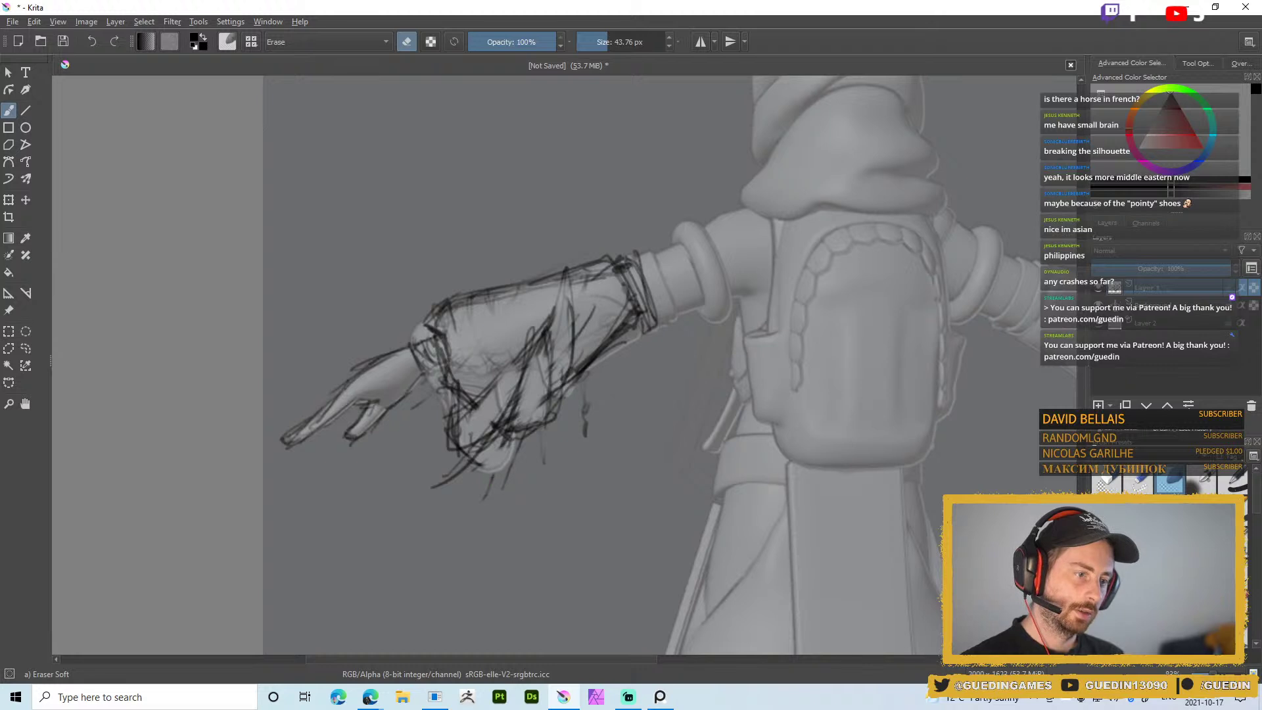
pyautogui.moveTo(488, 308)
pyautogui.mouseDown()
pyautogui.moveTo(472, 298)
pyautogui.moveTo(508, 383)
pyautogui.moveTo(484, 409)
pyautogui.moveTo(519, 411)
pyautogui.moveTo(537, 382)
pyautogui.mouseUp()
# Redraw the left sleeve's diagonal folds with the Pencil-2 brush and darken the hanging hem beneath them
pyautogui.rightClick(545, 324)
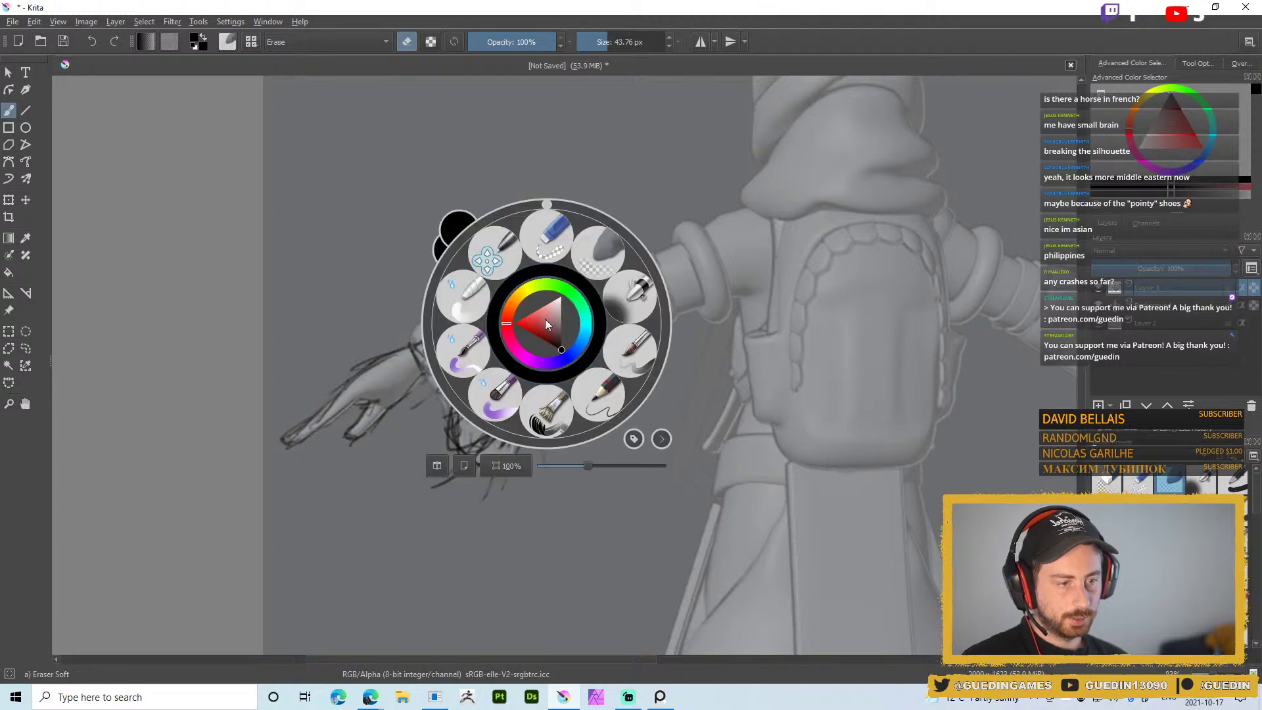
pyautogui.click(608, 398)
pyautogui.moveTo(458, 406); pyautogui.dragTo(551, 322)
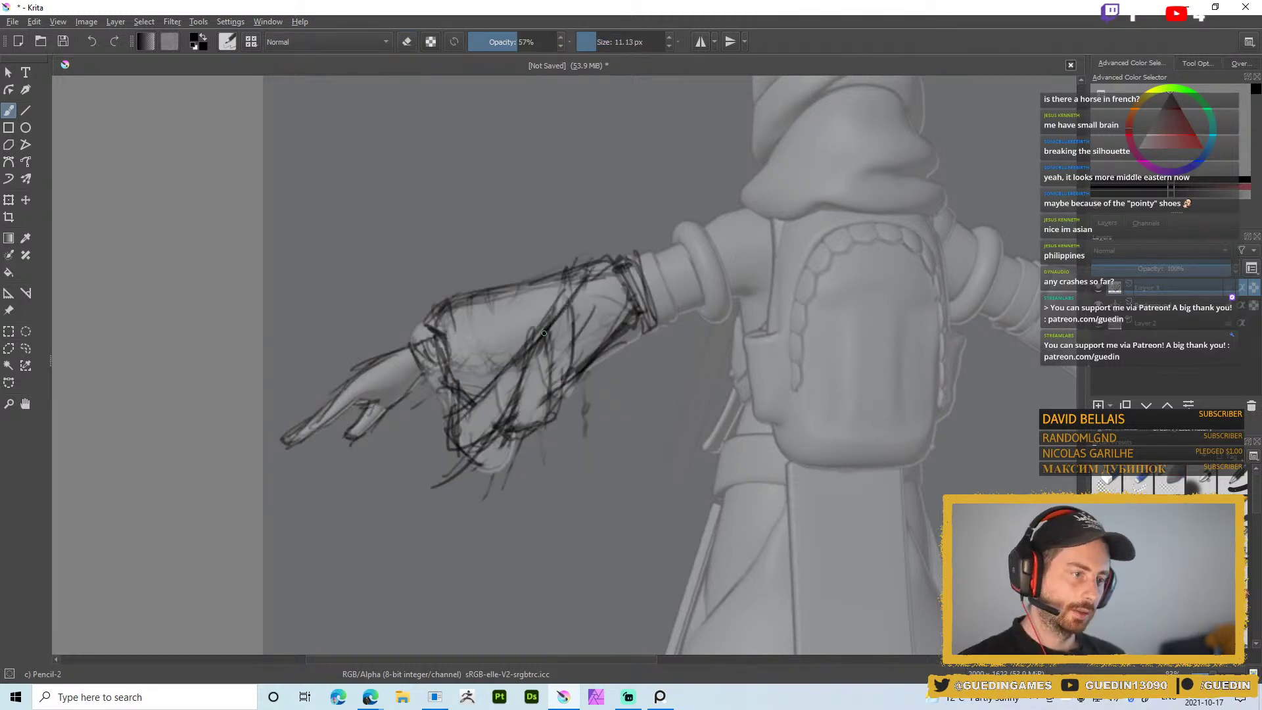
pyautogui.moveTo(589, 279); pyautogui.dragTo(566, 378)
pyautogui.moveTo(574, 300); pyautogui.dragTo(552, 385)
pyautogui.moveTo(547, 336)
pyautogui.mouseDown()
pyautogui.moveTo(546, 405)
pyautogui.moveTo(510, 431)
pyautogui.mouseUp()
pyautogui.moveTo(519, 430)
pyautogui.mouseDown()
pyautogui.moveTo(548, 384)
pyautogui.moveTo(500, 426)
pyautogui.mouseUp()
pyautogui.moveTo(502, 431)
pyautogui.mouseDown()
pyautogui.moveTo(468, 462)
pyautogui.moveTo(441, 458)
pyautogui.mouseUp()
pyautogui.moveTo(497, 429); pyautogui.dragTo(471, 444)
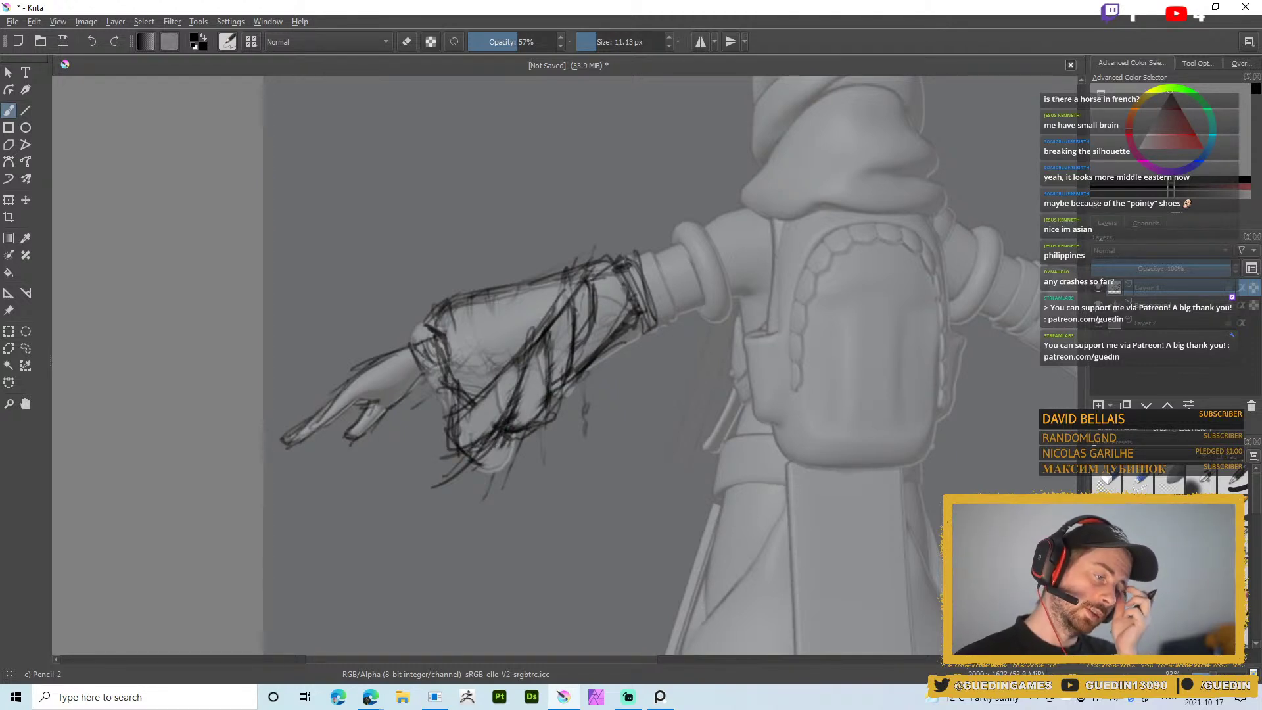
# Stroke the left sleeve's edge beside the cuff and clean up the lines inside it with the Eraser Soft brush
pyautogui.moveTo(437, 337); pyautogui.dragTo(440, 379)
pyautogui.rightClick(472, 307)
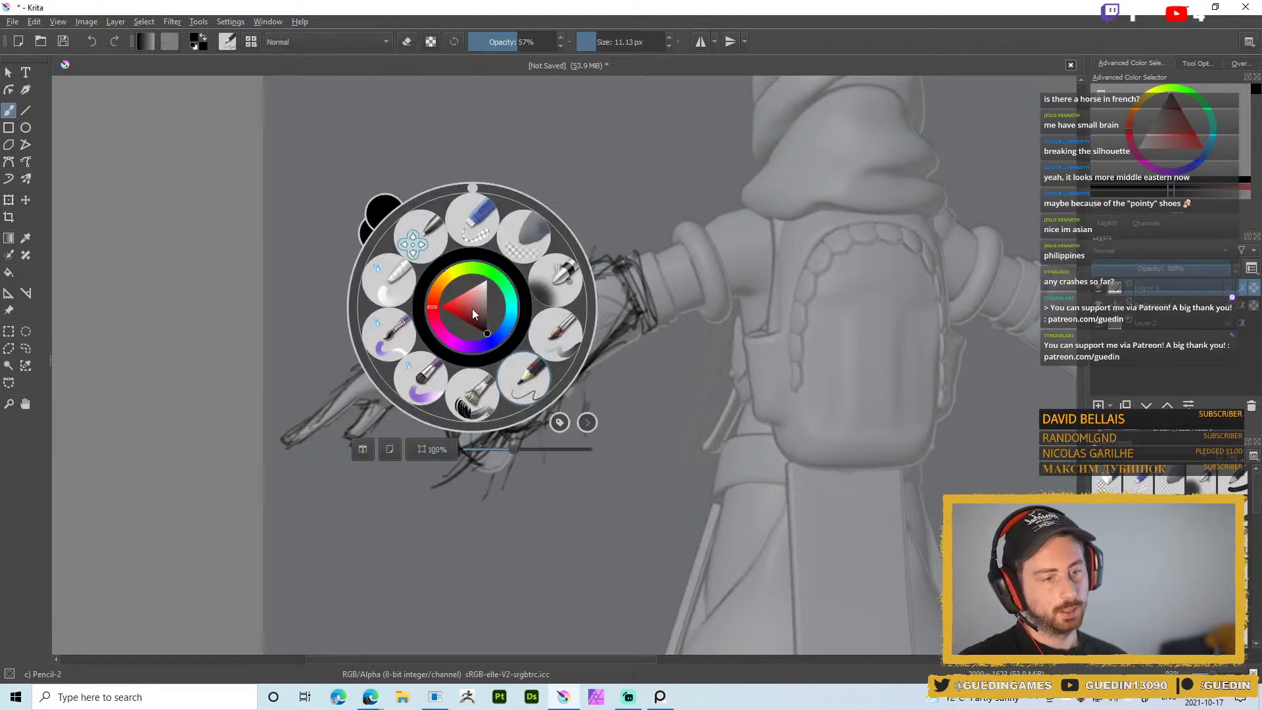
pyautogui.click(509, 255)
pyautogui.moveTo(460, 315); pyautogui.dragTo(456, 361)
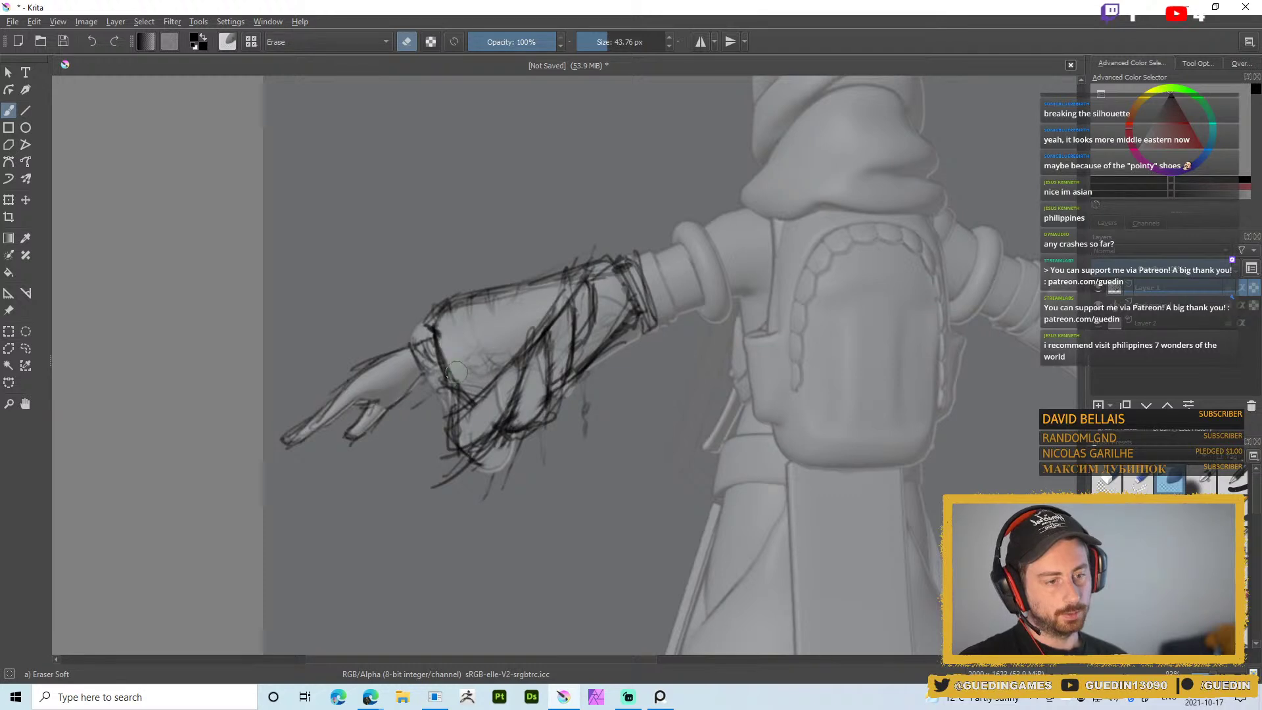
# Sketch long diagonal fold lines with Pencil-2 from beside the left cuff up to the sleeve's upper edge, undoing unwanted strokes
pyautogui.rightClick(537, 296)
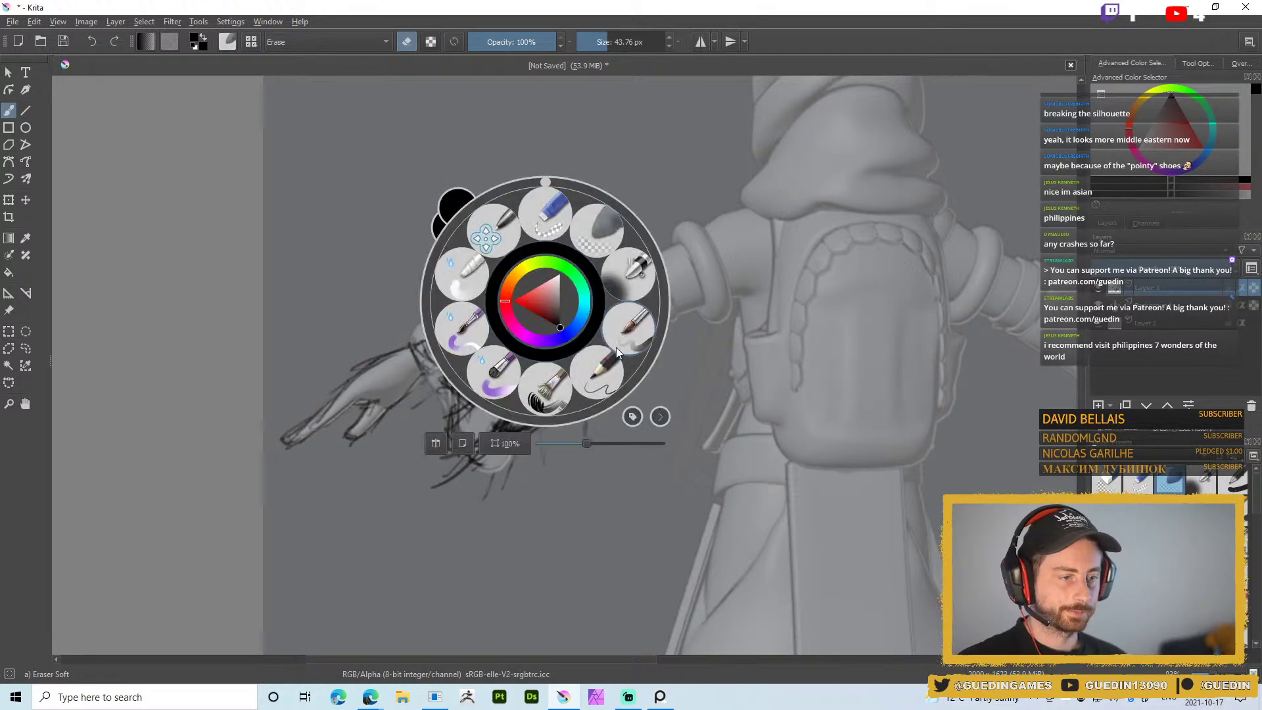
pyautogui.click(502, 382)
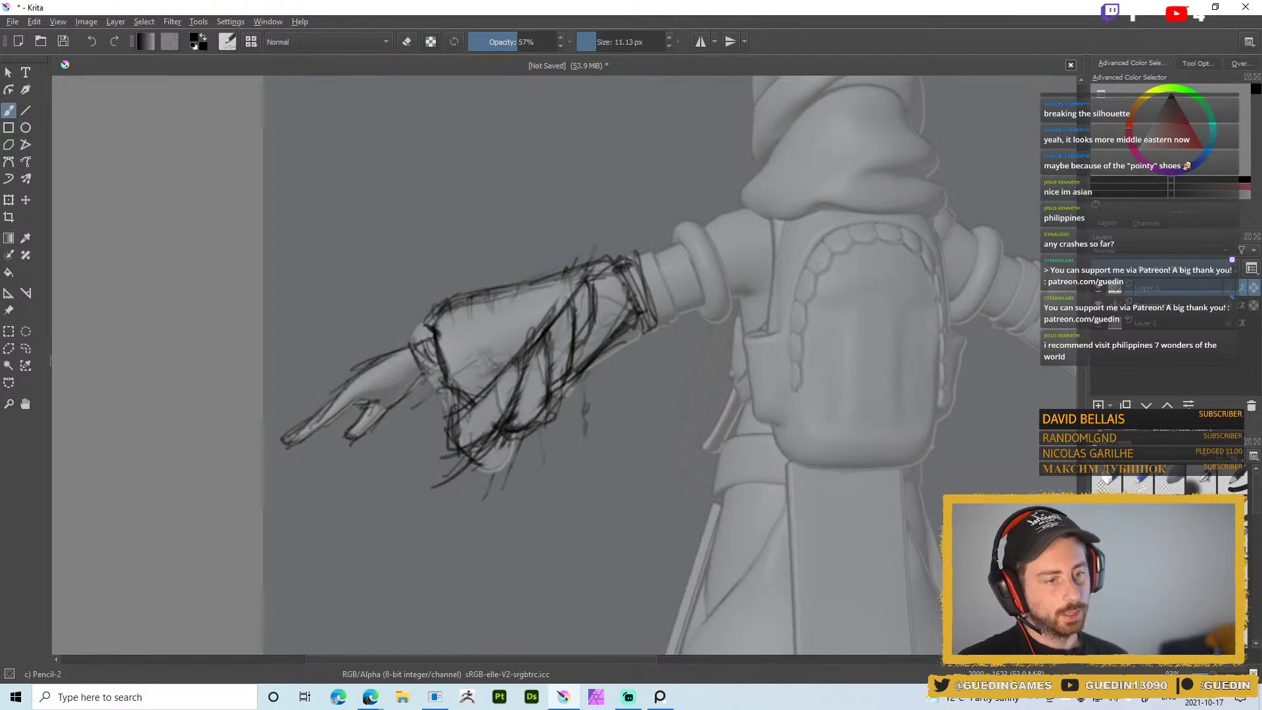
pyautogui.moveTo(452, 361)
pyautogui.mouseDown()
pyautogui.moveTo(497, 329)
pyautogui.moveTo(499, 307)
pyautogui.mouseUp()
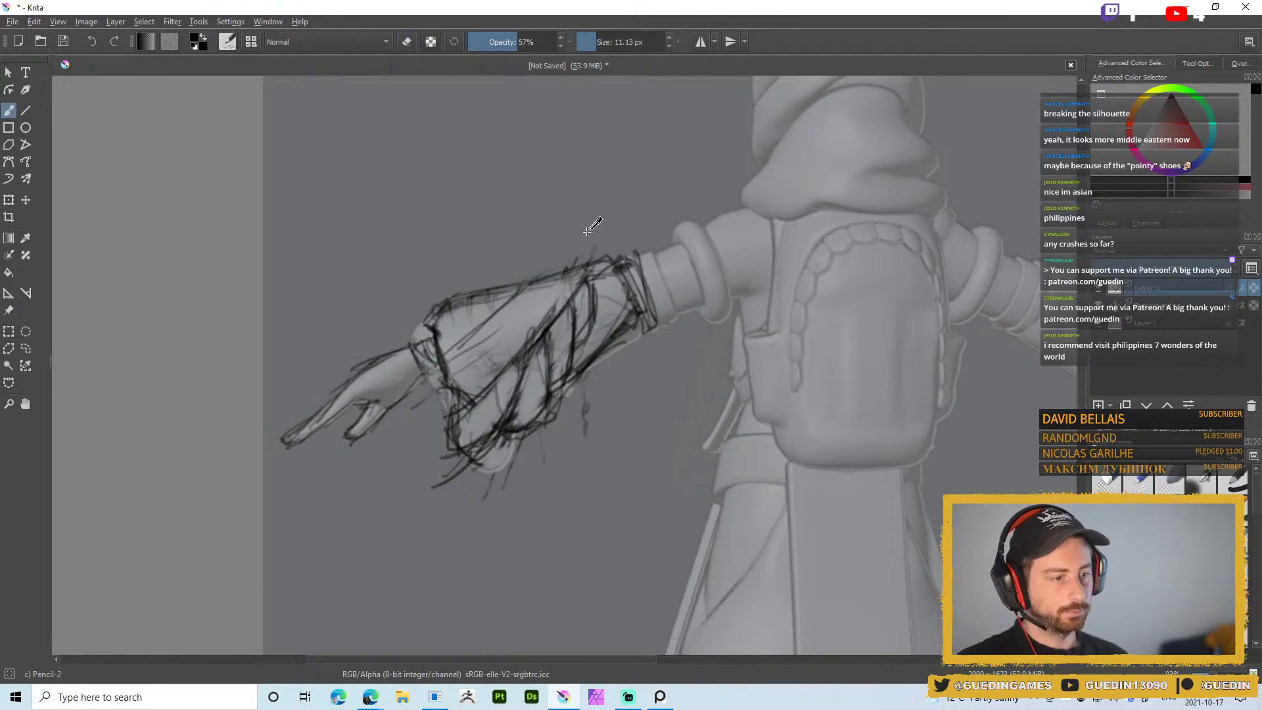
pyautogui.hotkey('ctrl', 'z')
pyautogui.hotkey('ctrl', 'z')
pyautogui.press('e')
pyautogui.moveTo(454, 379); pyautogui.dragTo(531, 286)
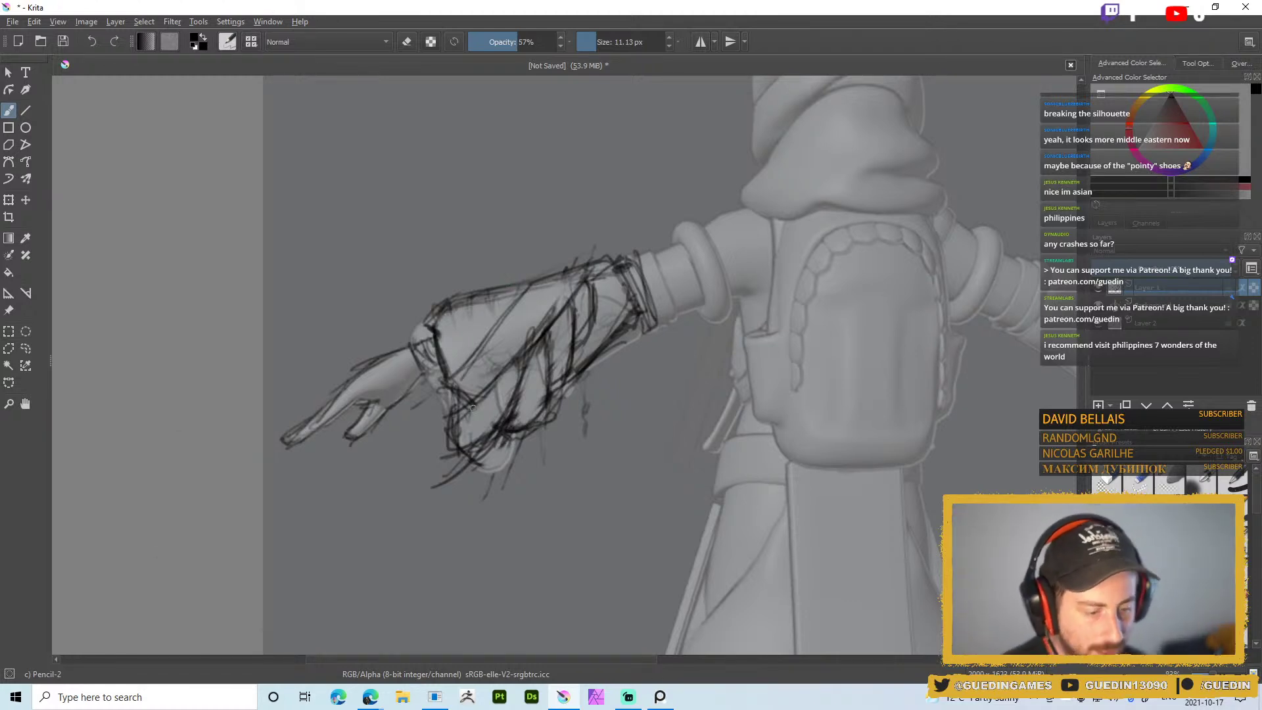
# Switch to the web browser and search Google Images for "samarkand"
pyautogui.moveTo(382, 694)
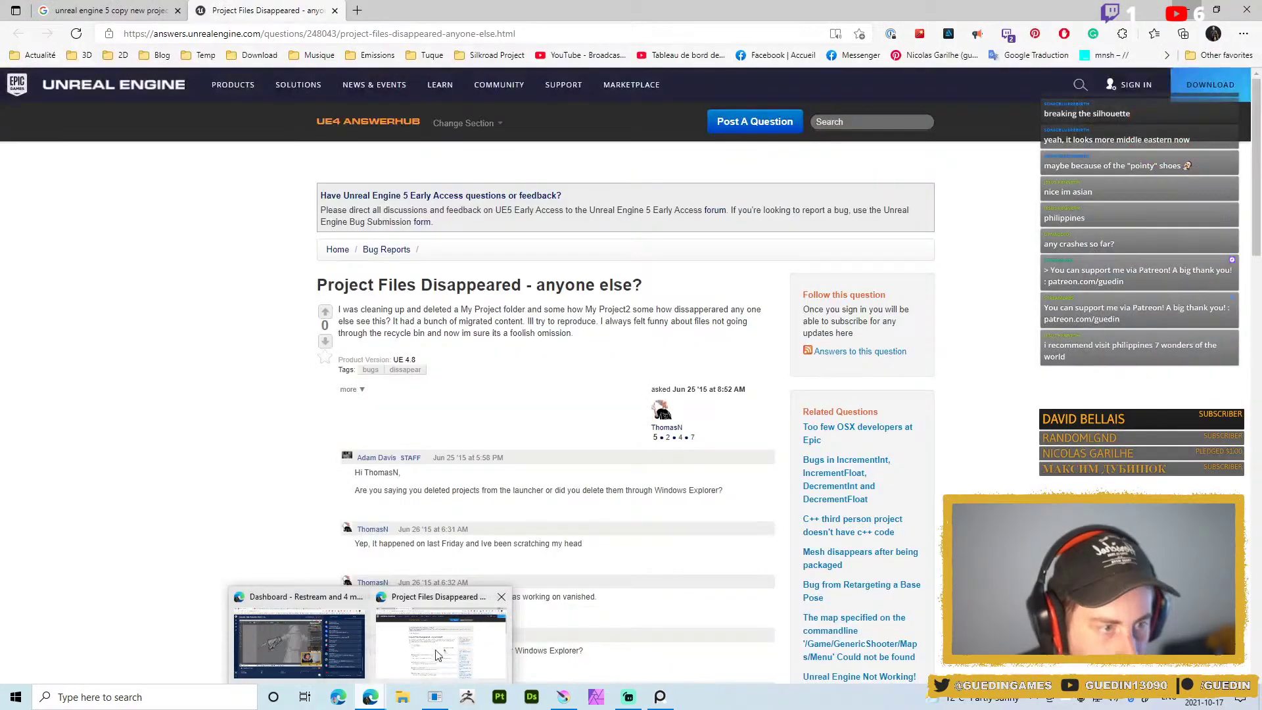
pyautogui.click(437, 651)
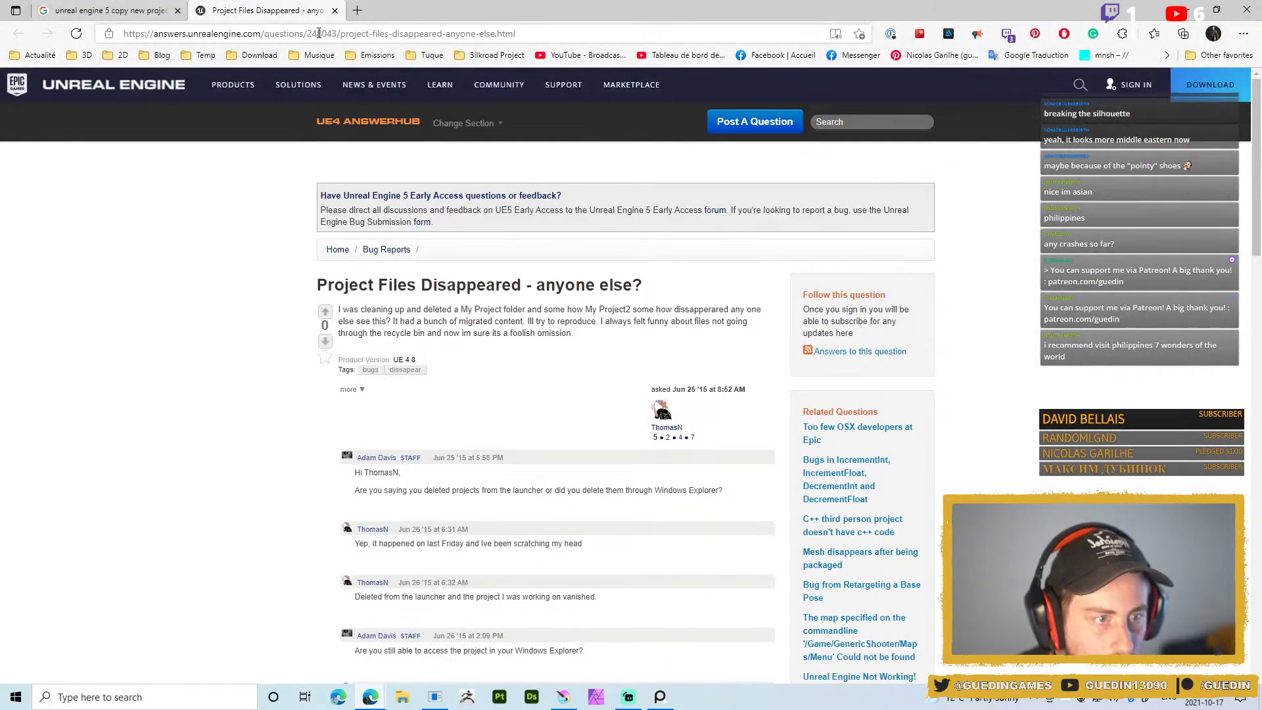
pyautogui.click(310, 34)
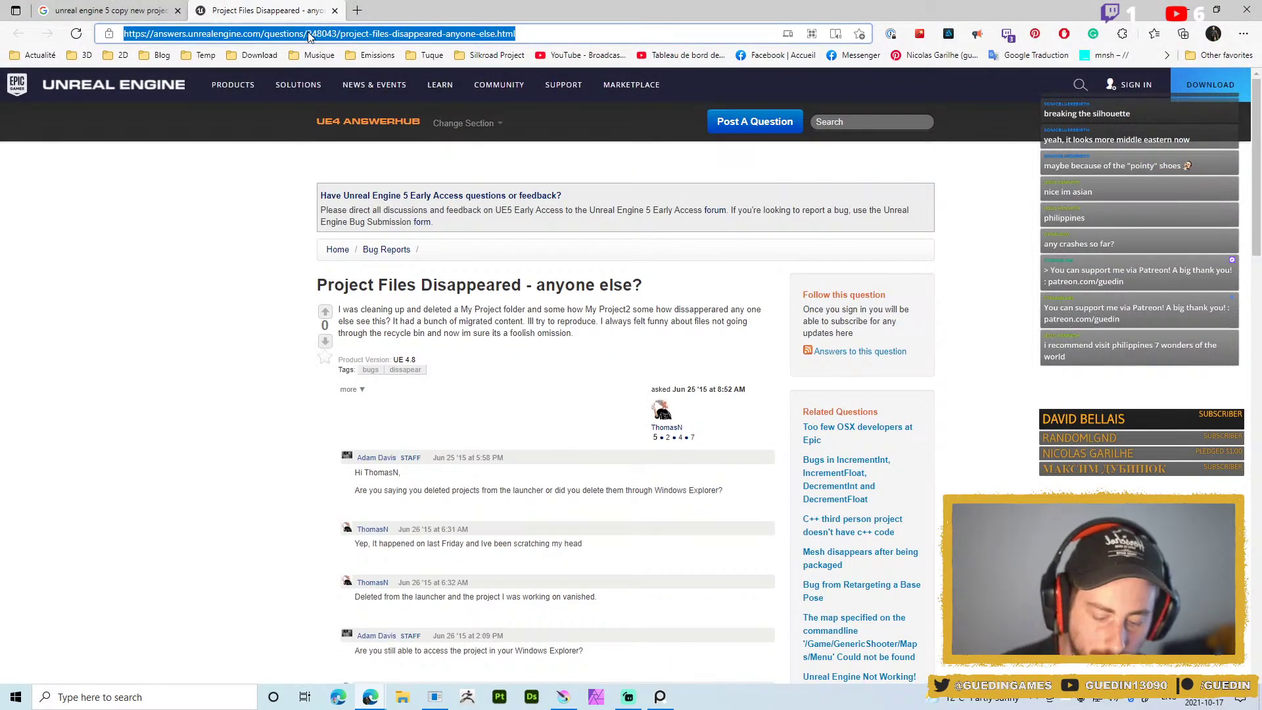
pyautogui.write('samarkand')
pyautogui.press('Return')
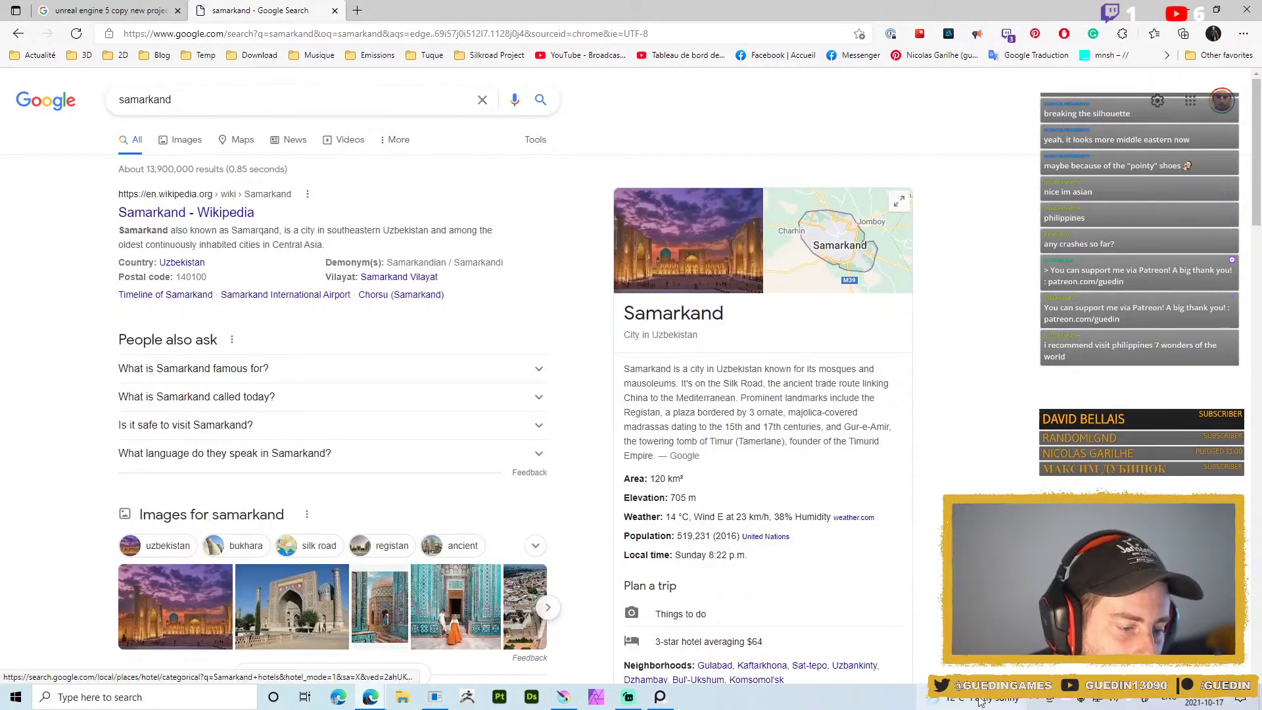
pyautogui.click(187, 140)
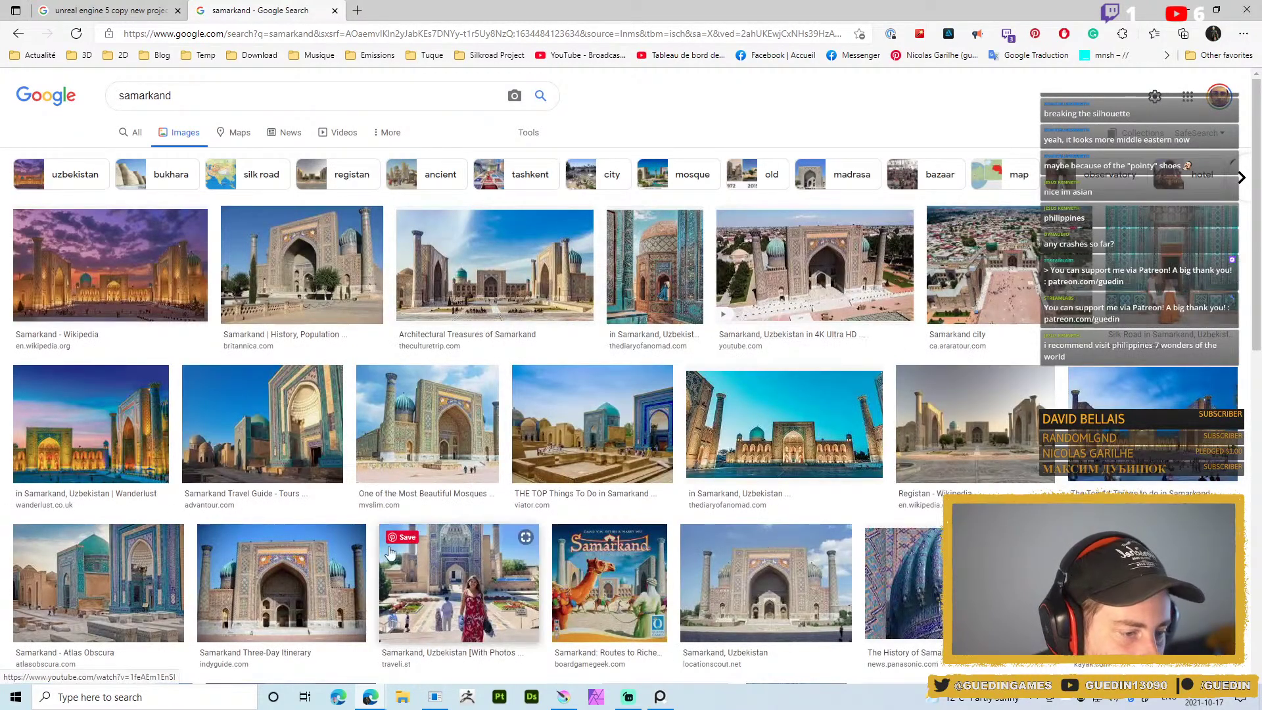
# Examine the Samarkand image results, enlarging photos of the mosque, the ribbed blue domes and the tiled portal
pyautogui.click(409, 437)
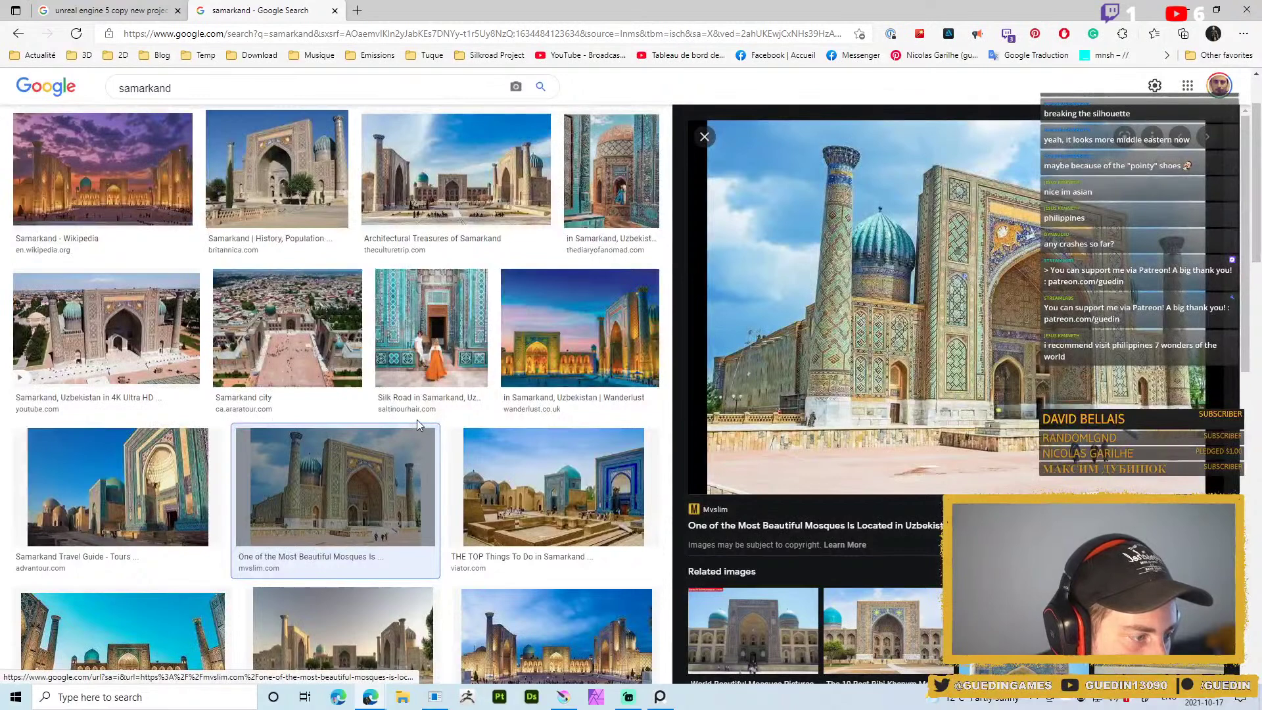
pyautogui.scroll(-4, 449, 381)
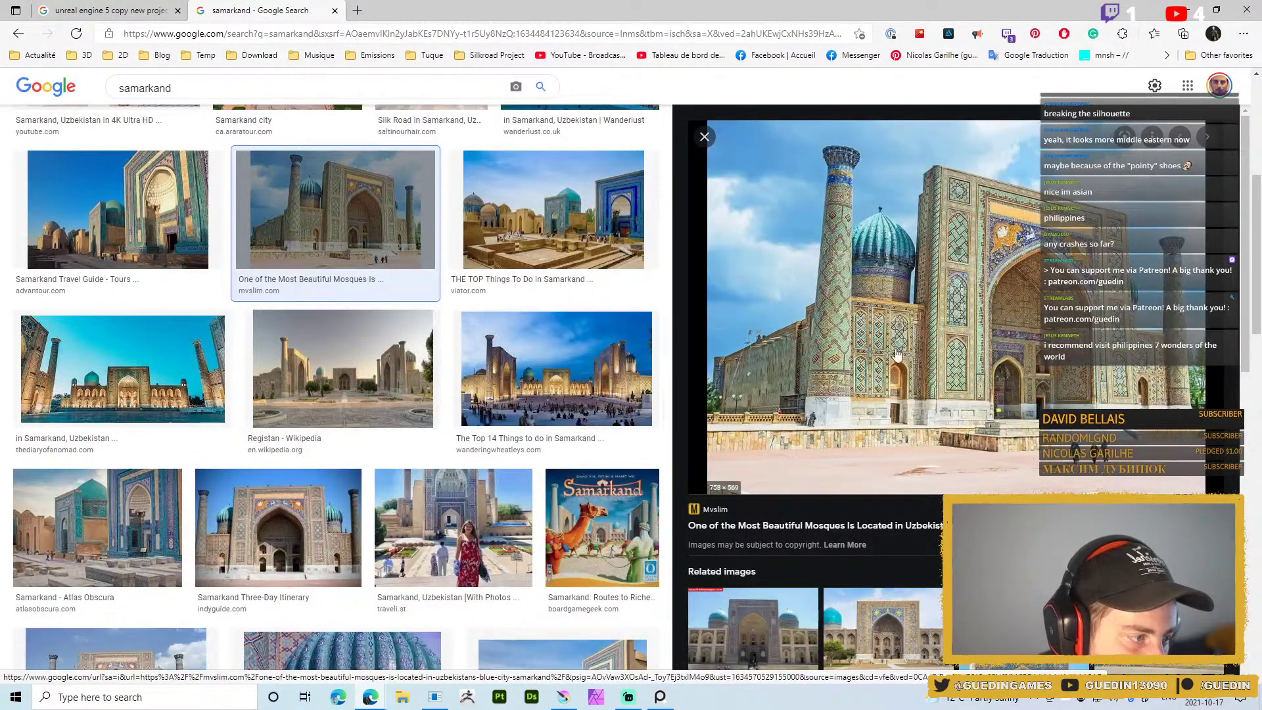
pyautogui.scroll(-5, 398, 416)
pyautogui.click(401, 321)
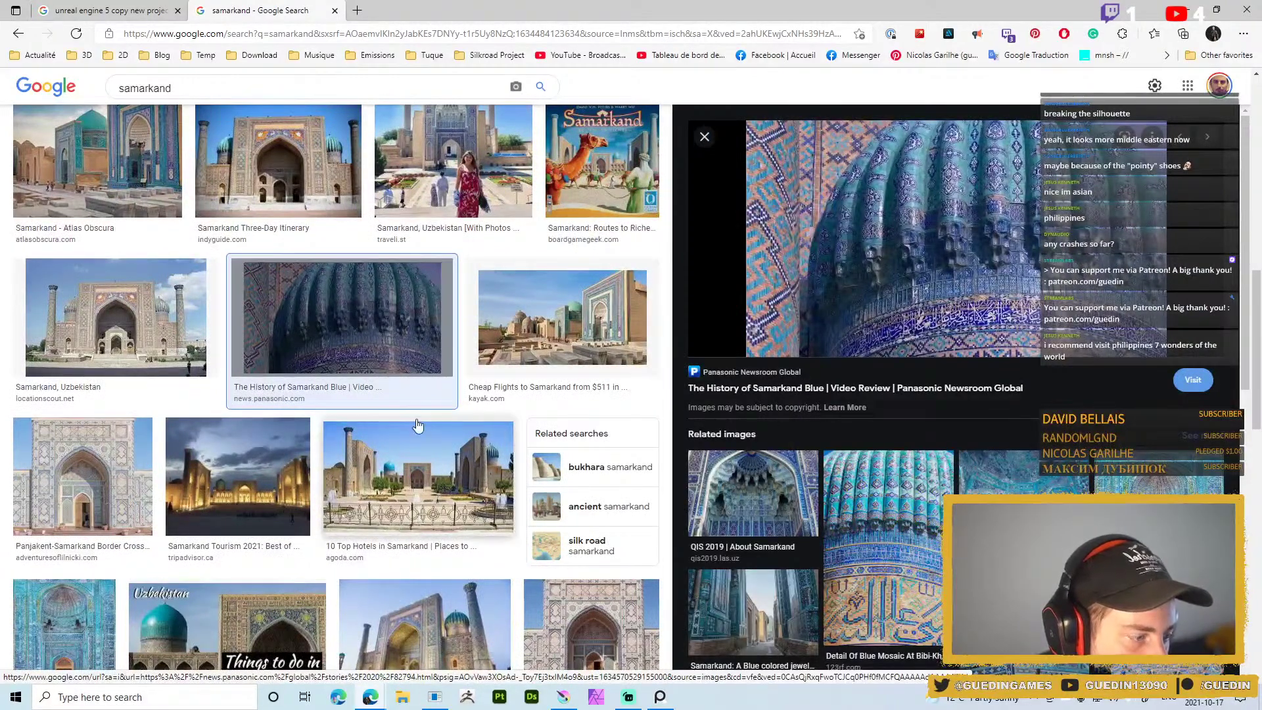
pyautogui.scroll(-4, 421, 422)
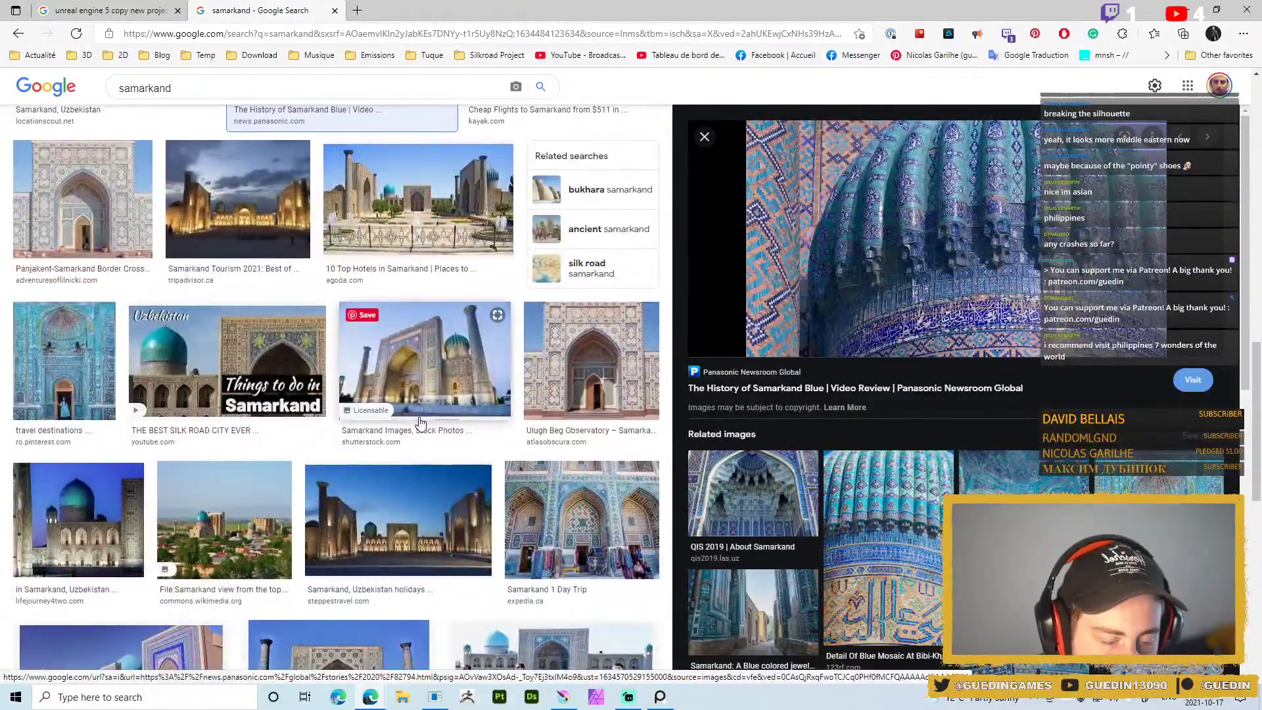
pyautogui.click(489, 384)
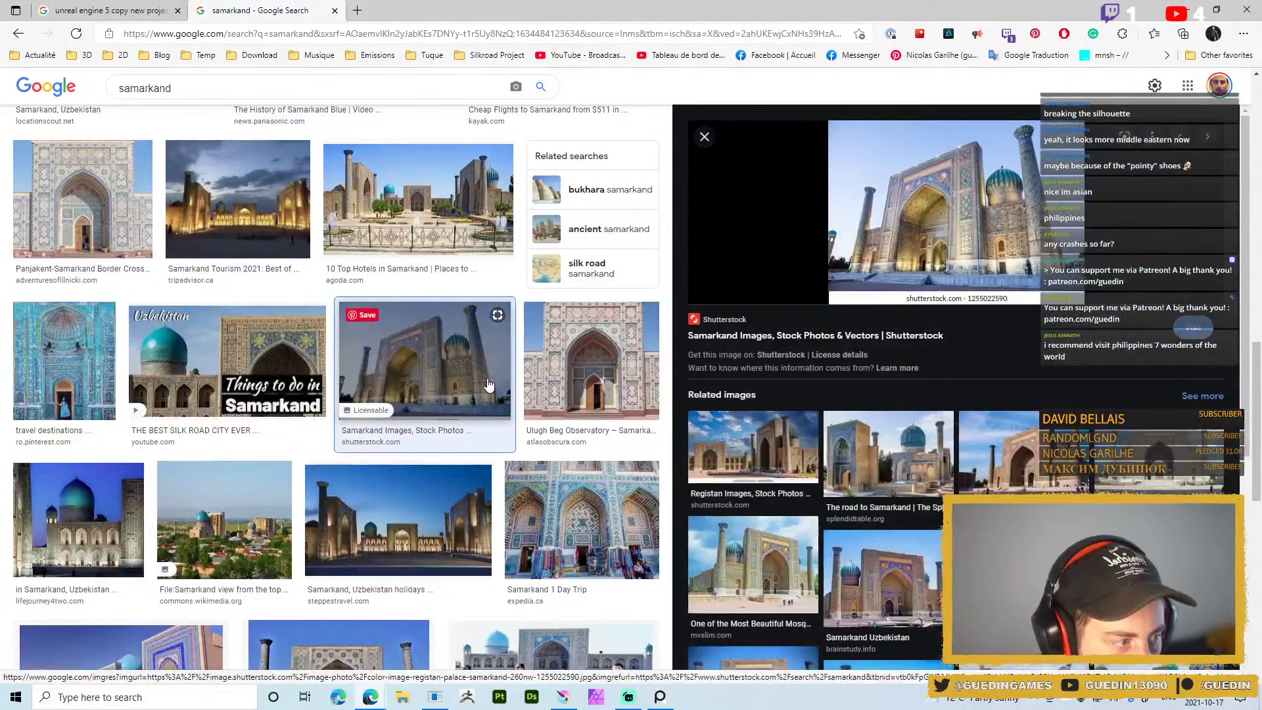
pyautogui.scroll(-3, 489, 385)
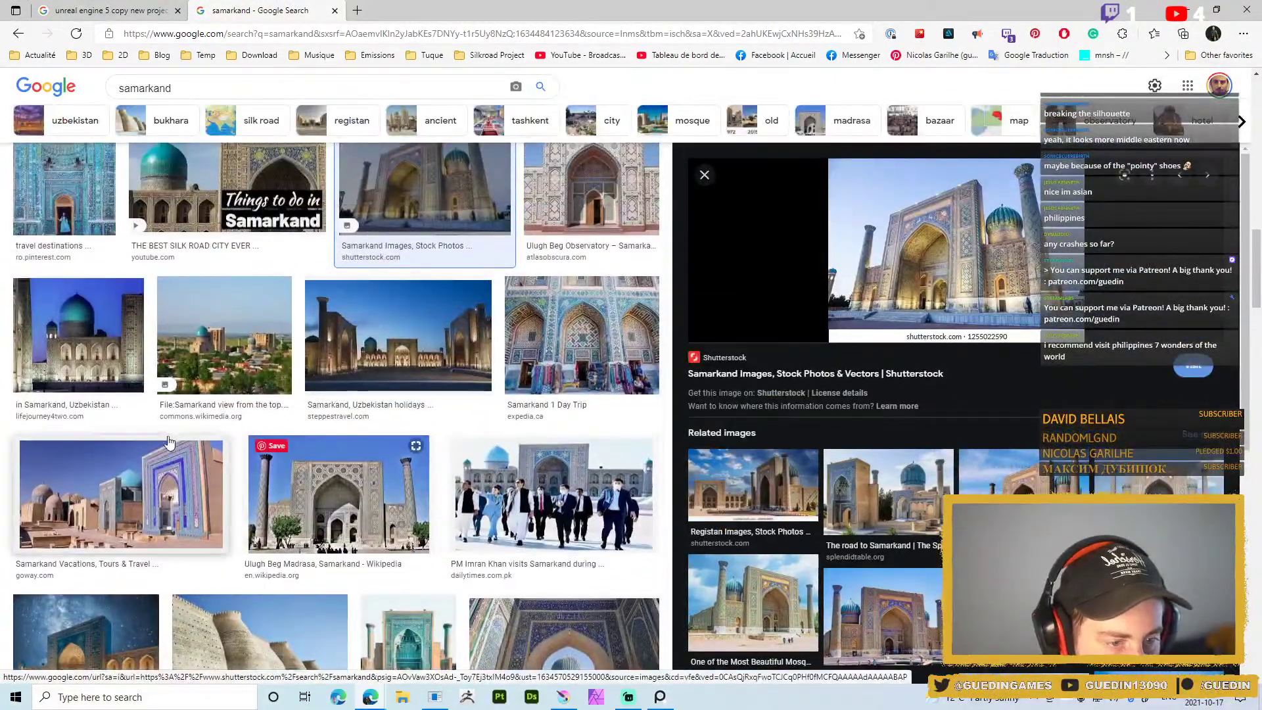
pyautogui.scroll(-8, 265, 444)
pyautogui.scroll(-10, 312, 478)
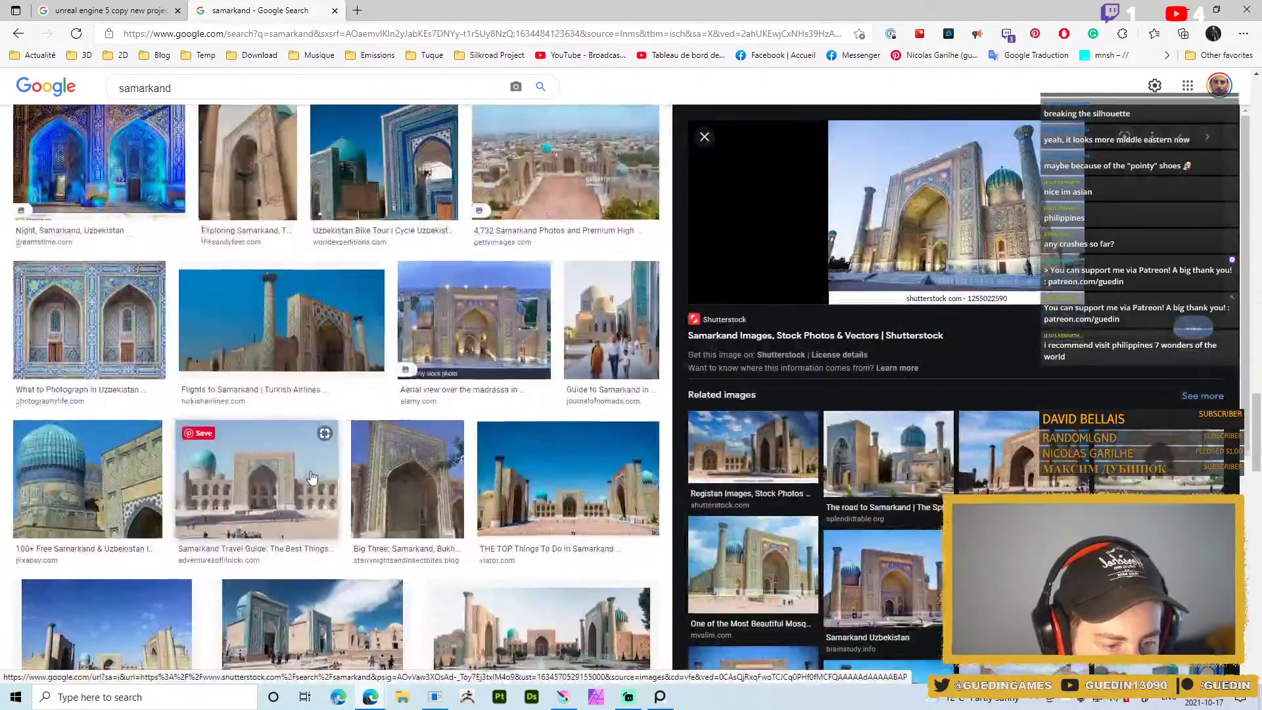
pyautogui.click(87, 478)
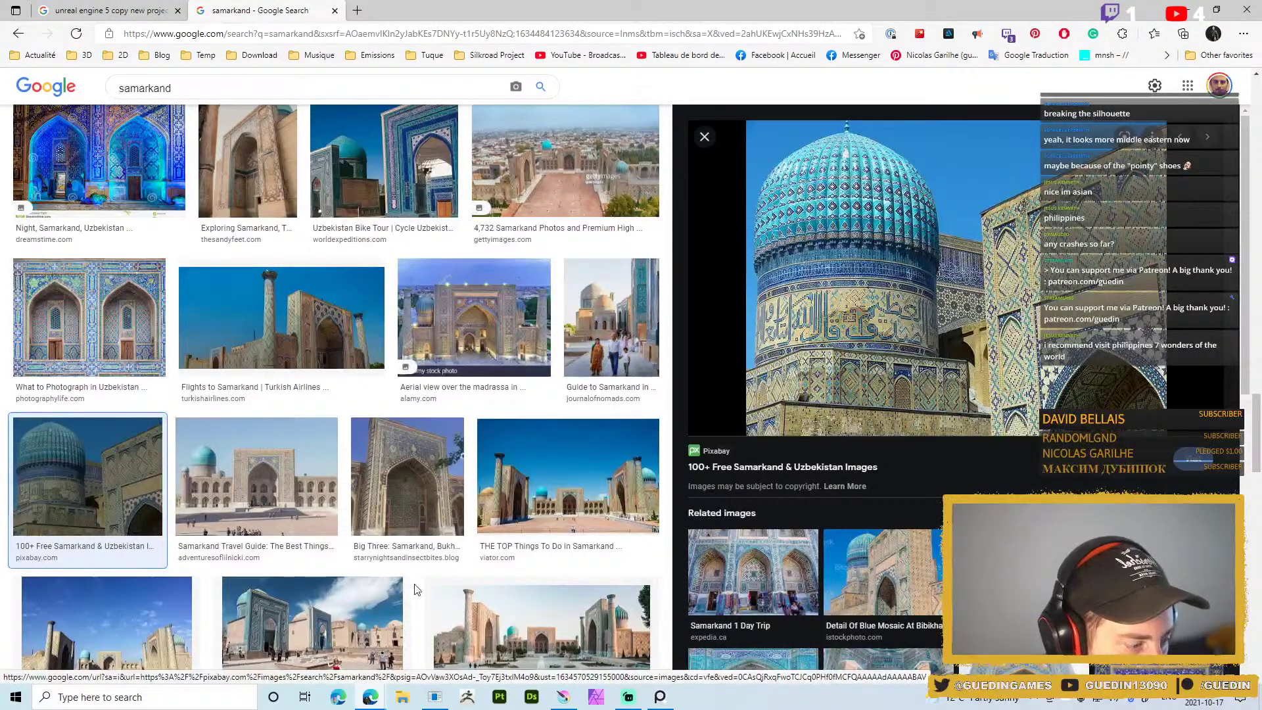
# Look further through the Samarkand images and related pictures, enlarging the arched portal from The Scholars of Samarkand
pyautogui.scroll(-4, 422, 609)
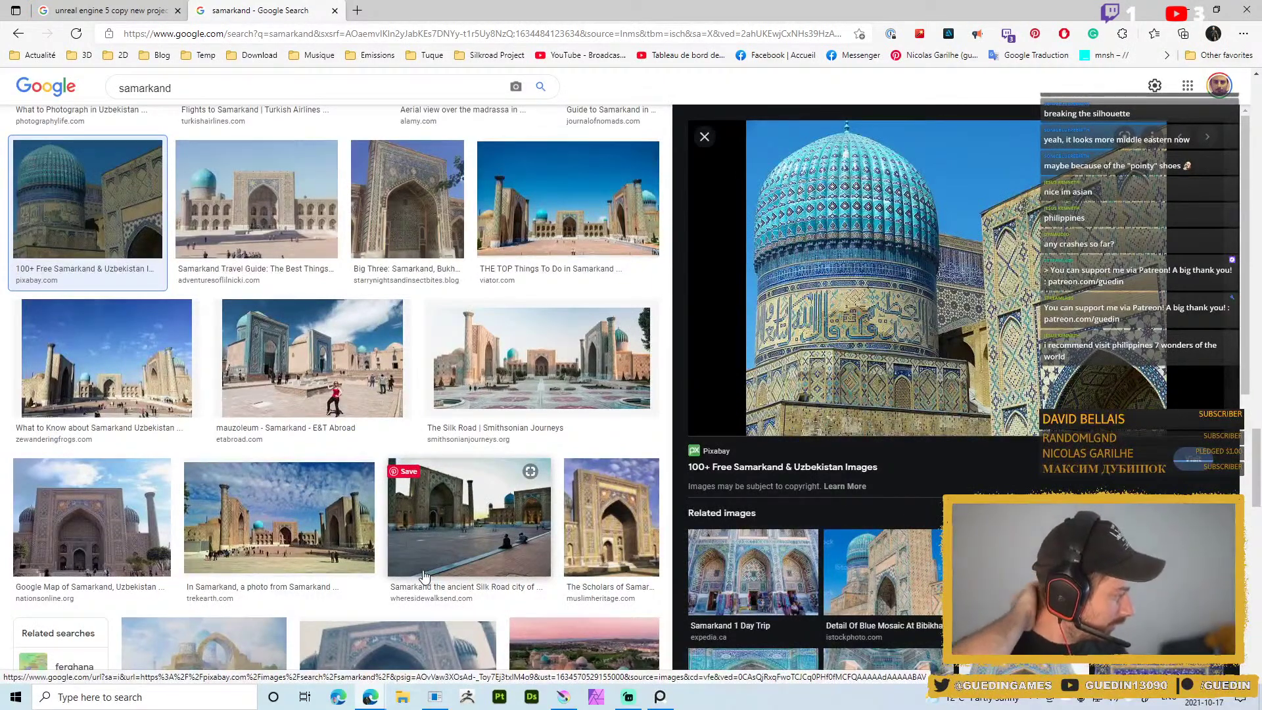
pyautogui.scroll(-10, 424, 576)
pyautogui.scroll(5, 266, 393)
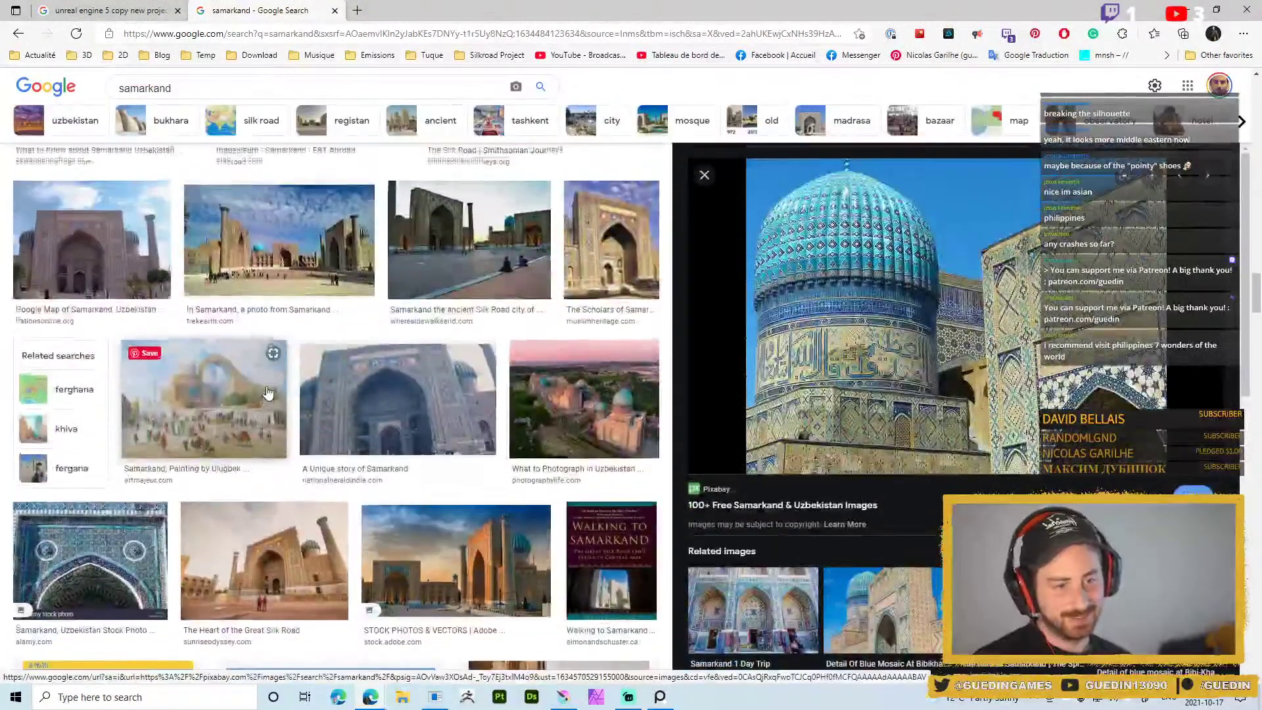
pyautogui.scroll(-5, 267, 393)
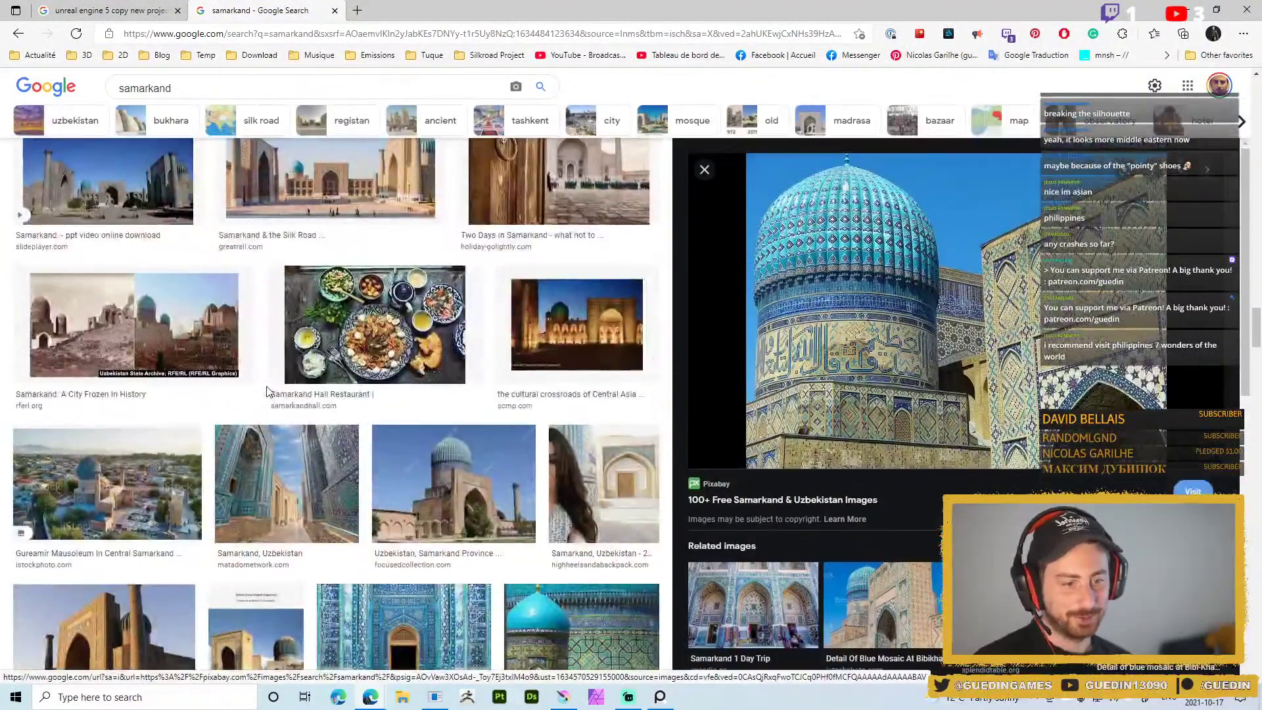
pyautogui.scroll(3, 342, 496)
pyautogui.scroll(-3, 345, 502)
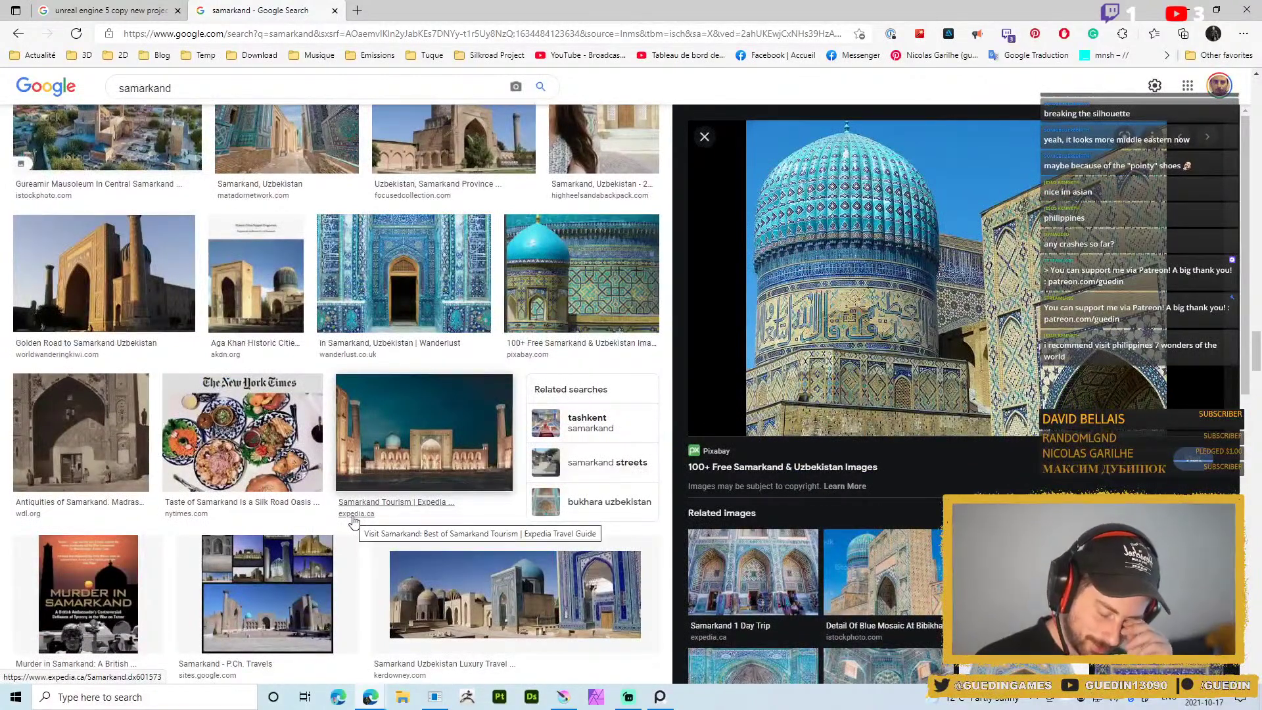
pyautogui.scroll(-3, 592, 496)
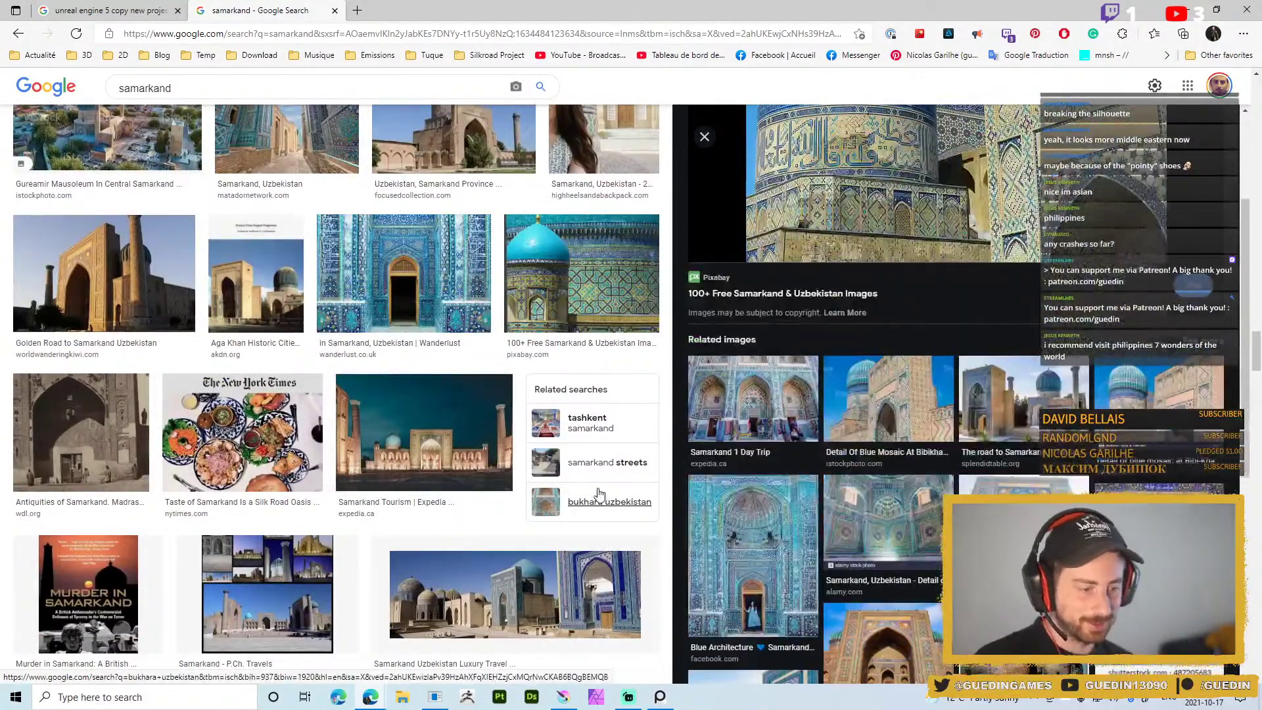
pyautogui.scroll(-7, 578, 447)
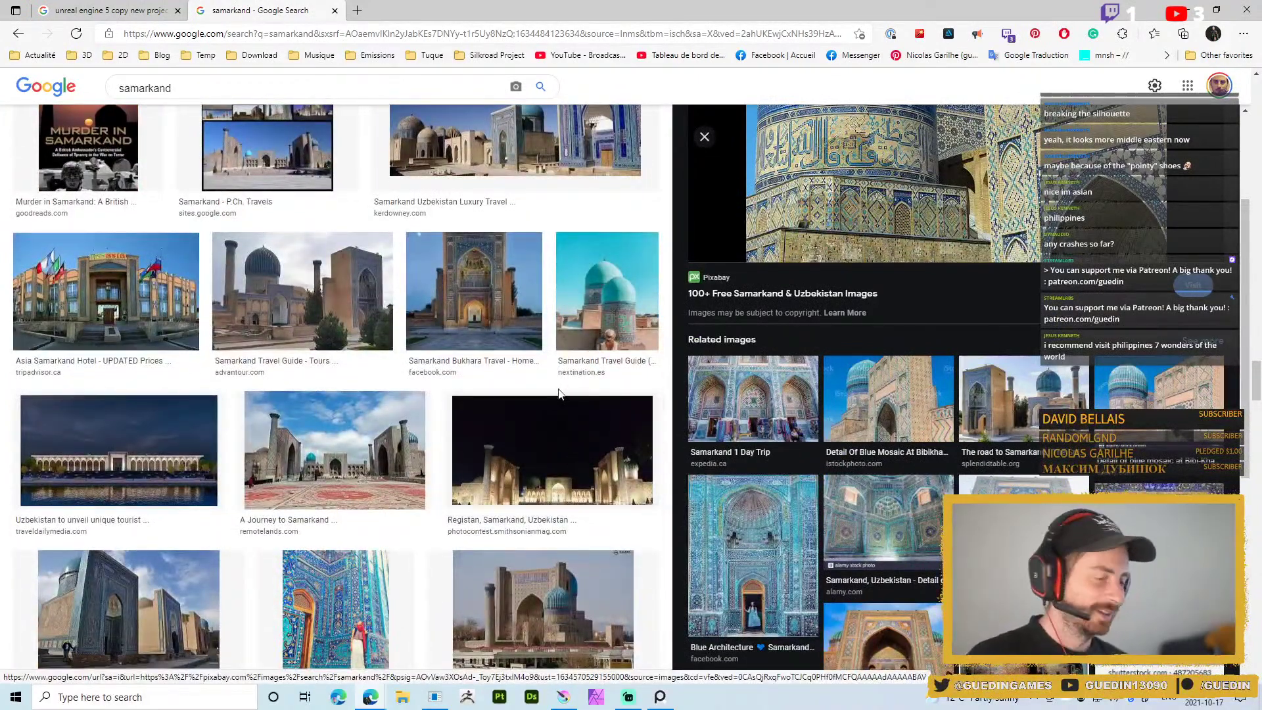
pyautogui.scroll(10, 559, 392)
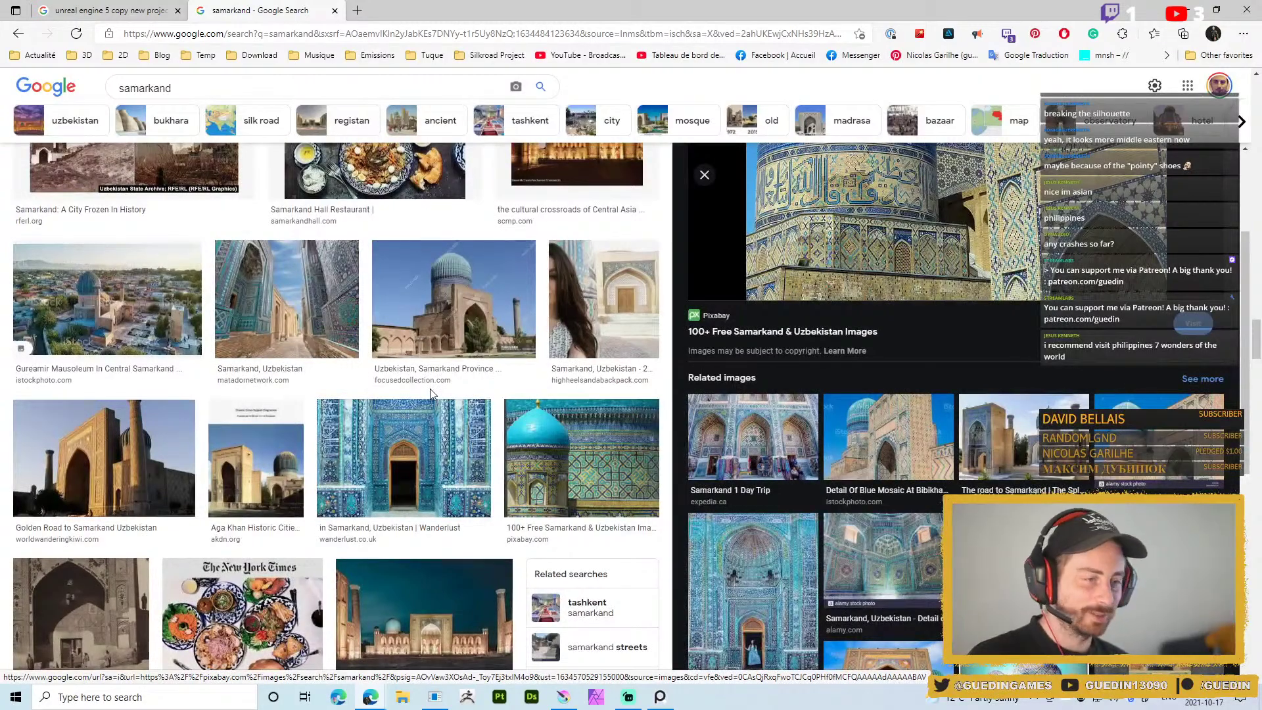
pyautogui.scroll(10, 431, 393)
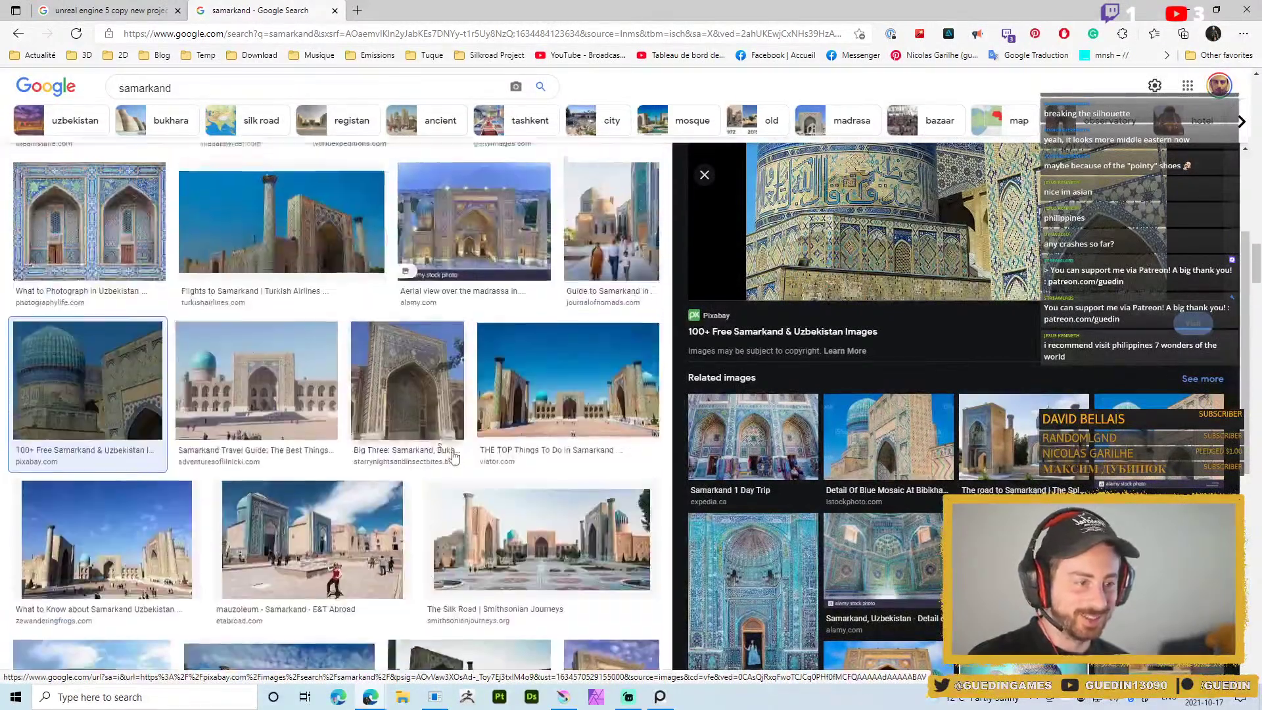
pyautogui.scroll(-4, 445, 435)
pyautogui.click(611, 422)
pyautogui.scroll(3, 439, 335)
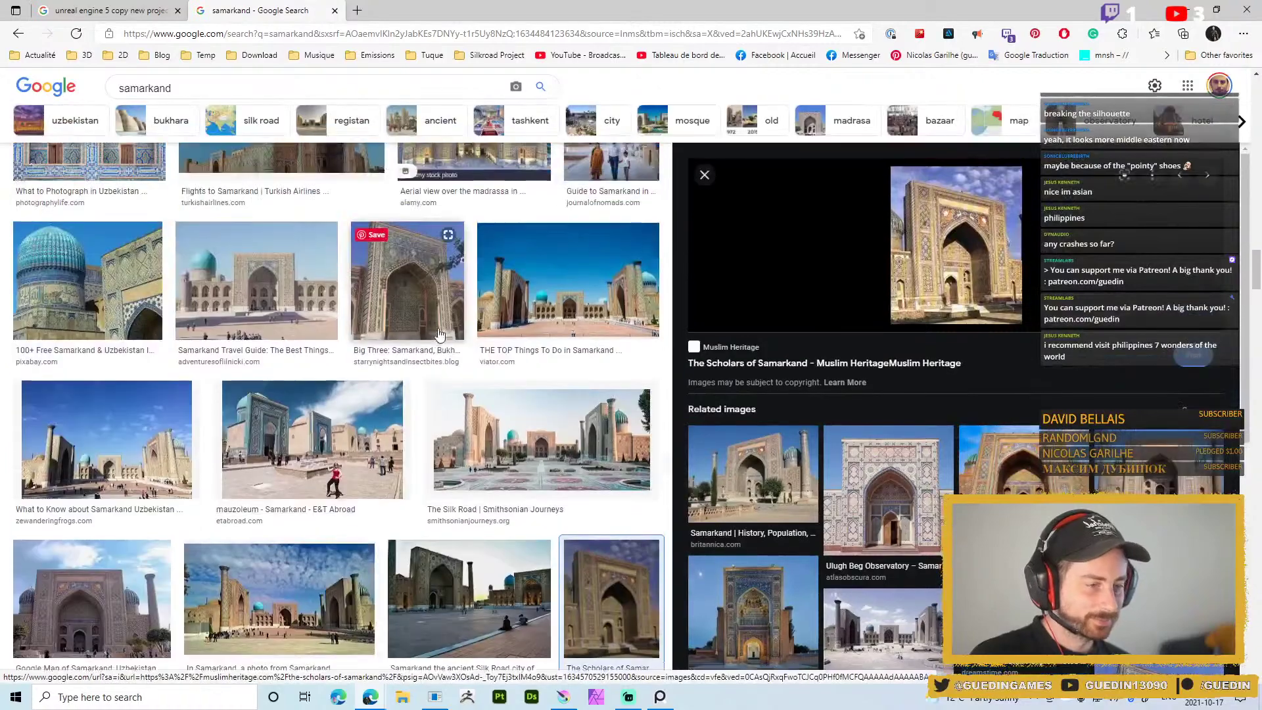
# Narrow the Samarkand image results to registan
pyautogui.scroll(2, 439, 334)
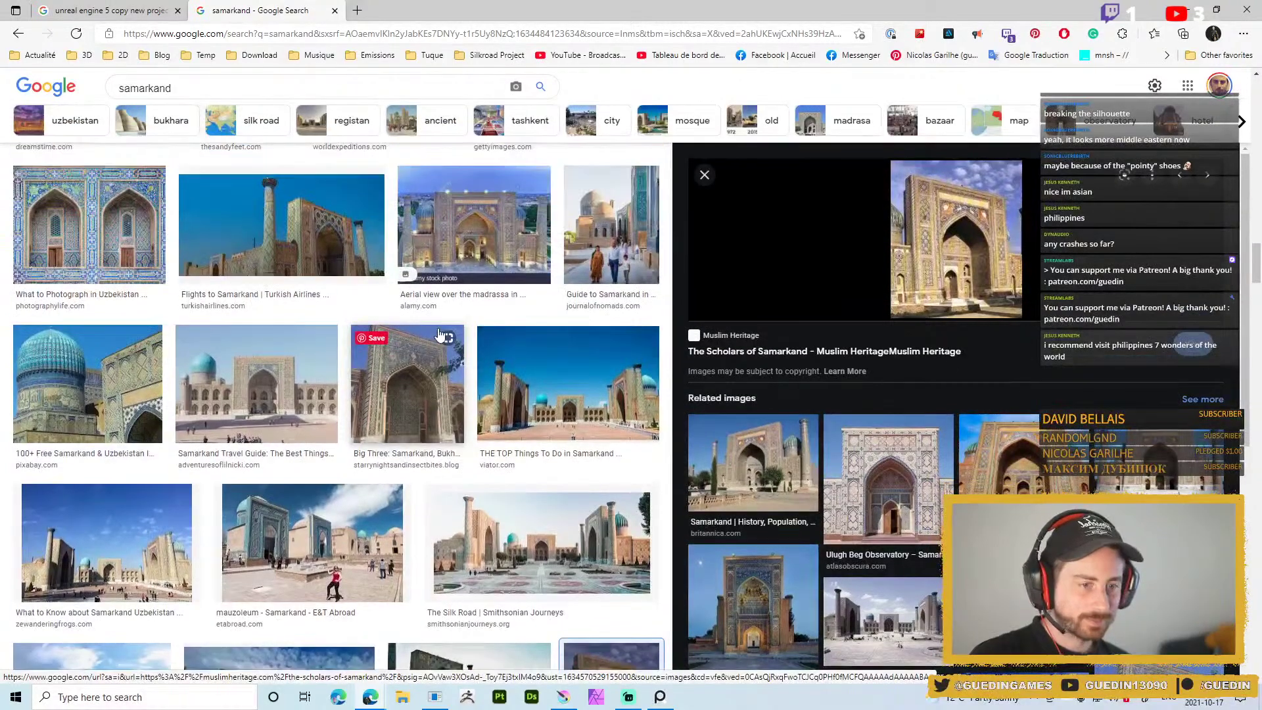
pyautogui.click(336, 122)
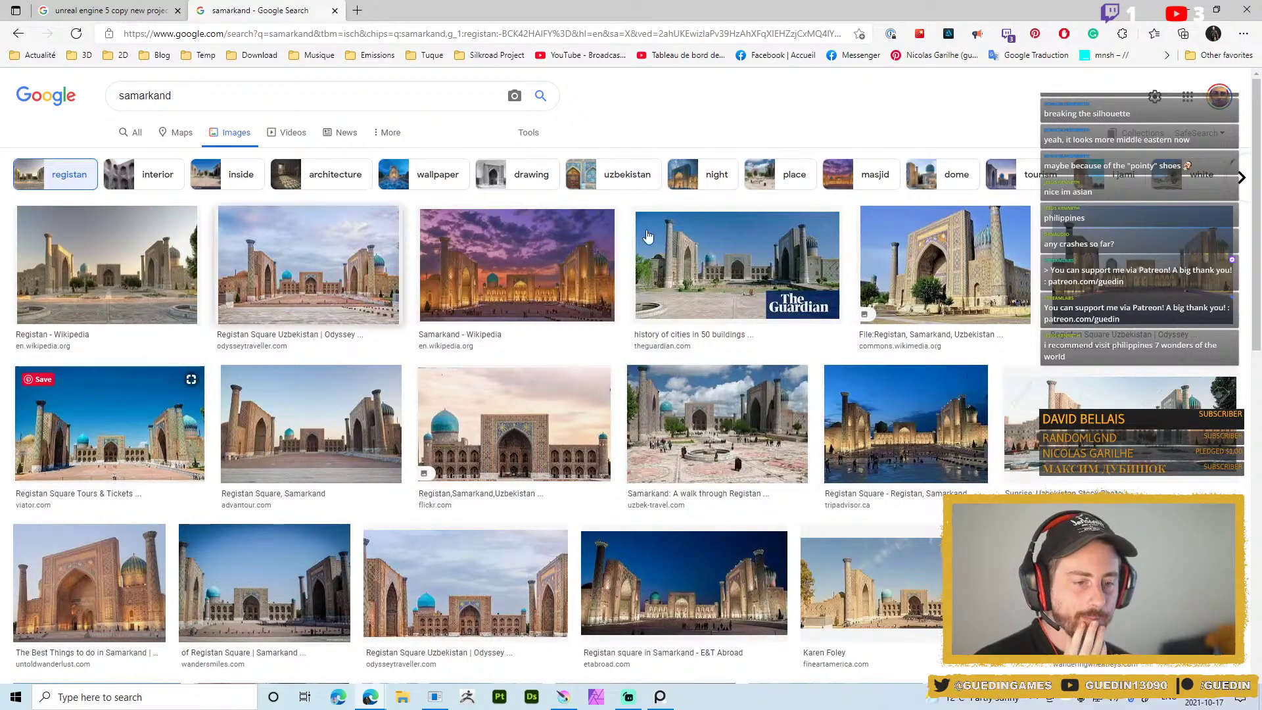
# Return to Krita and erase the small trial motif on the left sleeve with the Eraser Soft brush
pyautogui.click(1187, 9)
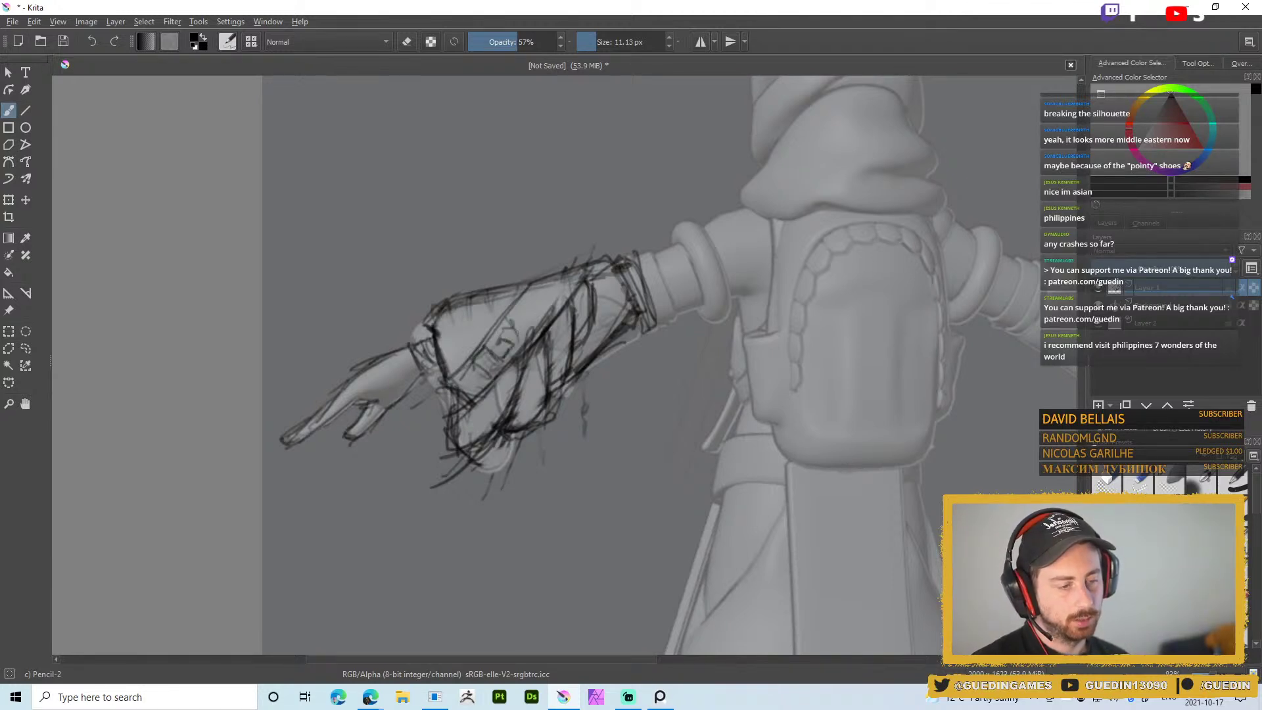
pyautogui.rightClick(568, 295)
pyautogui.click(615, 226)
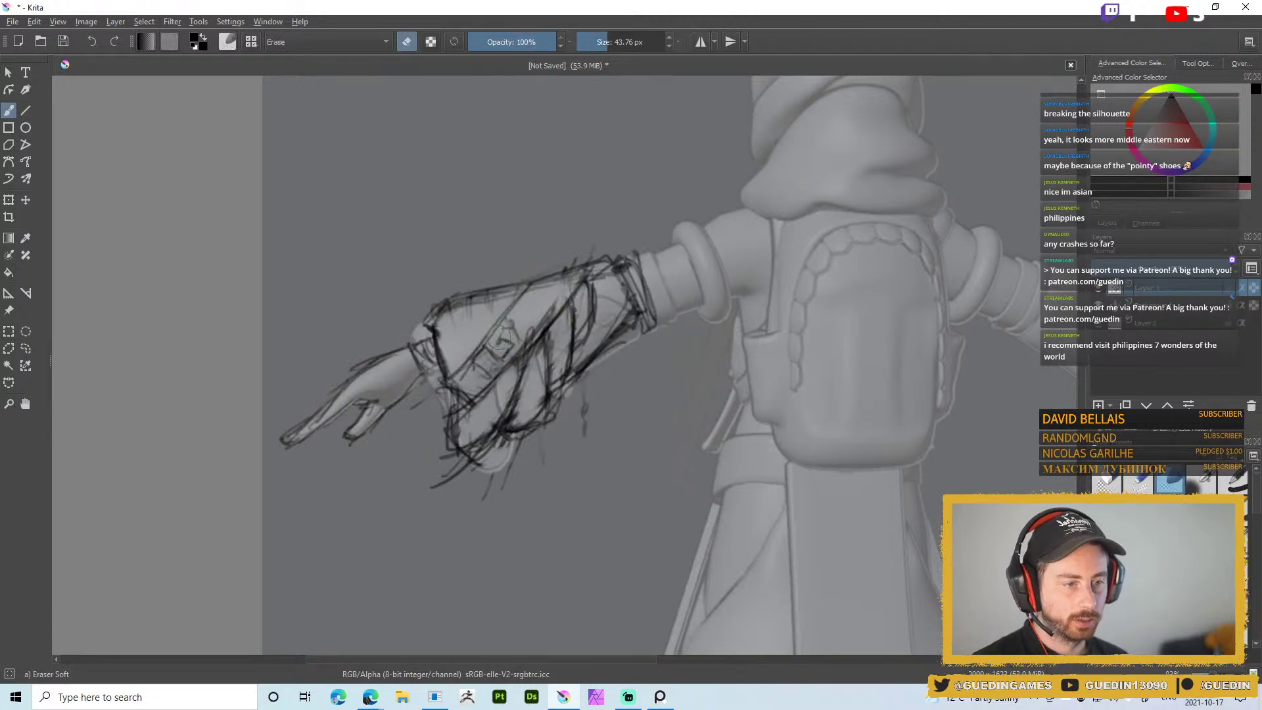
pyautogui.moveTo(513, 331)
pyautogui.mouseDown()
pyautogui.moveTo(493, 355)
pyautogui.moveTo(525, 318)
pyautogui.moveTo(490, 361)
pyautogui.moveTo(503, 319)
pyautogui.moveTo(468, 364)
pyautogui.moveTo(529, 293)
pyautogui.mouseUp()
# Sketch a small angular ornamental pattern with Pencil-2 along the sleeve's diagonal fold, from the cuff toward the upper edge
pyautogui.rightClick(529, 293)
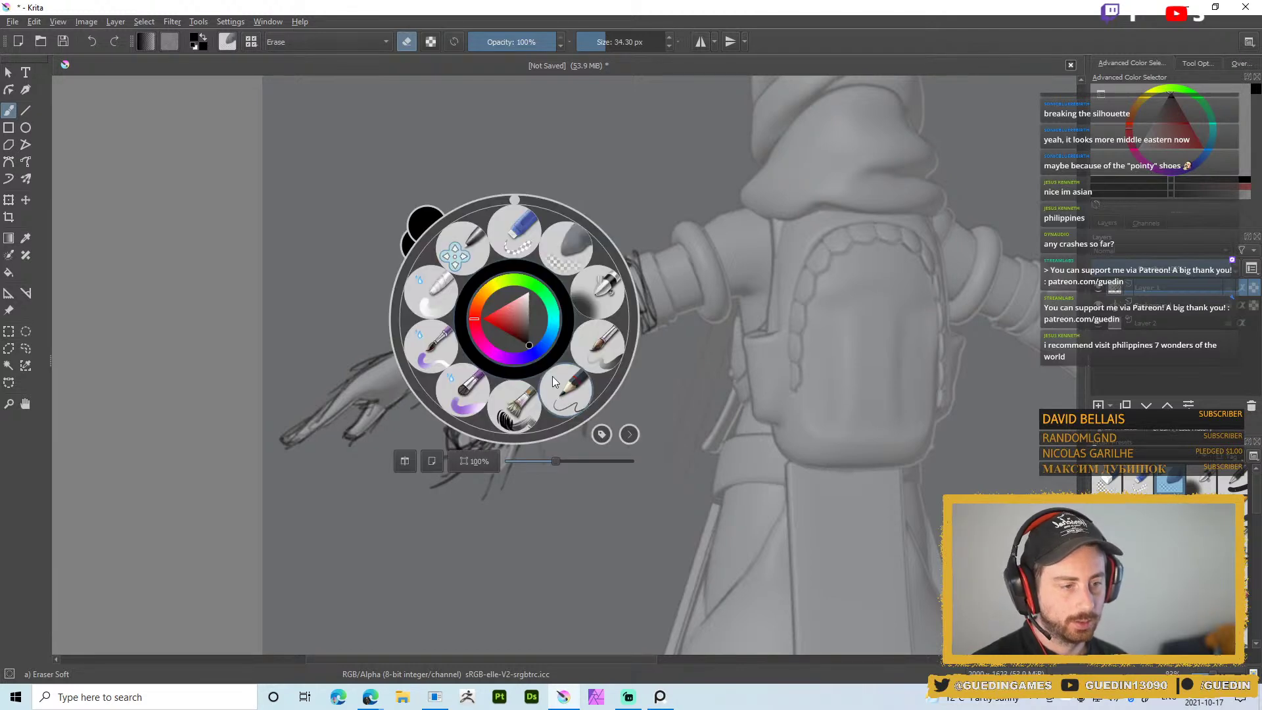
pyautogui.click(496, 395)
pyautogui.moveTo(475, 369)
pyautogui.mouseDown()
pyautogui.moveTo(453, 384)
pyautogui.moveTo(489, 344)
pyautogui.mouseUp()
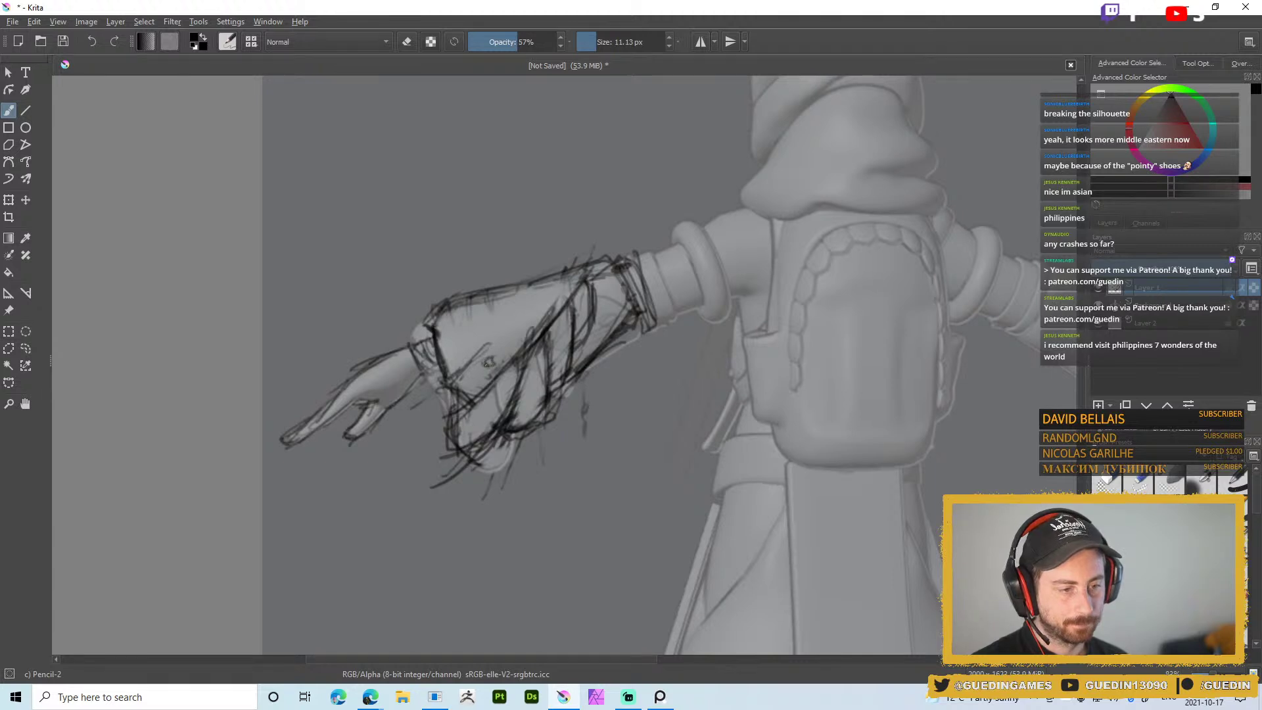
pyautogui.moveTo(463, 365); pyautogui.dragTo(485, 358)
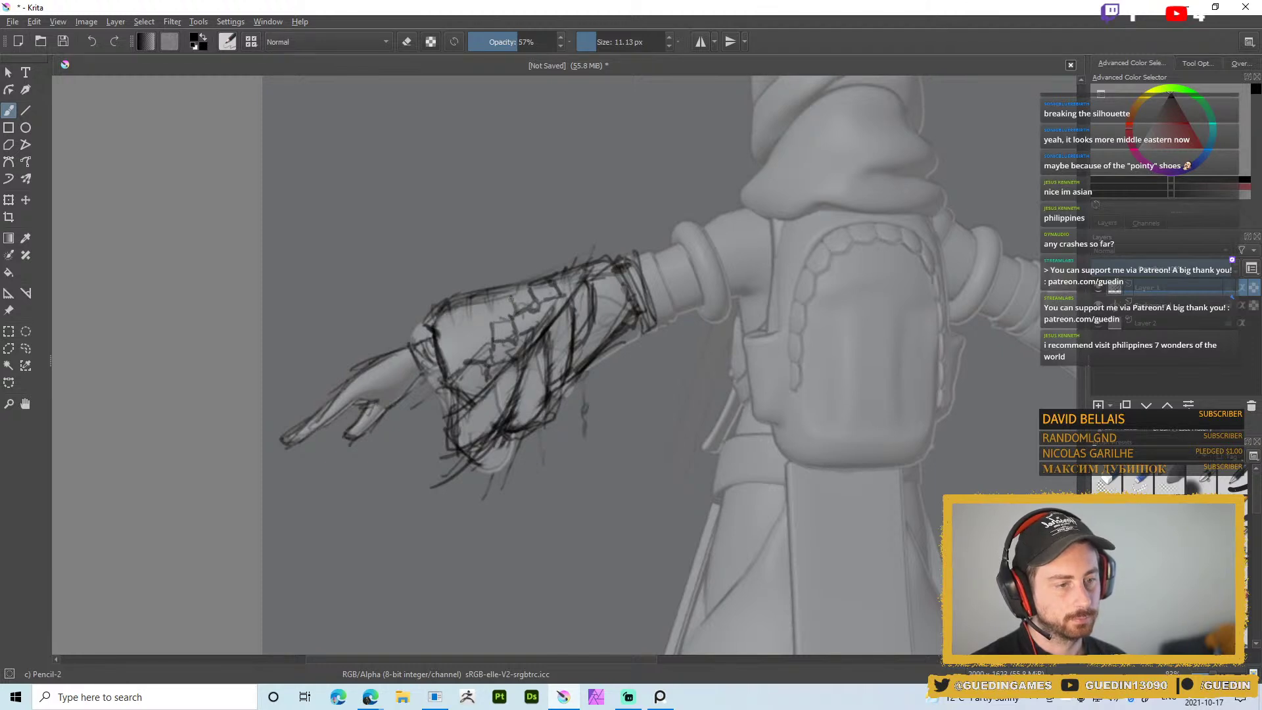
pyautogui.scroll(-3, 650, 190)
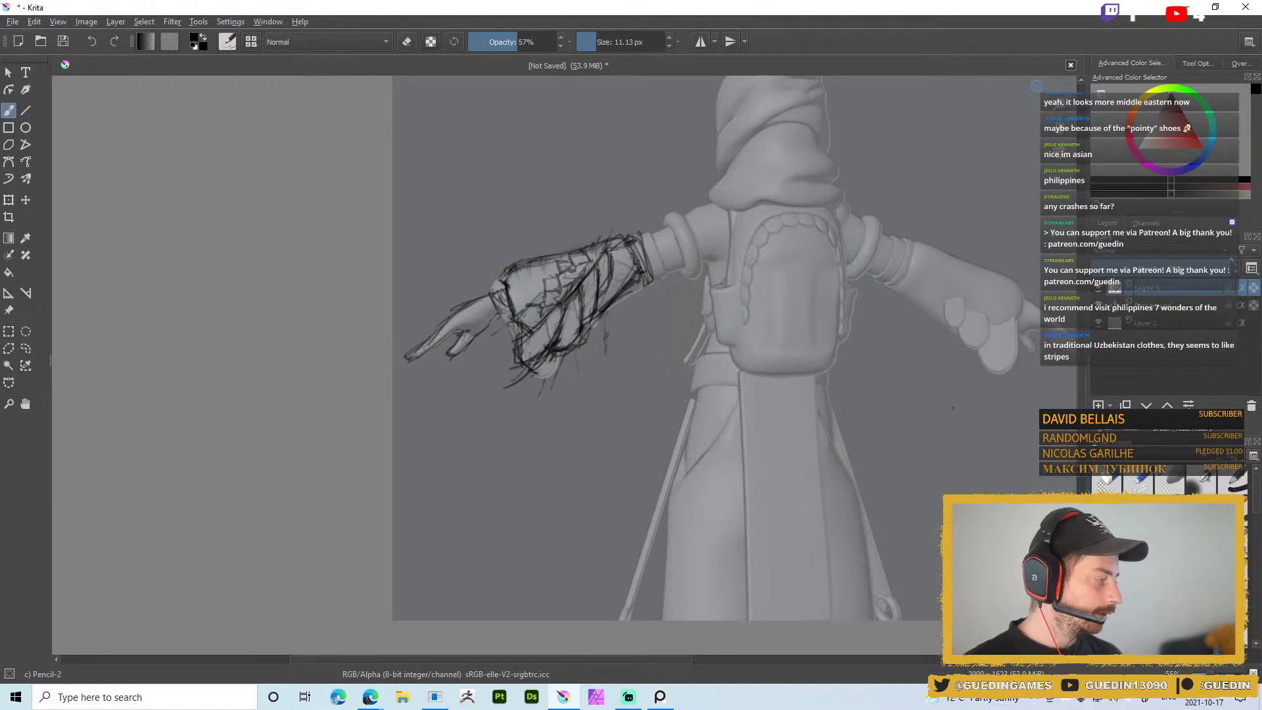
# Switch to the web browser and search Google Images for "uzbekistan cloth"
pyautogui.hotkey('alt', 'Tab')
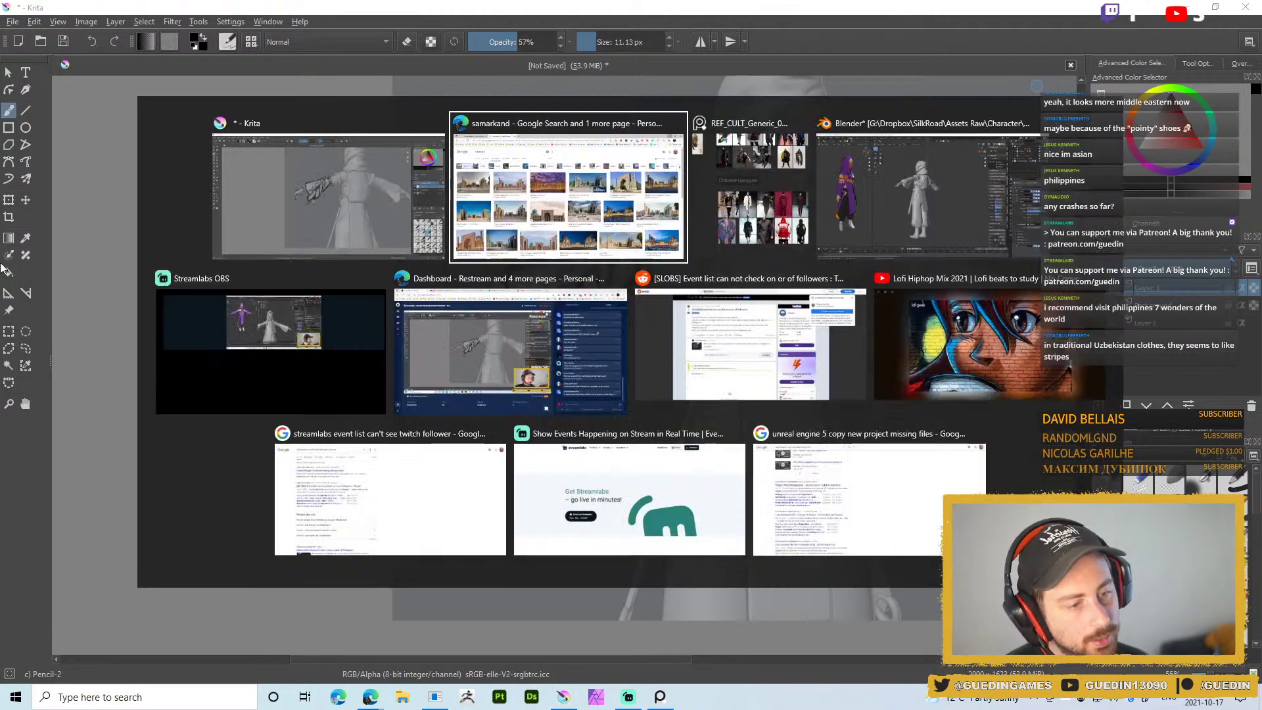
pyautogui.click(538, 199)
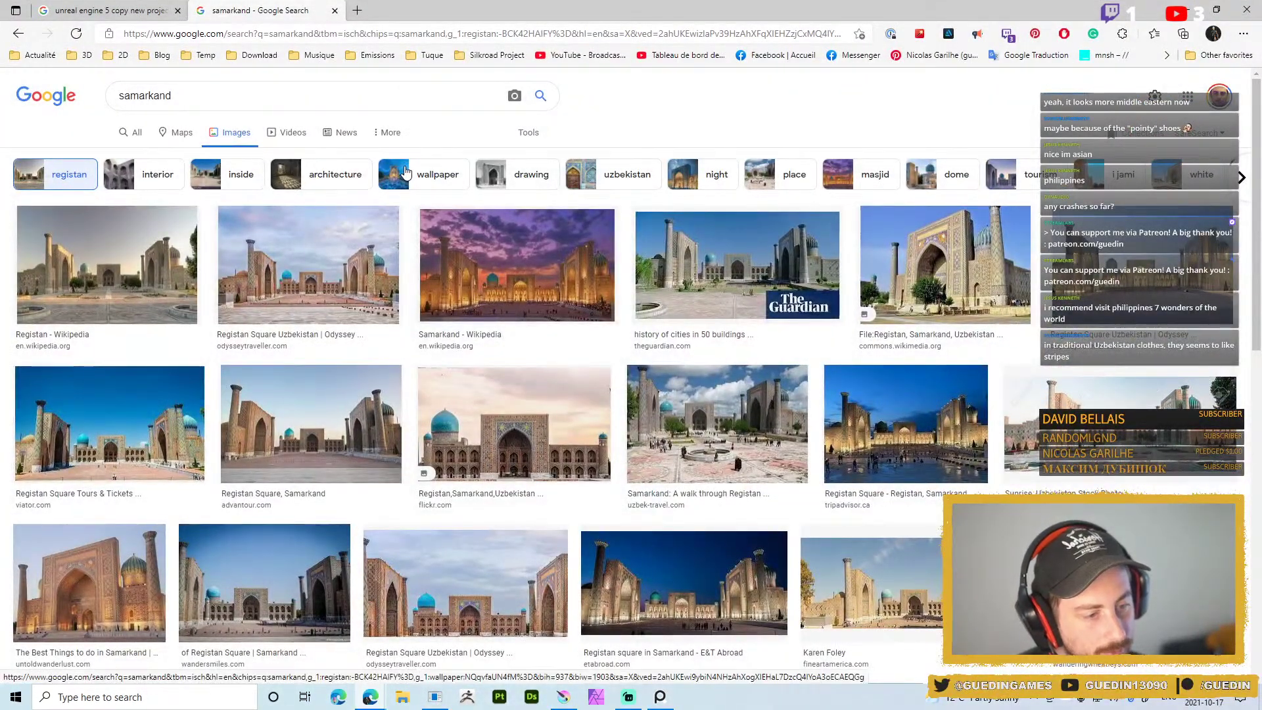
pyautogui.click(145, 95)
pyautogui.doubleClick(144, 95)
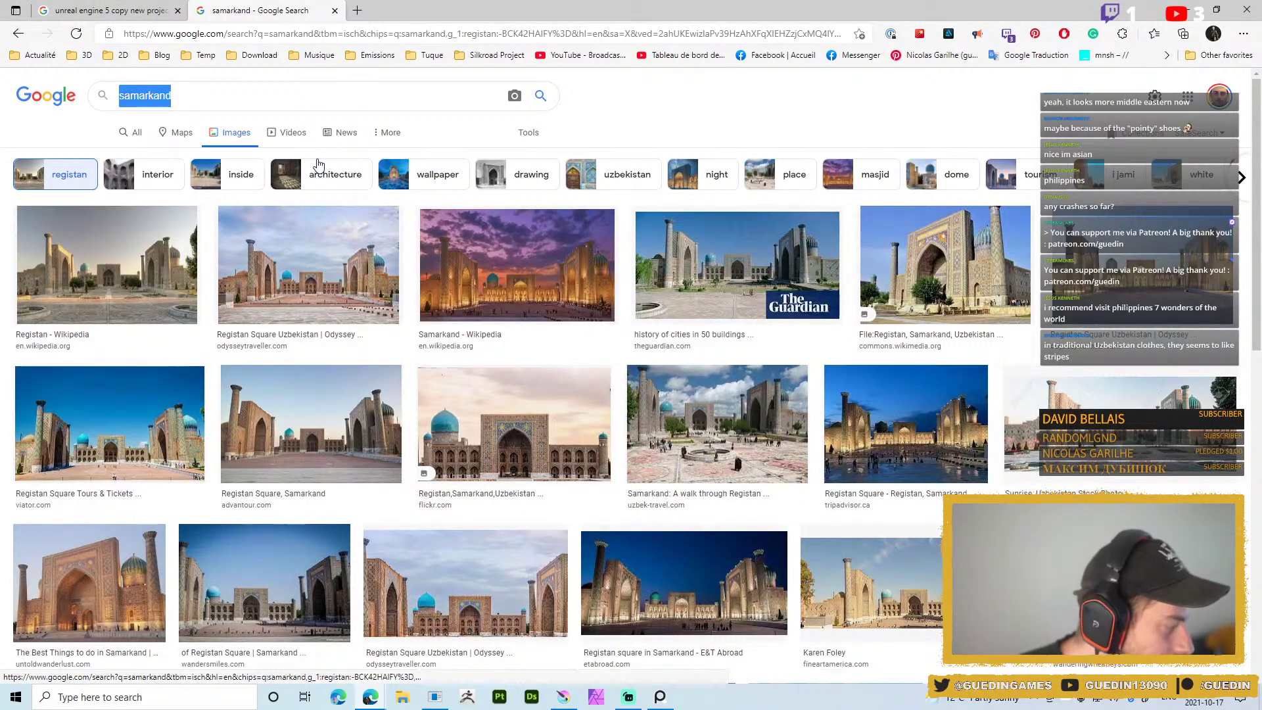
pyautogui.write('u')
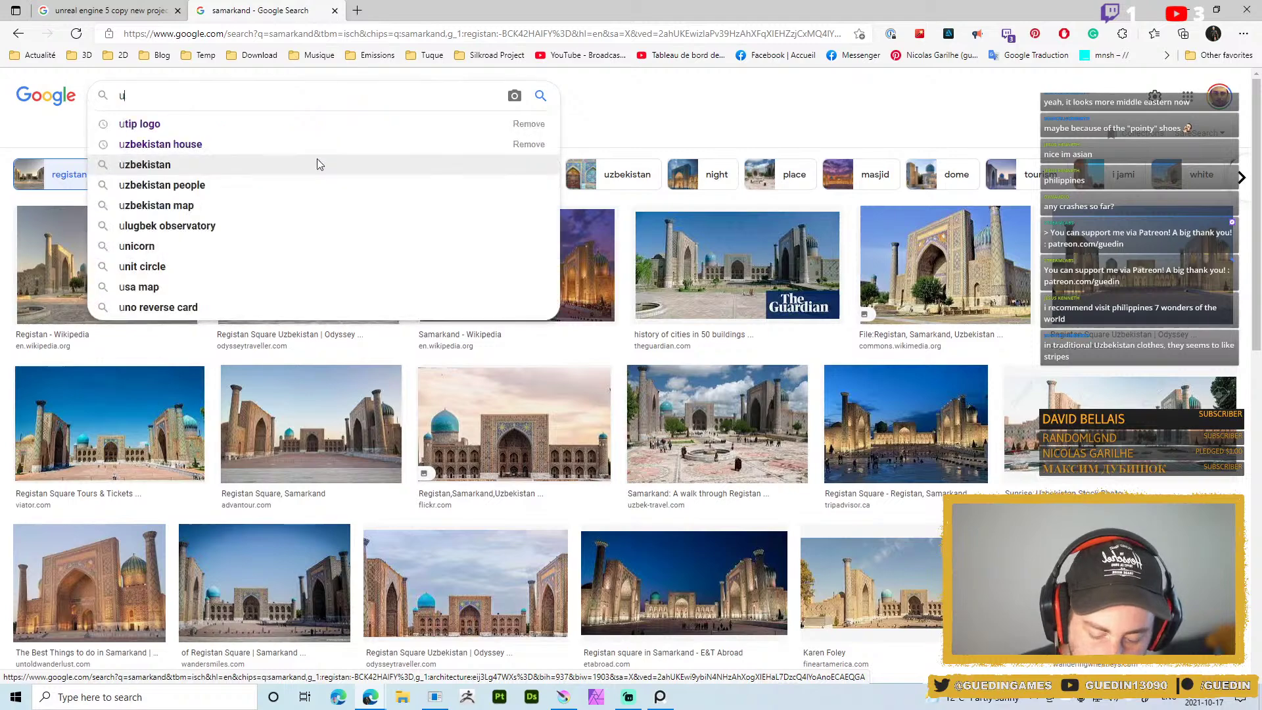
pyautogui.write('zbekistan cloth')
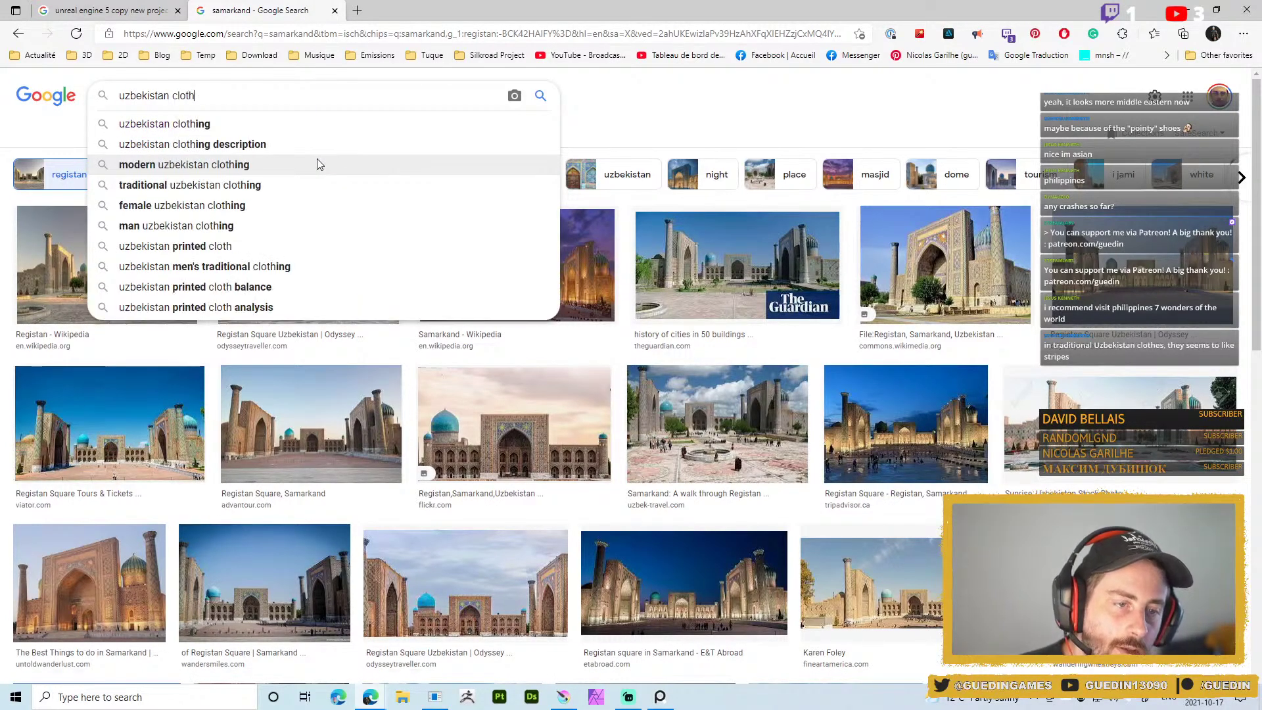
pyautogui.press('Return')
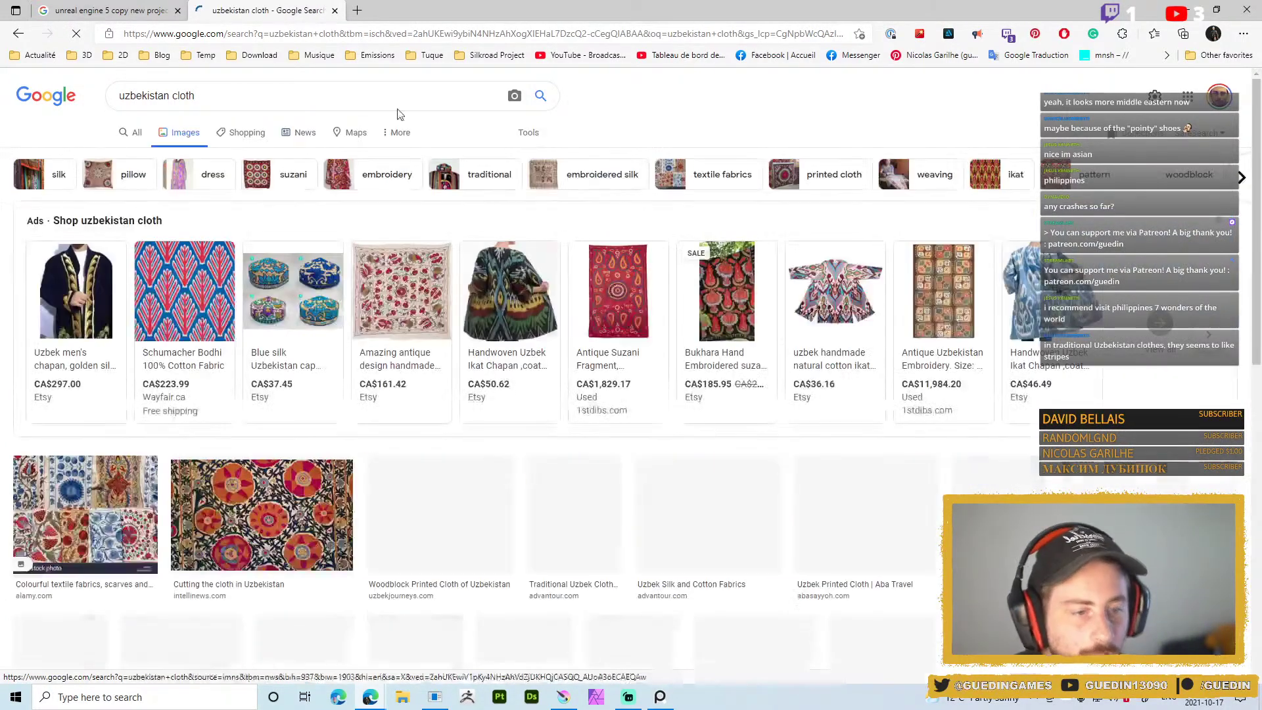
# Examine the Uzbekistan cloth results, enlarging the photos of dancers in national clothes and the striped Traditional Uzbek Clothes outfit
pyautogui.scroll(-4, 478, 575)
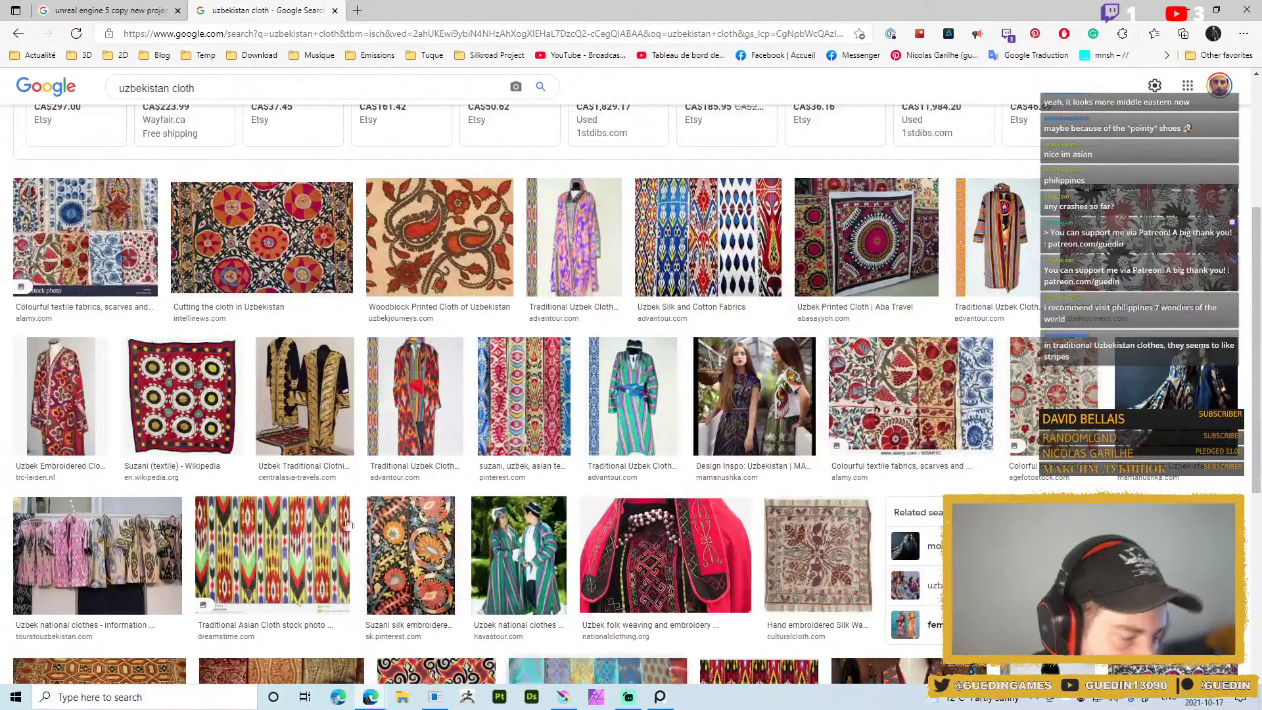
pyautogui.scroll(-3, 110, 519)
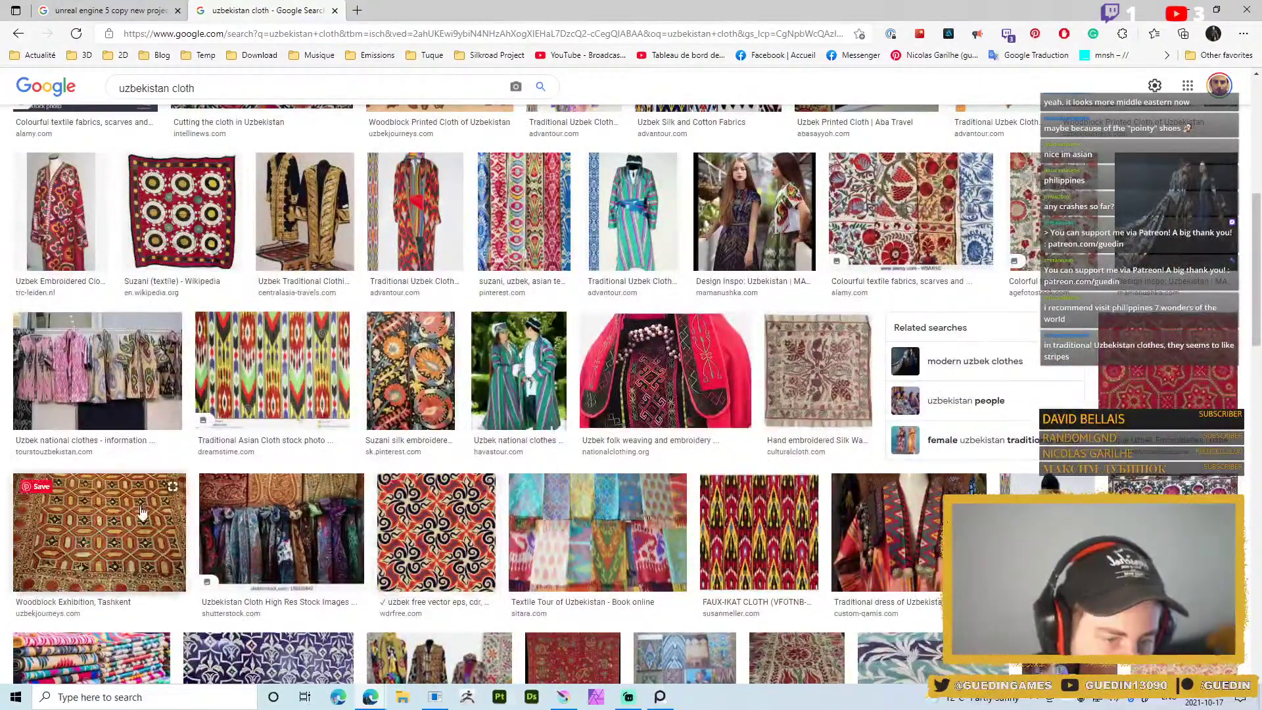
pyautogui.scroll(-4, 562, 521)
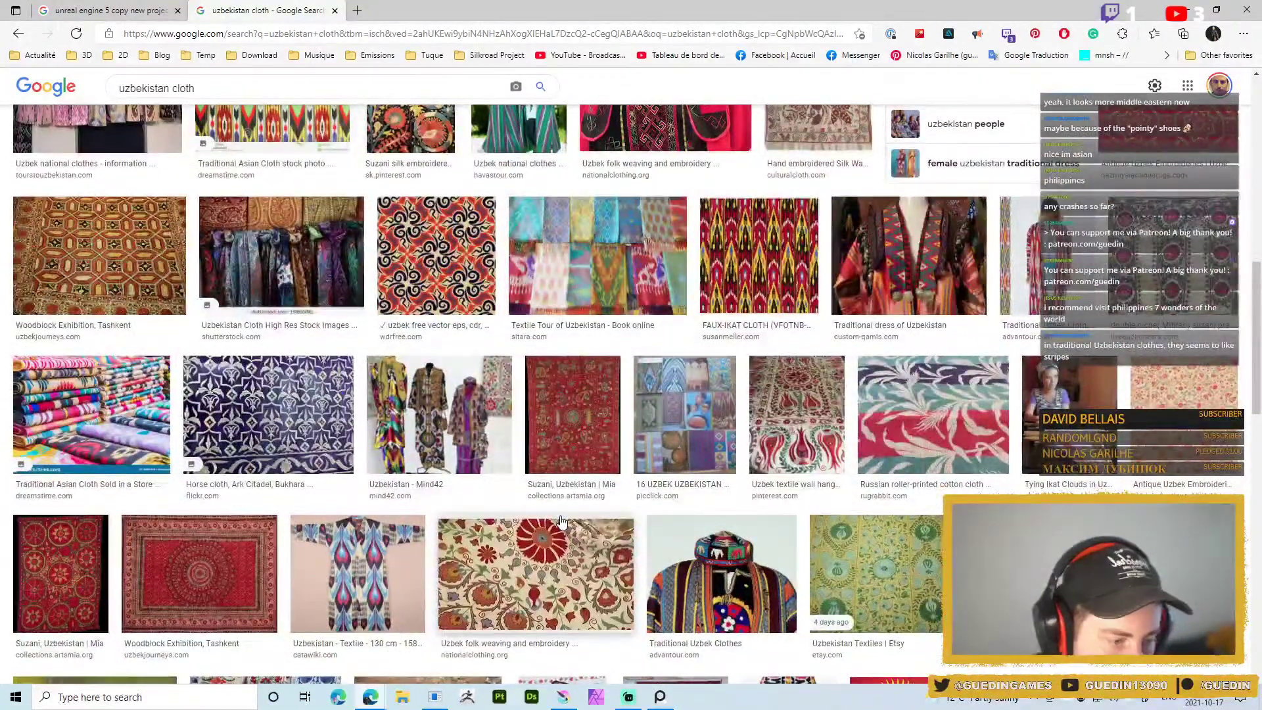
pyautogui.scroll(-6, 562, 521)
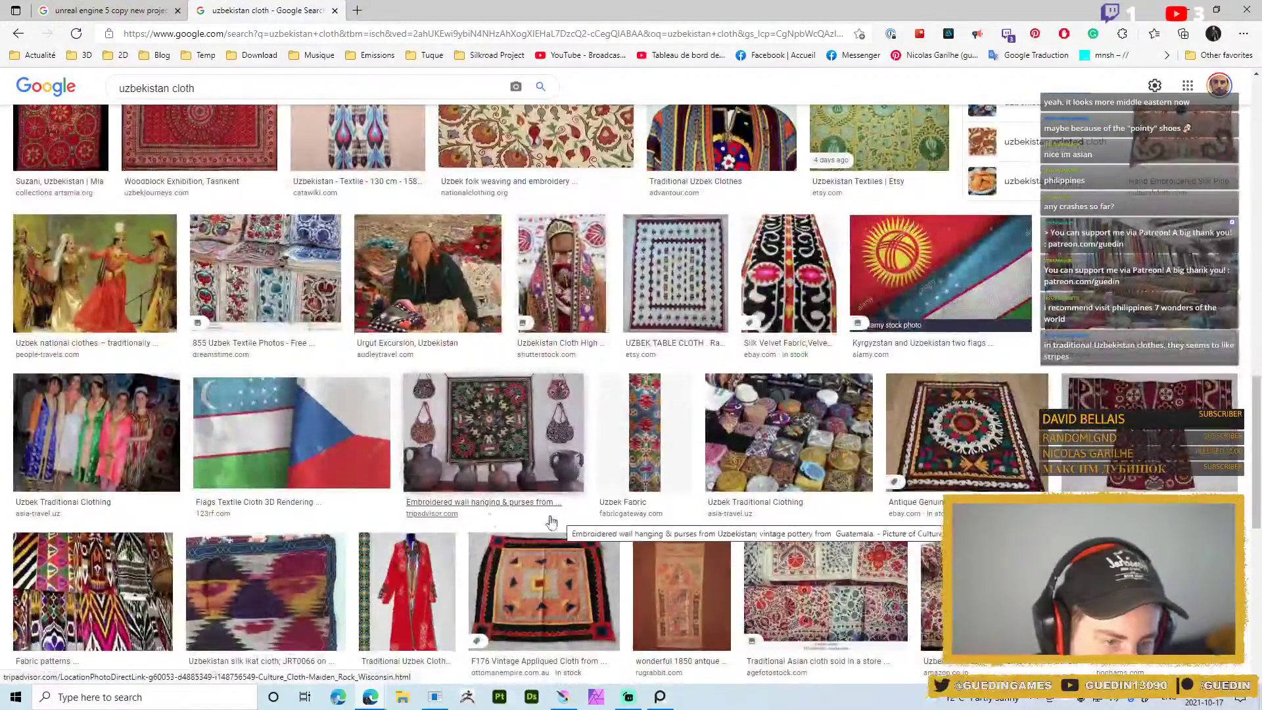
pyautogui.click(94, 273)
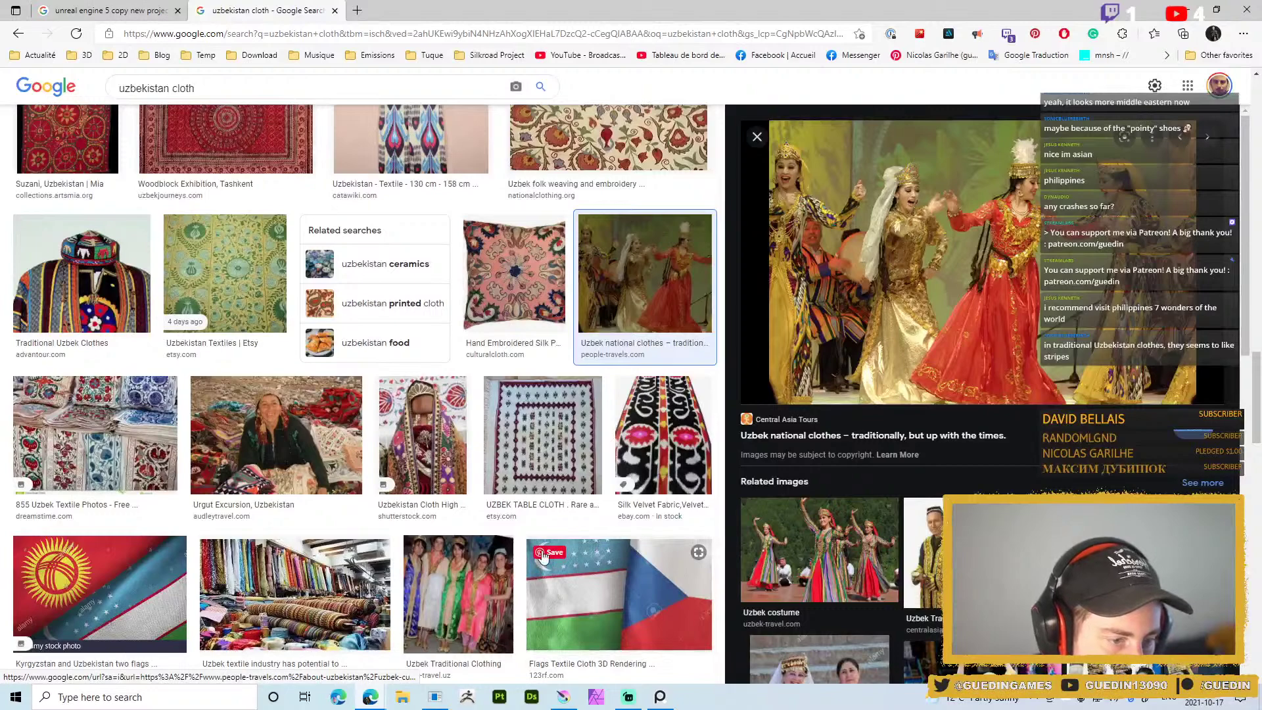
pyautogui.scroll(-1, 131, 352)
pyautogui.click(96, 202)
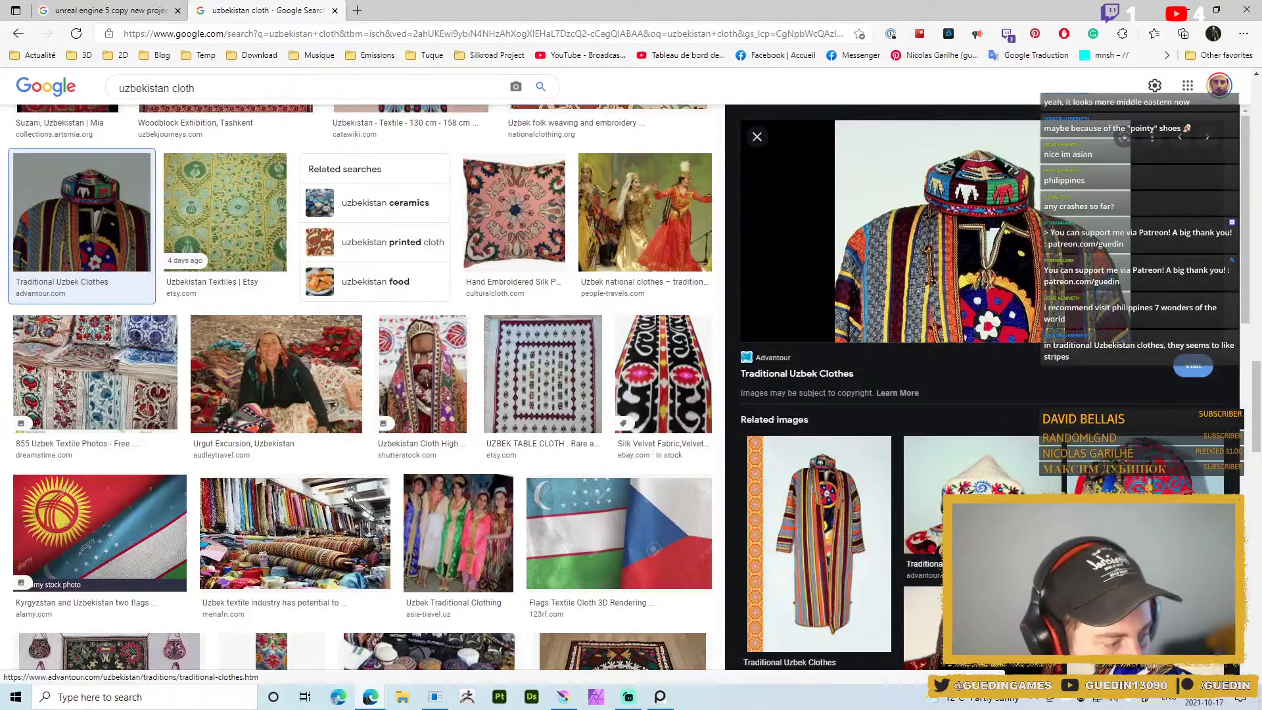
# Look through the remaining Uzbekistan cloth images for garment shapes, stripes and embroidery patterns, and return to the first results
pyautogui.scroll(-3, 630, 502)
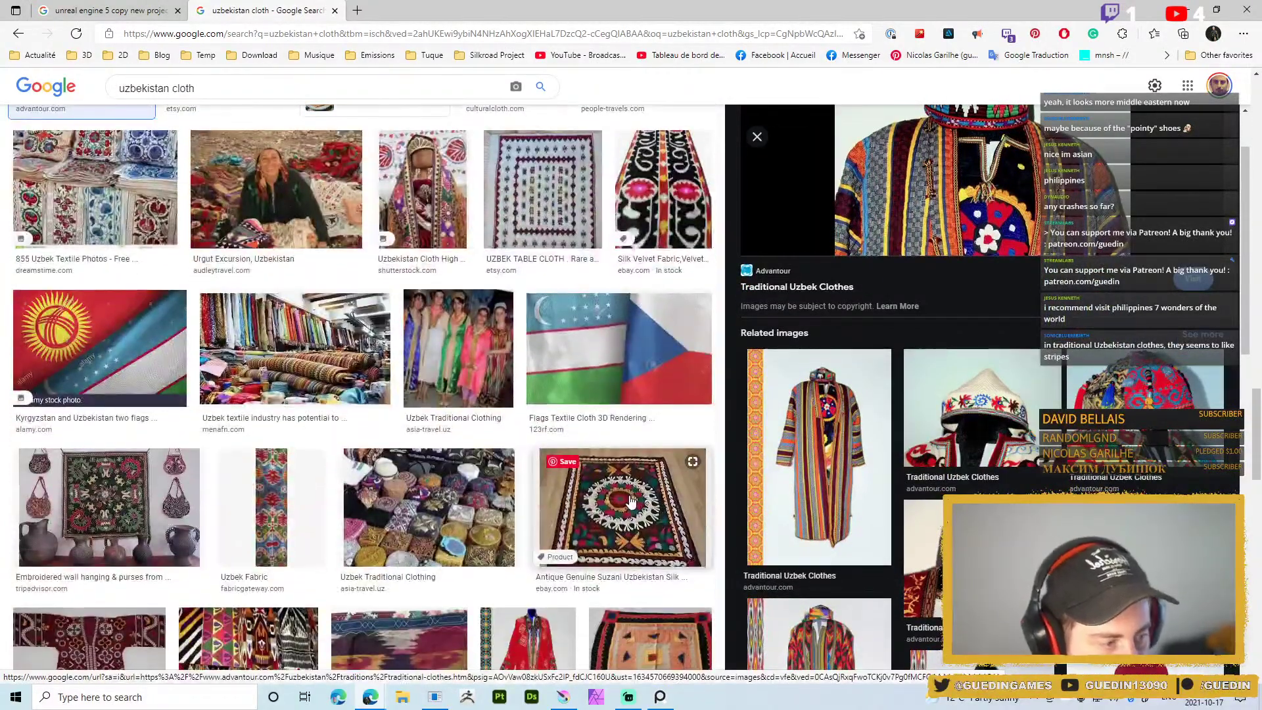
pyautogui.scroll(-6, 630, 502)
pyautogui.scroll(-12, 630, 502)
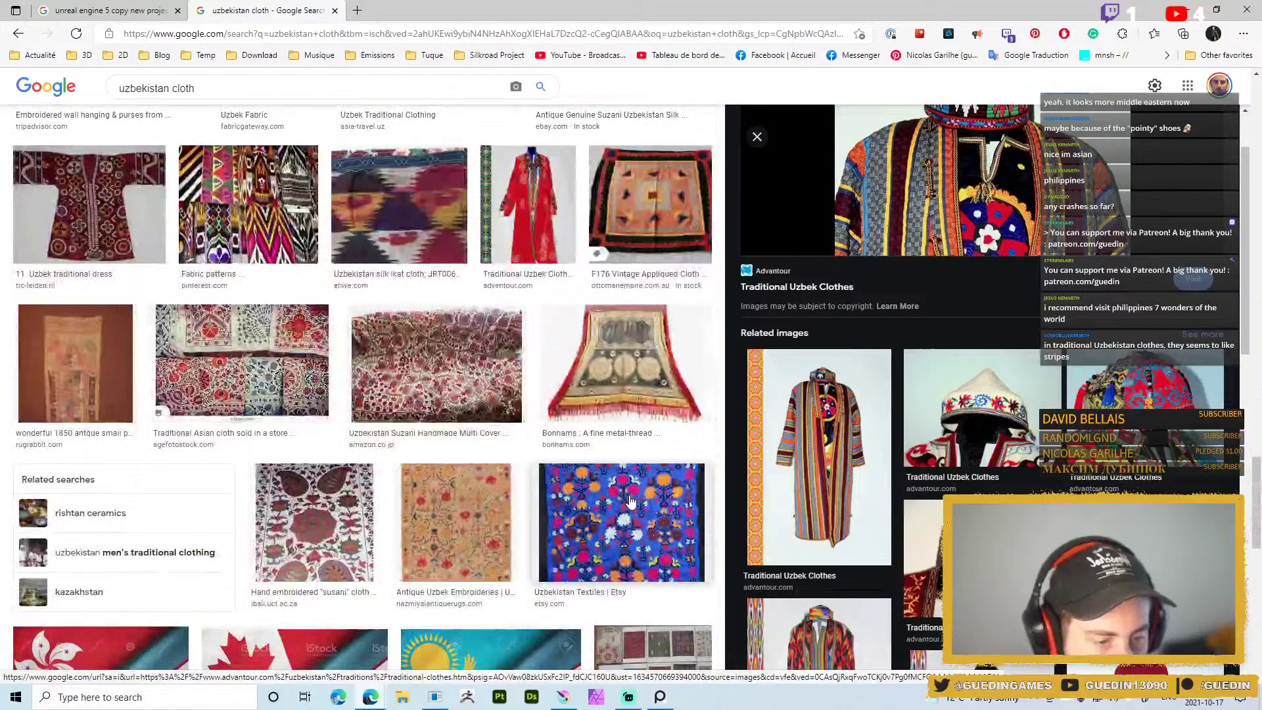
pyautogui.scroll(7, 628, 437)
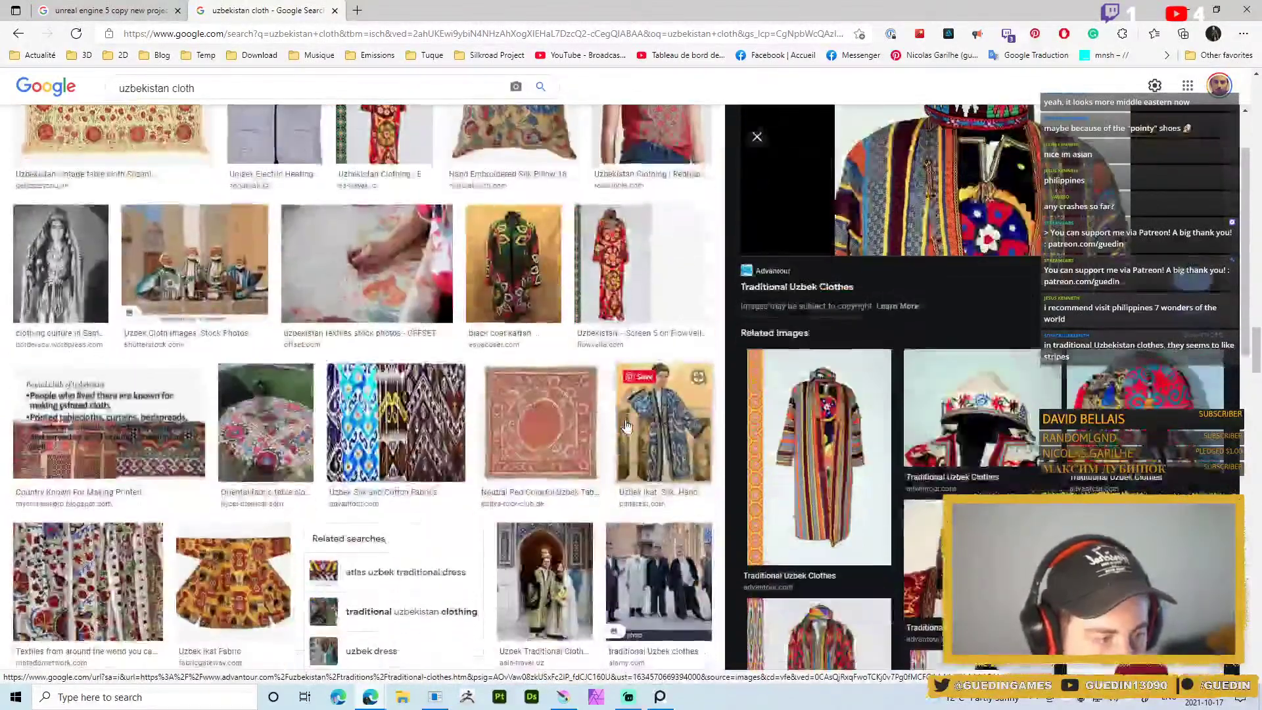
pyautogui.scroll(2, 626, 340)
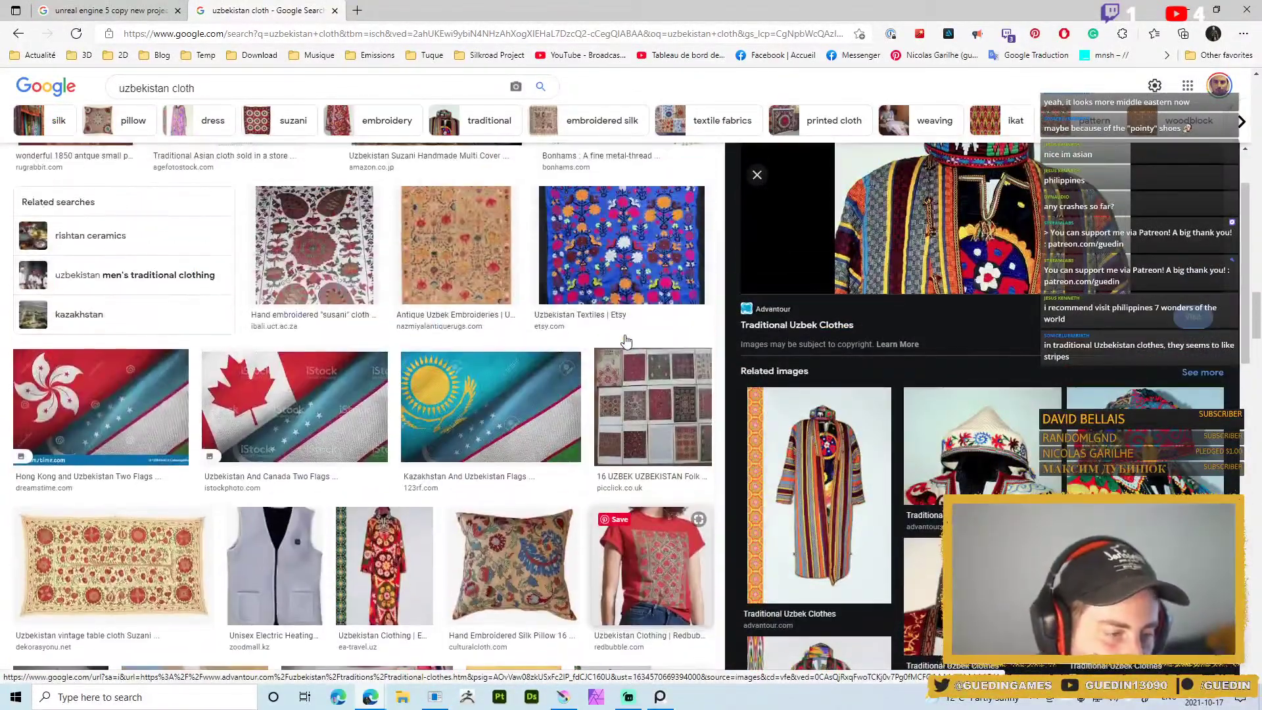
pyautogui.scroll(11, 525, 467)
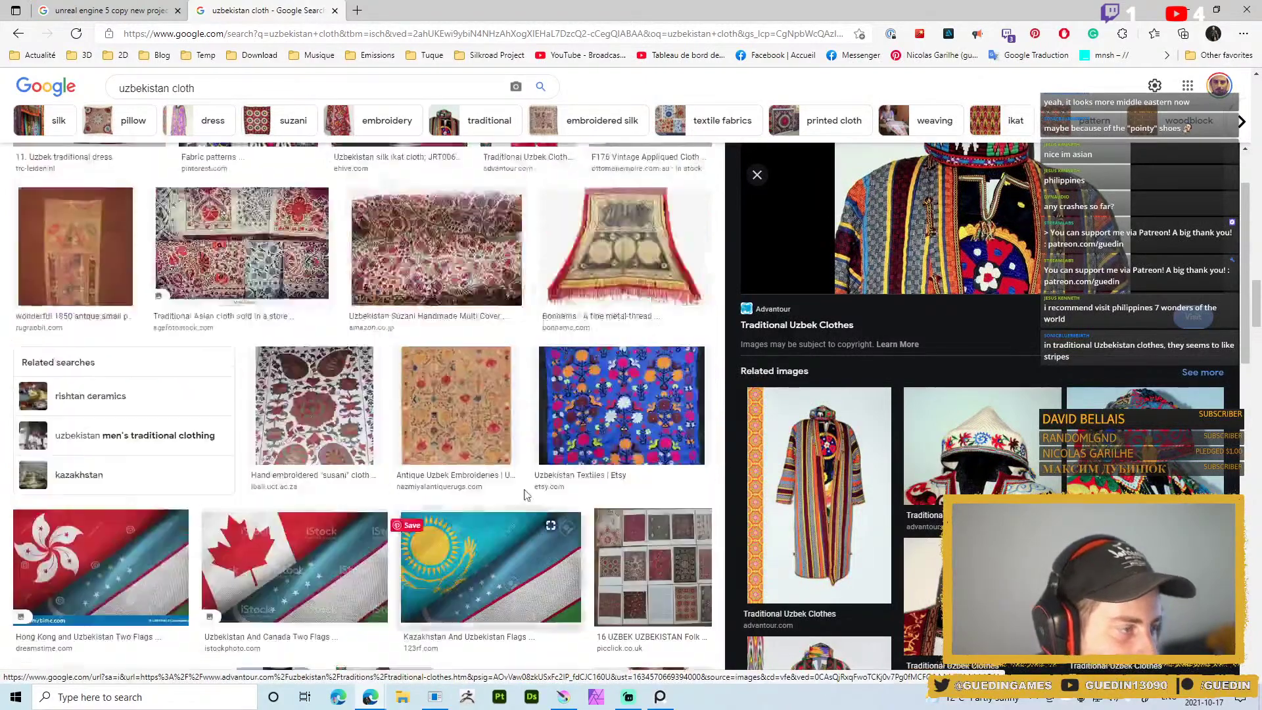
pyautogui.scroll(10, 525, 468)
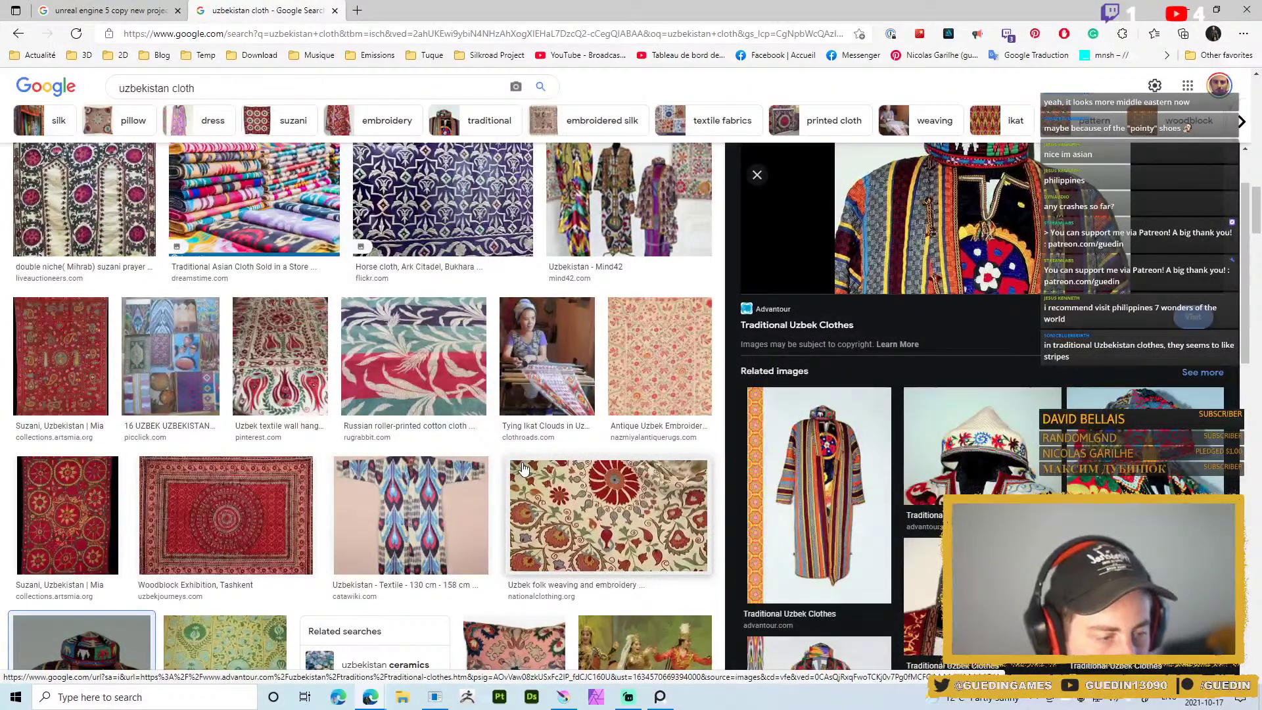
pyautogui.scroll(5, 524, 468)
pyautogui.scroll(4, 524, 468)
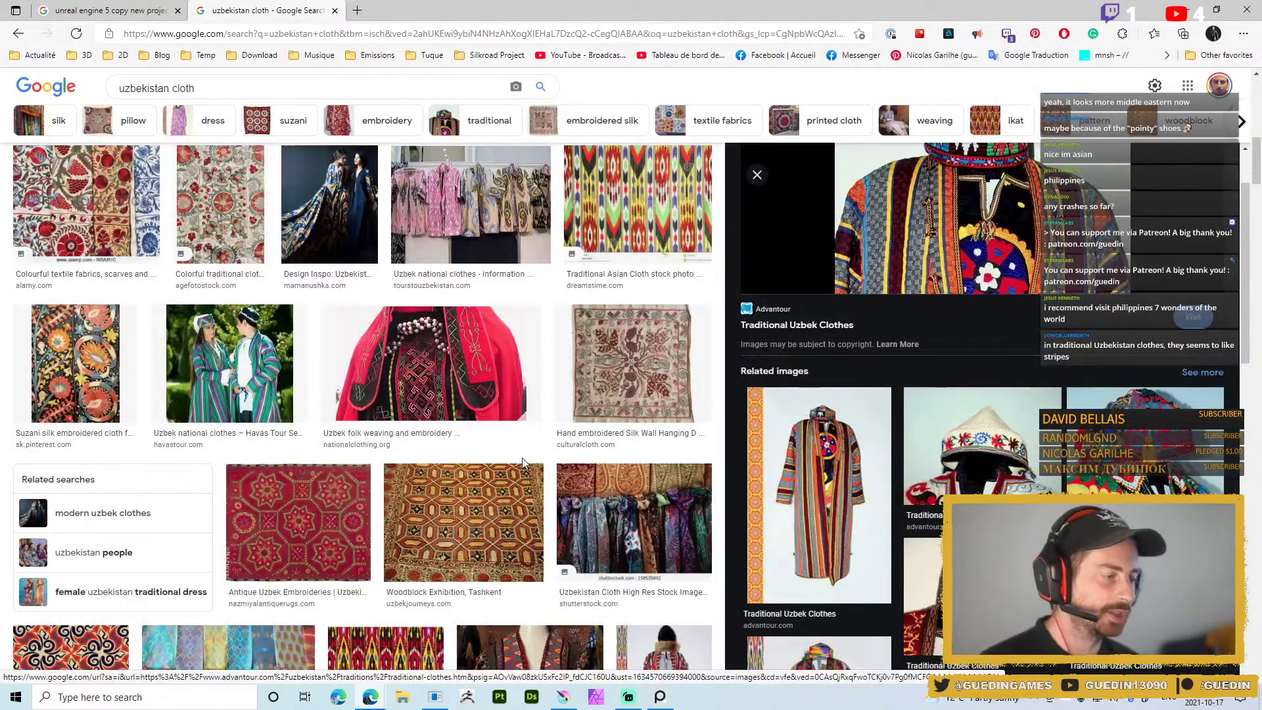
pyautogui.scroll(5, 526, 447)
pyautogui.scroll(6, 536, 404)
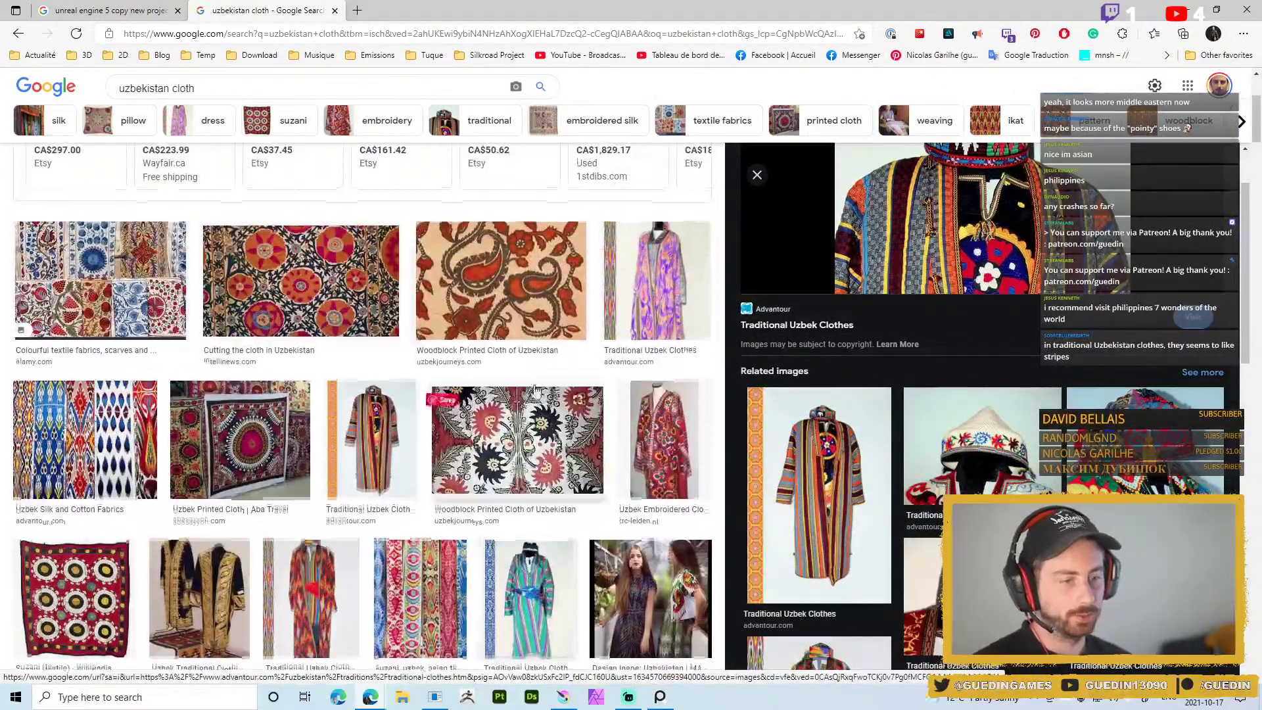
# Open the Etsy listing for the blue silk Uzbekistan cap and examine its embroidered patterns and description
pyautogui.scroll(-1, 428, 482)
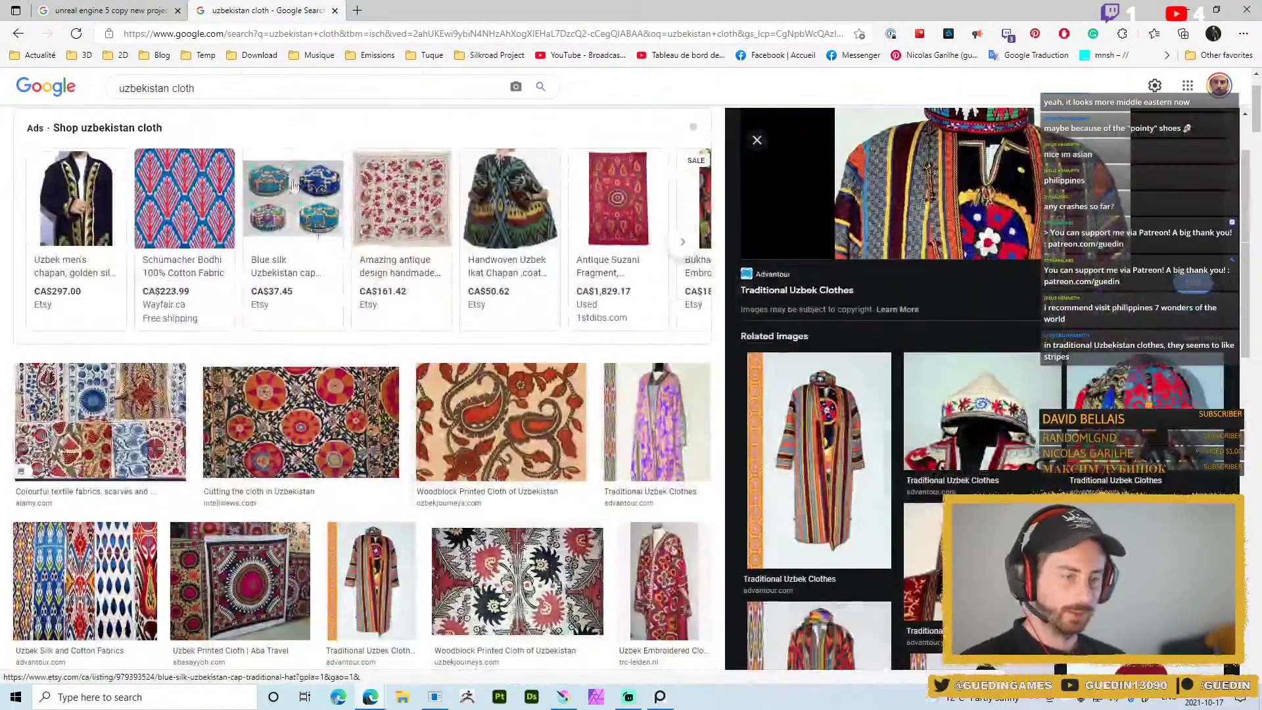
pyautogui.click(281, 279)
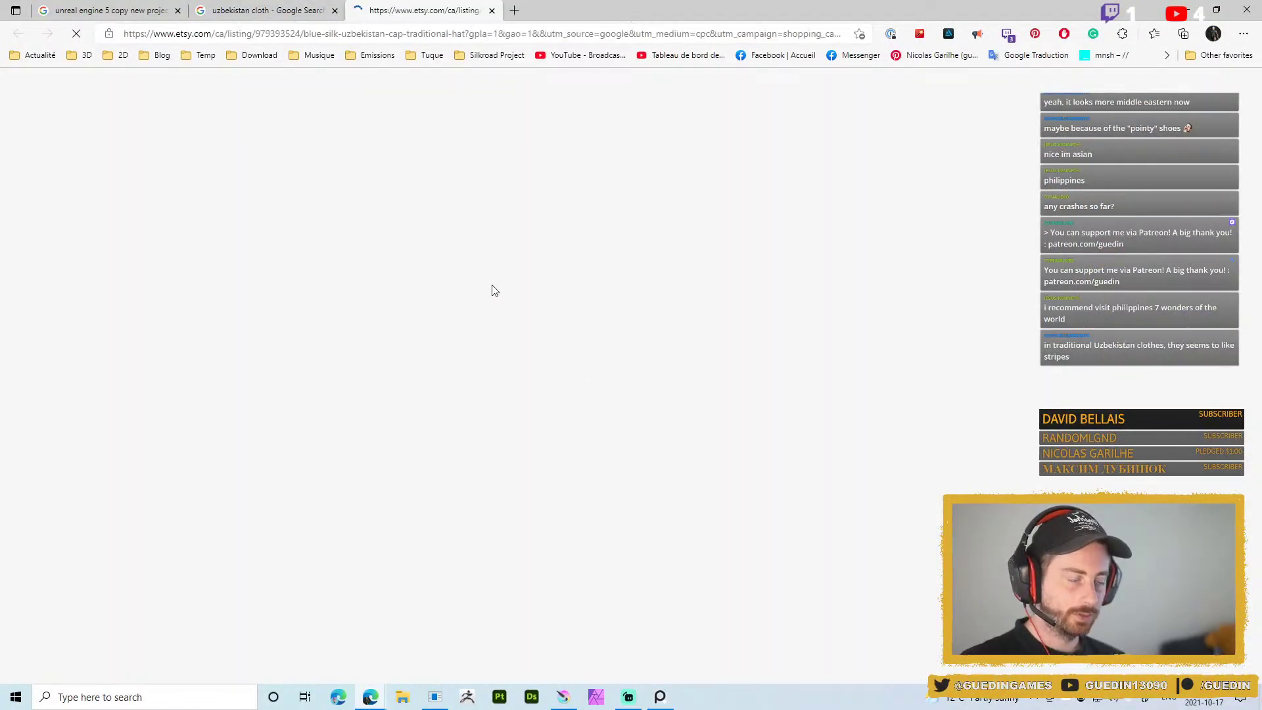
pyautogui.scroll(-4, 710, 407)
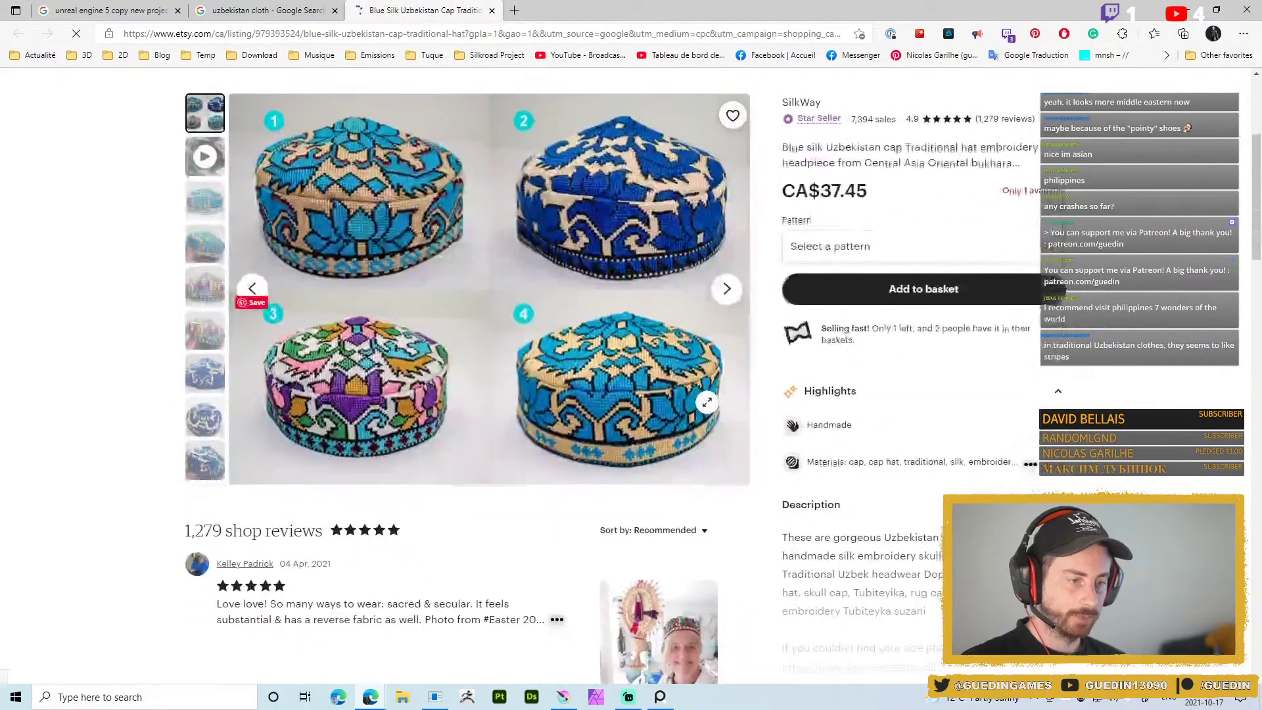
pyautogui.scroll(-4, 709, 408)
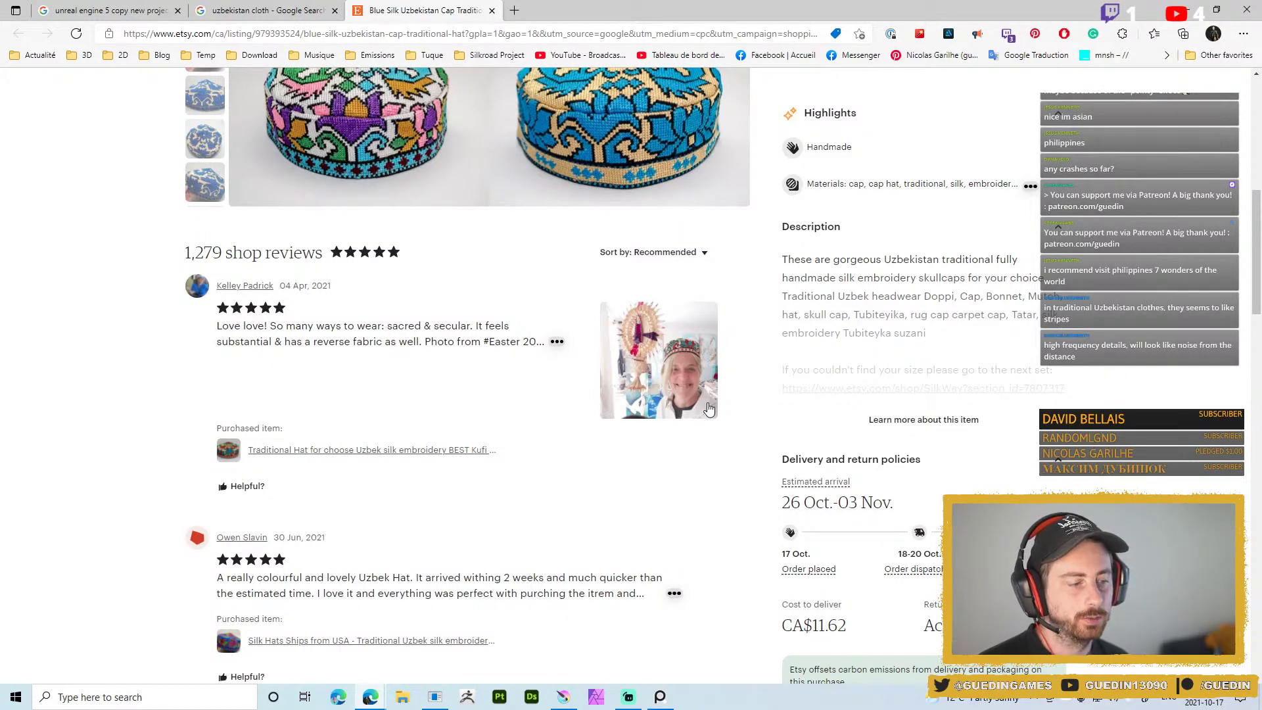
pyautogui.scroll(9, 644, 404)
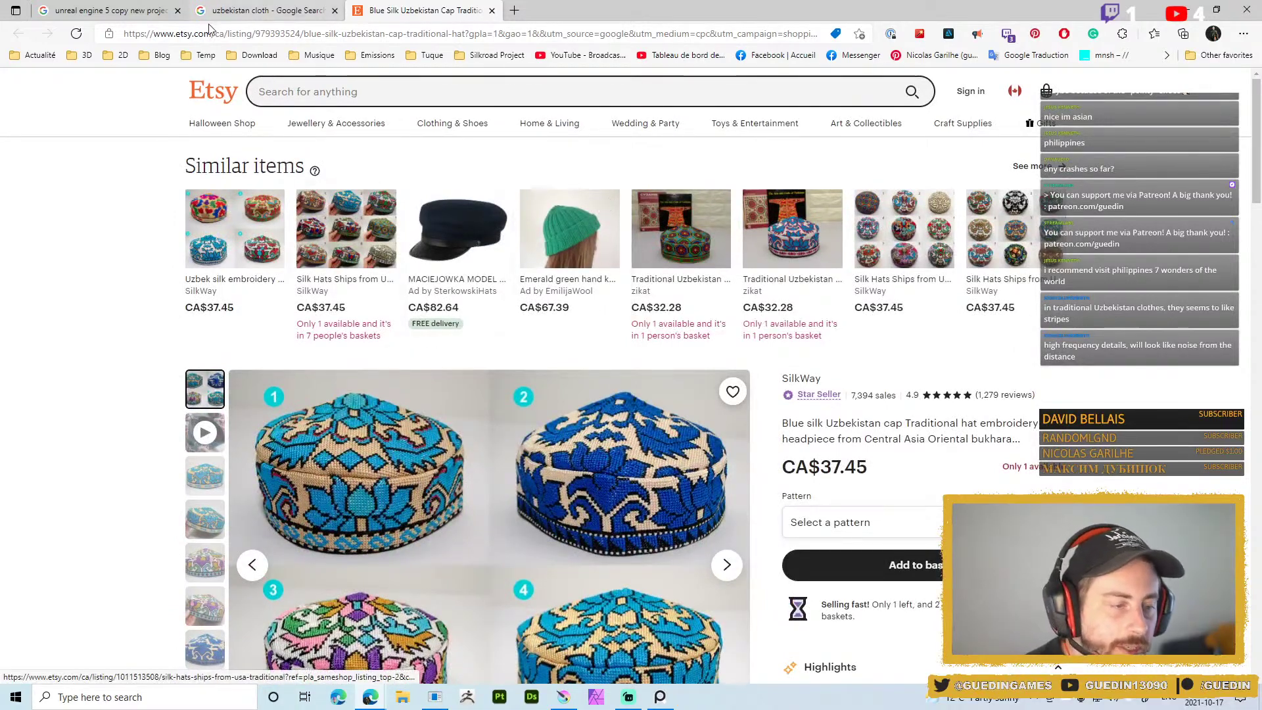
# Return to the "uzbekistan cloth" image results and look through the textiles, robes and related Traditional Uzbek Clothes images for patterns and garment shapes
pyautogui.hotkey('ctrl', 'shift', 'Tab')
pyautogui.scroll(-1, 648, 368)
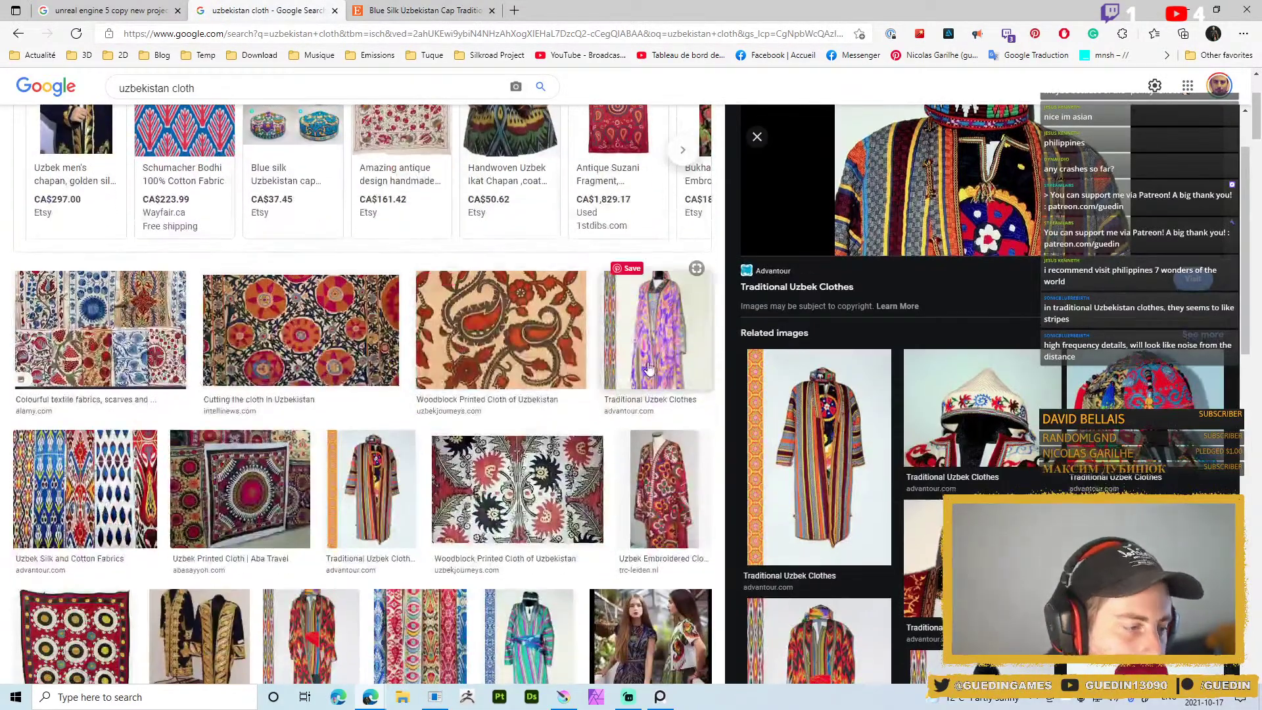
pyautogui.scroll(-10, 649, 369)
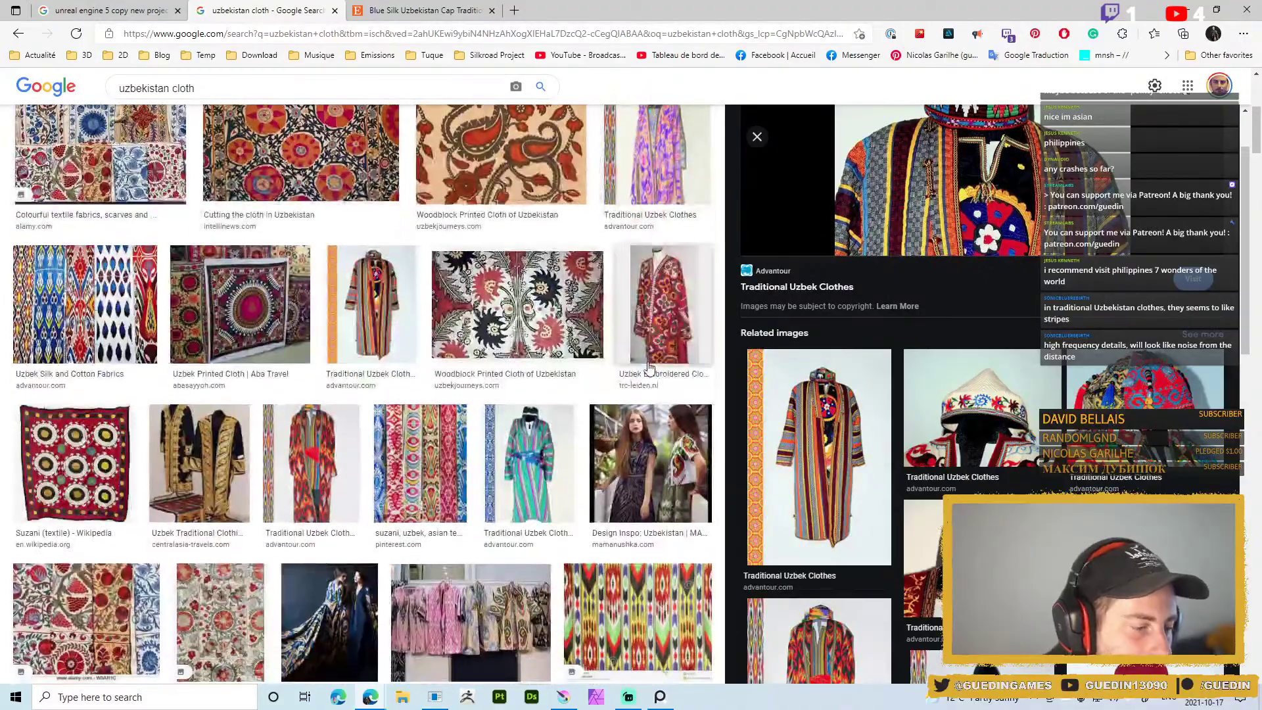
pyautogui.scroll(-10, 648, 368)
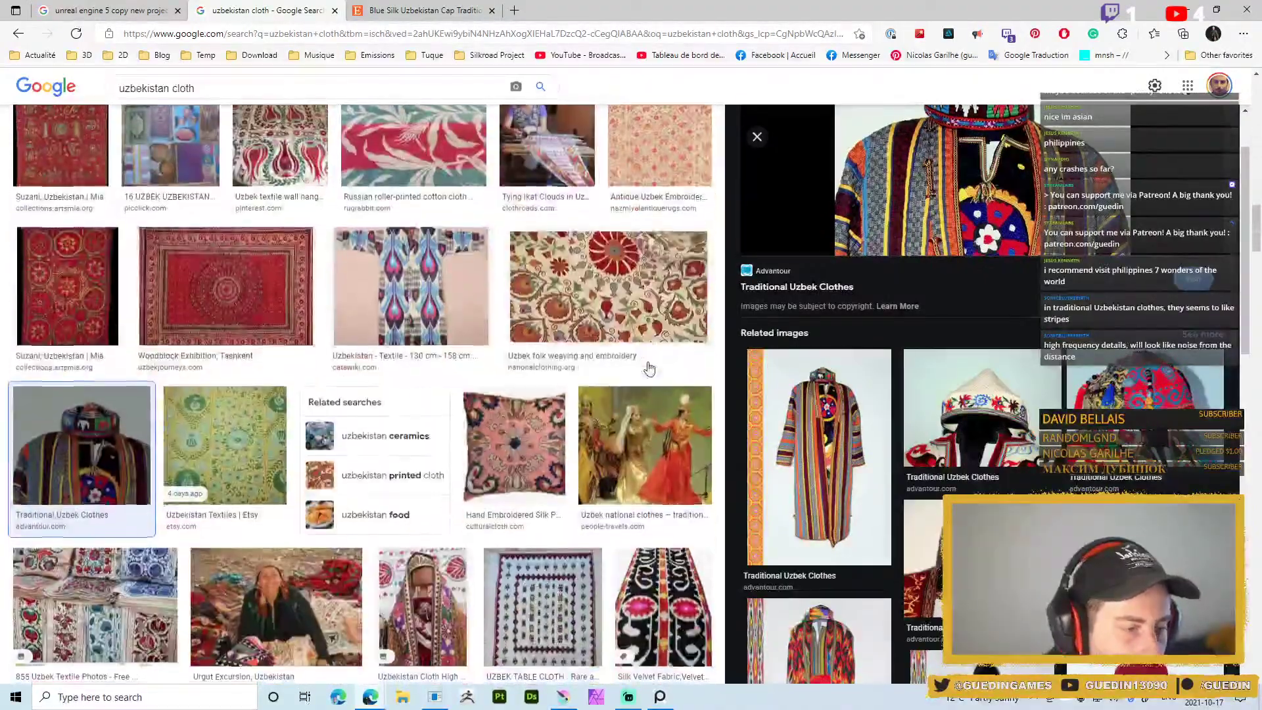
pyautogui.scroll(-10, 649, 368)
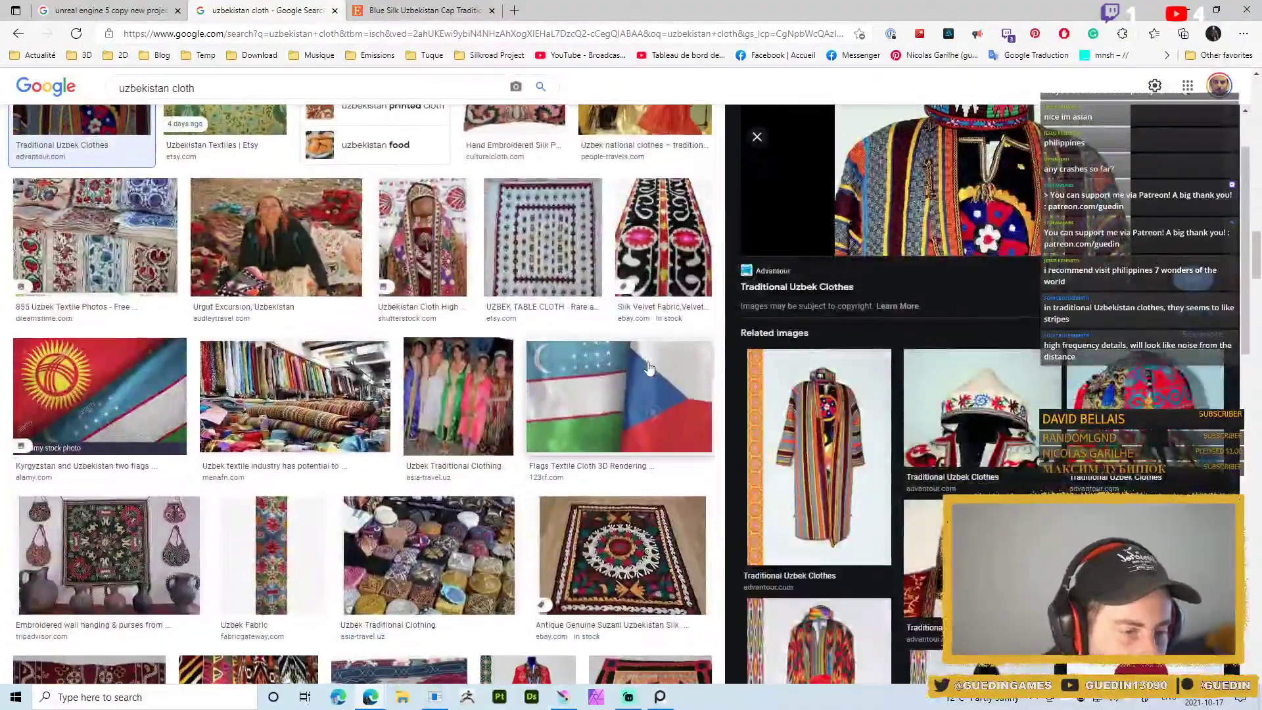
pyautogui.scroll(15, 649, 367)
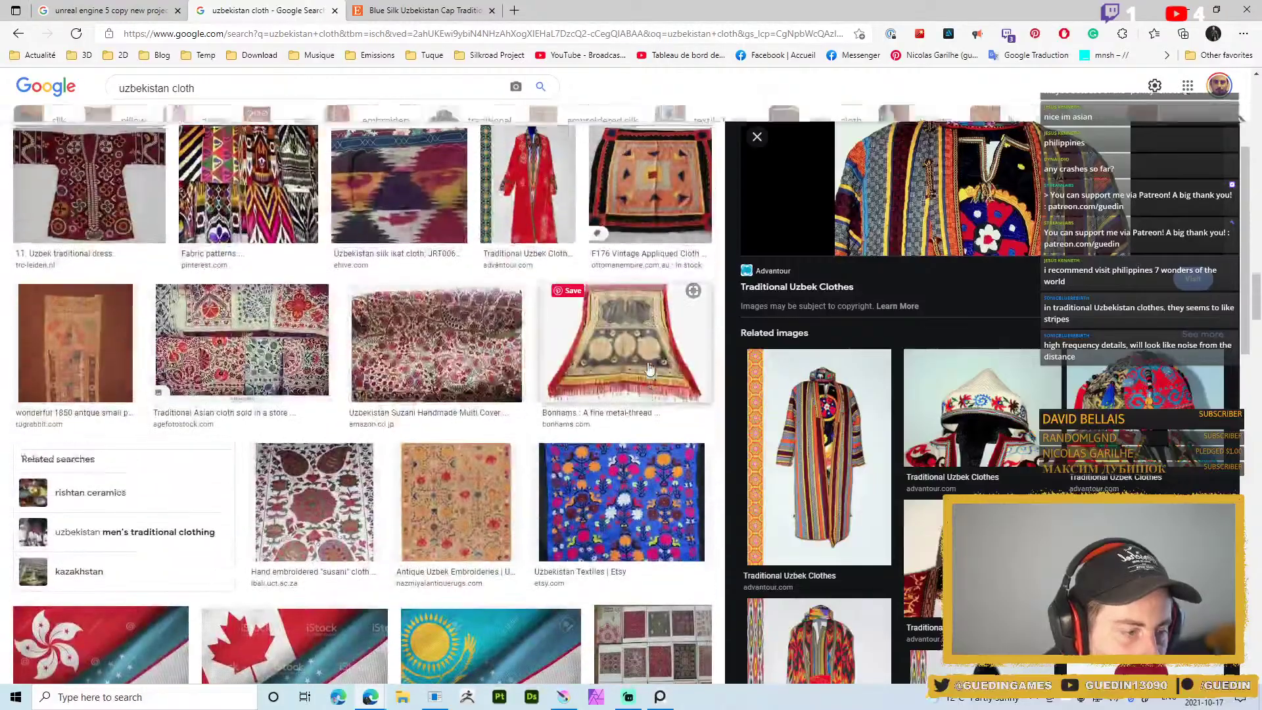
pyautogui.scroll(10, 648, 372)
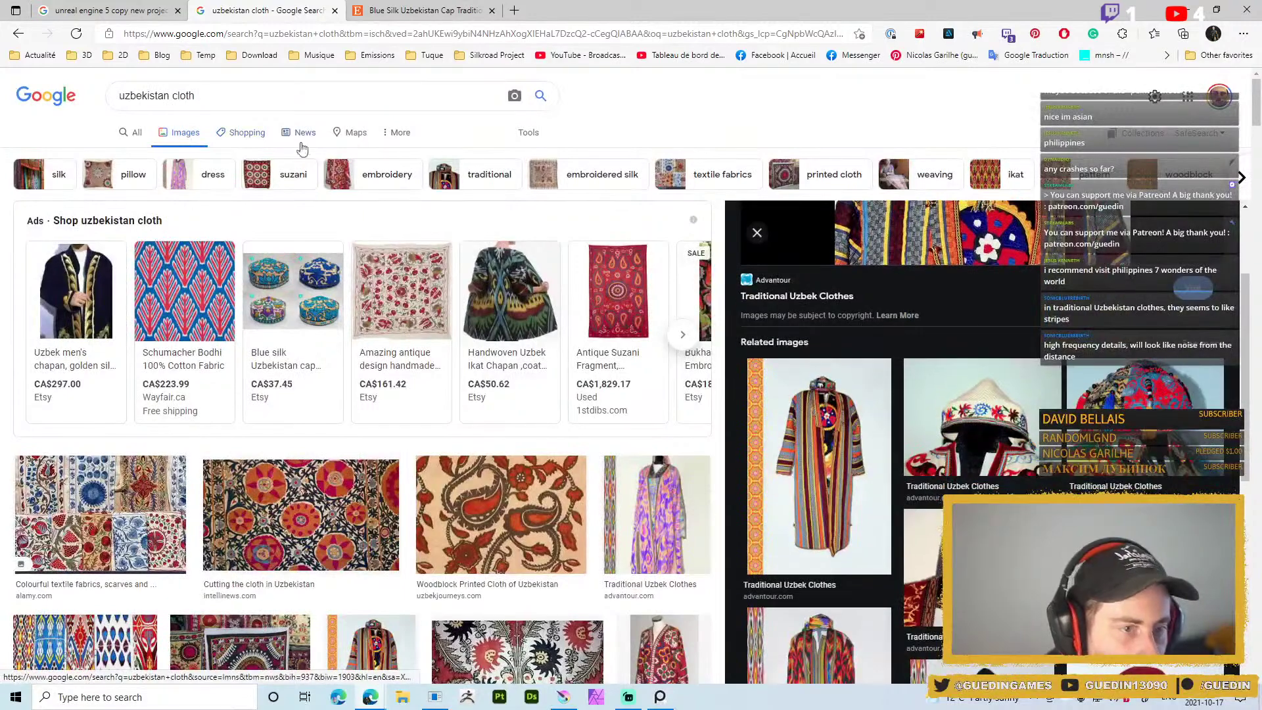
pyautogui.moveTo(640, 388)
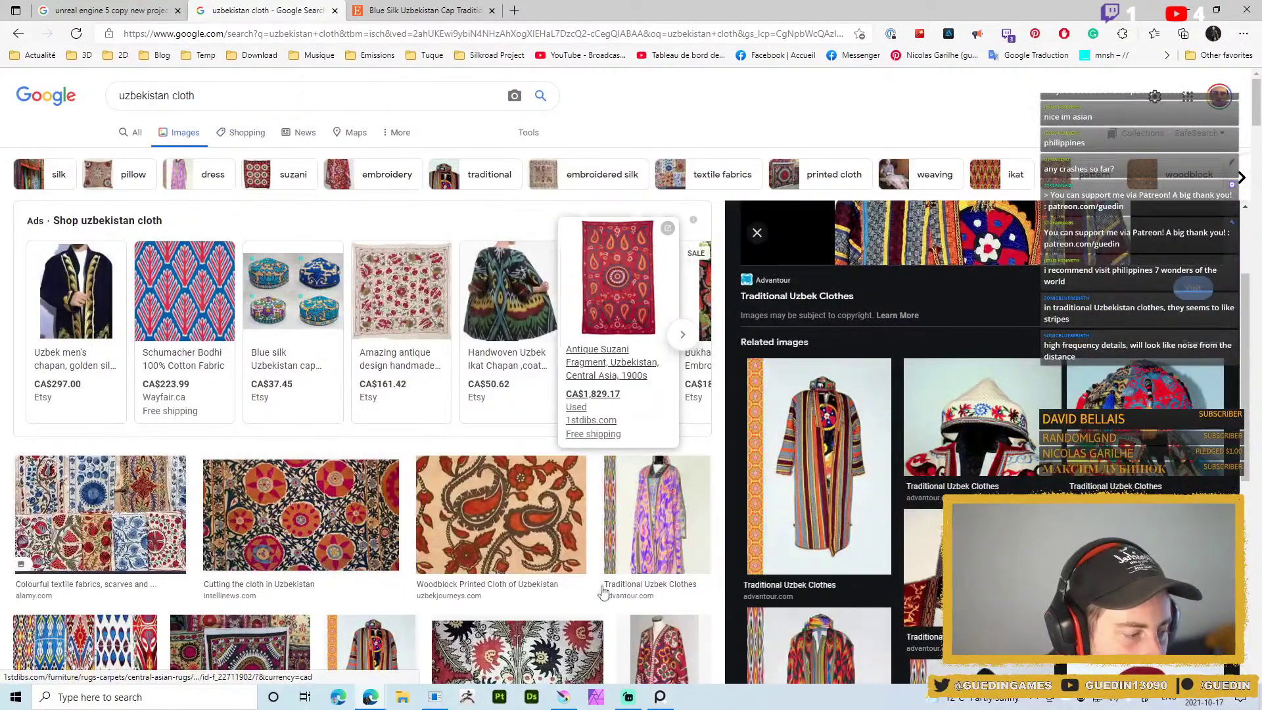
pyautogui.scroll(-4, 854, 447)
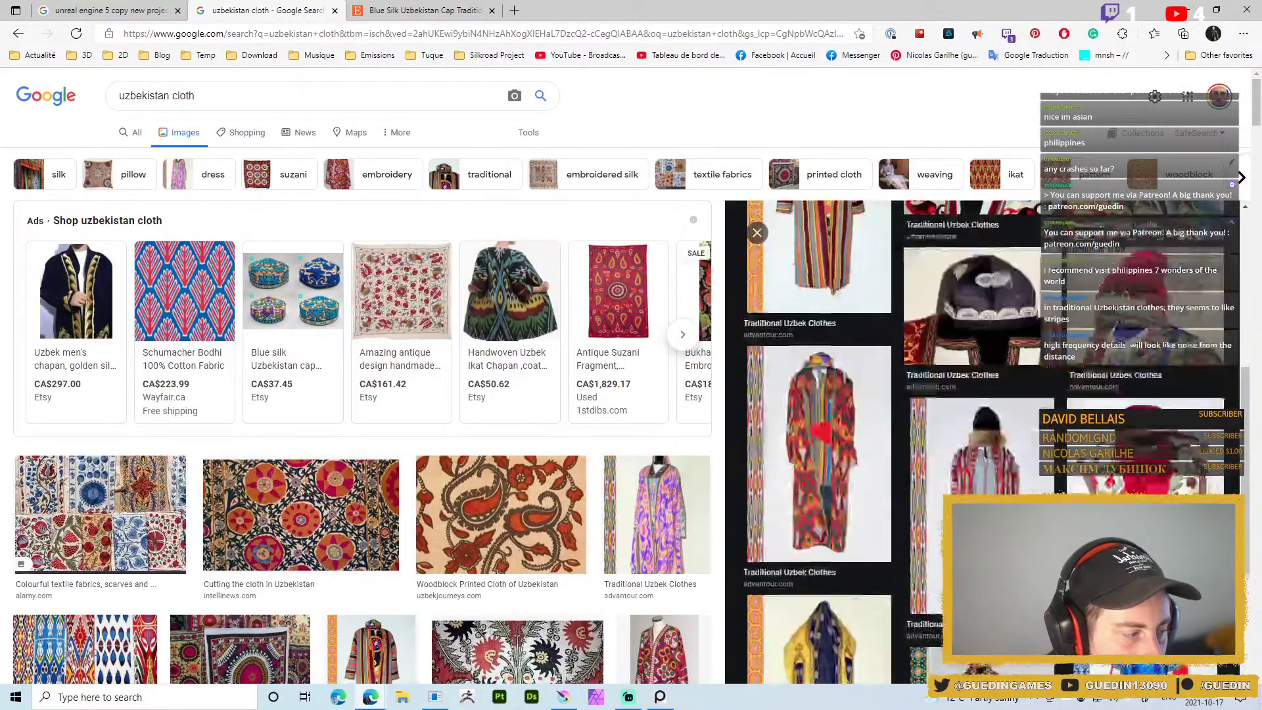
pyautogui.scroll(-8, 855, 447)
pyautogui.scroll(13, 855, 447)
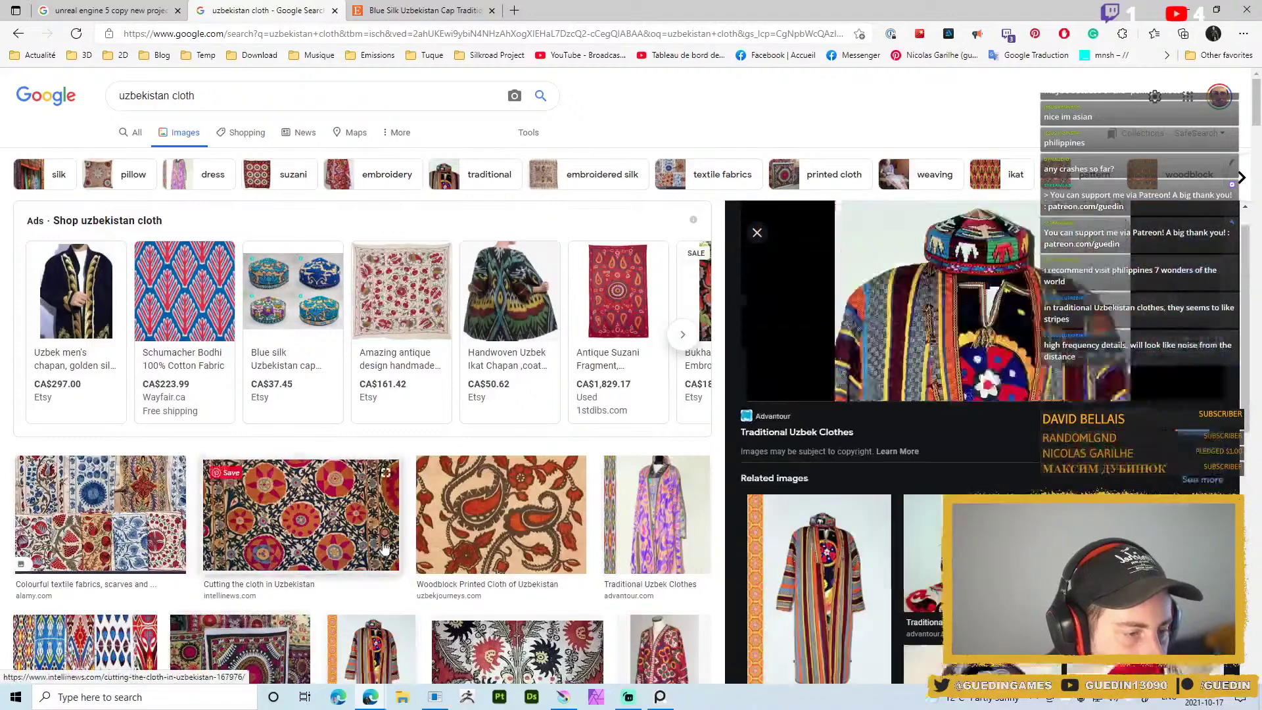
# Search Google Images for "uzbekistan clothing" and enlarge the photo of the veiled girl in an embroidered traditional dress
pyautogui.doubleClick(176, 93)
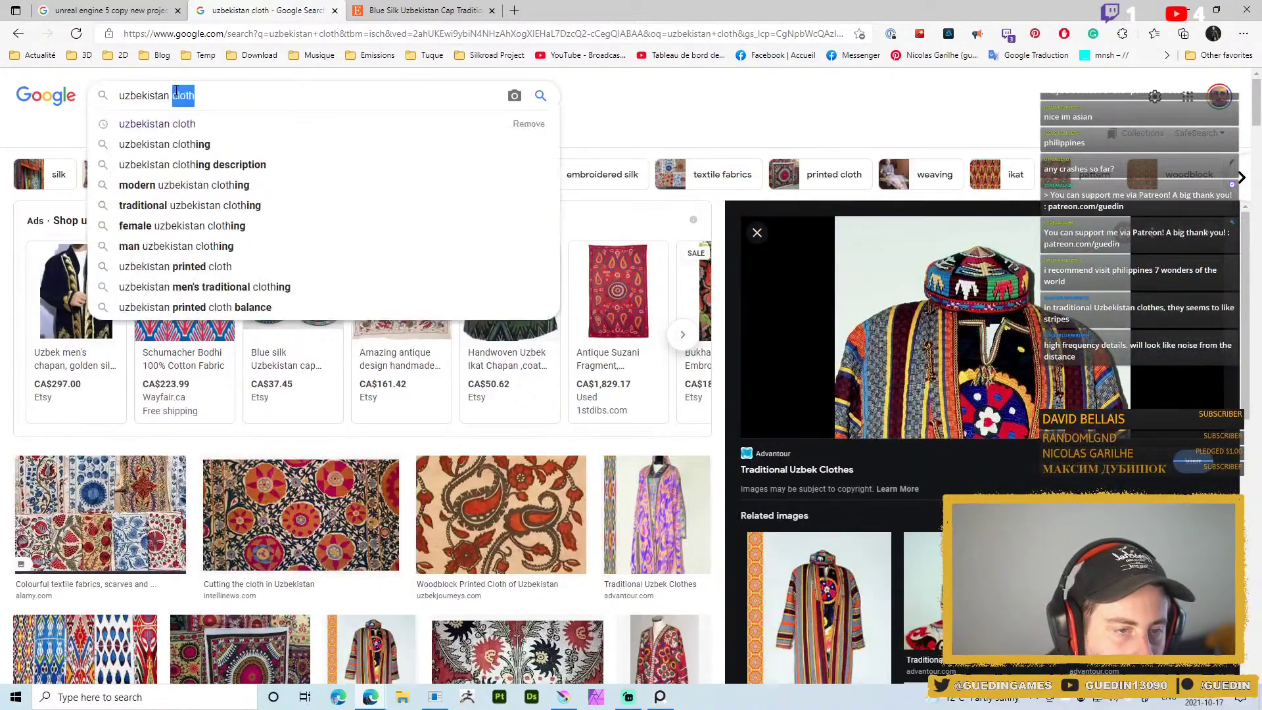
pyautogui.click(309, 143)
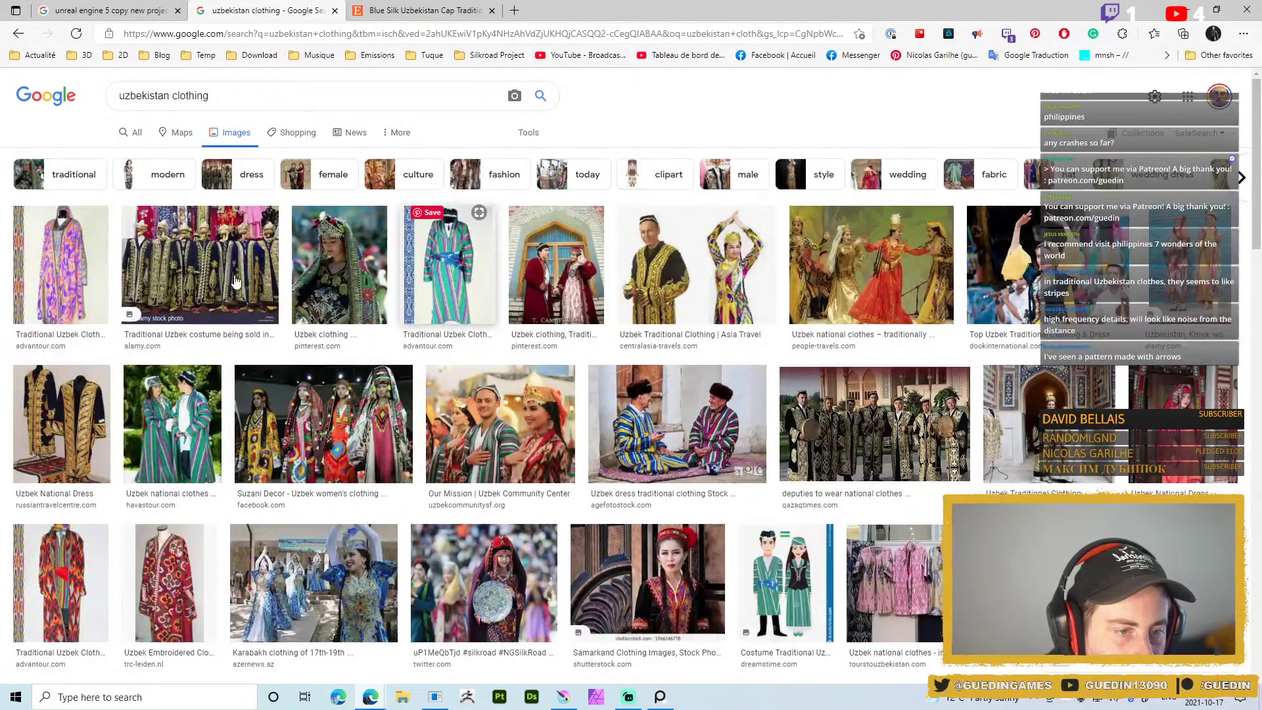
pyautogui.click(322, 262)
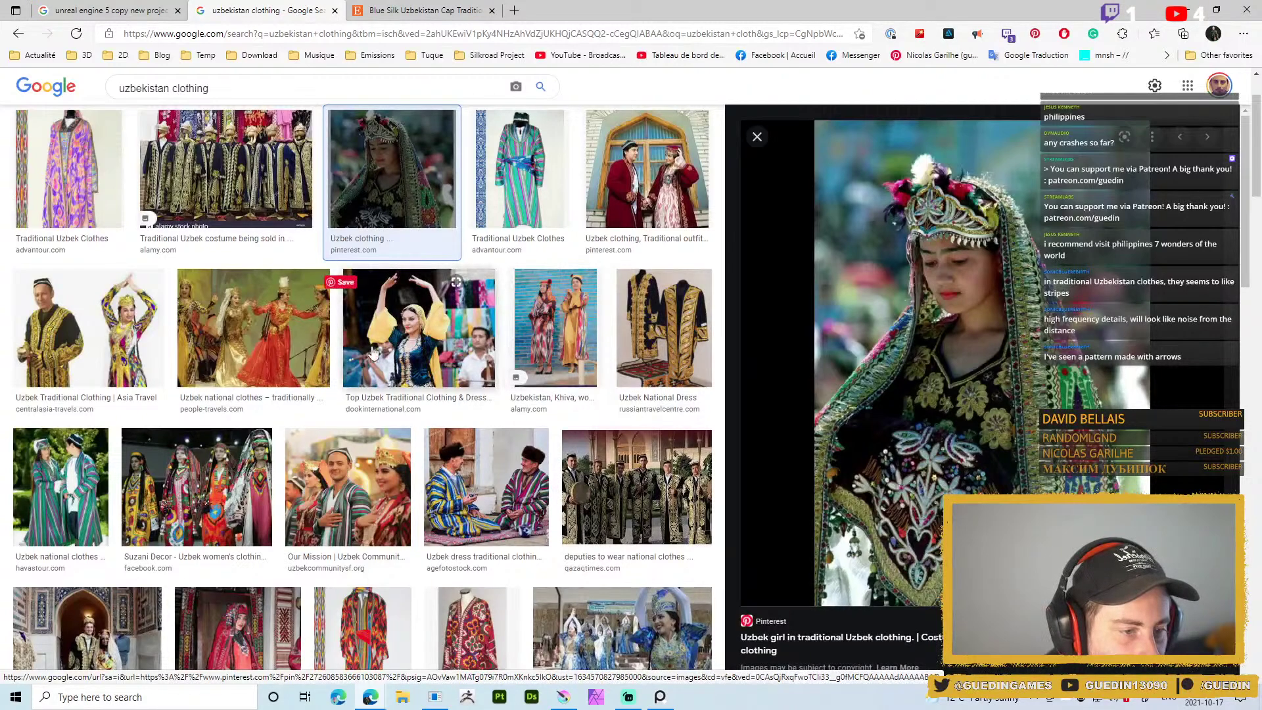
# Select the Dook International photo of the dancer with yellow draped sleeves and view the full-size image in its own browser tab
pyautogui.click(445, 313)
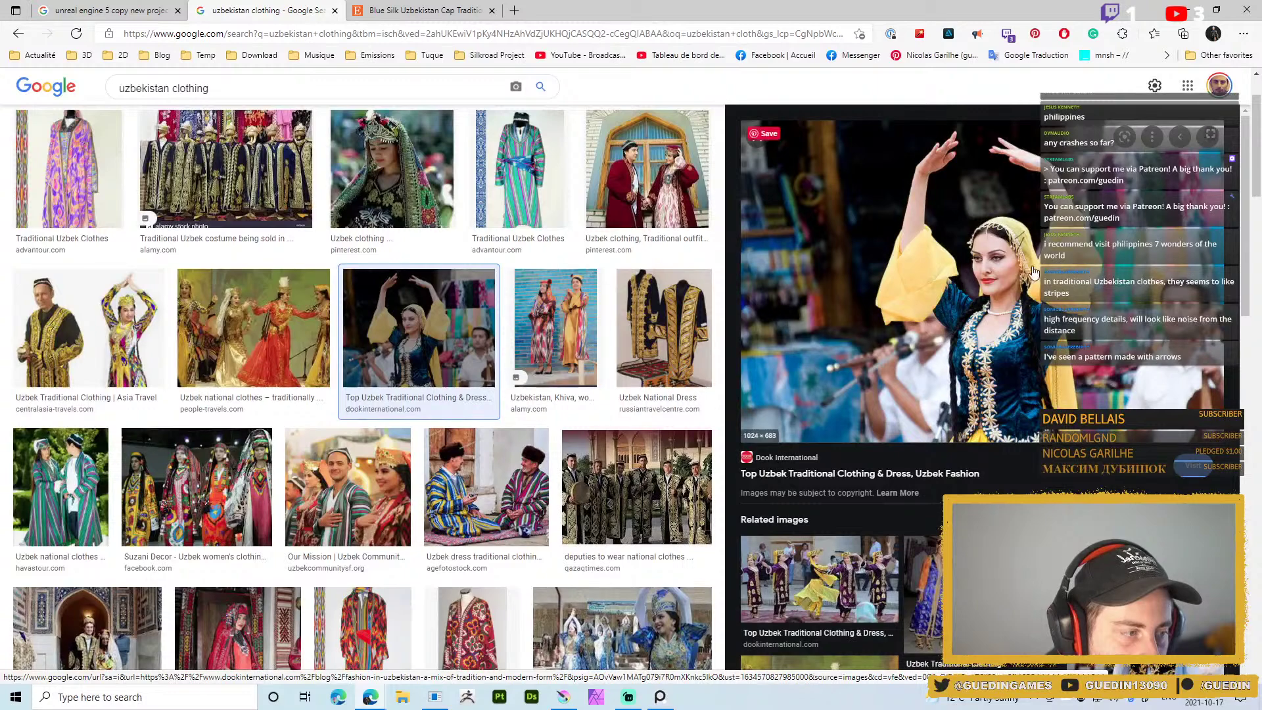
pyautogui.click(923, 203)
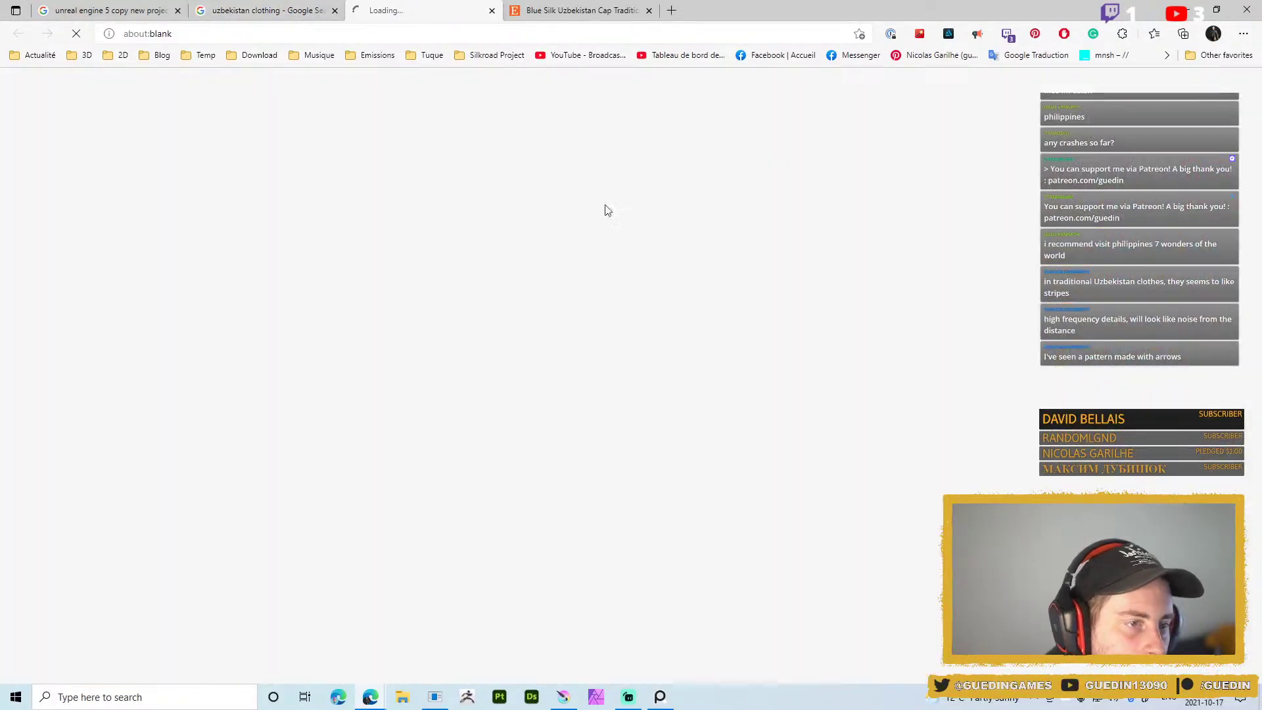
pyautogui.click(256, 10)
pyautogui.rightClick(893, 184)
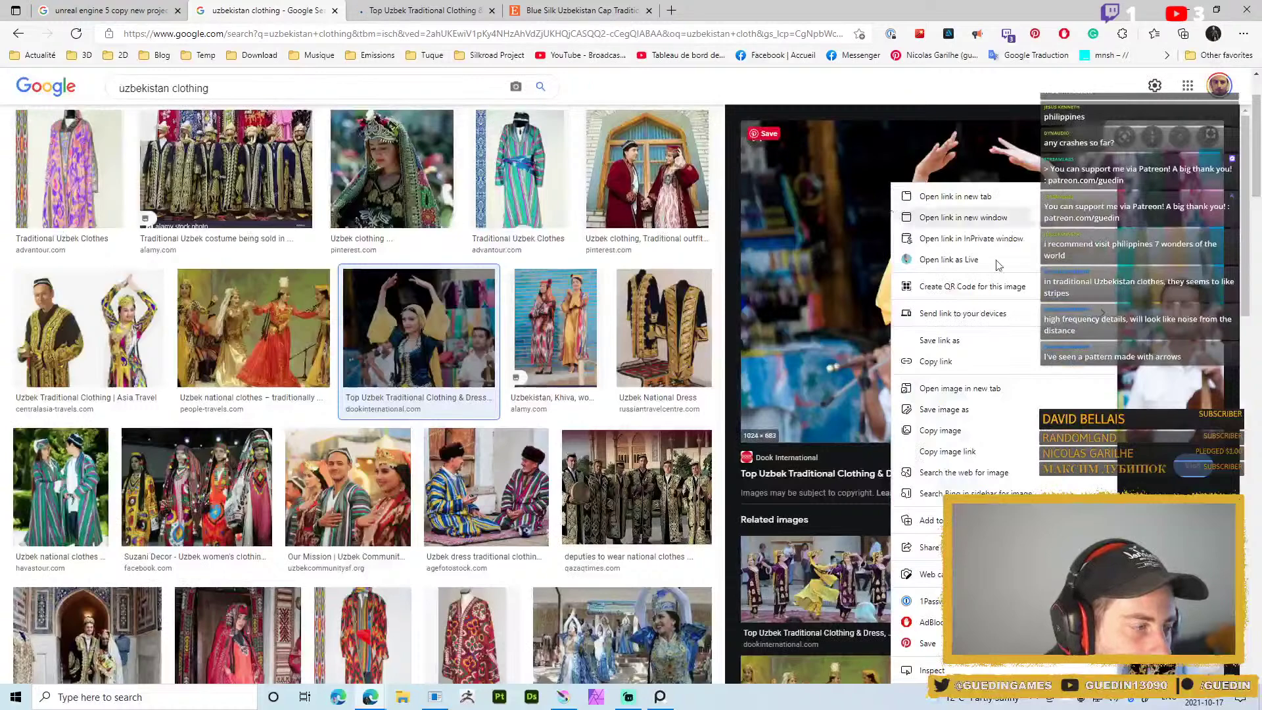
pyautogui.click(995, 395)
pyautogui.click(597, 15)
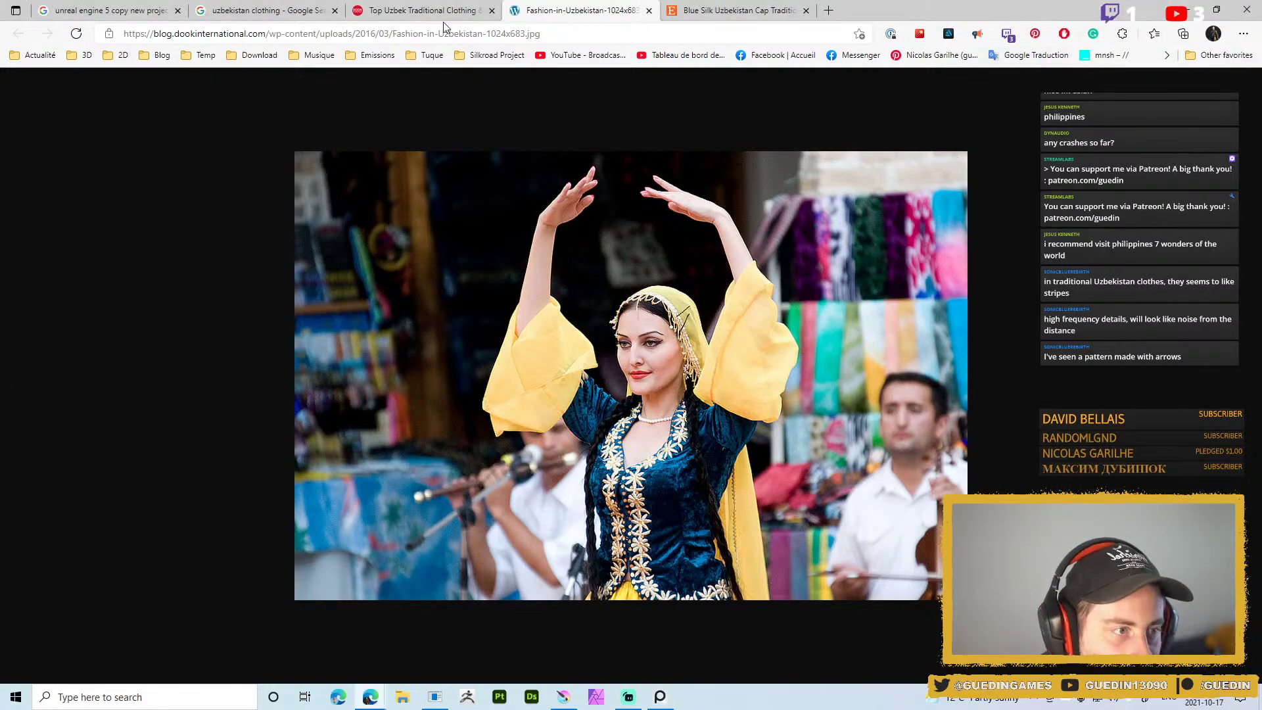
# Close the Top Uzbek Traditional Clothing page and return to the uzbekistan clothing image results
pyautogui.click(414, 4)
pyautogui.click(492, 10)
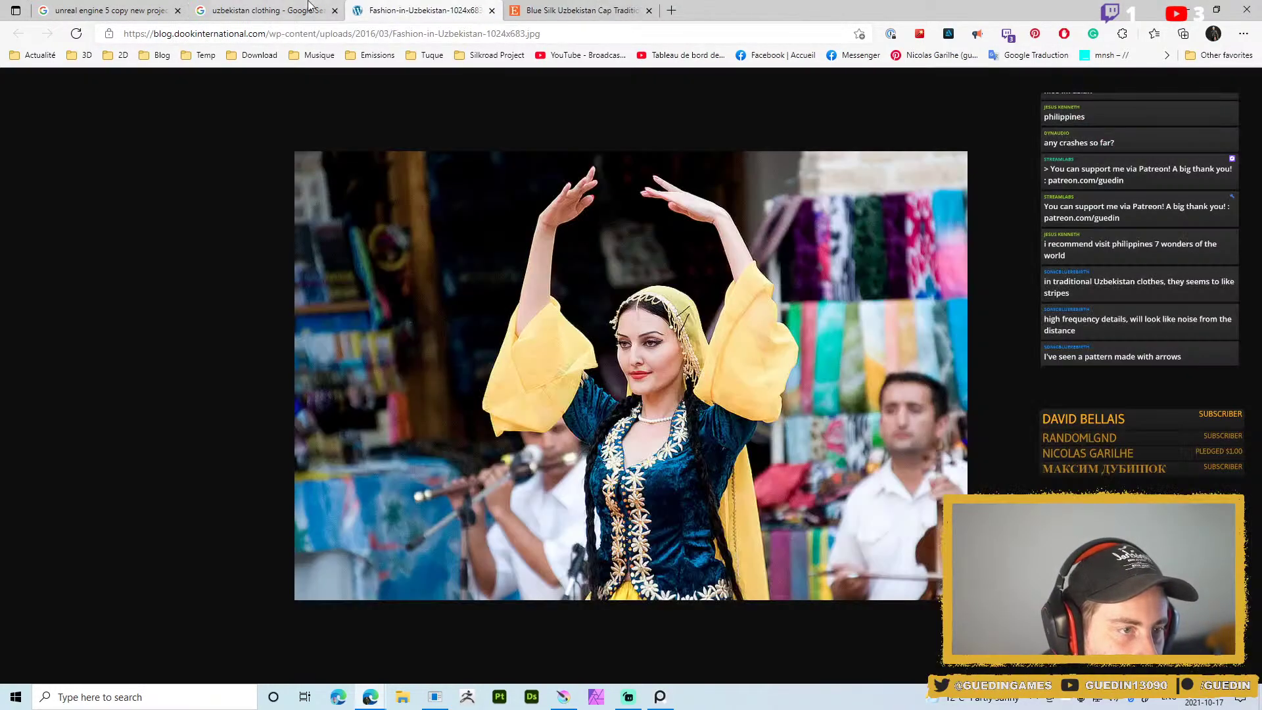
pyautogui.click(263, 10)
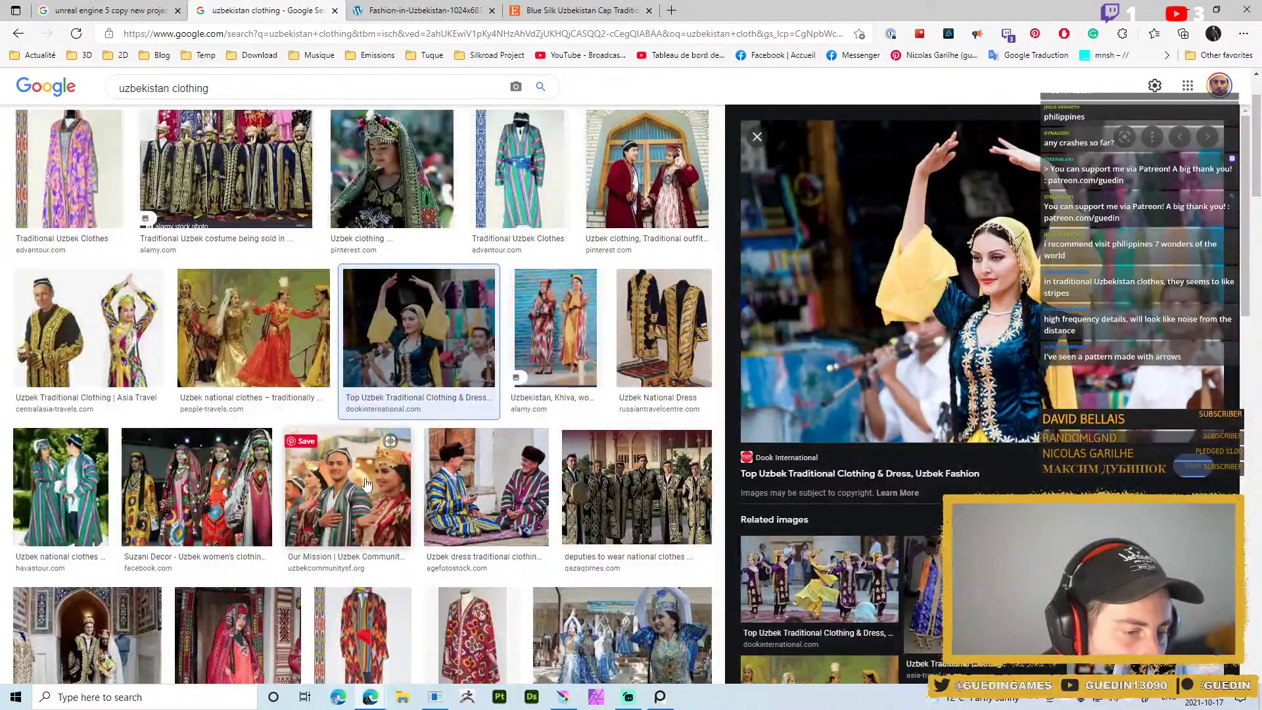
# Preview the Samarkand clothing photo from the results and its related Uzbekistan national costume photo with the red veil
pyautogui.scroll(2, 3, 346)
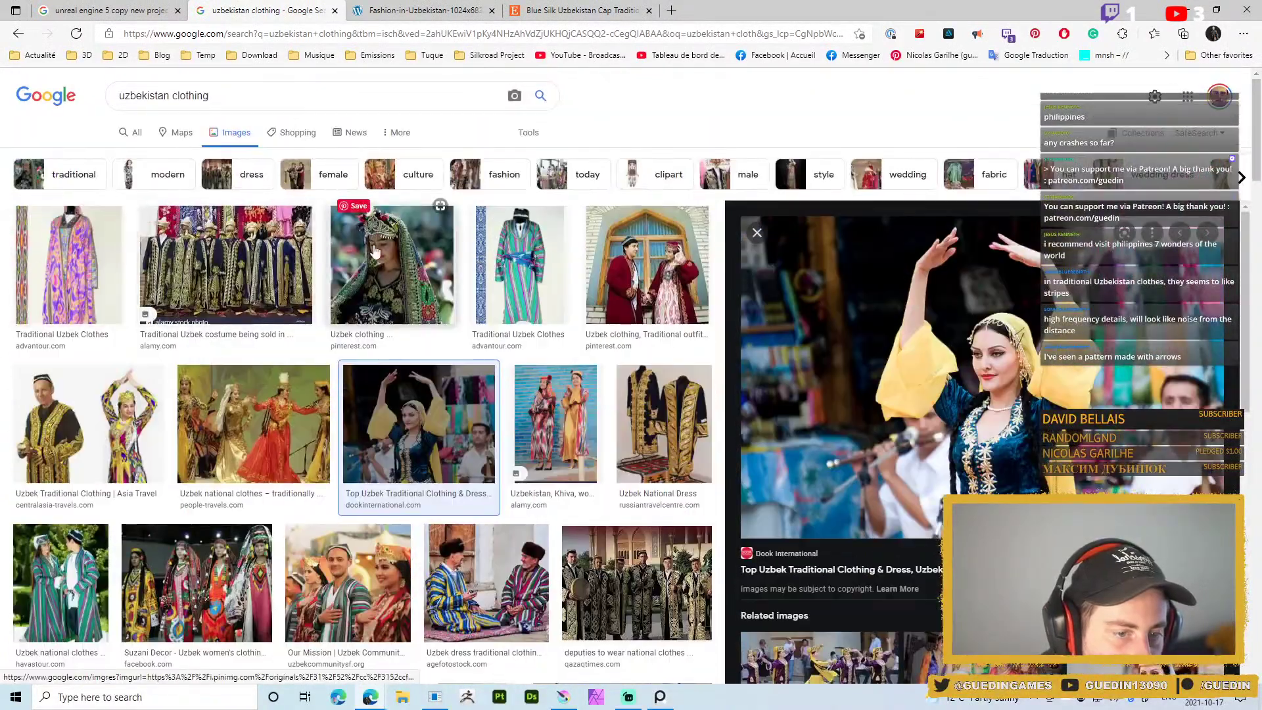
pyautogui.scroll(-5, 551, 393)
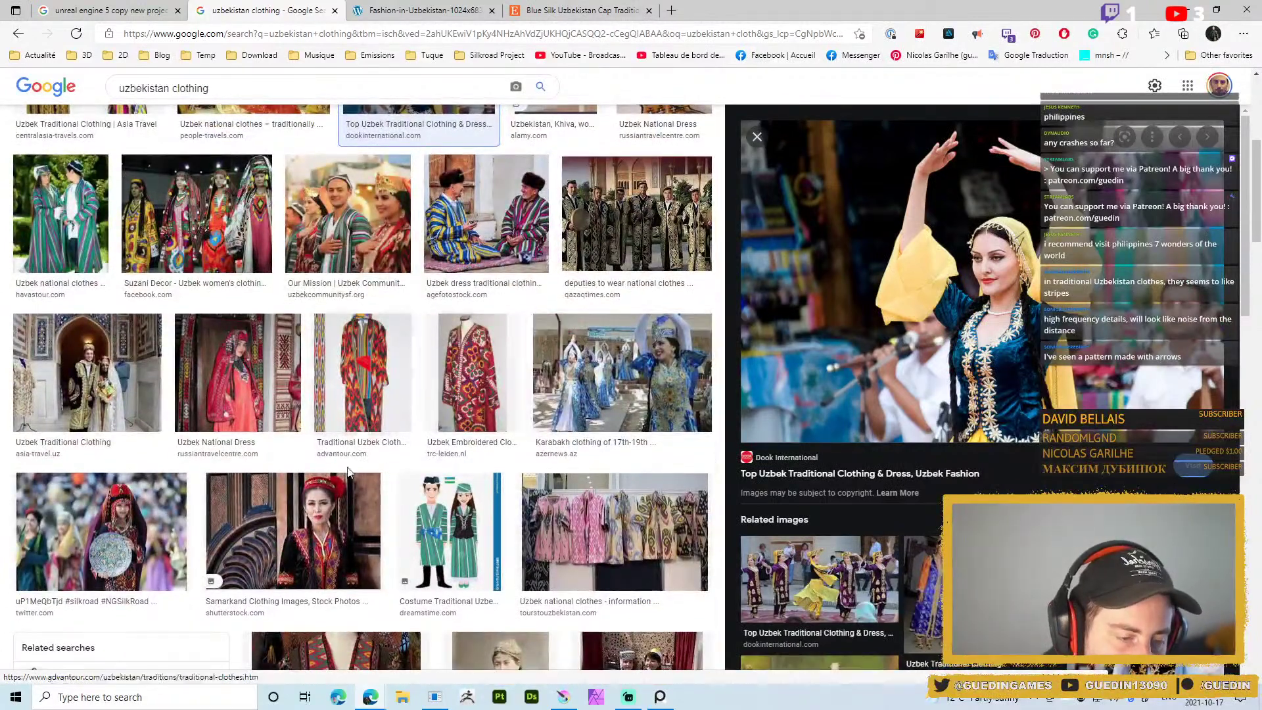
pyautogui.click(289, 529)
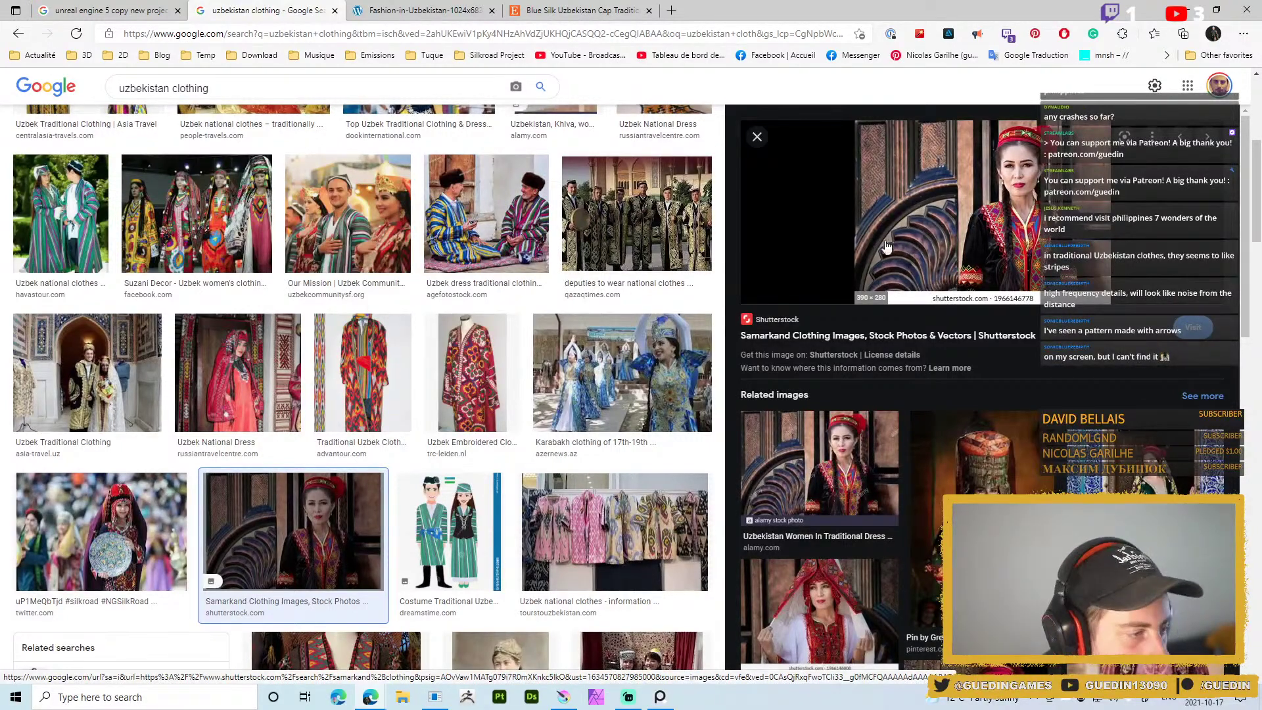
pyautogui.moveTo(939, 233); pyautogui.dragTo(946, 237)
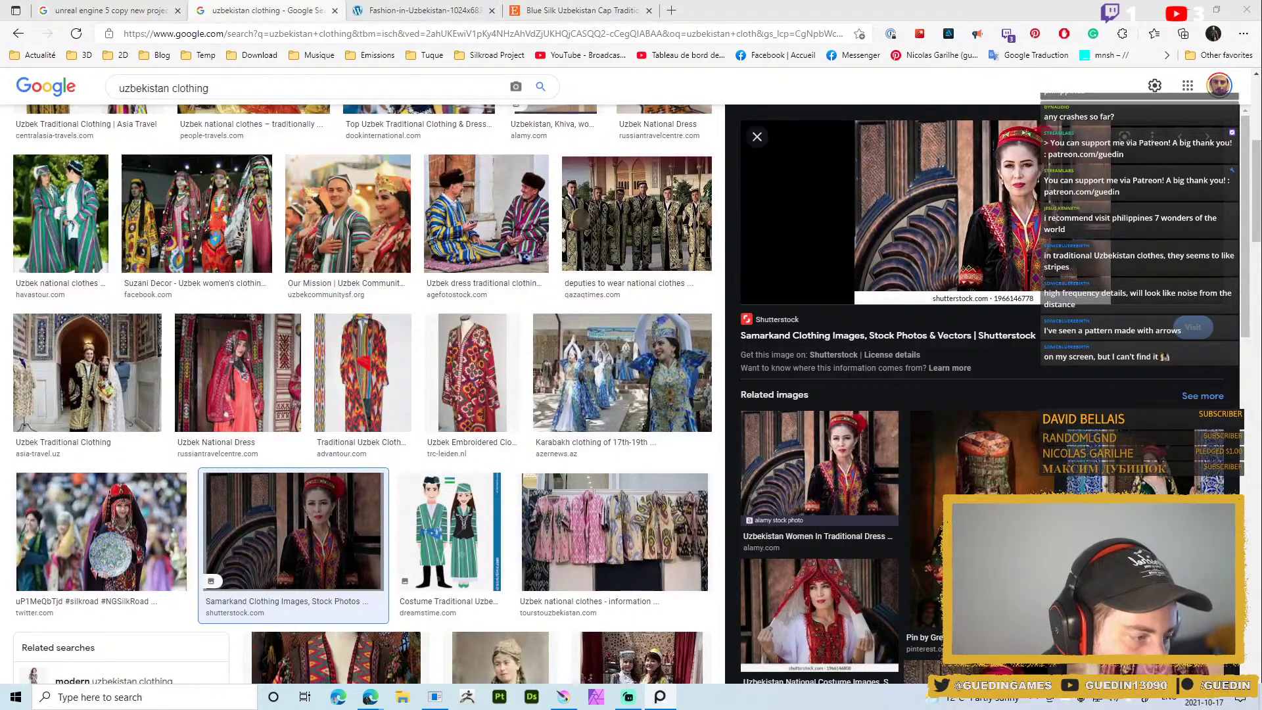
pyautogui.scroll(-3, 785, 420)
pyautogui.click(785, 420)
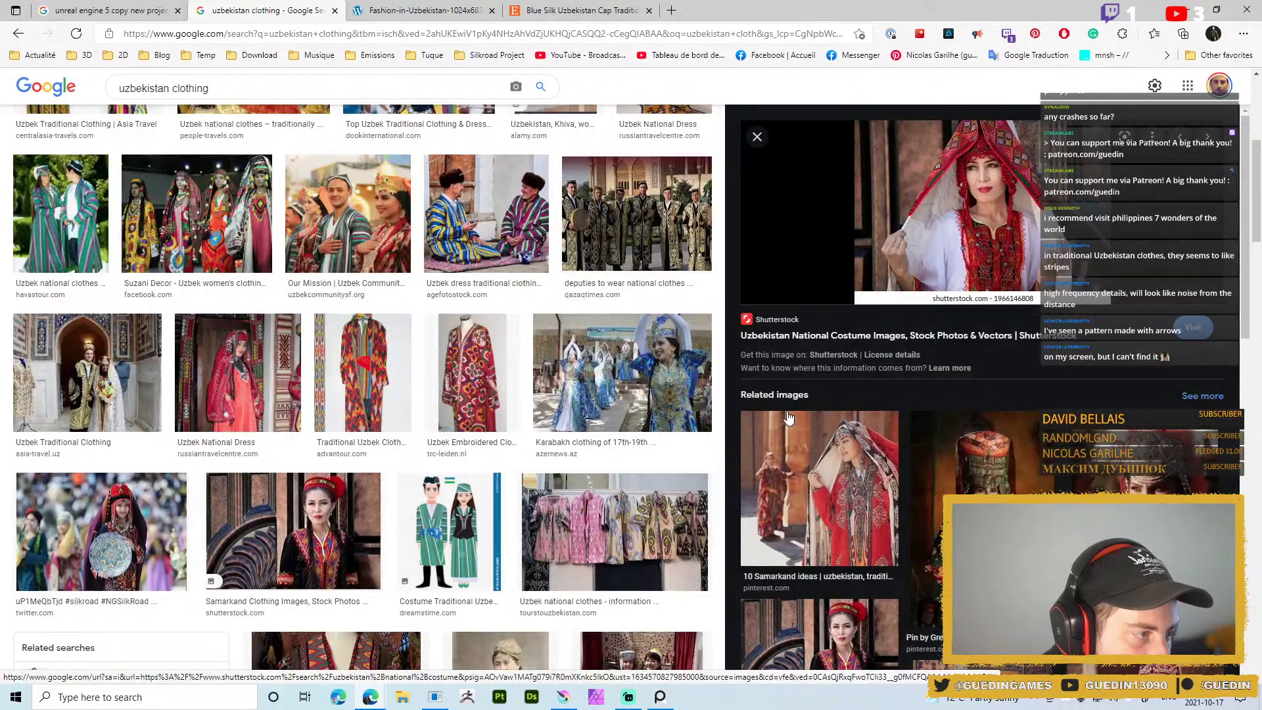
# Preview the related Pinterest traditional costume photo and examine its tall headdress and floral embroidery
pyautogui.click(1015, 490)
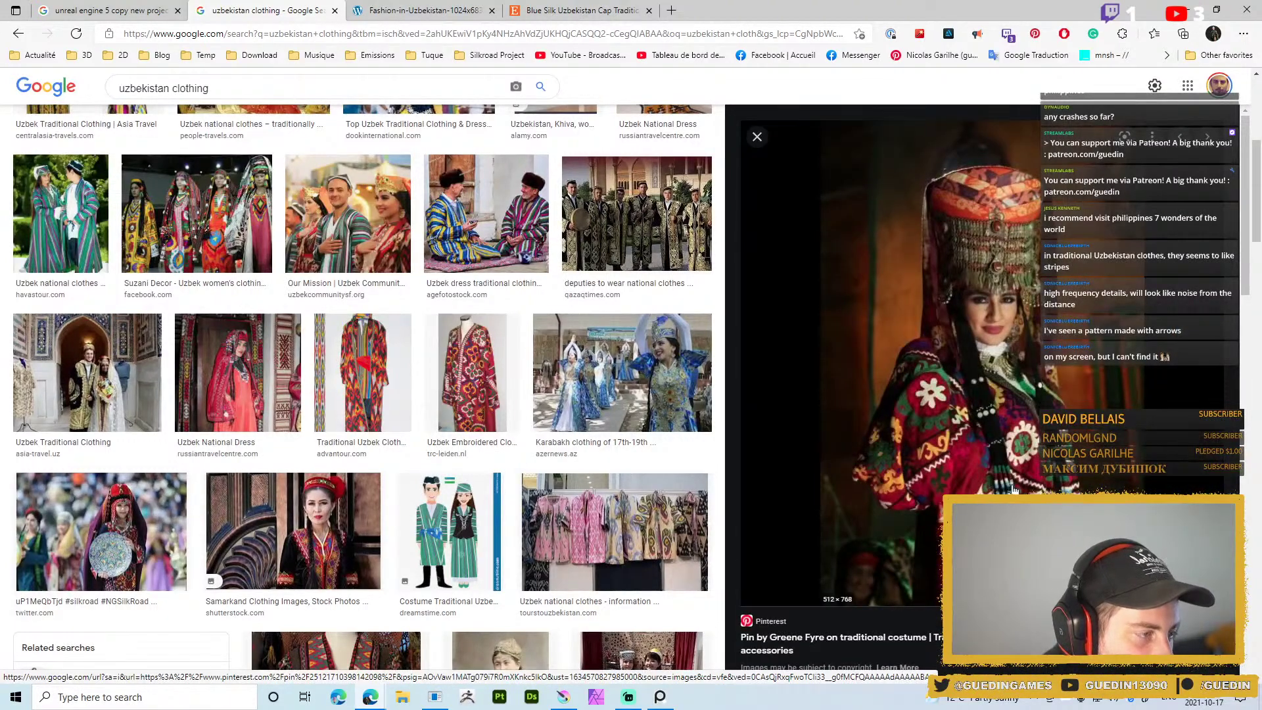
pyautogui.scroll(-1, 1014, 490)
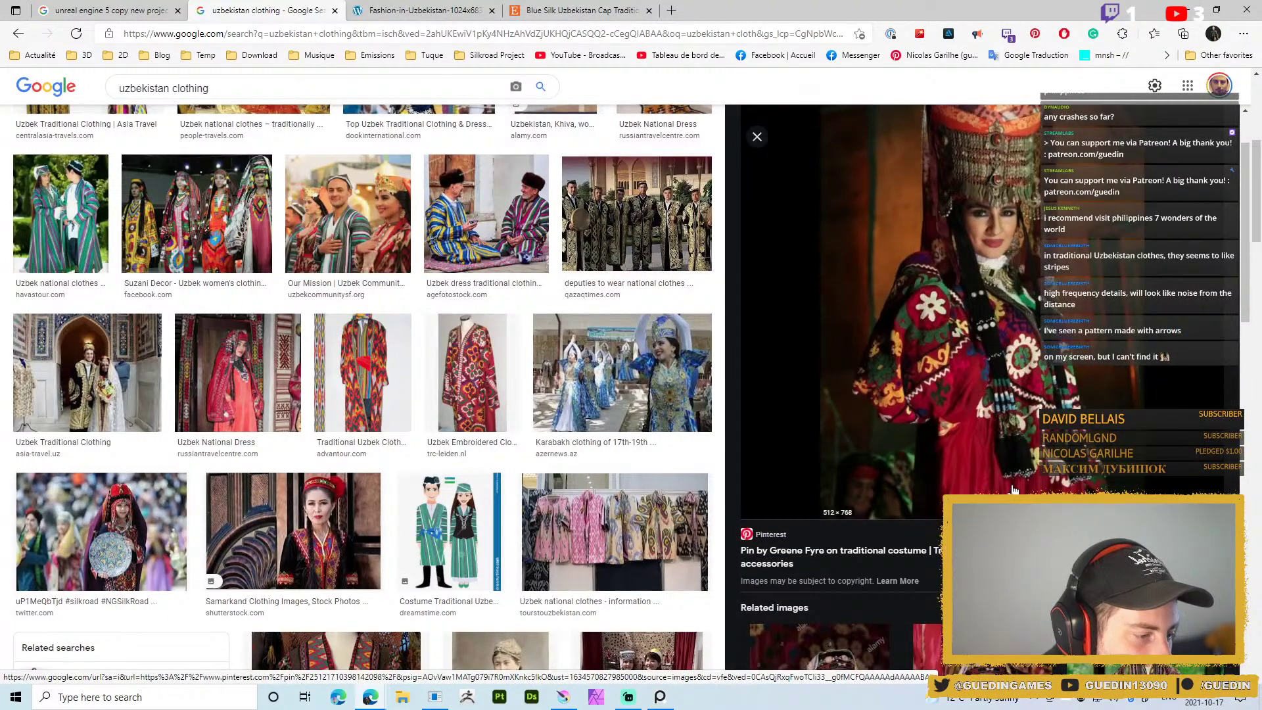
pyautogui.scroll(-1, 1014, 490)
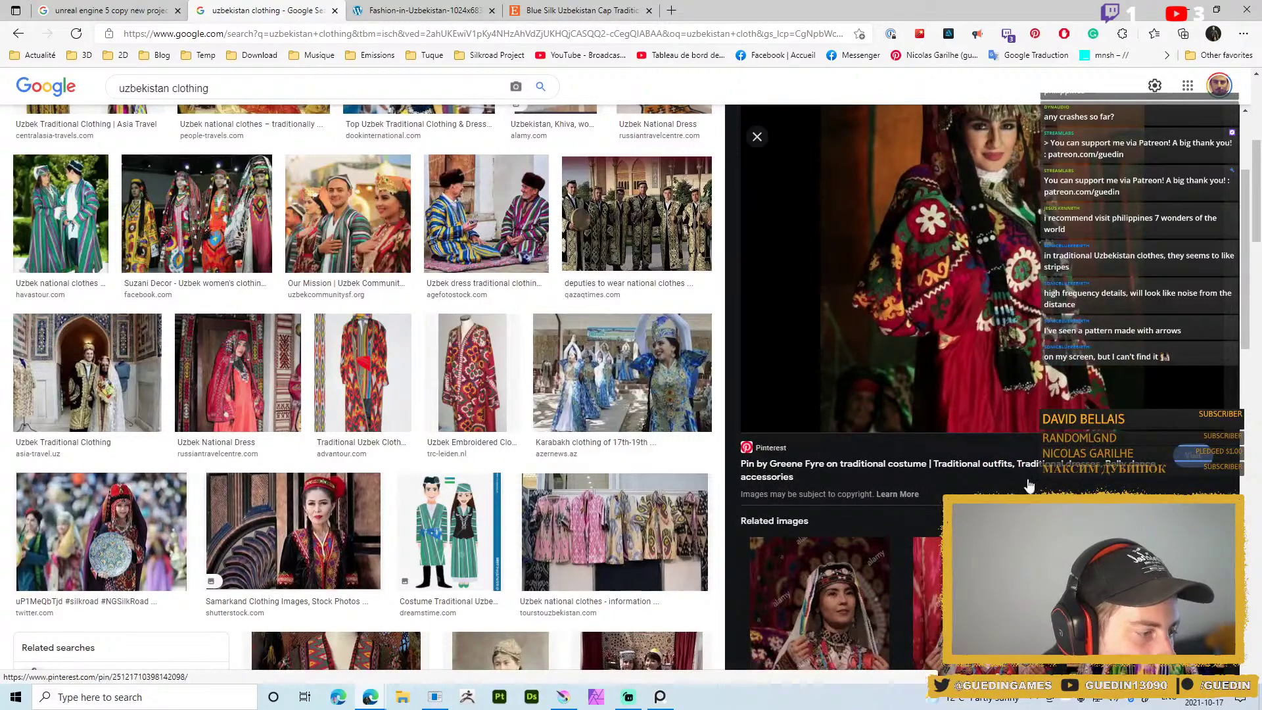
pyautogui.scroll(1, 941, 214)
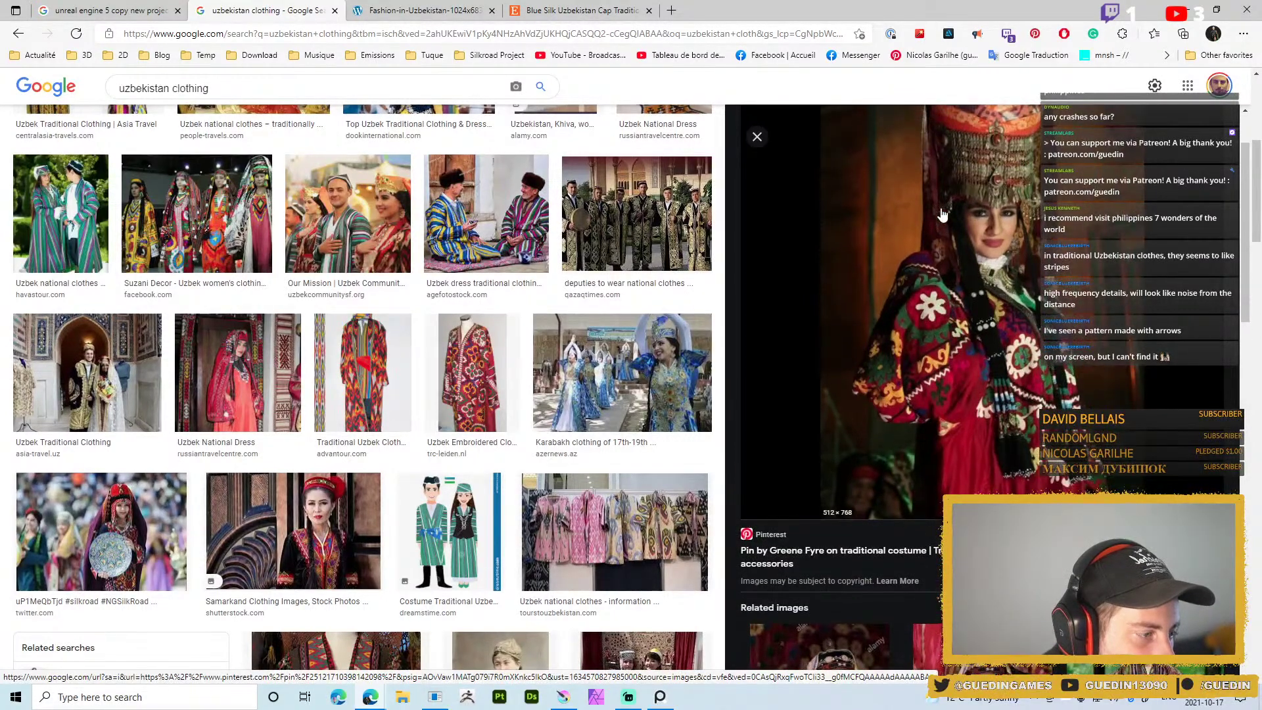
pyautogui.scroll(-1, 942, 213)
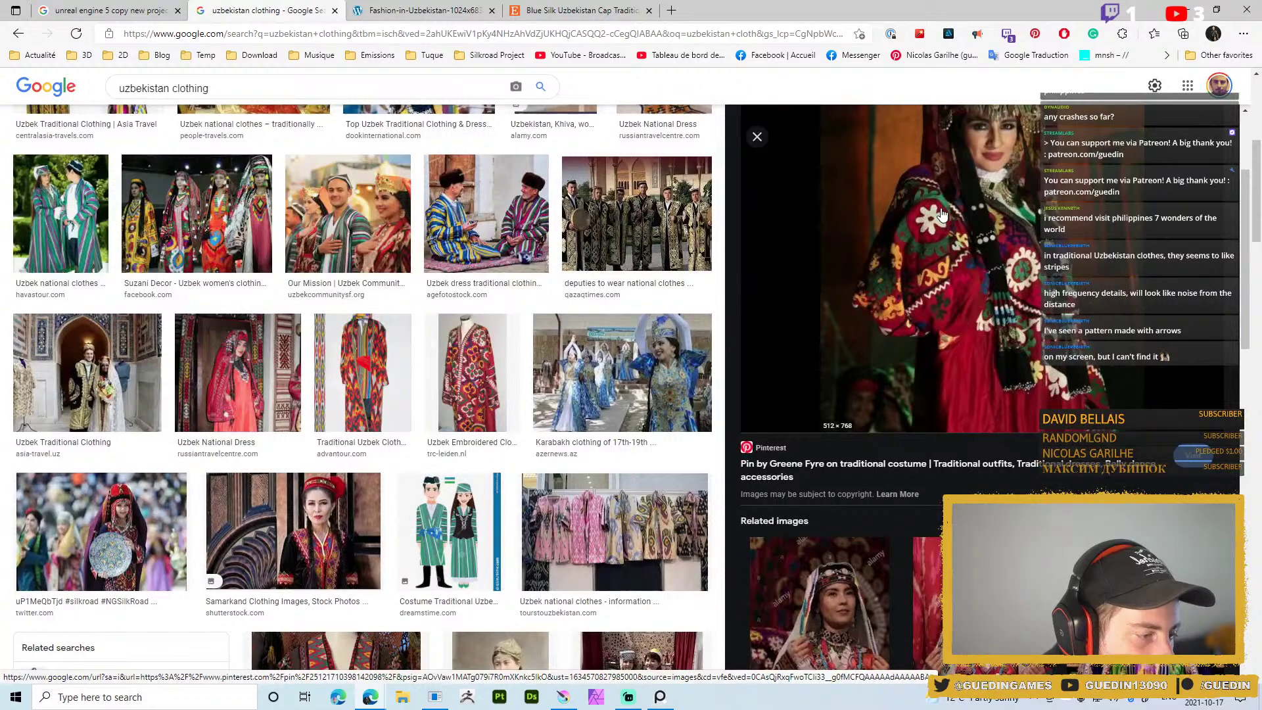
pyautogui.scroll(2, 861, 378)
pyautogui.scroll(-5, 861, 378)
# Preview the related Alamy photo of a silk embroidered wedding costume and the Uzbek jewelry and adornments photo
pyautogui.click(976, 371)
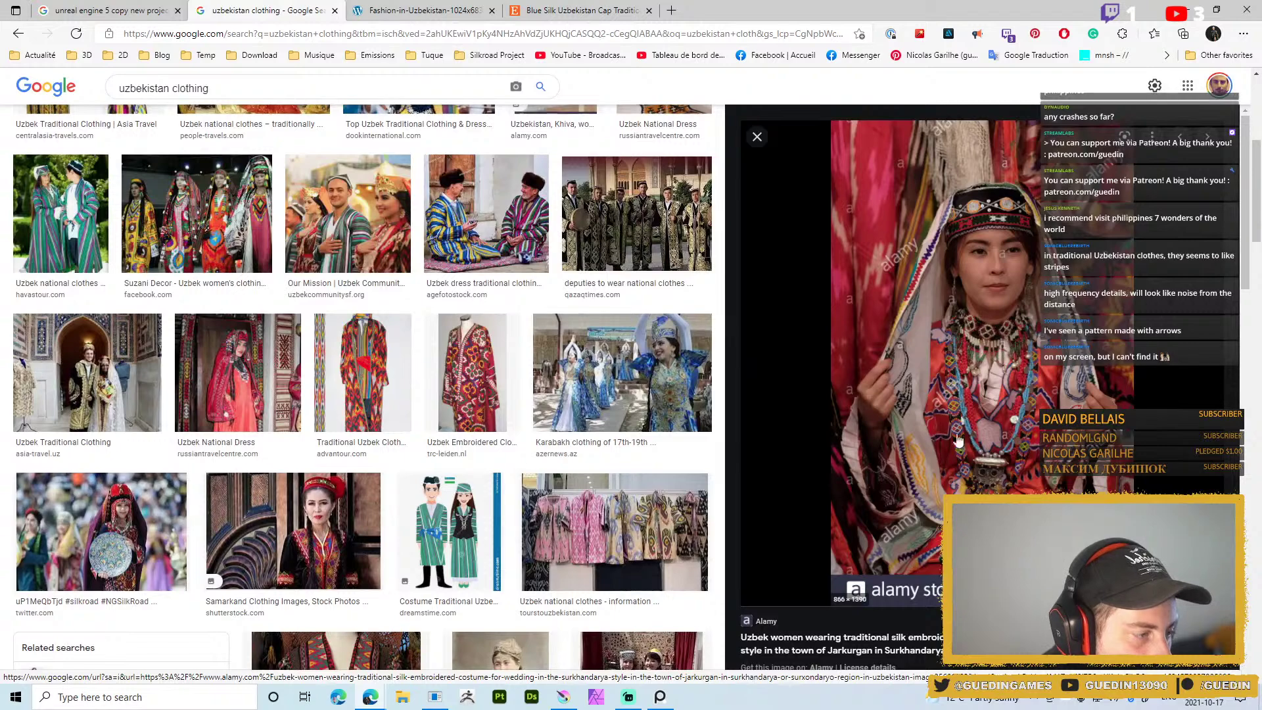
pyautogui.scroll(-8, 1009, 441)
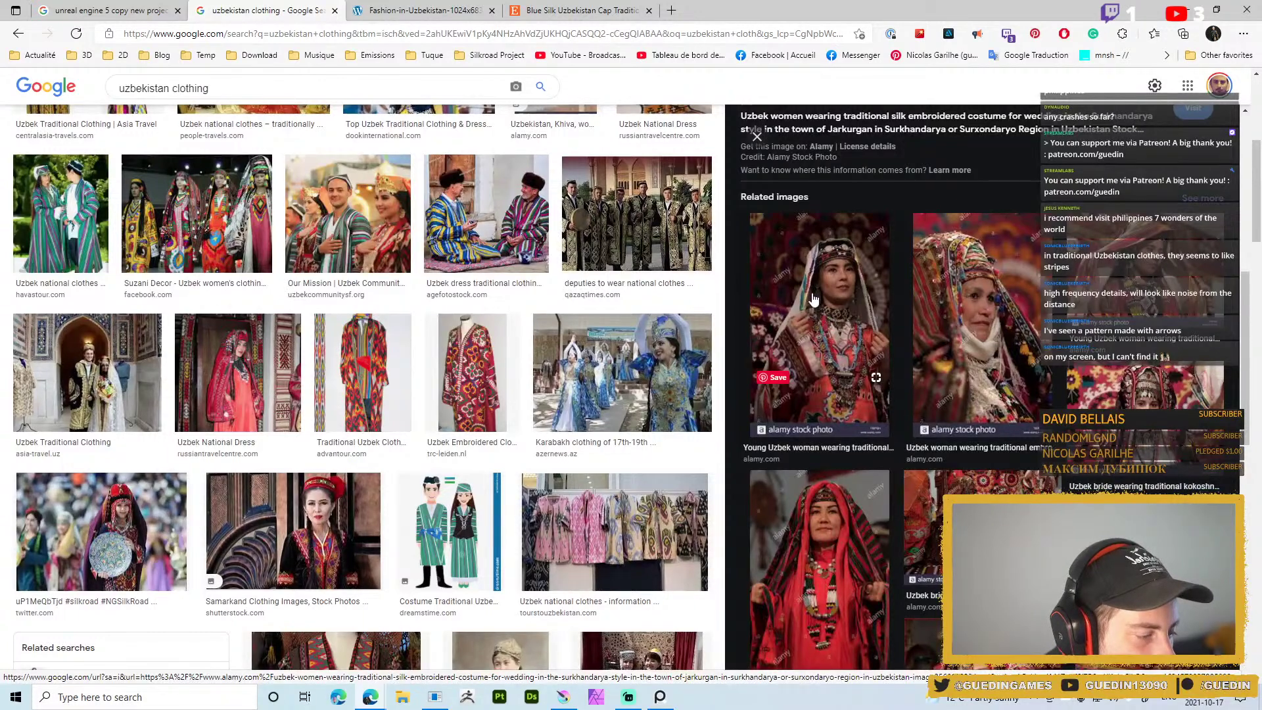
pyautogui.scroll(-4, 993, 230)
pyautogui.click(992, 229)
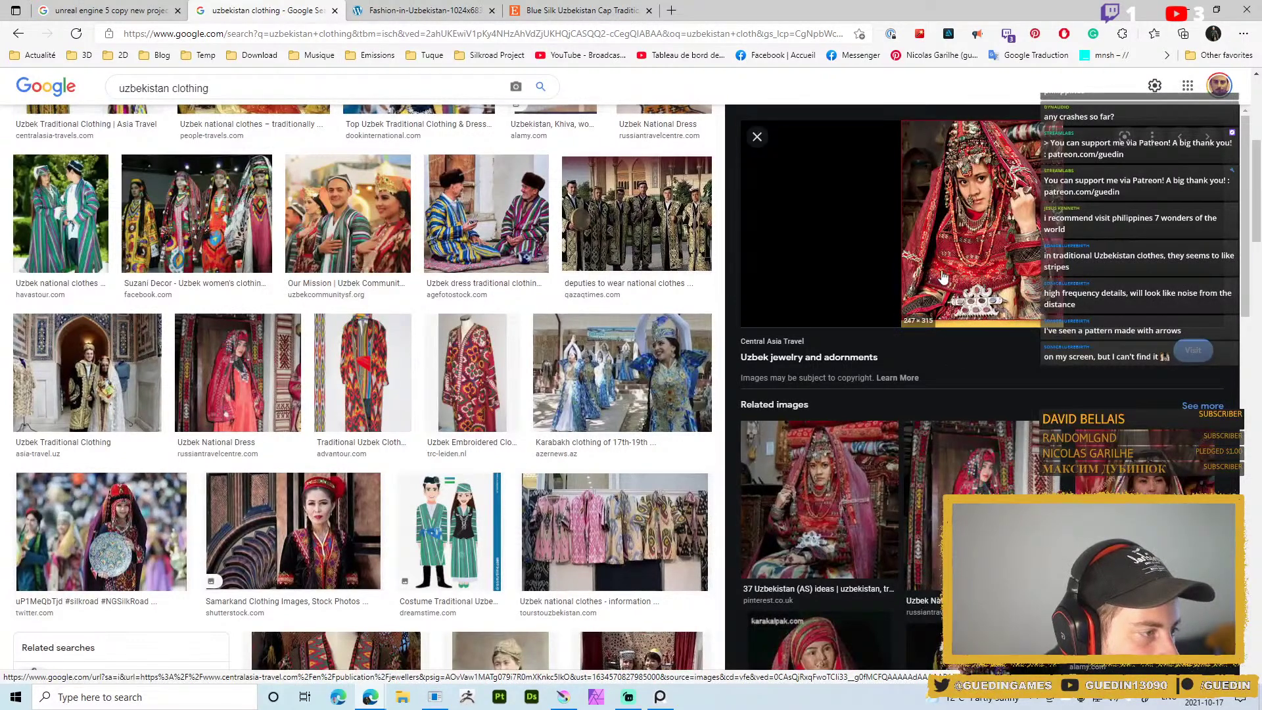
# Browse further through the uzbekistan clothing results and preview the Bibi Hanum ikat outfit from Selvedge
pyautogui.scroll(3, 944, 276)
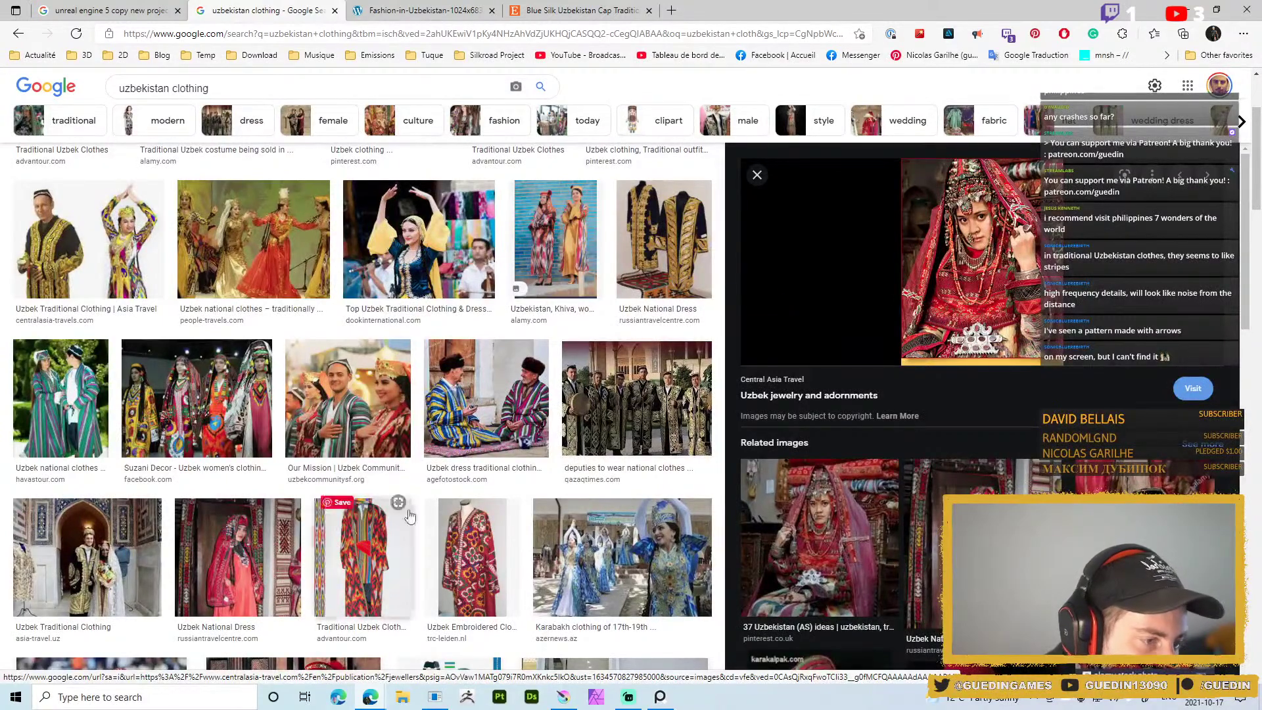
pyautogui.scroll(-5, 500, 494)
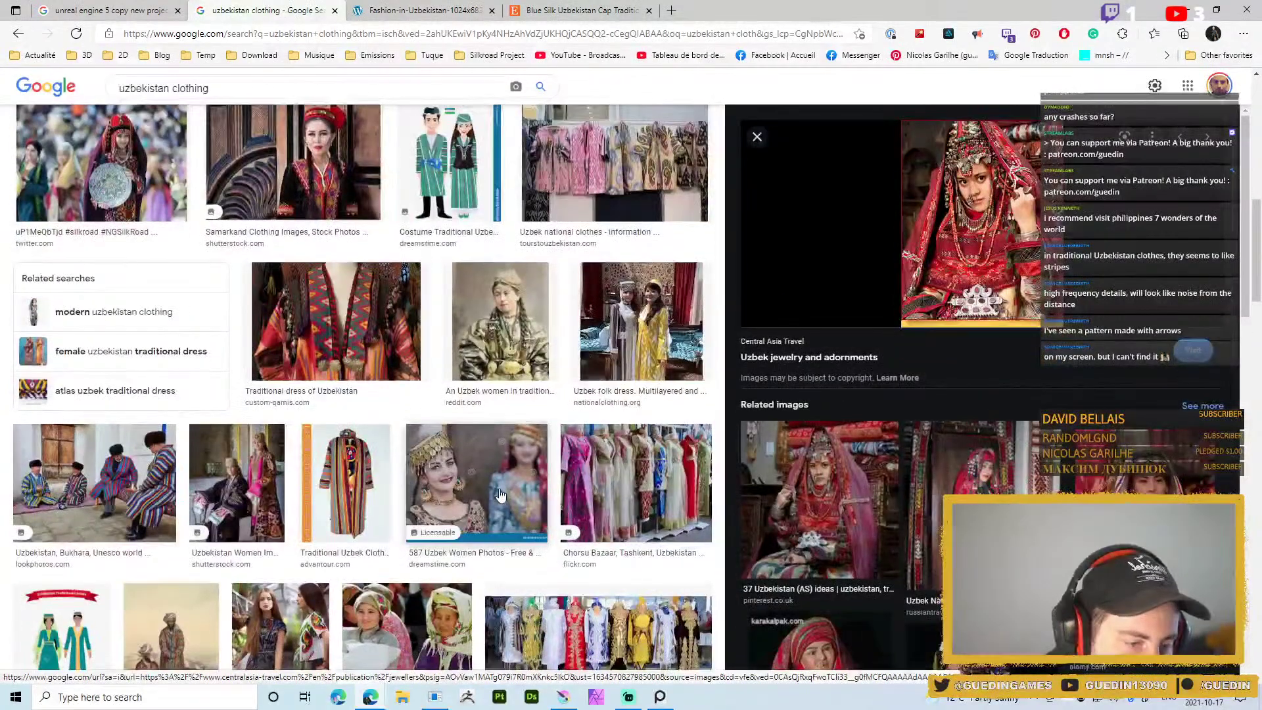
pyautogui.scroll(-4, 500, 495)
pyautogui.click(651, 519)
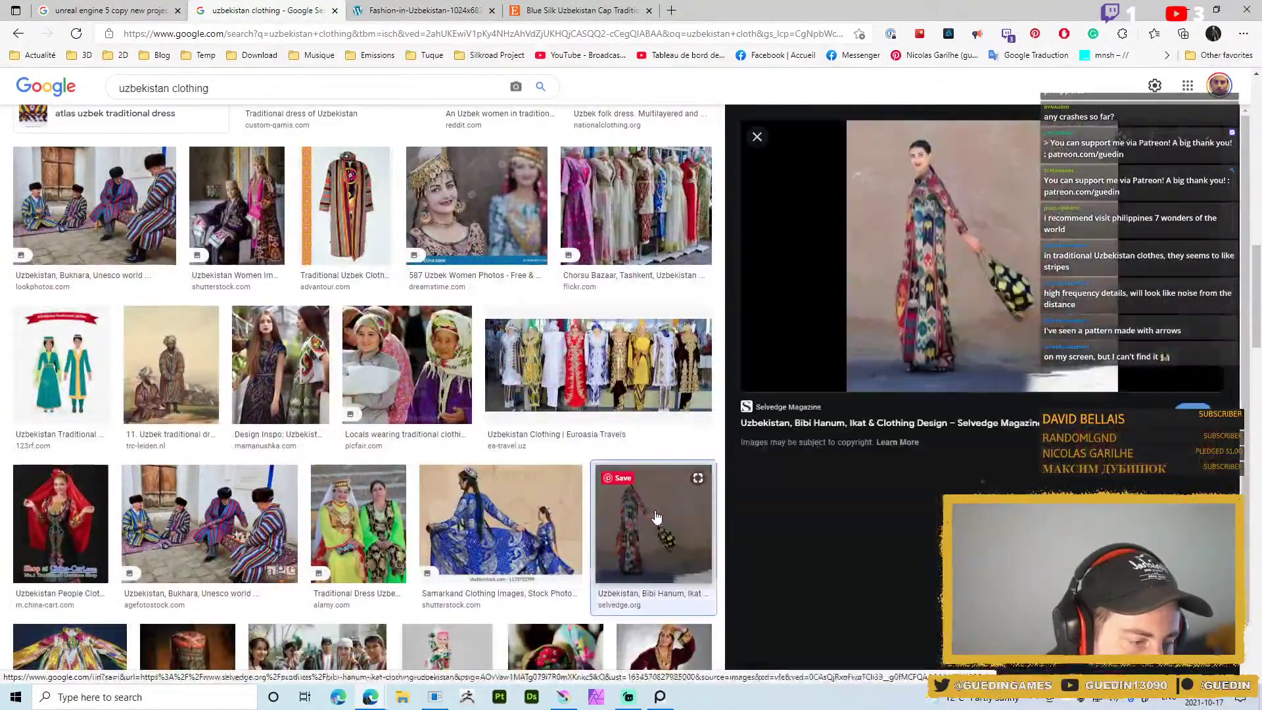
pyautogui.scroll(-4, 656, 516)
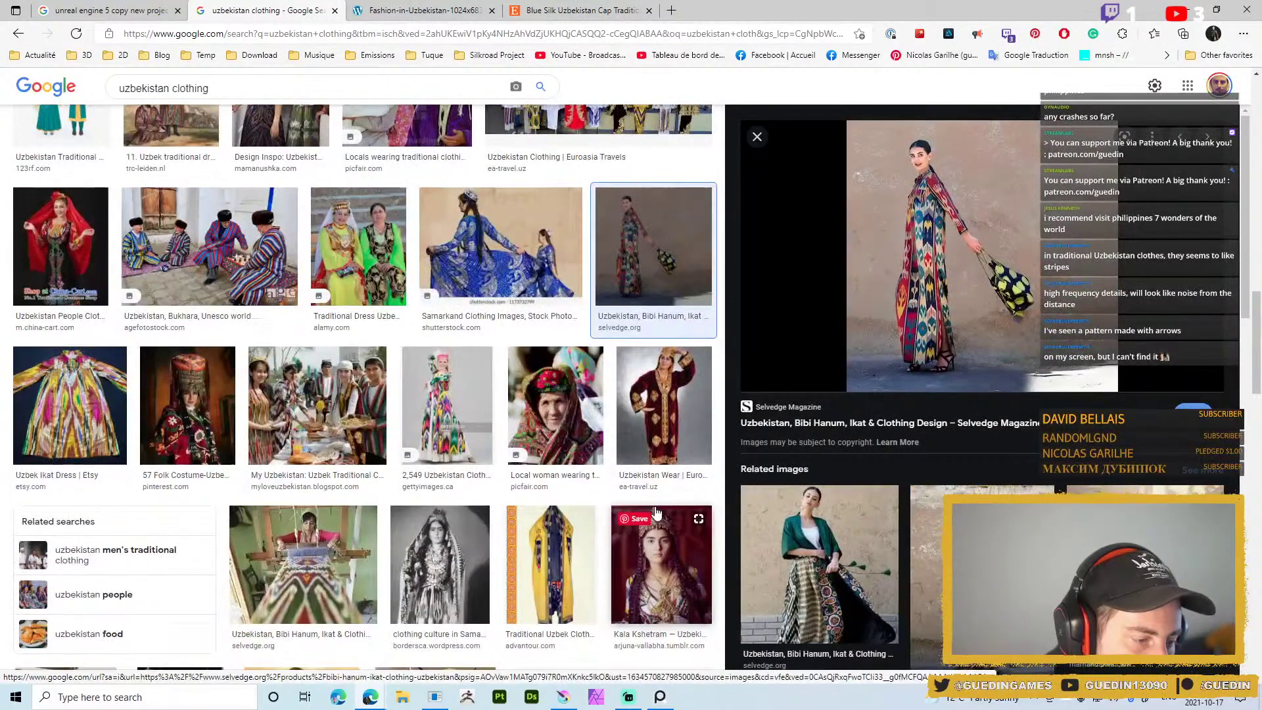
# Preview the yellow and blue Traditional Uzbek Clothes robe and the red-veiled Uzbekistan People Clothing dress
pyautogui.moveTo(591, 558); pyautogui.dragTo(587, 534)
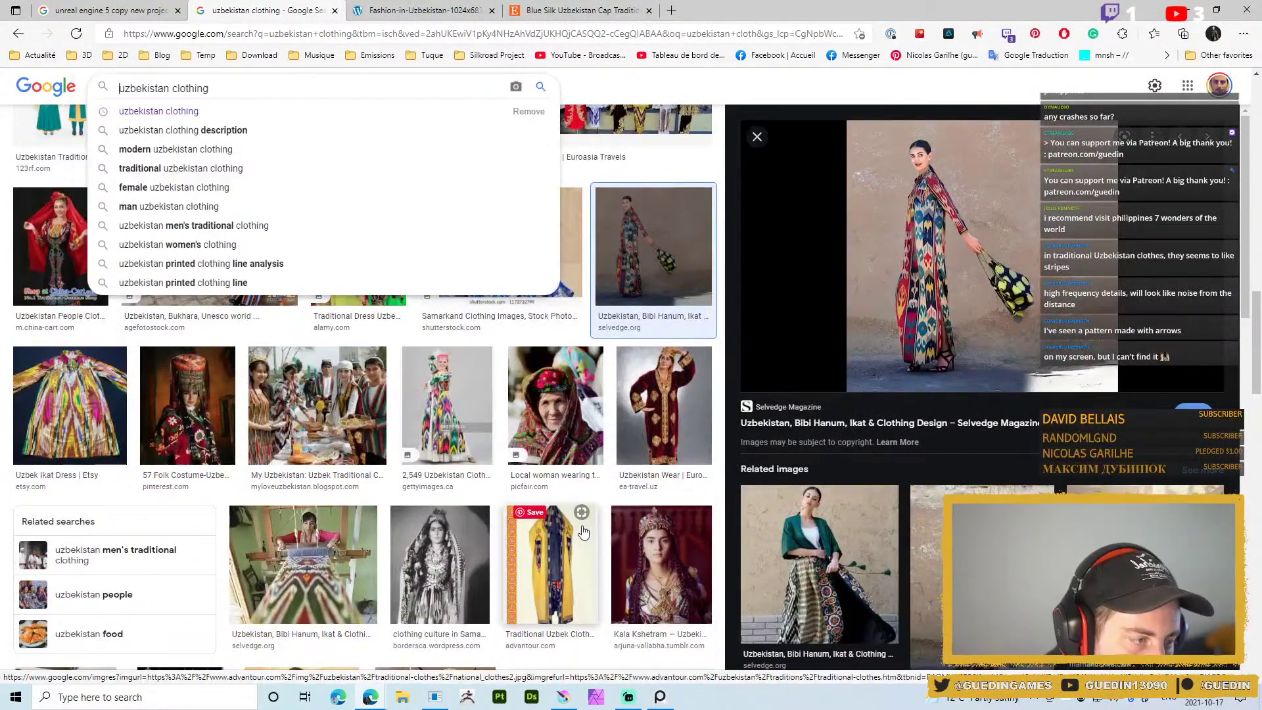
pyautogui.click(563, 587)
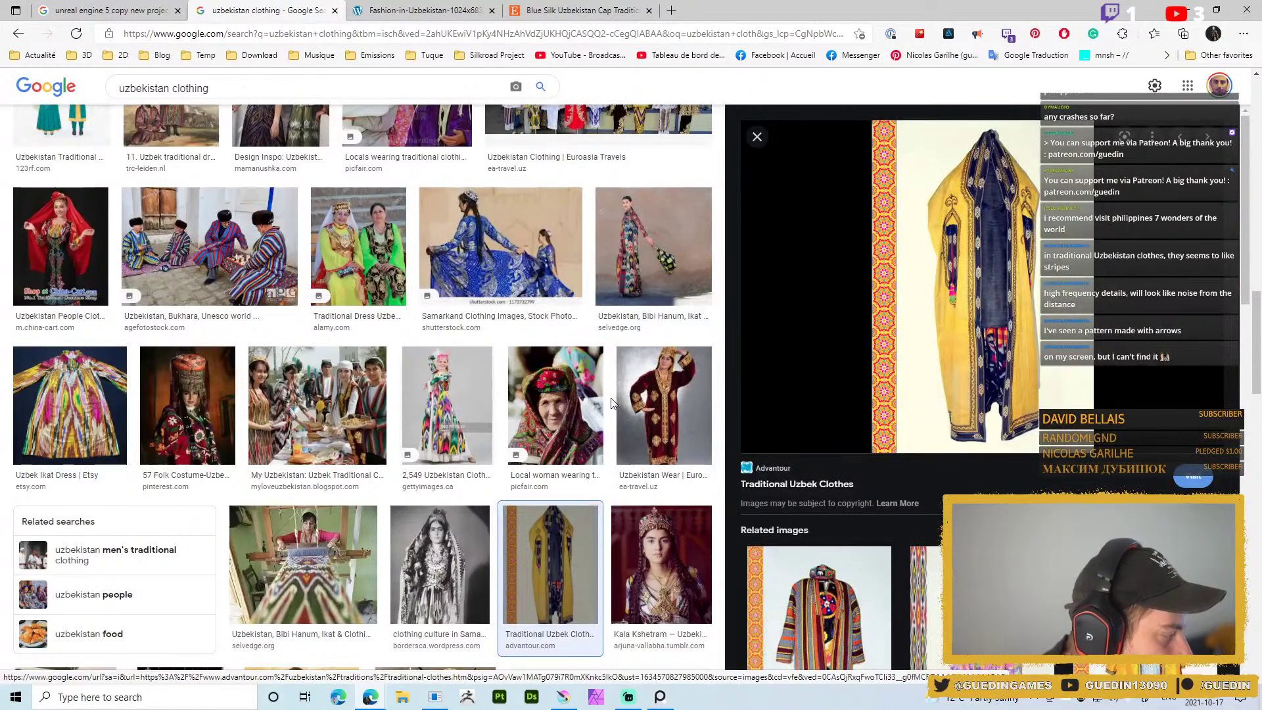
pyautogui.scroll(3, 435, 429)
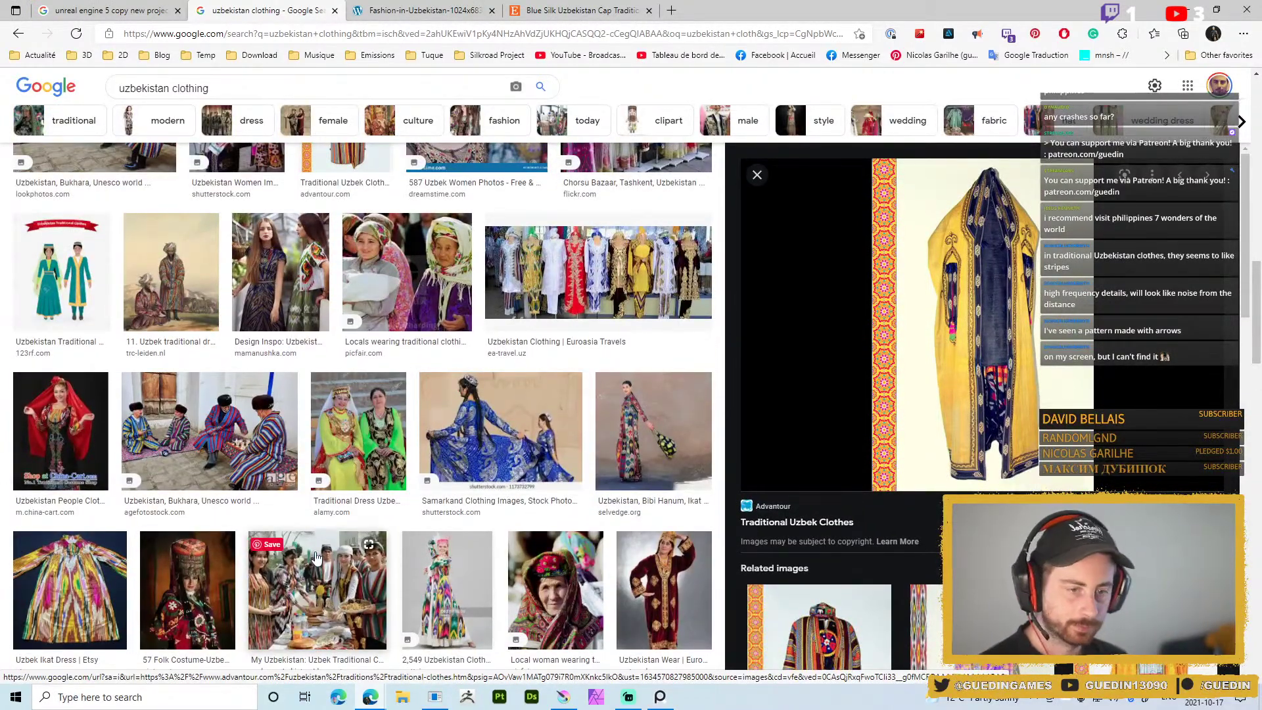
pyautogui.click(39, 441)
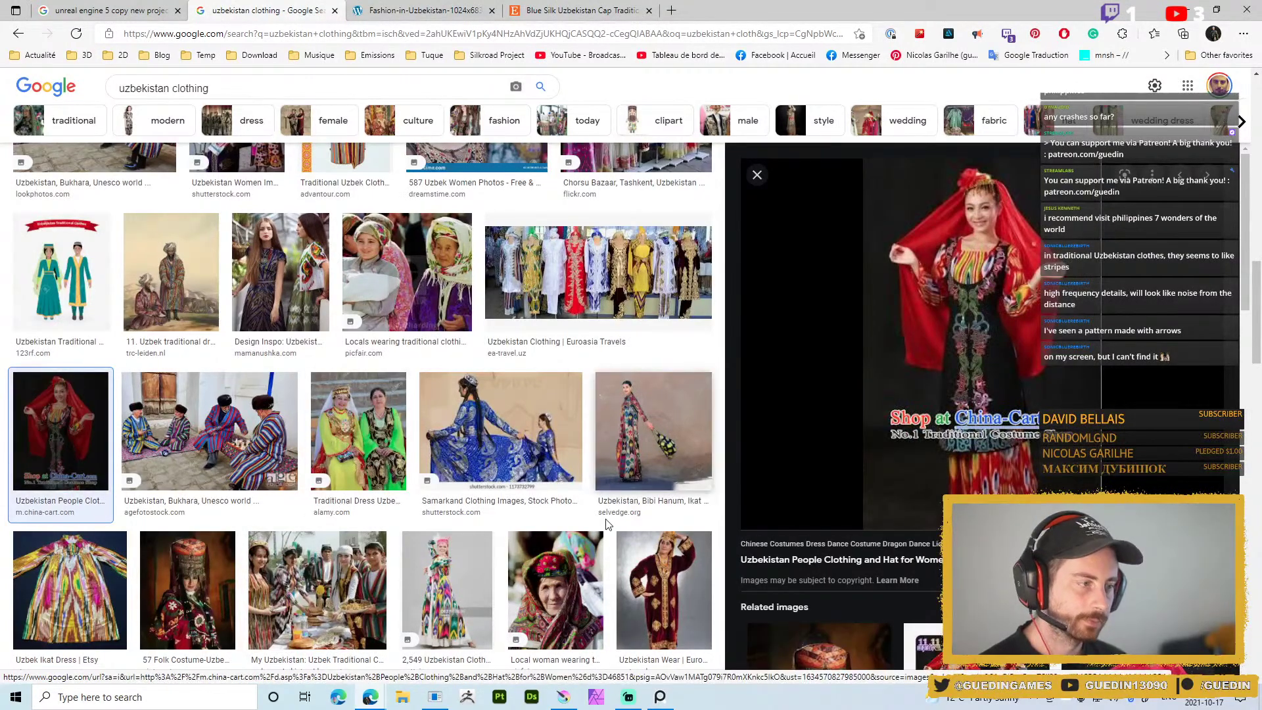
# Preview the Pinterest Uzbek clothing photo of the girl in a green embroidered veil and open its image in a new tab
pyautogui.scroll(3, 606, 524)
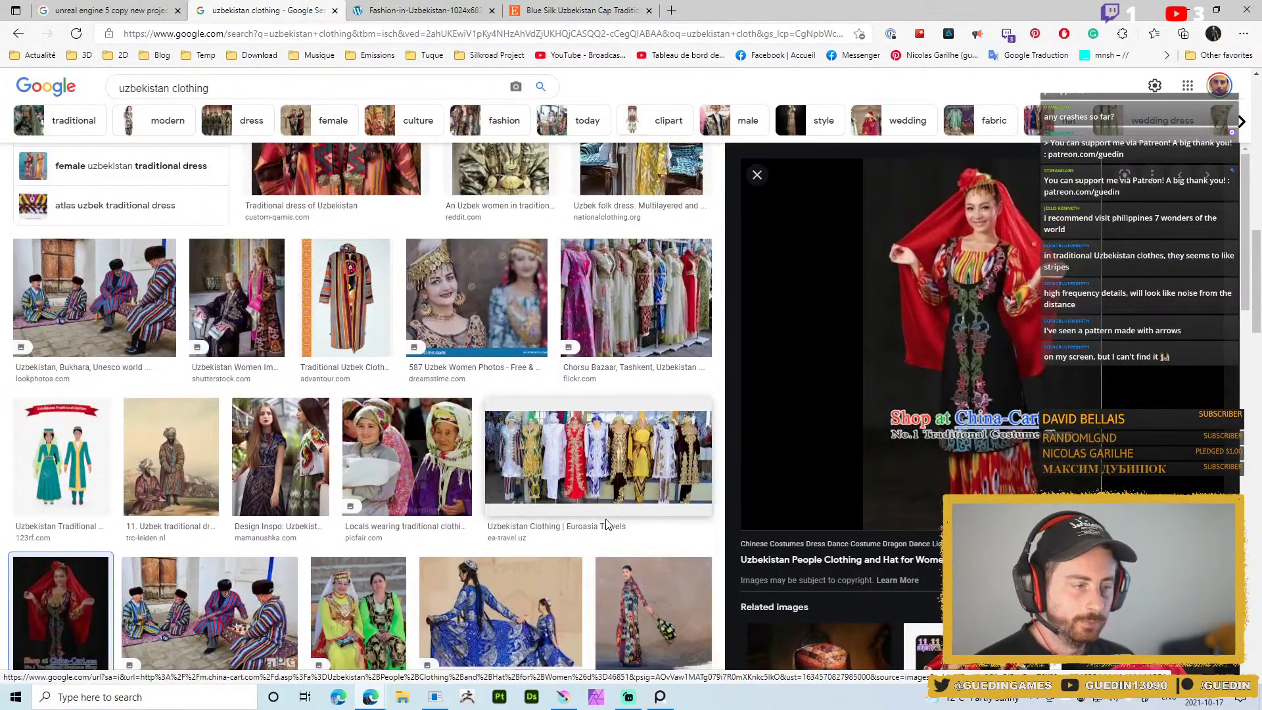
pyautogui.scroll(7, 608, 524)
pyautogui.scroll(6, 605, 524)
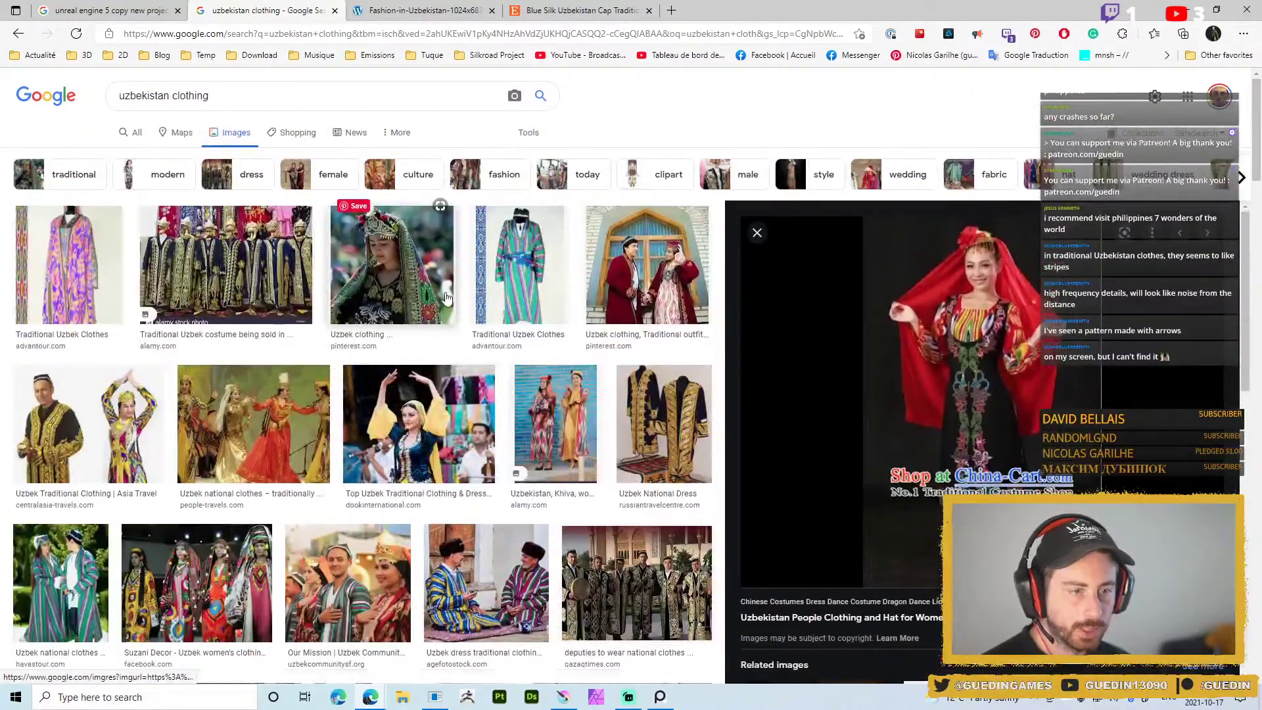
pyautogui.click(446, 297)
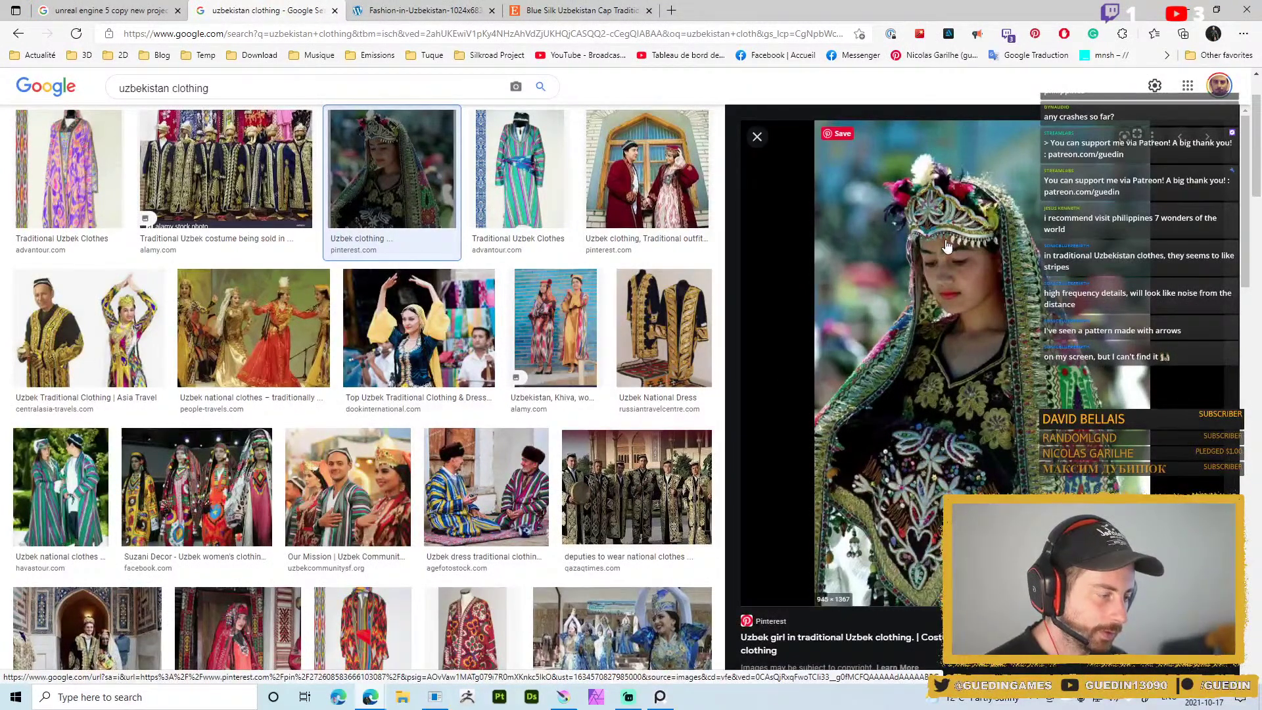
pyautogui.rightClick(951, 182)
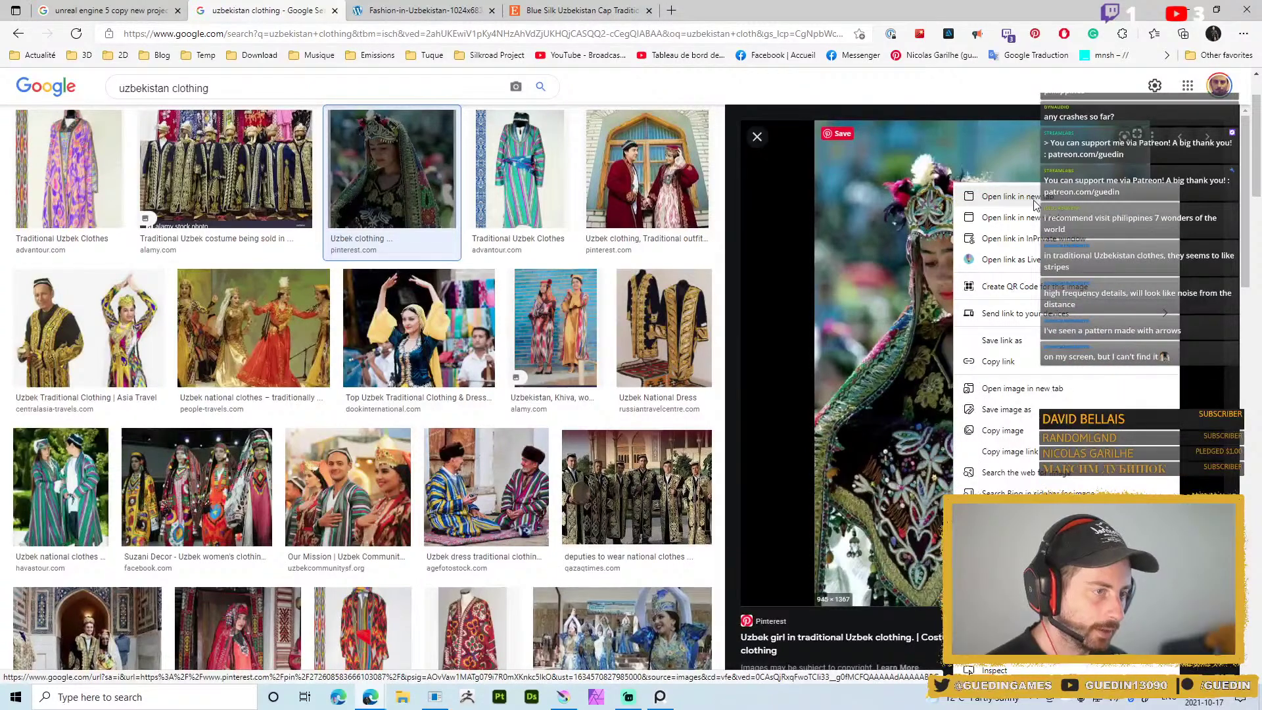
pyautogui.click(1022, 388)
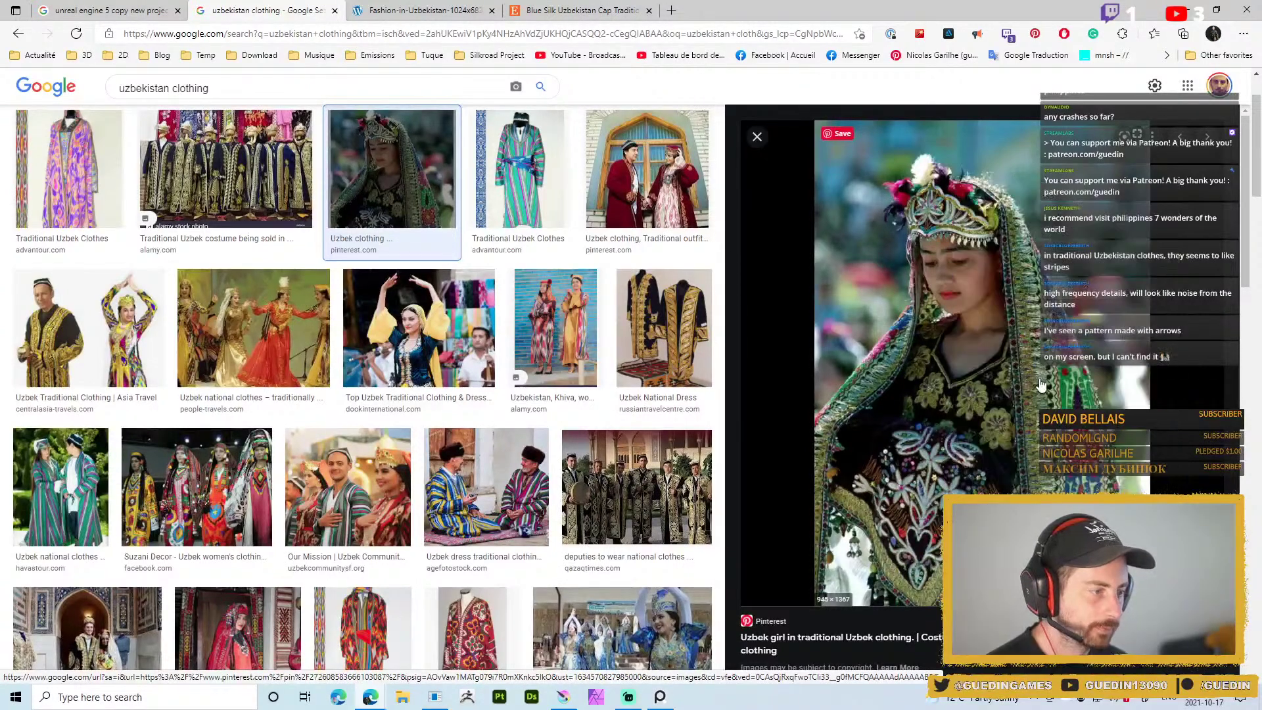
# View the opened veil photo at full size and examine the embroidery on its headdress, veil and dress
pyautogui.click(572, 10)
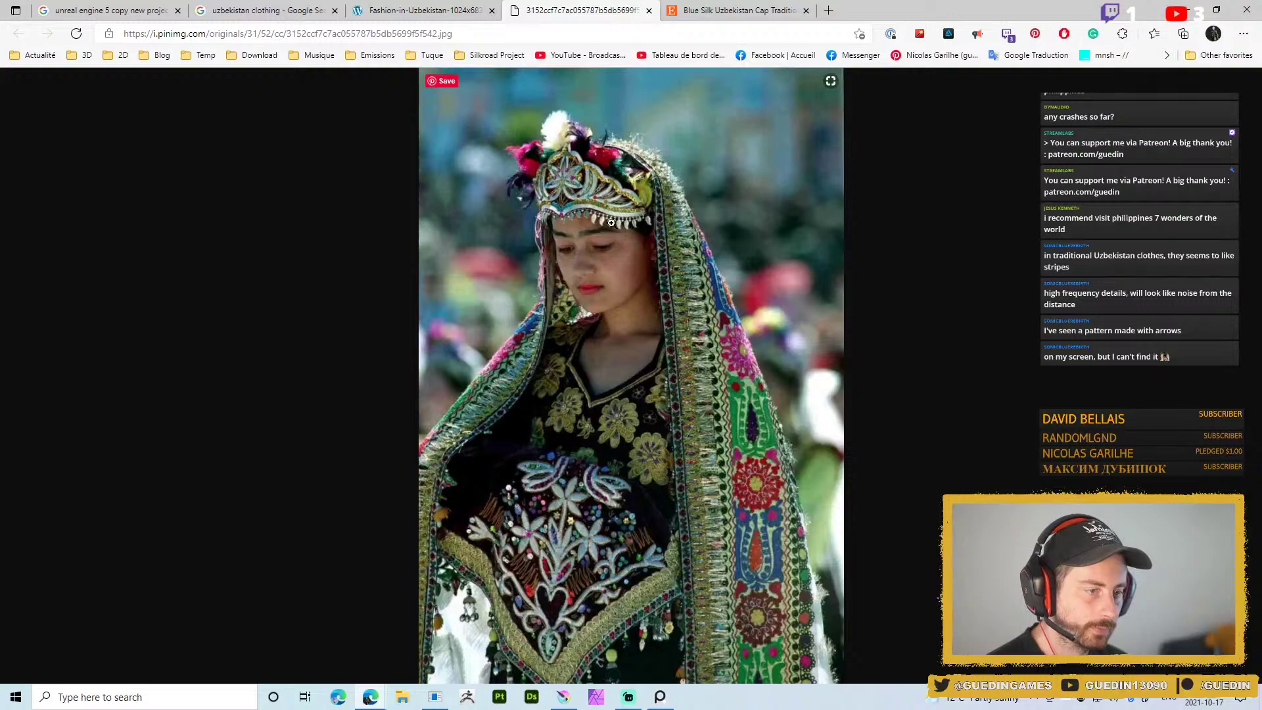
pyautogui.click(611, 223)
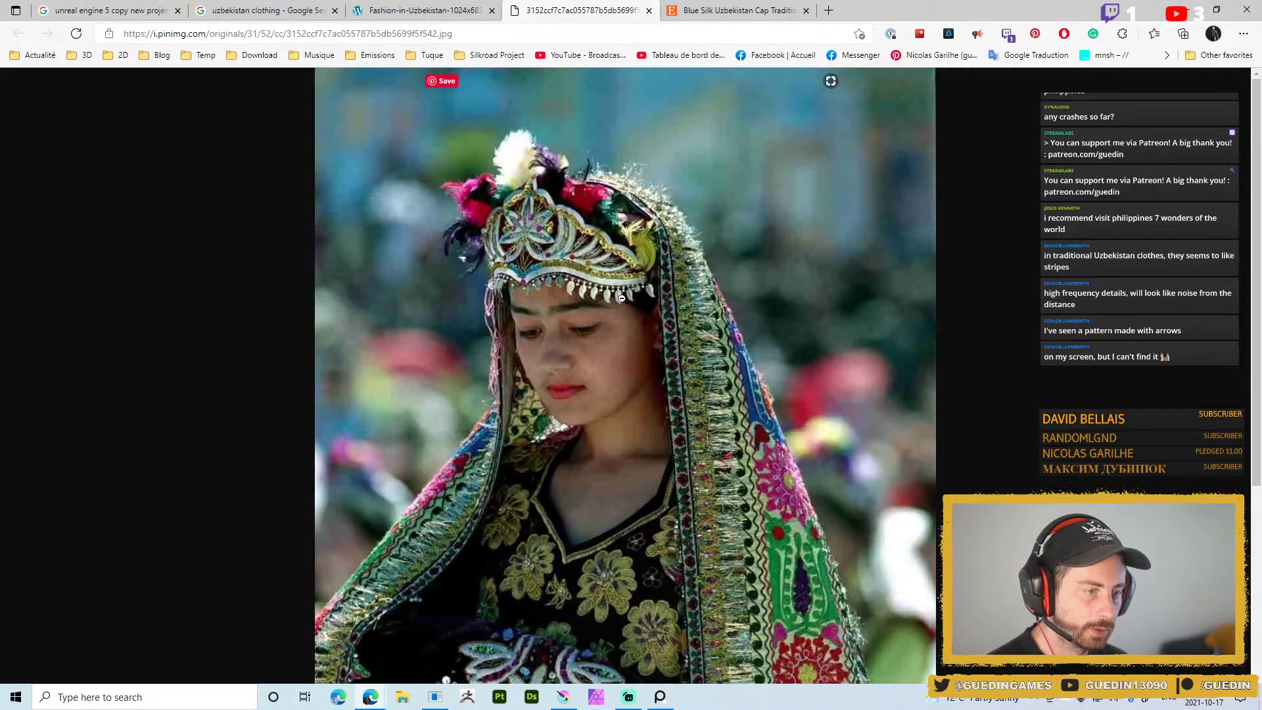
pyautogui.scroll(-4, 662, 288)
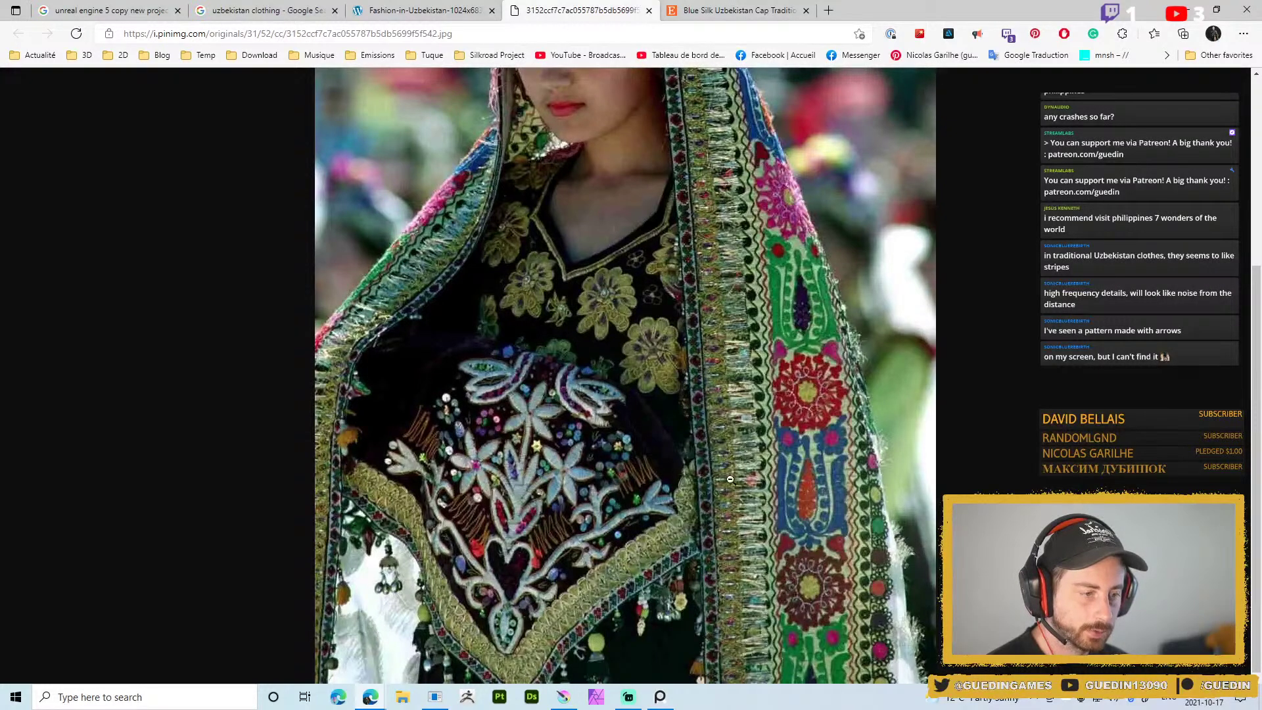
# Revisit the yellow-sleeved dancer photo and preview the Costume Traditional Uzbekistan illustration from the image results
pyautogui.click(420, 10)
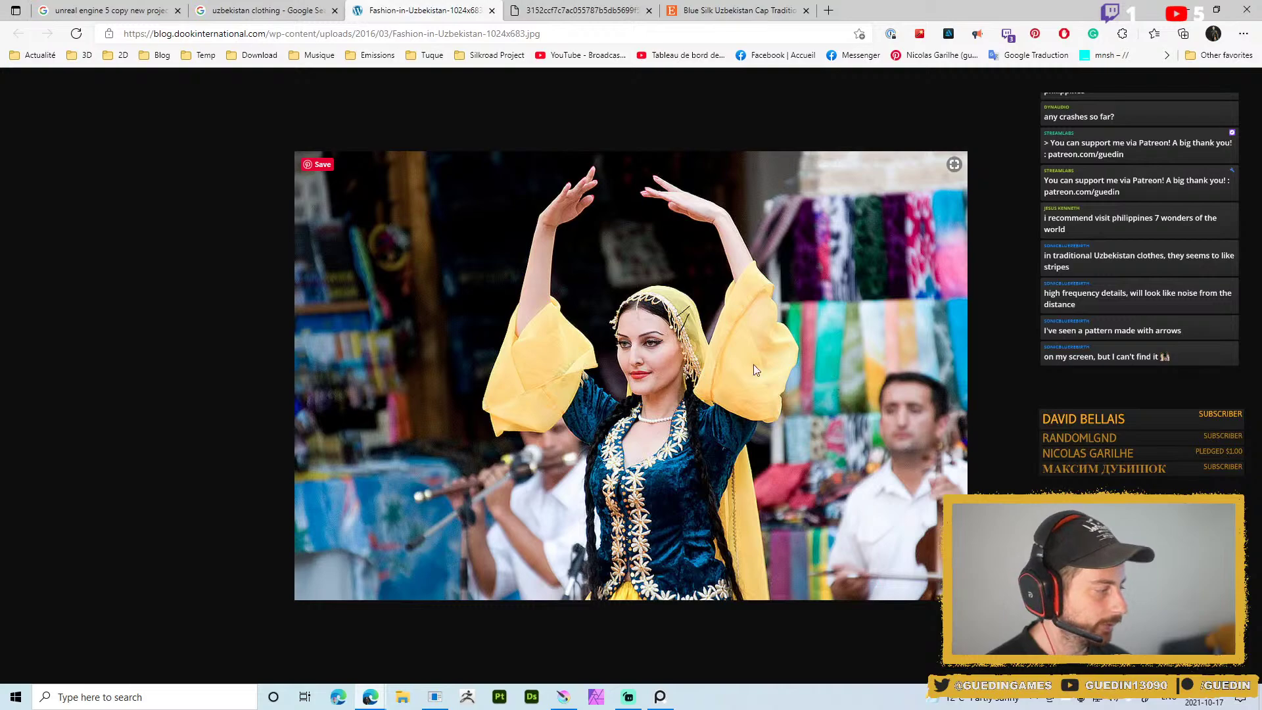
pyautogui.click(283, 10)
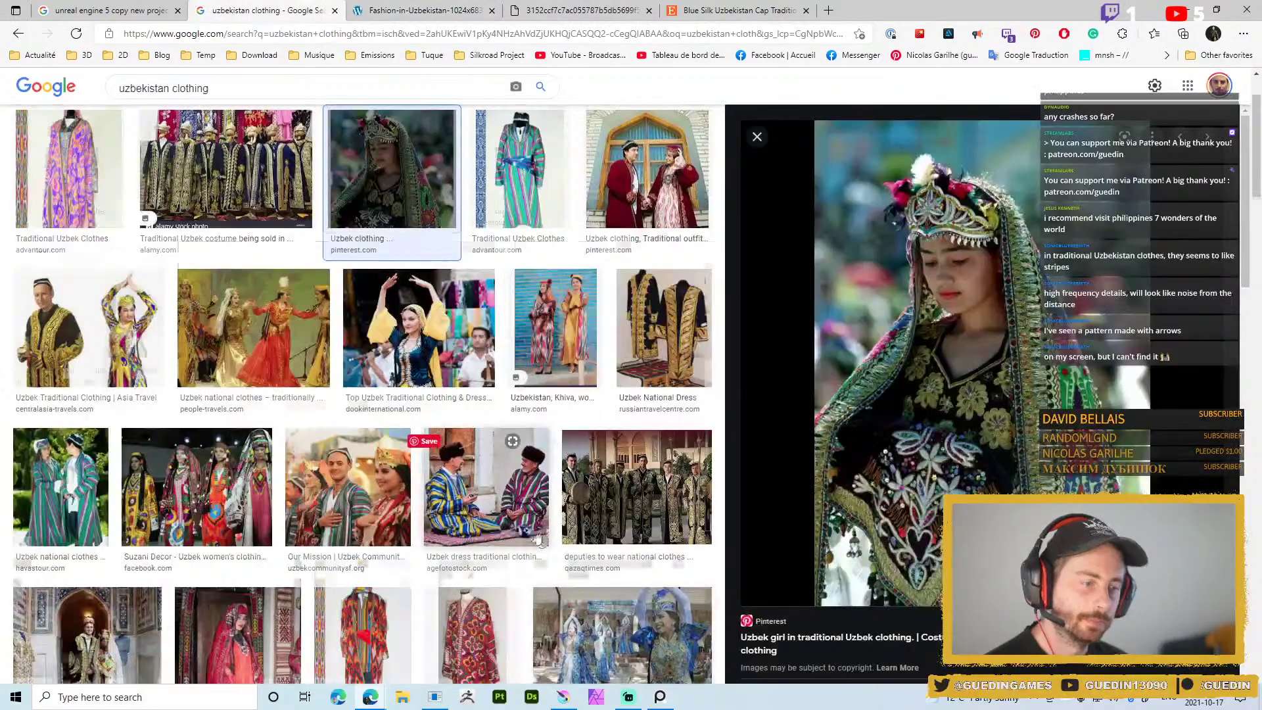
pyautogui.scroll(-4, 519, 523)
pyautogui.click(447, 343)
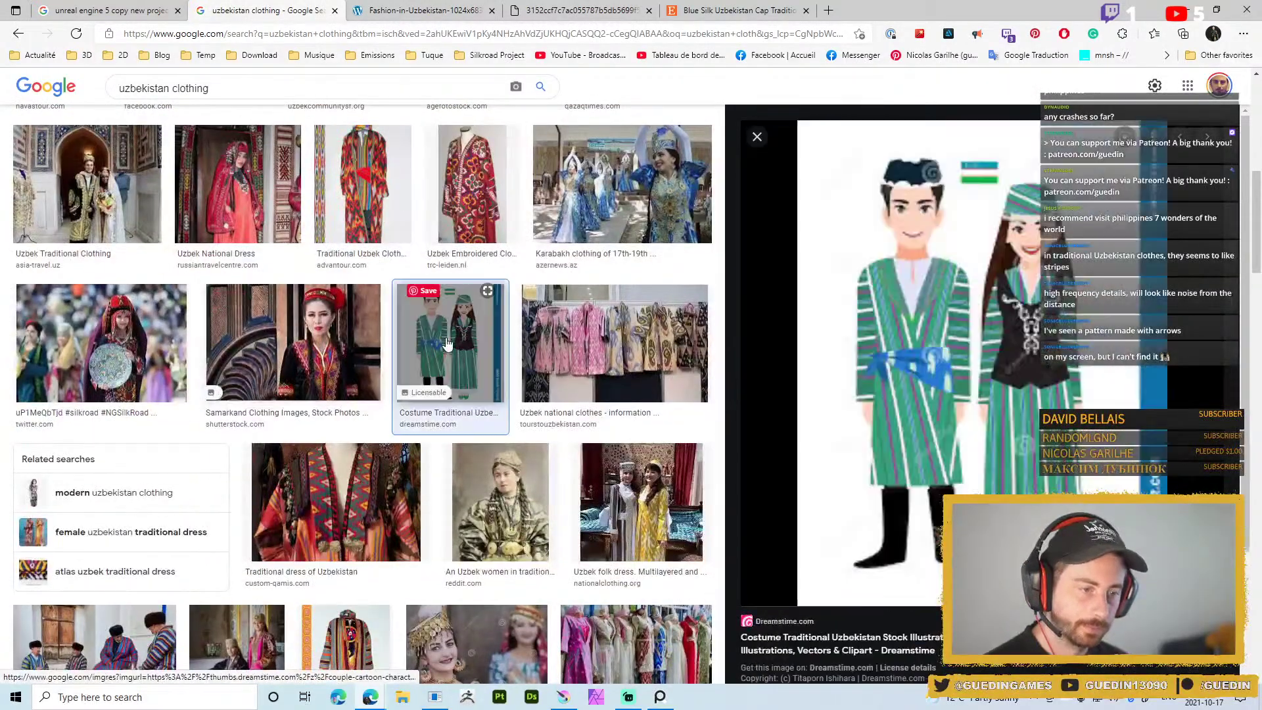
pyautogui.scroll(-2, 361, 455)
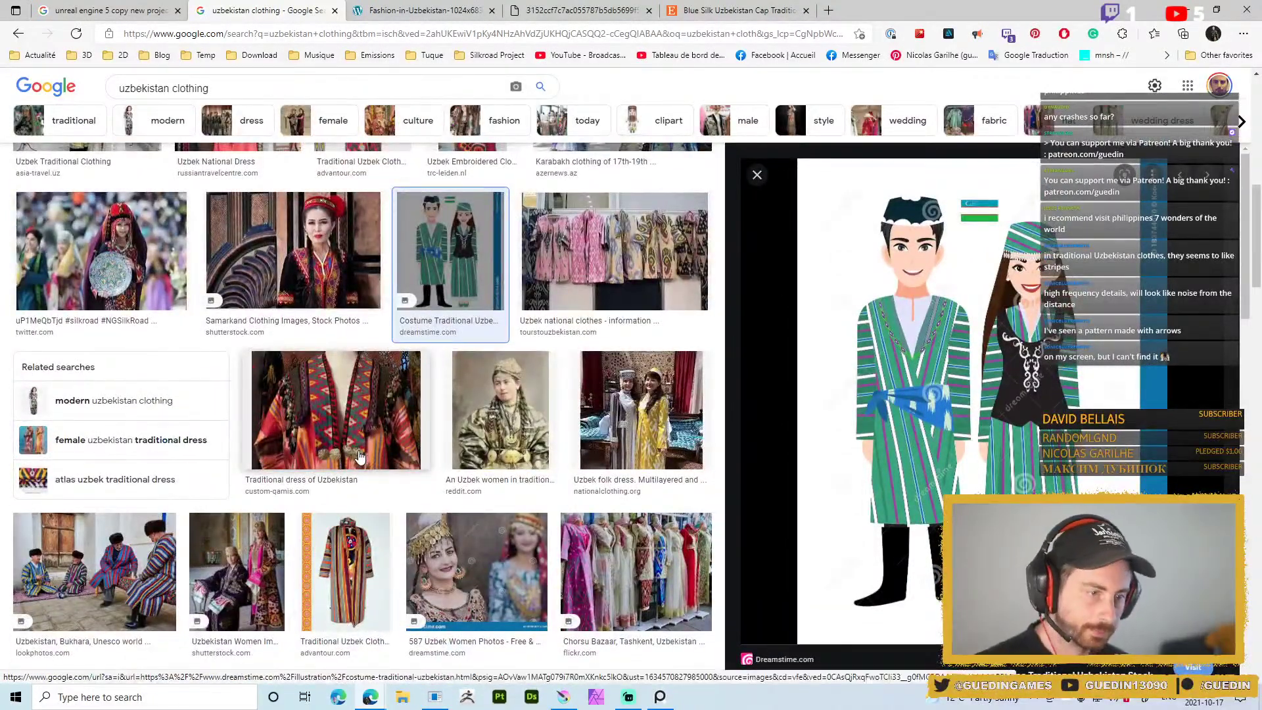
# Preview the Pinterest Uzbek national clothes photo of the woman in the gold-green dress and pull its image out of the browser
pyautogui.scroll(-5, 360, 456)
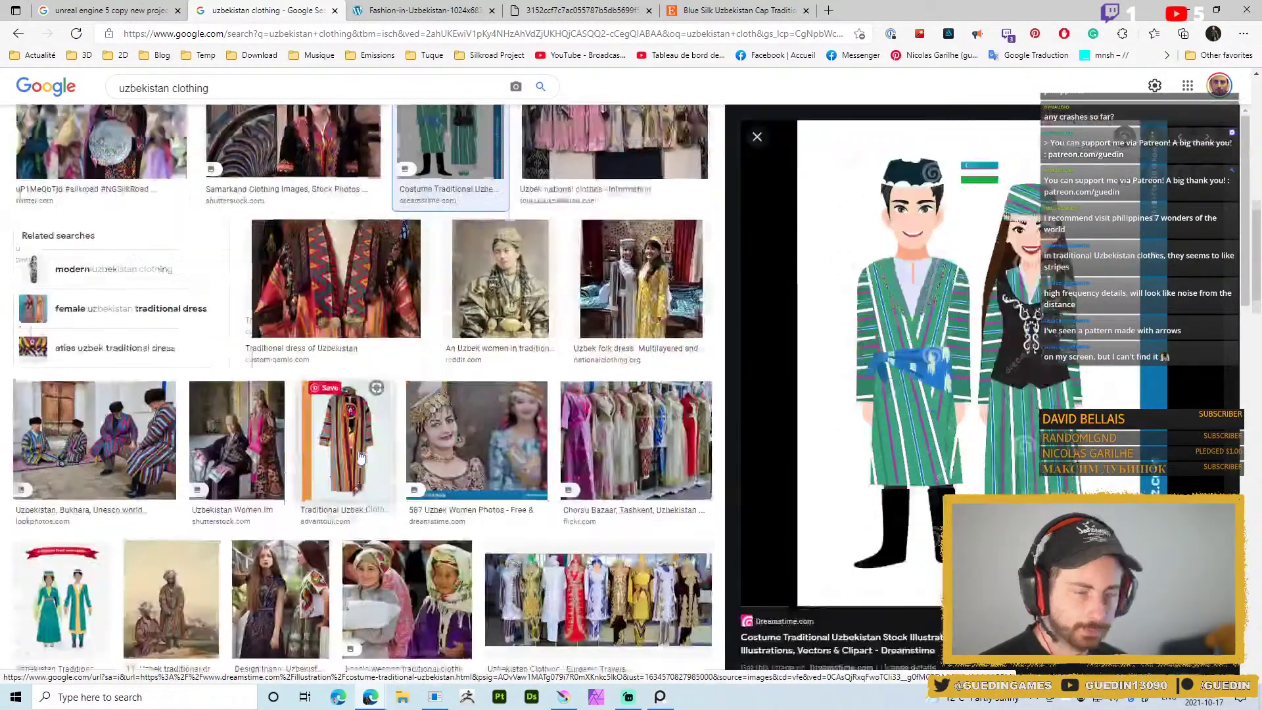
pyautogui.scroll(-5, 158, 421)
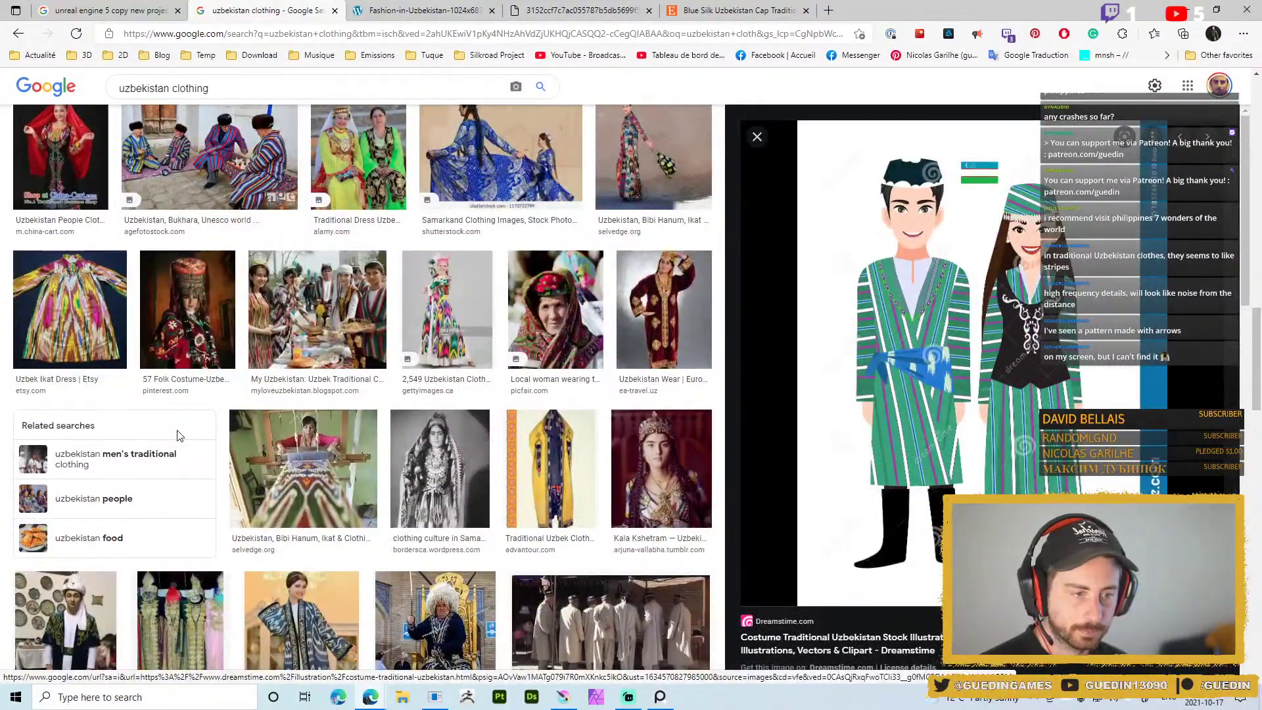
pyautogui.scroll(-6, 178, 436)
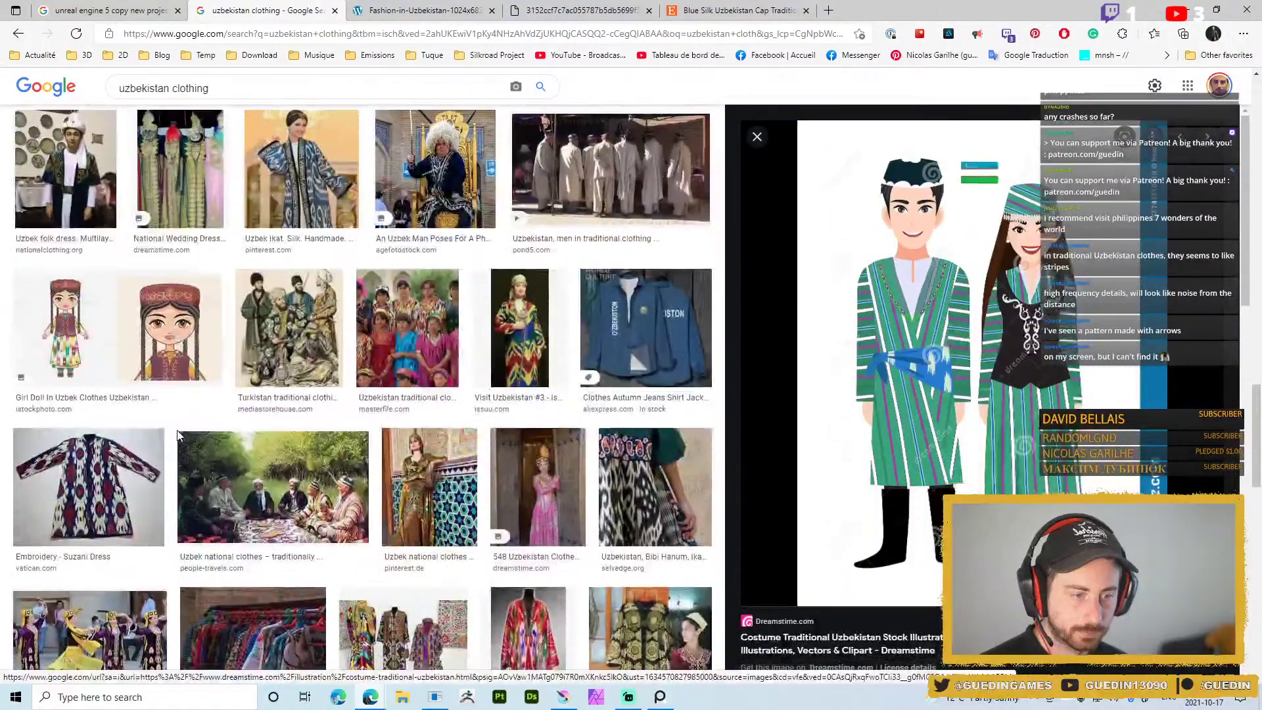
pyautogui.click(431, 490)
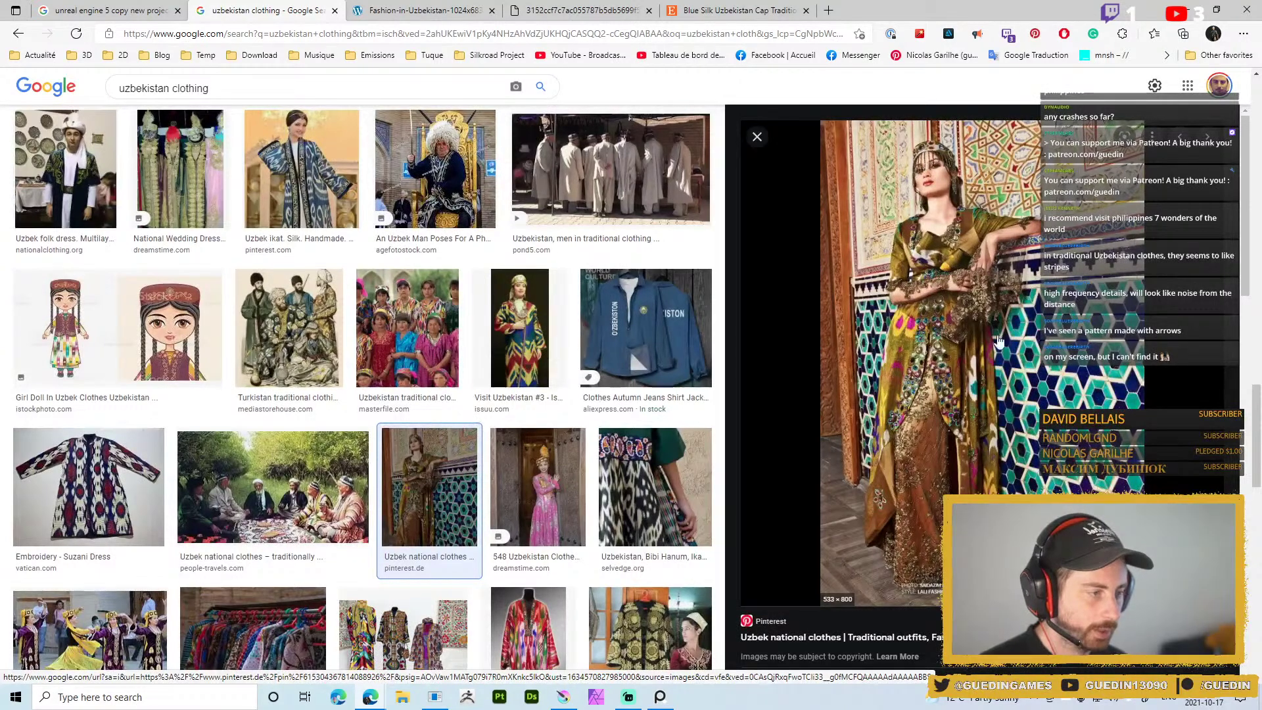
pyautogui.moveTo(930, 282); pyautogui.dragTo(1261, 283)
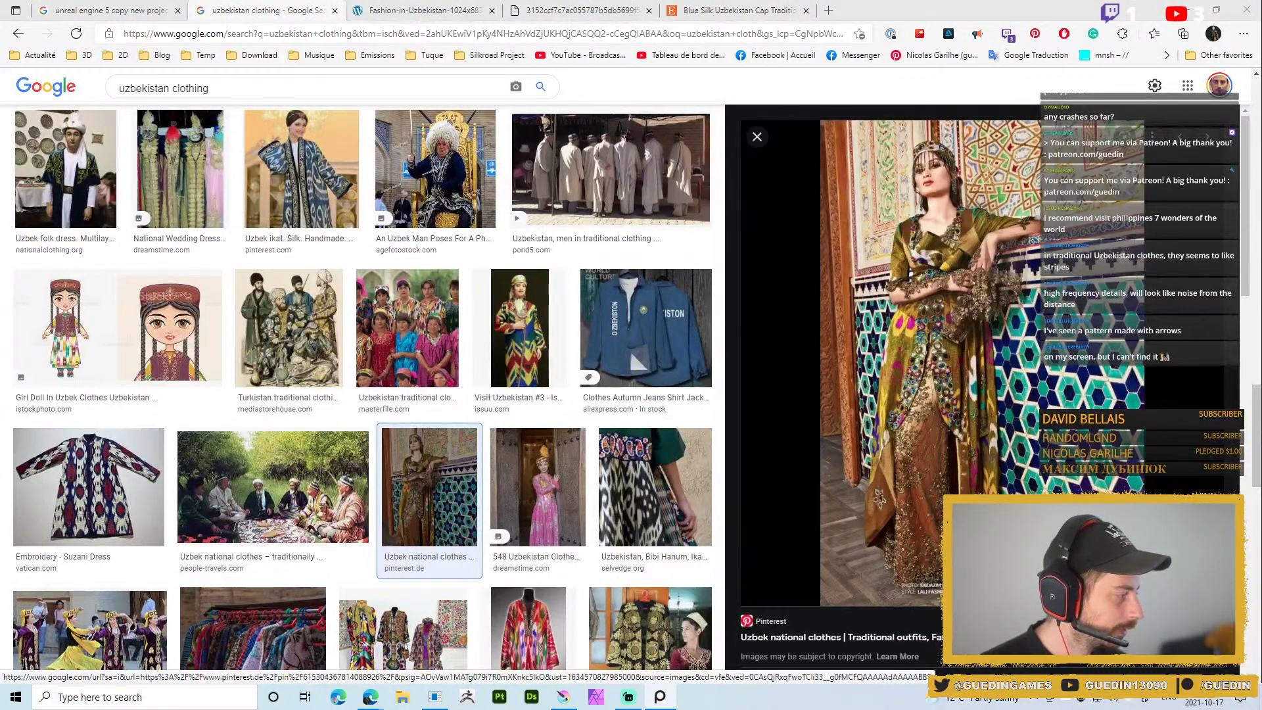
# Preview the Uzbek costume photo of the man in the curly fur hat and browse the surrounding clothing results
pyautogui.scroll(-4, 342, 485)
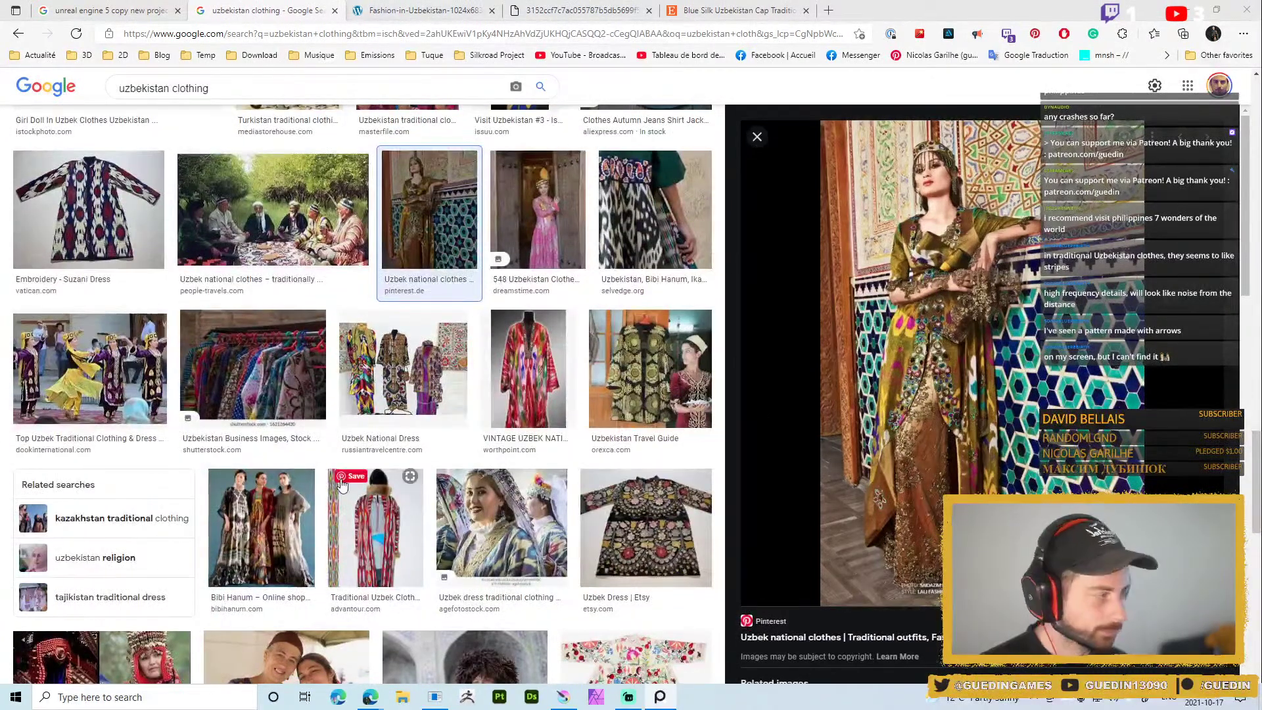
pyautogui.scroll(-7, 342, 485)
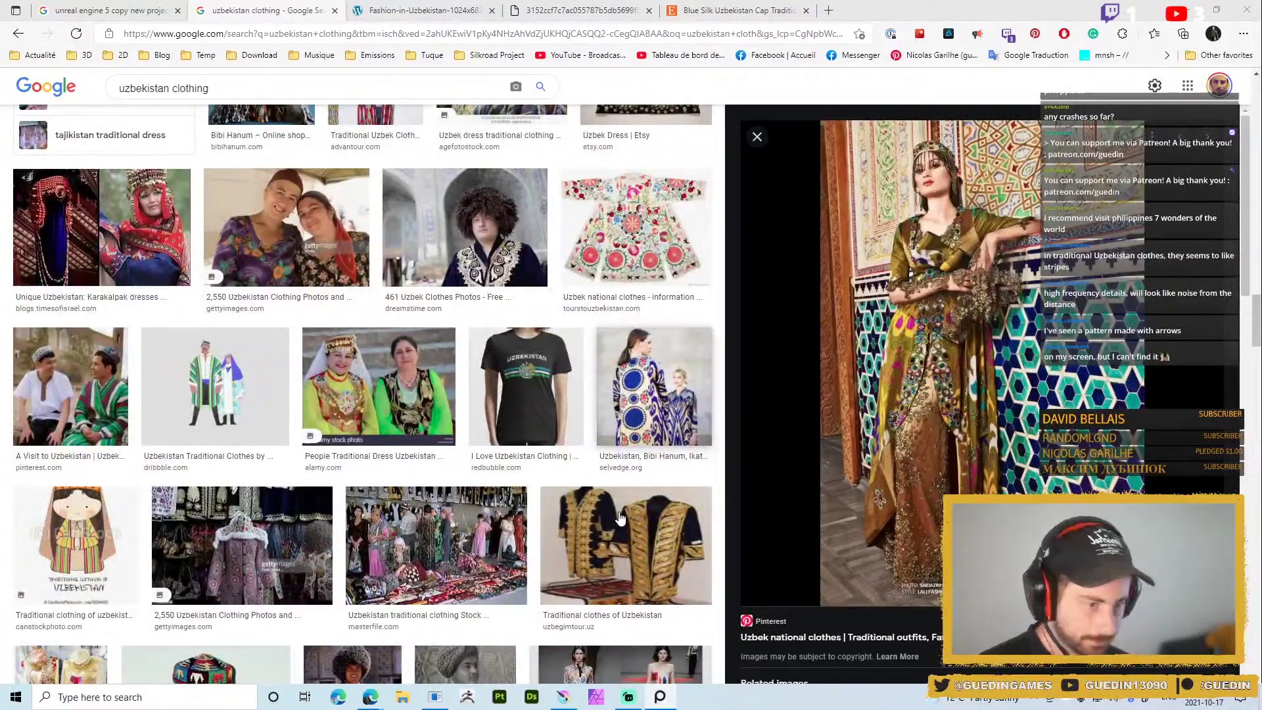
pyautogui.scroll(-4, 620, 518)
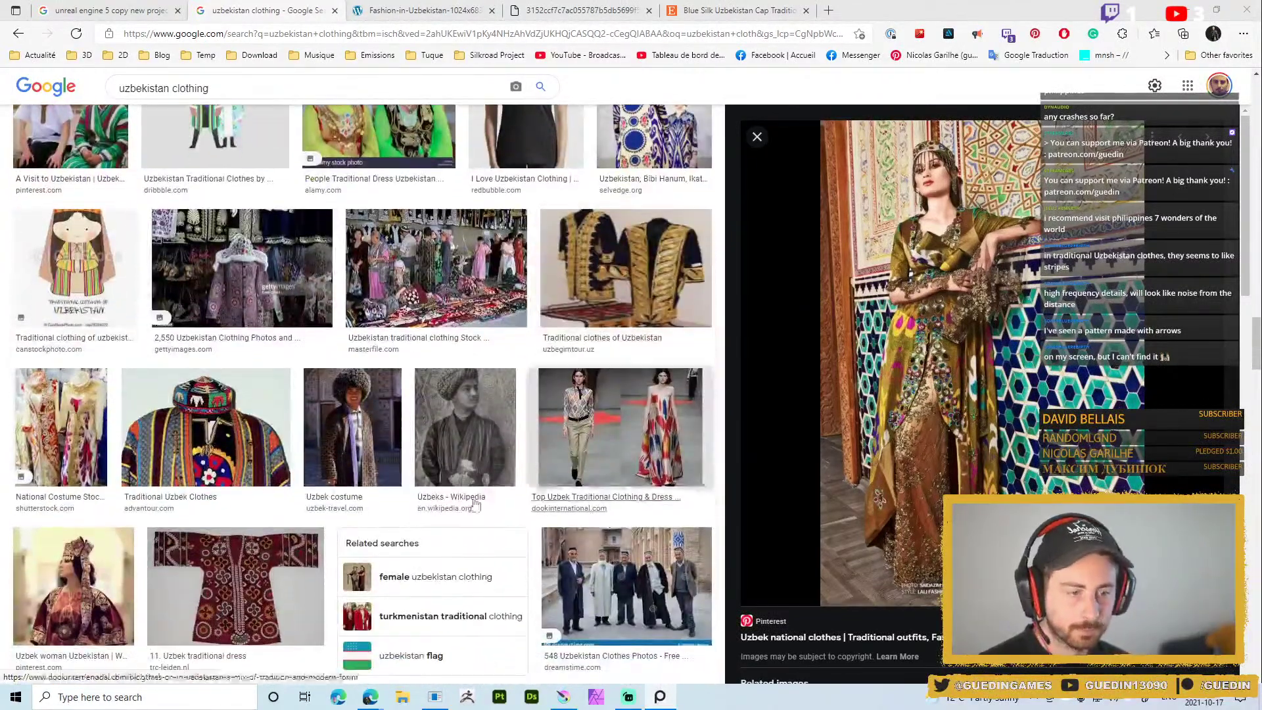
pyautogui.click(352, 427)
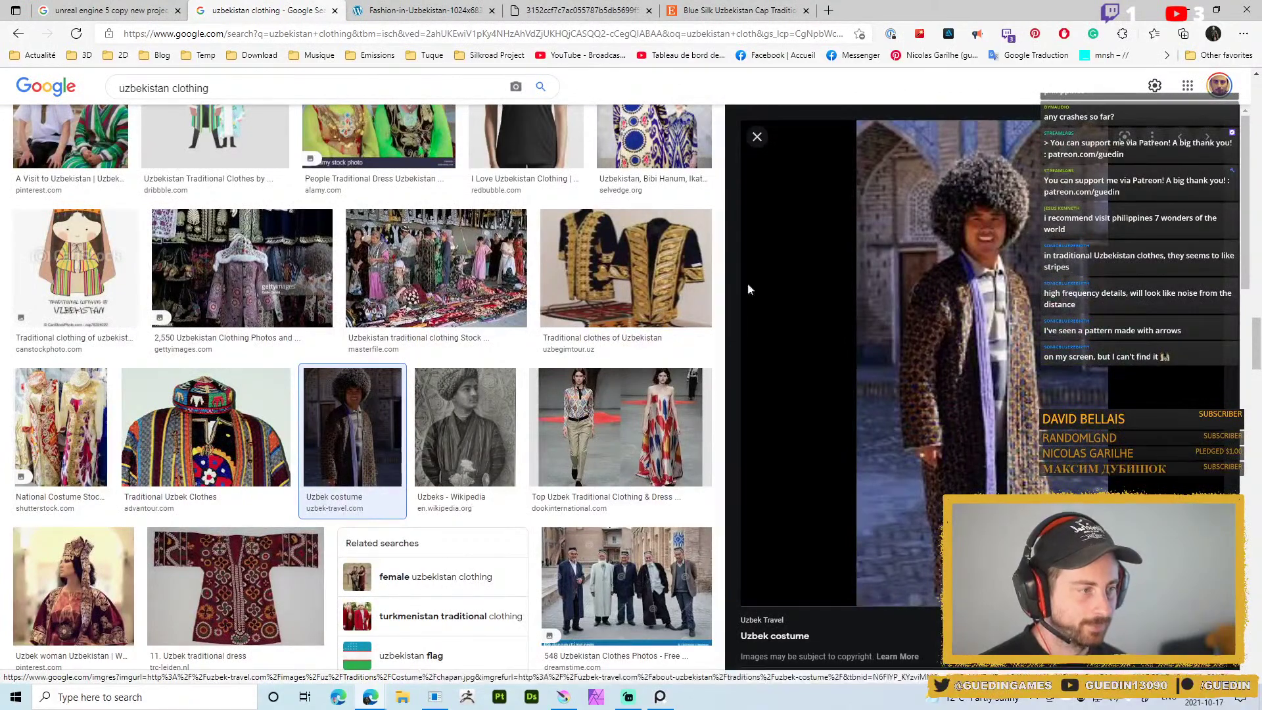
pyautogui.scroll(-4, 355, 493)
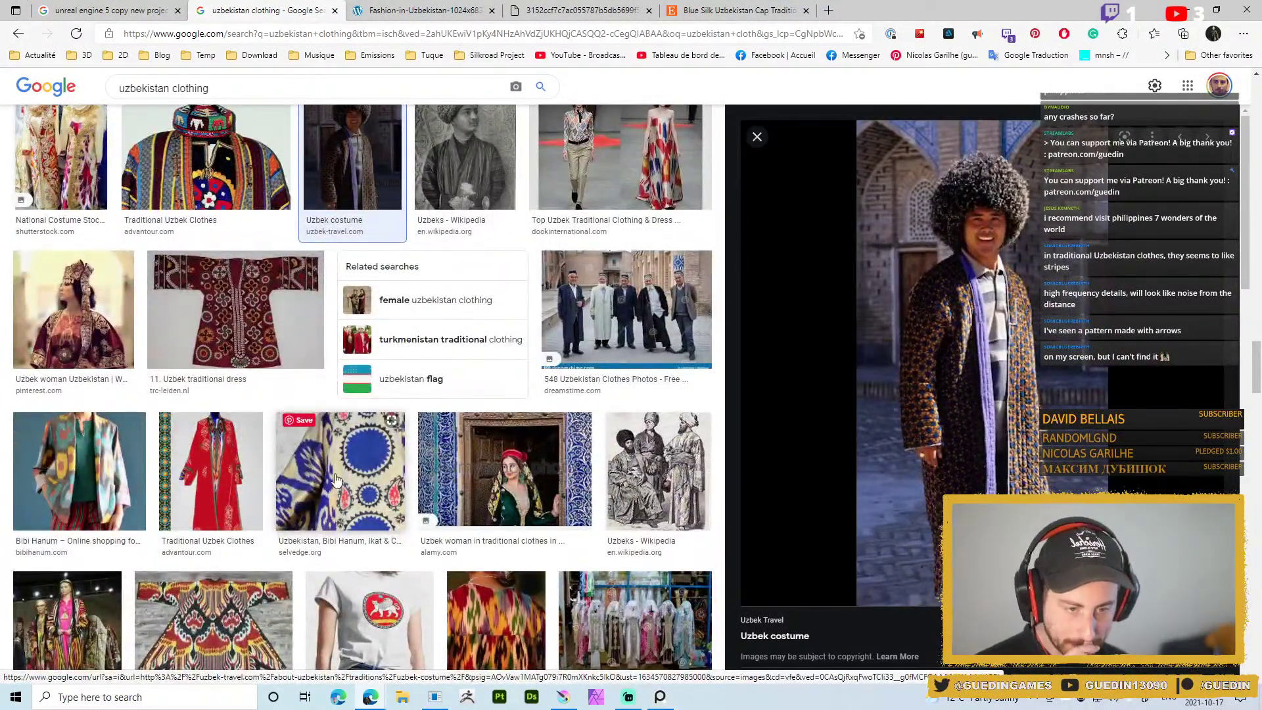
pyautogui.scroll(-2, 337, 478)
pyautogui.scroll(-2, 338, 477)
pyautogui.scroll(10, 761, 386)
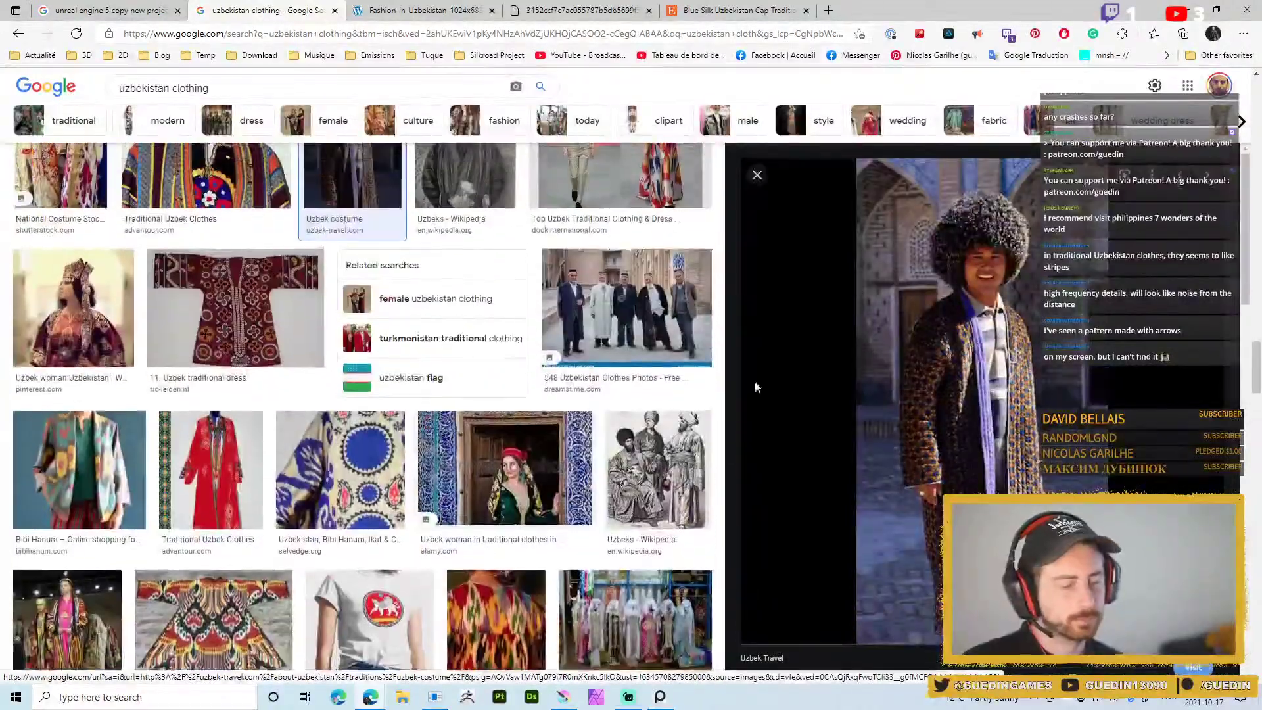
# Switch to Krita and toggle the Background layer off and on to check the arm sketch without the character render
pyautogui.hotkey('alt', 'Tab')
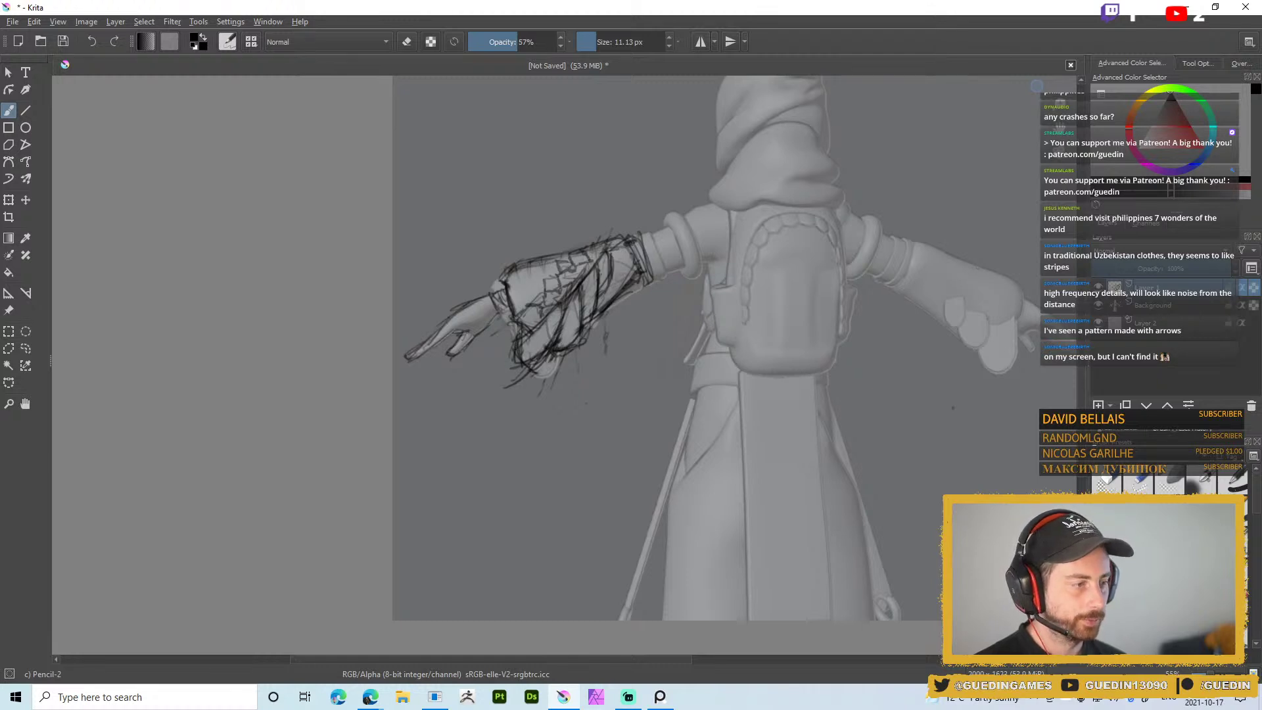
pyautogui.click(1145, 326)
pyautogui.click(1159, 307)
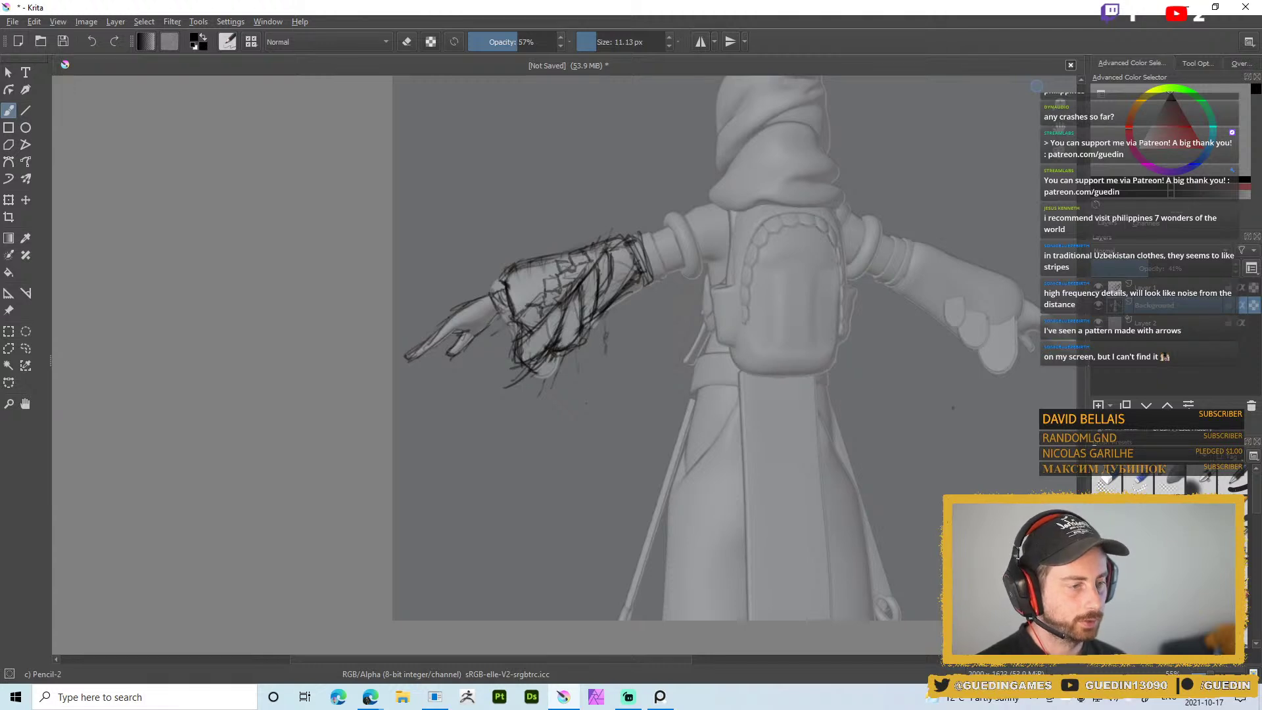
pyautogui.rightClick(556, 415)
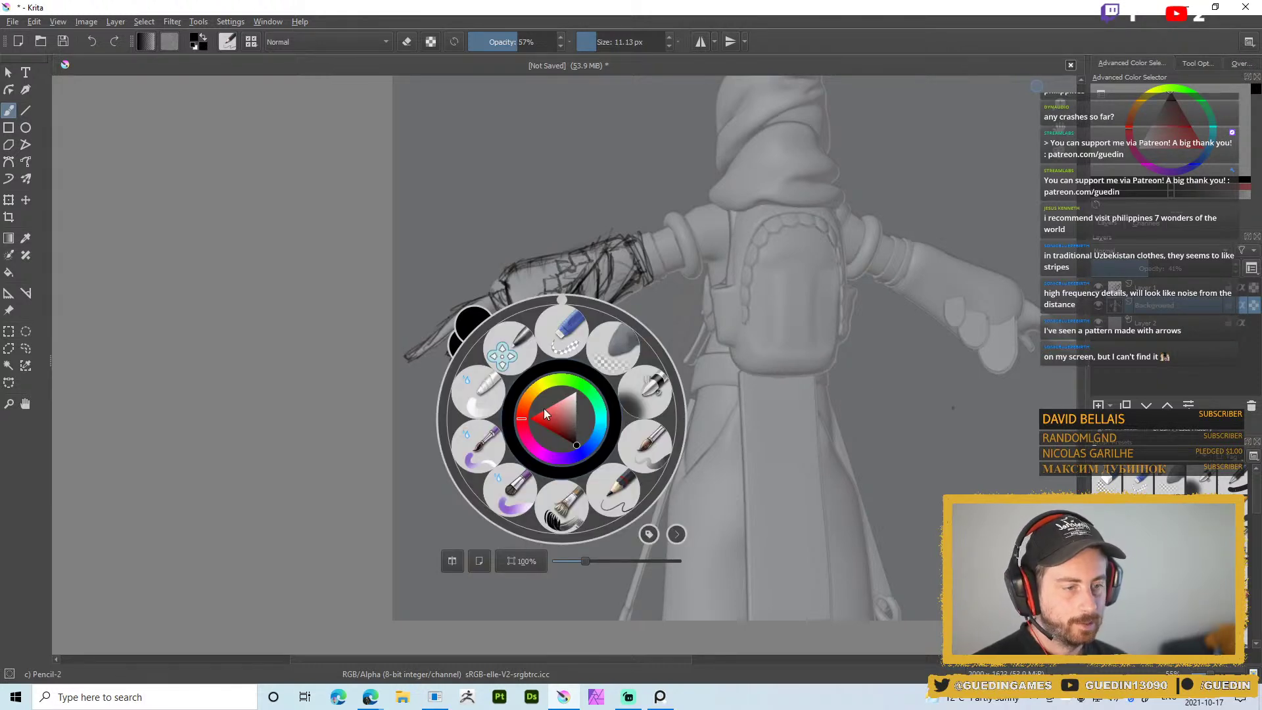
pyautogui.click(1037, 86)
pyautogui.click(1104, 305)
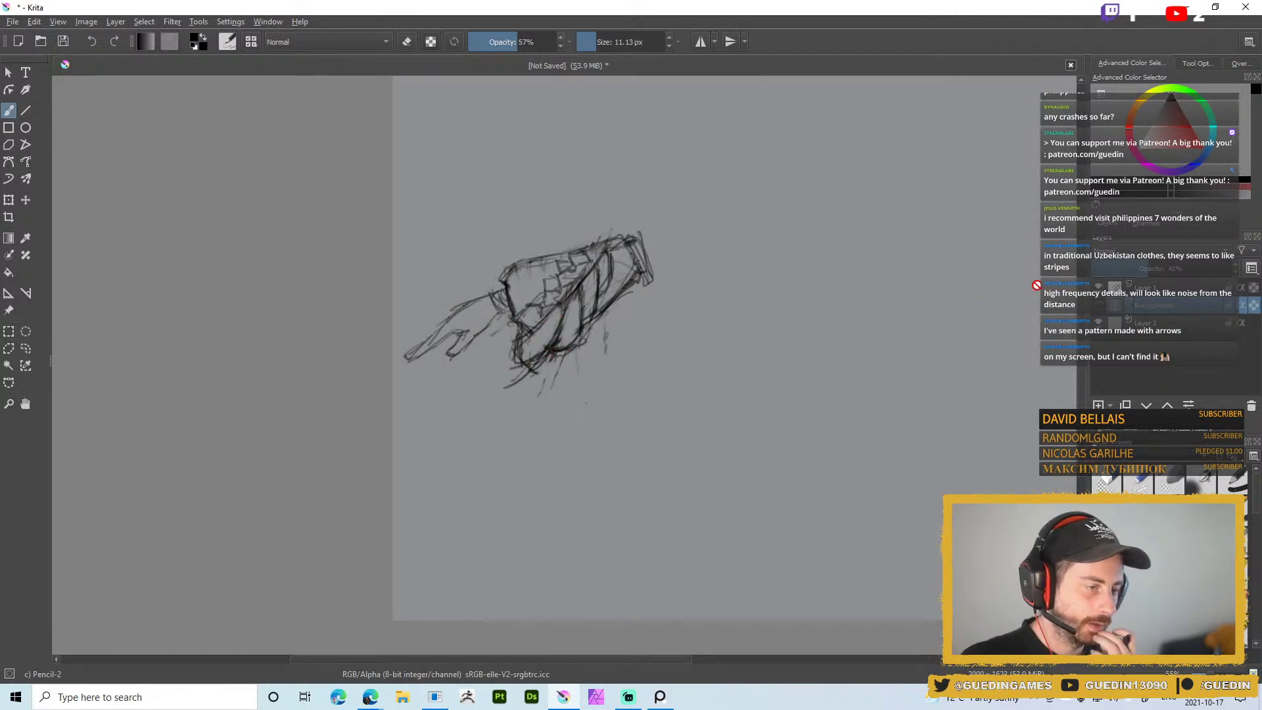
pyautogui.click(1101, 309)
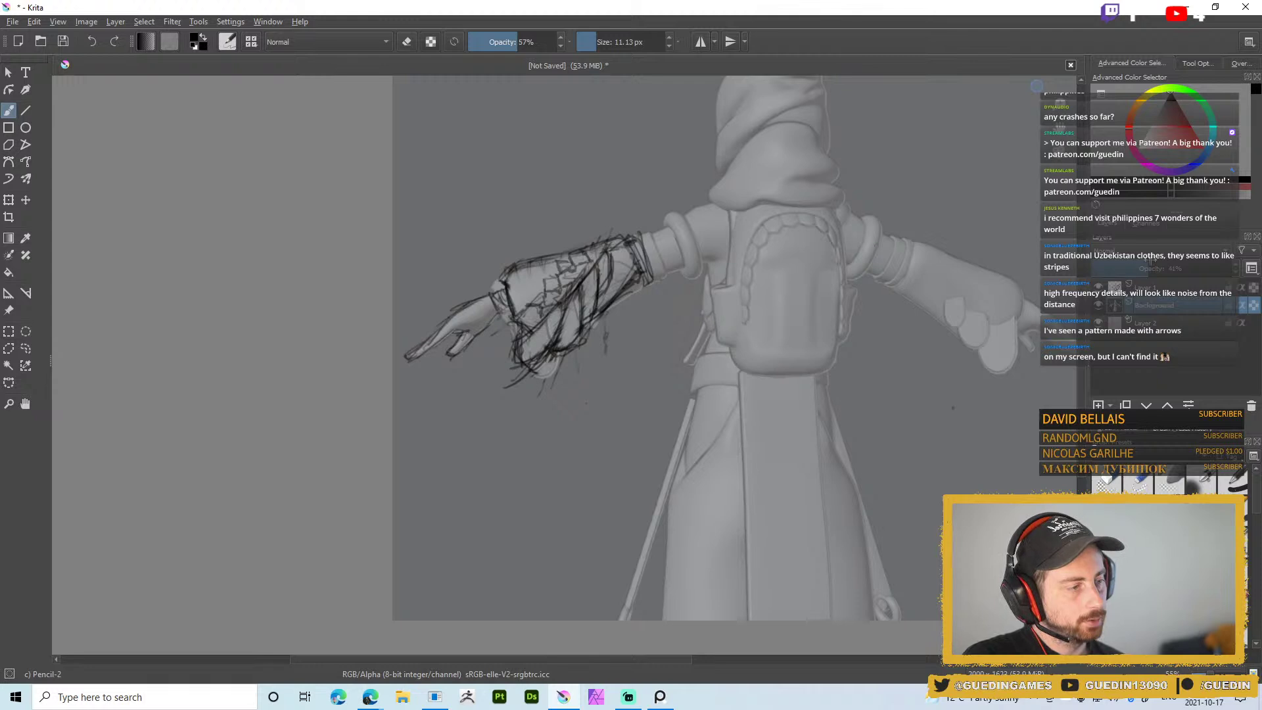
# On the sketch layer, extend the sleeve's upper edge toward the elbow and clean up its end with the Eraser Soft brush
pyautogui.click(1142, 290)
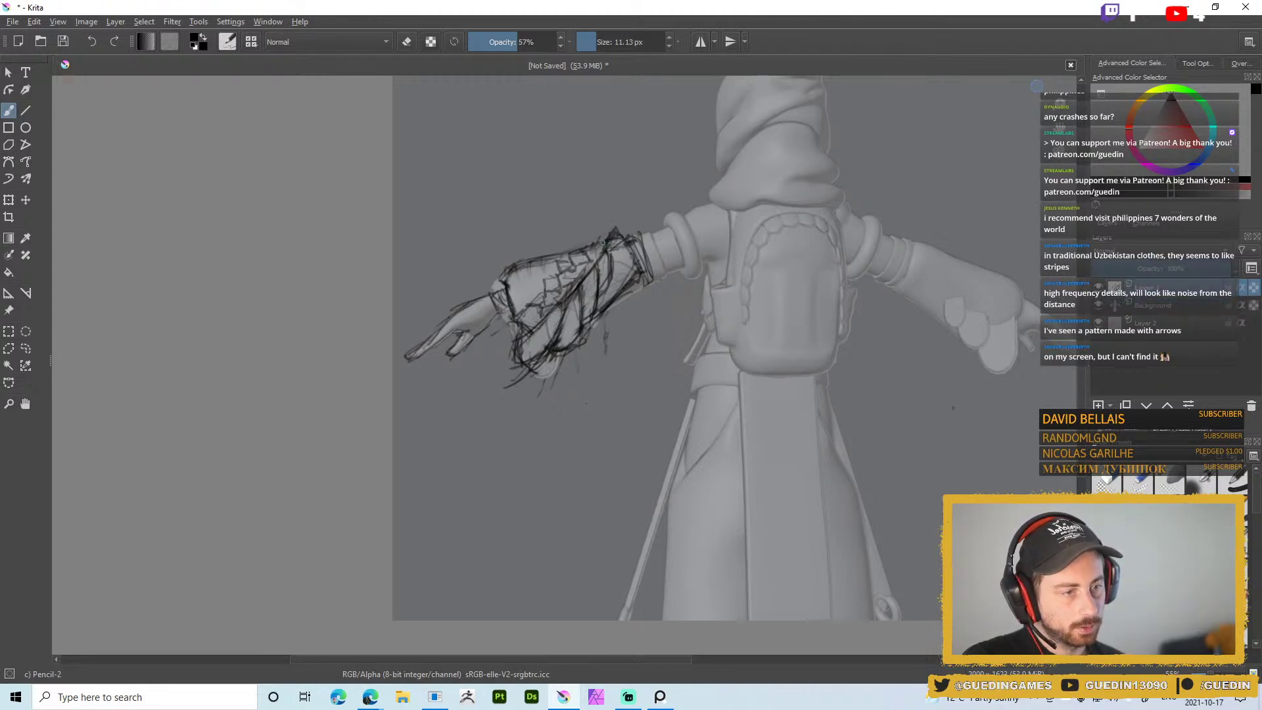
pyautogui.moveTo(557, 258)
pyautogui.mouseDown()
pyautogui.moveTo(538, 264)
pyautogui.moveTo(573, 252)
pyautogui.mouseUp()
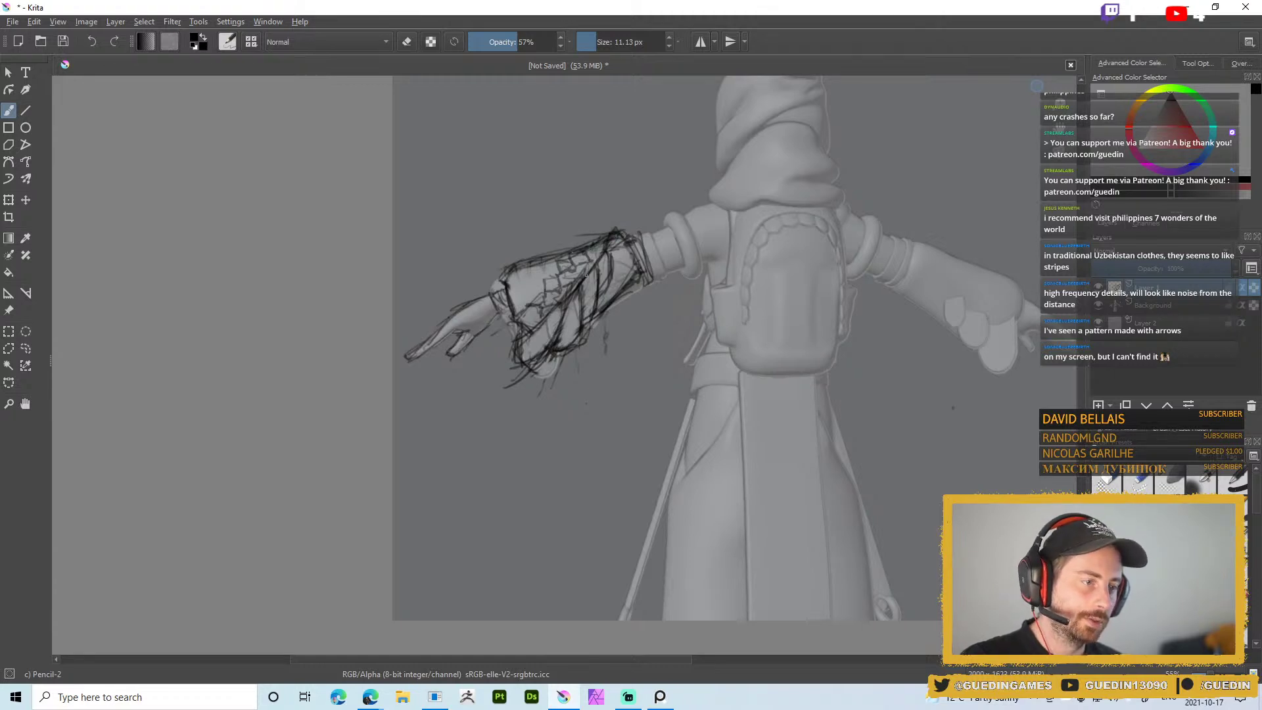
pyautogui.rightClick(598, 272)
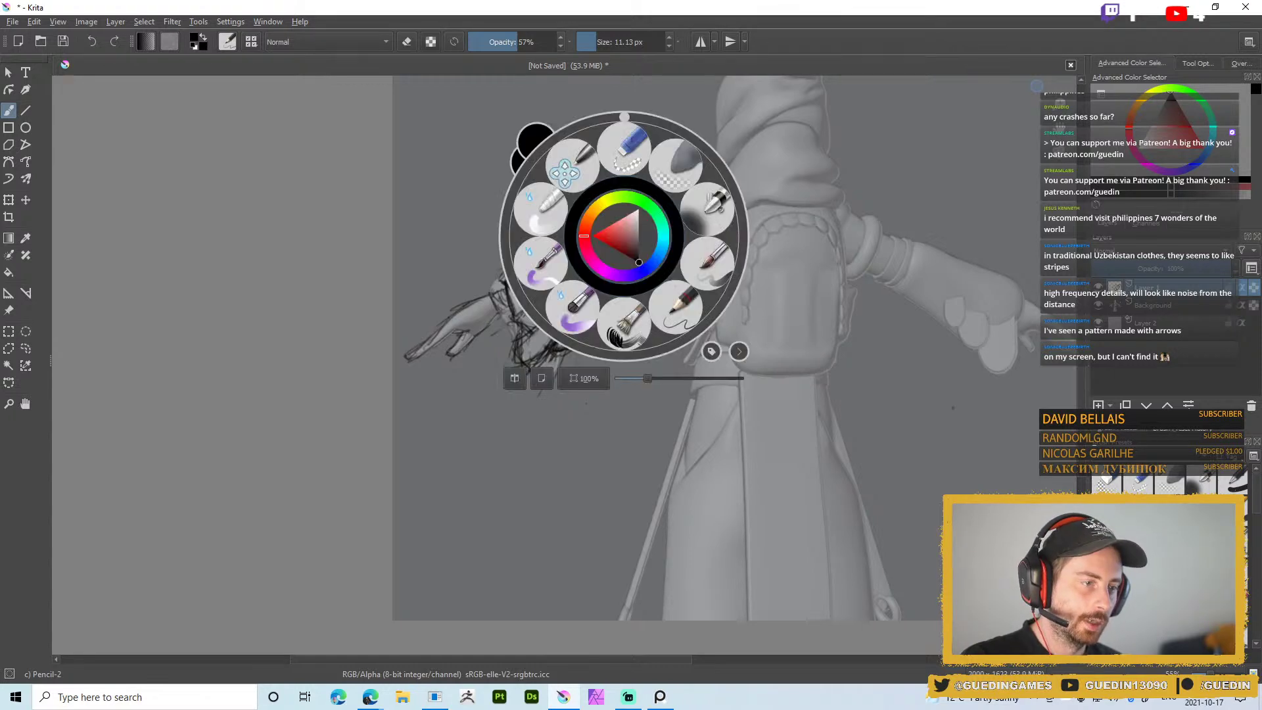
pyautogui.click(705, 210)
pyautogui.moveTo(683, 217)
pyautogui.keyDown('ctrl'); pyautogui.mouseDown()
pyautogui.moveTo(666, 192)
pyautogui.moveTo(677, 167)
pyautogui.mouseUp(); pyautogui.keyUp('ctrl')
pyautogui.moveTo(635, 241)
pyautogui.keyDown('shift'); pyautogui.mouseDown()
pyautogui.moveTo(601, 240)
pyautogui.moveTo(647, 234)
pyautogui.mouseUp(); pyautogui.keyUp('shift')
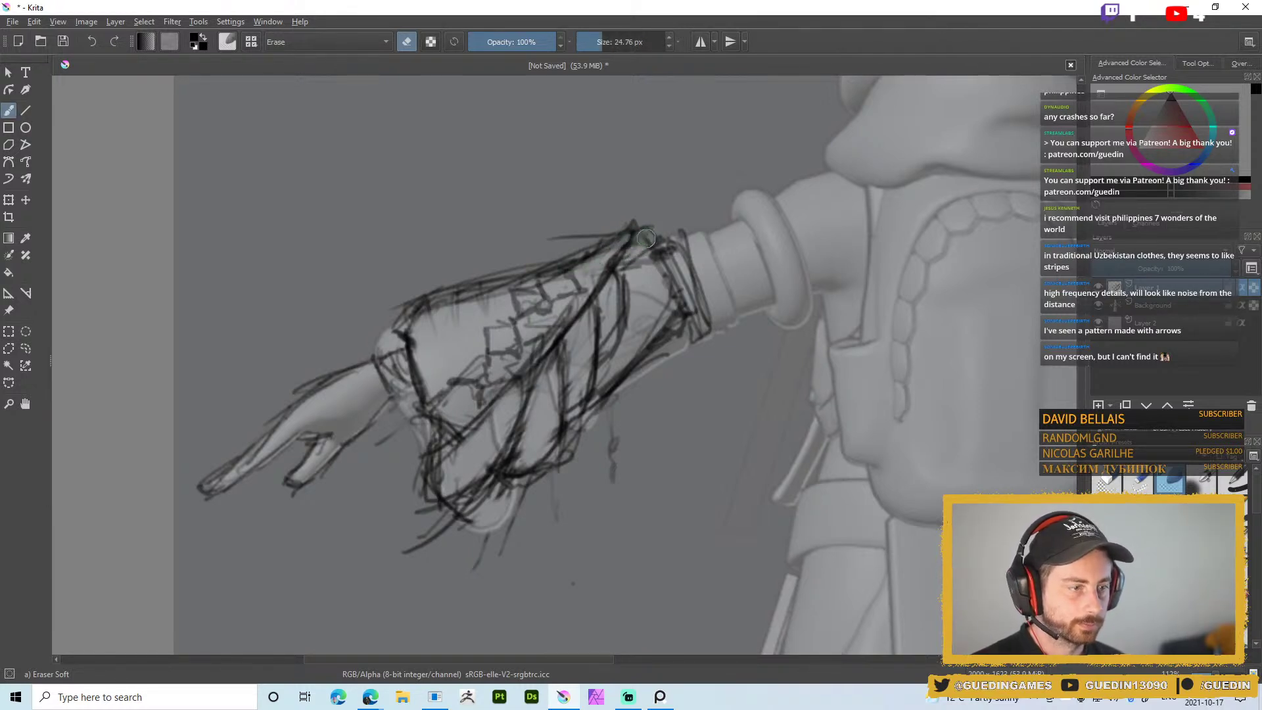
# Reinforce the sleeve's elbow end and the lines of its hanging folds with the Pencil-2 brush
pyautogui.rightClick(666, 250)
pyautogui.click(716, 312)
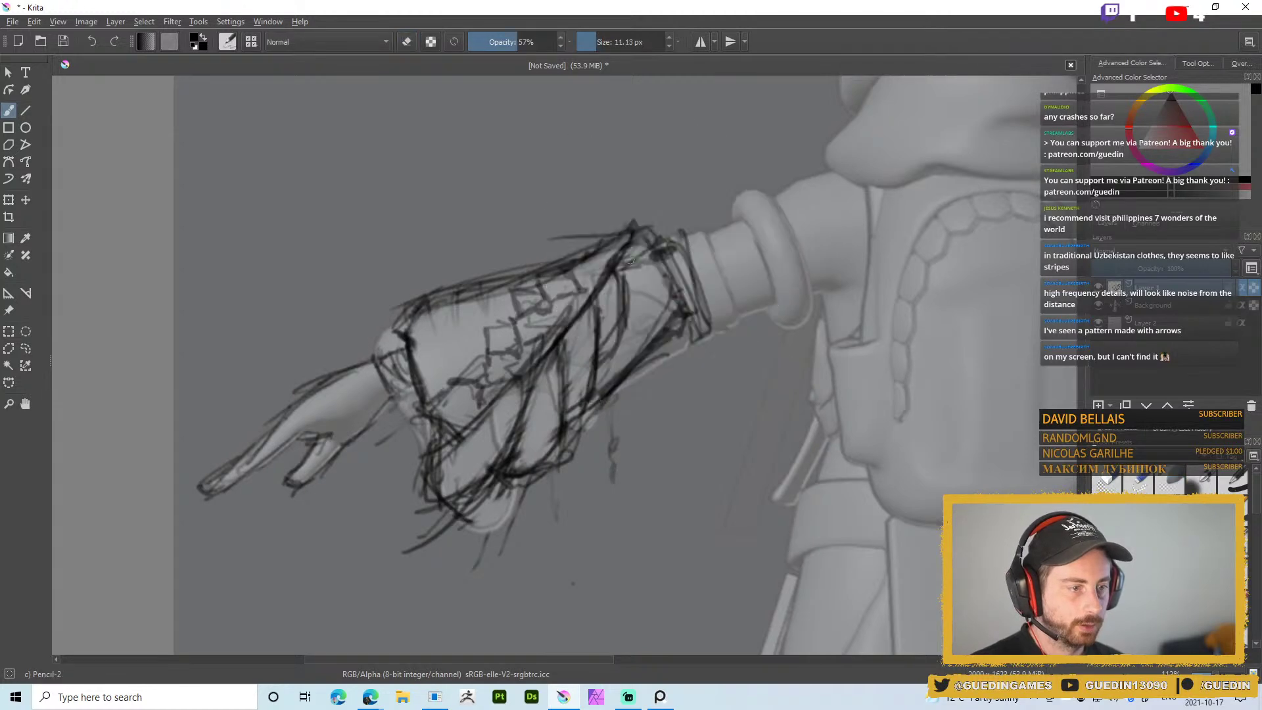
pyautogui.moveTo(631, 245); pyautogui.dragTo(647, 241)
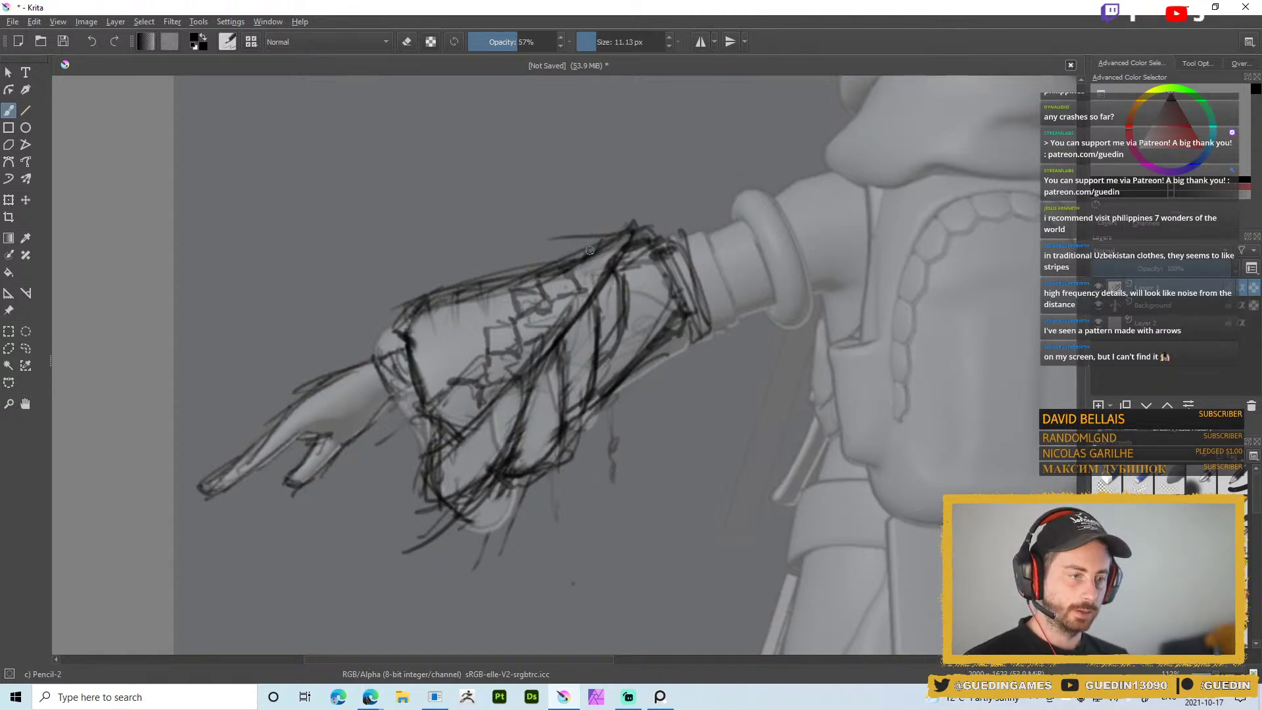
pyautogui.moveTo(527, 363)
pyautogui.mouseDown()
pyautogui.moveTo(528, 401)
pyautogui.moveTo(497, 468)
pyautogui.mouseUp()
pyautogui.moveTo(519, 407); pyautogui.dragTo(498, 458)
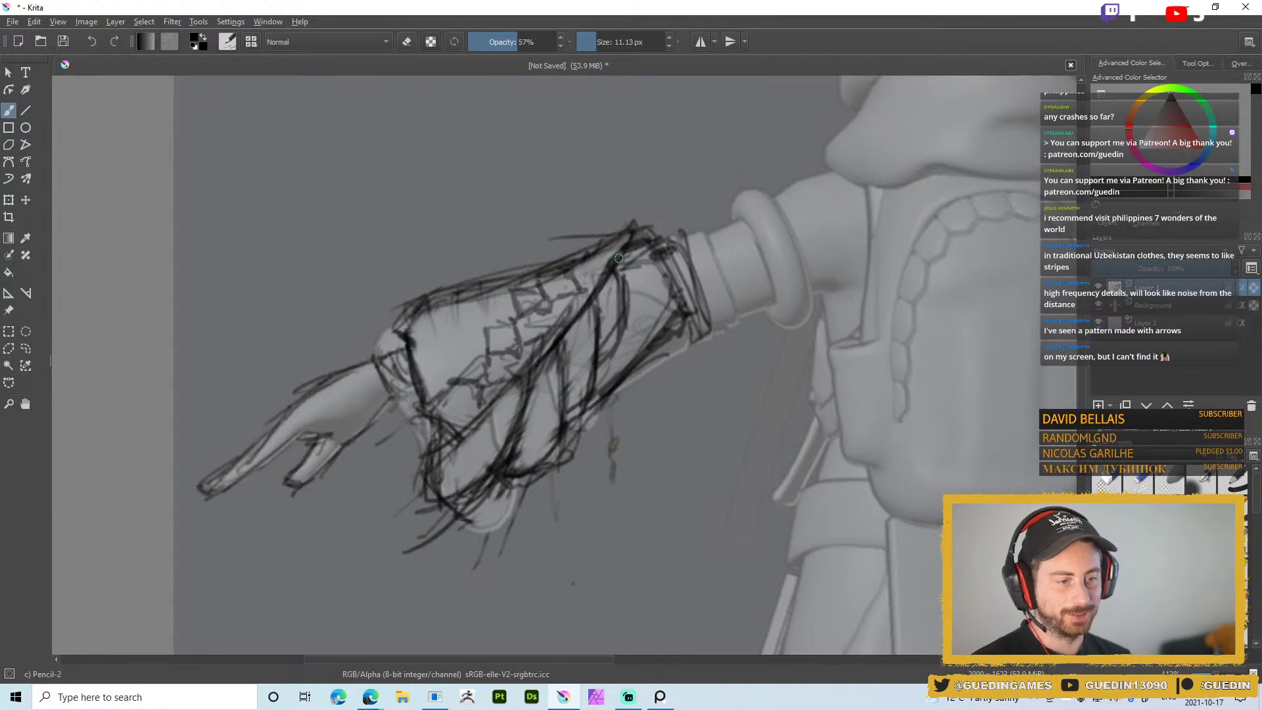
pyautogui.moveTo(560, 441); pyautogui.dragTo(524, 472)
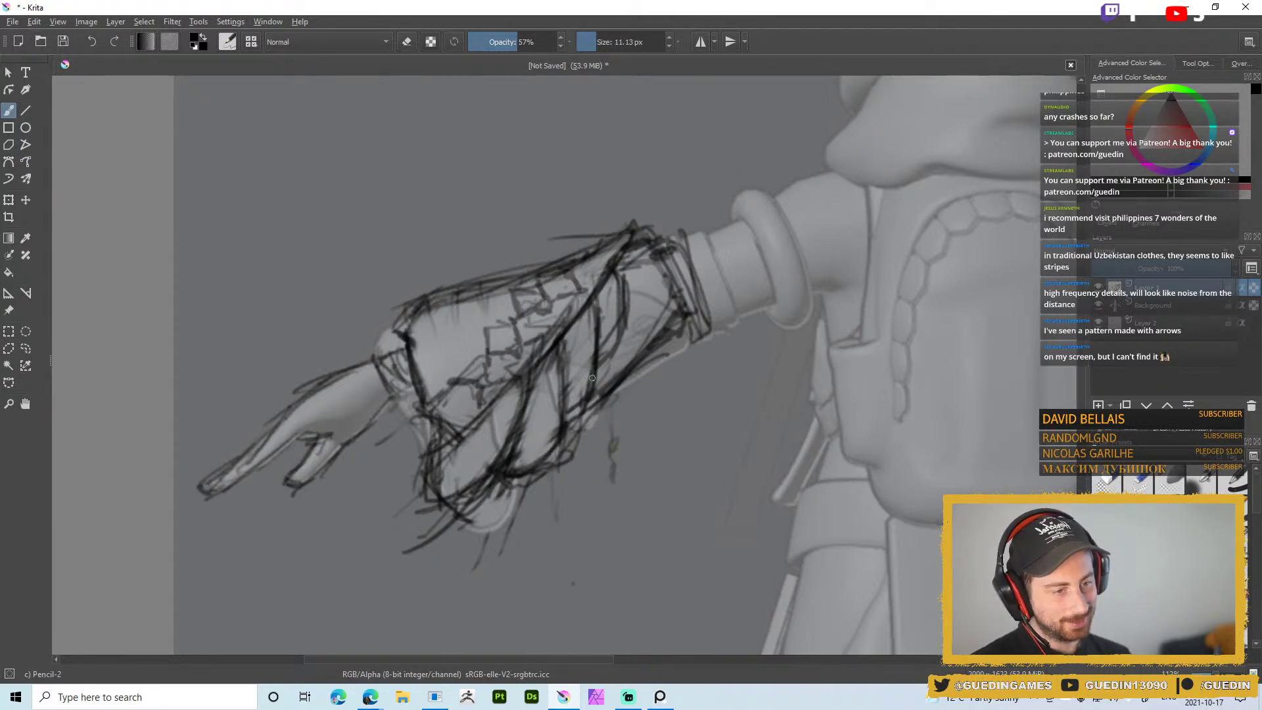
# Capture a screen snip of the sketched arm together with the character's head and upper body
pyautogui.scroll(-5, 605, 443)
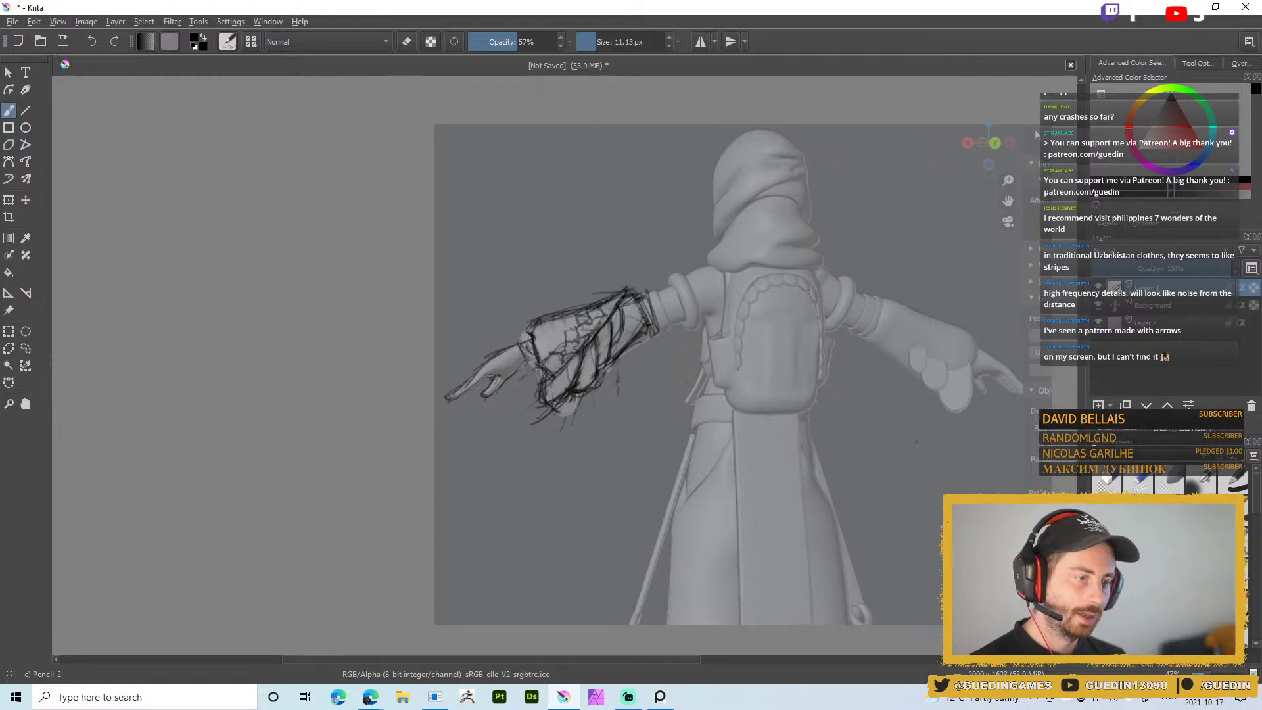
pyautogui.scroll(1, 722, 358)
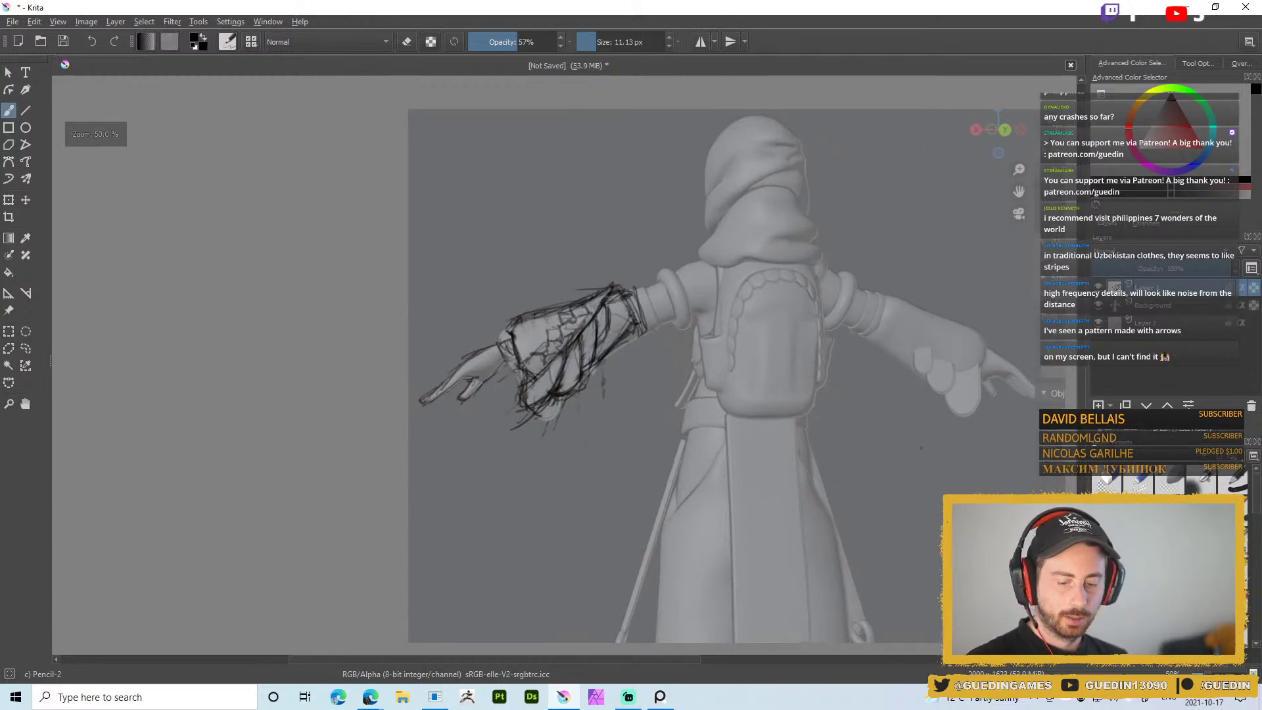
pyautogui.press('super+shift+s')
pyautogui.moveTo(401, 104); pyautogui.dragTo(795, 548)
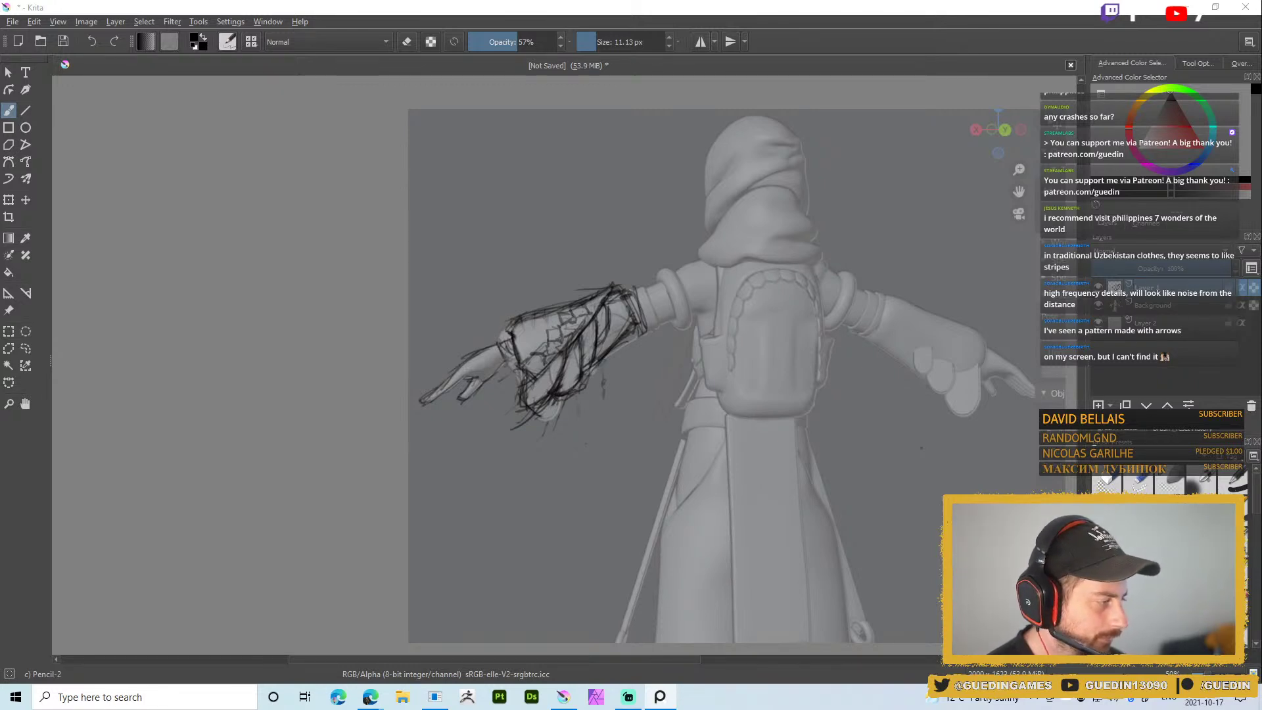
# Switch to Blender and delete the three rounded cloth flaps hanging under the character's sleeve
pyautogui.hotkey('alt', 'Tab')
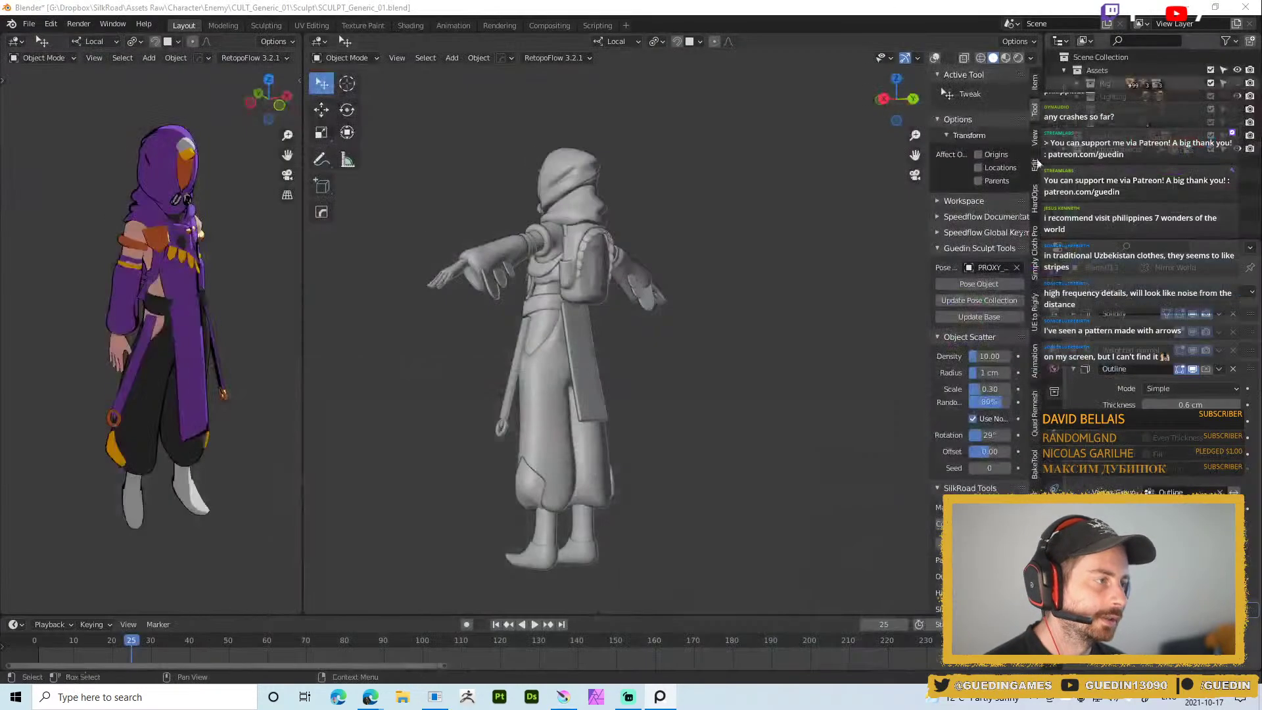
pyautogui.moveTo(567, 244); pyautogui.dragTo(697, 359, button='middle')
pyautogui.scroll(2, 716, 318)
pyautogui.scroll(2, 696, 359)
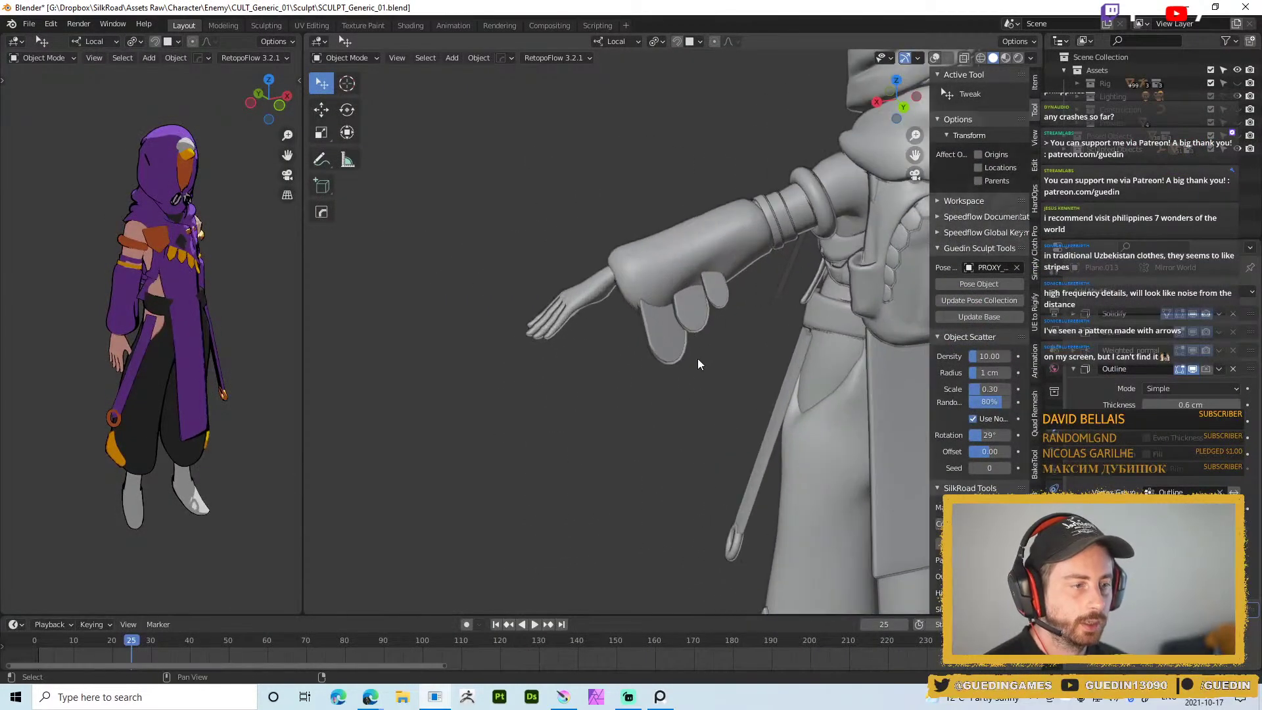
pyautogui.hotkey('shift', 'alt', 'z')
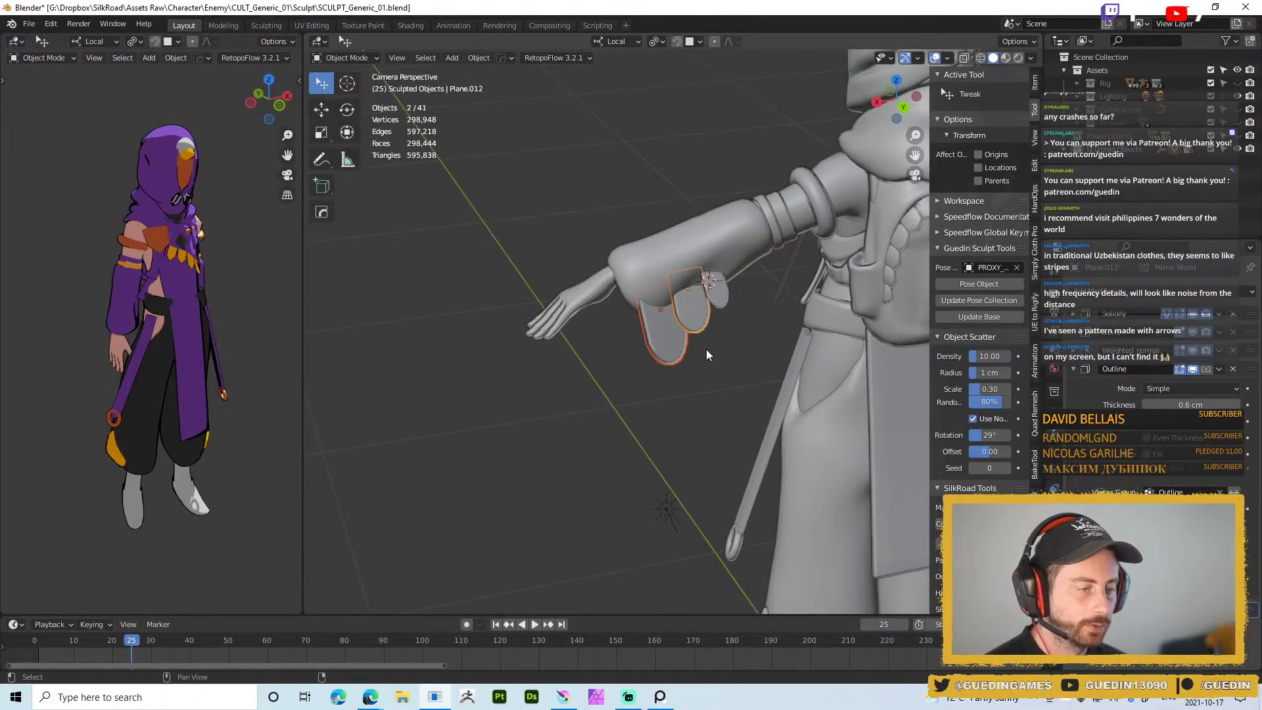
pyautogui.keyDown('shift'); pyautogui.click(720, 293); pyautogui.keyUp('shift')
pyautogui.press('x')
pyautogui.click(722, 294)
# Move the puffy forearm sleeves to the Sculpted Hidden collection and update the pose collection
pyautogui.moveTo(748, 298); pyautogui.dragTo(713, 334, button='middle')
pyautogui.click(562, 280)
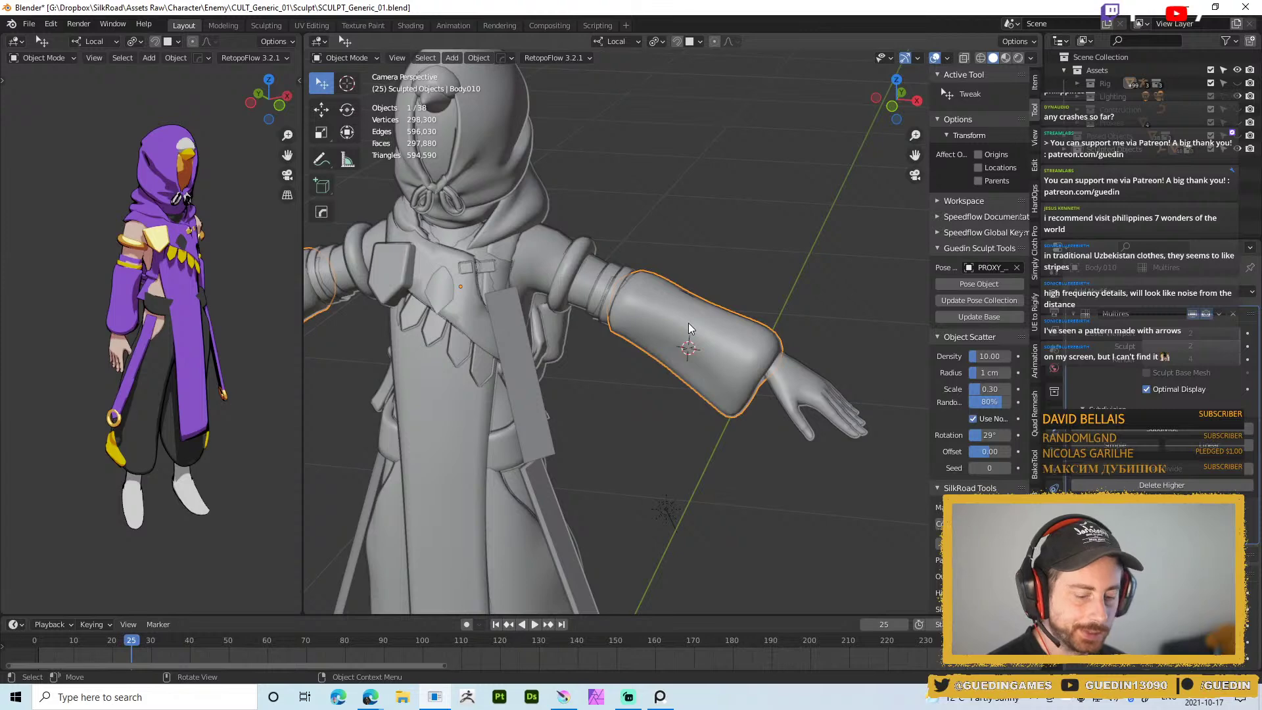
pyautogui.press('m')
pyautogui.click(904, 471)
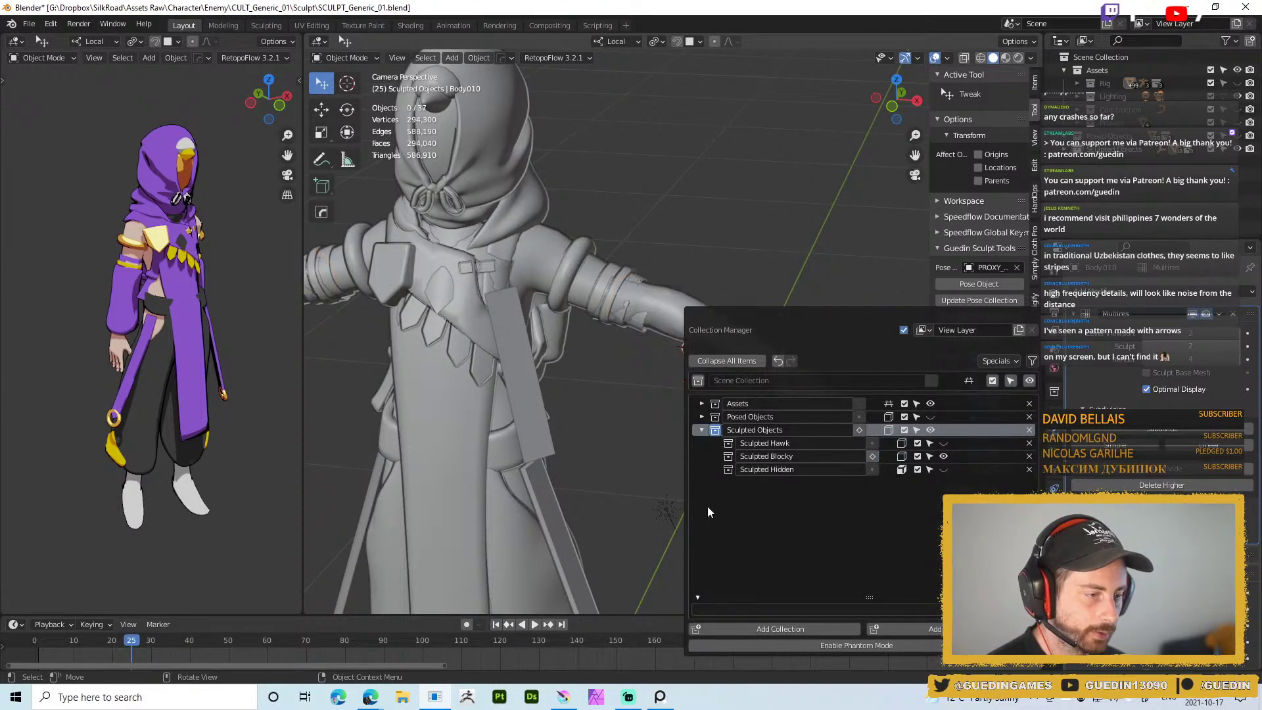
pyautogui.scroll(-2, 897, 372)
pyautogui.click(978, 296)
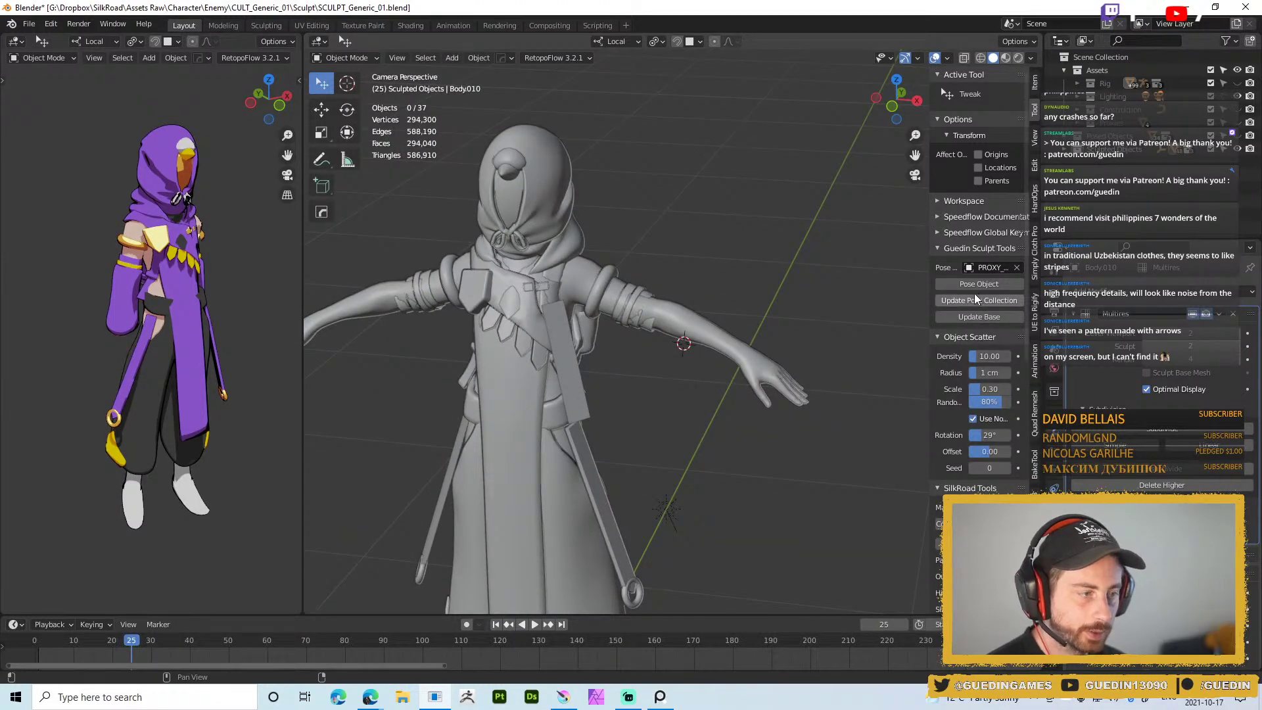
# Update the pose collection with the character's bare arm mesh selected, and show the overlays in the posed character's viewport
pyautogui.click(731, 340)
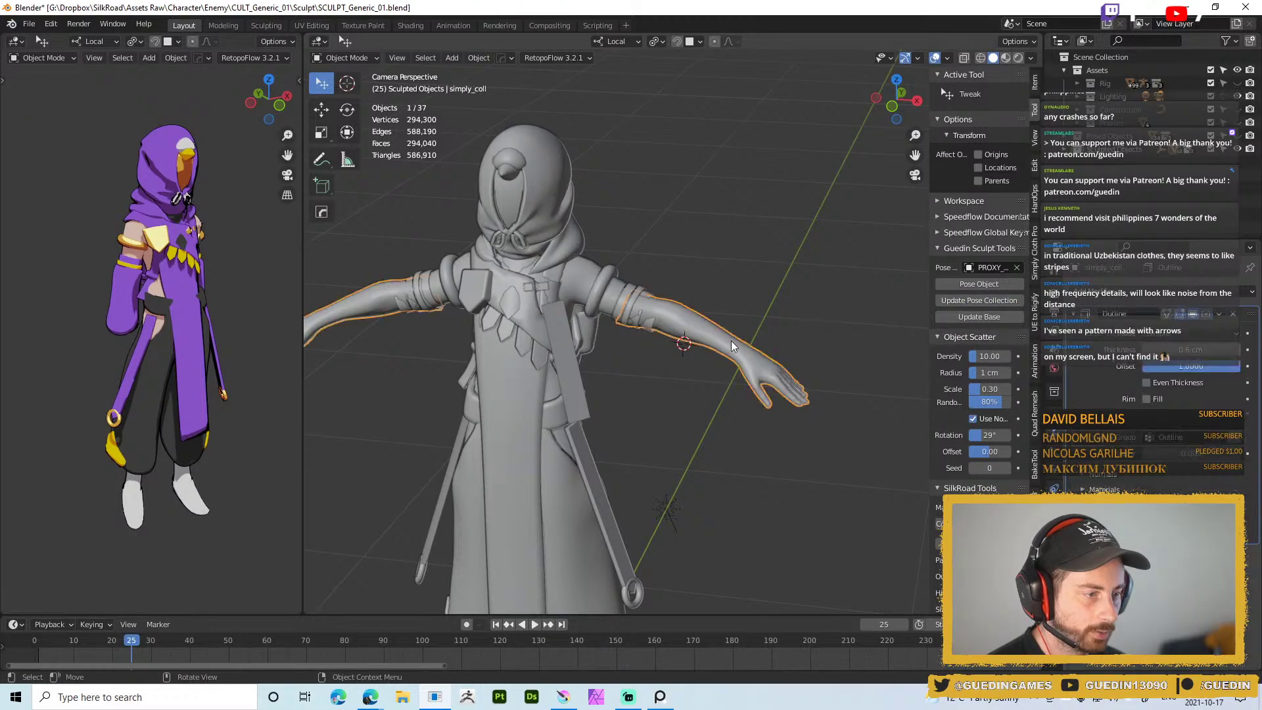
pyautogui.press('m')
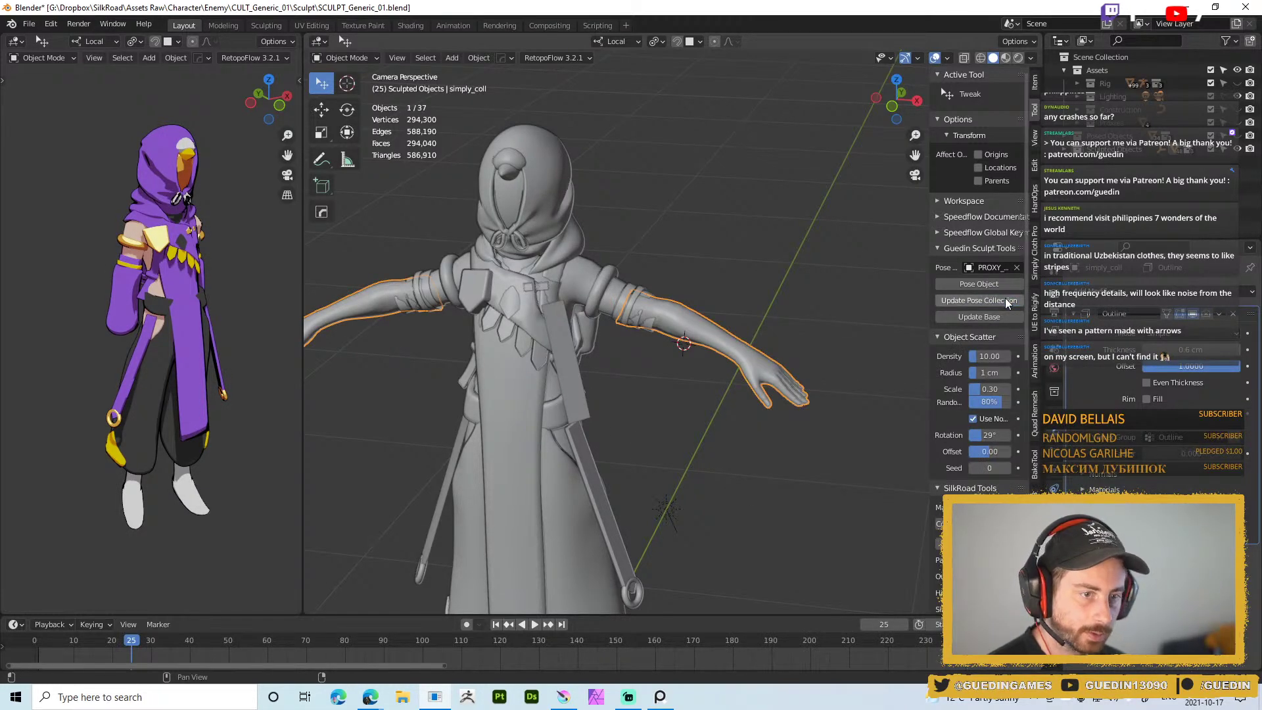
pyautogui.moveTo(680, 371); pyautogui.dragTo(204, 230, button='middle')
pyautogui.scroll(3, 197, 237)
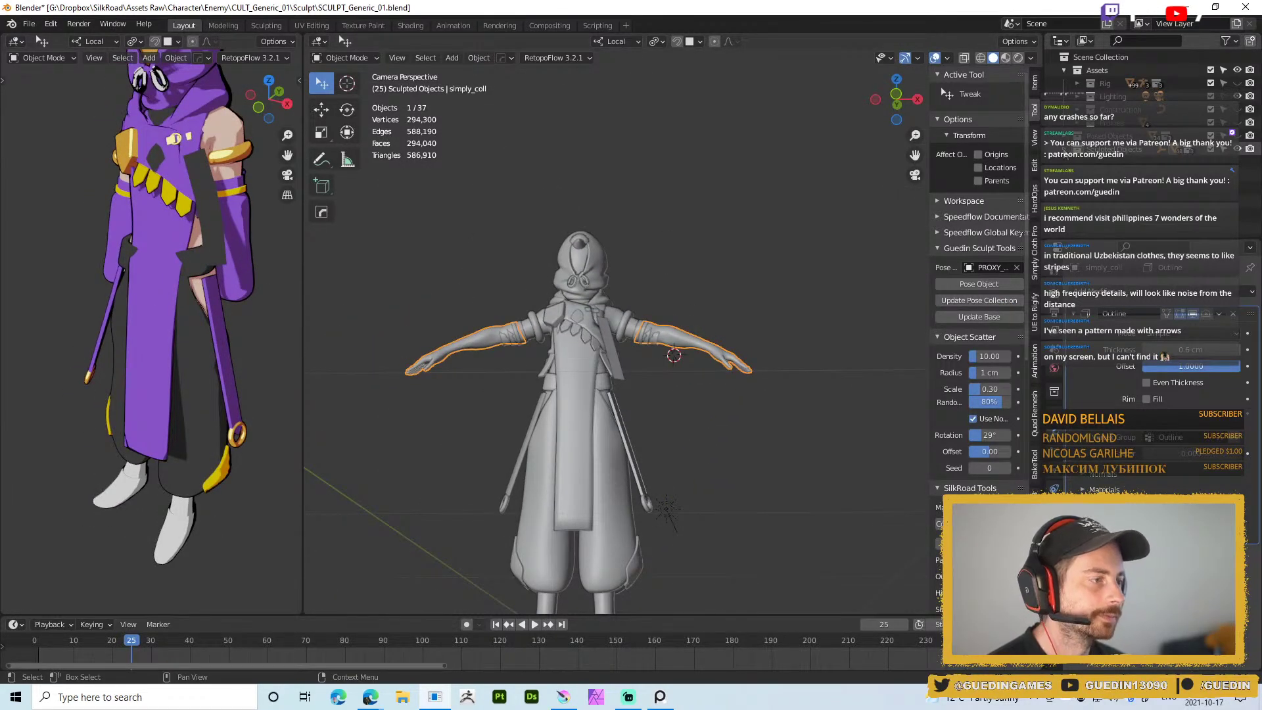
pyautogui.moveTo(776, 302); pyautogui.dragTo(693, 321, button='middle')
pyautogui.scroll(-5, 176, 323)
pyautogui.moveTo(119, 191); pyautogui.dragTo(235, 239, button='middle')
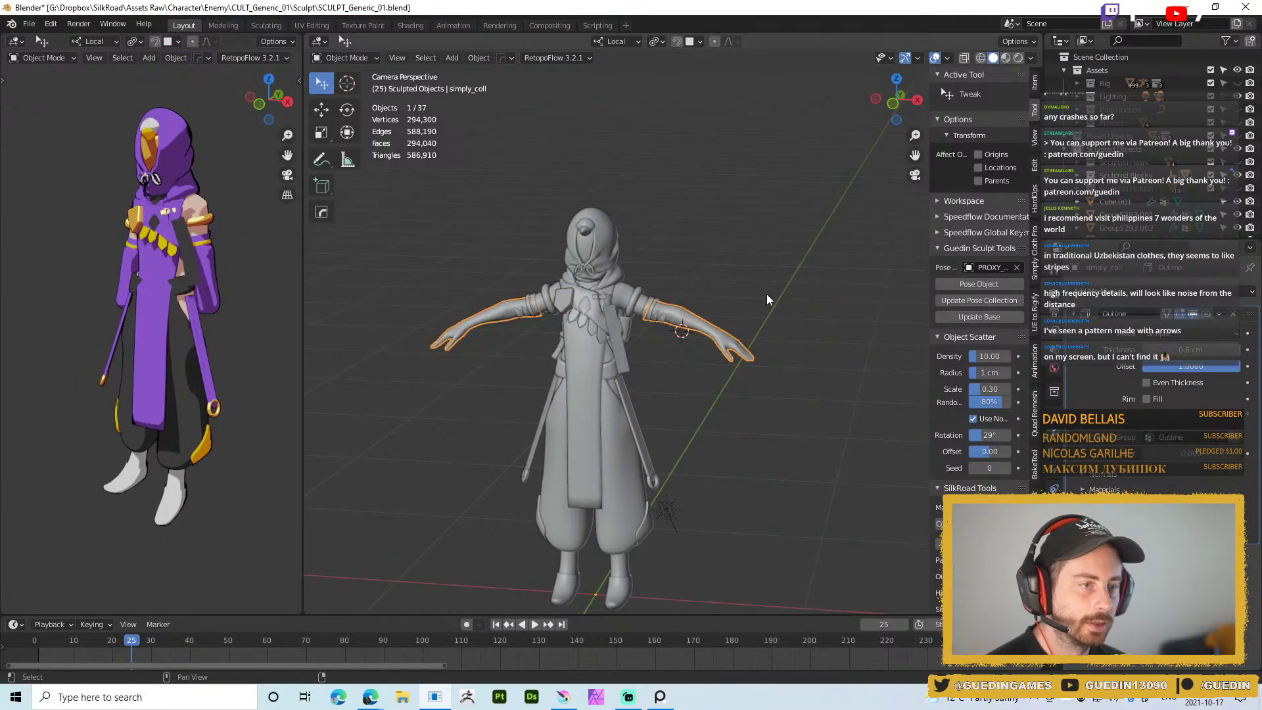
pyautogui.moveTo(731, 324); pyautogui.dragTo(806, 371, button='middle')
pyautogui.scroll(3, 675, 307)
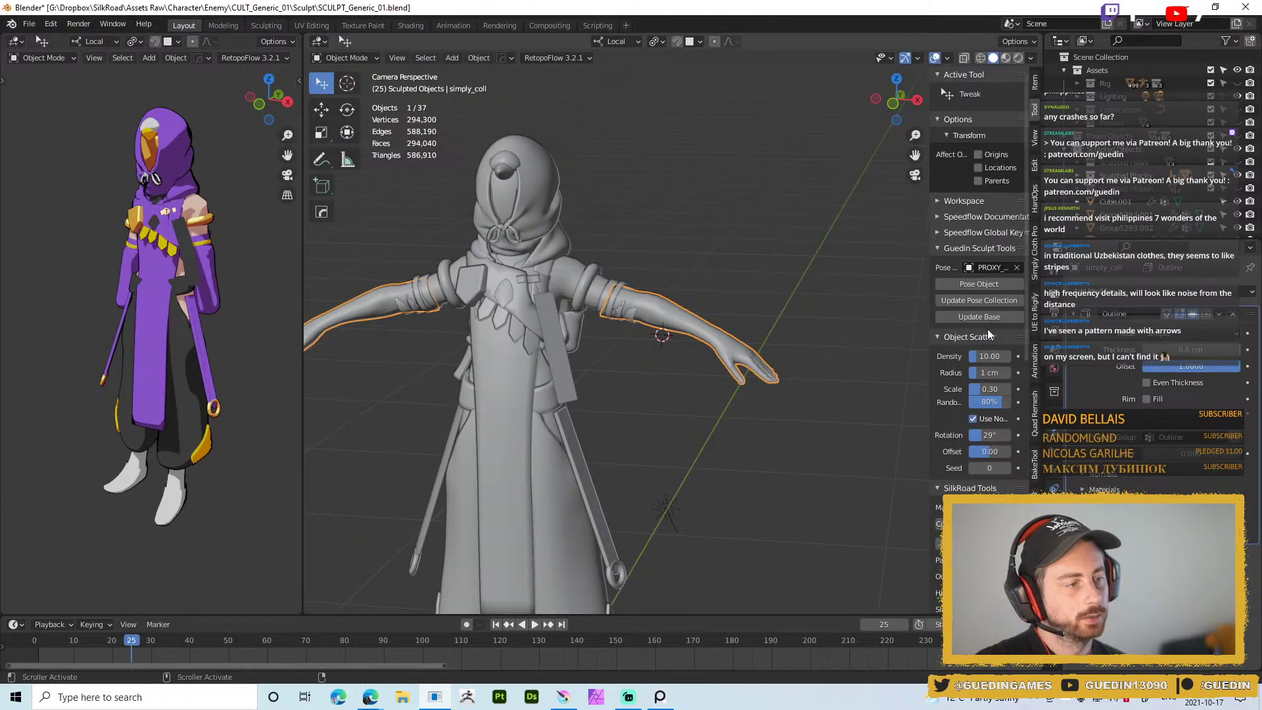
pyautogui.click(987, 290)
pyautogui.moveTo(196, 322); pyautogui.dragTo(168, 278, button='middle')
pyautogui.hotkey('shift', 'alt', 'z')
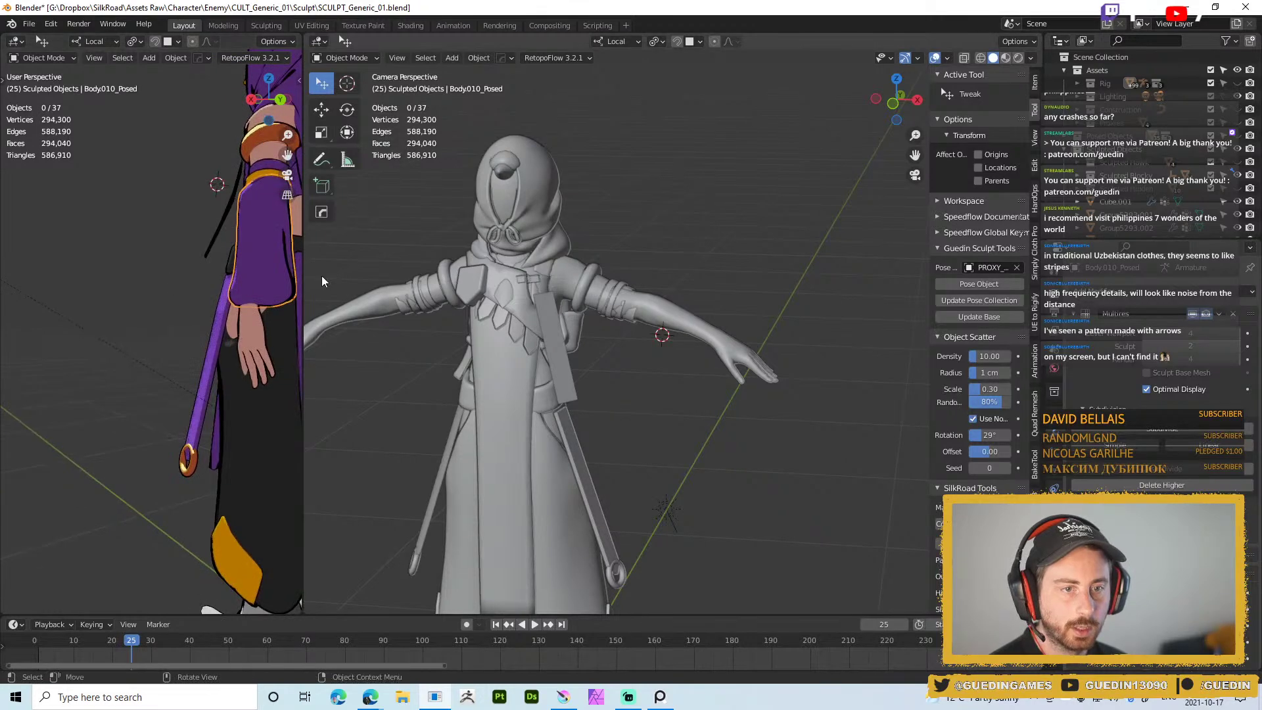
# Unhide the Sculpted Hidden collection briefly to check the collection assignment of the puffy forearm sleeves, and hide it again
pyautogui.moveTo(726, 380); pyautogui.dragTo(664, 270, button='middle')
pyautogui.click(1236, 187)
pyautogui.click(679, 323)
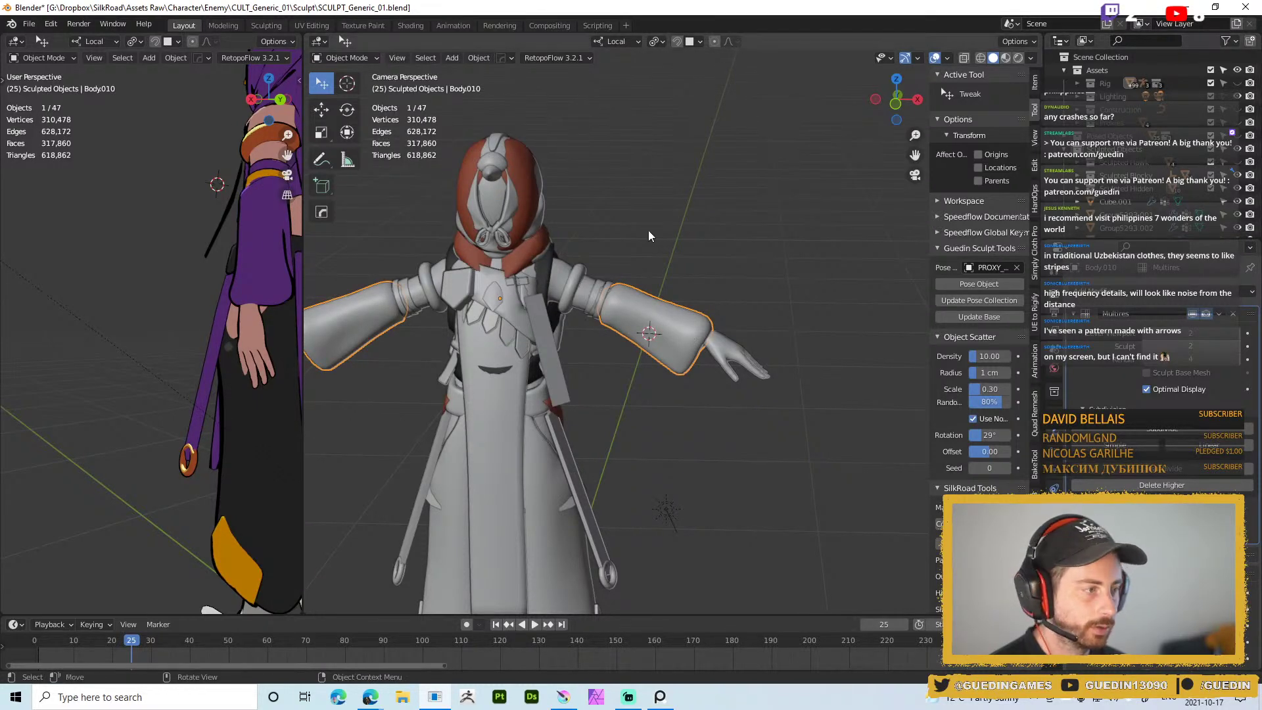
pyautogui.press('m')
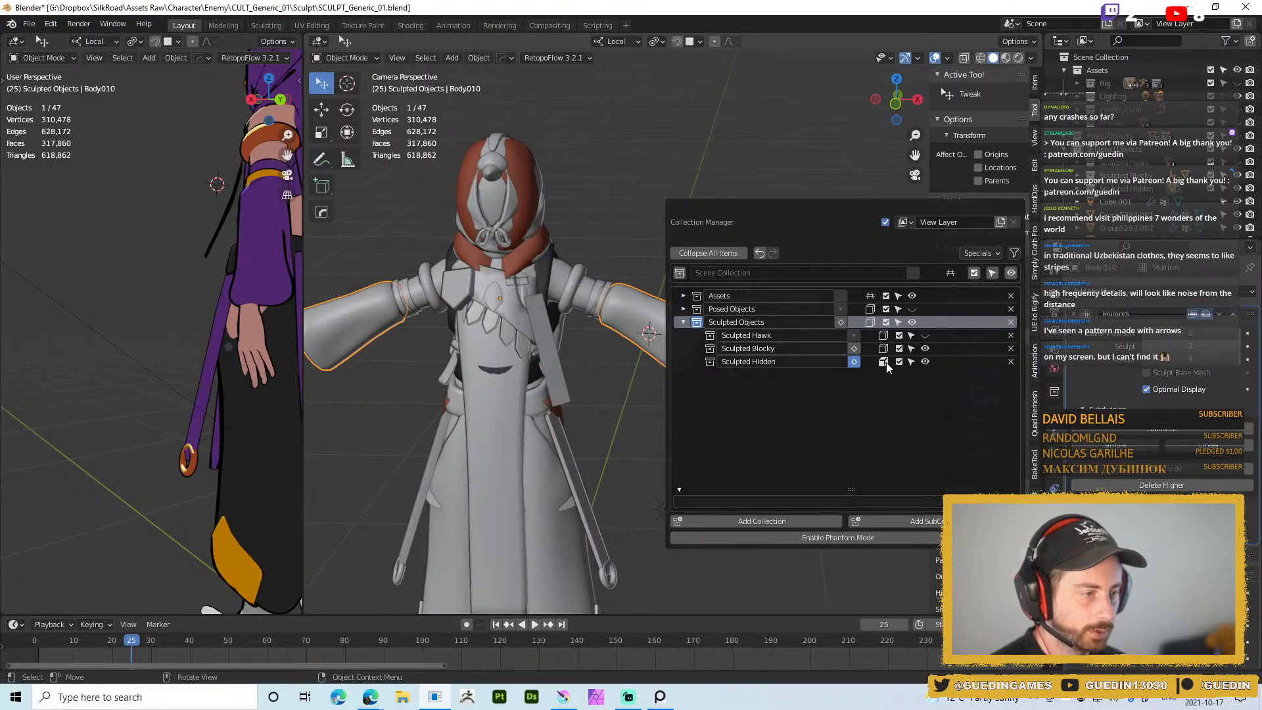
pyautogui.moveTo(677, 274); pyautogui.dragTo(693, 226, button='middle')
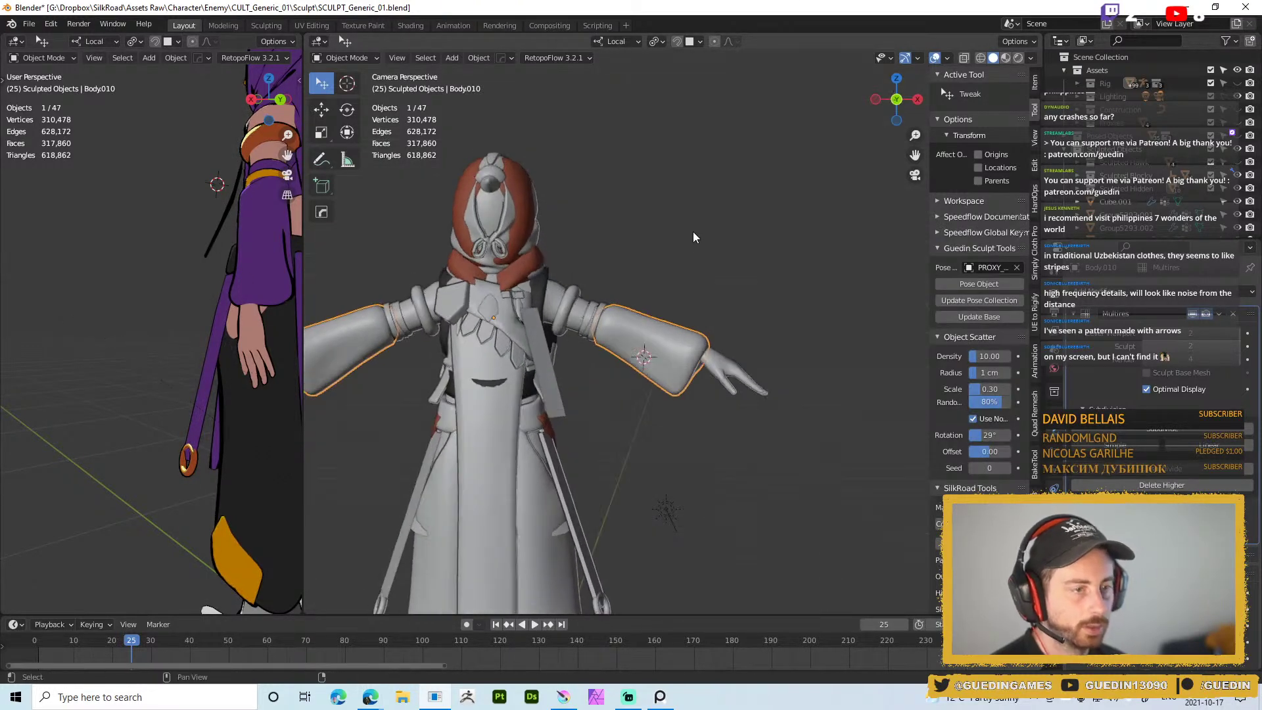
pyautogui.click(1238, 188)
pyautogui.scroll(-2, 637, 198)
pyautogui.moveTo(639, 191); pyautogui.dragTo(629, 218, button='middle')
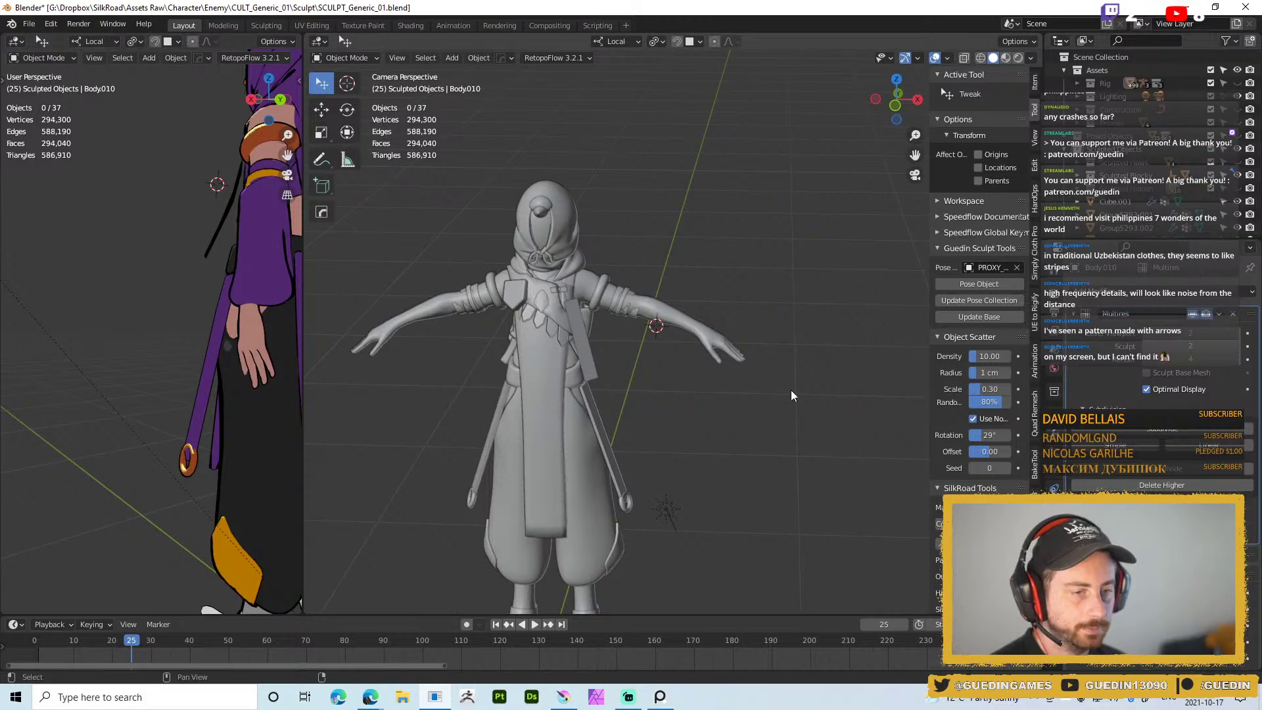
# Hide the Posed Hidden and Posed Hawk collections locally in the posed character's viewport
pyautogui.moveTo(675, 347); pyautogui.dragTo(699, 359, button='middle')
pyautogui.scroll(-2, 698, 359)
pyautogui.moveTo(173, 265); pyautogui.dragTo(134, 292, button='middle')
pyautogui.scroll(-4, 134, 292)
pyautogui.moveTo(116, 235); pyautogui.dragTo(147, 277, button='middle')
pyautogui.press('n')
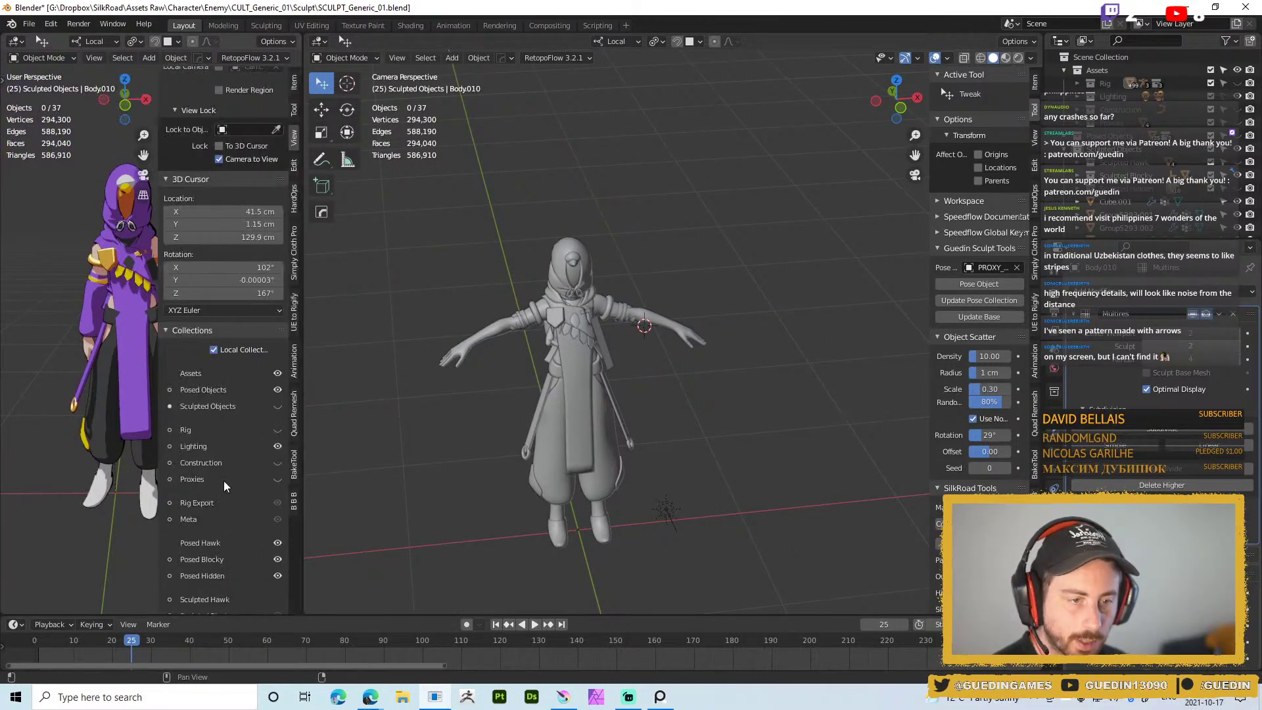
pyautogui.click(278, 576)
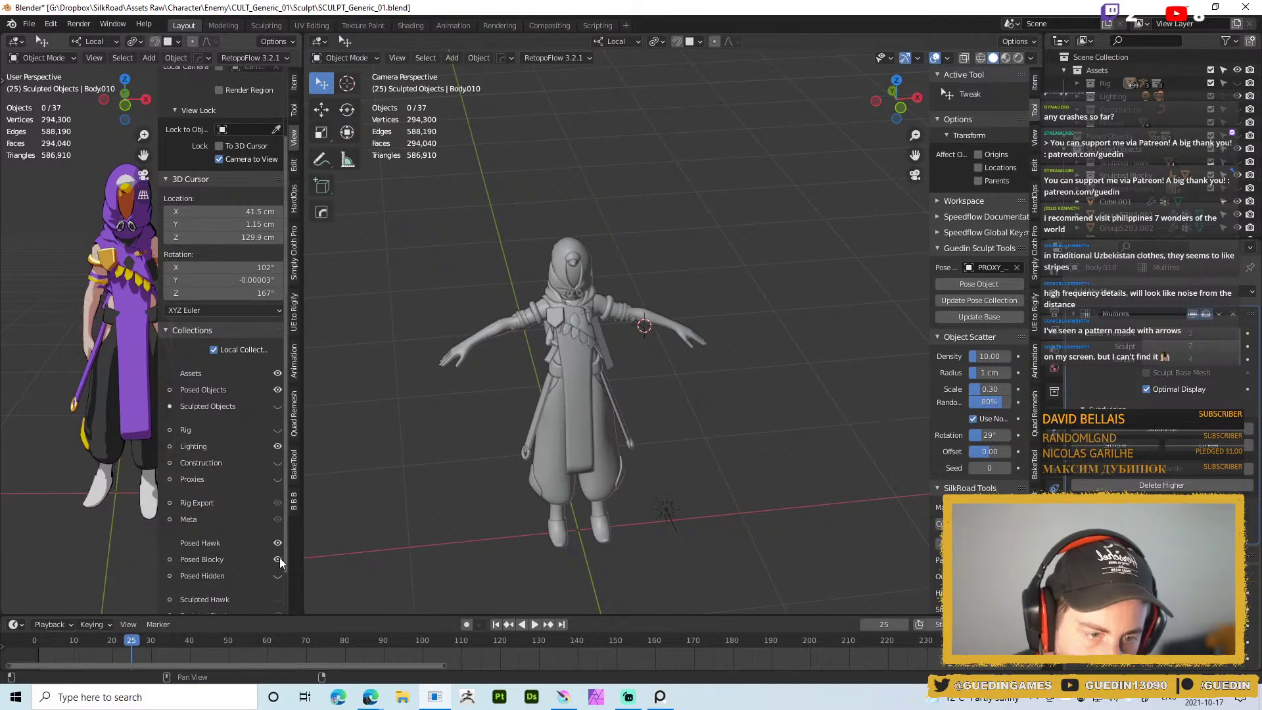
pyautogui.moveTo(51, 349); pyautogui.dragTo(55, 342, button='middle')
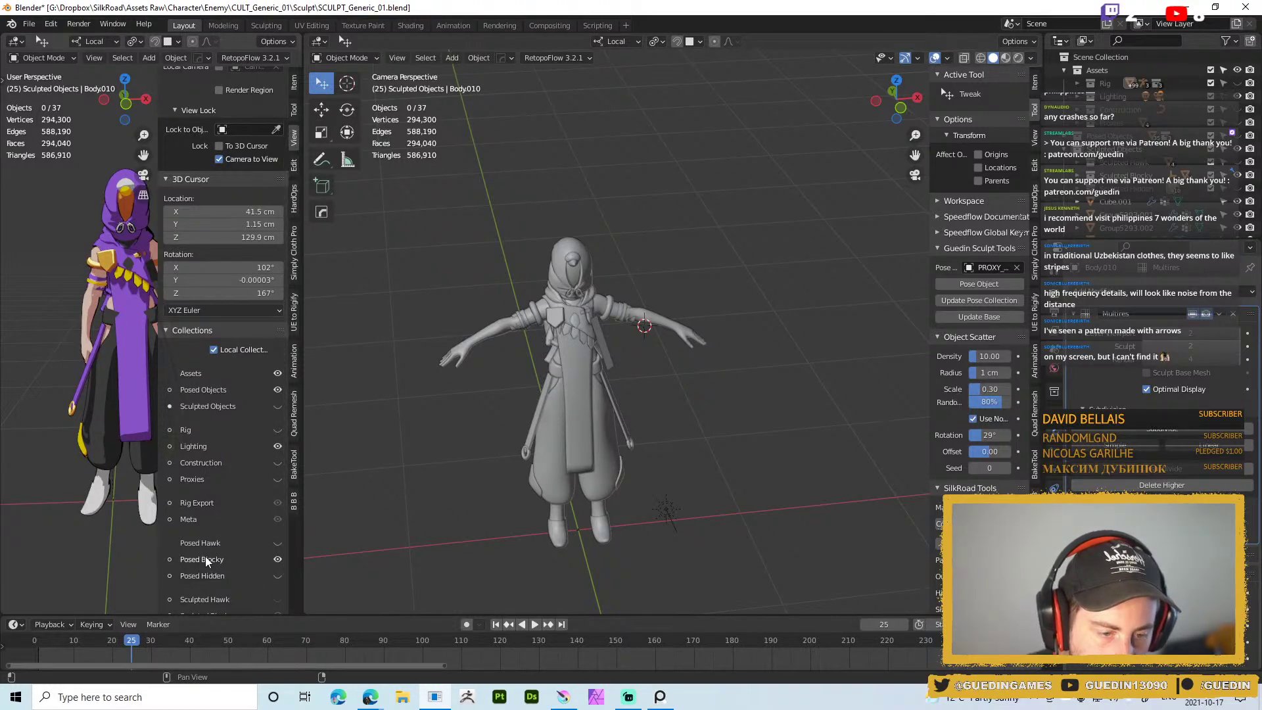
pyautogui.press('n')
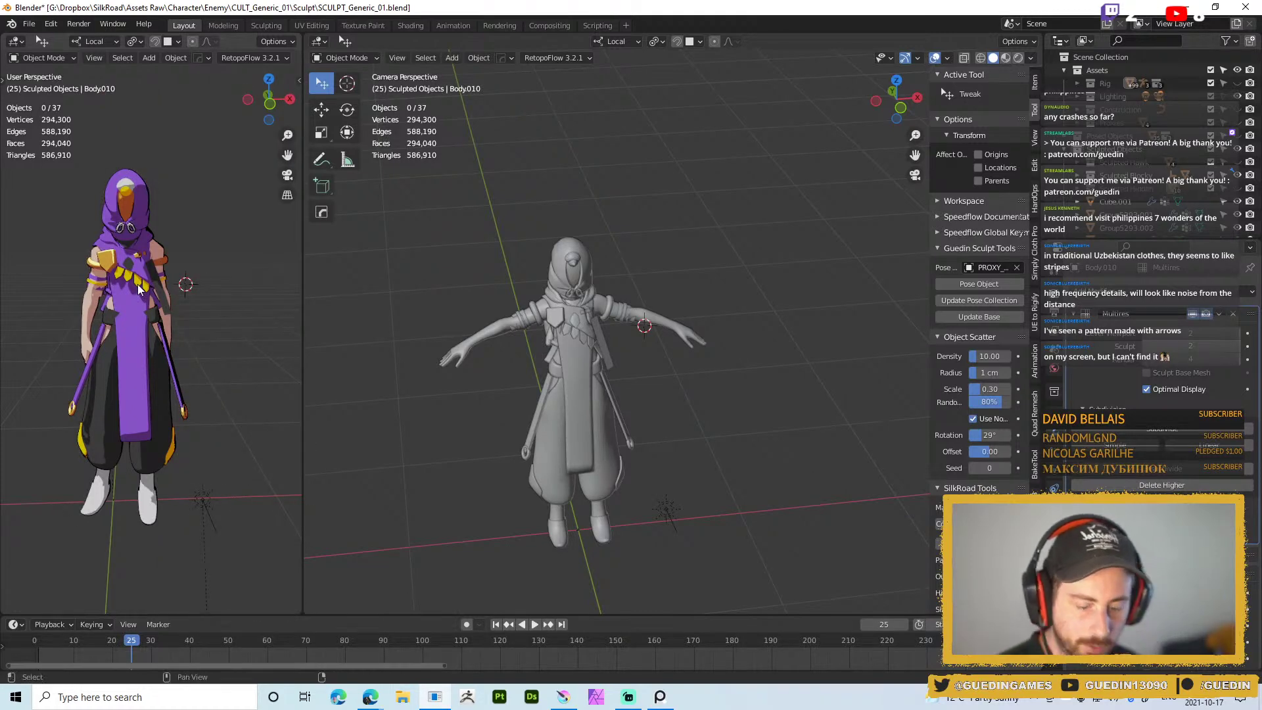
# Check the character's pose at frames 10 and 20, and save the Blender file
pyautogui.moveTo(240, 366); pyautogui.dragTo(209, 361, button='middle')
pyautogui.click(74, 642)
pyautogui.moveTo(192, 450); pyautogui.dragTo(153, 550, button='middle')
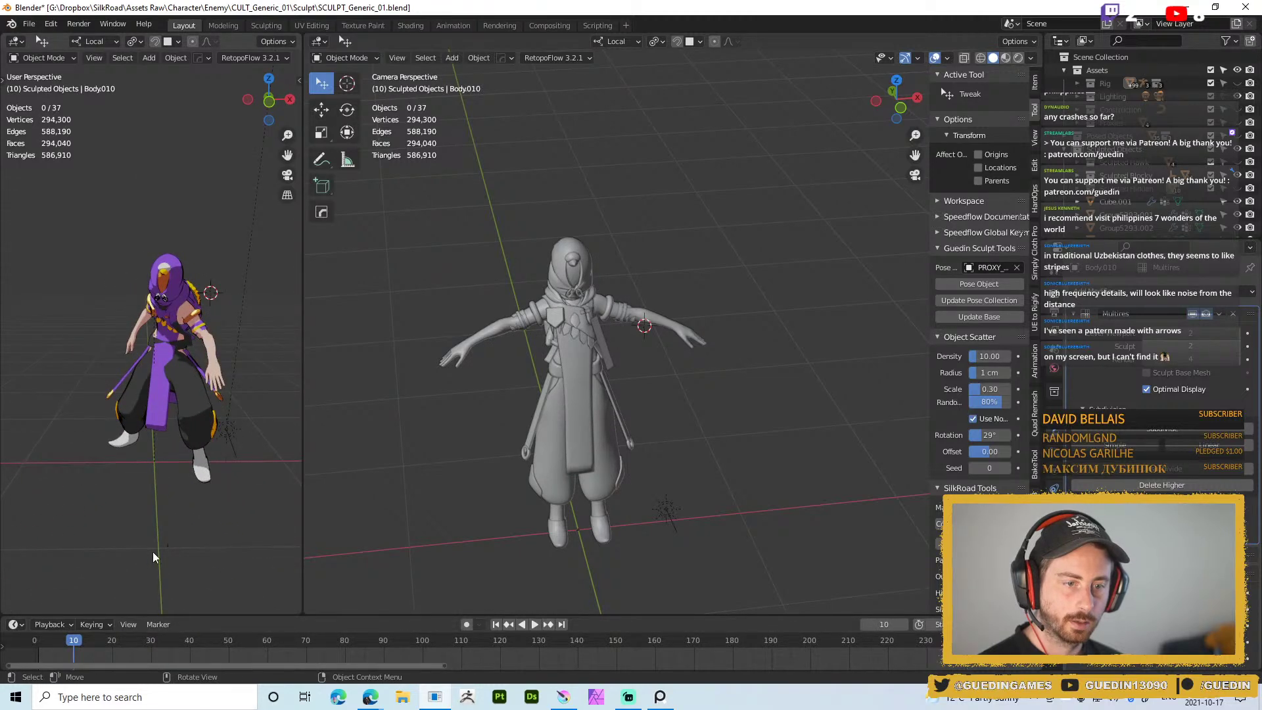
pyautogui.click(112, 641)
pyautogui.press('space')
pyautogui.moveTo(747, 412); pyautogui.dragTo(697, 396, button='middle')
pyautogui.scroll(2, 696, 396)
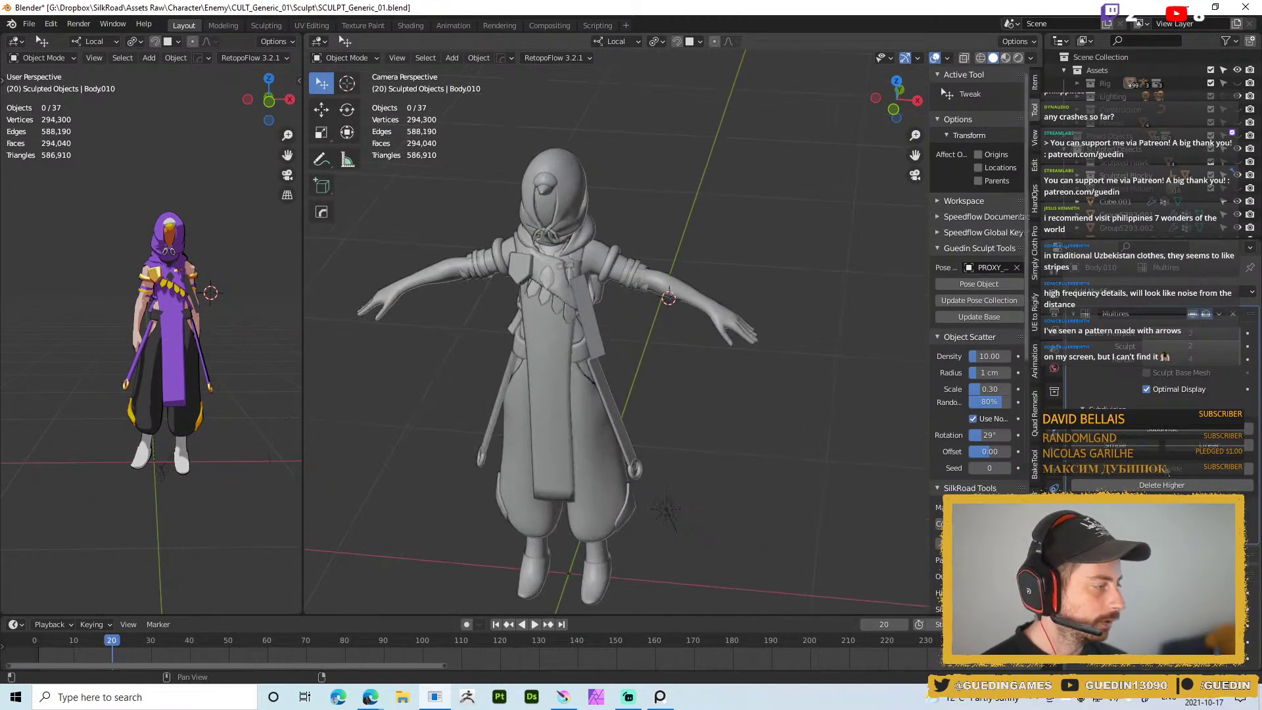
pyautogui.hotkey('ctrl', 's')
# Place the 3D cursor on the forearm below the elbow wraps, add a plane there and scale it to about 0.27
pyautogui.click(660, 251)
pyautogui.scroll(5, 613, 481)
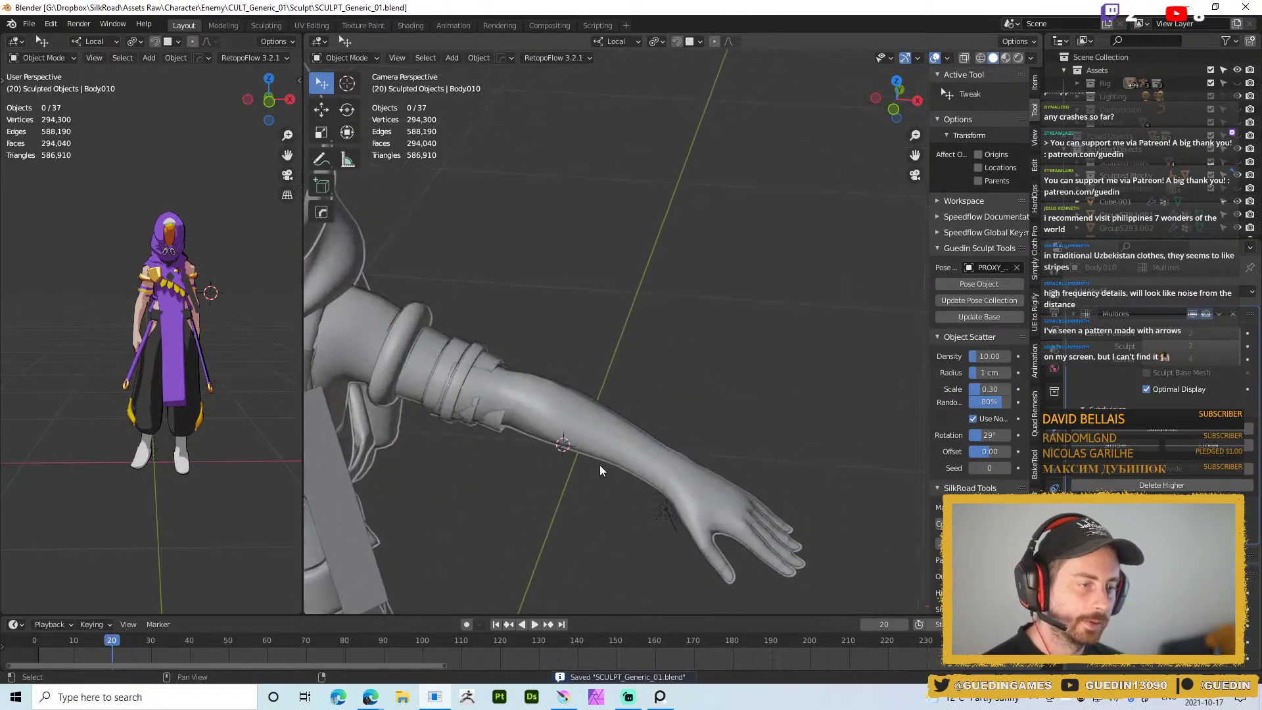
pyautogui.scroll(-4, 611, 421)
pyautogui.moveTo(688, 447); pyautogui.dragTo(625, 487, button='middle')
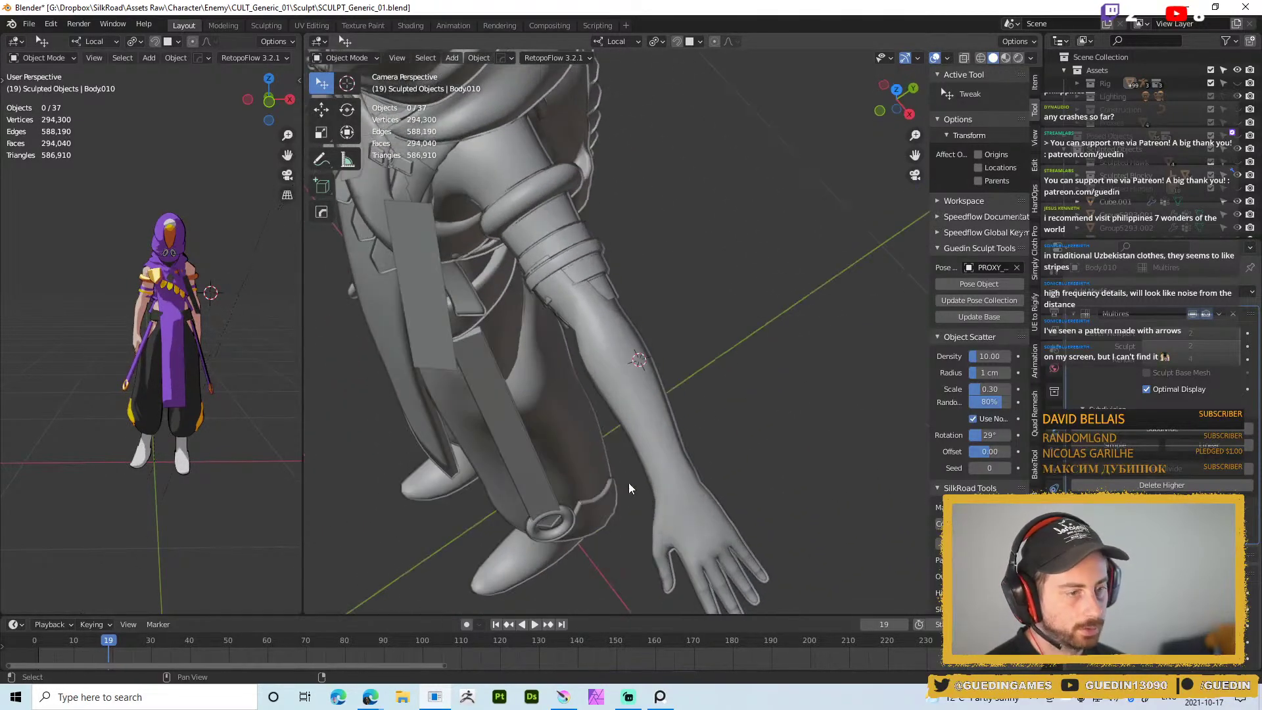
pyautogui.keyDown('shift'); pyautogui.rightClick(608, 351); pyautogui.keyUp('shift')
pyautogui.keyDown('shift'); pyautogui.rightClick(613, 344); pyautogui.keyUp('shift')
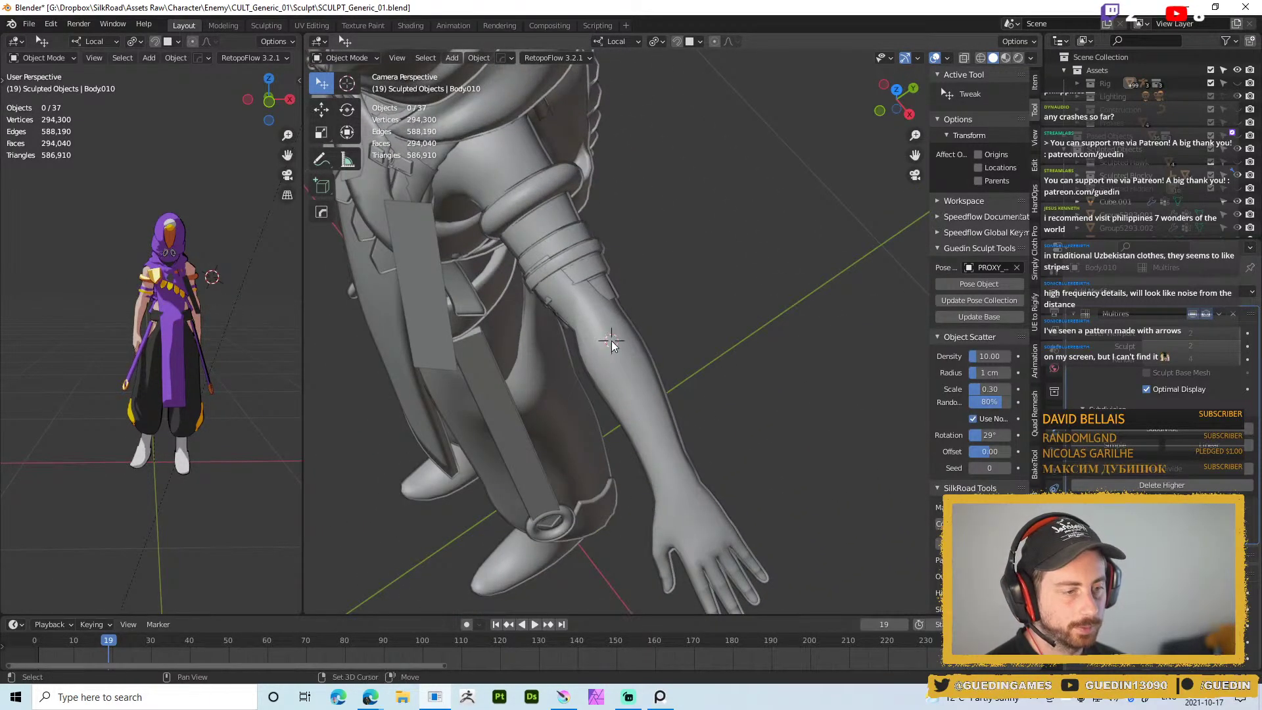
pyautogui.hotkey('shift', 'a')
pyautogui.moveTo(612, 340)
pyautogui.click(703, 343)
pyautogui.press('s')
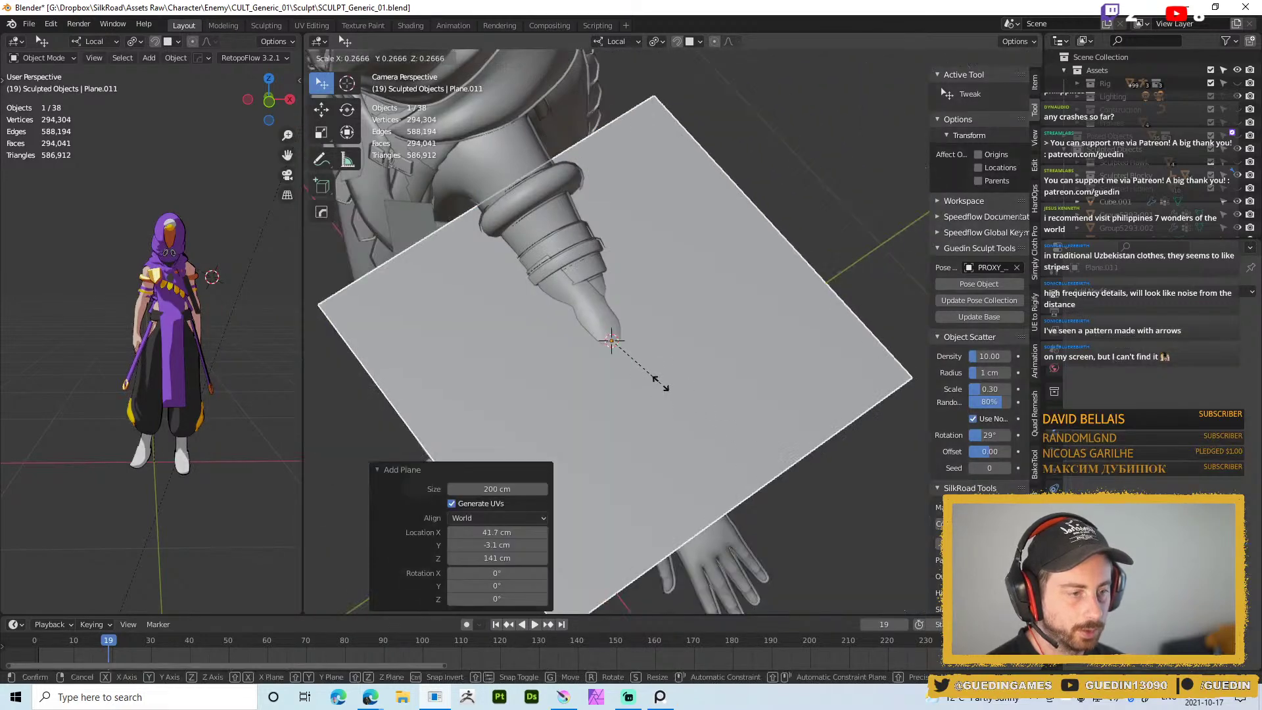
pyautogui.click(641, 375)
# Move the new plane down over the forearm and show its move gizmo
pyautogui.moveTo(716, 438); pyautogui.dragTo(637, 347, button='middle')
pyautogui.press('g')
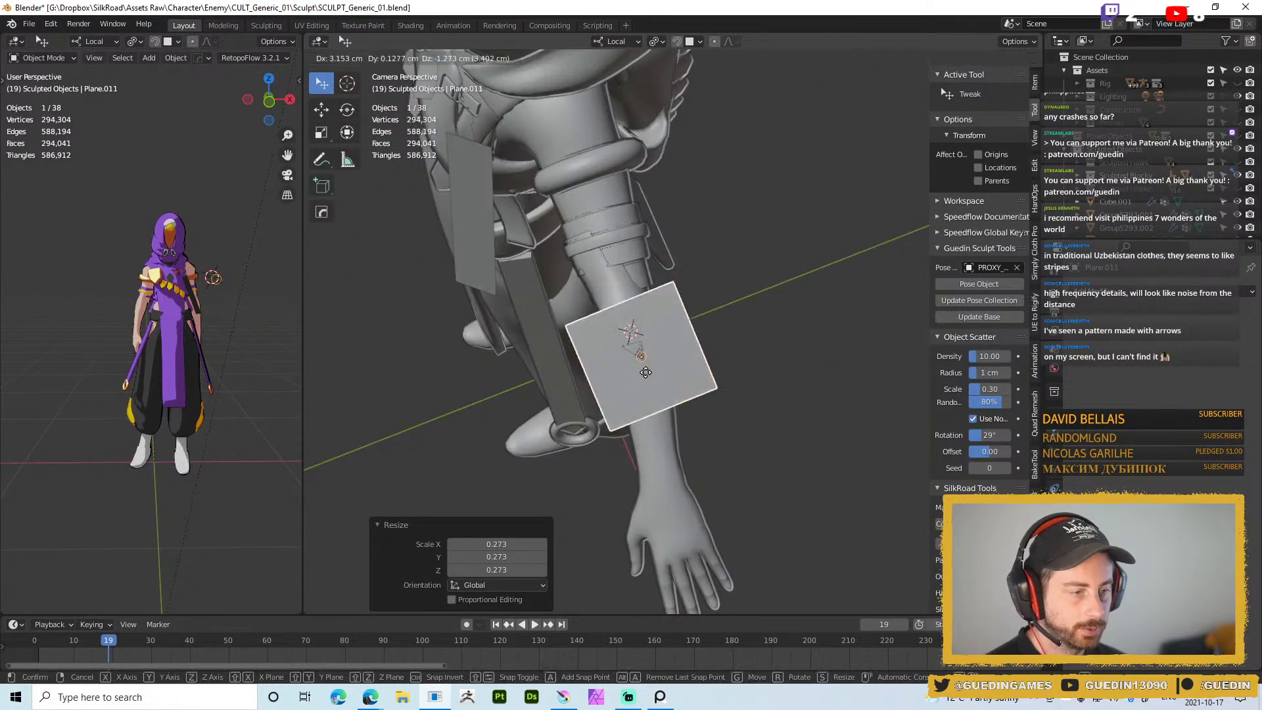
pyautogui.click(644, 363)
pyautogui.moveTo(677, 423); pyautogui.dragTo(802, 353, button='middle')
pyautogui.press('w')
pyautogui.click(787, 302)
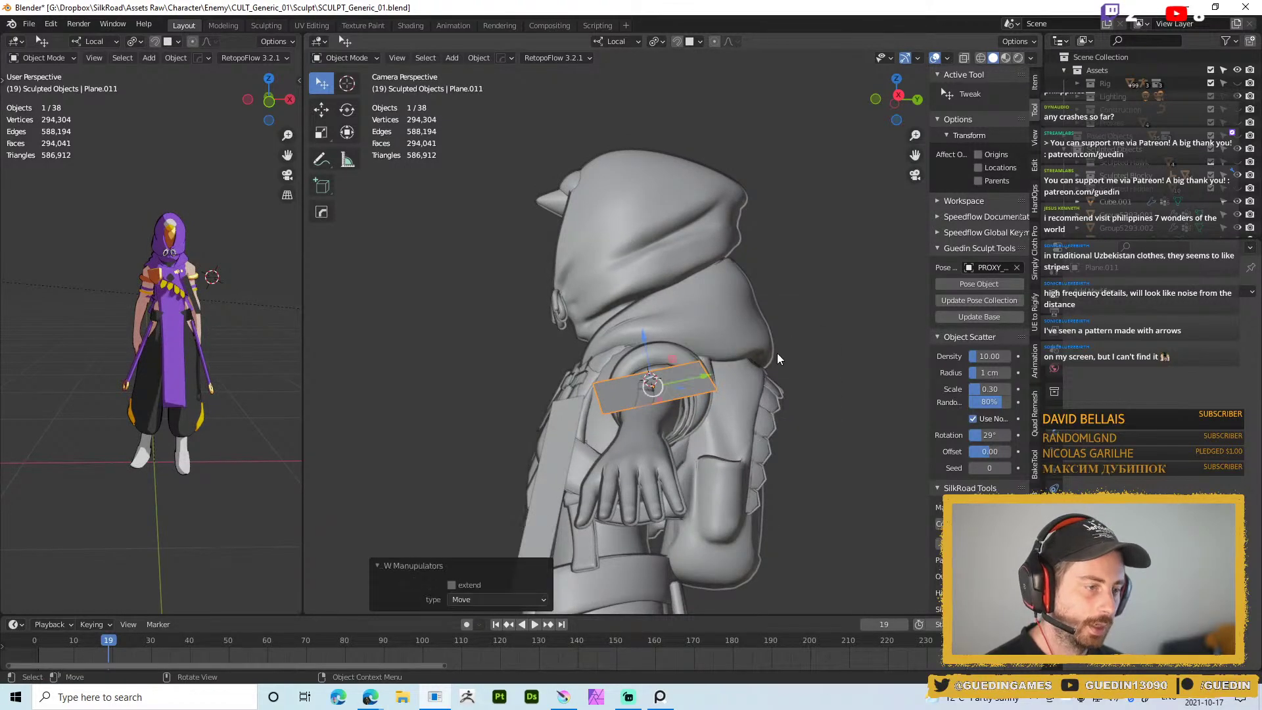
# Rotate the plane about its local Z axis and about -9° on its local X axis to align it with the forearm
pyautogui.moveTo(792, 412); pyautogui.dragTo(786, 361, button='middle')
pyautogui.press('r')
pyautogui.press('z')
pyautogui.click(803, 405)
pyautogui.press('r')
pyautogui.press('x')
pyautogui.click(783, 407)
# Stretch the plane along its local X axis to the forearm's length and slide it about 8.6 cm along that axis
pyautogui.press('s')
pyautogui.press('x')
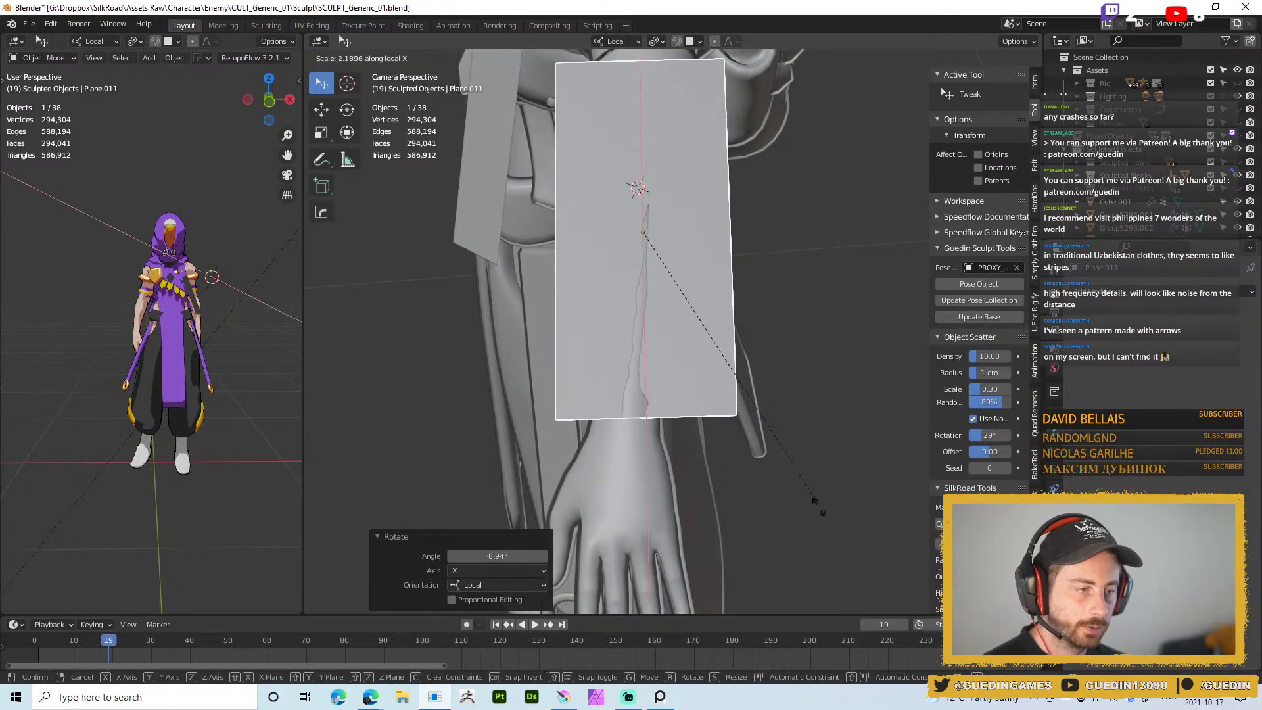
pyautogui.click(615, 340)
pyautogui.press('g')
pyautogui.press('x')
pyautogui.click(670, 449)
pyautogui.moveTo(670, 448); pyautogui.dragTo(738, 385, button='middle')
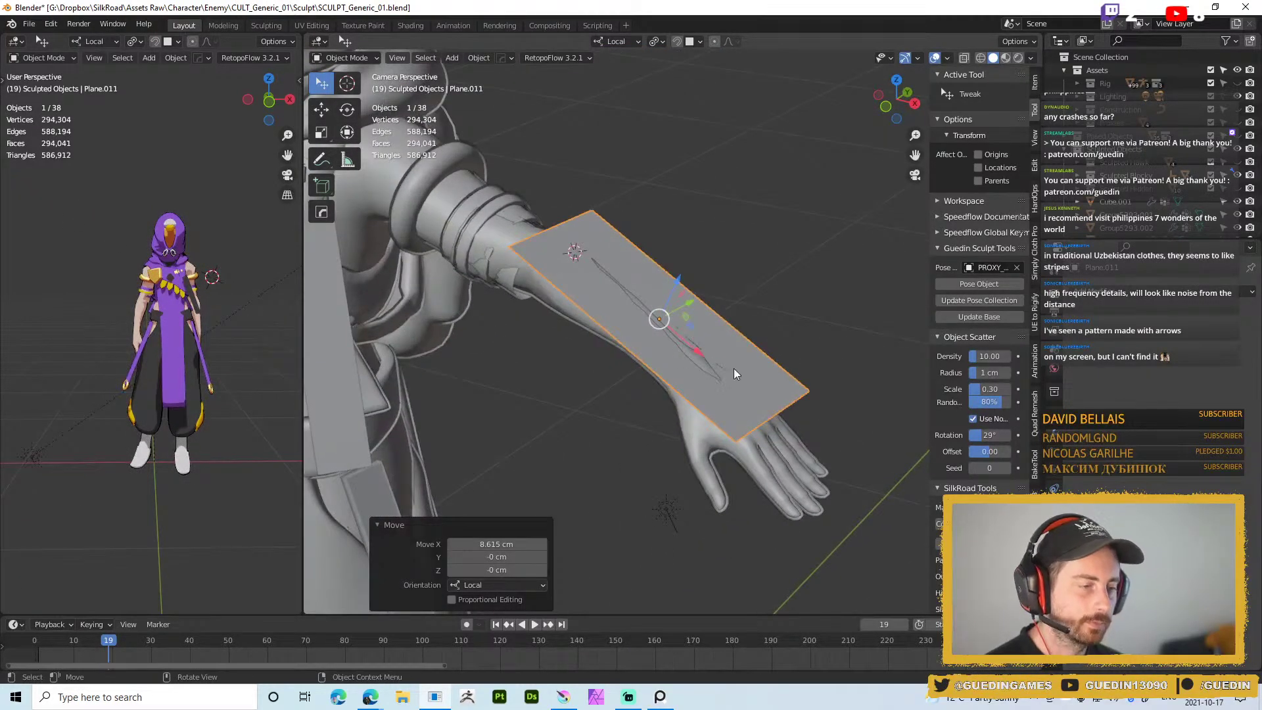
# Apply the forearm plane's scale and add a Hard Ops mirror modifier across its width
pyautogui.hotkey('ctrl', 'a')
pyautogui.click(790, 315)
pyautogui.scroll(2, 731, 373)
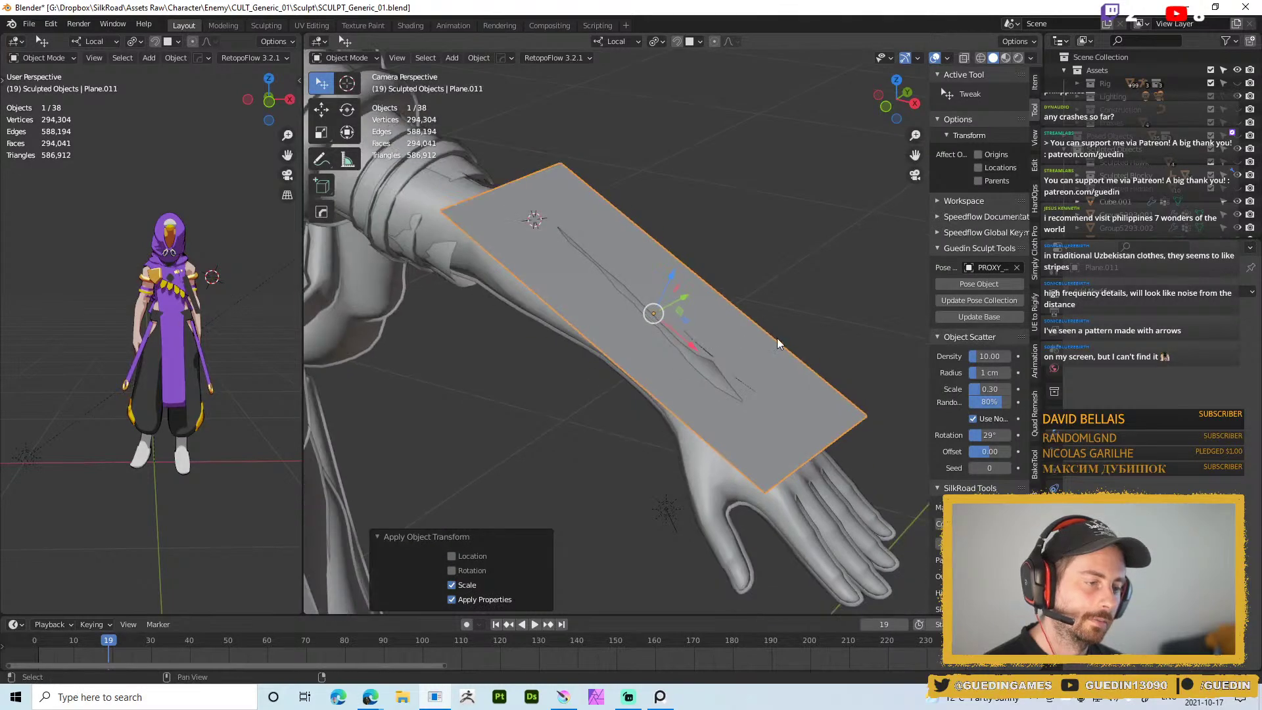
pyautogui.moveTo(777, 337); pyautogui.dragTo(731, 326, button='middle')
pyautogui.hotkey('alt', 'x')
pyautogui.click(742, 243)
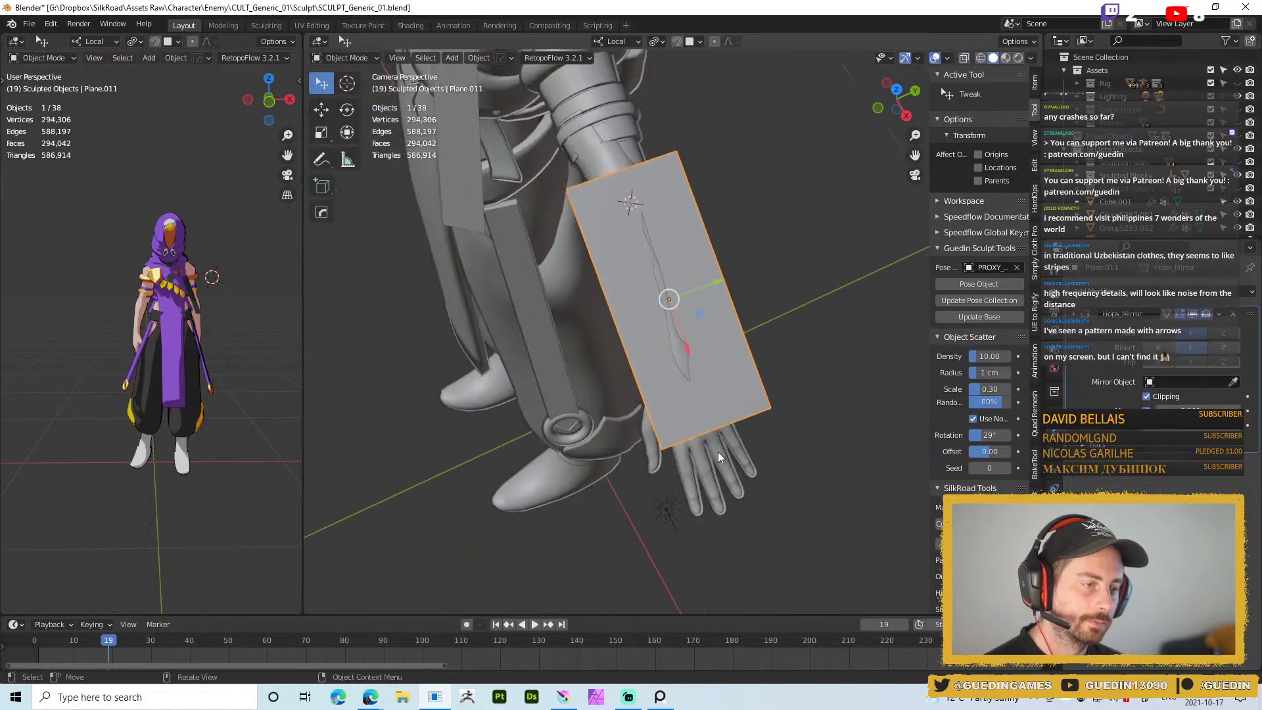
# Select the plane's outer long edge in Edit Mode and turn off the Vertex Group Weights overlay
pyautogui.press('Tab')
pyautogui.scroll(-1, 699, 292)
pyautogui.scroll(2, 696, 320)
pyautogui.click(721, 215)
pyautogui.moveTo(769, 348); pyautogui.dragTo(447, 278, button='middle')
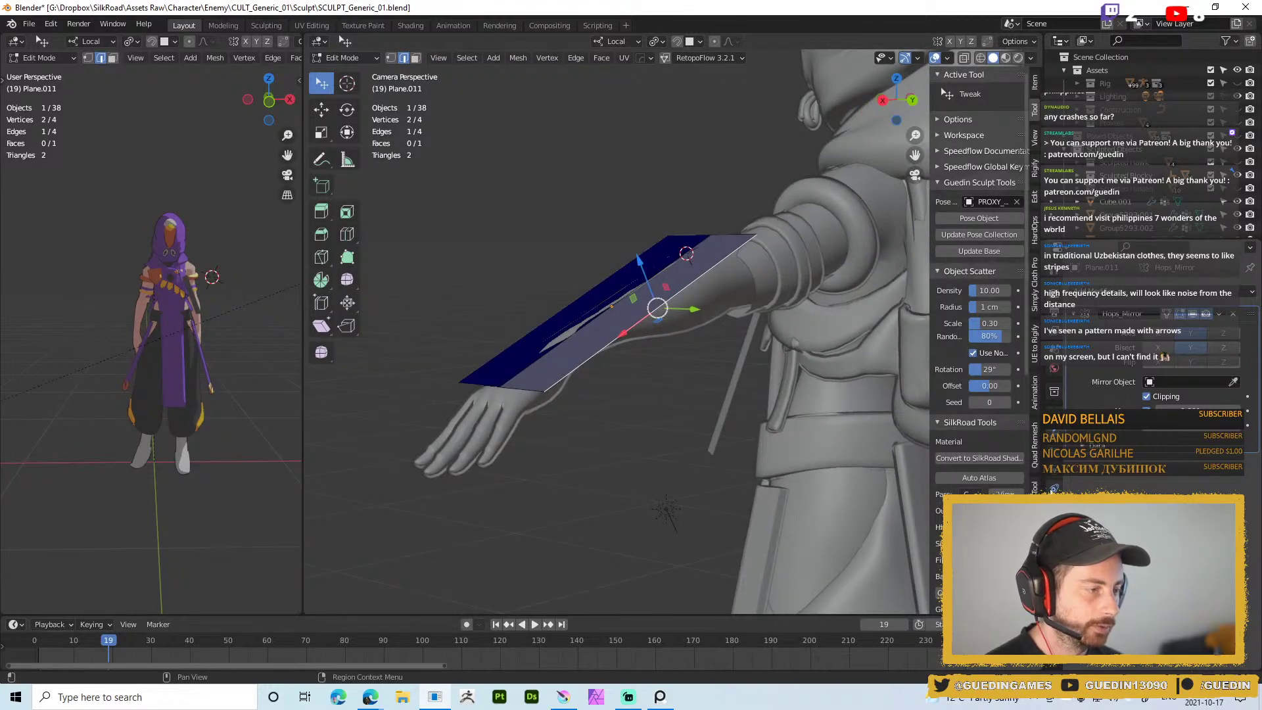
pyautogui.keyDown('shift'); pyautogui.moveTo(434, 66); pyautogui.dragTo(378, 92, button='middle'); pyautogui.keyUp('shift')
pyautogui.press('1')
pyautogui.moveTo(713, 289); pyautogui.dragTo(728, 283, button='middle')
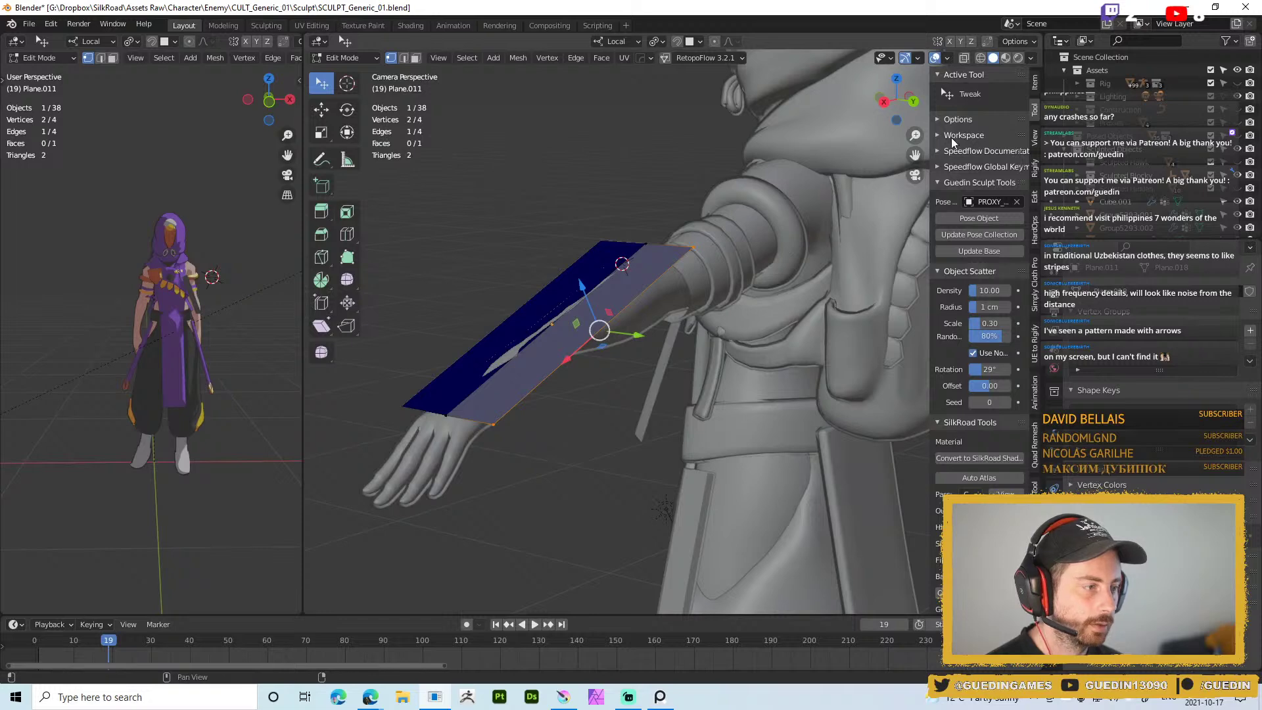
pyautogui.click(947, 59)
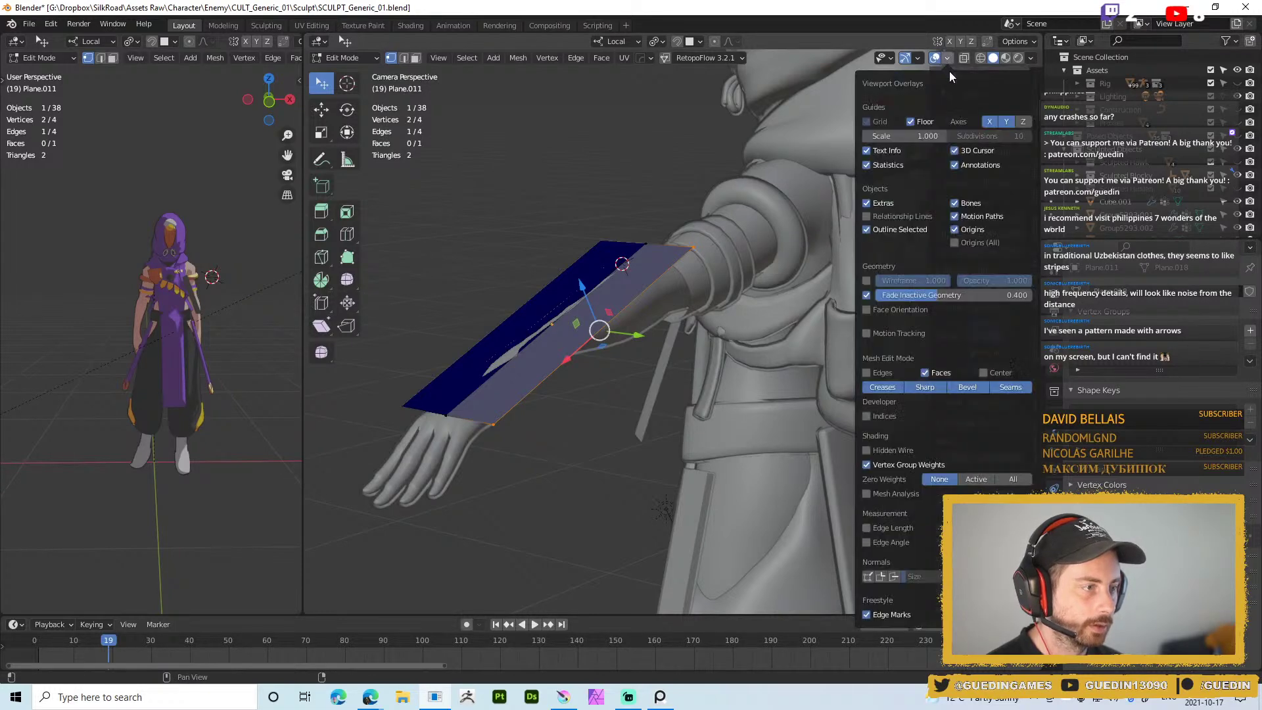
pyautogui.click(867, 465)
# Fold the mirrored plane over the forearm by moving its long edges, and smooth it with a level 2 subdivision modifier
pyautogui.moveTo(606, 479); pyautogui.dragTo(570, 300, button='middle')
pyautogui.moveTo(572, 276); pyautogui.dragTo(579, 342)
pyautogui.moveTo(578, 342); pyautogui.dragTo(573, 426, button='middle')
pyautogui.moveTo(555, 416); pyautogui.dragTo(524, 382)
pyautogui.press('Tab')
pyautogui.moveTo(571, 399)
pyautogui.mouseDown(button='middle')
pyautogui.moveTo(536, 516)
pyautogui.moveTo(618, 271)
pyautogui.moveTo(606, 447)
pyautogui.moveTo(700, 234)
pyautogui.moveTo(555, 380)
pyautogui.mouseUp(button='middle')
pyautogui.click(536, 515)
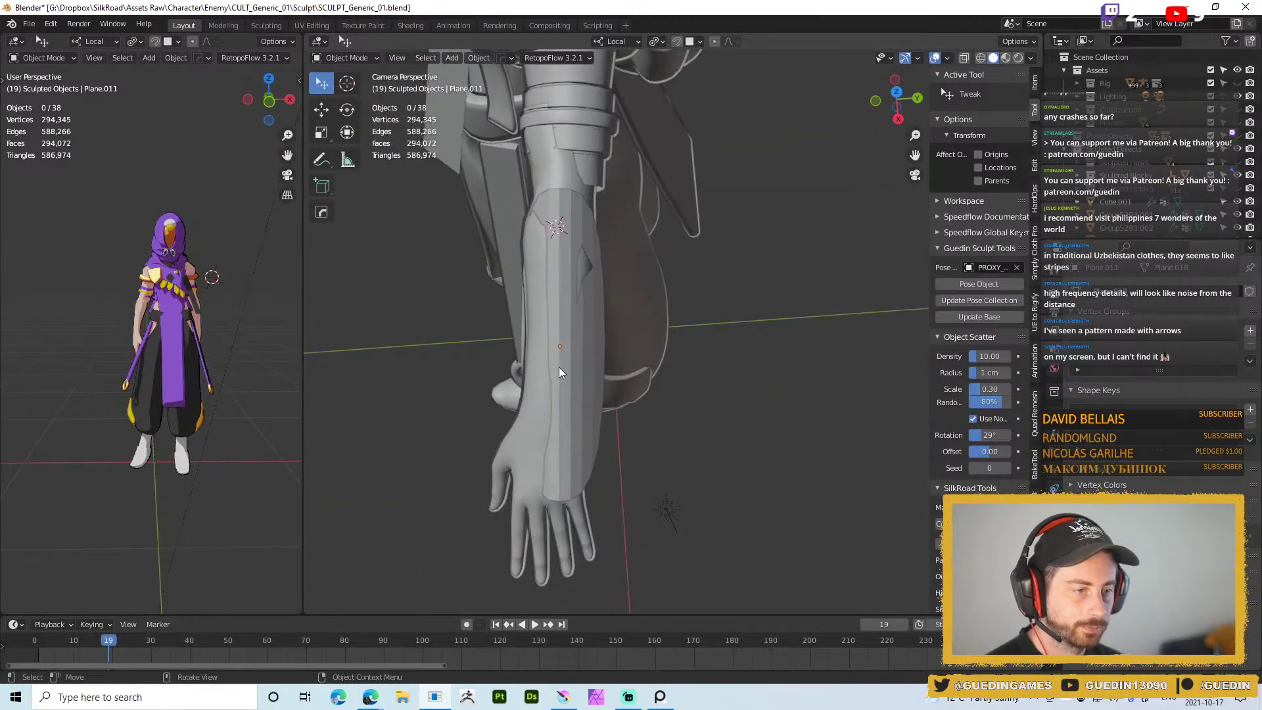
# Shorten the forearm plane so that it ends at the wrist, and apply its mirror modifier
pyautogui.press('Tab')
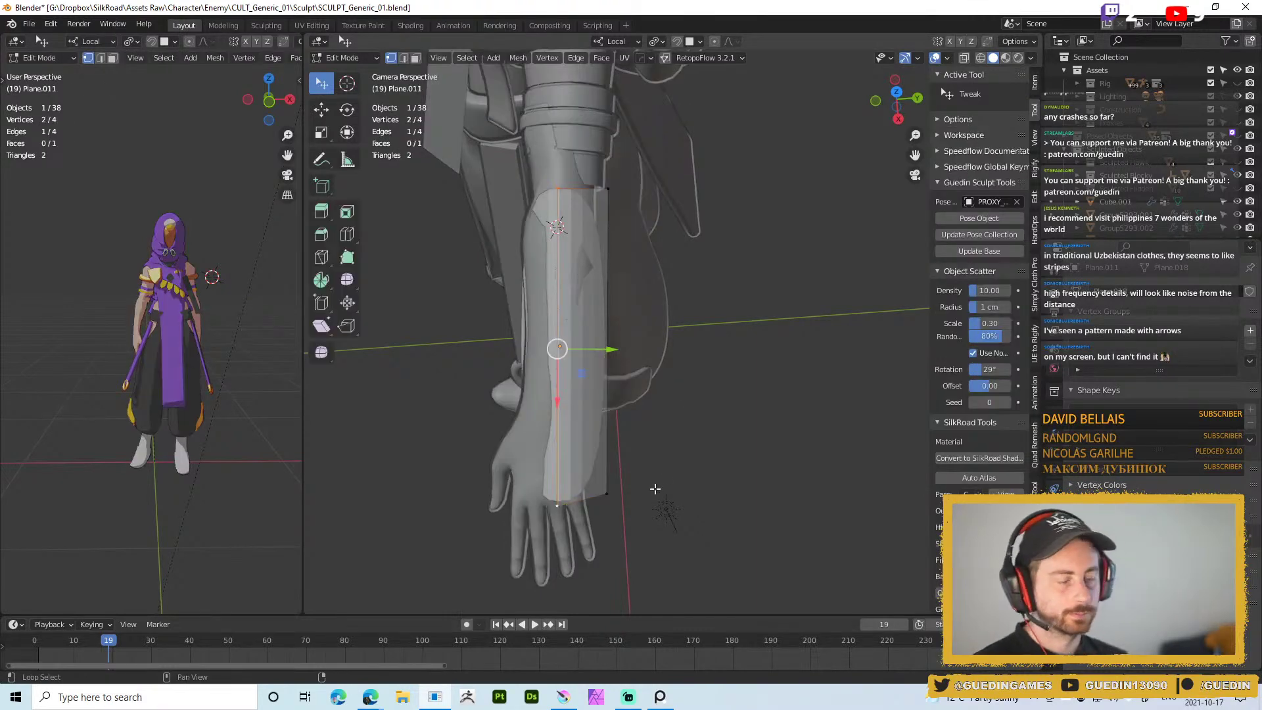
pyautogui.moveTo(610, 526); pyautogui.dragTo(598, 447)
pyautogui.moveTo(608, 455); pyautogui.dragTo(663, 461, button='middle')
pyautogui.press('Tab')
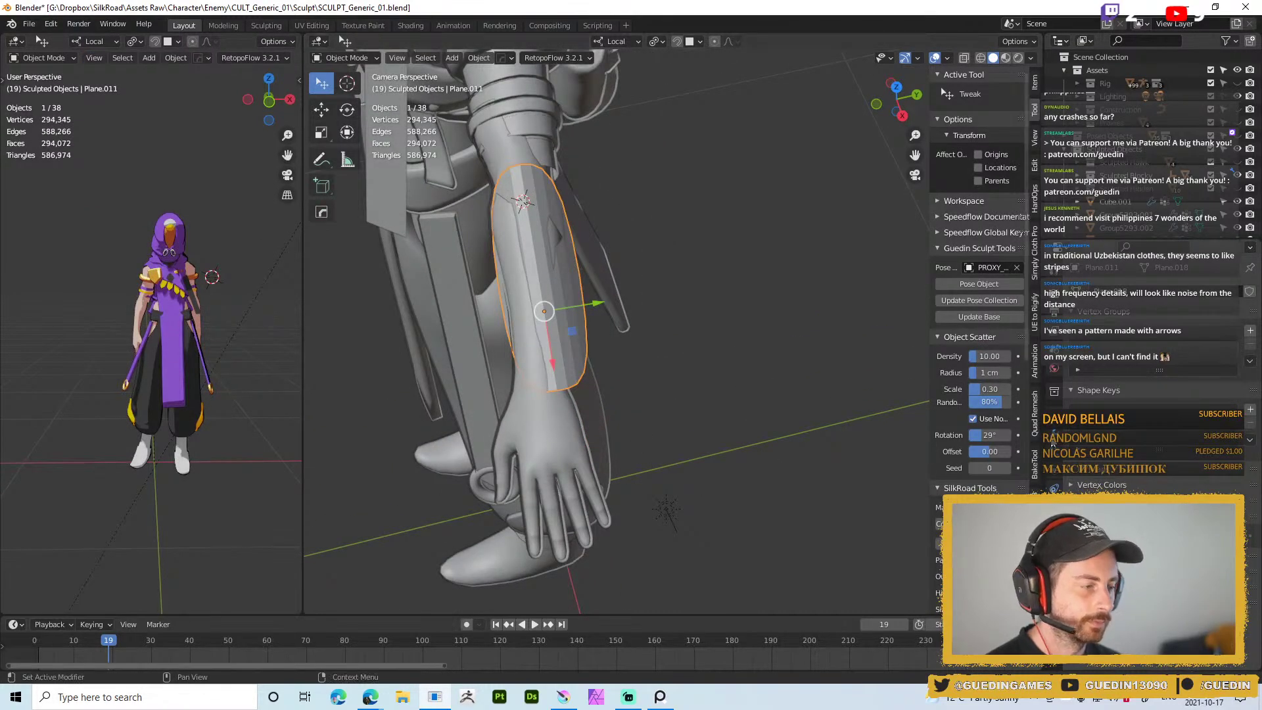
pyautogui.hotkey('ctrl', 'a')
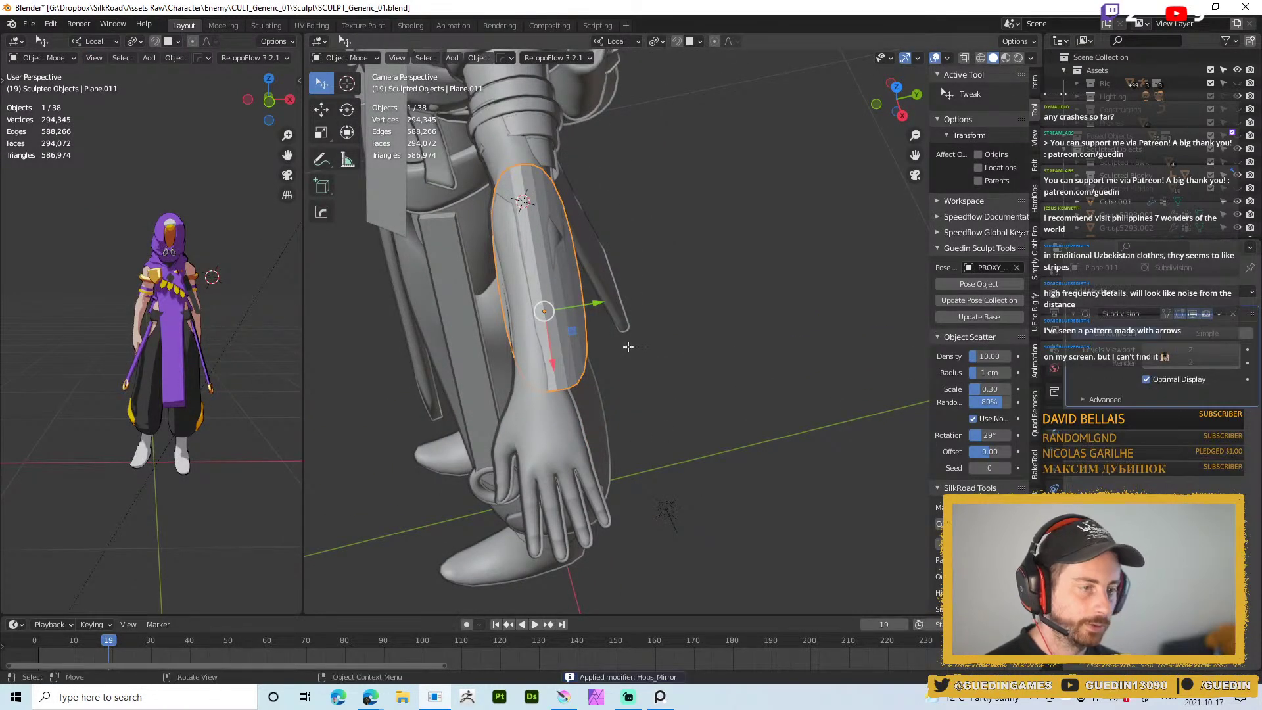
# Add a crosswise edge loop halfway along the forearm plane and adjust its position over the arm
pyautogui.press('Tab')
pyautogui.moveTo(586, 413); pyautogui.dragTo(564, 414)
pyautogui.hotkey('alt', 'a')
pyautogui.click(533, 275)
pyautogui.rightClick(549, 267)
pyautogui.moveTo(556, 299); pyautogui.dragTo(559, 290)
pyautogui.moveTo(559, 289); pyautogui.dragTo(735, 426, button='middle')
pyautogui.hotkey('alt', 'a')
pyautogui.hotkey('ctrl', 'r')
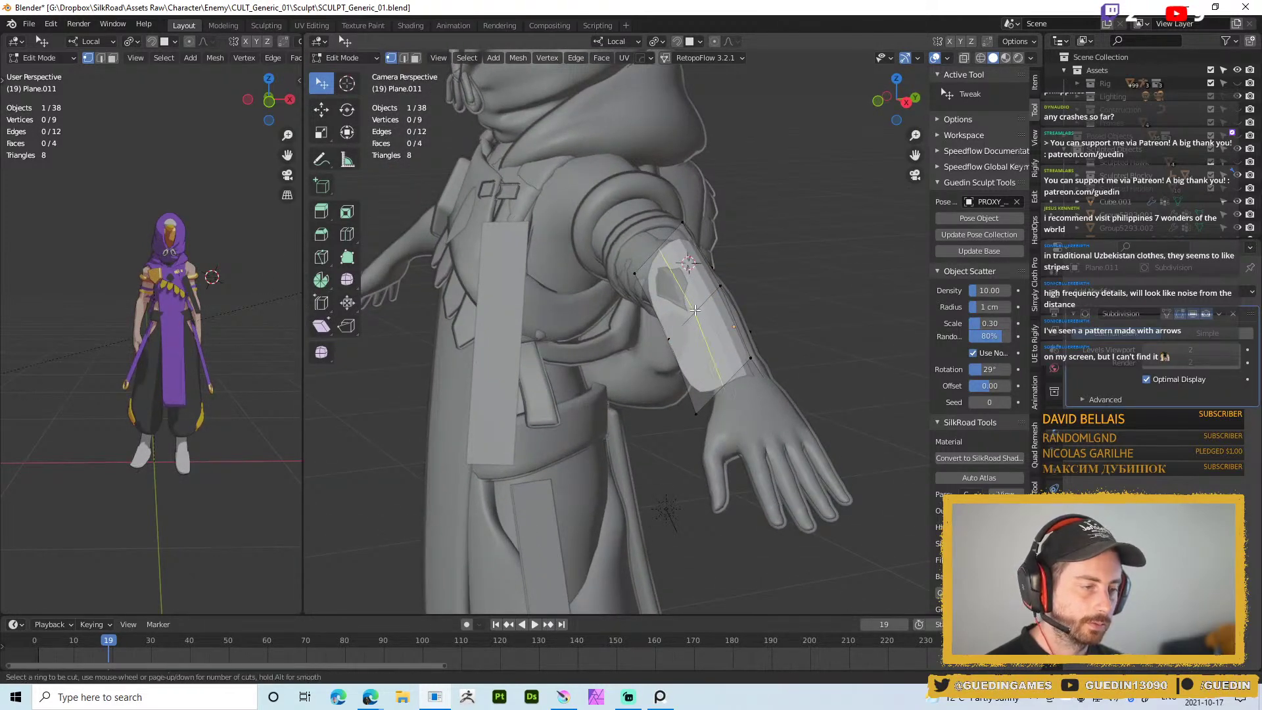
pyautogui.press('Escape')
pyautogui.moveTo(699, 309); pyautogui.dragTo(574, 367, button='middle')
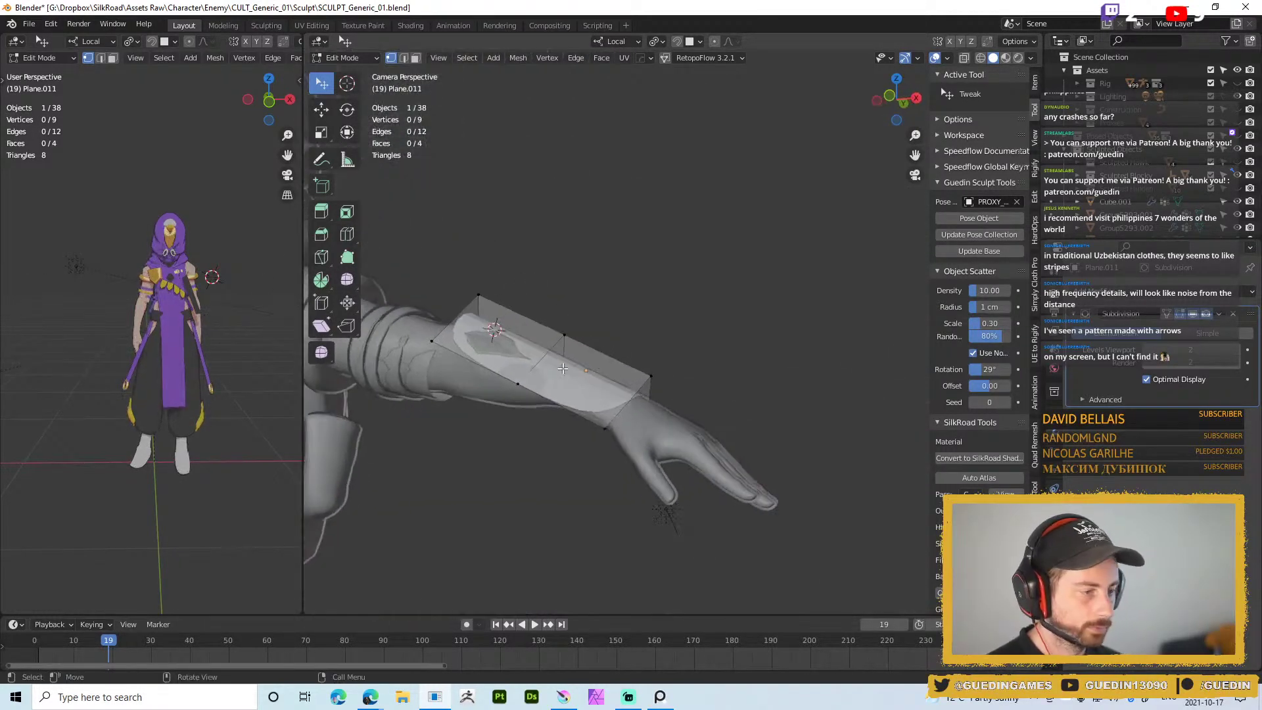
# Extrude one long edge of the forearm plane and move the new edge around the forearm
pyautogui.moveTo(576, 435); pyautogui.dragTo(671, 392, button='middle')
pyautogui.press('e')
pyautogui.press('Escape')
pyautogui.moveTo(611, 341); pyautogui.dragTo(576, 332, button='middle')
pyautogui.moveTo(580, 313); pyautogui.dragTo(559, 359)
pyautogui.keyDown('alt'); pyautogui.moveTo(564, 357); pyautogui.dragTo(777, 288, button='middle'); pyautogui.keyUp('alt')
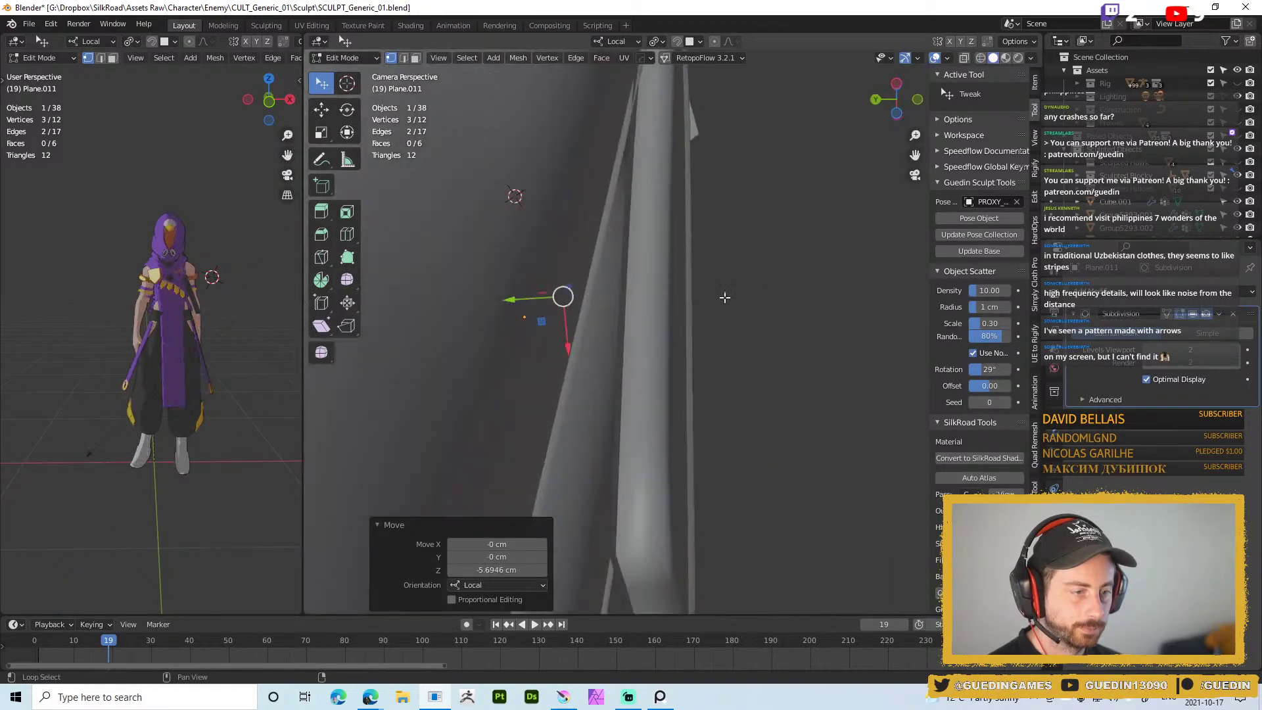
pyautogui.moveTo(724, 390); pyautogui.dragTo(732, 431, button='middle')
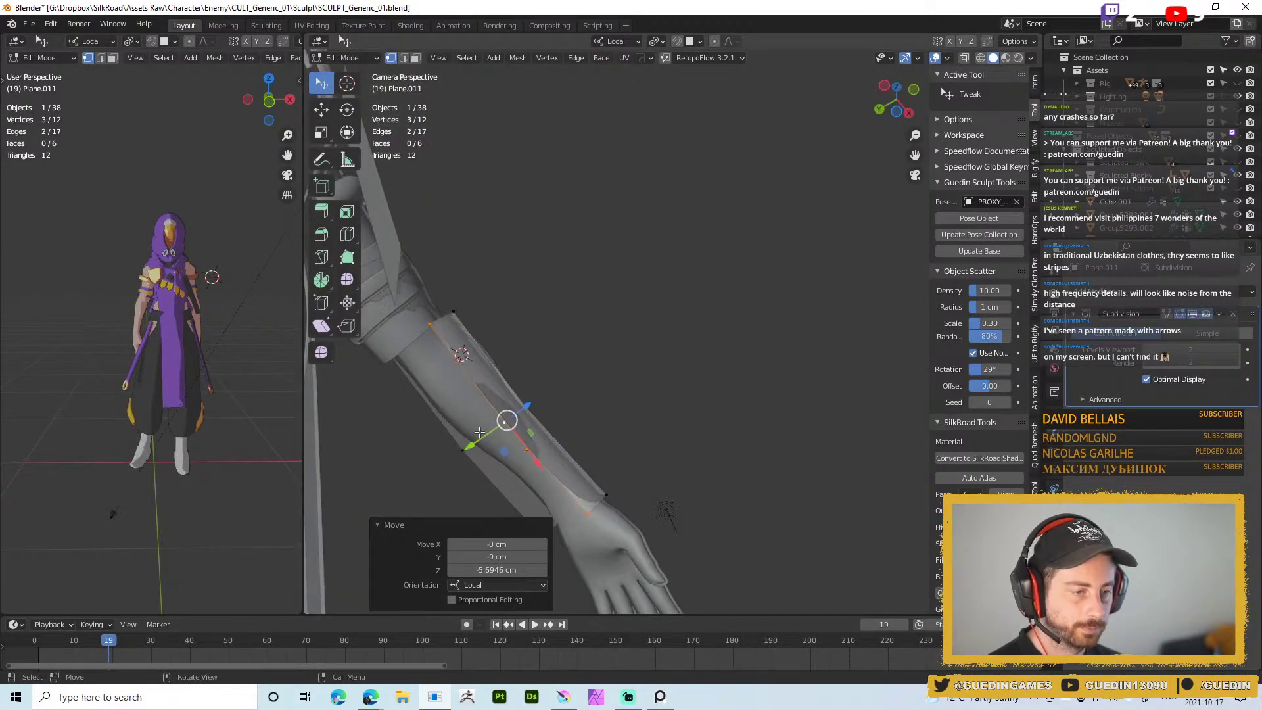
pyautogui.moveTo(474, 439); pyautogui.dragTo(464, 452)
# Extrude the plane's opposite long edge and wrap it around the other side of the forearm
pyautogui.moveTo(555, 369); pyautogui.dragTo(565, 255, button='middle')
pyautogui.hotkey('alt', 'a')
pyautogui.press('e')
pyautogui.click(581, 263)
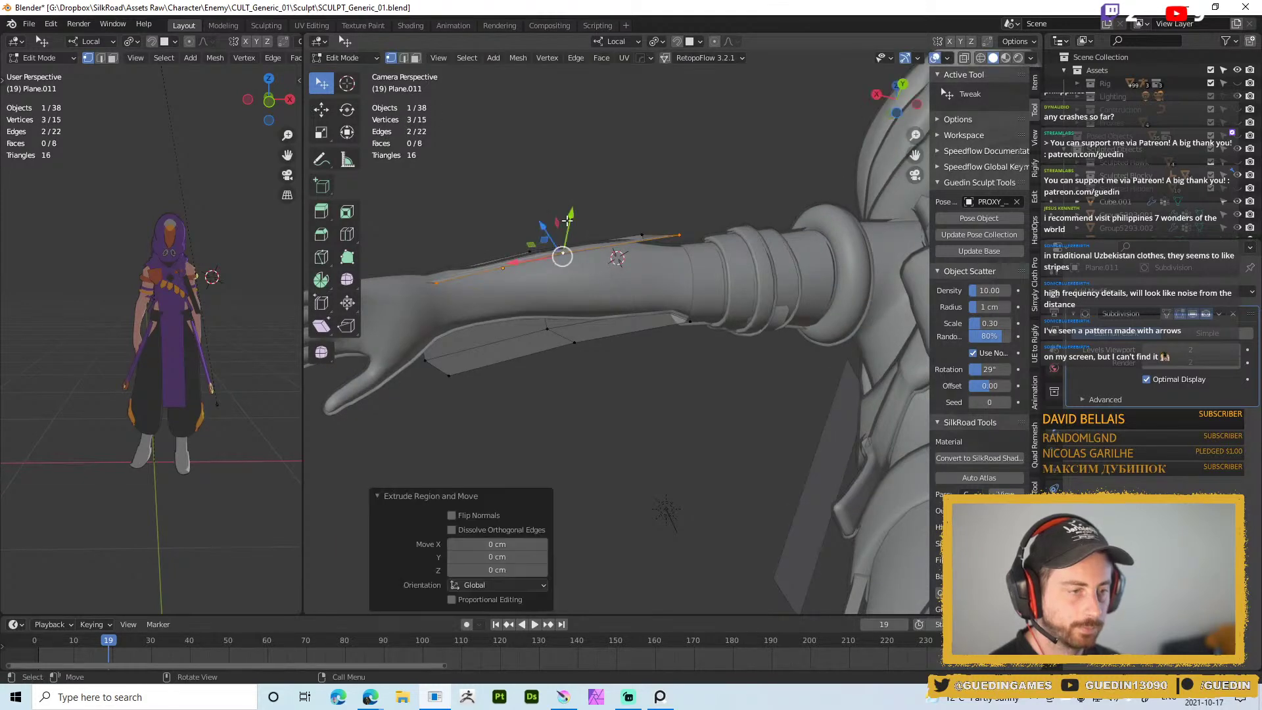
pyautogui.moveTo(586, 258); pyautogui.dragTo(585, 282)
pyautogui.press('Tab')
pyautogui.keyDown('alt'); pyautogui.moveTo(670, 293); pyautogui.dragTo(660, 443, button='middle'); pyautogui.keyUp('alt')
pyautogui.scroll(5, 660, 443)
pyautogui.scroll(-5, 660, 448)
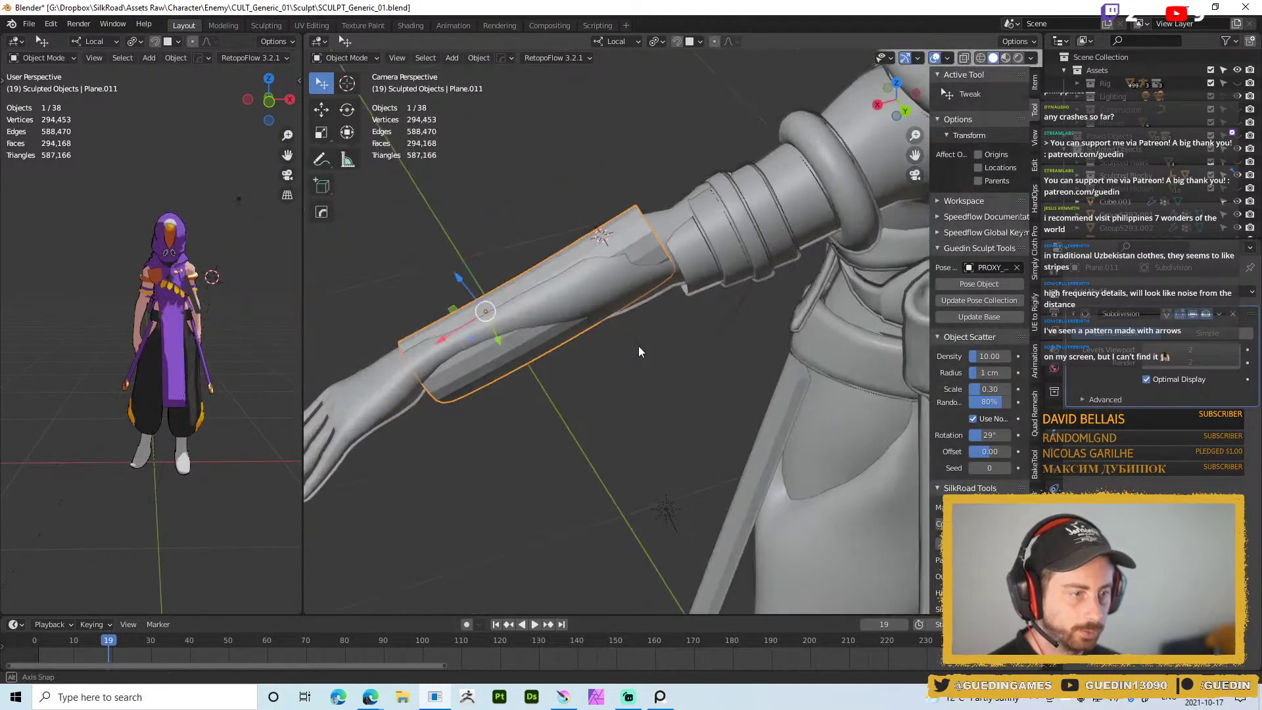
# Bevel the wrap's middle crosswise edge loop into two widely spaced loops along the forearm
pyautogui.press('Tab')
pyautogui.keyDown('alt'); pyautogui.click(514, 304); pyautogui.keyUp('alt')
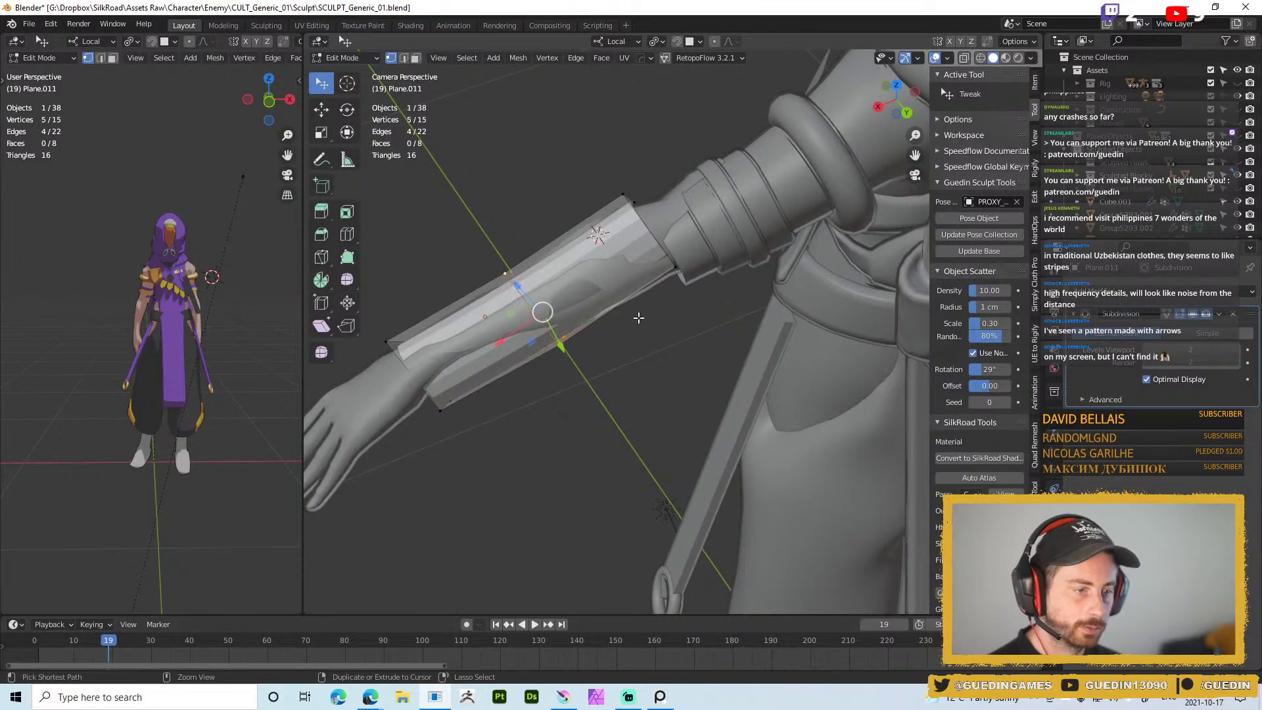
pyautogui.hotkey('ctrl', 'b')
pyautogui.press('Escape')
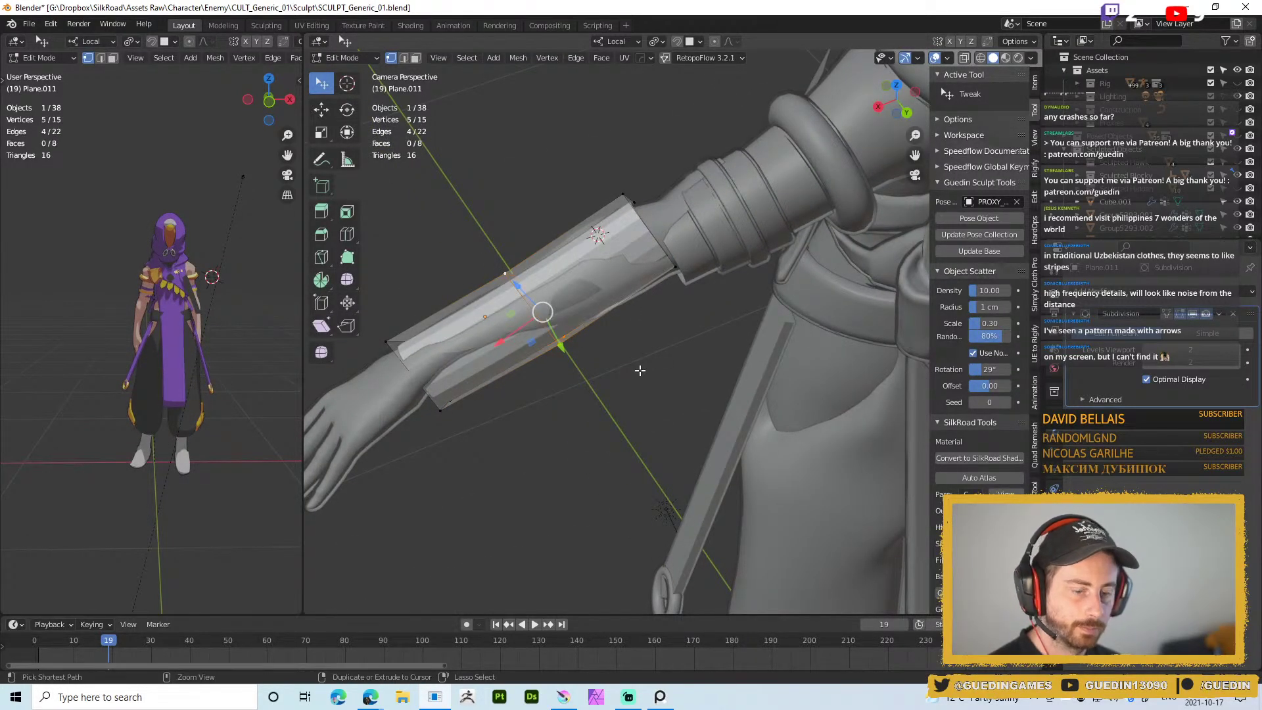
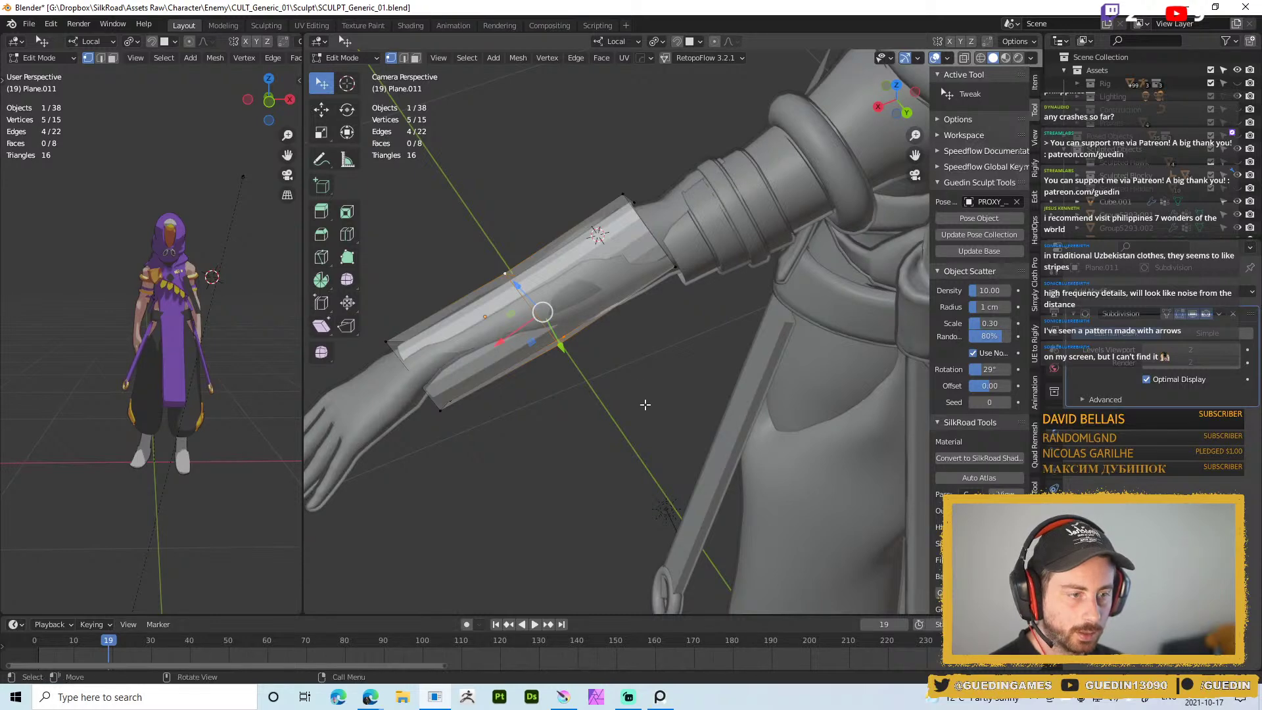
pyautogui.moveTo(637, 394); pyautogui.dragTo(620, 422, button='middle')
pyautogui.hotkey('ctrl', 'b')
pyautogui.press('v')
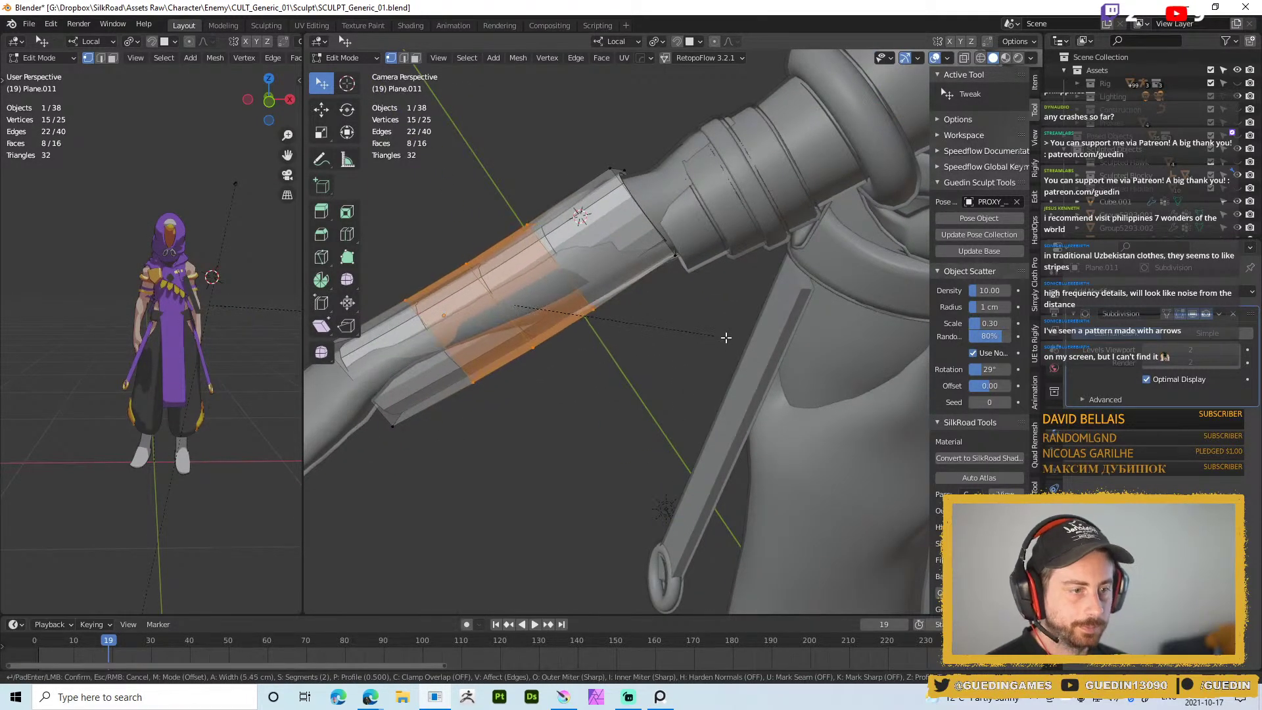
pyautogui.click(723, 343)
pyautogui.press('Tab')
pyautogui.moveTo(615, 439); pyautogui.dragTo(694, 298, button='middle')
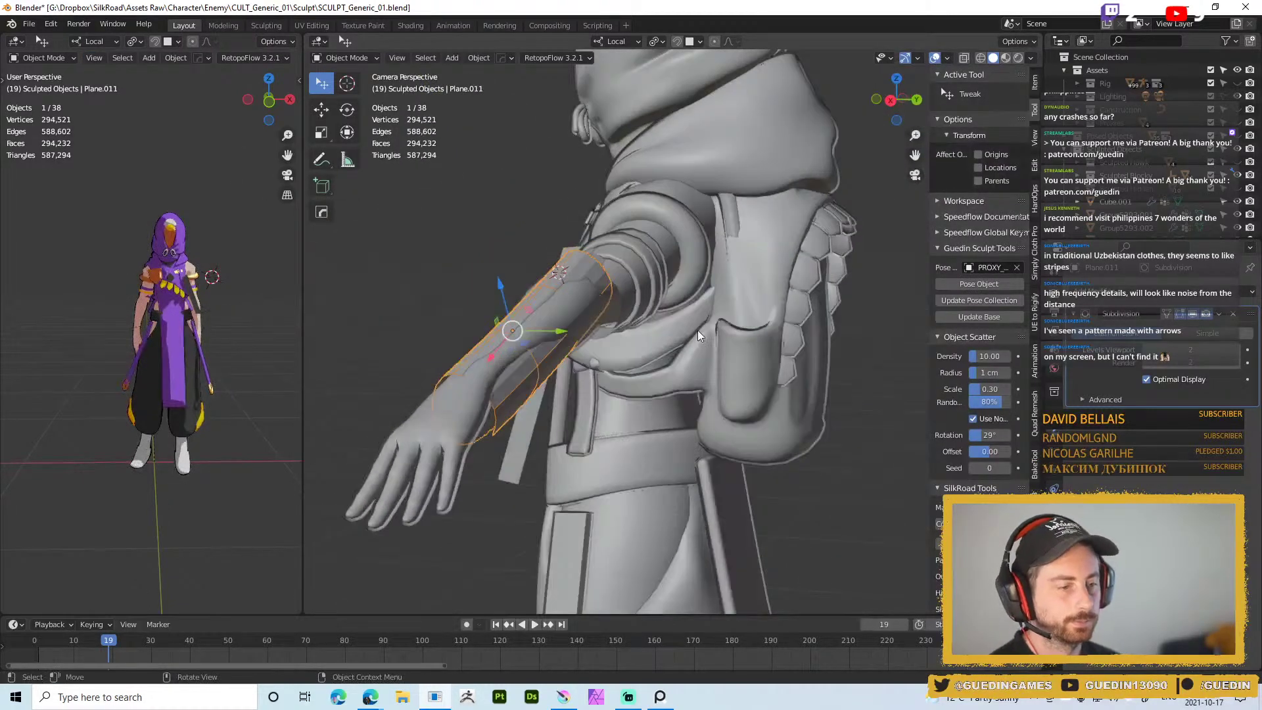
# Fit the wrap to the forearm in Sculpt Mode with the Grab brush at a radius of 105 to 121 px
pyautogui.hotkey('ctrl', 'Tab')
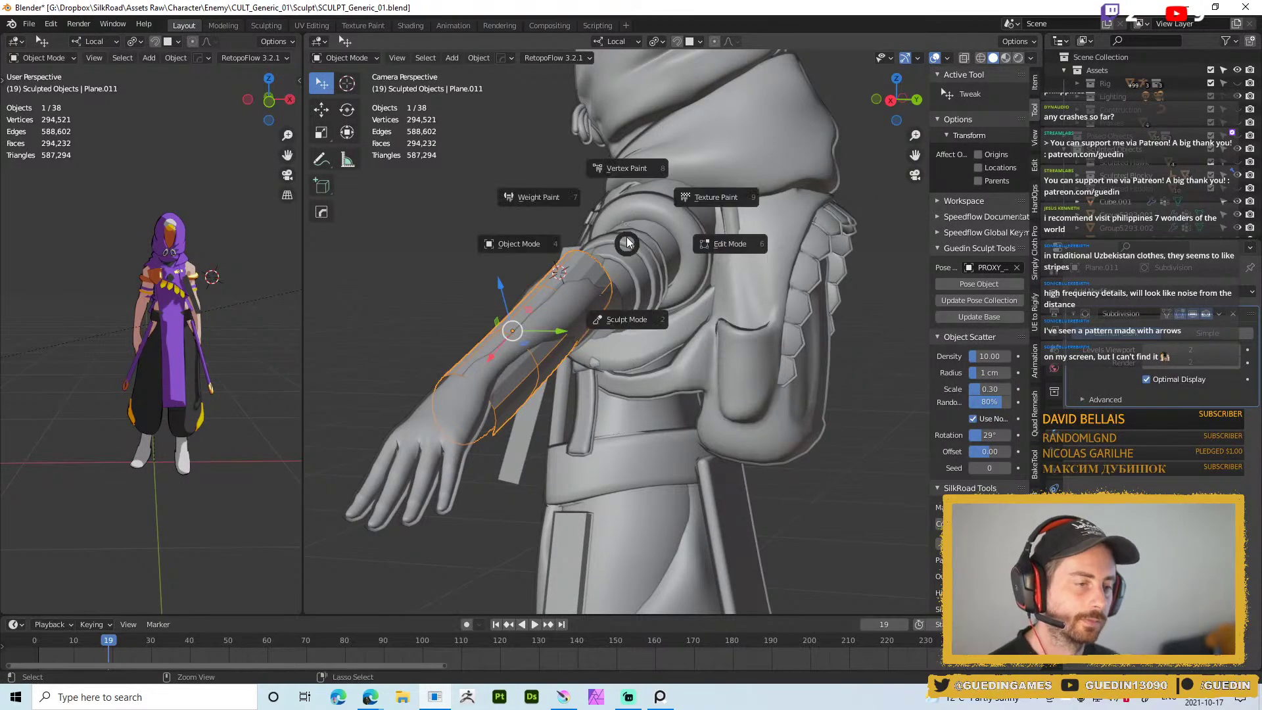
pyautogui.click(626, 312)
pyautogui.press('f')
pyautogui.click(592, 309)
pyautogui.moveTo(585, 309); pyautogui.dragTo(572, 378, button='middle')
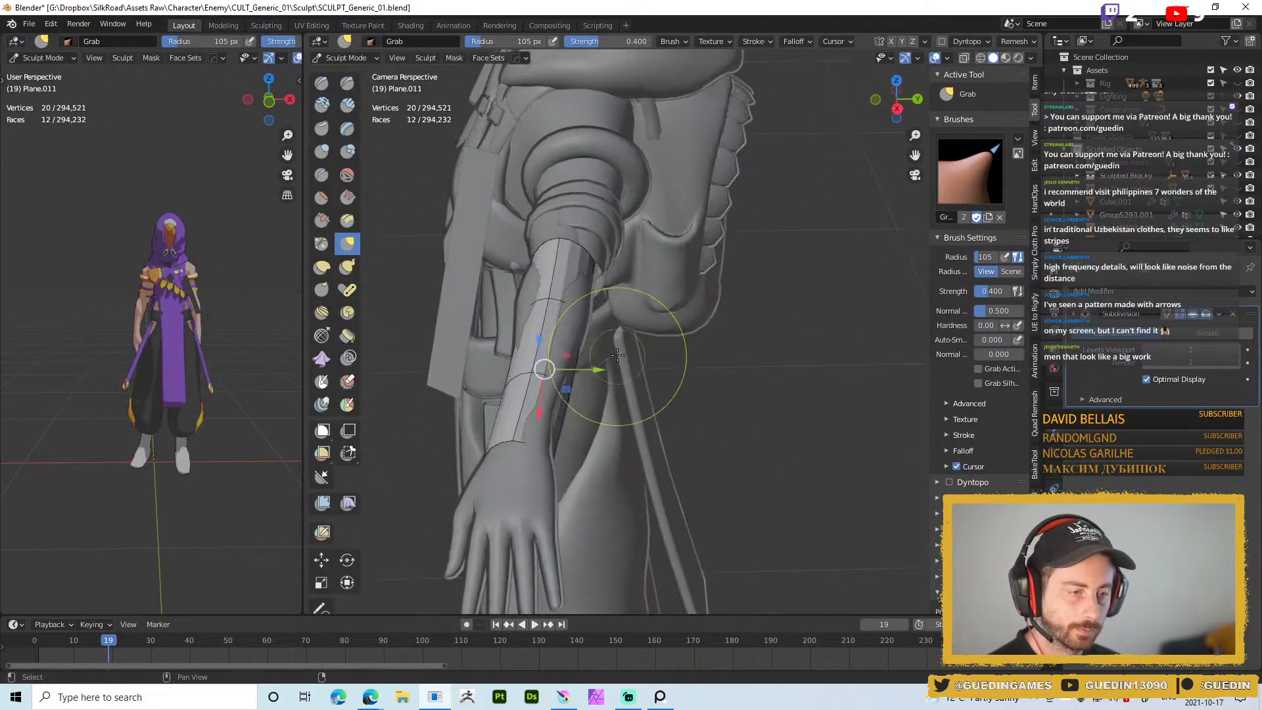
pyautogui.press('f')
pyautogui.click(524, 314)
pyautogui.moveTo(524, 314)
pyautogui.mouseDown()
pyautogui.moveTo(535, 353)
pyautogui.moveTo(515, 395)
pyautogui.moveTo(521, 347)
pyautogui.mouseUp()
pyautogui.moveTo(521, 346)
pyautogui.mouseDown(button='middle')
pyautogui.moveTo(497, 275)
pyautogui.moveTo(521, 338)
pyautogui.moveTo(532, 319)
pyautogui.moveTo(564, 315)
pyautogui.moveTo(637, 233)
pyautogui.moveTo(566, 307)
pyautogui.moveTo(597, 290)
pyautogui.mouseUp(button='middle')
pyautogui.moveTo(706, 393)
pyautogui.mouseDown(button='middle')
pyautogui.moveTo(659, 321)
pyautogui.moveTo(670, 313)
pyautogui.moveTo(720, 369)
pyautogui.mouseUp(button='middle')
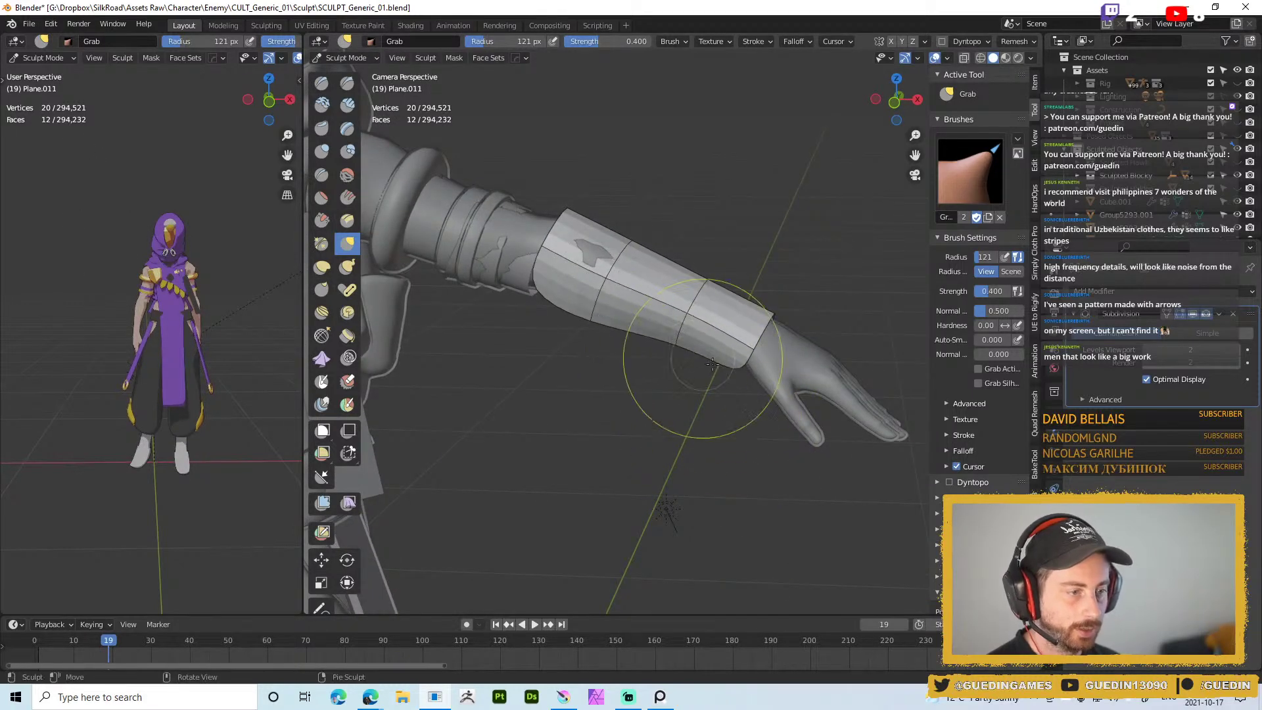
pyautogui.moveTo(743, 359)
pyautogui.mouseDown(button='middle')
pyautogui.moveTo(756, 333)
pyautogui.moveTo(677, 395)
pyautogui.moveTo(638, 341)
pyautogui.moveTo(715, 283)
pyautogui.moveTo(811, 304)
pyautogui.moveTo(794, 301)
pyautogui.moveTo(775, 223)
pyautogui.moveTo(753, 254)
pyautogui.moveTo(792, 232)
pyautogui.moveTo(815, 245)
pyautogui.moveTo(709, 240)
pyautogui.moveTo(742, 263)
pyautogui.moveTo(762, 250)
pyautogui.moveTo(780, 282)
pyautogui.mouseUp(button='middle')
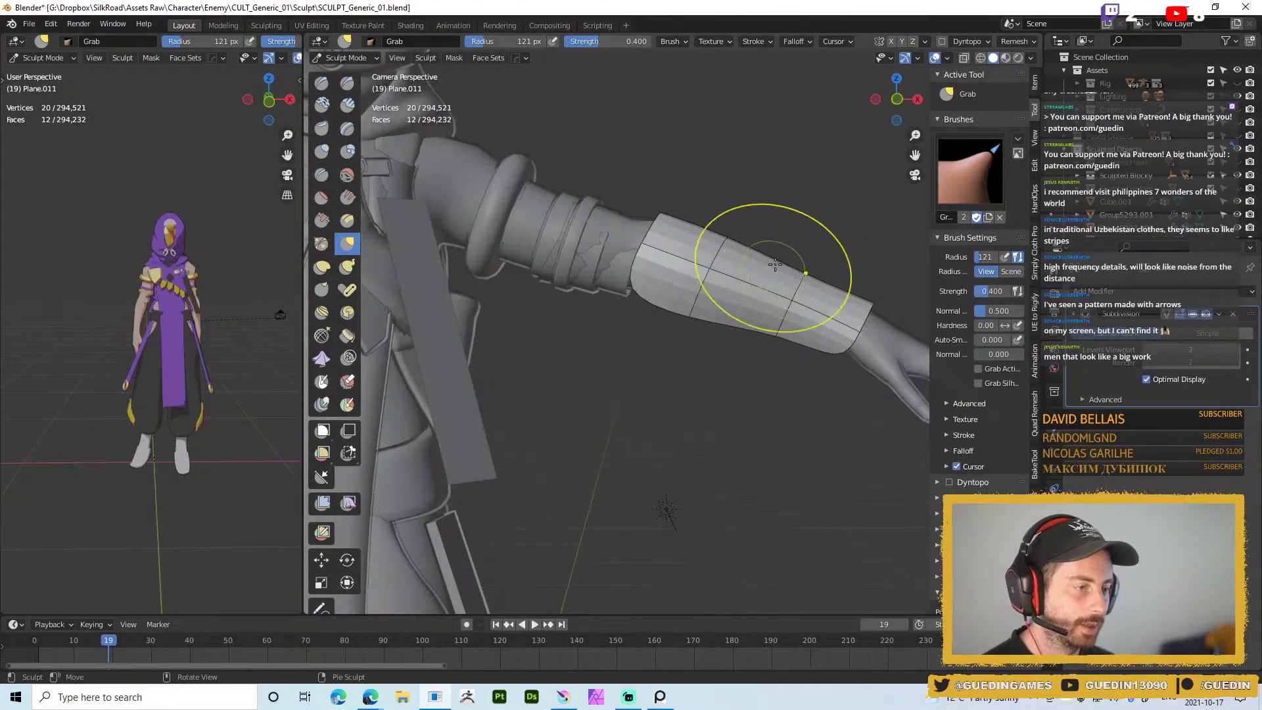
pyautogui.press('Tab')
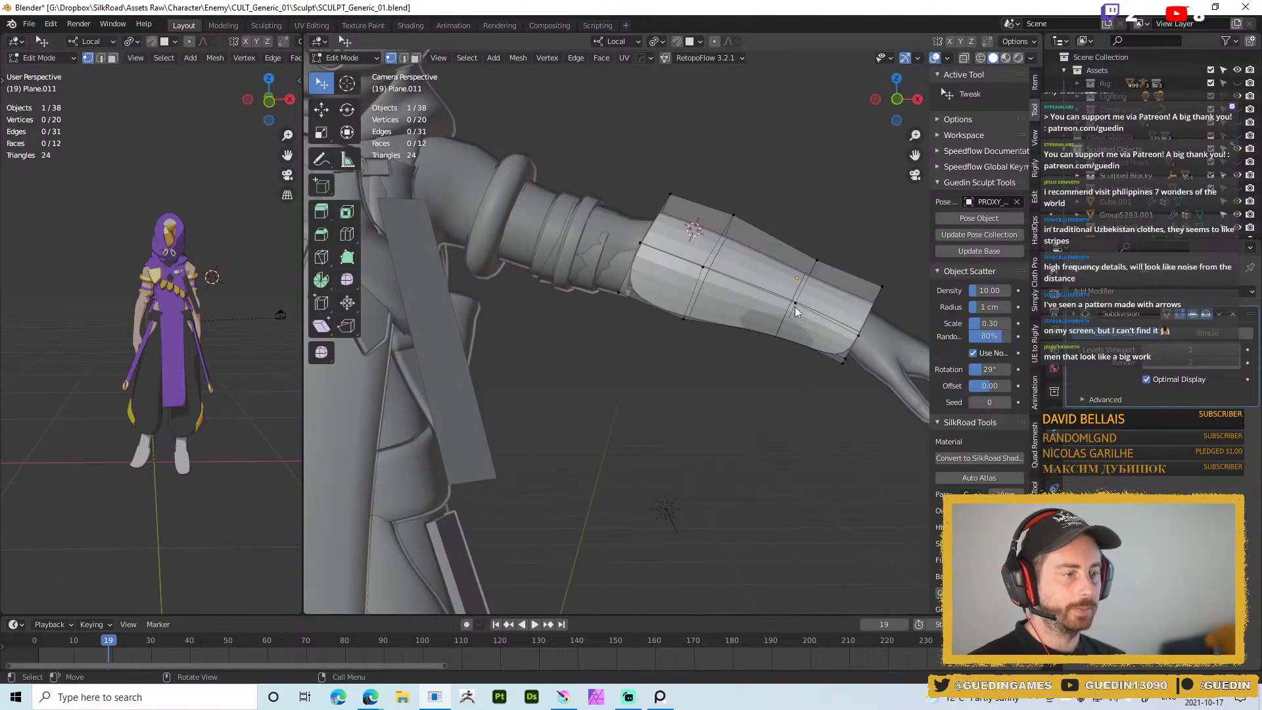
pyautogui.scroll(-4, 793, 302)
pyautogui.press('Tab')
pyautogui.scroll(-3, 753, 231)
pyautogui.moveTo(754, 232); pyautogui.dragTo(747, 179, button='middle')
pyautogui.scroll(4, 689, 245)
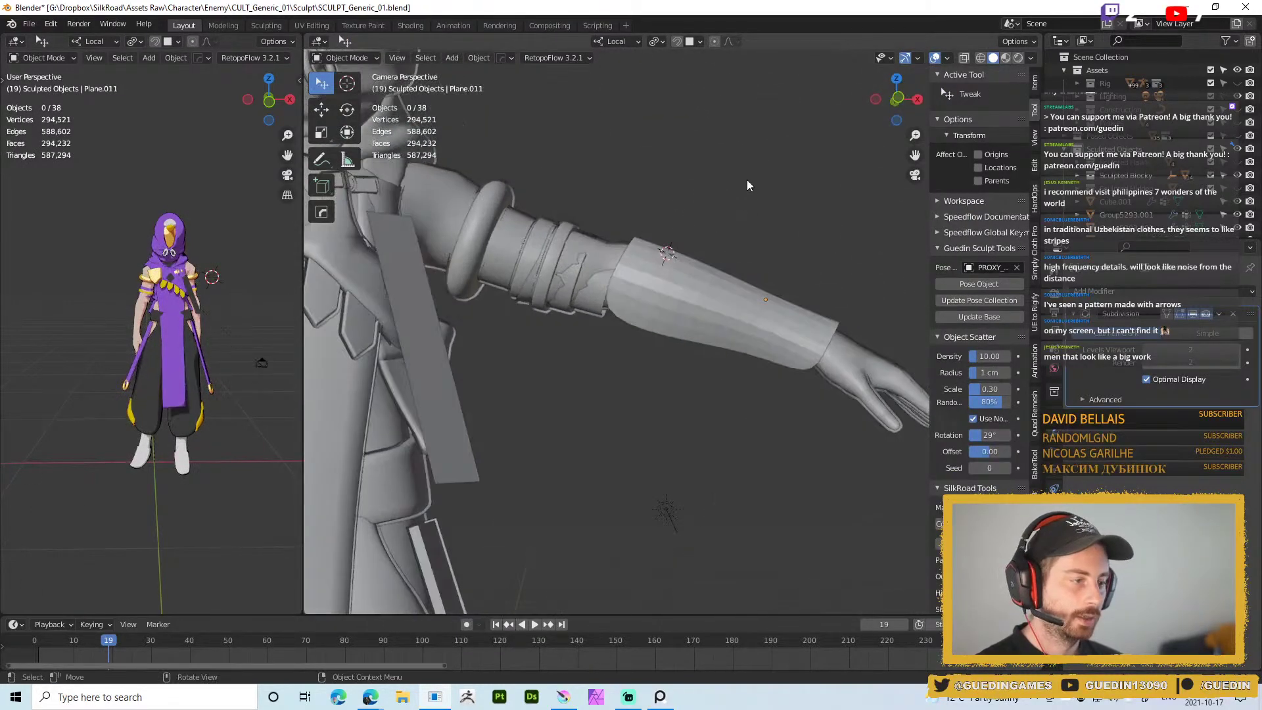
# Open the forearm wrap in Edit Mode and select a vertex at its elbow end
pyautogui.click(665, 273)
pyautogui.press('Tab')
pyautogui.moveTo(665, 273); pyautogui.dragTo(661, 322, button='middle')
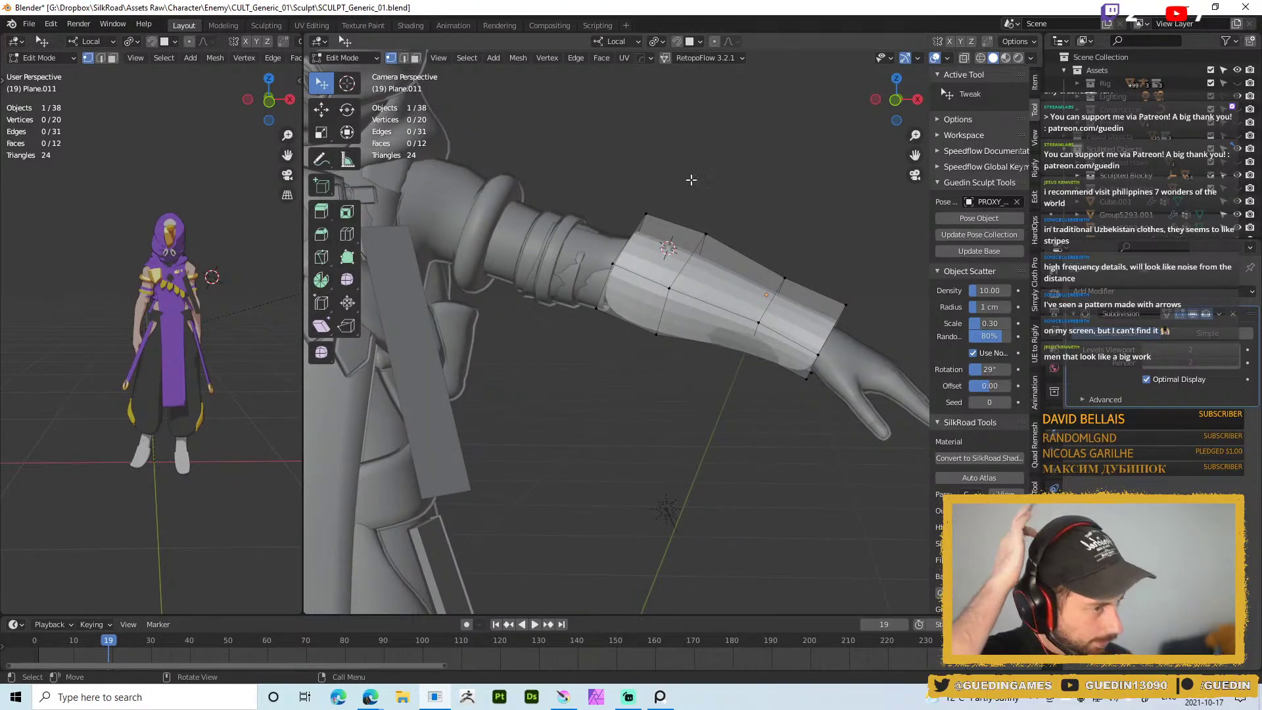
pyautogui.moveTo(650, 245); pyautogui.dragTo(586, 326, button='middle')
pyautogui.click(586, 326)
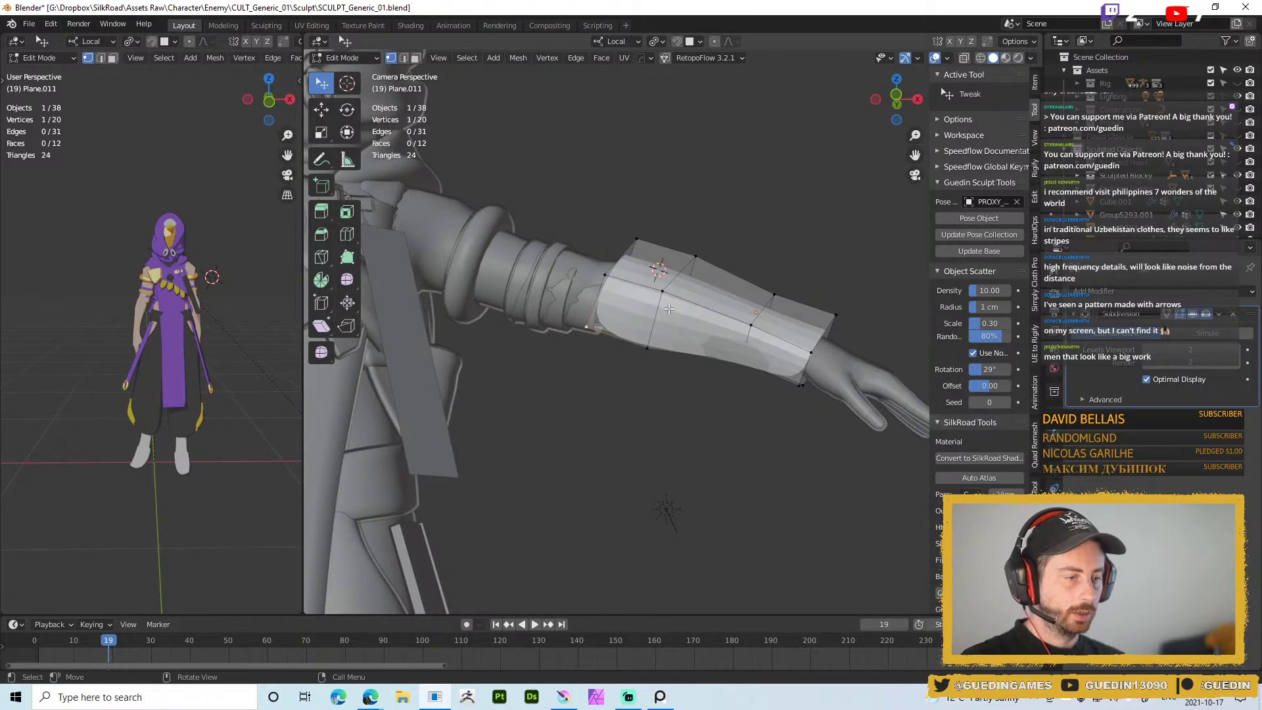
pyautogui.moveTo(662, 322); pyautogui.dragTo(665, 329, button='middle')
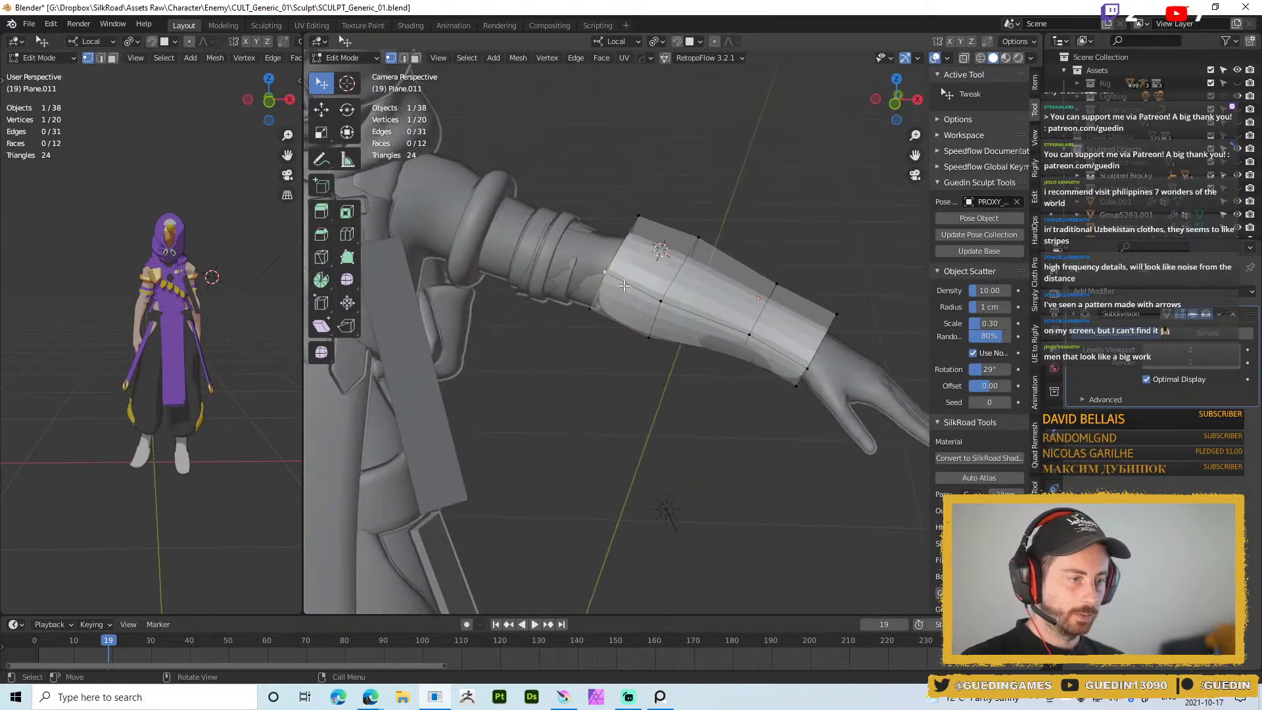
# Try sliding the wrap's end vertices toward its outer long edge and deleting that edge's loop, and undo these changes
pyautogui.hotkey('shift', 'v')
pyautogui.click(803, 384)
pyautogui.moveTo(803, 384); pyautogui.dragTo(795, 396, button='middle')
pyautogui.hotkey('shift', 'v')
pyautogui.click(791, 401)
pyautogui.click(570, 336)
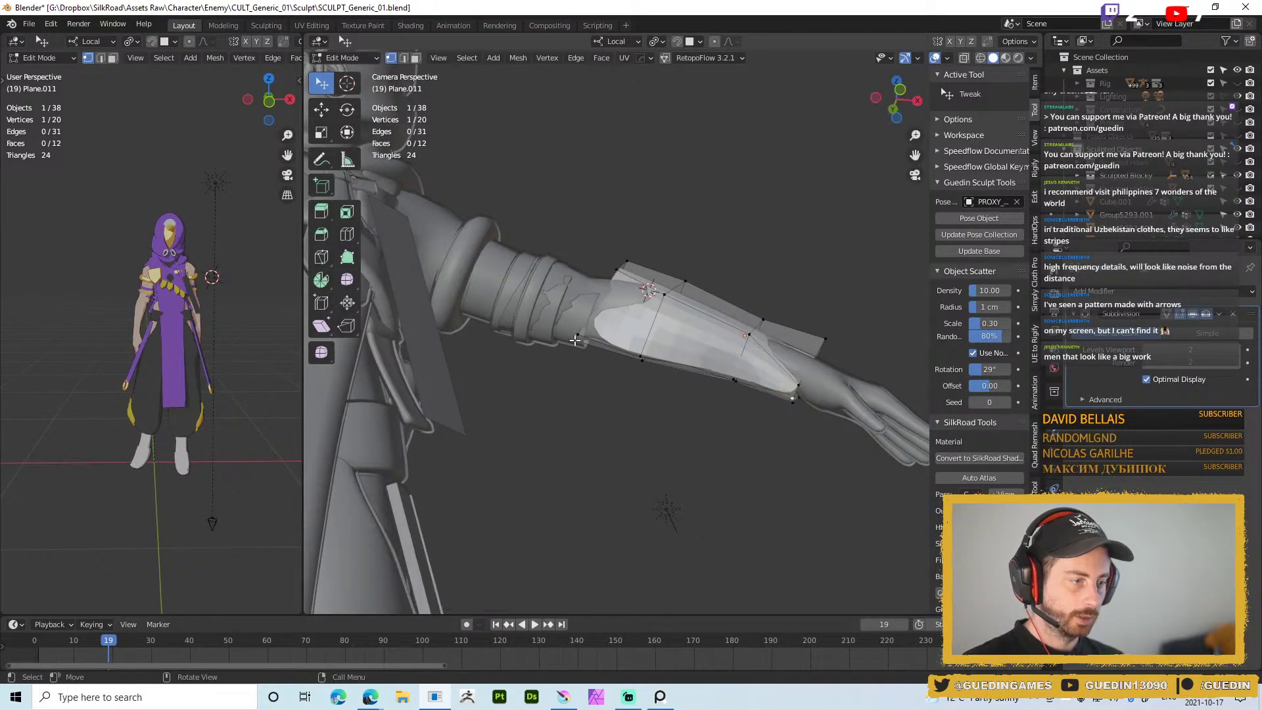
pyautogui.keyDown('ctrl'); pyautogui.click(578, 331); pyautogui.keyUp('ctrl')
pyautogui.press('x')
pyautogui.click(576, 300)
pyautogui.moveTo(769, 306)
pyautogui.mouseDown(button='middle')
pyautogui.moveTo(735, 352)
pyautogui.moveTo(756, 296)
pyautogui.mouseUp(button='middle')
pyautogui.hotkey('ctrl', 'z')
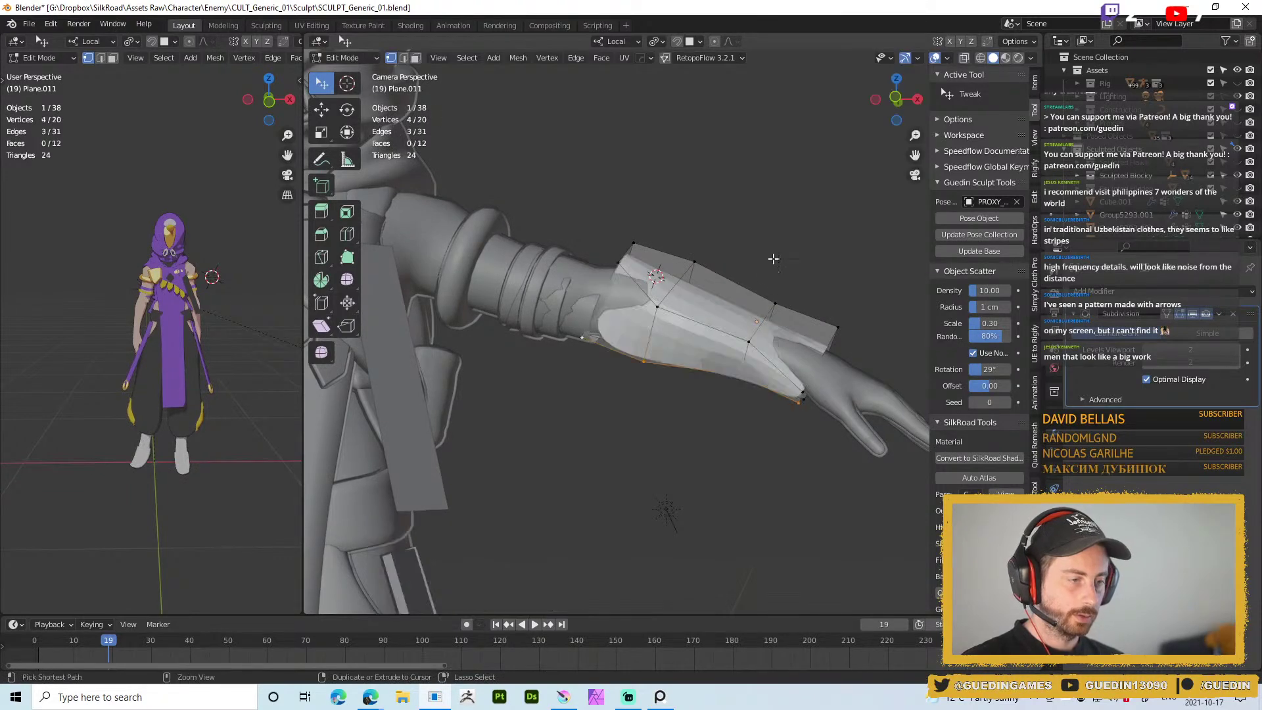
pyautogui.hotkey('ctrl', 'z')
pyautogui.hotkey('ctrl', 'z')
pyautogui.hotkey('ctrl', 'z')
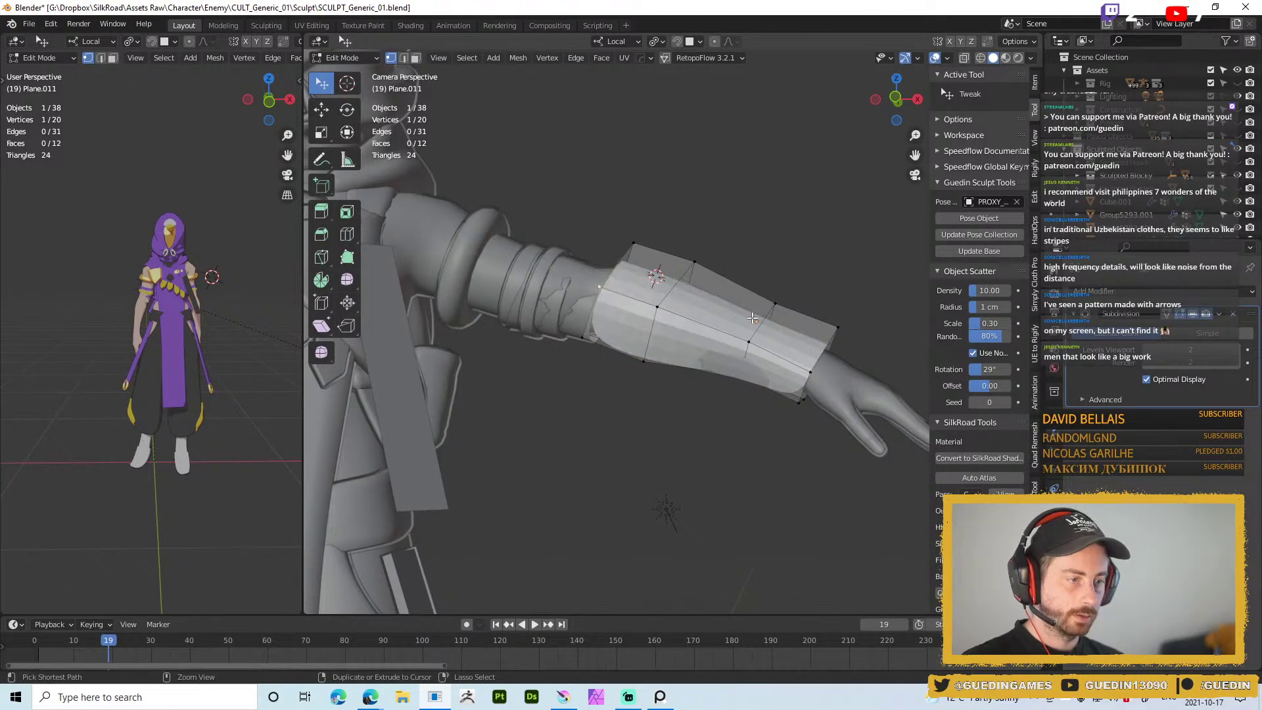
# Cut back the wrap's elbow end diagonally by sliding two end vertices along their edges, the outer corner with a factor of about 0.44
pyautogui.moveTo(608, 325); pyautogui.dragTo(661, 331, button='middle')
pyautogui.press('g')
pyautogui.press('g')
pyautogui.click(688, 289)
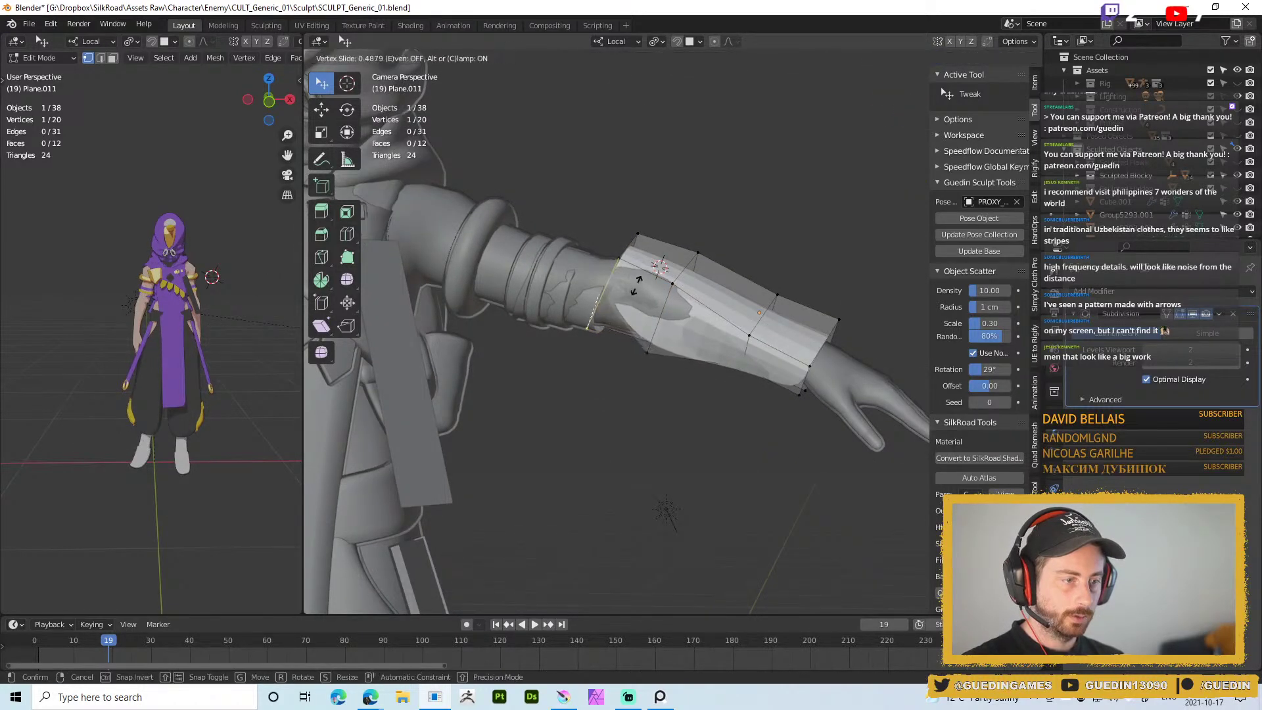
pyautogui.press('g')
pyautogui.press('g')
pyautogui.click(671, 316)
pyautogui.moveTo(670, 315); pyautogui.dragTo(804, 236, button='middle')
pyautogui.moveTo(795, 343); pyautogui.dragTo(699, 278, button='middle')
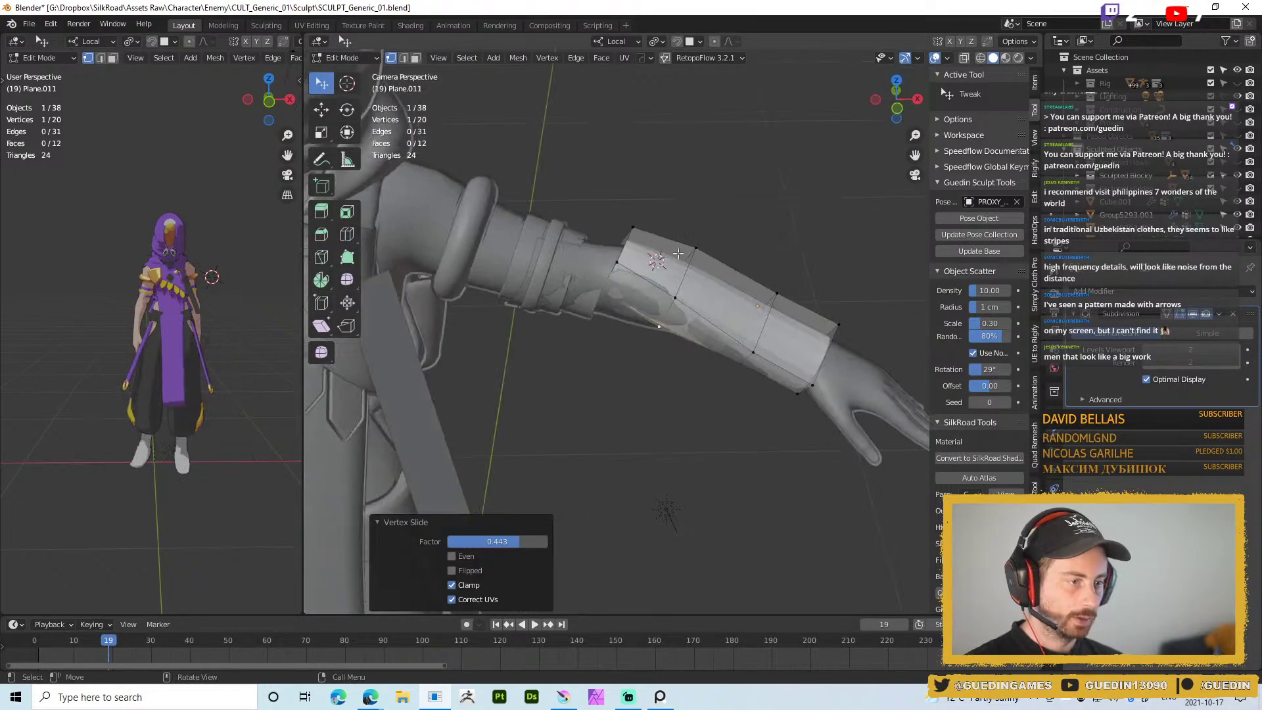
# Switch the wrap to Sculpt Mode, choose the Smooth brush and reduce its strength
pyautogui.hotkey('ctrl', 'Tab')
pyautogui.click(618, 349)
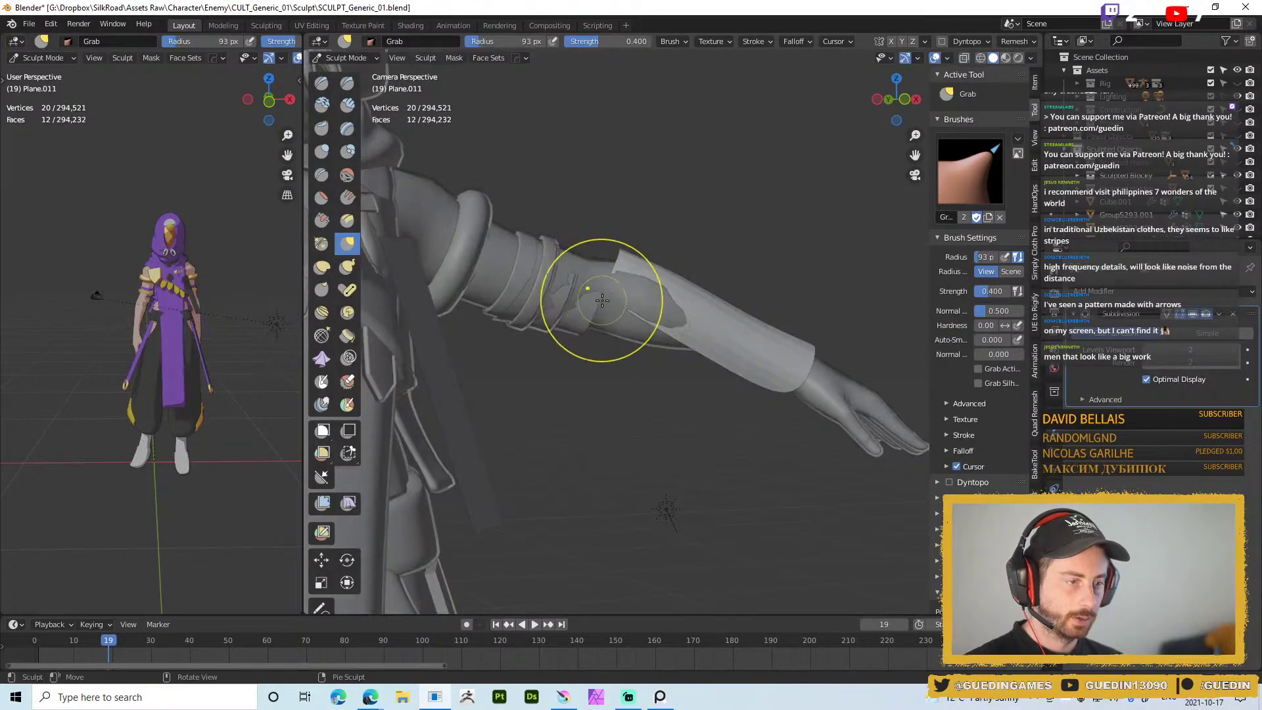
pyautogui.moveTo(618, 289); pyautogui.dragTo(643, 336, button='middle')
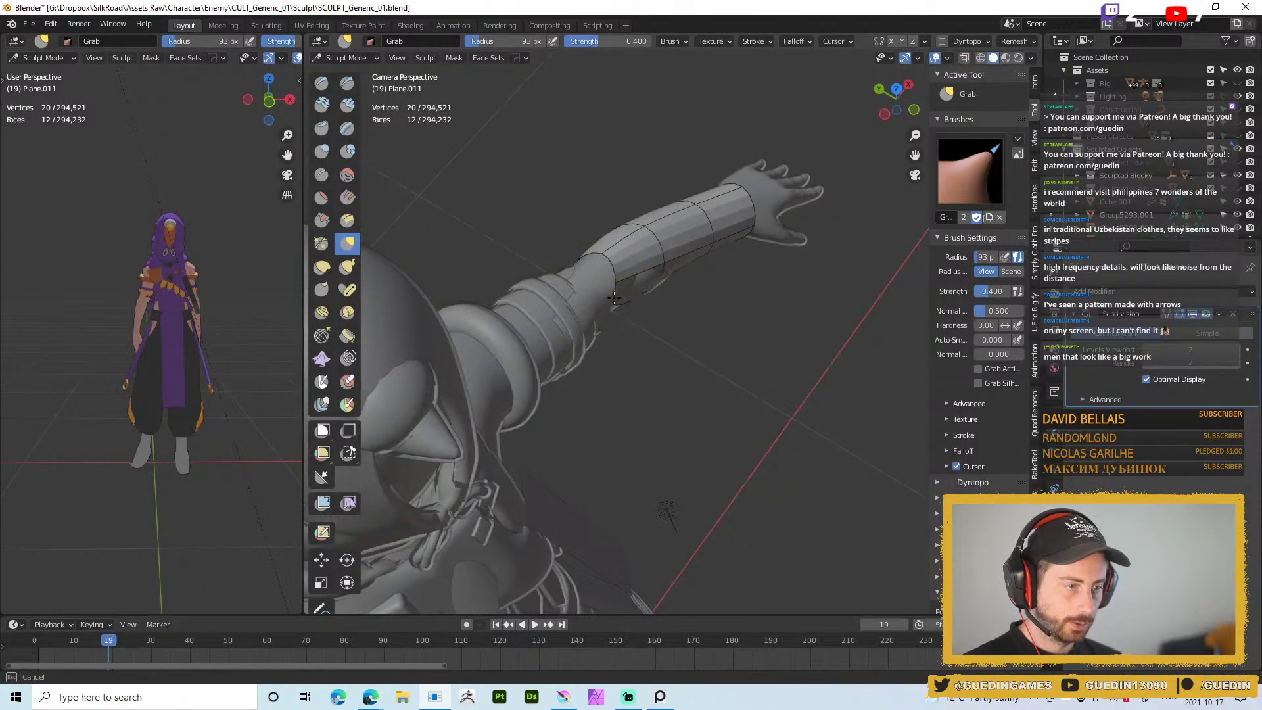
pyautogui.moveTo(620, 282); pyautogui.dragTo(634, 283, button='middle')
pyautogui.hotkey('shift', 's')
pyautogui.hotkey('shift', 'f')
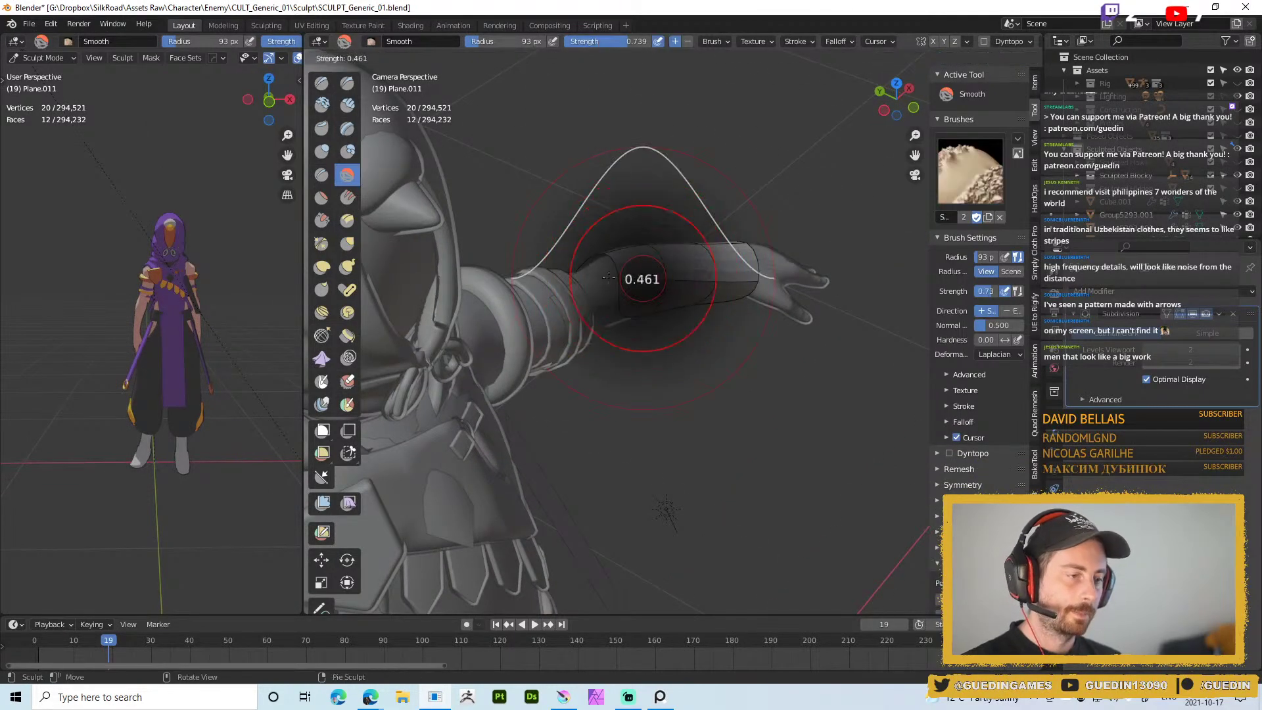
pyautogui.click(634, 283)
# Pull the wrap's elbow-end corner into shape with the Grab brush, reducing its radius to 67 px
pyautogui.press('g')
pyautogui.moveTo(626, 290); pyautogui.dragTo(641, 303, button='middle')
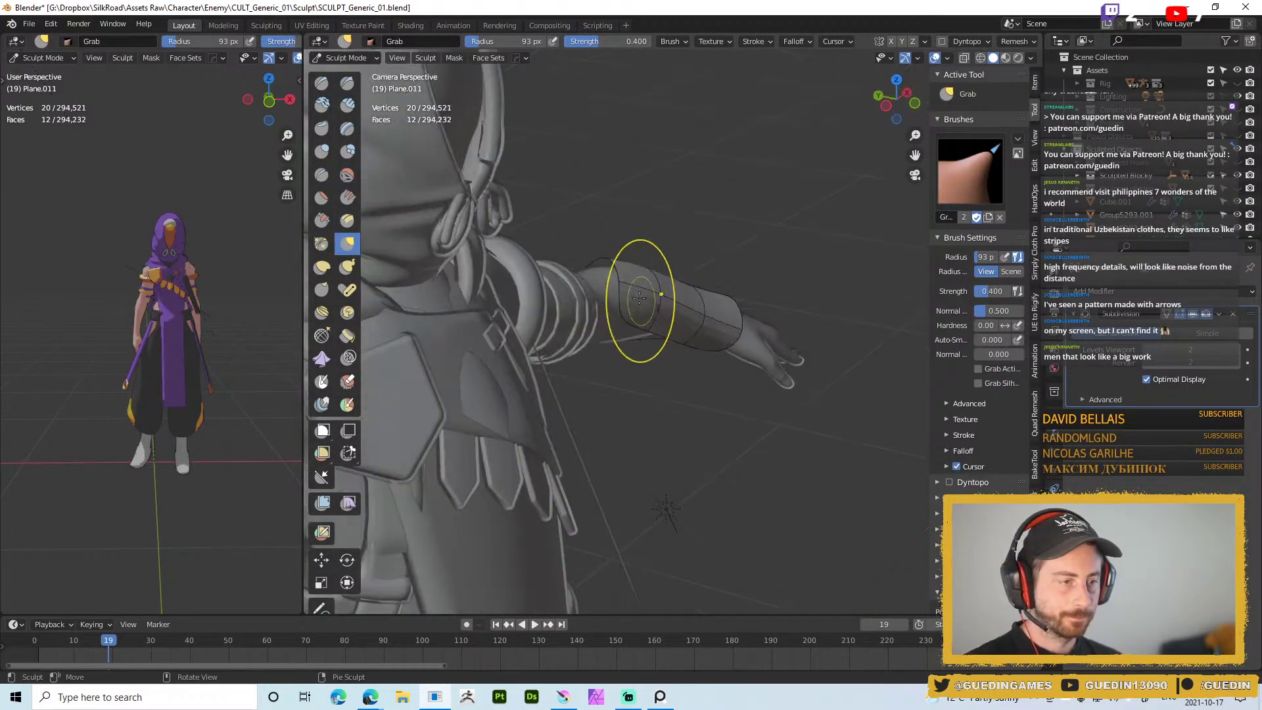
pyautogui.moveTo(611, 295); pyautogui.dragTo(618, 299)
pyautogui.moveTo(635, 345); pyautogui.dragTo(625, 320, button='middle')
pyautogui.press('f')
pyautogui.click(609, 317)
pyautogui.moveTo(619, 310); pyautogui.dragTo(621, 298)
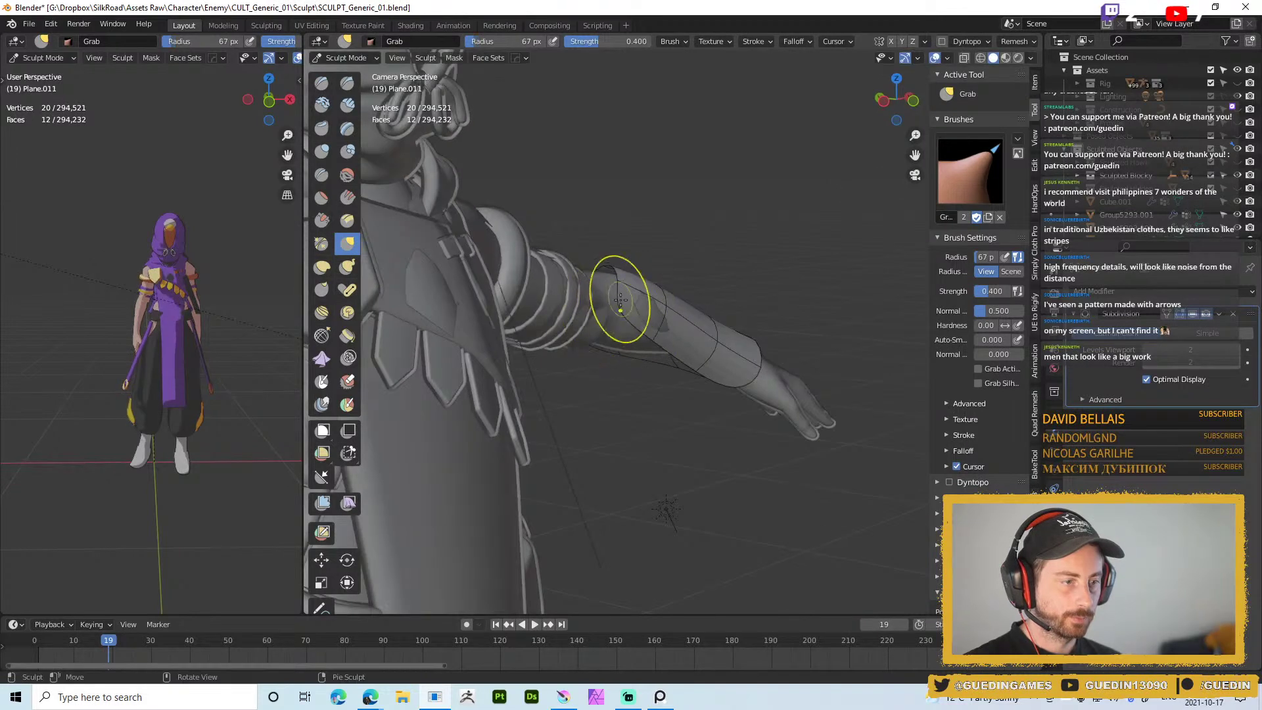
pyautogui.moveTo(628, 282); pyautogui.dragTo(588, 312, button='middle')
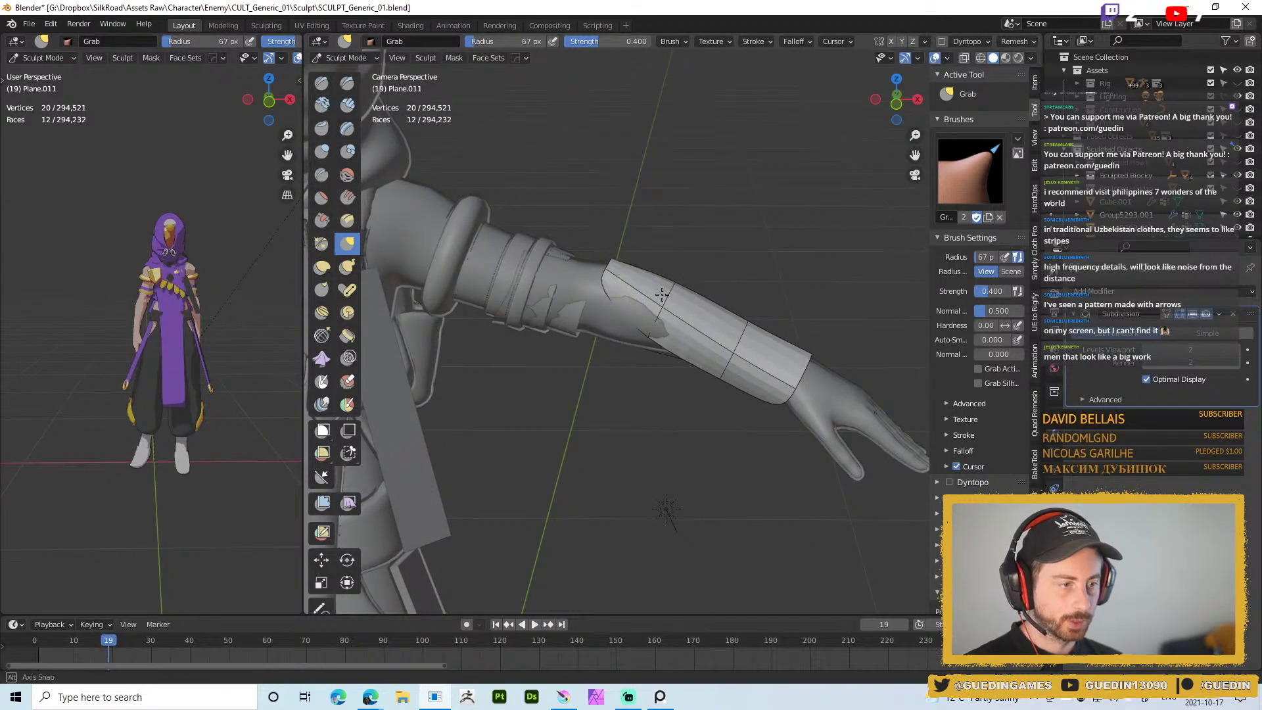
# Refine the wrap's slanted elbow edge and outline with the Grab brush at radii between 87 and 49 px
pyautogui.moveTo(671, 310); pyautogui.dragTo(655, 349, button='middle')
pyautogui.moveTo(668, 270)
pyautogui.mouseDown(button='middle')
pyautogui.moveTo(656, 330)
pyautogui.moveTo(607, 285)
pyautogui.mouseUp(button='middle')
pyautogui.press('f')
pyautogui.click(663, 331)
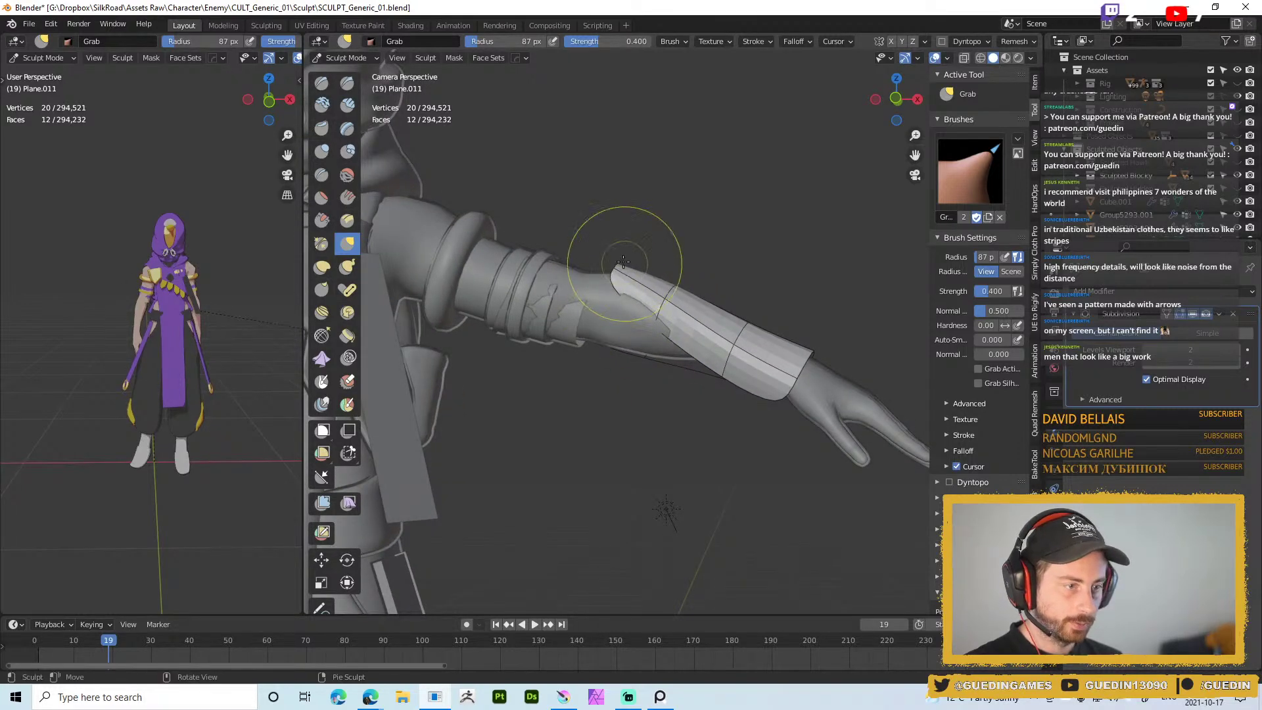
pyautogui.moveTo(666, 331); pyautogui.dragTo(713, 365, button='middle')
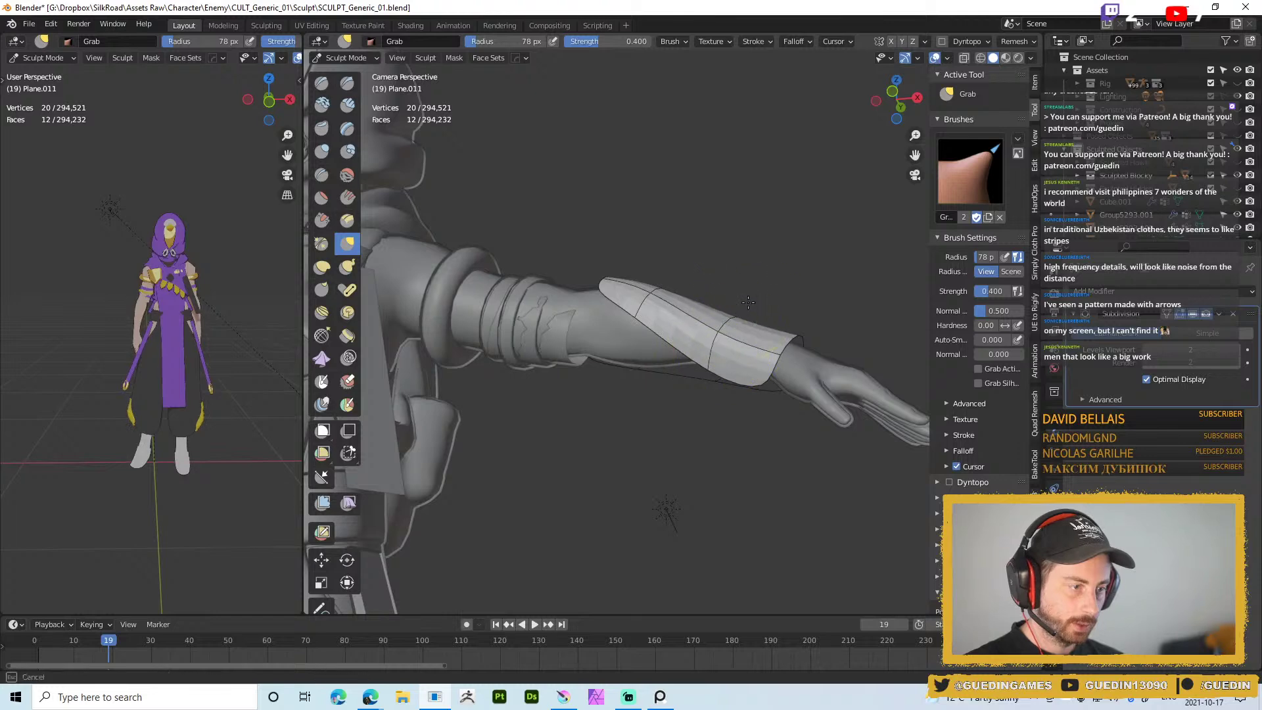
pyautogui.moveTo(736, 312); pyautogui.dragTo(749, 300)
pyautogui.moveTo(749, 308)
pyautogui.mouseDown(button='middle')
pyautogui.moveTo(761, 349)
pyautogui.moveTo(787, 351)
pyautogui.mouseUp(button='middle')
pyautogui.press('f')
pyautogui.click(636, 310)
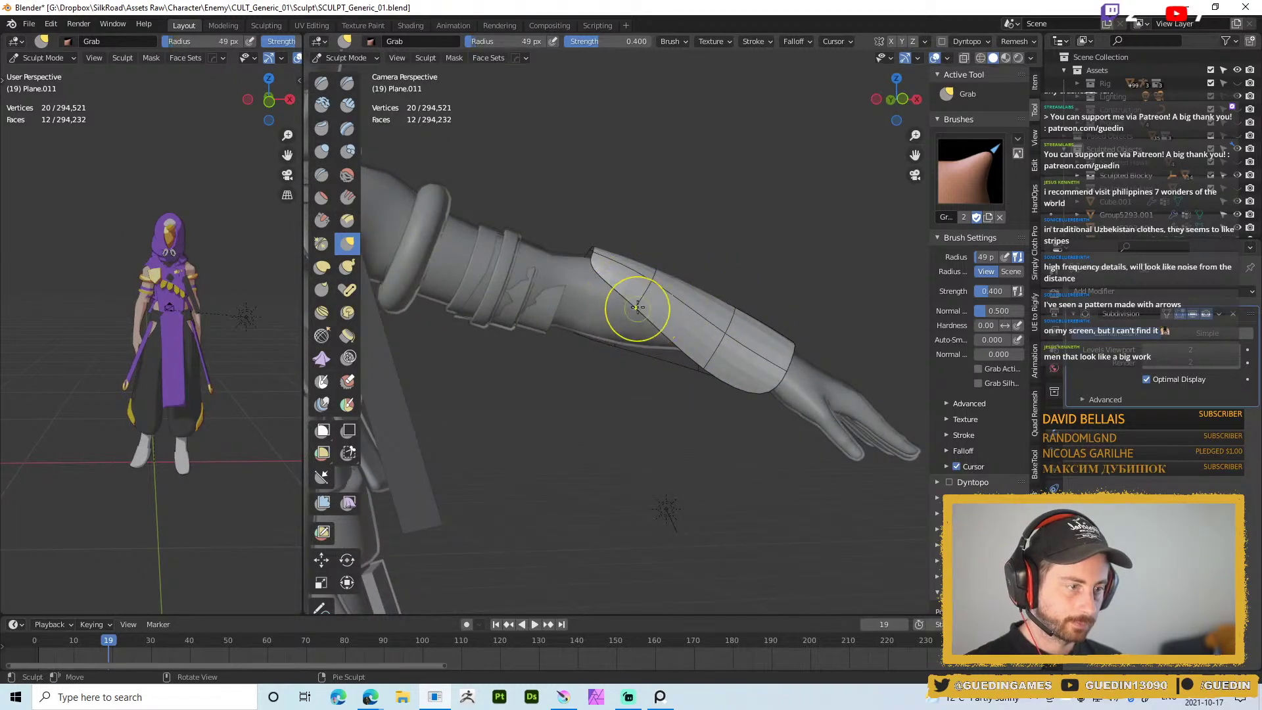
pyautogui.moveTo(604, 248)
pyautogui.mouseDown(button='middle')
pyautogui.moveTo(612, 276)
pyautogui.moveTo(594, 261)
pyautogui.mouseUp(button='middle')
# Relax the selected edges at the wrap's elbow end with cubic interpolation and 1 iteration, and return to Sculpt Mode
pyautogui.press('Tab')
pyautogui.hotkey('alt', 'w')
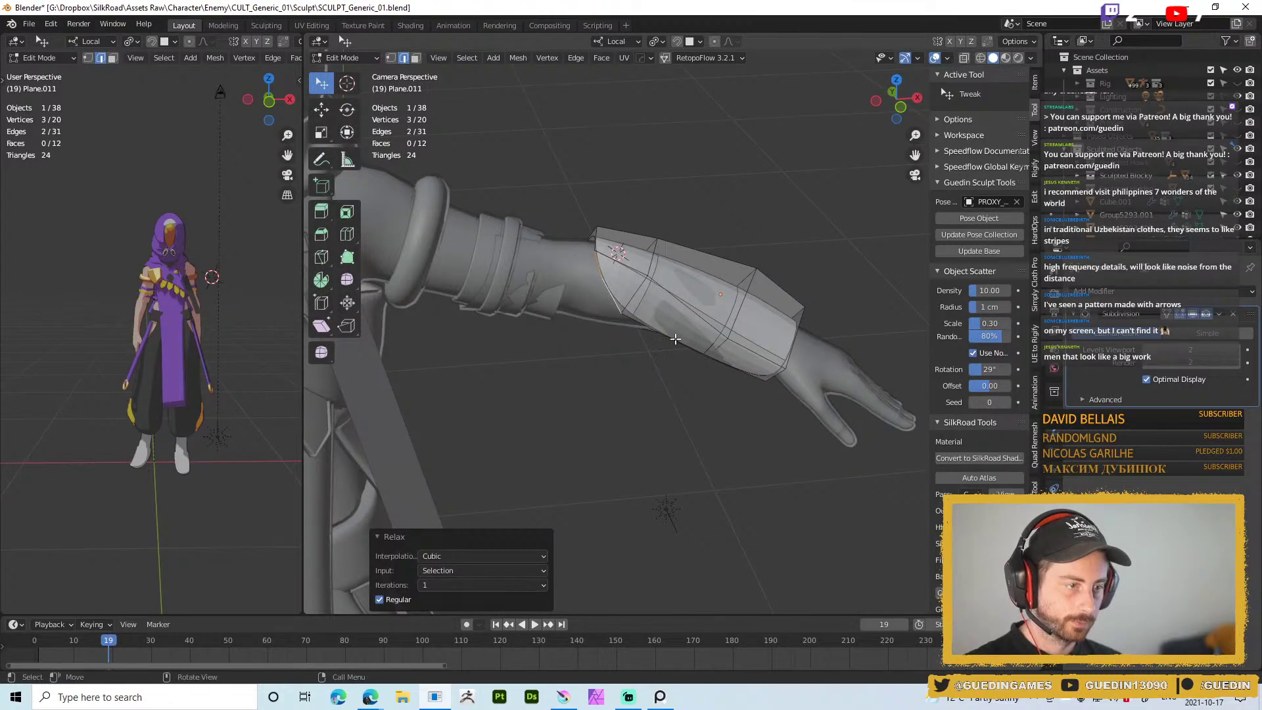
pyautogui.press('Tab')
pyautogui.moveTo(676, 296); pyautogui.dragTo(655, 276, button='middle')
pyautogui.moveTo(692, 315)
pyautogui.mouseDown(button='middle')
pyautogui.moveTo(738, 324)
pyautogui.moveTo(755, 273)
pyautogui.moveTo(661, 209)
pyautogui.moveTo(681, 435)
pyautogui.mouseUp(button='middle')
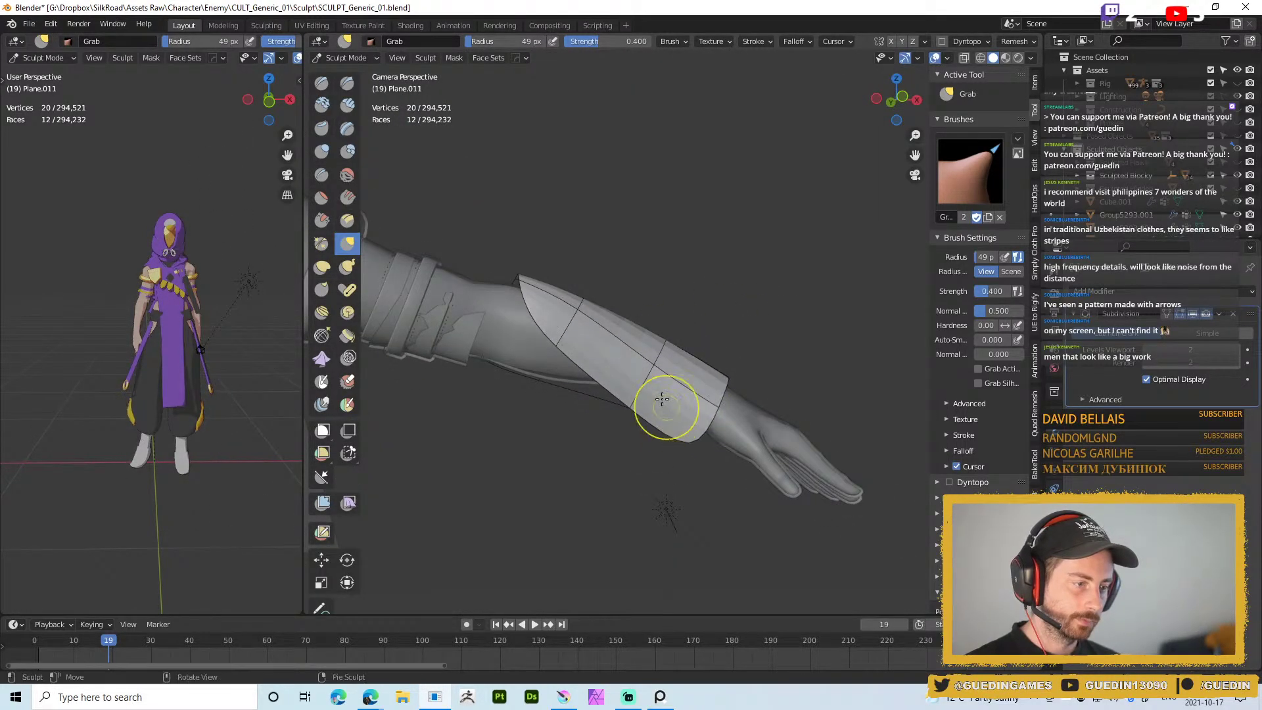
pyautogui.moveTo(653, 385)
pyautogui.mouseDown(button='middle')
pyautogui.moveTo(665, 274)
pyautogui.moveTo(634, 516)
pyautogui.moveTo(746, 290)
pyautogui.moveTo(783, 287)
pyautogui.mouseUp(button='middle')
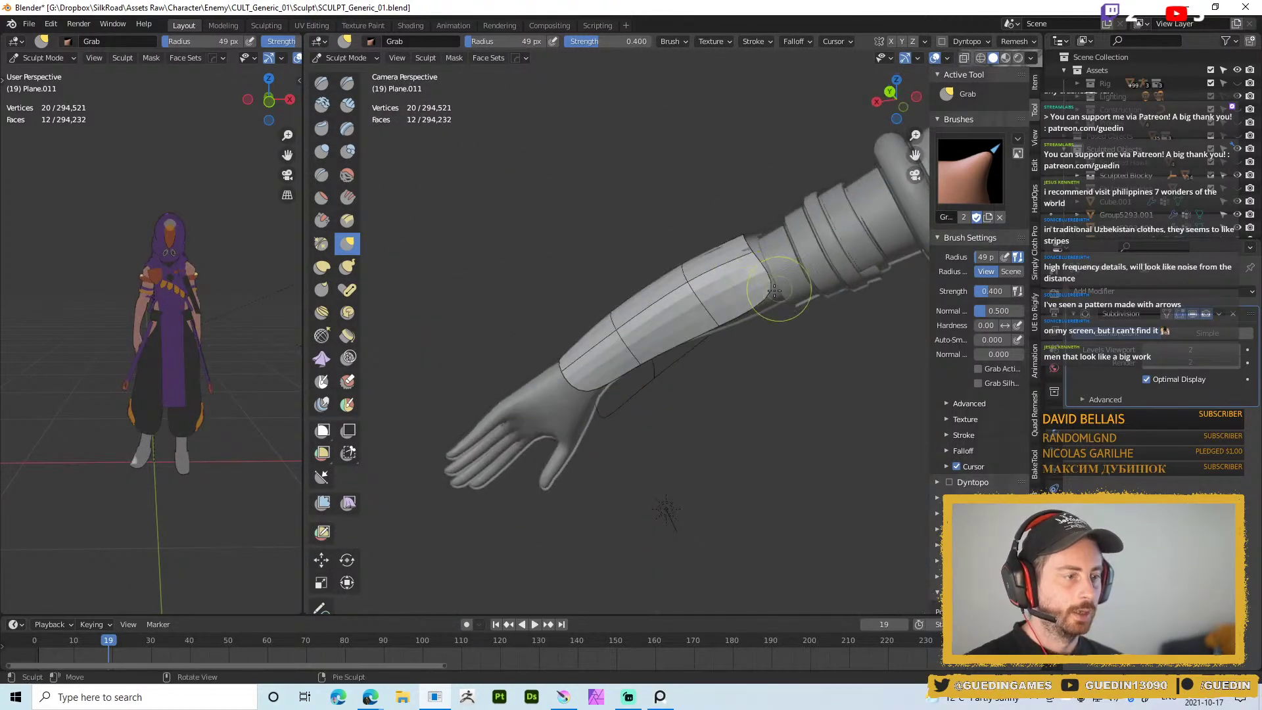
# Rework the wrap's two selected elbow-end edges in Edit Mode and return to Sculpt Mode with the Grab brush at 76 px
pyautogui.moveTo(761, 227)
pyautogui.mouseDown(button='middle')
pyautogui.moveTo(752, 268)
pyautogui.moveTo(765, 263)
pyautogui.mouseUp(button='middle')
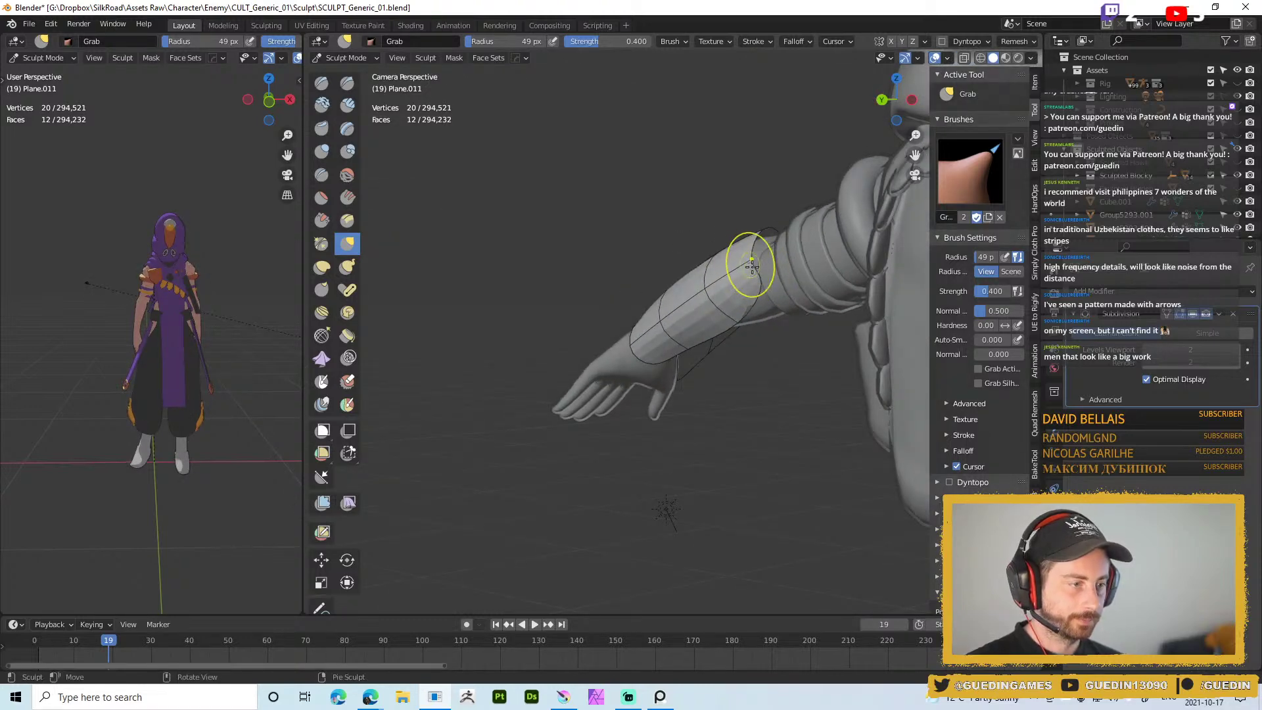
pyautogui.moveTo(779, 263)
pyautogui.mouseDown(button='middle')
pyautogui.moveTo(760, 232)
pyautogui.moveTo(763, 261)
pyautogui.mouseUp(button='middle')
pyautogui.press('Tab')
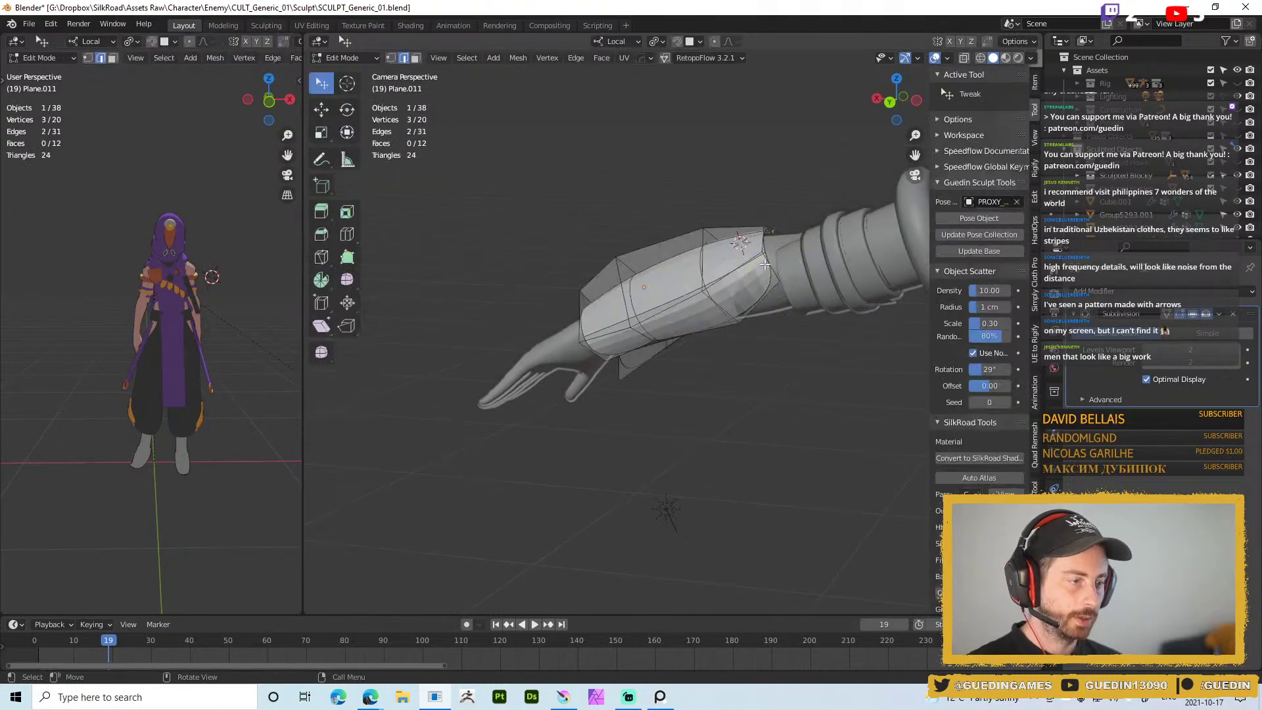
pyautogui.hotkey('alt', 'r')
pyautogui.moveTo(762, 288)
pyautogui.mouseDown(button='middle')
pyautogui.moveTo(782, 285)
pyautogui.moveTo(702, 296)
pyautogui.moveTo(772, 300)
pyautogui.mouseUp(button='middle')
pyautogui.press('1')
pyautogui.press('Tab')
pyautogui.press('g')
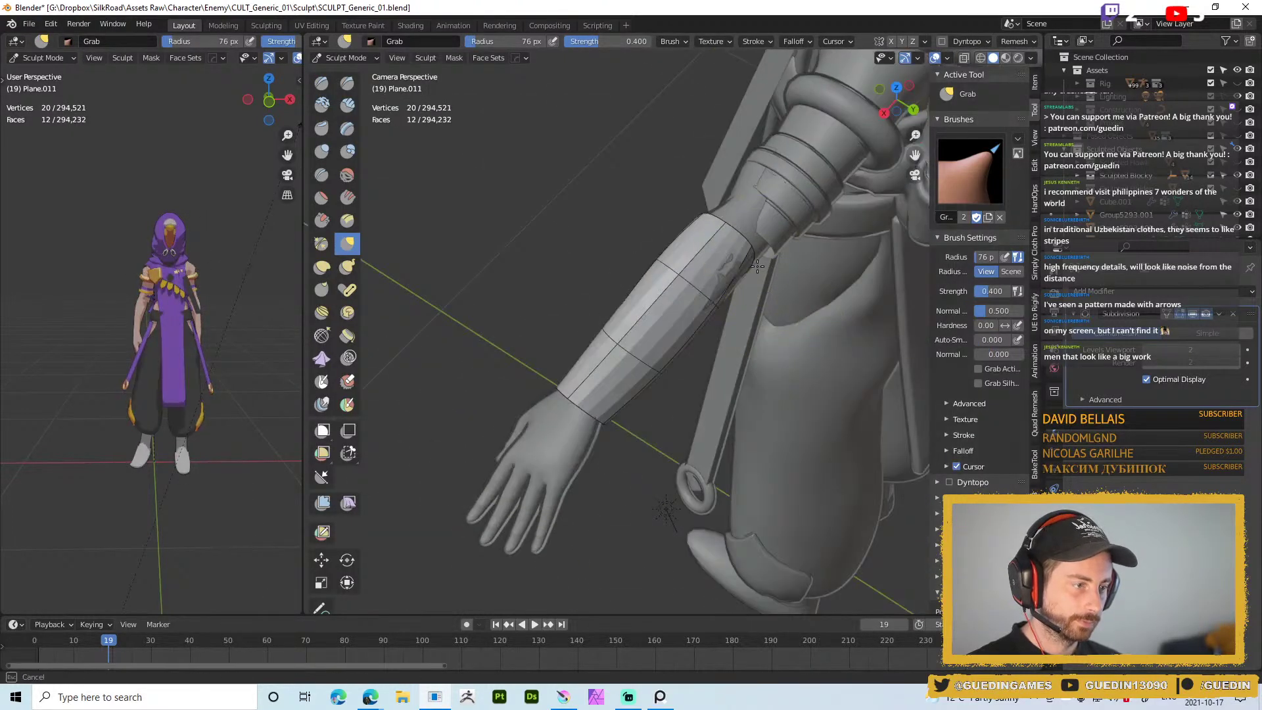
pyautogui.moveTo(694, 226)
pyautogui.mouseDown(button='middle')
pyautogui.moveTo(732, 236)
pyautogui.moveTo(745, 301)
pyautogui.mouseUp(button='middle')
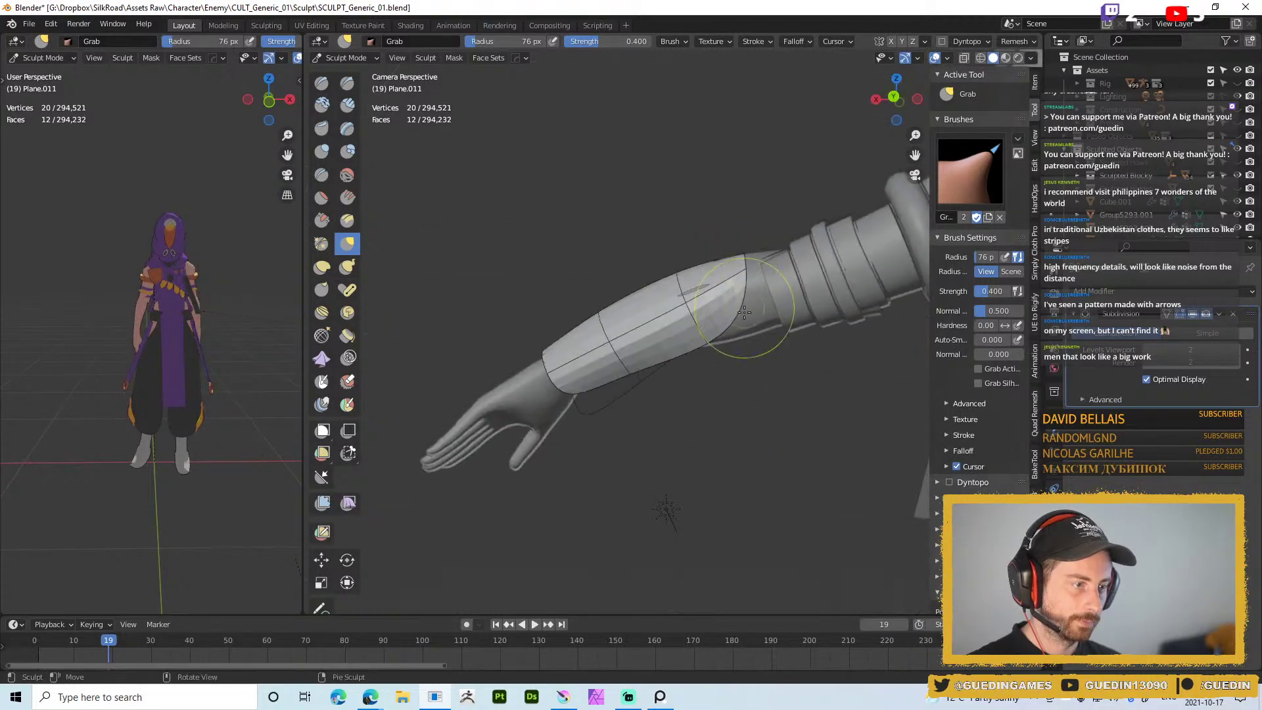
# Reshape the wrap's wrist end and side edges to follow the forearm with the Grab brush at 78 px
pyautogui.moveTo(577, 366); pyautogui.dragTo(563, 372)
pyautogui.press('f')
pyautogui.click(547, 382)
pyautogui.press('f')
pyautogui.click(574, 359)
pyautogui.moveTo(573, 359); pyautogui.dragTo(619, 366, button='middle')
pyautogui.moveTo(619, 366); pyautogui.dragTo(624, 366)
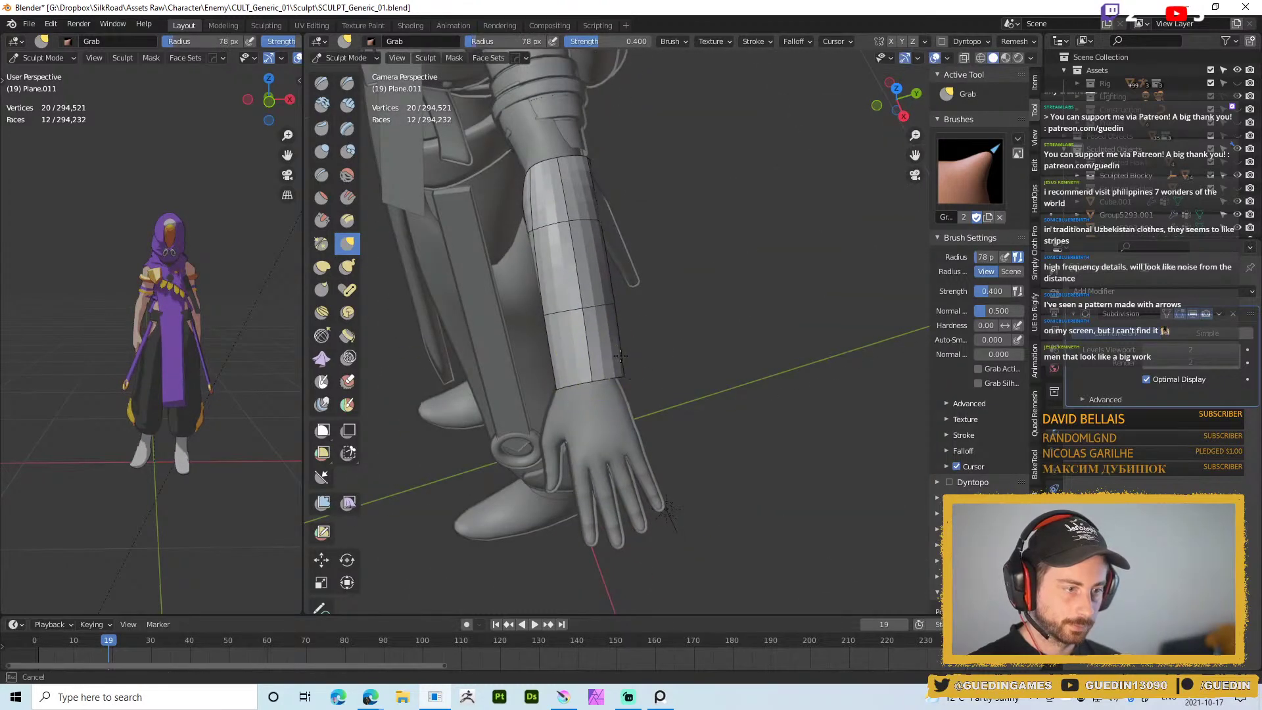
pyautogui.moveTo(605, 245)
pyautogui.mouseDown(button='middle')
pyautogui.moveTo(644, 136)
pyautogui.moveTo(639, 151)
pyautogui.mouseUp(button='middle')
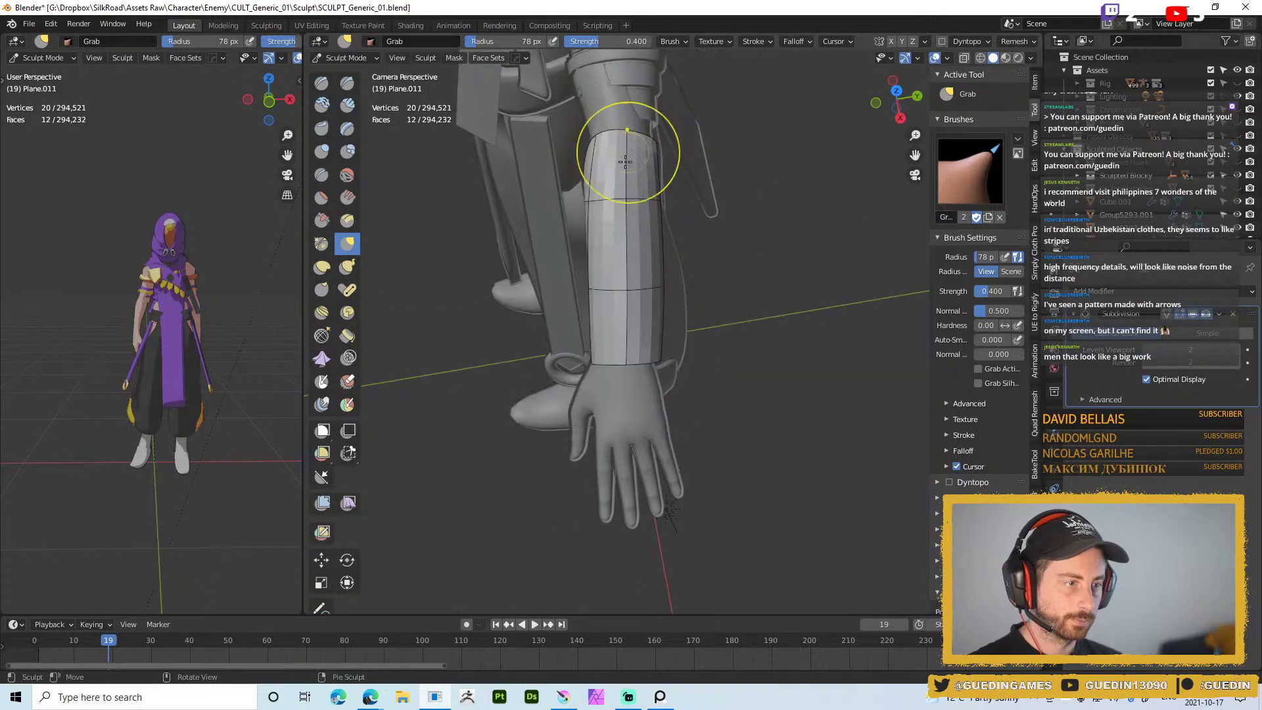
pyautogui.moveTo(615, 201); pyautogui.dragTo(605, 214, button='middle')
pyautogui.moveTo(669, 191); pyautogui.dragTo(581, 277, button='middle')
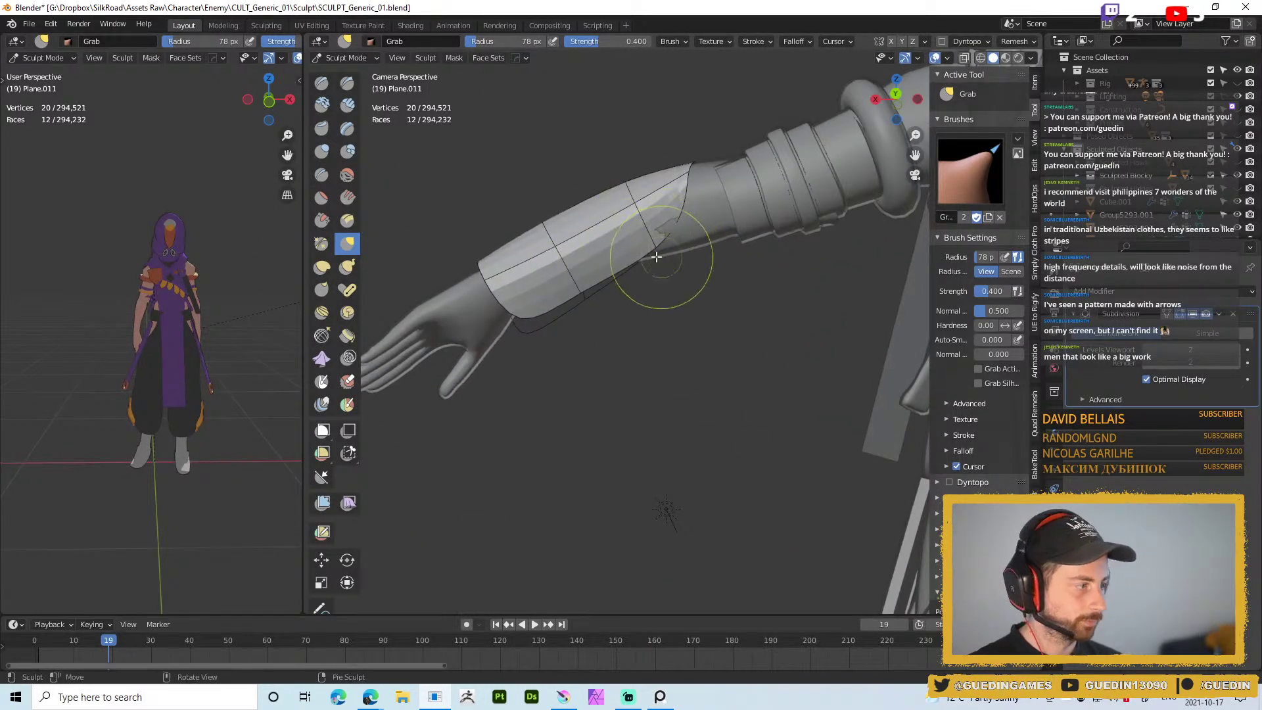
# Slide the vertex on the wrap's lower edge near the elbow by a factor of 0.414 and return to Sculpt Mode
pyautogui.moveTo(660, 256); pyautogui.dragTo(643, 254, button='middle')
pyautogui.press('Tab')
pyautogui.hotkey('shift', 'v')
pyautogui.click(677, 241)
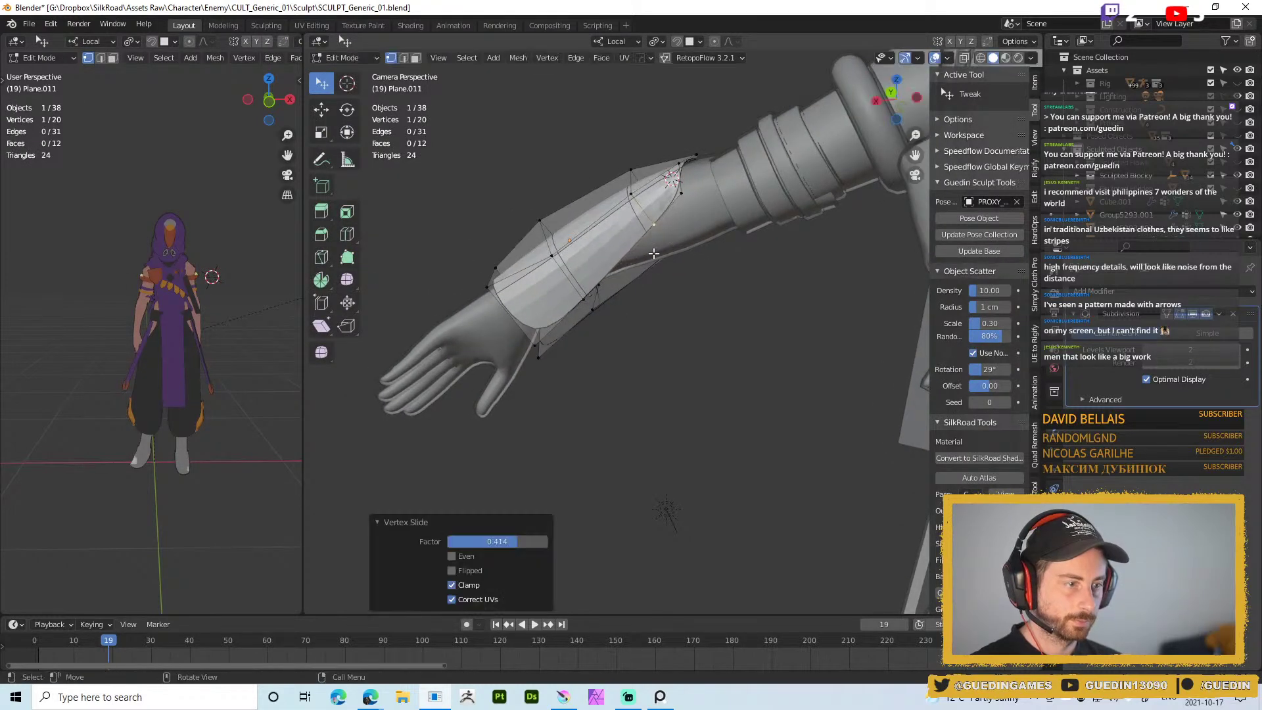
pyautogui.click(545, 322)
pyautogui.press('Tab')
# Refine the wrap's outline along the forearm with the Grab brush at a radius of 69 px
pyautogui.moveTo(674, 239)
pyautogui.mouseDown(button='middle')
pyautogui.moveTo(648, 240)
pyautogui.moveTo(622, 202)
pyautogui.moveTo(639, 176)
pyautogui.mouseUp(button='middle')
pyautogui.scroll(2, 639, 174)
pyautogui.press('f')
pyautogui.click(638, 160)
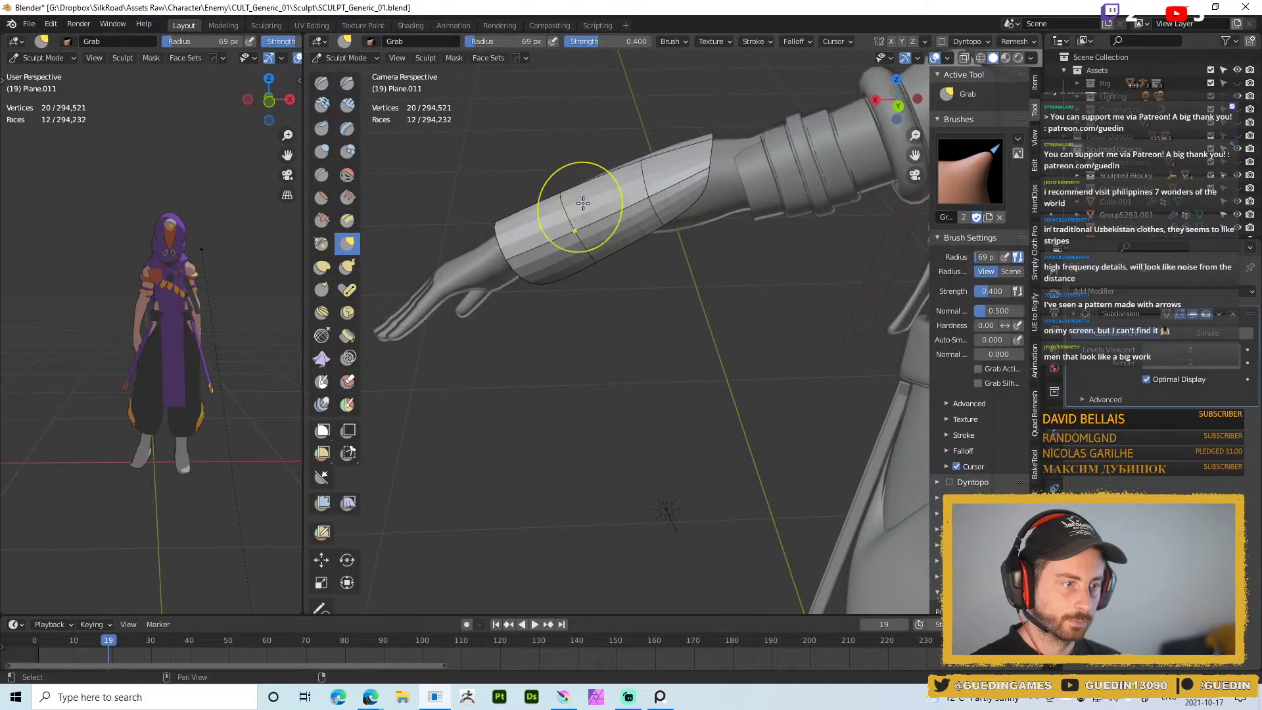
pyautogui.scroll(-3, 573, 209)
pyautogui.moveTo(655, 248); pyautogui.dragTo(746, 281, button='middle')
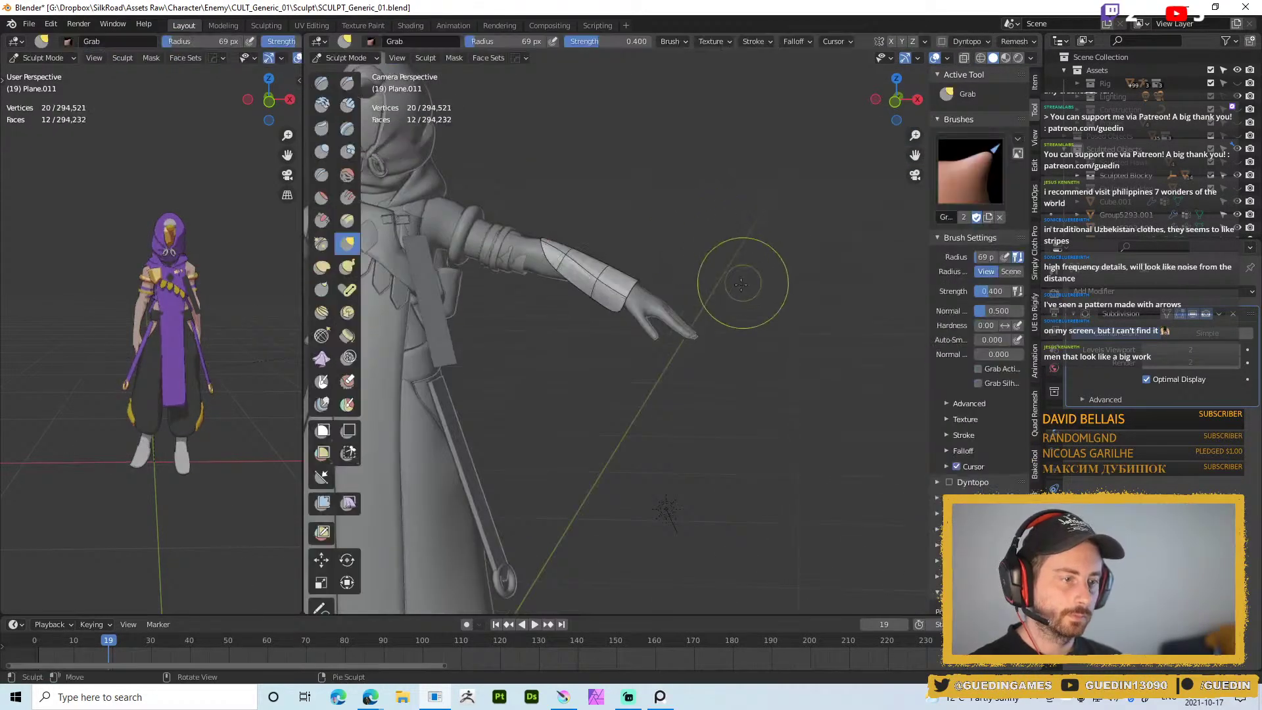
# Return to Object Mode and duplicate the forearm wrap in place
pyautogui.hotkey('ctrl', 'Tab')
pyautogui.moveTo(625, 290); pyautogui.dragTo(589, 278, button='middle')
pyautogui.click(585, 342)
pyautogui.moveTo(585, 342)
pyautogui.mouseDown(button='middle')
pyautogui.moveTo(621, 258)
pyautogui.moveTo(584, 199)
pyautogui.moveTo(589, 291)
pyautogui.mouseUp(button='middle')
pyautogui.scroll(8, 644, 184)
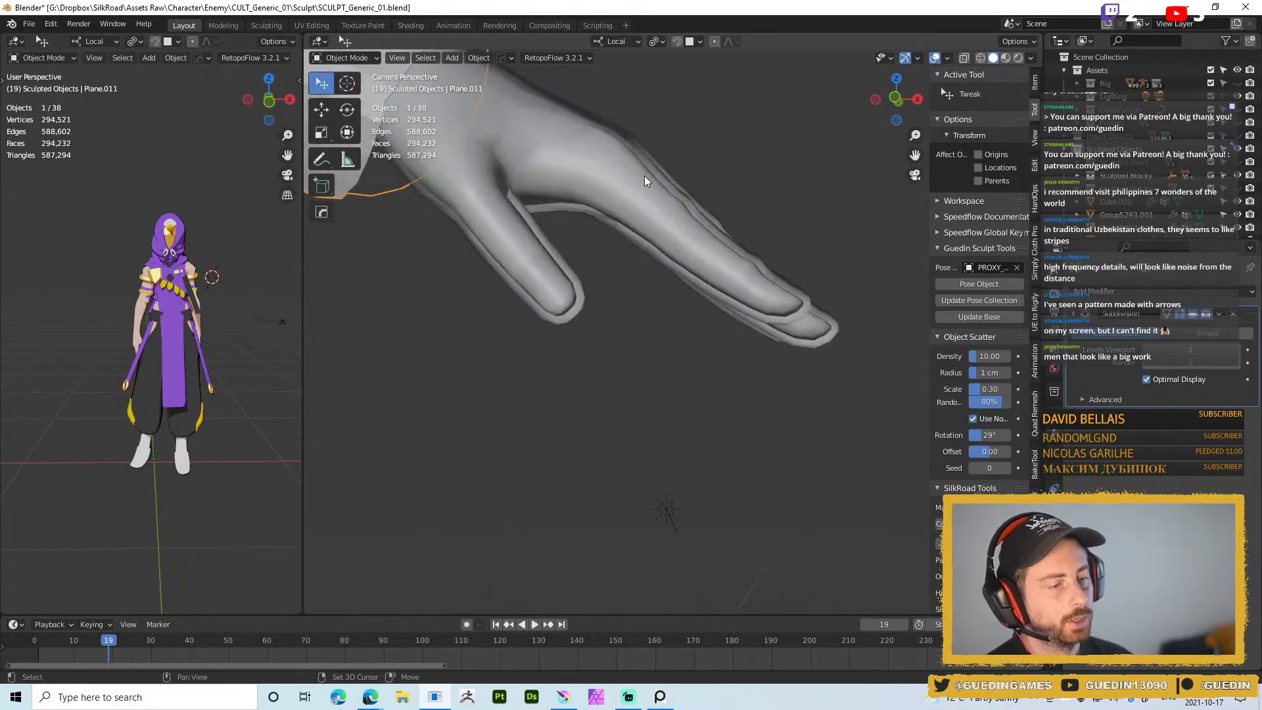
pyautogui.scroll(-5, 617, 184)
pyautogui.keyDown('shift'); pyautogui.moveTo(585, 175); pyautogui.dragTo(701, 205, button='middle'); pyautogui.keyUp('shift')
pyautogui.hotkey('shift', 'd')
pyautogui.press('Escape')
pyautogui.moveTo(772, 238)
pyautogui.mouseDown(button='middle')
pyautogui.moveTo(747, 234)
pyautogui.moveTo(772, 238)
pyautogui.mouseUp(button='middle')
pyautogui.click(780, 290)
pyautogui.moveTo(780, 290); pyautogui.dragTo(708, 246, button='middle')
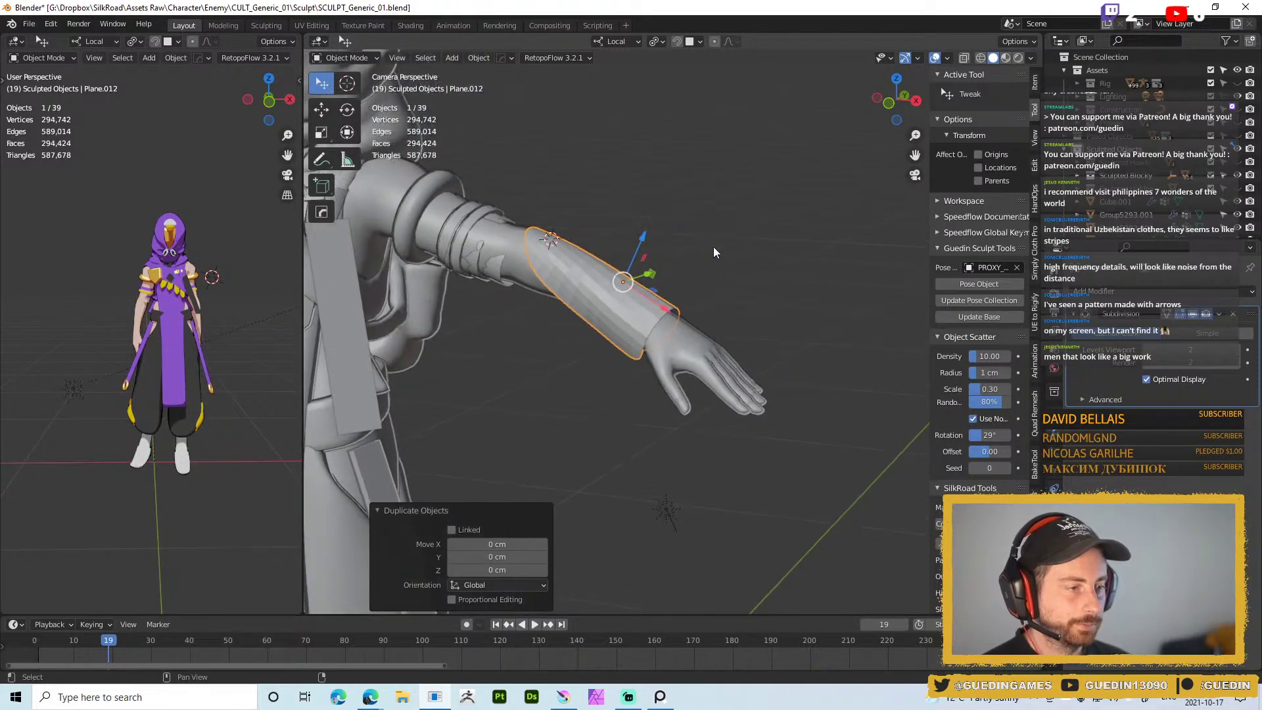
# Rotate the duplicated wrap 180° about its local X axis
pyautogui.scroll(3, 716, 309)
pyautogui.press('r')
pyautogui.press('x')
pyautogui.press('x')
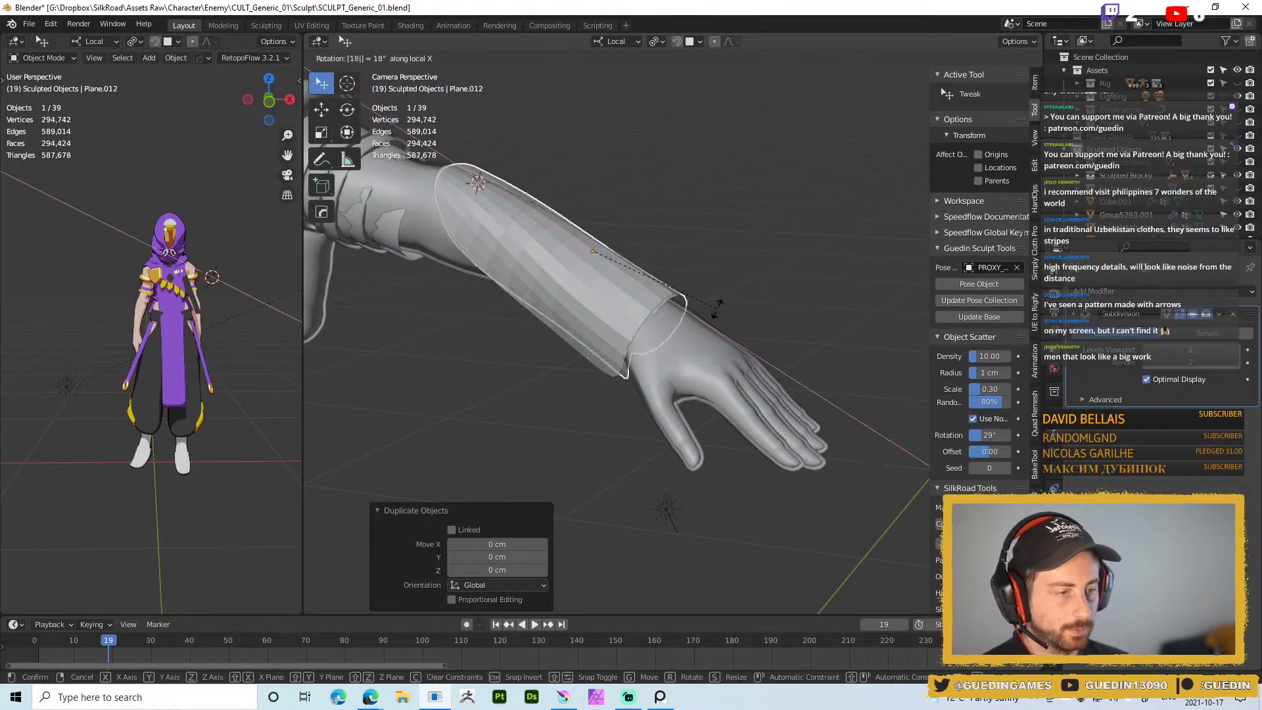
pyautogui.write('180')
pyautogui.press('Return')
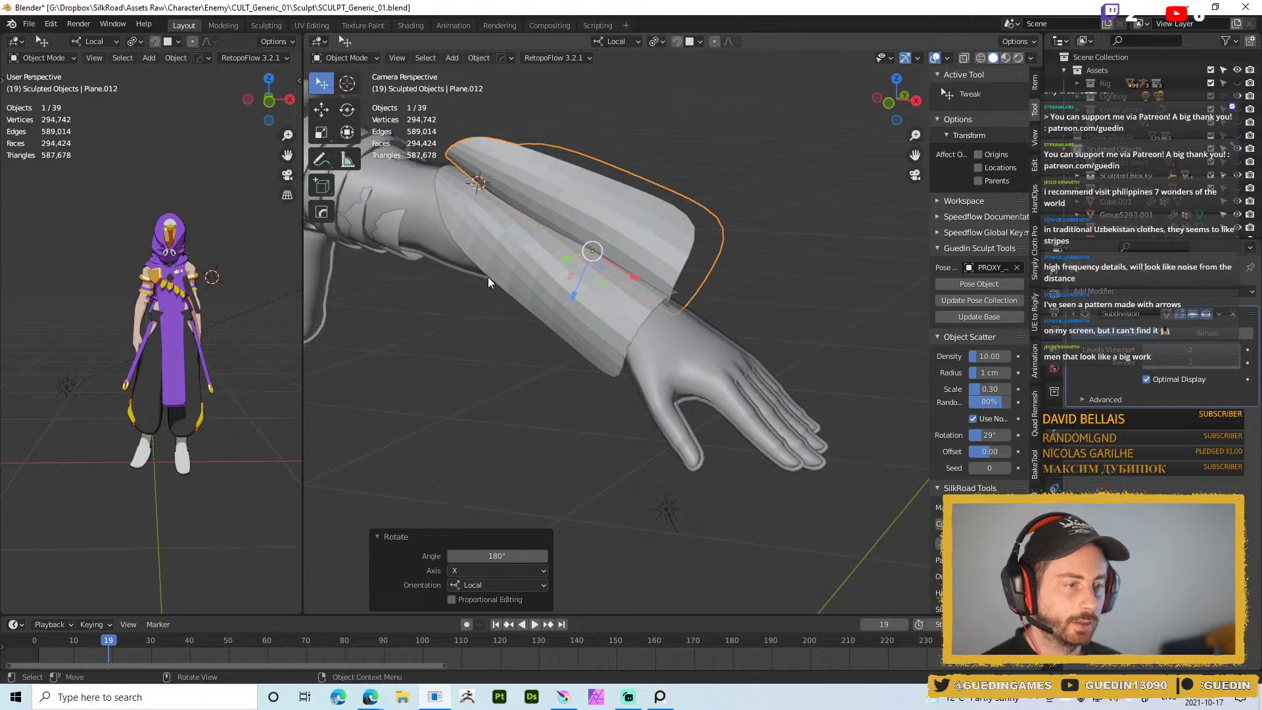
# Move the duplicated wrap about 8.18 cm along its local Z axis, onto the underside of the forearm
pyautogui.moveTo(572, 290); pyautogui.dragTo(545, 384)
pyautogui.scroll(-4, 664, 146)
pyautogui.moveTo(684, 207)
pyautogui.mouseDown(button='middle')
pyautogui.moveTo(664, 146)
pyautogui.moveTo(688, 210)
pyautogui.moveTo(634, 286)
pyautogui.moveTo(633, 190)
pyautogui.moveTo(516, 210)
pyautogui.moveTo(779, 203)
pyautogui.moveTo(787, 99)
pyautogui.moveTo(625, 158)
pyautogui.moveTo(683, 253)
pyautogui.mouseUp(button='middle')
pyautogui.scroll(4, 636, 265)
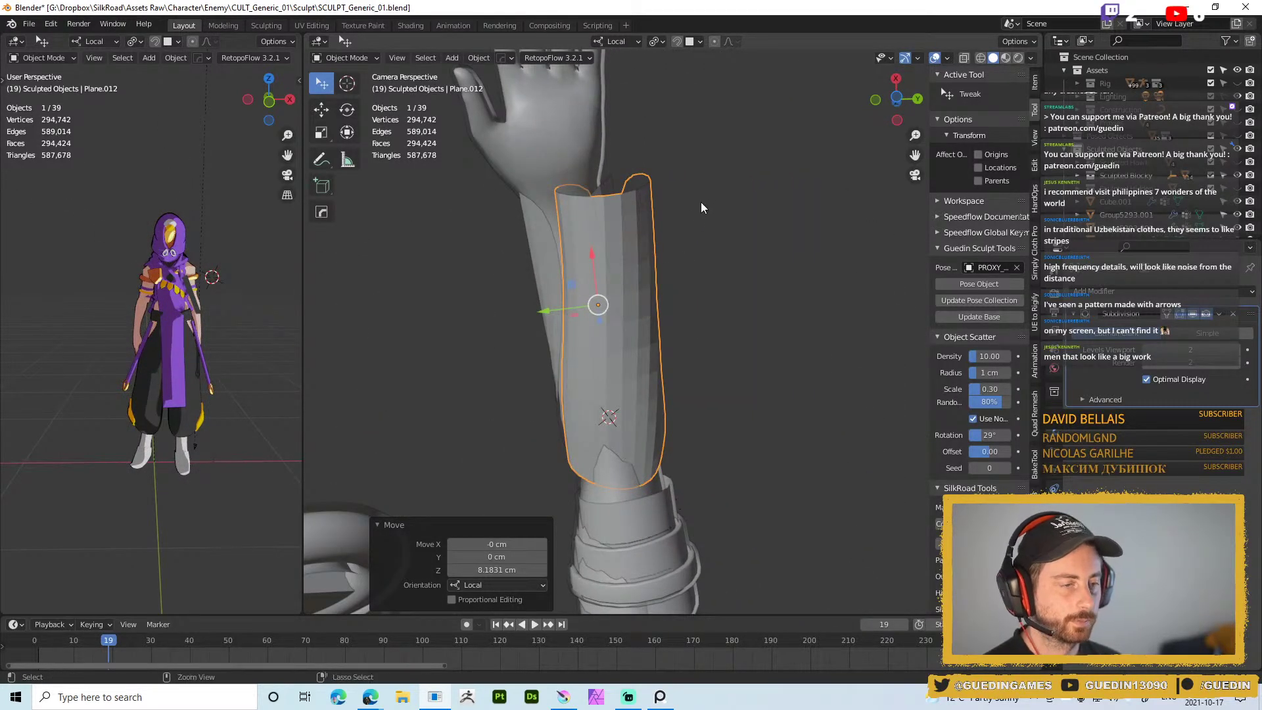
# Sculpt the duplicate's wrist end in line with the arm using the Grab brush at 373 px
pyautogui.hotkey('ctrl', 'Tab')
pyautogui.press('f')
pyautogui.click(727, 236)
pyautogui.moveTo(637, 199); pyautogui.dragTo(549, 220)
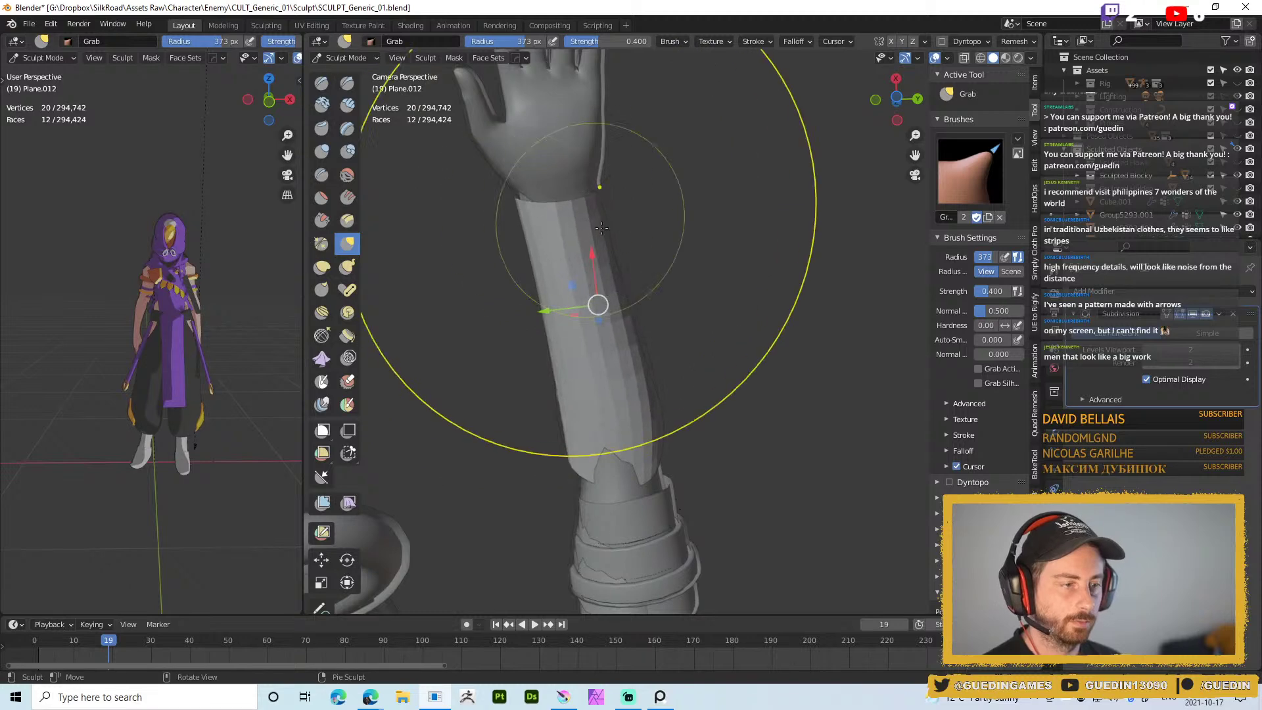
pyautogui.moveTo(539, 263)
pyautogui.mouseDown(button='middle')
pyautogui.moveTo(616, 153)
pyautogui.moveTo(777, 118)
pyautogui.moveTo(845, 86)
pyautogui.moveTo(756, 270)
pyautogui.mouseUp(button='middle')
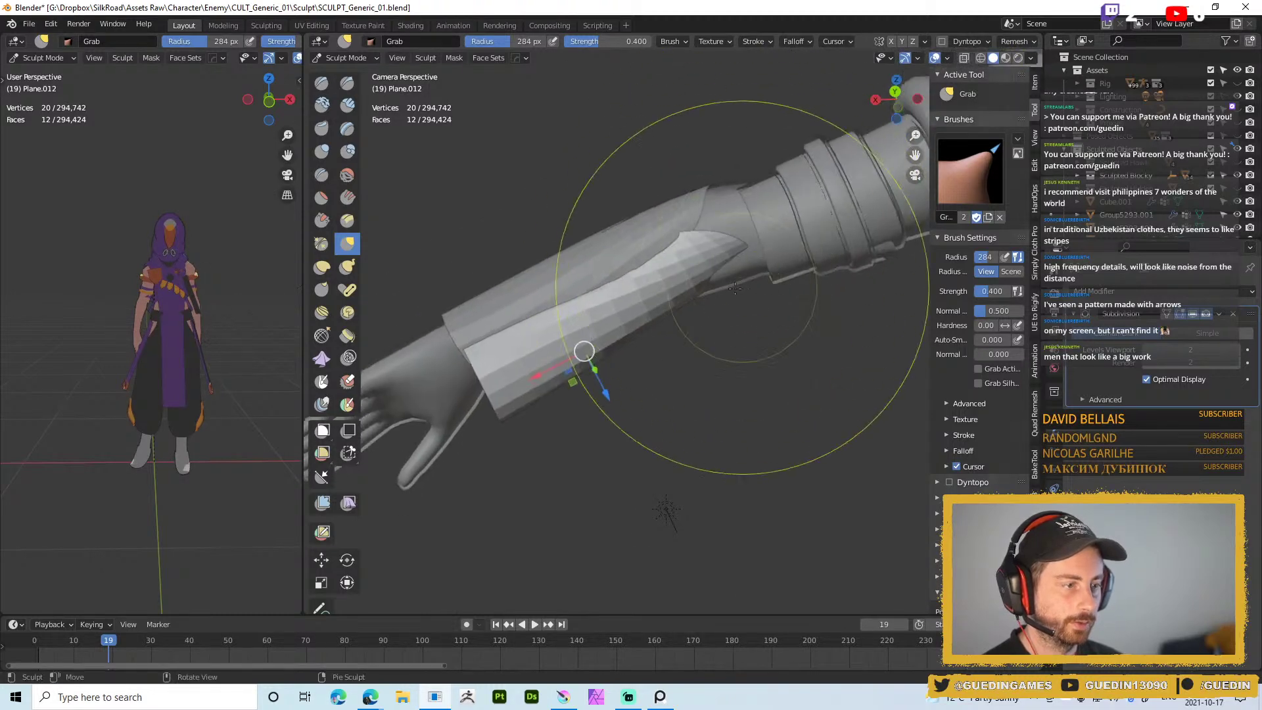
# Move the two edges at the duplicate's elbow end closer to the forearm in Edit Mode
pyautogui.press('Tab')
pyautogui.moveTo(637, 282)
pyautogui.mouseDown(button='middle')
pyautogui.moveTo(697, 207)
pyautogui.moveTo(723, 197)
pyautogui.mouseUp(button='middle')
pyautogui.press('g')
pyautogui.click(712, 188)
pyautogui.press('Tab')
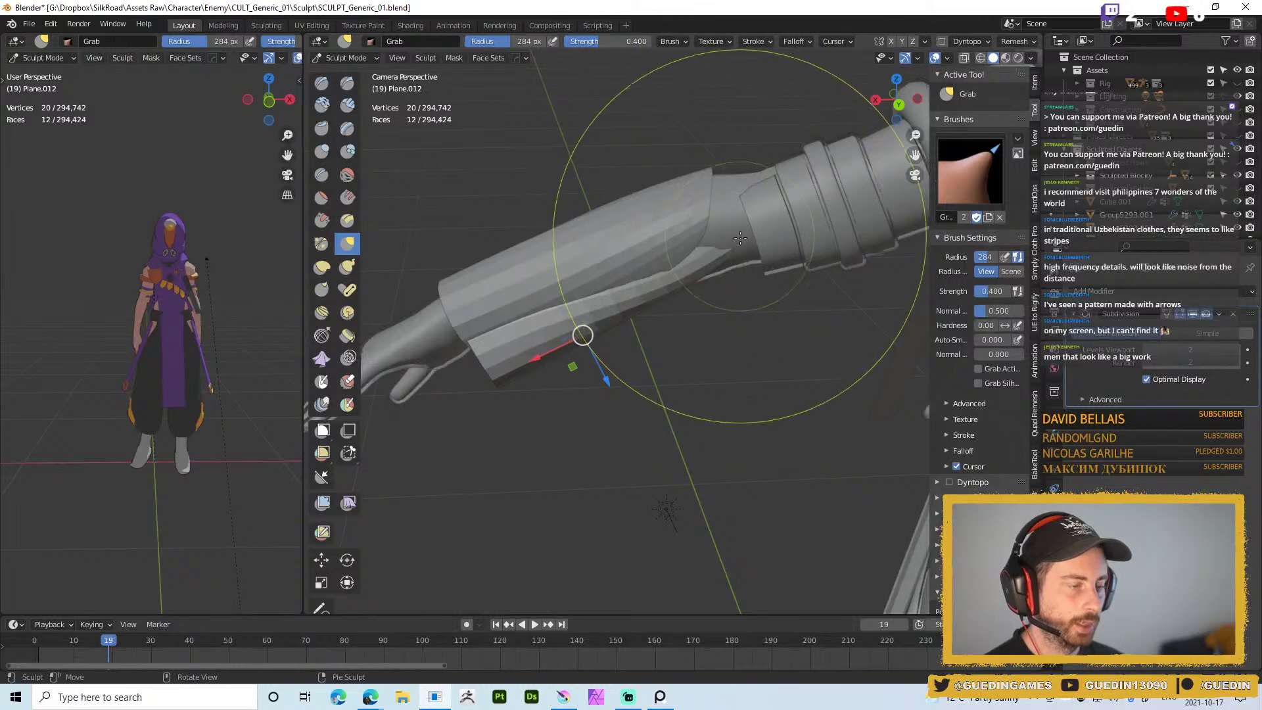
pyautogui.press('Tab')
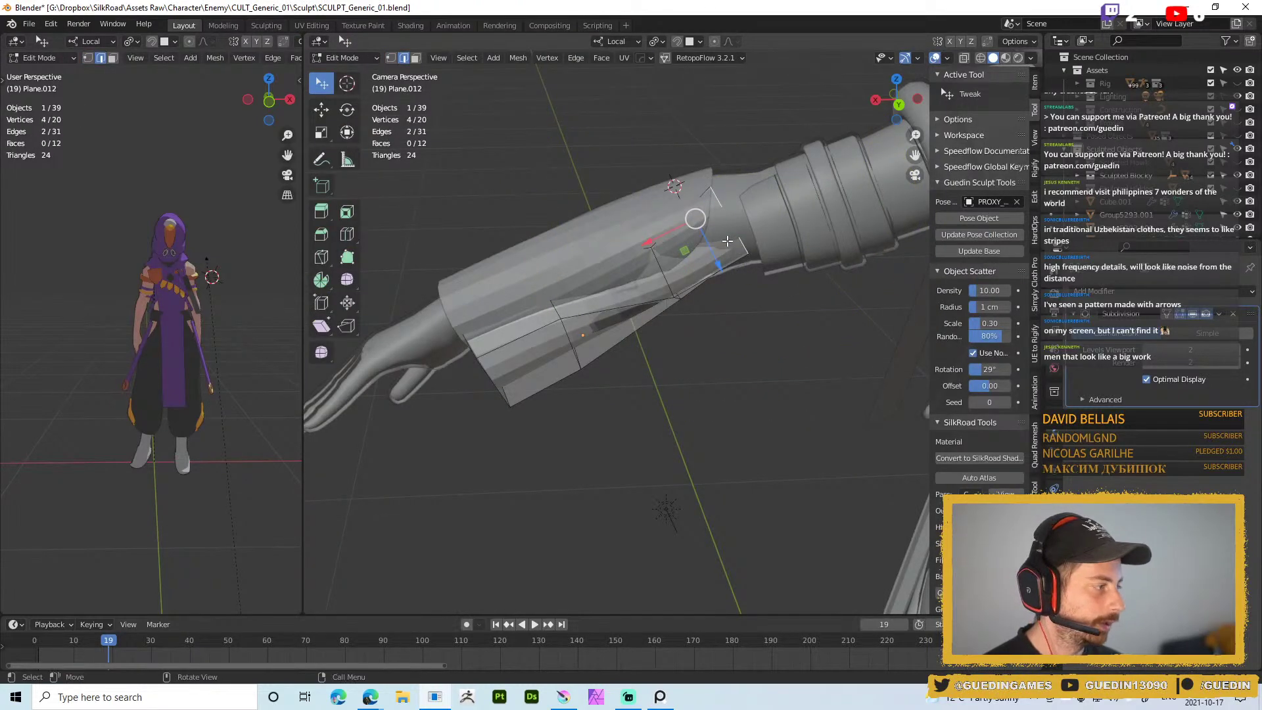
# Reposition the duplicate's edges and a vertex in X-ray view so the piece surrounds the forearm
pyautogui.moveTo(630, 320); pyautogui.dragTo(669, 373, button='middle')
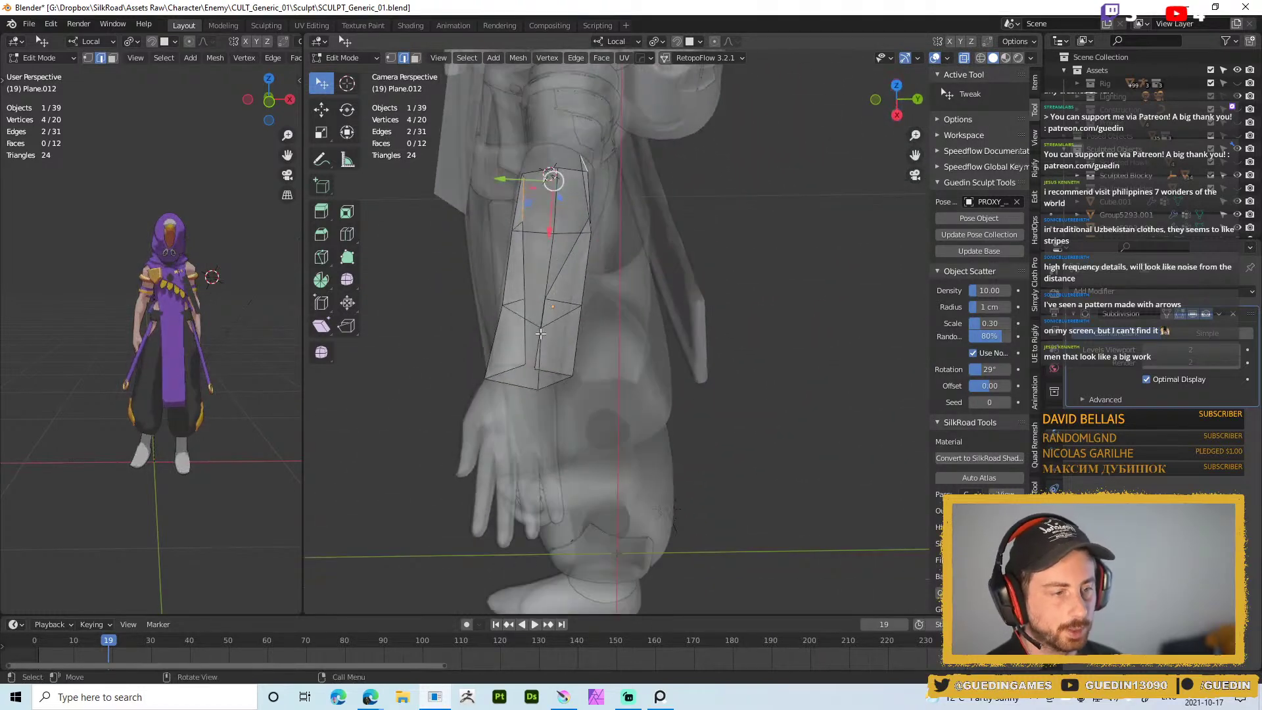
pyautogui.moveTo(550, 317); pyautogui.dragTo(685, 385, button='middle')
pyautogui.press('g')
pyautogui.click(701, 376)
pyautogui.click(669, 395)
pyautogui.press('g')
pyautogui.moveTo(652, 401); pyautogui.dragTo(655, 399)
pyautogui.press('1')
pyautogui.moveTo(597, 256); pyautogui.dragTo(598, 250)
# Fill the open gap along the duplicate's length with faces, starting from an edge near the elbow
pyautogui.press('2')
pyautogui.moveTo(647, 233); pyautogui.dragTo(673, 255, button='middle')
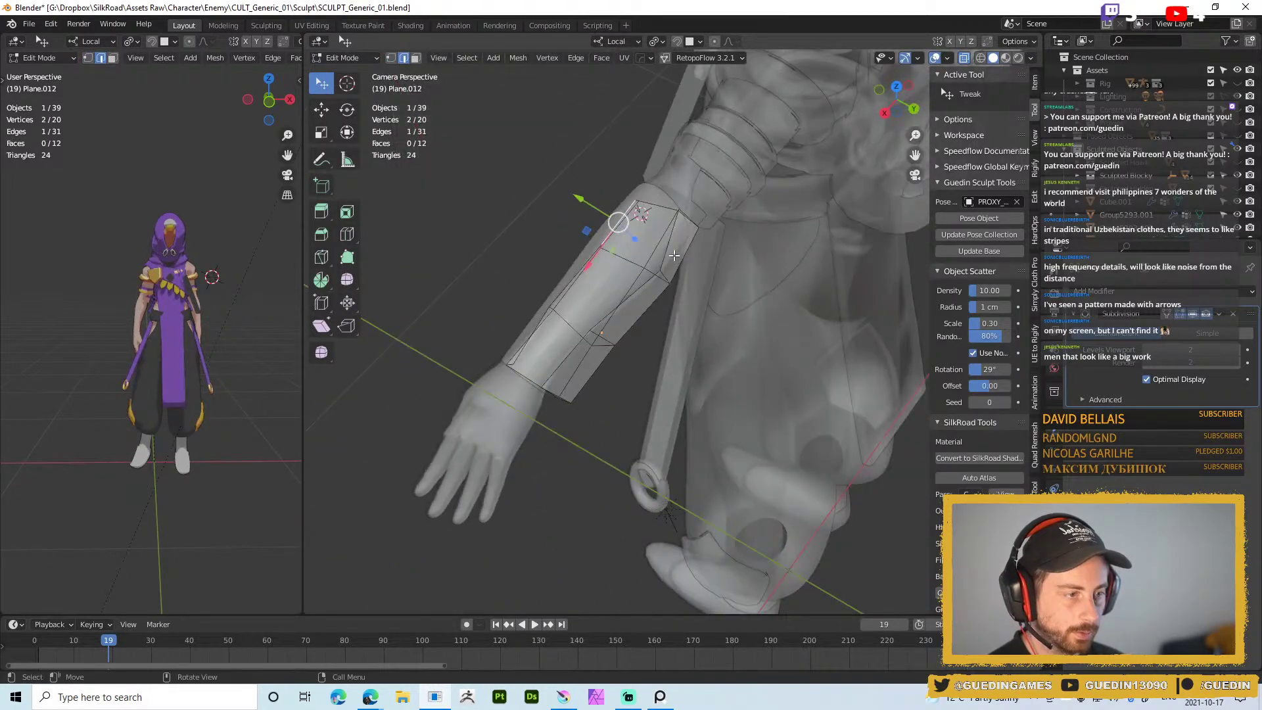
pyautogui.click(625, 264)
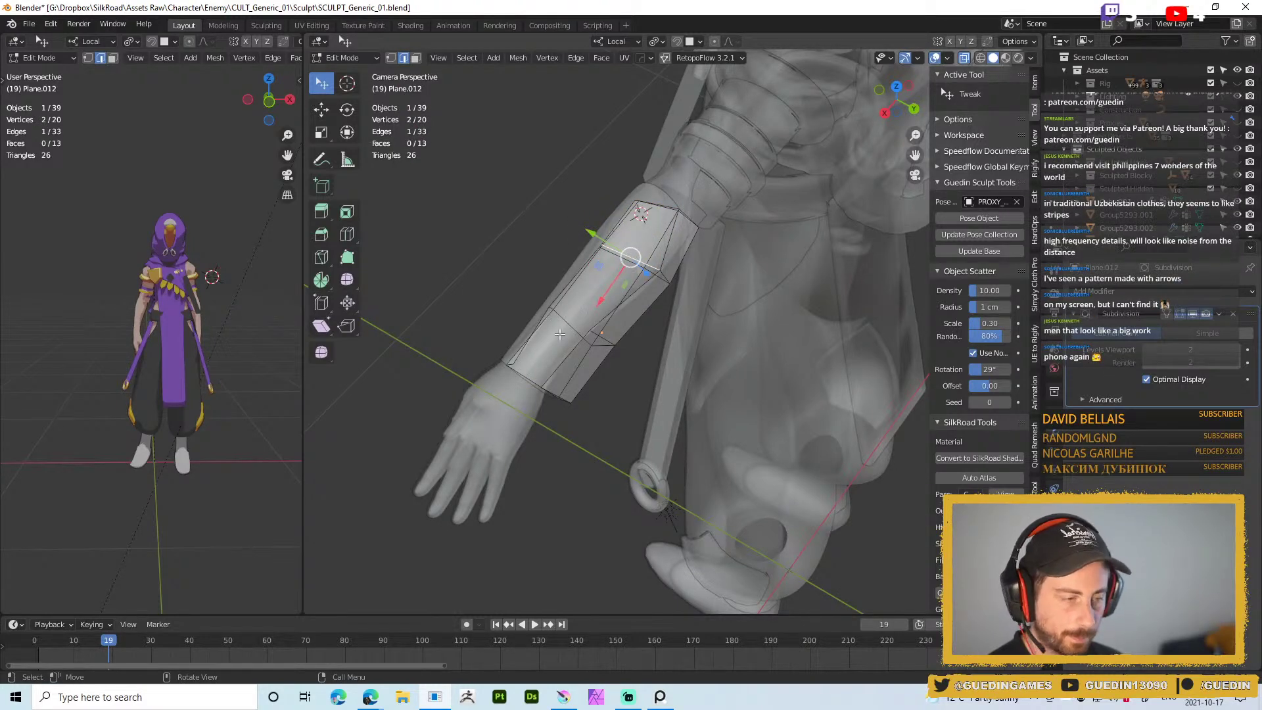
pyautogui.press('f')
pyautogui.press('f')
# Add one centred lengthwise loop cut through the filled strip and offset it with Shrink/Fatten, returning to solid Object Mode view
pyautogui.moveTo(680, 215); pyautogui.dragTo(756, 263, button='middle')
pyautogui.hotkey('ctrl', 'r')
pyautogui.click(633, 270)
pyautogui.rightClick(614, 296)
pyautogui.hotkey('alt', 's')
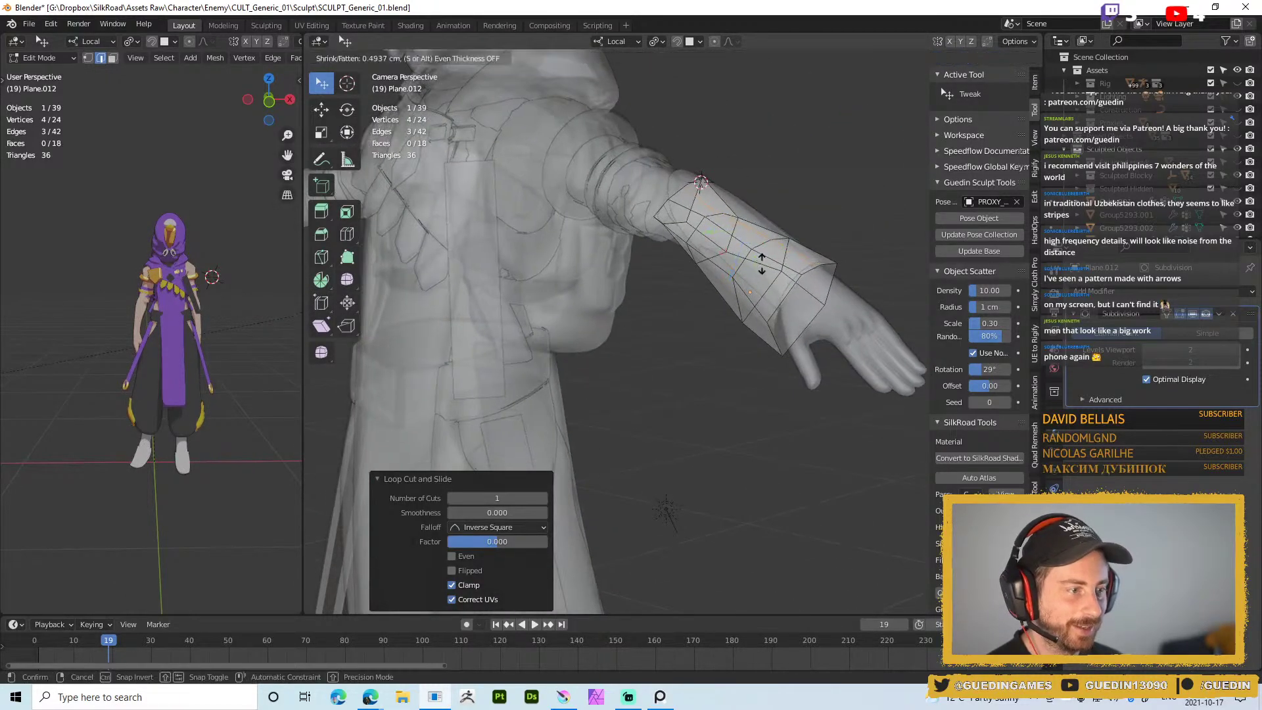
pyautogui.click(777, 227)
pyautogui.press('Tab')
pyautogui.hotkey('alt', 'z')
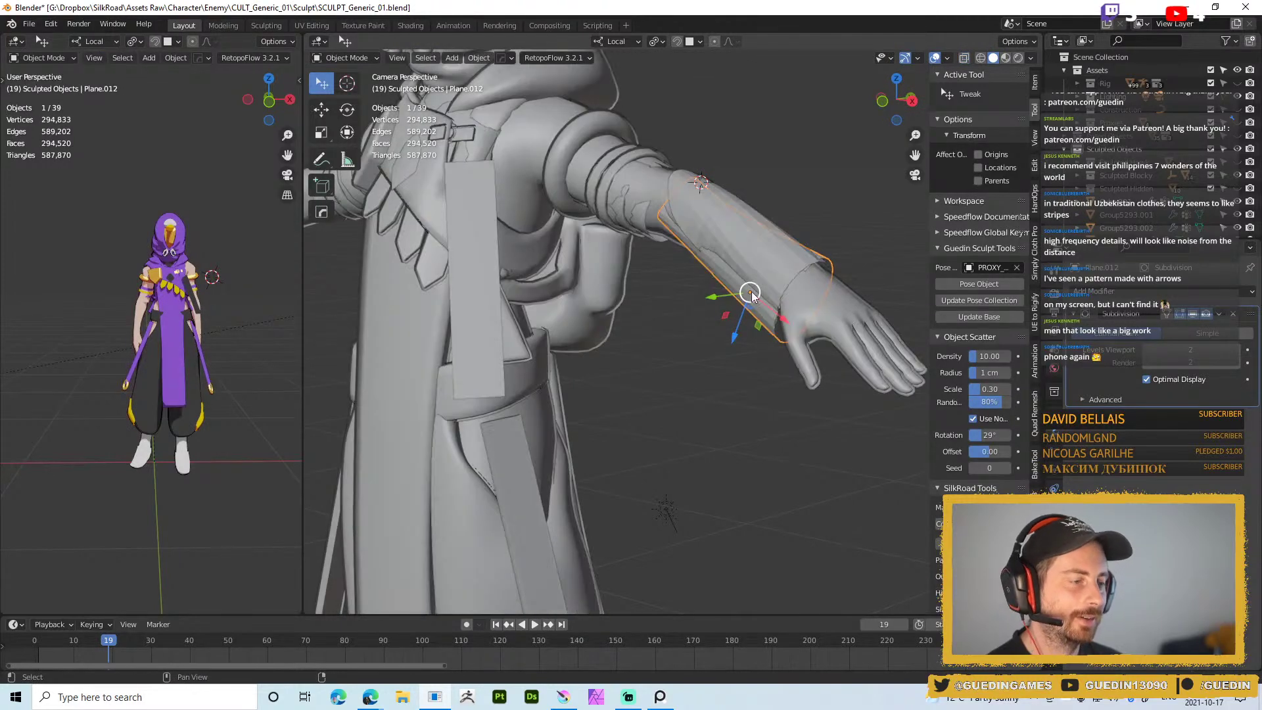
# Fit the closed inner sleeve around the forearm in Sculpt Mode, enlarging the Grab brush to 334 px
pyautogui.hotkey('ctrl', 'Tab')
pyautogui.click(776, 301)
pyautogui.moveTo(747, 254)
pyautogui.mouseDown(button='middle')
pyautogui.moveTo(668, 273)
pyautogui.moveTo(686, 307)
pyautogui.mouseUp(button='middle')
pyautogui.moveTo(686, 307); pyautogui.dragTo(696, 306)
pyautogui.moveTo(704, 305)
pyautogui.mouseDown(button='middle')
pyautogui.moveTo(727, 269)
pyautogui.moveTo(816, 271)
pyautogui.mouseUp(button='middle')
pyautogui.press('f')
pyautogui.click(897, 291)
pyautogui.moveTo(730, 296); pyautogui.dragTo(758, 240, button='middle')
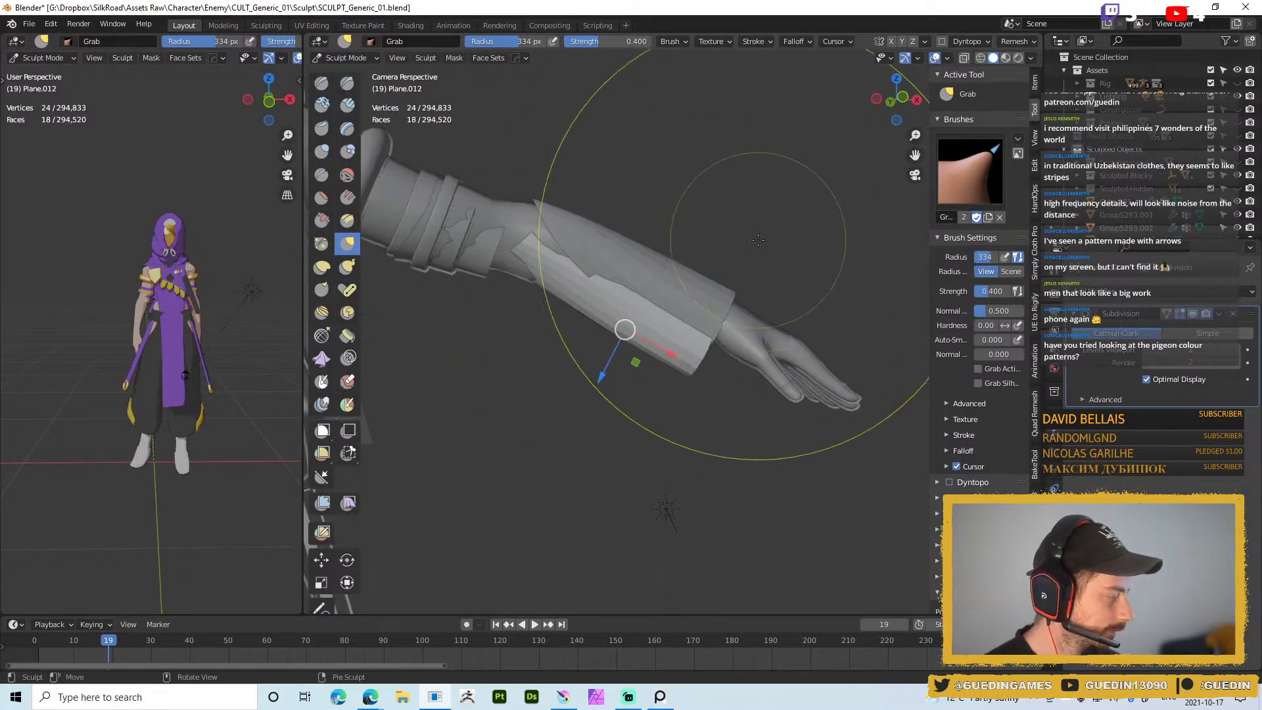
# Adjust the inner sleeve with smaller Grab brushes and switch sculpting to the outer wrap at a radius of 90 px
pyautogui.press('f')
pyautogui.click(578, 270)
pyautogui.moveTo(578, 269)
pyautogui.mouseDown(button='middle')
pyautogui.moveTo(553, 257)
pyautogui.moveTo(523, 272)
pyautogui.mouseUp(button='middle')
pyautogui.press('f')
pyautogui.click(466, 272)
pyautogui.moveTo(514, 262); pyautogui.dragTo(519, 287)
pyautogui.moveTo(531, 272)
pyautogui.mouseDown(button='middle')
pyautogui.moveTo(611, 217)
pyautogui.moveTo(611, 261)
pyautogui.moveTo(705, 244)
pyautogui.moveTo(524, 250)
pyautogui.moveTo(480, 273)
pyautogui.moveTo(430, 249)
pyautogui.mouseUp(button='middle')
pyautogui.press('f')
pyautogui.click(604, 265)
pyautogui.moveTo(532, 226)
pyautogui.mouseDown(button='middle')
pyautogui.moveTo(578, 197)
pyautogui.moveTo(547, 221)
pyautogui.moveTo(595, 230)
pyautogui.moveTo(643, 201)
pyautogui.moveTo(585, 200)
pyautogui.moveTo(565, 218)
pyautogui.moveTo(544, 264)
pyautogui.moveTo(574, 245)
pyautogui.moveTo(578, 267)
pyautogui.mouseUp(button='middle')
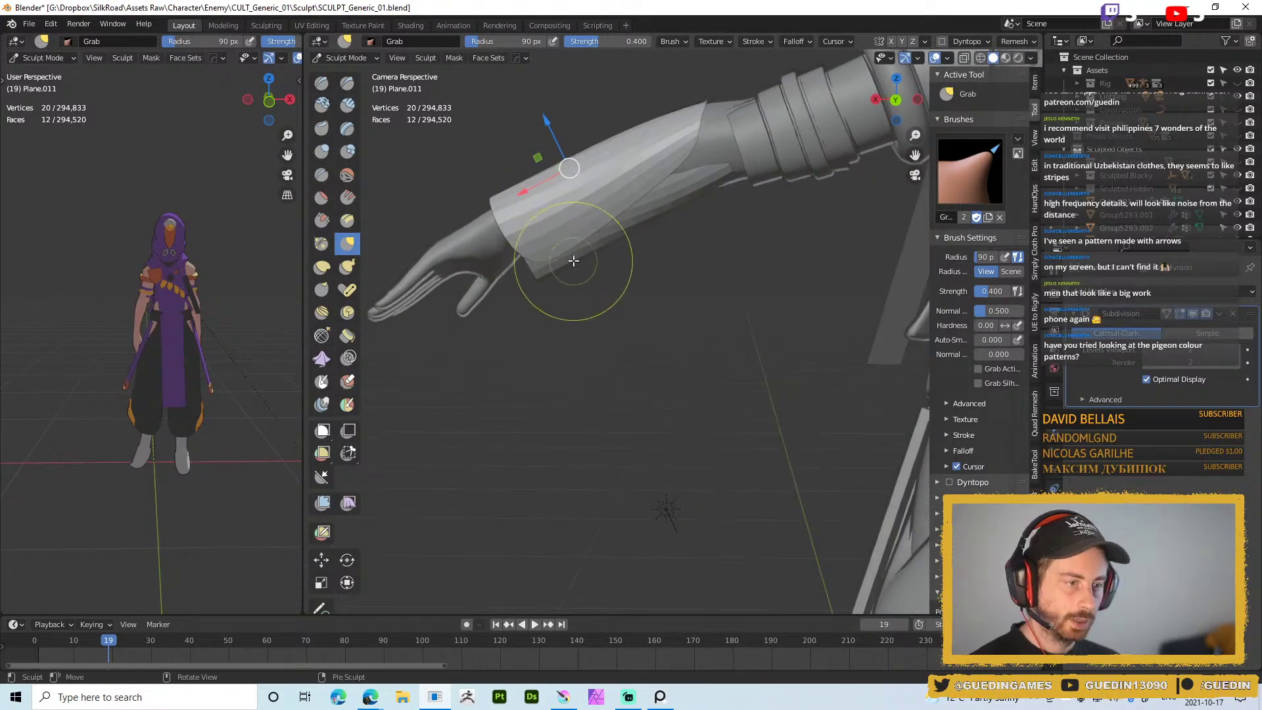
# Reposition a vertex at the outer wrap's wrist end in Edit Mode and return to Sculpt Mode
pyautogui.press('Tab')
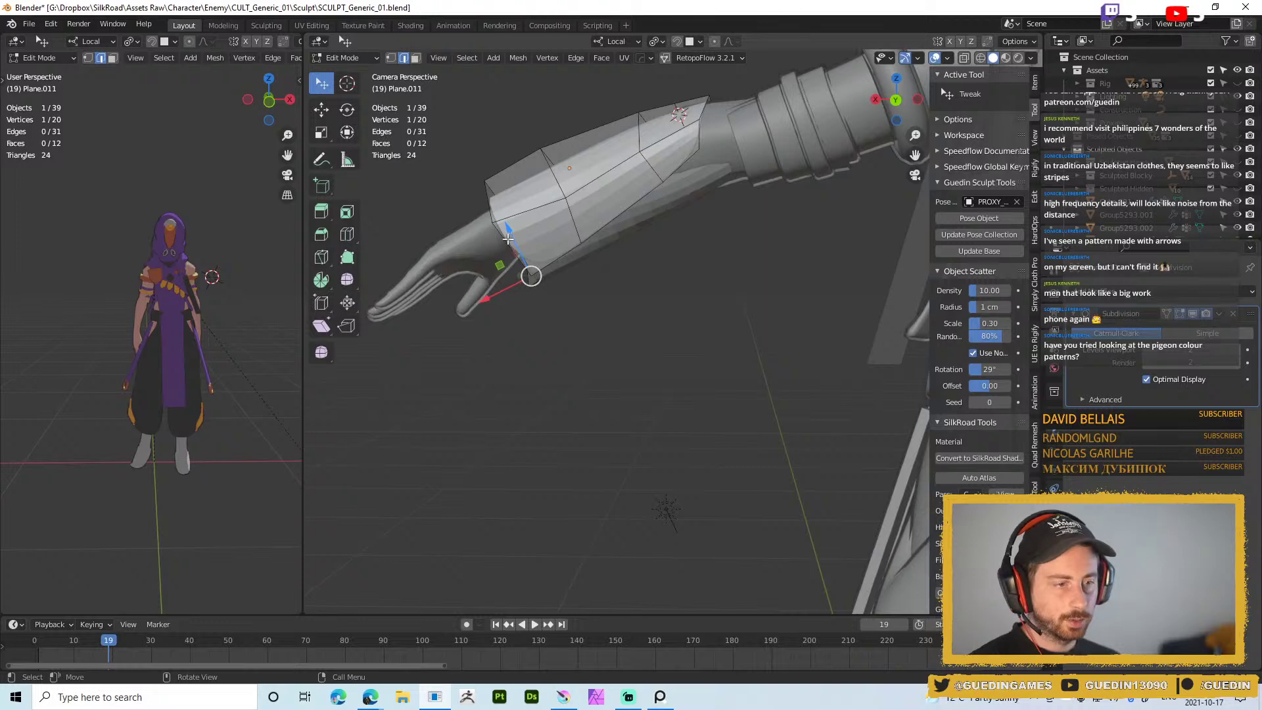
pyautogui.hotkey('alt', 'a')
pyautogui.moveTo(558, 264); pyautogui.dragTo(595, 316, button='middle')
pyautogui.click(591, 282)
pyautogui.press('1')
pyautogui.moveTo(594, 294)
pyautogui.mouseDown()
pyautogui.moveTo(555, 273)
pyautogui.moveTo(574, 281)
pyautogui.moveTo(538, 311)
pyautogui.mouseUp()
pyautogui.hotkey('ctrl', 'Tab')
# Shape the outer wrap's wrist opening with the Grab brush, reducing its radius to 42 px
pyautogui.moveTo(539, 311)
pyautogui.mouseDown(button='middle')
pyautogui.moveTo(578, 282)
pyautogui.moveTo(600, 366)
pyautogui.moveTo(615, 336)
pyautogui.mouseUp(button='middle')
pyautogui.scroll(3, 618, 355)
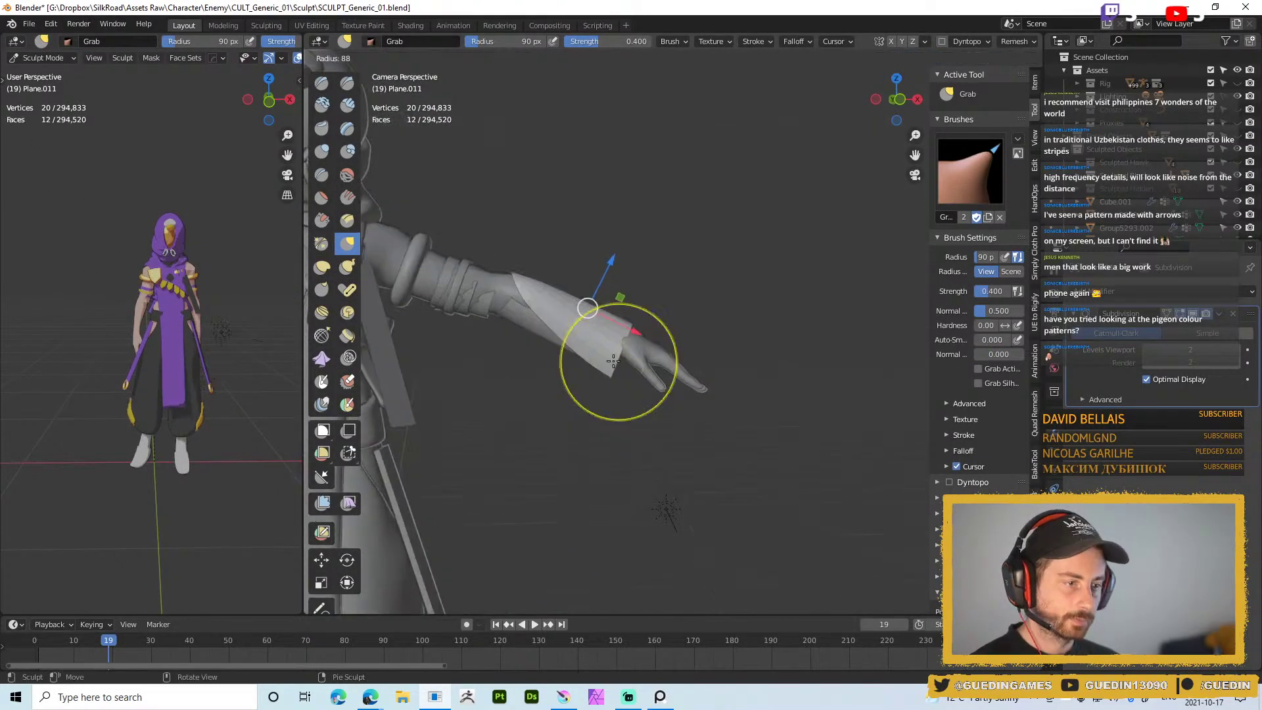
pyautogui.moveTo(617, 361); pyautogui.dragTo(605, 309, button='middle')
pyautogui.moveTo(606, 395)
pyautogui.mouseDown(button='middle')
pyautogui.moveTo(470, 344)
pyautogui.moveTo(650, 366)
pyautogui.moveTo(695, 293)
pyautogui.moveTo(749, 300)
pyautogui.moveTo(716, 283)
pyautogui.mouseUp(button='middle')
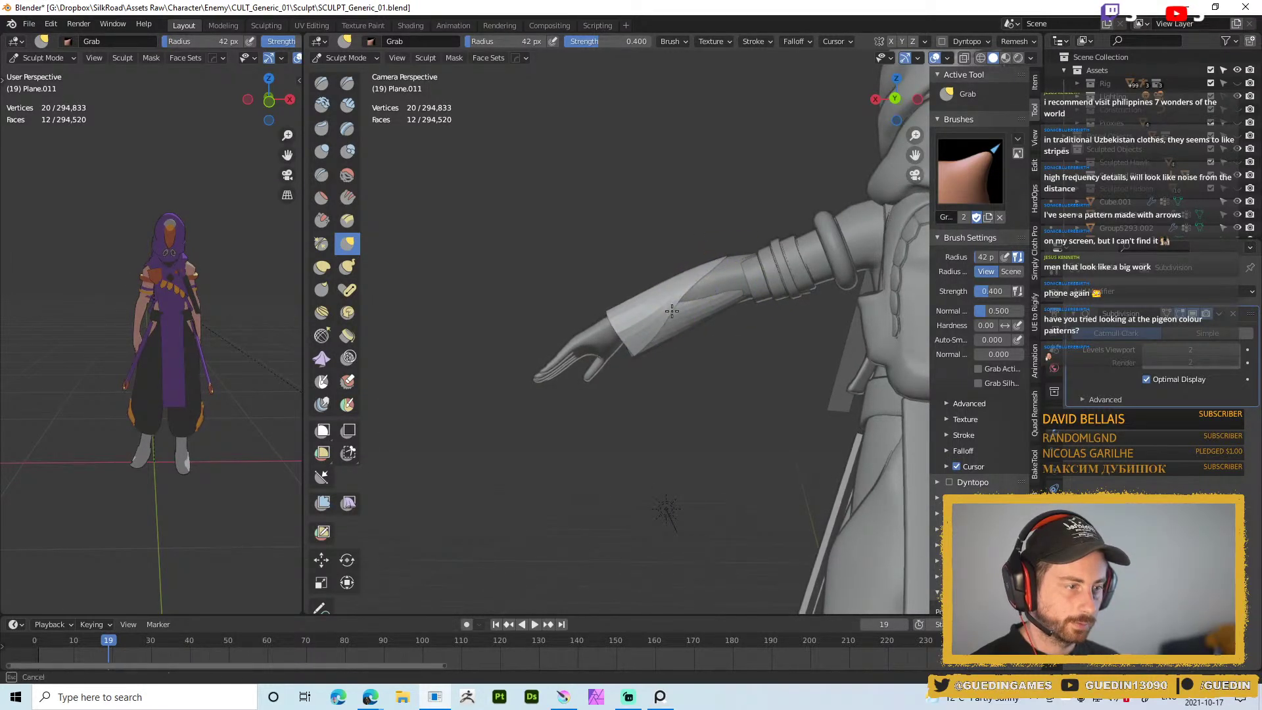
# Choose the Smooth brush for the outer wrap and set its strength to 0.255
pyautogui.press('s')
pyautogui.hotkey('shift', 'f')
pyautogui.click(687, 290)
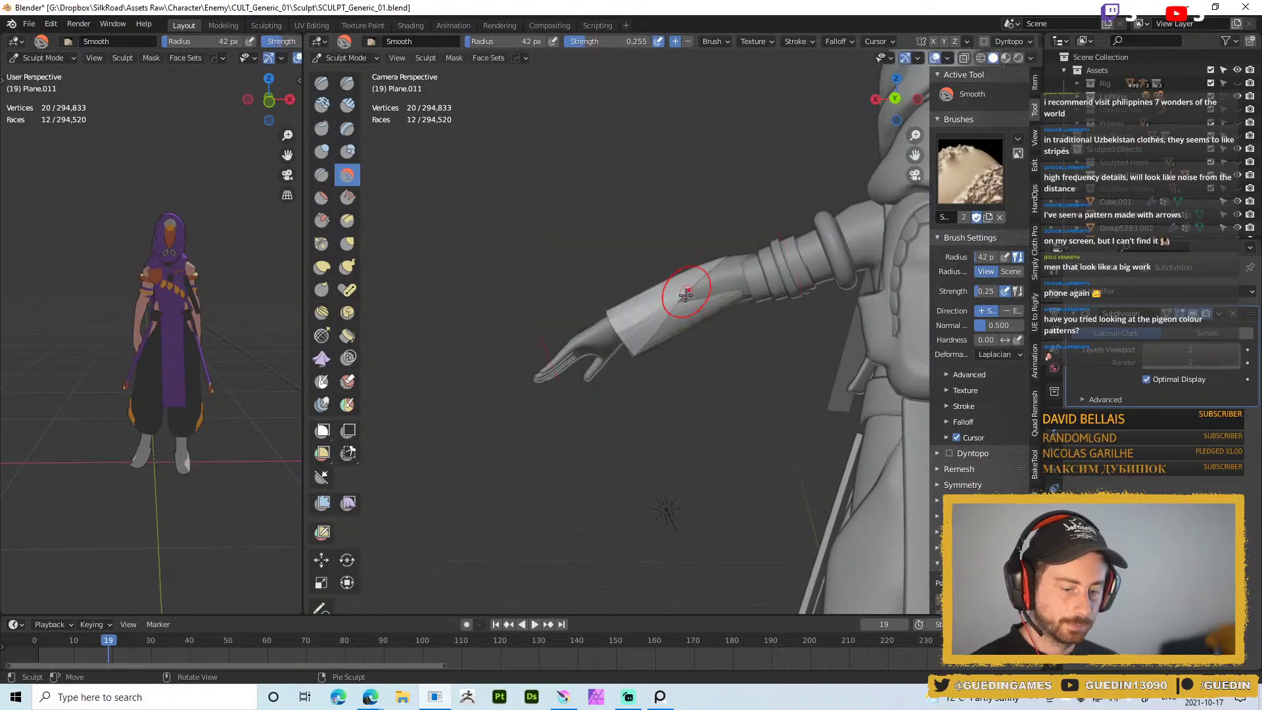
# Adjust the outer wrap's diagonal edge with the Grab brush, resizing it to 59 px
pyautogui.press('g')
pyautogui.moveTo(672, 328)
pyautogui.mouseDown(button='middle')
pyautogui.moveTo(676, 276)
pyautogui.moveTo(664, 328)
pyautogui.moveTo(651, 279)
pyautogui.moveTo(615, 243)
pyautogui.moveTo(609, 251)
pyautogui.moveTo(706, 275)
pyautogui.mouseUp(button='middle')
pyautogui.press('f')
pyautogui.click(677, 290)
pyautogui.press('f')
pyautogui.click(669, 322)
# Move one outer wrap vertex by about -0.95, 0.13 and 0.83 cm and return to Sculpt Mode
pyautogui.press('Tab')
pyautogui.press('g')
pyautogui.click(691, 286)
pyautogui.click(705, 275)
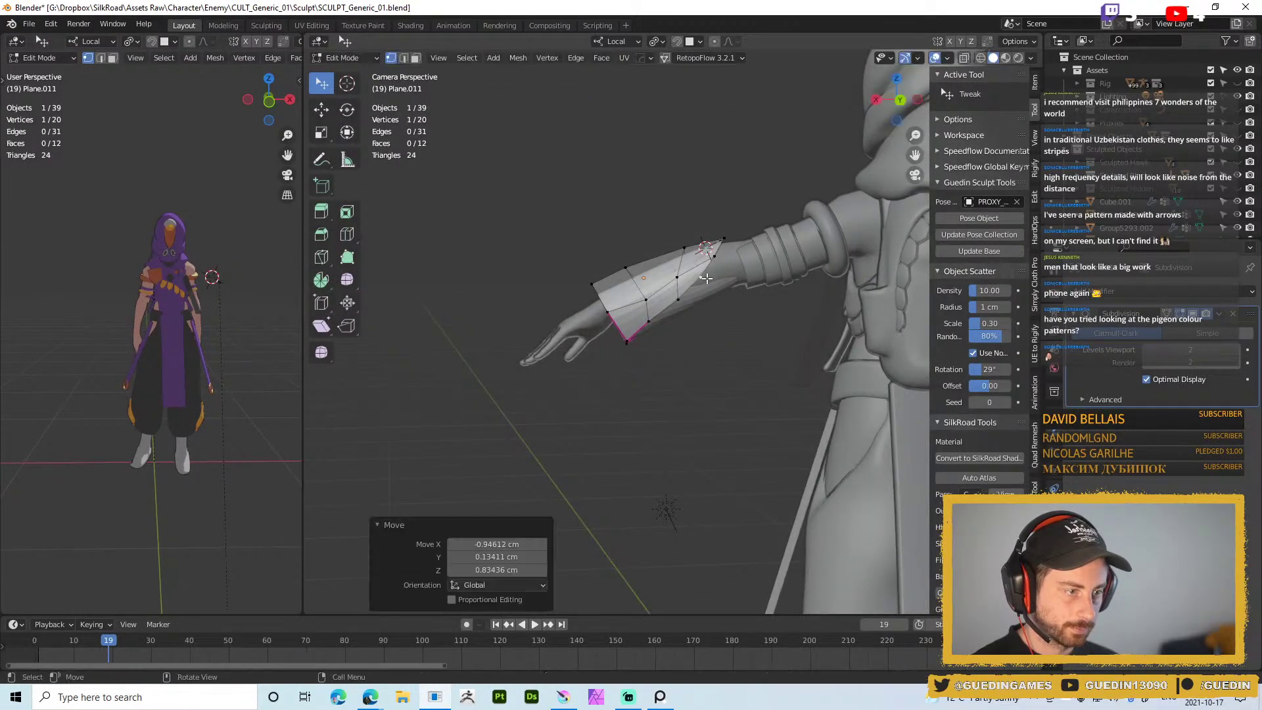
pyautogui.press('Tab')
pyautogui.moveTo(665, 332); pyautogui.dragTo(692, 335, button='middle')
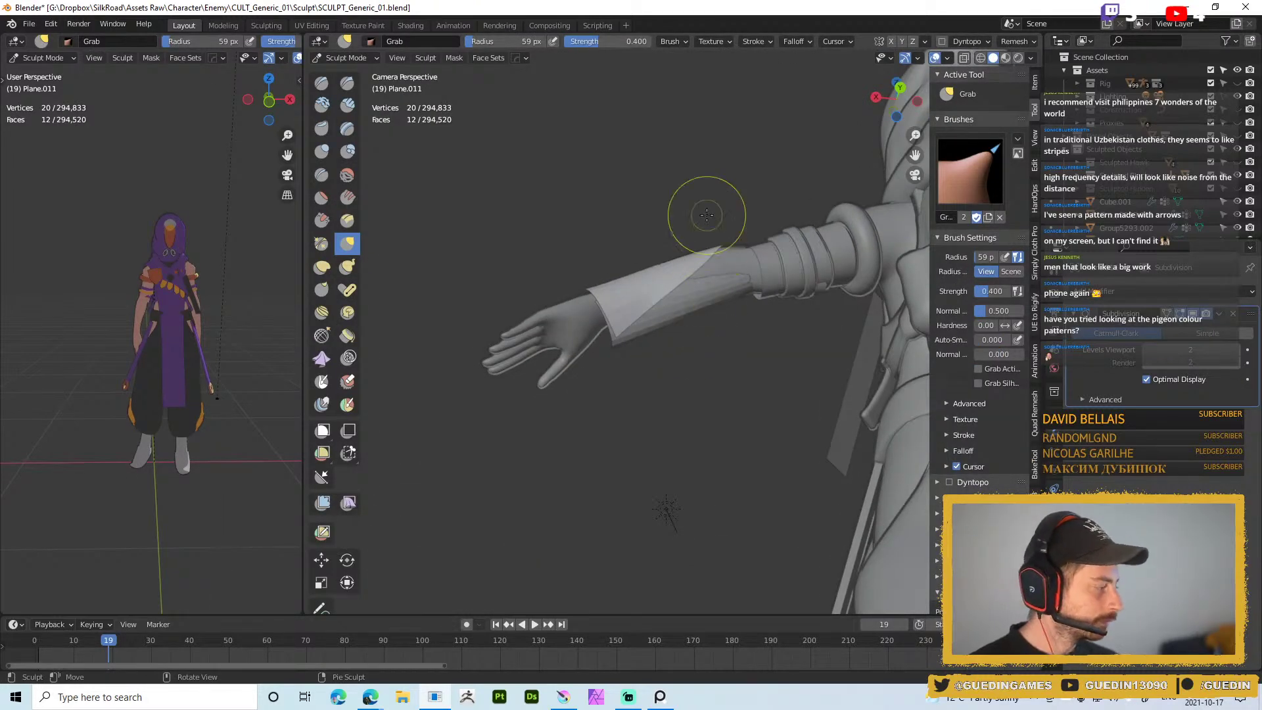
# Refine the outer wrap's overlap with the inner sleeve using the Grab brush at 89 px
pyautogui.press('Tab')
pyautogui.press('Tab')
pyautogui.moveTo(707, 301)
pyautogui.mouseDown(button='middle')
pyautogui.moveTo(915, 336)
pyautogui.moveTo(769, 306)
pyautogui.moveTo(732, 347)
pyautogui.mouseUp(button='middle')
pyautogui.press('Tab')
pyautogui.press('Tab')
pyautogui.press('f')
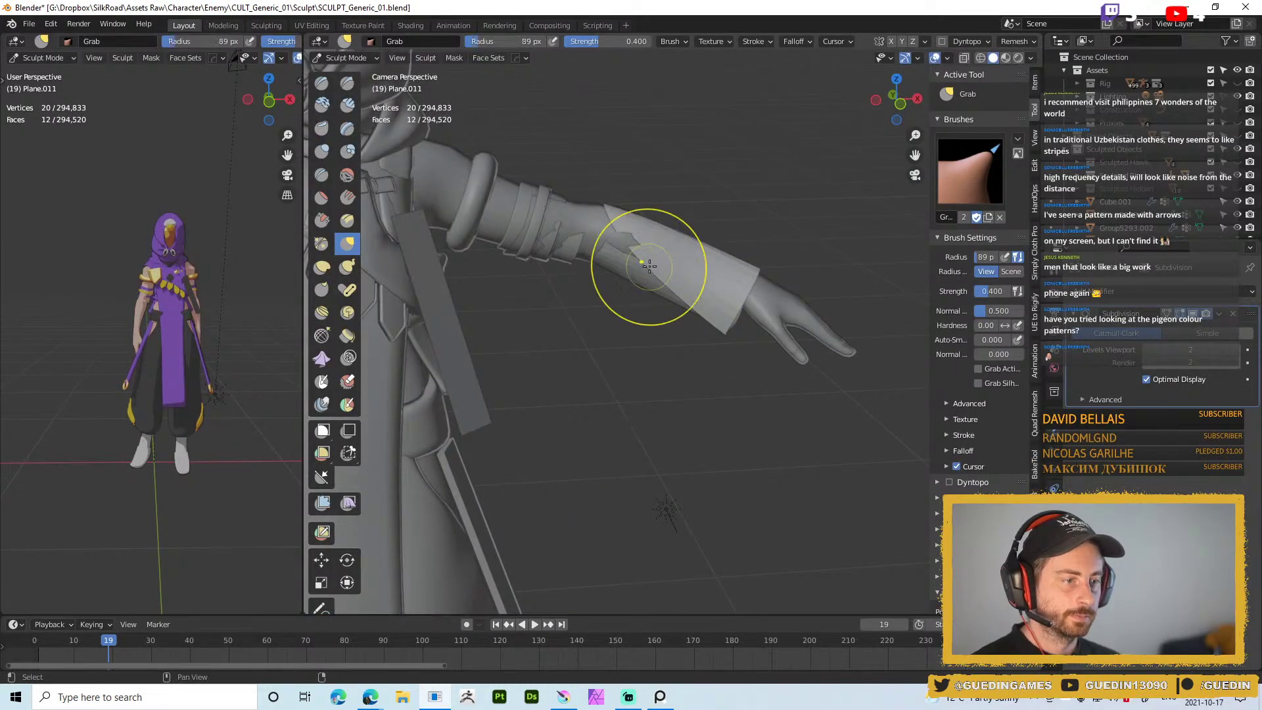
pyautogui.moveTo(639, 280); pyautogui.dragTo(684, 240, button='middle')
pyautogui.press('f')
pyautogui.click(701, 239)
# Leave Sculpt Mode, add a Solidify modifier to the outer wrap and shade the wrap smooth
pyautogui.hotkey('ctrl', 'Tab')
pyautogui.click(531, 289)
pyautogui.click(706, 298)
pyautogui.hotkey('alt', 'm')
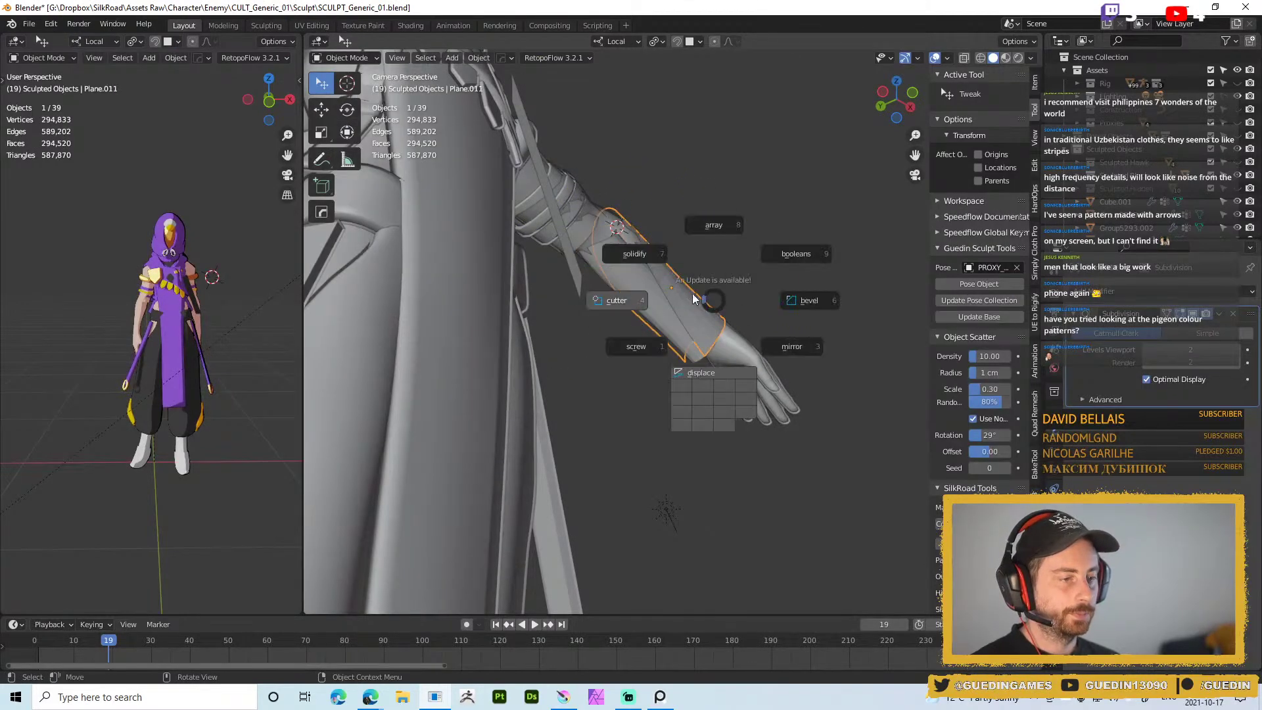
pyautogui.click(649, 255)
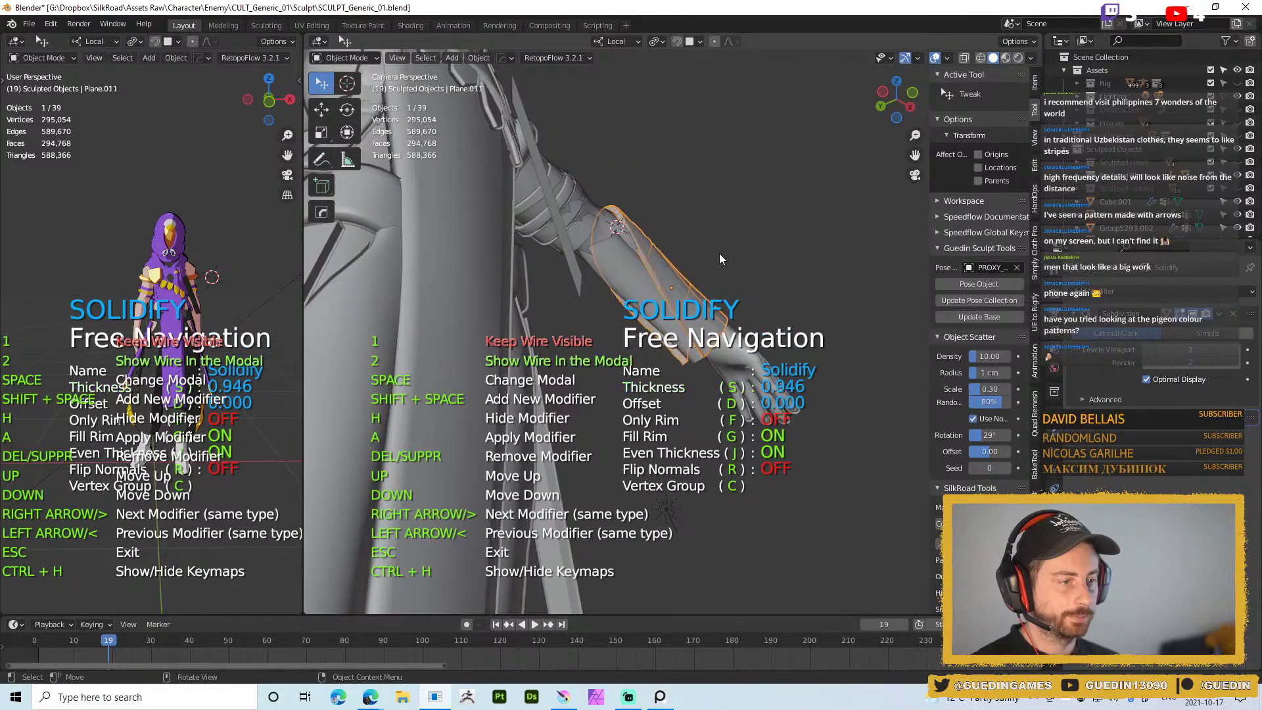
pyautogui.click(717, 250)
pyautogui.moveTo(711, 244)
pyautogui.mouseDown(button='middle')
pyautogui.moveTo(689, 269)
pyautogui.moveTo(637, 282)
pyautogui.moveTo(645, 219)
pyautogui.moveTo(649, 240)
pyautogui.mouseUp(button='middle')
pyautogui.rightClick(712, 288)
pyautogui.click(712, 289)
# Select the inner sleeve, enter Sculpt Mode and try to reshape its elbow-end edge with the Grab brush at 108 px
pyautogui.click(692, 248)
pyautogui.scroll(-2, 690, 250)
pyautogui.scroll(4, 681, 299)
pyautogui.hotkey('ctrl', 'Tab')
pyautogui.click(707, 343)
pyautogui.click(666, 214)
pyautogui.moveTo(658, 225); pyautogui.dragTo(660, 219)
pyautogui.hotkey('ctrl', 'z')
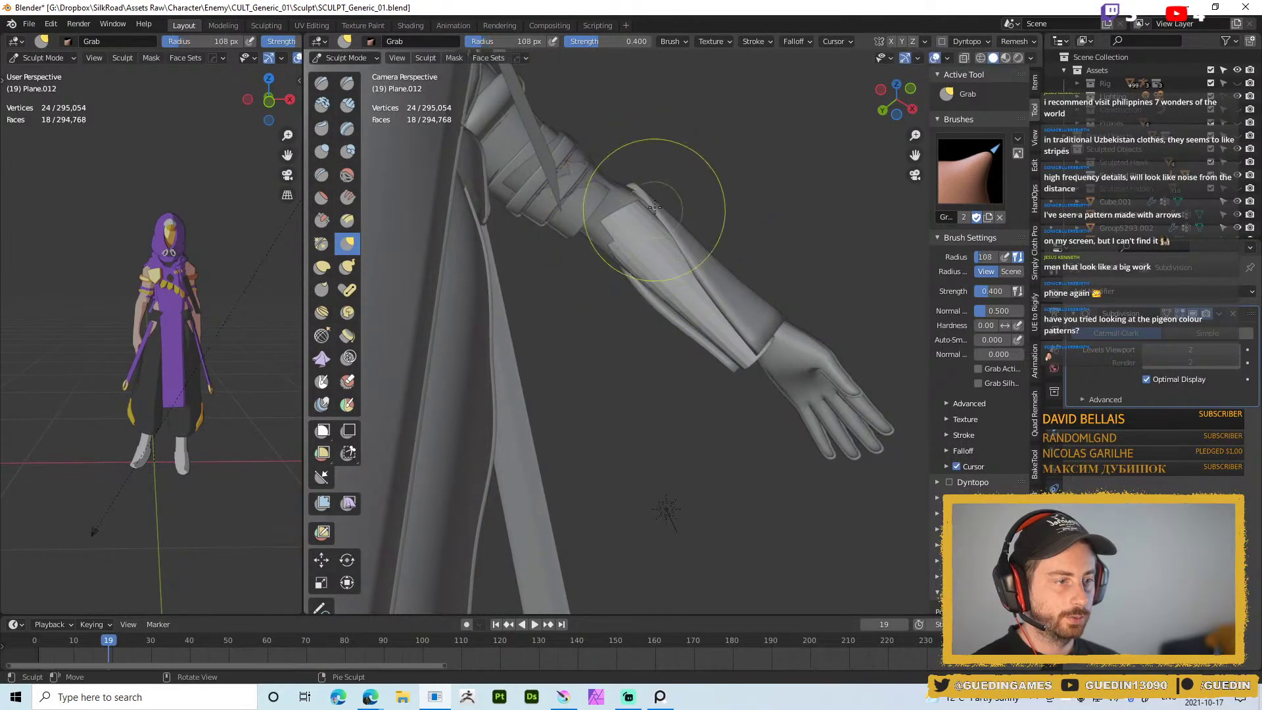
# Fit the inner sleeve around the forearm beneath the outer wrap with the Grab brush, reducing its radius to 73 px
pyautogui.moveTo(593, 244)
pyautogui.mouseDown(button='middle')
pyautogui.moveTo(603, 262)
pyautogui.moveTo(658, 232)
pyautogui.mouseUp(button='middle')
pyautogui.press('f')
pyautogui.click(670, 237)
pyautogui.moveTo(605, 253); pyautogui.dragTo(610, 252)
pyautogui.moveTo(653, 226); pyautogui.dragTo(675, 162, button='middle')
pyautogui.moveTo(658, 151); pyautogui.dragTo(619, 182)
pyautogui.moveTo(690, 197)
pyautogui.mouseDown(button='middle')
pyautogui.moveTo(670, 152)
pyautogui.moveTo(710, 161)
pyautogui.moveTo(690, 152)
pyautogui.moveTo(718, 100)
pyautogui.moveTo(633, 166)
pyautogui.mouseUp(button='middle')
pyautogui.press('f')
pyautogui.click(682, 152)
pyautogui.scroll(-3, 625, 220)
pyautogui.moveTo(625, 219); pyautogui.dragTo(662, 302, button='middle')
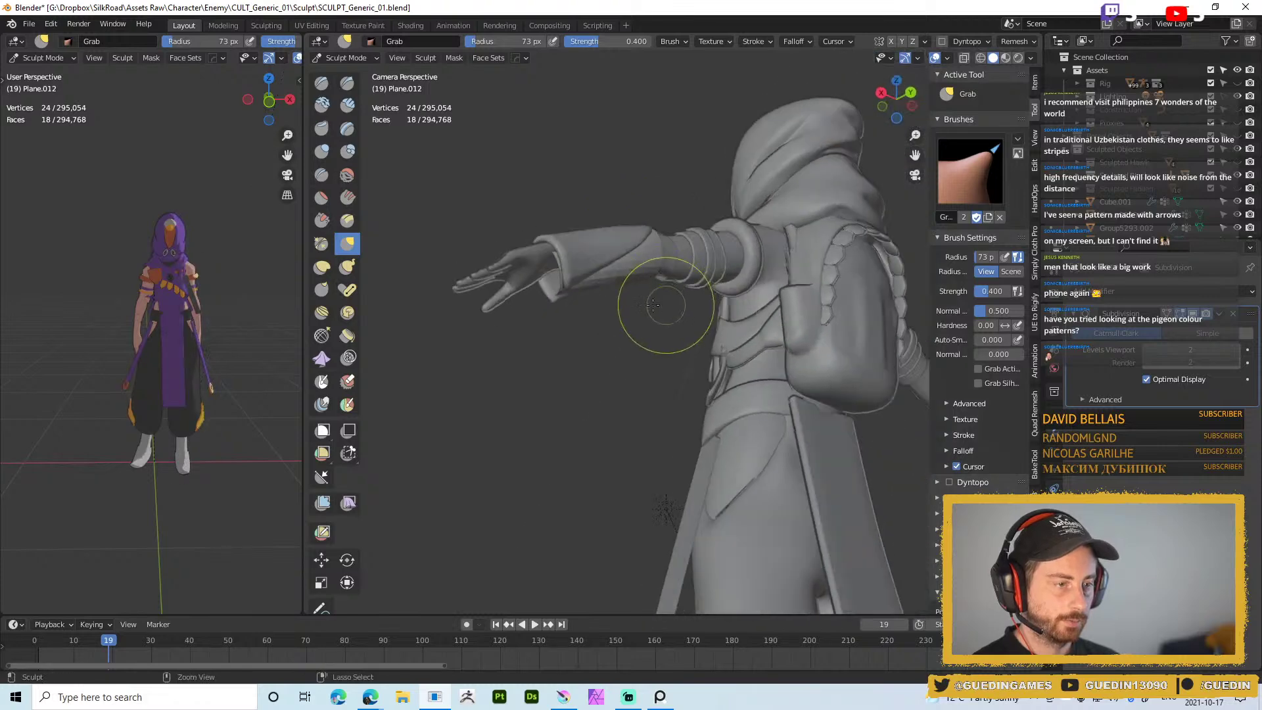
# Return to Object Mode, give the inner sleeve thickness with a Solidify modifier and shade it smooth
pyautogui.hotkey('ctrl', 'Tab')
pyautogui.scroll(2, 618, 296)
pyautogui.press('space')
pyautogui.click(621, 259)
pyautogui.press('d')
pyautogui.click(632, 276)
pyautogui.rightClick(630, 230)
pyautogui.click(630, 230)
pyautogui.hotkey('alt', 'a')
# Examine the solidified forearm layers and their overlap from behind and from the side
pyautogui.moveTo(620, 207); pyautogui.dragTo(535, 306, button='middle')
pyautogui.click(667, 259)
pyautogui.moveTo(667, 259); pyautogui.dragTo(677, 238, button='middle')
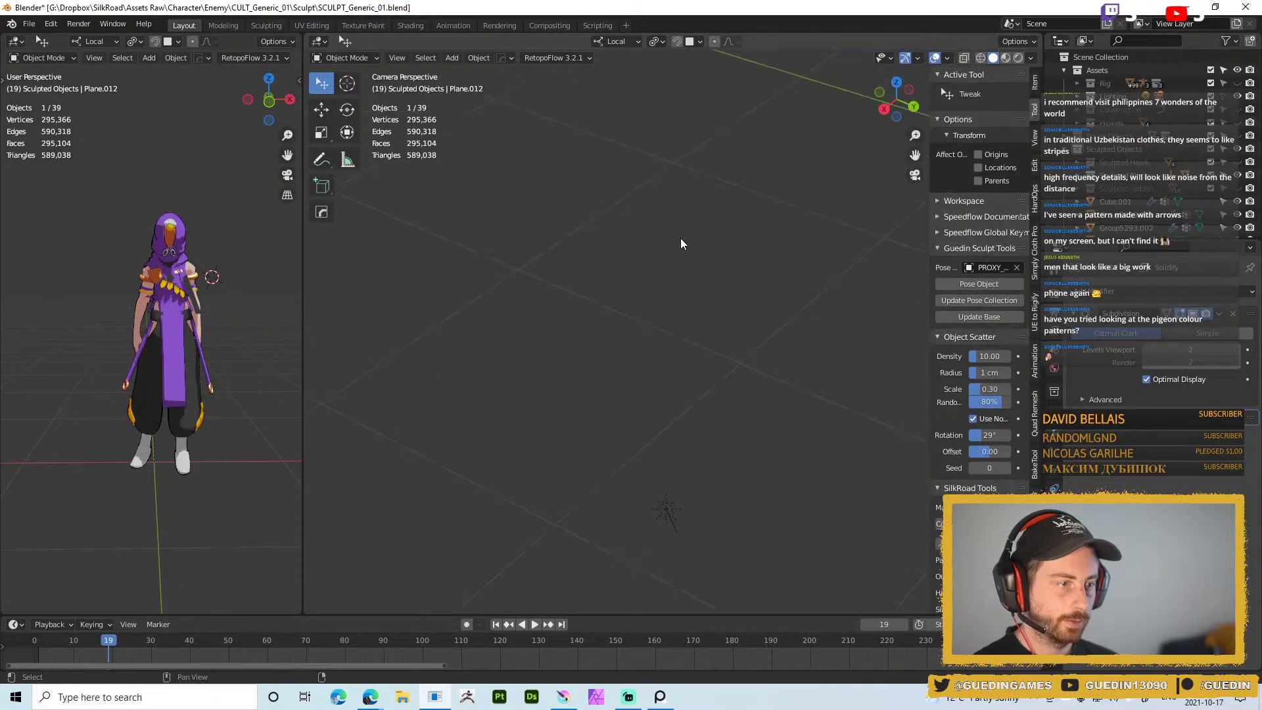
pyautogui.moveTo(616, 183); pyautogui.dragTo(563, 268, button='middle')
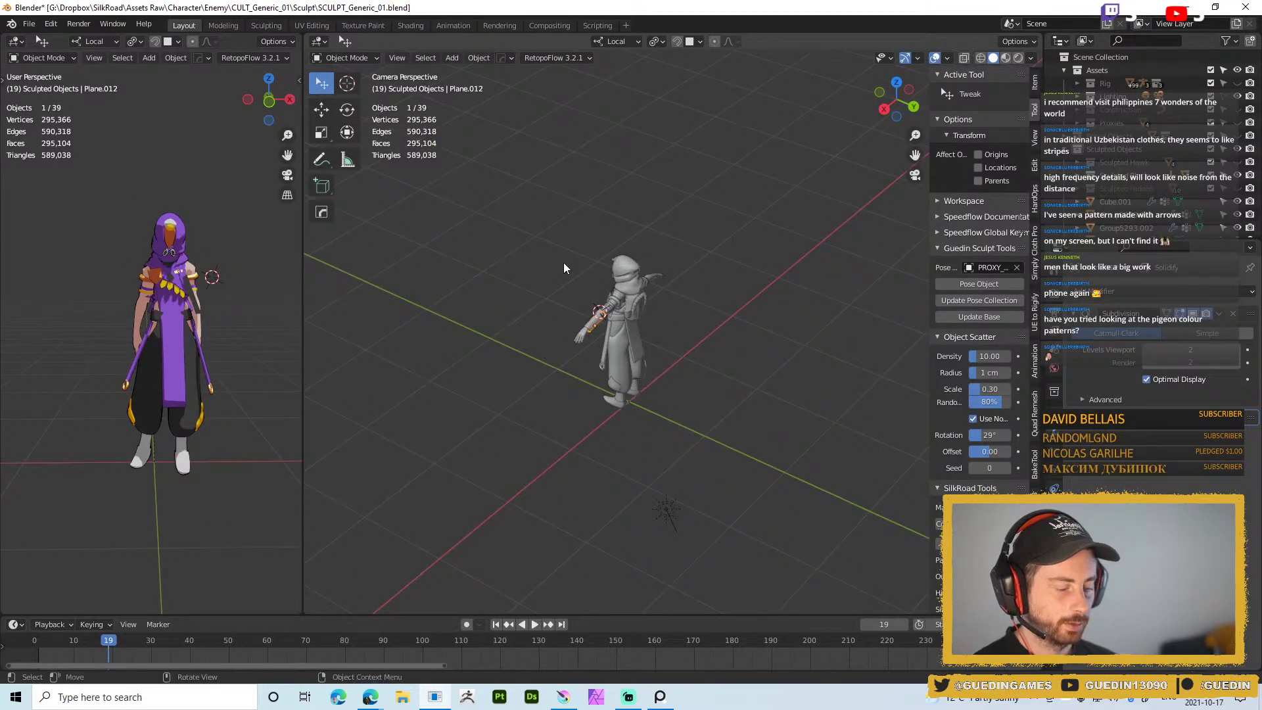
pyautogui.press('KP_Decimal')
pyautogui.click(564, 267)
pyautogui.moveTo(632, 330)
pyautogui.mouseDown(button='middle')
pyautogui.moveTo(590, 218)
pyautogui.moveTo(622, 350)
pyautogui.mouseUp(button='middle')
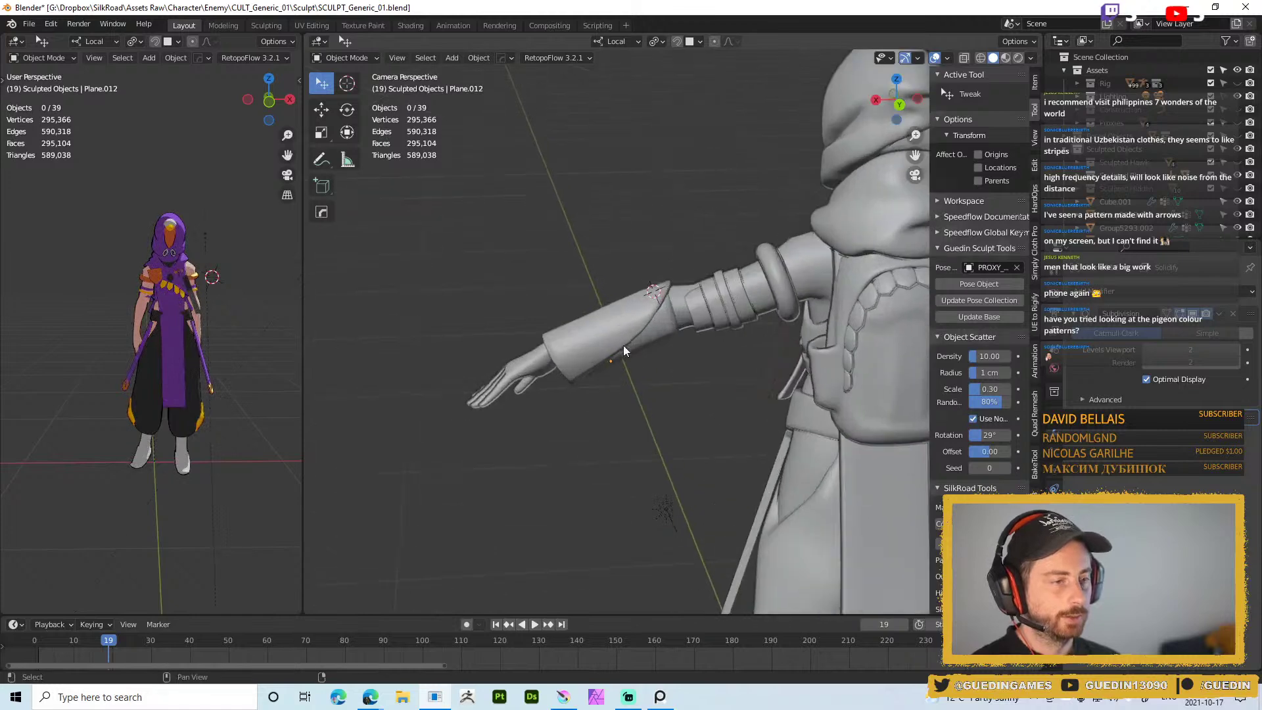
pyautogui.moveTo(656, 257); pyautogui.dragTo(638, 282, button='middle')
# Reshape the inner sleeve's wrist corner below the outer wrap with the Grab brush at 70 px in Sculpt Mode
pyautogui.click(670, 228)
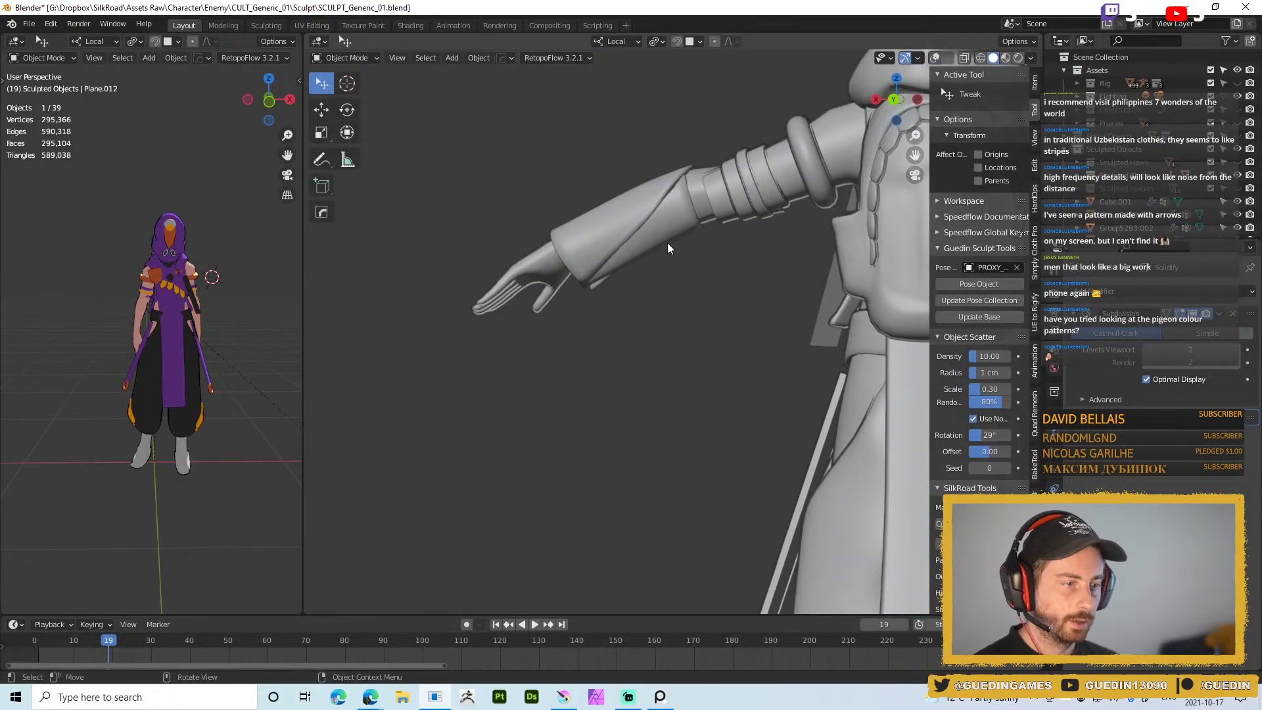
pyautogui.hotkey('alt', 'shift', 'z')
pyautogui.hotkey('ctrl', 'Tab')
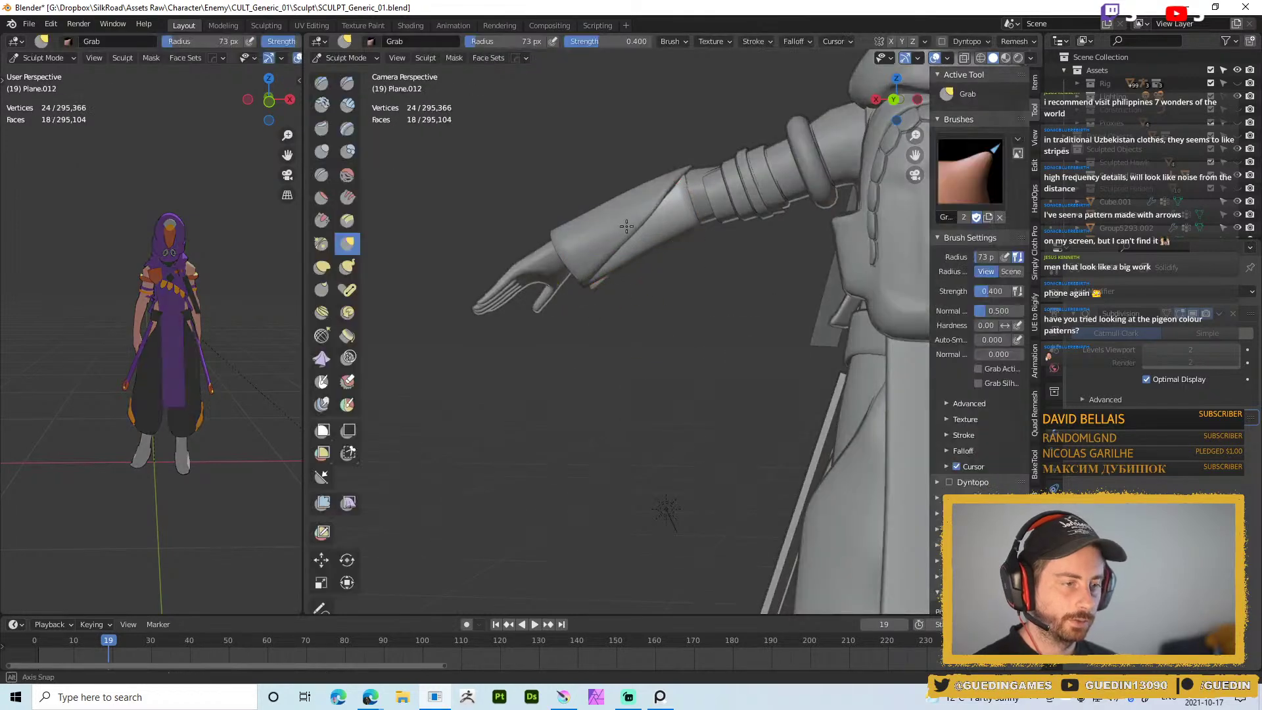
pyautogui.moveTo(613, 319); pyautogui.dragTo(635, 297, button='middle')
pyautogui.moveTo(595, 354); pyautogui.dragTo(598, 358)
pyautogui.moveTo(631, 289); pyautogui.dragTo(626, 275)
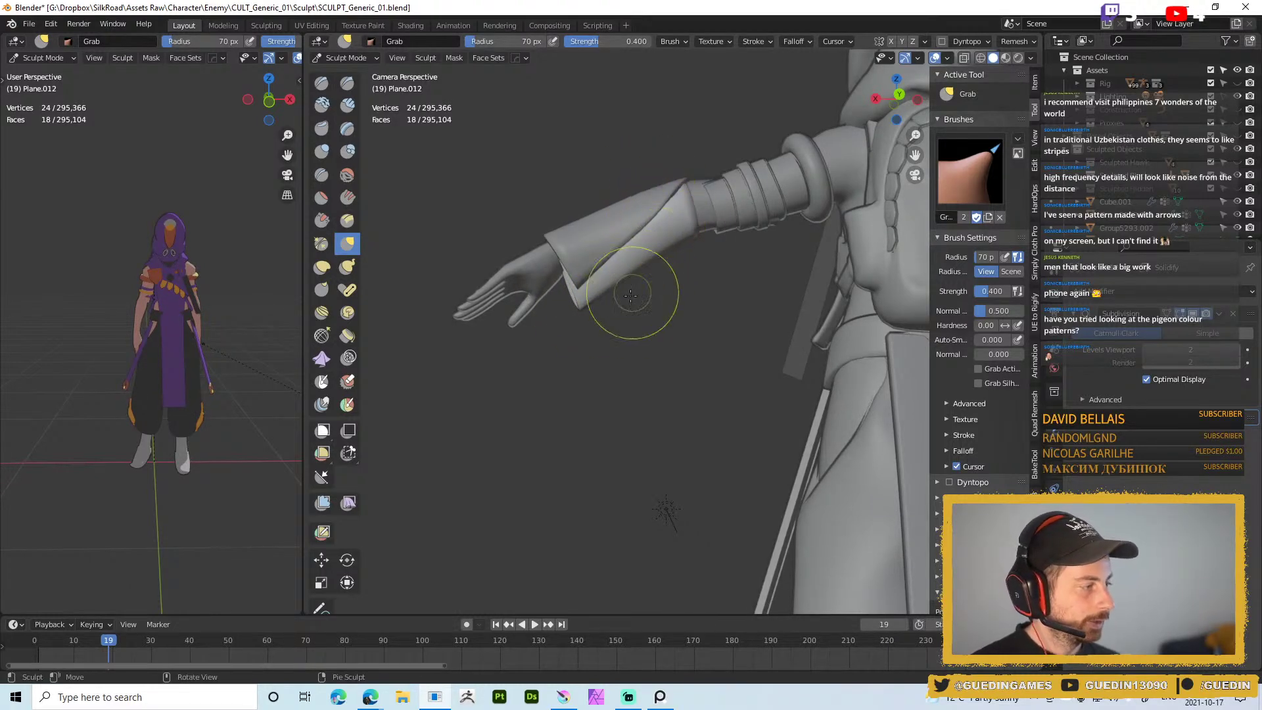
pyautogui.moveTo(631, 301)
pyautogui.mouseDown(button='middle')
pyautogui.moveTo(595, 297)
pyautogui.moveTo(653, 290)
pyautogui.moveTo(680, 261)
pyautogui.moveTo(707, 274)
pyautogui.moveTo(603, 309)
pyautogui.moveTo(634, 290)
pyautogui.mouseUp(button='middle')
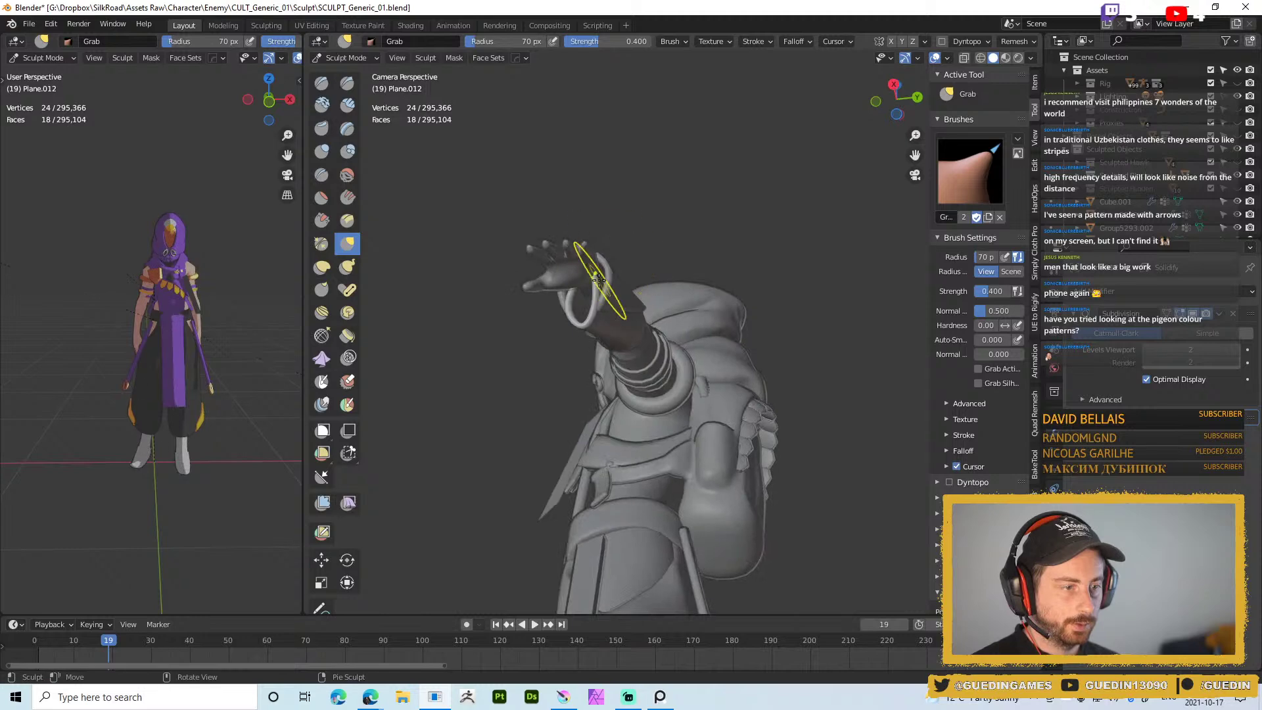
# Reposition the inner sleeve's vertices in Edit Mode so the layer fits around the forearm under the outer wrap
pyautogui.press('Tab')
pyautogui.moveTo(595, 269)
pyautogui.mouseDown(button='middle')
pyautogui.moveTo(552, 247)
pyautogui.moveTo(632, 238)
pyautogui.mouseUp(button='middle')
pyautogui.press('g')
pyautogui.click(544, 241)
pyautogui.moveTo(494, 240); pyautogui.dragTo(499, 220)
pyautogui.moveTo(483, 255); pyautogui.dragTo(554, 172, button='middle')
pyautogui.moveTo(554, 173); pyautogui.dragTo(562, 182)
pyautogui.moveTo(562, 181); pyautogui.dragTo(731, 229, button='middle')
pyautogui.moveTo(672, 188); pyautogui.dragTo(665, 191)
pyautogui.moveTo(666, 191)
pyautogui.mouseDown(button='middle')
pyautogui.moveTo(680, 233)
pyautogui.moveTo(541, 175)
pyautogui.moveTo(501, 202)
pyautogui.mouseUp(button='middle')
pyautogui.press('Tab')
# Make a further small vertex adjustment to the inner sleeve and return it to Sculpt Mode
pyautogui.scroll(-2, 677, 230)
pyautogui.scroll(4, 609, 263)
pyautogui.press('Tab')
pyautogui.scroll(1, 539, 177)
pyautogui.moveTo(501, 202); pyautogui.dragTo(516, 208)
pyautogui.press('Tab')
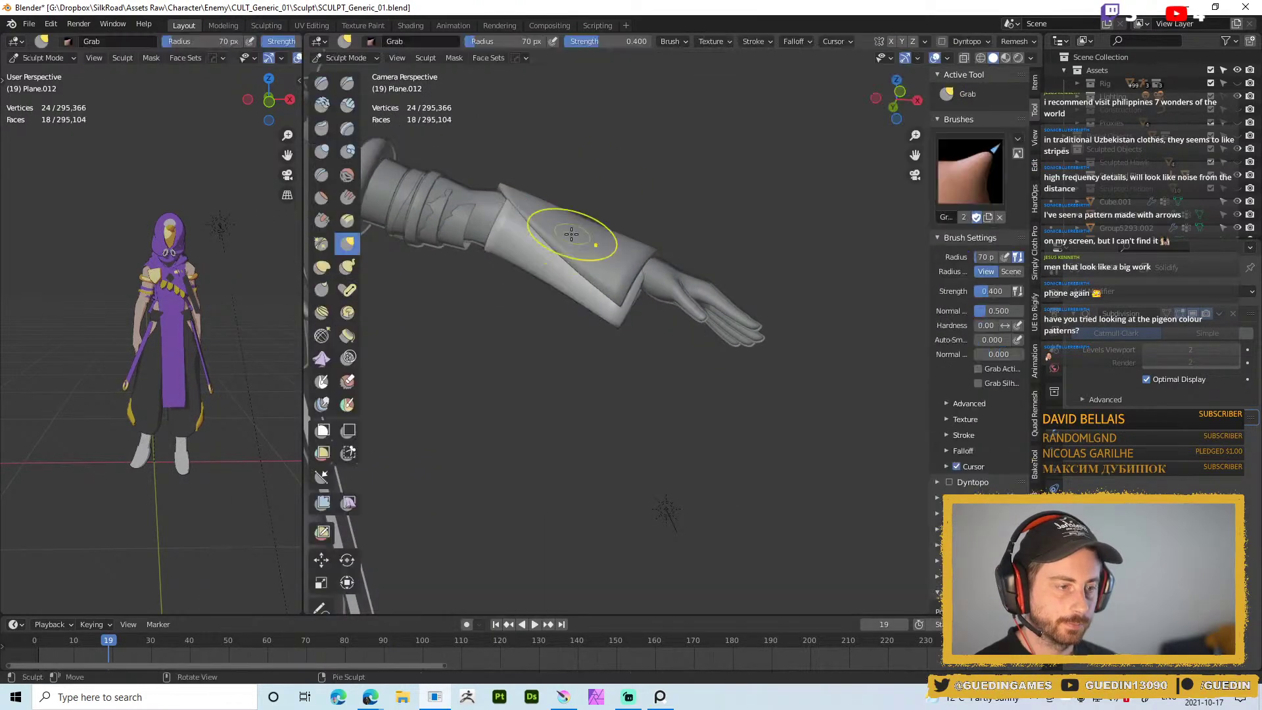
# Edge-slide the inner sleeve's elbow-end edge loop with a factor of -0.475 in Edit Mode
pyautogui.scroll(-4, 573, 238)
pyautogui.moveTo(560, 253); pyautogui.dragTo(539, 311, button='middle')
pyautogui.press('Tab')
pyautogui.scroll(4, 572, 126)
pyautogui.moveTo(572, 127)
pyautogui.mouseDown(button='middle')
pyautogui.moveTo(629, 232)
pyautogui.moveTo(667, 201)
pyautogui.mouseUp(button='middle')
pyautogui.press('g')
pyautogui.press('g')
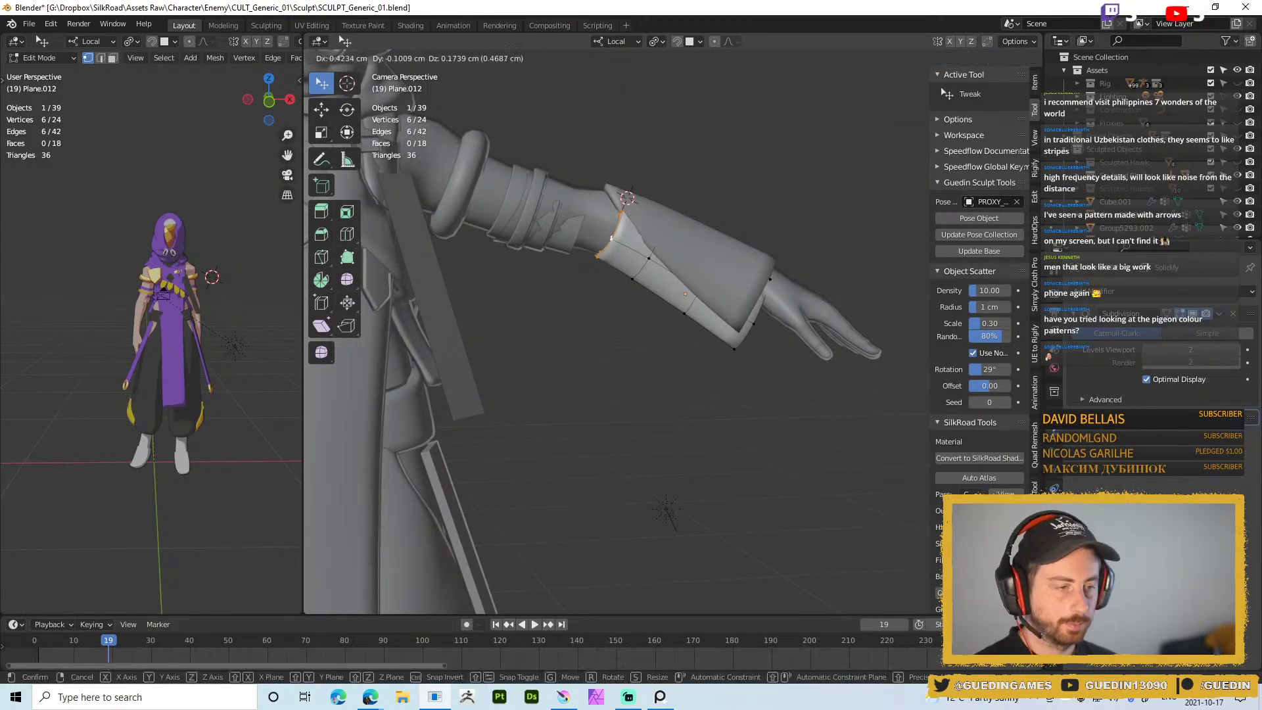
pyautogui.click(632, 191)
pyautogui.moveTo(632, 191); pyautogui.dragTo(592, 268, button='middle')
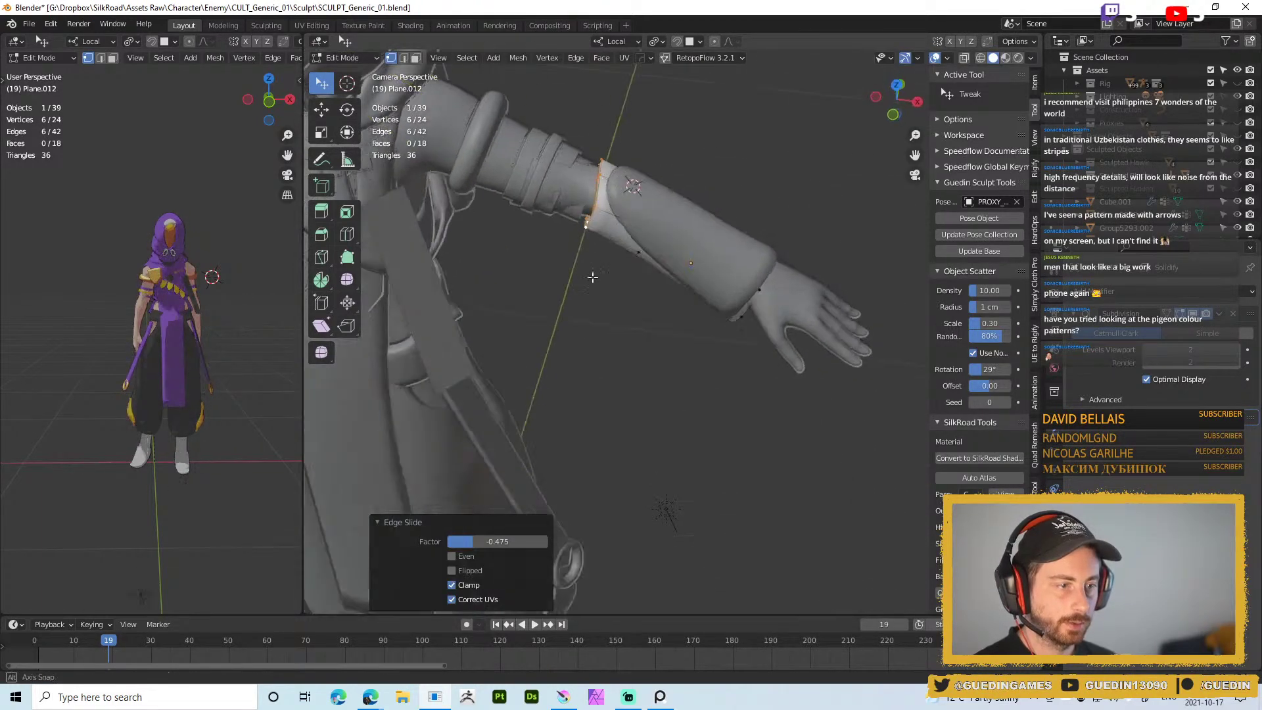
# Move the inner sleeve's elbow-end edge loop by about -0.32, 1.31 and 0.12 cm
pyautogui.hotkey('shift', 'q')
pyautogui.click(621, 309)
pyautogui.moveTo(622, 308); pyautogui.dragTo(622, 197, button='middle')
pyautogui.press('g')
pyautogui.click(696, 364)
# Extend the inner sleeve toward the upper-arm bands by about -4.58, 0.28 and 0.80 cm, then reposition and scale its end loop
pyautogui.press('g')
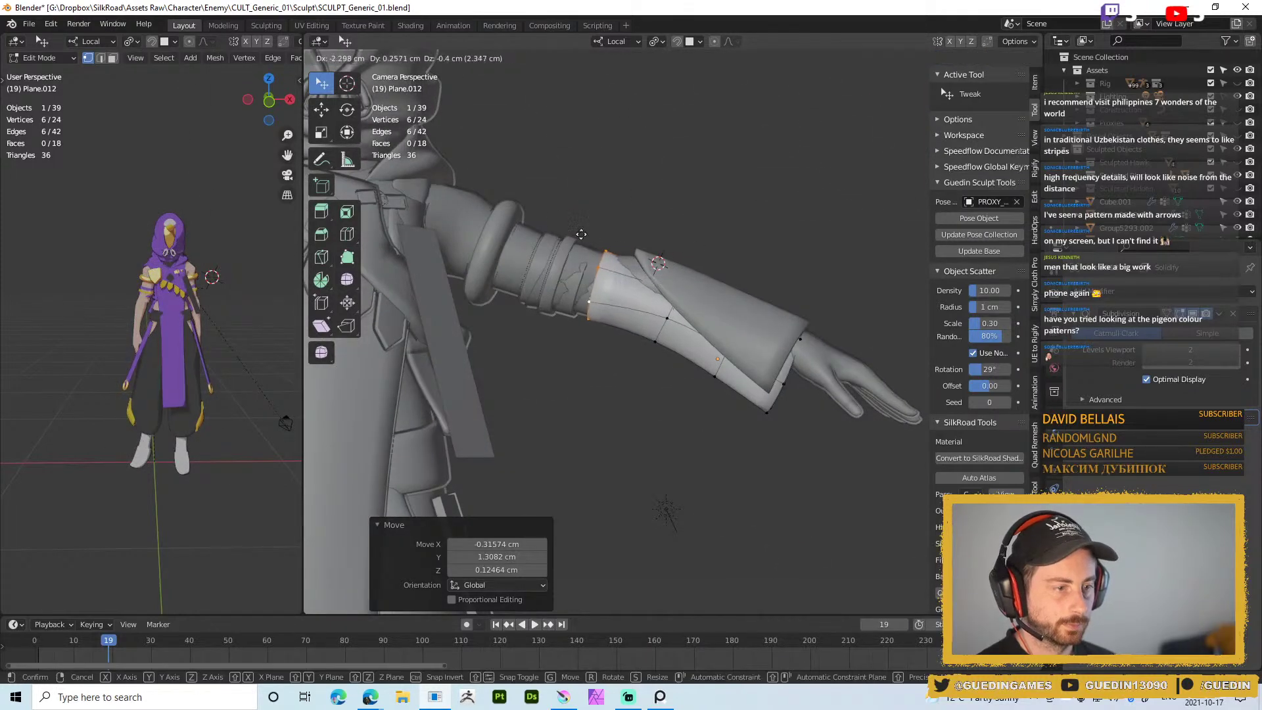
pyautogui.click(593, 226)
pyautogui.press('g')
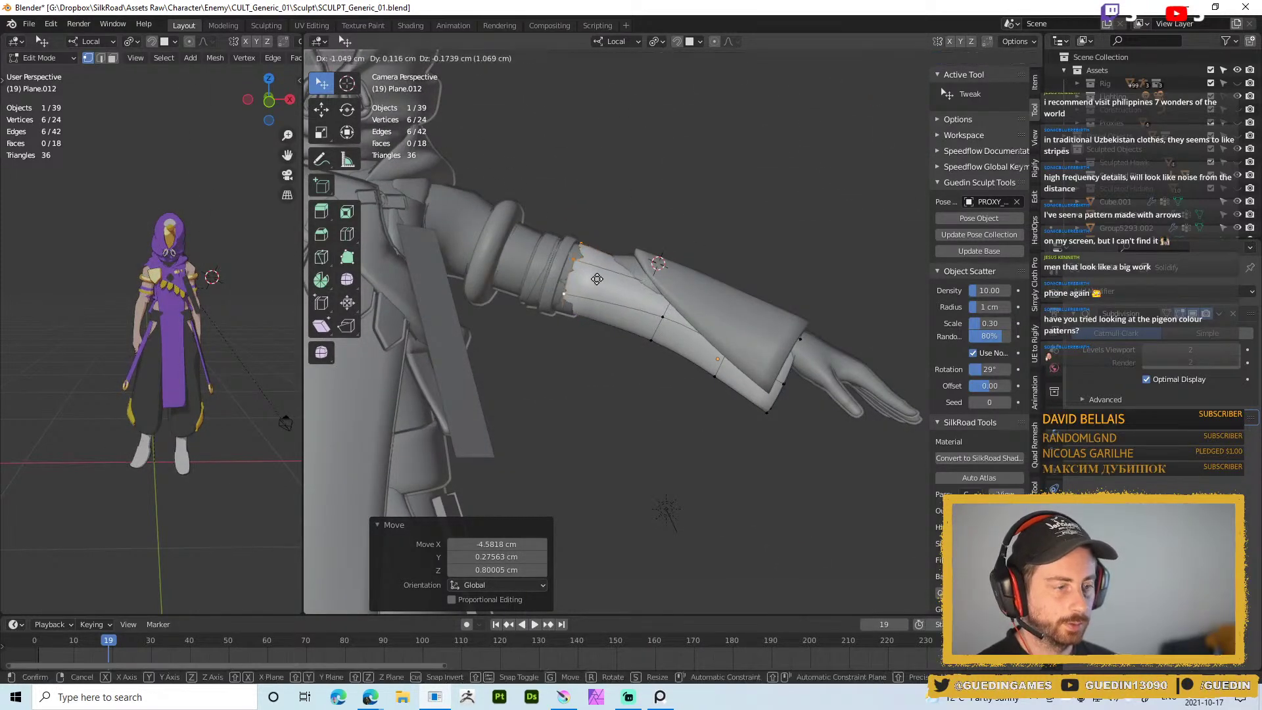
pyautogui.click(592, 282)
pyautogui.moveTo(609, 274); pyautogui.dragTo(686, 287, button='middle')
pyautogui.press('s')
pyautogui.click(712, 274)
pyautogui.click(692, 278)
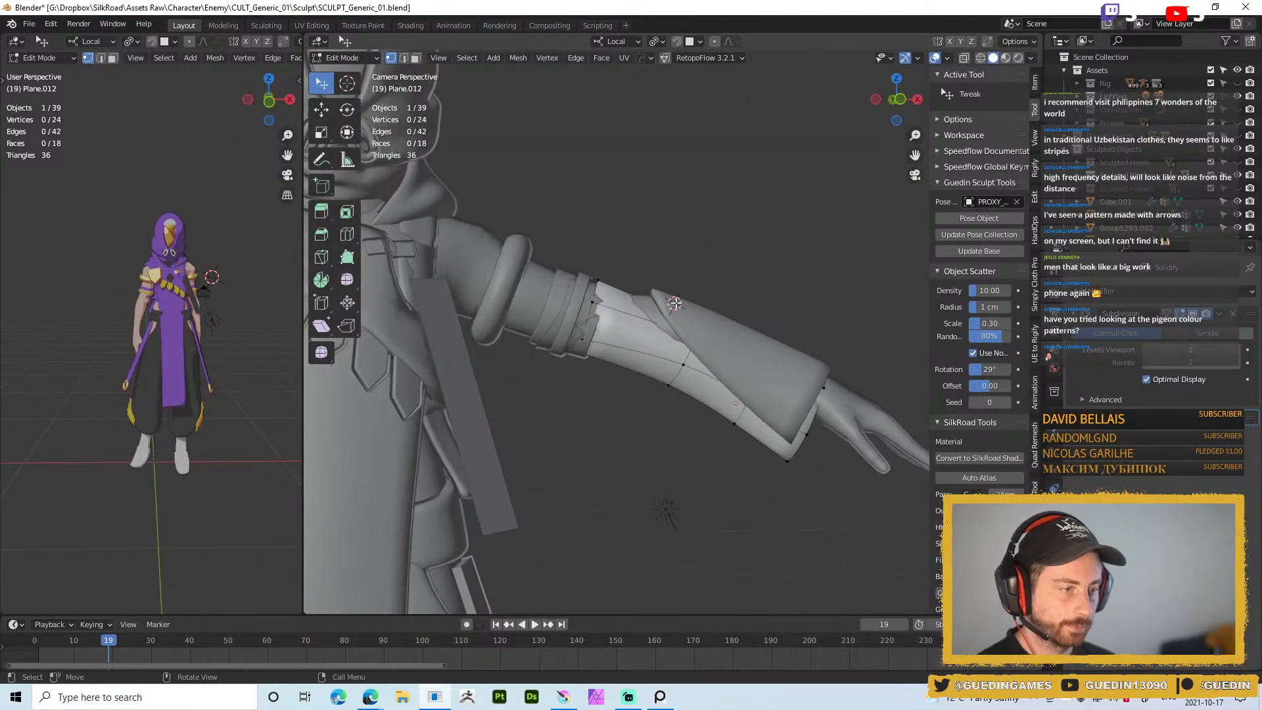
# Add an edge loop across the lengthened part of the inner sleeve, adjusting its scale and position to follow the arm
pyautogui.click(685, 287)
pyautogui.press('s')
pyautogui.click(701, 285)
pyautogui.press('g')
pyautogui.click(710, 276)
pyautogui.click(701, 331)
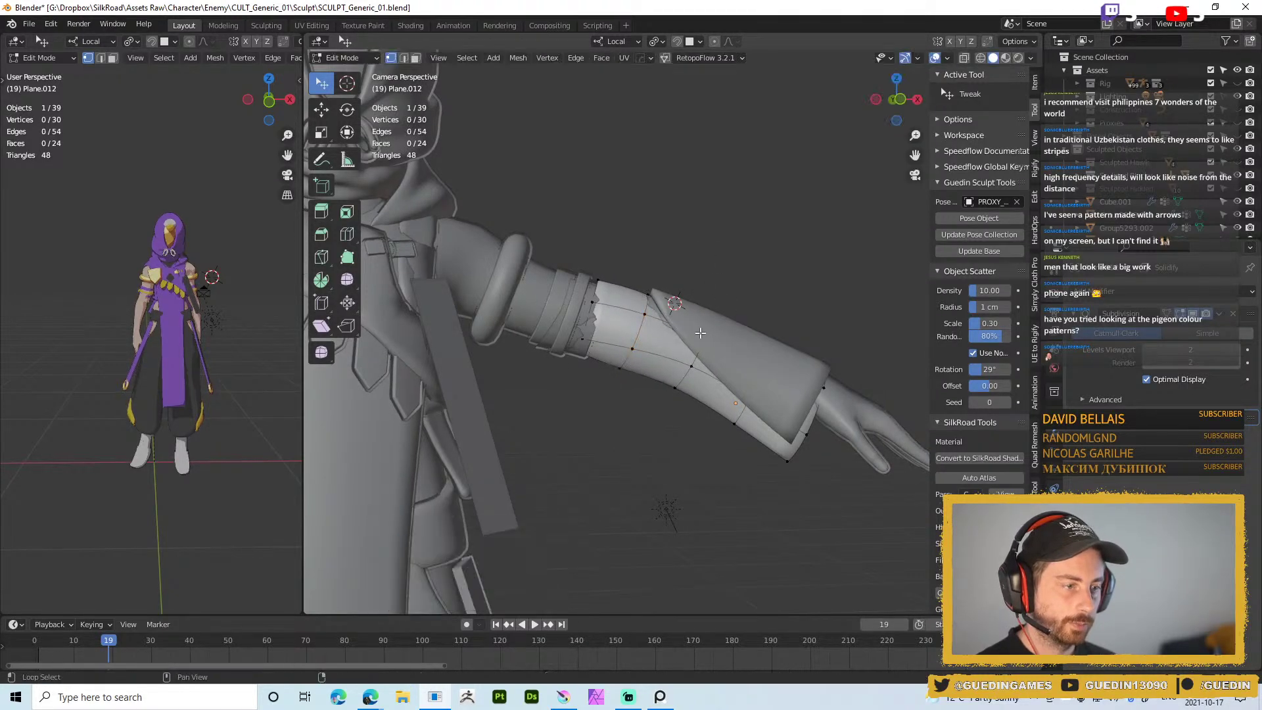
# Return to Sculpt Mode and smooth out the inner sleeve's underside contour with the Grab brush at 99 px
pyautogui.hotkey('ctrl', 'Tab')
pyautogui.click(684, 479)
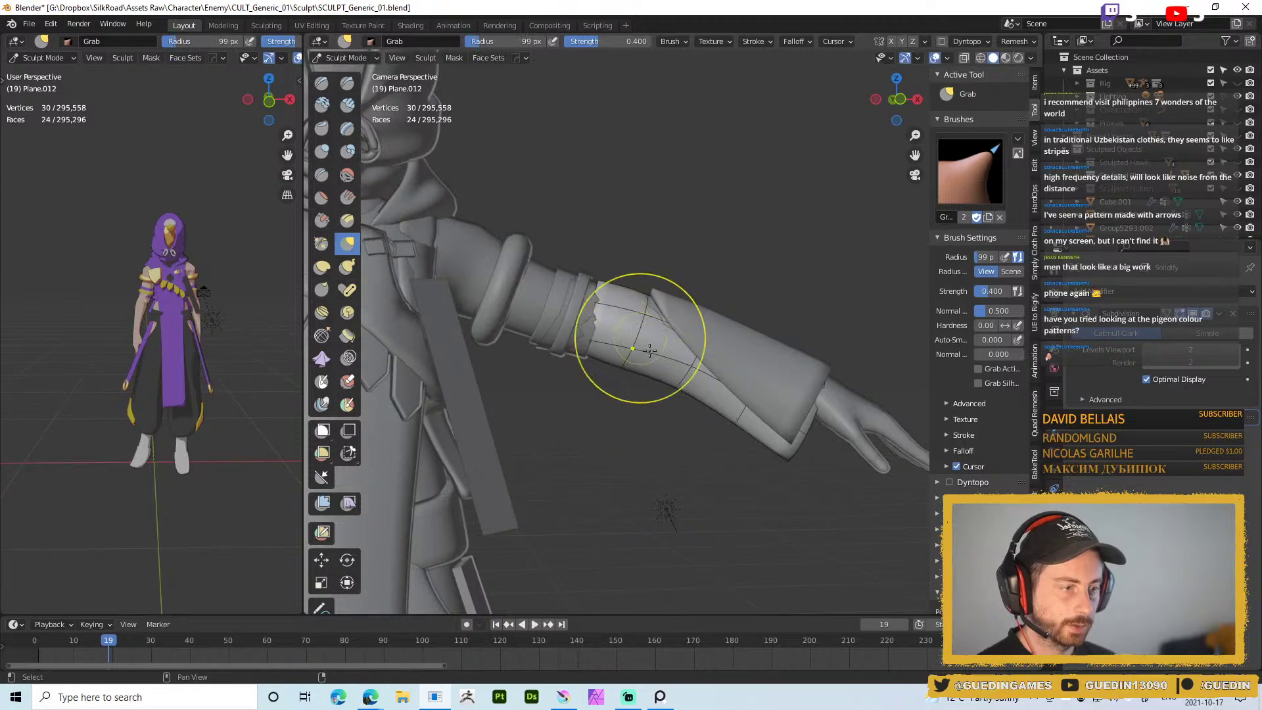
pyautogui.moveTo(685, 383); pyautogui.dragTo(635, 372)
pyautogui.moveTo(648, 301)
pyautogui.mouseDown(button='middle')
pyautogui.moveTo(704, 316)
pyautogui.moveTo(614, 319)
pyautogui.mouseUp(button='middle')
# Switch sculpting to the outer wrap and adjust its elbow-end tip with the Grab brush, using radii of 87 and 67 px
pyautogui.press('d')
pyautogui.press('f')
pyautogui.click(788, 276)
pyautogui.moveTo(714, 241); pyautogui.dragTo(701, 216)
pyautogui.press('f')
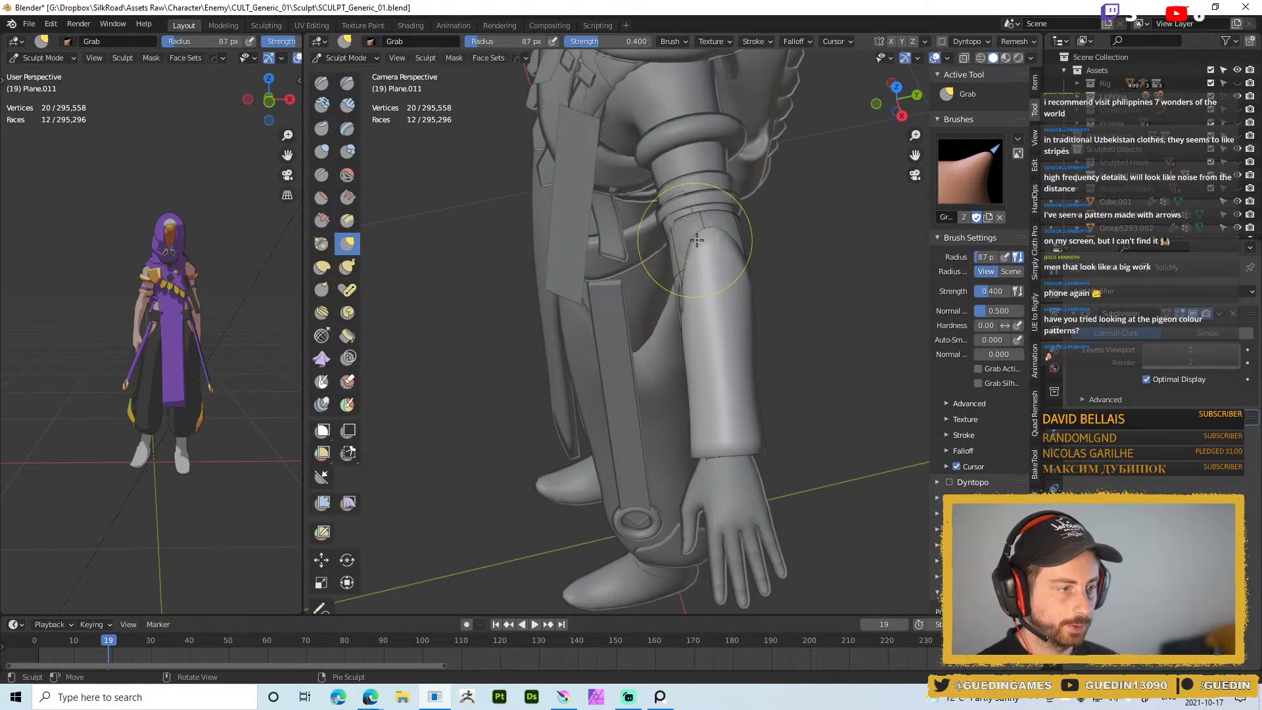
pyautogui.click(705, 217)
pyautogui.moveTo(705, 211); pyautogui.dragTo(809, 206, button='middle')
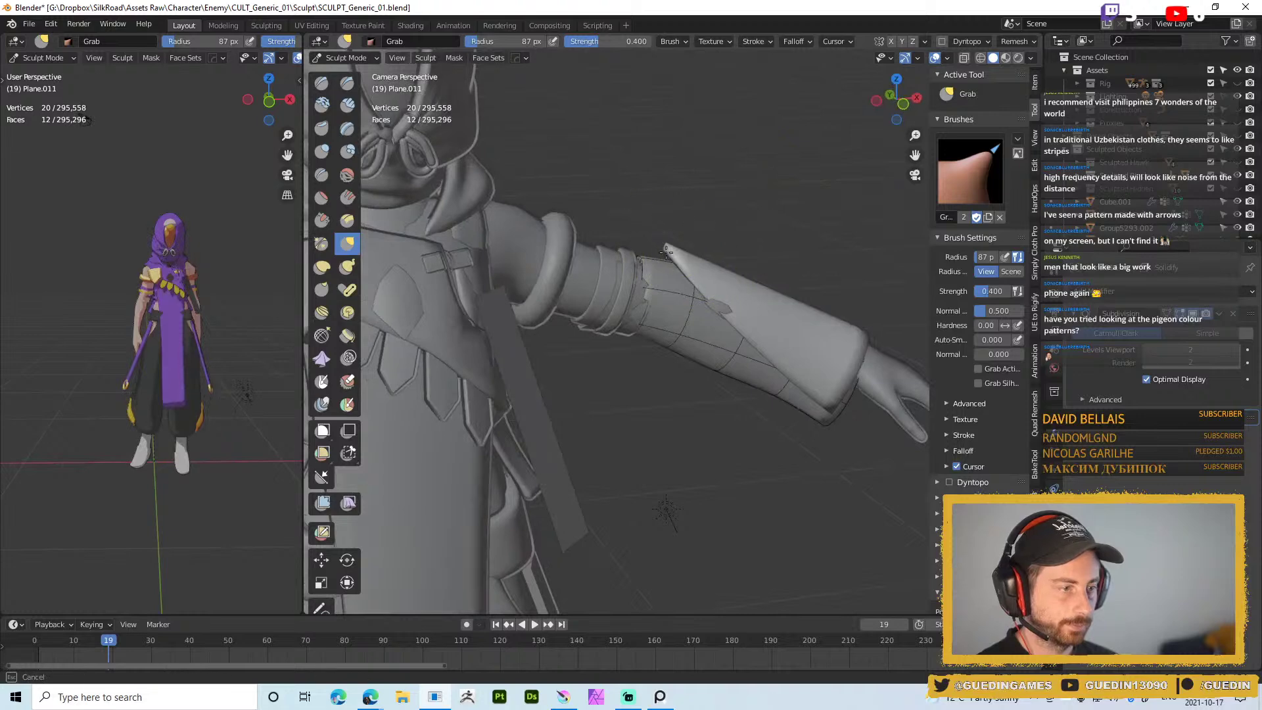
pyautogui.moveTo(658, 248)
pyautogui.mouseDown(button='middle')
pyautogui.moveTo(716, 315)
pyautogui.moveTo(750, 326)
pyautogui.moveTo(755, 282)
pyautogui.moveTo(750, 343)
pyautogui.mouseUp(button='middle')
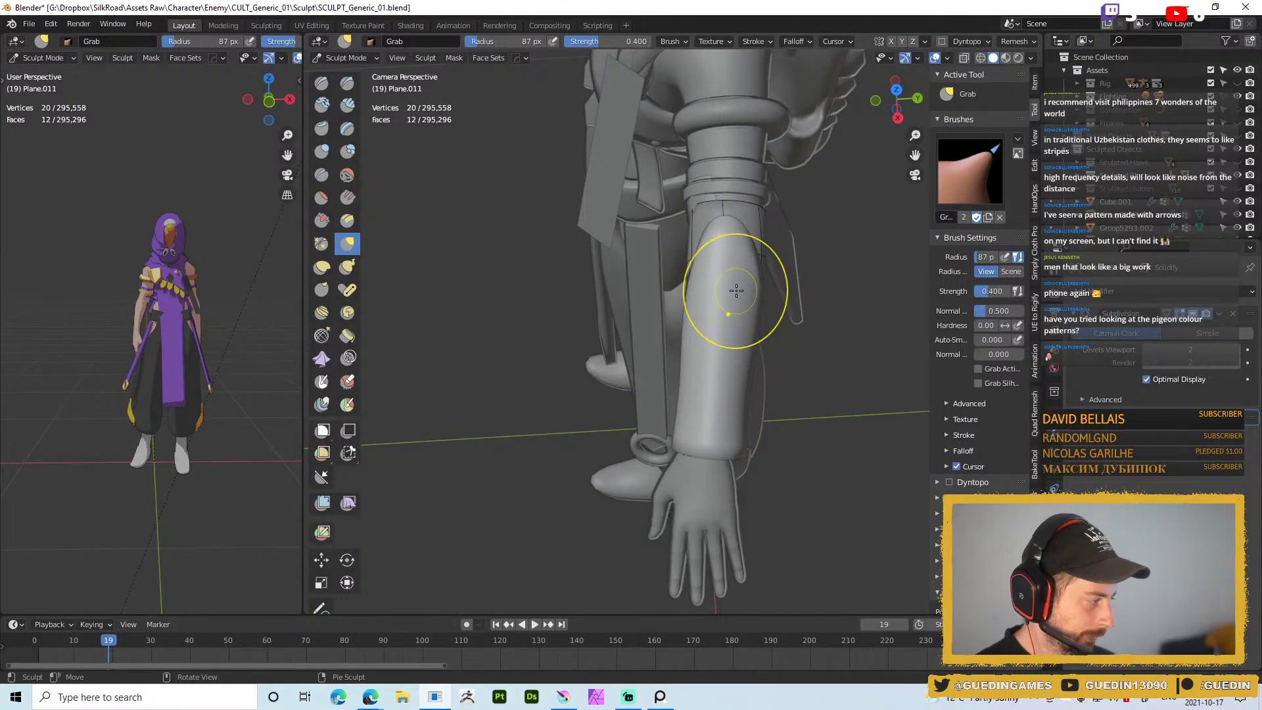
pyautogui.press('f')
pyautogui.click(729, 243)
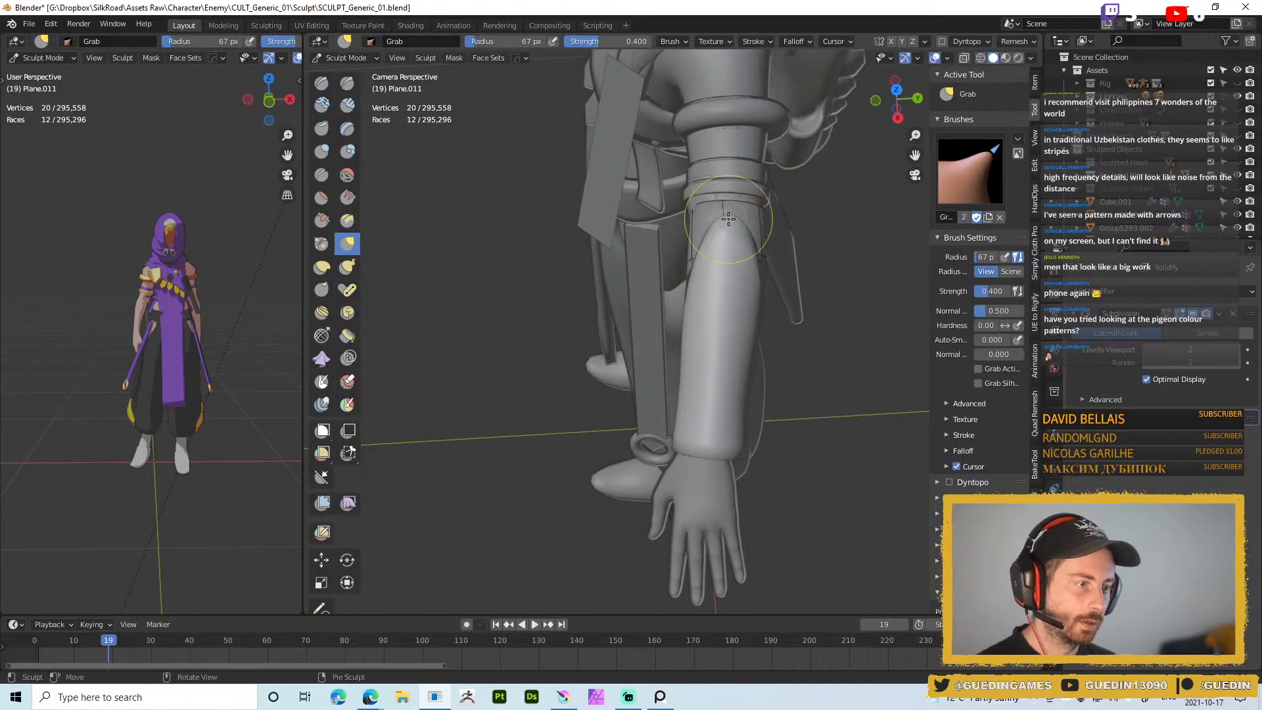
# Return to Object Mode and examine the layered sleeve on the whole character from the front, back and up close
pyautogui.scroll(-5, 720, 296)
pyautogui.moveTo(690, 302); pyautogui.dragTo(789, 332, button='middle')
pyautogui.hotkey('ctrl', 'Tab')
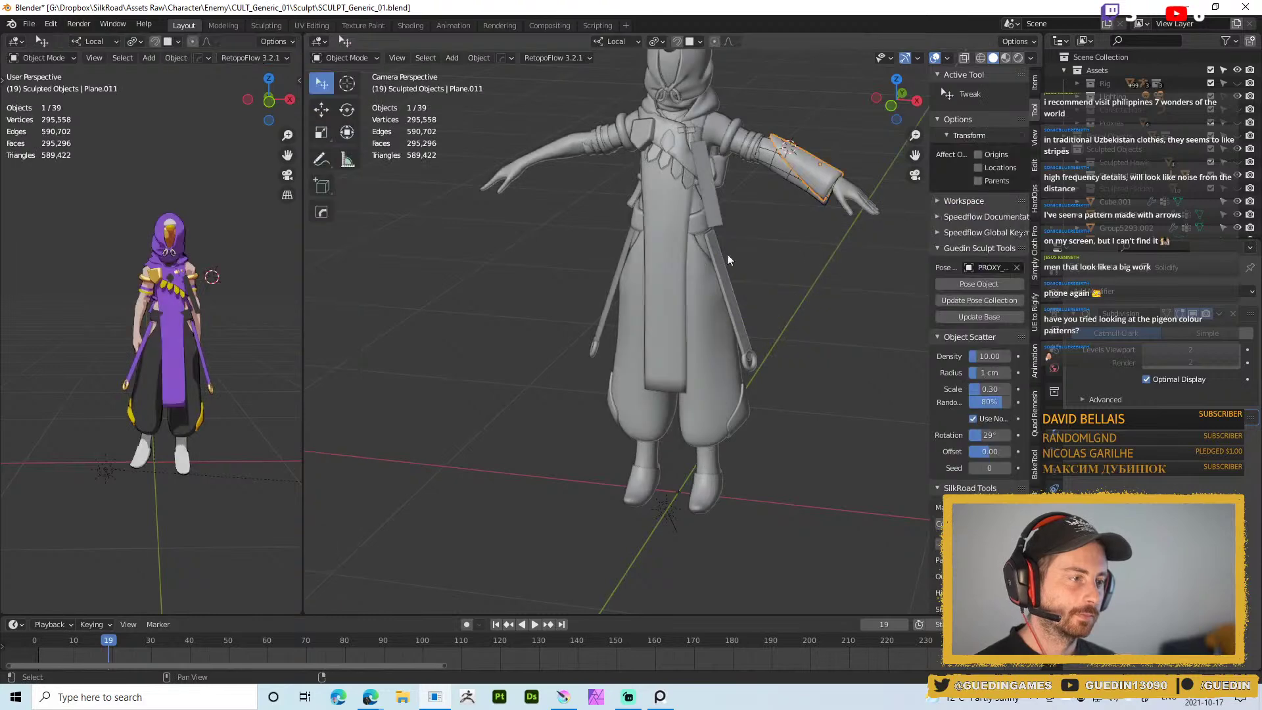
pyautogui.hotkey('alt', 'a')
pyautogui.scroll(-6, 782, 172)
pyautogui.scroll(10, 780, 243)
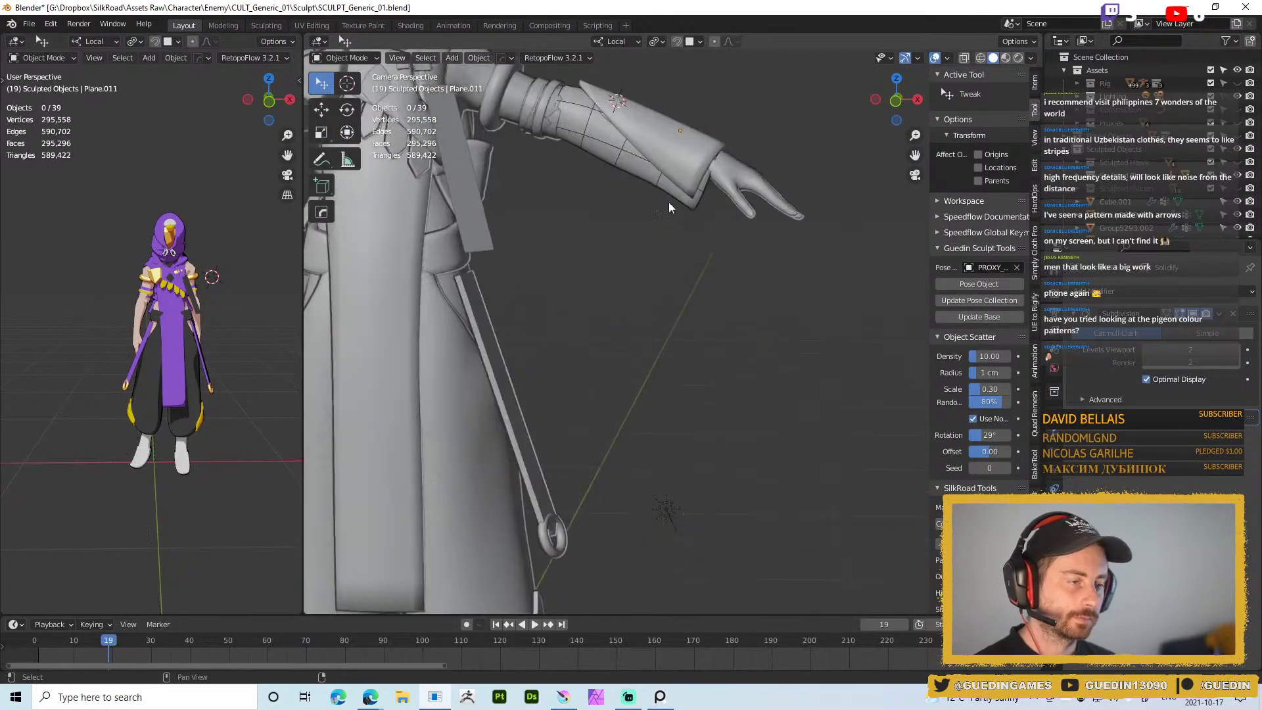
pyautogui.keyDown('shift'); pyautogui.moveTo(613, 208); pyautogui.dragTo(629, 364, button='middle'); pyautogui.keyUp('shift')
pyautogui.hotkey('alt', 'a')
pyautogui.scroll(-6, 631, 342)
pyautogui.scroll(-3, 742, 217)
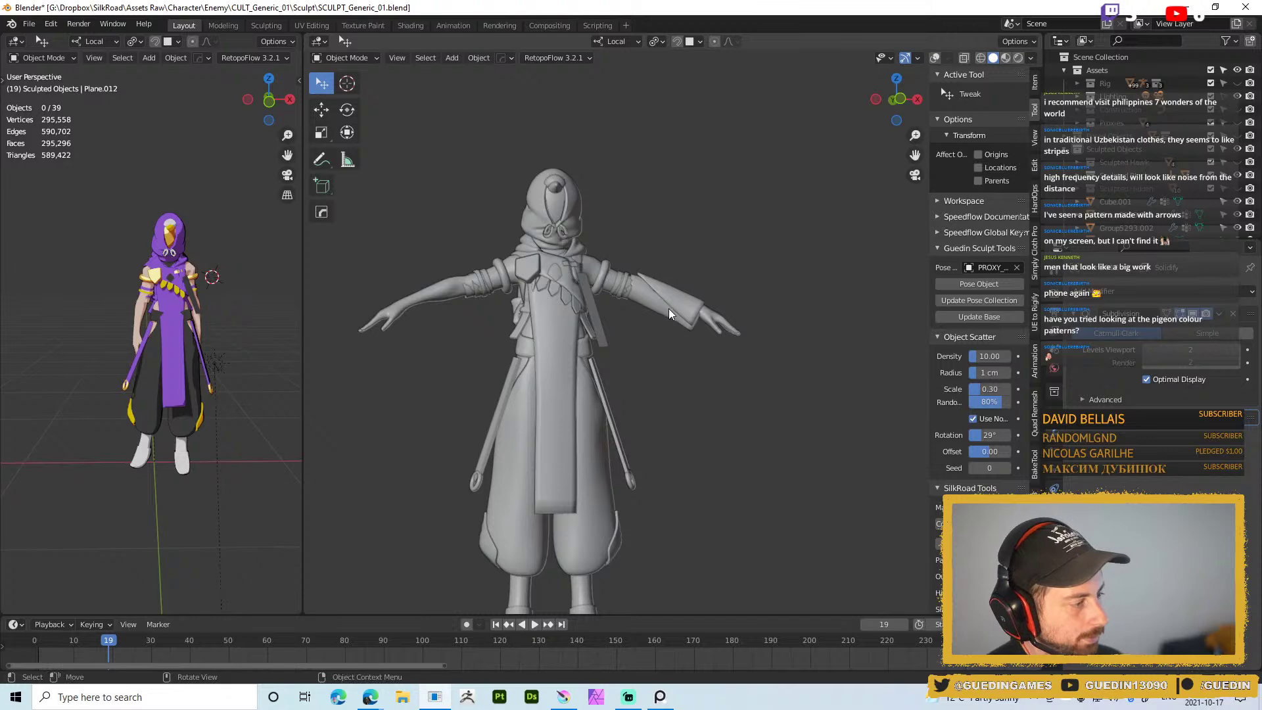
pyautogui.moveTo(685, 275); pyautogui.dragTo(578, 271, button='middle')
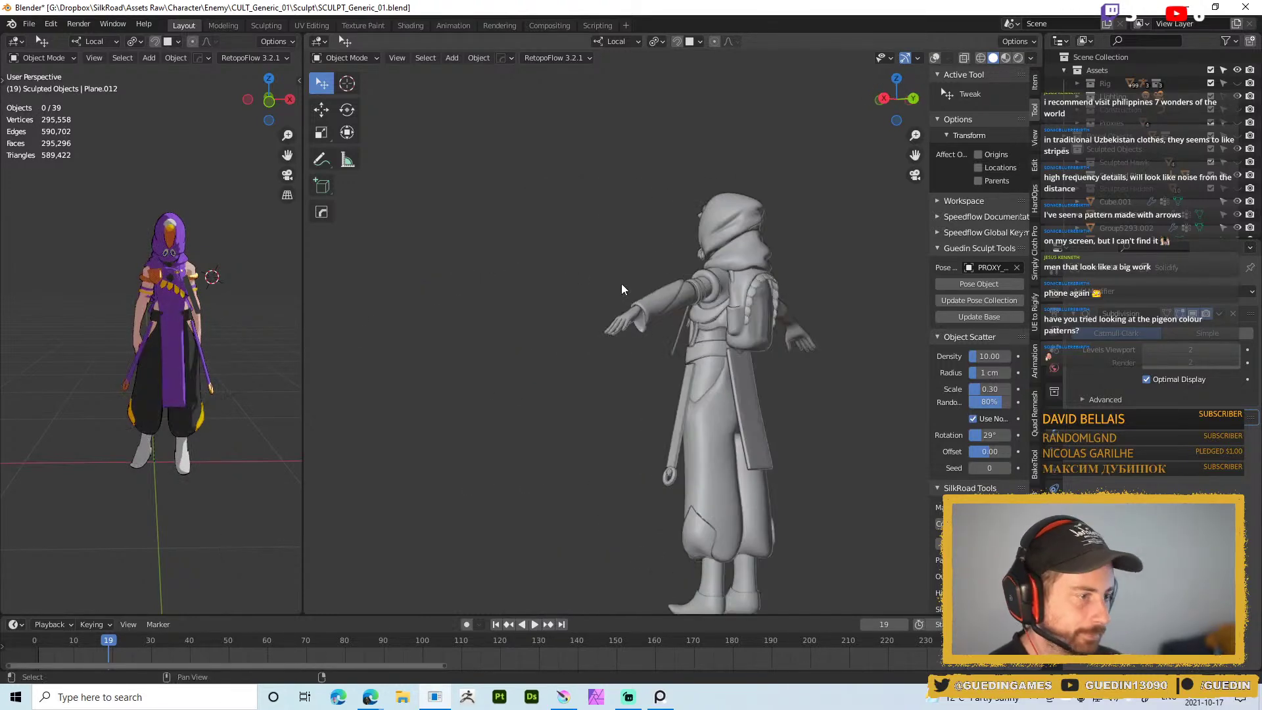
pyautogui.scroll(4, 681, 208)
pyautogui.keyDown('shift'); pyautogui.moveTo(681, 208); pyautogui.dragTo(630, 246, button='middle'); pyautogui.keyUp('shift')
pyautogui.scroll(2, 629, 247)
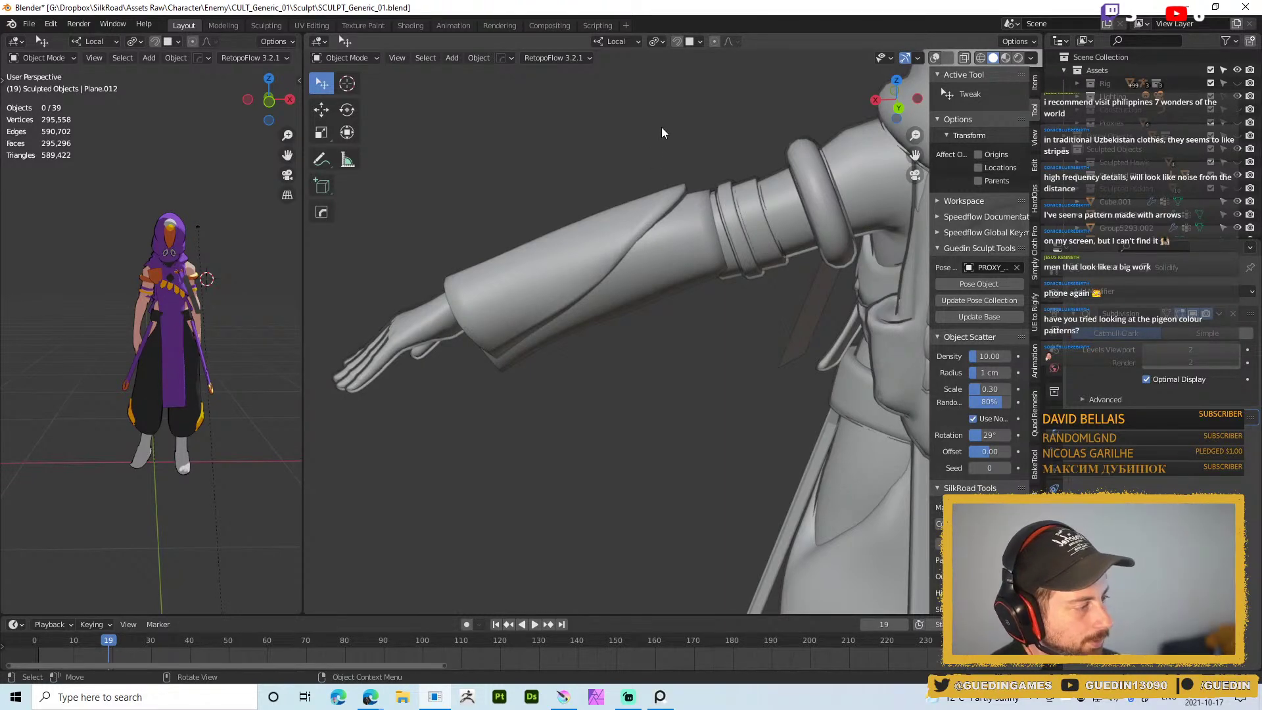
pyautogui.keyDown('shift'); pyautogui.moveTo(602, 259); pyautogui.dragTo(676, 227, button='middle'); pyautogui.keyUp('shift')
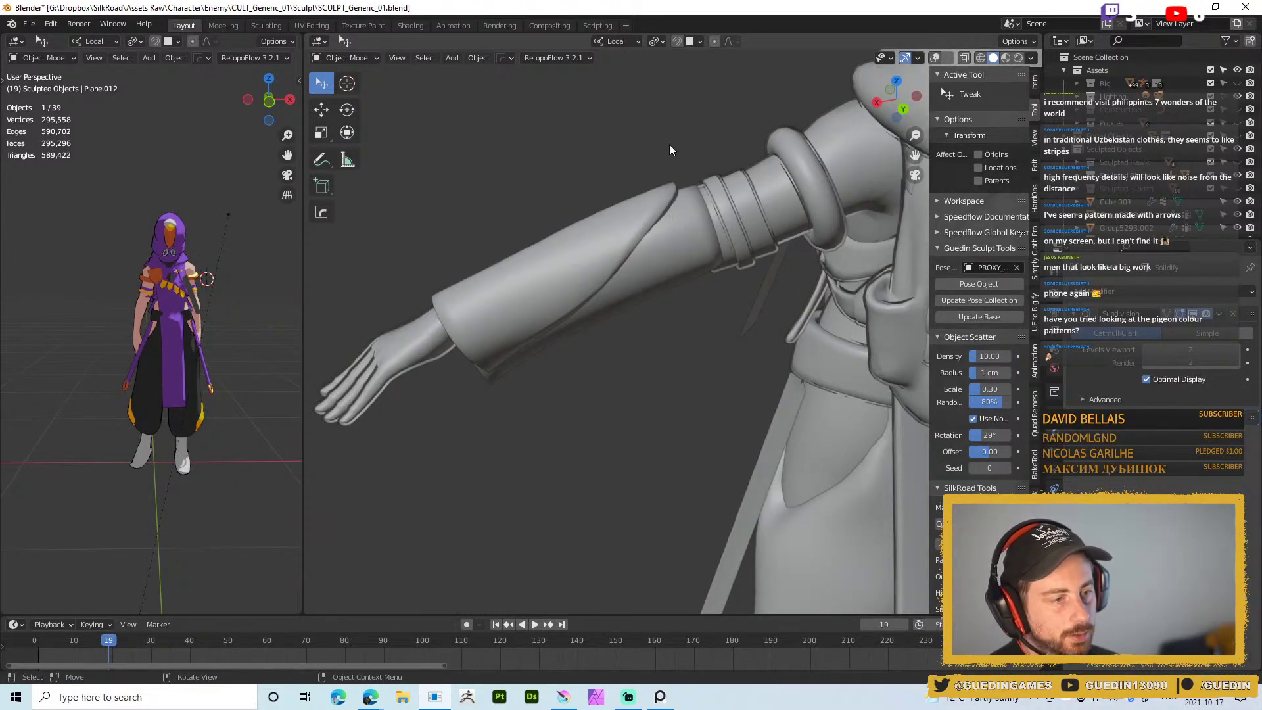
# Place the 3D cursor beside the outer wrap's diagonal edge near the elbow and add a single-vertex mesh there
pyautogui.keyDown('shift'); pyautogui.rightClick(672, 220); pyautogui.keyUp('shift')
pyautogui.hotkey('shift', 'a')
pyautogui.press('Escape')
pyautogui.hotkey('shift', 'alt', 'z')
pyautogui.hotkey('shift', 'a')
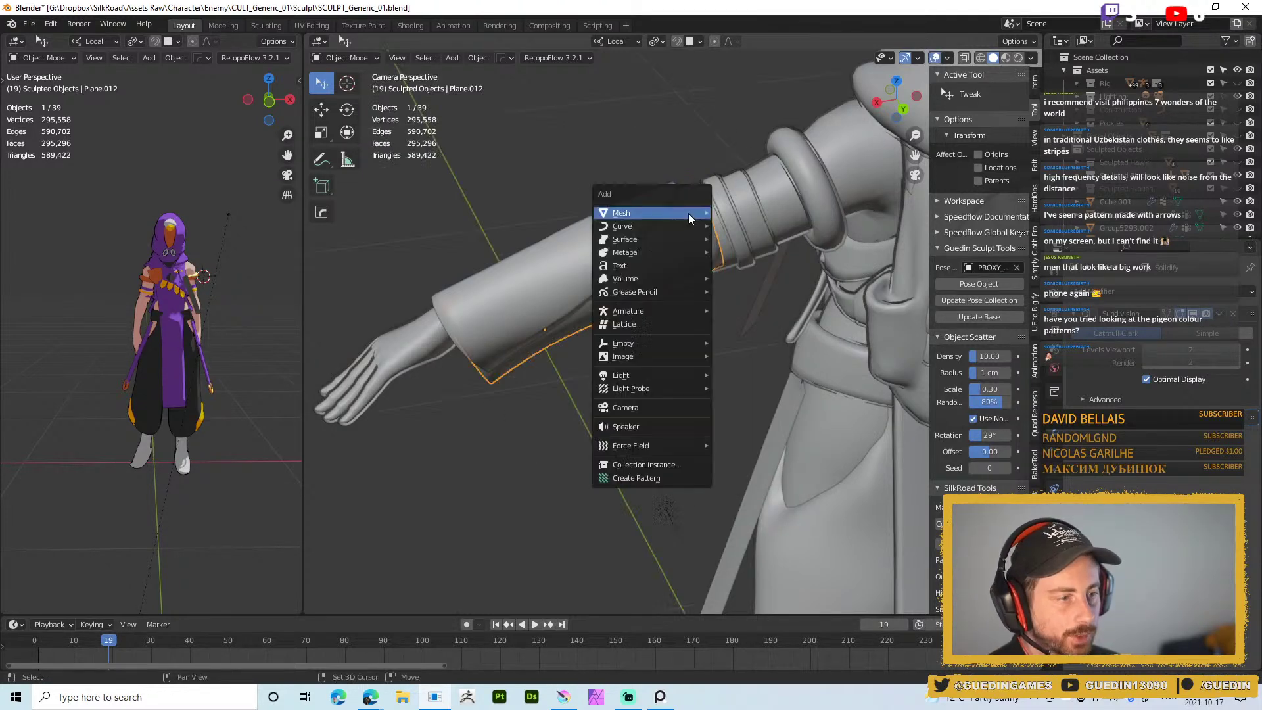
pyautogui.moveTo(641, 212)
pyautogui.moveTo(753, 374)
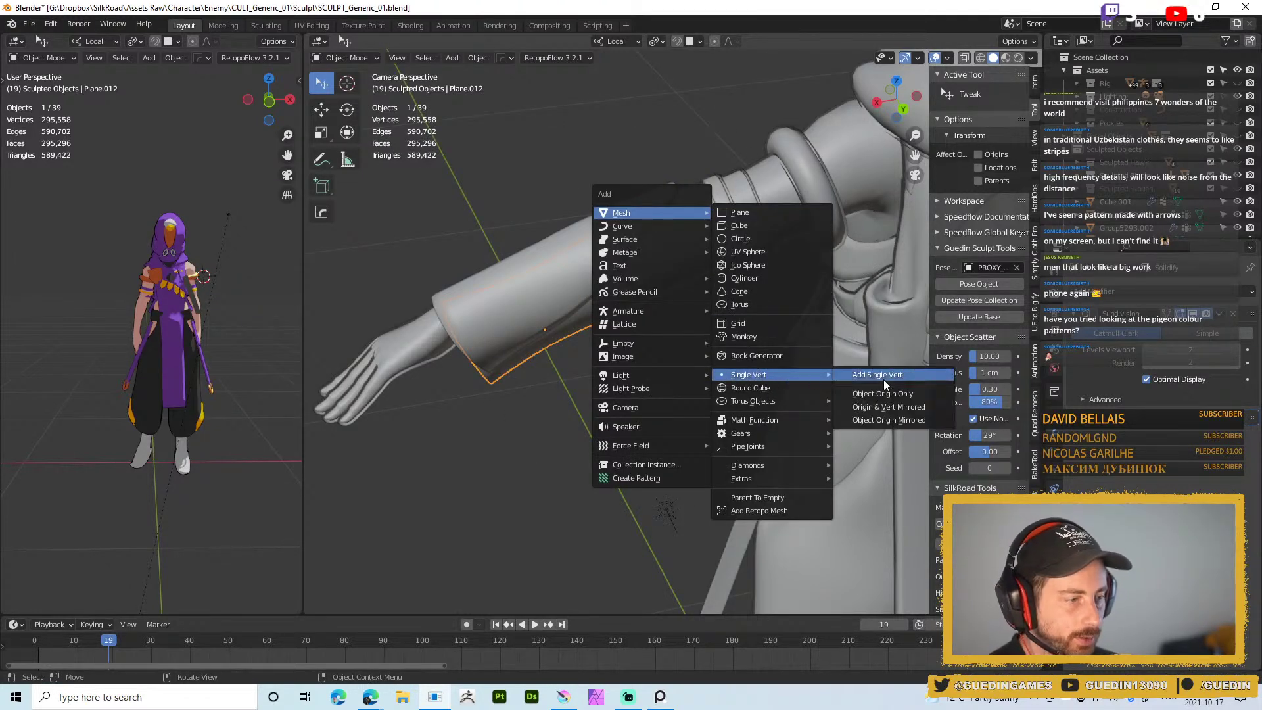
pyautogui.click(882, 381)
# Enable snapping and move the new vertex onto the sleeve surface by about 0.30, -1.03 and 0.69 cm
pyautogui.scroll(4, 669, 217)
pyautogui.hotkey('shift', 'Tab')
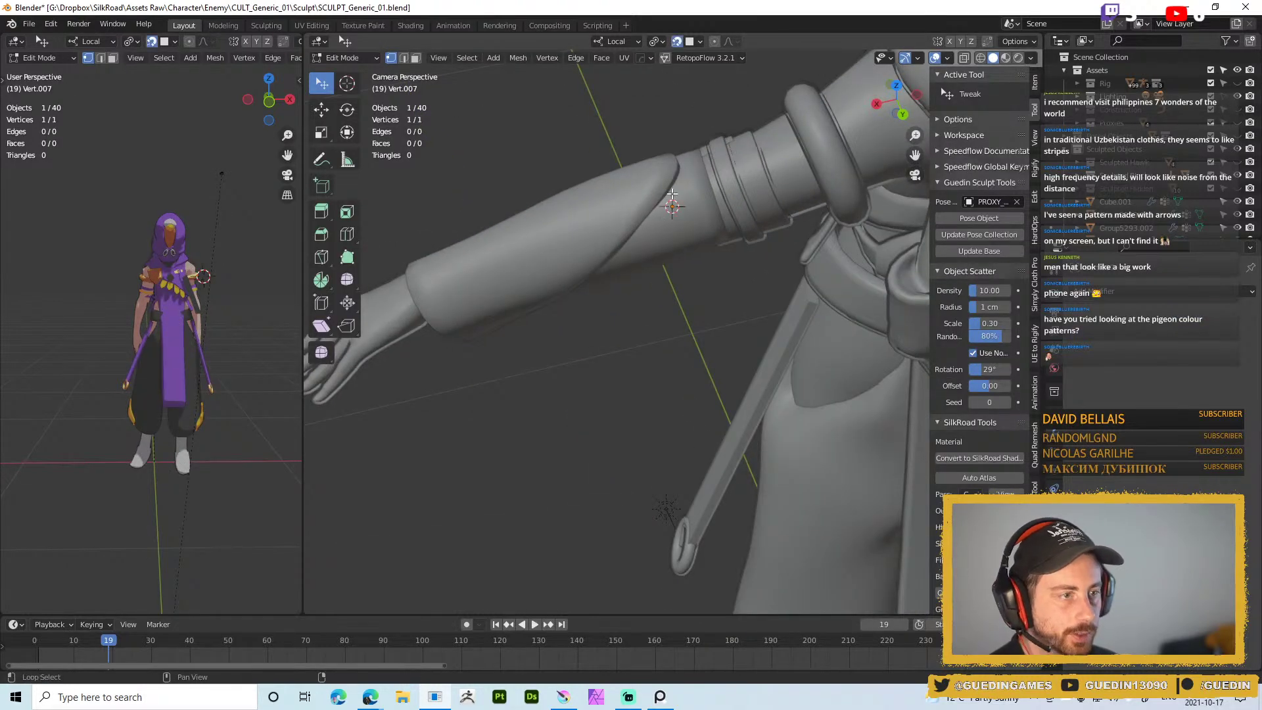
pyautogui.scroll(3, 668, 219)
pyautogui.keyDown('shift'); pyautogui.moveTo(681, 86); pyautogui.dragTo(677, 183, button='middle'); pyautogui.keyUp('shift')
pyautogui.press('g')
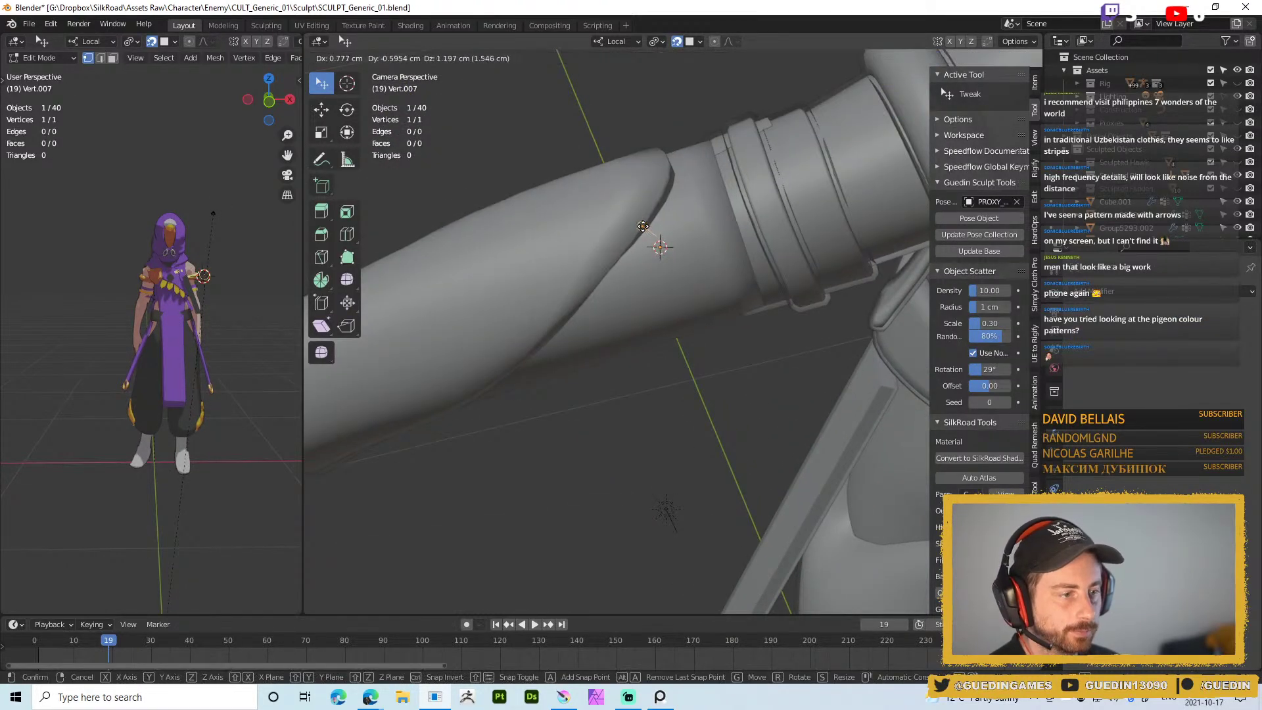
pyautogui.click(651, 223)
pyautogui.scroll(-5, 676, 256)
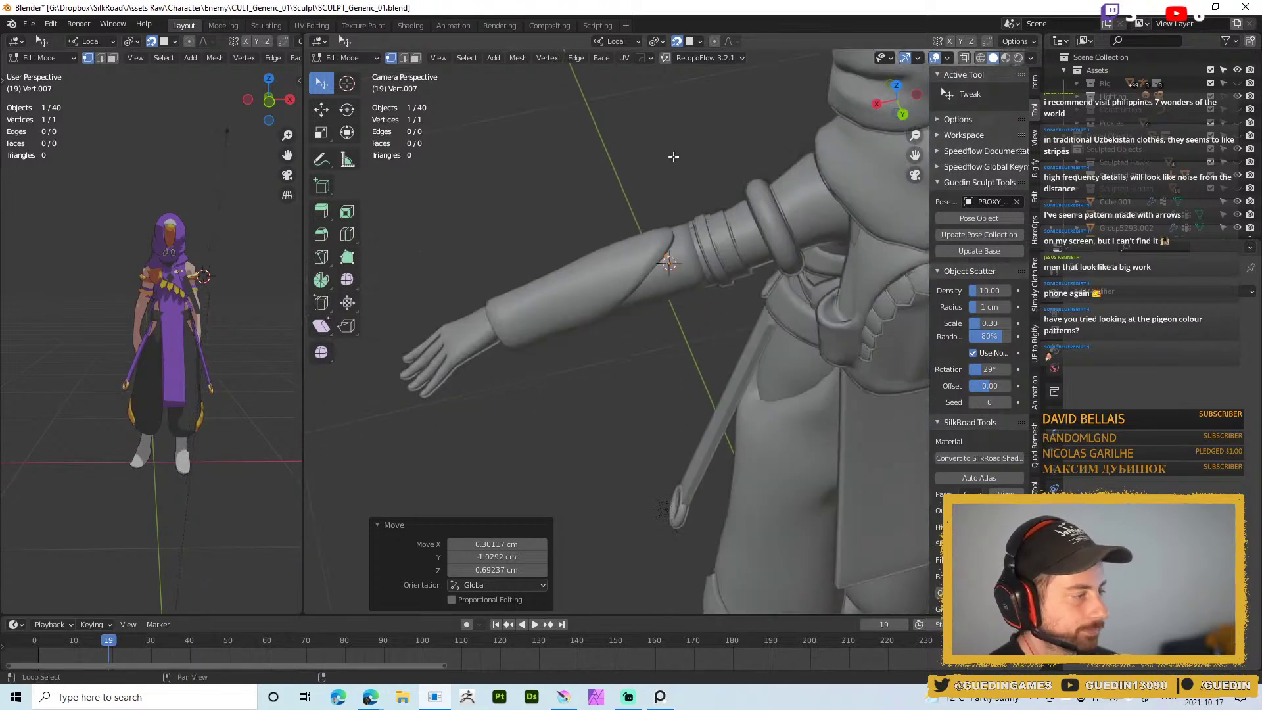
pyautogui.press('KP_Decimal')
pyautogui.scroll(-10, 658, 255)
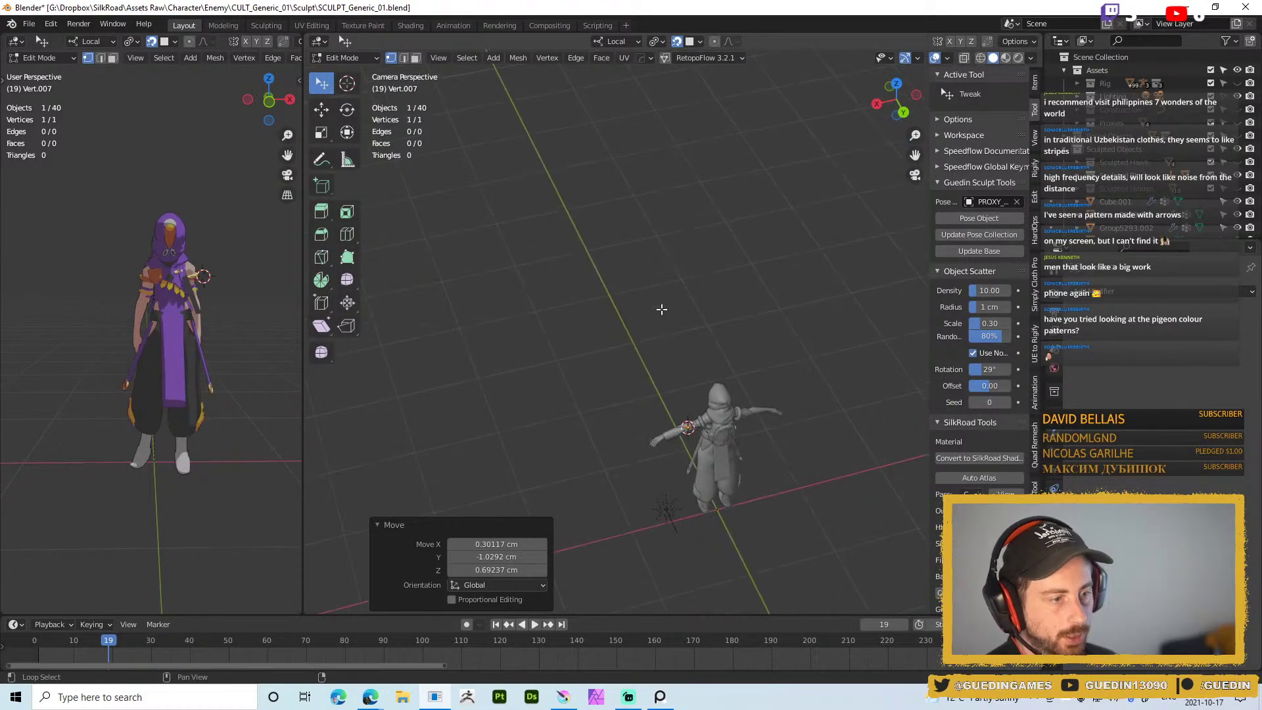
# Extrude the sleeve vertex into a four-point chain below the forearm, offsetting about -1.5, 4.1, -5.5 cm, about 24.1, 2.6, -21.3 cm, and back towards the cuff
pyautogui.press('KP_Decimal')
pyautogui.scroll(-8, 648, 308)
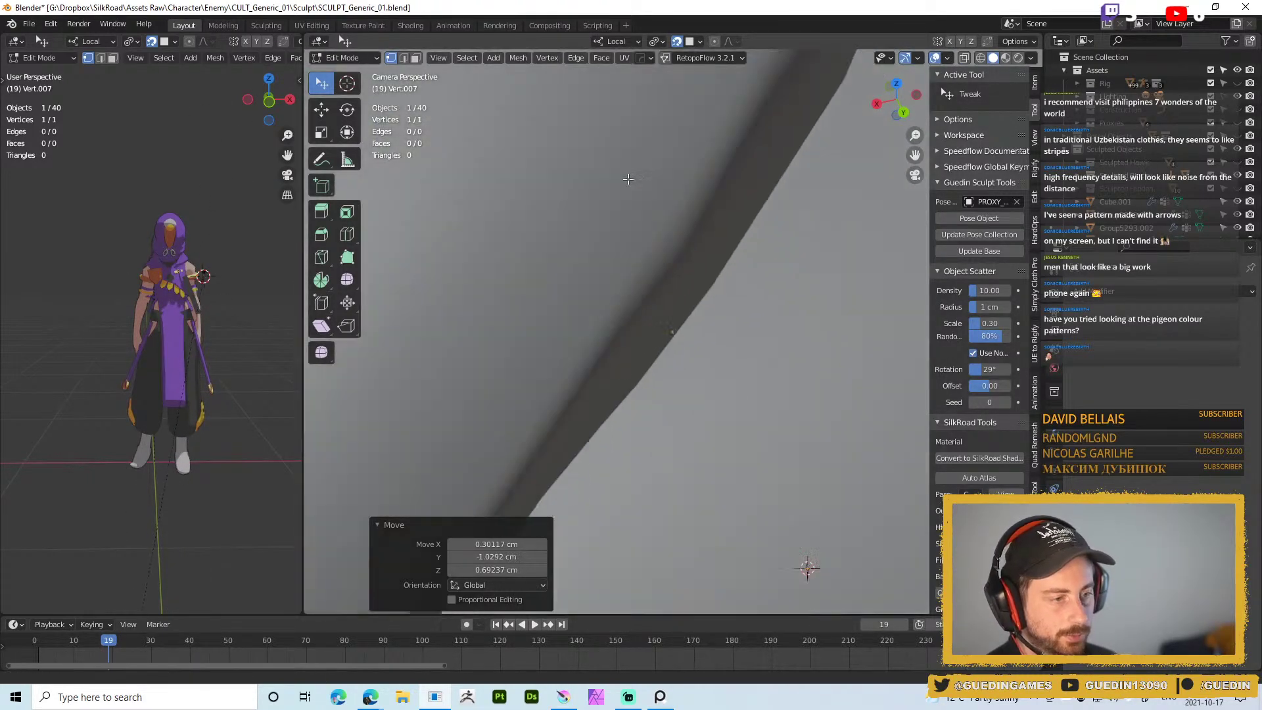
pyautogui.press('e')
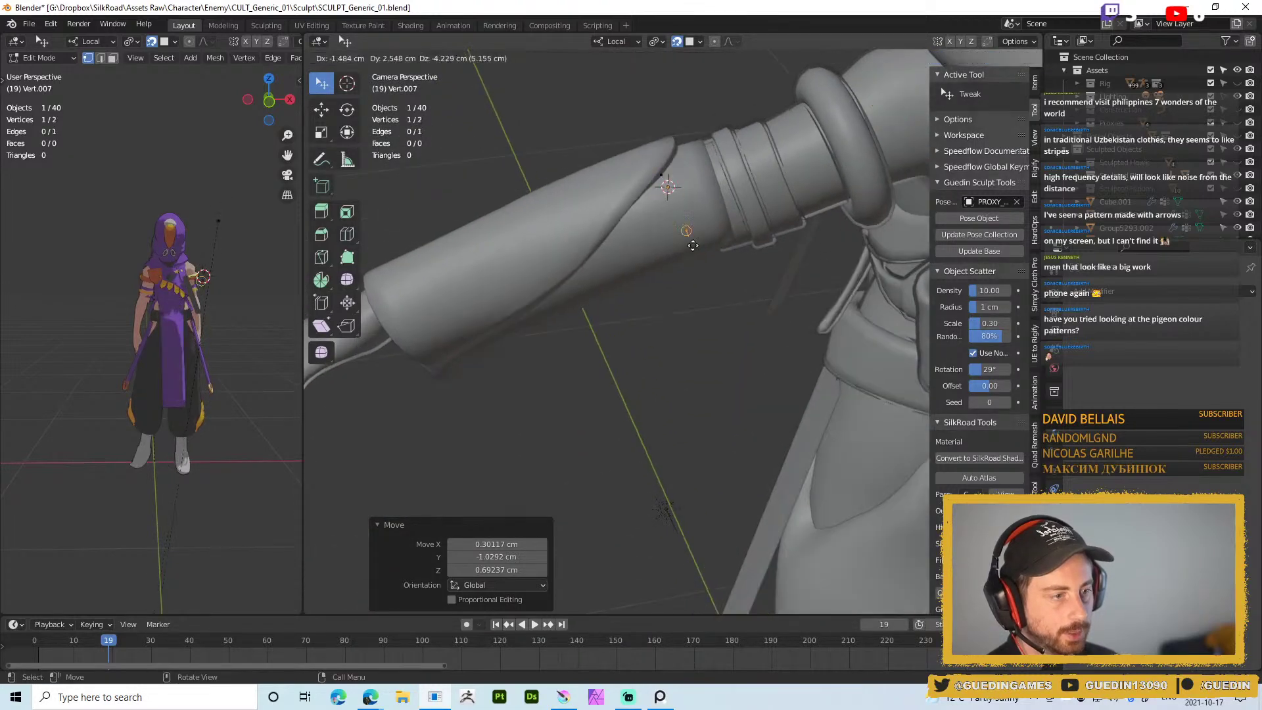
pyautogui.click(707, 271)
pyautogui.moveTo(708, 271); pyautogui.dragTo(672, 328, button='middle')
pyautogui.press('e')
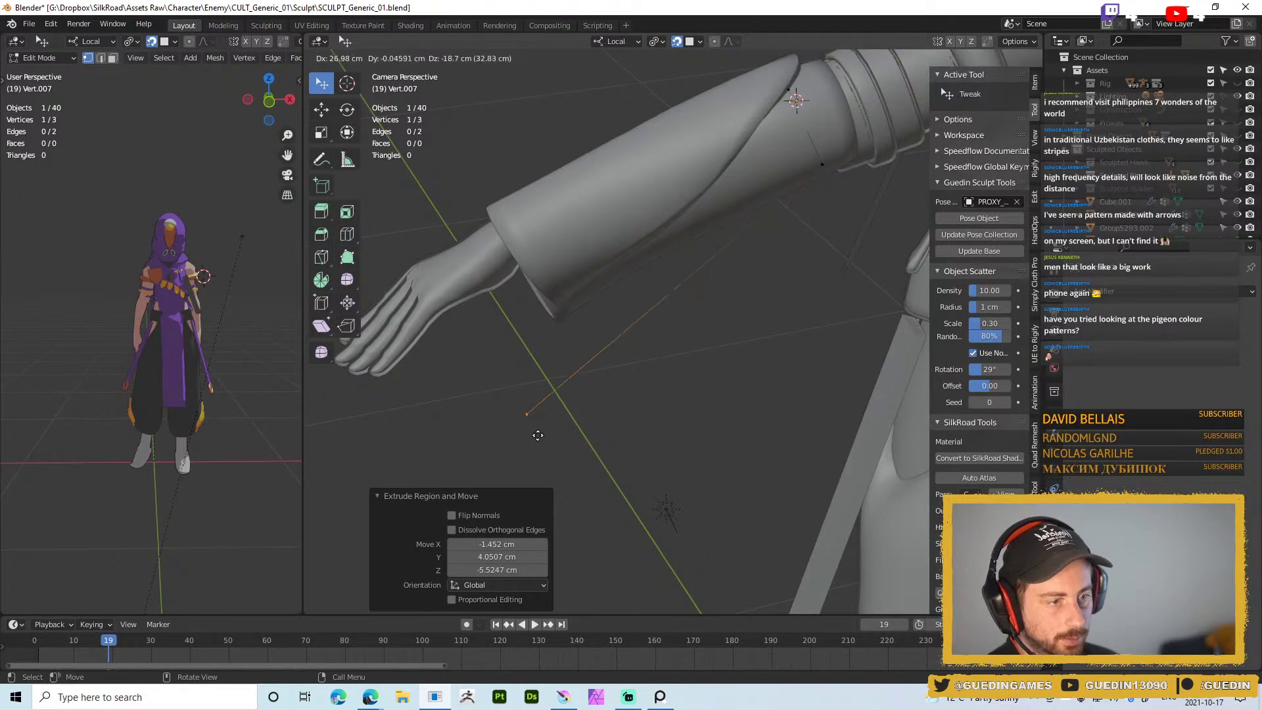
pyautogui.click(564, 459)
pyautogui.moveTo(564, 459); pyautogui.dragTo(570, 358, button='middle')
pyautogui.press('e')
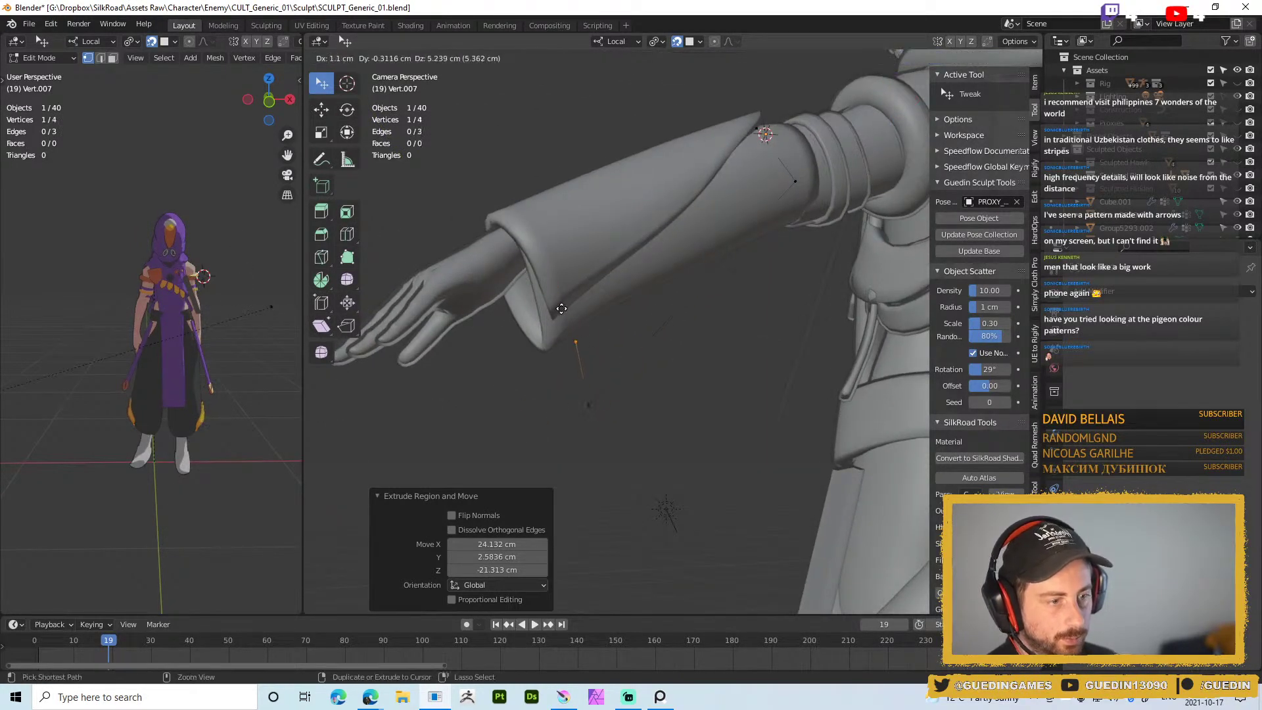
pyautogui.click(560, 320)
# Reposition the chain's cuff-end vertices beneath the sleeve and fill the four points with a face
pyautogui.moveTo(588, 405); pyautogui.dragTo(558, 429)
pyautogui.moveTo(585, 401); pyautogui.dragTo(778, 285, button='middle')
pyautogui.press('g')
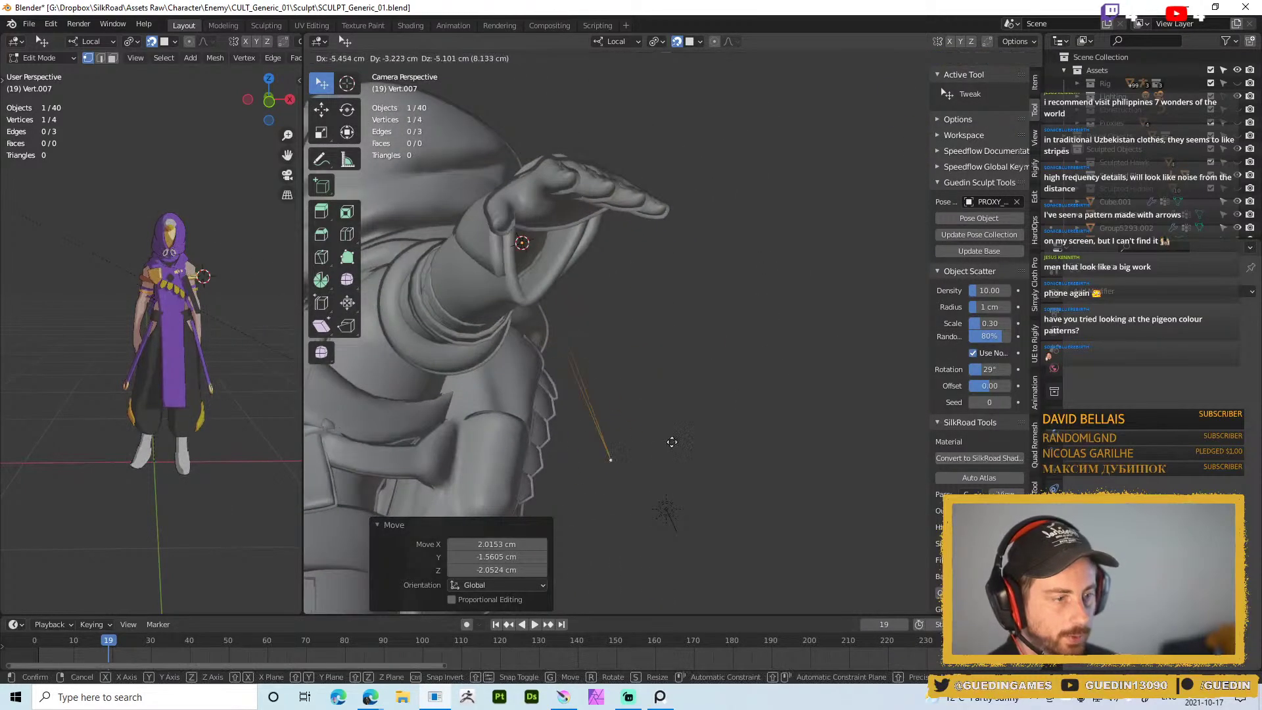
pyautogui.click(670, 339)
pyautogui.moveTo(670, 339); pyautogui.dragTo(561, 310, button='middle')
pyautogui.click(546, 320)
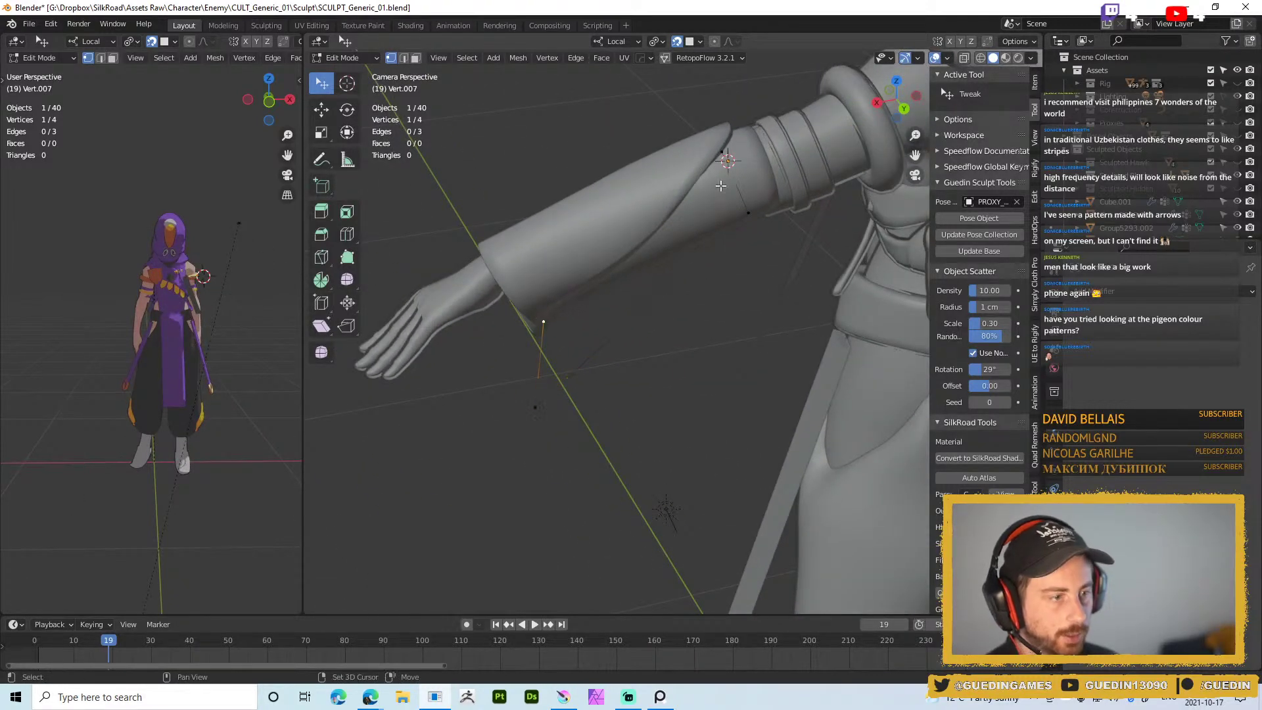
pyautogui.press('f')
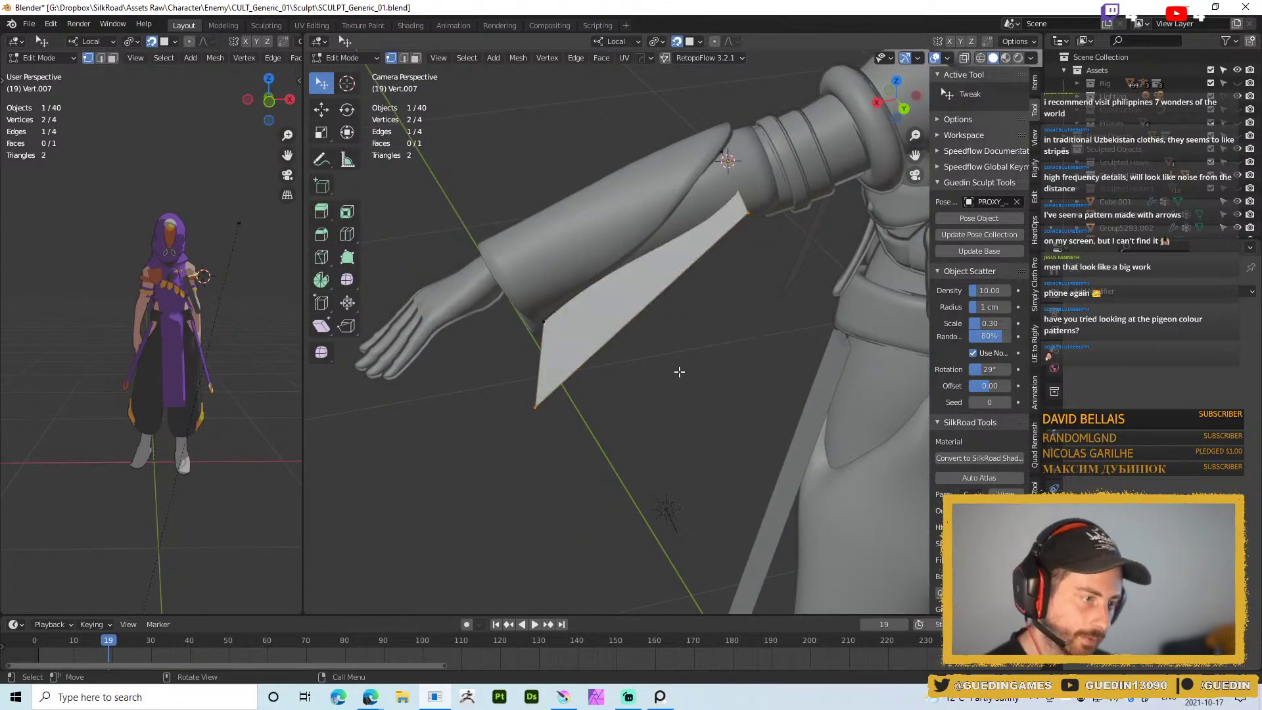
# Add a centred loop cut across the flap and move its upper vertex onto the sleeve by about 0.07, 1.84 and 0.03 cm
pyautogui.moveTo(687, 282); pyautogui.dragTo(631, 263, button='middle')
pyautogui.hotkey('ctrl', 'r')
pyautogui.click(655, 266)
pyautogui.rightClick(655, 266)
pyautogui.click(638, 250)
pyautogui.press('g')
pyautogui.click(753, 188)
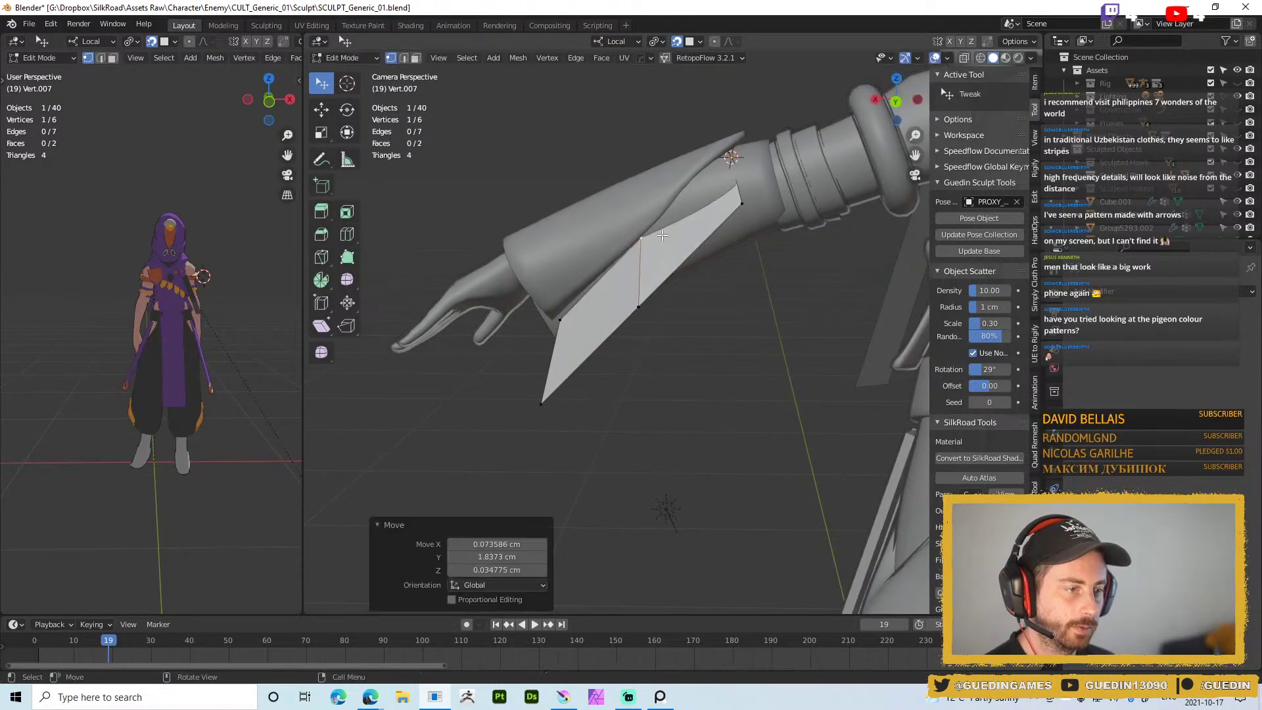
# Pull the lower vertex of the flap's centre cut downward to give the hanging edge an outward bend
pyautogui.moveTo(753, 188); pyautogui.dragTo(703, 211, button='middle')
pyautogui.press('g')
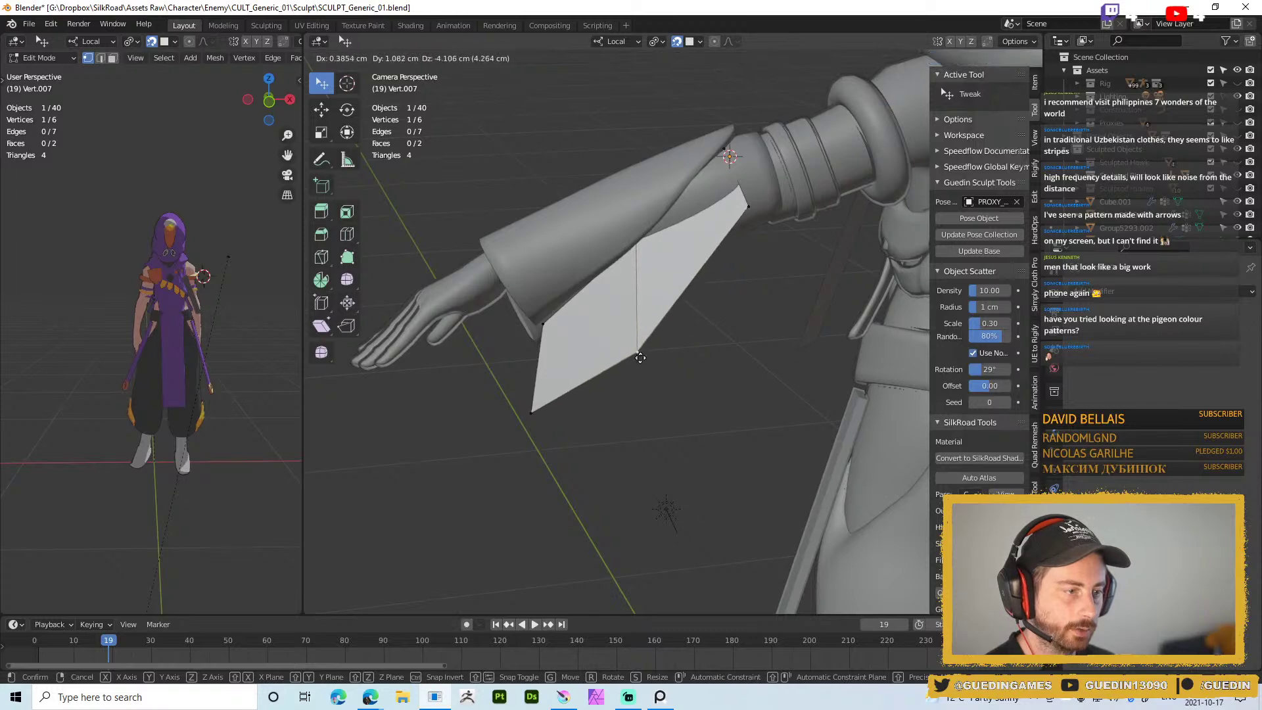
pyautogui.click(665, 232)
pyautogui.press('g')
pyautogui.click(651, 349)
pyautogui.moveTo(651, 349); pyautogui.dragTo(659, 248, button='middle')
# Add a centred loop cut in the flap's elbow half and move its upper vertex onto the outer wrap's diagonal edge
pyautogui.click(659, 249)
pyautogui.hotkey('ctrl', 'r')
pyautogui.click(663, 233)
pyautogui.rightClick(663, 233)
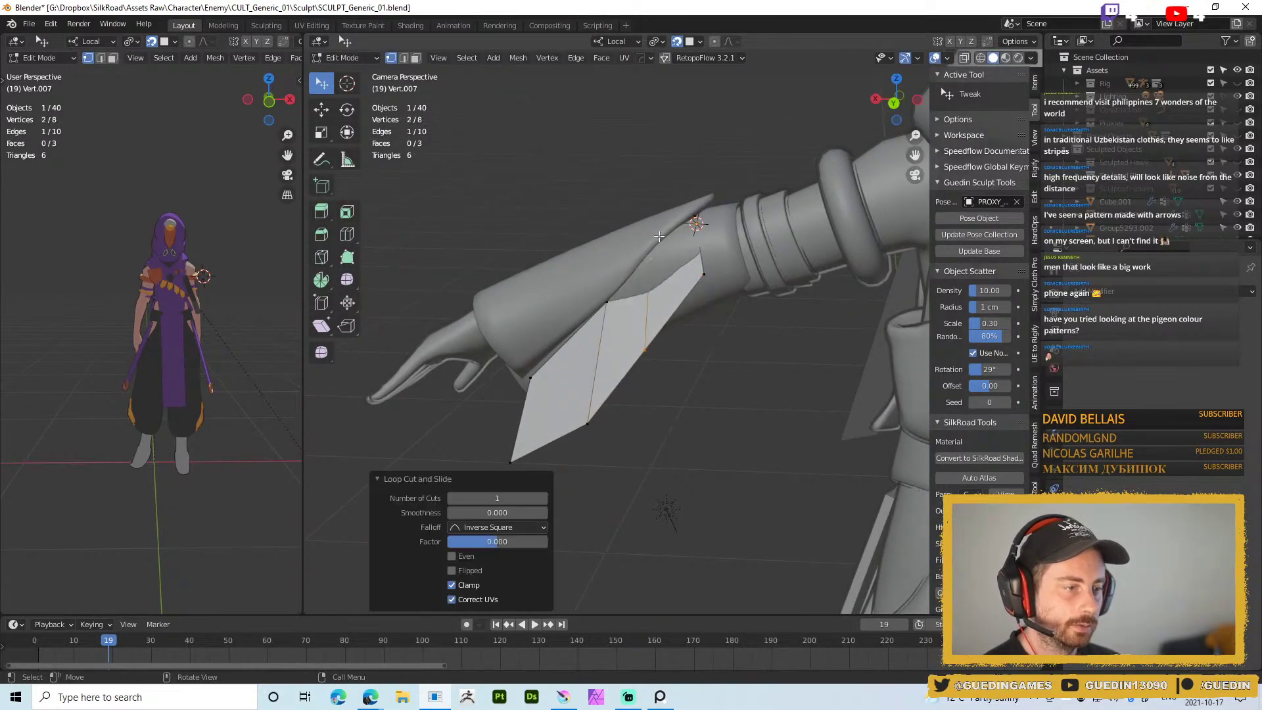
pyautogui.click(649, 294)
pyautogui.press('g')
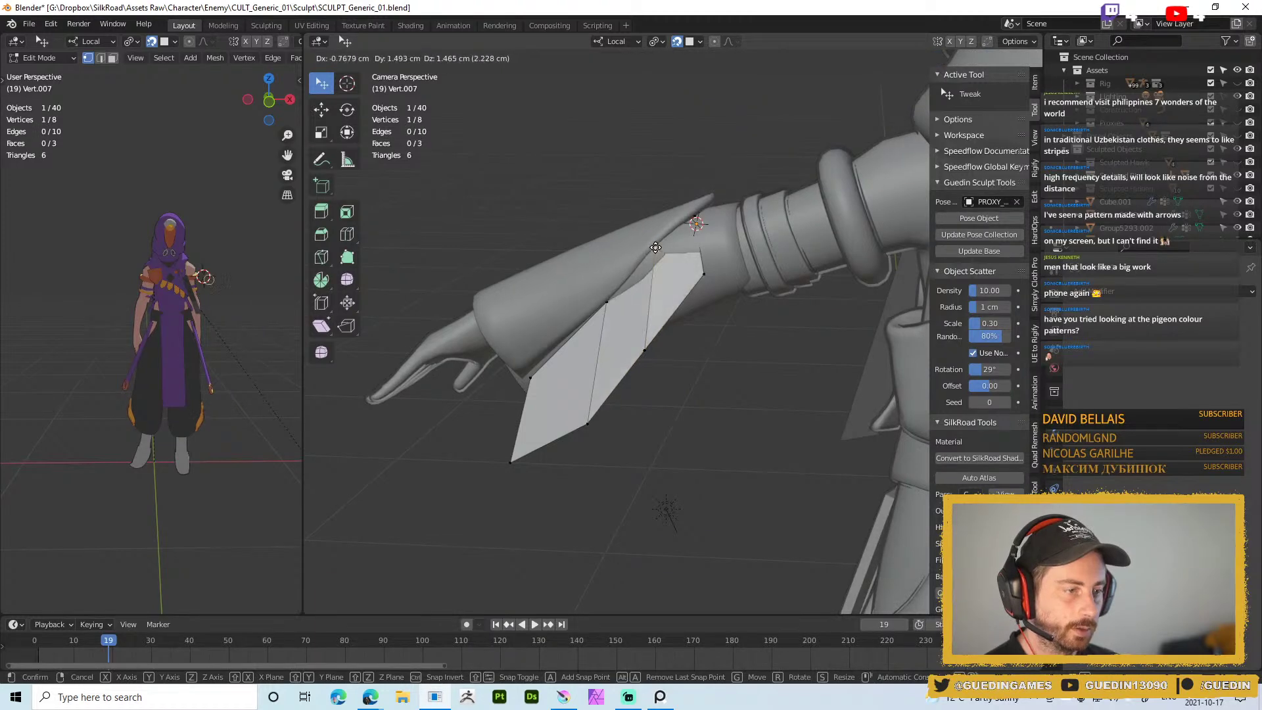
pyautogui.click(656, 255)
pyautogui.click(648, 351)
pyautogui.press('g')
pyautogui.click(657, 334)
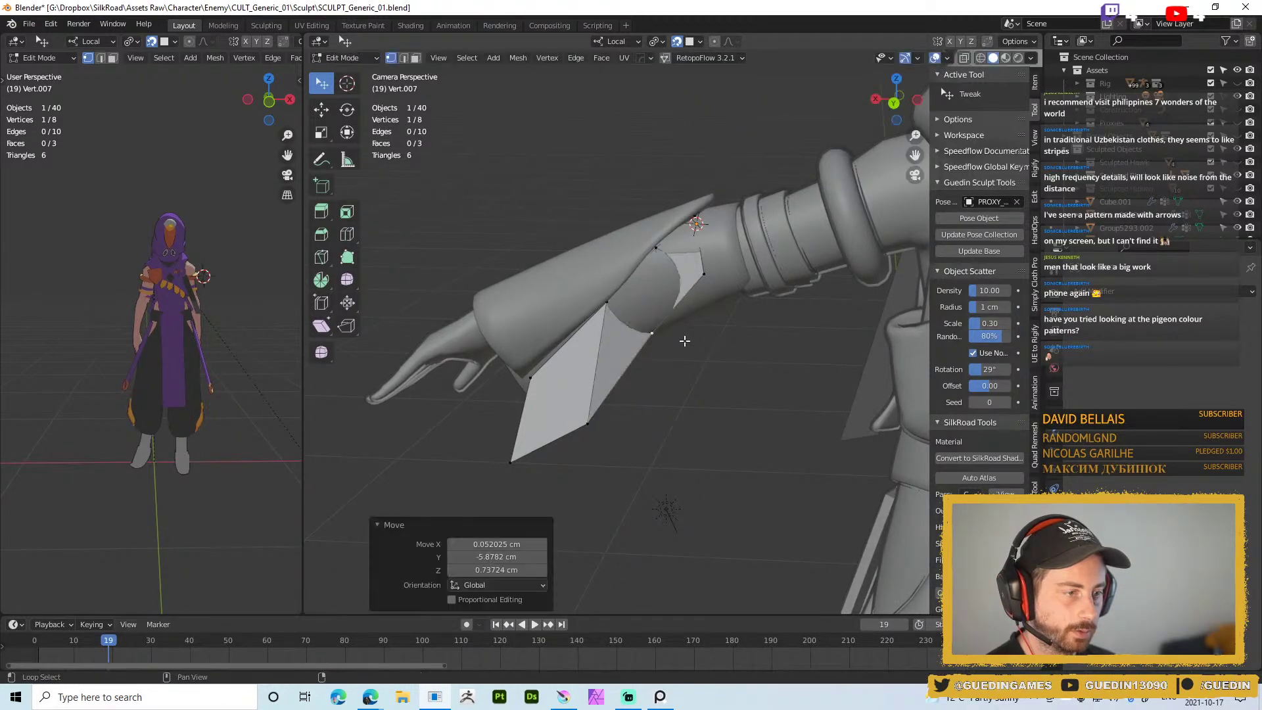
pyautogui.moveTo(679, 338); pyautogui.dragTo(699, 305, button='middle')
pyautogui.hotkey('ctrl', 'z')
# Move the elbow-side cut's lower vertex by about -1.57, 0.21 and 0.12 cm to round the flap's hanging edge
pyautogui.press('g')
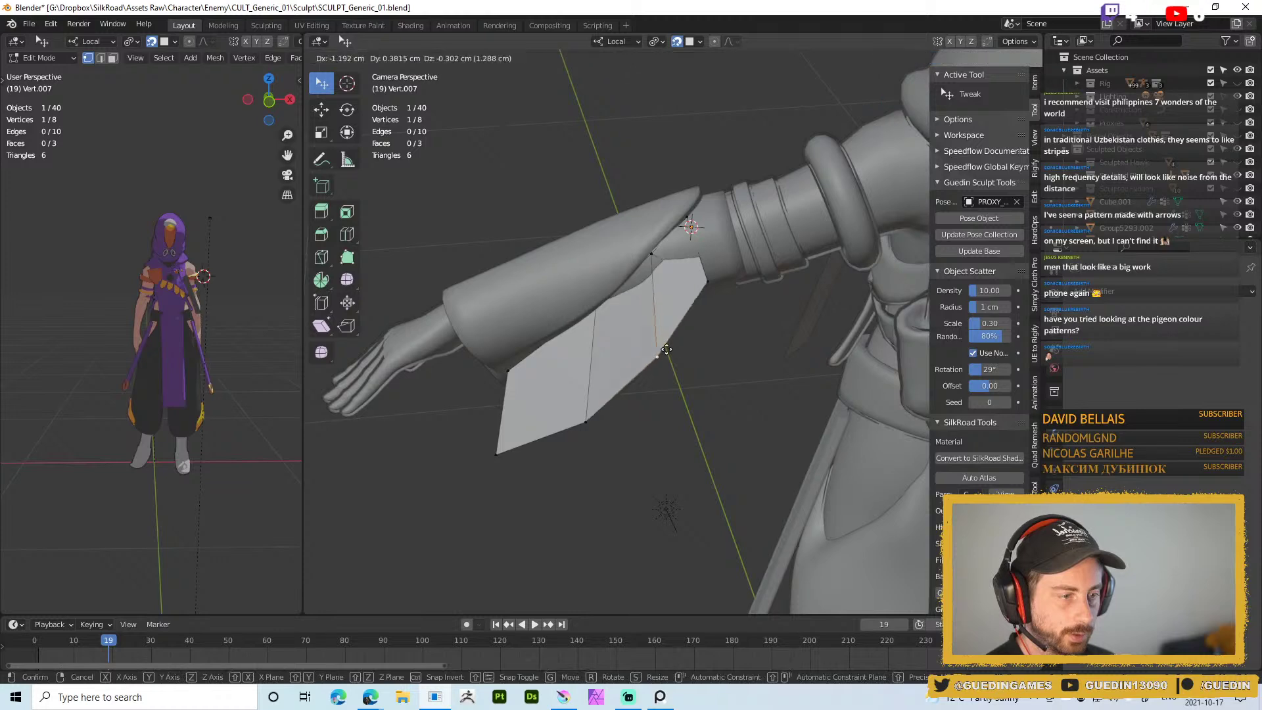
pyautogui.click(657, 351)
pyautogui.moveTo(657, 350); pyautogui.dragTo(710, 349, button='middle')
pyautogui.moveTo(723, 252); pyautogui.dragTo(715, 248, button='middle')
pyautogui.keyDown('shift'); pyautogui.moveTo(627, 317); pyautogui.dragTo(699, 146, button='middle'); pyautogui.keyUp('shift')
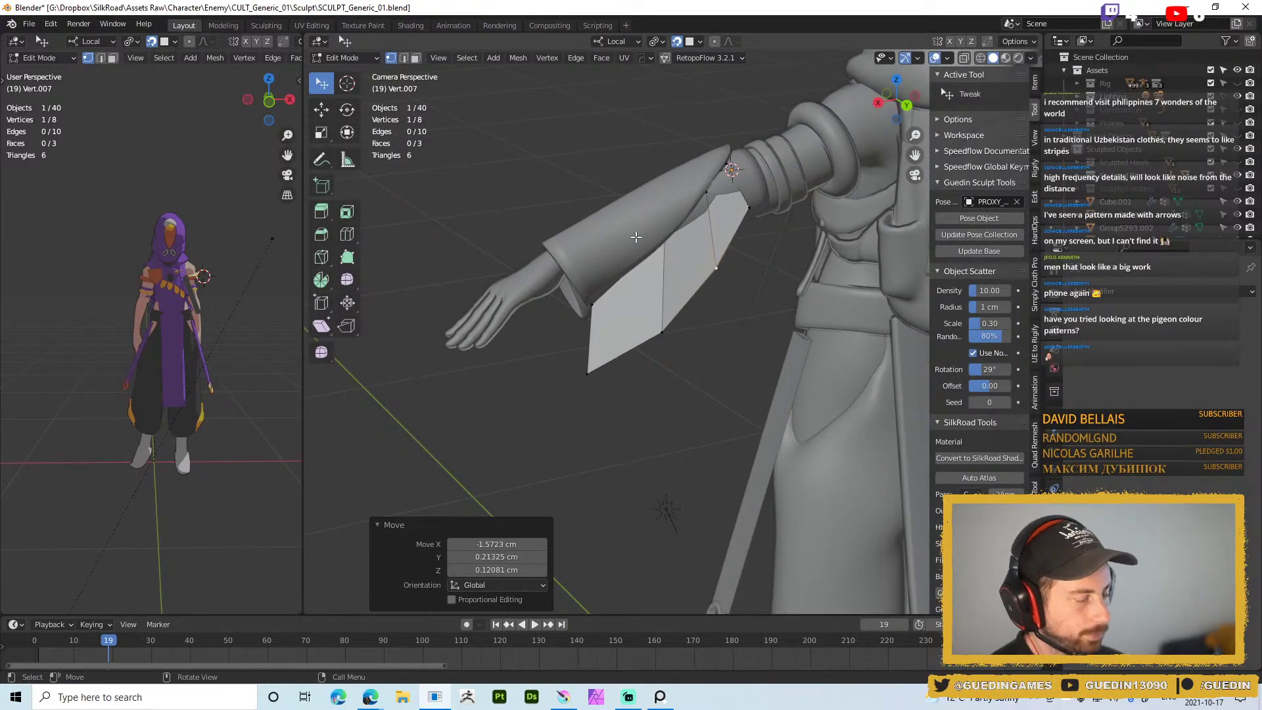
pyautogui.moveTo(648, 290); pyautogui.dragTo(653, 321, button='middle')
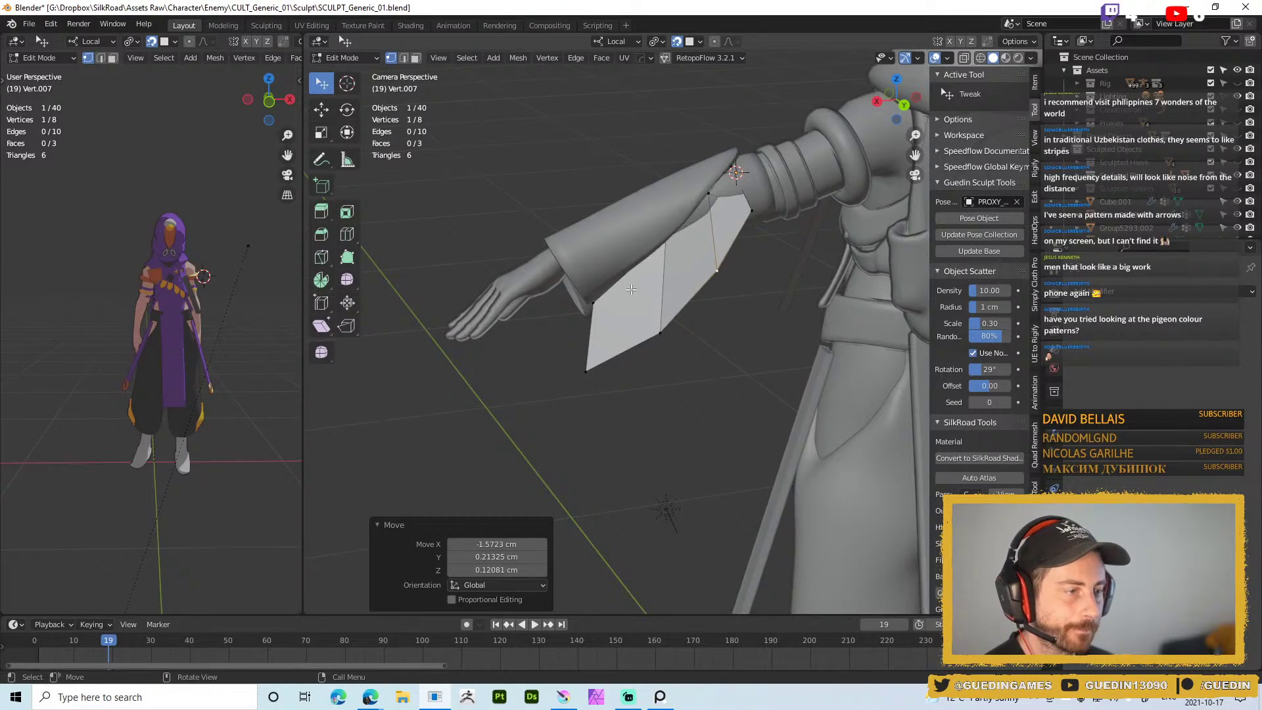
# Dissolve the flap's two cross edges with Dissolve Vertices turned off so their end vertices are kept
pyautogui.press('2')
pyautogui.click(665, 300)
pyautogui.keyDown('shift'); pyautogui.click(713, 237); pyautogui.keyUp('shift')
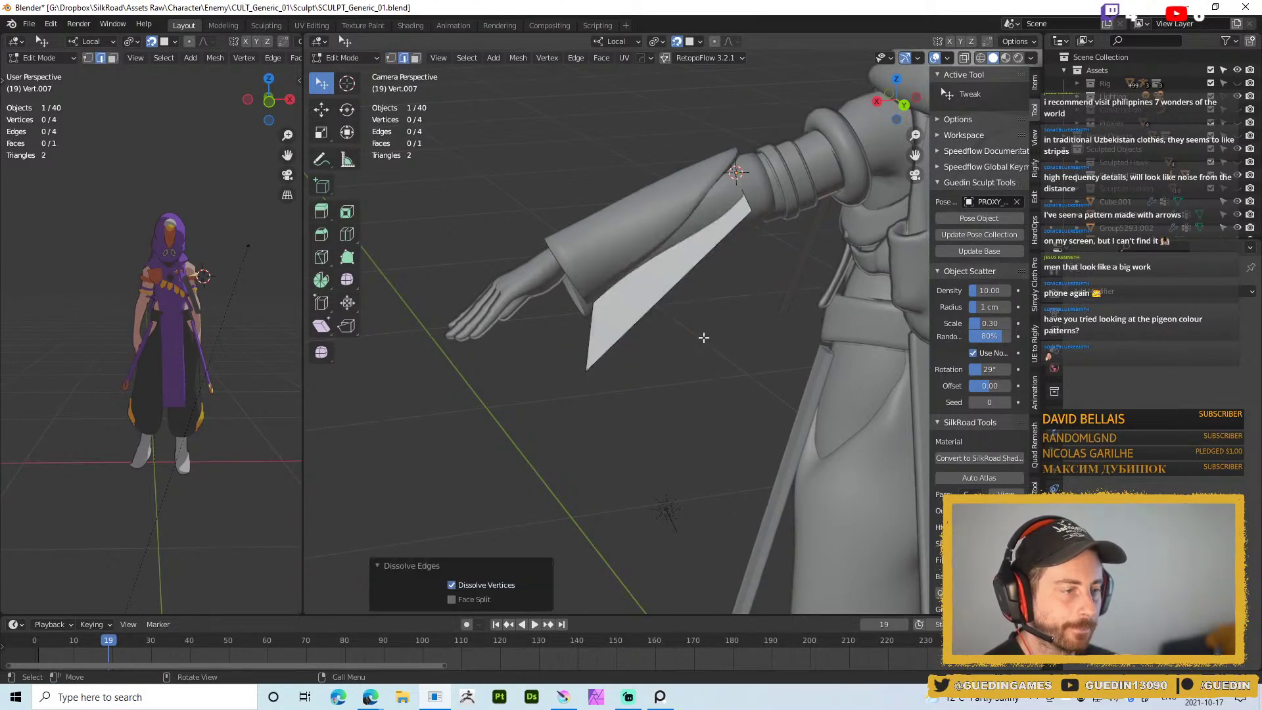
pyautogui.press('x')
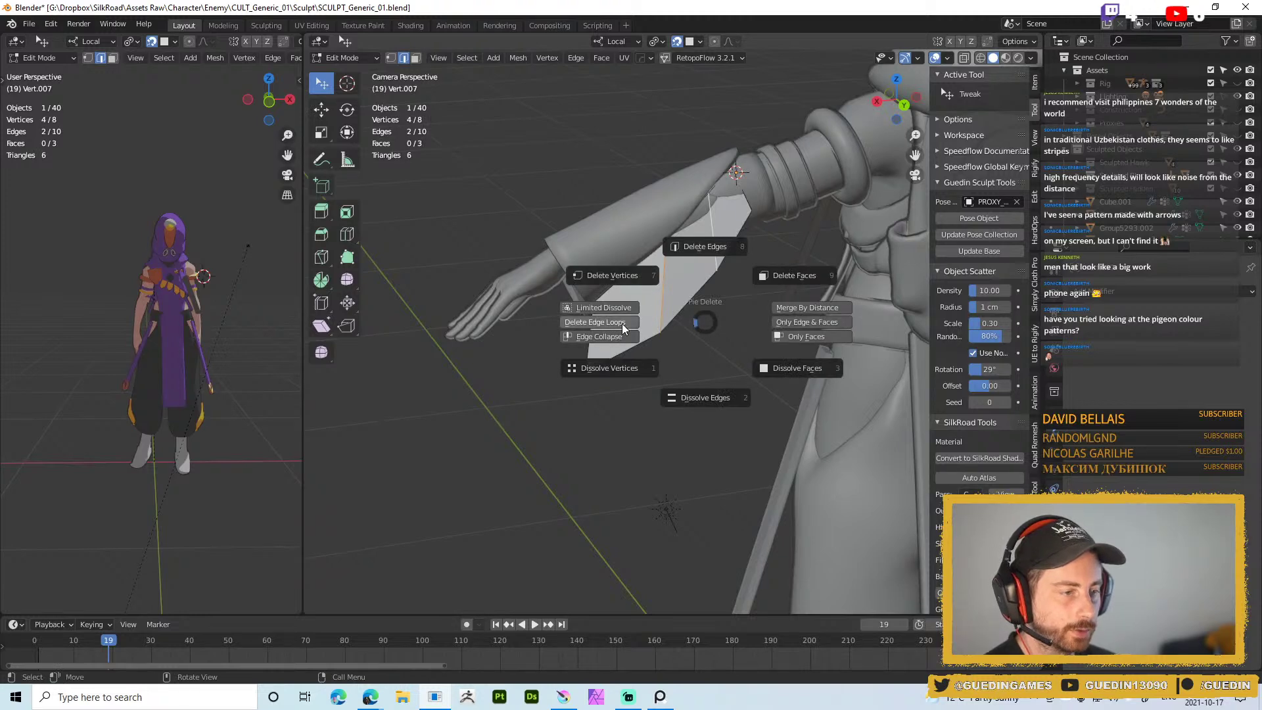
pyautogui.click(604, 308)
pyautogui.press('x')
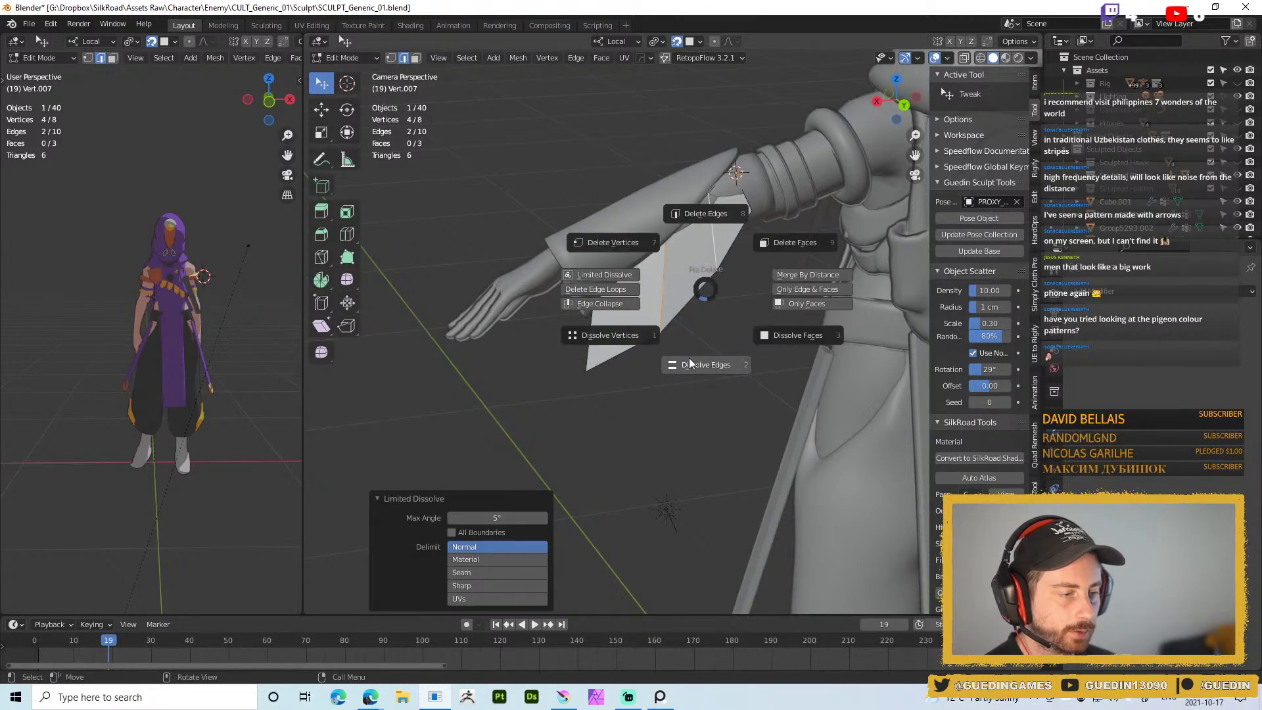
pyautogui.click(546, 397)
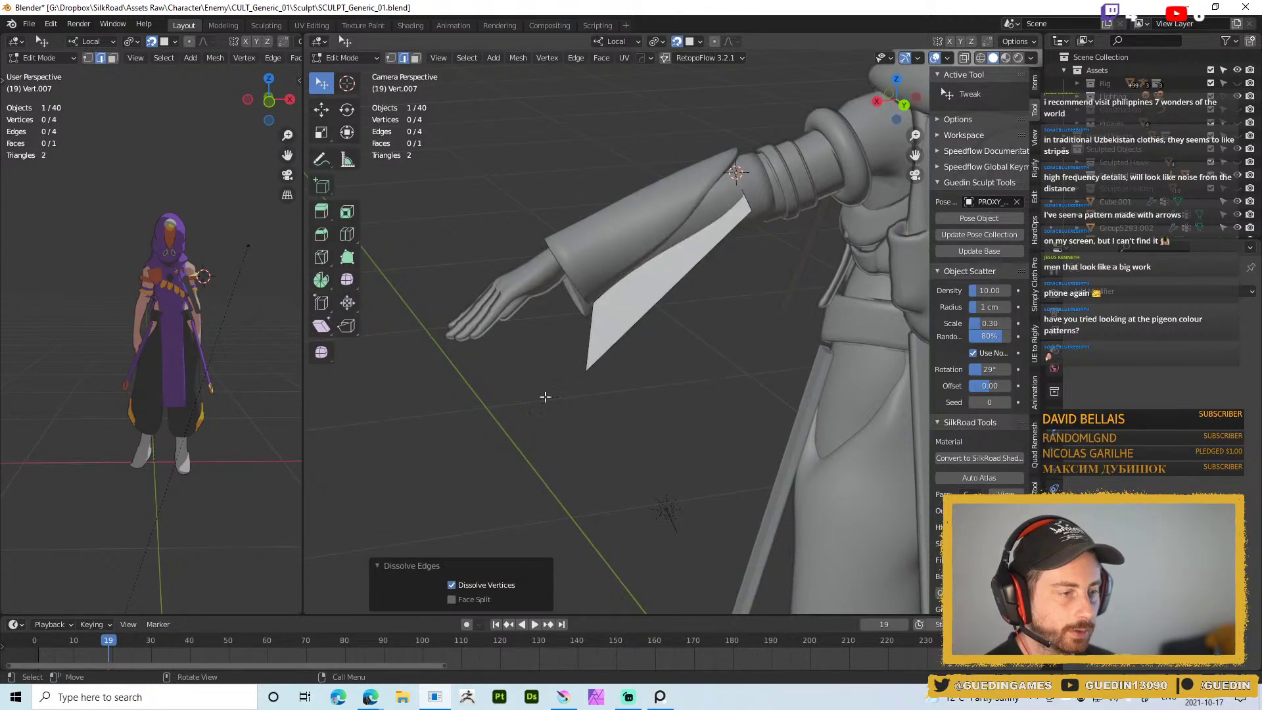
pyautogui.click(463, 588)
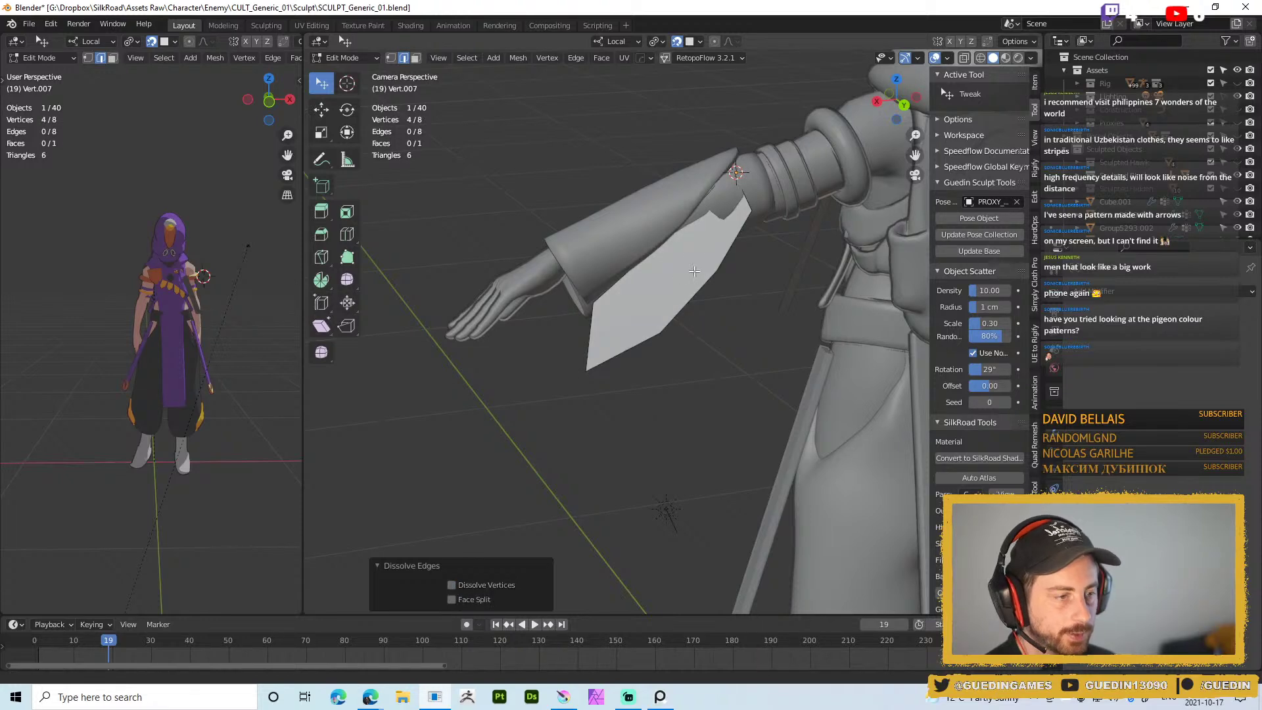
# Try a knife cut across the flap, cancel it, and restore the two cross edges between the opposite vertices
pyautogui.moveTo(695, 270); pyautogui.dragTo(656, 242, button='middle')
pyautogui.press('1')
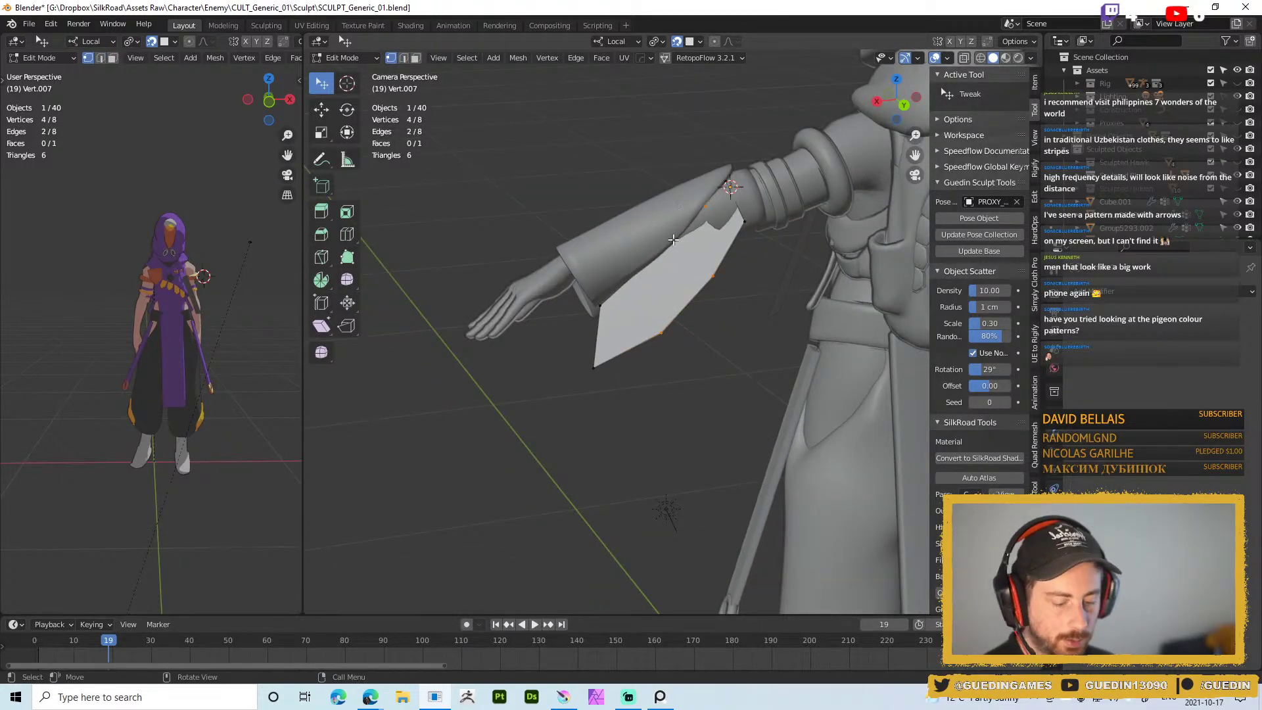
pyautogui.press('k')
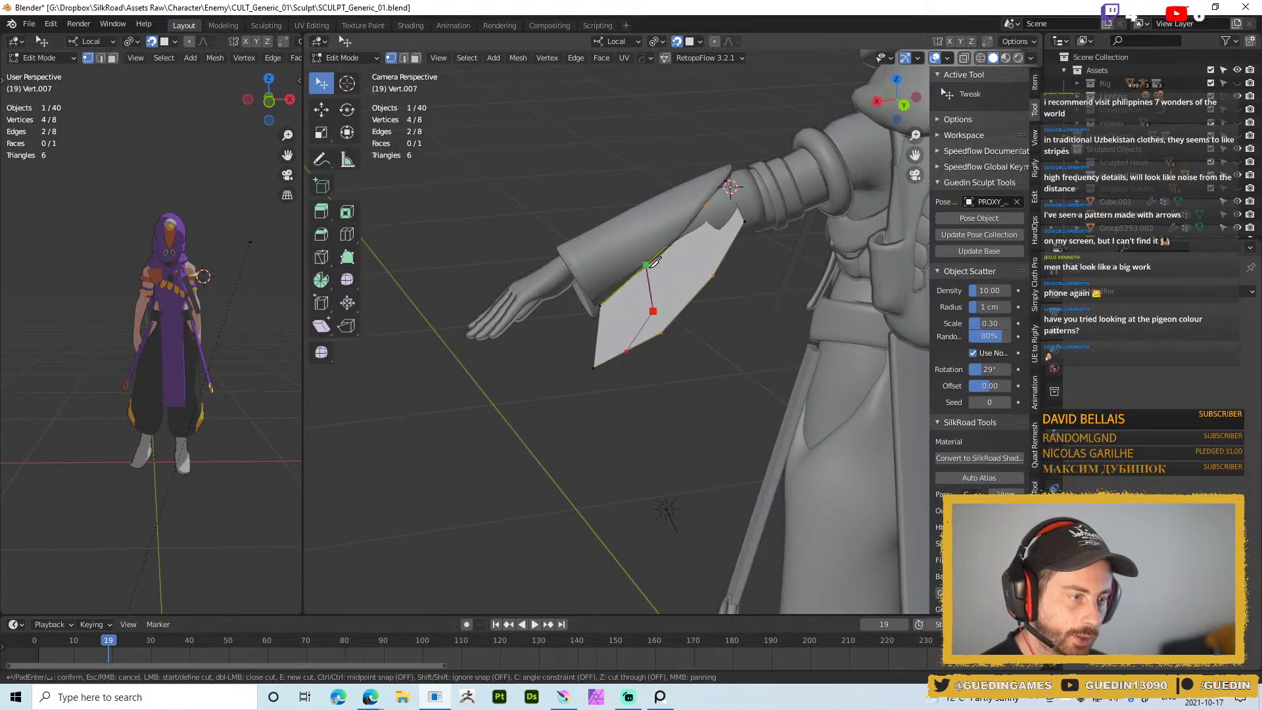
pyautogui.press('Escape')
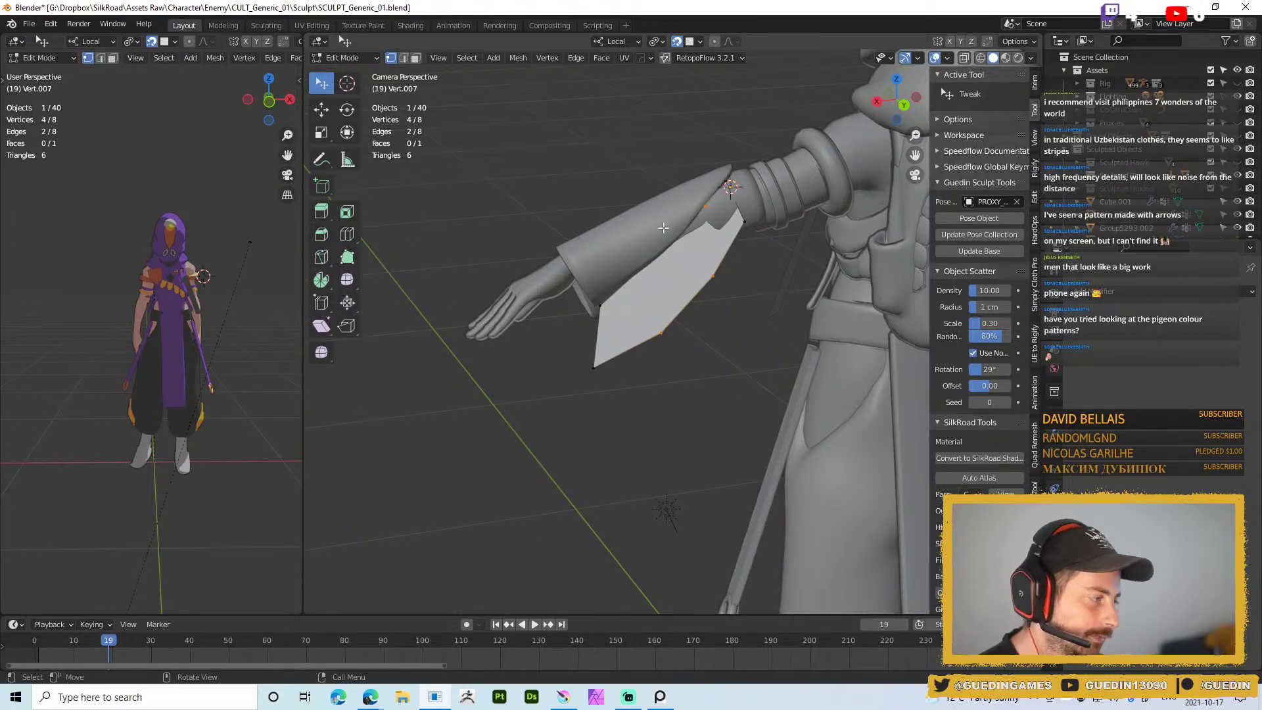
pyautogui.press('j')
pyautogui.press('2')
pyautogui.moveTo(631, 323); pyautogui.dragTo(627, 290, button='middle')
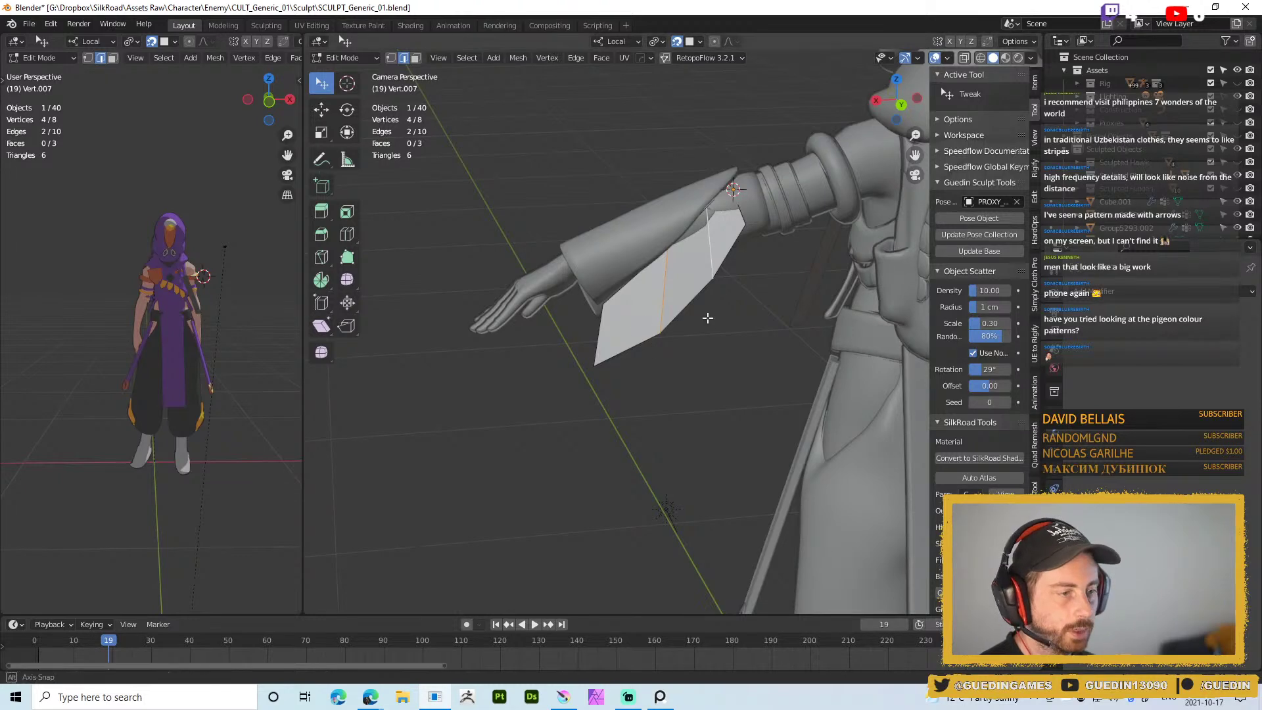
# Add a centred loop cut through the flap's middle section, between the two existing cross edges
pyautogui.hotkey('ctrl', 'r')
pyautogui.click(702, 279)
pyautogui.rightClick(704, 279)
pyautogui.moveTo(669, 348); pyautogui.dragTo(622, 232, button='middle')
# Space the vertices around the flap's border evenly with LoopTools Space and clear the selection
pyautogui.keyDown('alt'); pyautogui.click(622, 233); pyautogui.keyUp('alt')
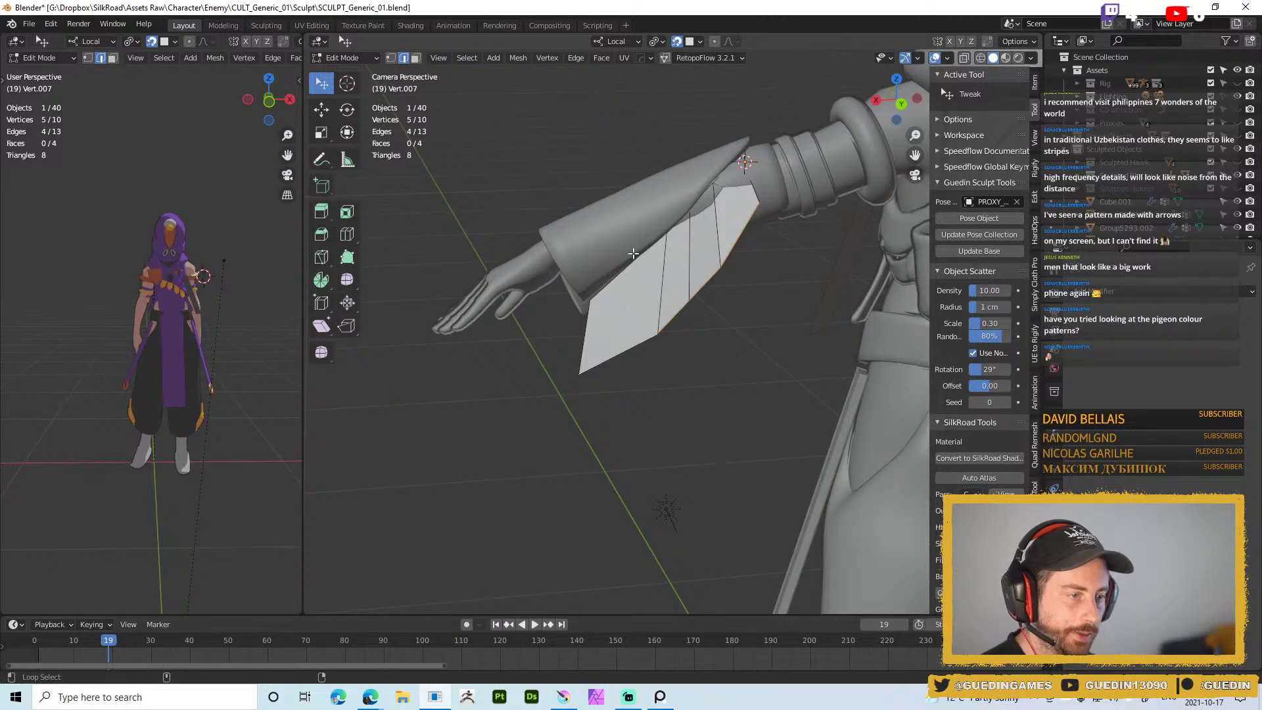
pyautogui.press('w')
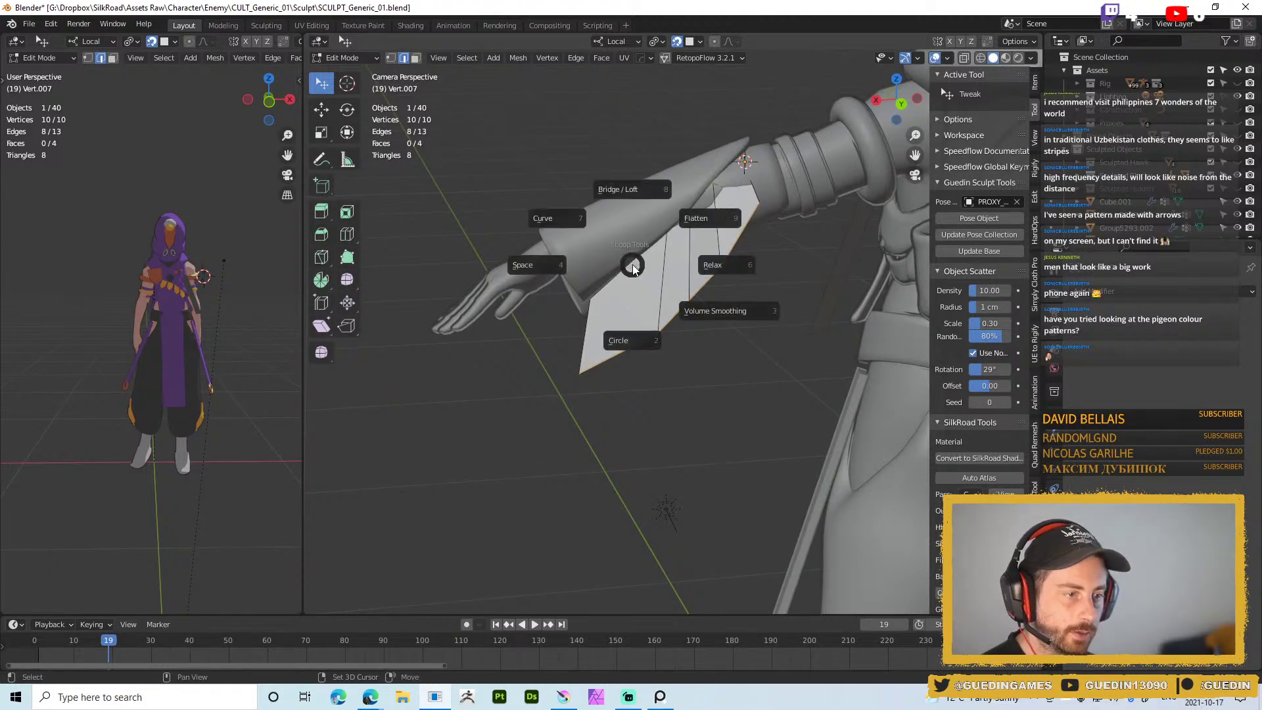
pyautogui.click(570, 277)
pyautogui.hotkey('alt', 'a')
pyautogui.scroll(-2, 719, 332)
pyautogui.moveTo(720, 332); pyautogui.dragTo(738, 339, button='middle')
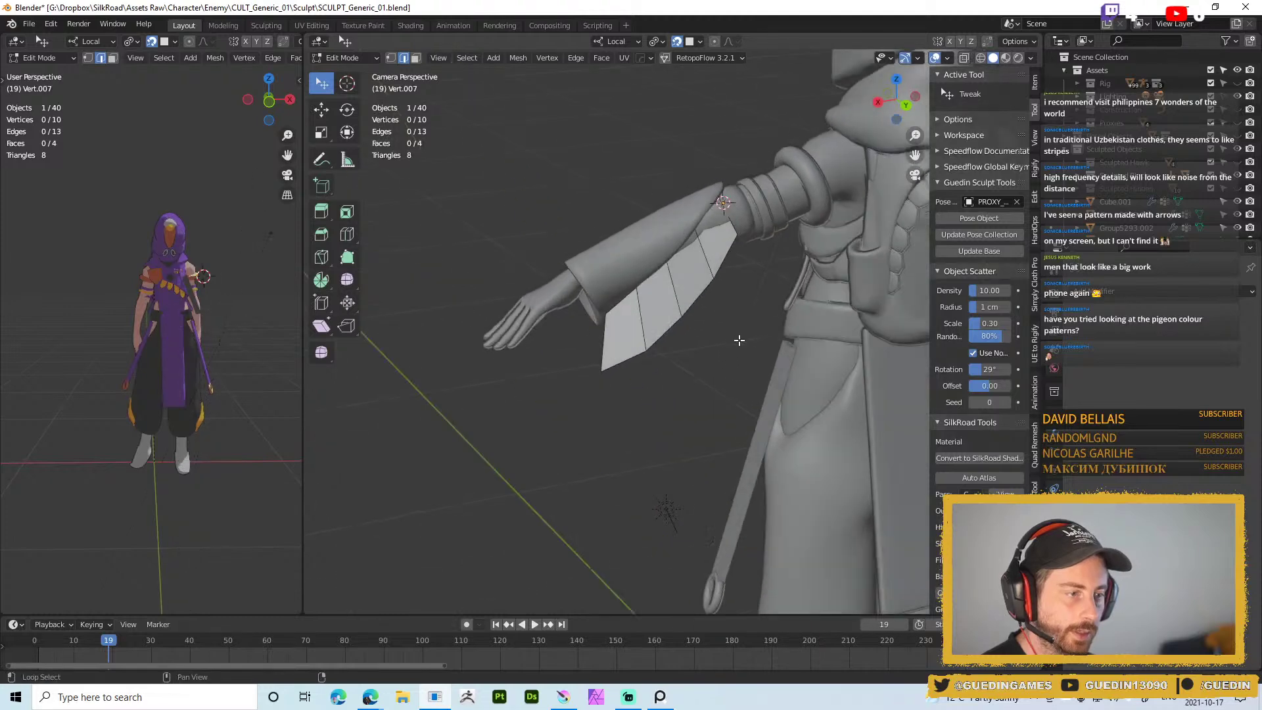
# Move the flap's lower cuff-end corner vertex by about -0.15, 0.70 and -1.68 cm
pyautogui.press('1')
pyautogui.click(601, 370)
pyautogui.press('g')
pyautogui.click(637, 363)
pyautogui.moveTo(628, 291); pyautogui.dragTo(633, 241, button='middle')
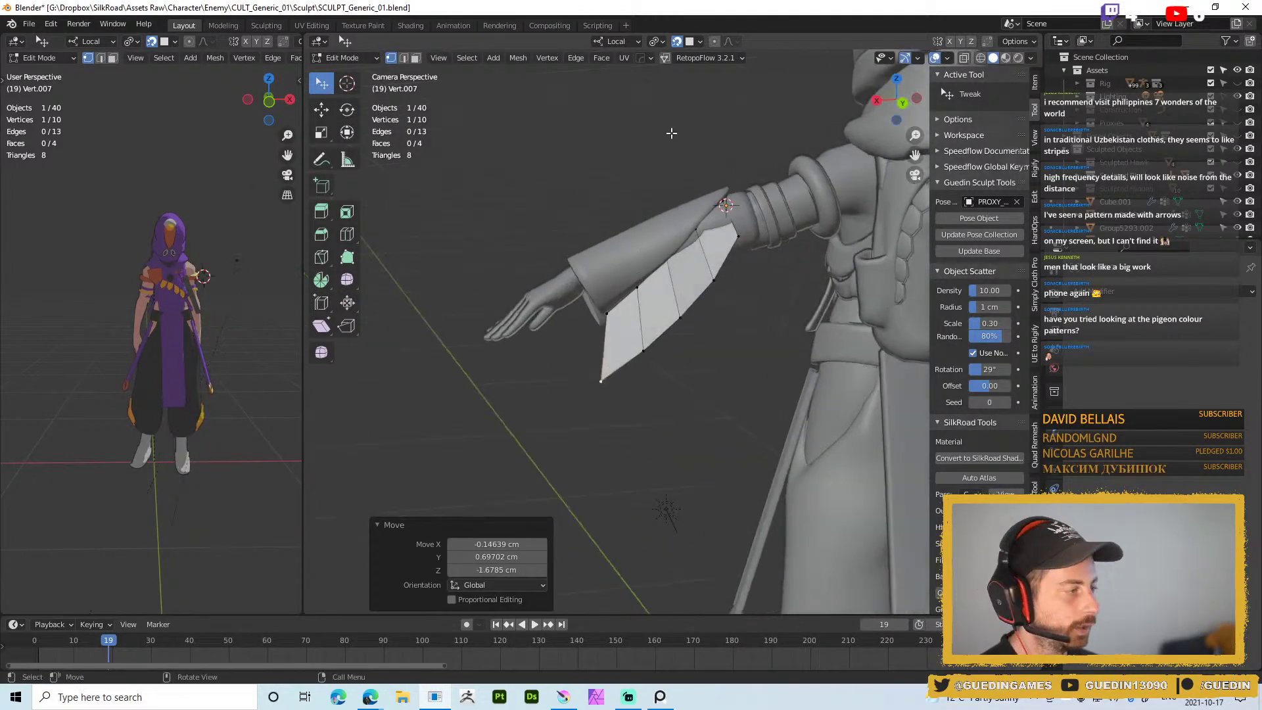
pyautogui.moveTo(655, 288); pyautogui.dragTo(666, 265, button='middle')
# Disable snapping and slide the flap's upper vertices along the sleeve towards the elbow to slant the cross edges, using a final Vertex Slide factor of 0.645
pyautogui.click(665, 265)
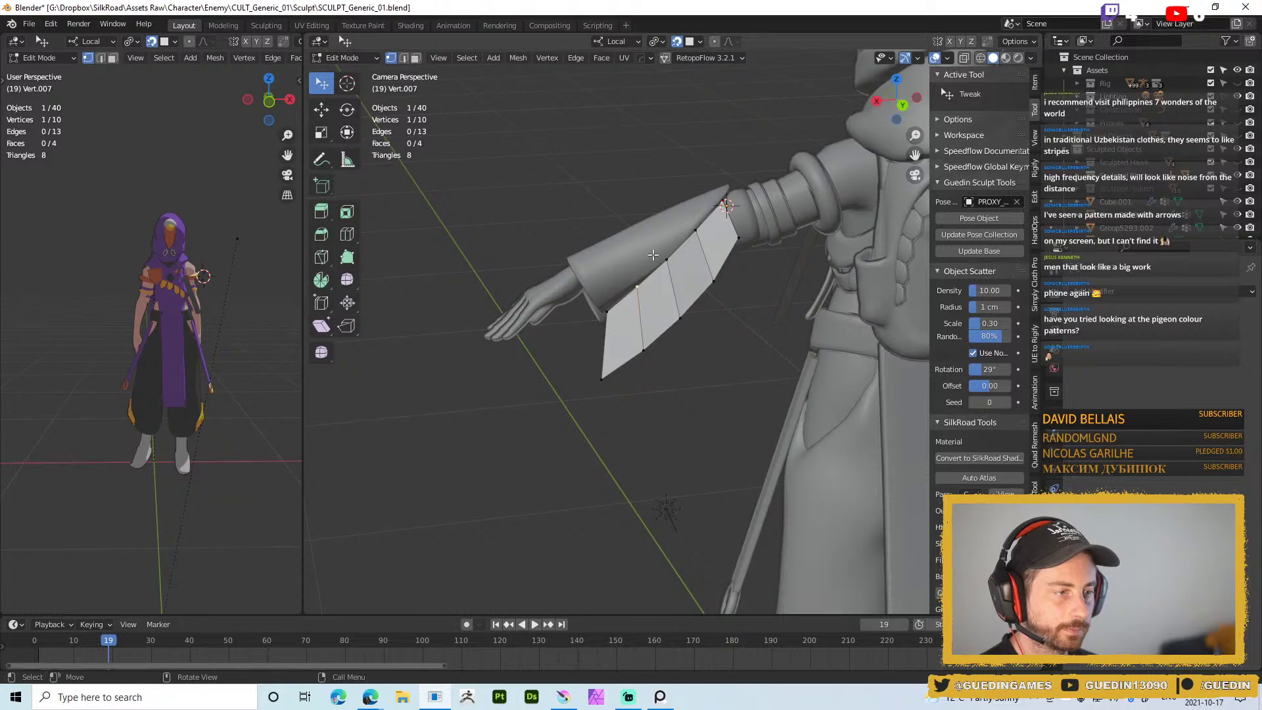
pyautogui.click(696, 232)
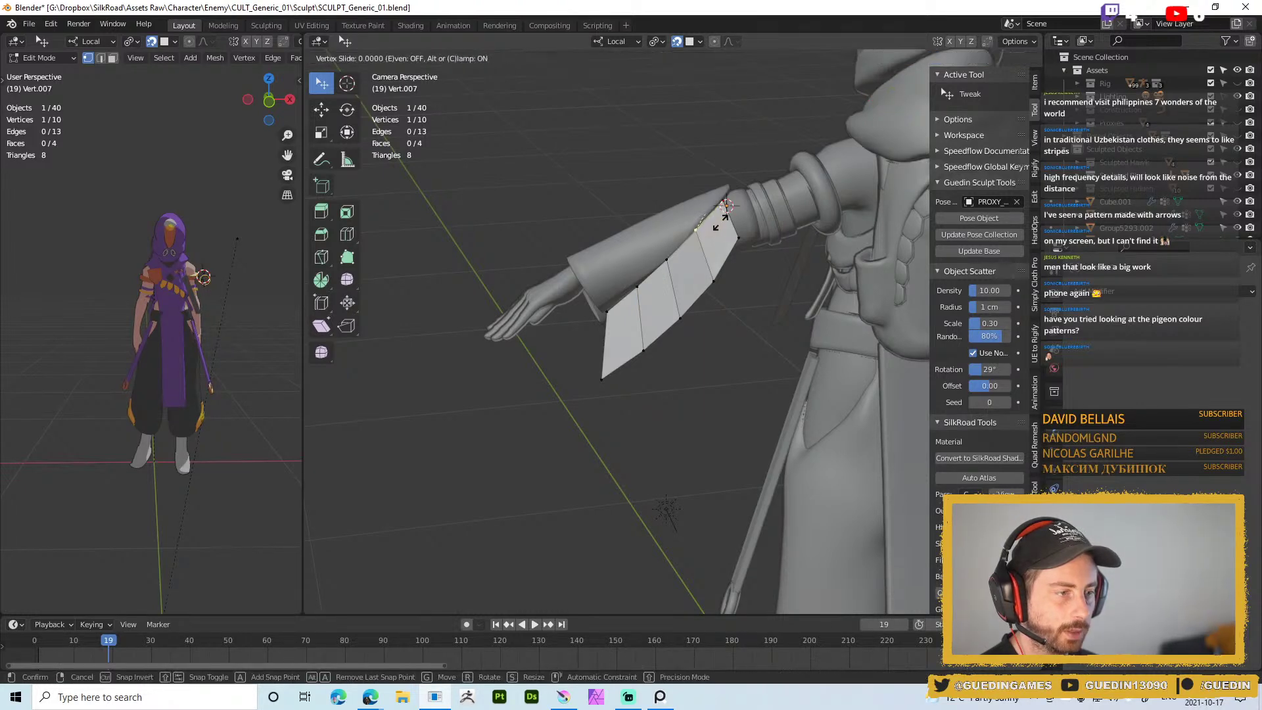
pyautogui.hotkey('shift', 'Tab')
pyautogui.hotkey('shift', 'v')
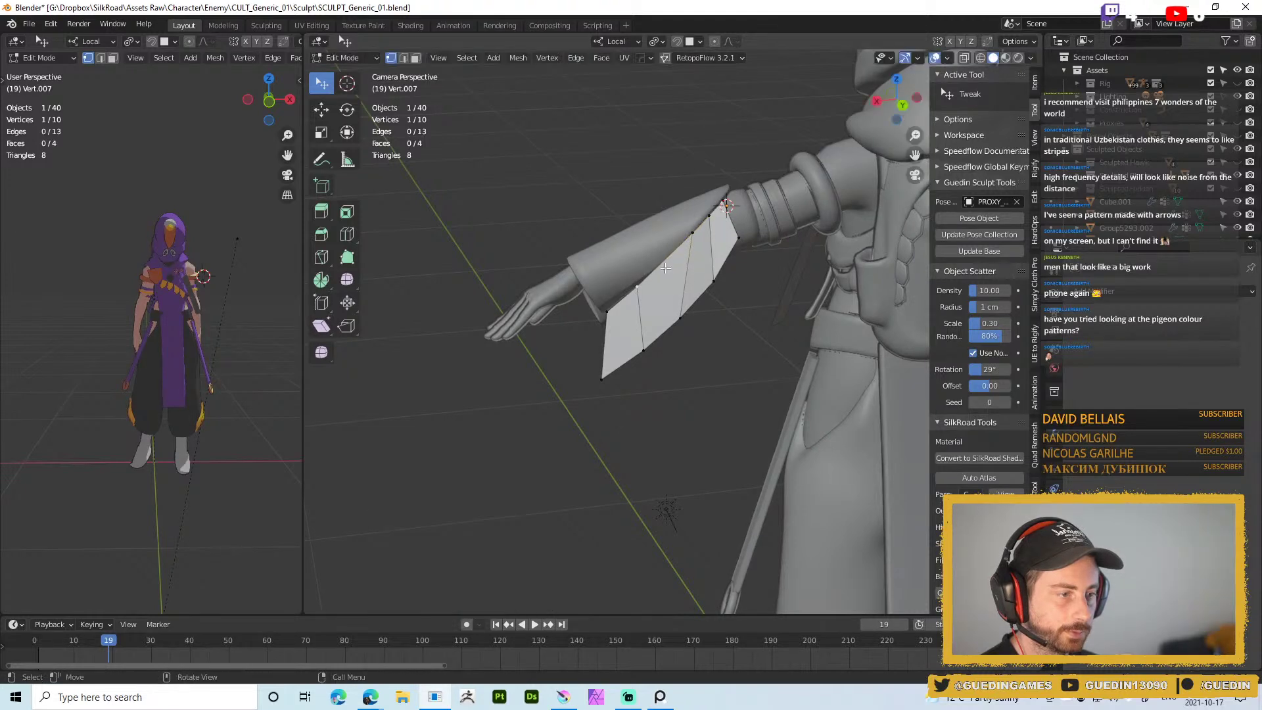
pyautogui.click(704, 240)
pyautogui.moveTo(652, 267); pyautogui.dragTo(667, 296, button='middle')
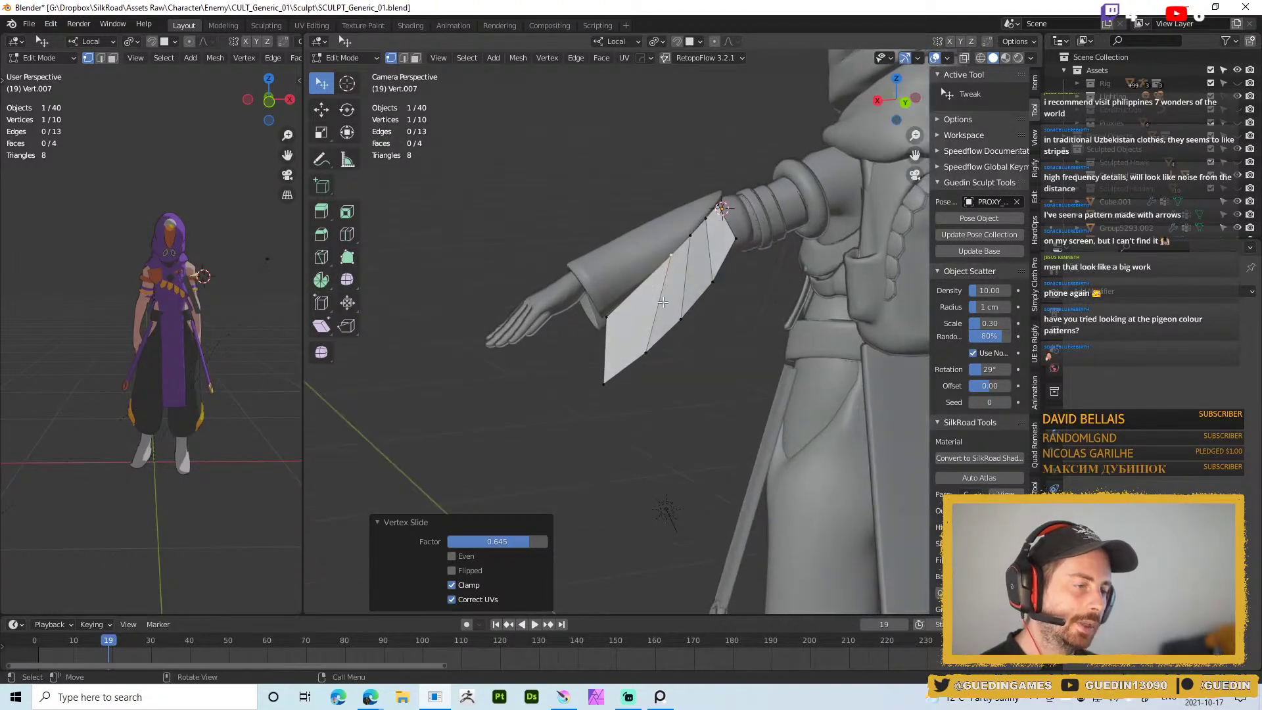
# Rip the flap apart along its three cross edges, leaving the split pieces in place
pyautogui.press('2')
pyautogui.click(697, 271)
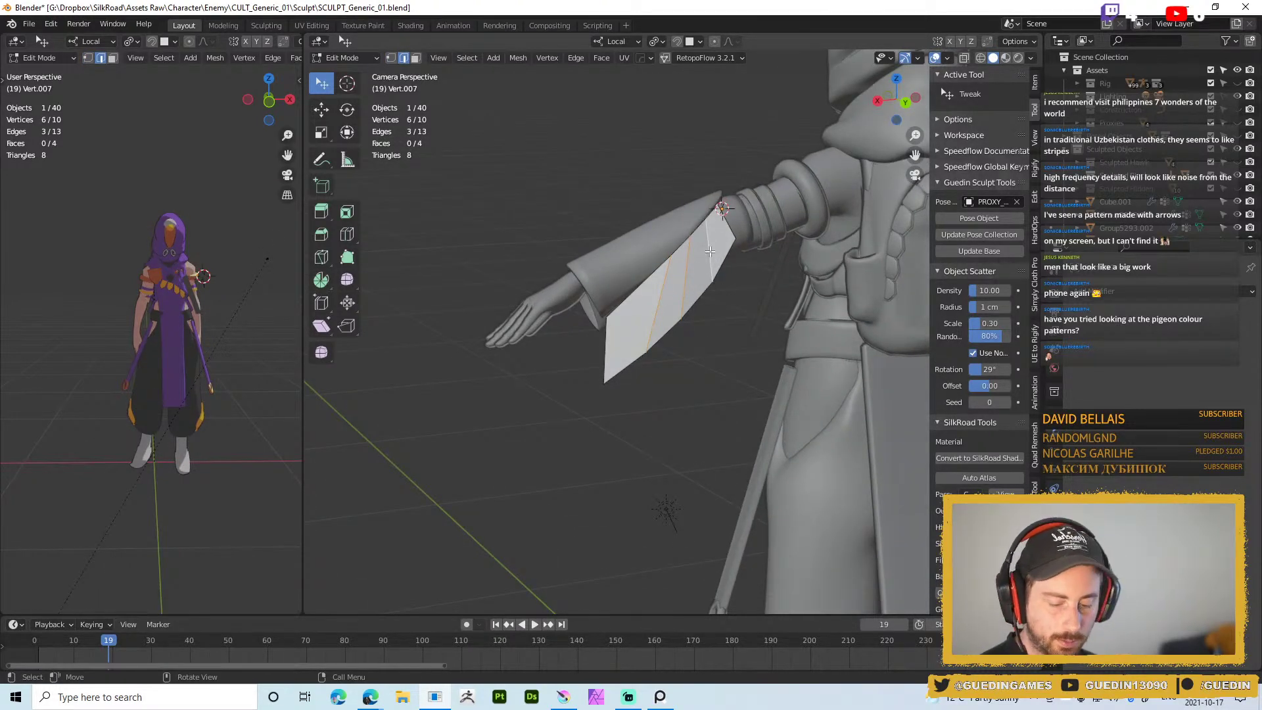
pyautogui.press('v')
pyautogui.rightClick(695, 306)
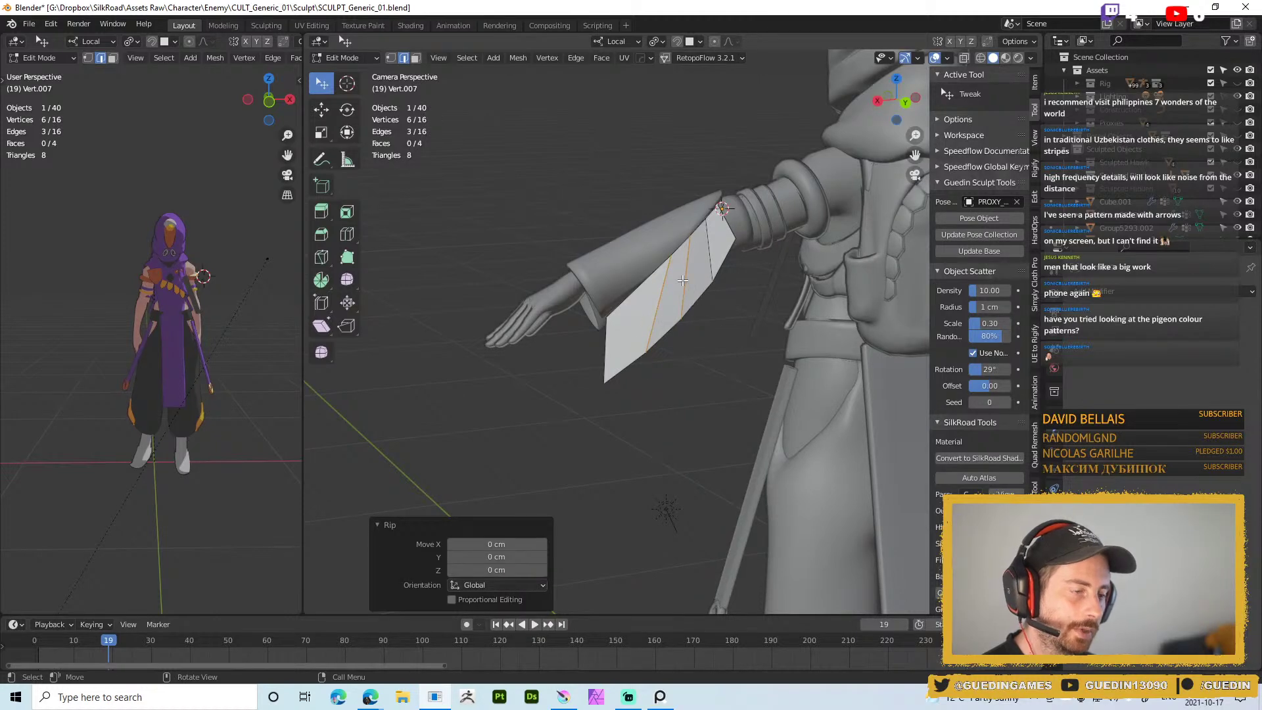
# Add a level 2 Subdivision Surface modifier to the split flap and return to Edit Mode
pyautogui.press('Tab')
pyautogui.moveTo(679, 268); pyautogui.dragTo(625, 321, button='middle')
pyautogui.hotkey('ctrl', '2')
pyautogui.press('Tab')
pyautogui.hotkey('ctrl', 'r')
pyautogui.press('Escape')
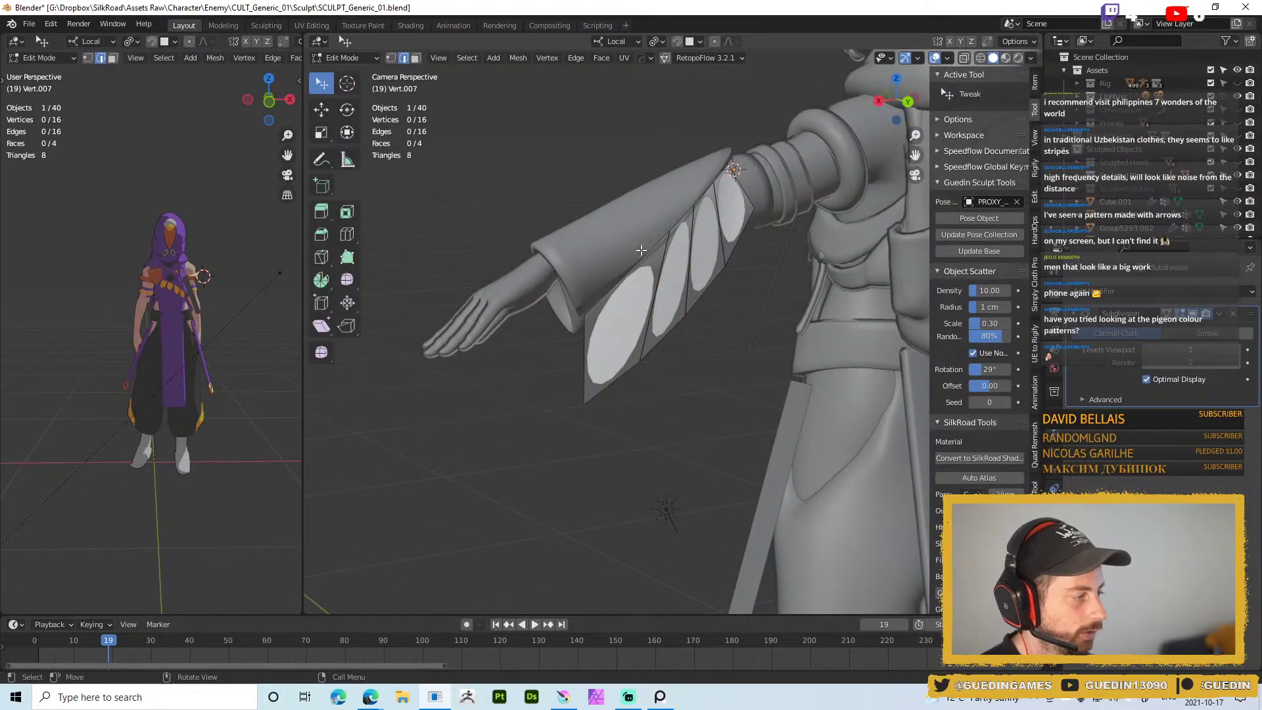
# Crease the two edges meeting at the cuff-end panel's lower tip with a factor of 1
pyautogui.click(597, 394)
pyautogui.hotkey('shift', 'e')
pyautogui.press('1')
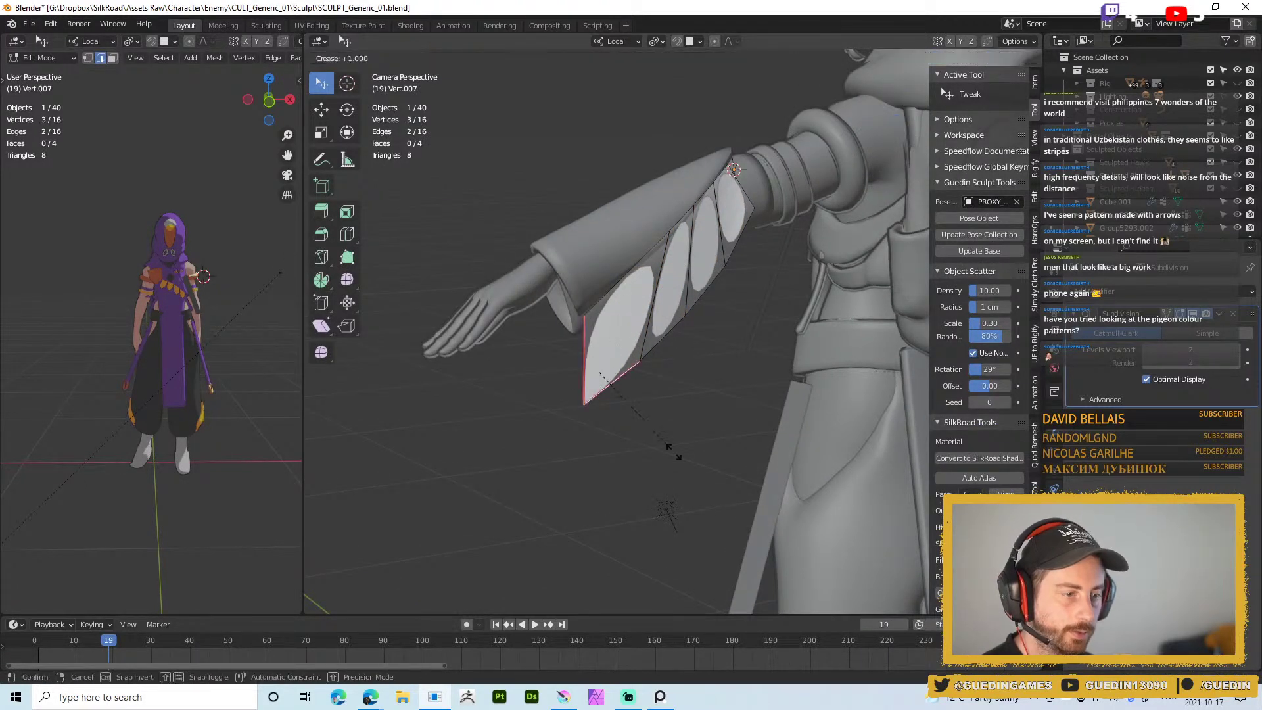
pyautogui.press('Return')
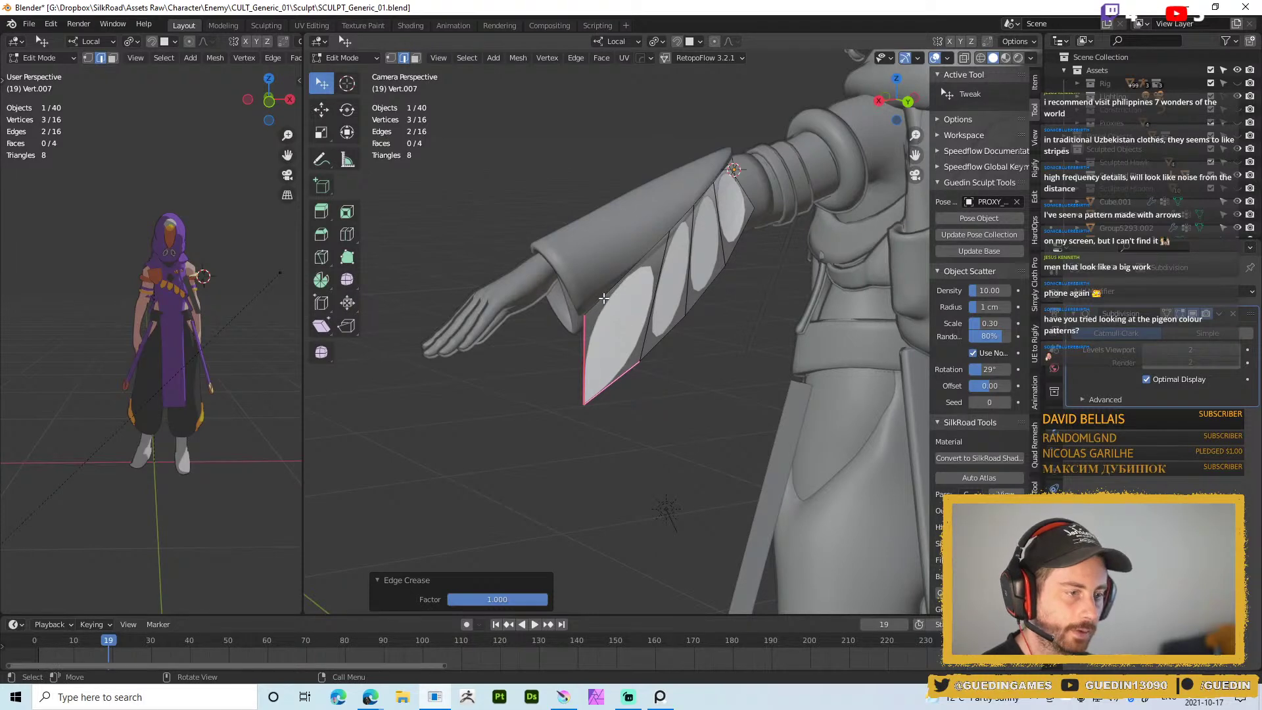
# Try a single centred loop cut running lengthwise through the cuff-end panel, and undo it
pyautogui.click(641, 279)
pyautogui.moveTo(663, 255); pyautogui.dragTo(647, 282, button='middle')
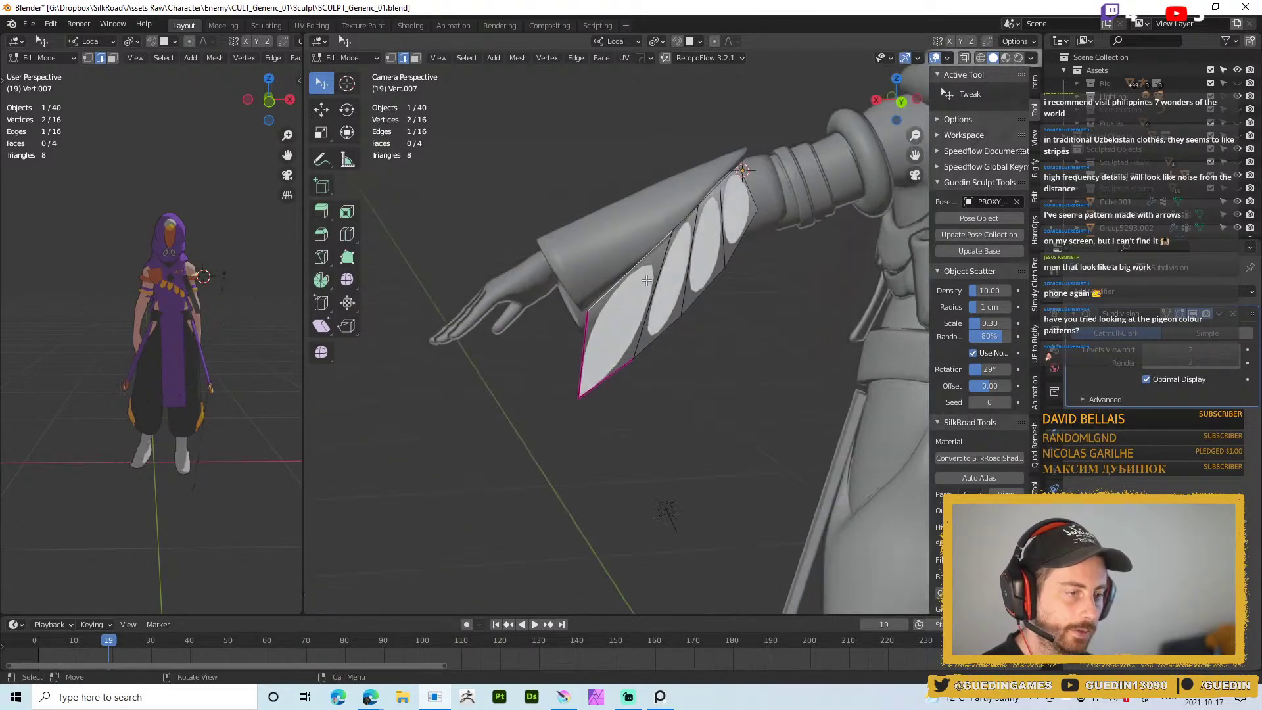
pyautogui.hotkey('ctrl', 'r')
pyautogui.click(631, 282)
pyautogui.rightClick(630, 281)
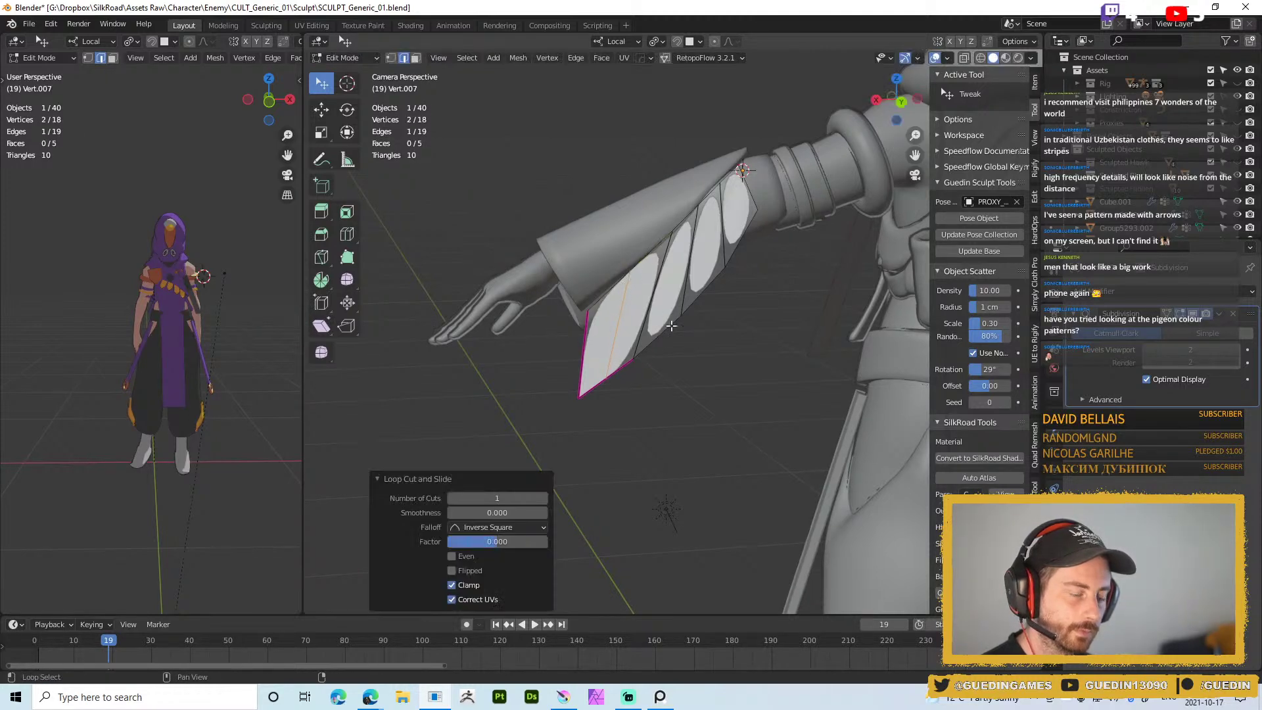
pyautogui.hotkey('ctrl', 'z')
# Knife a three-way cut into the cuff-end panel from its side edge, upper edge and lower corner, meeting inside the face
pyautogui.hotkey('alt', 'a')
pyautogui.press('k')
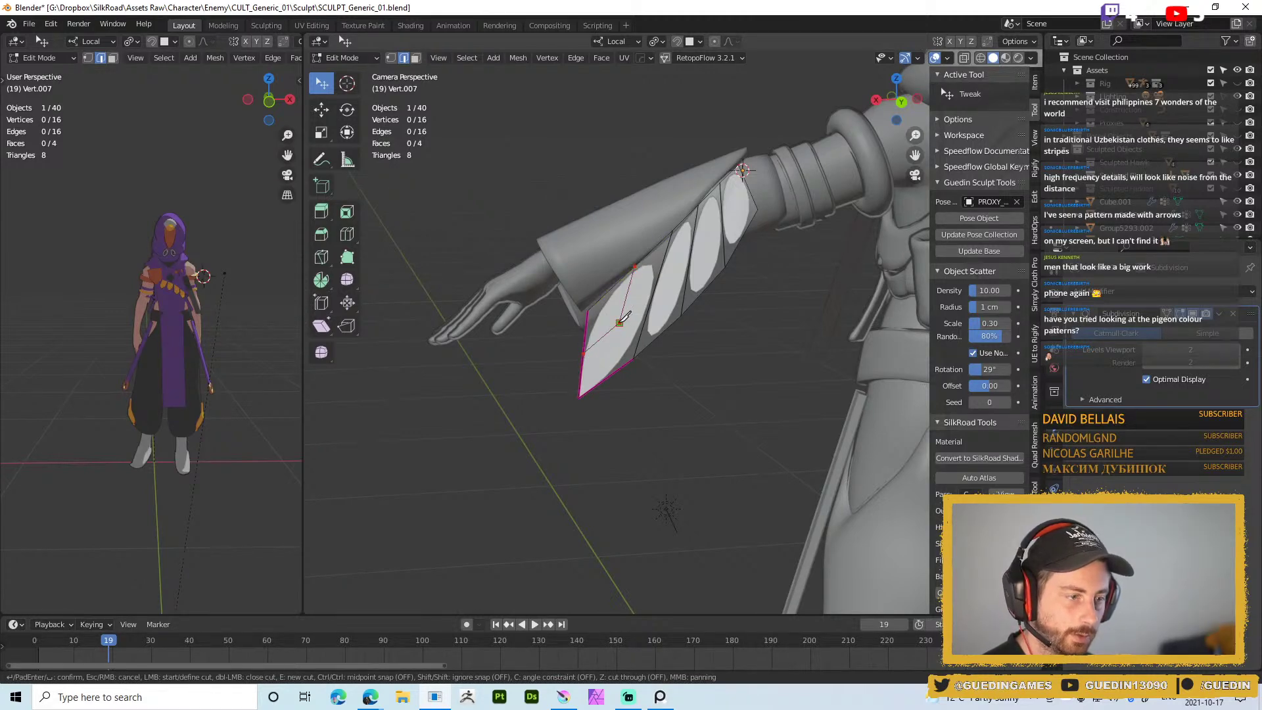
pyautogui.click(633, 358)
pyautogui.press('Return')
pyautogui.moveTo(621, 306); pyautogui.dragTo(657, 283, button='middle')
# Isolate the cuff-end panel by hiding the other panels, and crease its elbow-side, upper and cuff-side border edges
pyautogui.press('l')
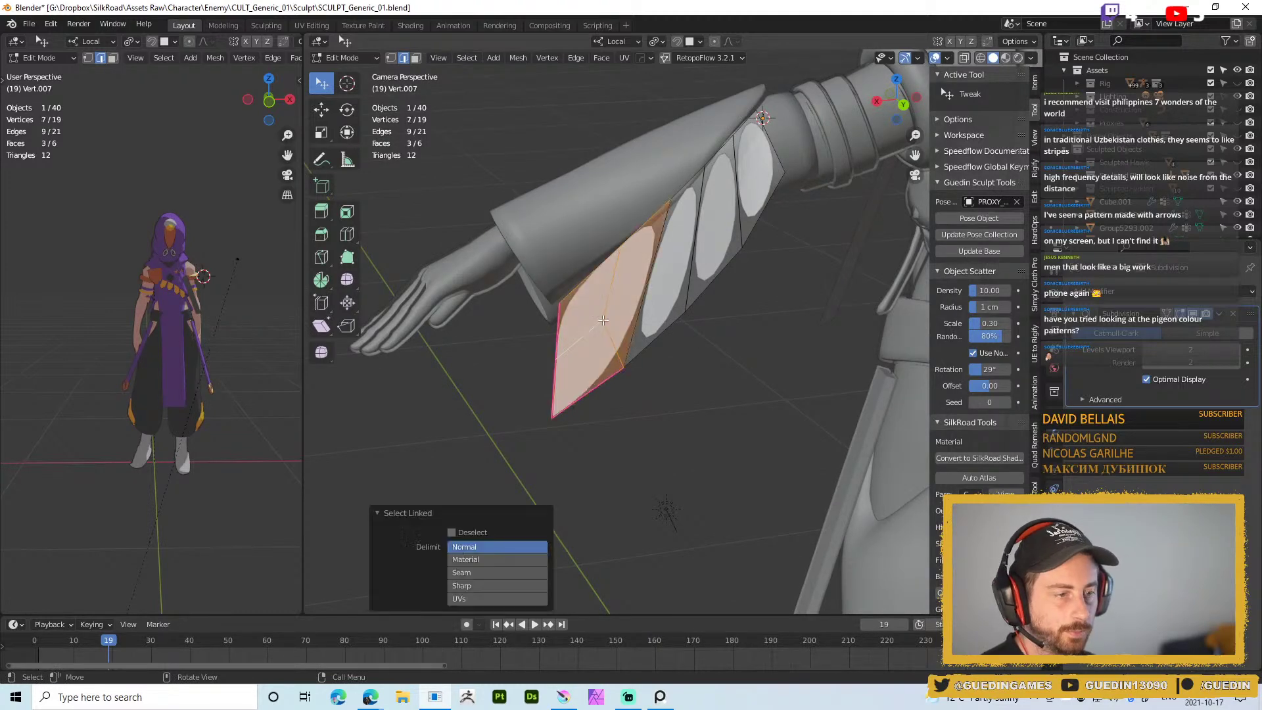
pyautogui.hotkey('shift', 'h')
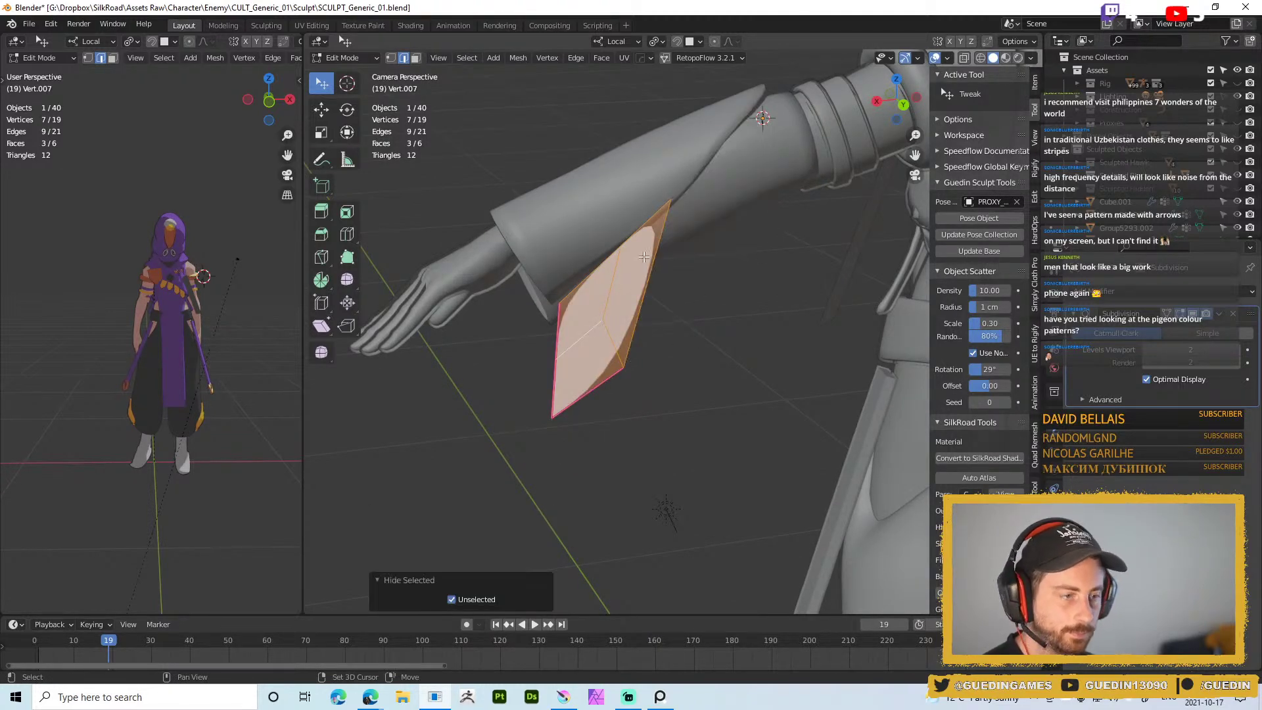
pyautogui.click(647, 220)
pyautogui.keyDown('shift'); pyautogui.click(655, 257); pyautogui.keyUp('shift')
pyautogui.hotkey('shift', 'e')
pyautogui.click(654, 358)
pyautogui.click(583, 280)
pyautogui.keyDown('shift'); pyautogui.click(559, 324); pyautogui.keyUp('shift')
pyautogui.hotkey('shift', 'e')
pyautogui.click(715, 508)
pyautogui.scroll(-3, 687, 407)
pyautogui.press('Tab')
pyautogui.scroll(3, 651, 363)
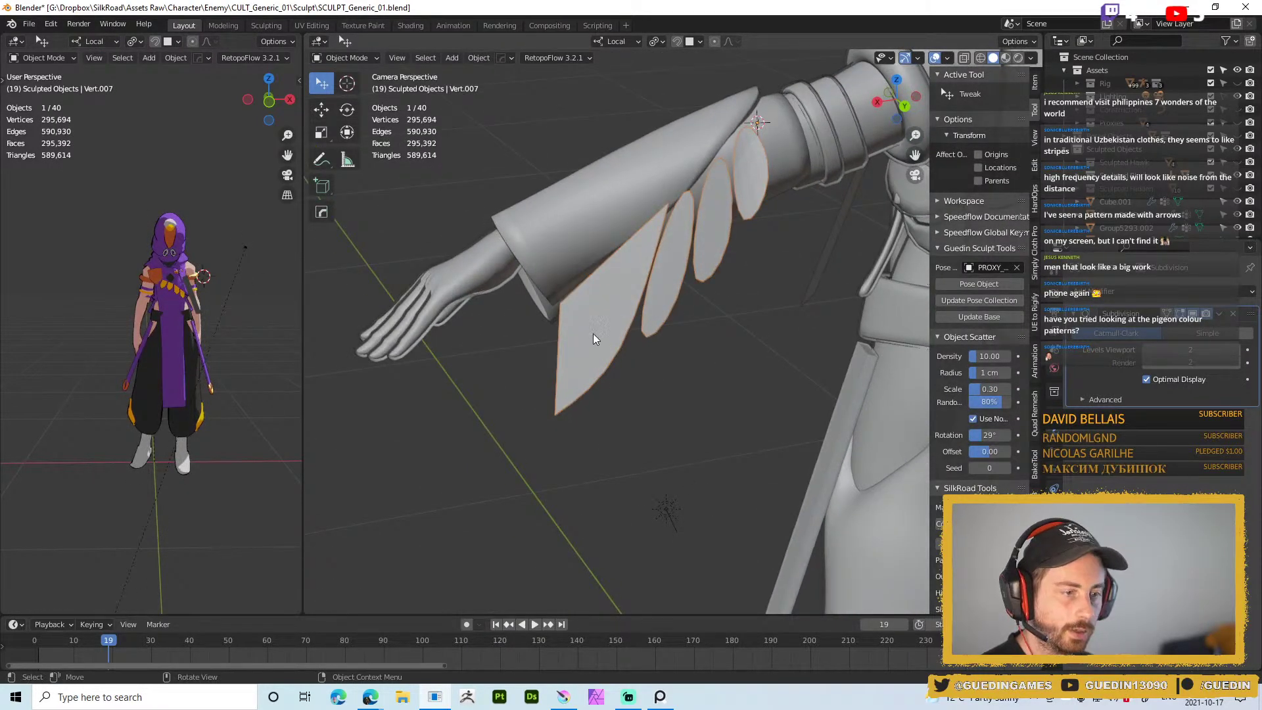
# Remove the crease from the two edges meeting at the isolated panel's lower tip
pyautogui.press('Tab')
pyautogui.press('l')
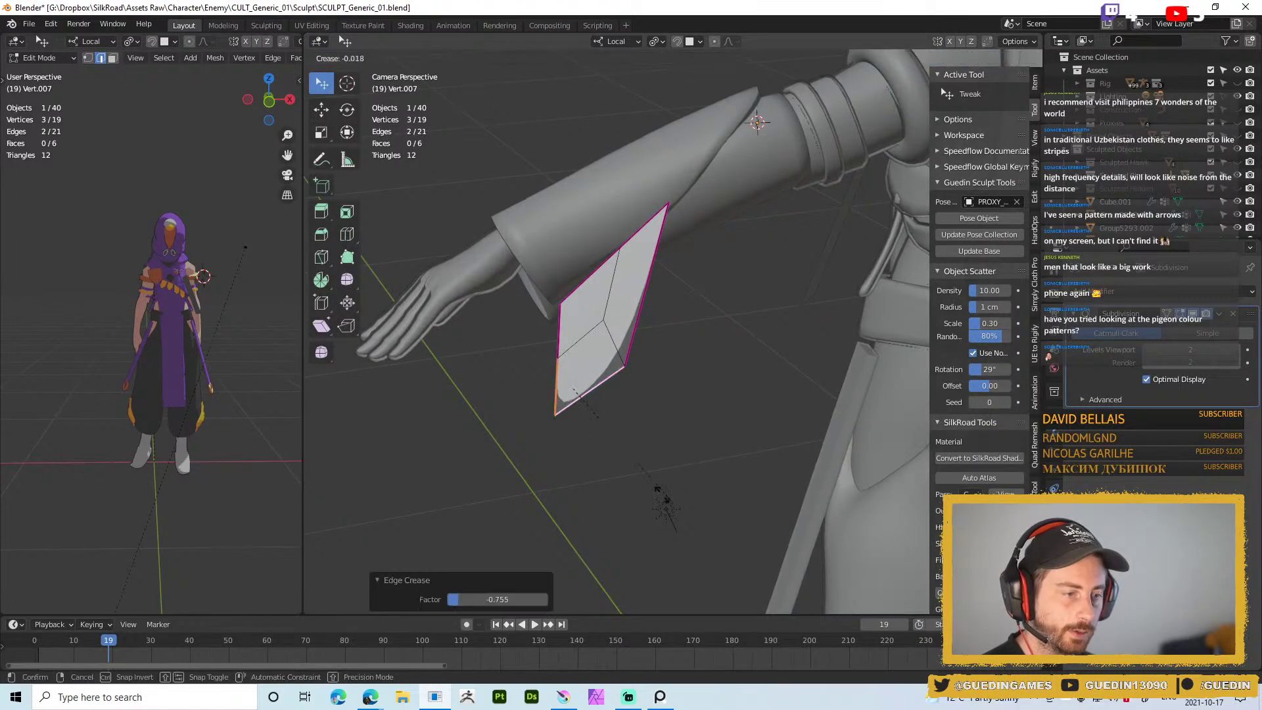
pyautogui.click(646, 461)
# Pull the isolated panel's lower tip further down and outward, and shift its cuff-side middle vertex outward
pyautogui.press('1')
pyautogui.moveTo(558, 358); pyautogui.dragTo(571, 344)
pyautogui.moveTo(555, 415); pyautogui.dragTo(535, 436)
pyautogui.moveTo(573, 343); pyautogui.dragTo(544, 355)
pyautogui.moveTo(544, 357); pyautogui.dragTo(645, 414, button='middle')
pyautogui.moveTo(603, 438); pyautogui.dragTo(584, 450)
pyautogui.moveTo(584, 450); pyautogui.dragTo(664, 355, button='middle')
pyautogui.press('Tab')
# Fine-tune the isolated panel's outline by nudging its upper cuff-side corner and an elbow-side vertex
pyautogui.moveTo(735, 264); pyautogui.dragTo(634, 258, button='middle')
pyautogui.moveTo(671, 320); pyautogui.dragTo(534, 211, button='middle')
pyautogui.press('Tab')
pyautogui.scroll(5, 647, 283)
pyautogui.press('Tab')
pyautogui.press('Tab')
pyautogui.moveTo(506, 257); pyautogui.dragTo(495, 249)
pyautogui.moveTo(581, 198); pyautogui.dragTo(606, 231)
pyautogui.press('Tab')
pyautogui.press('Tab')
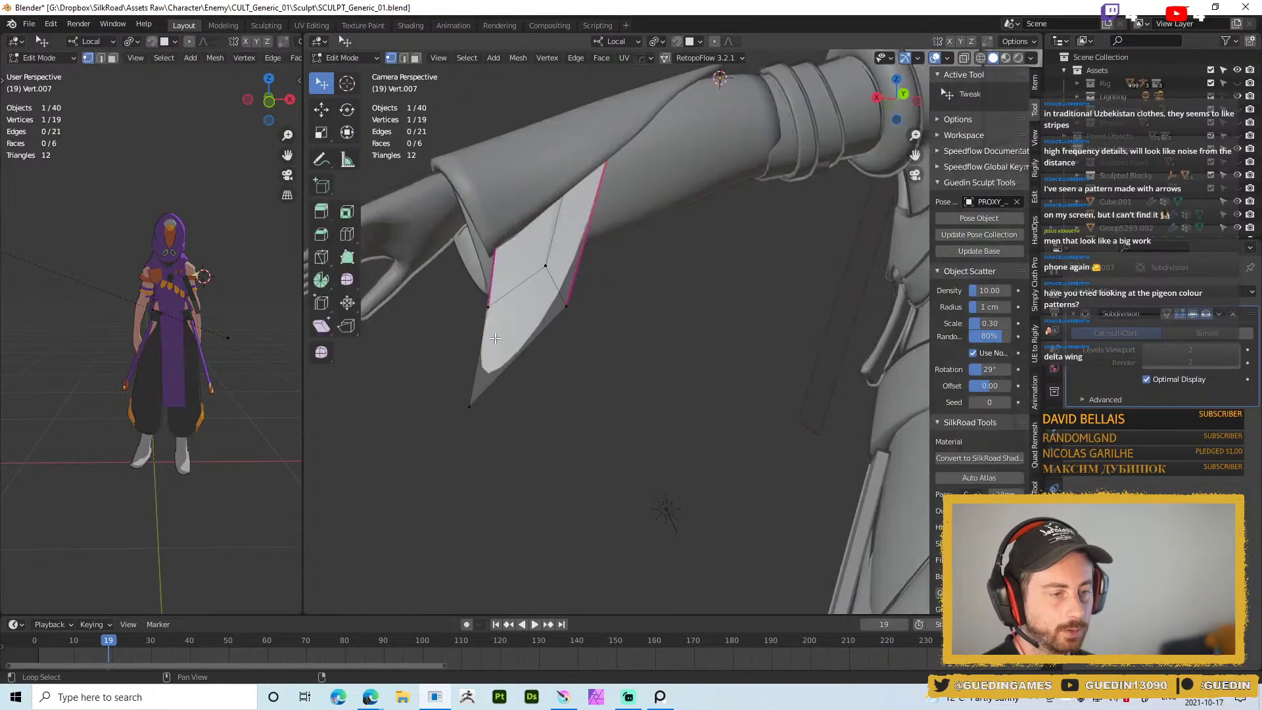
# Crease the two edges meeting at the cuff-end panel's lower tip with a factor of about 0.997, and clear the selection
pyautogui.moveTo(497, 329); pyautogui.dragTo(505, 361, button='middle')
pyautogui.press('2')
pyautogui.click(477, 364)
pyautogui.keyDown('shift'); pyautogui.click(510, 368); pyautogui.keyUp('shift')
pyautogui.hotkey('shift', 'e')
pyautogui.click(548, 404)
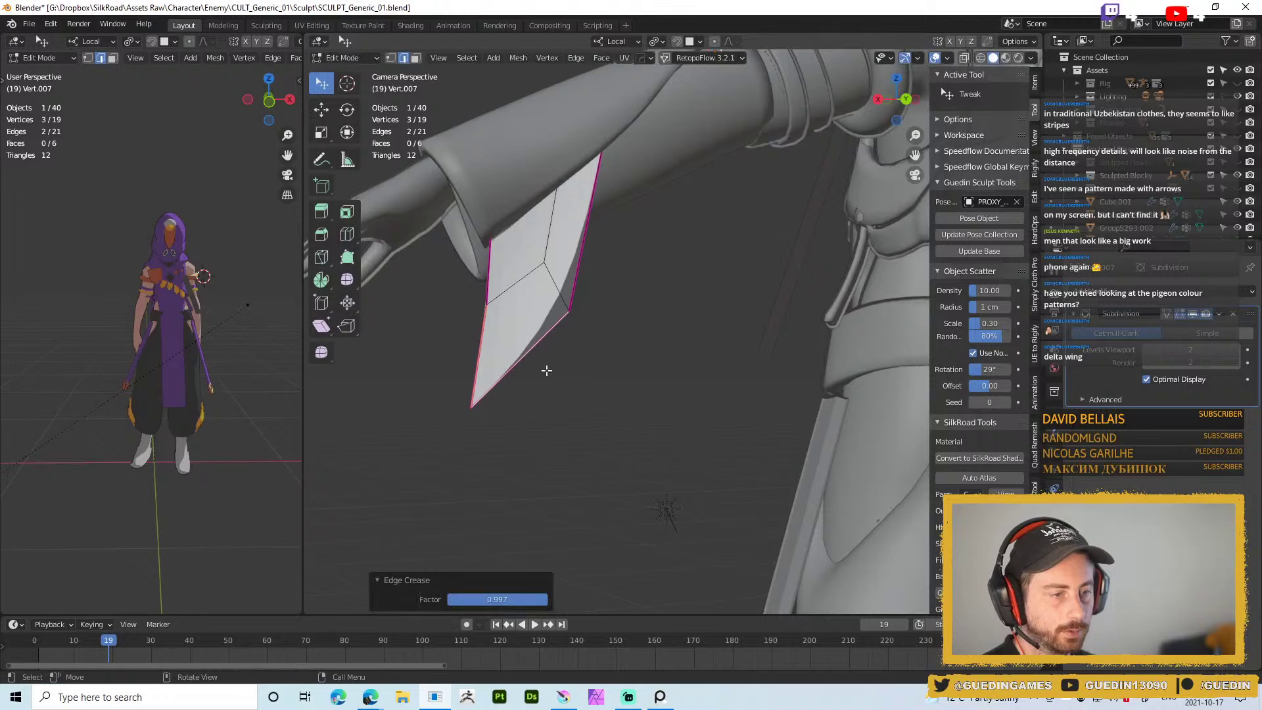
pyautogui.press('2')
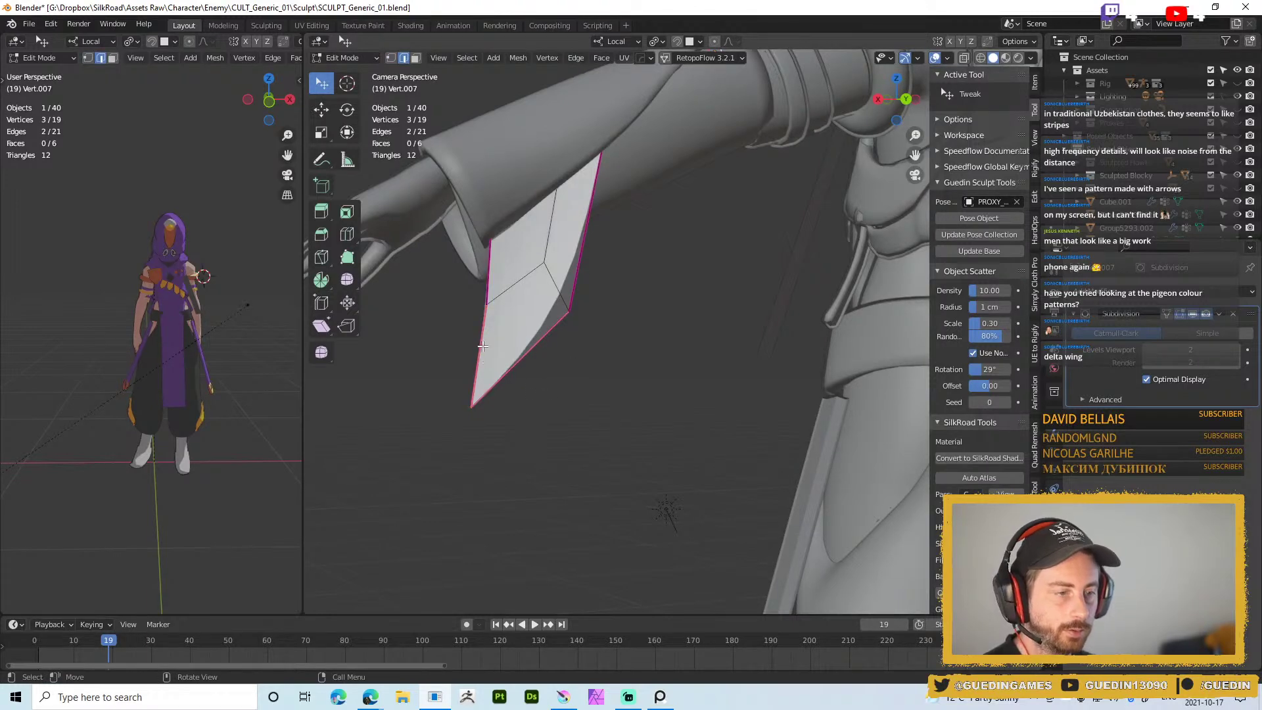
pyautogui.hotkey('ctrl', 'l')
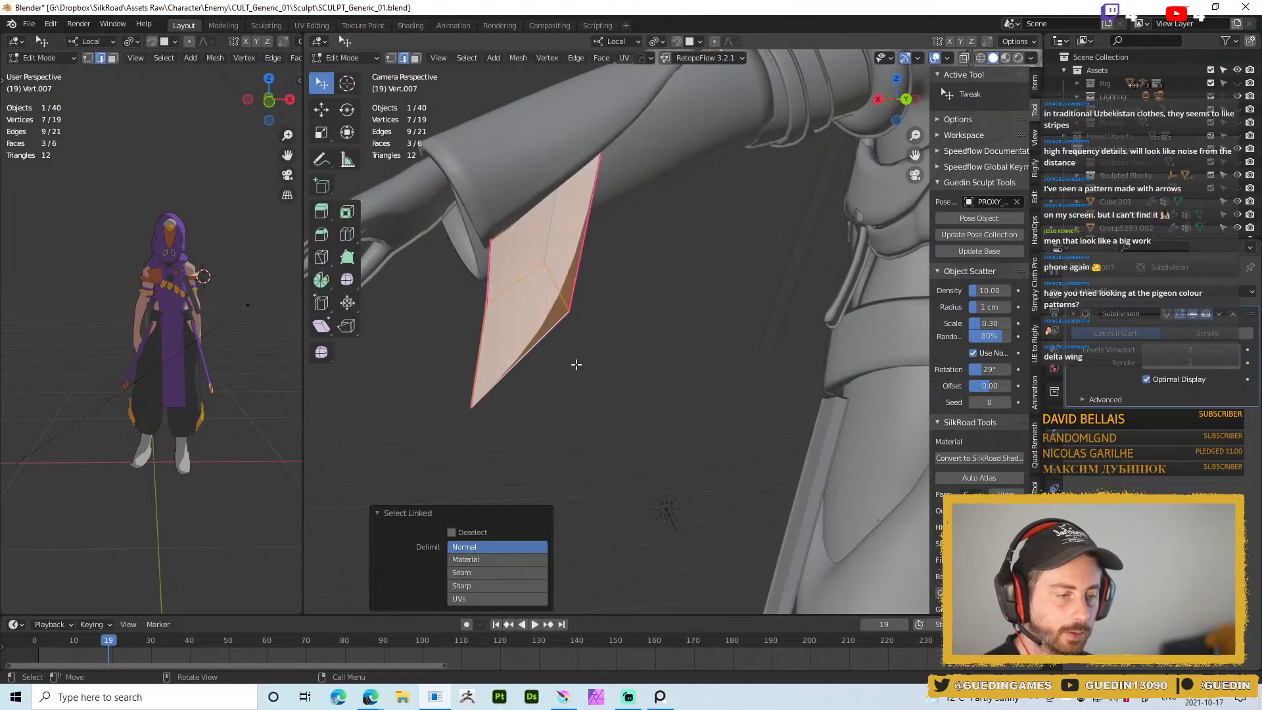
pyautogui.hotkey('alt', 'a')
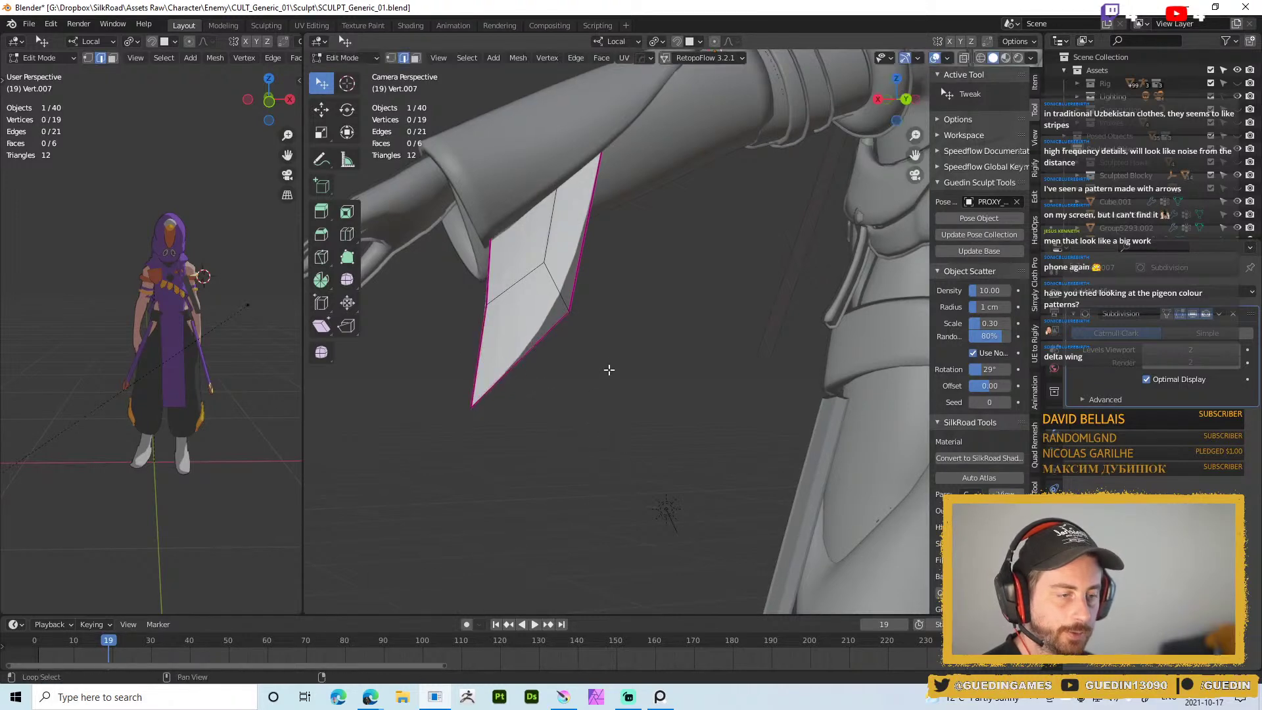
# Check the panel in Object Mode, reveal the hidden flap panels in Edit Mode and select the whole mesh
pyautogui.press('Tab')
pyautogui.moveTo(620, 235); pyautogui.dragTo(643, 271, button='middle')
pyautogui.press('Tab')
pyautogui.press('Tab')
pyautogui.moveTo(631, 227); pyautogui.dragTo(582, 301, button='middle')
pyautogui.press('Tab')
pyautogui.press('a')
pyautogui.hotkey('alt', 'h')
pyautogui.hotkey('alt', 'a')
pyautogui.press('a')
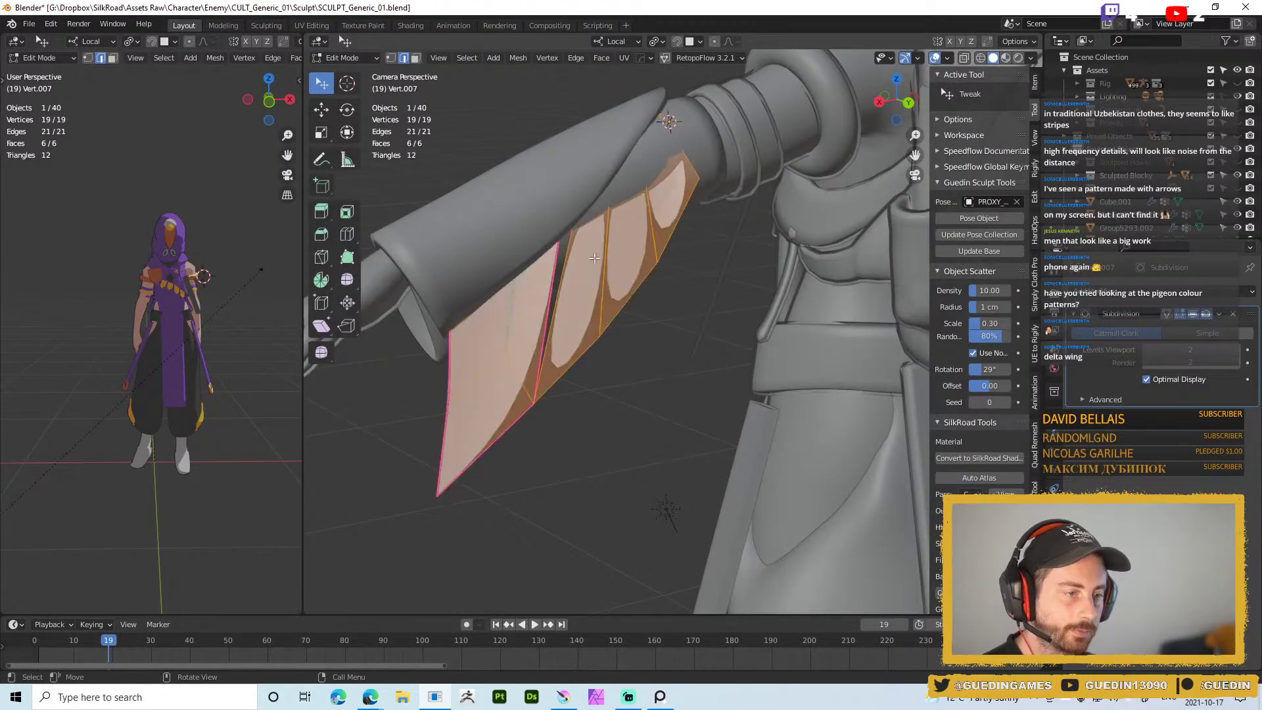
# Separate the flap mesh by selection, and split the resulting object by loose parts into individual panel objects
pyautogui.press('p')
pyautogui.click(594, 311)
pyautogui.press('Tab')
pyautogui.click(589, 337)
pyautogui.press('Tab')
pyautogui.press('p')
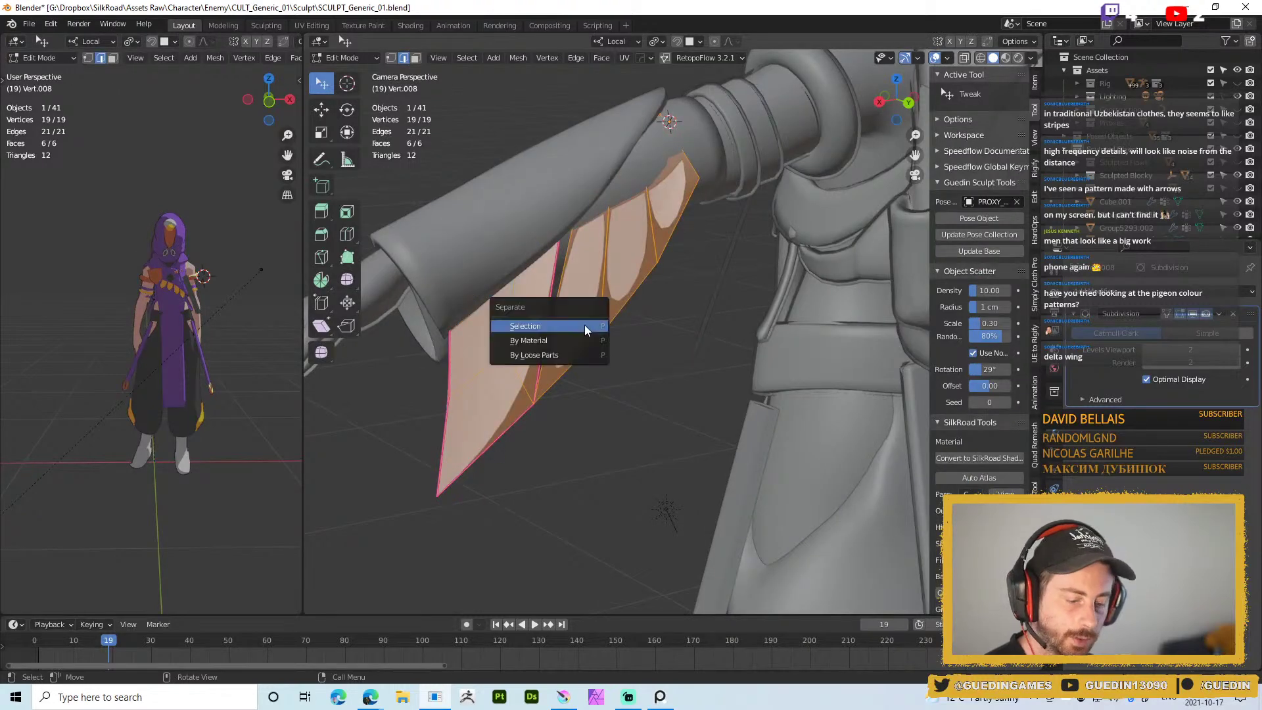
pyautogui.click(546, 354)
pyautogui.press('Tab')
# Knife a three-way cut into the second panel from the cuff, joining its side edge, upper edge and lower elbow-side corner
pyautogui.click(595, 322)
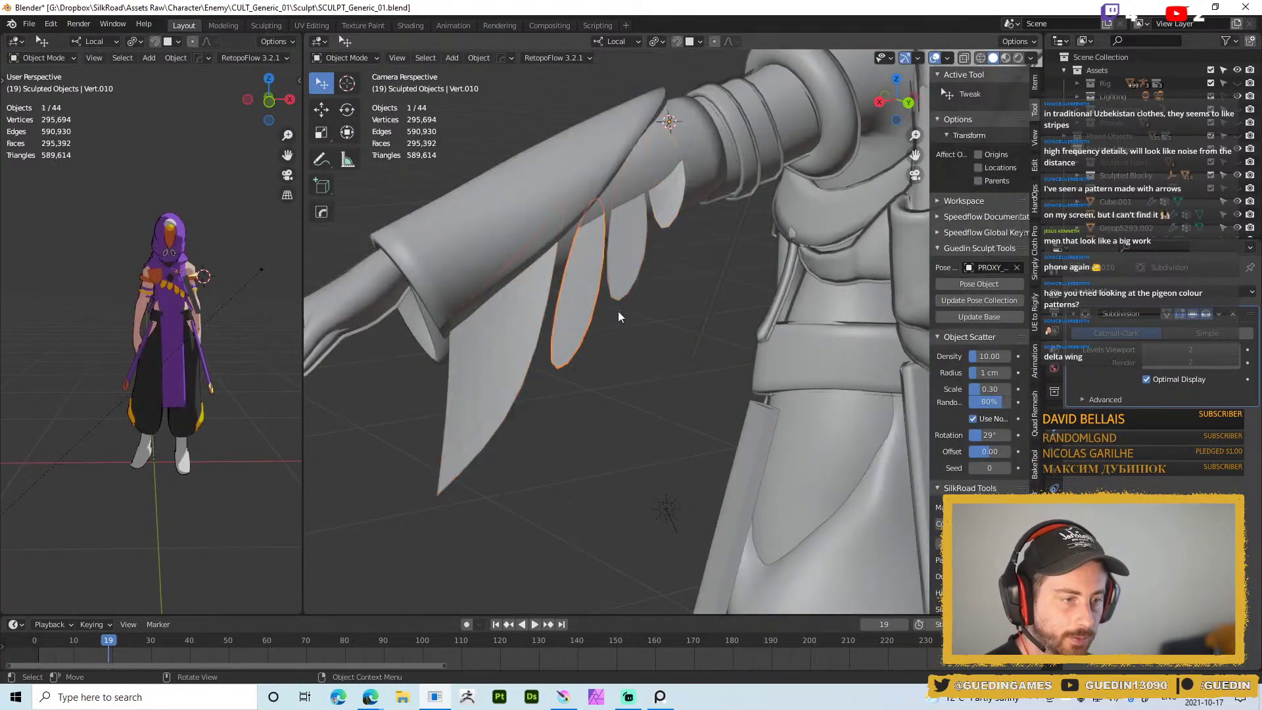
pyautogui.press('Tab')
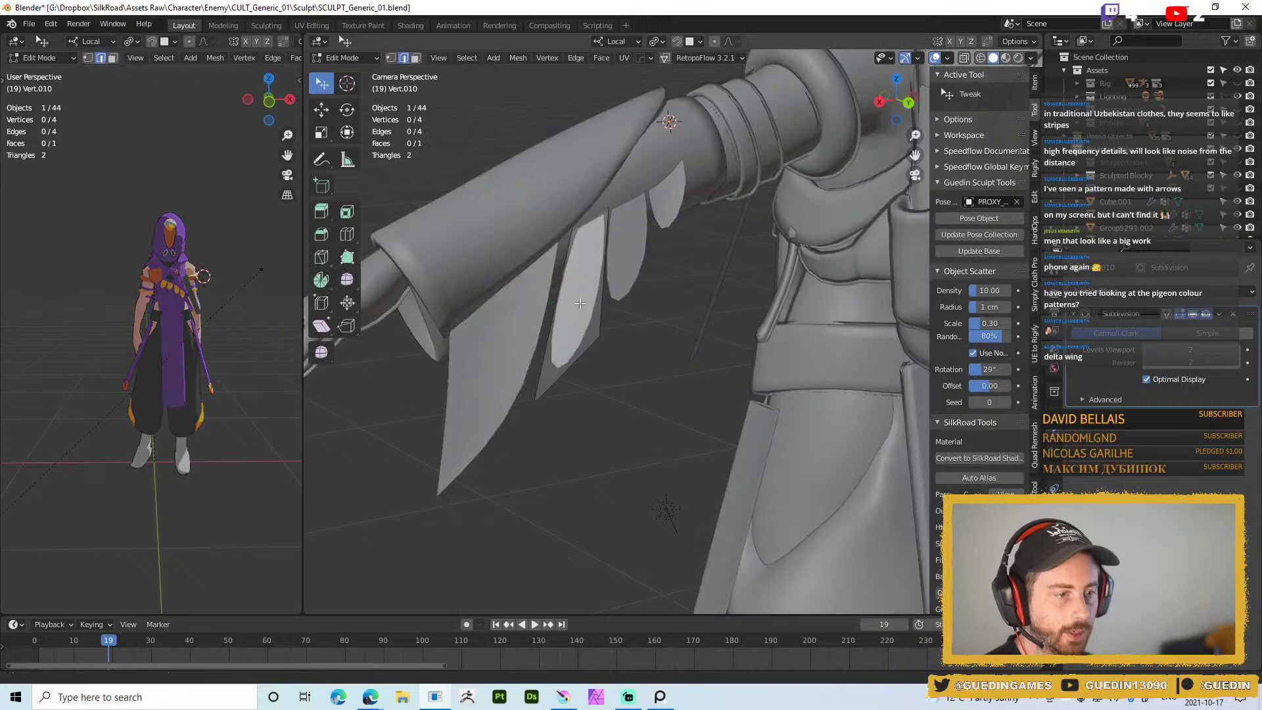
pyautogui.scroll(5, 539, 255)
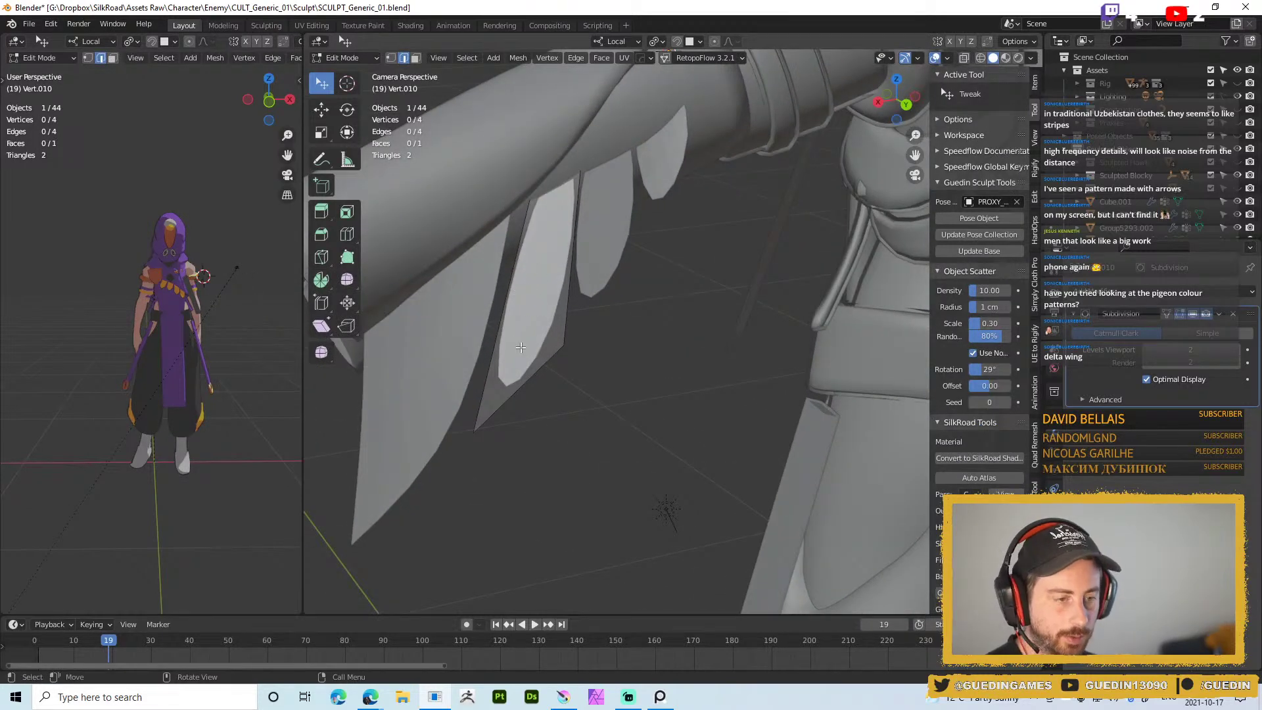
pyautogui.press('k')
pyautogui.click(504, 305)
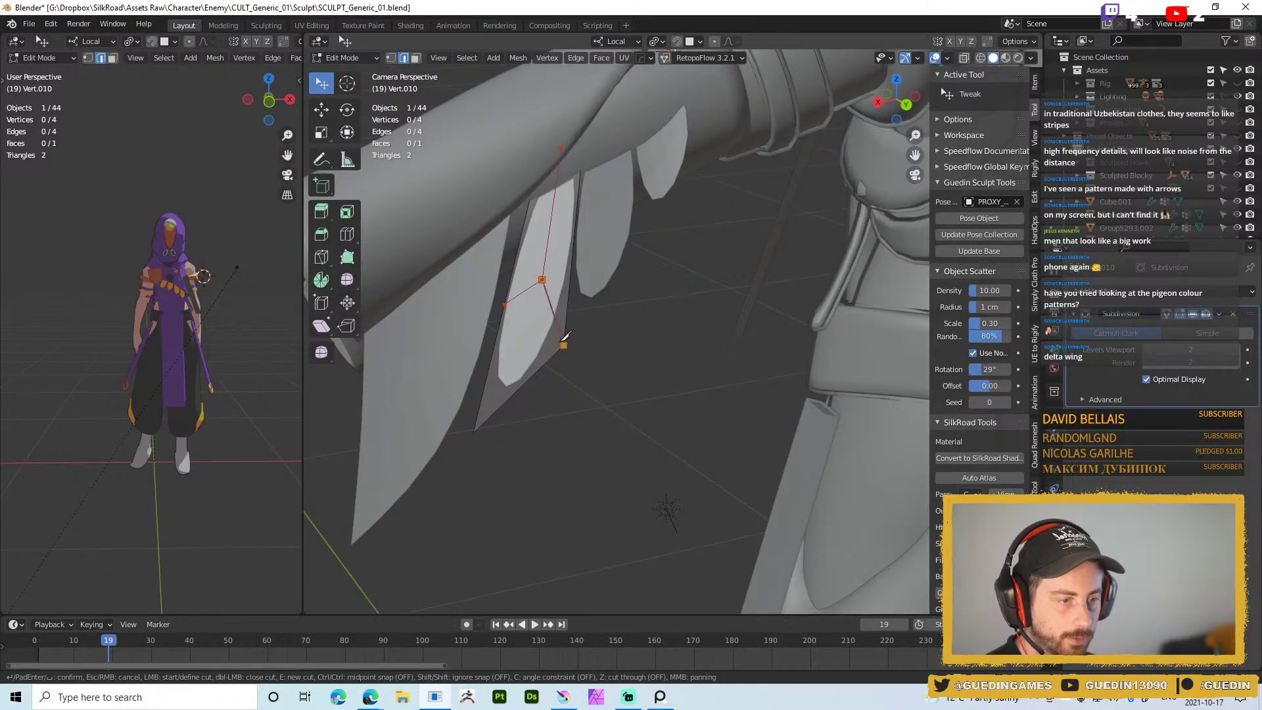
pyautogui.click(565, 346)
pyautogui.press('Return')
pyautogui.moveTo(566, 346); pyautogui.dragTo(555, 261, button='middle')
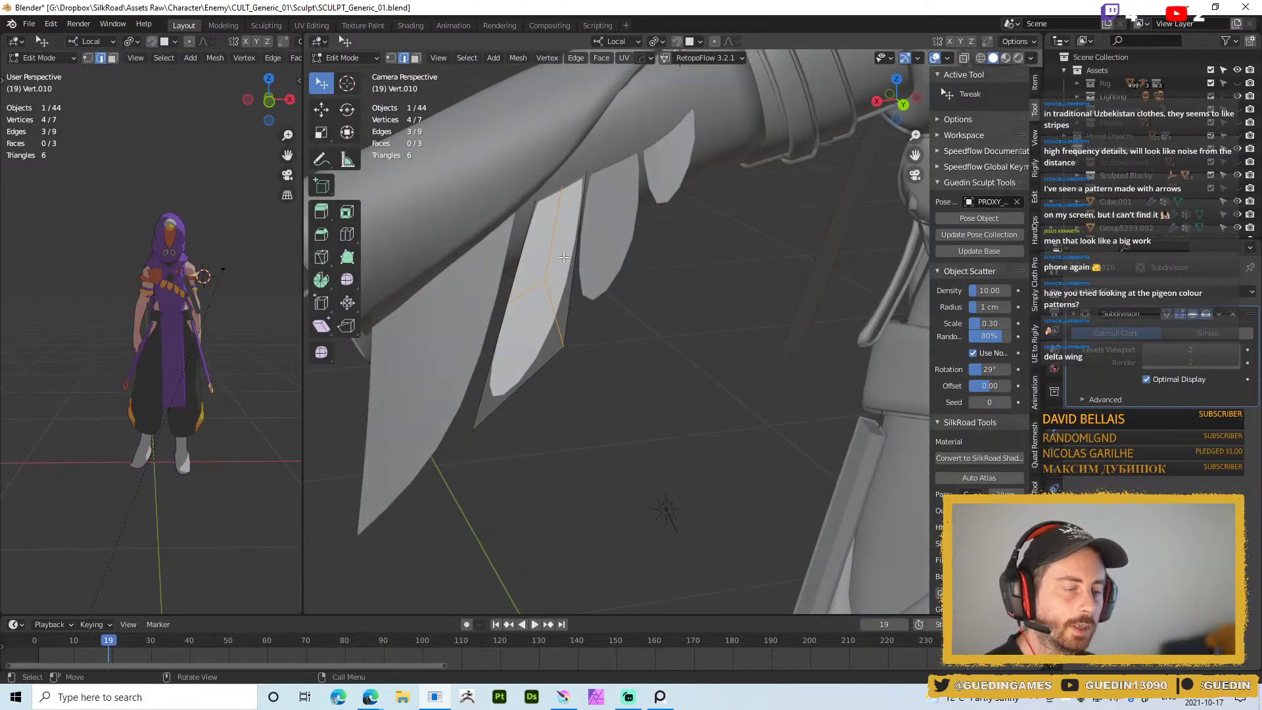
# Enable X-ray and fully crease the second panel's upper, side and lower tip edges
pyautogui.hotkey('alt', 'z')
pyautogui.click(552, 164)
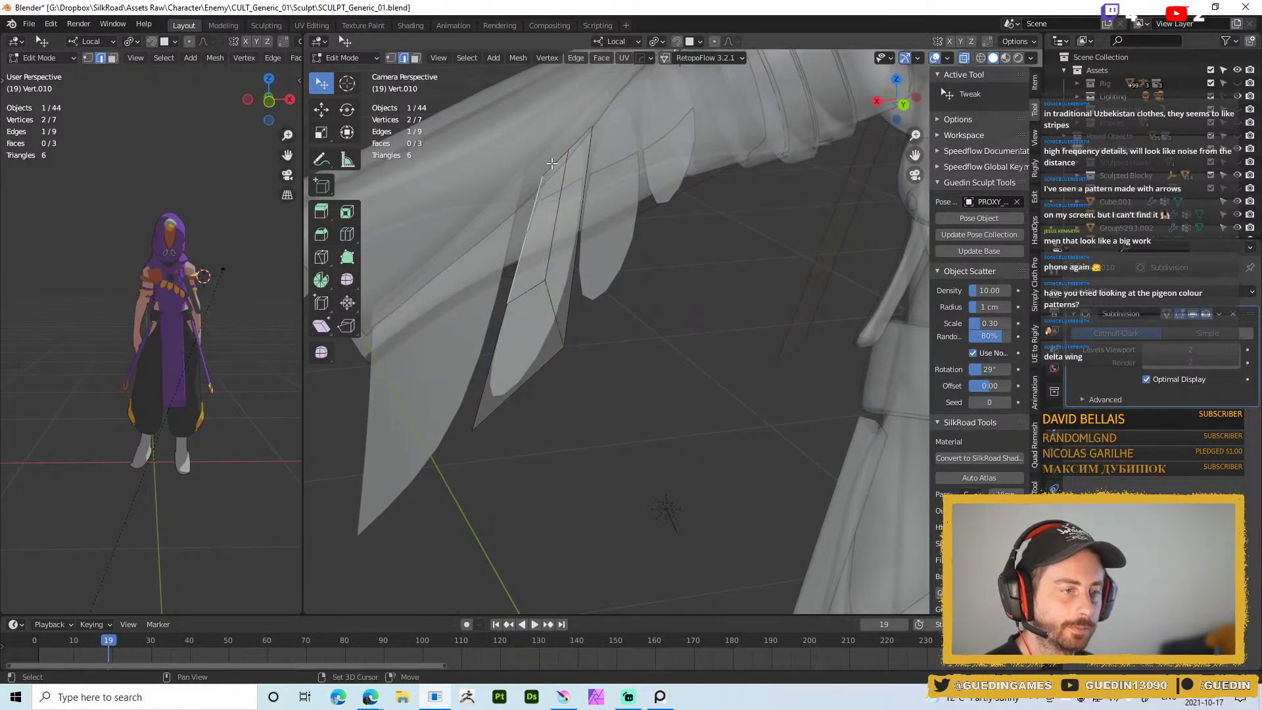
pyautogui.keyDown('shift'); pyautogui.click(583, 137); pyautogui.keyUp('shift')
pyautogui.keyDown('shift'); pyautogui.click(584, 220); pyautogui.keyUp('shift')
pyautogui.hotkey('shift', 'e')
pyautogui.click(662, 575)
pyautogui.click(662, 575)
pyautogui.keyDown('shift'); pyautogui.click(497, 372); pyautogui.keyUp('shift')
pyautogui.keyDown('shift'); pyautogui.click(508, 398); pyautogui.keyUp('shift')
pyautogui.hotkey('shift', 'e')
pyautogui.click(615, 473)
pyautogui.click(615, 473)
# Extend the second panel's lower tip by about 0.59, -0.21 and -2.06 cm, readjust it sideways and return to Object Mode
pyautogui.moveTo(524, 302); pyautogui.dragTo(536, 334, button='middle')
pyautogui.press('1')
pyautogui.moveTo(547, 436); pyautogui.dragTo(561, 445, button='middle')
pyautogui.moveTo(511, 458); pyautogui.dragTo(505, 495)
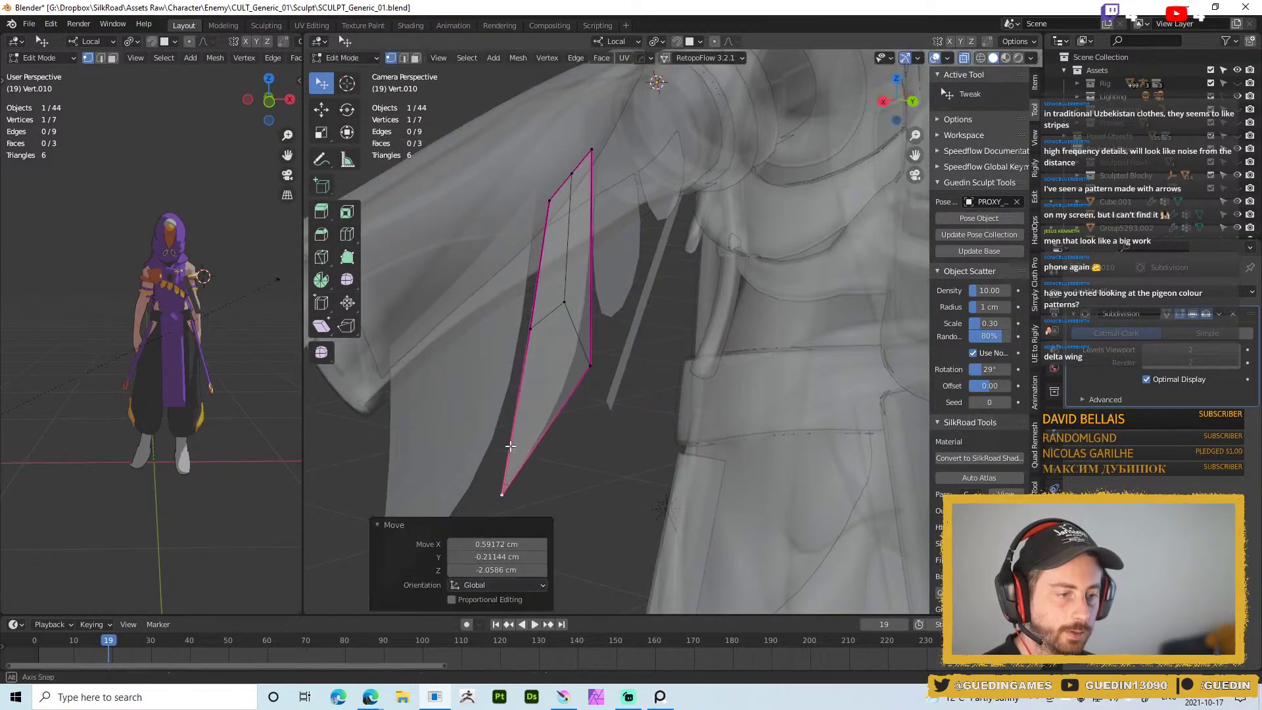
pyautogui.moveTo(493, 440); pyautogui.dragTo(508, 478, button='middle')
pyautogui.moveTo(507, 490); pyautogui.dragTo(535, 480)
pyautogui.moveTo(589, 345); pyautogui.dragTo(530, 357, button='middle')
pyautogui.press('a')
pyautogui.press('KP_Decimal')
pyautogui.hotkey('alt', 'a')
pyautogui.press('Tab')
# Knife a three-way cut into the third panel, joining its side edge, upper edge and lower elbow-side corner
pyautogui.moveTo(653, 347); pyautogui.dragTo(579, 277, button='middle')
pyautogui.click(618, 234)
pyautogui.press('Tab')
pyautogui.press('k')
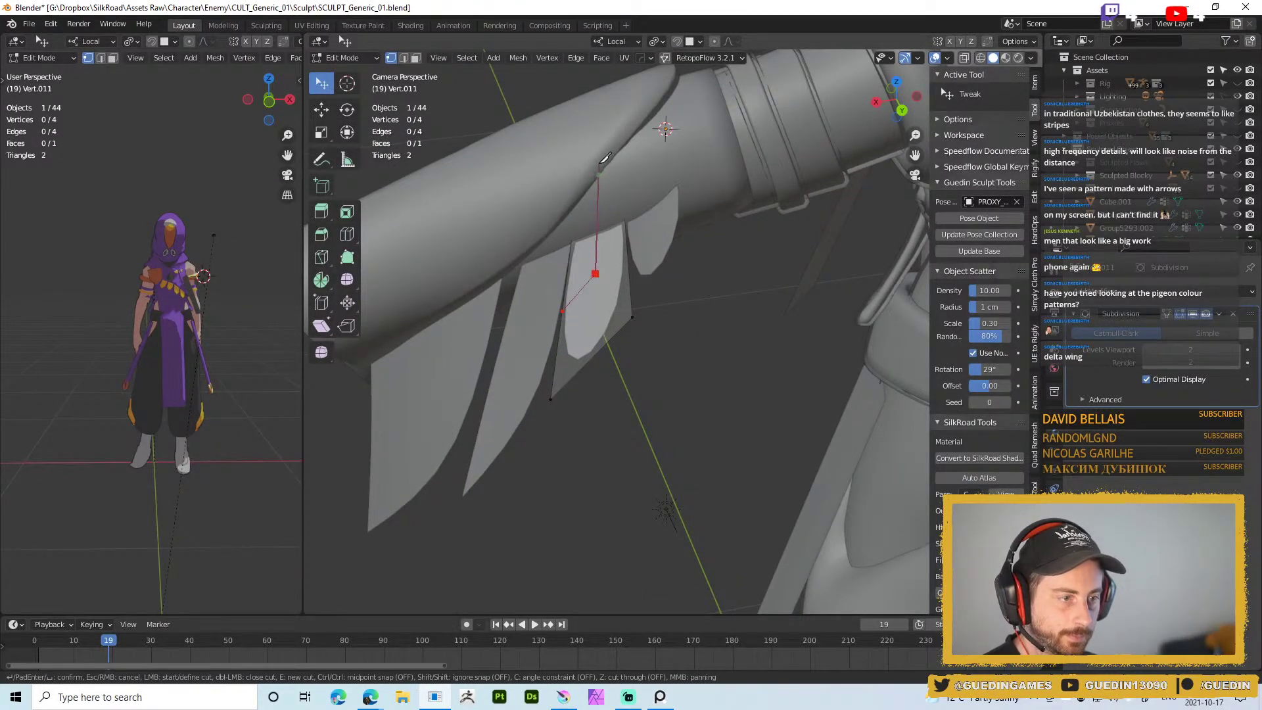
pyautogui.click(632, 316)
pyautogui.press('Return')
# Crease the third panel's two lower tip edges to 1, along with its upper and side border edges
pyautogui.press('2')
pyautogui.click(558, 357)
pyautogui.keyDown('shift'); pyautogui.click(576, 373); pyautogui.keyUp('shift')
pyautogui.hotkey('shift', 'e')
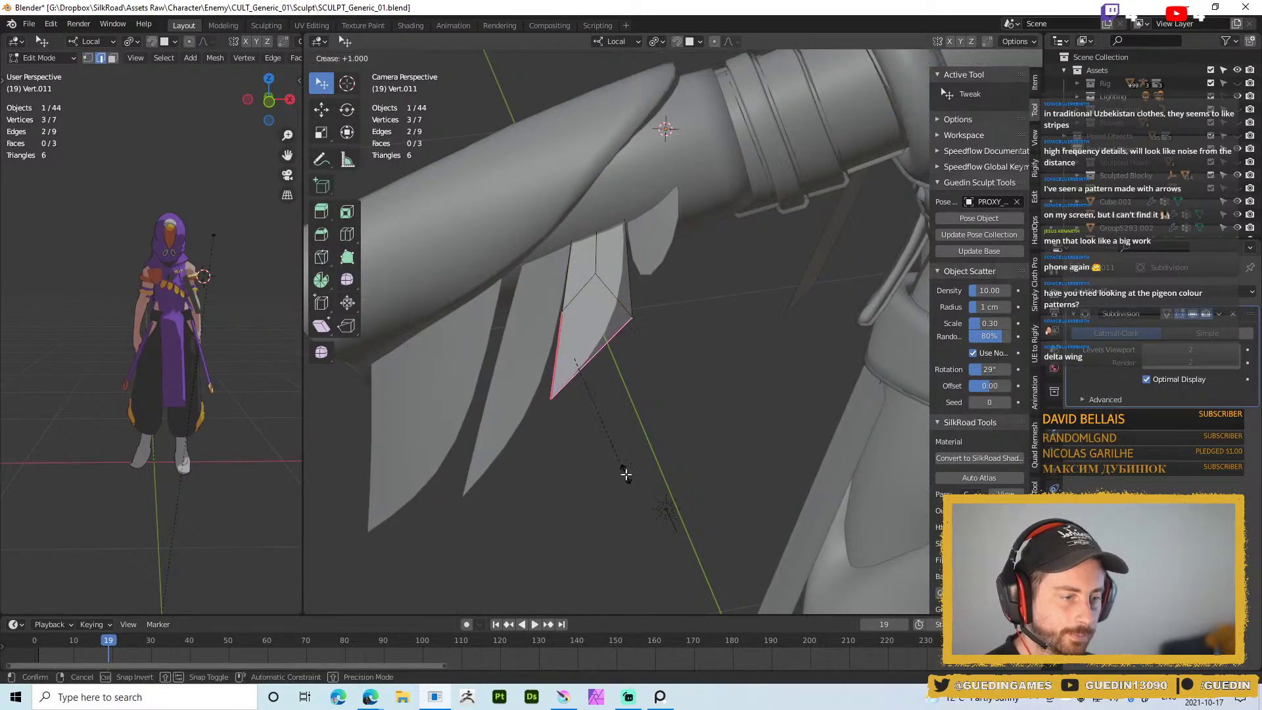
pyautogui.click(634, 493)
pyautogui.hotkey('alt', 'z')
pyautogui.click(585, 185)
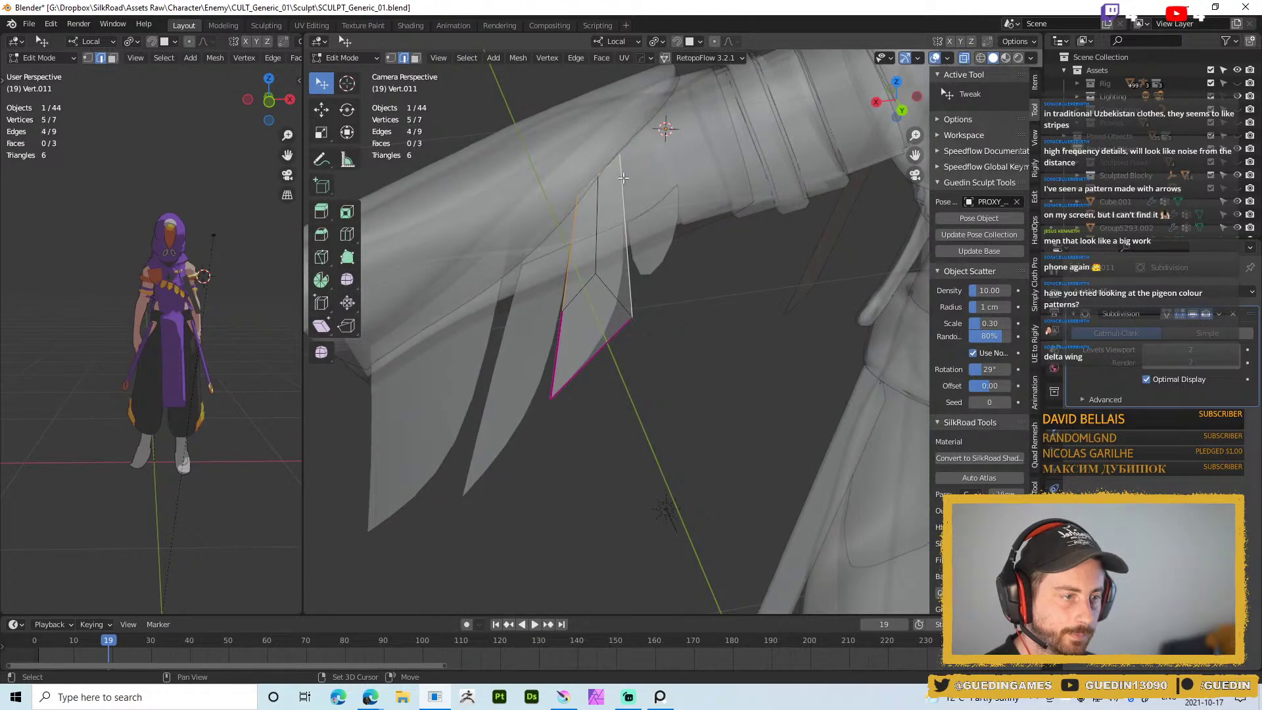
pyautogui.press('Tab')
pyautogui.hotkey('alt', 'z')
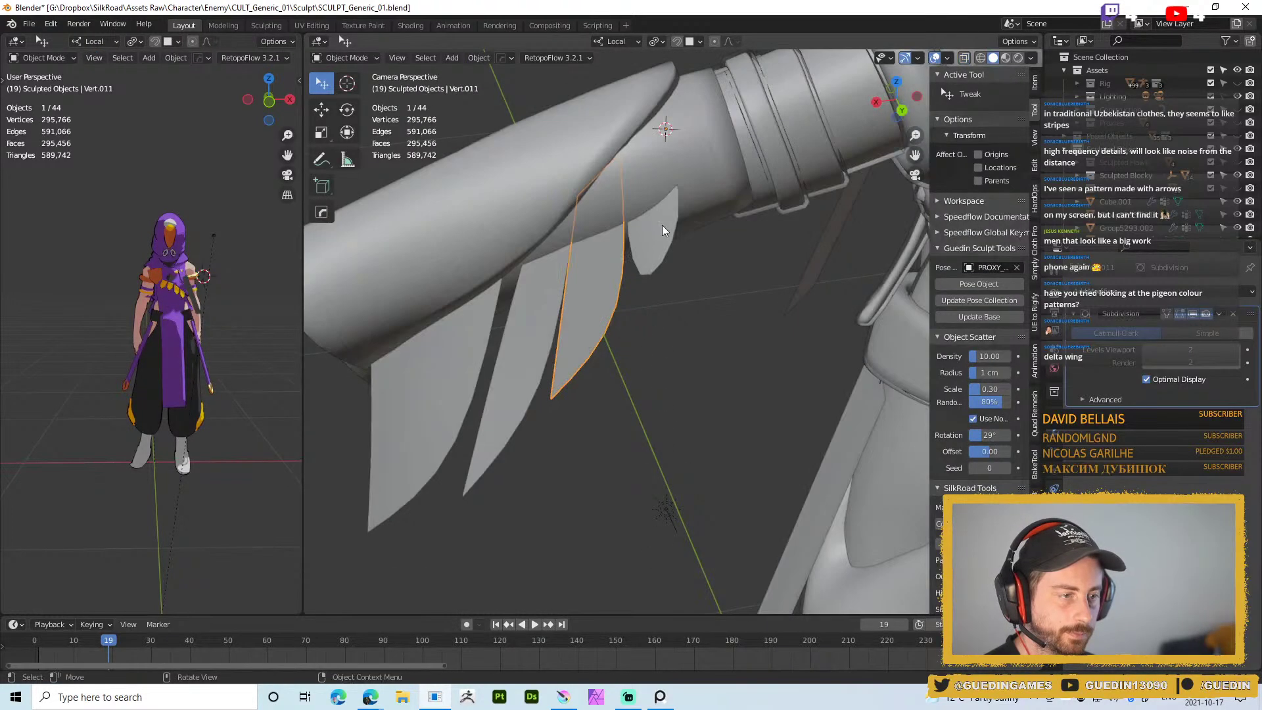
# Knife a three-way cut into the panel nearest the elbow, joining its side edge, upper edge and lower elbow-side corner
pyautogui.click(661, 224)
pyautogui.press('Tab')
pyautogui.hotkey('alt', 'z')
pyautogui.moveTo(656, 308); pyautogui.dragTo(616, 247, button='middle')
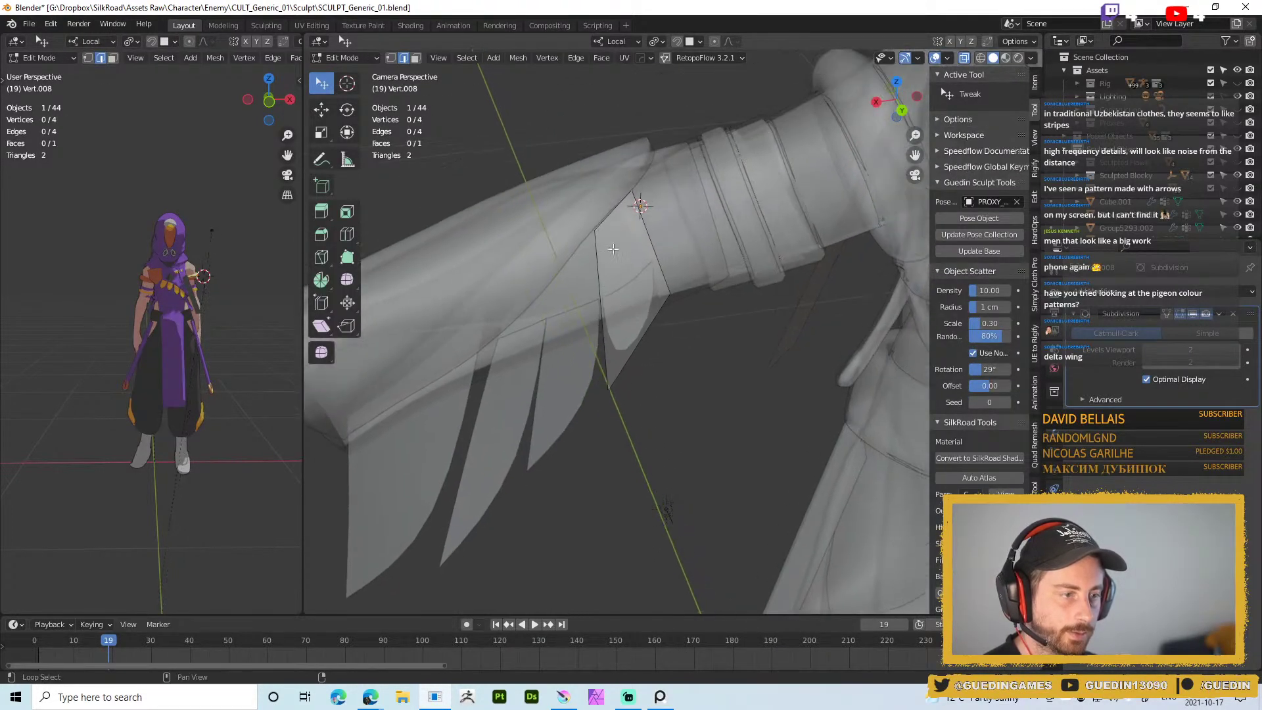
pyautogui.press('k')
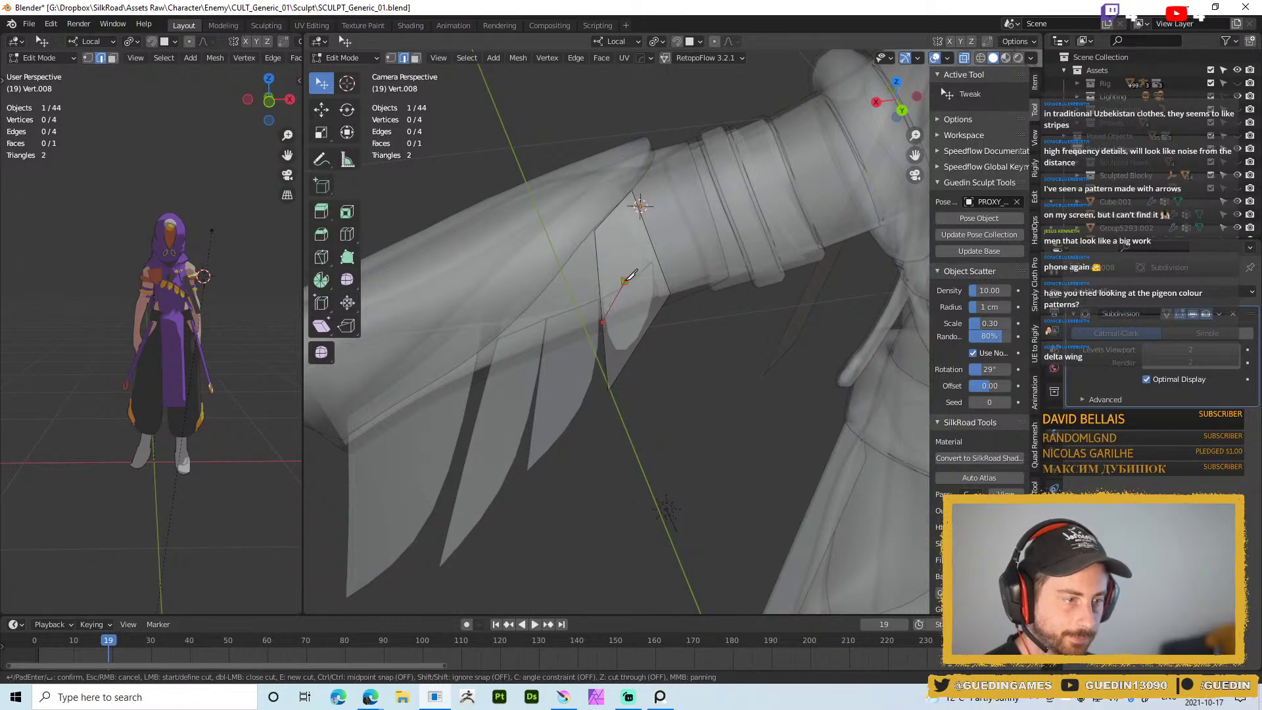
pyautogui.press('Escape')
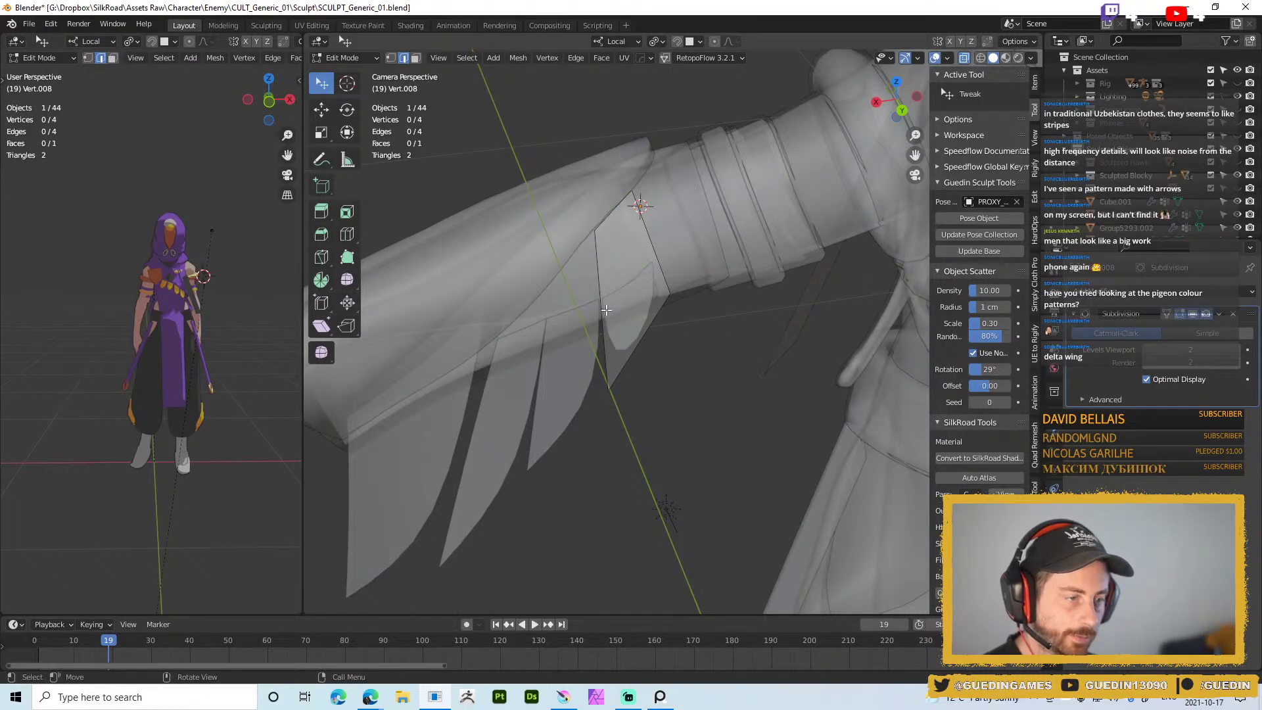
pyautogui.press('k')
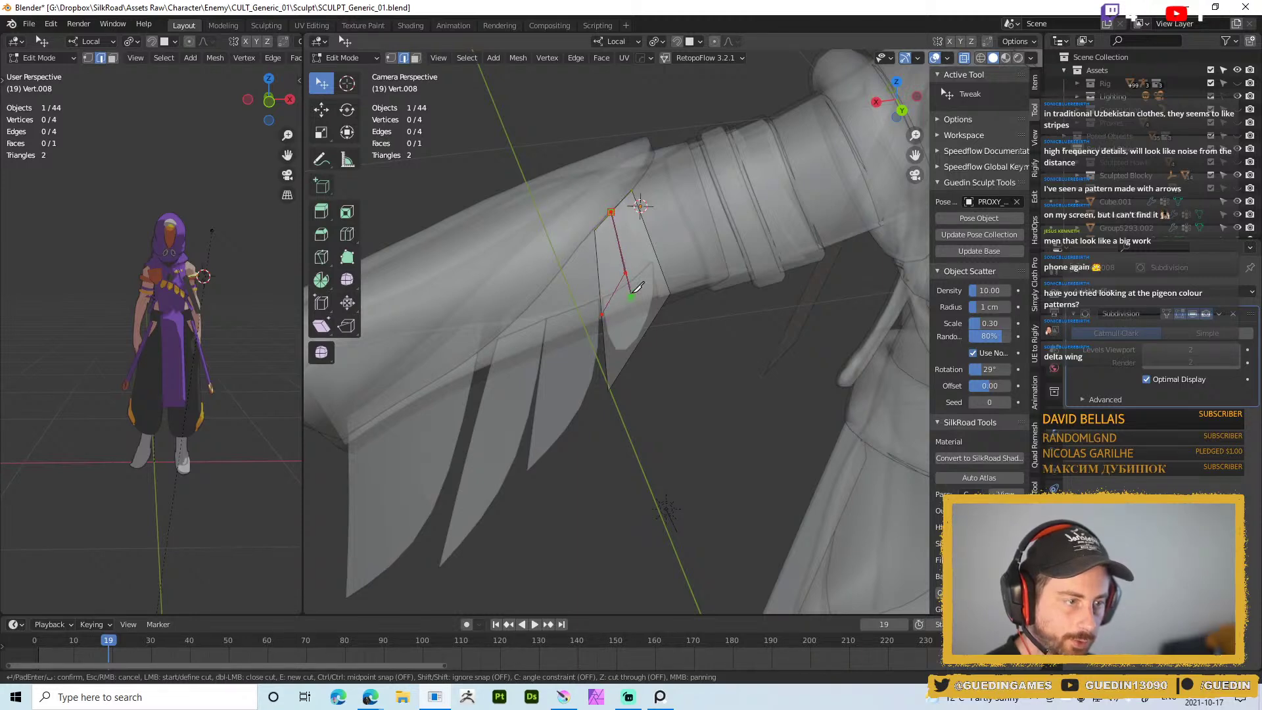
pyautogui.click(671, 289)
pyautogui.press('Return')
pyautogui.scroll(-2, 662, 329)
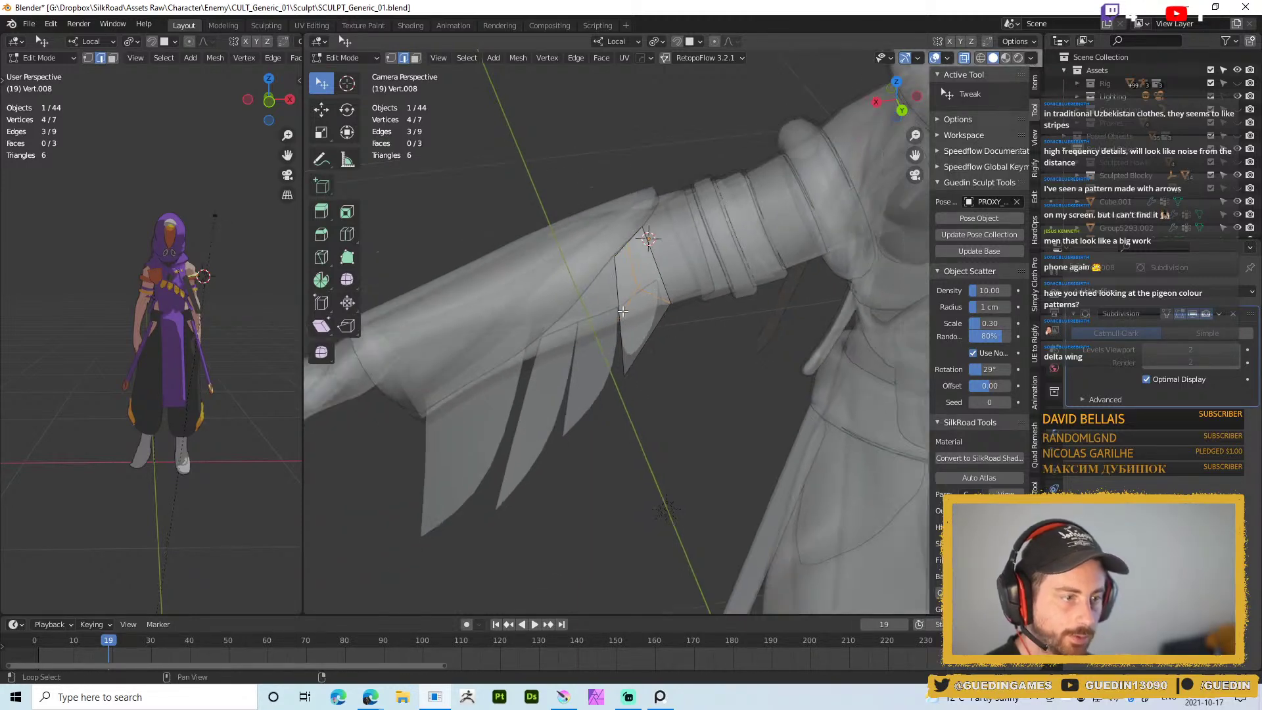
# Crease the two lower tip edges and the side and upper border edges of the panel nearest the elbow, and return to Object Mode
pyautogui.click(628, 355)
pyautogui.keyDown('shift'); pyautogui.click(641, 342); pyautogui.keyUp('shift')
pyautogui.hotkey('shift', 'e')
pyautogui.click(683, 474)
pyautogui.click(614, 272)
pyautogui.keyDown('shift'); pyautogui.click(627, 246); pyautogui.keyUp('shift')
pyautogui.hotkey('shift', 'e')
pyautogui.click(685, 428)
pyautogui.press('Tab')
# Sculpt the second panel with a resized Grab brush, pulling its lower tip down toward the hand
pyautogui.scroll(-3, 675, 373)
pyautogui.moveTo(673, 309); pyautogui.dragTo(604, 217, button='middle')
pyautogui.scroll(-3, 606, 298)
pyautogui.scroll(4, 618, 309)
pyautogui.press('Tab')
pyautogui.press('Tab')
pyautogui.moveTo(600, 192)
pyautogui.mouseDown(button='middle')
pyautogui.moveTo(617, 259)
pyautogui.moveTo(613, 203)
pyautogui.moveTo(574, 313)
pyautogui.moveTo(594, 309)
pyautogui.mouseUp(button='middle')
pyautogui.scroll(2, 574, 313)
pyautogui.click(621, 305)
pyautogui.hotkey('ctrl', 'Tab')
pyautogui.press('f')
pyautogui.click(658, 334)
pyautogui.moveTo(605, 359); pyautogui.dragTo(565, 396)
# Reposition the second panel's upper wrist-side vertex against the sleeve's lower edge, adjusting it from two viewing angles
pyautogui.press('Tab')
pyautogui.moveTo(648, 282); pyautogui.dragTo(595, 243, button='middle')
pyautogui.press('g')
pyautogui.click(591, 235)
pyautogui.click(625, 227)
pyautogui.press('g')
pyautogui.click(604, 222)
pyautogui.moveTo(604, 222); pyautogui.dragTo(647, 263, button='middle')
pyautogui.press('g')
pyautogui.click(603, 240)
pyautogui.press('g')
pyautogui.click(603, 240)
# Move the second panel's upper middle and upper elbow-side vertices up to the sleeve's lower edge
pyautogui.press('g')
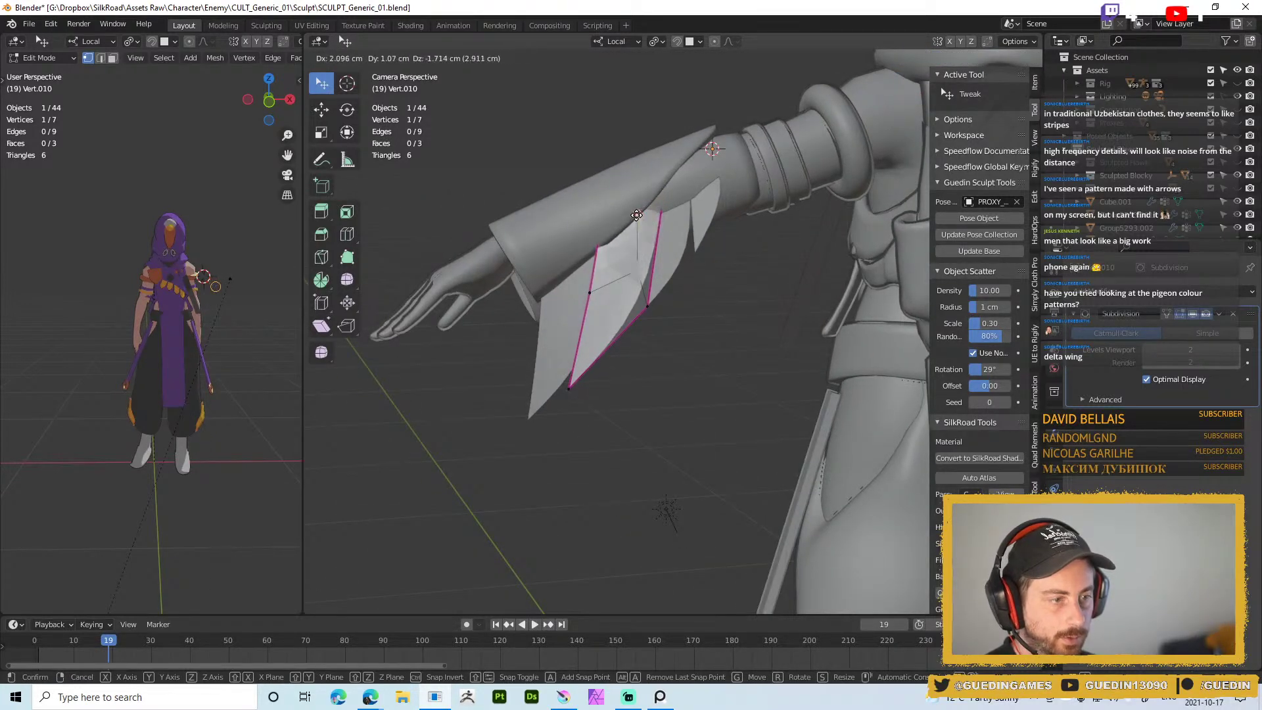
pyautogui.click(661, 195)
pyautogui.press('g')
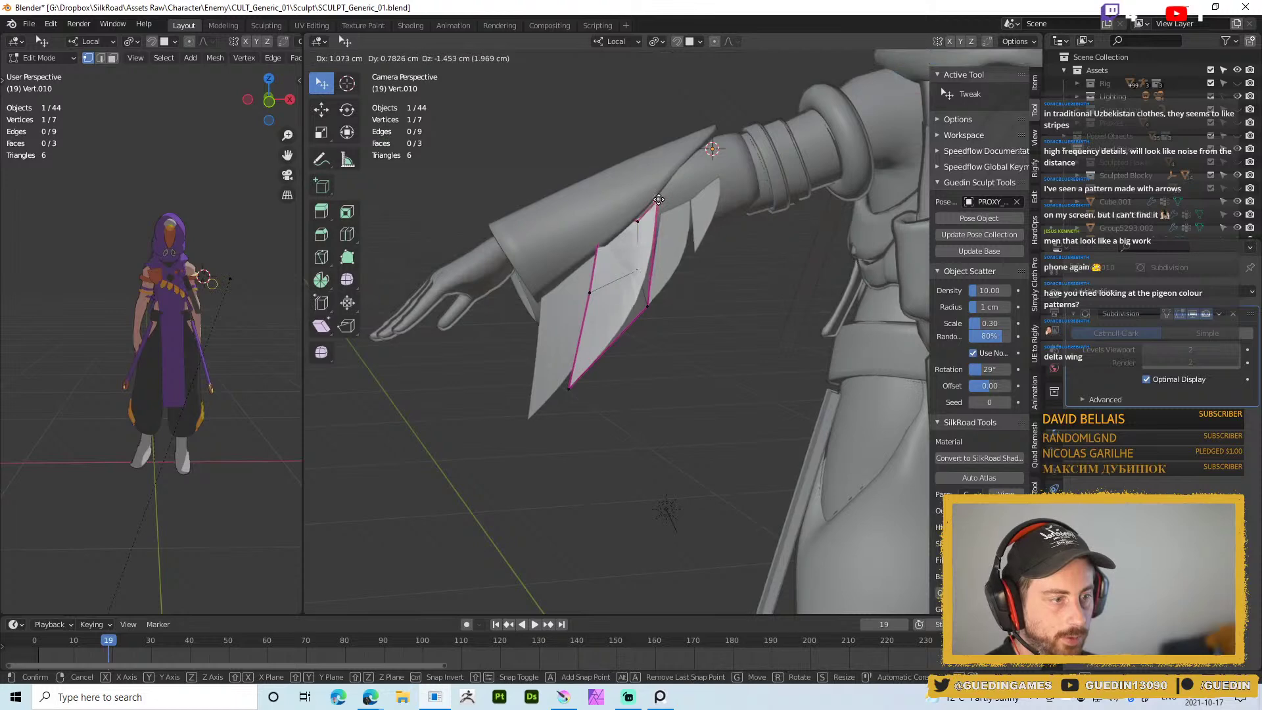
pyautogui.click(662, 193)
# Reposition the second panel's lower elbow-side vertex and inner vertex, and raise its lower tip slightly toward the elbow
pyautogui.moveTo(663, 192); pyautogui.dragTo(710, 317, button='middle')
pyautogui.press('g')
pyautogui.click(658, 296)
pyautogui.press('g')
pyautogui.click(654, 299)
pyautogui.press('g')
pyautogui.click(642, 306)
pyautogui.press('g')
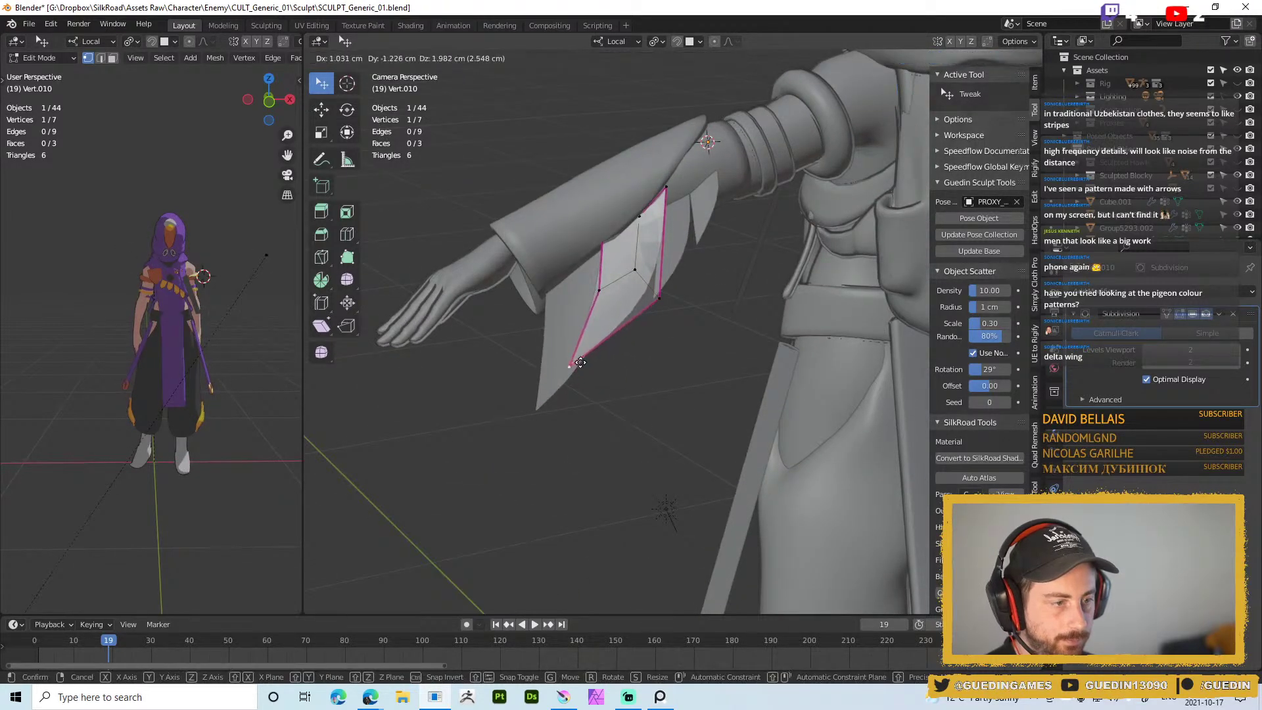
pyautogui.click(581, 344)
pyautogui.moveTo(740, 319); pyautogui.dragTo(792, 322, button='middle')
pyautogui.moveTo(604, 346); pyautogui.dragTo(621, 333)
pyautogui.moveTo(621, 334)
pyautogui.mouseDown(button='middle')
pyautogui.moveTo(529, 419)
pyautogui.moveTo(642, 317)
pyautogui.mouseUp(button='middle')
# Switch sculpting to the third panel and set the Grab brush radius to 61 px
pyautogui.hotkey('ctrl', 'Tab')
pyautogui.hotkey('alt', 'q')
pyautogui.moveTo(668, 245)
pyautogui.mouseDown(button='middle')
pyautogui.moveTo(657, 256)
pyautogui.moveTo(705, 199)
pyautogui.moveTo(683, 181)
pyautogui.mouseUp(button='middle')
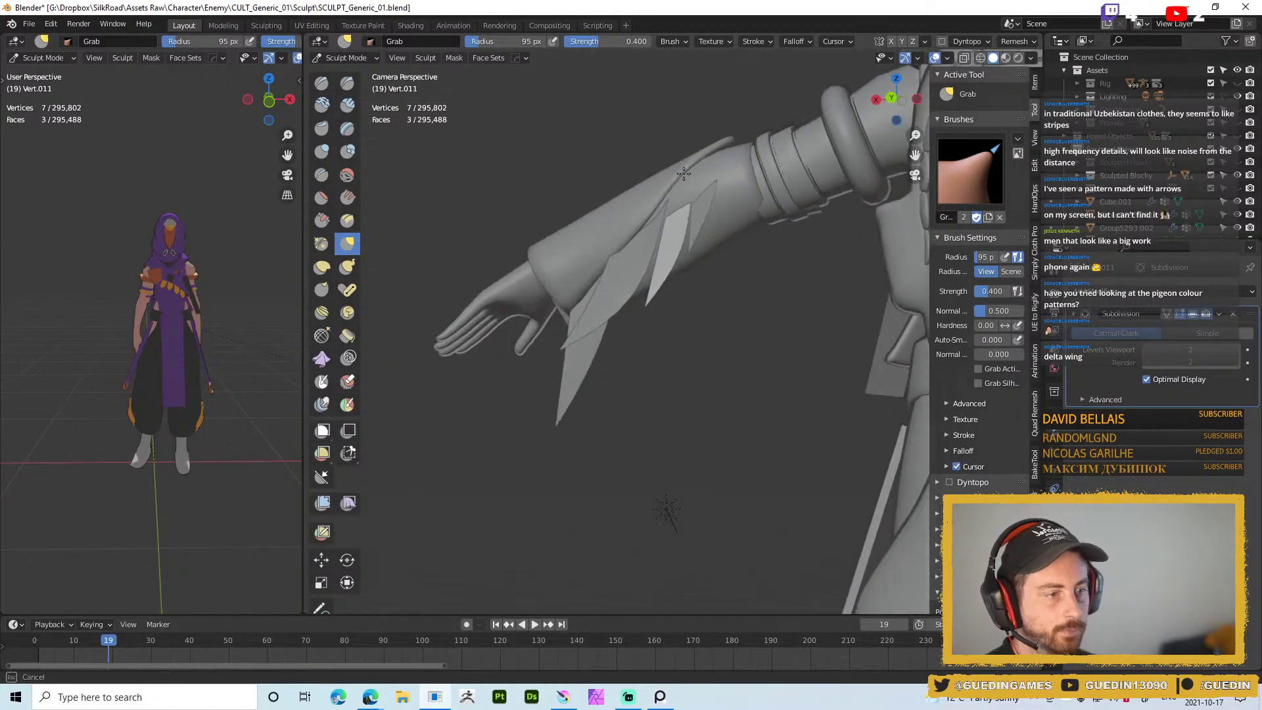
pyautogui.press('f')
pyautogui.click(690, 165)
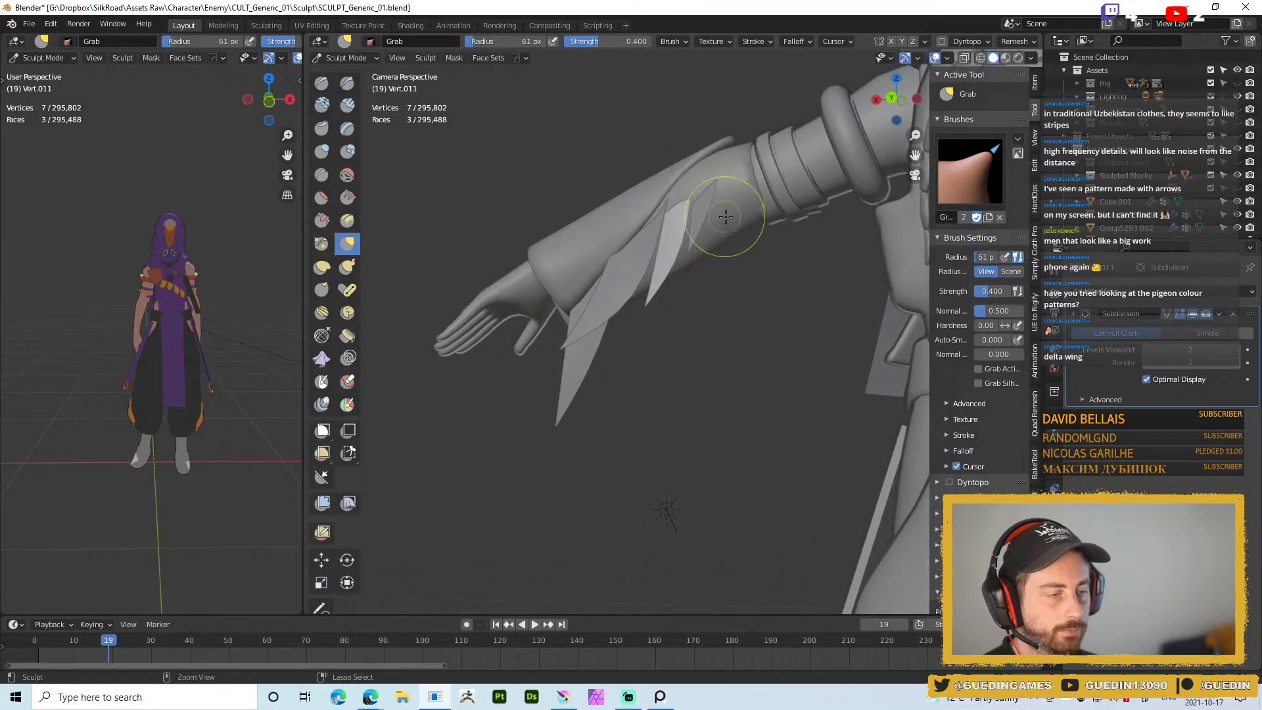
# Edit the third panel's mesh, undo one vertex move and reposition its upper vertices along the sleeve's lower edge
pyautogui.press('Tab')
pyautogui.moveTo(690, 178)
pyautogui.mouseDown(button='middle')
pyautogui.moveTo(698, 185)
pyautogui.moveTo(696, 166)
pyautogui.mouseUp(button='middle')
pyautogui.press('g')
pyautogui.click(698, 165)
pyautogui.hotkey('ctrl', 'z')
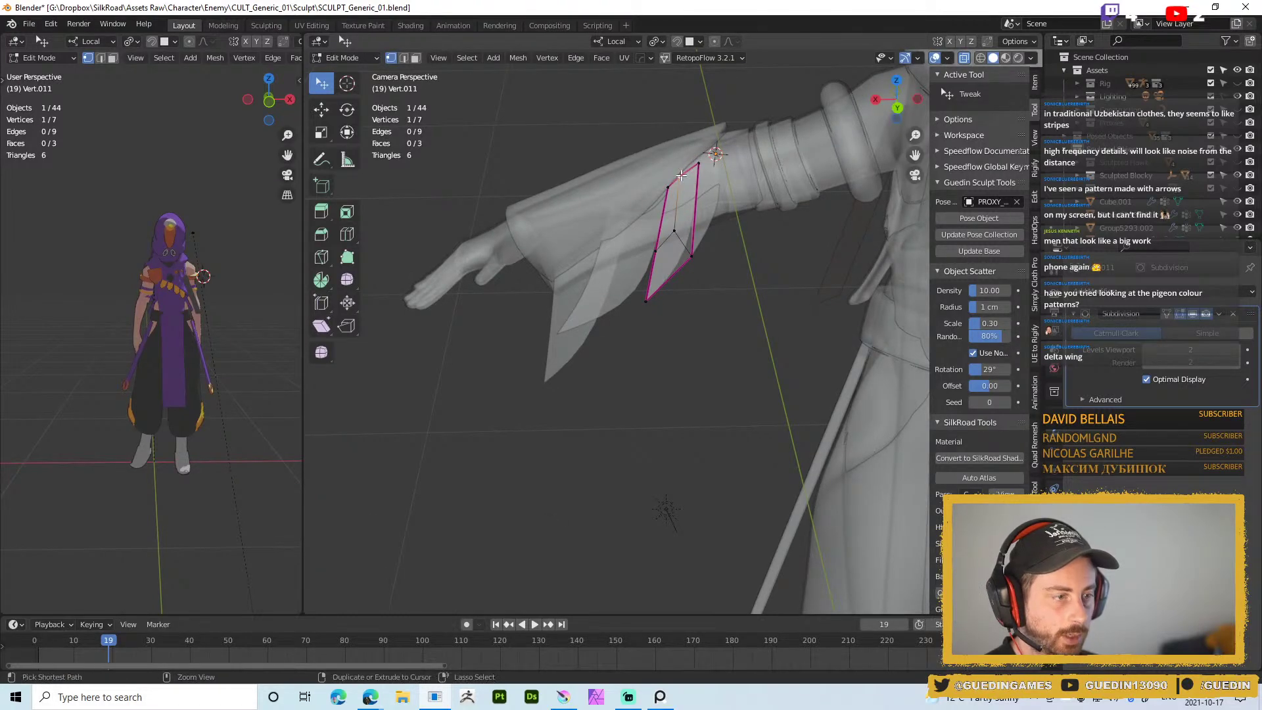
pyautogui.press('g')
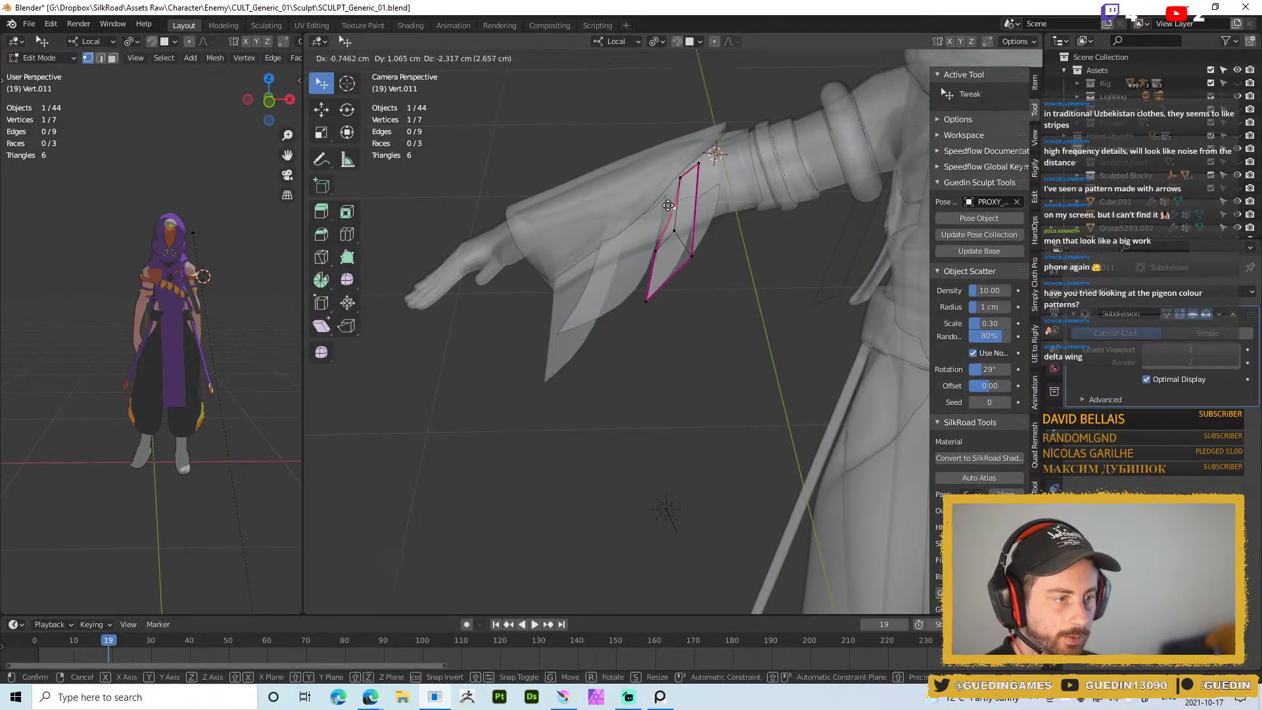
pyautogui.click(659, 201)
# Select the four lower vertices of the third panel and rotate them 30.6° in the view
pyautogui.moveTo(659, 201); pyautogui.dragTo(675, 232, button='middle')
pyautogui.click(675, 232)
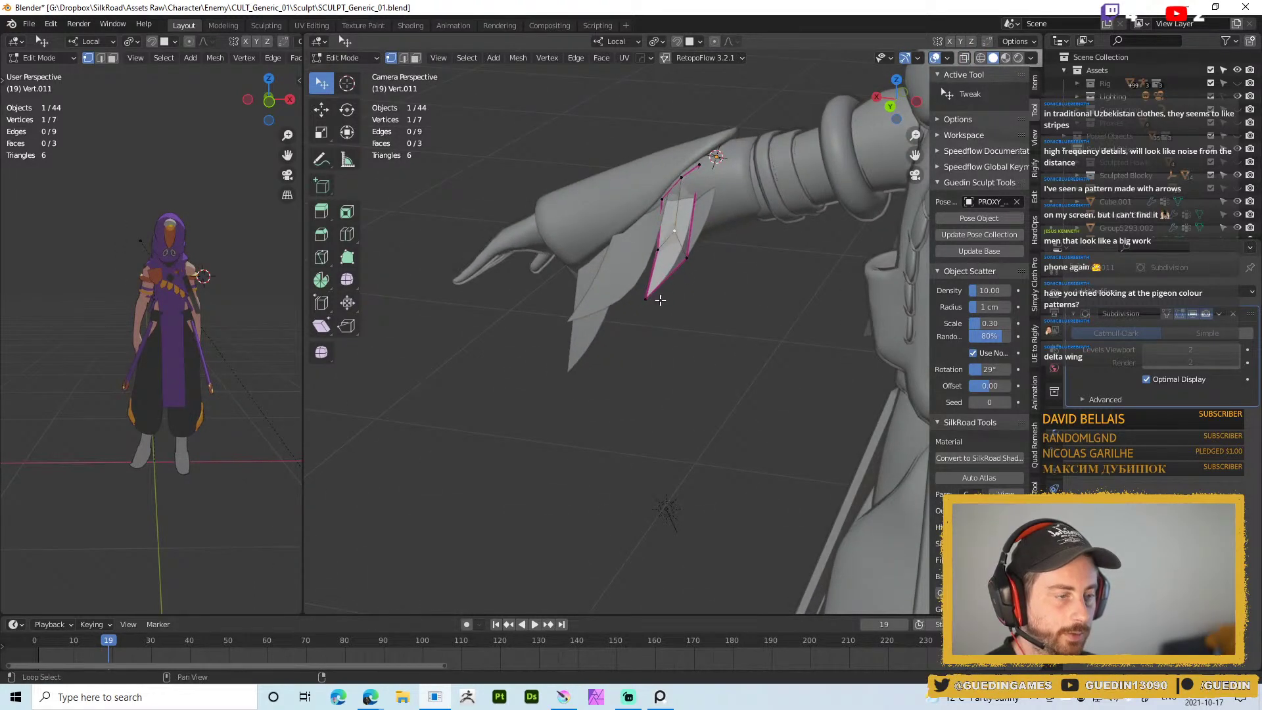
pyautogui.moveTo(721, 246)
pyautogui.keyDown('ctrl'); pyautogui.mouseDown(button='right')
pyautogui.moveTo(710, 308)
pyautogui.moveTo(707, 287)
pyautogui.mouseUp(button='right'); pyautogui.keyUp('ctrl')
pyautogui.press('.')
pyautogui.click(800, 292)
pyautogui.moveTo(799, 292); pyautogui.dragTo(581, 199, button='middle')
pyautogui.press('r')
pyautogui.click(669, 324)
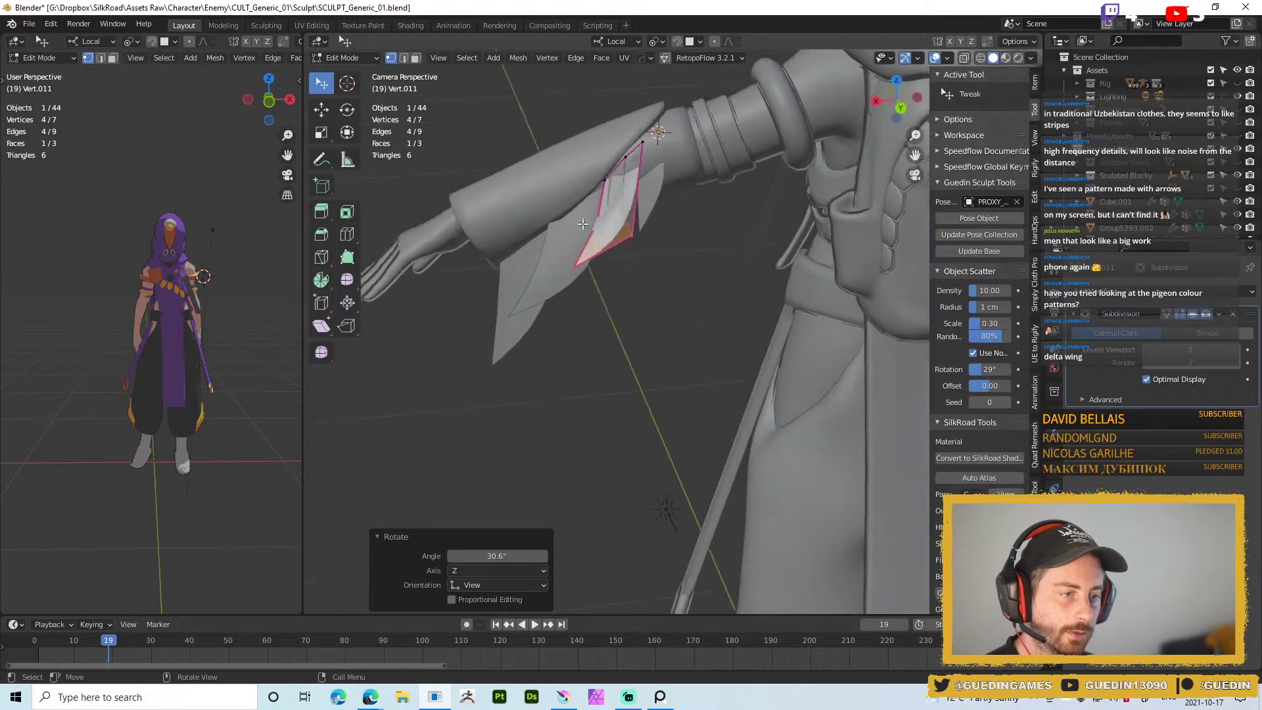
# Offset a third-panel vertex with Shrink/Fatten and reposition the panel's lower elbow-side vertex
pyautogui.hotkey('ctrl', 'Tab')
pyautogui.moveTo(634, 238)
pyautogui.mouseDown(button='middle')
pyautogui.moveTo(653, 218)
pyautogui.moveTo(605, 250)
pyautogui.mouseUp(button='middle')
pyautogui.press('Tab')
pyautogui.hotkey('alt', 's')
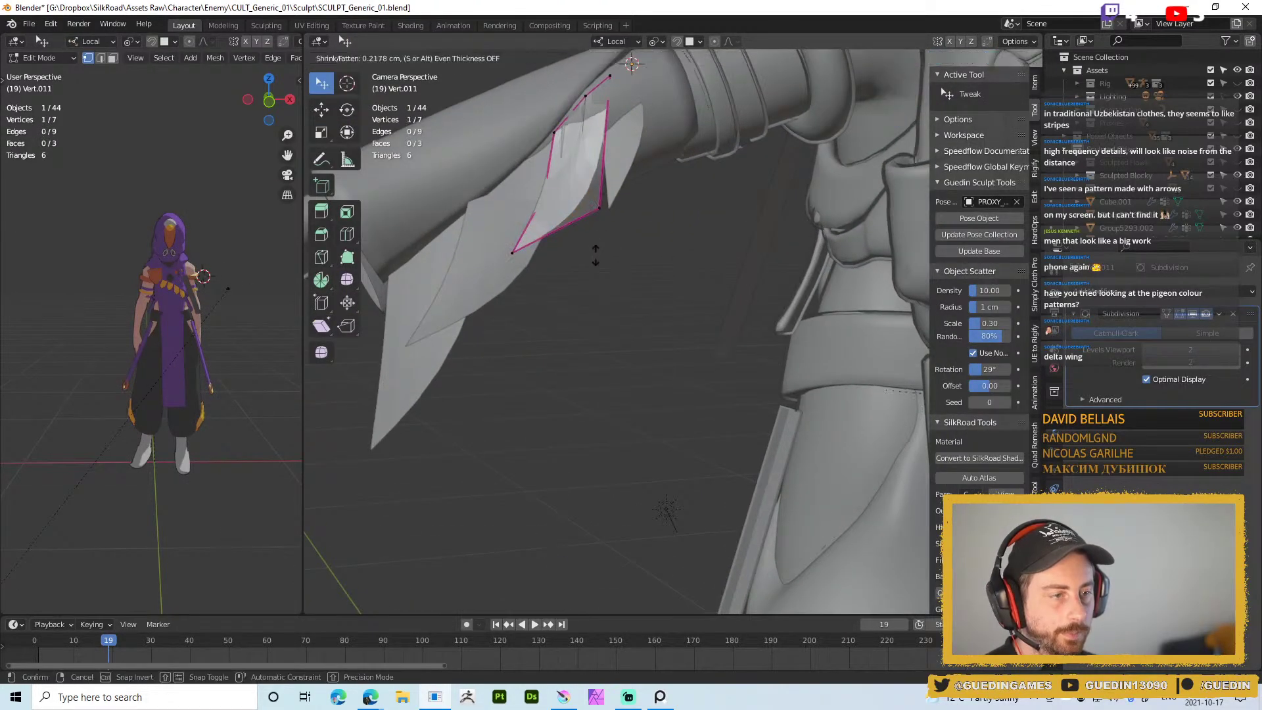
pyautogui.click(606, 195)
pyautogui.moveTo(607, 196)
pyautogui.mouseDown(button='middle')
pyautogui.moveTo(593, 279)
pyautogui.moveTo(611, 231)
pyautogui.moveTo(685, 236)
pyautogui.mouseUp(button='middle')
pyautogui.press('g')
pyautogui.click(600, 192)
# Return to Object Mode and examine the sleeve panels on the whole character in Material Preview, ending in Solid shading
pyautogui.press('Tab')
pyautogui.hotkey('ctrl', 'Tab')
pyautogui.scroll(-4, 554, 315)
pyautogui.moveTo(554, 314)
pyautogui.mouseDown(button='middle')
pyautogui.moveTo(672, 254)
pyautogui.moveTo(481, 293)
pyautogui.moveTo(602, 255)
pyautogui.moveTo(494, 191)
pyautogui.moveTo(517, 211)
pyautogui.moveTo(680, 201)
pyautogui.moveTo(622, 288)
pyautogui.moveTo(421, 305)
pyautogui.moveTo(489, 297)
pyautogui.mouseUp(button='middle')
pyautogui.click(672, 254)
pyautogui.scroll(2, 612, 280)
pyautogui.scroll(3, 454, 299)
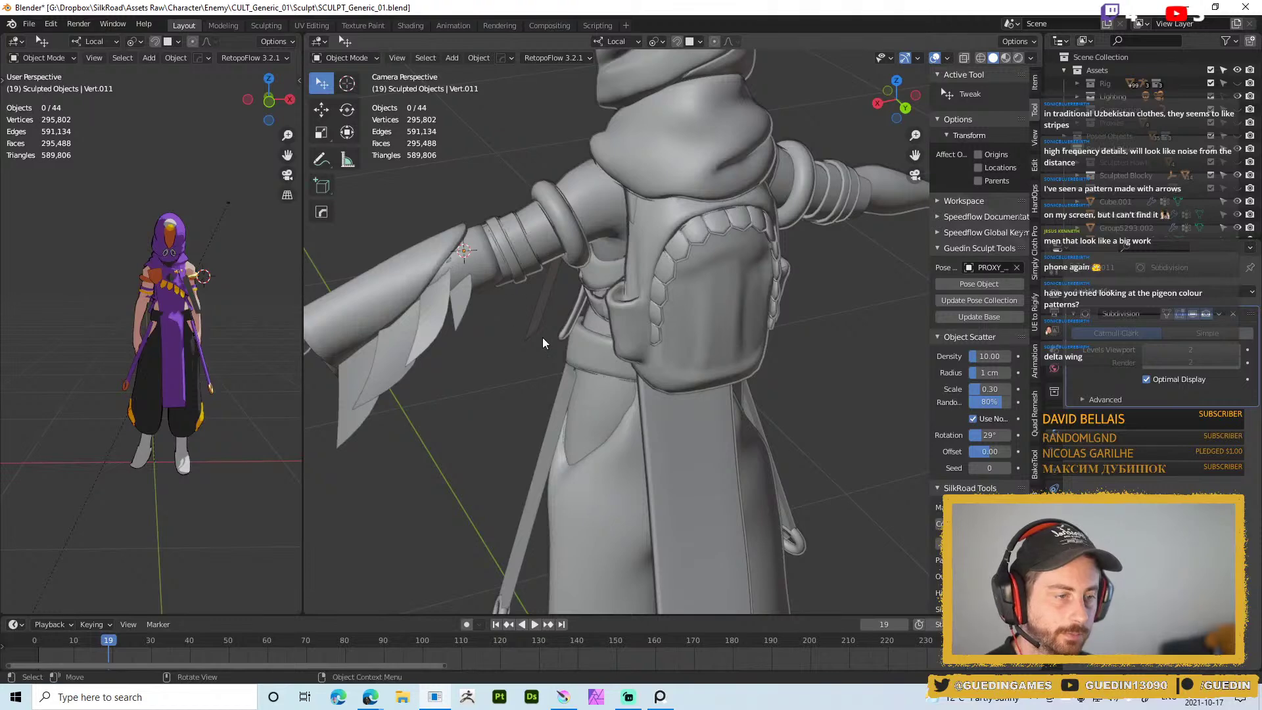
pyautogui.press('z')
pyautogui.scroll(-4, 487, 232)
pyautogui.scroll(2, 549, 289)
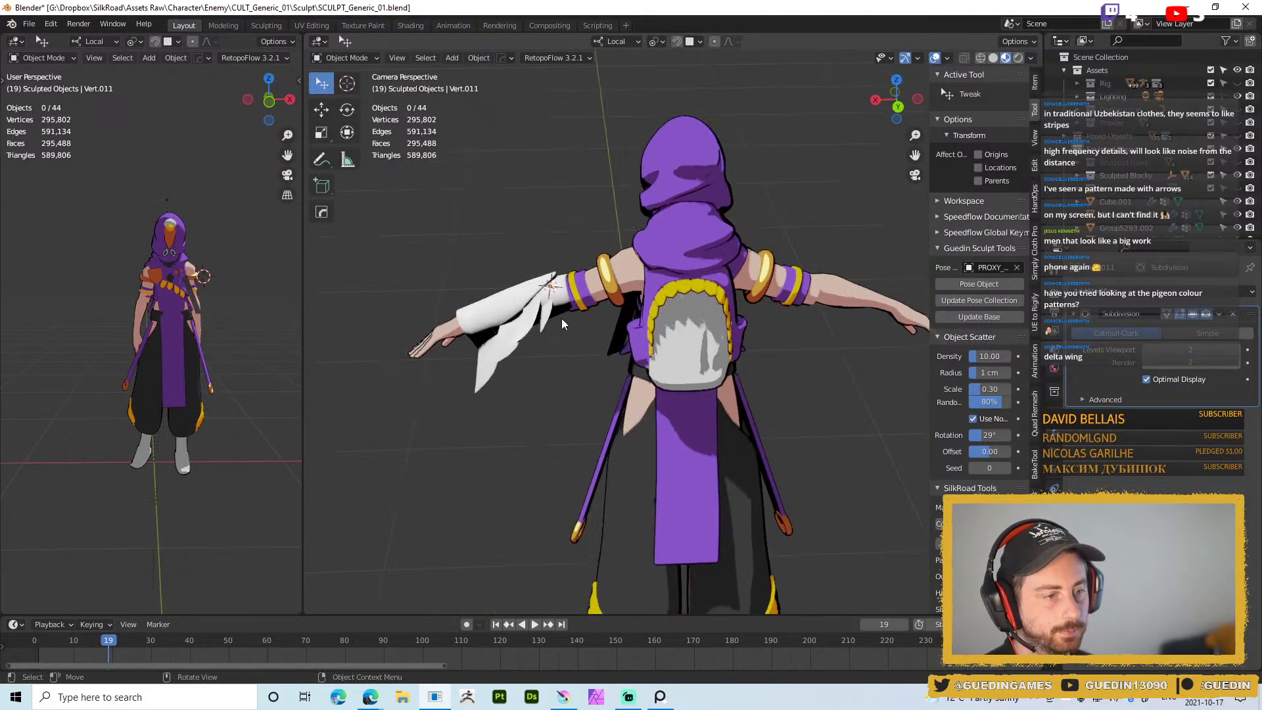
pyautogui.press('z')
pyautogui.click(642, 308)
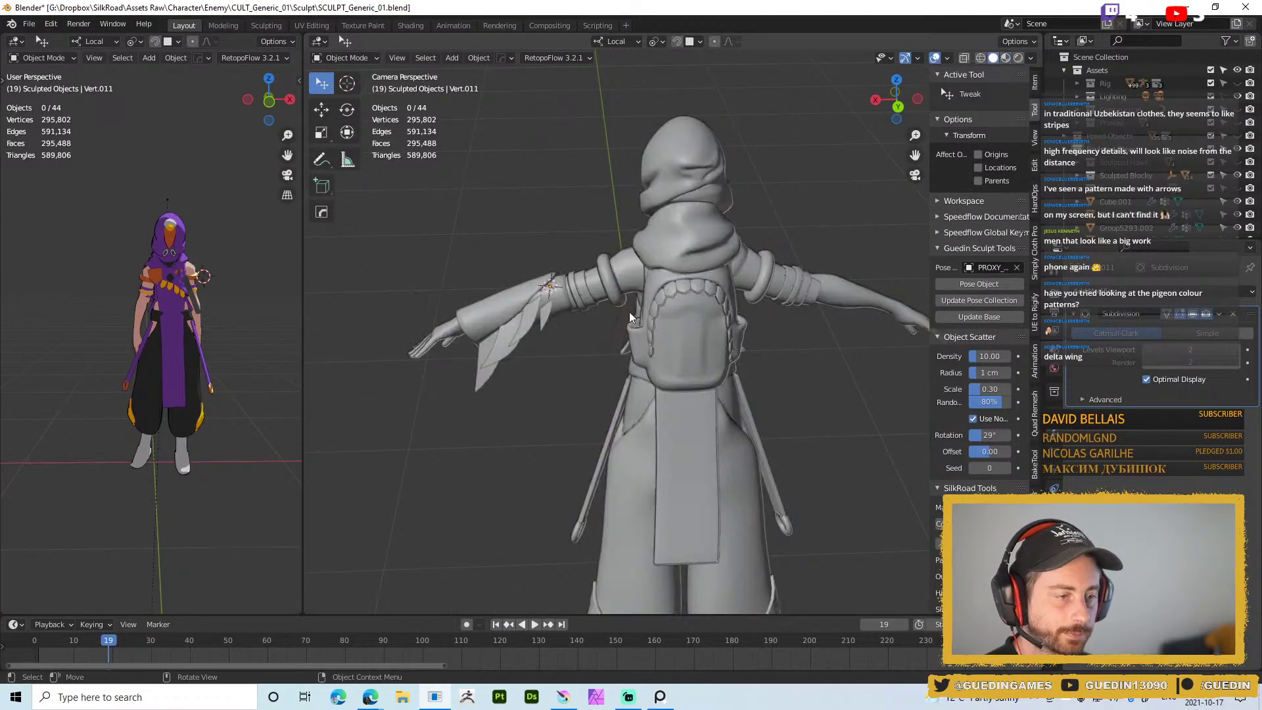
# Edit the panel nearest the elbow, moving its vertices up toward the forearm, and toggle X-ray display
pyautogui.scroll(5, 579, 329)
pyautogui.press('Tab')
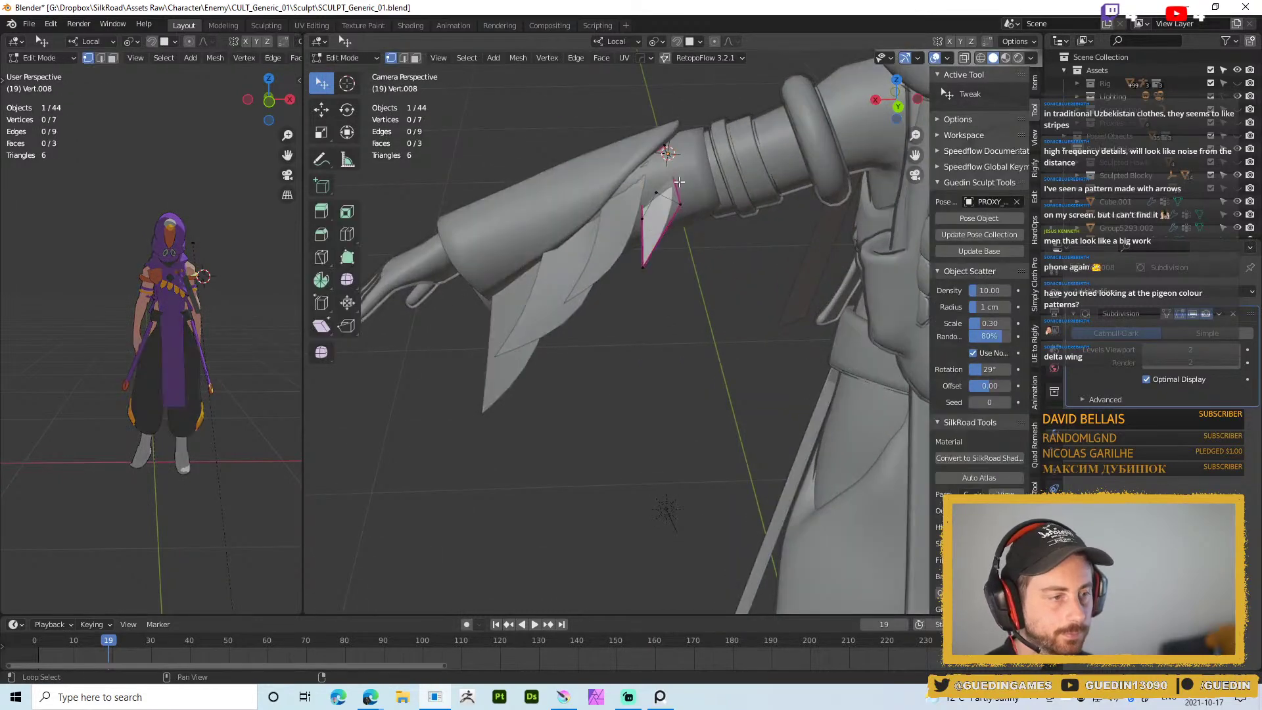
pyautogui.moveTo(663, 203); pyautogui.dragTo(648, 271, button='middle')
pyautogui.moveTo(647, 272); pyautogui.dragTo(680, 236)
pyautogui.keyDown('alt'); pyautogui.moveTo(687, 263); pyautogui.dragTo(697, 226); pyautogui.keyUp('alt')
pyautogui.hotkey('alt', 'z')
# Fit the elbow panel's vertices to the underside of the forearm, adjusting them from several angles
pyautogui.moveTo(648, 339); pyautogui.dragTo(642, 292, button='middle')
pyautogui.moveTo(645, 371); pyautogui.dragTo(635, 306)
pyautogui.moveTo(635, 307); pyautogui.dragTo(648, 303, button='middle')
pyautogui.moveTo(648, 303); pyautogui.dragTo(655, 299)
pyautogui.moveTo(655, 301); pyautogui.dragTo(690, 476, button='middle')
pyautogui.moveTo(639, 285); pyautogui.dragTo(651, 275)
pyautogui.moveTo(656, 271); pyautogui.dragTo(672, 263)
pyautogui.moveTo(672, 263); pyautogui.dragTo(654, 335, button='middle')
pyautogui.moveTo(654, 336); pyautogui.dragTo(649, 310)
# Leave the elbow panel's mesh and open the second panel for editing
pyautogui.press('Tab')
pyautogui.moveTo(649, 310); pyautogui.dragTo(669, 282, button='middle')
pyautogui.click(669, 282)
pyautogui.press('Tab')
pyautogui.moveTo(674, 316); pyautogui.dragTo(690, 308)
pyautogui.hotkey('ctrl', 'z')
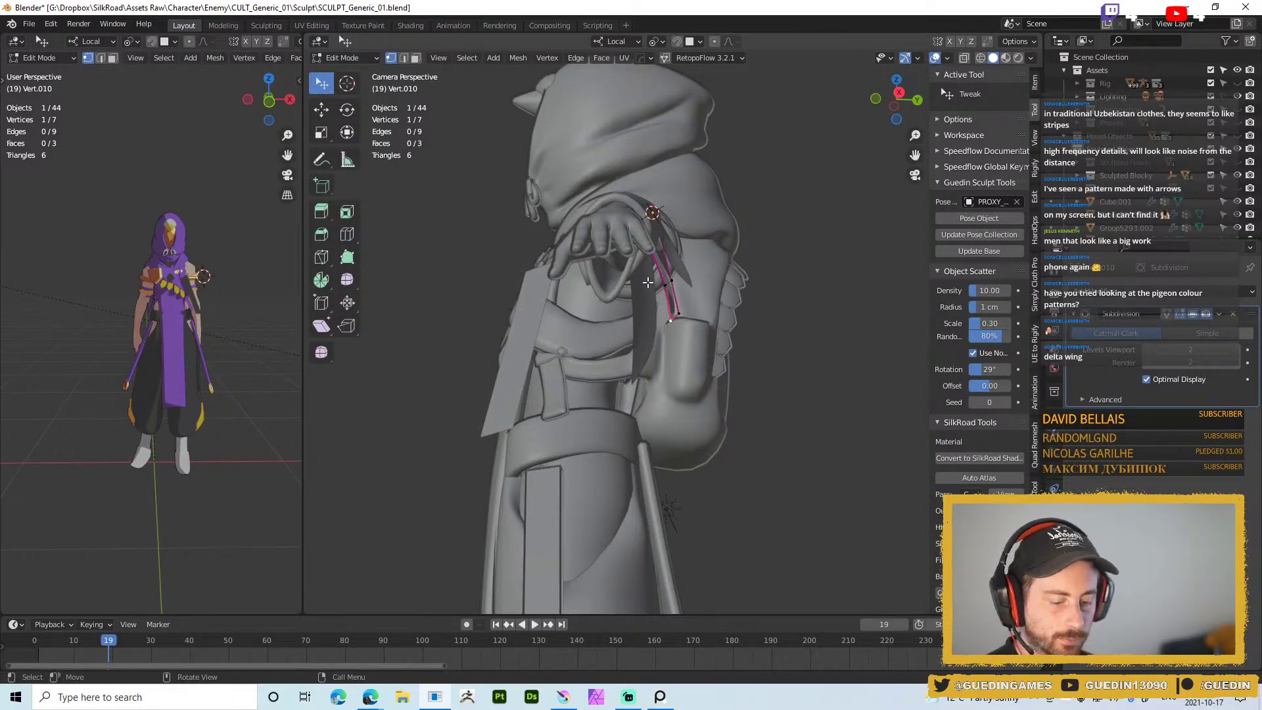
pyautogui.moveTo(689, 309); pyautogui.dragTo(701, 297)
pyautogui.scroll(1, 700, 298)
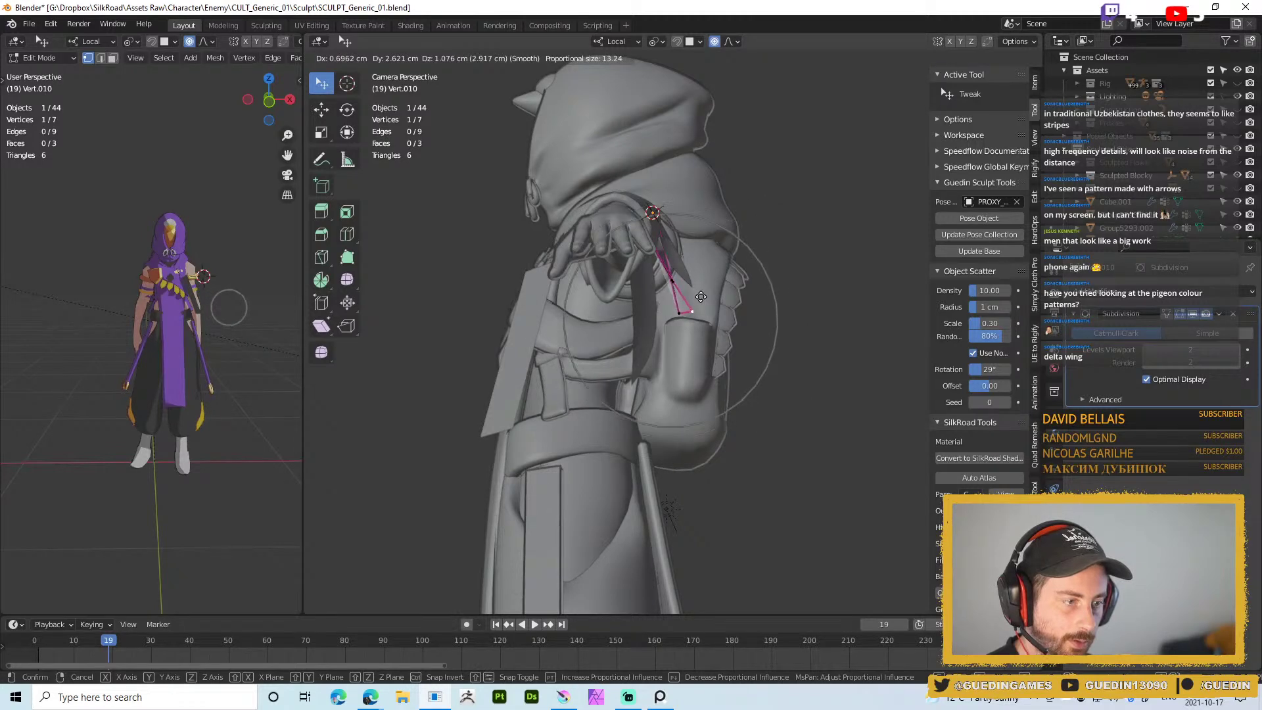
pyautogui.rightClick(701, 298)
pyautogui.press('r')
pyautogui.rightClick(719, 363)
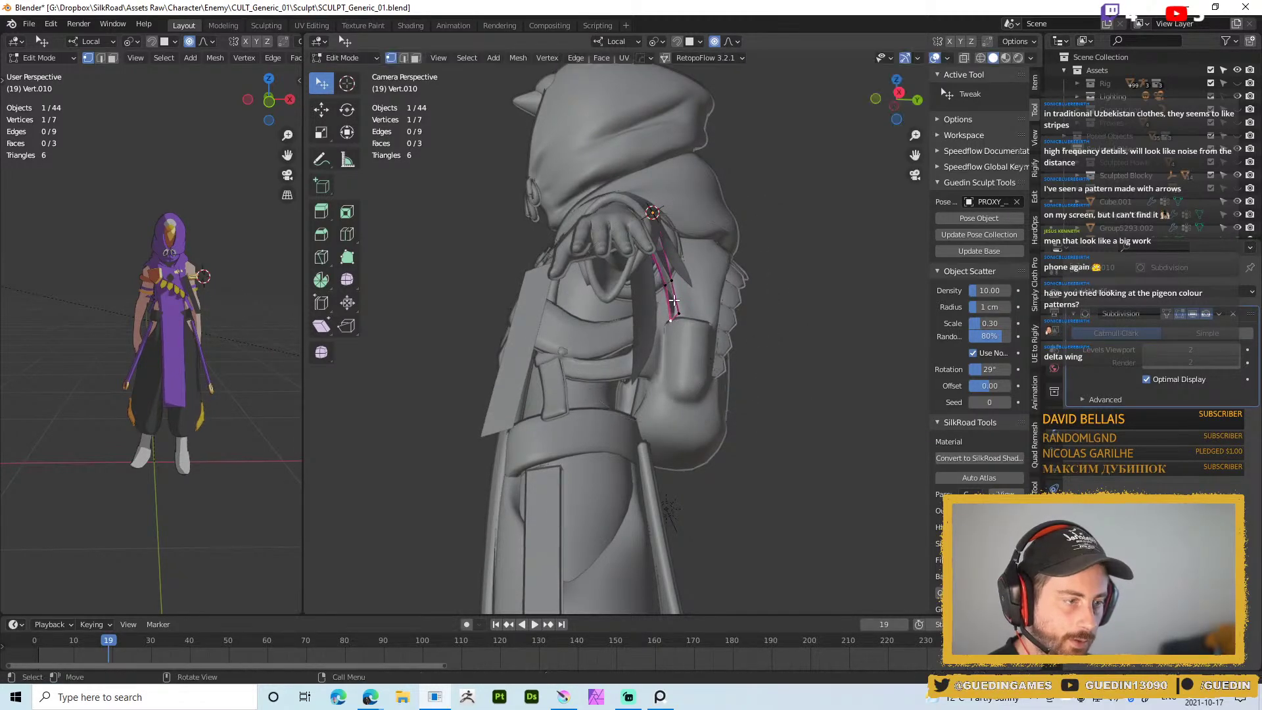
# Rotate three vertices of the second panel with Smooth proportional editing at size 9.95, and move its lower tip outward
pyautogui.moveTo(665, 284); pyautogui.dragTo(724, 385, button='middle')
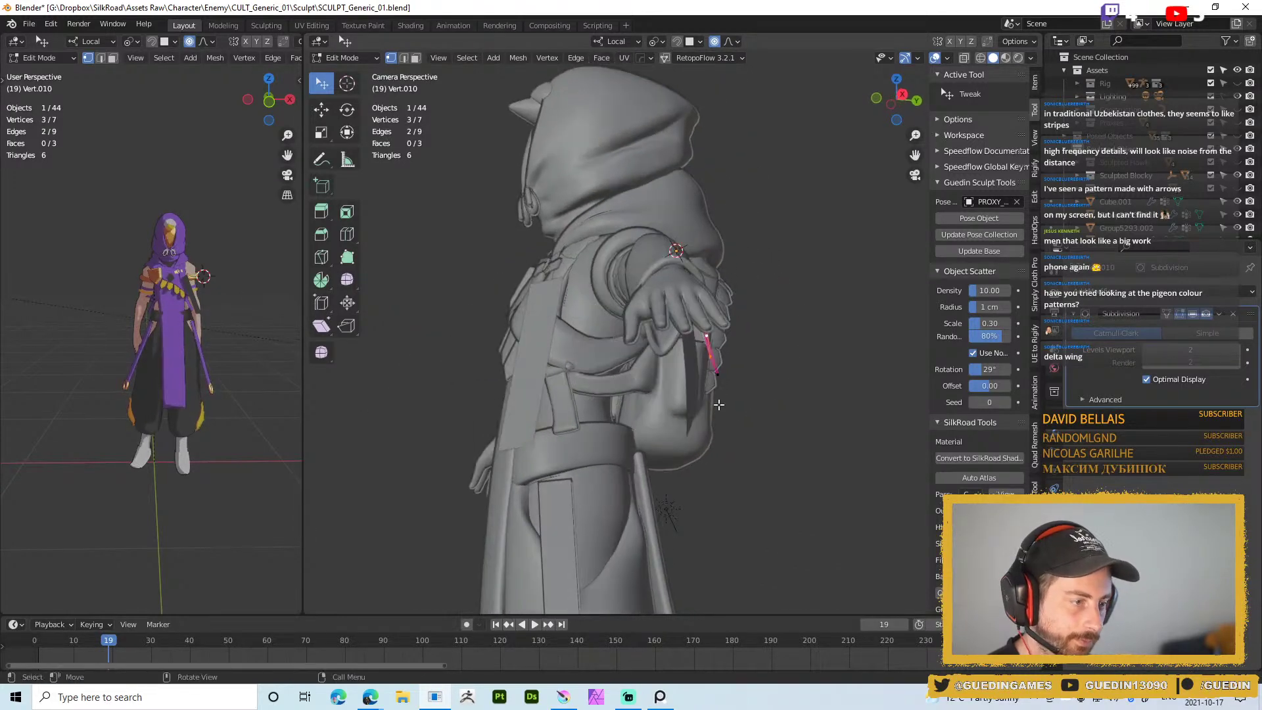
pyautogui.press('r')
pyautogui.scroll(3, 768, 343)
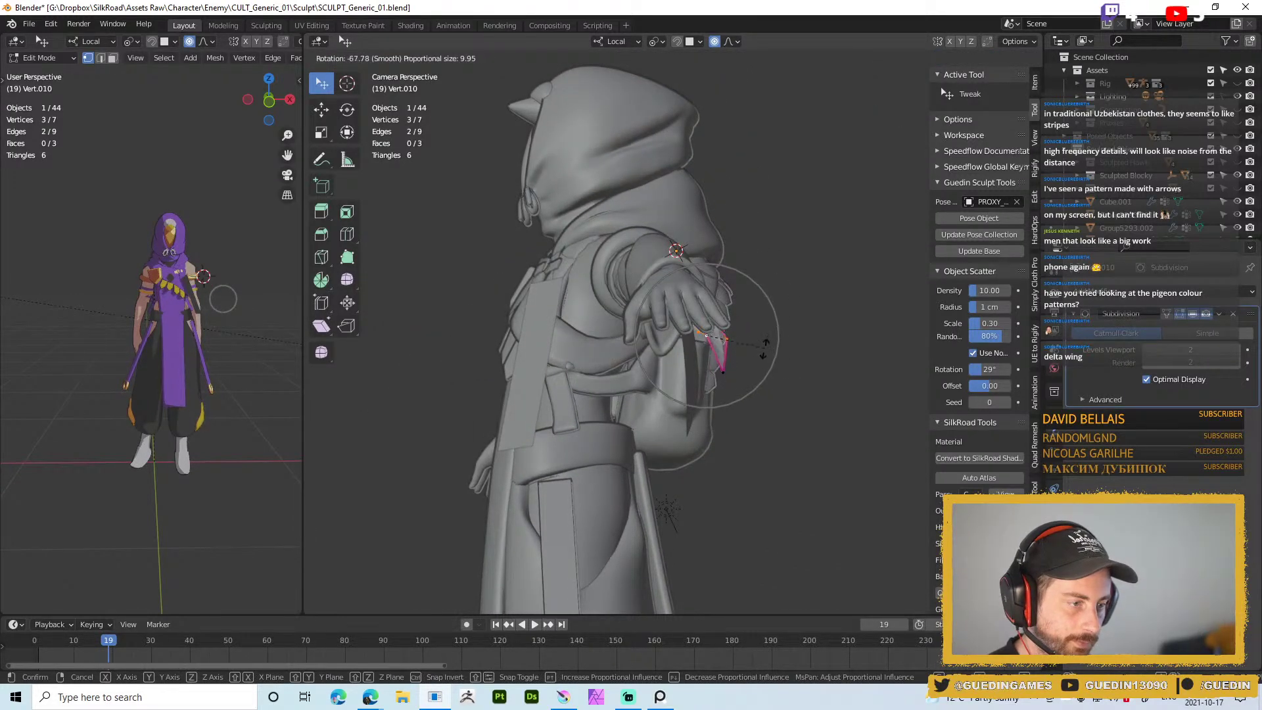
pyautogui.click(765, 347)
pyautogui.moveTo(717, 373); pyautogui.dragTo(741, 355)
pyautogui.moveTo(741, 356)
pyautogui.mouseDown(button='middle')
pyautogui.moveTo(617, 349)
pyautogui.moveTo(542, 363)
pyautogui.moveTo(613, 252)
pyautogui.moveTo(689, 359)
pyautogui.moveTo(734, 350)
pyautogui.moveTo(725, 320)
pyautogui.mouseUp(button='middle')
# Rotate four vertices of the panel nearest the wrist by -62.6° with proportional editing, and fine-tune the angle from another view
pyautogui.press('Tab')
pyautogui.click(688, 359)
pyautogui.press('Tab')
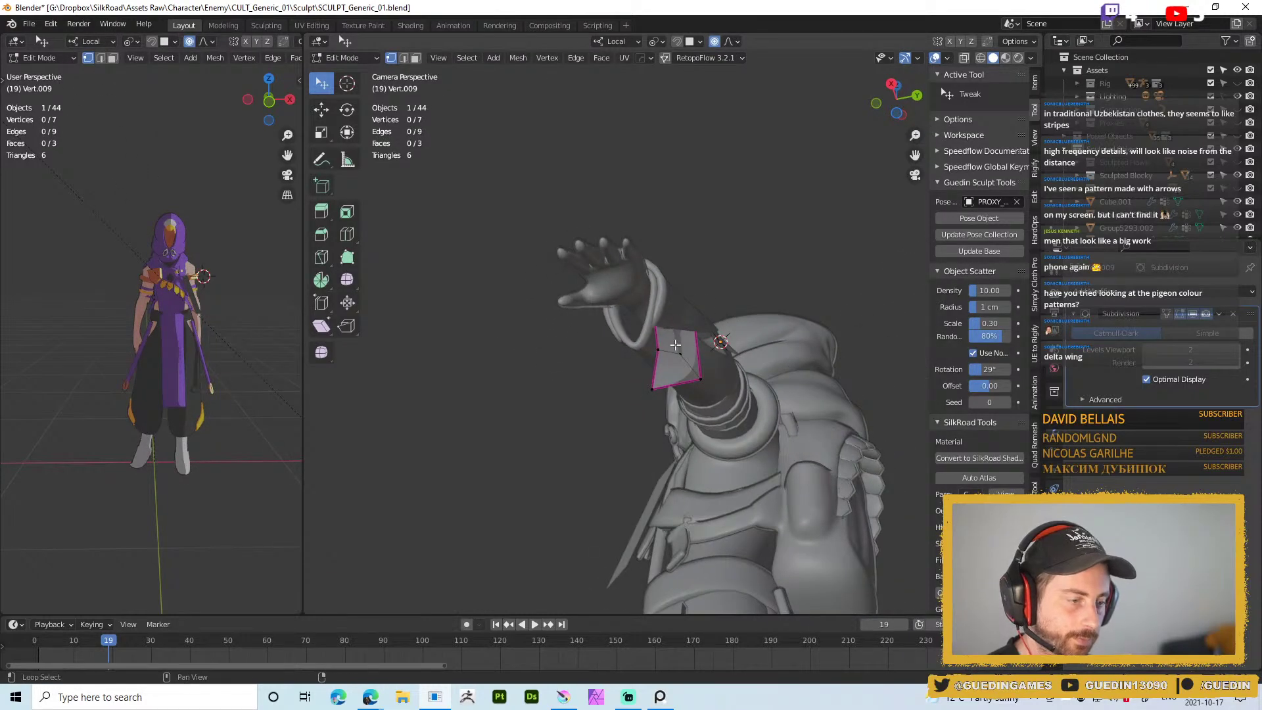
pyautogui.press('l')
pyautogui.moveTo(691, 369); pyautogui.dragTo(643, 392, button='middle')
pyautogui.press('r')
pyautogui.click(807, 388)
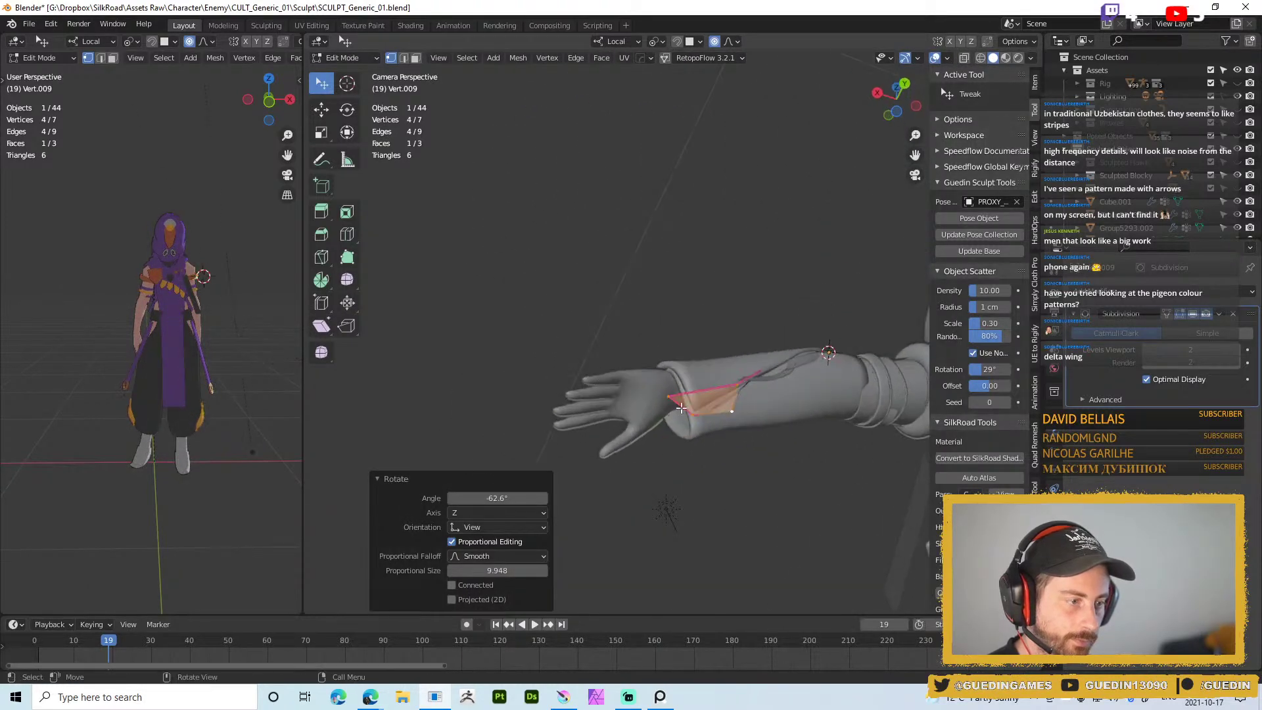
pyautogui.moveTo(793, 402); pyautogui.dragTo(801, 431, button='middle')
pyautogui.press('r')
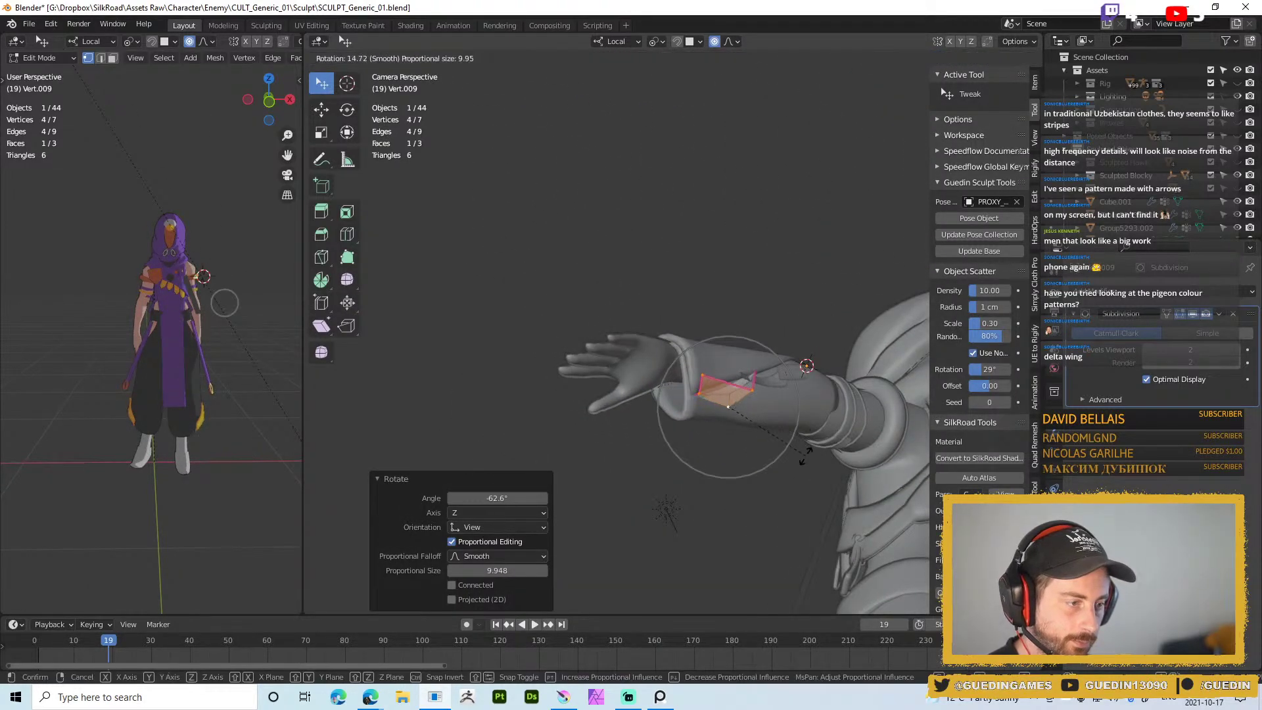
pyautogui.click(750, 420)
pyautogui.press('Tab')
# Select all four feather panels, give them thickness with a Solidify modifier, and deselect them
pyautogui.moveTo(725, 409)
pyautogui.mouseDown(button='middle')
pyautogui.moveTo(700, 467)
pyautogui.moveTo(727, 424)
pyautogui.mouseUp(button='middle')
pyautogui.click(701, 468)
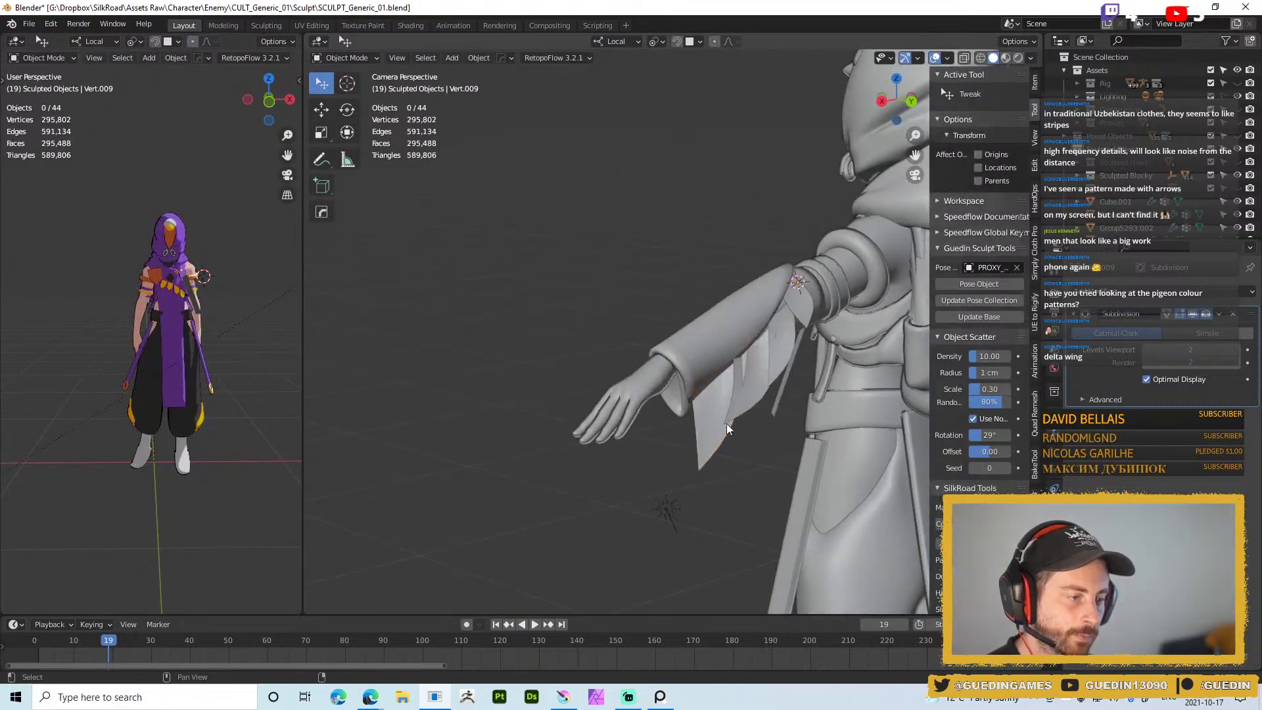
pyautogui.rightClick(800, 308)
pyautogui.click(801, 305)
pyautogui.moveTo(797, 331); pyautogui.dragTo(744, 369, button='middle')
pyautogui.rightClick(743, 362)
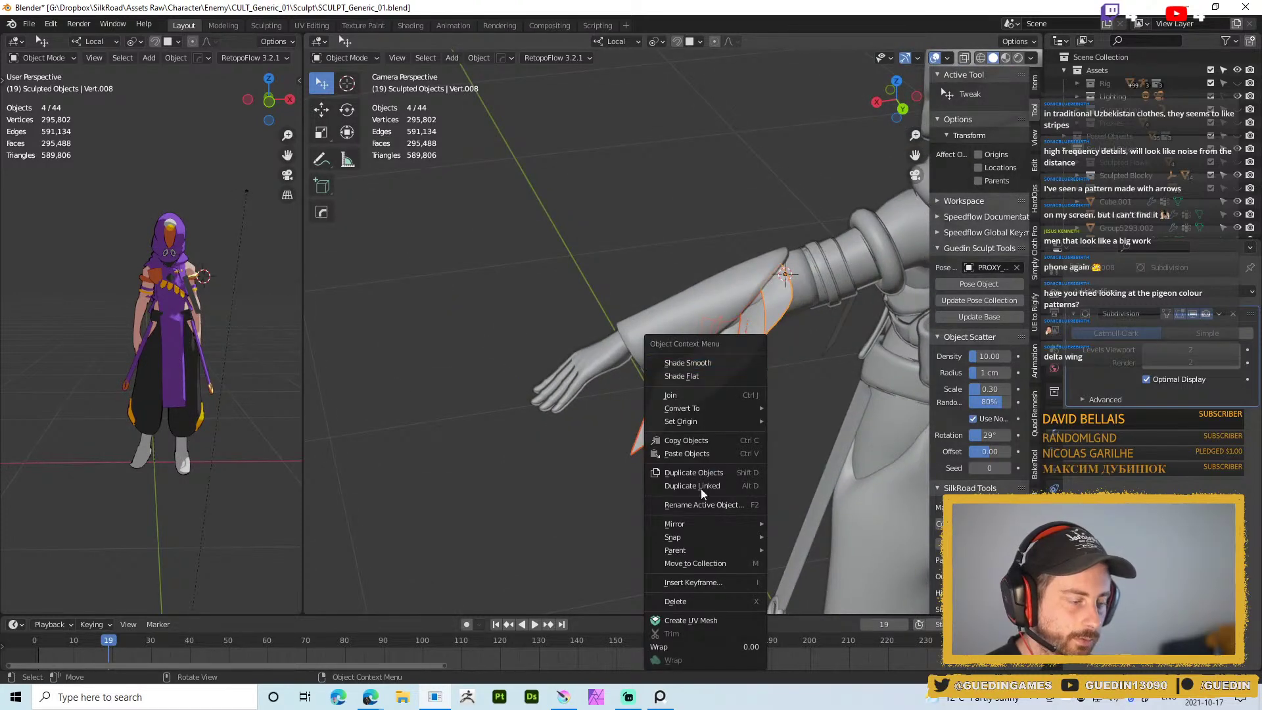
pyautogui.hotkey('alt', 'q')
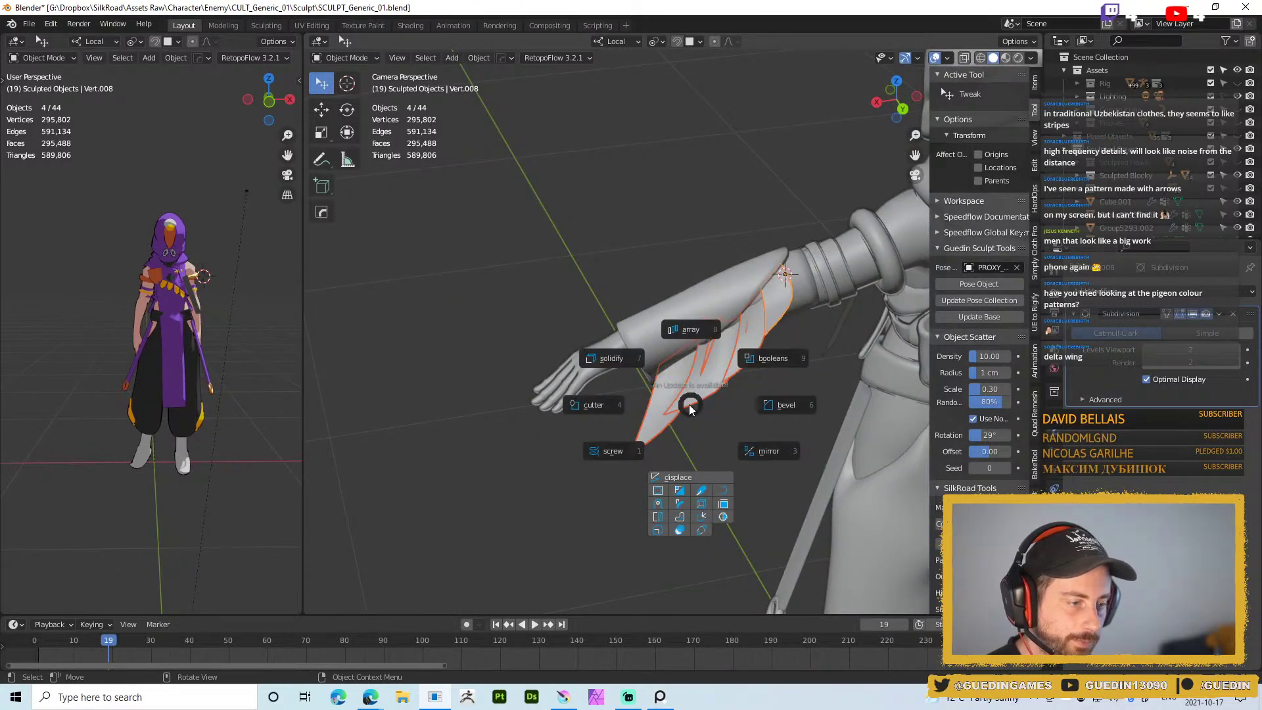
pyautogui.click(618, 361)
pyautogui.moveTo(710, 363); pyautogui.dragTo(669, 436, button='middle')
pyautogui.click(724, 483)
# Open the upper sleeve's mesh and edge-slide its edge loop at the wrist along the forearm
pyautogui.moveTo(724, 484); pyautogui.dragTo(720, 345, button='middle')
pyautogui.moveTo(517, 157); pyautogui.dragTo(671, 175, button='middle')
pyautogui.scroll(5, 638, 301)
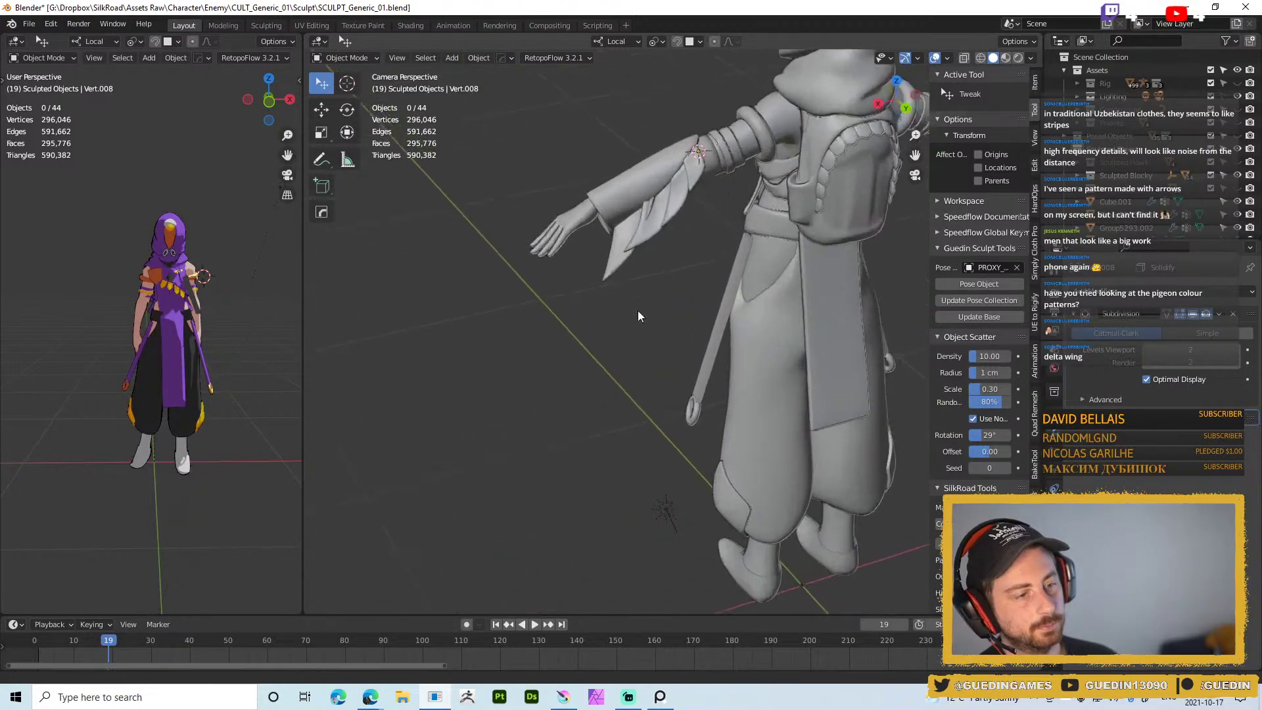
pyautogui.click(624, 207)
pyautogui.press('Tab')
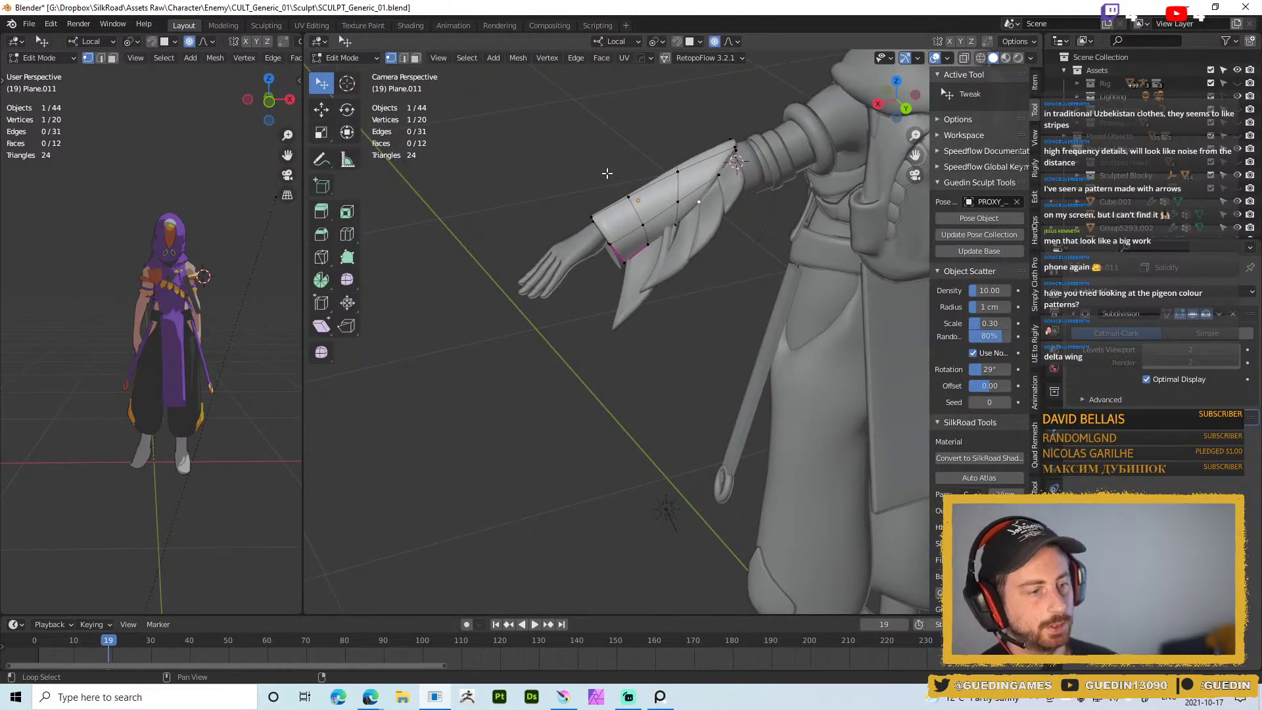
pyautogui.scroll(5, 607, 173)
pyautogui.moveTo(657, 296); pyautogui.dragTo(707, 390, button='middle')
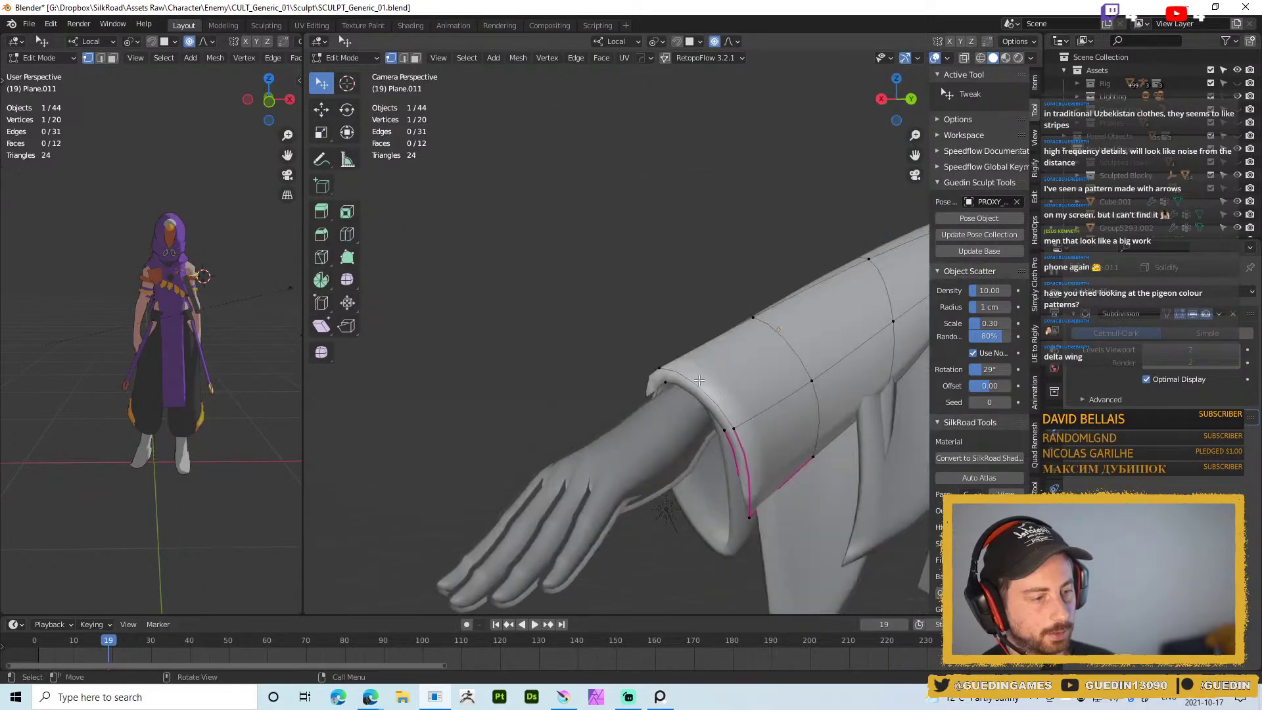
pyautogui.moveTo(738, 458); pyautogui.dragTo(715, 292, button='middle')
pyautogui.press('g')
pyautogui.press('g')
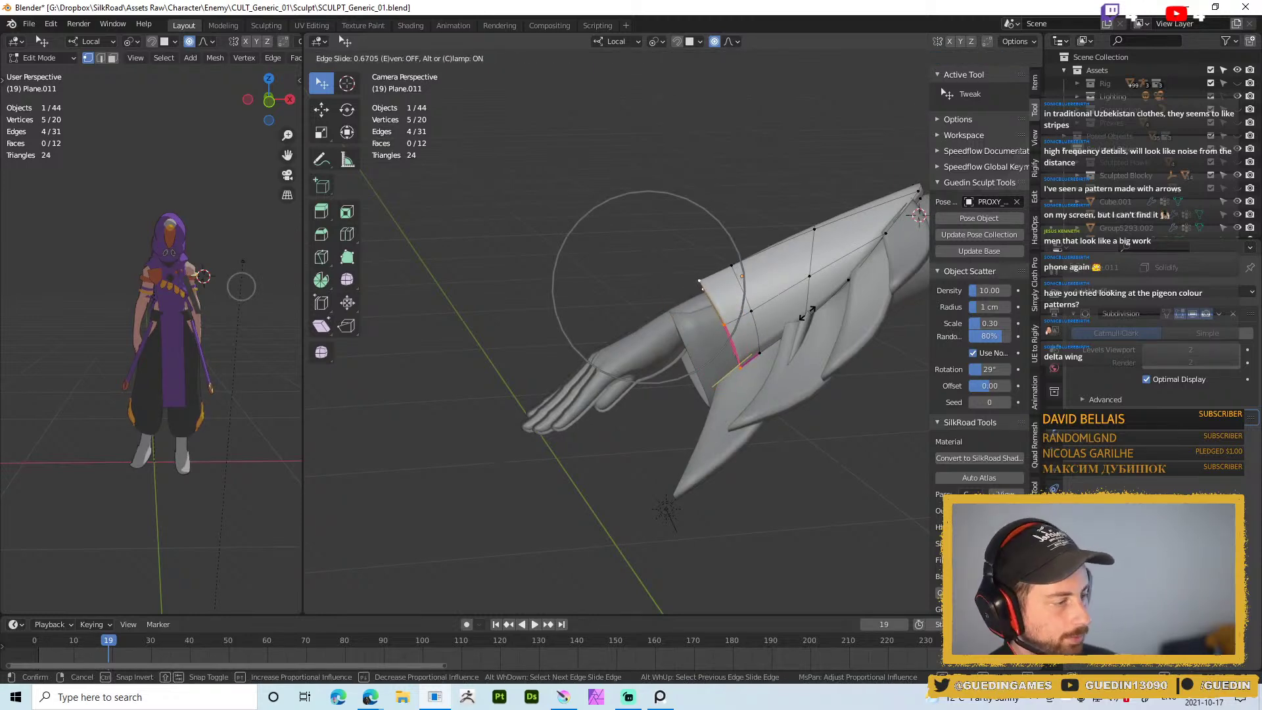
pyautogui.click(794, 320)
pyautogui.moveTo(794, 321); pyautogui.dragTo(804, 326, button='middle')
# Turn off proportional editing, extrude the sleeve's wrist edge and scale the extruded edge to 0.513
pyautogui.press('o')
pyautogui.press('e')
pyautogui.rightClick(748, 353)
pyautogui.press('.')
pyautogui.click(745, 266)
pyautogui.press('s')
pyautogui.click(723, 342)
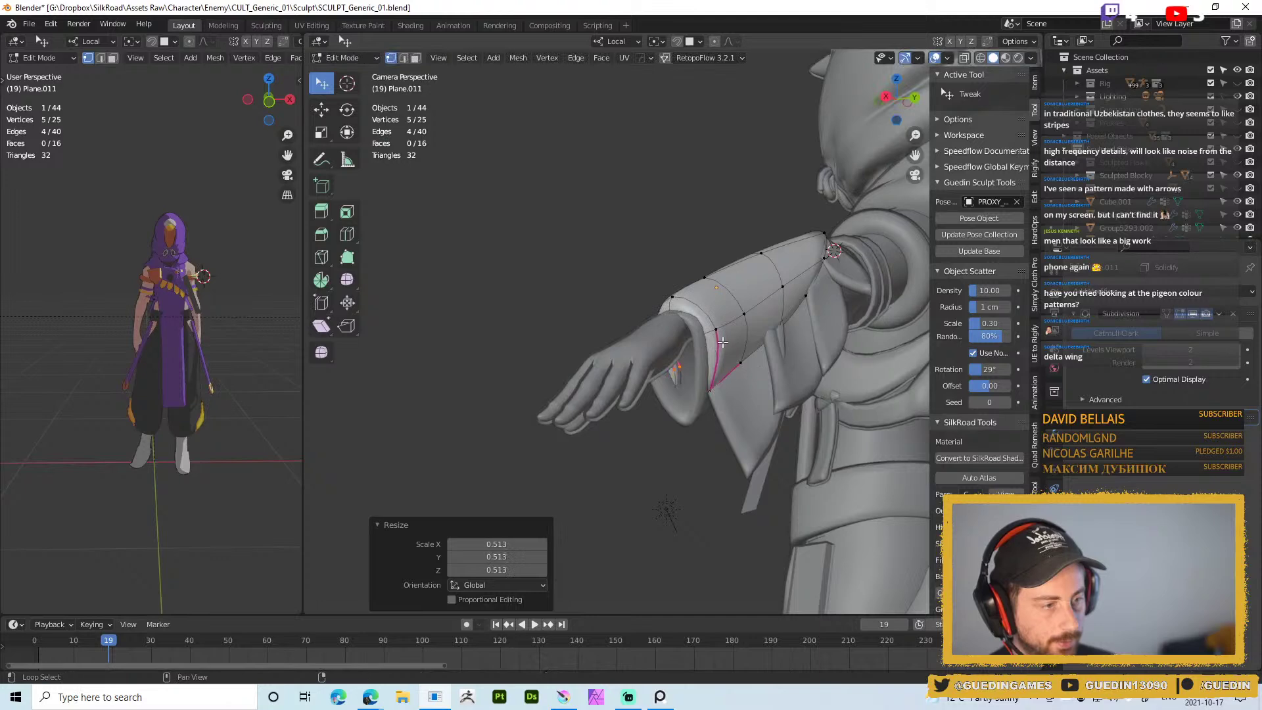
# Move individual vertices along the sleeve's cuff to shape the folded-in opening around the wrist
pyautogui.click(672, 297)
pyautogui.moveTo(672, 297); pyautogui.dragTo(642, 302, button='middle')
pyautogui.press('g')
pyautogui.click(668, 272)
pyautogui.click(713, 325)
pyautogui.press('g')
pyautogui.click(723, 327)
pyautogui.press('g')
pyautogui.click(723, 312)
# Add an edge loop near the sleeve's cuff and shrink/fatten it along its normals
pyautogui.hotkey('alt', 'a')
pyautogui.moveTo(594, 345); pyautogui.dragTo(583, 444, button='middle')
pyautogui.hotkey('ctrl', 'r')
pyautogui.click(623, 342)
pyautogui.rightClick(624, 341)
pyautogui.hotkey('alt', 's')
pyautogui.click(809, 220)
# Move one lower cuff vertex, leave the sleeve's mesh editing and deselect everything
pyautogui.click(643, 414)
pyautogui.press('g')
pyautogui.click(625, 400)
pyautogui.moveTo(572, 342); pyautogui.dragTo(687, 272, button='middle')
pyautogui.press('Tab')
pyautogui.scroll(-3, 646, 366)
pyautogui.hotkey('alt', 'a')
pyautogui.scroll(-1, 688, 272)
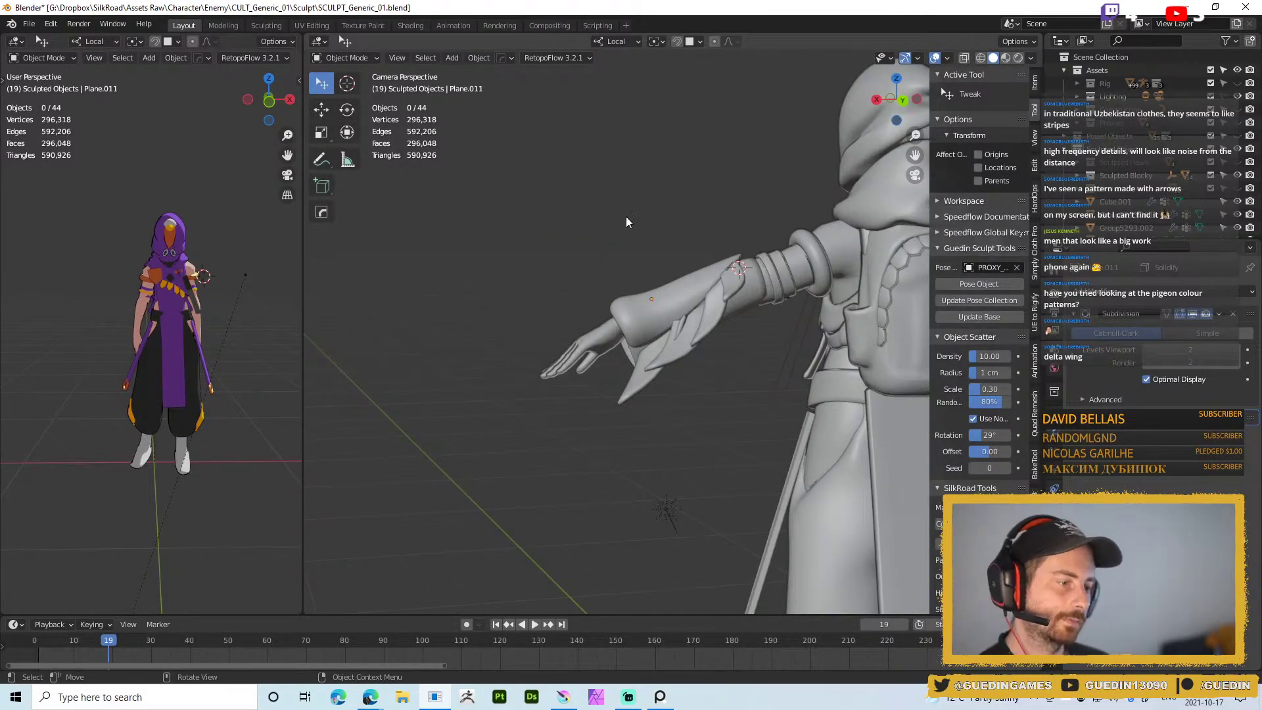
# Enter Sculpt Mode on the upper sleeve and adjust its cuff with the Grab brush at a 77 px radius
pyautogui.click(626, 326)
pyautogui.hotkey('ctrl', 'Tab')
pyautogui.click(622, 388)
pyautogui.moveTo(614, 355); pyautogui.dragTo(617, 304, button='middle')
pyautogui.press('f')
pyautogui.click(626, 304)
pyautogui.moveTo(620, 303); pyautogui.dragTo(620, 302)
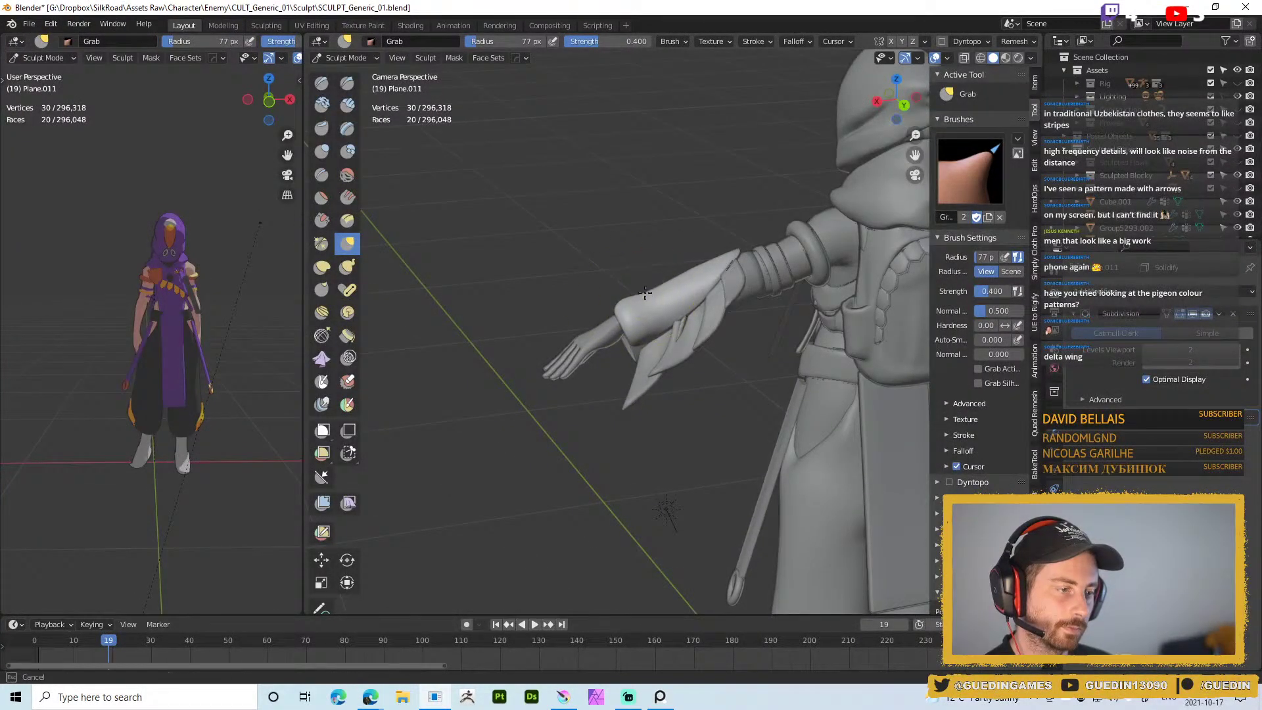
pyautogui.rightClick(668, 309)
pyautogui.rightClick(677, 310)
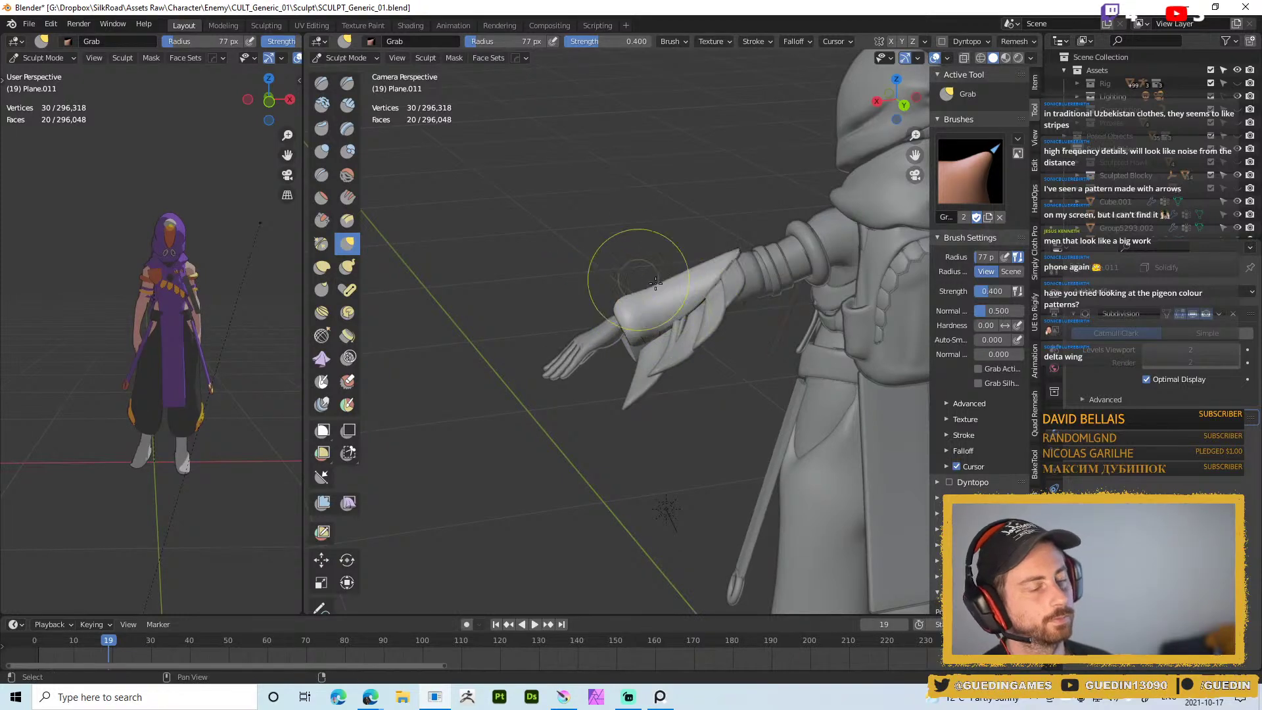
# Reshape the third feather panel with the Grab brush at 88 px, and reduce the brush radius to 62 px
pyautogui.moveTo(731, 267)
pyautogui.mouseDown(button='middle')
pyautogui.moveTo(738, 306)
pyautogui.moveTo(703, 266)
pyautogui.moveTo(761, 225)
pyautogui.moveTo(756, 215)
pyautogui.moveTo(748, 223)
pyautogui.moveTo(763, 223)
pyautogui.moveTo(720, 246)
pyautogui.moveTo(730, 247)
pyautogui.moveTo(689, 327)
pyautogui.mouseUp(button='middle')
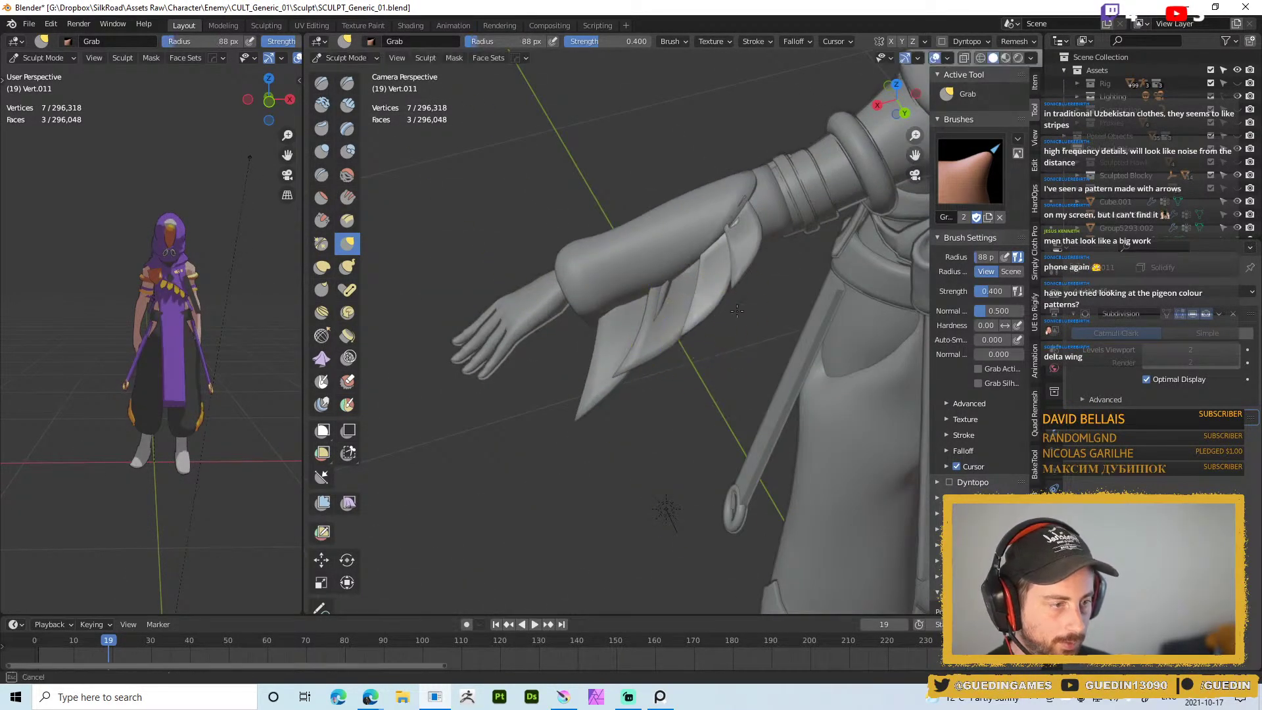
pyautogui.moveTo(714, 299); pyautogui.dragTo(698, 323)
pyautogui.moveTo(676, 316)
pyautogui.mouseDown(button='middle')
pyautogui.moveTo(699, 296)
pyautogui.moveTo(677, 296)
pyautogui.moveTo(796, 239)
pyautogui.moveTo(697, 295)
pyautogui.moveTo(680, 360)
pyautogui.moveTo(698, 314)
pyautogui.moveTo(700, 359)
pyautogui.mouseUp(button='middle')
pyautogui.press('[')
pyautogui.press('[')
pyautogui.press('[')
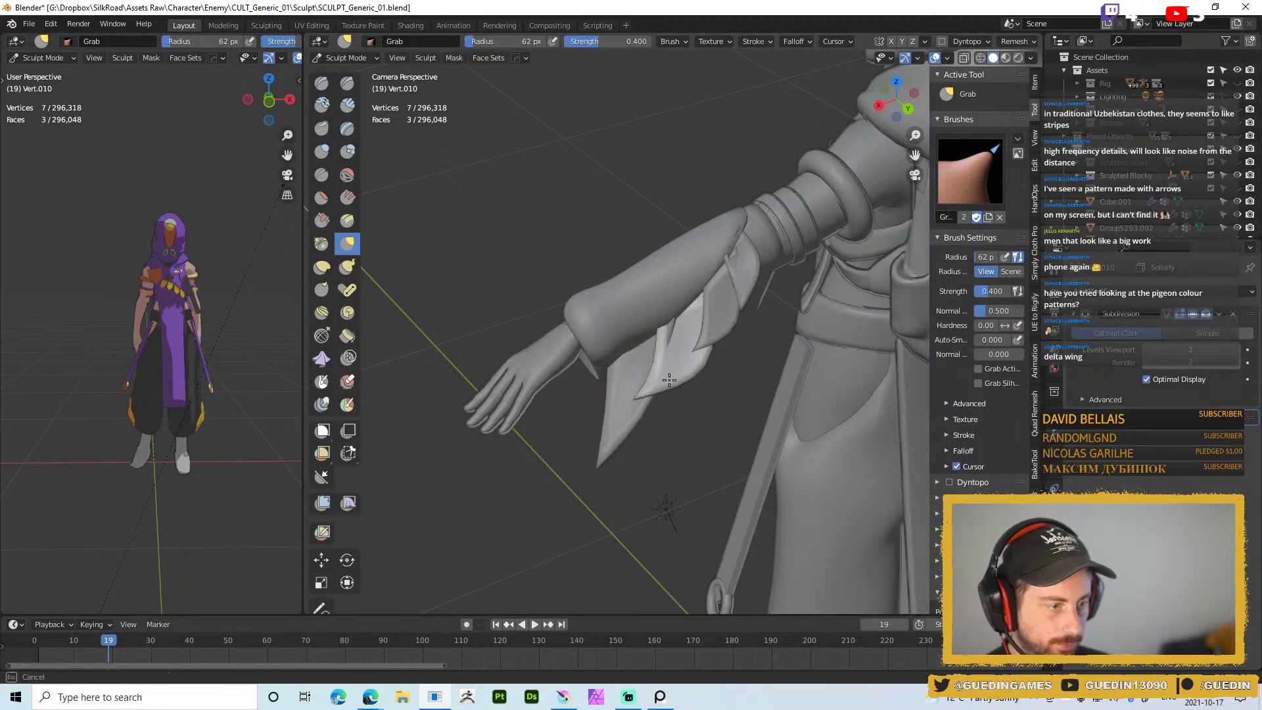
# Reshape the tip of the feather panel nearest the wrist with the Grab brush at a 52 px radius
pyautogui.moveTo(624, 386)
pyautogui.mouseDown(button='middle')
pyautogui.moveTo(623, 342)
pyautogui.moveTo(556, 304)
pyautogui.moveTo(545, 329)
pyautogui.moveTo(531, 327)
pyautogui.mouseUp(button='middle')
pyautogui.press('f')
pyautogui.click(703, 355)
pyautogui.moveTo(530, 327)
pyautogui.mouseDown()
pyautogui.moveTo(601, 337)
pyautogui.moveTo(618, 368)
pyautogui.moveTo(568, 361)
pyautogui.moveTo(556, 343)
pyautogui.moveTo(550, 386)
pyautogui.mouseUp()
pyautogui.press('f')
pyautogui.click(547, 346)
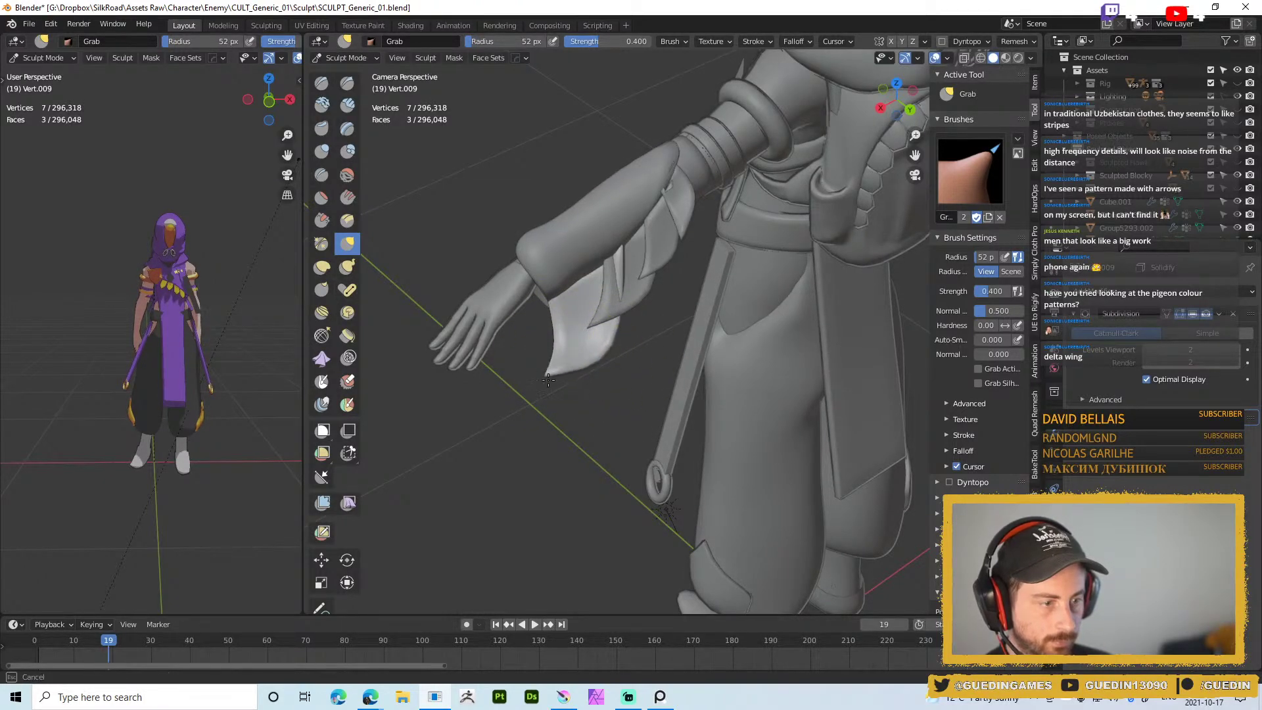
pyautogui.moveTo(592, 338)
pyautogui.mouseDown(button='middle')
pyautogui.moveTo(605, 298)
pyautogui.moveTo(664, 271)
pyautogui.moveTo(616, 197)
pyautogui.moveTo(631, 299)
pyautogui.moveTo(721, 295)
pyautogui.mouseUp(button='middle')
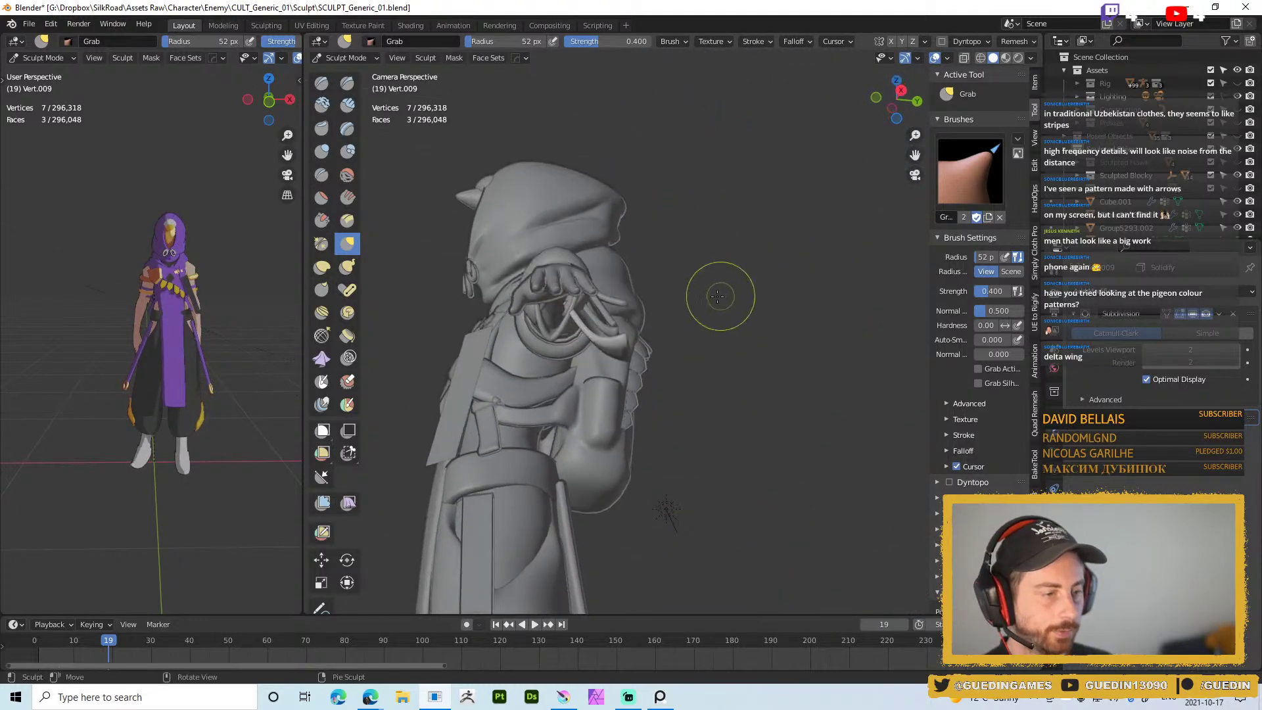
# Return to Object Mode, then rotate and move the wrist panel so it hangs more vertically beneath the sleeve
pyautogui.hotkey('ctrl', 'Tab')
pyautogui.press('r')
pyautogui.click(641, 382)
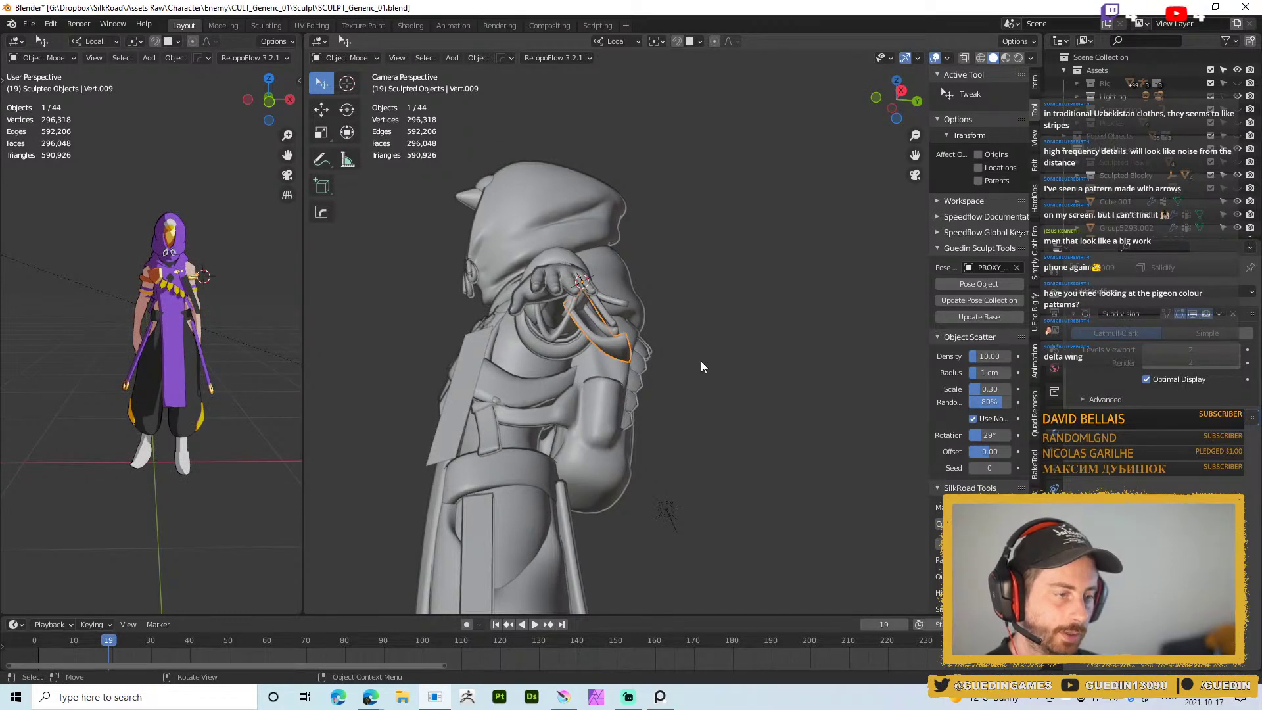
pyautogui.press('g')
pyautogui.click(640, 389)
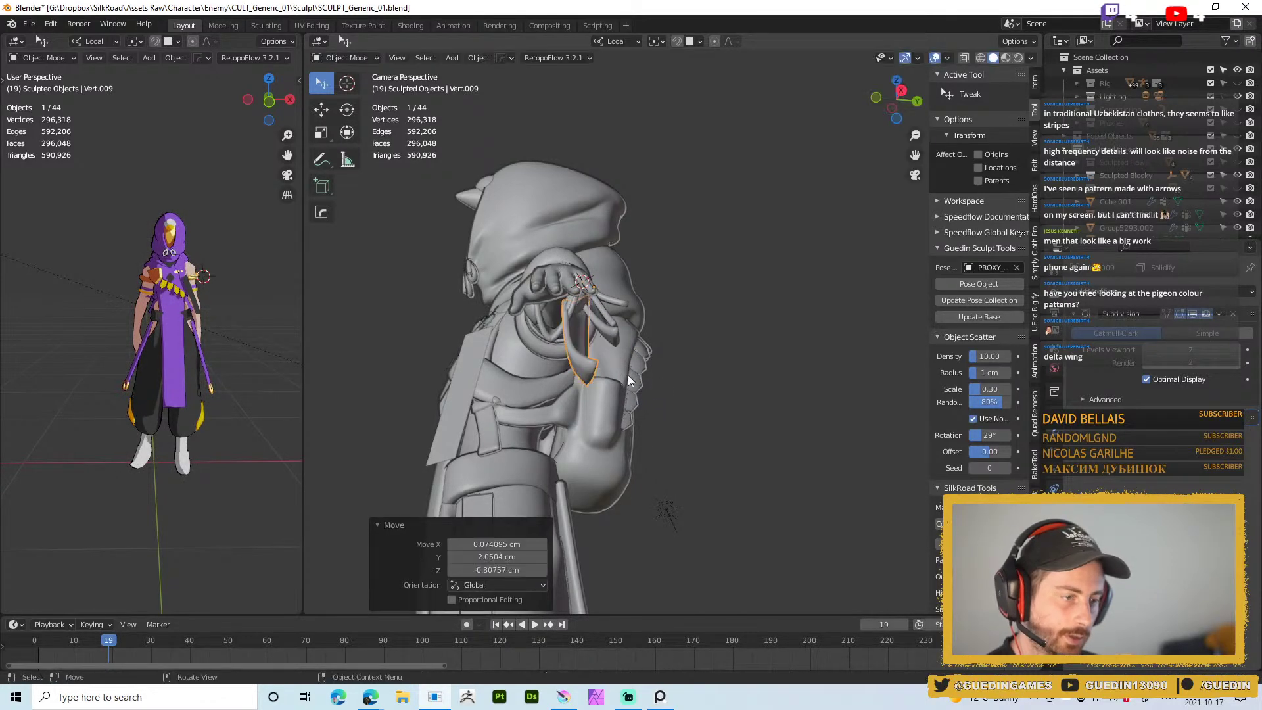
# Reposition the second panel beside the wrist panel and rotate the elbow panel to follow them
pyautogui.hotkey('shift', 'd')
pyautogui.click(660, 369)
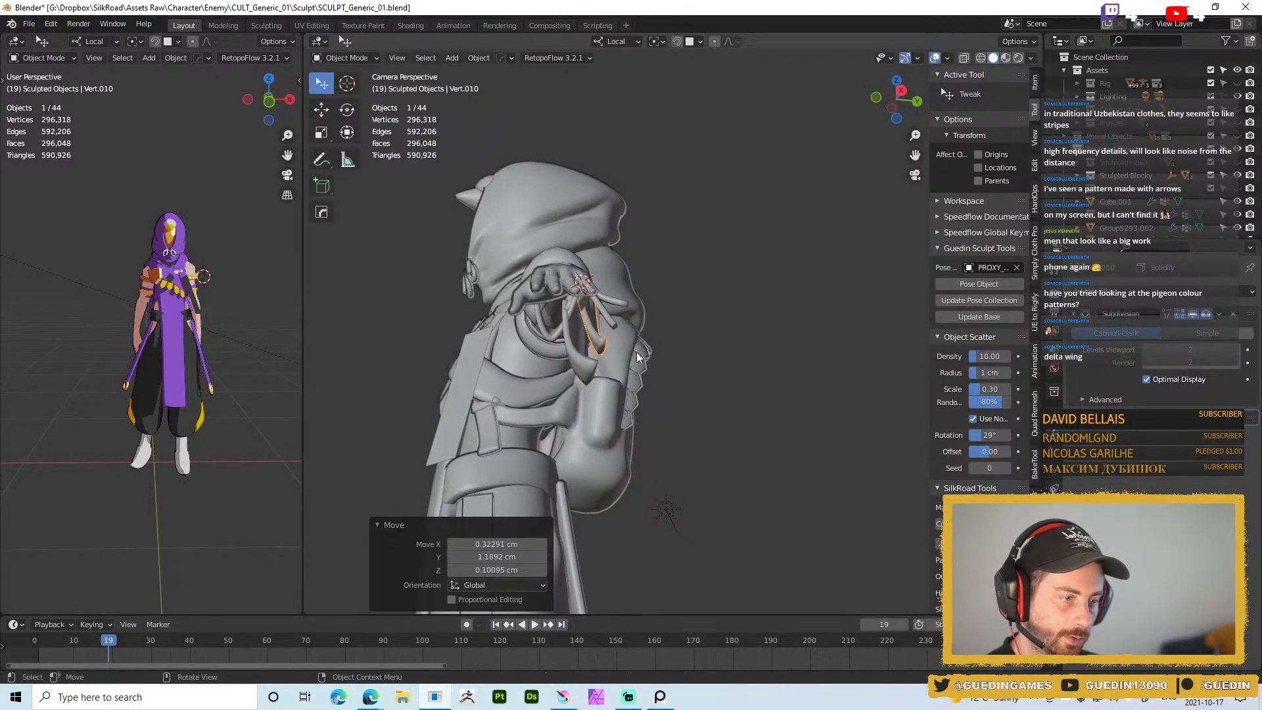
pyautogui.click(618, 301)
pyautogui.press('g')
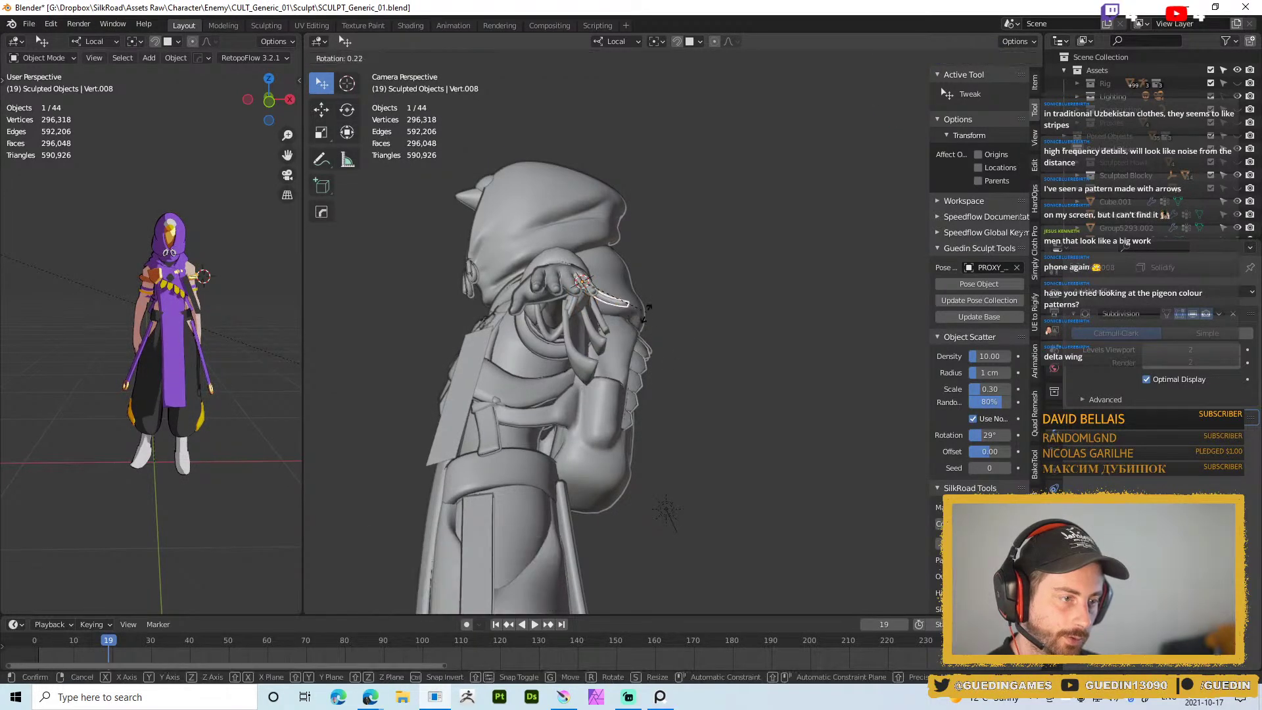
pyautogui.click(659, 341)
# Refine the third and elbow panels in Sculpt Mode with the Grab brush, reducing its radius to 29 px
pyautogui.moveTo(659, 340)
pyautogui.mouseDown(button='middle')
pyautogui.moveTo(506, 377)
pyautogui.moveTo(687, 353)
pyautogui.moveTo(647, 388)
pyautogui.moveTo(665, 422)
pyautogui.moveTo(636, 389)
pyautogui.moveTo(700, 364)
pyautogui.moveTo(699, 304)
pyautogui.moveTo(686, 347)
pyautogui.moveTo(663, 355)
pyautogui.moveTo(692, 325)
pyautogui.moveTo(690, 300)
pyautogui.moveTo(747, 290)
pyautogui.moveTo(711, 313)
pyautogui.mouseUp(button='middle')
pyautogui.click(647, 388)
pyautogui.hotkey('ctrl', 'Tab')
pyautogui.click(657, 456)
pyautogui.press('d')
pyautogui.press('f')
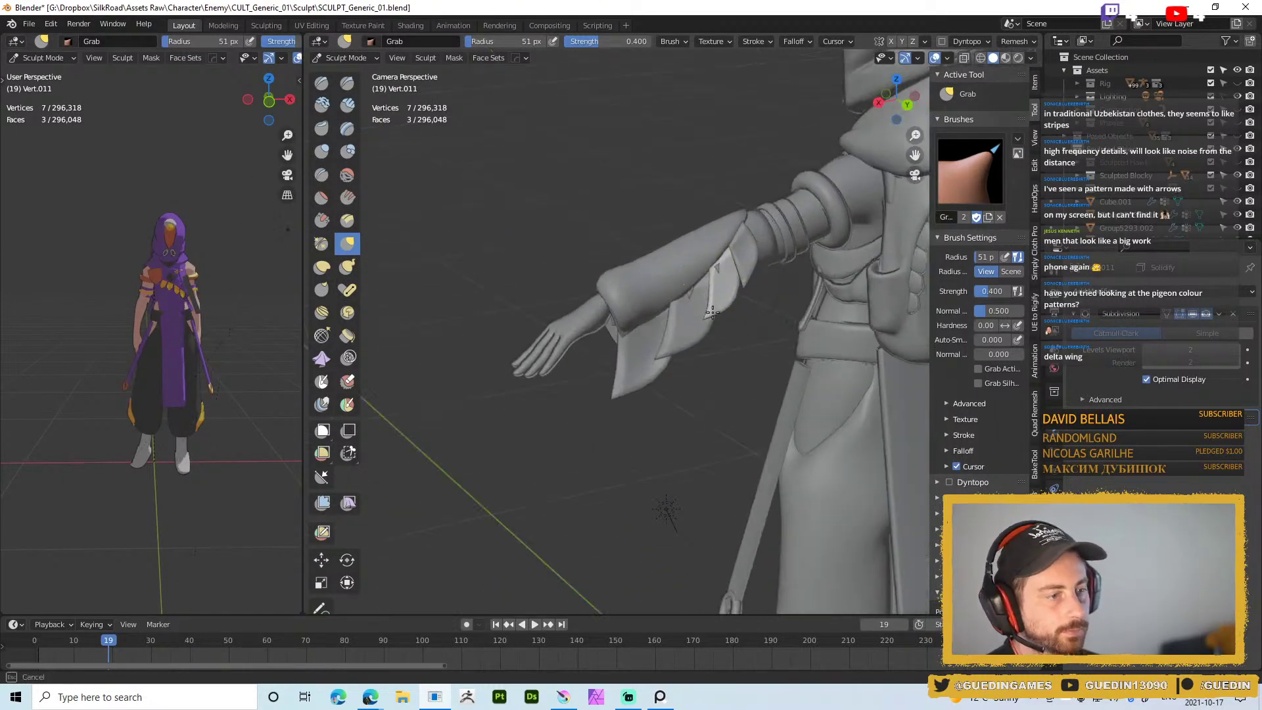
pyautogui.press('f')
pyautogui.click(709, 314)
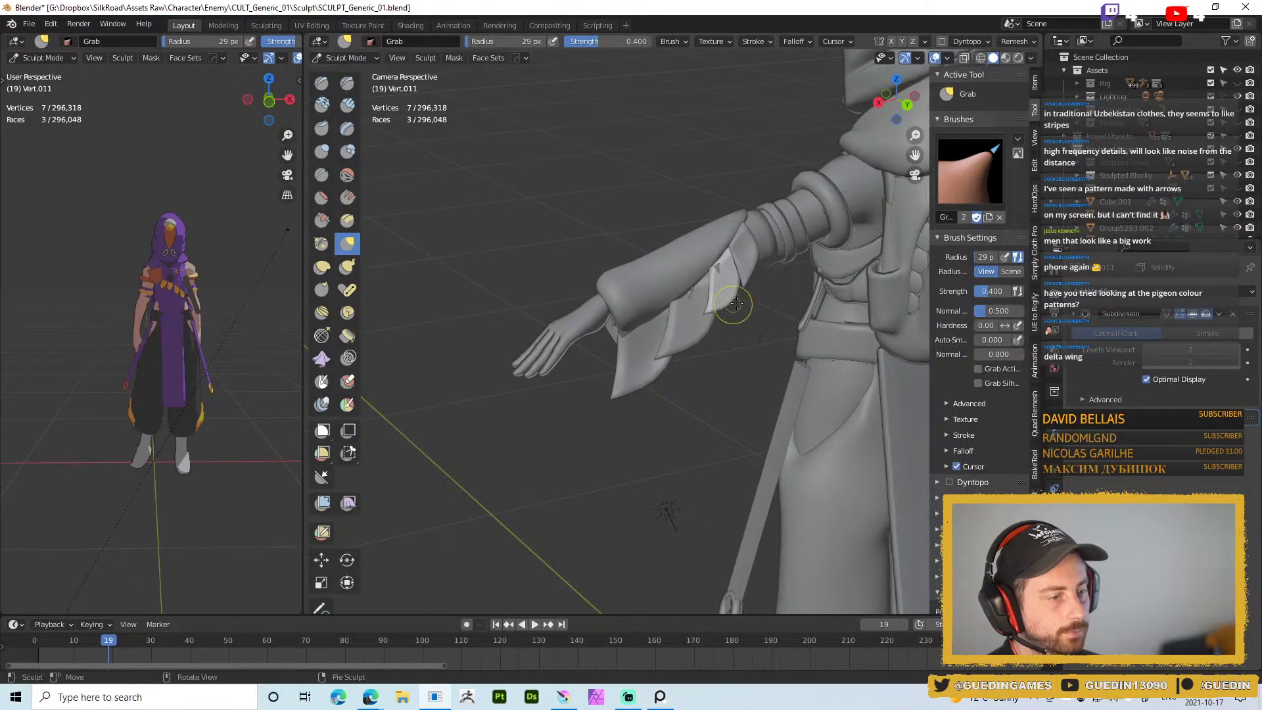
pyautogui.moveTo(753, 264); pyautogui.dragTo(741, 270, button='middle')
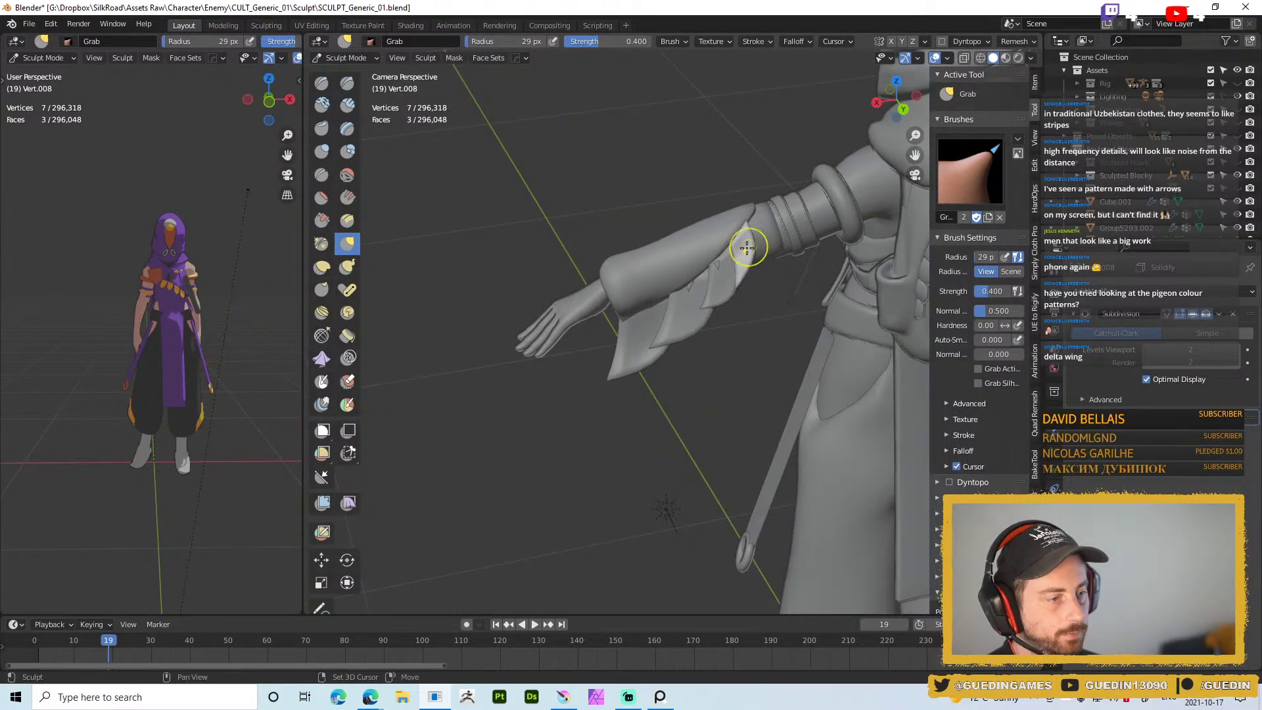
pyautogui.moveTo(736, 292); pyautogui.dragTo(745, 277, button='middle')
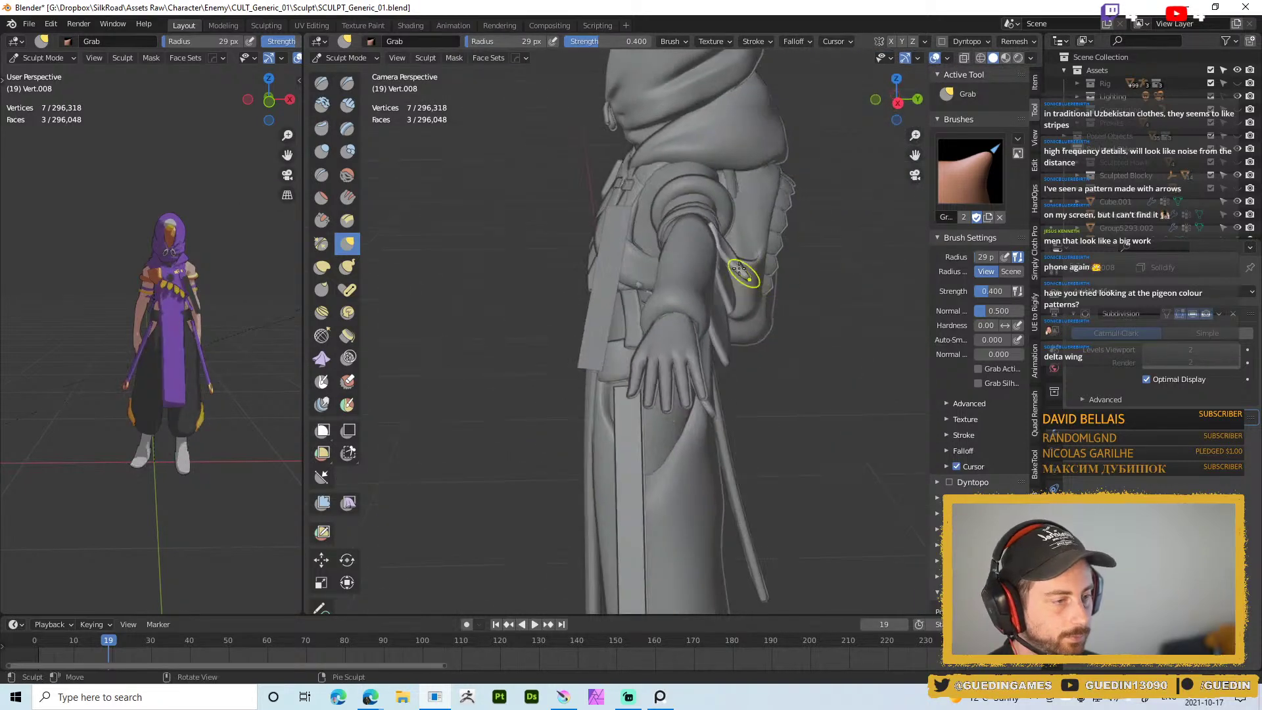
pyautogui.moveTo(705, 229)
pyautogui.mouseDown(button='middle')
pyautogui.moveTo(718, 268)
pyautogui.moveTo(674, 289)
pyautogui.moveTo(646, 346)
pyautogui.moveTo(667, 338)
pyautogui.moveTo(661, 355)
pyautogui.moveTo(698, 283)
pyautogui.mouseUp(button='middle')
pyautogui.scroll(-2, 710, 273)
# Switch sculpting to the upper sleeve, return to Object Mode and select the sleeve's underside piece
pyautogui.hotkey('alt', 'q')
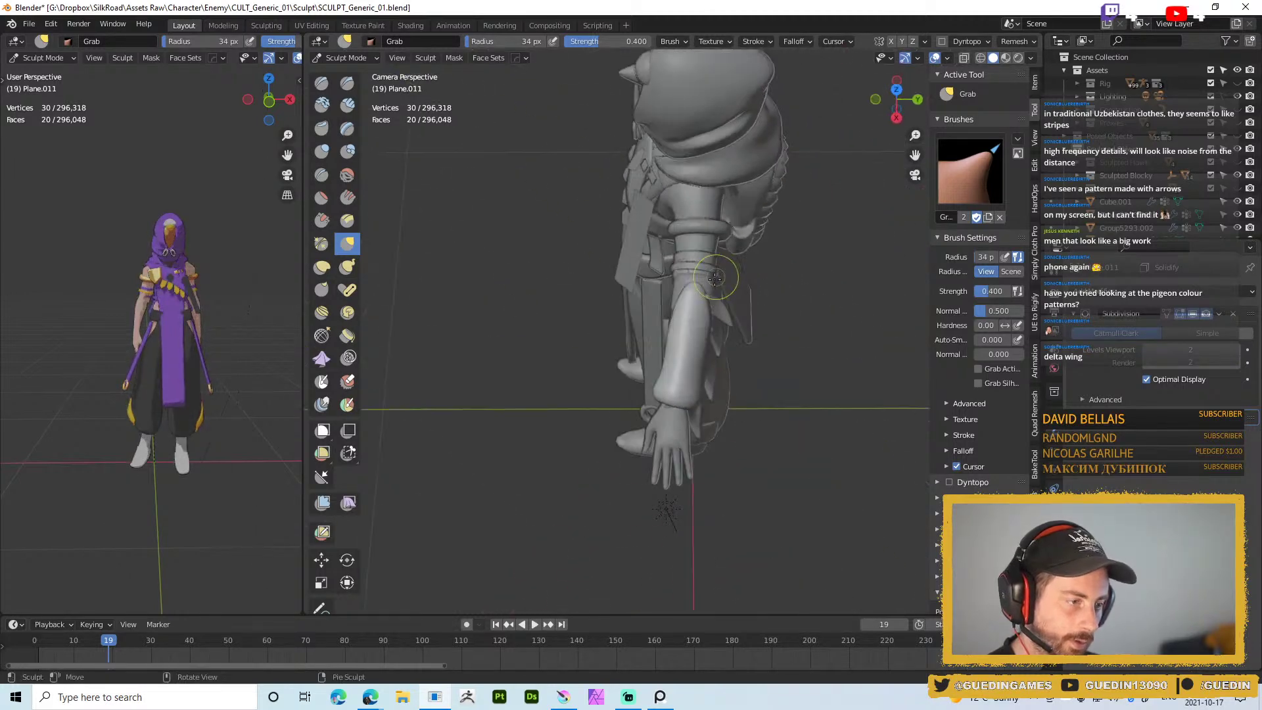
pyautogui.moveTo(704, 302); pyautogui.dragTo(730, 332, button='middle')
pyautogui.hotkey('ctrl', 'Tab')
pyautogui.scroll(-2, 651, 416)
pyautogui.click(678, 498)
pyautogui.scroll(3, 679, 498)
pyautogui.moveTo(739, 380)
pyautogui.mouseDown(button='middle')
pyautogui.moveTo(679, 499)
pyautogui.moveTo(680, 294)
pyautogui.moveTo(720, 363)
pyautogui.mouseUp(button='middle')
pyautogui.click(721, 363)
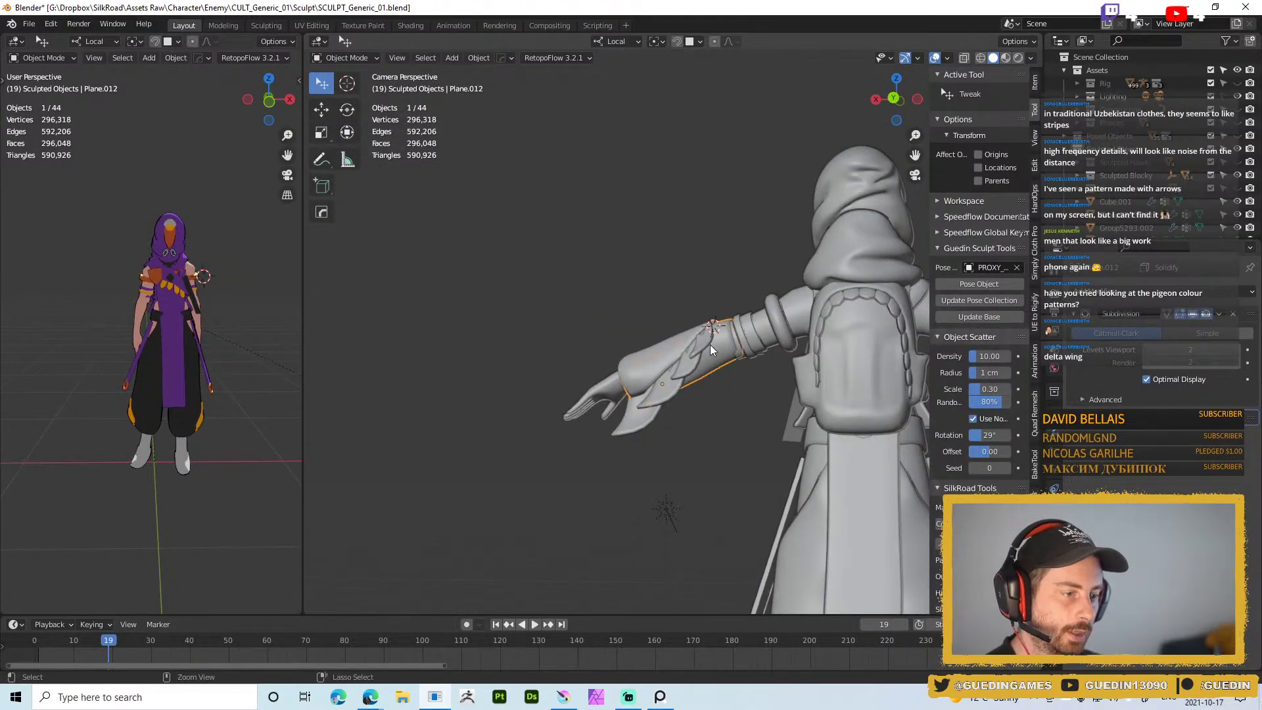
# Sculpt the sleeve's underside piece with several Grab strokes, adjusting the brush radius between strokes
pyautogui.hotkey('ctrl', 'Tab')
pyautogui.moveTo(654, 395); pyautogui.dragTo(657, 400, button='middle')
pyautogui.click(698, 398)
pyautogui.moveTo(665, 396); pyautogui.dragTo(651, 398)
pyautogui.moveTo(646, 399); pyautogui.dragTo(657, 403)
pyautogui.moveTo(657, 402); pyautogui.dragTo(597, 393, button='middle')
pyautogui.moveTo(682, 396); pyautogui.dragTo(687, 401)
pyautogui.press('f')
pyautogui.click(690, 380)
pyautogui.moveTo(688, 399)
pyautogui.mouseDown(button='middle')
pyautogui.moveTo(799, 368)
pyautogui.moveTo(651, 368)
pyautogui.moveTo(578, 419)
pyautogui.moveTo(649, 367)
pyautogui.moveTo(704, 395)
pyautogui.moveTo(663, 401)
pyautogui.mouseUp(button='middle')
pyautogui.press('f')
pyautogui.click(722, 382)
# Switch sculpting to the upper sleeve and pull its cuff with the Grab brush at a 75 px radius
pyautogui.hotkey('alt', 'q')
pyautogui.press('f')
pyautogui.click(683, 408)
pyautogui.moveTo(638, 415); pyautogui.dragTo(645, 407)
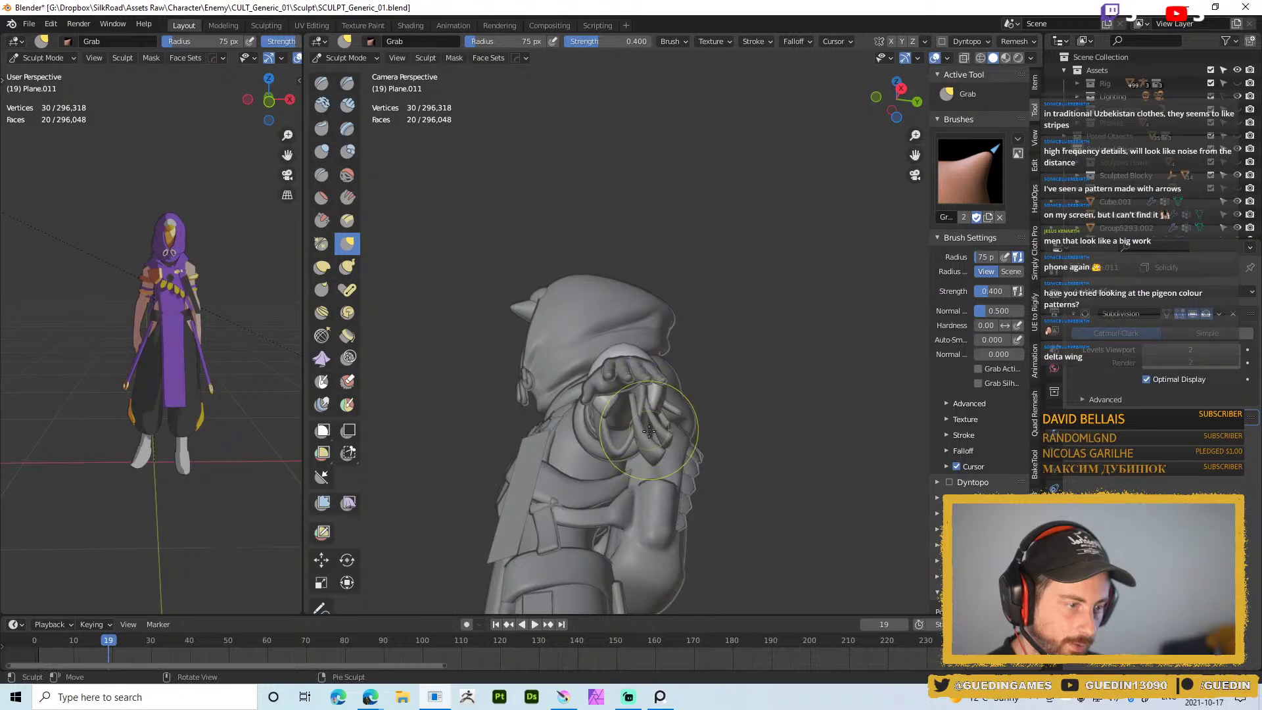
# Move the wrist feather panel in Object Mode to fit it beneath the sleeve
pyautogui.hotkey('ctrl', 'Tab')
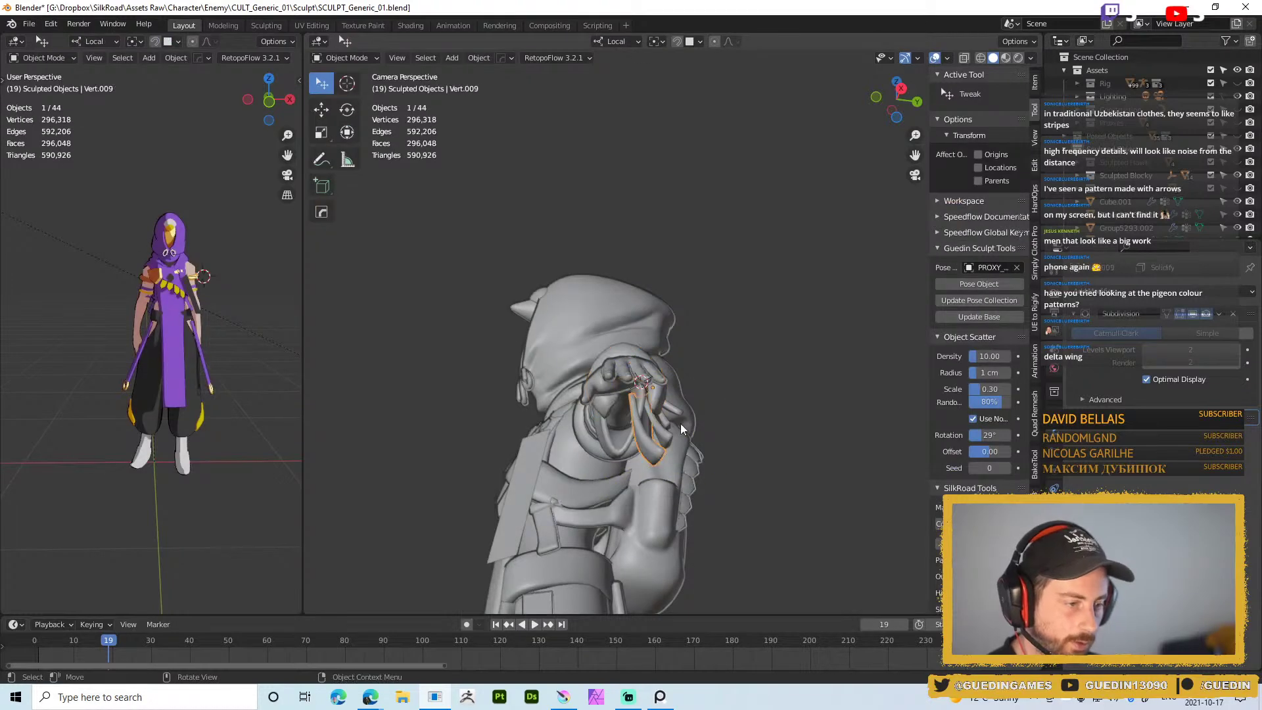
pyautogui.press('g')
pyautogui.click(689, 471)
pyautogui.moveTo(689, 470)
pyautogui.mouseDown(button='middle')
pyautogui.moveTo(661, 440)
pyautogui.moveTo(547, 476)
pyautogui.moveTo(657, 385)
pyautogui.moveTo(625, 430)
pyautogui.moveTo(637, 371)
pyautogui.moveTo(627, 419)
pyautogui.moveTo(625, 395)
pyautogui.mouseUp(button='middle')
pyautogui.click(628, 453)
# Pull the second and third feather panels into place in Sculpt Mode with the 75 px Grab brush
pyautogui.hotkey('ctrl', 'Tab')
pyautogui.press('d')
pyautogui.moveTo(624, 395); pyautogui.dragTo(638, 385)
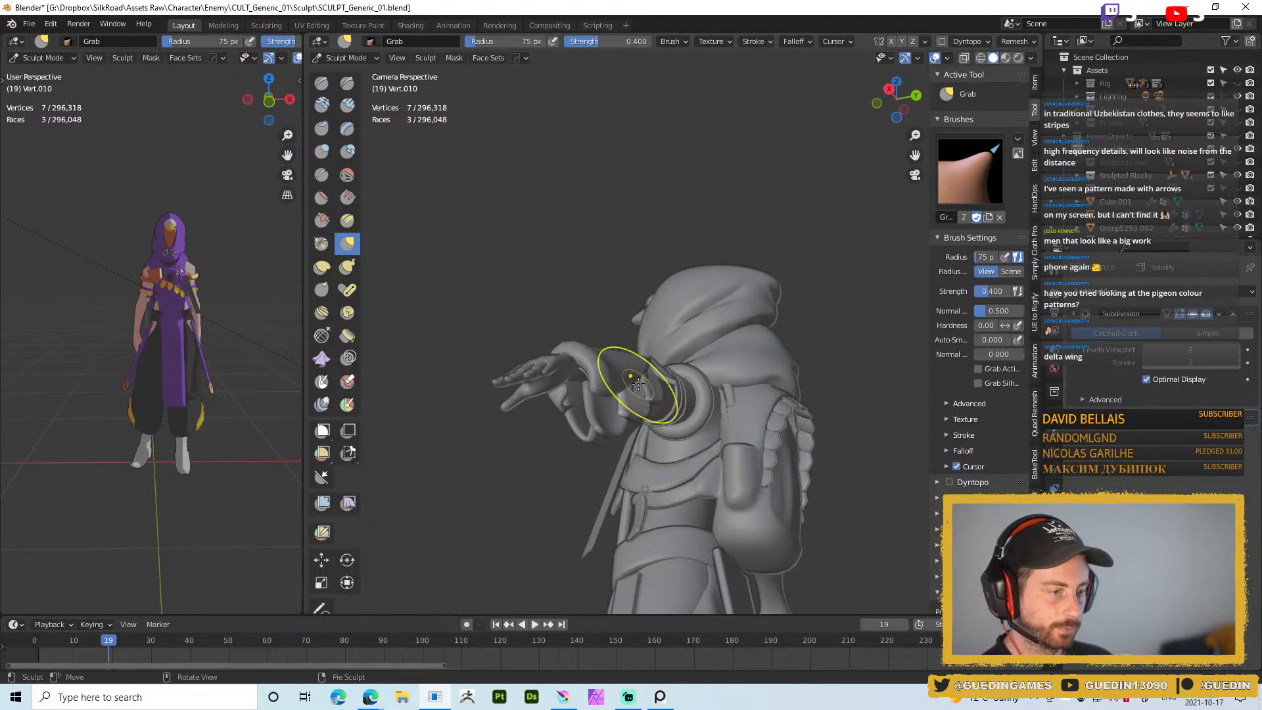
pyautogui.moveTo(649, 381)
pyautogui.mouseDown(button='middle')
pyautogui.moveTo(601, 372)
pyautogui.moveTo(572, 408)
pyautogui.moveTo(631, 357)
pyautogui.moveTo(626, 344)
pyautogui.mouseUp(button='middle')
pyautogui.hotkey('alt', 'q')
pyautogui.moveTo(631, 344); pyautogui.dragTo(610, 369)
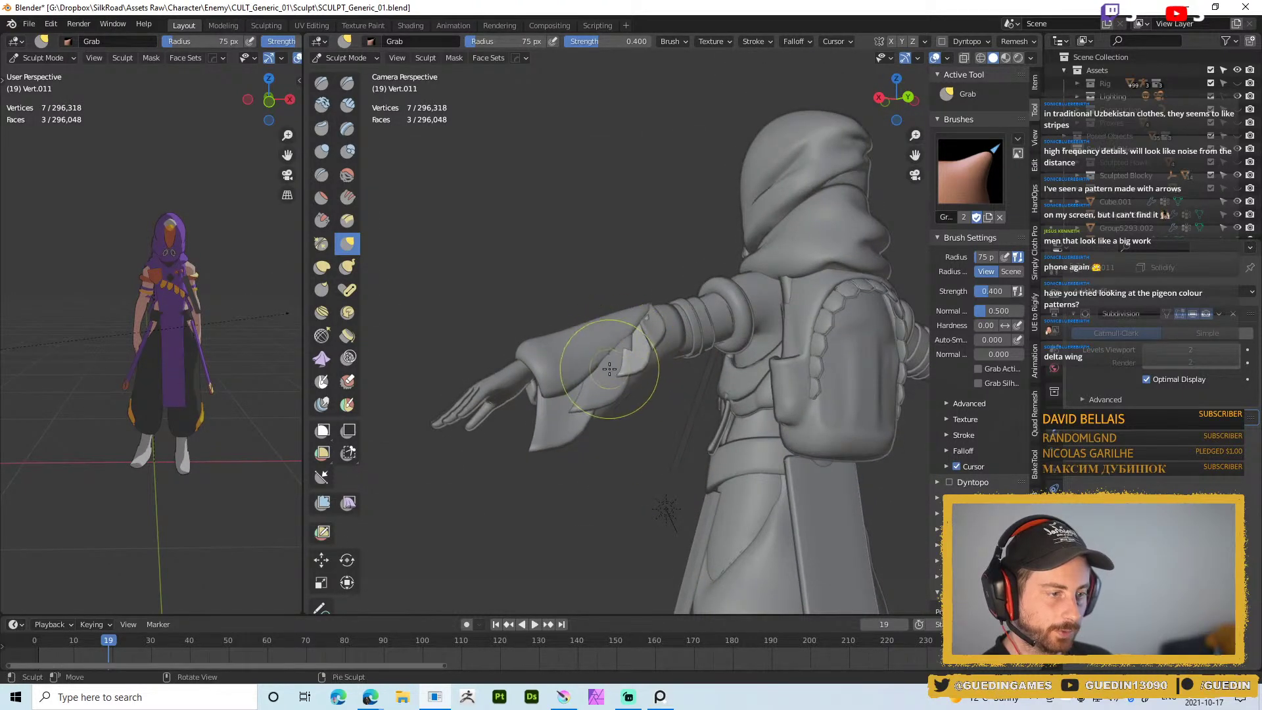
# Switch back to the second feather panel and refine it with the Grab brush at a 52 px radius
pyautogui.press('d')
pyautogui.moveTo(635, 343); pyautogui.dragTo(594, 398, button='middle')
pyautogui.press('f')
pyautogui.click(616, 395)
pyautogui.moveTo(610, 374)
pyautogui.mouseDown(button='middle')
pyautogui.moveTo(611, 348)
pyautogui.moveTo(584, 344)
pyautogui.moveTo(596, 289)
pyautogui.moveTo(600, 371)
pyautogui.moveTo(534, 435)
pyautogui.moveTo(602, 373)
pyautogui.moveTo(589, 361)
pyautogui.moveTo(594, 403)
pyautogui.moveTo(618, 436)
pyautogui.mouseUp(button='middle')
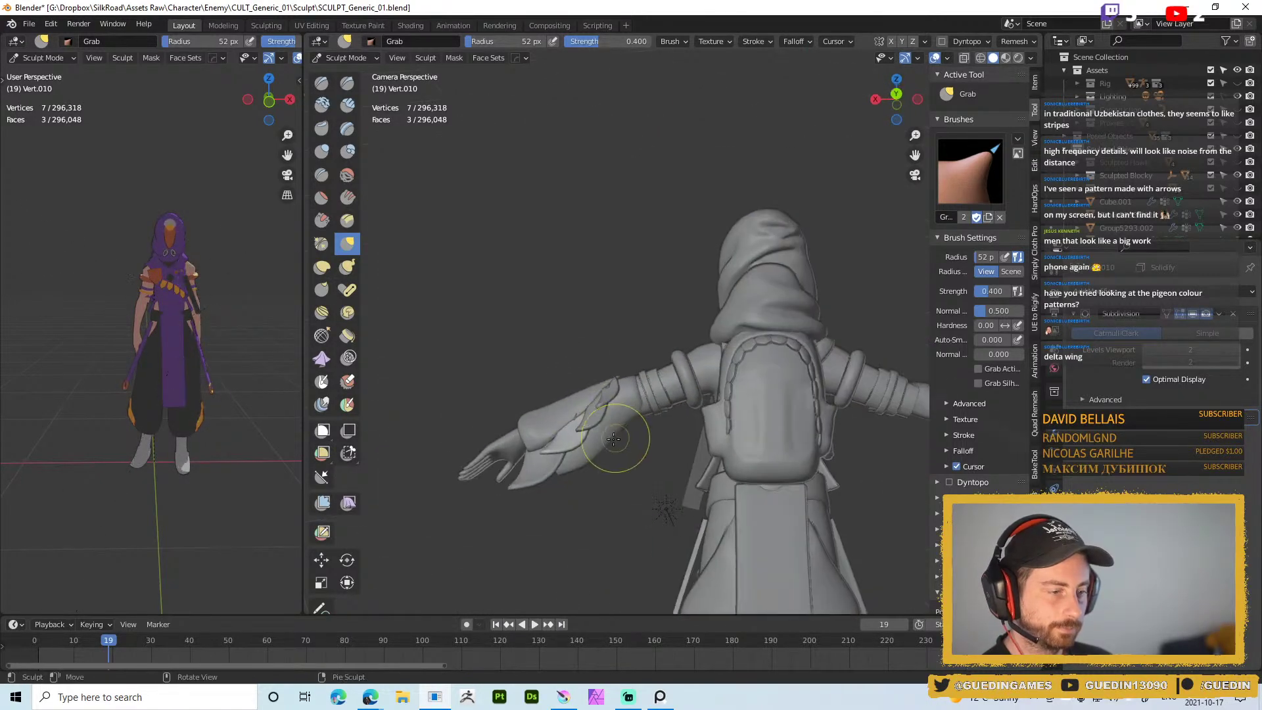
# Switch sculpting to the sleeve's underside piece and adjust its edge beside the feather panels with the Grab brush
pyautogui.hotkey('alt', 'q')
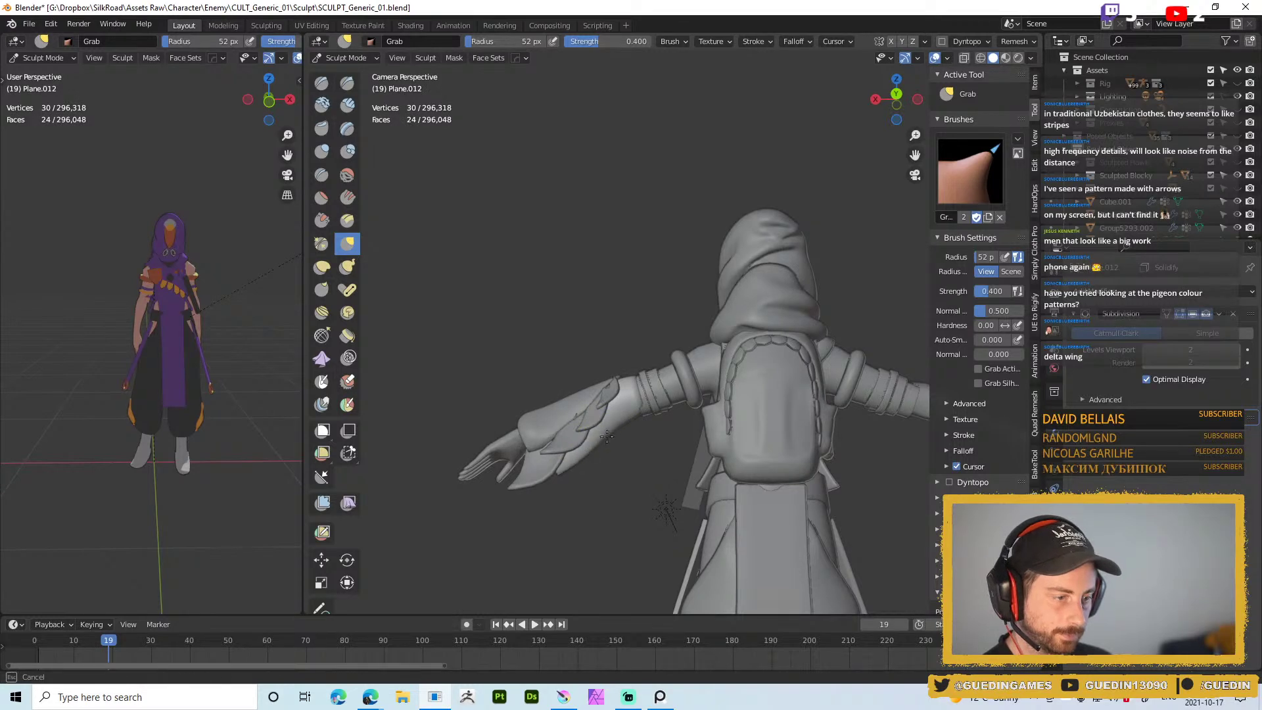
pyautogui.moveTo(612, 434); pyautogui.dragTo(623, 438, button='middle')
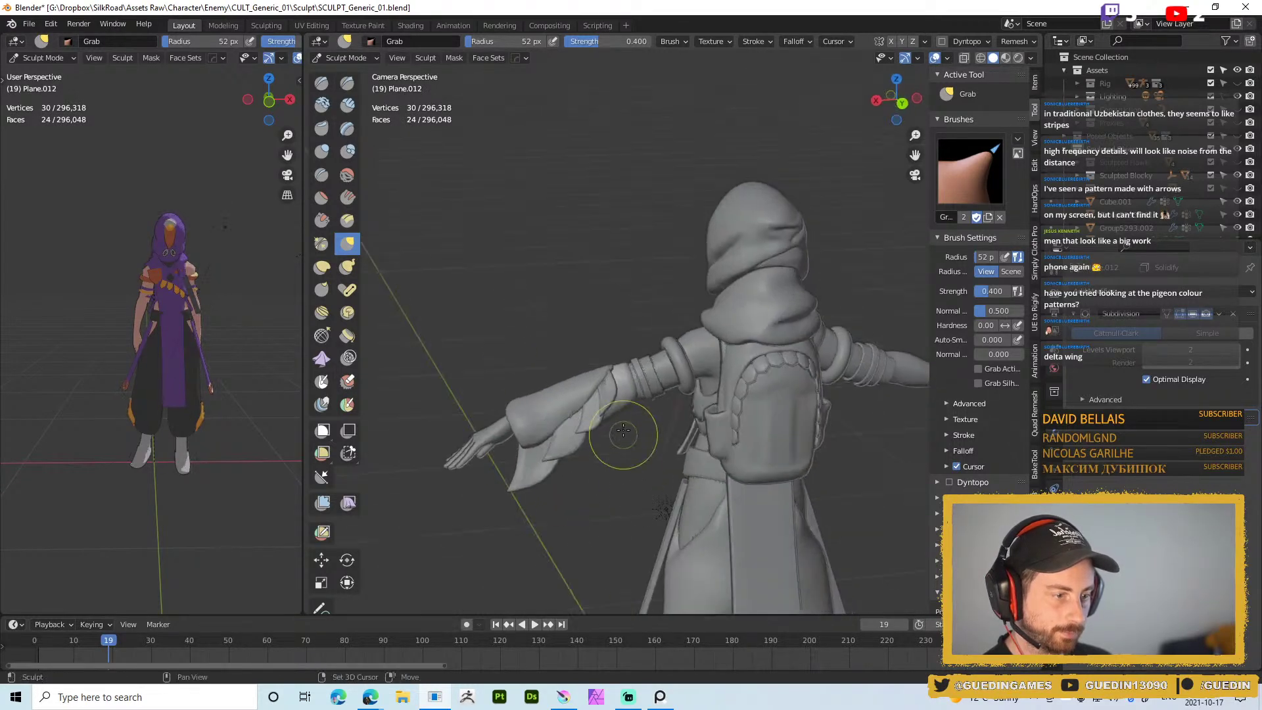
pyautogui.scroll(-2, 625, 359)
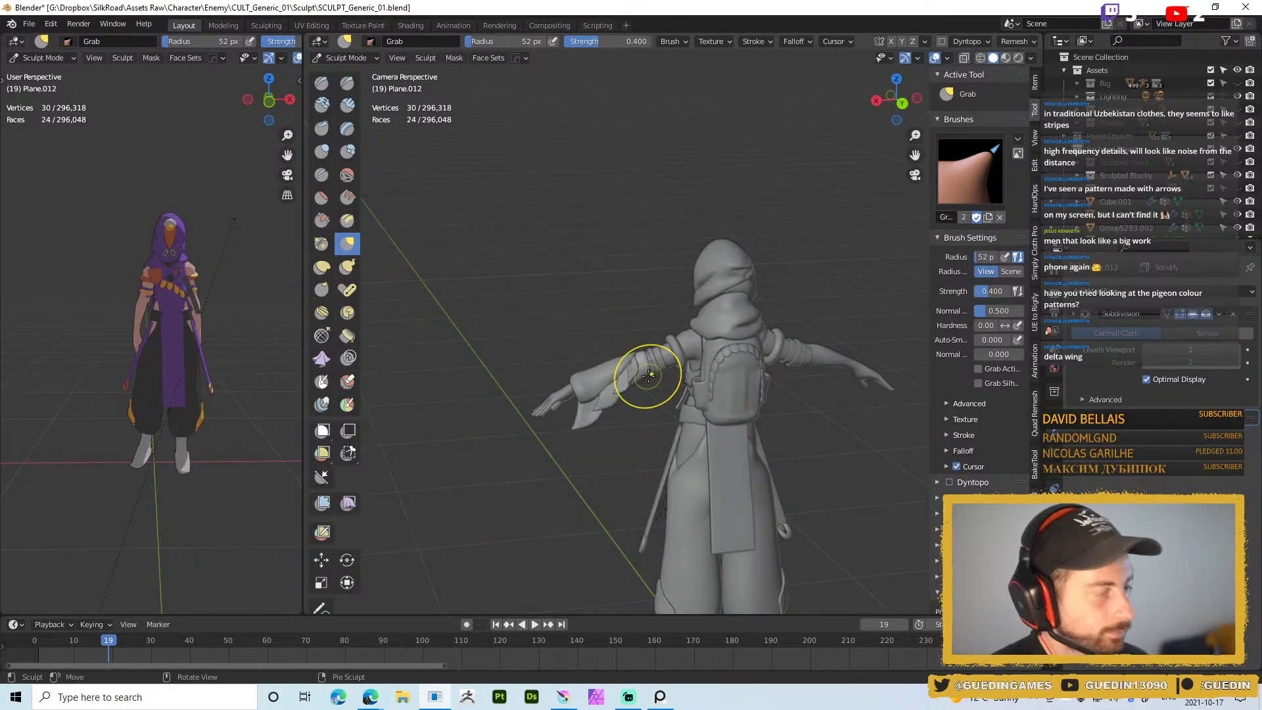
pyautogui.moveTo(647, 379)
pyautogui.mouseDown(button='middle')
pyautogui.moveTo(631, 364)
pyautogui.moveTo(664, 348)
pyautogui.moveTo(693, 392)
pyautogui.mouseUp(button='middle')
pyautogui.scroll(3, 631, 365)
# Return to Object Mode and show the character with Material Preview shading
pyautogui.hotkey('ctrl', 'Tab')
pyautogui.scroll(-2, 657, 314)
pyautogui.press('z')
pyautogui.click(693, 451)
pyautogui.moveTo(689, 375); pyautogui.dragTo(547, 248, button='middle')
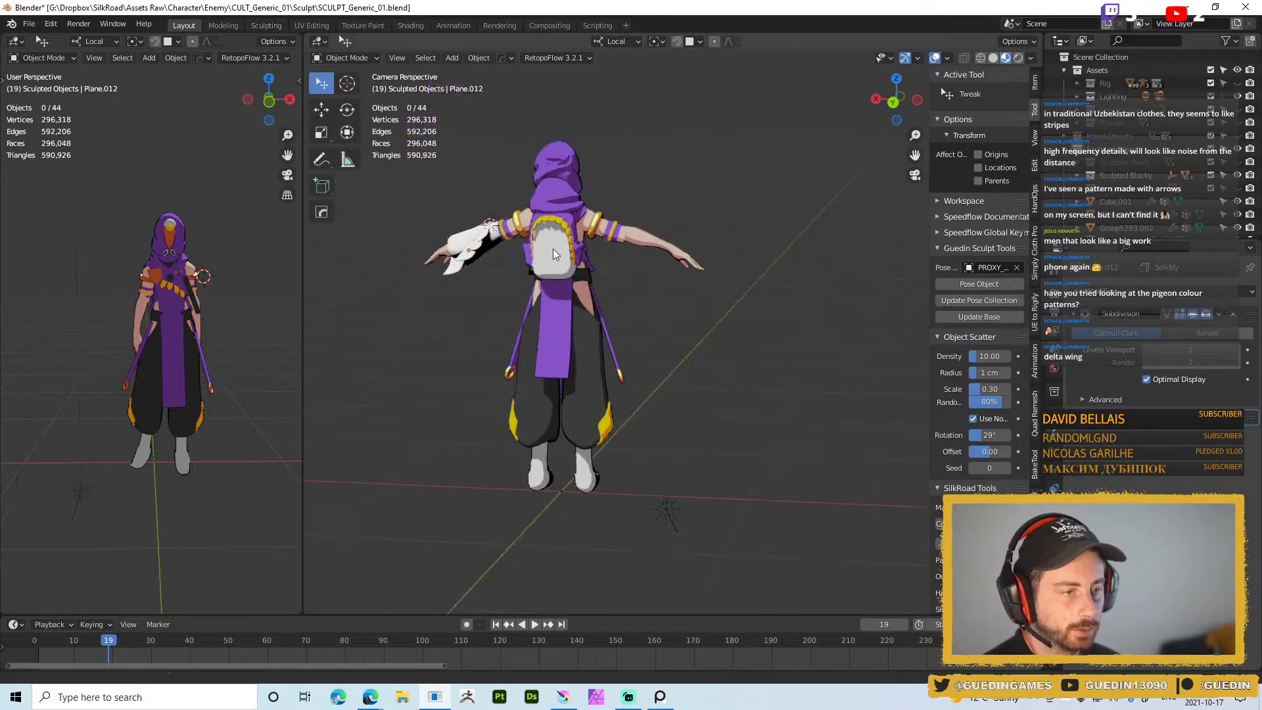
# Link the hood cape's purple material to both sleeve pieces, leaving only the two sleeve pieces selected
pyautogui.scroll(4, 546, 249)
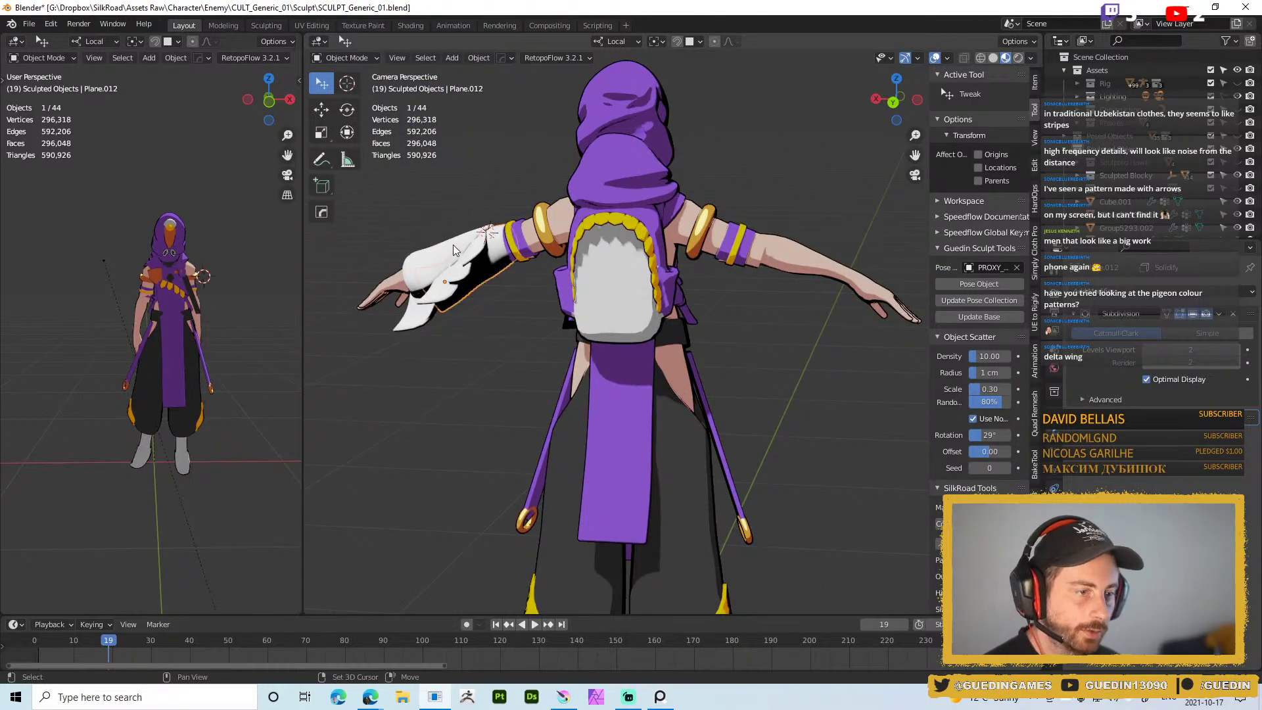
pyautogui.keyDown('shift'); pyautogui.click(617, 170); pyautogui.keyUp('shift')
pyautogui.hotkey('ctrl', 'l')
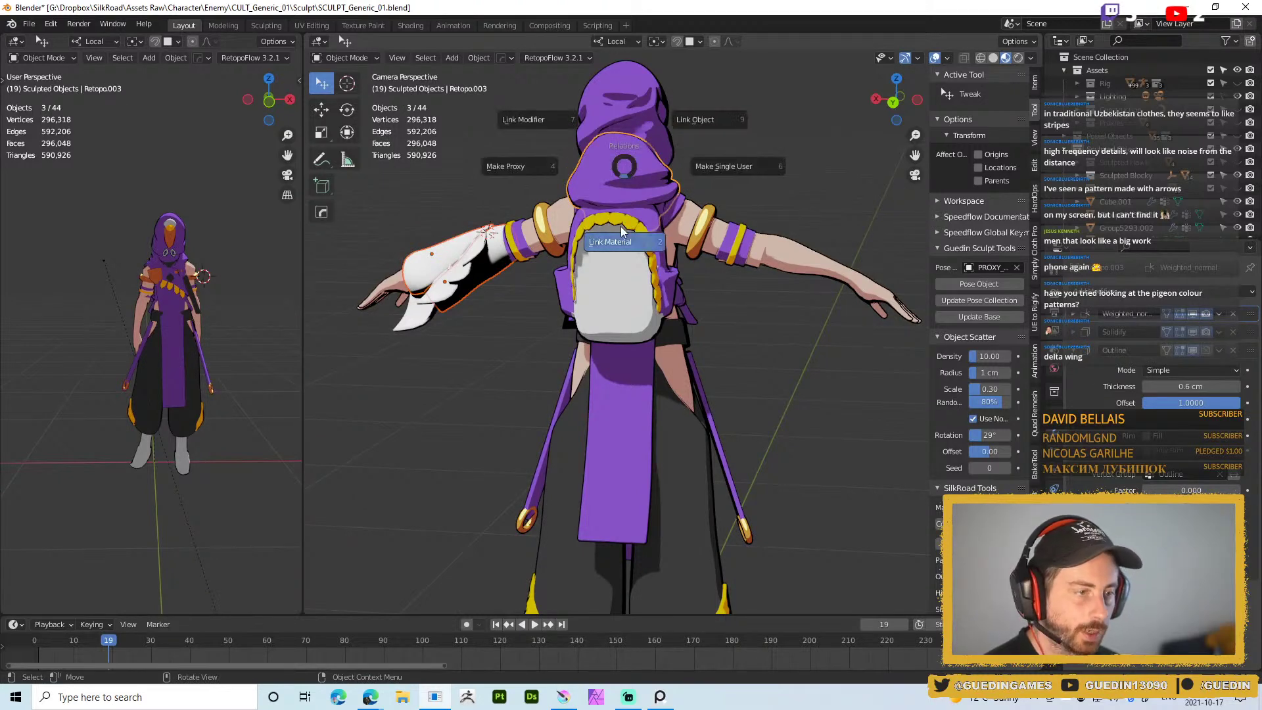
pyautogui.click(620, 226)
pyautogui.keyDown('shift'); pyautogui.moveTo(464, 249); pyautogui.dragTo(571, 257, button='middle'); pyautogui.keyUp('shift')
pyautogui.scroll(2, 601, 315)
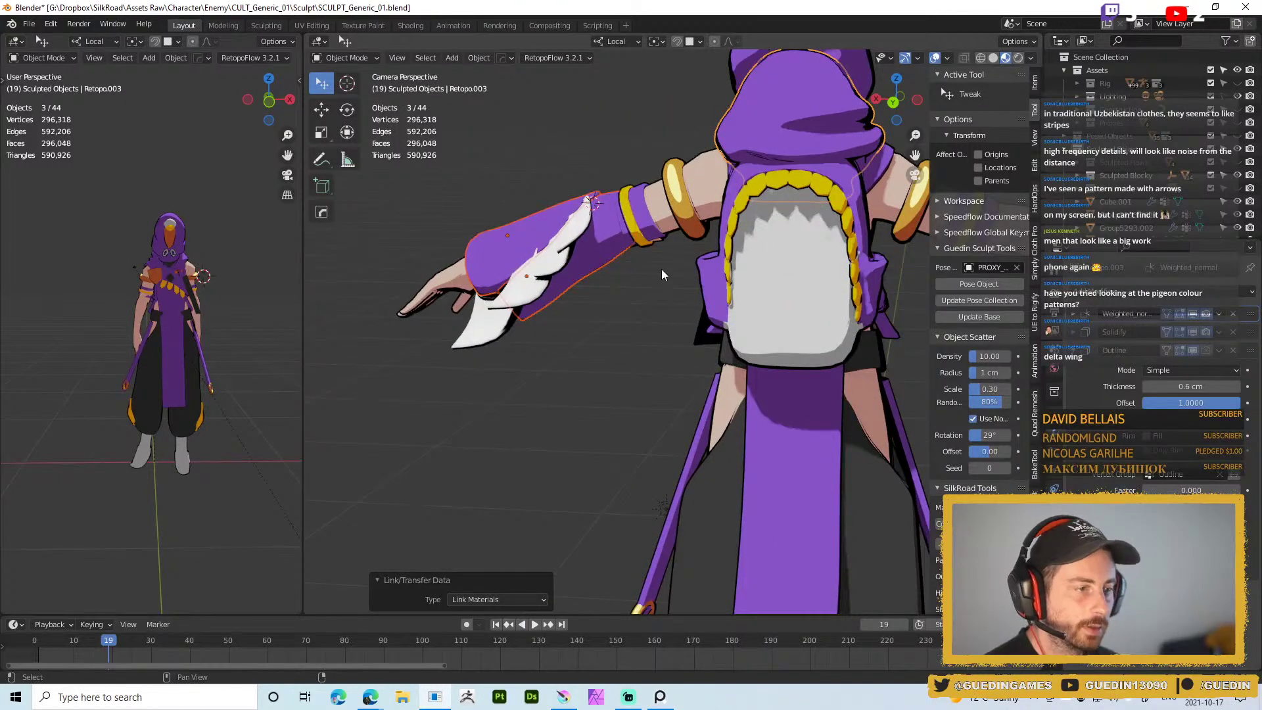
pyautogui.click(597, 264)
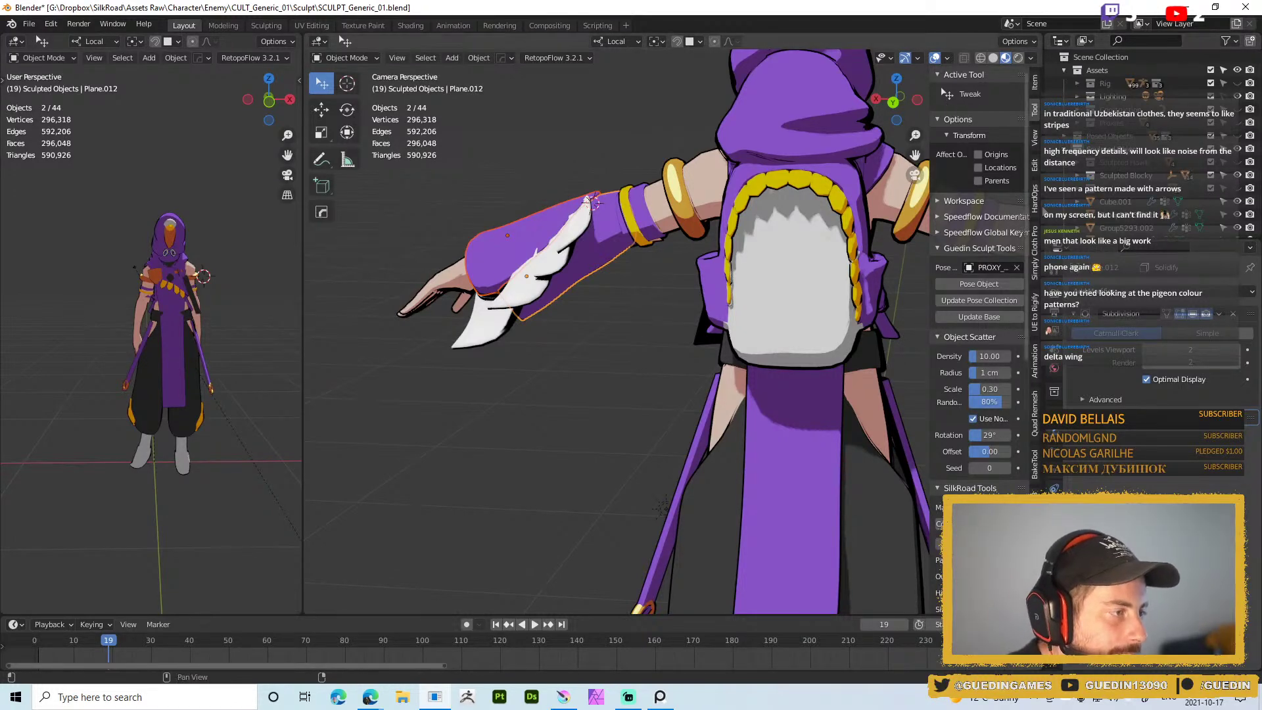
# Save the file and set the SilkRoad outline on the two selected sleeve pieces
pyautogui.scroll(-1, 1000, 493)
pyautogui.scroll(-4, 1000, 460)
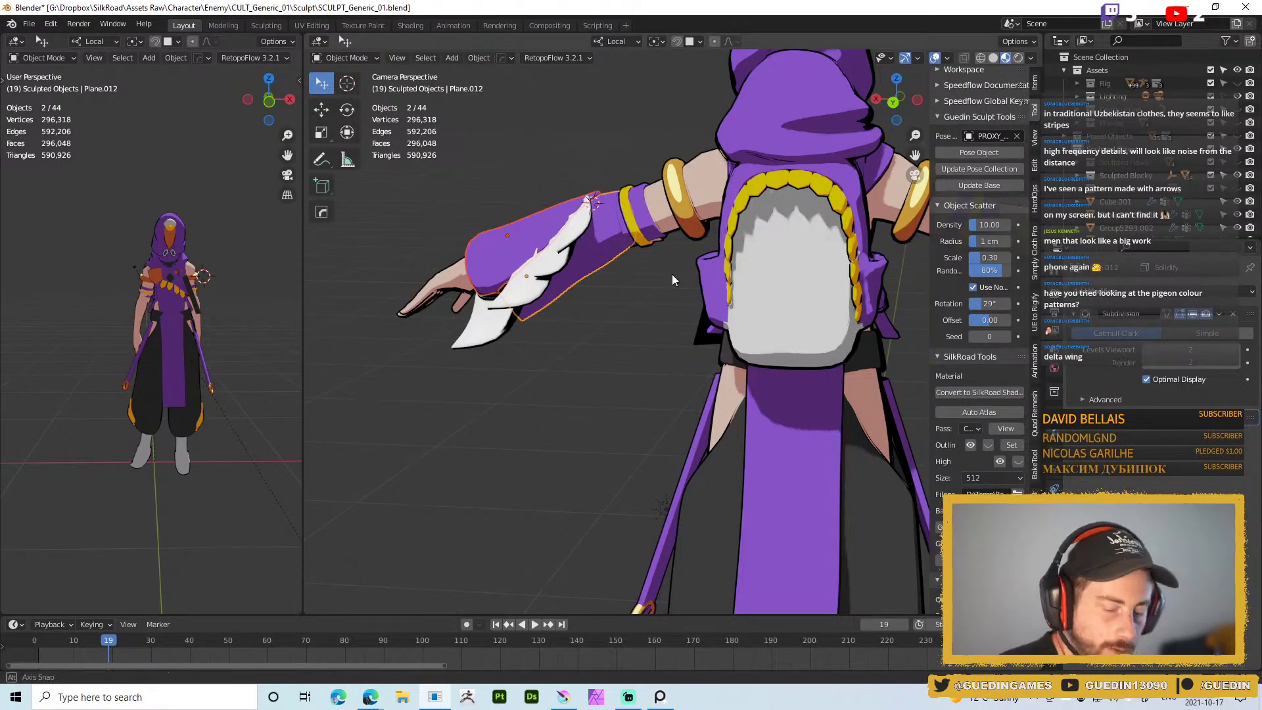
pyautogui.hotkey('ctrl', 's')
pyautogui.click(676, 200)
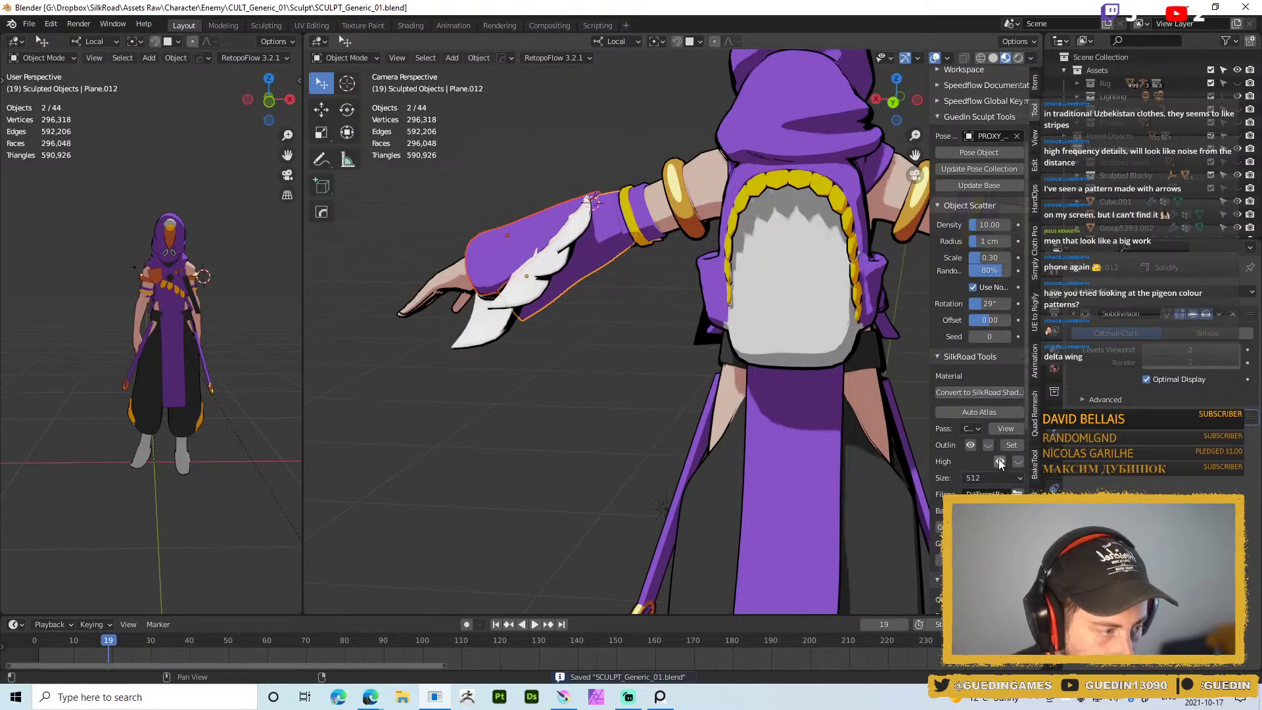
pyautogui.click(983, 445)
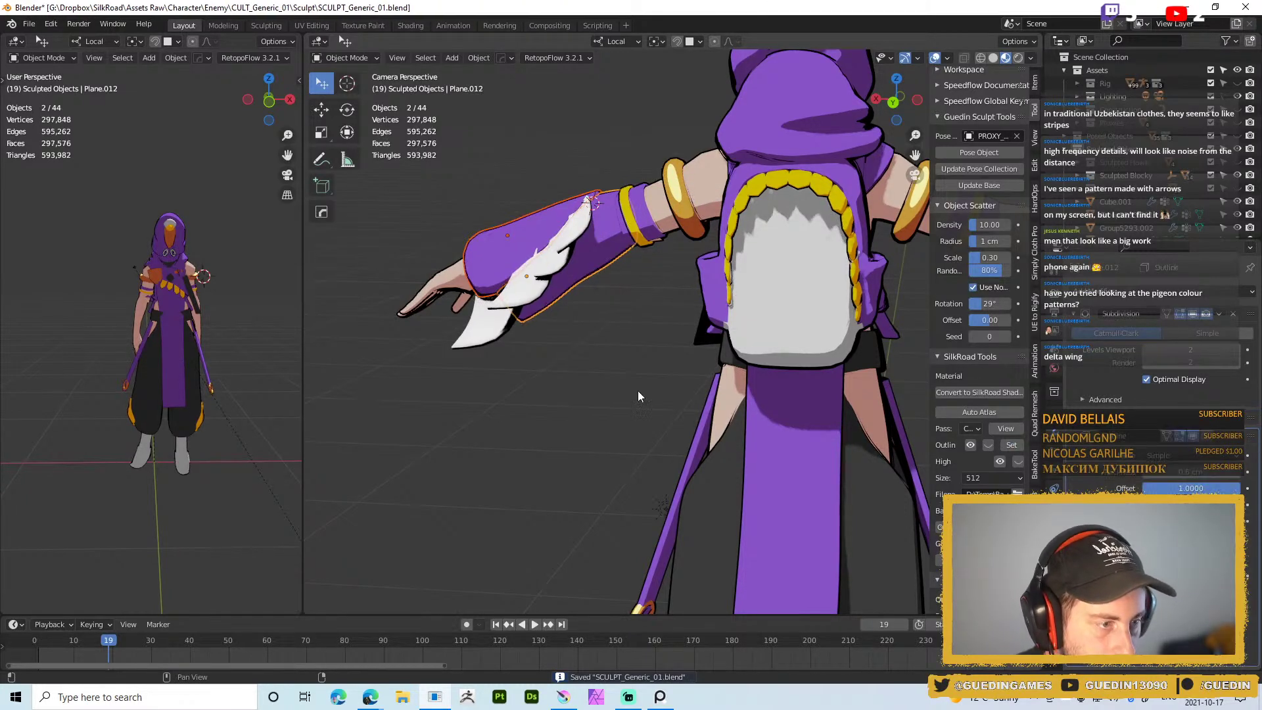
# Select the four feather panels with the backpack's yellow scalloped trim as the active object and link its material to them
pyautogui.click(621, 347)
pyautogui.keyDown('shift'); pyautogui.click(560, 282); pyautogui.keyUp('shift')
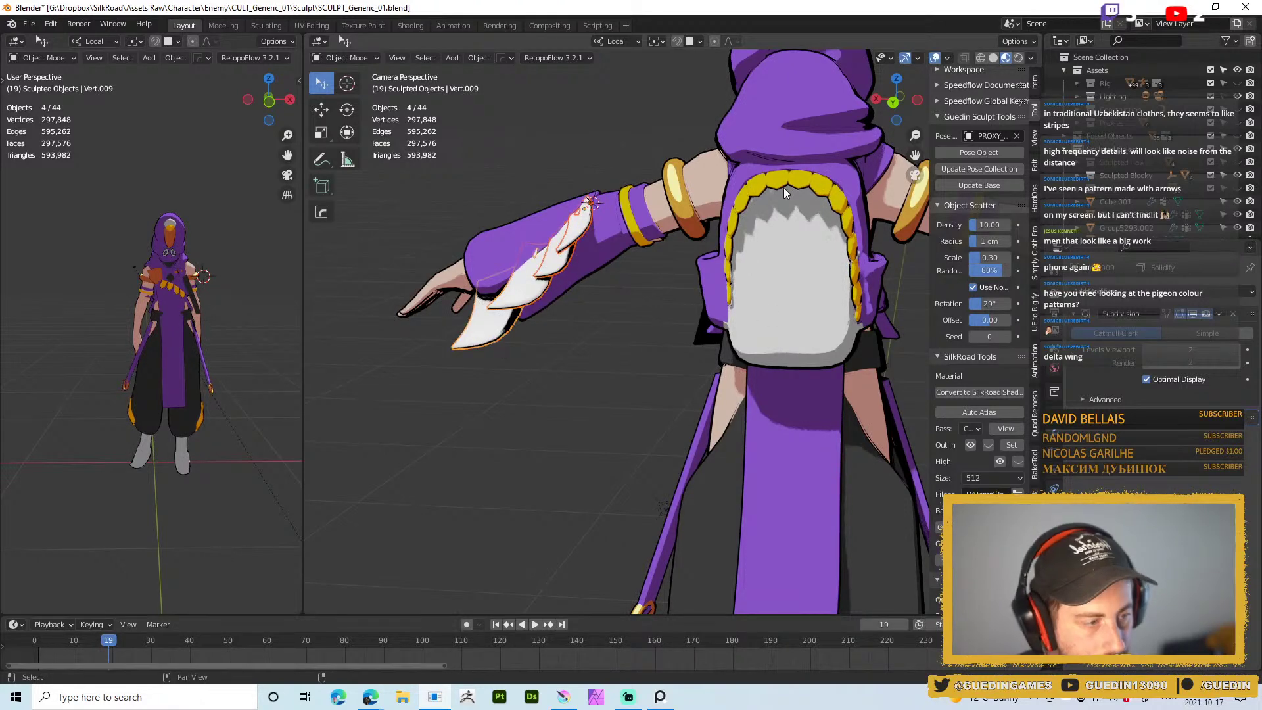
pyautogui.keyDown('shift'); pyautogui.click(755, 186); pyautogui.keyUp('shift')
pyautogui.hotkey('ctrl', 'l')
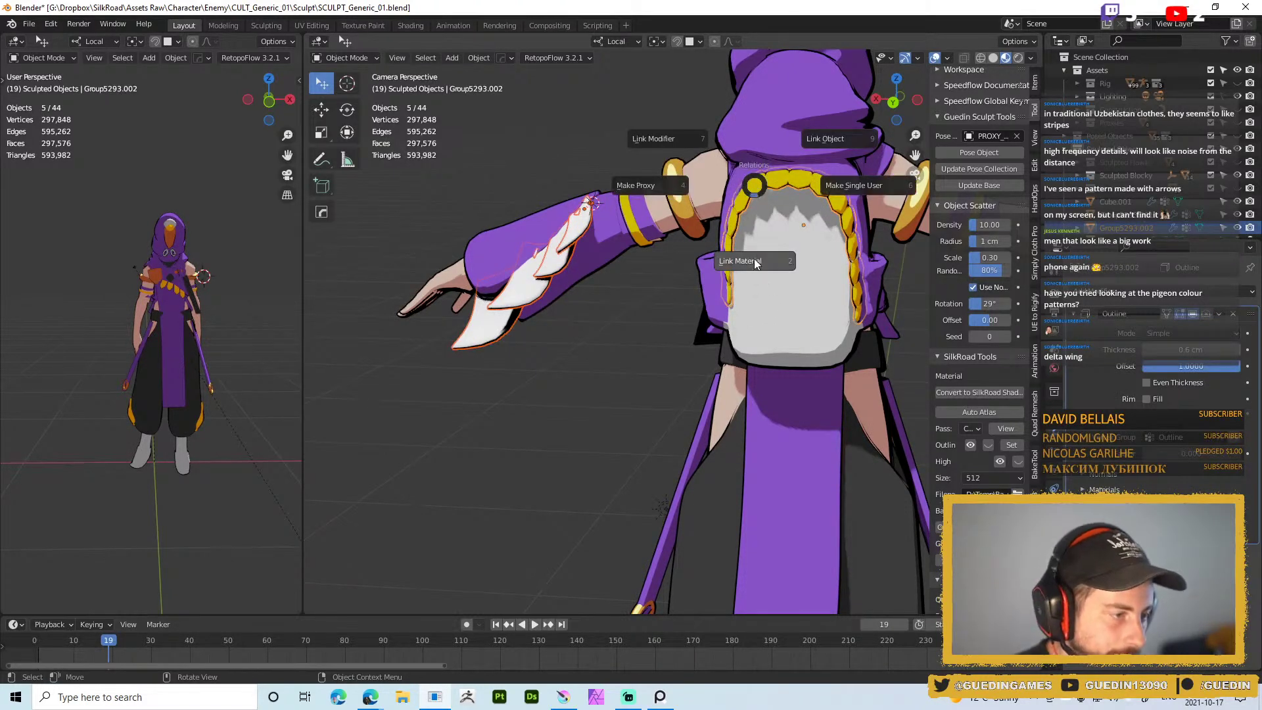
pyautogui.click(754, 263)
# Set the SilkRoad outline on the feather panels and the backpack trim, leaving nothing selected
pyautogui.moveTo(584, 361); pyautogui.dragTo(683, 379, button='middle')
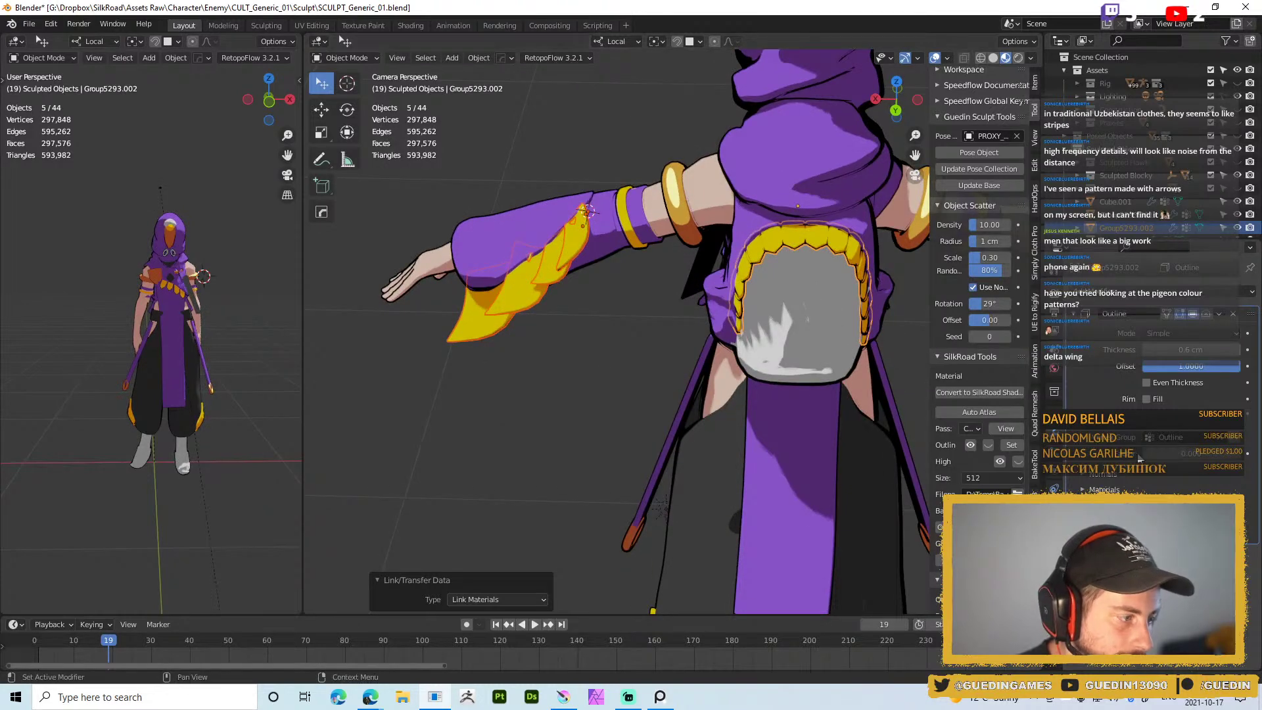
pyautogui.click(1013, 445)
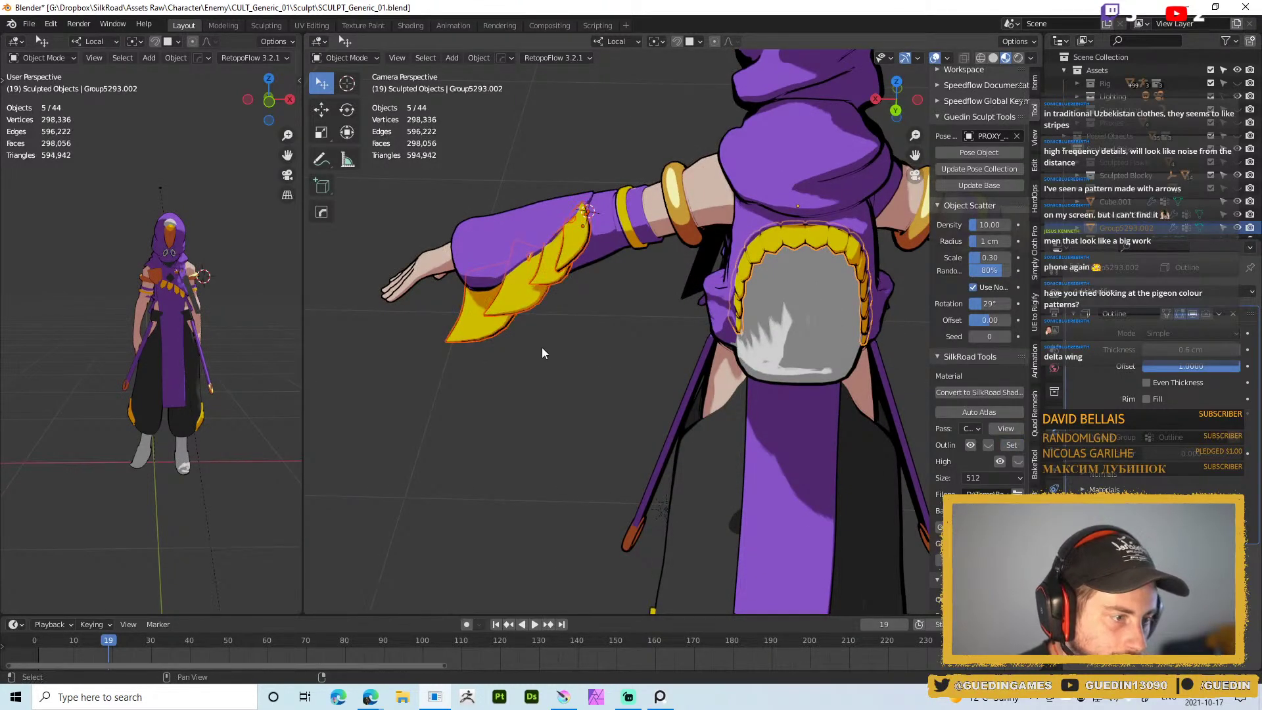
pyautogui.click(545, 349)
# Enter Sculpt Mode in Solid shading and adjust the second feather panel from the hand with the Grab brush at a 127 px radius
pyautogui.scroll(-4, 562, 357)
pyautogui.moveTo(538, 326); pyautogui.dragTo(673, 414, button='middle')
pyautogui.scroll(4, 775, 377)
pyautogui.scroll(2, 645, 251)
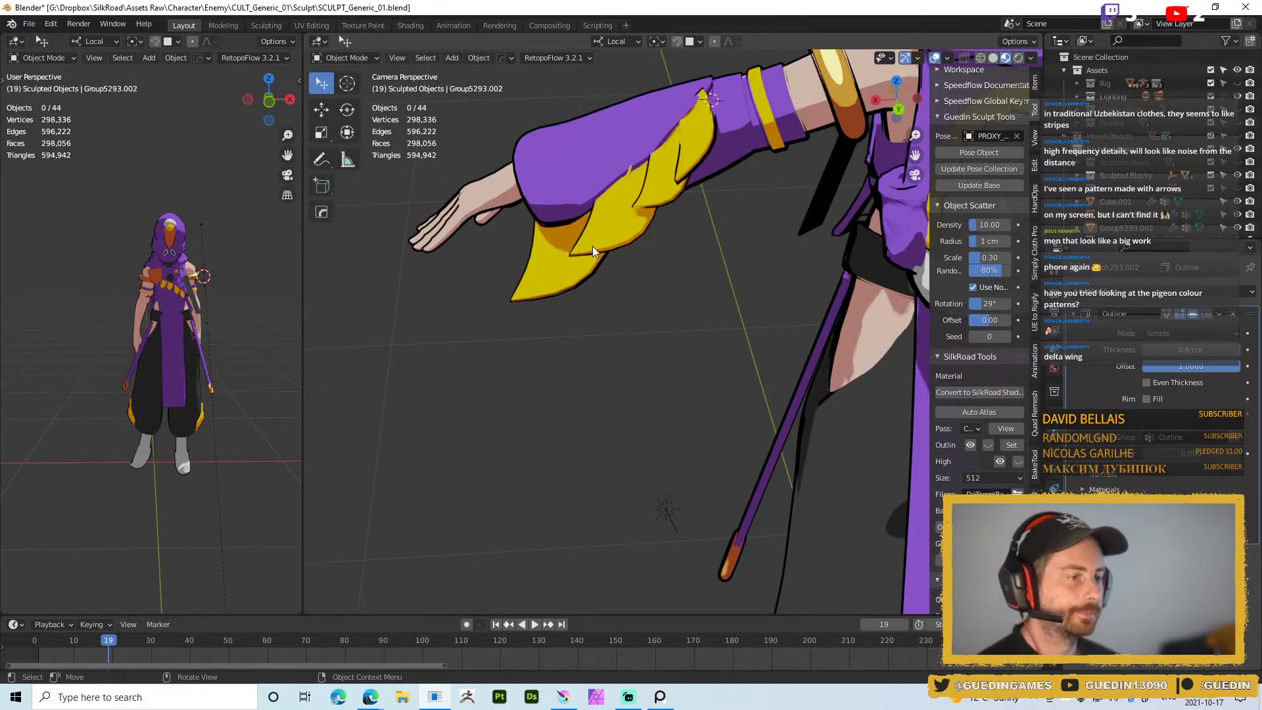
pyautogui.moveTo(590, 273); pyautogui.dragTo(603, 246, button='middle')
pyautogui.click(603, 246)
pyautogui.hotkey('ctrl', 'Tab')
pyautogui.click(613, 358)
pyautogui.moveTo(614, 358)
pyautogui.mouseDown(button='middle')
pyautogui.moveTo(582, 248)
pyautogui.moveTo(614, 261)
pyautogui.moveTo(565, 288)
pyautogui.moveTo(641, 247)
pyautogui.moveTo(597, 257)
pyautogui.mouseUp(button='middle')
pyautogui.press('z')
pyautogui.hotkey('alt', 'q')
pyautogui.hotkey('alt', 'q')
pyautogui.press('f')
pyautogui.click(619, 257)
pyautogui.moveTo(619, 256); pyautogui.dragTo(623, 260)
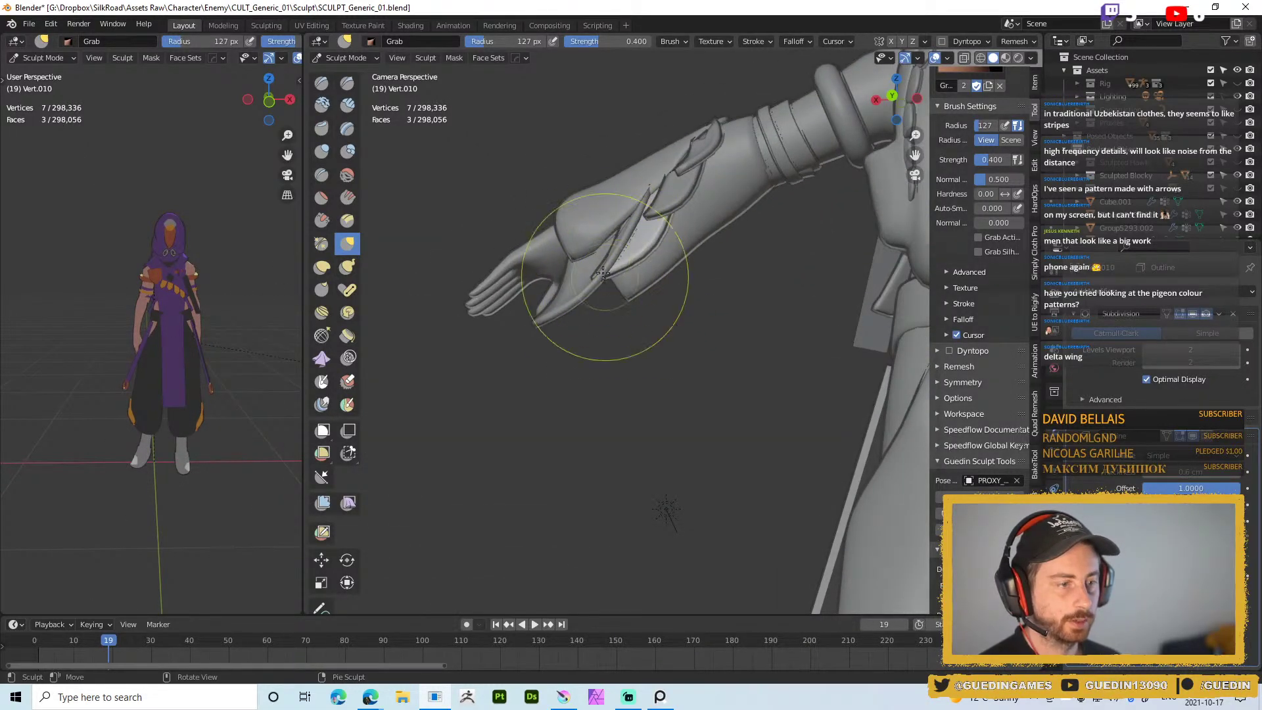
# Reduce the Grab brush radius to 70 px and refine how the second feather panel lies along the forearm sleeve
pyautogui.hotkey('alt', 'q')
pyautogui.moveTo(603, 276)
pyautogui.mouseDown(button='middle')
pyautogui.moveTo(626, 275)
pyautogui.moveTo(601, 271)
pyautogui.moveTo(635, 299)
pyautogui.mouseUp(button='middle')
pyautogui.press('f')
pyautogui.click(575, 260)
pyautogui.moveTo(703, 242); pyautogui.dragTo(661, 274, button='middle')
pyautogui.moveTo(649, 255)
pyautogui.mouseDown(button='middle')
pyautogui.moveTo(640, 286)
pyautogui.moveTo(651, 292)
pyautogui.mouseUp(button='middle')
pyautogui.press('f')
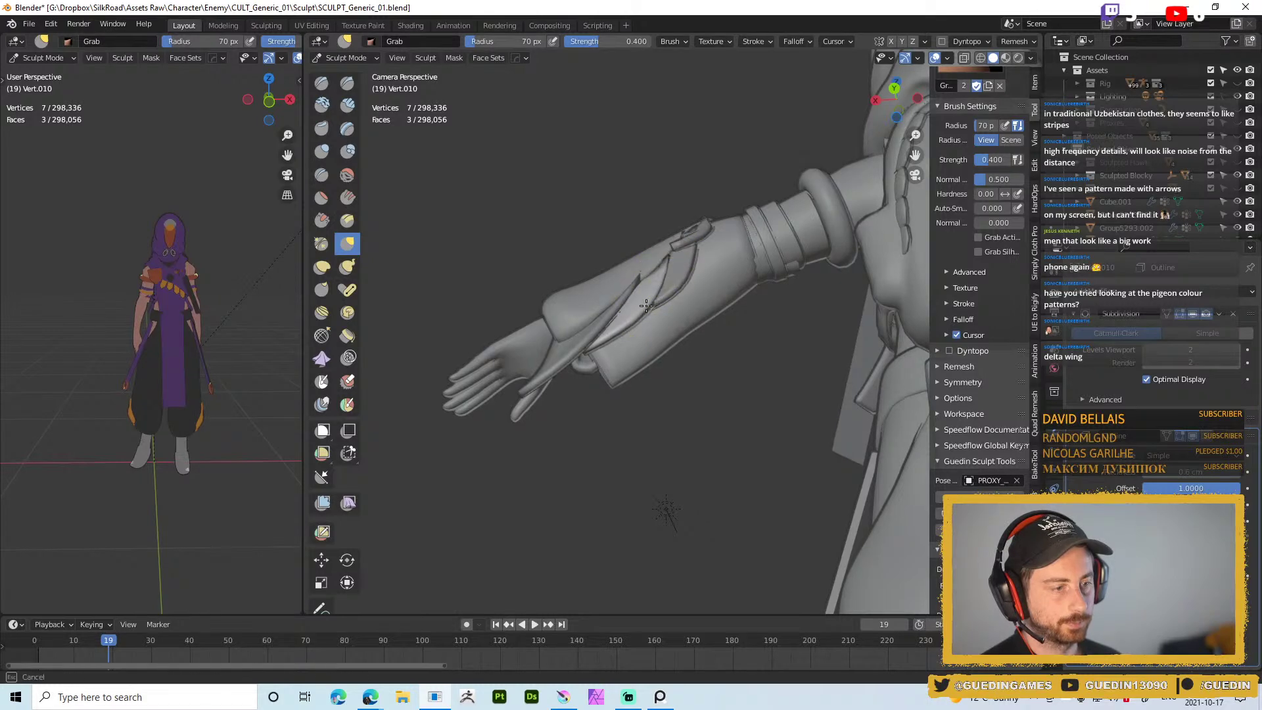
# Undo the last change and refine the feather panel nearest the elbow with the Grab brush at an 85 px radius
pyautogui.moveTo(660, 284)
pyautogui.mouseDown(button='middle')
pyautogui.moveTo(665, 330)
pyautogui.moveTo(638, 311)
pyautogui.moveTo(578, 334)
pyautogui.moveTo(618, 341)
pyautogui.mouseUp(button='middle')
pyautogui.hotkey('alt', 'q')
pyautogui.hotkey('ctrl', 'z')
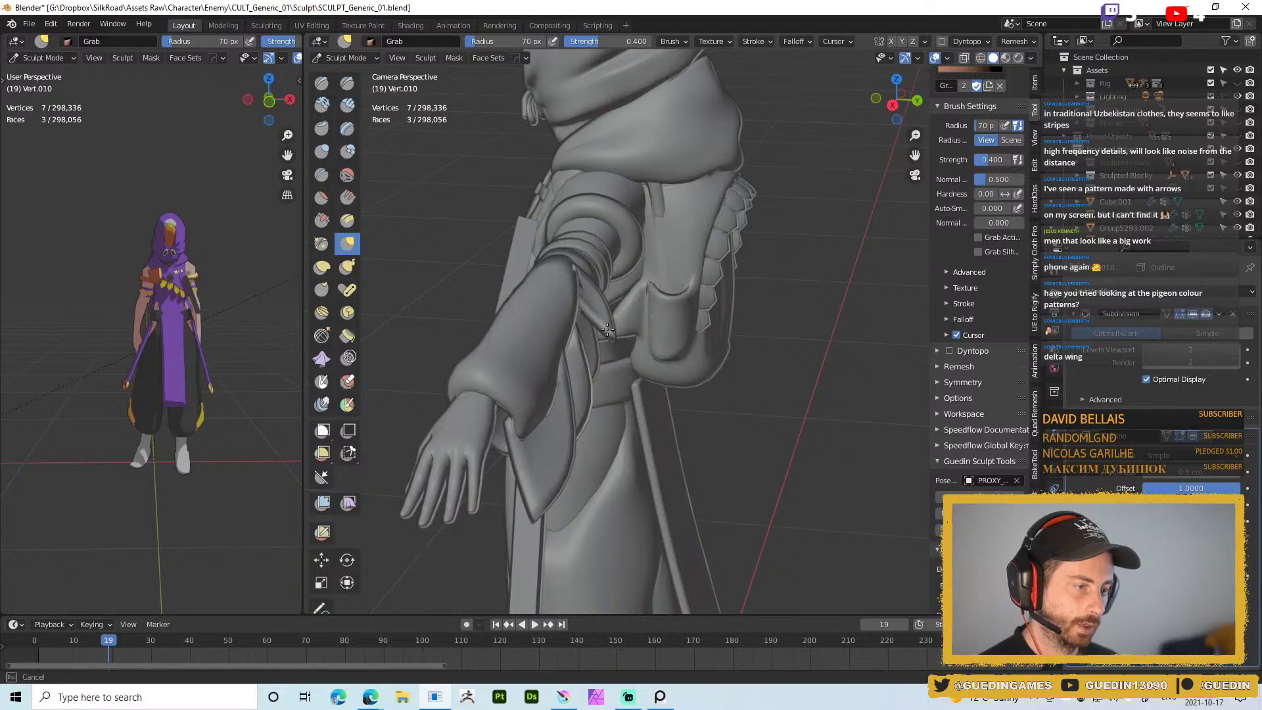
pyautogui.moveTo(624, 317)
pyautogui.mouseDown(button='middle')
pyautogui.moveTo(614, 335)
pyautogui.moveTo(502, 381)
pyautogui.moveTo(606, 248)
pyautogui.moveTo(612, 299)
pyautogui.moveTo(619, 259)
pyautogui.mouseUp(button='middle')
pyautogui.press('f')
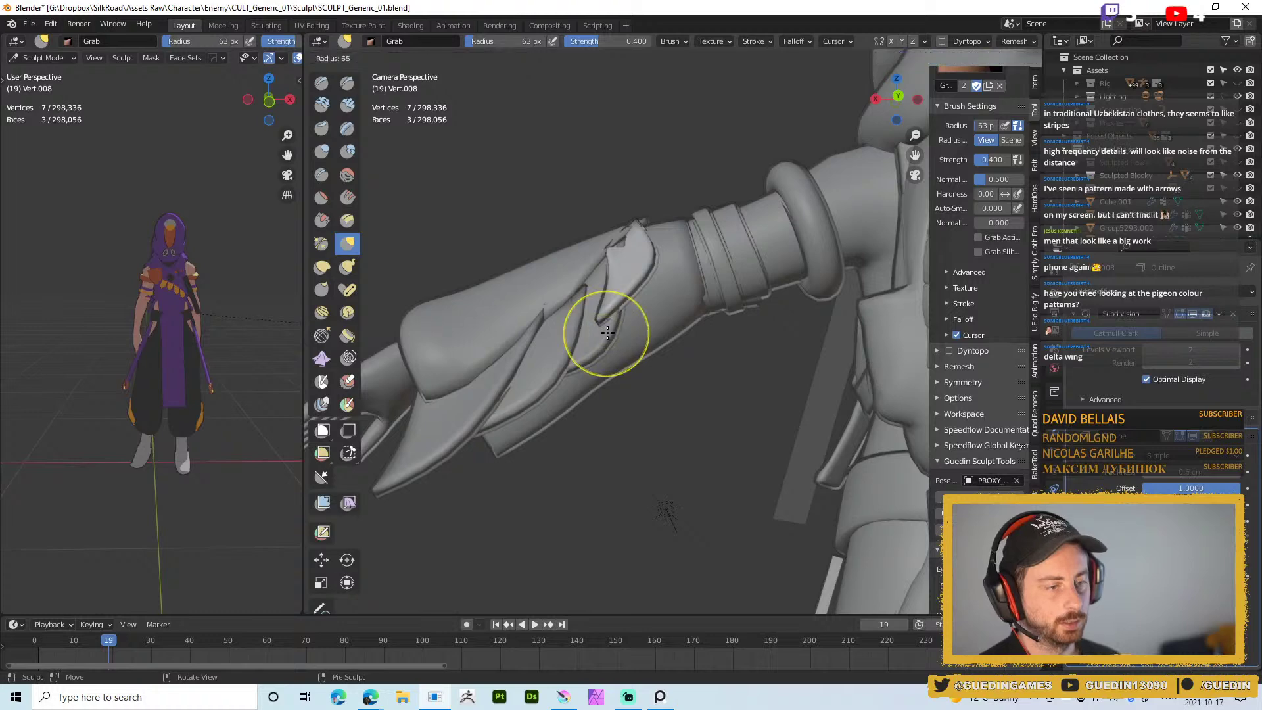
pyautogui.click(600, 316)
pyautogui.moveTo(633, 327); pyautogui.dragTo(602, 299, button='middle')
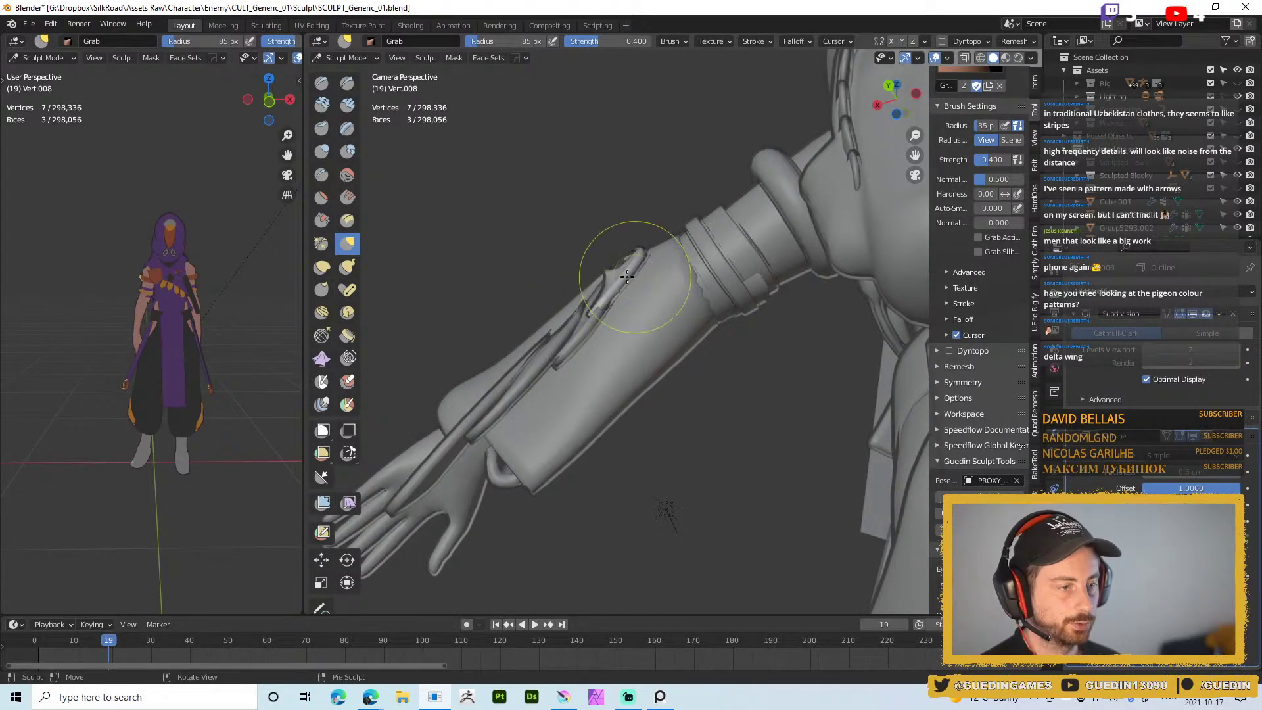
pyautogui.moveTo(620, 239)
pyautogui.mouseDown(button='middle')
pyautogui.moveTo(571, 312)
pyautogui.moveTo(591, 292)
pyautogui.moveTo(597, 347)
pyautogui.moveTo(611, 309)
pyautogui.mouseUp(button='middle')
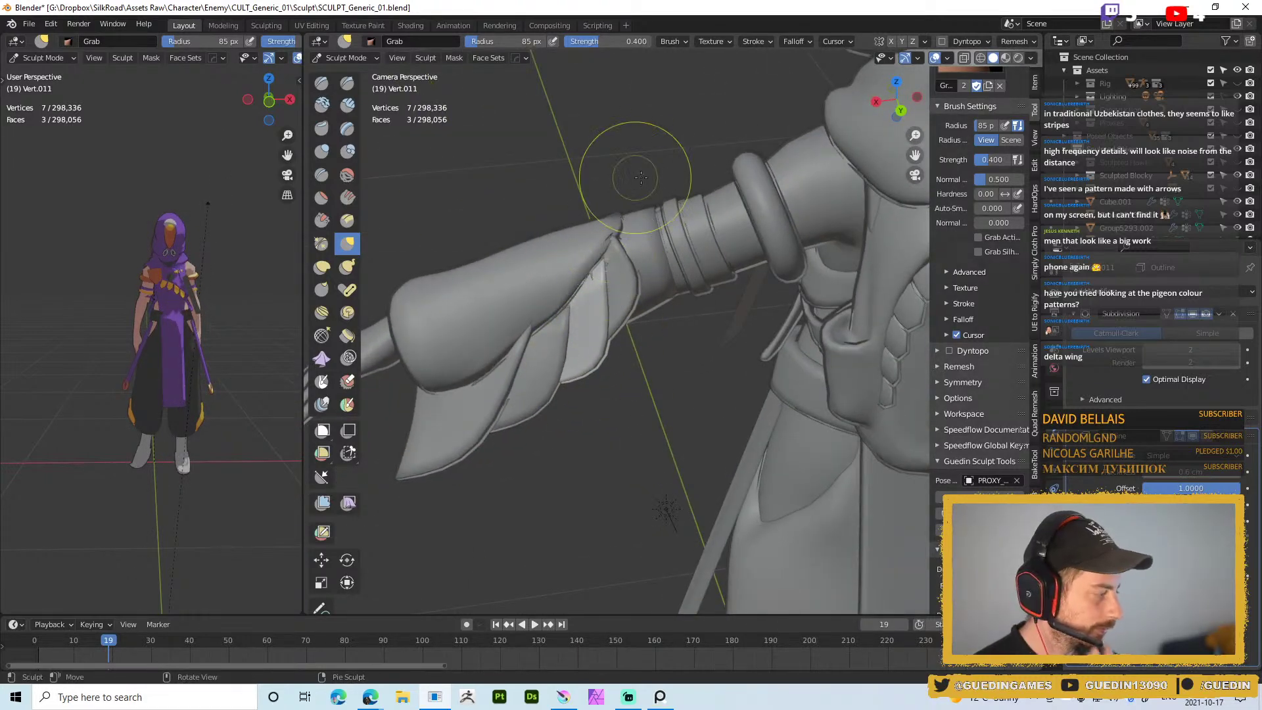
# Switch sculpting to the two feather panels nearest the hand and adjust their upper edges against the sleeve with the Grab brush
pyautogui.press('d')
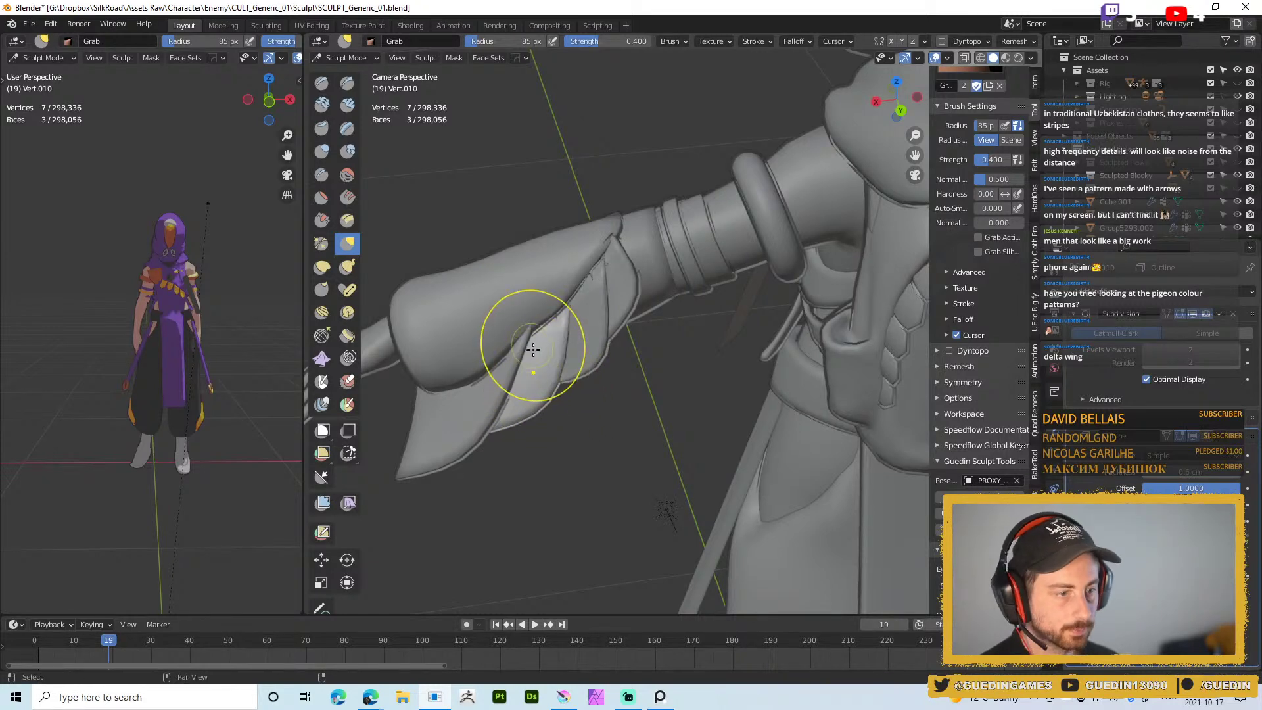
pyautogui.press('d')
pyautogui.moveTo(512, 350); pyautogui.dragTo(507, 349)
pyautogui.moveTo(506, 336)
pyautogui.mouseDown(button='middle')
pyautogui.moveTo(486, 309)
pyautogui.moveTo(476, 315)
pyautogui.mouseUp(button='middle')
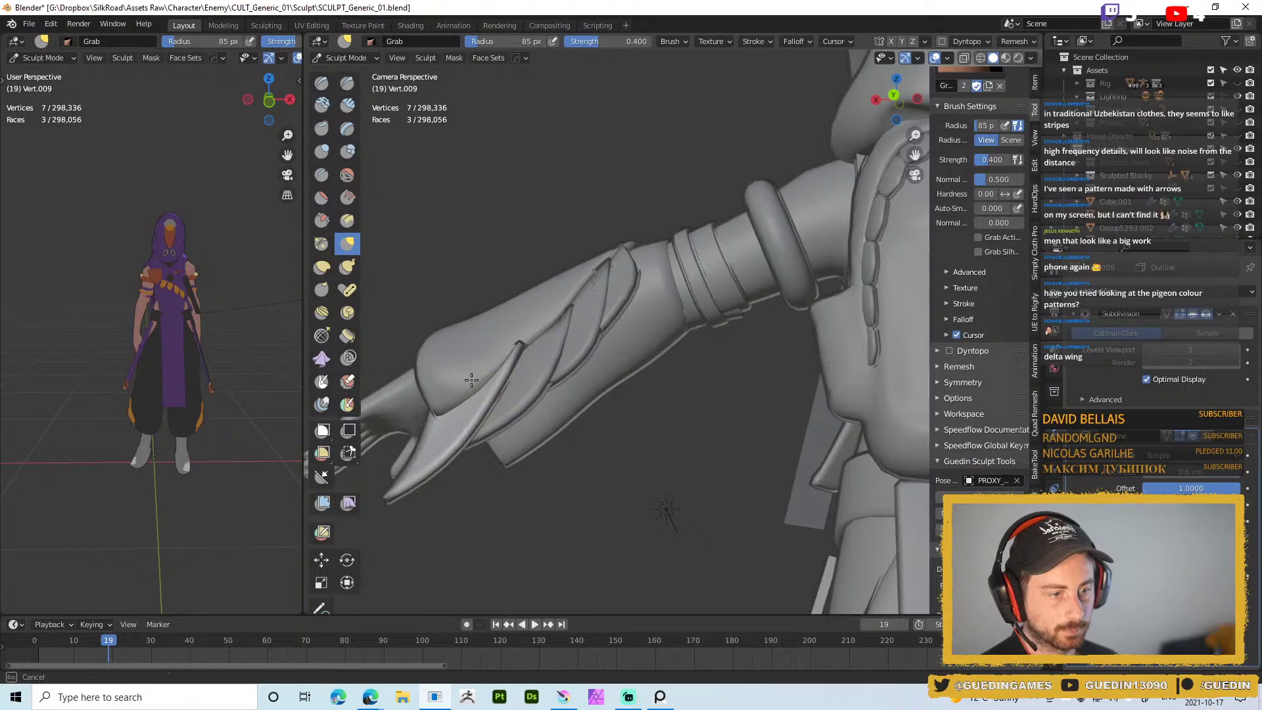
# Switch sculpting to the feather panel nearest the elbow and fine-tune its edge with the Grab brush at a 46 px radius
pyautogui.moveTo(506, 355)
pyautogui.mouseDown(button='middle')
pyautogui.moveTo(552, 367)
pyautogui.moveTo(606, 227)
pyautogui.moveTo(616, 239)
pyautogui.mouseUp(button='middle')
pyautogui.press('d')
pyautogui.press('d')
pyautogui.press('d')
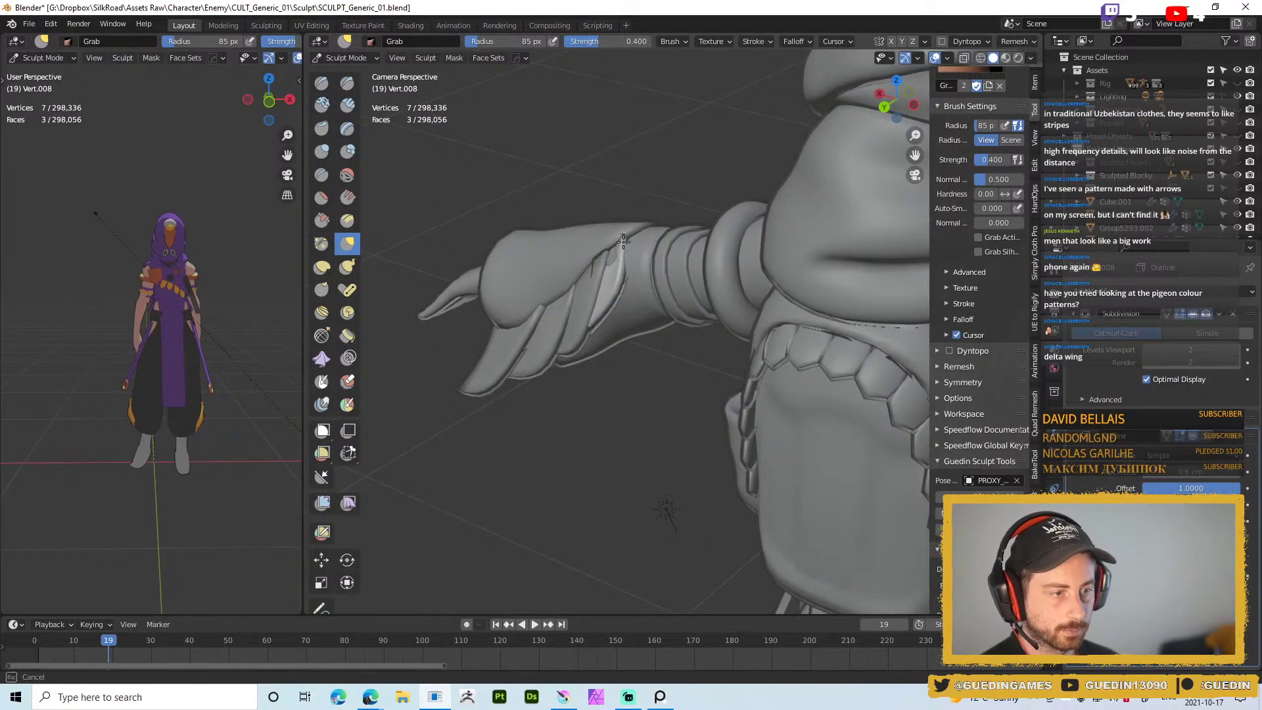
pyautogui.press('d')
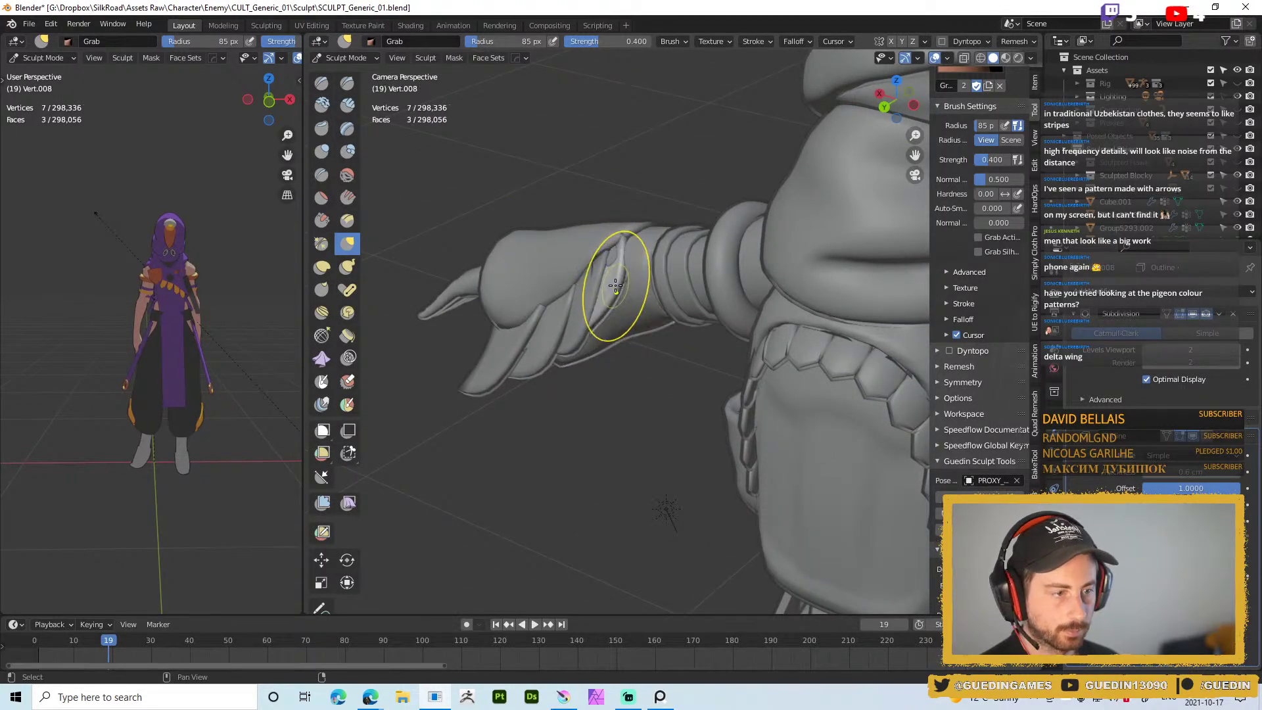
pyautogui.press('f')
pyautogui.click(591, 282)
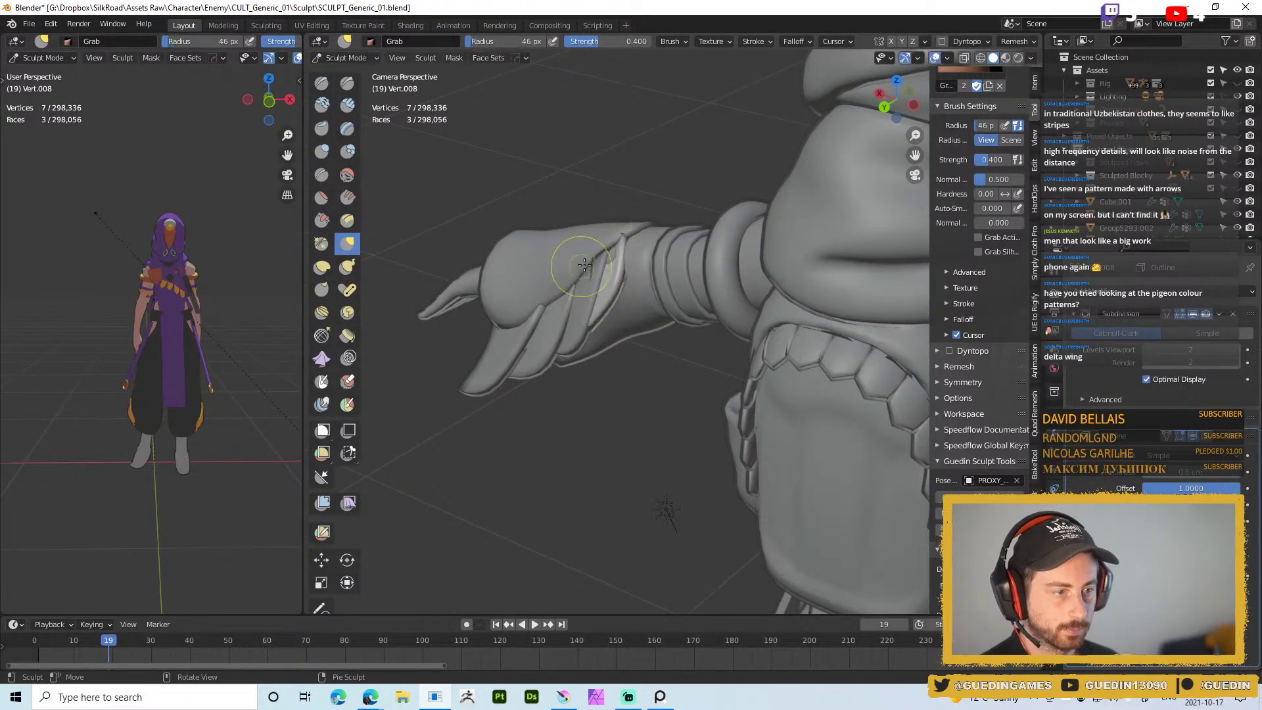
pyautogui.moveTo(598, 294)
pyautogui.mouseDown(button='middle')
pyautogui.moveTo(659, 324)
pyautogui.moveTo(633, 355)
pyautogui.mouseUp(button='middle')
# Return to Object Mode, deselect everything, and check the character's finished sleeve from behind in Look Dev shading
pyautogui.hotkey('ctrl', 'Tab')
pyautogui.hotkey('alt', 'a')
pyautogui.scroll(-6, 625, 309)
pyautogui.press('z')
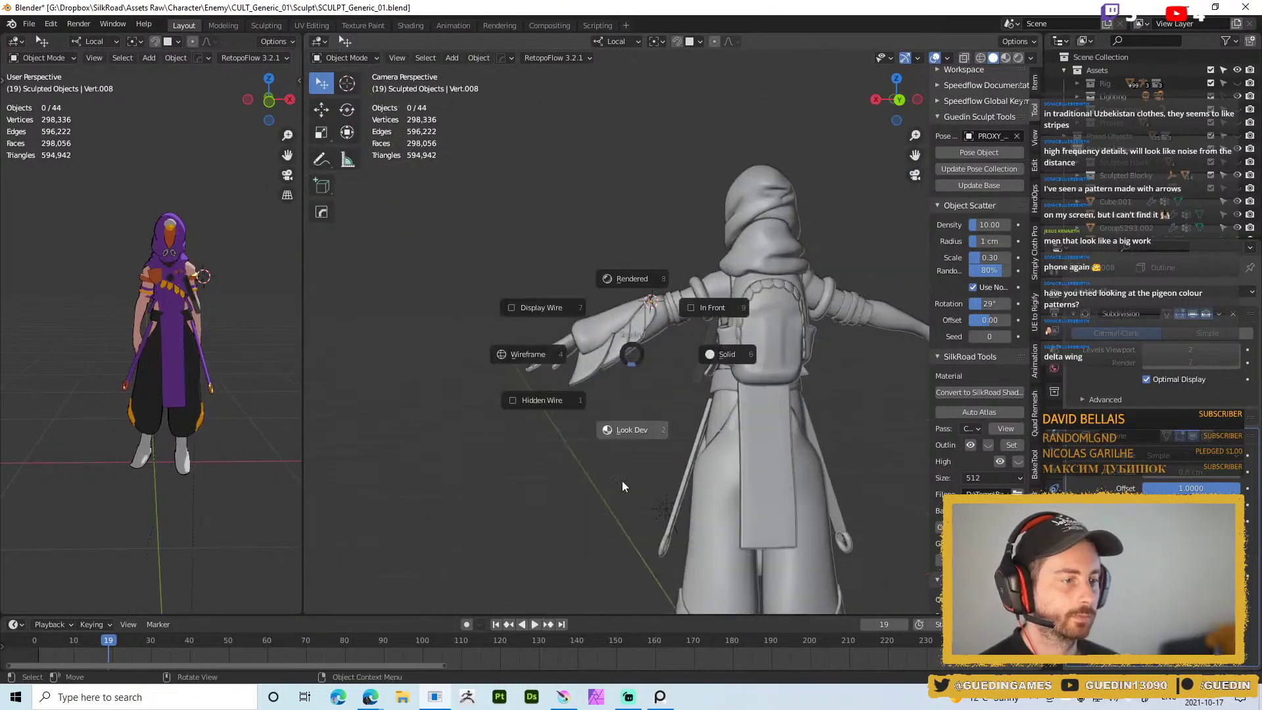
pyautogui.click(621, 467)
pyautogui.moveTo(599, 257); pyautogui.dragTo(590, 277, button='middle')
pyautogui.scroll(-1, 590, 277)
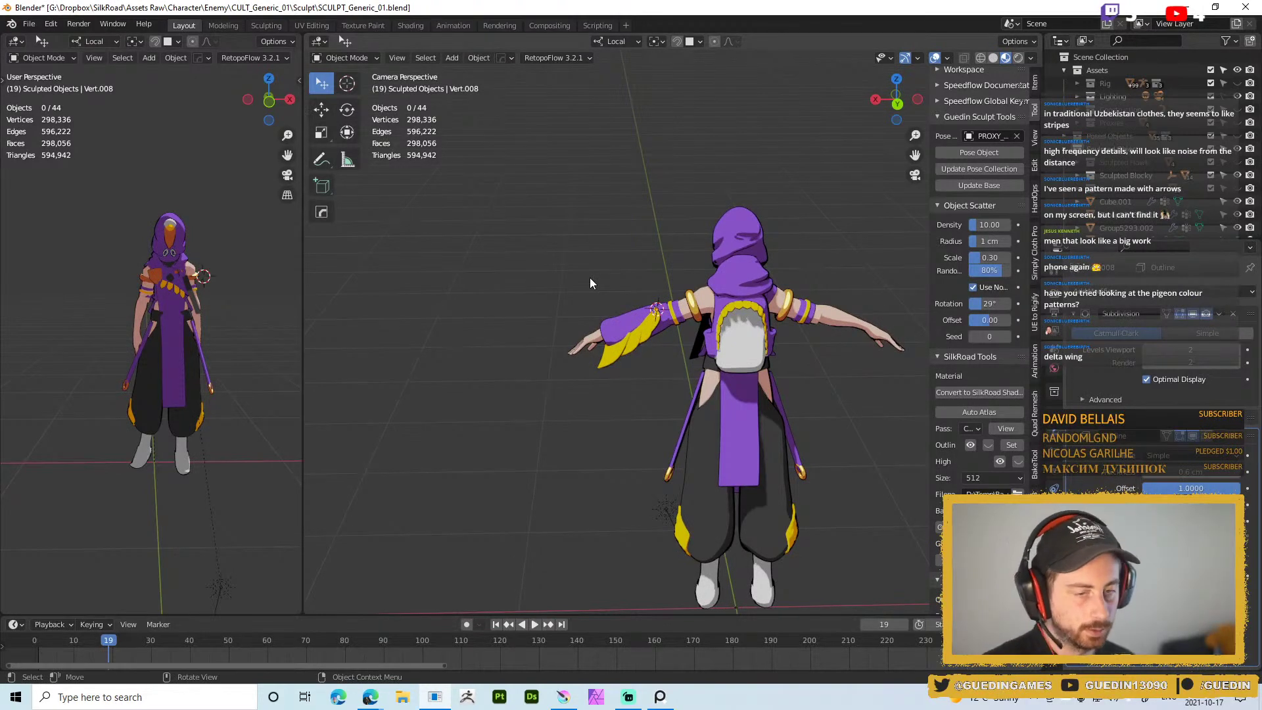
pyautogui.scroll(4, 651, 351)
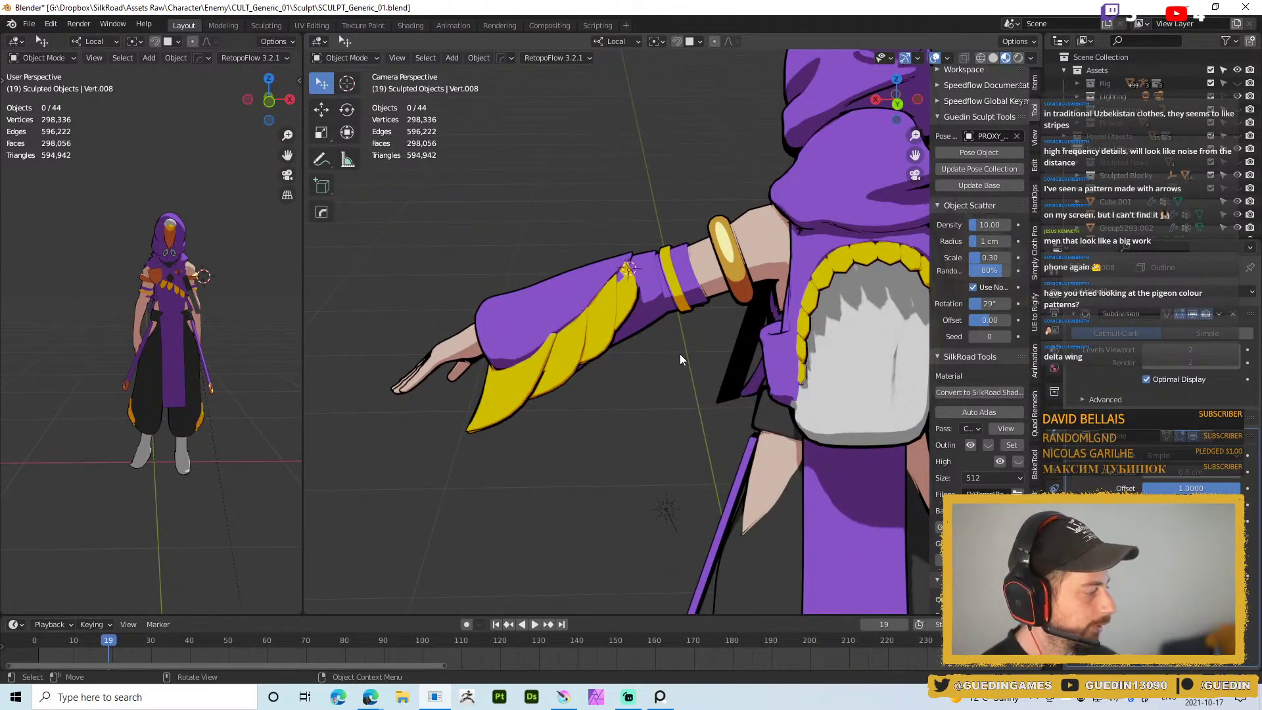
pyautogui.moveTo(534, 294); pyautogui.dragTo(605, 206, button='middle')
pyautogui.scroll(-4, 605, 207)
pyautogui.scroll(2, 593, 328)
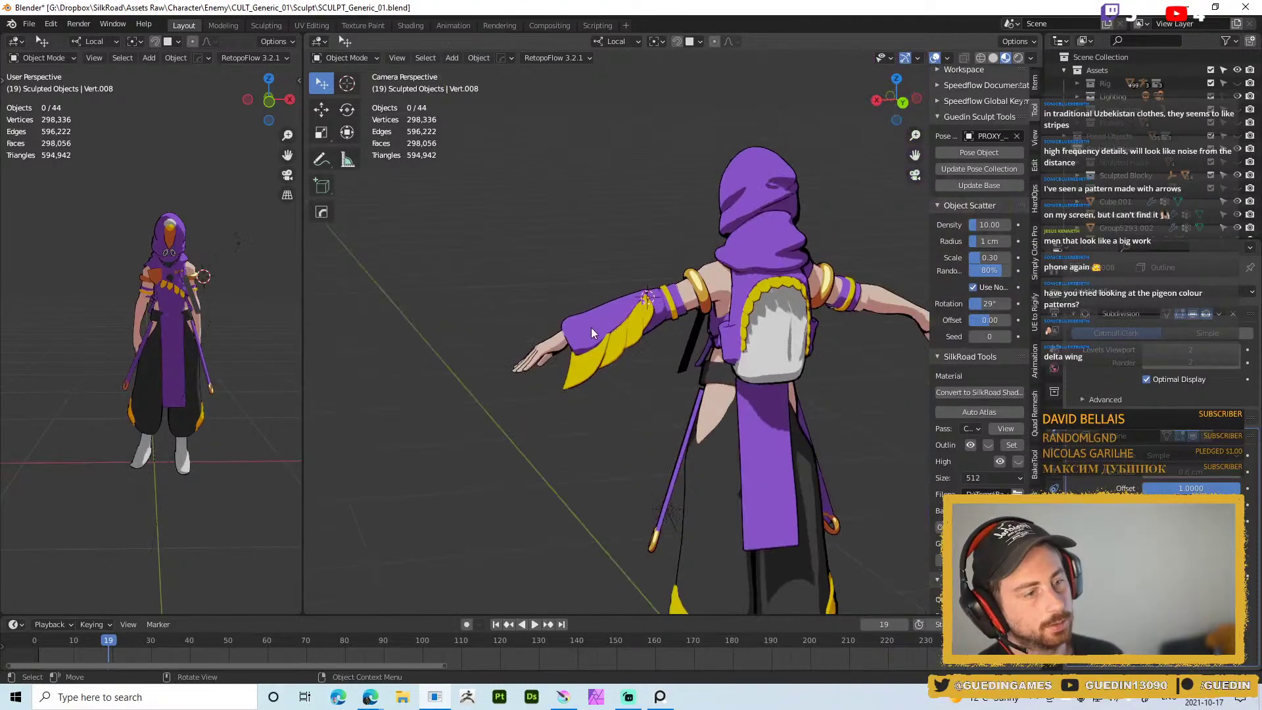
# Reshape the uppermost yellow sleeve feather in Sculpt Mode using the Grab brush with a 44 px radius
pyautogui.scroll(2, 592, 328)
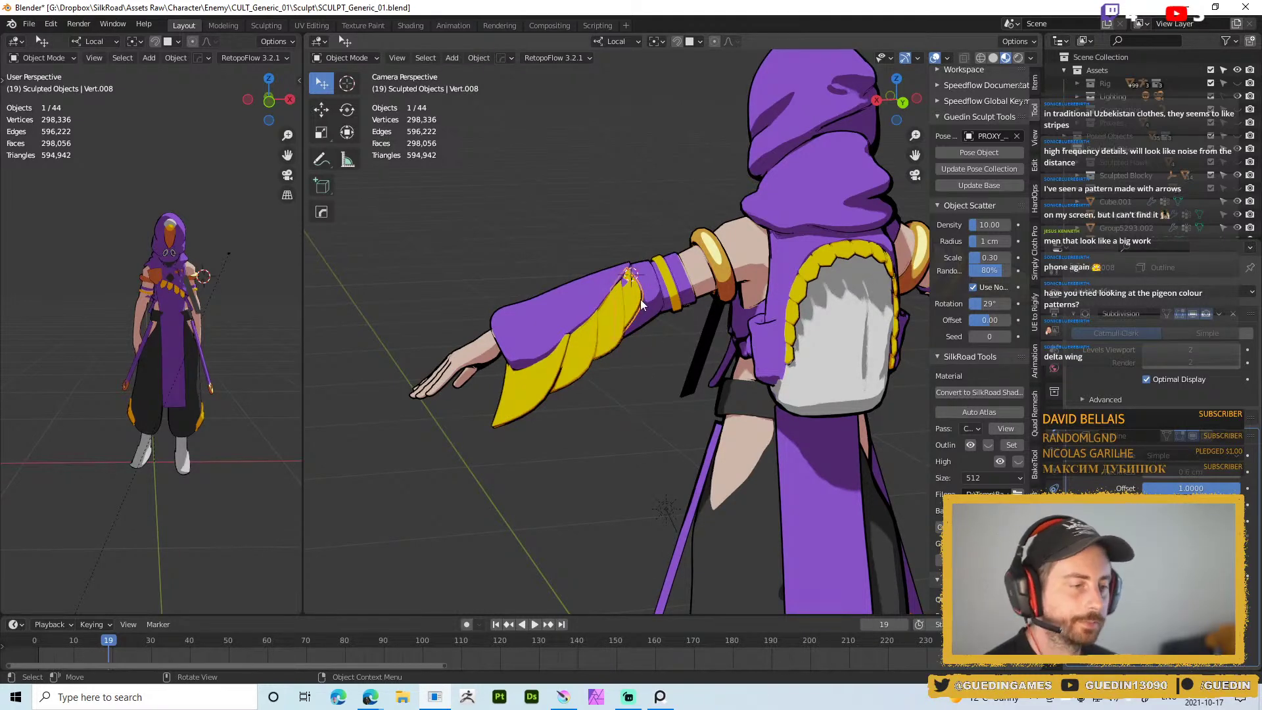
pyautogui.press('z')
pyautogui.scroll(2, 623, 309)
pyautogui.moveTo(623, 309)
pyautogui.mouseDown(button='middle')
pyautogui.moveTo(635, 337)
pyautogui.moveTo(619, 303)
pyautogui.mouseUp(button='middle')
pyautogui.hotkey('ctrl', 'Tab')
pyautogui.press('f')
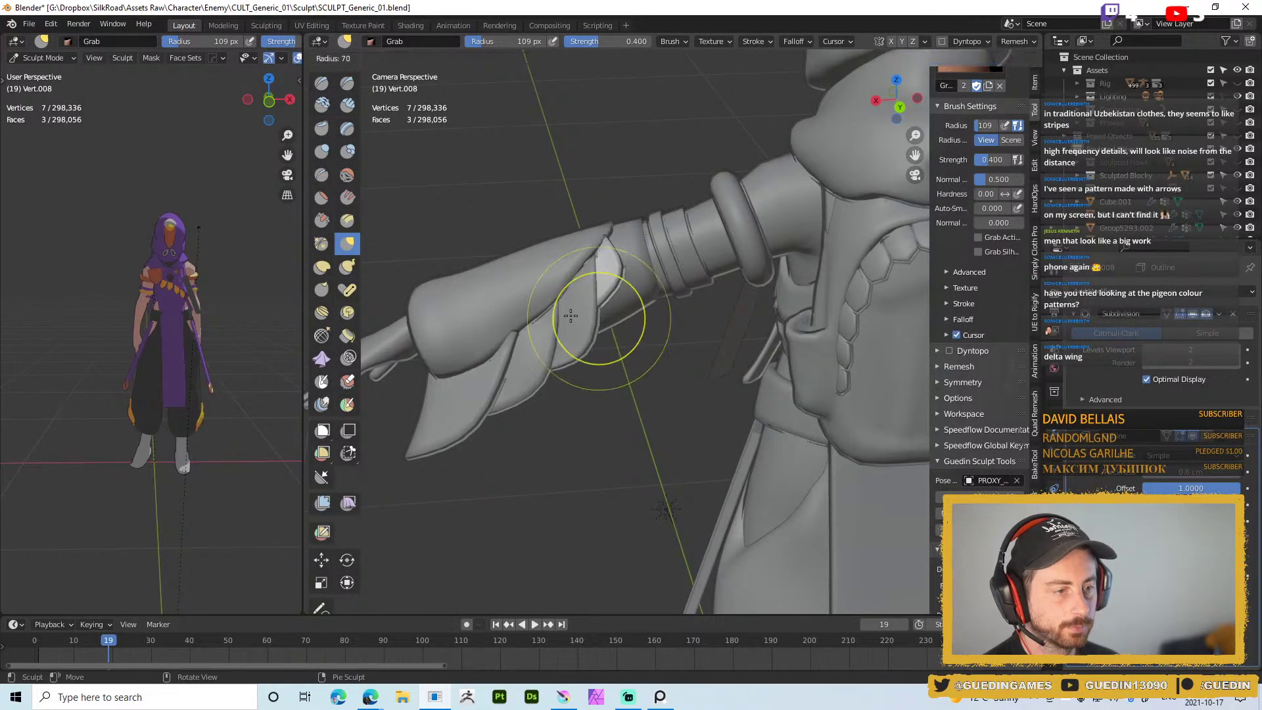
pyautogui.click(598, 289)
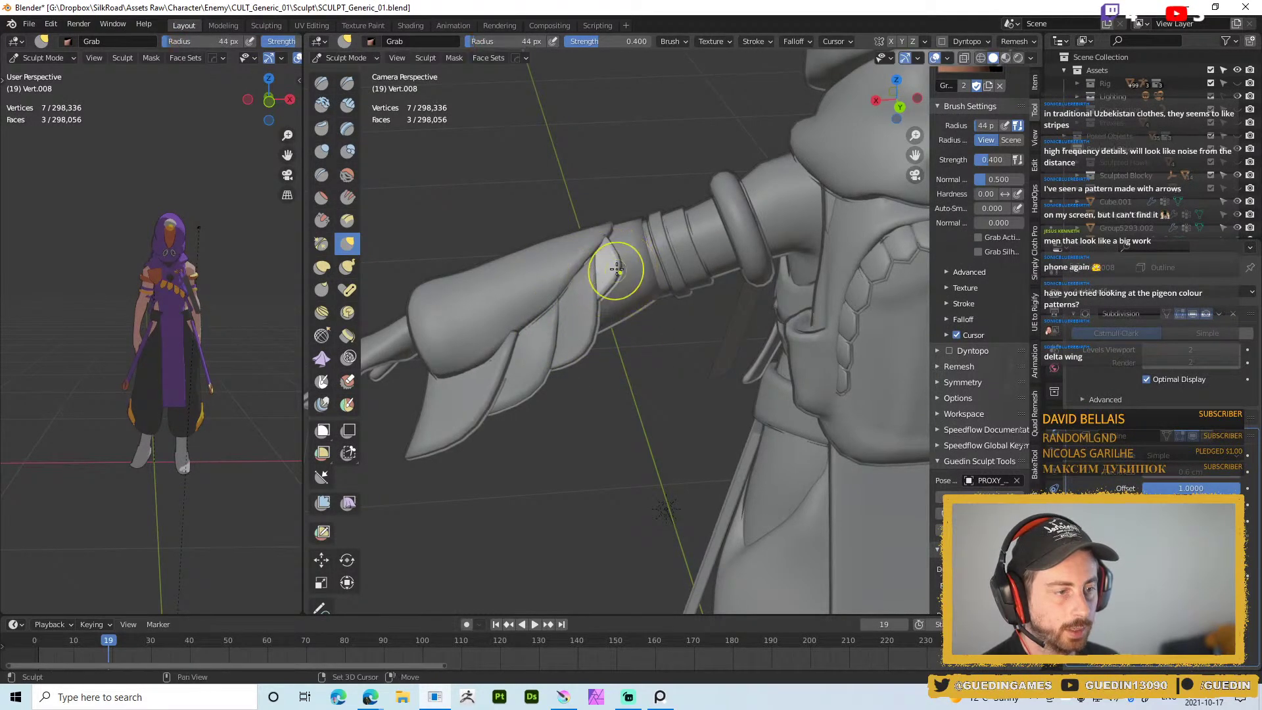
pyautogui.moveTo(600, 274)
pyautogui.mouseDown()
pyautogui.moveTo(569, 351)
pyautogui.moveTo(580, 319)
pyautogui.moveTo(553, 342)
pyautogui.moveTo(565, 329)
pyautogui.mouseUp()
# Set the Grab brush radius to 73 px and refine the neighbouring feather below the uppermost one
pyautogui.press('f')
pyautogui.click(633, 349)
pyautogui.press('f')
pyautogui.click(640, 331)
pyautogui.press('f')
pyautogui.click(624, 316)
pyautogui.moveTo(606, 316)
pyautogui.mouseDown(button='middle')
pyautogui.moveTo(546, 315)
pyautogui.moveTo(563, 355)
pyautogui.moveTo(589, 256)
pyautogui.moveTo(539, 362)
pyautogui.mouseUp(button='middle')
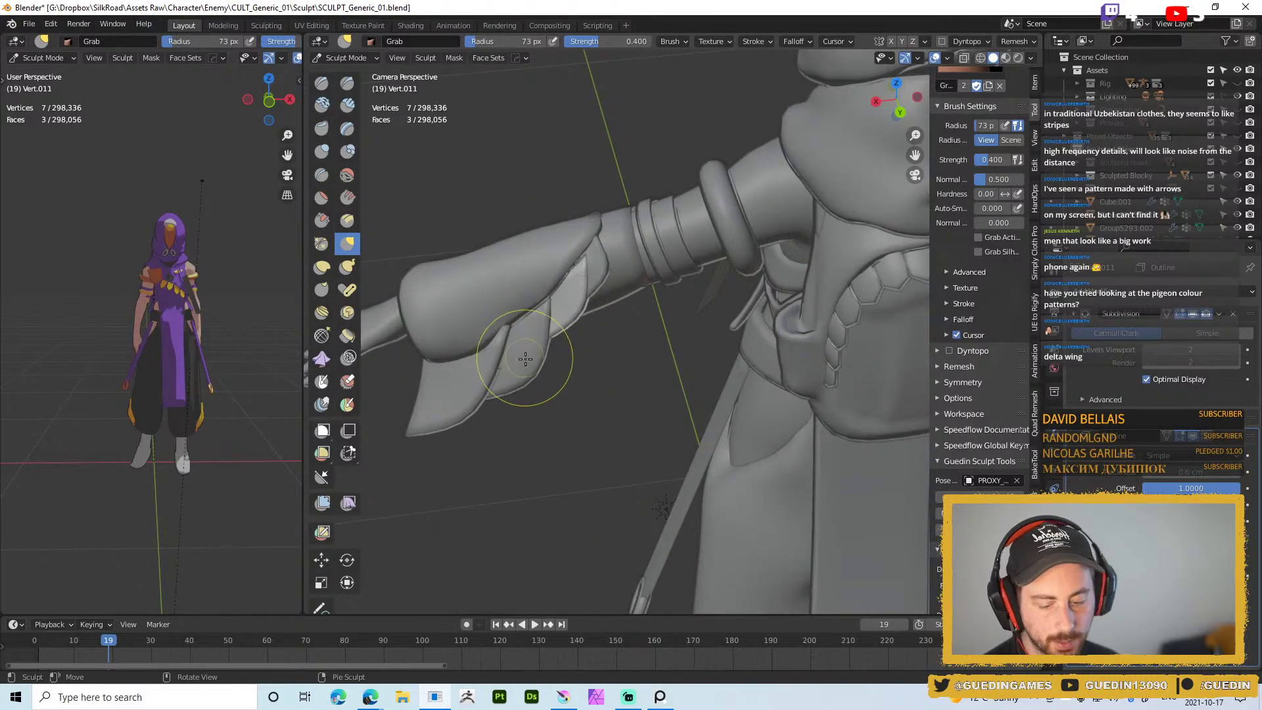
pyautogui.moveTo(530, 367); pyautogui.dragTo(507, 361, button='middle')
pyautogui.hotkey('alt', 'q')
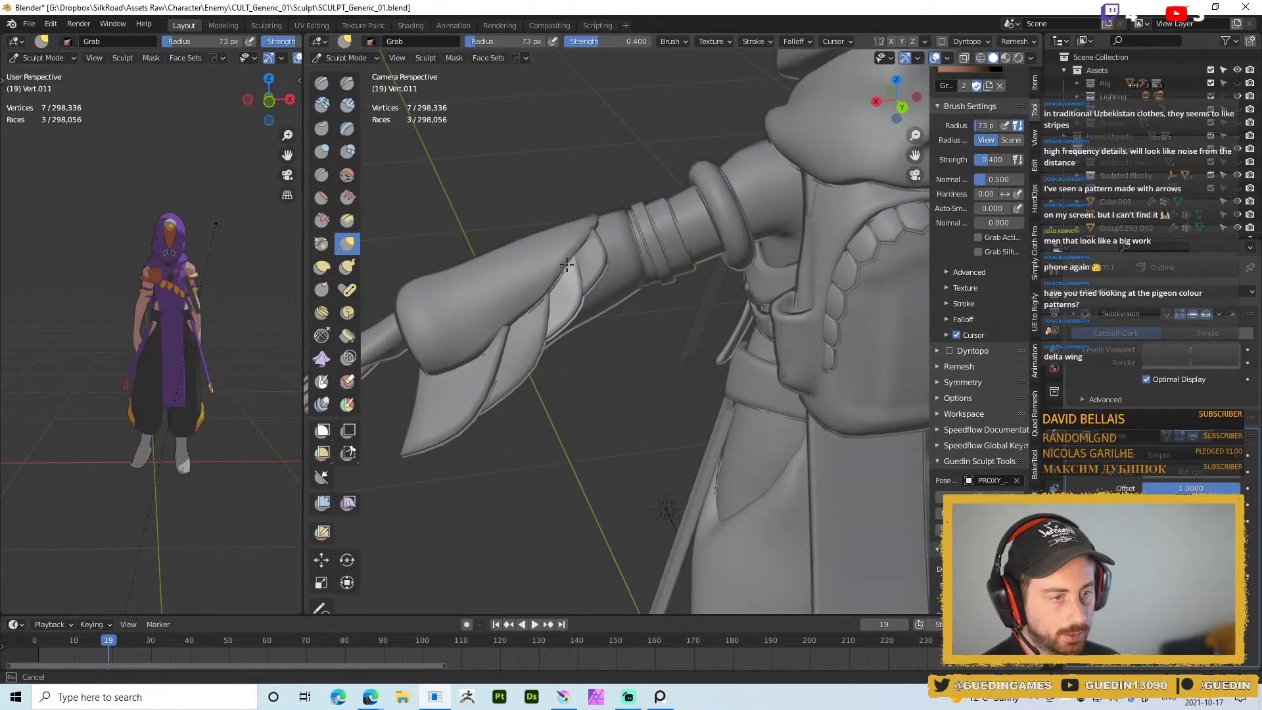
# Refine the uppermost feather with a 37 px Grab brush, then restore coloured shading and return to Object Mode
pyautogui.hotkey('alt', 'q')
pyautogui.moveTo(596, 263)
pyautogui.mouseDown(button='middle')
pyautogui.moveTo(607, 236)
pyautogui.moveTo(591, 239)
pyautogui.moveTo(661, 249)
pyautogui.mouseUp(button='middle')
pyautogui.press('f')
pyautogui.click(638, 249)
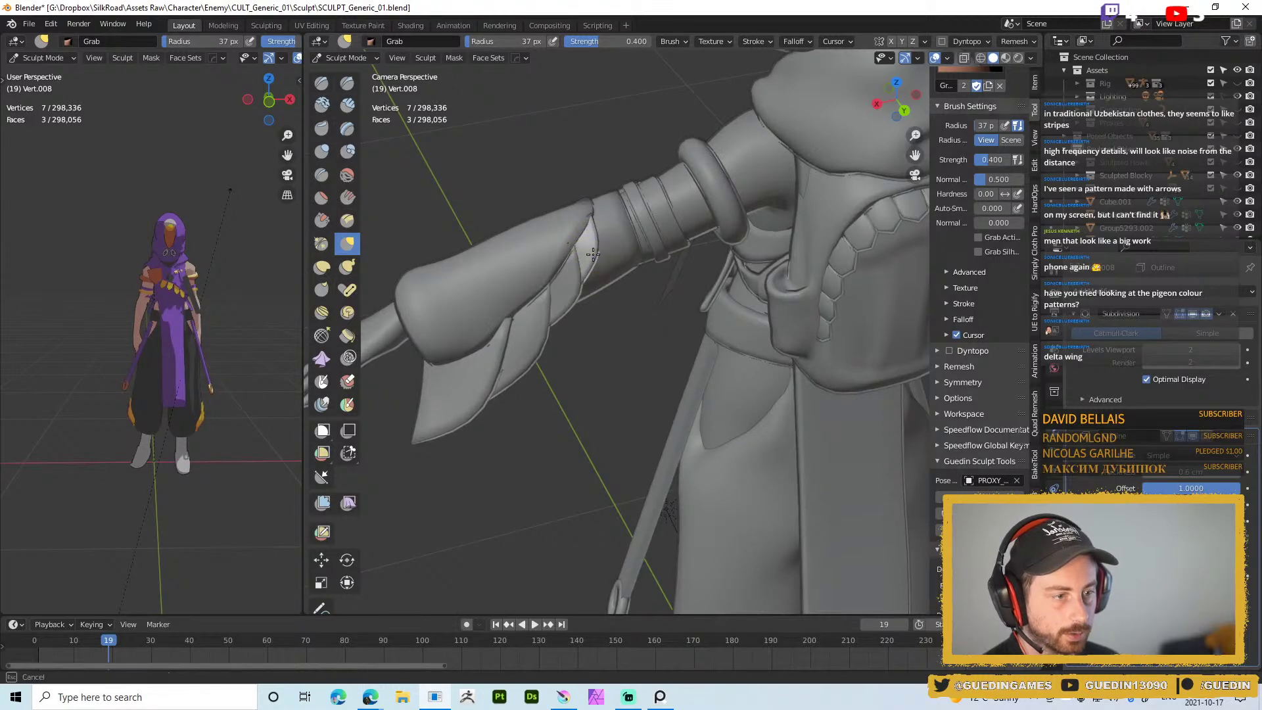
pyautogui.moveTo(593, 225)
pyautogui.mouseDown(button='middle')
pyautogui.moveTo(556, 283)
pyautogui.moveTo(502, 290)
pyautogui.moveTo(645, 375)
pyautogui.mouseUp(button='middle')
pyautogui.press('z')
pyautogui.click(612, 378)
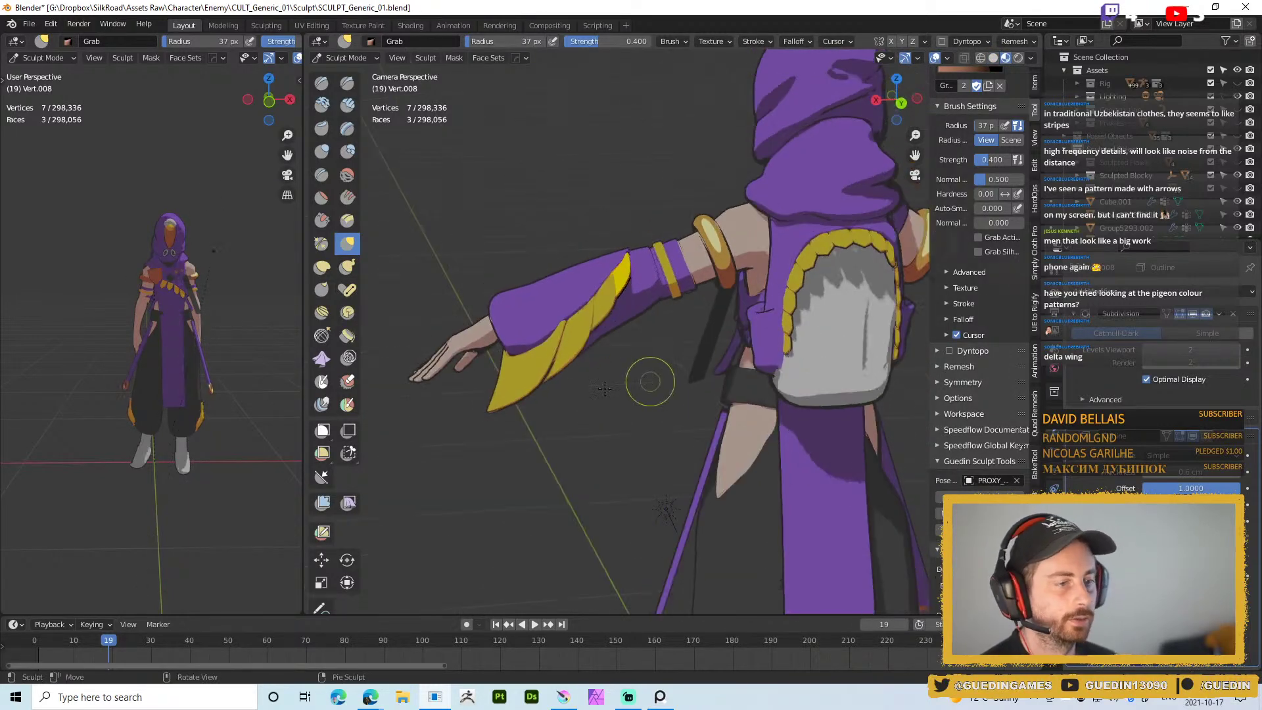
pyautogui.hotkey('ctrl', 'Tab')
# Examine the silhouette of the sleeve feathers from behind the character at several distances and angles
pyautogui.moveTo(534, 323)
pyautogui.mouseDown(button='middle')
pyautogui.moveTo(555, 400)
pyautogui.moveTo(493, 373)
pyautogui.moveTo(451, 289)
pyautogui.moveTo(508, 348)
pyautogui.moveTo(551, 453)
pyautogui.moveTo(697, 365)
pyautogui.moveTo(672, 295)
pyautogui.moveTo(635, 325)
pyautogui.mouseUp(button='middle')
pyautogui.scroll(-2, 514, 423)
pyautogui.scroll(4, 527, 357)
pyautogui.moveTo(527, 357); pyautogui.dragTo(500, 352, button='middle')
pyautogui.scroll(-3, 500, 352)
pyautogui.moveTo(578, 336); pyautogui.dragTo(479, 428, button='middle')
pyautogui.scroll(3, 554, 459)
pyautogui.scroll(-2, 601, 332)
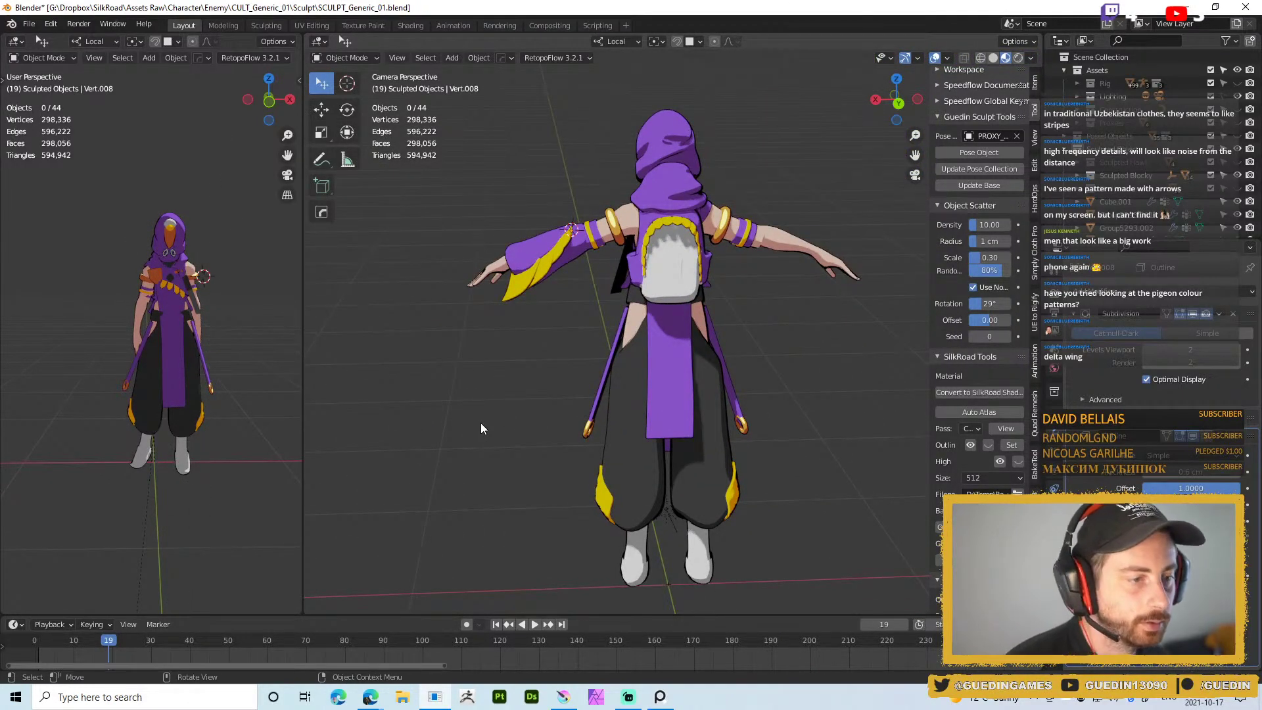
pyautogui.scroll(3, 489, 351)
pyautogui.moveTo(489, 351); pyautogui.dragTo(616, 322, button='middle')
pyautogui.scroll(3, 644, 257)
pyautogui.scroll(-3, 624, 270)
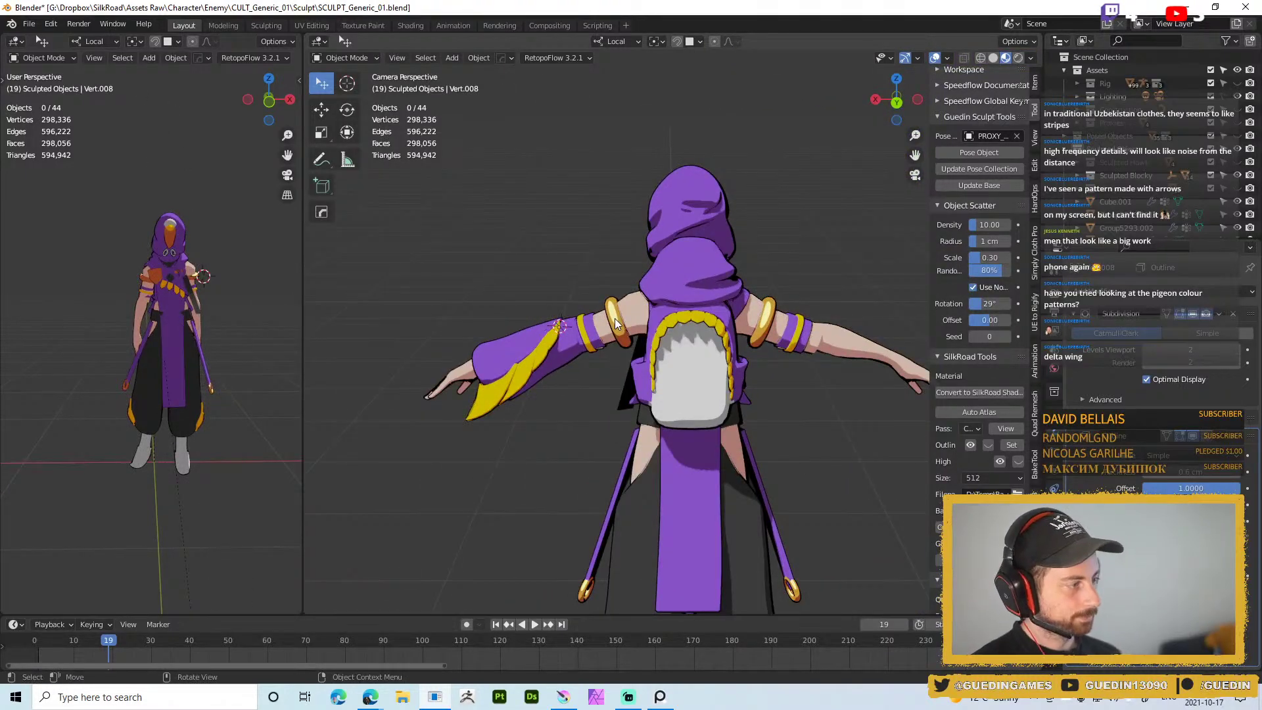
pyautogui.moveTo(600, 266); pyautogui.dragTo(642, 380, button='middle')
pyautogui.scroll(2, 545, 302)
pyautogui.scroll(-2, 510, 319)
pyautogui.moveTo(563, 341)
pyautogui.mouseDown(button='middle')
pyautogui.moveTo(425, 389)
pyautogui.moveTo(498, 338)
pyautogui.moveTo(582, 309)
pyautogui.moveTo(634, 337)
pyautogui.moveTo(534, 315)
pyautogui.moveTo(557, 340)
pyautogui.moveTo(863, 295)
pyautogui.mouseUp(button='middle')
pyautogui.scroll(3, 591, 335)
# Save the file and run Pose Object on the selected sleeve and its feathers
pyautogui.press('z')
pyautogui.keyDown('shift'); pyautogui.moveTo(572, 303); pyautogui.dragTo(719, 317, button='middle'); pyautogui.keyUp('shift')
pyautogui.hotkey('shift', 'alt', 'z')
pyautogui.moveTo(574, 352); pyautogui.dragTo(321, 400, button='middle')
pyautogui.scroll(2, 522, 359)
pyautogui.keyDown('shift'); pyautogui.click(583, 360); pyautogui.keyUp('shift')
pyautogui.keyDown('shift'); pyautogui.click(654, 311); pyautogui.keyUp('shift')
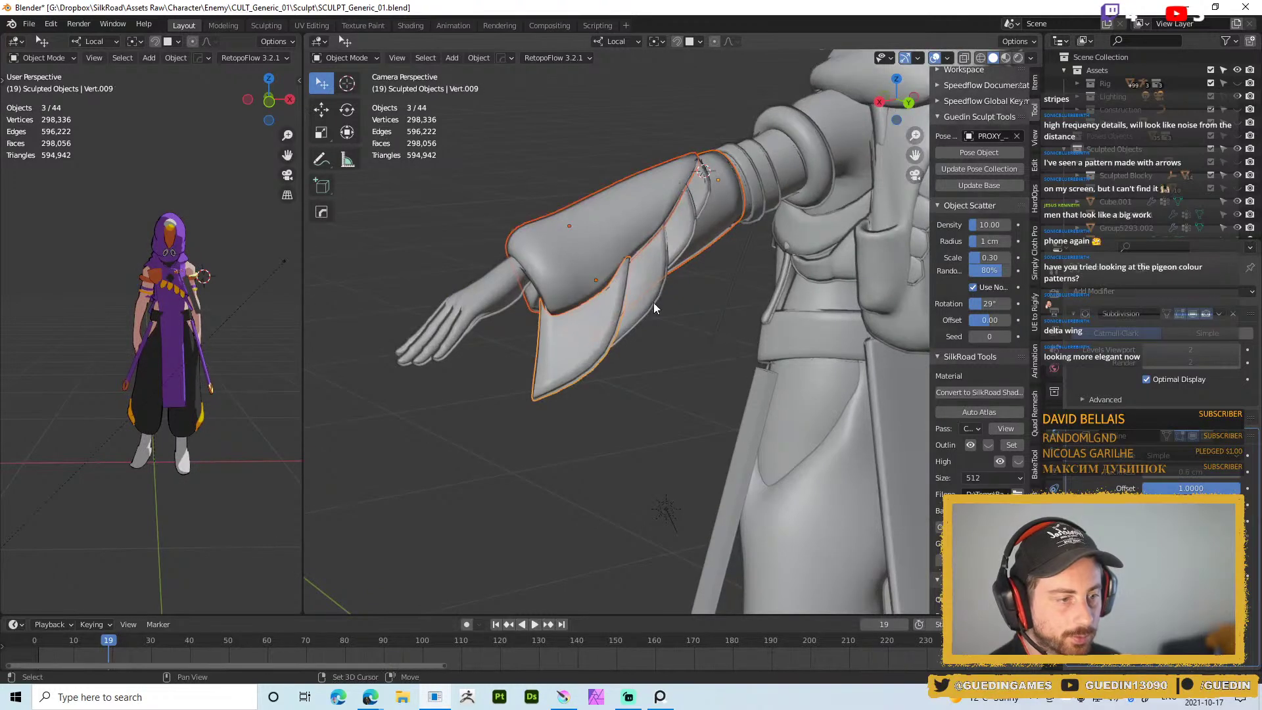
pyautogui.moveTo(591, 317); pyautogui.dragTo(615, 362, button='middle')
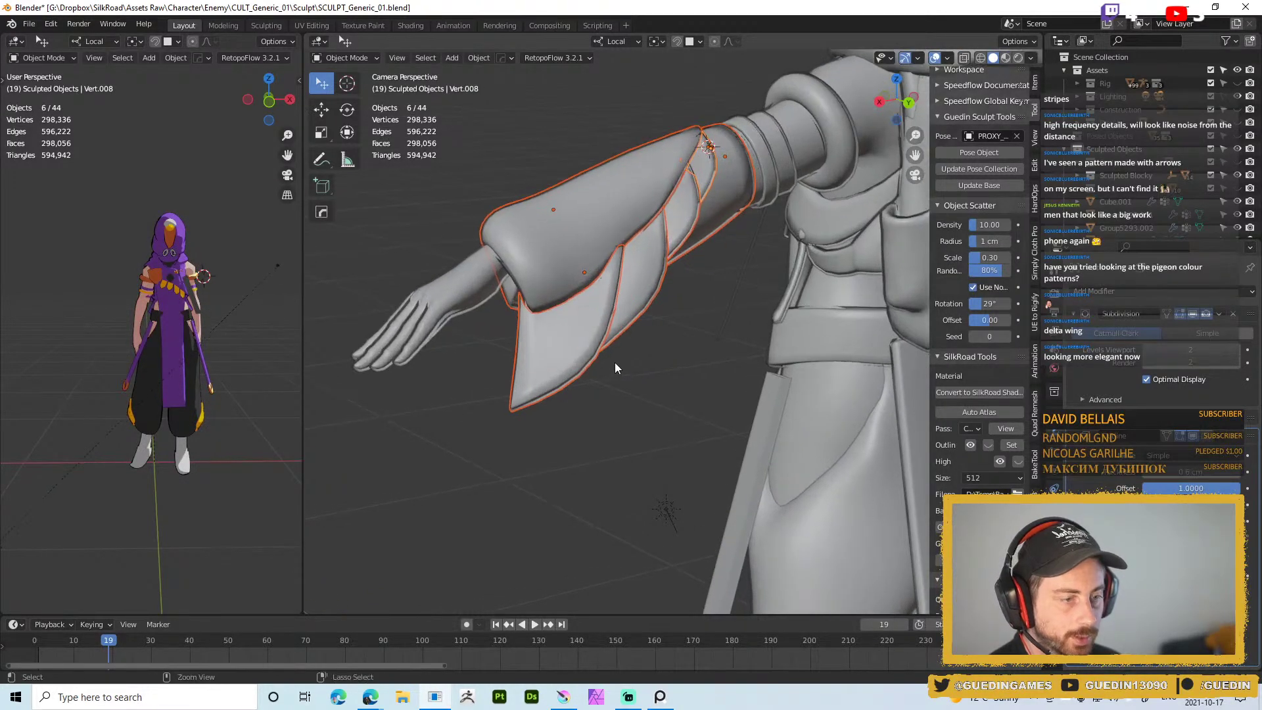
pyautogui.hotkey('ctrl', 's')
pyautogui.click(725, 246)
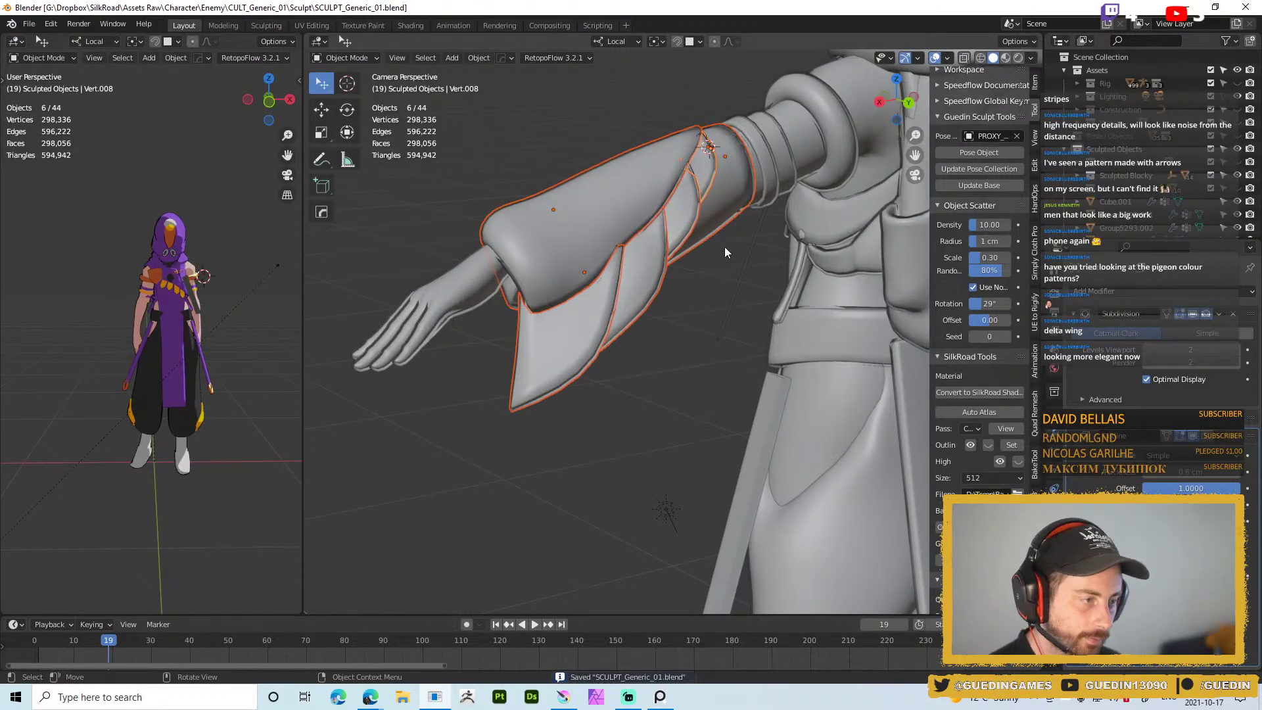
pyautogui.click(985, 153)
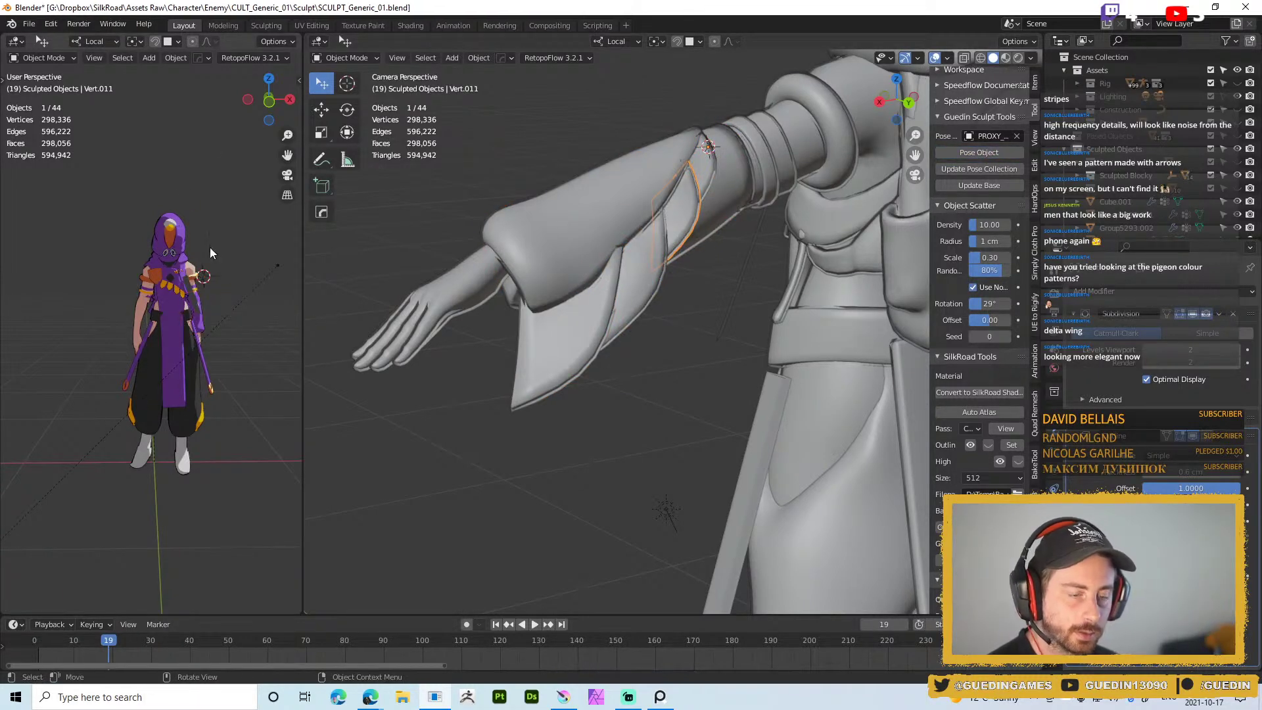
# Widen the viewport showing the posed character, set the timeline to frame 10 and frame the posed sleeve
pyautogui.moveTo(304, 265); pyautogui.dragTo(342, 265)
pyautogui.moveTo(723, 368); pyautogui.dragTo(803, 362, button='middle')
pyautogui.moveTo(159, 348); pyautogui.dragTo(277, 349, button='middle')
pyautogui.scroll(4, 194, 310)
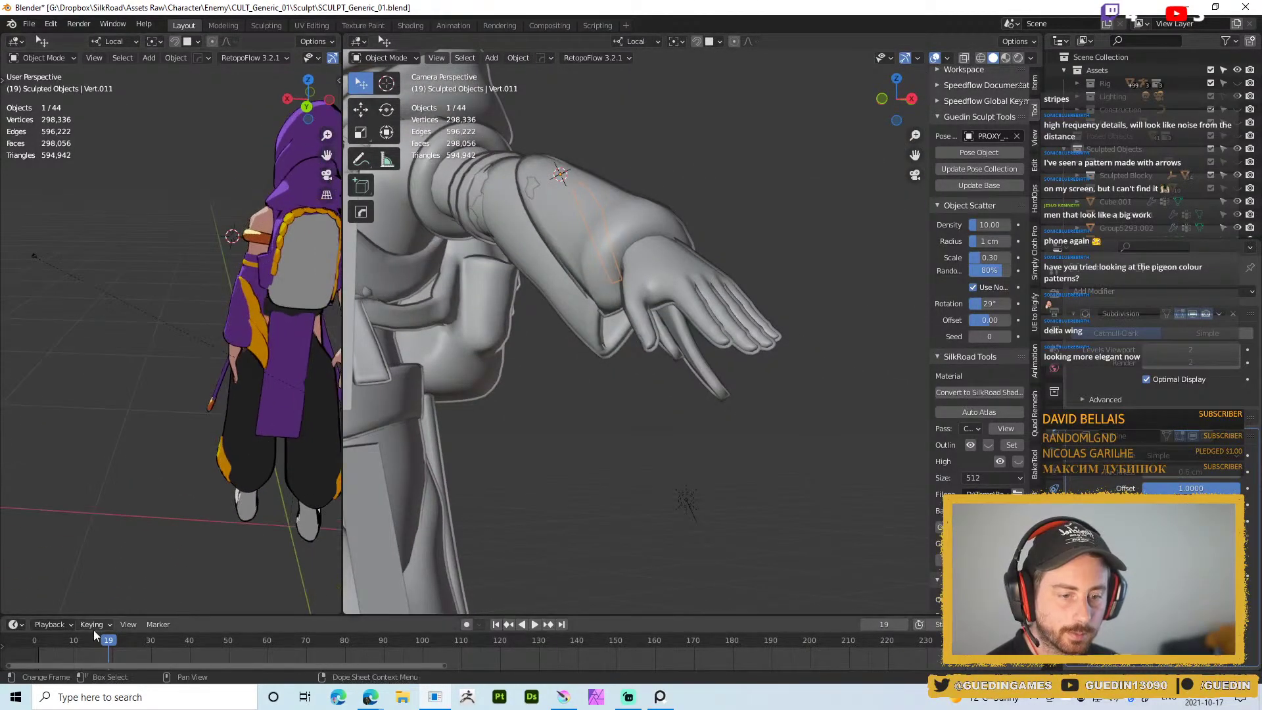
pyautogui.moveTo(69, 638); pyautogui.dragTo(73, 639)
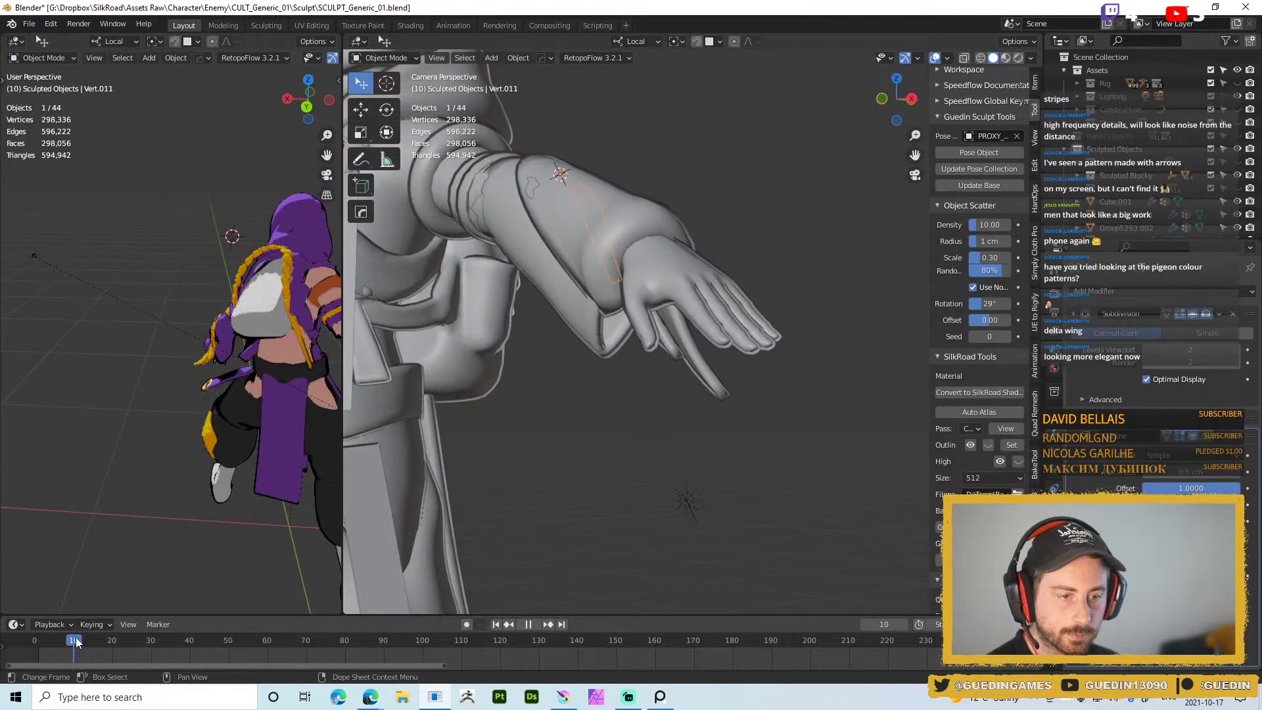
pyautogui.moveTo(208, 407); pyautogui.dragTo(144, 435, button='middle')
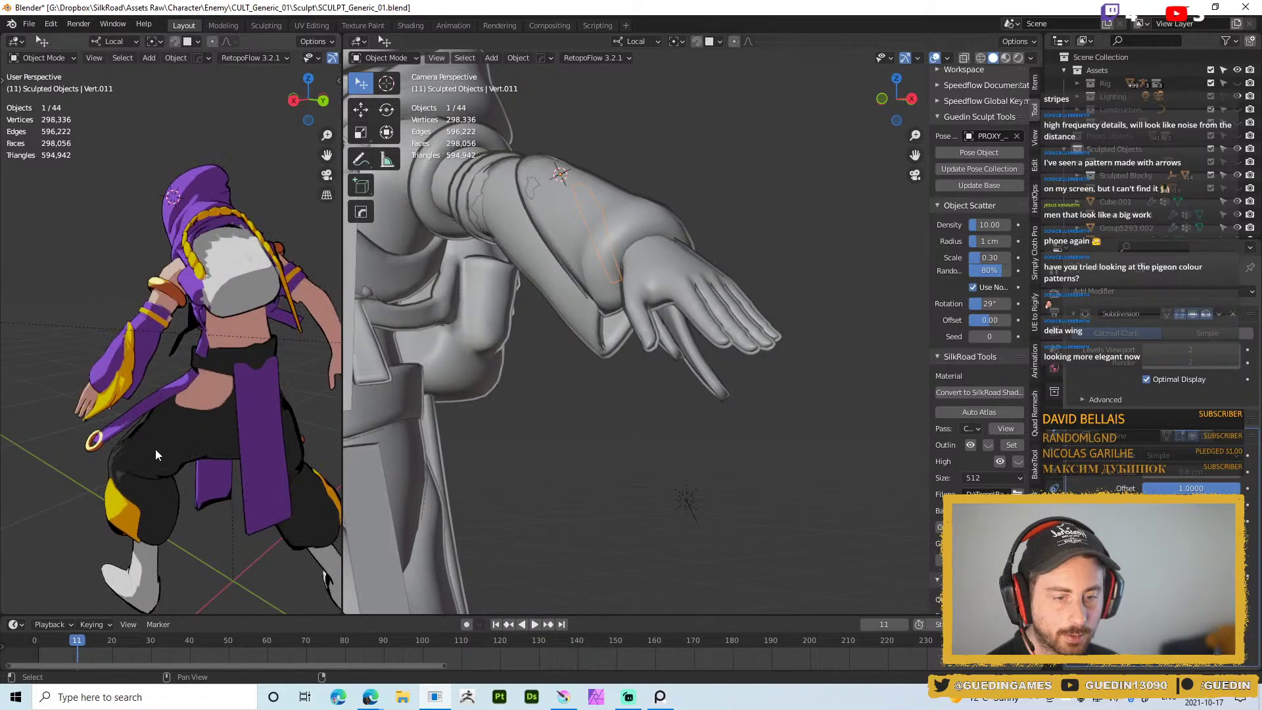
pyautogui.moveTo(155, 448); pyautogui.dragTo(26, 317, button='middle')
pyautogui.moveTo(246, 333); pyautogui.dragTo(219, 282, button='middle')
# Examine the trousers, lower legs and back of the unposed sculpt against the posed character
pyautogui.moveTo(460, 289); pyautogui.dragTo(660, 345, button='middle')
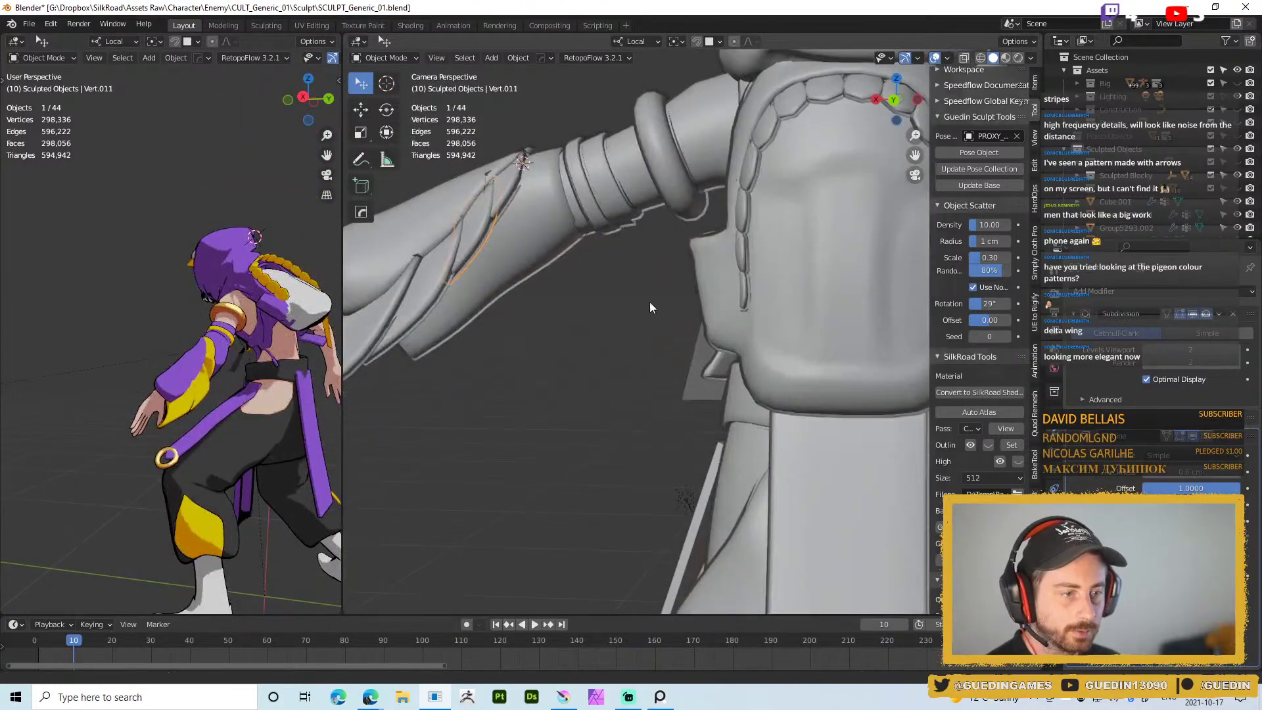
pyautogui.scroll(-5, 573, 363)
pyautogui.click(573, 362)
pyautogui.moveTo(573, 363); pyautogui.dragTo(665, 369, button='middle')
pyautogui.scroll(-2, 641, 333)
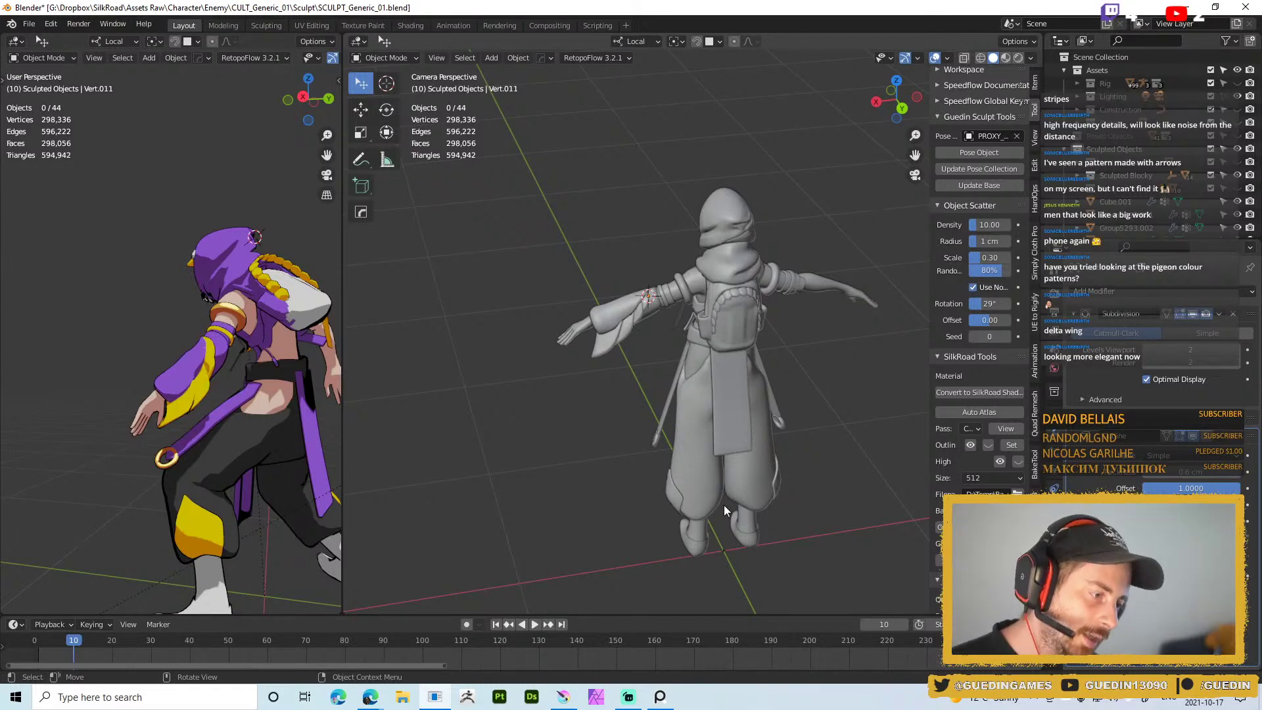
pyautogui.scroll(5, 724, 505)
pyautogui.keyDown('shift'); pyautogui.moveTo(682, 384); pyautogui.dragTo(824, 310, button='middle'); pyautogui.keyUp('shift')
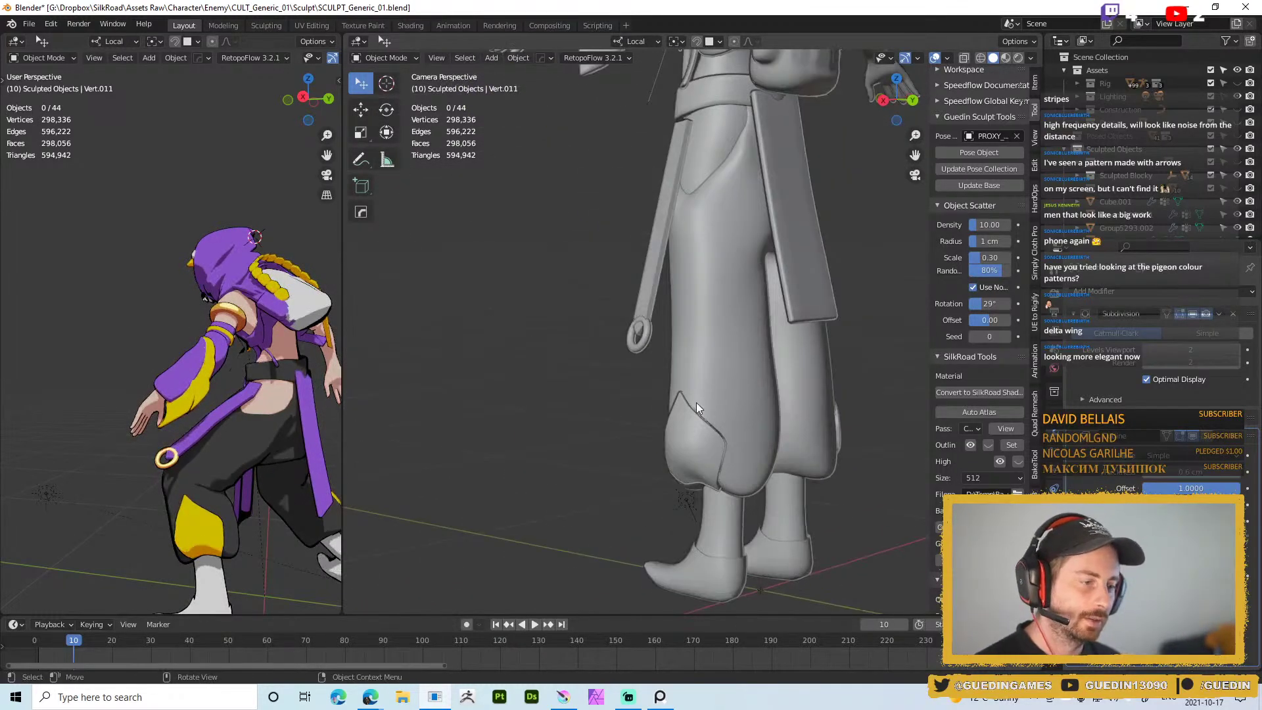
pyautogui.scroll(-5, 667, 511)
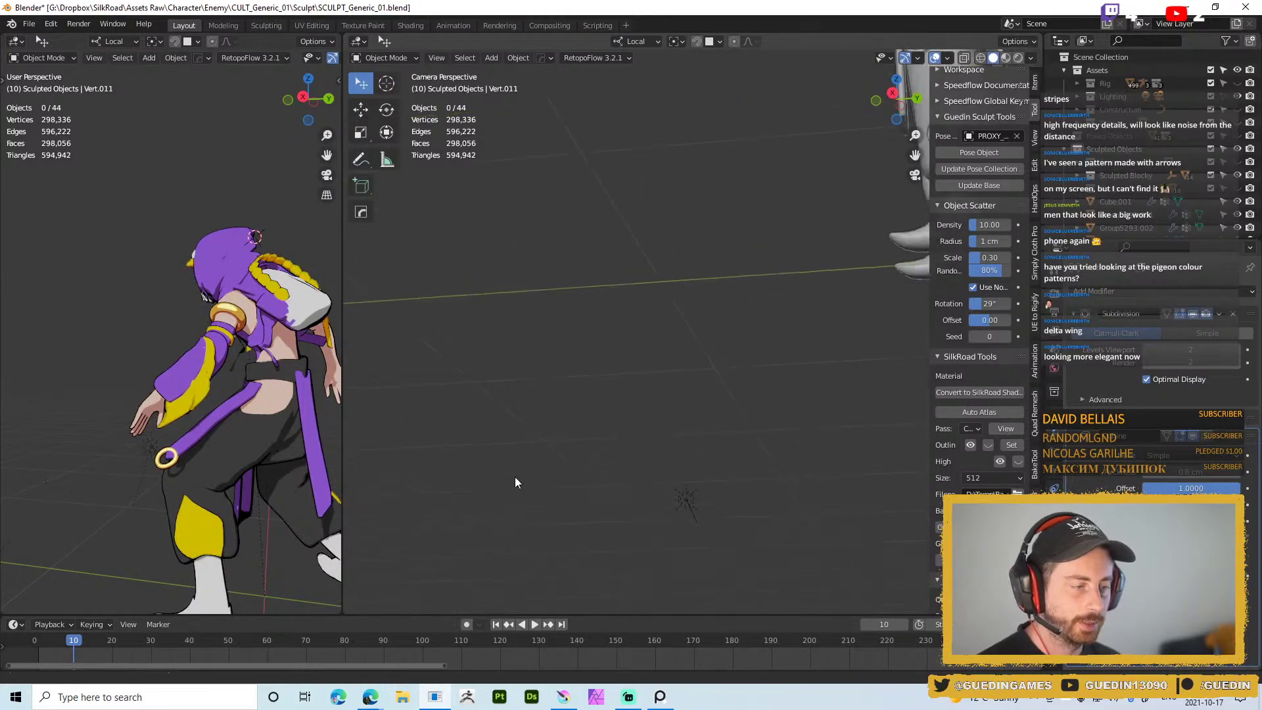
pyautogui.keyDown('shift'); pyautogui.moveTo(744, 244); pyautogui.dragTo(661, 356, button='middle'); pyautogui.keyUp('shift')
pyautogui.scroll(5, 662, 356)
pyautogui.moveTo(660, 435); pyautogui.dragTo(654, 523, button='middle')
pyautogui.moveTo(272, 455); pyautogui.dragTo(296, 412, button='middle')
pyautogui.scroll(-2, 285, 409)
pyautogui.keyDown('shift'); pyautogui.moveTo(212, 447); pyautogui.dragTo(267, 263, button='middle'); pyautogui.keyUp('shift')
pyautogui.moveTo(756, 395); pyautogui.dragTo(771, 331, button='middle')
pyautogui.moveTo(223, 267); pyautogui.dragTo(153, 225, button='middle')
pyautogui.scroll(4, 125, 263)
pyautogui.moveTo(218, 199); pyautogui.dragTo(101, 329, button='middle')
pyautogui.scroll(-4, 246, 270)
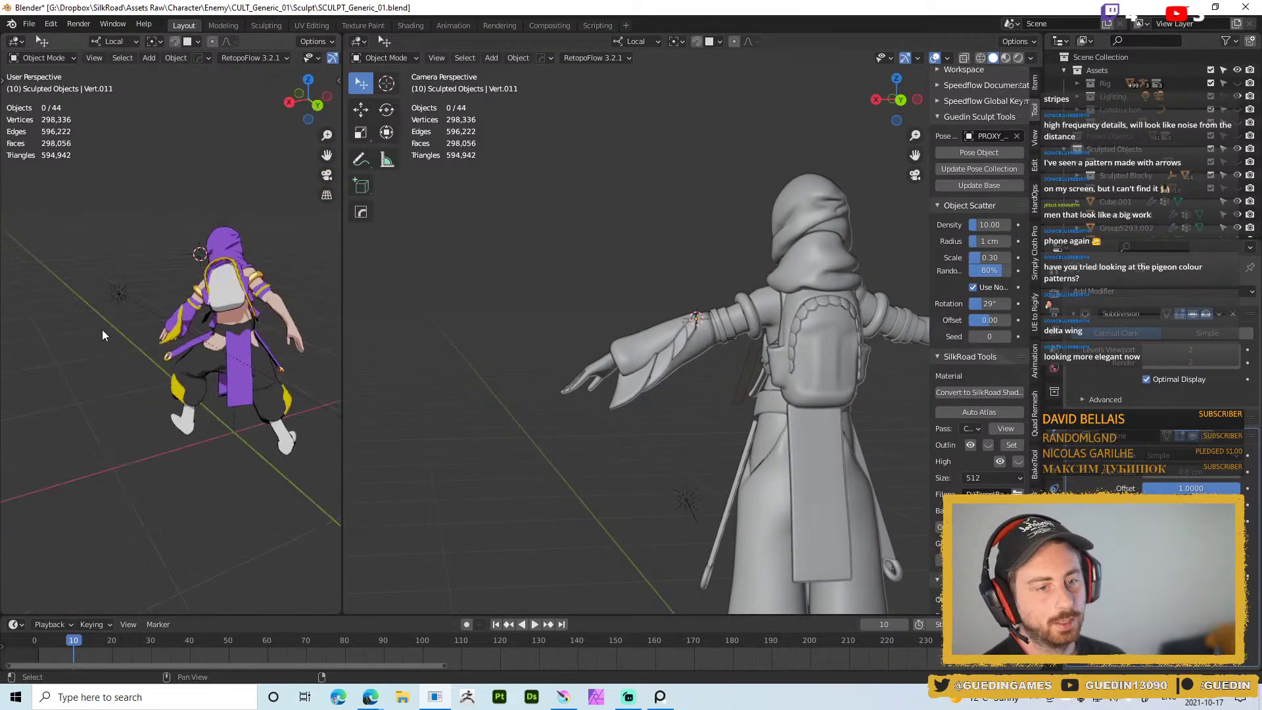
# Mirror the selected sleeve and its feathers onto the character's other arm and restore the coloured shading
pyautogui.scroll(4, 612, 401)
pyautogui.keyDown('shift'); pyautogui.click(675, 353); pyautogui.keyUp('shift')
pyautogui.keyDown('shift'); pyautogui.click(689, 322); pyautogui.keyUp('shift')
pyautogui.keyDown('shift'); pyautogui.click(673, 358); pyautogui.keyUp('shift')
pyautogui.keyDown('shift'); pyautogui.click(708, 353); pyautogui.keyUp('shift')
pyautogui.hotkey('shift', 'q')
pyautogui.click(713, 457)
pyautogui.scroll(-5, 730, 447)
pyautogui.click(779, 408)
pyautogui.moveTo(776, 402)
pyautogui.keyDown('shift'); pyautogui.mouseDown(button='middle')
pyautogui.moveTo(640, 373)
pyautogui.moveTo(760, 338)
pyautogui.mouseUp(button='middle'); pyautogui.keyUp('shift')
pyautogui.press('z')
pyautogui.scroll(-1, 759, 407)
pyautogui.moveTo(689, 372); pyautogui.dragTo(685, 405, button='middle')
pyautogui.scroll(2, 614, 416)
# Switch to the reference image board and examine the pigeon pictures, especially the wing and tail markings
pyautogui.hotkey('alt', 'Tab')
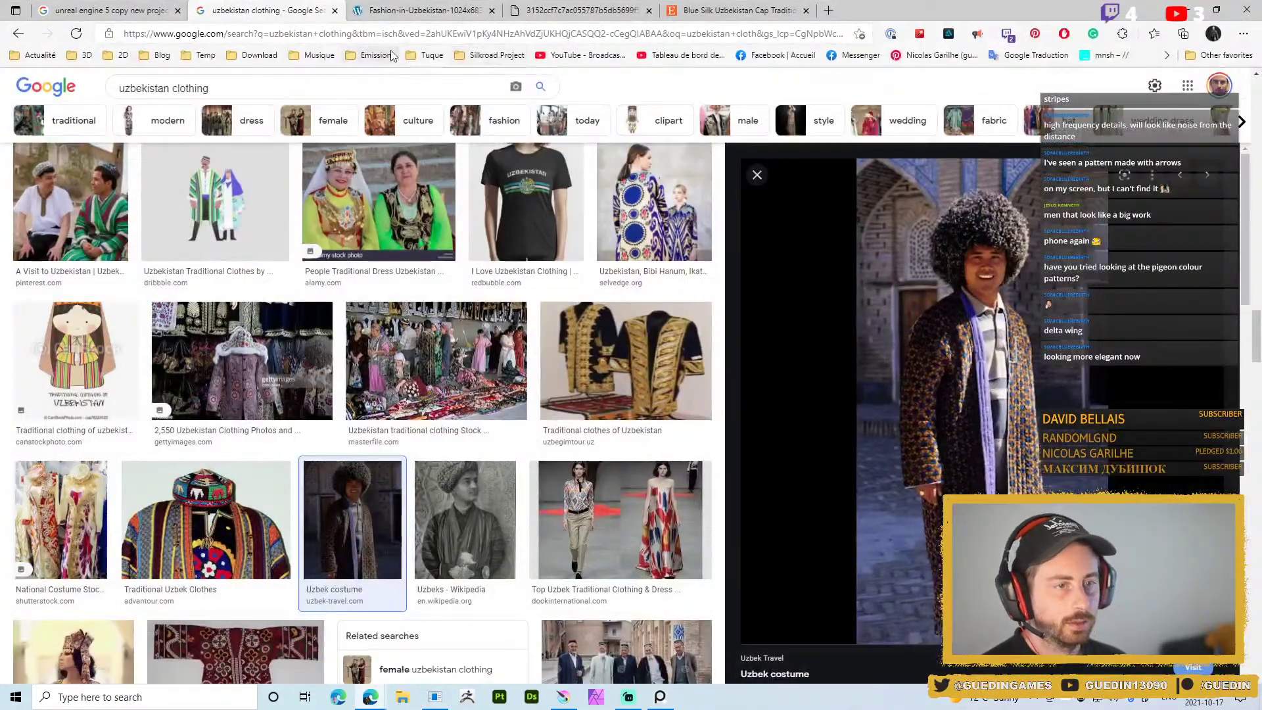
pyautogui.hotkey('alt', 'Tab')
pyautogui.scroll(-5, 606, 318)
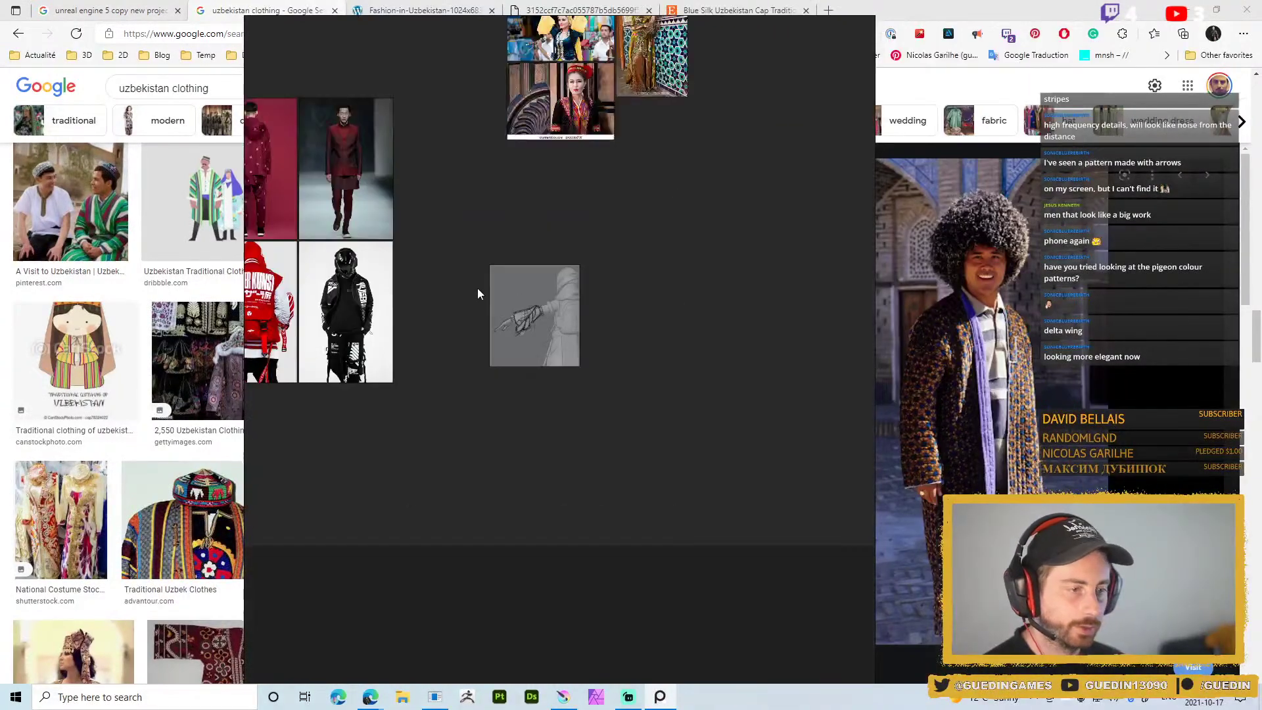
pyautogui.moveTo(533, 369); pyautogui.dragTo(755, 520, button='middle')
pyautogui.scroll(8, 452, 325)
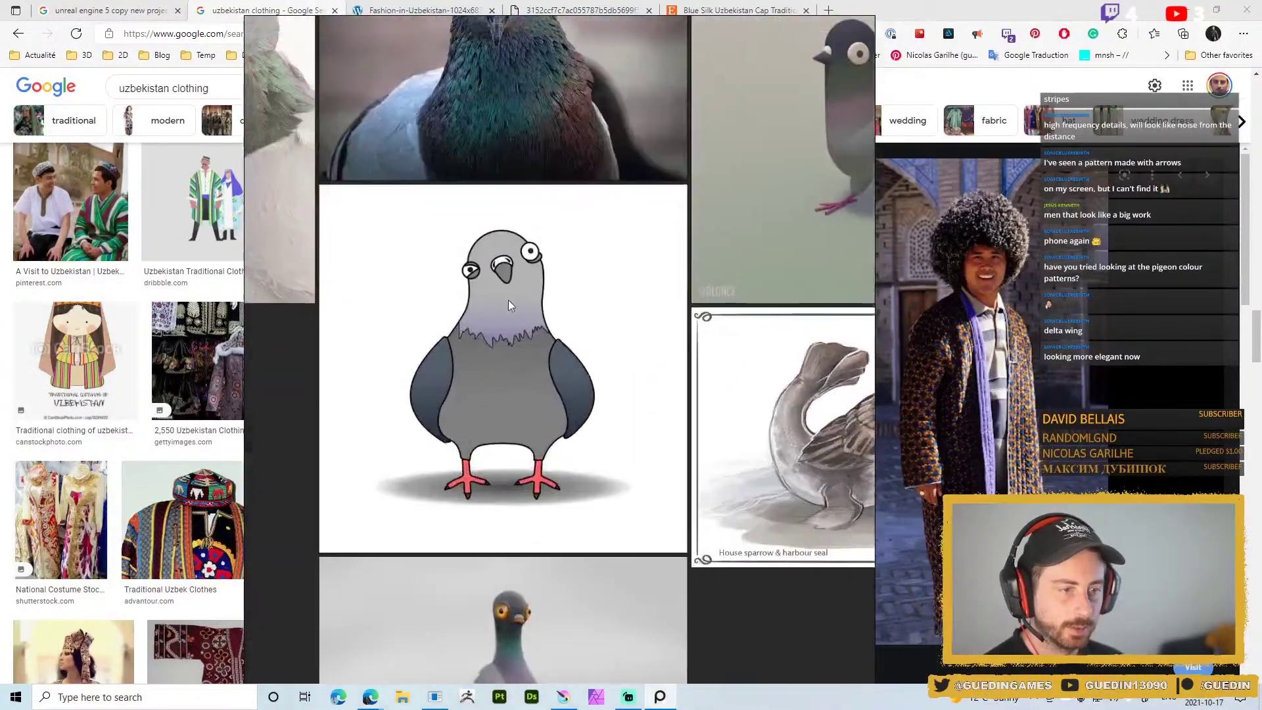
pyautogui.scroll(-2, 452, 325)
pyautogui.moveTo(452, 325); pyautogui.dragTo(597, 274, button='middle')
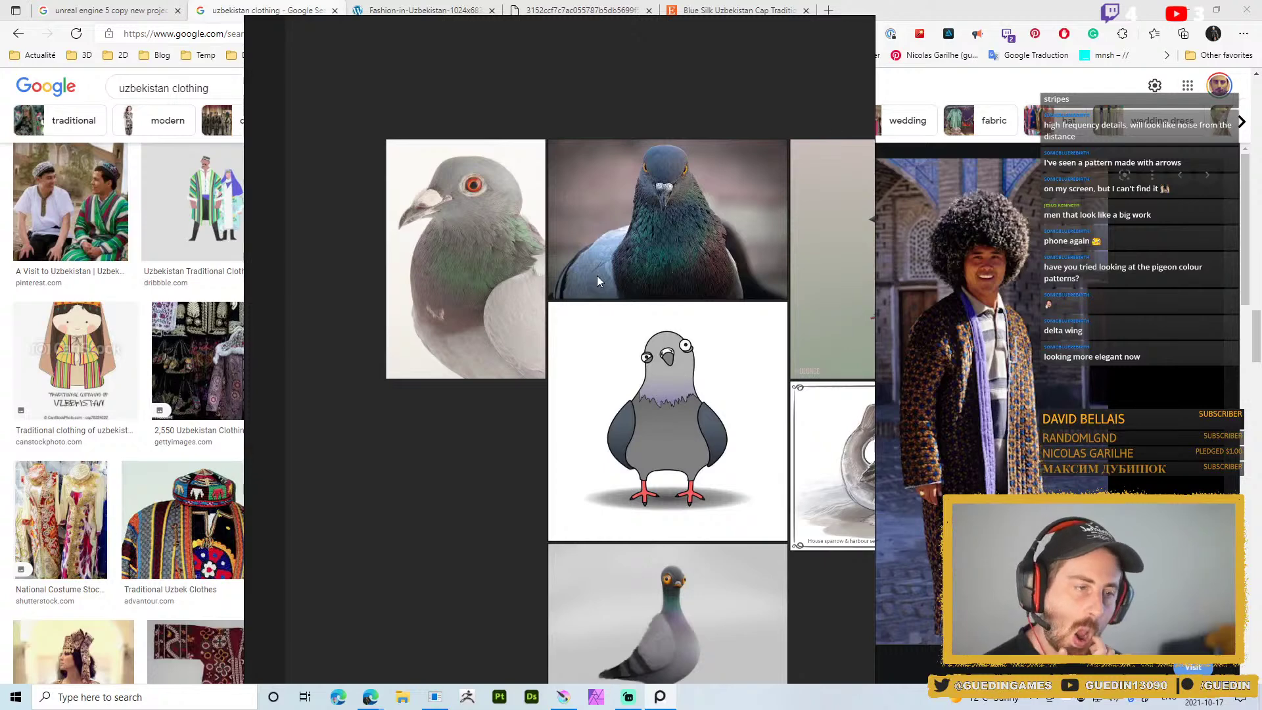
pyautogui.scroll(-3, 597, 275)
pyautogui.moveTo(761, 442); pyautogui.dragTo(717, 376, button='middle')
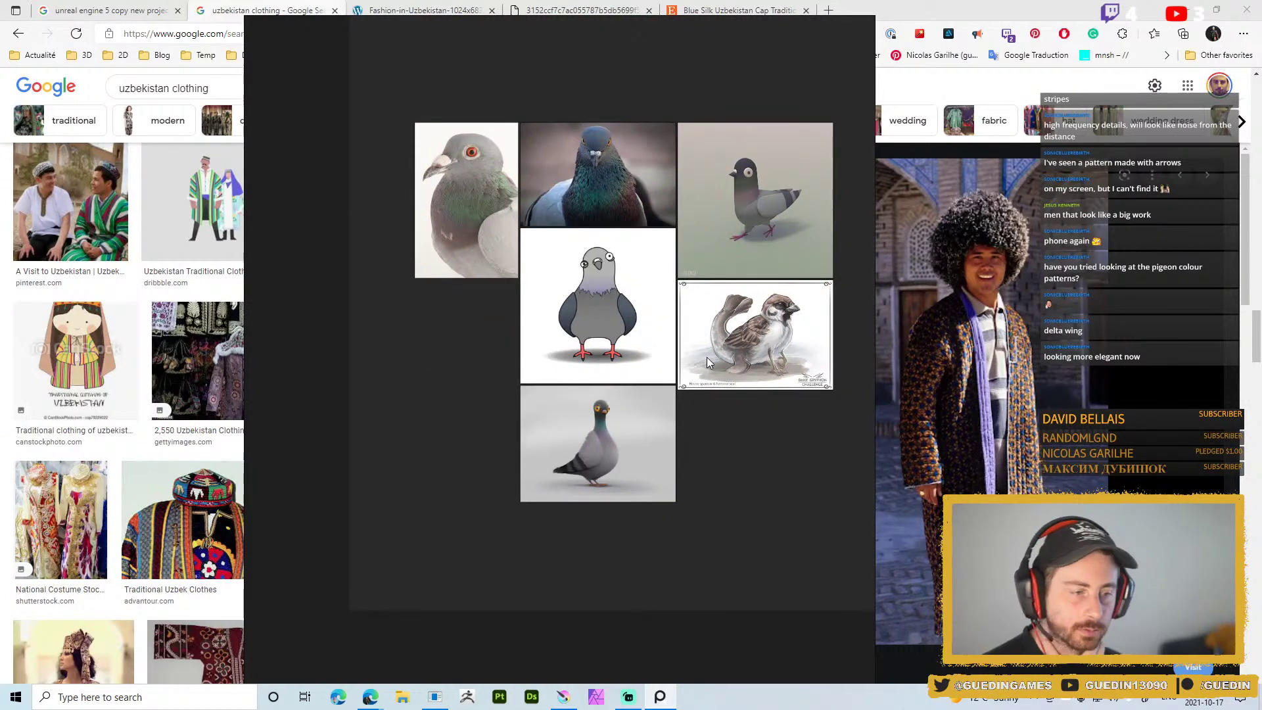
pyautogui.scroll(10, 619, 475)
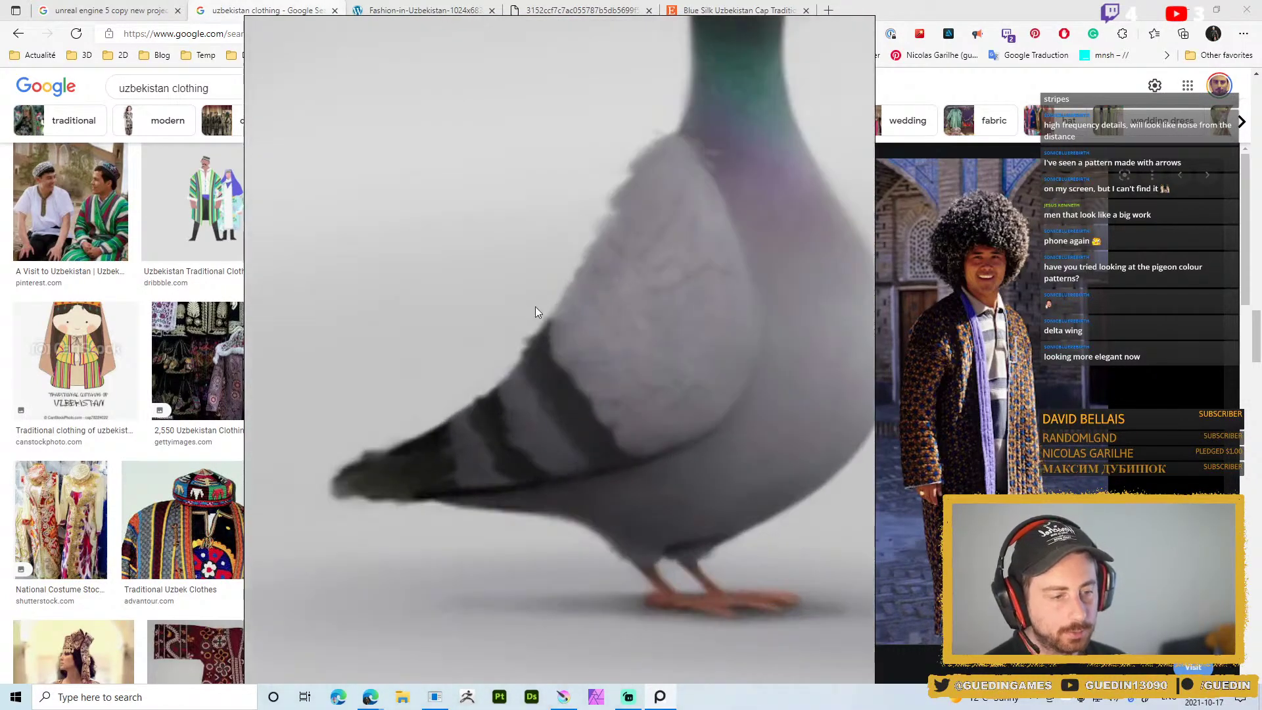
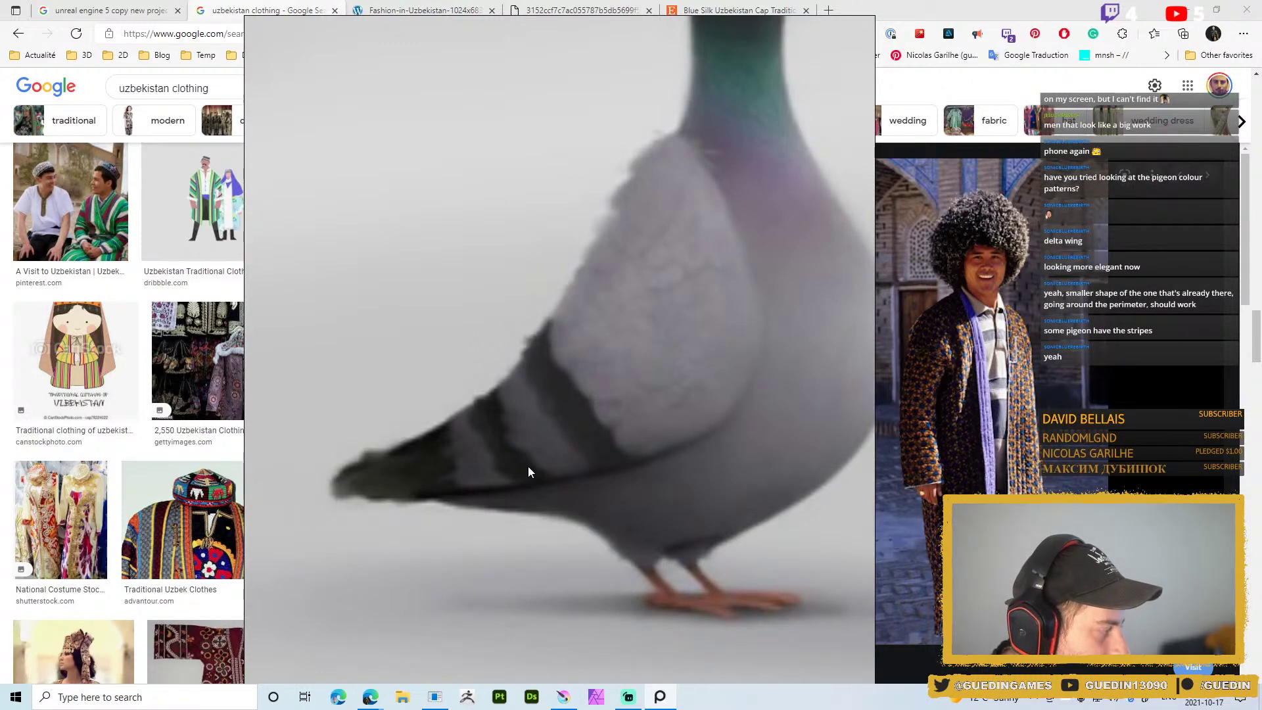
pyautogui.scroll(-3, 527, 471)
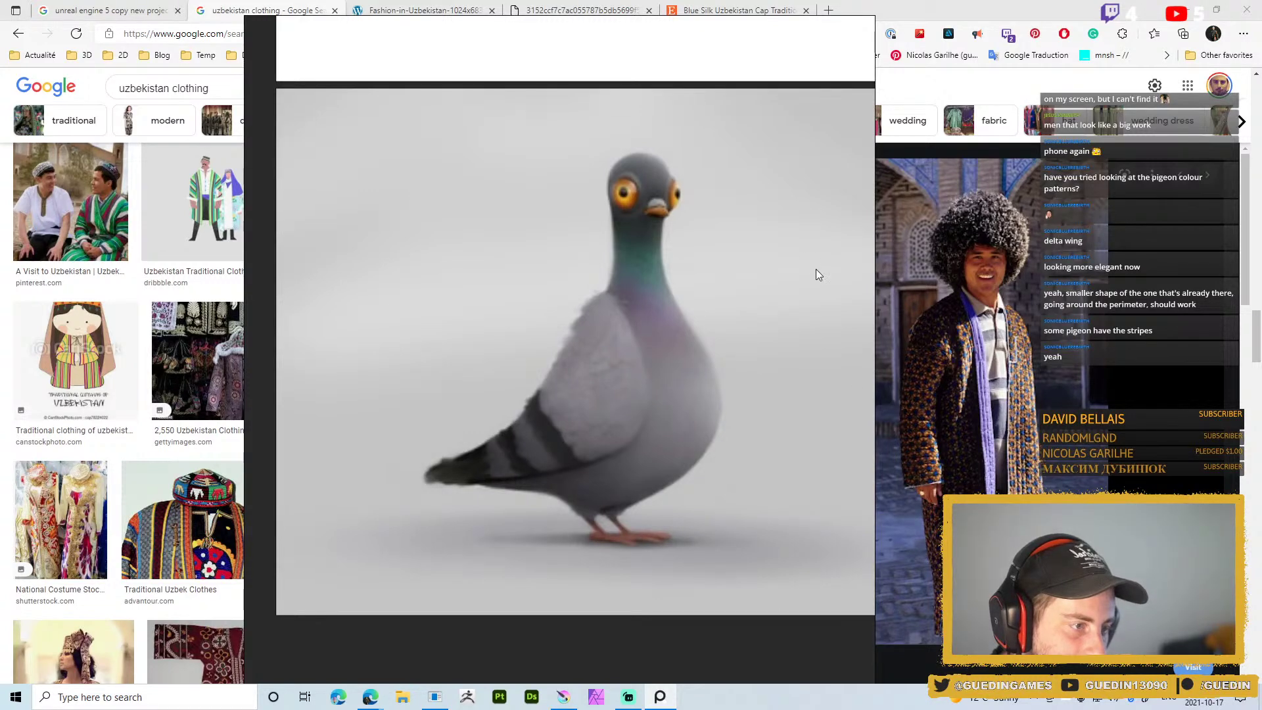
pyautogui.scroll(2, 563, 458)
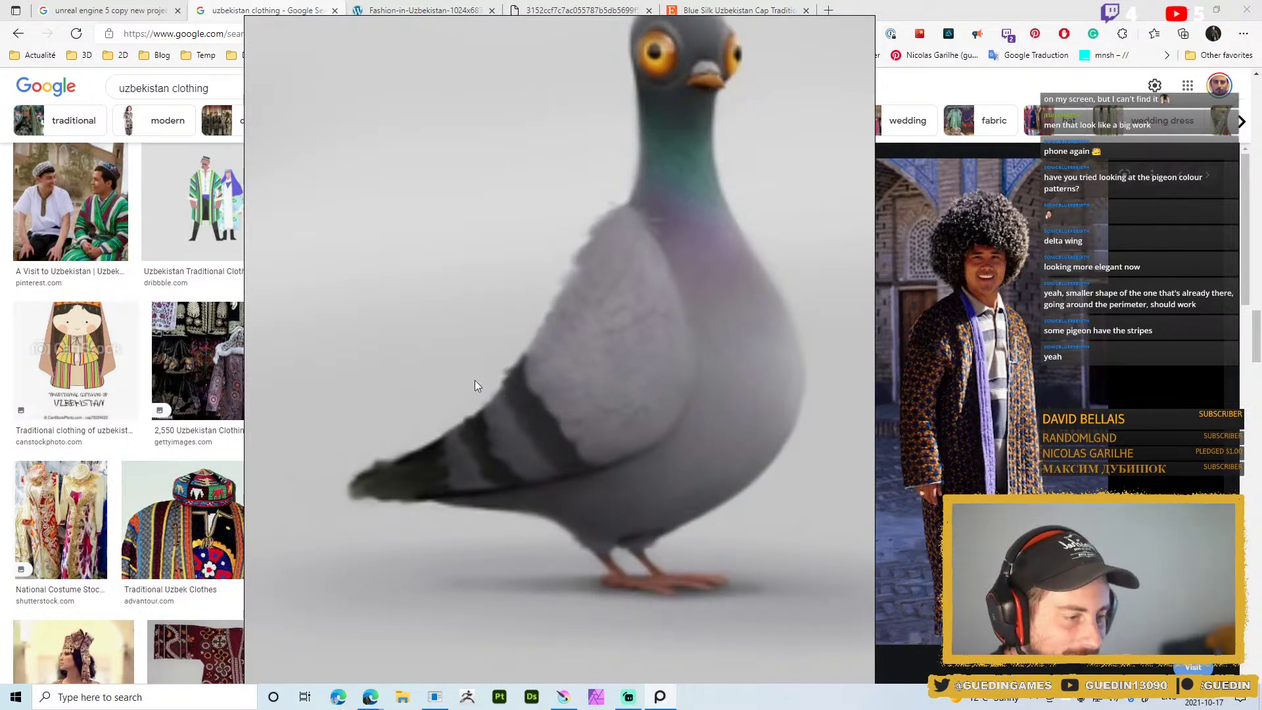
pyautogui.scroll(-3, 477, 439)
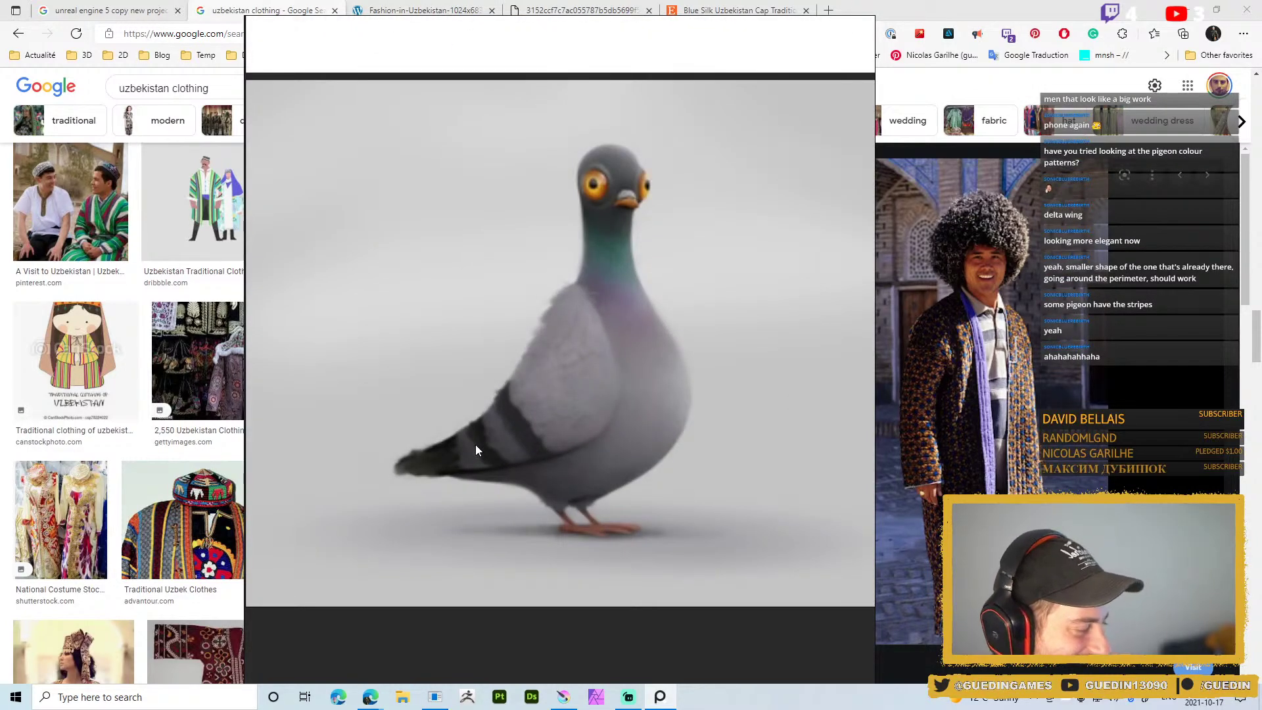
pyautogui.scroll(2, 476, 475)
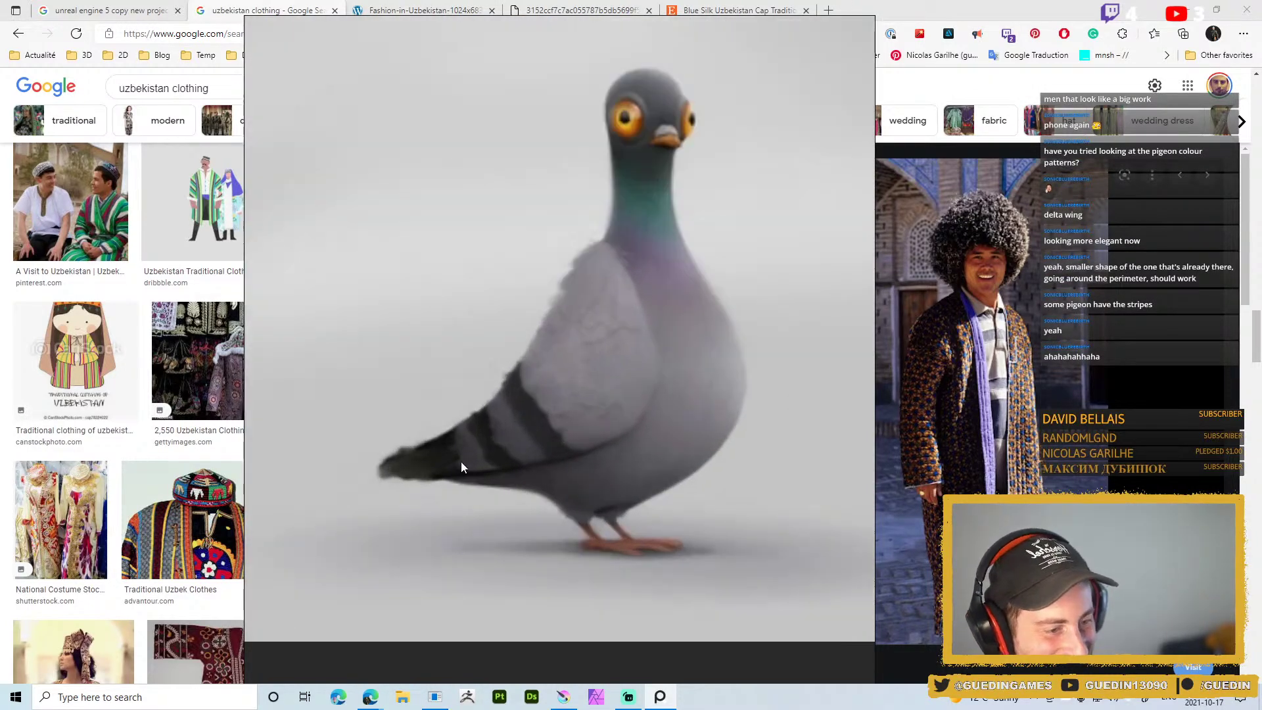
# Minimize the browser and move the reference board away to return to the posed character in Blender
pyautogui.click(1186, 8)
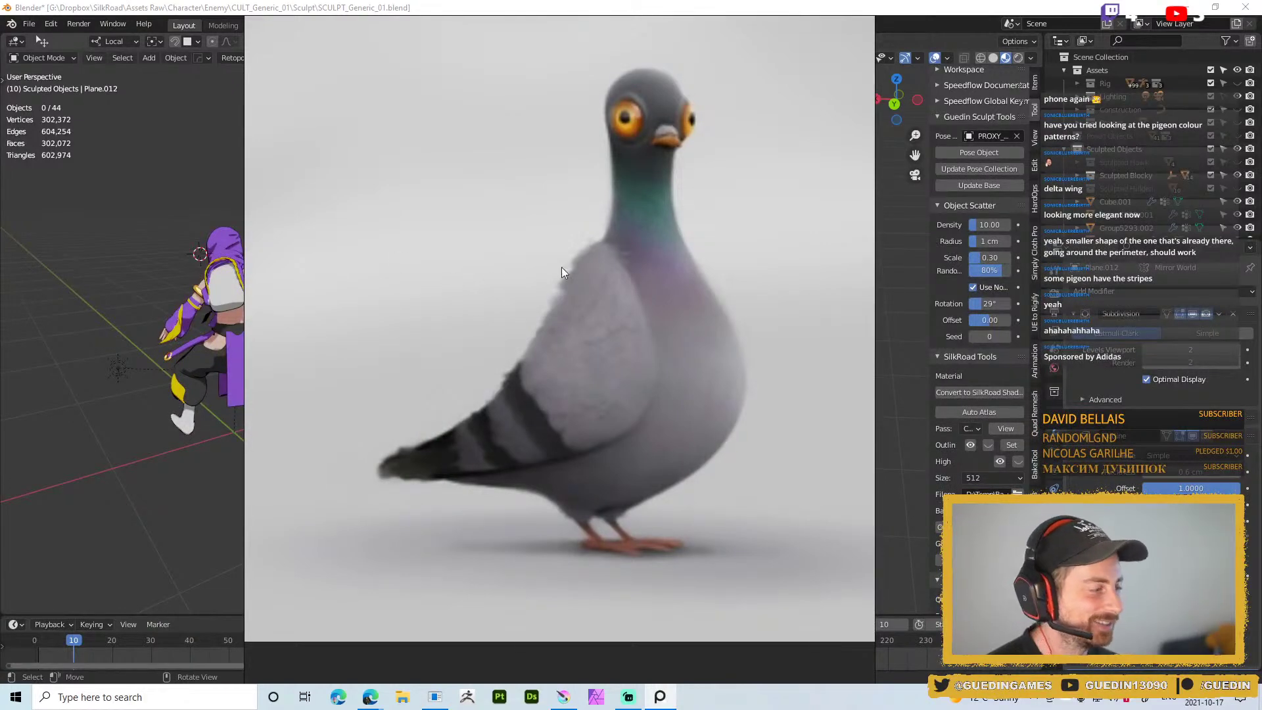
pyautogui.moveTo(541, 256); pyautogui.dragTo(1261, 322, button='right')
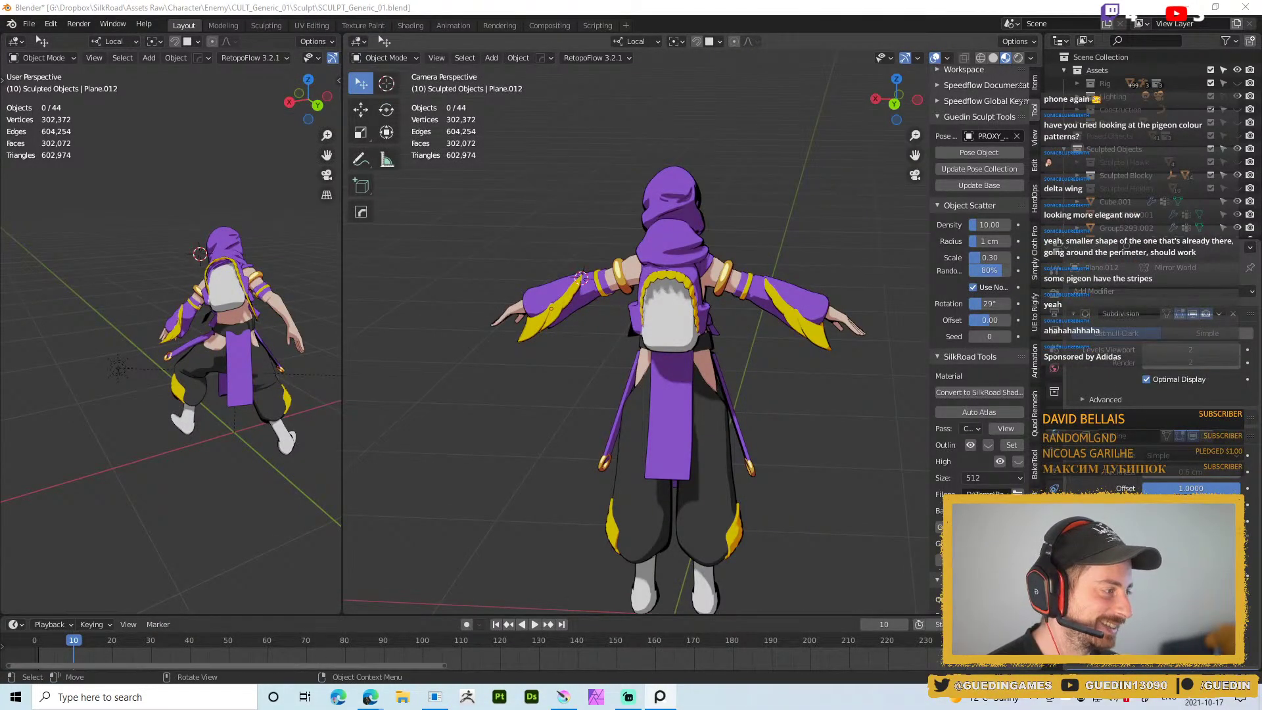
pyautogui.scroll(5, 227, 238)
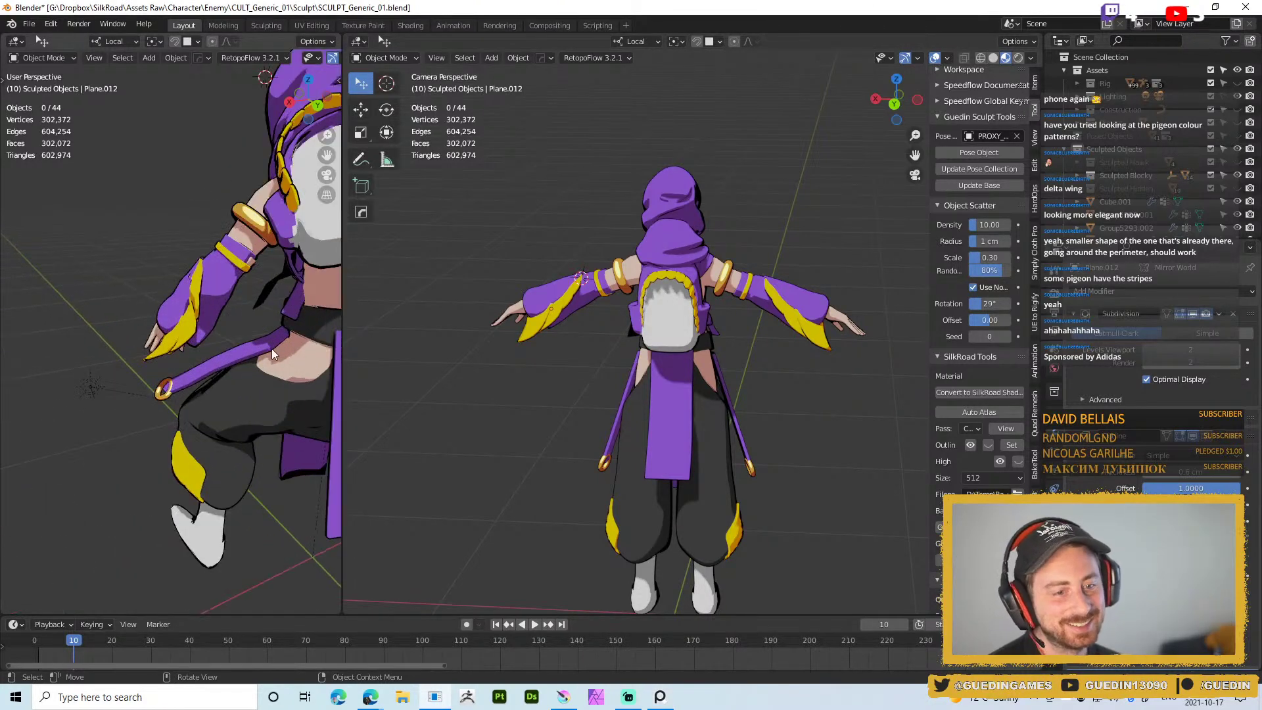
# Check the full character from behind in coloured shading and save the Blender file
pyautogui.moveTo(716, 400); pyautogui.dragTo(520, 401, button='middle')
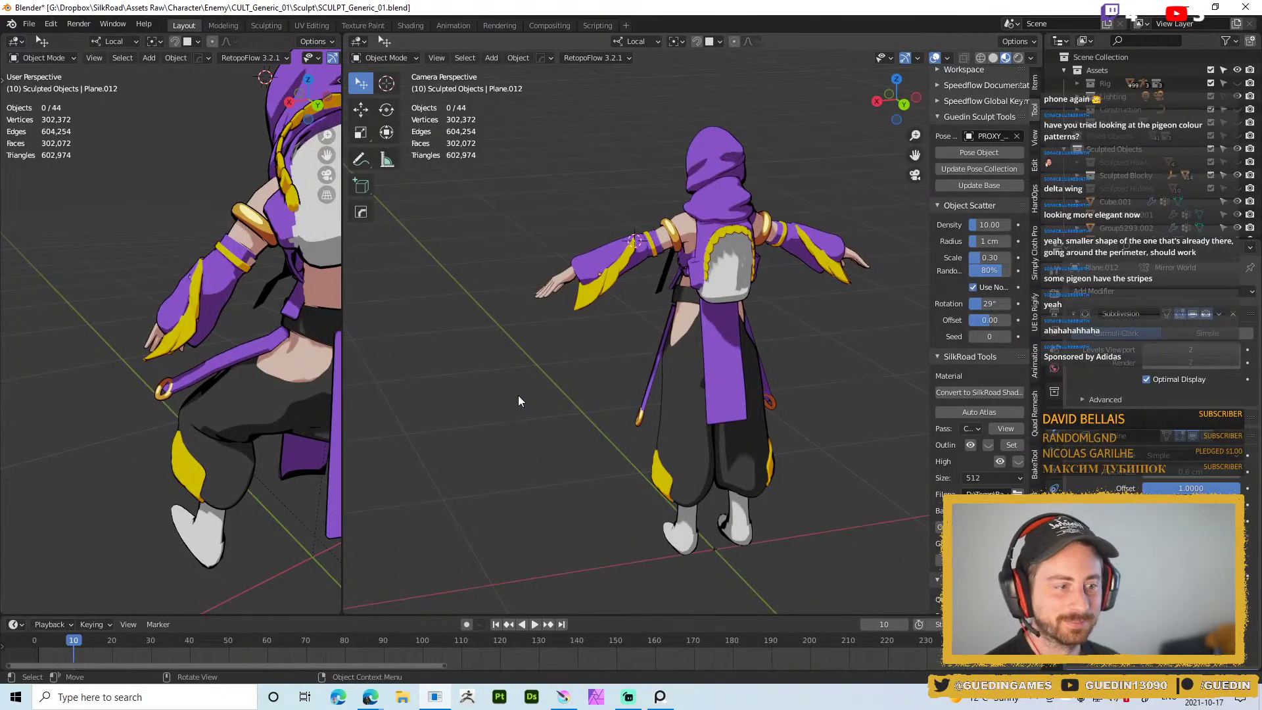
pyautogui.moveTo(543, 346); pyautogui.dragTo(536, 300, button='middle')
pyautogui.scroll(-2, 610, 312)
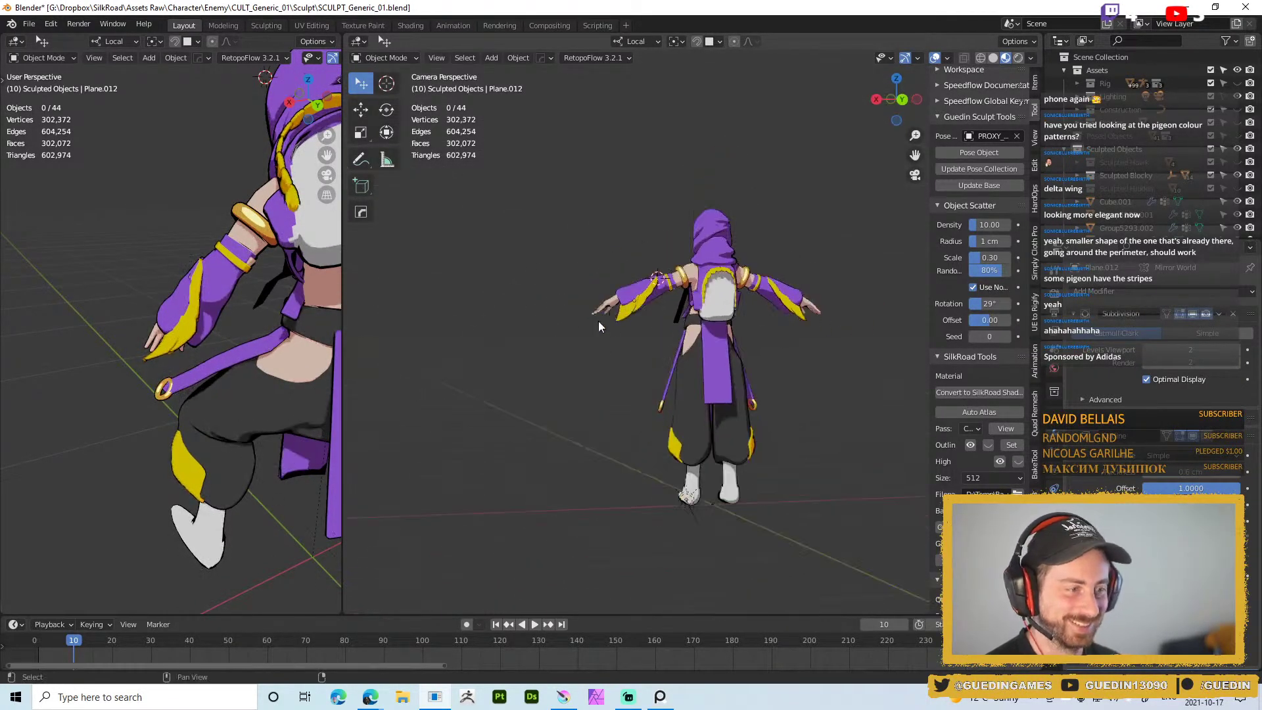
pyautogui.moveTo(610, 316); pyautogui.dragTo(589, 349, button='middle')
pyautogui.hotkey('ctrl', 's')
pyautogui.click(580, 311)
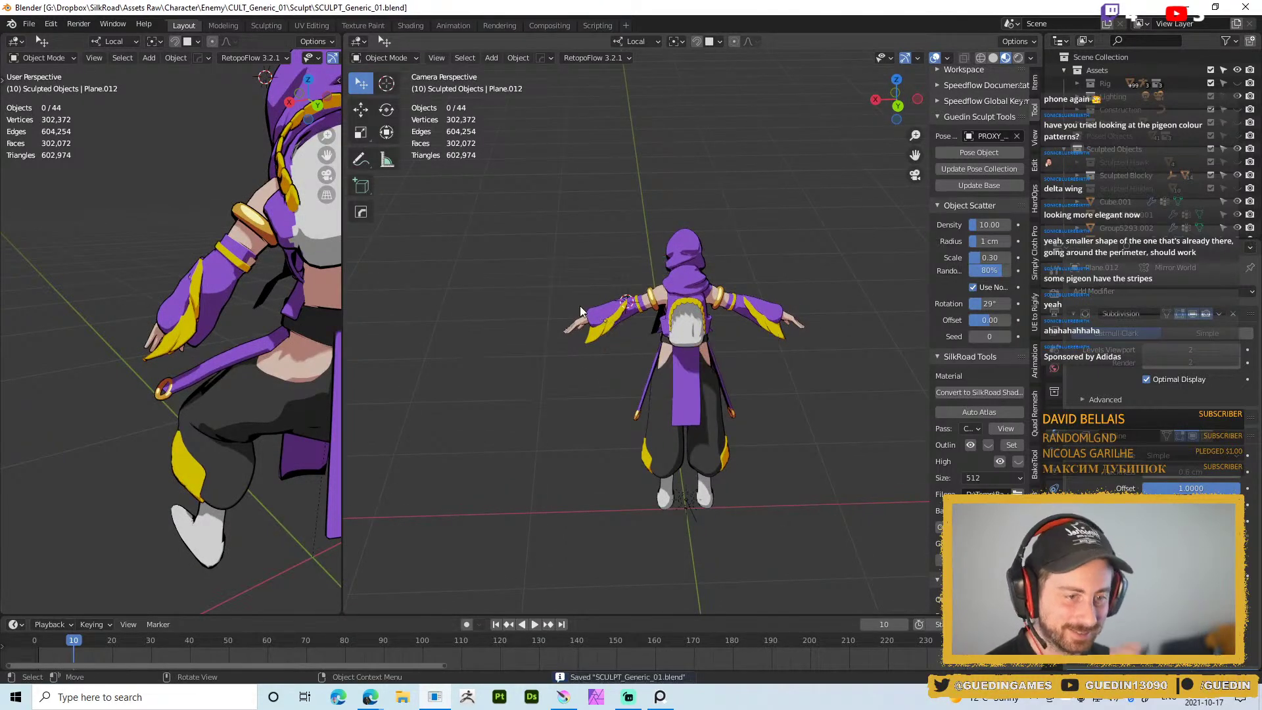
# Adjust the forearm sleeve's edge in solid shading with the Grab brush at a 137 px radius
pyautogui.moveTo(634, 234); pyautogui.dragTo(664, 307, button='middle')
pyautogui.scroll(4, 736, 336)
pyautogui.click(715, 283)
pyautogui.moveTo(750, 348)
pyautogui.mouseDown(button='middle')
pyautogui.moveTo(661, 291)
pyautogui.moveTo(631, 344)
pyautogui.moveTo(688, 216)
pyautogui.moveTo(648, 195)
pyautogui.mouseUp(button='middle')
pyautogui.press('z')
pyautogui.scroll(3, 688, 215)
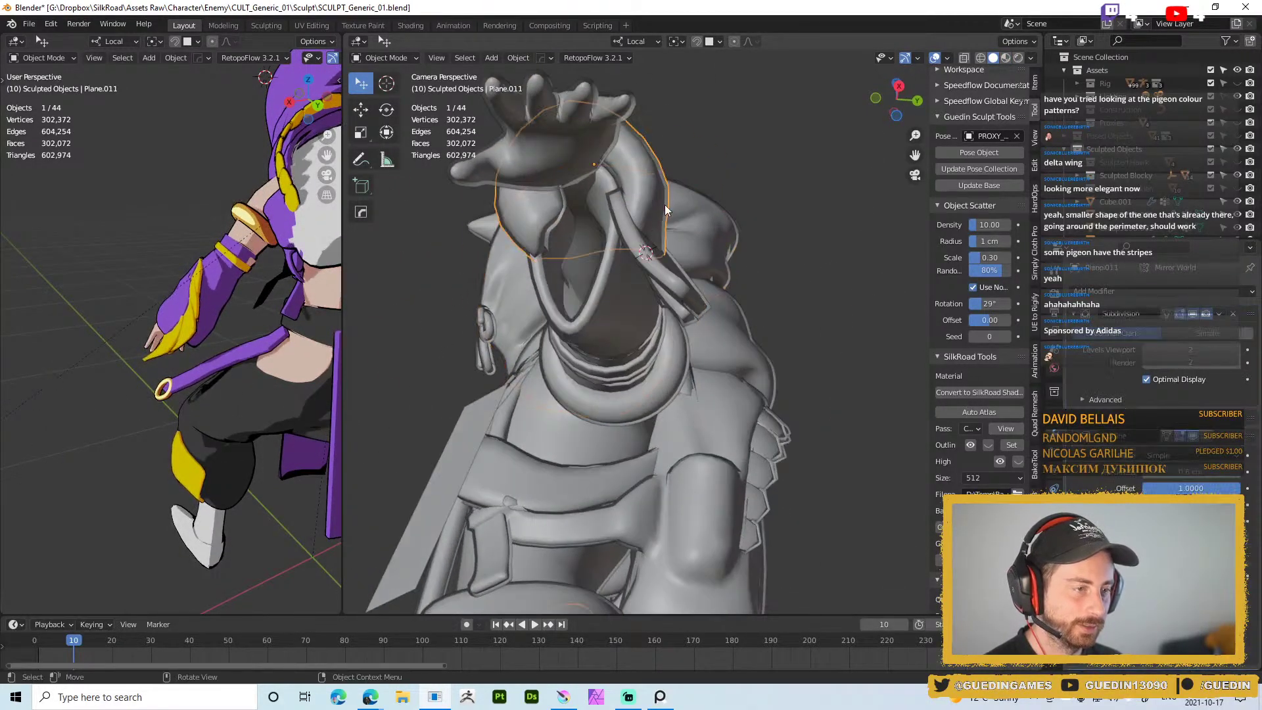
pyautogui.hotkey('ctrl', 'Tab')
pyautogui.press('f')
pyautogui.click(722, 211)
pyautogui.moveTo(638, 207)
pyautogui.mouseDown()
pyautogui.moveTo(621, 204)
pyautogui.moveTo(641, 205)
pyautogui.mouseUp()
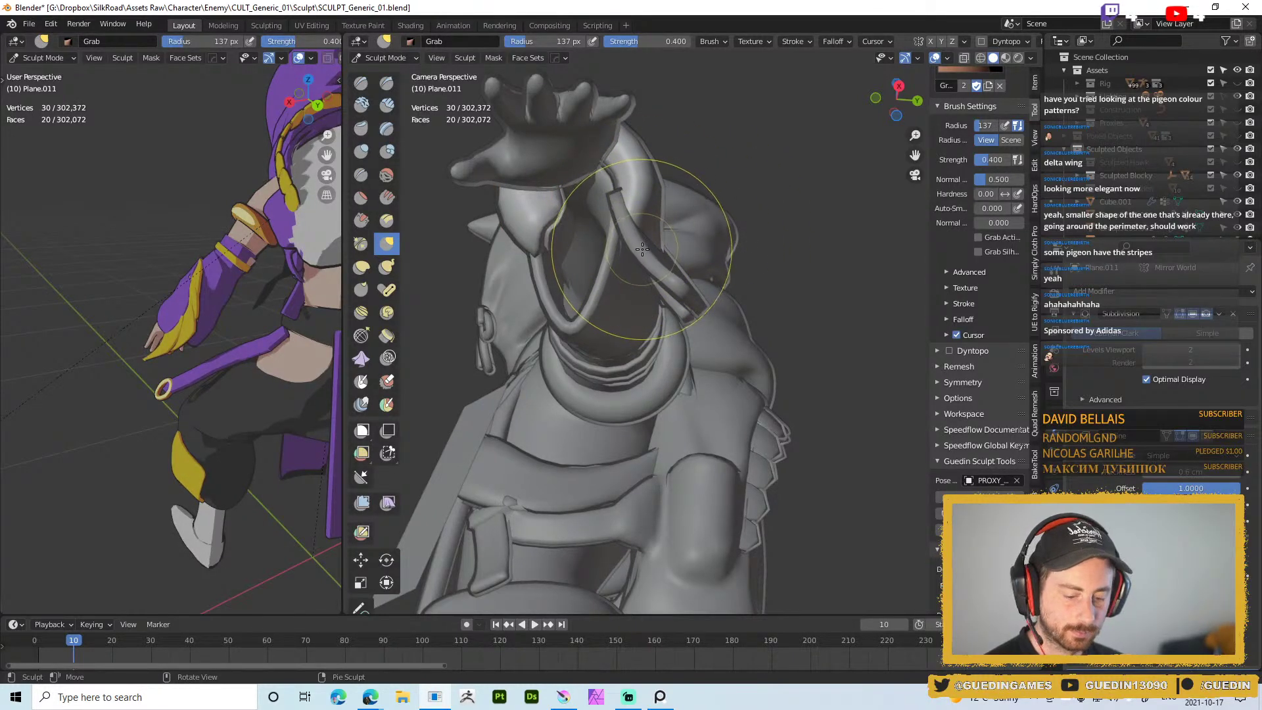
# Reshape the large feather hanging under the sleeve with the Grab brush and reduce the brush radius to 95 px
pyautogui.hotkey('alt', 'q')
pyautogui.moveTo(611, 199); pyautogui.dragTo(642, 245)
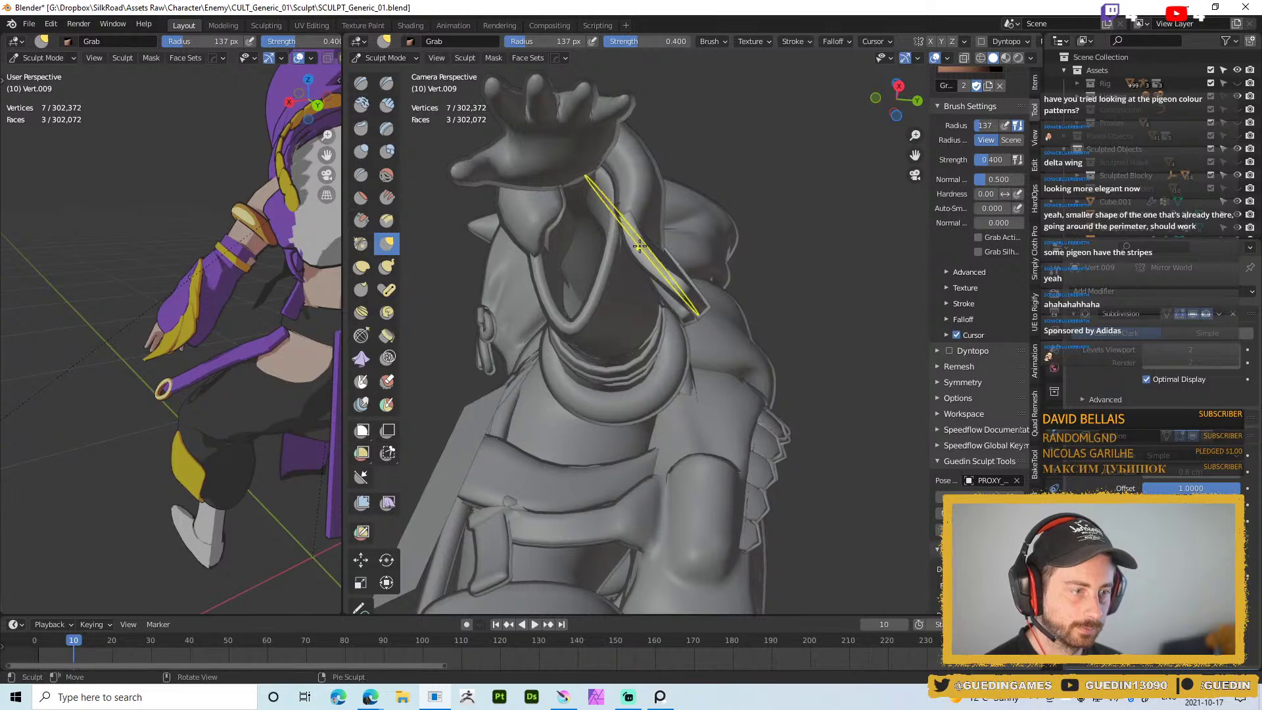
pyautogui.moveTo(666, 288); pyautogui.dragTo(676, 300)
pyautogui.moveTo(676, 300)
pyautogui.mouseDown(button='middle')
pyautogui.moveTo(657, 368)
pyautogui.moveTo(653, 325)
pyautogui.mouseUp(button='middle')
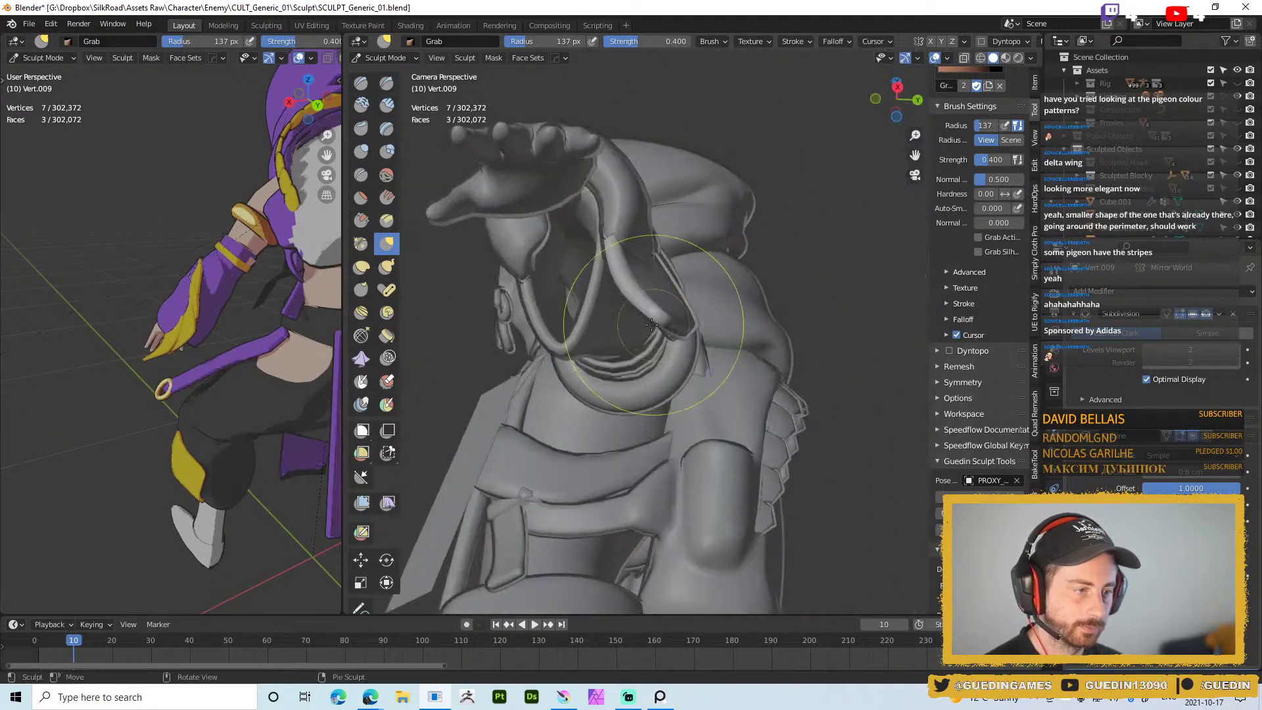
pyautogui.hotkey('alt', 'q')
pyautogui.press('f')
pyautogui.click(631, 276)
pyautogui.hotkey('alt', 'q')
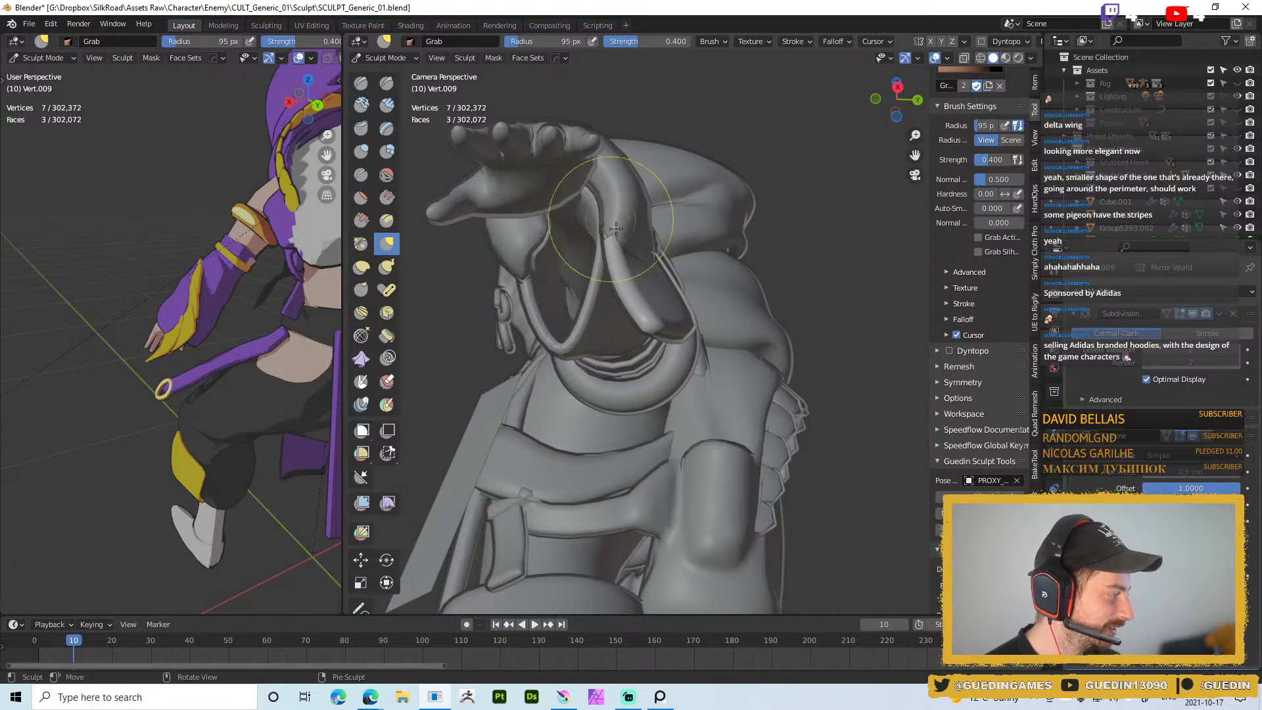
# Set the Grab brush radius to 148 px, check the sleeve and feathers from the side, and leave Sculpt Mode
pyautogui.moveTo(641, 289)
pyautogui.mouseDown(button='middle')
pyautogui.moveTo(680, 254)
pyautogui.moveTo(785, 217)
pyautogui.moveTo(769, 223)
pyautogui.moveTo(798, 247)
pyautogui.moveTo(818, 218)
pyautogui.mouseUp(button='middle')
pyautogui.press('f')
pyautogui.click(800, 234)
pyautogui.moveTo(782, 290); pyautogui.dragTo(776, 327, button='middle')
pyautogui.moveTo(747, 164); pyautogui.dragTo(719, 194, button='middle')
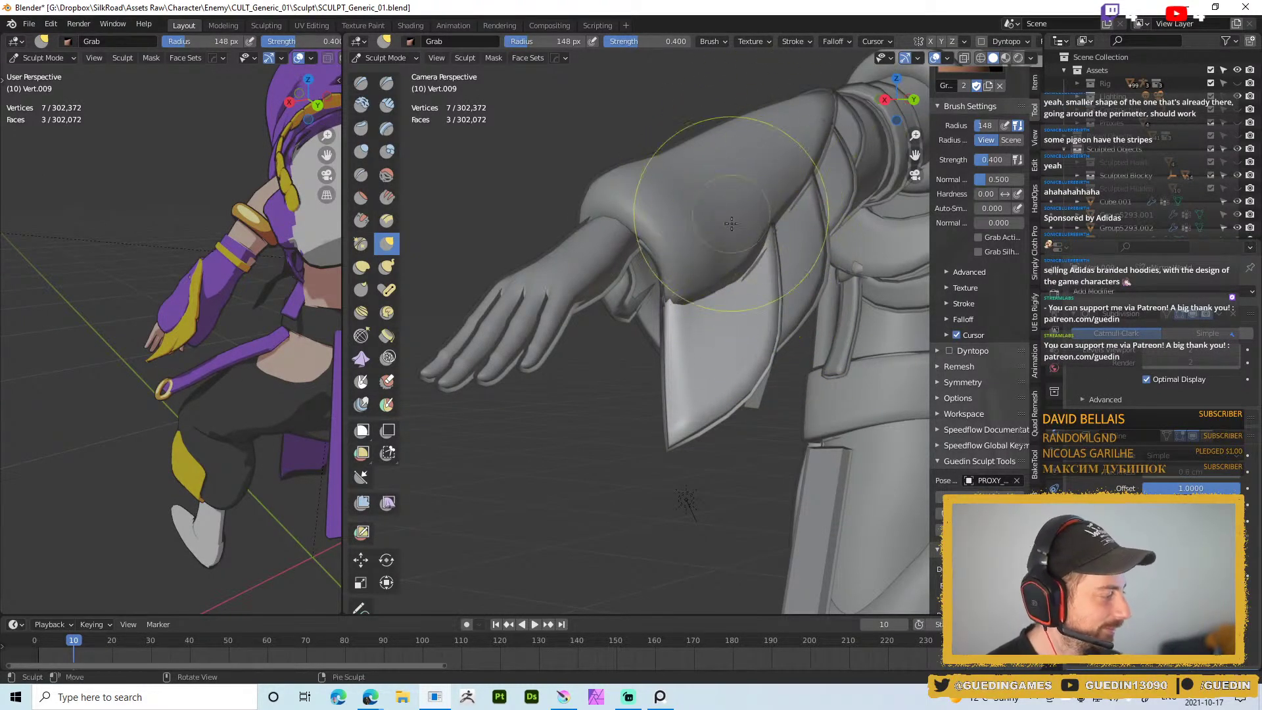
pyautogui.moveTo(658, 282)
pyautogui.mouseDown(button='middle')
pyautogui.moveTo(600, 314)
pyautogui.moveTo(628, 343)
pyautogui.moveTo(665, 332)
pyautogui.moveTo(671, 305)
pyautogui.moveTo(620, 293)
pyautogui.moveTo(664, 315)
pyautogui.moveTo(649, 302)
pyautogui.mouseUp(button='middle')
pyautogui.hotkey('ctrl', 'Tab')
# Select the forearm sleeve and show the transform gizmo to check its local axes
pyautogui.click(512, 350)
pyautogui.scroll(1, 634, 361)
pyautogui.moveTo(633, 361); pyautogui.dragTo(693, 242, button='middle')
pyautogui.click(626, 234)
pyautogui.hotkey('alt', 'space')
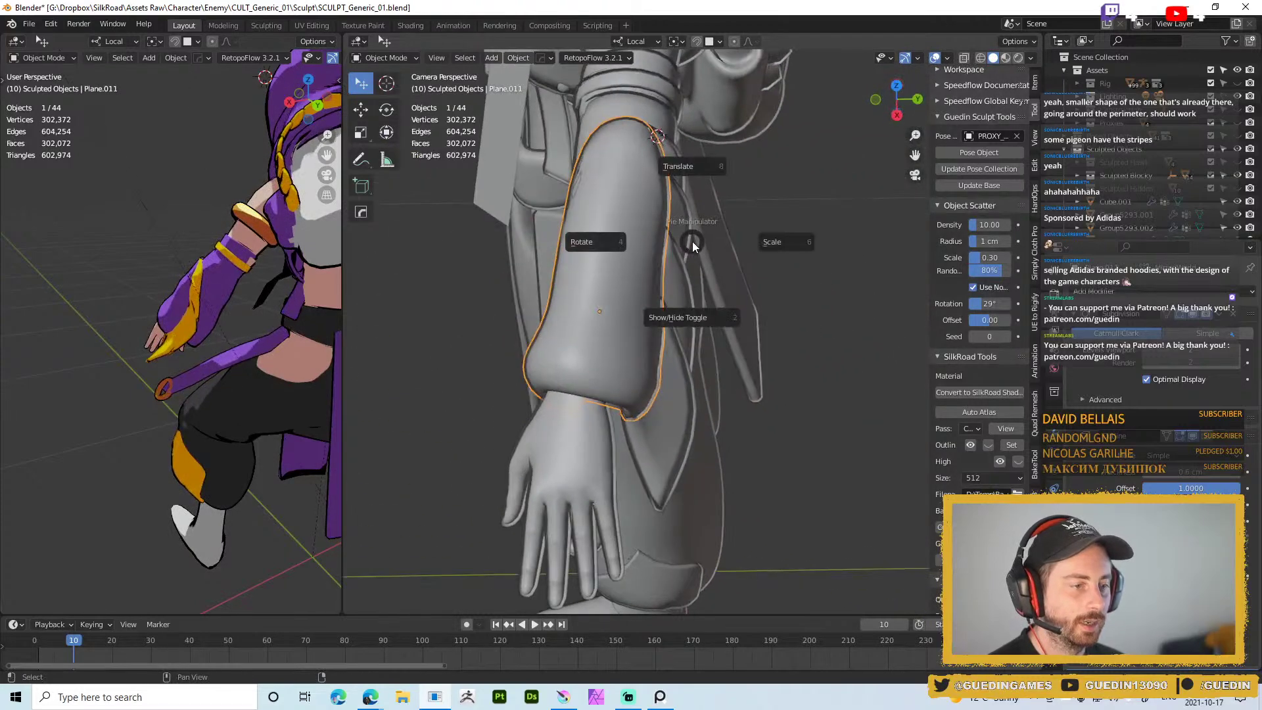
pyautogui.click(690, 317)
# Select the four feathers along the sleeve's underside and save the file
pyautogui.moveTo(678, 326); pyautogui.dragTo(629, 393, button='middle')
pyautogui.click(630, 393)
pyautogui.keyDown('shift'); pyautogui.click(719, 306); pyautogui.keyUp('shift')
pyautogui.keyDown('shift'); pyautogui.click(779, 211); pyautogui.keyUp('shift')
pyautogui.moveTo(656, 321)
pyautogui.mouseDown(button='middle')
pyautogui.moveTo(652, 423)
pyautogui.moveTo(721, 306)
pyautogui.moveTo(664, 384)
pyautogui.moveTo(648, 333)
pyautogui.mouseUp(button='middle')
pyautogui.hotkey('ctrl', 's')
pyautogui.click(721, 234)
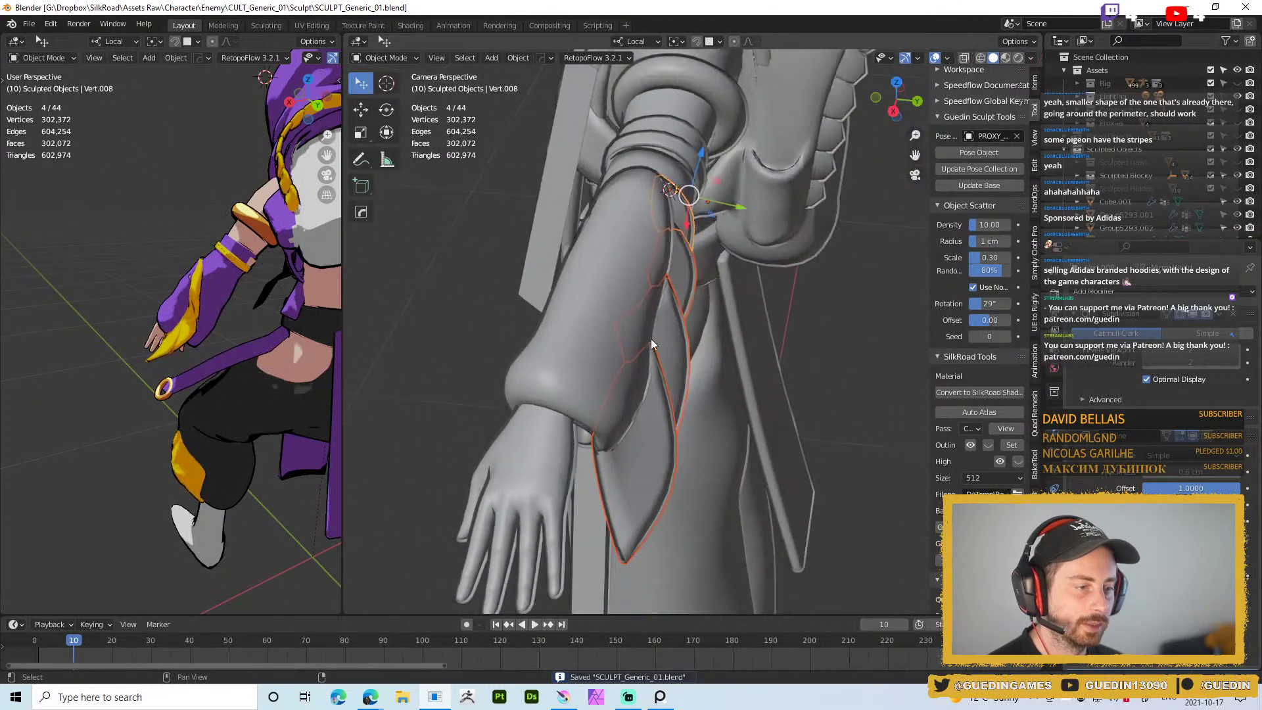
# Add a Mirror modifier to the four selected feathers
pyautogui.press('q')
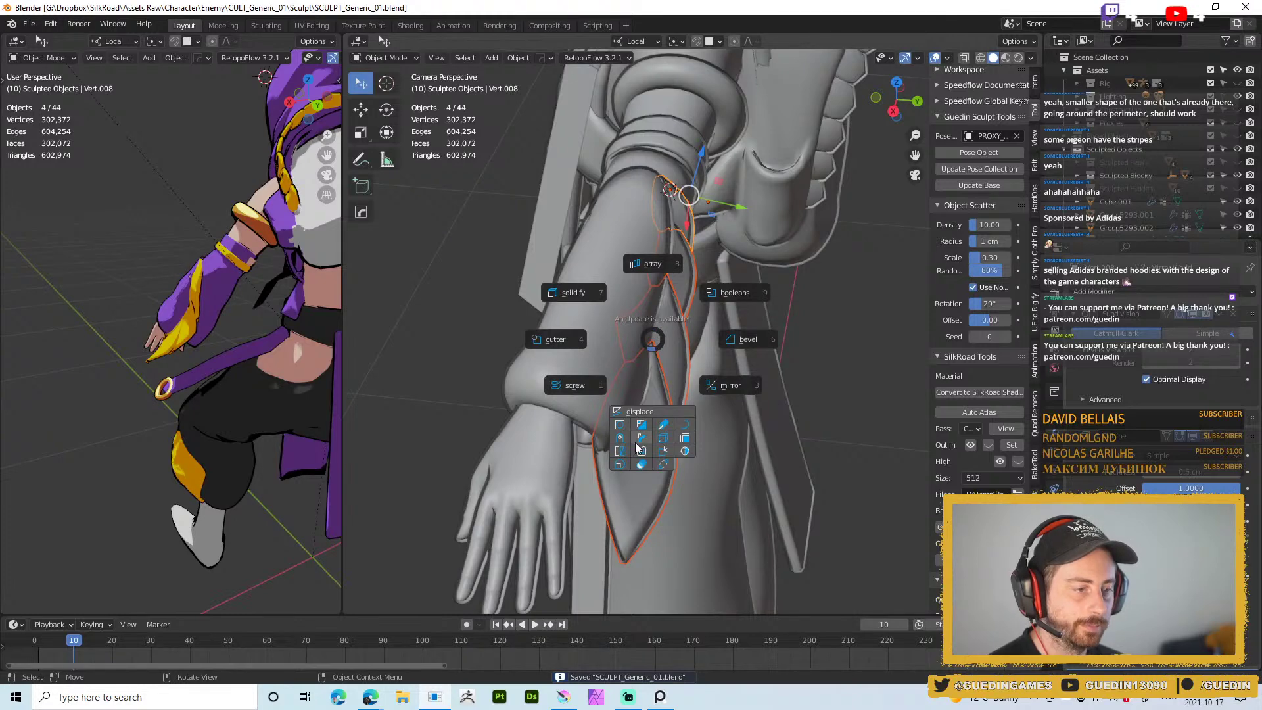
pyautogui.click(728, 385)
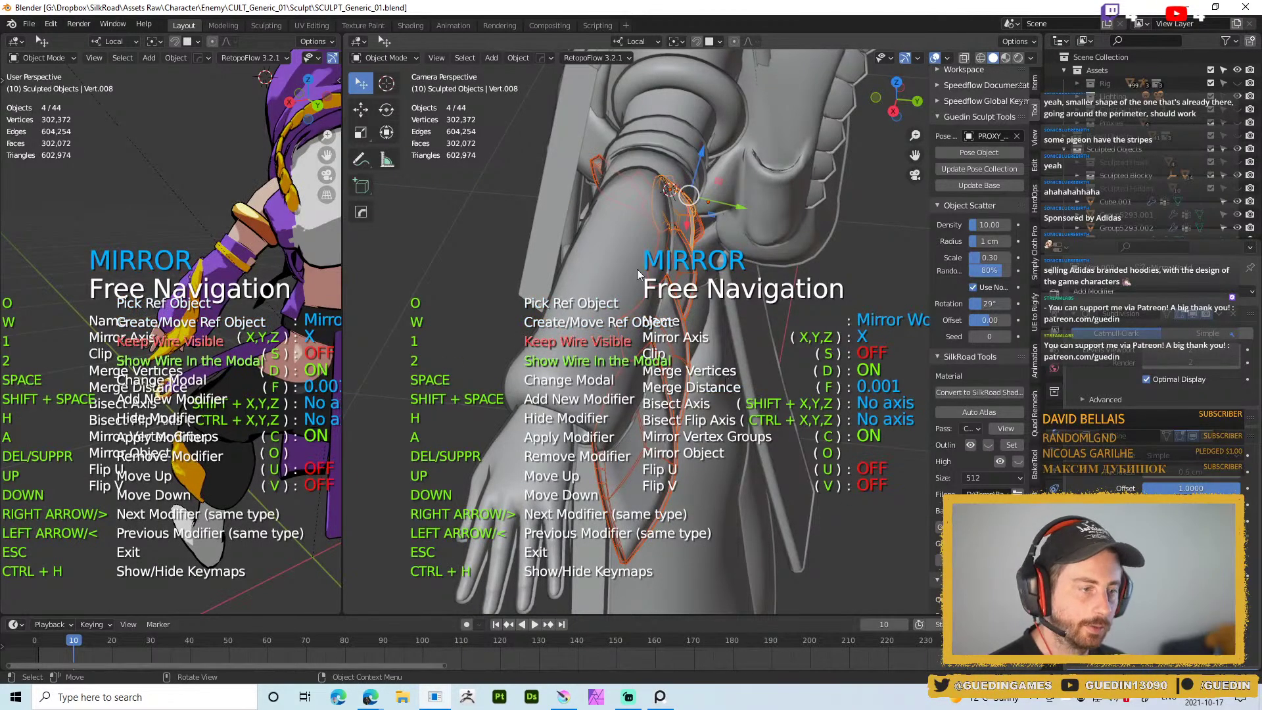
pyautogui.press('Escape')
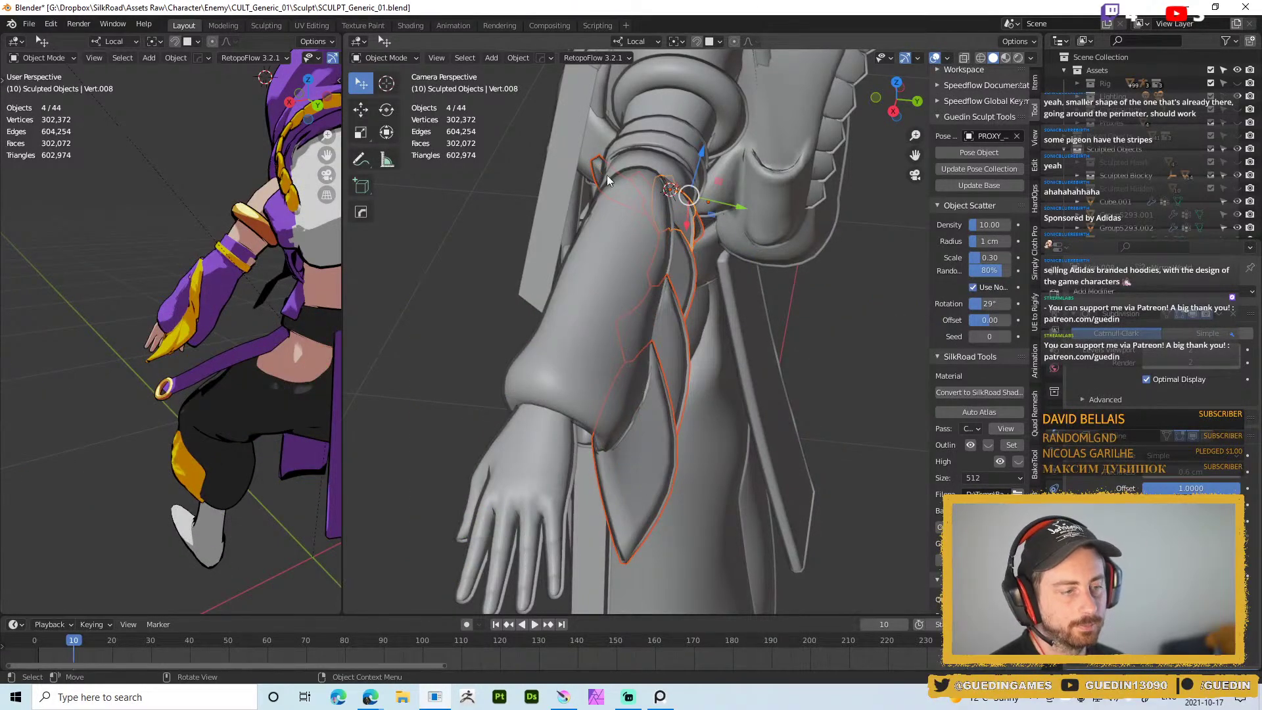
pyautogui.moveTo(614, 403); pyautogui.dragTo(533, 345, button='middle')
# Use the forearm sleeve as the feathers' mirror object and change the mirror axis from X to Y
pyautogui.press('q')
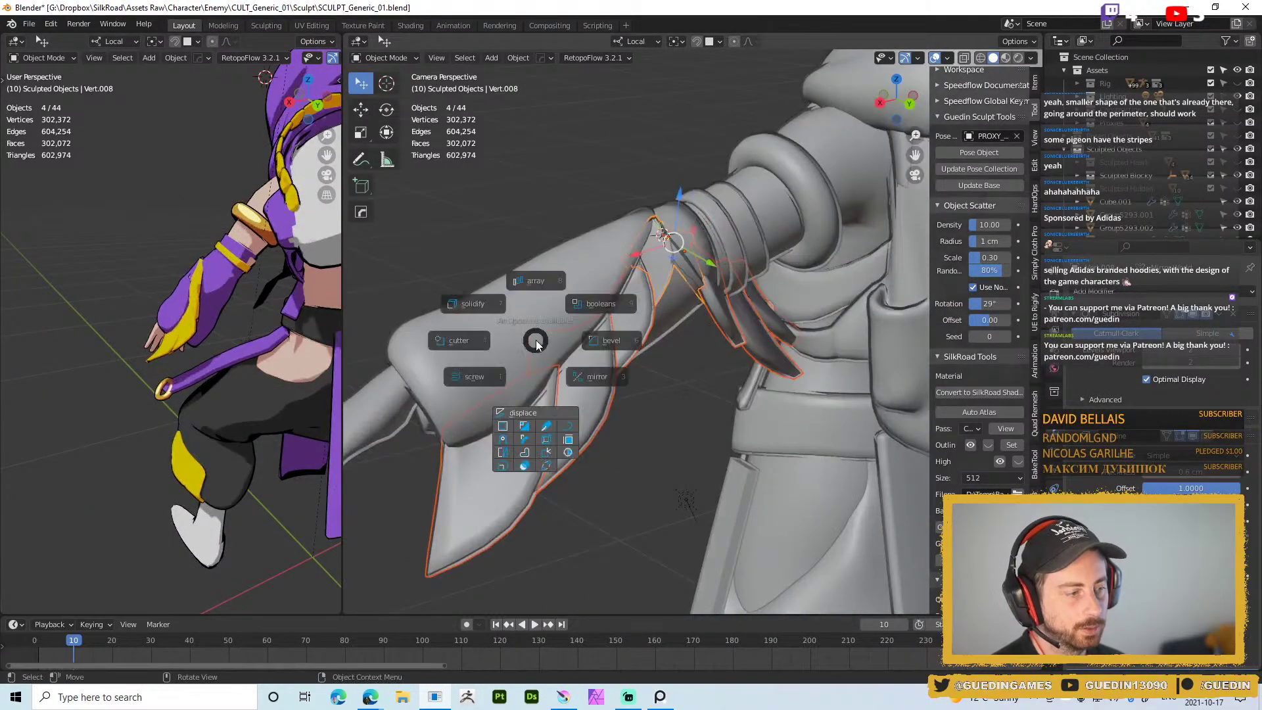
pyautogui.click(614, 387)
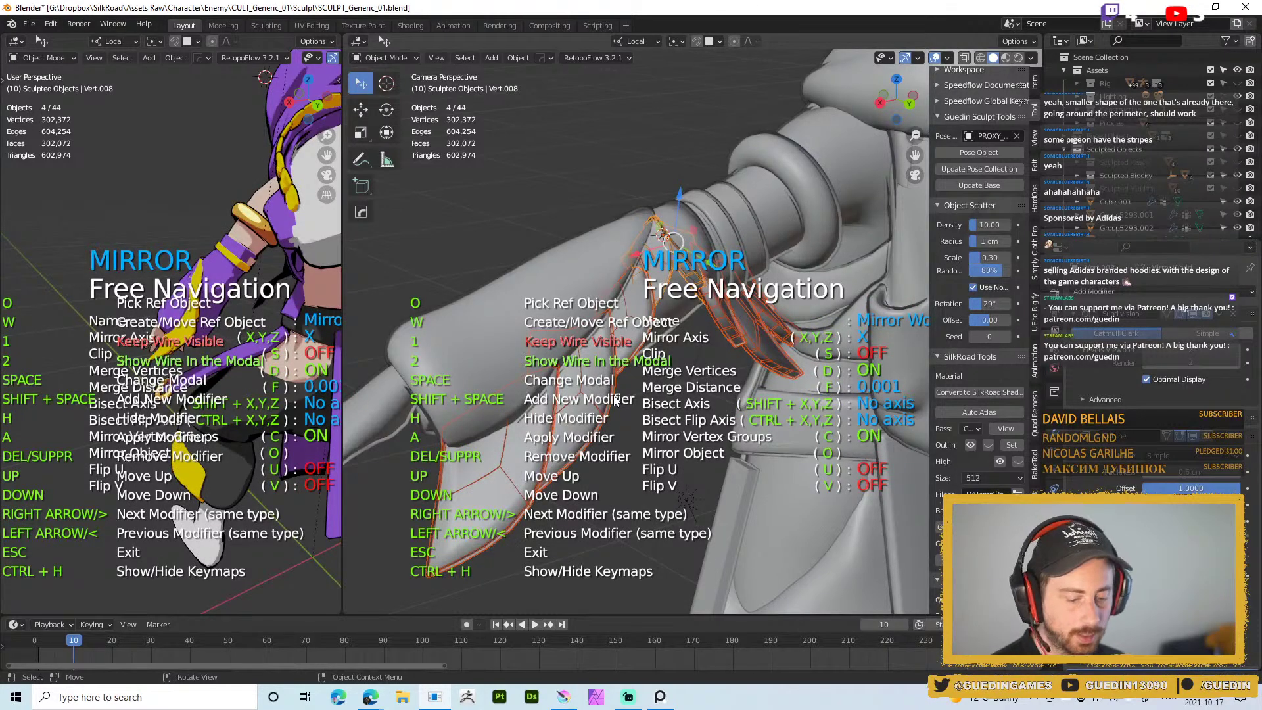
pyautogui.press('o')
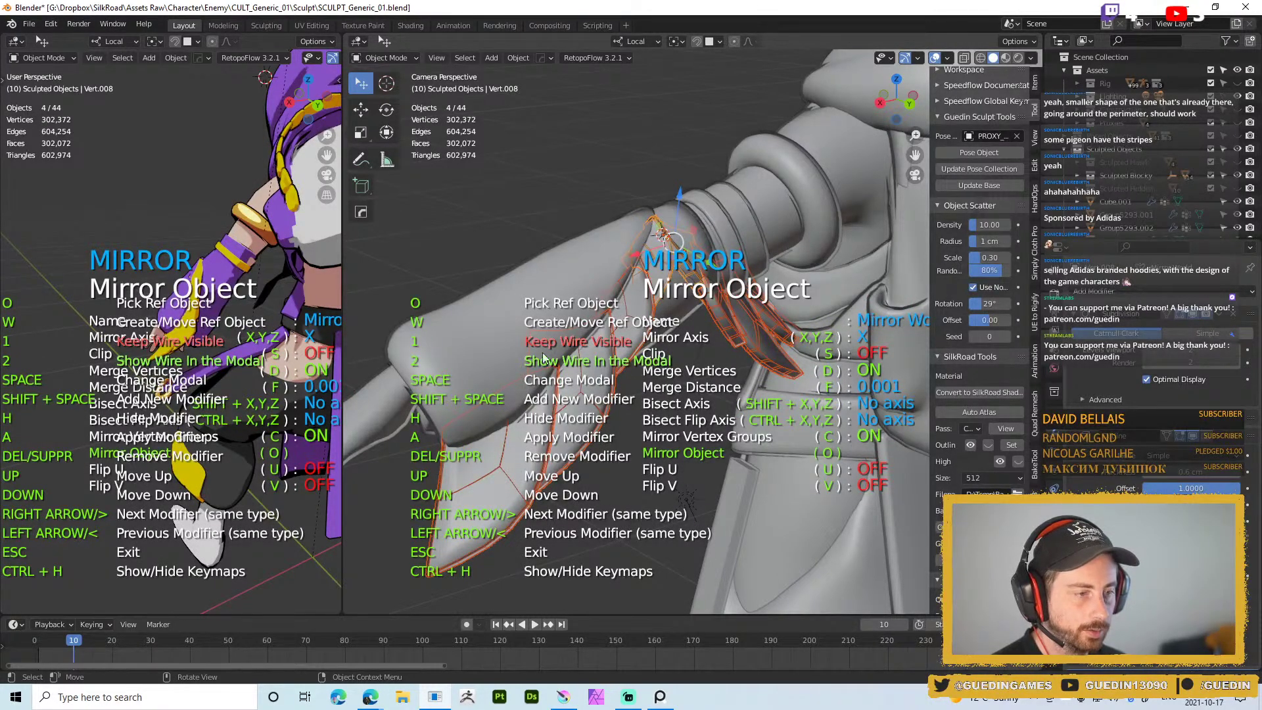
pyautogui.click(469, 316)
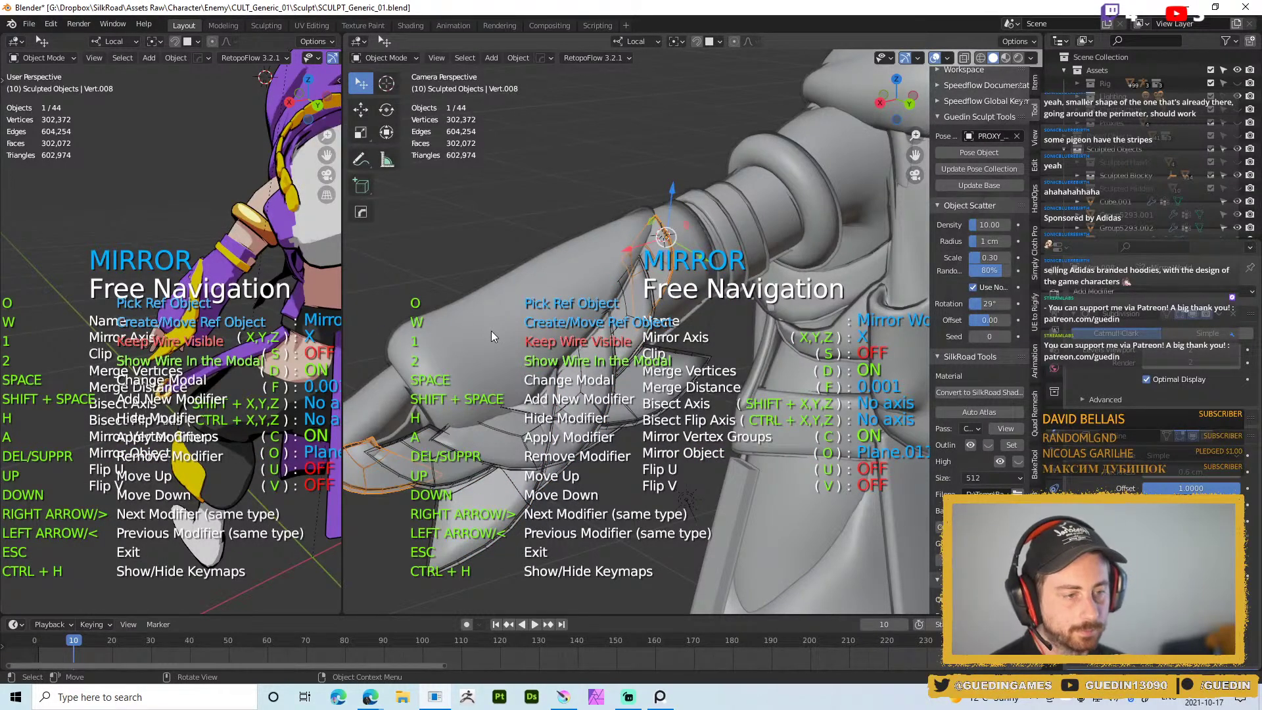
pyautogui.press('x')
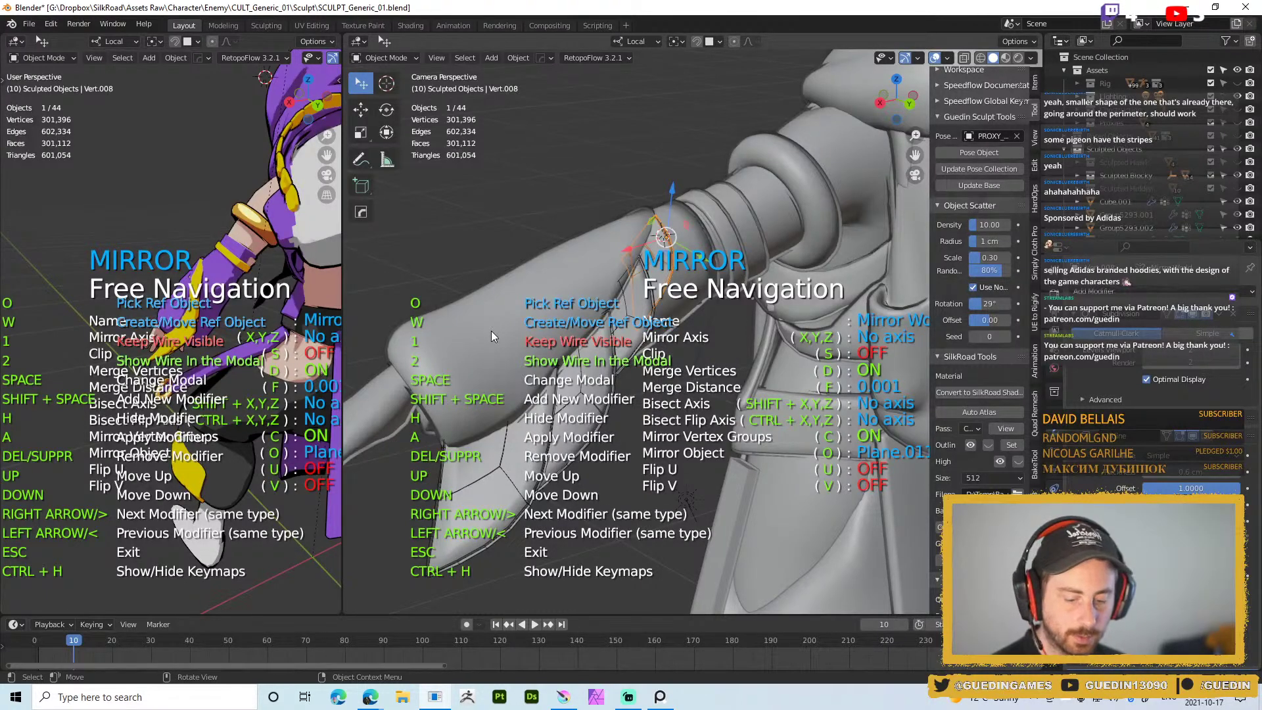
pyautogui.press('y')
pyautogui.press('Escape')
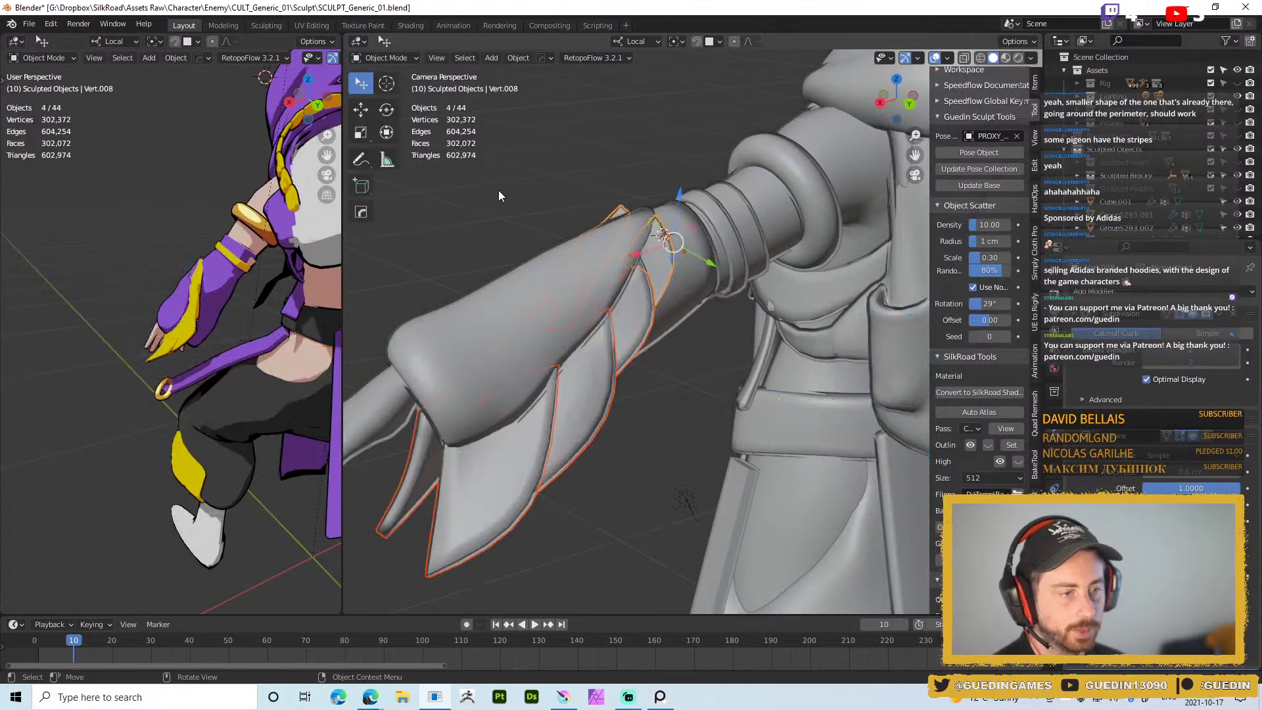
# Make the four selected feathers single-user for both object and object data
pyautogui.moveTo(530, 408); pyautogui.dragTo(802, 360, button='middle')
pyautogui.scroll(3, 760, 306)
pyautogui.moveTo(605, 350); pyautogui.dragTo(677, 355, button='middle')
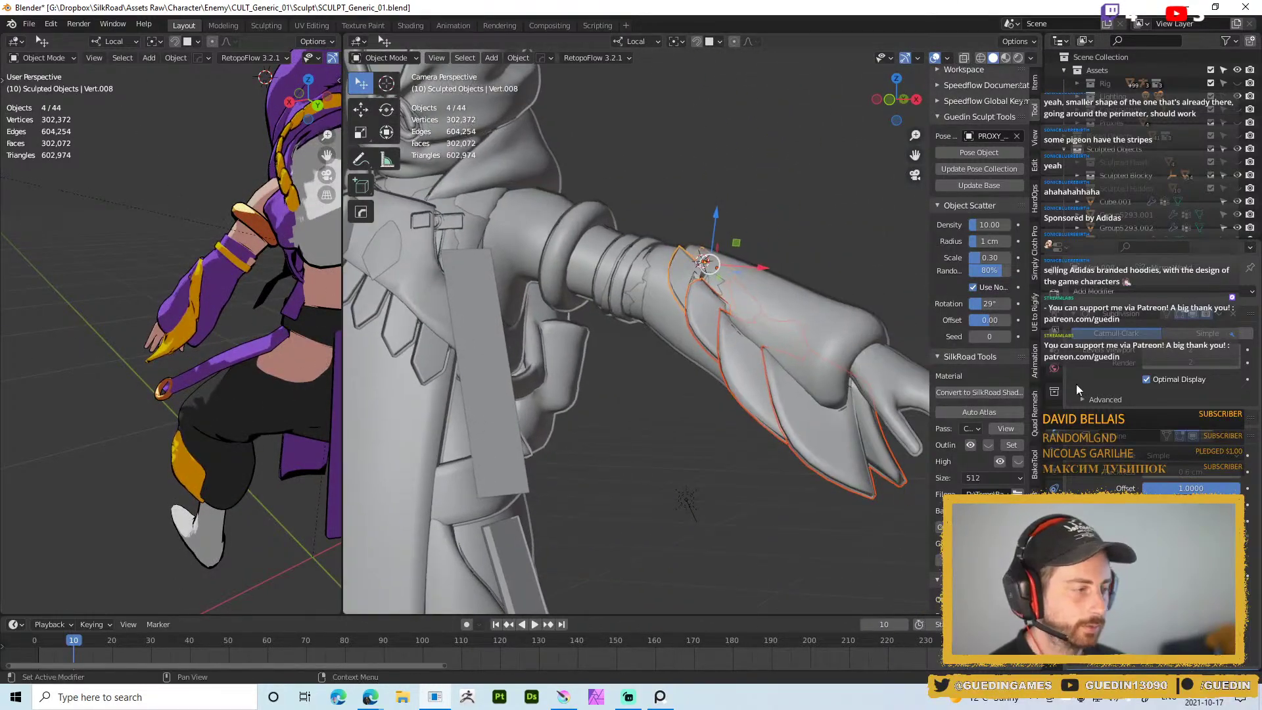
pyautogui.scroll(-1, 1232, 334)
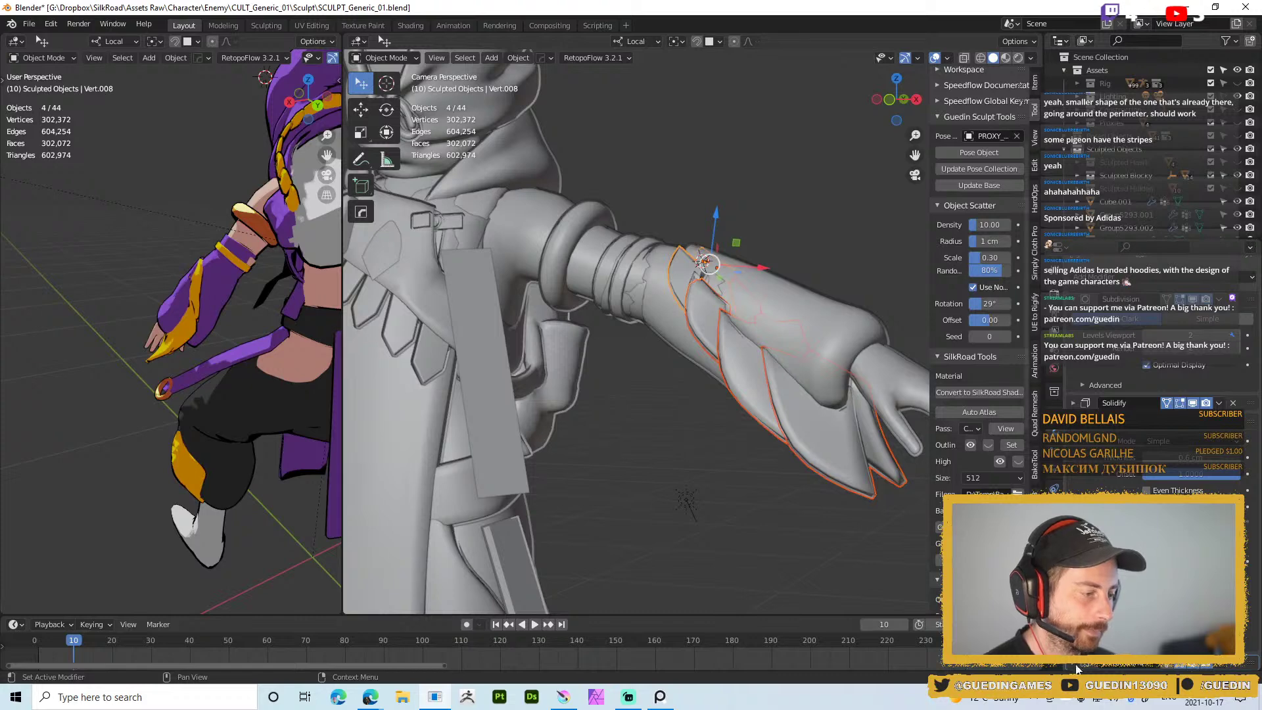
pyautogui.scroll(-5, 1147, 362)
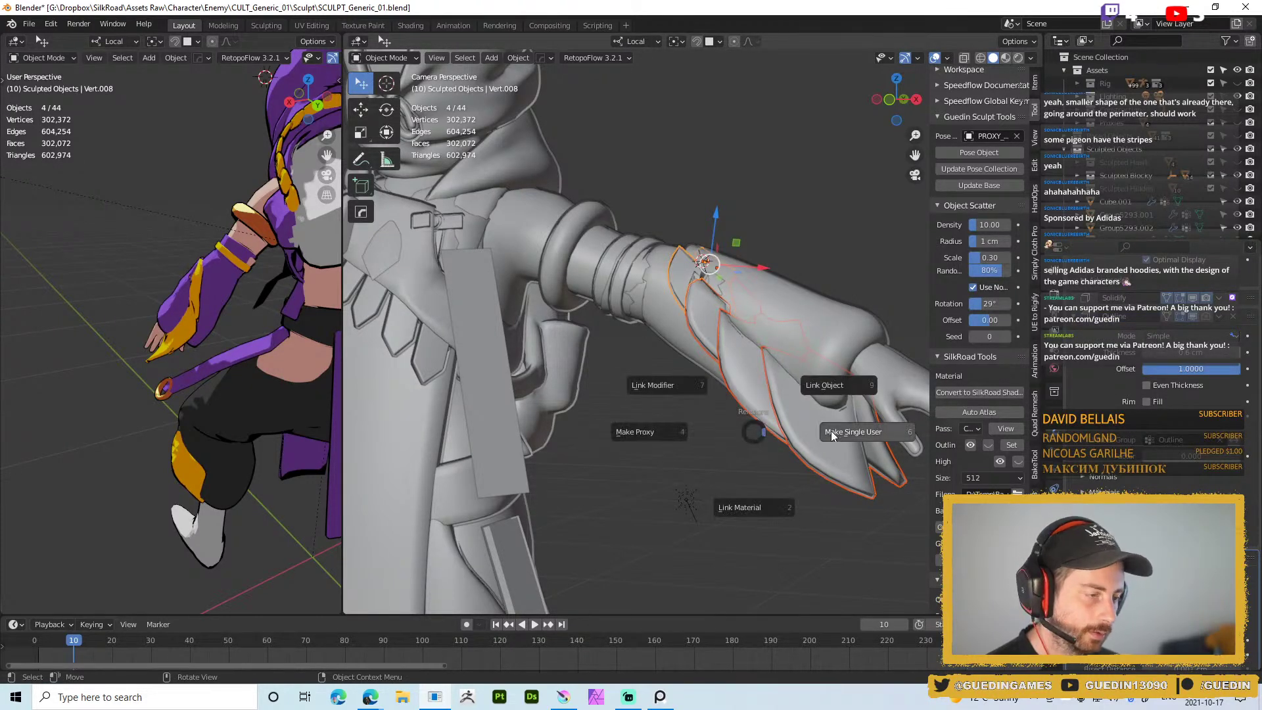
pyautogui.click(839, 429)
pyautogui.click(831, 533)
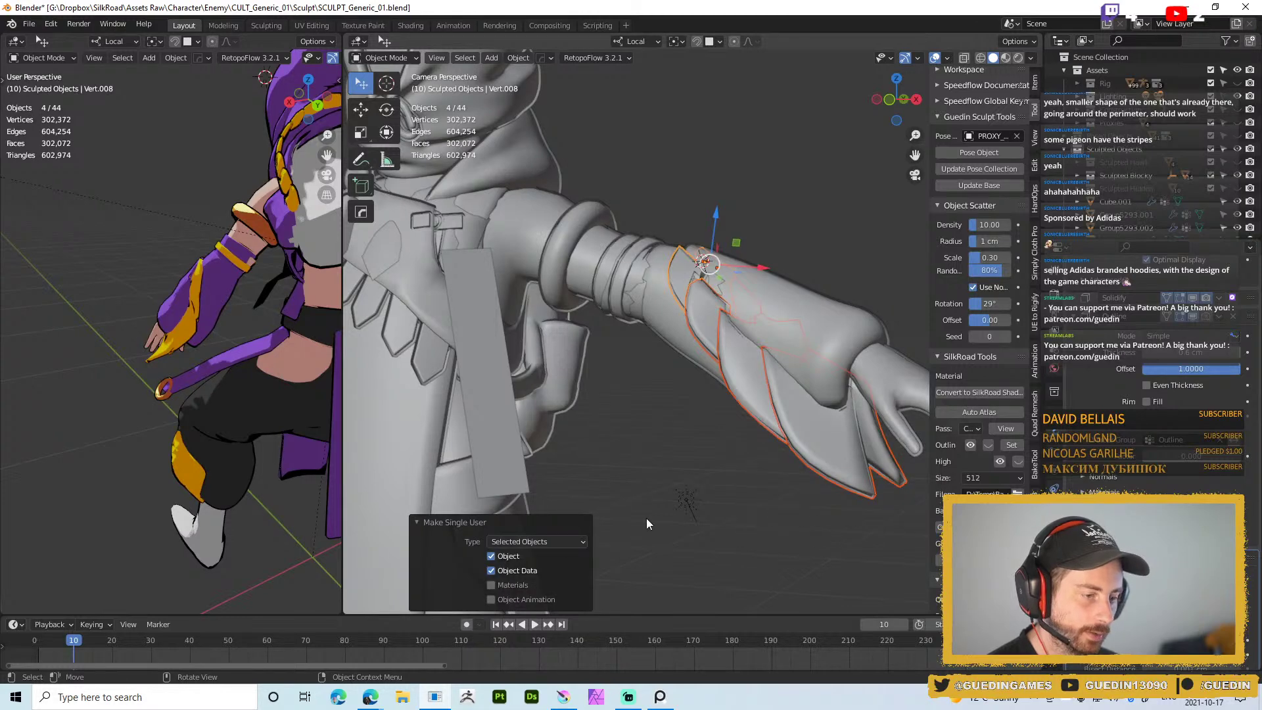
# Apply the sleeve-based Mirror modifier on the largest feather nearest the hand
pyautogui.scroll(-3, 749, 482)
pyautogui.moveTo(732, 451); pyautogui.dragTo(798, 287, button='middle')
pyautogui.click(746, 426)
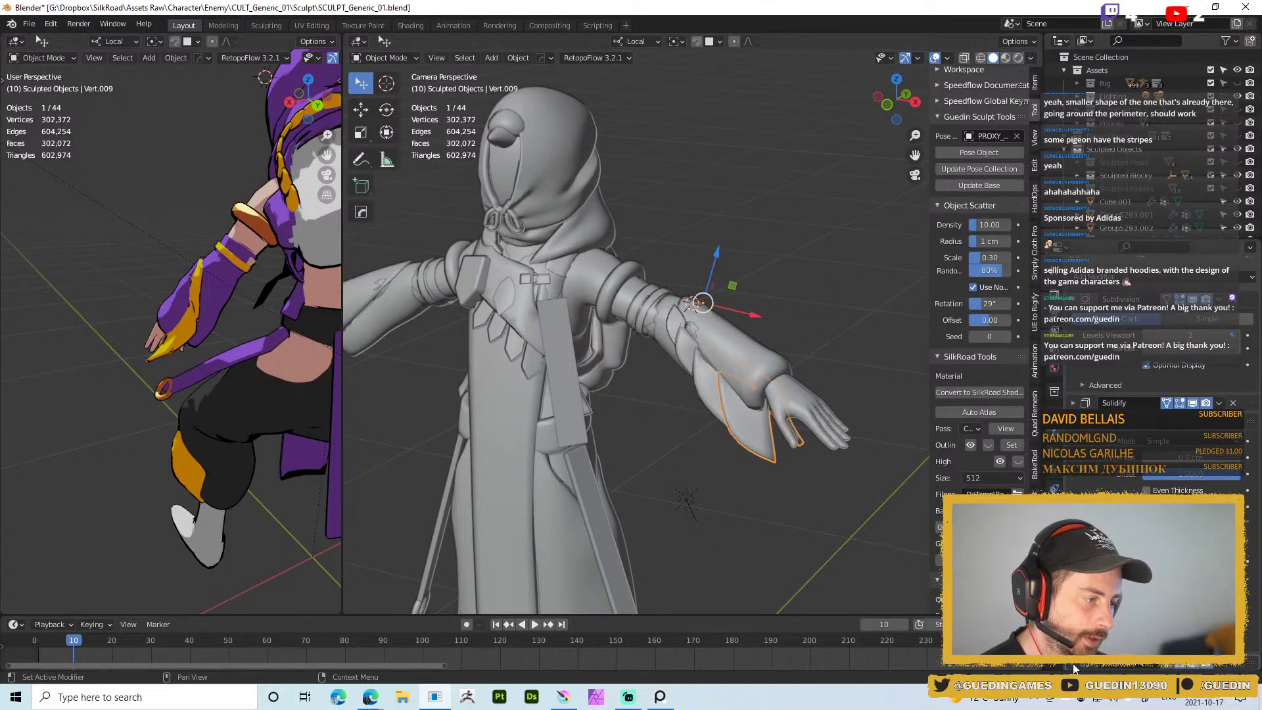
pyautogui.scroll(-4, 1075, 665)
pyautogui.hotkey('ctrl', '1')
# Apply the sleeve-based Mirror modifier on each of the three remaining feathers
pyautogui.click(704, 393)
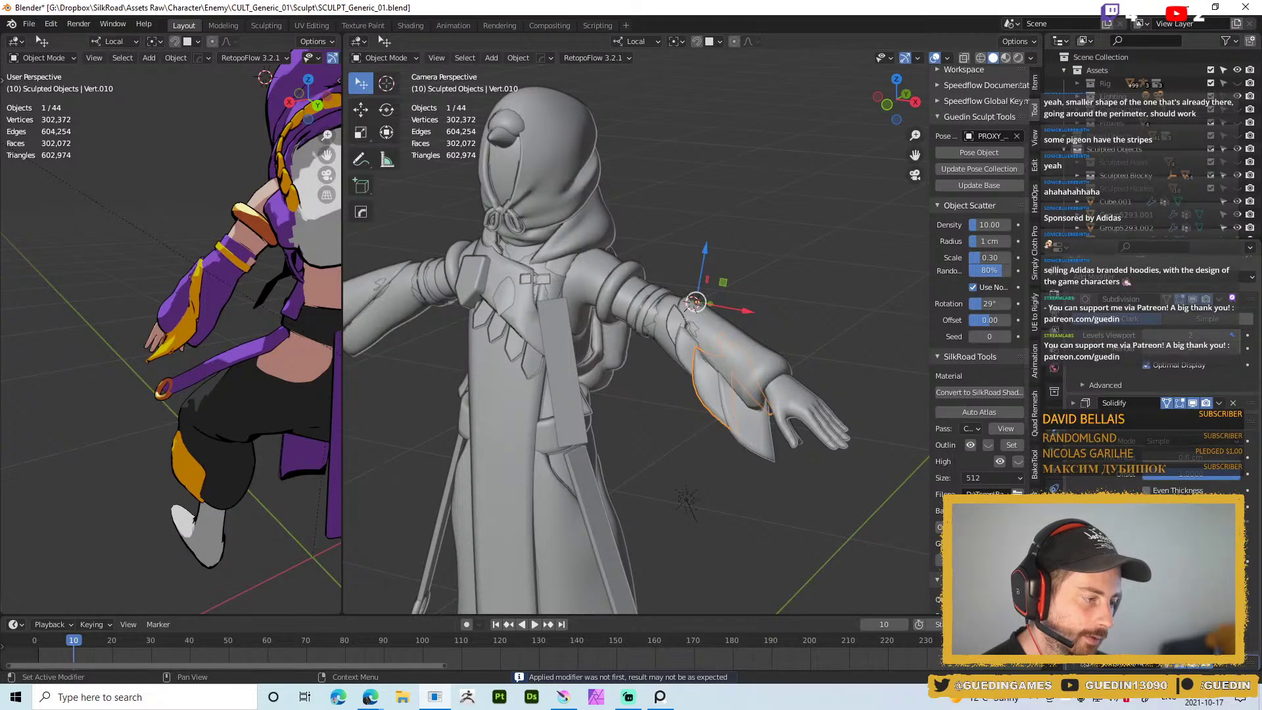
pyautogui.scroll(-4, 1079, 666)
pyautogui.scroll(4, 1151, 394)
pyautogui.click(696, 368)
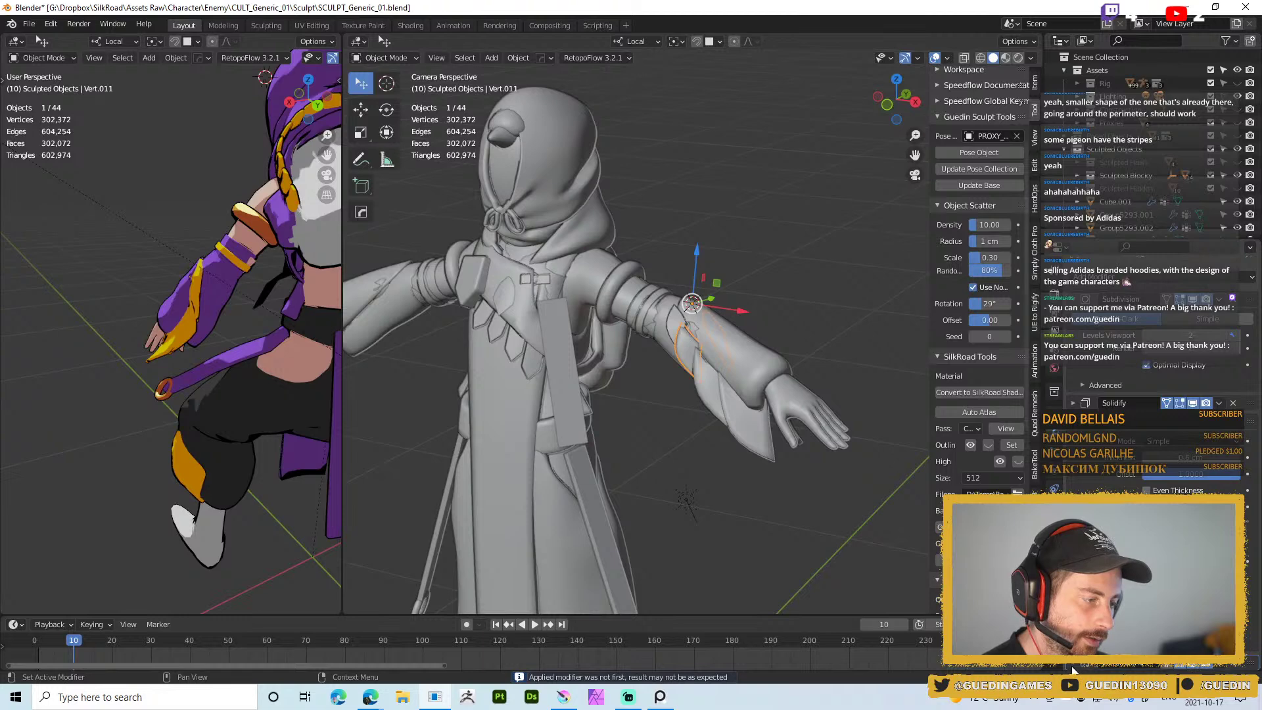
pyautogui.scroll(-4, 1073, 669)
pyautogui.hotkey('ctrl', 'a')
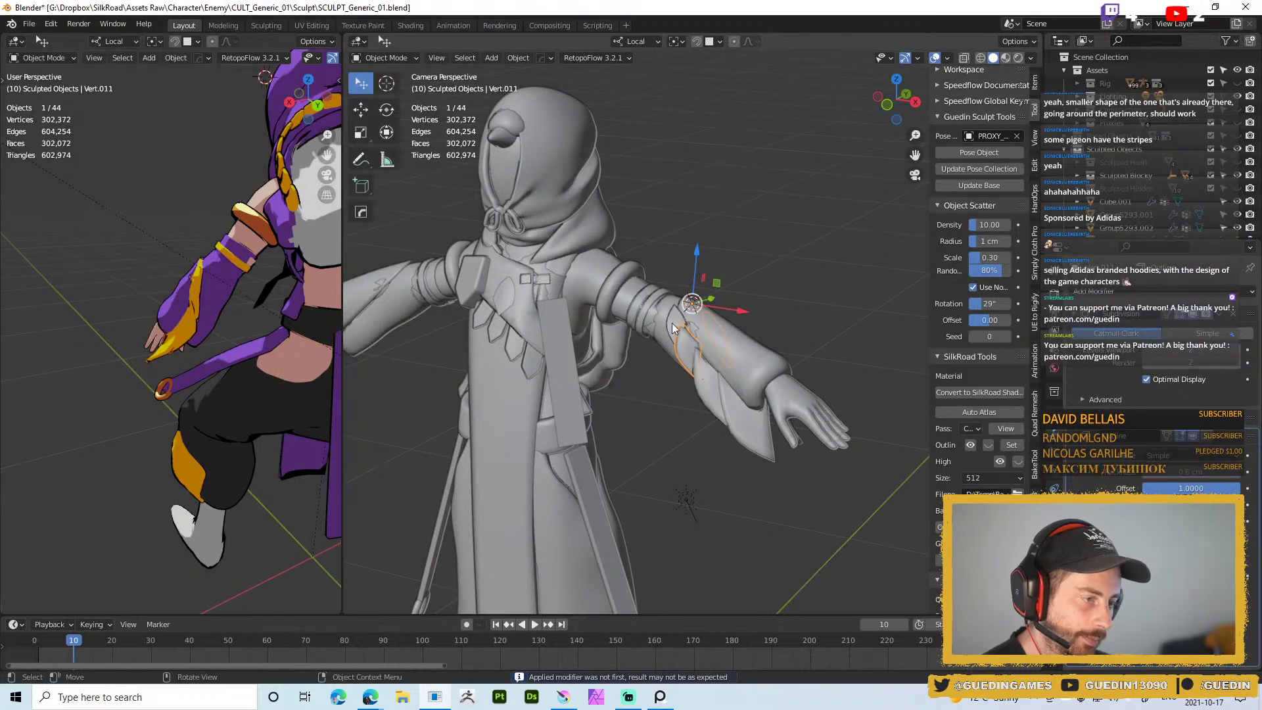
pyautogui.scroll(-2, 979, 486)
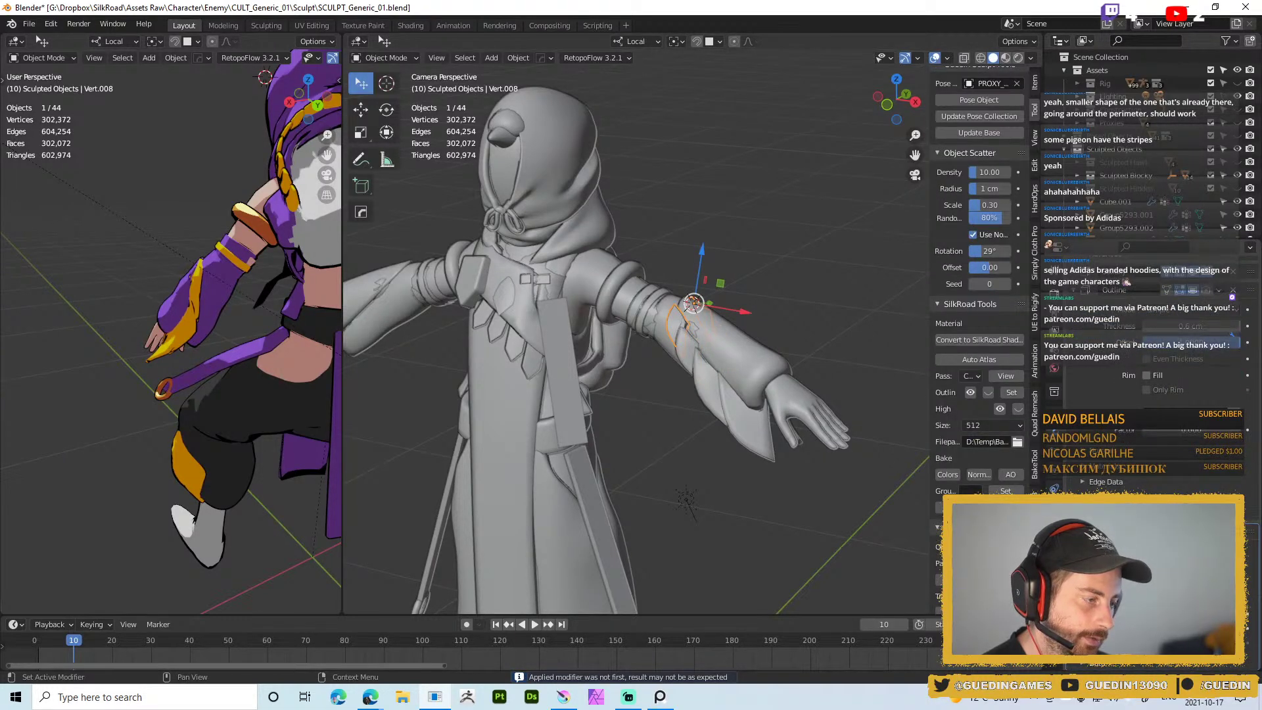
pyautogui.hotkey('ctrl', 'a')
# Separate the four feather meshes into individual objects by loose parts
pyautogui.moveTo(664, 390); pyautogui.dragTo(665, 397, button='middle')
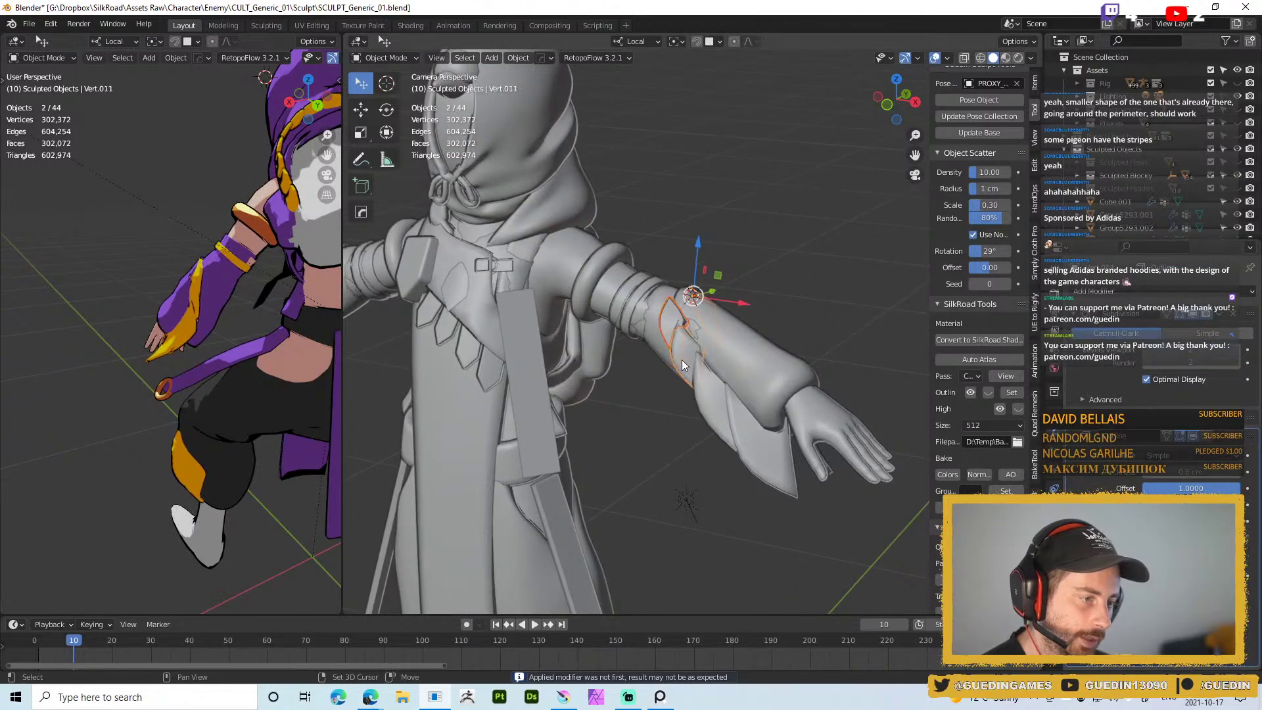
pyautogui.moveTo(737, 448); pyautogui.dragTo(873, 432, button='middle')
pyautogui.press('Tab')
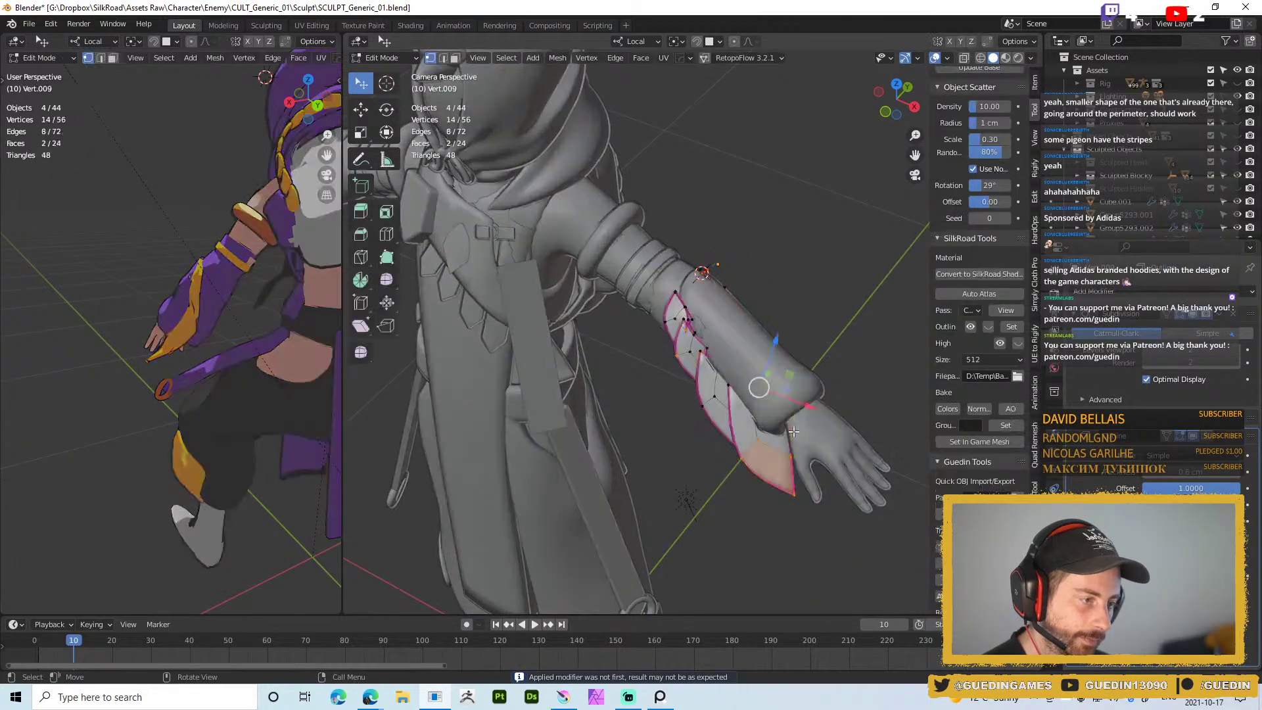
pyautogui.press('p')
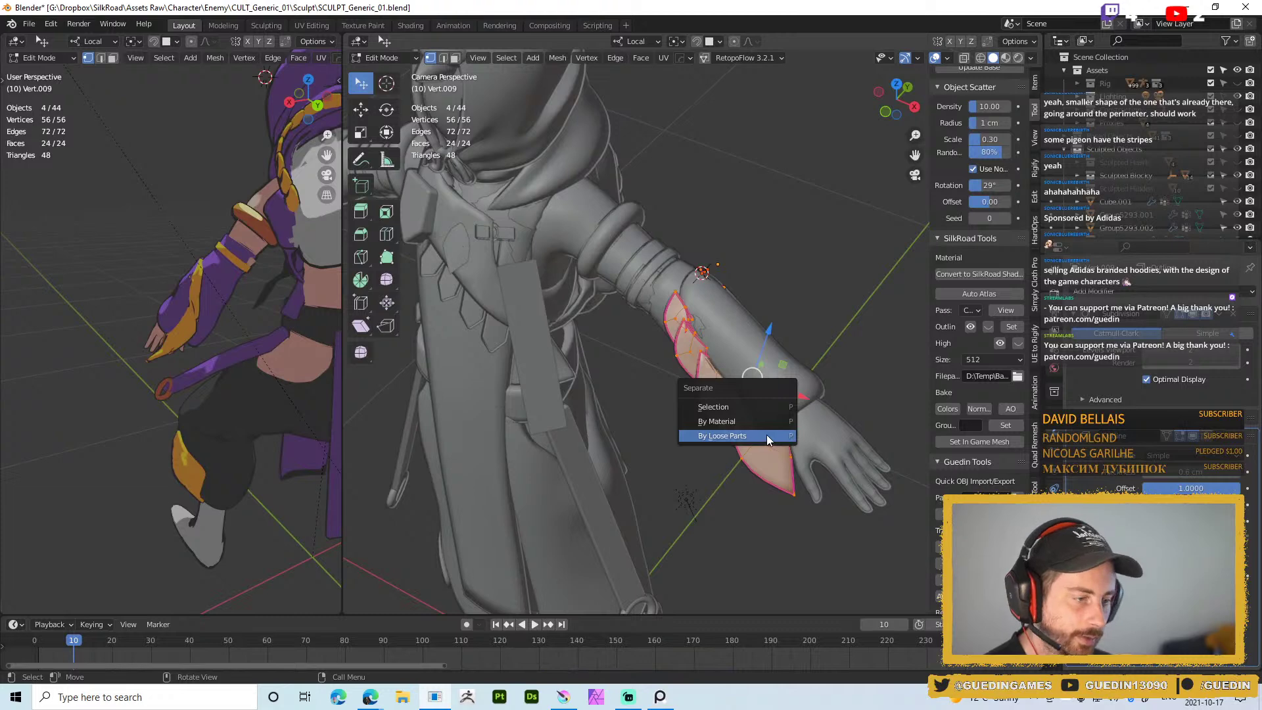
pyautogui.click(764, 435)
pyautogui.press('Tab')
# Select the separated feathers on both sides of the forearm sleeve together
pyautogui.moveTo(756, 434); pyautogui.dragTo(680, 337, button='middle')
pyautogui.click(744, 428)
pyautogui.press('KP_Decimal')
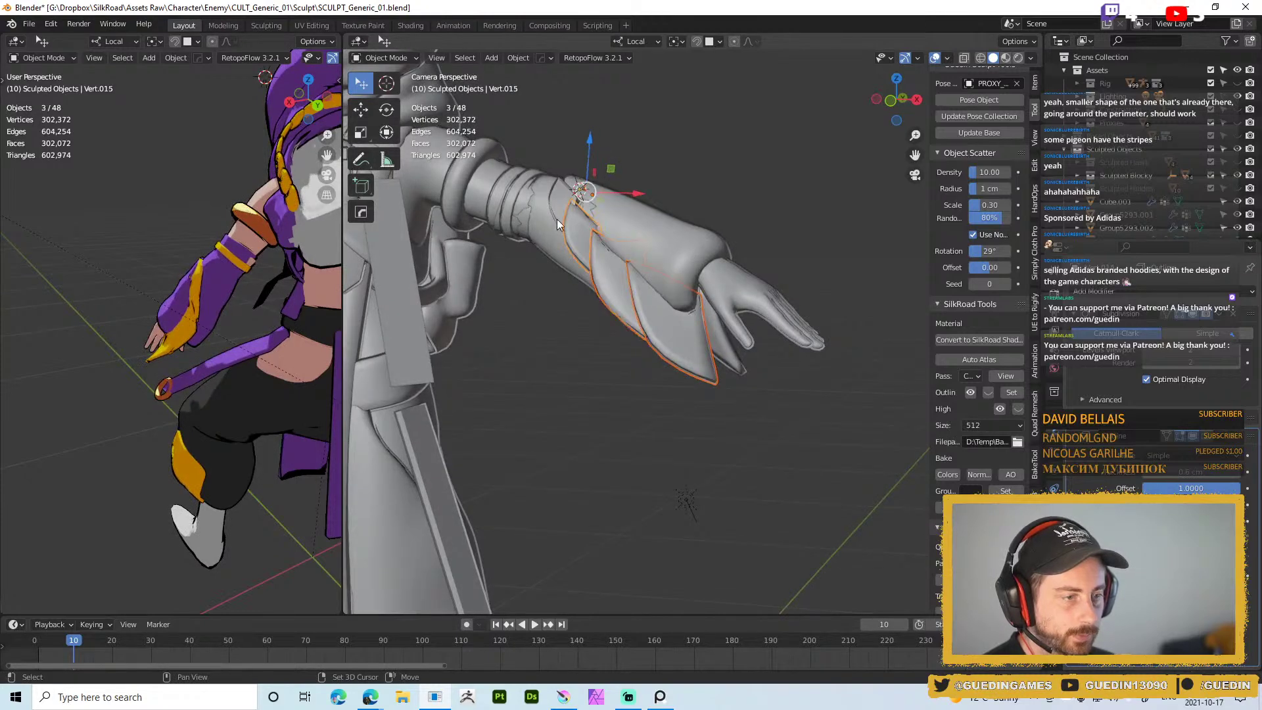
pyautogui.moveTo(600, 284); pyautogui.dragTo(582, 336, button='middle')
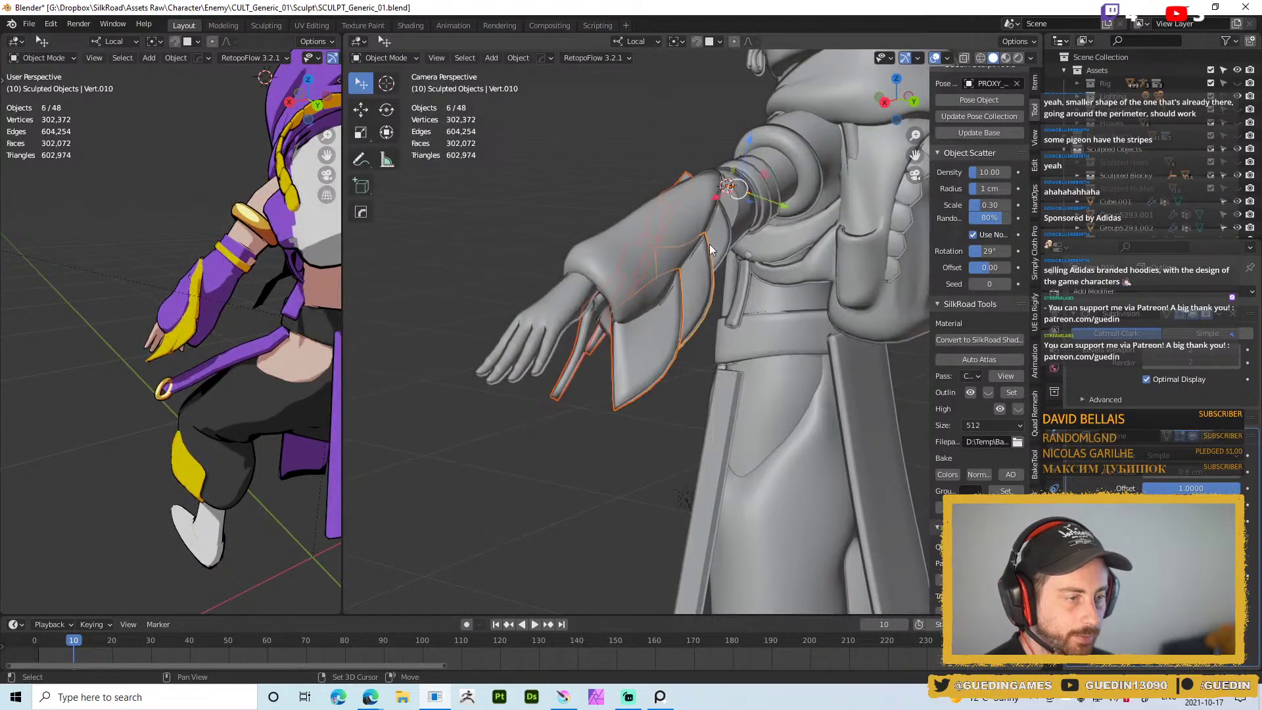
pyautogui.scroll(-5, 710, 257)
pyautogui.moveTo(687, 303); pyautogui.dragTo(700, 361, button='middle')
pyautogui.hotkey('shift', 'q')
pyautogui.click(712, 434)
# Clear the selection and examine the doubled sleeve feathers in both coloured and solid shading
pyautogui.moveTo(711, 433)
pyautogui.mouseDown(button='middle')
pyautogui.moveTo(866, 346)
pyautogui.moveTo(768, 267)
pyautogui.moveTo(752, 230)
pyautogui.moveTo(664, 295)
pyautogui.moveTo(753, 277)
pyautogui.moveTo(636, 382)
pyautogui.moveTo(751, 370)
pyautogui.mouseUp(button='middle')
pyautogui.hotkey('alt', 'a')
pyautogui.scroll(-2, 751, 369)
pyautogui.press('z')
pyautogui.scroll(1, 766, 413)
pyautogui.moveTo(766, 413)
pyautogui.mouseDown(button='middle')
pyautogui.moveTo(779, 424)
pyautogui.moveTo(708, 310)
pyautogui.moveTo(711, 368)
pyautogui.moveTo(492, 329)
pyautogui.moveTo(480, 424)
pyautogui.moveTo(669, 361)
pyautogui.moveTo(605, 231)
pyautogui.moveTo(566, 325)
pyautogui.moveTo(697, 355)
pyautogui.moveTo(664, 322)
pyautogui.moveTo(673, 391)
pyautogui.moveTo(789, 338)
pyautogui.moveTo(888, 352)
pyautogui.moveTo(800, 352)
pyautogui.moveTo(659, 399)
pyautogui.moveTo(781, 437)
pyautogui.moveTo(713, 327)
pyautogui.moveTo(694, 184)
pyautogui.moveTo(708, 141)
pyautogui.moveTo(592, 197)
pyautogui.moveTo(480, 195)
pyautogui.moveTo(611, 191)
pyautogui.moveTo(646, 225)
pyautogui.moveTo(629, 189)
pyautogui.moveTo(827, 249)
pyautogui.moveTo(655, 284)
pyautogui.moveTo(658, 309)
pyautogui.moveTo(612, 131)
pyautogui.mouseUp(button='middle')
pyautogui.press('z')
# Sculpt the forearm feathers near the elbow against the sleeve using the Grab brush at a 90 px radius
pyautogui.moveTo(612, 132)
pyautogui.keyDown('shift'); pyautogui.mouseDown(button='middle')
pyautogui.moveTo(667, 325)
pyautogui.moveTo(753, 441)
pyautogui.moveTo(689, 317)
pyautogui.mouseUp(button='middle'); pyautogui.keyUp('shift')
pyautogui.moveTo(621, 265)
pyautogui.mouseDown(button='middle')
pyautogui.moveTo(705, 292)
pyautogui.moveTo(683, 279)
pyautogui.moveTo(677, 366)
pyautogui.mouseUp(button='middle')
pyautogui.hotkey('ctrl', 'Tab')
pyautogui.hotkey('ctrl', '`')
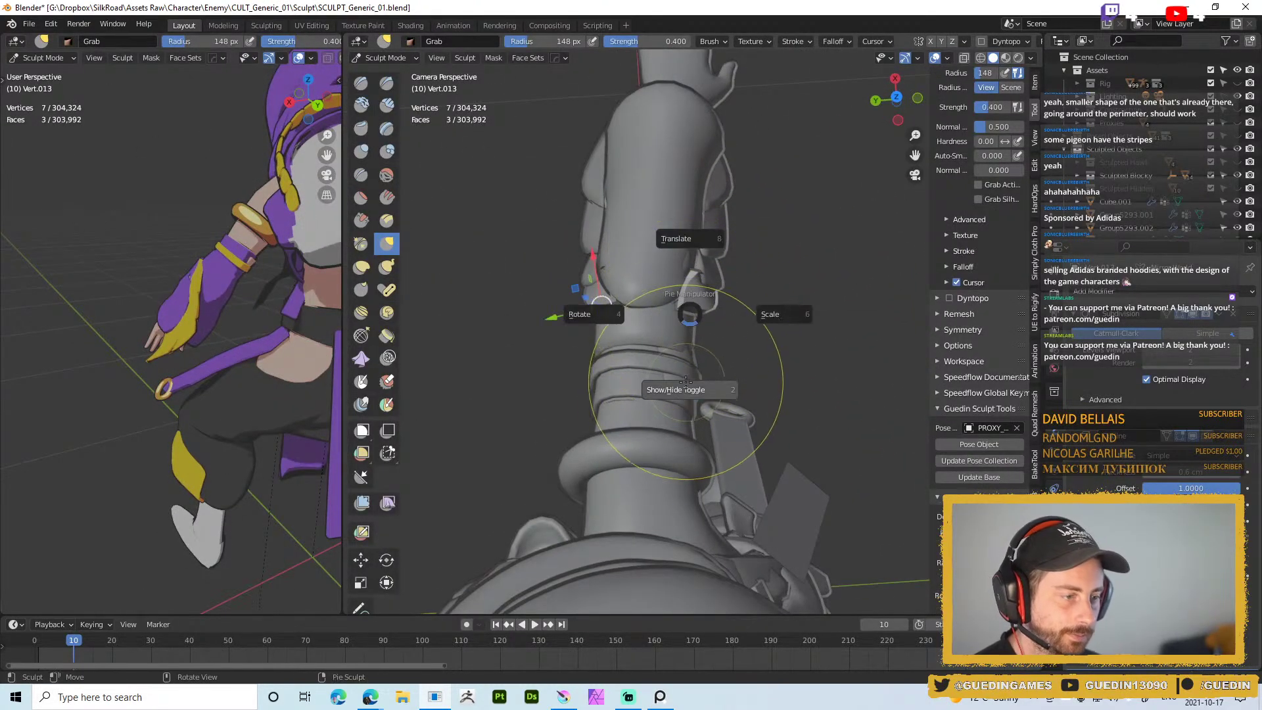
pyautogui.moveTo(686, 381); pyautogui.dragTo(686, 280, button='middle')
pyautogui.press('f')
pyautogui.click(654, 287)
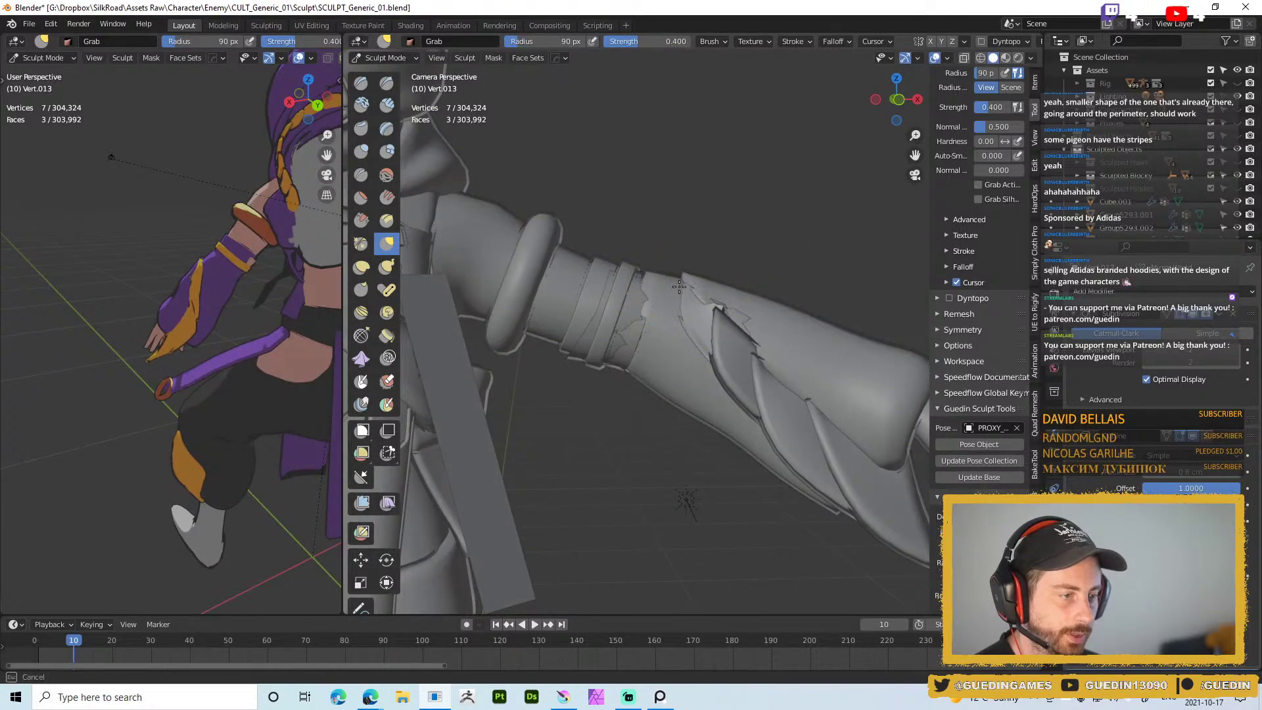
pyautogui.moveTo(697, 304)
pyautogui.mouseDown(button='middle')
pyautogui.moveTo(717, 327)
pyautogui.moveTo(704, 313)
pyautogui.mouseUp(button='middle')
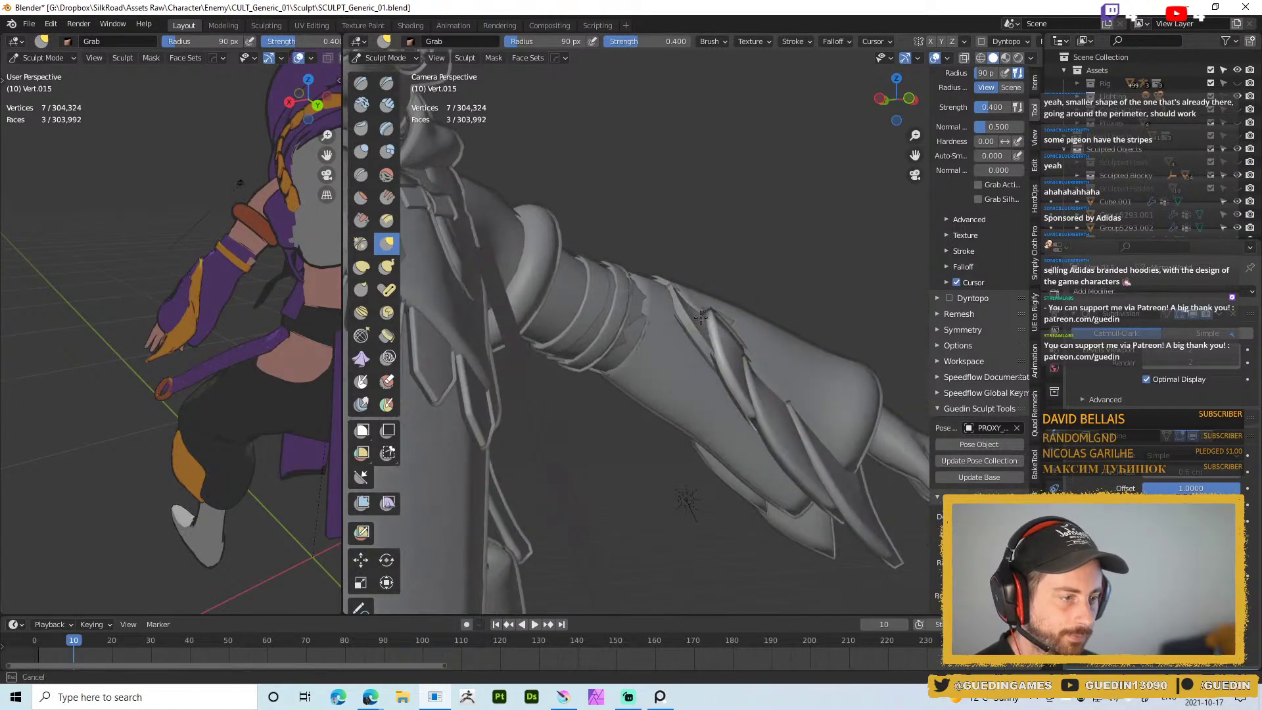
pyautogui.moveTo(704, 330); pyautogui.dragTo(701, 337)
# Adjust the overlapping feather tips and outer sleeve edge near the elbow using the Grab brush at a 65 px radius
pyautogui.moveTo(732, 348)
pyautogui.mouseDown(button='middle')
pyautogui.moveTo(708, 313)
pyautogui.moveTo(723, 307)
pyautogui.moveTo(674, 326)
pyautogui.moveTo(670, 297)
pyautogui.moveTo(704, 305)
pyautogui.moveTo(690, 335)
pyautogui.moveTo(717, 348)
pyautogui.mouseUp(button='middle')
pyautogui.press('[')
pyautogui.press('[')
pyautogui.press('[')
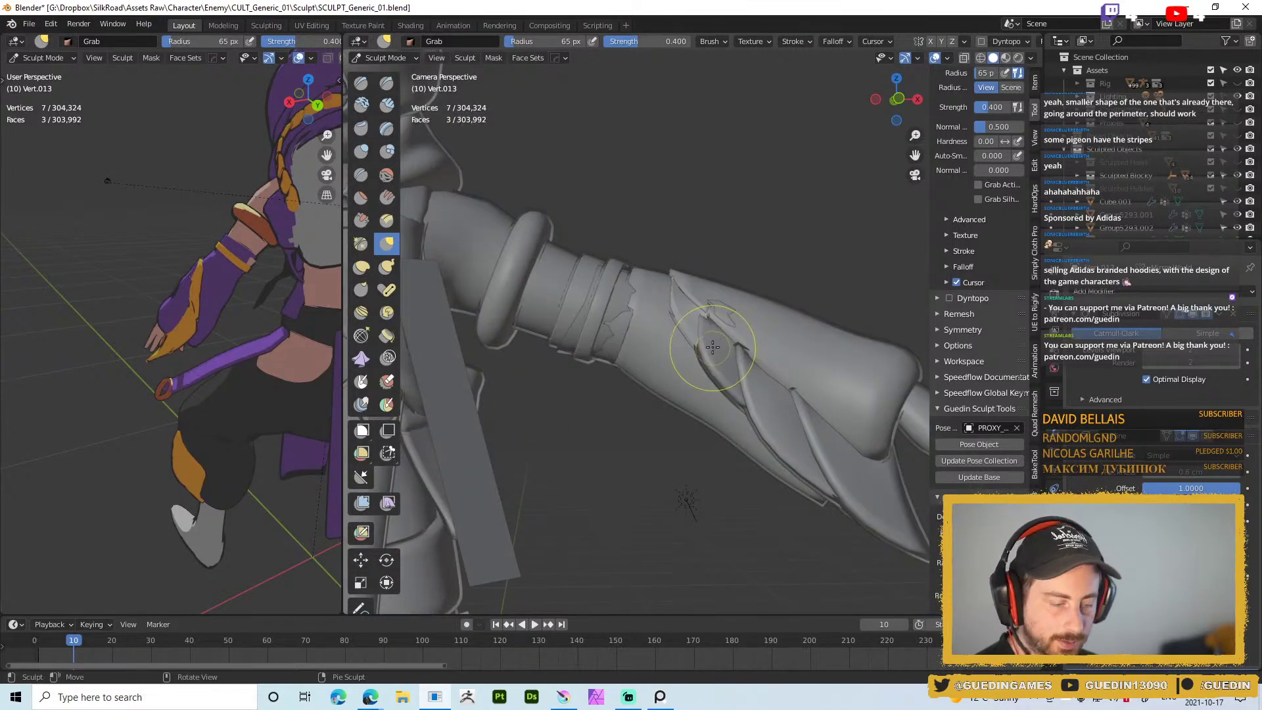
pyautogui.hotkey('alt', 'q')
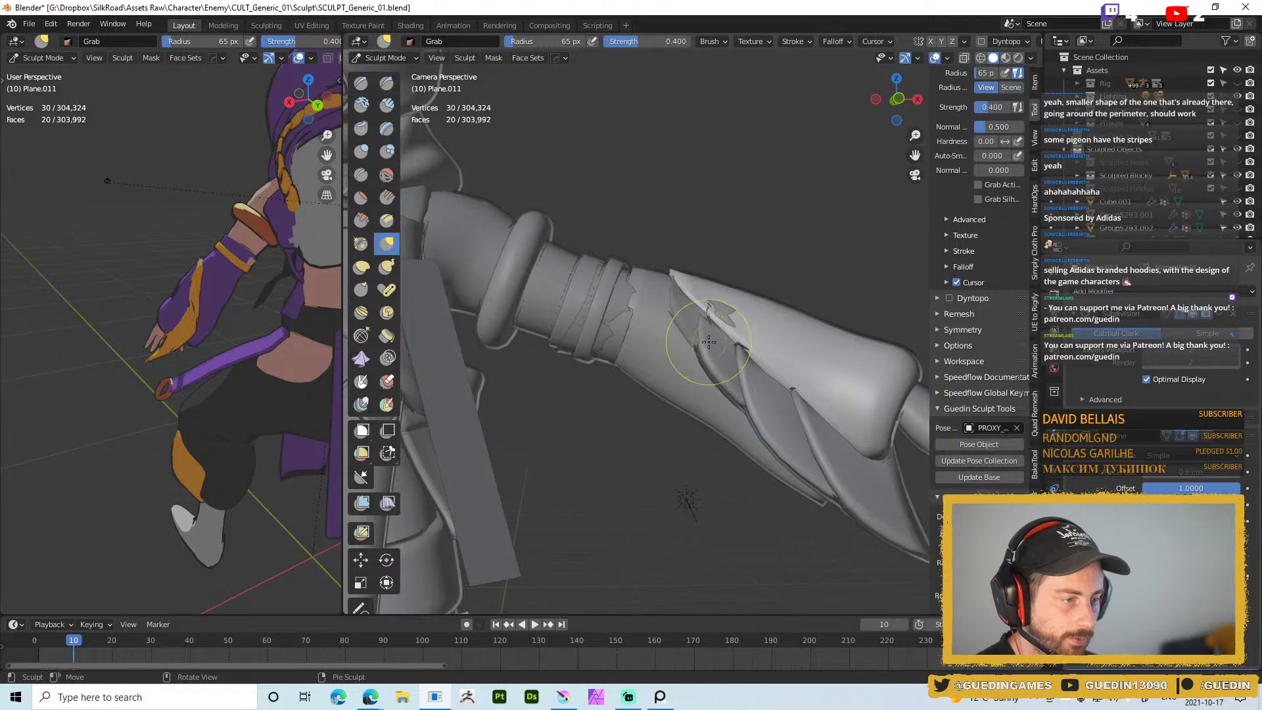
pyautogui.hotkey('alt', 'q')
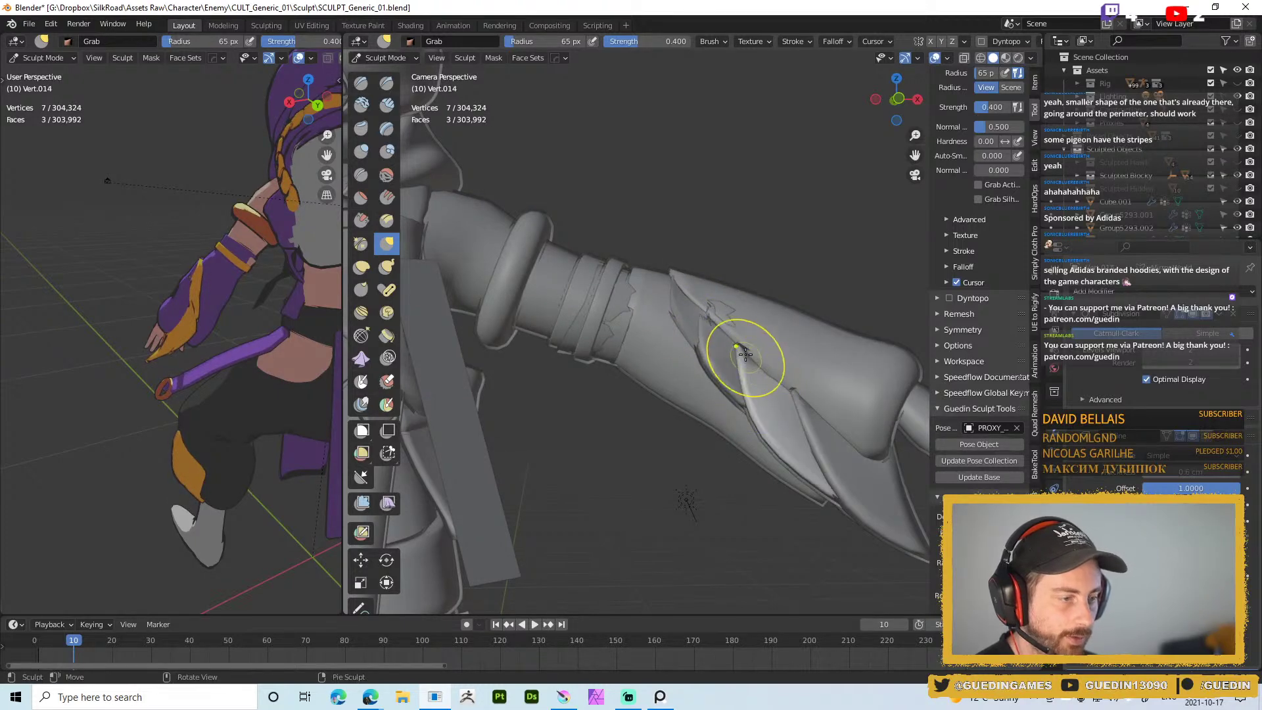
pyautogui.moveTo(762, 378); pyautogui.dragTo(750, 378, button='middle')
# Reshape the outer sleeve's edge where it meets the feathers using the Grab brush at a 49 px radius
pyautogui.hotkey('alt', 'q')
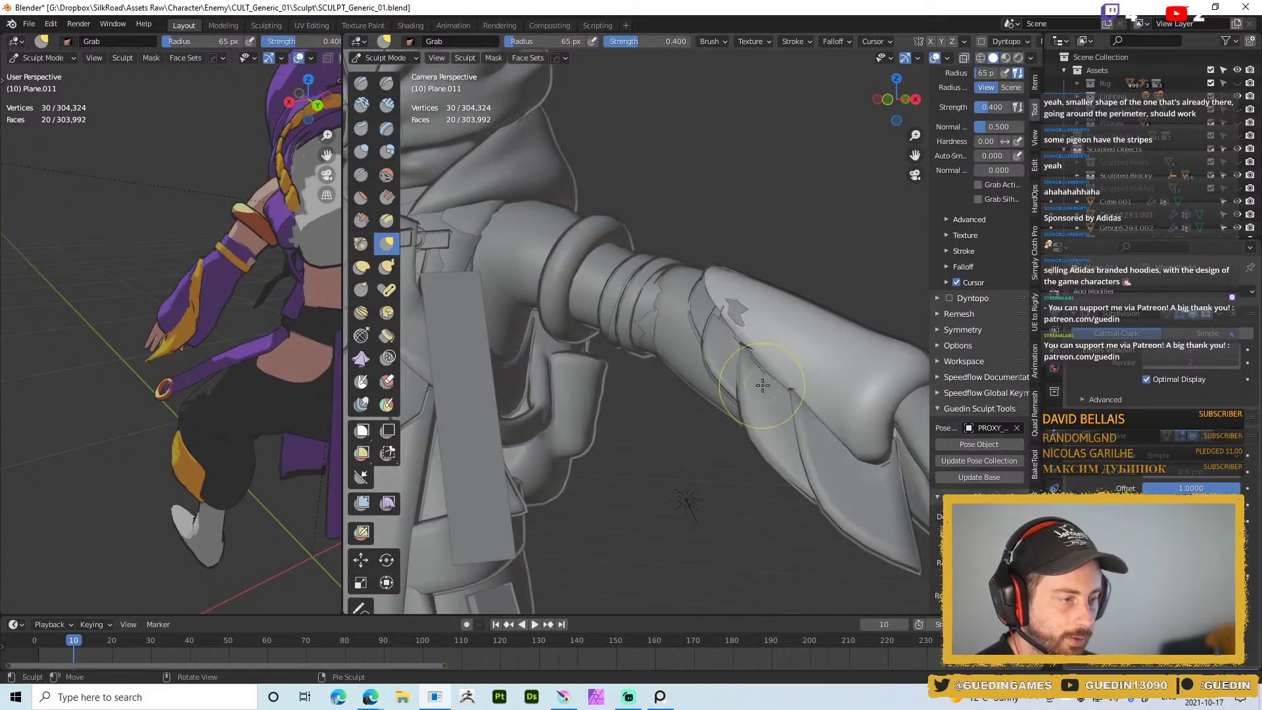
pyautogui.hotkey('alt', 'q')
pyautogui.press('f')
pyautogui.click(768, 376)
pyautogui.moveTo(754, 350)
pyautogui.mouseDown(button='middle')
pyautogui.moveTo(687, 318)
pyautogui.moveTo(747, 296)
pyautogui.moveTo(712, 267)
pyautogui.mouseUp(button='middle')
pyautogui.hotkey('alt', 'q')
pyautogui.press('f')
pyautogui.click(766, 349)
pyautogui.moveTo(720, 345); pyautogui.dragTo(718, 340)
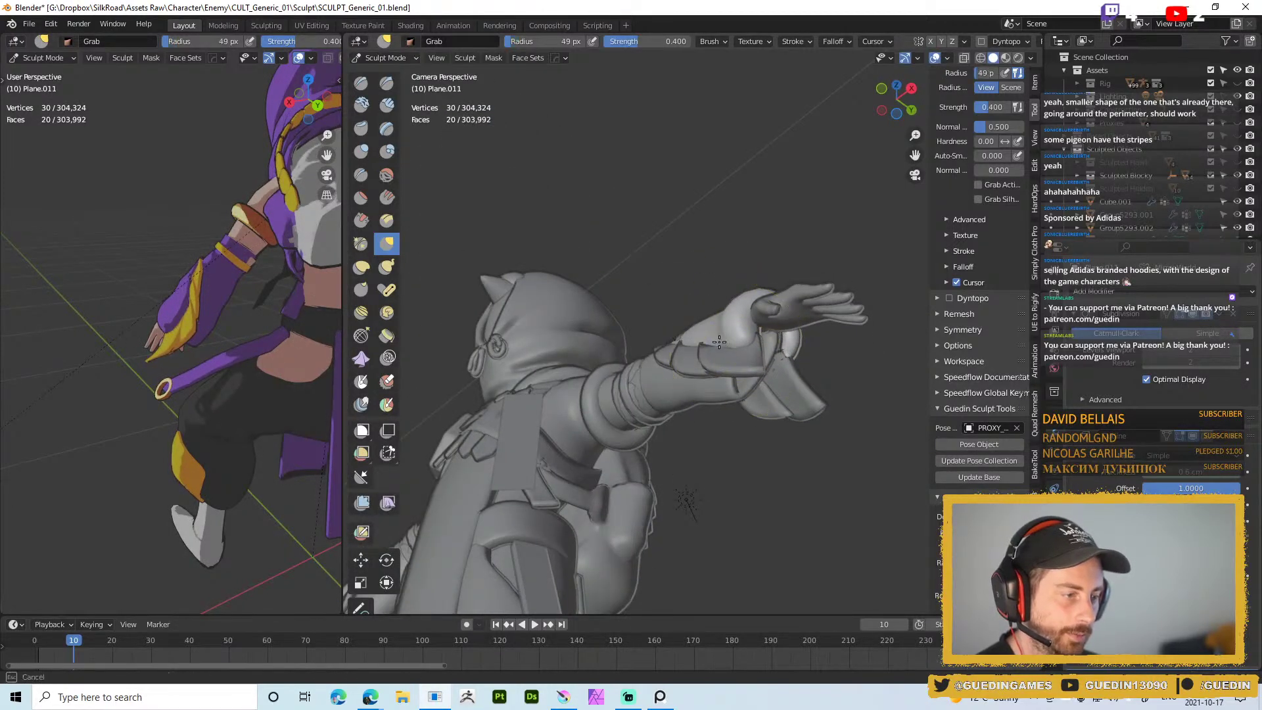
# Pull the outer sleeve's surface over the feather bases using the Grab brush at a 74 px radius
pyautogui.moveTo(711, 336); pyautogui.dragTo(684, 320, button='middle')
pyautogui.press('f')
pyautogui.click(705, 329)
pyautogui.moveTo(706, 330); pyautogui.dragTo(706, 330)
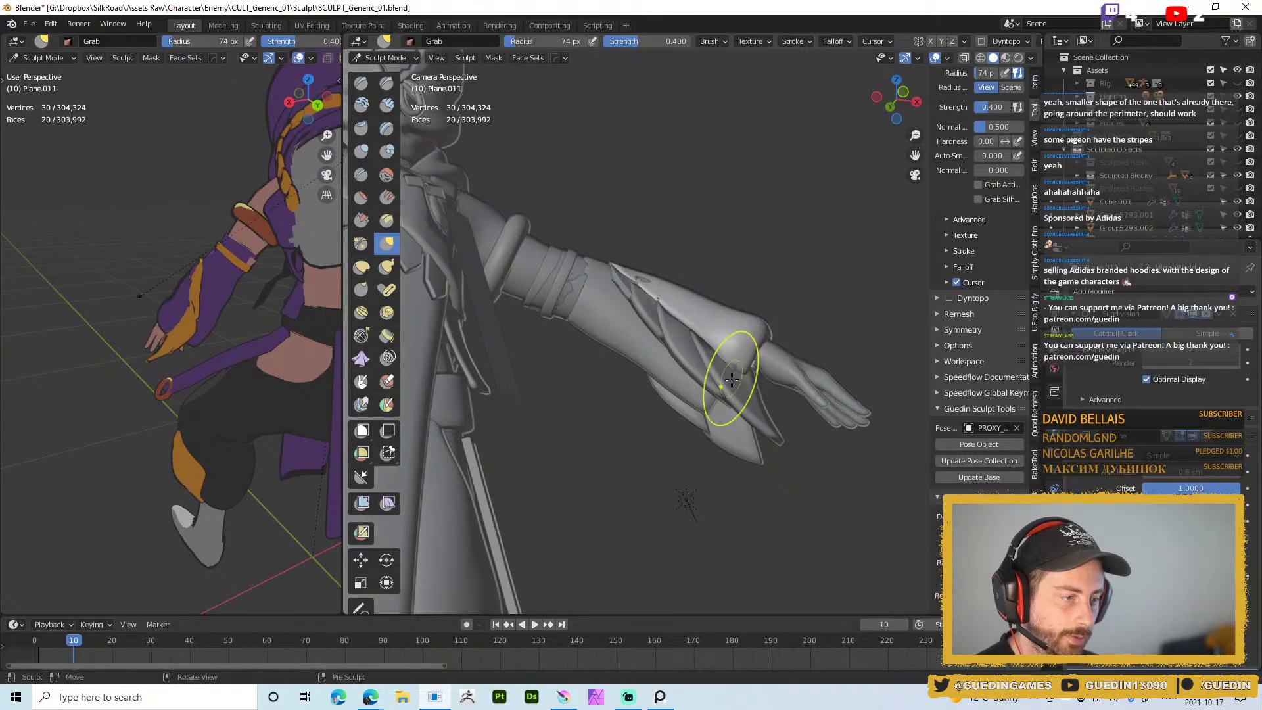
# Inspect the outer sleeve's mesh in Edit Mode and its fit with the feathers in coloured shading from several angles
pyautogui.press('Tab')
pyautogui.scroll(5, 757, 395)
pyautogui.moveTo(756, 395)
pyautogui.mouseDown(button='middle')
pyautogui.moveTo(823, 436)
pyautogui.moveTo(764, 384)
pyautogui.moveTo(720, 397)
pyautogui.mouseUp(button='middle')
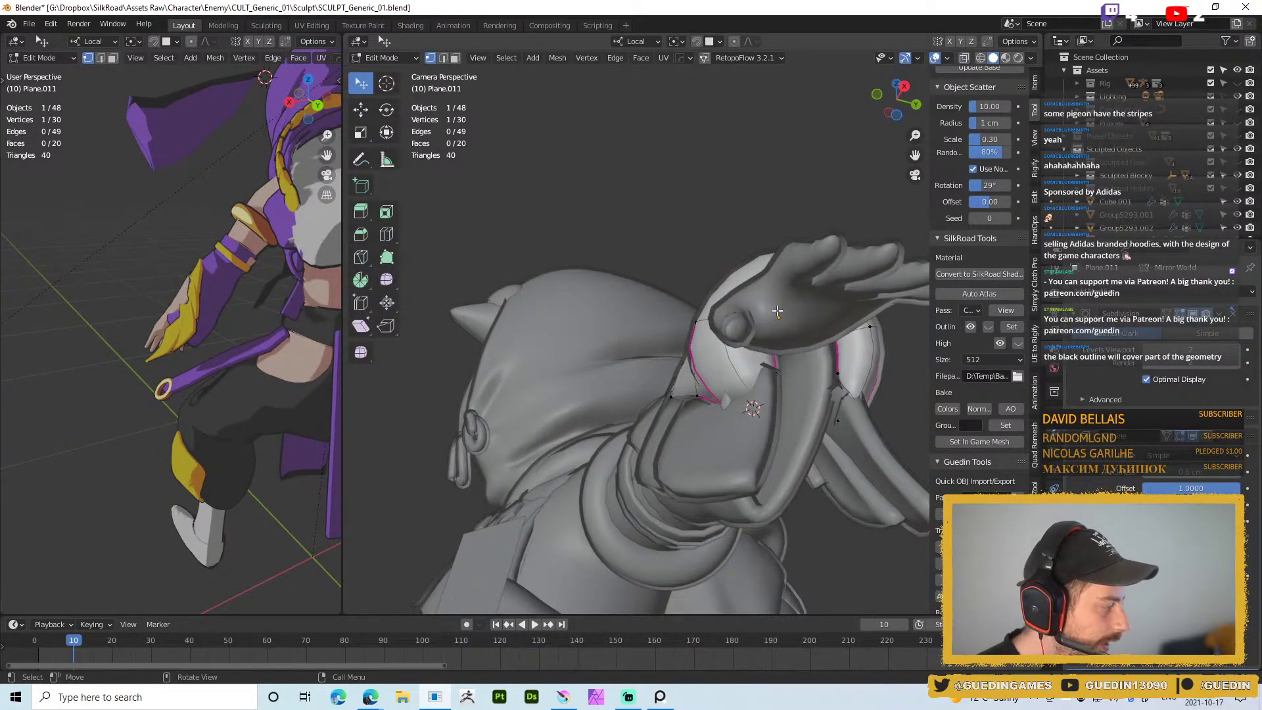
pyautogui.moveTo(722, 372); pyautogui.dragTo(721, 336, button='middle')
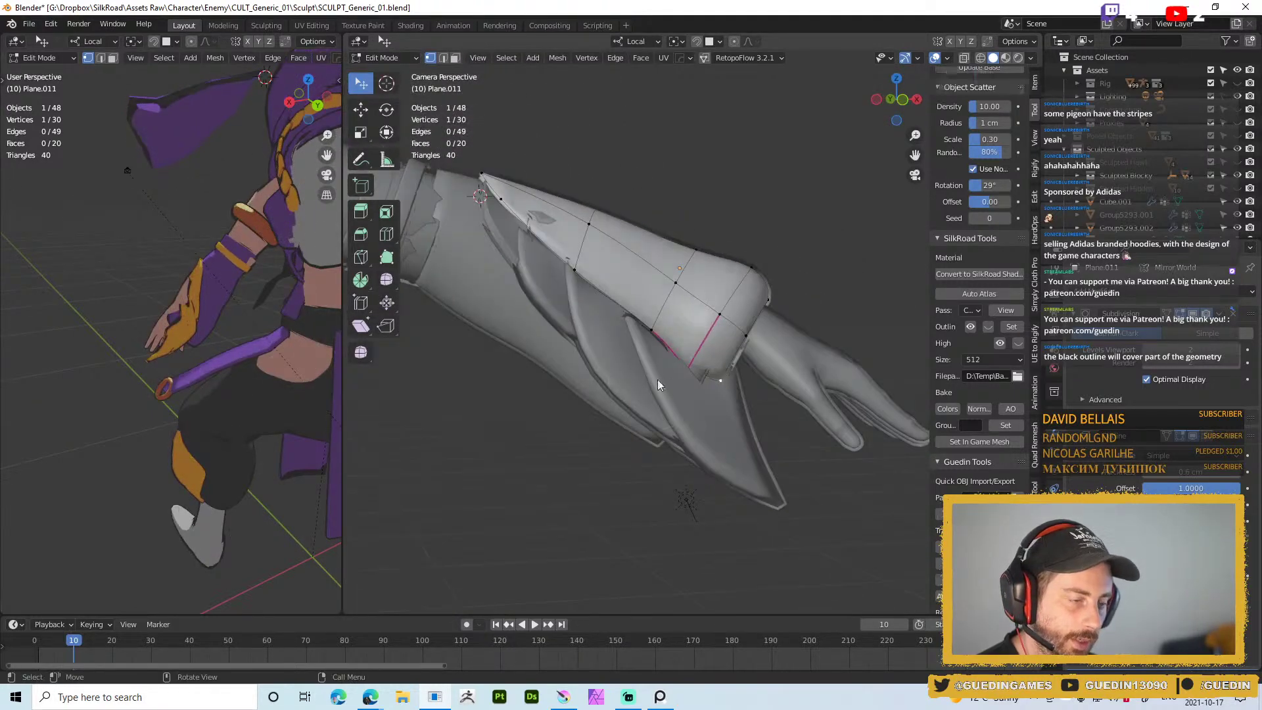
pyautogui.press('Tab')
pyautogui.press('z')
pyautogui.click(662, 443)
pyautogui.moveTo(648, 323); pyautogui.dragTo(597, 253, button='middle')
pyautogui.moveTo(684, 389); pyautogui.dragTo(721, 350, button='middle')
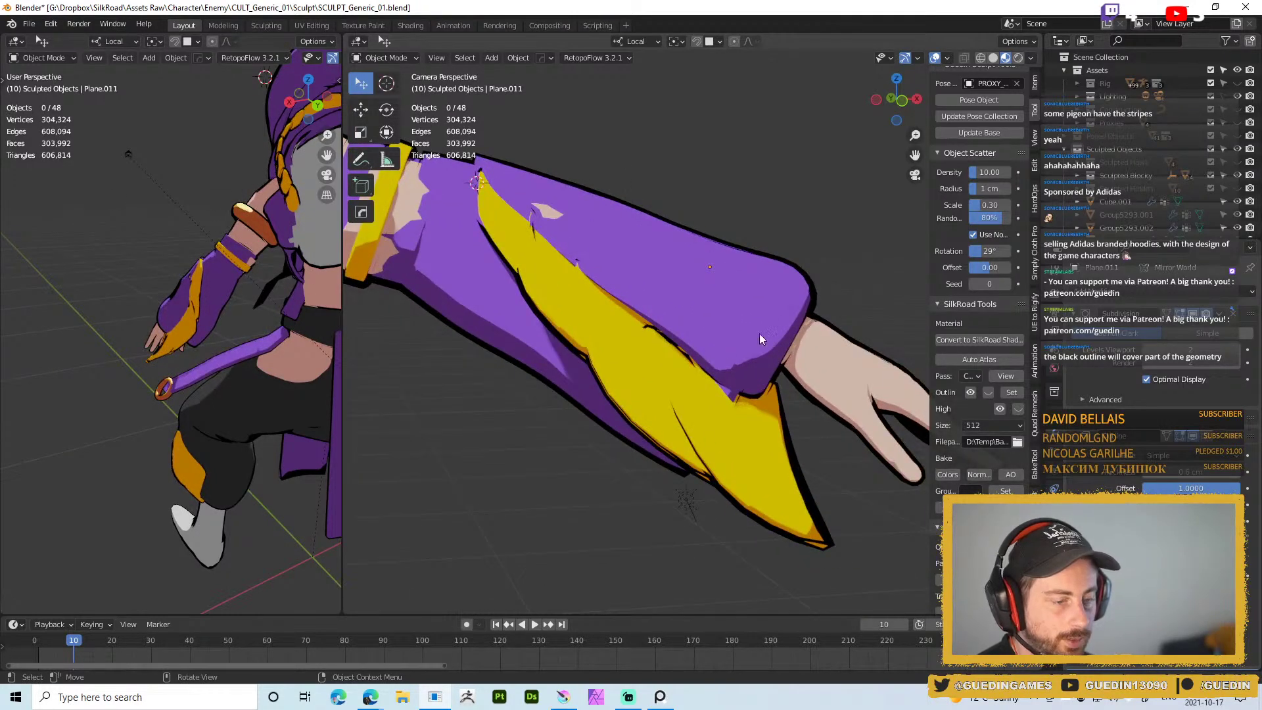
pyautogui.moveTo(708, 428); pyautogui.dragTo(674, 413, button='middle')
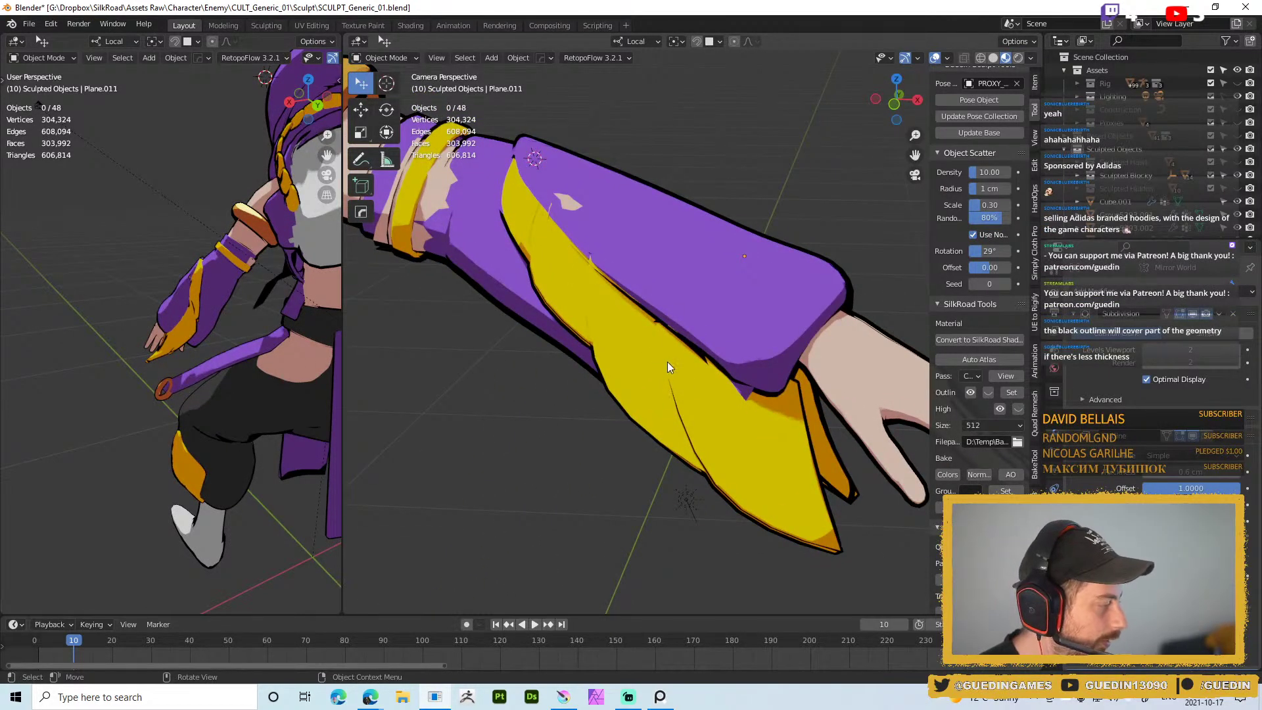
pyautogui.moveTo(636, 361); pyautogui.dragTo(742, 322, button='middle')
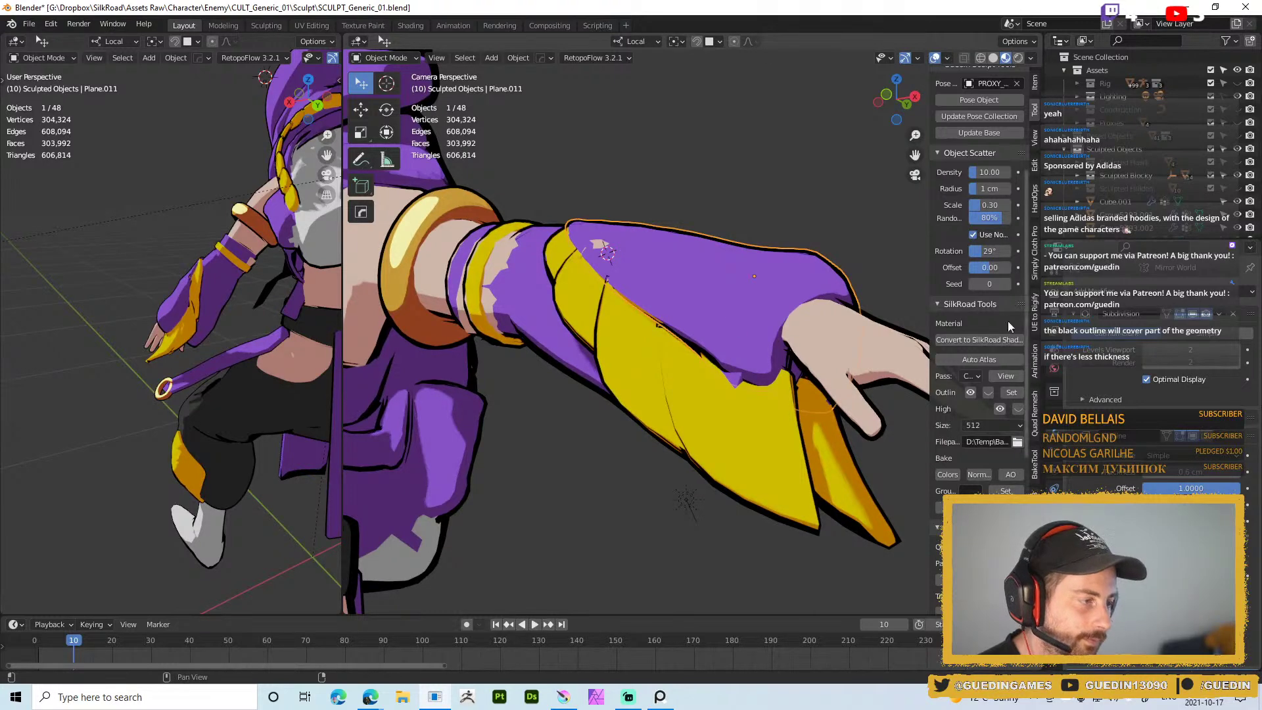
pyautogui.hotkey('ctrl', 'Tab')
pyautogui.press('Escape')
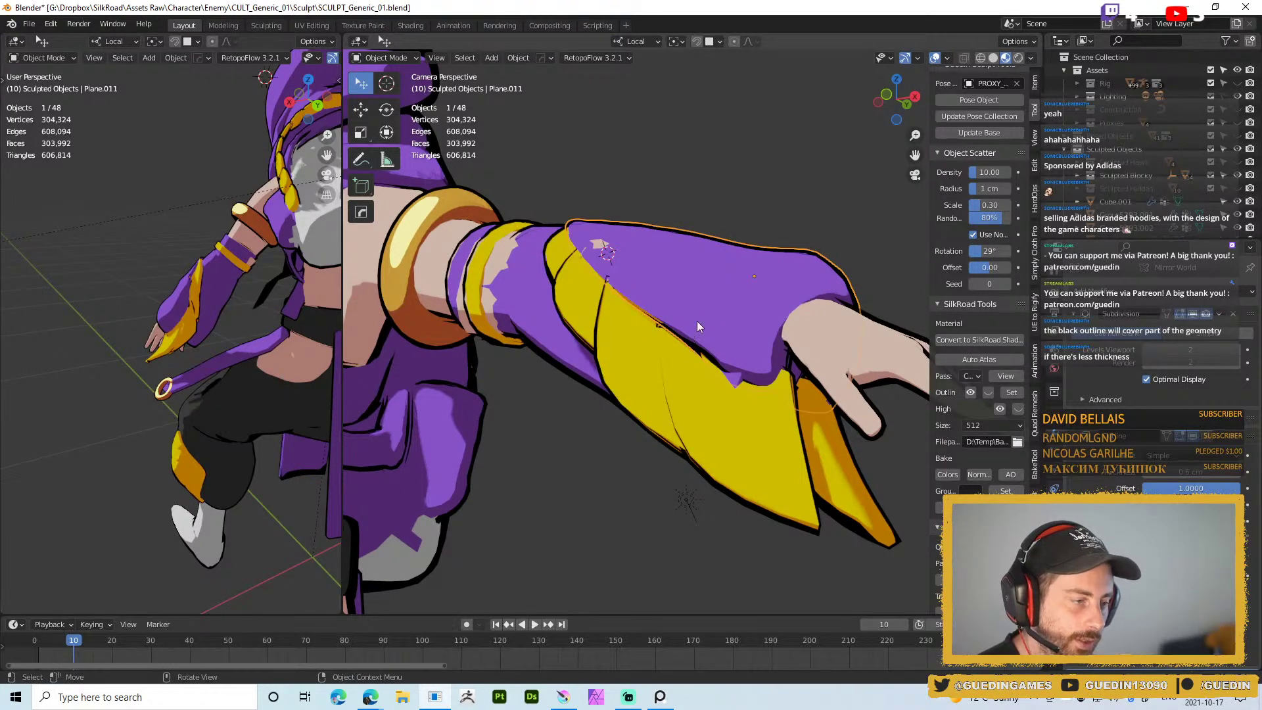
pyautogui.moveTo(723, 379); pyautogui.dragTo(764, 243, button='middle')
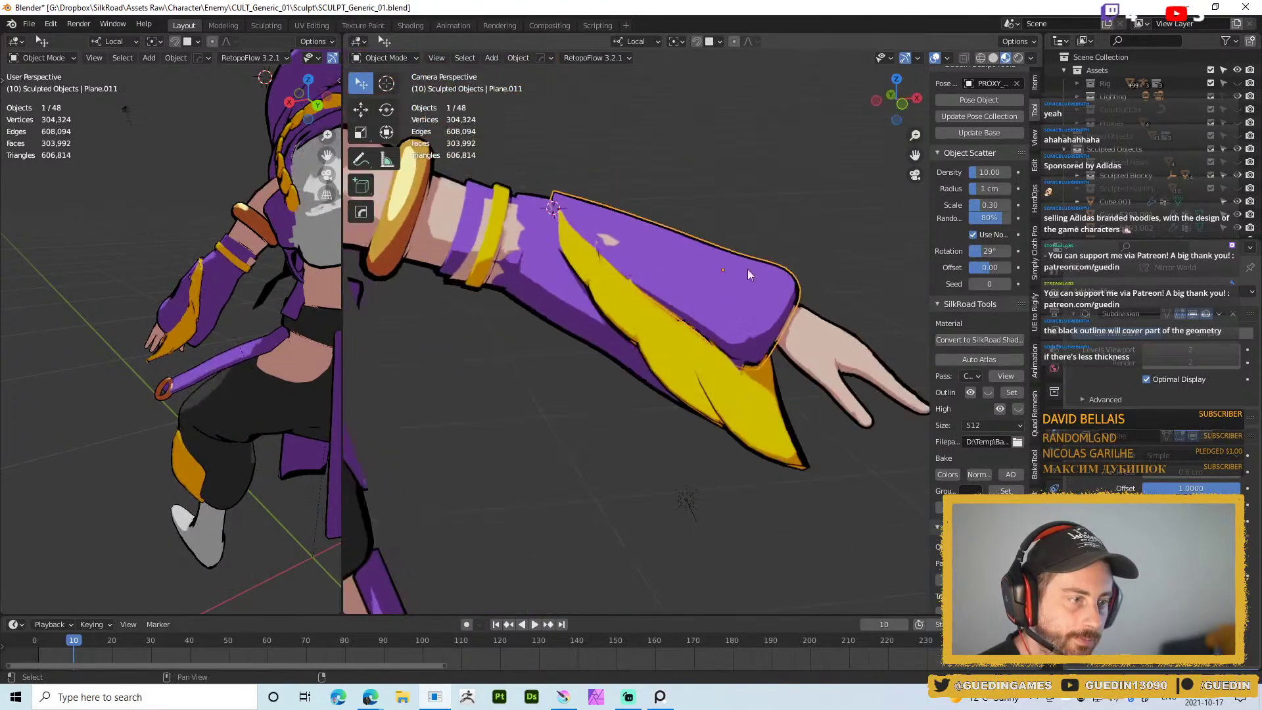
pyautogui.hotkey('ctrl', 'Tab')
pyautogui.press('Escape')
# Return to solid shading and sculpt the outer sleeve's cuff using the Grab brush at an 85 px radius
pyautogui.press('z')
pyautogui.hotkey('ctrl', 'Tab')
pyautogui.click(751, 332)
pyautogui.moveTo(755, 324); pyautogui.dragTo(848, 345, button='middle')
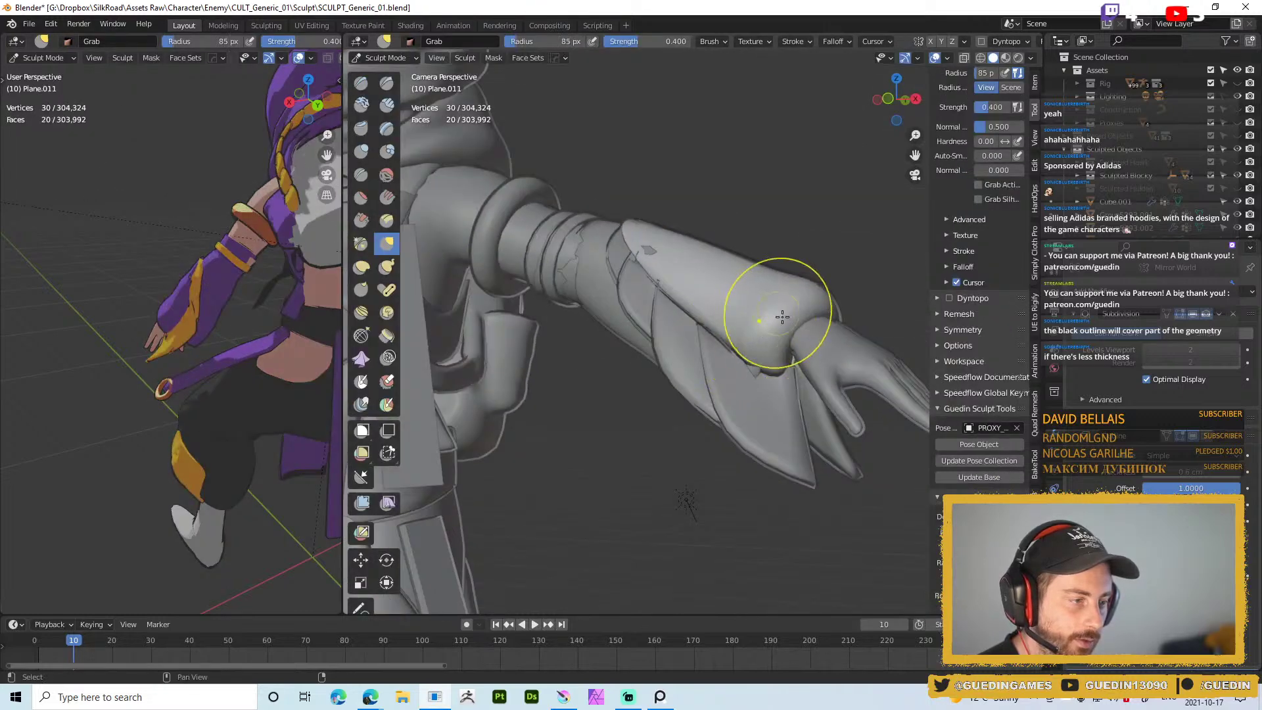
pyautogui.moveTo(776, 315); pyautogui.dragTo(771, 301, button='middle')
pyautogui.click(771, 302)
pyautogui.moveTo(777, 292); pyautogui.dragTo(774, 292)
# Refine the outer sleeve's lower edge around the wrist using the Grab brush at a 40 px radius
pyautogui.moveTo(774, 293); pyautogui.dragTo(717, 299, button='middle')
pyautogui.moveTo(818, 301)
pyautogui.mouseDown(button='middle')
pyautogui.moveTo(770, 292)
pyautogui.moveTo(805, 295)
pyautogui.moveTo(775, 295)
pyautogui.moveTo(756, 336)
pyautogui.moveTo(818, 322)
pyautogui.moveTo(783, 357)
pyautogui.moveTo(792, 336)
pyautogui.moveTo(833, 342)
pyautogui.moveTo(826, 332)
pyautogui.mouseUp(button='middle')
pyautogui.press('f')
pyautogui.click(834, 293)
pyautogui.press('f')
pyautogui.click(749, 341)
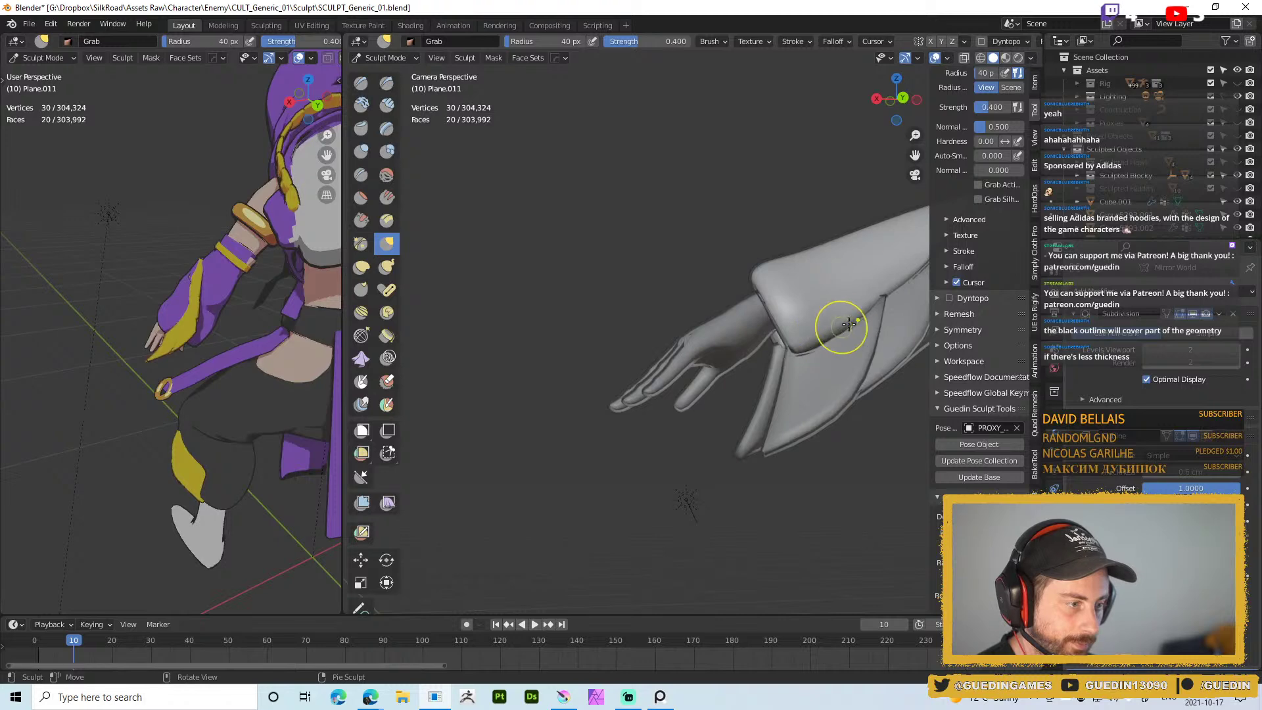
# Adjust the outer sleeve's modifiers in Object Mode and check the cuff opening around the wrist
pyautogui.hotkey('ctrl', 'Tab')
pyautogui.scroll(-3, 825, 302)
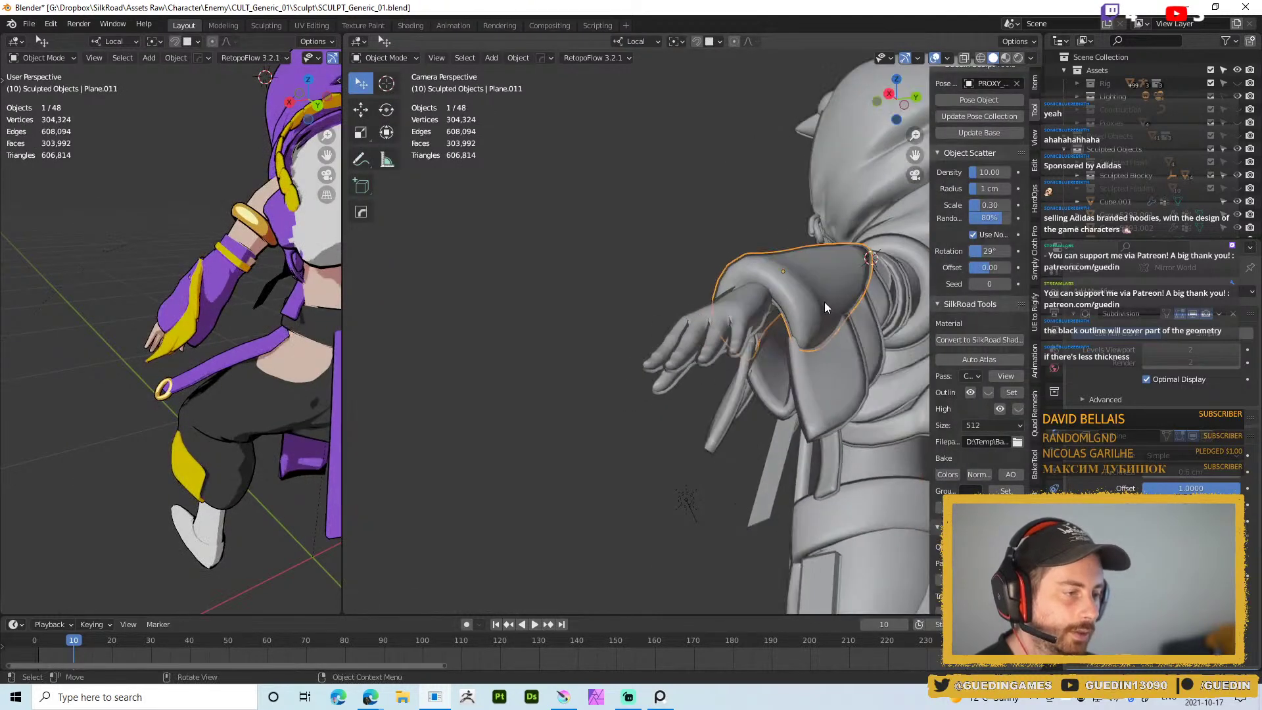
pyautogui.hotkey('alt', 'space')
pyautogui.click(763, 253)
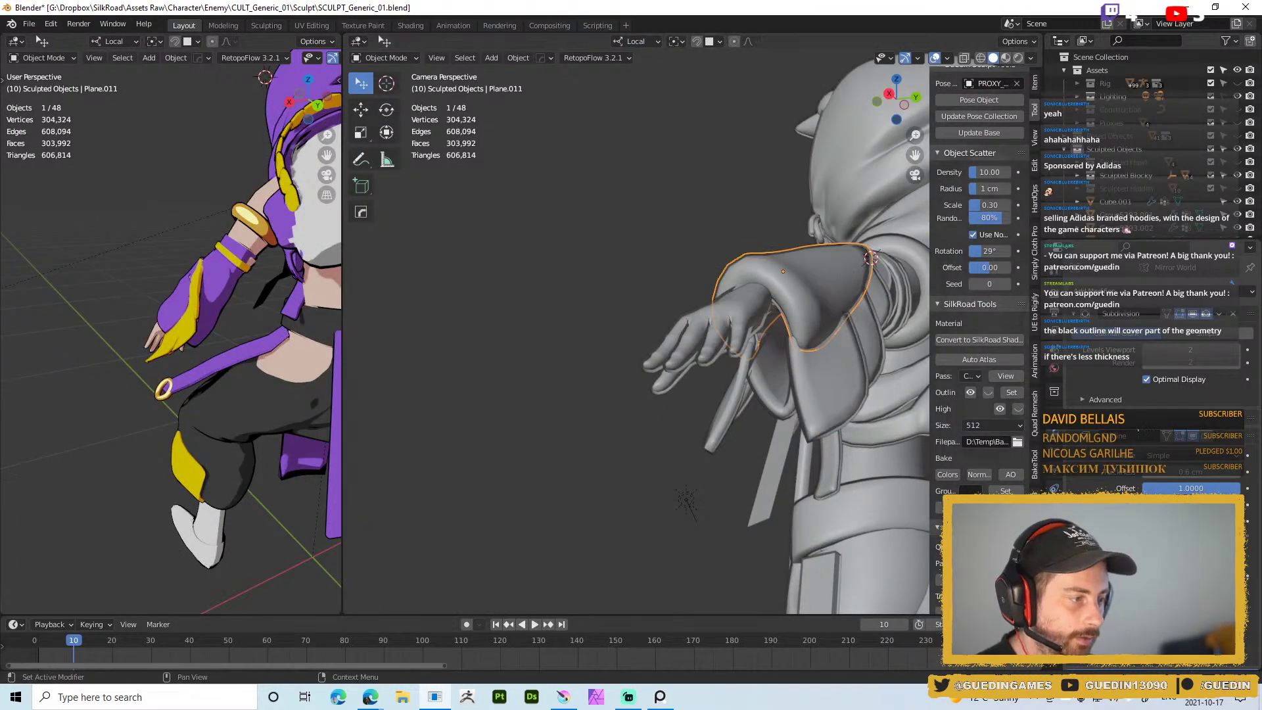
pyautogui.moveTo(802, 314); pyautogui.dragTo(755, 344, button='middle')
pyautogui.hotkey('alt', 'space')
pyautogui.click(790, 313)
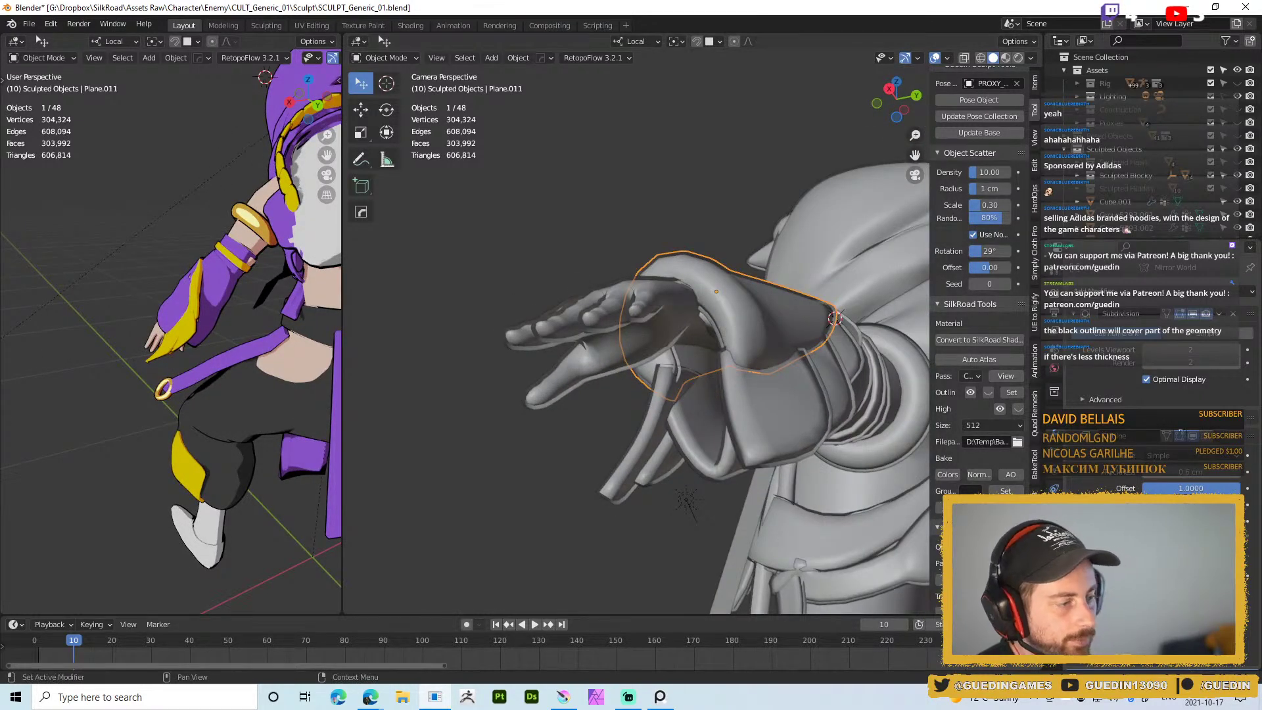
pyautogui.moveTo(751, 328); pyautogui.dragTo(693, 409, button='middle')
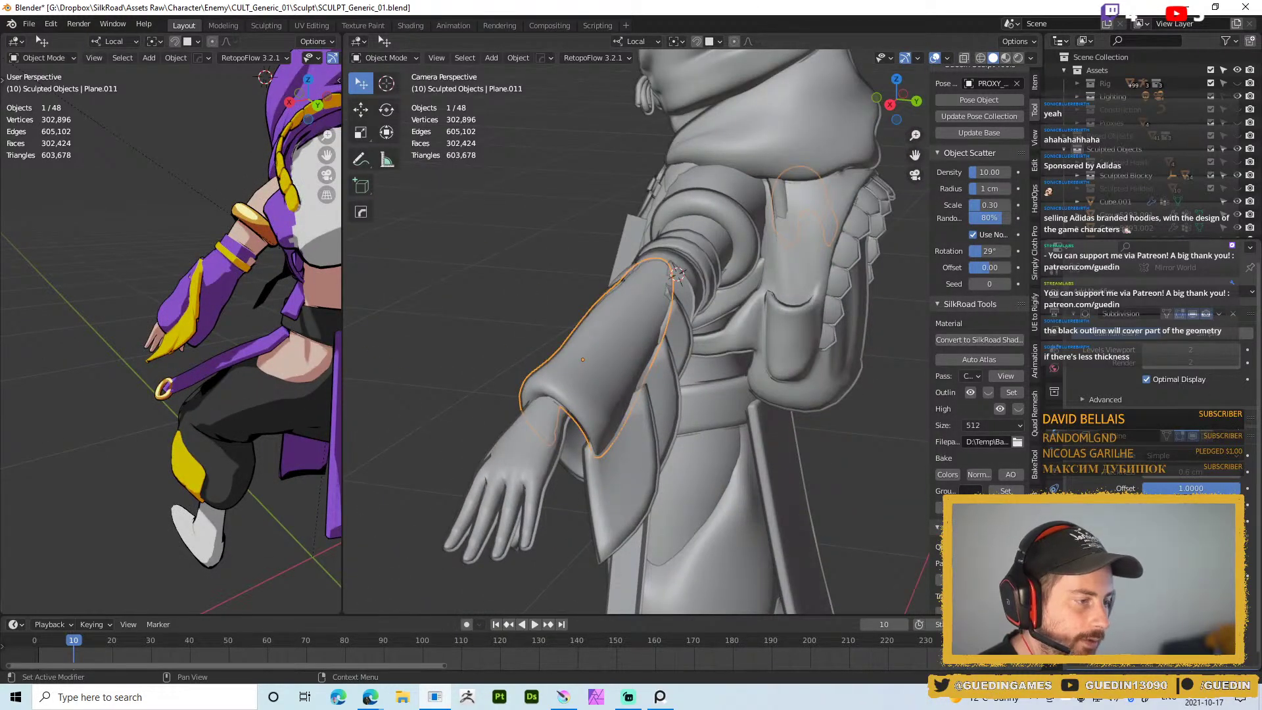
# Reshape both sides of the outer sleeve's upper end using the Grab brush at 84 px and 63 px radii
pyautogui.hotkey('ctrl', 'Tab')
pyautogui.moveTo(677, 309)
pyautogui.mouseDown(button='middle')
pyautogui.moveTo(651, 316)
pyautogui.moveTo(728, 273)
pyautogui.moveTo(719, 304)
pyautogui.moveTo(732, 305)
pyautogui.moveTo(658, 310)
pyautogui.mouseUp(button='middle')
pyautogui.press('f')
pyautogui.click(657, 329)
pyautogui.press('f')
pyautogui.click(661, 313)
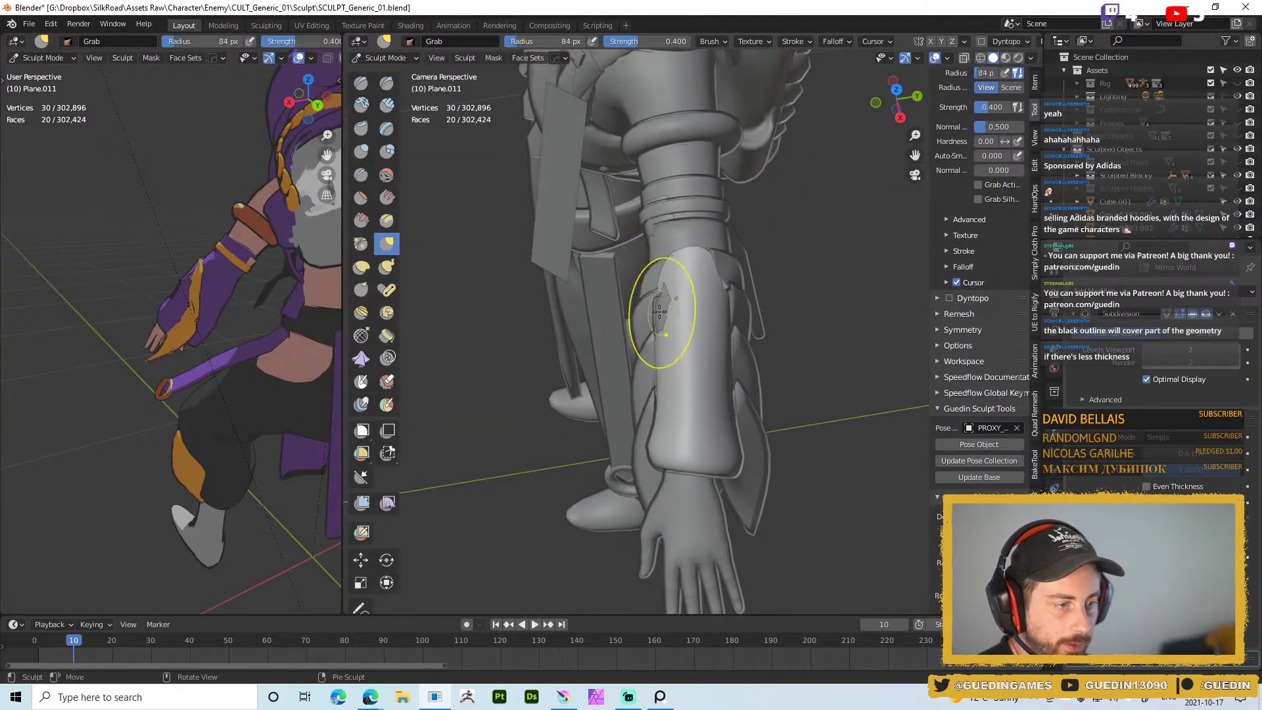
pyautogui.moveTo(700, 281); pyautogui.dragTo(704, 281, button='middle')
pyautogui.press('f')
pyautogui.click(729, 277)
pyautogui.moveTo(740, 276)
pyautogui.mouseDown(button='middle')
pyautogui.moveTo(775, 248)
pyautogui.moveTo(735, 256)
pyautogui.mouseUp(button='middle')
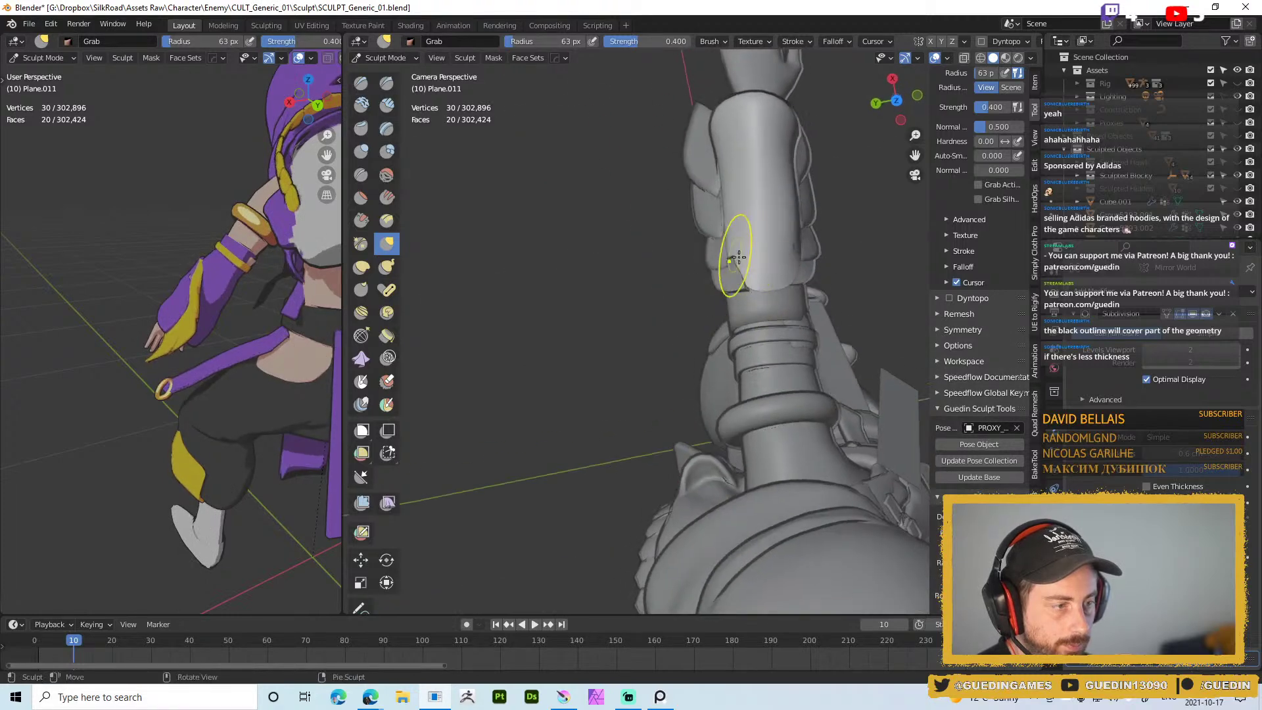
# Switch sculpting to the inner forearm sleeve and reshape it beneath the feathers using the Grab brush at a 76 px radius
pyautogui.hotkey('alt', 'q')
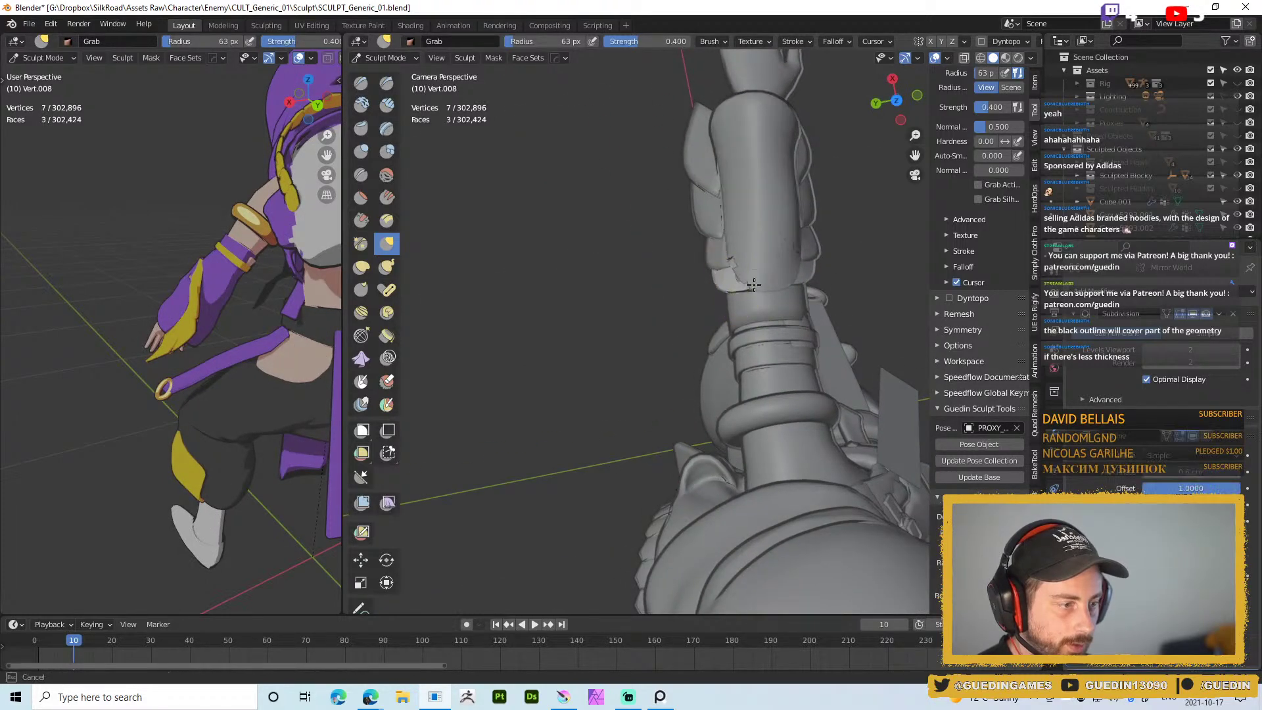
pyautogui.moveTo(772, 281)
pyautogui.mouseDown(button='middle')
pyautogui.moveTo(784, 284)
pyautogui.moveTo(774, 319)
pyautogui.moveTo(786, 351)
pyautogui.moveTo(759, 329)
pyautogui.mouseUp(button='middle')
pyautogui.press('d')
pyautogui.press('f')
pyautogui.click(766, 325)
pyautogui.moveTo(768, 320); pyautogui.dragTo(749, 329)
pyautogui.moveTo(749, 329); pyautogui.dragTo(776, 315, button='middle')
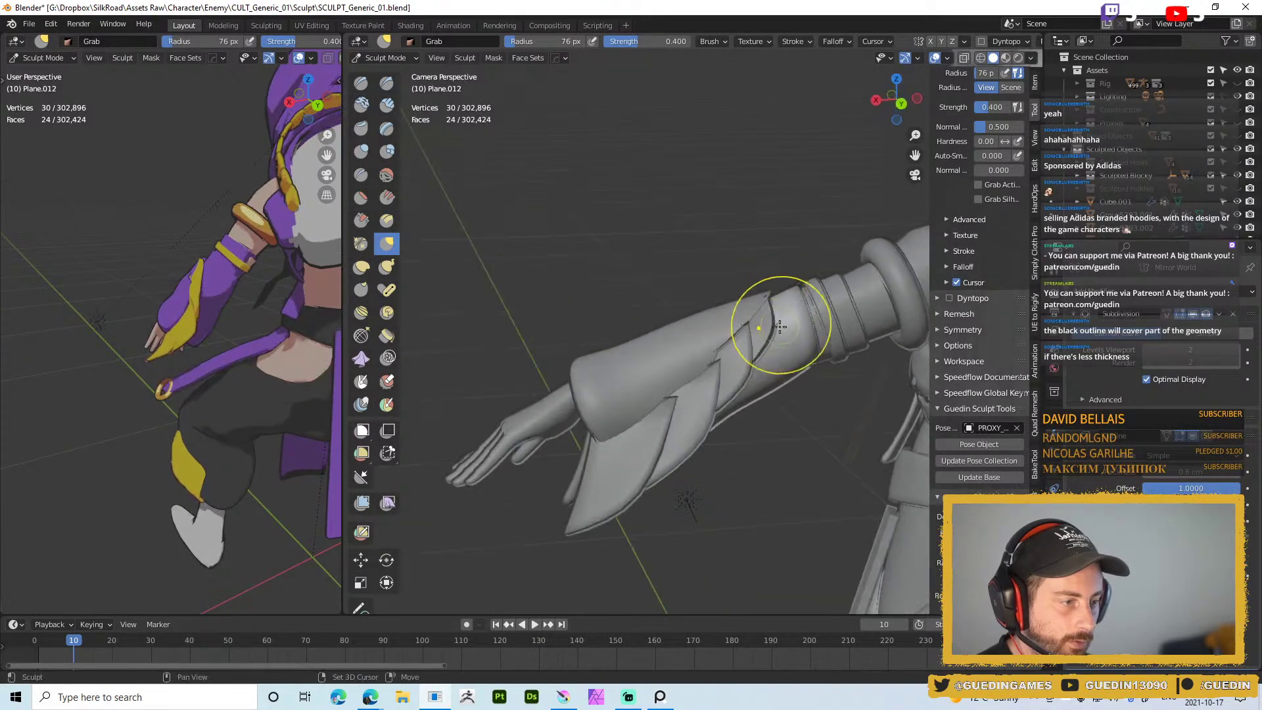
pyautogui.moveTo(751, 368)
pyautogui.mouseDown(button='middle')
pyautogui.moveTo(753, 287)
pyautogui.moveTo(724, 305)
pyautogui.moveTo(767, 248)
pyautogui.moveTo(687, 293)
pyautogui.moveTo(691, 309)
pyautogui.moveTo(704, 305)
pyautogui.moveTo(761, 230)
pyautogui.moveTo(769, 332)
pyautogui.mouseUp(button='middle')
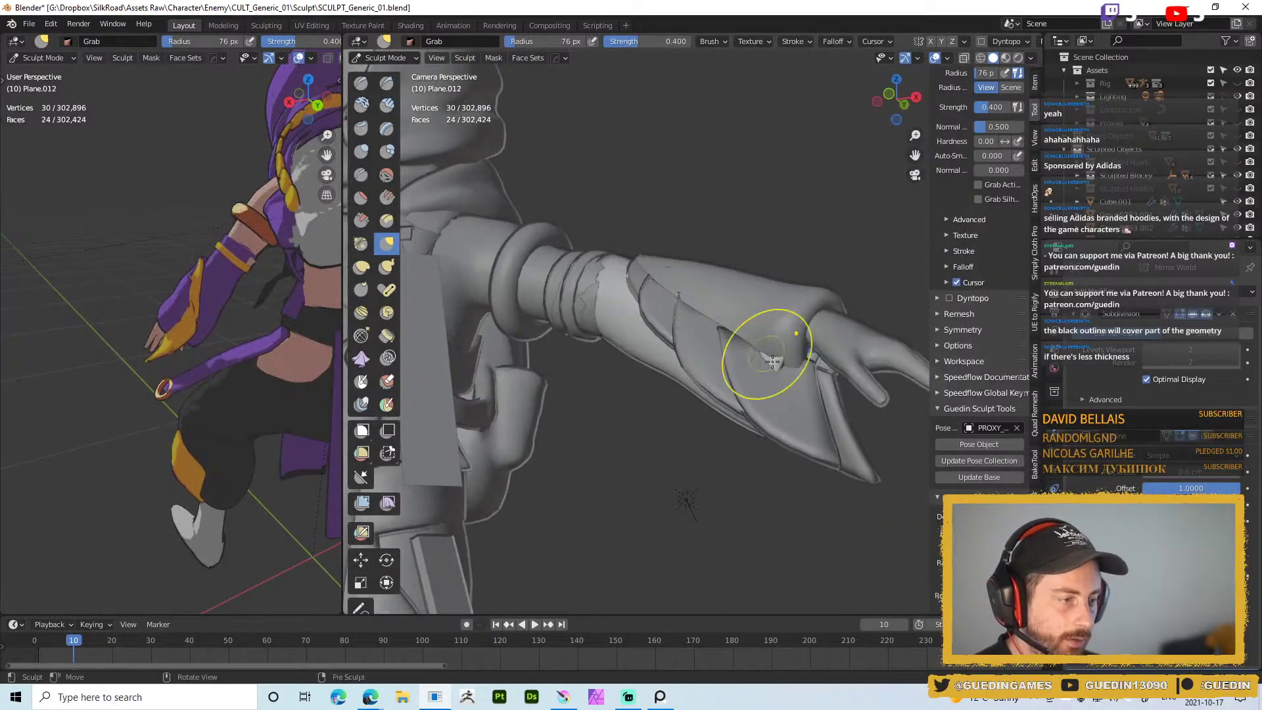
# Clear the selection and examine the whole character and its feathered sleeves in coloured shading without overlays
pyautogui.scroll(-8, 769, 332)
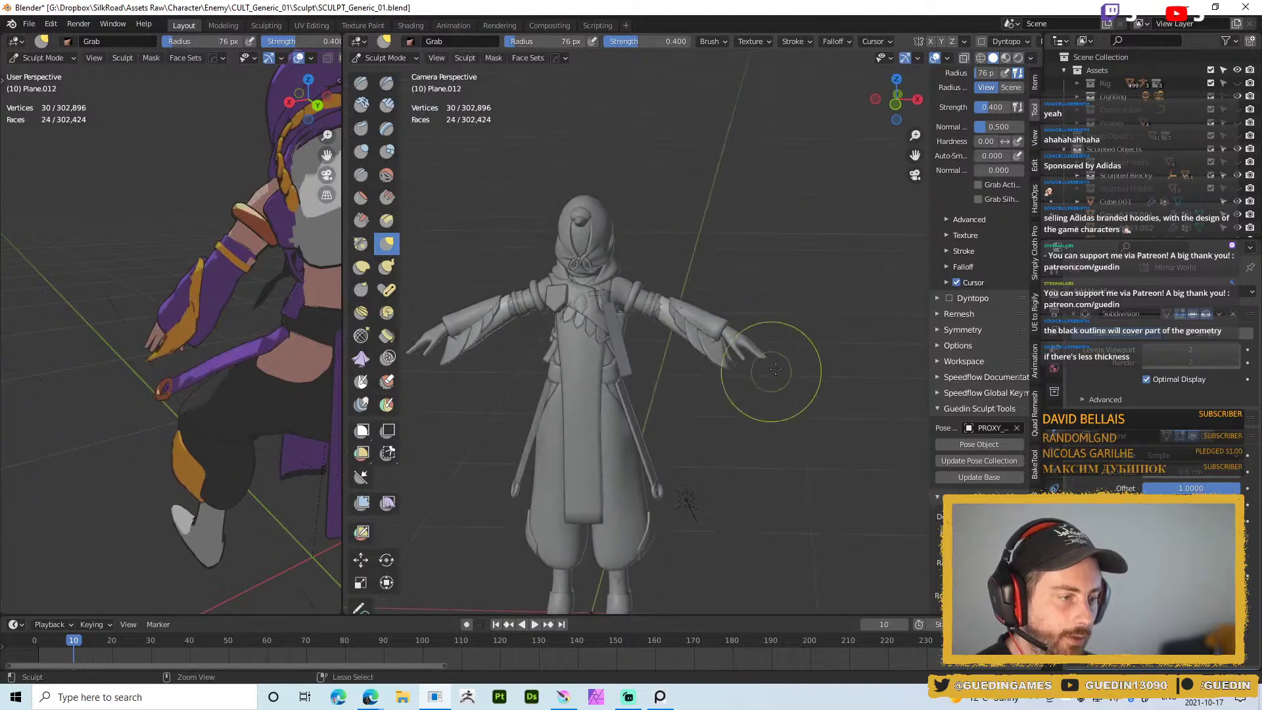
pyautogui.hotkey('ctrl', 'Tab')
pyautogui.moveTo(712, 340)
pyautogui.mouseDown(button='middle')
pyautogui.moveTo(756, 301)
pyautogui.moveTo(686, 454)
pyautogui.moveTo(728, 247)
pyautogui.moveTo(767, 229)
pyautogui.moveTo(702, 257)
pyautogui.moveTo(709, 294)
pyautogui.moveTo(736, 283)
pyautogui.moveTo(771, 310)
pyautogui.moveTo(694, 305)
pyautogui.moveTo(712, 325)
pyautogui.moveTo(736, 204)
pyautogui.mouseUp(button='middle')
pyautogui.scroll(6, 706, 303)
pyautogui.hotkey('alt', 'a')
pyautogui.scroll(-4, 712, 324)
pyautogui.press('z')
pyautogui.keyDown('ctrl'); pyautogui.moveTo(723, 316); pyautogui.dragTo(700, 492, button='middle'); pyautogui.keyUp('ctrl')
pyautogui.keyDown('ctrl'); pyautogui.moveTo(717, 151); pyautogui.dragTo(722, 178, button='middle'); pyautogui.keyUp('ctrl')
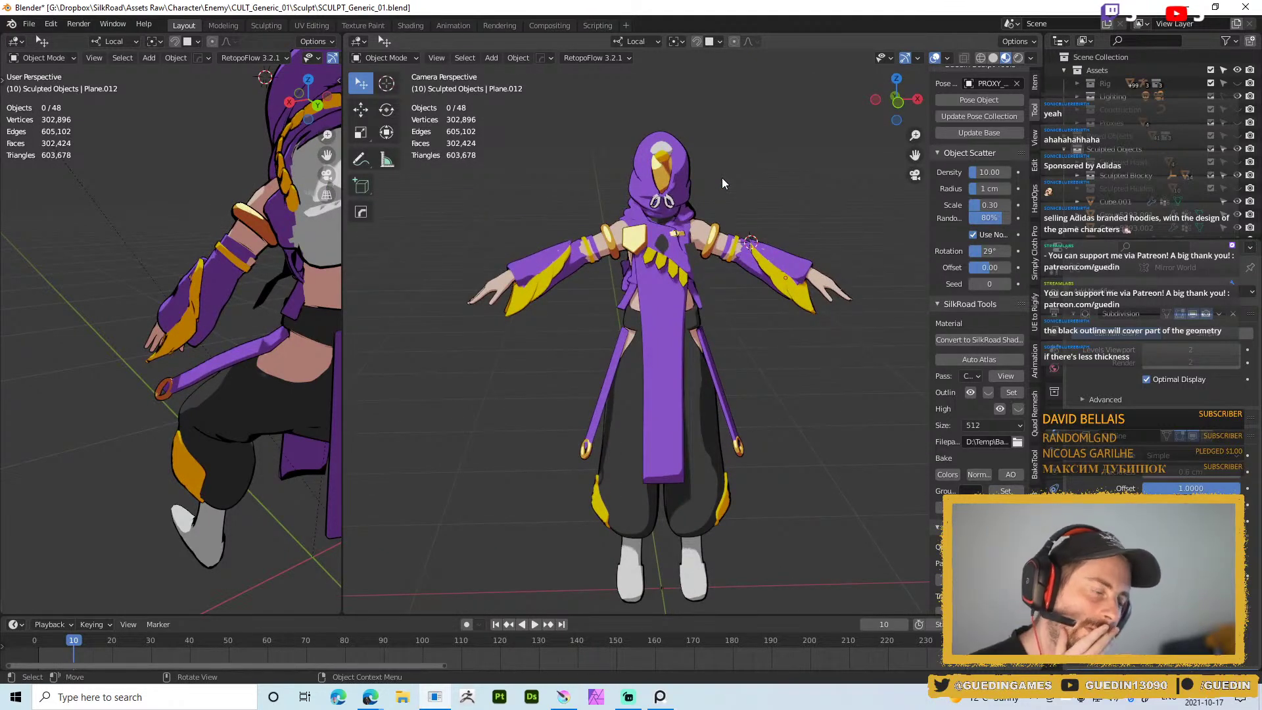
pyautogui.hotkey('shift', 'alt', 'z')
pyautogui.keyDown('shift'); pyautogui.moveTo(787, 239); pyautogui.dragTo(725, 250, button='middle'); pyautogui.keyUp('shift')
pyautogui.scroll(6, 725, 250)
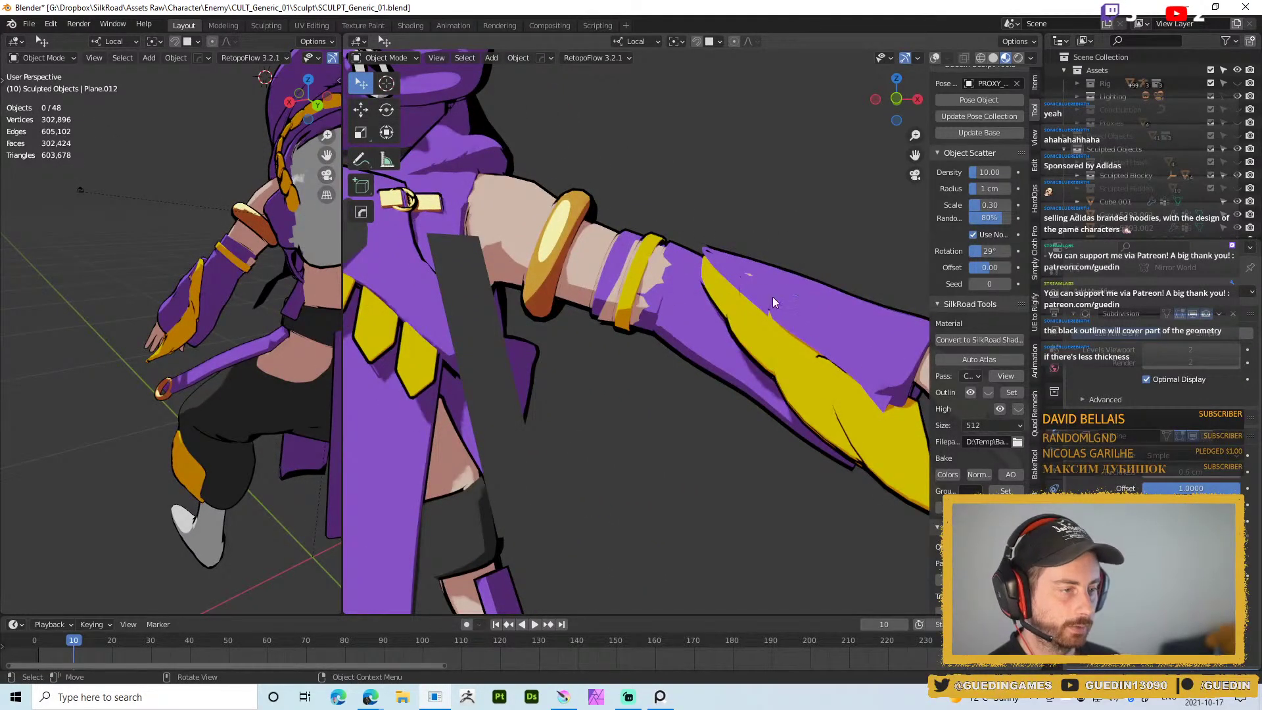
pyautogui.scroll(-8, 716, 268)
pyautogui.scroll(3, 711, 314)
# Return the viewport to solid shading around the forearm sleeve's upper end, staying in Object Mode
pyautogui.hotkey('ctrl', 'Tab')
pyautogui.click(726, 376)
pyautogui.scroll(3, 720, 345)
pyautogui.moveTo(726, 309); pyautogui.dragTo(729, 348, button='middle')
pyautogui.press('z')
pyautogui.press('f')
pyautogui.click(731, 240)
pyautogui.hotkey('ctrl', 'Tab')
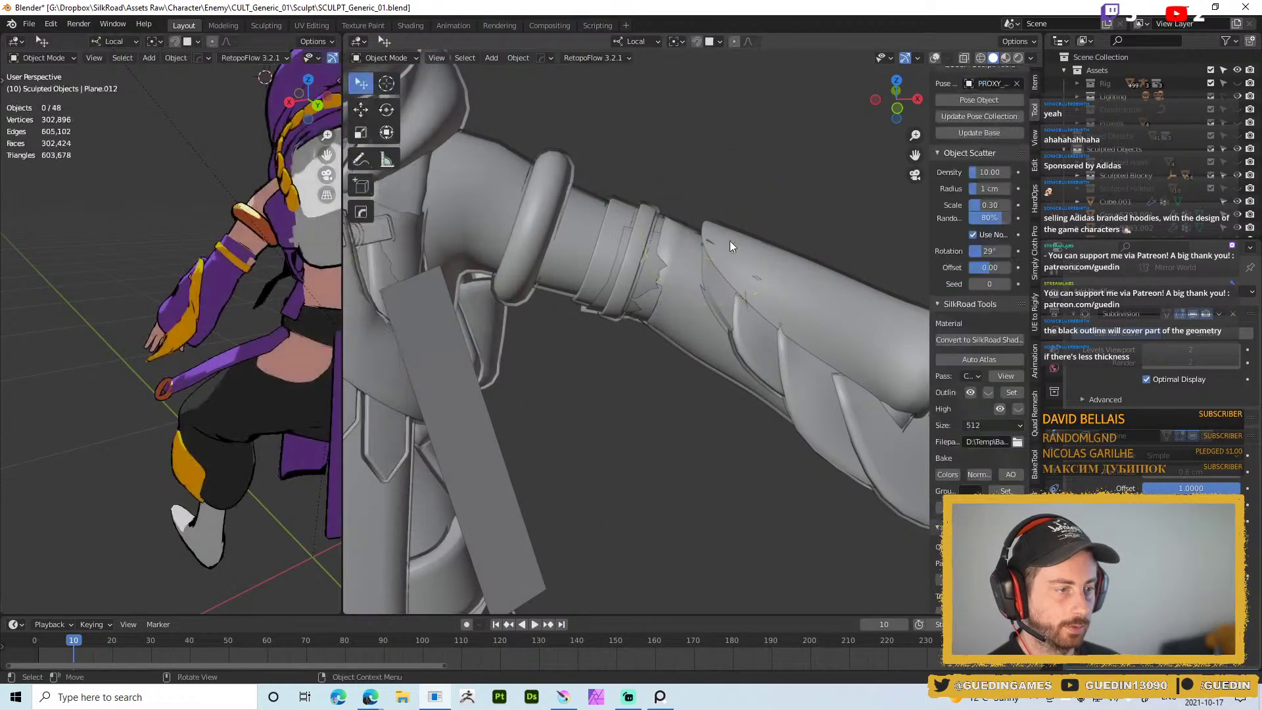
# Select the outer sleeve and reshape its upper end near the elbow using the Grab brush at a 79 px radius
pyautogui.moveTo(730, 229)
pyautogui.mouseDown(button='middle')
pyautogui.moveTo(767, 244)
pyautogui.moveTo(730, 249)
pyautogui.moveTo(746, 258)
pyautogui.moveTo(725, 248)
pyautogui.moveTo(782, 282)
pyautogui.mouseUp(button='middle')
pyautogui.click(762, 244)
pyautogui.hotkey('ctrl', 'Tab')
pyautogui.press('f')
pyautogui.click(737, 263)
pyautogui.moveTo(748, 269); pyautogui.dragTo(713, 284)
pyautogui.moveTo(699, 287)
pyautogui.mouseDown(button='middle')
pyautogui.moveTo(752, 263)
pyautogui.moveTo(788, 313)
pyautogui.mouseUp(button='middle')
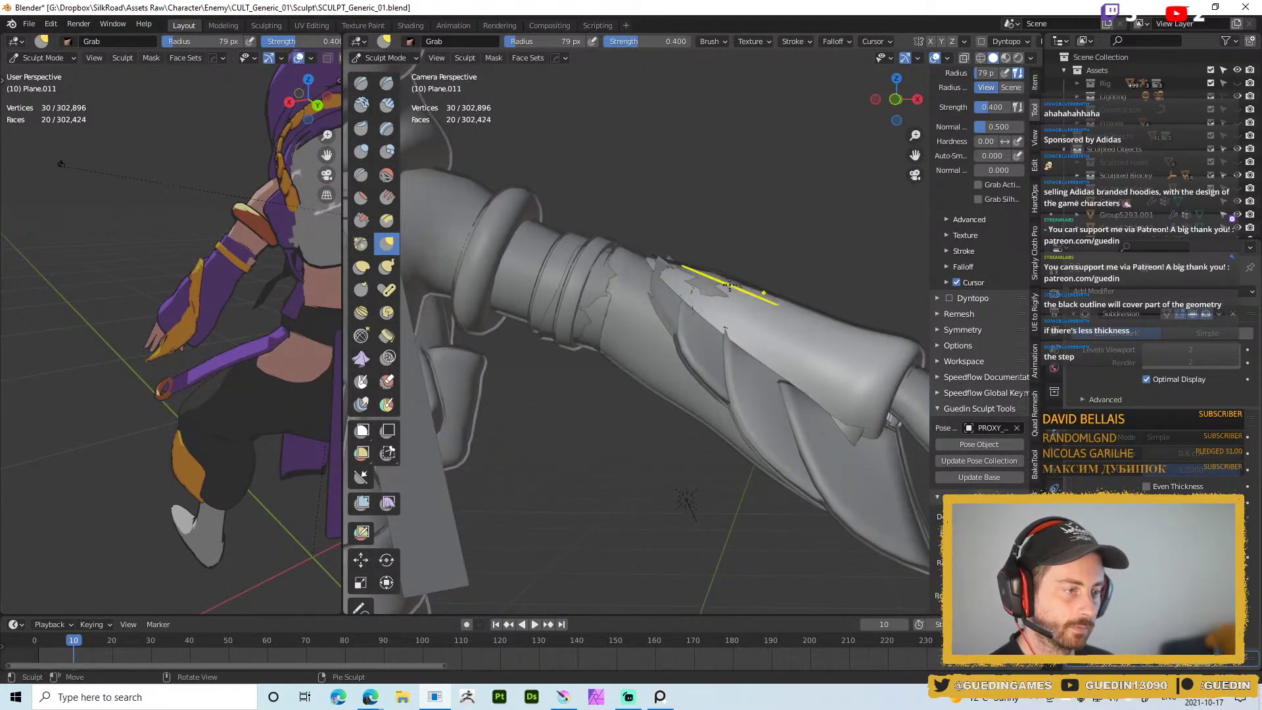
# Switch sculpting to the inner forearm sleeve and reshape its underside using the Grab brush at a 137 px radius
pyautogui.press('d')
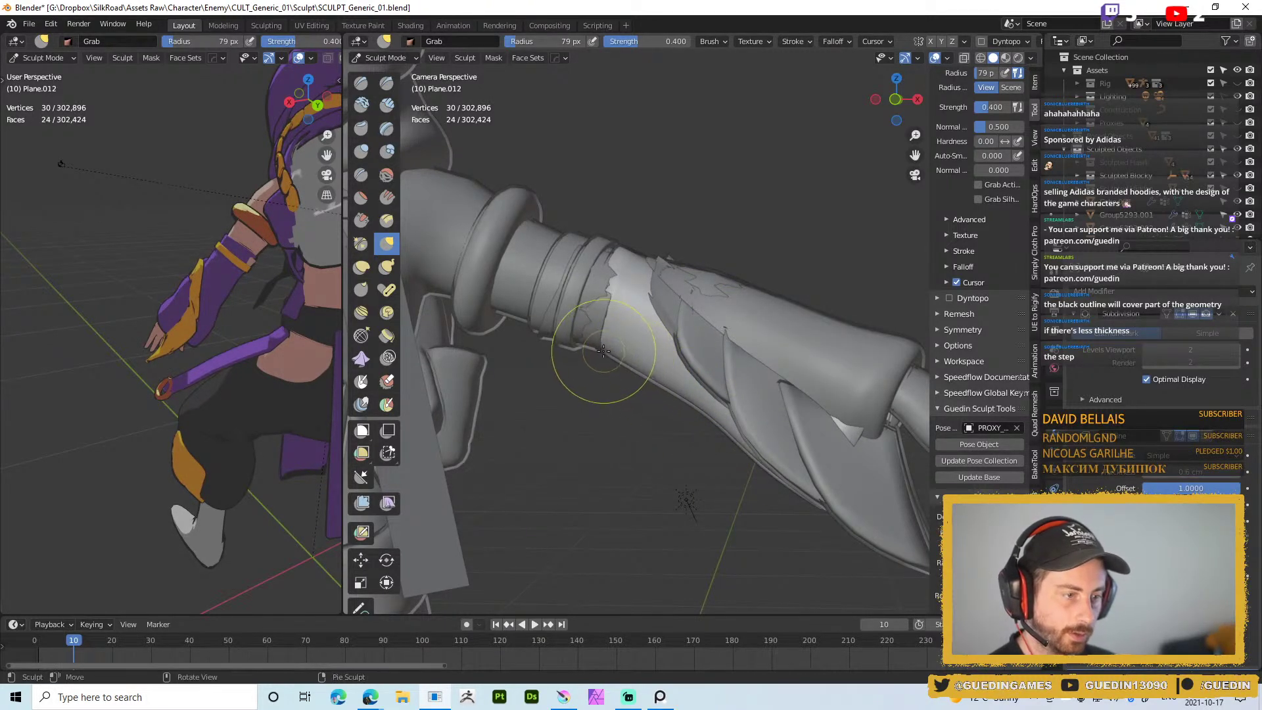
pyautogui.press('f')
pyautogui.click(592, 333)
pyautogui.moveTo(592, 333); pyautogui.dragTo(686, 347, button='middle')
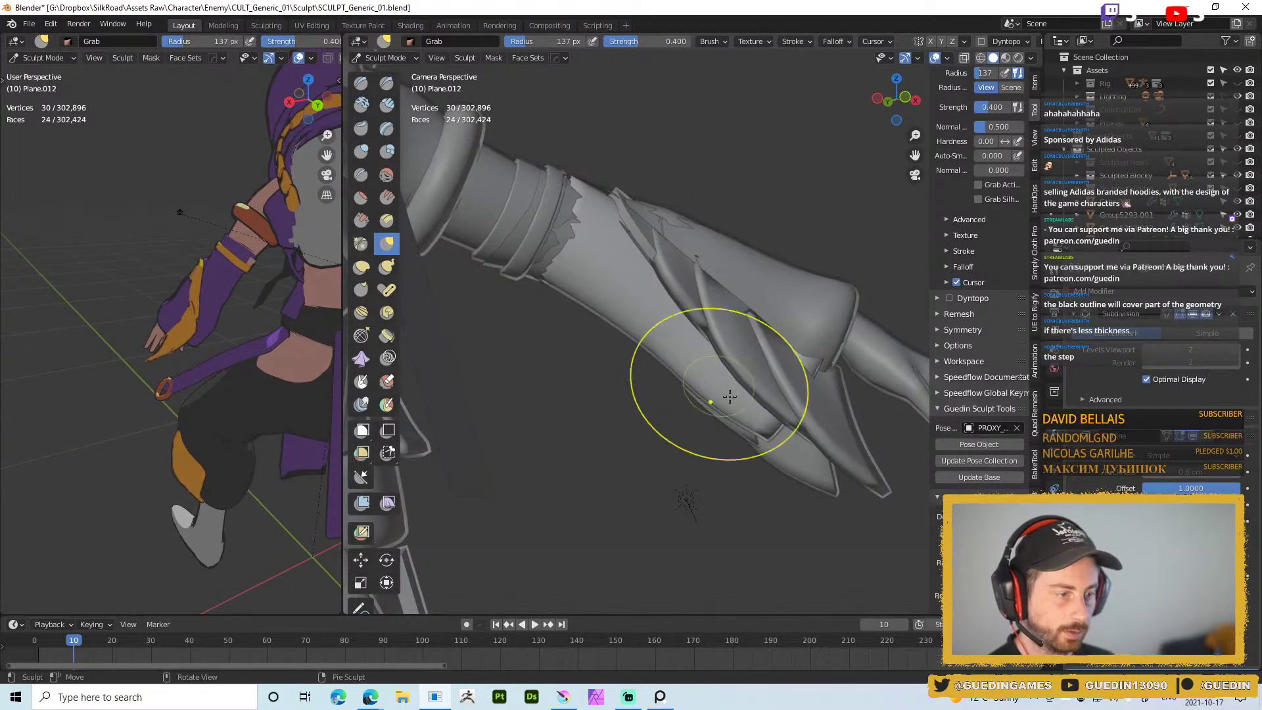
pyautogui.moveTo(763, 413); pyautogui.dragTo(714, 381, button='middle')
pyautogui.moveTo(680, 372); pyautogui.dragTo(696, 363)
pyautogui.moveTo(770, 329)
pyautogui.mouseDown(button='middle')
pyautogui.moveTo(803, 312)
pyautogui.moveTo(720, 328)
pyautogui.moveTo(778, 335)
pyautogui.moveTo(778, 354)
pyautogui.moveTo(731, 333)
pyautogui.mouseUp(button='middle')
pyautogui.scroll(-4, 789, 319)
# Switch sculpting to the outer sleeve and adjust its sides and cuff using the Grab brush at 61 to 77 px radii
pyautogui.press('d')
pyautogui.press('f')
pyautogui.click(778, 309)
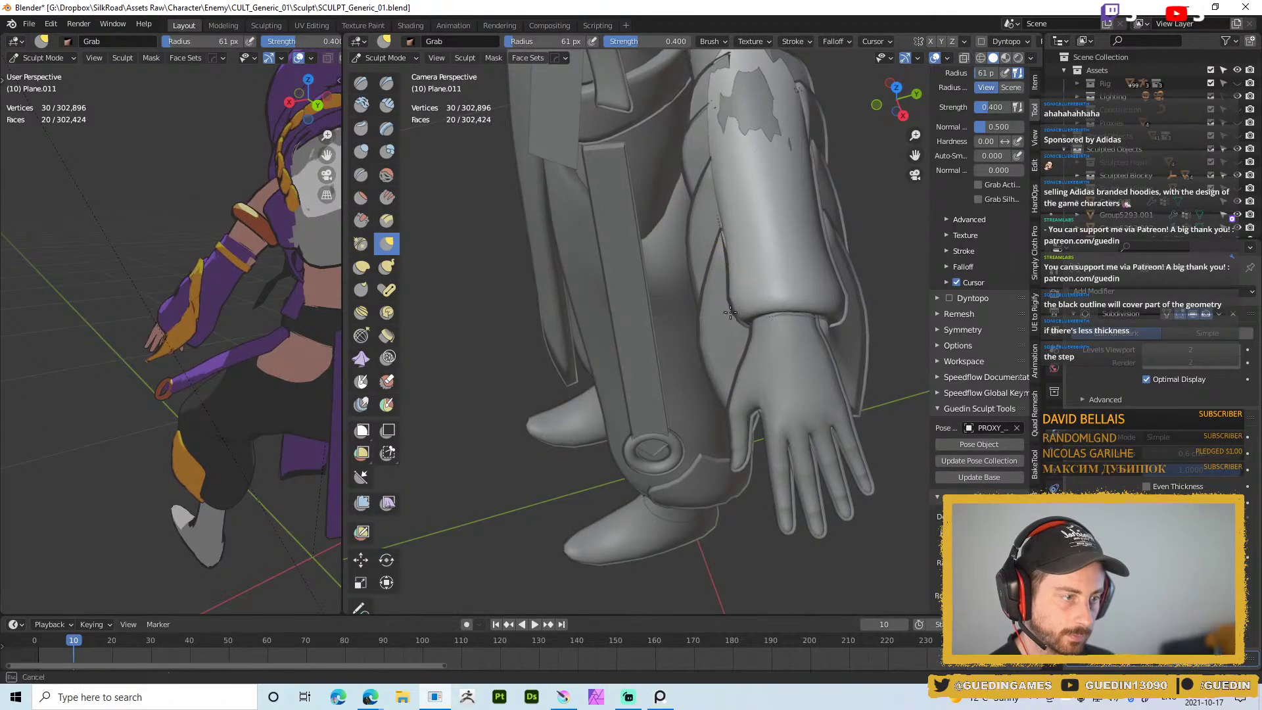
pyautogui.moveTo(768, 251); pyautogui.dragTo(707, 395, button='middle')
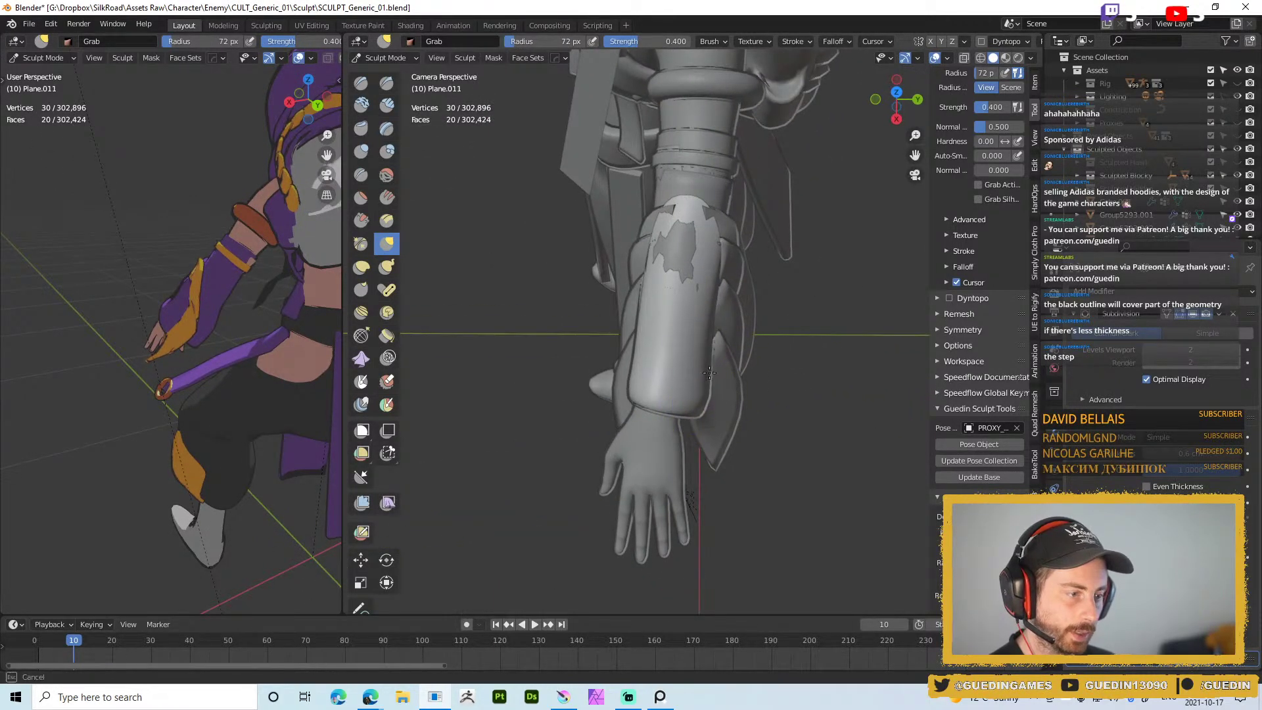
pyautogui.moveTo(711, 366); pyautogui.dragTo(693, 404, button='middle')
pyautogui.press('f')
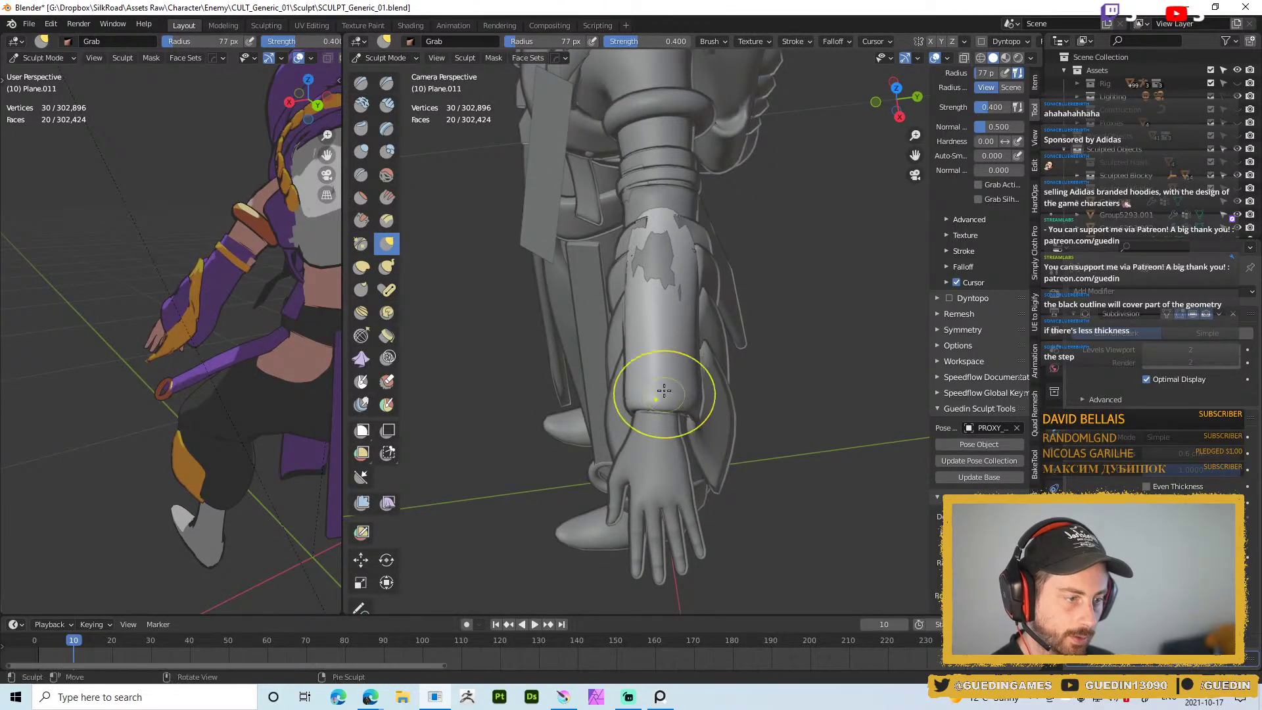
# Refine the sleeve's fit around the wrist opening with the Grab brush, resizing it to an 83 px radius
pyautogui.moveTo(706, 385)
pyautogui.mouseDown(button='middle')
pyautogui.moveTo(669, 352)
pyautogui.moveTo(664, 379)
pyautogui.moveTo(600, 366)
pyautogui.moveTo(676, 366)
pyautogui.moveTo(615, 370)
pyautogui.moveTo(629, 381)
pyautogui.mouseUp(button='middle')
pyautogui.press('f')
pyautogui.press('f')
pyautogui.click(620, 417)
pyautogui.moveTo(603, 399)
pyautogui.mouseDown(button='middle')
pyautogui.moveTo(623, 401)
pyautogui.moveTo(582, 446)
pyautogui.moveTo(617, 418)
pyautogui.moveTo(537, 414)
pyautogui.moveTo(592, 429)
pyautogui.mouseUp(button='middle')
pyautogui.press('f')
pyautogui.click(610, 427)
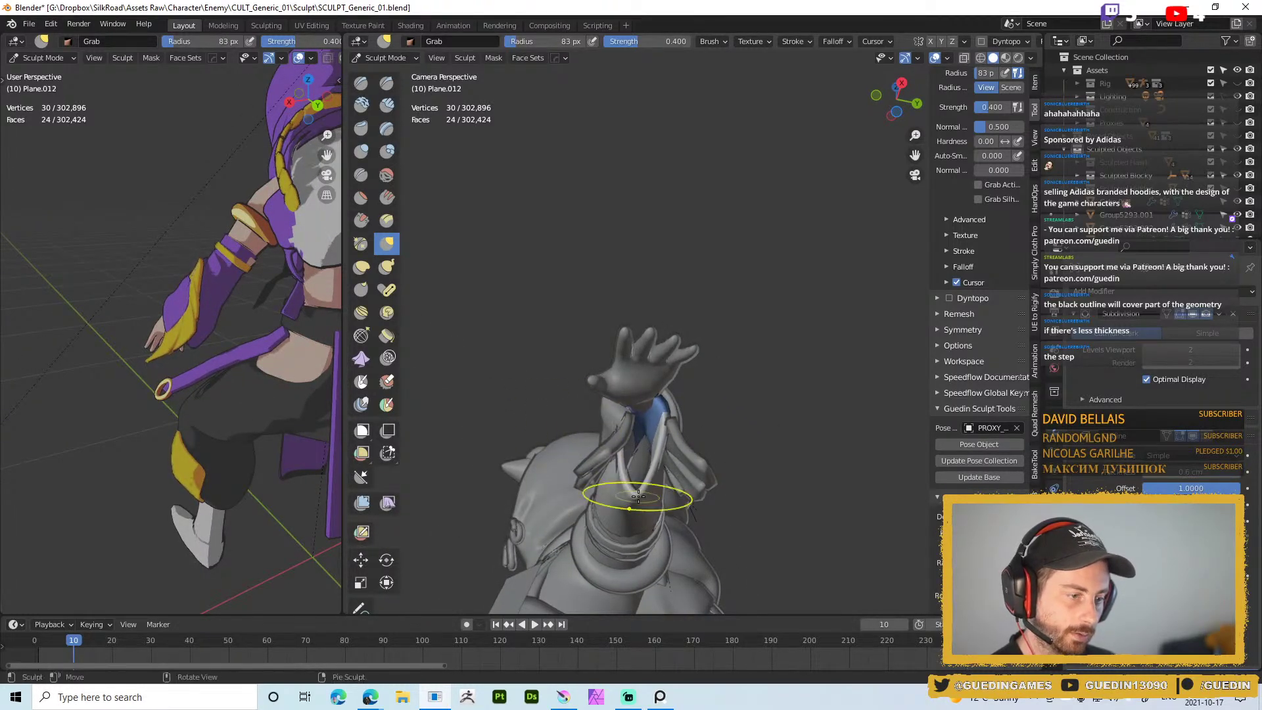
# Reshape the inner forearm sleeve along its underside with the Grab brush, reducing the radius to 61 px
pyautogui.moveTo(633, 503)
pyautogui.mouseDown(button='middle')
pyautogui.moveTo(648, 444)
pyautogui.moveTo(605, 441)
pyautogui.moveTo(654, 419)
pyautogui.mouseUp(button='middle')
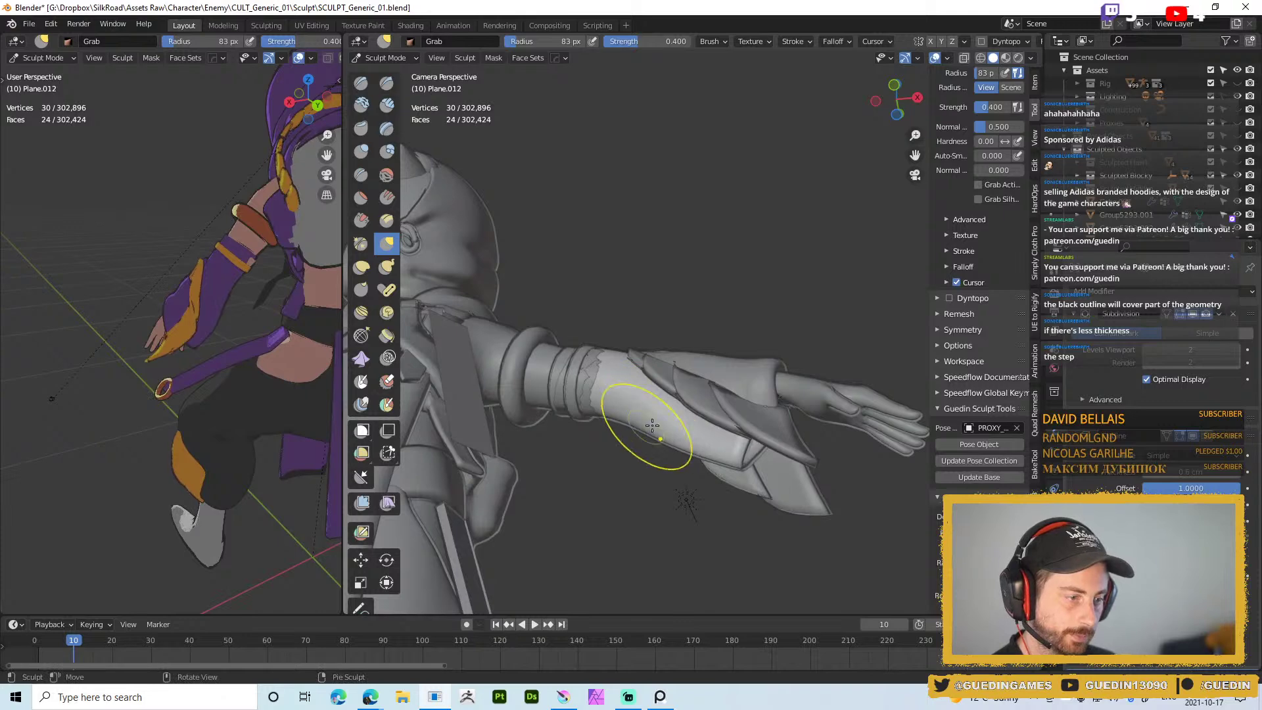
pyautogui.press('f')
pyautogui.click(619, 384)
pyautogui.moveTo(650, 397)
pyautogui.mouseDown(button='middle')
pyautogui.moveTo(661, 447)
pyautogui.moveTo(698, 424)
pyautogui.mouseUp(button='middle')
pyautogui.press('f')
pyautogui.click(688, 434)
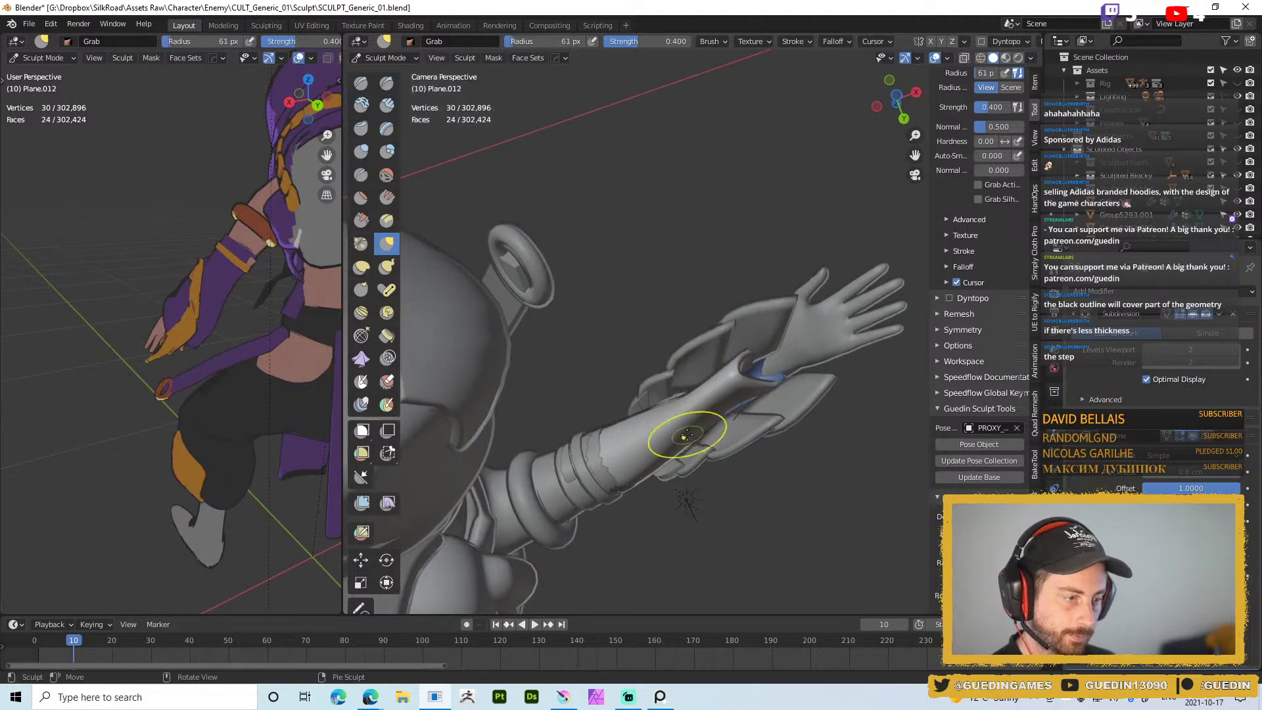
# Add volume to the inner sleeve's underside using the Inflate/Deflate brush at 0.794 strength and 91 to 70 px radii
pyautogui.rightClick(689, 422)
pyautogui.click(593, 462)
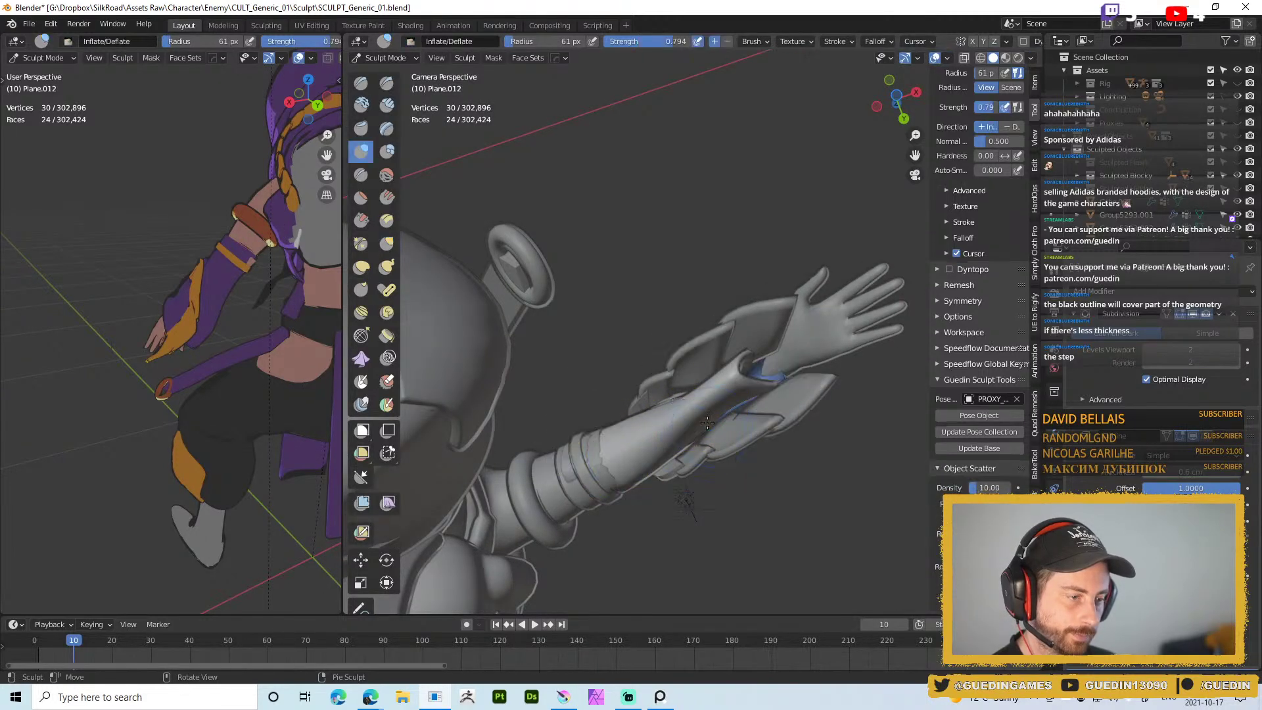
pyautogui.moveTo(642, 423); pyautogui.dragTo(667, 425, button='middle')
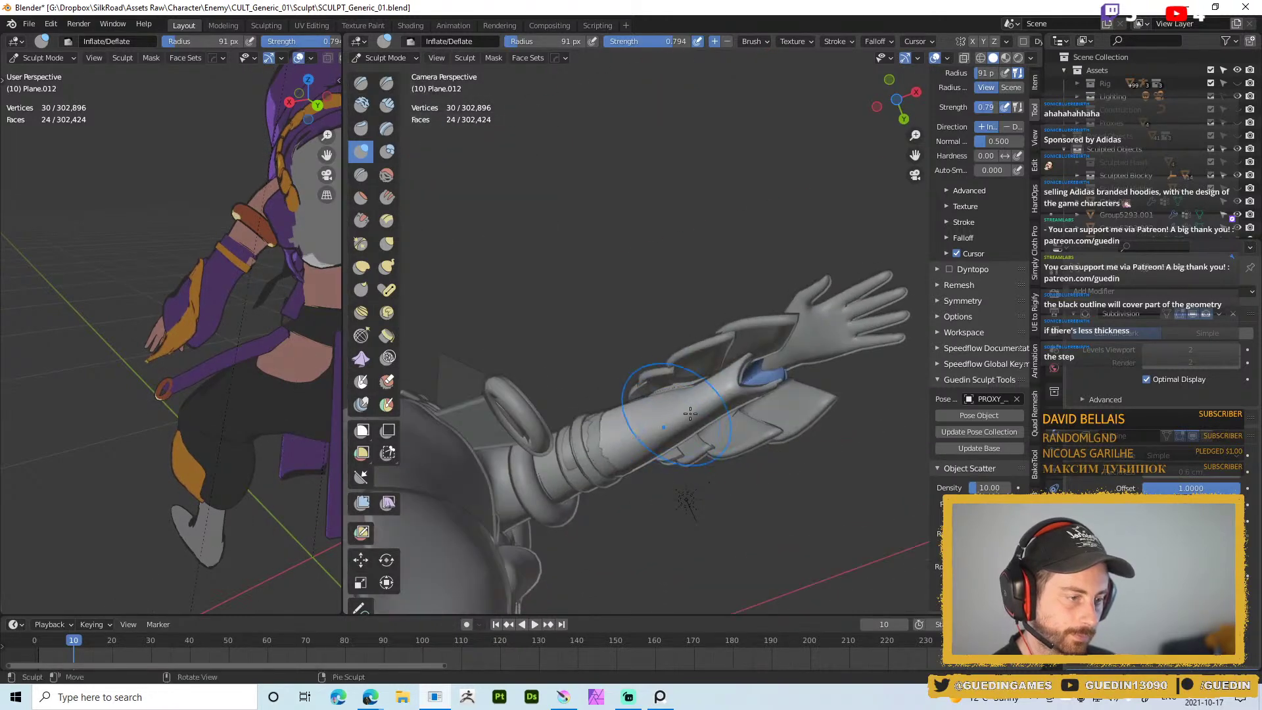
pyautogui.rightClick(689, 405)
pyautogui.click(687, 390)
pyautogui.moveTo(774, 407); pyautogui.dragTo(631, 381, button='middle')
pyautogui.press('f')
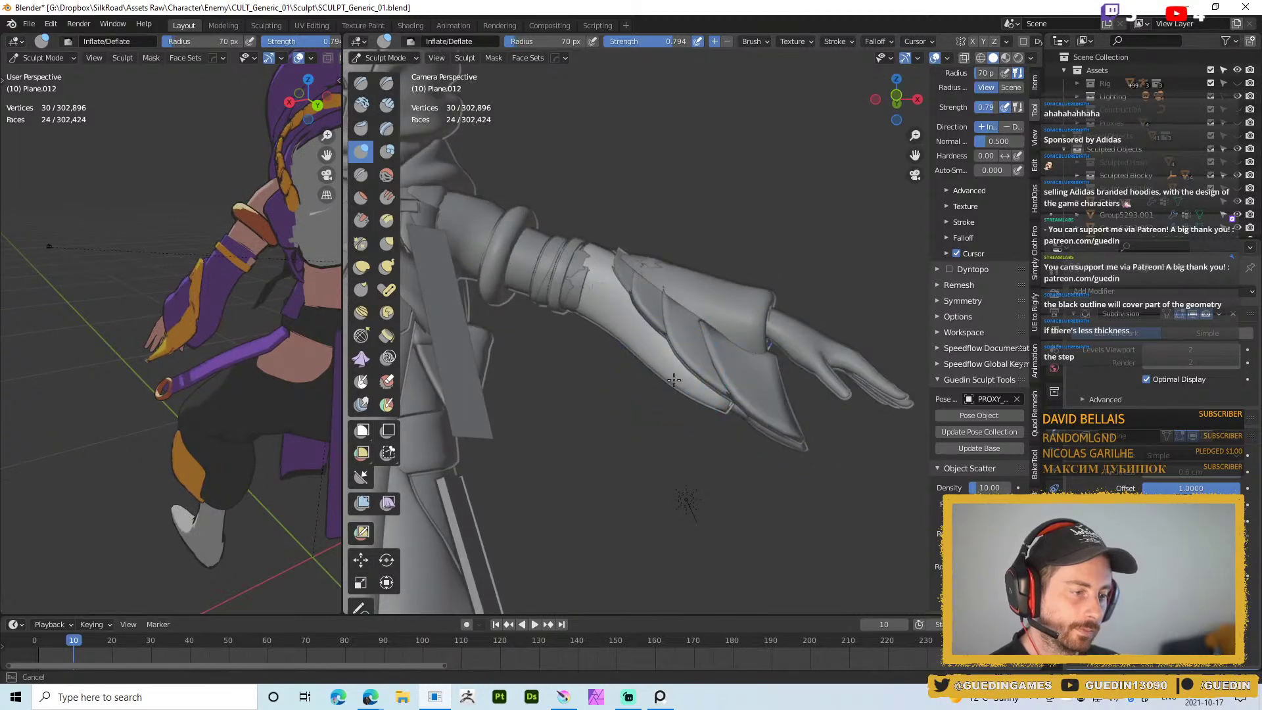
# Leave Sculpt Mode and examine the whole character's sleeves in coloured shading from Object Mode
pyautogui.scroll(-2, 726, 411)
pyautogui.moveTo(748, 329)
pyautogui.mouseDown(button='middle')
pyautogui.moveTo(717, 380)
pyautogui.moveTo(759, 296)
pyautogui.moveTo(760, 355)
pyautogui.moveTo(740, 325)
pyautogui.moveTo(766, 238)
pyautogui.moveTo(713, 329)
pyautogui.moveTo(730, 381)
pyautogui.mouseUp(button='middle')
pyautogui.hotkey('ctrl', 'Tab')
pyautogui.click(760, 295)
pyautogui.press('z')
pyautogui.click(732, 475)
pyautogui.moveTo(743, 300); pyautogui.dragTo(664, 368, button='middle')
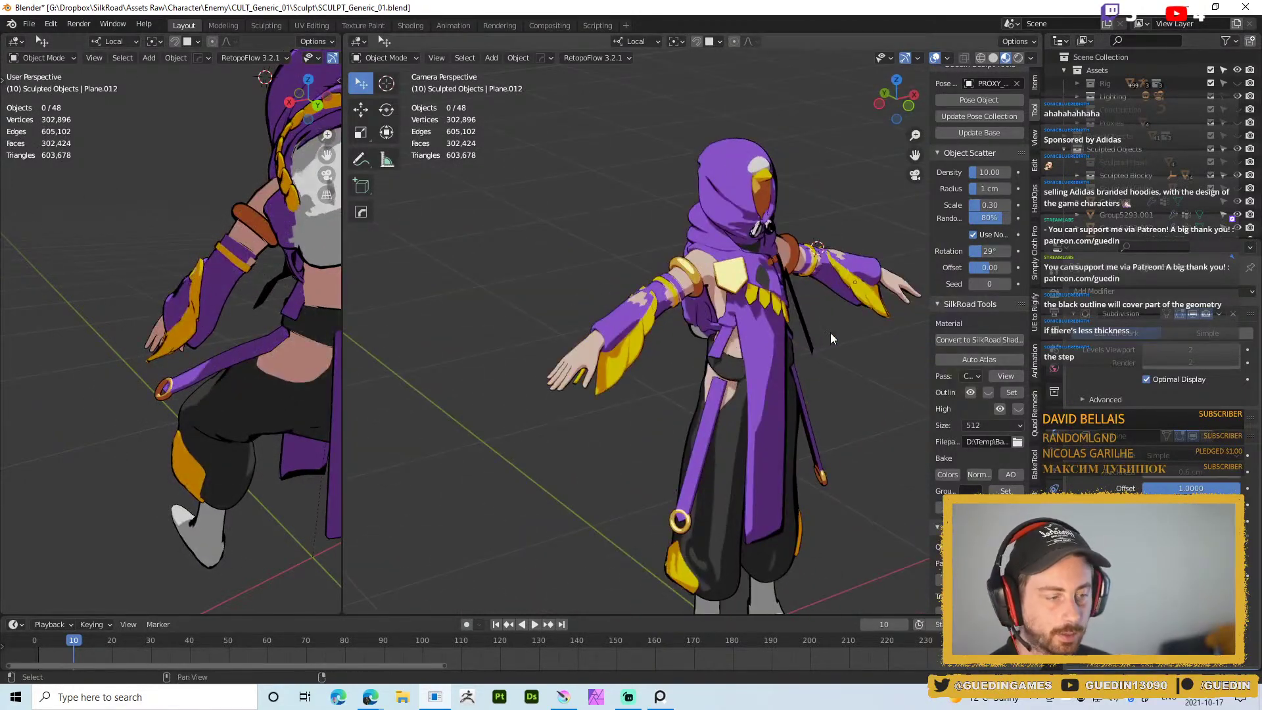
# Resume sculpting the inner sleeve in solid shading and inflate its lower part with the Inflate/Deflate brush at a 108 px radius
pyautogui.scroll(8, 763, 336)
pyautogui.click(742, 314)
pyautogui.hotkey('ctrl', 'Tab')
pyautogui.click(743, 388)
pyautogui.moveTo(744, 368); pyautogui.dragTo(677, 335, button='middle')
pyautogui.press('z')
pyautogui.moveTo(684, 288)
pyautogui.mouseDown(button='middle')
pyautogui.moveTo(701, 305)
pyautogui.moveTo(687, 309)
pyautogui.moveTo(723, 302)
pyautogui.moveTo(795, 263)
pyautogui.moveTo(662, 349)
pyautogui.mouseUp(button='middle')
pyautogui.press('f')
pyautogui.click(661, 401)
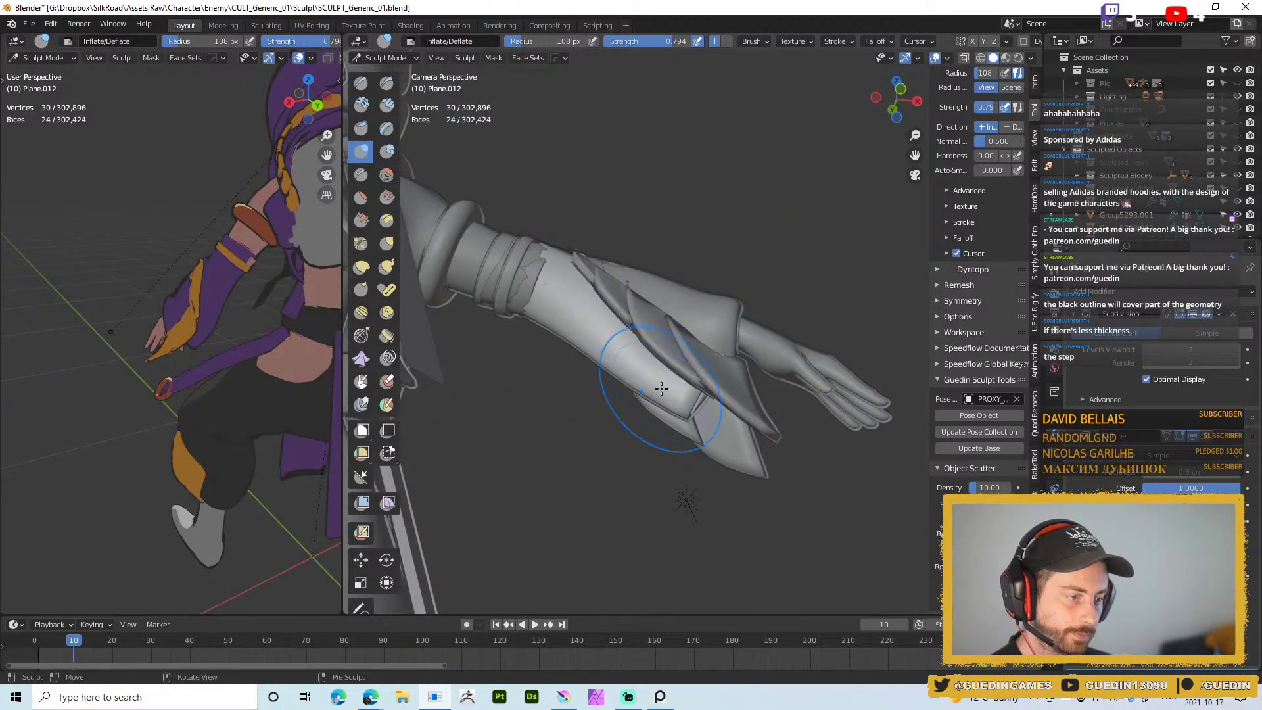
pyautogui.press('f')
pyautogui.click(652, 388)
# Pull the inner sleeve's lower edge and underside into shape beneath the feathers using the Grab brush at an 80 px radius
pyautogui.press('g')
pyautogui.press('f')
pyautogui.click(684, 388)
pyautogui.moveTo(645, 393); pyautogui.dragTo(629, 377)
pyautogui.press('f')
pyautogui.click(661, 393)
pyautogui.moveTo(675, 394)
pyautogui.mouseDown(button='middle')
pyautogui.moveTo(667, 406)
pyautogui.moveTo(680, 394)
pyautogui.mouseUp(button='middle')
pyautogui.press('f')
pyautogui.click(687, 395)
pyautogui.press('f')
pyautogui.click(611, 343)
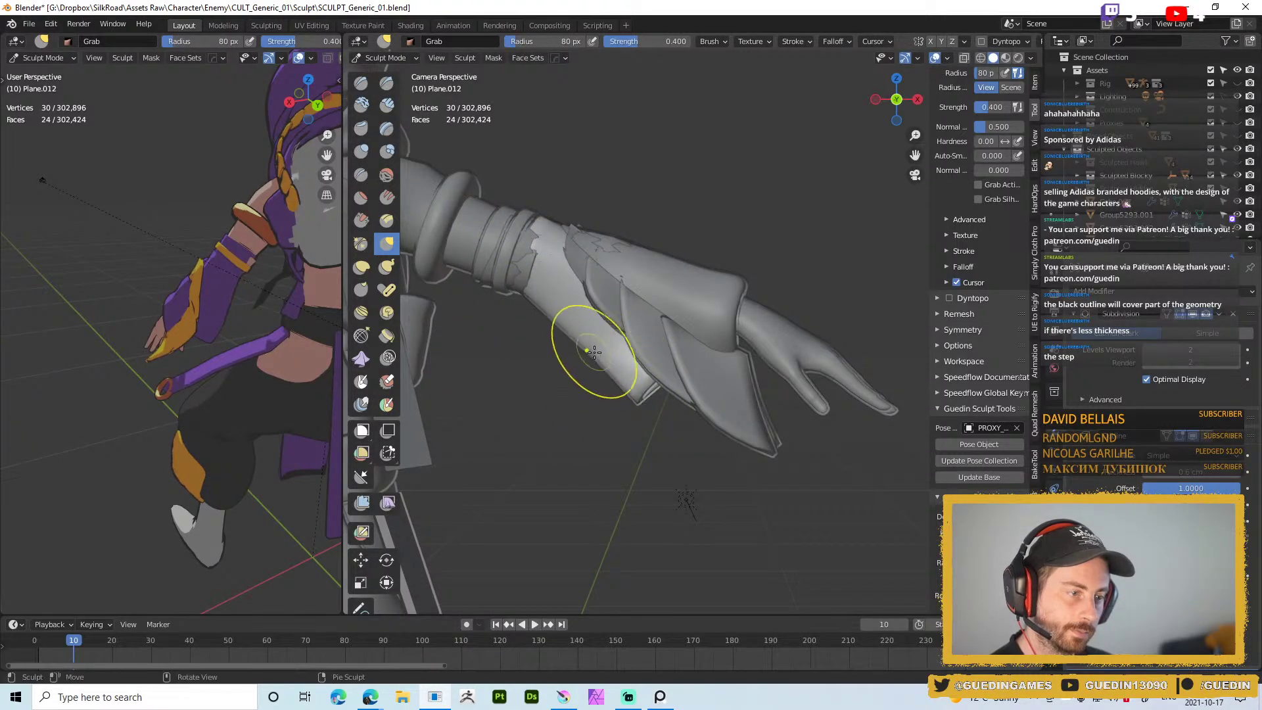
# Examine the character's feathered sleeve and overall silhouette in coloured shading, both at a distance and up close
pyautogui.press('Home')
pyautogui.press('z')
pyautogui.press('2')
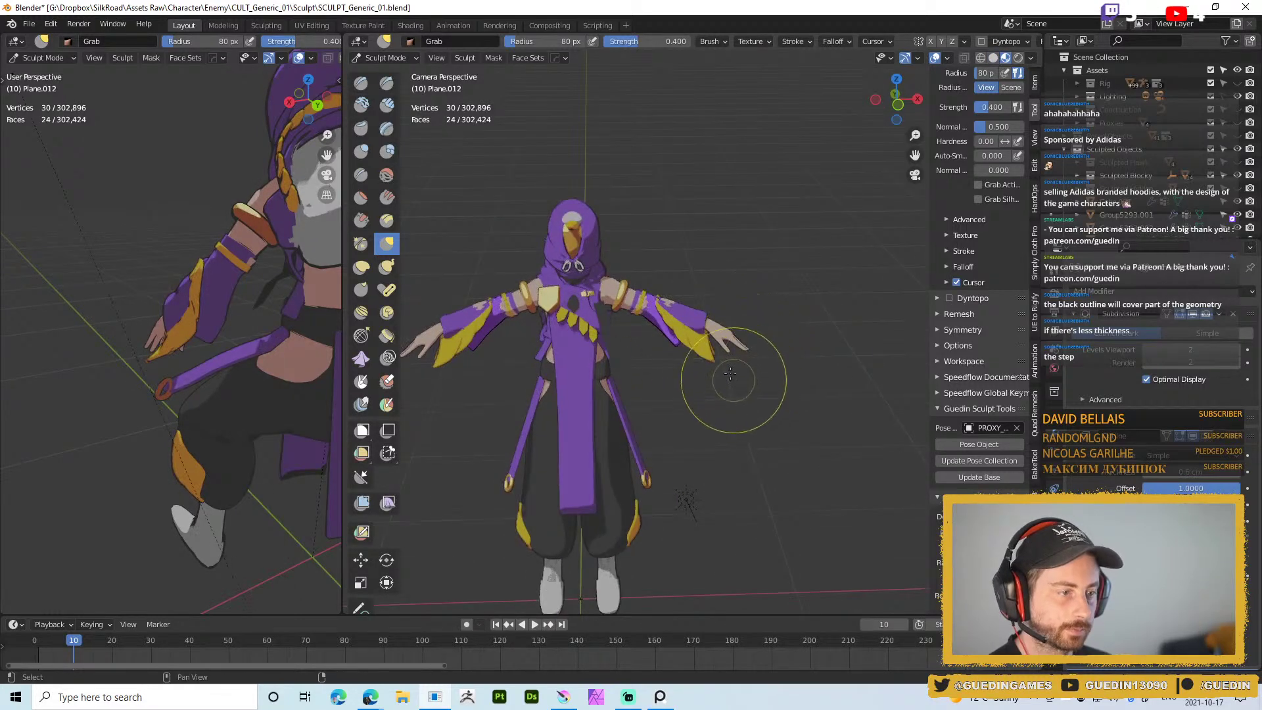
pyautogui.scroll(4, 666, 391)
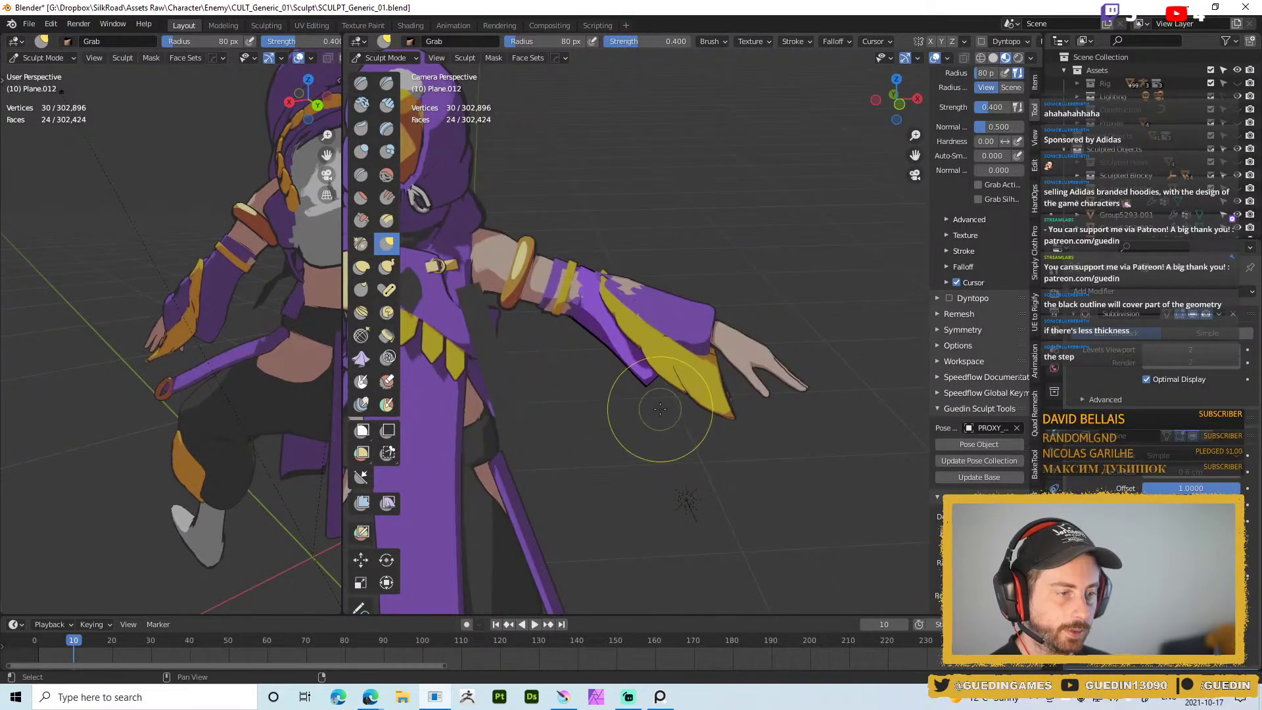
pyautogui.press('Home')
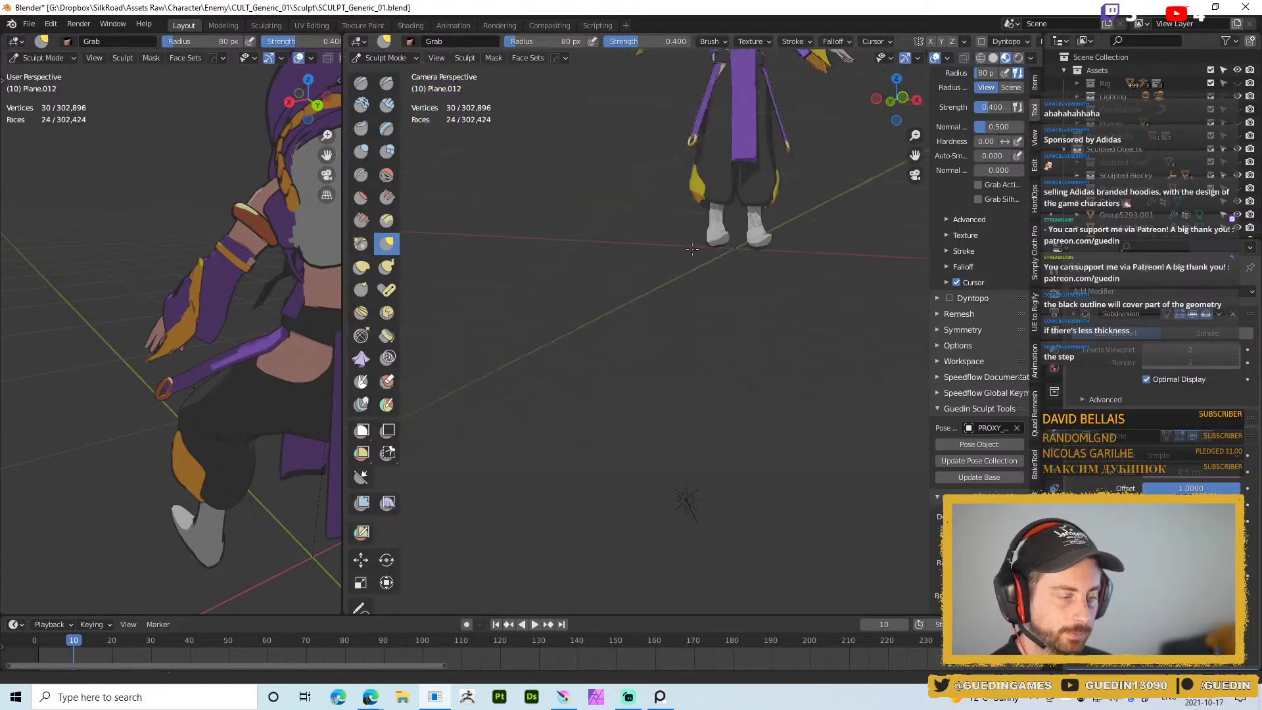
pyautogui.scroll(4, 756, 329)
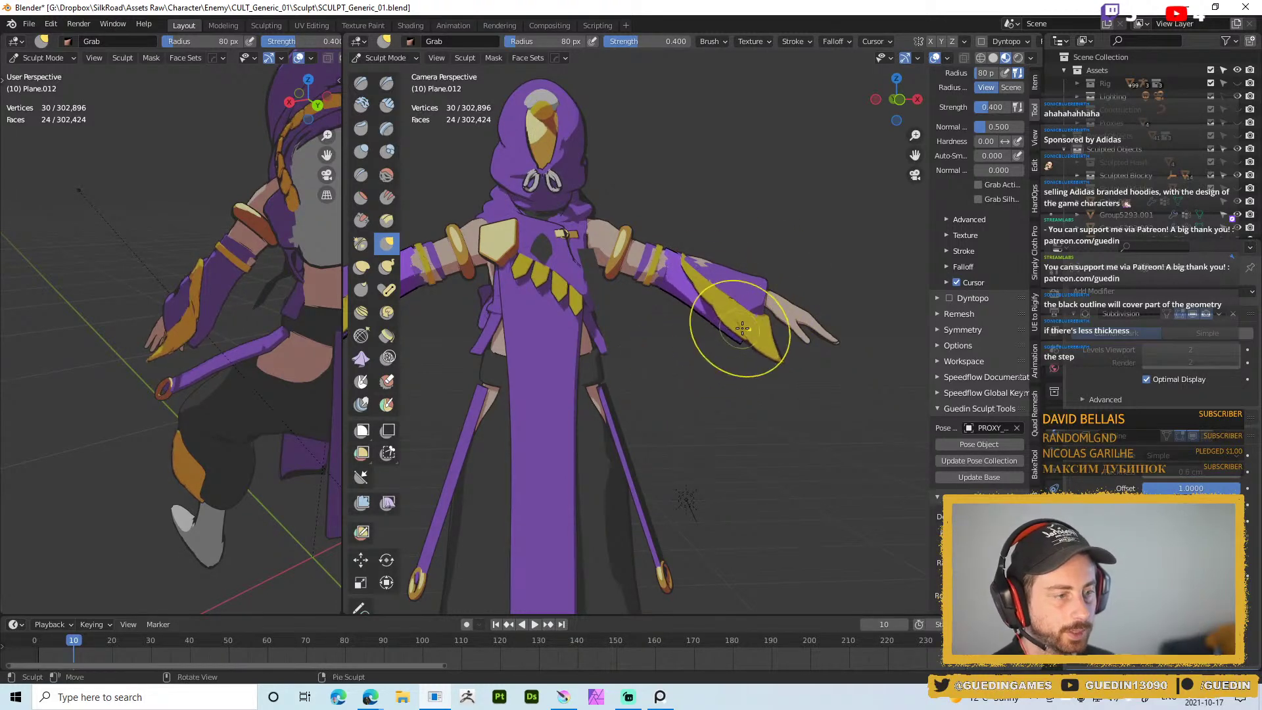
pyautogui.scroll(3, 737, 332)
pyautogui.scroll(-3, 723, 328)
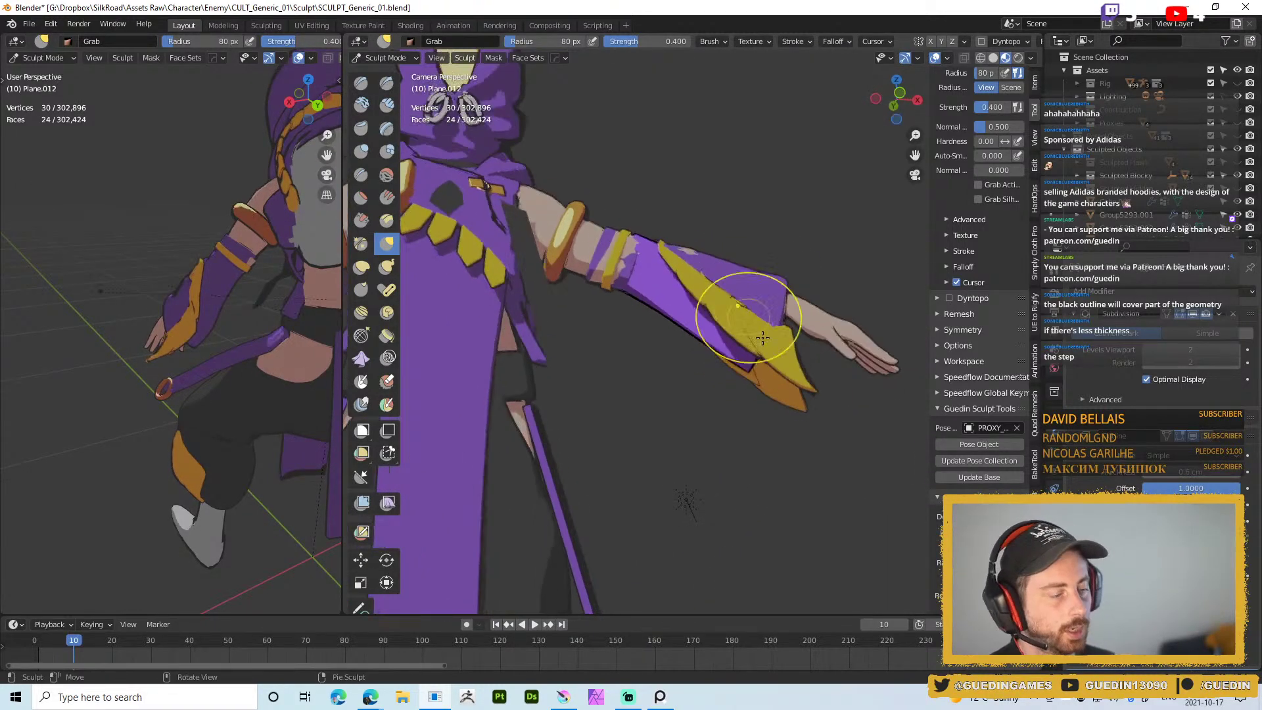
# Select the outer sleeve in Object Mode and enter Sculpt Mode on it in coloured shading
pyautogui.hotkey('ctrl', 'Tab')
pyautogui.scroll(3, 703, 292)
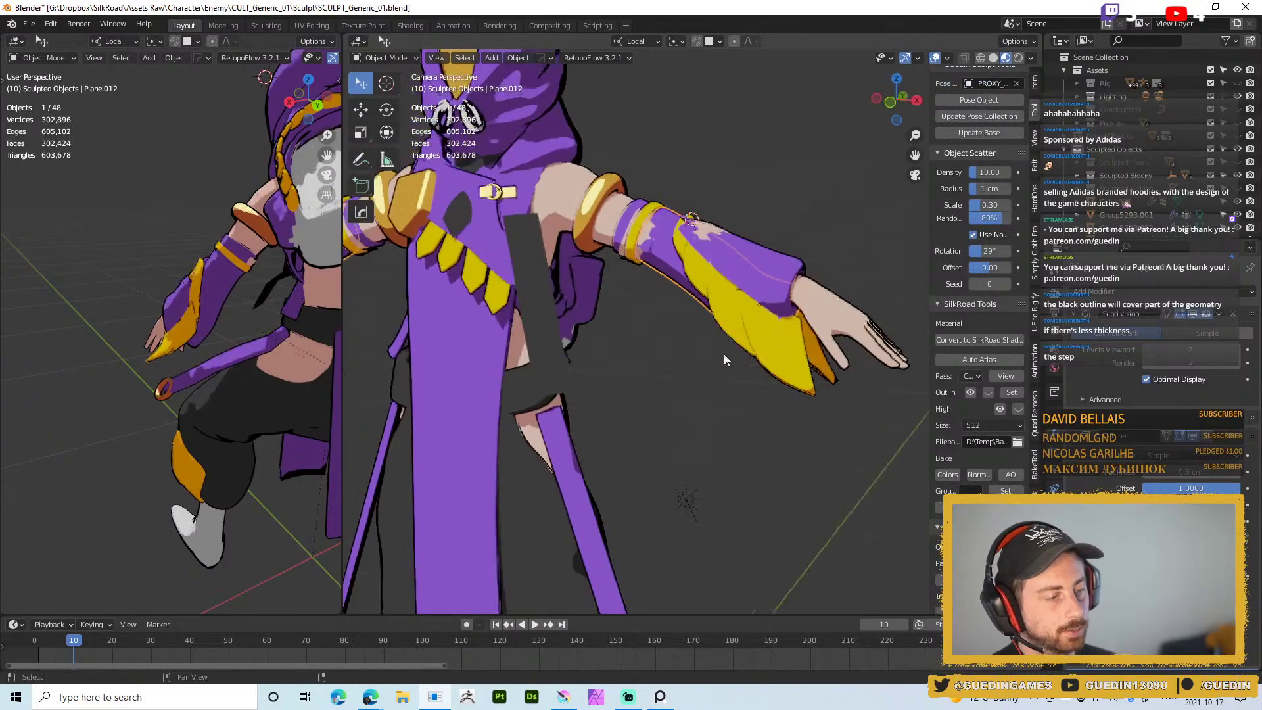
pyautogui.click(698, 384)
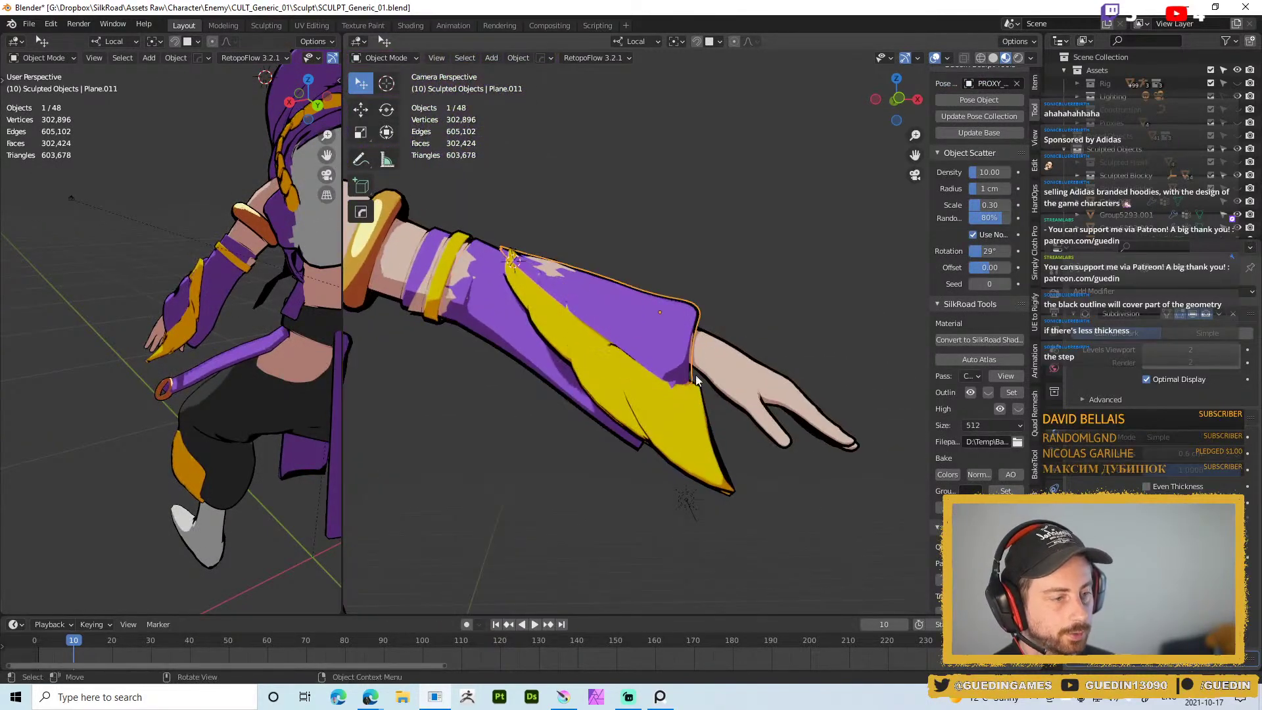
pyautogui.hotkey('ctrl', 'Tab')
pyautogui.moveTo(690, 333)
pyautogui.mouseDown(button='middle')
pyautogui.moveTo(491, 348)
pyautogui.moveTo(685, 403)
pyautogui.moveTo(668, 414)
pyautogui.mouseUp(button='middle')
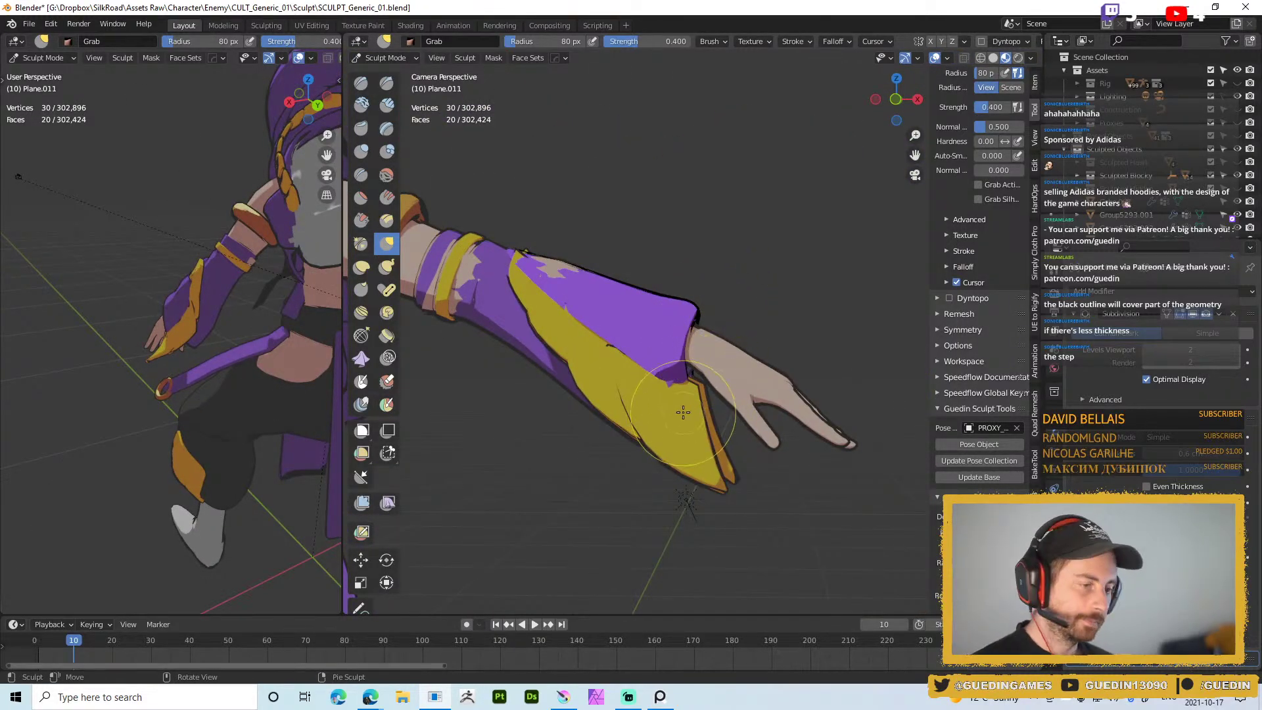
# Switch sculpting to the end feathers on both sides of the cuff and adjust them with the Grab brush at a 118 px radius
pyautogui.hotkey('alt', 'q')
pyautogui.press('f')
pyautogui.click(693, 392)
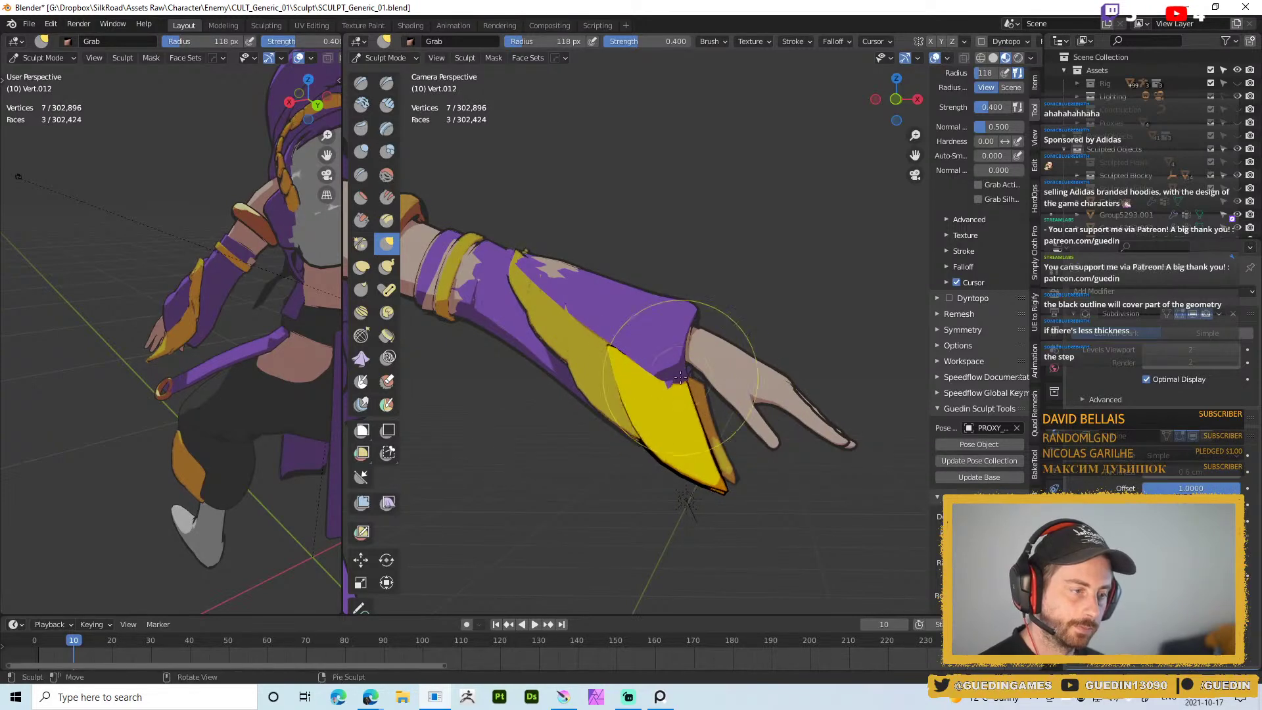
pyautogui.moveTo(682, 383); pyautogui.dragTo(703, 392, button='middle')
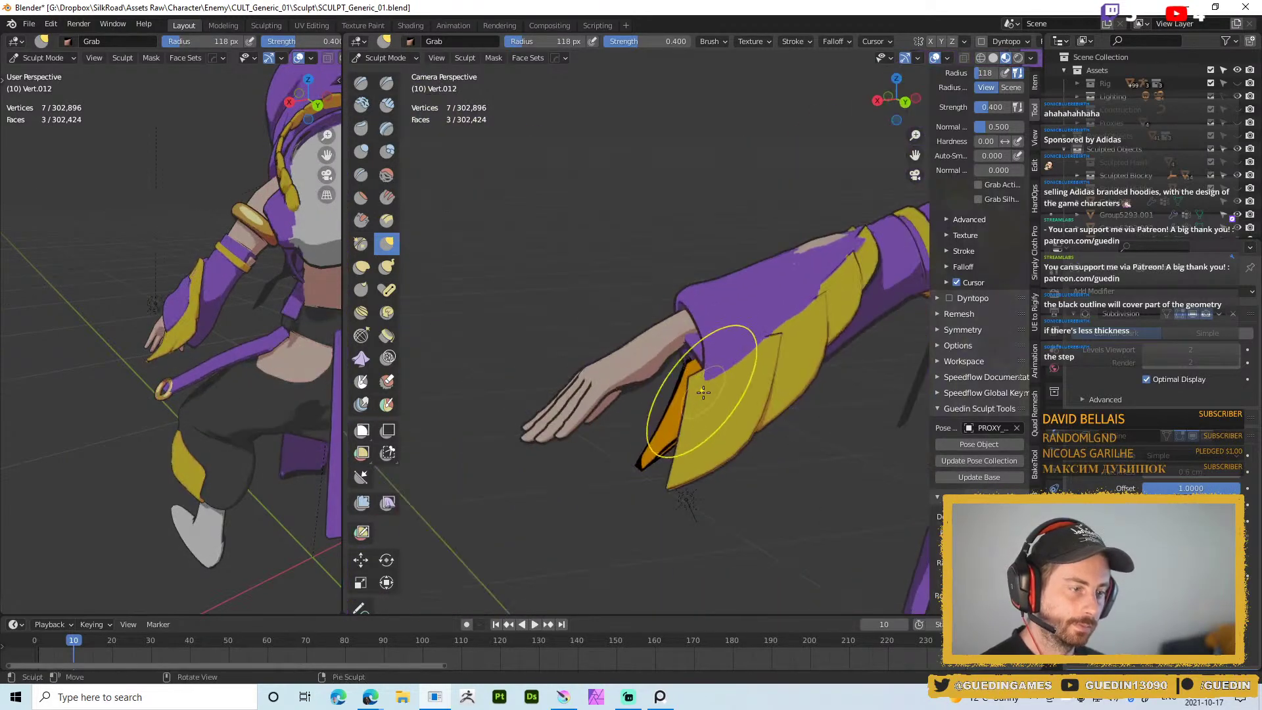
pyautogui.hotkey('alt', 'q')
pyautogui.moveTo(763, 353); pyautogui.dragTo(688, 359, button='middle')
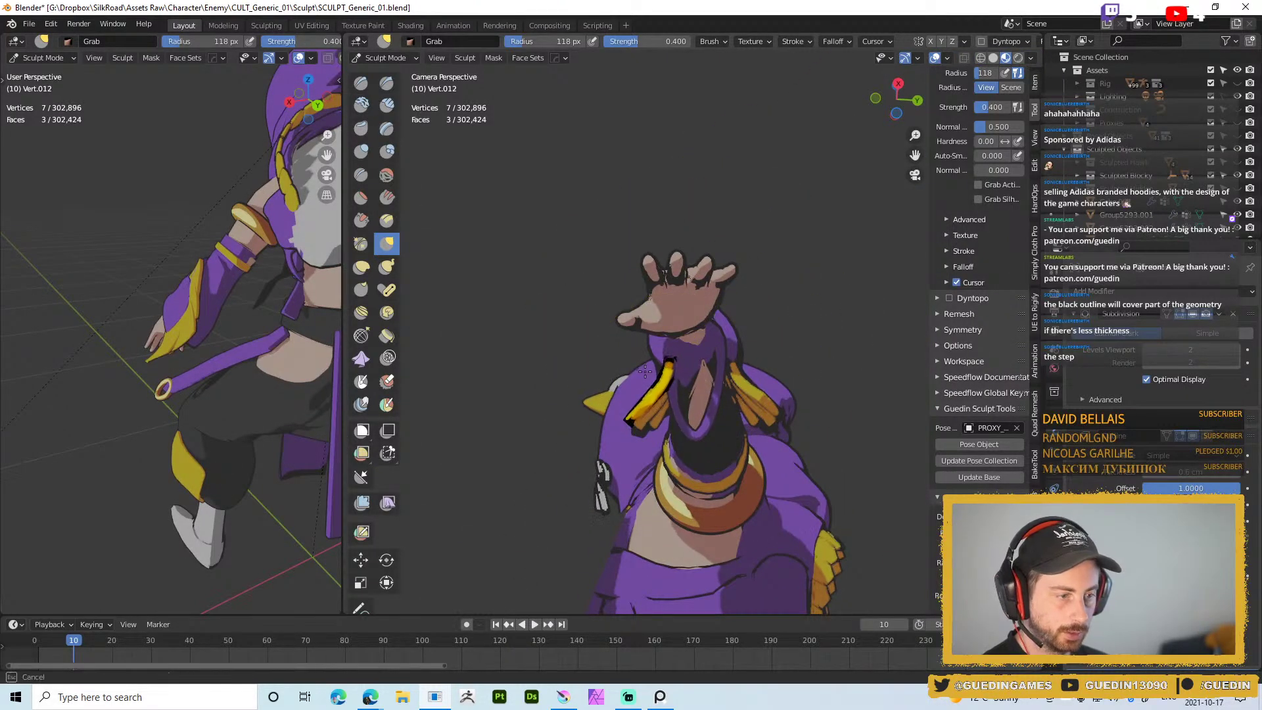
pyautogui.moveTo(669, 373); pyautogui.dragTo(664, 370, button='middle')
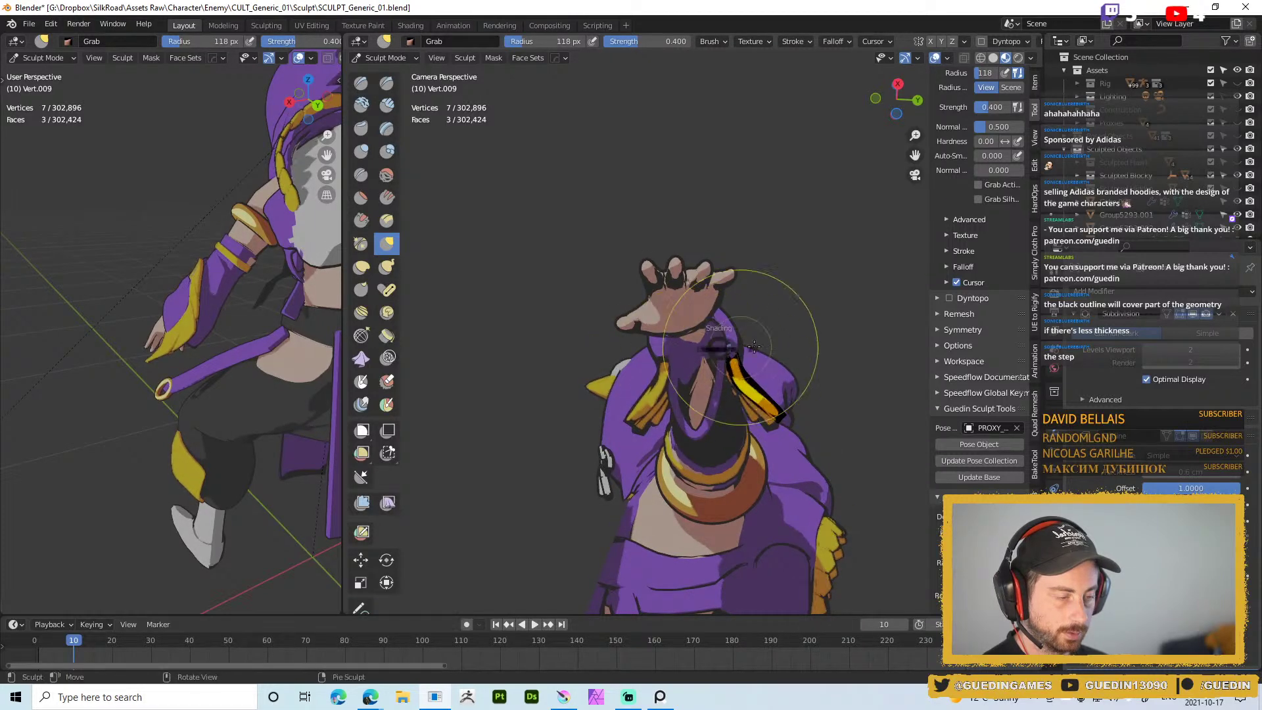
# Return to solid shading and reshape the inner sleeve between the feathers near the wrist using the Grab brush
pyautogui.press('z')
pyautogui.moveTo(665, 351)
pyautogui.mouseDown(button='middle')
pyautogui.moveTo(679, 382)
pyautogui.moveTo(666, 399)
pyautogui.moveTo(674, 388)
pyautogui.mouseUp(button='middle')
pyautogui.press('d')
pyautogui.press('f')
pyautogui.click(692, 388)
pyautogui.moveTo(665, 379); pyautogui.dragTo(674, 378)
pyautogui.moveTo(716, 339); pyautogui.dragTo(713, 375)
pyautogui.press('f')
pyautogui.click(659, 424)
pyautogui.moveTo(676, 415); pyautogui.dragTo(685, 397)
pyautogui.moveTo(685, 397)
pyautogui.mouseDown(button='middle')
pyautogui.moveTo(710, 385)
pyautogui.moveTo(683, 385)
pyautogui.moveTo(739, 336)
pyautogui.moveTo(569, 371)
pyautogui.mouseUp(button='middle')
# Select the outer sleeve in Object Mode and make its object and object data single-user for the selected objects
pyautogui.scroll(-6, 740, 336)
pyautogui.hotkey('ctrl', 'Tab')
pyautogui.scroll(5, 787, 289)
pyautogui.moveTo(723, 287); pyautogui.dragTo(643, 287, button='middle')
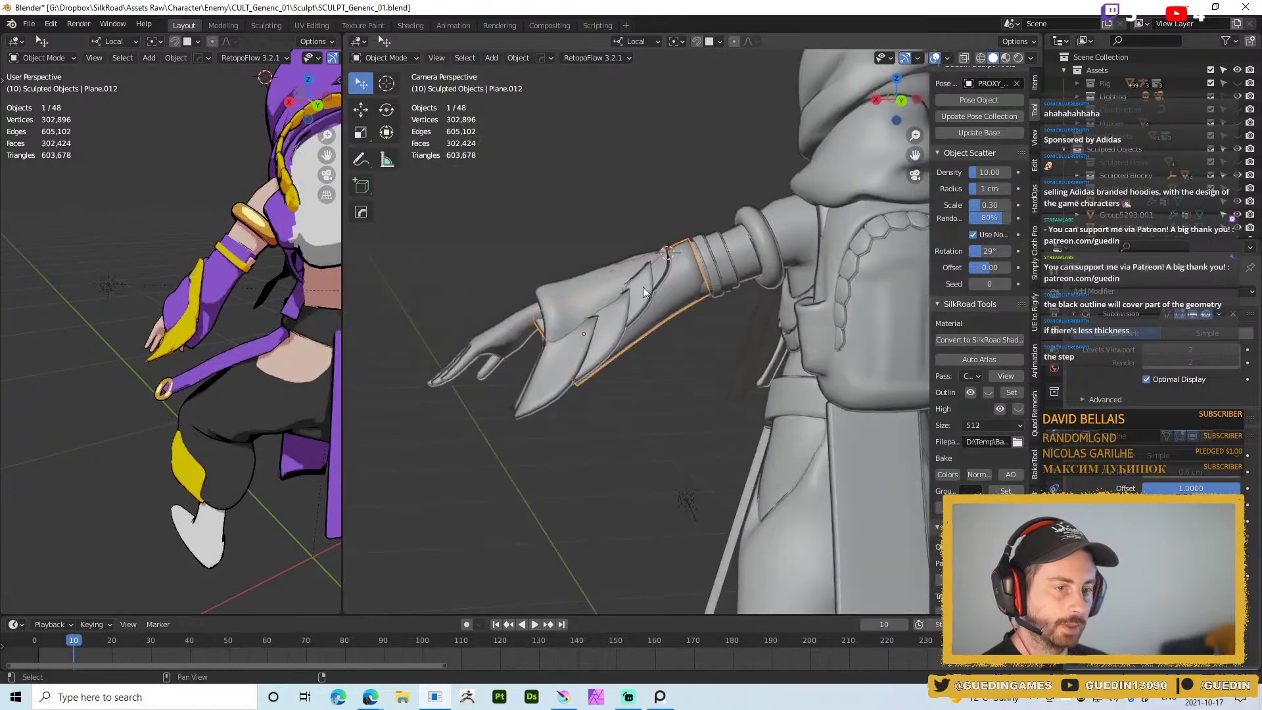
pyautogui.click(559, 287)
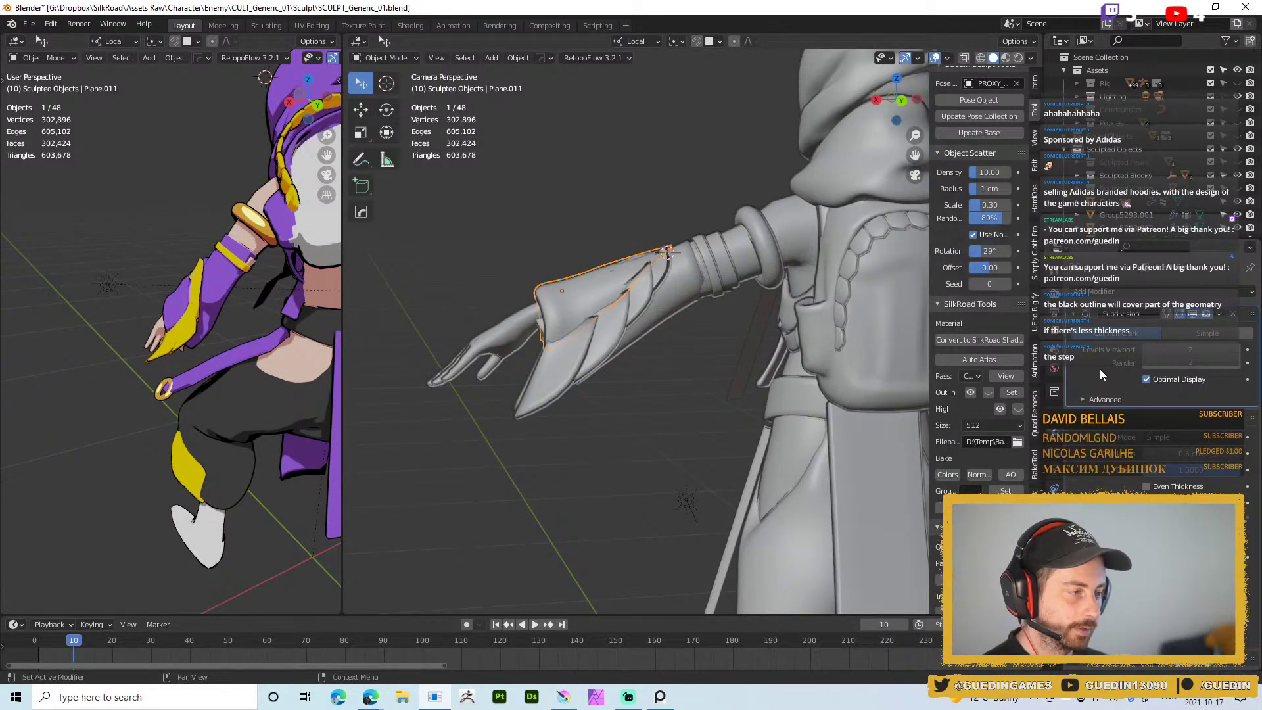
pyautogui.press('u')
pyautogui.click(625, 373)
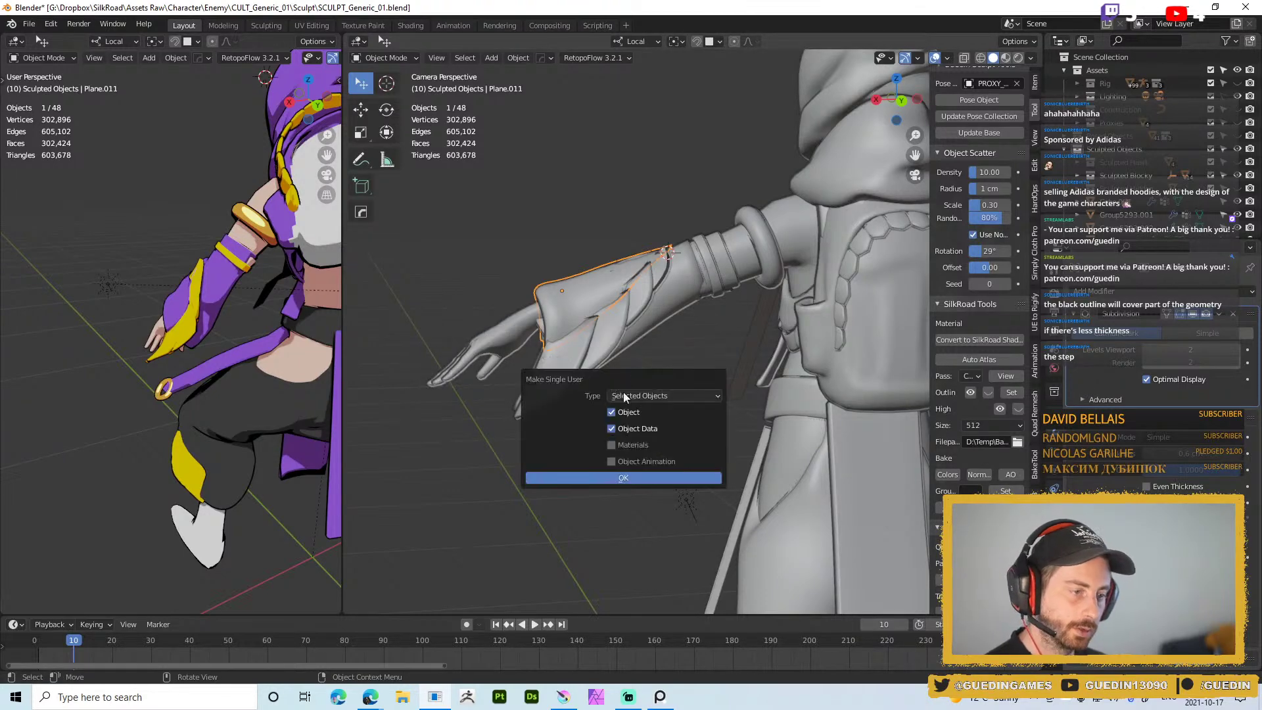
pyautogui.click(601, 478)
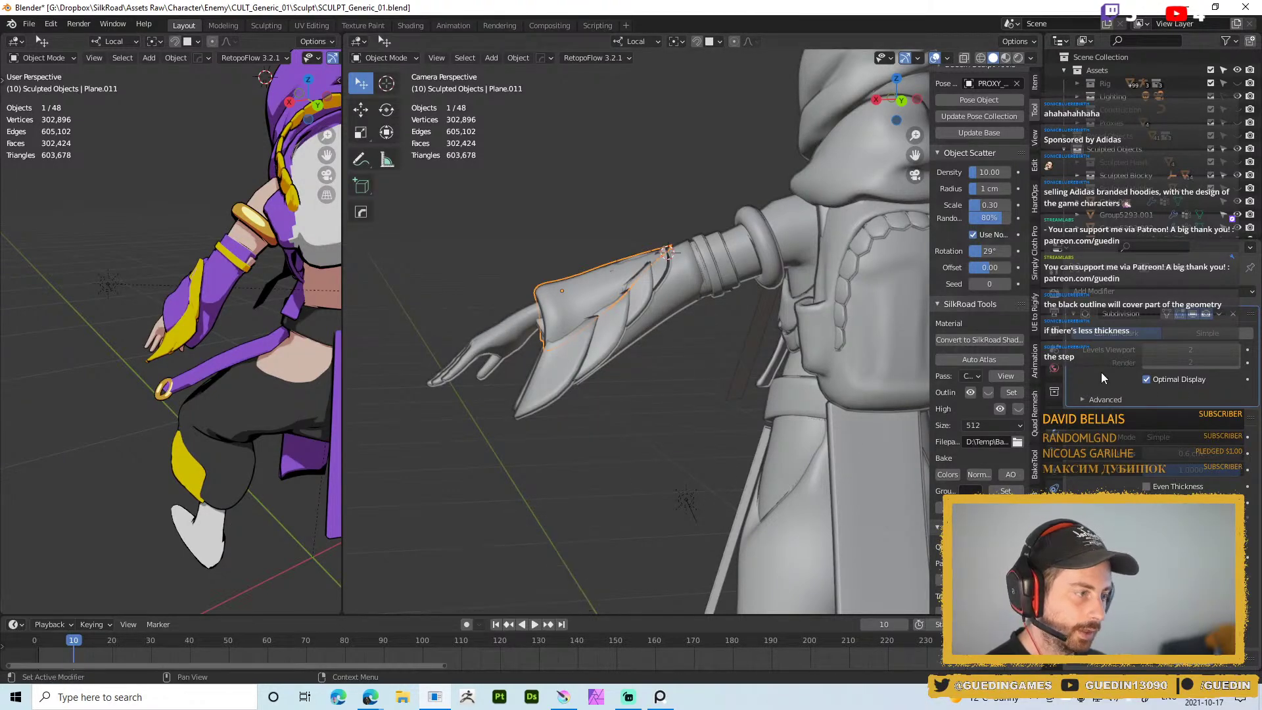
# Apply the outer sleeve's Subdivision modifier and save the Blender file
pyautogui.hotkey('ctrl', 'a')
pyautogui.moveTo(645, 381); pyautogui.dragTo(637, 418, button='middle')
pyautogui.hotkey('ctrl', 's')
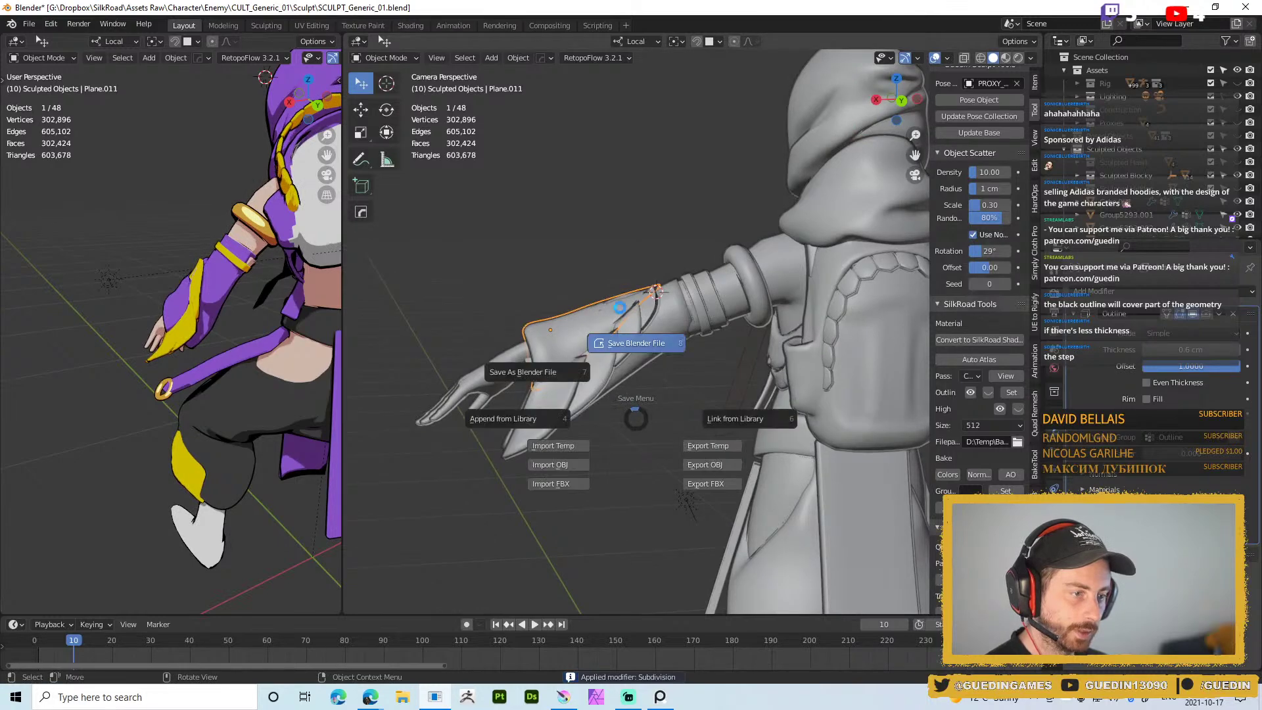
# Add a Multires modifier to the outer sleeve in Sculpt Mode, unsubdivide it to its lowest level, and raise the viewport level by two
pyautogui.hotkey('ctrl', 'Tab')
pyautogui.click(723, 407)
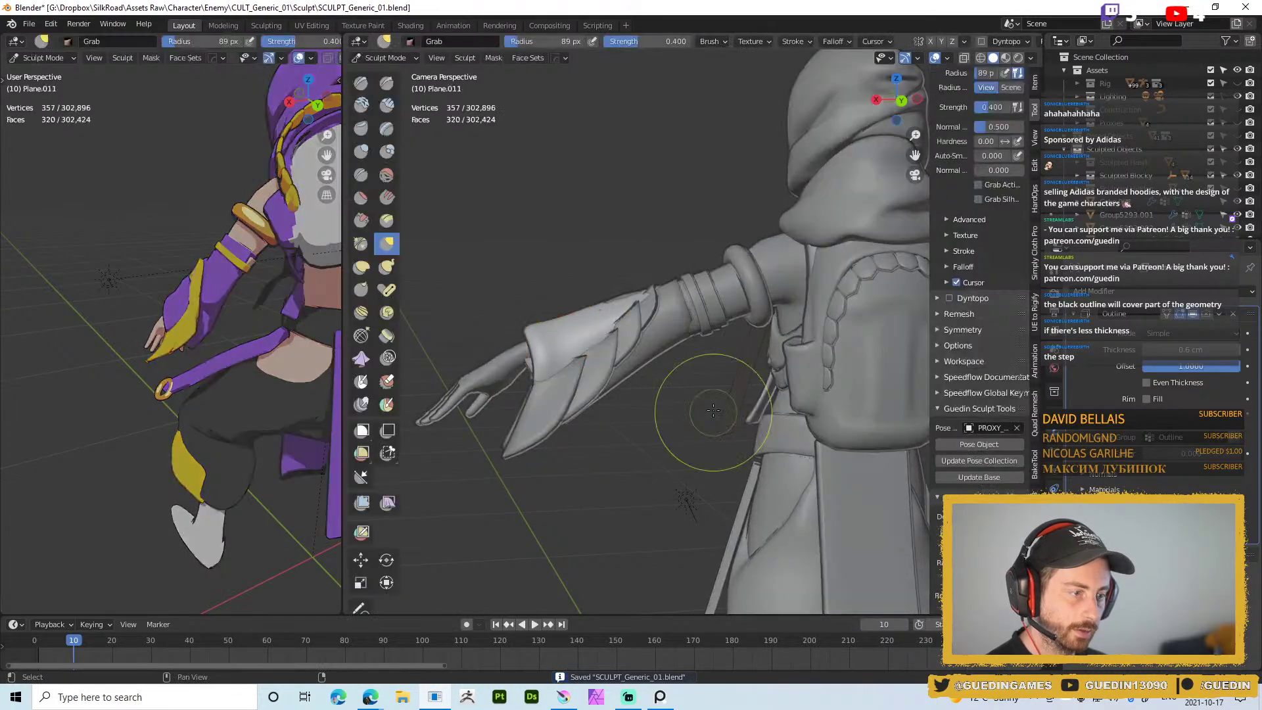
pyautogui.hotkey('ctrl', '0')
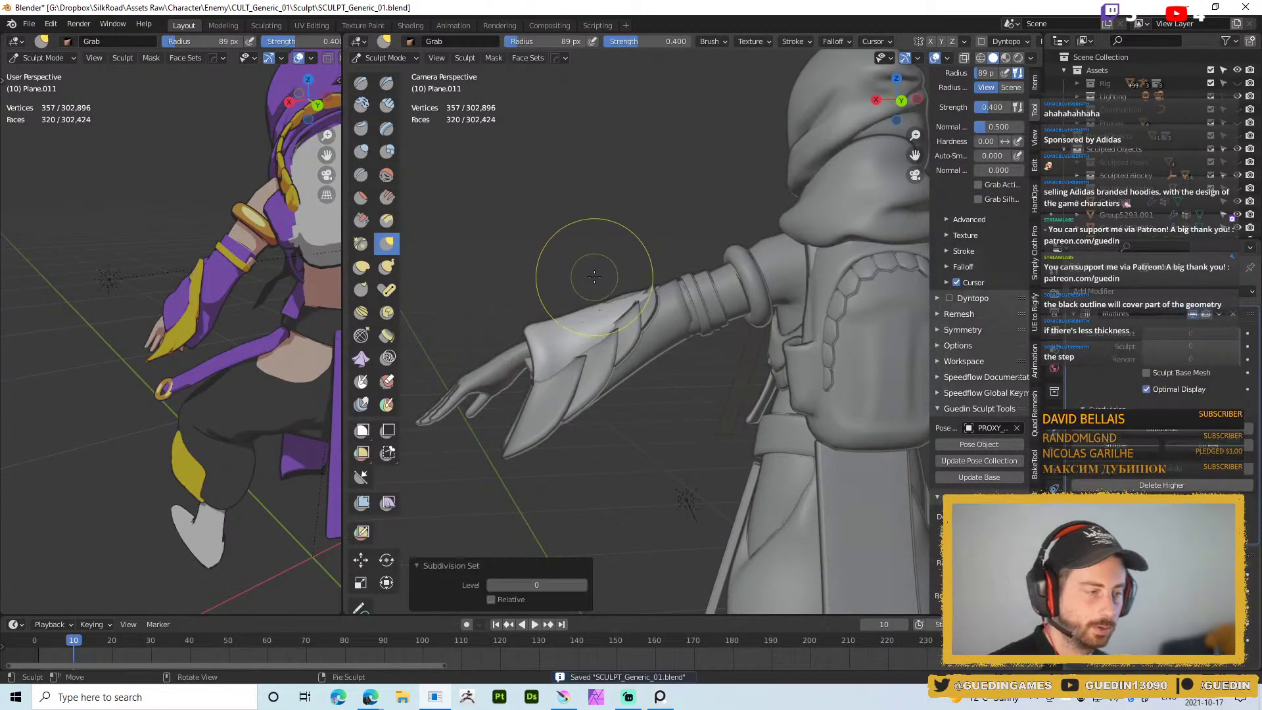
pyautogui.click(1164, 470)
pyautogui.click(1173, 471)
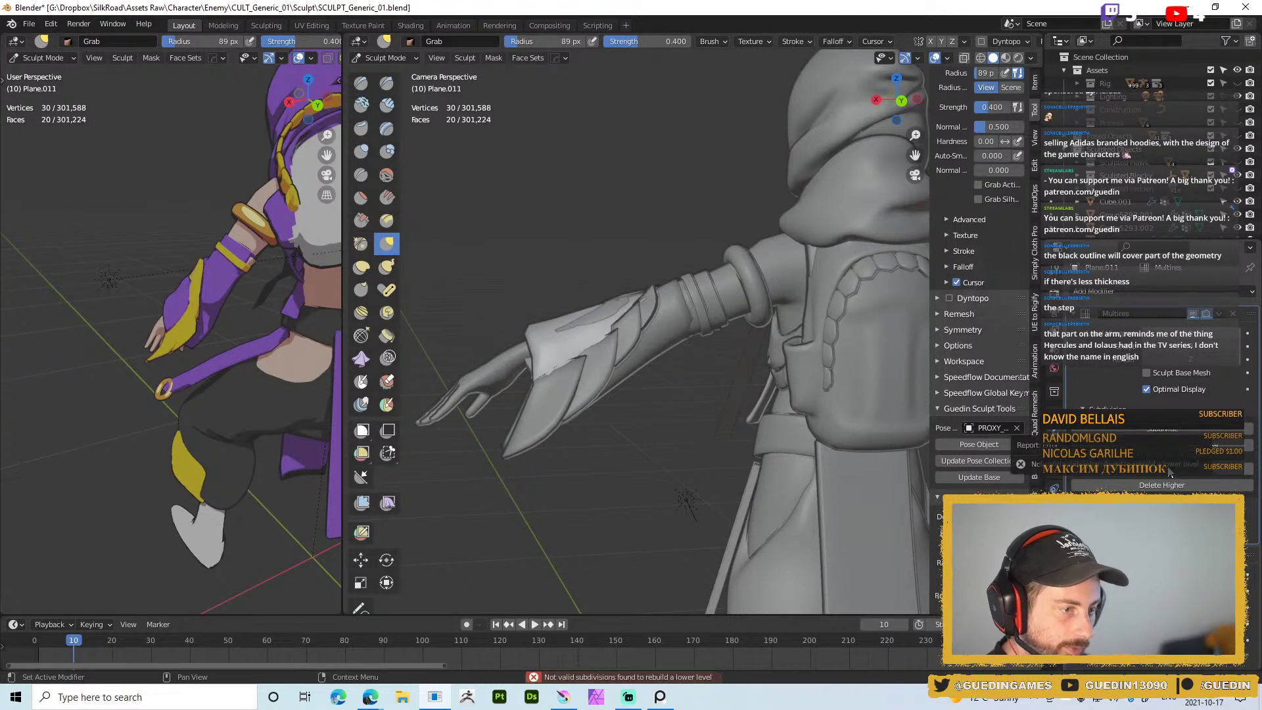
pyautogui.click(1236, 334)
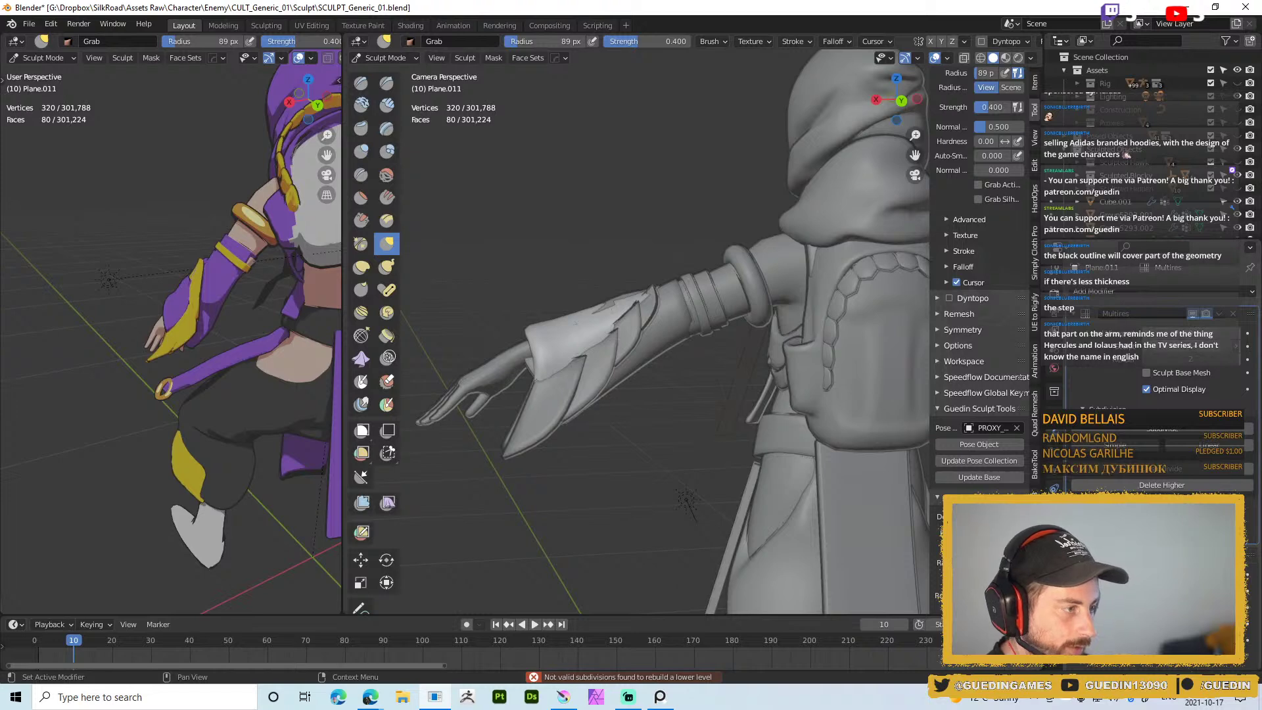
pyautogui.click(1237, 334)
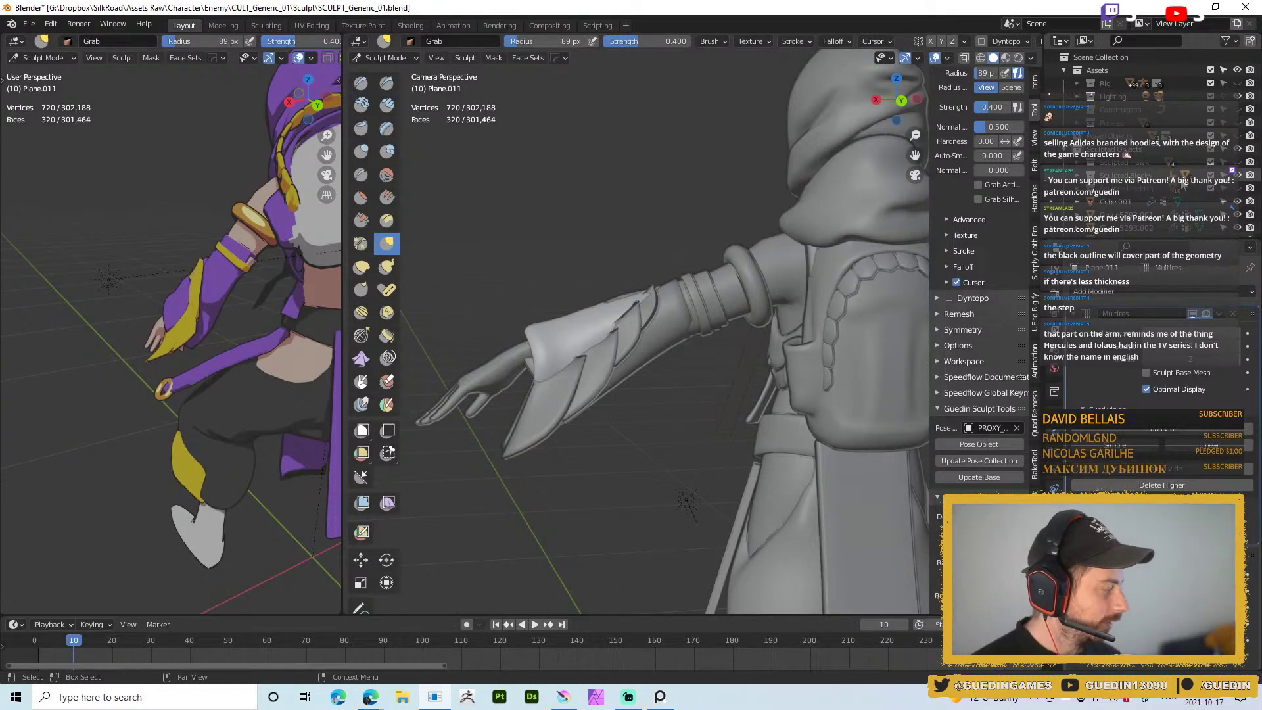
# Sculpt the subdivided outer sleeve toward its upper end using the Grab brush at a 62 px radius
pyautogui.moveTo(606, 322)
pyautogui.mouseDown(button='middle')
pyautogui.moveTo(636, 328)
pyautogui.moveTo(639, 275)
pyautogui.moveTo(672, 268)
pyautogui.moveTo(604, 274)
pyautogui.moveTo(578, 296)
pyautogui.moveTo(618, 284)
pyautogui.mouseUp(button='middle')
pyautogui.press('f')
pyautogui.click(657, 268)
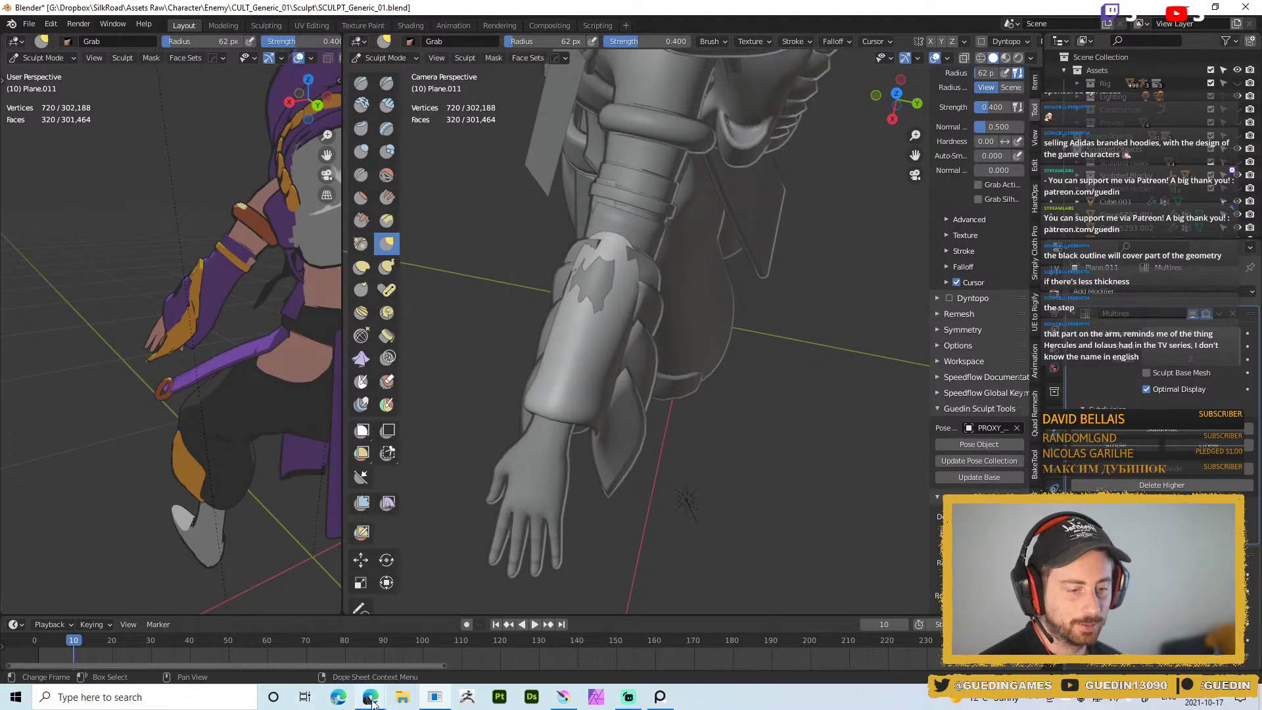
# Switch to the Edge browser and run an image search for "hercules tv series"
pyautogui.moveTo(376, 702)
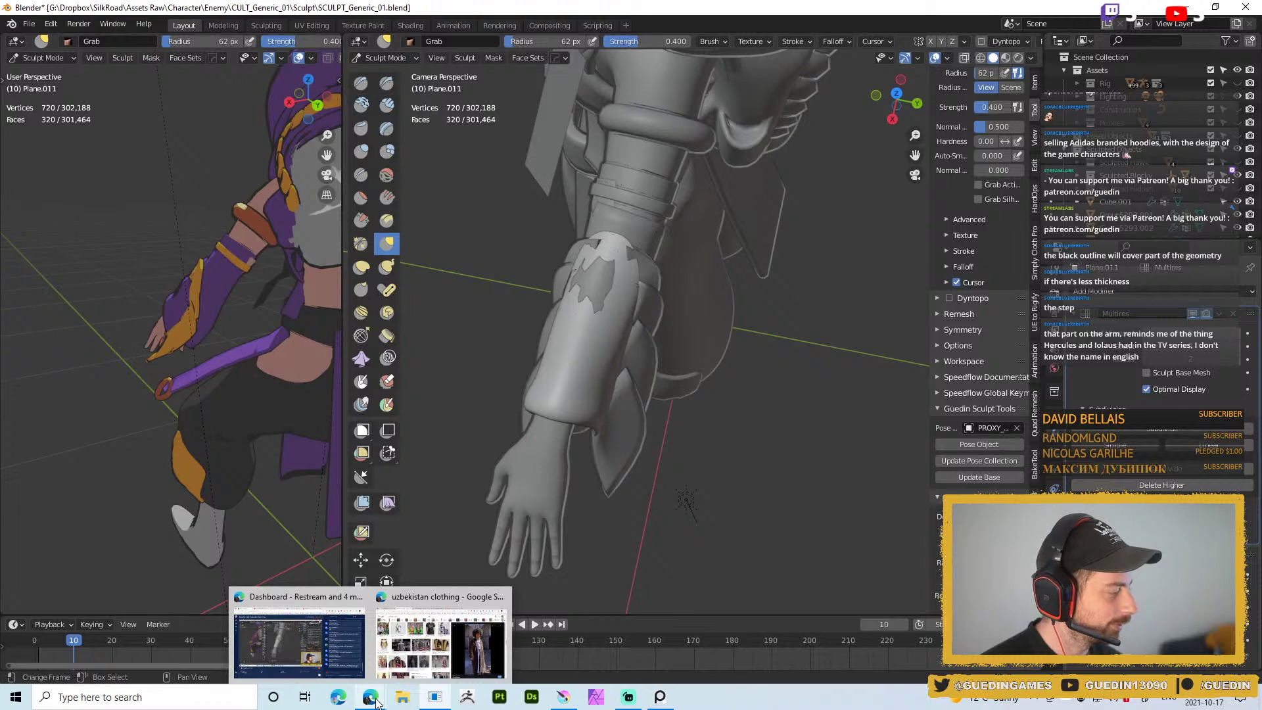
pyautogui.click(439, 641)
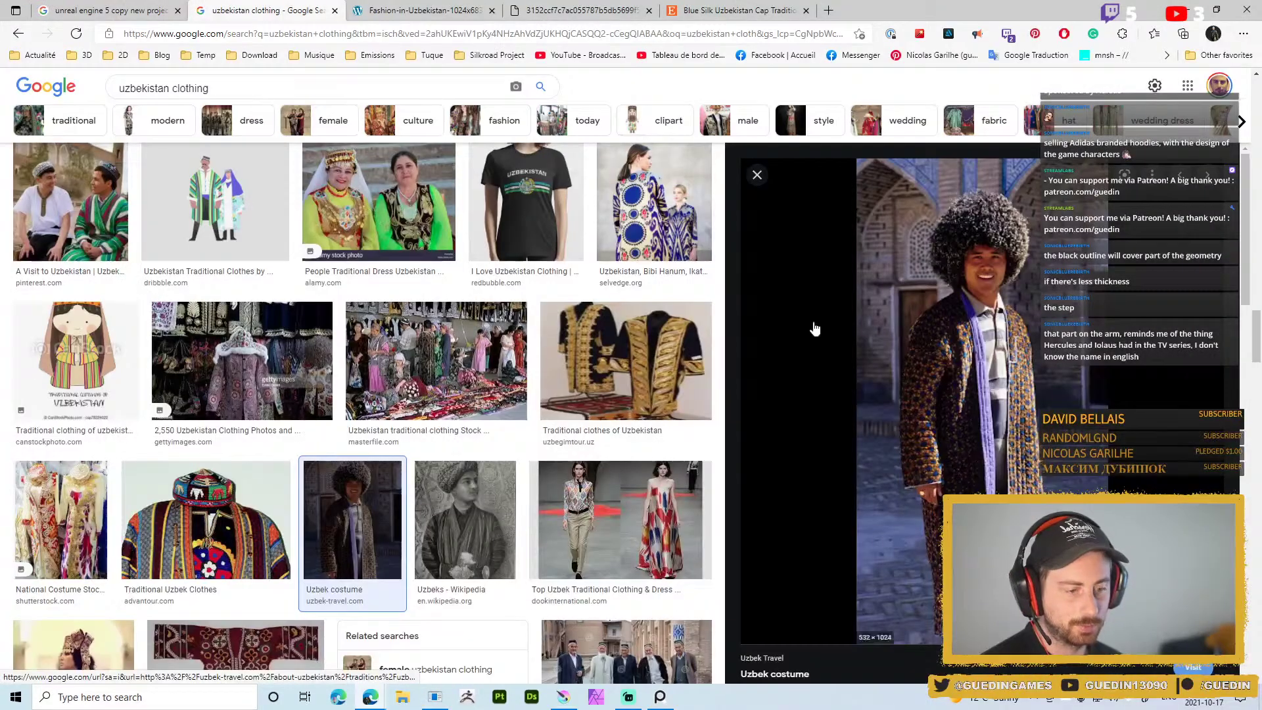
pyautogui.click(314, 34)
pyautogui.write('herculer')
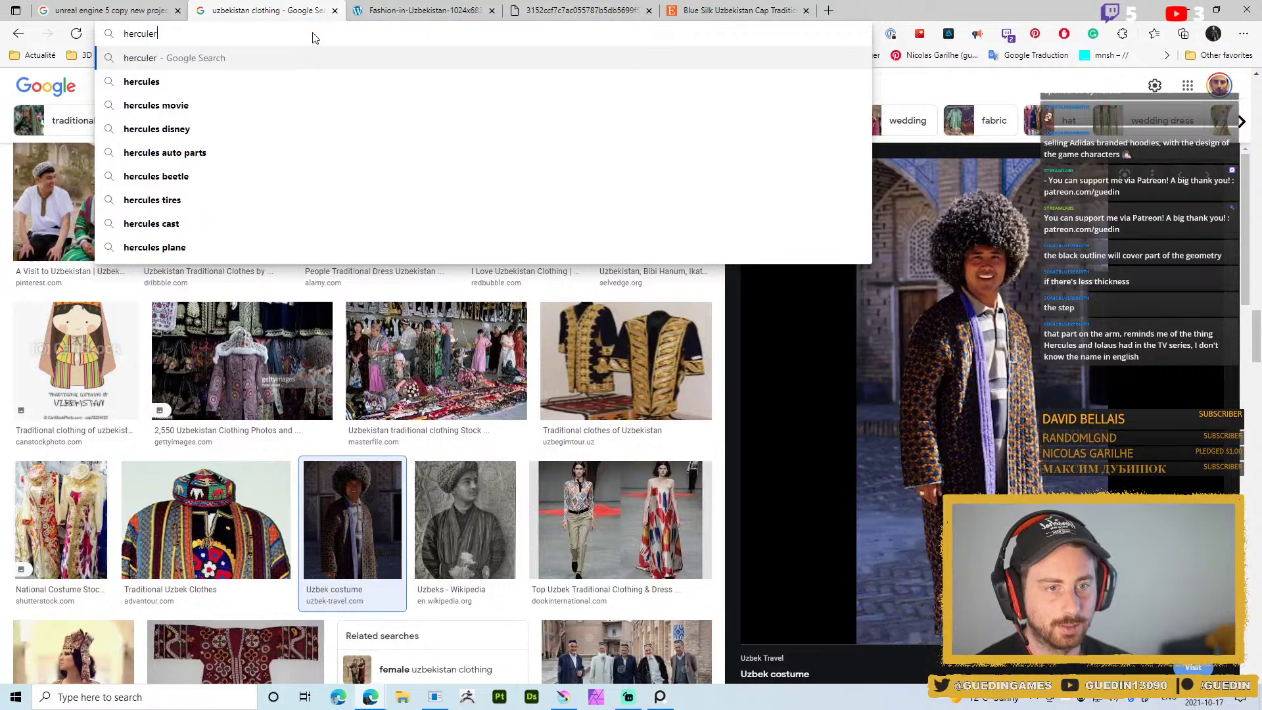
pyautogui.press('BackSpace')
pyautogui.write('s tv ser')
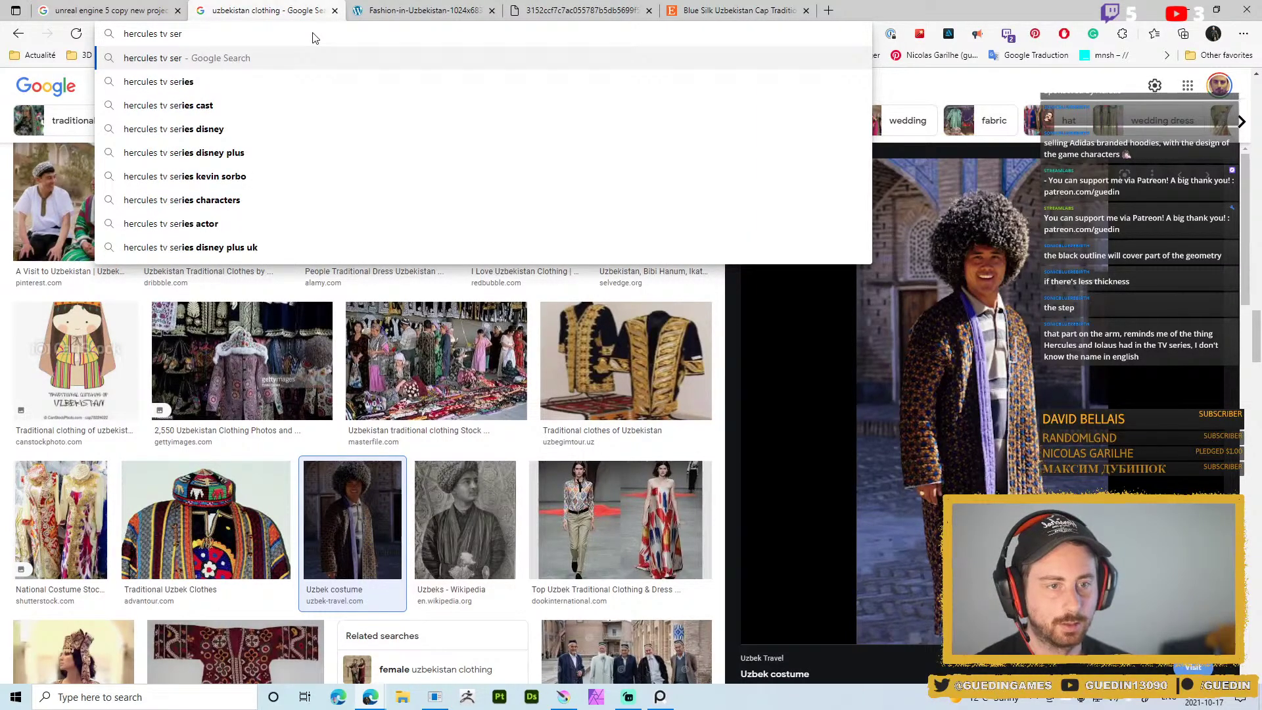
pyautogui.write('ies')
pyautogui.press('Return')
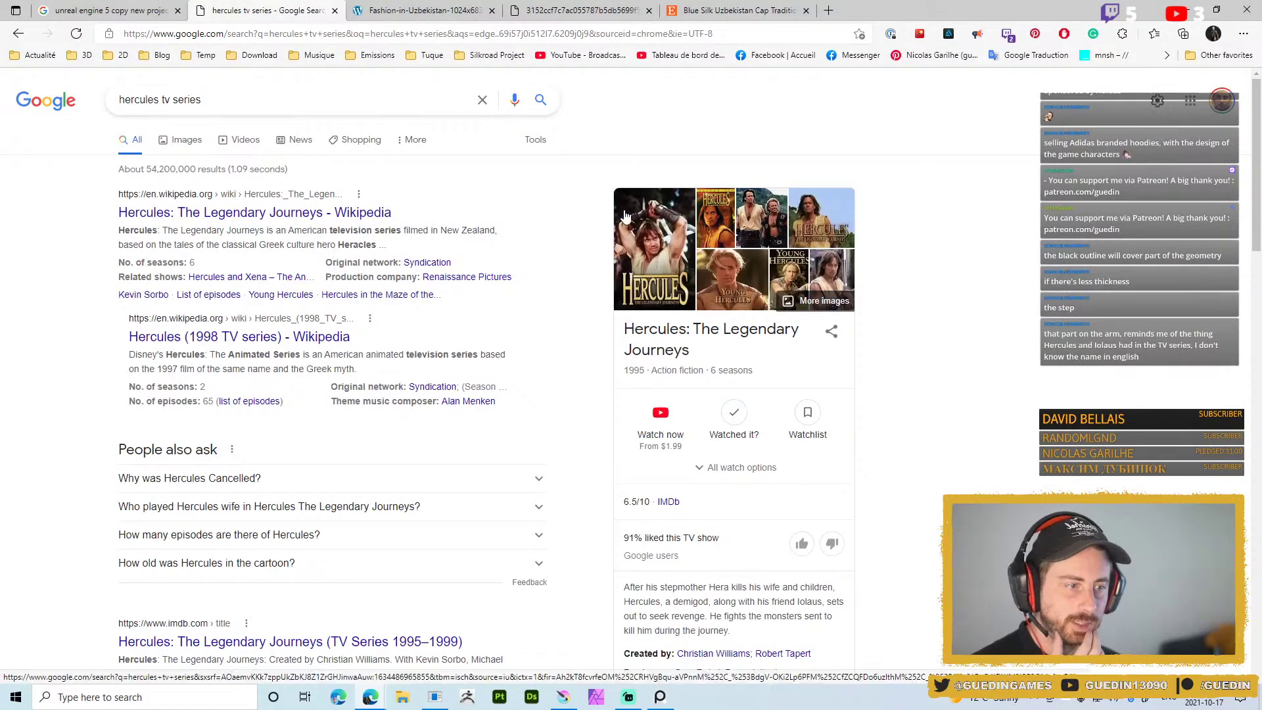
pyautogui.click(179, 150)
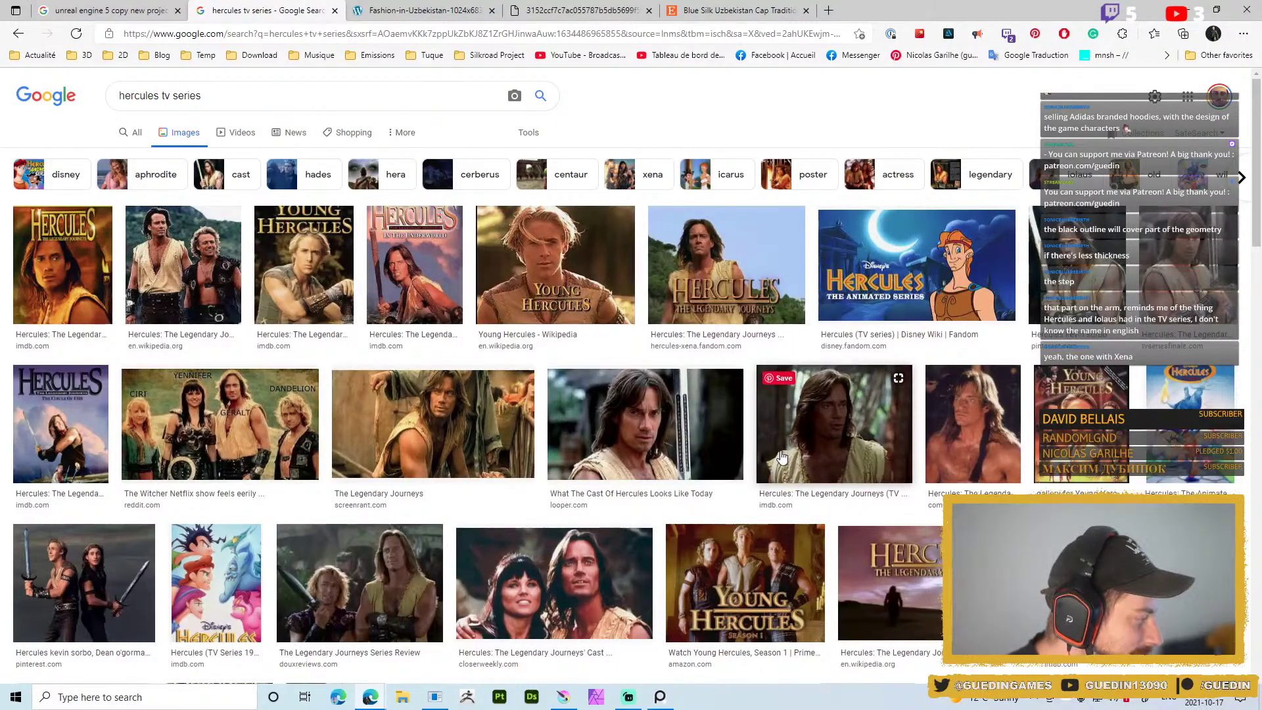
# Examine the forearm bracers worn in the Hercules image results and related photos, and return to Blender
pyautogui.scroll(-3, 660, 464)
pyautogui.scroll(-2, 685, 460)
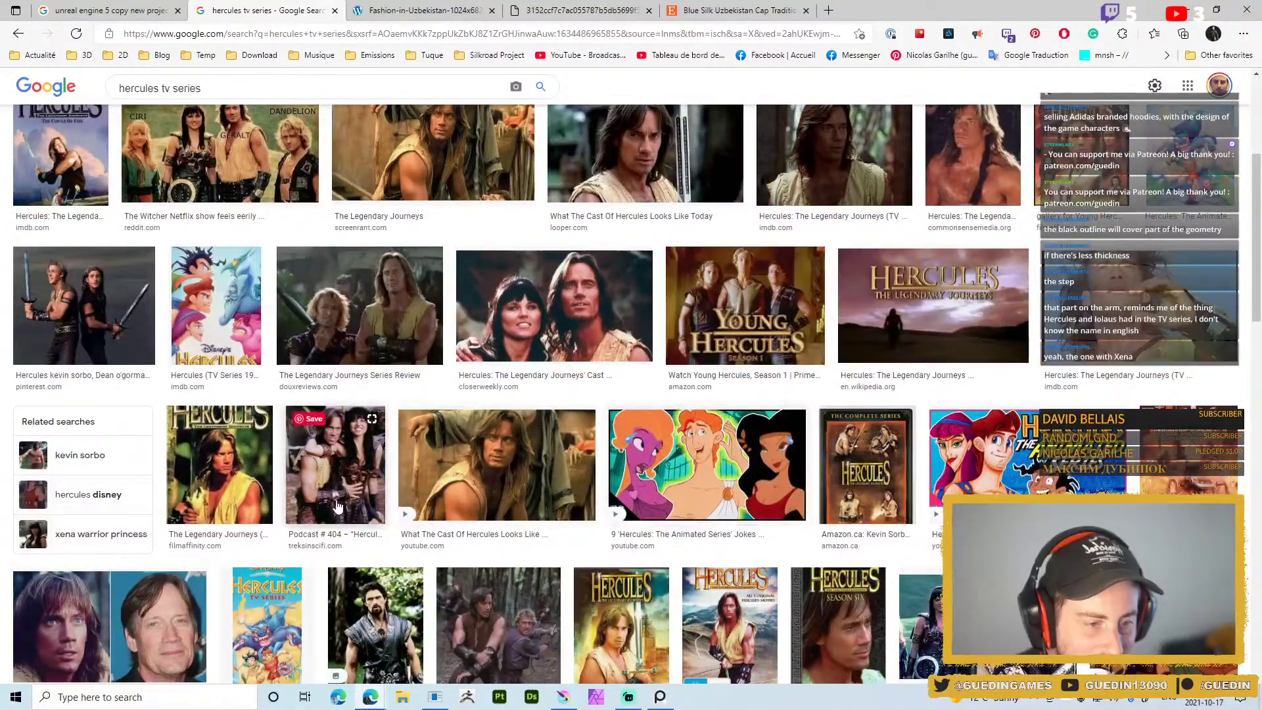
pyautogui.scroll(-3, 343, 501)
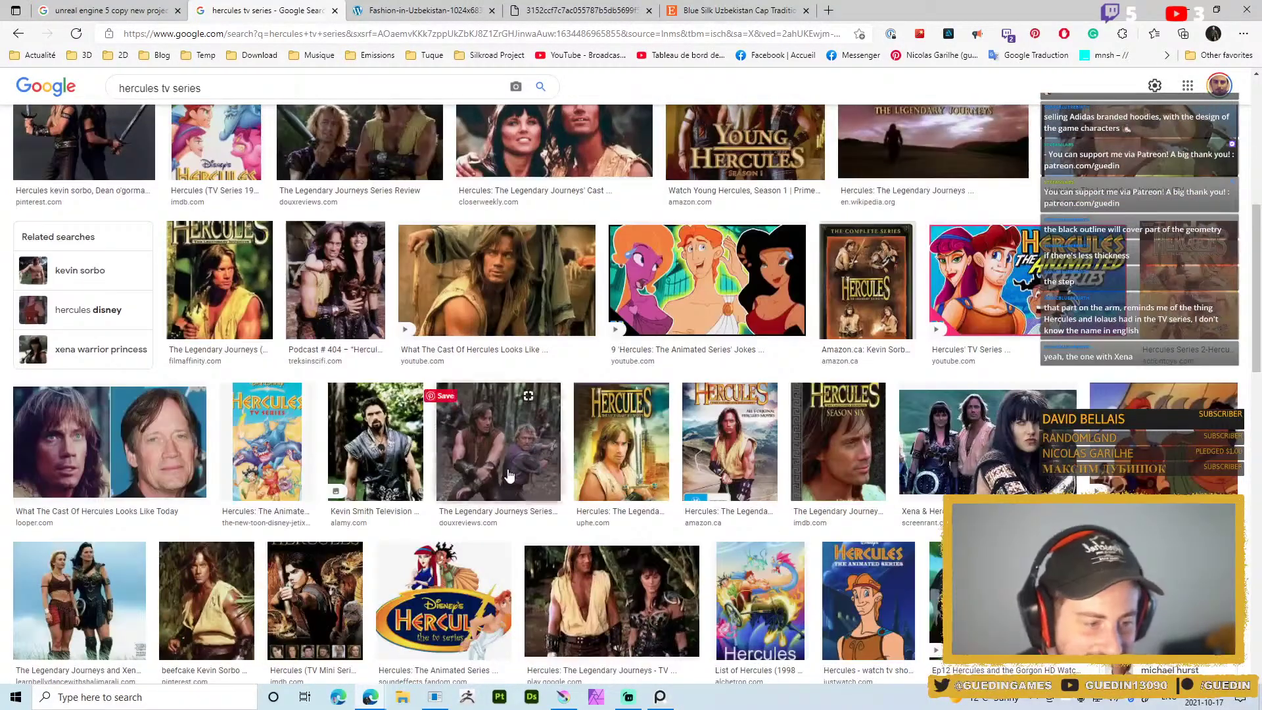
pyautogui.click(506, 463)
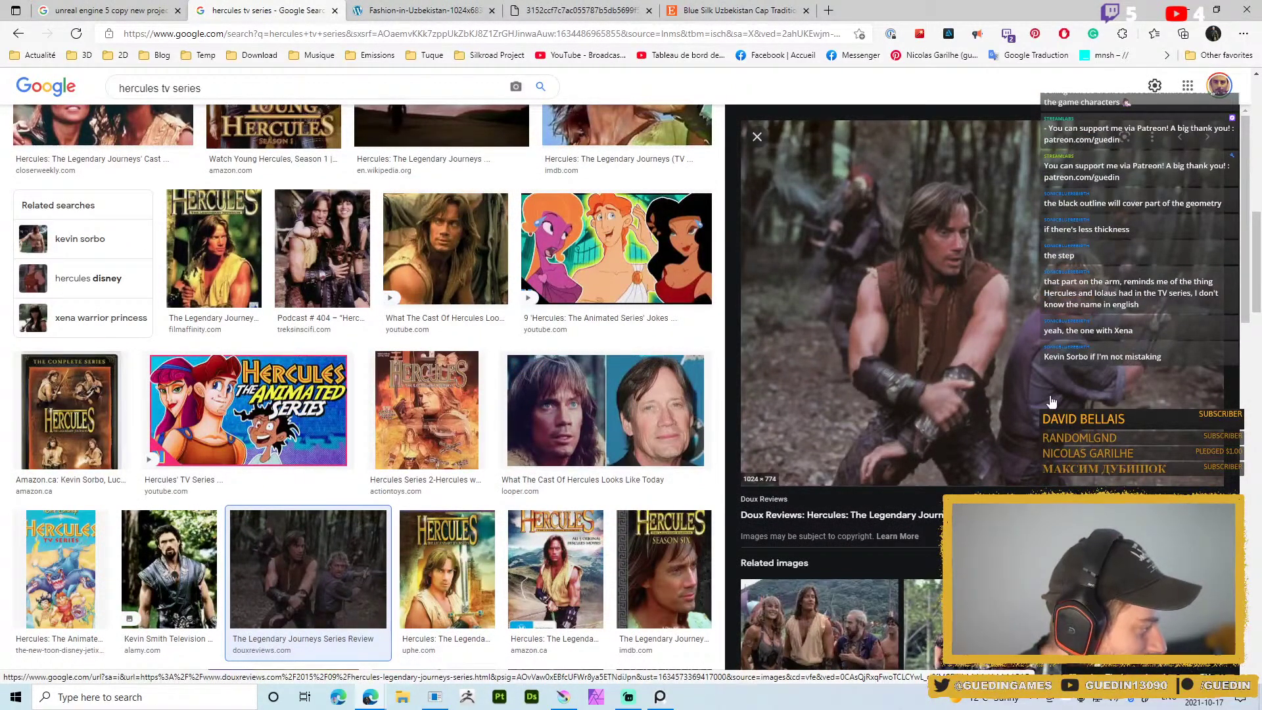
pyautogui.scroll(8, 335, 468)
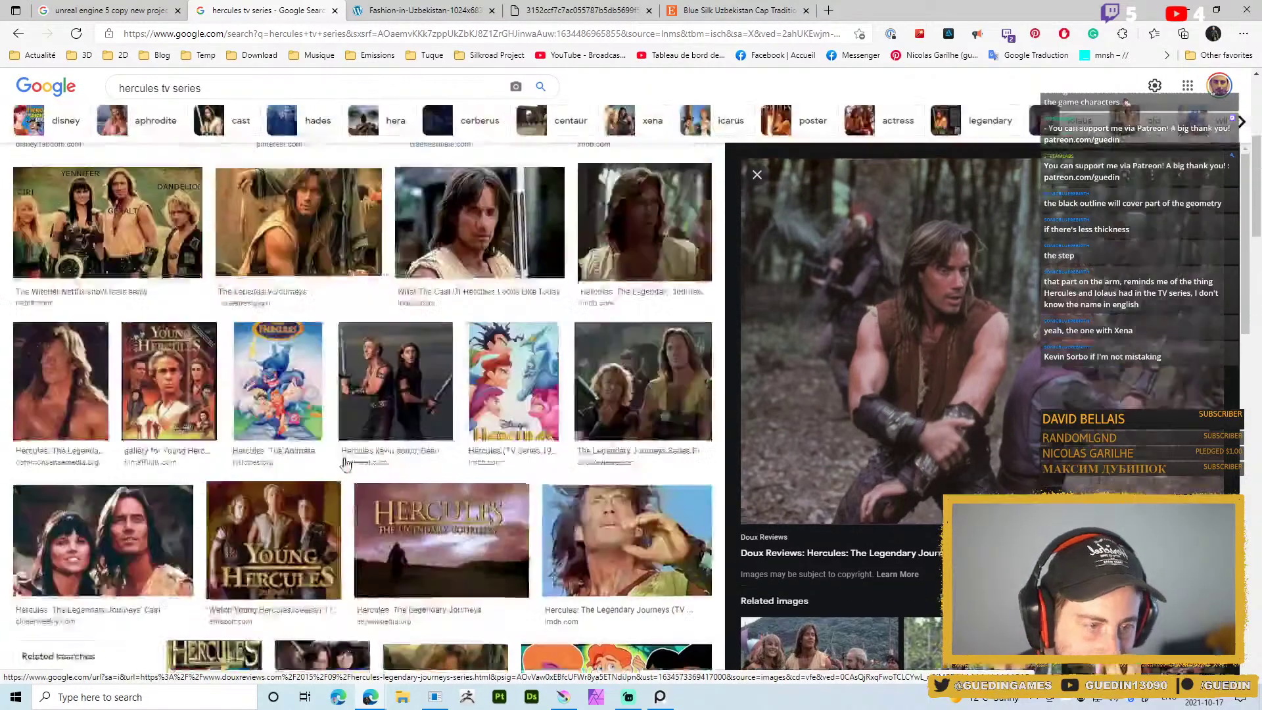
pyautogui.scroll(-3, 347, 464)
pyautogui.scroll(4, 343, 468)
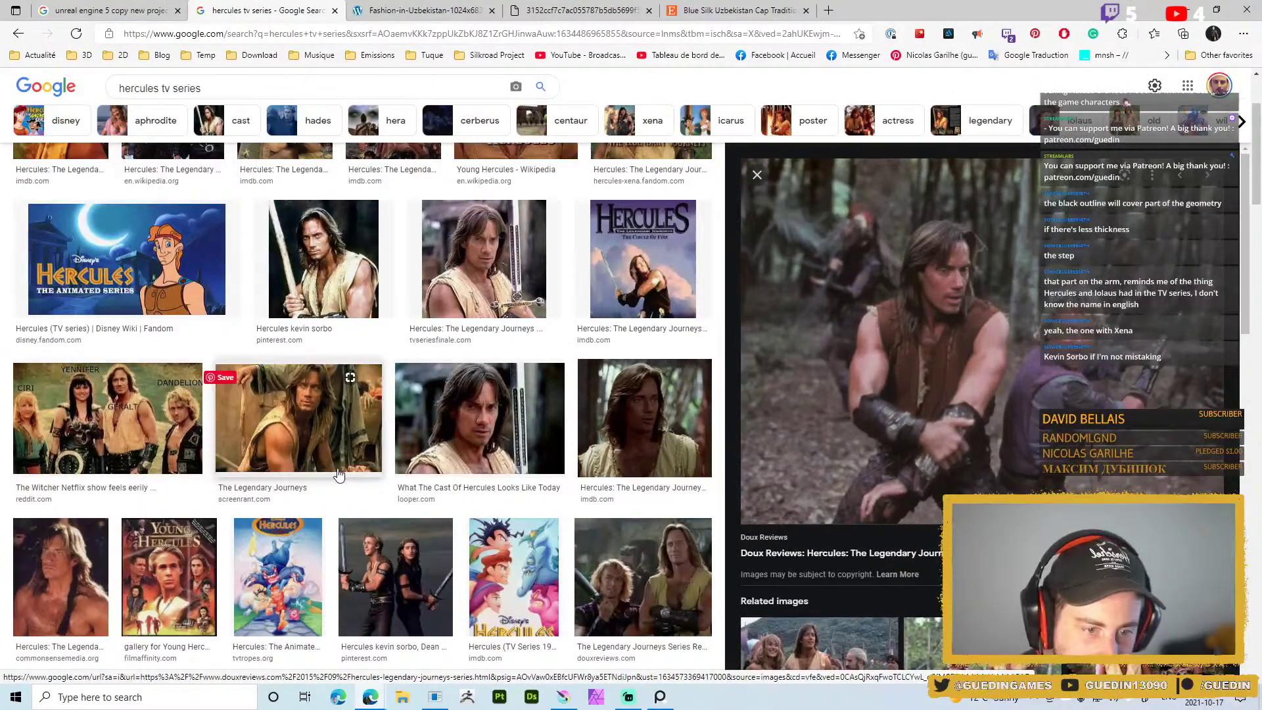
pyautogui.scroll(3, 339, 474)
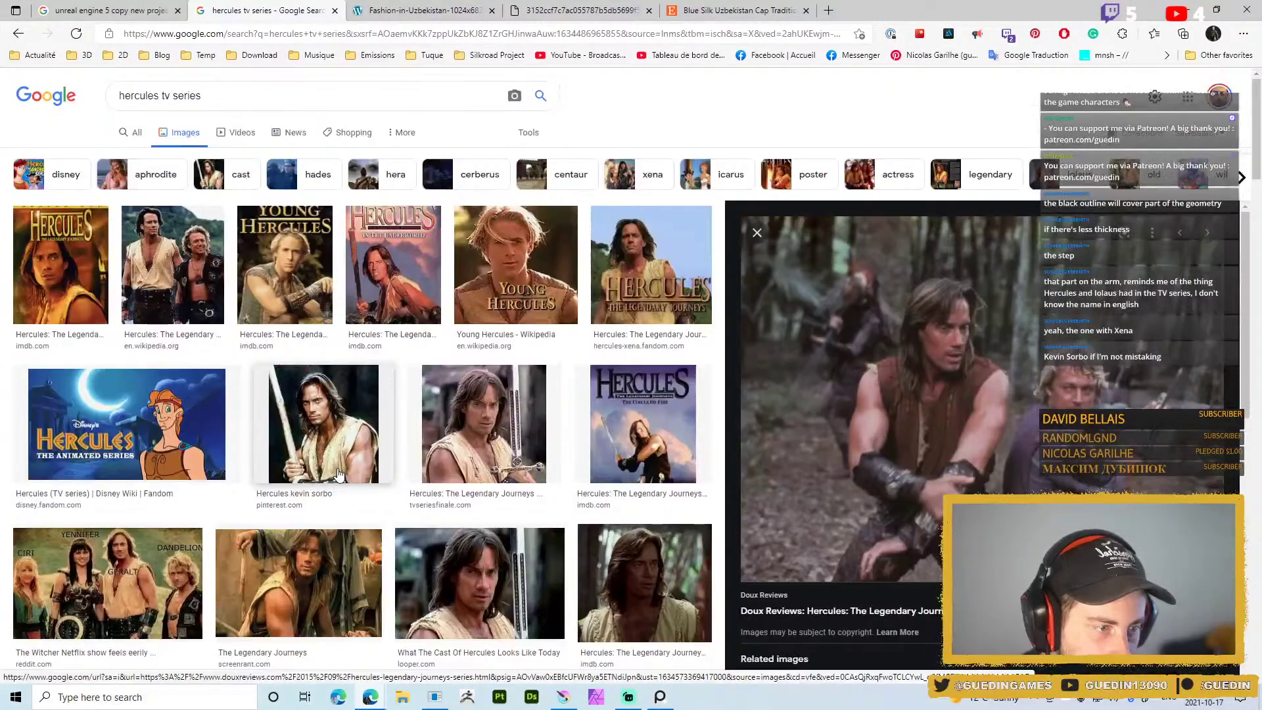
pyautogui.scroll(-10, 339, 473)
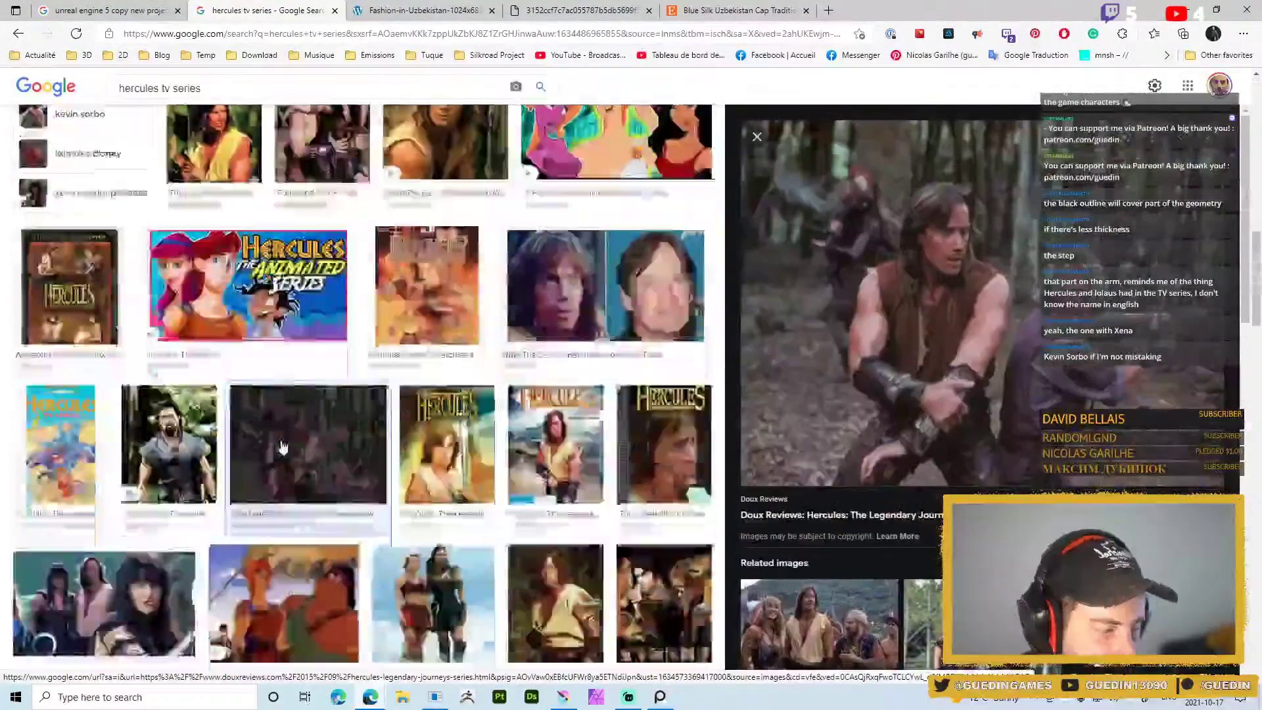
pyautogui.scroll(-15, 282, 447)
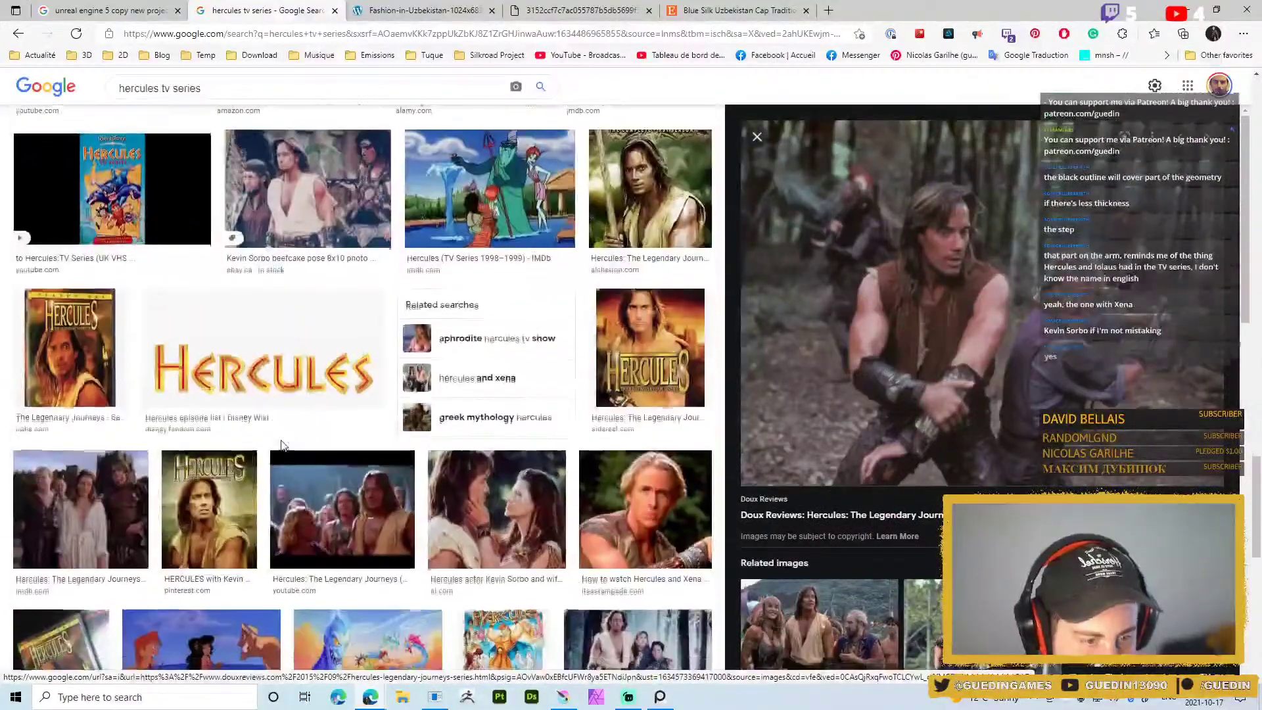
pyautogui.scroll(-3, 641, 270)
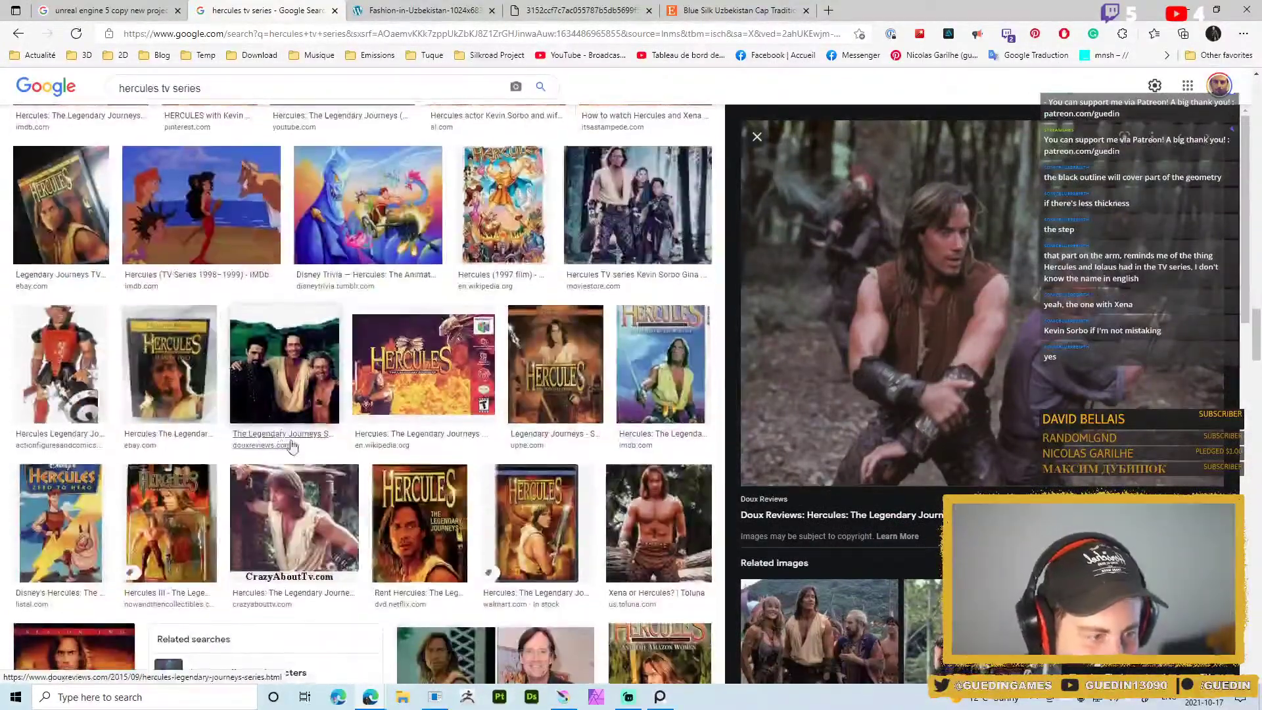
pyautogui.click(702, 238)
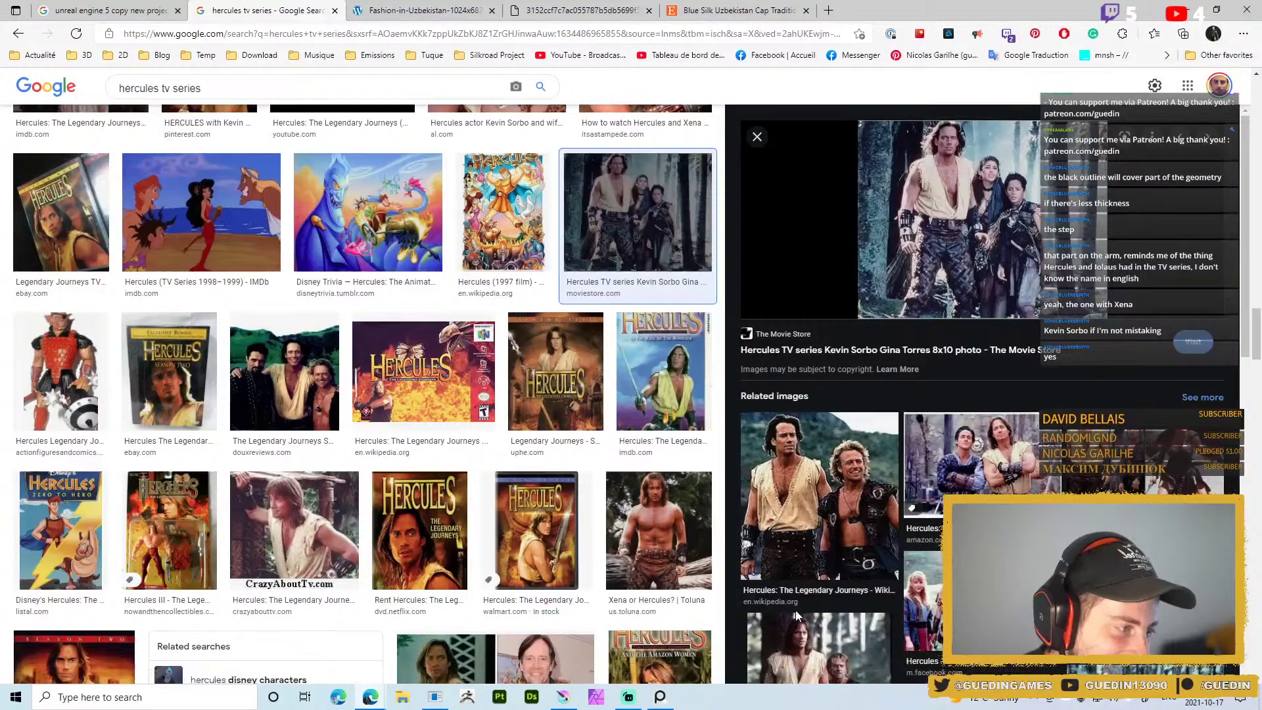
pyautogui.scroll(-4, 796, 610)
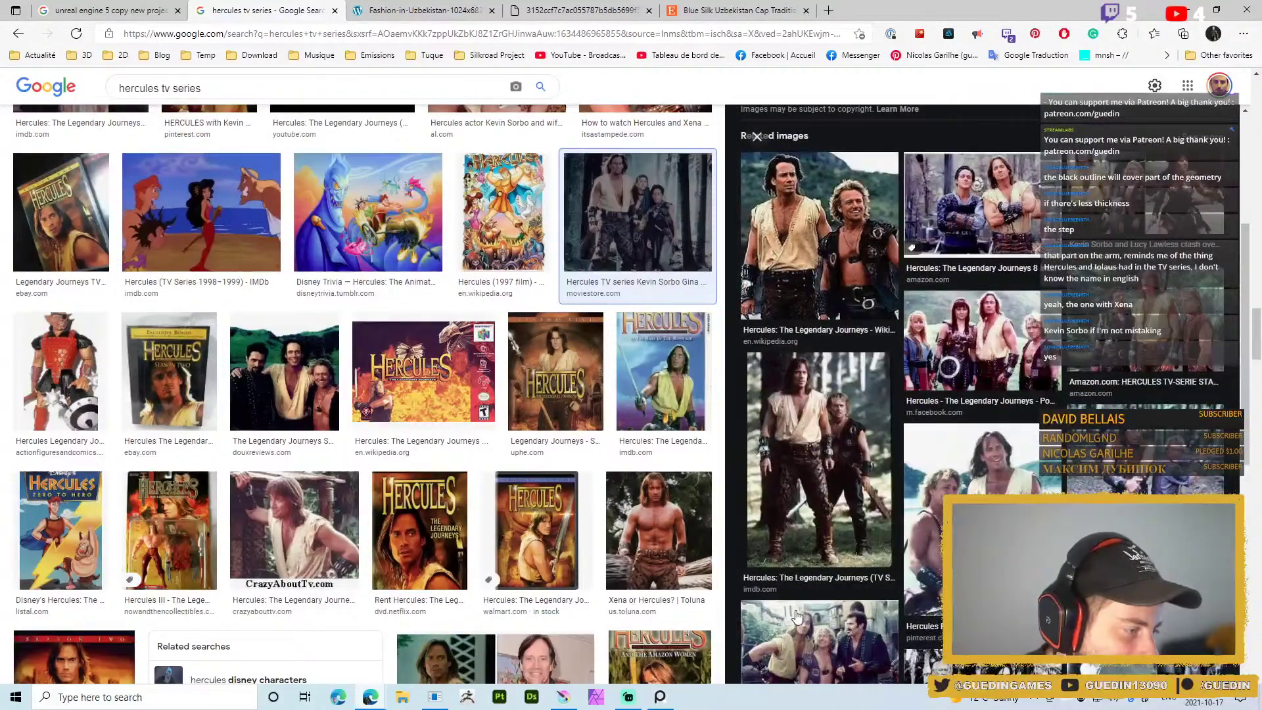
pyautogui.scroll(-4, 797, 615)
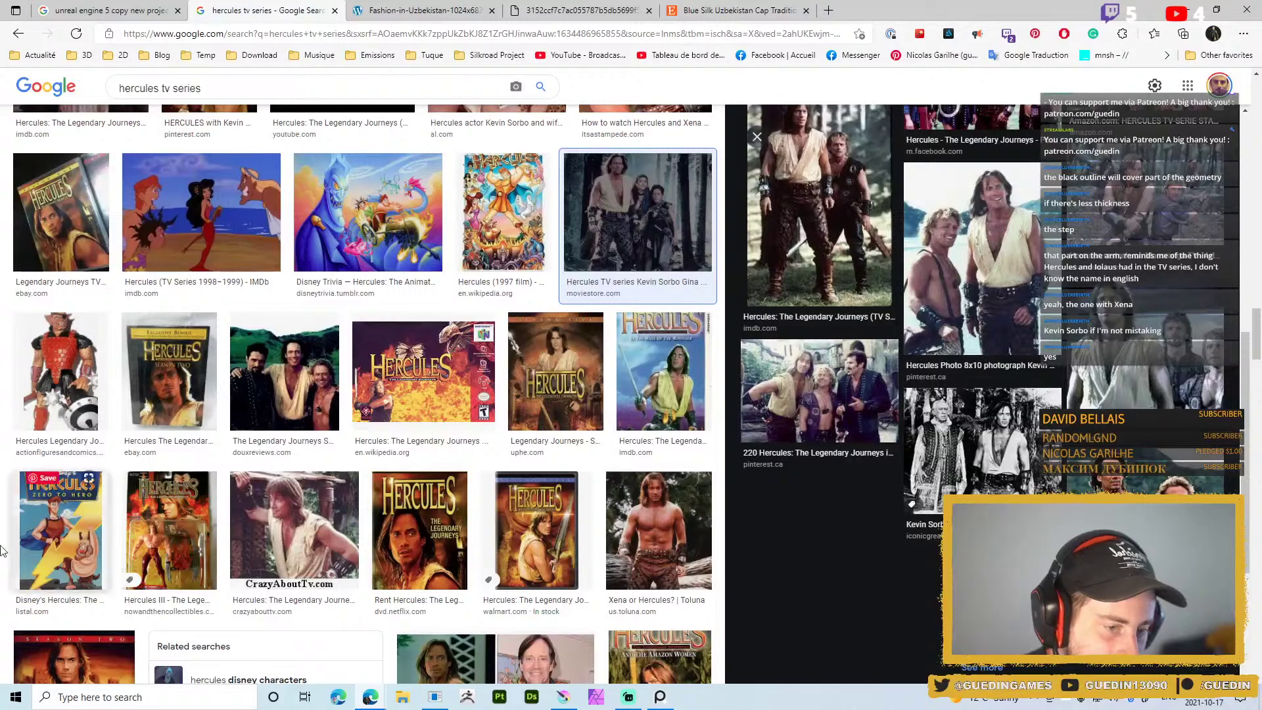
pyautogui.click(1187, 10)
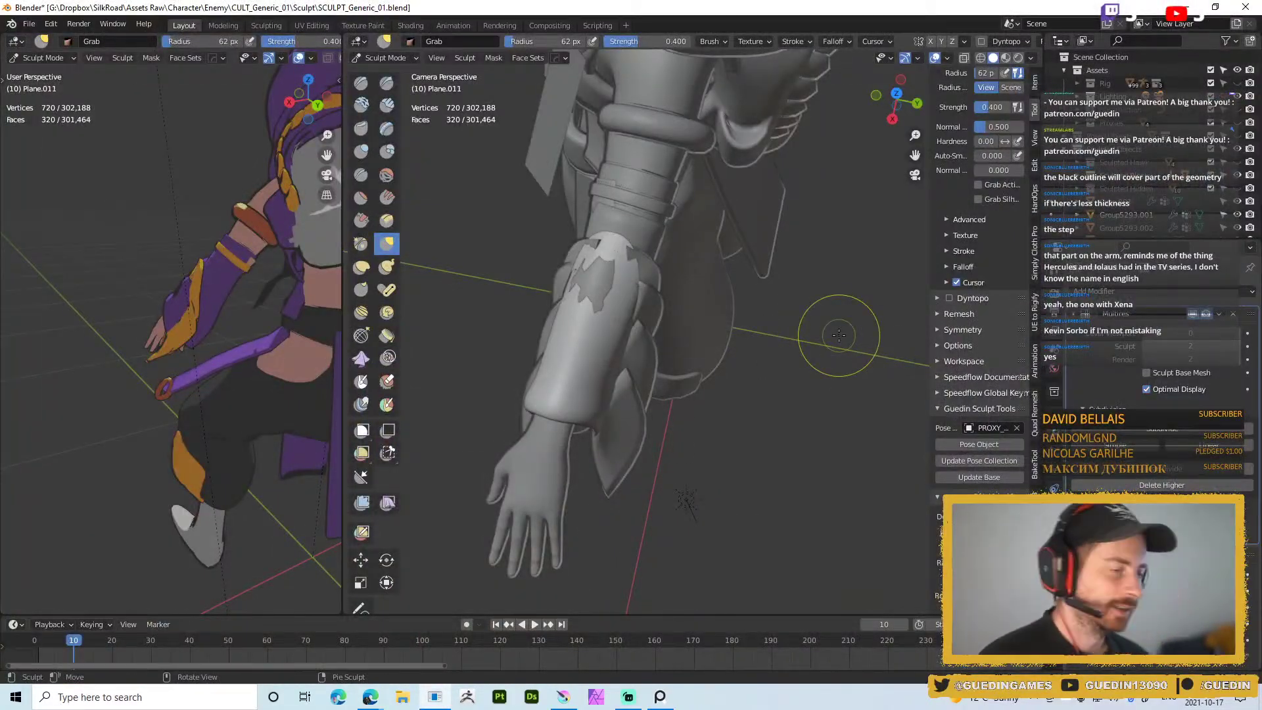
# Activate the SculptDraw brush on the outer sleeve and display its wireframe near the upper end
pyautogui.moveTo(599, 327)
pyautogui.mouseDown(button='middle')
pyautogui.moveTo(618, 231)
pyautogui.moveTo(600, 231)
pyautogui.moveTo(583, 183)
pyautogui.moveTo(605, 220)
pyautogui.mouseUp(button='middle')
pyautogui.rightClick(606, 249)
pyautogui.click(610, 211)
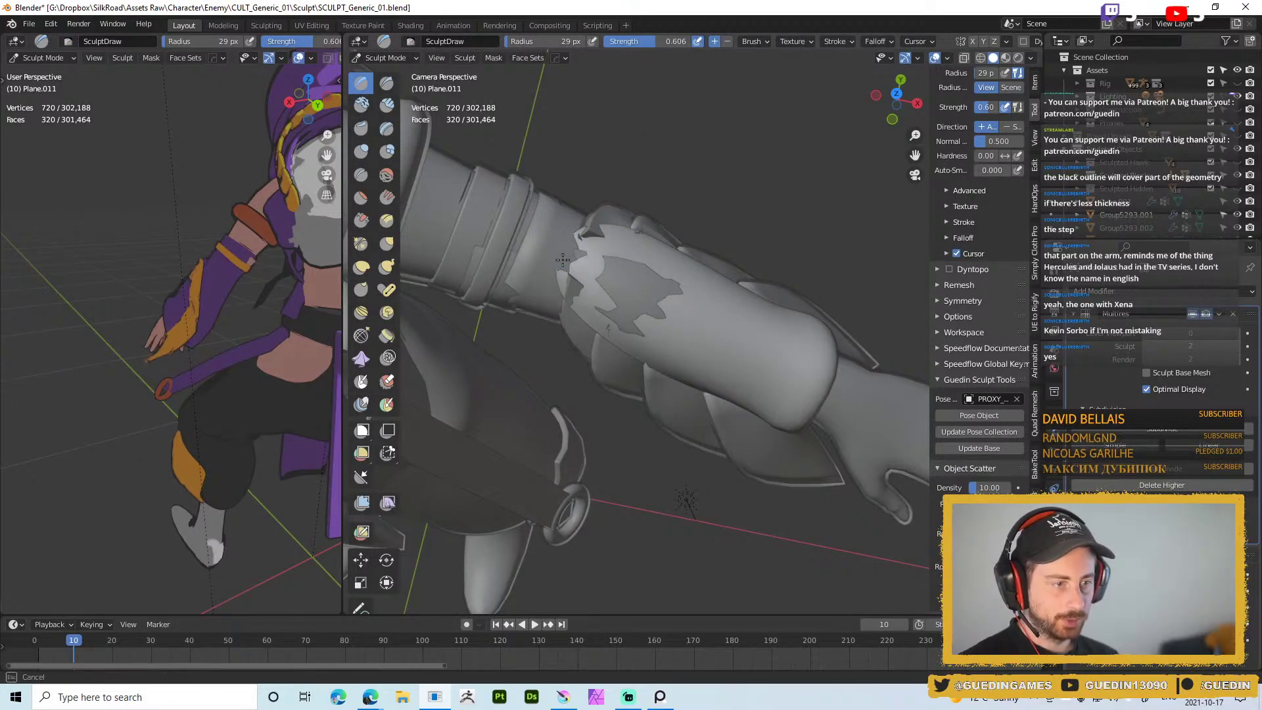
pyautogui.press('z')
pyautogui.click(627, 262)
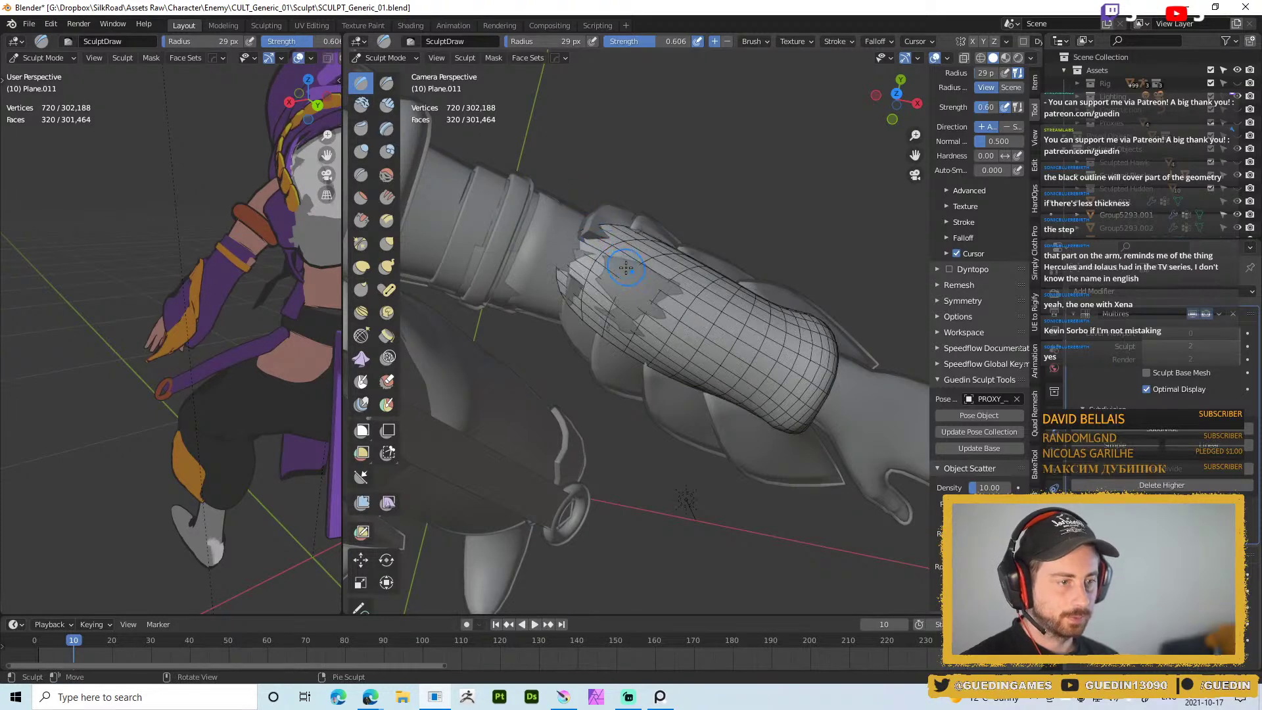
# Isolate the outer sleeve in Edit Mode, reposition vertices of its base mesh, and return to Sculpt Mode with the full character shown
pyautogui.press('Tab')
pyautogui.moveTo(636, 263)
pyautogui.mouseDown(button='middle')
pyautogui.moveTo(677, 189)
pyautogui.moveTo(648, 250)
pyautogui.moveTo(635, 365)
pyautogui.moveTo(703, 173)
pyautogui.mouseUp(button='middle')
pyautogui.press('KP_Divide')
pyautogui.click(702, 172)
pyautogui.press('g')
pyautogui.click(695, 213)
pyautogui.hotkey('ctrl', 'z')
pyautogui.press('g')
pyautogui.click(713, 196)
pyautogui.press('g')
pyautogui.click(753, 228)
pyautogui.hotkey('ctrl', 'Tab')
pyautogui.moveTo(753, 228)
pyautogui.mouseDown(button='middle')
pyautogui.moveTo(705, 197)
pyautogui.moveTo(680, 228)
pyautogui.mouseUp(button='middle')
pyautogui.press('KP_Divide')
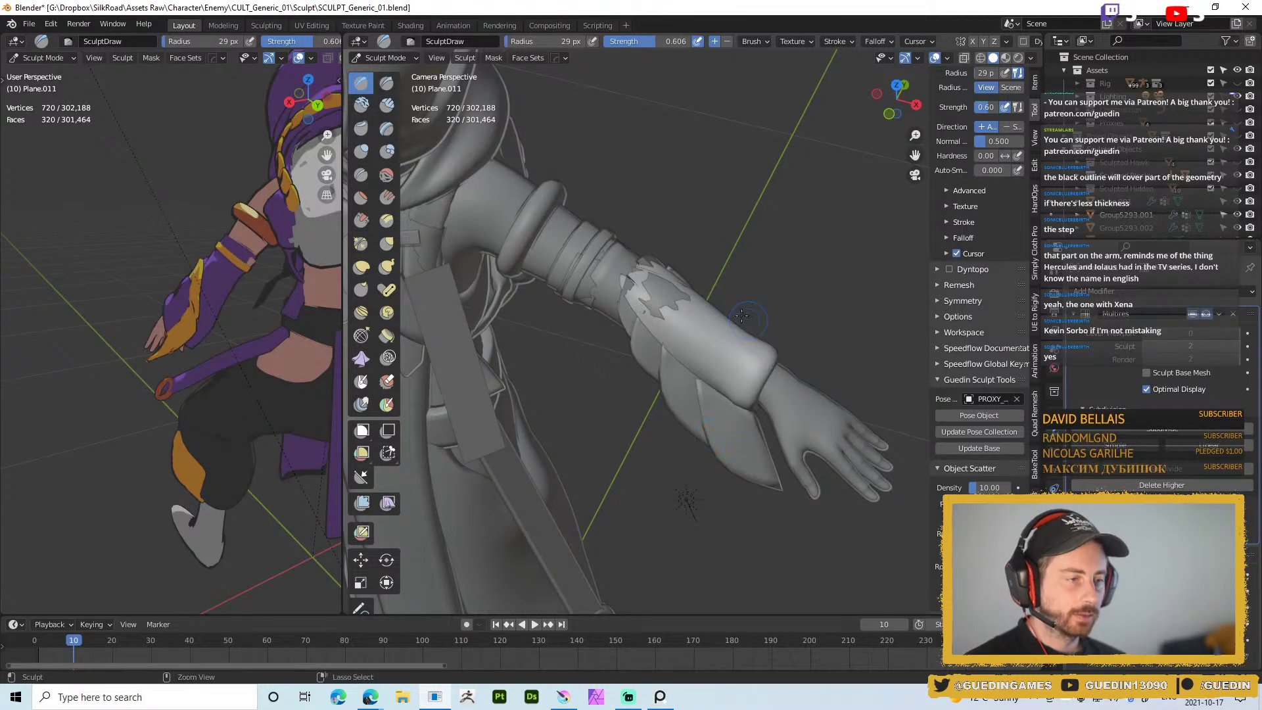
# Compare the outer sleeve's low-resolution cage with its subdivided form by alternating between Edit Mode and Sculpt Mode
pyautogui.hotkey('ctrl', 'Tab')
pyautogui.moveTo(805, 344); pyautogui.dragTo(727, 316, button='middle')
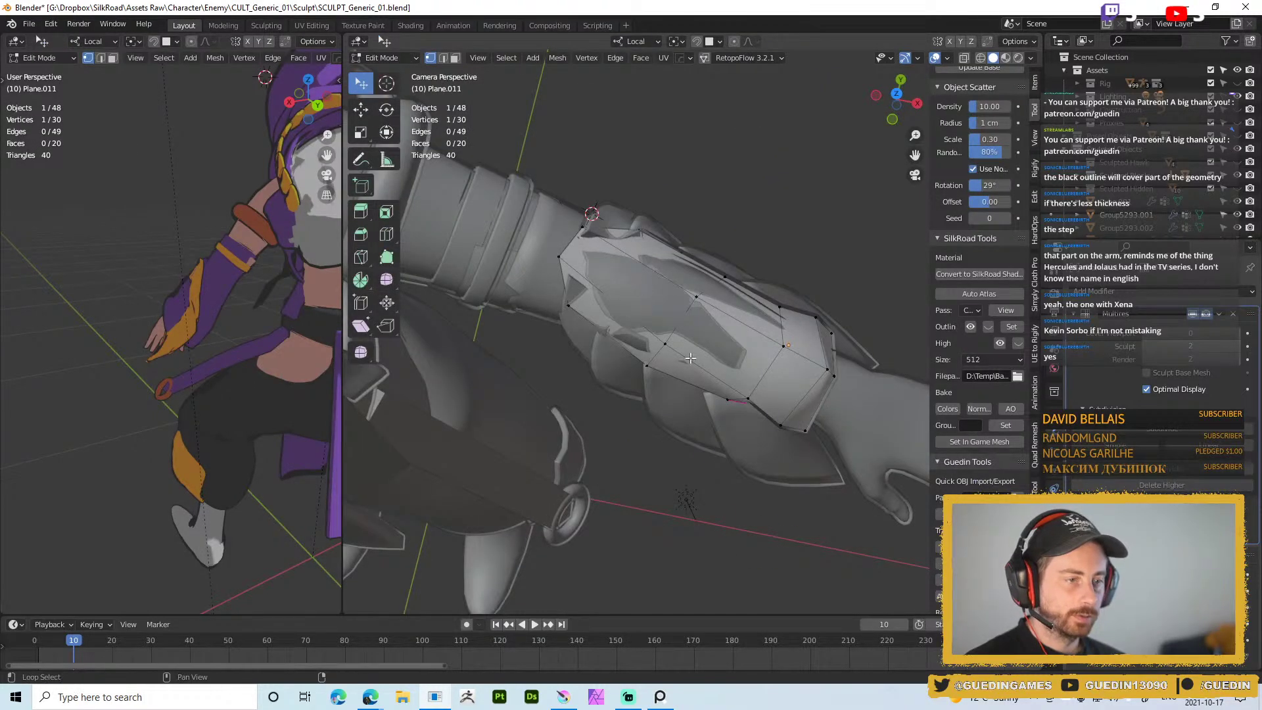
pyautogui.moveTo(618, 341); pyautogui.dragTo(739, 386, button='middle')
pyautogui.press('a')
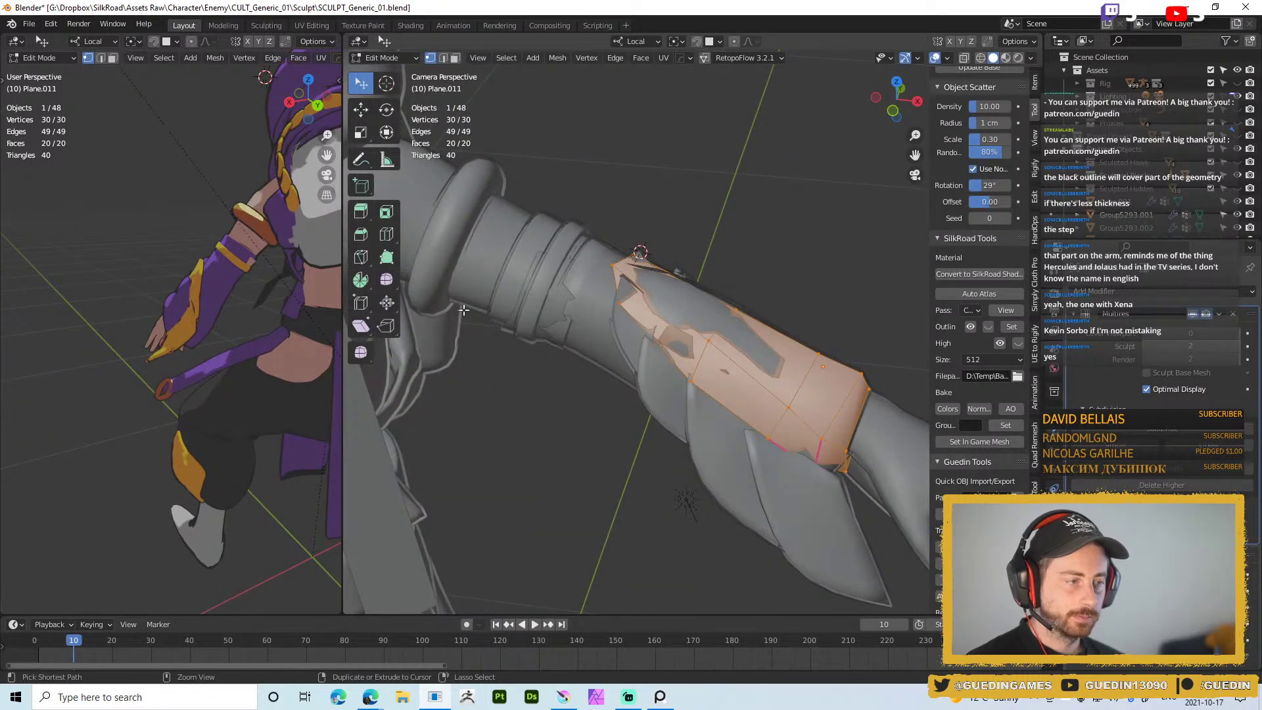
pyautogui.hotkey('ctrl', 'Tab')
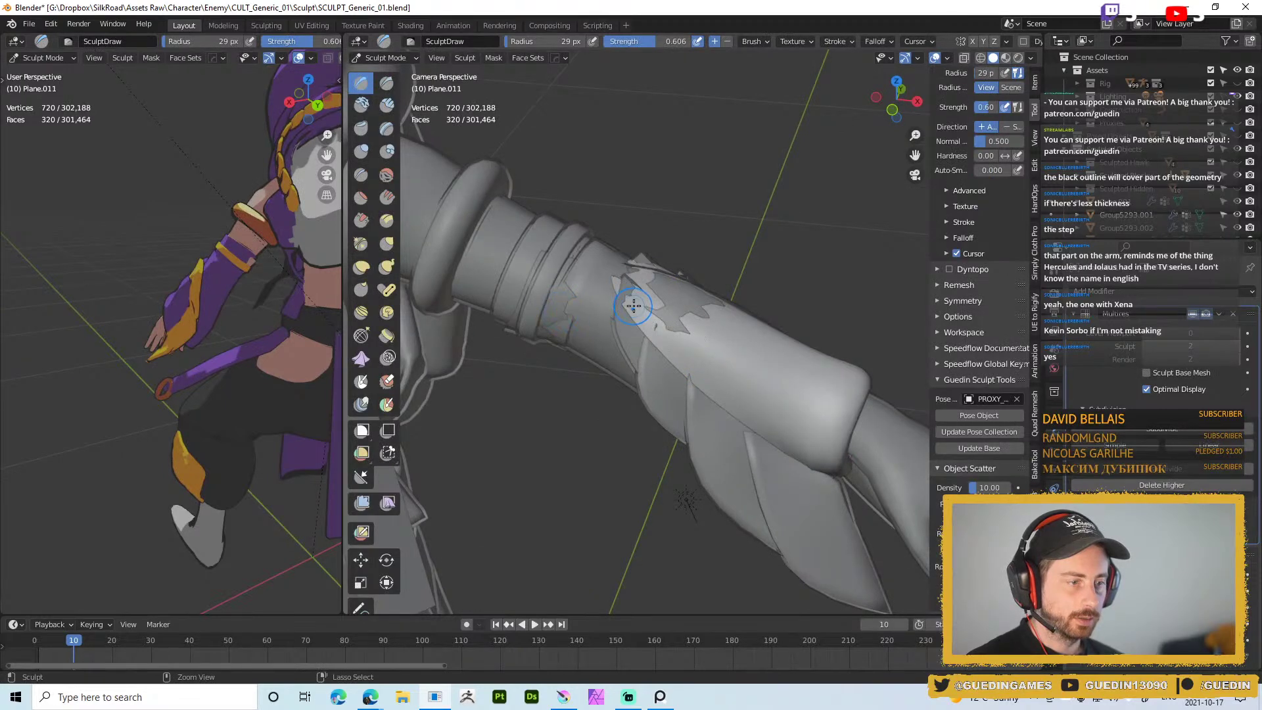
pyautogui.moveTo(643, 300); pyautogui.dragTo(719, 358, button='middle')
# Set the outer sleeve's Multires viewport level to 2 in Object Mode and apply the Multires modifier
pyautogui.hotkey('ctrl', 'Tab')
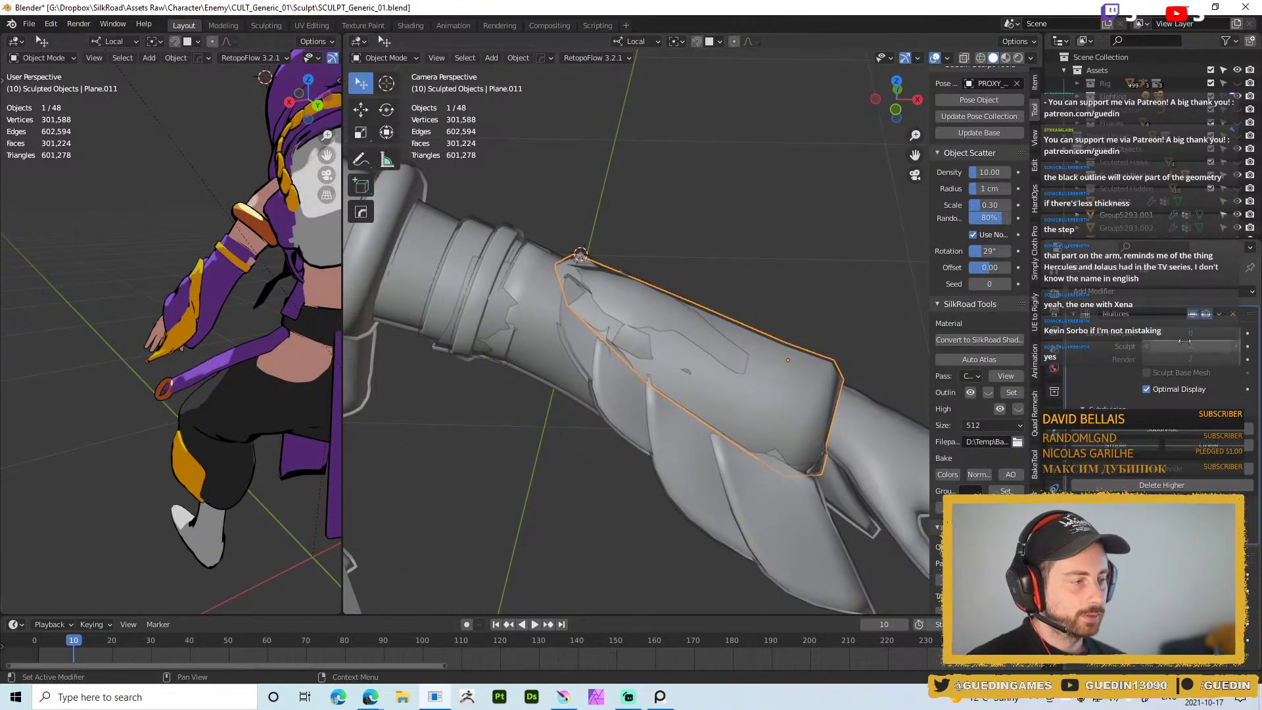
pyautogui.moveTo(1183, 334); pyautogui.dragTo(1213, 333)
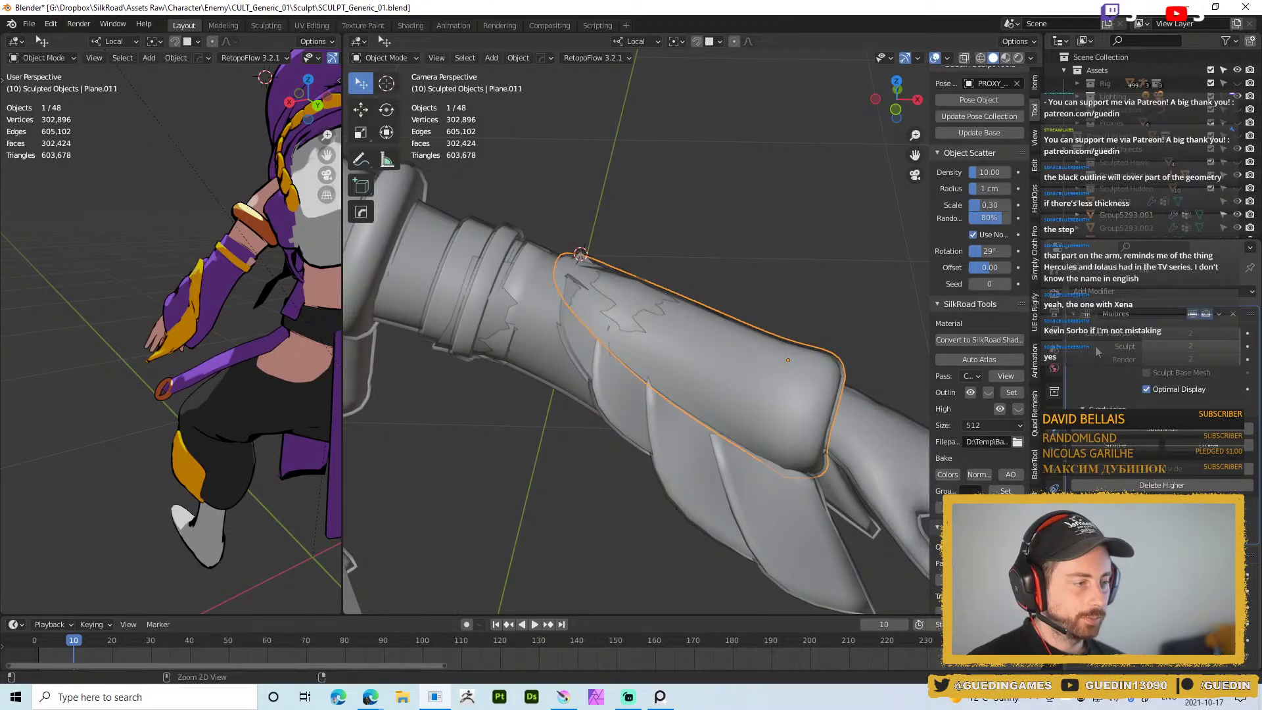
pyautogui.hotkey('ctrl', 'a')
pyautogui.moveTo(724, 263); pyautogui.dragTo(826, 306, button='middle')
pyautogui.click(1183, 318)
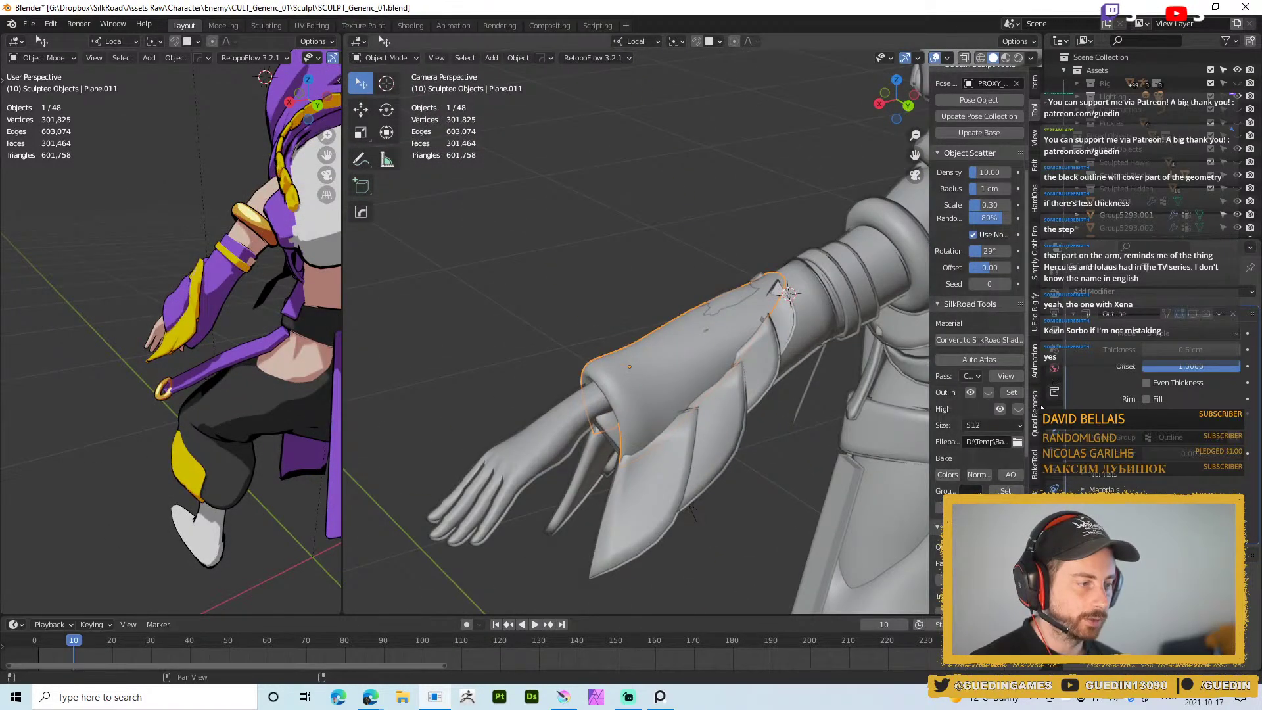
# Remesh the outer sleeve with Quad Remesher at a quad count of 250 and 25% adaptive size, keeping Adapt Quad Count enabled
pyautogui.click(1035, 413)
pyautogui.moveTo(883, 314); pyautogui.dragTo(874, 361, button='middle')
pyautogui.click(983, 119)
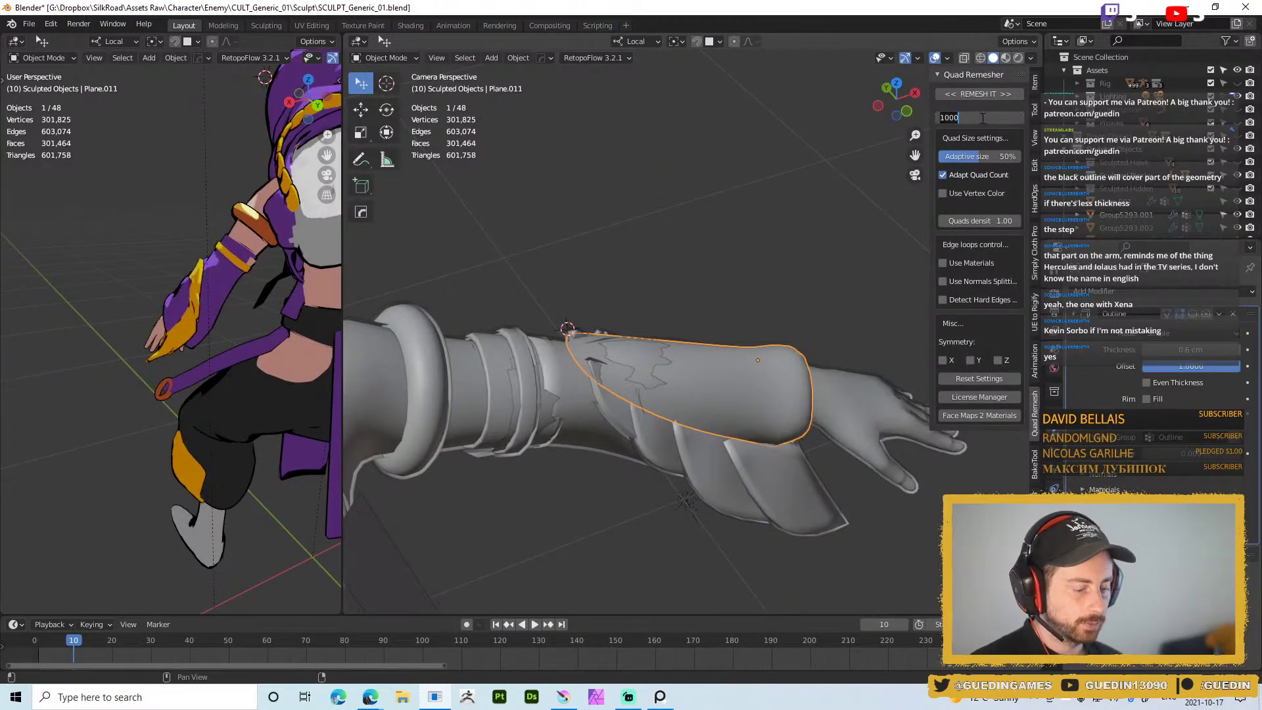
pyautogui.press('Return')
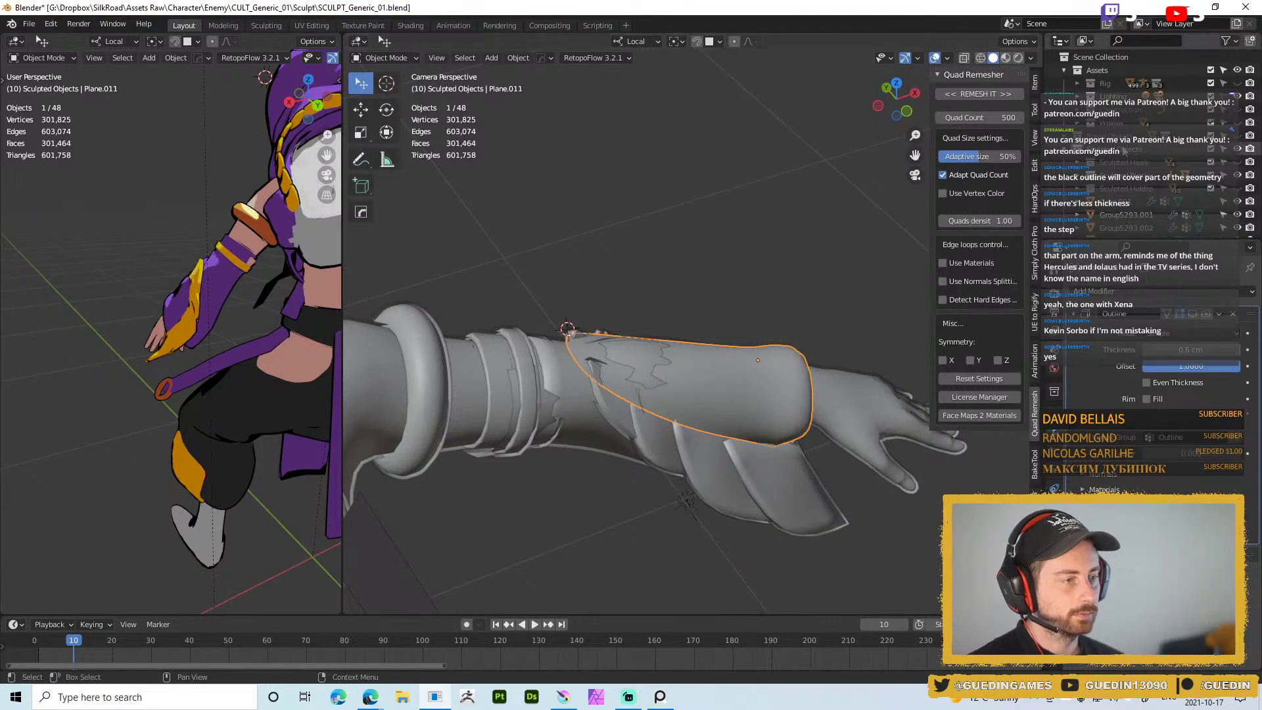
pyautogui.click(1000, 113)
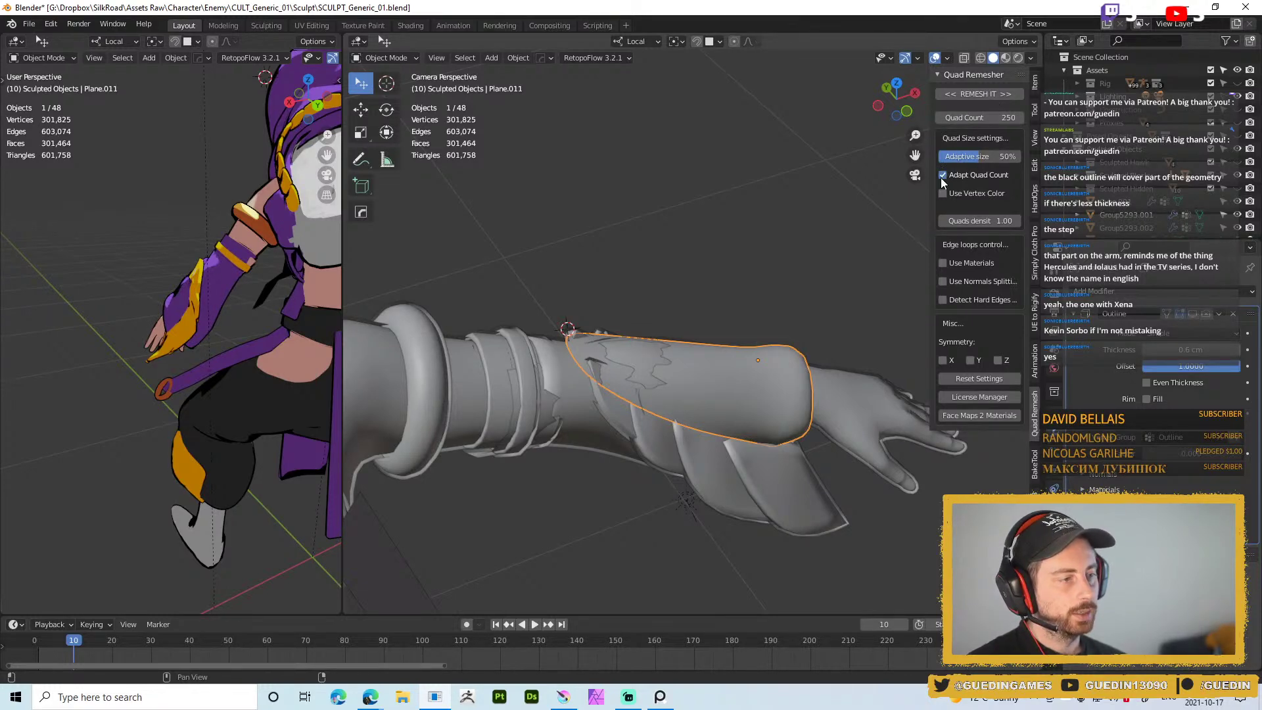
pyautogui.click(942, 176)
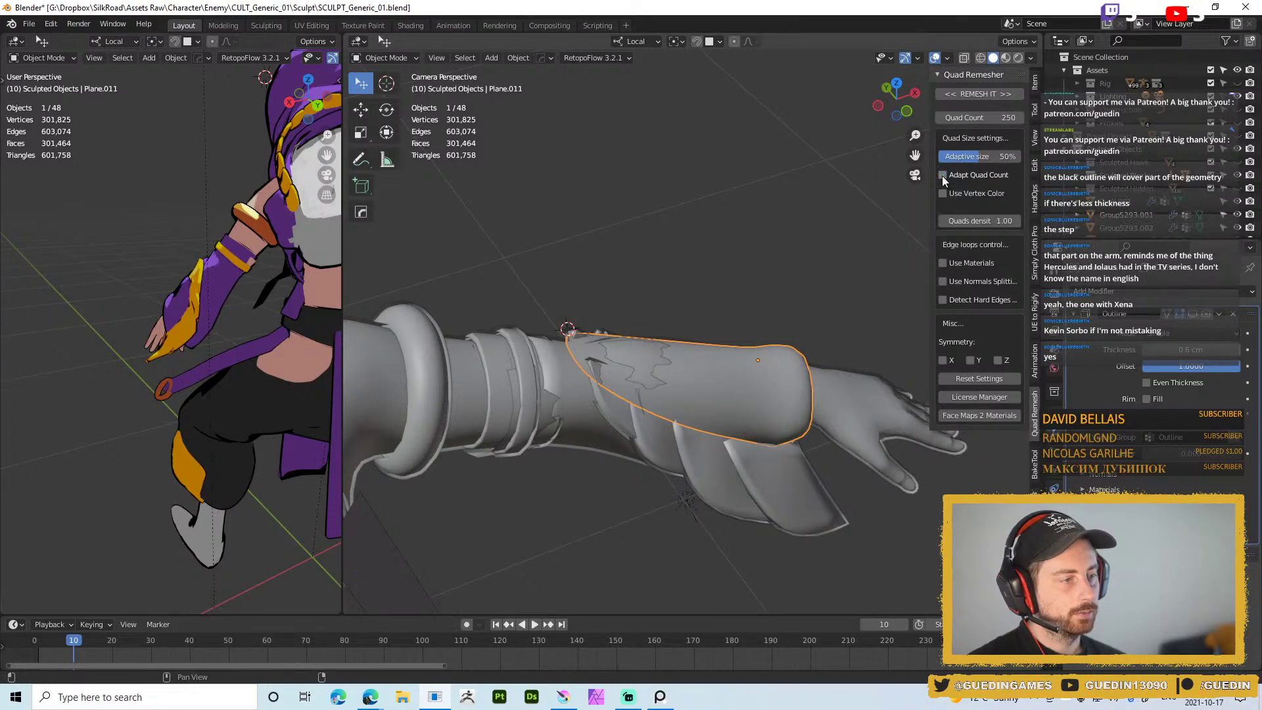
pyautogui.click(976, 161)
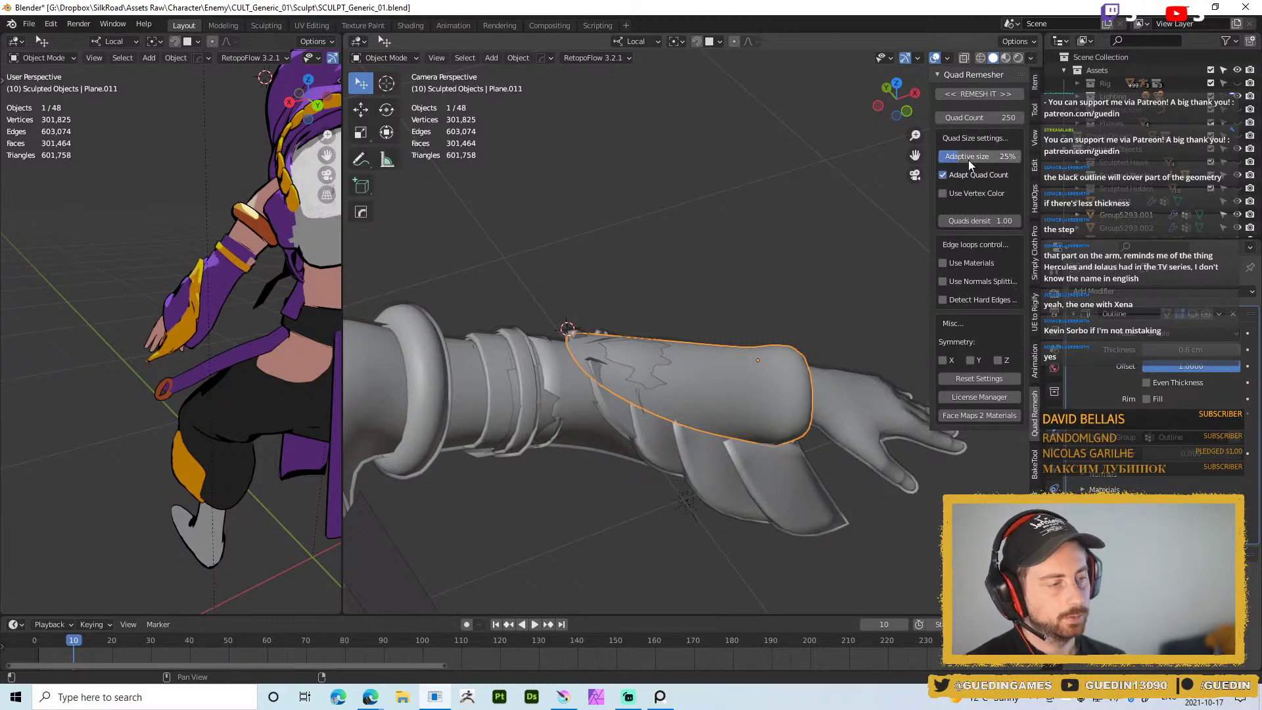
pyautogui.click(994, 95)
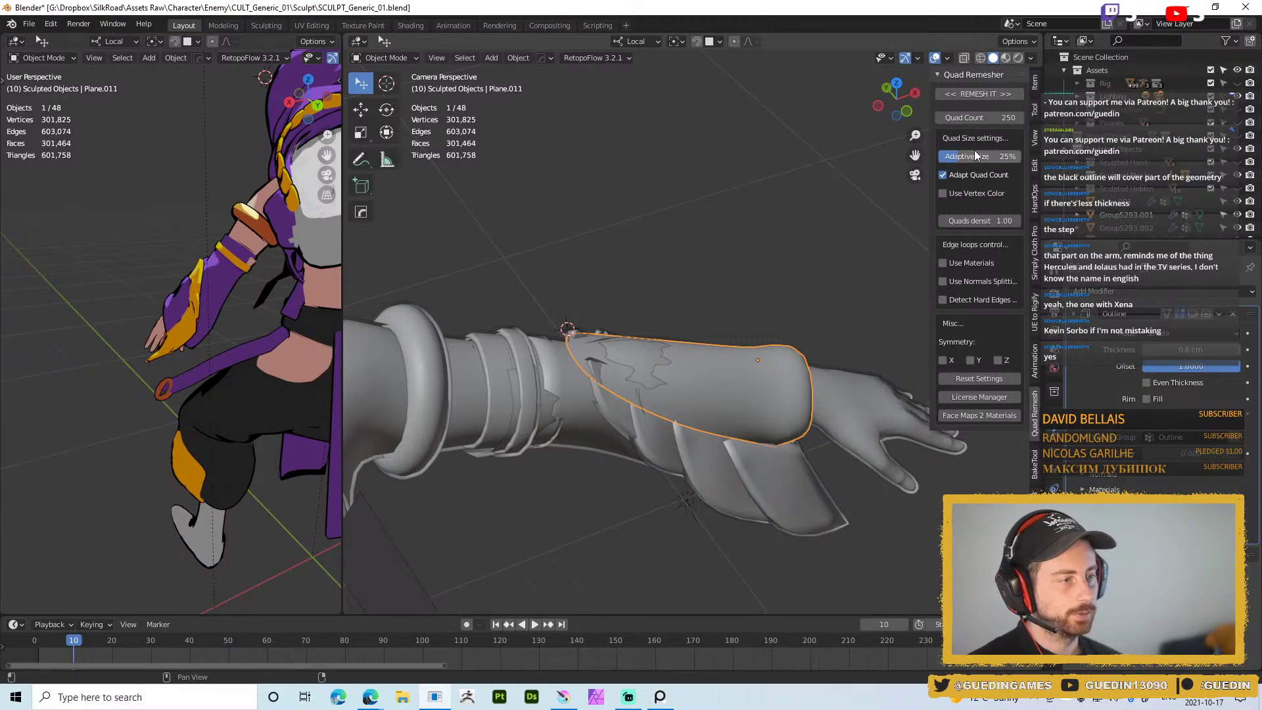
pyautogui.click(976, 97)
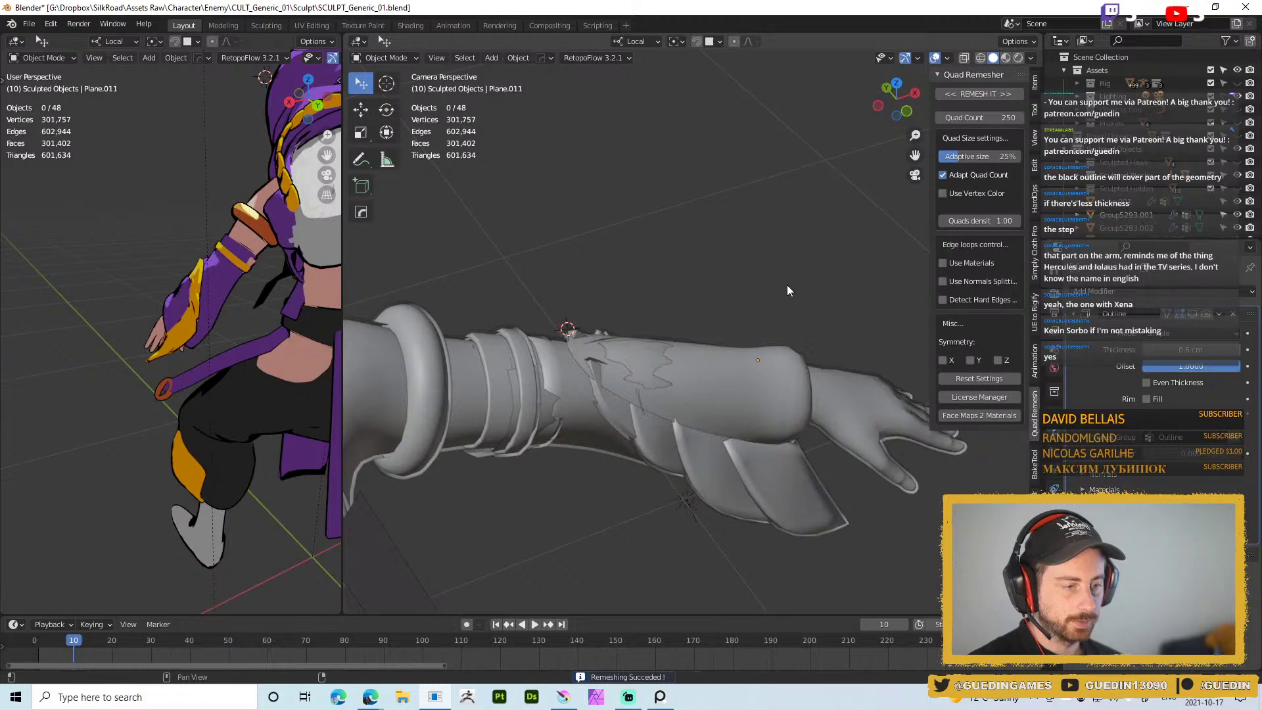
# Run Quad Remesher on the outer sleeve again with the quad count at 250
pyautogui.moveTo(789, 401); pyautogui.dragTo(726, 349, button='middle')
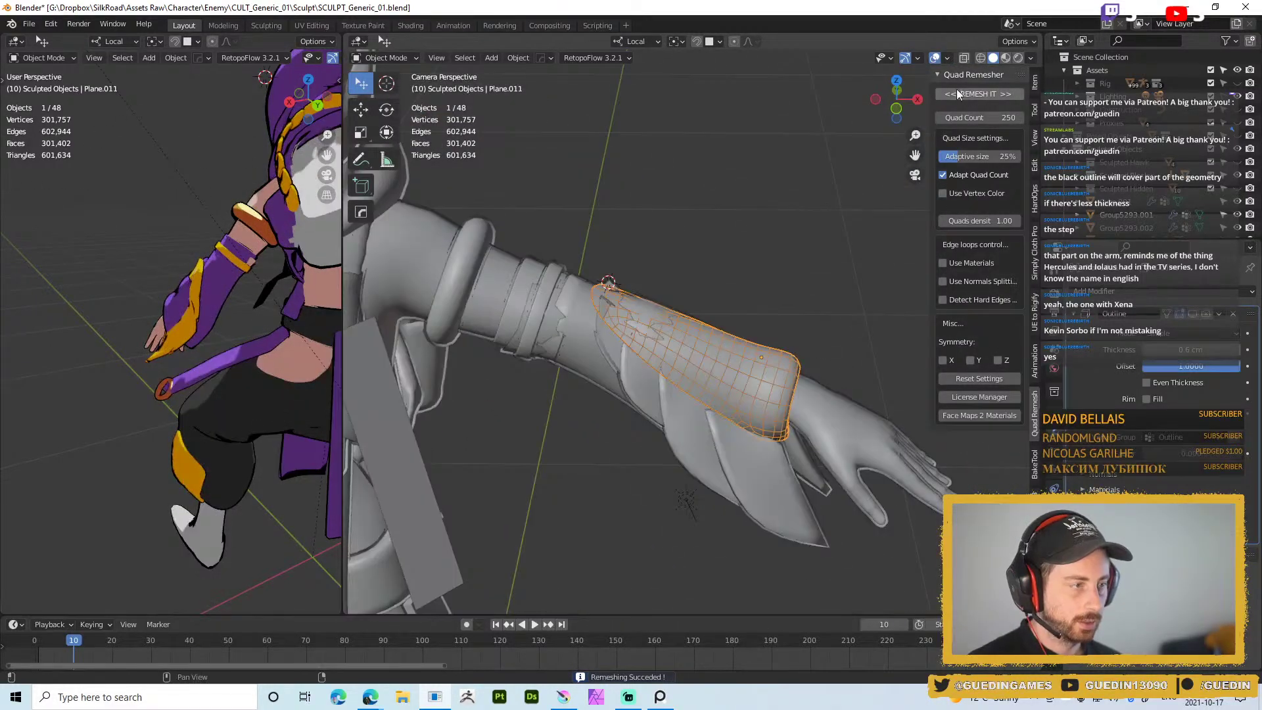
pyautogui.hotkey('shift', 'r')
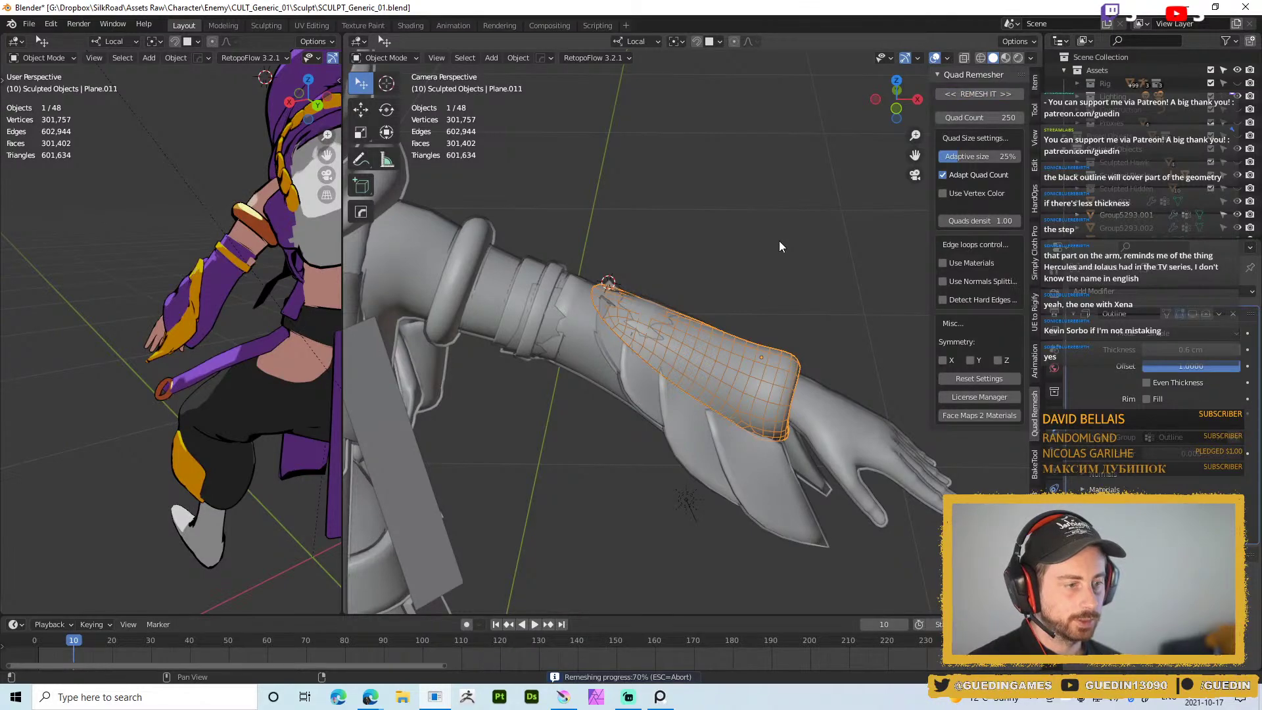
pyautogui.moveTo(704, 304); pyautogui.dragTo(699, 335, button='middle')
pyautogui.scroll(6, 684, 322)
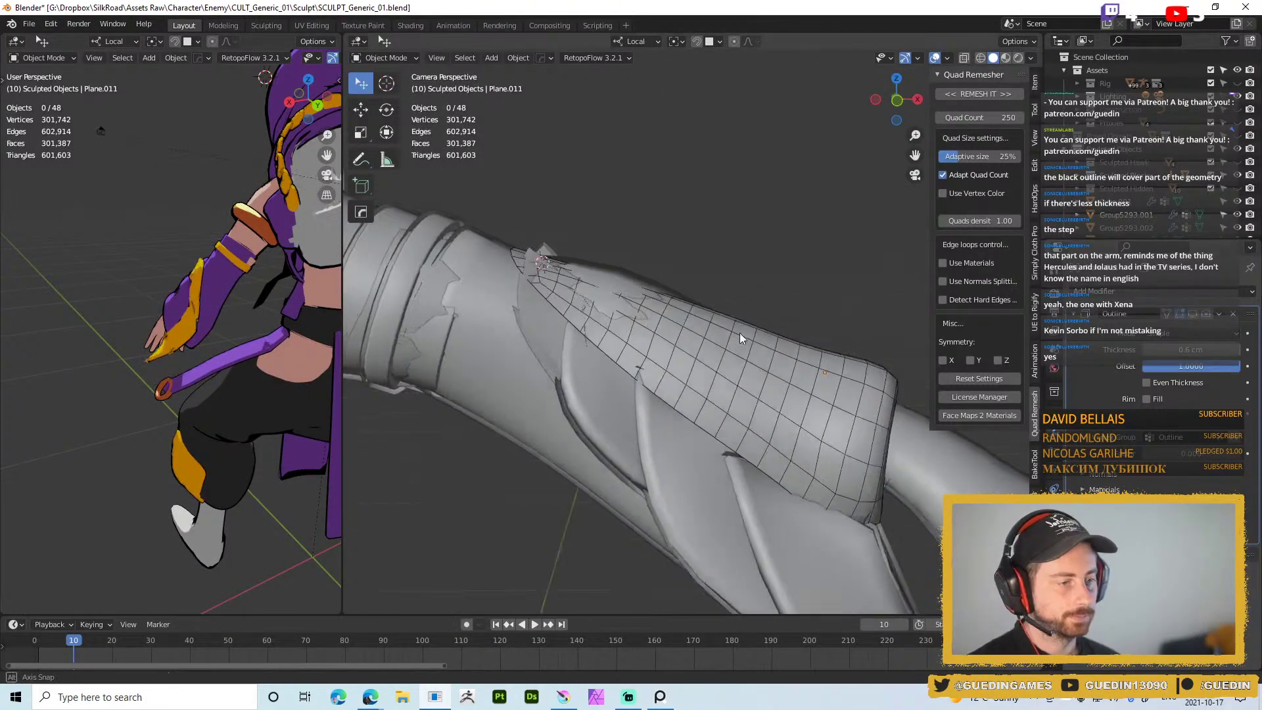
pyautogui.click(777, 388)
pyautogui.scroll(-3, 754, 372)
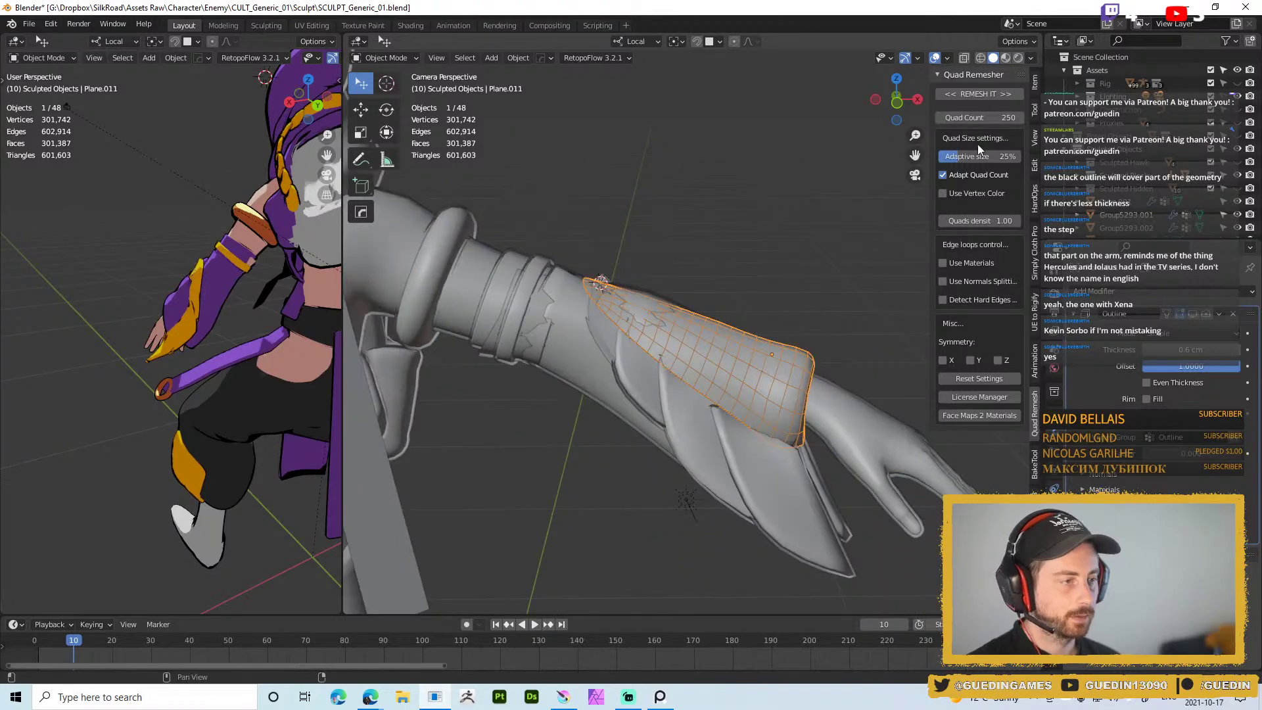
# Switch the outer sleeve to Sculpt Mode, hide its wireframe overlay, and add one Multires subdivision level
pyautogui.click(1035, 109)
pyautogui.hotkey('ctrl', 'Tab')
pyautogui.click(753, 353)
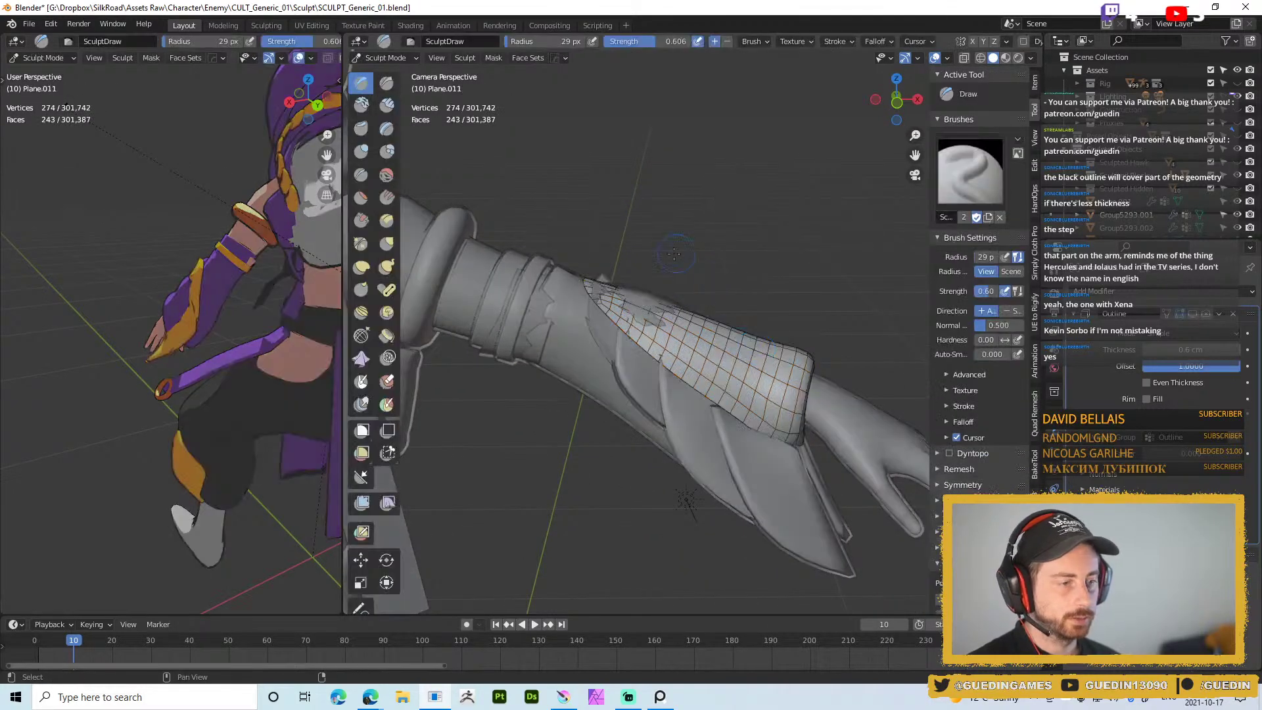
pyautogui.scroll(2, 696, 359)
pyautogui.hotkey('shift', 'w')
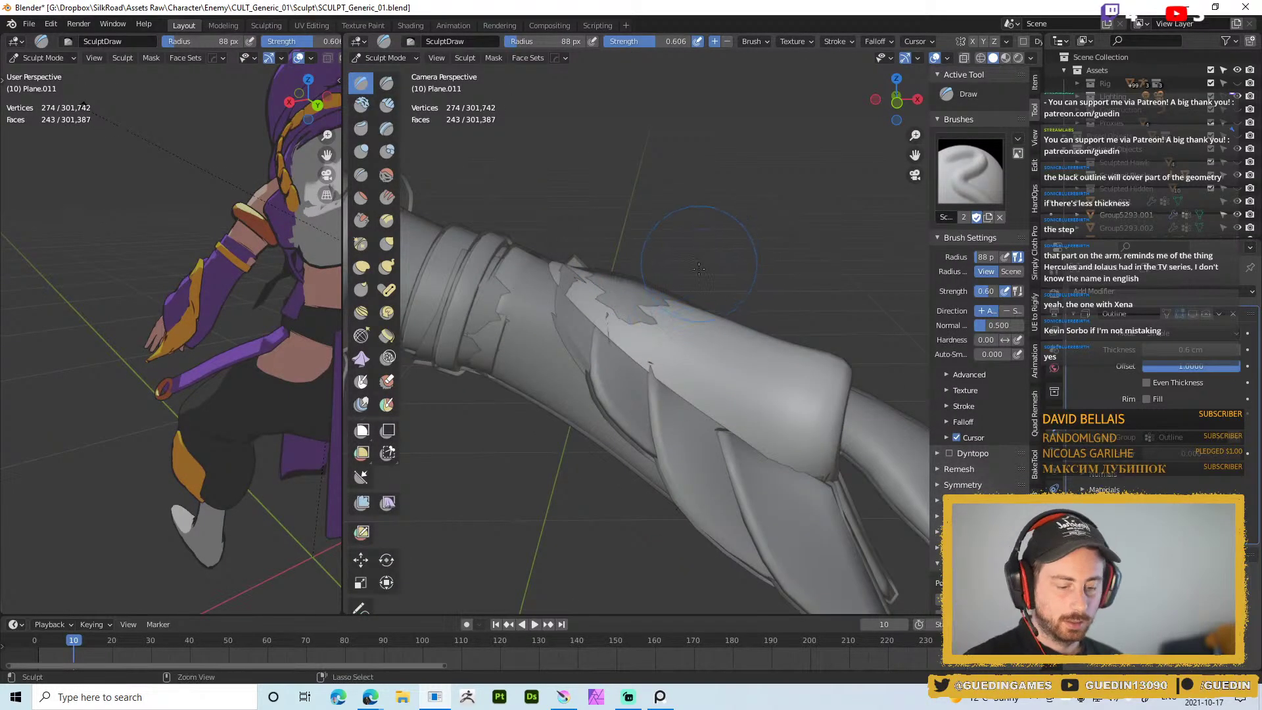
pyautogui.hotkey('ctrl', '0')
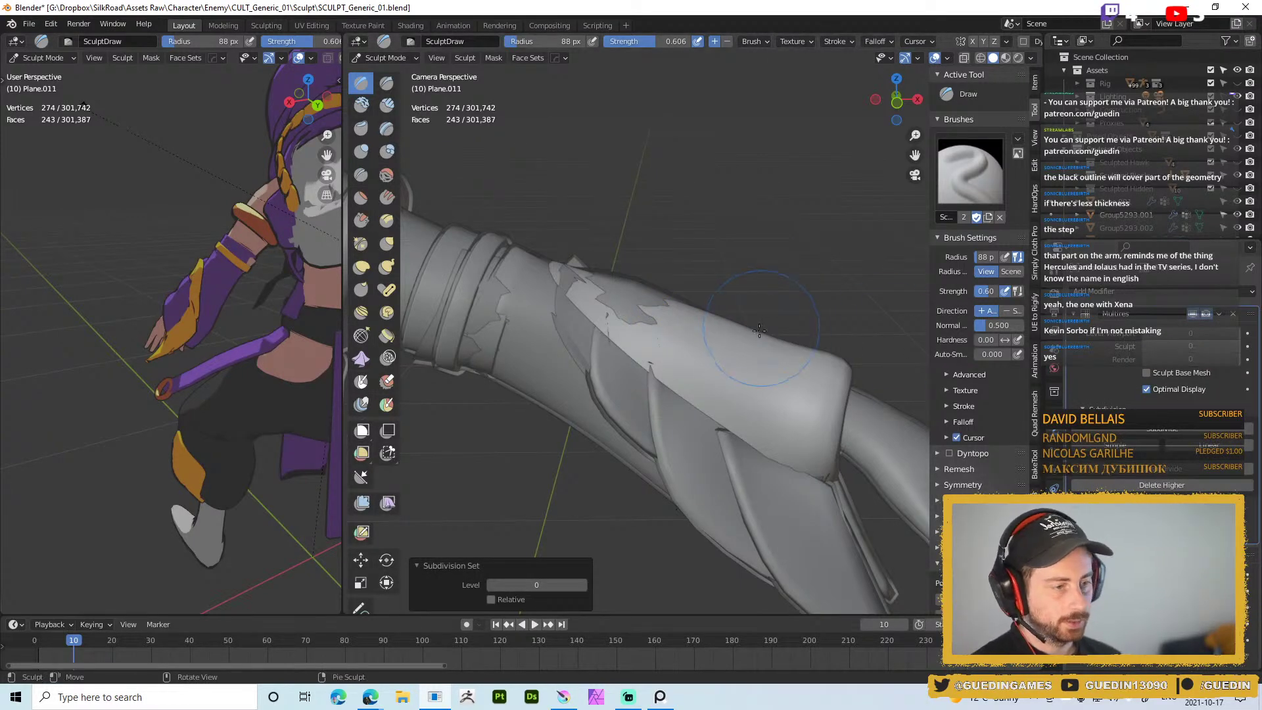
pyautogui.hotkey('ctrl', '1')
# Build up the outer sleeve's elbow-side edge with small Draw brush strokes where it meets the underlying sleeve and first feather
pyautogui.moveTo(663, 304)
pyautogui.mouseDown(button='middle')
pyautogui.moveTo(611, 258)
pyautogui.moveTo(578, 262)
pyautogui.mouseUp(button='middle')
pyautogui.press('f')
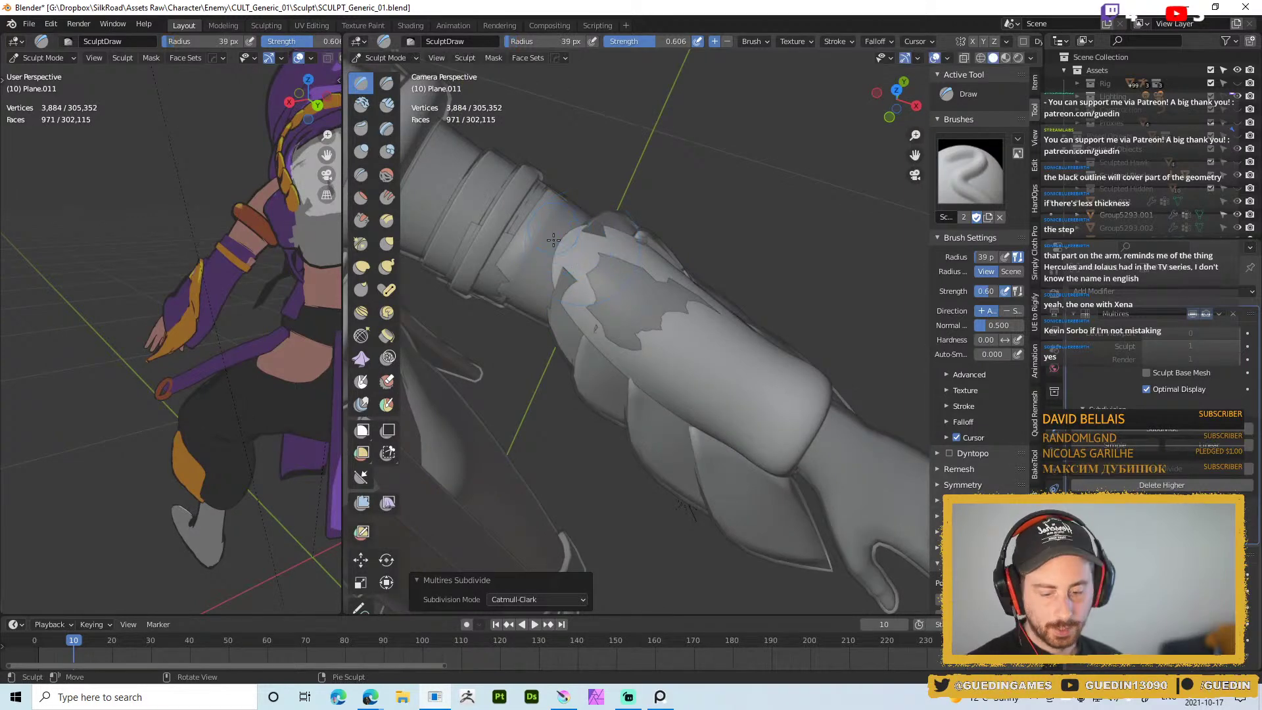
pyautogui.click(595, 250)
pyautogui.press('f')
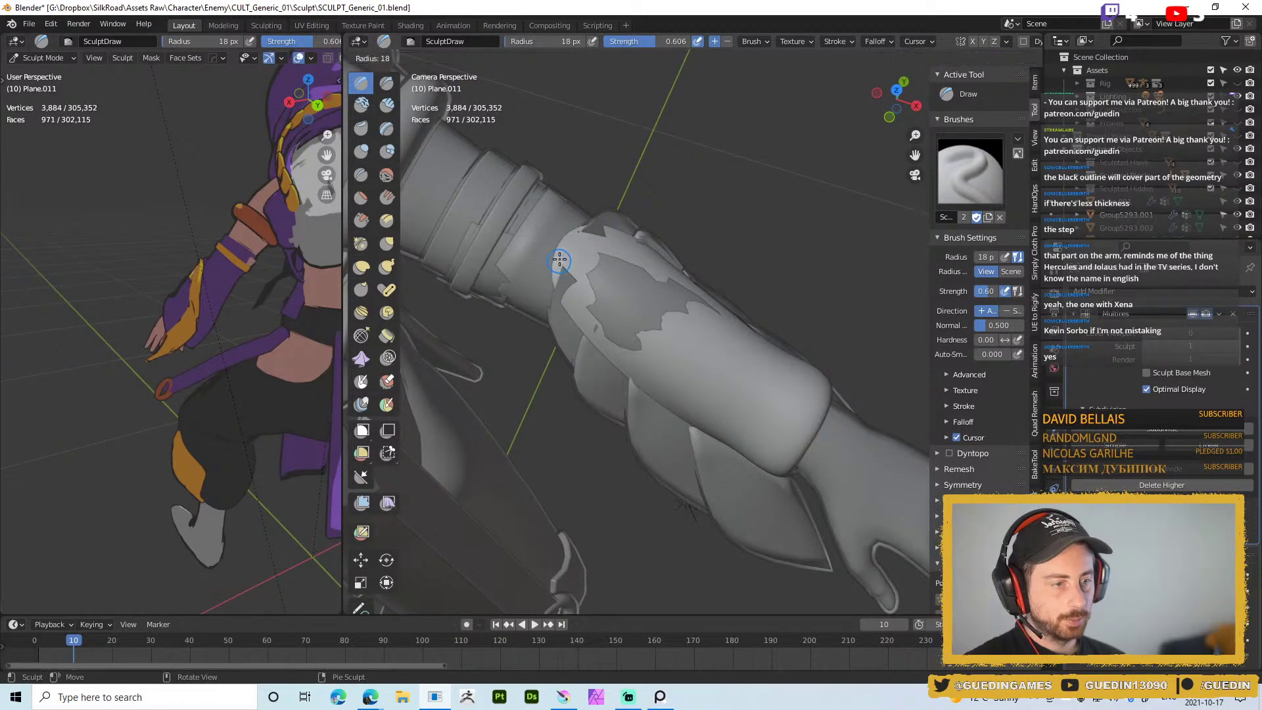
pyautogui.moveTo(558, 261)
pyautogui.mouseDown()
pyautogui.moveTo(557, 285)
pyautogui.moveTo(589, 340)
pyautogui.mouseUp()
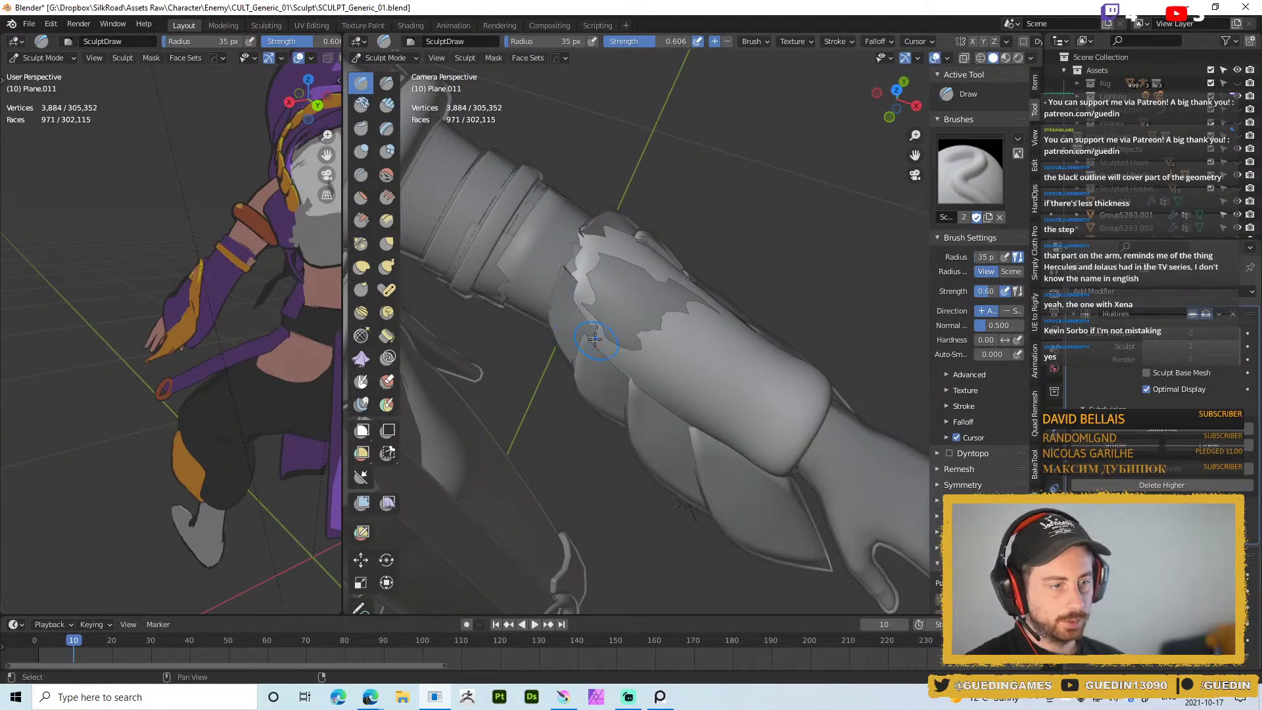
pyautogui.moveTo(589, 341); pyautogui.dragTo(571, 316, button='middle')
pyautogui.press('f')
pyautogui.click(567, 314)
pyautogui.moveTo(593, 349); pyautogui.dragTo(614, 375)
pyautogui.moveTo(576, 320); pyautogui.dragTo(589, 336)
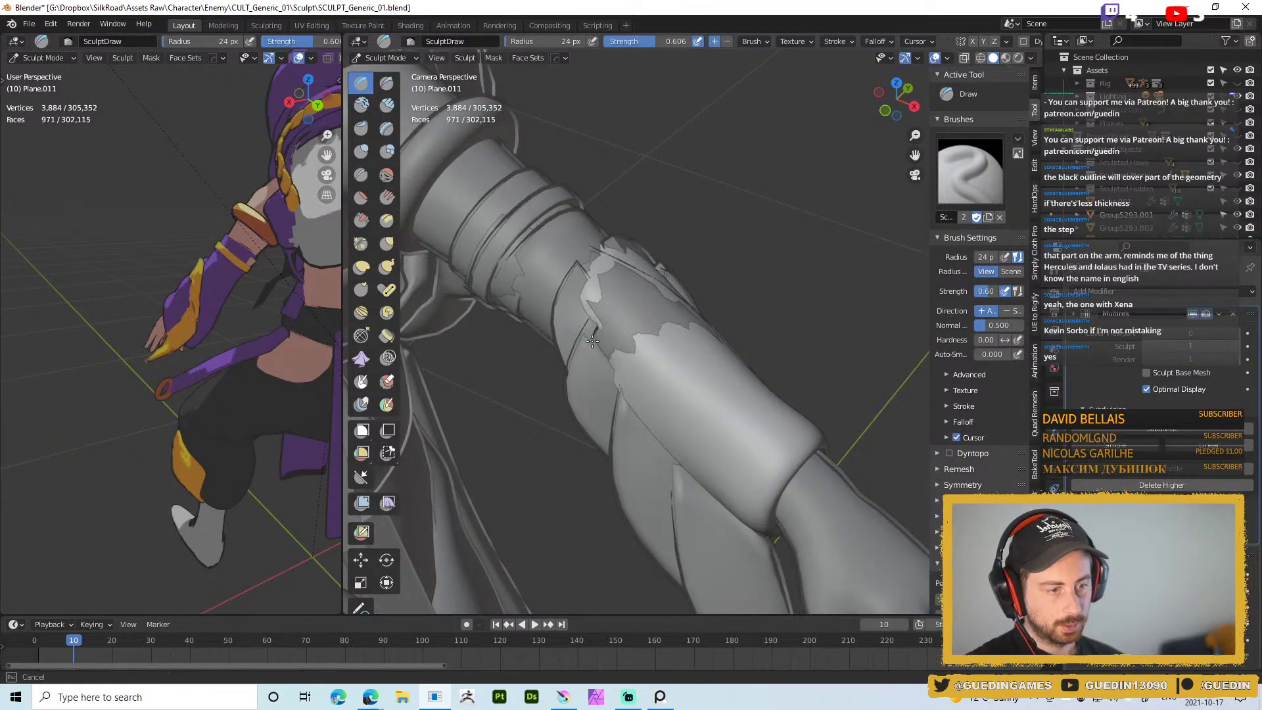
# Raise the outer sleeve's lower edge over the feathers toward the wrist with the Draw brush at a 44 px radius
pyautogui.press('f')
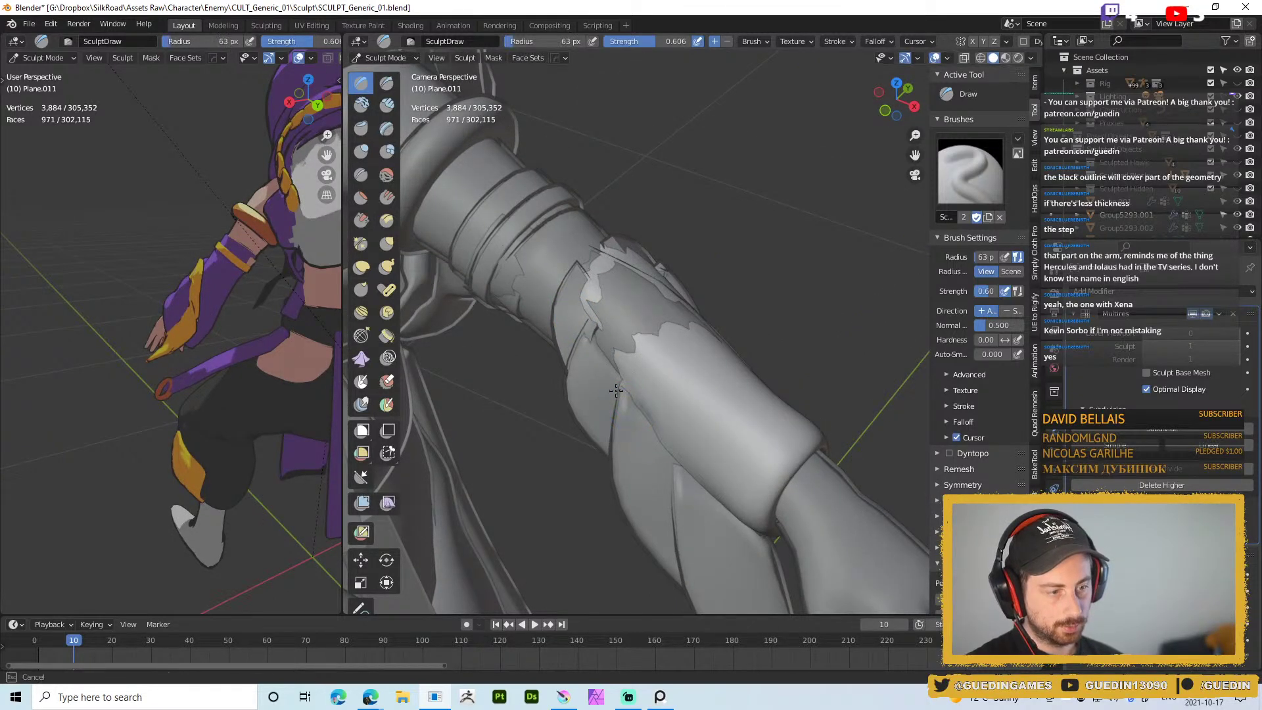
pyautogui.moveTo(658, 447); pyautogui.dragTo(634, 361, button='middle')
pyautogui.press('f')
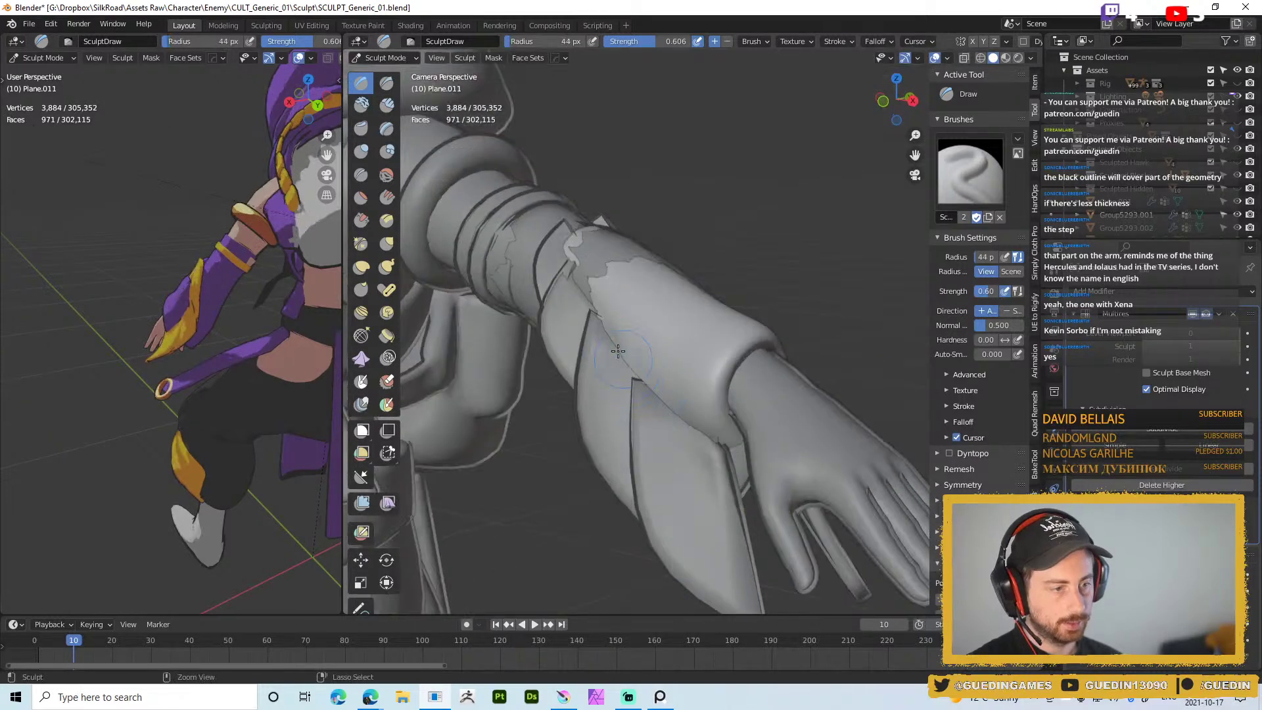
pyautogui.moveTo(603, 325); pyautogui.dragTo(648, 353)
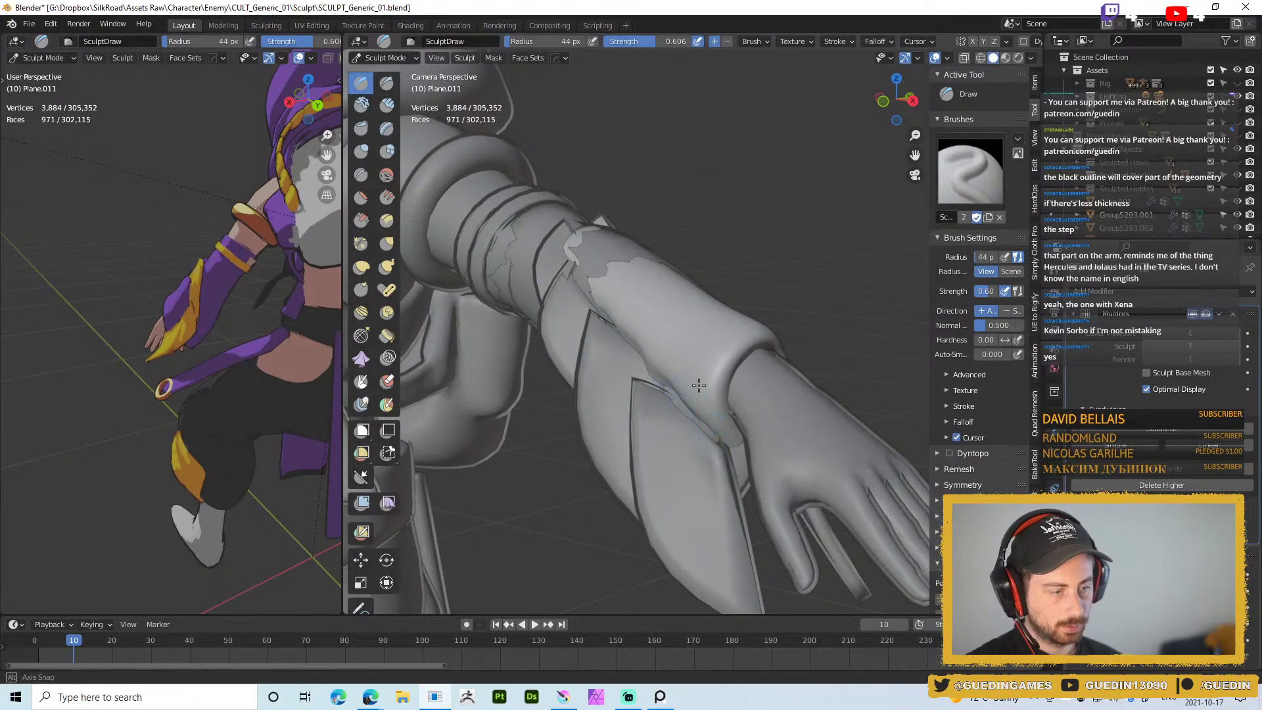
pyautogui.moveTo(698, 430); pyautogui.dragTo(697, 386, button='middle')
# Build up the outer sleeve's edge over the feathers on the opposite side of the arm with fine Draw strokes
pyautogui.moveTo(566, 326)
pyautogui.mouseDown(button='middle')
pyautogui.moveTo(580, 309)
pyautogui.moveTo(623, 322)
pyautogui.mouseUp(button='middle')
pyautogui.press('f')
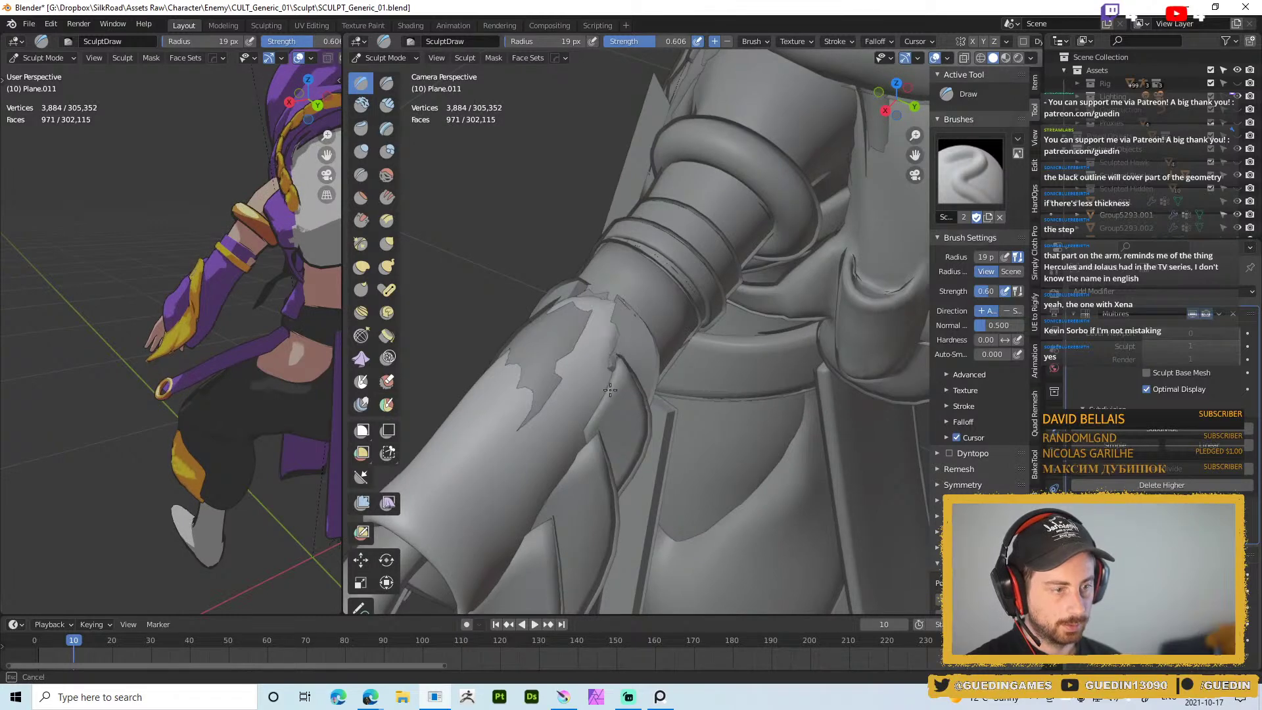
pyautogui.moveTo(587, 428); pyautogui.dragTo(594, 413)
pyautogui.moveTo(578, 429); pyautogui.dragTo(523, 427, button='middle')
pyautogui.press('f')
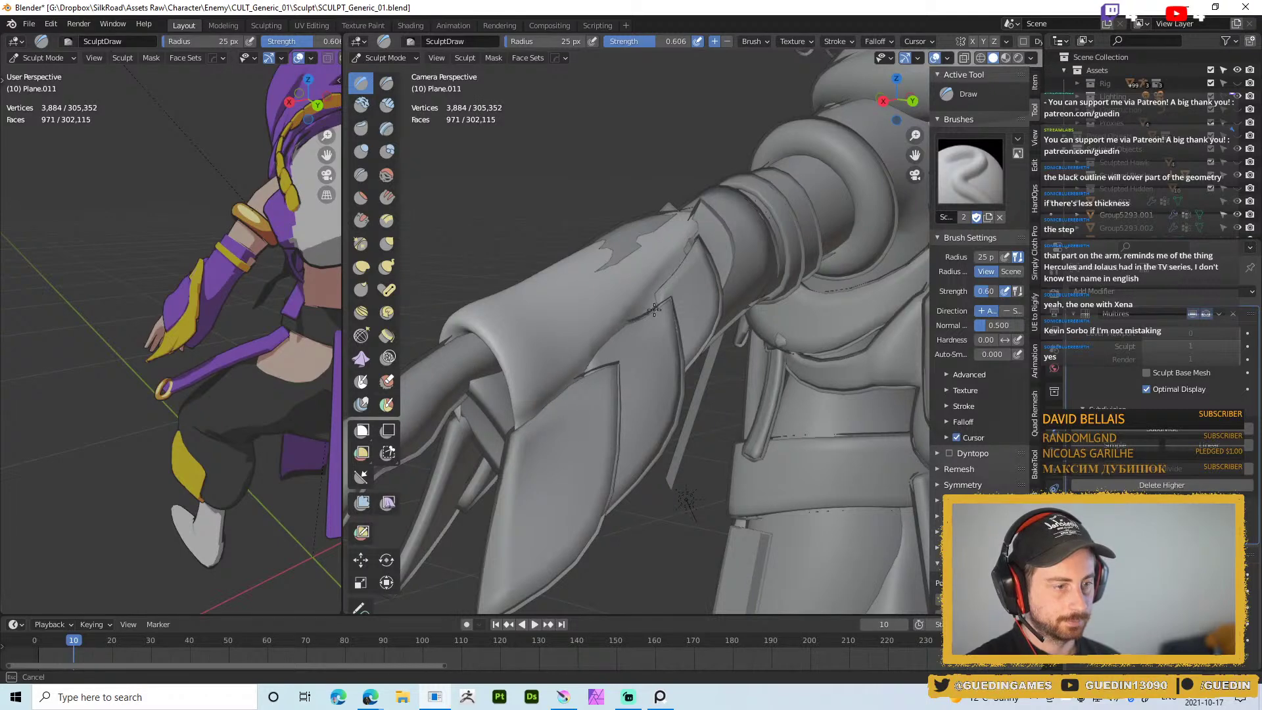
pyautogui.click(568, 409)
pyautogui.moveTo(568, 408); pyautogui.dragTo(654, 282, button='middle')
pyautogui.moveTo(701, 263); pyautogui.dragTo(569, 374)
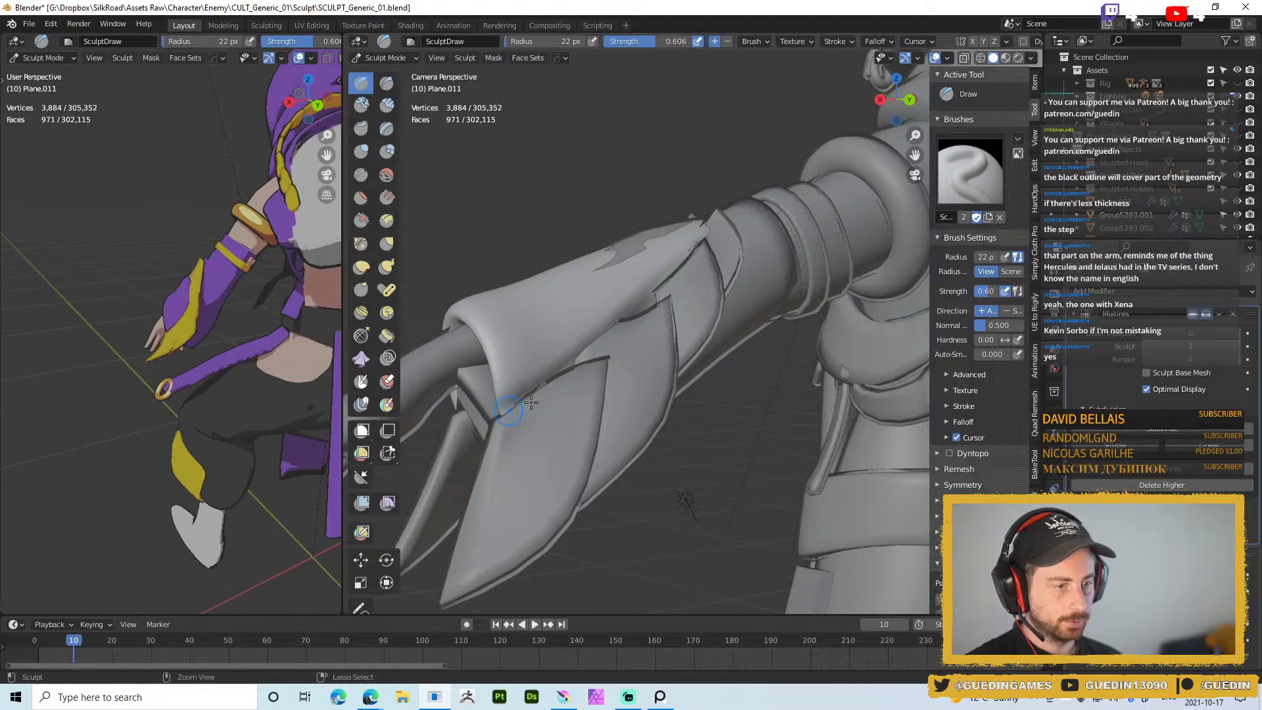
# Thicken the outer sleeve's edge from the wrist corner across the feathers and smooth the wrist end
pyautogui.moveTo(492, 424); pyautogui.dragTo(550, 380, button='middle')
pyautogui.press('f')
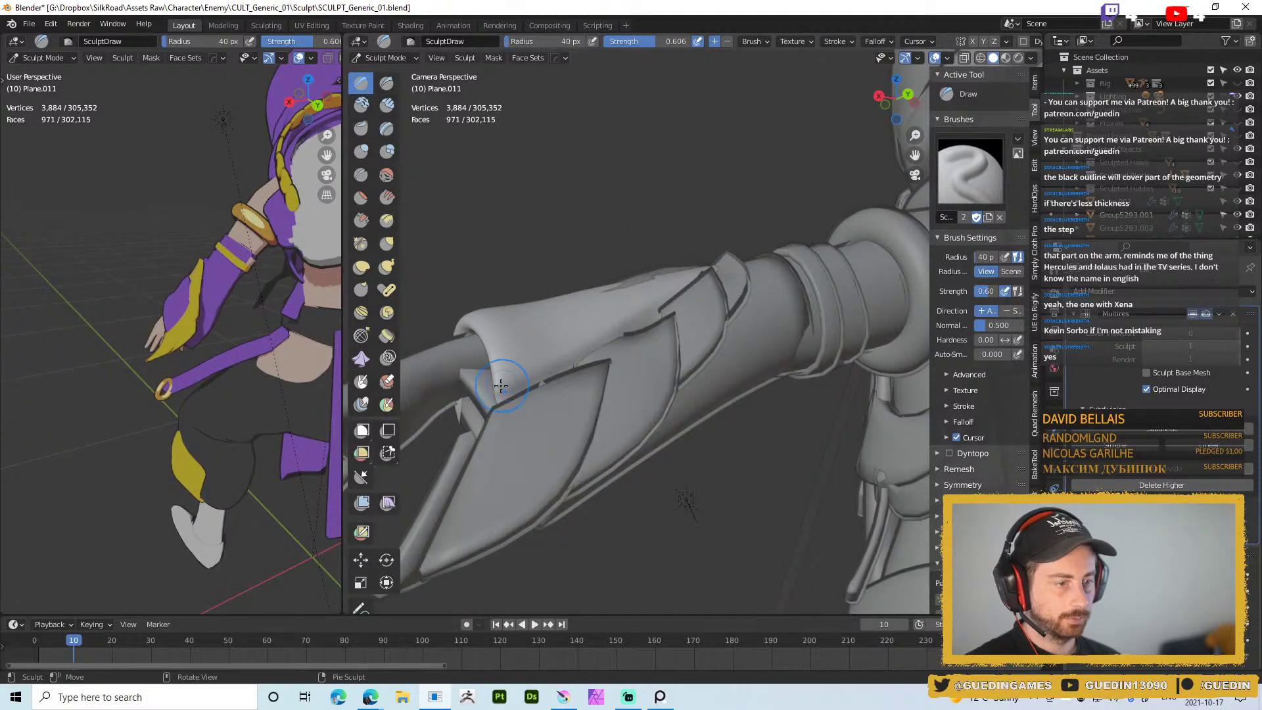
pyautogui.click(549, 361)
pyautogui.moveTo(609, 322); pyautogui.dragTo(657, 311, button='middle')
pyautogui.press('f')
pyautogui.click(660, 299)
pyautogui.moveTo(659, 300); pyautogui.dragTo(685, 283)
pyautogui.moveTo(560, 375); pyautogui.dragTo(636, 324)
pyautogui.moveTo(541, 393)
pyautogui.keyDown('shift'); pyautogui.mouseDown()
pyautogui.moveTo(518, 408)
pyautogui.moveTo(595, 352)
pyautogui.mouseUp(); pyautogui.keyUp('shift')
pyautogui.keyDown('shift'); pyautogui.moveTo(516, 415); pyautogui.dragTo(509, 418); pyautogui.keyUp('shift')
# Add Draw brush volume to the outer sleeve's elbow-end corner and set the brush radius to 35 px
pyautogui.moveTo(611, 332)
pyautogui.mouseDown(button='middle')
pyautogui.moveTo(695, 263)
pyautogui.moveTo(727, 216)
pyautogui.moveTo(721, 196)
pyautogui.mouseUp(button='middle')
pyautogui.press('f')
pyautogui.click(712, 214)
pyautogui.moveTo(708, 168); pyautogui.dragTo(732, 217)
pyautogui.moveTo(700, 257); pyautogui.dragTo(715, 228, button='middle')
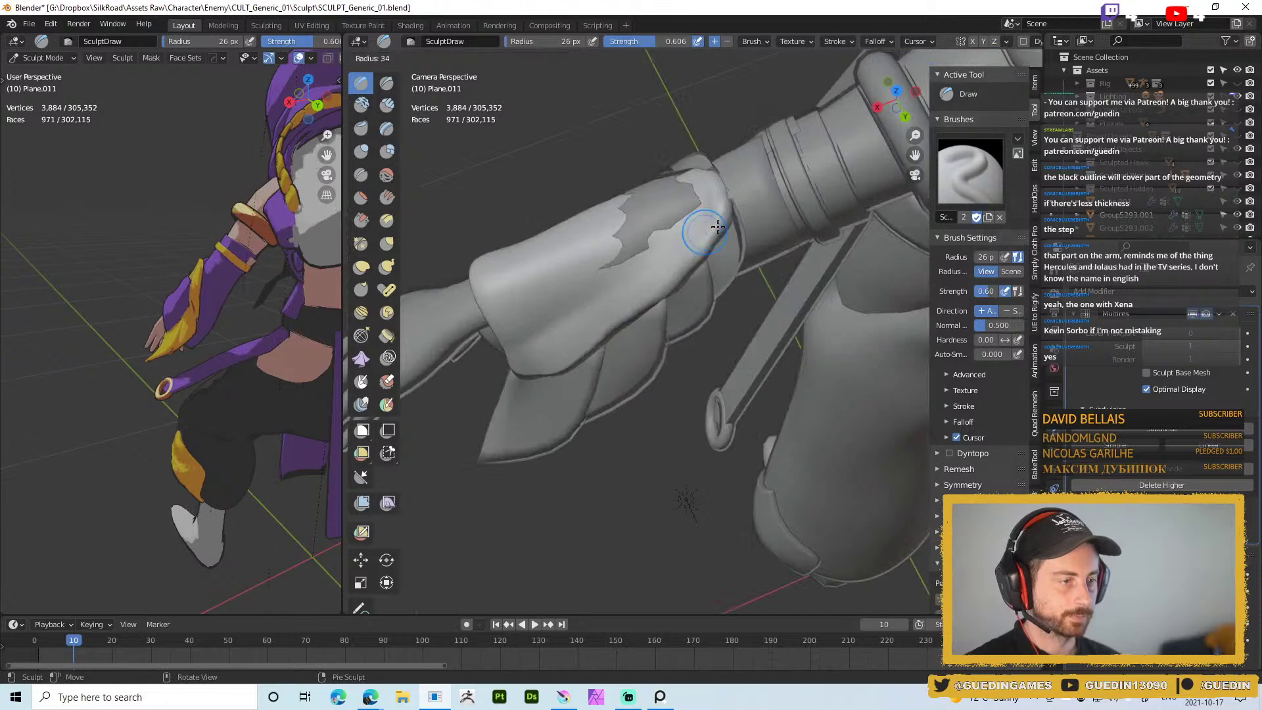
pyautogui.press('f')
pyautogui.click(721, 218)
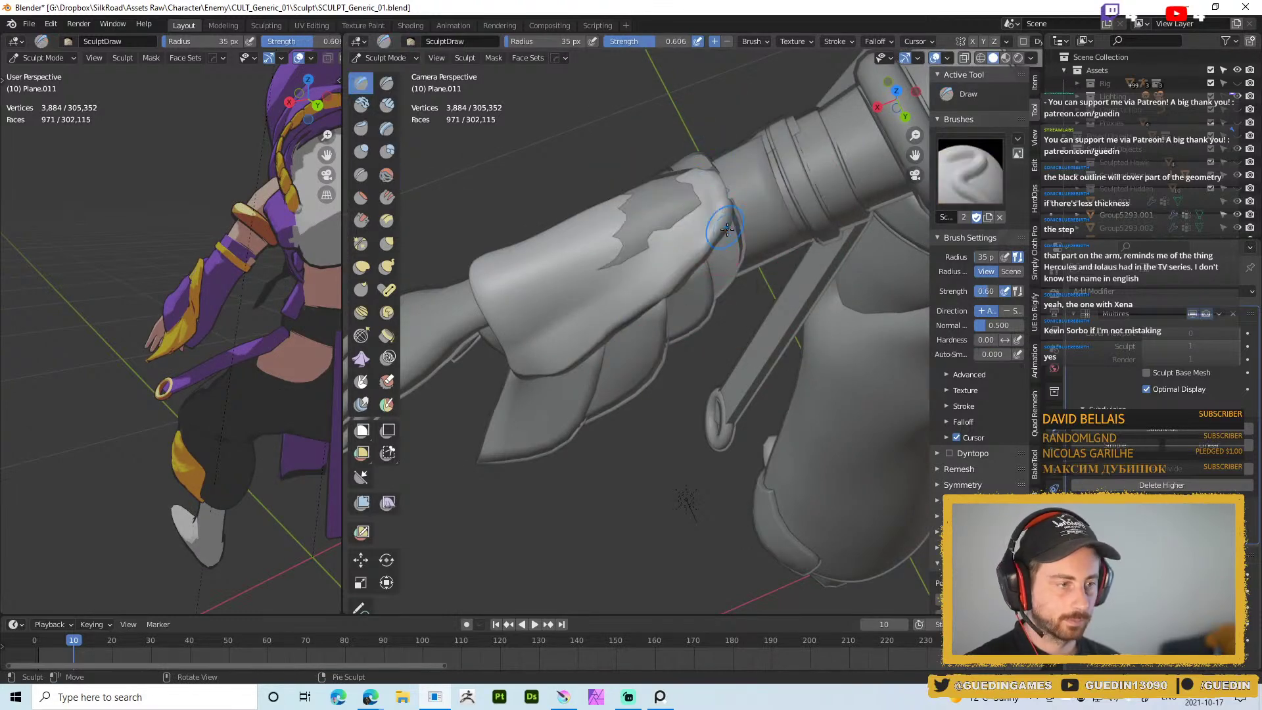
pyautogui.hotkey('shift', 'f')
pyautogui.press('Escape')
# Layer Draw strokes along the outer sleeve's elbow-end edge so its rim stands above the adjoining feathers
pyautogui.moveTo(691, 225); pyautogui.dragTo(716, 250)
pyautogui.moveTo(717, 250); pyautogui.dragTo(710, 232, button='middle')
pyautogui.press('f')
pyautogui.click(725, 227)
pyautogui.moveTo(722, 228)
pyautogui.mouseDown()
pyautogui.moveTo(733, 218)
pyautogui.moveTo(708, 239)
pyautogui.mouseUp()
pyautogui.moveTo(676, 280); pyautogui.dragTo(719, 188)
pyautogui.moveTo(715, 217); pyautogui.dragTo(725, 194)
pyautogui.moveTo(702, 242); pyautogui.dragTo(731, 195)
# Fill out the underside of the outer sleeve's elbow-end edge with the Draw brush at a 27 px radius
pyautogui.moveTo(649, 323); pyautogui.dragTo(665, 284, button='middle')
pyautogui.press('f')
pyautogui.click(722, 203)
pyautogui.moveTo(723, 148)
pyautogui.mouseDown(button='middle')
pyautogui.moveTo(726, 188)
pyautogui.moveTo(715, 182)
pyautogui.mouseUp(button='middle')
pyautogui.press('f')
pyautogui.click(718, 186)
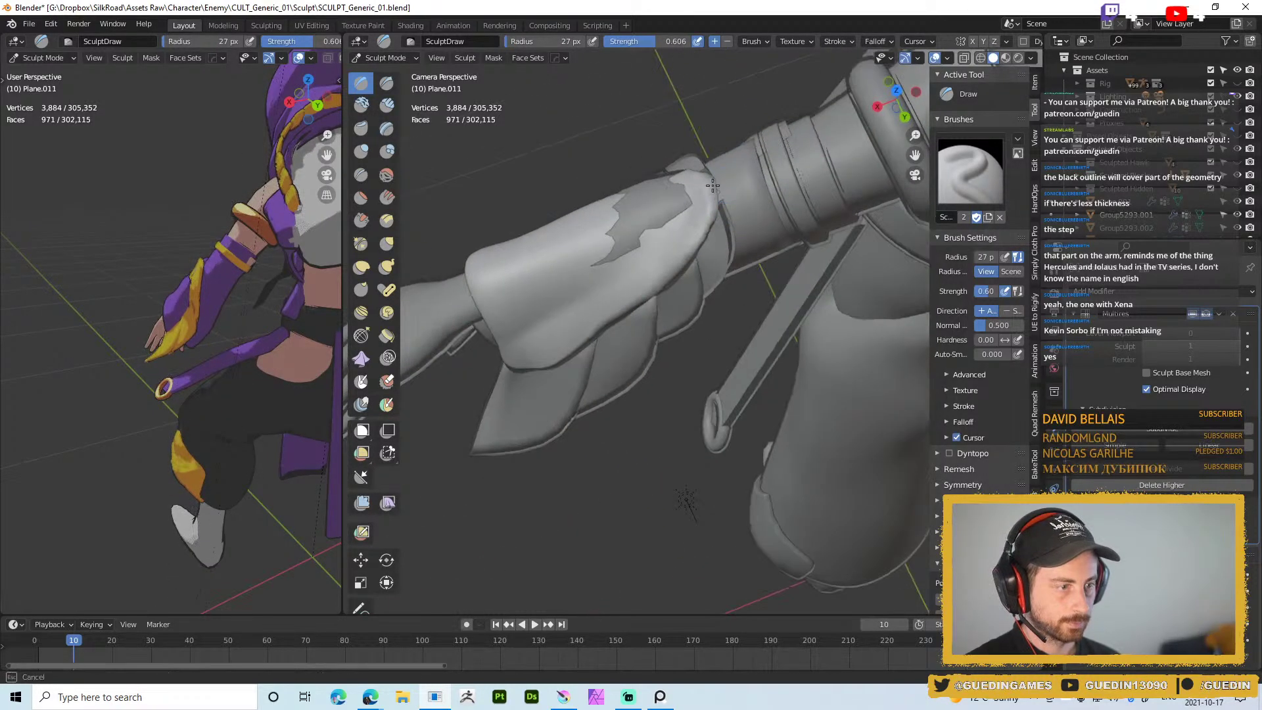
pyautogui.moveTo(705, 219)
pyautogui.mouseDown(button='middle')
pyautogui.moveTo(705, 162)
pyautogui.moveTo(703, 177)
pyautogui.mouseUp(button='middle')
pyautogui.moveTo(703, 177); pyautogui.dragTo(697, 180)
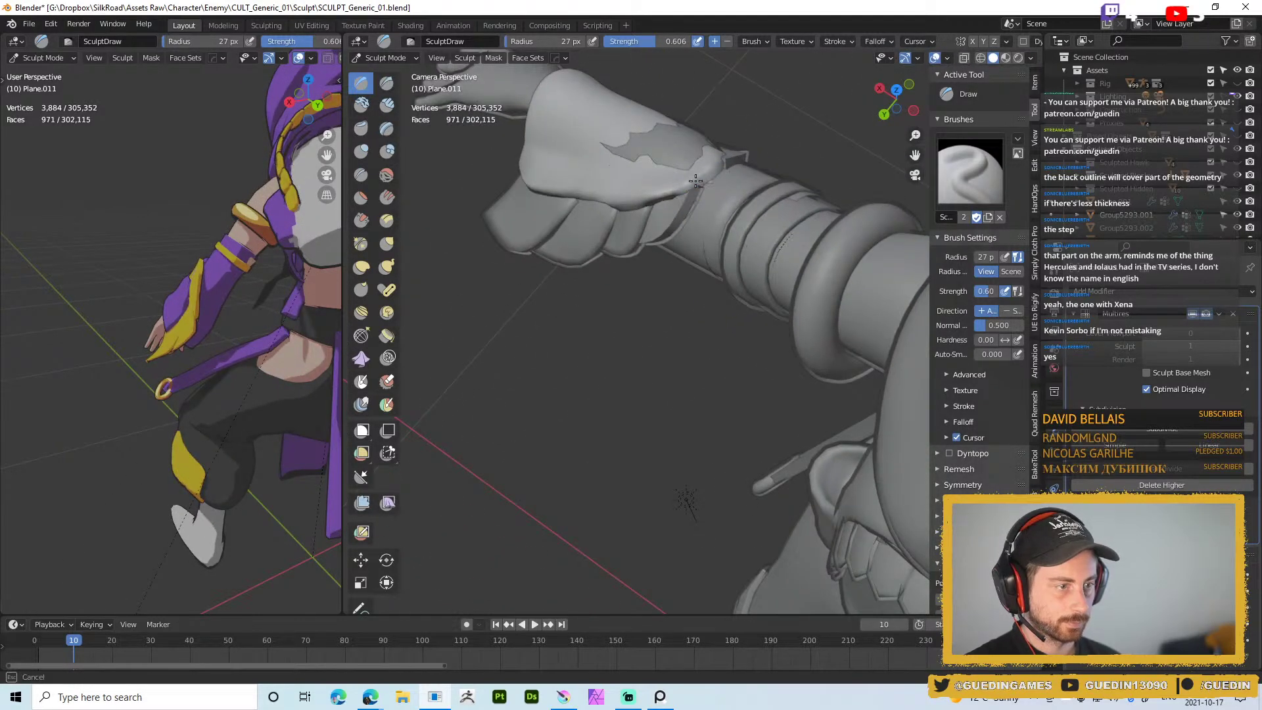
pyautogui.moveTo(697, 175)
pyautogui.mouseDown(button='middle')
pyautogui.moveTo(654, 207)
pyautogui.moveTo(663, 214)
pyautogui.mouseUp(button='middle')
pyautogui.moveTo(663, 214); pyautogui.dragTo(640, 228)
# Extend the raised rim along the outer sleeve's full edge from the wrist corner toward the elbow
pyautogui.moveTo(596, 264); pyautogui.dragTo(582, 261, button='middle')
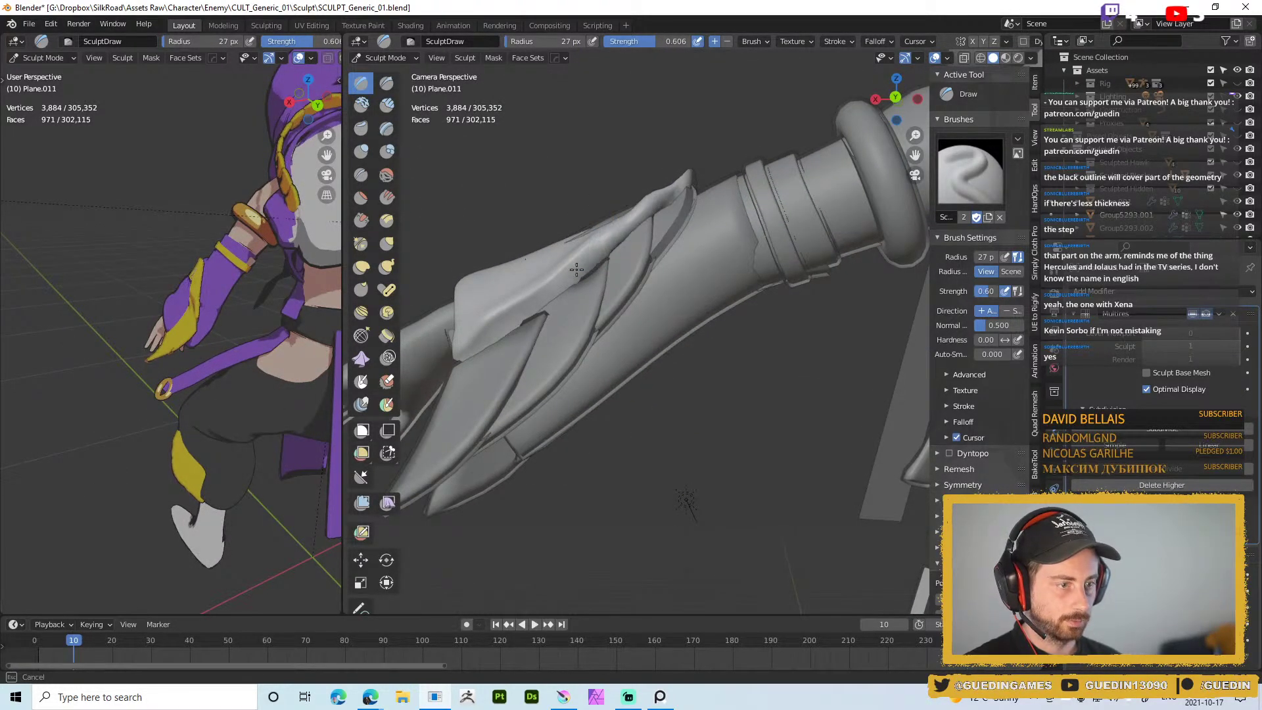
pyautogui.moveTo(569, 273); pyautogui.dragTo(575, 273)
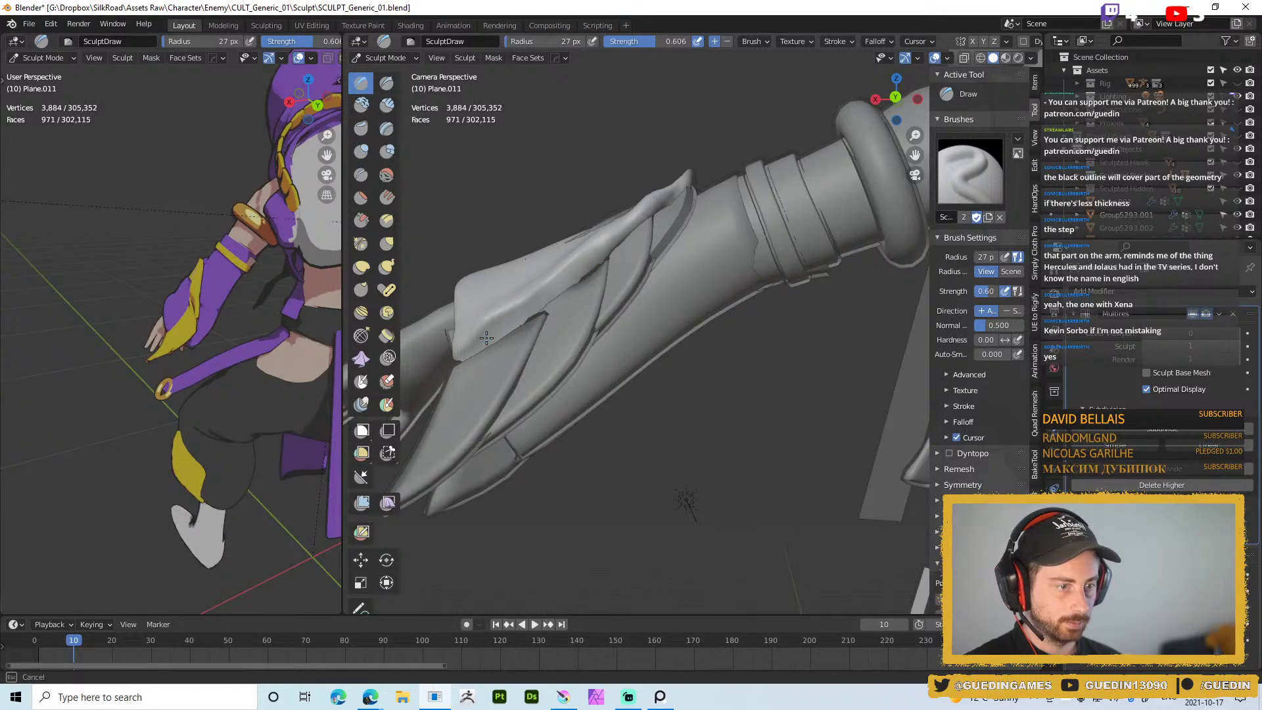
pyautogui.moveTo(496, 325); pyautogui.dragTo(491, 334, button='middle')
pyautogui.moveTo(592, 245); pyautogui.dragTo(682, 212, button='middle')
pyautogui.moveTo(615, 289); pyautogui.dragTo(552, 355, button='middle')
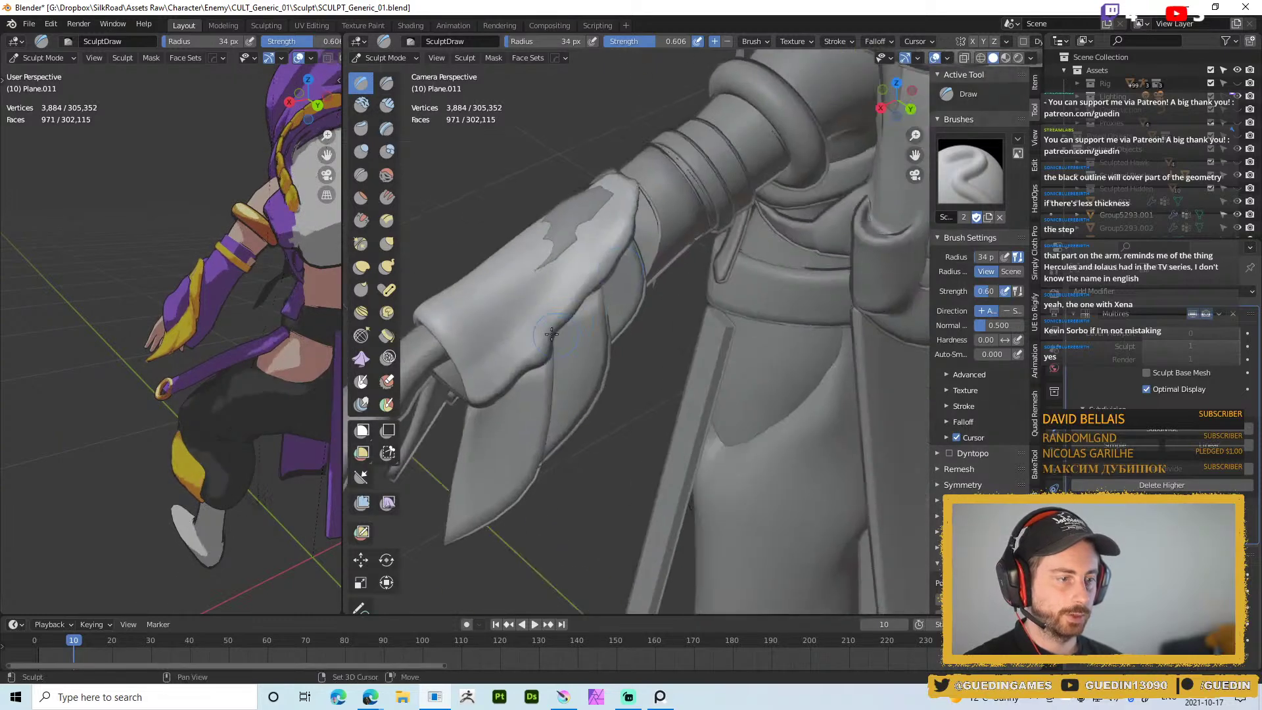
pyautogui.moveTo(515, 379)
pyautogui.mouseDown()
pyautogui.moveTo(531, 340)
pyautogui.moveTo(624, 270)
pyautogui.mouseUp()
# Raise the outer sleeve's rim on the other side of the arm over the feather bases, using a 27 px Draw brush
pyautogui.moveTo(625, 270)
pyautogui.mouseDown(button='middle')
pyautogui.moveTo(642, 326)
pyautogui.moveTo(553, 254)
pyautogui.mouseUp(button='middle')
pyautogui.press('f')
pyautogui.click(551, 250)
pyautogui.moveTo(560, 217)
pyautogui.mouseDown()
pyautogui.moveTo(548, 238)
pyautogui.moveTo(582, 303)
pyautogui.mouseUp()
pyautogui.moveTo(555, 273); pyautogui.dragTo(600, 293, button='middle')
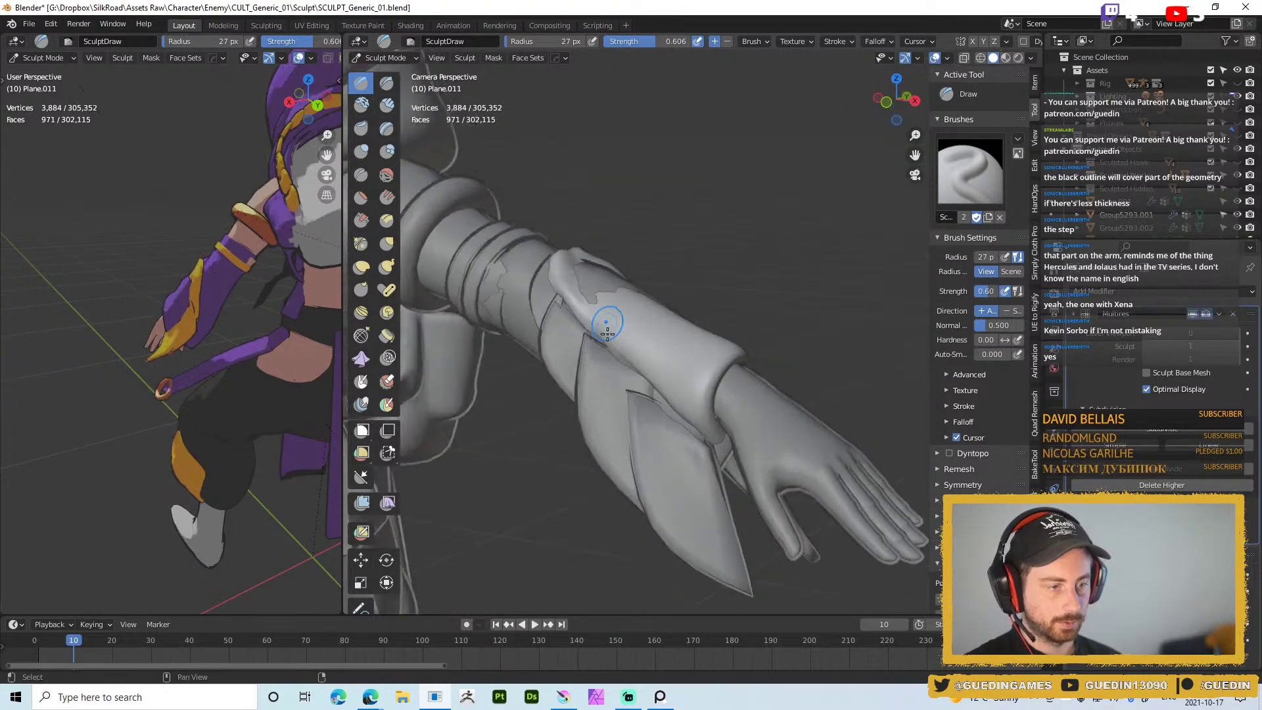
pyautogui.moveTo(612, 341); pyautogui.dragTo(635, 370)
pyautogui.moveTo(594, 333)
pyautogui.mouseDown()
pyautogui.moveTo(706, 439)
pyautogui.moveTo(632, 364)
pyautogui.mouseUp()
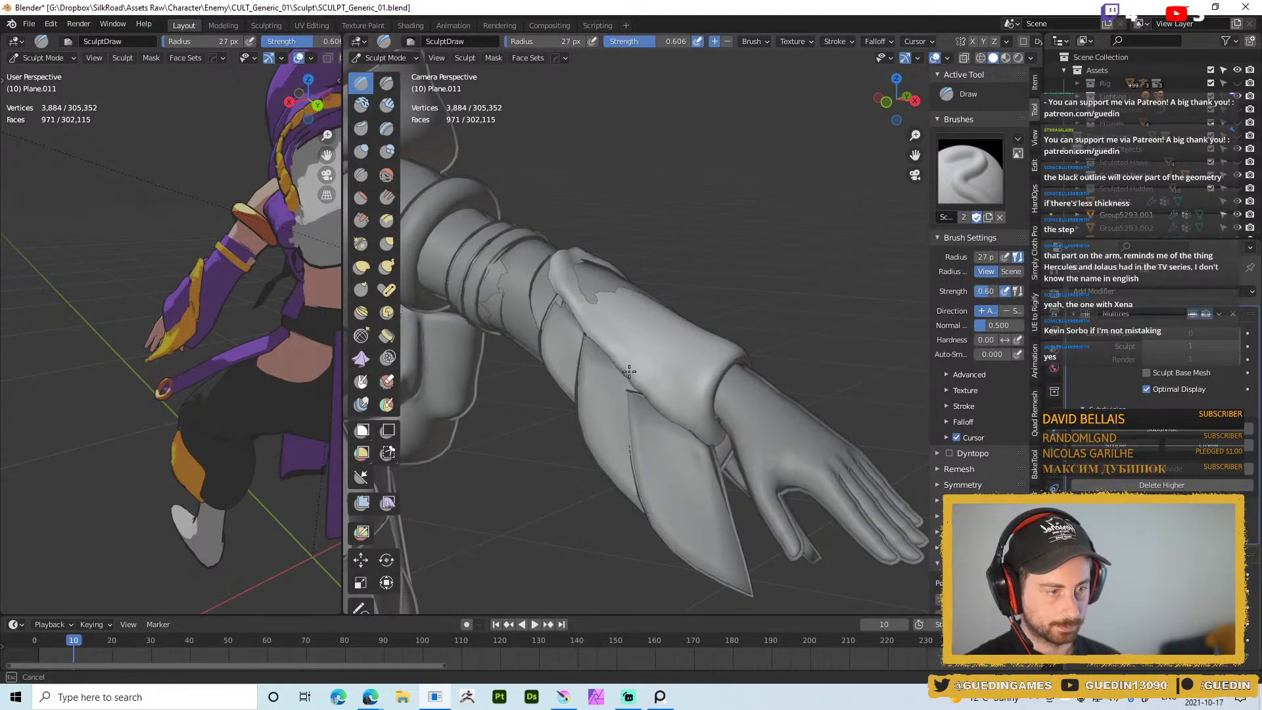
# Refine the outer sleeve's rim between the elbow-end corner and the largest feather with short Draw strokes
pyautogui.moveTo(597, 347); pyautogui.dragTo(579, 362, button='middle')
pyautogui.moveTo(567, 358); pyautogui.dragTo(584, 353)
pyautogui.moveTo(584, 353); pyautogui.dragTo(547, 325, button='middle')
pyautogui.moveTo(551, 318)
pyautogui.mouseDown()
pyautogui.moveTo(526, 282)
pyautogui.moveTo(558, 326)
pyautogui.mouseUp()
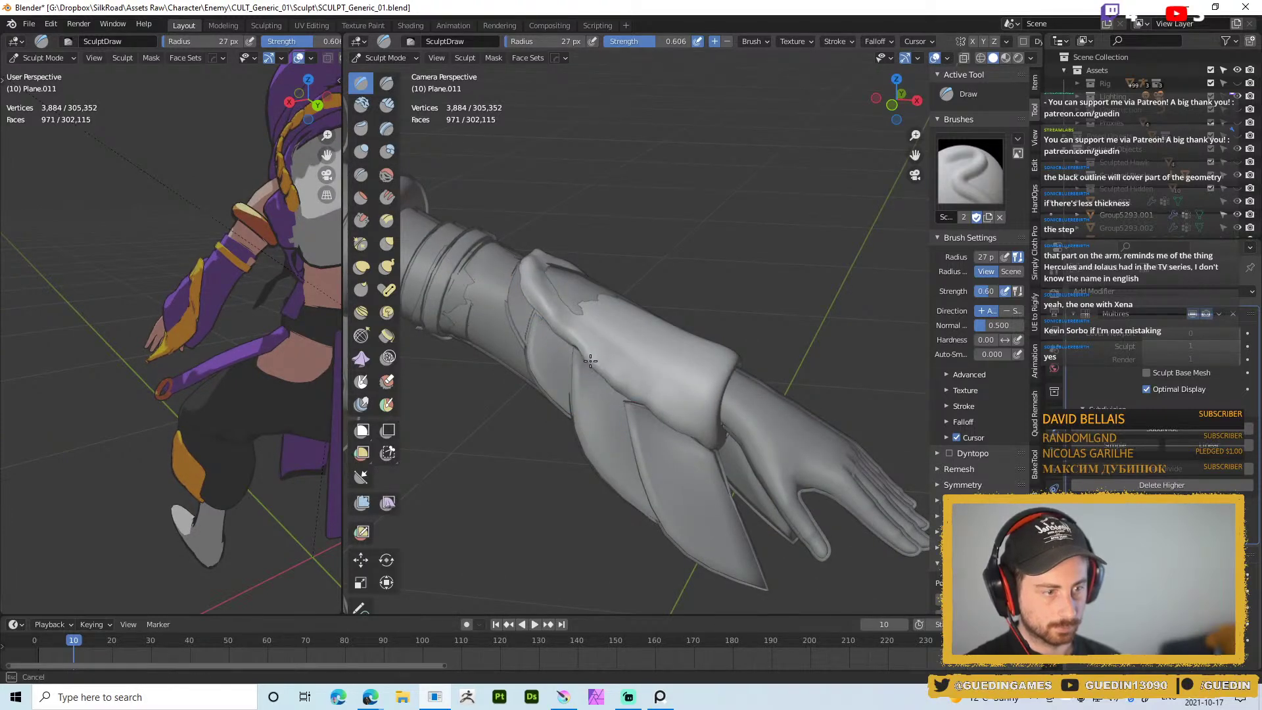
pyautogui.moveTo(589, 355)
pyautogui.mouseDown()
pyautogui.moveTo(645, 418)
pyautogui.moveTo(619, 383)
pyautogui.mouseUp()
# Smooth the outer sleeve's upper surface near the elbow end from several angles with a 56 px brush radius
pyautogui.moveTo(620, 398); pyautogui.dragTo(549, 441, button='middle')
pyautogui.press('f')
pyautogui.click(662, 267)
pyautogui.moveTo(662, 268)
pyautogui.keyDown('shift'); pyautogui.mouseDown()
pyautogui.moveTo(664, 281)
pyautogui.moveTo(673, 259)
pyautogui.moveTo(676, 305)
pyautogui.moveTo(676, 272)
pyautogui.mouseUp(); pyautogui.keyUp('shift')
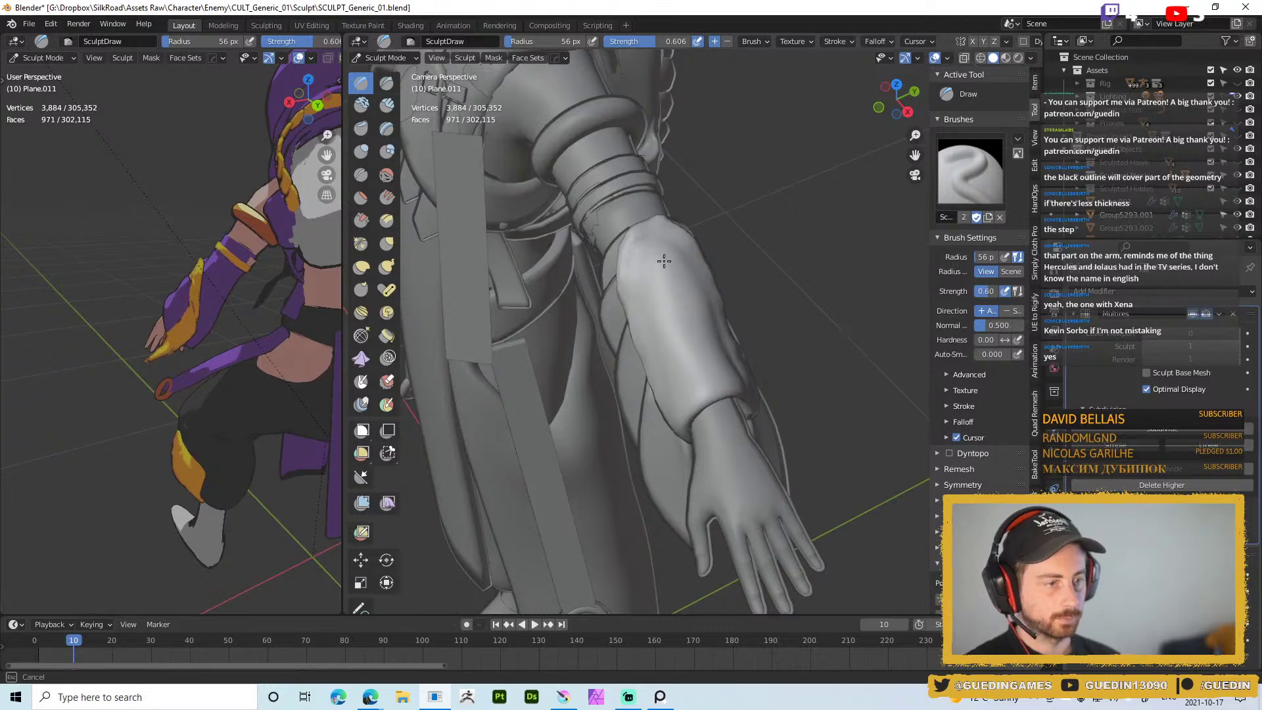
pyautogui.moveTo(648, 265); pyautogui.dragTo(677, 276, button='middle')
pyautogui.keyDown('shift'); pyautogui.moveTo(677, 276); pyautogui.dragTo(683, 280); pyautogui.keyUp('shift')
pyautogui.keyDown('shift'); pyautogui.moveTo(664, 325); pyautogui.dragTo(690, 267); pyautogui.keyUp('shift')
pyautogui.moveTo(690, 267)
pyautogui.mouseDown(button='middle')
pyautogui.moveTo(672, 302)
pyautogui.moveTo(716, 244)
pyautogui.moveTo(755, 146)
pyautogui.moveTo(755, 257)
pyautogui.mouseUp(button='middle')
pyautogui.moveTo(756, 256)
pyautogui.keyDown('shift'); pyautogui.mouseDown()
pyautogui.moveTo(761, 223)
pyautogui.moveTo(766, 258)
pyautogui.mouseUp(); pyautogui.keyUp('shift')
pyautogui.moveTo(767, 258)
pyautogui.mouseDown(button='middle')
pyautogui.moveTo(756, 250)
pyautogui.moveTo(782, 260)
pyautogui.mouseUp(button='middle')
# Pull the outer sleeve's elbow end into a point up the forearm with the Grab brush at a 72 px radius
pyautogui.press('g')
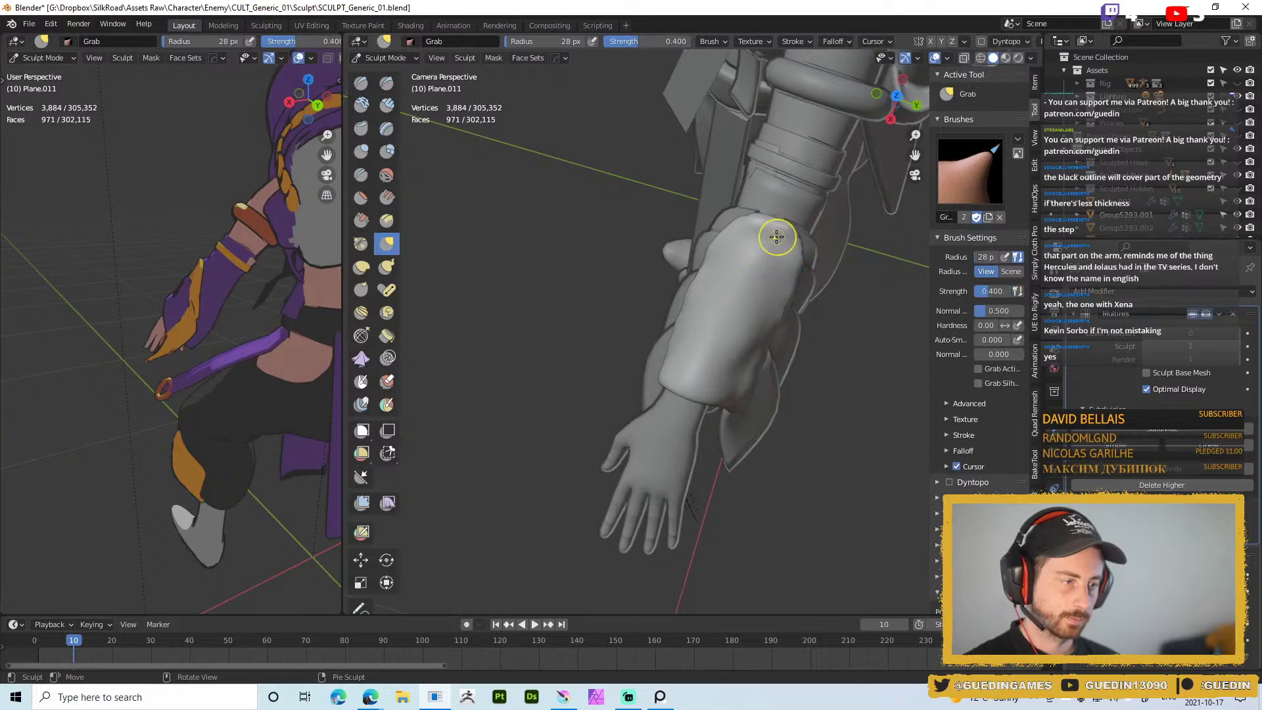
pyautogui.press('f')
pyautogui.click(769, 214)
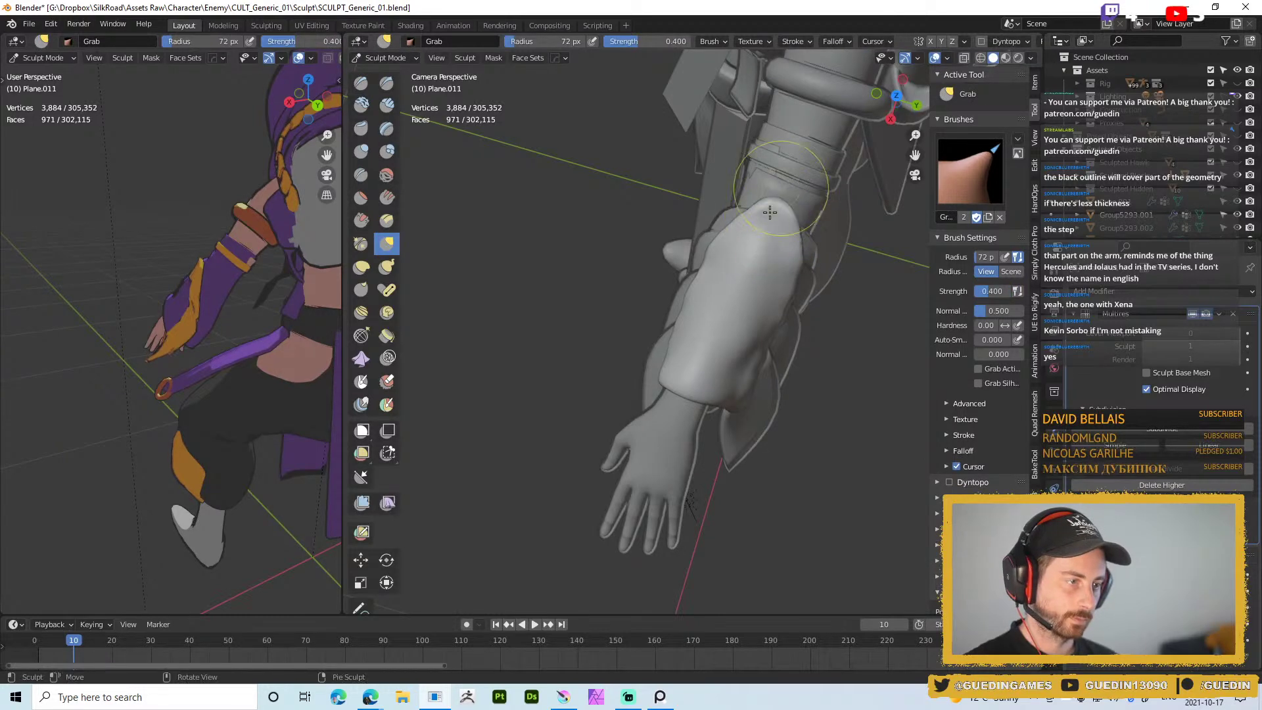
pyautogui.moveTo(769, 210)
pyautogui.mouseDown(button='middle')
pyautogui.moveTo(755, 183)
pyautogui.moveTo(789, 211)
pyautogui.mouseUp(button='middle')
# Reshape the outer sleeve's lower edge above the feathers with the Grab brush at about a 50 px radius
pyautogui.press('f')
pyautogui.click(771, 242)
pyautogui.moveTo(772, 242)
pyautogui.mouseDown()
pyautogui.moveTo(803, 223)
pyautogui.moveTo(755, 241)
pyautogui.moveTo(738, 271)
pyautogui.moveTo(770, 245)
pyautogui.moveTo(693, 290)
pyautogui.moveTo(673, 321)
pyautogui.mouseUp()
pyautogui.moveTo(732, 283); pyautogui.dragTo(732, 283)
pyautogui.moveTo(731, 284); pyautogui.dragTo(659, 319, button='middle')
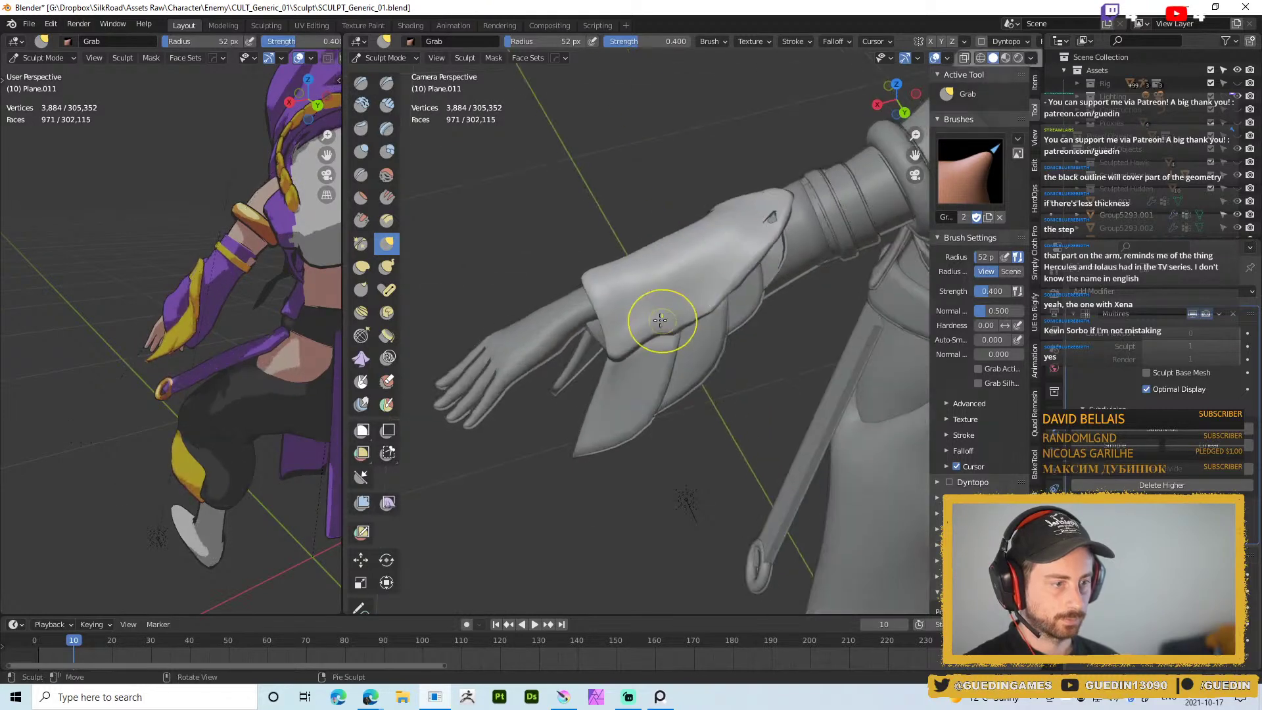
pyautogui.moveTo(637, 348); pyautogui.dragTo(658, 342)
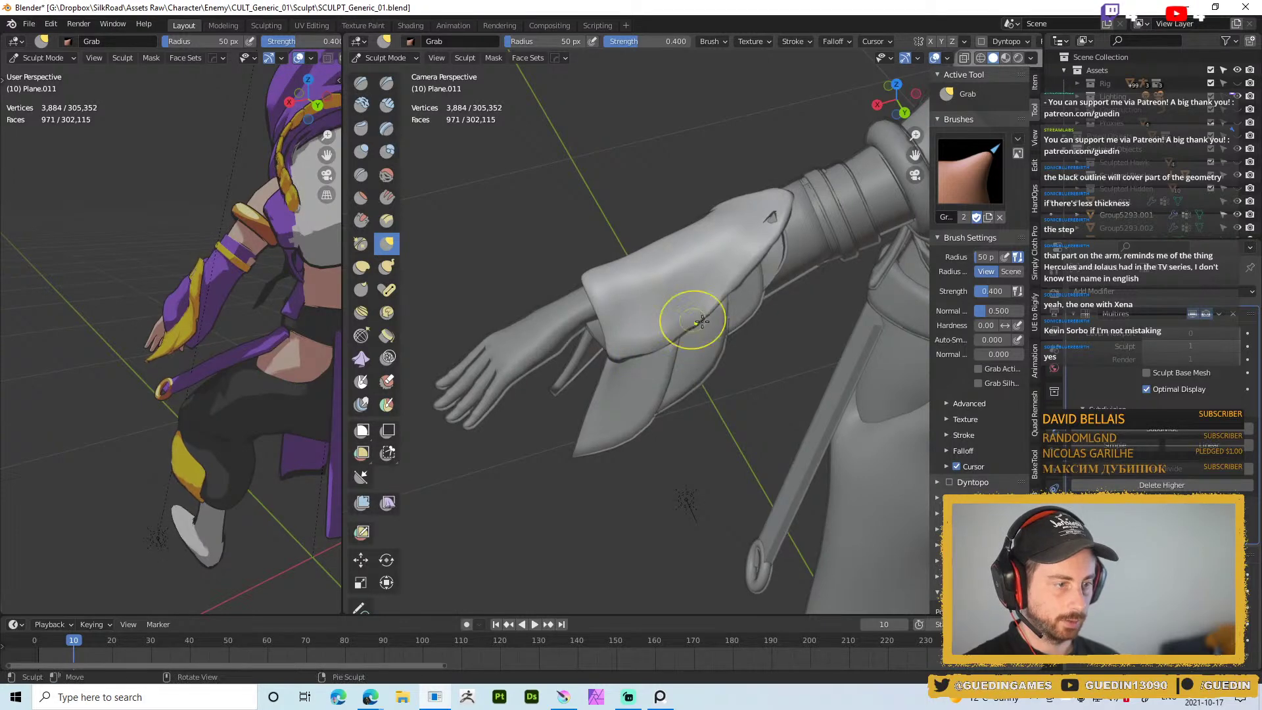
# Check the sleeve in wireframe shading, adjust its feather-side edge with the Grab brush, and set the radius to 34 px
pyautogui.press('z')
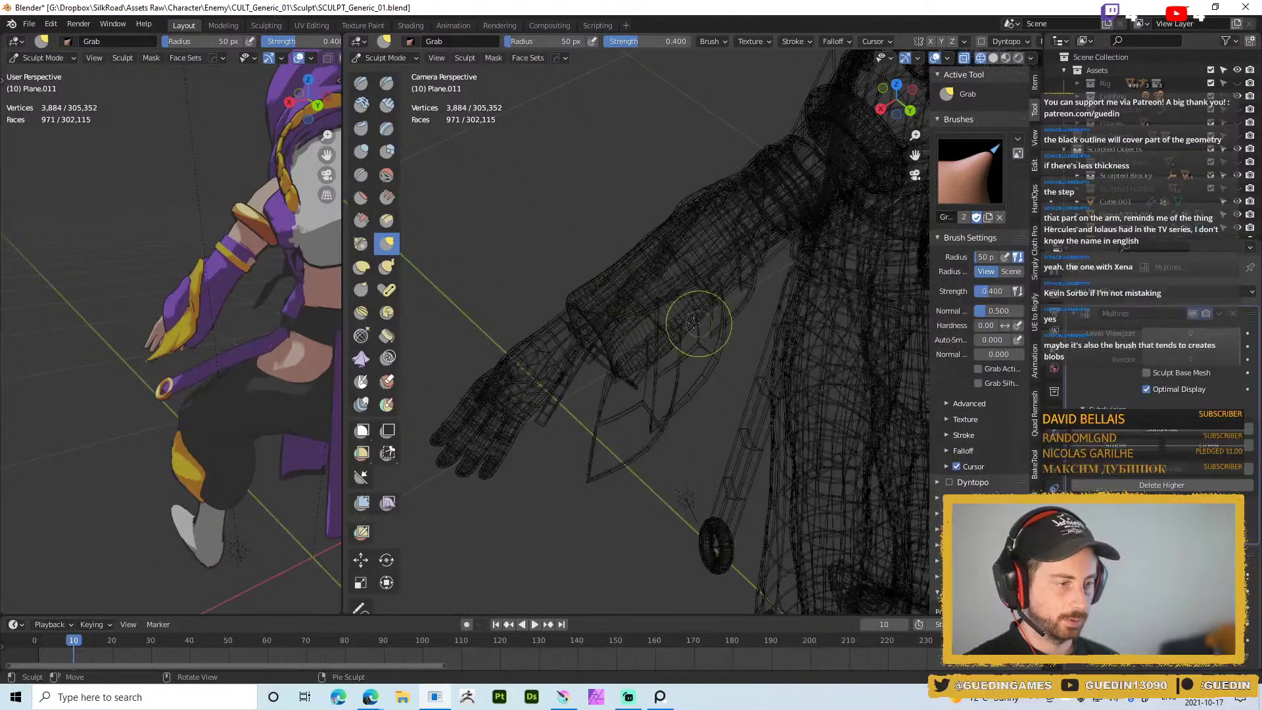
pyautogui.press('z')
pyautogui.moveTo(725, 340); pyautogui.dragTo(697, 282, button='middle')
pyautogui.moveTo(608, 344); pyautogui.dragTo(714, 264)
pyautogui.press('f')
pyautogui.click(727, 278)
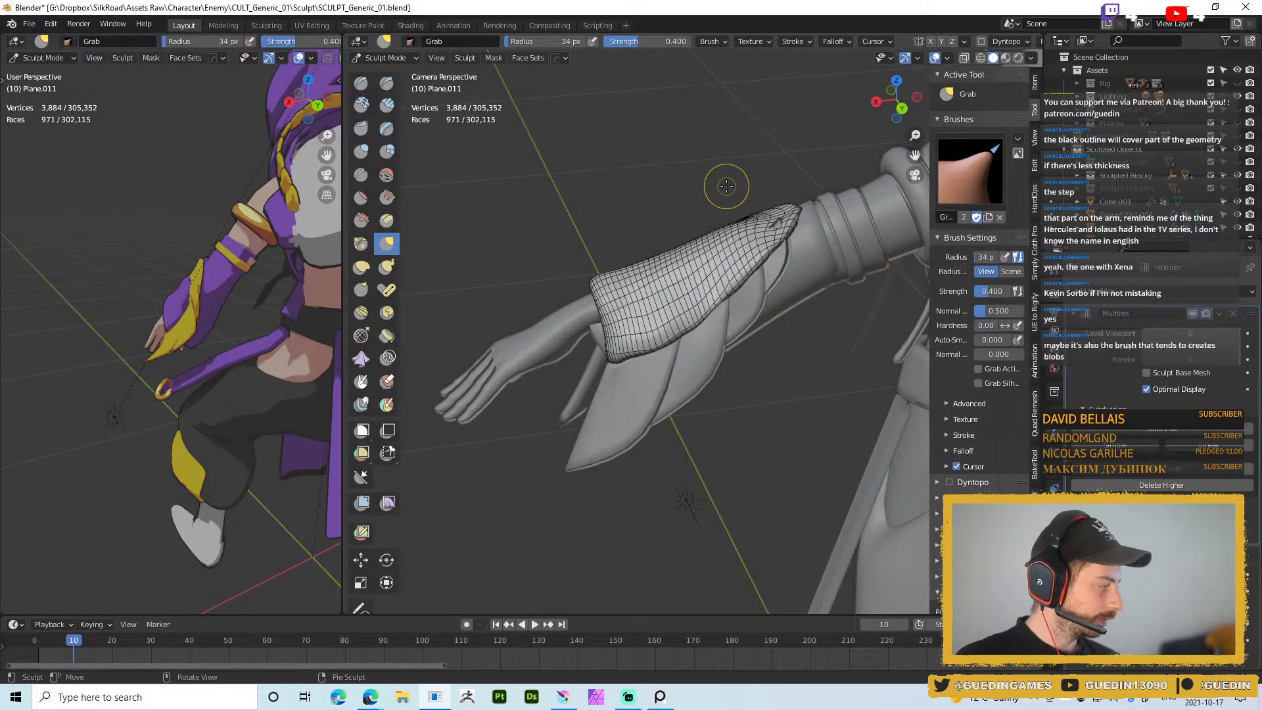
# Check the sleeve in wireframe shading, return to solid shading, and reshape its surface with the Grab brush at a 45 px radius
pyautogui.press('z')
pyautogui.press('4')
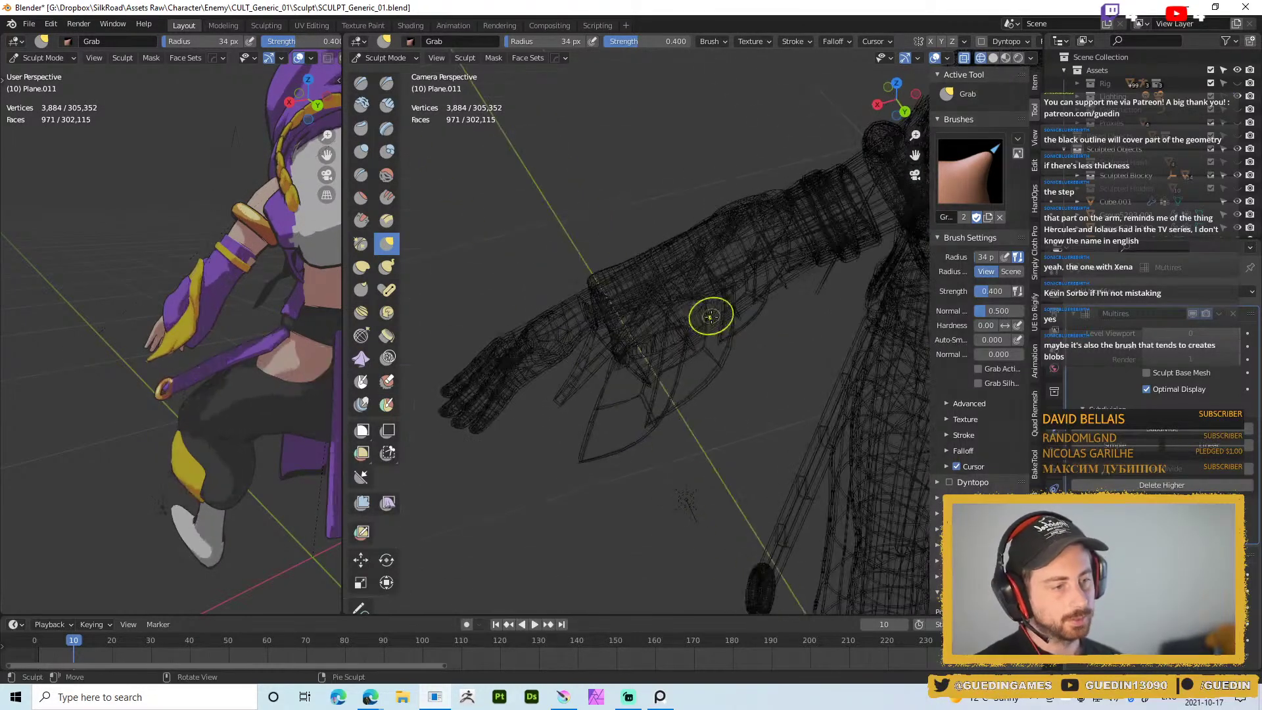
pyautogui.press('z')
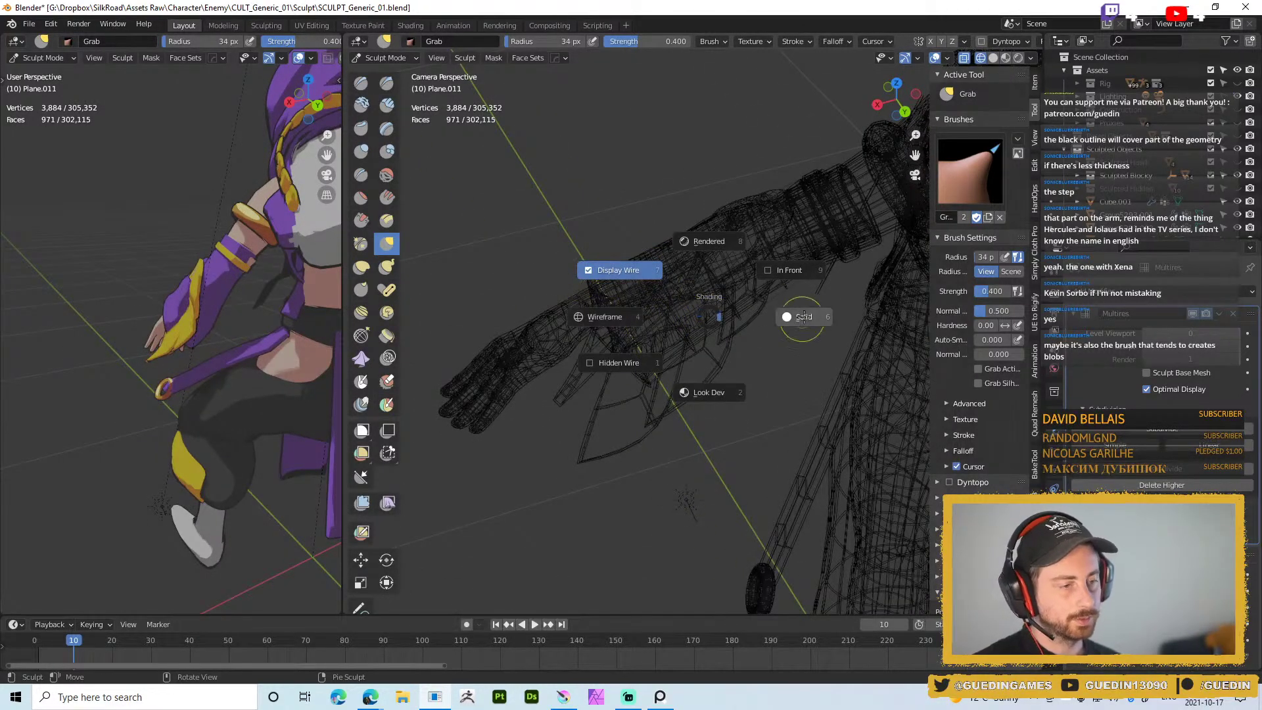
pyautogui.click(803, 316)
pyautogui.moveTo(692, 280); pyautogui.dragTo(731, 308, button='middle')
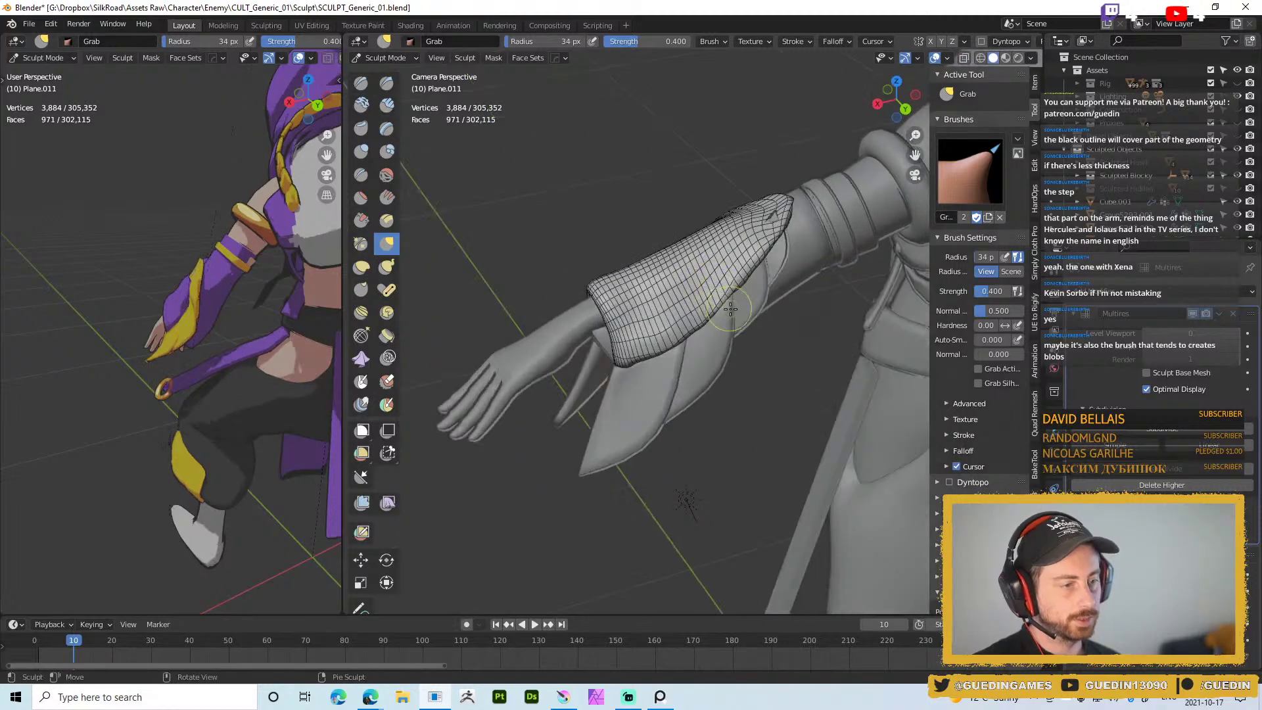
pyautogui.moveTo(756, 229); pyautogui.dragTo(764, 253, button='middle')
pyautogui.press('f')
pyautogui.click(766, 219)
pyautogui.moveTo(654, 265); pyautogui.dragTo(643, 278)
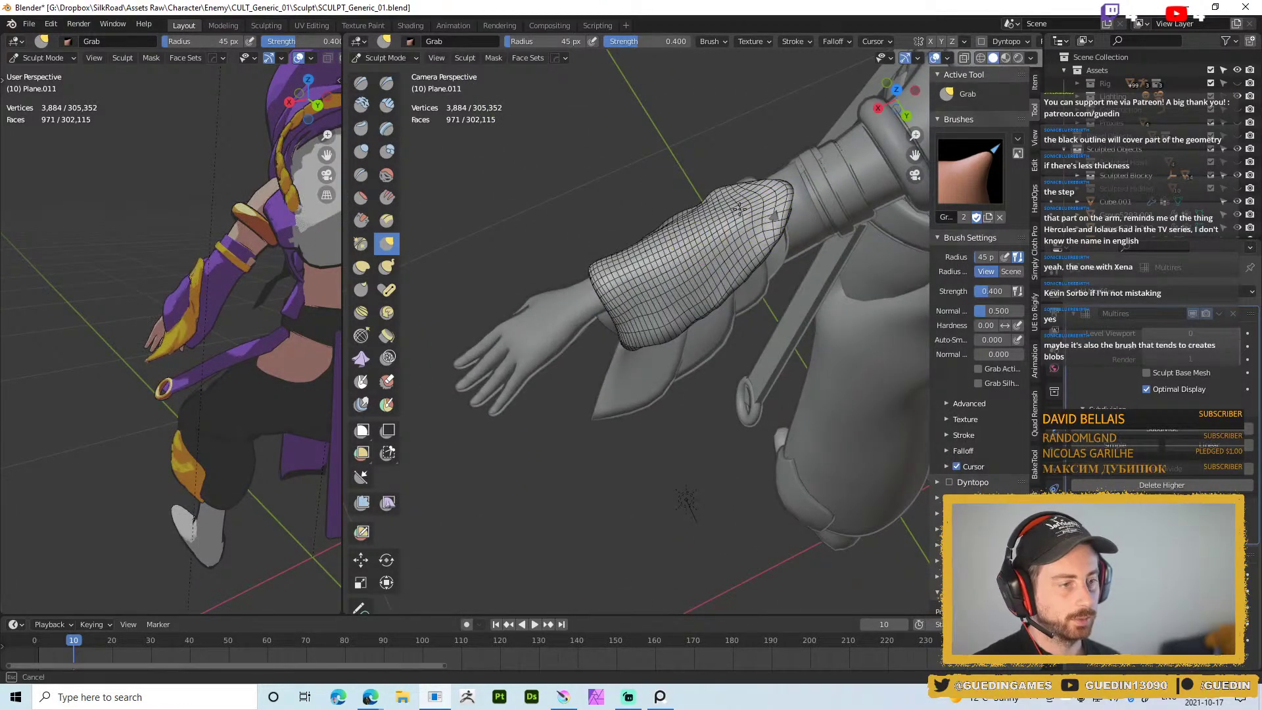
# Adjust the outer sleeve's upper surface toward the elbow end with the Grab brush, resizing the brush as needed
pyautogui.moveTo(748, 217)
pyautogui.mouseDown(button='middle')
pyautogui.moveTo(760, 248)
pyautogui.moveTo(747, 225)
pyautogui.moveTo(849, 258)
pyautogui.moveTo(641, 263)
pyautogui.mouseUp(button='middle')
pyautogui.press('f')
pyautogui.click(738, 260)
pyautogui.click(641, 262)
pyautogui.moveTo(662, 210); pyautogui.dragTo(645, 217, button='middle')
pyautogui.press('f')
pyautogui.click(687, 279)
# Reshape the outer sleeve's feather-side edge and wrist corner with the Grab brush at a 43 px radius
pyautogui.moveTo(687, 279)
pyautogui.mouseDown(button='middle')
pyautogui.moveTo(573, 186)
pyautogui.moveTo(716, 211)
pyautogui.moveTo(721, 259)
pyautogui.mouseUp(button='middle')
pyautogui.scroll(-4, 715, 211)
pyautogui.scroll(4, 721, 259)
pyautogui.press('f')
pyautogui.click(713, 265)
pyautogui.moveTo(705, 282); pyautogui.dragTo(670, 308)
pyautogui.moveTo(662, 259)
pyautogui.mouseDown(button='middle')
pyautogui.moveTo(693, 283)
pyautogui.moveTo(713, 262)
pyautogui.moveTo(643, 225)
pyautogui.mouseUp(button='middle')
pyautogui.moveTo(643, 225); pyautogui.dragTo(634, 230)
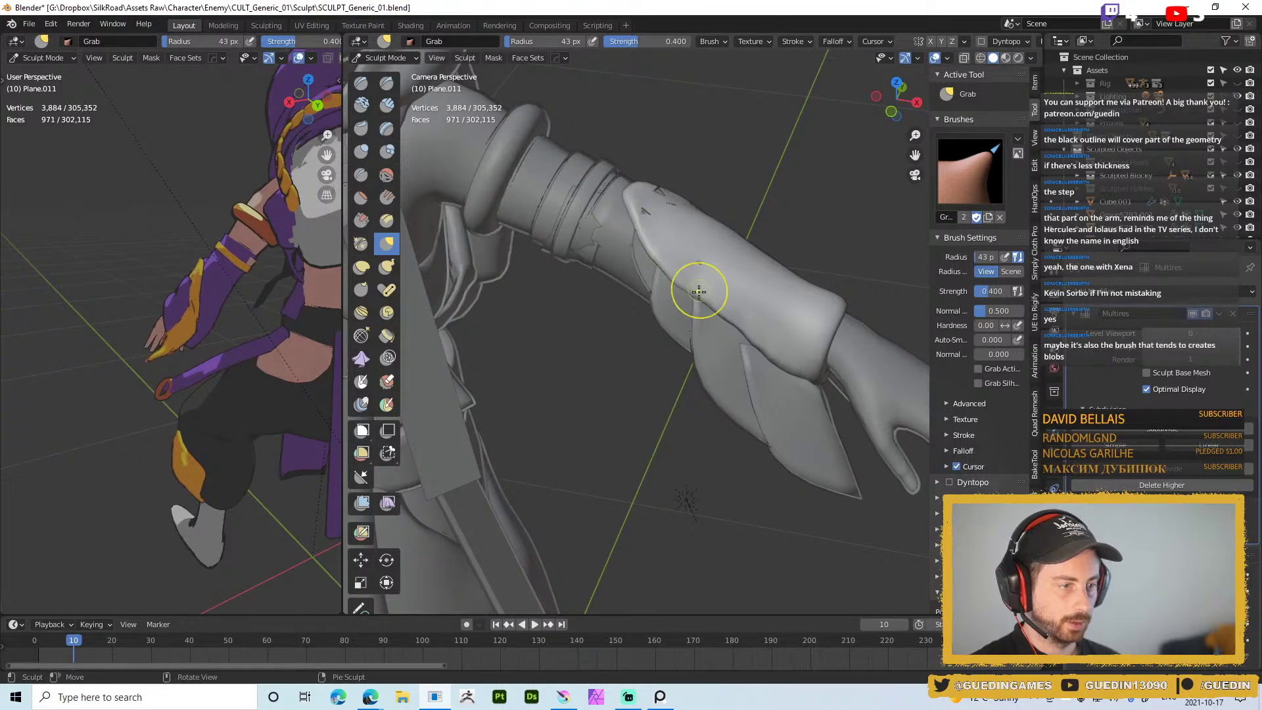
pyautogui.moveTo(762, 356); pyautogui.dragTo(797, 366)
# Reshape the outer sleeve's elbow end around the forearm with the Grab brush at a 59 px radius
pyautogui.moveTo(703, 308); pyautogui.dragTo(653, 250, button='middle')
pyautogui.press('f')
pyautogui.click(671, 249)
pyautogui.press('f')
pyautogui.click(680, 190)
pyautogui.moveTo(676, 187); pyautogui.dragTo(724, 211)
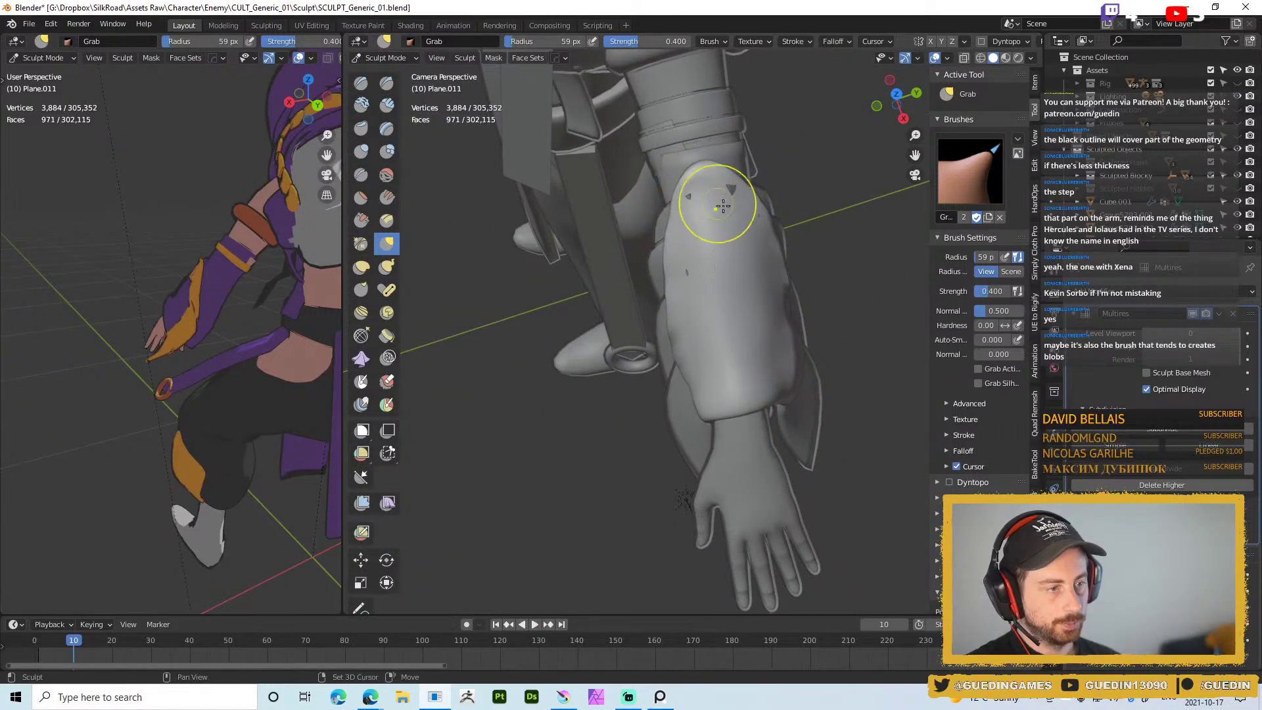
pyautogui.moveTo(724, 211); pyautogui.dragTo(738, 191, button='middle')
pyautogui.moveTo(743, 179); pyautogui.dragTo(704, 240)
pyautogui.moveTo(704, 239)
pyautogui.mouseDown(button='middle')
pyautogui.moveTo(684, 191)
pyautogui.moveTo(733, 272)
pyautogui.moveTo(659, 270)
pyautogui.mouseUp(button='middle')
# Adjust the outer sleeve's lower edge above the feathers with the Grab brush and set the radius to 64 px
pyautogui.moveTo(653, 219); pyautogui.dragTo(767, 336, button='middle')
pyautogui.moveTo(768, 336); pyautogui.dragTo(719, 287)
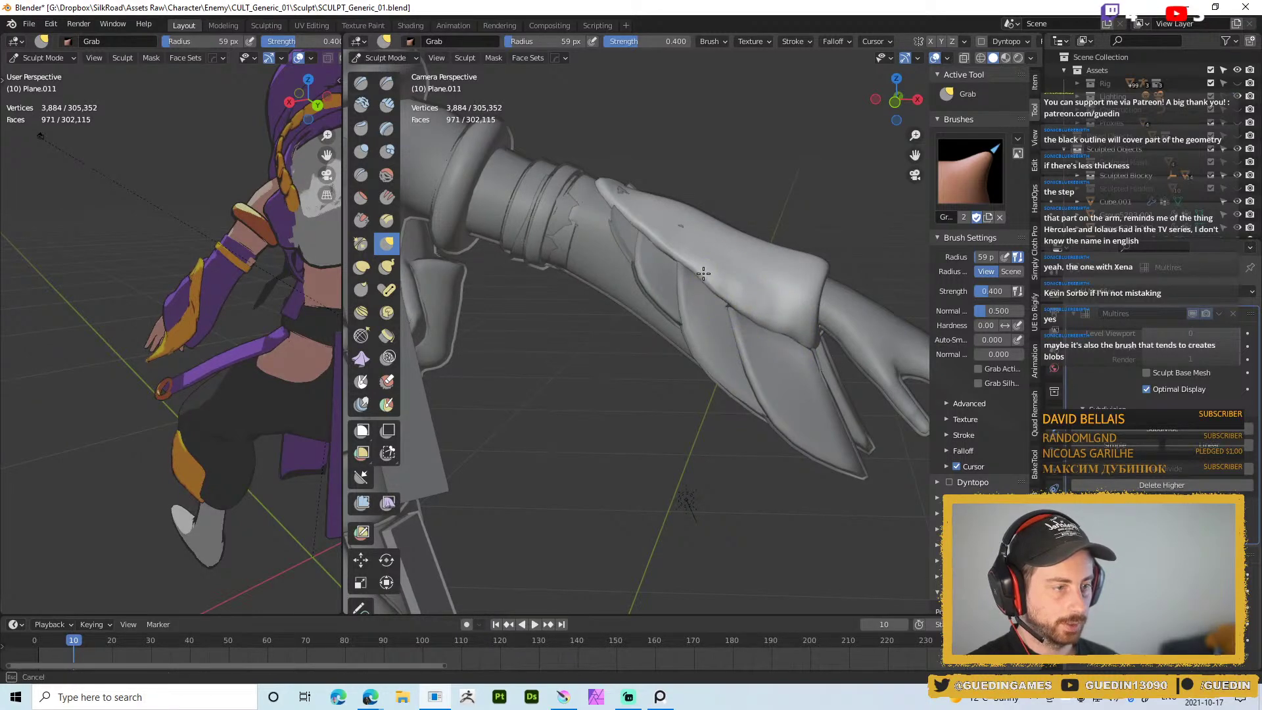
pyautogui.moveTo(727, 282); pyautogui.dragTo(766, 337, button='middle')
pyautogui.press('f')
pyautogui.click(803, 344)
pyautogui.press('f')
pyautogui.click(812, 352)
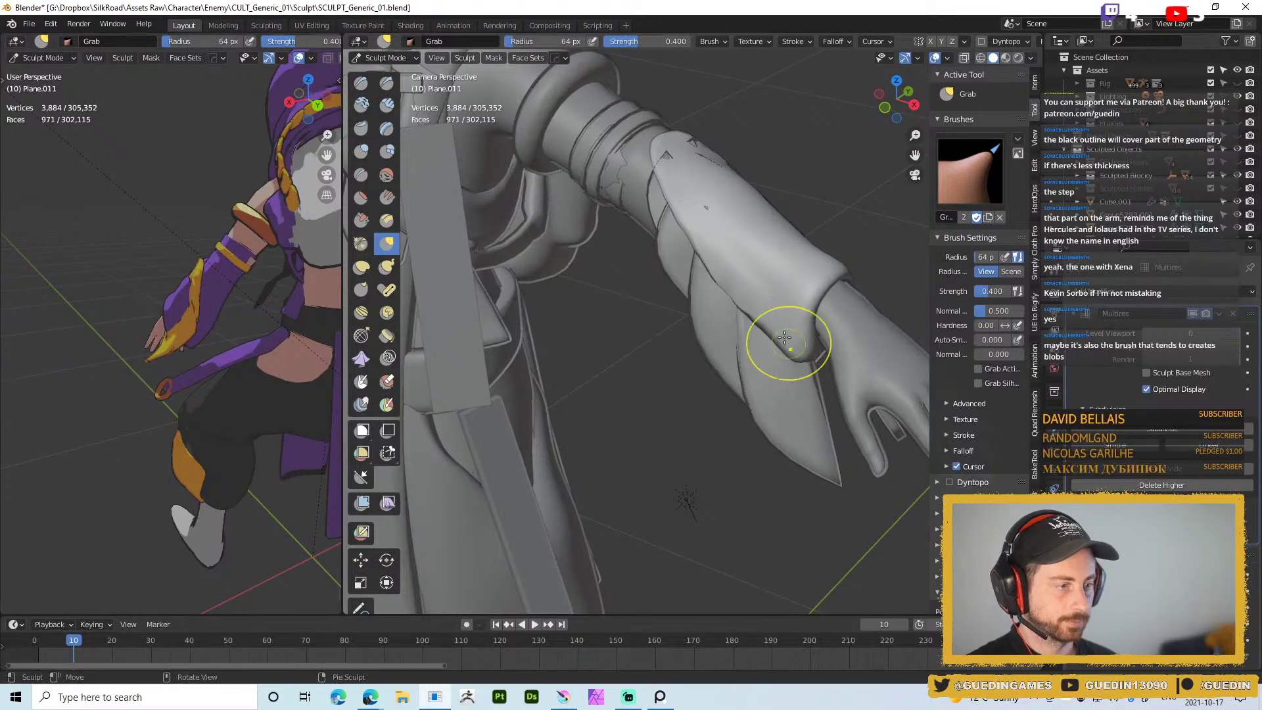
# Return to Object Mode and apply the outer sleeve's Multires modifier
pyautogui.moveTo(756, 329)
pyautogui.mouseDown(button='middle')
pyautogui.moveTo(835, 257)
pyautogui.moveTo(730, 289)
pyautogui.moveTo(794, 322)
pyautogui.mouseUp(button='middle')
pyautogui.hotkey('ctrl', 'Tab')
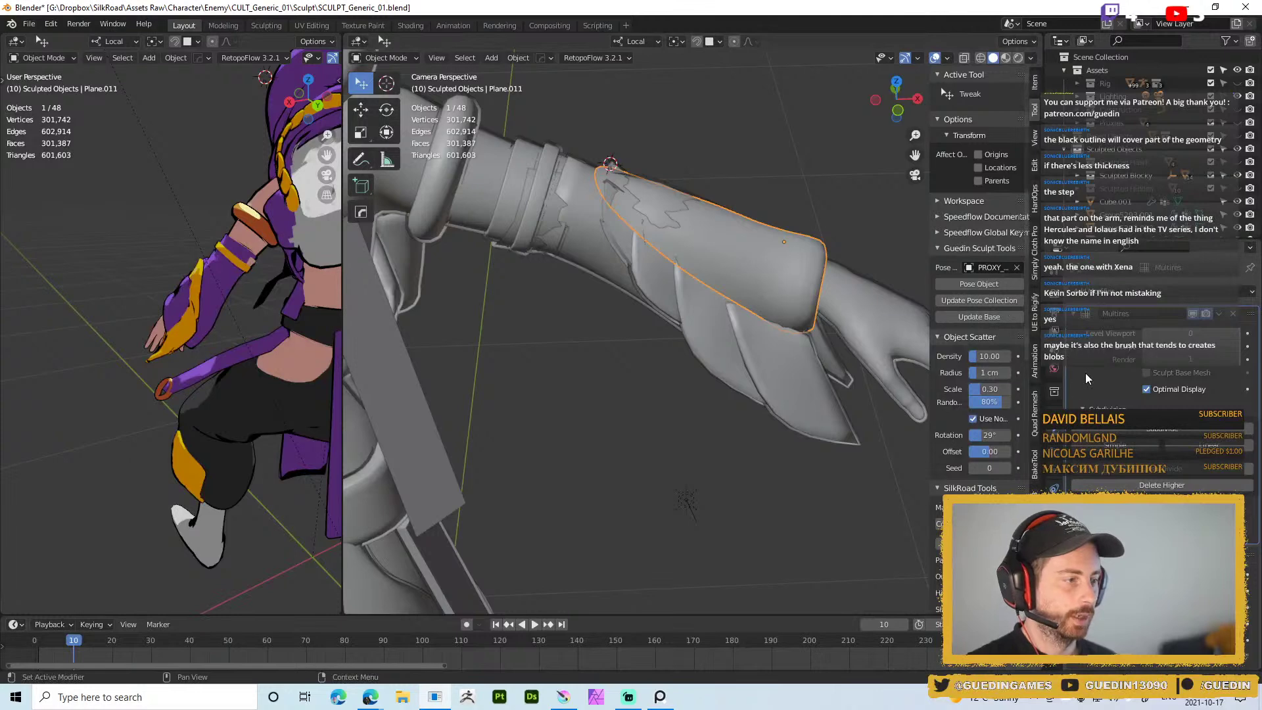
pyautogui.click(1236, 333)
pyautogui.hotkey('ctrl', 'a')
# Smooth the outer sleeve's whole mesh with Volume Smoothing in Edit Mode, and return to Object Mode
pyautogui.press('Tab')
pyautogui.moveTo(764, 262); pyautogui.dragTo(761, 274, button='middle')
pyautogui.hotkey('ctrl', 'm')
pyautogui.press('Escape')
pyautogui.hotkey('alt', 's')
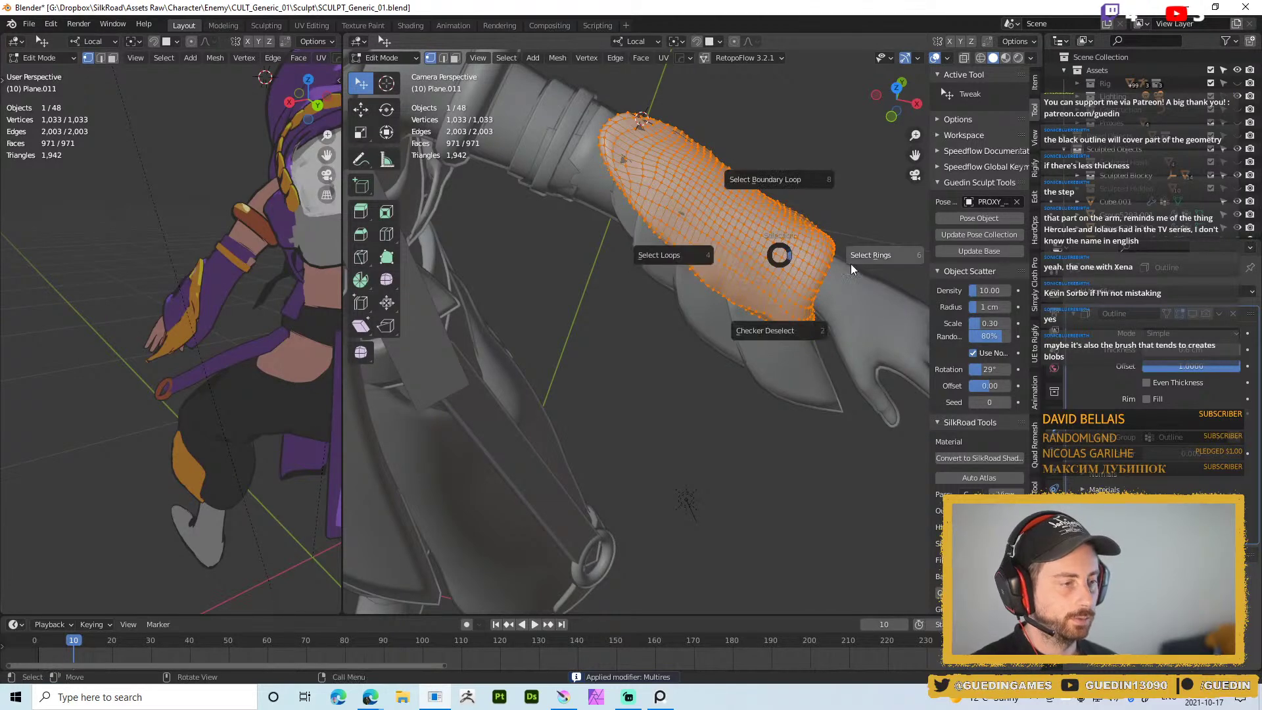
pyautogui.press('Escape')
pyautogui.press('w')
pyautogui.click(838, 302)
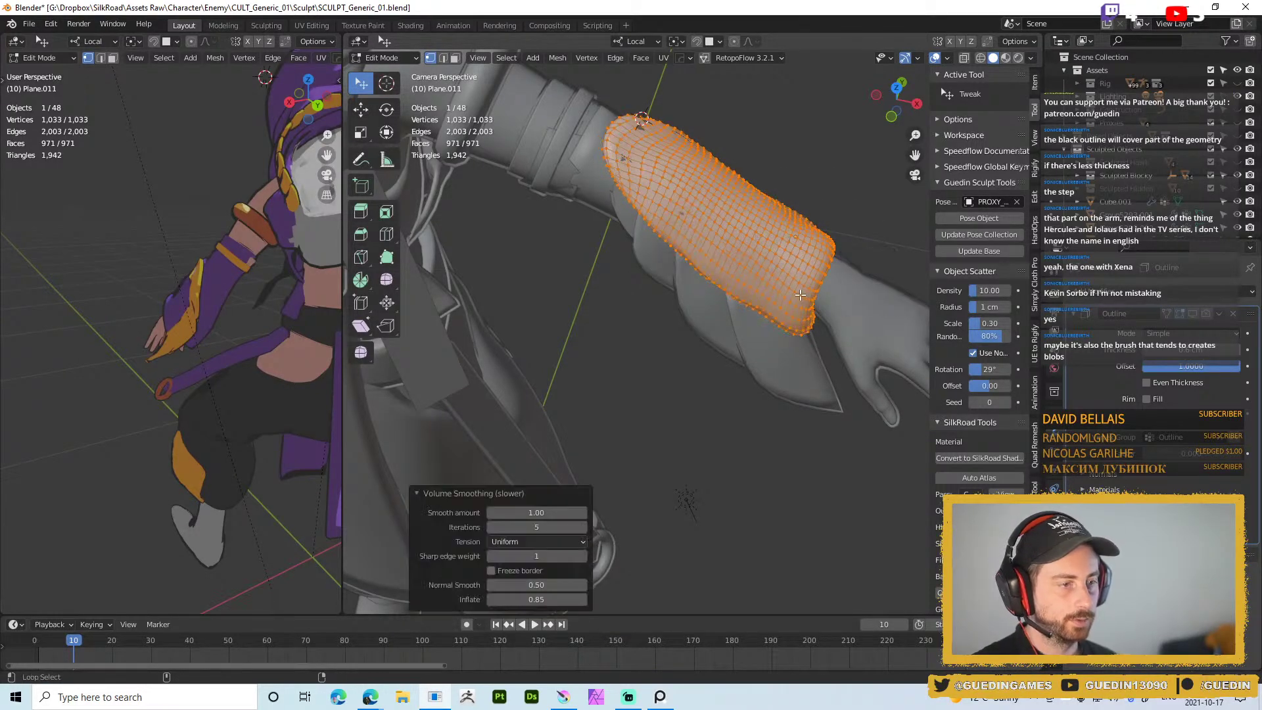
pyautogui.moveTo(741, 300)
pyautogui.mouseDown(button='middle')
pyautogui.moveTo(749, 227)
pyautogui.moveTo(689, 176)
pyautogui.moveTo(603, 164)
pyautogui.moveTo(594, 211)
pyautogui.moveTo(697, 258)
pyautogui.moveTo(768, 275)
pyautogui.moveTo(828, 230)
pyautogui.mouseUp(button='middle')
pyautogui.press('Tab')
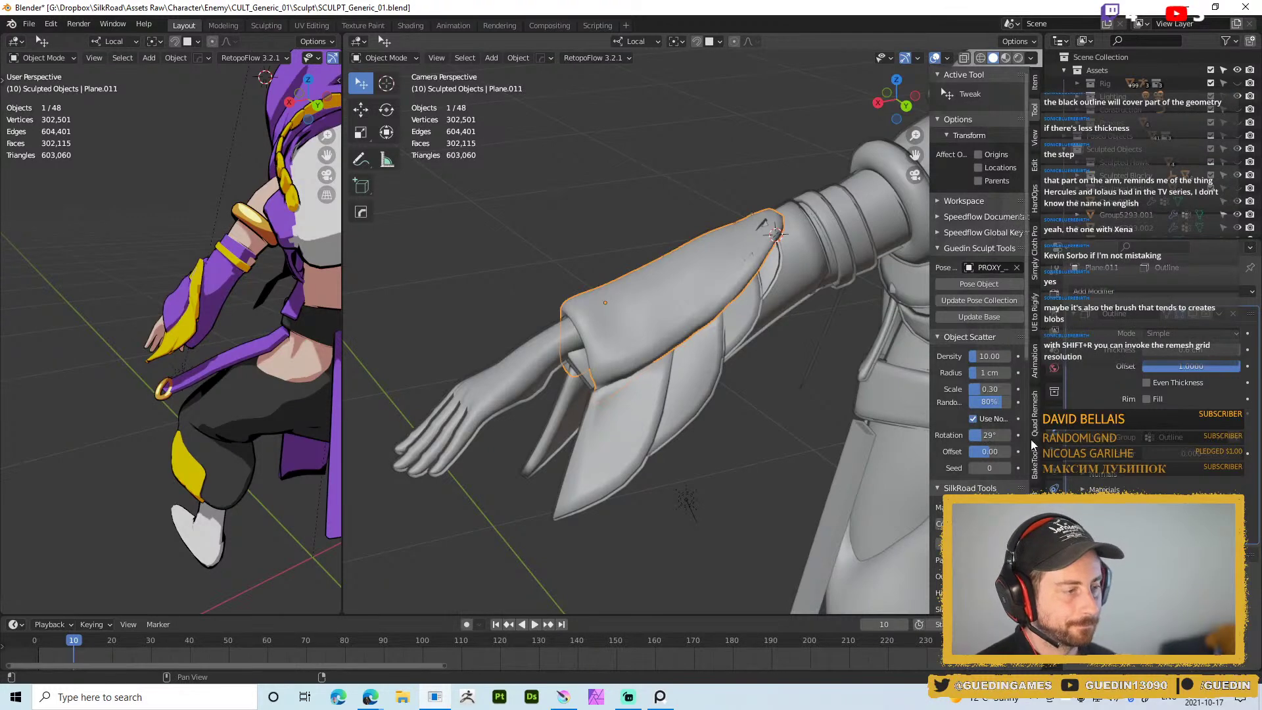
# Remesh the outer sleeve with Quad Remesher at a quad count of 350
pyautogui.click(1035, 413)
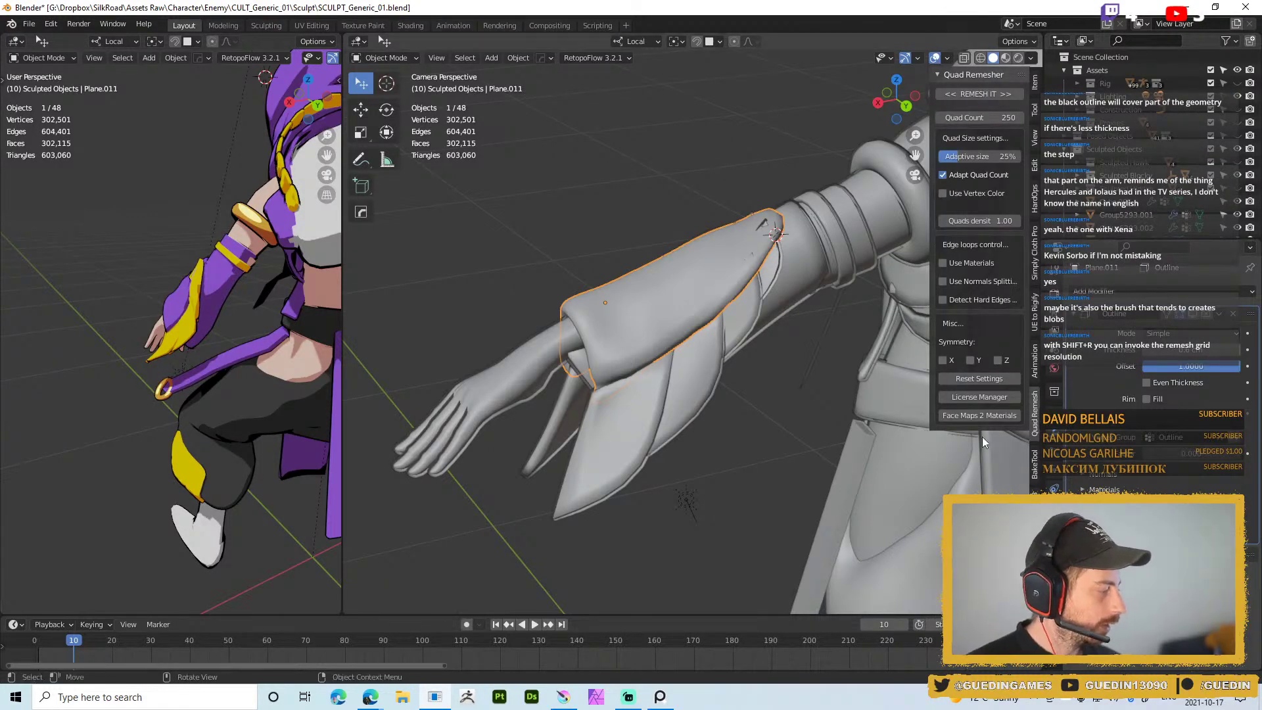
pyautogui.moveTo(705, 294); pyautogui.dragTo(685, 400, button='middle')
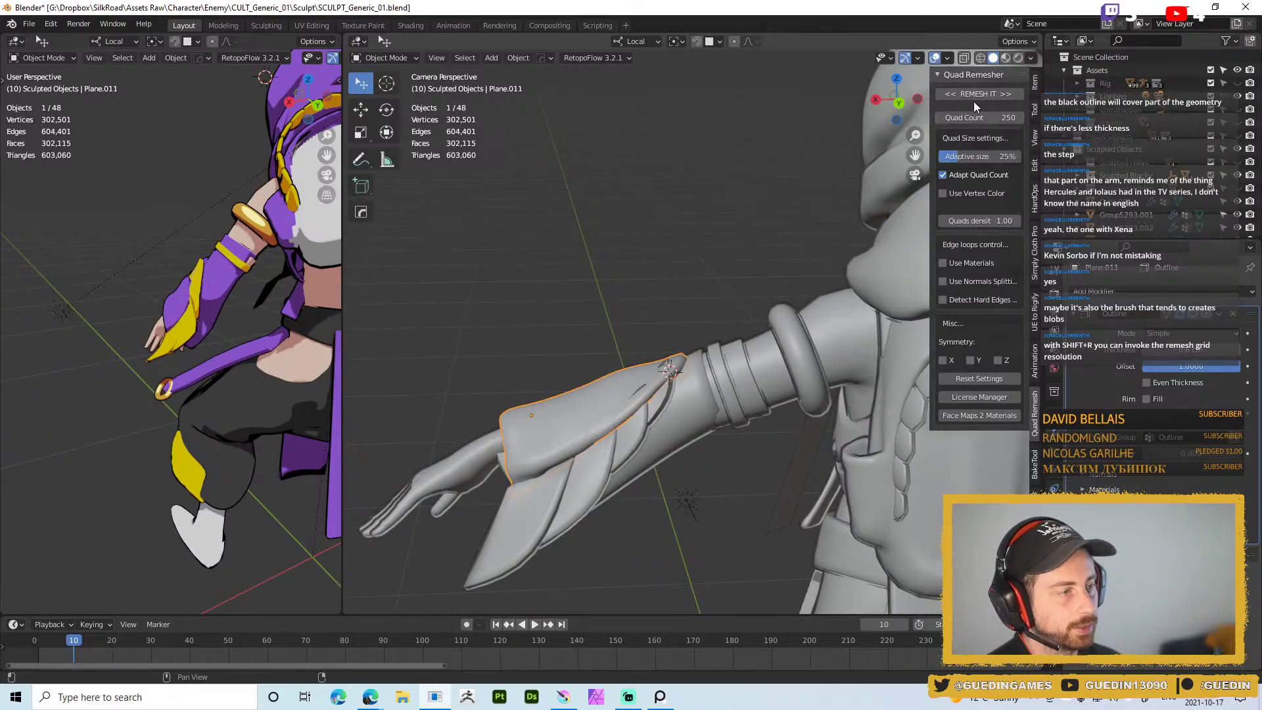
pyautogui.moveTo(737, 276); pyautogui.dragTo(687, 315, button='middle')
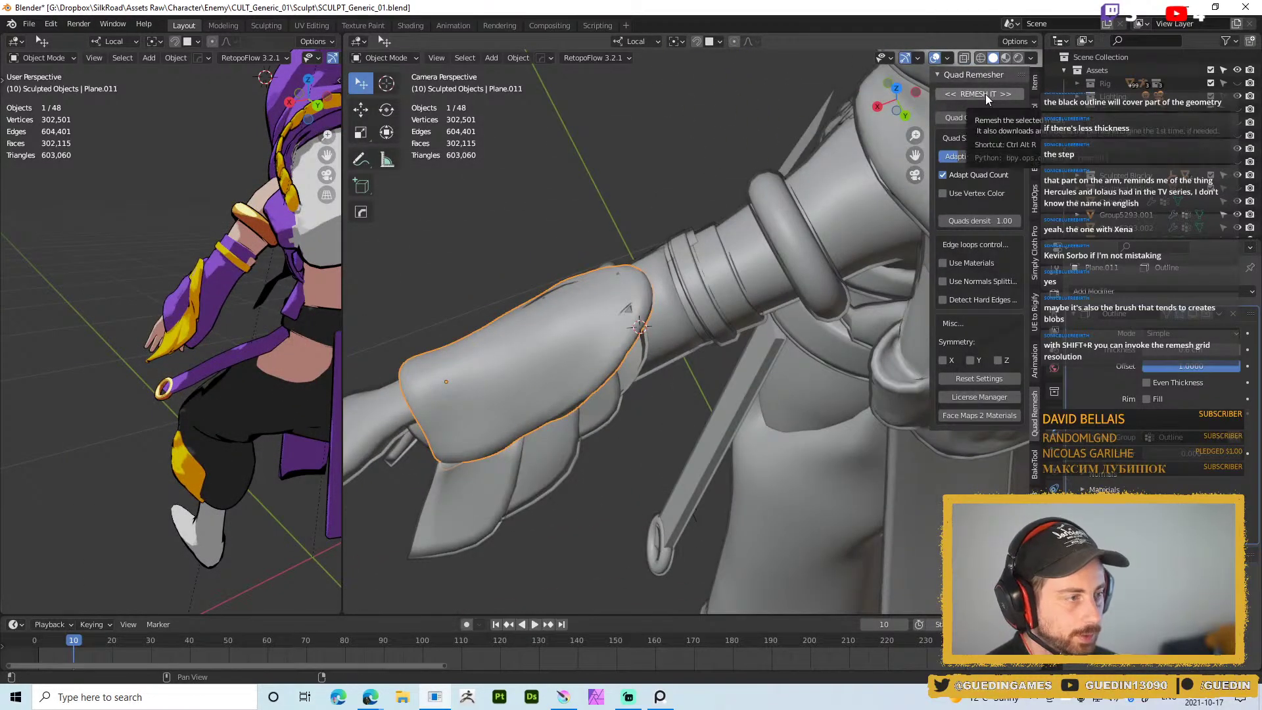
pyautogui.click(967, 92)
pyautogui.click(1011, 118)
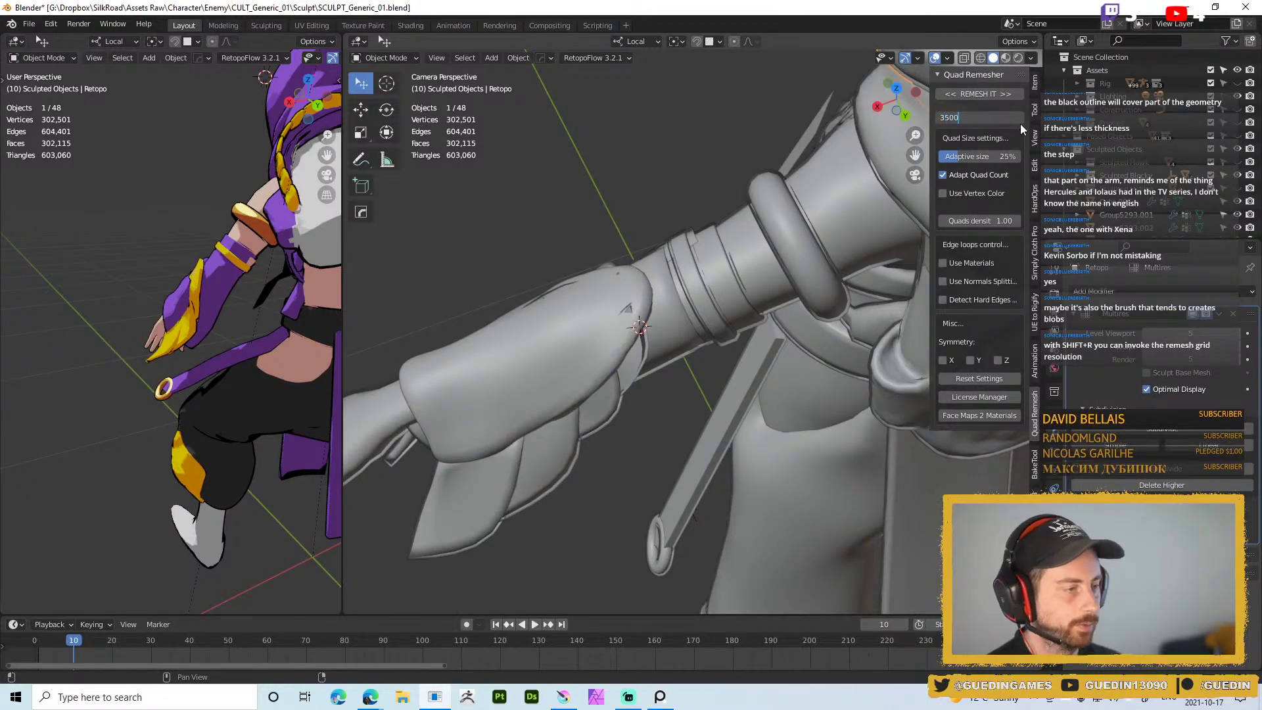
pyautogui.click(958, 116)
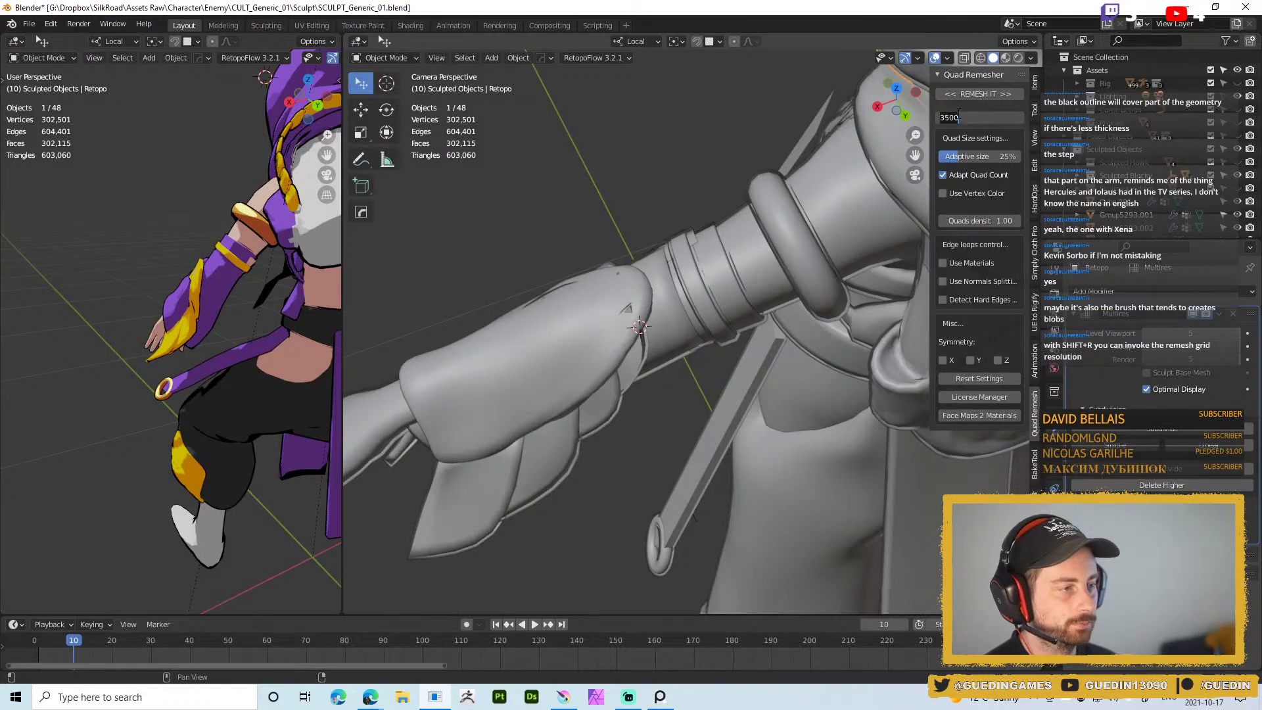
pyautogui.write('3500')
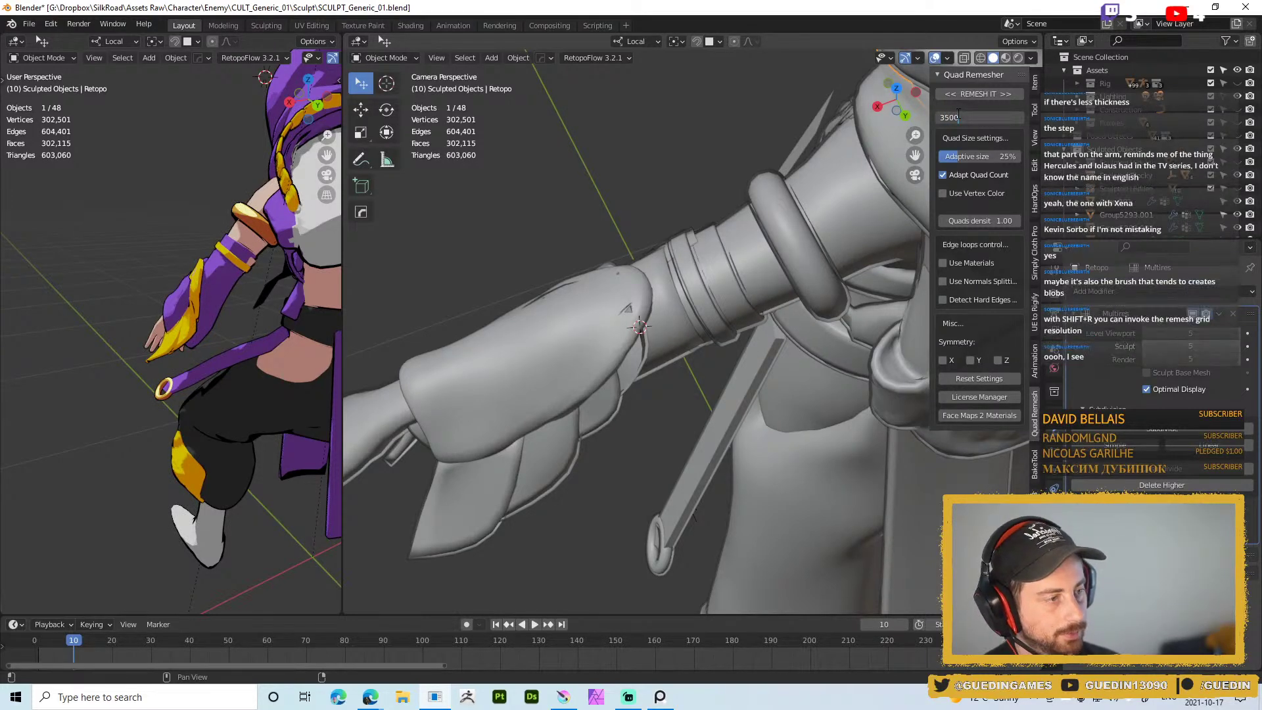
pyautogui.press('Return')
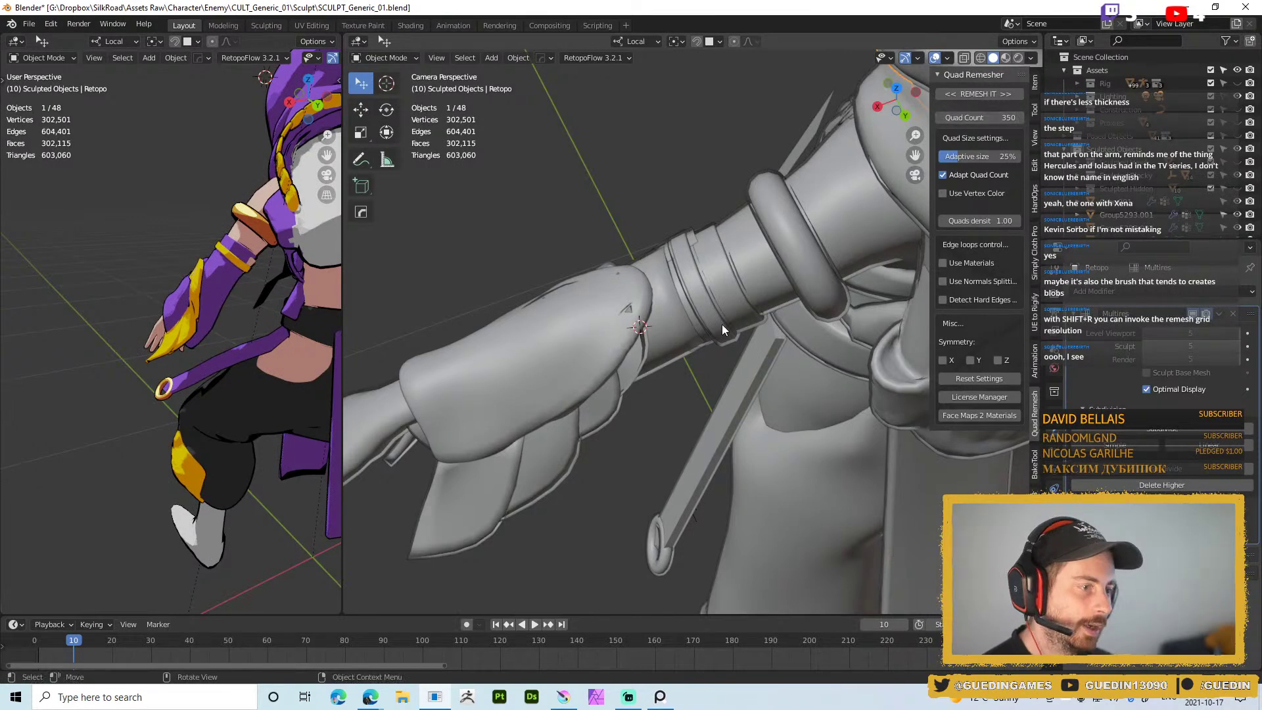
pyautogui.click(484, 368)
pyautogui.click(961, 94)
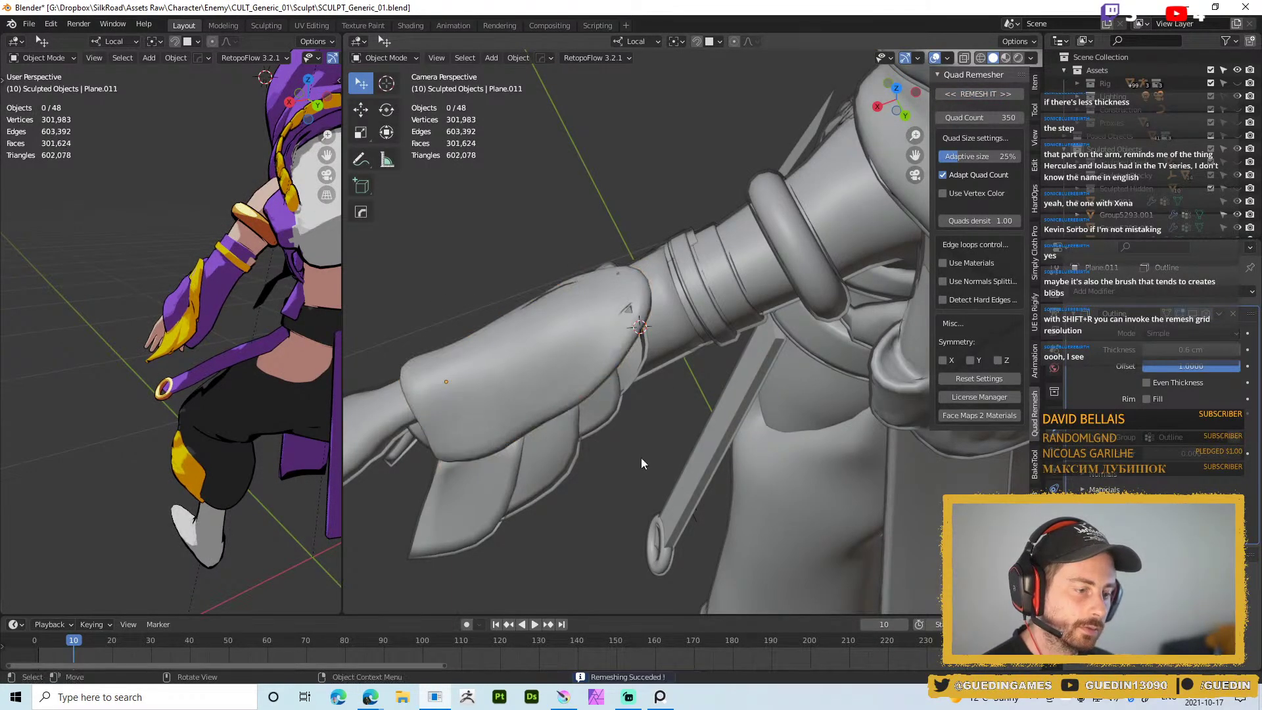
# Apply Volume Smoothing to all vertices of the newly remeshed outer sleeve and go back to Object Mode
pyautogui.moveTo(550, 461); pyautogui.dragTo(510, 306, button='middle')
pyautogui.click(522, 384)
pyautogui.press('Tab')
pyautogui.press('Tab')
pyautogui.moveTo(554, 400); pyautogui.dragTo(596, 366, button='middle')
pyautogui.press('Tab')
pyautogui.hotkey('shift', 'q')
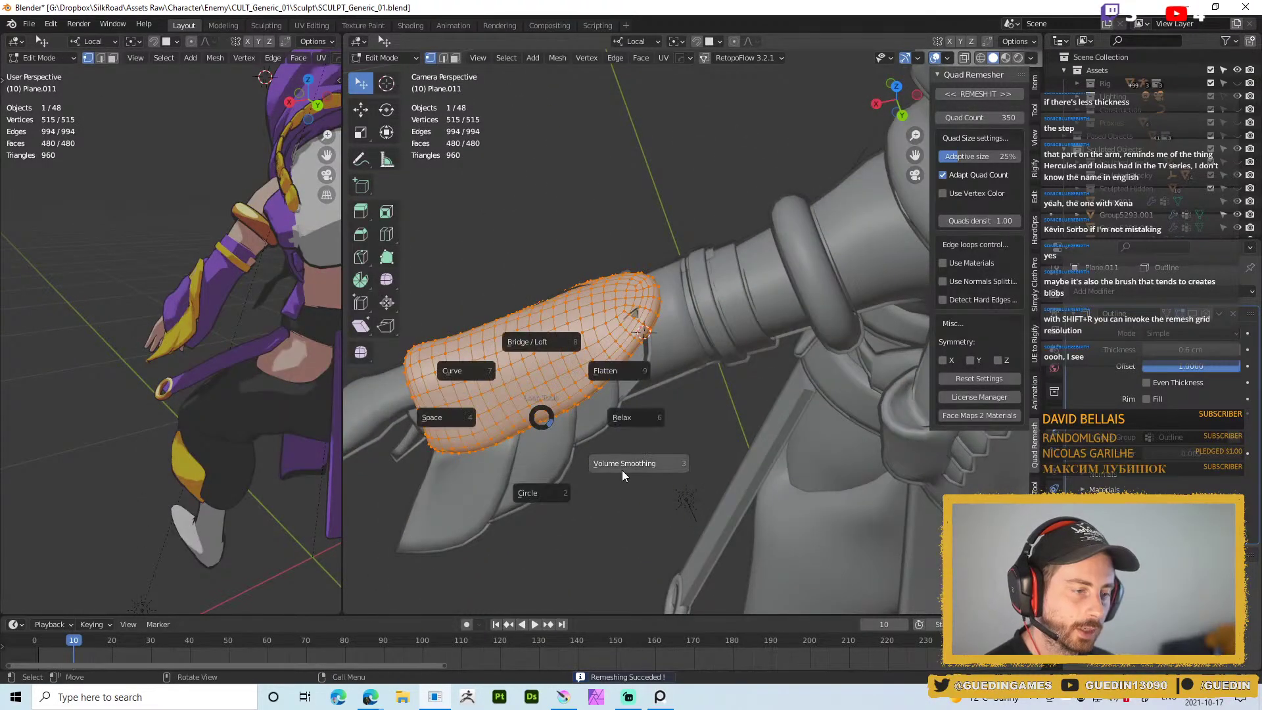
pyautogui.click(612, 463)
pyautogui.moveTo(585, 444); pyautogui.dragTo(719, 291, button='middle')
pyautogui.press('Tab')
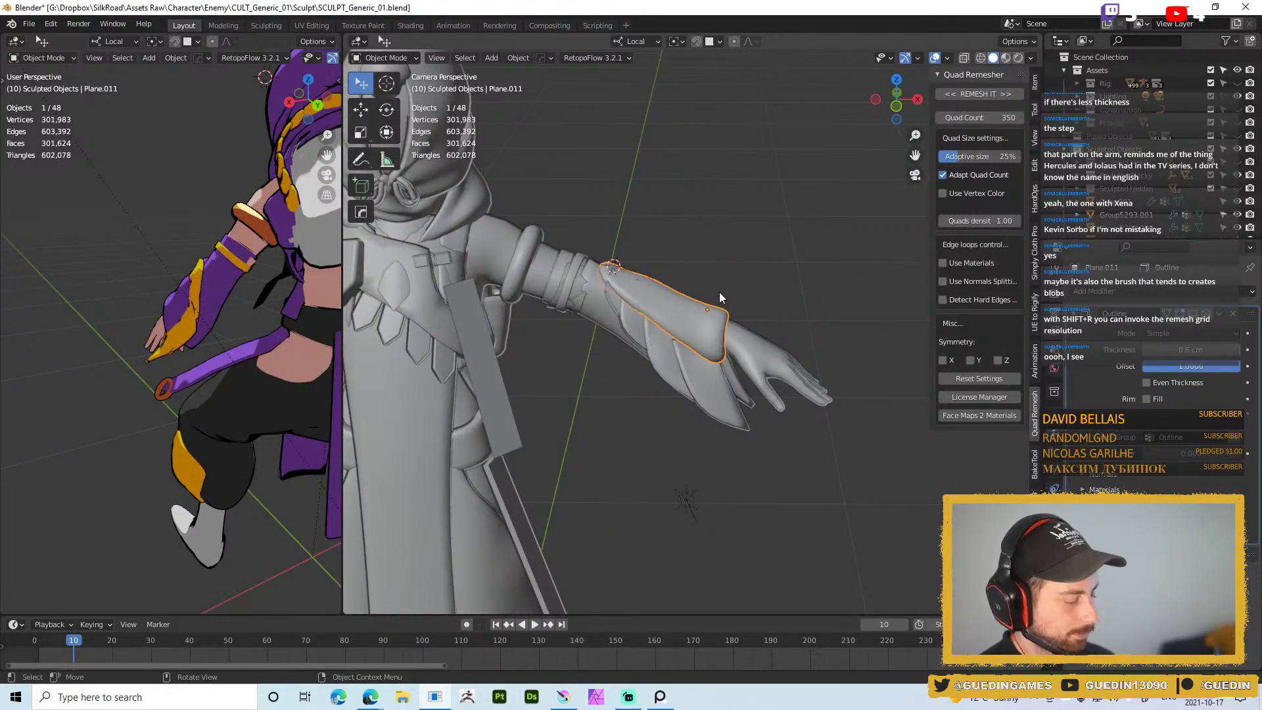
# Switch the remeshed sleeve to Sculpt Mode and adjust its lower wrist corner with the Grab brush at a 46 px radius
pyautogui.scroll(3, 614, 287)
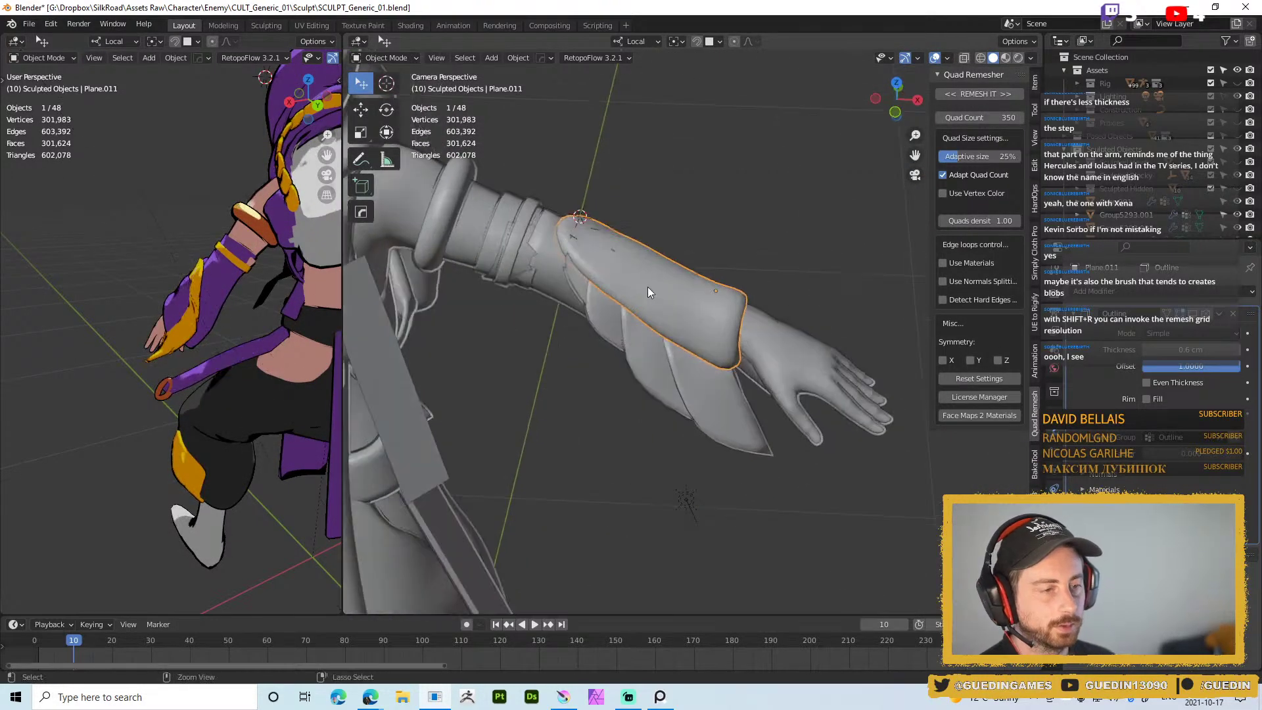
pyautogui.hotkey('ctrl', 'Tab')
pyautogui.click(647, 363)
pyautogui.moveTo(665, 304)
pyautogui.mouseDown(button='middle')
pyautogui.moveTo(658, 315)
pyautogui.moveTo(668, 298)
pyautogui.moveTo(682, 350)
pyautogui.mouseUp(button='middle')
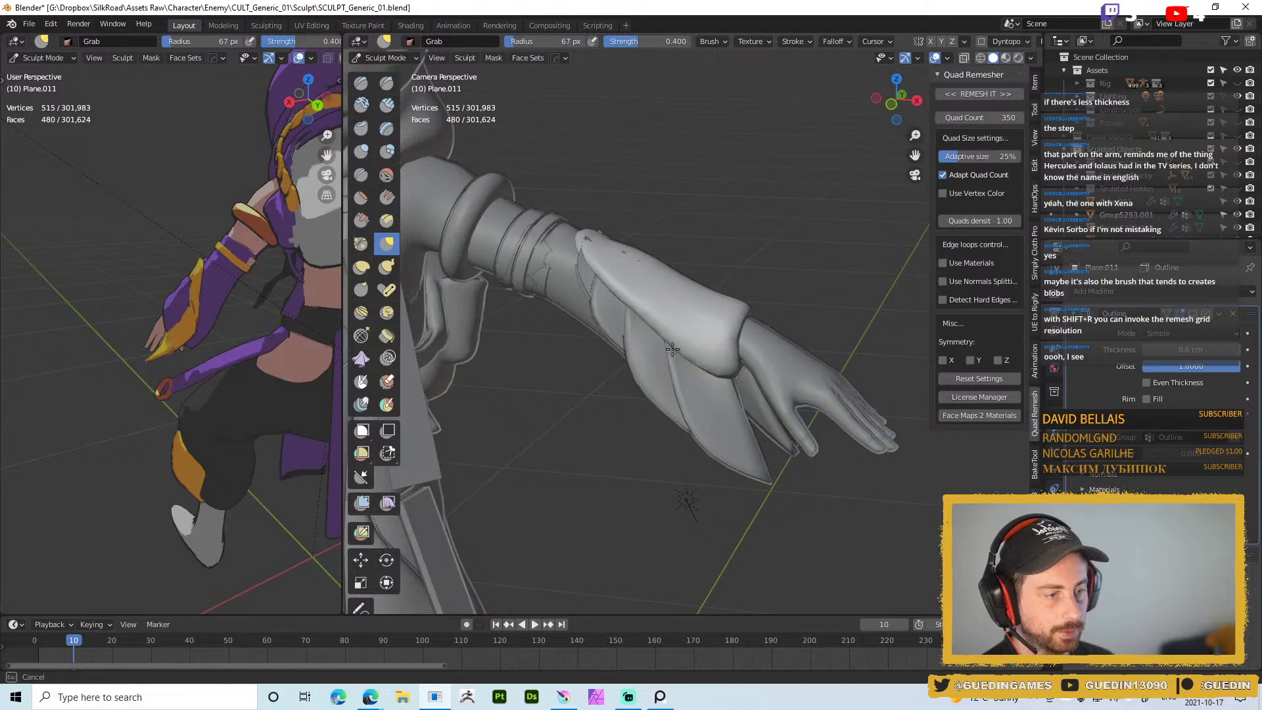
pyautogui.moveTo(718, 379)
pyautogui.mouseDown(button='middle')
pyautogui.moveTo(697, 362)
pyautogui.moveTo(747, 375)
pyautogui.mouseUp(button='middle')
pyautogui.press('f')
pyautogui.click(733, 375)
pyautogui.moveTo(734, 373); pyautogui.dragTo(730, 363)
# Refine the remeshed sleeve's feather-side edge from several angles with the Grab brush at a 46 px radius
pyautogui.moveTo(723, 355)
pyautogui.mouseDown(button='middle')
pyautogui.moveTo(719, 366)
pyautogui.moveTo(673, 338)
pyautogui.moveTo(599, 238)
pyautogui.mouseUp(button='middle')
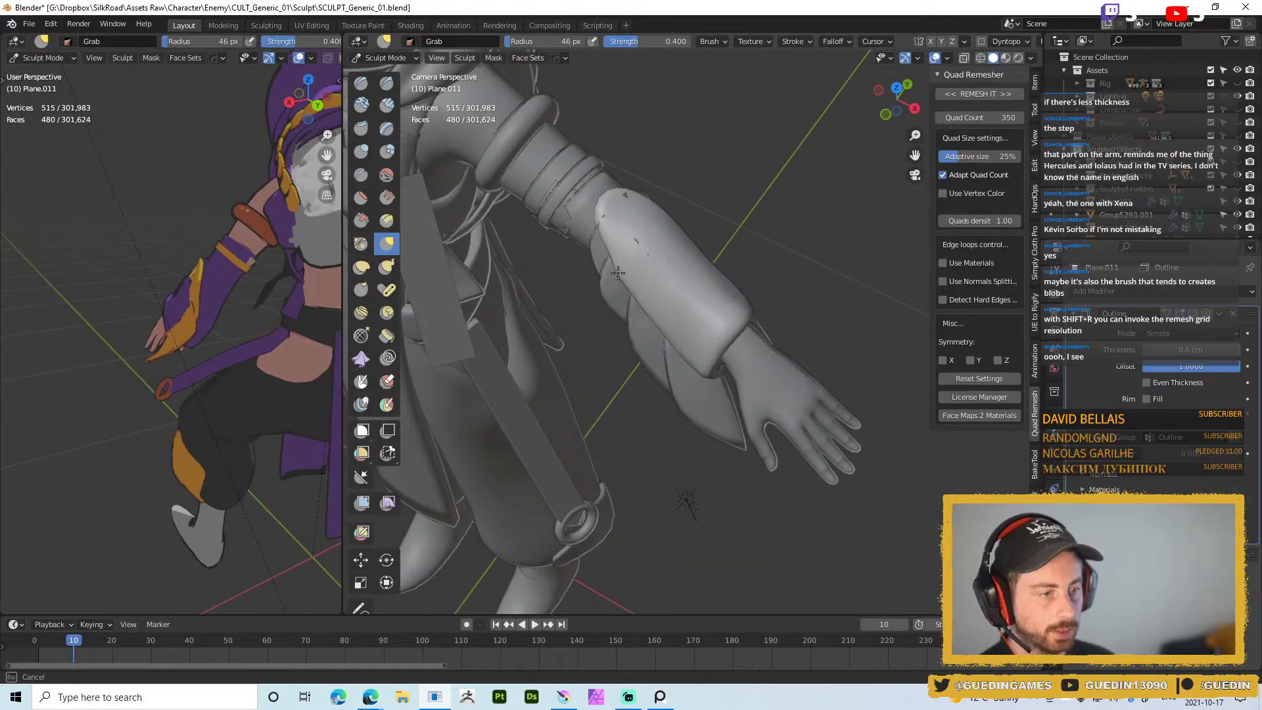
pyautogui.moveTo(628, 293); pyautogui.dragTo(625, 289, button='middle')
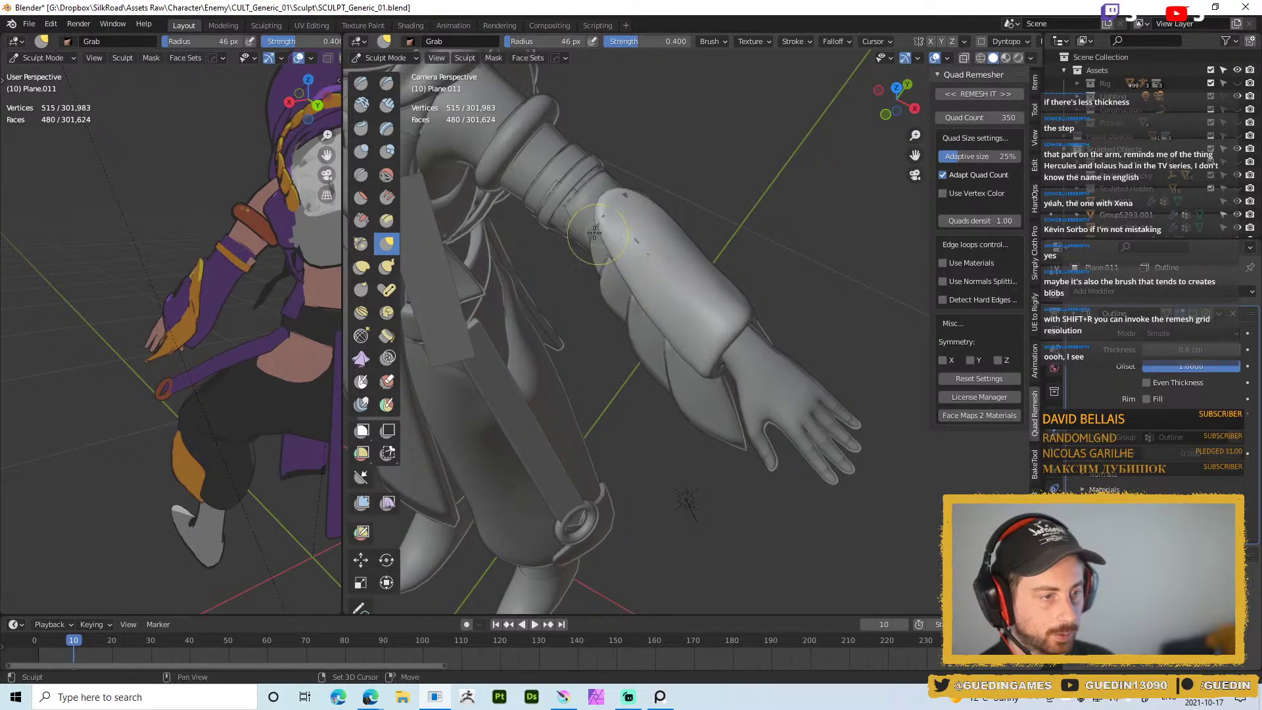
pyautogui.moveTo(620, 231)
pyautogui.mouseDown(button='middle')
pyautogui.moveTo(635, 197)
pyautogui.moveTo(674, 243)
pyautogui.mouseUp(button='middle')
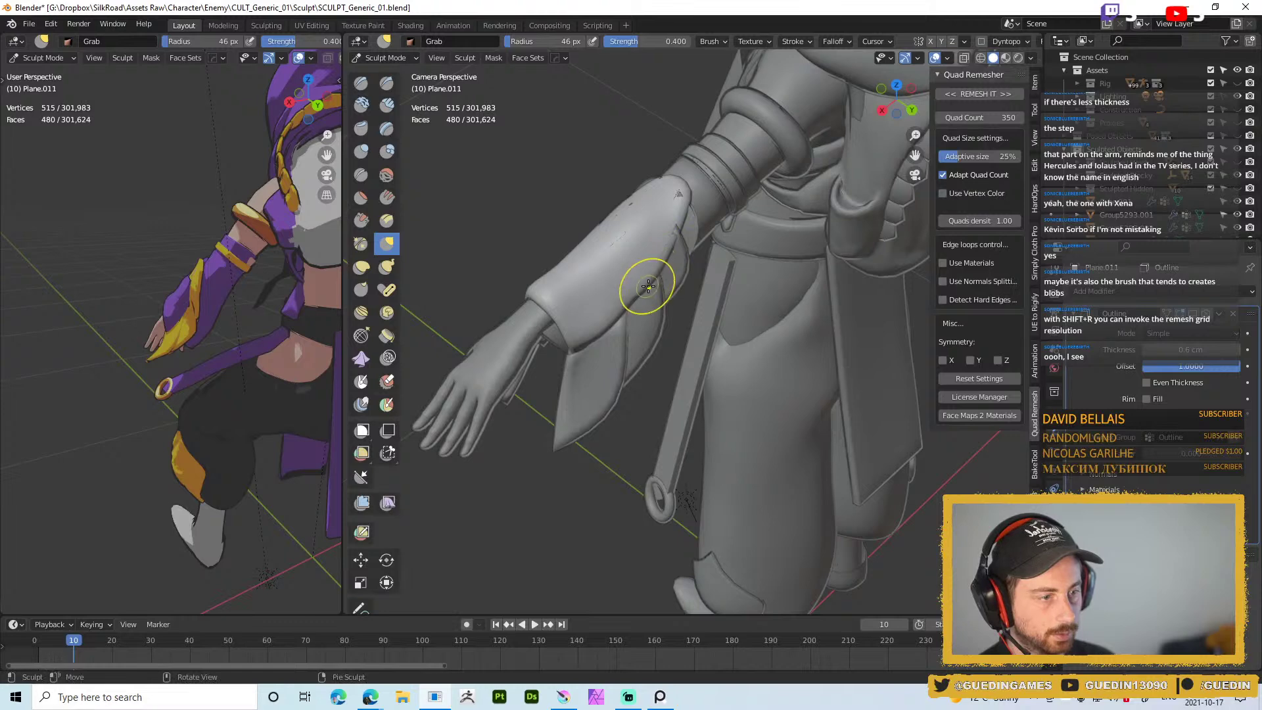
pyautogui.moveTo(637, 304); pyautogui.dragTo(631, 314, button='middle')
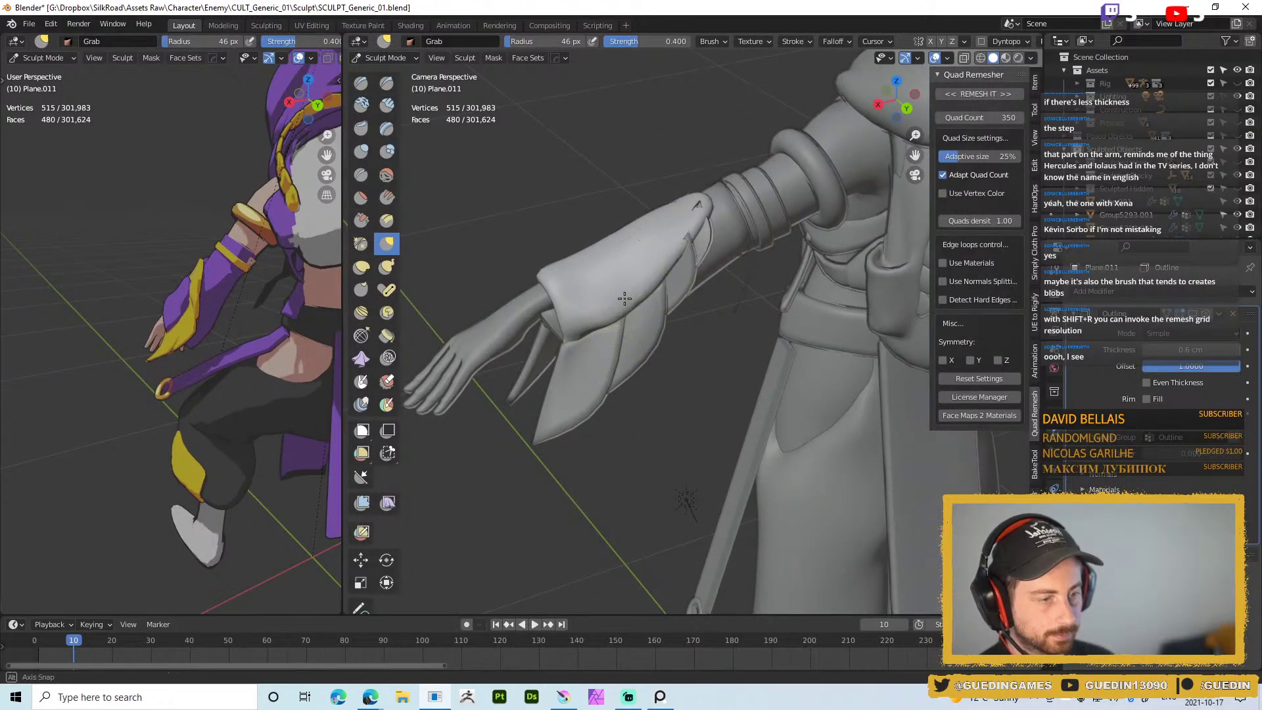
pyautogui.moveTo(595, 362); pyautogui.dragTo(586, 332, button='middle')
pyautogui.moveTo(627, 295); pyautogui.dragTo(578, 327, button='middle')
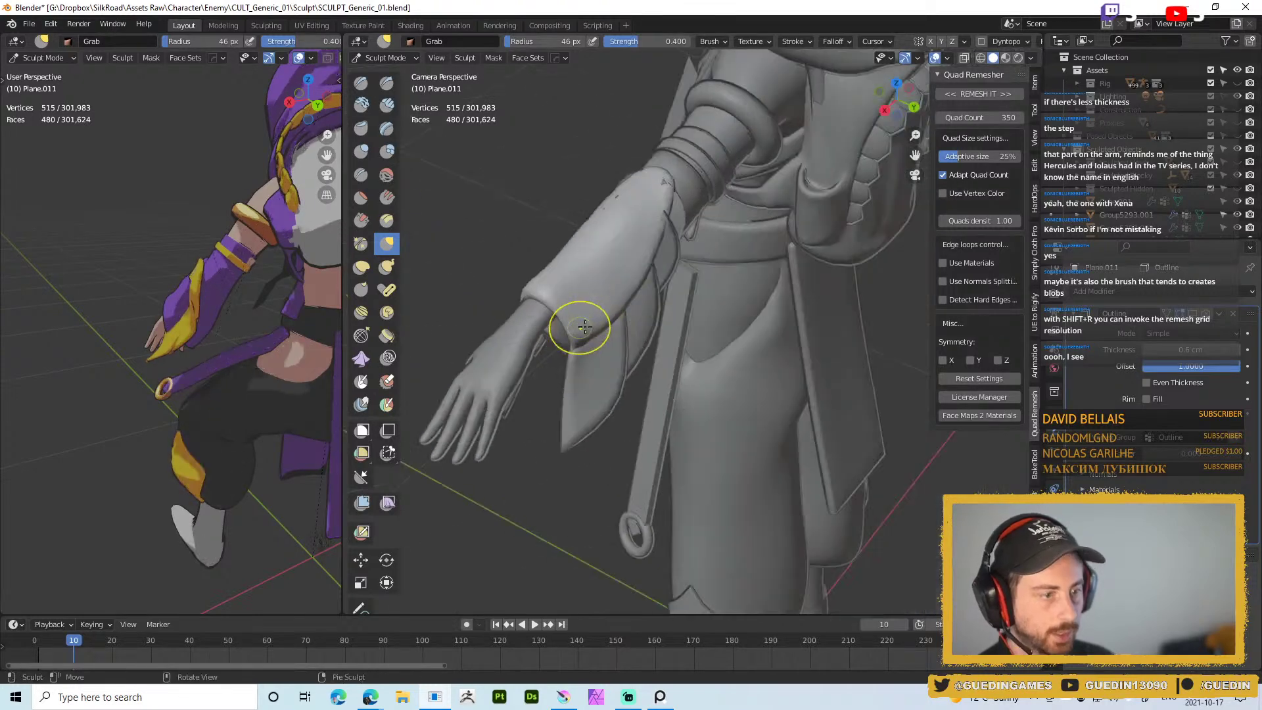
pyautogui.moveTo(602, 264); pyautogui.dragTo(591, 277, button='middle')
# Pull the remeshed sleeve's elbow end into a point up the forearm with the Grab brush at about a 65 px radius
pyautogui.moveTo(610, 233)
pyautogui.mouseDown(button='middle')
pyautogui.moveTo(614, 203)
pyautogui.moveTo(583, 218)
pyautogui.mouseUp(button='middle')
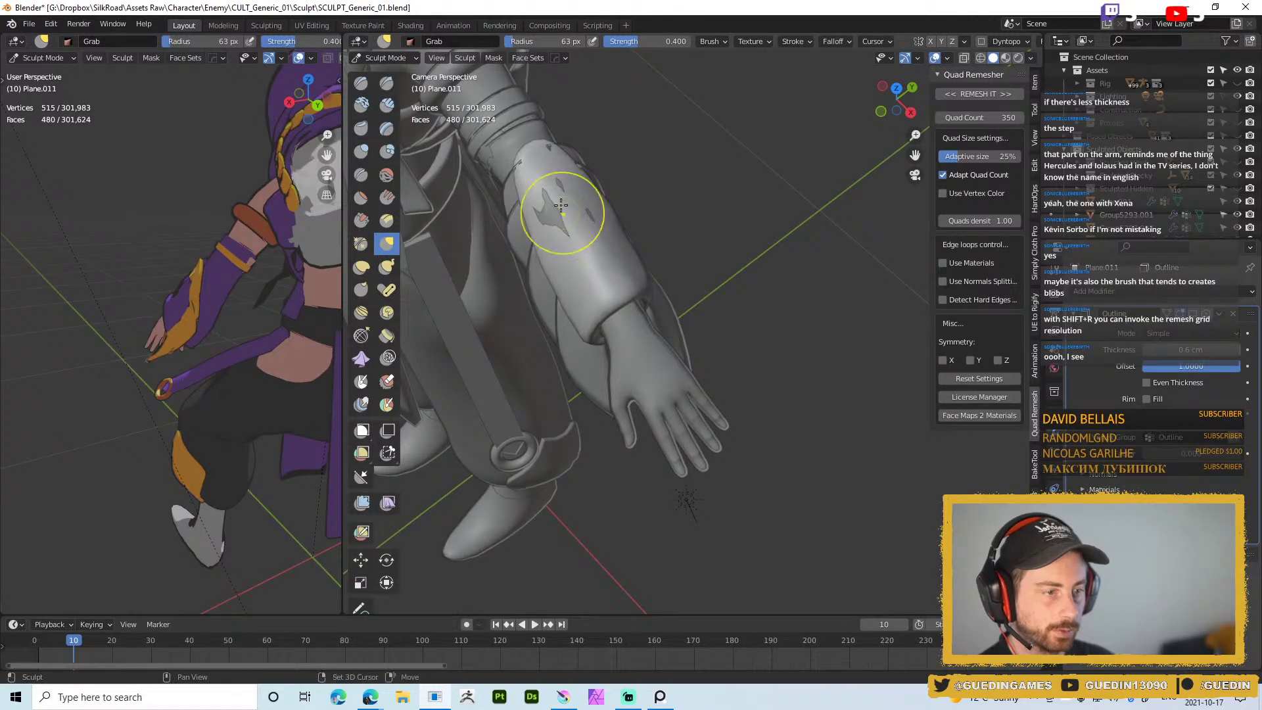
pyautogui.moveTo(572, 261)
pyautogui.mouseDown(button='middle')
pyautogui.moveTo(635, 222)
pyautogui.moveTo(535, 211)
pyautogui.moveTo(580, 292)
pyautogui.mouseUp(button='middle')
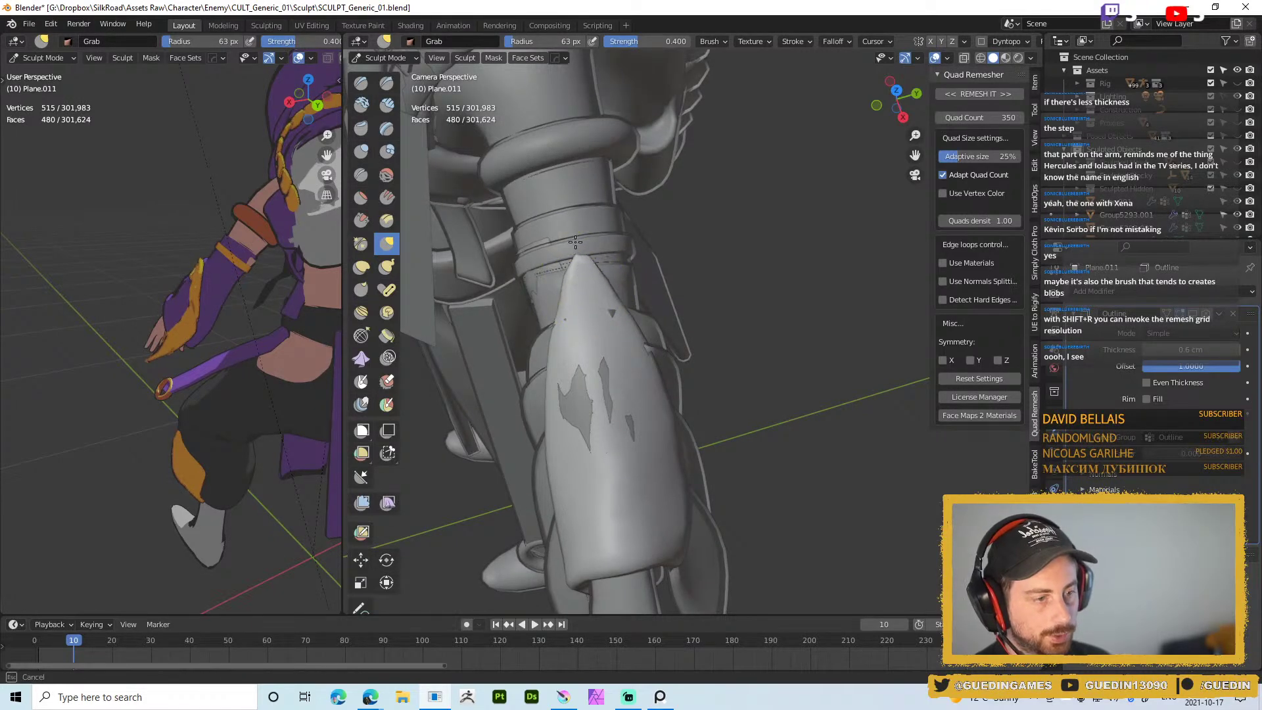
pyautogui.moveTo(624, 284)
pyautogui.mouseDown(button='middle')
pyautogui.moveTo(617, 355)
pyautogui.moveTo(643, 321)
pyautogui.mouseUp(button='middle')
pyautogui.moveTo(664, 371)
pyautogui.mouseDown(button='middle')
pyautogui.moveTo(643, 369)
pyautogui.moveTo(660, 370)
pyautogui.mouseUp(button='middle')
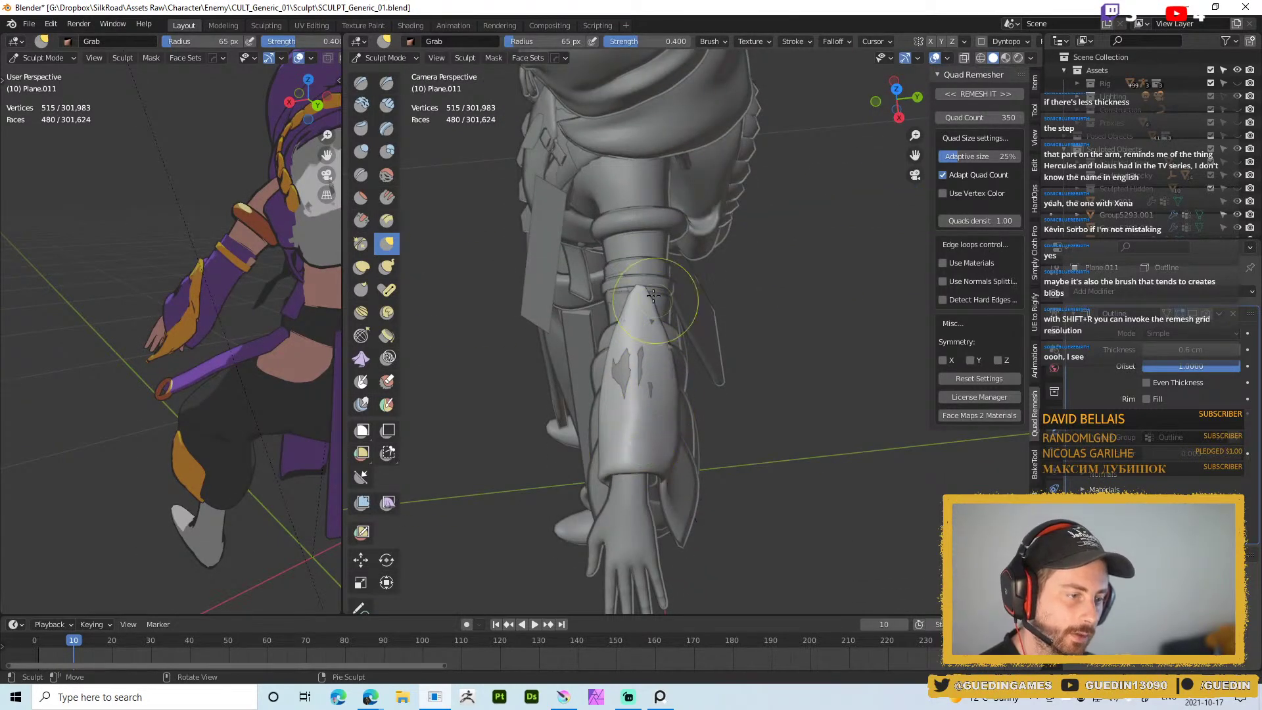
pyautogui.moveTo(635, 327); pyautogui.dragTo(656, 337, button='middle')
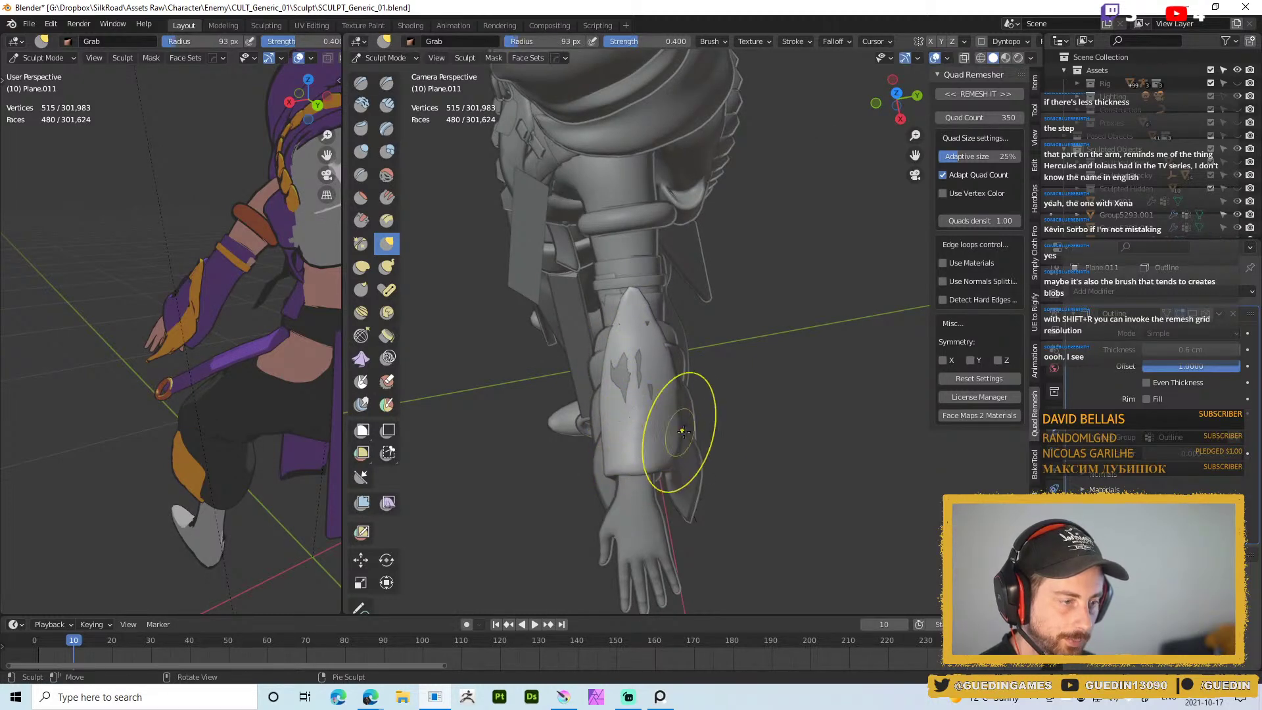
# Reshape the pointed sleeve's tip and both long sides over the forearm with the Grab brush at a 74 px radius
pyautogui.press('f')
pyautogui.click(672, 369)
pyautogui.press('f')
pyautogui.click(663, 353)
pyautogui.moveTo(654, 310); pyautogui.dragTo(634, 301)
pyautogui.moveTo(603, 397); pyautogui.dragTo(614, 346)
pyautogui.moveTo(668, 460)
pyautogui.mouseDown()
pyautogui.moveTo(665, 380)
pyautogui.moveTo(672, 394)
pyautogui.mouseUp()
pyautogui.moveTo(614, 434); pyautogui.dragTo(620, 456)
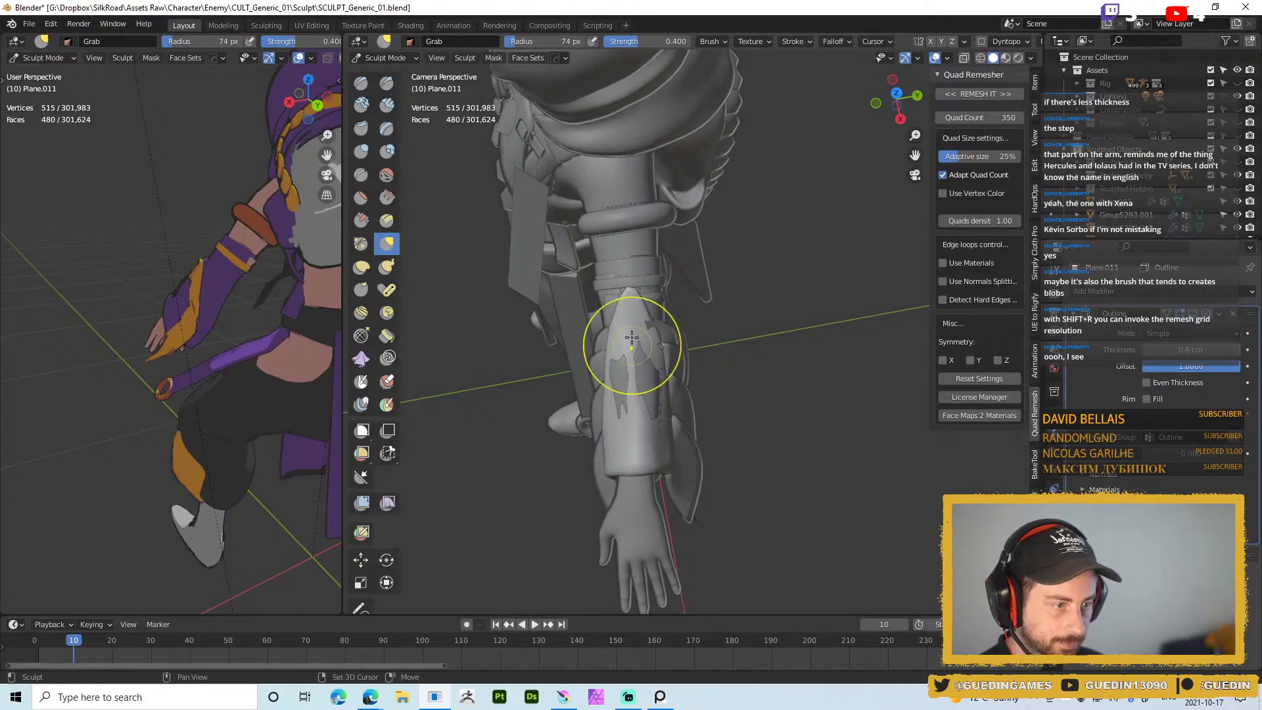
pyautogui.moveTo(643, 379); pyautogui.dragTo(660, 361, button='middle')
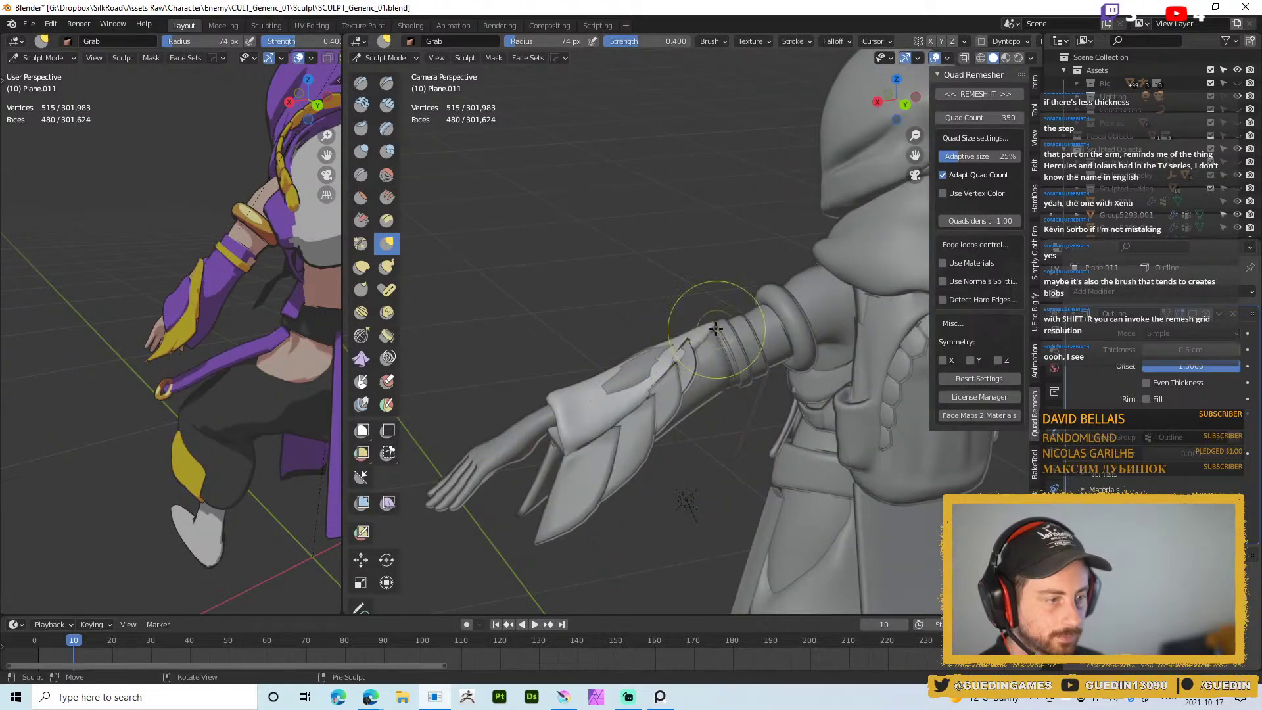
# Adjust the outer sleeve's surface along the forearm with the Grab brush at a 79 px radius
pyautogui.moveTo(695, 374)
pyautogui.mouseDown(button='middle')
pyautogui.moveTo(694, 347)
pyautogui.moveTo(716, 344)
pyautogui.moveTo(671, 339)
pyautogui.moveTo(619, 383)
pyautogui.mouseUp(button='middle')
pyautogui.press('f')
pyautogui.moveTo(654, 309)
pyautogui.mouseDown(button='middle')
pyautogui.moveTo(657, 263)
pyautogui.moveTo(720, 426)
pyautogui.moveTo(855, 322)
pyautogui.moveTo(946, 352)
pyautogui.mouseUp(button='middle')
pyautogui.scroll(3, 601, 398)
pyautogui.press('f')
pyautogui.click(620, 409)
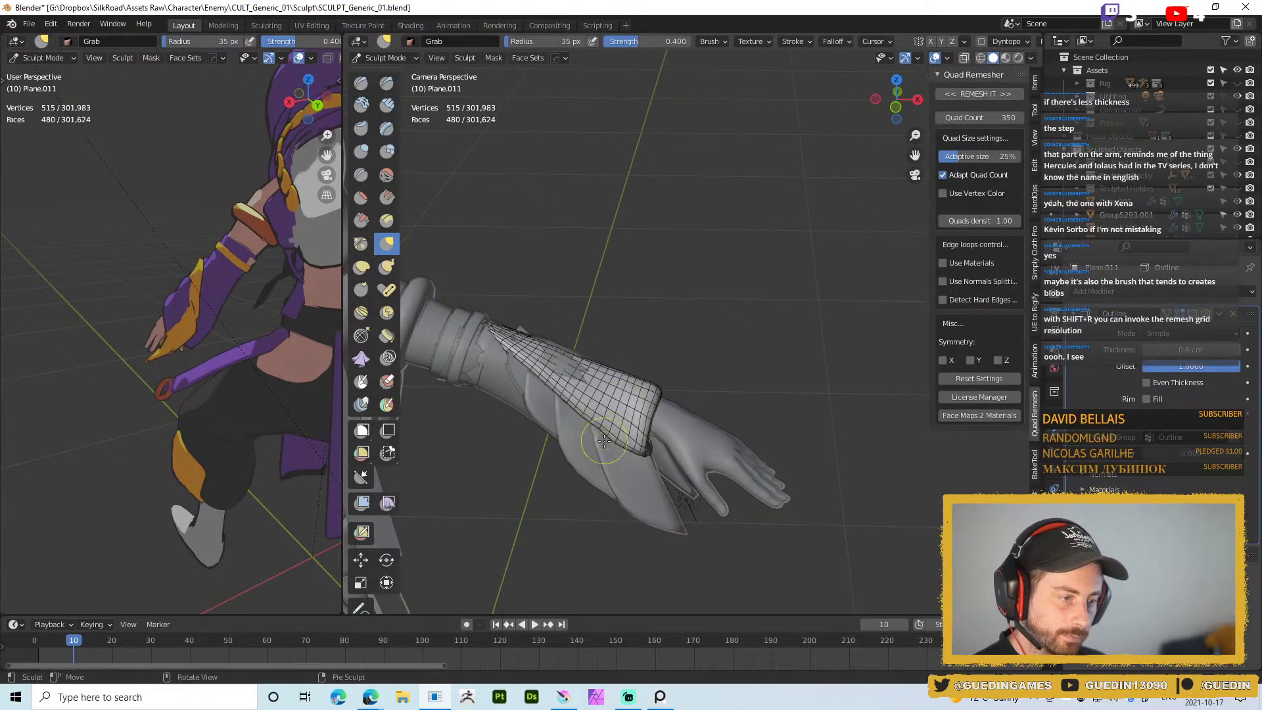
pyautogui.press('f')
pyautogui.click(630, 444)
pyautogui.moveTo(574, 400); pyautogui.dragTo(577, 405)
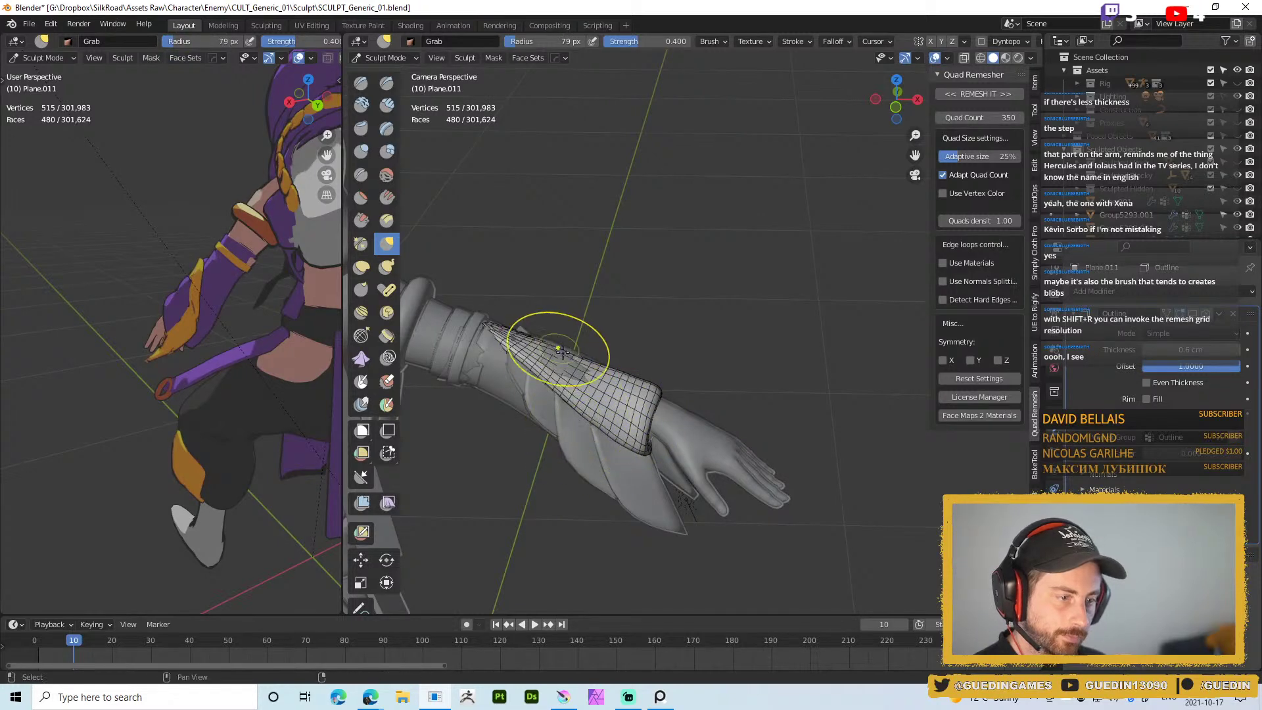
pyautogui.moveTo(549, 344); pyautogui.dragTo(516, 373, button='middle')
pyautogui.moveTo(664, 398)
pyautogui.keyDown('ctrl'); pyautogui.mouseDown(button='middle')
pyautogui.moveTo(613, 275)
pyautogui.moveTo(465, 352)
pyautogui.moveTo(668, 366)
pyautogui.moveTo(733, 397)
pyautogui.moveTo(658, 332)
pyautogui.moveTo(624, 330)
pyautogui.mouseUp(button='middle'); pyautogui.keyUp('ctrl')
# Check the outer sleeve in Object Mode and return it to Sculpt Mode with a 67 px Grab brush radius
pyautogui.hotkey('ctrl', 'Tab')
pyautogui.moveTo(673, 271); pyautogui.dragTo(679, 334, button='middle')
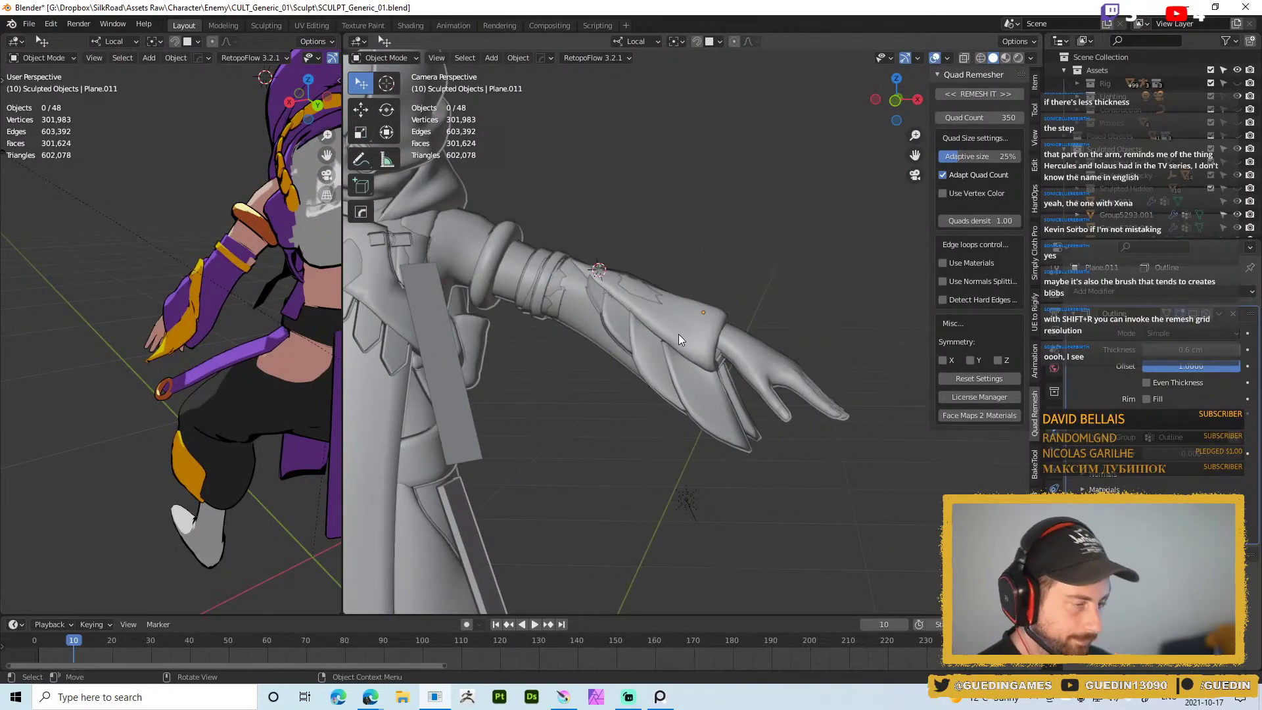
pyautogui.moveTo(719, 293); pyautogui.dragTo(712, 312, button='middle')
pyautogui.click(715, 316)
pyautogui.hotkey('ctrl', 'Tab')
pyautogui.moveTo(741, 381); pyautogui.dragTo(731, 376, button='middle')
pyautogui.press('f')
pyautogui.click(701, 336)
pyautogui.moveTo(714, 324)
pyautogui.mouseDown(button='middle')
pyautogui.moveTo(702, 342)
pyautogui.moveTo(725, 298)
pyautogui.moveTo(715, 313)
pyautogui.mouseUp(button='middle')
pyautogui.scroll(4, 769, 310)
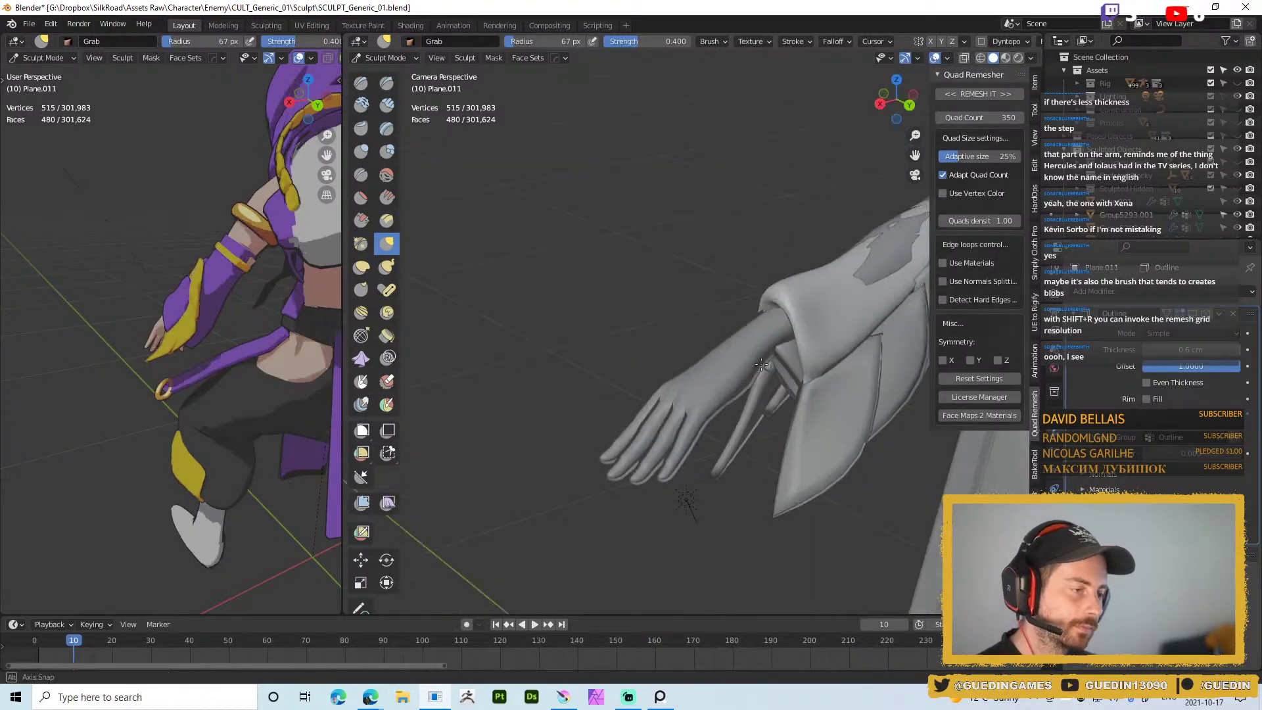
pyautogui.keyDown('shift'); pyautogui.moveTo(815, 381); pyautogui.dragTo(711, 332, button='middle'); pyautogui.keyUp('shift')
# Switch to sculpting the feathers and adjust how they sit under the outer sleeve with the Grab brush at a 79 px radius
pyautogui.hotkey('ctrl', 'Tab')
pyautogui.click(677, 377)
pyautogui.hotkey('ctrl', 'Tab')
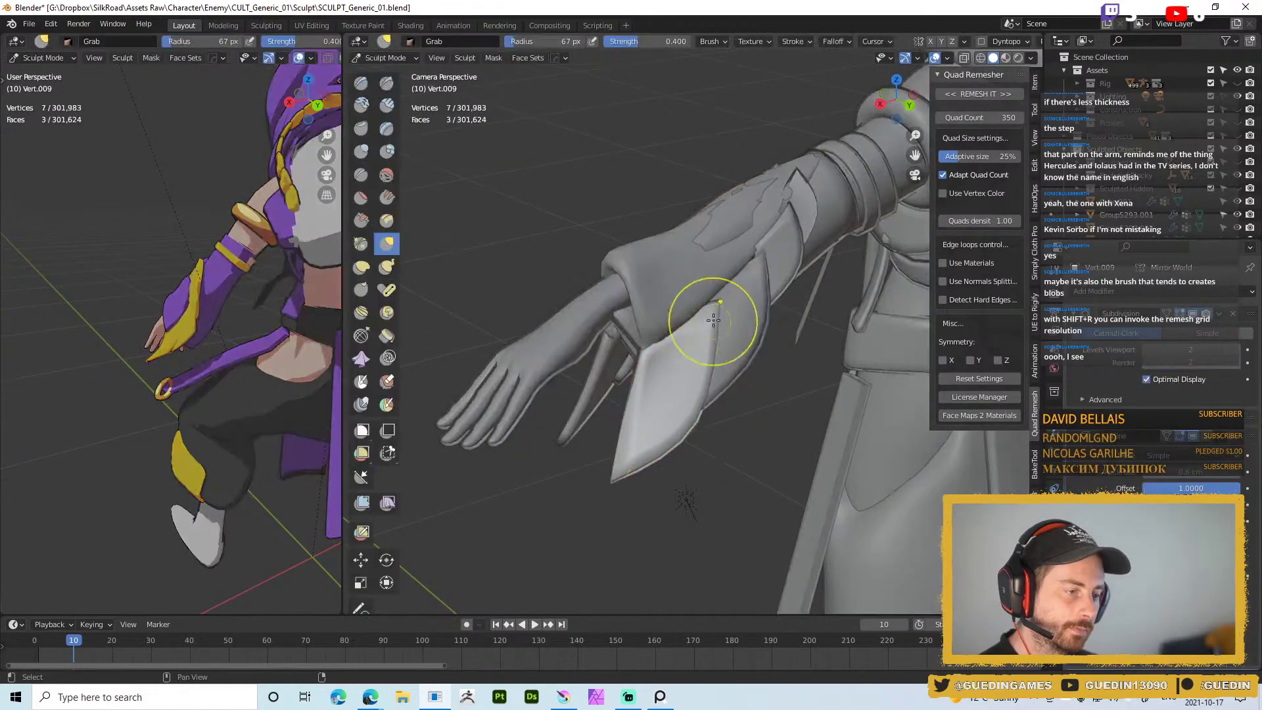
pyautogui.moveTo(713, 294)
pyautogui.mouseDown(button='middle')
pyautogui.moveTo(665, 364)
pyautogui.moveTo(657, 351)
pyautogui.moveTo(647, 361)
pyautogui.mouseUp(button='middle')
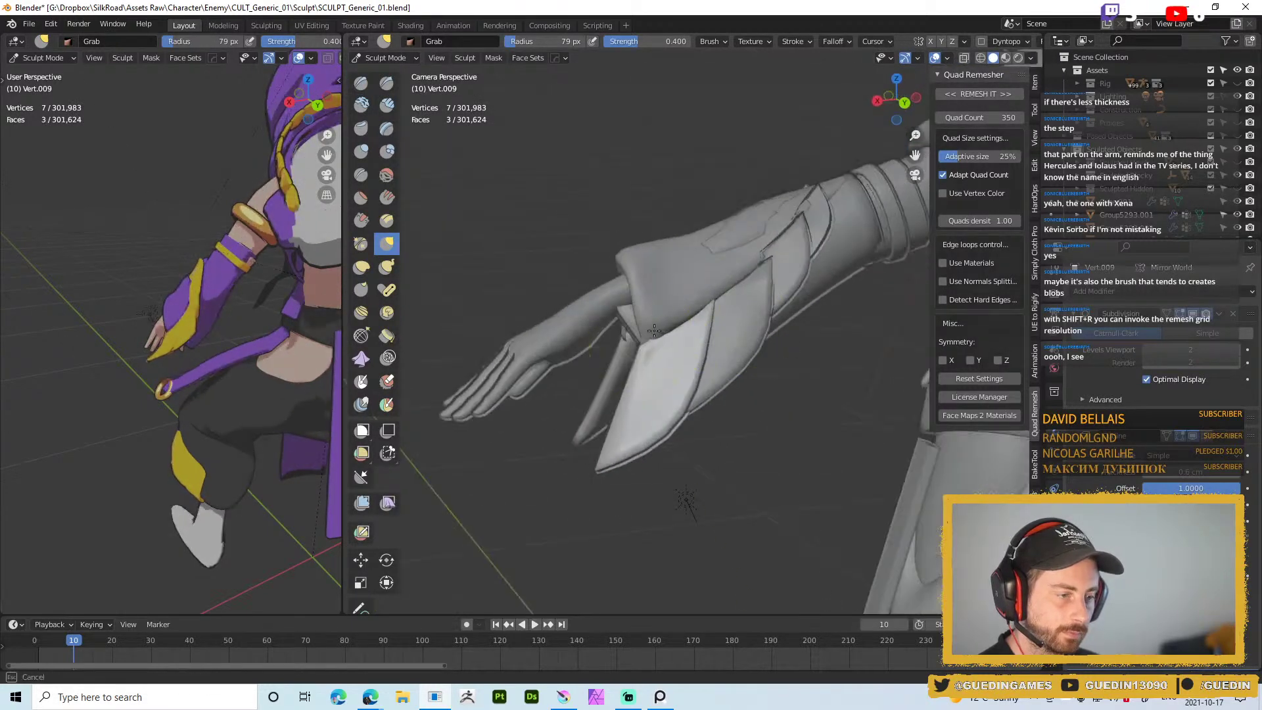
pyautogui.hotkey('alt', 'q')
pyautogui.moveTo(736, 300); pyautogui.dragTo(765, 264, button='middle')
pyautogui.moveTo(766, 264); pyautogui.dragTo(737, 270)
pyautogui.moveTo(739, 269); pyautogui.dragTo(765, 241, button='middle')
# Reshape the upper end of the middle feather with the Grab brush at a 131 px radius
pyautogui.hotkey('alt', 'q')
pyautogui.press('f')
pyautogui.click(794, 228)
pyautogui.moveTo(804, 243); pyautogui.dragTo(780, 262)
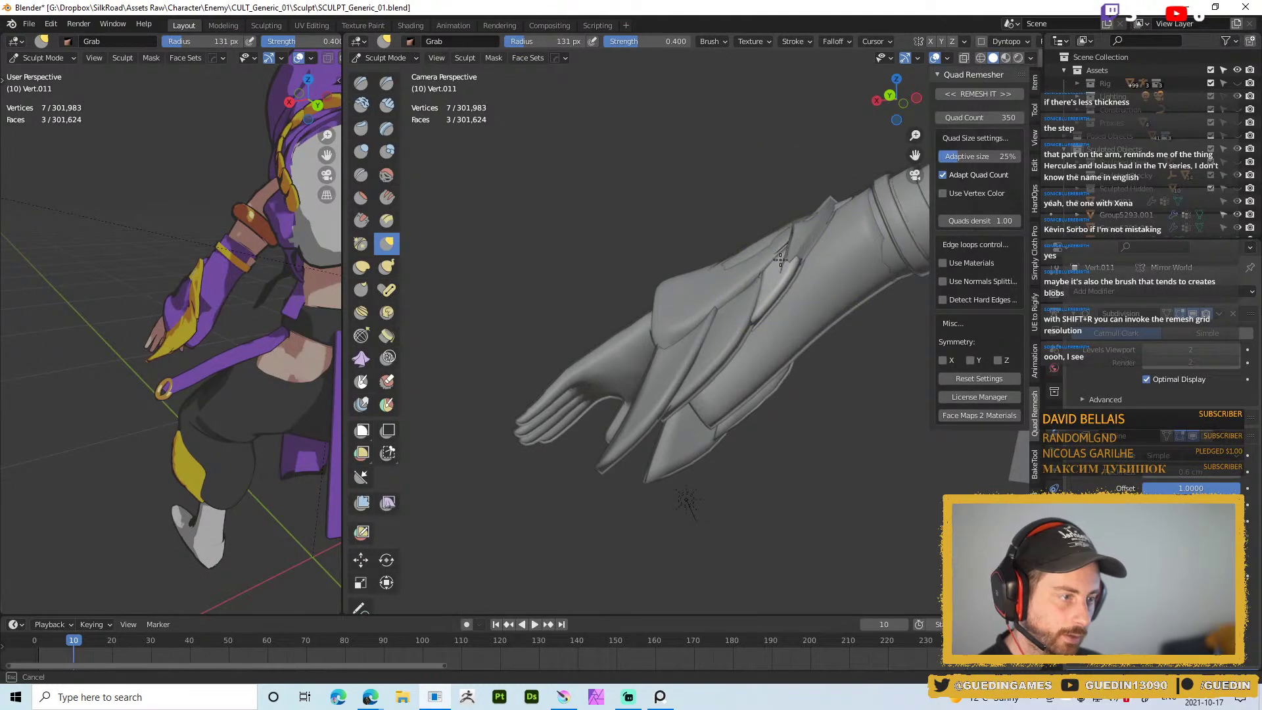
pyautogui.moveTo(780, 232)
pyautogui.mouseDown(button='middle')
pyautogui.moveTo(807, 266)
pyautogui.moveTo(768, 332)
pyautogui.moveTo(728, 263)
pyautogui.mouseUp(button='middle')
pyautogui.press('f')
pyautogui.click(790, 257)
# Move the uppermost feather under the outer sleeve's edge with the Grab brush at an 83 px radius
pyautogui.press('d')
pyautogui.press('f')
pyautogui.click(743, 207)
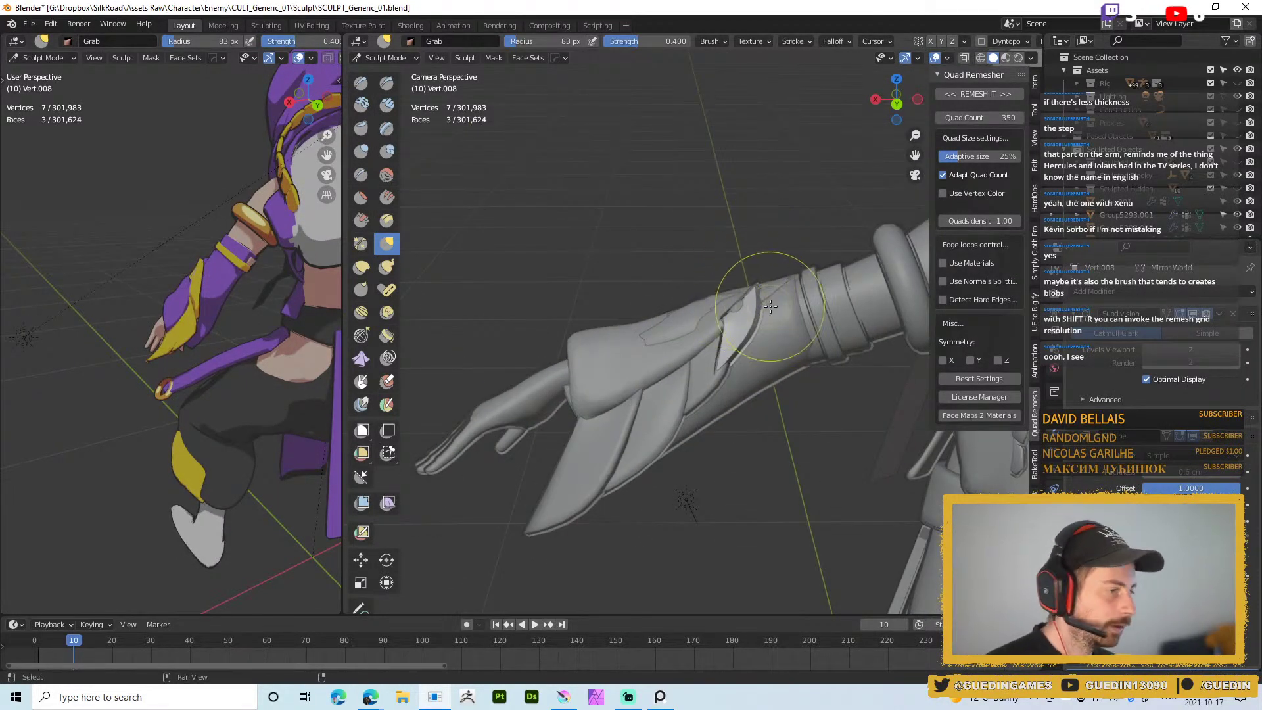
pyautogui.moveTo(743, 207); pyautogui.dragTo(765, 300, button='middle')
pyautogui.moveTo(765, 300)
pyautogui.mouseDown()
pyautogui.moveTo(765, 330)
pyautogui.moveTo(727, 319)
pyautogui.moveTo(731, 355)
pyautogui.moveTo(730, 338)
pyautogui.mouseUp()
pyautogui.moveTo(781, 332); pyautogui.dragTo(815, 331, button='middle')
# Refine the uppermost feather's tip and outer edge with smaller Grab strokes, down to a 31 px radius
pyautogui.press('f')
pyautogui.click(802, 323)
pyautogui.moveTo(761, 326); pyautogui.dragTo(756, 310)
pyautogui.press('f')
pyautogui.click(765, 329)
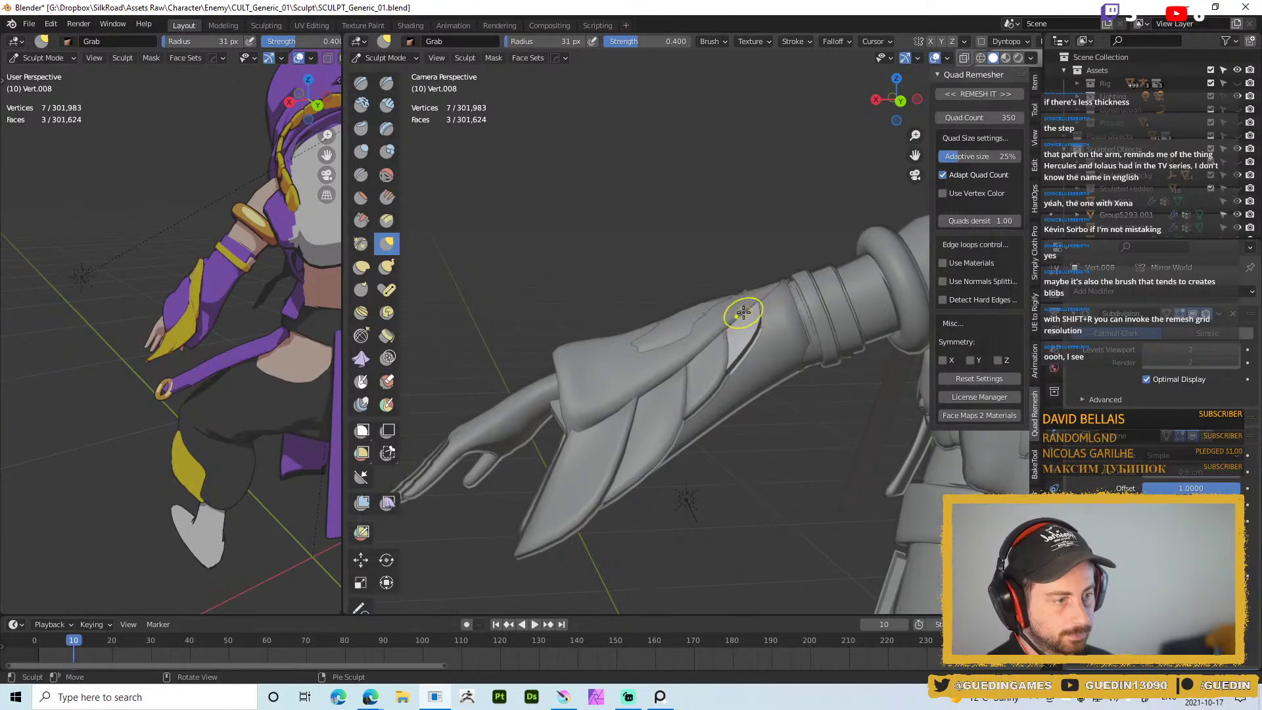
pyautogui.moveTo(752, 312); pyautogui.dragTo(747, 361, button='middle')
pyautogui.moveTo(747, 361); pyautogui.dragTo(743, 363)
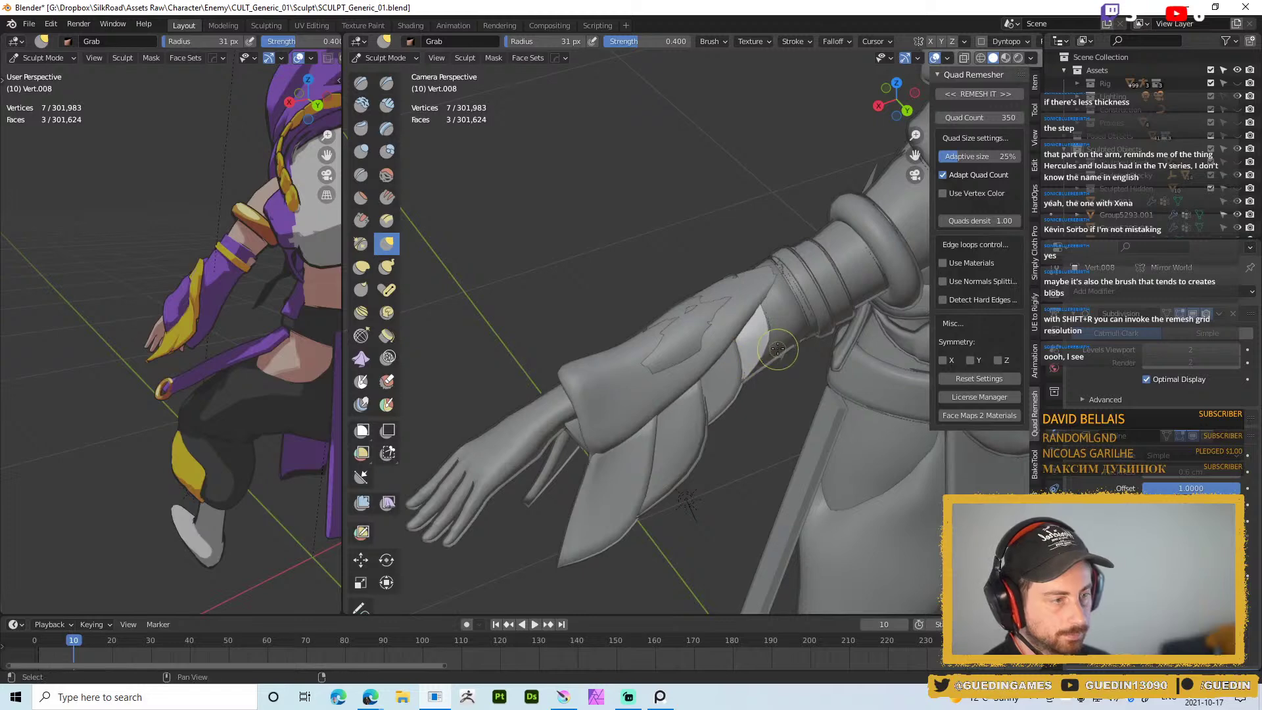
pyautogui.moveTo(775, 350); pyautogui.dragTo(782, 355, button='middle')
# Change the uppermost feather's mesh data setting in Object Mode to clear the dark shading along its edge
pyautogui.hotkey('ctrl', 'Tab')
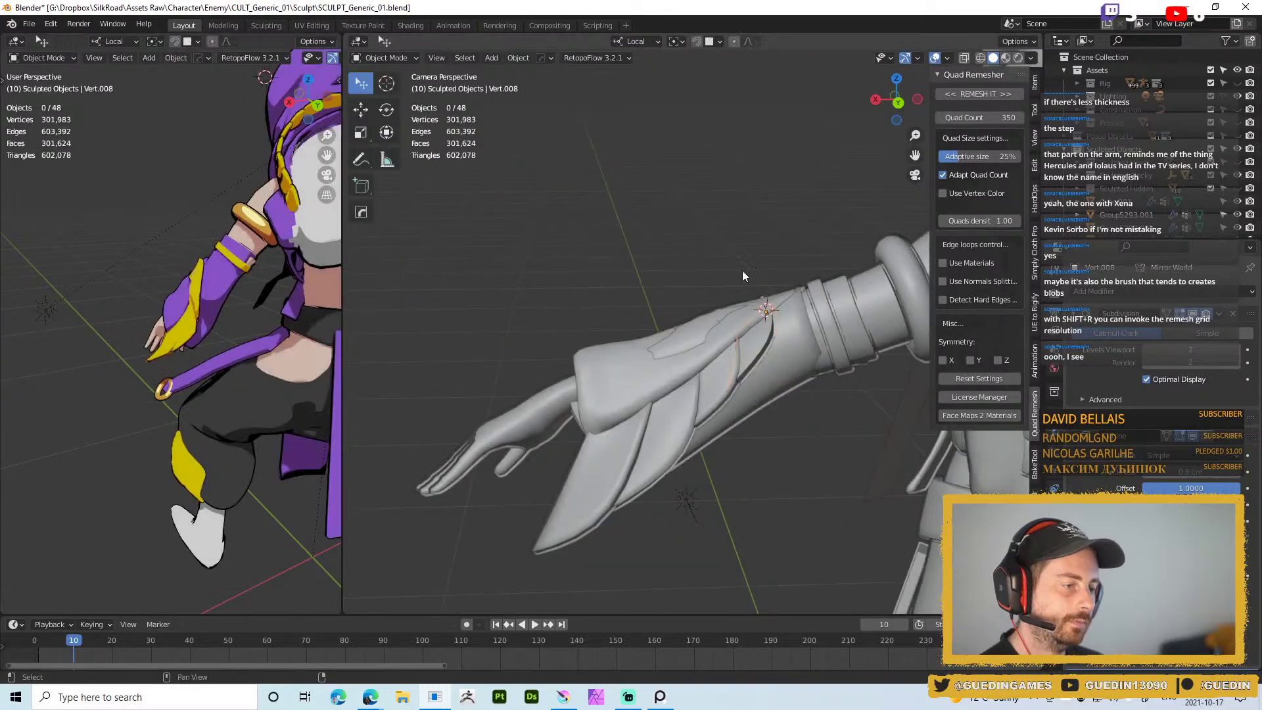
pyautogui.keyDown('ctrl'); pyautogui.moveTo(739, 290); pyautogui.dragTo(736, 348, button='middle'); pyautogui.keyUp('ctrl')
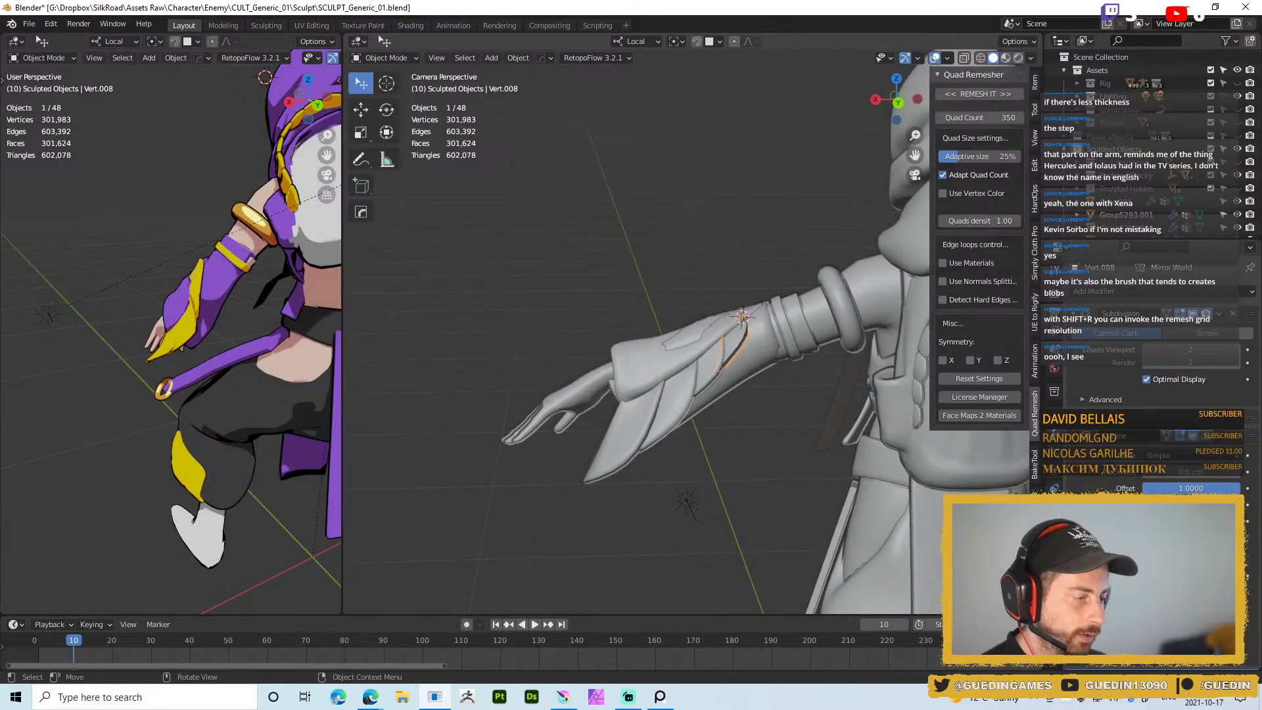
pyautogui.scroll(5, 657, 343)
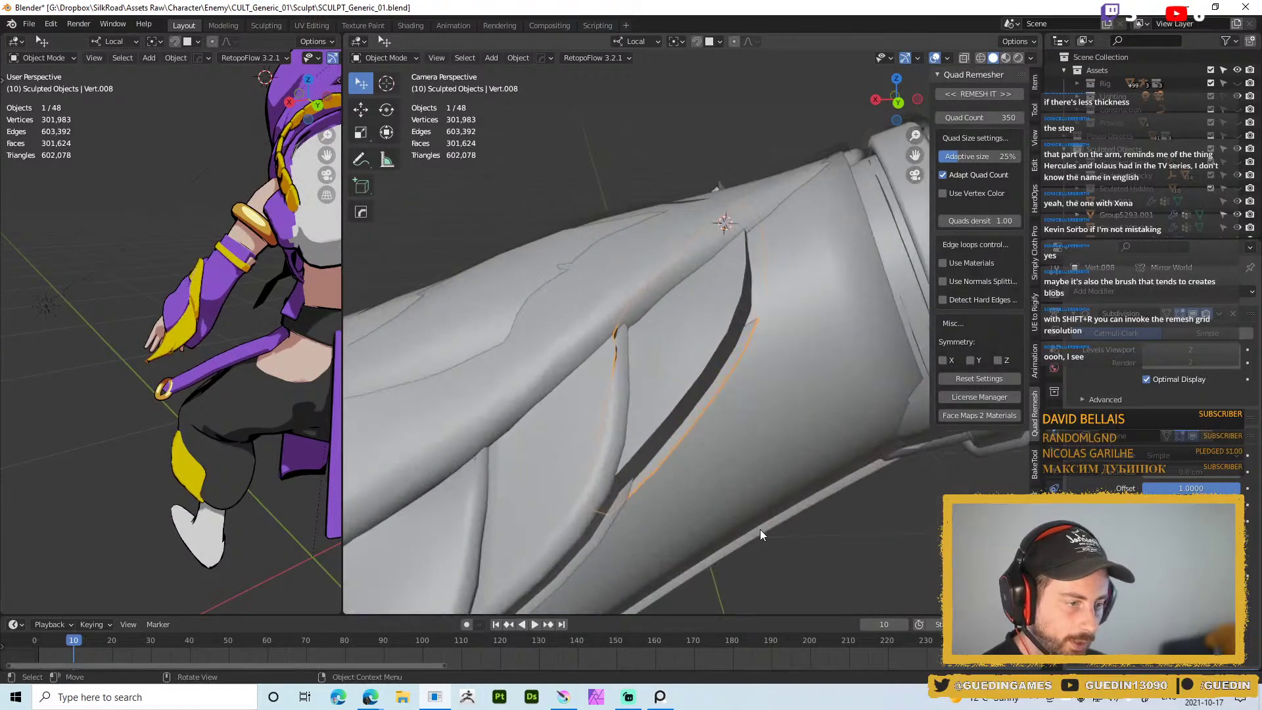
pyautogui.click(1055, 507)
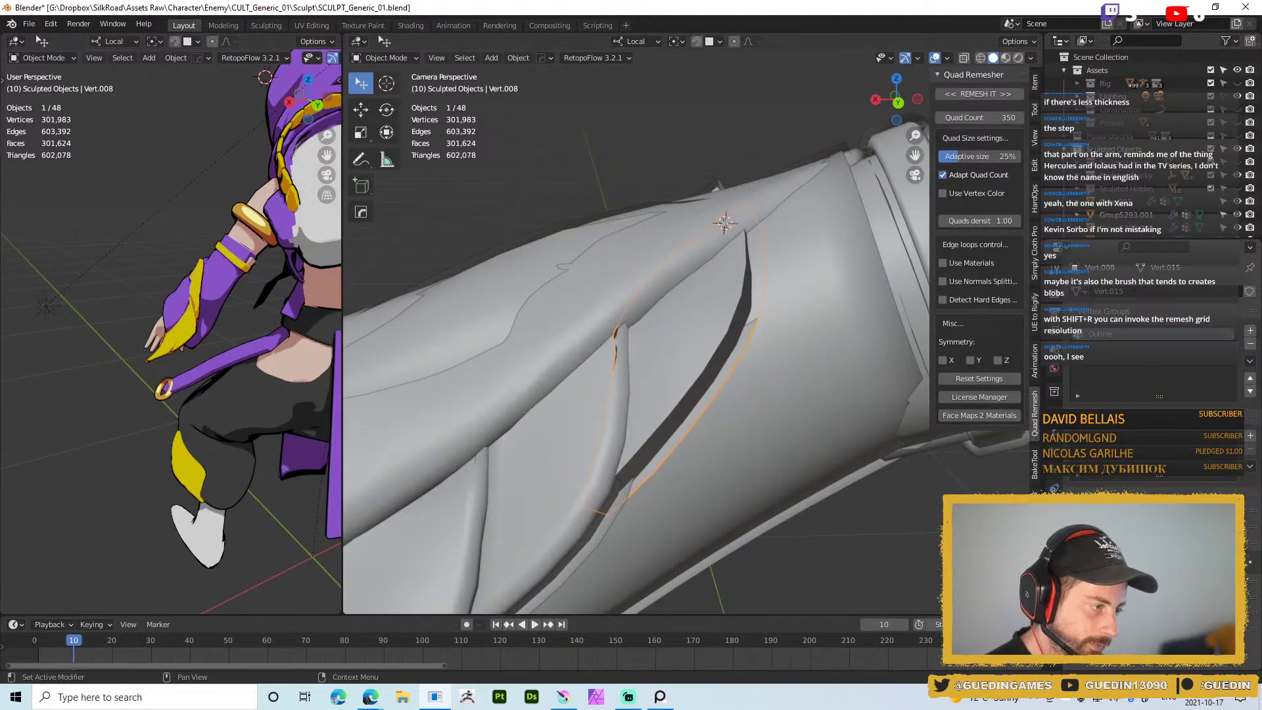
pyautogui.click(1126, 562)
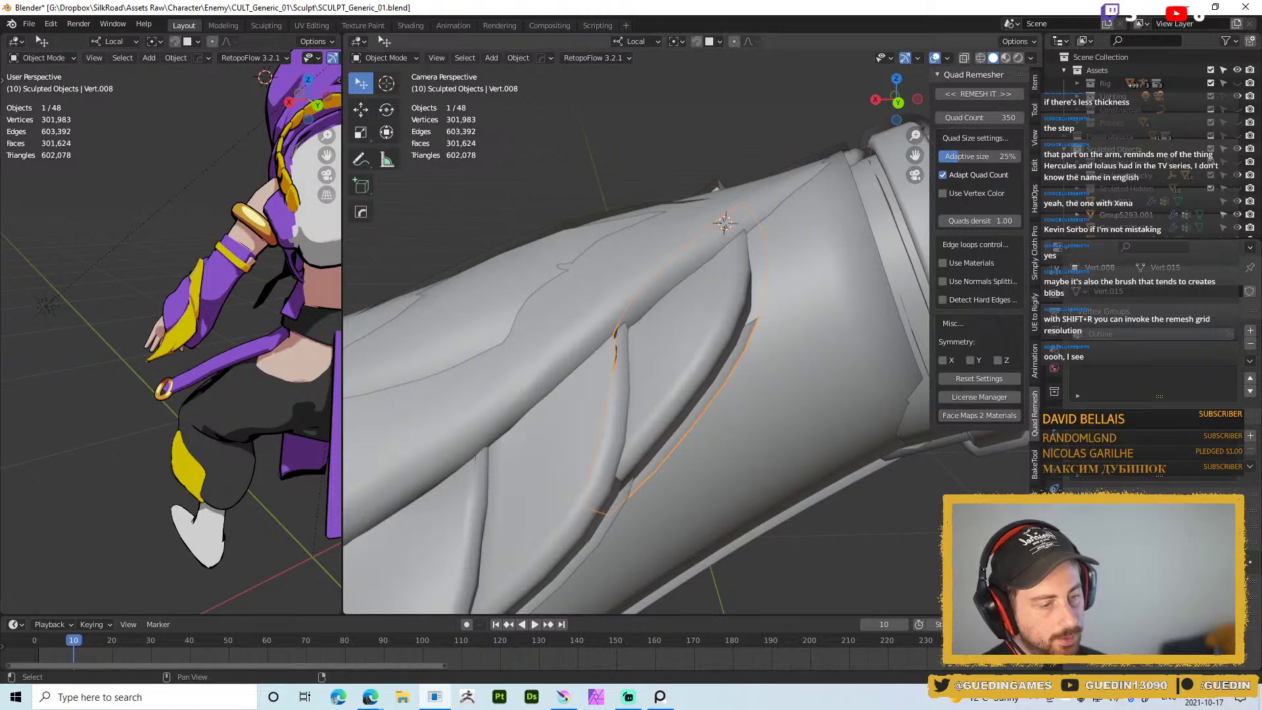
# Adjust the upper and middle feathers where they meet the sleeve with the Grab brush, ending at a 56 px radius
pyautogui.moveTo(651, 279)
pyautogui.mouseDown(button='middle')
pyautogui.moveTo(657, 313)
pyautogui.moveTo(686, 342)
pyautogui.moveTo(644, 374)
pyautogui.moveTo(647, 398)
pyautogui.mouseUp(button='middle')
pyautogui.hotkey('ctrl', 'Tab')
pyautogui.click(684, 387)
pyautogui.press('f')
pyautogui.click(670, 362)
pyautogui.press('d')
pyautogui.press('f')
pyautogui.click(659, 396)
pyautogui.moveTo(648, 392); pyautogui.dragTo(660, 394)
pyautogui.press('f')
pyautogui.click(658, 393)
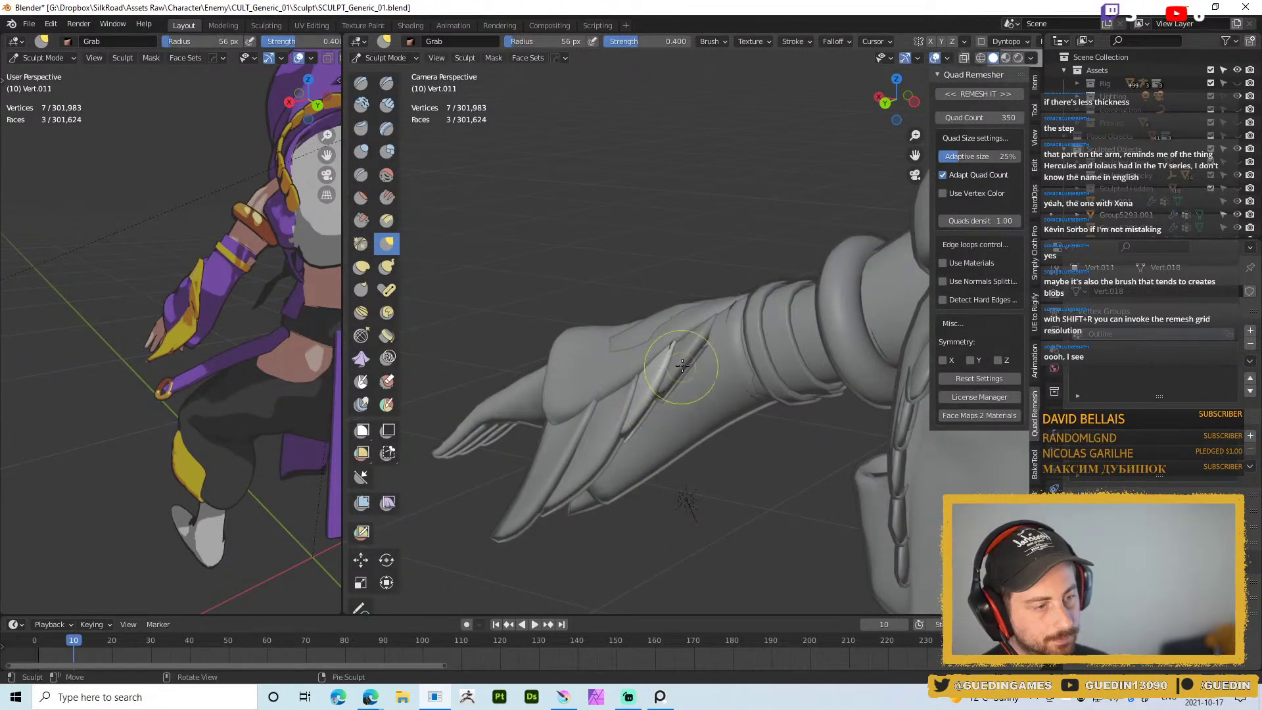
pyautogui.press('d')
pyautogui.moveTo(693, 323)
pyautogui.mouseDown(button='middle')
pyautogui.moveTo(743, 335)
pyautogui.moveTo(658, 368)
pyautogui.mouseUp(button='middle')
# Display the character in Material Preview and give the white outer sleeve the inner sleeve's purple material
pyautogui.hotkey('ctrl', 'Tab')
pyautogui.scroll(-3, 657, 229)
pyautogui.click(658, 229)
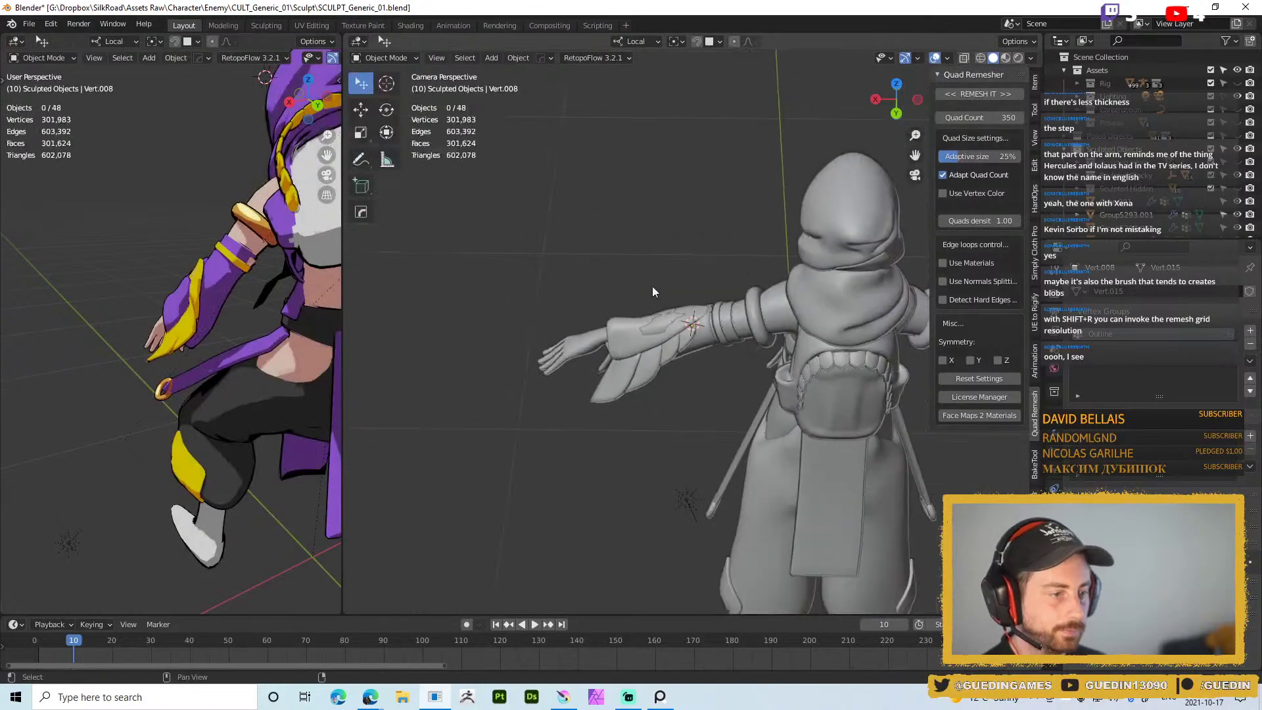
pyautogui.moveTo(657, 229); pyautogui.dragTo(692, 312, button='middle')
pyautogui.press('z')
pyautogui.click(680, 440)
pyautogui.moveTo(684, 401)
pyautogui.mouseDown(button='middle')
pyautogui.moveTo(668, 359)
pyautogui.moveTo(637, 337)
pyautogui.mouseUp(button='middle')
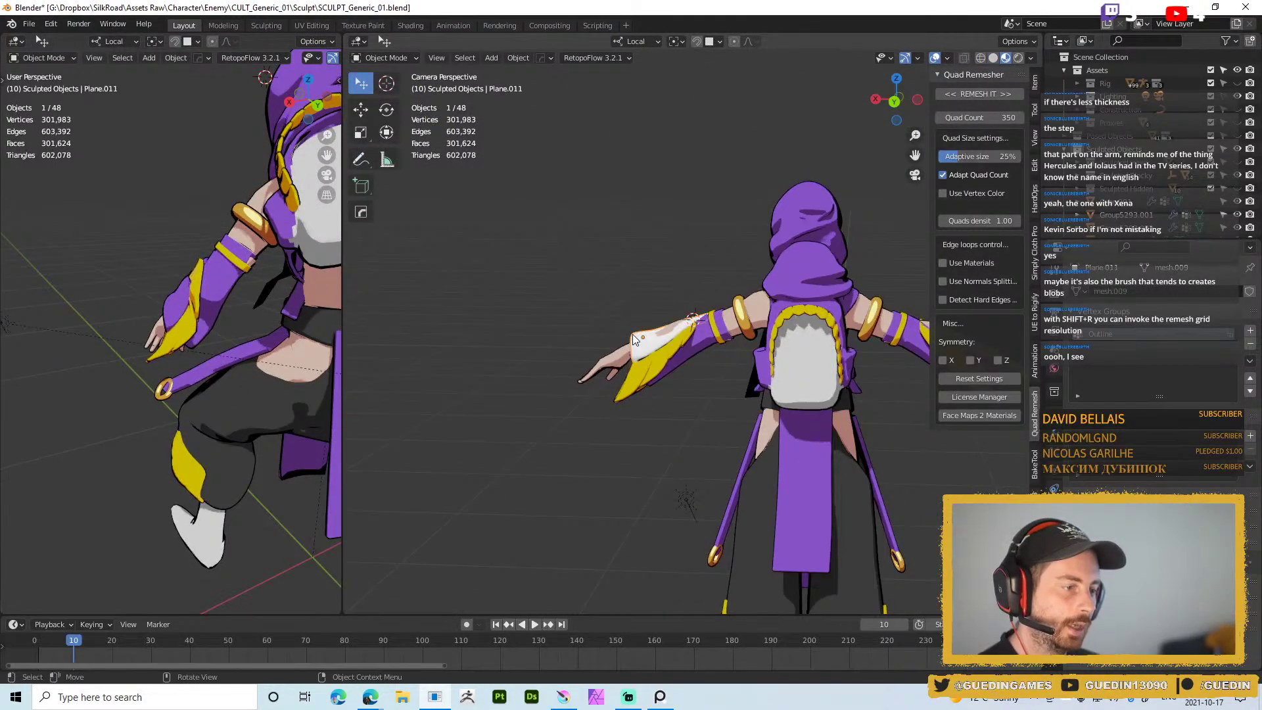
pyautogui.scroll(4, 692, 293)
pyautogui.keyDown('shift'); pyautogui.click(709, 350); pyautogui.keyUp('shift')
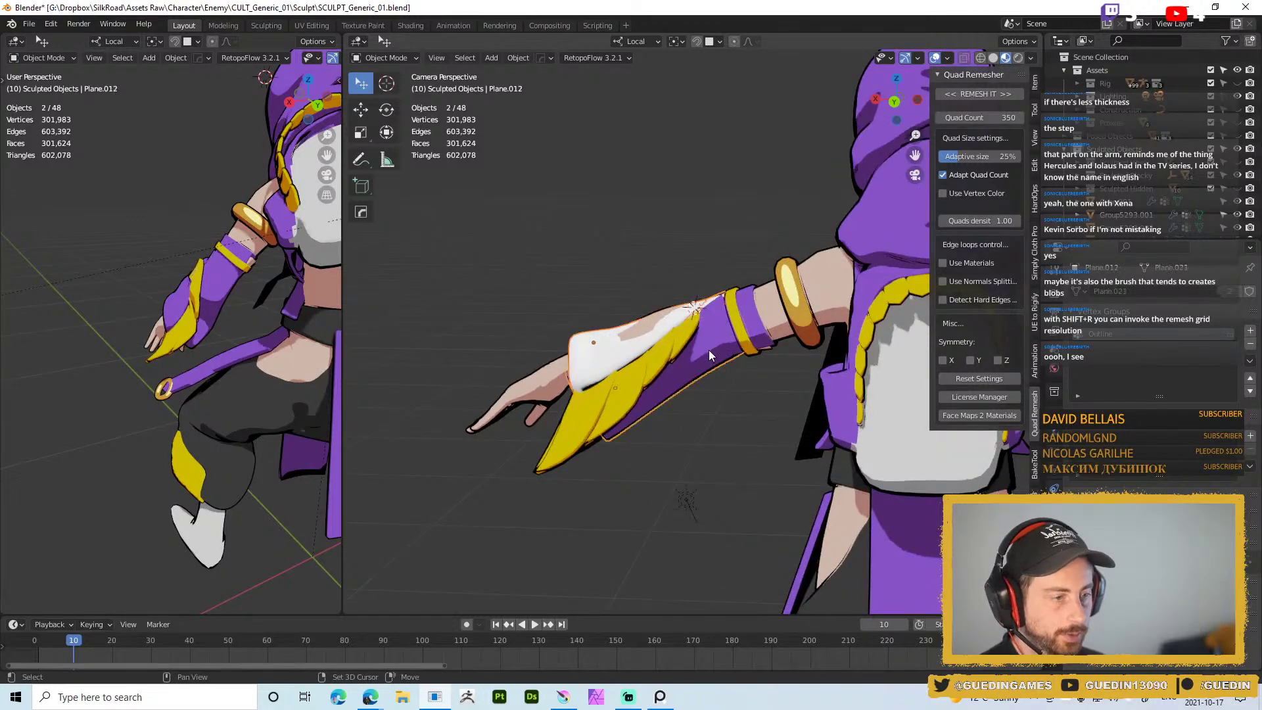
pyautogui.hotkey('alt', 'a')
pyautogui.moveTo(702, 357); pyautogui.dragTo(658, 323, button='middle')
# Put the outer sleeve back into Sculpt Mode and return the viewport to Solid shading
pyautogui.click(666, 348)
pyautogui.hotkey('ctrl', 'Tab')
pyautogui.click(672, 369)
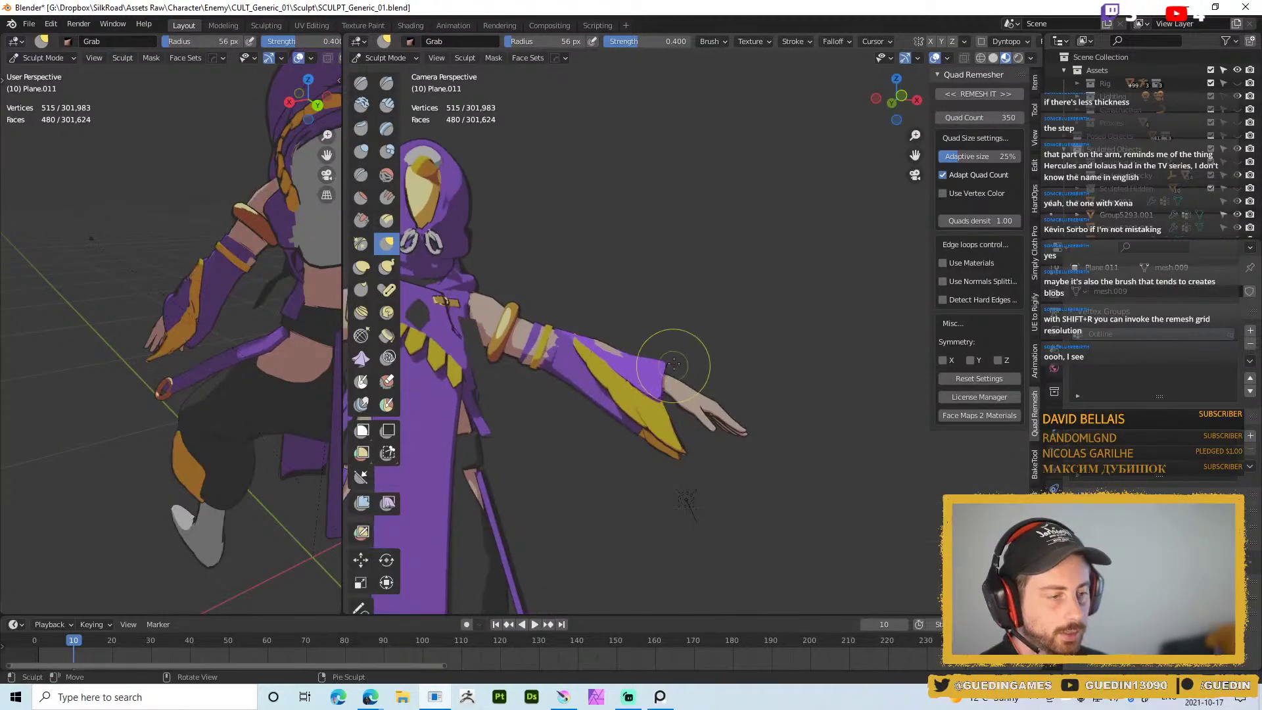
pyautogui.moveTo(640, 384)
pyautogui.mouseDown(button='middle')
pyautogui.moveTo(595, 400)
pyautogui.moveTo(650, 387)
pyautogui.mouseUp(button='middle')
pyautogui.press('z')
pyautogui.moveTo(756, 372); pyautogui.dragTo(671, 251, button='middle')
pyautogui.moveTo(671, 250)
pyautogui.mouseDown(button='middle')
pyautogui.moveTo(755, 334)
pyautogui.moveTo(698, 372)
pyautogui.moveTo(714, 345)
pyautogui.mouseUp(button='middle')
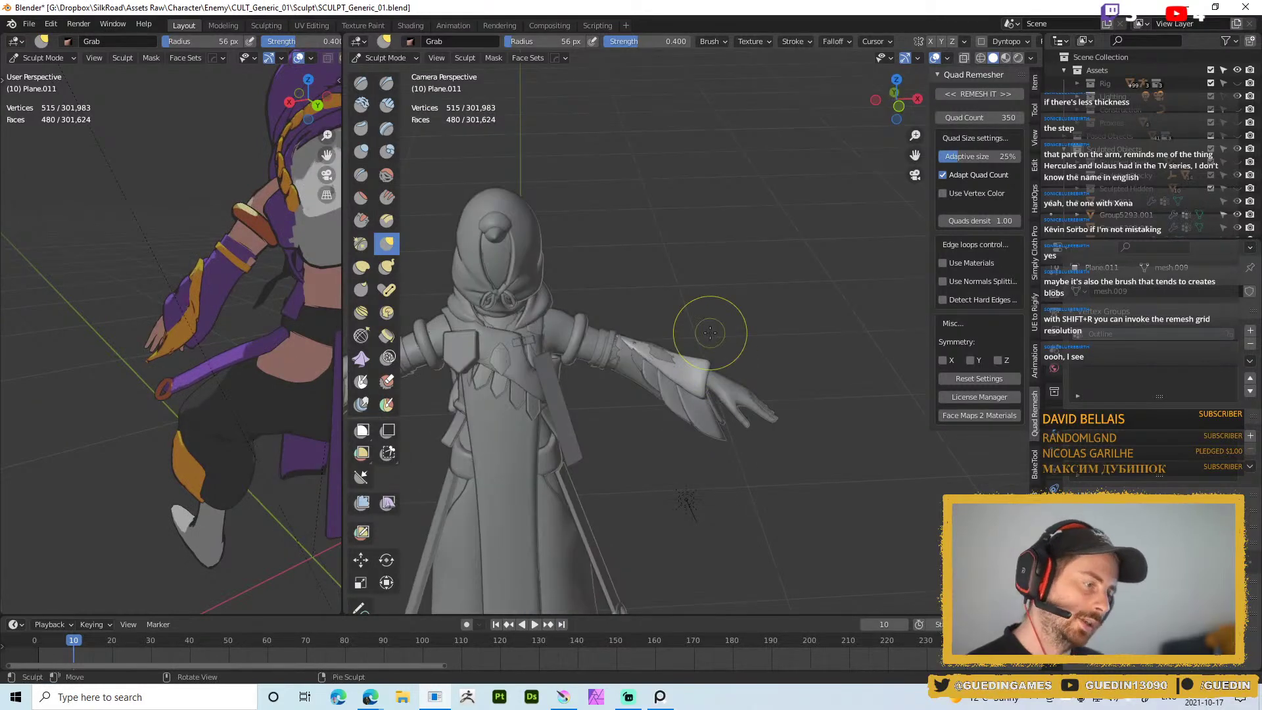
pyautogui.moveTo(631, 377); pyautogui.dragTo(679, 293, button='middle')
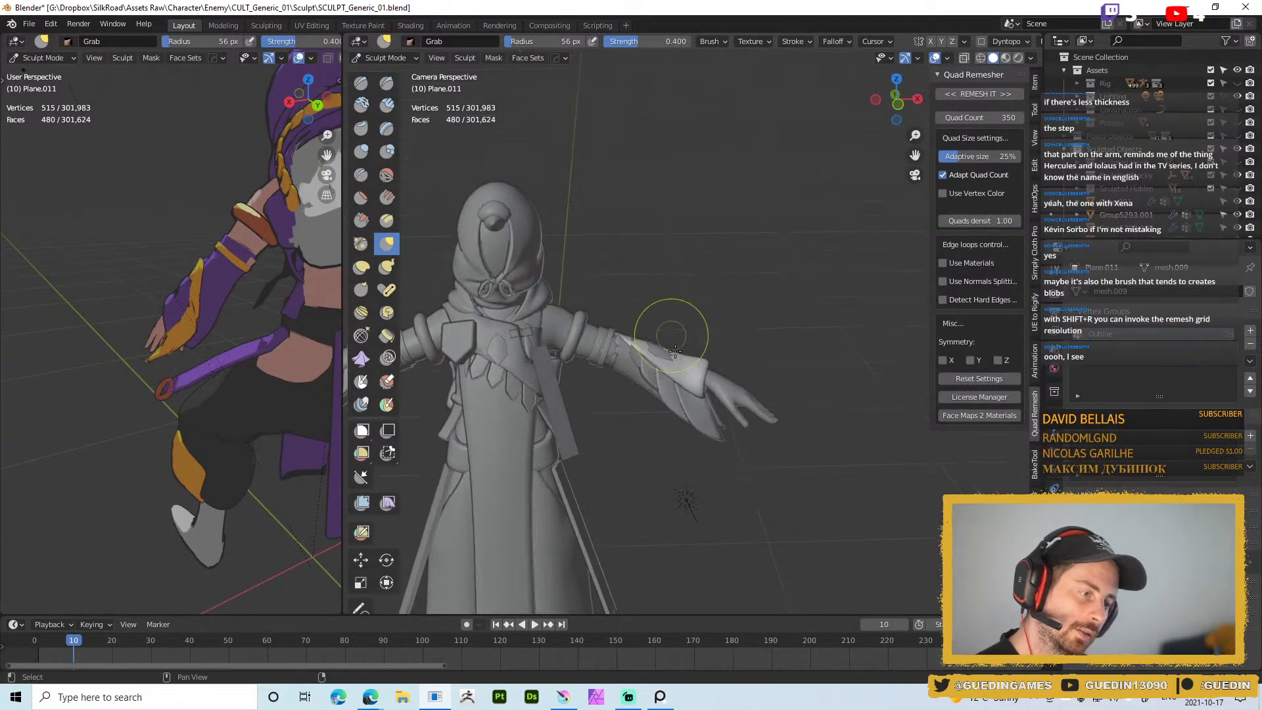
pyautogui.moveTo(689, 358); pyautogui.dragTo(680, 362, button='middle')
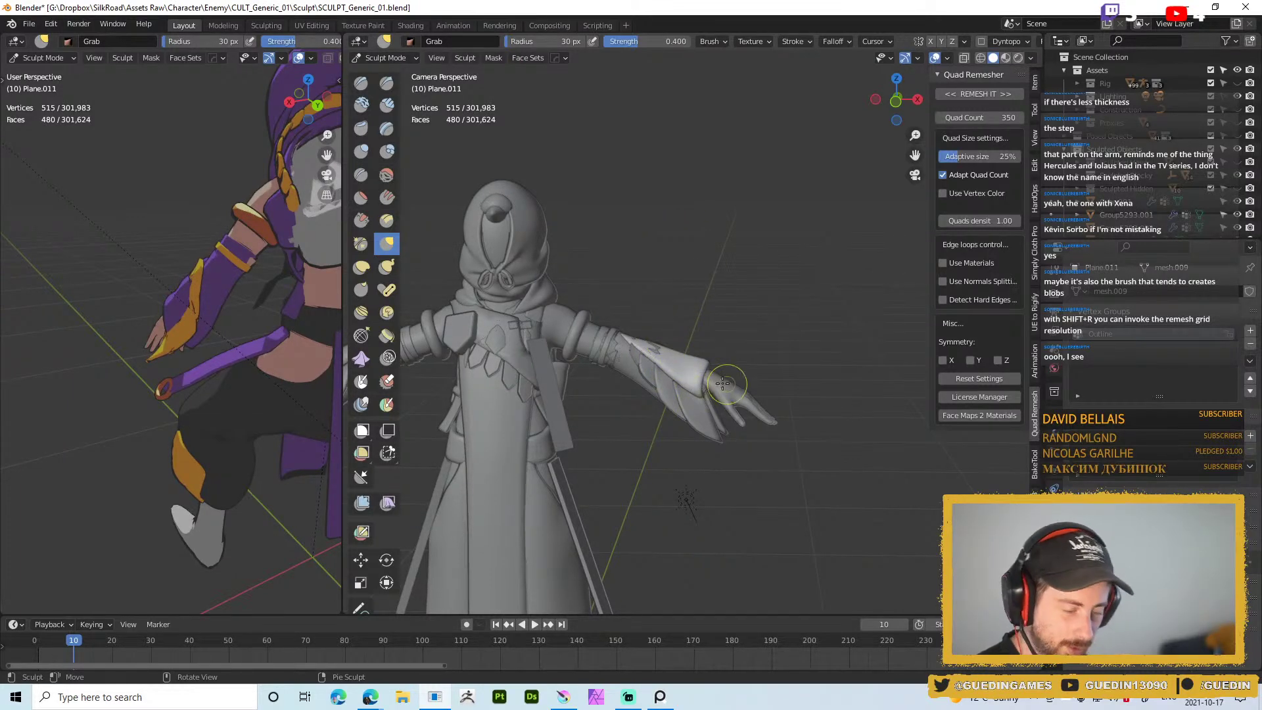
# Refine the outer sleeve over the forearm with a short Grab brush stroke at an adjusted radius
pyautogui.press('d')
pyautogui.press('f')
pyautogui.click(684, 353)
pyautogui.moveTo(667, 353); pyautogui.dragTo(660, 362)
pyautogui.moveTo(696, 348)
pyautogui.mouseDown(button='middle')
pyautogui.moveTo(689, 363)
pyautogui.moveTo(693, 307)
pyautogui.moveTo(702, 386)
pyautogui.mouseUp(button='middle')
pyautogui.press('d')
pyautogui.scroll(-2, 693, 307)
# Try the arm without the inner sleeve by hiding it and examine the whole character's silhouette from several angles
pyautogui.hotkey('ctrl', 'Tab')
pyautogui.click(608, 385)
pyautogui.moveTo(660, 349); pyautogui.dragTo(807, 339, button='middle')
pyautogui.scroll(2, 704, 315)
pyautogui.scroll(-3, 677, 289)
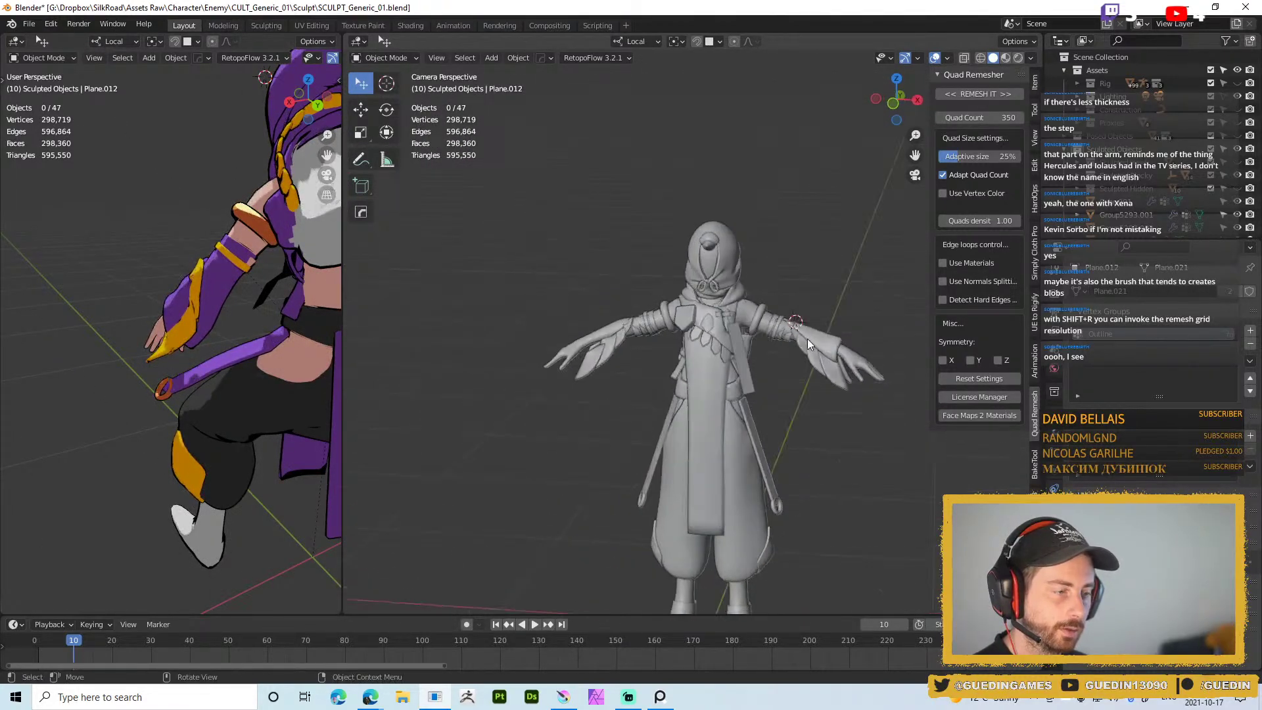
pyautogui.scroll(5, 697, 287)
pyautogui.keyDown('shift'); pyautogui.moveTo(764, 294); pyautogui.dragTo(712, 232, button='middle'); pyautogui.keyUp('shift')
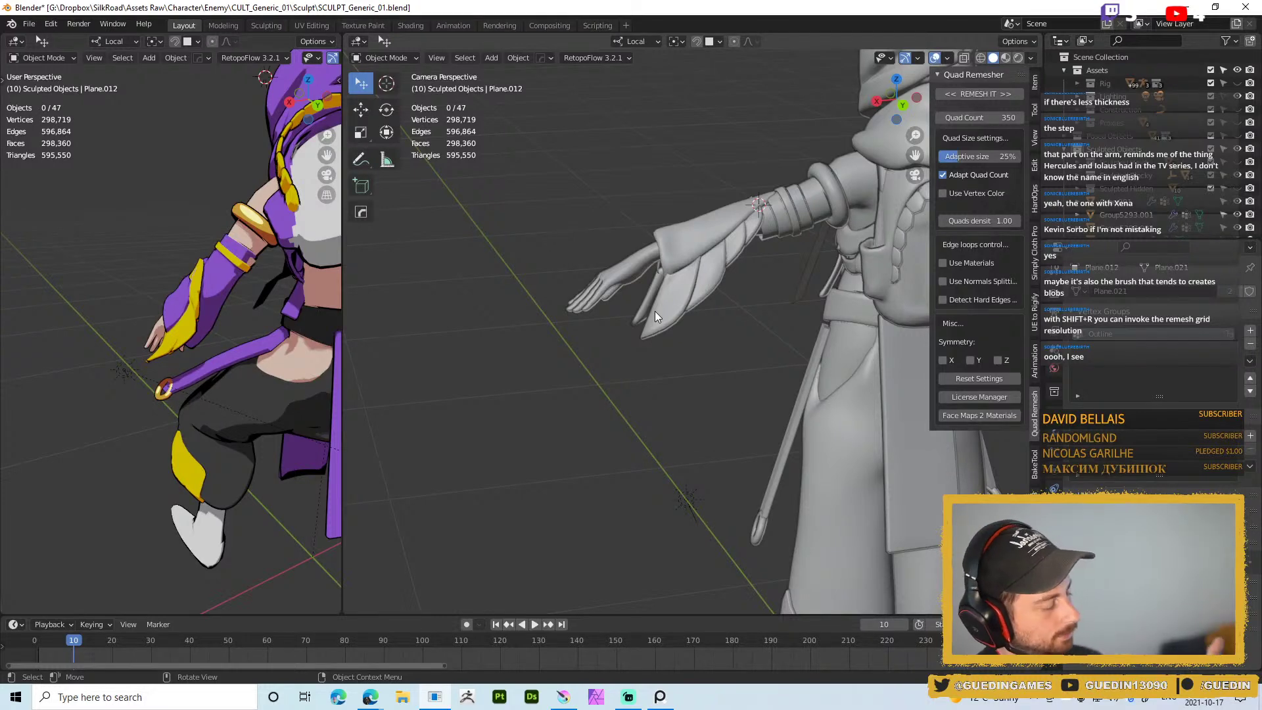
pyautogui.moveTo(618, 334); pyautogui.dragTo(733, 408, button='middle')
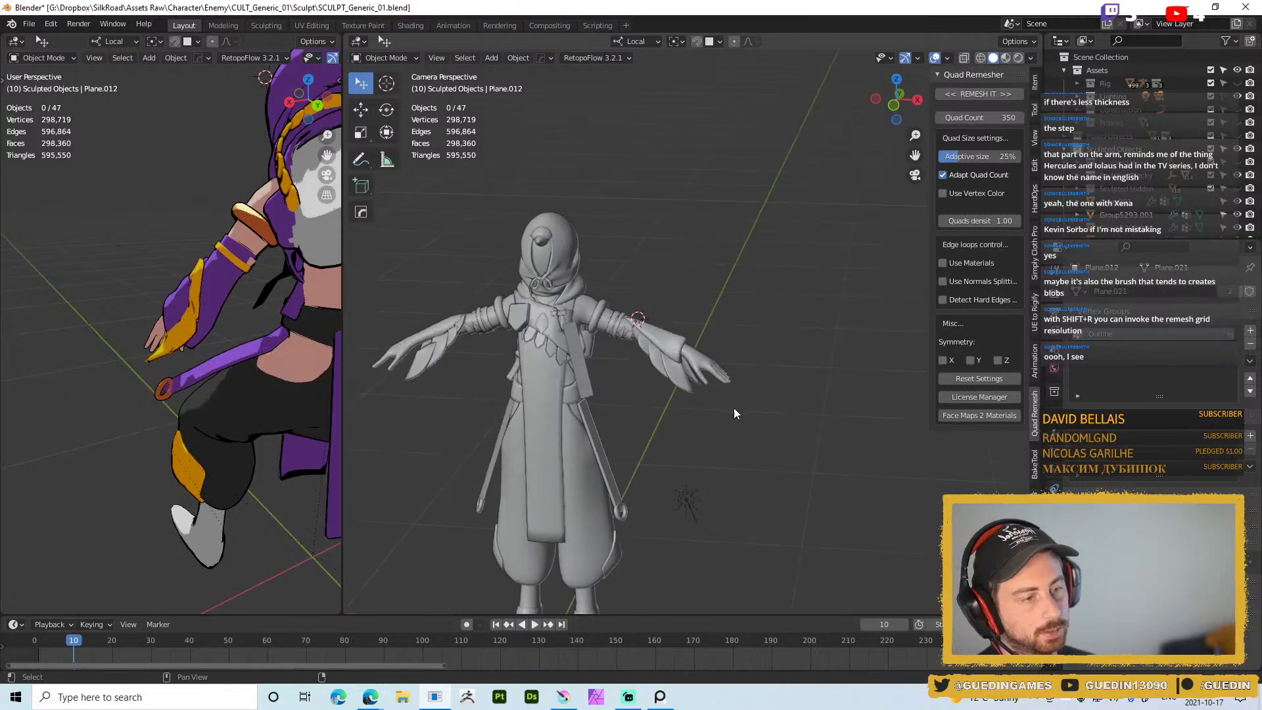
pyautogui.keyDown('shift'); pyautogui.rightClick(812, 296); pyautogui.keyUp('shift')
pyautogui.moveTo(811, 296); pyautogui.dragTo(716, 413, button='middle')
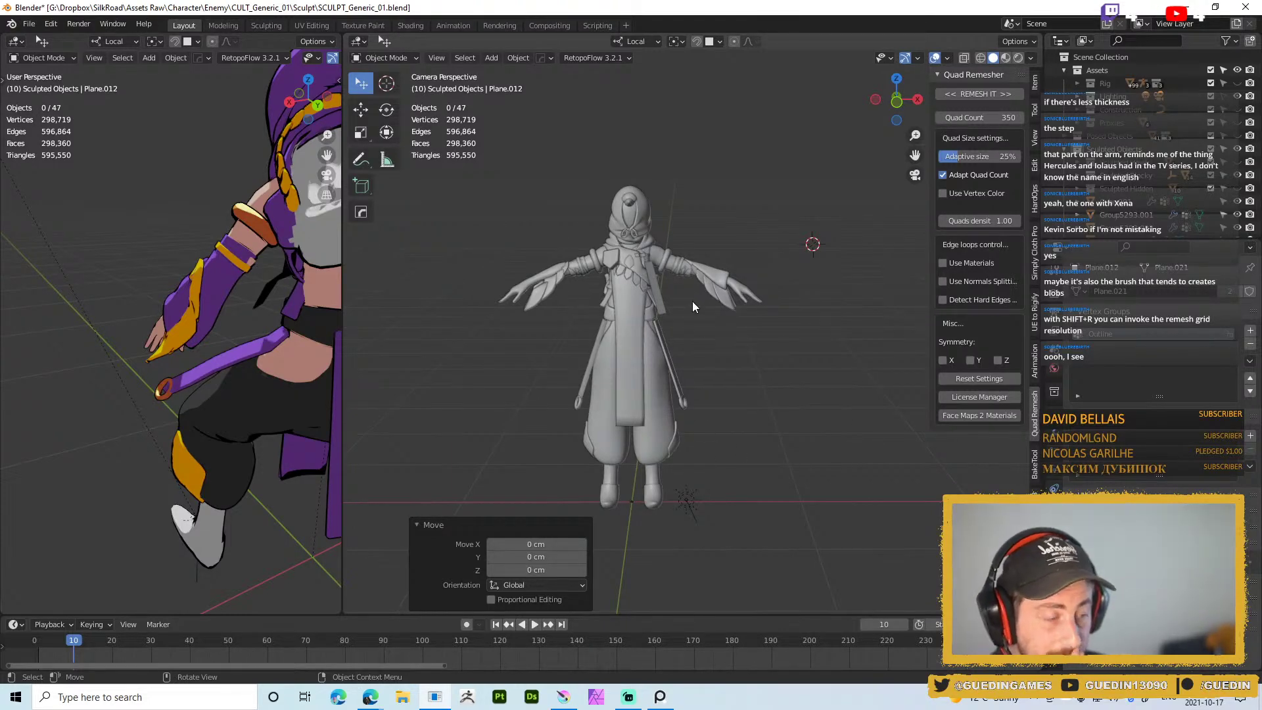
pyautogui.scroll(3, 716, 384)
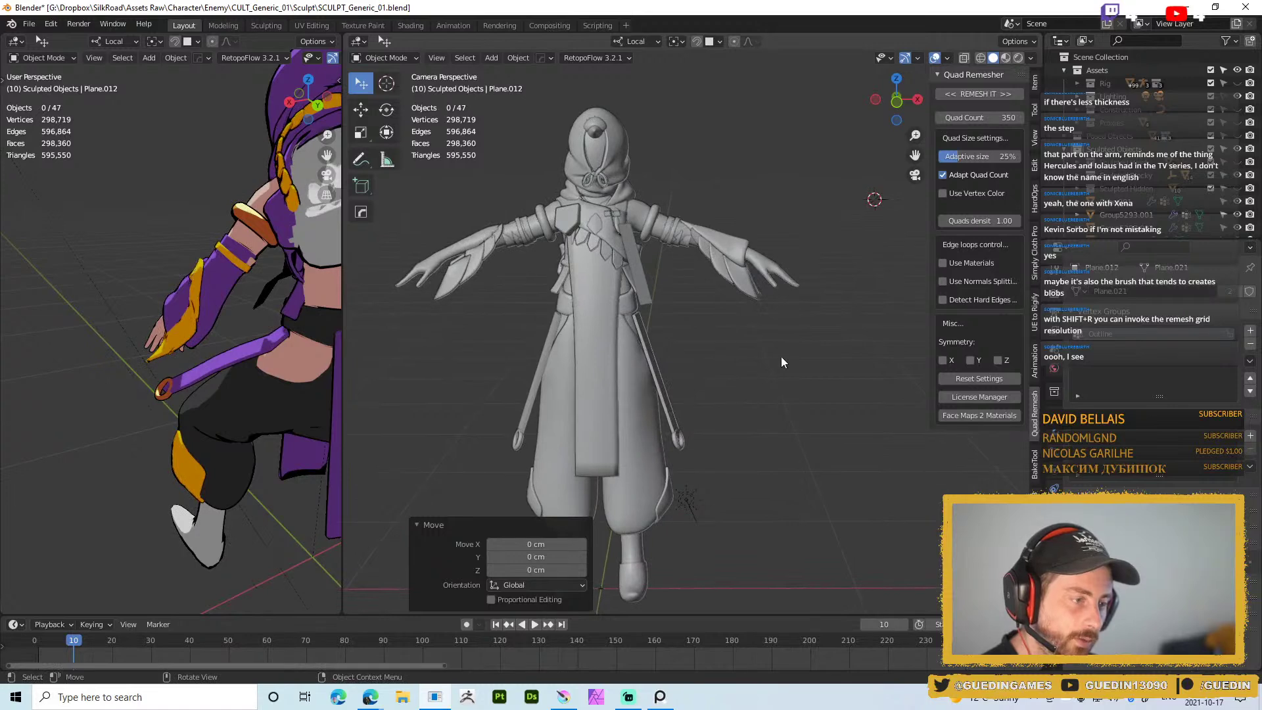
# Switch the viewport to Material Preview and check the full character's colours from the front and side
pyautogui.press('z')
pyautogui.click(789, 424)
pyautogui.moveTo(789, 424)
pyautogui.mouseDown(button='middle')
pyautogui.moveTo(789, 342)
pyautogui.moveTo(827, 408)
pyautogui.mouseUp(button='middle')
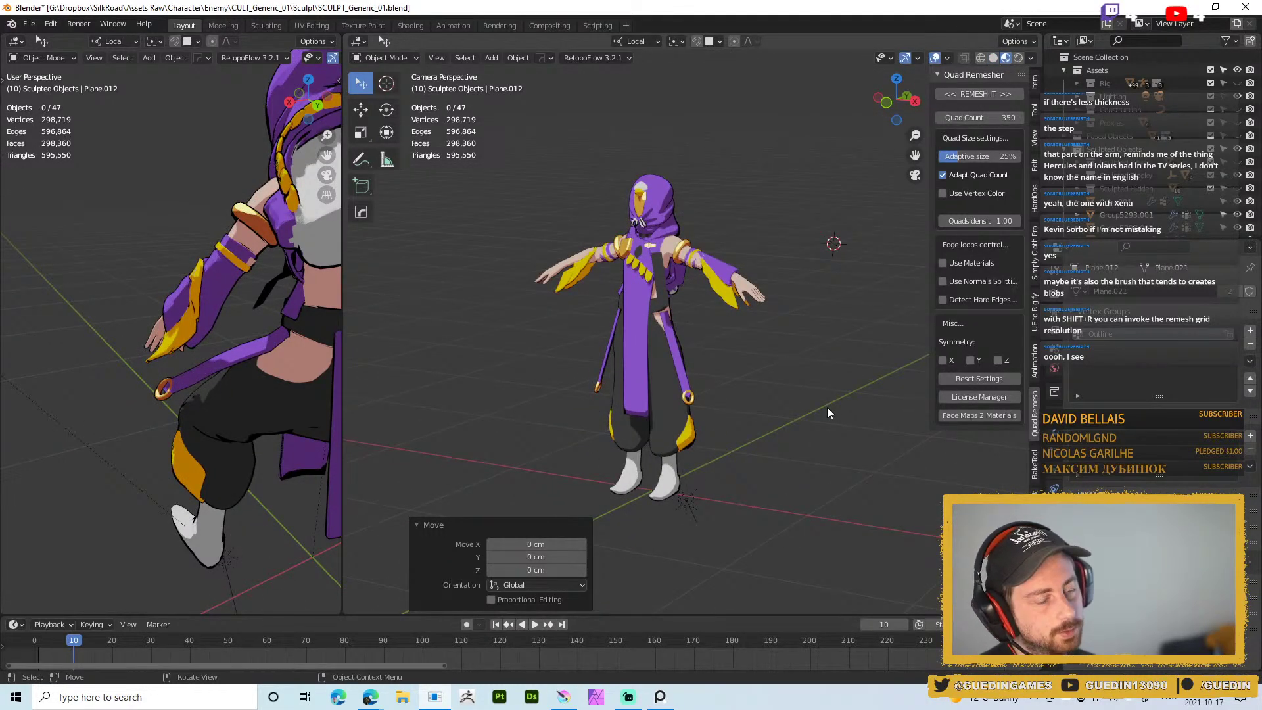
pyautogui.scroll(2, 756, 383)
pyautogui.moveTo(756, 384); pyautogui.dragTo(806, 366, button='middle')
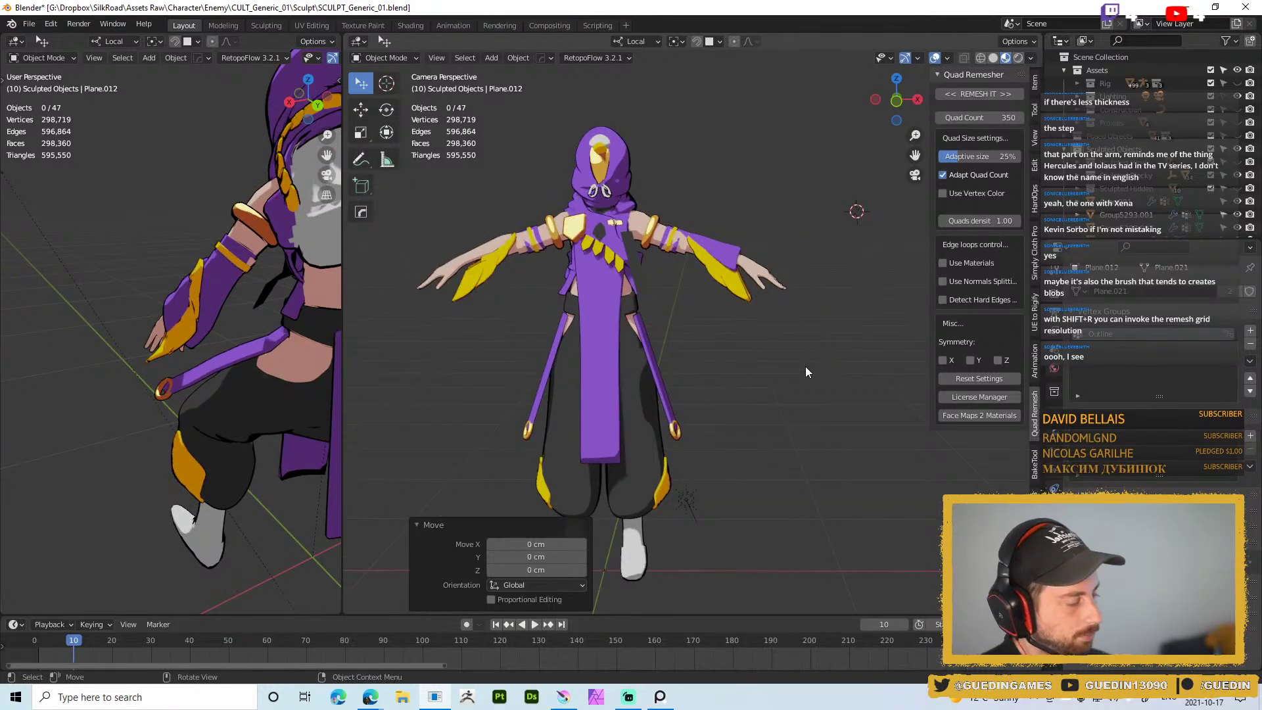
# Bring the hidden inner sleeve back on the forearm
pyautogui.moveTo(689, 333)
pyautogui.mouseDown(button='middle')
pyautogui.moveTo(380, 305)
pyautogui.moveTo(411, 409)
pyautogui.moveTo(718, 309)
pyautogui.moveTo(776, 338)
pyautogui.moveTo(851, 239)
pyautogui.moveTo(710, 286)
pyautogui.moveTo(644, 346)
pyautogui.moveTo(605, 209)
pyautogui.moveTo(668, 319)
pyautogui.mouseUp(button='middle')
pyautogui.scroll(2, 681, 369)
pyautogui.hotkey('ctrl', 'v')
pyautogui.scroll(5, 595, 344)
pyautogui.moveTo(595, 344); pyautogui.dragTo(582, 309, button='middle')
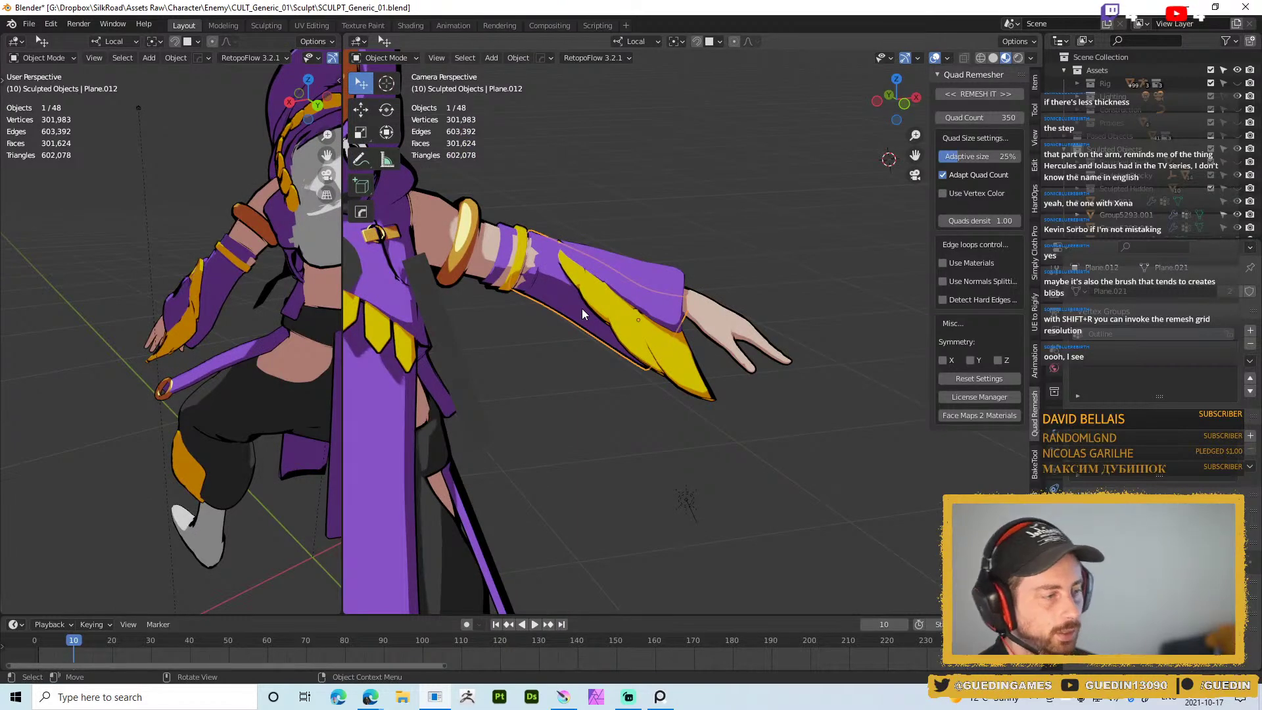
# Sculpt the inner sleeve by pulling its lower edge up behind the feathers with the Grab brush at a 198 px radius
pyautogui.hotkey('ctrl', 'Tab')
pyautogui.moveTo(614, 389)
pyautogui.mouseDown(button='middle')
pyautogui.moveTo(597, 305)
pyautogui.moveTo(654, 355)
pyautogui.mouseUp(button='middle')
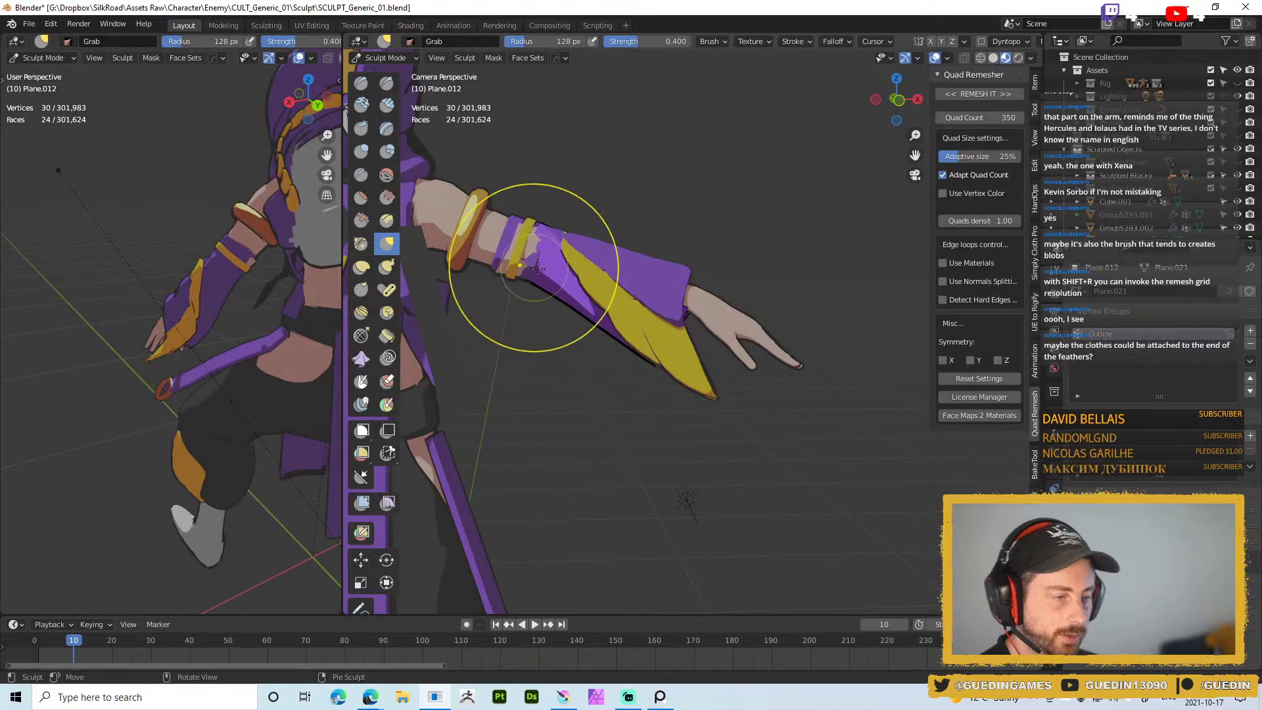
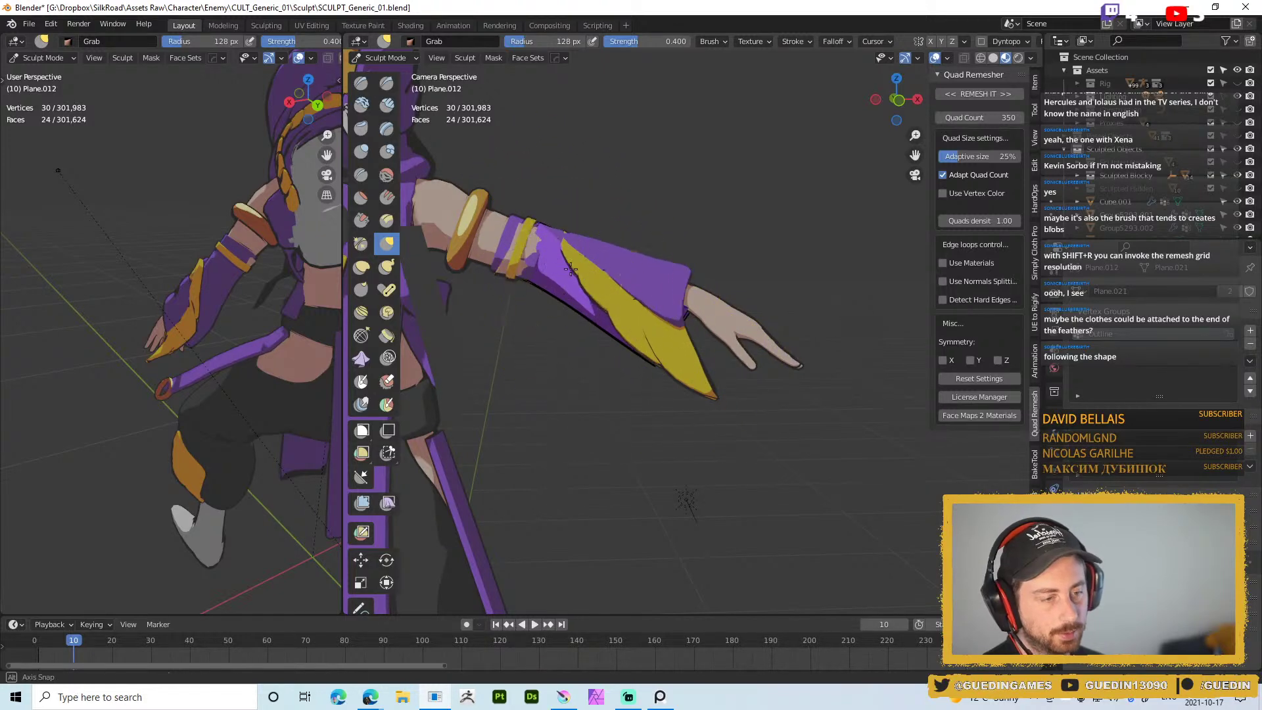
pyautogui.press('f')
pyautogui.click(609, 358)
pyautogui.moveTo(609, 358)
pyautogui.mouseDown()
pyautogui.moveTo(625, 343)
pyautogui.moveTo(615, 290)
pyautogui.mouseUp()
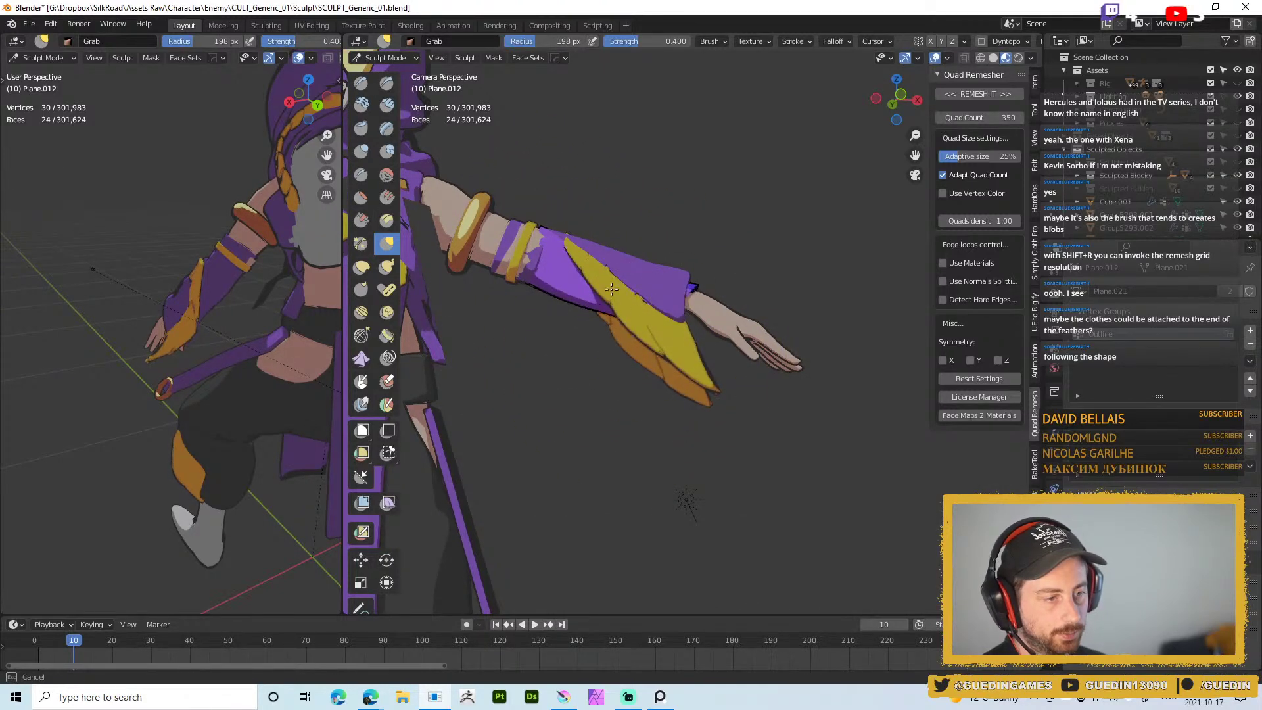
pyautogui.moveTo(578, 278); pyautogui.dragTo(578, 381, button='middle')
# Set the Grab brush radius to 106 px, then pick the Inflate/Deflate brush for the inner sleeve
pyautogui.moveTo(583, 338)
pyautogui.mouseDown(button='middle')
pyautogui.moveTo(714, 281)
pyautogui.moveTo(655, 254)
pyautogui.moveTo(537, 249)
pyautogui.mouseUp(button='middle')
pyautogui.press('f')
pyautogui.click(709, 276)
pyautogui.press('f')
pyautogui.click(653, 247)
pyautogui.moveTo(618, 252)
pyautogui.mouseDown(button='middle')
pyautogui.moveTo(600, 224)
pyautogui.moveTo(606, 263)
pyautogui.mouseUp(button='middle')
pyautogui.scroll(4, 606, 250)
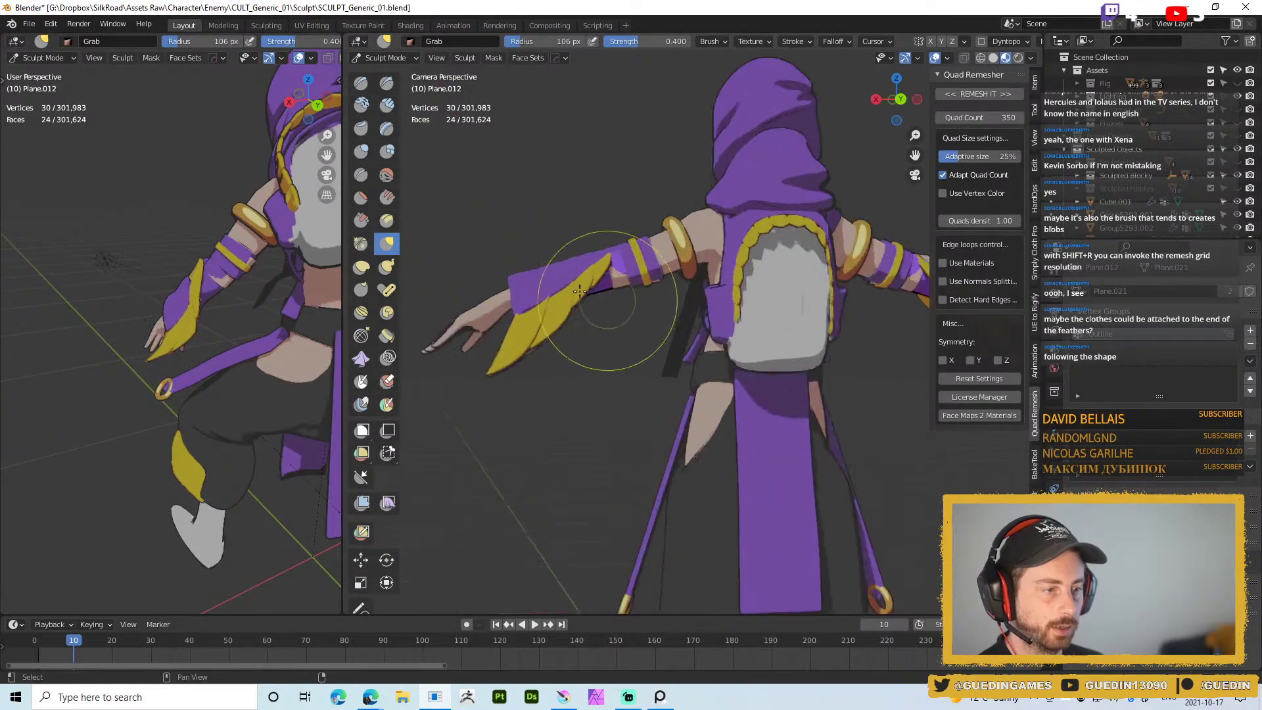
pyautogui.rightClick(610, 296)
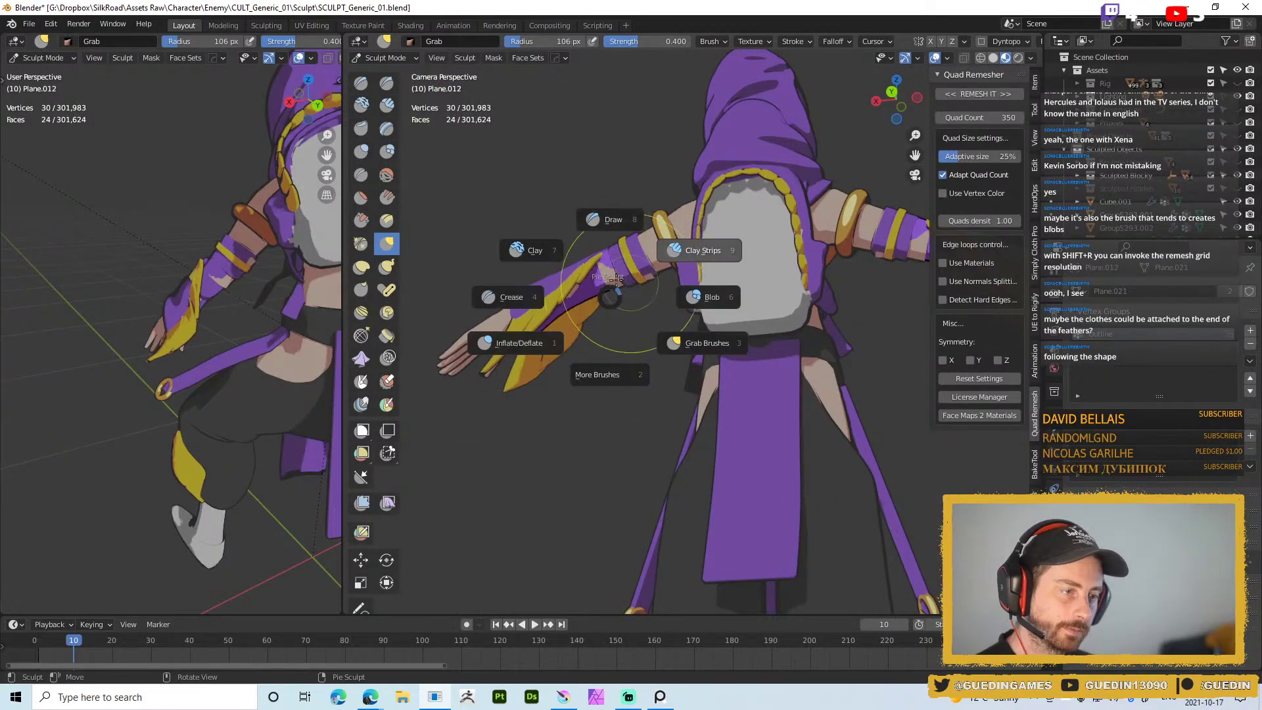
pyautogui.click(506, 339)
pyautogui.moveTo(591, 294); pyautogui.dragTo(546, 335, button='middle')
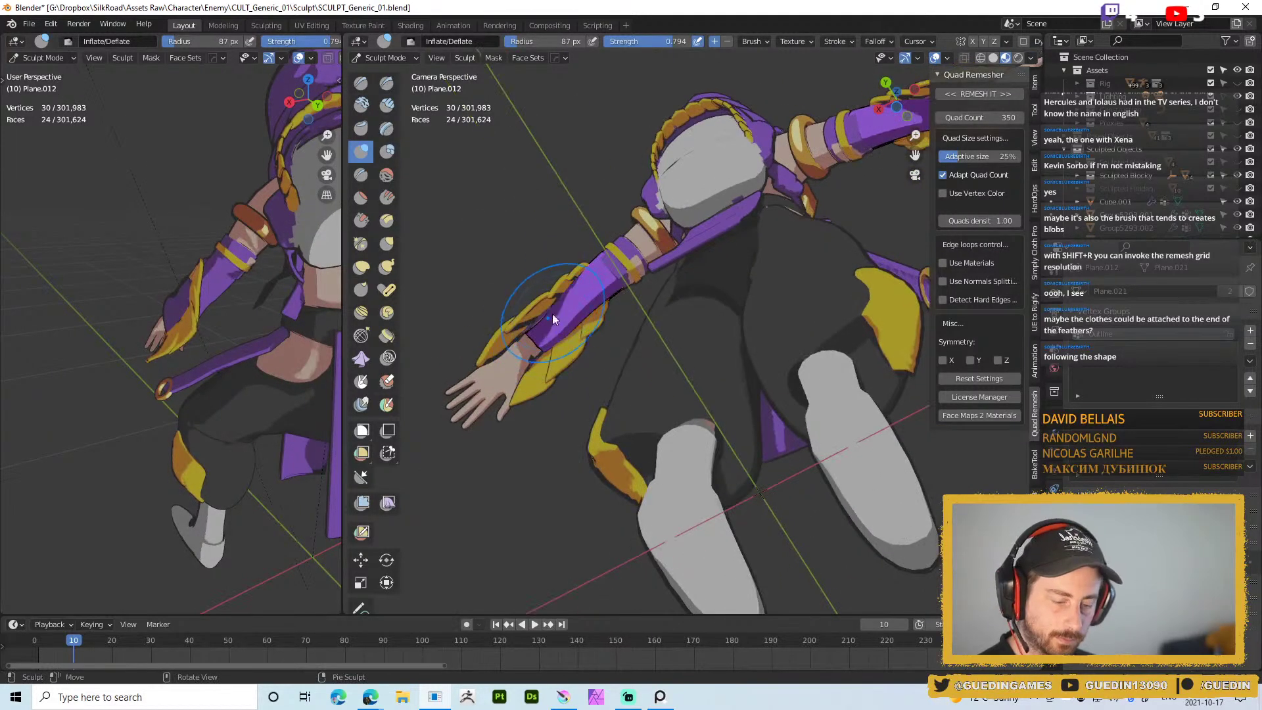
# Reshape the inner sleeve around the wrist and behind the feathers with the Grab brush, resizing the brush as needed
pyautogui.press('g')
pyautogui.moveTo(551, 326)
pyautogui.mouseDown()
pyautogui.moveTo(529, 323)
pyautogui.moveTo(521, 355)
pyautogui.mouseUp()
pyautogui.moveTo(521, 368); pyautogui.dragTo(520, 345, button='middle')
pyautogui.press('f')
pyautogui.click(519, 355)
pyautogui.press('z')
pyautogui.moveTo(589, 320); pyautogui.dragTo(605, 414, button='middle')
pyautogui.press('f')
pyautogui.click(698, 319)
pyautogui.moveTo(621, 309); pyautogui.dragTo(631, 303)
pyautogui.moveTo(632, 302)
pyautogui.mouseDown(button='middle')
pyautogui.moveTo(652, 351)
pyautogui.moveTo(592, 295)
pyautogui.mouseUp(button='middle')
# Puff up the inner sleeve's edge with the Inflate/Deflate brush and show the viewport in Material Preview
pyautogui.press('w')
pyautogui.click(536, 332)
pyautogui.moveTo(629, 287); pyautogui.dragTo(621, 272)
pyautogui.press('z')
pyautogui.click(618, 366)
# Return to Object Mode, examine the feathered sleeves on the whole character from several angles, and save the file
pyautogui.scroll(-3, 617, 358)
pyautogui.hotkey('ctrl', 'Tab')
pyautogui.click(452, 356)
pyautogui.scroll(-1, 619, 282)
pyautogui.moveTo(620, 278)
pyautogui.mouseDown(button='middle')
pyautogui.moveTo(551, 283)
pyautogui.moveTo(620, 228)
pyautogui.moveTo(922, 257)
pyautogui.moveTo(728, 274)
pyautogui.mouseUp(button='middle')
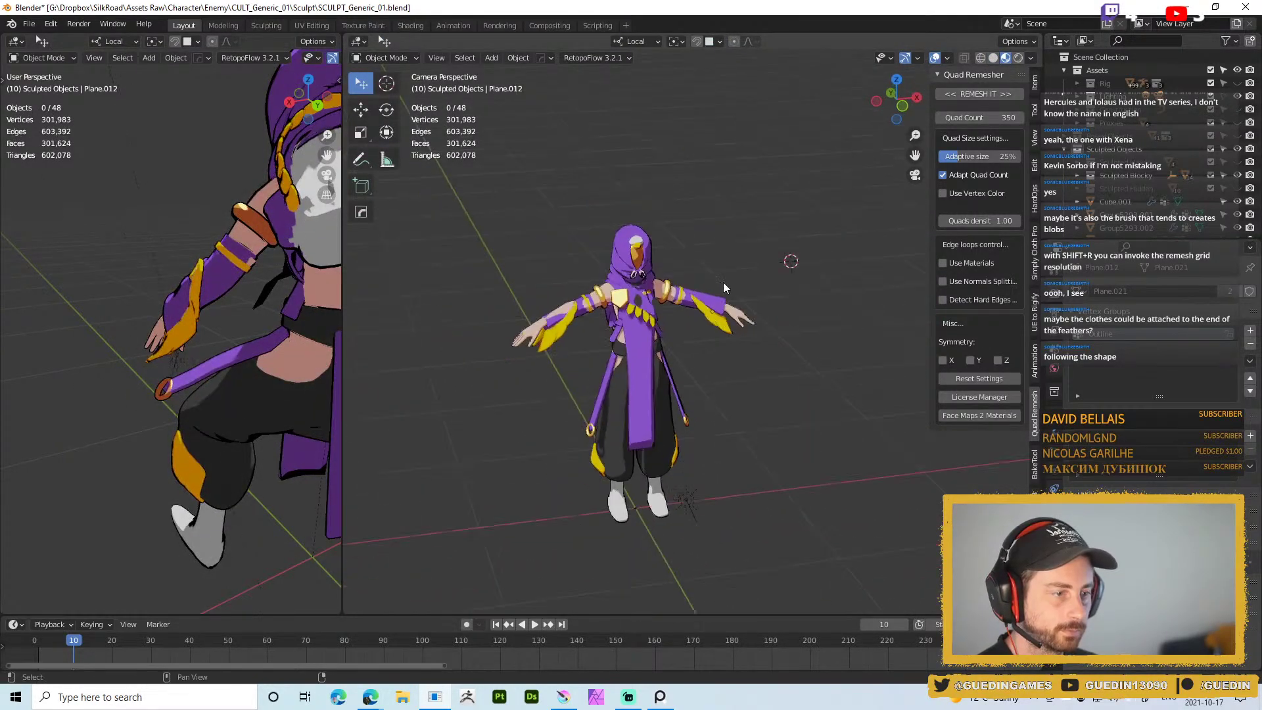
pyautogui.scroll(5, 744, 290)
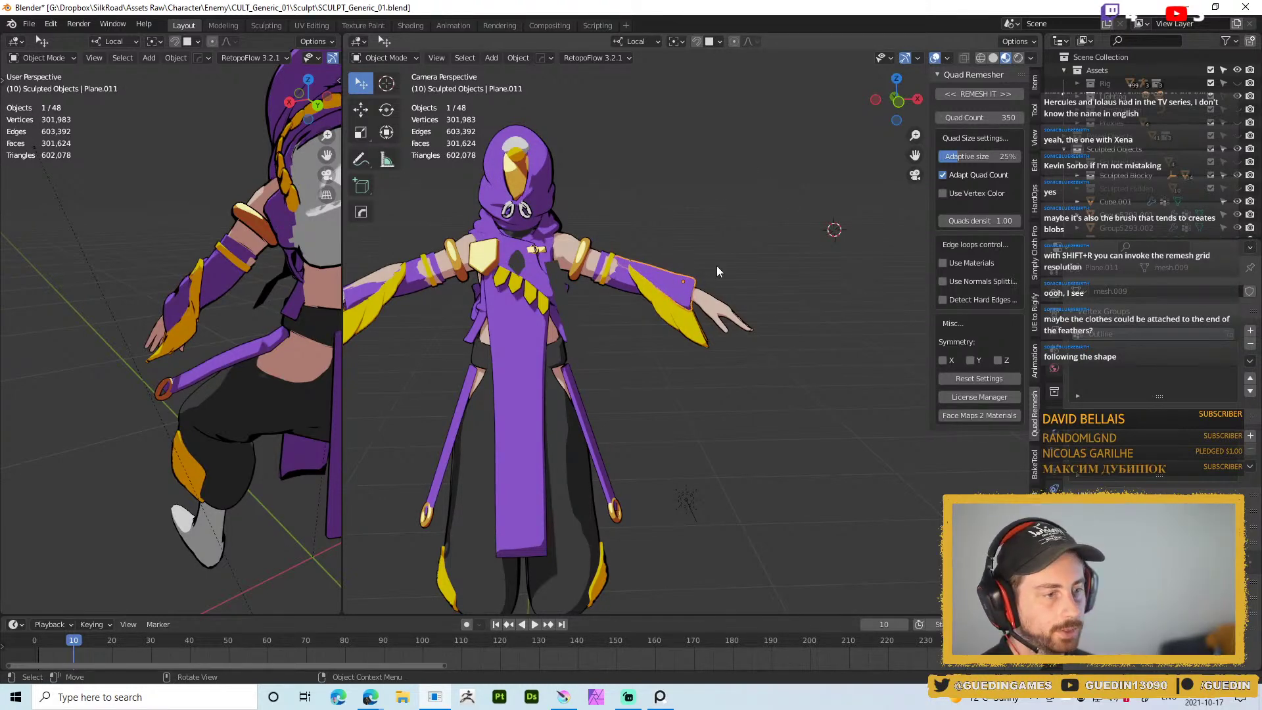
pyautogui.click(689, 255)
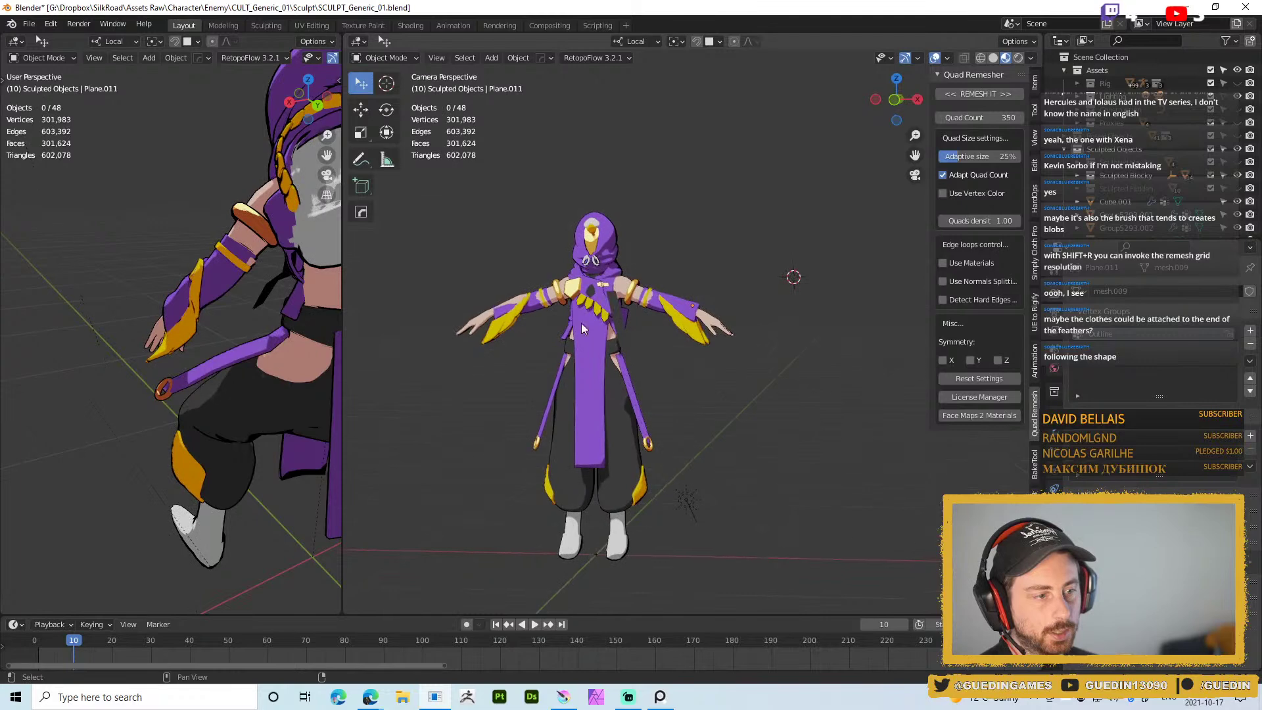
pyautogui.scroll(5, 684, 388)
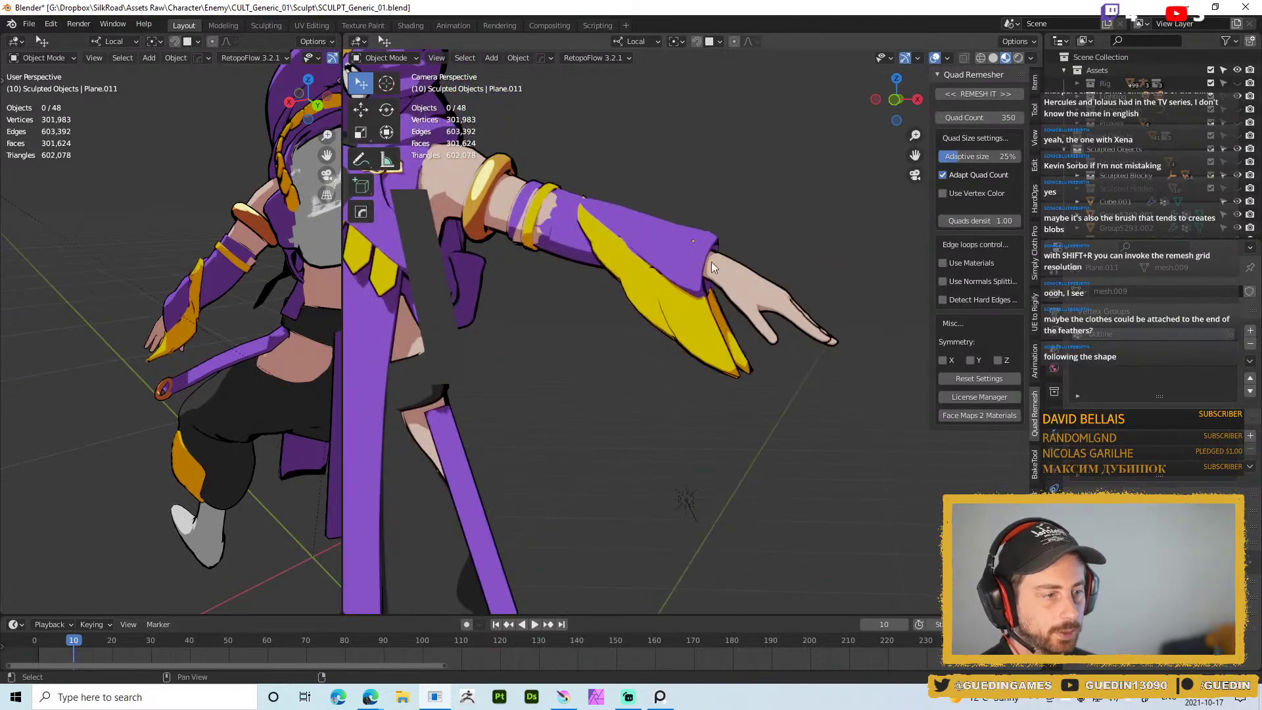
pyautogui.moveTo(711, 261); pyautogui.dragTo(729, 270, button='middle')
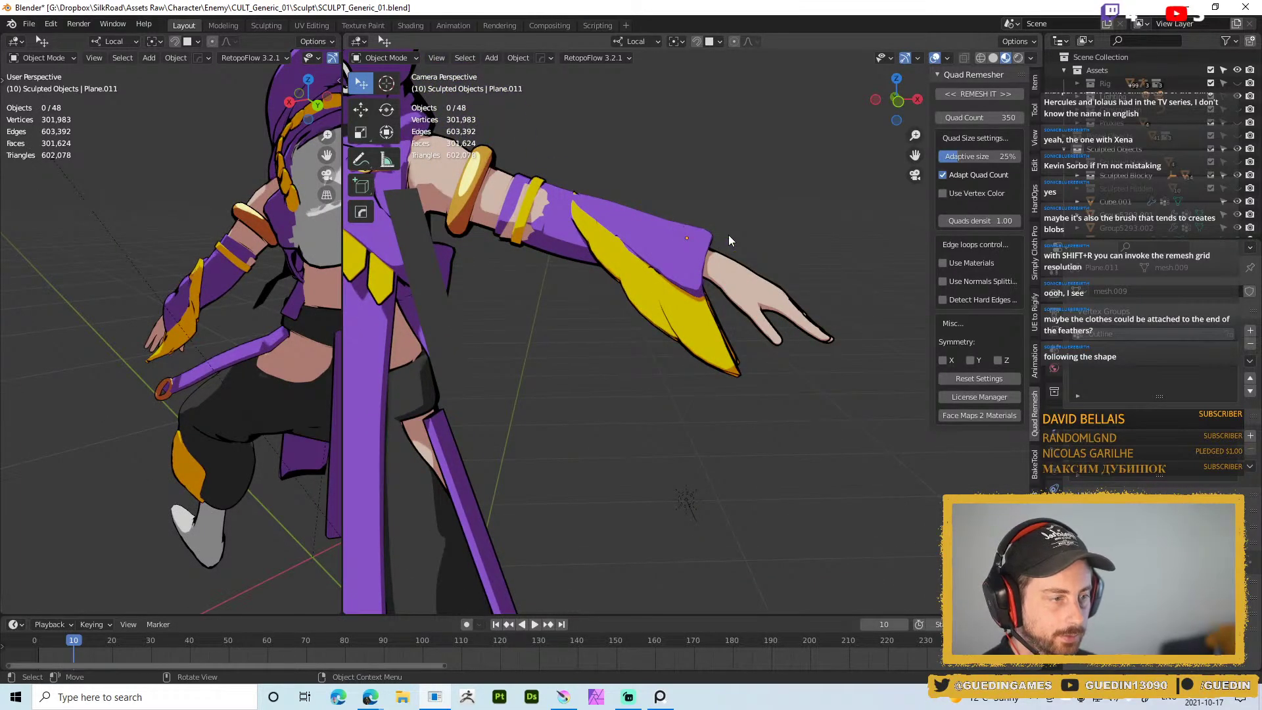
pyautogui.moveTo(634, 267); pyautogui.dragTo(692, 255, button='middle')
pyautogui.click(692, 255)
pyautogui.scroll(-3, 682, 321)
pyautogui.moveTo(685, 205); pyautogui.dragTo(593, 330, button='middle')
pyautogui.hotkey('ctrl', 's')
# Examine how the outer sleeve and feathers read on the full character, both from afar and close up
pyautogui.click(685, 232)
pyautogui.scroll(-4, 634, 304)
pyautogui.hotkey('alt', 'a')
pyautogui.scroll(5, 655, 339)
pyautogui.scroll(-3, 652, 326)
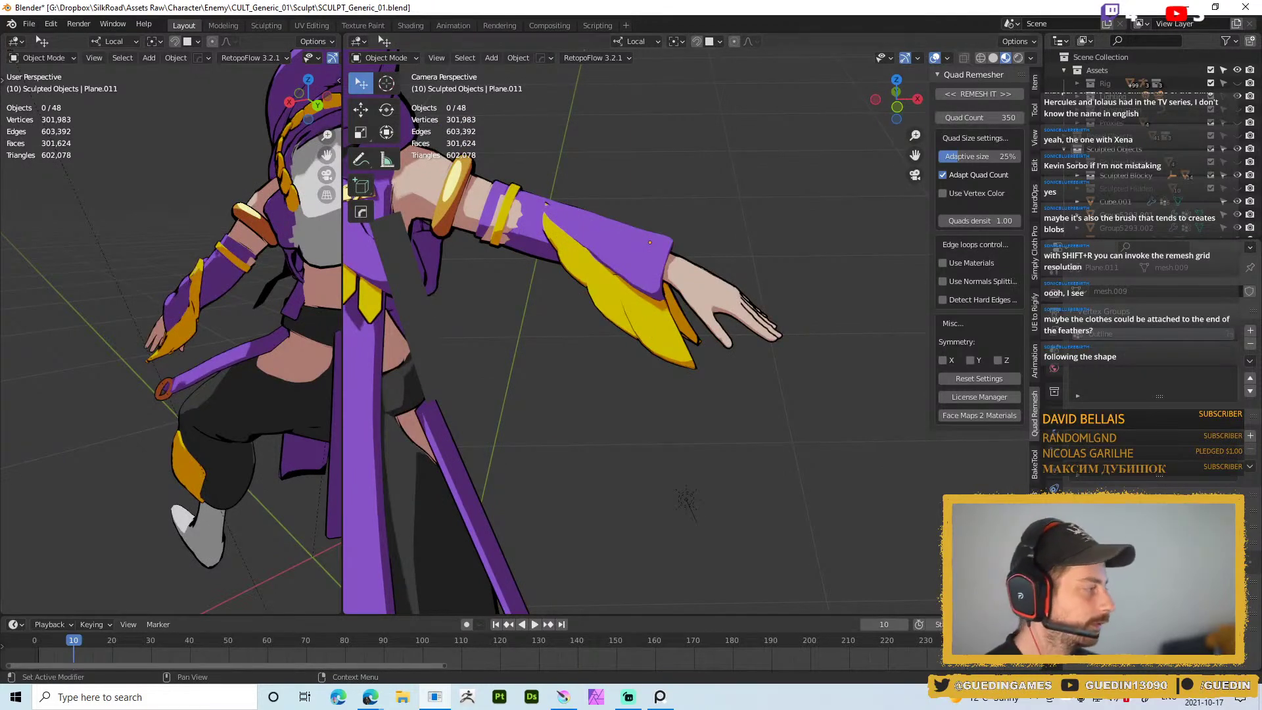
pyautogui.scroll(-4, 582, 314)
pyautogui.keyDown('shift'); pyautogui.moveTo(582, 314); pyautogui.dragTo(689, 298, button='middle'); pyautogui.keyUp('shift')
pyautogui.scroll(-2, 736, 316)
pyautogui.scroll(3, 791, 334)
pyautogui.scroll(2, 787, 330)
pyautogui.scroll(-2, 794, 324)
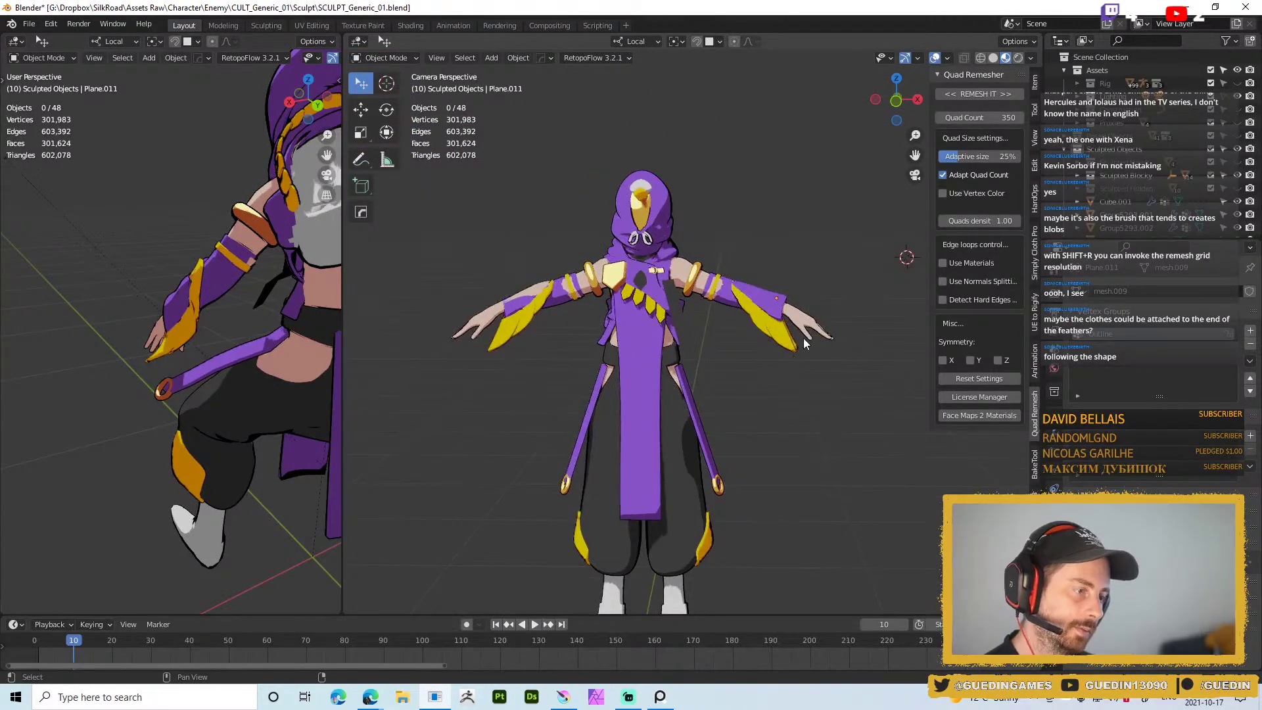
pyautogui.scroll(4, 806, 342)
# Enter Sculpt Mode on the purple outer sleeve and reshape its wrist end with the Grab brush
pyautogui.moveTo(459, 288); pyautogui.dragTo(586, 361, button='middle')
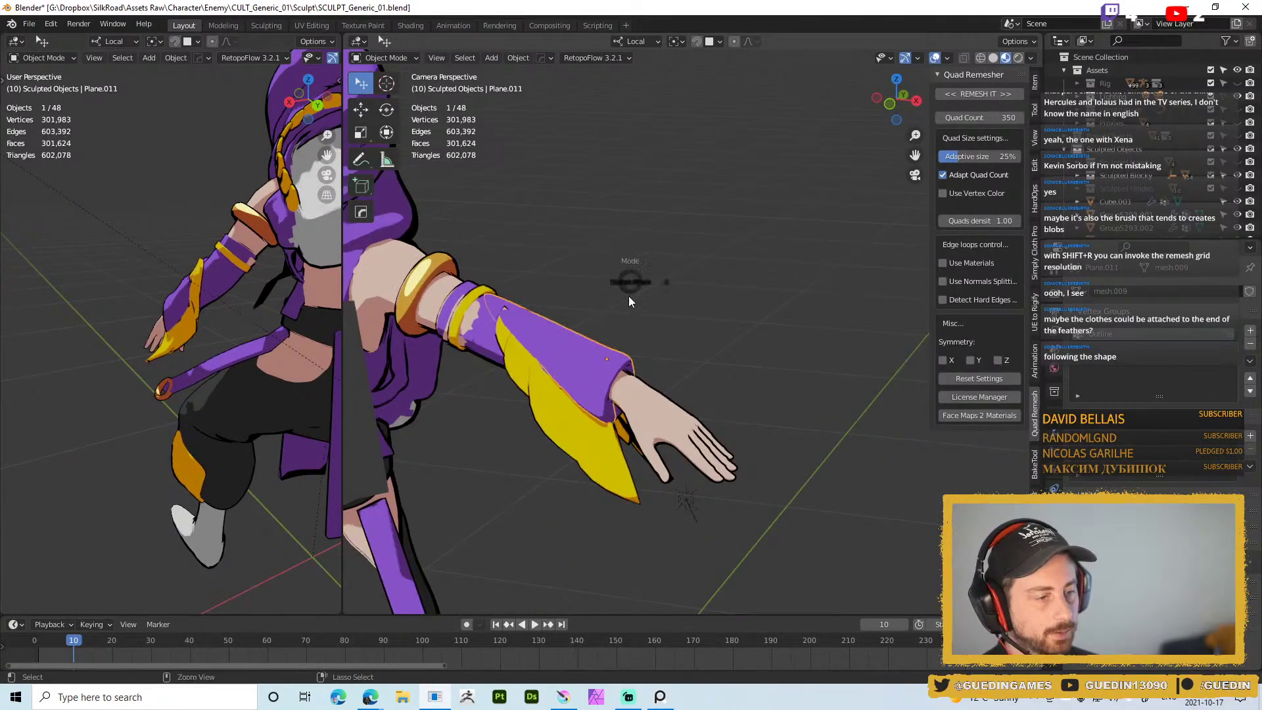
pyautogui.hotkey('ctrl', 'Tab')
pyautogui.moveTo(643, 307)
pyautogui.mouseDown(button='middle')
pyautogui.moveTo(655, 312)
pyautogui.moveTo(613, 355)
pyautogui.mouseUp(button='middle')
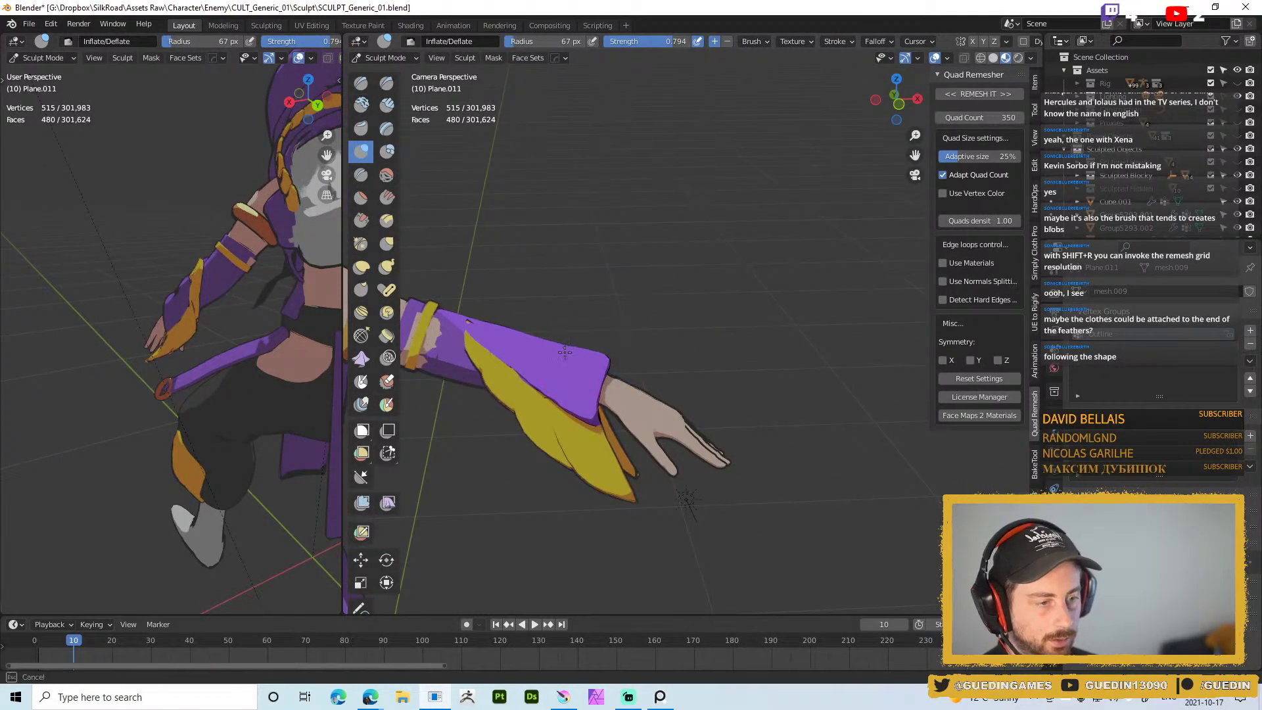
pyautogui.press('g')
pyautogui.moveTo(603, 316); pyautogui.dragTo(606, 366, button='middle')
pyautogui.moveTo(605, 366)
pyautogui.mouseDown()
pyautogui.moveTo(591, 339)
pyautogui.moveTo(551, 337)
pyautogui.moveTo(599, 353)
pyautogui.moveTo(535, 310)
pyautogui.moveTo(576, 338)
pyautogui.moveTo(546, 337)
pyautogui.mouseUp()
pyautogui.press('f')
pyautogui.click(596, 348)
pyautogui.moveTo(562, 341); pyautogui.dragTo(571, 351)
pyautogui.moveTo(594, 417)
pyautogui.mouseDown(button='middle')
pyautogui.moveTo(587, 396)
pyautogui.moveTo(579, 408)
pyautogui.moveTo(493, 382)
pyautogui.mouseUp(button='middle')
# Return to Object Mode, switch the viewport to Solid shading and step back to frame 9
pyautogui.hotkey('ctrl', 'Tab')
pyautogui.press('z')
pyautogui.click(720, 300)
pyautogui.moveTo(698, 411)
pyautogui.mouseDown(button='middle')
pyautogui.moveTo(568, 481)
pyautogui.moveTo(699, 420)
pyautogui.moveTo(555, 394)
pyautogui.moveTo(576, 355)
pyautogui.mouseUp(button='middle')
pyautogui.press('Left')
# Add a cylinder, scale it to about 0.258 and move it onto the character's wrist
pyautogui.hotkey('shift', 'a')
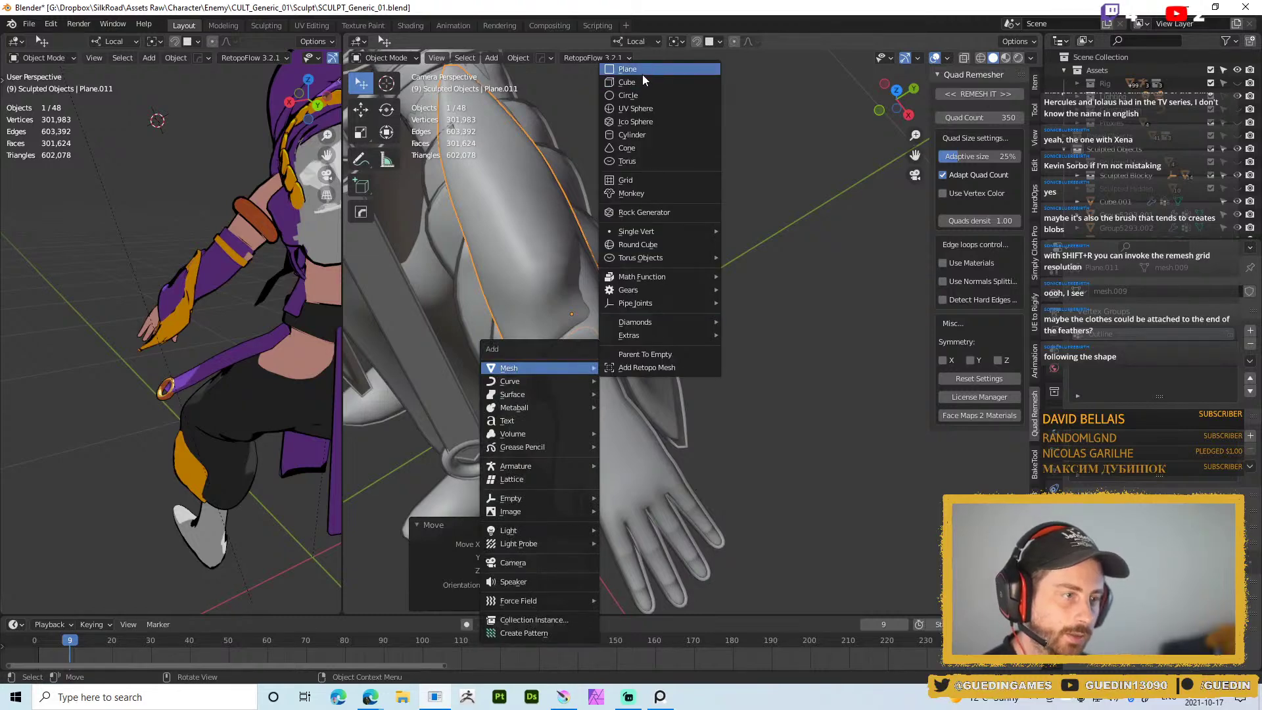
pyautogui.click(641, 135)
pyautogui.press('s')
pyautogui.click(579, 363)
pyautogui.moveTo(592, 377); pyautogui.dragTo(559, 389, button='middle')
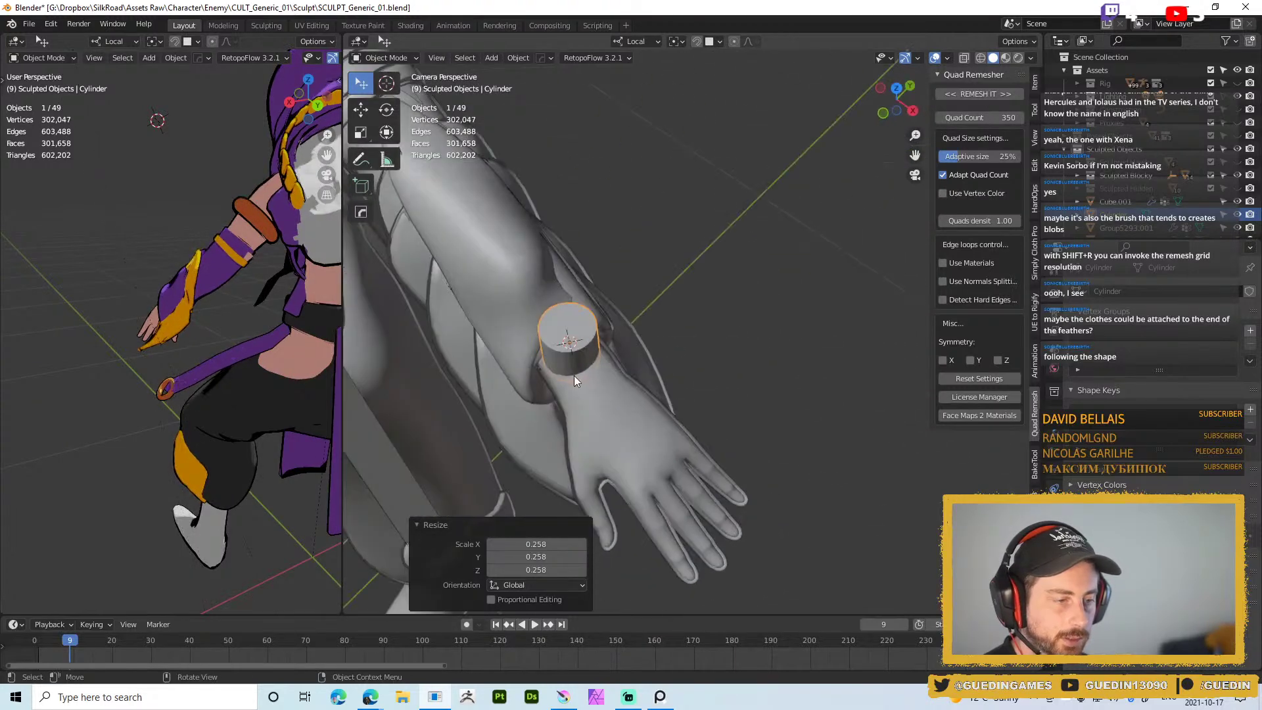
pyautogui.press('g')
pyautogui.click(578, 362)
# Rotate the wrist cylinder 90° about its local Y axis and move it over the end of the forearm
pyautogui.moveTo(662, 390); pyautogui.dragTo(499, 318, button='middle')
pyautogui.press('r')
pyautogui.press('x')
pyautogui.press('x')
pyautogui.write('90')
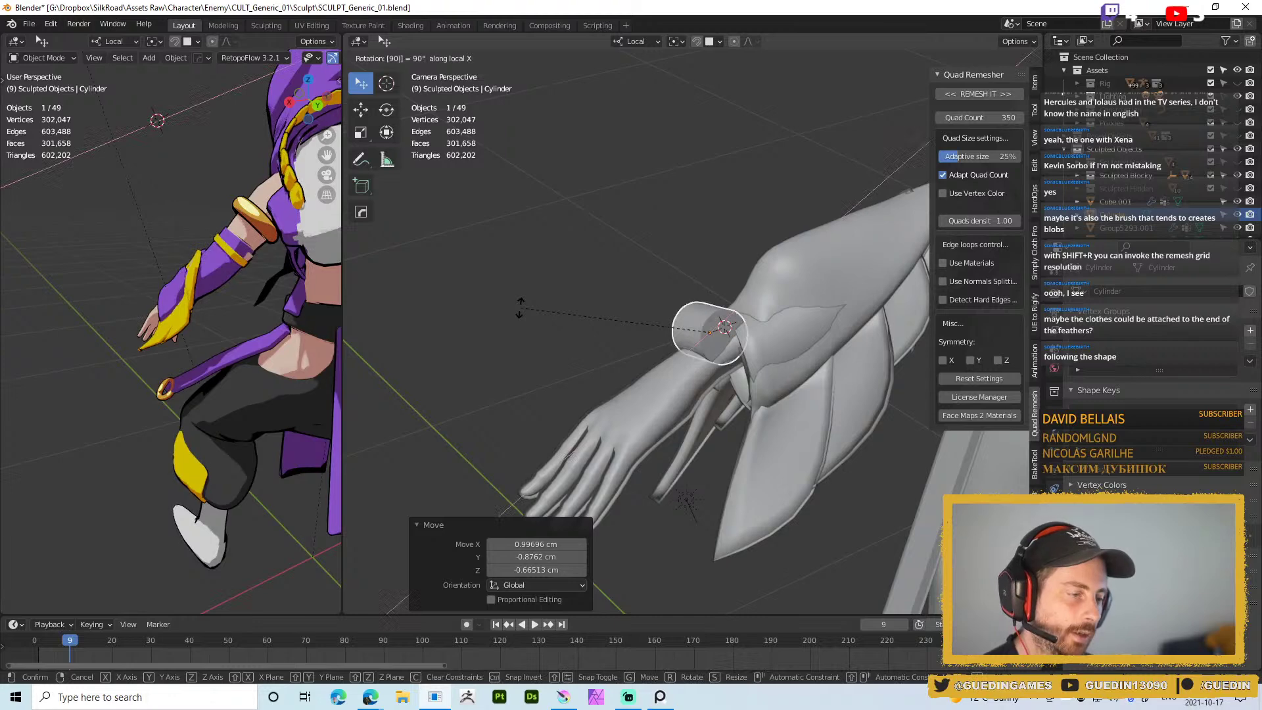
pyautogui.write('y')
pyautogui.press('Return')
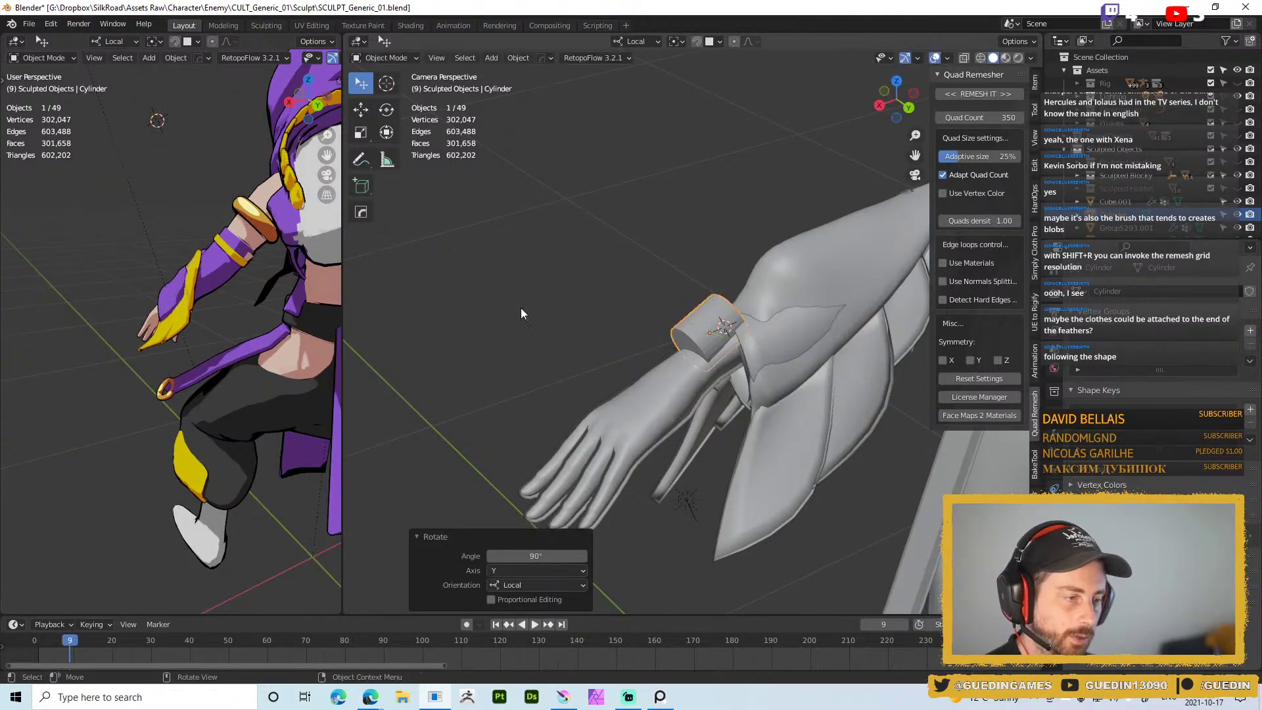
pyautogui.moveTo(854, 218); pyautogui.dragTo(688, 390, button='middle')
pyautogui.press('g')
pyautogui.click(770, 321)
# Delete both end cap faces of the wrist cylinder so it becomes an open cuff
pyautogui.press('Tab')
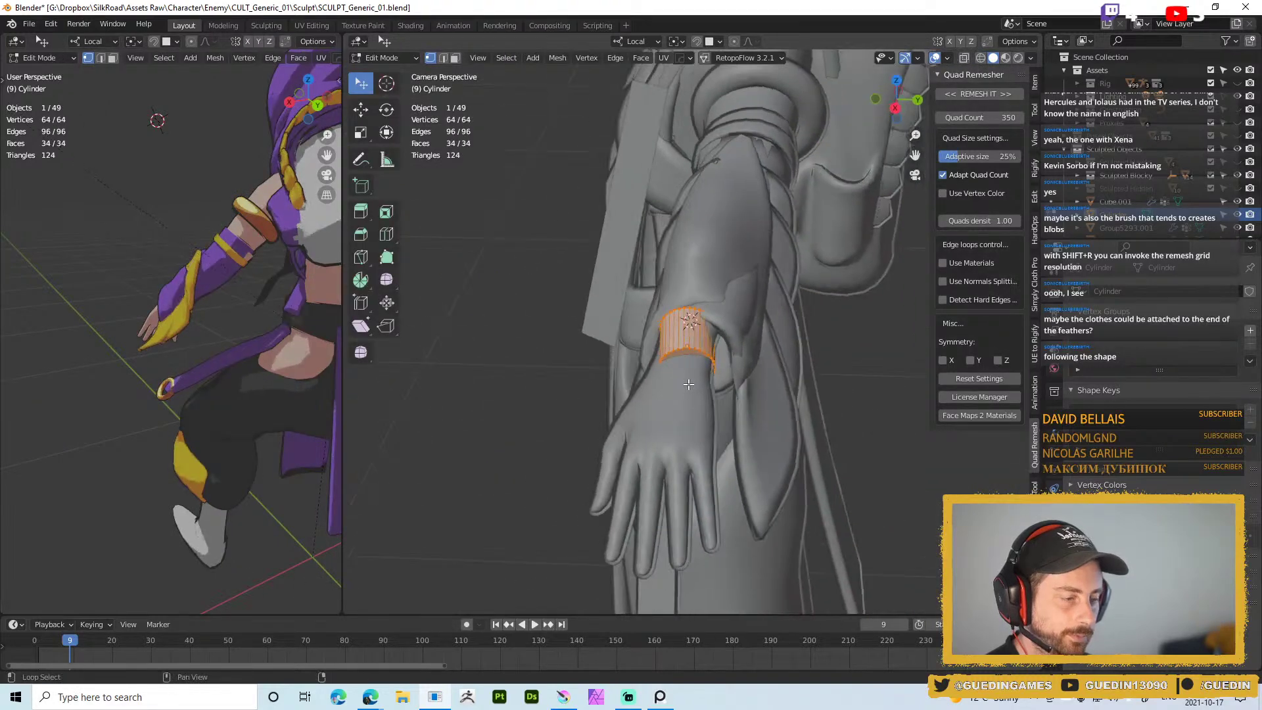
pyautogui.click(691, 346)
pyautogui.click(688, 355)
pyautogui.hotkey('alt', 'z')
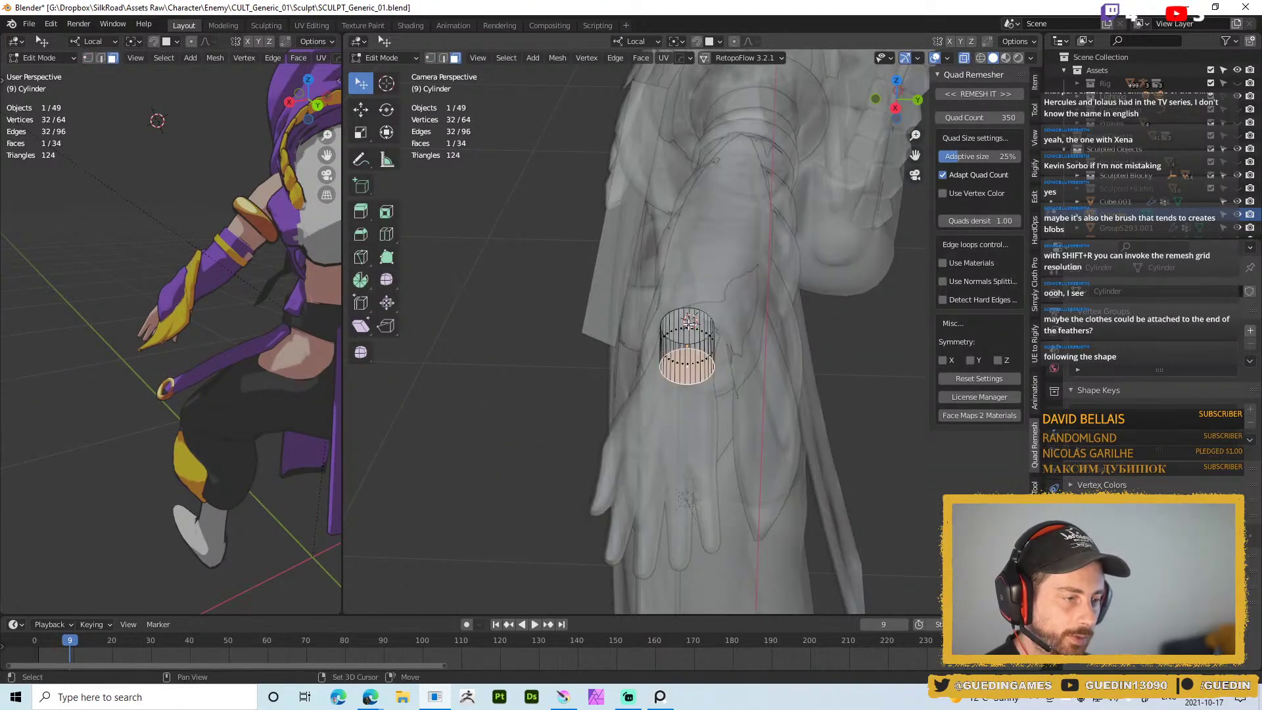
pyautogui.keyDown('shift'); pyautogui.click(688, 324); pyautogui.keyUp('shift')
pyautogui.press('x')
pyautogui.click(779, 320)
pyautogui.scroll(2, 770, 361)
pyautogui.press('Tab')
pyautogui.hotkey('alt', 'z')
# Fit the open cuff around the wrist by scaling it along Y, rotating it about -1.34° and moving it, then apply its scale
pyautogui.moveTo(783, 365); pyautogui.dragTo(807, 407, button='middle')
pyautogui.press('s')
pyautogui.press('y')
pyautogui.click(798, 396)
pyautogui.press('r')
pyautogui.click(814, 395)
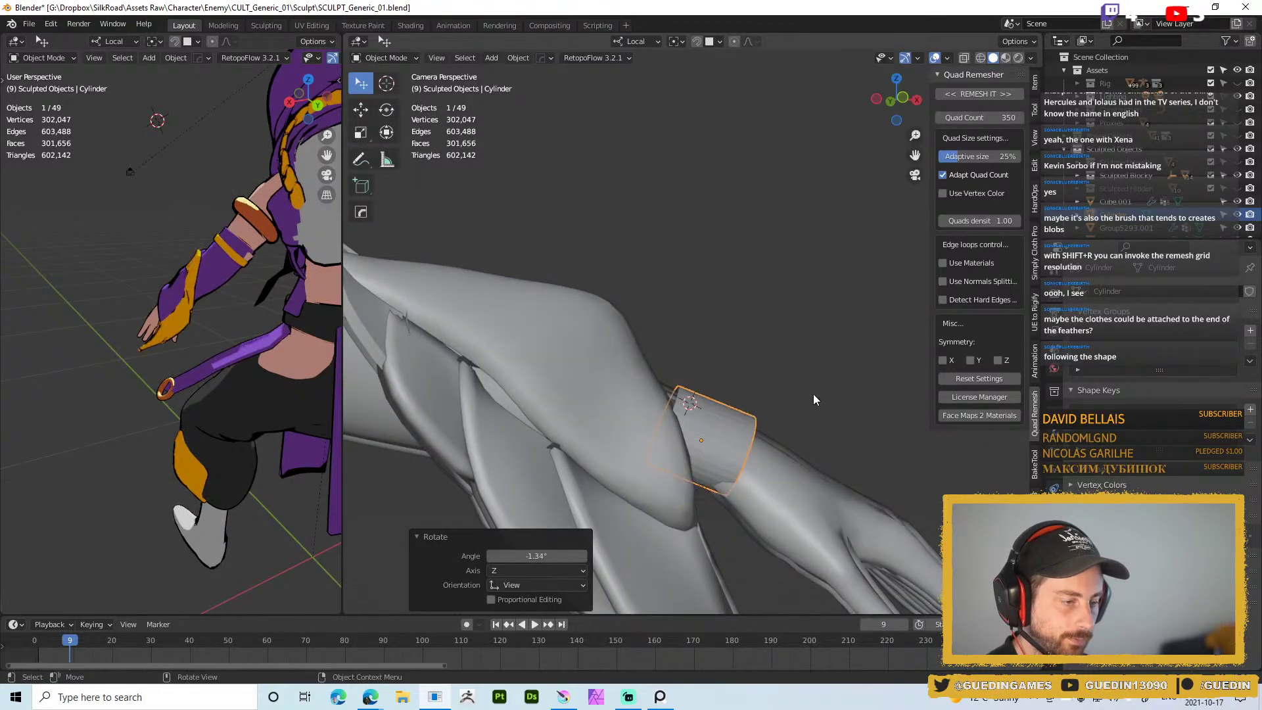
pyautogui.press('g')
pyautogui.click(802, 416)
pyautogui.hotkey('ctrl', 'a')
pyautogui.click(839, 393)
pyautogui.moveTo(839, 393); pyautogui.dragTo(798, 372, button='middle')
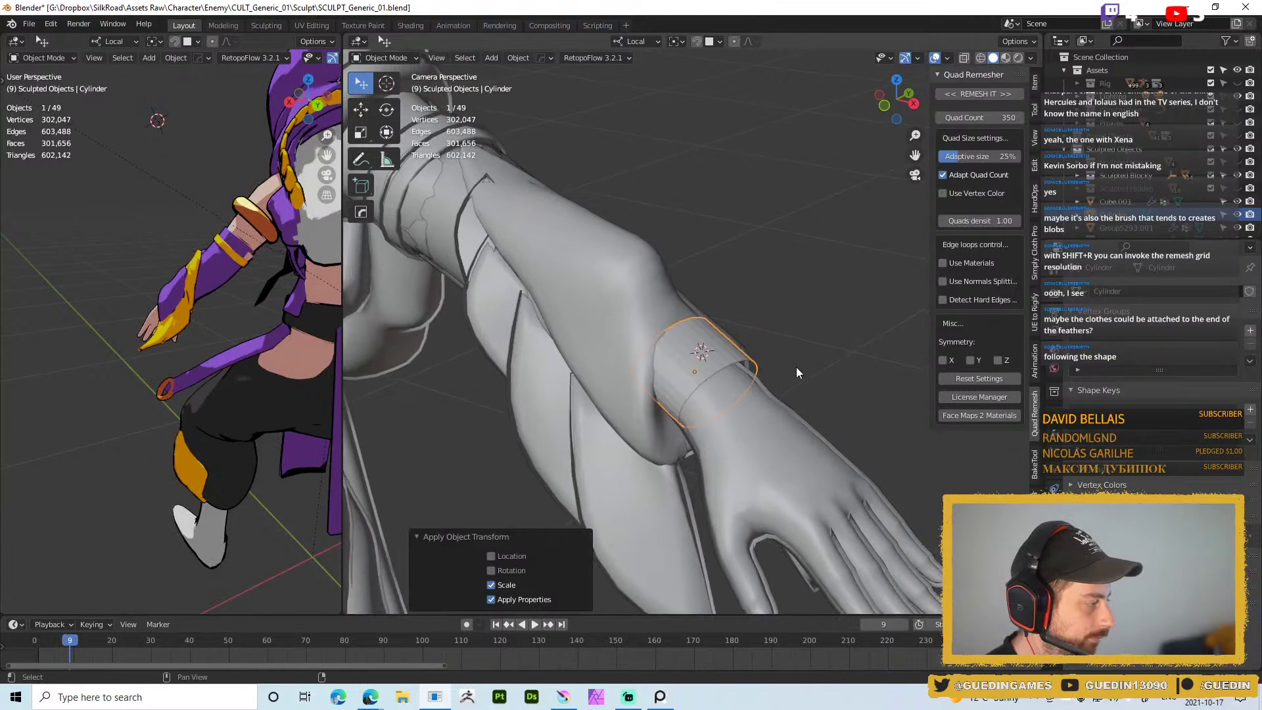
# Add a Solidify modifier with a thickness of about 0.95 to the wrist cuff and shade it smooth
pyautogui.hotkey('alt', 'x')
pyautogui.click(732, 317)
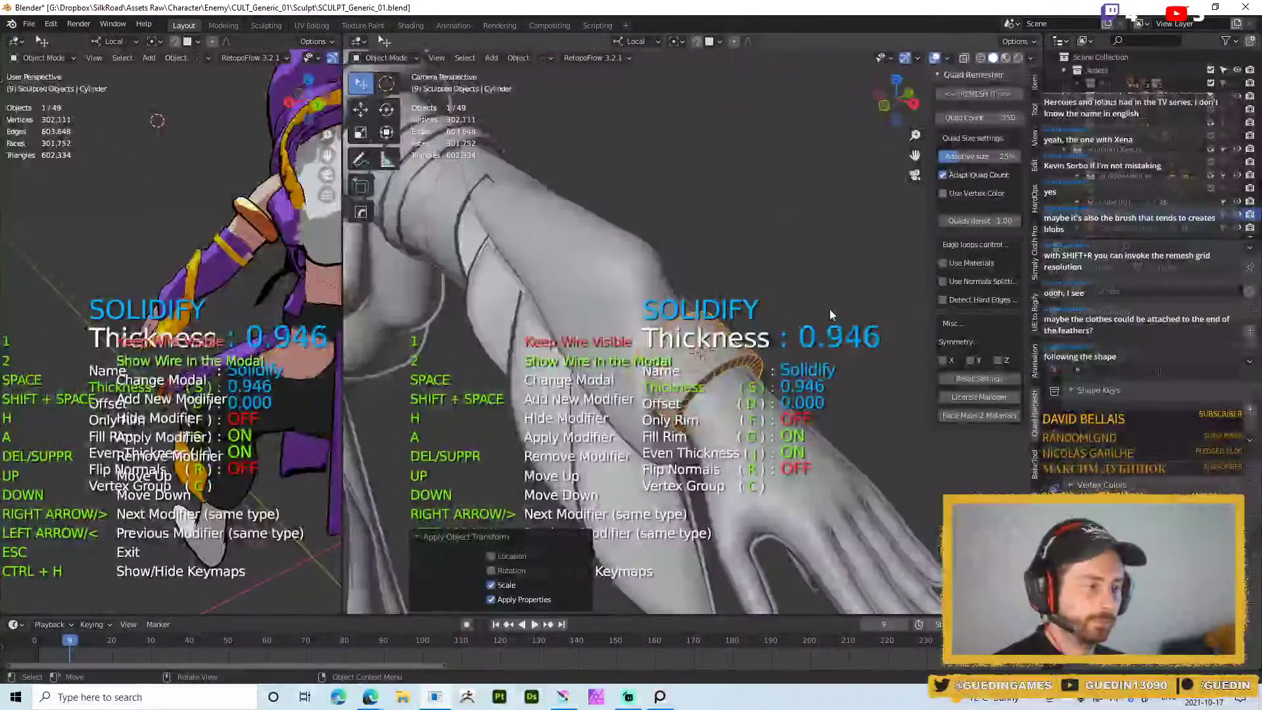
pyautogui.click(832, 361)
pyautogui.rightClick(763, 317)
pyautogui.click(763, 318)
pyautogui.hotkey('alt', 'a')
# Sculpt the outer sleeve's wrist opening around the new cuff with the Grab brush at a 94 px radius
pyautogui.scroll(-3, 757, 344)
pyautogui.moveTo(758, 344); pyautogui.dragTo(595, 302, button='middle')
pyautogui.scroll(-3, 724, 266)
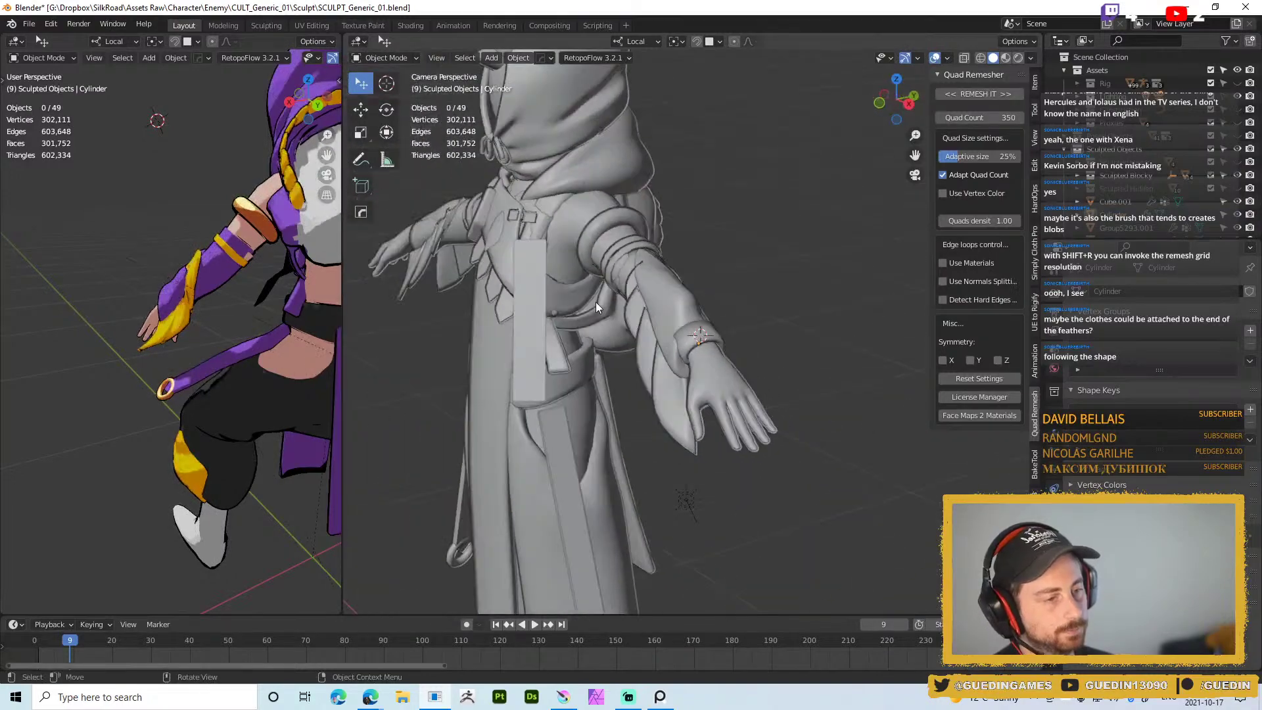
pyautogui.click(596, 302)
pyautogui.scroll(4, 703, 259)
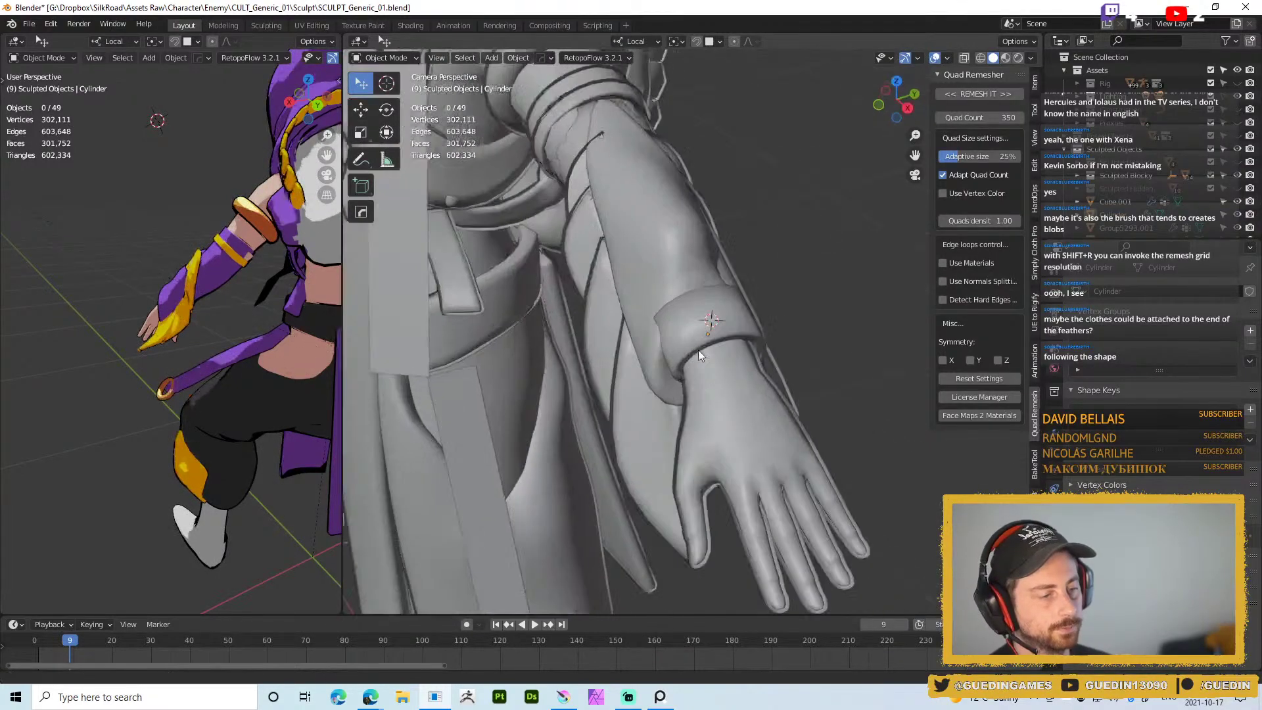
pyautogui.hotkey('ctrl', 'Tab')
pyautogui.click(680, 308)
pyautogui.moveTo(680, 307)
pyautogui.mouseDown(button='middle')
pyautogui.moveTo(679, 253)
pyautogui.moveTo(639, 284)
pyautogui.moveTo(697, 263)
pyautogui.moveTo(767, 279)
pyautogui.moveTo(761, 311)
pyautogui.moveTo(761, 274)
pyautogui.moveTo(802, 244)
pyautogui.mouseUp(button='middle')
pyautogui.moveTo(803, 244); pyautogui.dragTo(734, 244)
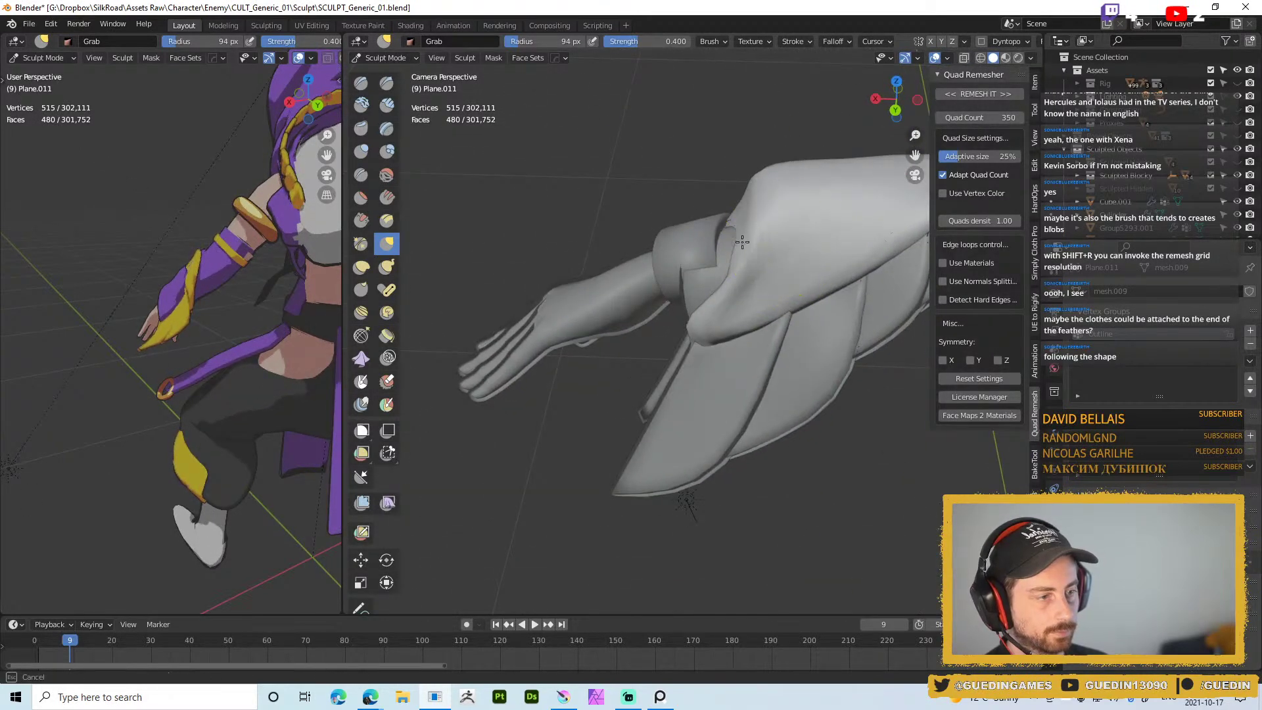
pyautogui.moveTo(689, 275); pyautogui.dragTo(699, 290, button='middle')
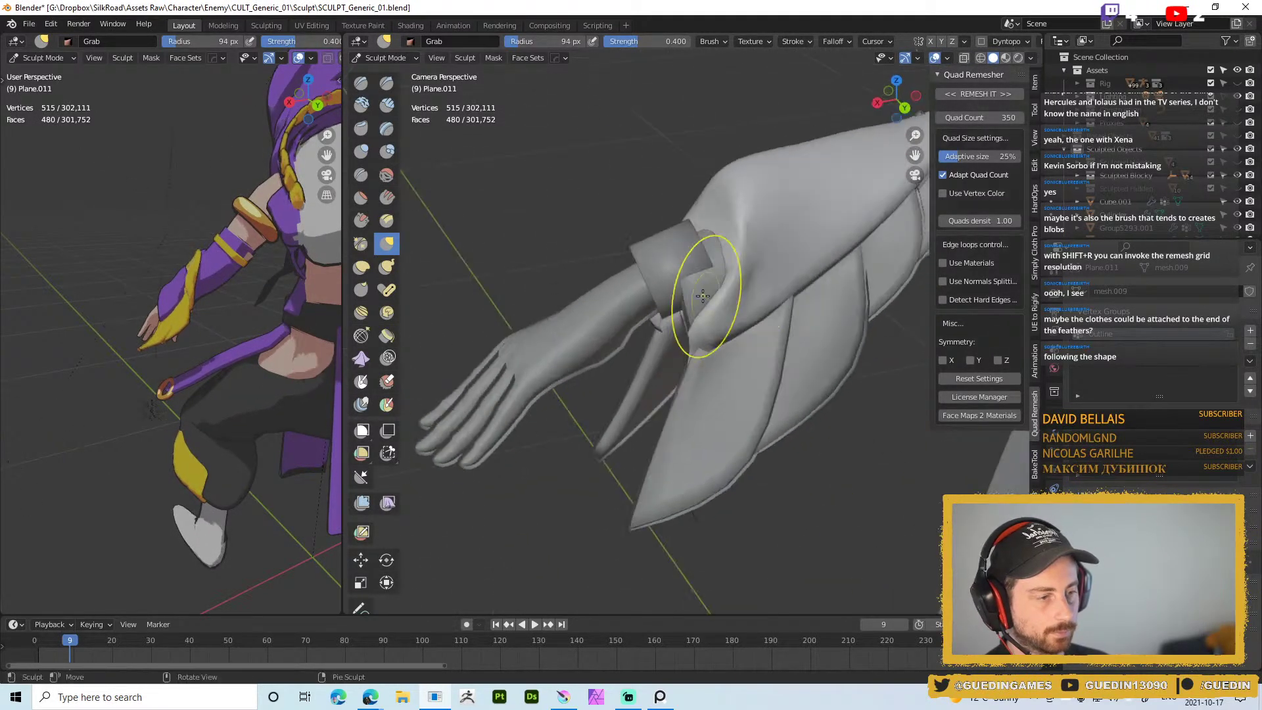
pyautogui.moveTo(704, 268); pyautogui.dragTo(699, 281)
pyautogui.moveTo(698, 282)
pyautogui.mouseDown(button='middle')
pyautogui.moveTo(673, 308)
pyautogui.moveTo(724, 274)
pyautogui.moveTo(815, 243)
pyautogui.moveTo(773, 247)
pyautogui.moveTo(756, 184)
pyautogui.moveTo(775, 283)
pyautogui.moveTo(807, 243)
pyautogui.moveTo(796, 188)
pyautogui.moveTo(769, 211)
pyautogui.moveTo(712, 205)
pyautogui.mouseUp(button='middle')
# Refine the outer sleeve's wrist end with the Grab brush reduced to an 81 px radius
pyautogui.hotkey('alt', 'q')
pyautogui.scroll(-3, 723, 273)
pyautogui.scroll(6, 780, 276)
pyautogui.hotkey('alt', 'q')
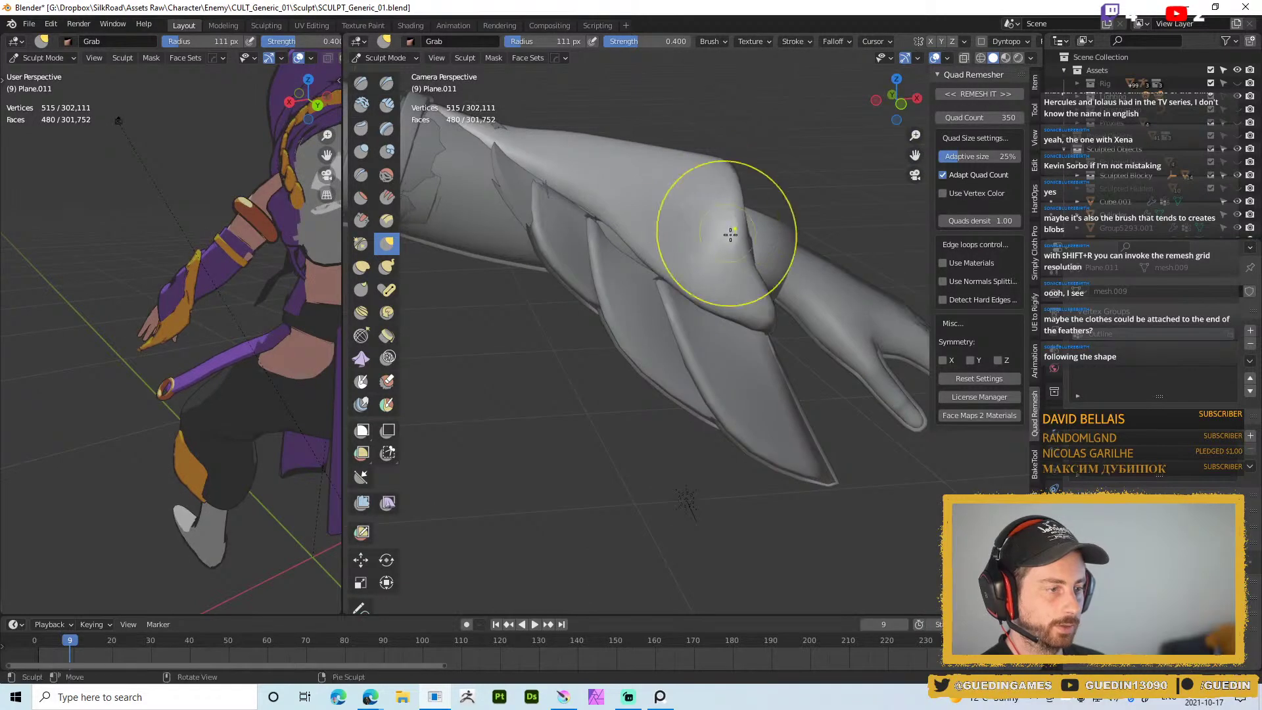
pyautogui.press('f')
pyautogui.click(740, 274)
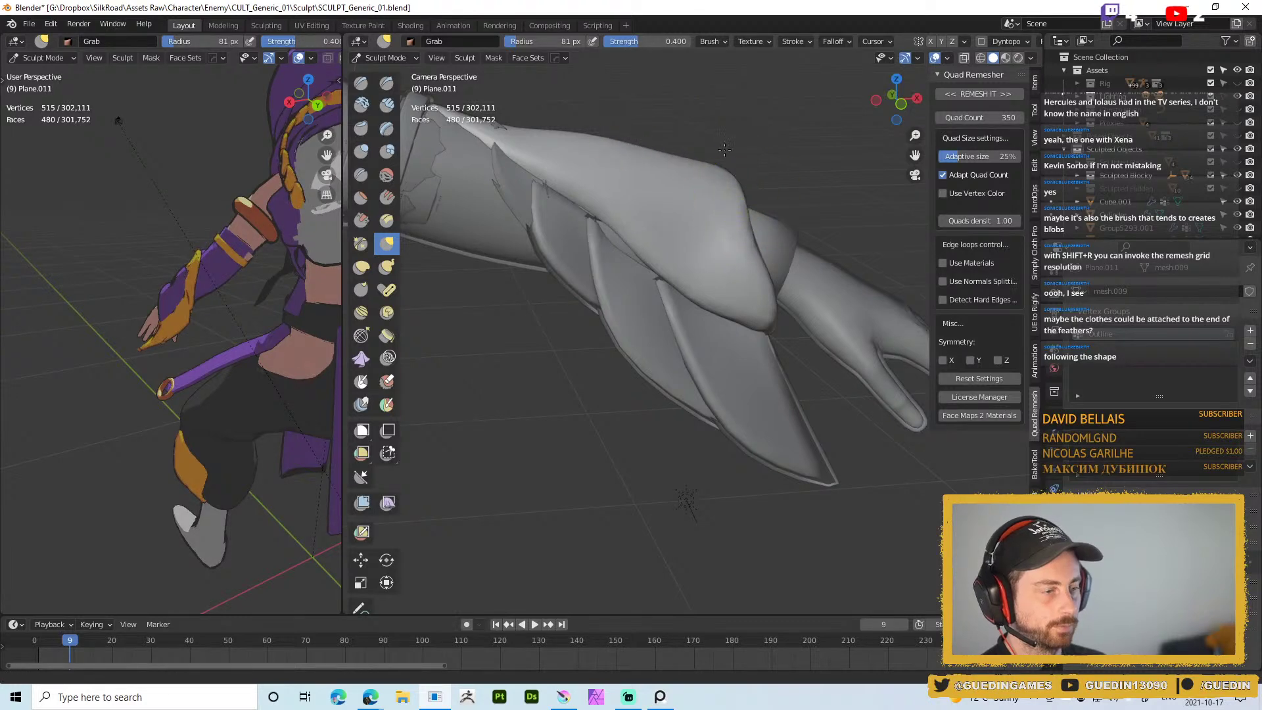
pyautogui.moveTo(728, 173); pyautogui.dragTo(748, 239, button='middle')
# Switch to the Inflate/Deflate brush at a 50 px radius and work the outer sleeve's wrist end from several sides
pyautogui.press('w')
pyautogui.click(657, 285)
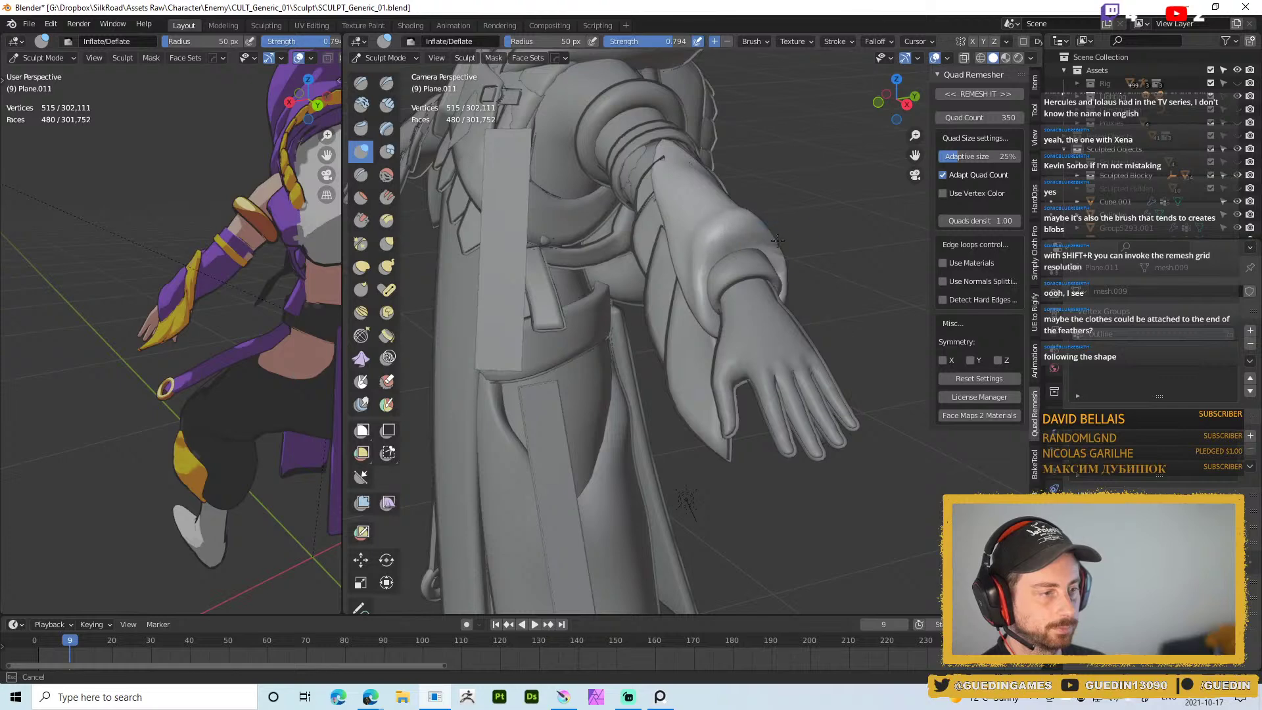
pyautogui.moveTo(787, 275); pyautogui.dragTo(787, 275, button='middle')
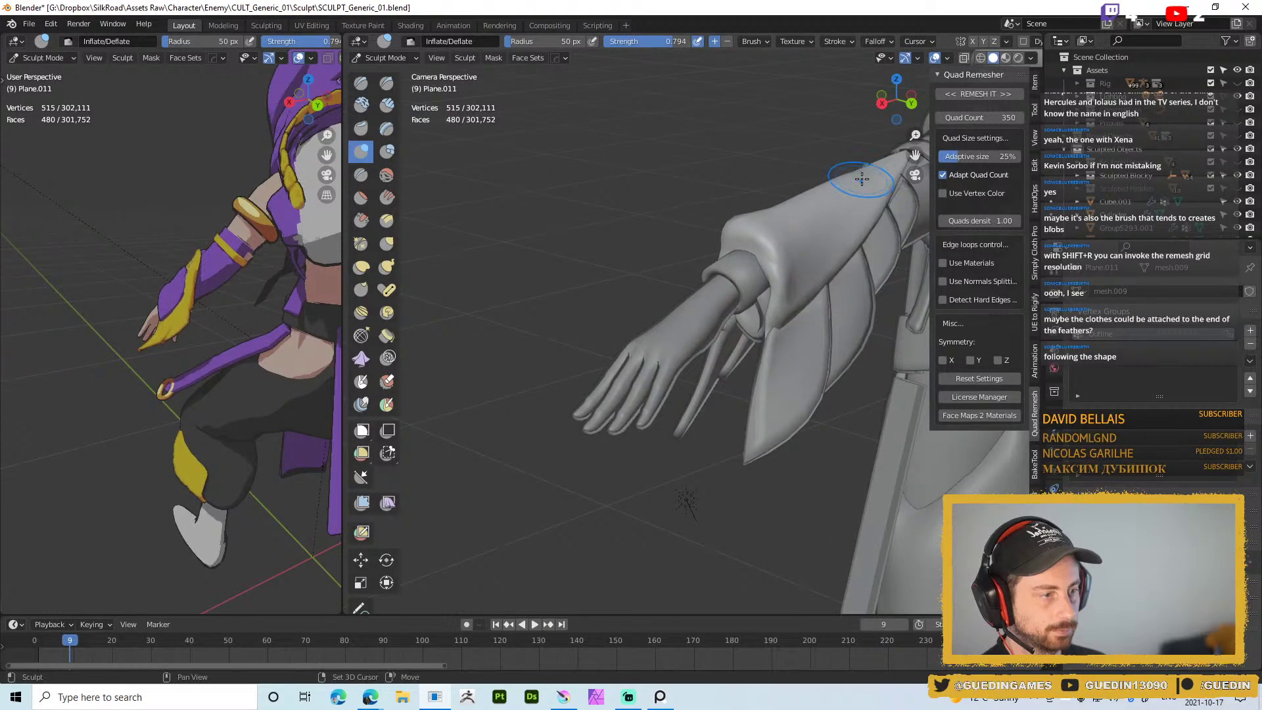
pyautogui.moveTo(764, 200); pyautogui.dragTo(790, 244, button='middle')
pyautogui.moveTo(757, 200); pyautogui.dragTo(776, 234, button='middle')
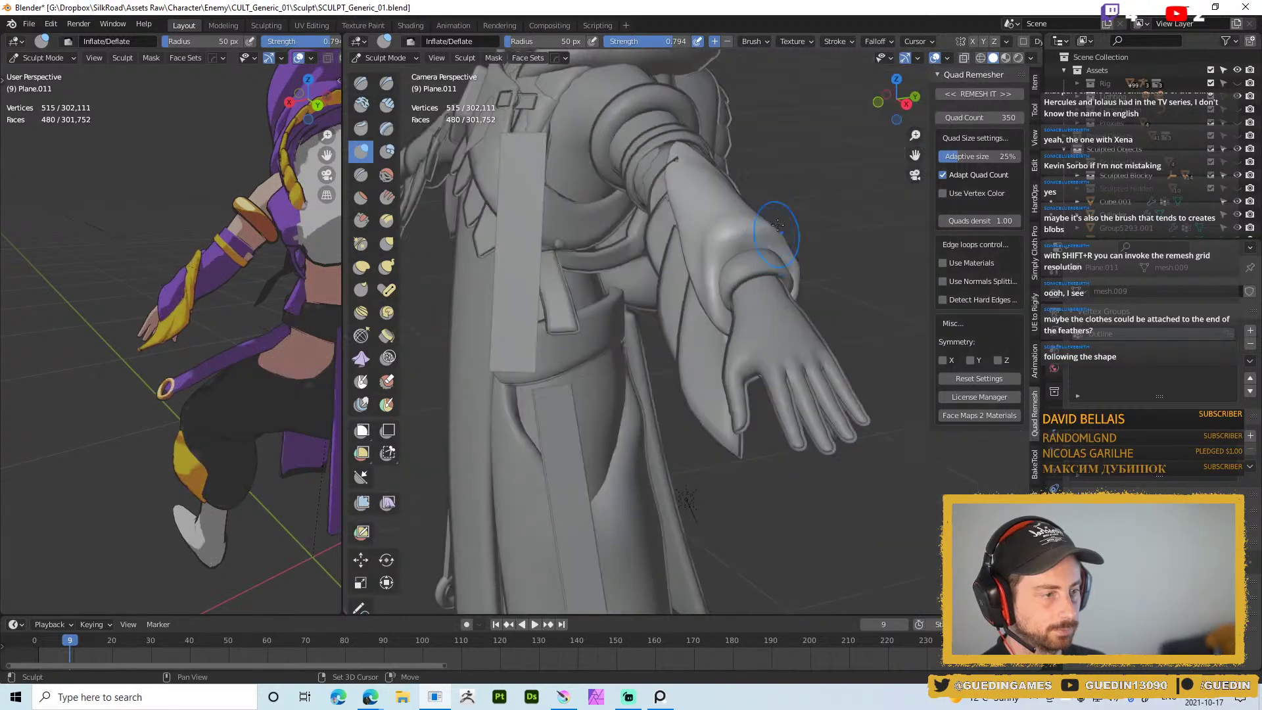
pyautogui.moveTo(699, 292); pyautogui.dragTo(736, 241, button='middle')
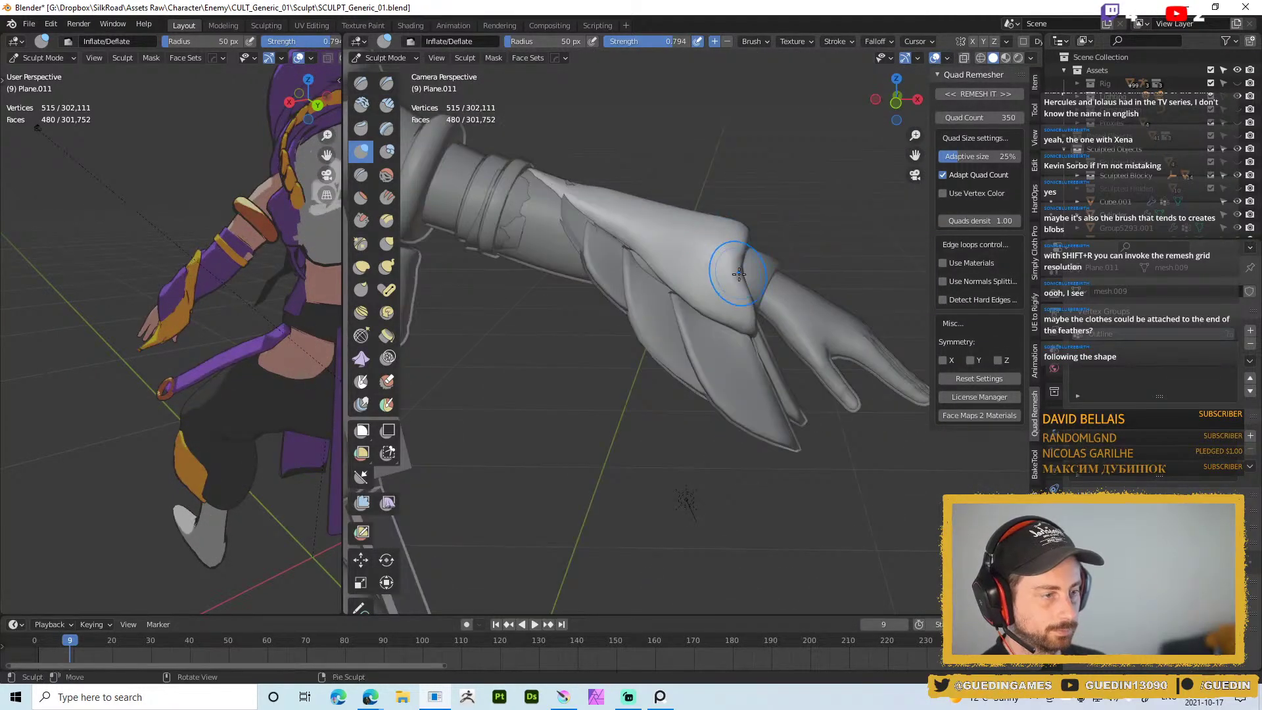
# Pull the outer sleeve's wrist edge into shape with the Grab brush at a 69 px radius and return to Material Preview
pyautogui.press('g')
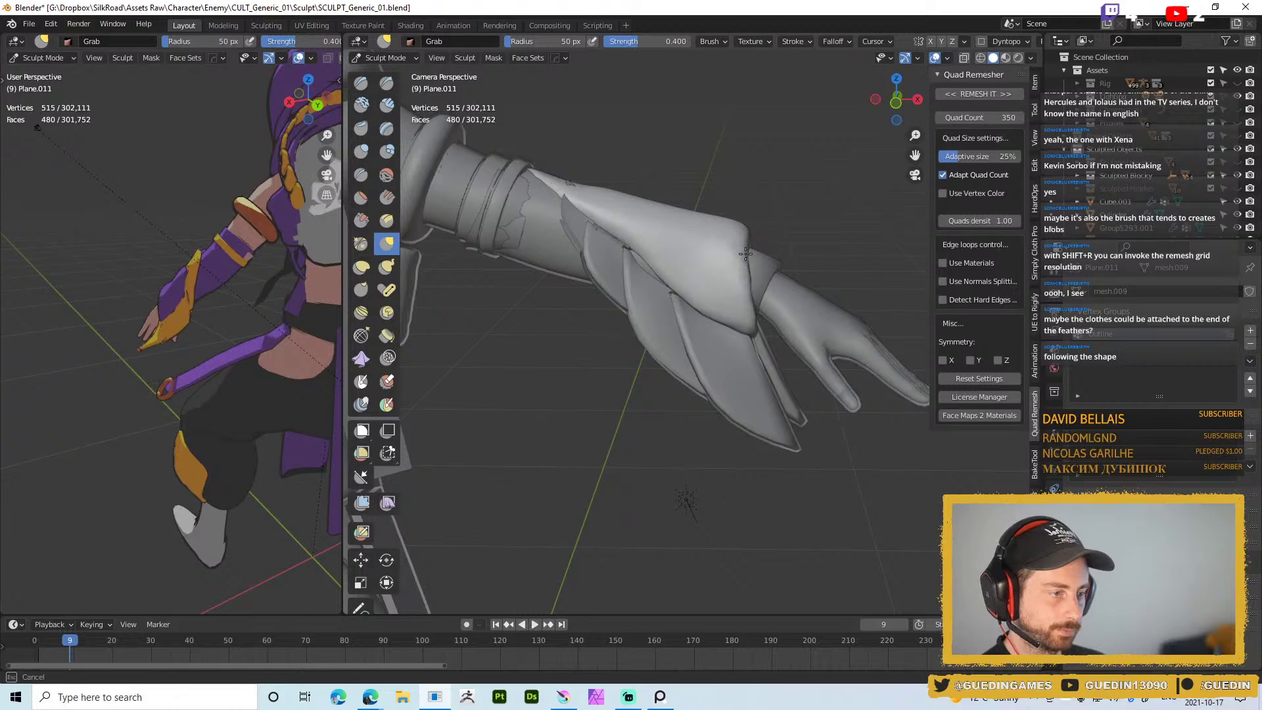
pyautogui.click(753, 262)
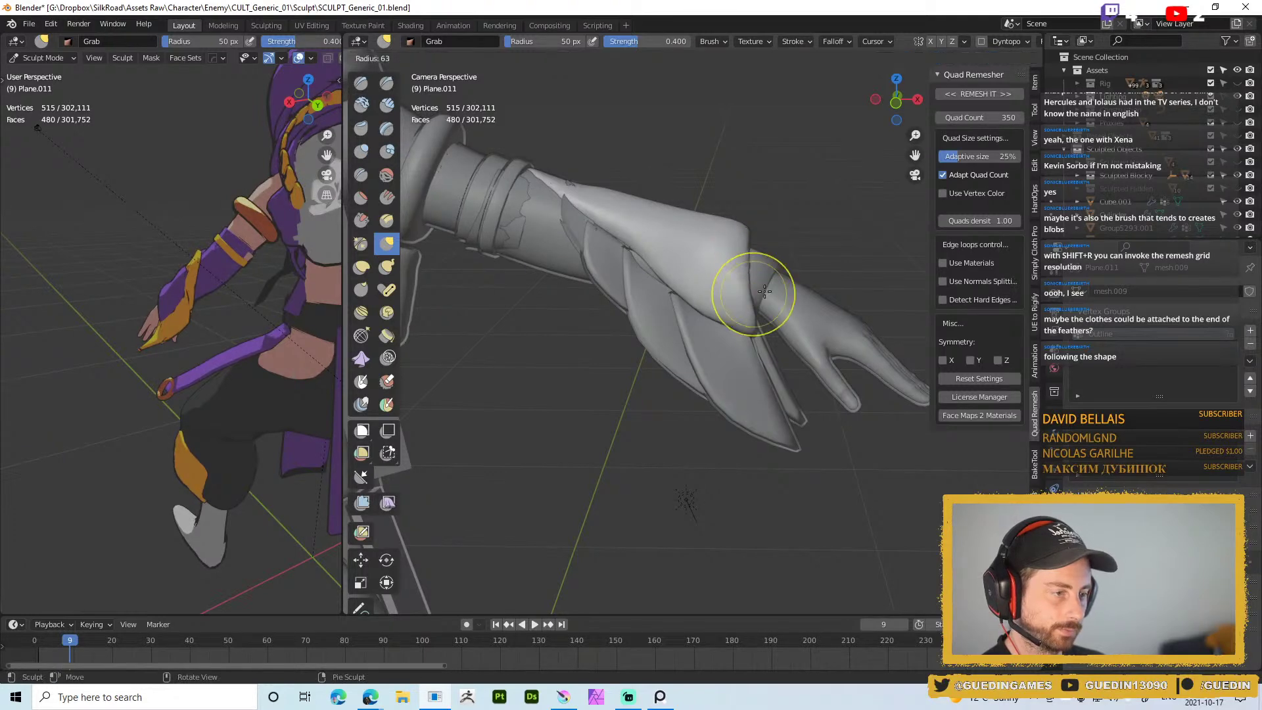
pyautogui.moveTo(752, 315); pyautogui.dragTo(751, 290)
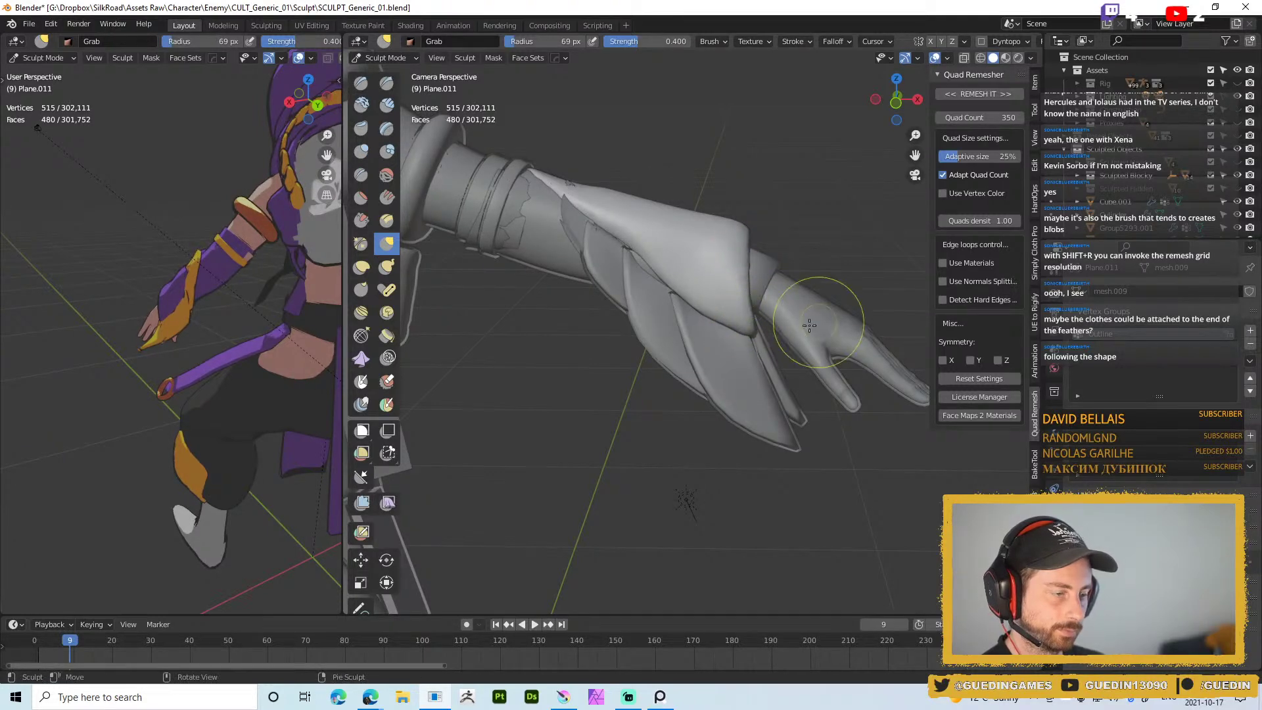
pyautogui.press('z')
pyautogui.scroll(-5, 756, 342)
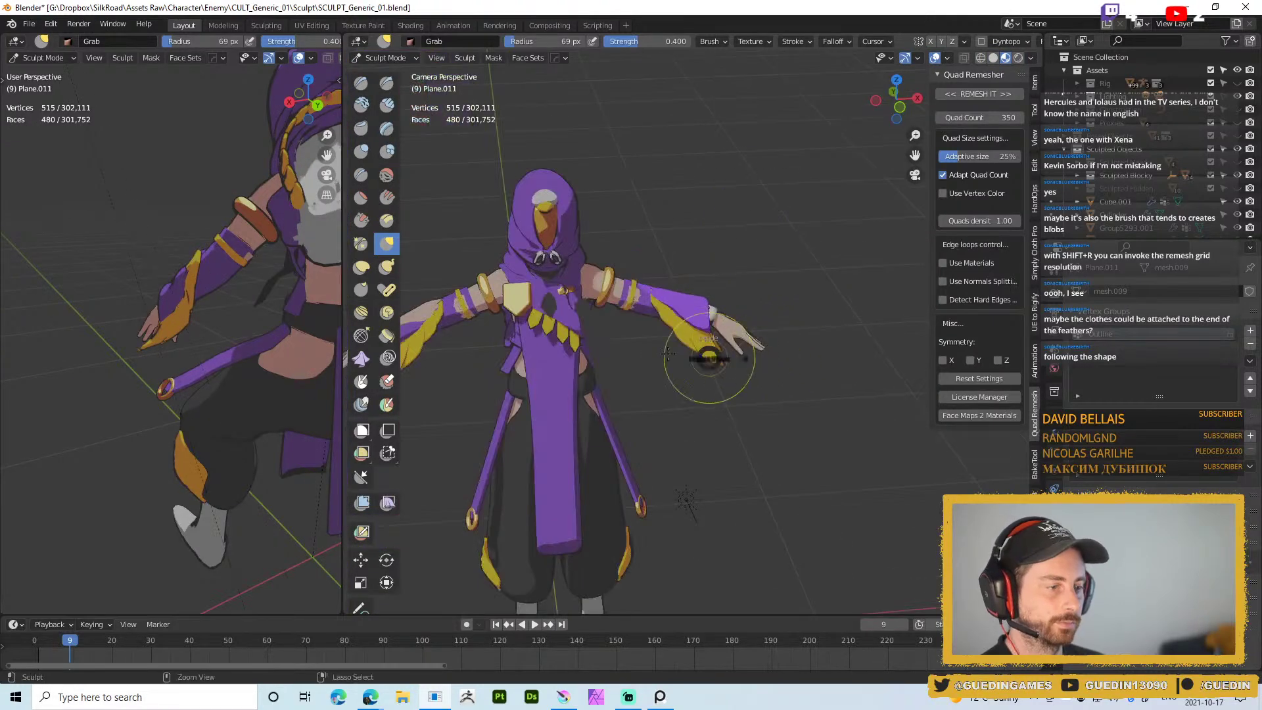
# Leave Sculpt Mode and examine the character's sleeves and wrists from several angles at near and full-figure distance
pyautogui.hotkey('ctrl', 'Tab')
pyautogui.scroll(5, 724, 348)
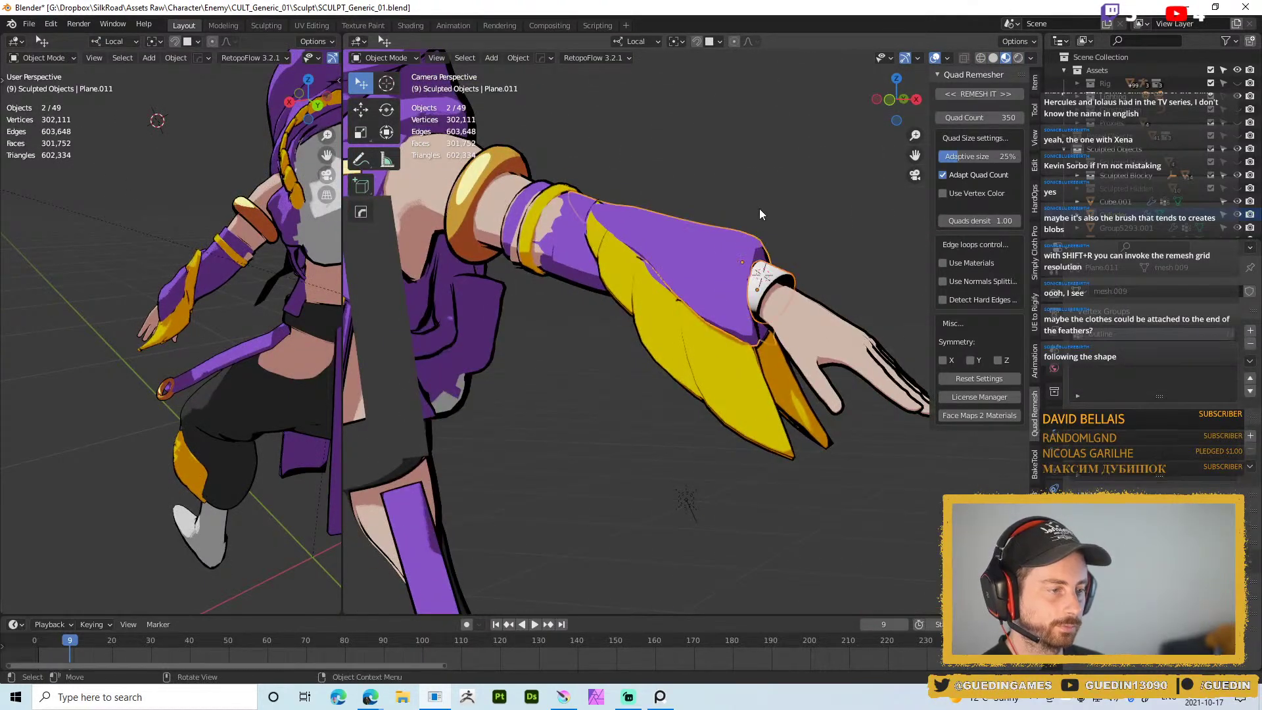
pyautogui.scroll(-4, 759, 210)
pyautogui.click(767, 303)
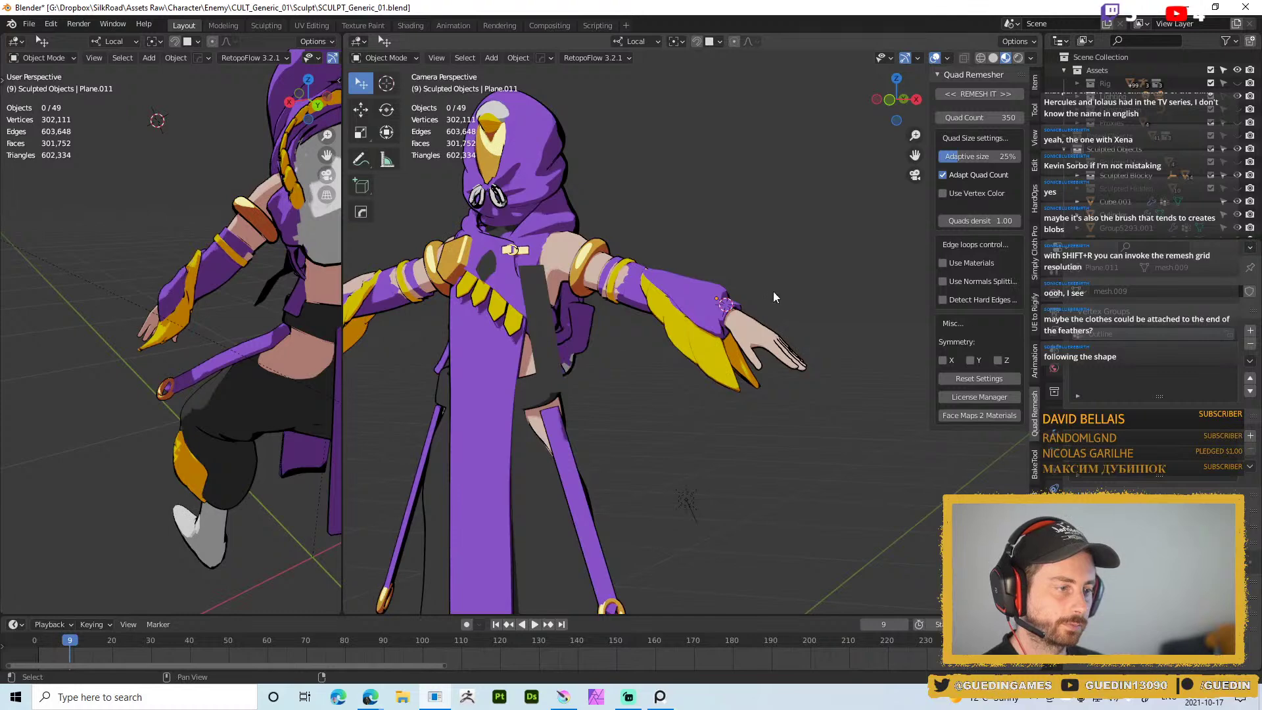
pyautogui.hotkey('ctrl', 'z')
pyautogui.moveTo(614, 302); pyautogui.dragTo(749, 276, button='middle')
pyautogui.scroll(-5, 696, 292)
pyautogui.scroll(4, 709, 278)
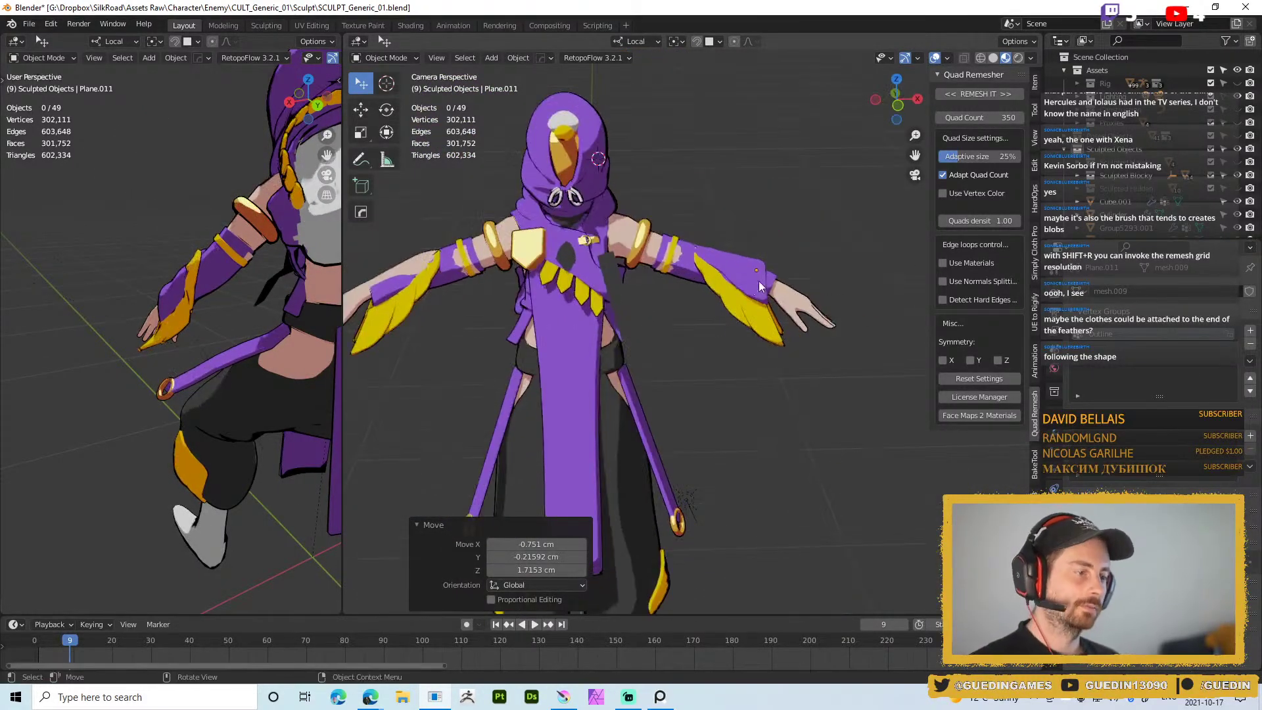
pyautogui.scroll(4, 762, 224)
# Return to Sculpt Mode on the outer sleeve and reshape its wrist corners with the Grab brush at a 69 px radius
pyautogui.click(762, 224)
pyautogui.moveTo(837, 219)
pyautogui.mouseDown(button='middle')
pyautogui.moveTo(725, 279)
pyautogui.moveTo(756, 250)
pyautogui.mouseUp(button='middle')
pyautogui.hotkey('ctrl', 'Tab')
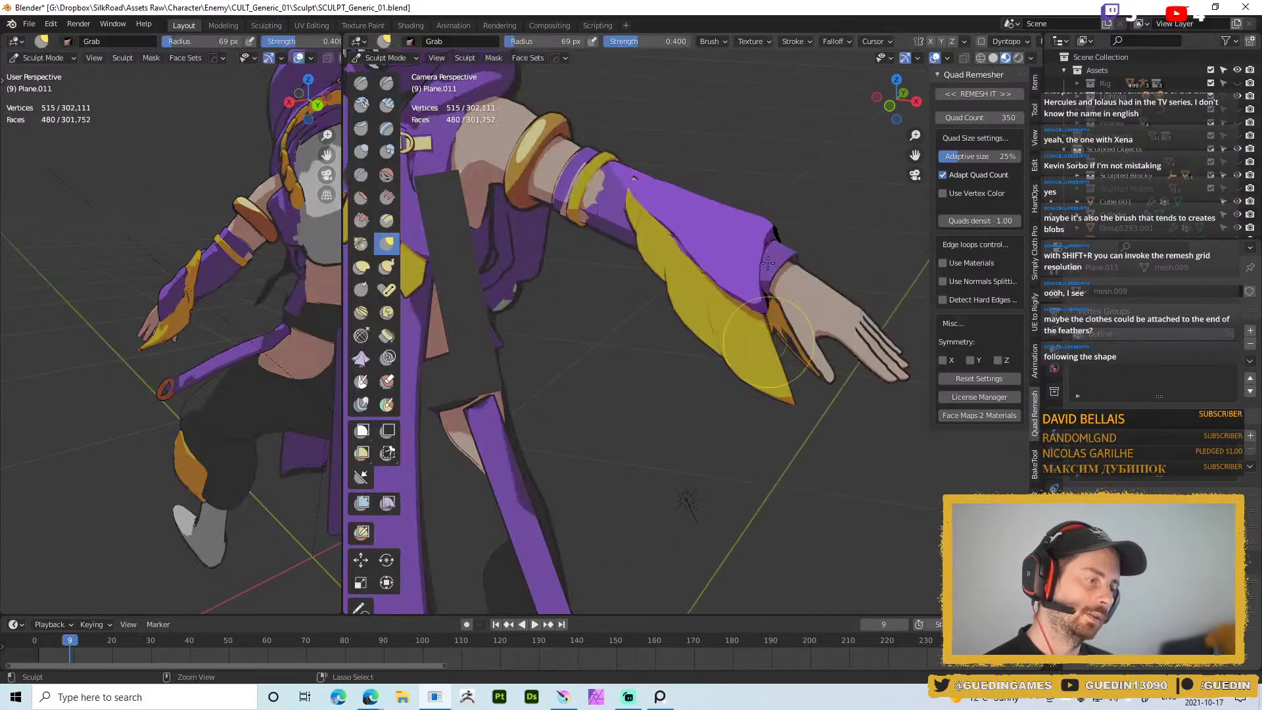
pyautogui.scroll(2, 760, 229)
pyautogui.moveTo(760, 229); pyautogui.dragTo(794, 207)
pyautogui.moveTo(847, 206)
pyautogui.mouseDown(button='middle')
pyautogui.moveTo(804, 217)
pyautogui.moveTo(767, 302)
pyautogui.mouseUp(button='middle')
pyautogui.moveTo(767, 302); pyautogui.dragTo(770, 321)
pyautogui.scroll(-5, 776, 283)
# Refine the outer sleeve's wrist end from behind with the Grab brush at 46 px and 51 px radii
pyautogui.moveTo(781, 253); pyautogui.dragTo(766, 335, button='middle')
pyautogui.moveTo(847, 289)
pyautogui.mouseDown(button='middle')
pyautogui.moveTo(779, 449)
pyautogui.moveTo(609, 459)
pyautogui.moveTo(578, 473)
pyautogui.mouseUp(button='middle')
pyautogui.scroll(2, 780, 449)
pyautogui.moveTo(728, 290); pyautogui.dragTo(718, 295)
pyautogui.click(693, 313)
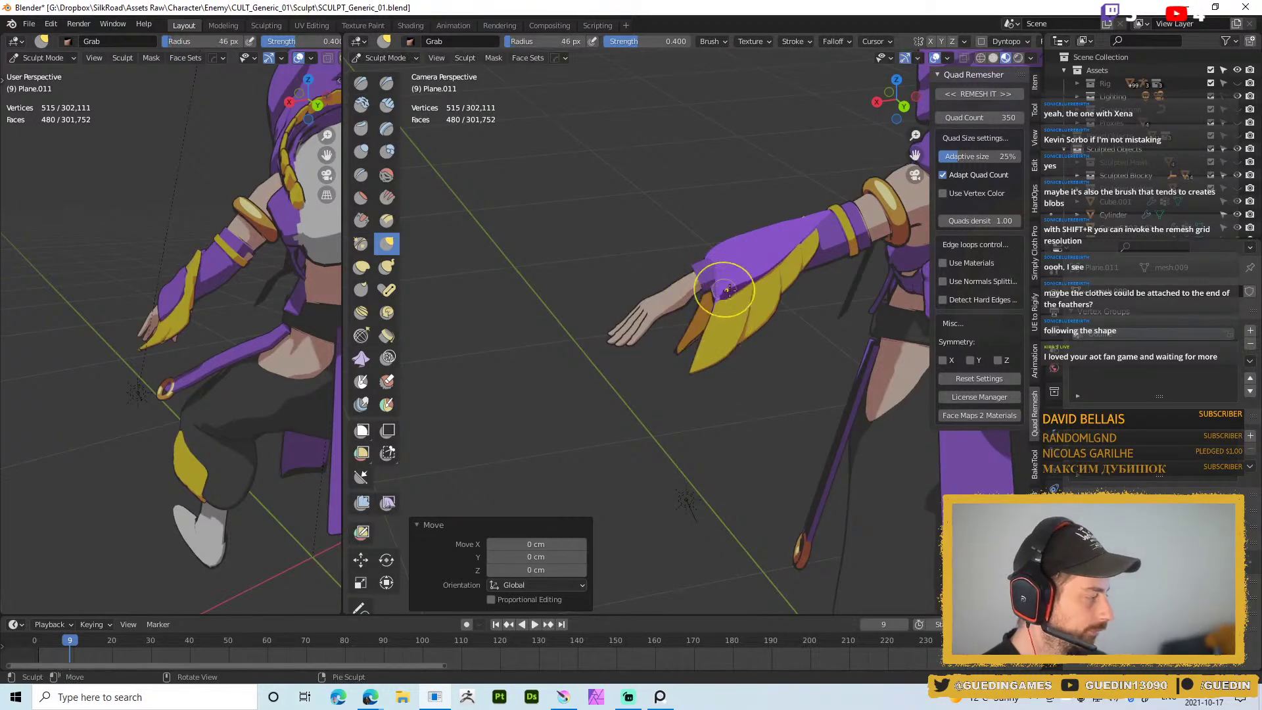
pyautogui.scroll(2, 716, 283)
pyautogui.scroll(-2, 716, 283)
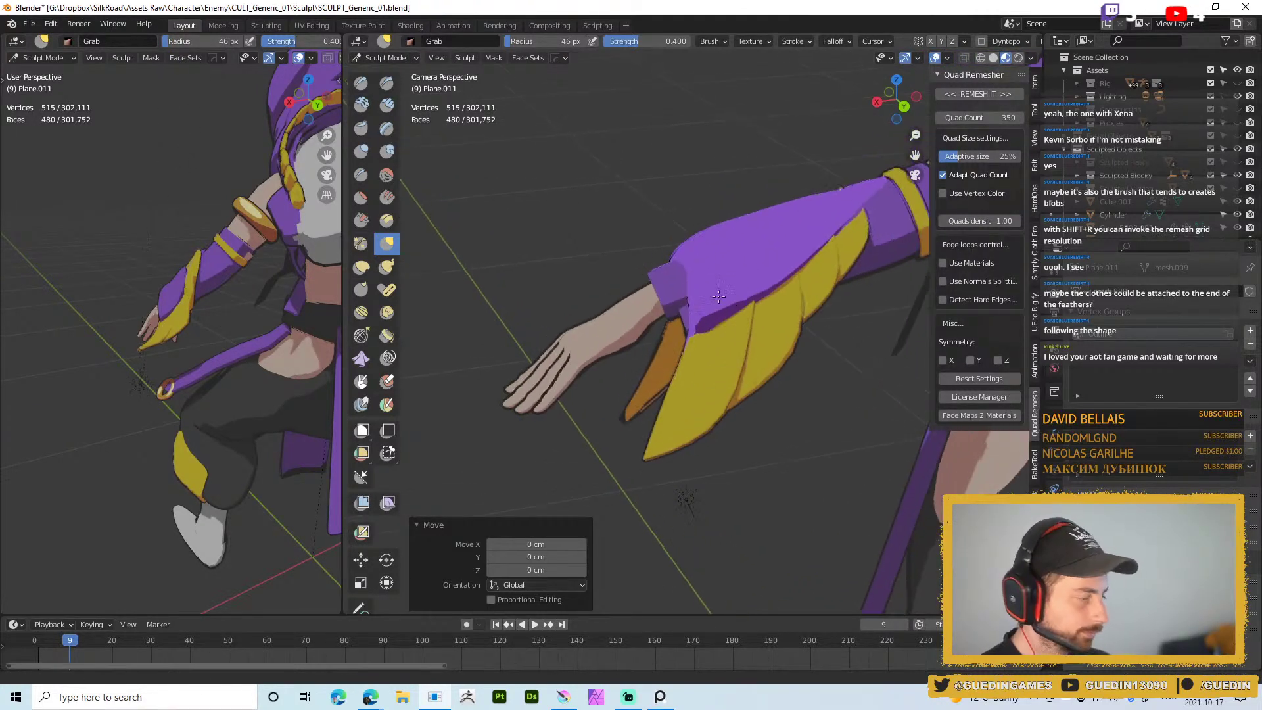
pyautogui.moveTo(716, 283); pyautogui.dragTo(748, 254, button='middle')
pyautogui.press('f')
pyautogui.click(736, 238)
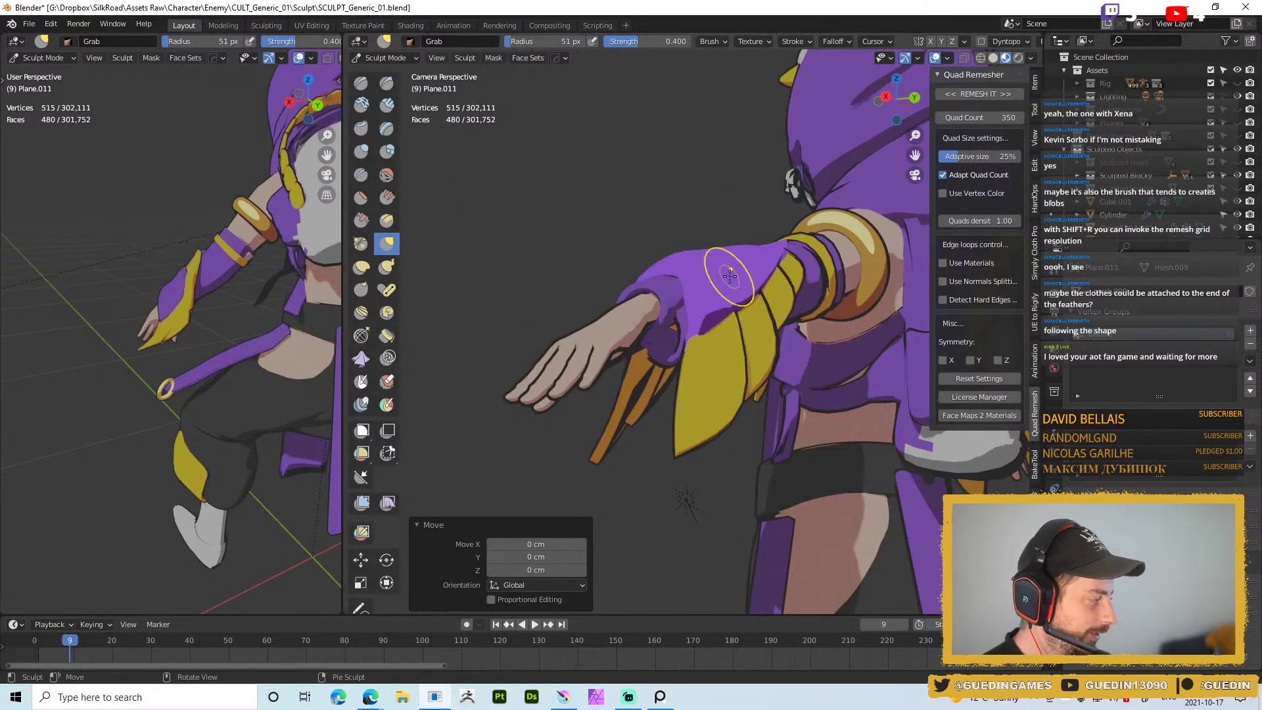
# Pull the outer sleeve's lower edge over the feathers with the Grab brush at a 71 px radius
pyautogui.moveTo(669, 219)
pyautogui.mouseDown(button='middle')
pyautogui.moveTo(690, 309)
pyautogui.moveTo(739, 306)
pyautogui.moveTo(671, 355)
pyautogui.moveTo(600, 318)
pyautogui.moveTo(652, 291)
pyautogui.moveTo(608, 336)
pyautogui.moveTo(564, 296)
pyautogui.moveTo(580, 320)
pyautogui.mouseUp(button='middle')
pyautogui.press('f')
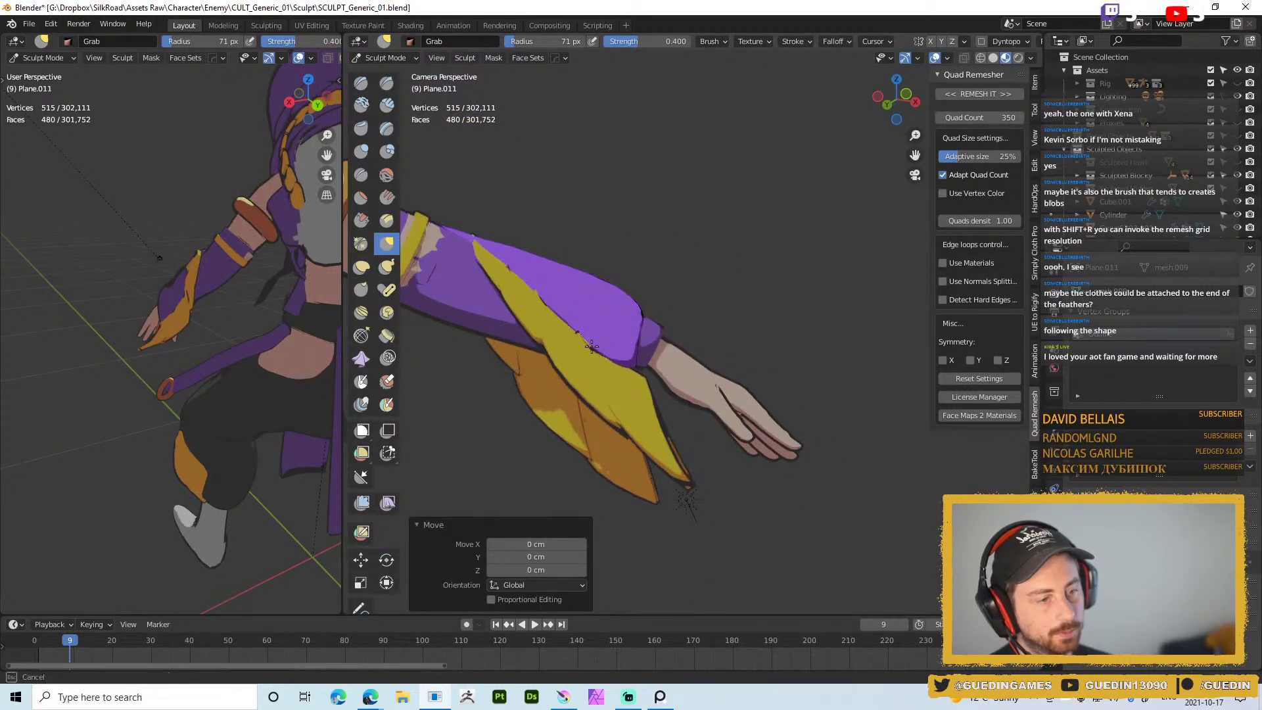
pyautogui.moveTo(615, 192)
pyautogui.mouseDown(button='middle')
pyautogui.moveTo(564, 310)
pyautogui.moveTo(451, 350)
pyautogui.moveTo(563, 296)
pyautogui.mouseUp(button='middle')
pyautogui.moveTo(671, 348)
pyautogui.mouseDown(button='middle')
pyautogui.moveTo(683, 360)
pyautogui.moveTo(671, 358)
pyautogui.mouseUp(button='middle')
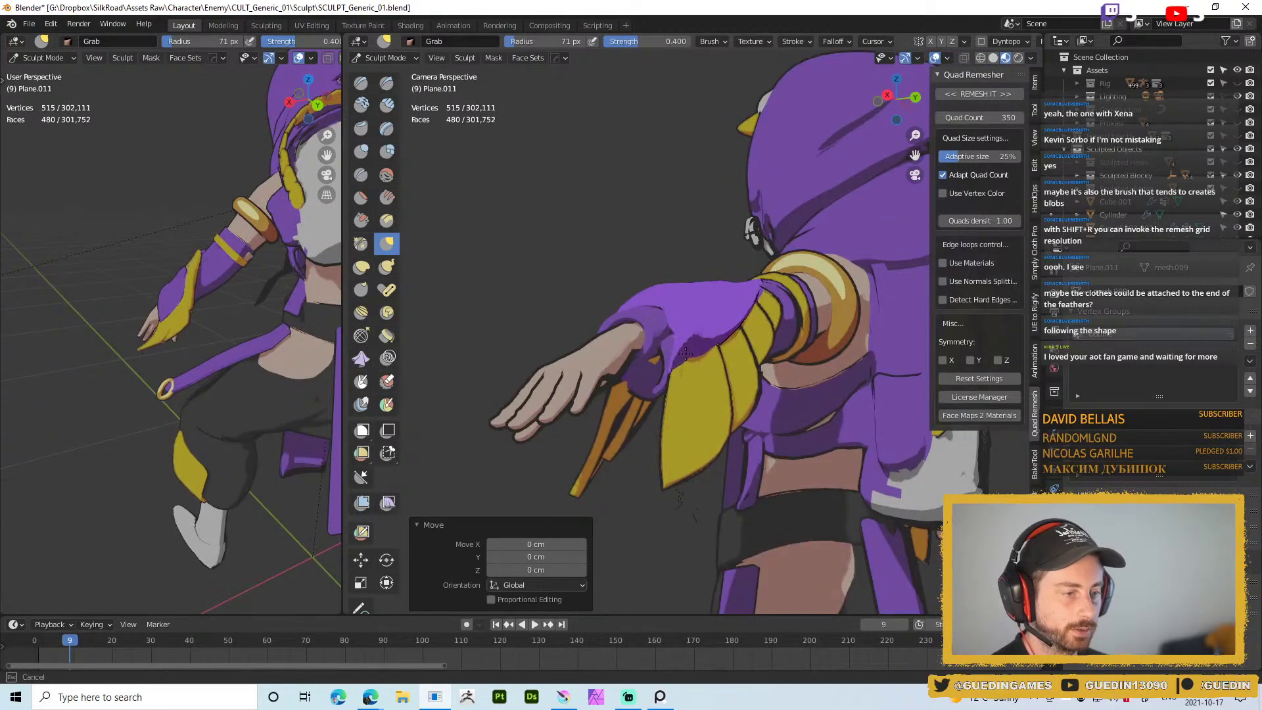
pyautogui.moveTo(696, 345); pyautogui.dragTo(701, 353)
# Switch to Solid shading and adjust the outer sleeve's wrist edge with the Grab brush at a 53 px radius
pyautogui.press('z')
pyautogui.moveTo(673, 358)
pyautogui.mouseDown(button='middle')
pyautogui.moveTo(697, 355)
pyautogui.moveTo(705, 333)
pyautogui.moveTo(657, 366)
pyautogui.moveTo(643, 416)
pyautogui.mouseUp(button='middle')
pyautogui.press('f')
pyautogui.click(695, 353)
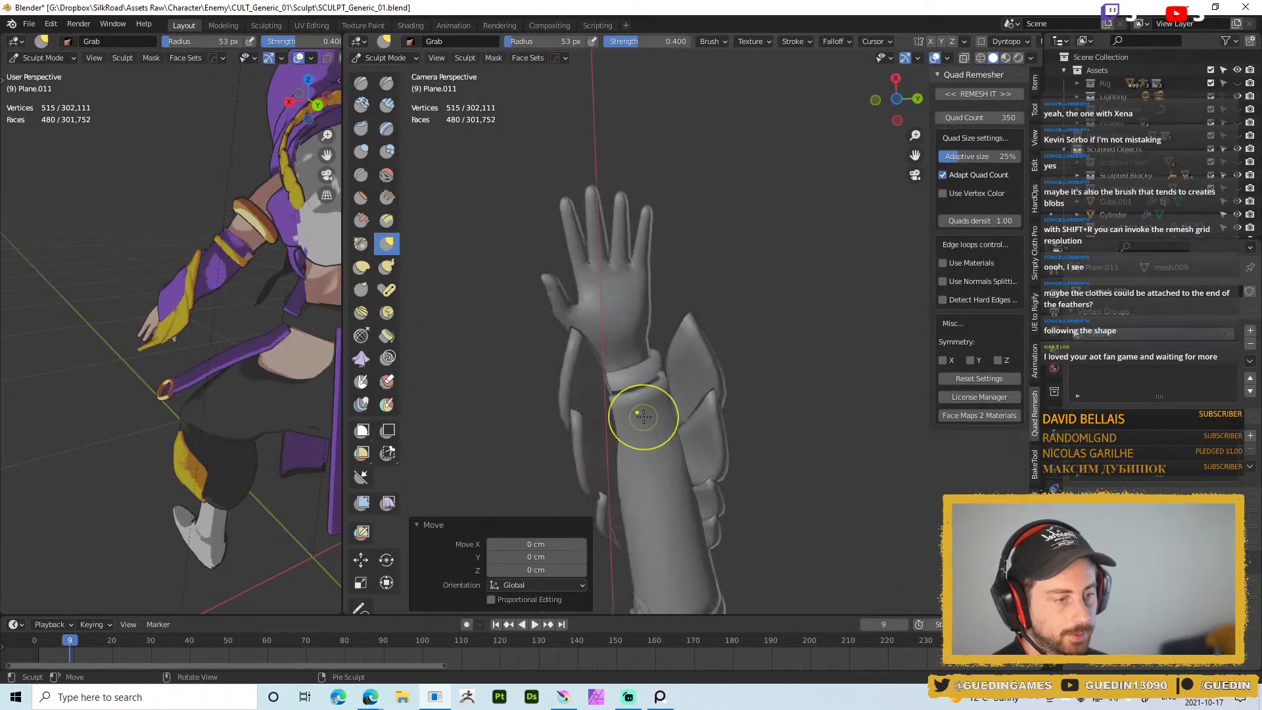
# Switch sculpting to Plane.012 and shape it around the wrist with the Grab brush at a 122 px radius
pyautogui.press('d')
pyautogui.press('f')
pyautogui.click(672, 376)
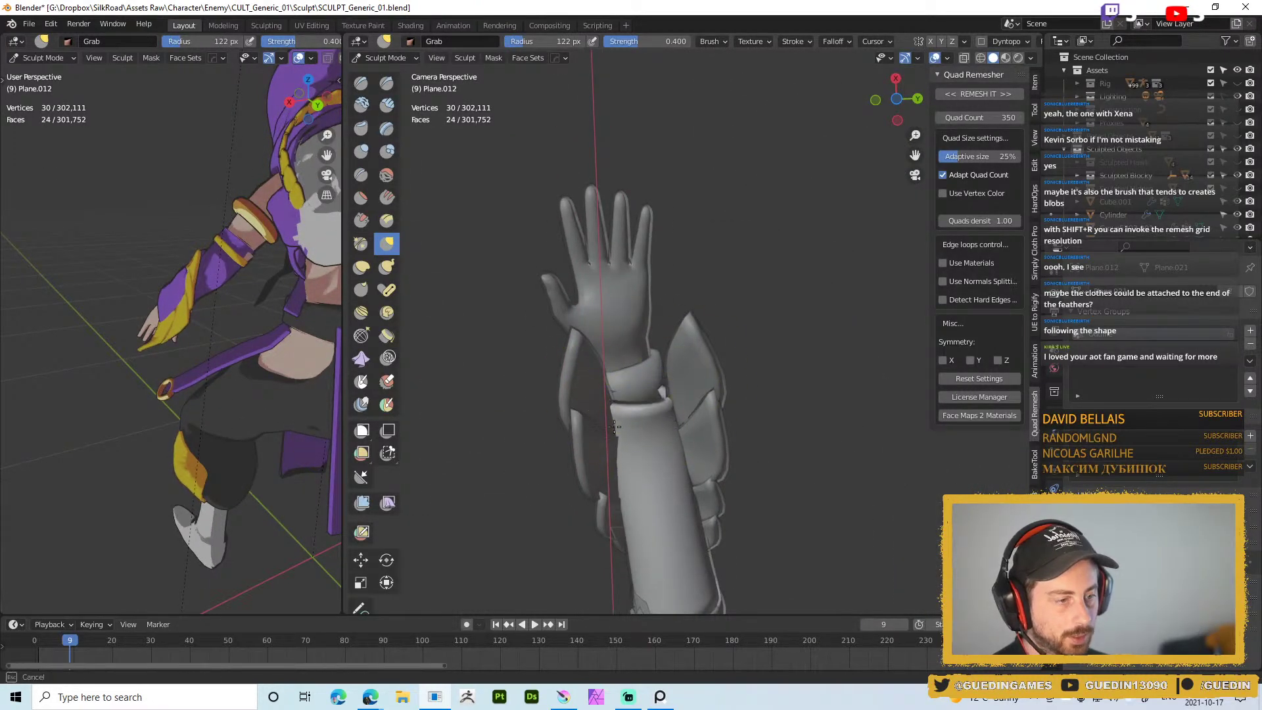
pyautogui.moveTo(665, 394)
pyautogui.mouseDown(button='middle')
pyautogui.moveTo(660, 377)
pyautogui.moveTo(611, 381)
pyautogui.moveTo(628, 392)
pyautogui.moveTo(610, 379)
pyautogui.moveTo(625, 374)
pyautogui.moveTo(593, 367)
pyautogui.moveTo(638, 345)
pyautogui.moveTo(677, 361)
pyautogui.moveTo(653, 311)
pyautogui.moveTo(677, 254)
pyautogui.moveTo(669, 279)
pyautogui.mouseUp(button='middle')
pyautogui.press('f')
pyautogui.press('f')
pyautogui.click(666, 244)
# Switch sculpting back to the outer sleeve and reshape its wrist opening with the Grab brush at a 96 px radius
pyautogui.hotkey('alt', 'q')
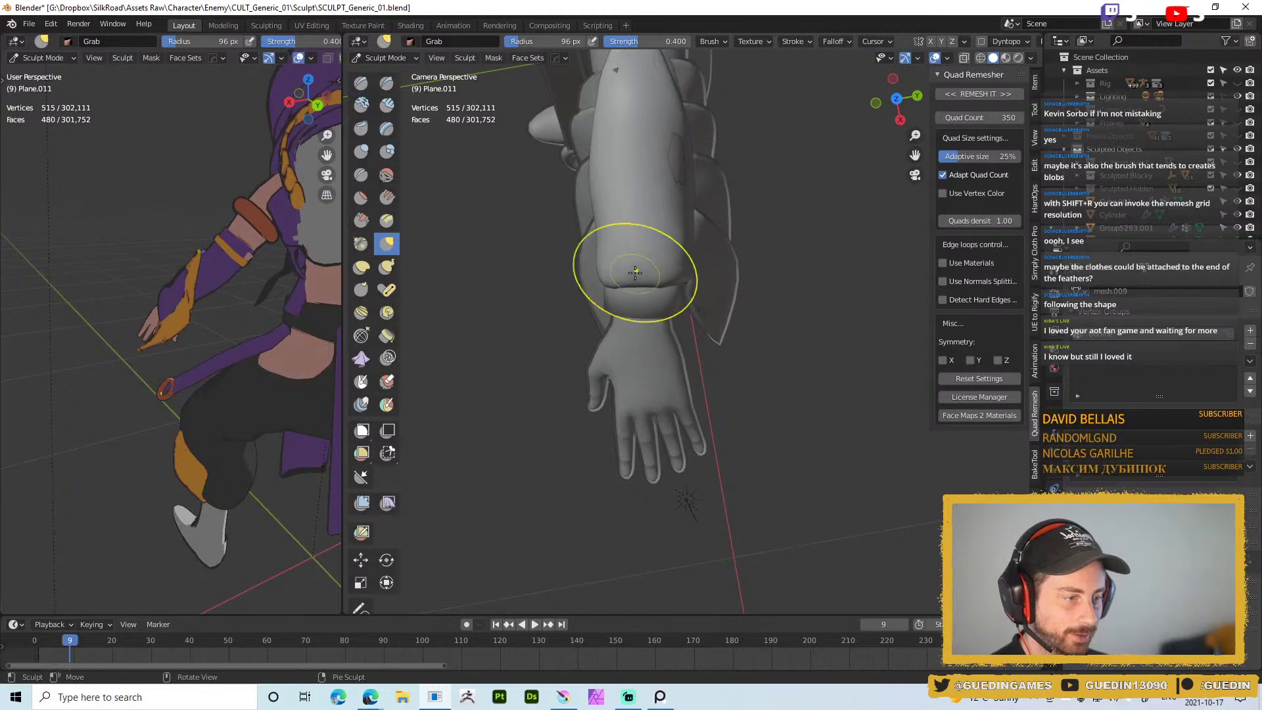
pyautogui.moveTo(663, 273); pyautogui.dragTo(664, 283)
pyautogui.moveTo(656, 193)
pyautogui.mouseDown(button='middle')
pyautogui.moveTo(653, 173)
pyautogui.moveTo(638, 217)
pyautogui.moveTo(668, 245)
pyautogui.moveTo(598, 282)
pyautogui.moveTo(640, 301)
pyautogui.mouseUp(button='middle')
pyautogui.moveTo(611, 330)
pyautogui.mouseDown()
pyautogui.moveTo(624, 330)
pyautogui.moveTo(605, 338)
pyautogui.mouseUp()
# Smooth the outer sleeve's pointed wrist corner with the Smooth brush at a 62 px radius and 0.515 strength
pyautogui.press('f')
pyautogui.click(654, 333)
pyautogui.press('s')
pyautogui.hotkey('shift', 'f')
pyautogui.click(611, 332)
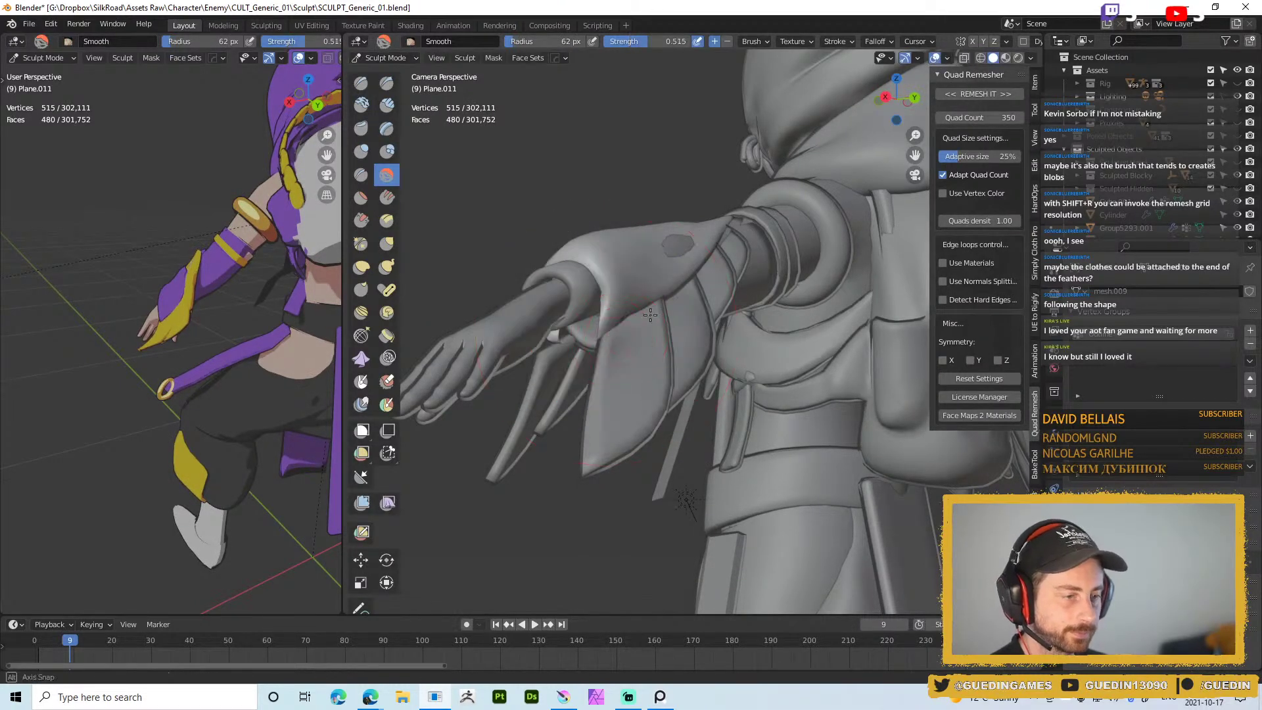
pyautogui.moveTo(611, 332); pyautogui.dragTo(613, 327, button='middle')
pyautogui.moveTo(613, 327); pyautogui.dragTo(606, 330)
pyautogui.moveTo(636, 308); pyautogui.dragTo(666, 225, button='middle')
# Adjust the outer sleeve's wrist corner from several sides with the Grab brush at a 39 px radius
pyautogui.press('g')
pyautogui.moveTo(614, 337); pyautogui.dragTo(662, 315, button='middle')
pyautogui.press('f')
pyautogui.click(606, 320)
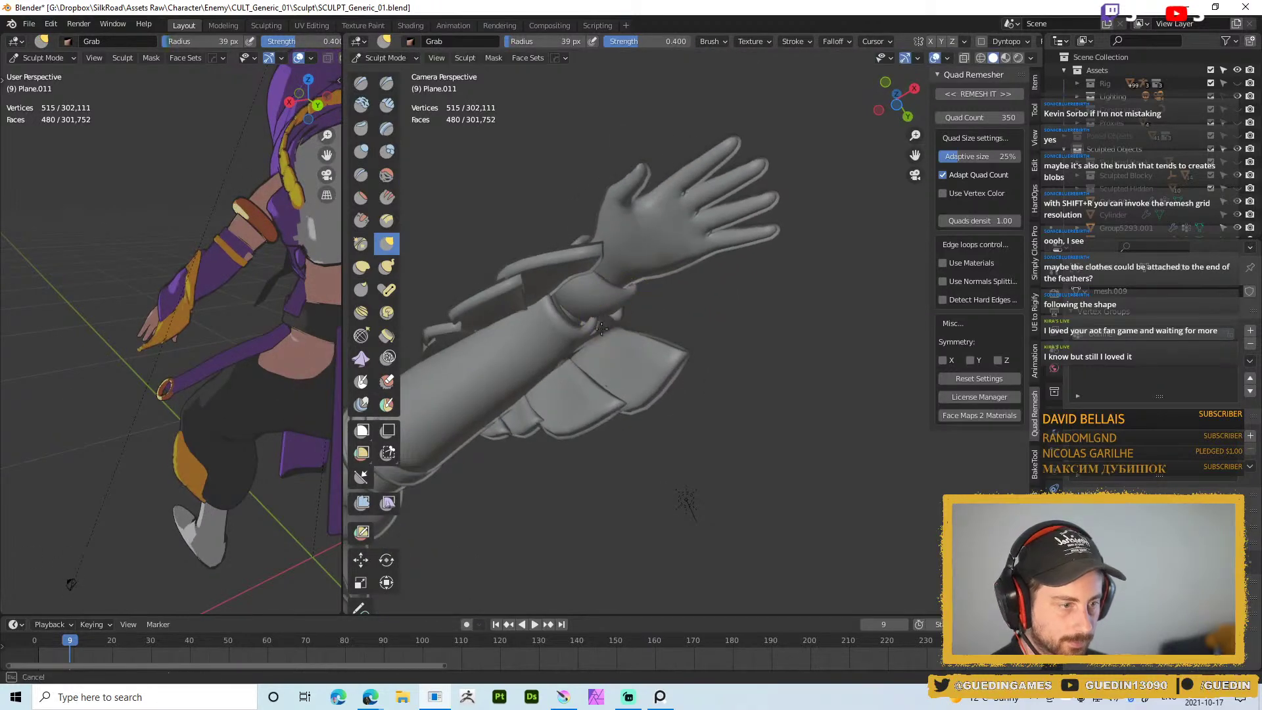
pyautogui.moveTo(600, 328)
pyautogui.mouseDown(button='middle')
pyautogui.moveTo(626, 305)
pyautogui.moveTo(630, 321)
pyautogui.moveTo(601, 342)
pyautogui.mouseUp(button='middle')
# In Edit Mode, select the vertices of the outer sleeve's pointed wrist corner and delete them
pyautogui.press('Tab')
pyautogui.press('1')
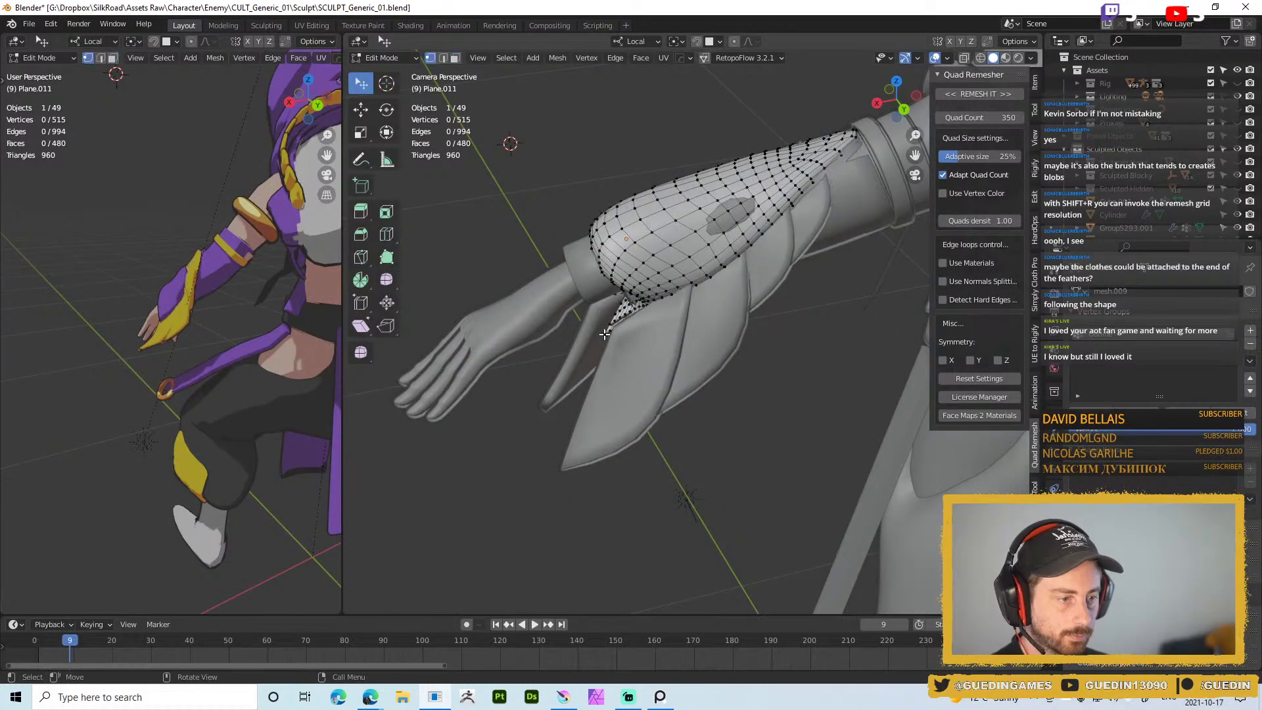
pyautogui.click(606, 334)
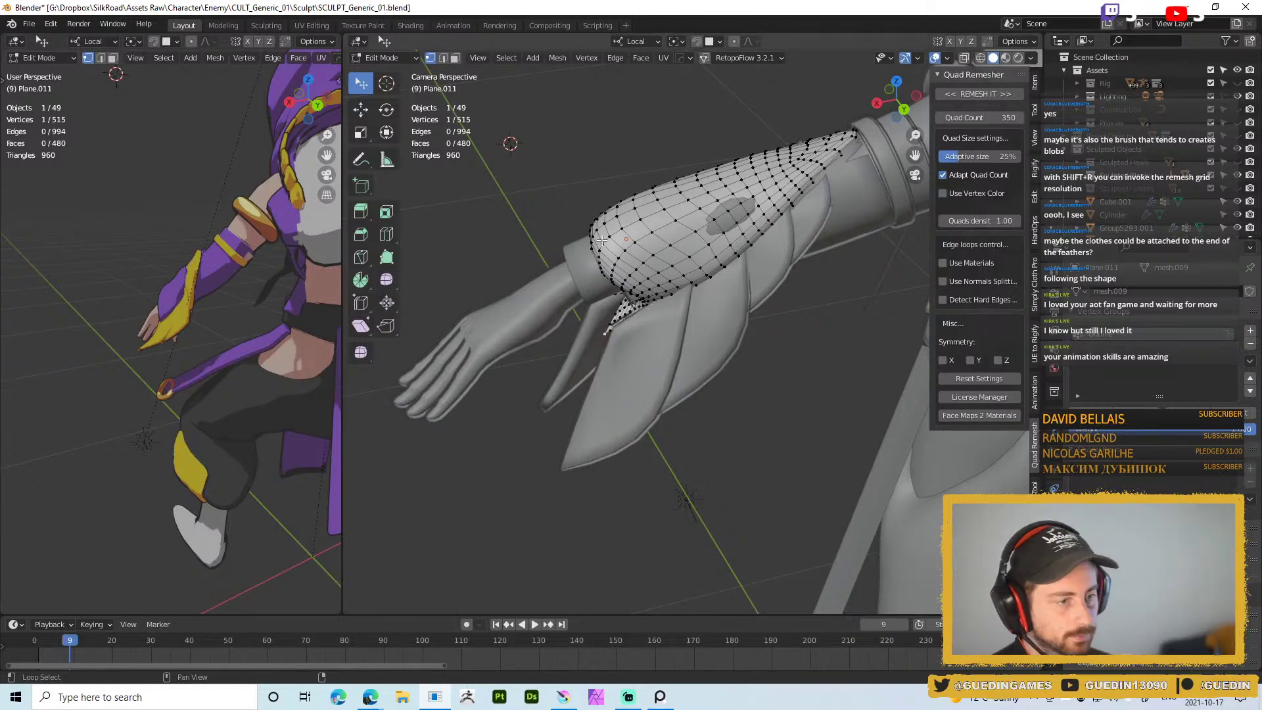
pyautogui.scroll(5, 652, 309)
pyautogui.press('c')
pyautogui.moveTo(526, 342)
pyautogui.mouseDown()
pyautogui.moveTo(546, 282)
pyautogui.moveTo(572, 304)
pyautogui.mouseUp()
pyautogui.rightClick(572, 308)
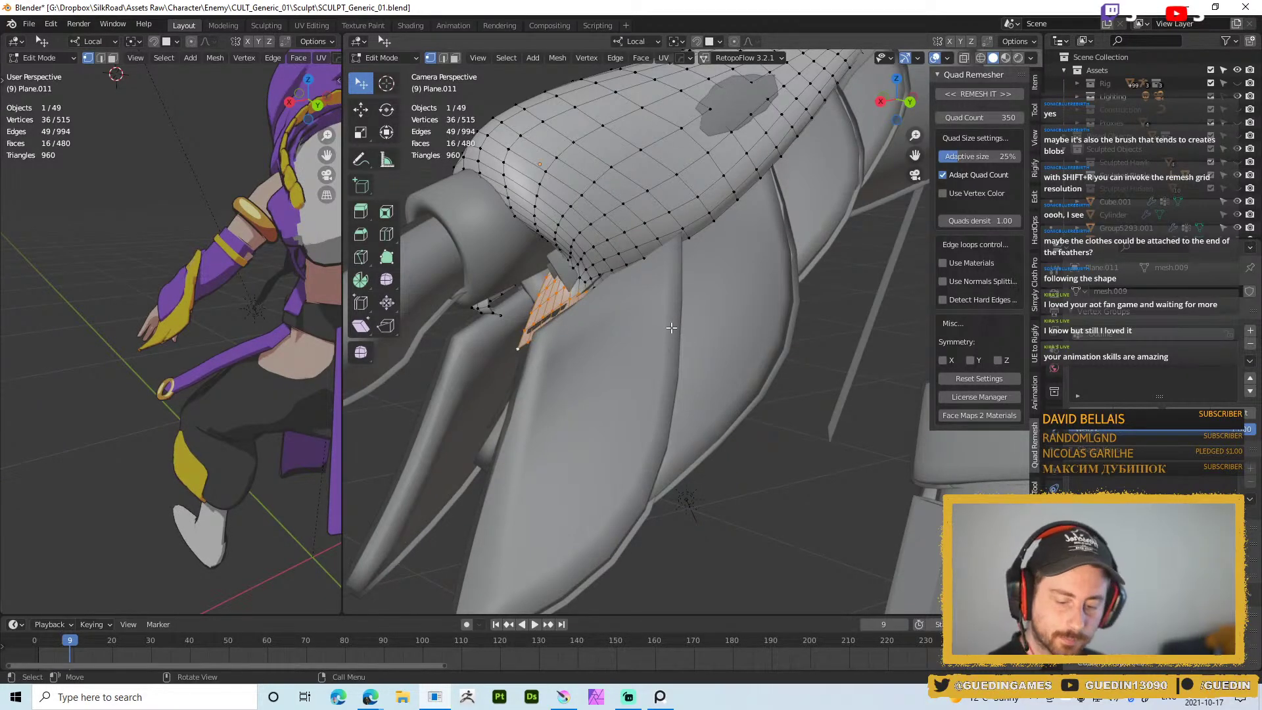
pyautogui.press('x')
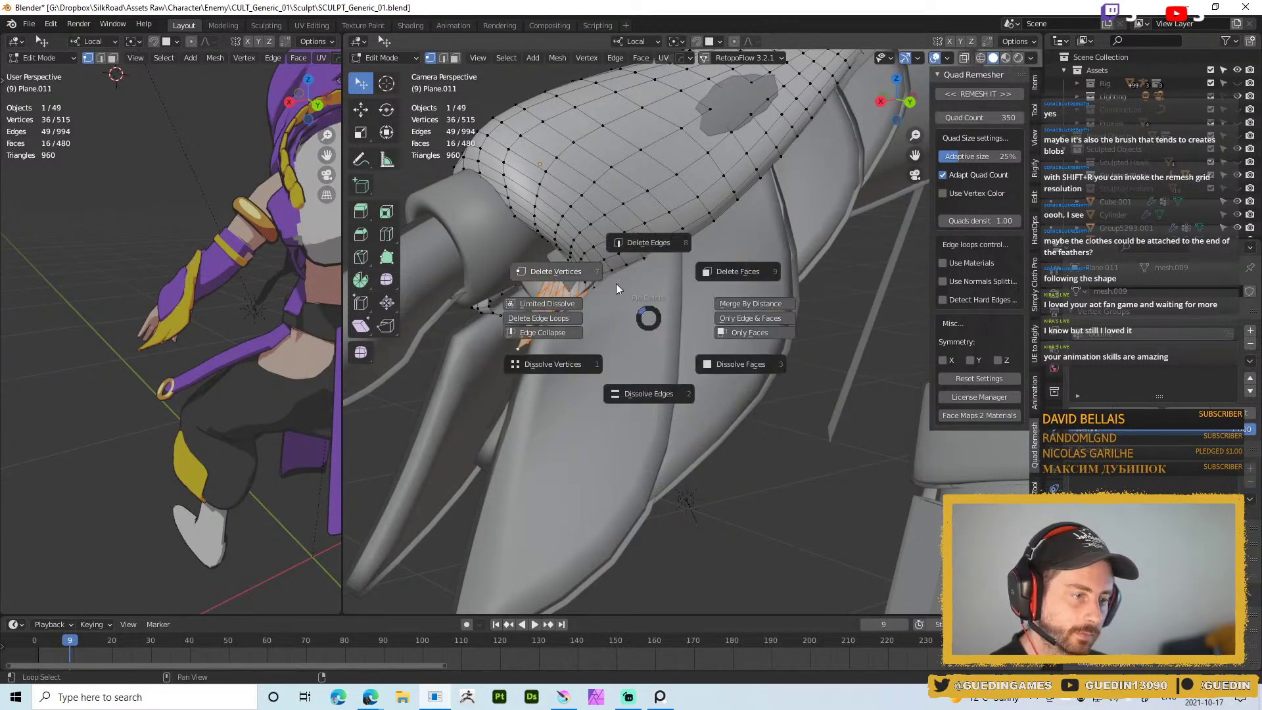
pyautogui.click(617, 288)
# Select the trimmed wrist edge and its surrounding faces, apply Volume Smoothing, and return to Sculpt Mode
pyautogui.moveTo(588, 280); pyautogui.dragTo(596, 277, button='middle')
pyautogui.click(600, 297)
pyautogui.keyDown('ctrl'); pyautogui.click(566, 247); pyautogui.keyUp('ctrl')
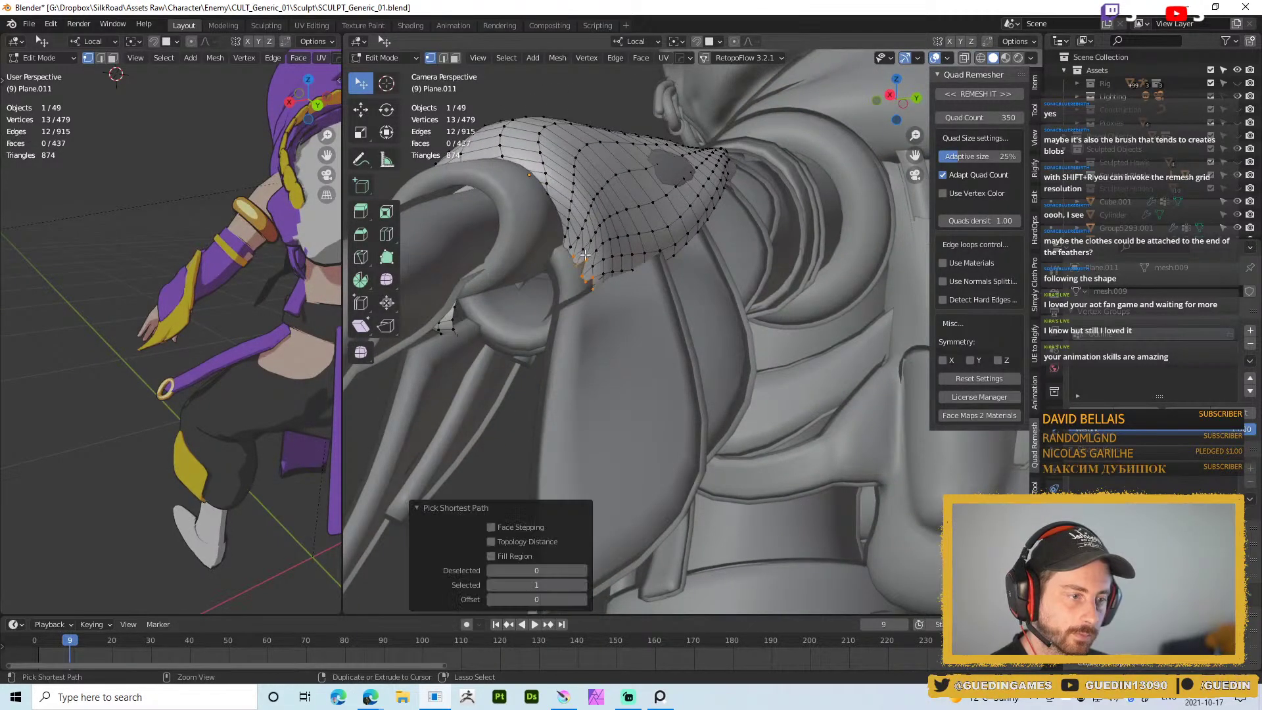
pyautogui.press('ctrl+KP_Add')
pyautogui.hotkey('shift', 'q')
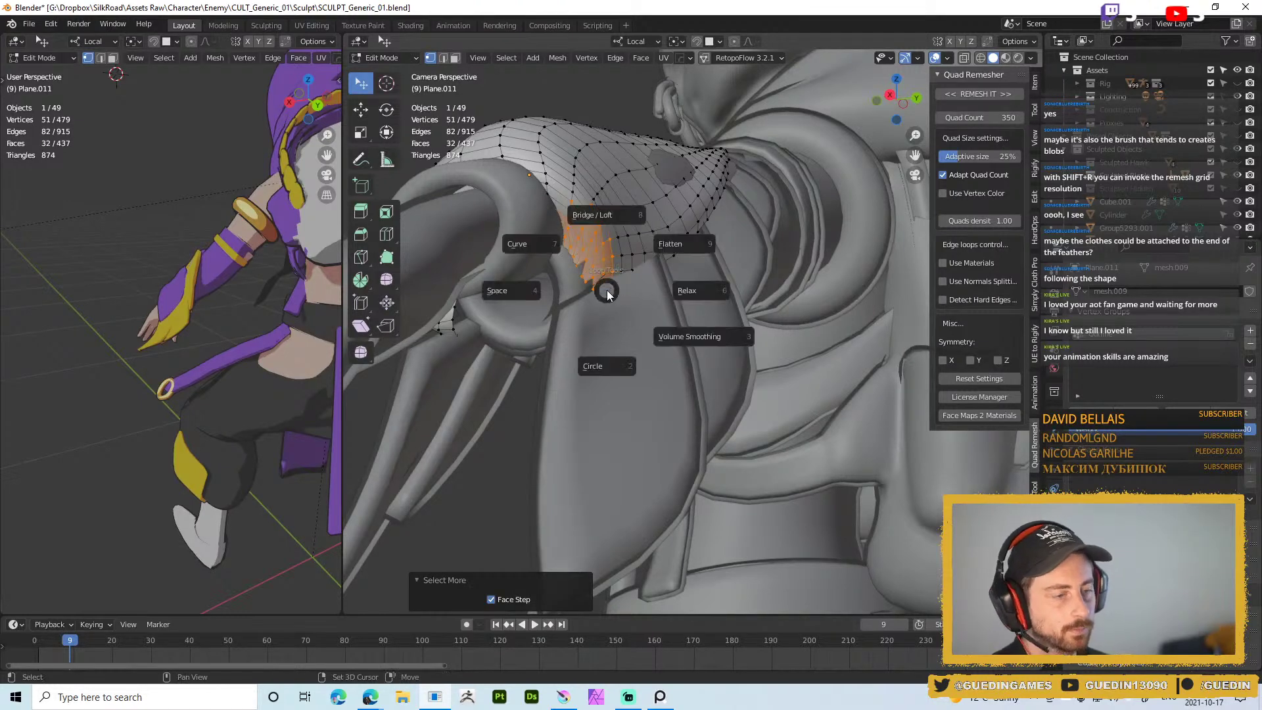
pyautogui.click(704, 346)
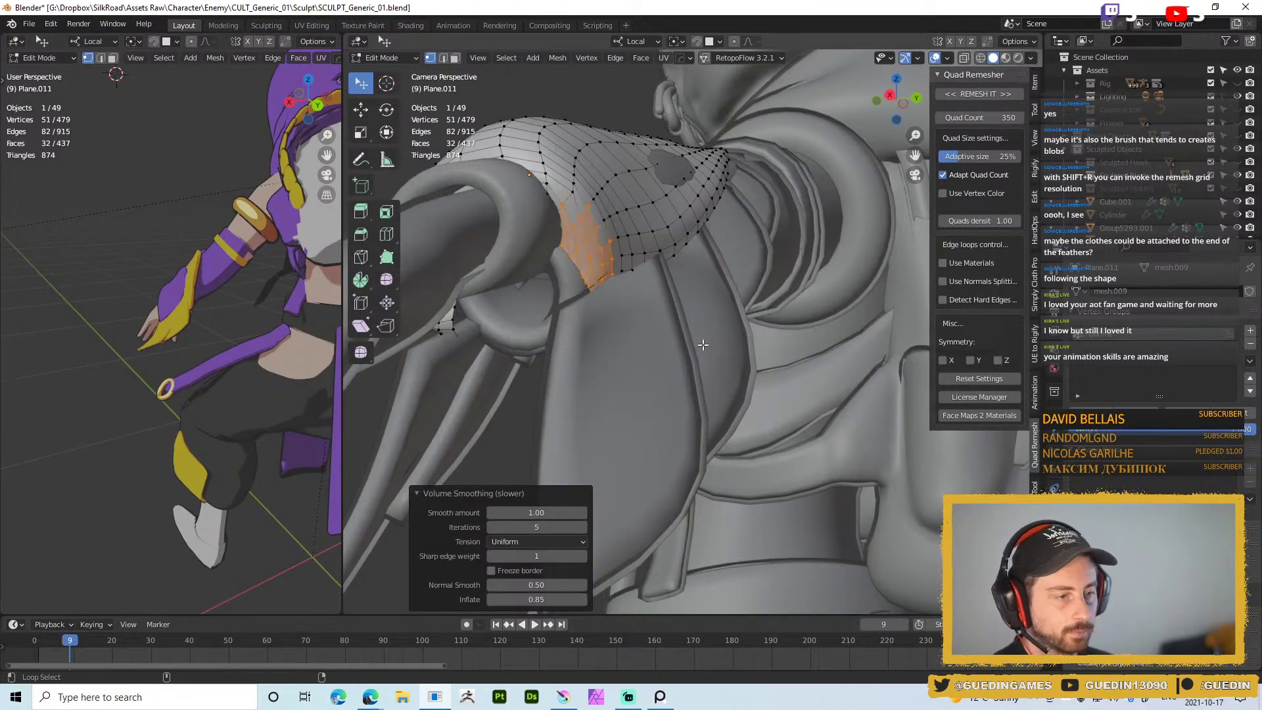
pyautogui.hotkey('alt', 'a')
pyautogui.press('Tab')
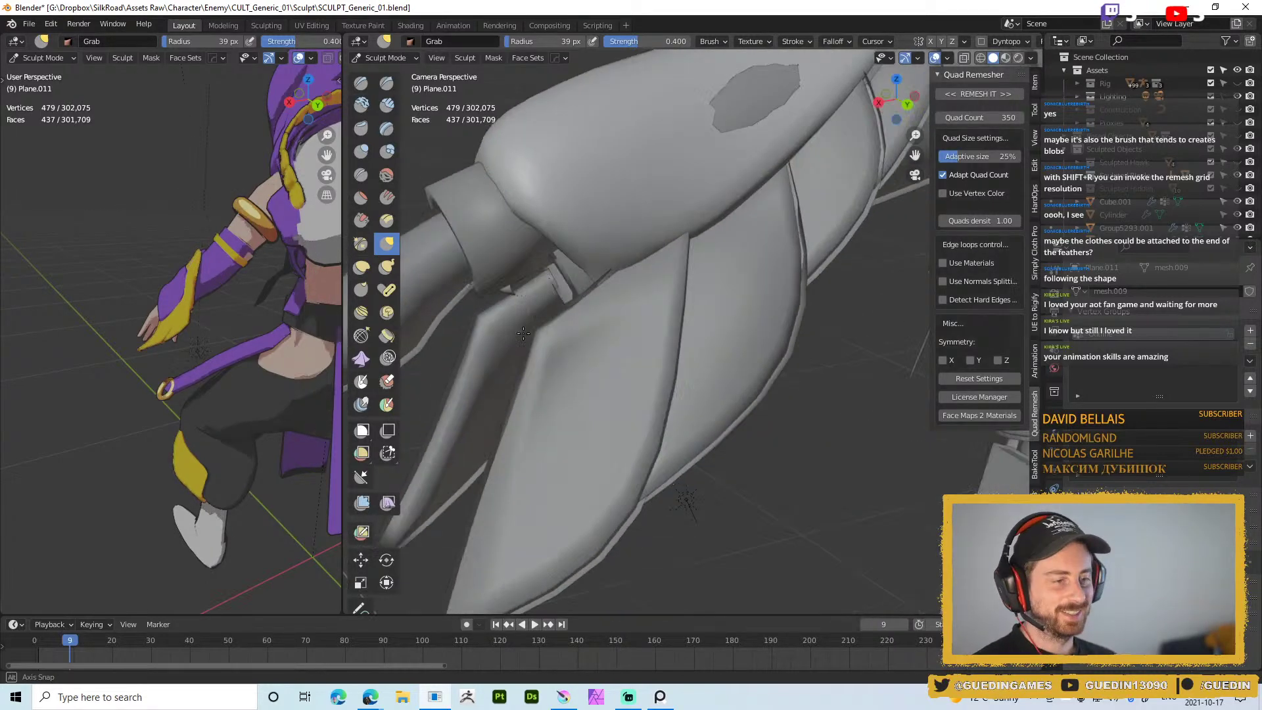
# Reshape the outer sleeve's trimmed wrist corner with the Grab brush at a 50 px radius
pyautogui.moveTo(613, 267)
pyautogui.mouseDown(button='middle')
pyautogui.moveTo(589, 265)
pyautogui.moveTo(591, 240)
pyautogui.mouseUp(button='middle')
pyautogui.press('f')
pyautogui.click(603, 238)
pyautogui.moveTo(566, 220)
pyautogui.mouseDown()
pyautogui.moveTo(544, 219)
pyautogui.moveTo(603, 271)
pyautogui.moveTo(643, 246)
pyautogui.mouseUp()
pyautogui.moveTo(599, 280); pyautogui.dragTo(586, 286, button='middle')
pyautogui.press('f')
pyautogui.click(586, 281)
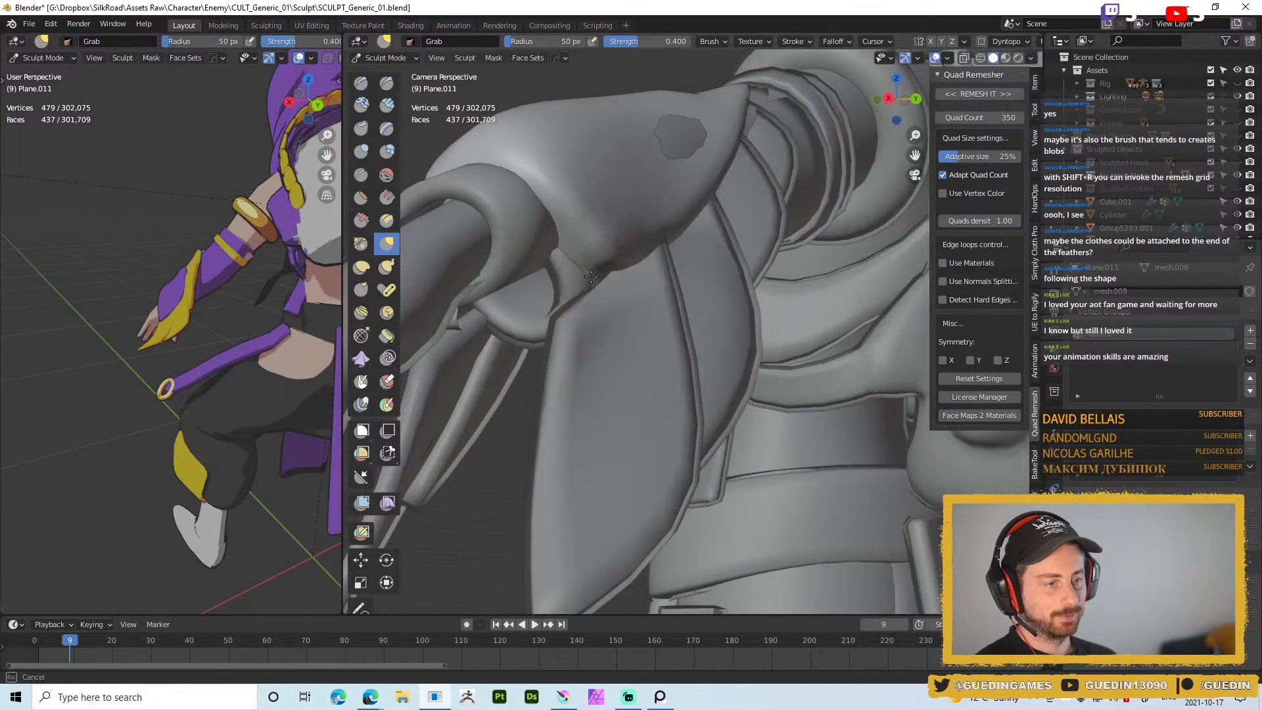
pyautogui.moveTo(590, 260)
pyautogui.mouseDown()
pyautogui.moveTo(582, 271)
pyautogui.moveTo(563, 256)
pyautogui.moveTo(577, 267)
pyautogui.mouseUp()
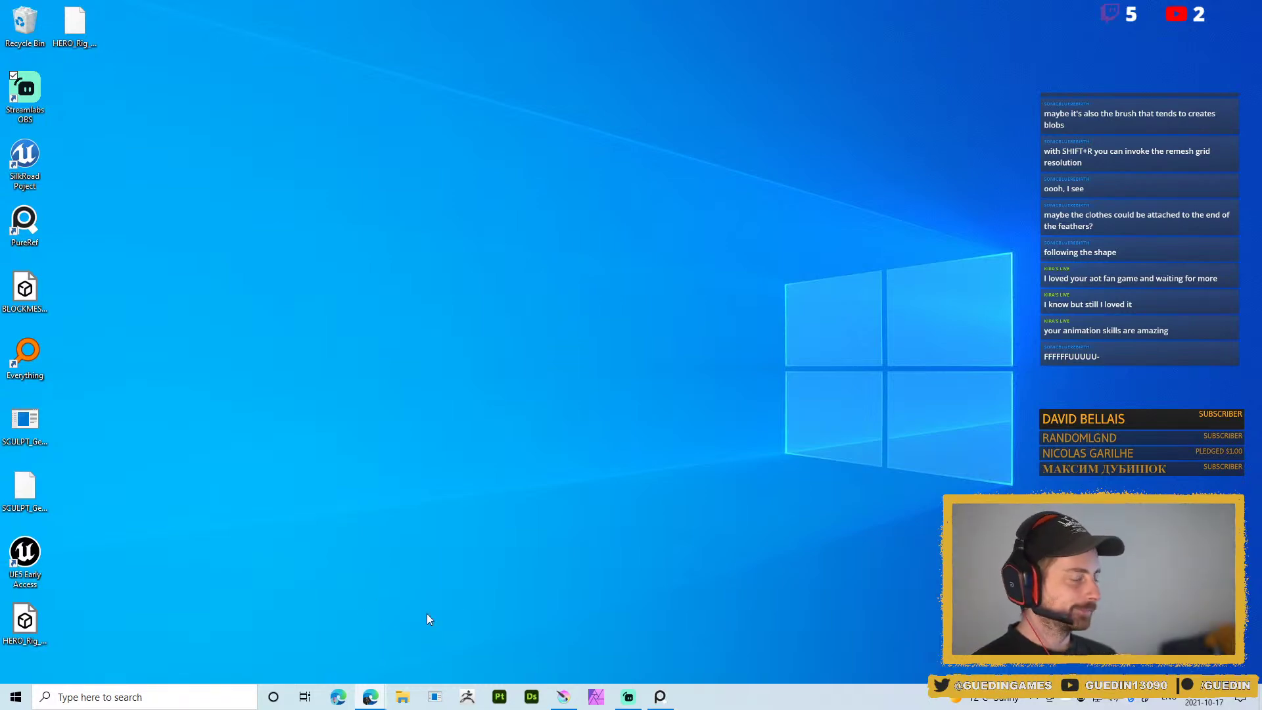
# Relaunch Blender and recover the SCULPT_Generic_01 scene from its auto-save
pyautogui.click(435, 696)
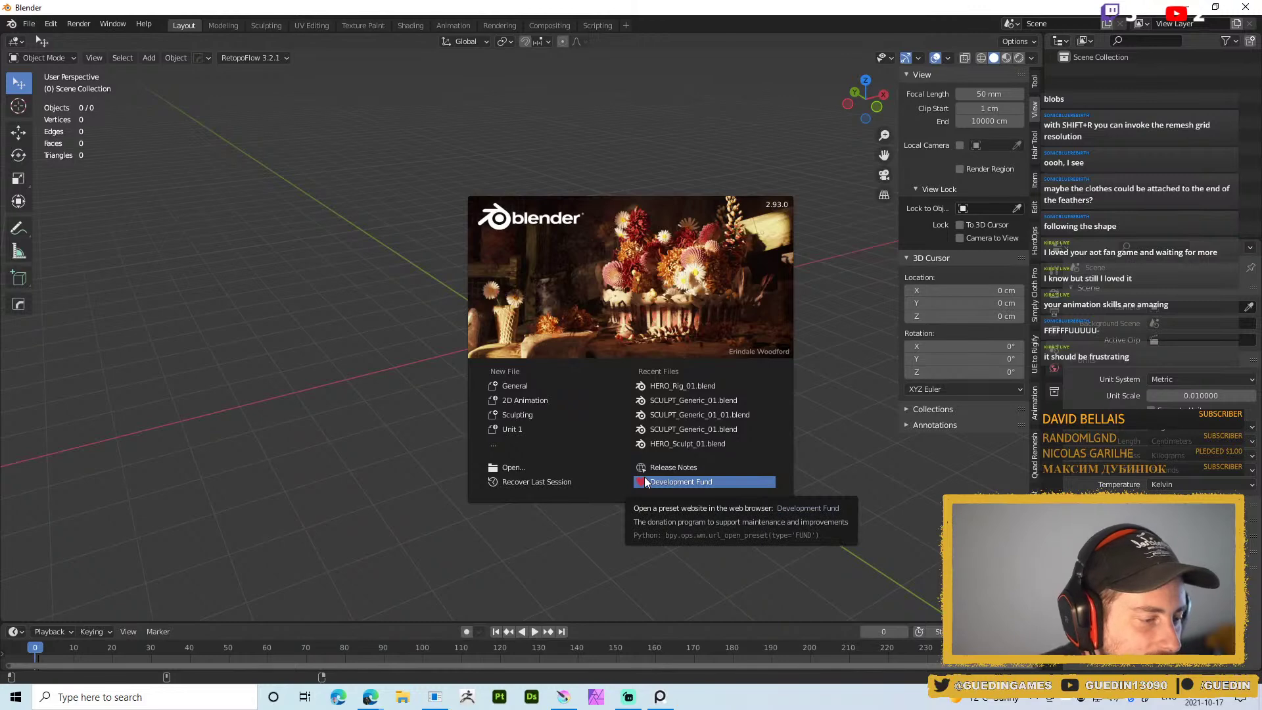
pyautogui.click(711, 386)
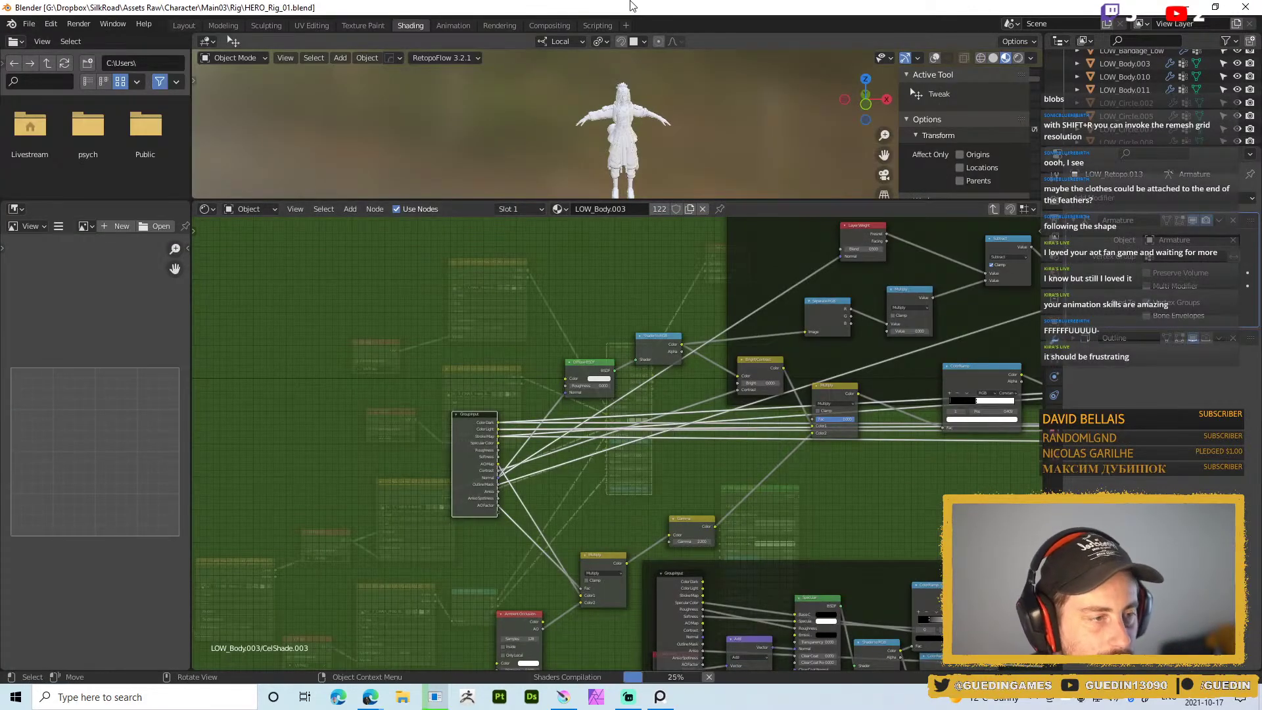
pyautogui.click(34, 23)
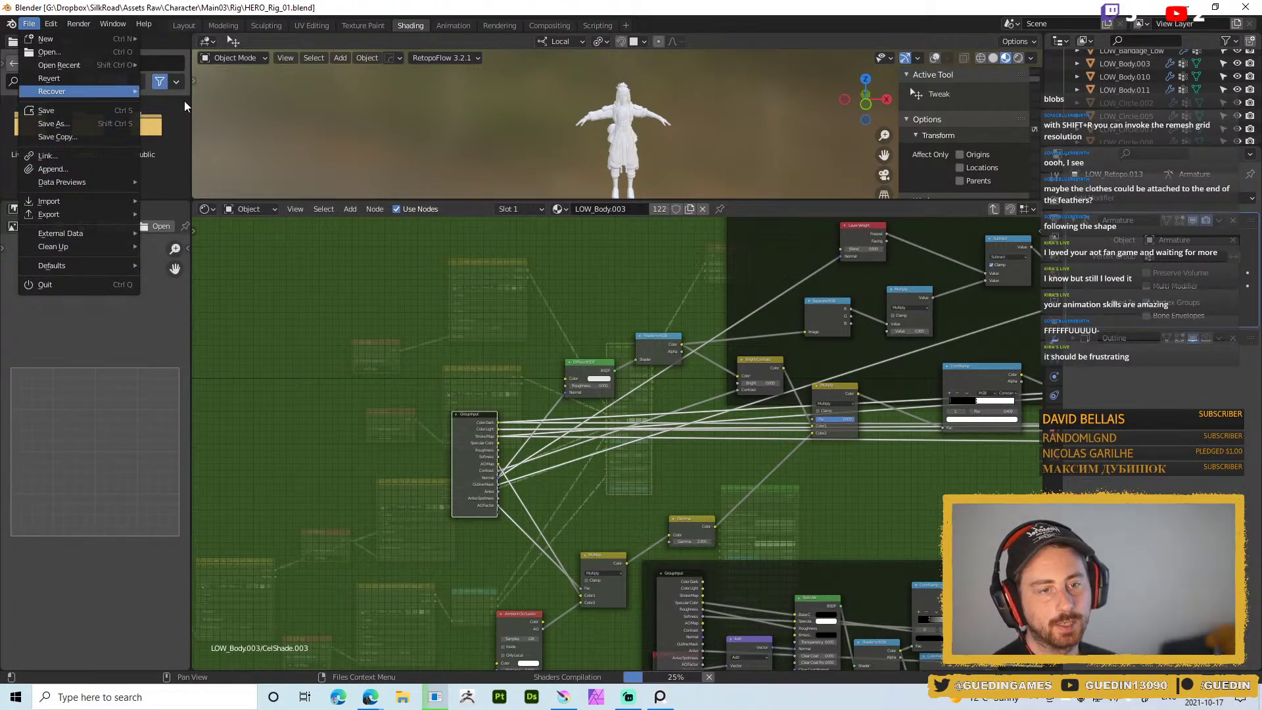
pyautogui.moveTo(117, 93)
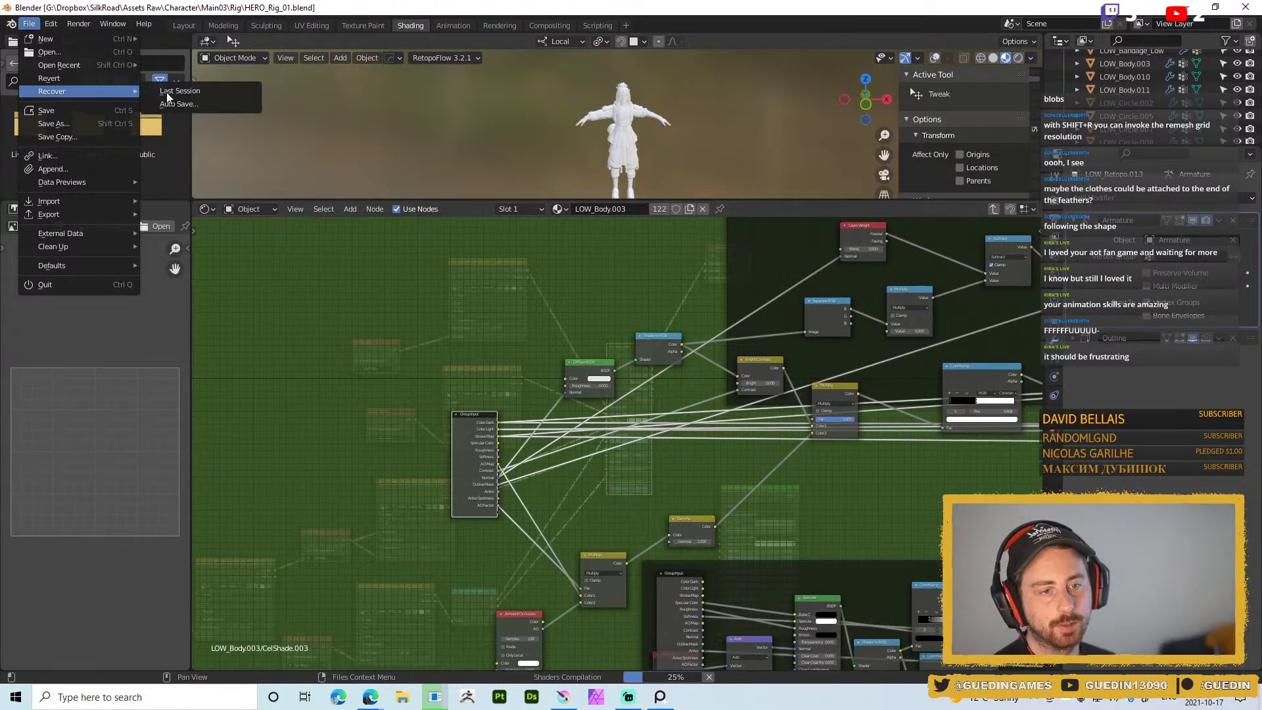
pyautogui.click(206, 106)
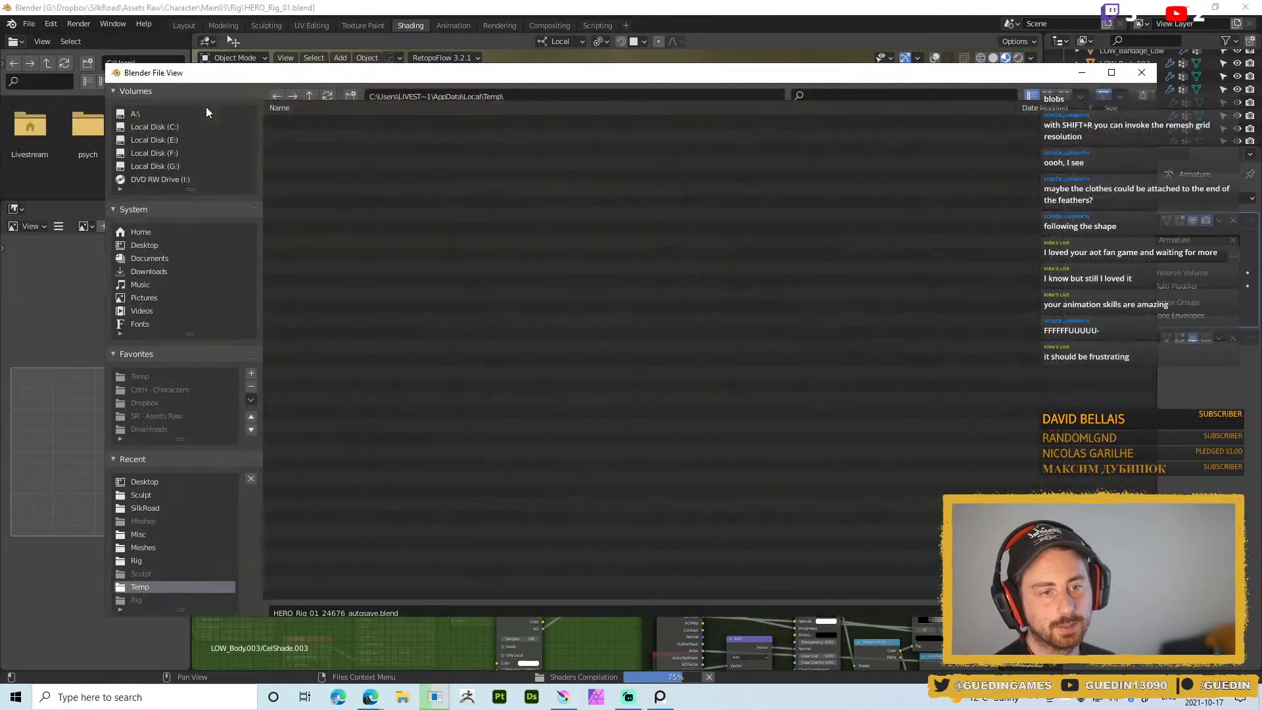
pyautogui.doubleClick(358, 133)
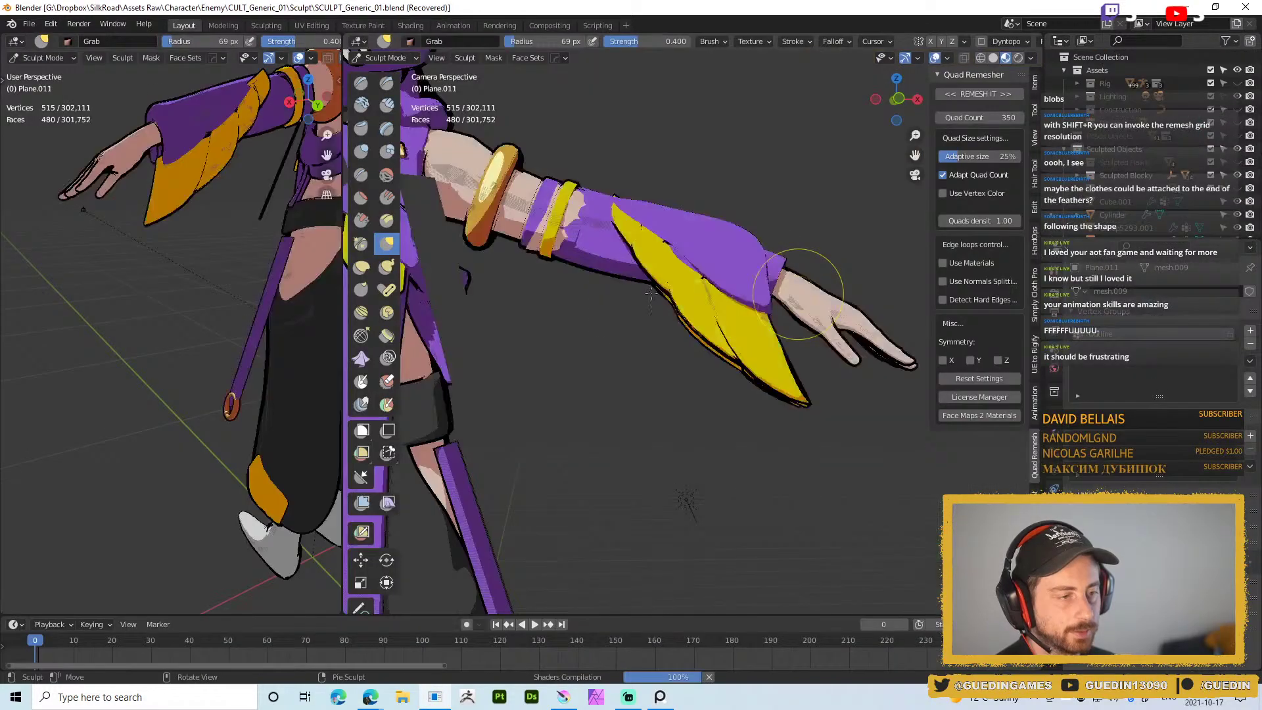
# Check the recovered character from back and front, return to Object Mode, deselect everything, and save the file
pyautogui.moveTo(648, 388); pyautogui.dragTo(658, 342, button='middle')
pyautogui.scroll(-5, 466, 363)
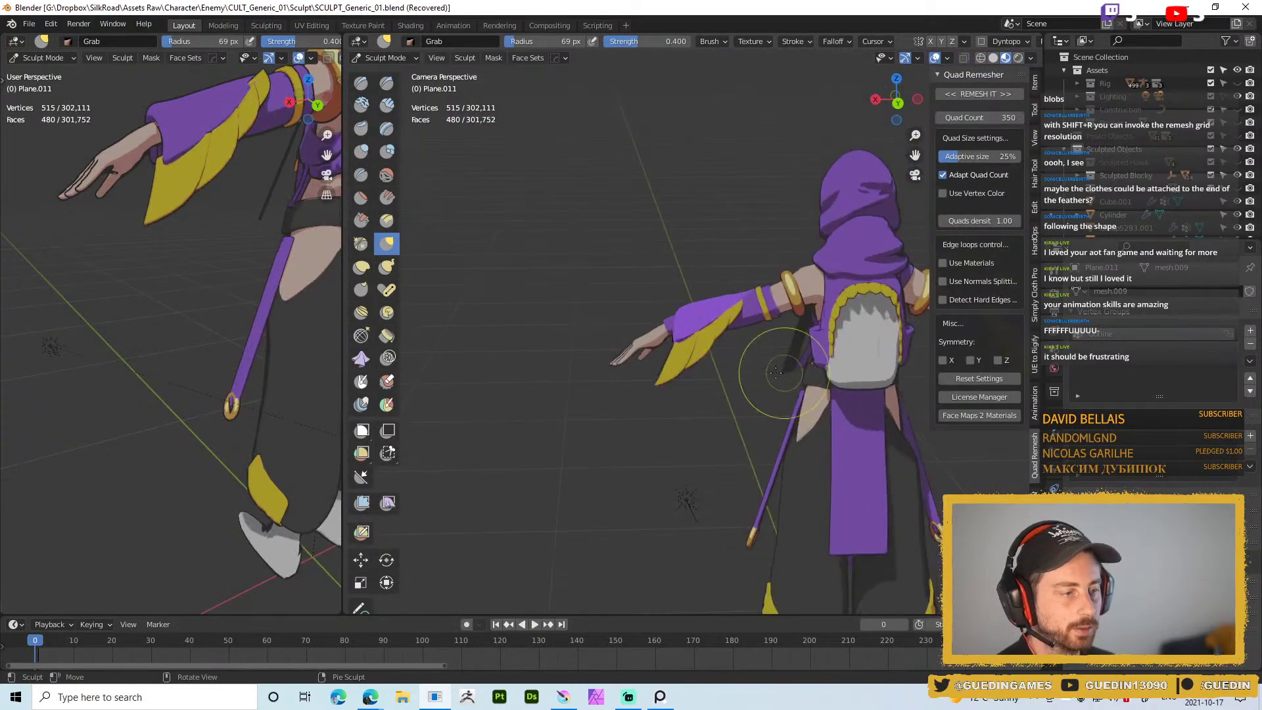
pyautogui.scroll(-3, 713, 340)
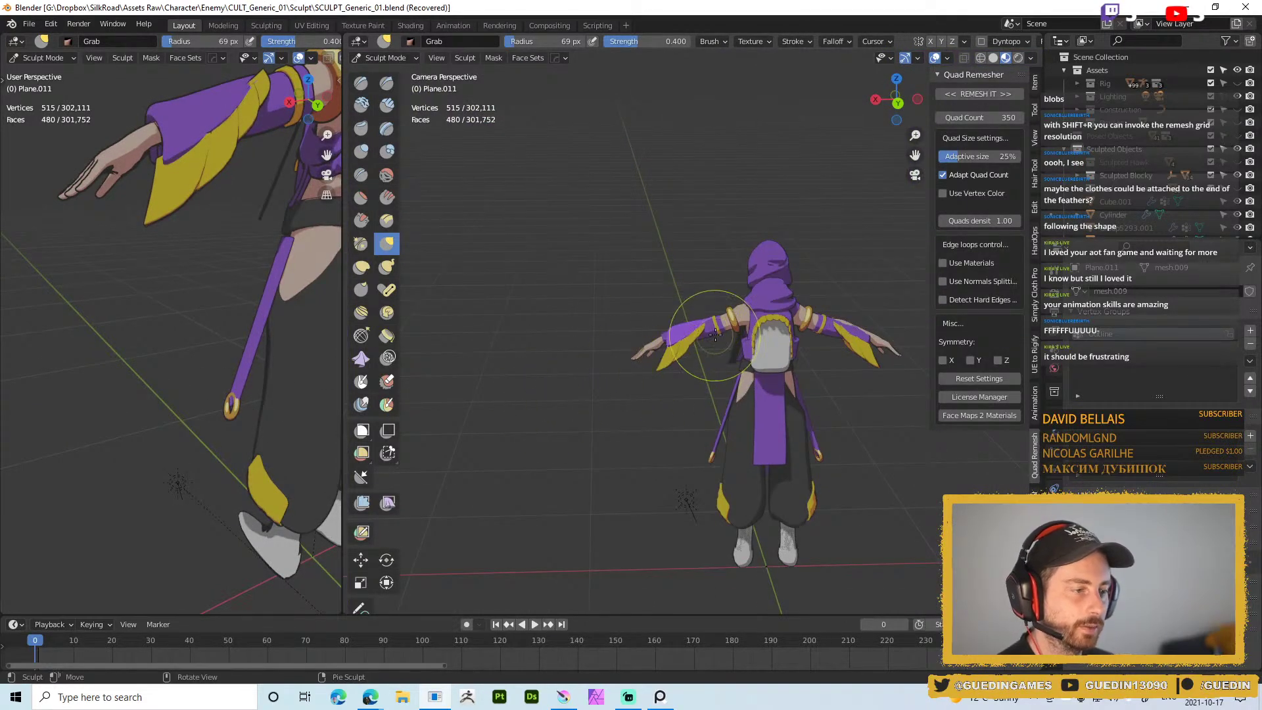
pyautogui.hotkey('ctrl', 'Tab')
pyautogui.click(589, 395)
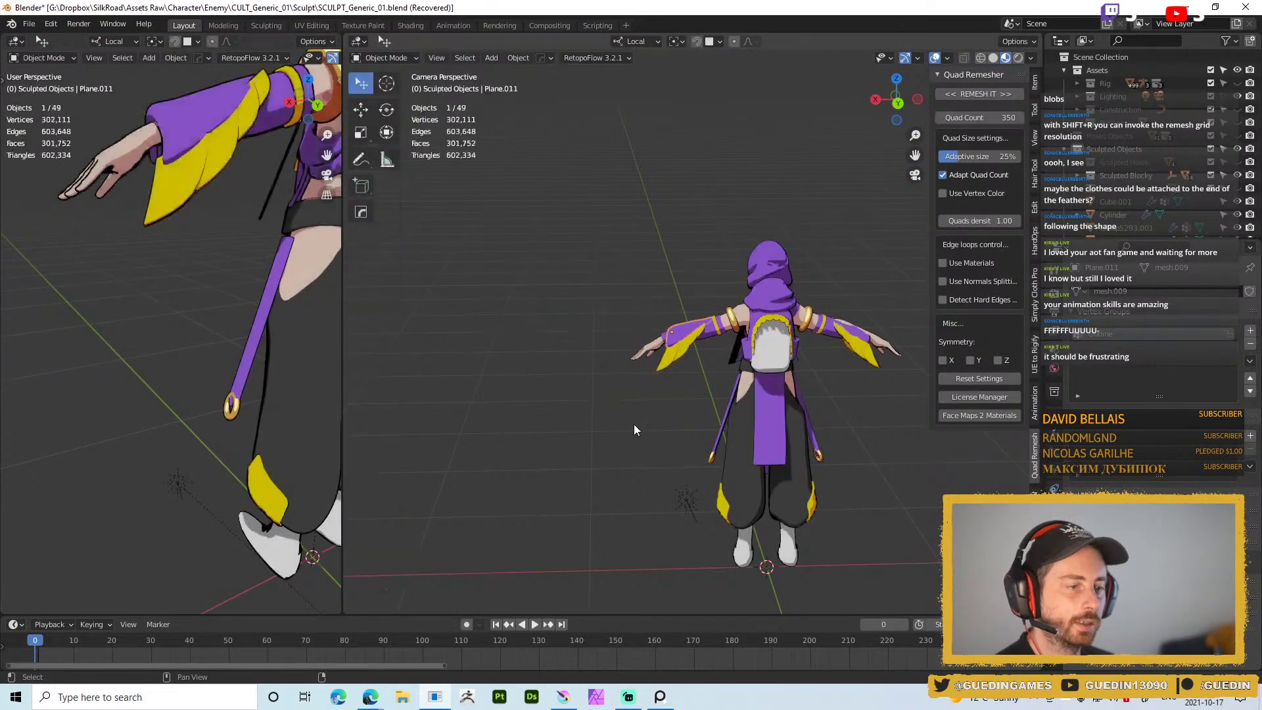
pyautogui.moveTo(631, 381); pyautogui.dragTo(848, 384, button='middle')
pyautogui.moveTo(322, 241); pyautogui.dragTo(165, 296, button='middle')
pyautogui.hotkey('ctrl', 's')
pyautogui.click(707, 304)
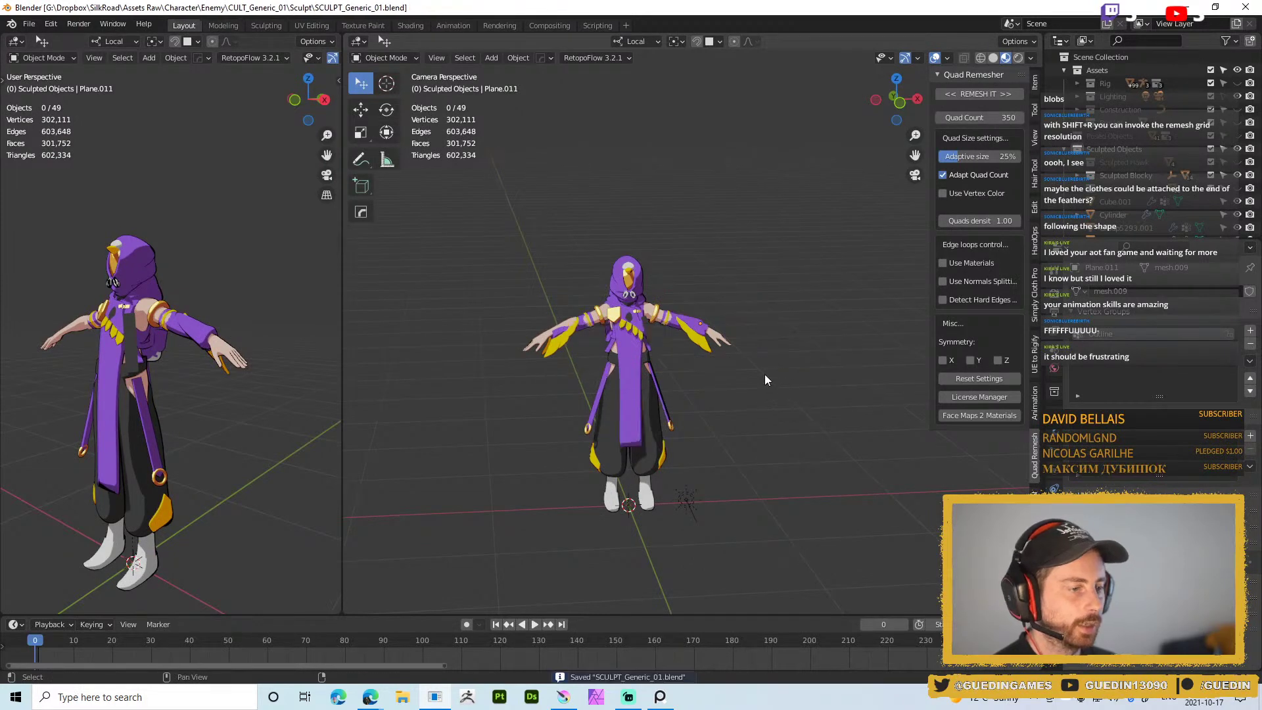
pyautogui.moveTo(771, 369); pyautogui.dragTo(746, 409, button='middle')
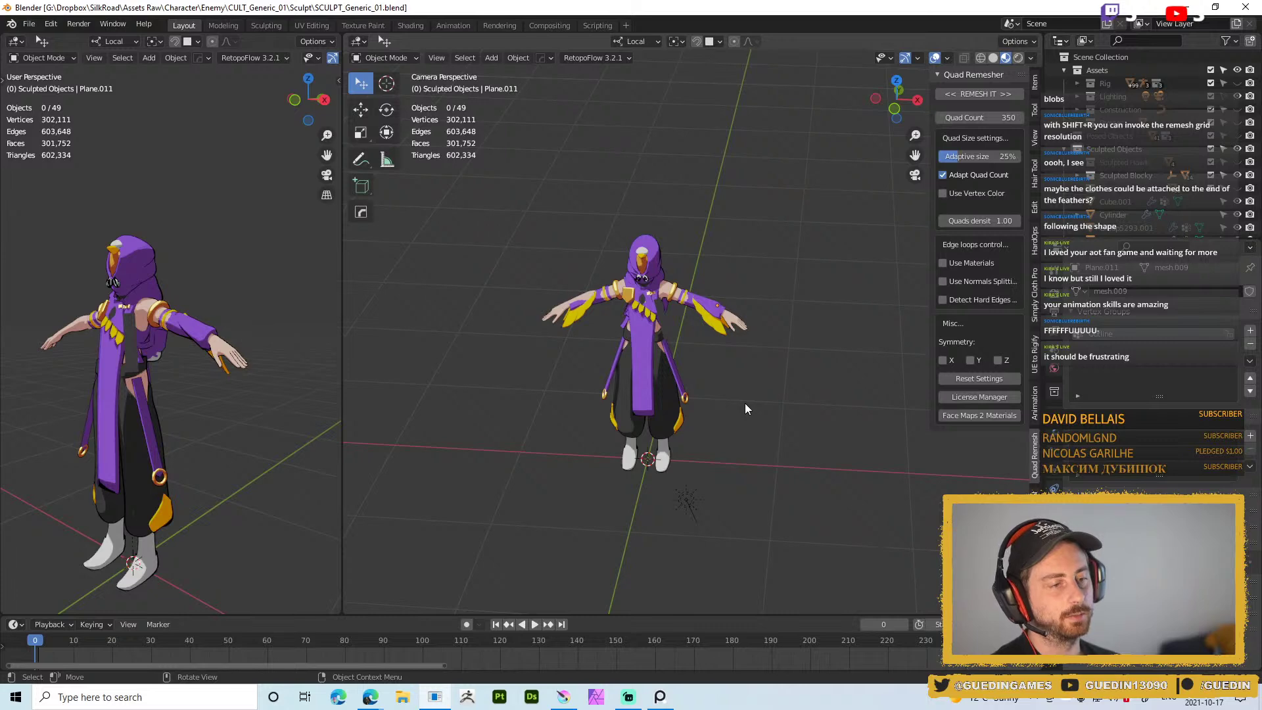
# Examine the outer sleeve and its yellow feathers from behind, in front and close up, and compare them with the full character
pyautogui.moveTo(747, 408); pyautogui.dragTo(712, 420, button='middle')
pyautogui.scroll(4, 707, 368)
pyautogui.click(711, 365)
pyautogui.moveTo(711, 364); pyautogui.dragTo(740, 376, button='middle')
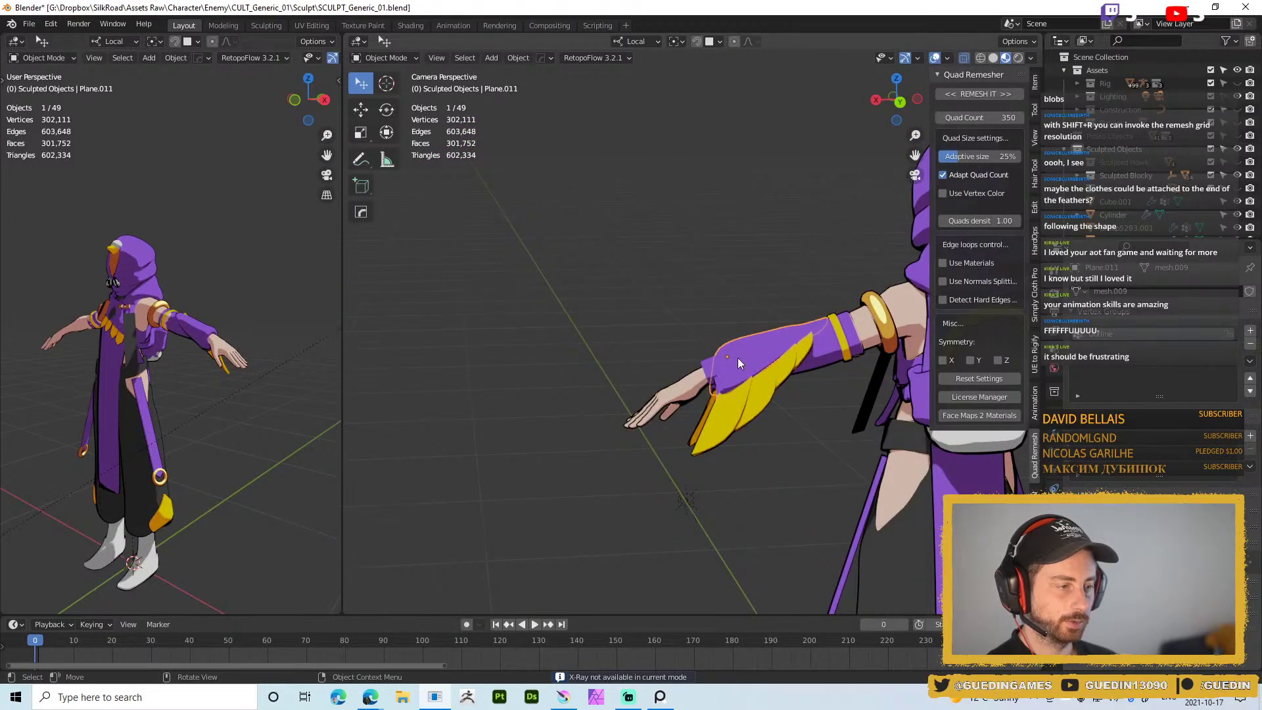
pyautogui.moveTo(717, 362); pyautogui.dragTo(938, 364, button='middle')
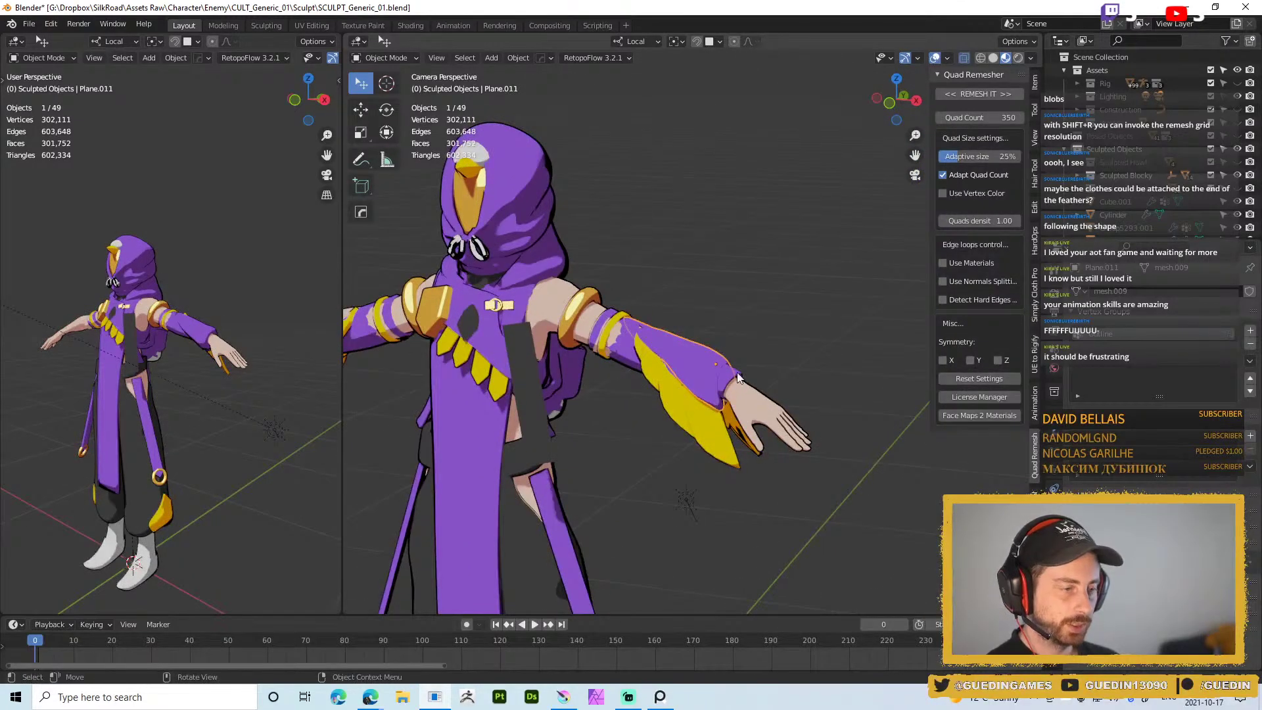
pyautogui.moveTo(724, 359); pyautogui.dragTo(788, 376, button='middle')
pyautogui.scroll(4, 682, 465)
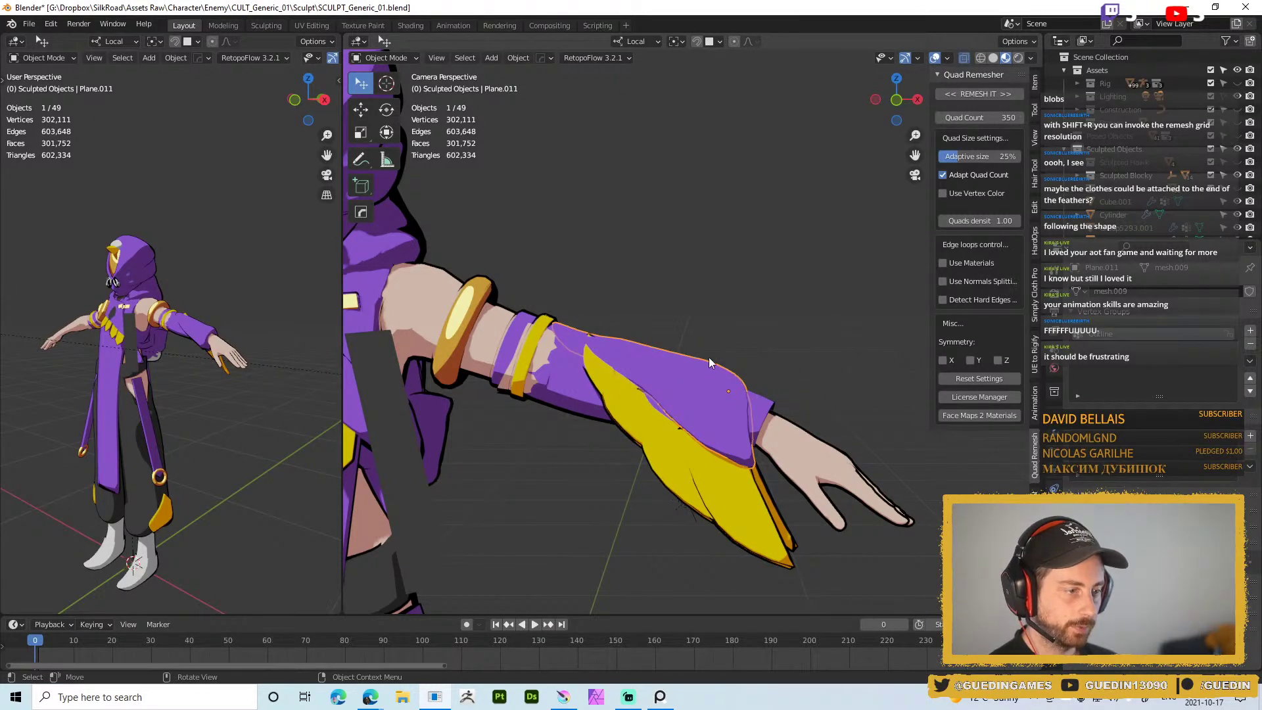
pyautogui.scroll(-2, 718, 421)
pyautogui.moveTo(718, 421)
pyautogui.mouseDown(button='middle')
pyautogui.moveTo(570, 396)
pyautogui.moveTo(897, 495)
pyautogui.moveTo(712, 400)
pyautogui.moveTo(688, 298)
pyautogui.moveTo(723, 401)
pyautogui.mouseUp(button='middle')
pyautogui.click(724, 400)
pyautogui.scroll(-3, 708, 308)
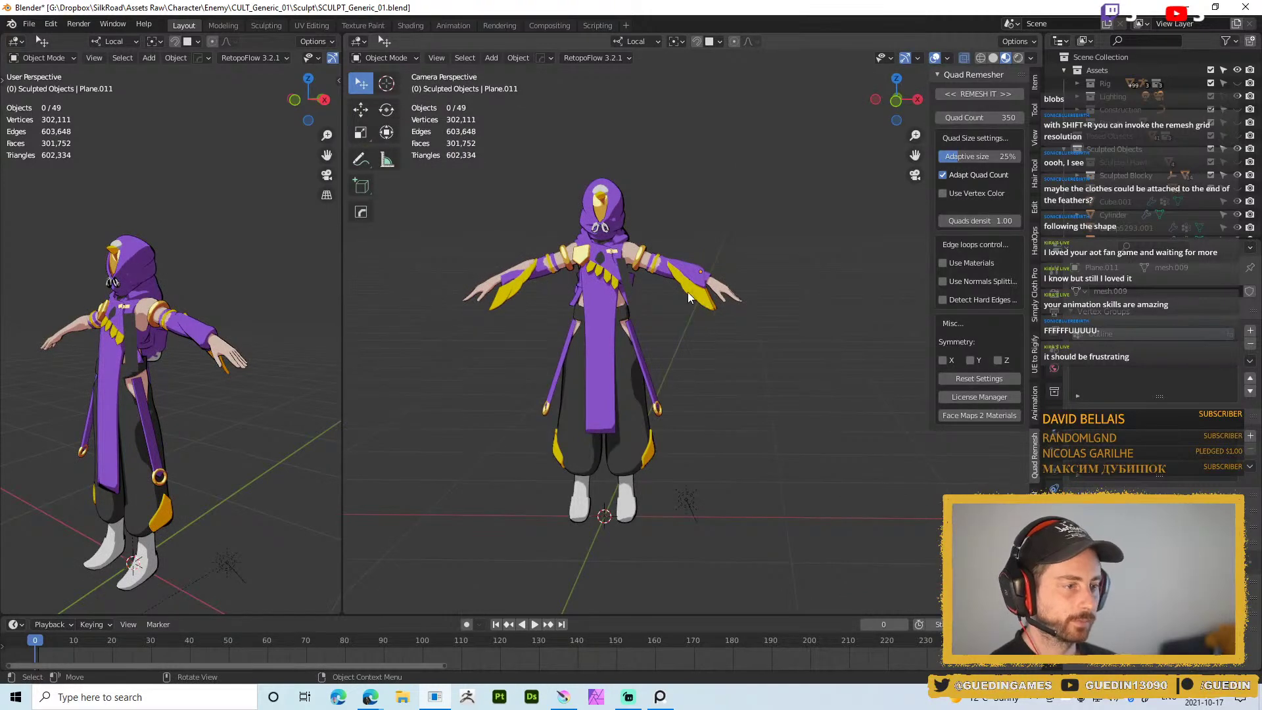
pyautogui.keyDown('shift'); pyautogui.moveTo(690, 302); pyautogui.dragTo(692, 360, button='middle'); pyautogui.keyUp('shift')
pyautogui.scroll(3, 651, 388)
pyautogui.scroll(-2, 650, 386)
pyautogui.moveTo(623, 393); pyautogui.dragTo(615, 420, button='middle')
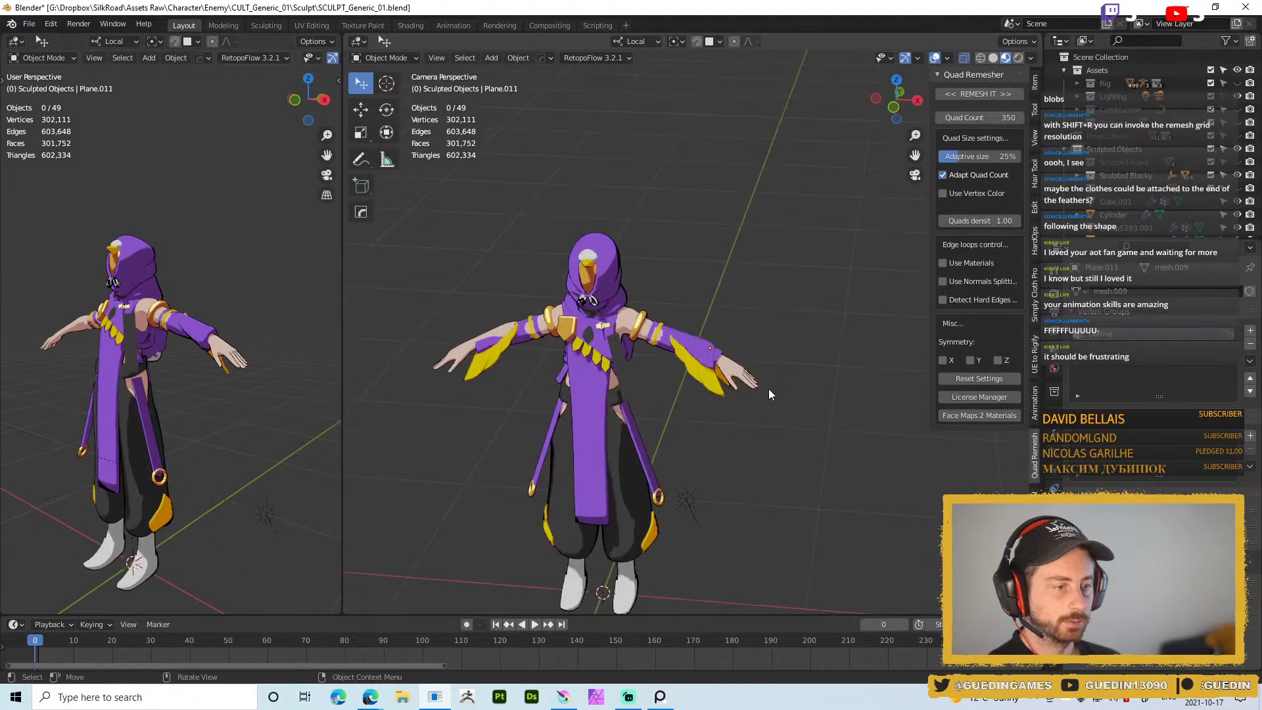
# Select the outer sleeve, the sleeve beneath it and the yellow forearm feathers together as objects
pyautogui.keyDown('ctrl'); pyautogui.moveTo(650, 294); pyautogui.dragTo(670, 365, button='middle'); pyautogui.keyUp('ctrl')
pyautogui.click(681, 360)
pyautogui.keyDown('shift'); pyautogui.click(720, 363); pyautogui.keyUp('shift')
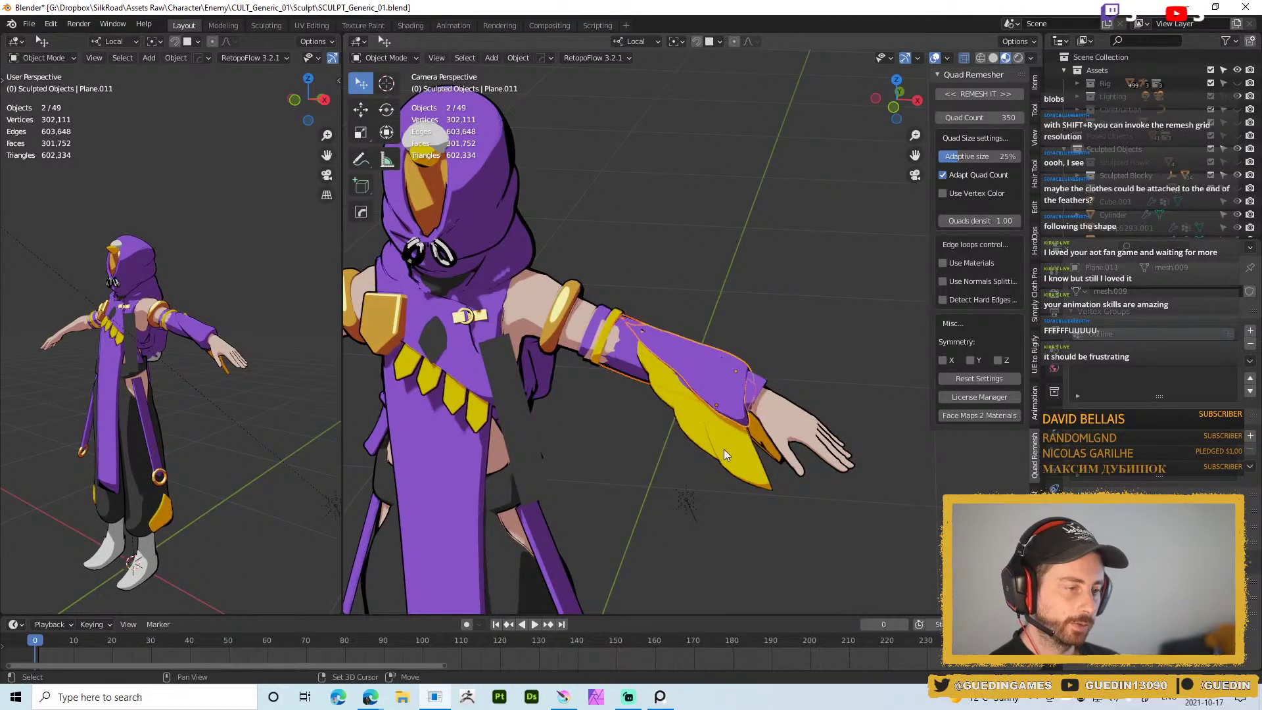
pyautogui.keyDown('shift'); pyautogui.click(719, 436); pyautogui.keyUp('shift')
pyautogui.keyDown('shift'); pyautogui.click(686, 422); pyautogui.keyUp('shift')
pyautogui.keyDown('shift'); pyautogui.click(657, 386); pyautogui.keyUp('shift')
pyautogui.keyDown('shift'); pyautogui.click(658, 388); pyautogui.keyUp('shift')
pyautogui.moveTo(659, 388); pyautogui.dragTo(720, 439, button='middle')
pyautogui.keyDown('shift'); pyautogui.click(699, 424); pyautogui.keyUp('shift')
pyautogui.keyDown('shift'); pyautogui.click(734, 388); pyautogui.keyUp('shift')
pyautogui.keyDown('shift'); pyautogui.click(753, 363); pyautogui.keyUp('shift')
pyautogui.keyDown('shift'); pyautogui.click(753, 364); pyautogui.keyUp('shift')
pyautogui.moveTo(754, 363); pyautogui.dragTo(669, 366, button='middle')
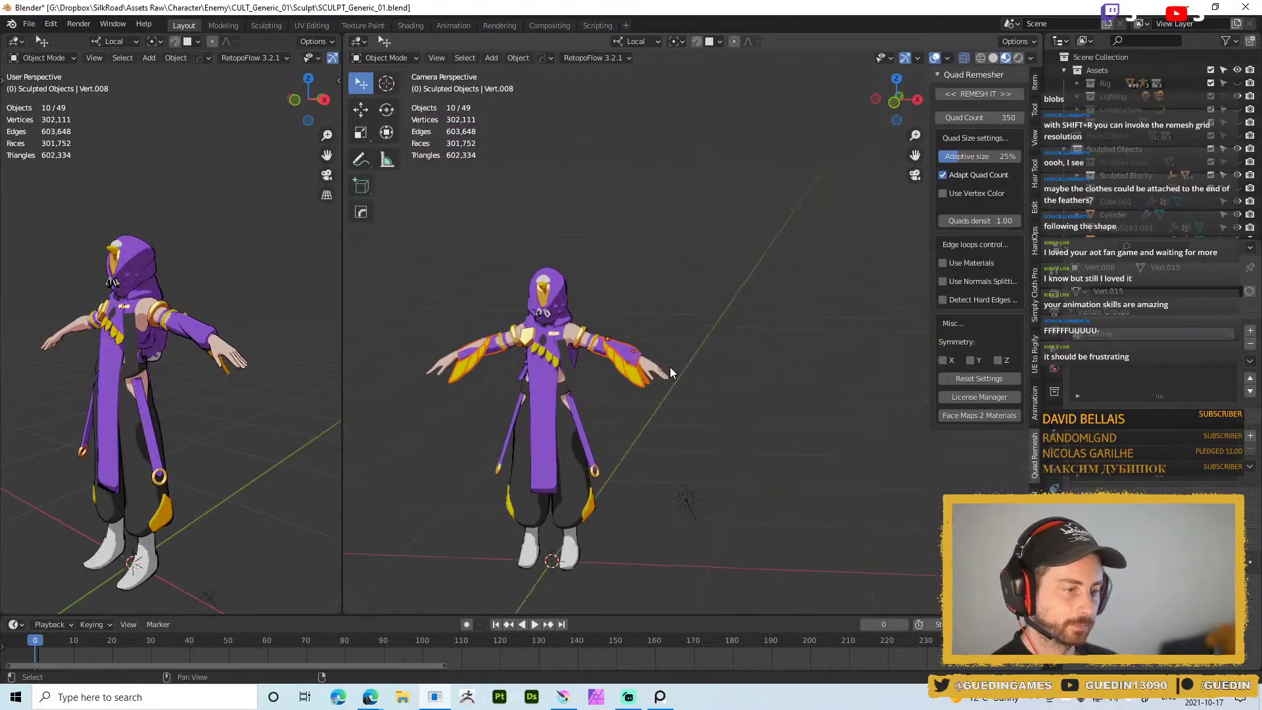
# Clear the selection of sleeve and feather pieces and check the whole character from the front
pyautogui.hotkey('shift', 'q')
pyautogui.click(679, 470)
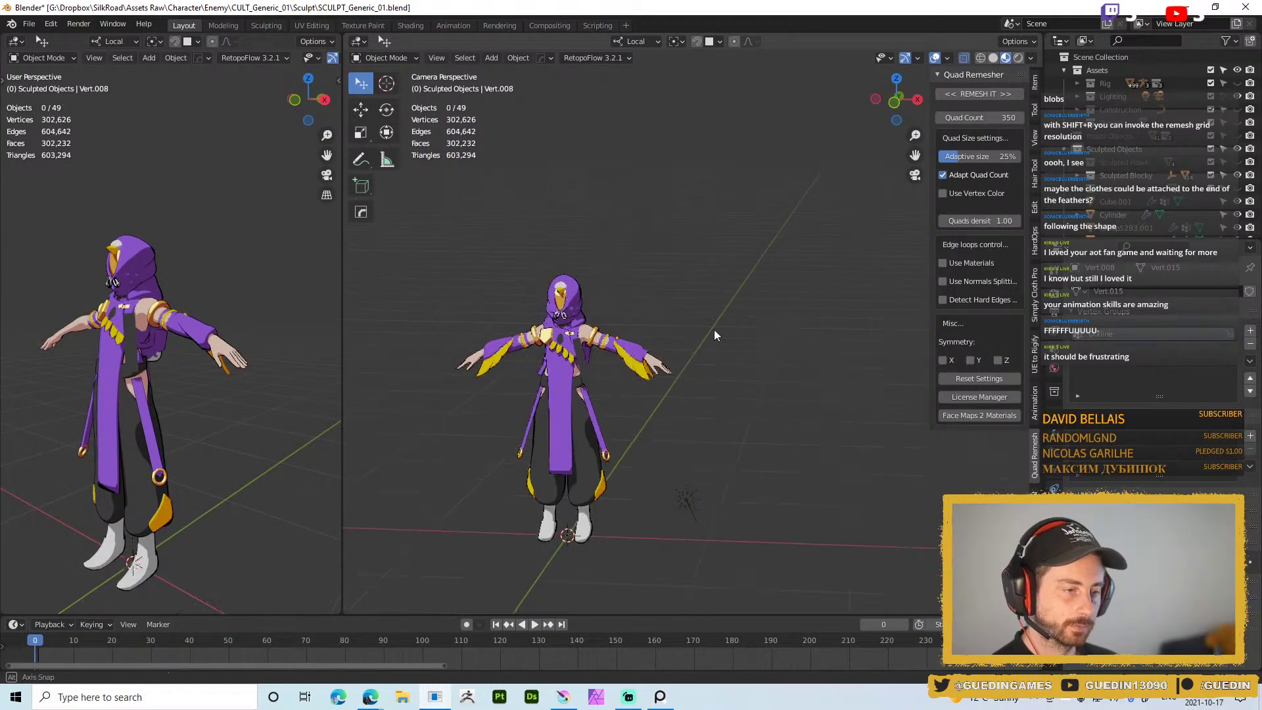
pyautogui.moveTo(629, 317); pyautogui.dragTo(752, 425, button='middle')
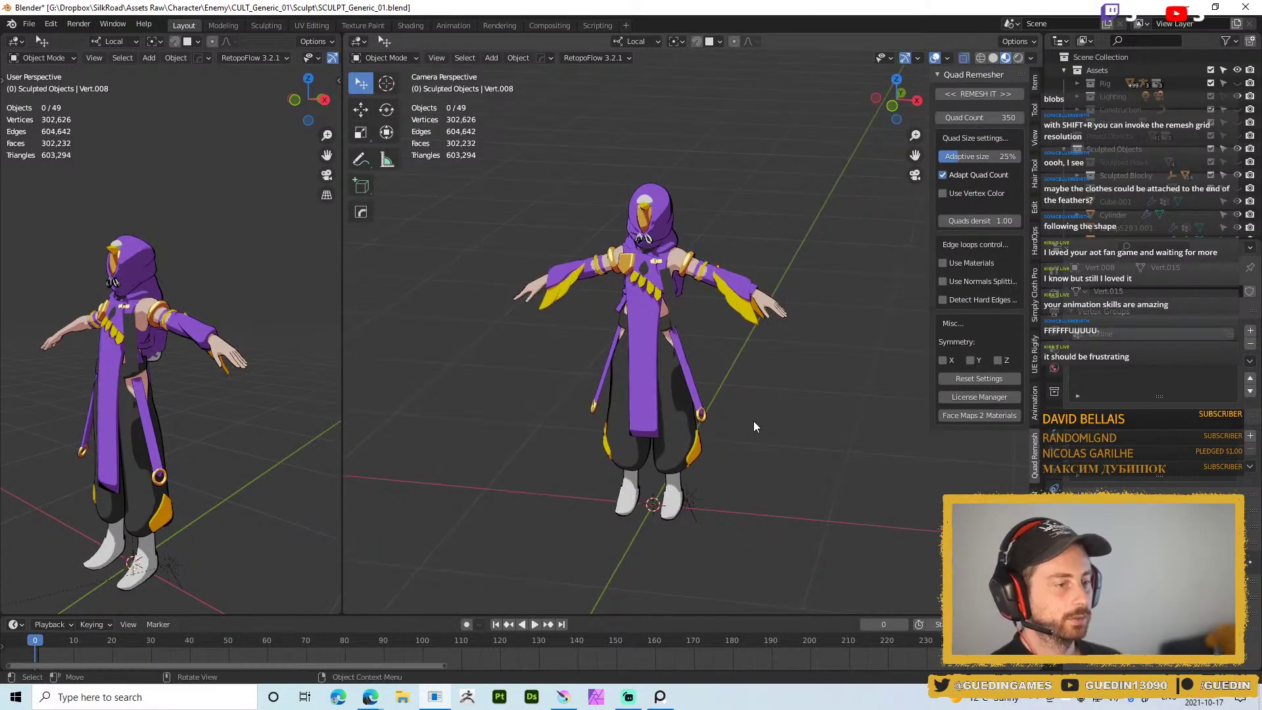